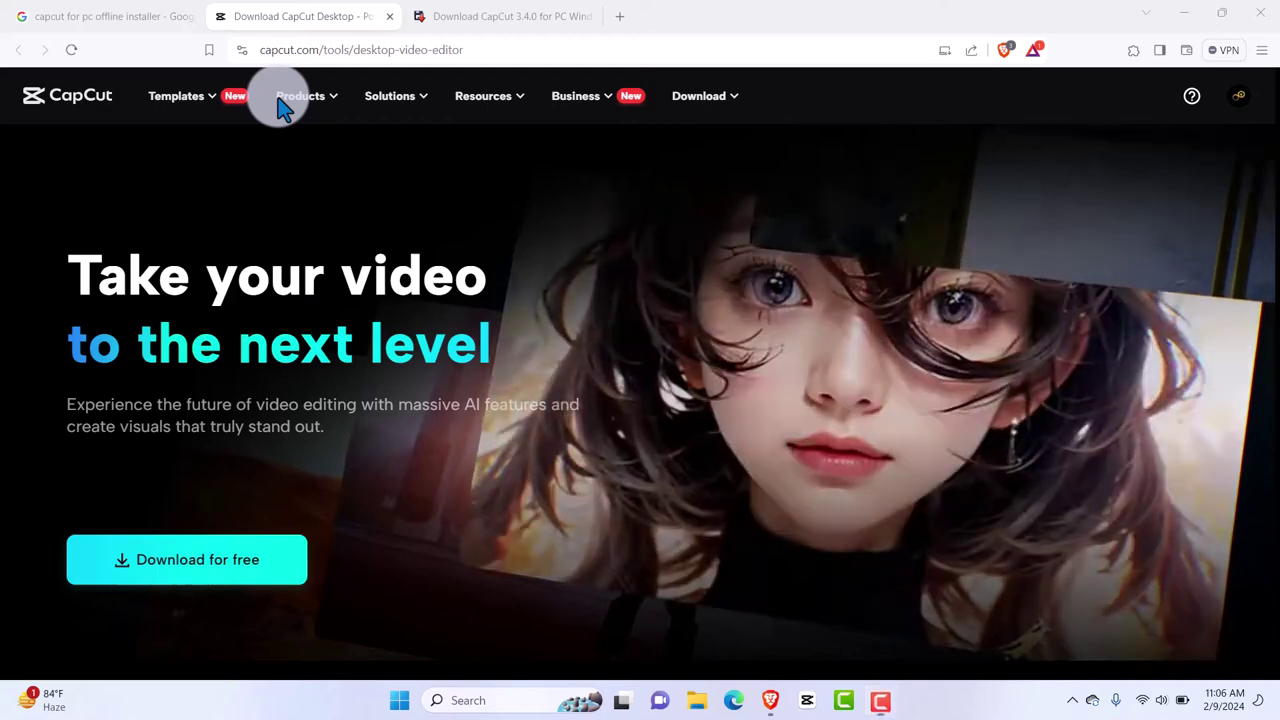
# Examine the official CapCut desktop download page and the Google results for "capcut for pc offline installer".
pyautogui.click(298, 96)
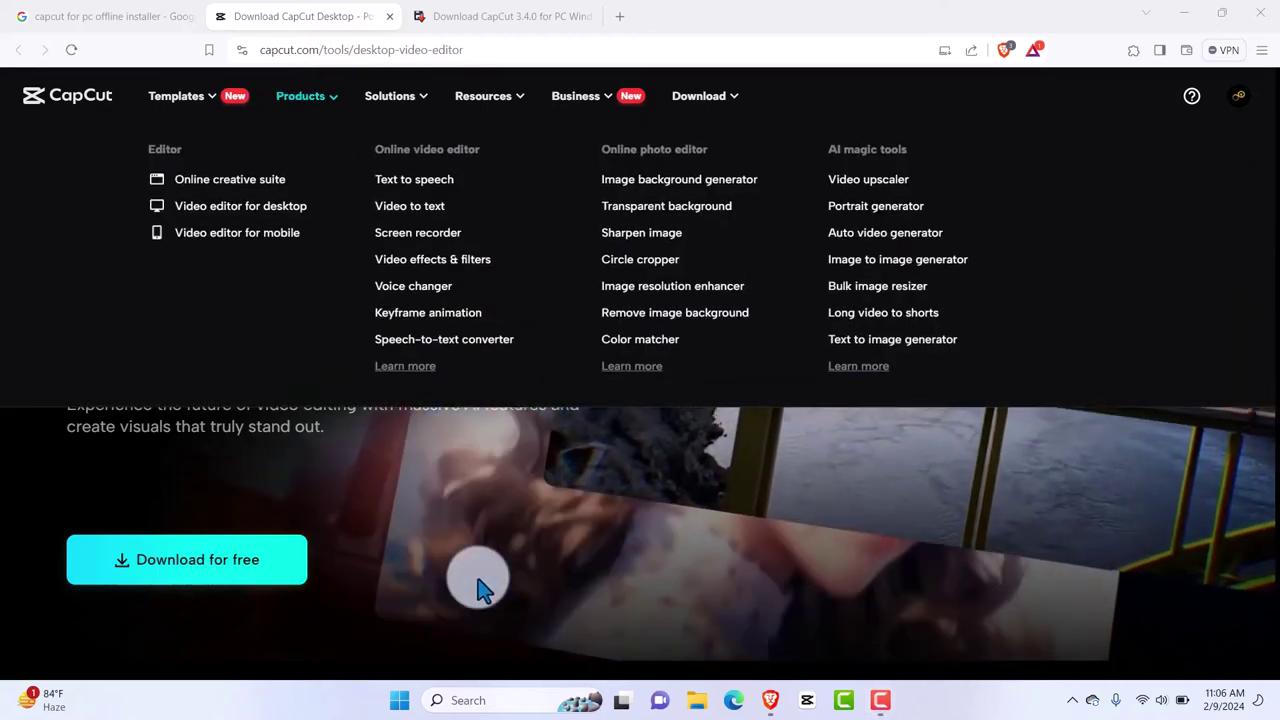
pyautogui.click(477, 587)
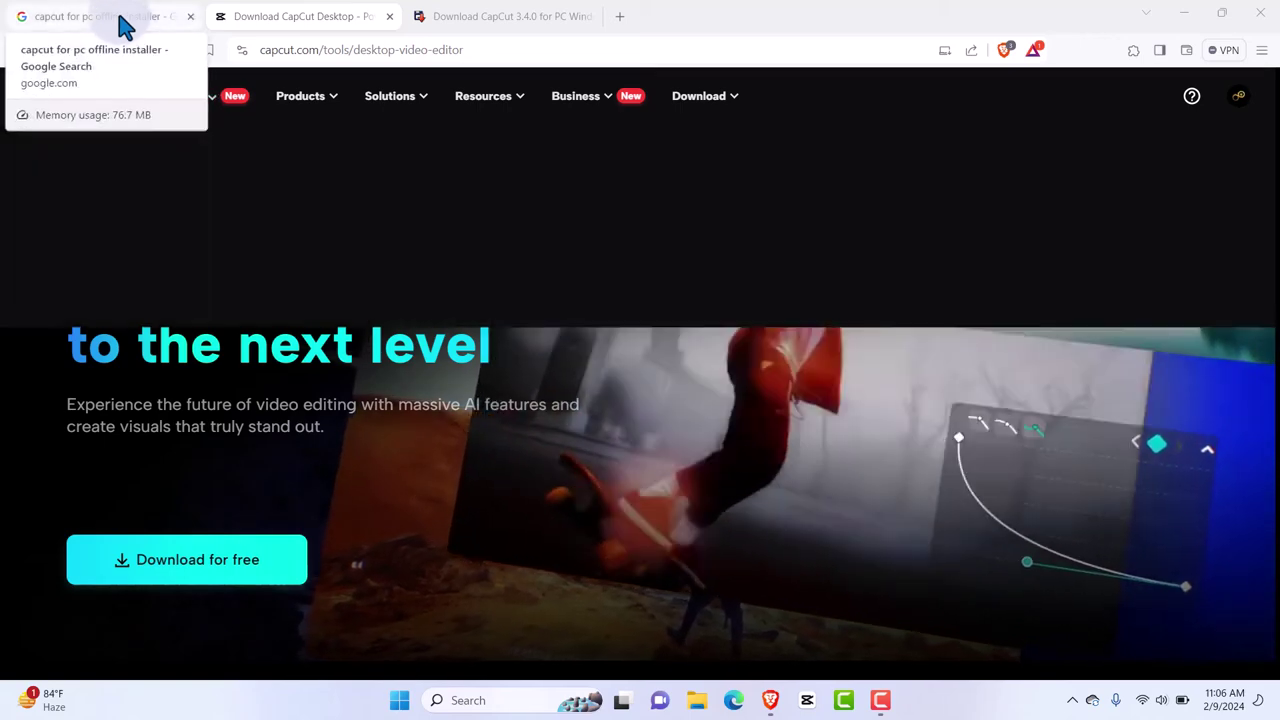
pyautogui.click(120, 25)
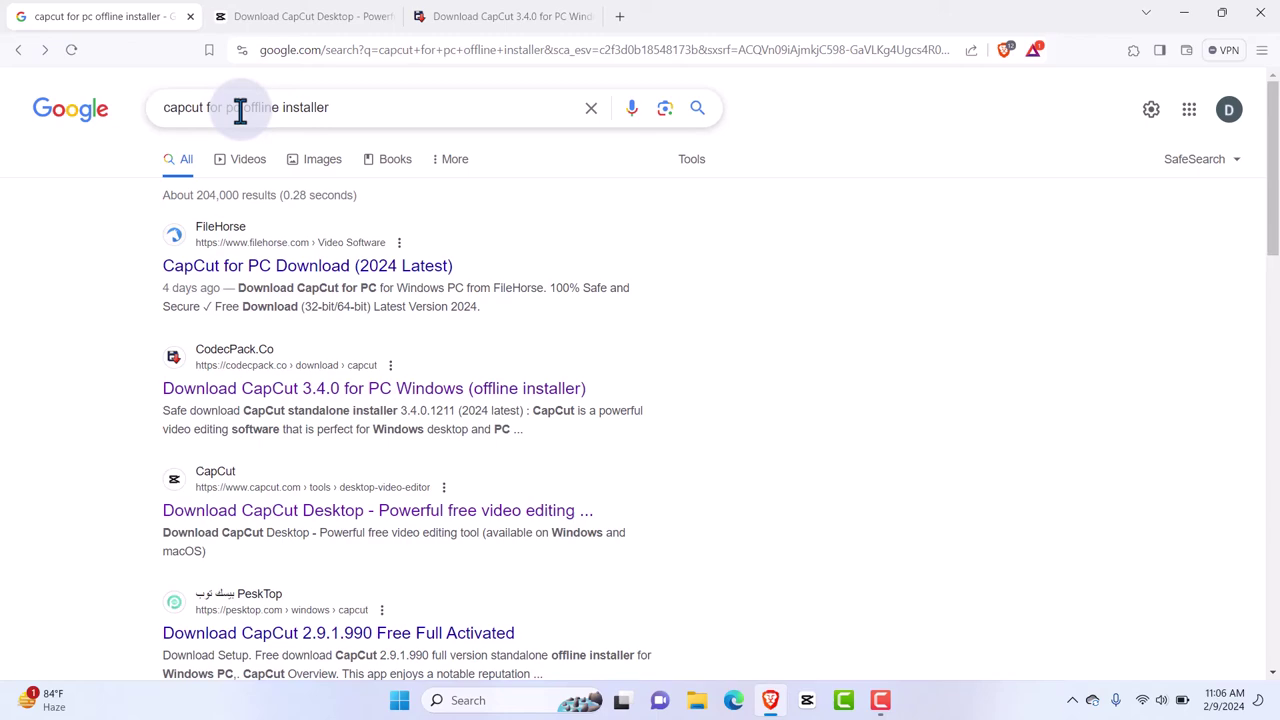
pyautogui.click(300, 18)
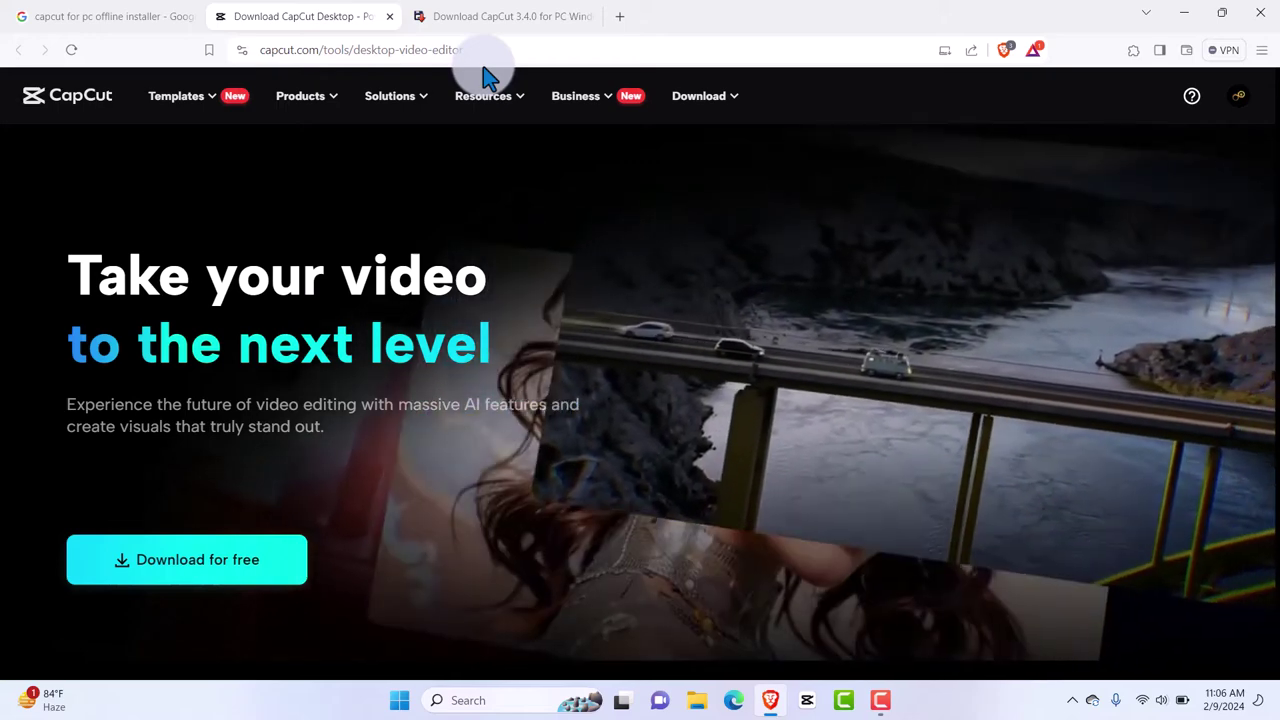
pyautogui.moveTo(465, 95)
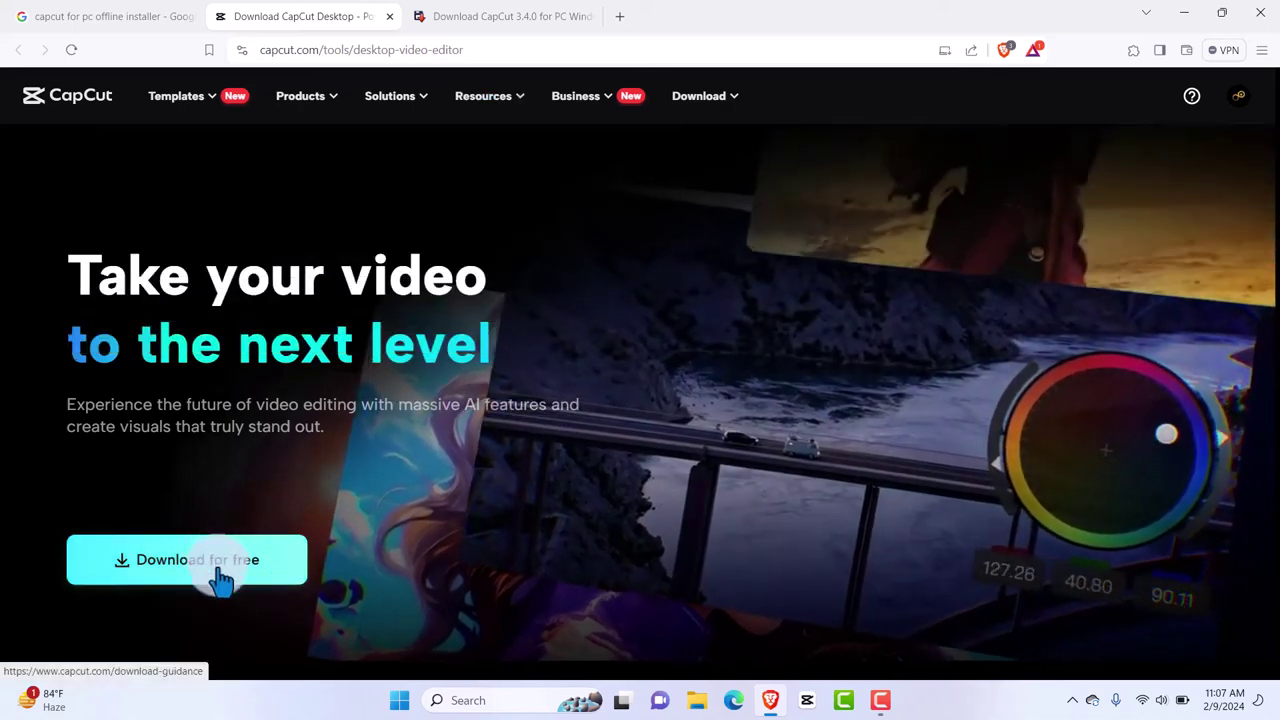
# Start the free installer download from the official CapCut page, then cancel saving it and close the download guidance page.
pyautogui.click(221, 578)
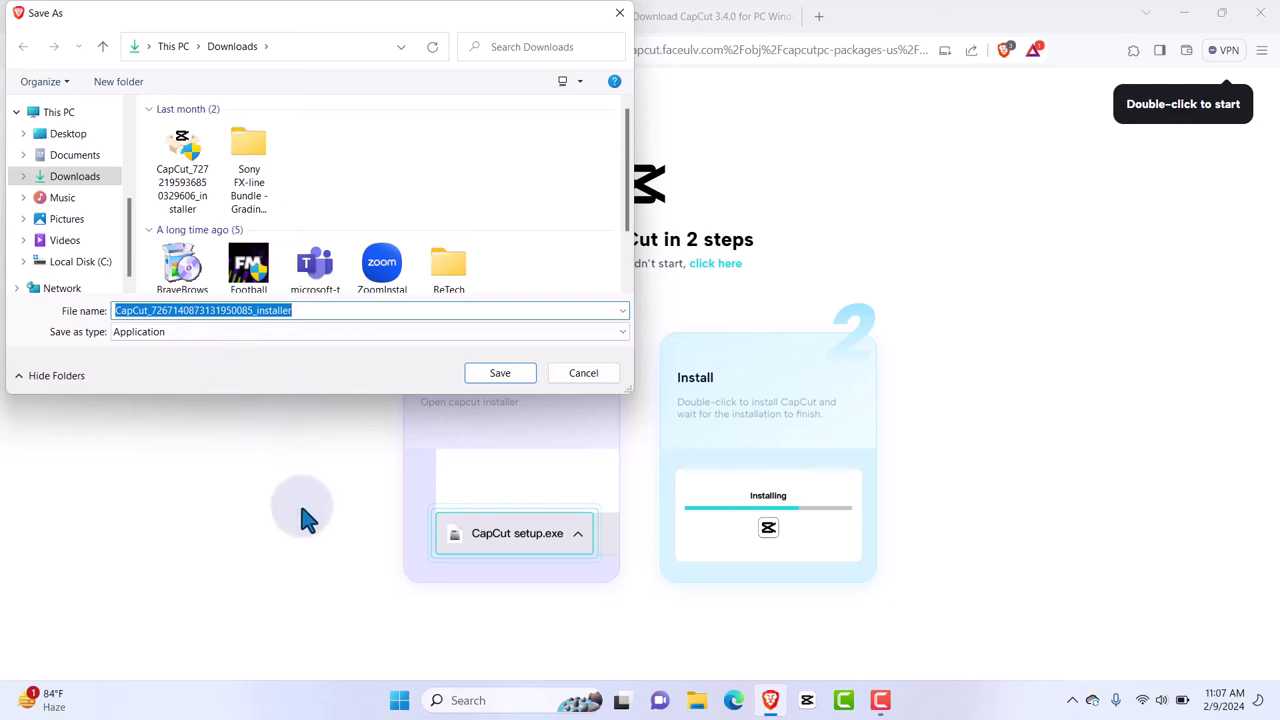
pyautogui.click(583, 373)
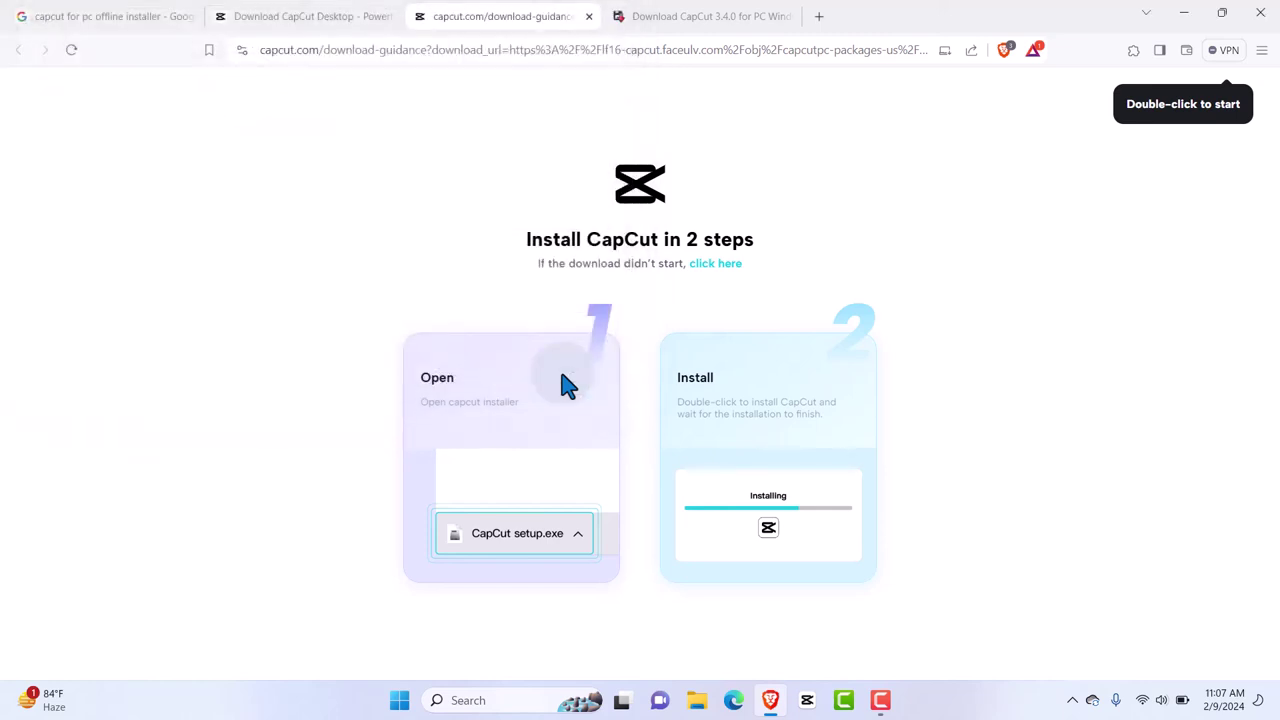
pyautogui.click(589, 17)
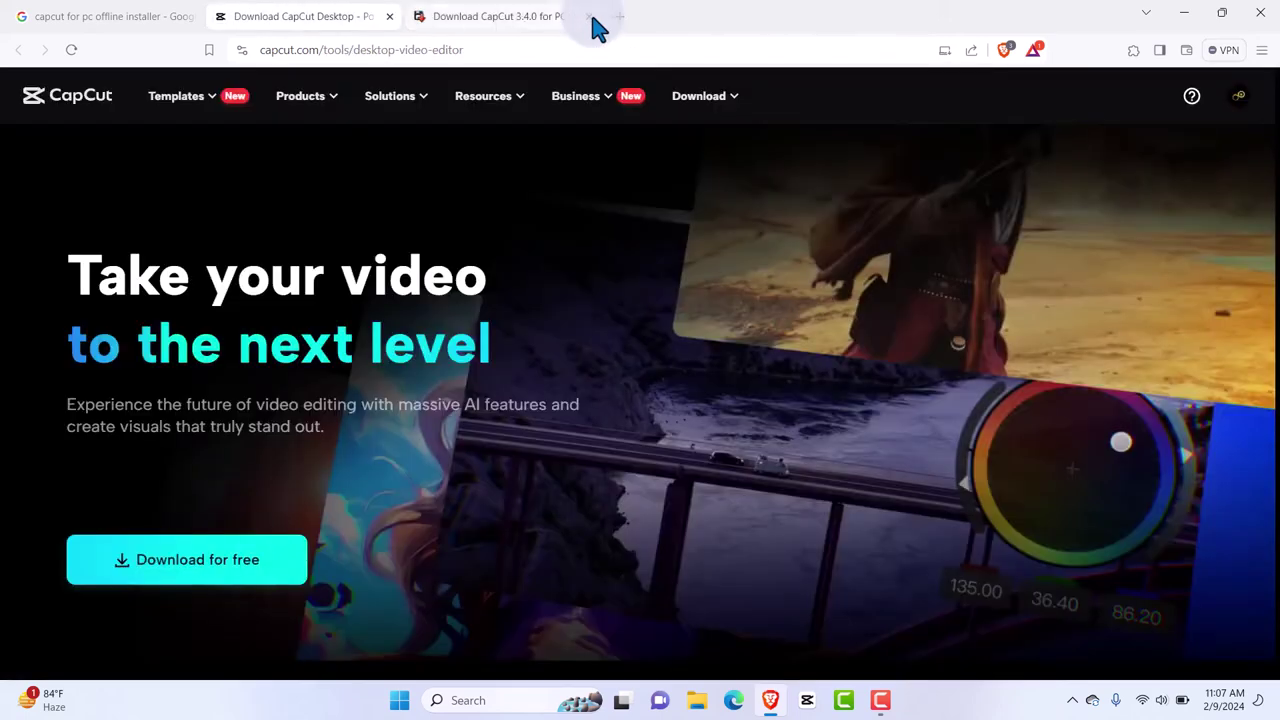
# Start downloading CapCut Offline Setup 64-bit from the CodecPack page for CapCut 3.4.0.1211, then cancel saving the file.
pyautogui.click(510, 22)
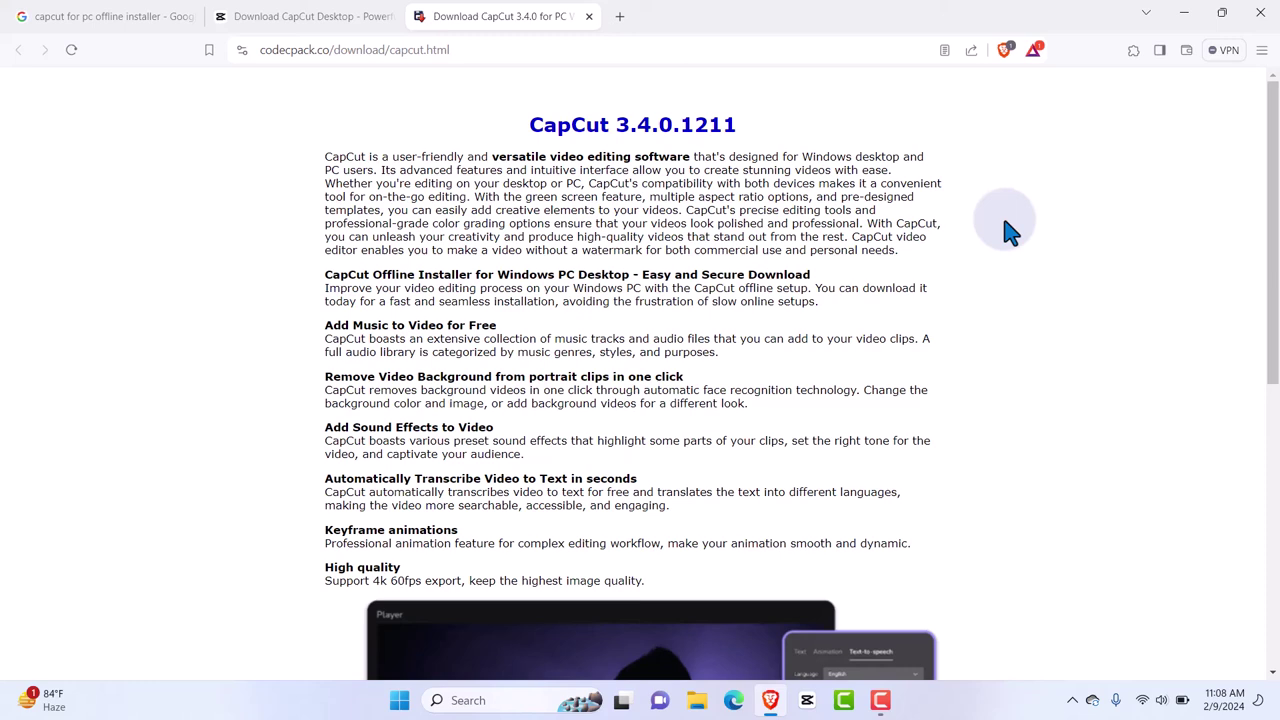
pyautogui.scroll(-4, 1010, 231)
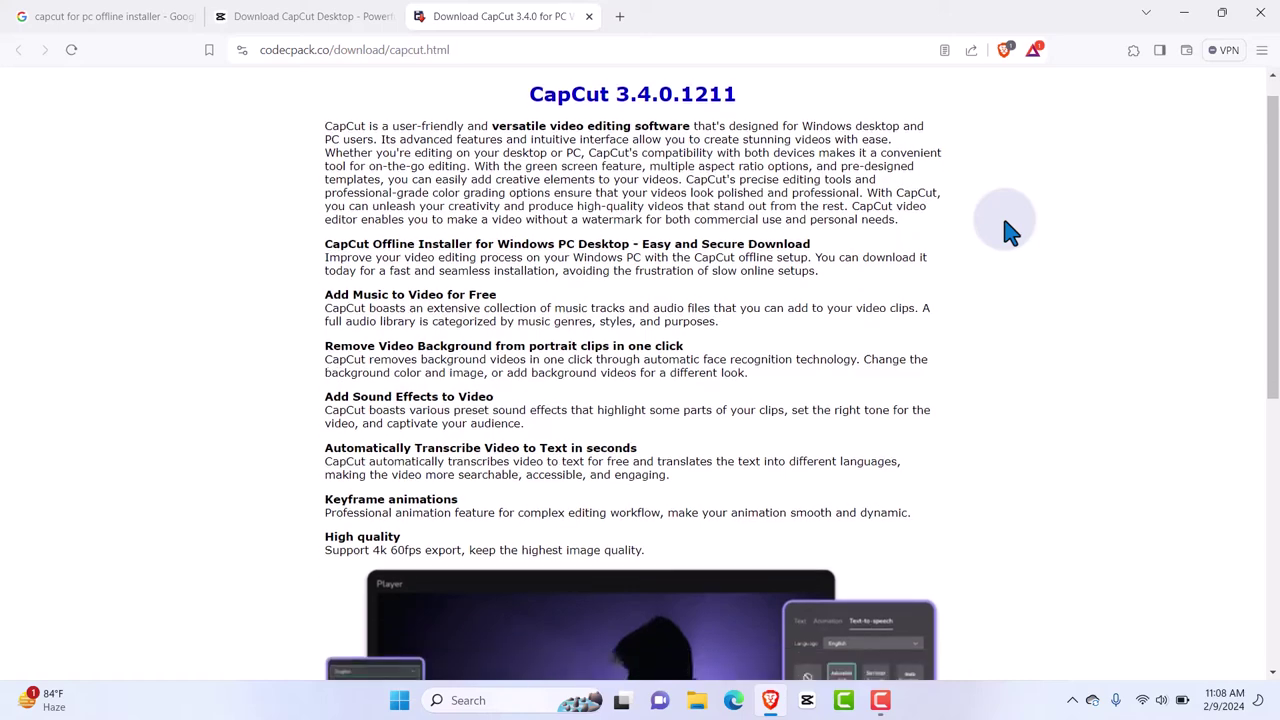
pyautogui.scroll(-2, 1010, 231)
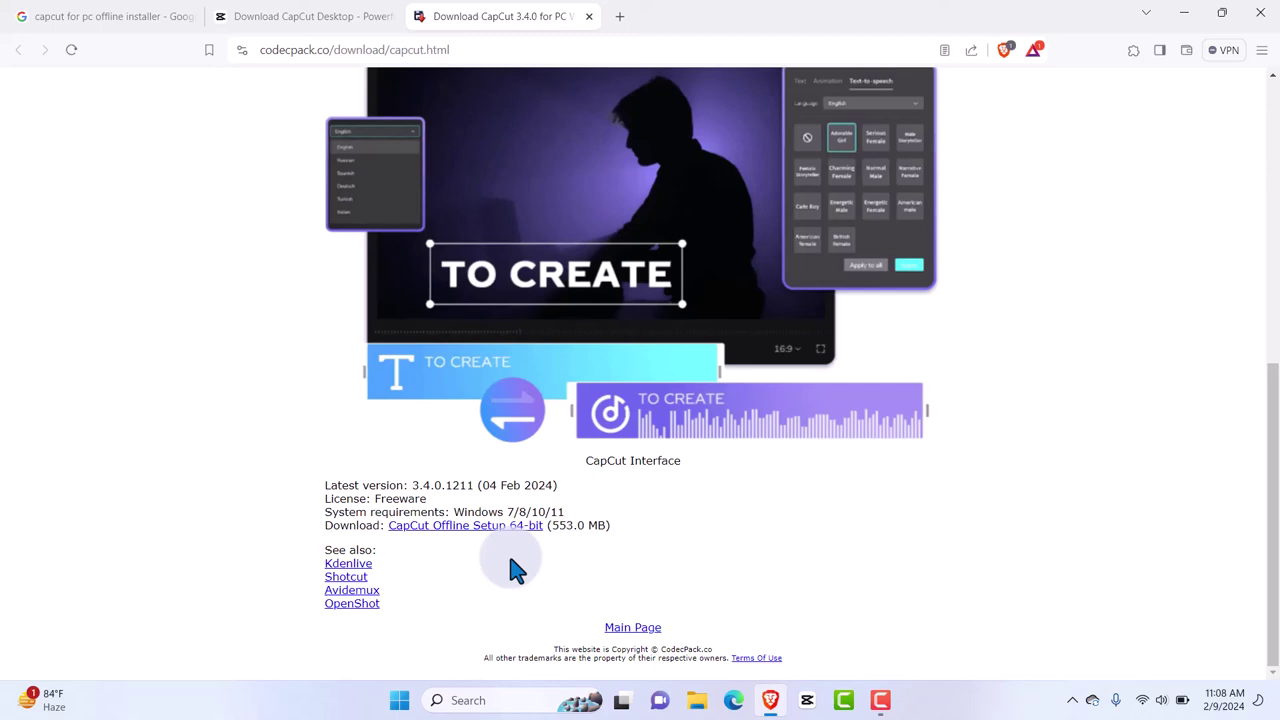
pyautogui.click(488, 530)
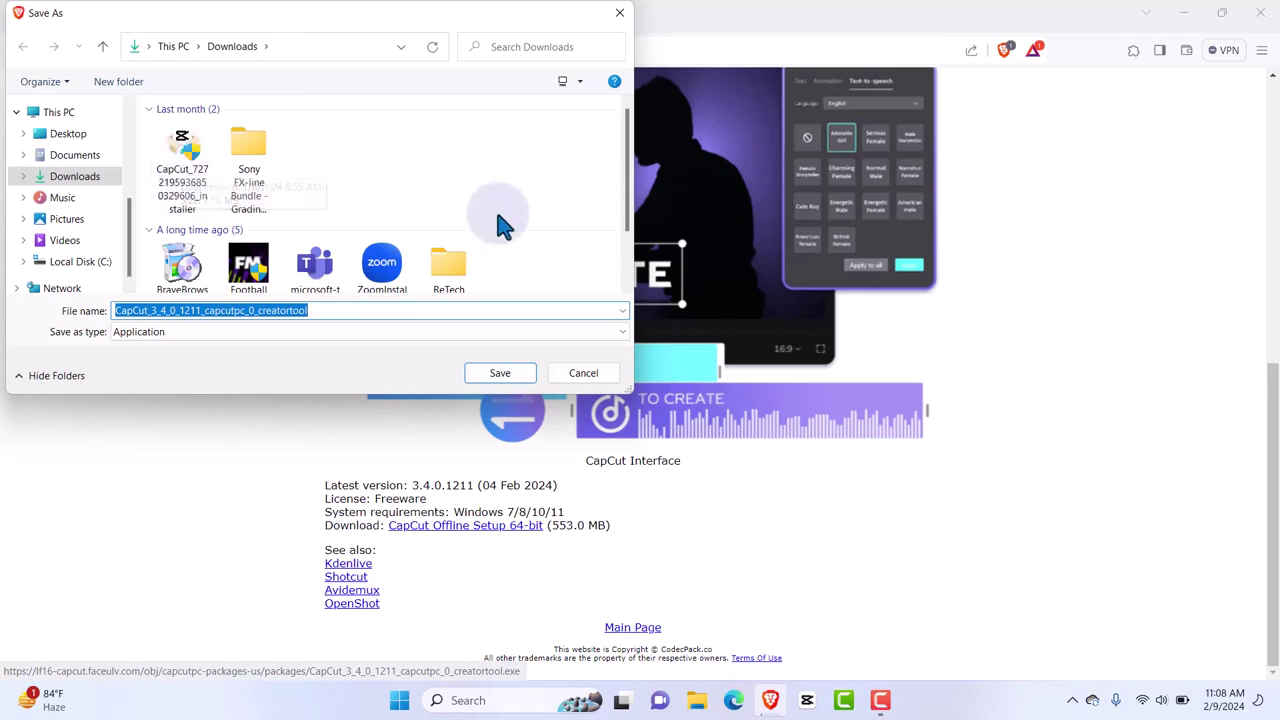
pyautogui.click(594, 378)
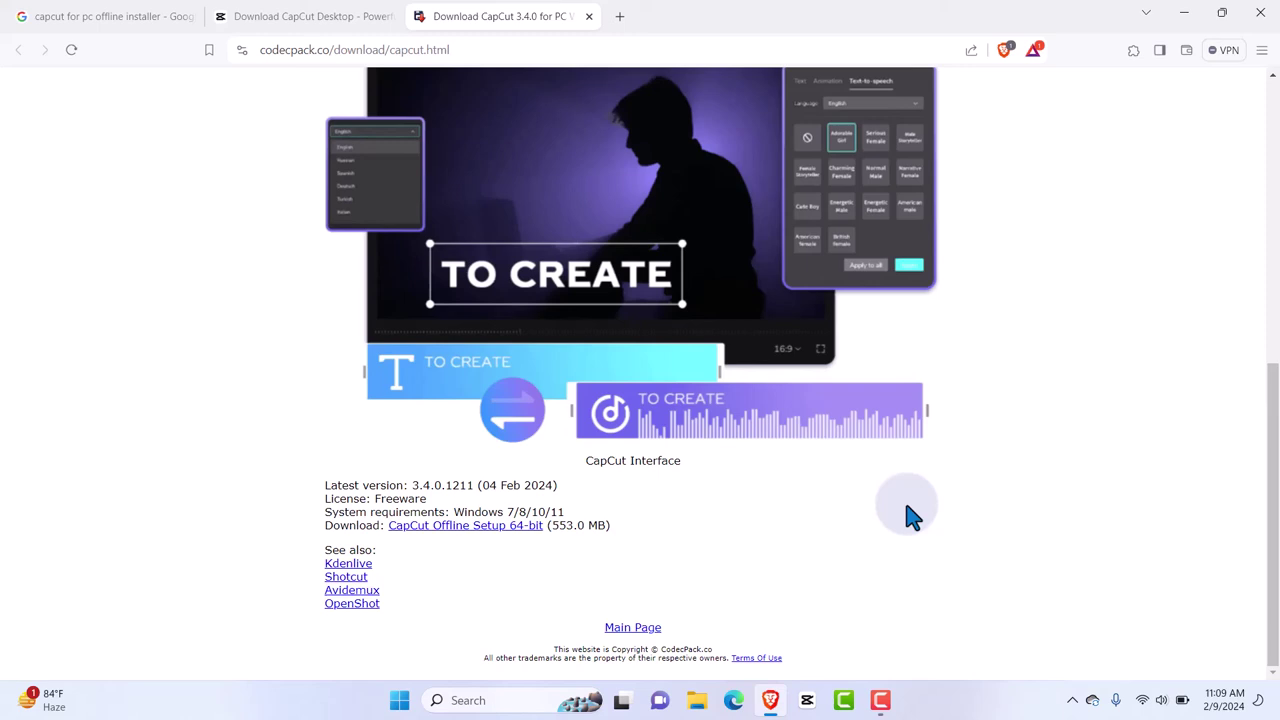
pyautogui.click(880, 700)
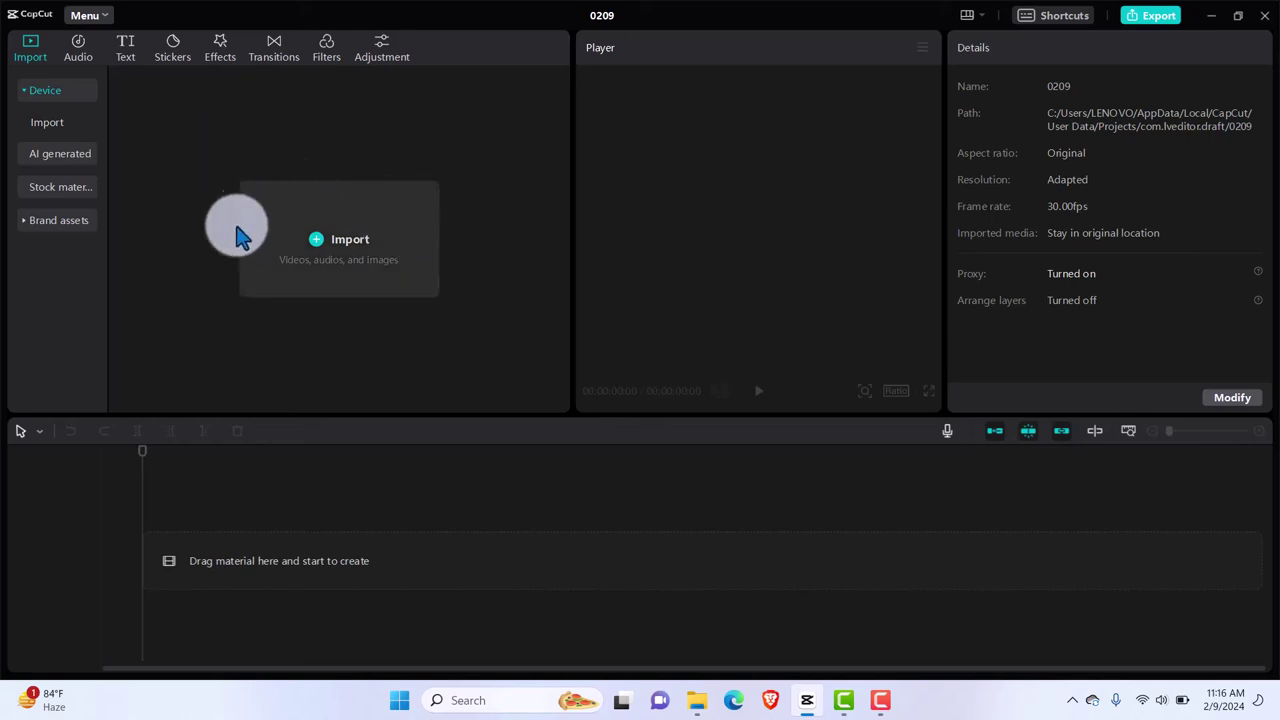
# Start a media import from the Downloads folder and select the "Unlock HIDDEN Features of Zoom CapCut PC" image.
pyautogui.click(352, 236)
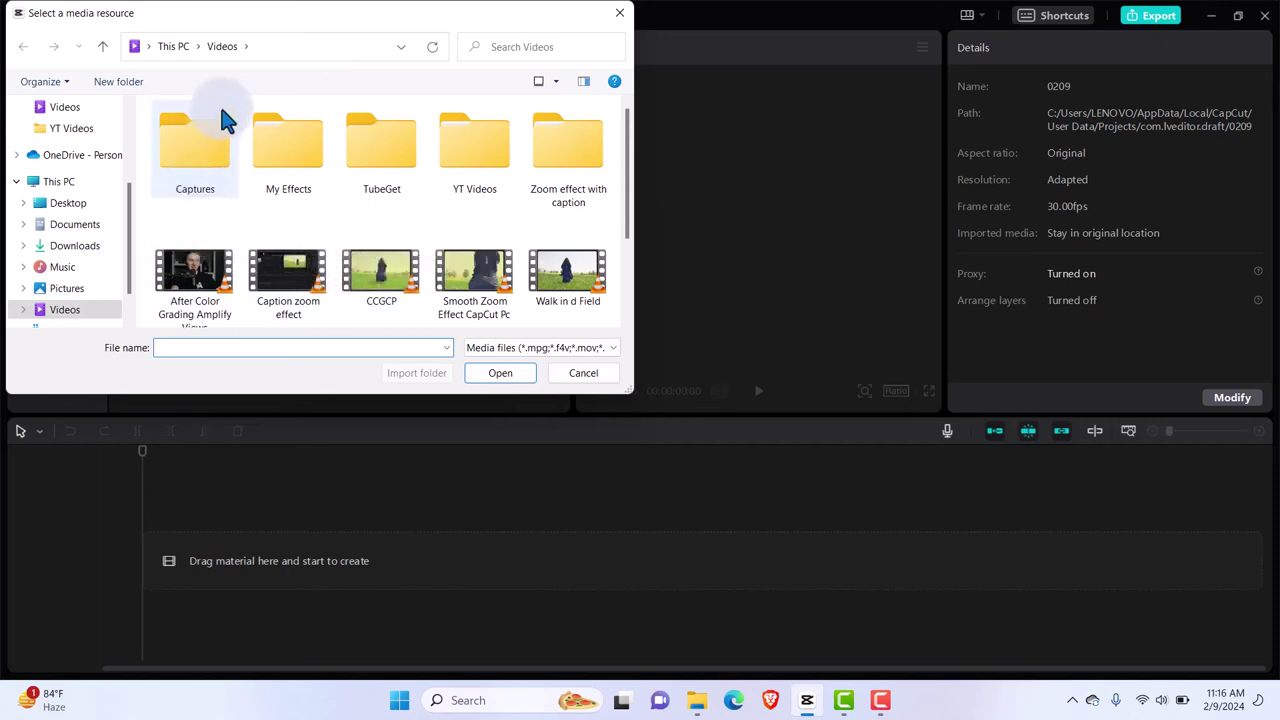
pyautogui.click(75, 248)
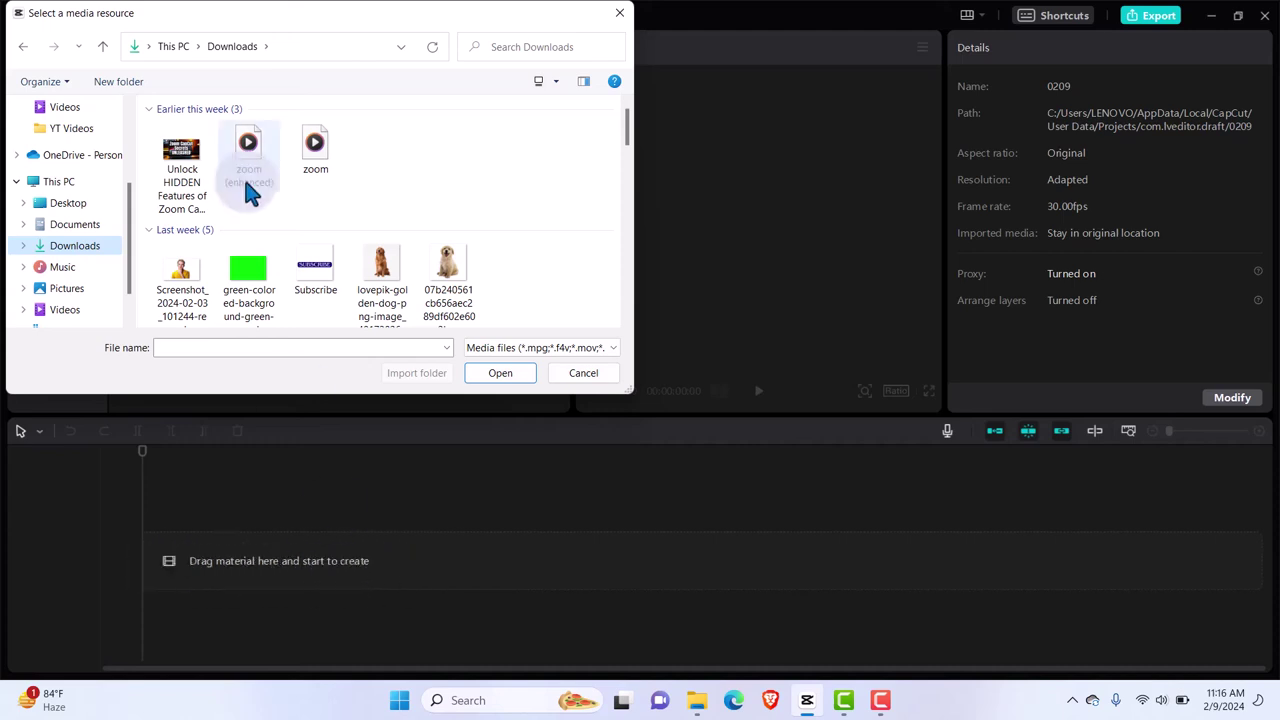
pyautogui.click(181, 164)
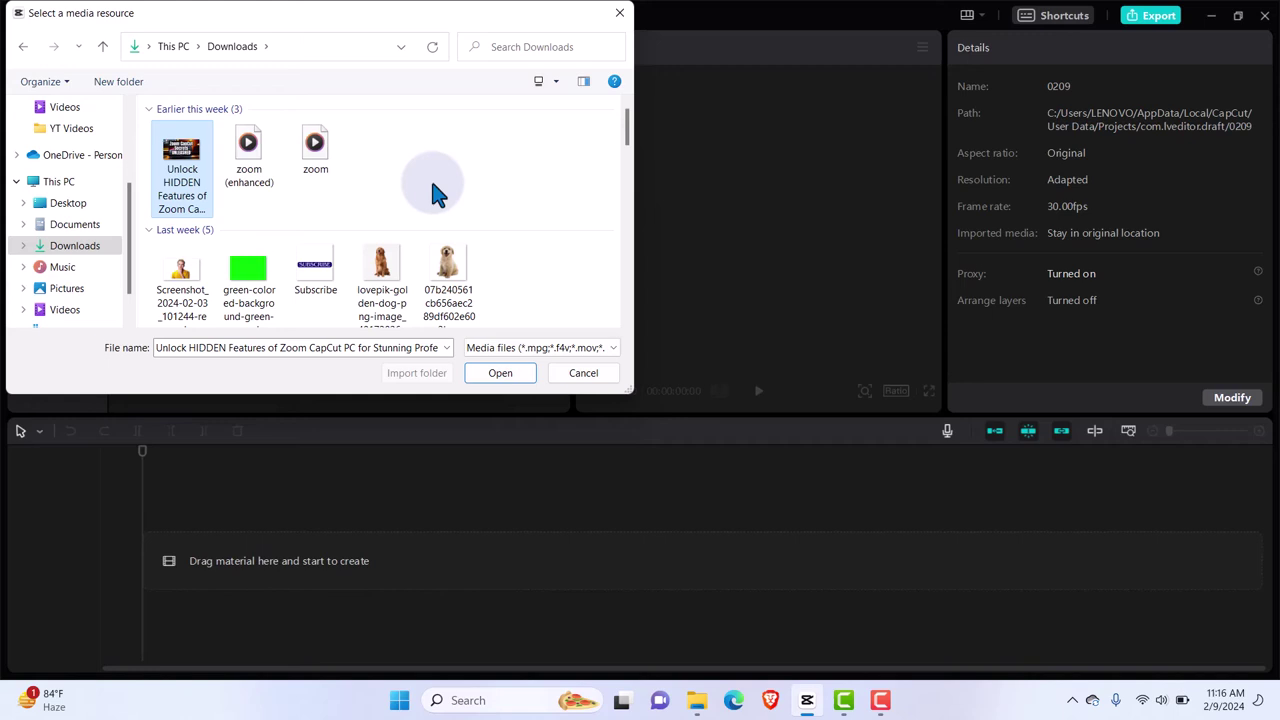
pyautogui.keyDown('ctrl'); pyautogui.scroll(-3, 430, 177); pyautogui.keyUp('ctrl')
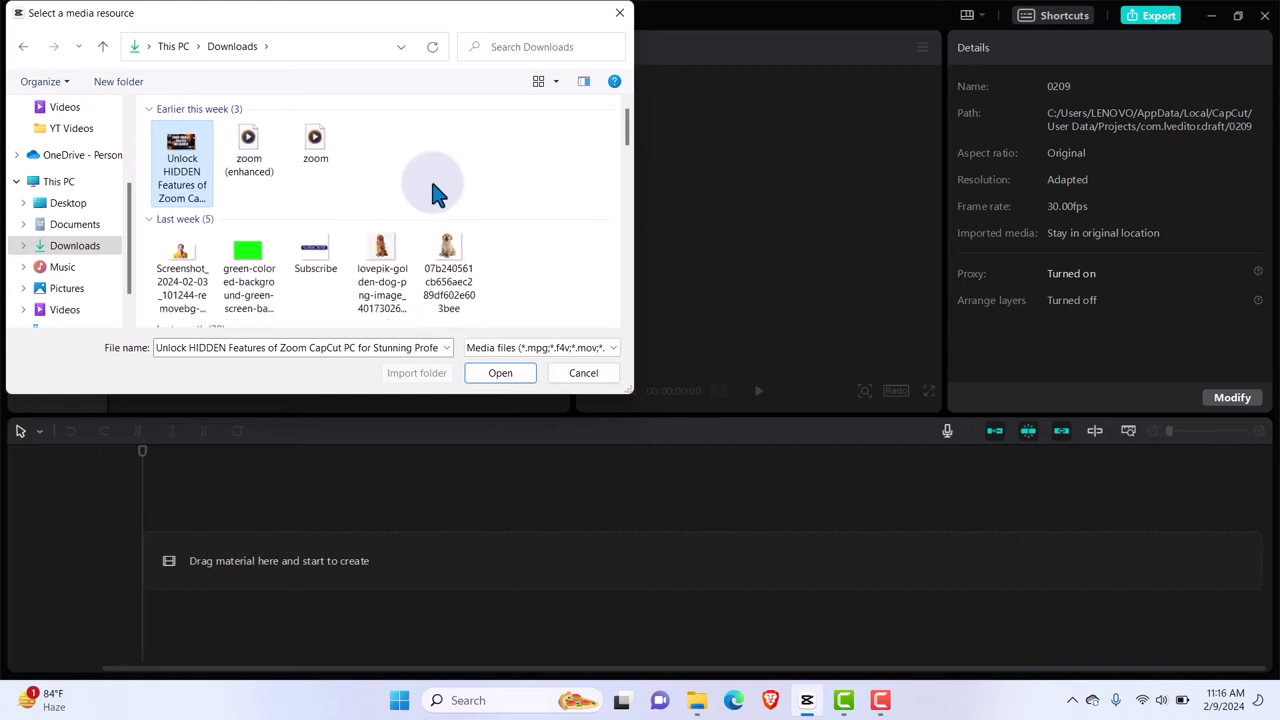
pyautogui.keyDown('ctrl'); pyautogui.scroll(-1, 433, 185); pyautogui.keyUp('ctrl')
pyautogui.keyDown('ctrl'); pyautogui.scroll(1, 433, 185); pyautogui.keyUp('ctrl')
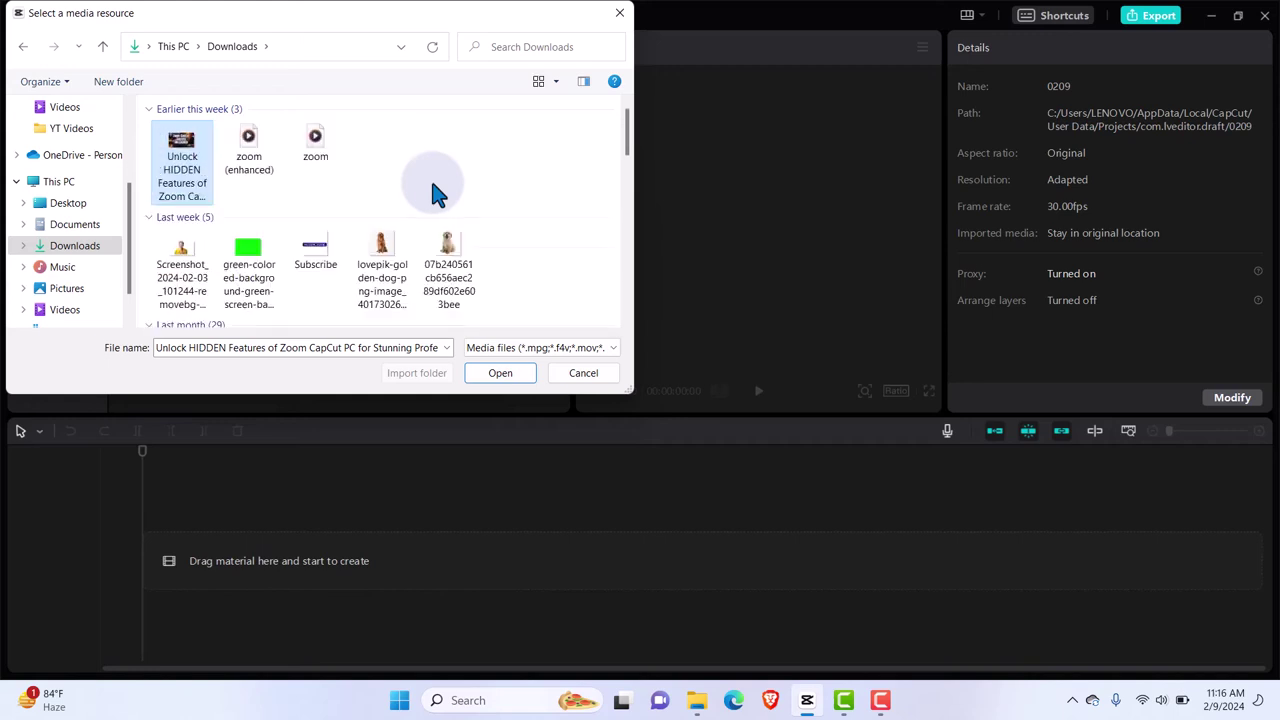
pyautogui.keyDown('ctrl'); pyautogui.scroll(1, 433, 185); pyautogui.keyUp('ctrl')
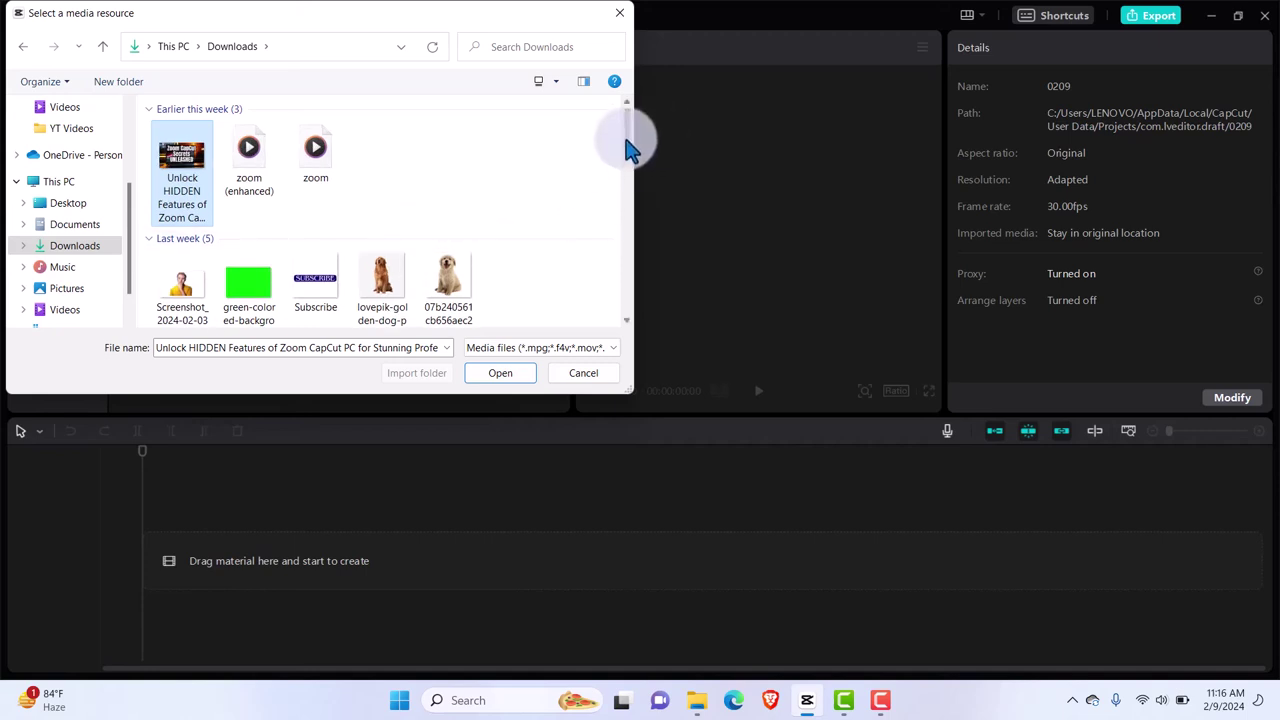
# Add the white-background puppy image and the Young_African_American_Woman_Laughing_Dancing_2 video to the selection and import all three files.
pyautogui.scroll(-2, 626, 160)
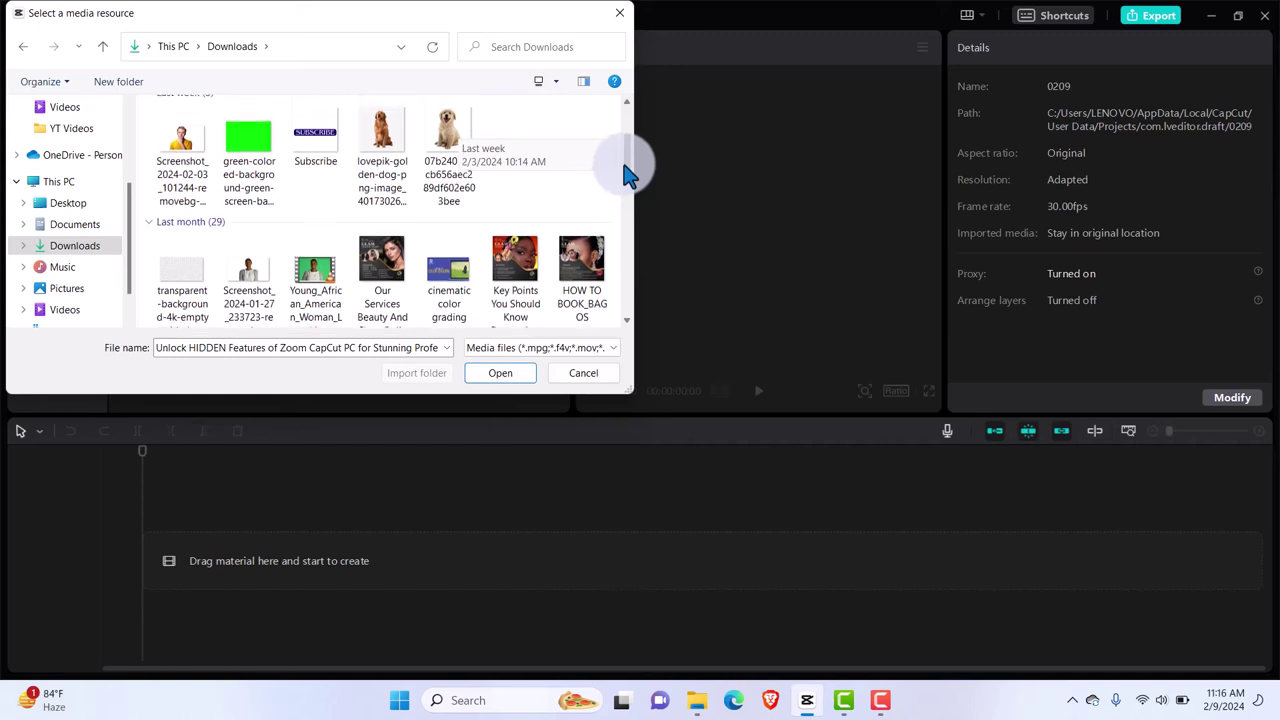
pyautogui.scroll(1, 626, 165)
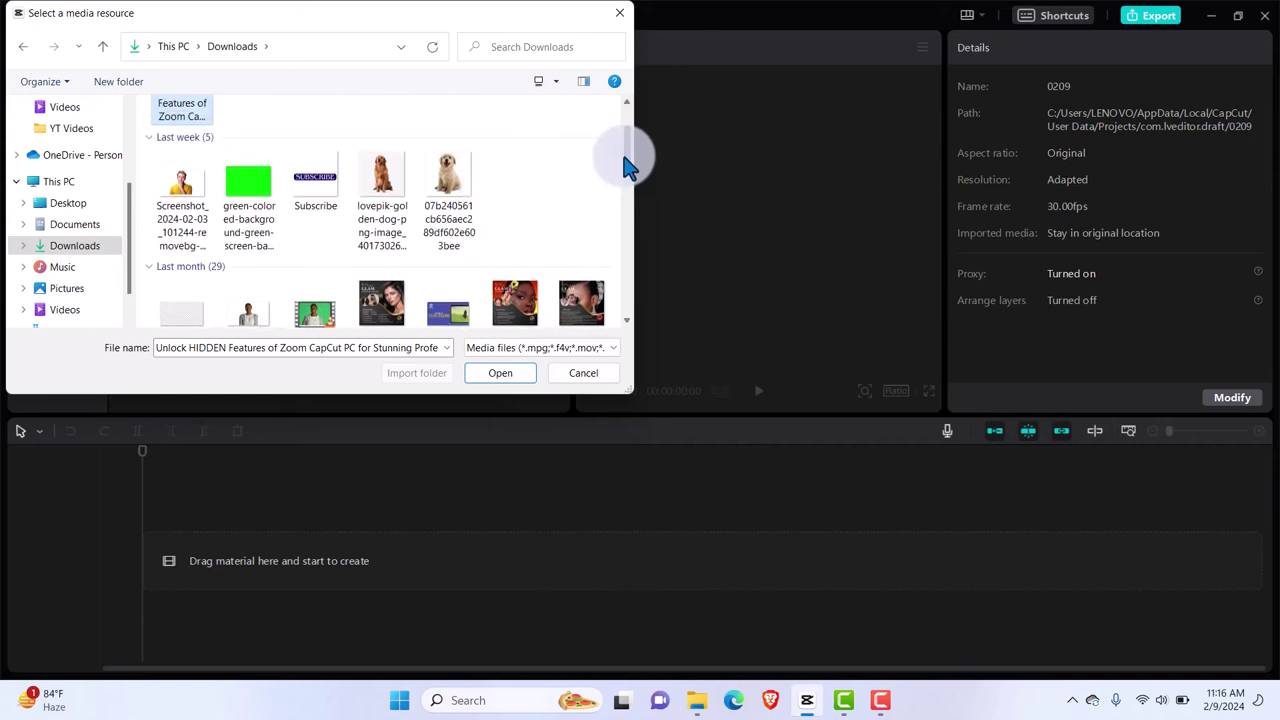
pyautogui.keyDown('ctrl'); pyautogui.click(448, 182); pyautogui.keyUp('ctrl')
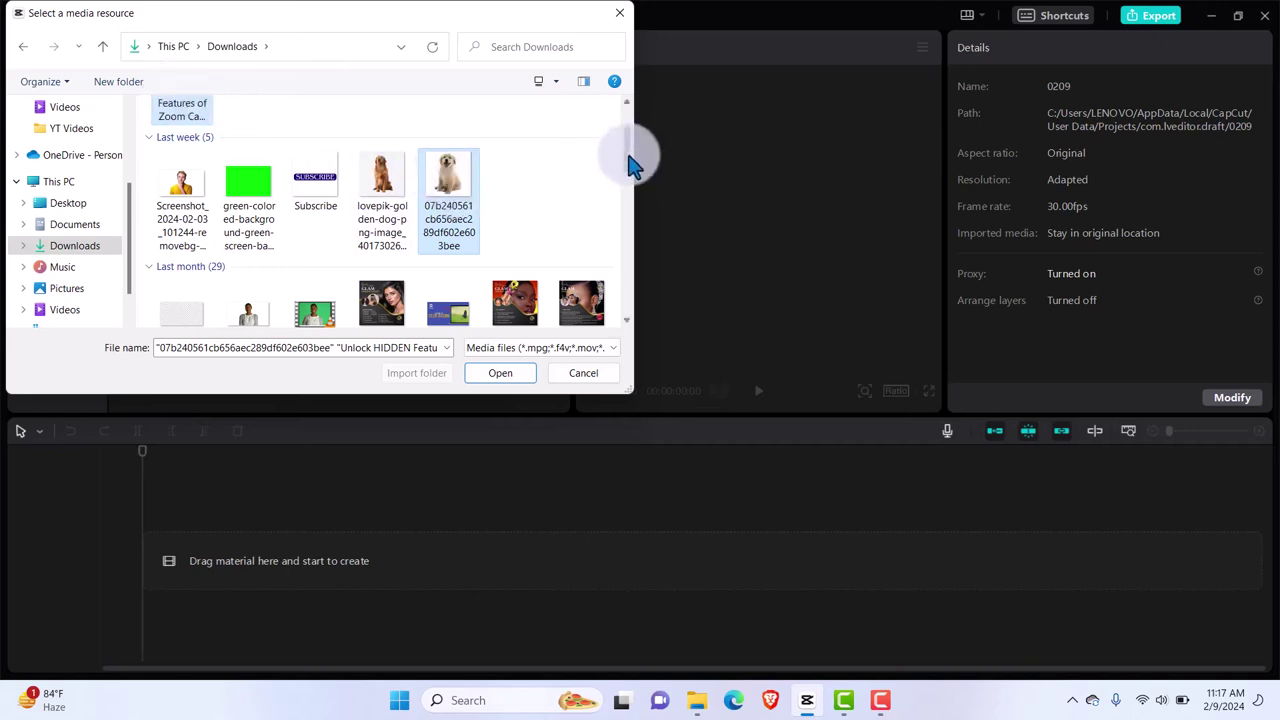
pyautogui.keyDown('ctrl'); pyautogui.click(308, 314); pyautogui.keyUp('ctrl')
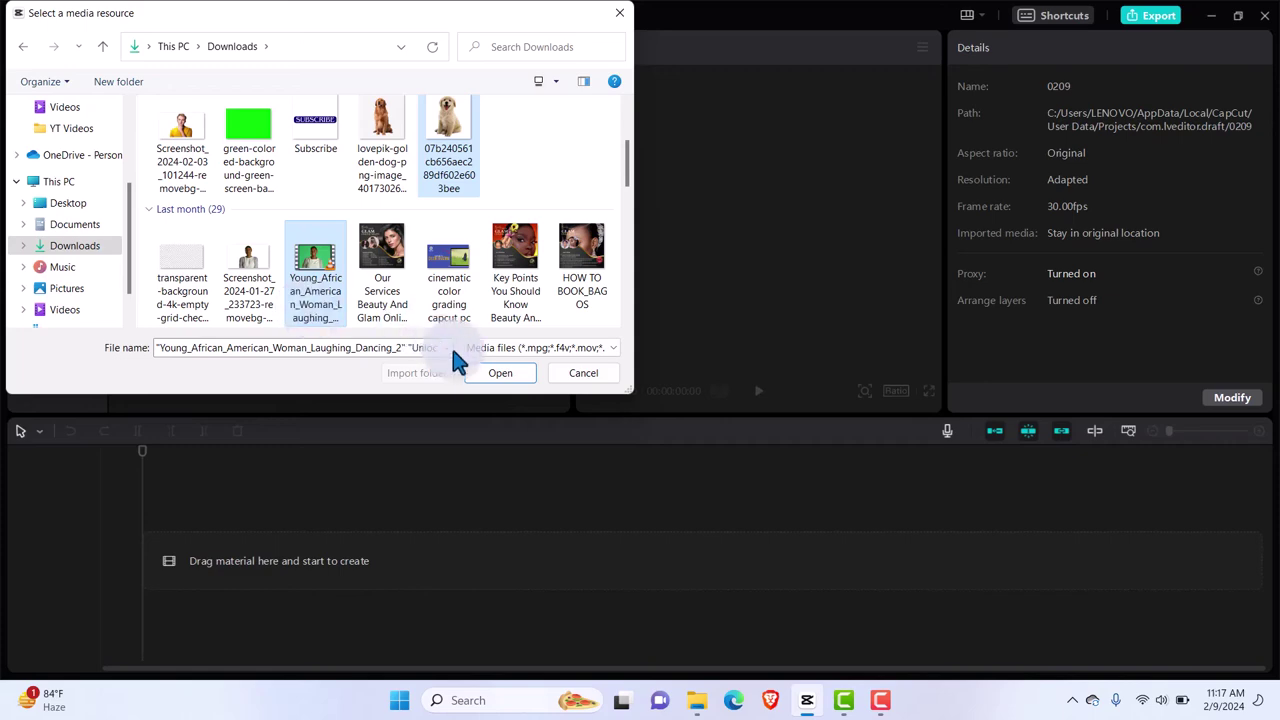
pyautogui.click(500, 376)
pyautogui.click(500, 378)
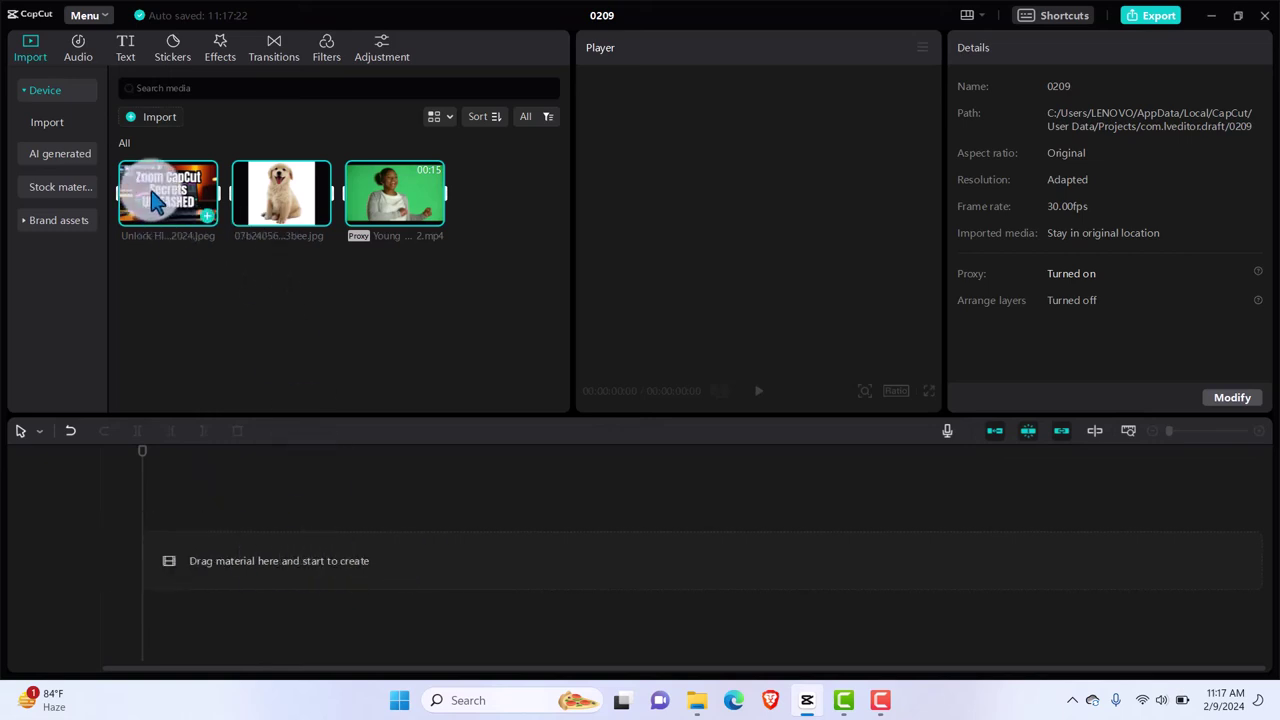
# Place all three imported media on the timeline together, then delete every clip from it.
pyautogui.moveTo(155, 200); pyautogui.dragTo(190, 568)
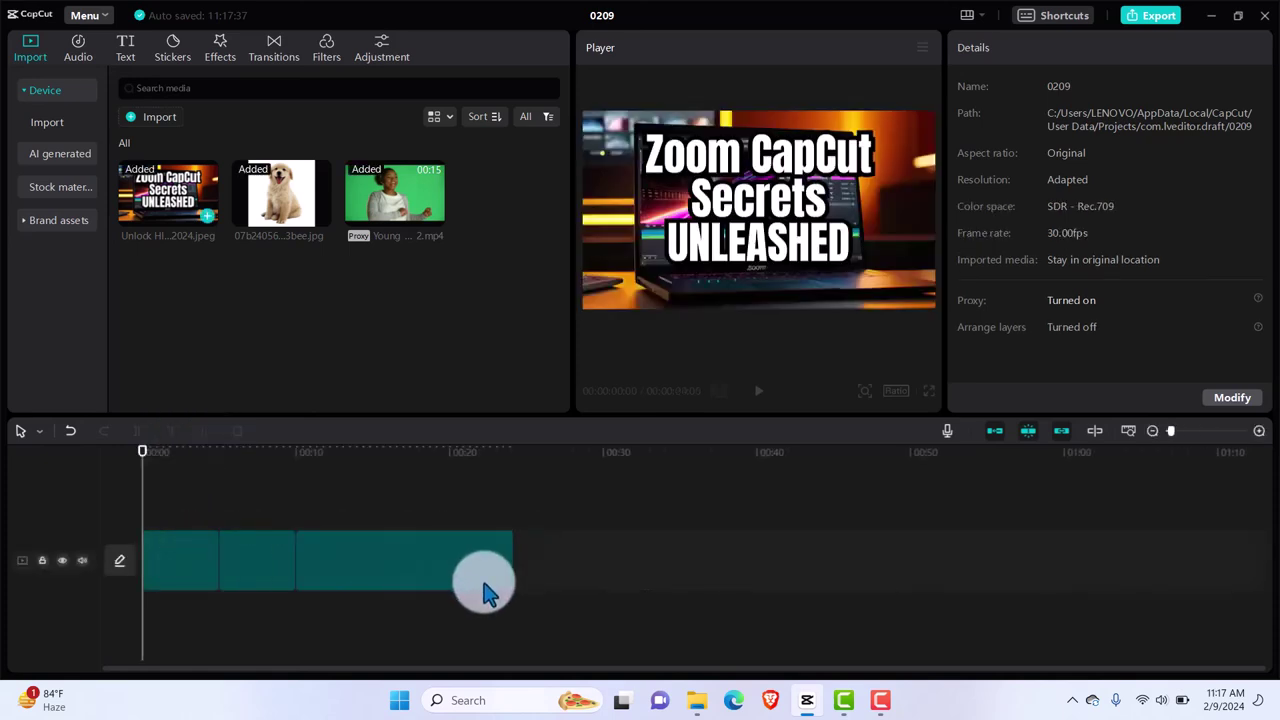
pyautogui.click(422, 572)
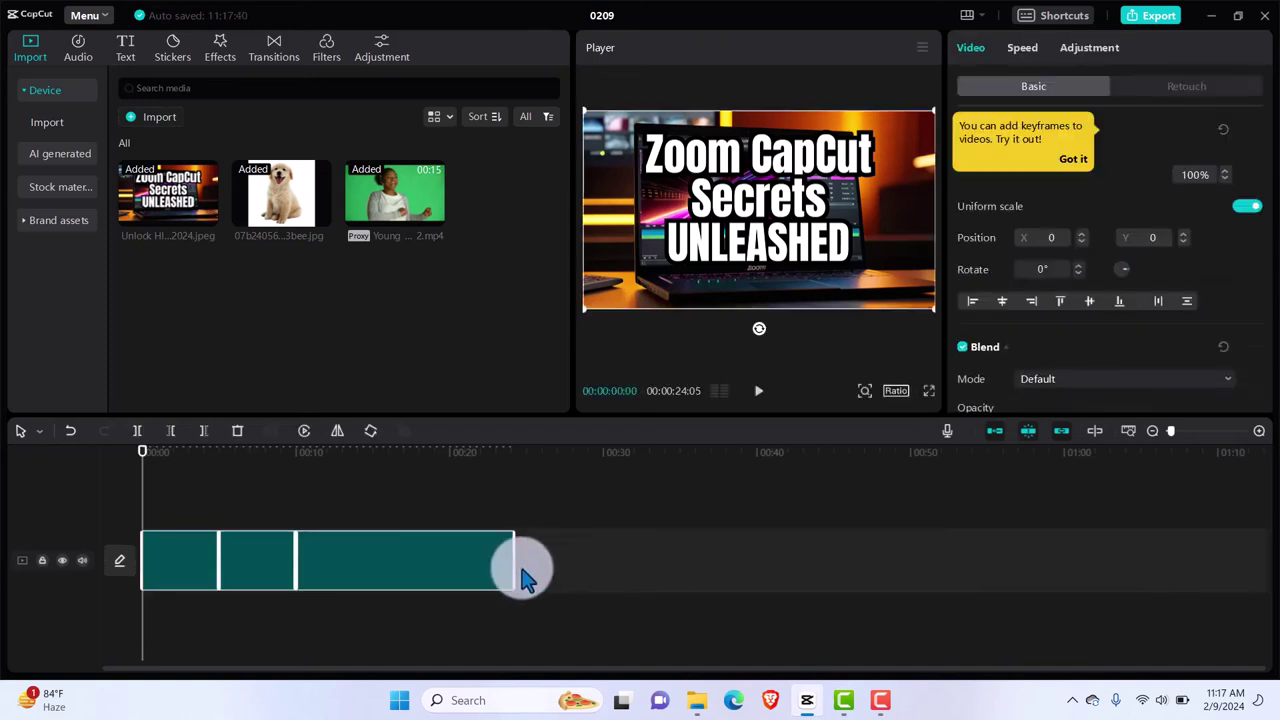
pyautogui.hotkey('ctrl', 'a')
pyautogui.press('Delete')
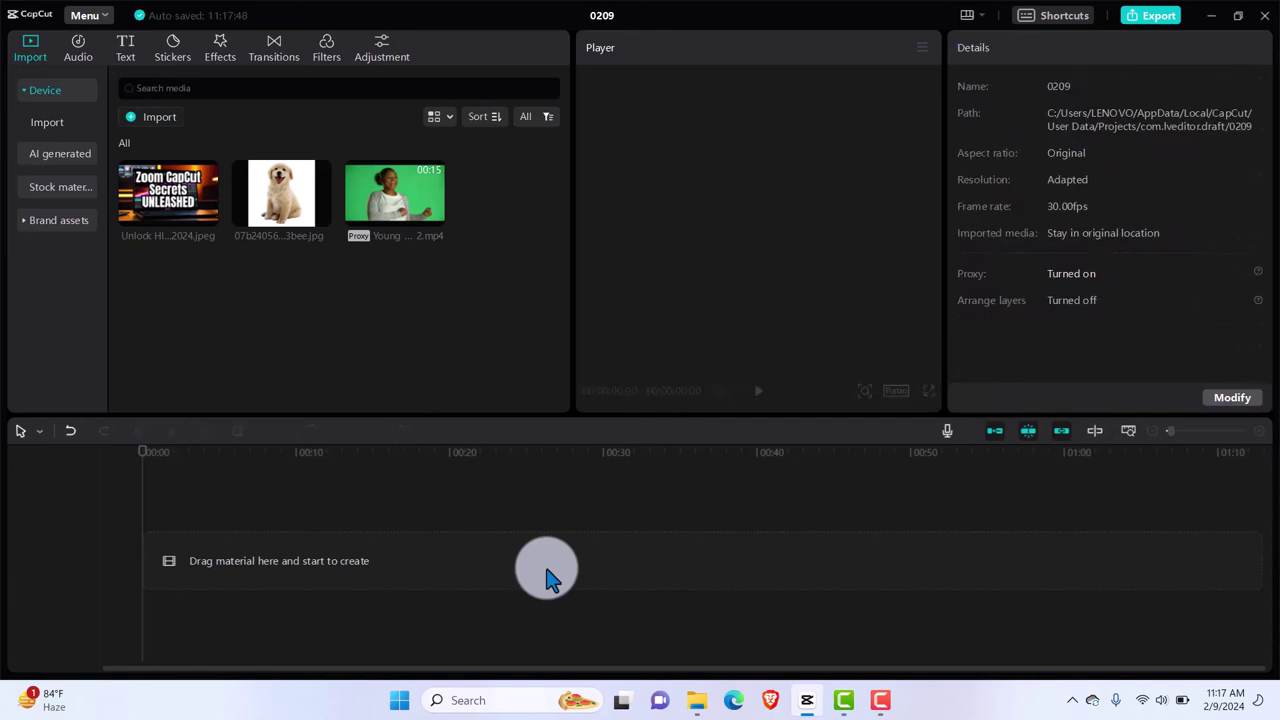
# Preview the "Zoom CapCut Secrets UNLEASHED" image, place it alone on the timeline, and delete it again.
pyautogui.click(180, 222)
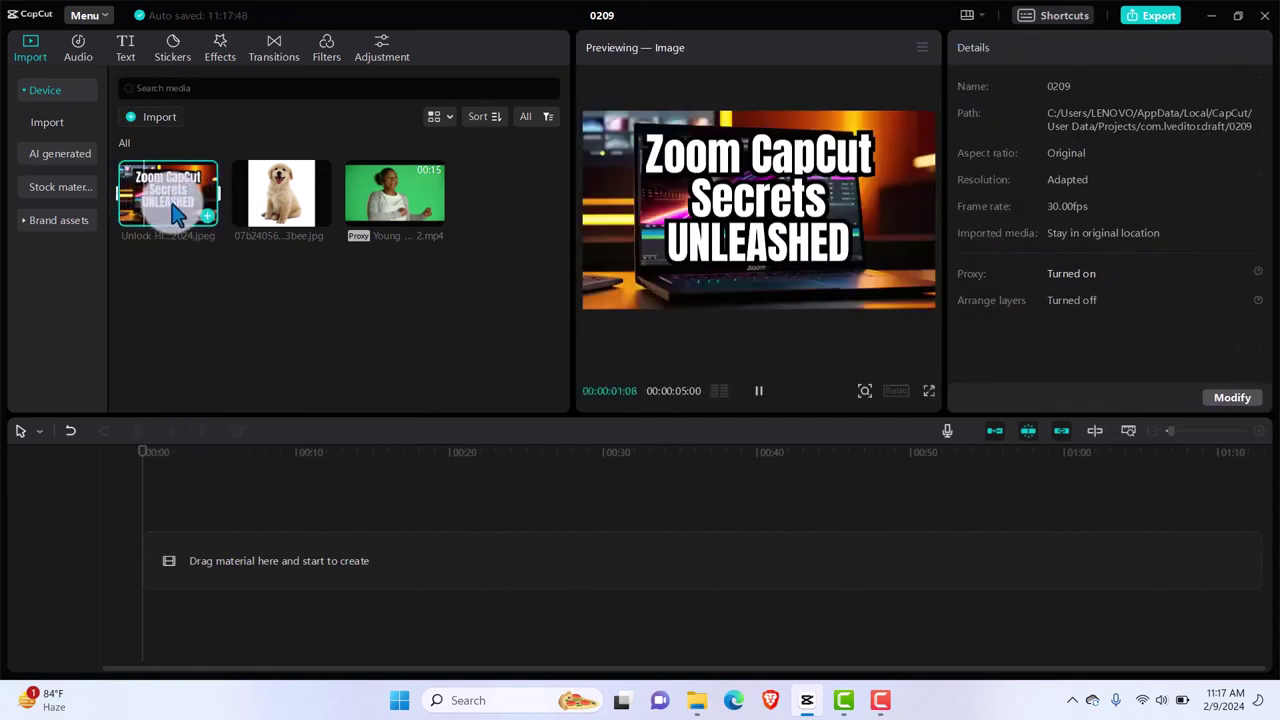
pyautogui.moveTo(172, 218); pyautogui.dragTo(158, 572)
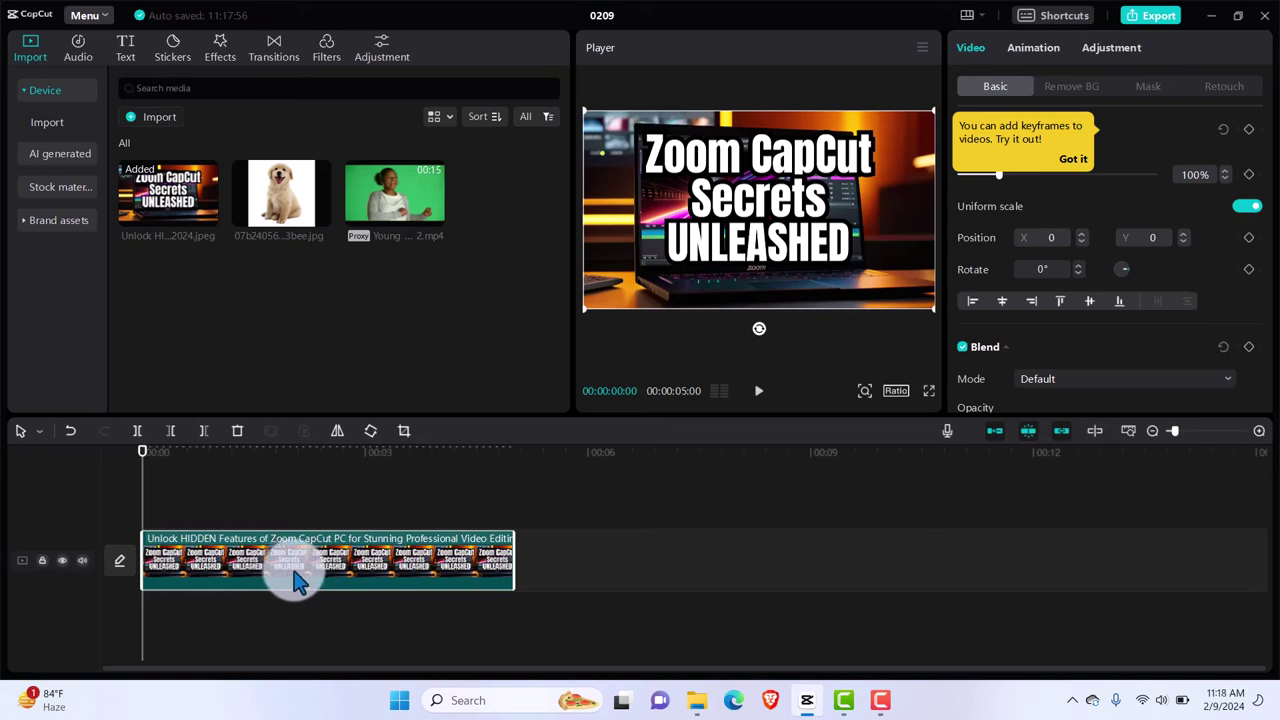
pyautogui.press('Delete')
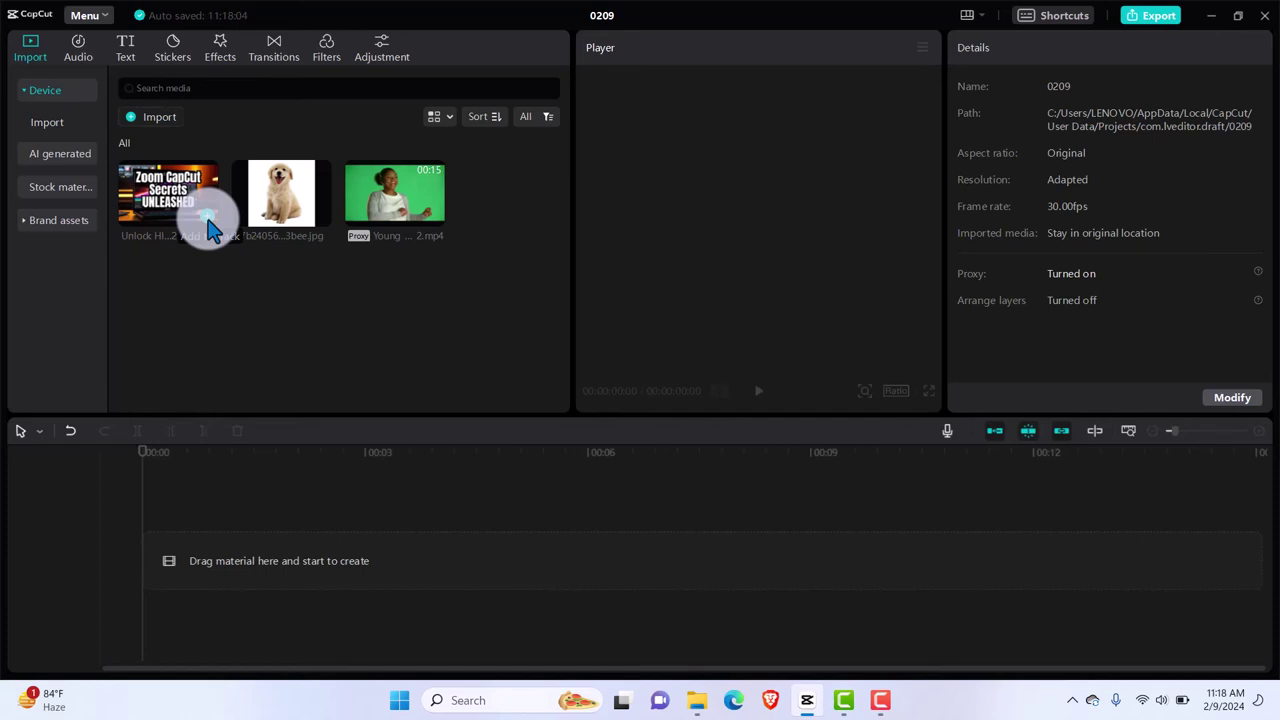
# Add the "Zoom CapCut Secrets UNLEASHED" image to the timeline and insert the green-screen woman video before it.
pyautogui.click(207, 216)
pyautogui.click(294, 571)
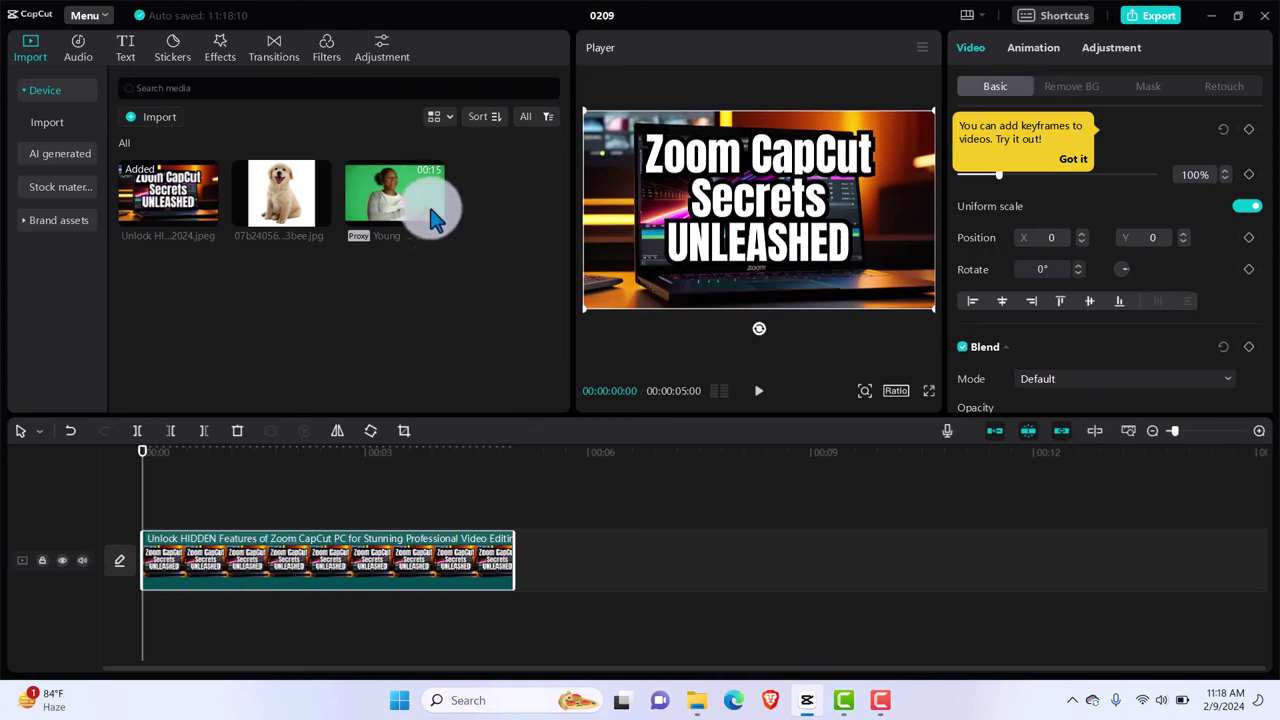
pyautogui.moveTo(380, 189); pyautogui.dragTo(522, 572)
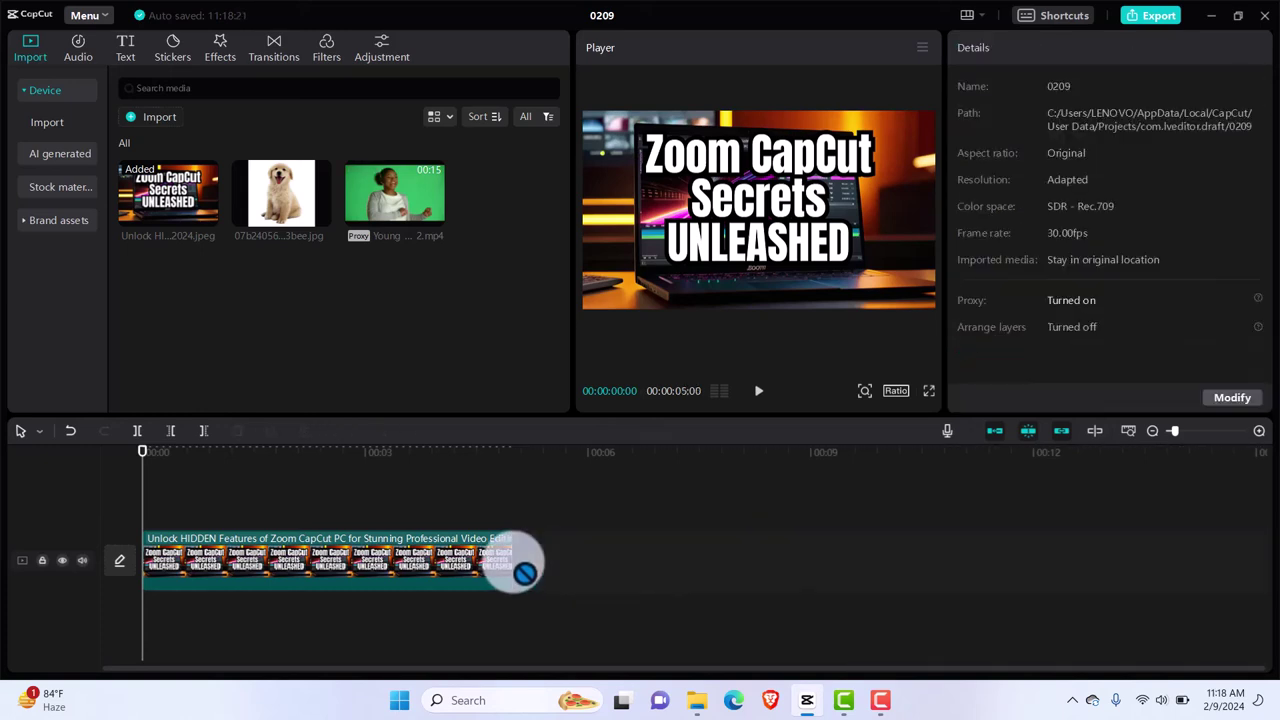
pyautogui.click(437, 228)
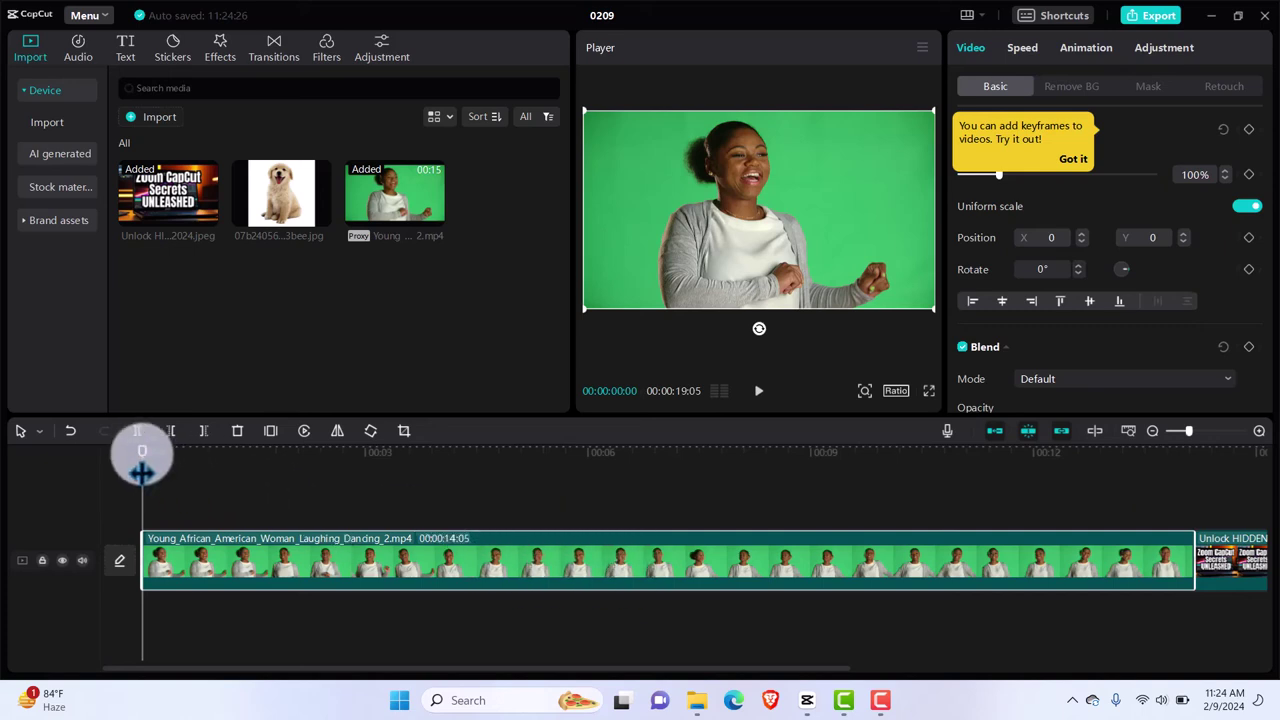
# Move the playhead to about 5 seconds in the green-screen video and deselect the clip.
pyautogui.moveTo(141, 462); pyautogui.dragTo(522, 568)
pyautogui.click(573, 514)
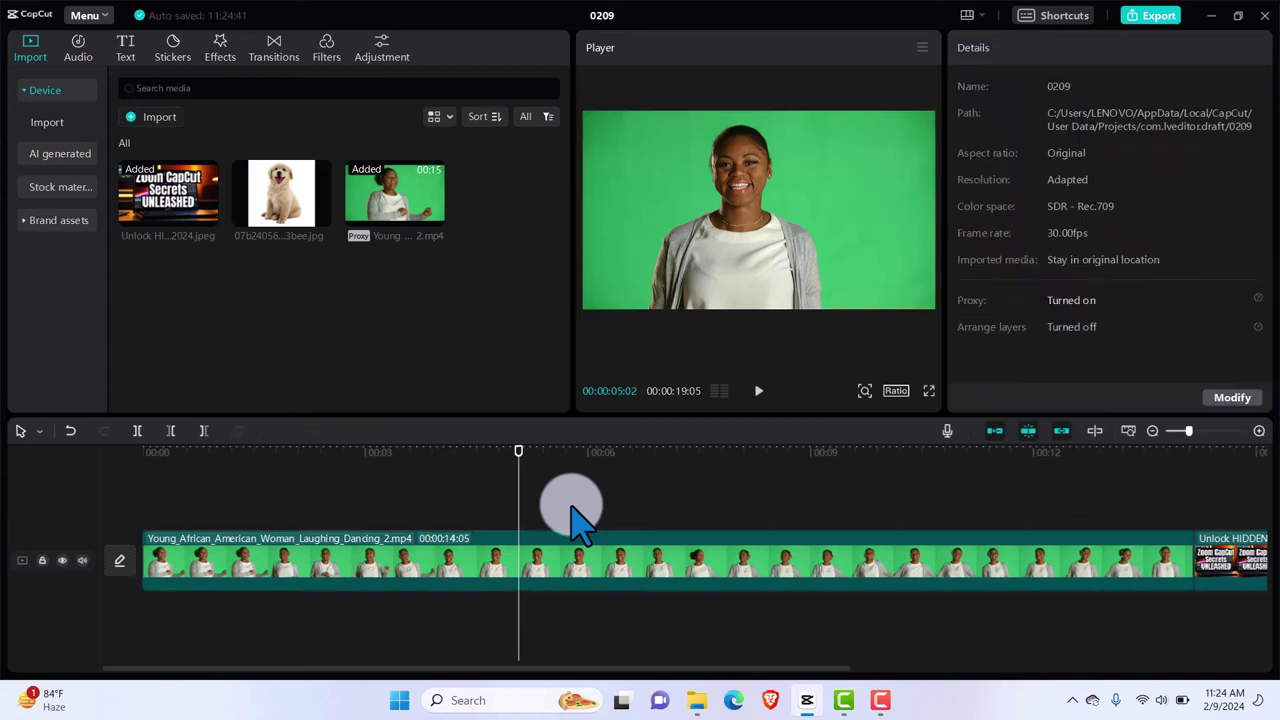
# Split the green-screen video at 00:00:05:23 and move its second part onto a new track above at the same start time.
pyautogui.click(537, 575)
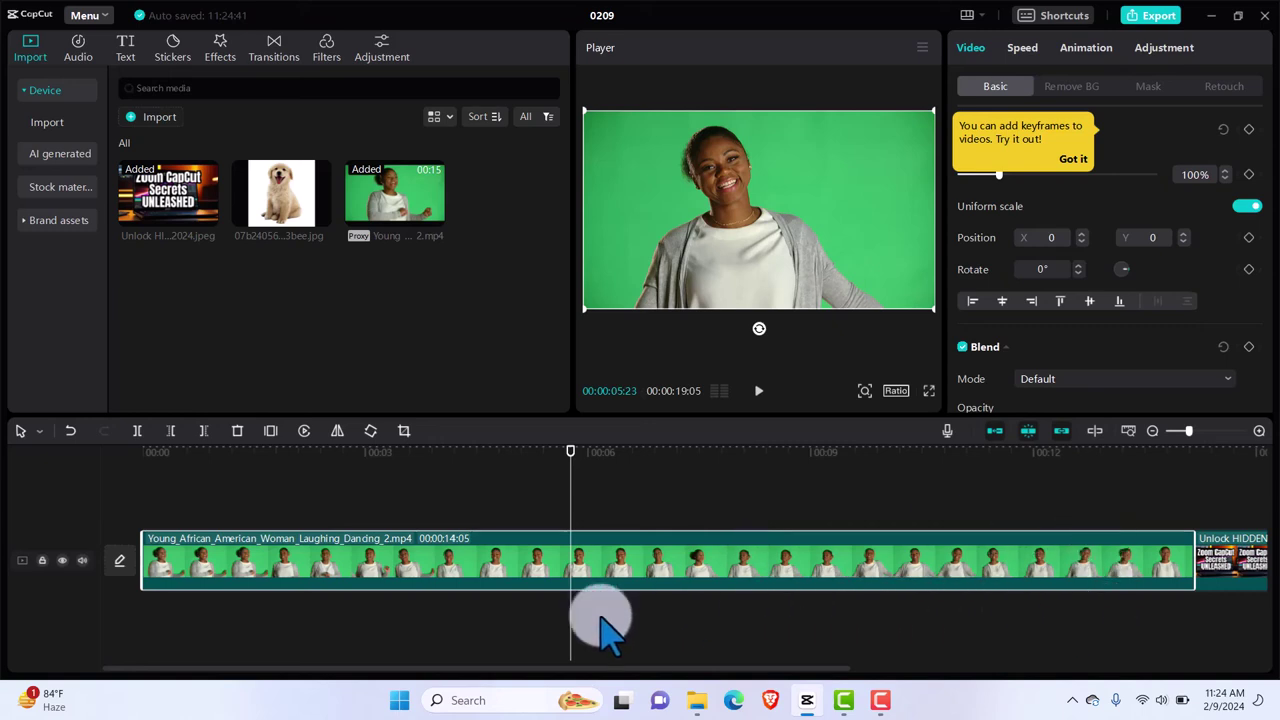
pyautogui.hotkey('ctrl', 'b')
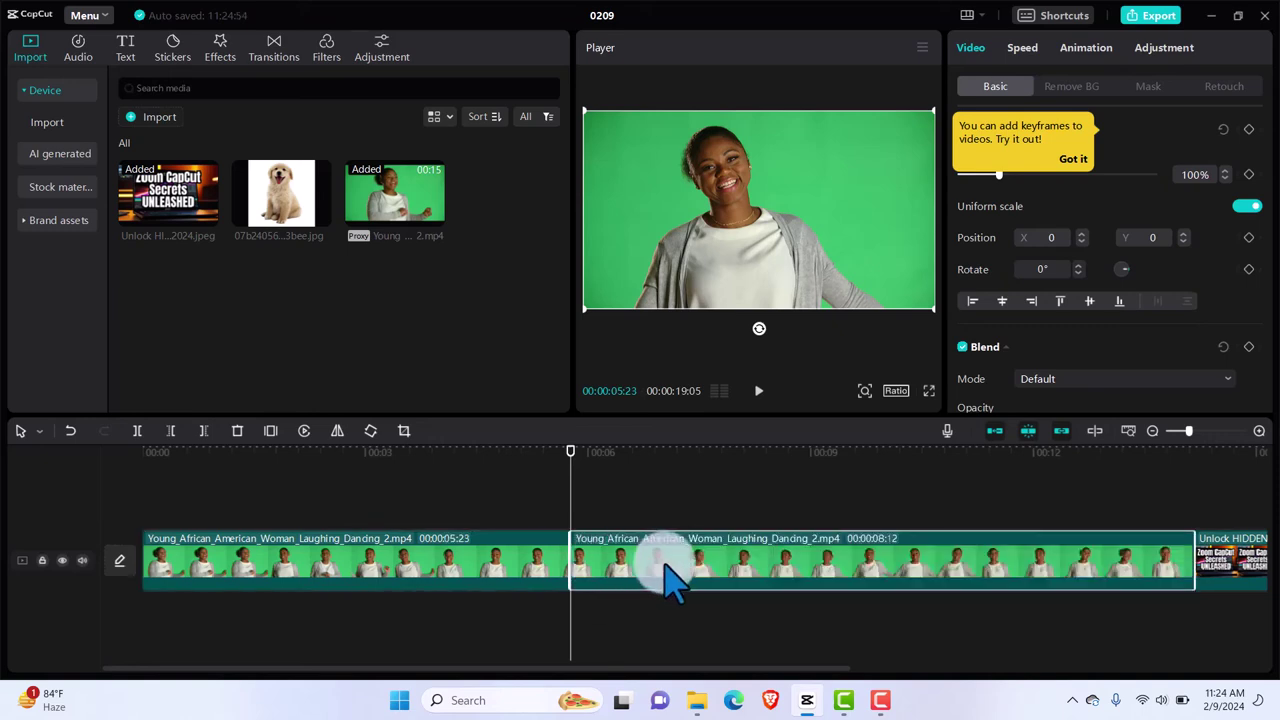
pyautogui.moveTo(672, 578); pyautogui.dragTo(667, 502)
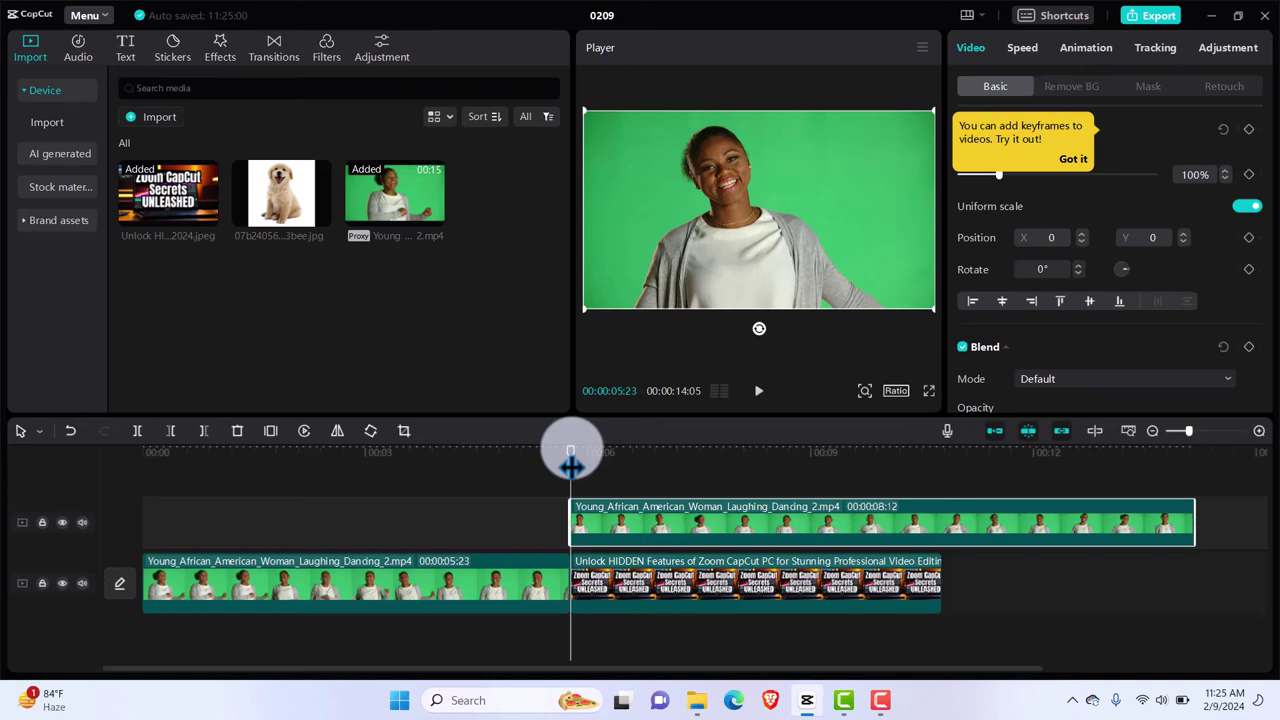
# Split the "Zoom CapCut Secrets UNLEASHED" image clip at 00:00:07:21.
pyautogui.moveTo(570, 462); pyautogui.dragTo(714, 462)
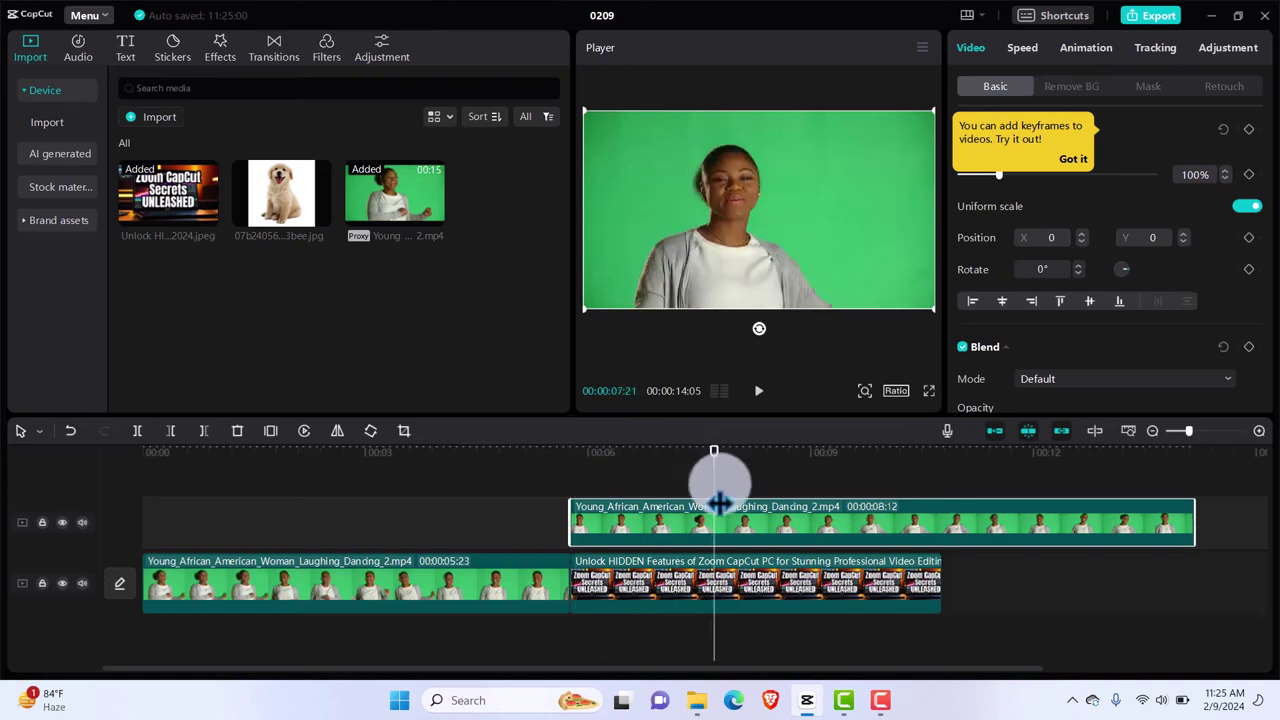
pyautogui.click(755, 600)
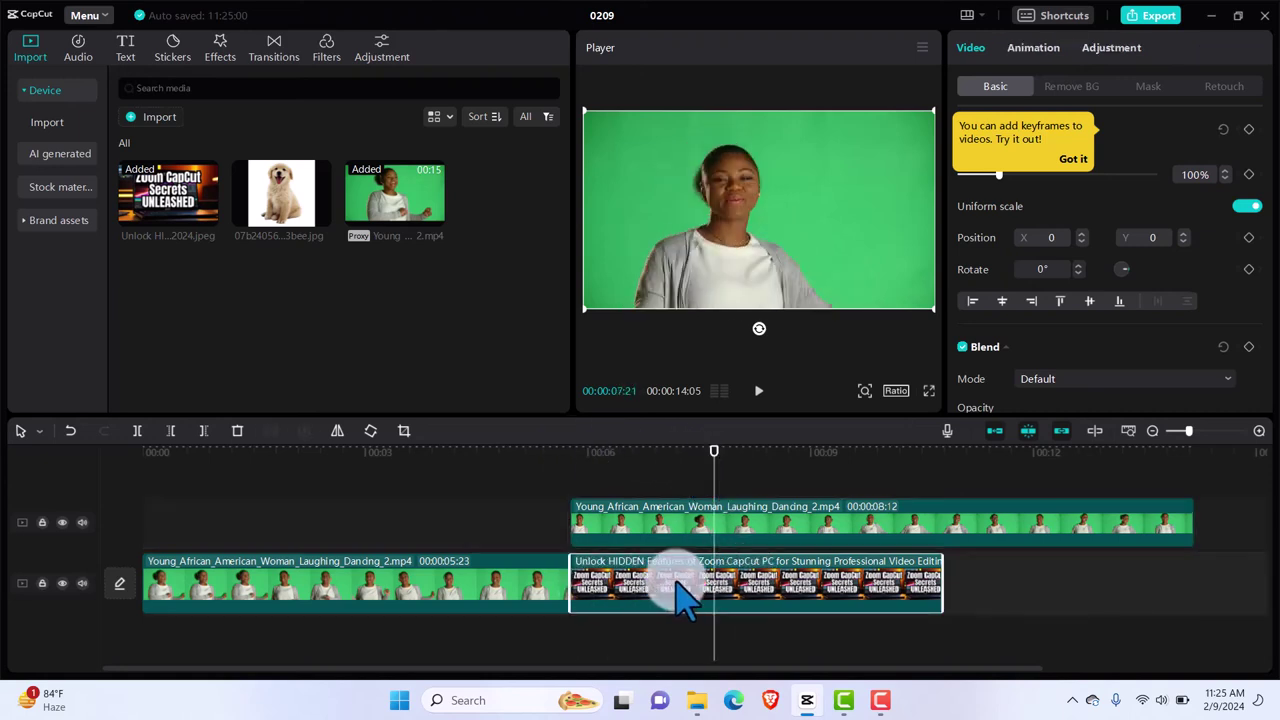
pyautogui.hotkey('ctrl', 'b')
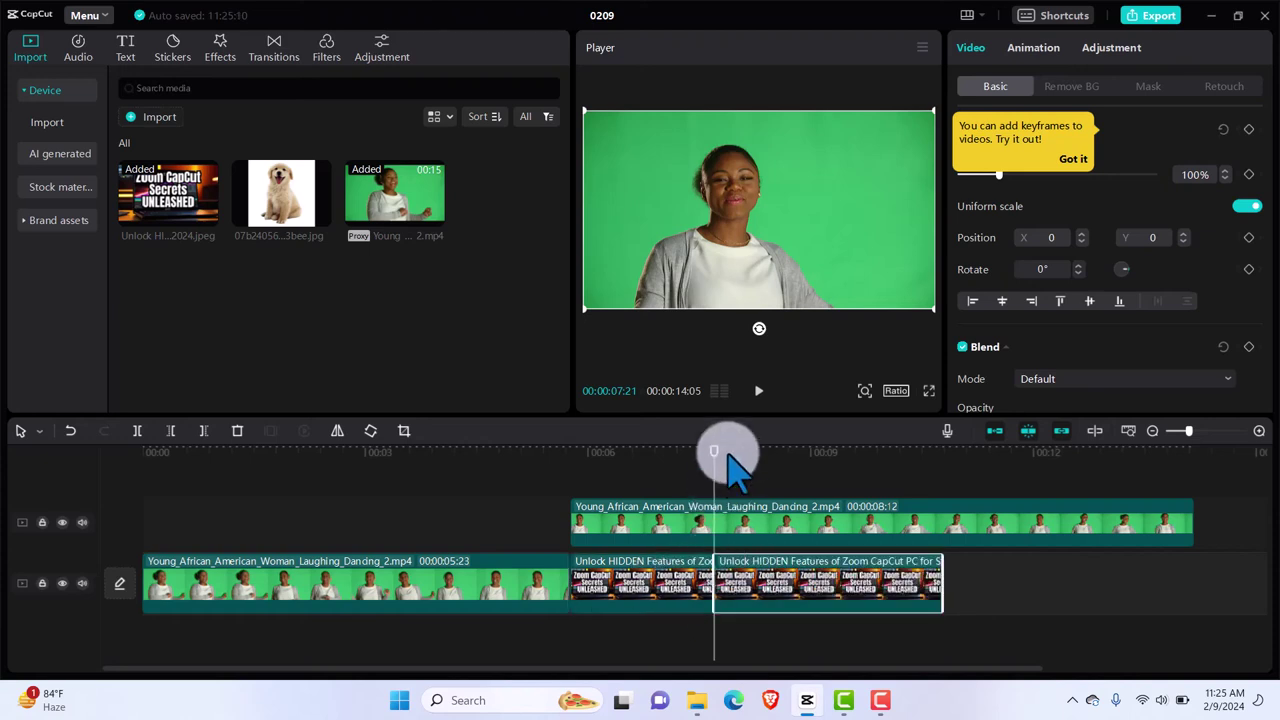
# Move the playhead to 00:00:09:01, cut the second image part from the timeline, and undo the cut.
pyautogui.moveTo(714, 470); pyautogui.dragTo(813, 470)
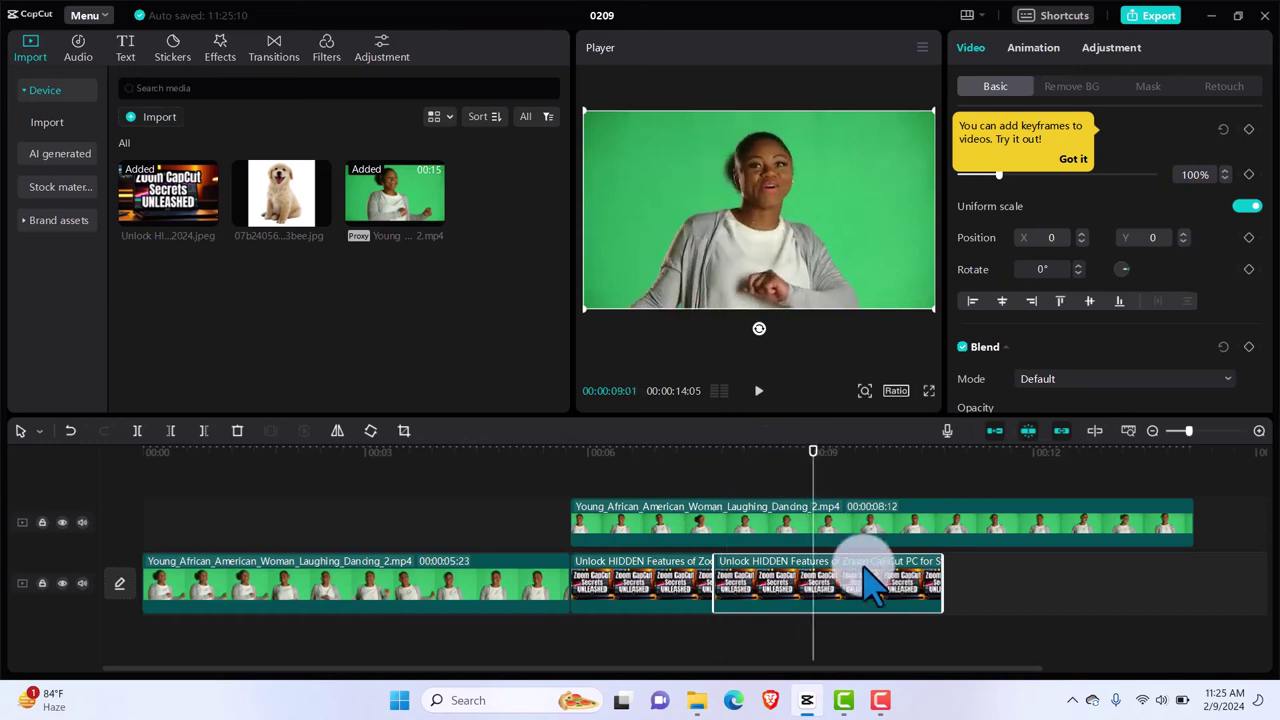
pyautogui.rightClick(818, 598)
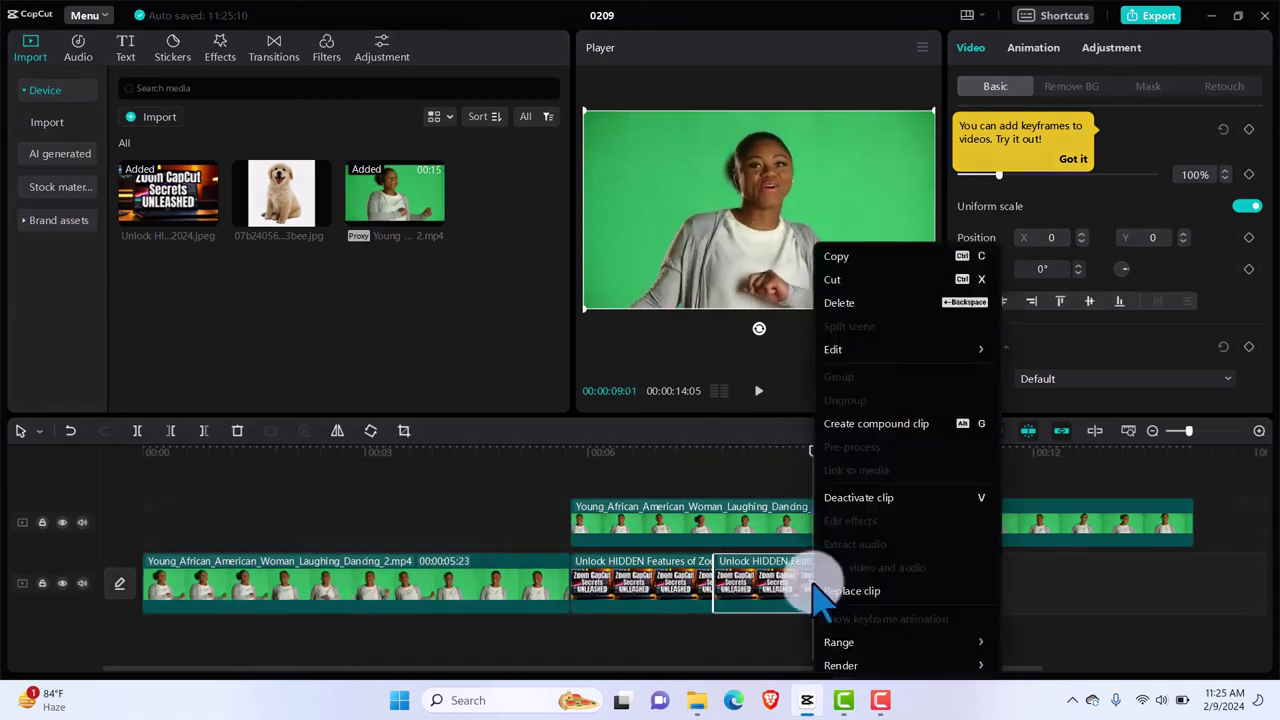
pyautogui.click(850, 280)
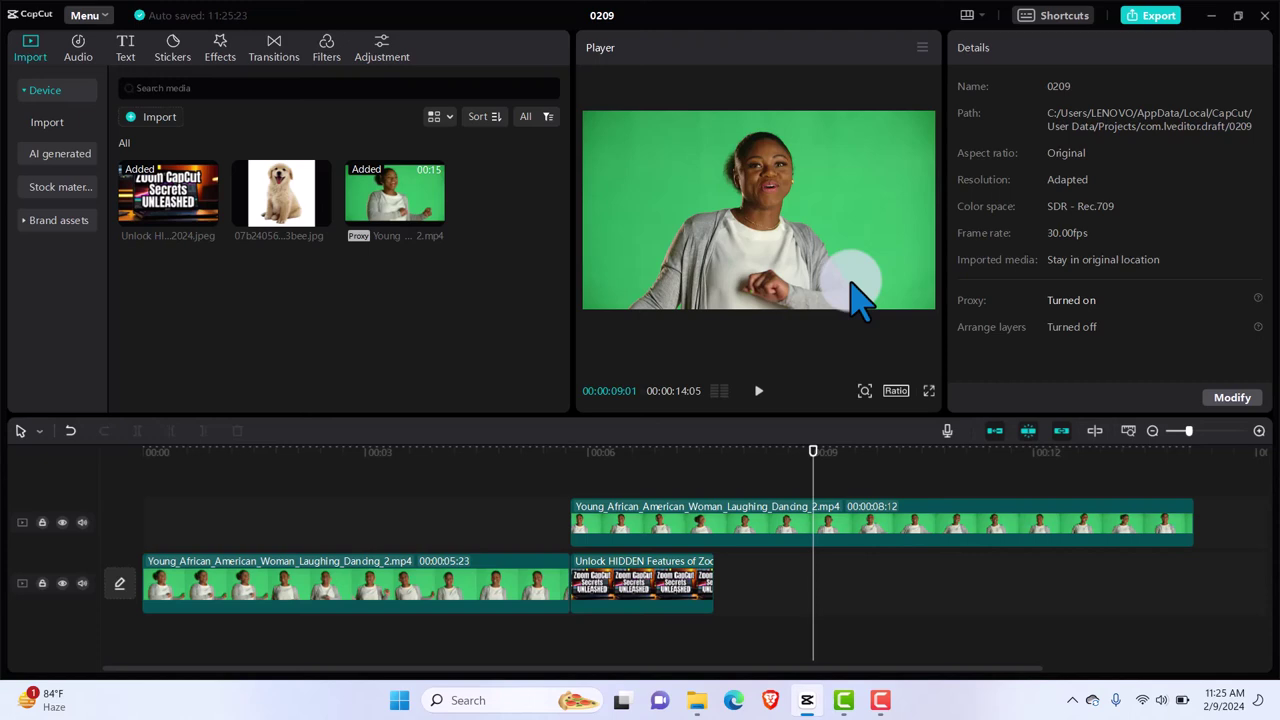
pyautogui.hotkey('ctrl', 'z')
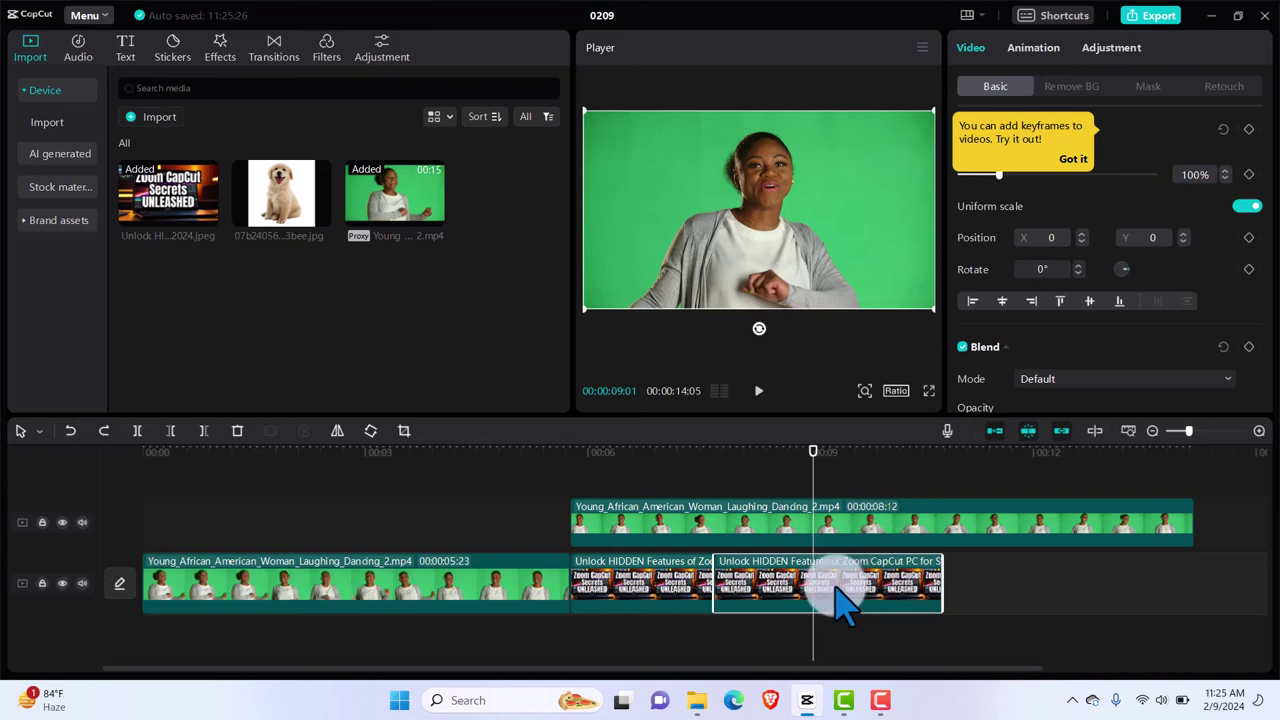
pyautogui.rightClick(842, 603)
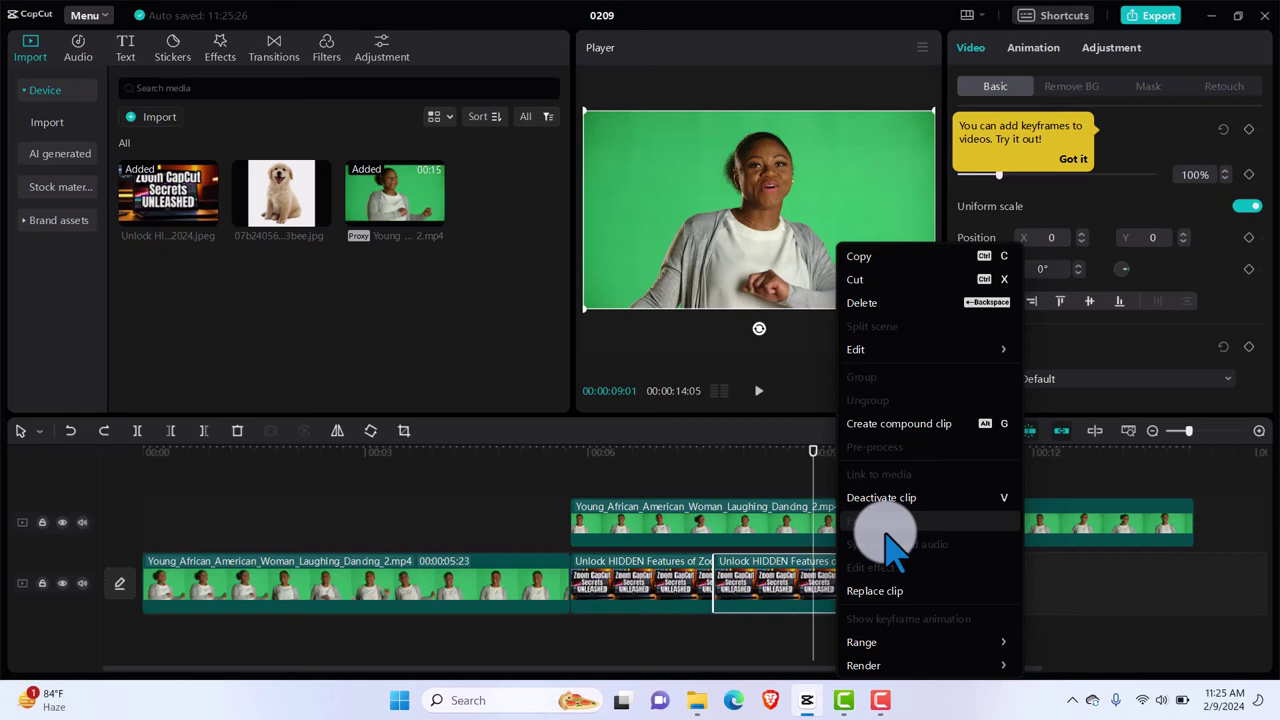
pyautogui.moveTo(886, 355)
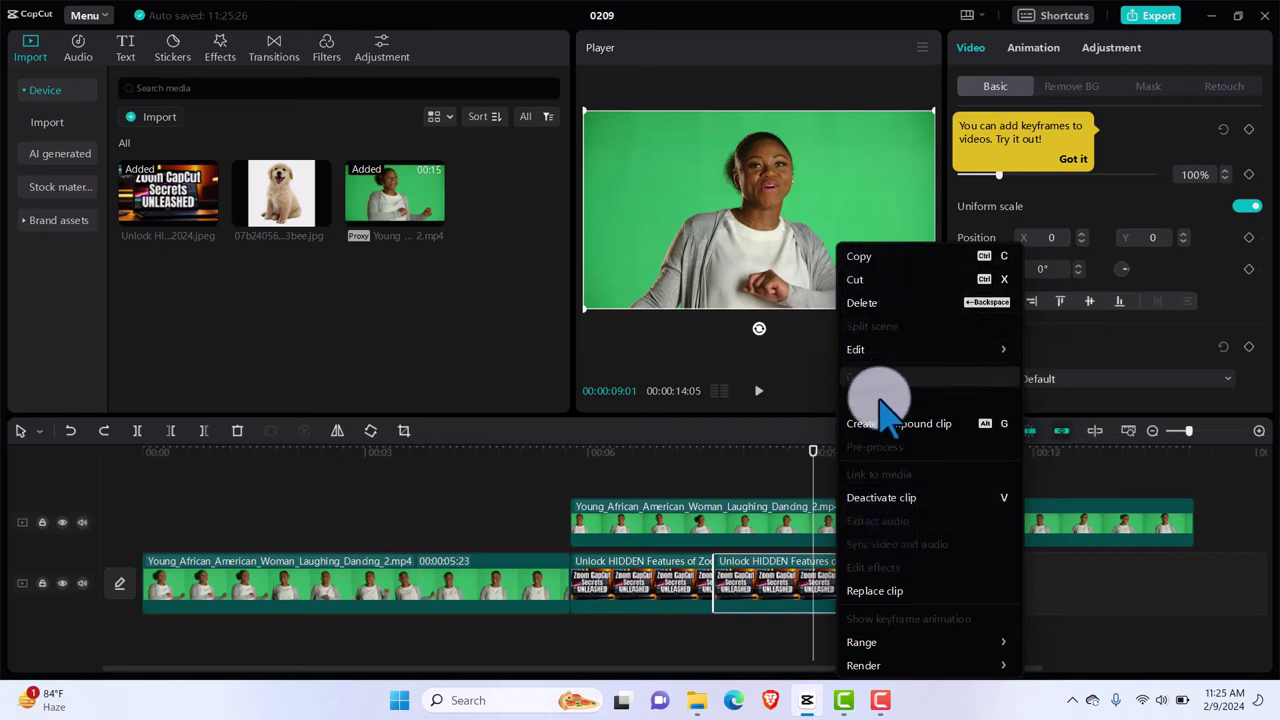
pyautogui.click(775, 597)
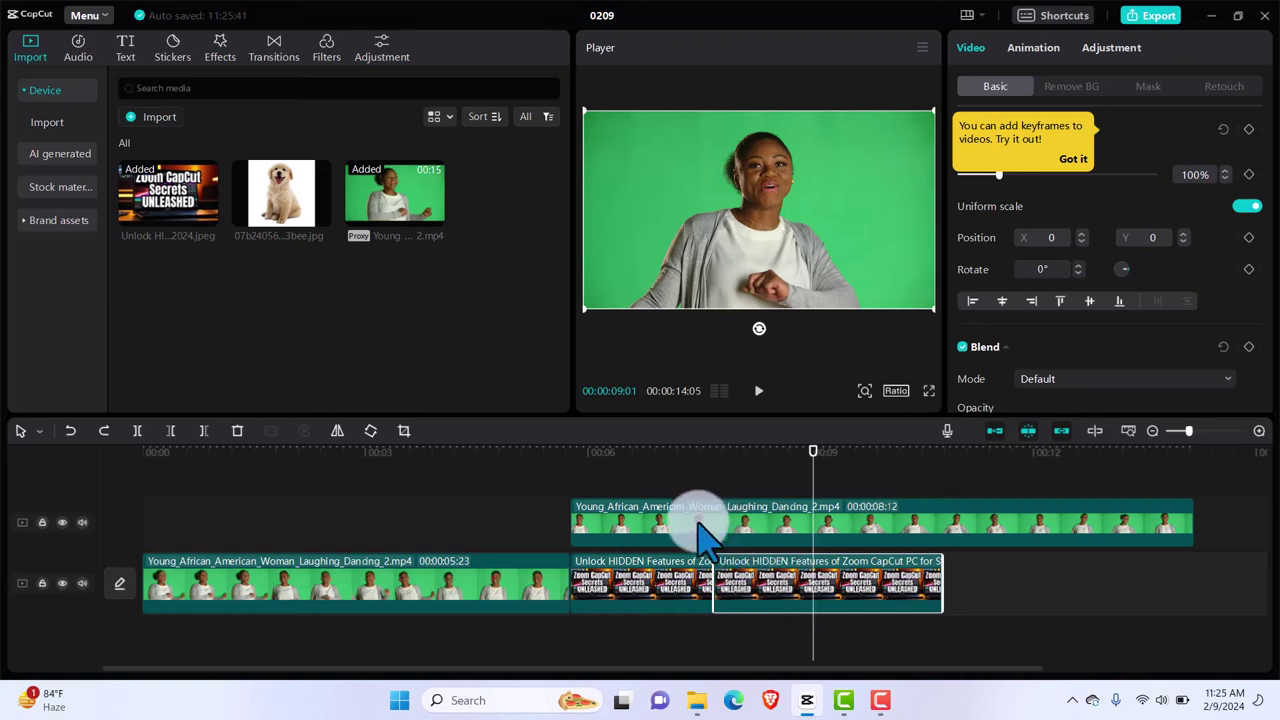
# Move both image parts onto a new track above the second video part, starting at 00:00:05:23 and 00:00:09:01.
pyautogui.moveTo(638, 600); pyautogui.dragTo(640, 490)
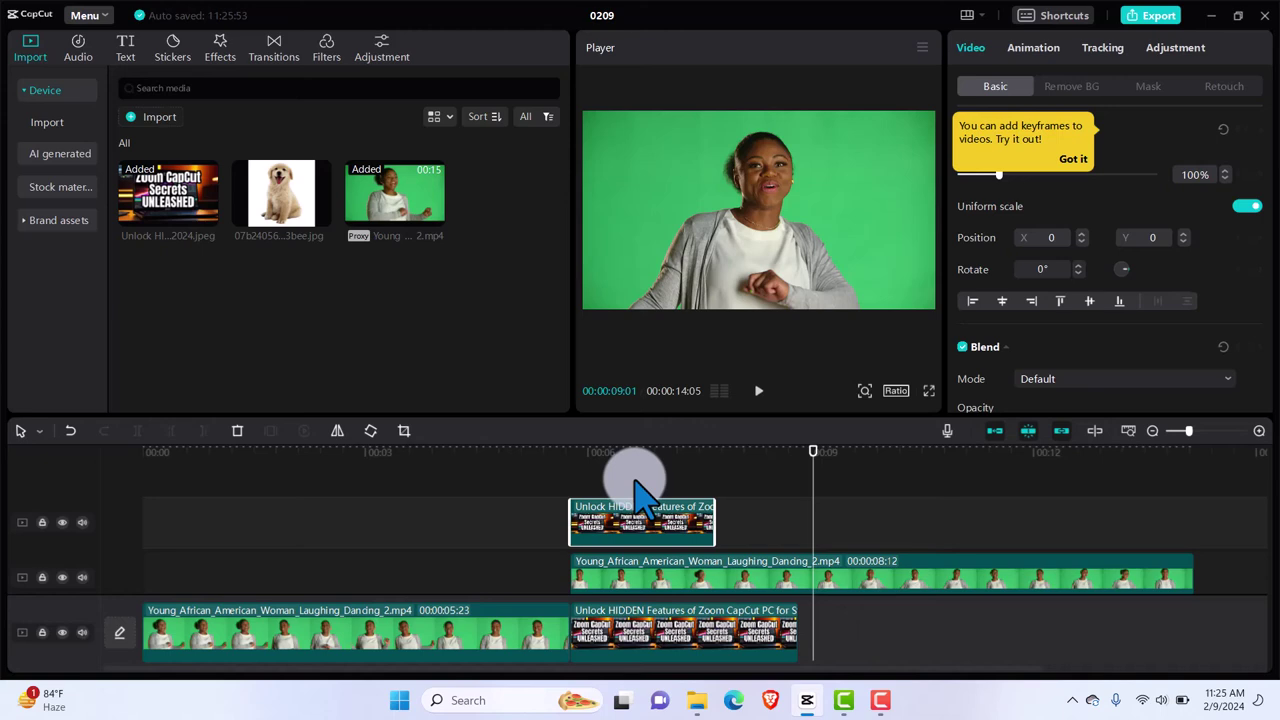
pyautogui.click(655, 645)
pyautogui.moveTo(655, 645); pyautogui.dragTo(891, 523)
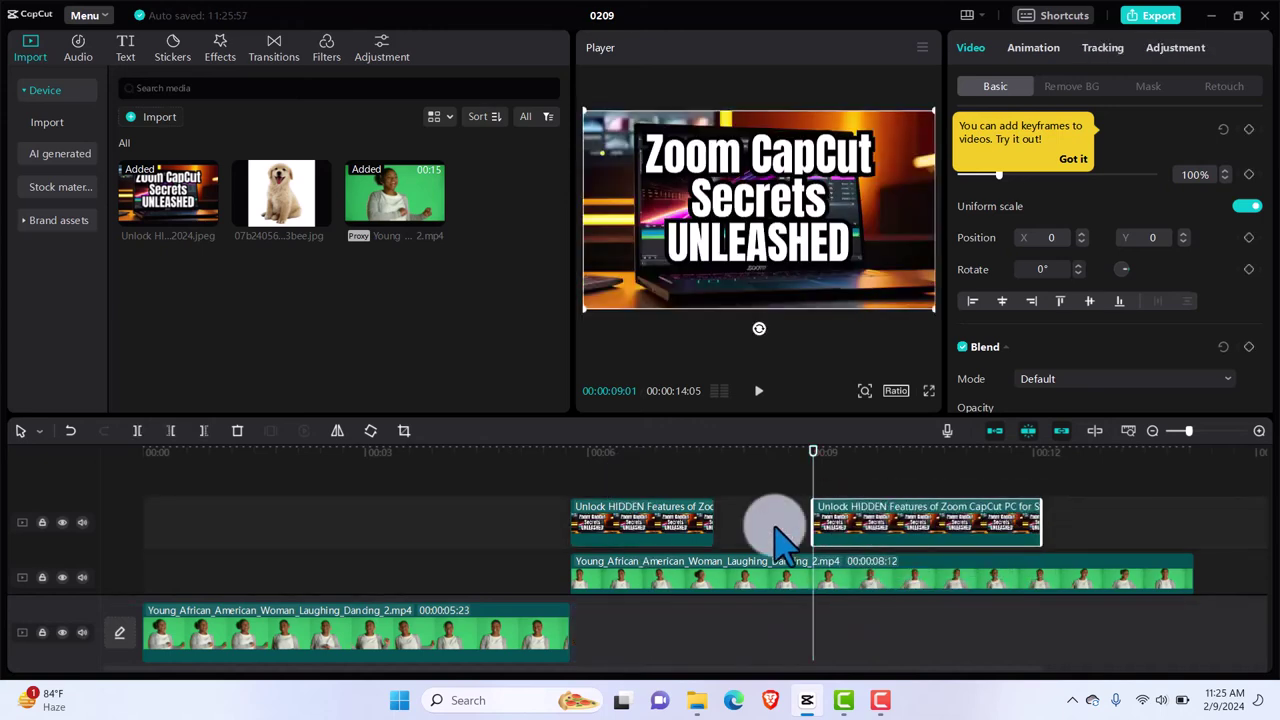
# Scale the first image clip to 55%, dismiss the keyframe tip, and move the playhead to 00:00:06:23.
pyautogui.click(658, 524)
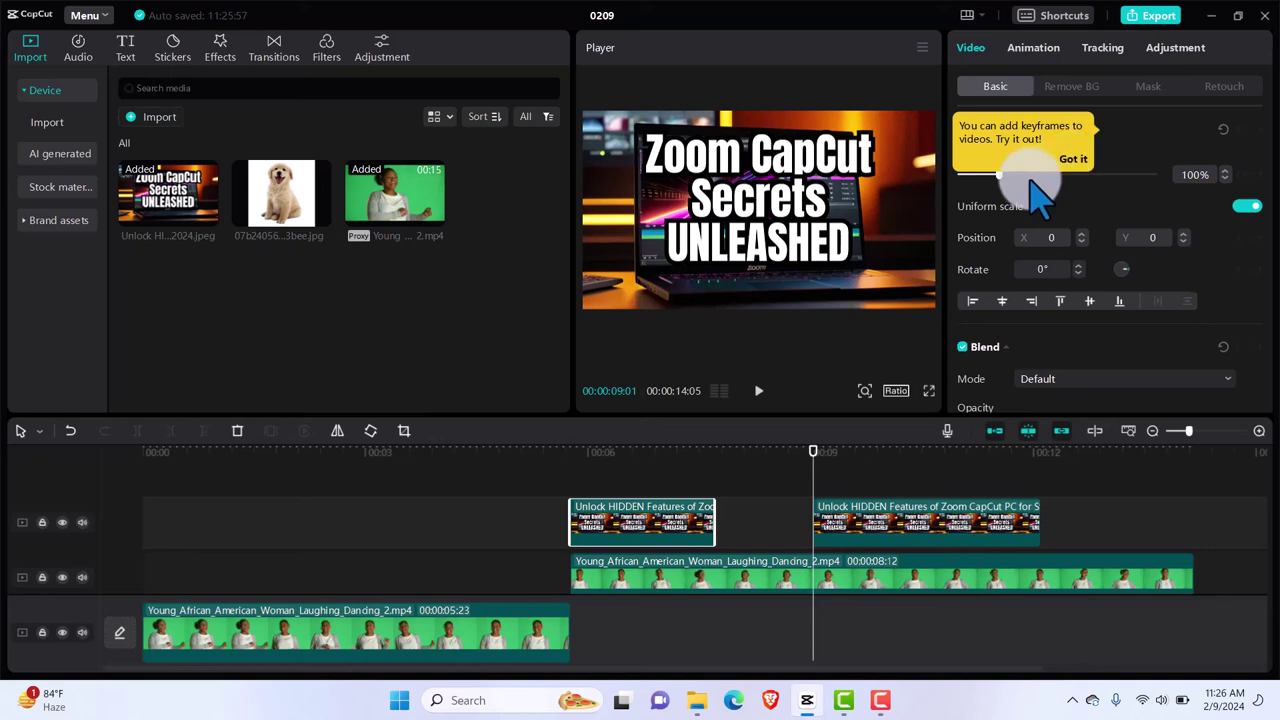
pyautogui.moveTo(1001, 177); pyautogui.dragTo(983, 172)
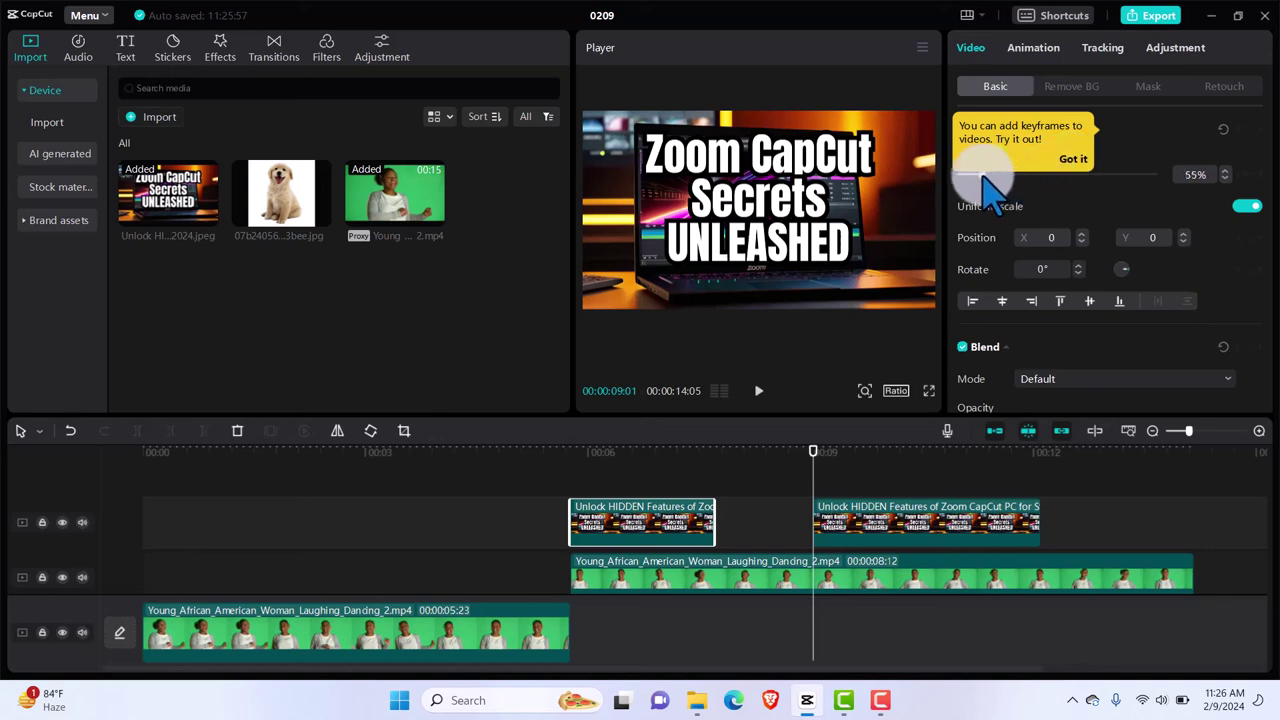
pyautogui.click(1078, 159)
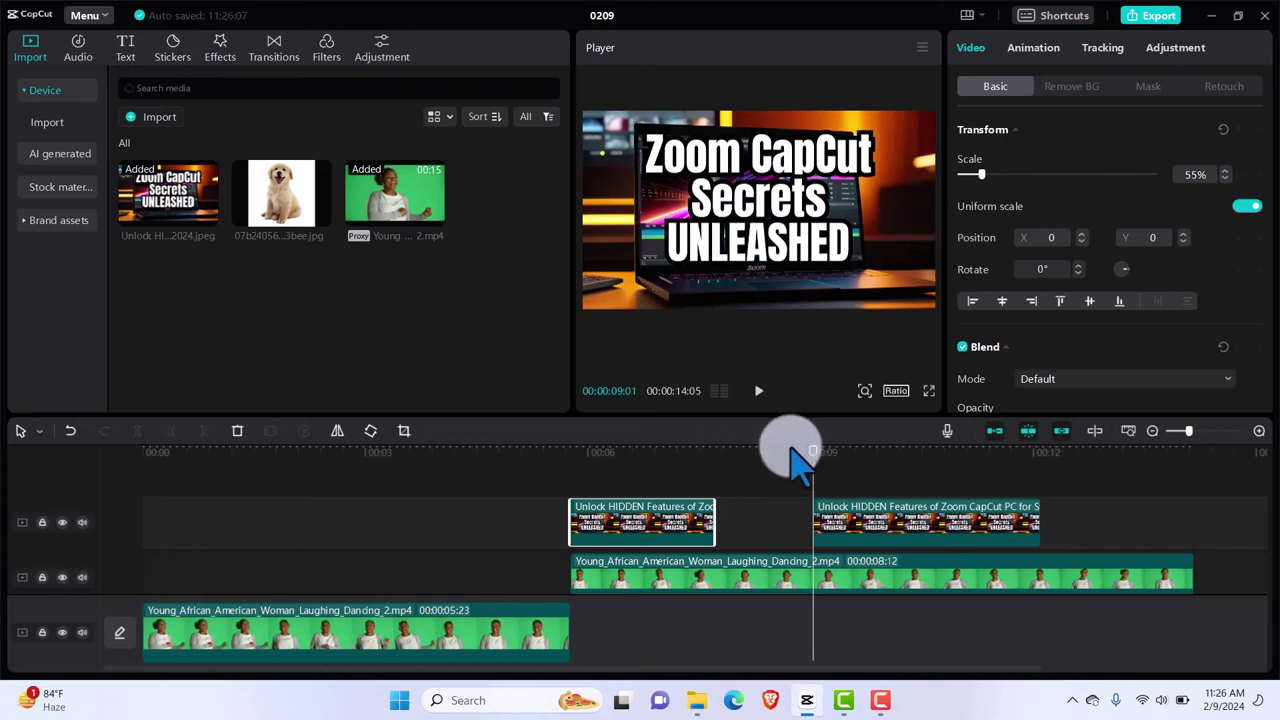
pyautogui.moveTo(812, 462); pyautogui.dragTo(646, 466)
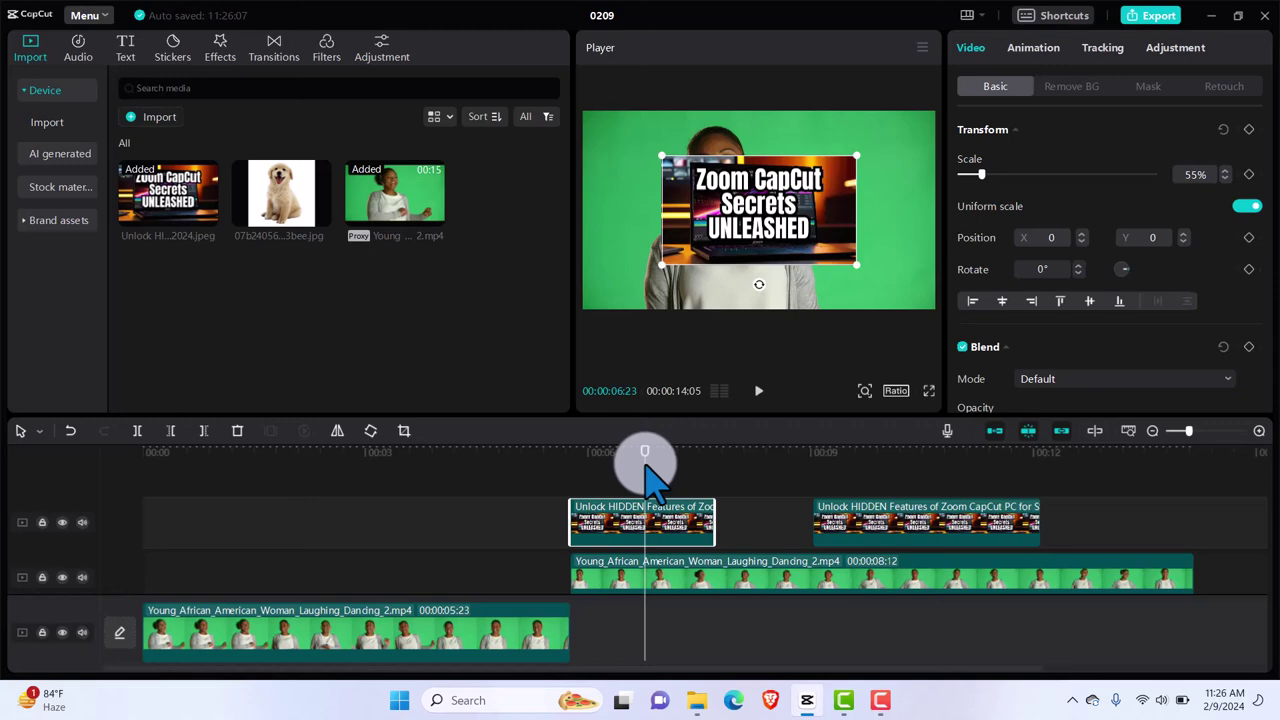
# Shrink the first image clip to 31% and place it beside the woman in the lower-right of the frame at X 1134, Y -484.
pyautogui.moveTo(981, 174)
pyautogui.mouseDown()
pyautogui.moveTo(1014, 177)
pyautogui.moveTo(970, 178)
pyautogui.moveTo(982, 177)
pyautogui.mouseUp()
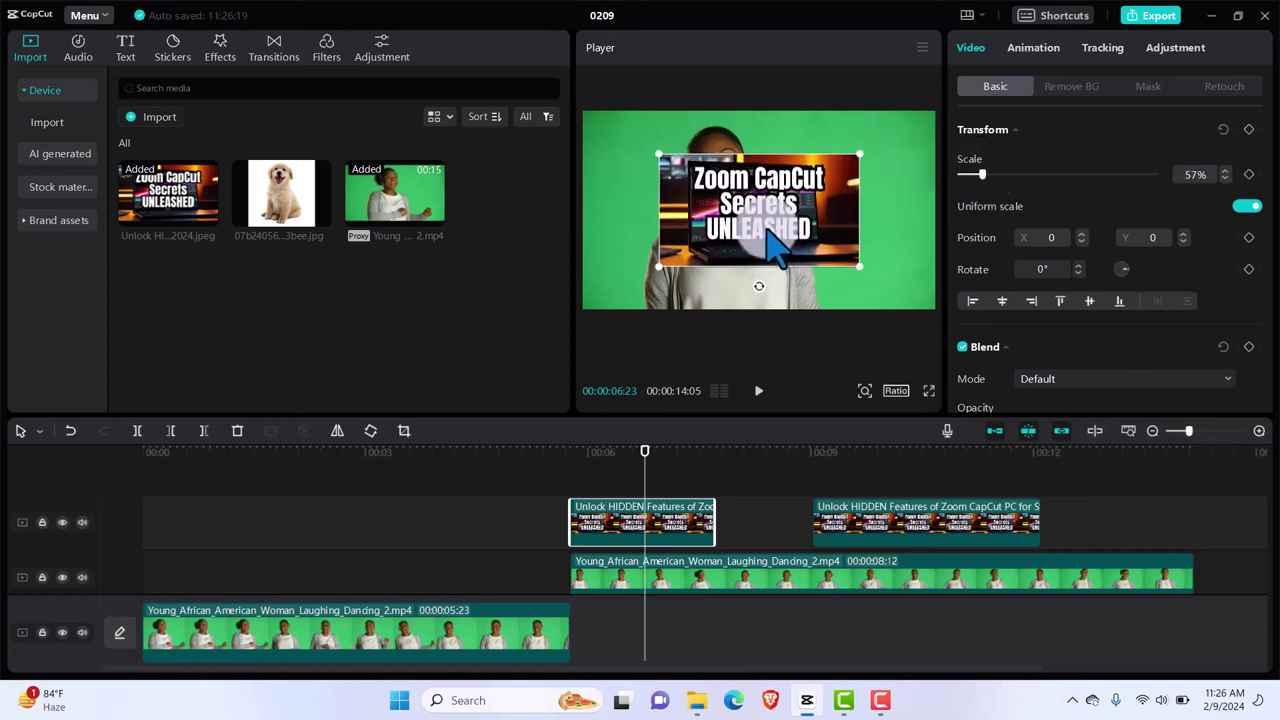
pyautogui.moveTo(756, 225)
pyautogui.mouseDown()
pyautogui.moveTo(775, 240)
pyautogui.moveTo(750, 235)
pyautogui.mouseUp()
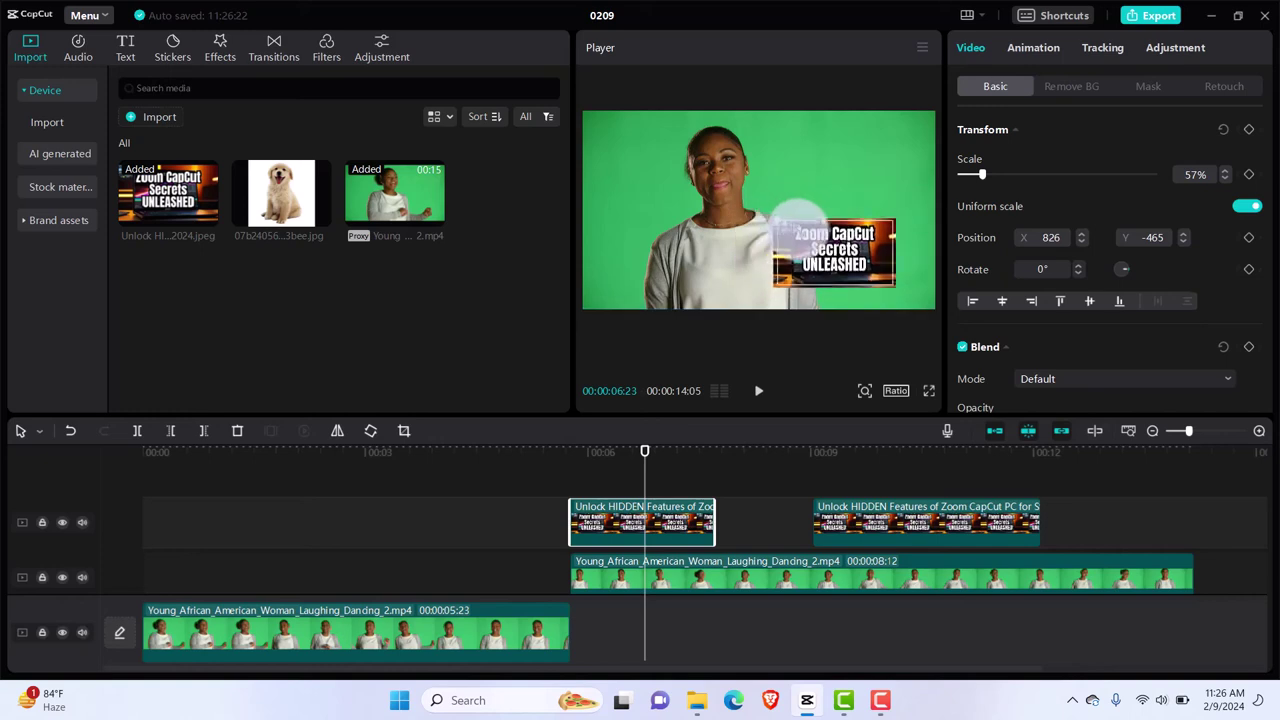
pyautogui.moveTo(800, 225); pyautogui.dragTo(858, 252)
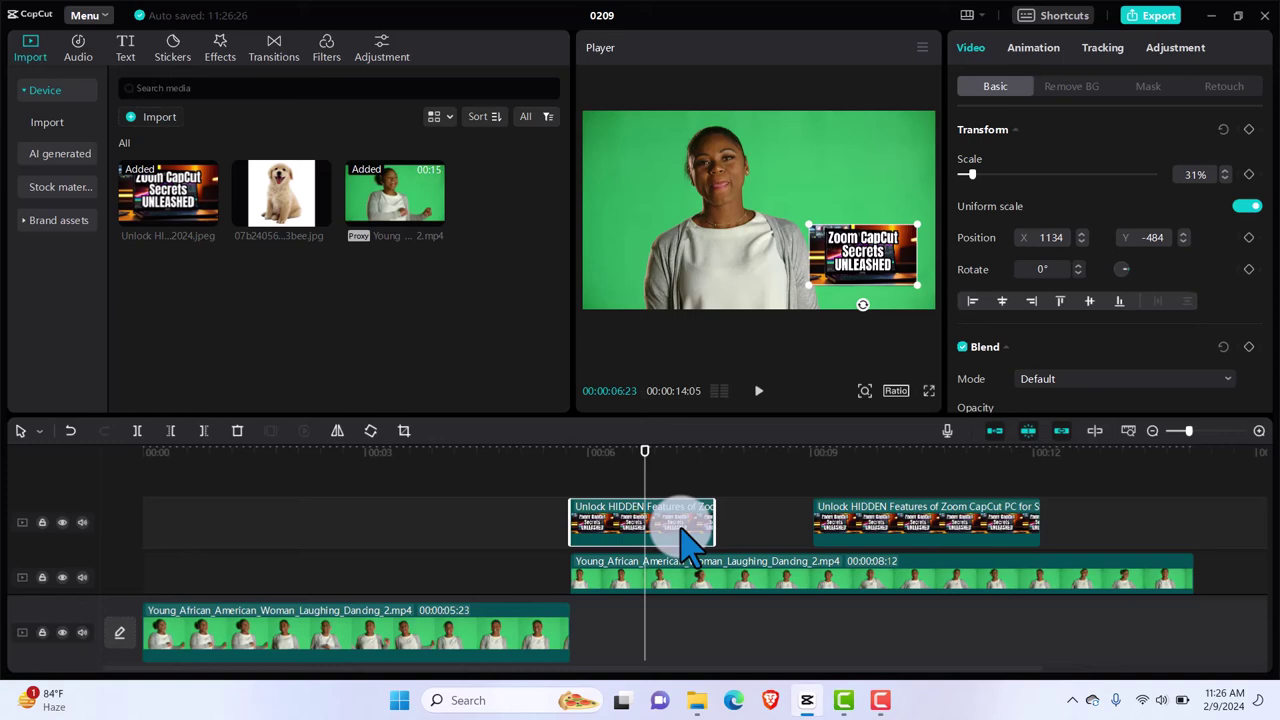
# Group the first image clip with the green-screen video clip directly below it.
pyautogui.click(705, 595)
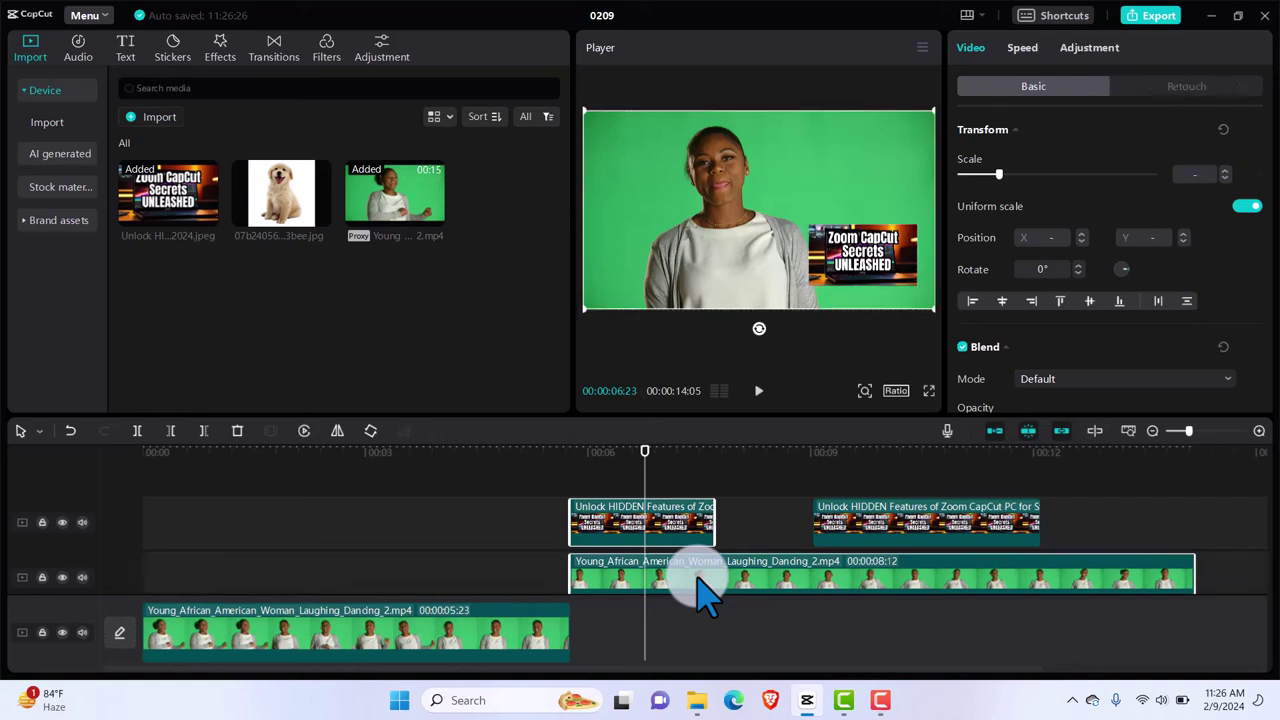
pyautogui.rightClick(705, 595)
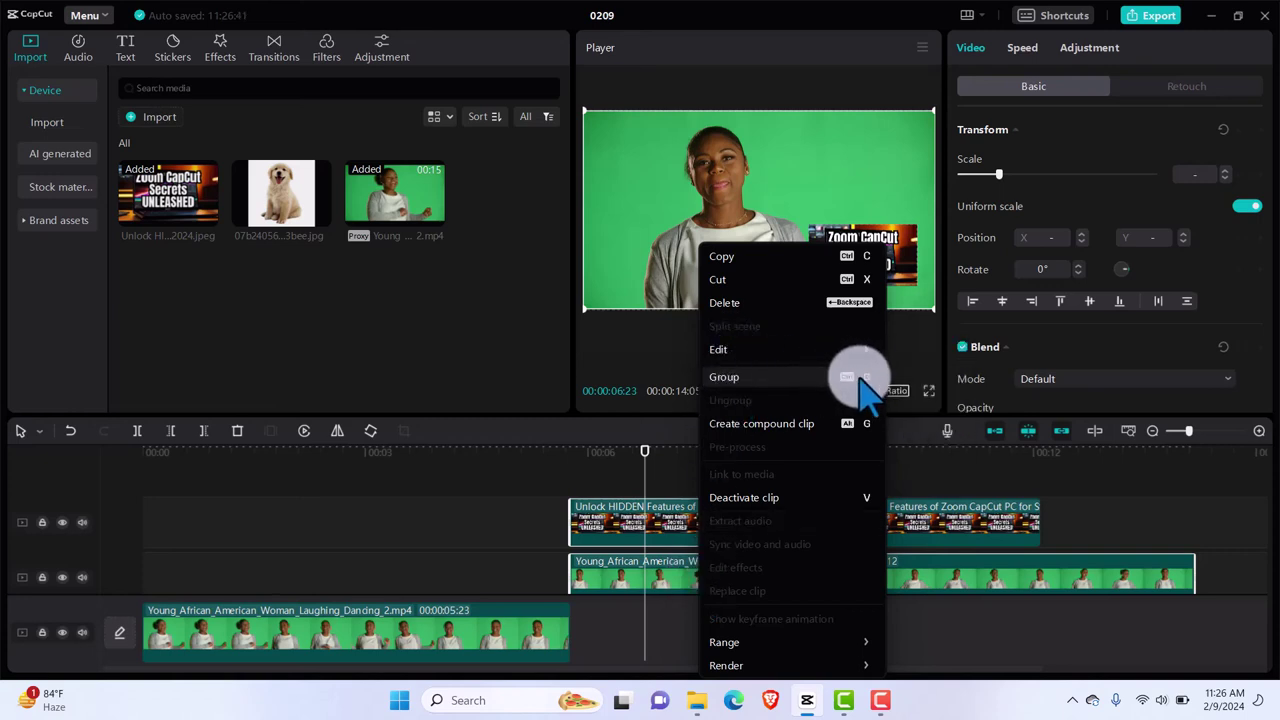
pyautogui.click(734, 381)
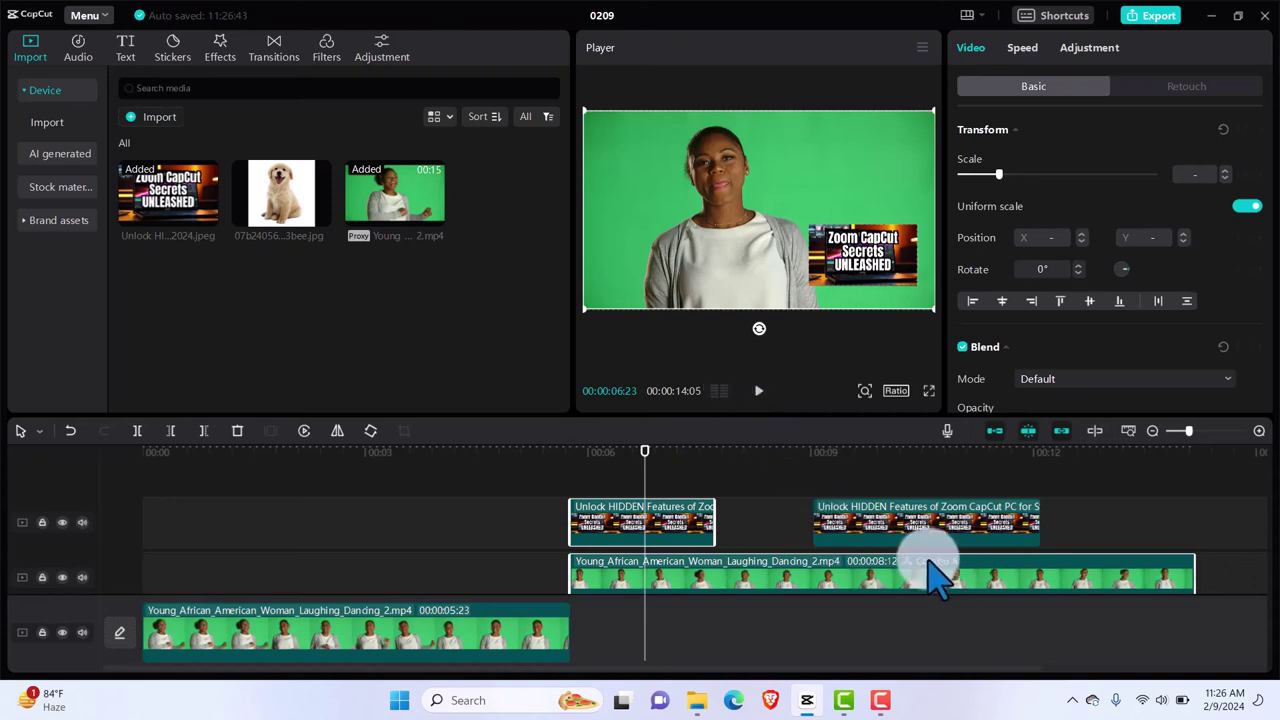
# Move the grouped image and video clips to the start of the timeline, deselect them, and set the playhead to 00:00:03:14.
pyautogui.click(684, 527)
pyautogui.moveTo(686, 528); pyautogui.dragTo(255, 540)
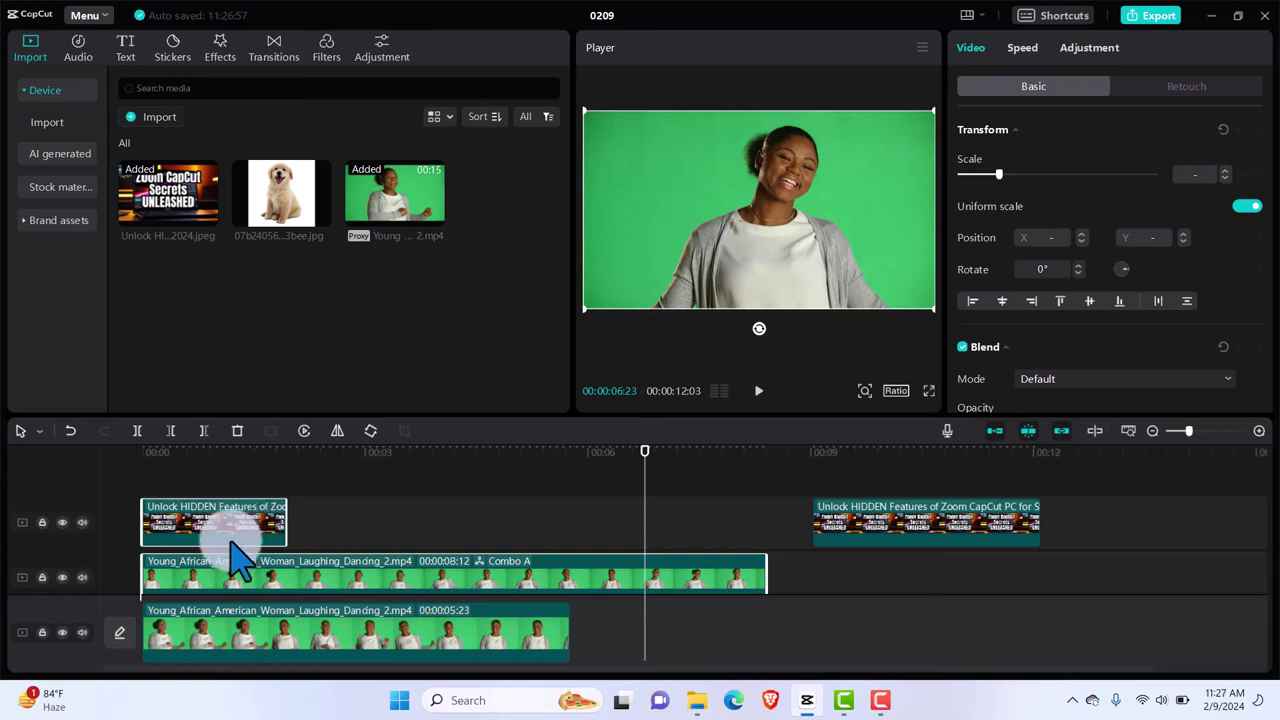
pyautogui.click(329, 492)
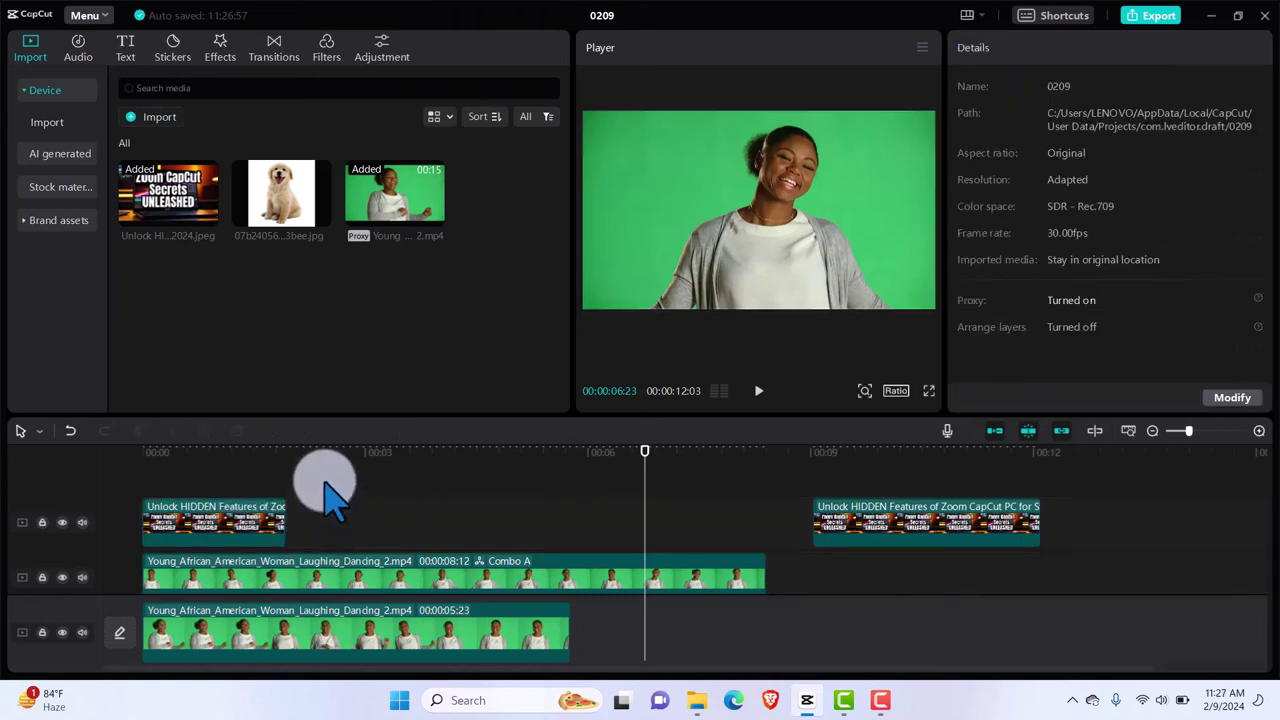
pyautogui.click(251, 523)
pyautogui.click(400, 485)
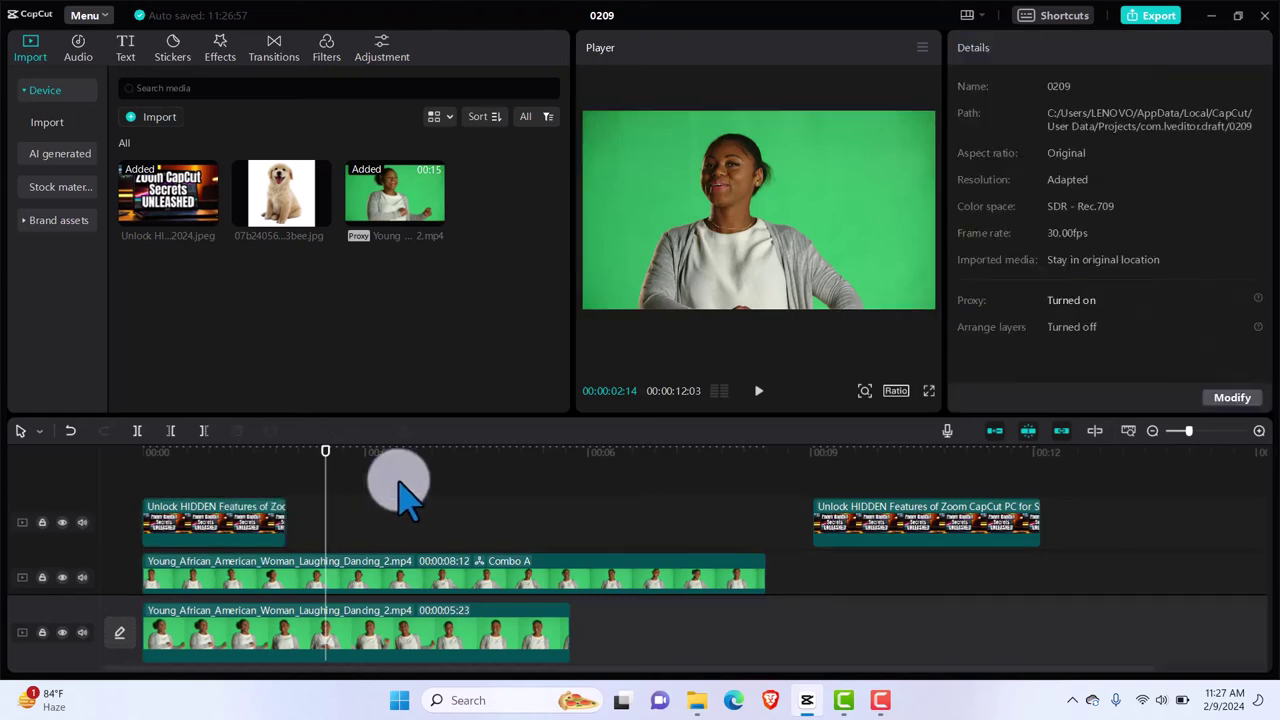
# Ungroup the image clip and the green-screen video clip at the start of the timeline.
pyautogui.click(257, 525)
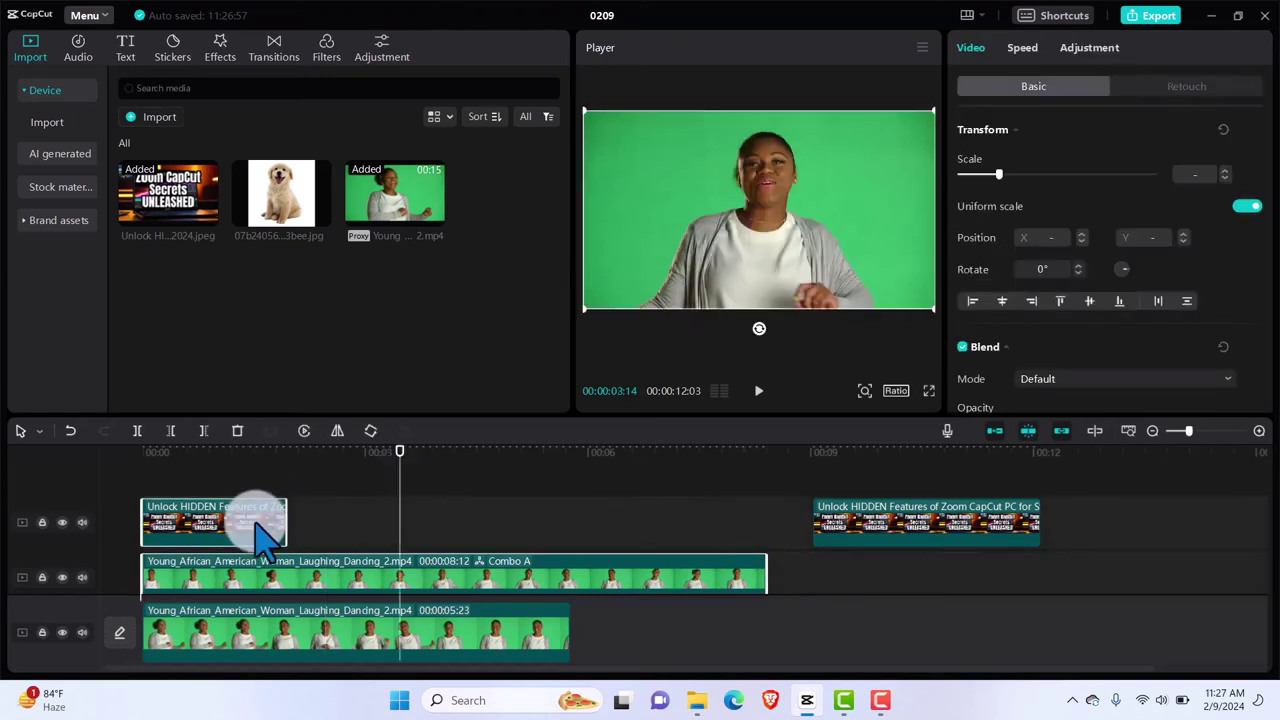
pyautogui.click(256, 585)
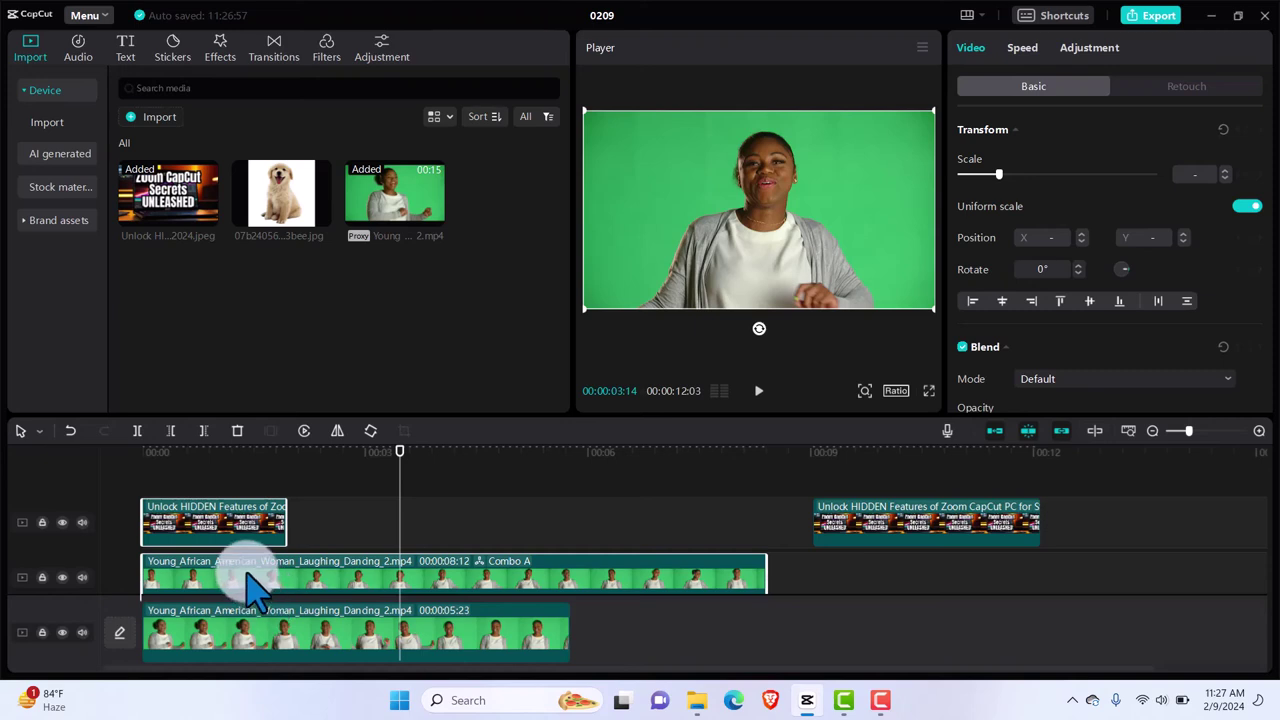
pyautogui.rightClick(256, 587)
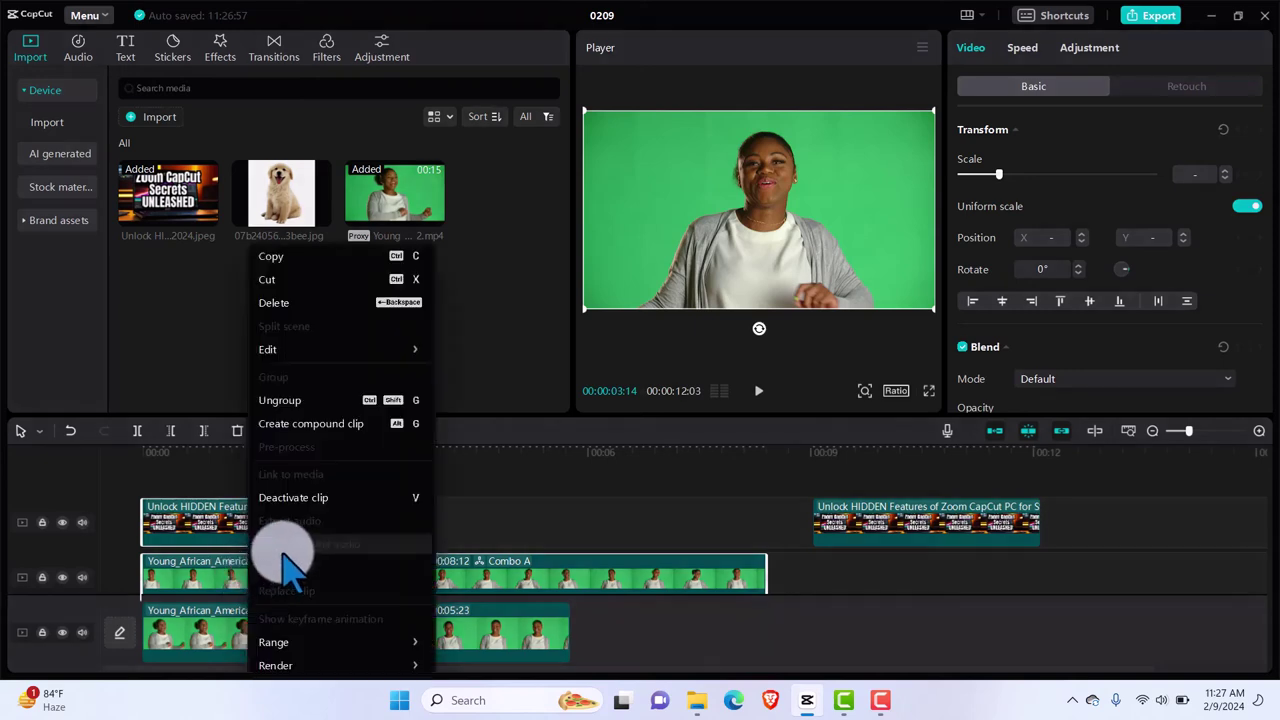
pyautogui.click(293, 403)
# Move the ungrouped clips separately so the image starts at about 3 seconds and the video at about 0.6 seconds.
pyautogui.click(233, 535)
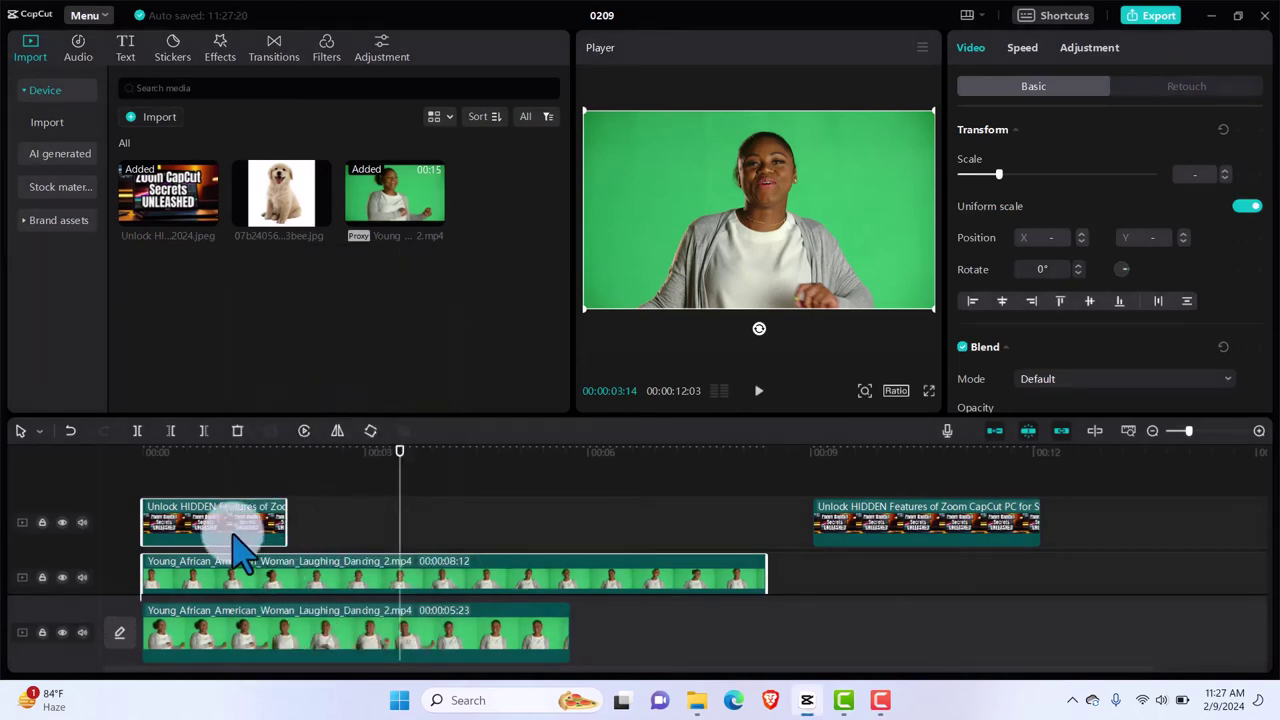
pyautogui.moveTo(235, 537); pyautogui.dragTo(448, 538)
pyautogui.click(323, 488)
pyautogui.click(286, 514)
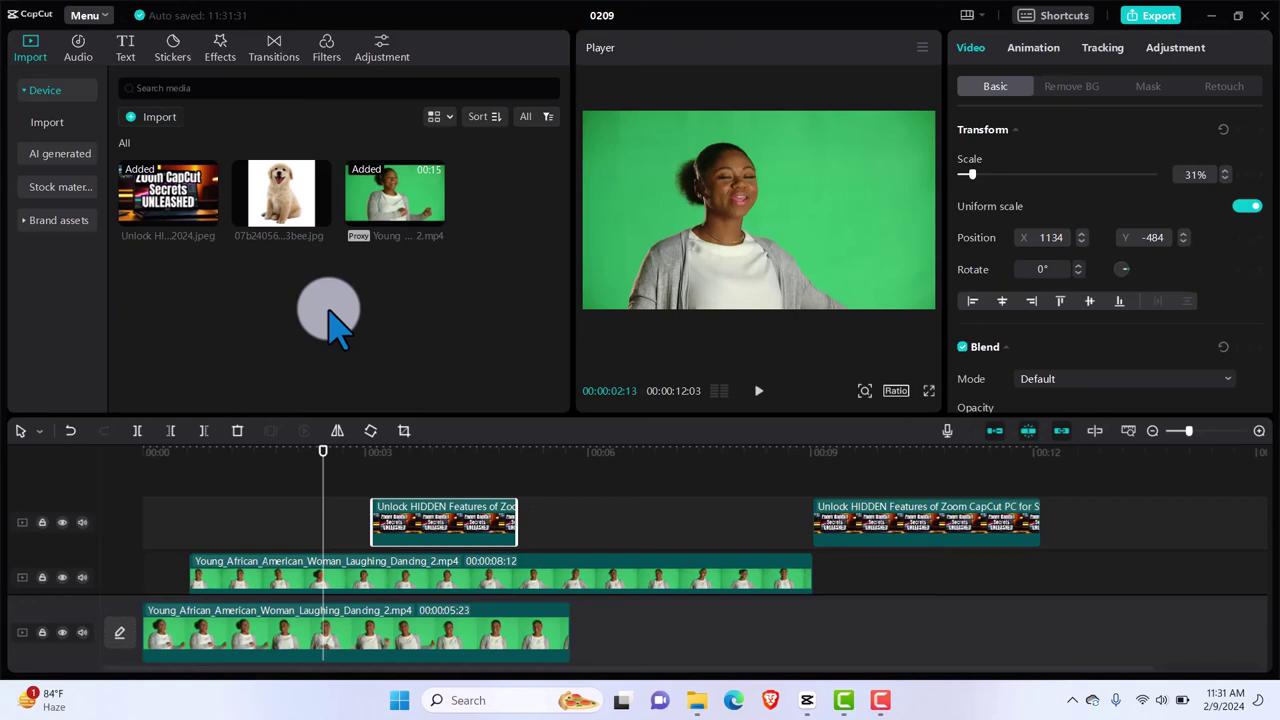
# Open the music library and preview the Valentines Day track "Just the Two of Us (Cover)".
pyautogui.click(80, 50)
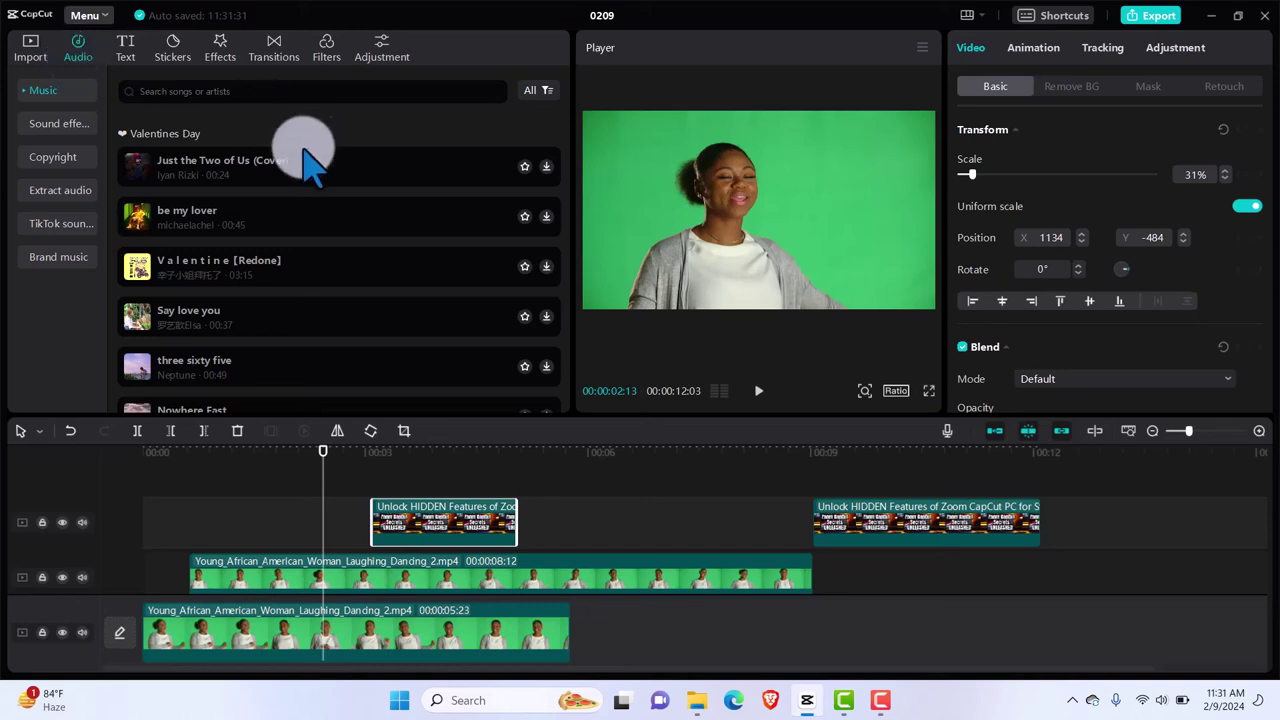
pyautogui.click(250, 190)
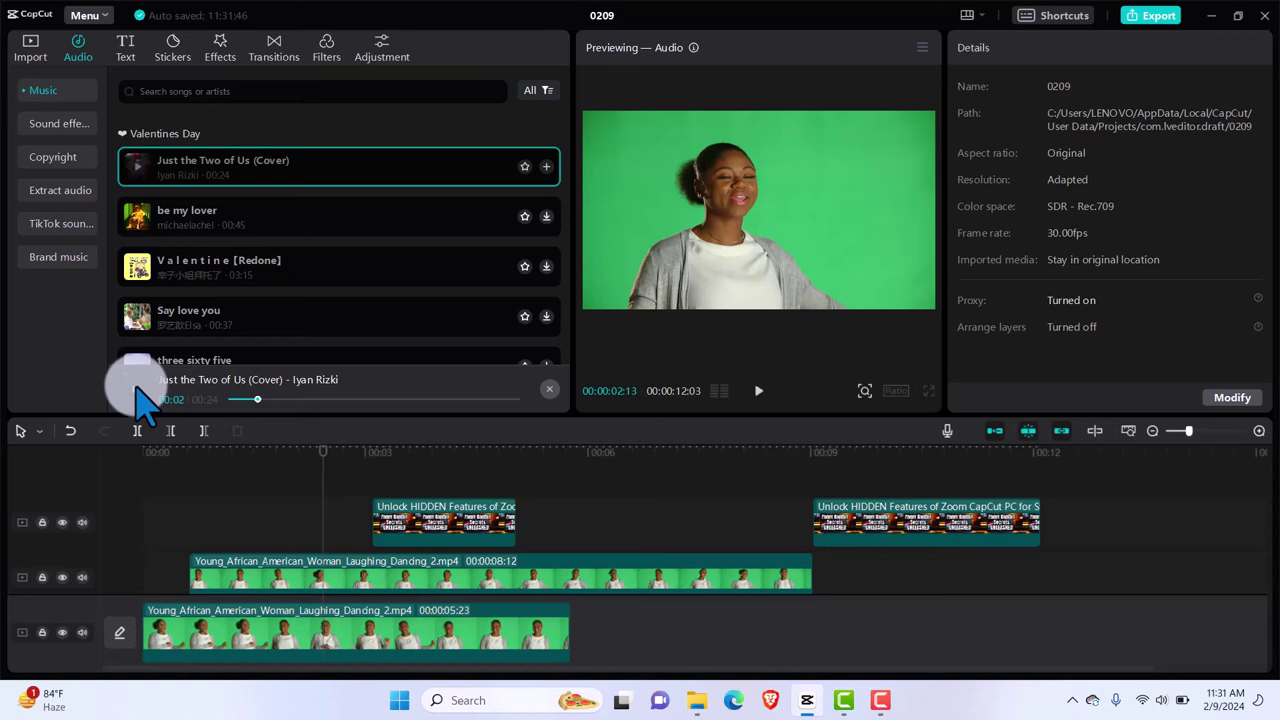
# Stop the preview of "Just the Two of Us (Cover)", add the track to the timeline and align it with the start.
pyautogui.click(136, 392)
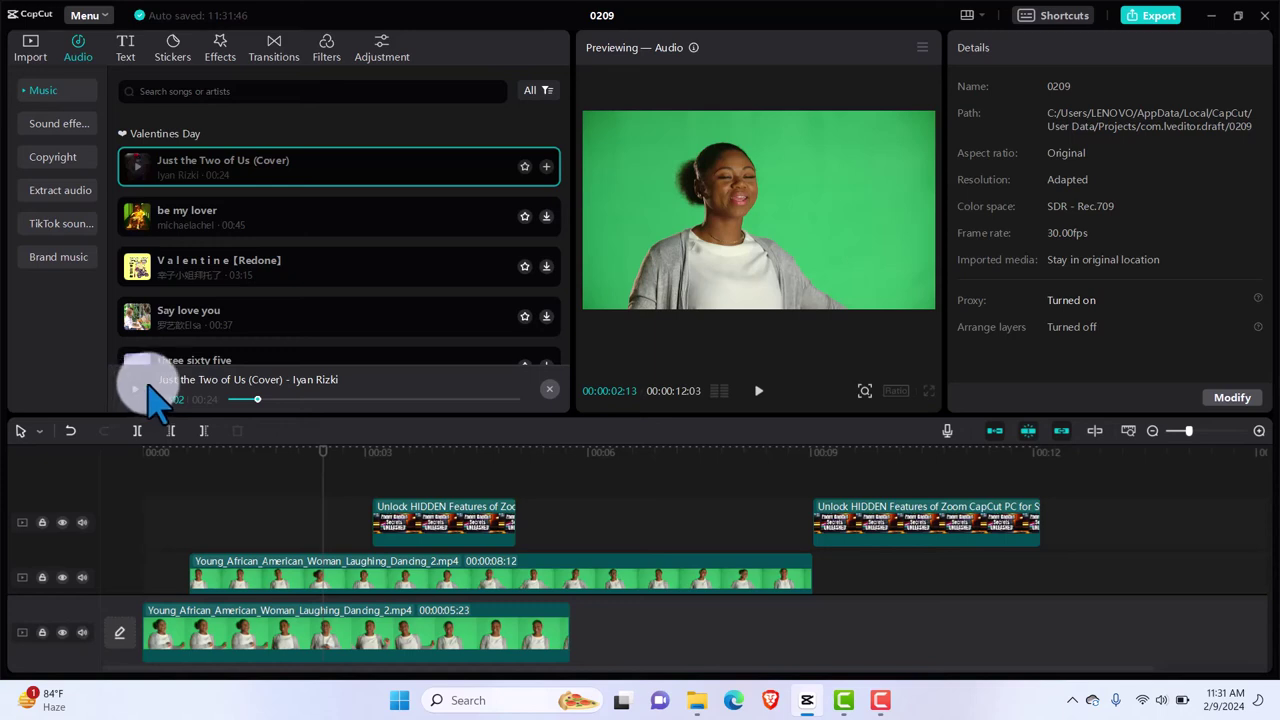
pyautogui.click(546, 167)
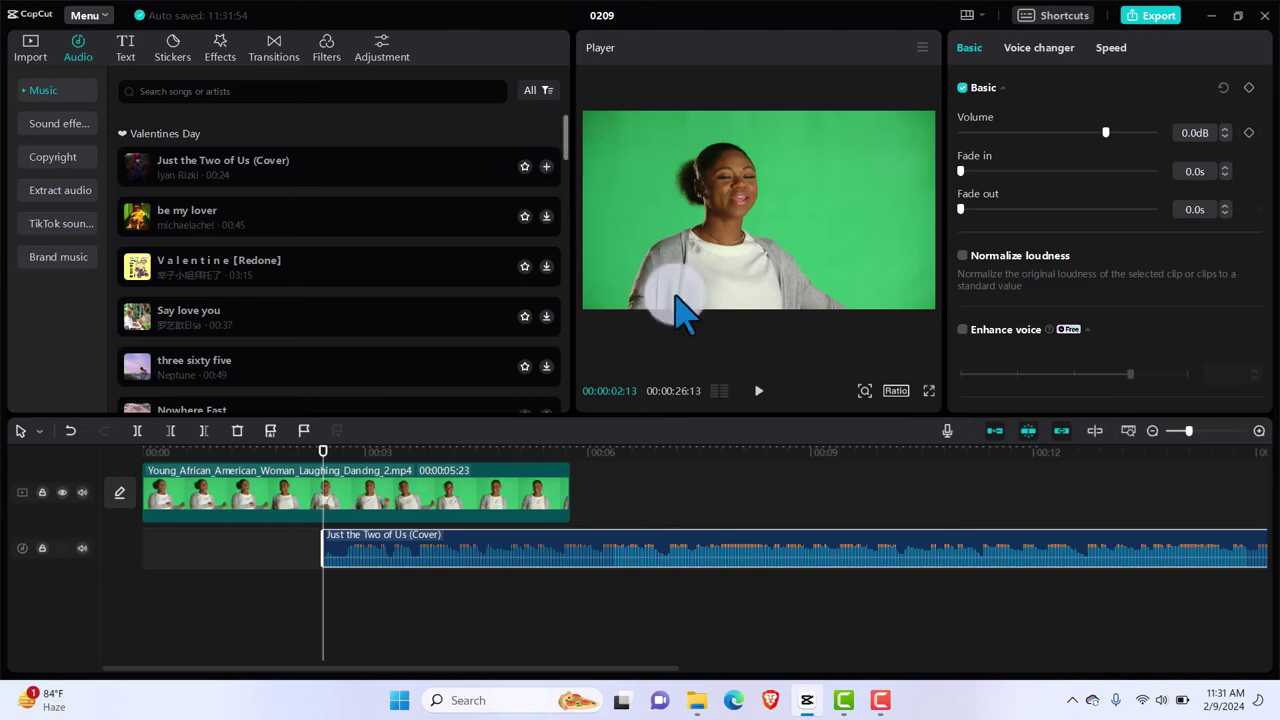
pyautogui.click(725, 535)
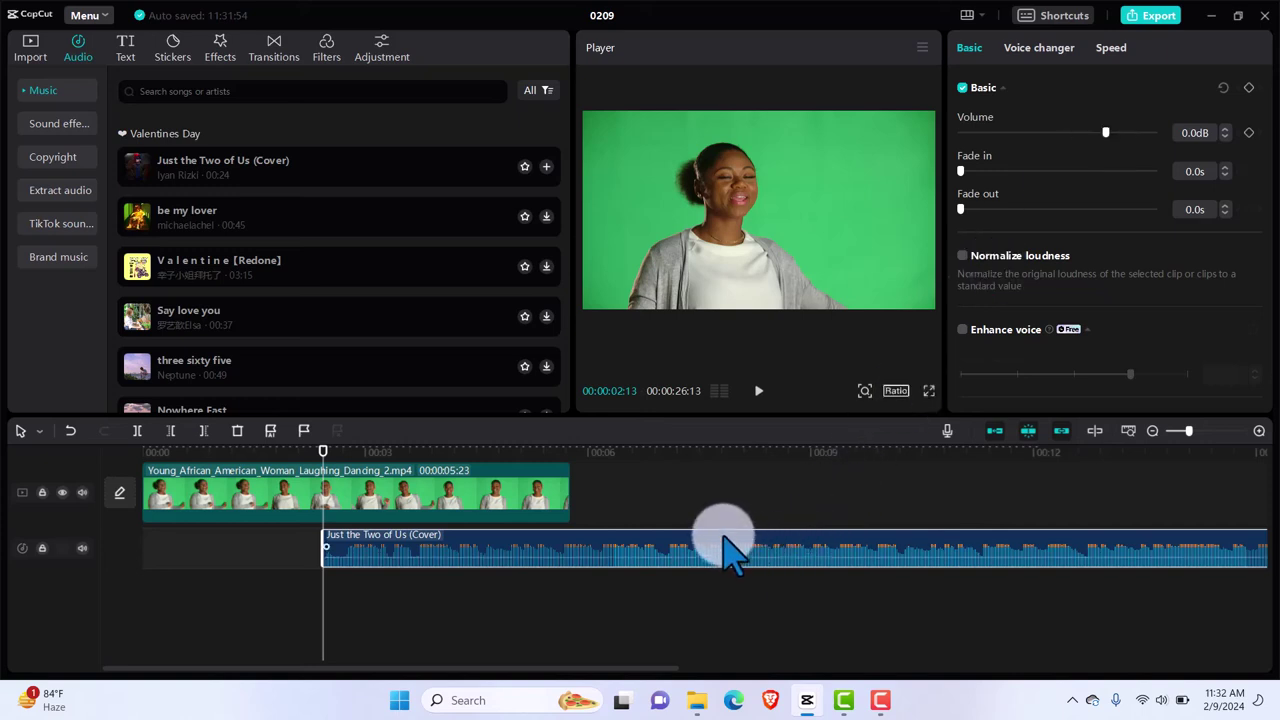
pyautogui.moveTo(723, 535); pyautogui.dragTo(449, 557)
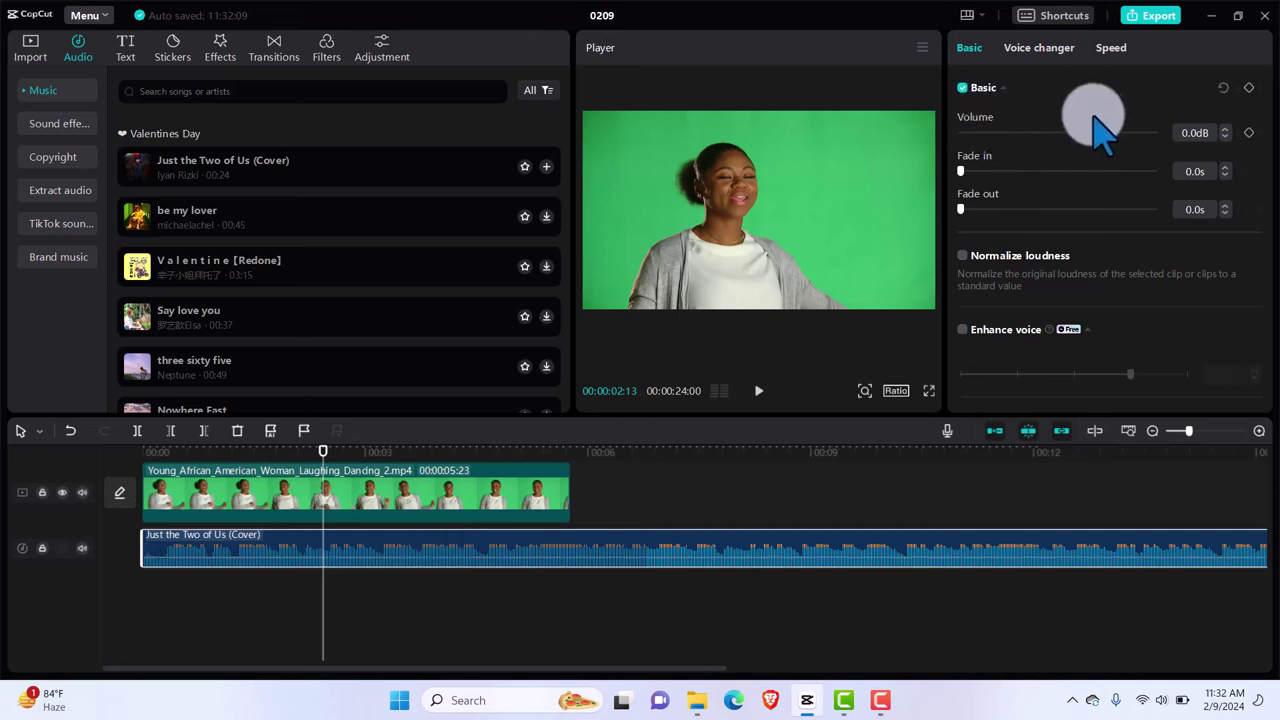
# Lower the music track's volume to -27.5 dB and play the timeline to hear it.
pyautogui.moveTo(1107, 132)
pyautogui.mouseDown()
pyautogui.moveTo(1147, 132)
pyautogui.moveTo(1058, 133)
pyautogui.moveTo(1105, 133)
pyautogui.mouseUp()
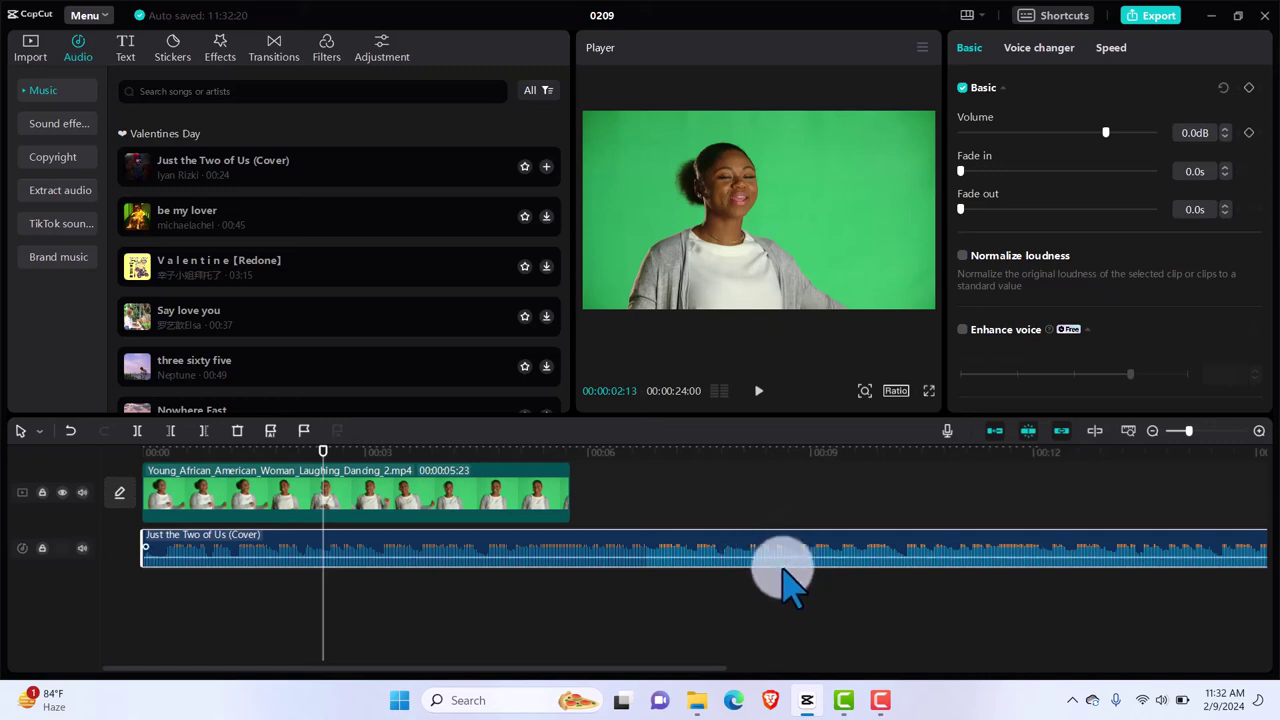
pyautogui.moveTo(1108, 133); pyautogui.dragTo(1038, 135)
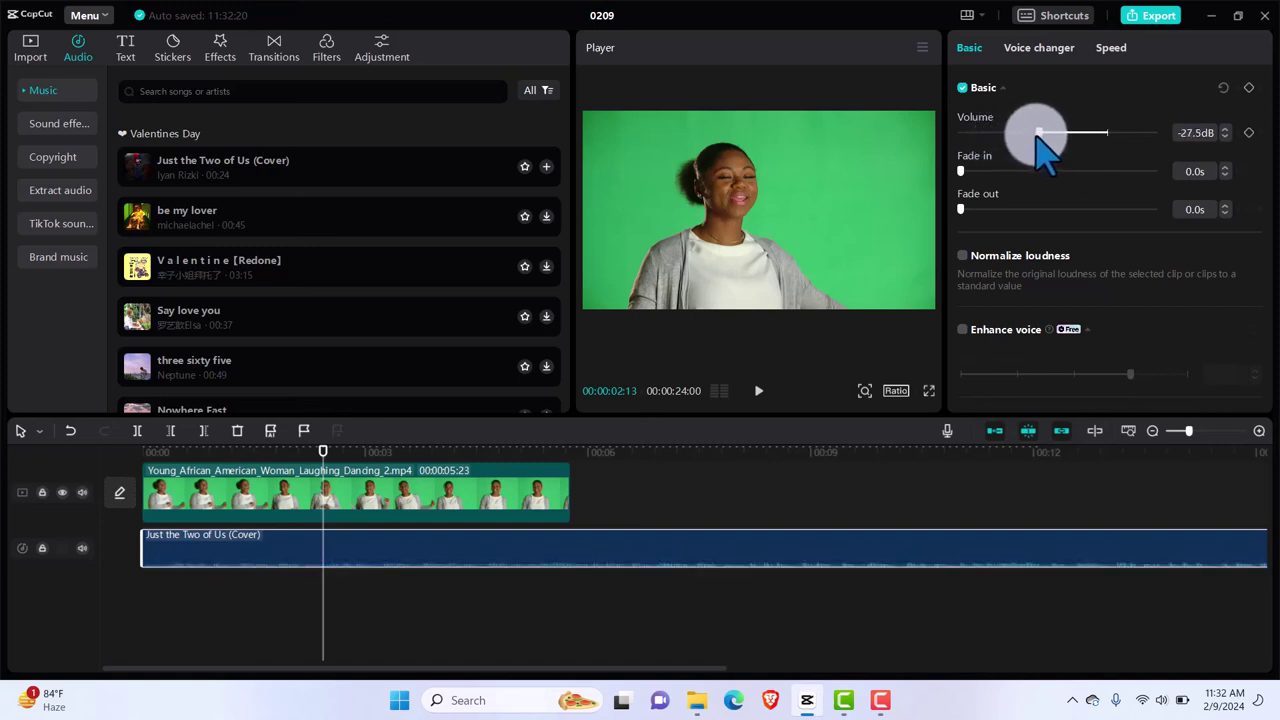
pyautogui.press('space')
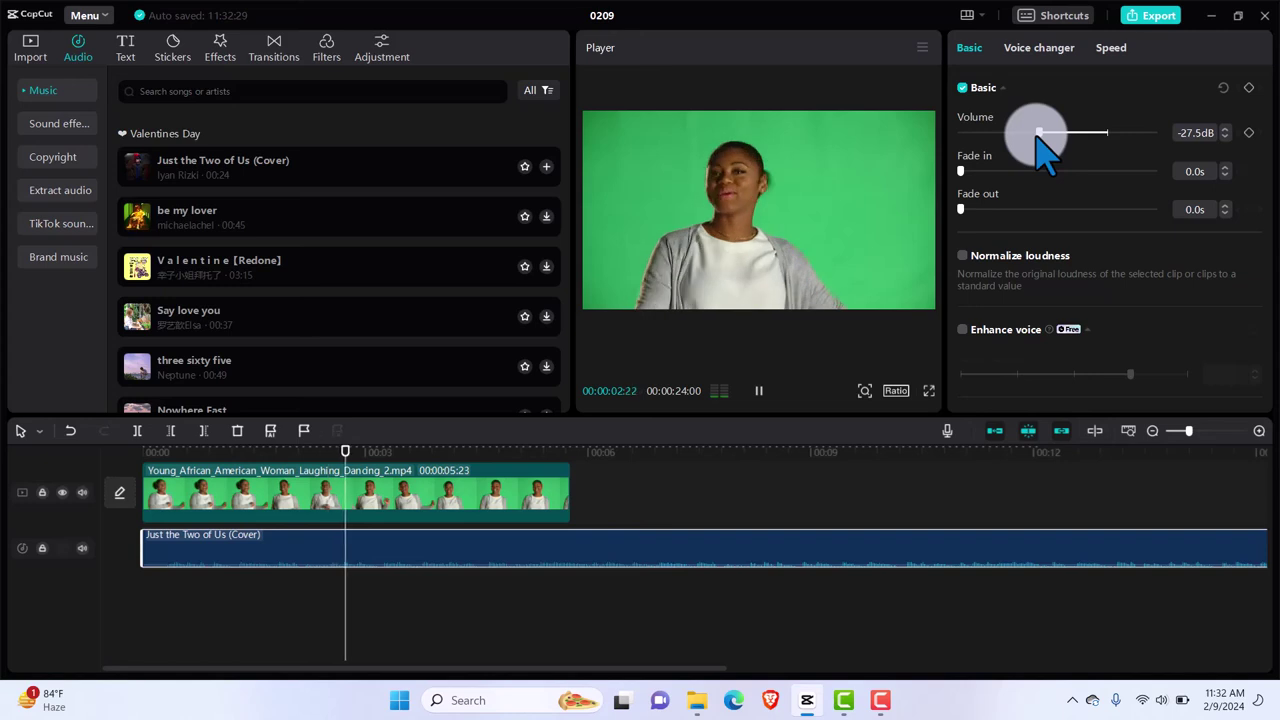
pyautogui.press('space')
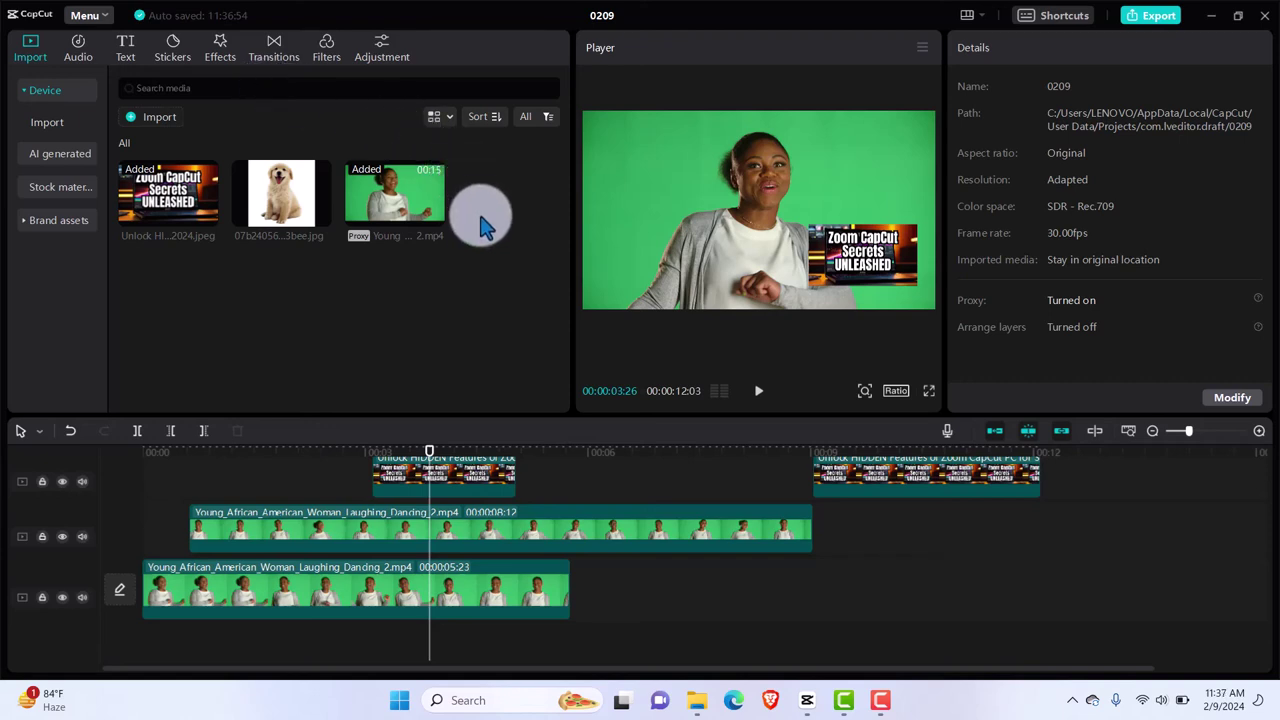
# Import the audio file "learning lecture tutorial" from the My Effects folder in Videos.
pyautogui.click(168, 117)
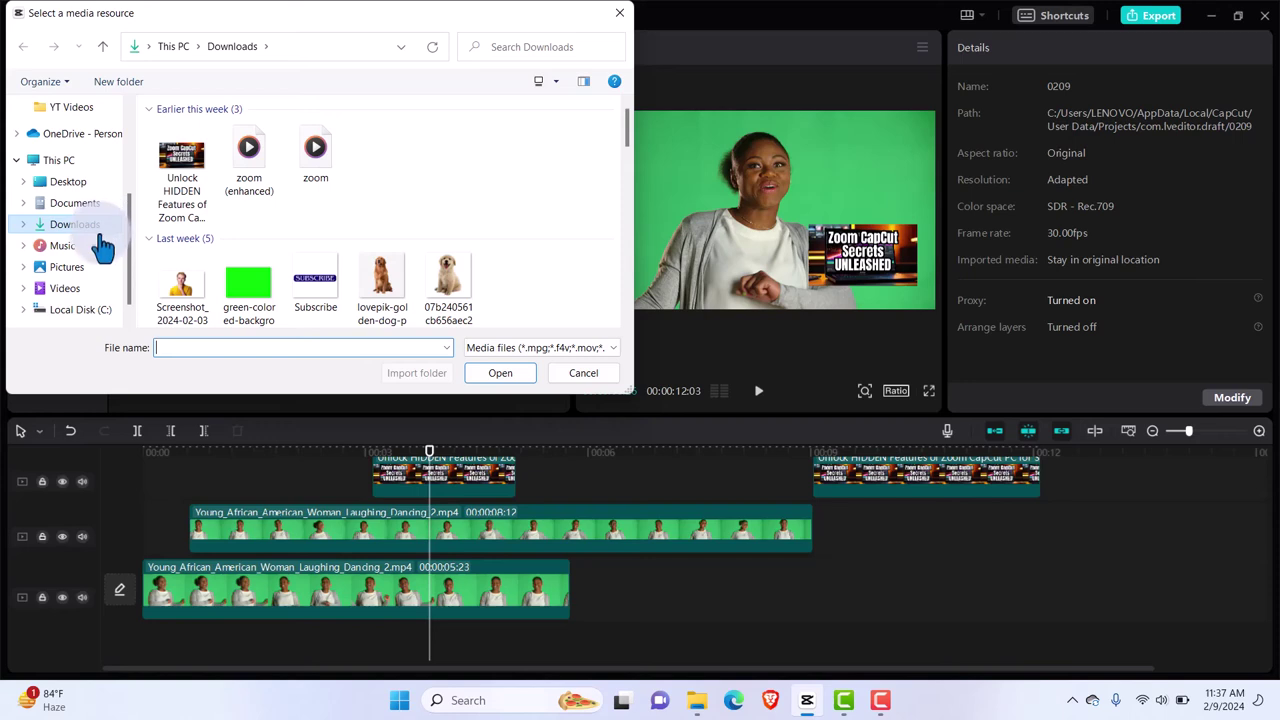
pyautogui.click(67, 288)
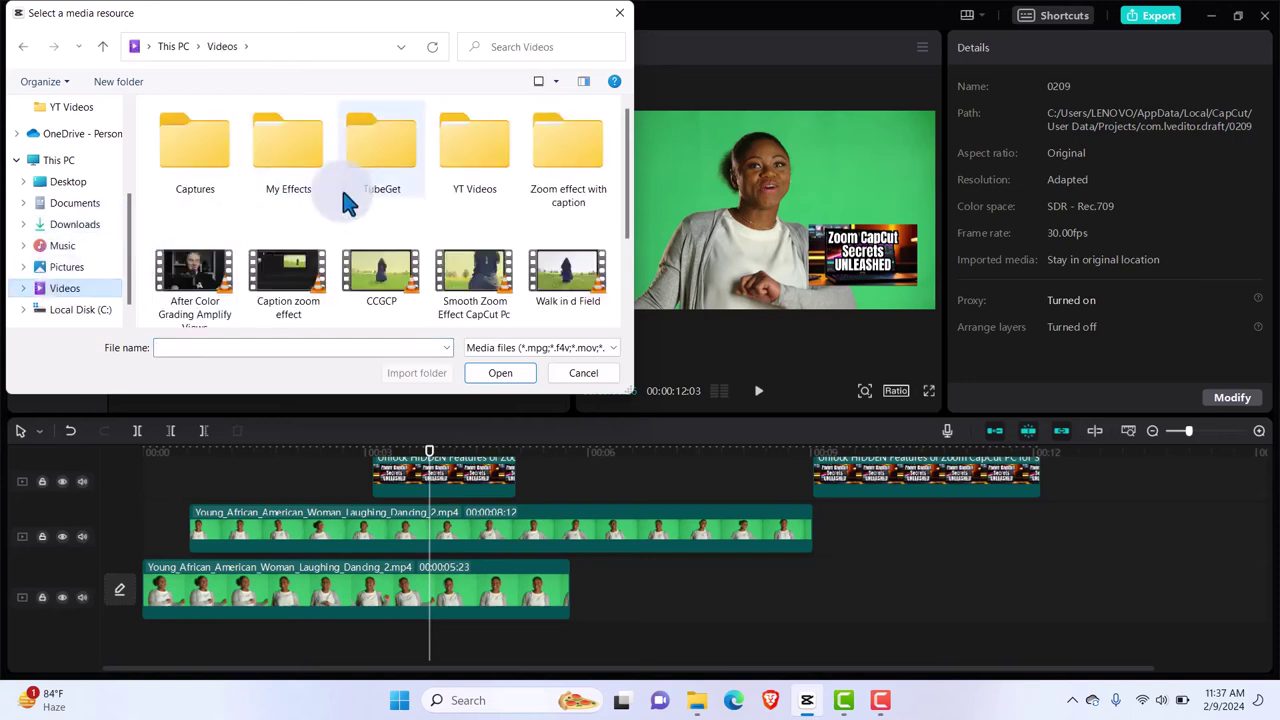
pyautogui.doubleClick(286, 157)
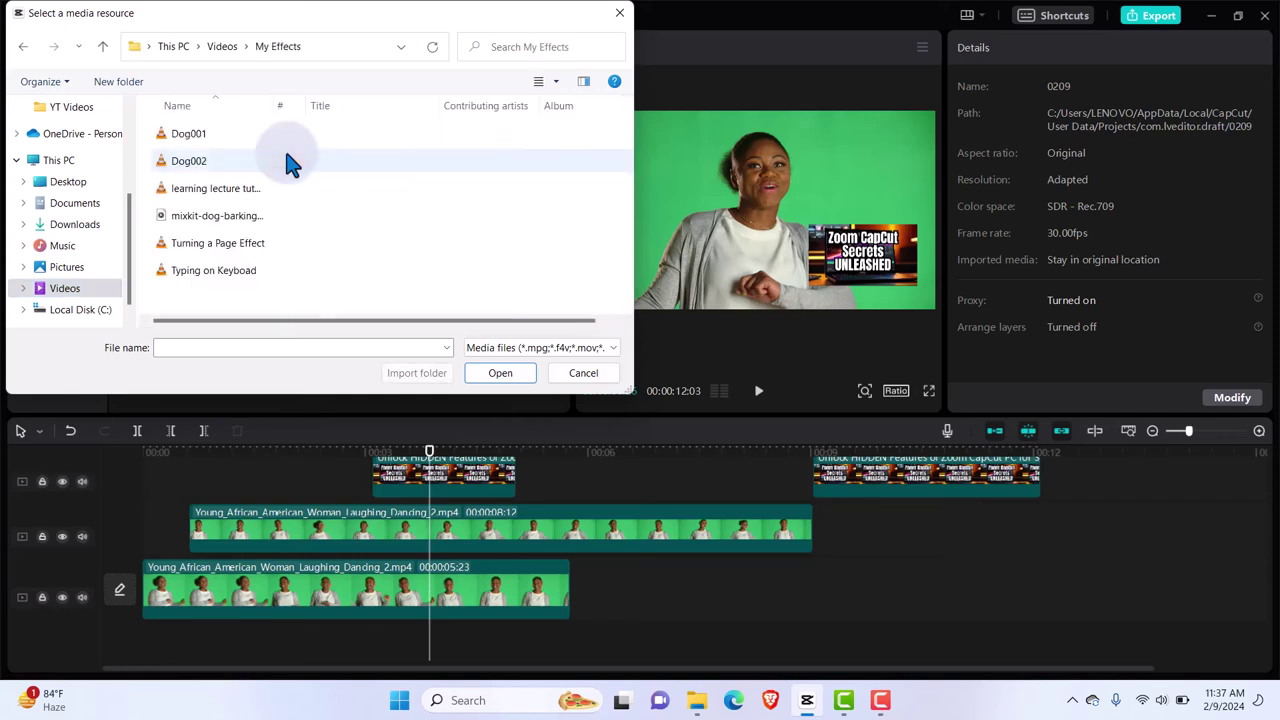
pyautogui.click(199, 186)
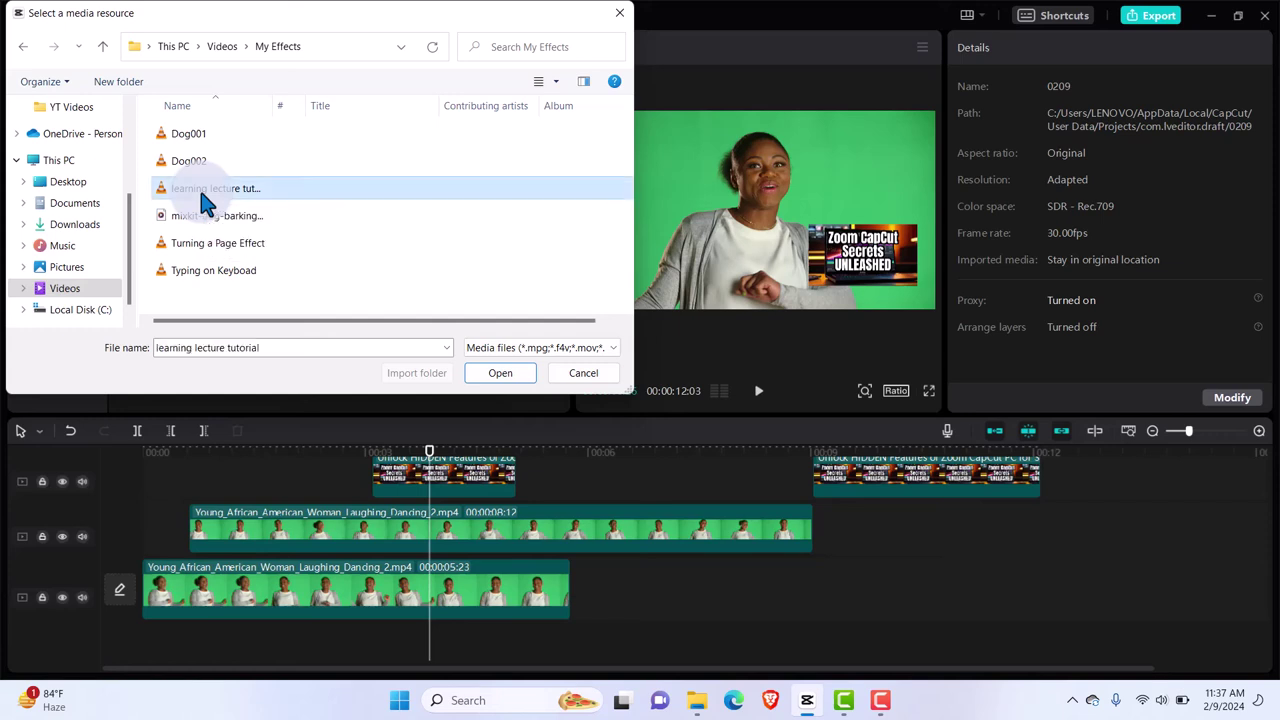
pyautogui.click(502, 372)
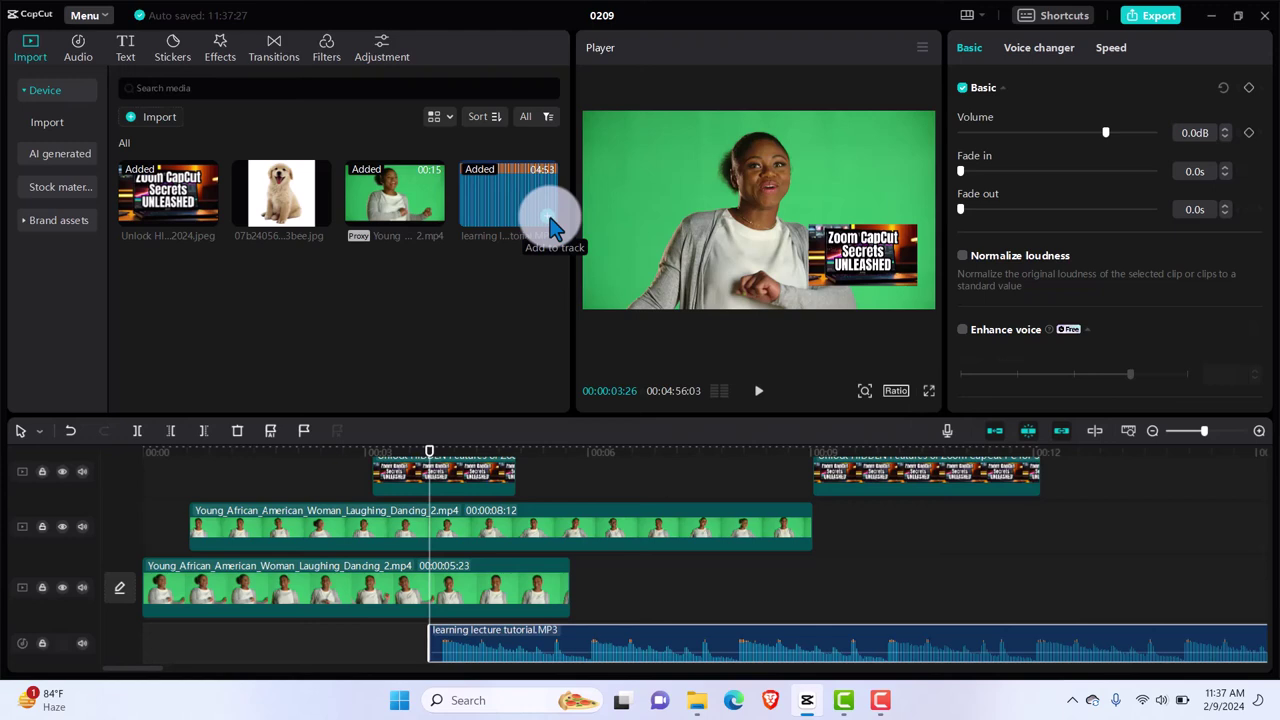
# Place the "learning lecture tutorial" audio clip at the start of the timeline and play it with the video.
pyautogui.moveTo(785, 645); pyautogui.dragTo(497, 645)
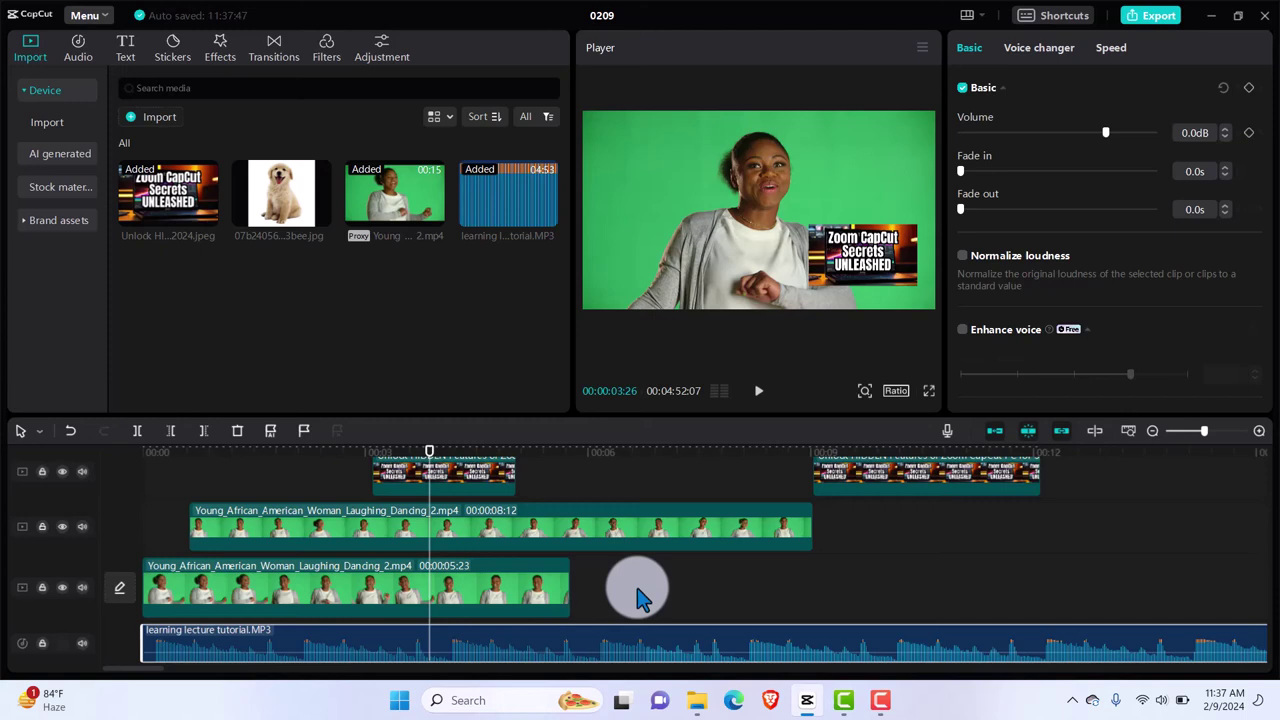
pyautogui.press('space')
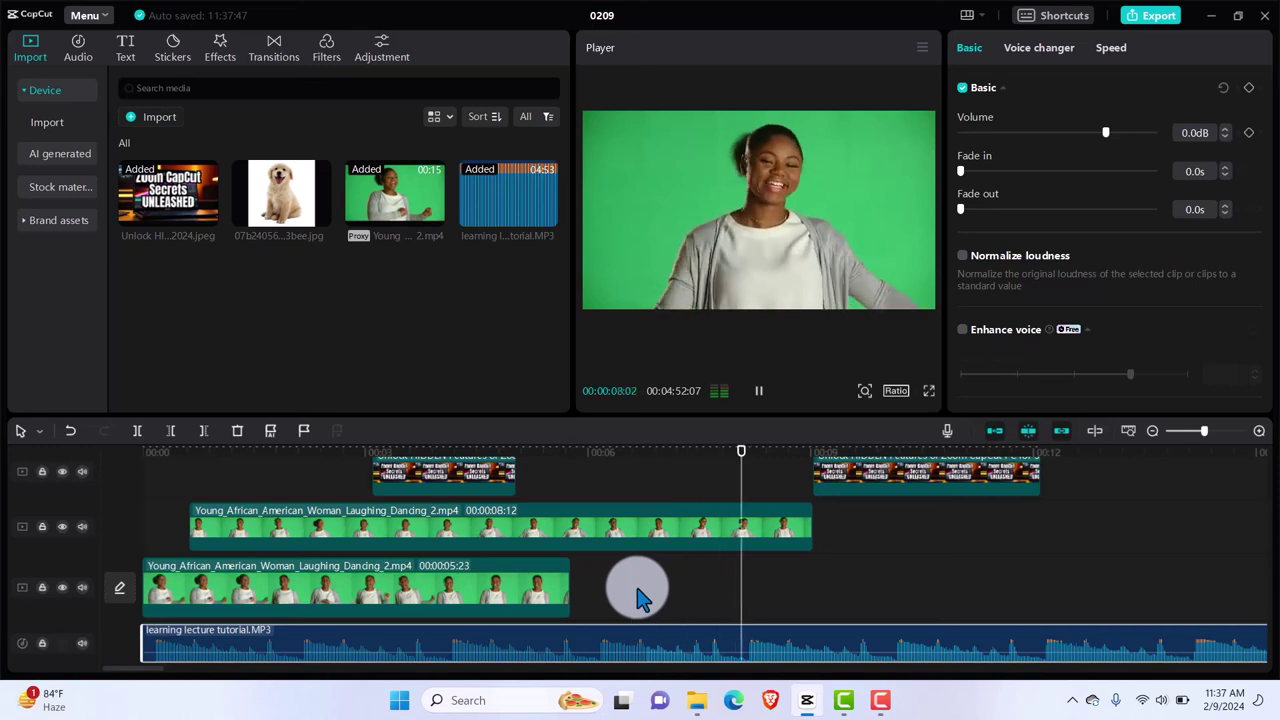
pyautogui.press('space')
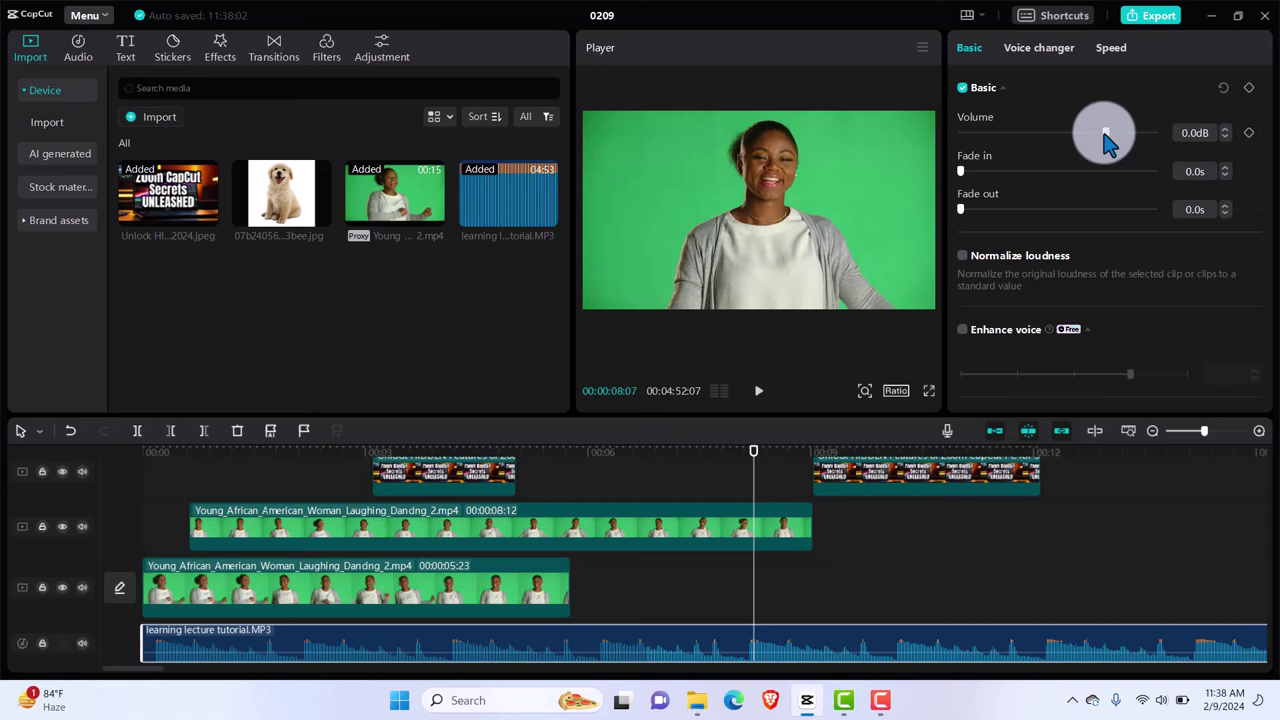
# Reduce the "learning lecture tutorial" audio volume to -18.7 dB and play the timeline from 00:00:05:08.
pyautogui.moveTo(1105, 132); pyautogui.dragTo(1058, 137)
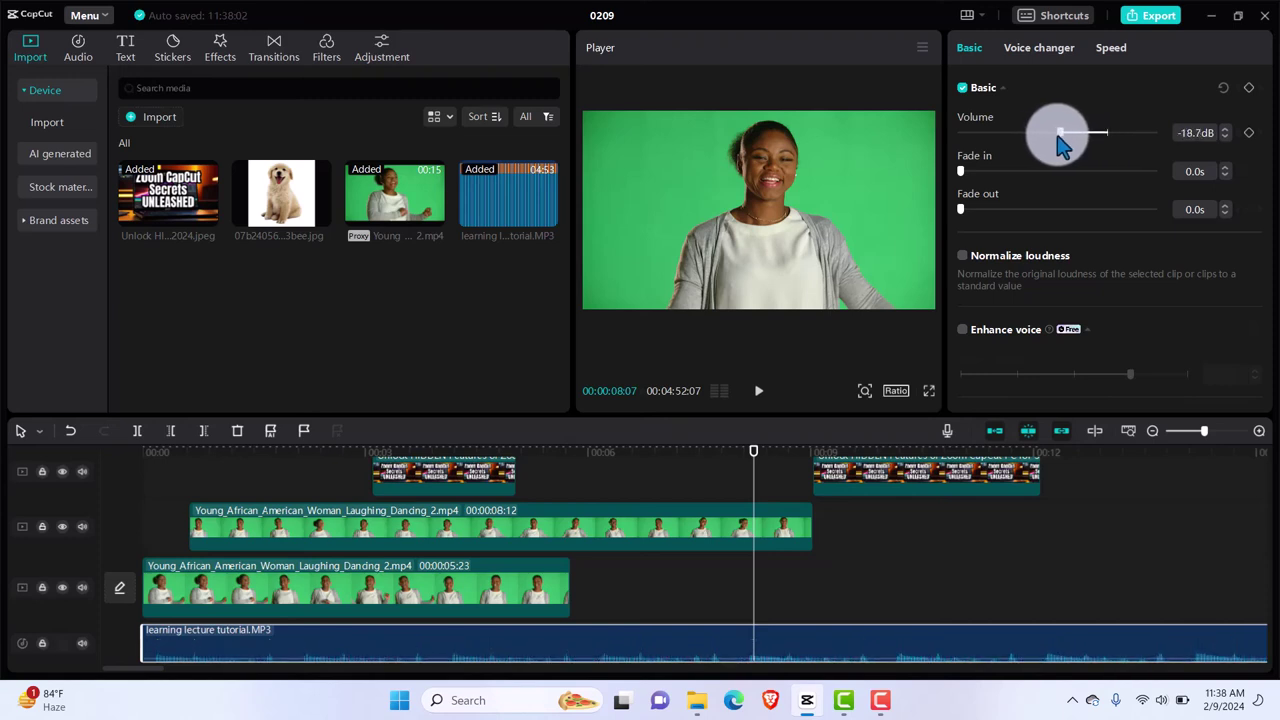
pyautogui.moveTo(748, 463); pyautogui.dragTo(533, 510)
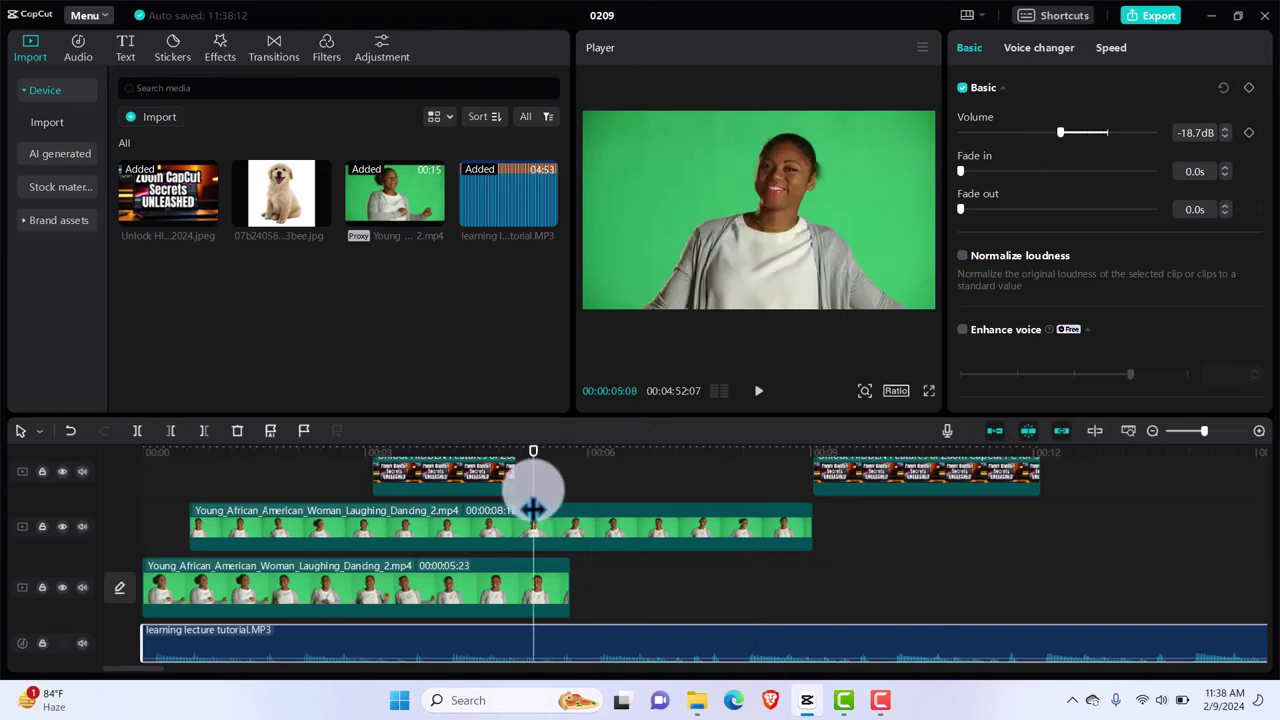
pyautogui.press('space')
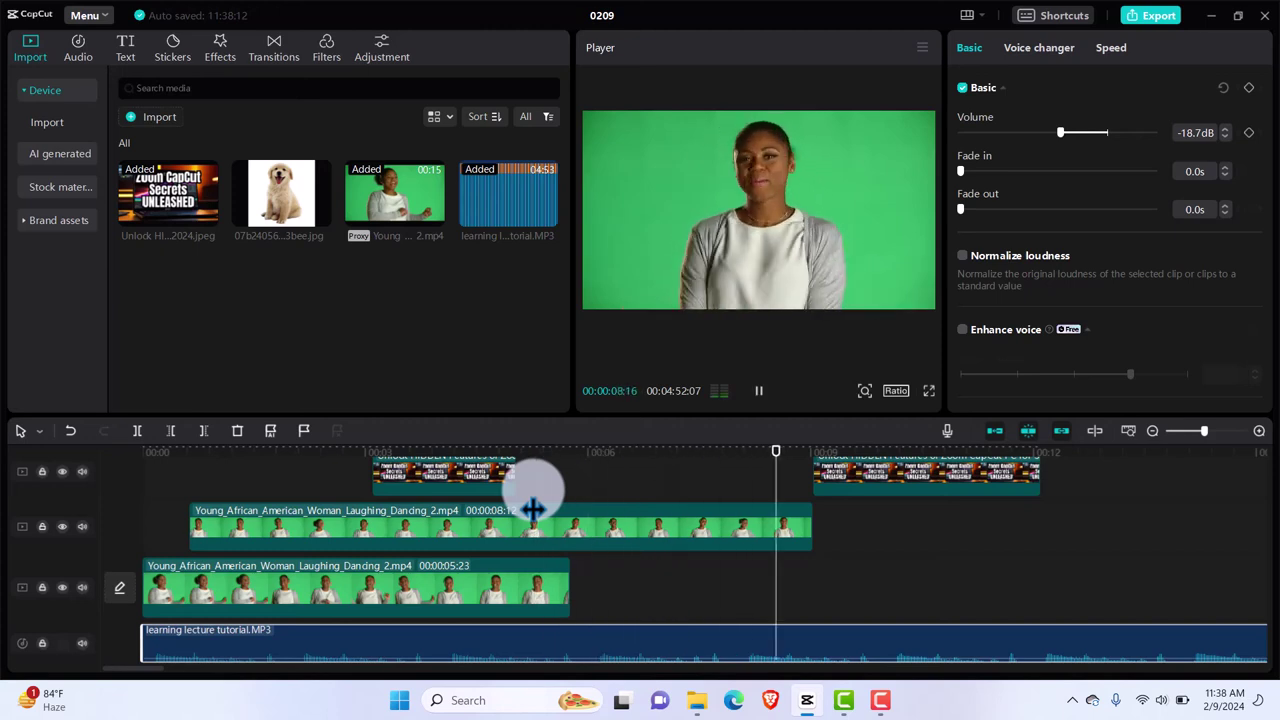
pyautogui.press('space')
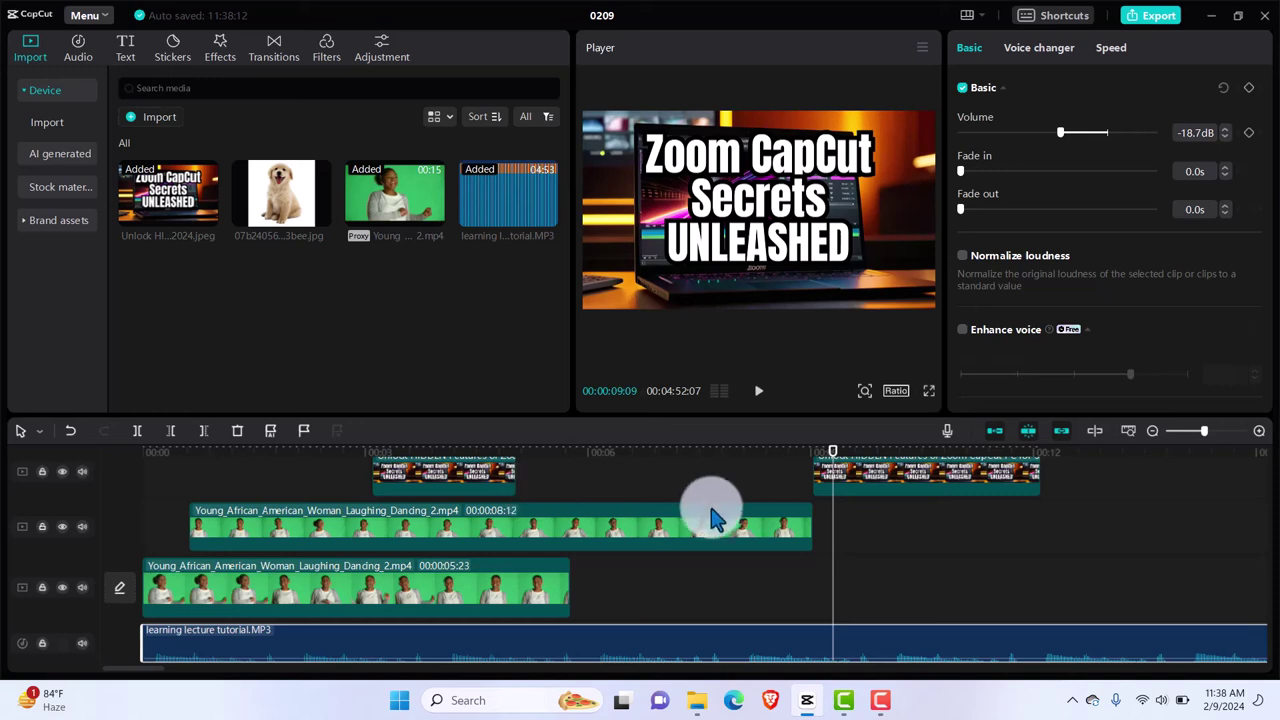
pyautogui.click(882, 703)
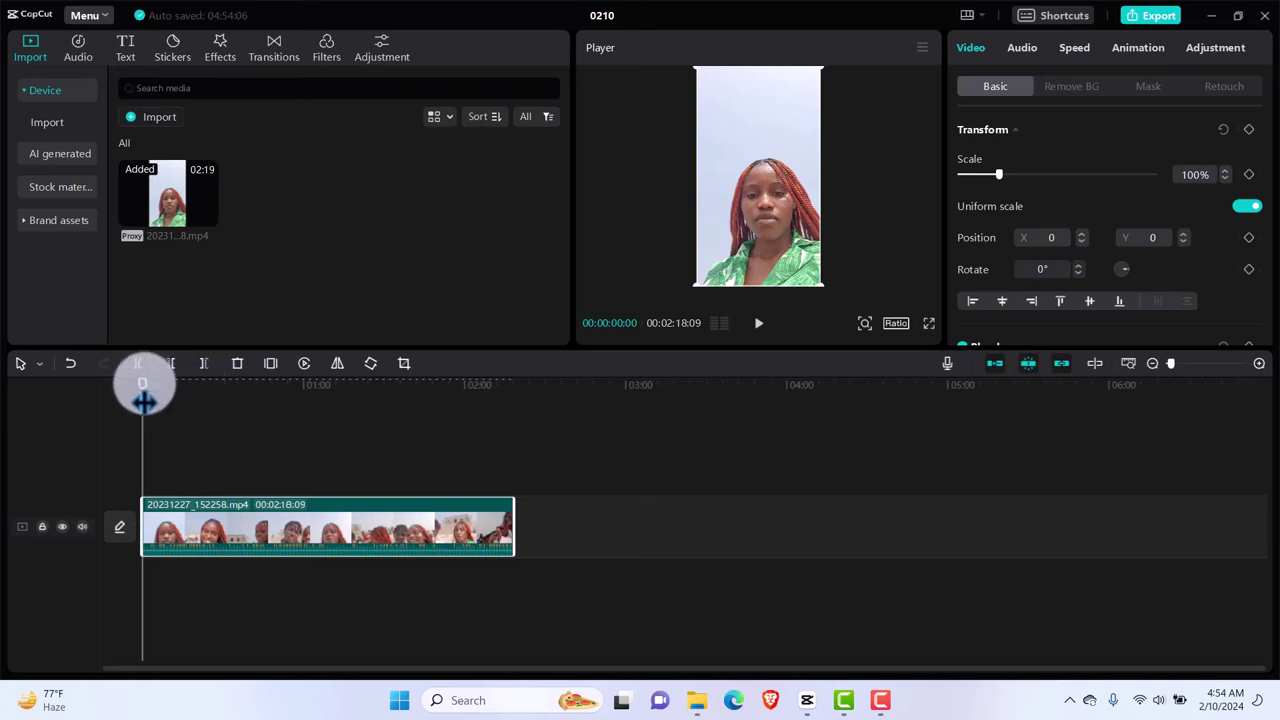
# Scrub and play the opening of 20231227_152258.mp4 to hear its background noise, returning the playhead to the start.
pyautogui.moveTo(145, 390); pyautogui.dragTo(181, 392)
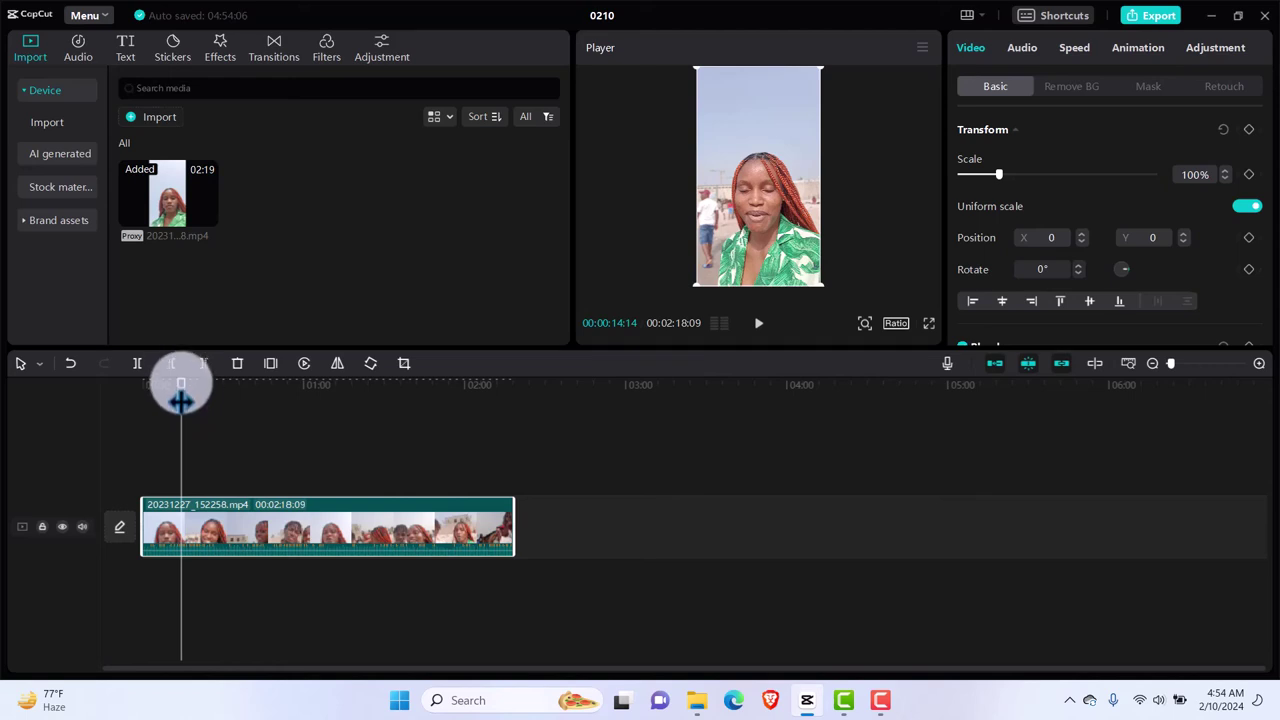
pyautogui.moveTo(181, 396); pyautogui.dragTo(137, 398)
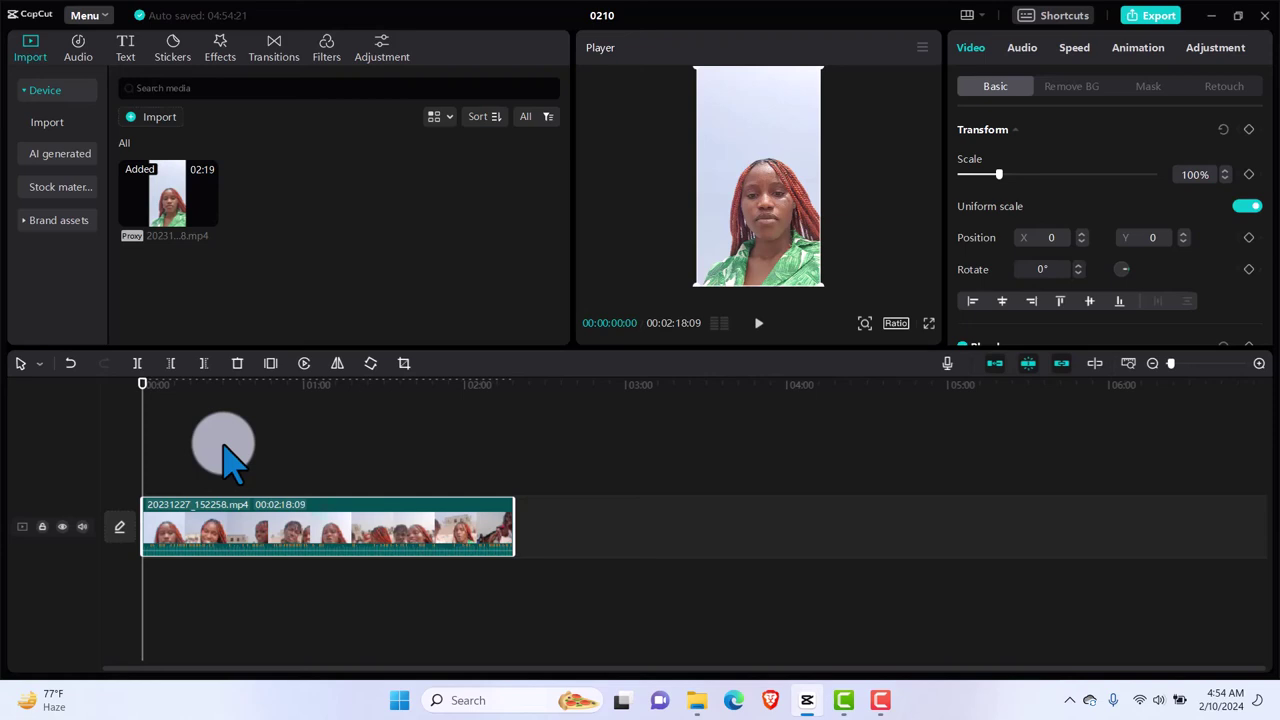
pyautogui.press('space')
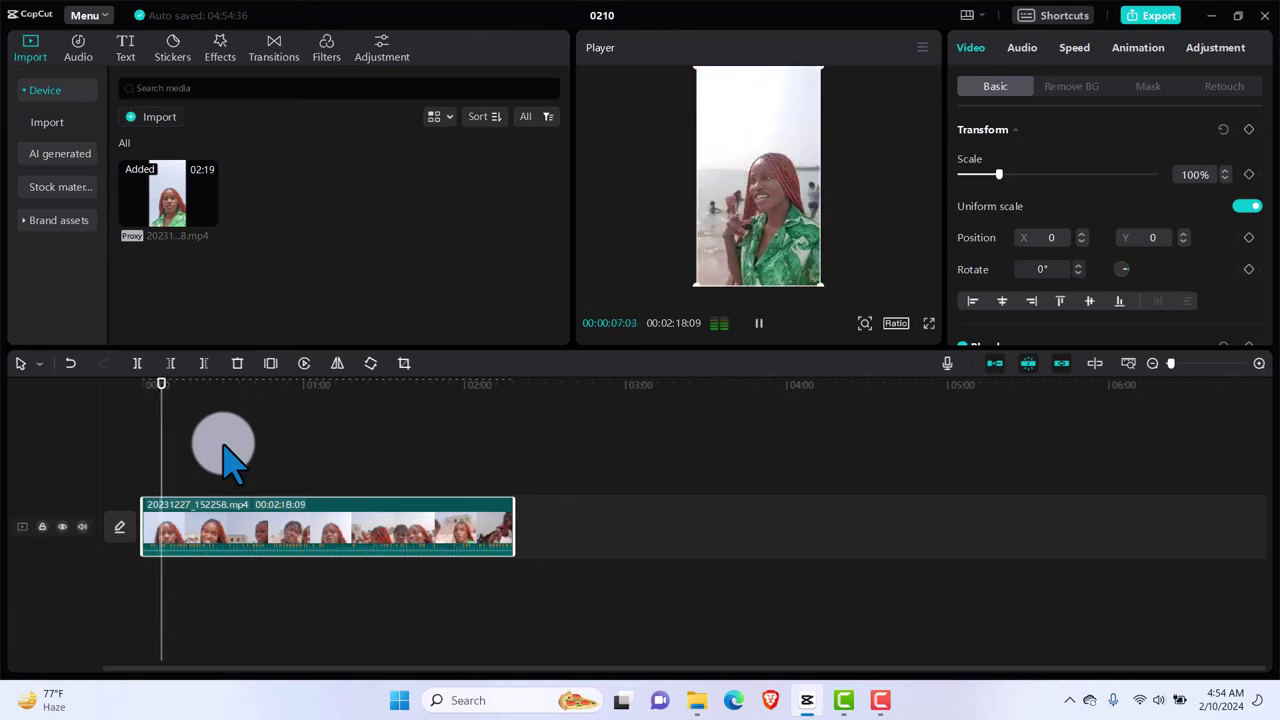
pyautogui.press('space')
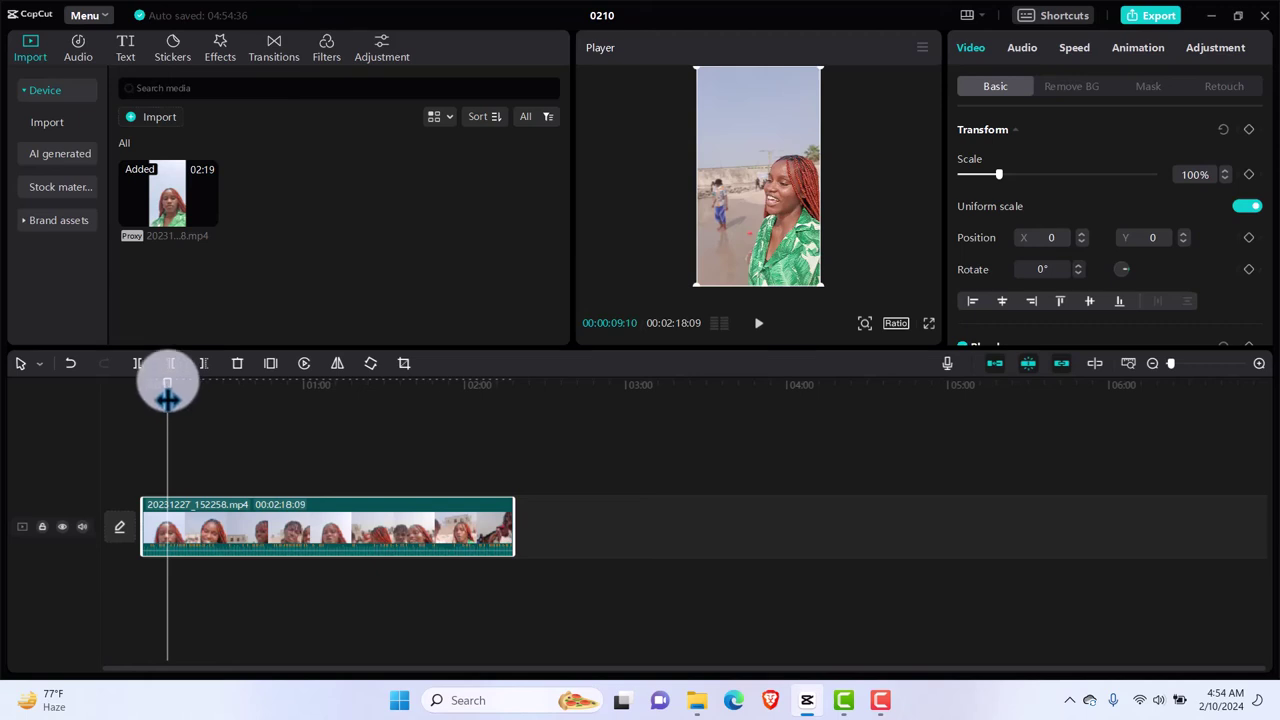
pyautogui.moveTo(167, 398); pyautogui.dragTo(140, 395)
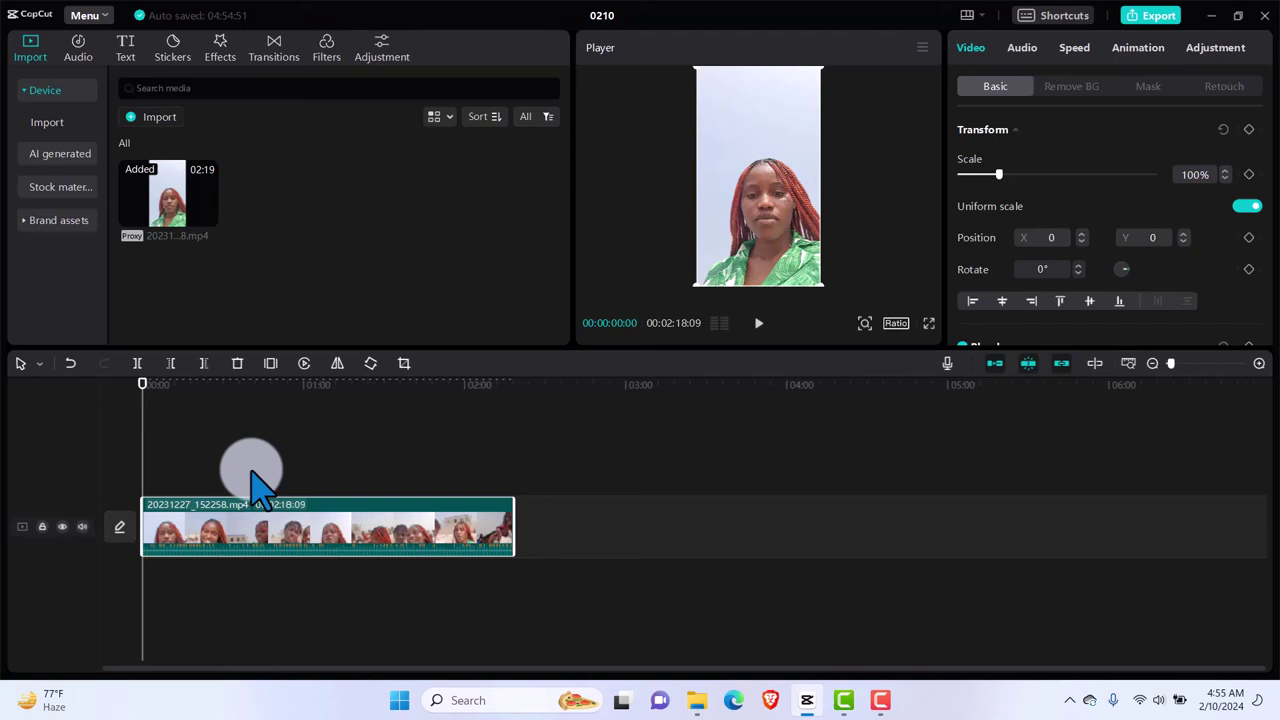
# Enable Reduce noise in the video clip's audio settings and play the result from 00:01:25:00.
pyautogui.click(1030, 52)
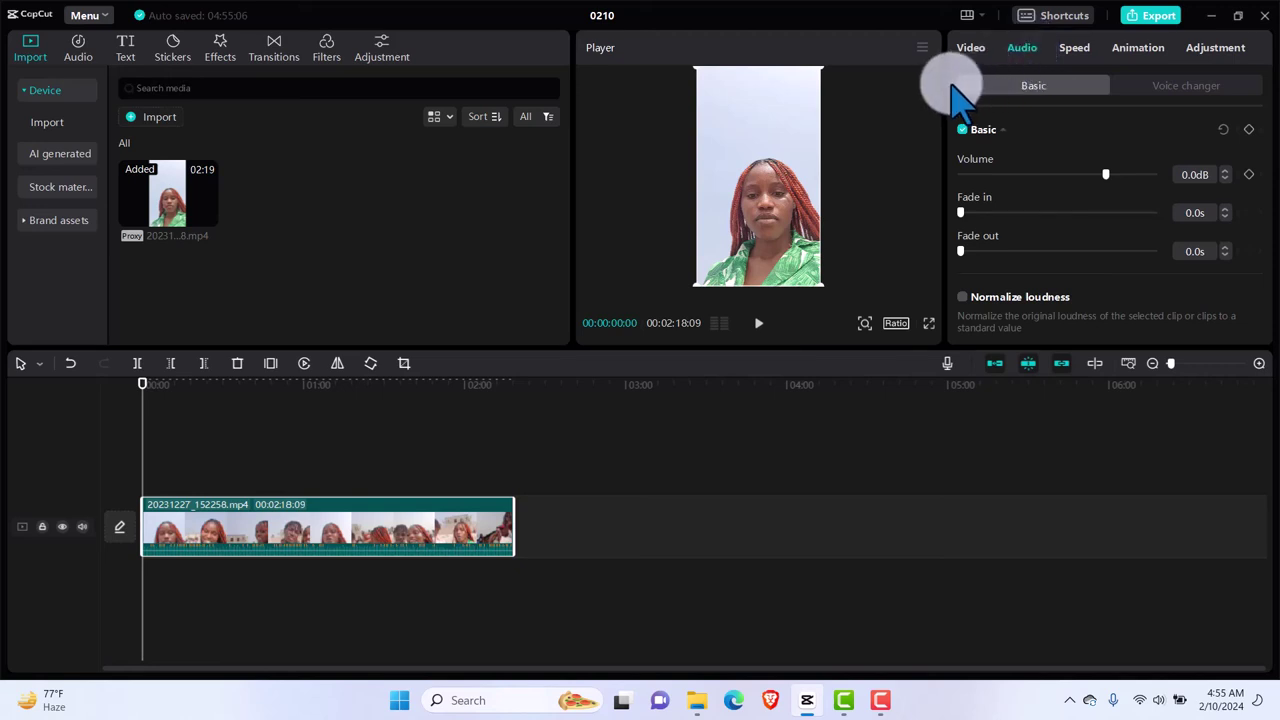
pyautogui.scroll(-3, 955, 92)
pyautogui.scroll(-3, 955, 92)
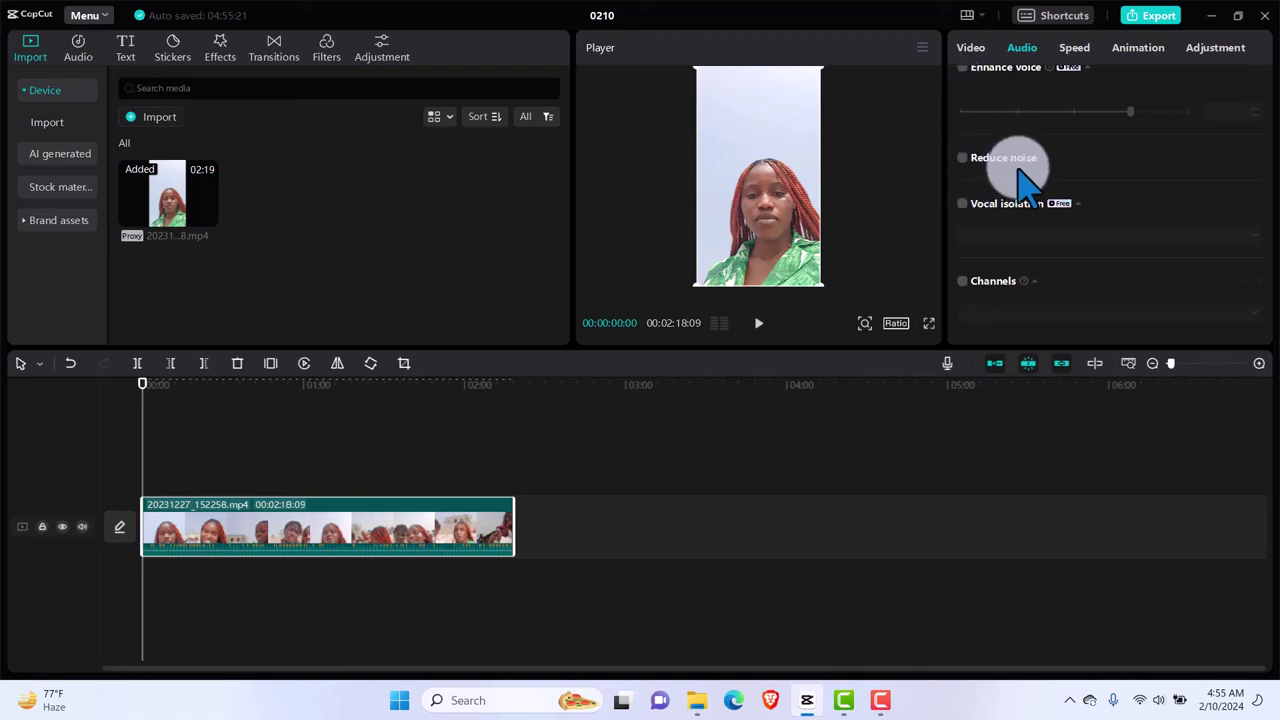
pyautogui.click(962, 158)
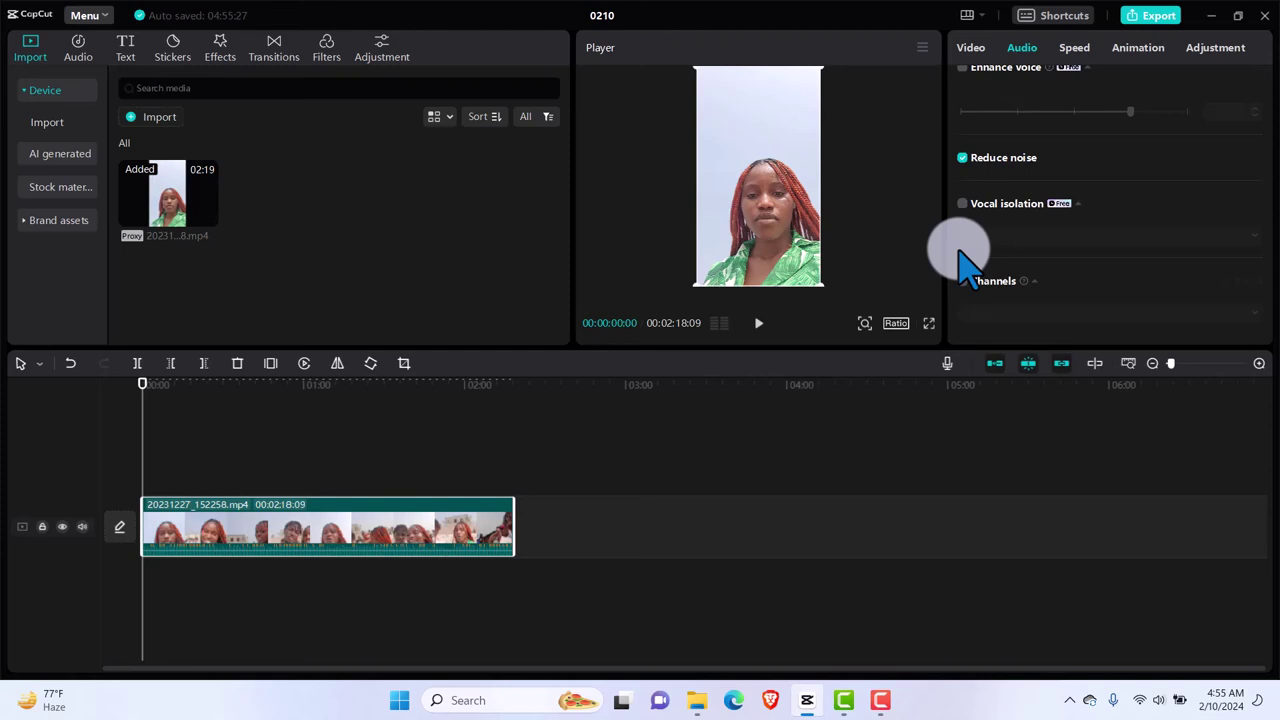
pyautogui.click(371, 458)
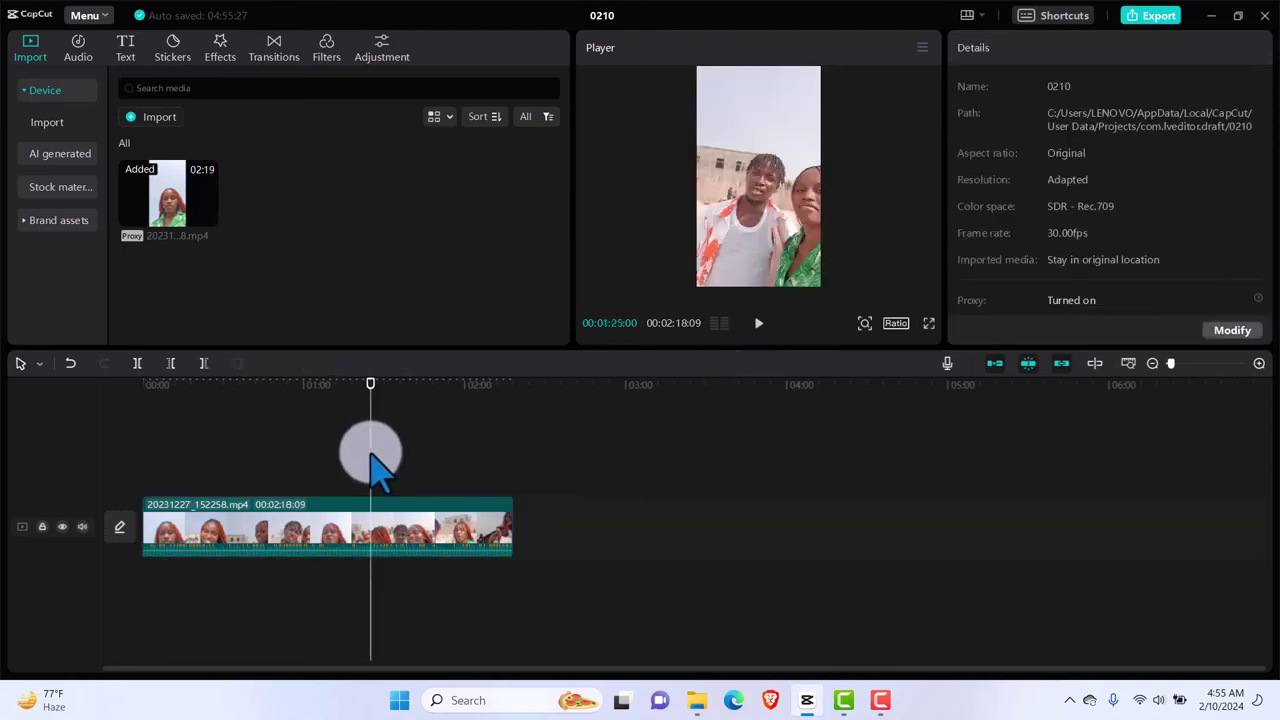
pyautogui.press('space')
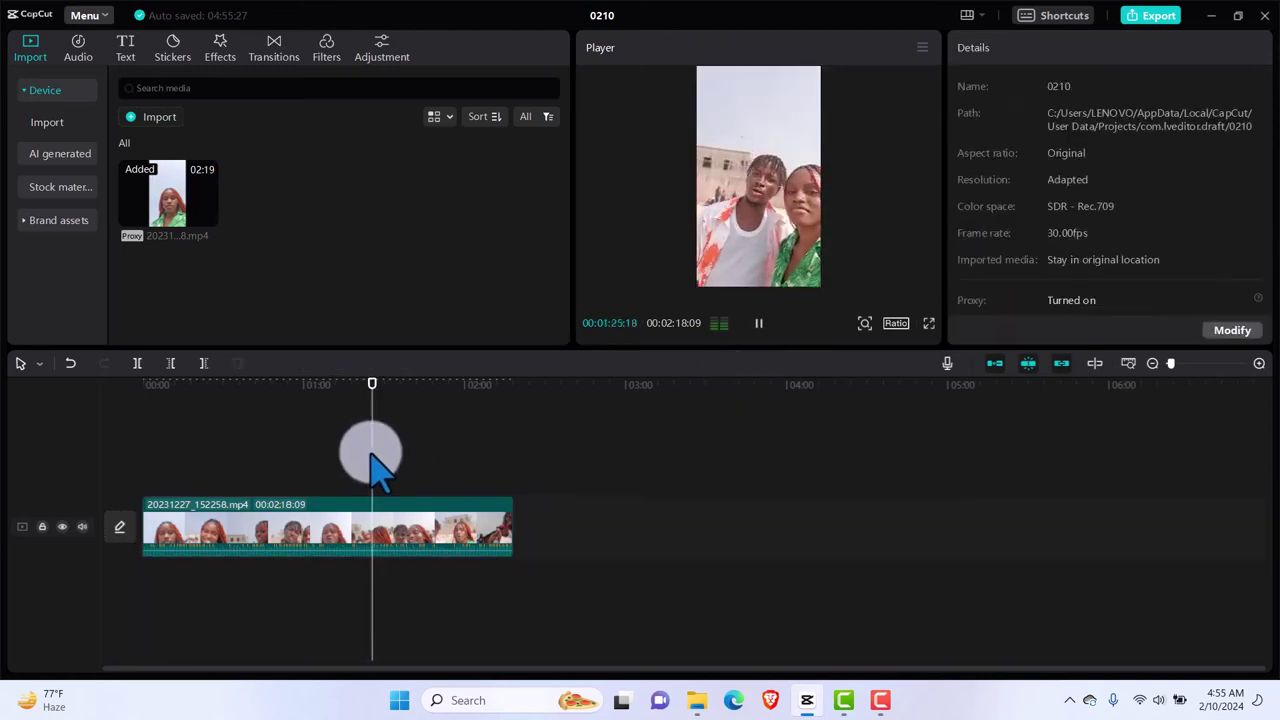
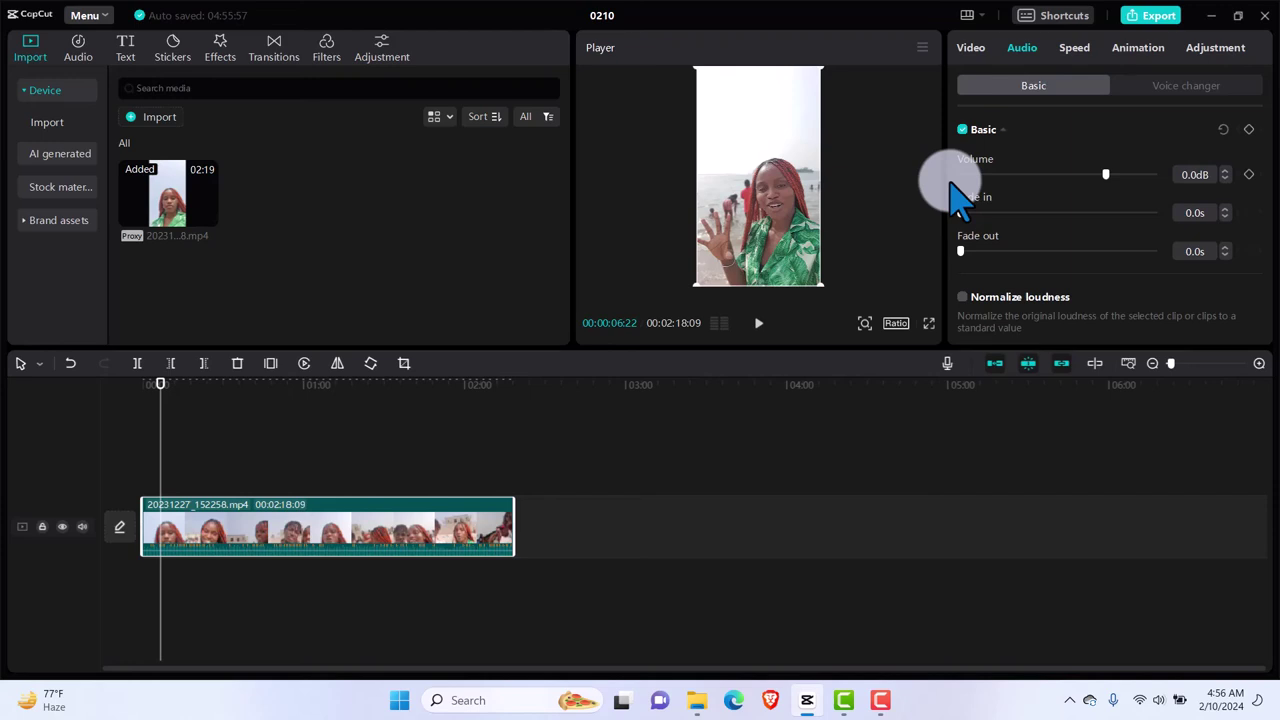
# Turn on Enhance voice in the video clip's audio settings.
pyautogui.scroll(-5, 953, 188)
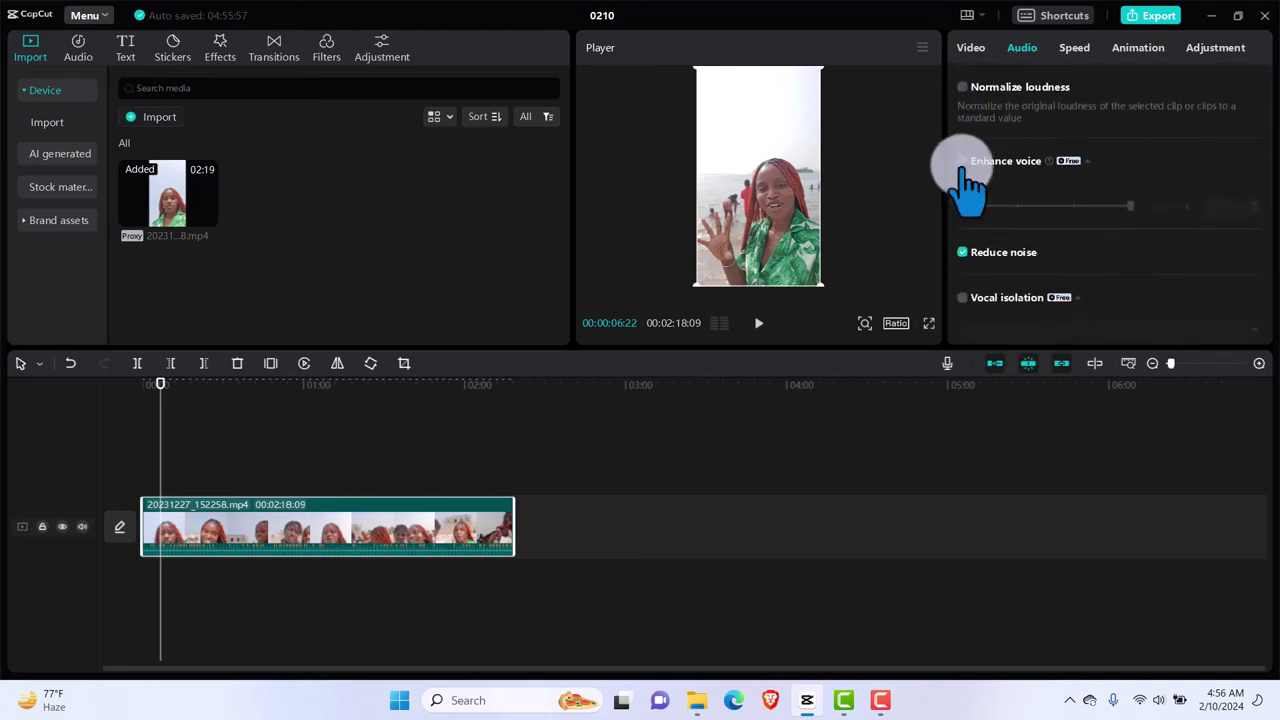
pyautogui.click(962, 162)
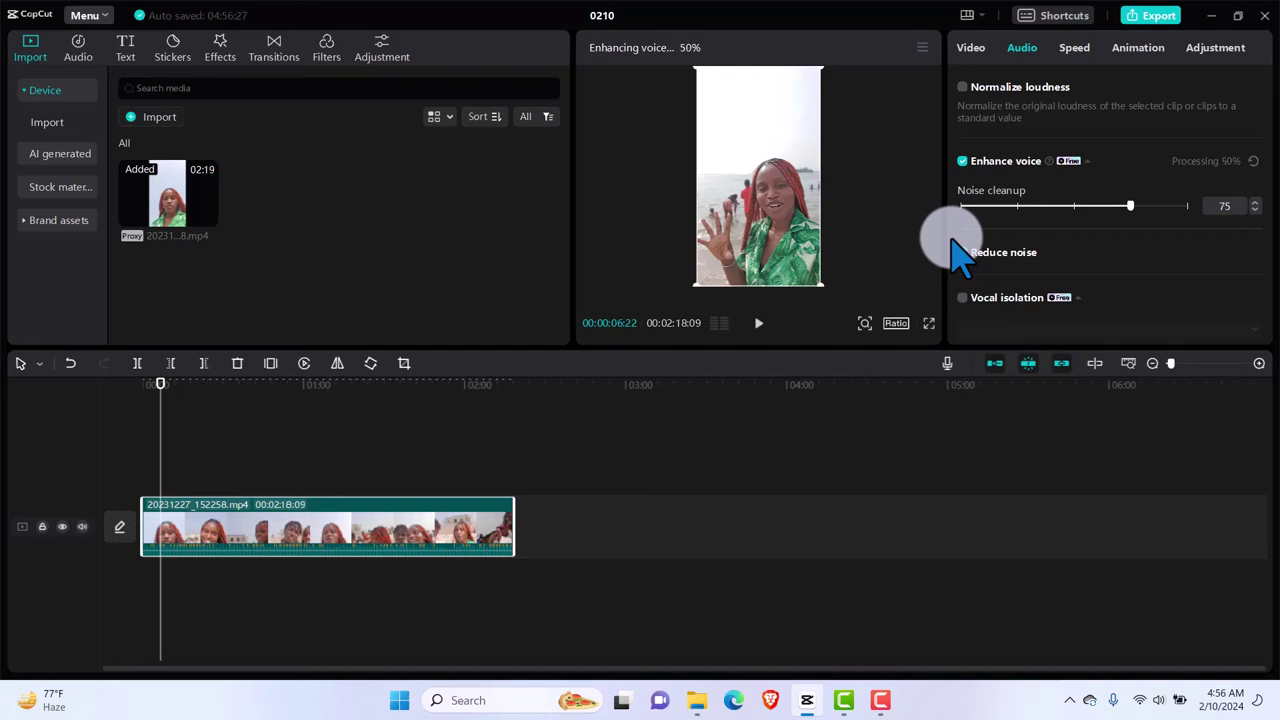
pyautogui.scroll(-2, 958, 255)
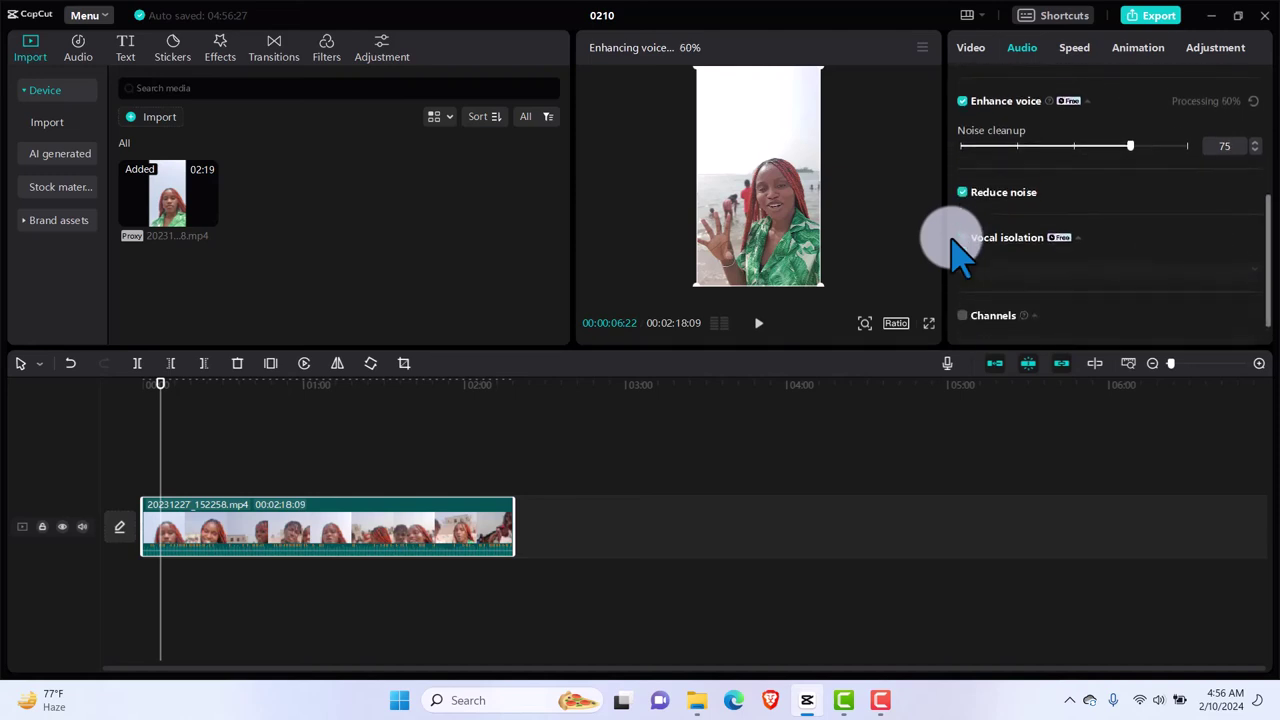
# Play 20231227_152258.mp4 from the start to hear the audio with Enhance voice and Reduce noise applied.
pyautogui.scroll(-1, 960, 255)
pyautogui.scroll(3, 960, 255)
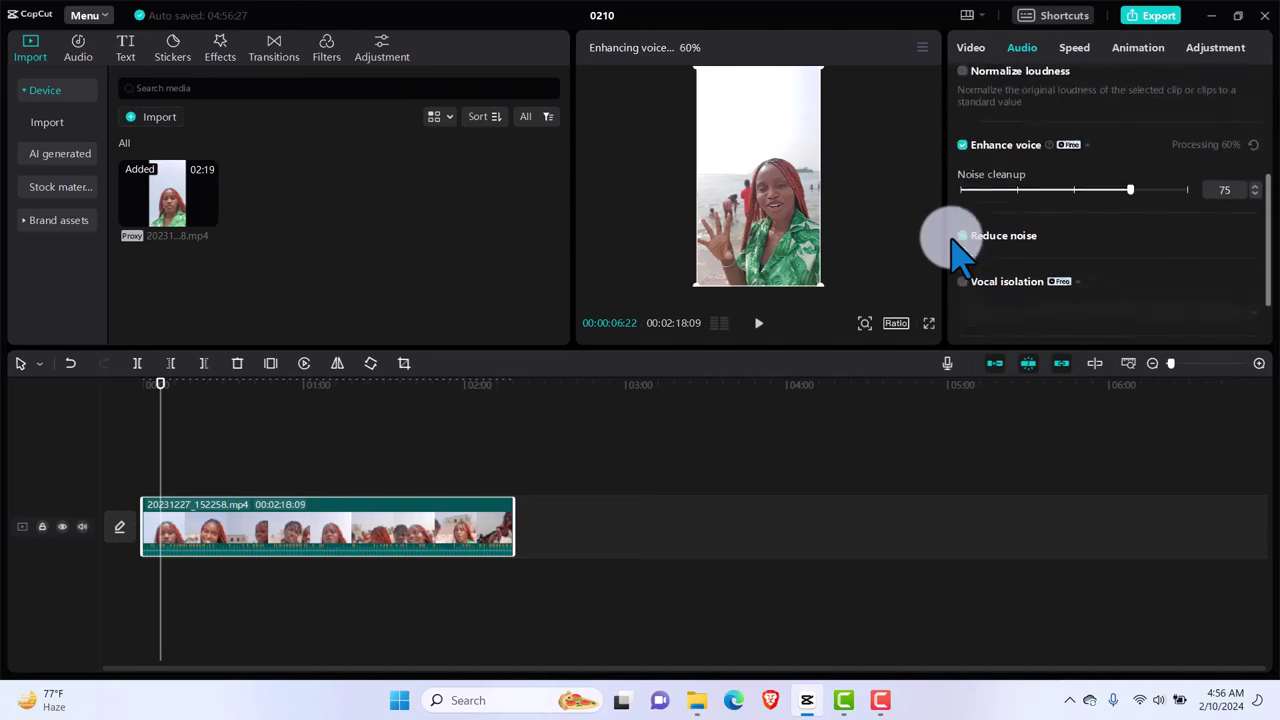
pyautogui.scroll(1, 958, 248)
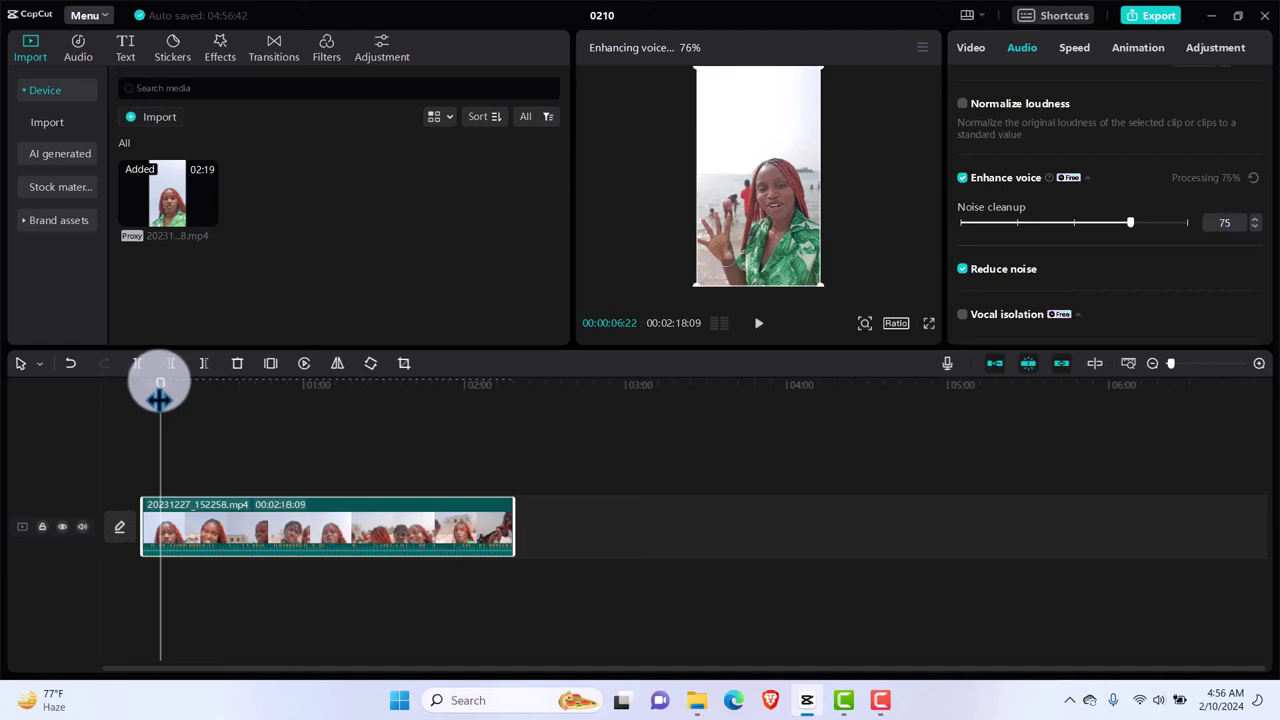
pyautogui.moveTo(159, 396); pyautogui.dragTo(138, 396)
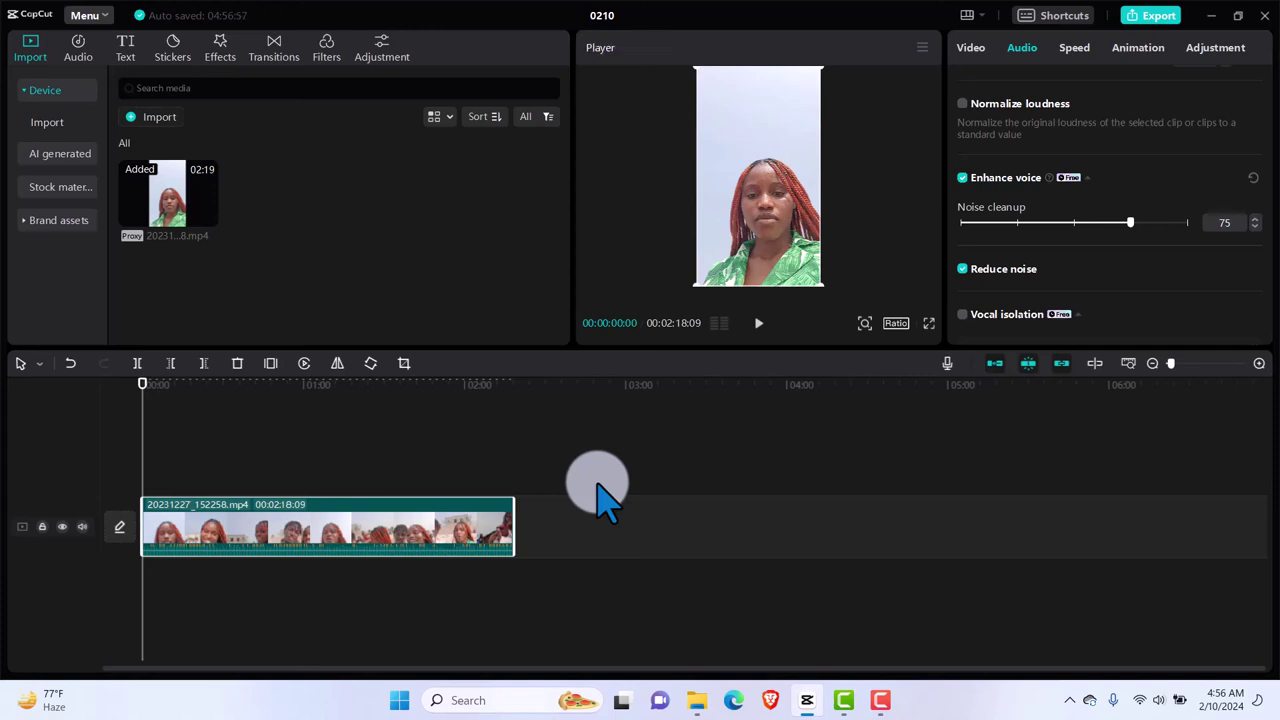
pyautogui.press('space')
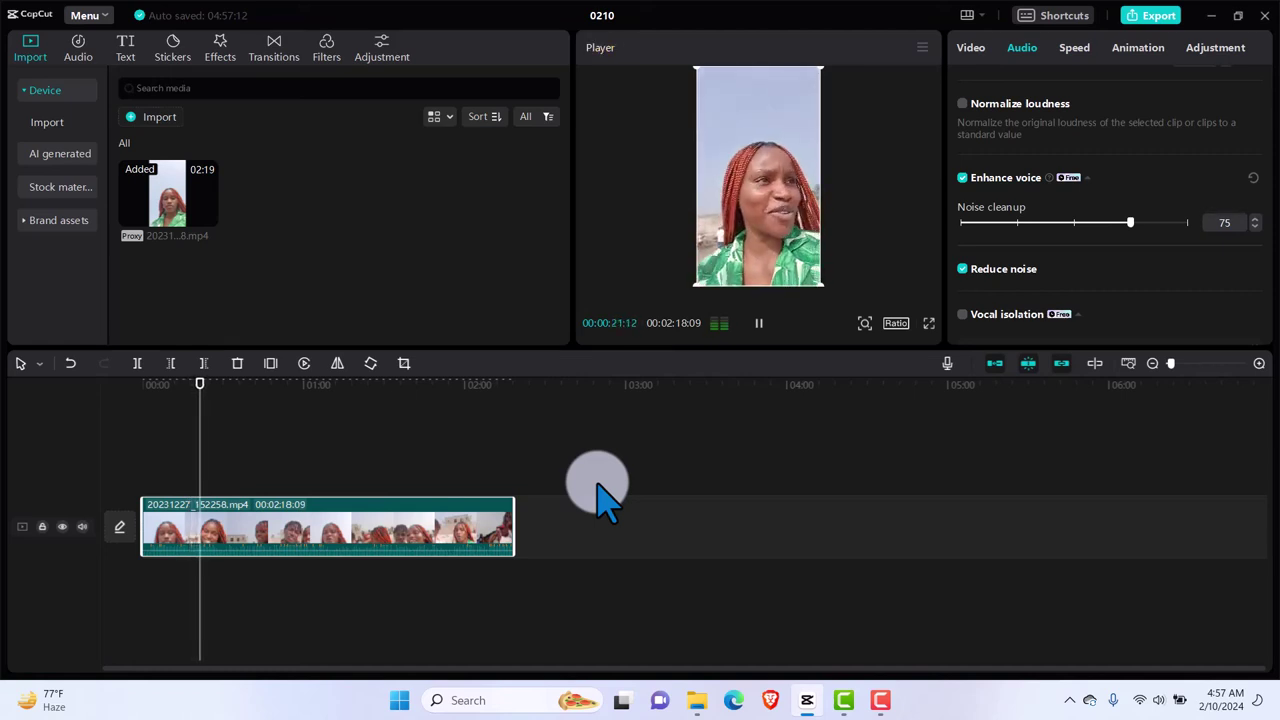
pyautogui.press('space')
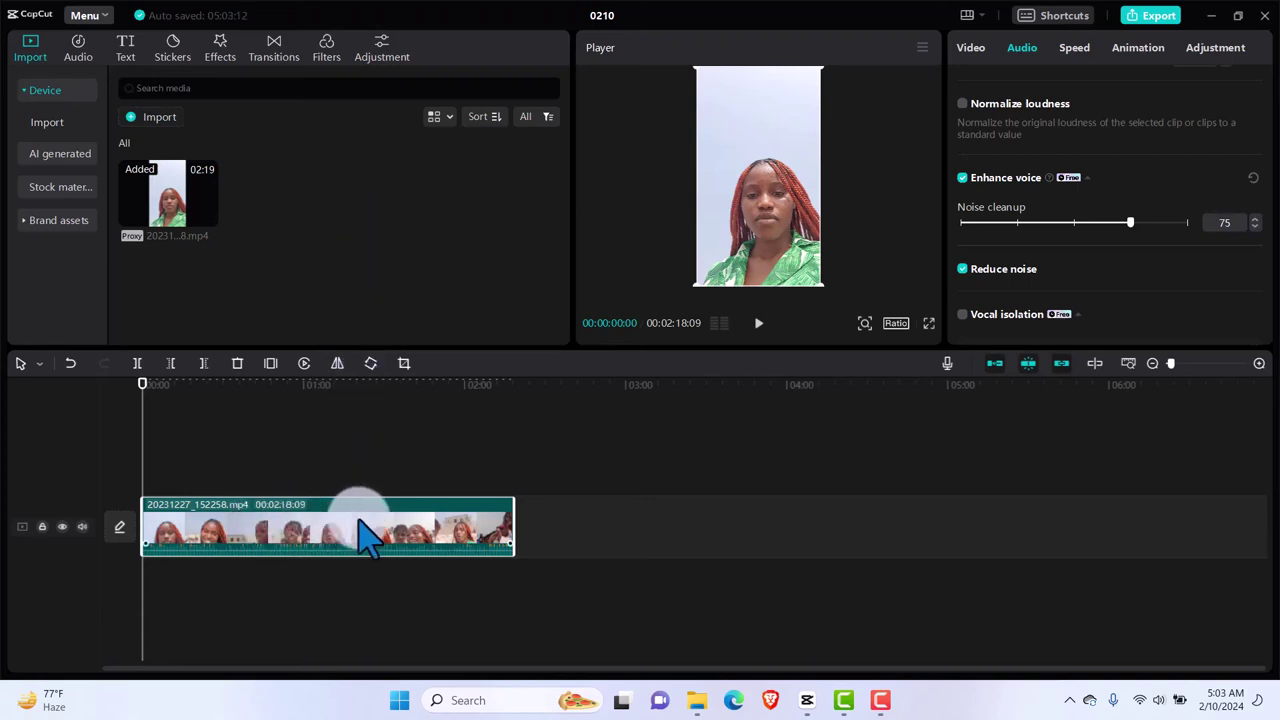
# Generate auto captions for the video clip with English as the spoken language.
pyautogui.click(124, 50)
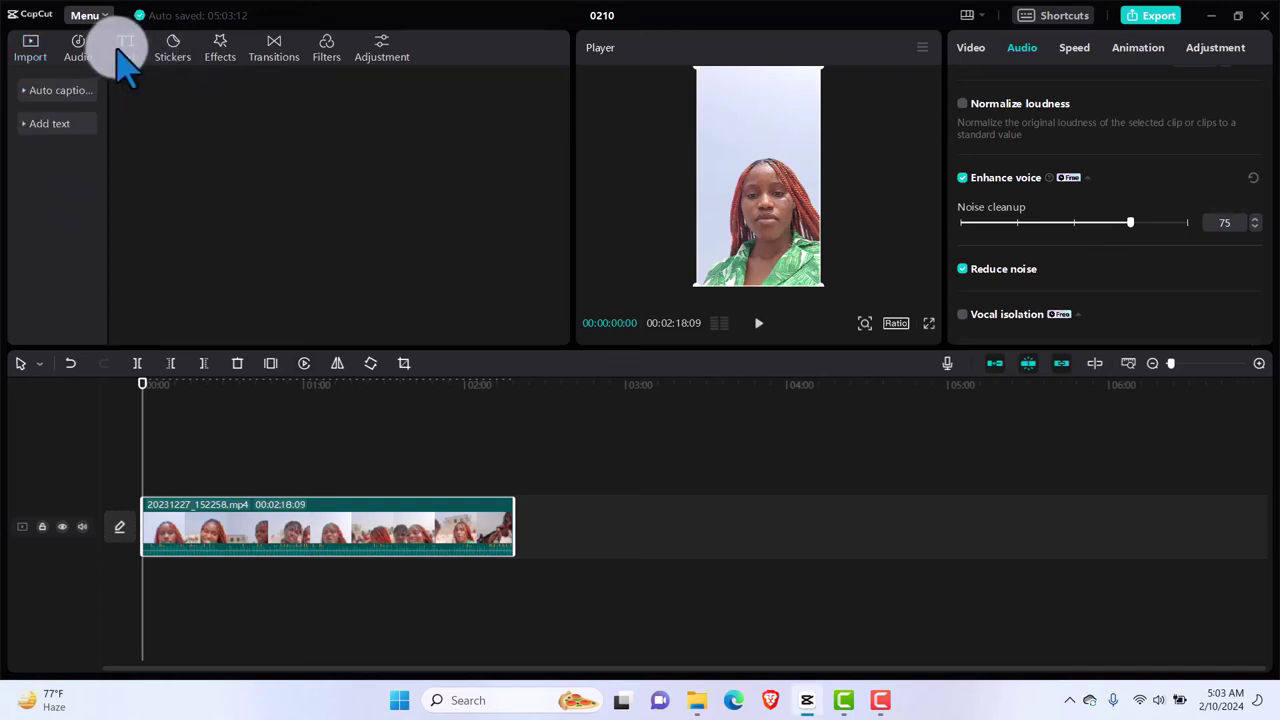
pyautogui.click(36, 95)
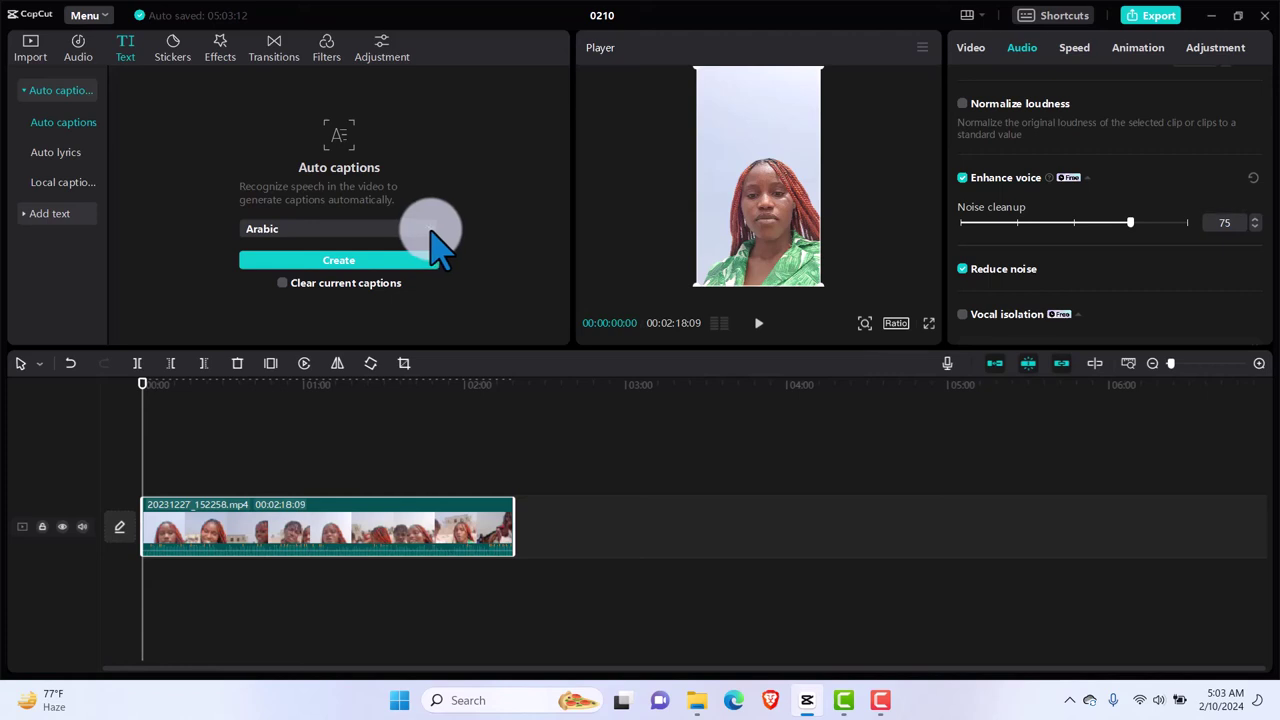
pyautogui.click(431, 230)
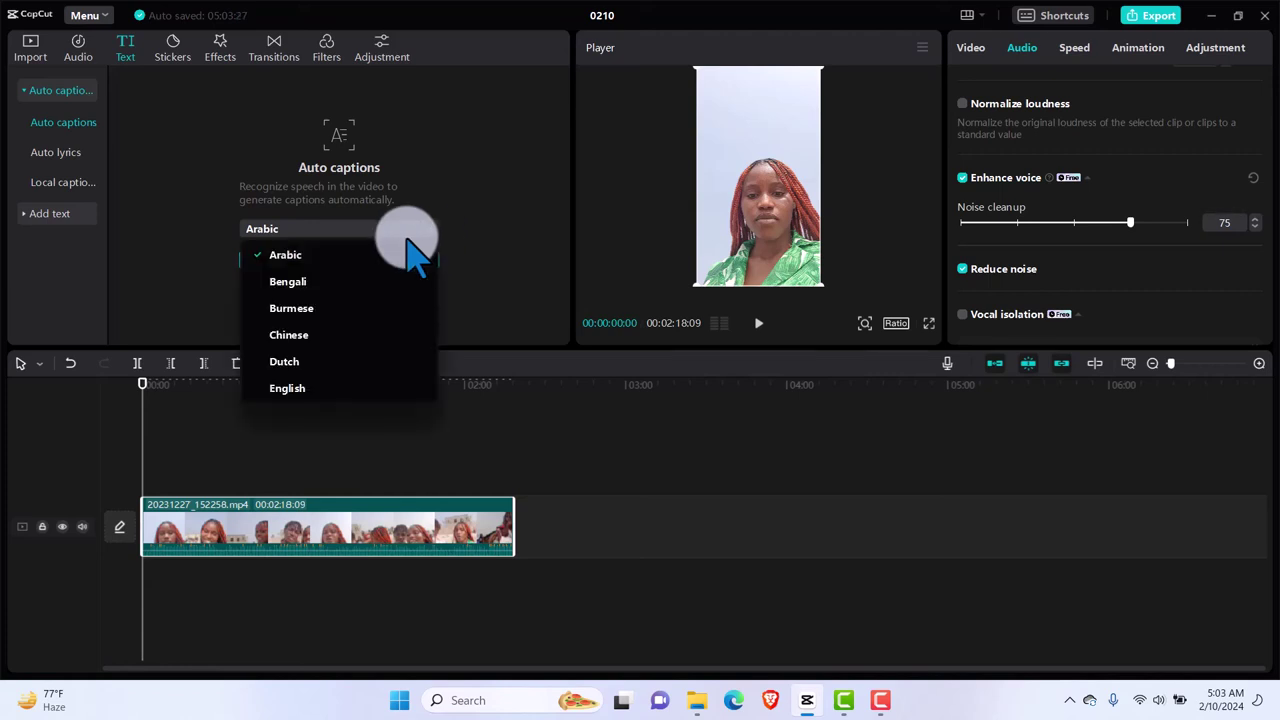
pyautogui.click(287, 392)
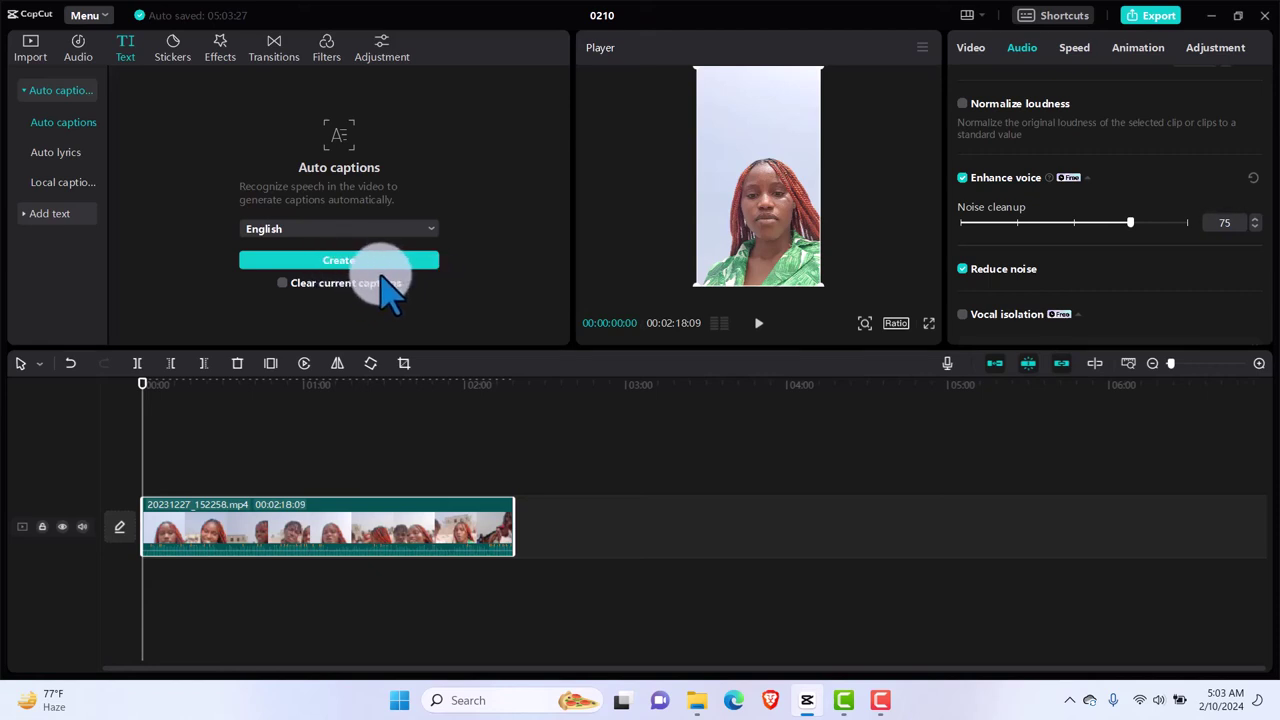
pyautogui.click(343, 262)
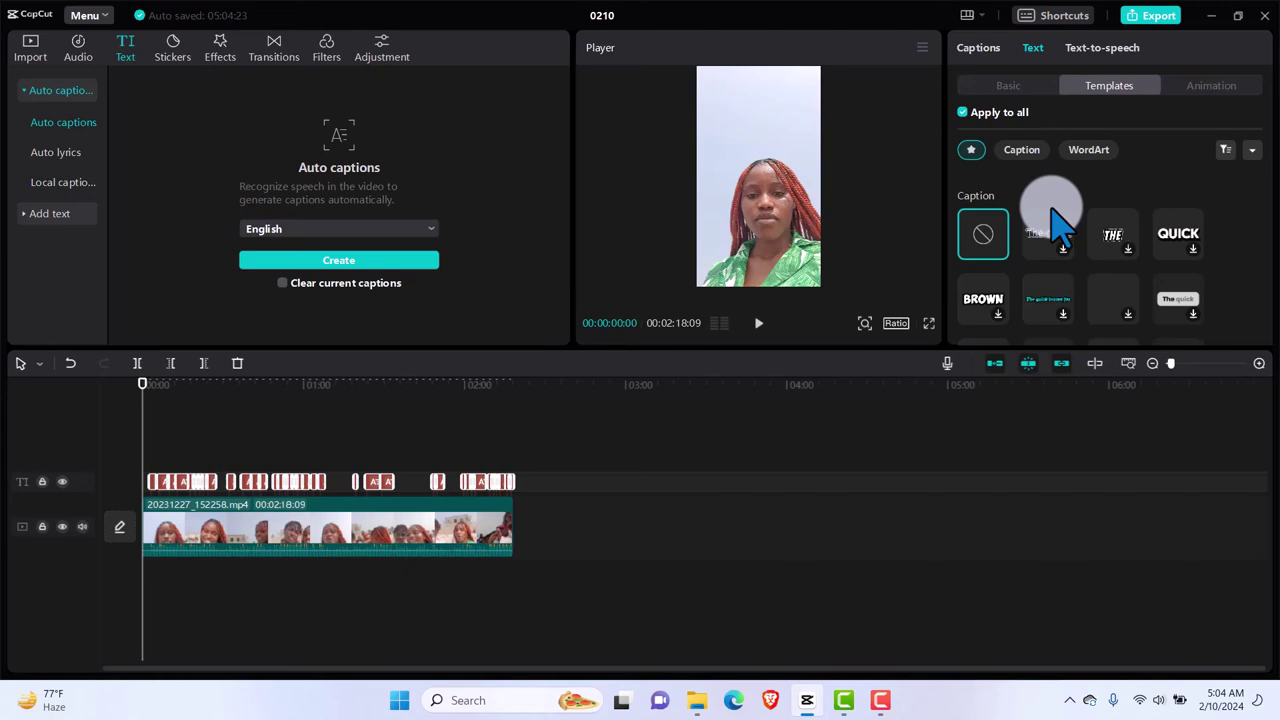
pyautogui.click(998, 114)
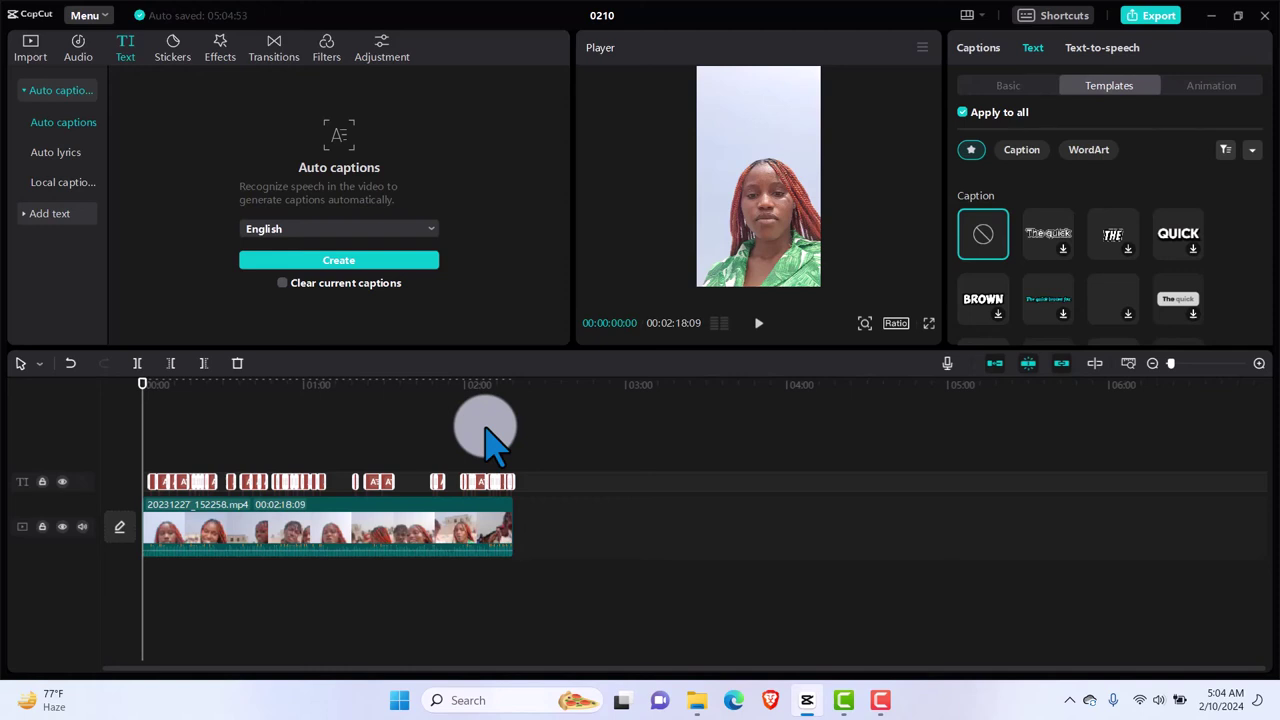
# Play the opening of the clip to check the captions, and move the playhead back to 00:00:02:27.
pyautogui.press('space')
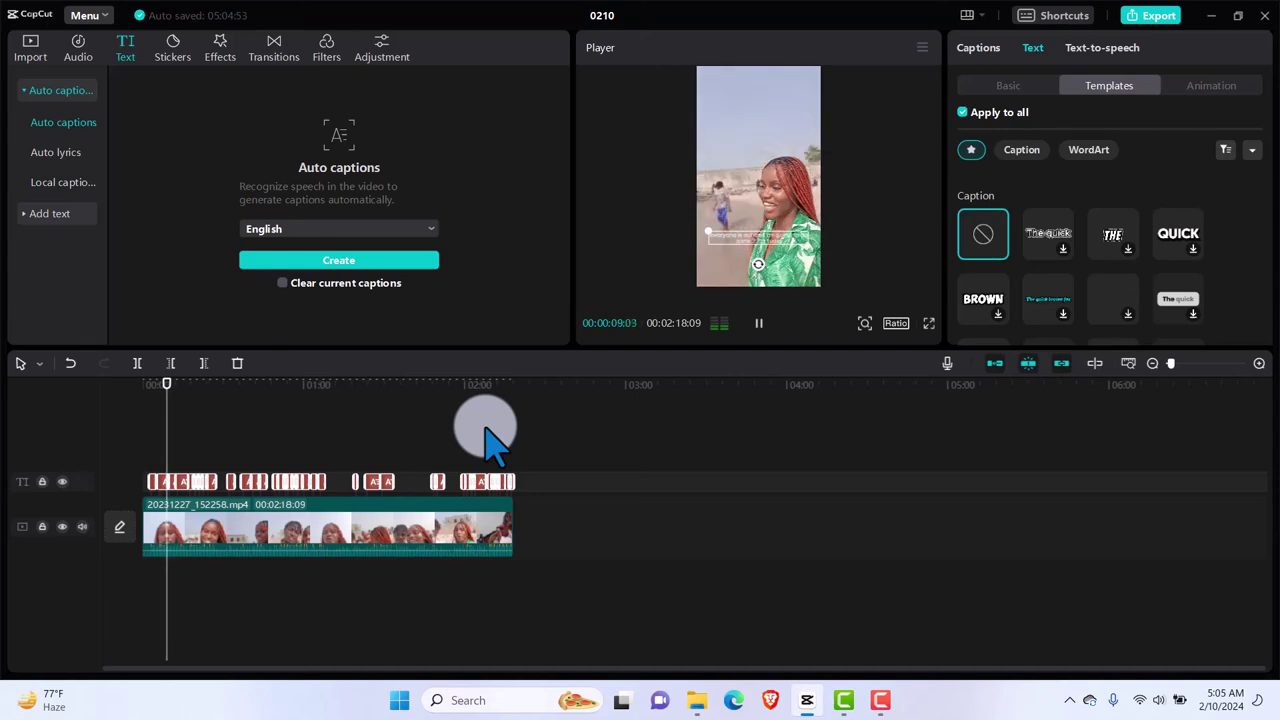
pyautogui.press('space')
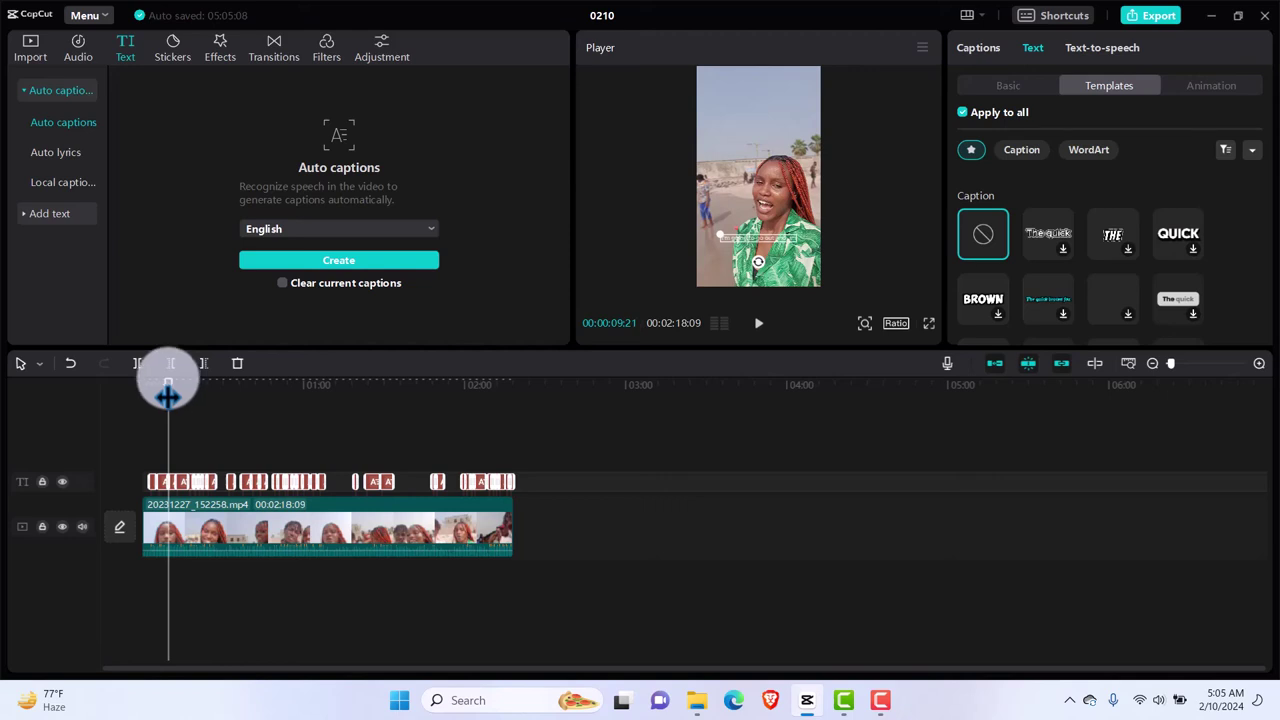
pyautogui.moveTo(168, 395); pyautogui.dragTo(150, 390)
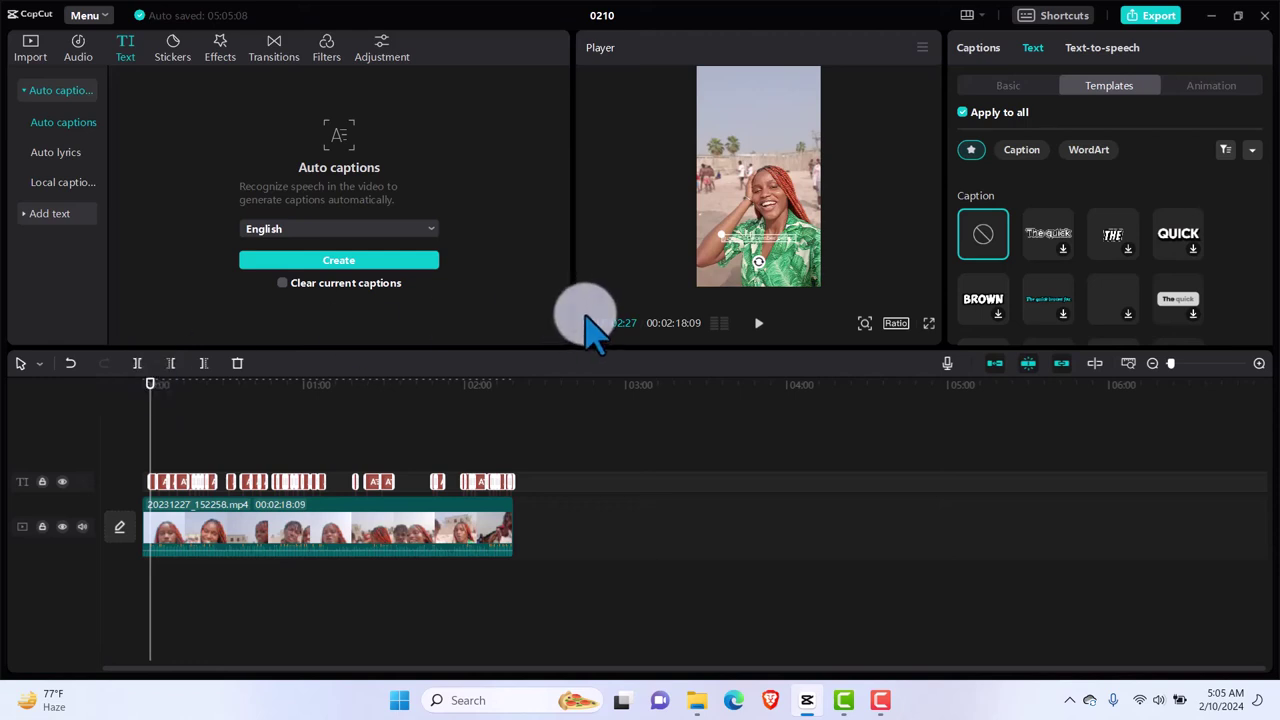
# Set the font size of all captions to 15.
pyautogui.click(1005, 84)
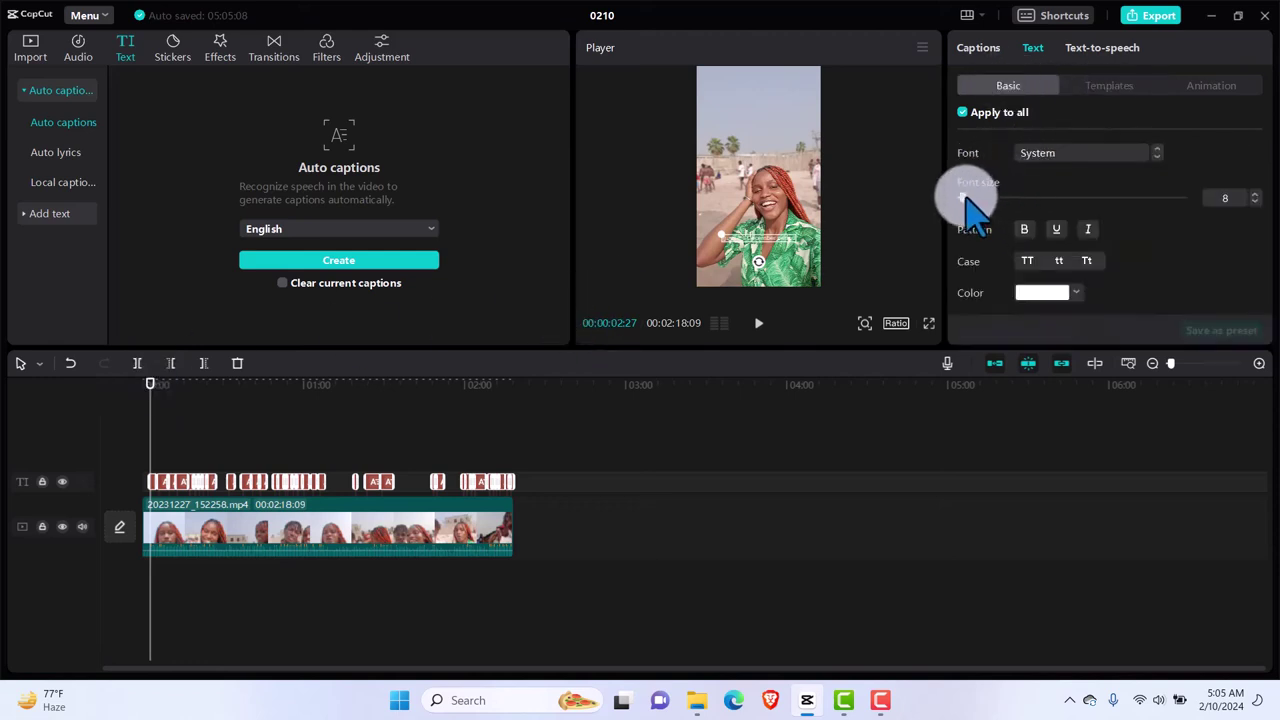
pyautogui.moveTo(977, 197)
pyautogui.mouseDown()
pyautogui.moveTo(994, 197)
pyautogui.moveTo(973, 197)
pyautogui.mouseUp()
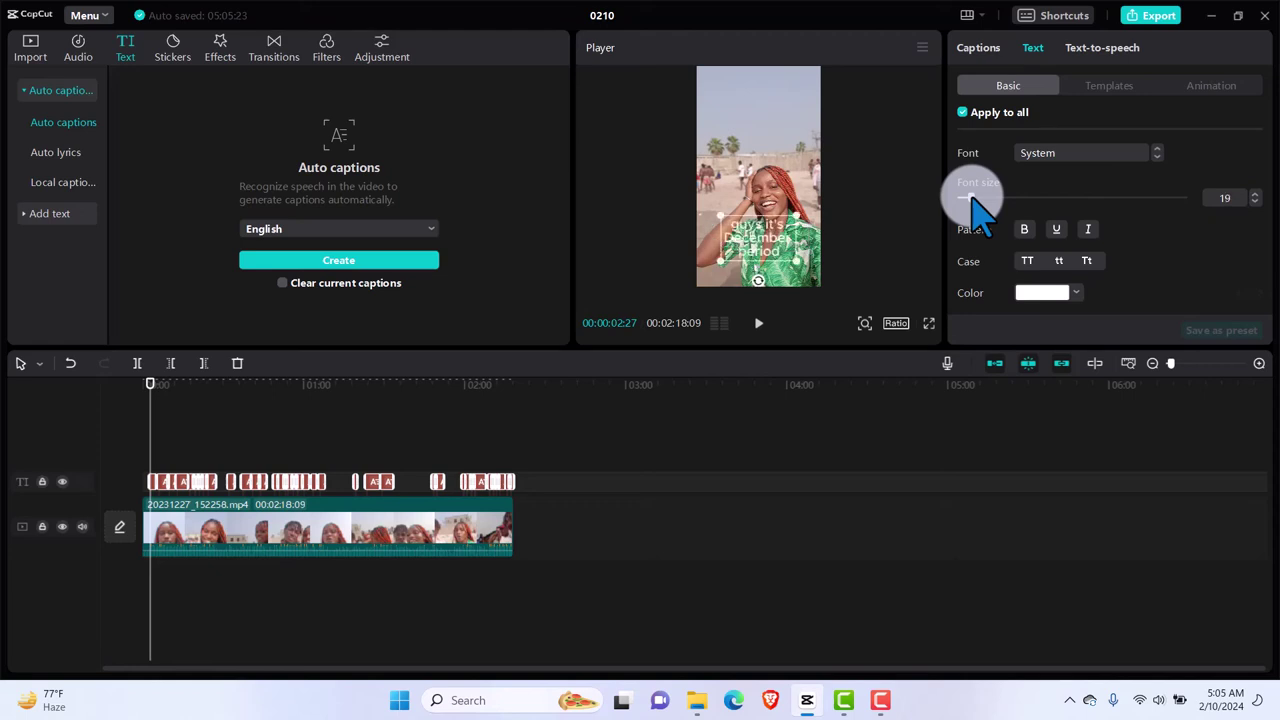
pyautogui.moveTo(973, 197); pyautogui.dragTo(968, 197)
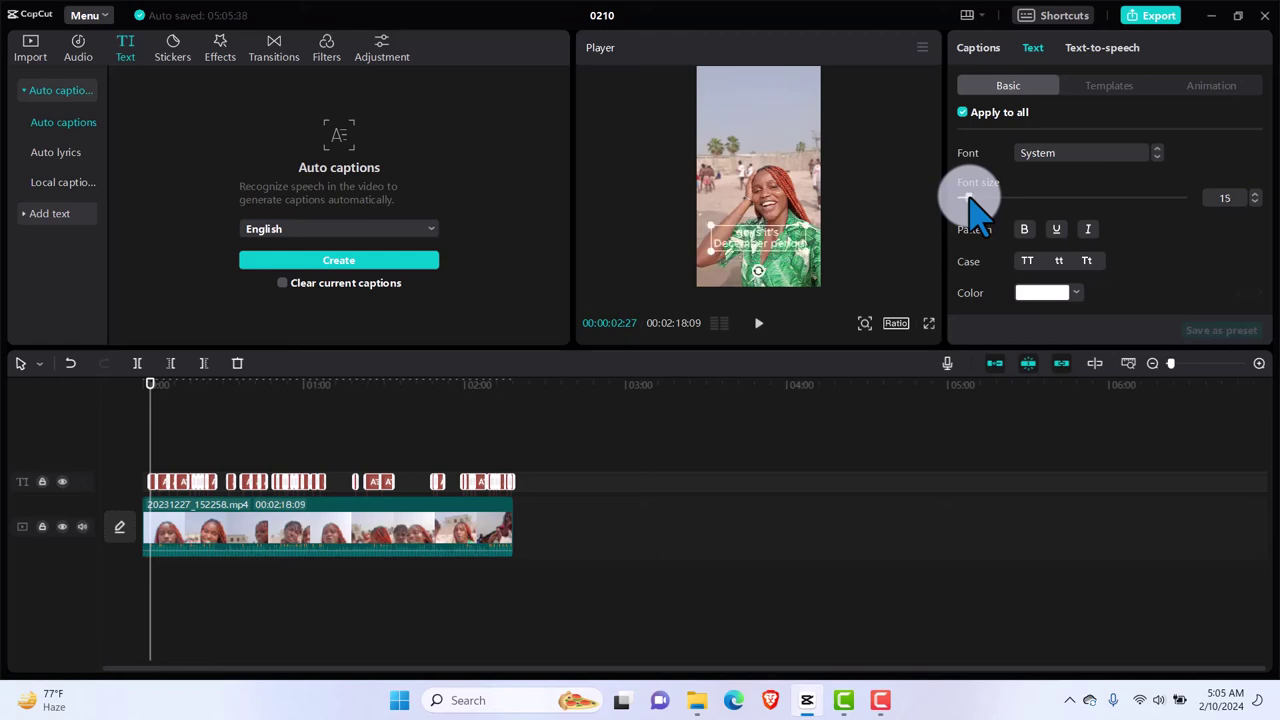
# Apply the pink "The quick" caption template to all captions and play the result from 00:00:02:27.
pyautogui.click(1105, 88)
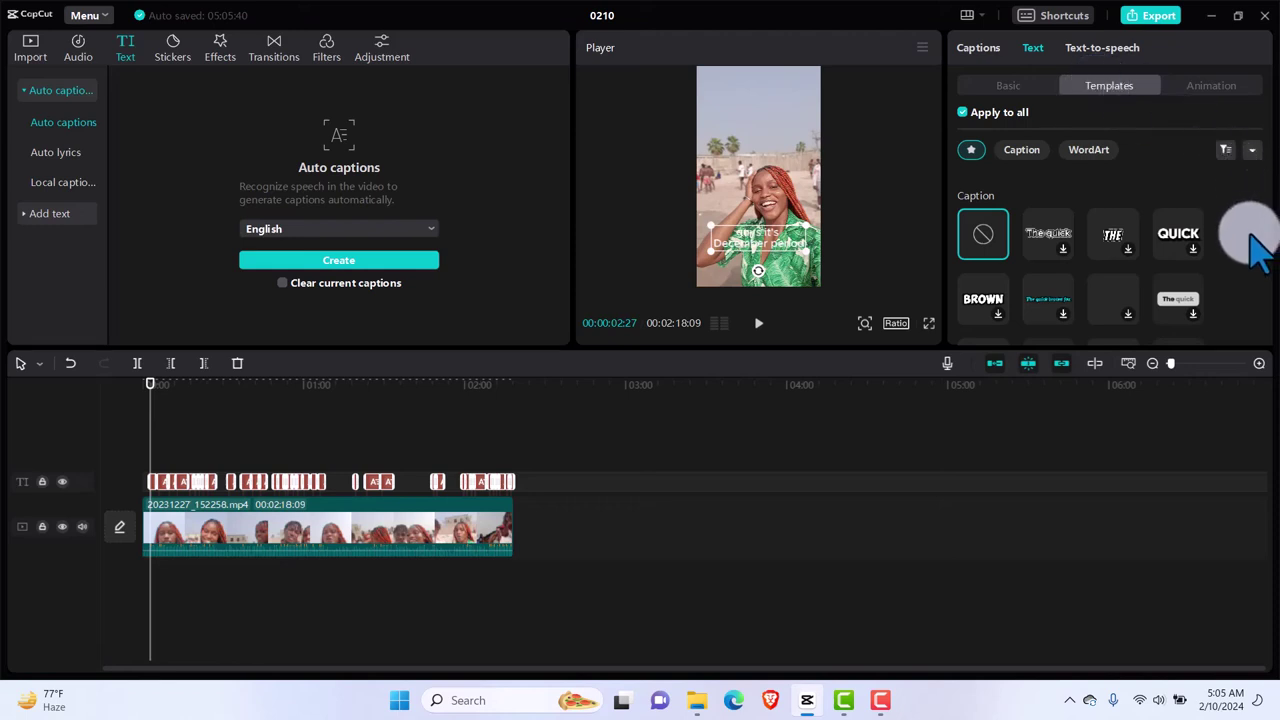
pyautogui.scroll(-1, 1258, 245)
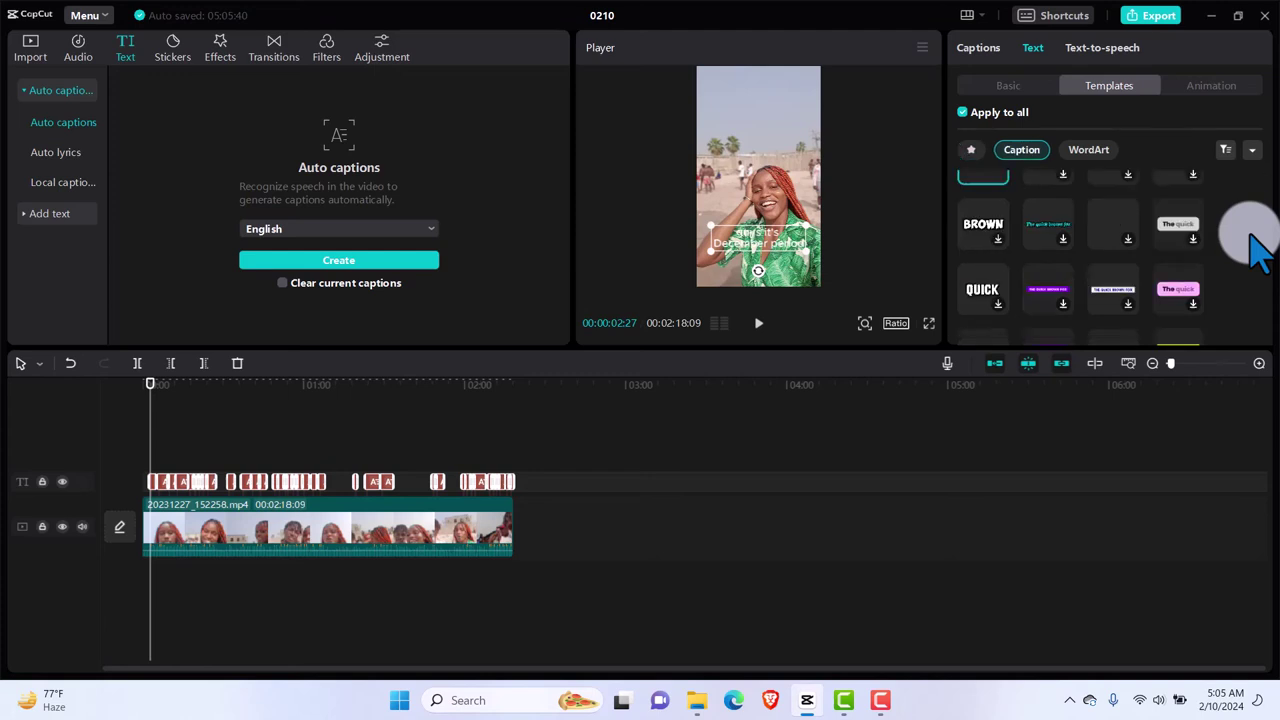
pyautogui.click(1195, 303)
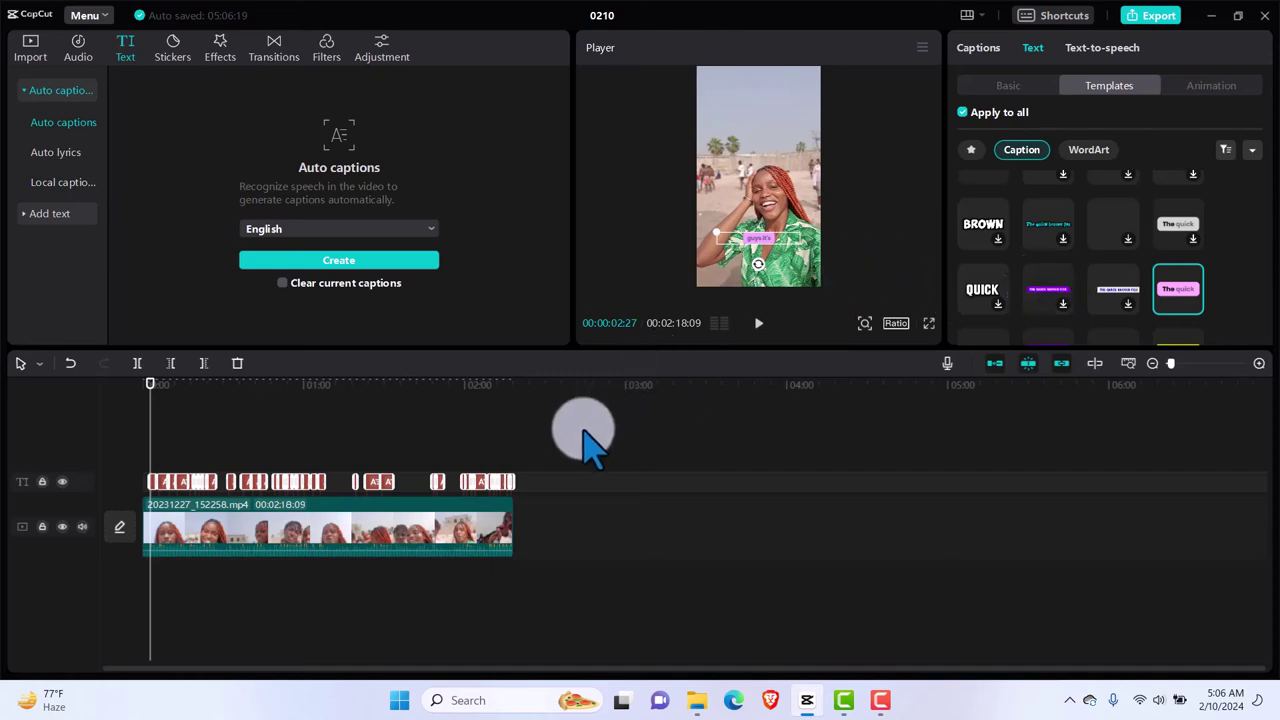
pyautogui.press('space')
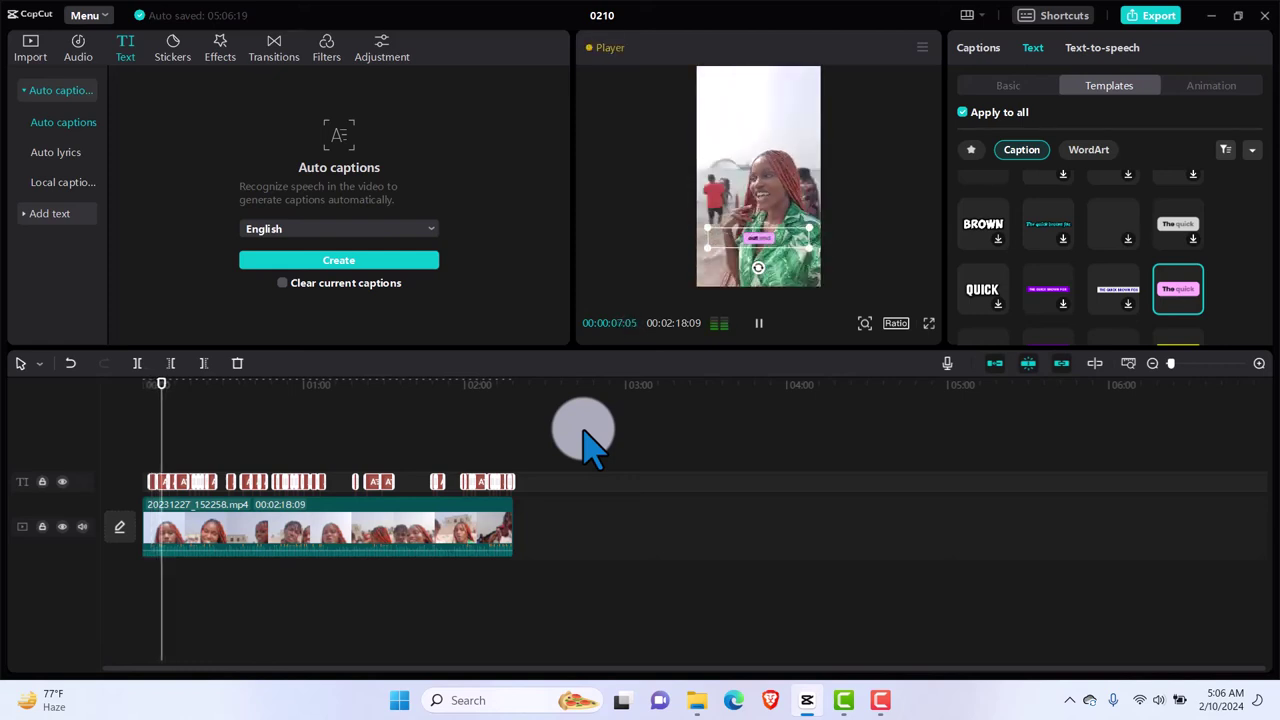
# Zoom the player preview in and back to the full frame, and dismiss the Performance reminder.
pyautogui.moveTo(866, 322)
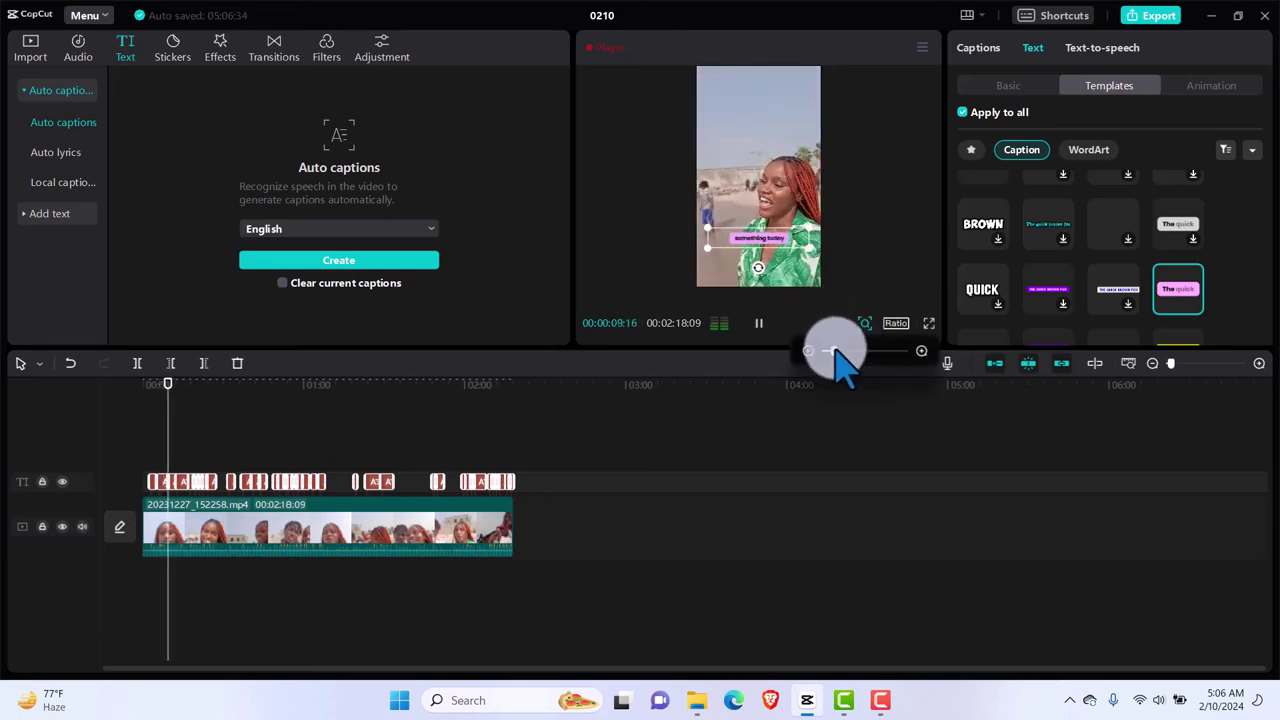
pyautogui.click(835, 352)
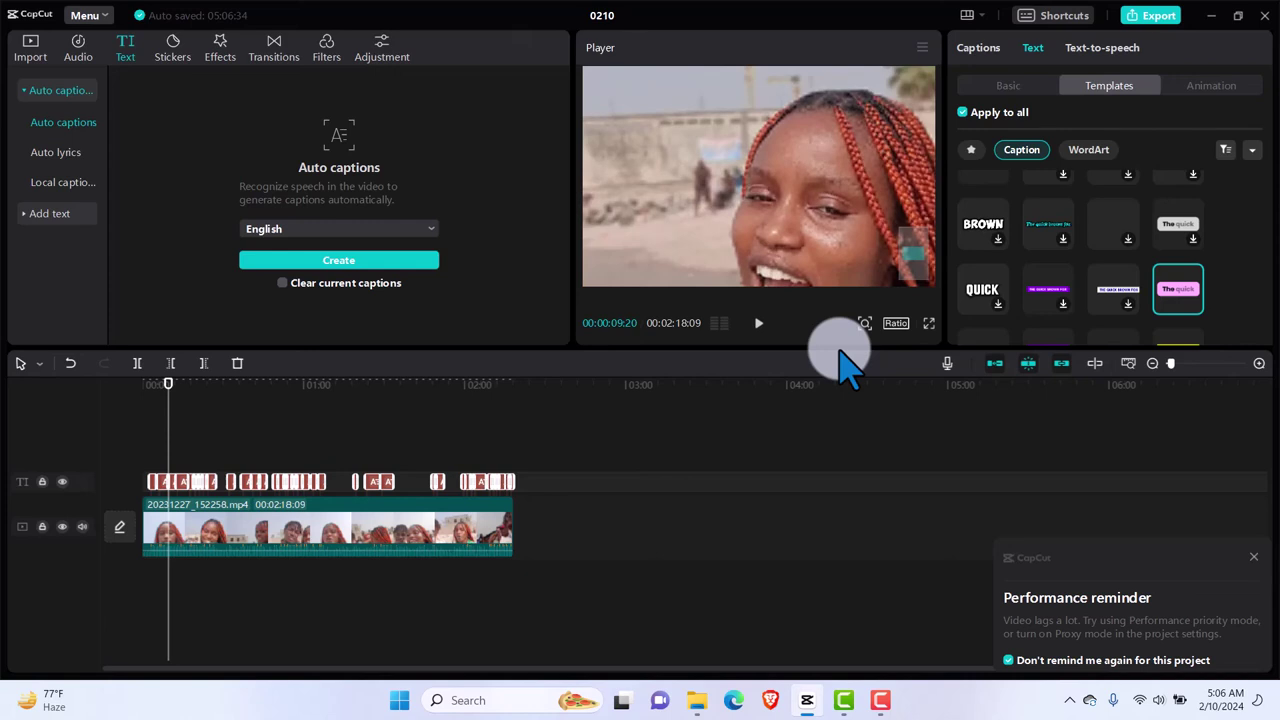
pyautogui.click(808, 352)
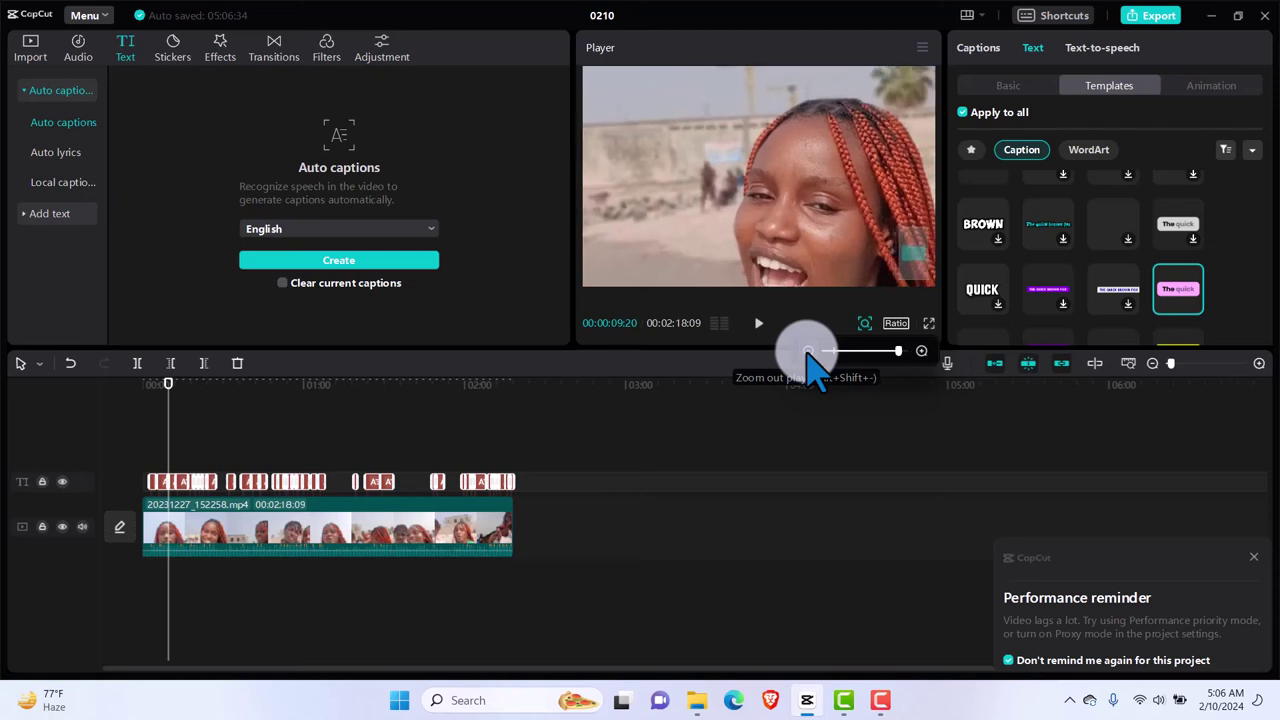
pyautogui.click(831, 351)
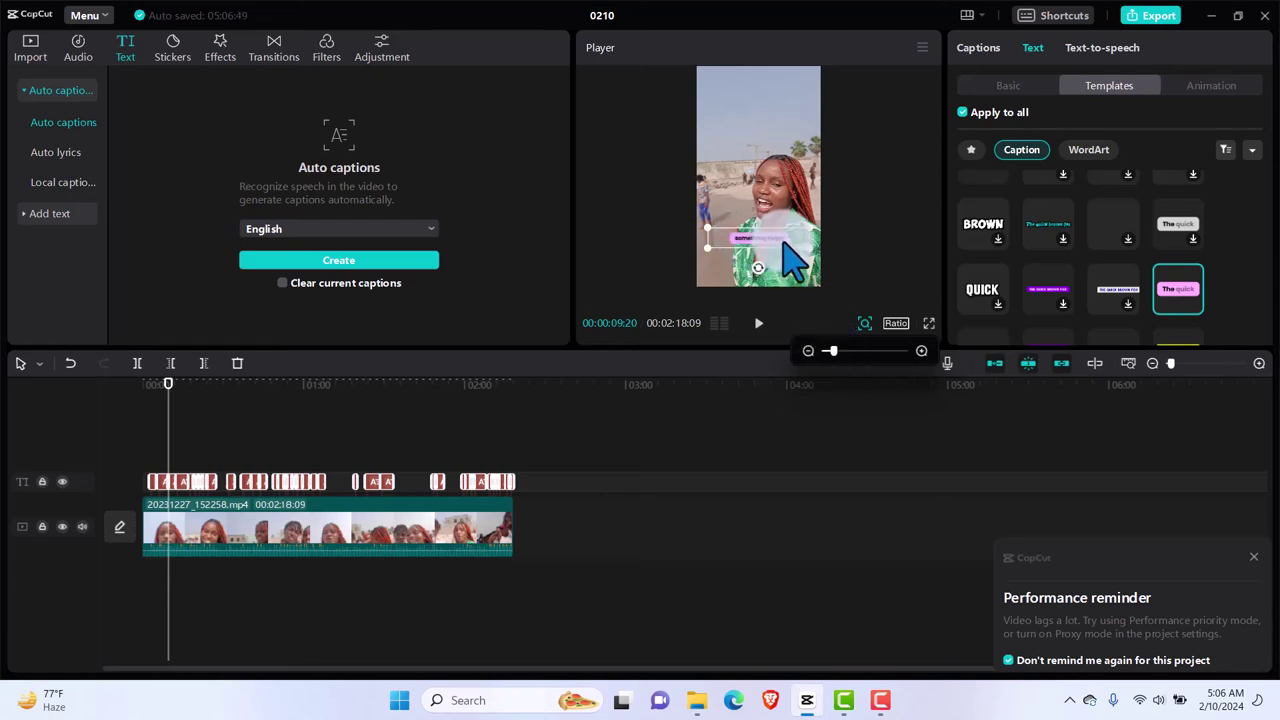
pyautogui.click(169, 384)
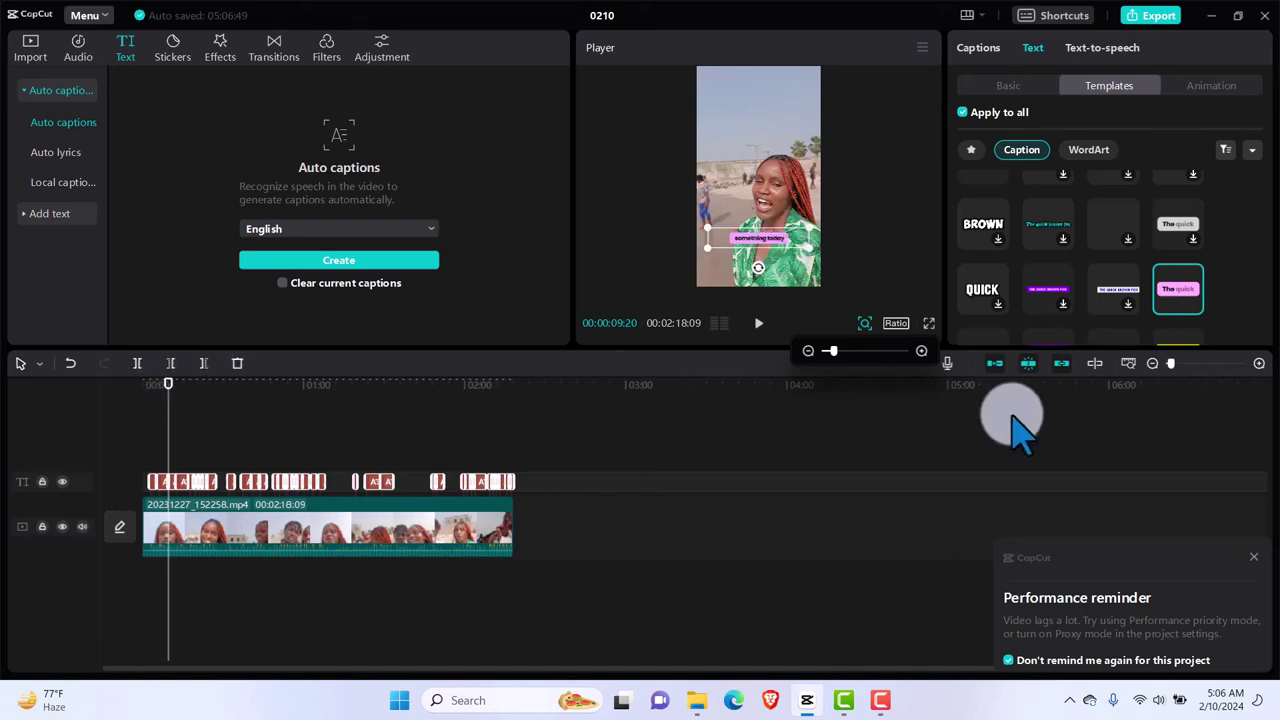
pyautogui.click(1263, 562)
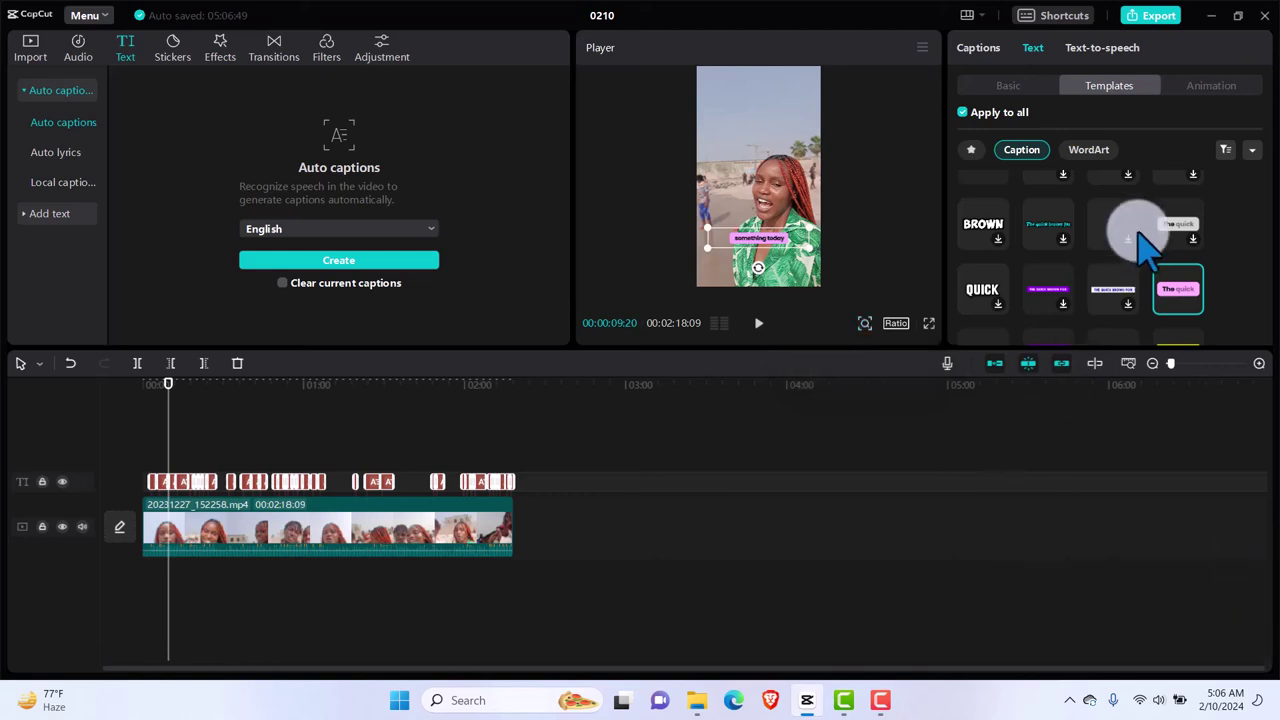
# Apply the Throw Out entrance animation to the captions.
pyautogui.click(1209, 88)
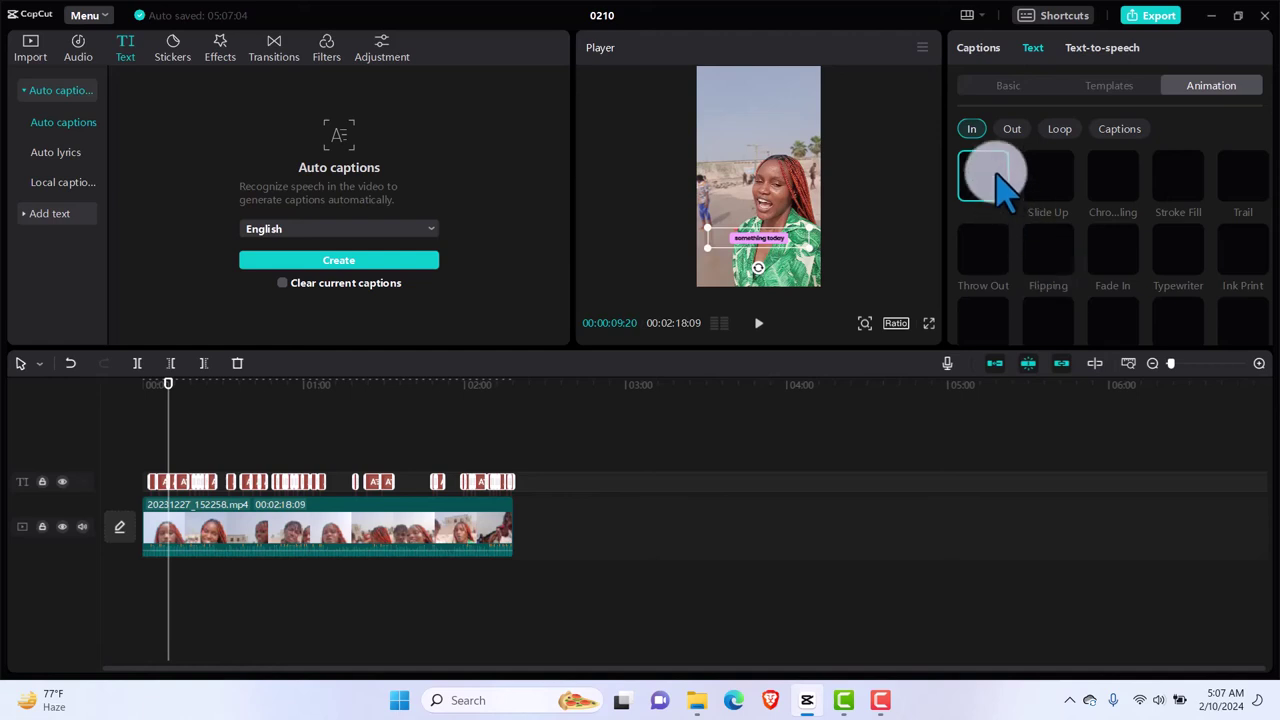
pyautogui.click(972, 130)
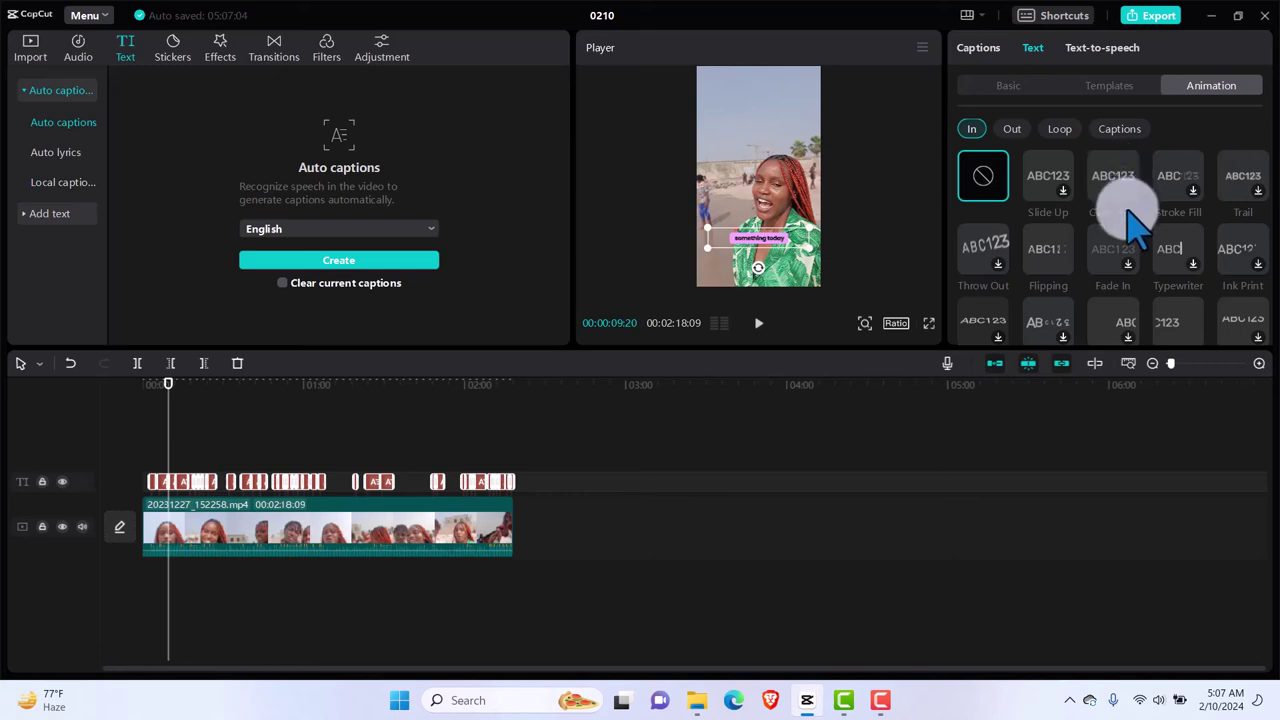
pyautogui.click(991, 268)
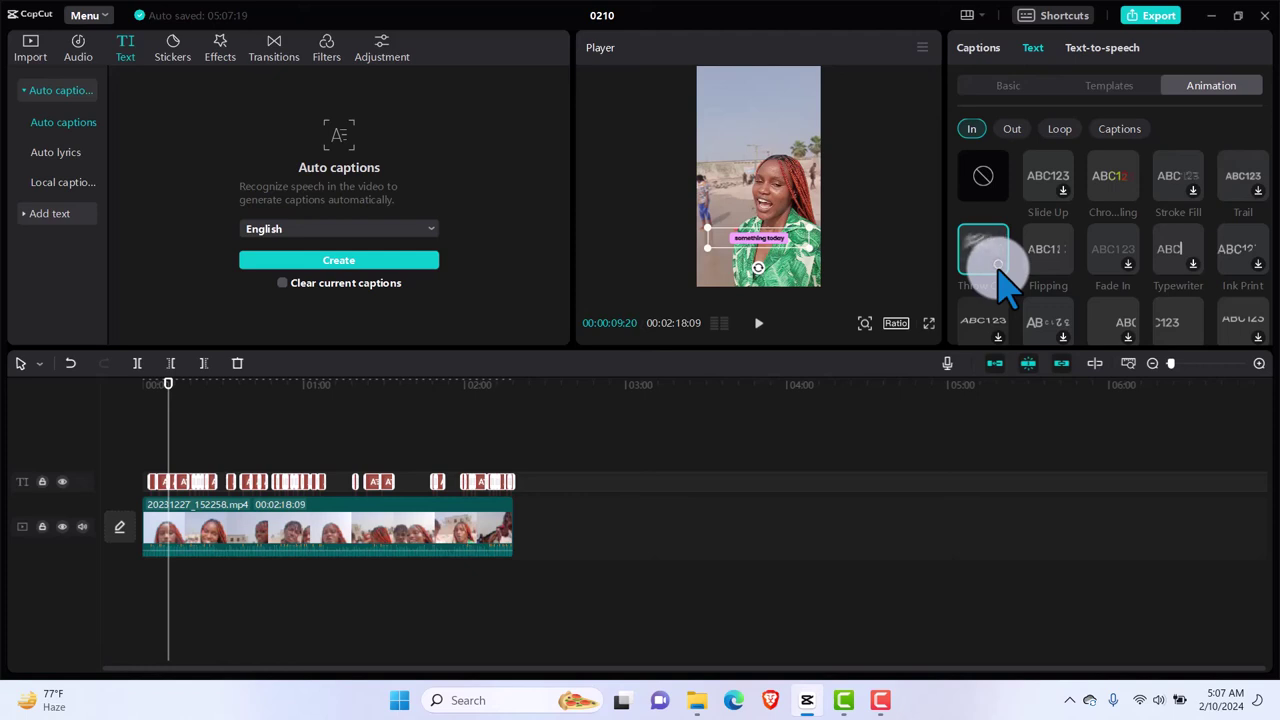
pyautogui.click(998, 268)
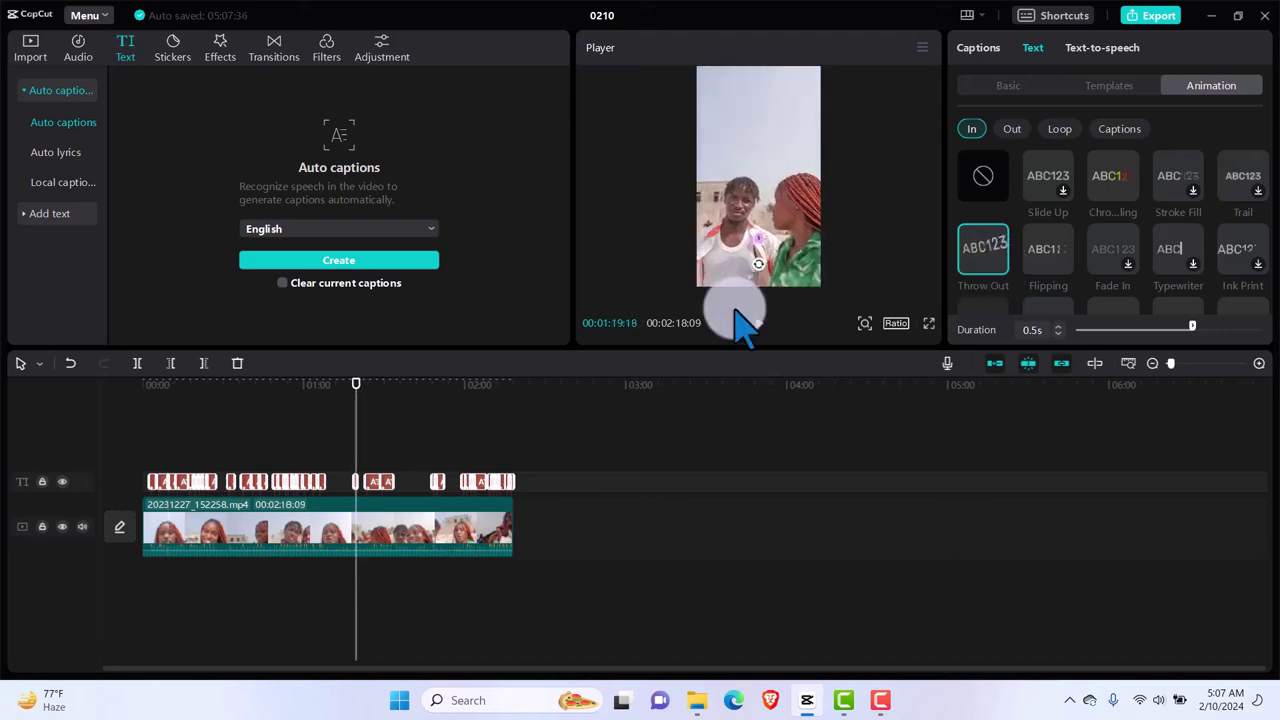
# Move the playhead back to an earlier group of captions and play them to check the entrance animation.
pyautogui.click(356, 392)
pyautogui.moveTo(357, 396); pyautogui.dragTo(180, 400)
pyautogui.press('space')
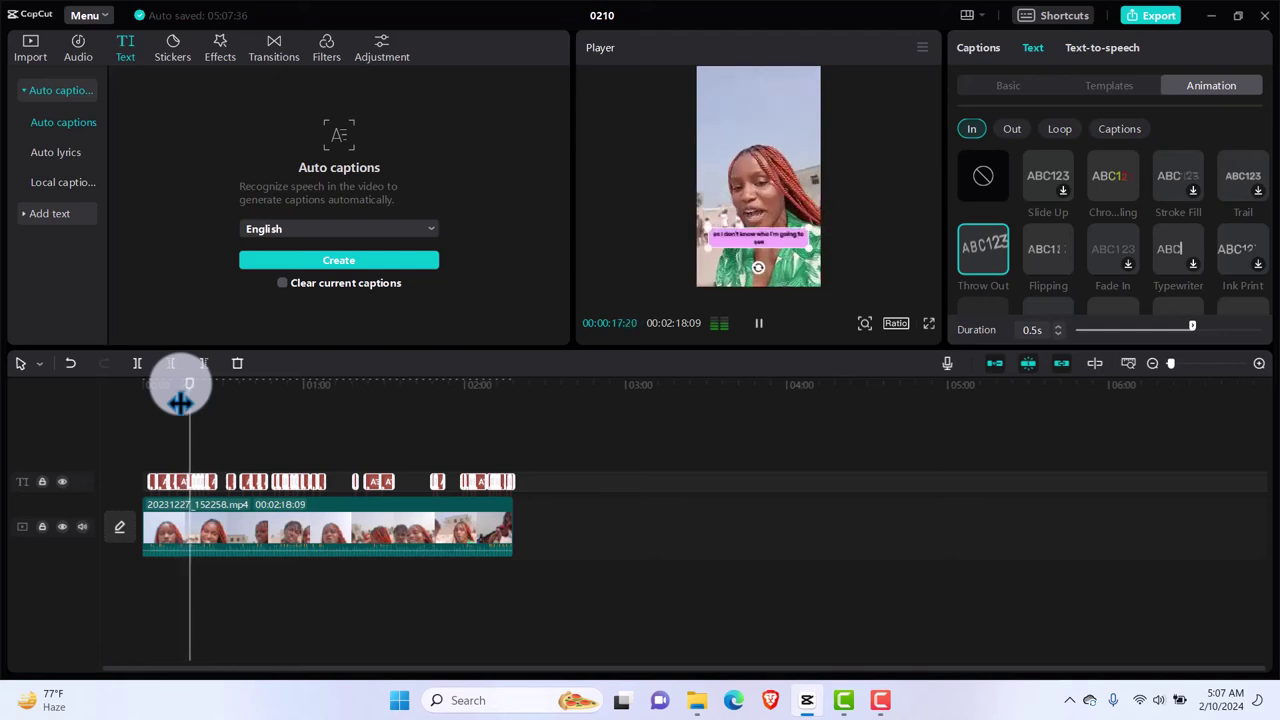
pyautogui.click(180, 400)
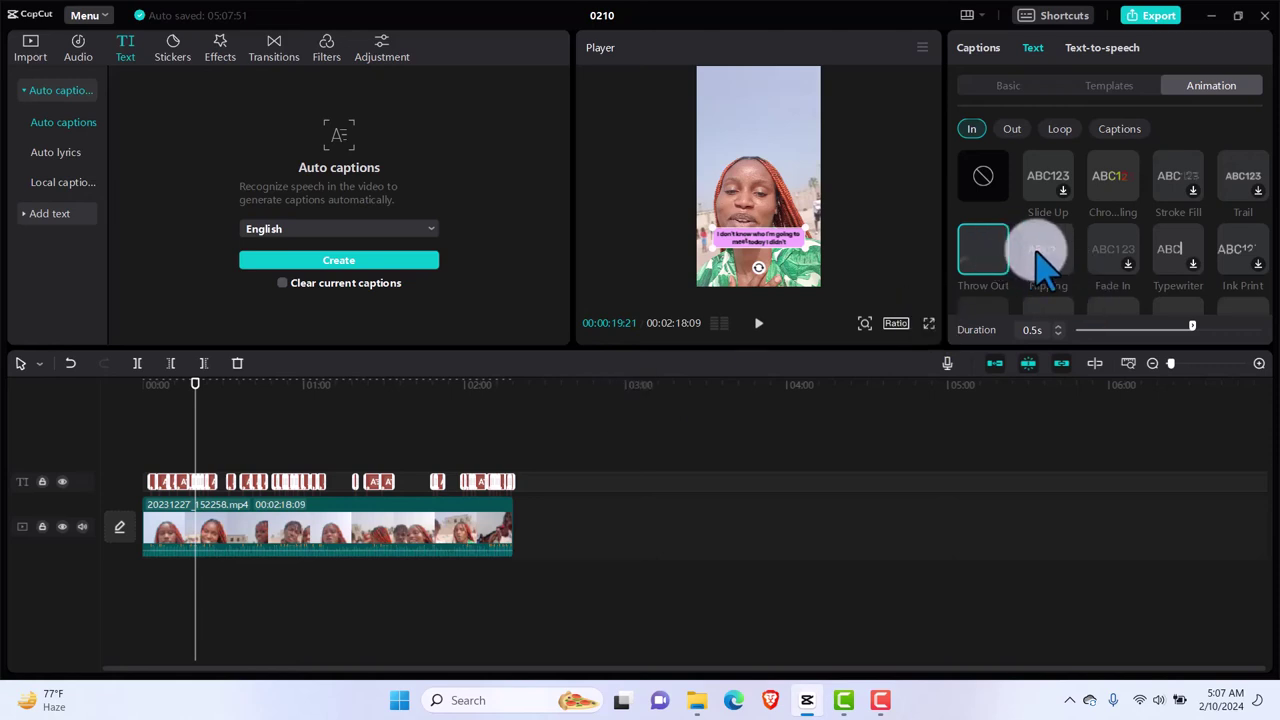
# Apply the multicoloured "Chro...ling" entrance animation to the captions and play the timeline from 00:01:19:18.
pyautogui.click(1120, 182)
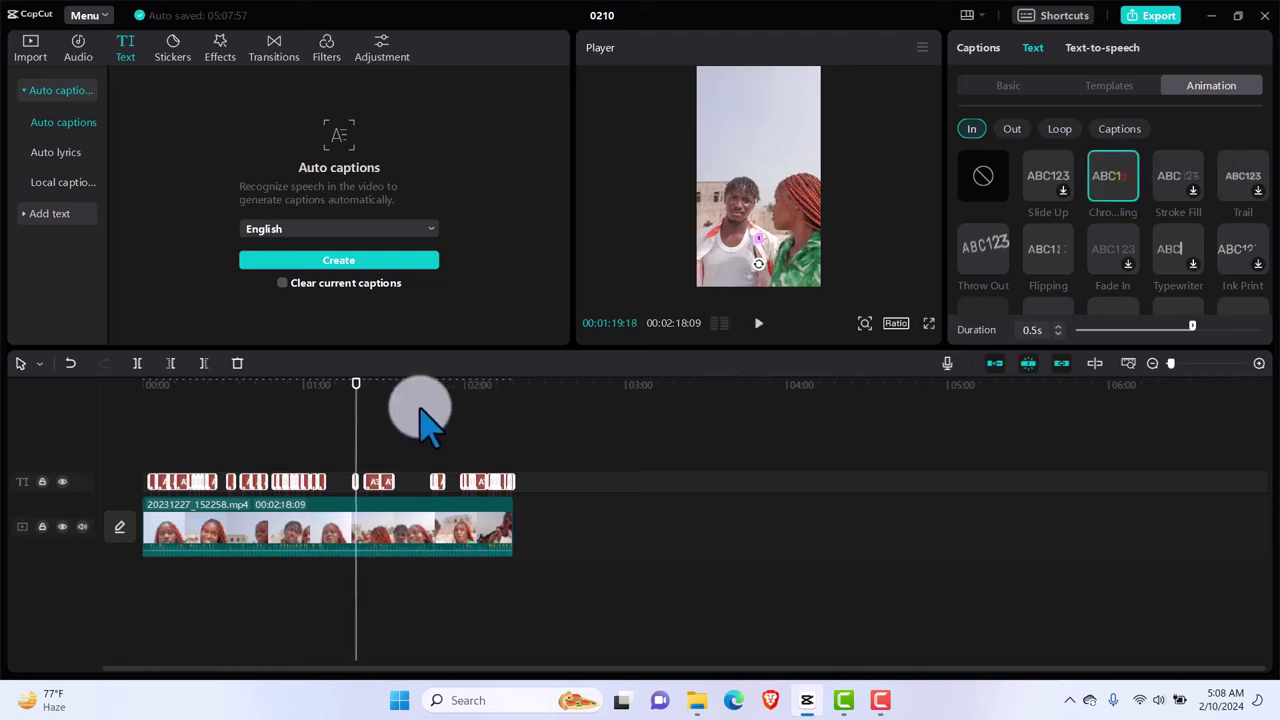
pyautogui.press('space')
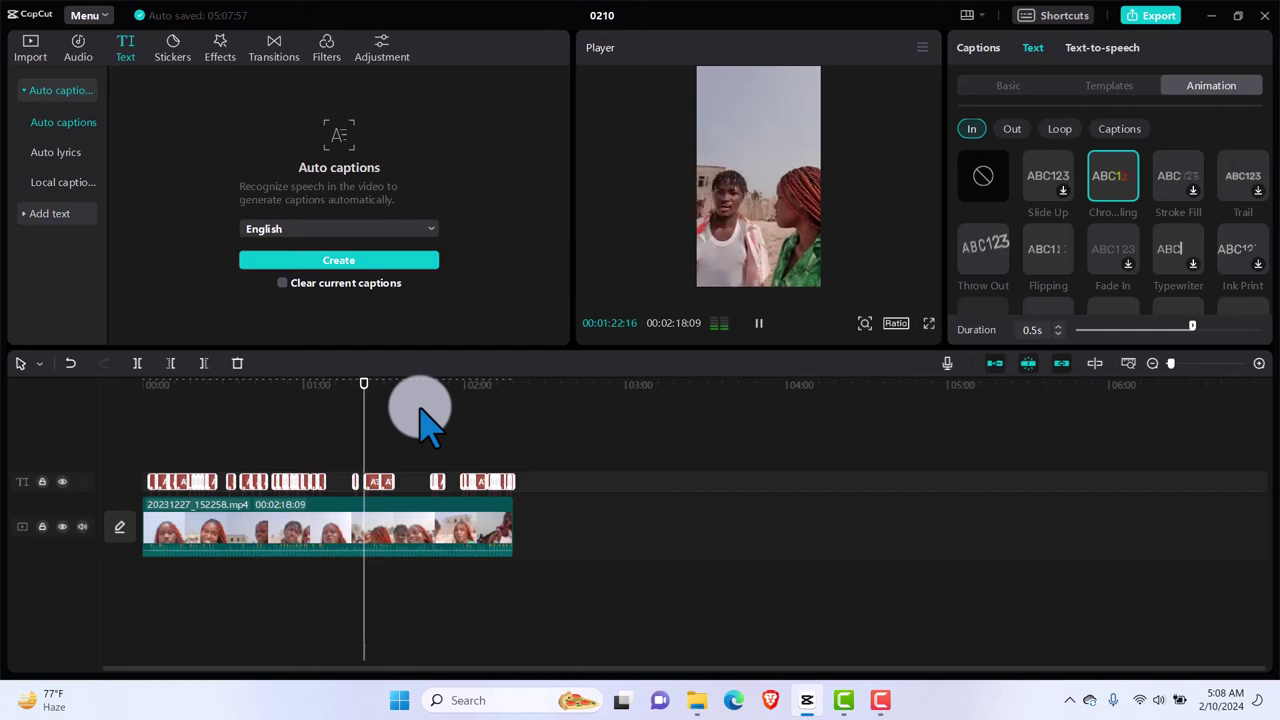
# Play the timeline from the beginning to about 00:00:09:23 to check the caption entrance animation.
pyautogui.press('space')
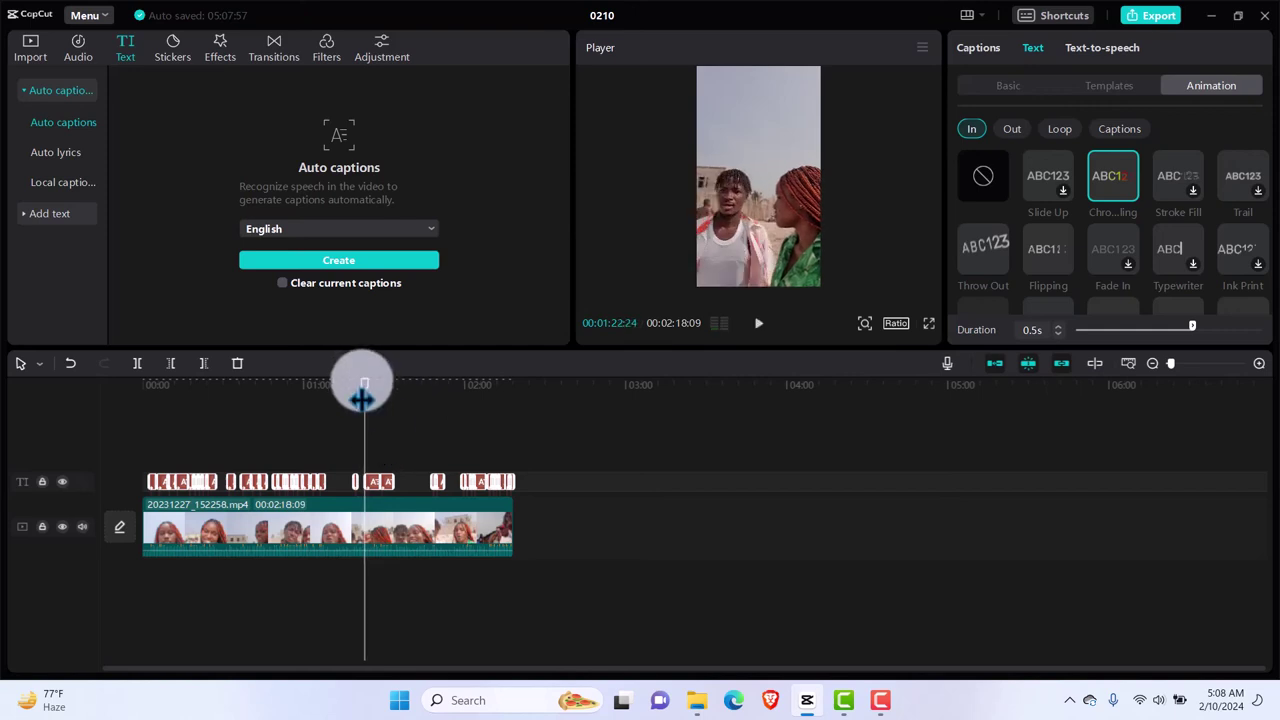
pyautogui.moveTo(365, 390); pyautogui.dragTo(142, 415)
pyautogui.press('space')
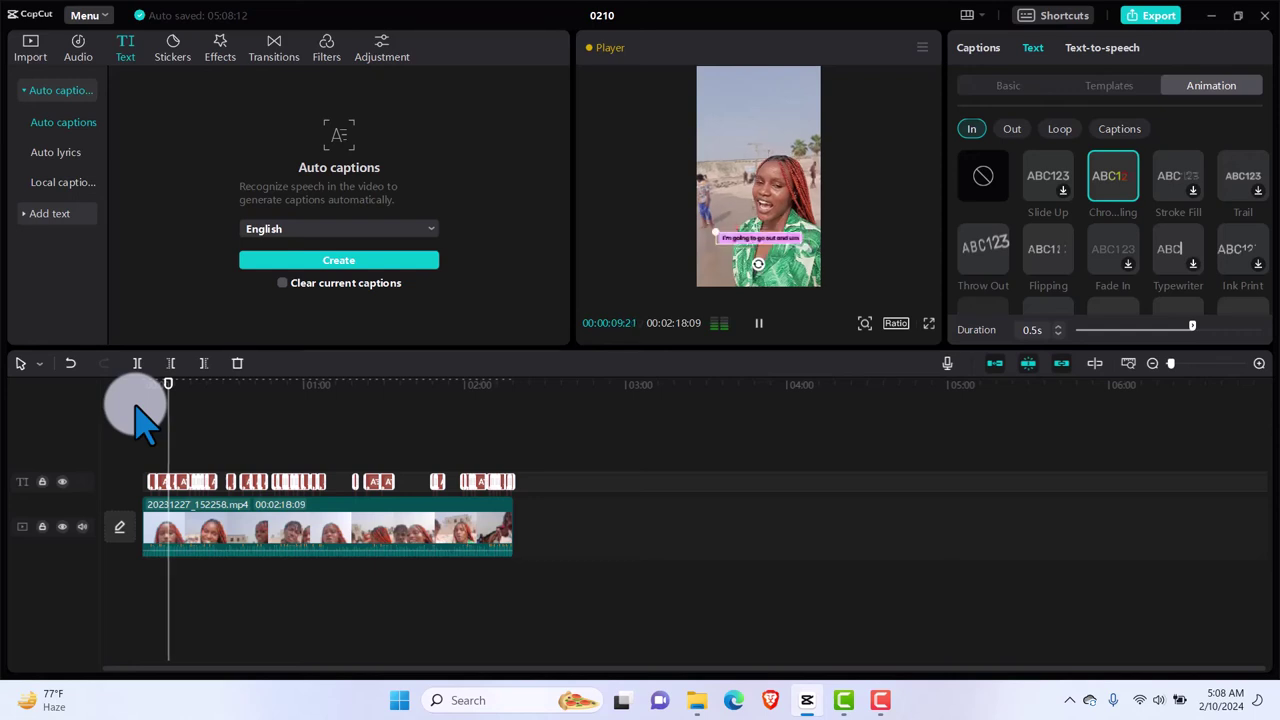
pyautogui.press('space')
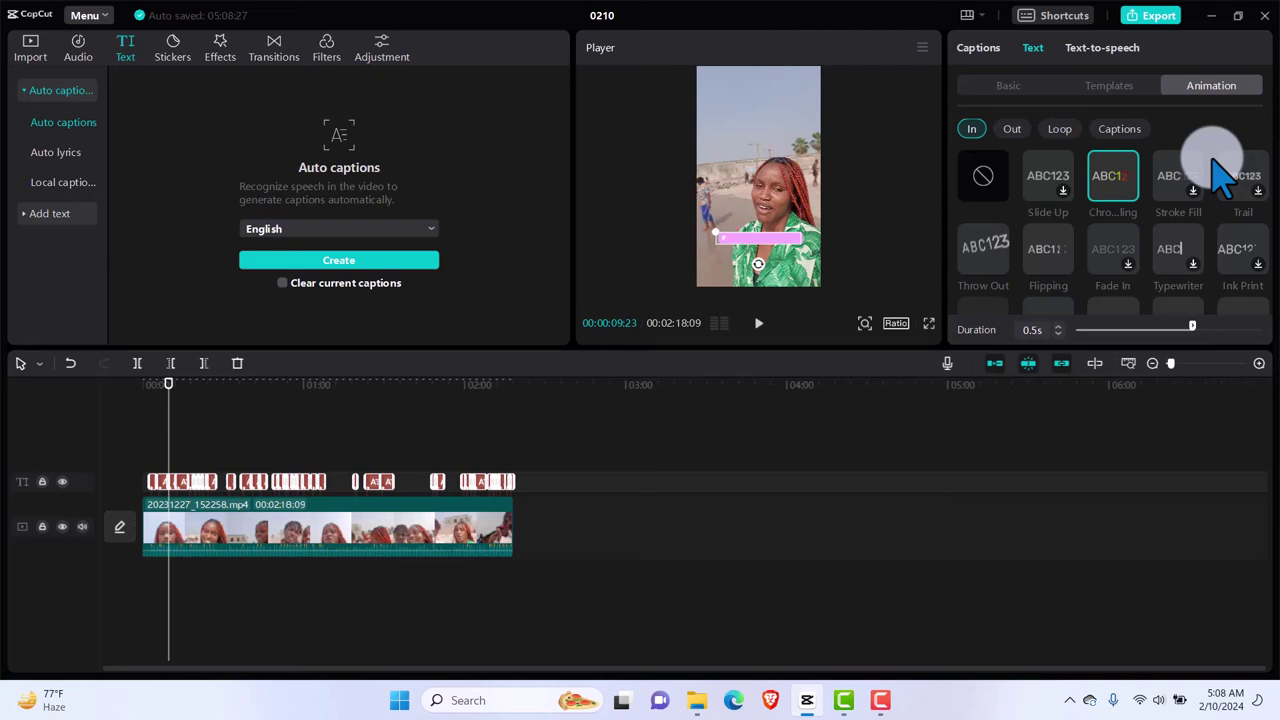
# Try the ENERGY font on all captions.
pyautogui.scroll(-5, 1212, 162)
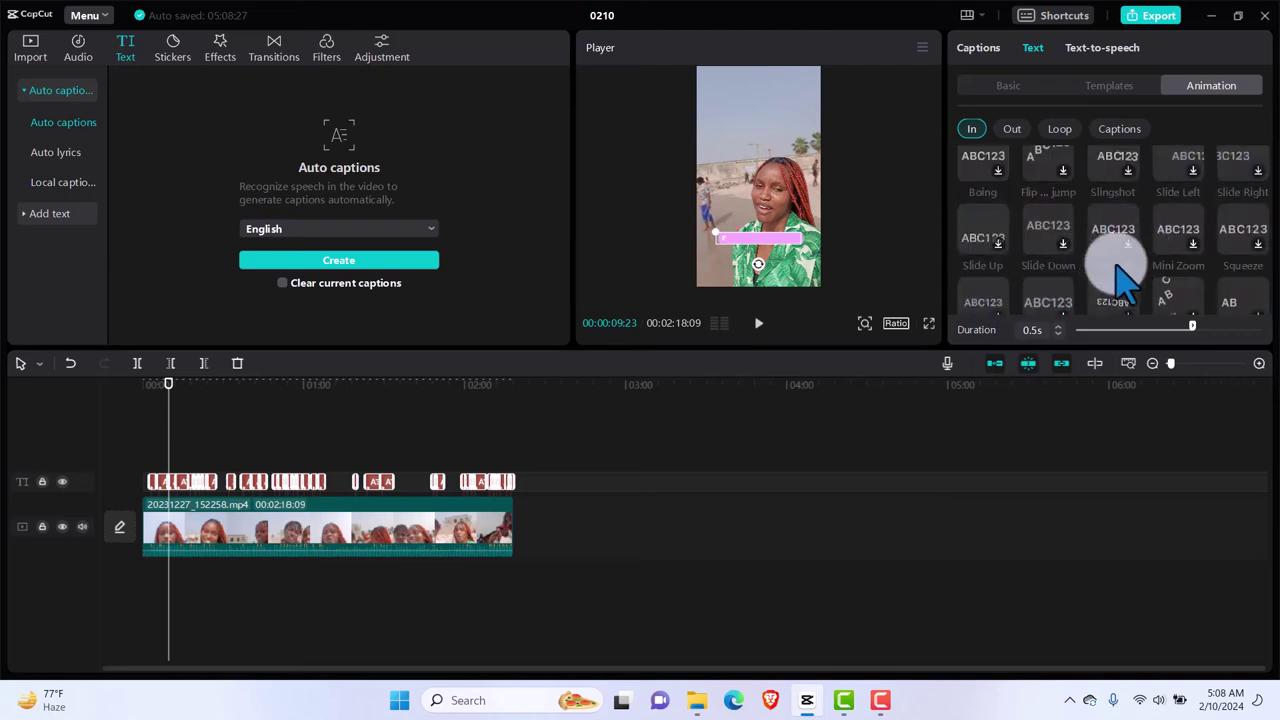
pyautogui.click(1025, 88)
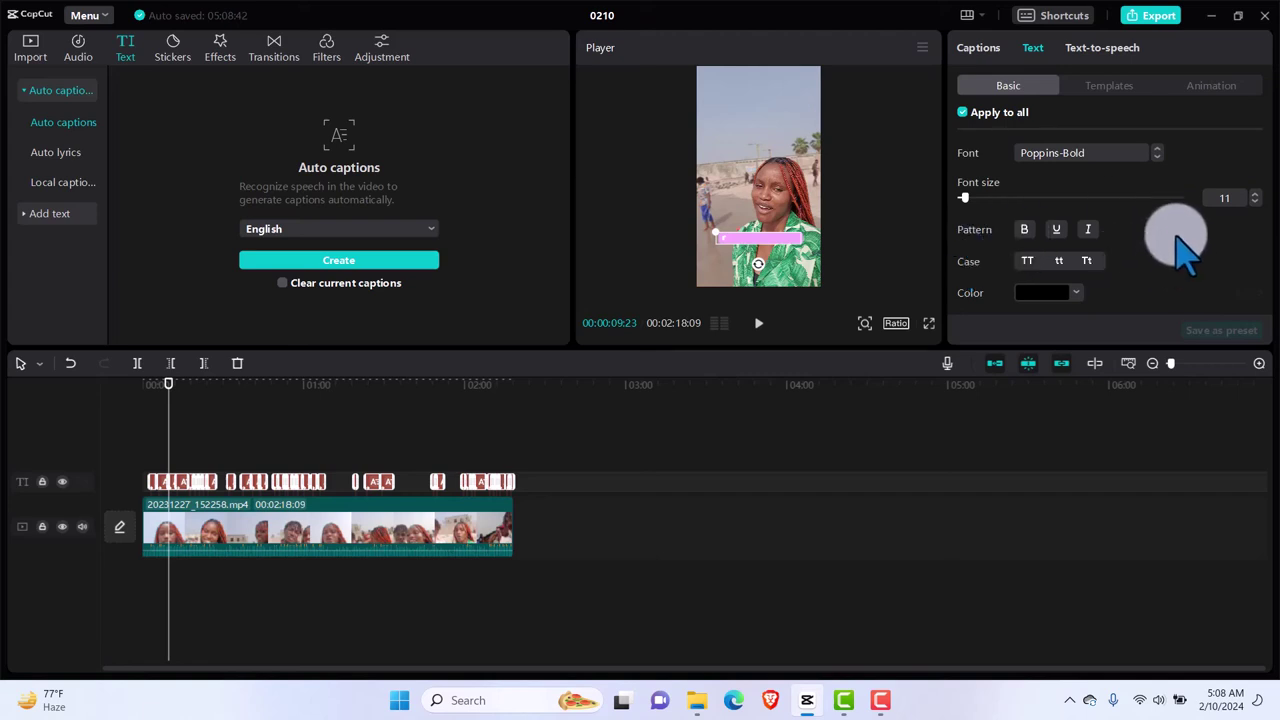
pyautogui.click(1149, 157)
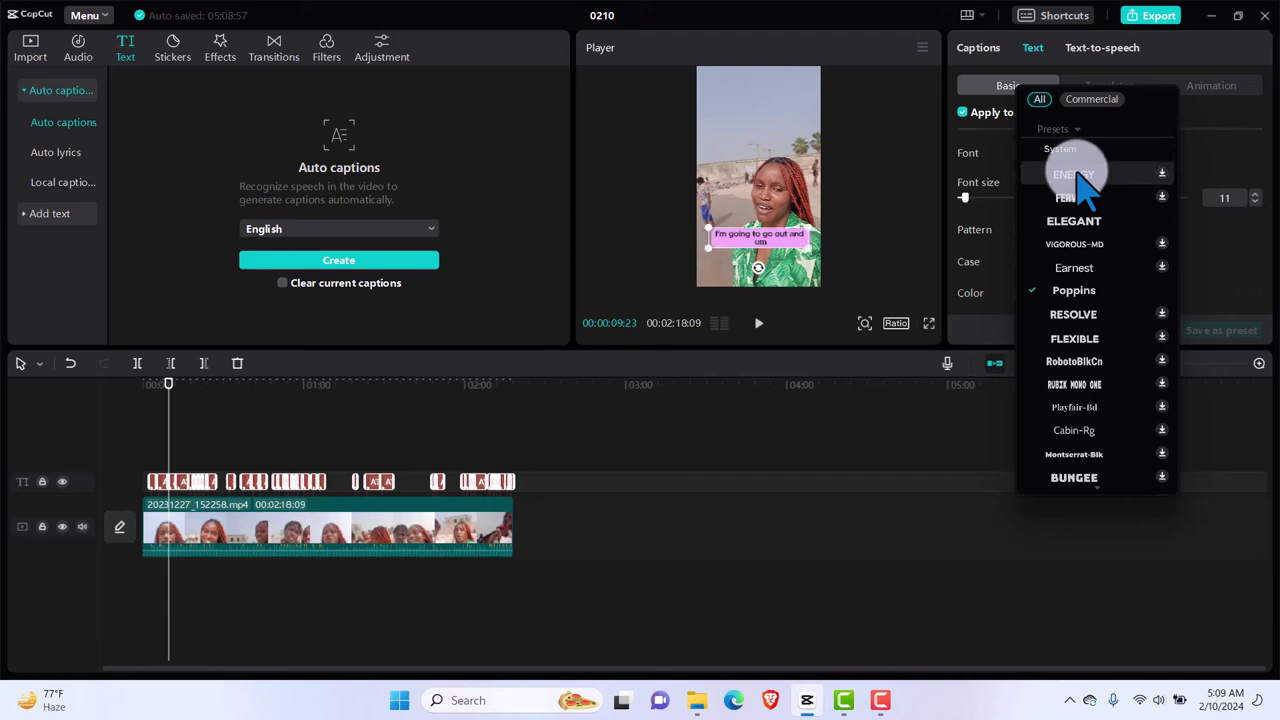
pyautogui.click(1078, 179)
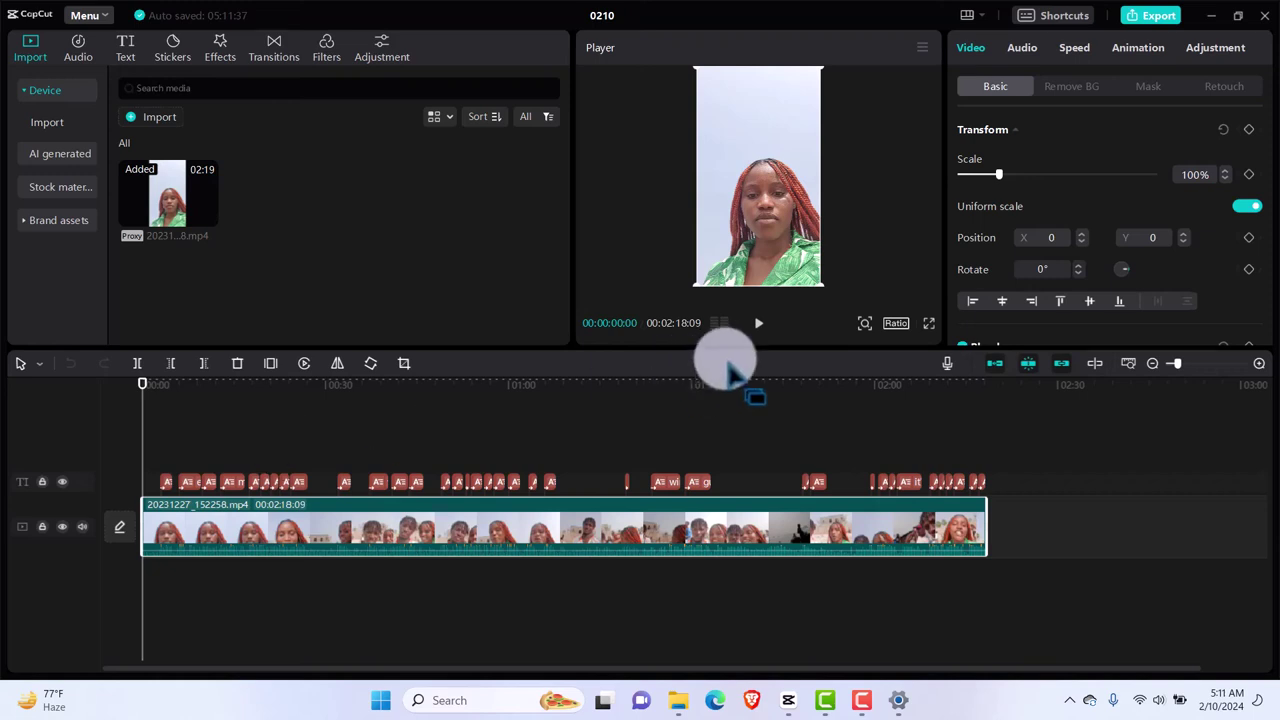
# Play the timeline from the start to about 00:00:06:08 and examine the video clip's Blend, Stabilize and Relight settings.
pyautogui.click(758, 323)
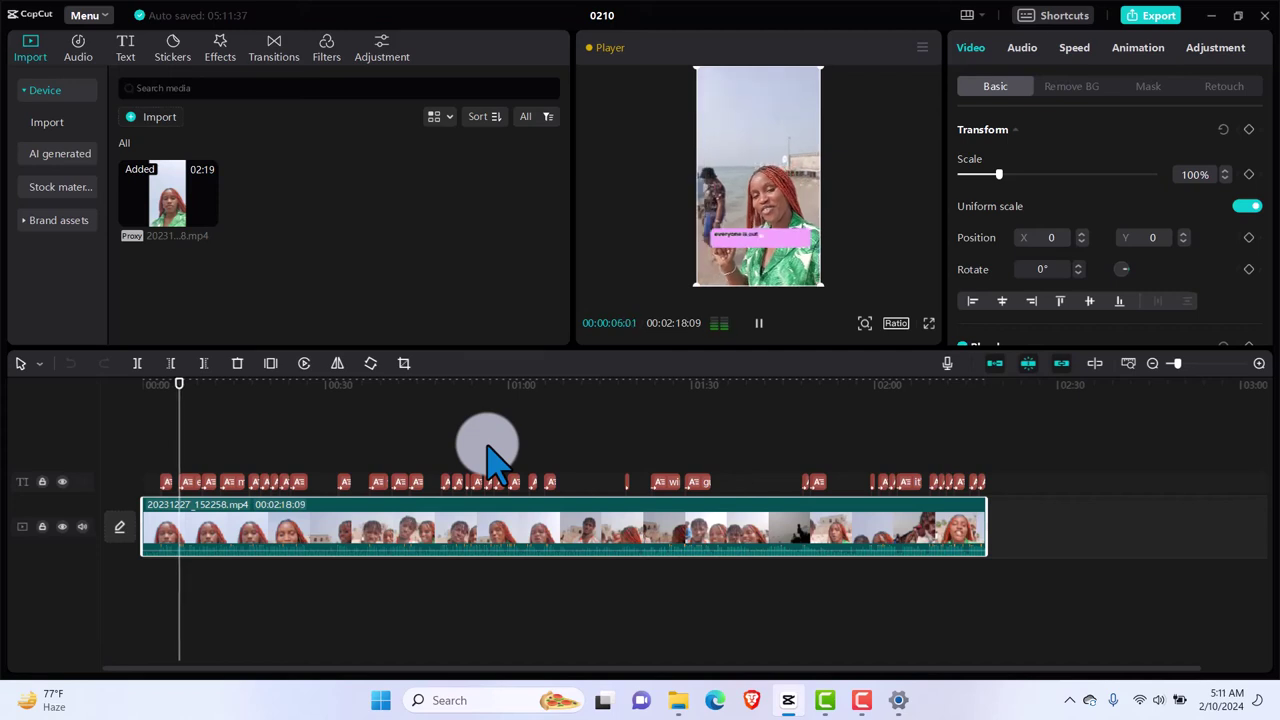
pyautogui.press('space')
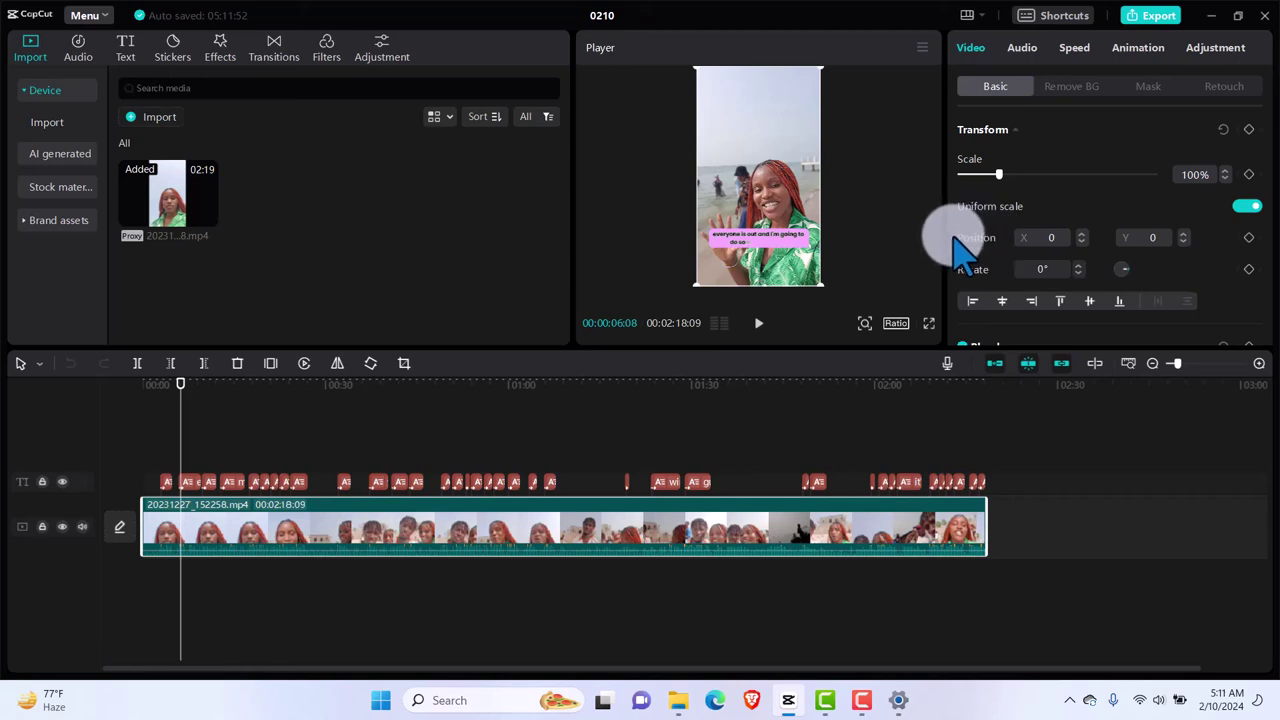
pyautogui.scroll(-4, 958, 250)
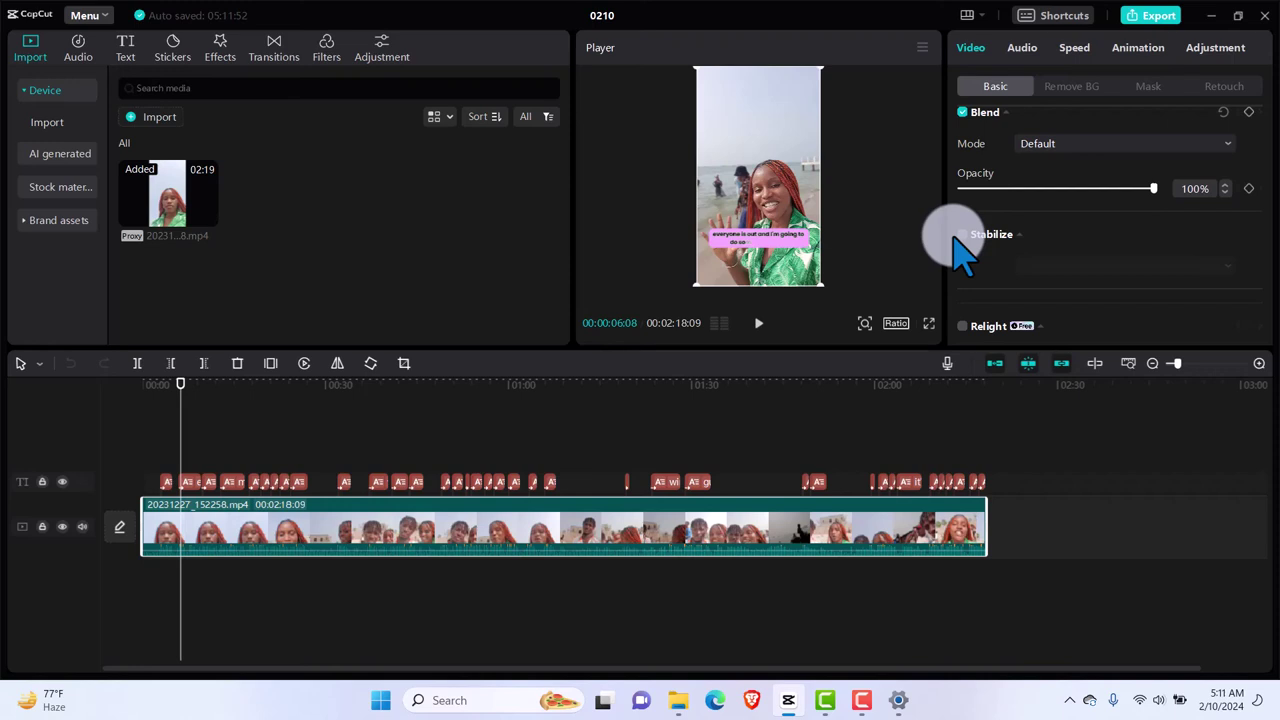
pyautogui.scroll(-2, 958, 250)
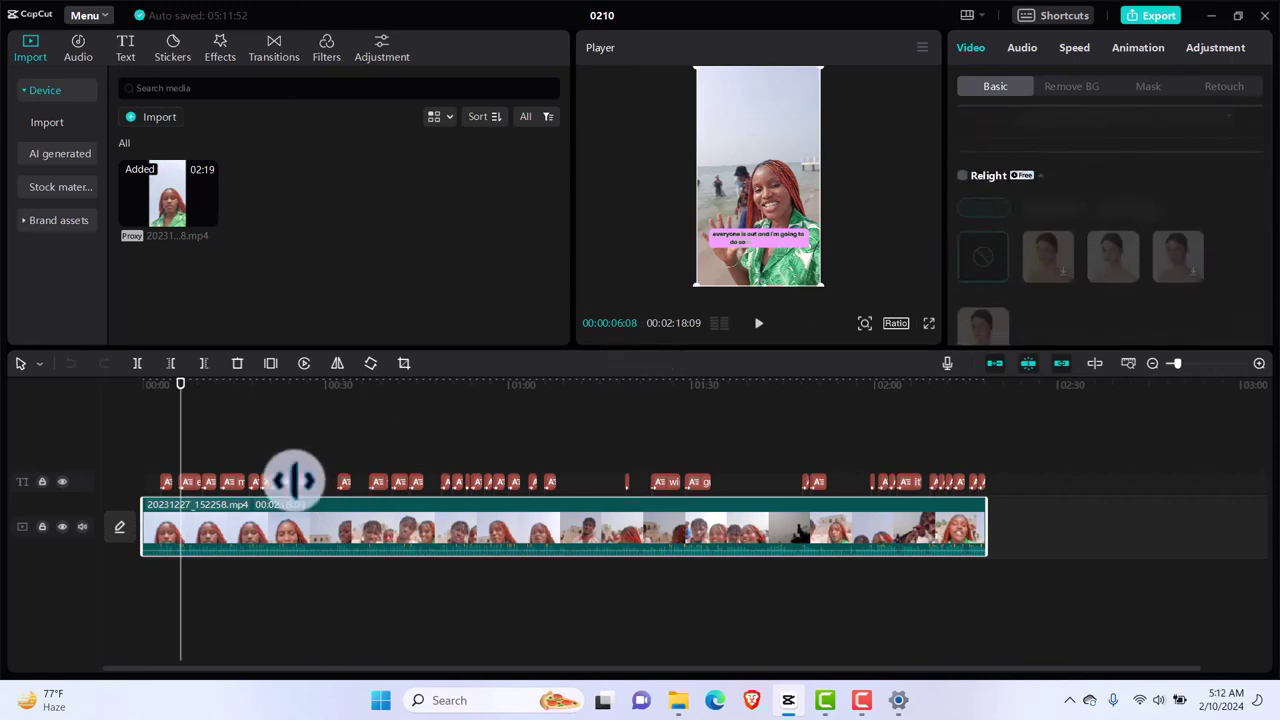
# Select the caption "I'll be so so glad to help them come along with me" and review its basic, template and animation options.
pyautogui.click(295, 481)
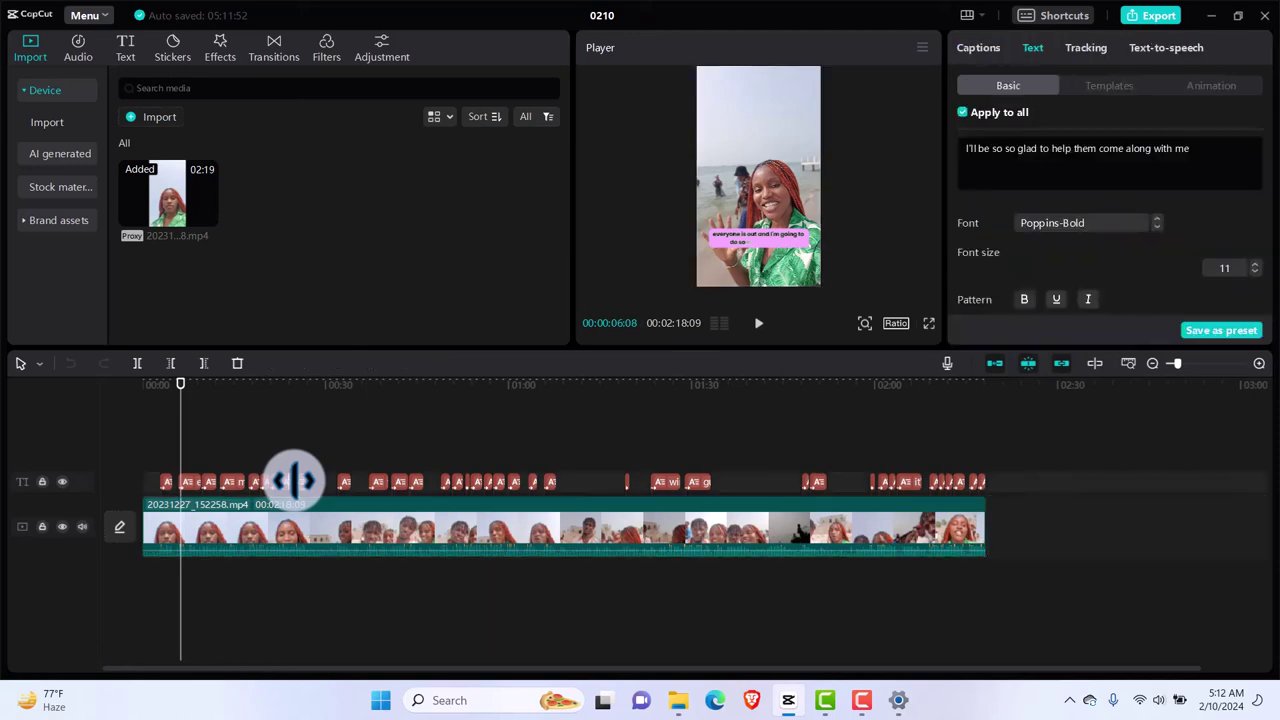
pyautogui.moveTo(295, 481); pyautogui.dragTo(408, 471)
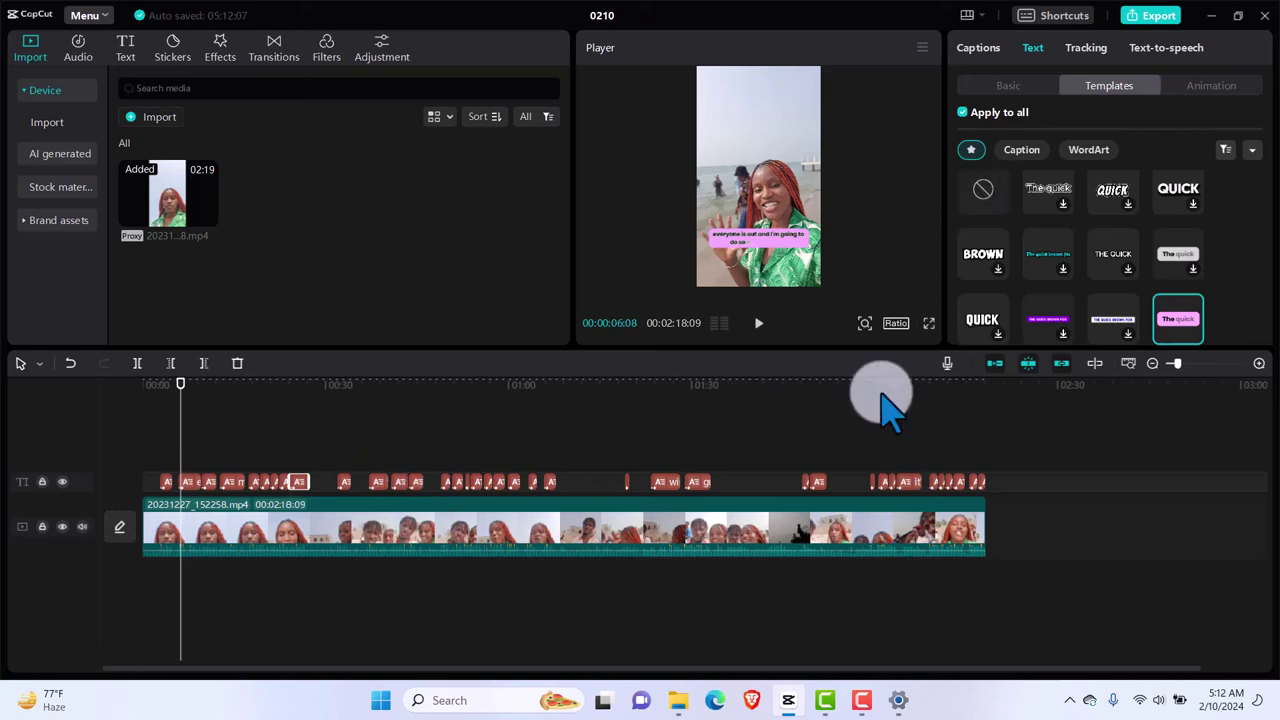
pyautogui.click(1015, 85)
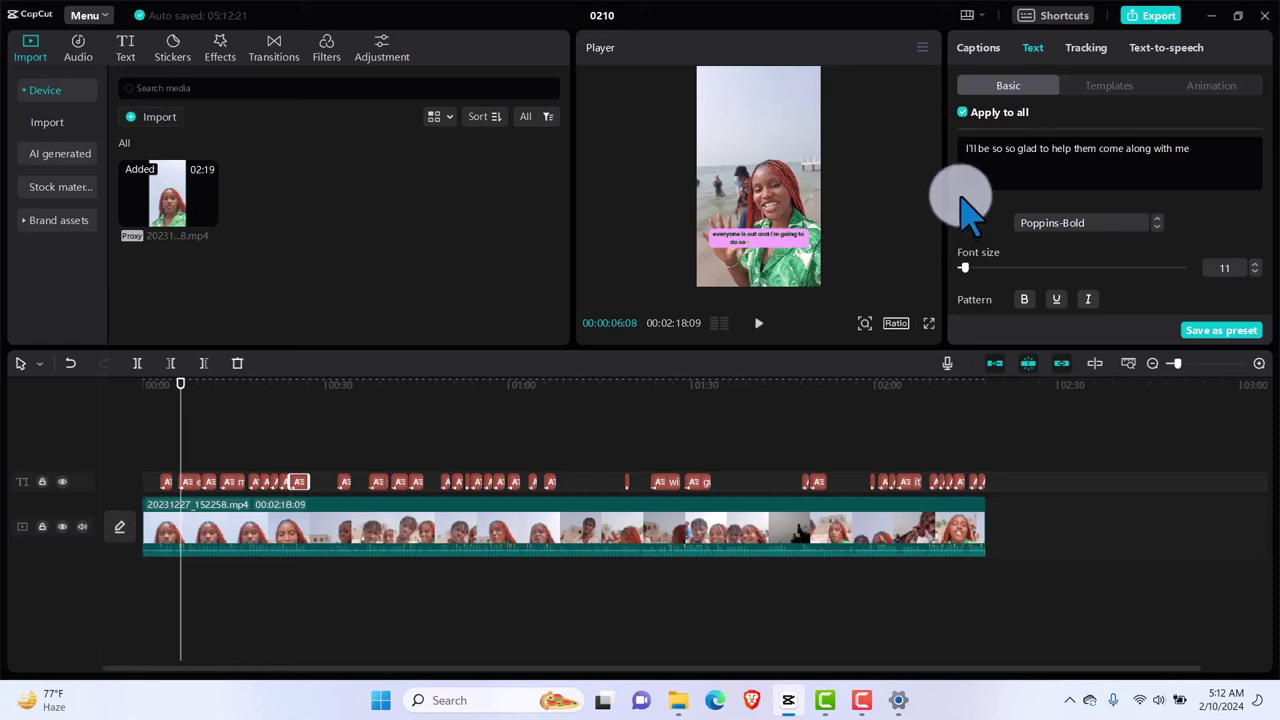
pyautogui.scroll(-10, 963, 200)
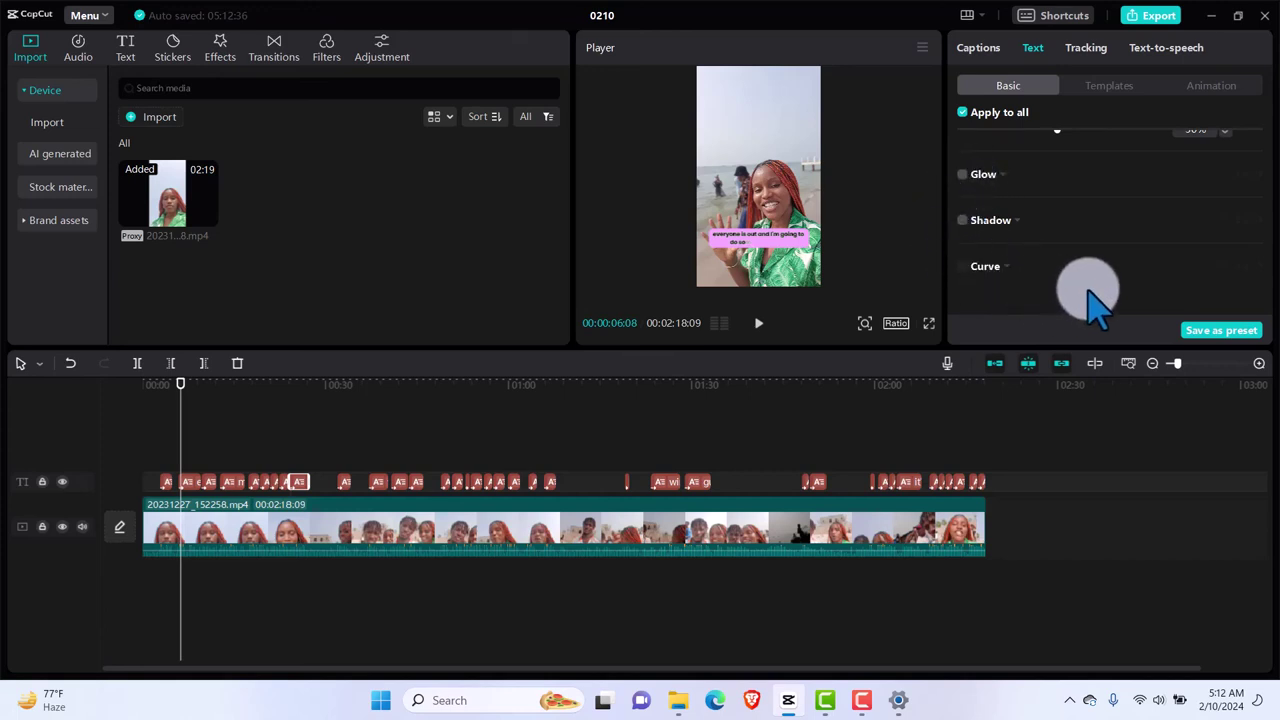
pyautogui.scroll(5, 1095, 305)
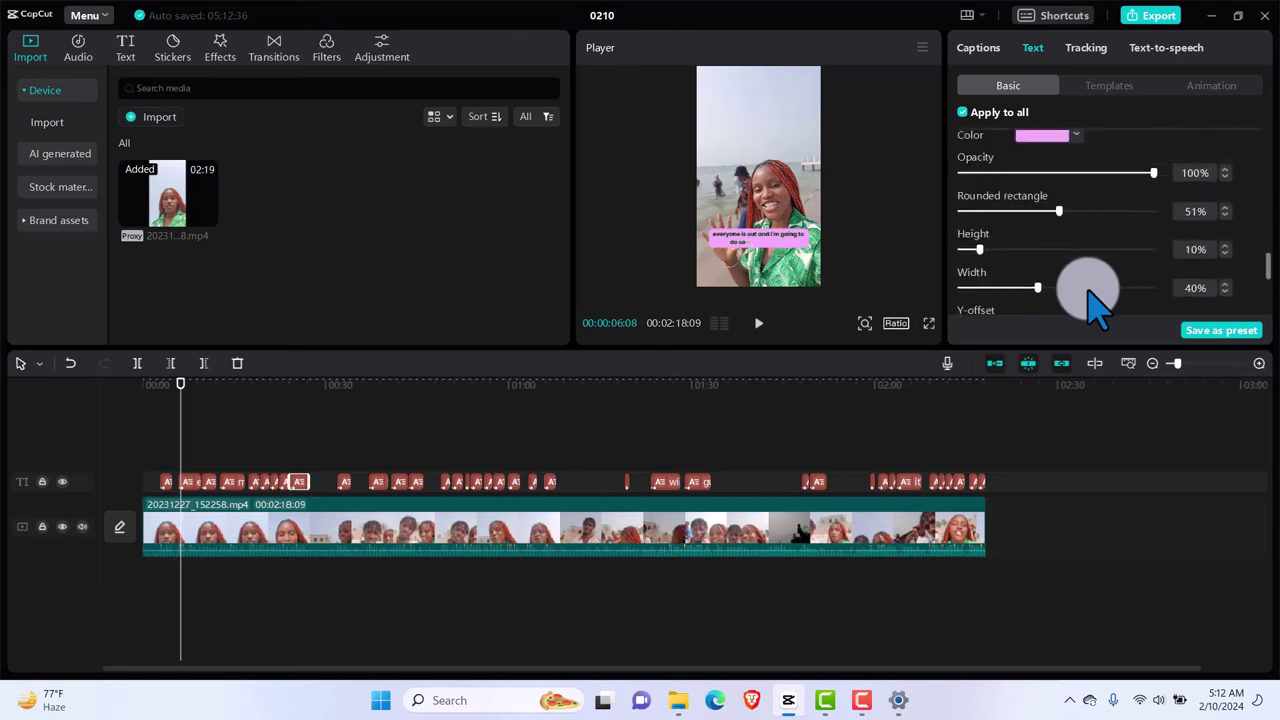
pyautogui.scroll(5, 1097, 305)
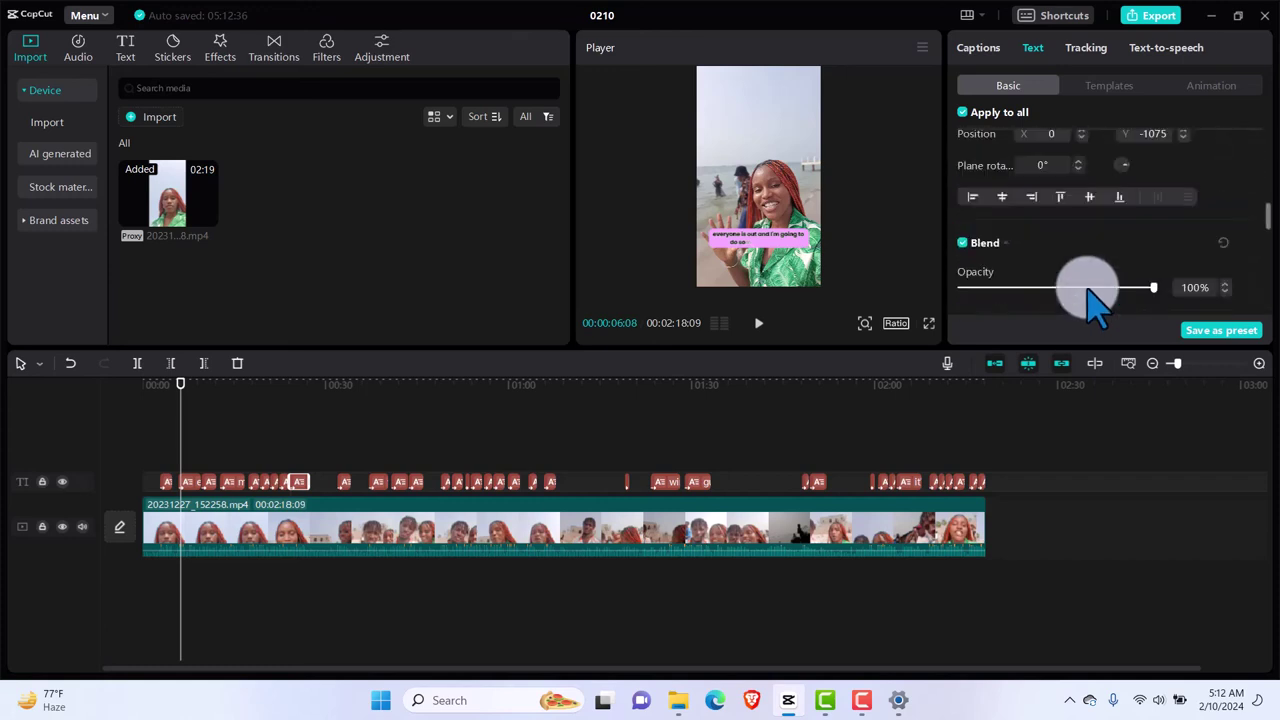
pyautogui.scroll(5, 1090, 285)
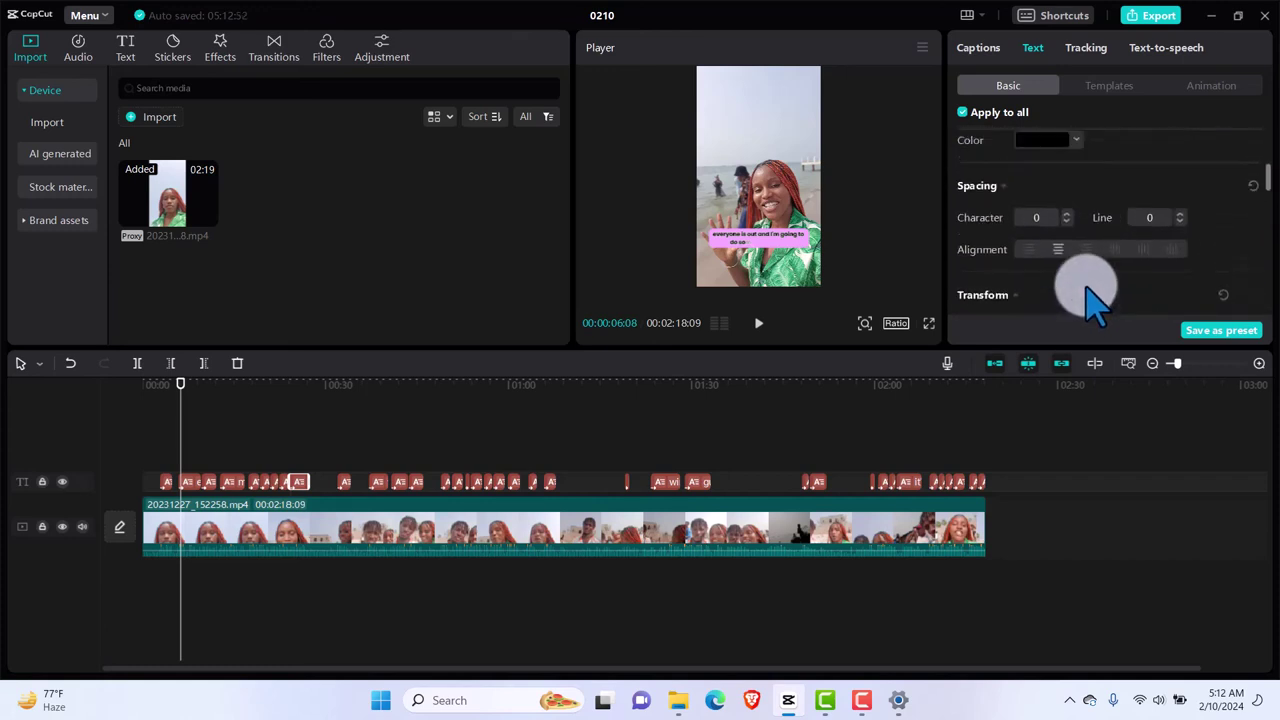
pyautogui.scroll(1, 1088, 285)
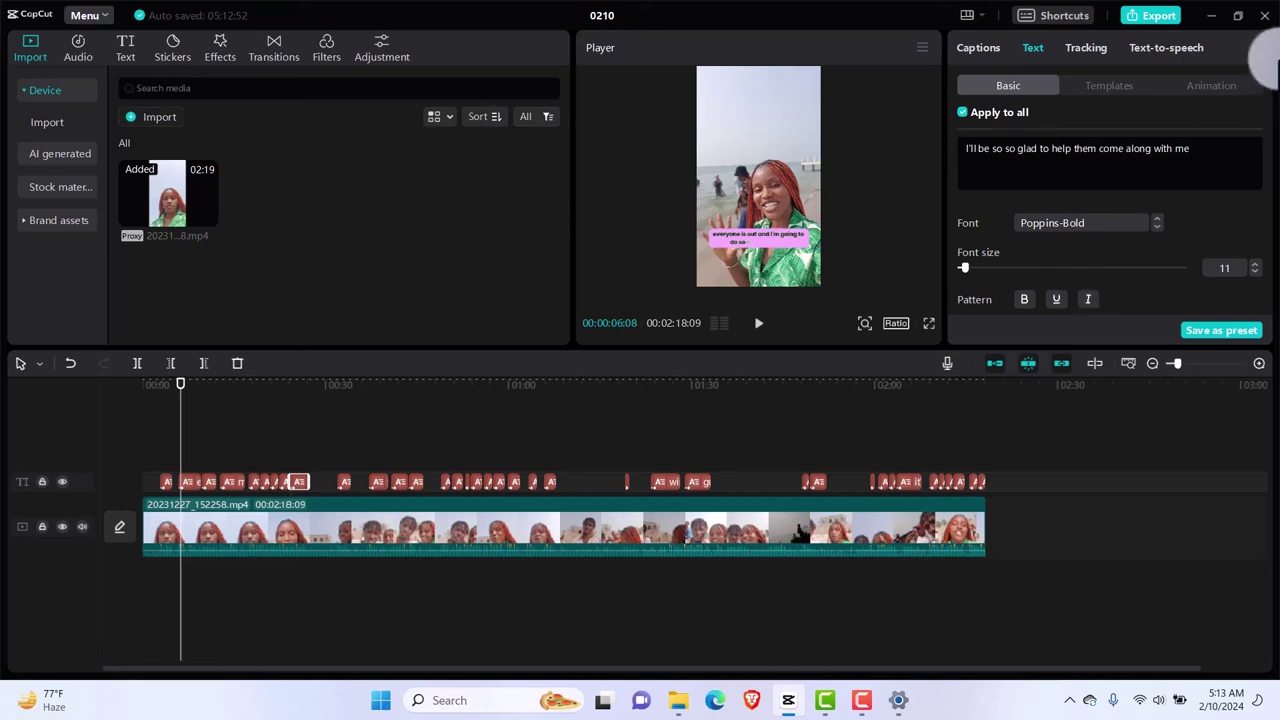
pyautogui.click(1138, 100)
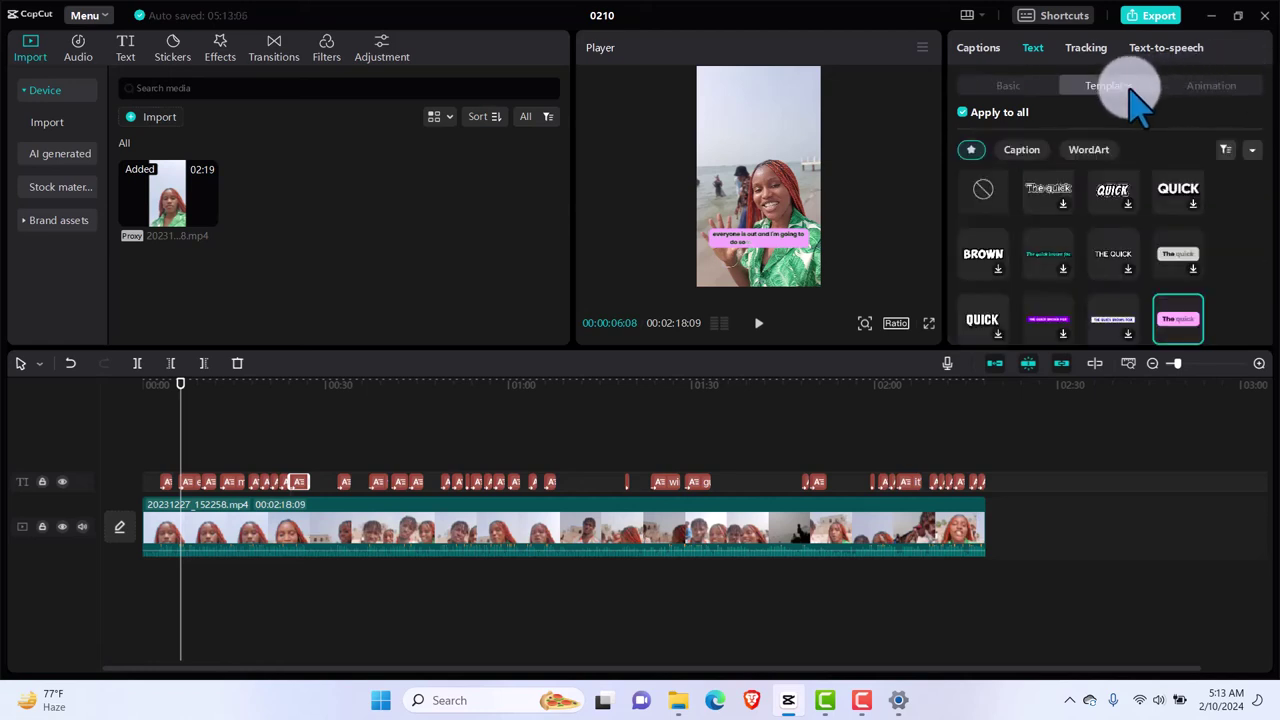
pyautogui.click(1202, 90)
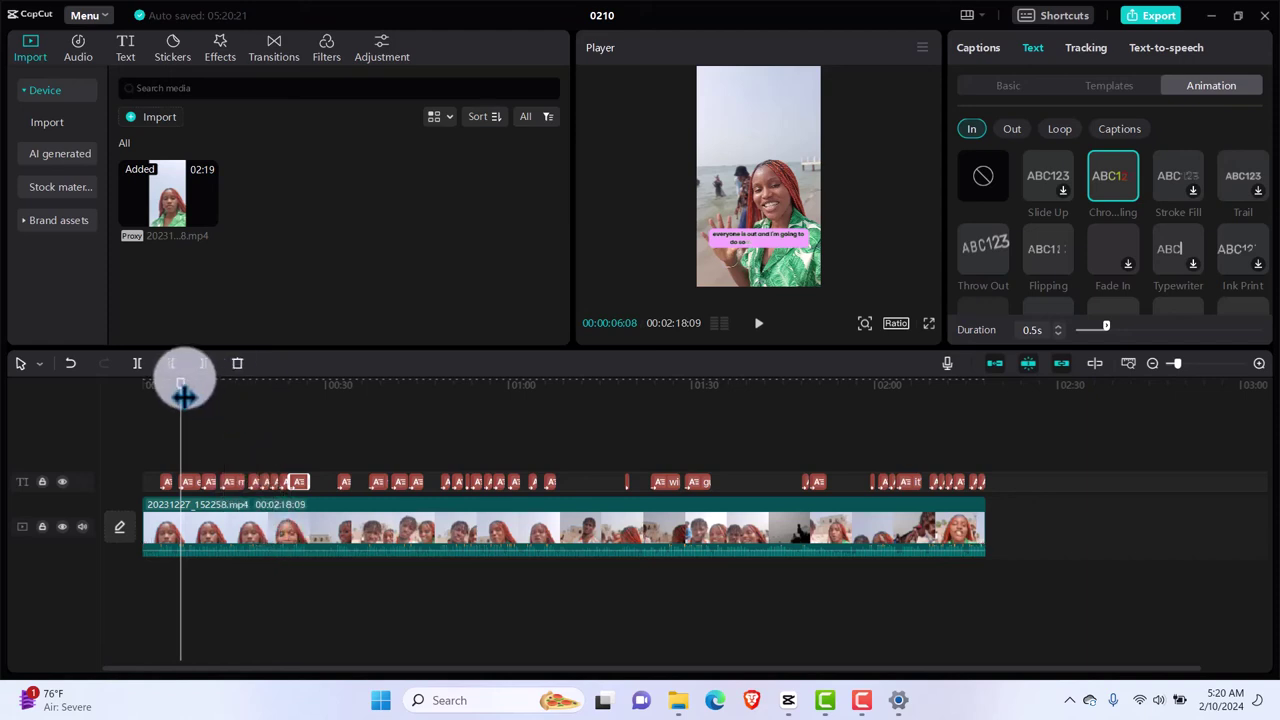
# Split the video clip at 00:00:20:28 and again at 00:00:27:06.
pyautogui.moveTo(180, 395); pyautogui.dragTo(270, 410)
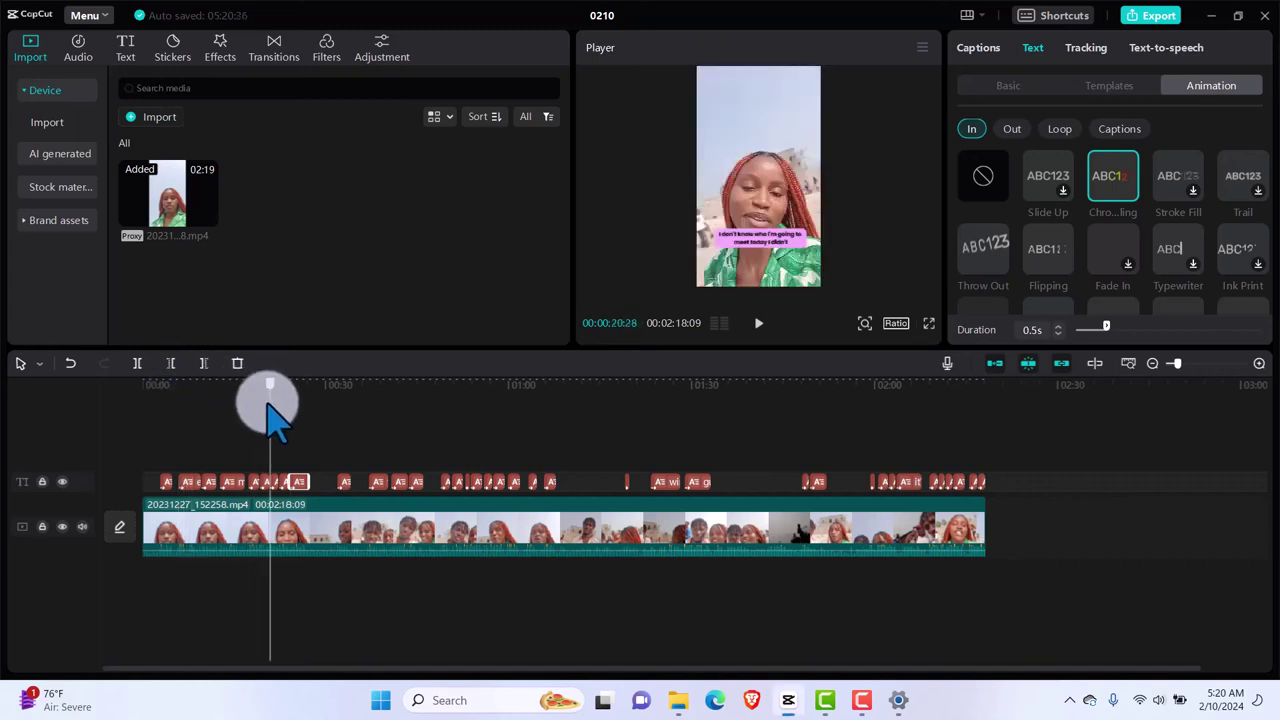
pyautogui.click(290, 545)
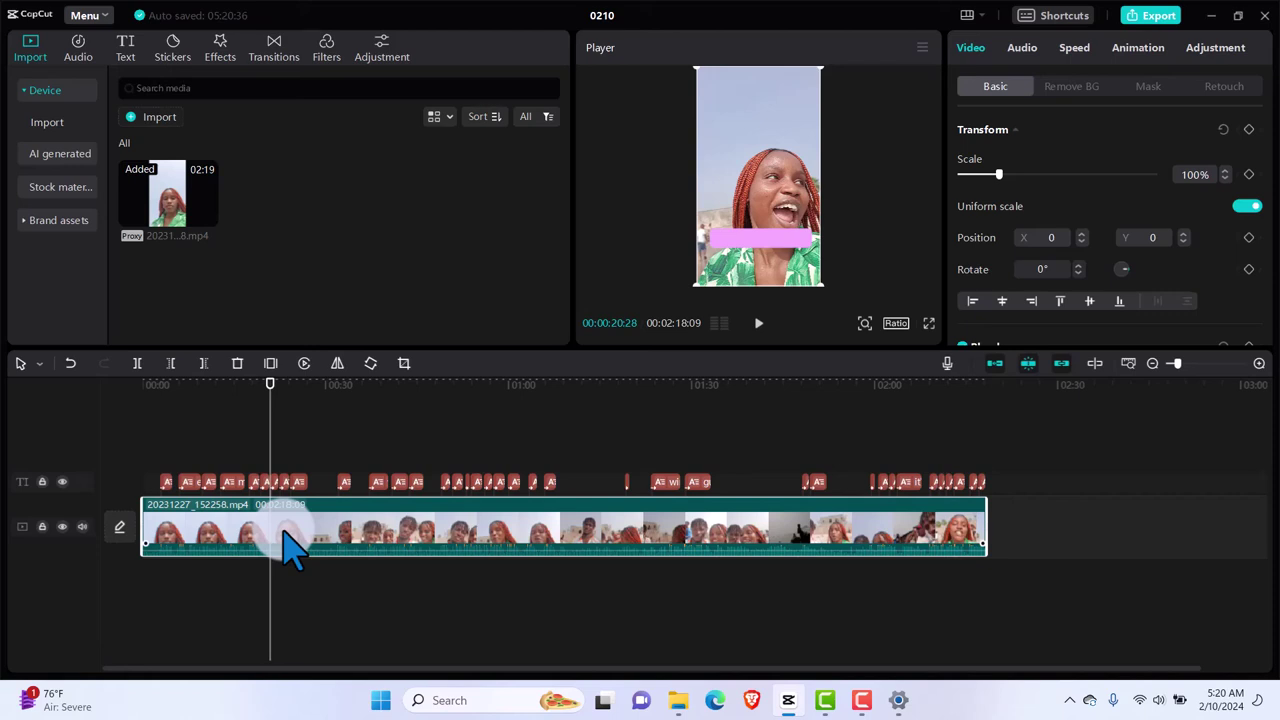
pyautogui.hotkey('ctrl', 'b')
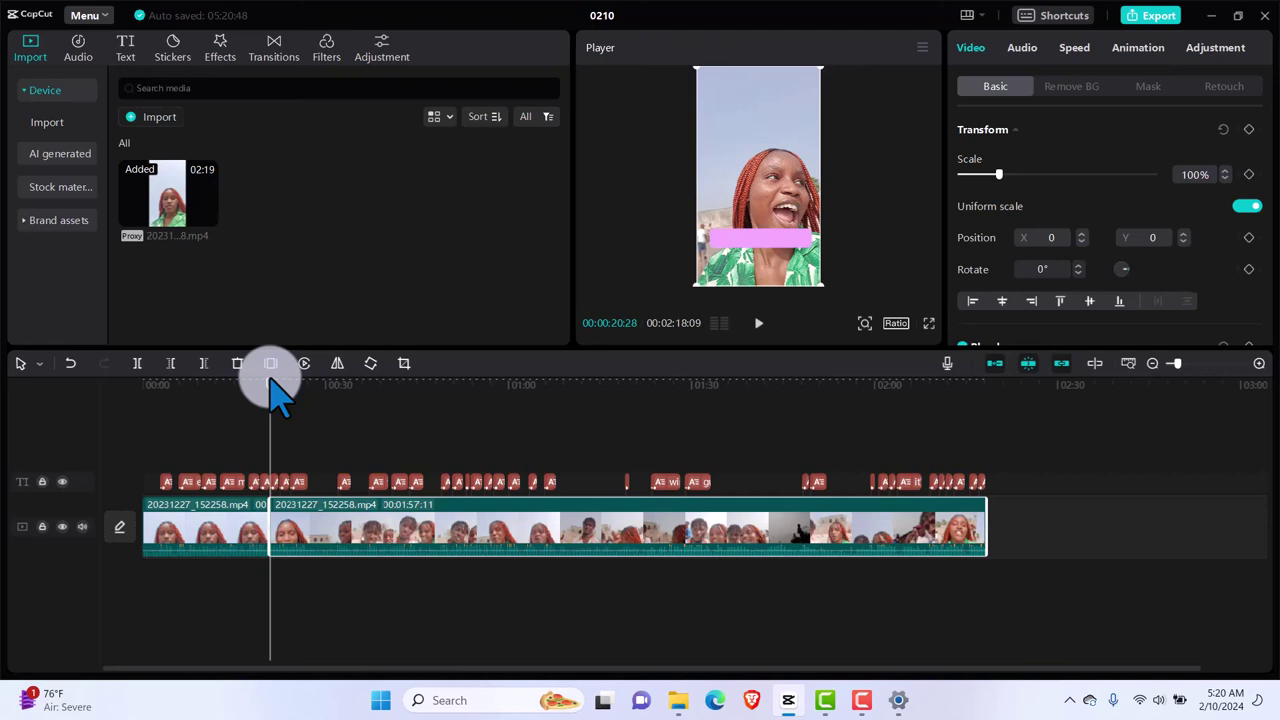
pyautogui.moveTo(270, 398); pyautogui.dragTo(313, 410)
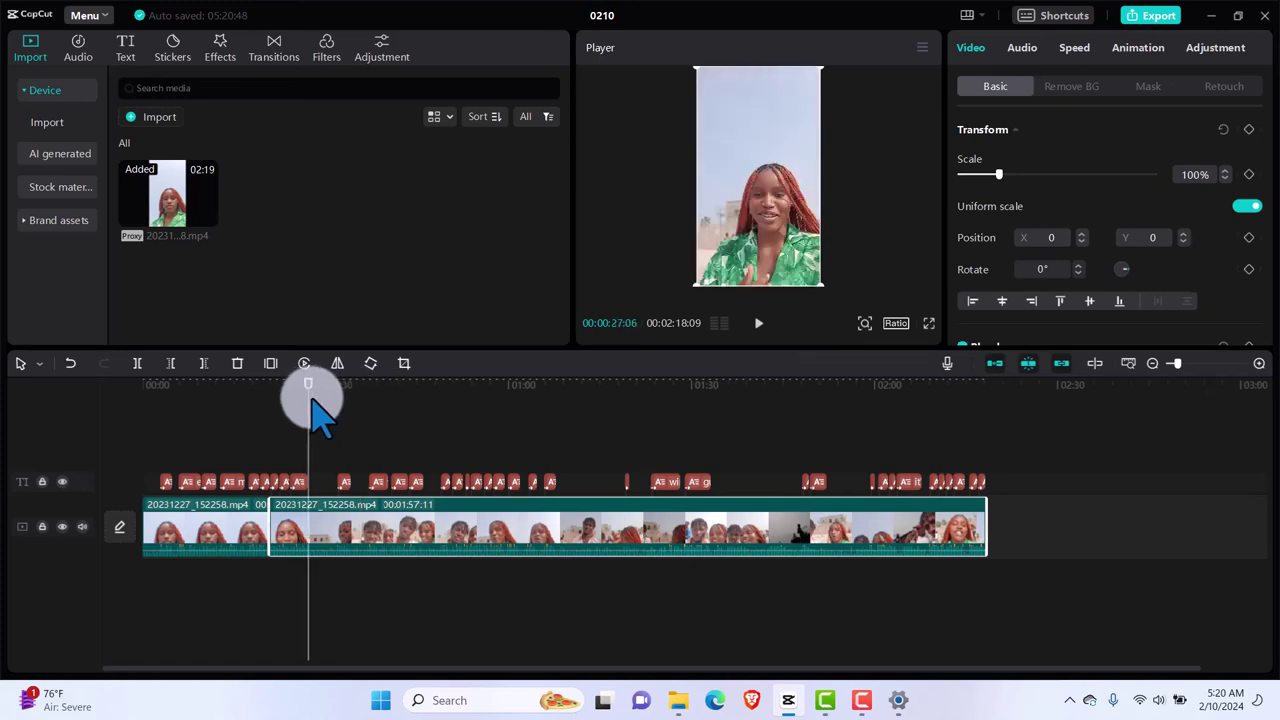
pyautogui.hotkey('ctrl', 'b')
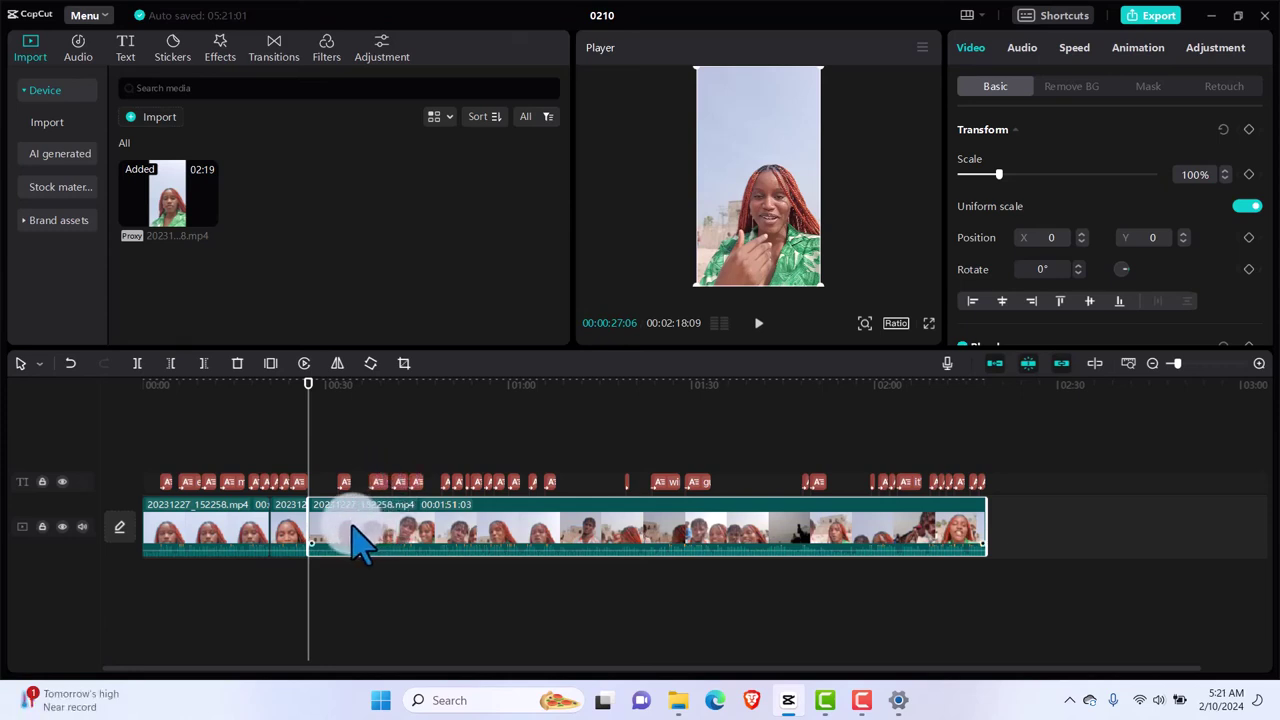
pyautogui.rightClick(362, 541)
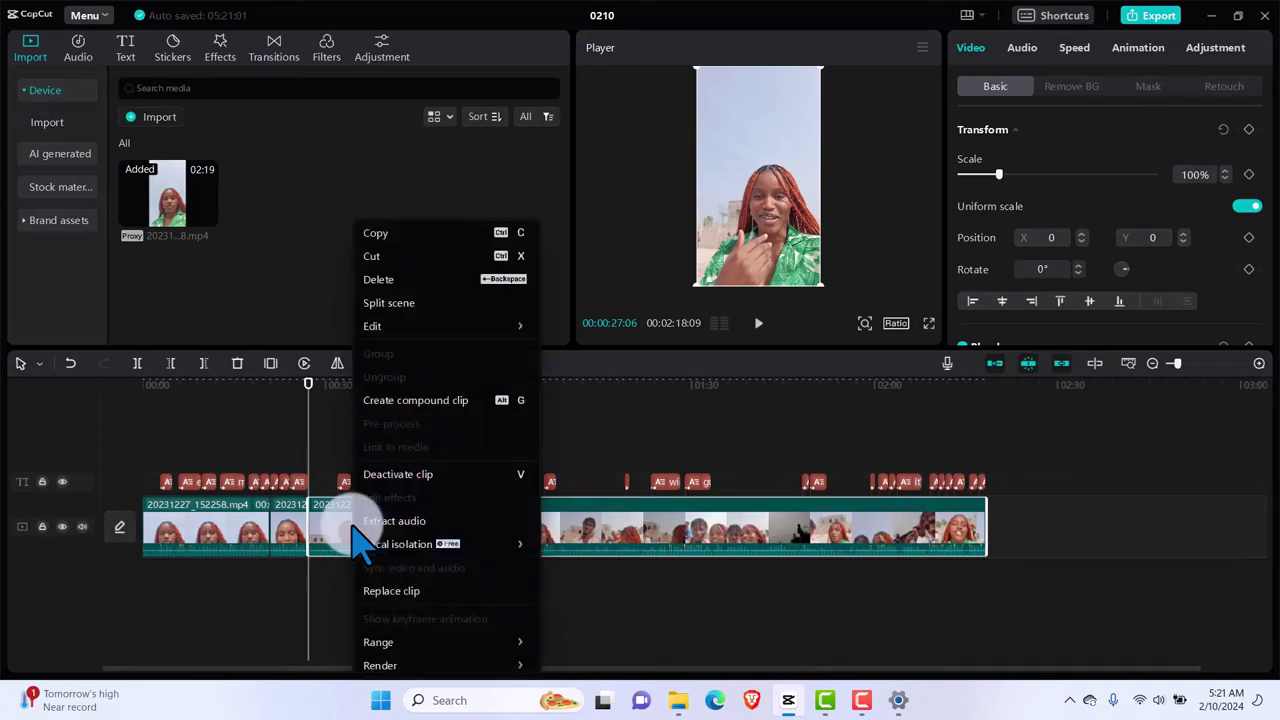
pyautogui.click(405, 304)
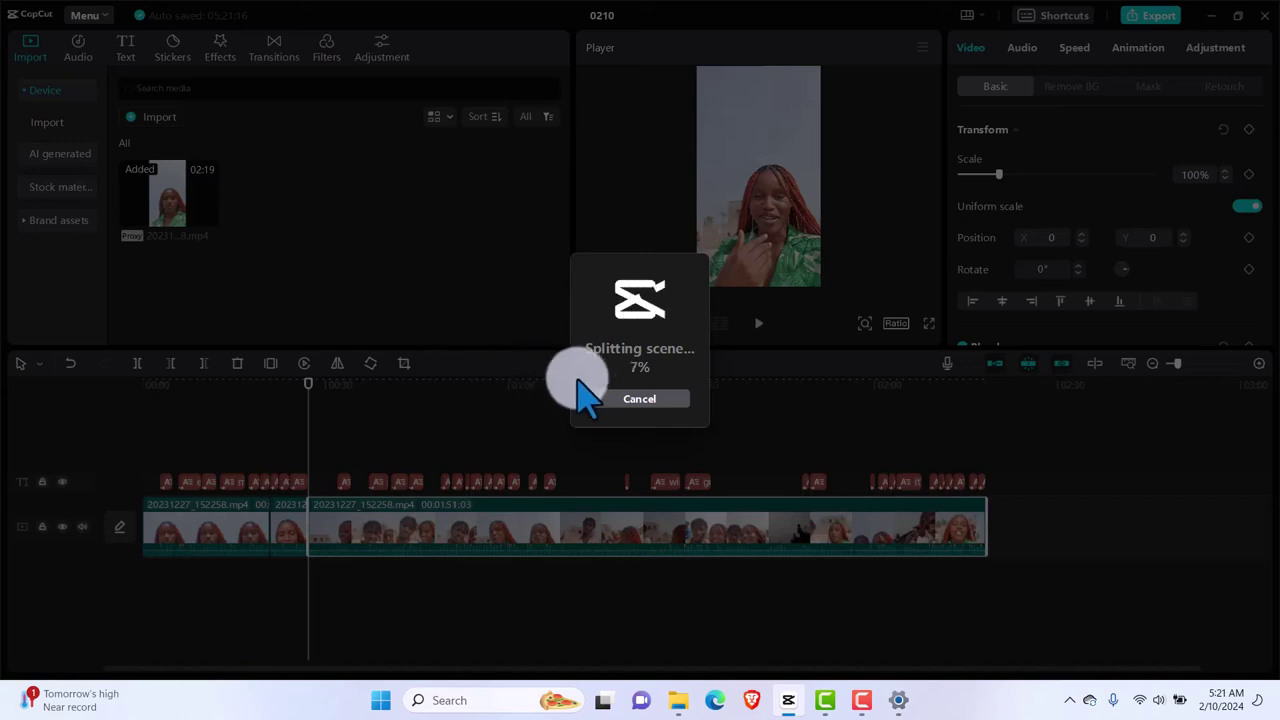
pyautogui.click(630, 400)
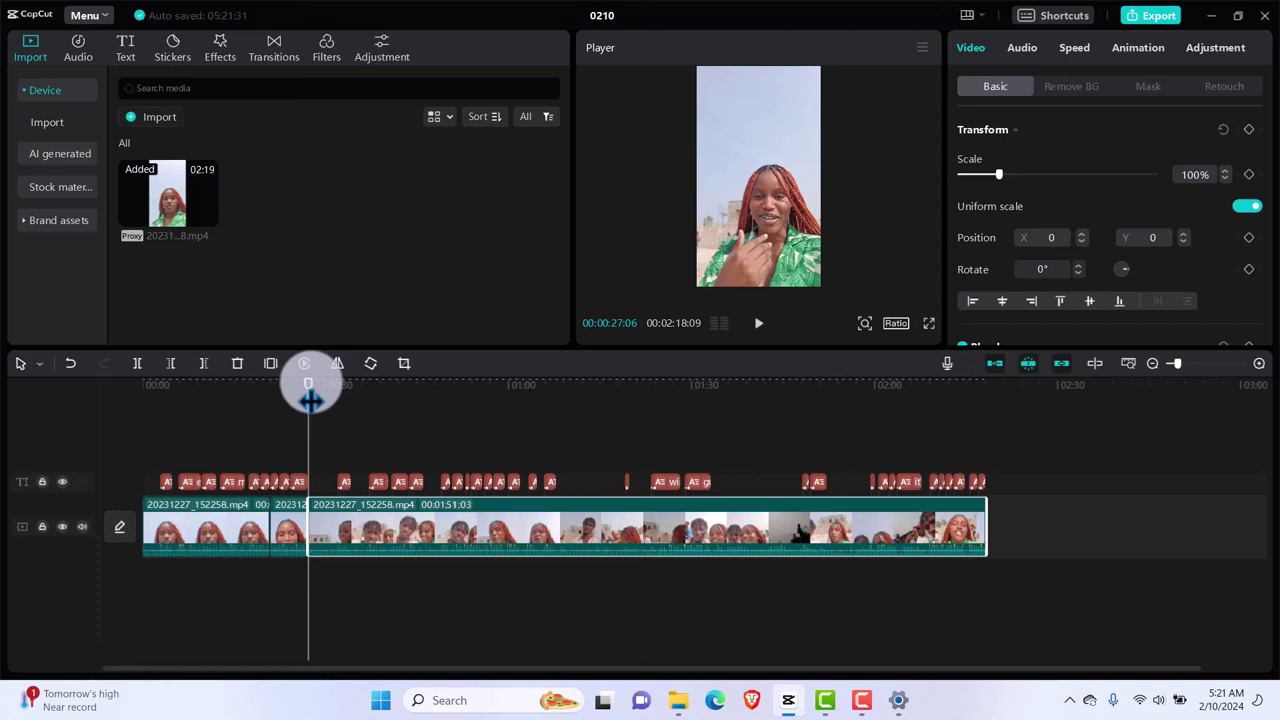
# Split the last video clip at 00:00:34:07.
pyautogui.moveTo(309, 399); pyautogui.dragTo(352, 404)
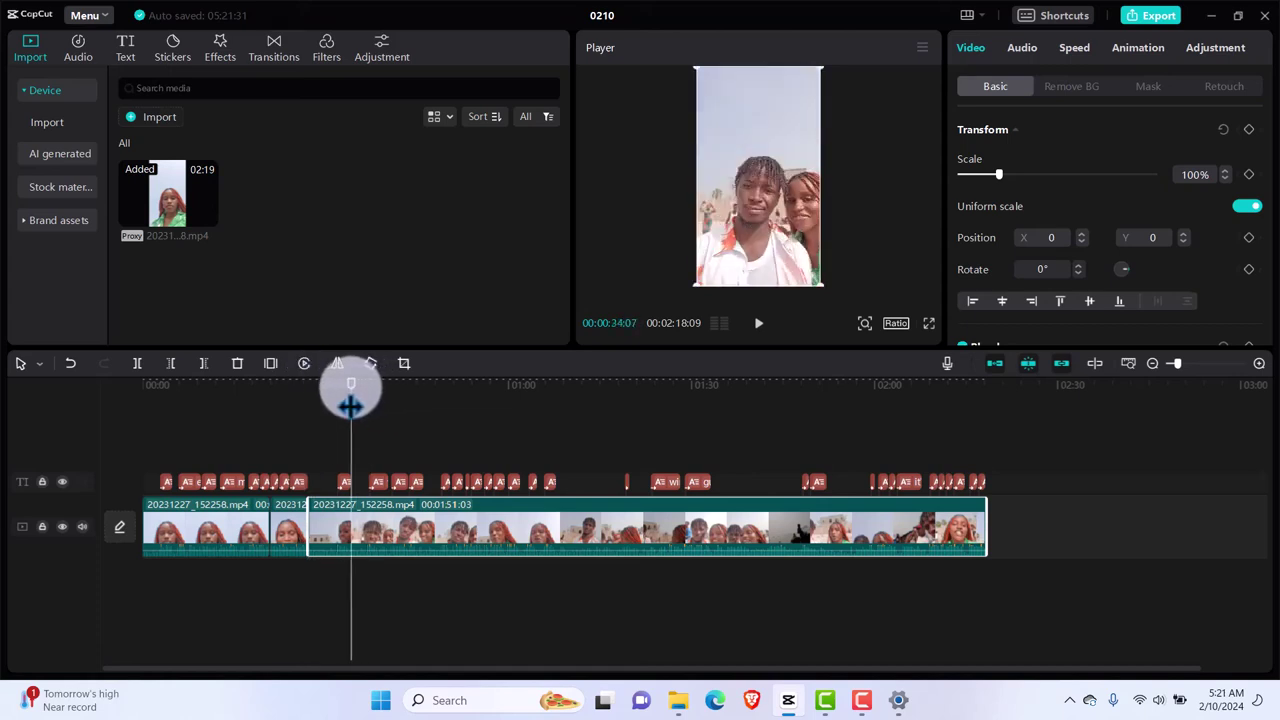
pyautogui.hotkey('ctrl', 'b')
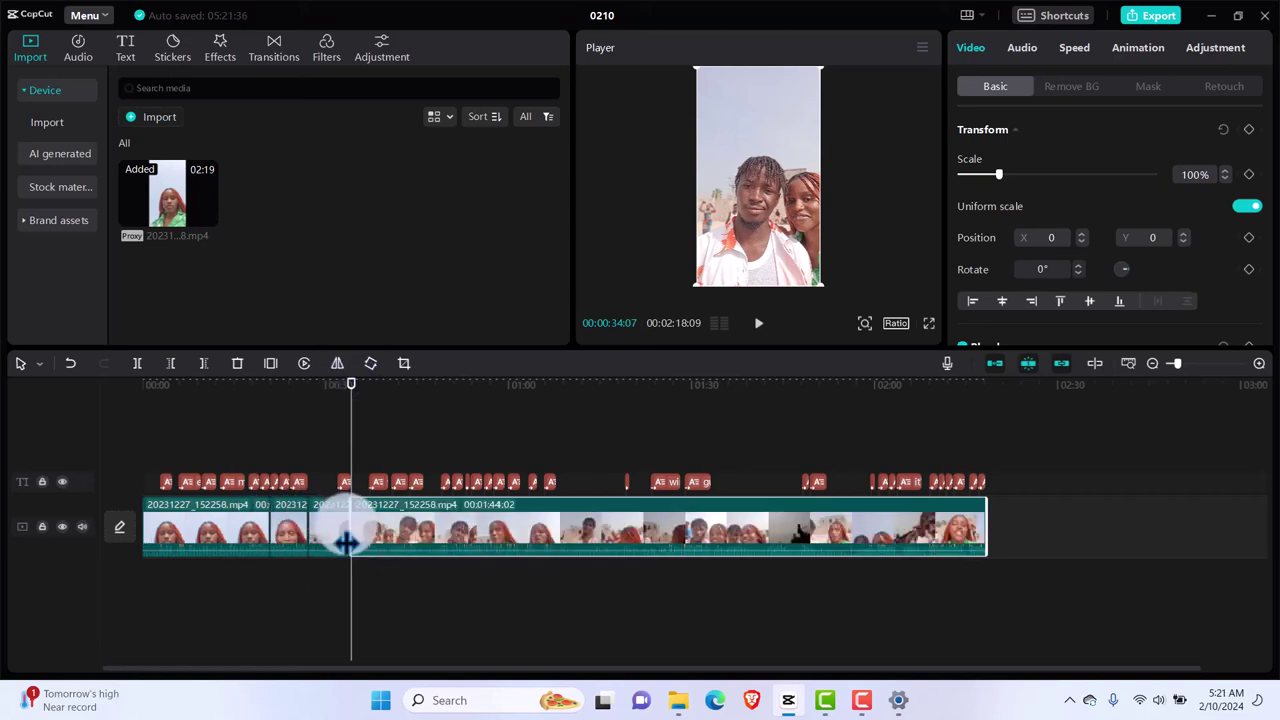
# Add the Shake III camera transition between the first and second video clips.
pyautogui.click(280, 76)
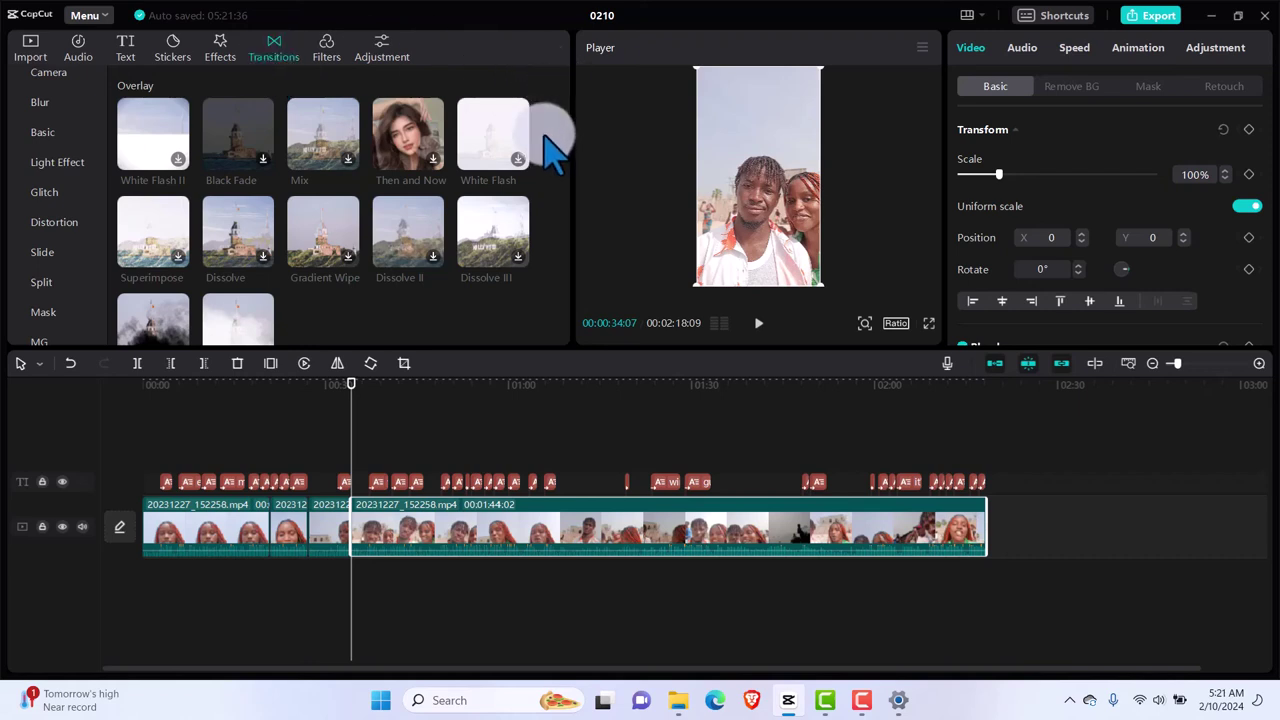
pyautogui.scroll(-5, 547, 135)
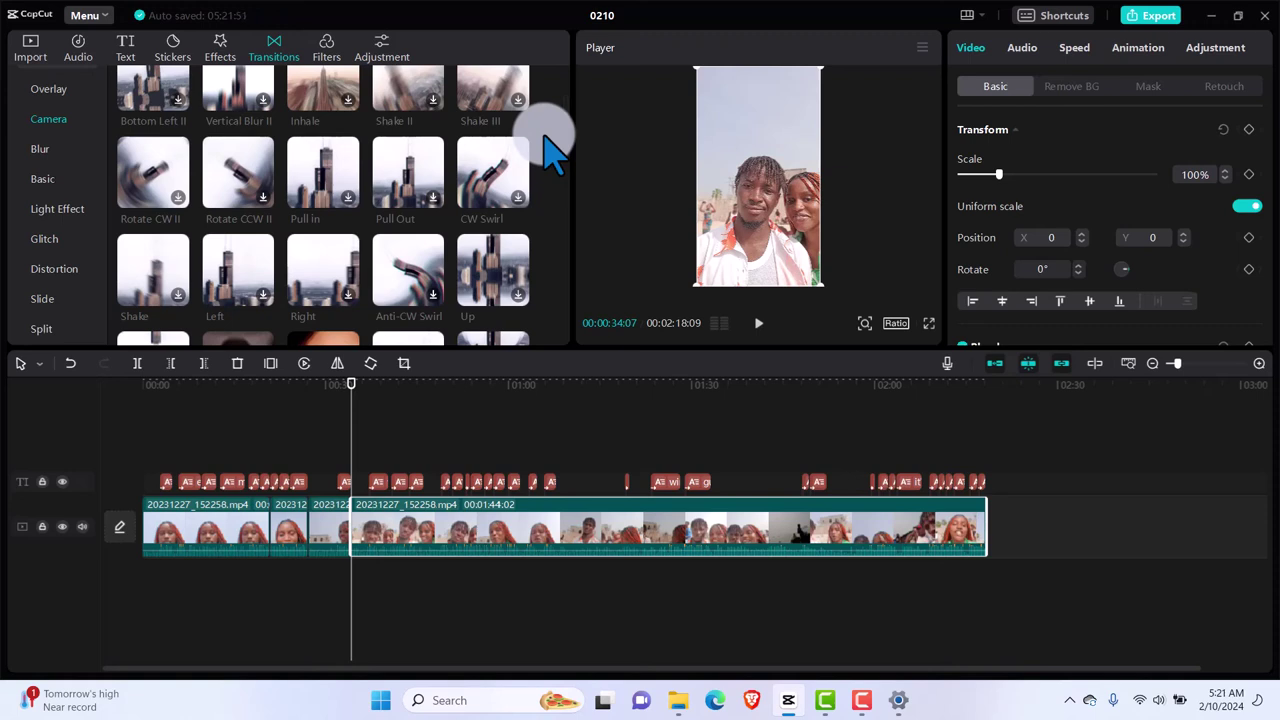
pyautogui.scroll(2, 547, 135)
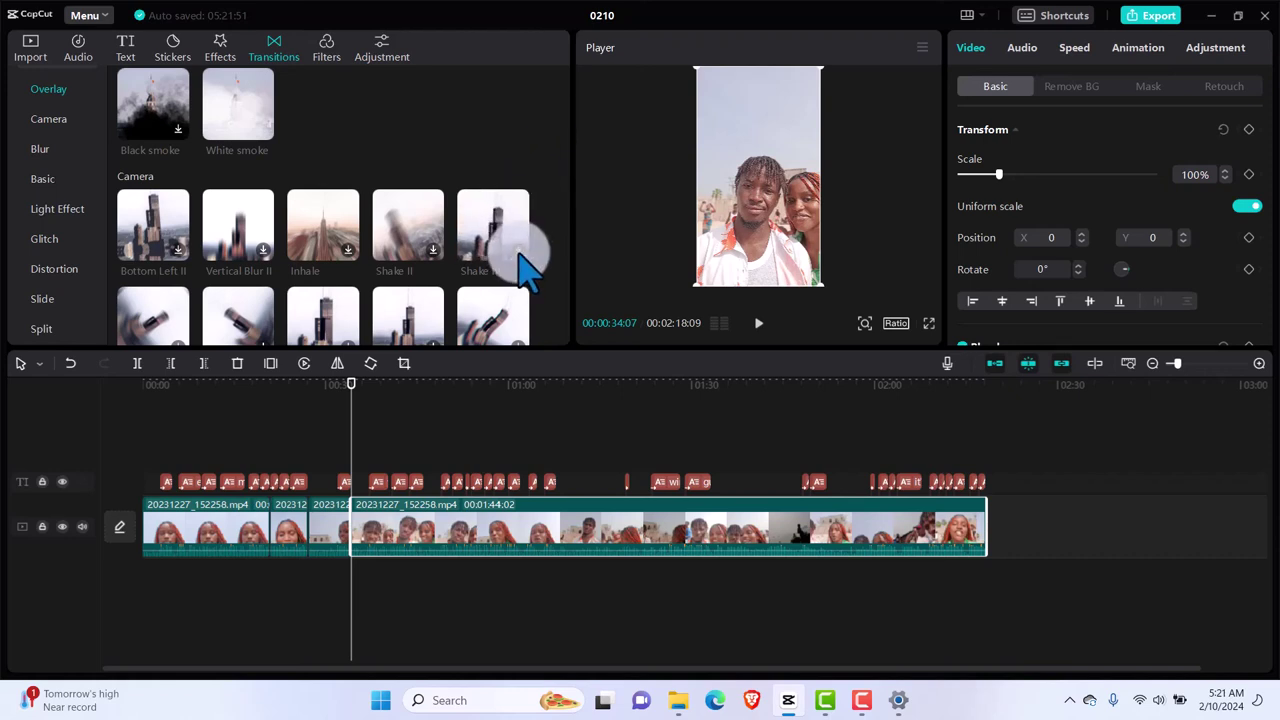
pyautogui.click(268, 510)
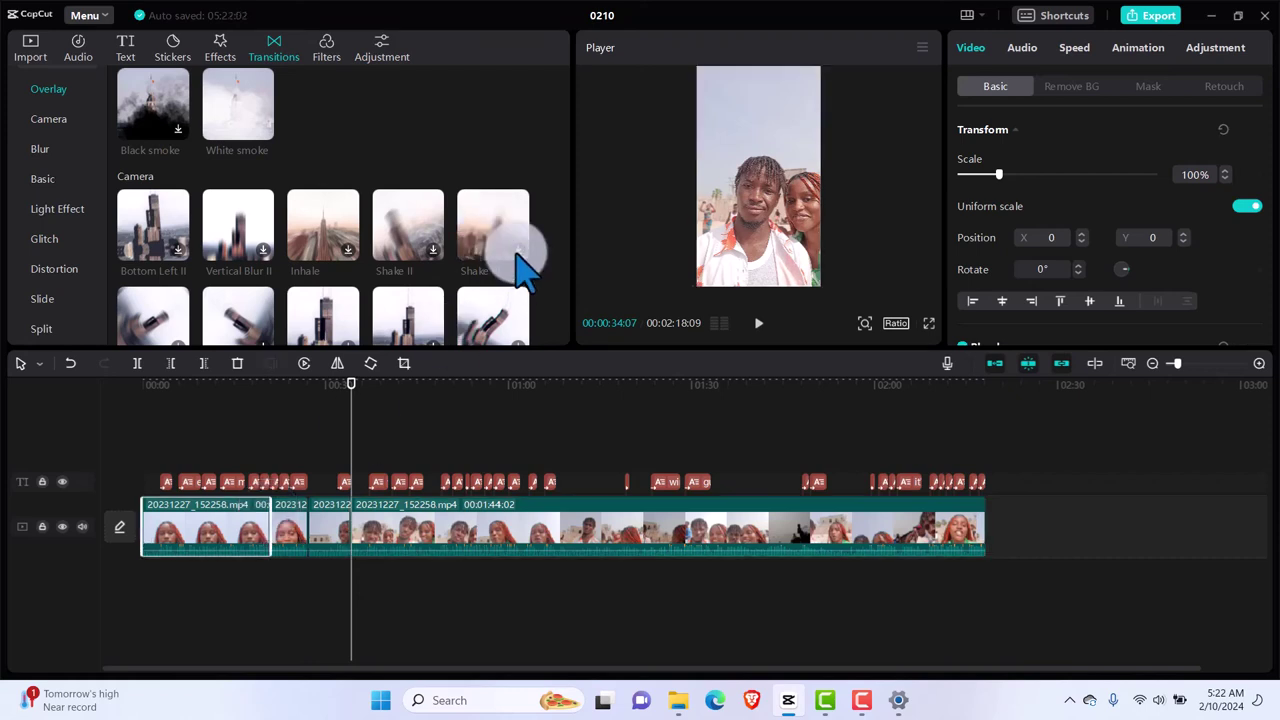
pyautogui.click(520, 265)
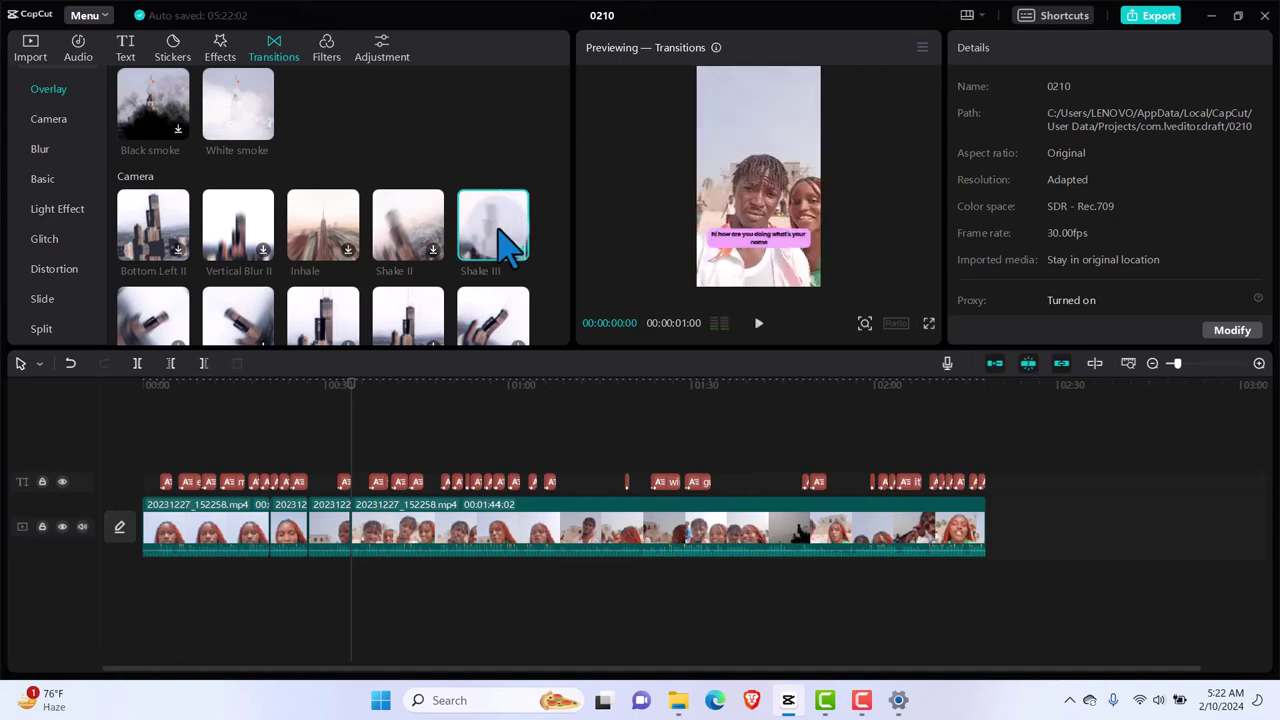
pyautogui.moveTo(505, 245)
pyautogui.mouseDown()
pyautogui.moveTo(460, 262)
pyautogui.moveTo(463, 277)
pyautogui.moveTo(283, 478)
pyautogui.moveTo(263, 518)
pyautogui.moveTo(272, 532)
pyautogui.mouseUp()
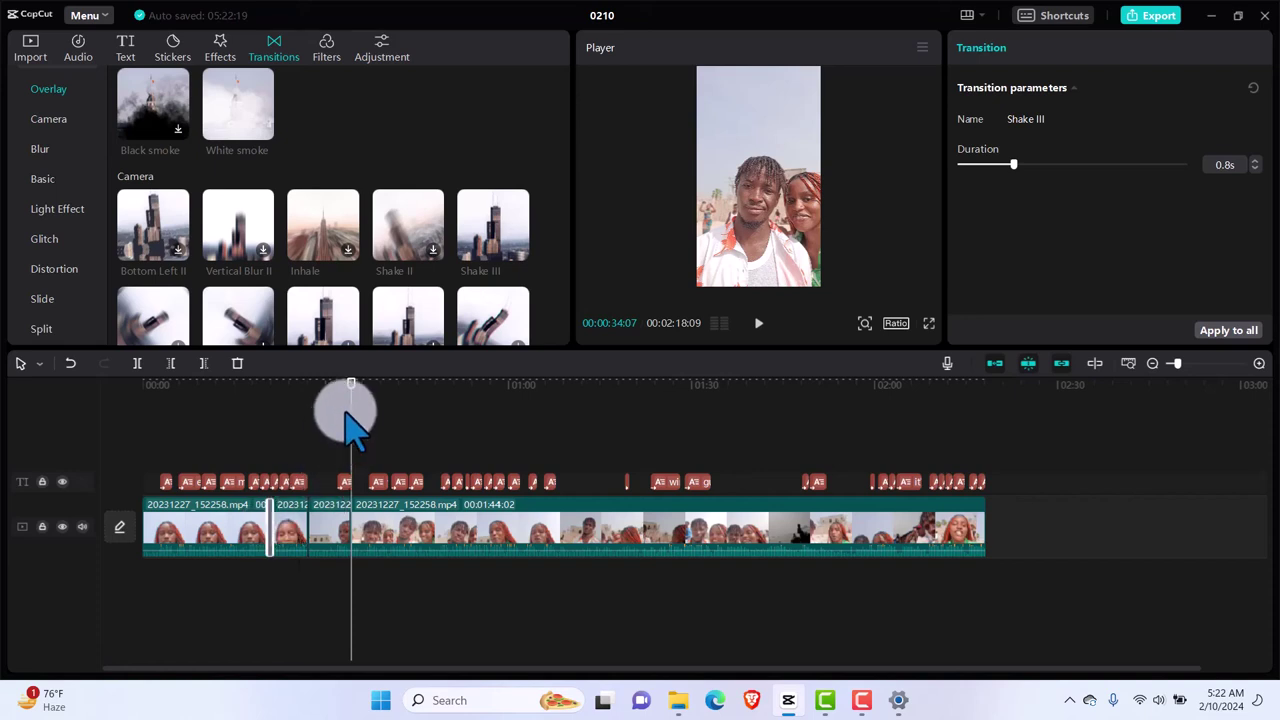
# Place the Vertical Blur II transition between the second and third video clips.
pyautogui.moveTo(351, 395); pyautogui.dragTo(260, 400)
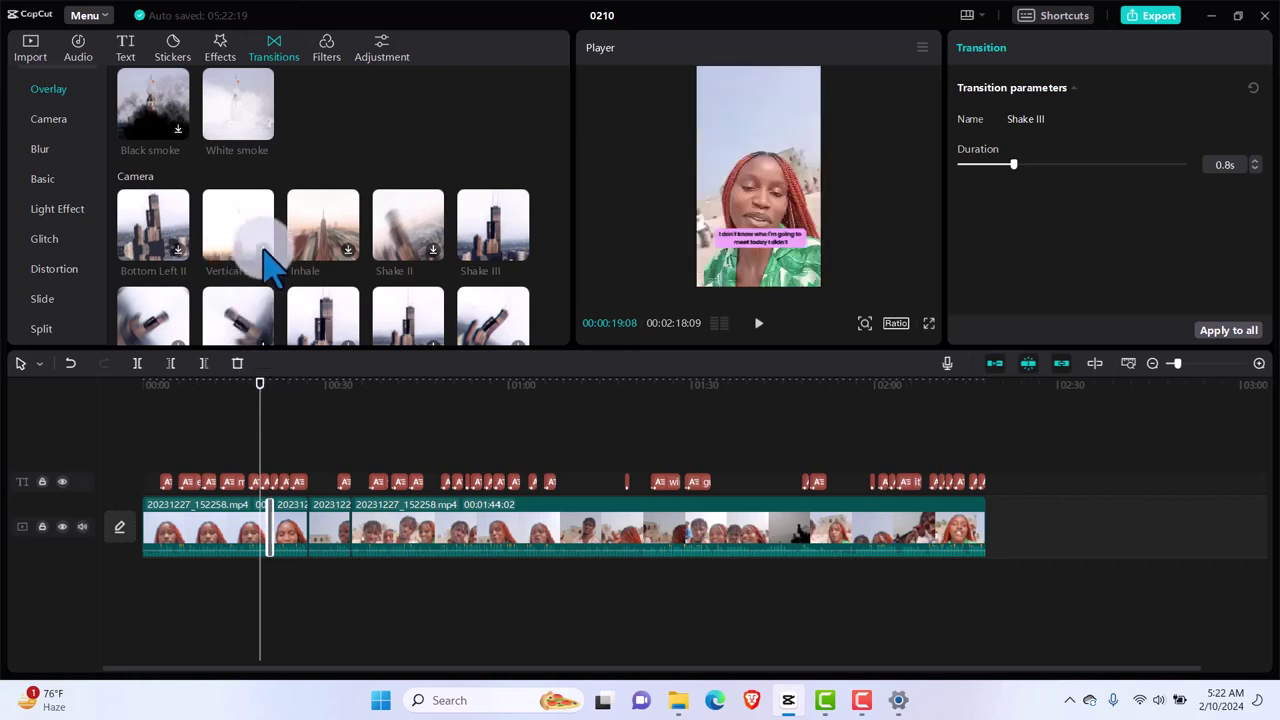
pyautogui.click(270, 265)
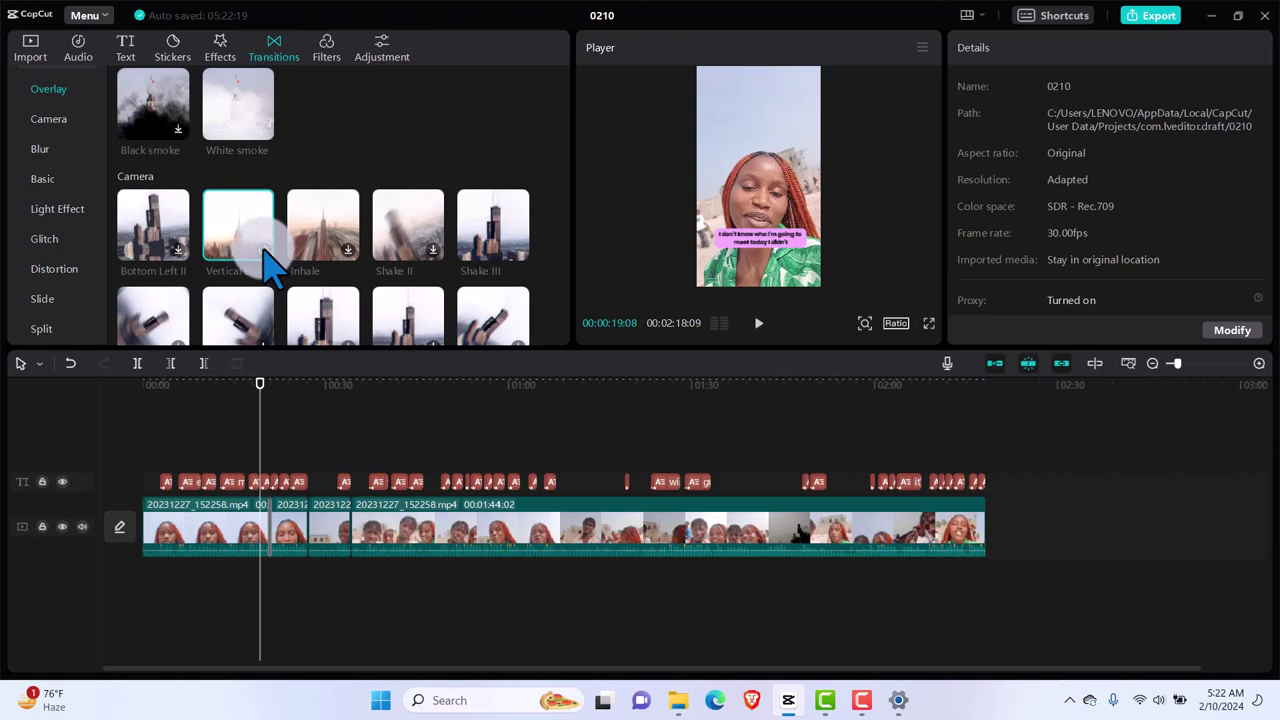
pyautogui.moveTo(270, 265); pyautogui.dragTo(312, 532)
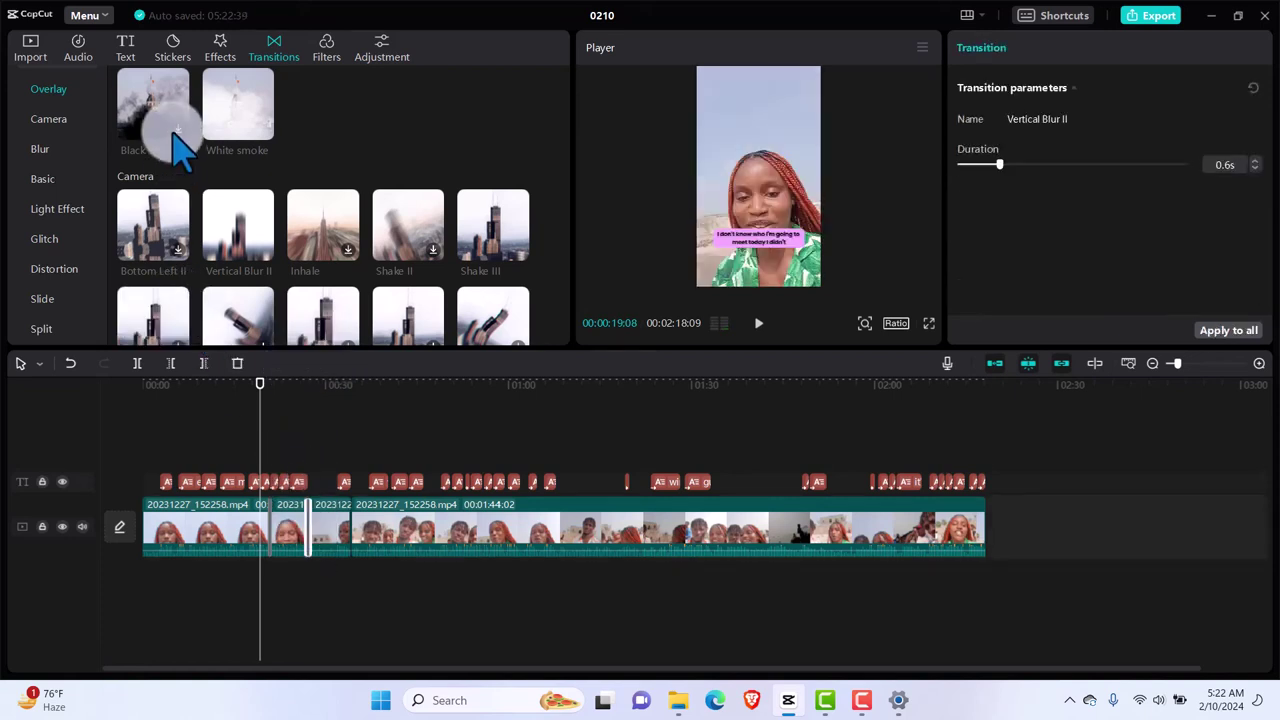
# Apply the White smoke overlay transition at the first cut and between the third and last video clips.
pyautogui.click(266, 128)
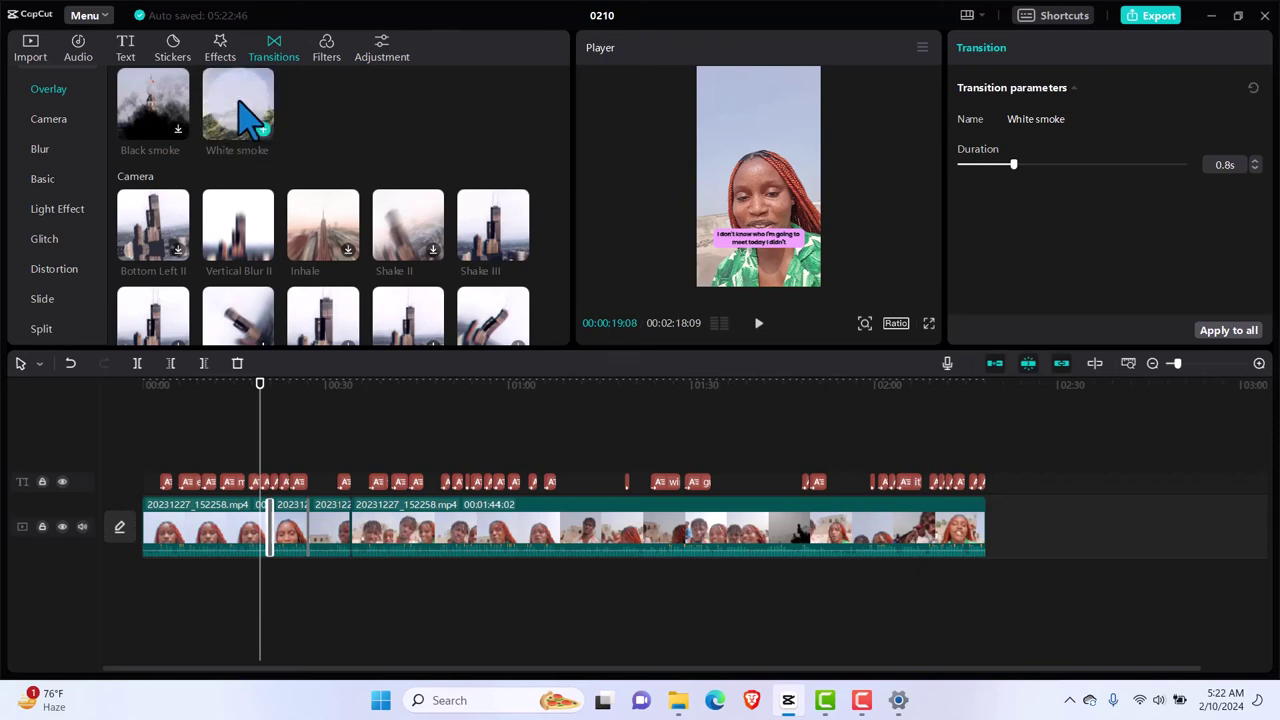
pyautogui.moveTo(240, 102); pyautogui.dragTo(357, 543)
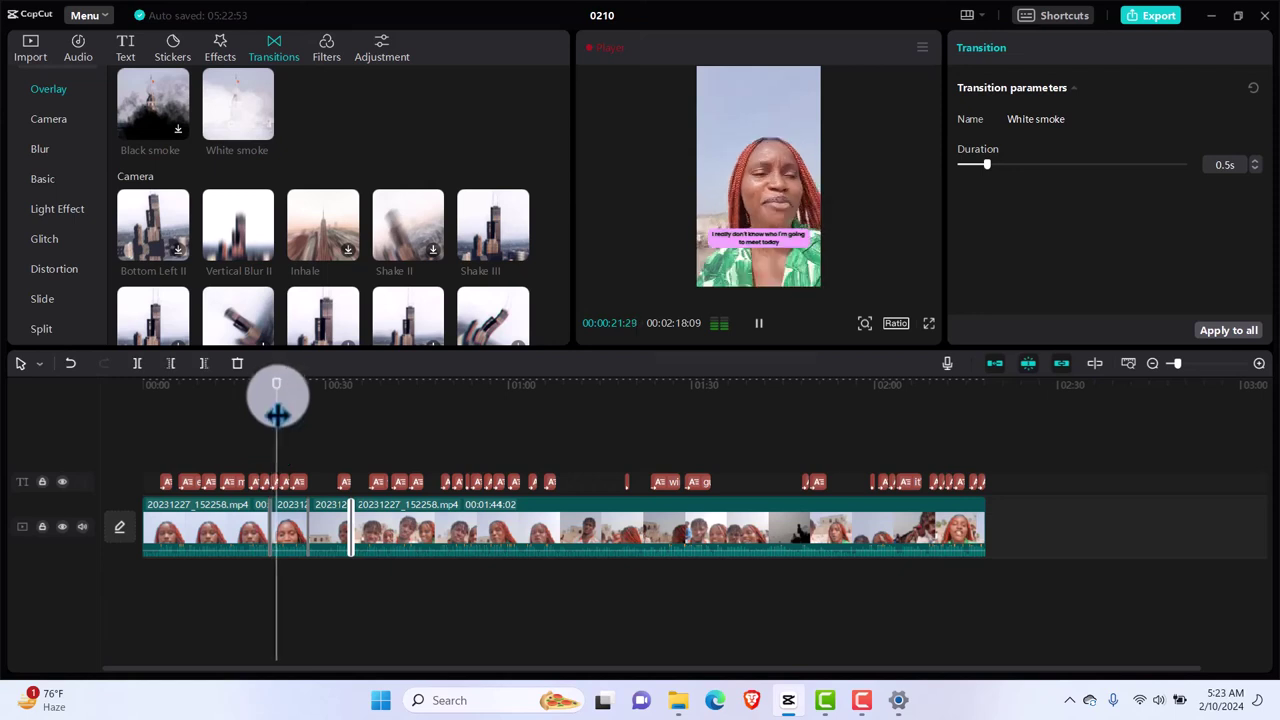
# Play back the timeline around the cuts to preview the transitions, and dismiss the performance reminder.
pyautogui.click(281, 393)
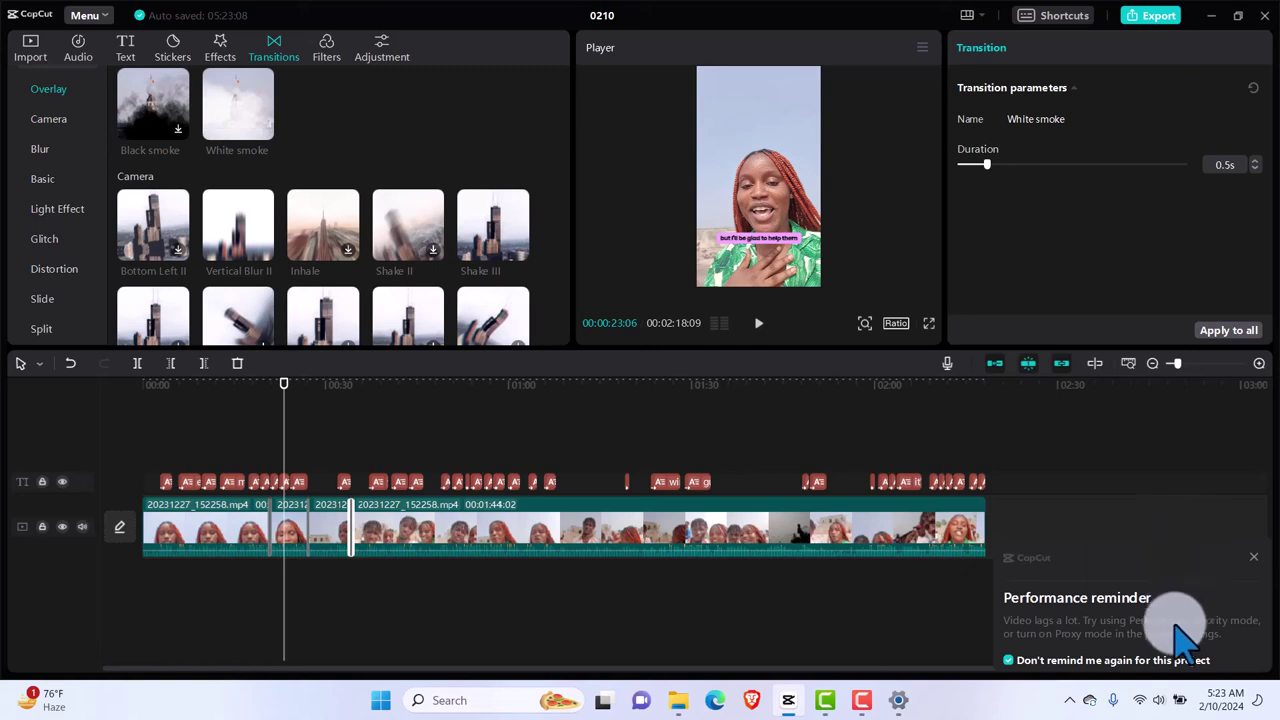
pyautogui.click(1254, 556)
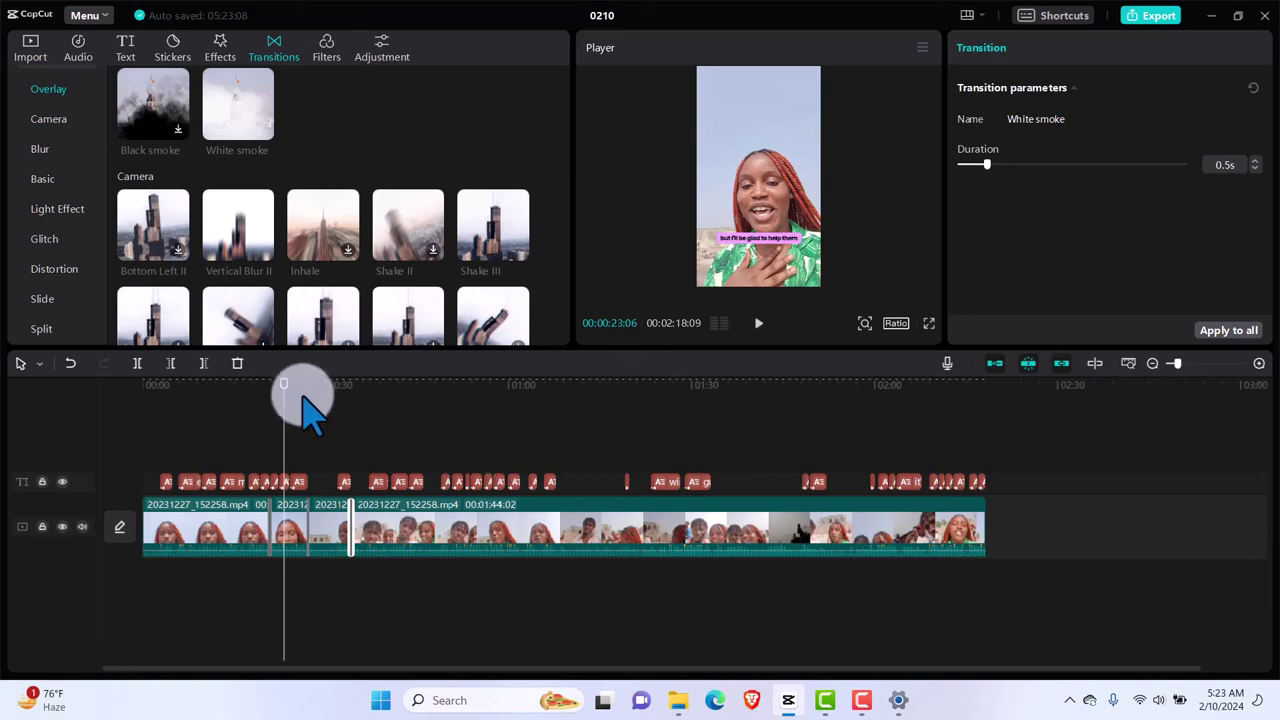
pyautogui.moveTo(284, 390); pyautogui.dragTo(396, 410)
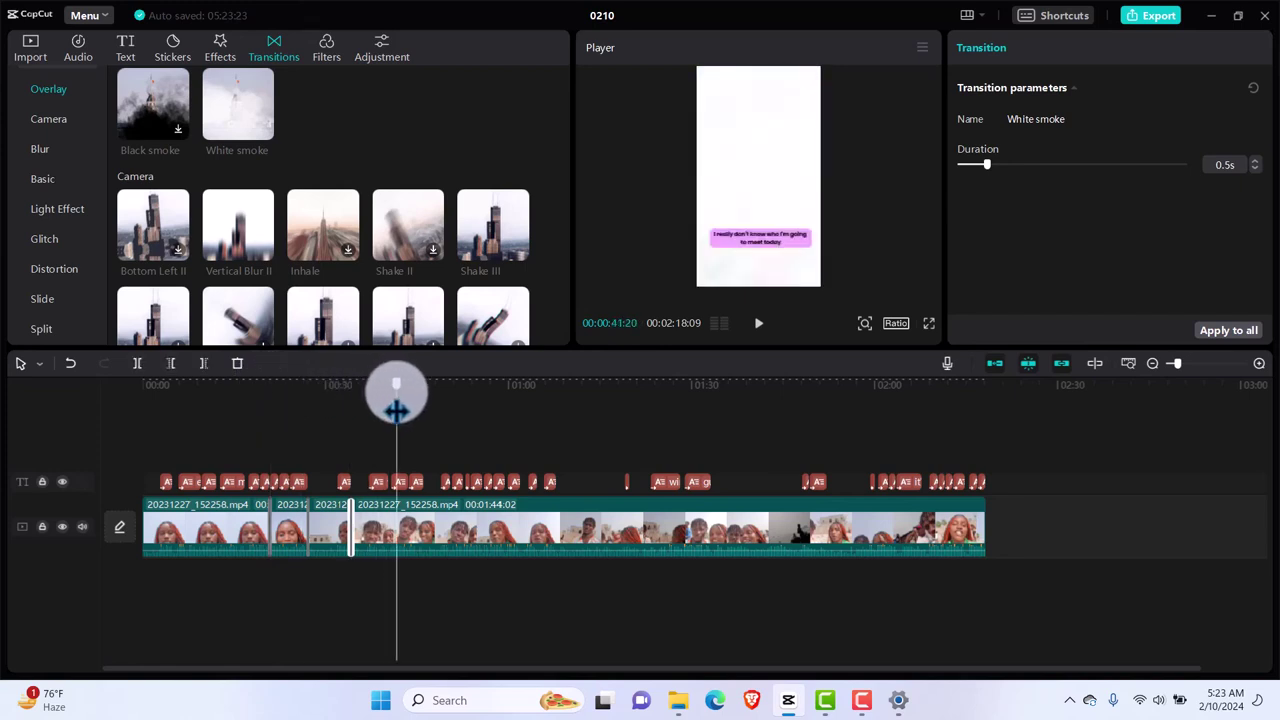
pyautogui.moveTo(396, 410); pyautogui.dragTo(183, 400)
pyautogui.press('space')
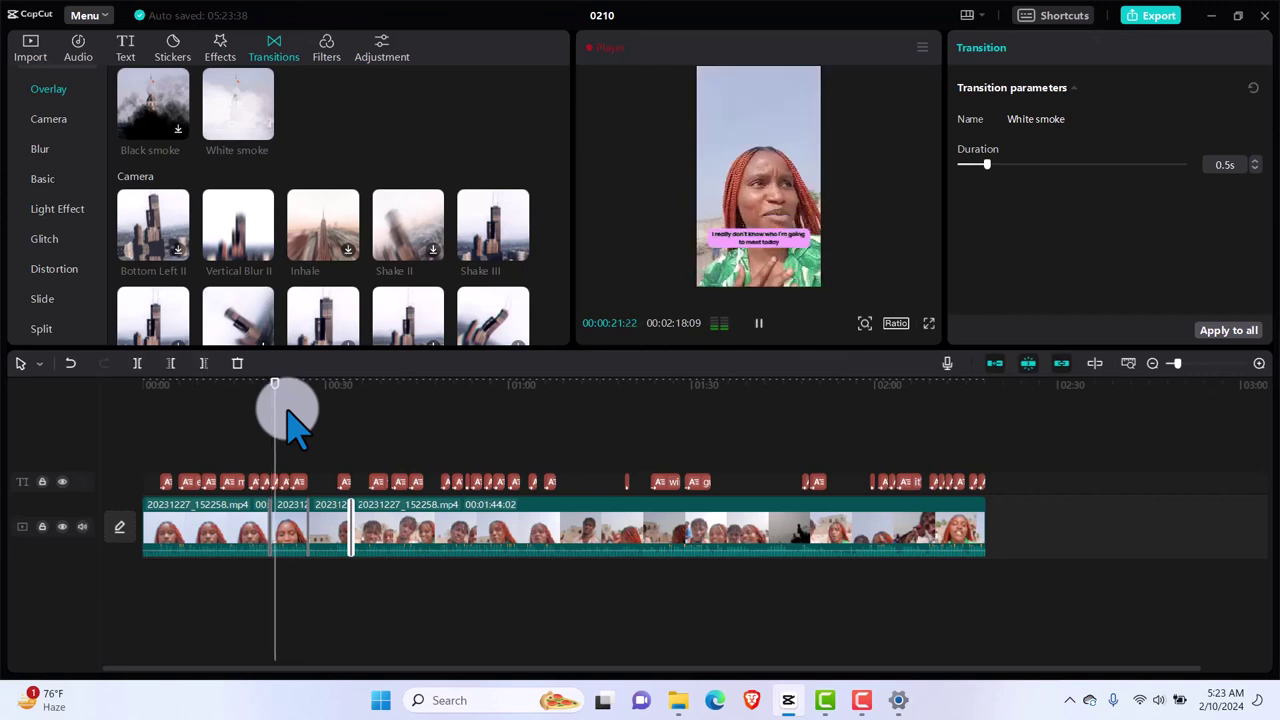
pyautogui.press('space')
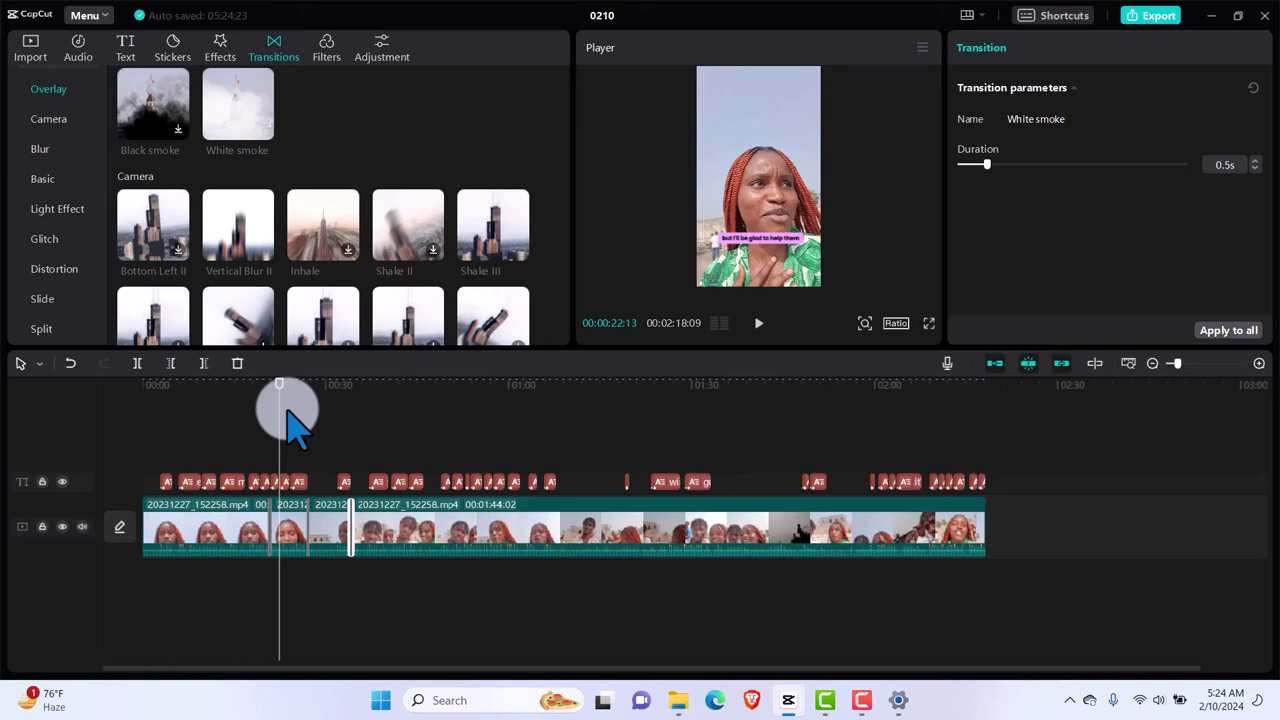
pyautogui.click(864, 702)
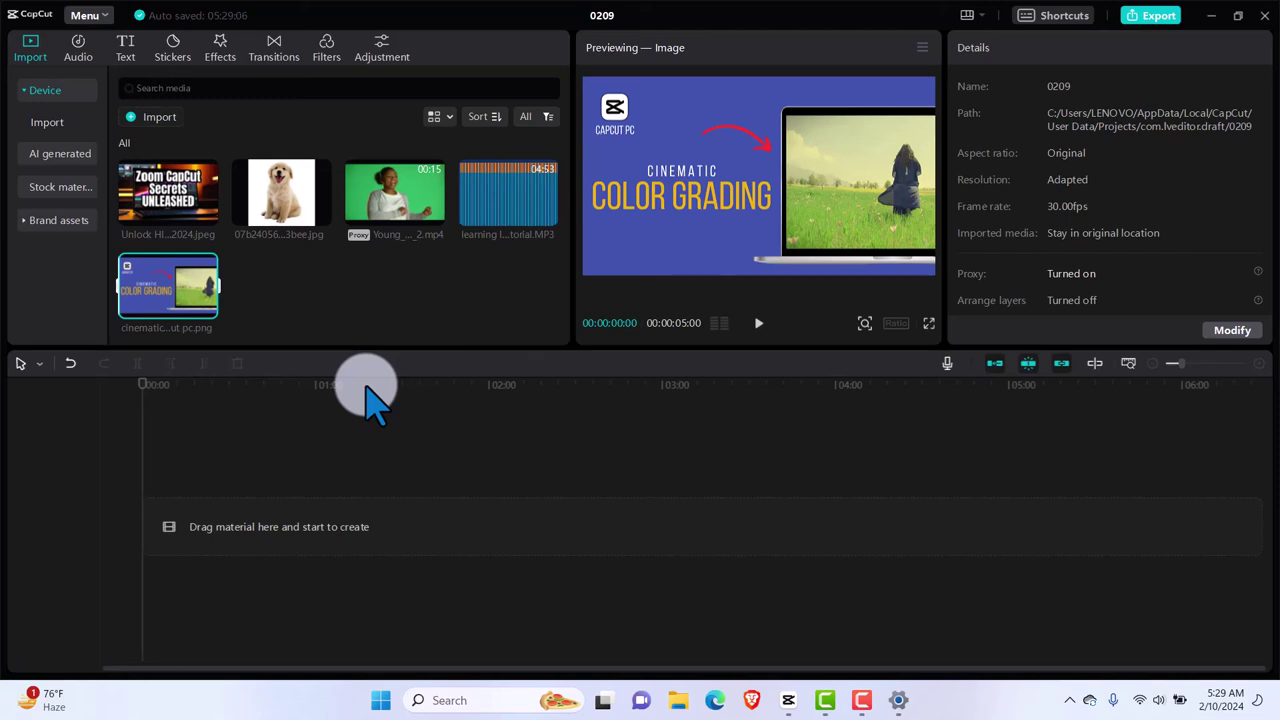
# Add the Zoom CapCut Secrets image to the main track and the cinematic color grading image on a track above, starting at about 00:00:01:20.
pyautogui.click(207, 215)
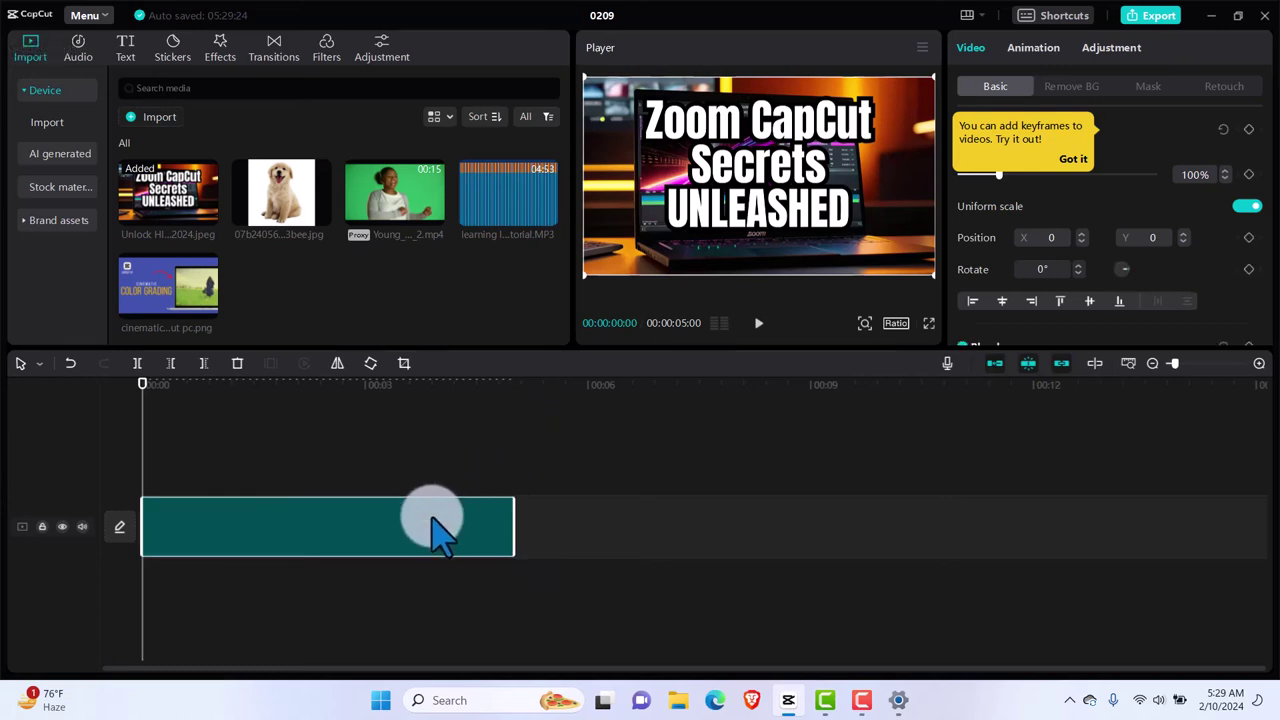
pyautogui.click(1071, 162)
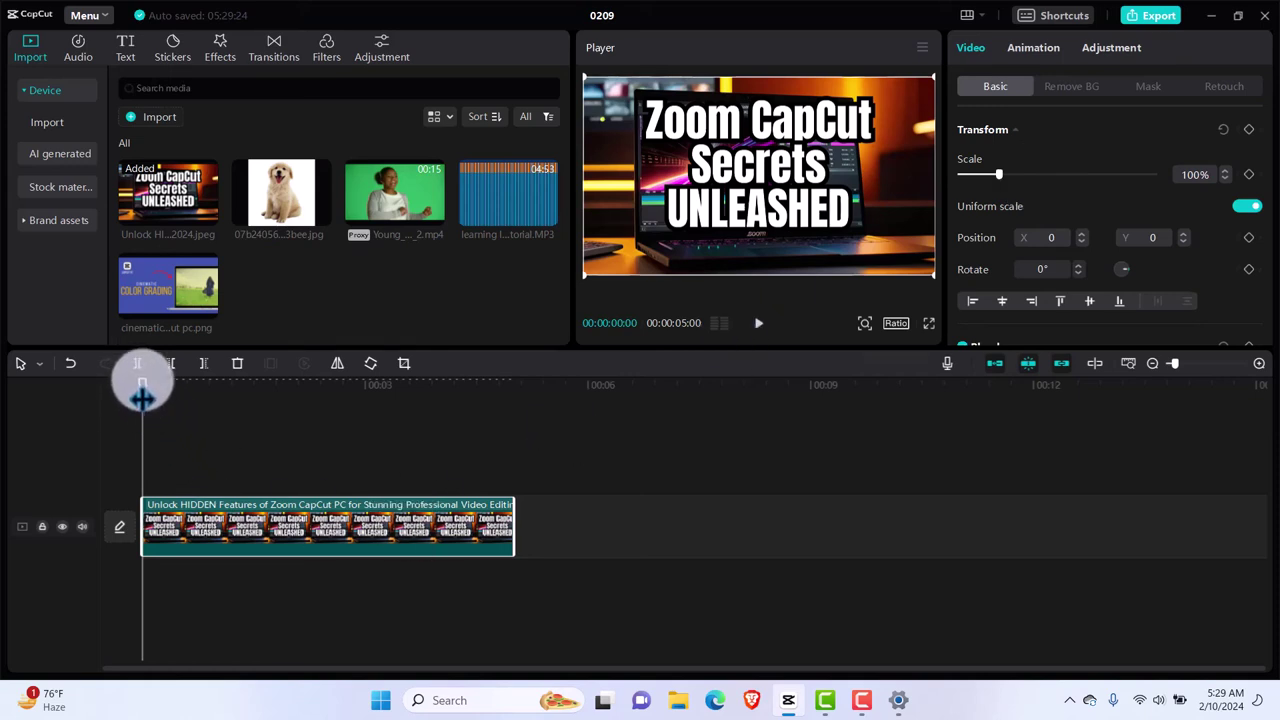
pyautogui.moveTo(142, 390)
pyautogui.mouseDown()
pyautogui.moveTo(309, 399)
pyautogui.moveTo(137, 405)
pyautogui.mouseUp()
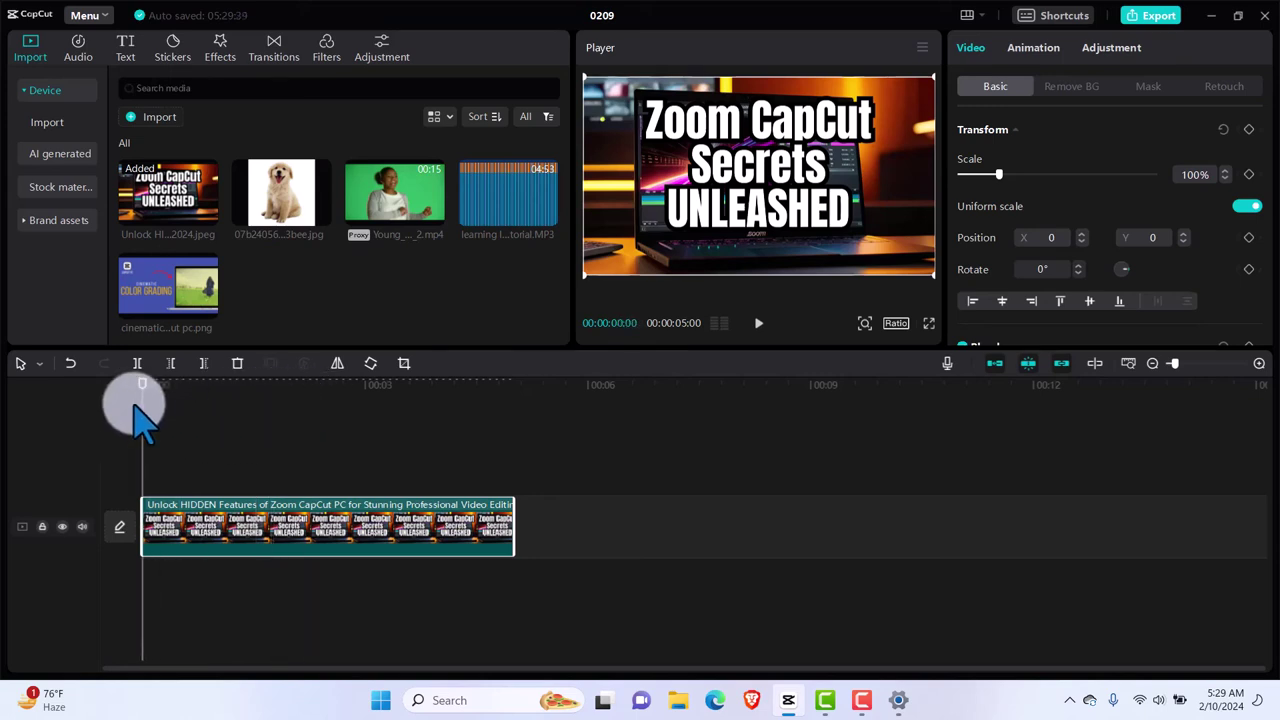
pyautogui.click(205, 300)
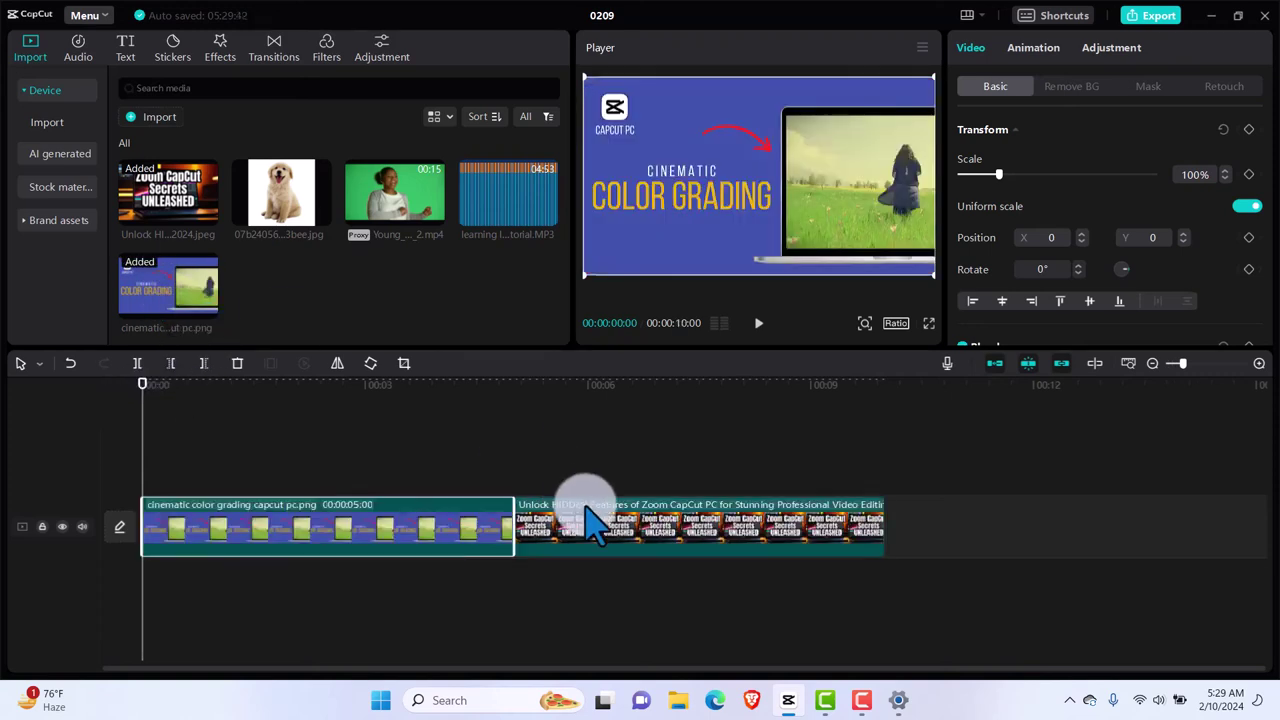
pyautogui.moveTo(423, 523); pyautogui.dragTo(426, 480)
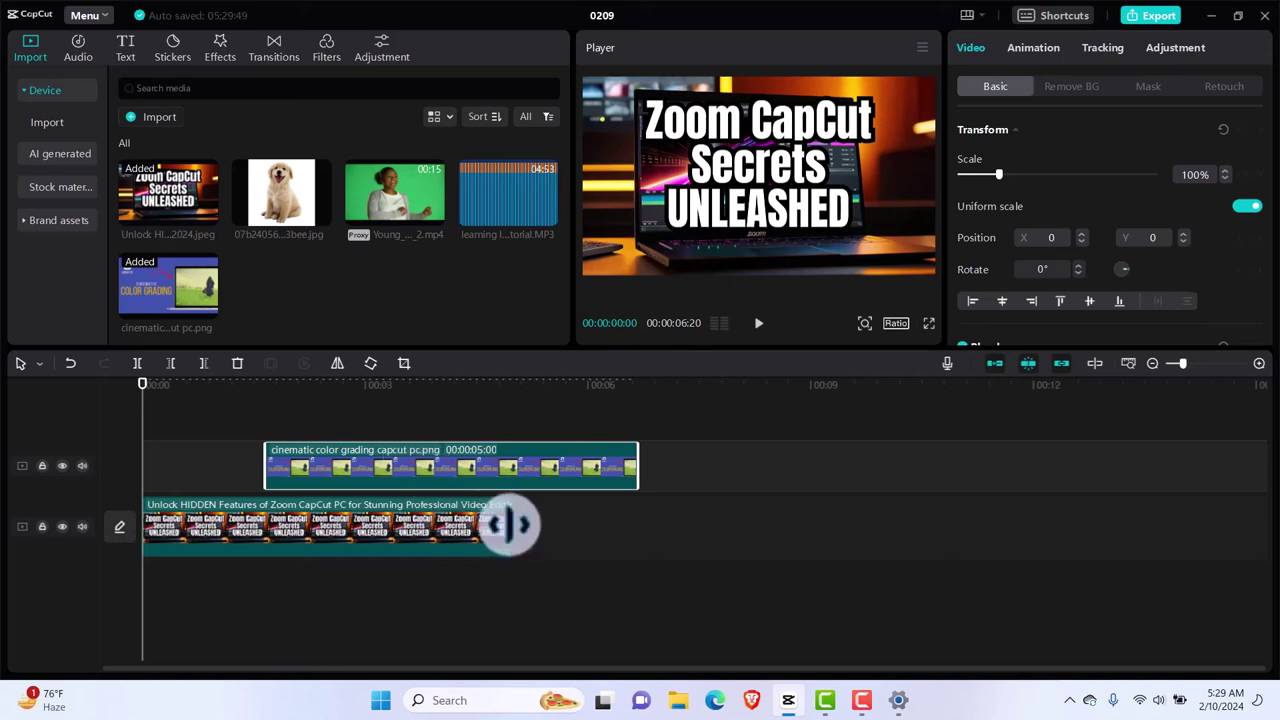
# Trim the end of the Zoom CapCut image to about 2.6 seconds and the color grading image to 00:00:03:11.
pyautogui.moveTo(510, 525); pyautogui.dragTo(336, 515)
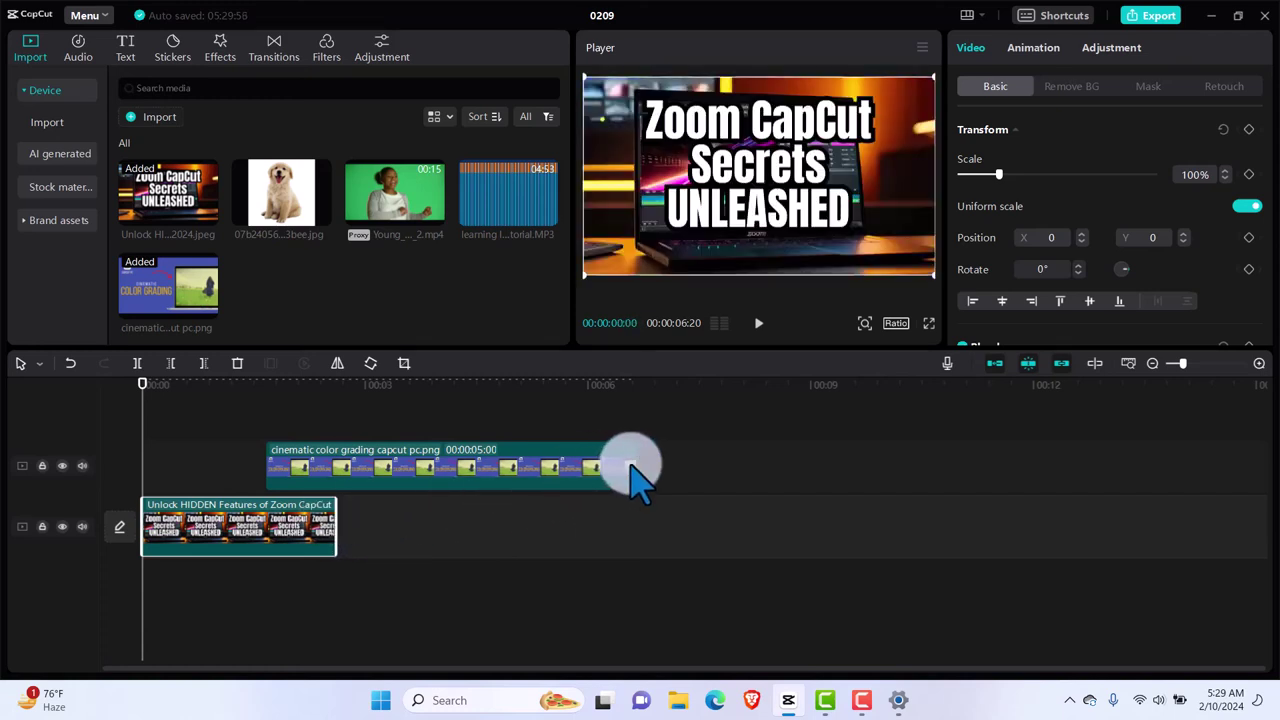
pyautogui.click(598, 483)
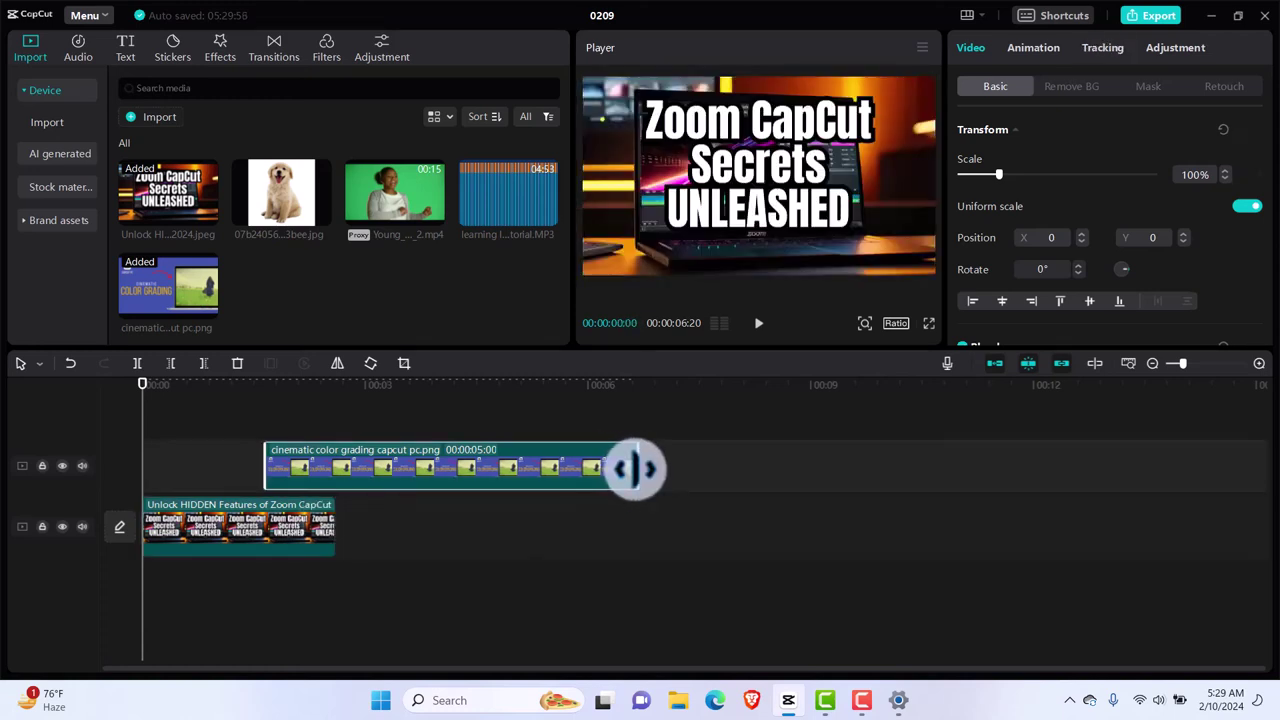
pyautogui.moveTo(638, 469); pyautogui.dragTo(513, 468)
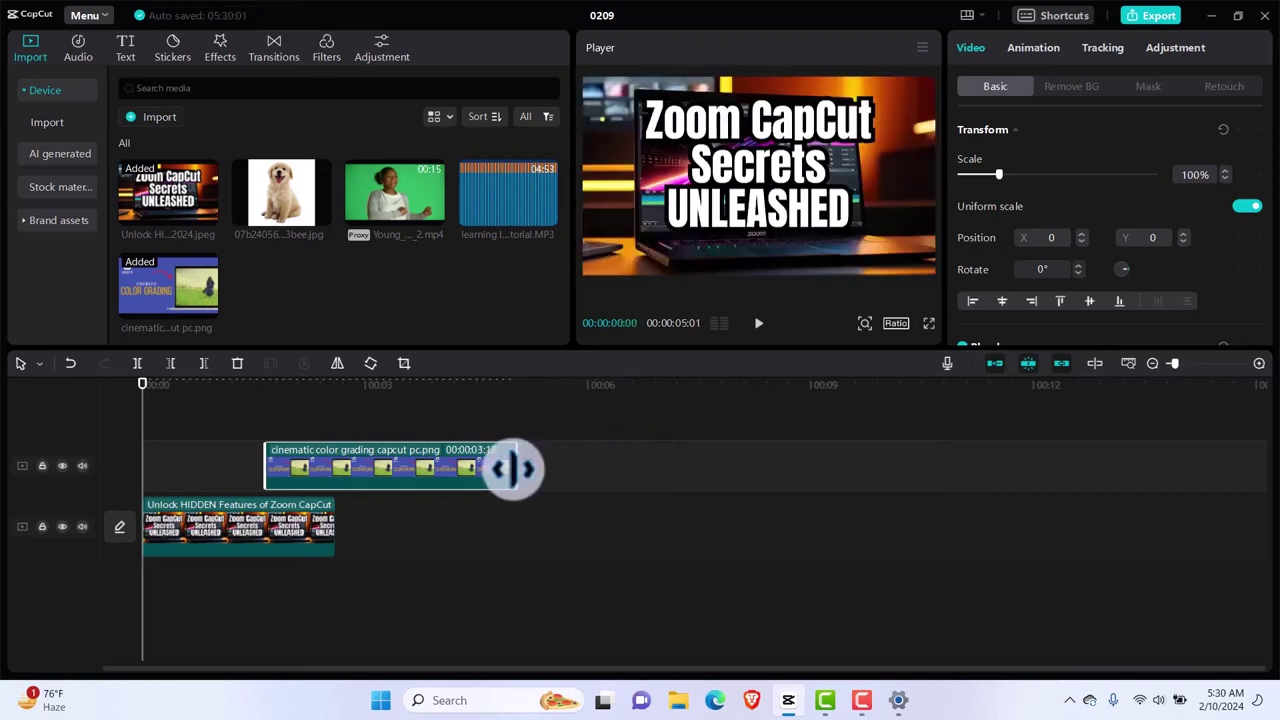
# Add the green-screen dancing woman video on a third track above the images, starting at about 00:00:03:05.
pyautogui.click(440, 226)
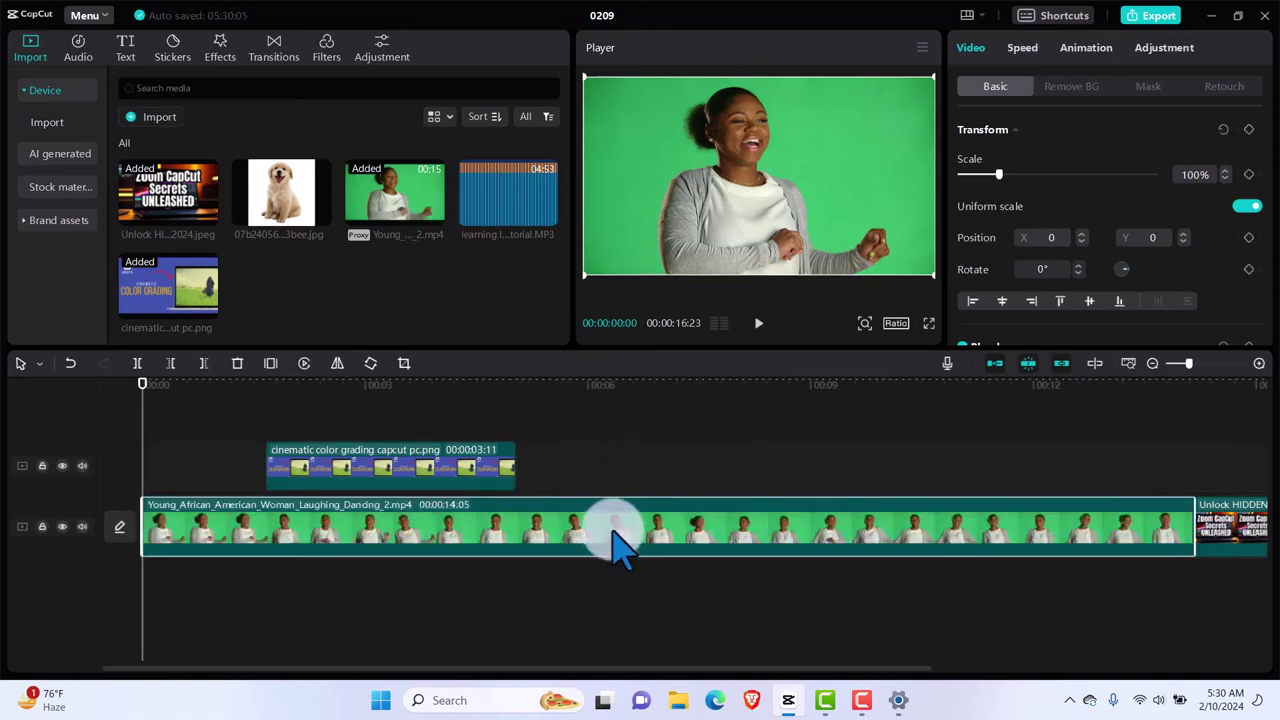
pyautogui.moveTo(615, 545); pyautogui.dragTo(430, 462)
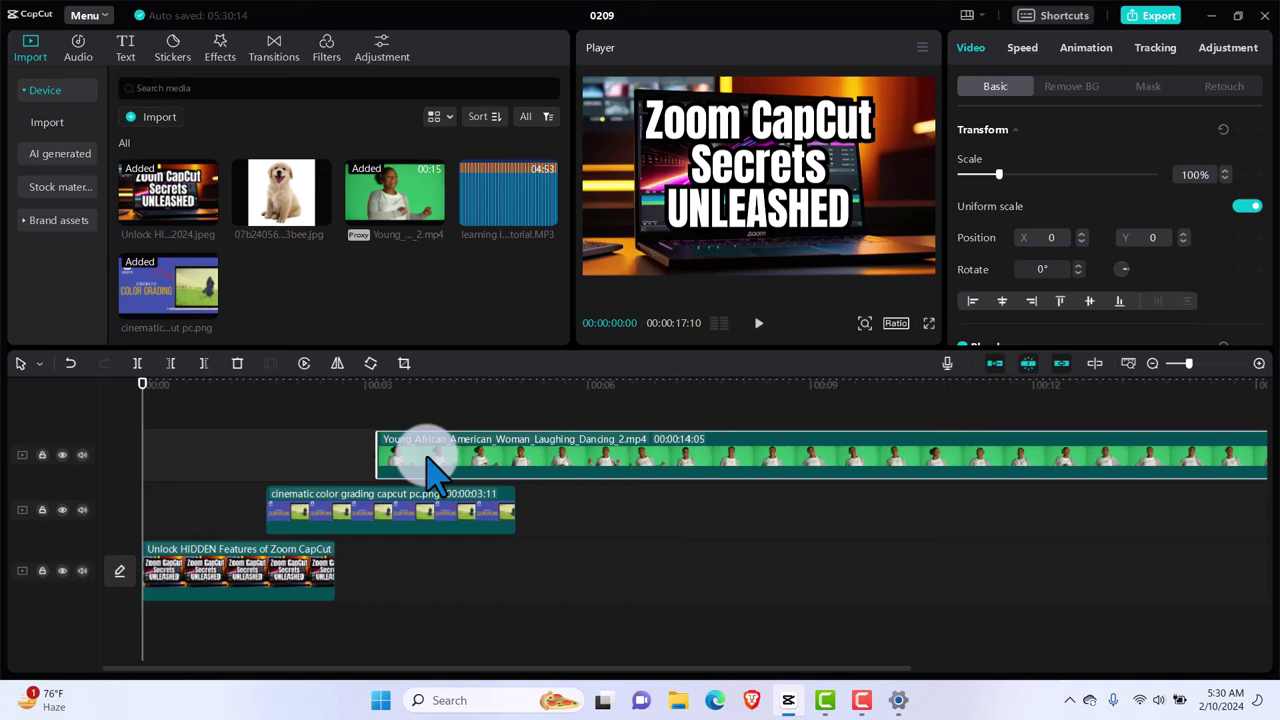
pyautogui.click(233, 588)
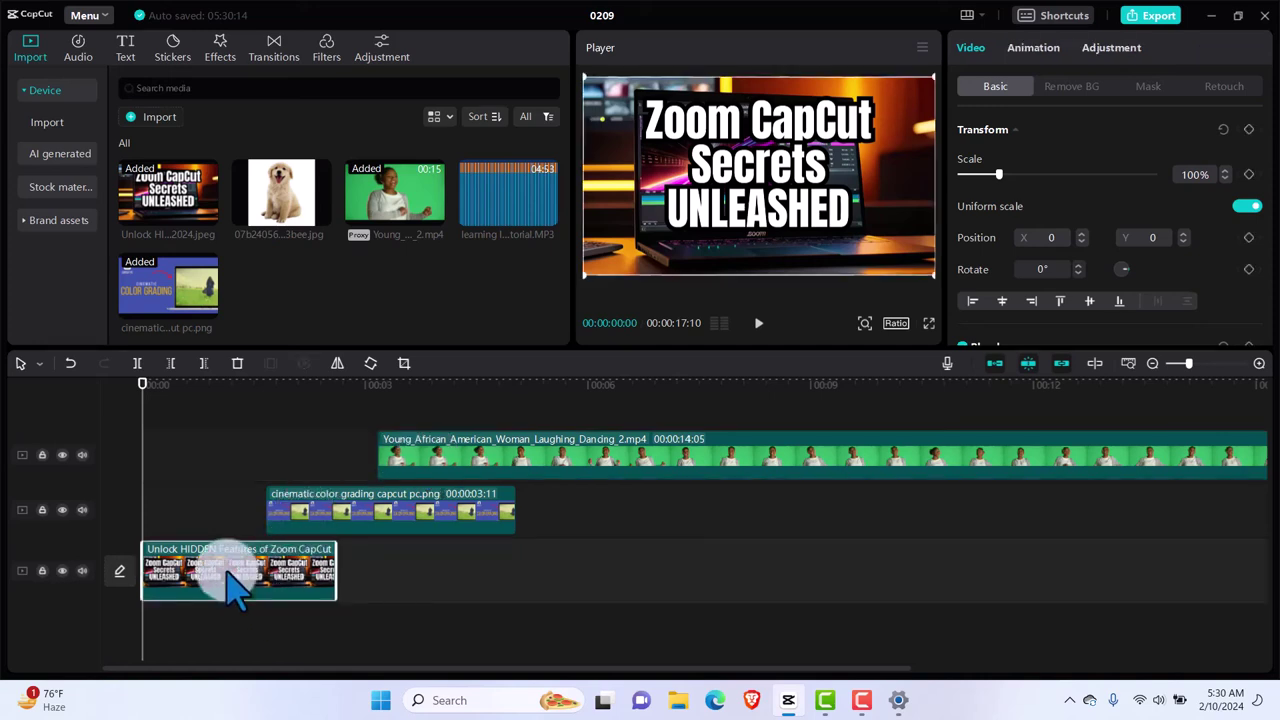
# At 00:00:01:20, move the color grading image out of the frame to X 3840, Y 1998 and add a position keyframe.
pyautogui.click(372, 535)
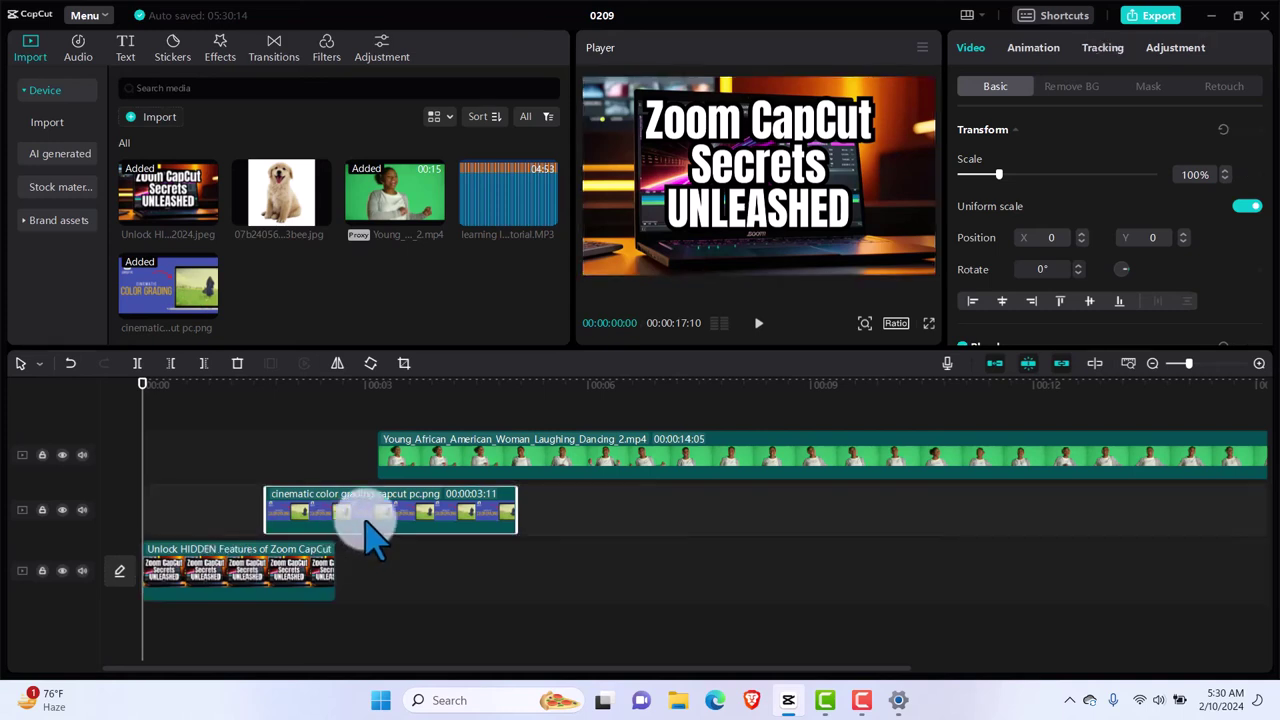
pyautogui.moveTo(142, 400); pyautogui.dragTo(322, 430)
pyautogui.moveTo(323, 432); pyautogui.dragTo(266, 437)
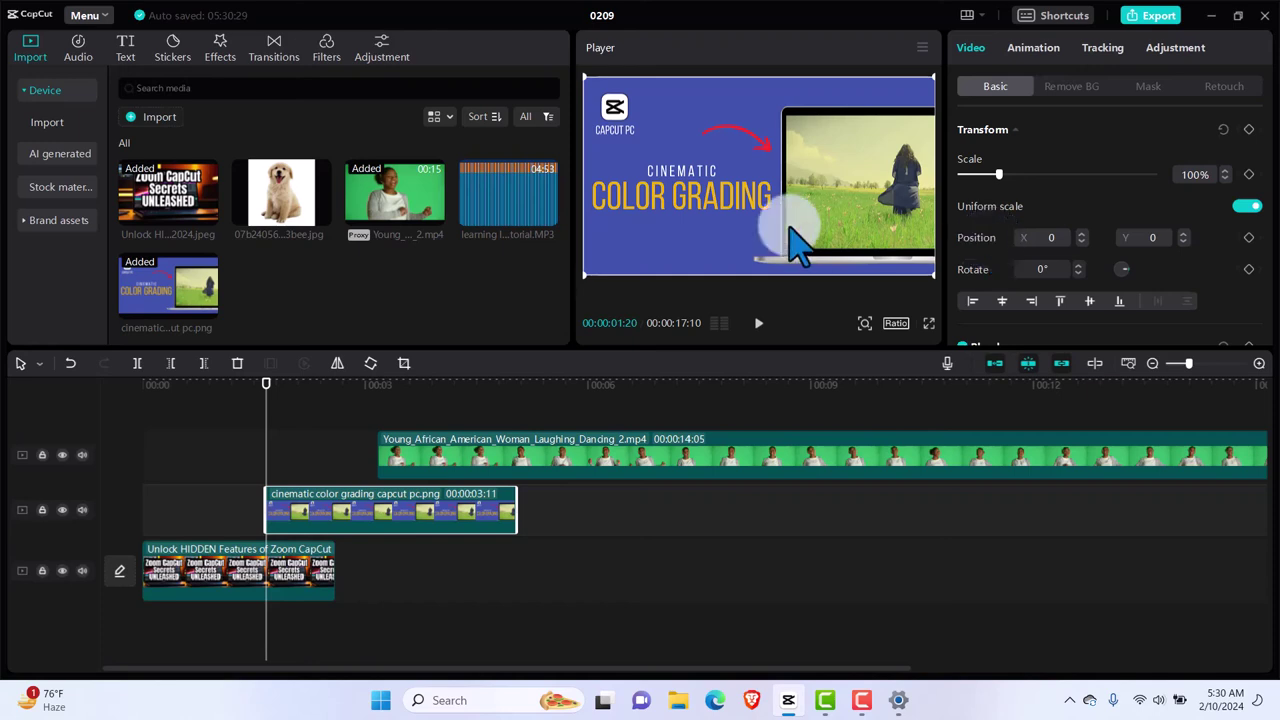
pyautogui.moveTo(712, 236); pyautogui.dragTo(660, 250)
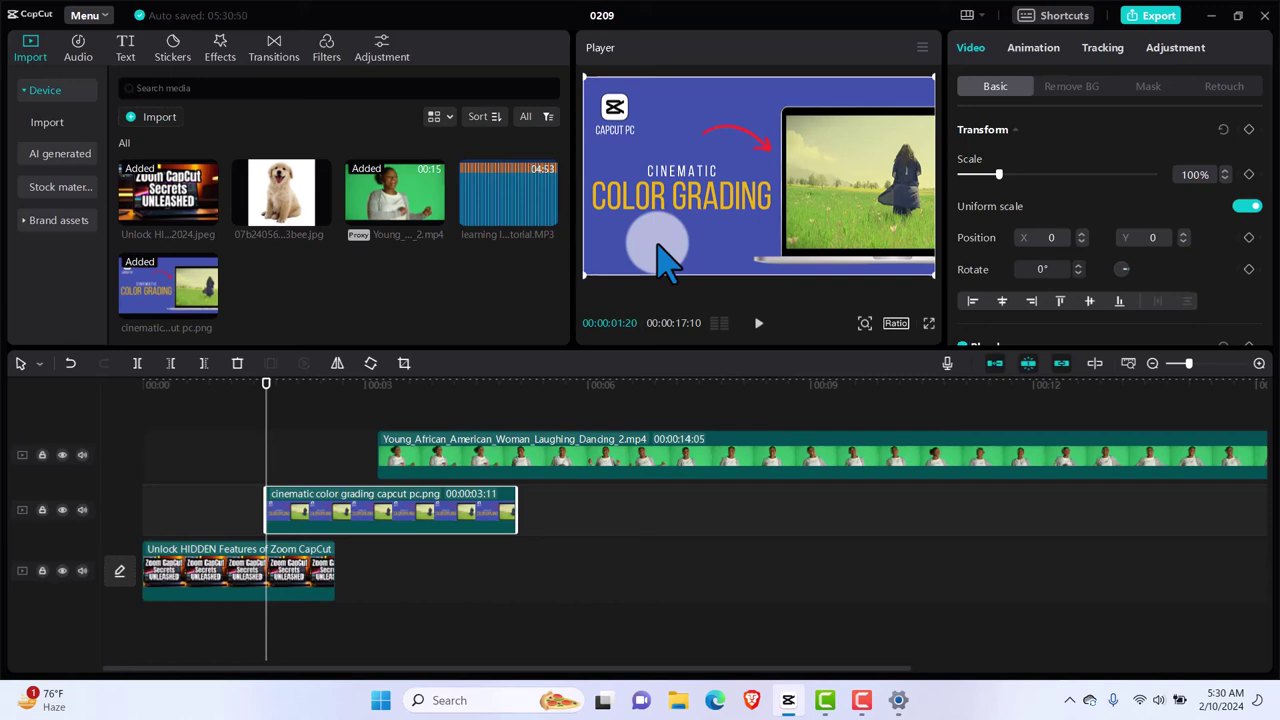
pyautogui.moveTo(667, 262); pyautogui.dragTo(1006, 60)
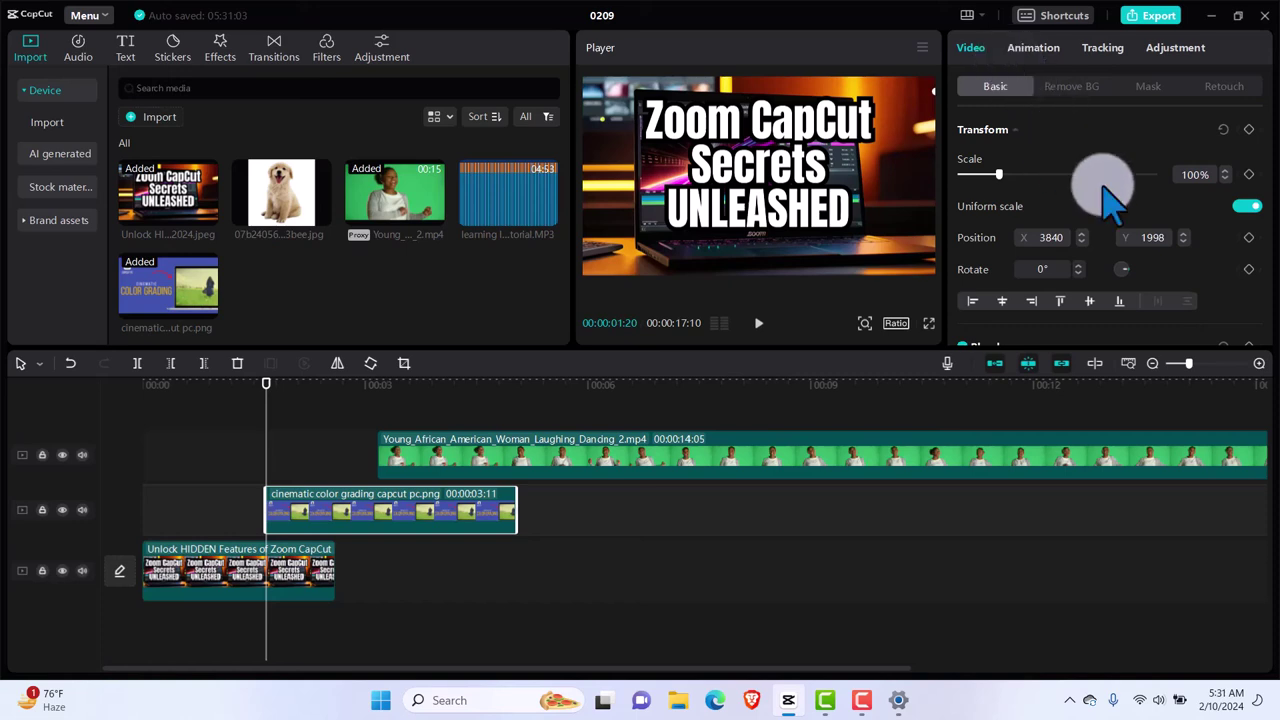
pyautogui.click(1249, 238)
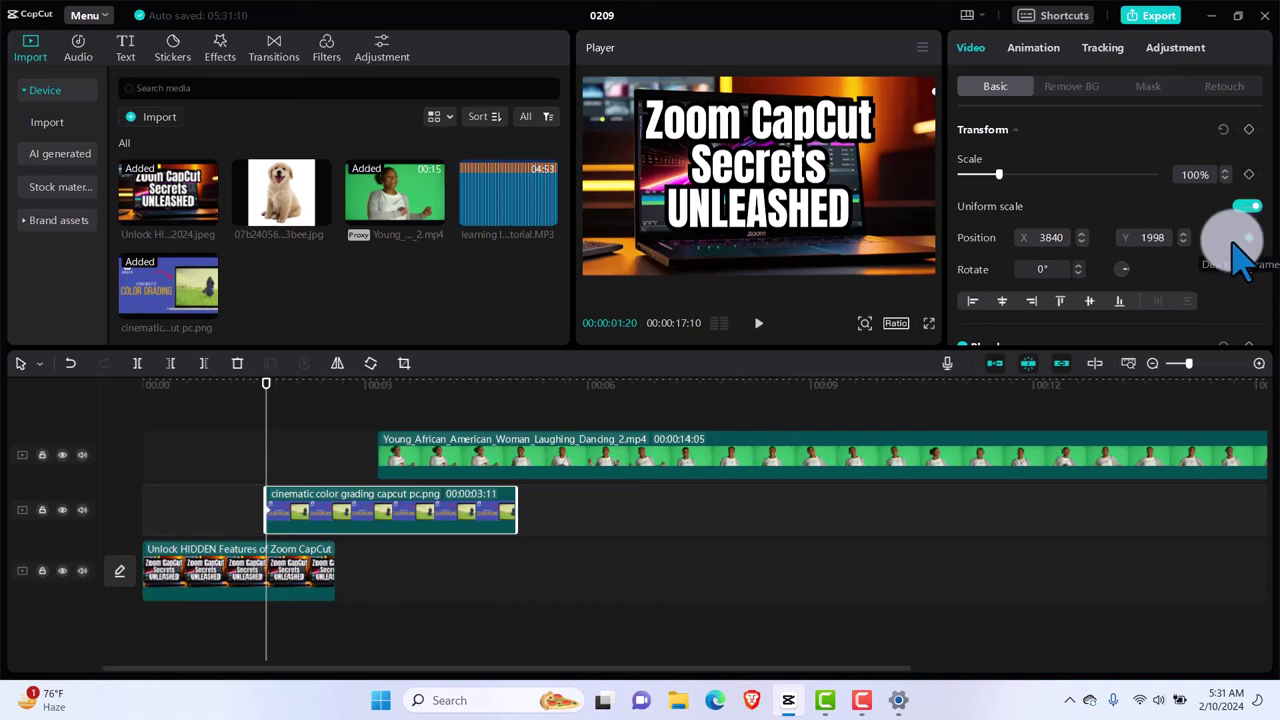
# Set the color grading image's X position to 2000 at the keyframe.
pyautogui.doubleClick(1046, 238)
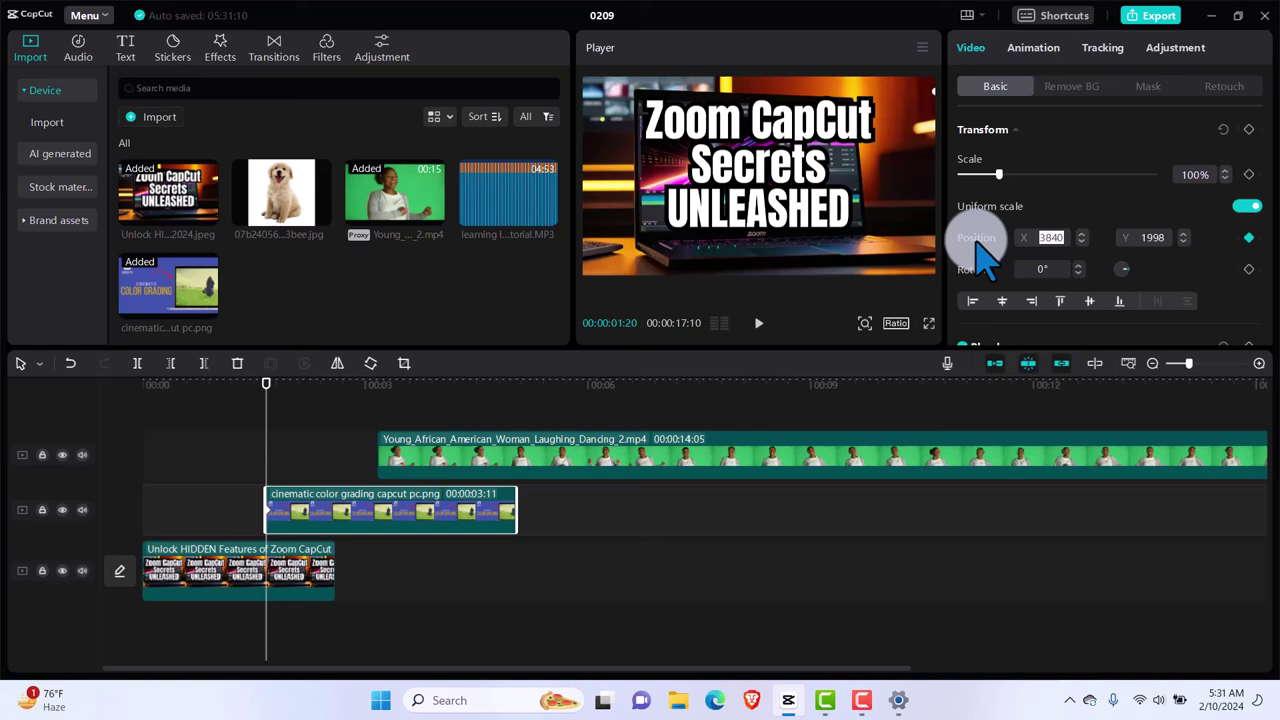
pyautogui.write('2000')
pyautogui.click(1153, 238)
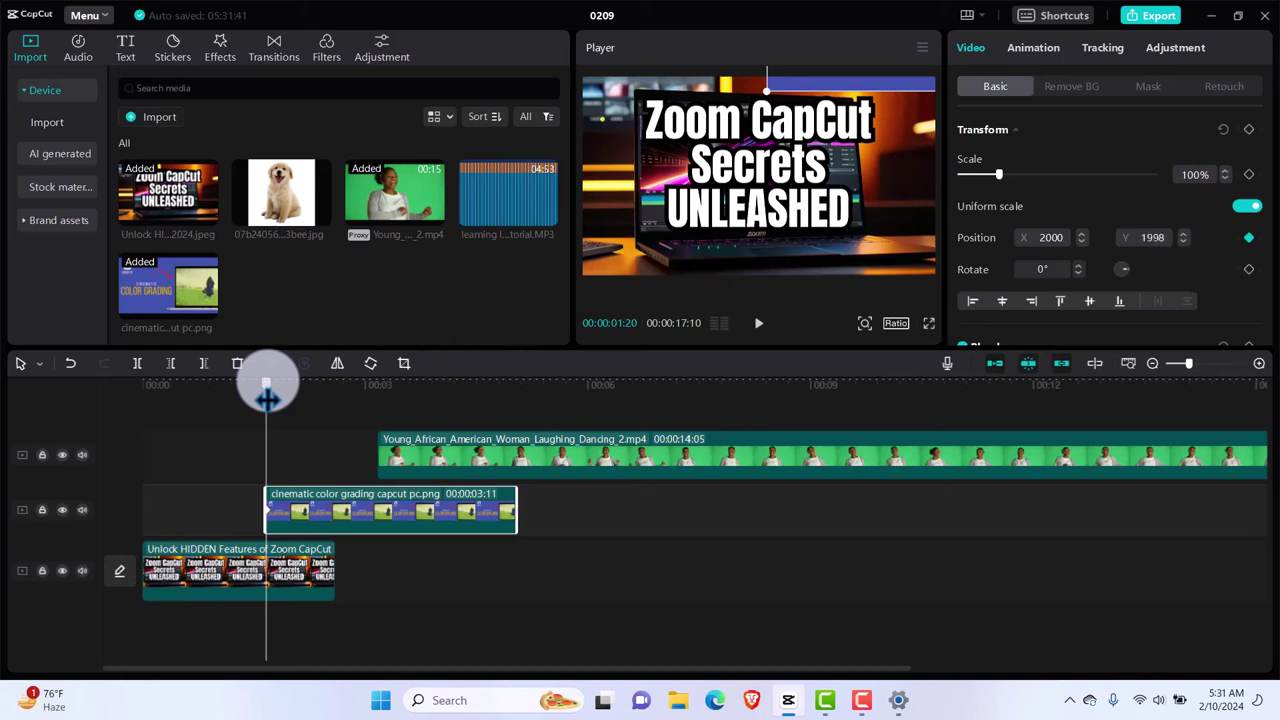
# At 00:00:03:02, move the color grading image partly into the frame to X 861, Y 952 for a second position keyframe.
pyautogui.moveTo(266, 382); pyautogui.dragTo(372, 408)
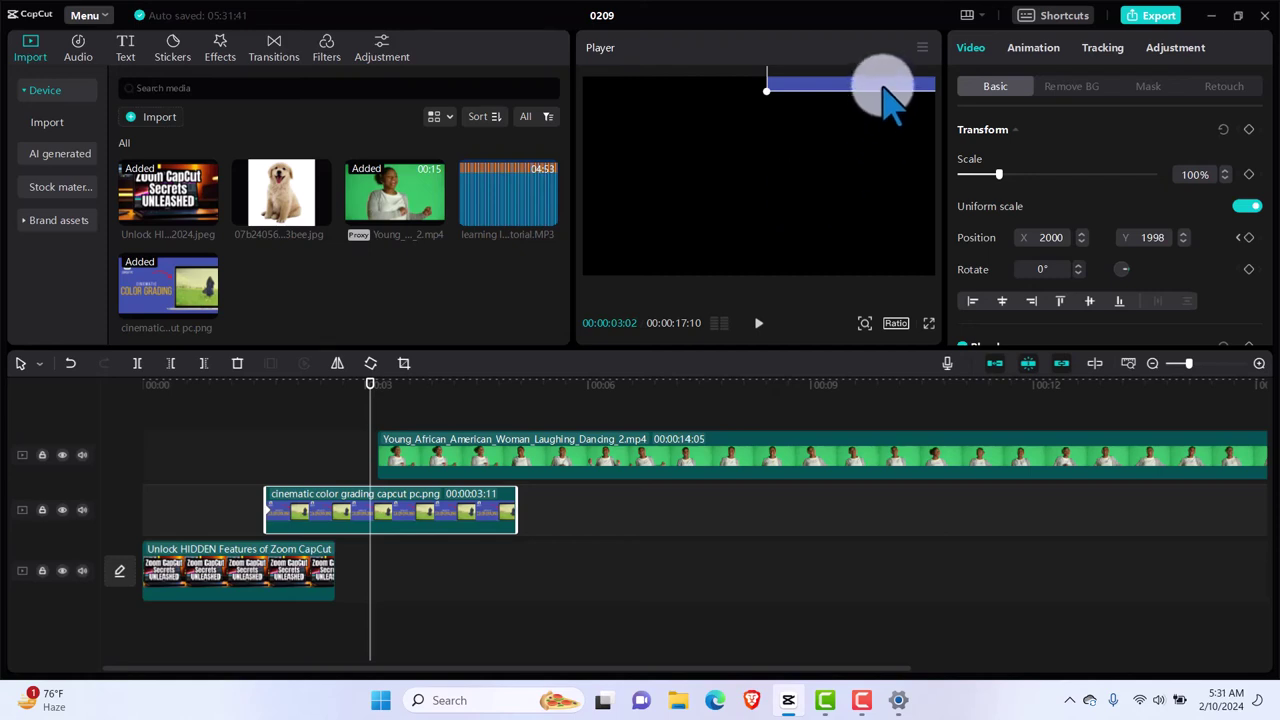
pyautogui.moveTo(884, 90); pyautogui.dragTo(776, 190)
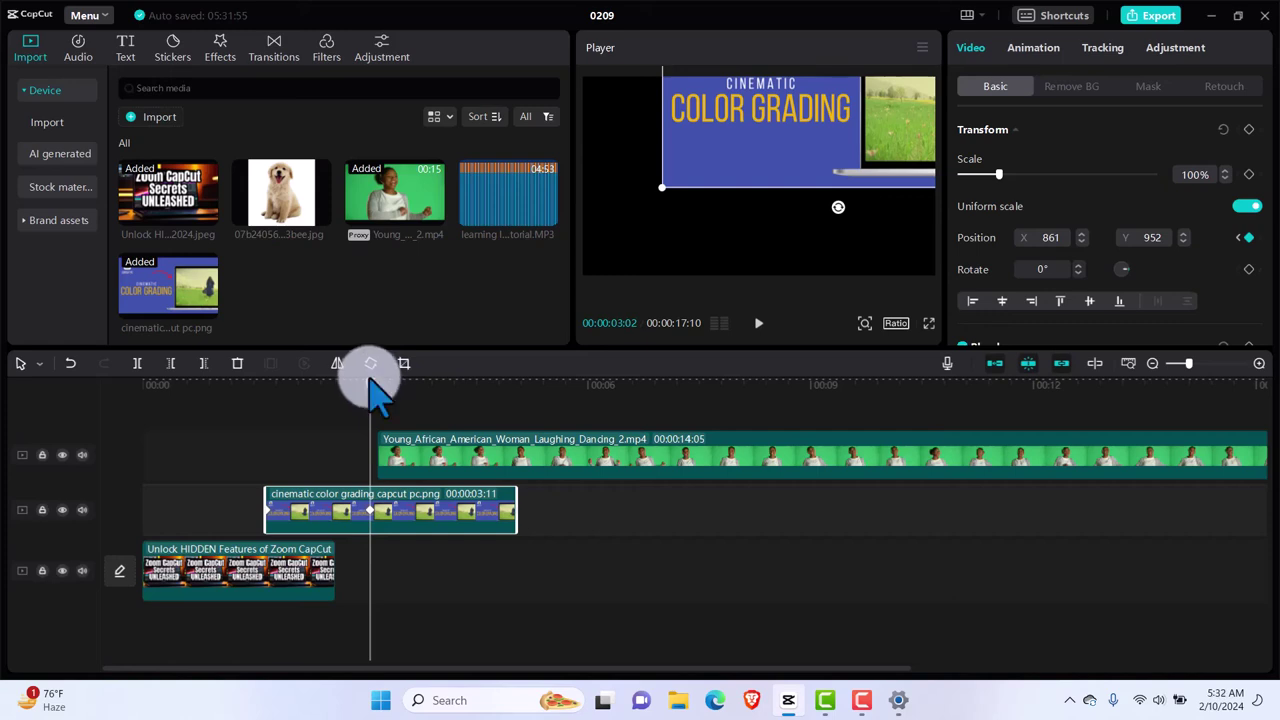
# Shift the green-screen dancing woman video along its track so it starts at 00:00:04:21.
pyautogui.moveTo(369, 397); pyautogui.dragTo(518, 405)
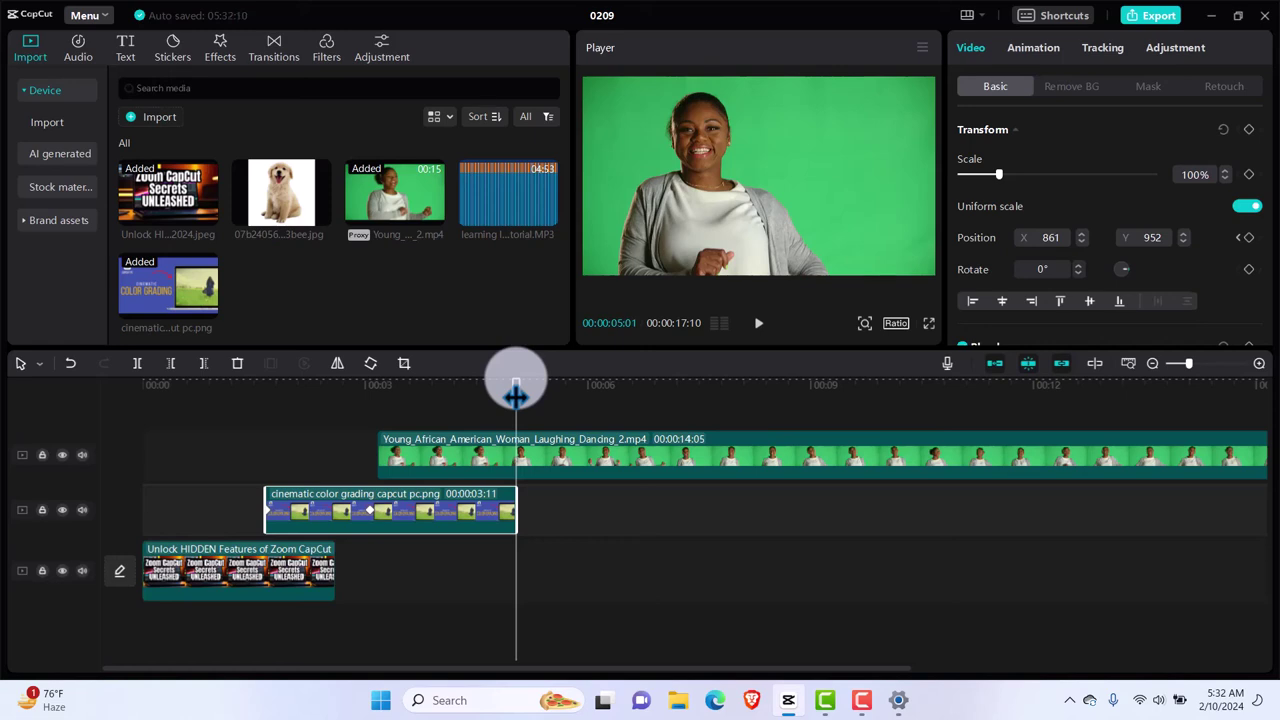
pyautogui.moveTo(516, 396); pyautogui.dragTo(491, 397)
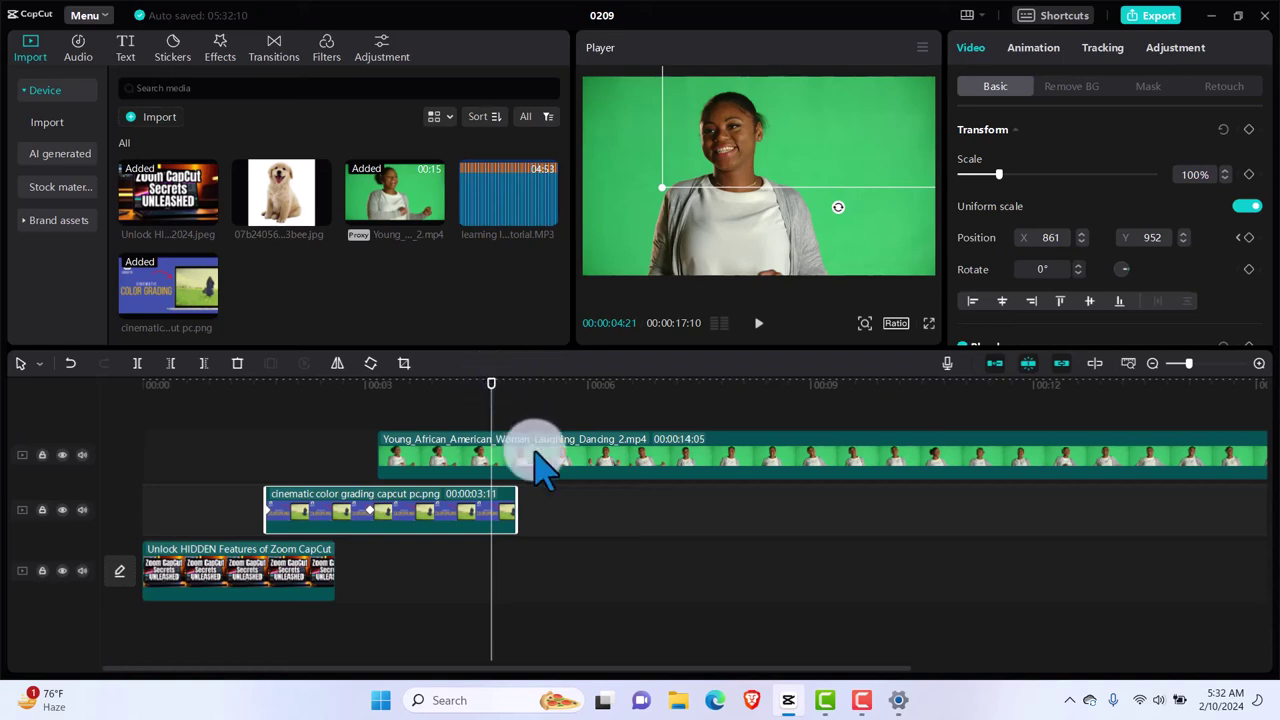
pyautogui.moveTo(530, 468); pyautogui.dragTo(598, 467)
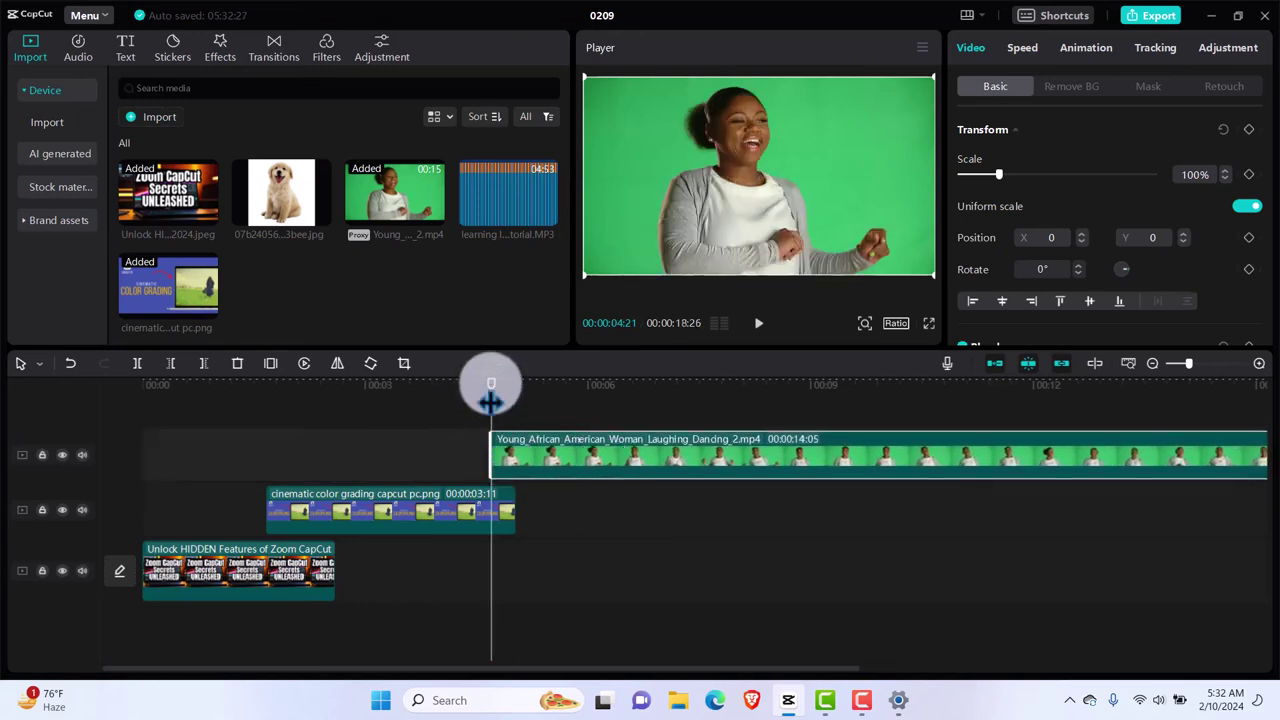
# At 00:00:04:21, move the color grading image to X 0, Y 0 so it fills the frame.
pyautogui.click(484, 517)
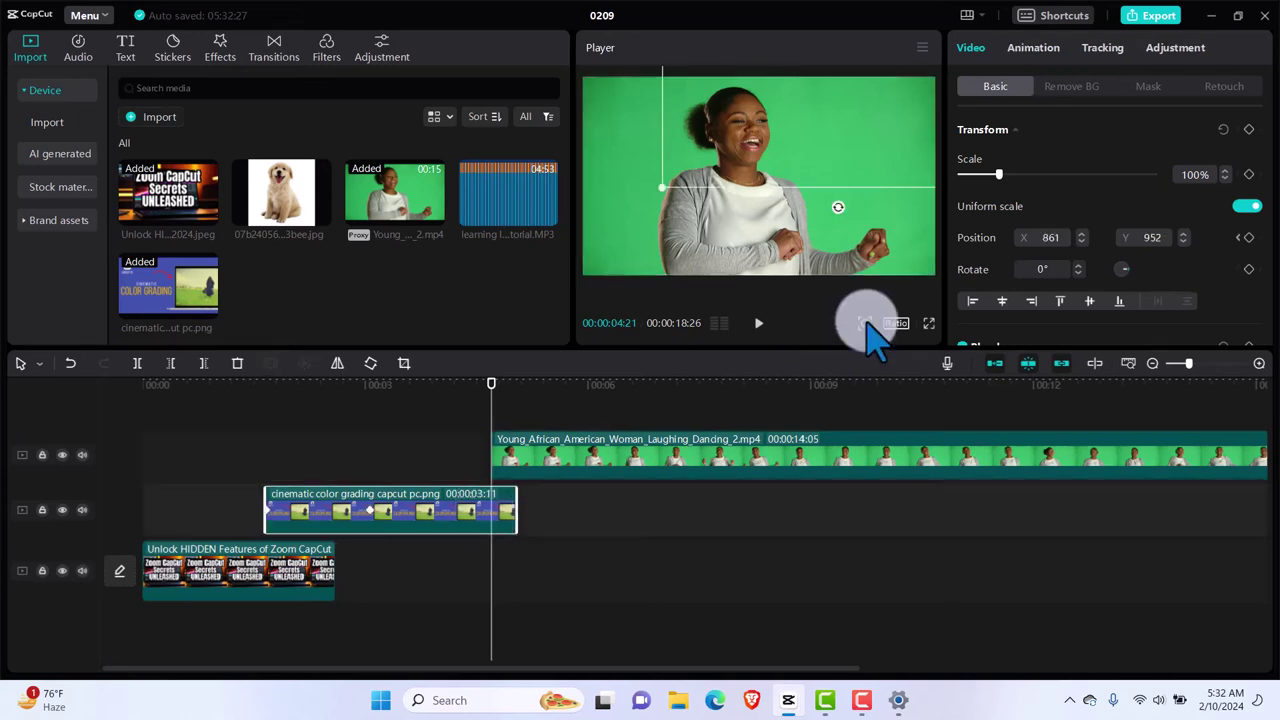
pyautogui.moveTo(892, 142); pyautogui.dragTo(822, 250)
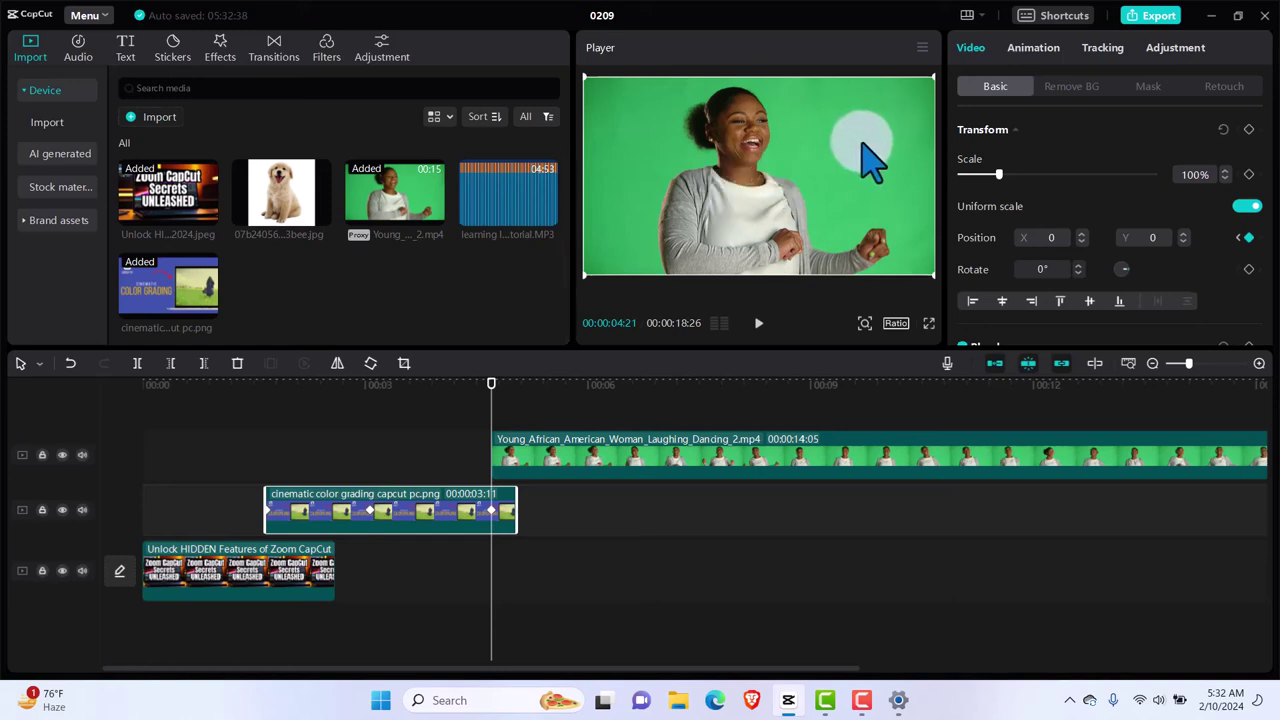
pyautogui.moveTo(870, 160)
pyautogui.mouseDown()
pyautogui.moveTo(880, 240)
pyautogui.moveTo(849, 171)
pyautogui.moveTo(874, 147)
pyautogui.moveTo(863, 145)
pyautogui.mouseUp()
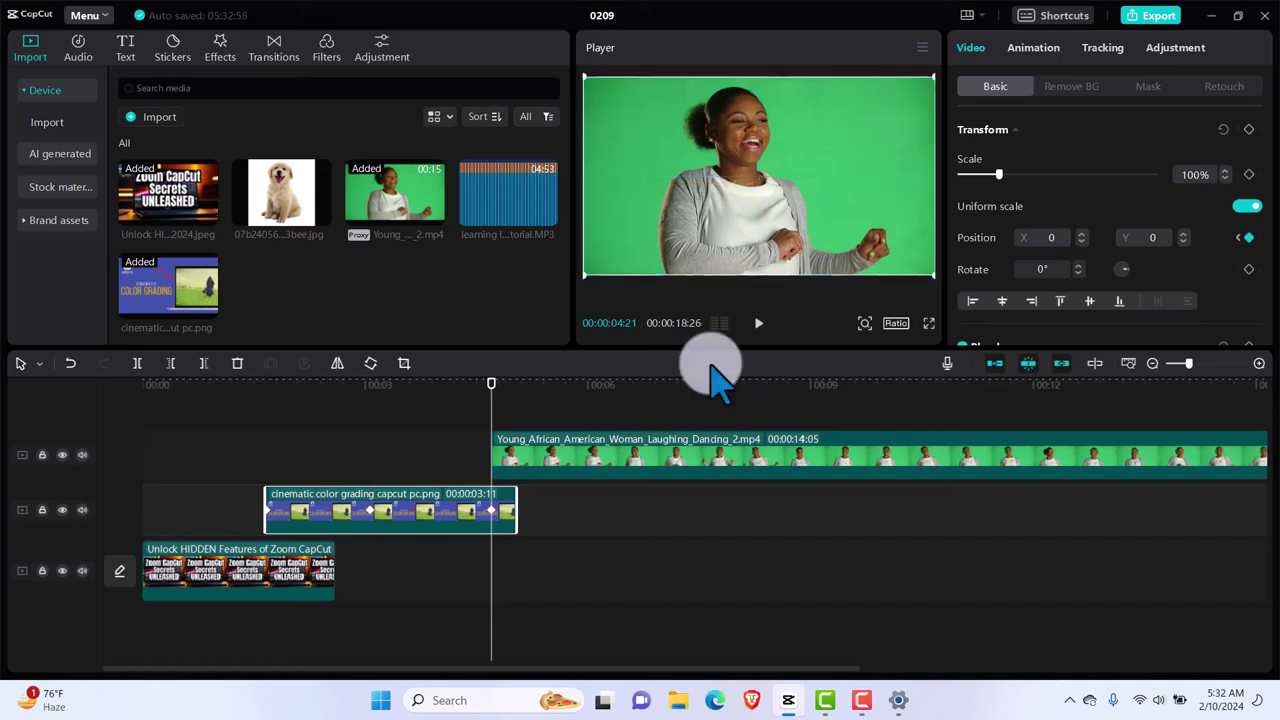
# At 00:00:04:21, move the dancing woman video below the frame to X 0, Y -2160 and add a position keyframe.
pyautogui.click(668, 462)
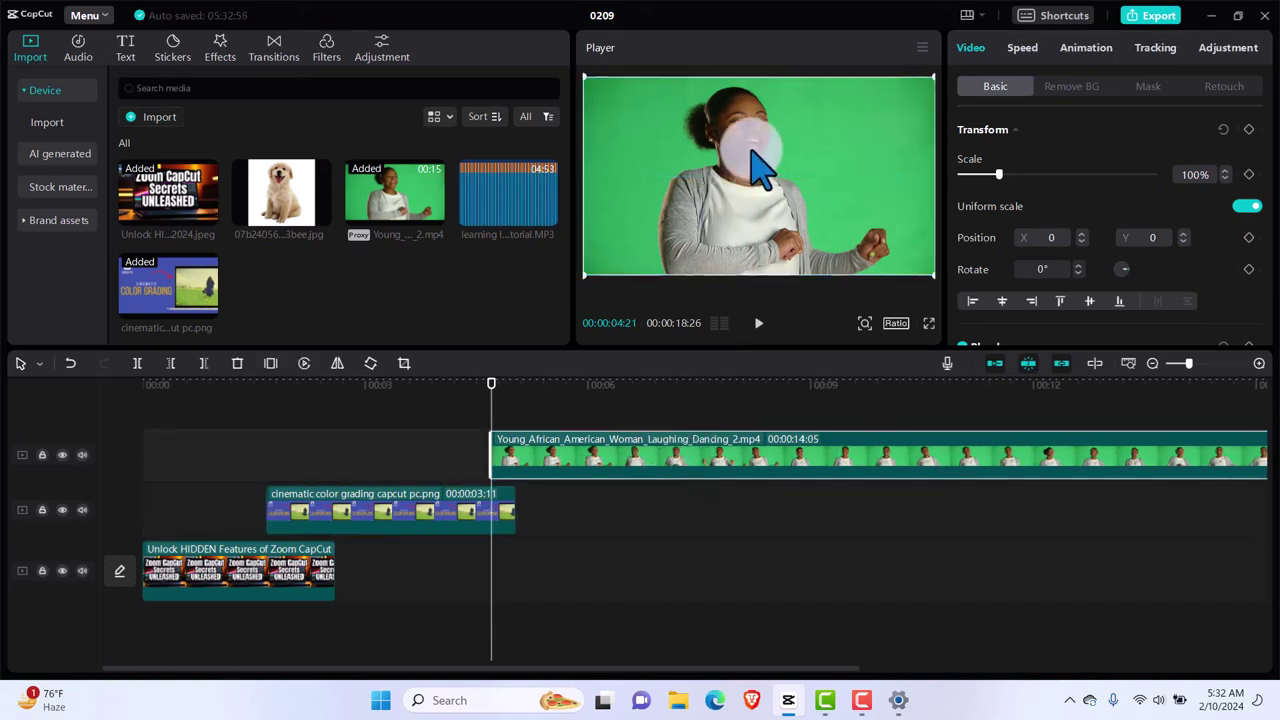
pyautogui.moveTo(760, 170); pyautogui.dragTo(756, 349)
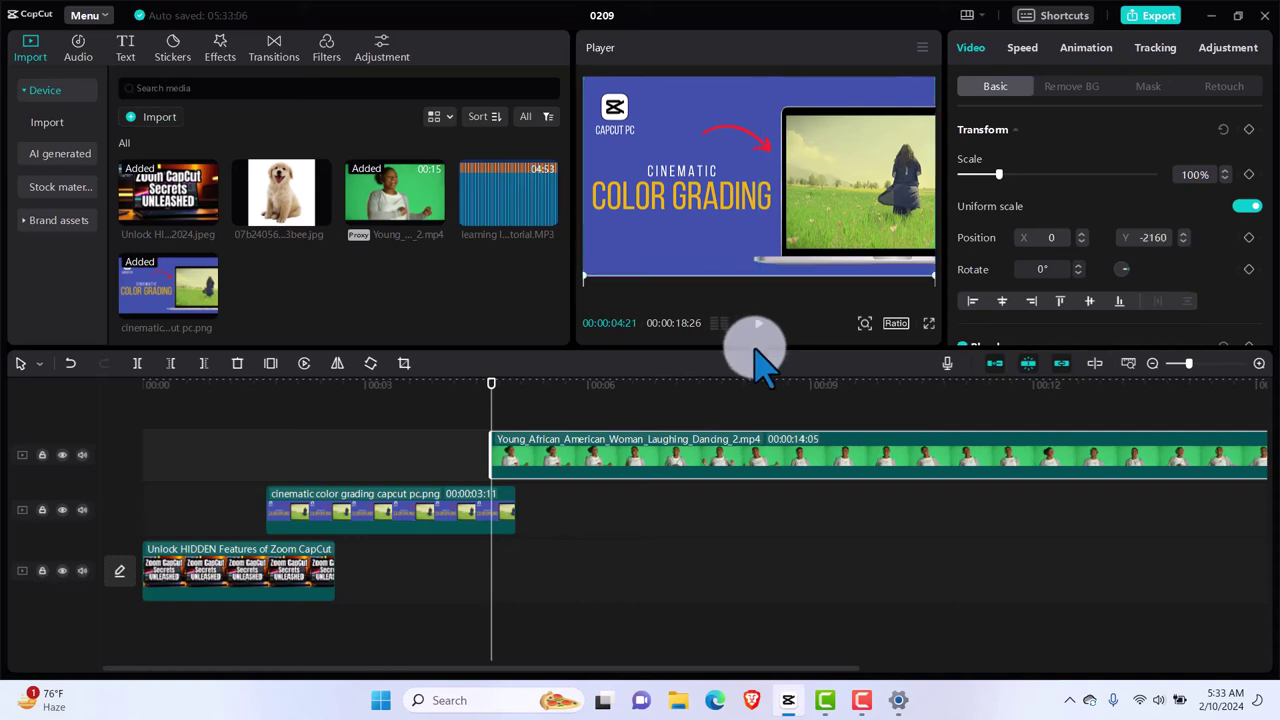
pyautogui.click(1249, 239)
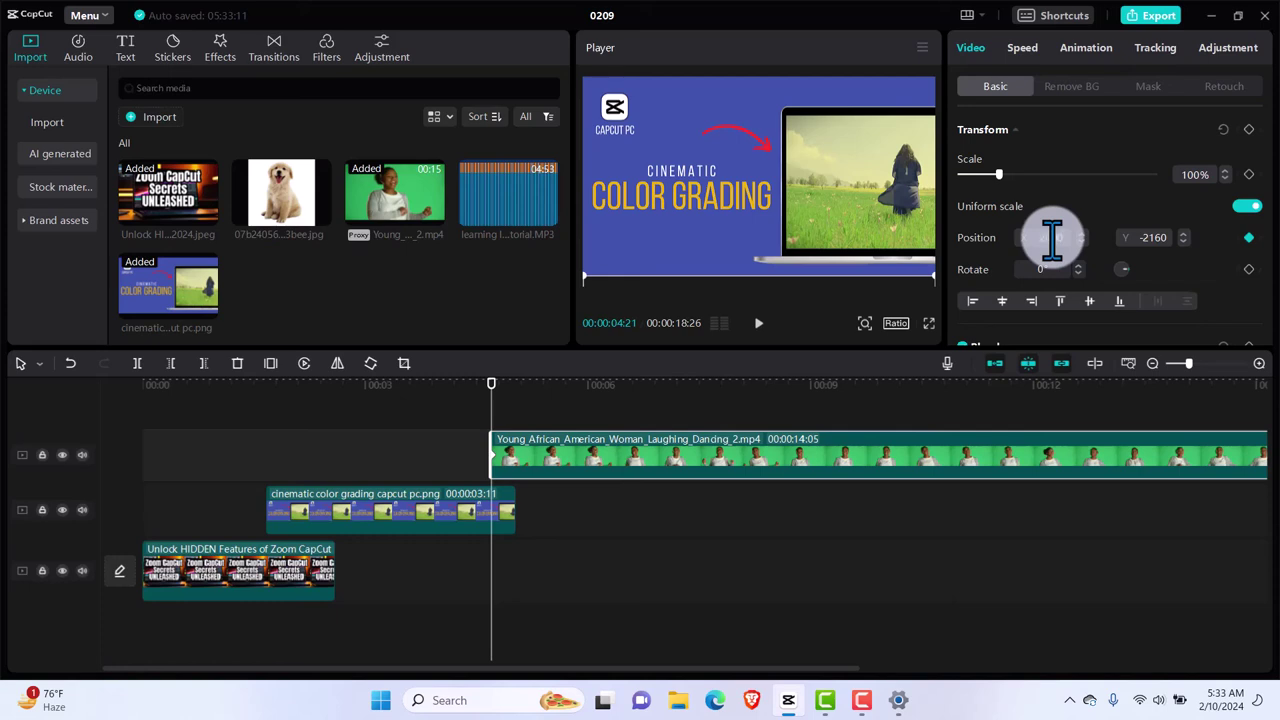
# Reposition the dancing woman video at its 00:00:04:21 keyframe to X 0, Y -2158.
pyautogui.click(841, 500)
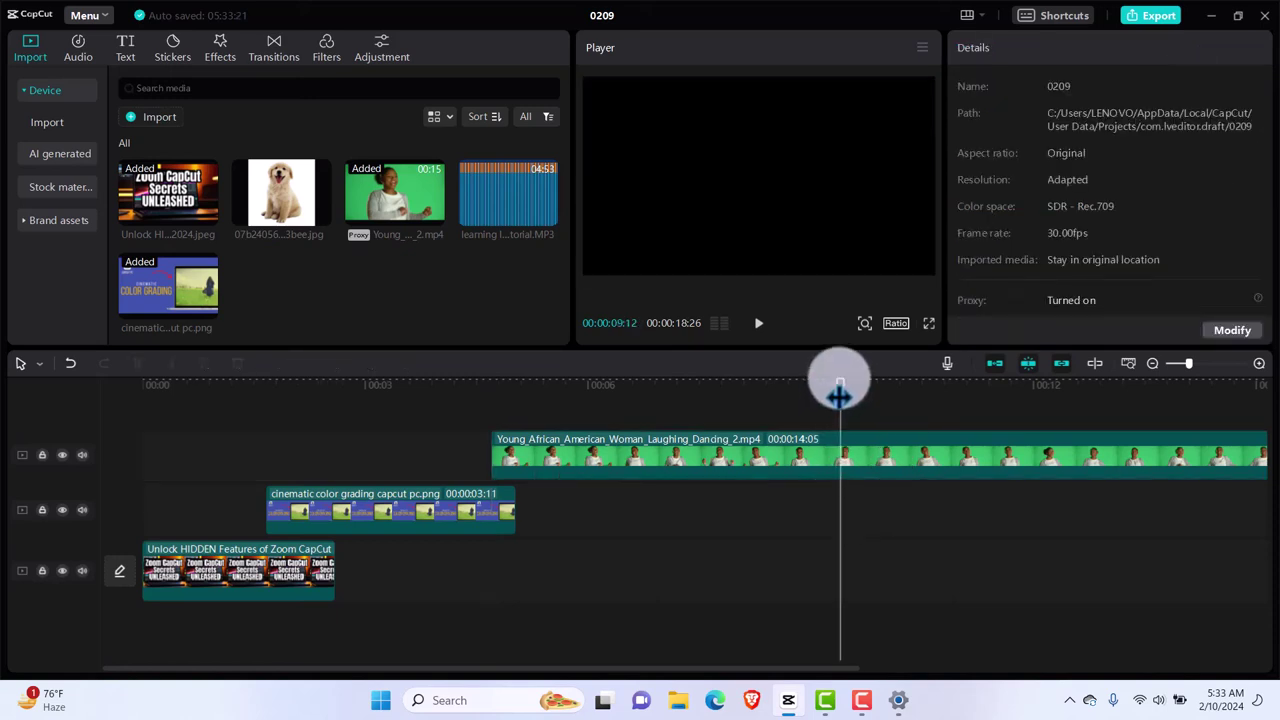
pyautogui.moveTo(838, 386); pyautogui.dragTo(500, 432)
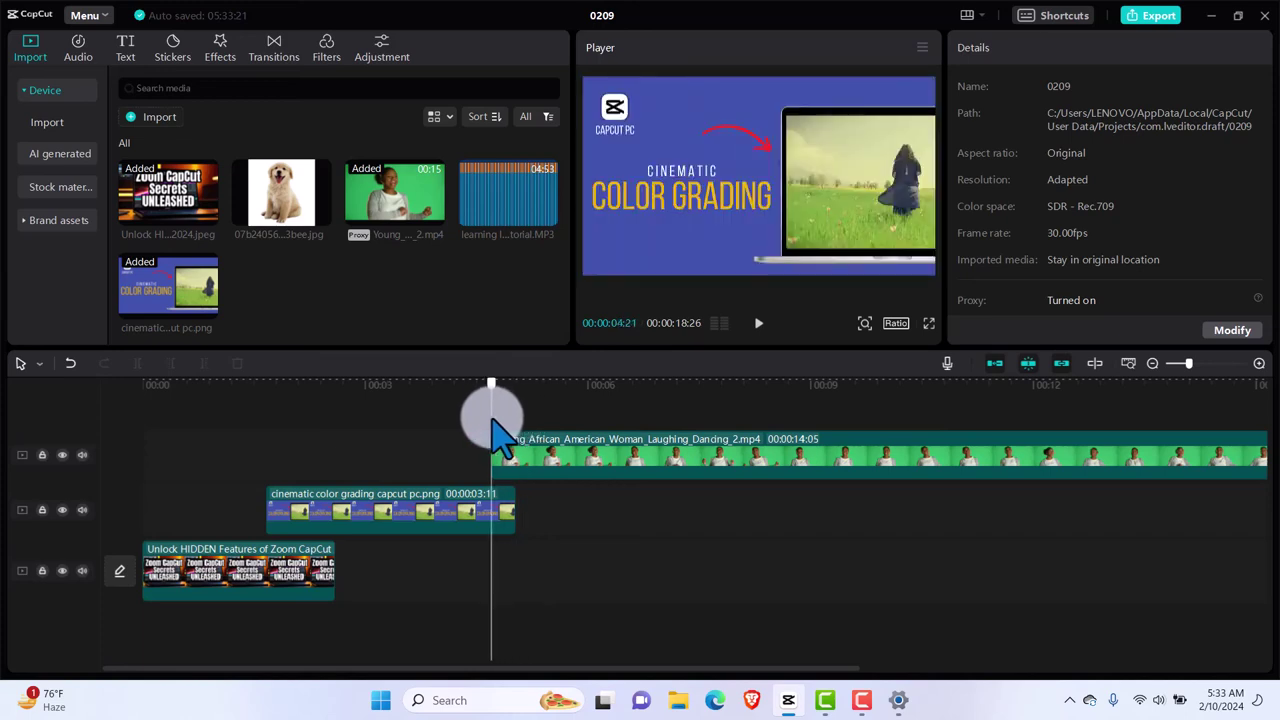
pyautogui.click(552, 473)
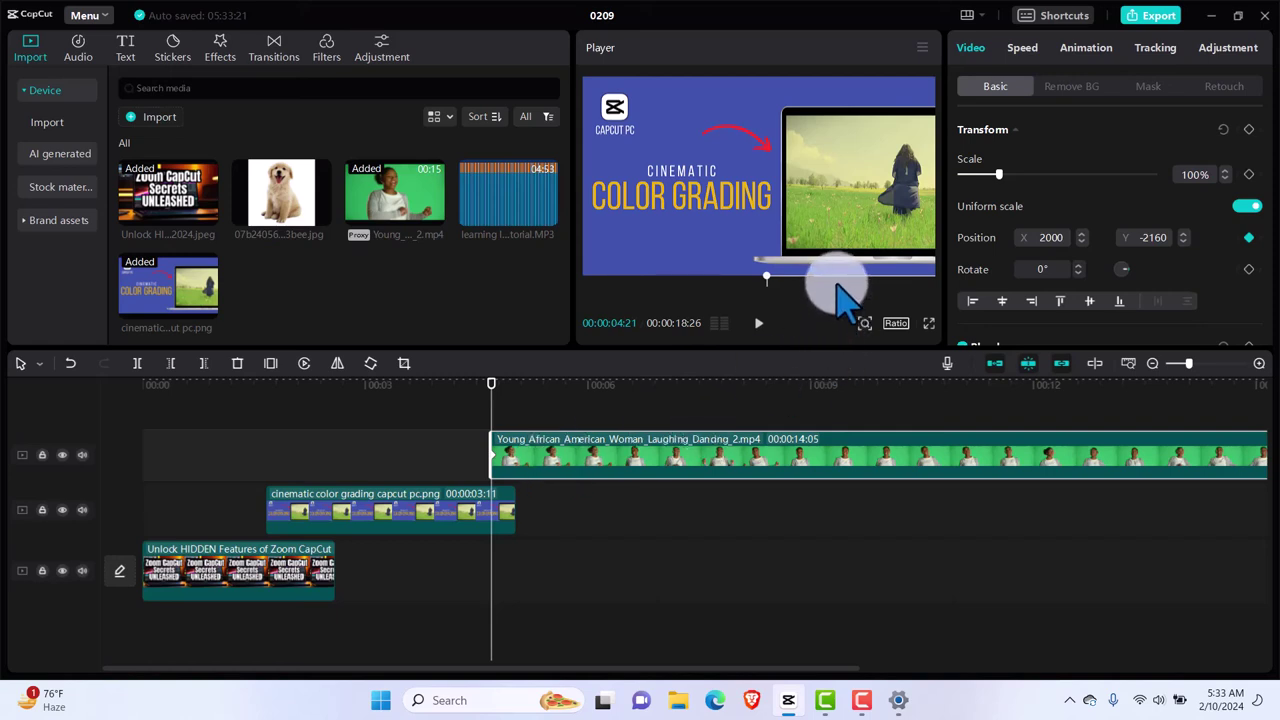
pyautogui.moveTo(840, 295); pyautogui.dragTo(650, 290)
# Keyframe the dancing woman video's position to X 0, Y -867 at 00:00:06:14 and X 0, Y 0 at 00:00:08:18.
pyautogui.moveTo(500, 391); pyautogui.dragTo(620, 400)
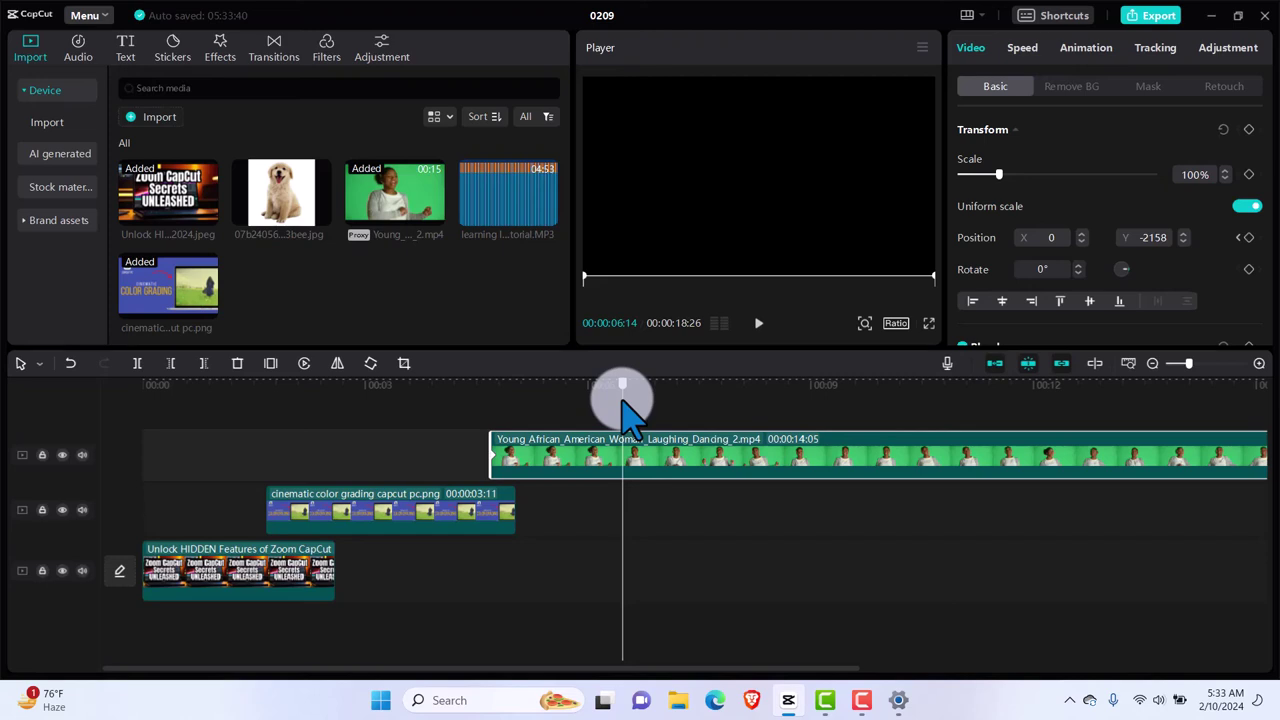
pyautogui.moveTo(772, 276); pyautogui.dragTo(772, 204)
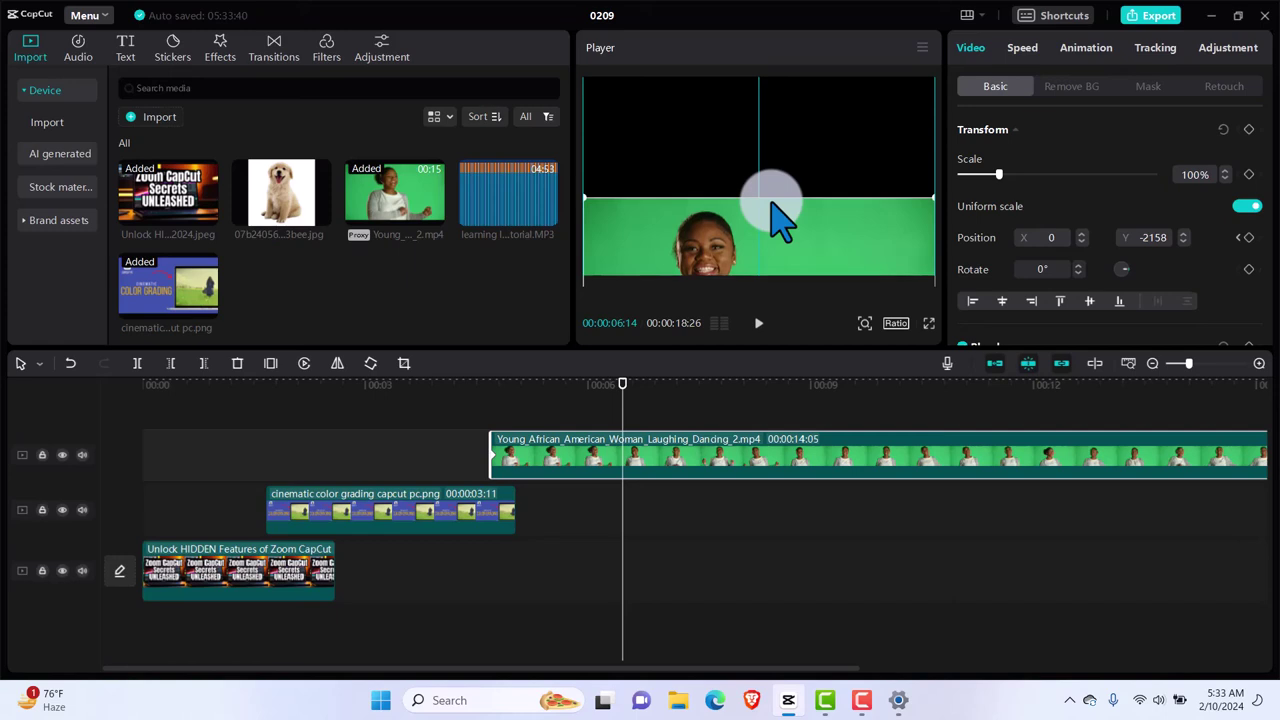
pyautogui.moveTo(771, 202); pyautogui.dragTo(771, 161)
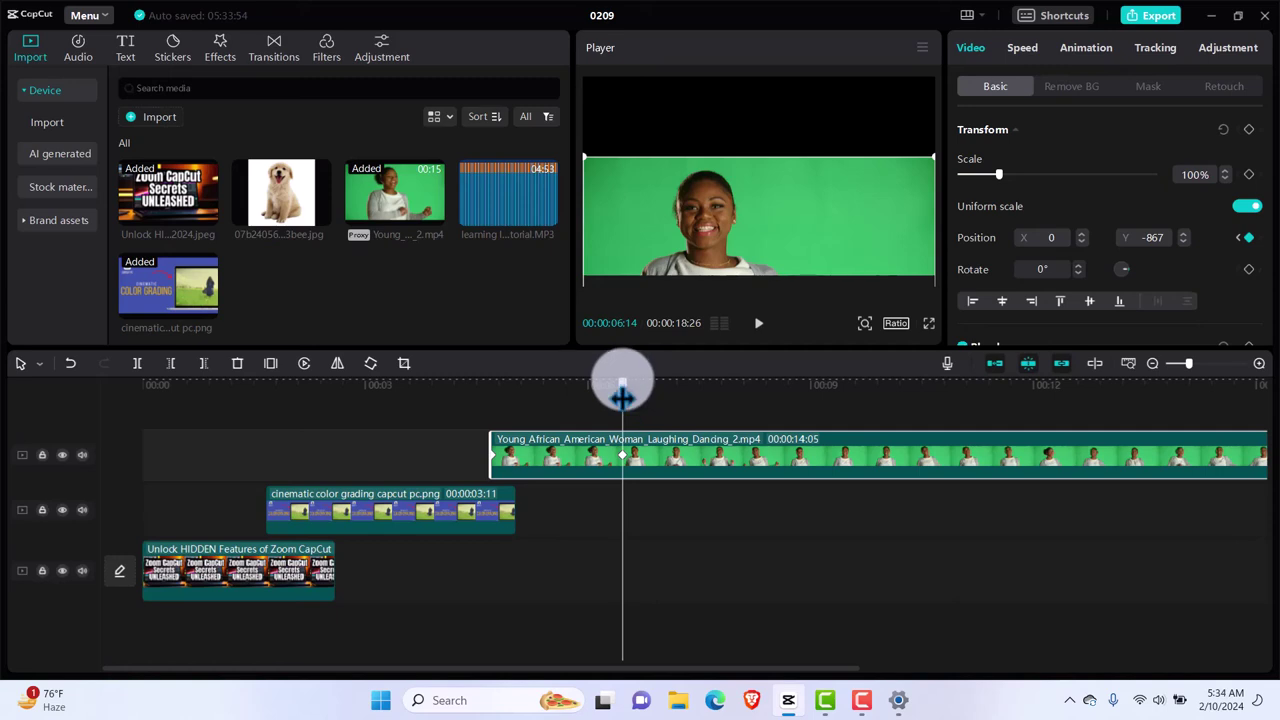
pyautogui.moveTo(622, 397); pyautogui.dragTo(781, 400)
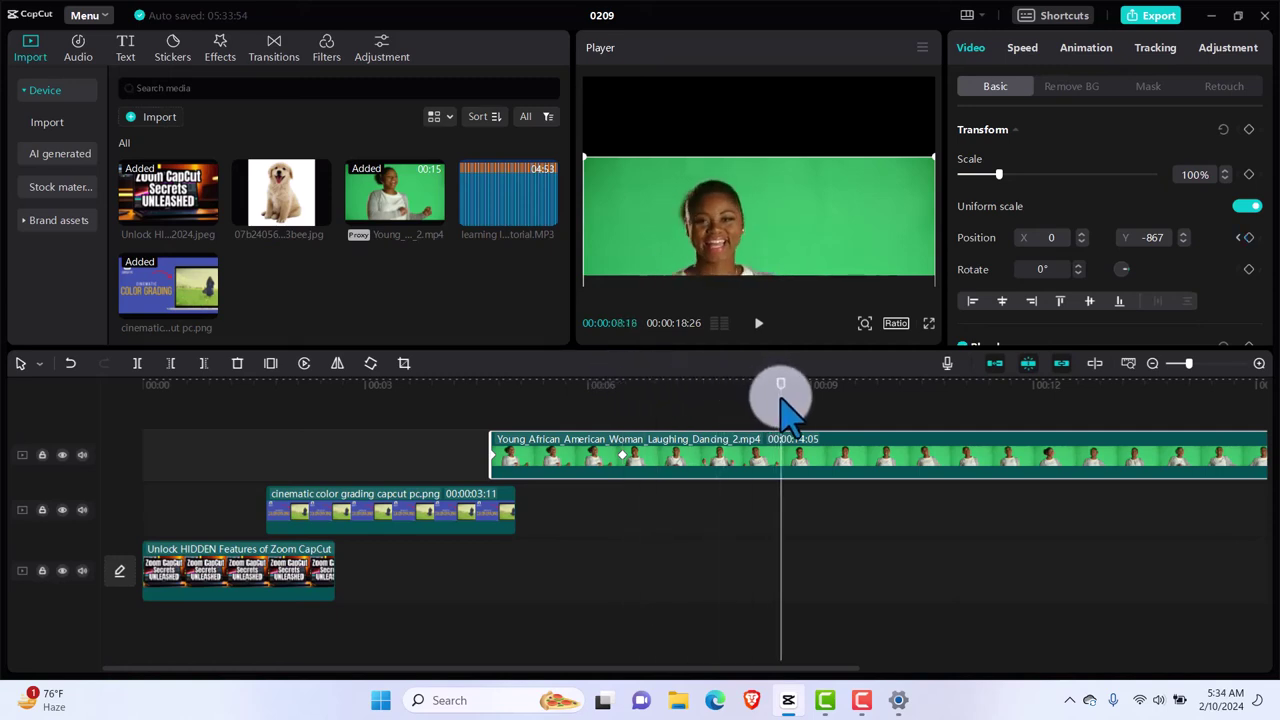
pyautogui.moveTo(774, 251); pyautogui.dragTo(766, 166)
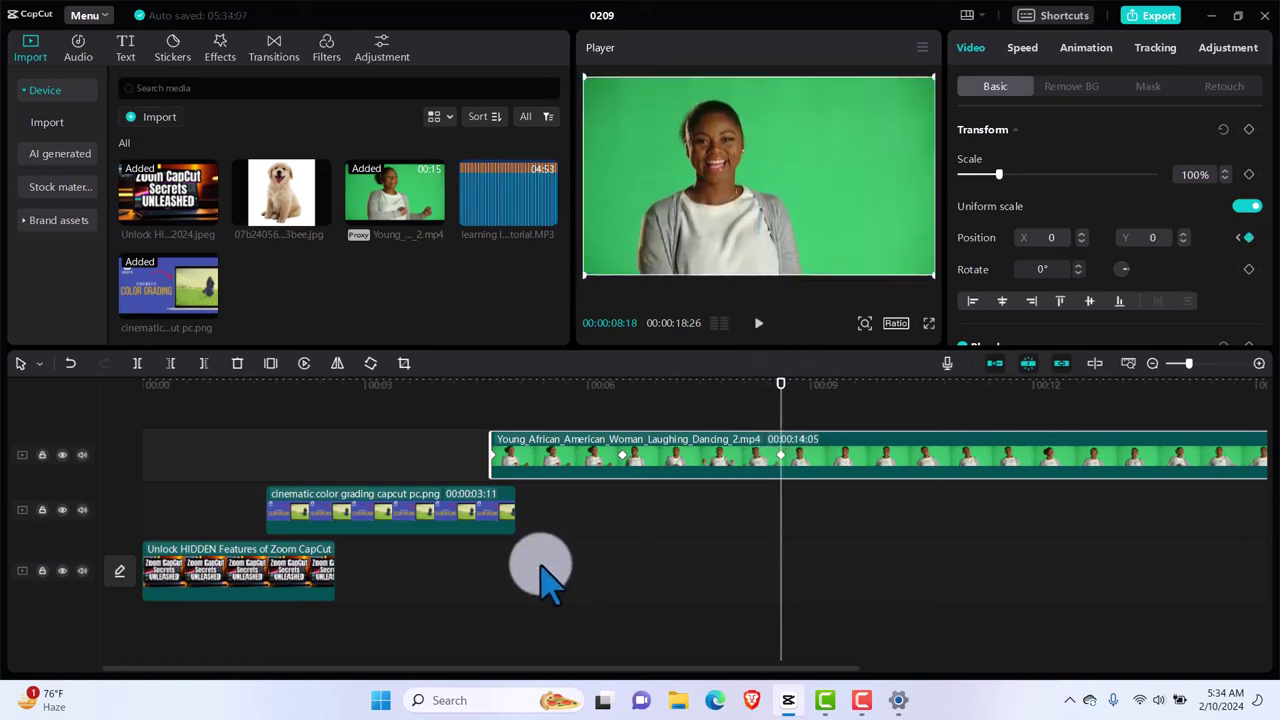
# Extend the end of the color grading image to 00:00:08:18, giving it a duration of 00:00:06:28.
pyautogui.click(494, 514)
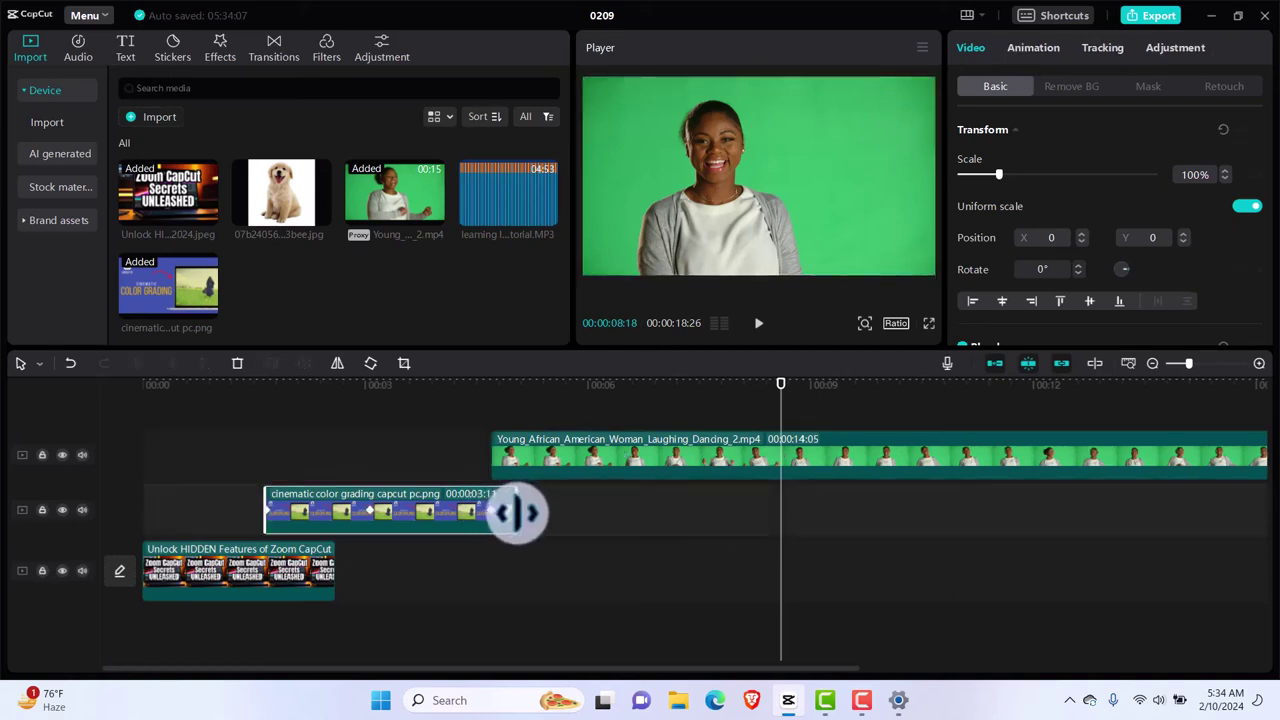
pyautogui.moveTo(517, 513); pyautogui.dragTo(778, 523)
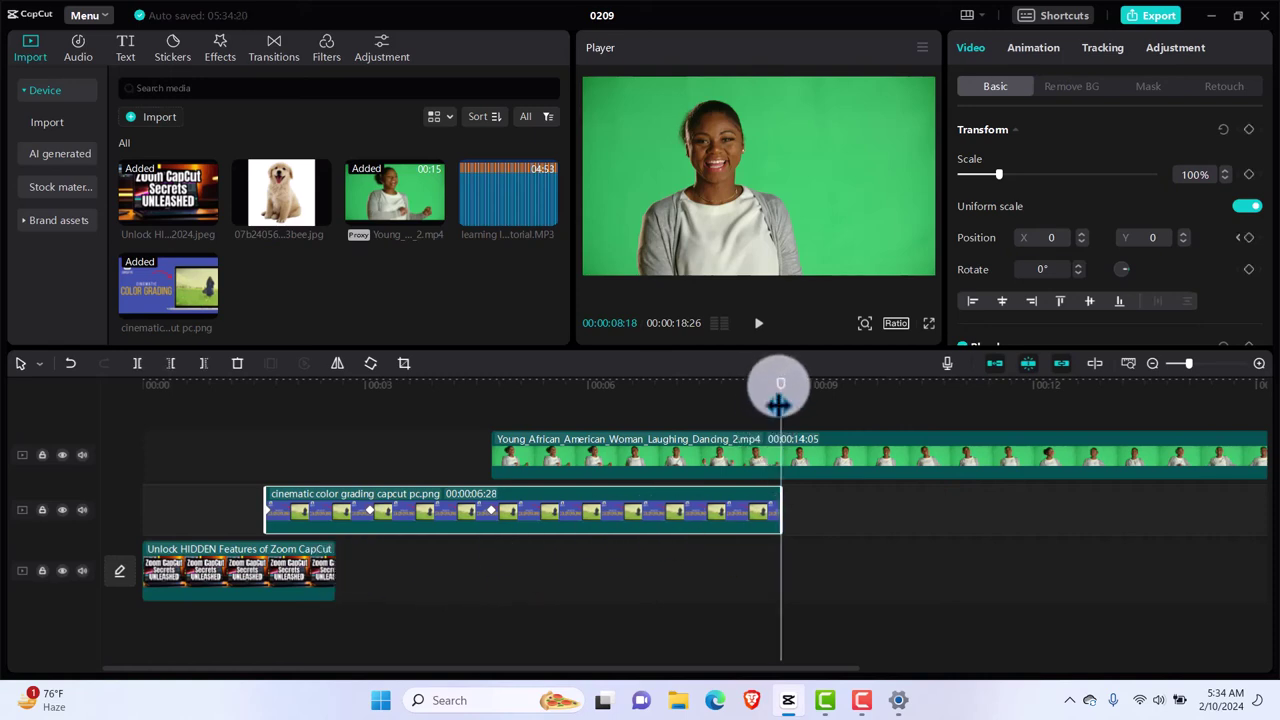
# Play the timeline from the start to about 00:00:08:18 to review the keyframed slide-in animations.
pyautogui.moveTo(779, 398); pyautogui.dragTo(281, 392)
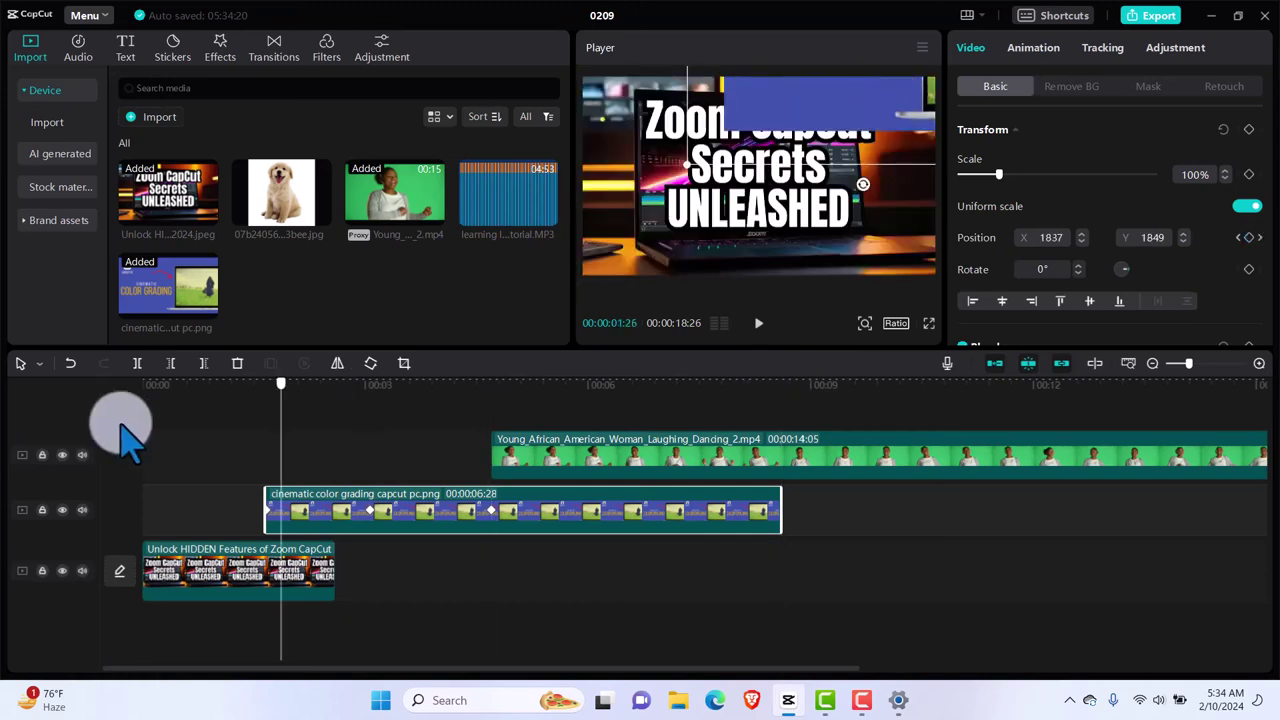
pyautogui.press('Home')
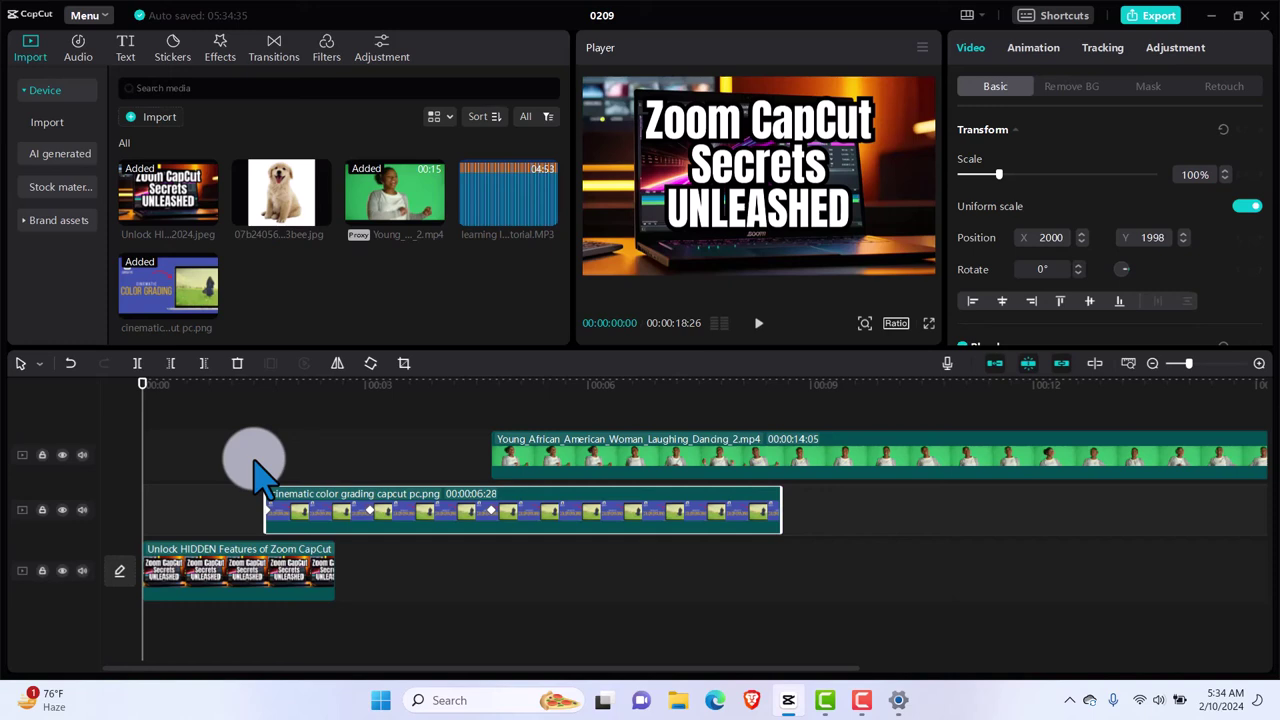
pyautogui.press('space')
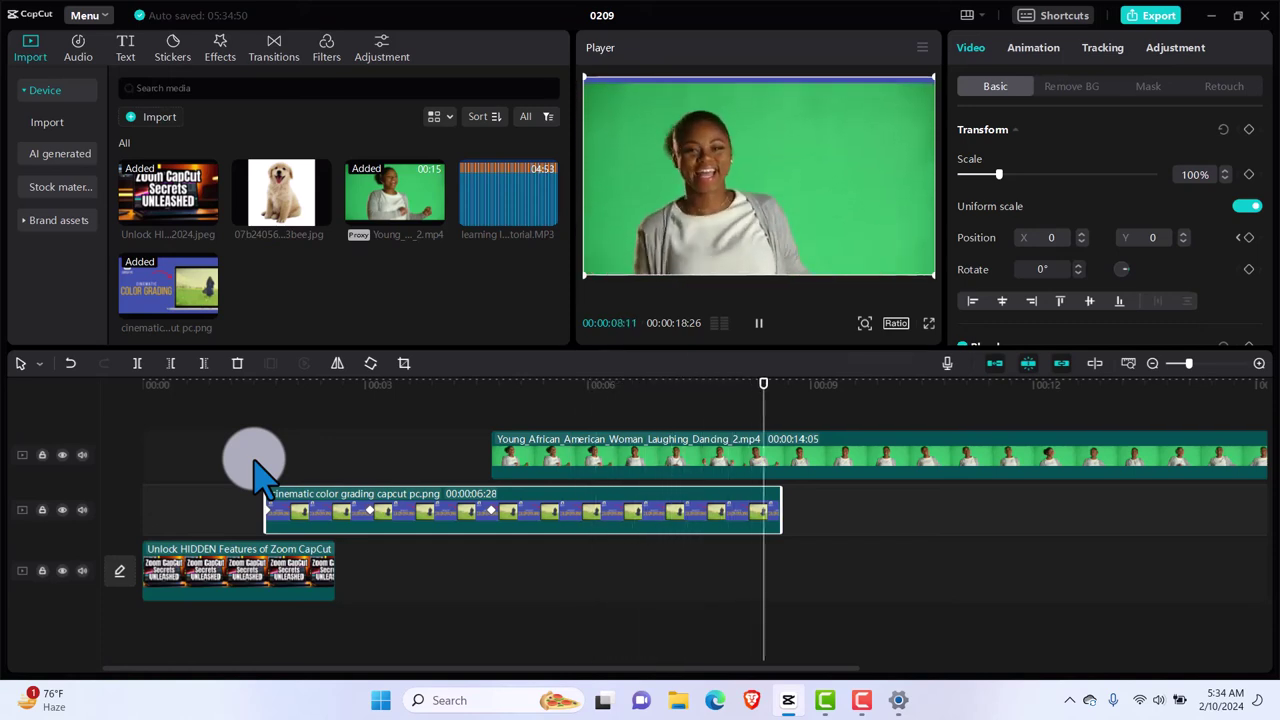
pyautogui.press('space')
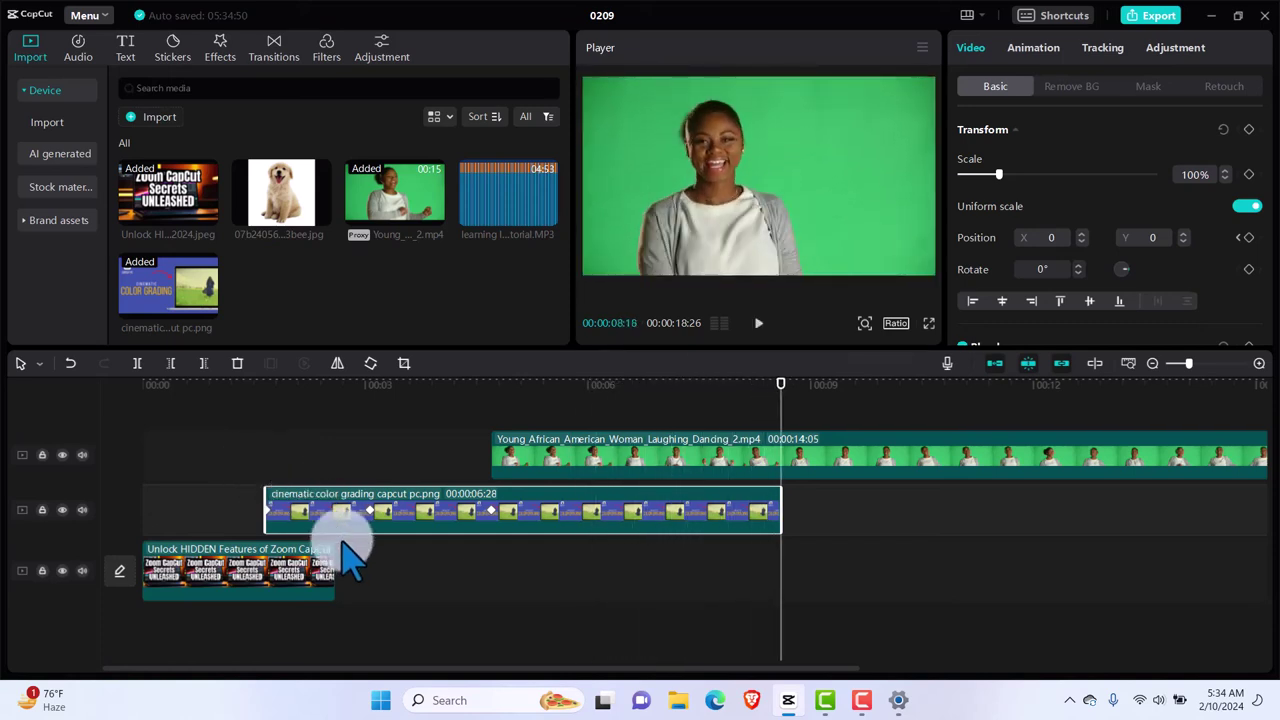
# Extend the end of the Zoom CapCut image on the main track to about 4 seconds.
pyautogui.click(300, 585)
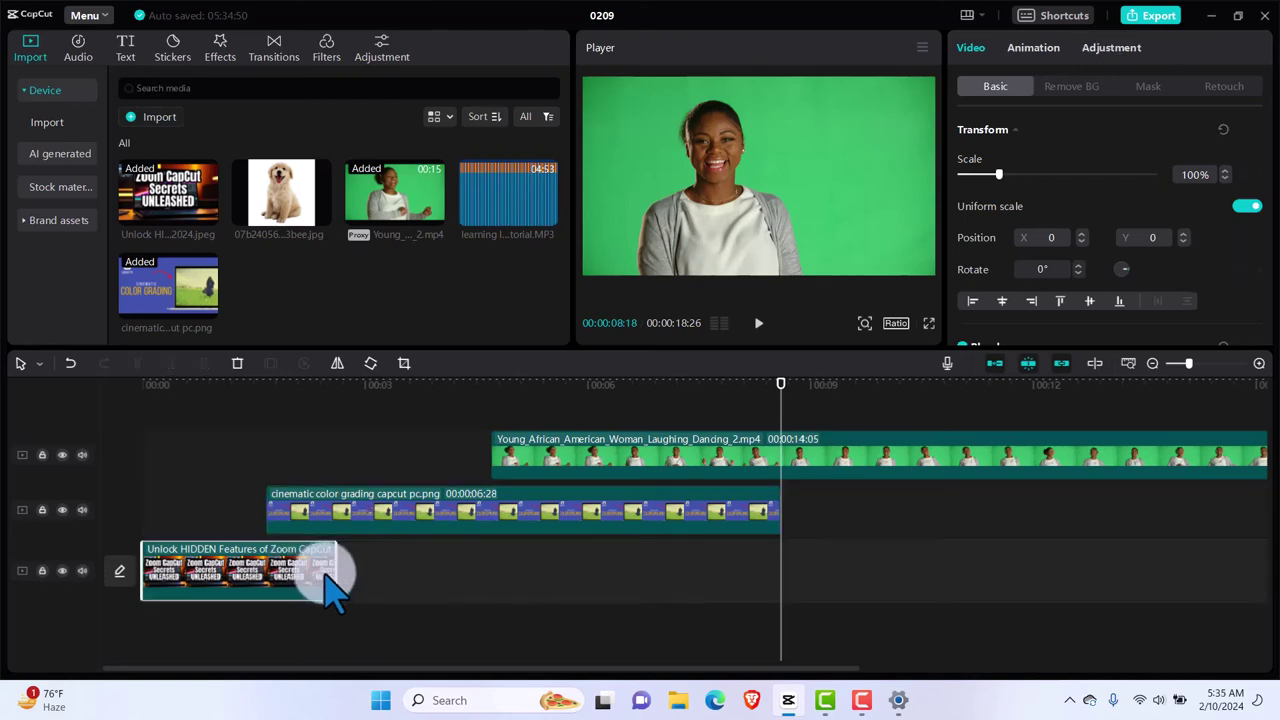
pyautogui.moveTo(337, 571); pyautogui.dragTo(436, 577)
pyautogui.moveTo(784, 402); pyautogui.dragTo(213, 451)
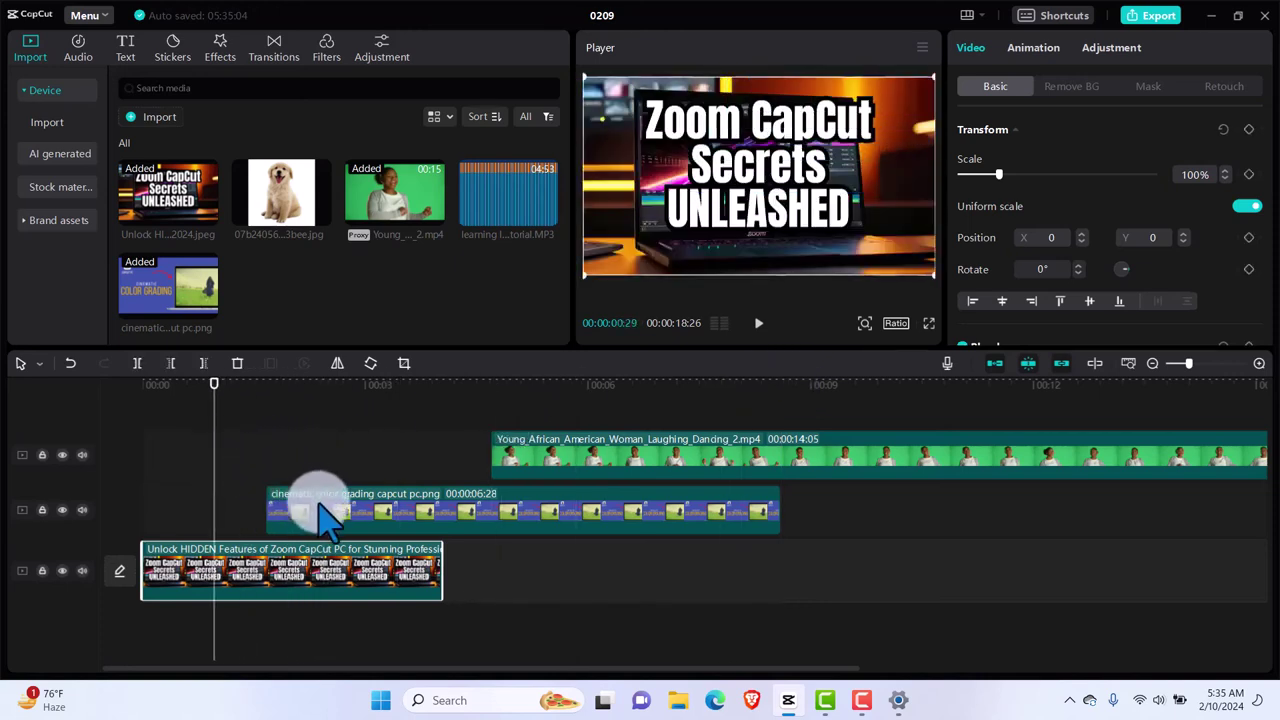
# Try the color grading image's middle position keyframe at 00:00:03:24, and settle it at about 00:00:02:04.
pyautogui.click(314, 508)
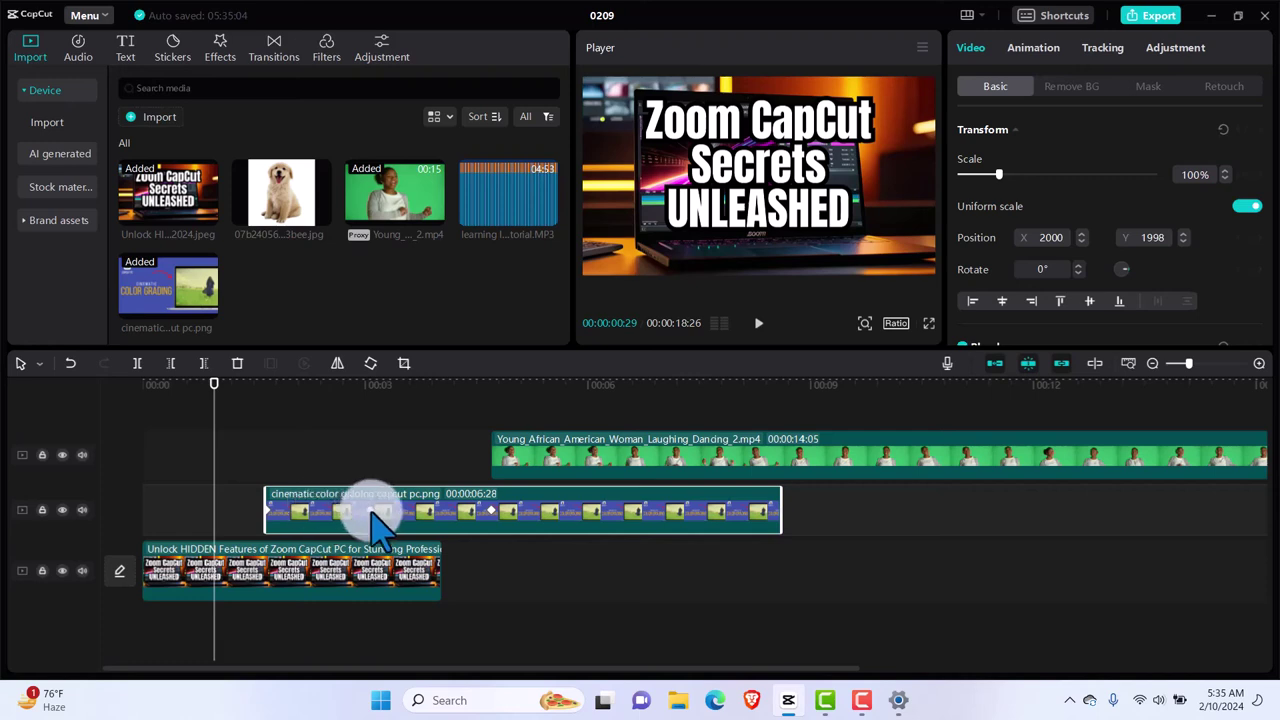
pyautogui.click(372, 512)
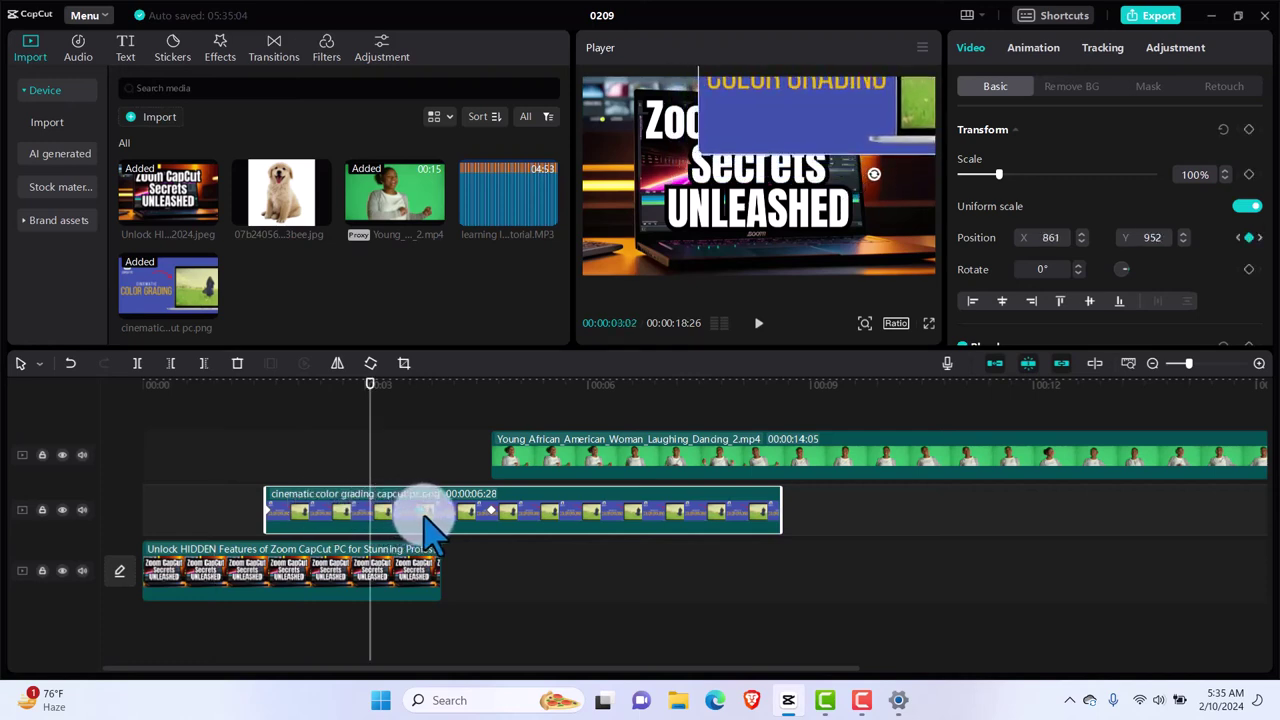
pyautogui.click(425, 512)
pyautogui.click(491, 512)
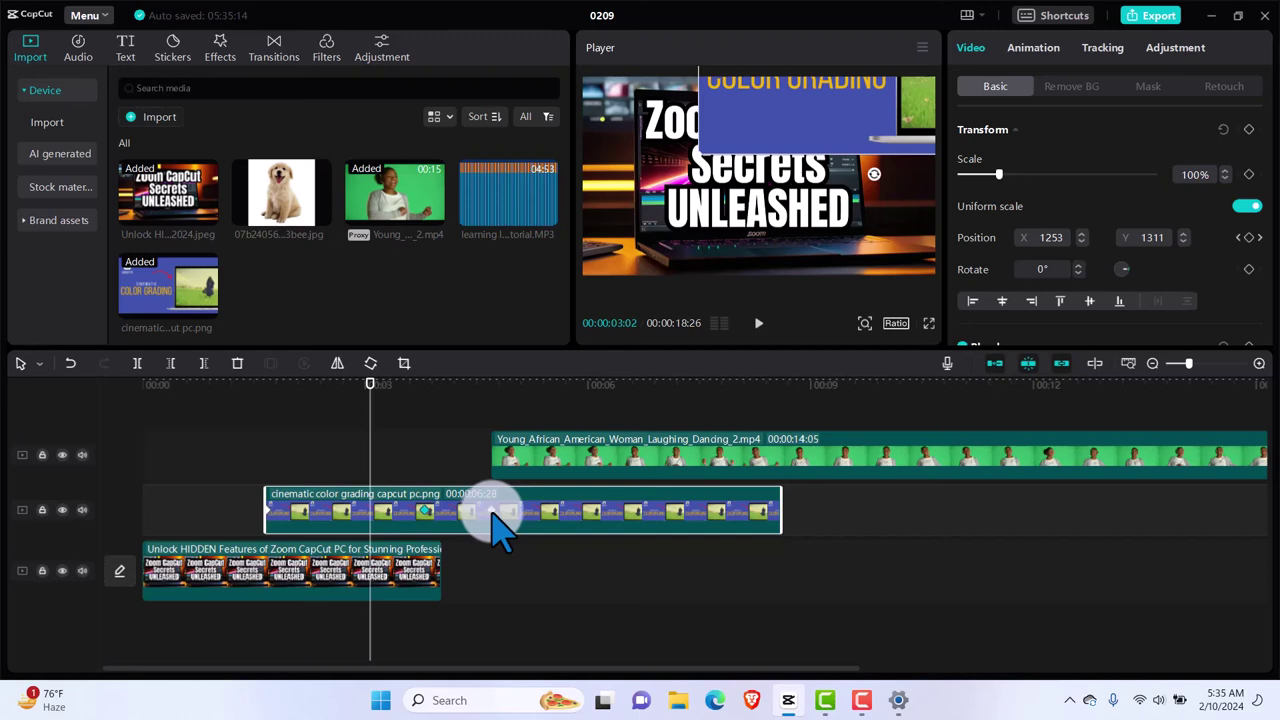
pyautogui.click(427, 511)
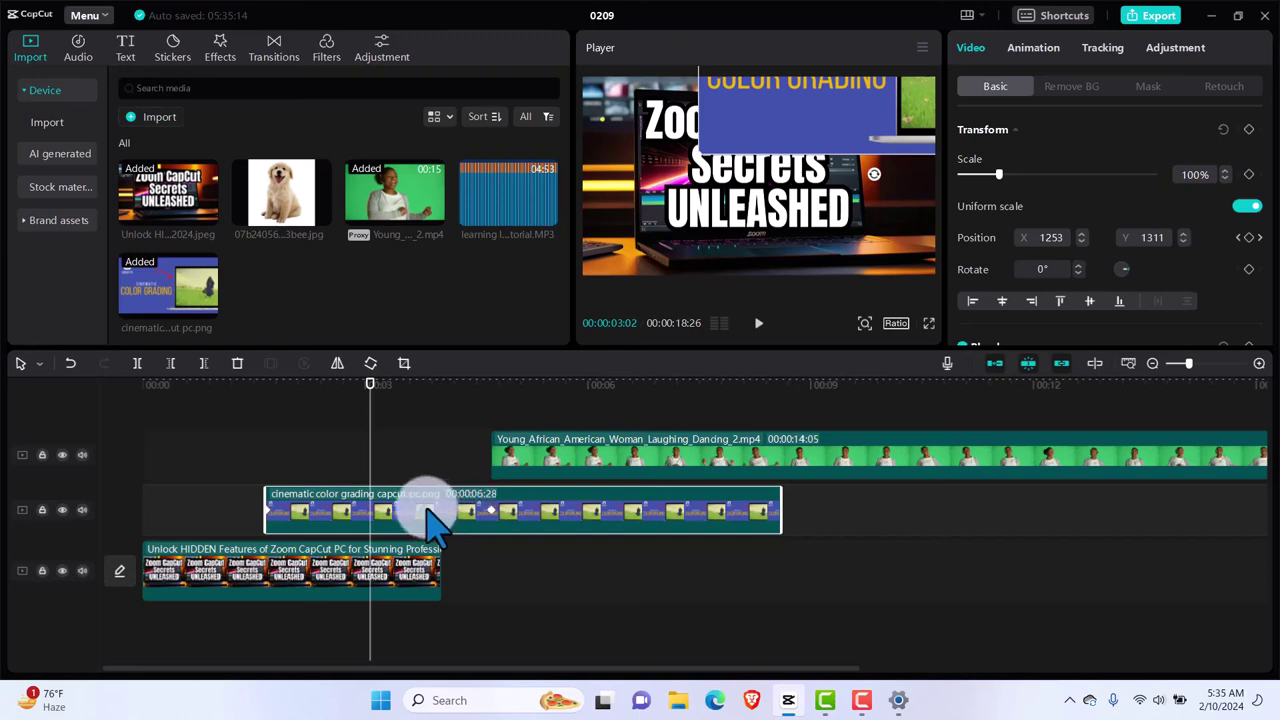
pyautogui.click(427, 512)
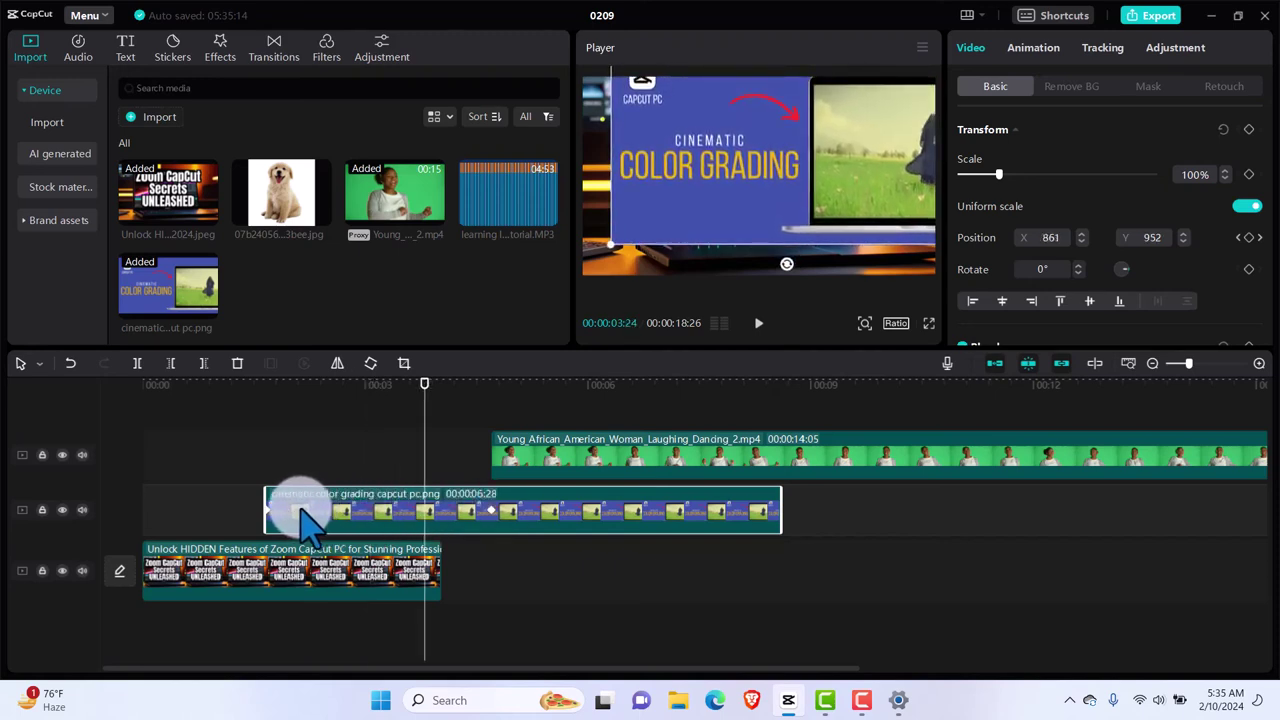
pyautogui.click(300, 510)
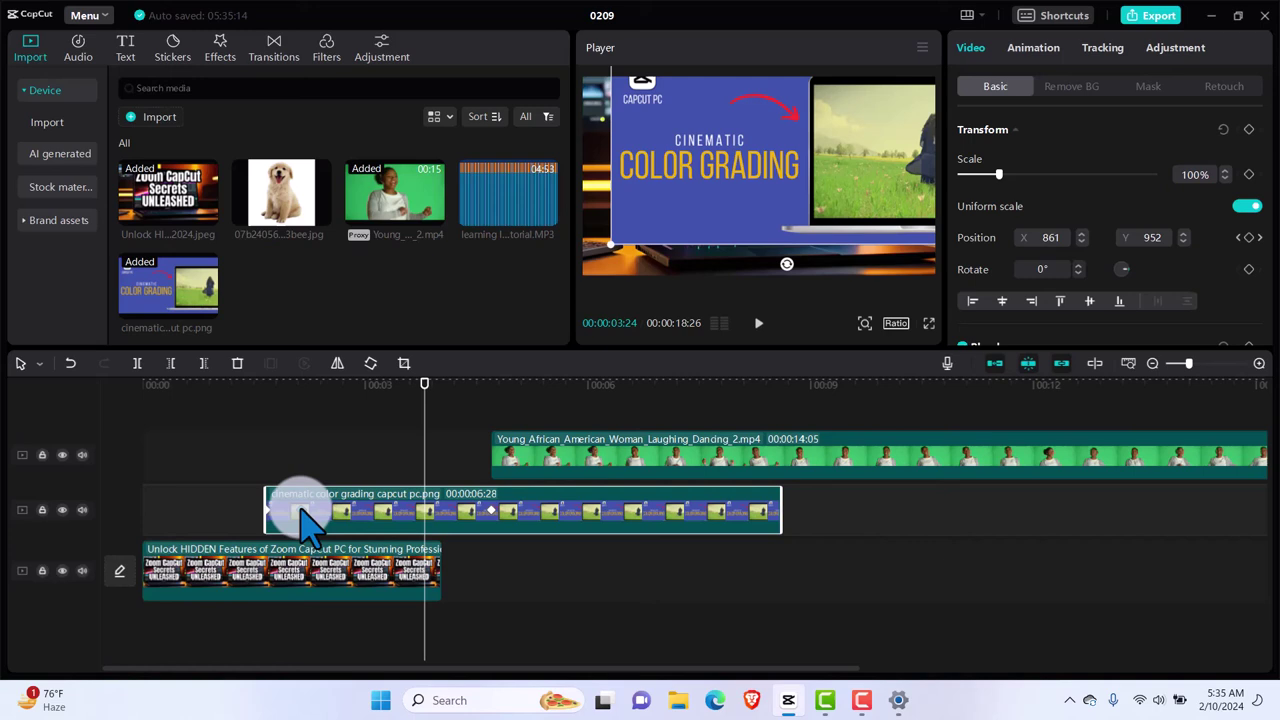
pyautogui.click(491, 510)
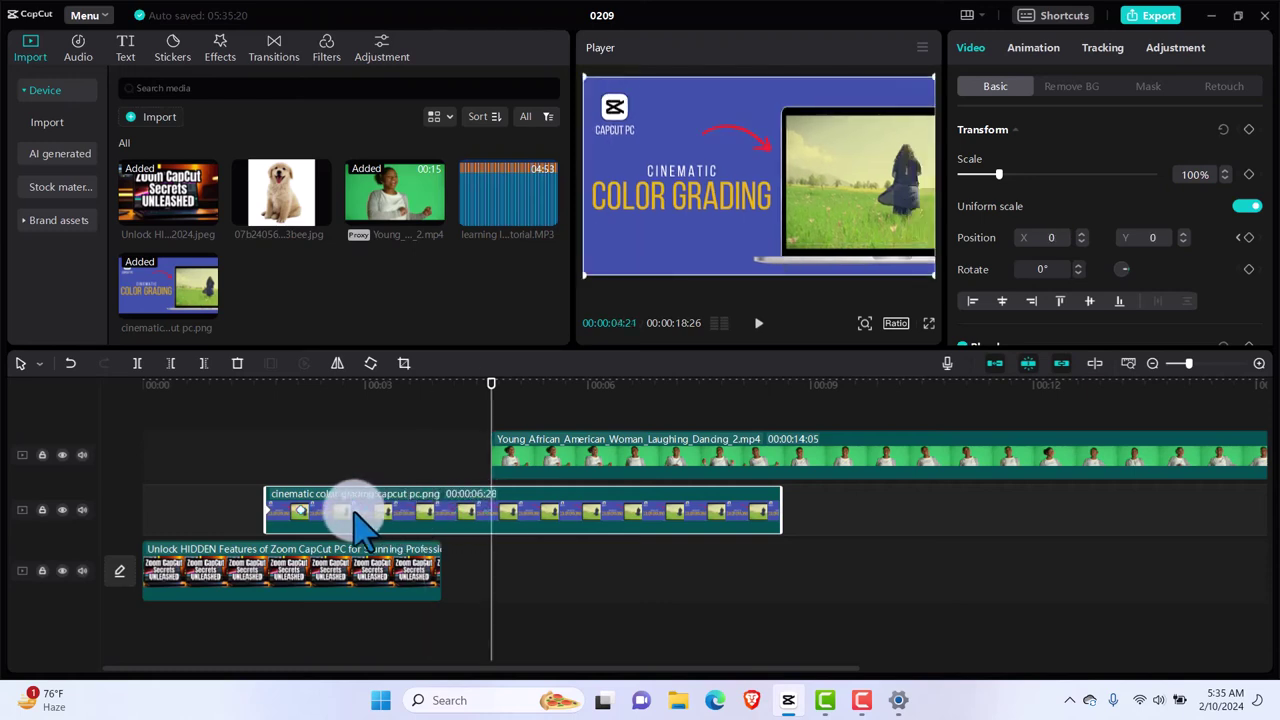
# Move the green-screen video's middle and last position keyframes earlier, to about 5.5 and 6.5 seconds on the timeline.
pyautogui.click(571, 457)
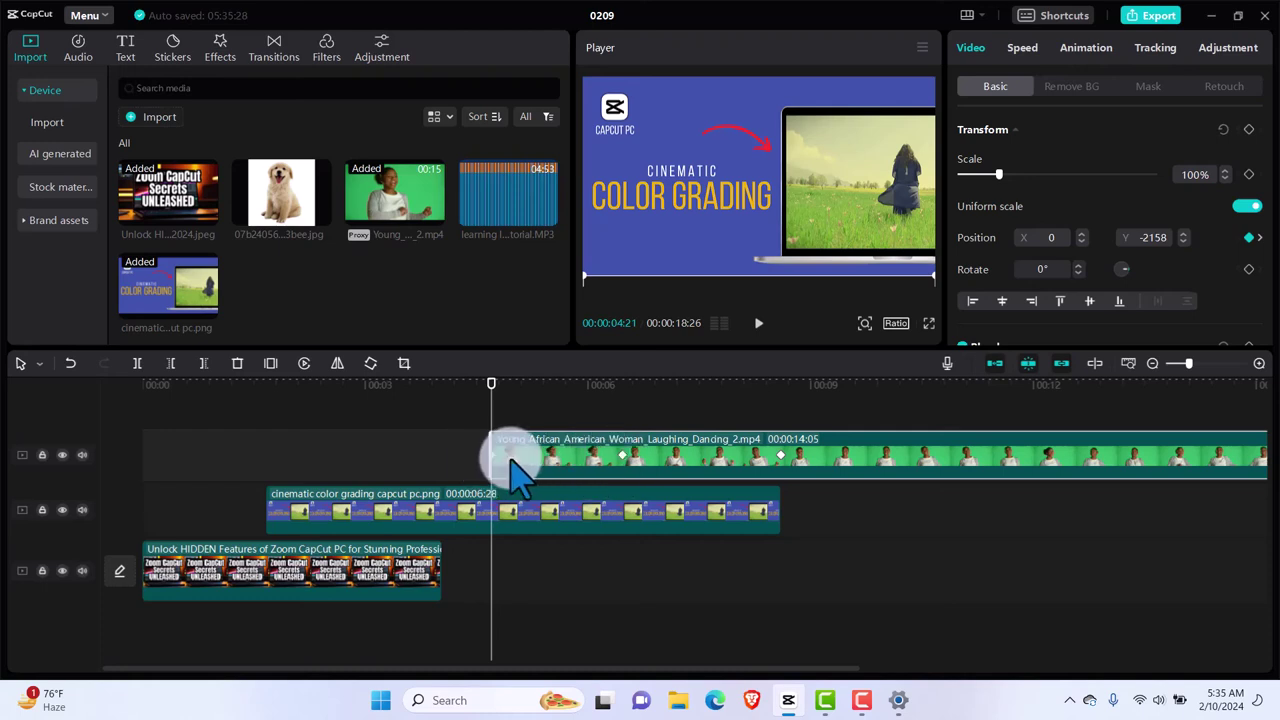
pyautogui.click(622, 457)
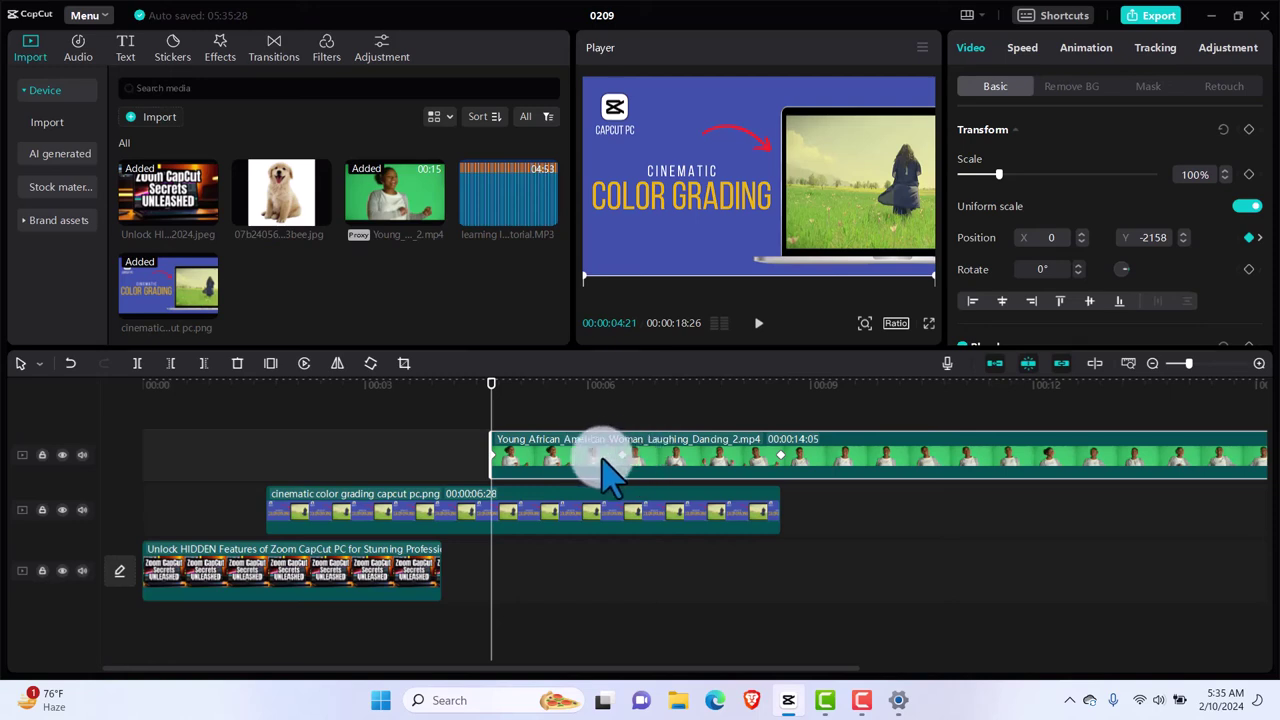
pyautogui.click(551, 458)
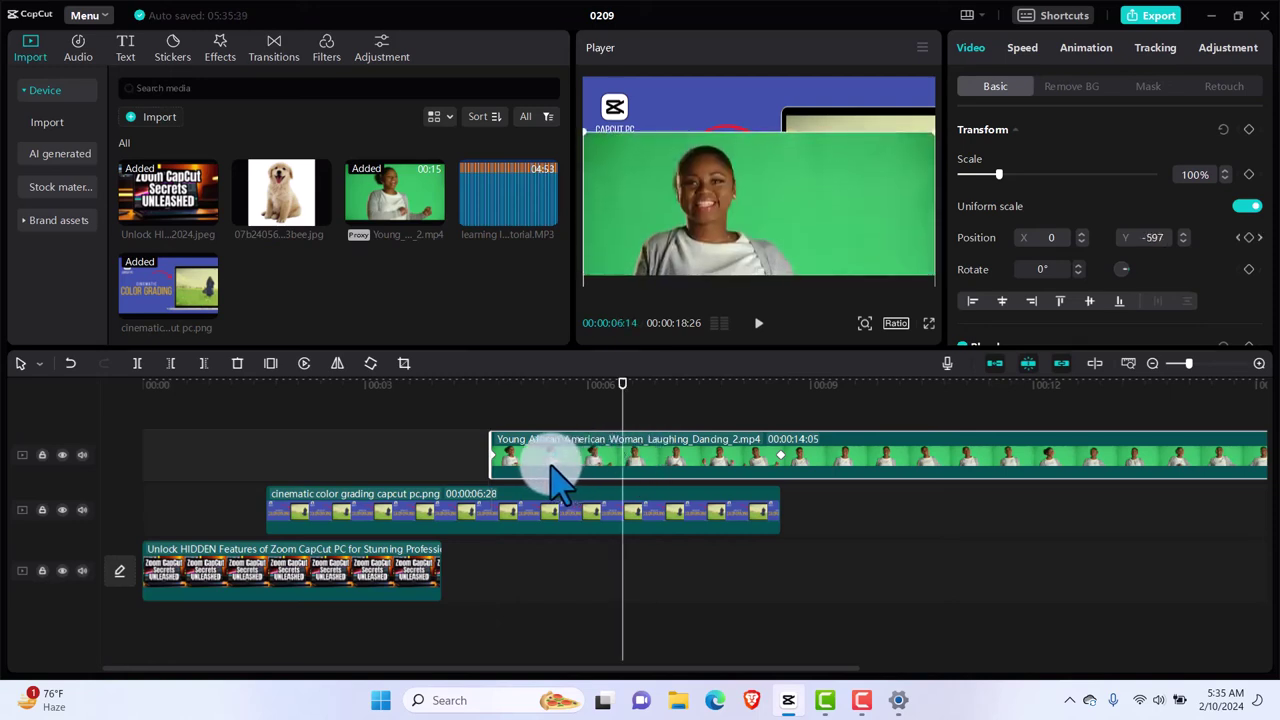
pyautogui.click(782, 457)
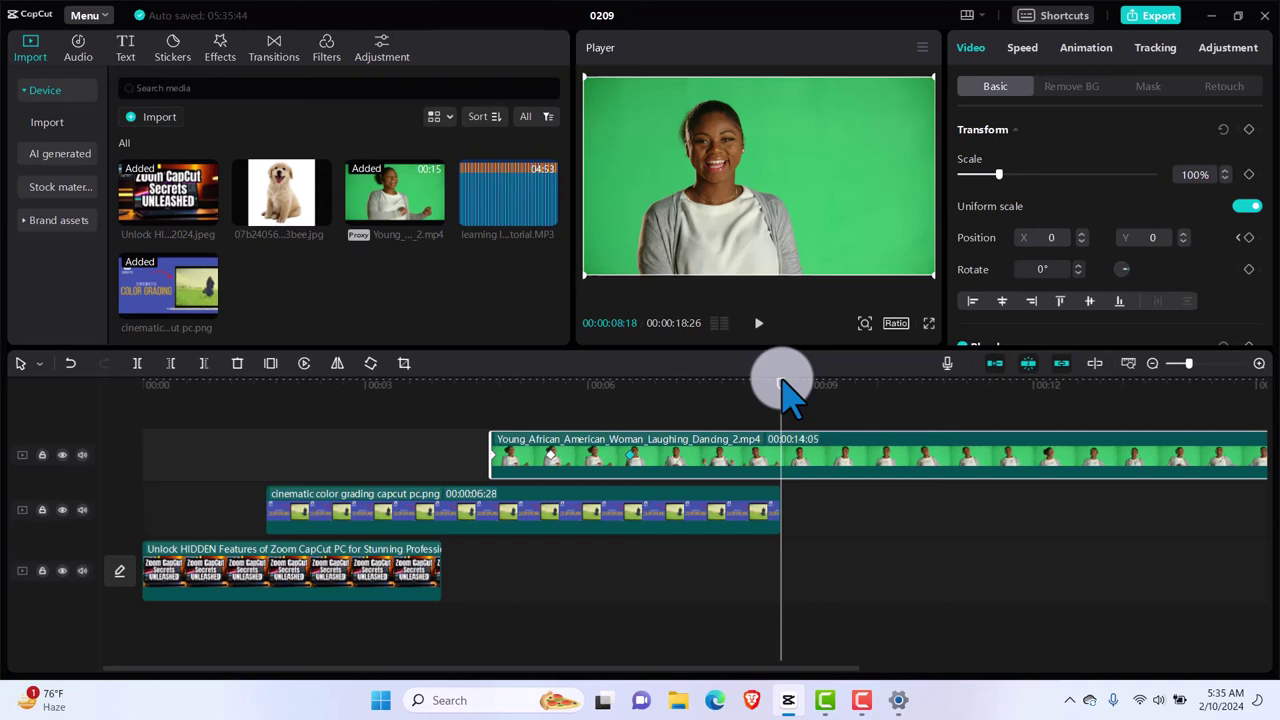
# Play the timeline from the start to about 00:00:07:18 to review the retimed slide-in animations.
pyautogui.moveTo(784, 384); pyautogui.dragTo(133, 441)
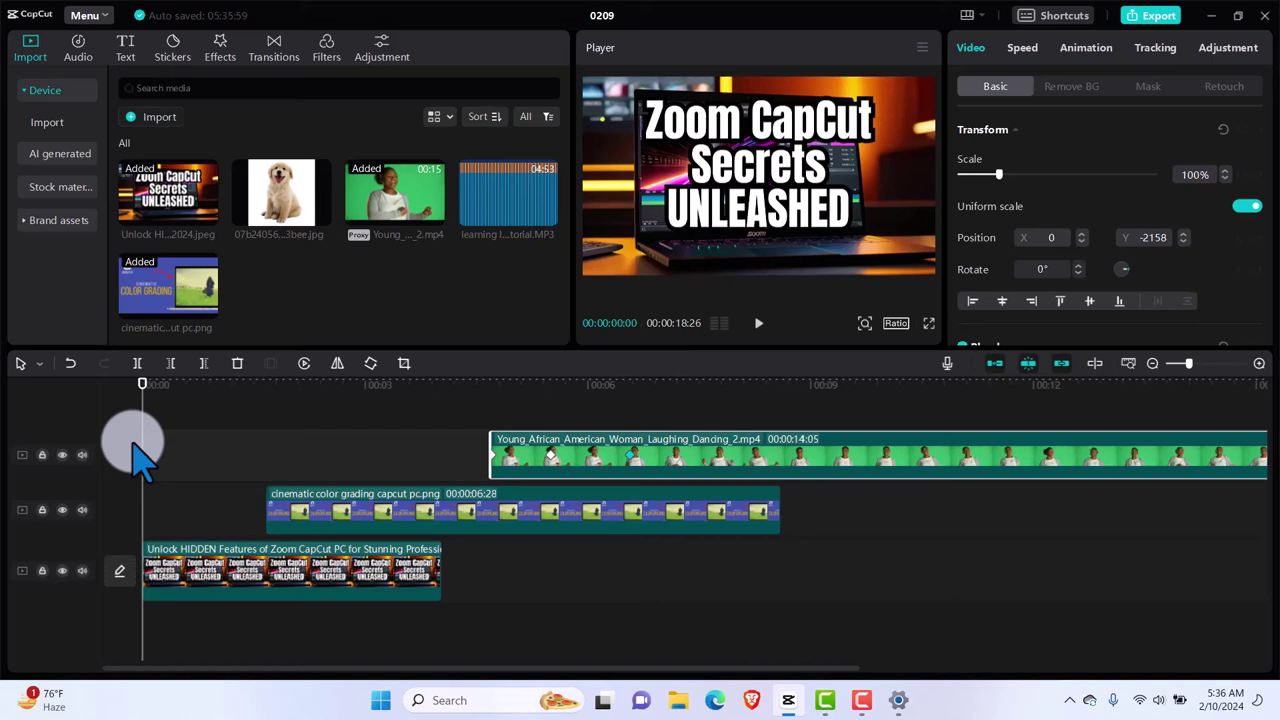
pyautogui.press('space')
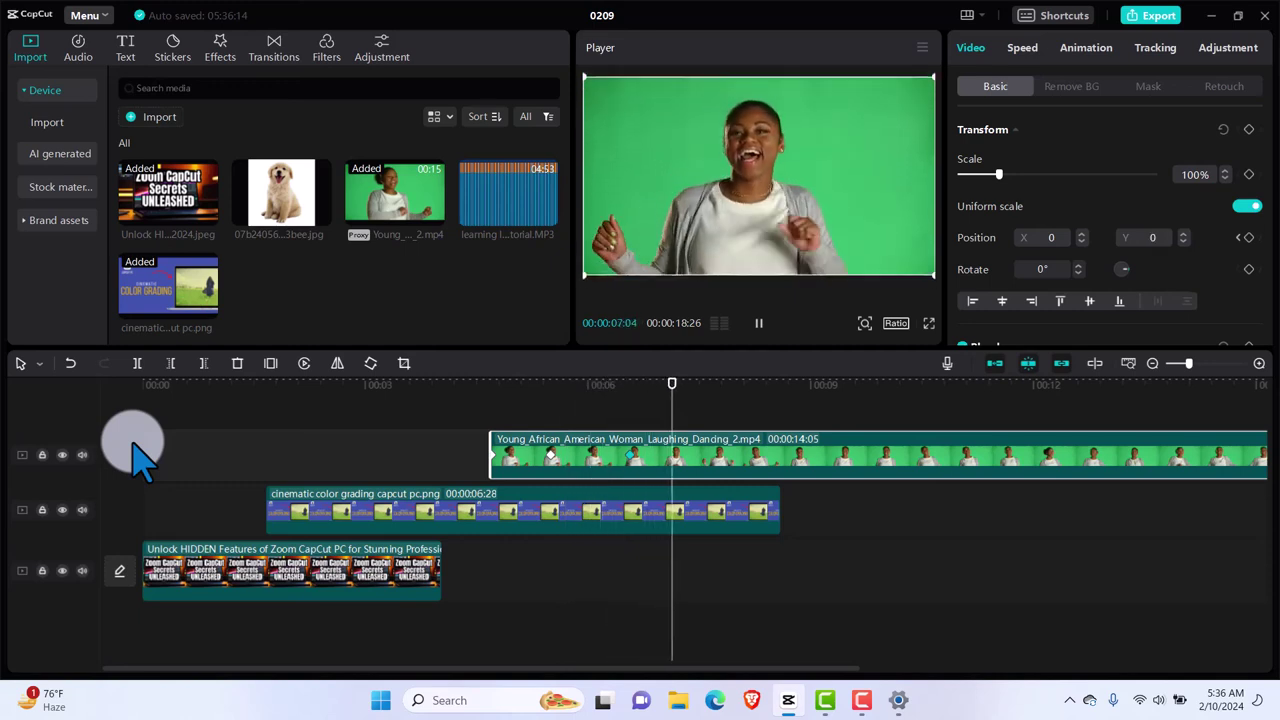
pyautogui.press('space')
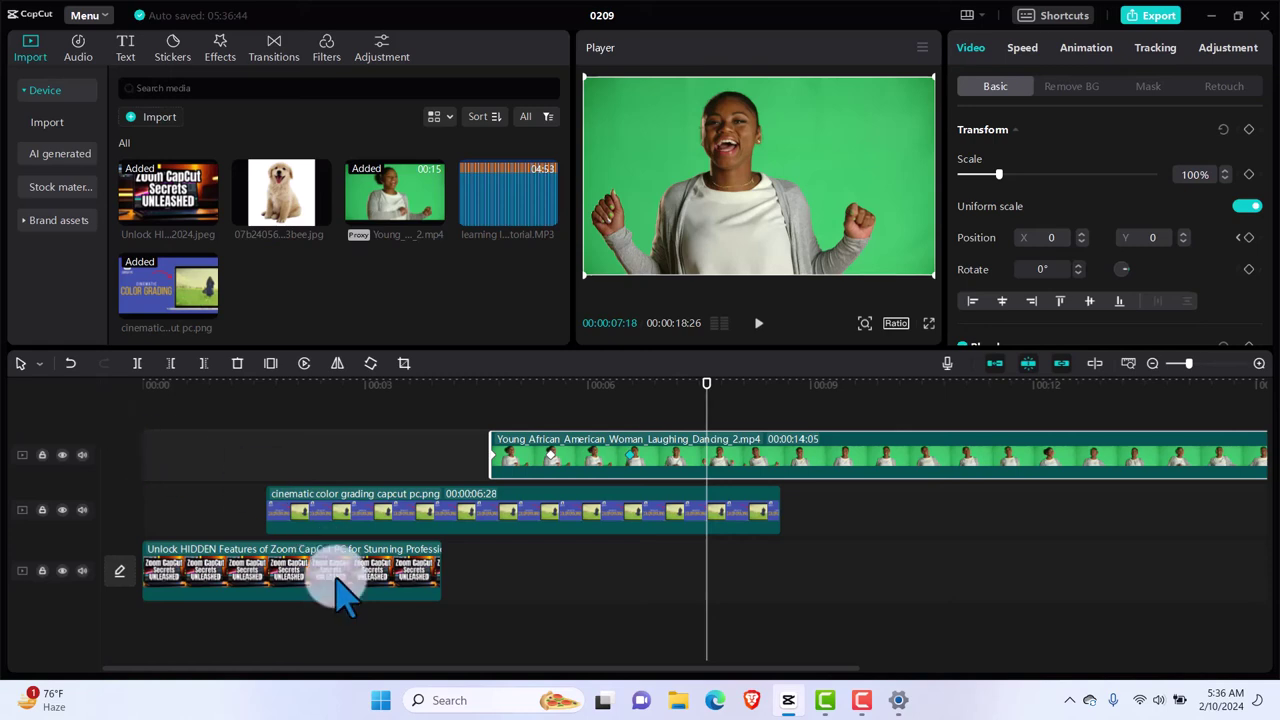
pyautogui.click(866, 704)
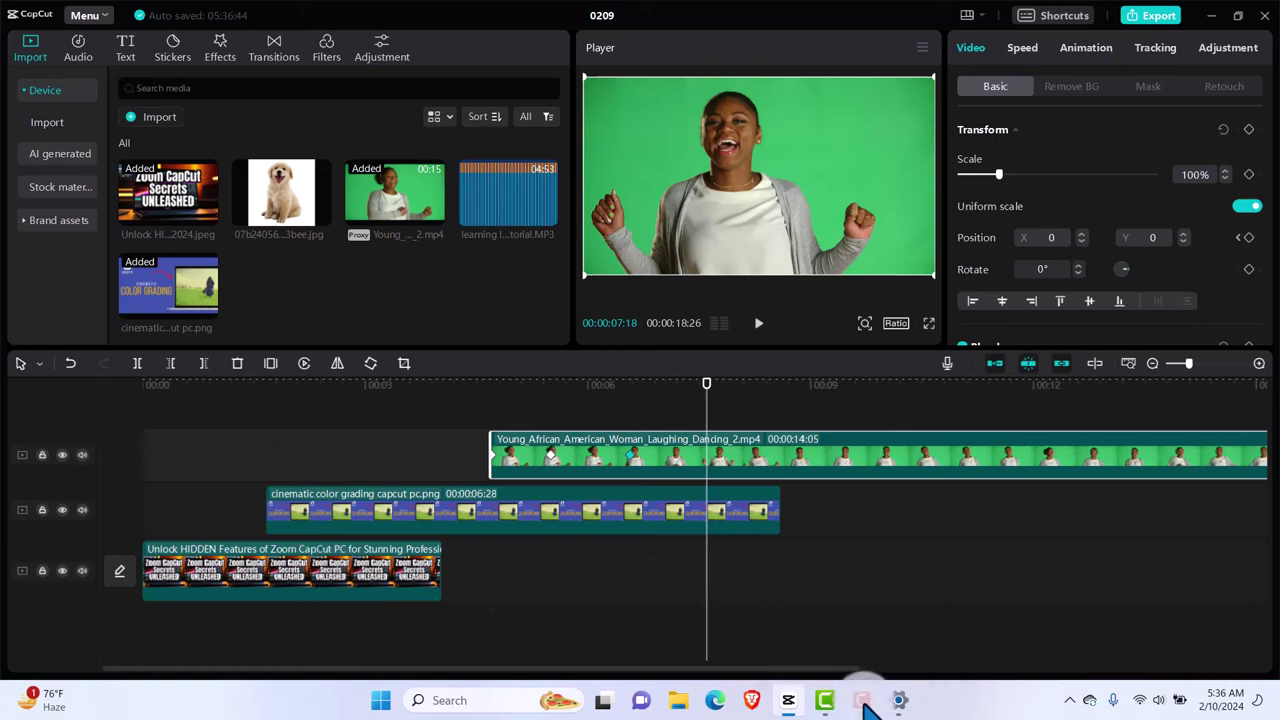
pyautogui.click(645, 432)
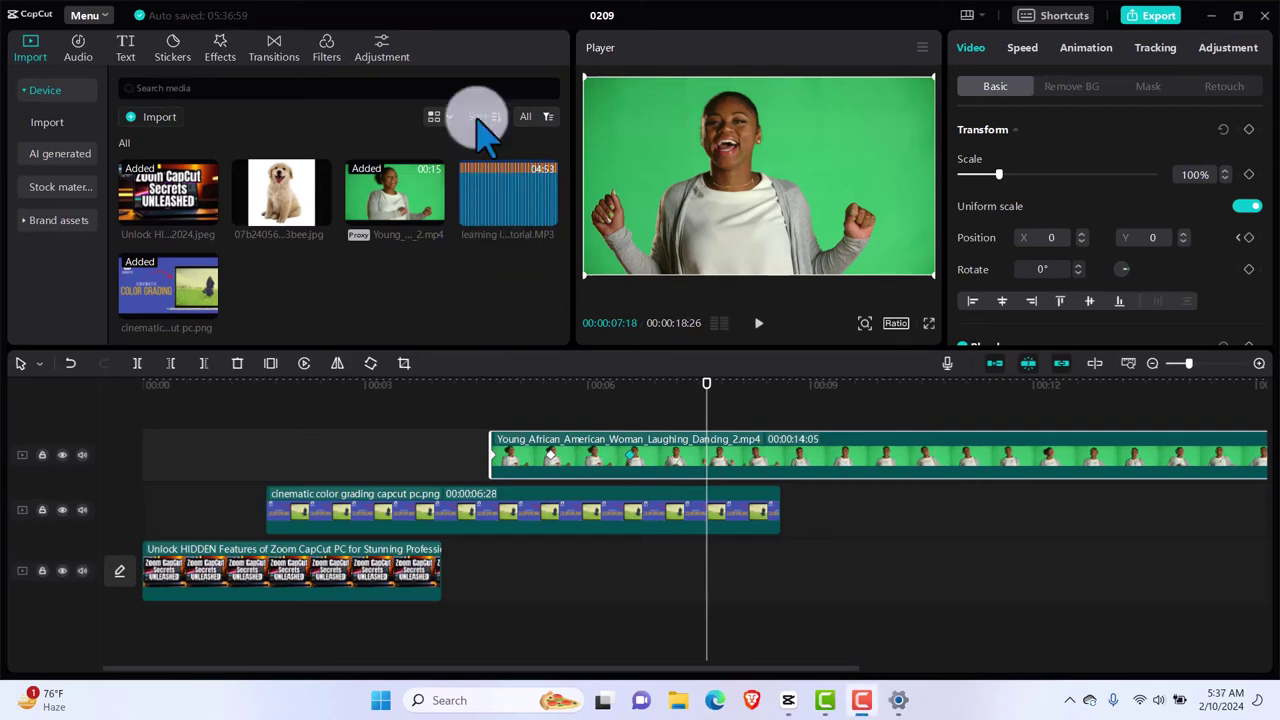
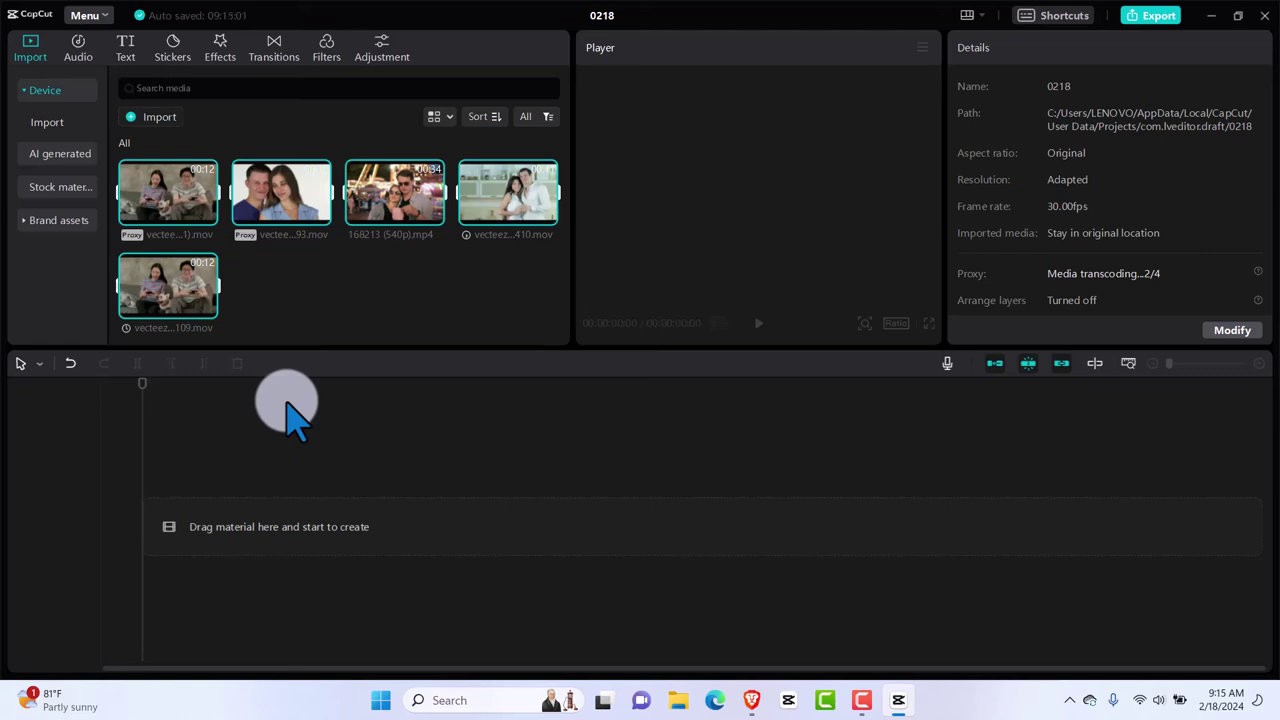
# Try all five imported clips on the timeline, and replace them with only the clip of the woman smelling the rose.
pyautogui.click(320, 215)
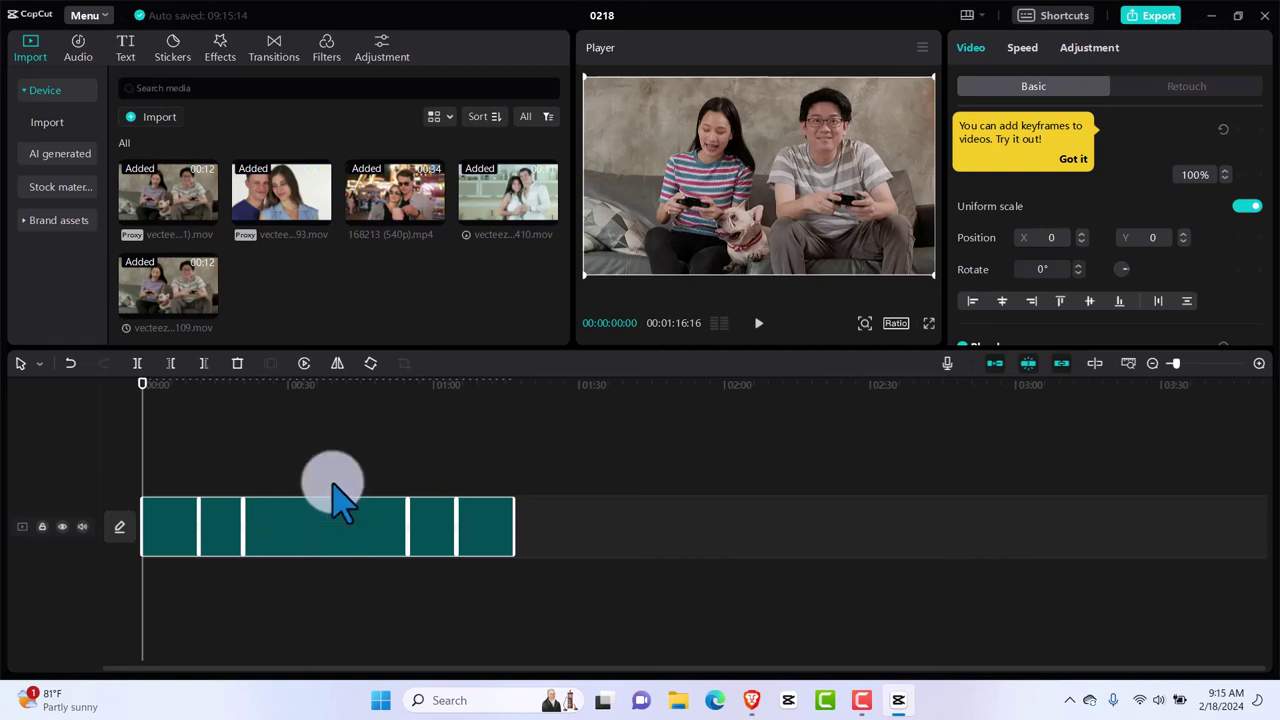
pyautogui.press('Delete')
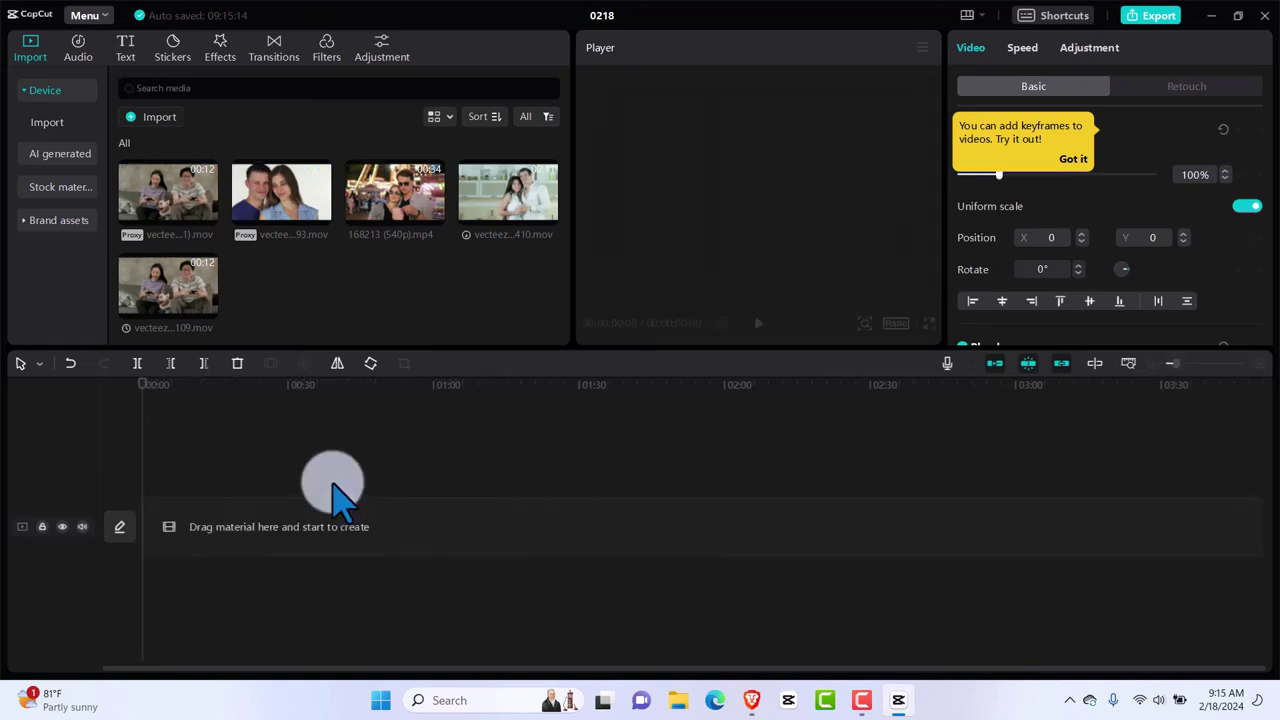
pyautogui.click(285, 215)
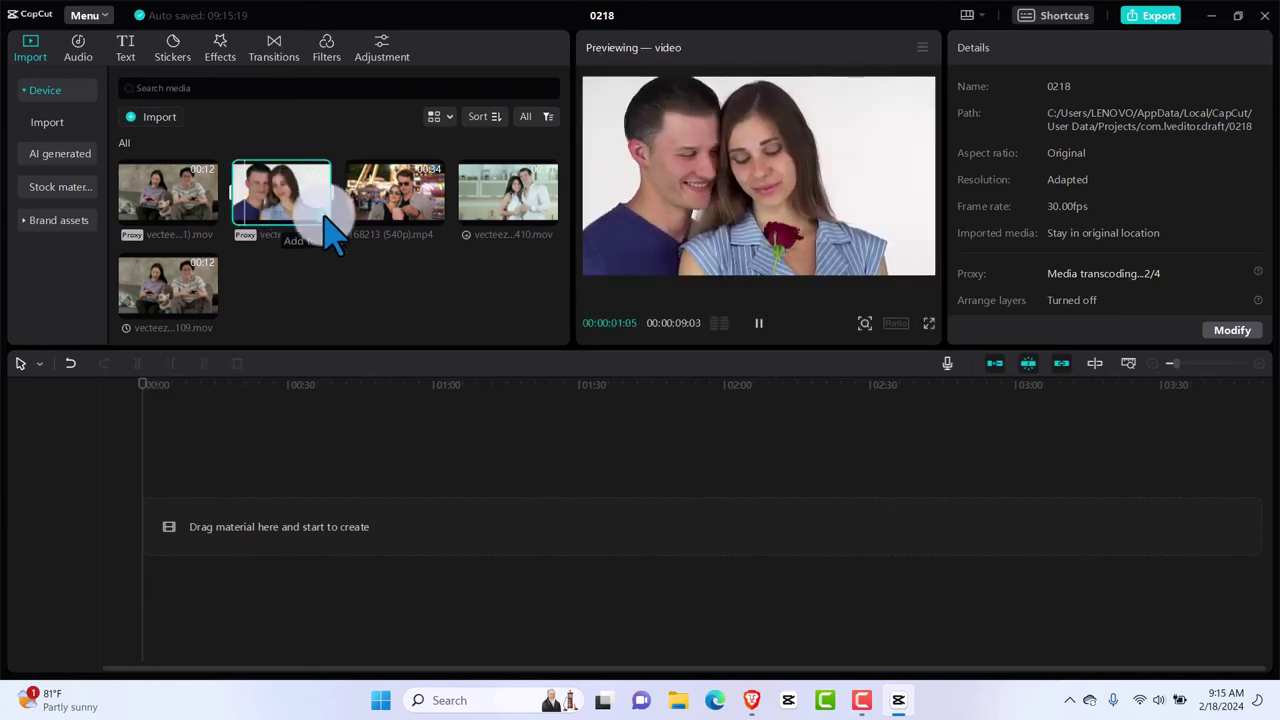
pyautogui.click(323, 214)
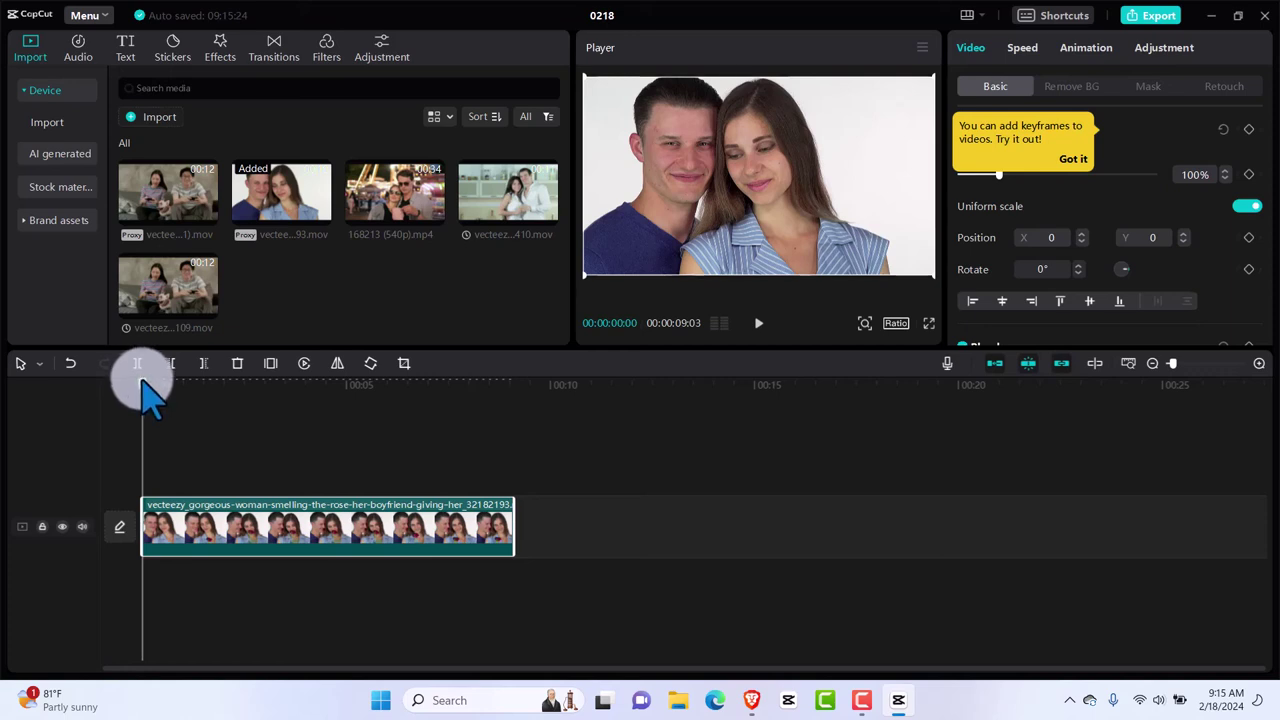
# Split the rose clip into four segments at 00:00:02:06, 00:00:04:19 and 00:00:06:28.
pyautogui.moveTo(142, 383); pyautogui.dragTo(232, 410)
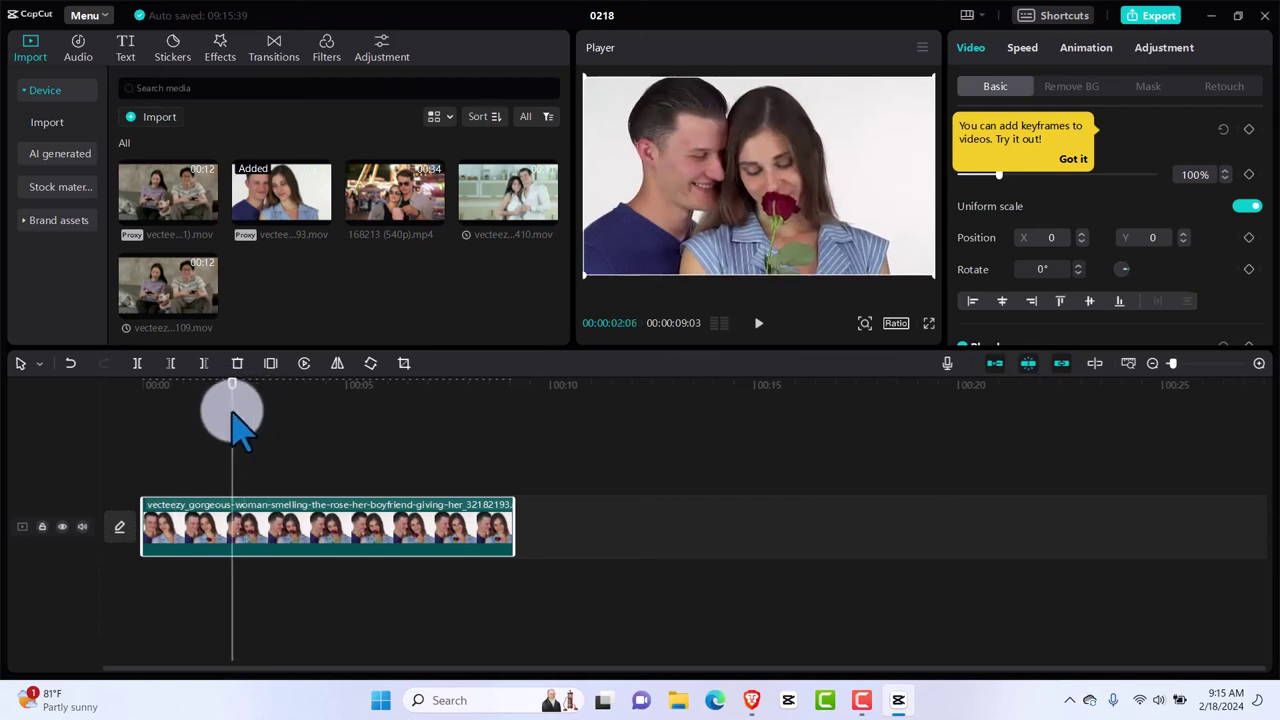
pyautogui.hotkey('ctrl', 'b')
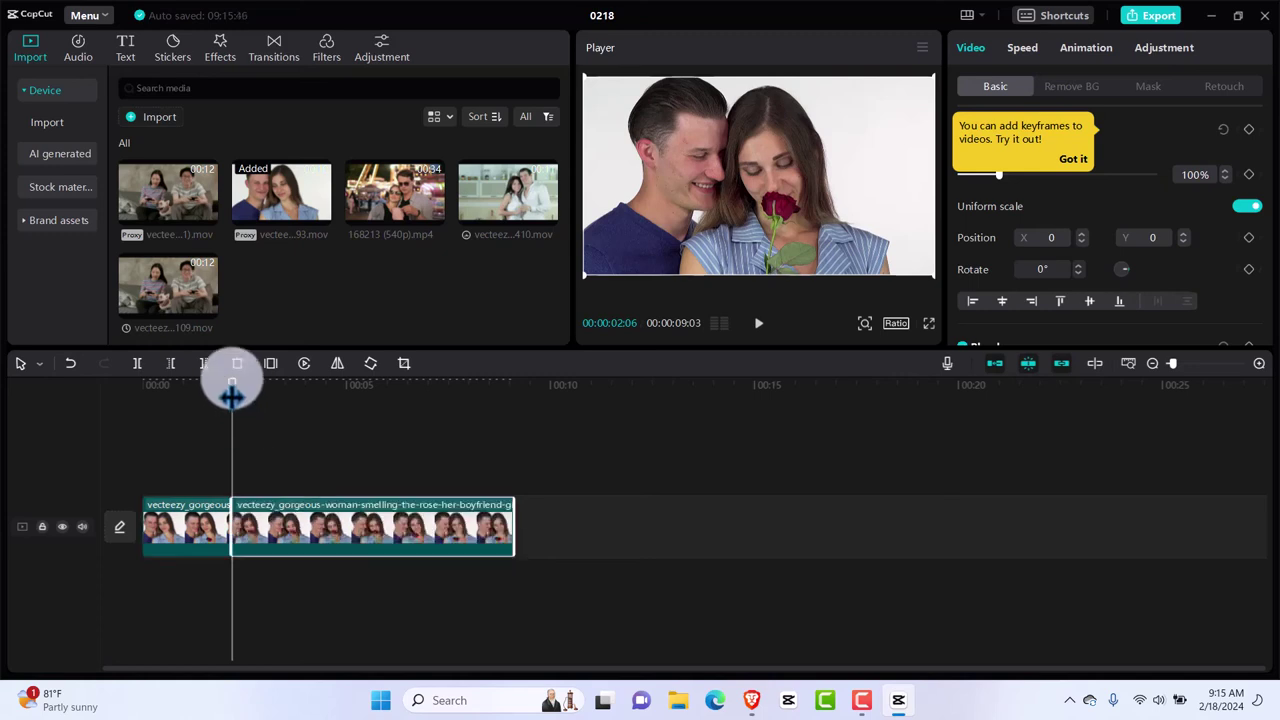
pyautogui.moveTo(232, 397); pyautogui.dragTo(331, 405)
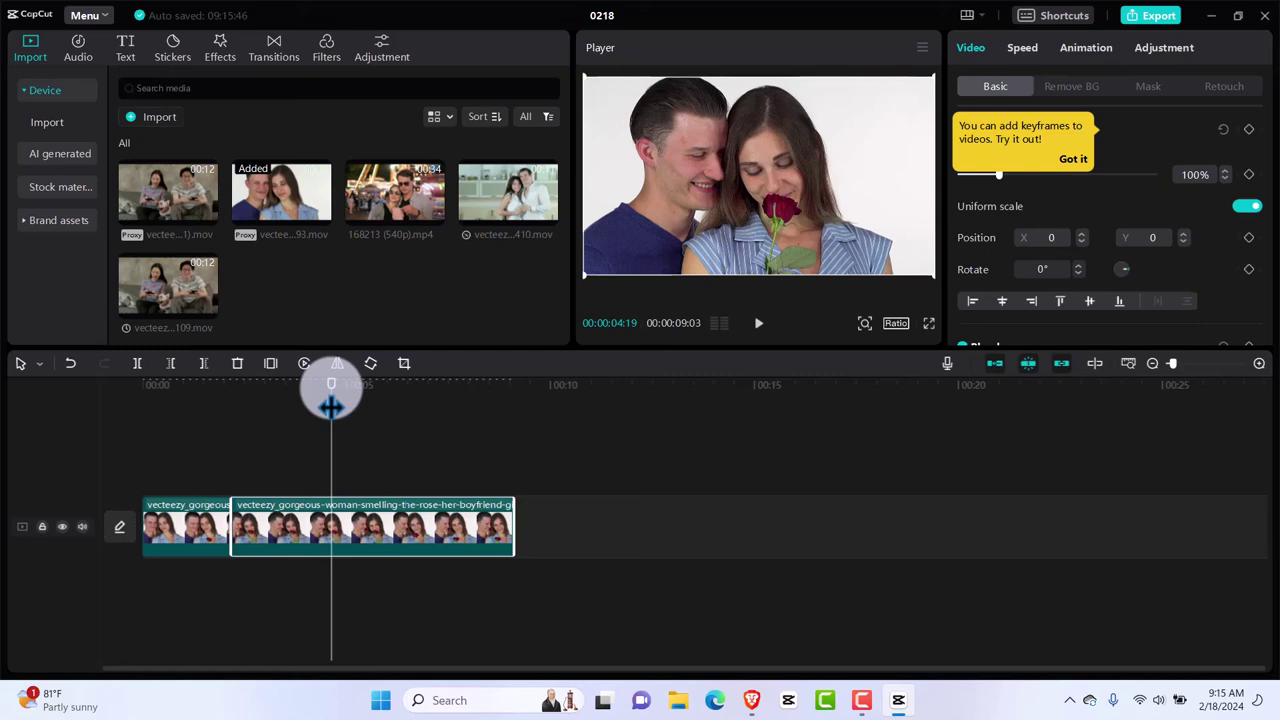
pyautogui.hotkey('ctrl', 'b')
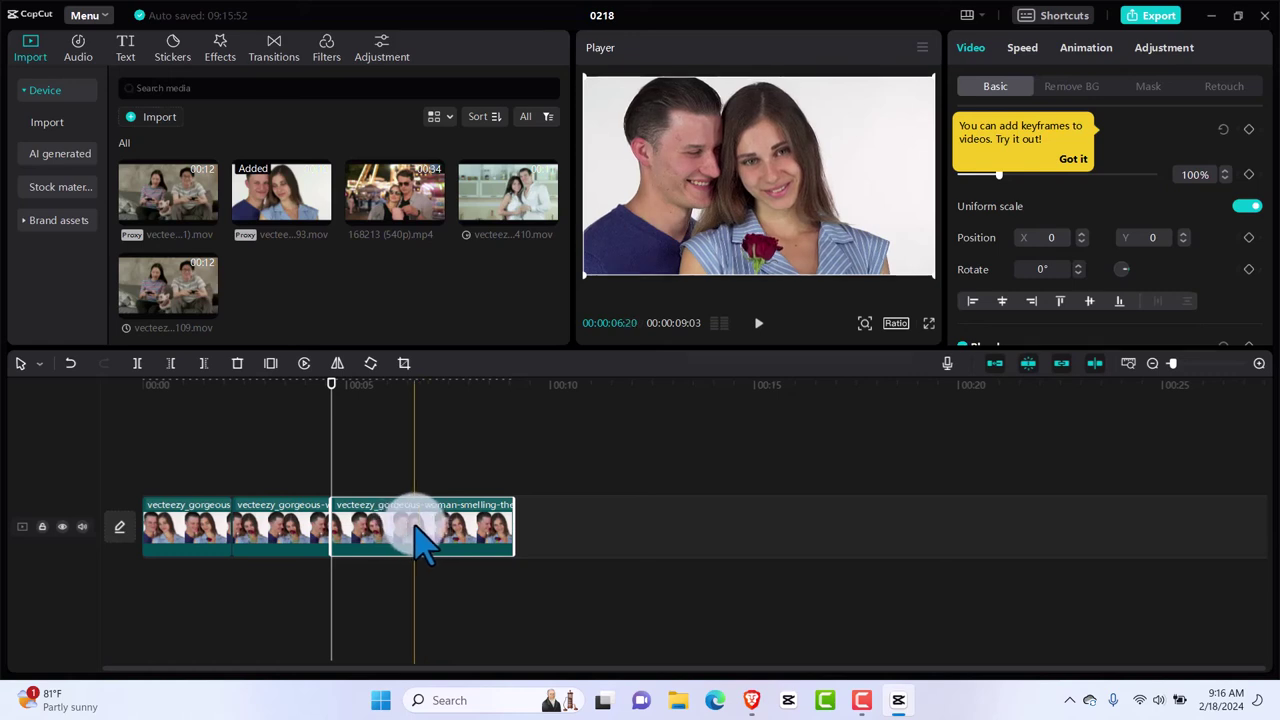
pyautogui.press('s')
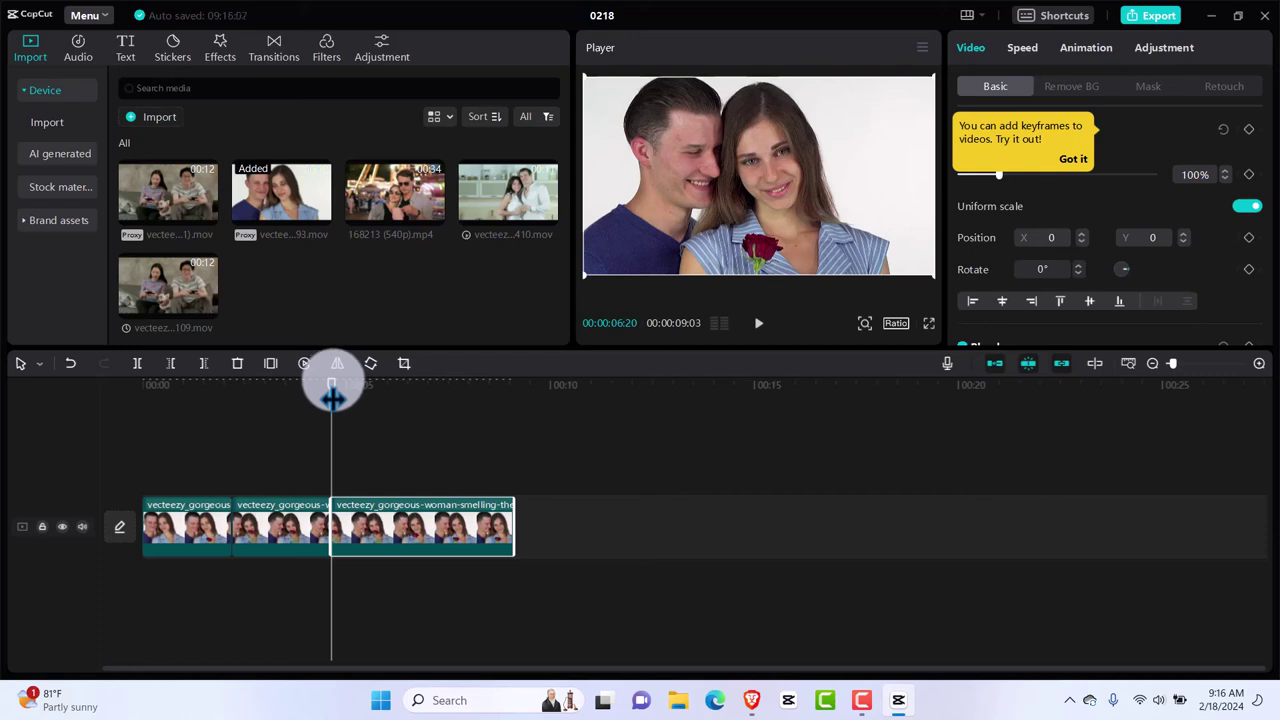
pyautogui.moveTo(333, 397); pyautogui.dragTo(430, 420)
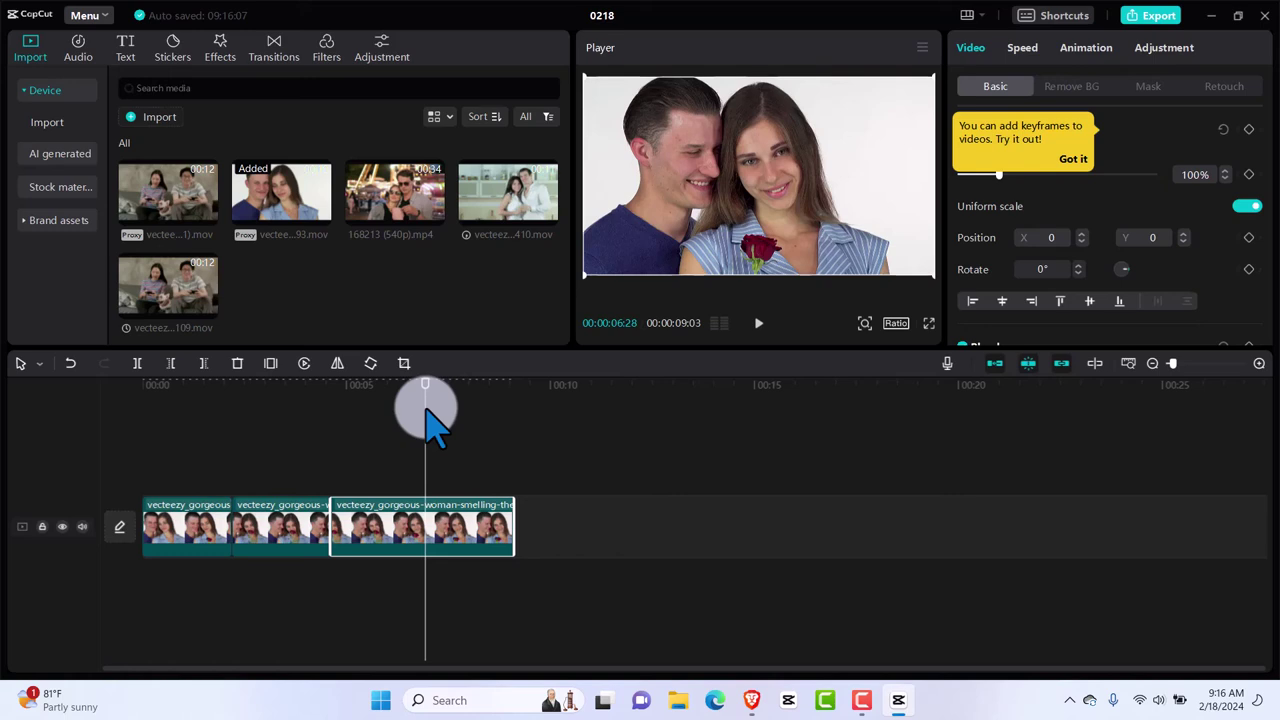
pyautogui.hotkey('ctrl', 'b')
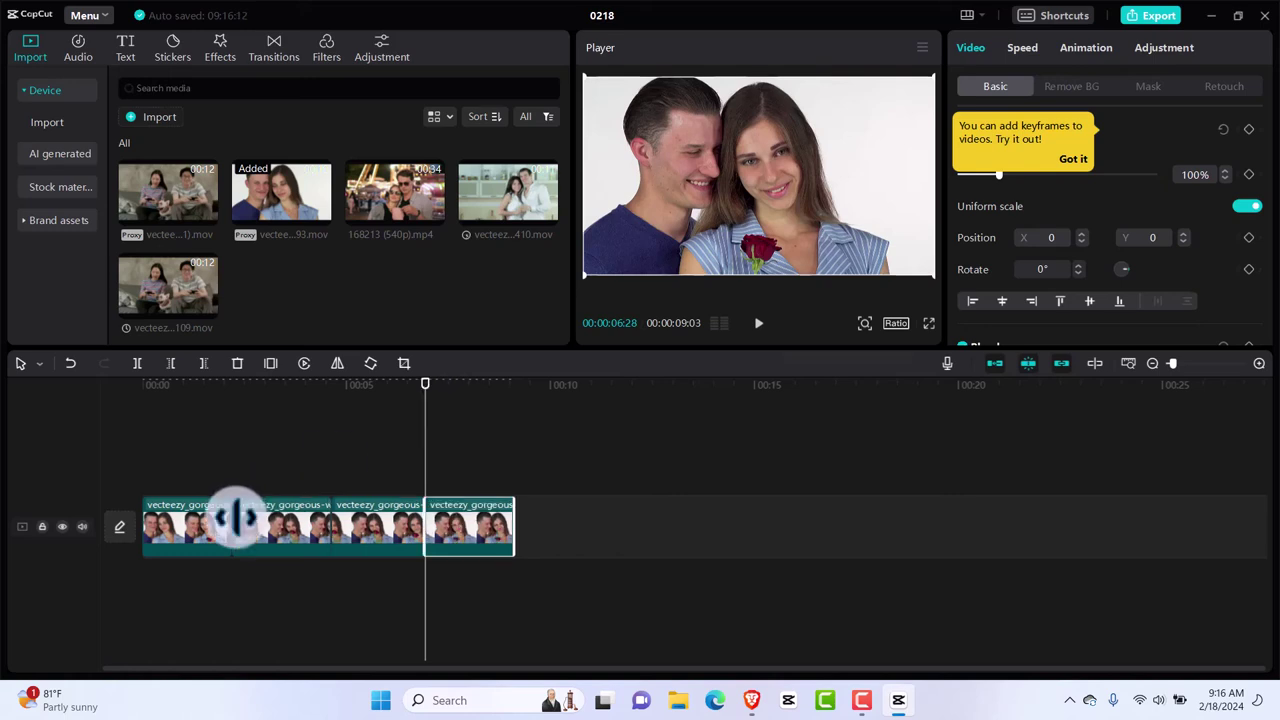
# Add the GTA III filter from the Movies category and fit it exactly over the first segment.
pyautogui.click(205, 537)
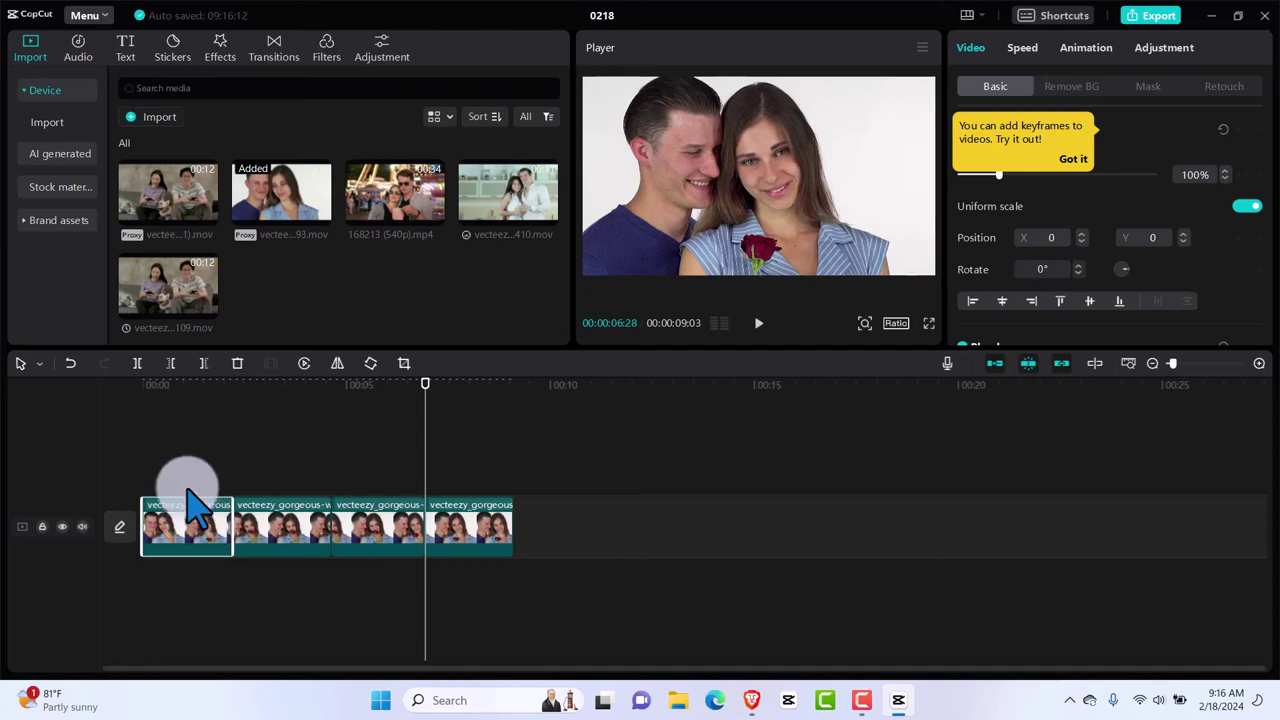
pyautogui.click(187, 489)
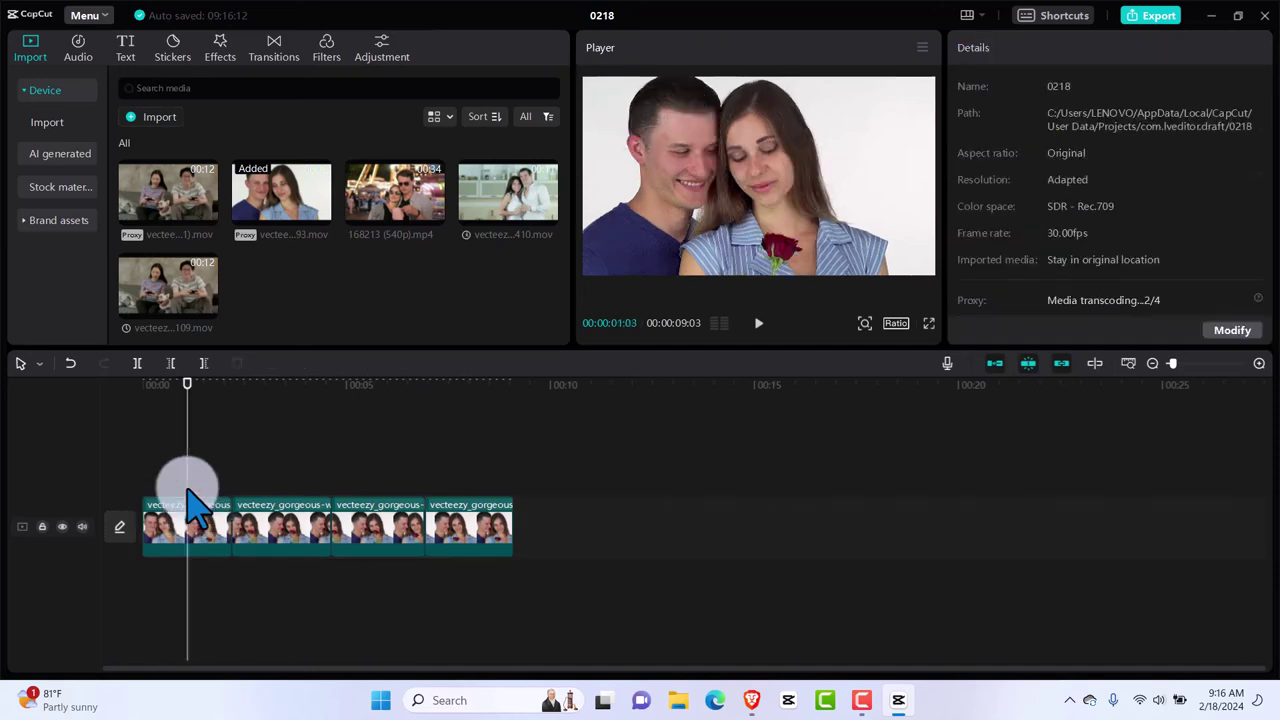
pyautogui.click(330, 56)
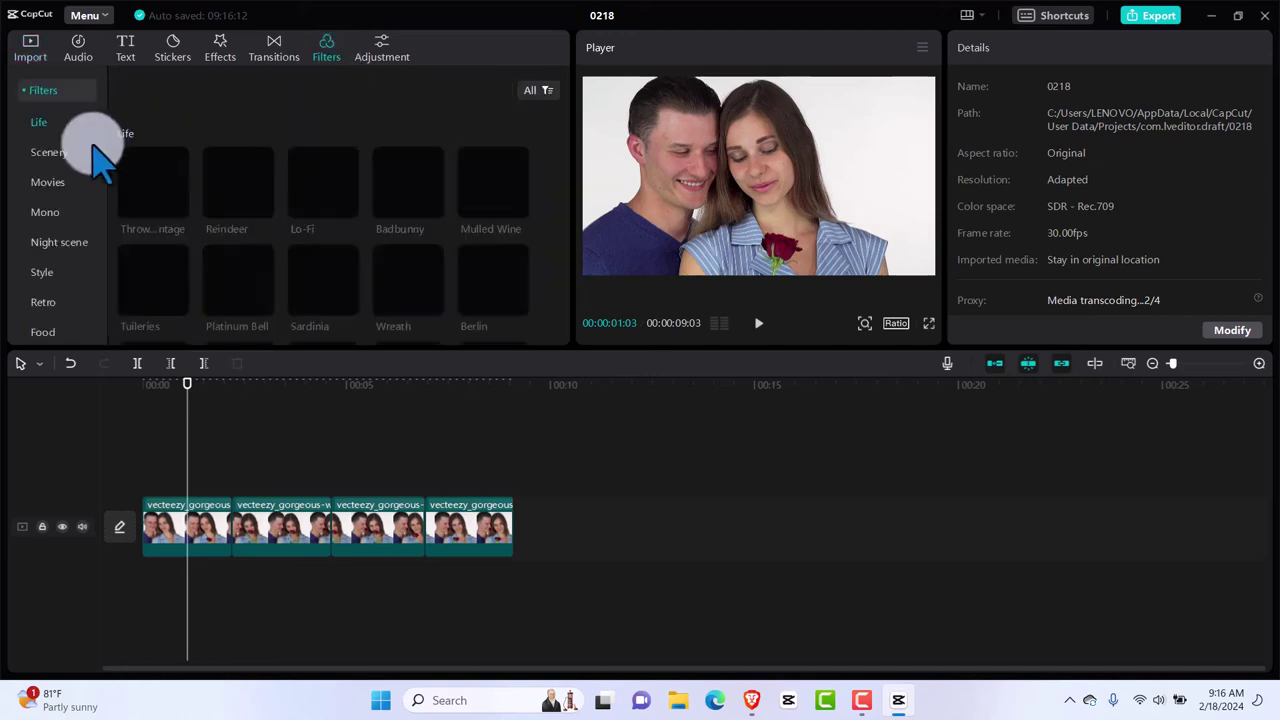
pyautogui.click(47, 183)
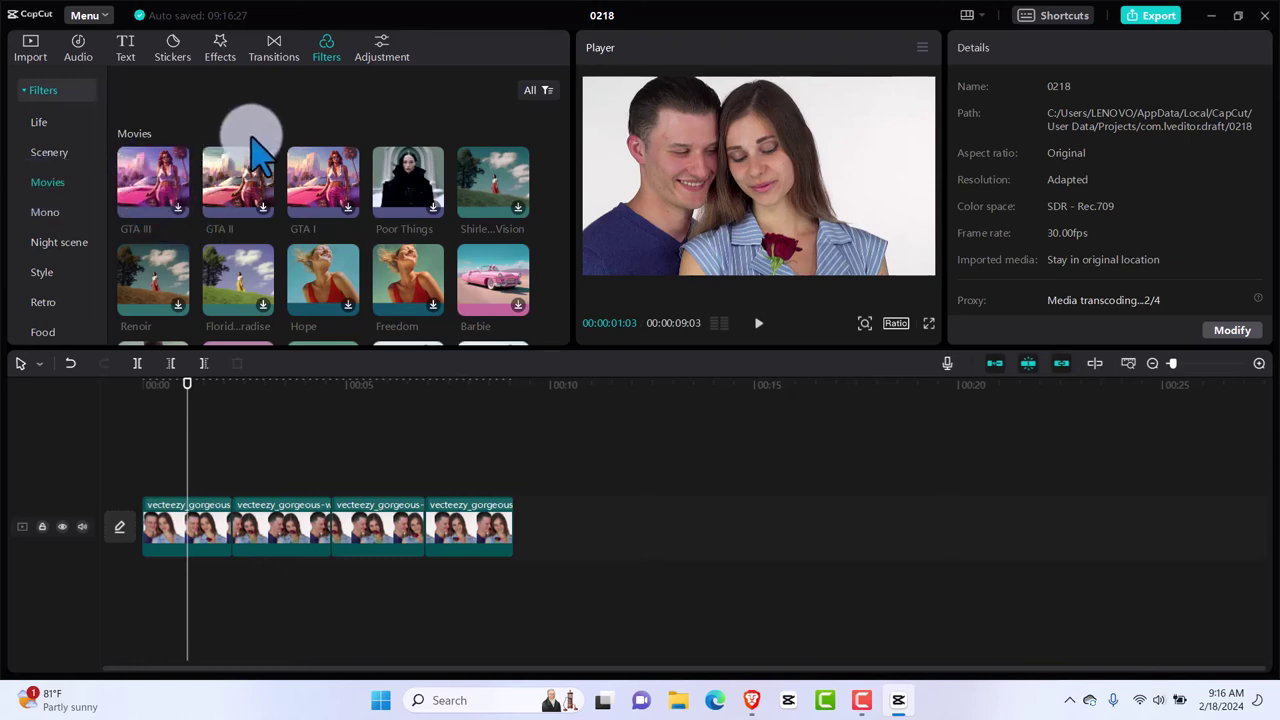
pyautogui.click(177, 207)
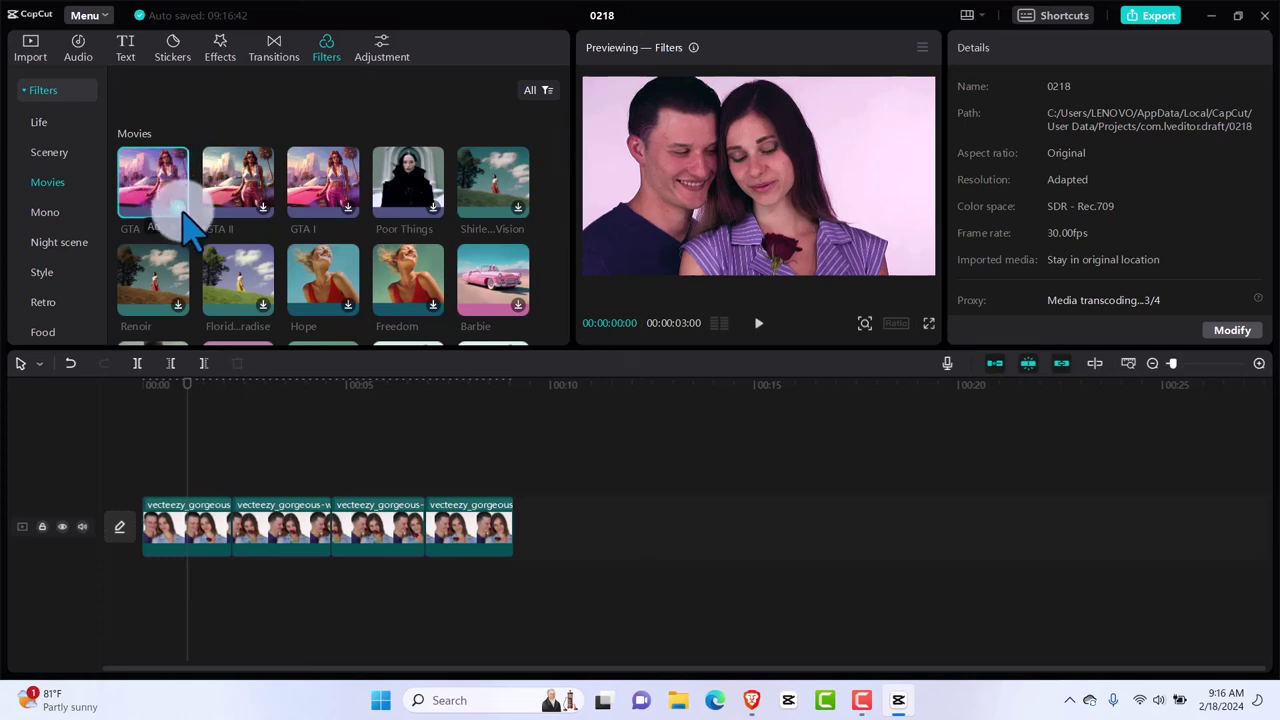
pyautogui.click(184, 220)
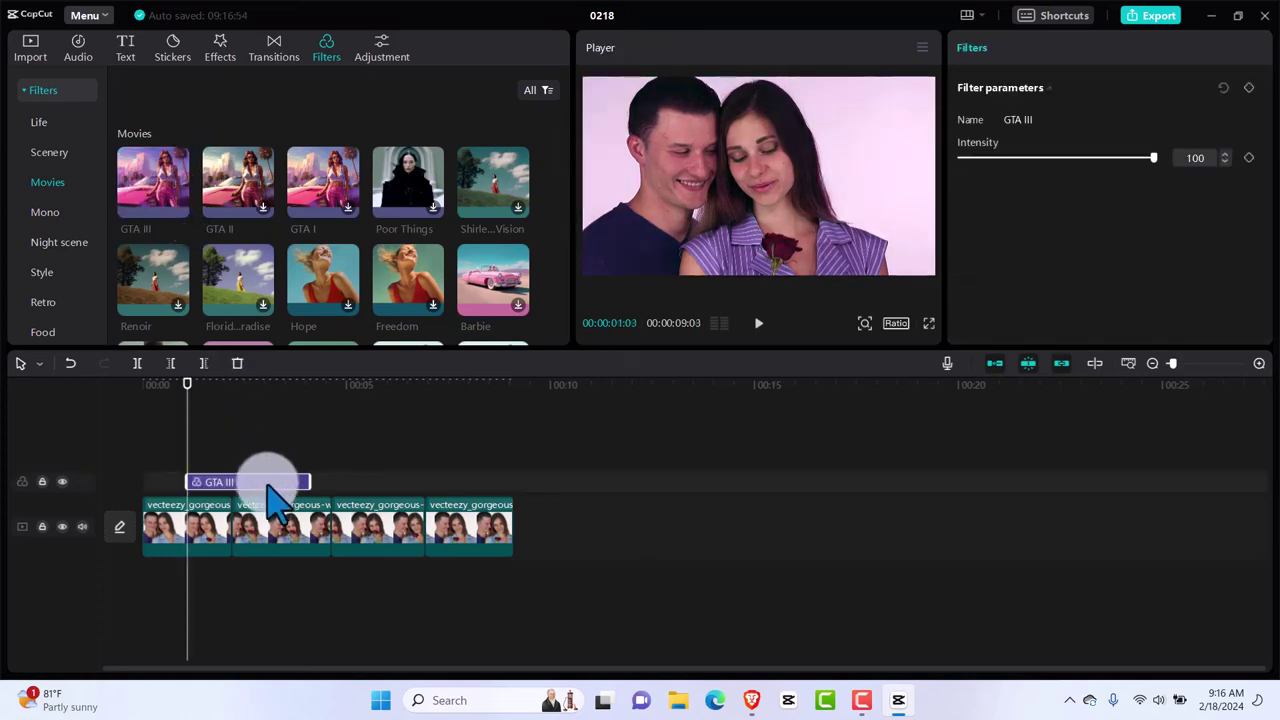
pyautogui.moveTo(267, 486); pyautogui.dragTo(223, 481)
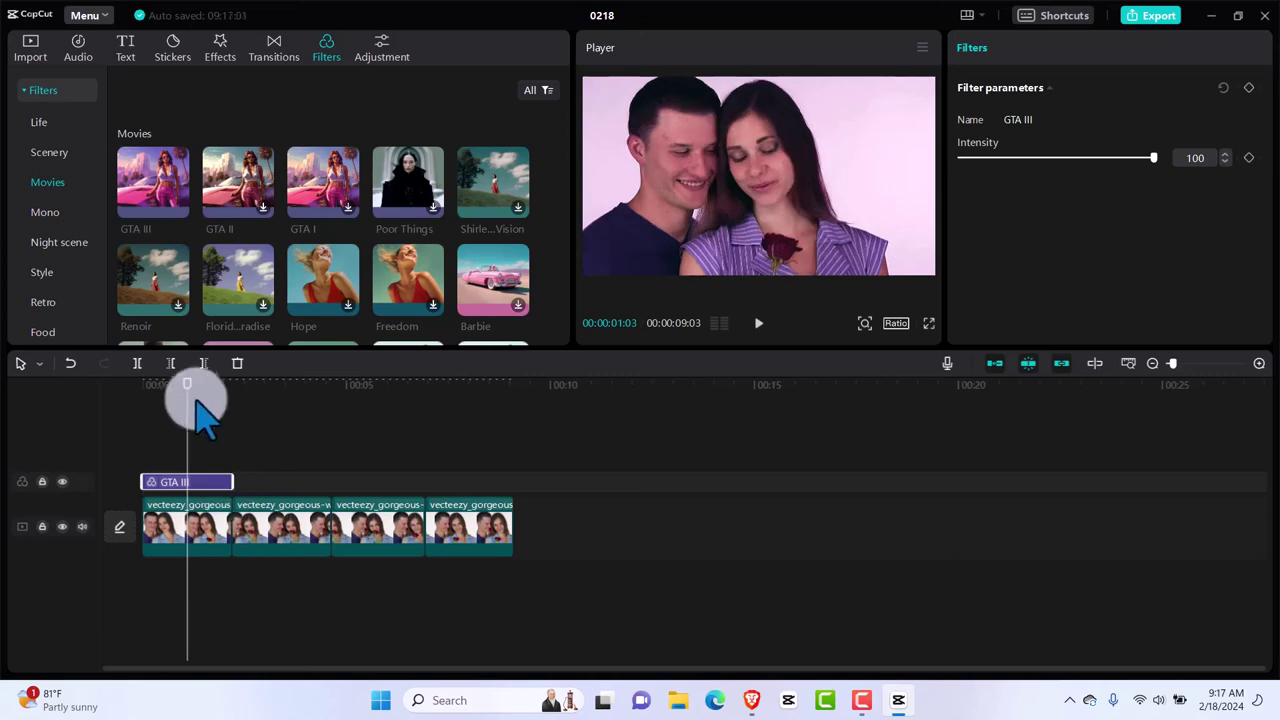
# Add the Tuileries filter from the Life category and fit it exactly over the second segment.
pyautogui.moveTo(187, 382); pyautogui.dragTo(254, 398)
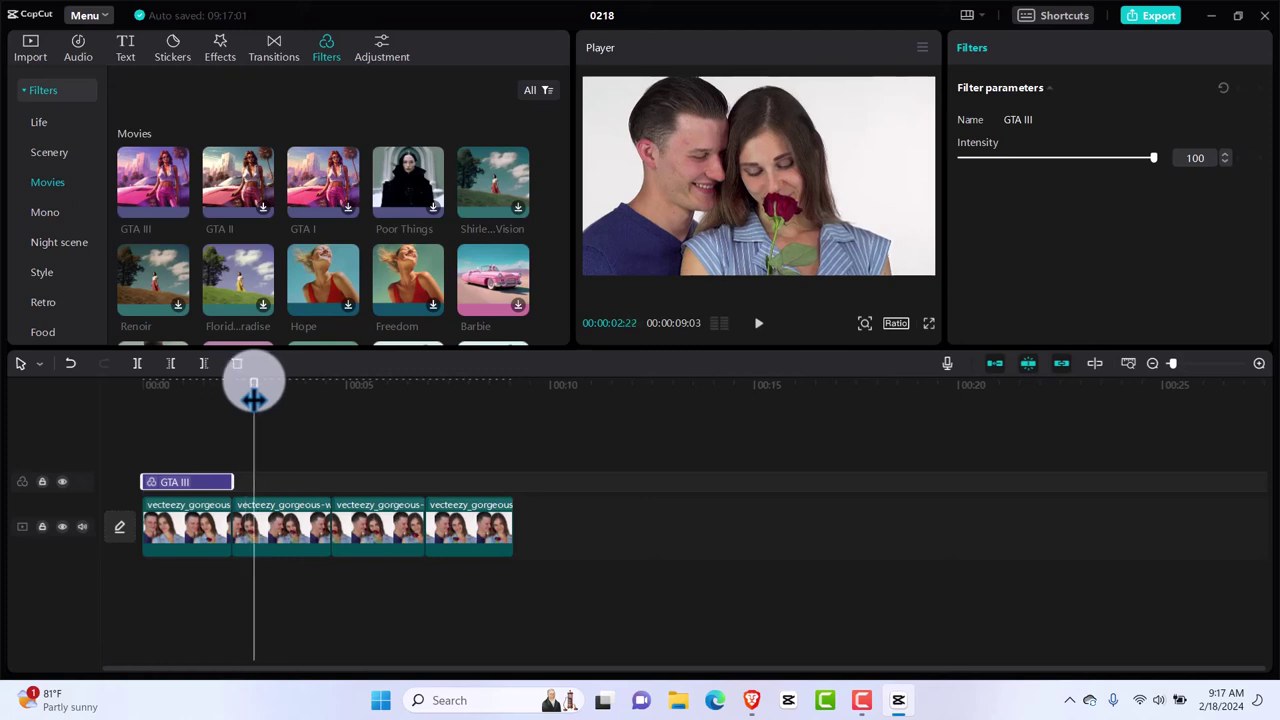
pyautogui.click(271, 506)
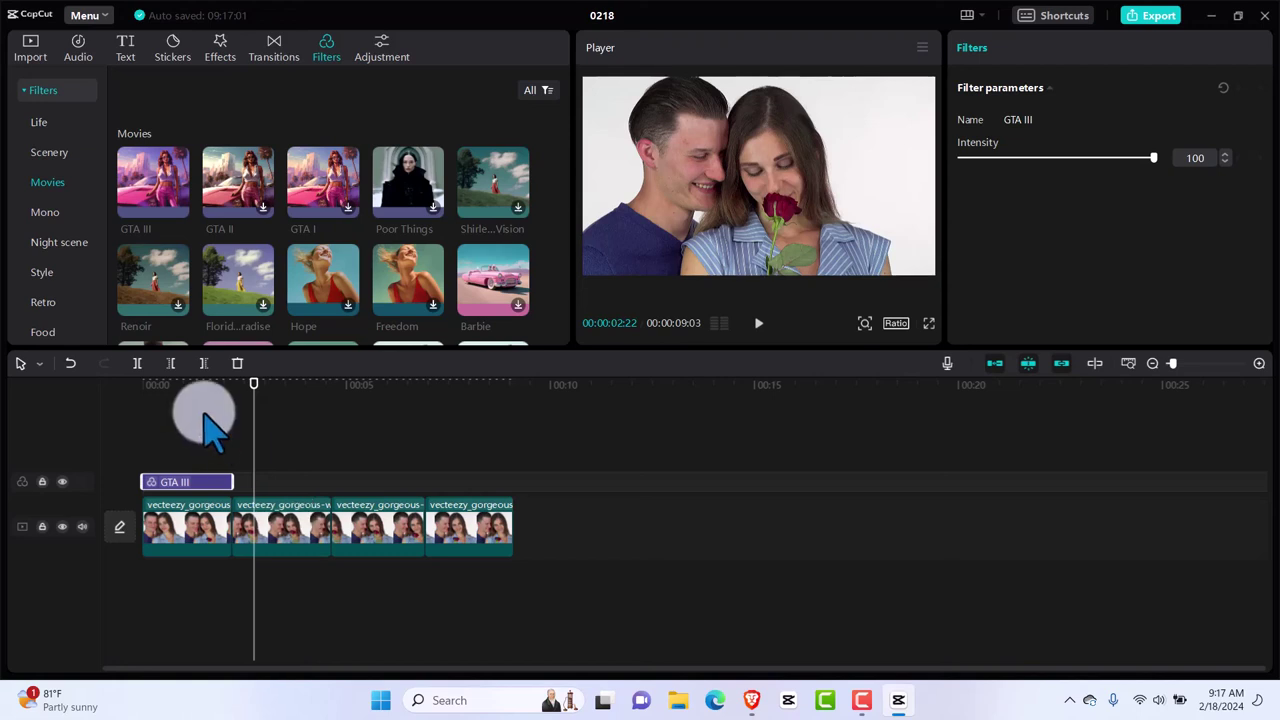
pyautogui.click(40, 124)
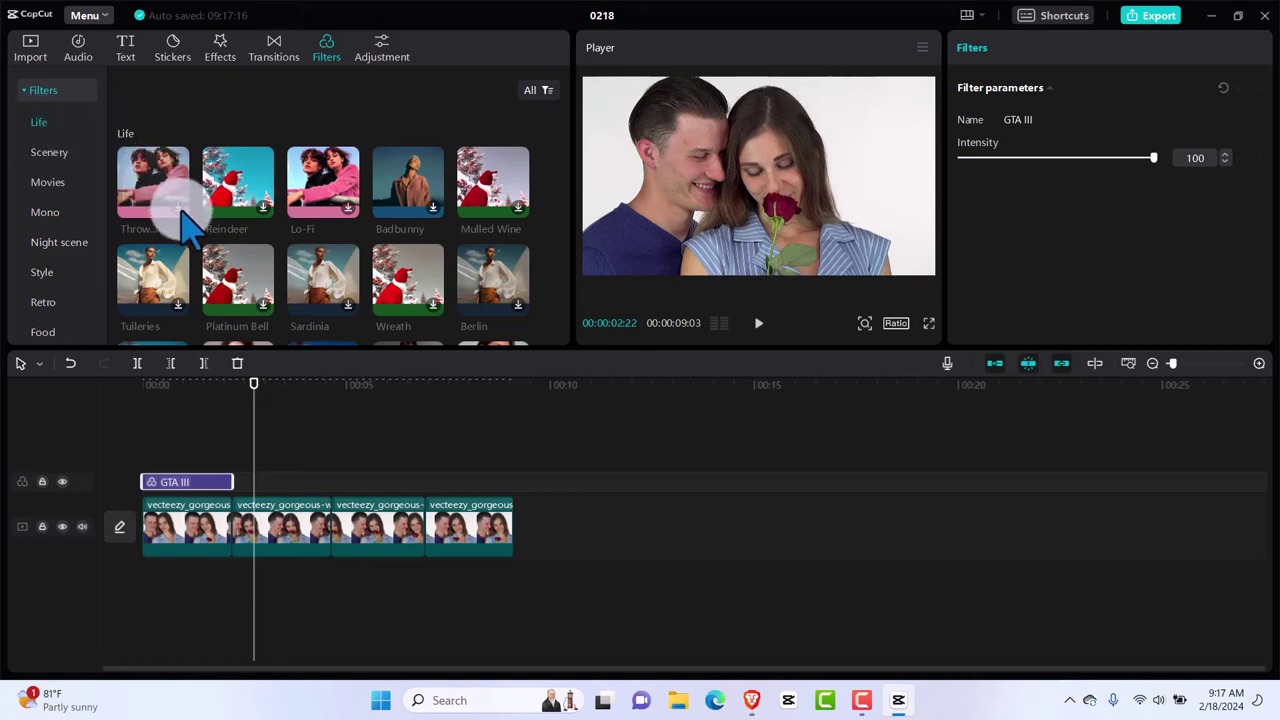
pyautogui.click(185, 318)
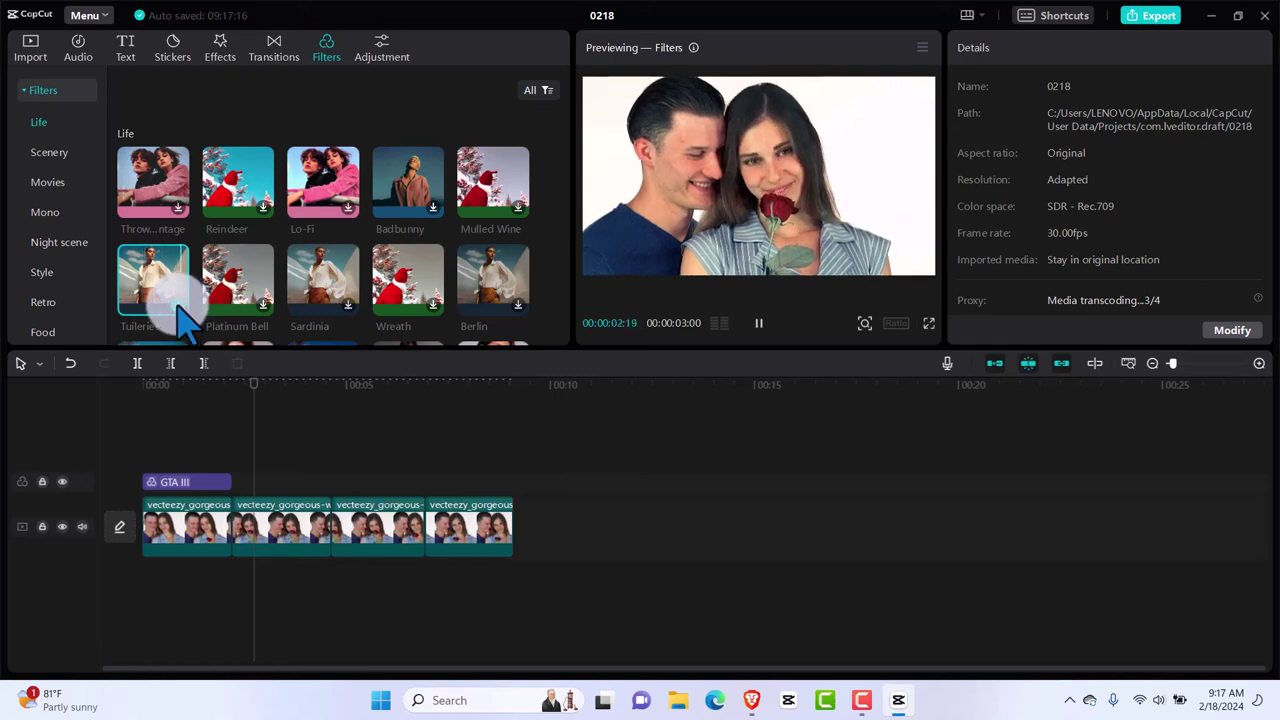
pyautogui.click(183, 320)
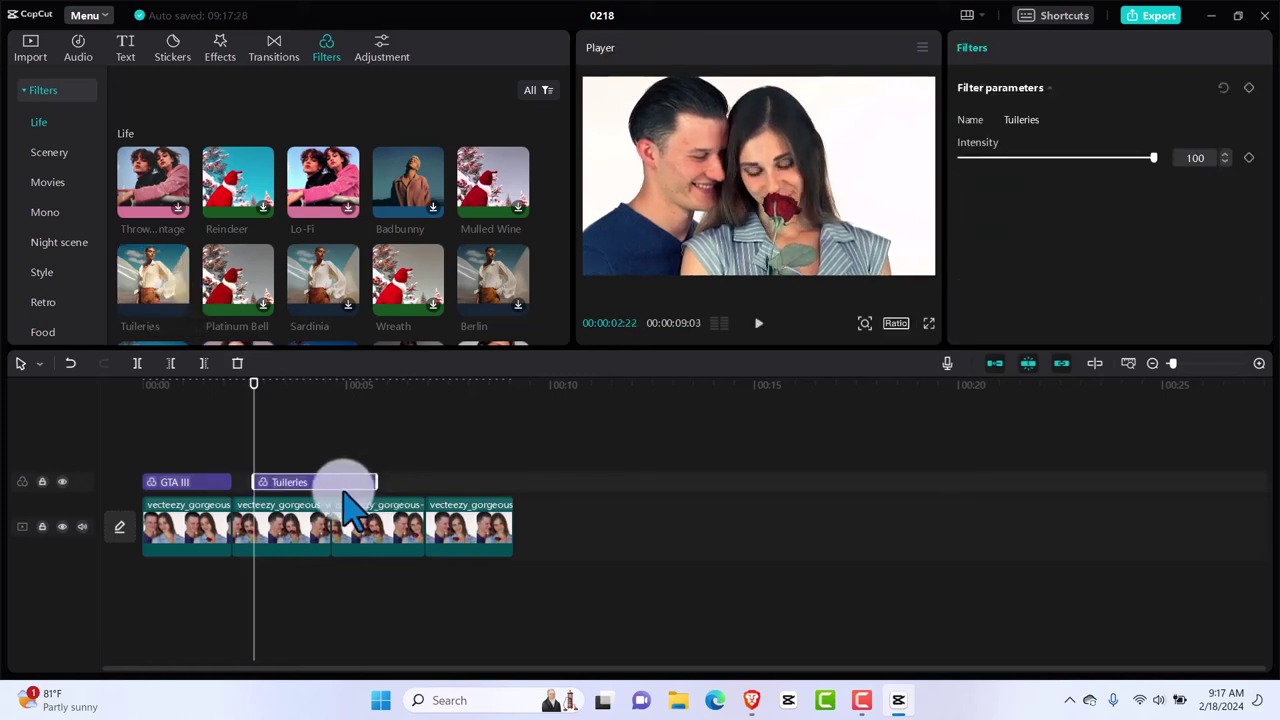
pyautogui.moveTo(340, 484)
pyautogui.mouseDown()
pyautogui.moveTo(319, 485)
pyautogui.moveTo(351, 481)
pyautogui.moveTo(331, 481)
pyautogui.mouseUp()
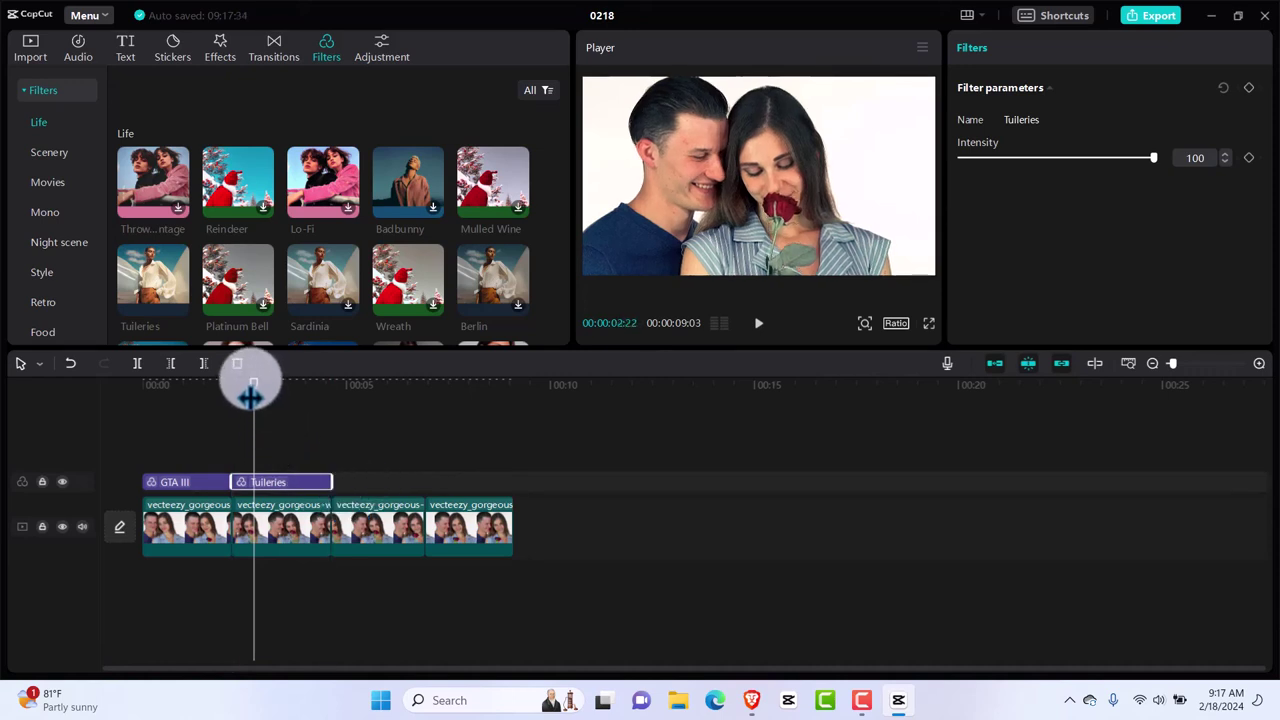
# Compare the unfiltered third segment with the second segment under the Tuileries filter, keeping the filter's intensity at 100.
pyautogui.moveTo(251, 383); pyautogui.dragTo(370, 410)
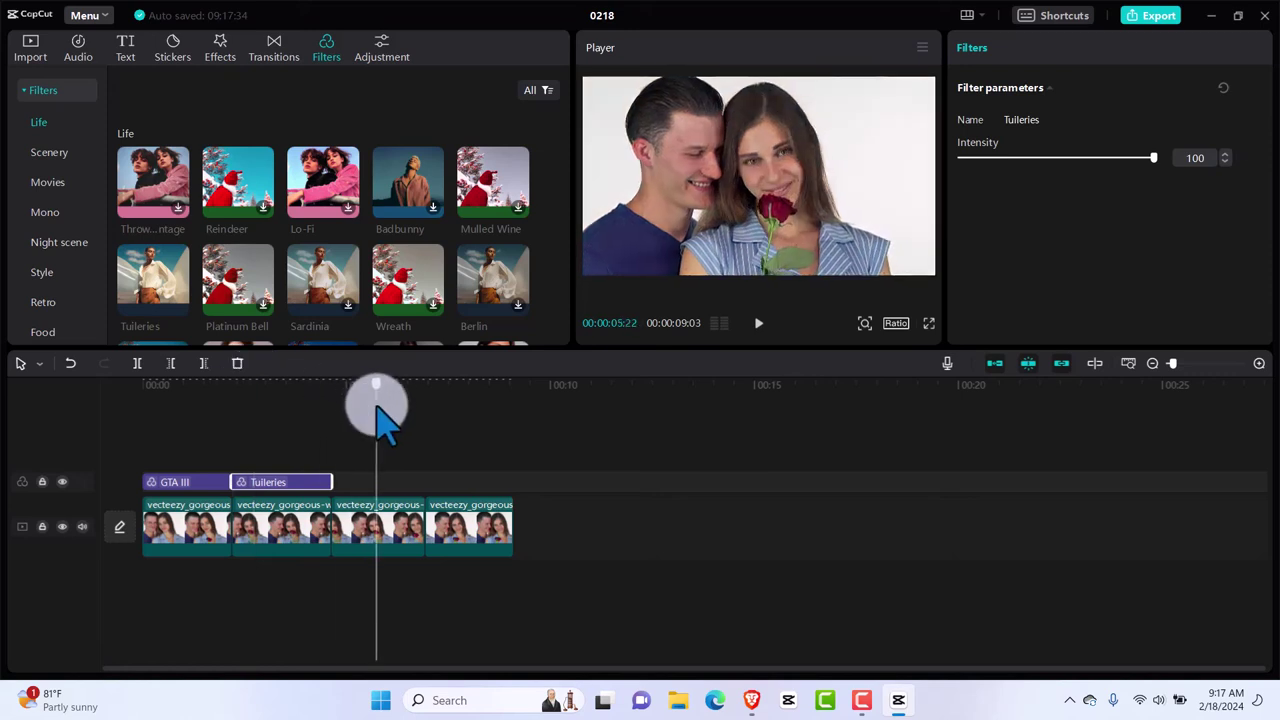
pyautogui.click(350, 410)
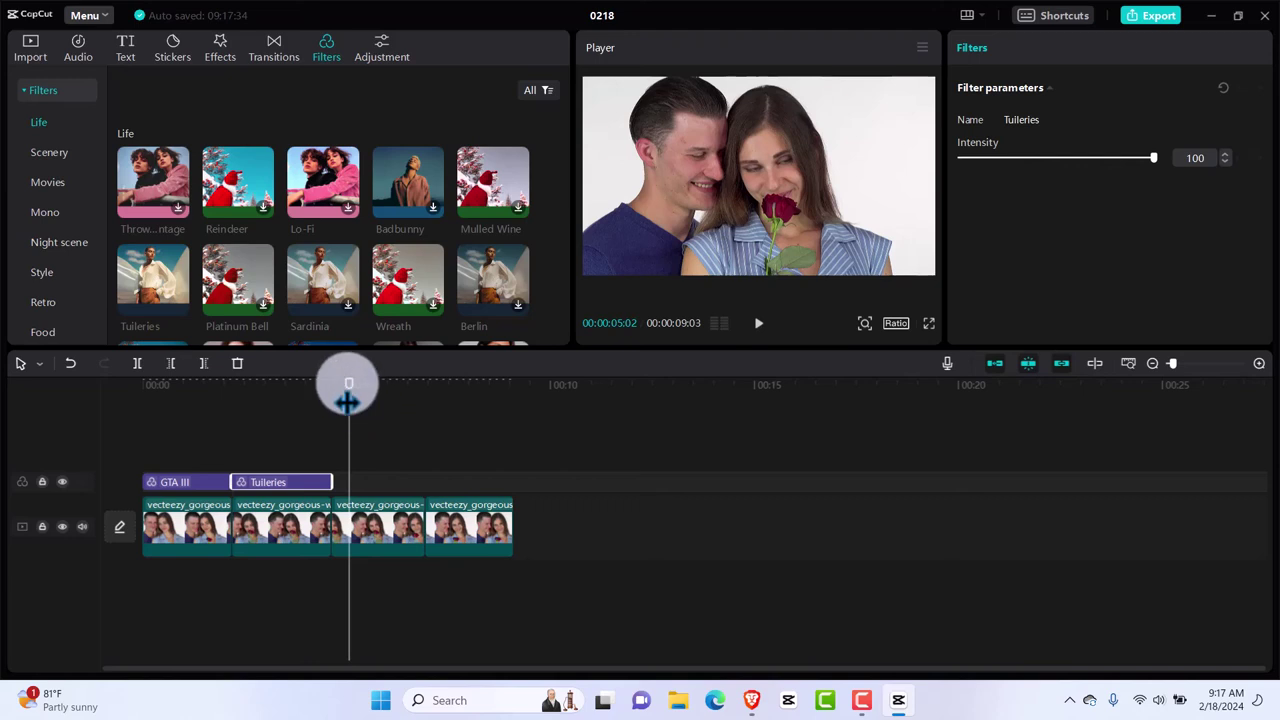
pyautogui.moveTo(348, 383); pyautogui.dragTo(283, 432)
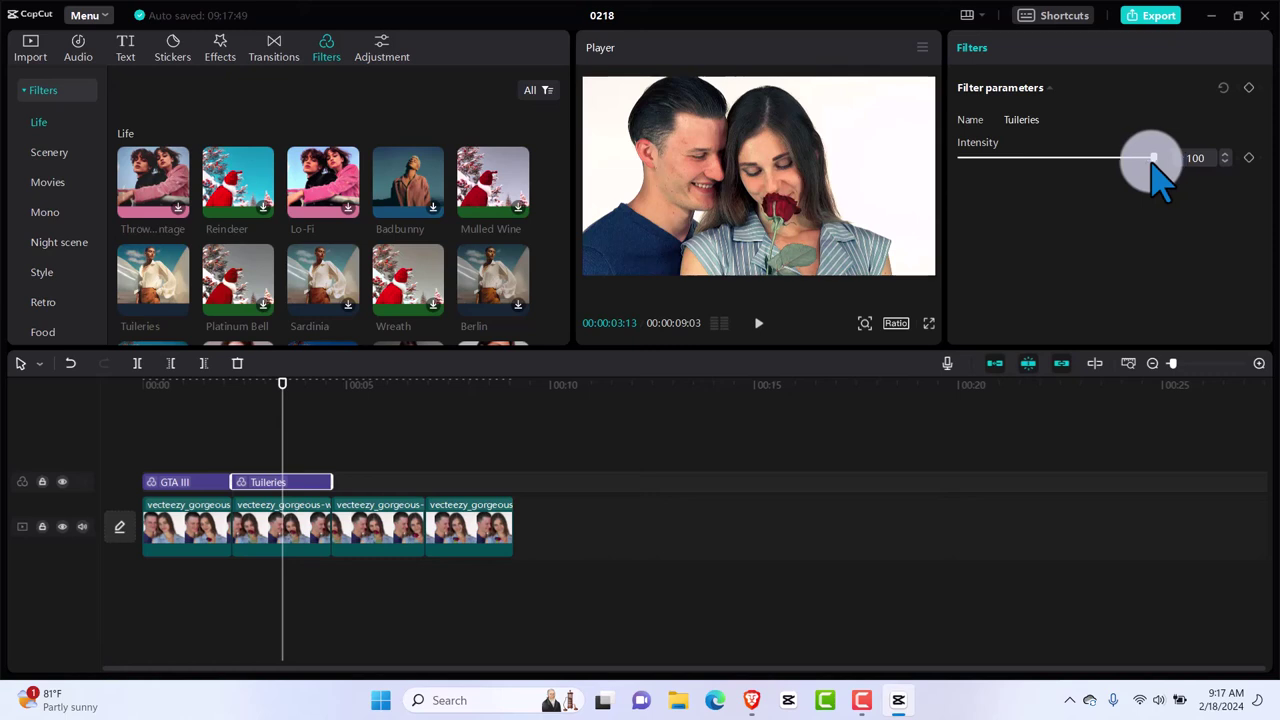
pyautogui.moveTo(1153, 158); pyautogui.dragTo(1170, 182)
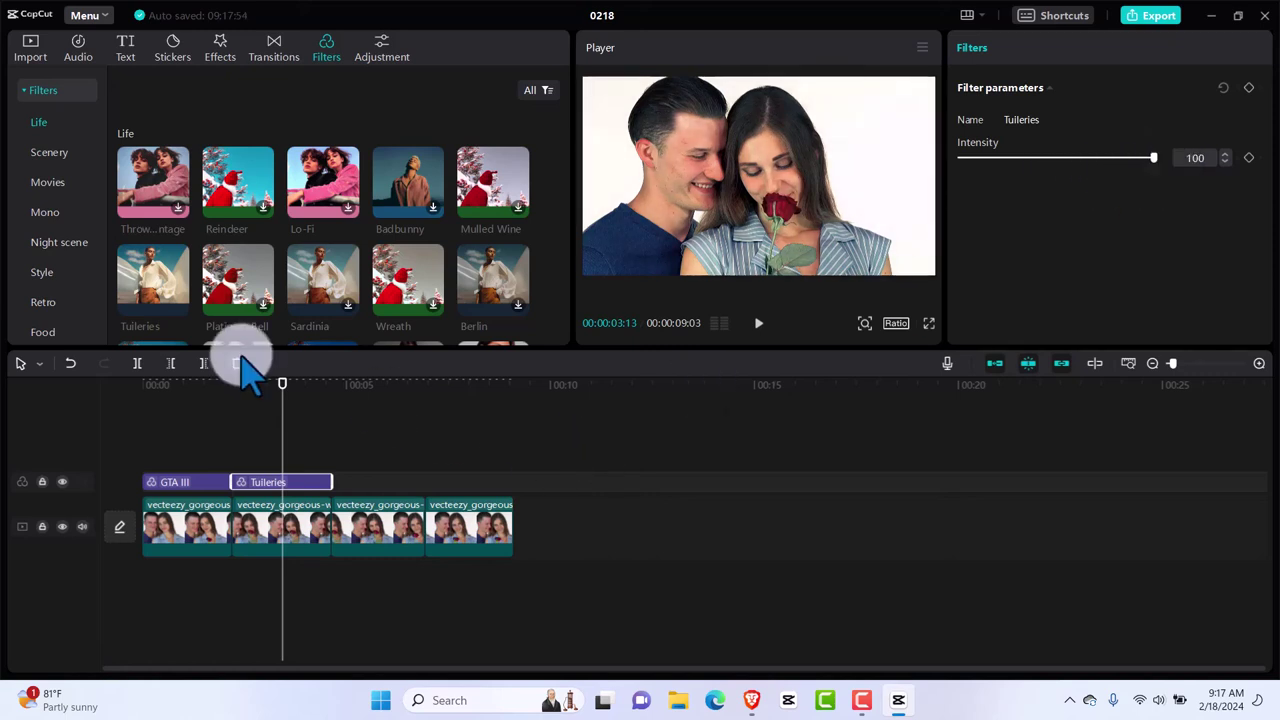
# Add the Ocean Eyes filter from the Scenery category and fit it over the third segment on its own filter track.
pyautogui.click(55, 155)
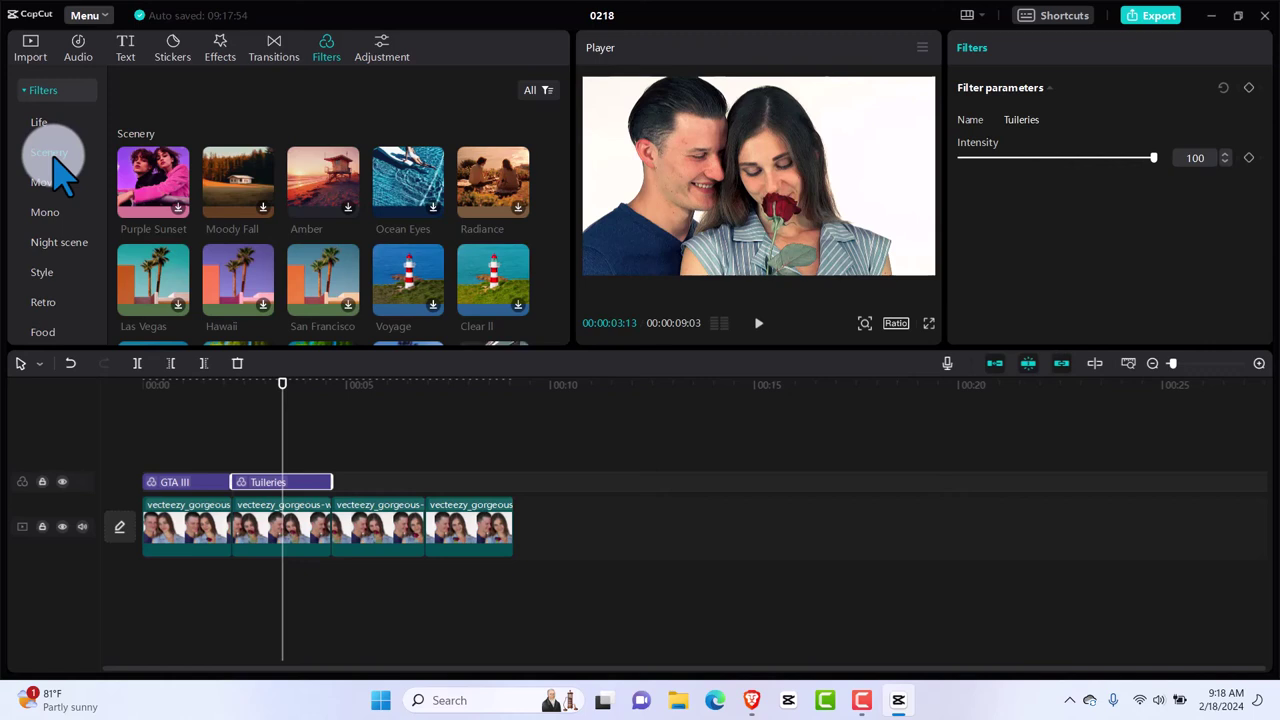
pyautogui.click(440, 210)
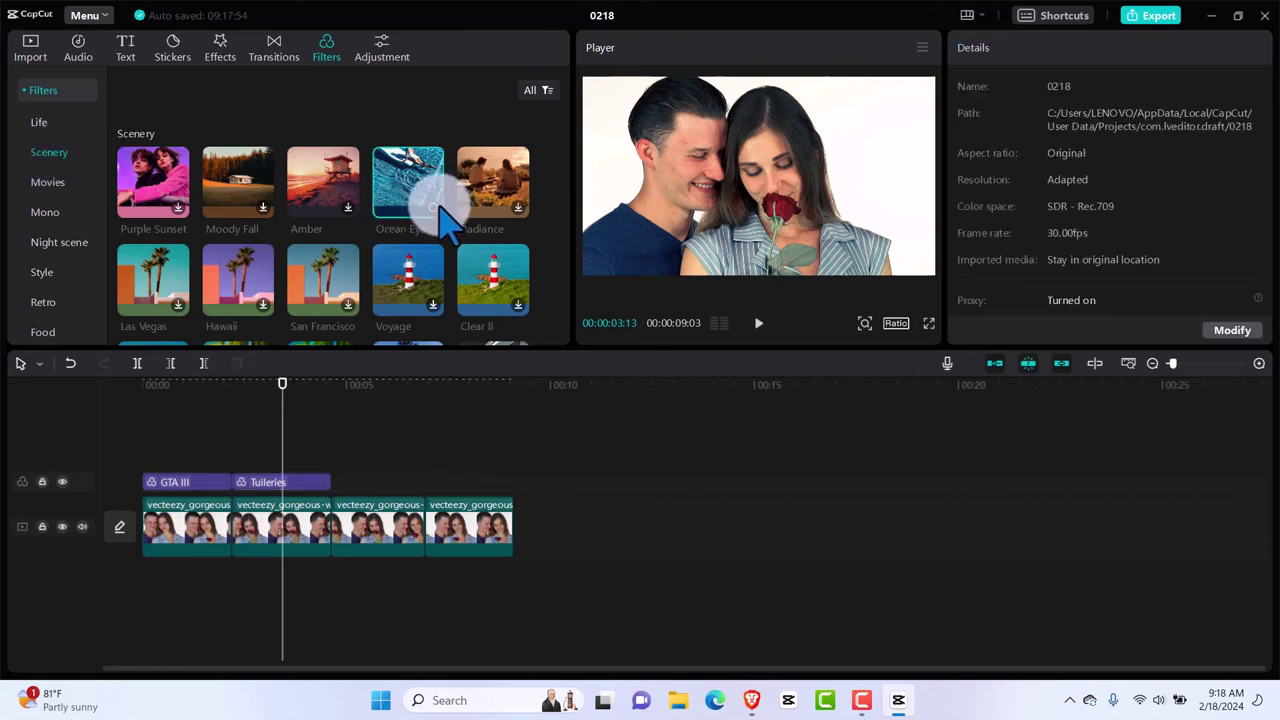
pyautogui.click(284, 385)
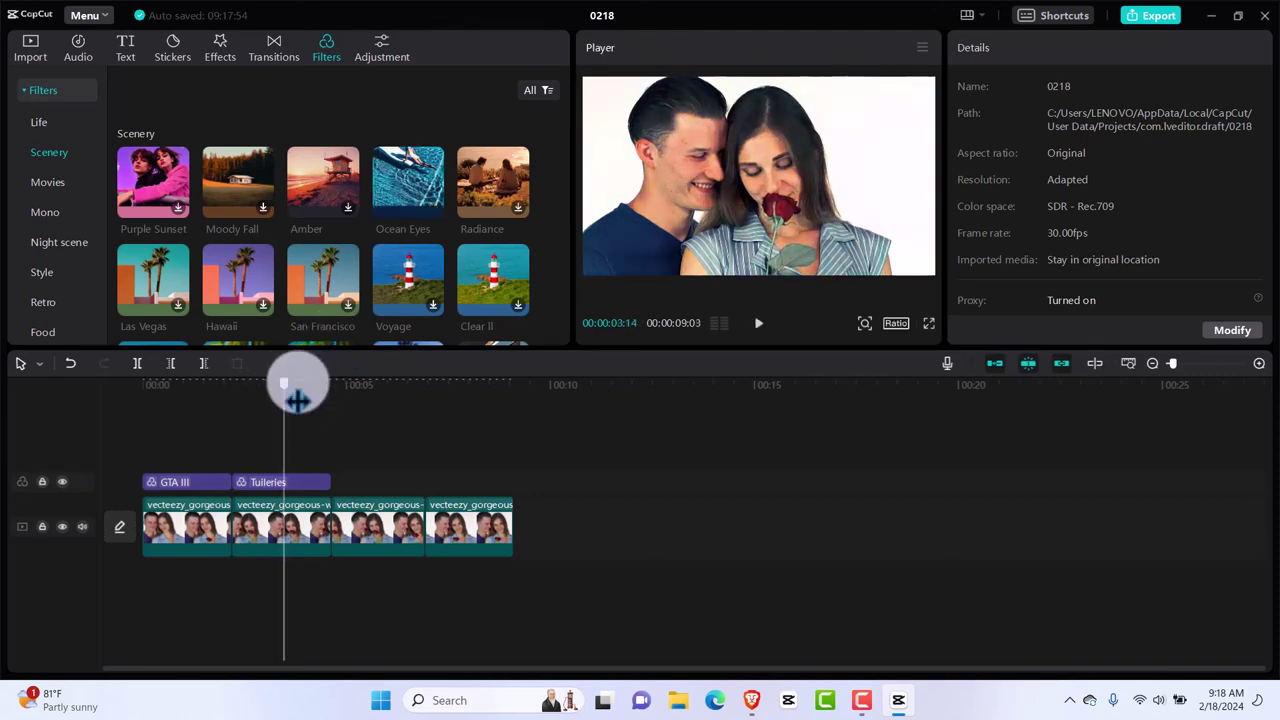
pyautogui.moveTo(297, 400); pyautogui.dragTo(371, 394)
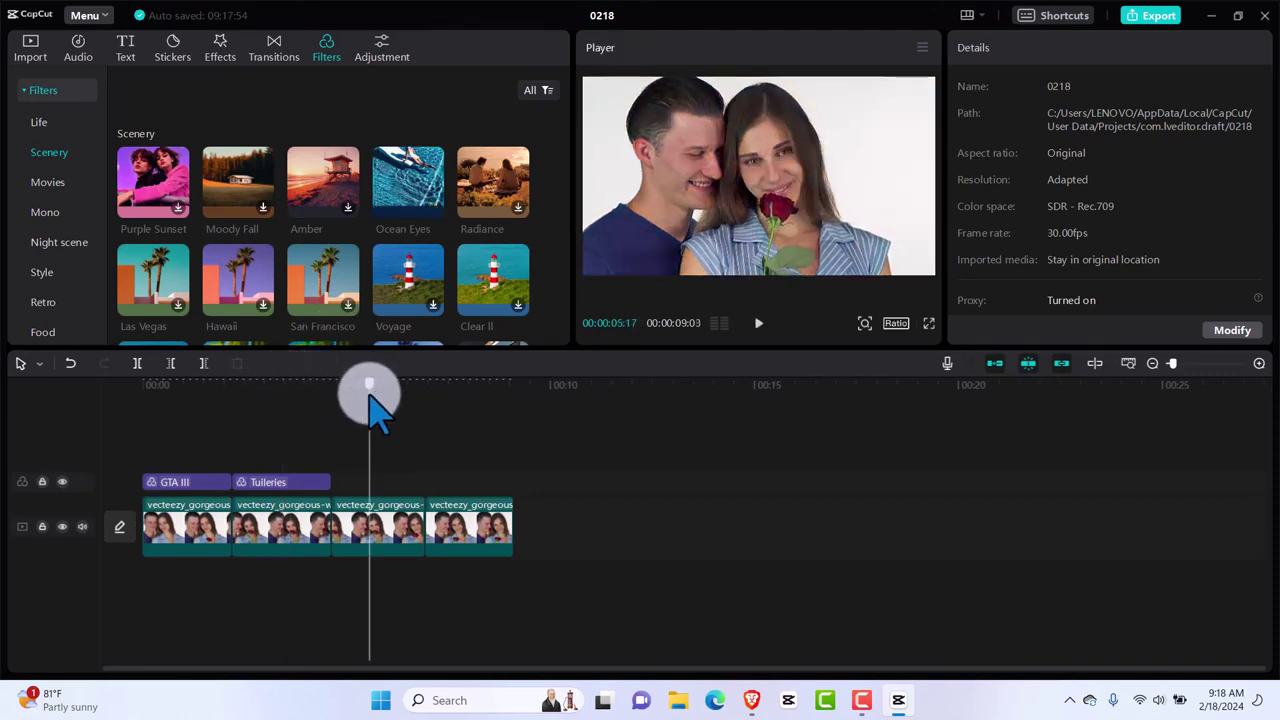
pyautogui.click(434, 207)
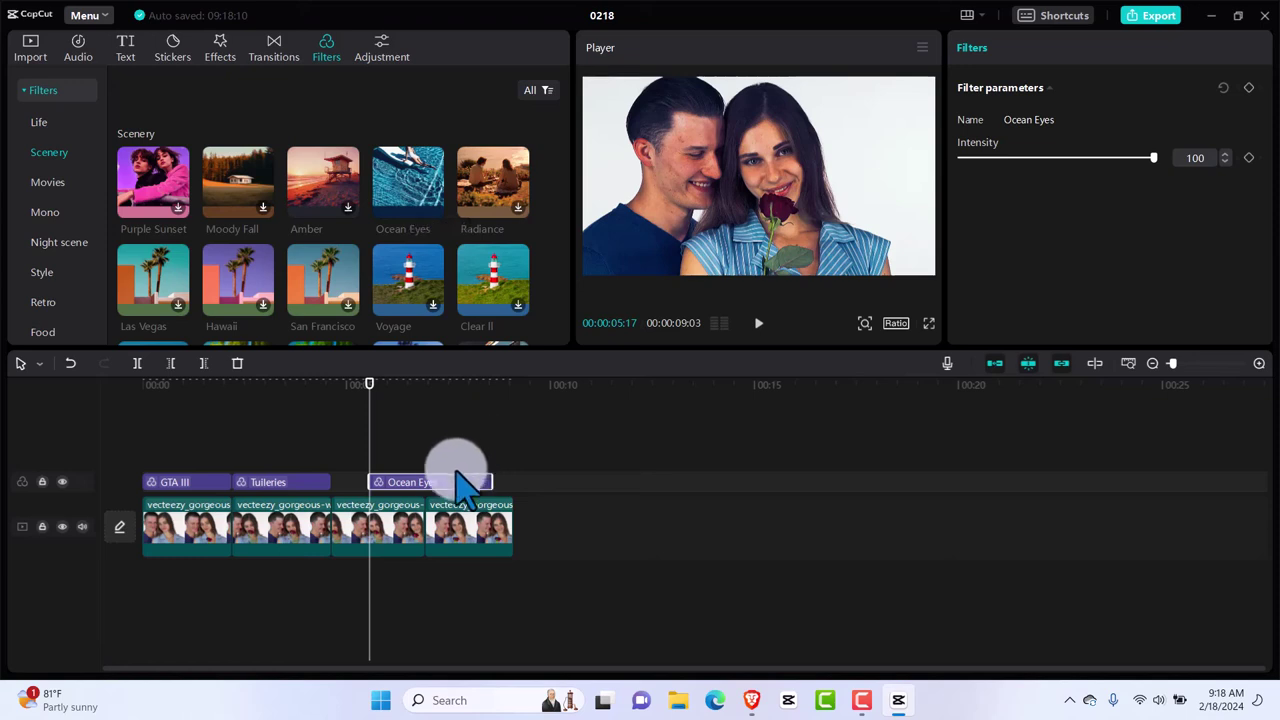
pyautogui.moveTo(462, 487); pyautogui.dragTo(421, 484)
pyautogui.click(349, 480)
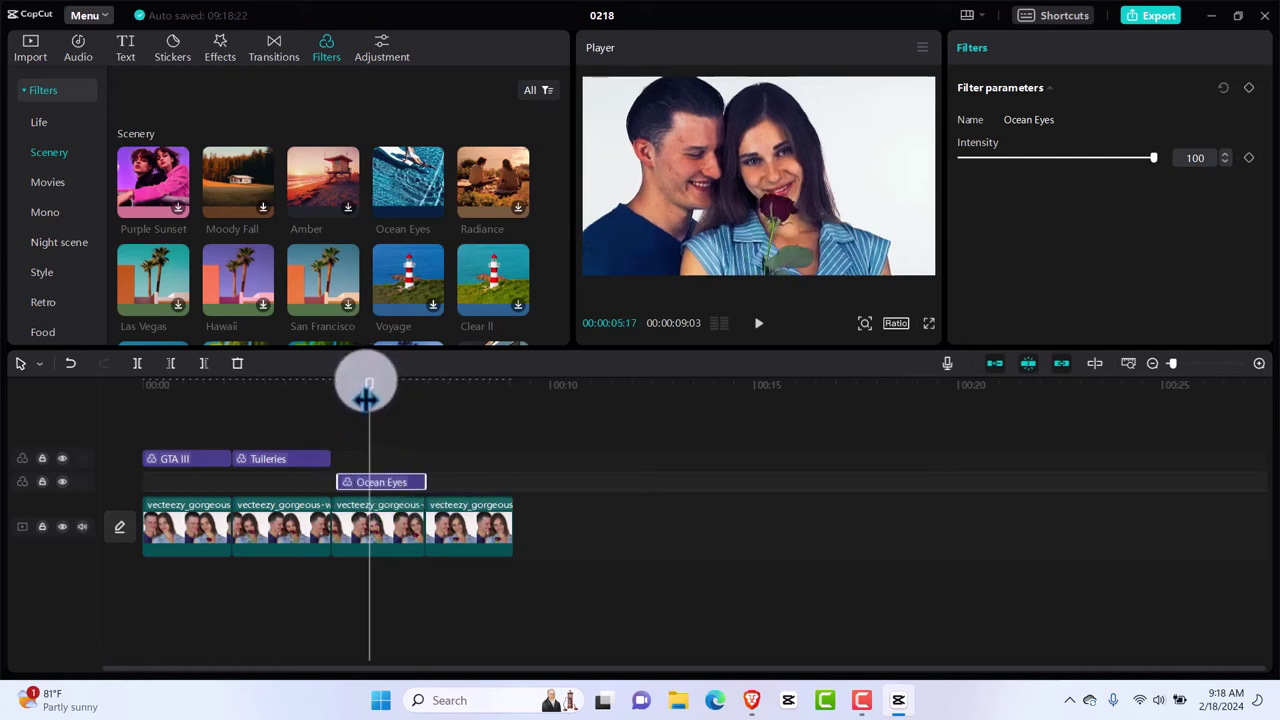
# Add the Miami filter from the Retro category and fit it over the fourth segment, following Ocean Eyes.
pyautogui.moveTo(366, 398); pyautogui.dragTo(477, 440)
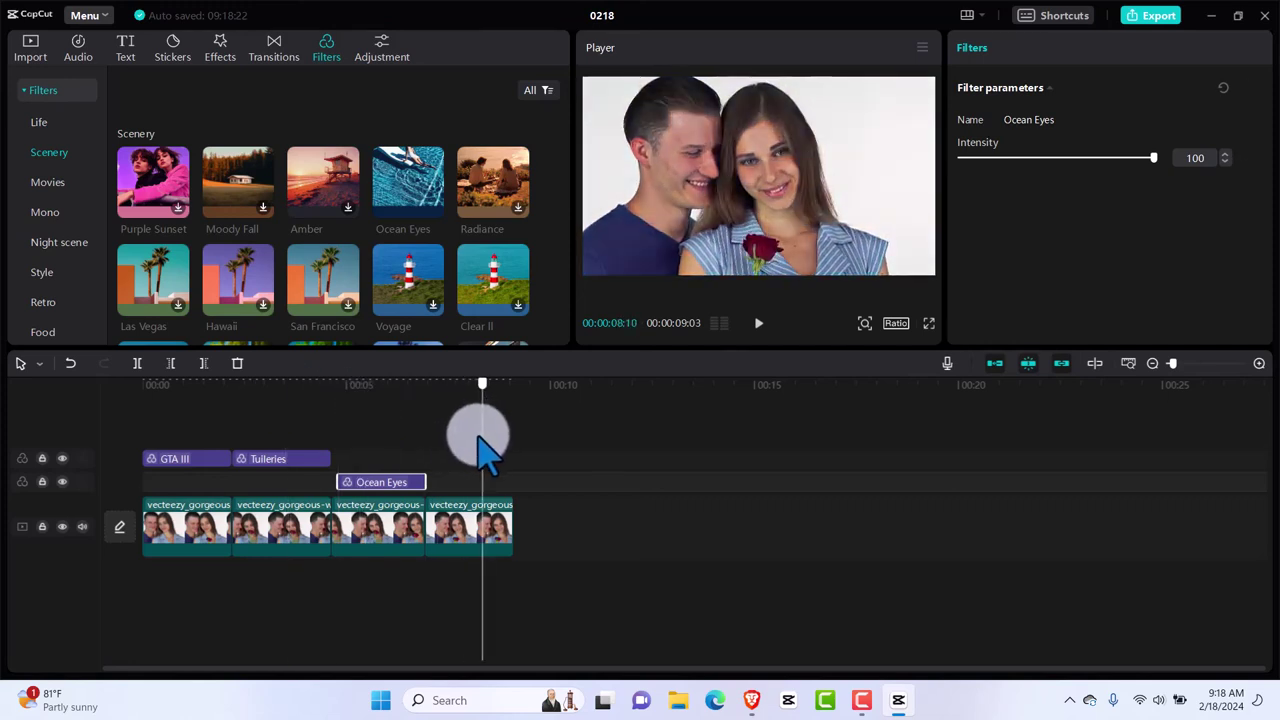
pyautogui.click(46, 304)
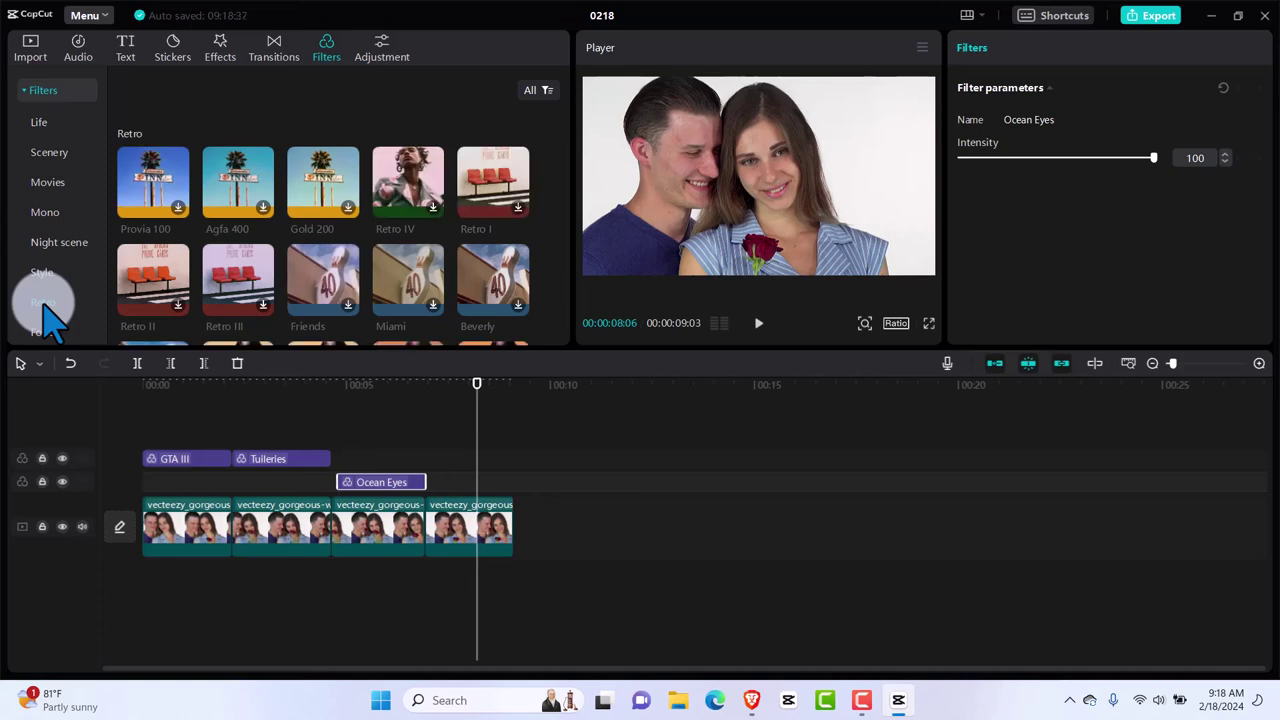
pyautogui.click(436, 310)
pyautogui.click(440, 318)
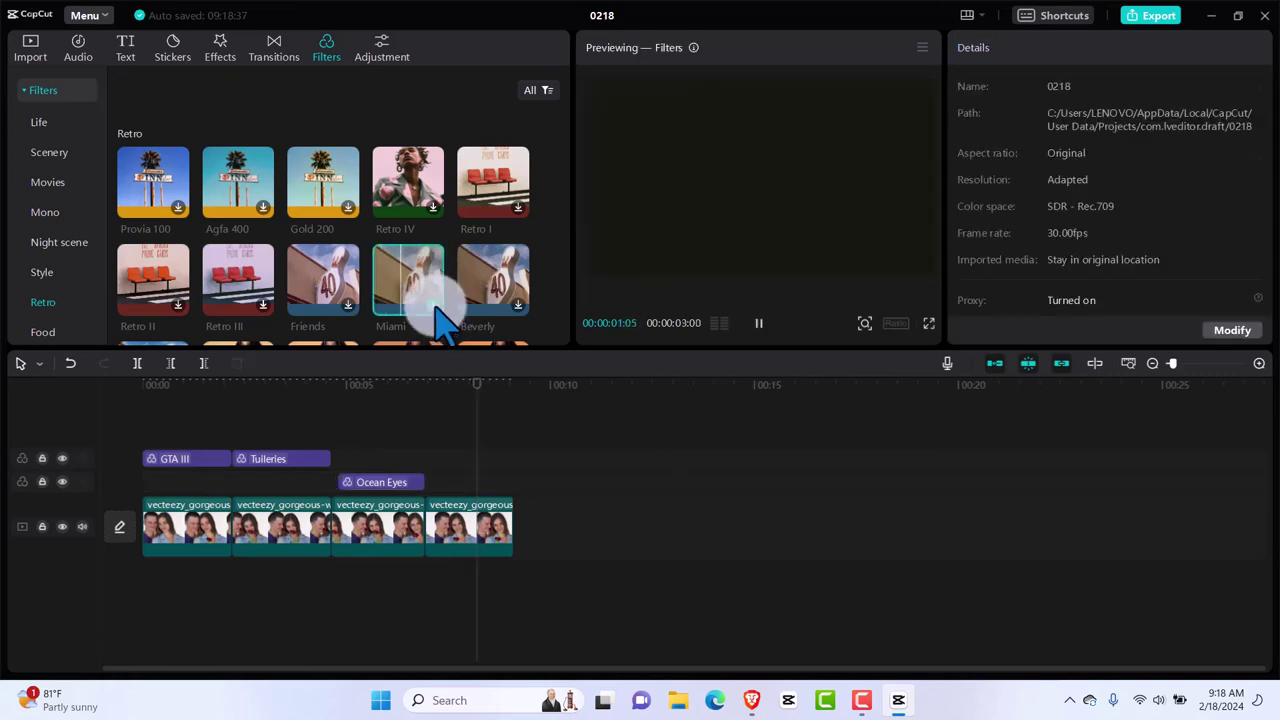
pyautogui.click(468, 383)
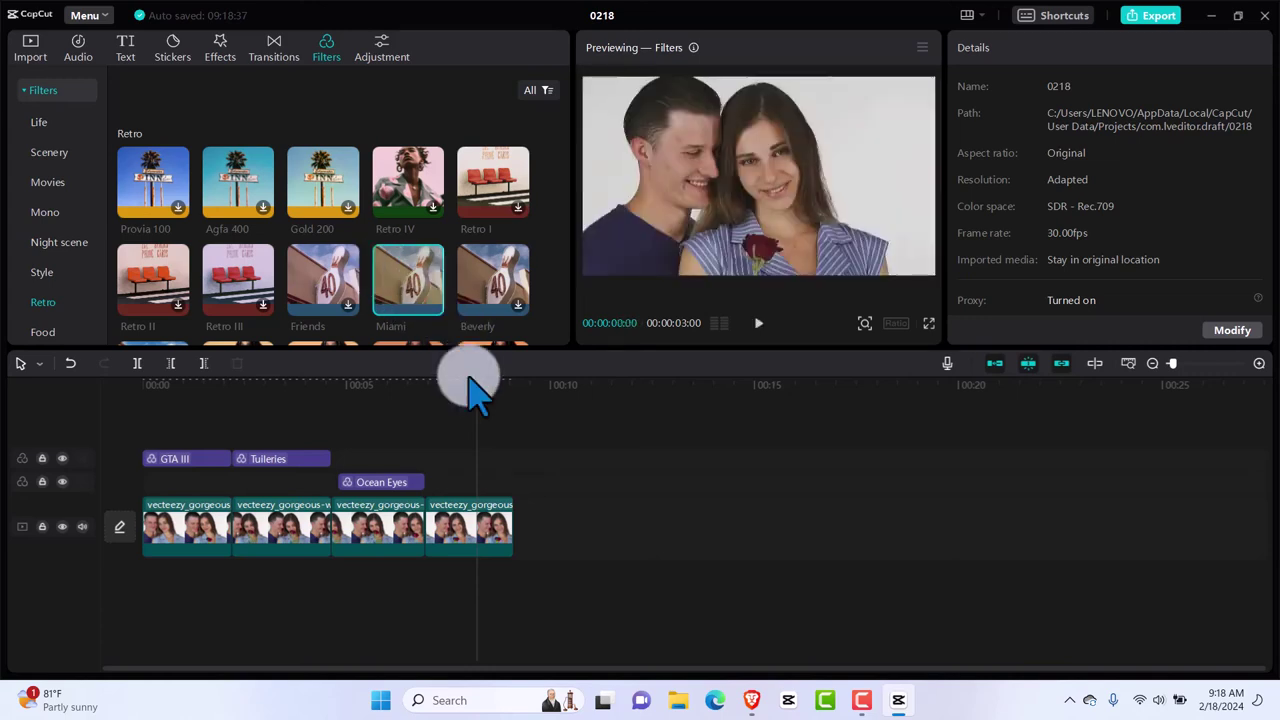
pyautogui.click(699, 213)
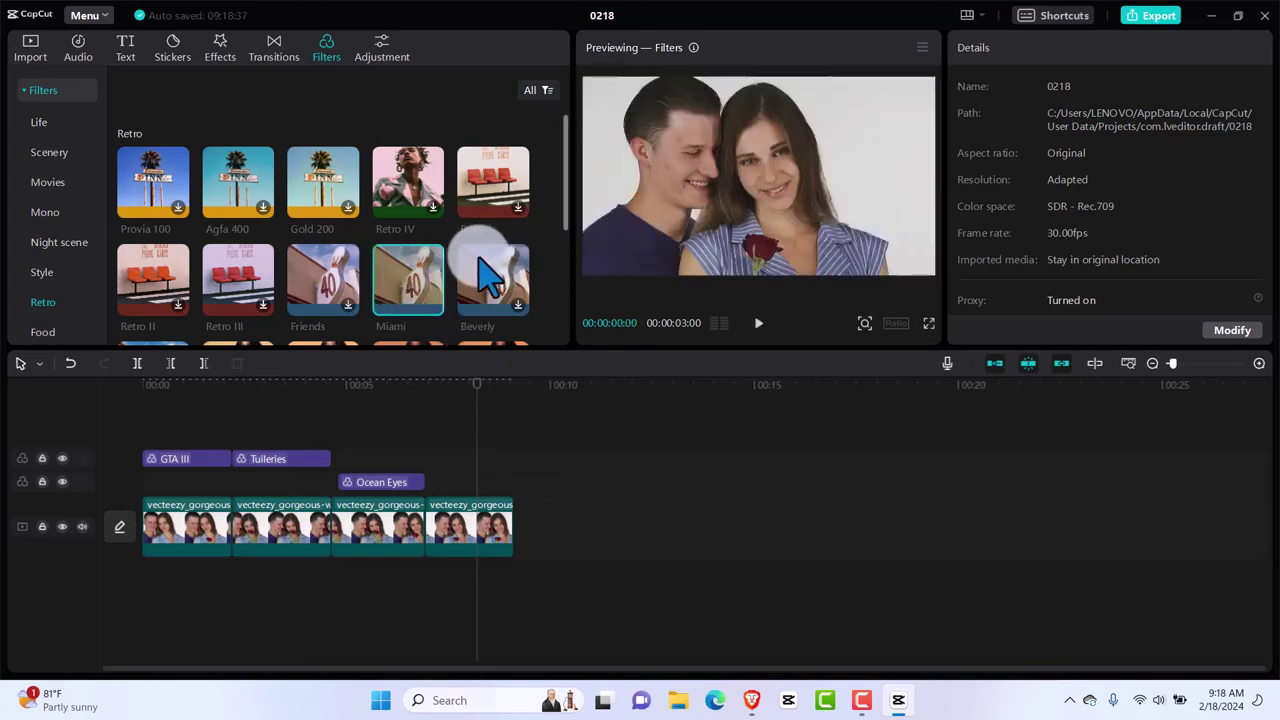
pyautogui.click(408, 280)
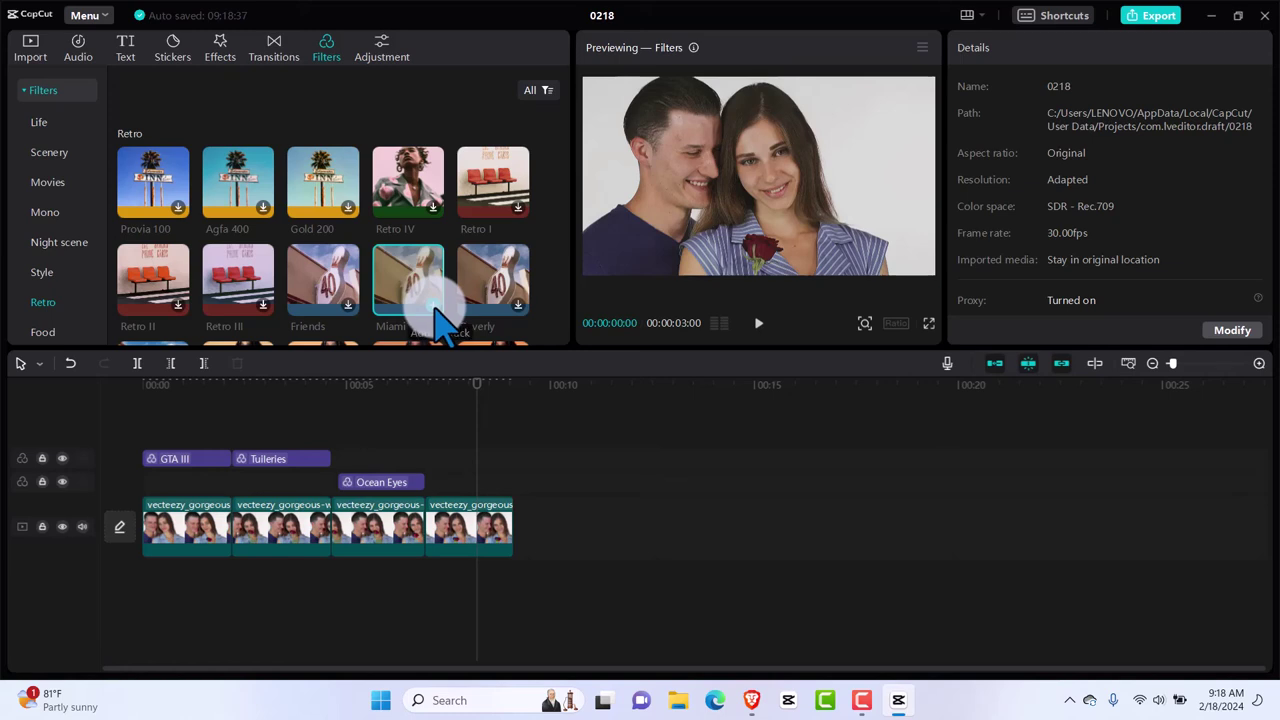
pyautogui.click(436, 308)
pyautogui.click(535, 482)
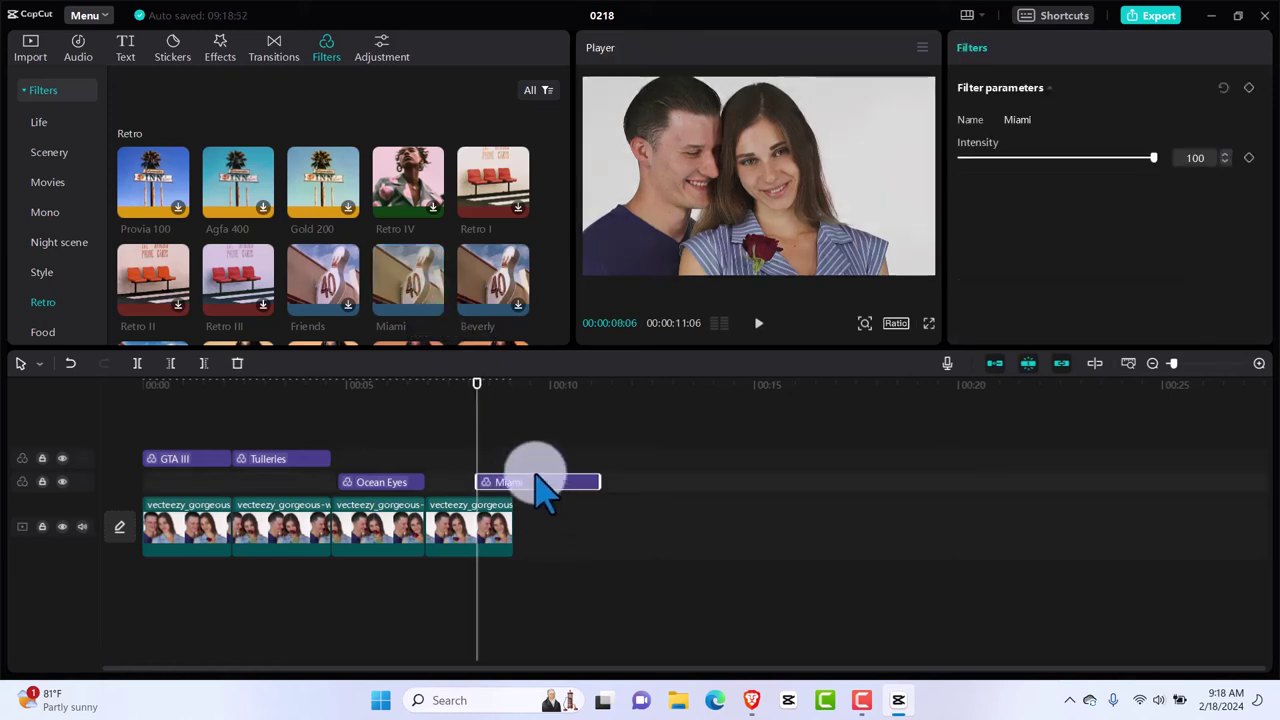
pyautogui.moveTo(535, 482)
pyautogui.mouseDown()
pyautogui.moveTo(486, 482)
pyautogui.moveTo(549, 488)
pyautogui.moveTo(512, 490)
pyautogui.mouseUp()
# Set the Miami filter's intensity to 51 with the playhead at 00:00:08:02 in the fourth segment.
pyautogui.click(478, 390)
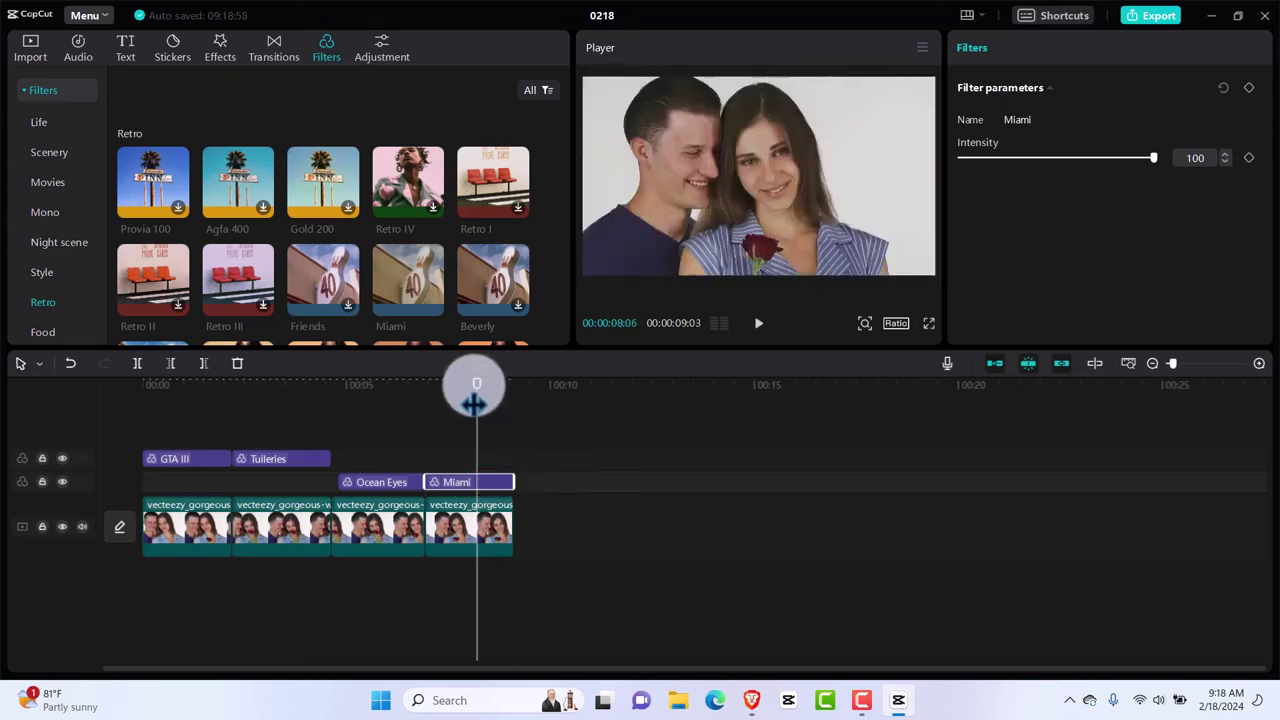
pyautogui.moveTo(479, 399); pyautogui.dragTo(474, 456)
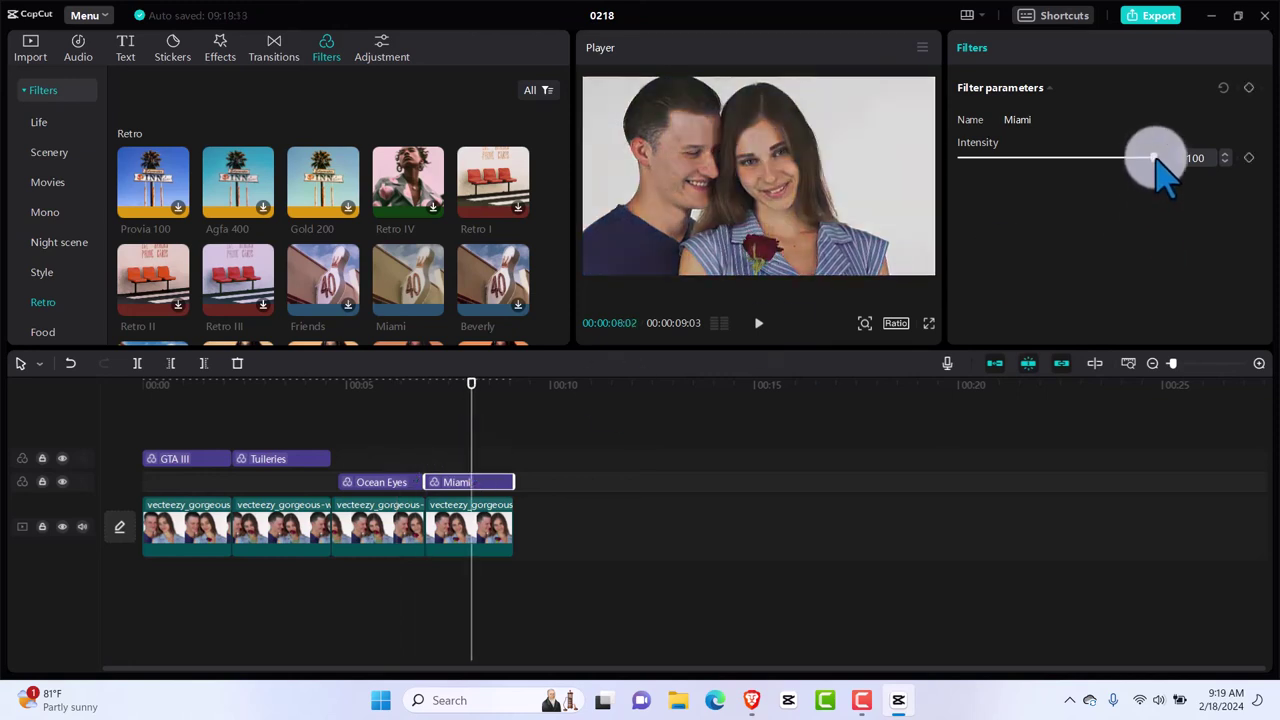
pyautogui.moveTo(1154, 155); pyautogui.dragTo(1059, 161)
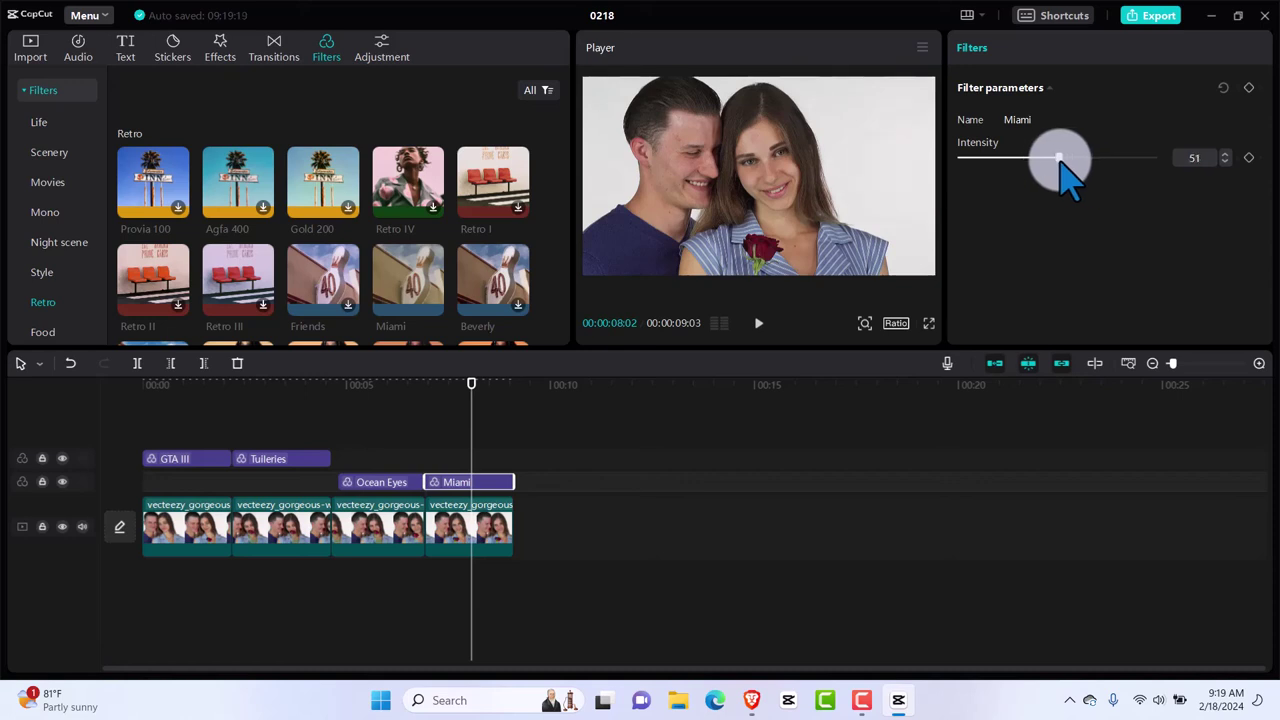
pyautogui.click(40, 333)
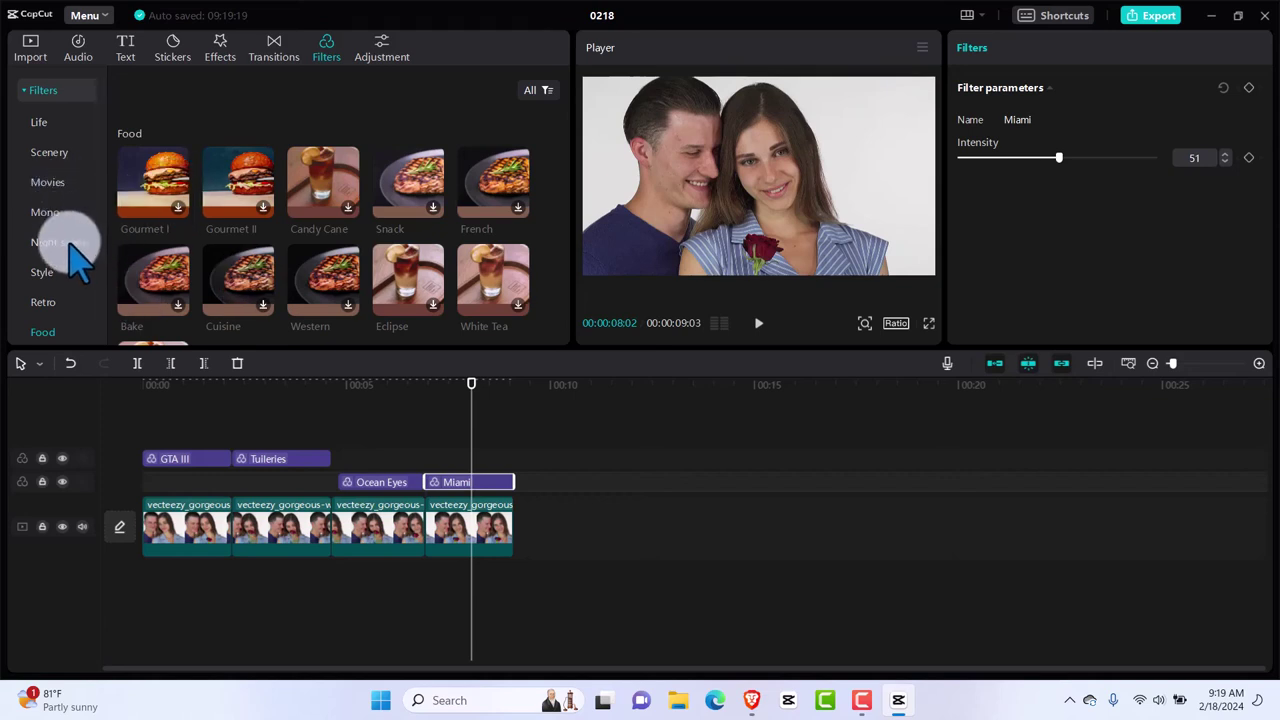
pyautogui.scroll(-1, 80, 262)
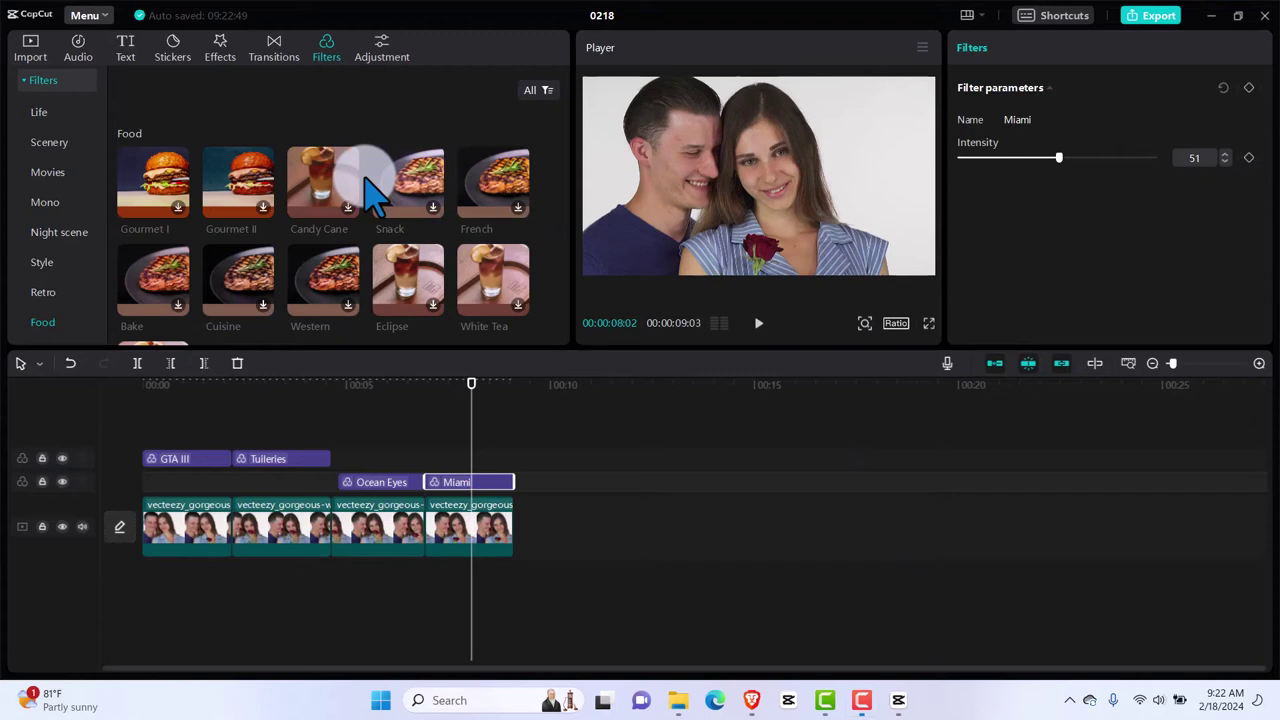
pyautogui.moveTo(372, 190); pyautogui.dragTo(588, 490)
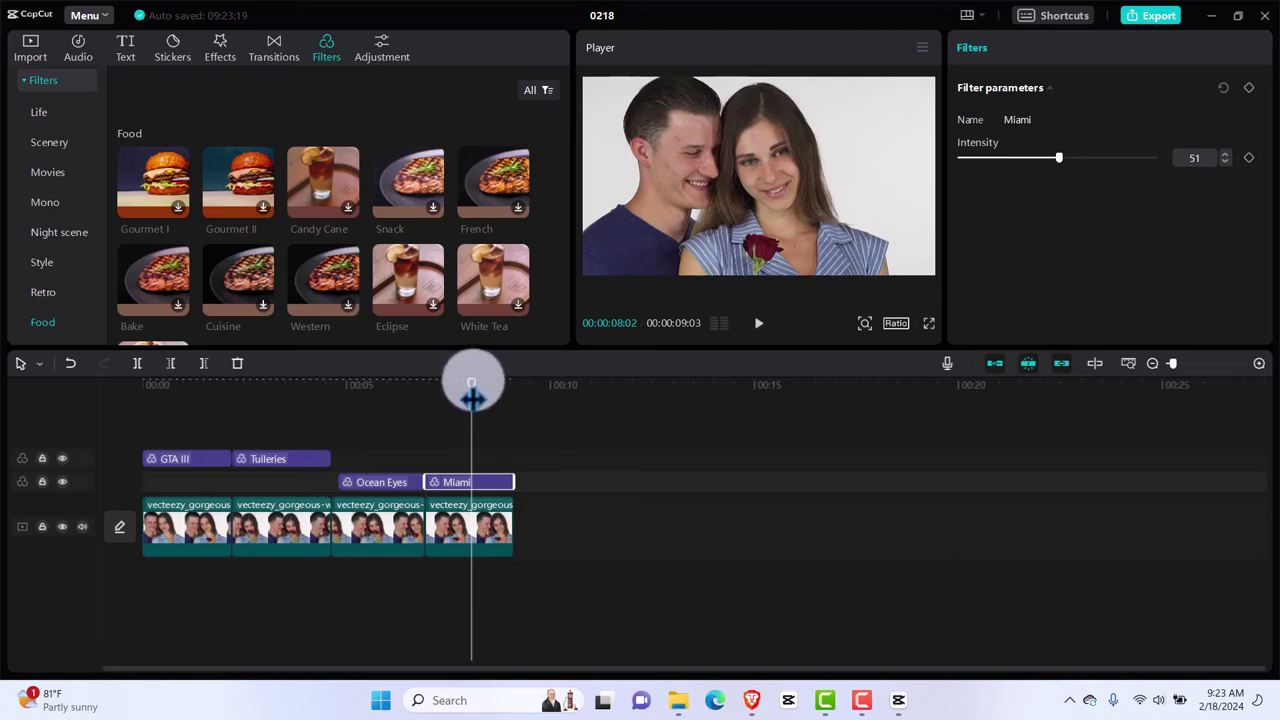
# Add the Split Flicker effect from the Trending video effects and fit it exactly over the first segment.
pyautogui.moveTo(472, 395); pyautogui.dragTo(180, 420)
pyautogui.click(185, 520)
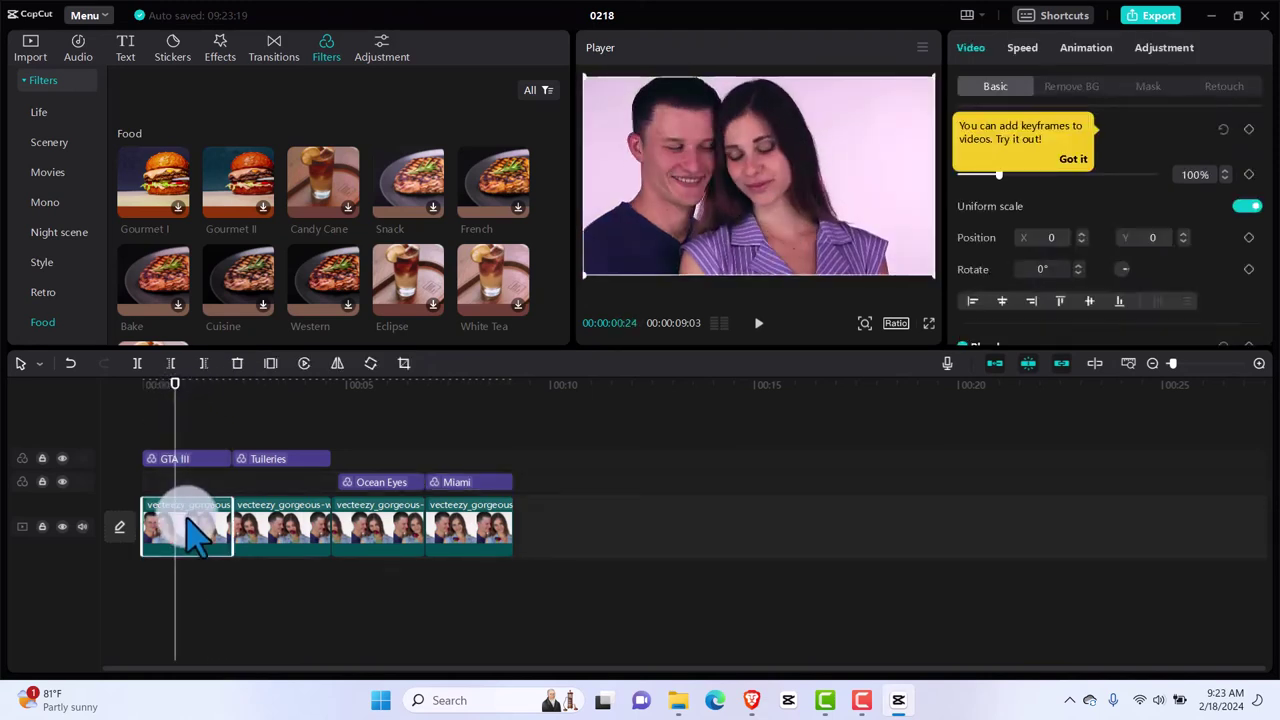
pyautogui.click(220, 58)
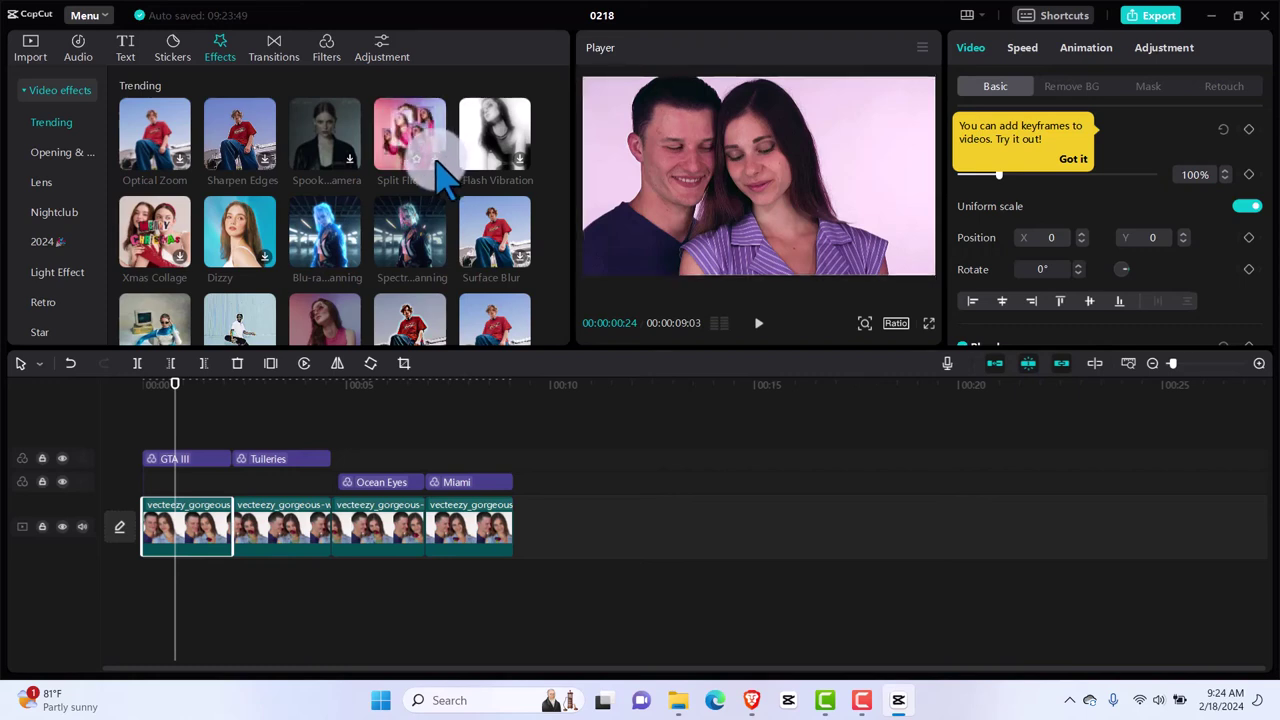
pyautogui.click(437, 163)
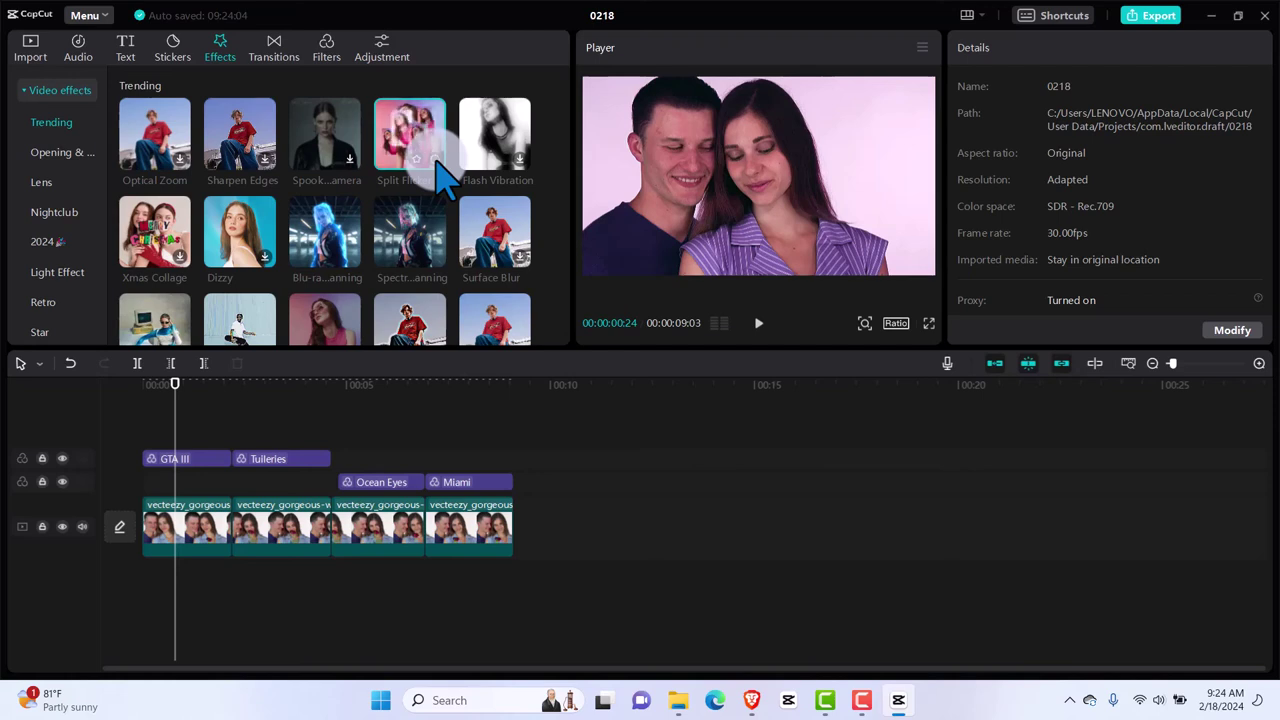
pyautogui.click(442, 172)
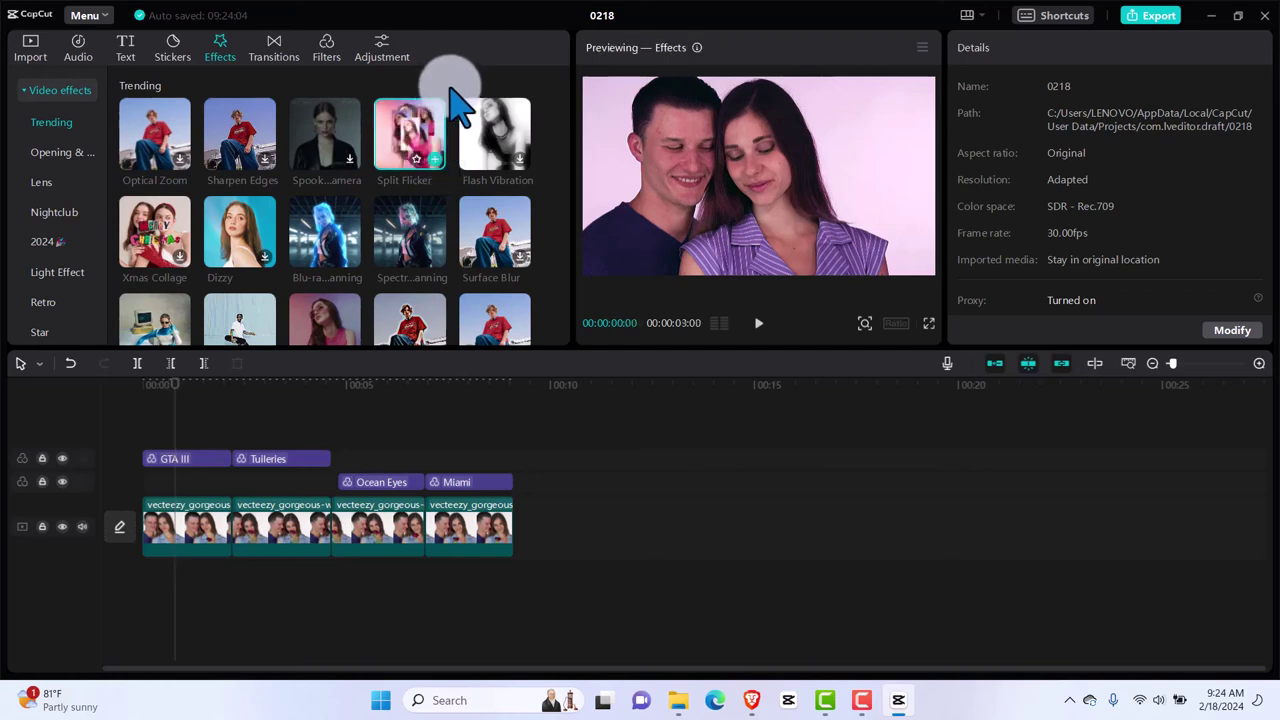
pyautogui.click(436, 158)
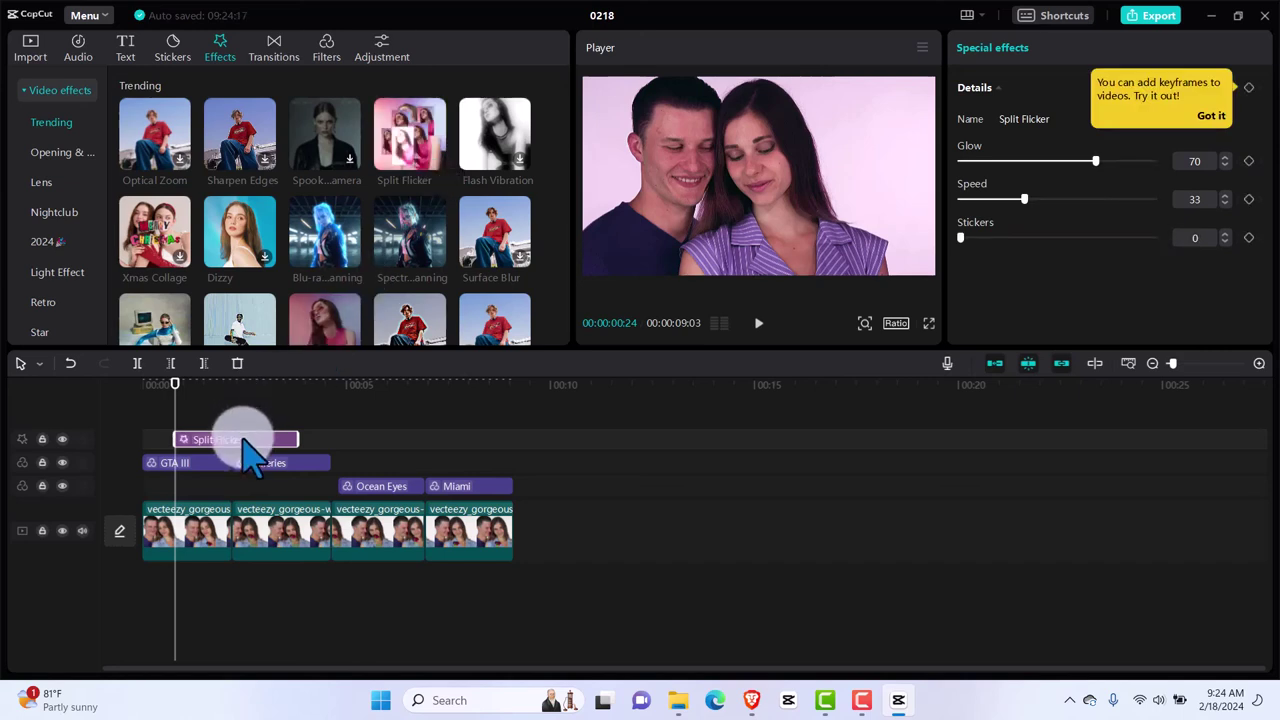
pyautogui.moveTo(243, 438); pyautogui.dragTo(213, 458)
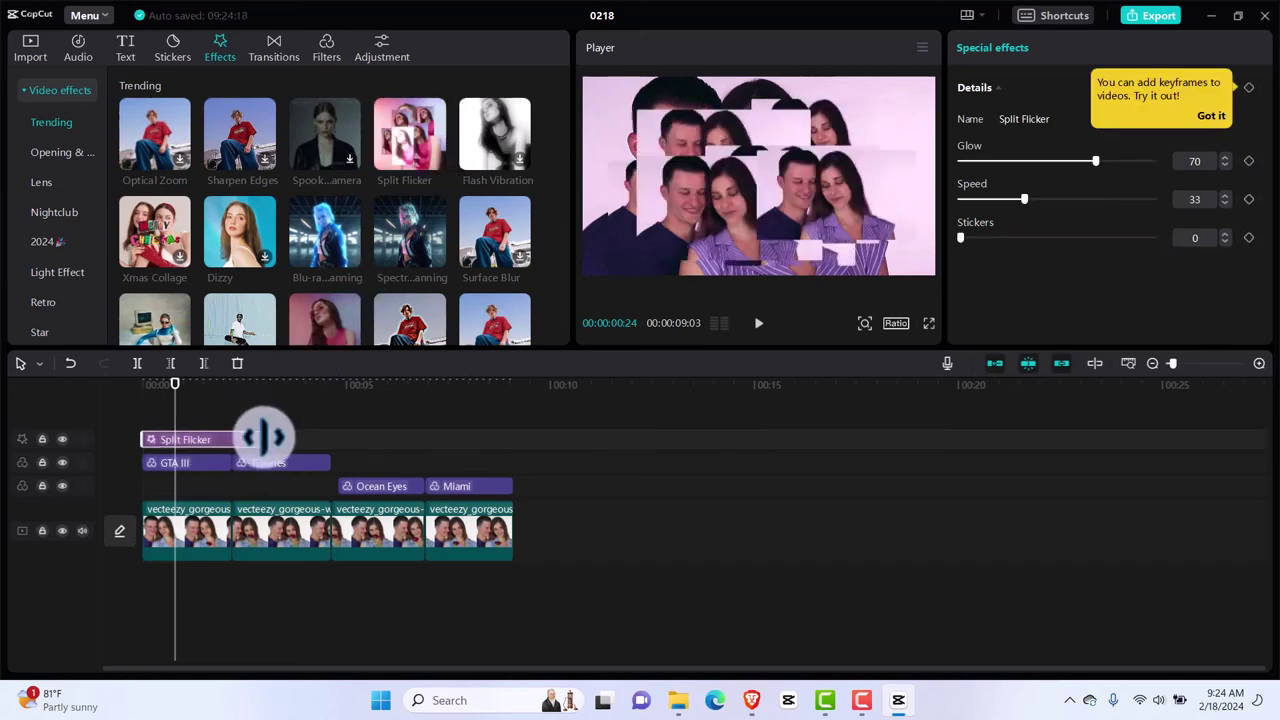
pyautogui.moveTo(265, 437); pyautogui.dragTo(229, 437)
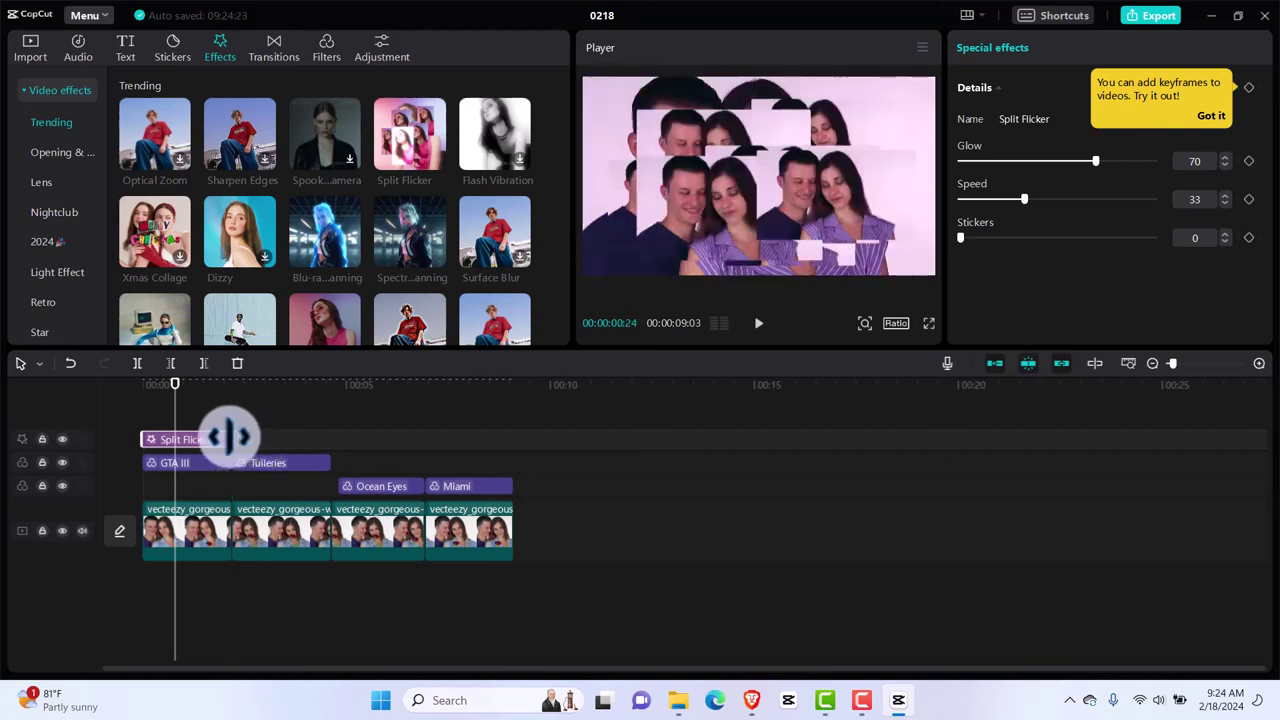
# Play the first segment from the start of the timeline to preview the Split Flicker effect.
pyautogui.moveTo(172, 382); pyautogui.dragTo(141, 399)
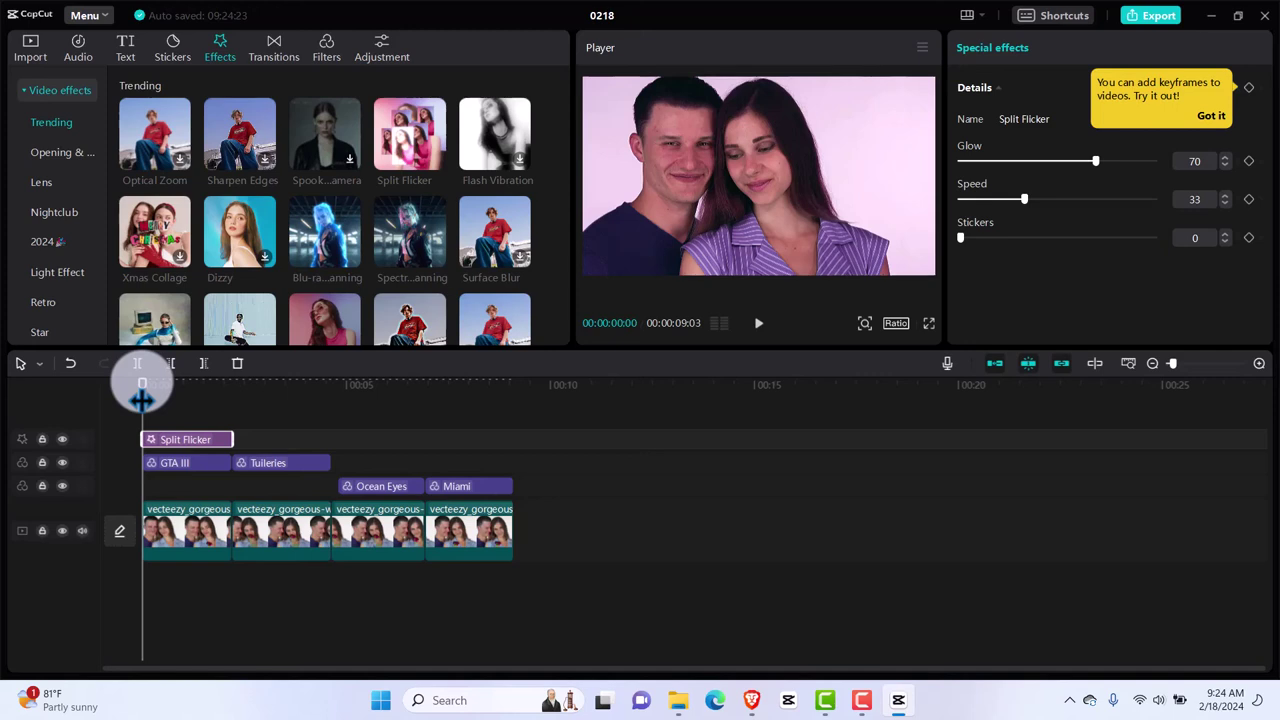
pyautogui.press('space')
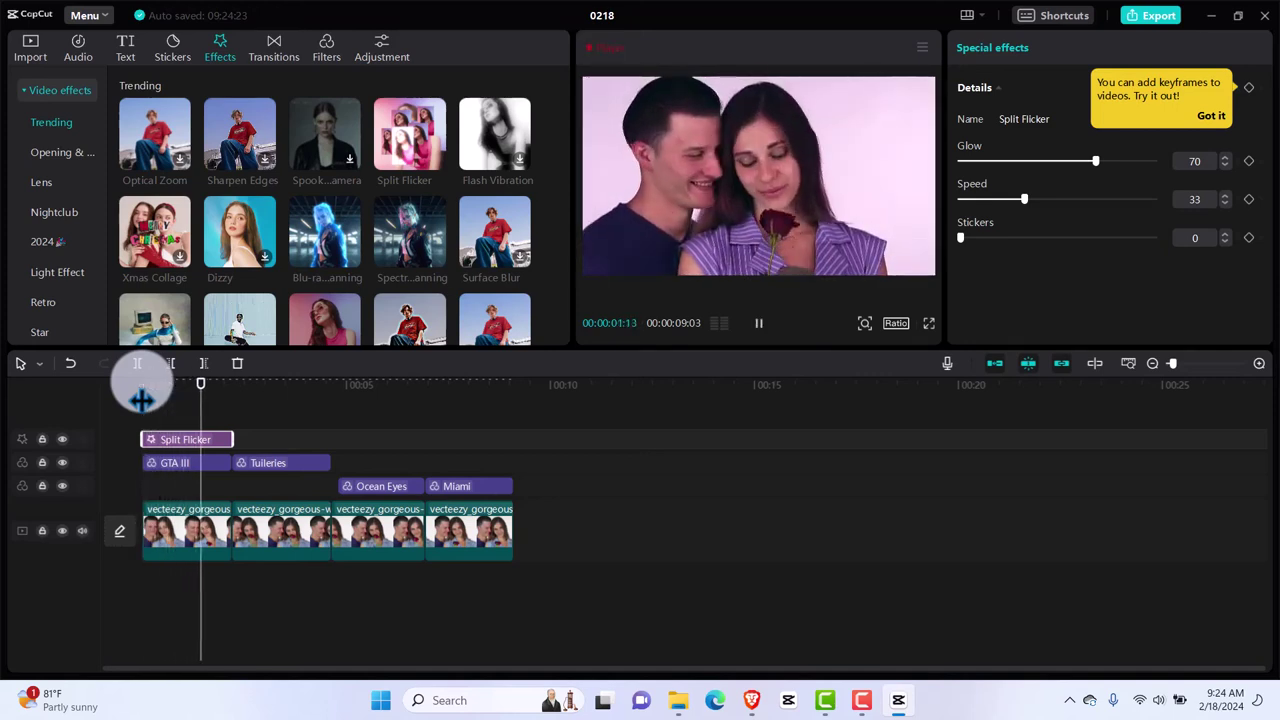
pyautogui.press('space')
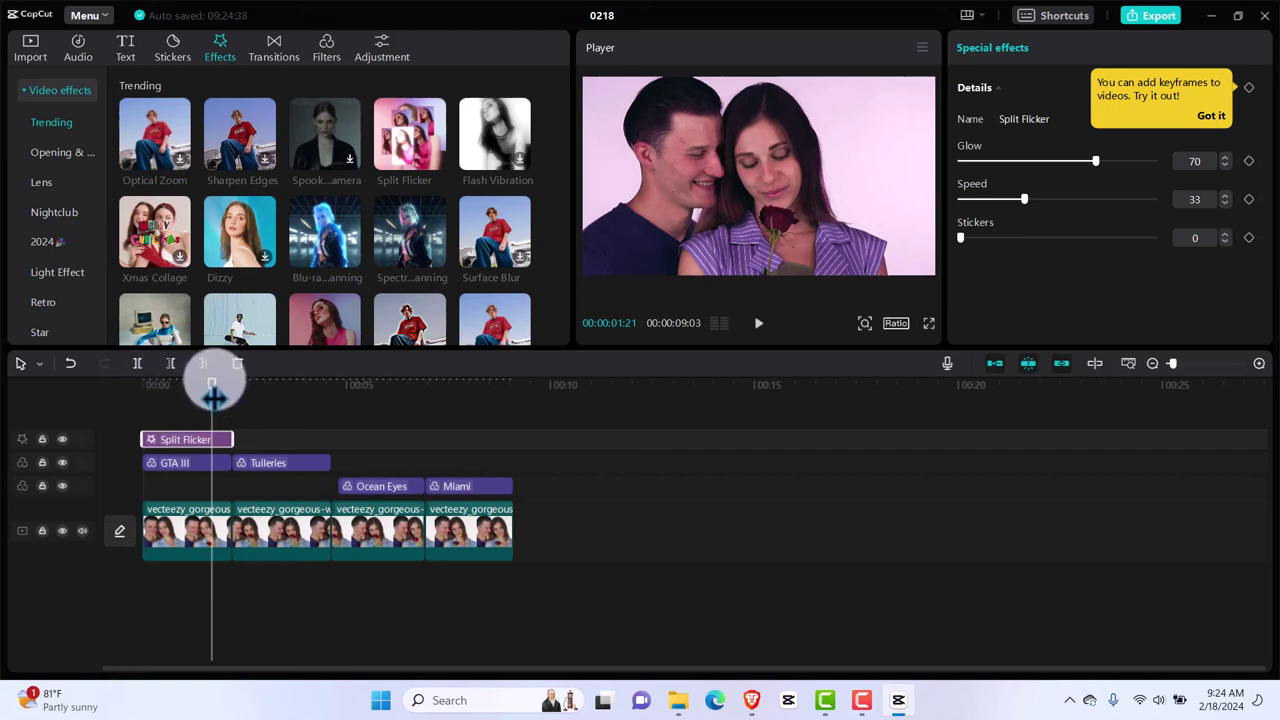
# Add the Lightning Crack effect from the Trending video effects at 00:00:02:10 and trim it to the end of the second segment.
pyautogui.moveTo(211, 398); pyautogui.dragTo(248, 378)
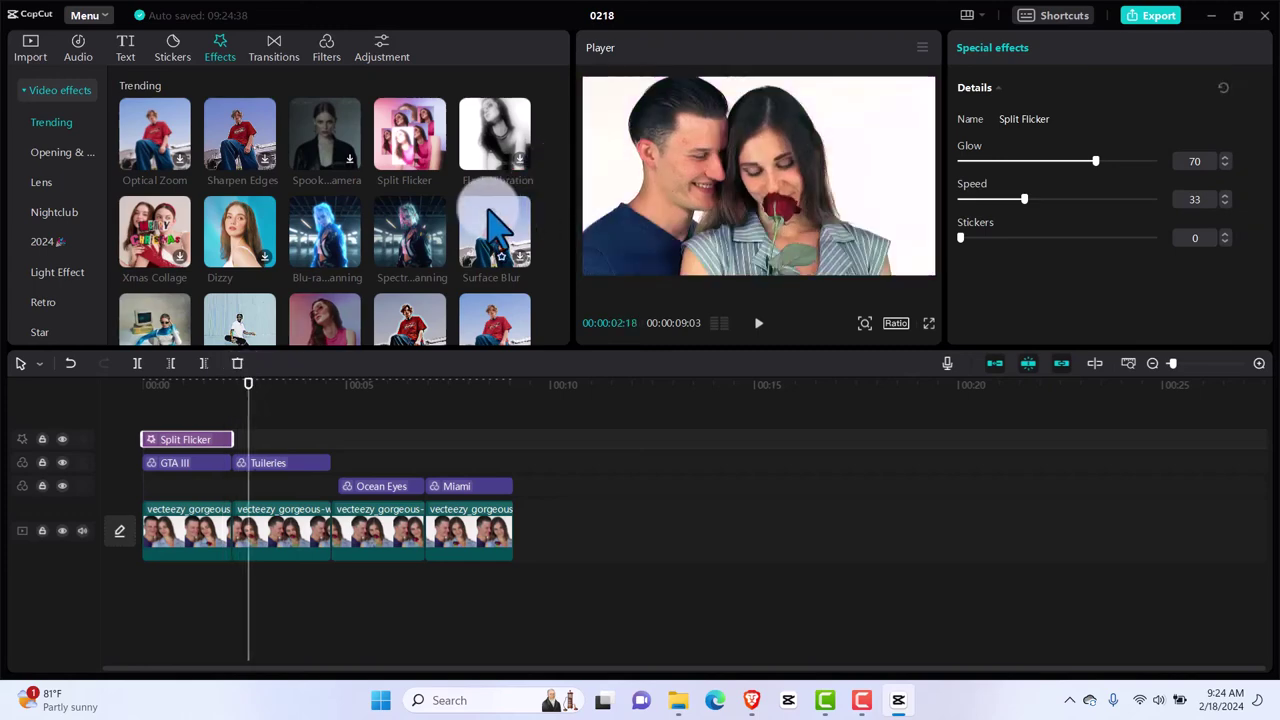
pyautogui.scroll(-3, 497, 228)
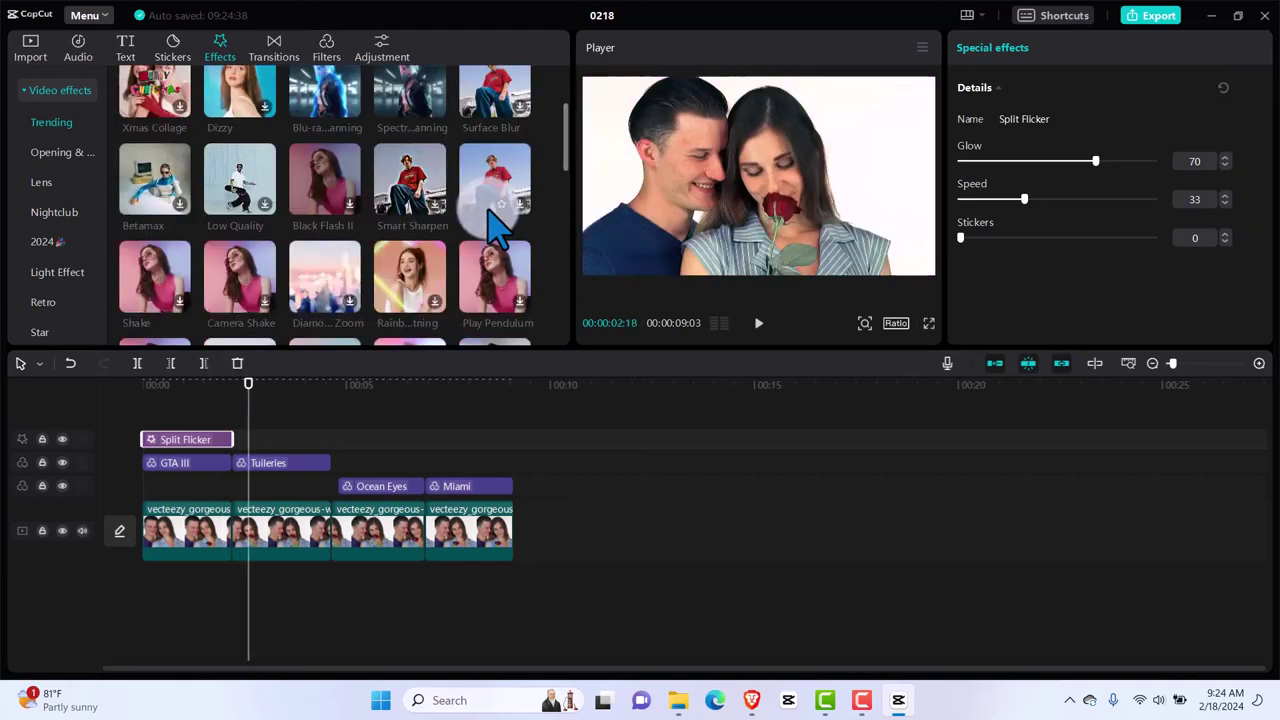
pyautogui.scroll(-10, 497, 228)
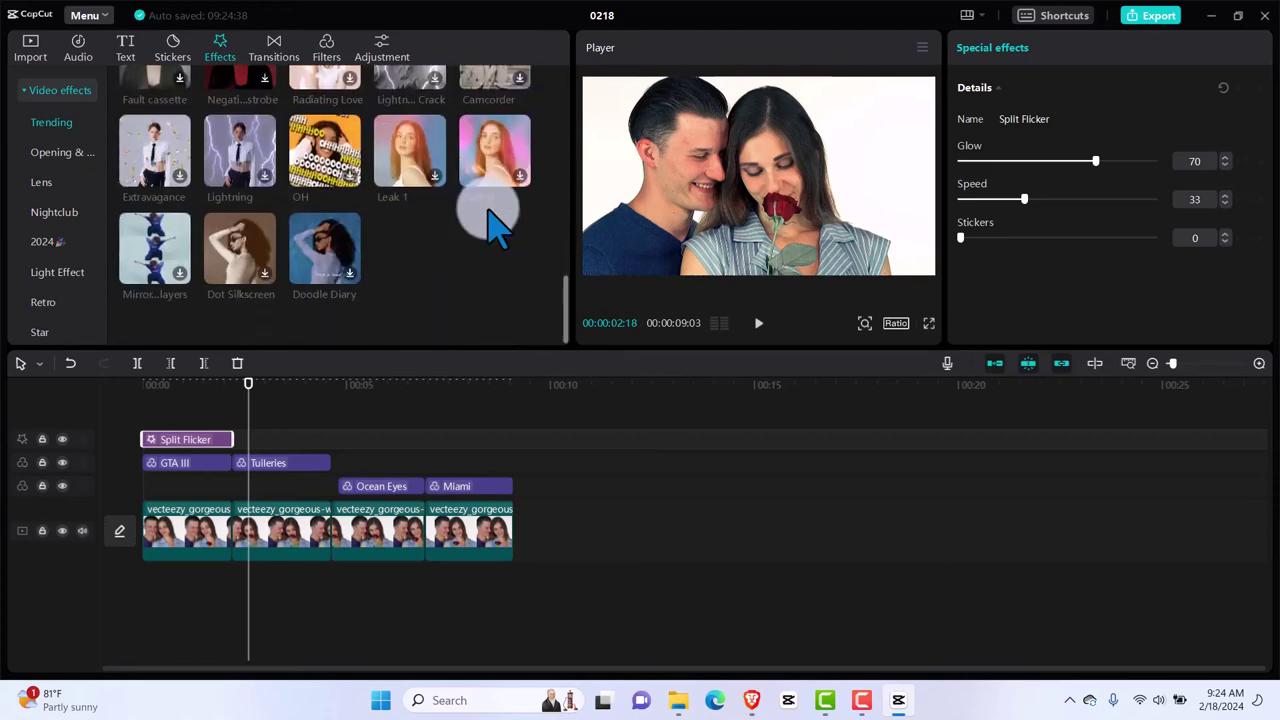
pyautogui.scroll(-2, 497, 228)
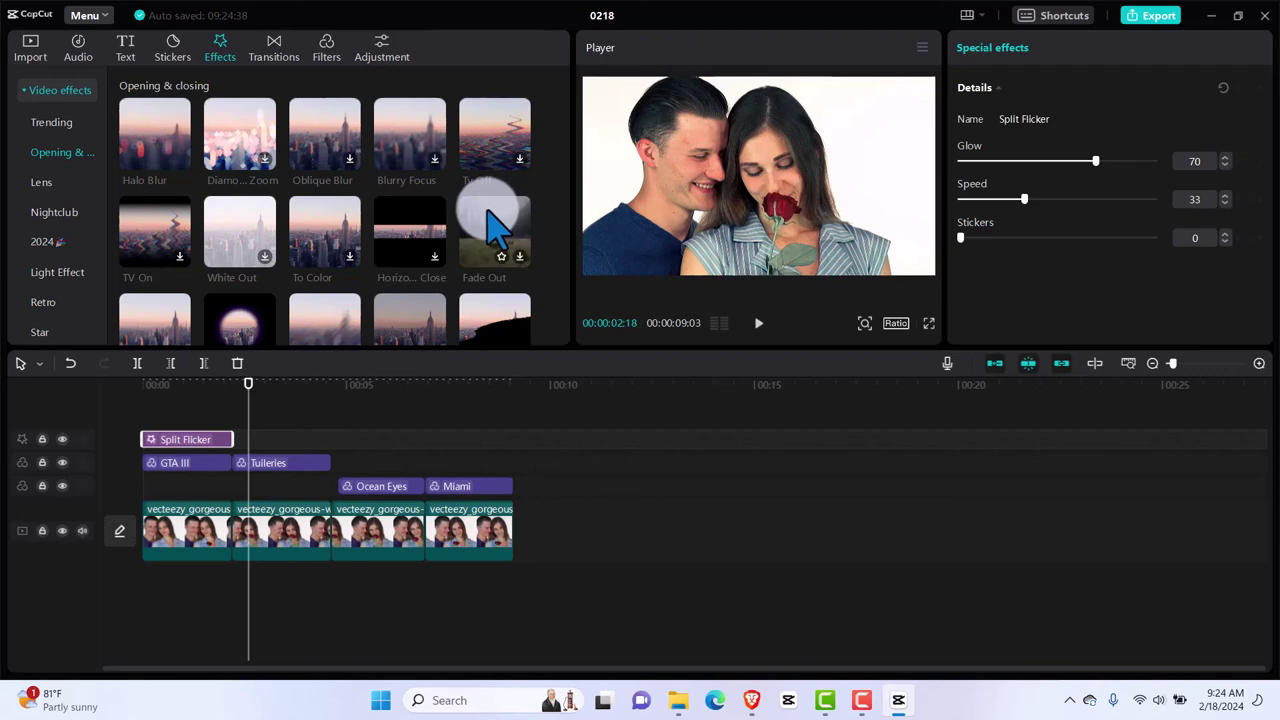
pyautogui.scroll(2, 495, 225)
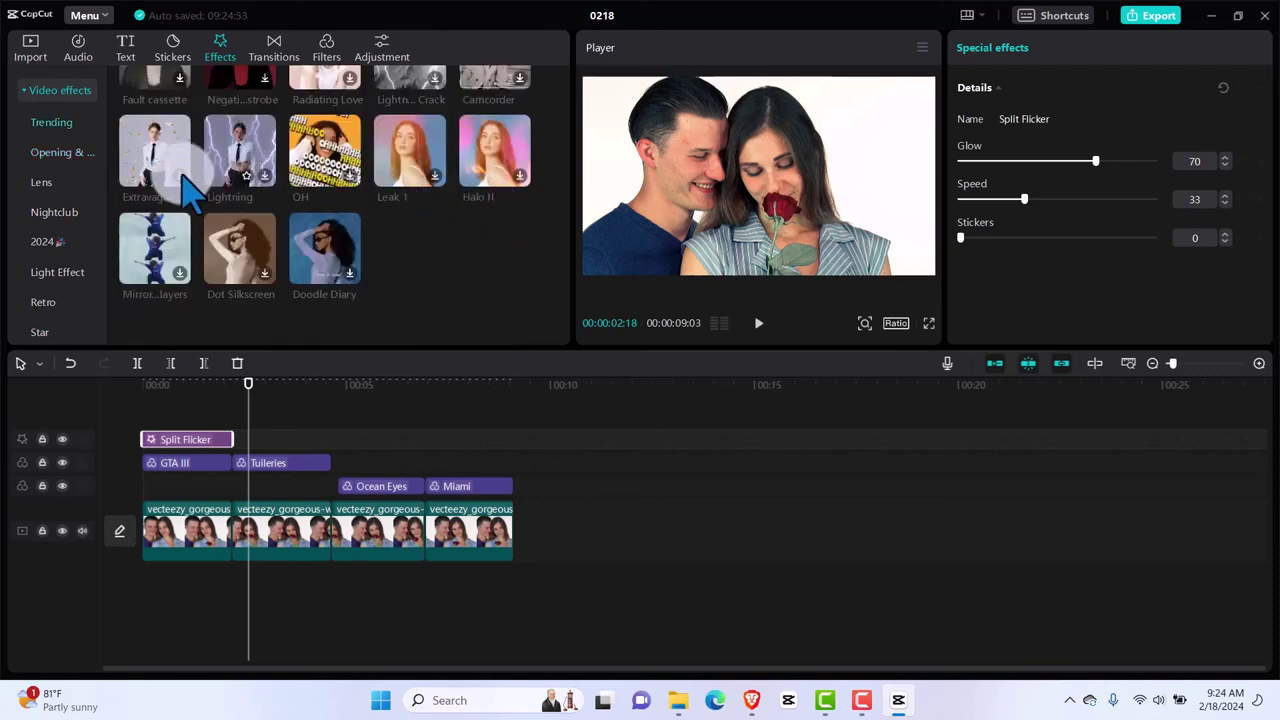
pyautogui.click(430, 262)
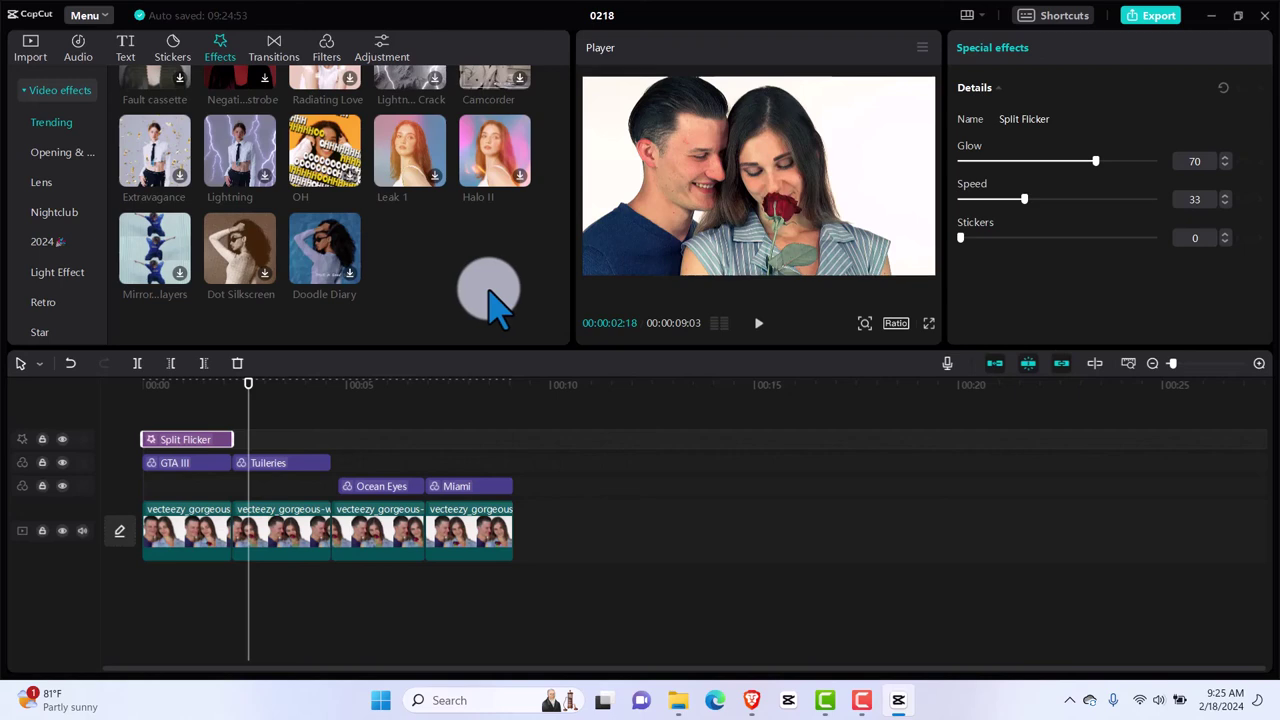
pyautogui.scroll(3, 490, 300)
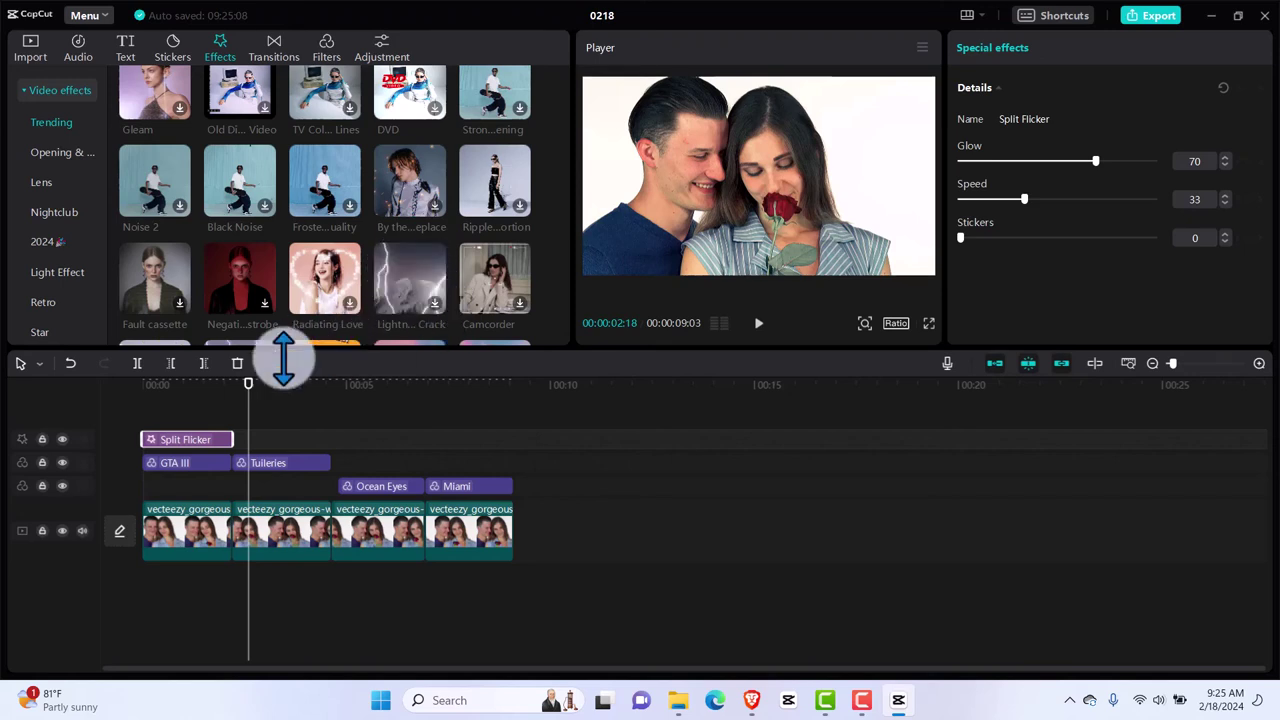
pyautogui.moveTo(249, 375); pyautogui.dragTo(238, 380)
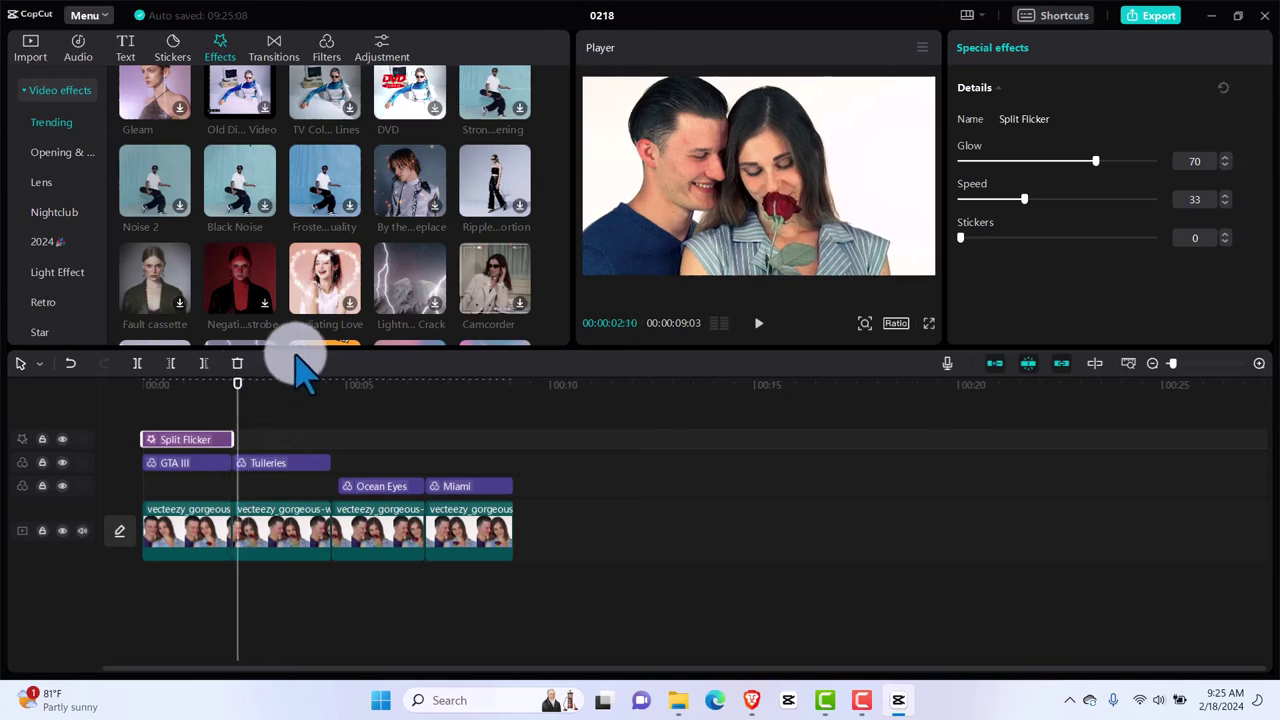
pyautogui.click(438, 303)
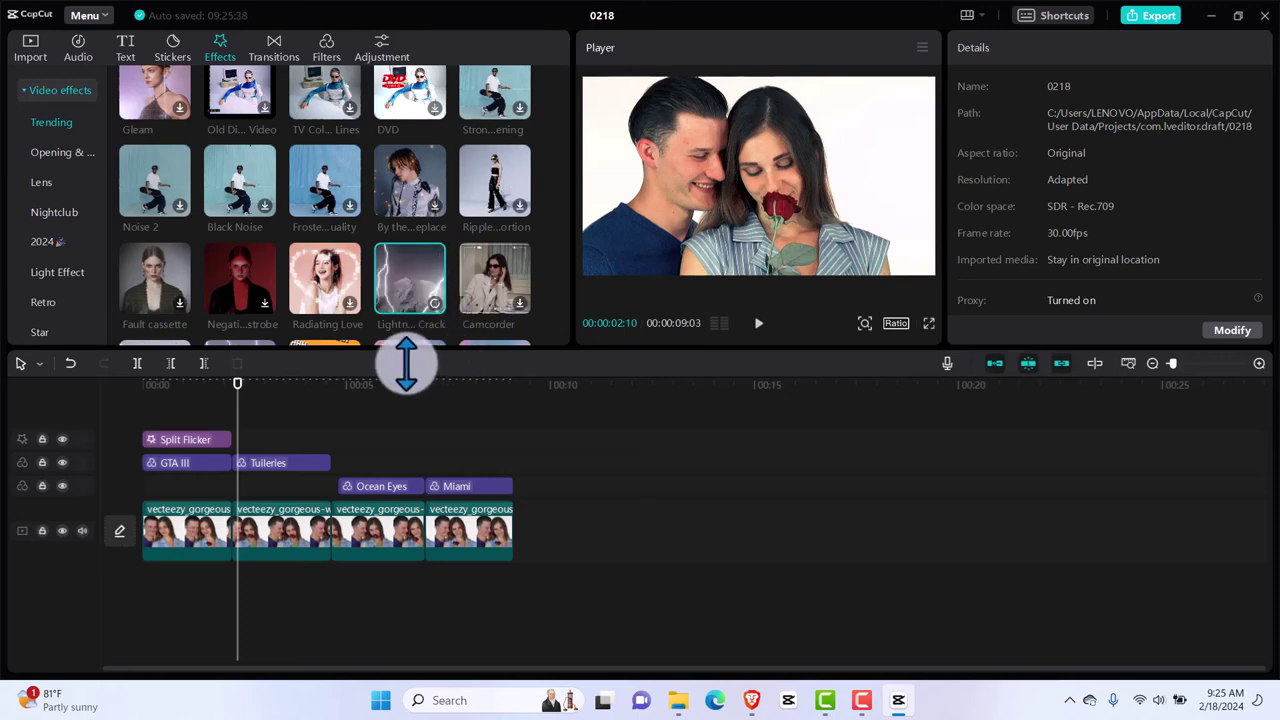
pyautogui.click(436, 303)
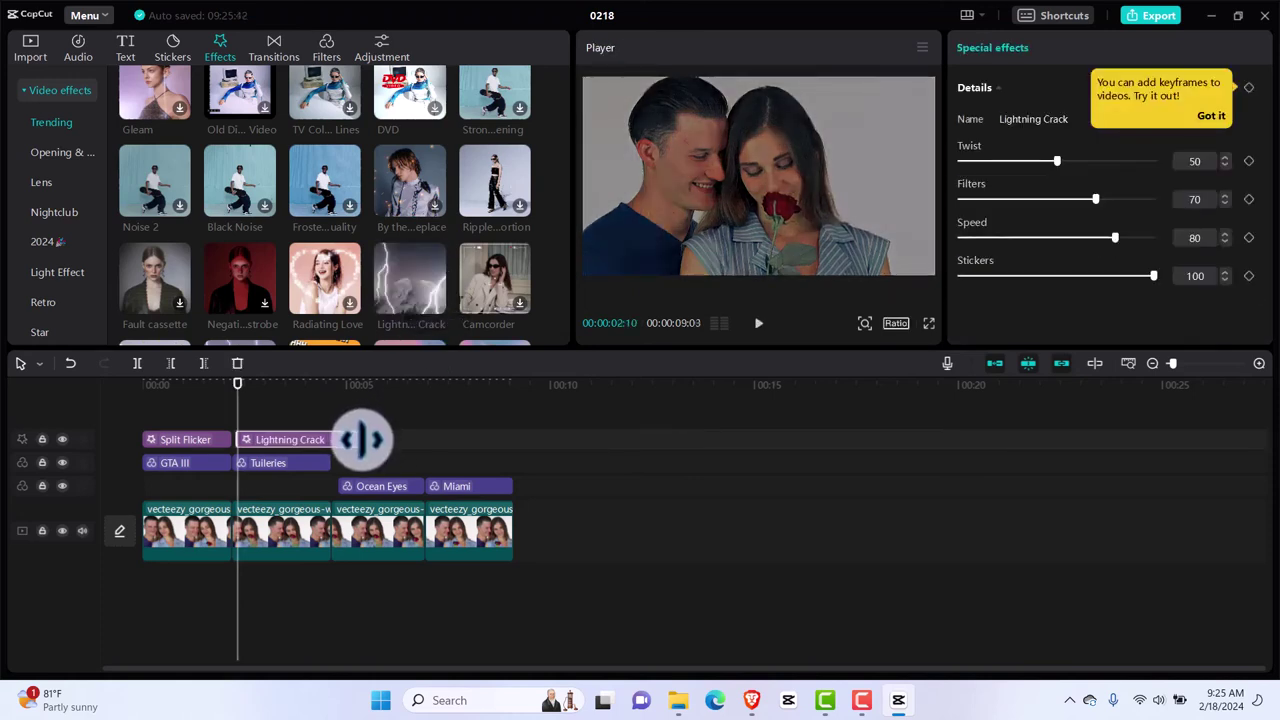
pyautogui.moveTo(358, 437); pyautogui.dragTo(331, 443)
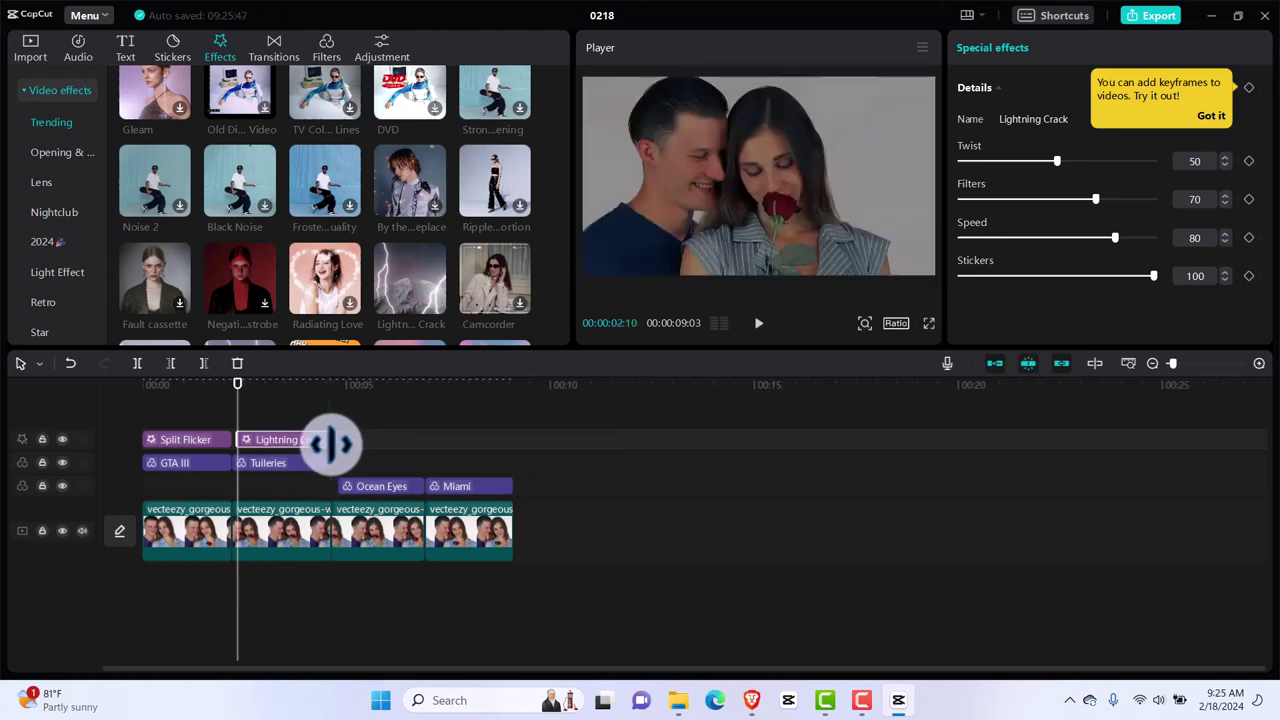
# Play through the second segment to preview the Lightning Crack effect, and place the playhead at 00:00:05:01 in the third segment.
pyautogui.moveTo(238, 383); pyautogui.dragTo(200, 384)
pyautogui.press('space')
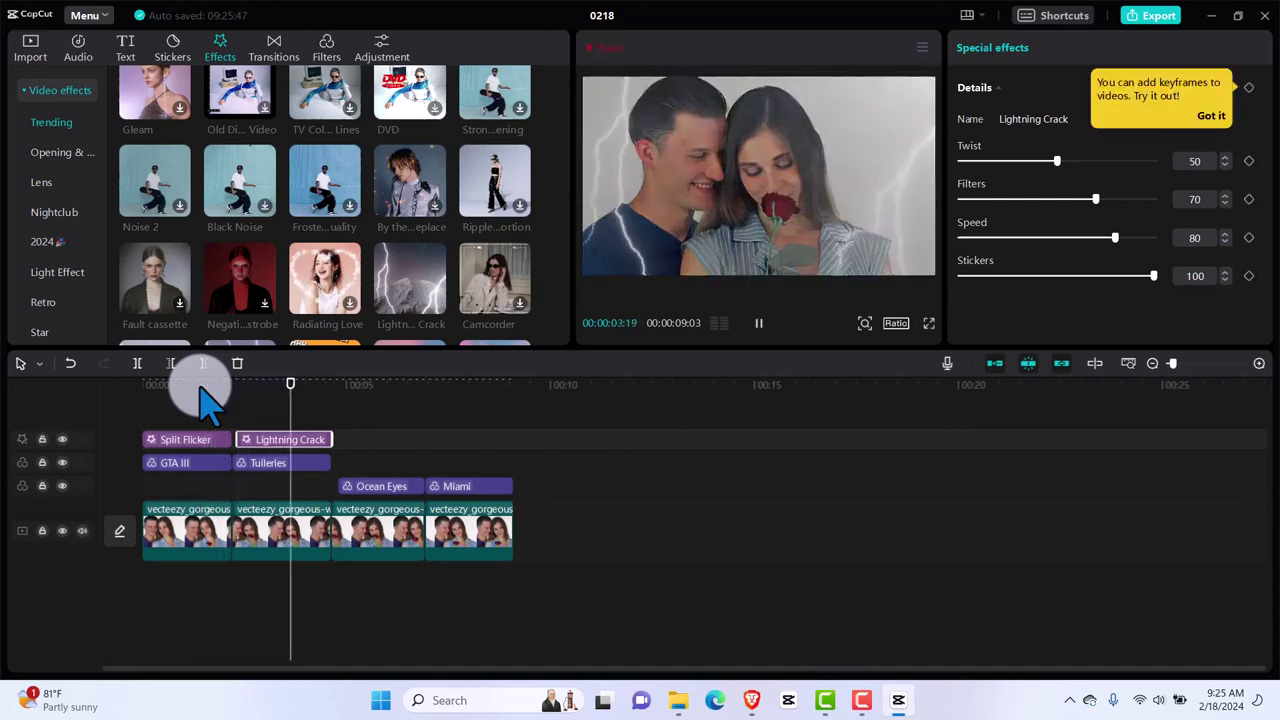
pyautogui.moveTo(338, 418); pyautogui.dragTo(347, 392)
pyautogui.click(1255, 557)
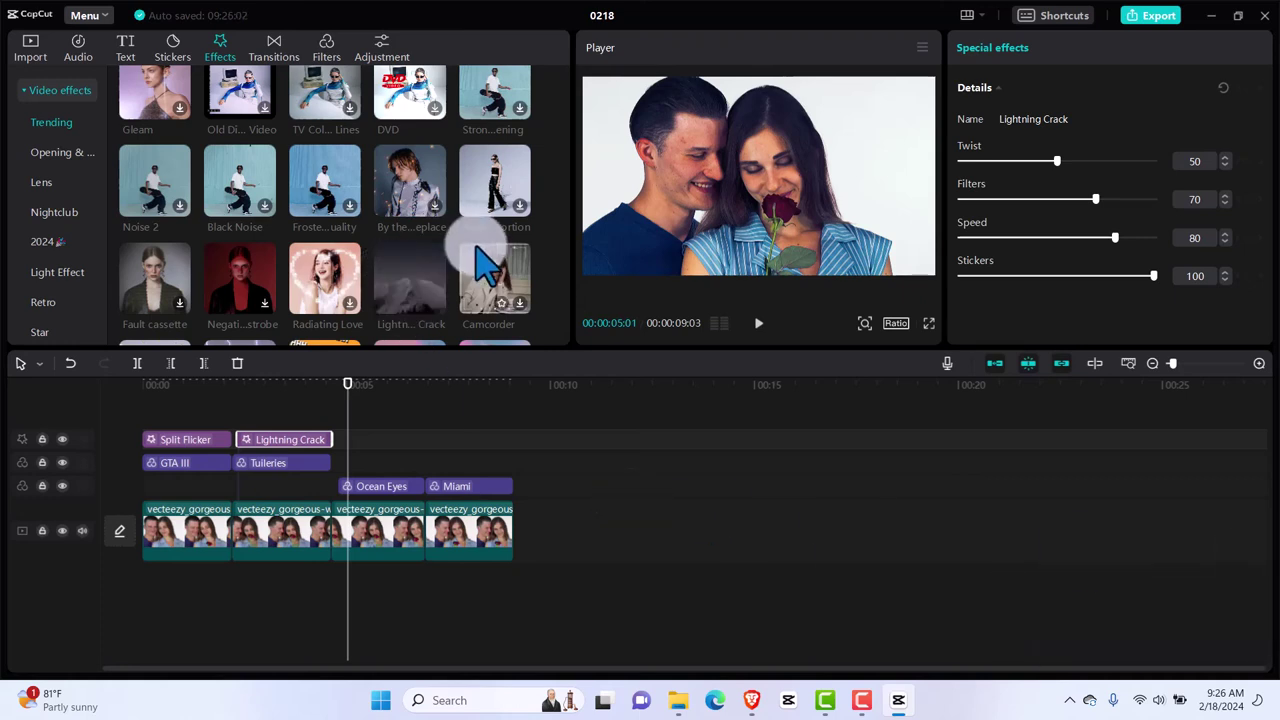
# Browse more Trending video effects and the Opening & closing, Lens, Nightclub and 2024 effect categories.
pyautogui.scroll(3, 565, 240)
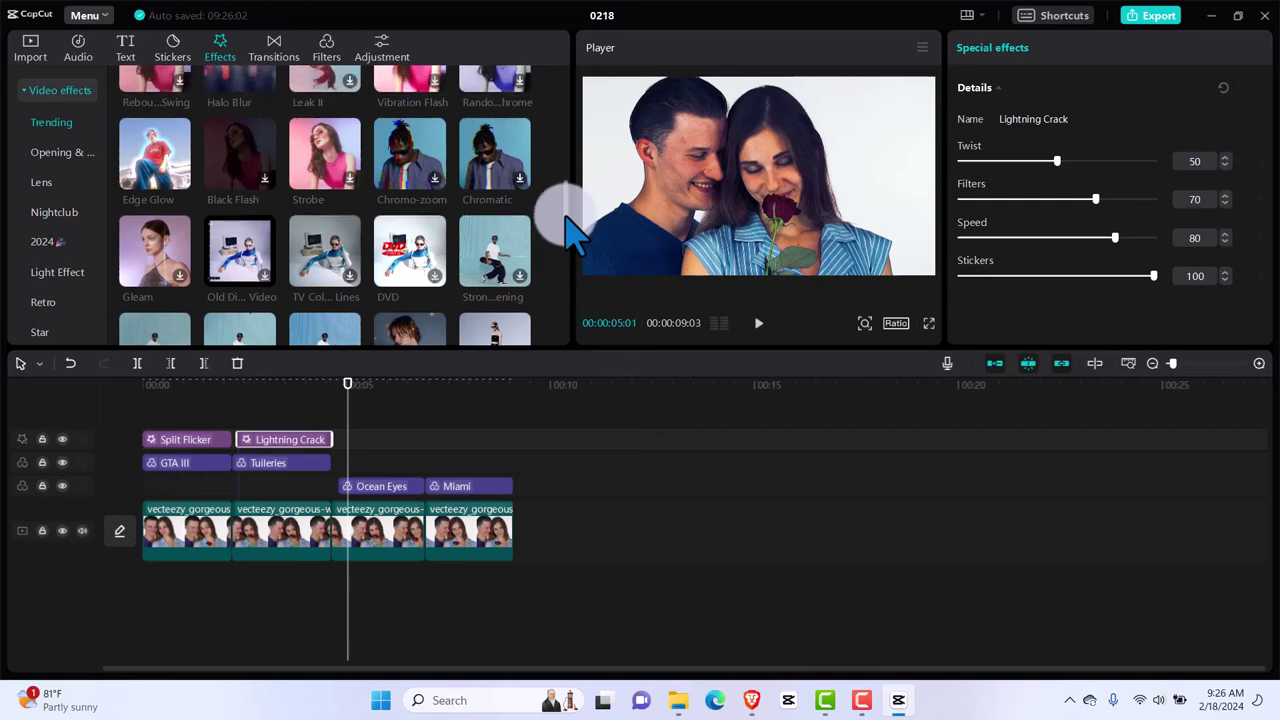
pyautogui.moveTo(150, 168)
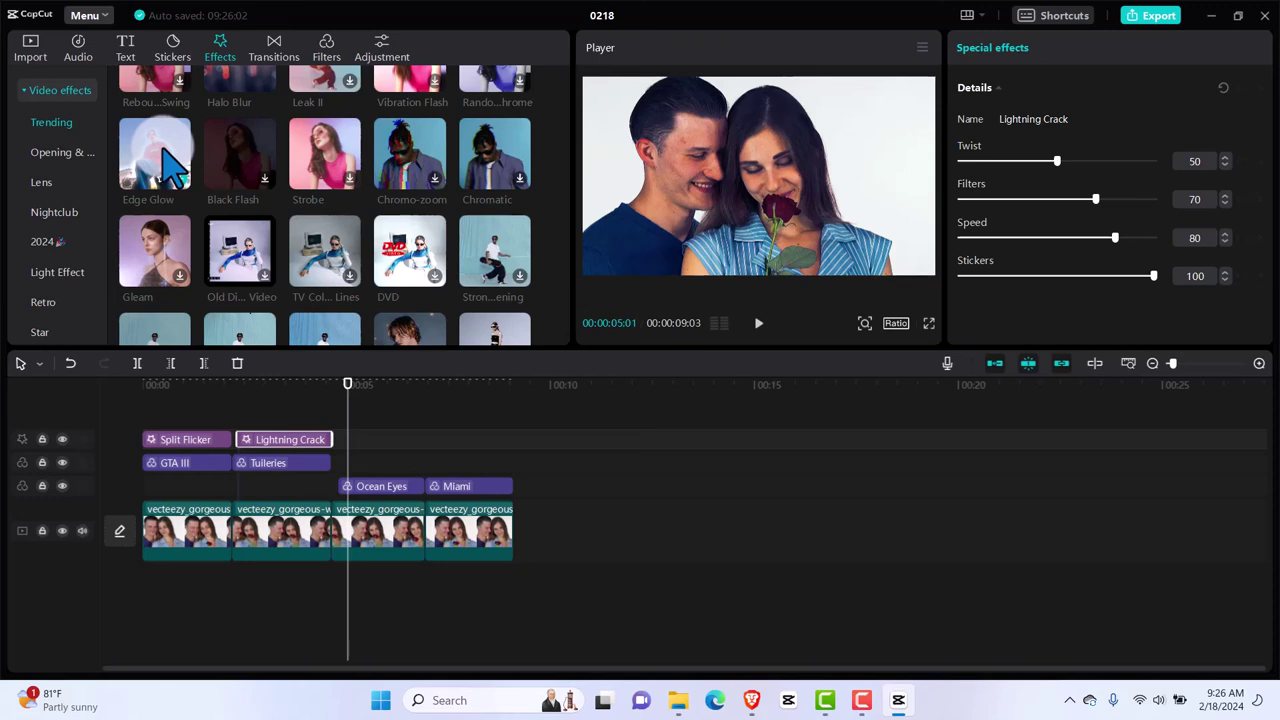
pyautogui.moveTo(412, 172)
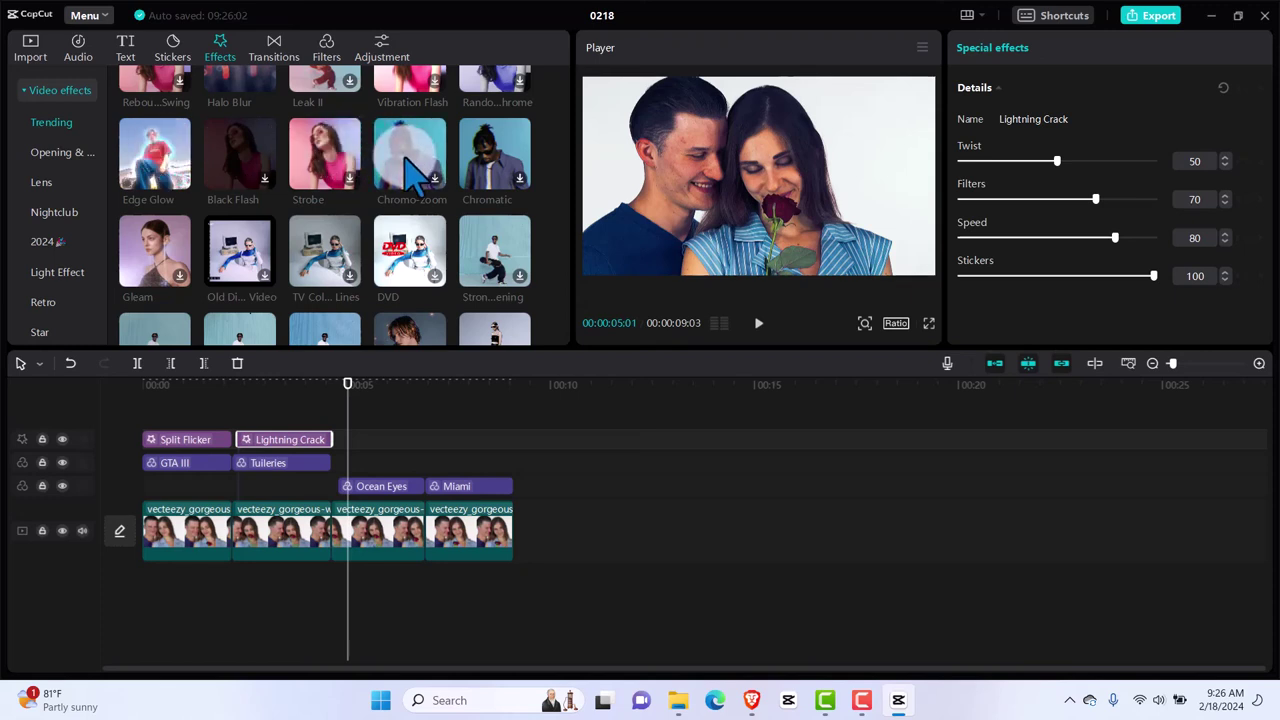
pyautogui.click(48, 156)
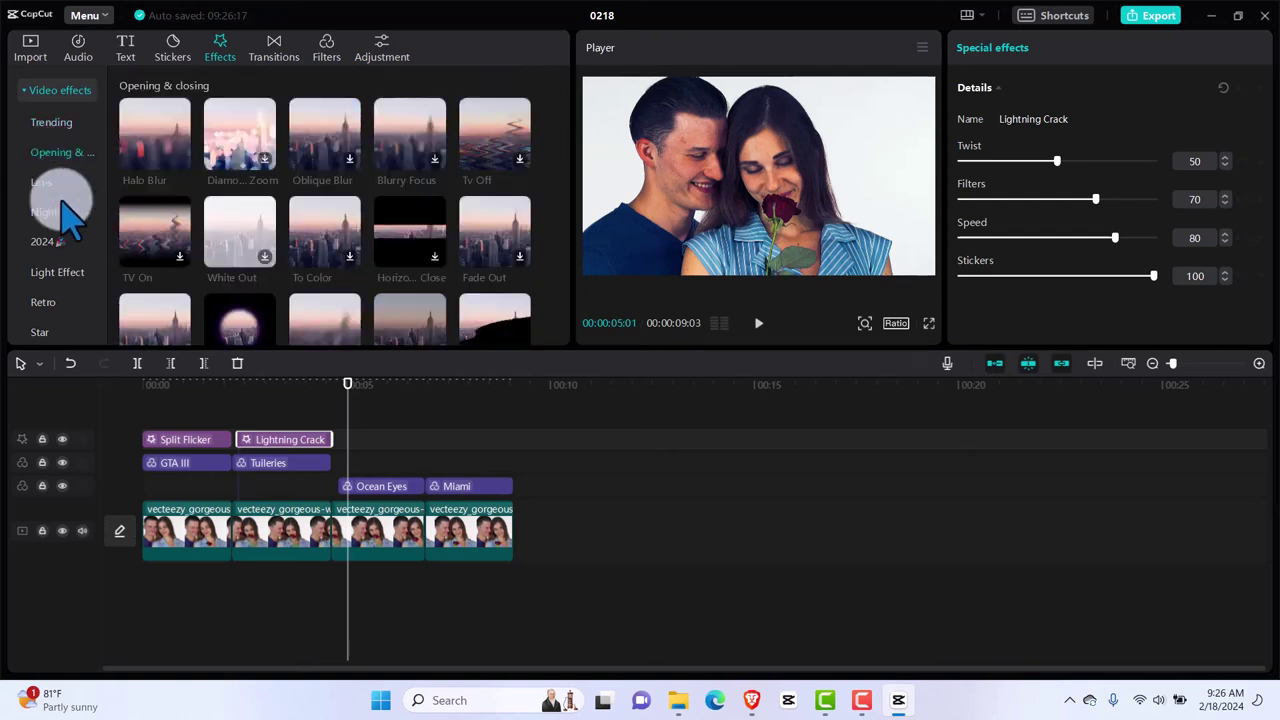
pyautogui.click(46, 188)
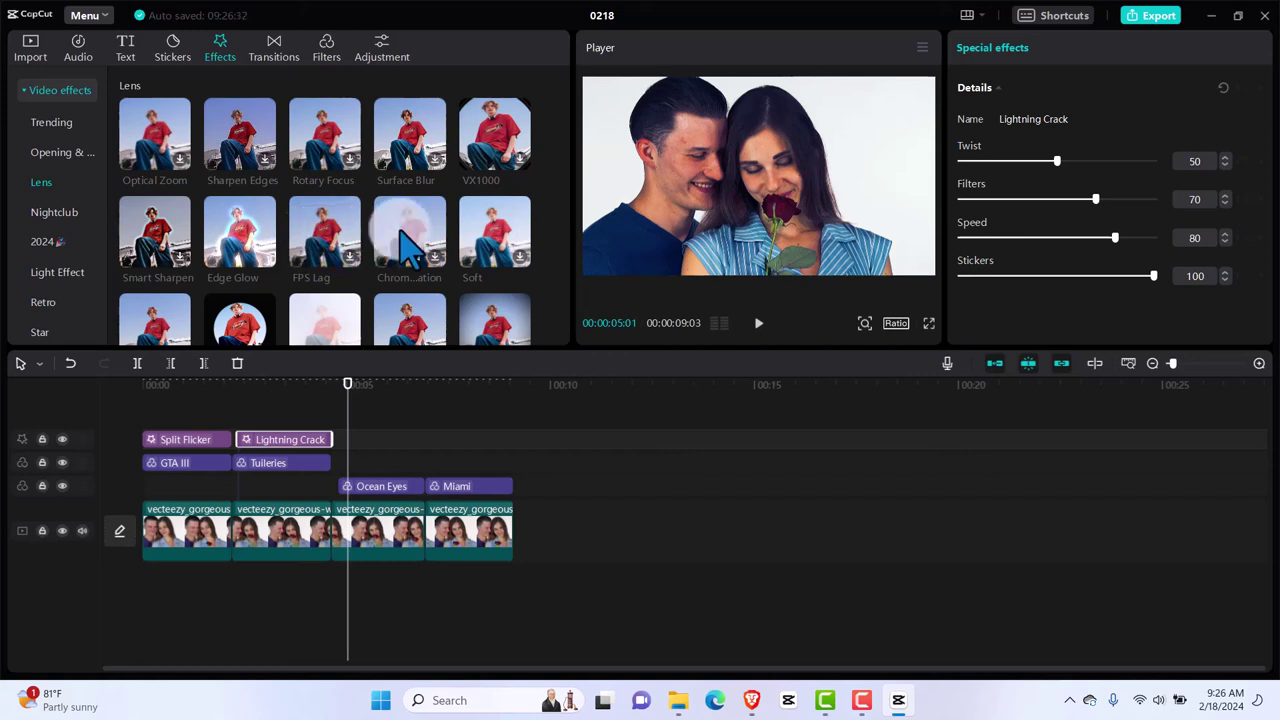
pyautogui.click(48, 214)
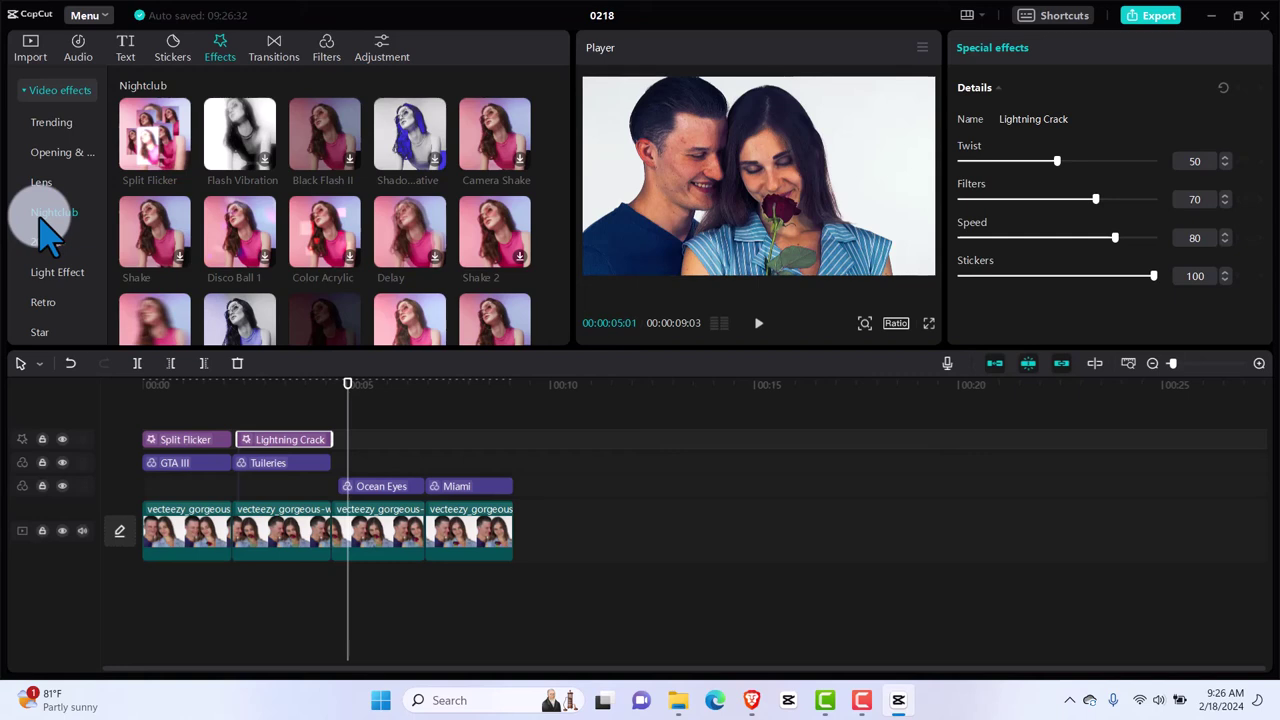
pyautogui.click(47, 243)
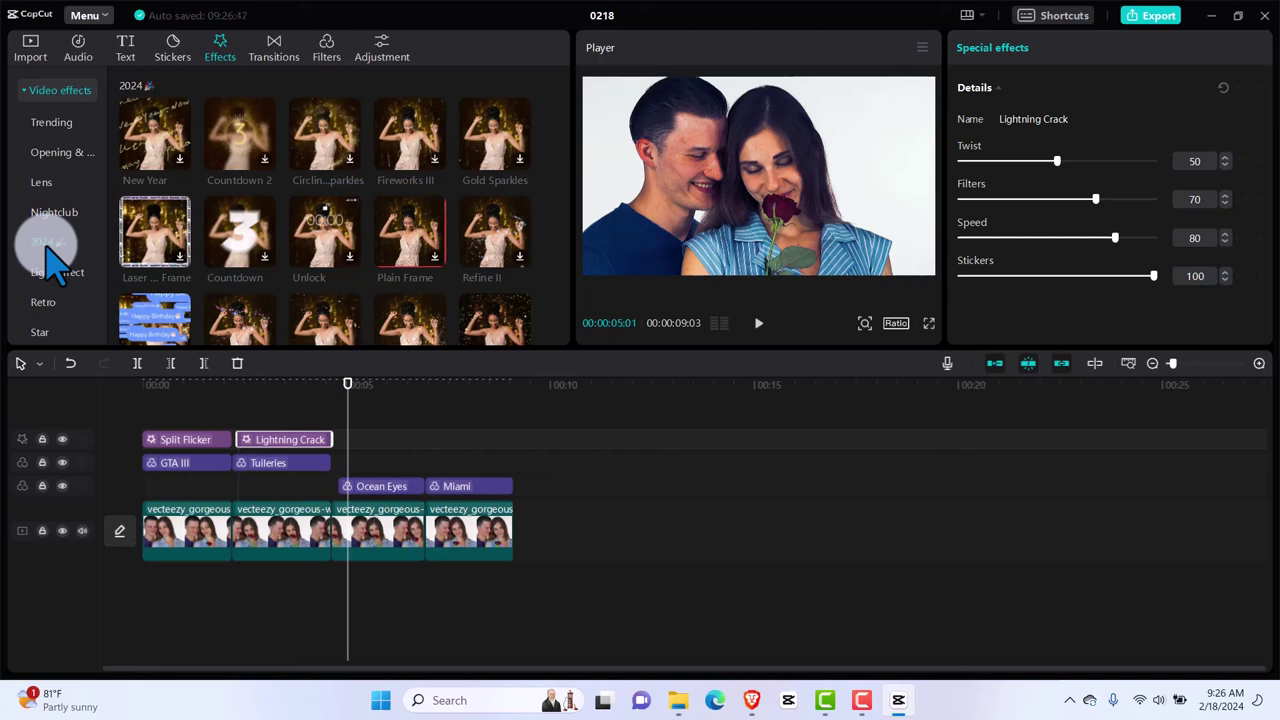
# Add the Blinds II effect from the Light Effect category and fit it over the third segment, above the Ocean Eyes filter.
pyautogui.click(58, 272)
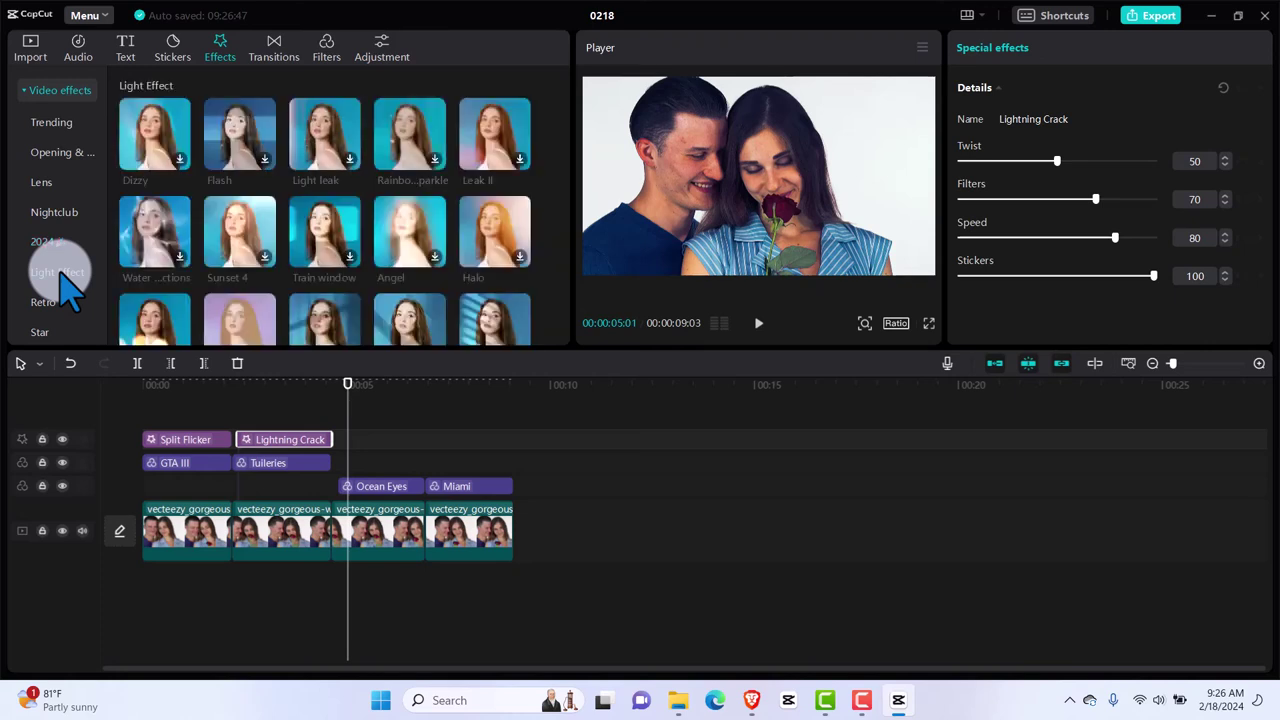
pyautogui.click(507, 323)
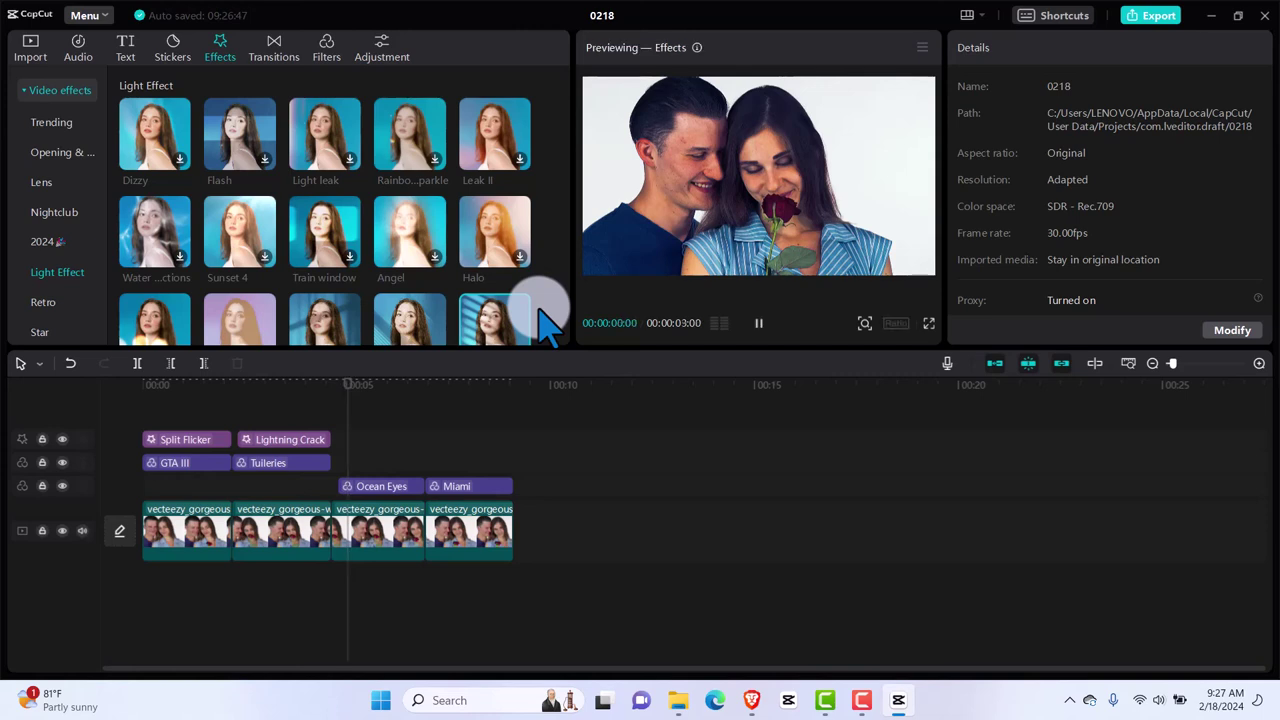
pyautogui.scroll(-3, 537, 310)
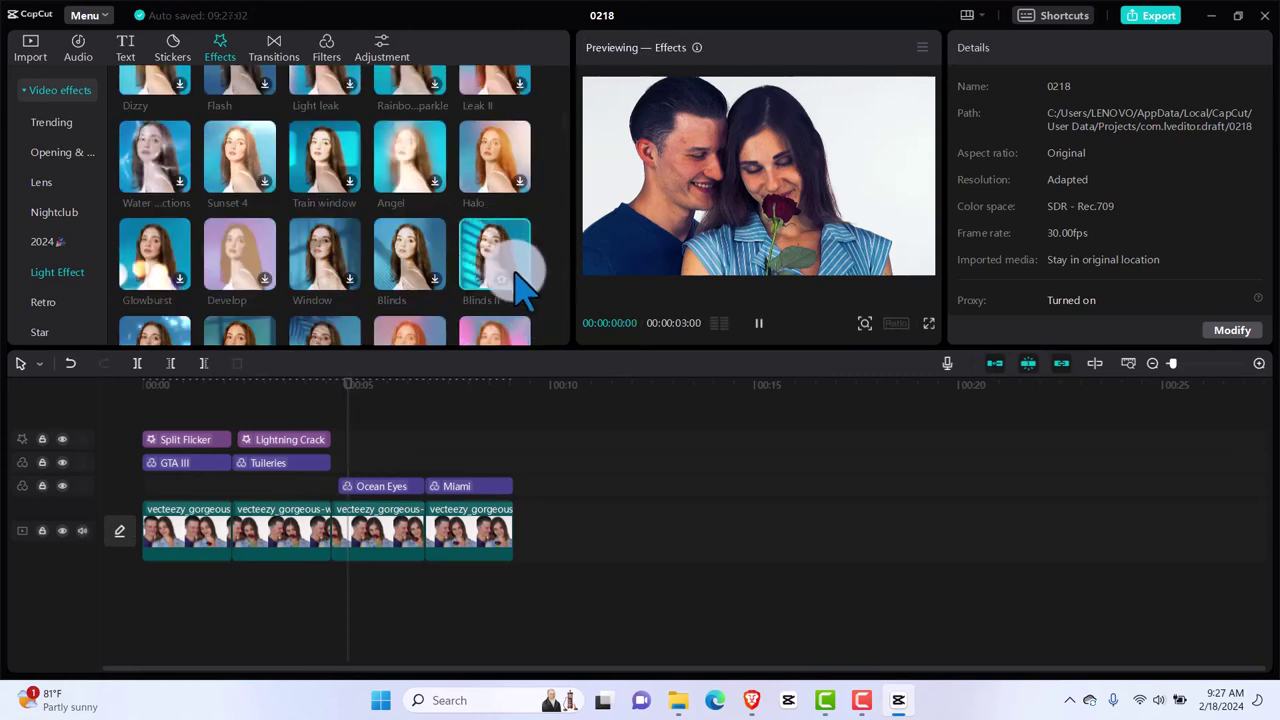
pyautogui.click(519, 279)
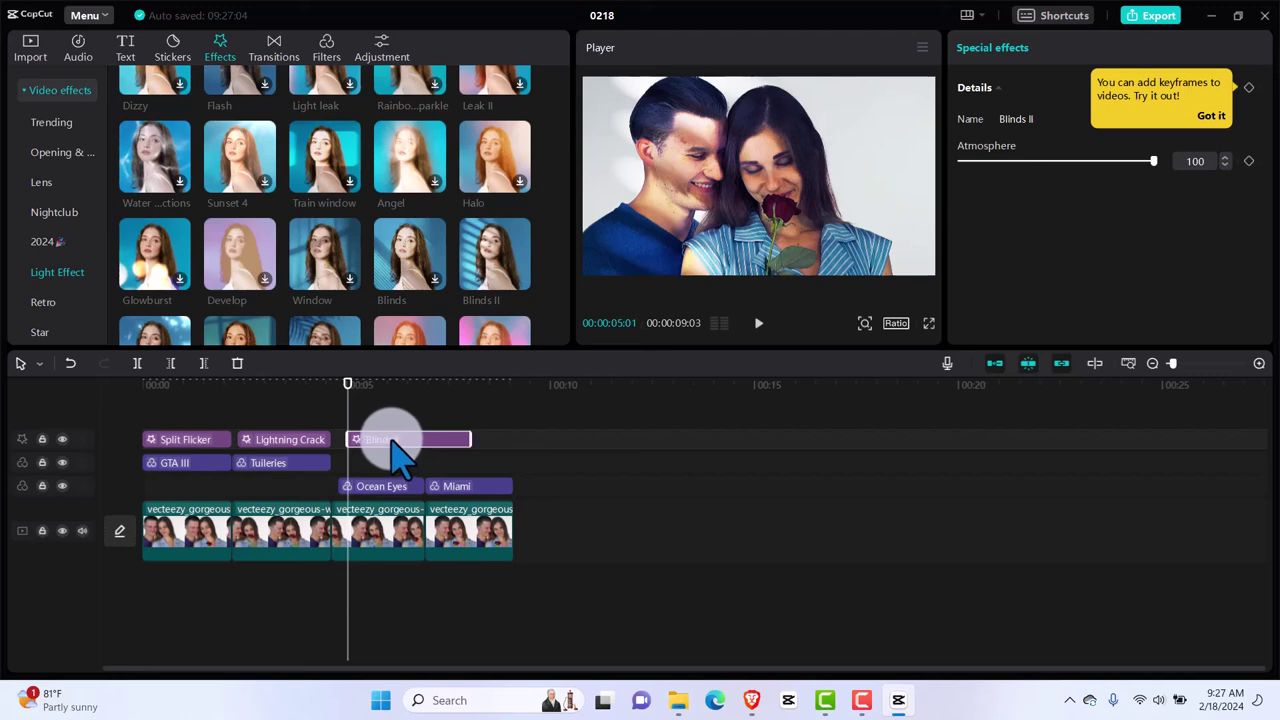
pyautogui.moveTo(393, 450); pyautogui.dragTo(393, 452)
pyautogui.moveTo(459, 440); pyautogui.dragTo(383, 441)
pyautogui.moveTo(372, 455); pyautogui.dragTo(372, 452)
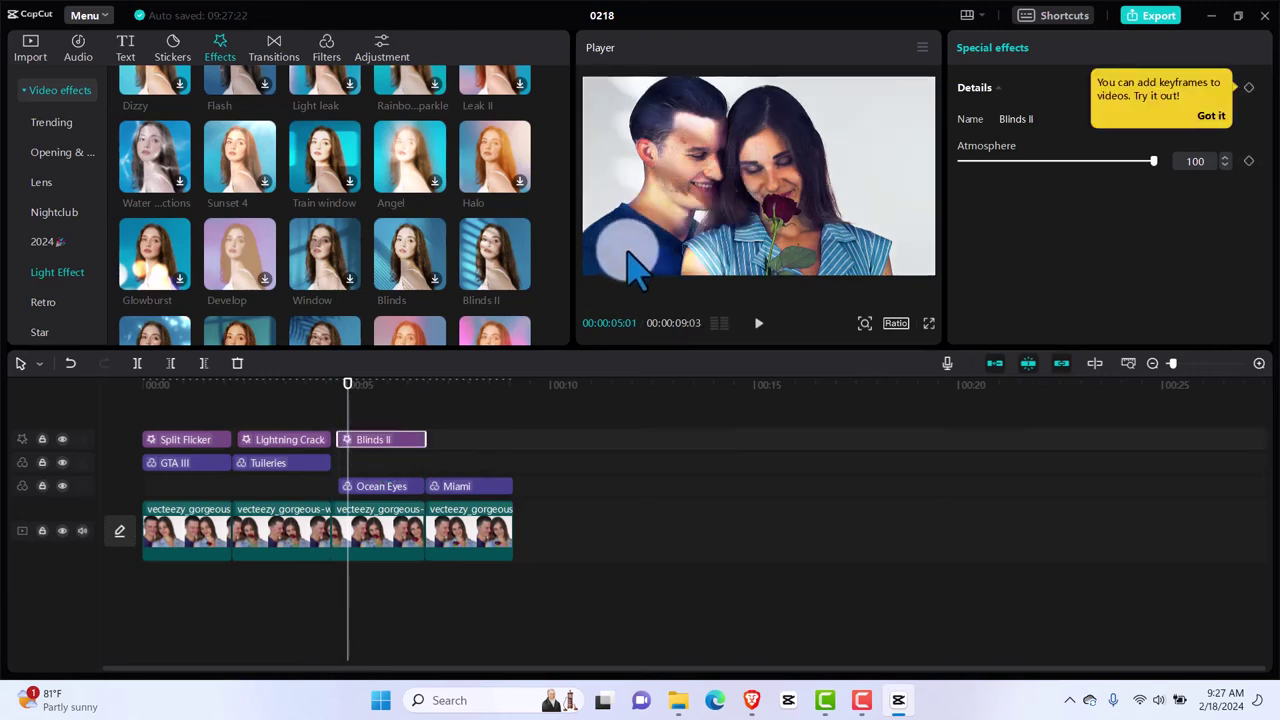
# Play the third segment to preview the Blinds II effect, and return the playhead to 00:00:05:20.
pyautogui.press('space')
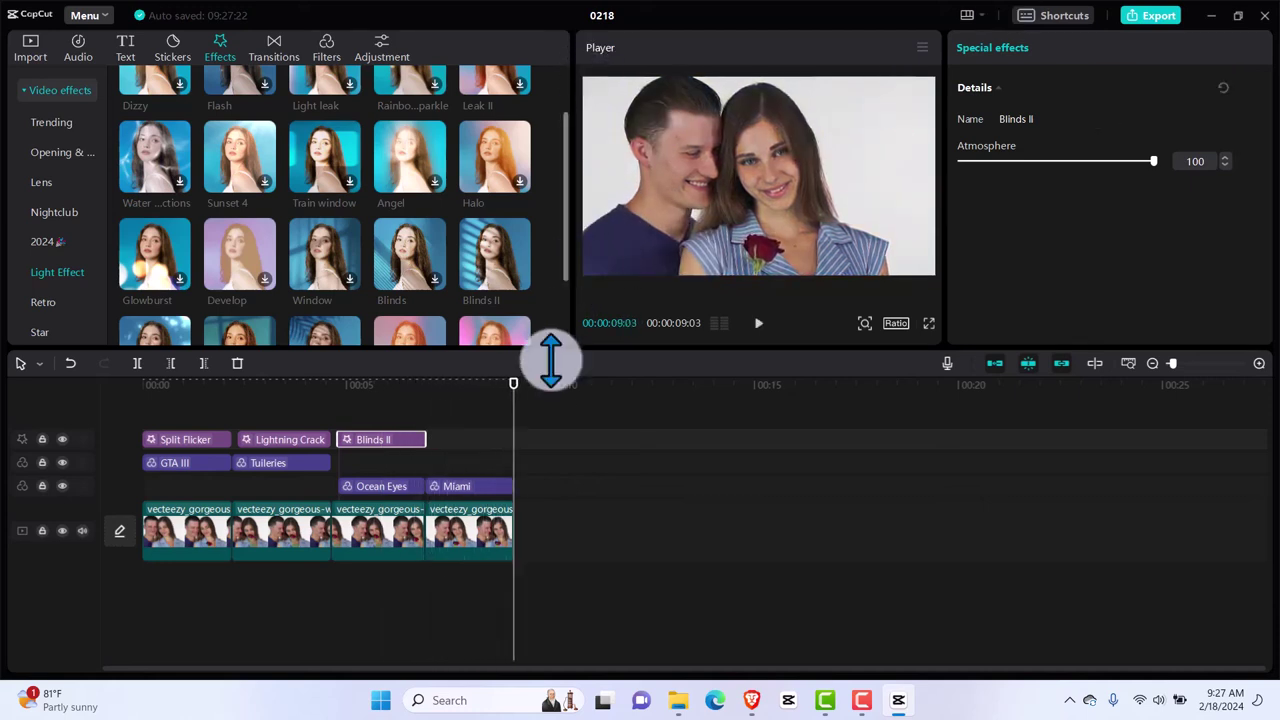
pyautogui.moveTo(515, 383); pyautogui.dragTo(373, 393)
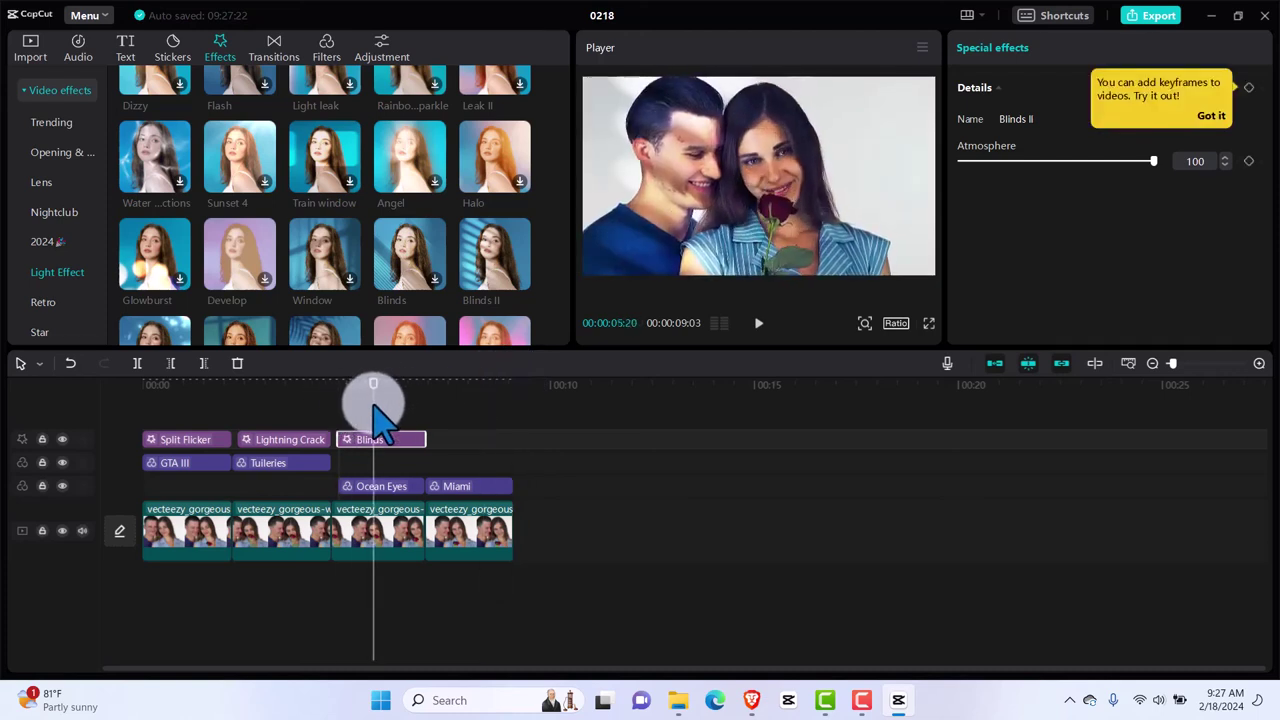
# Look through the Retro and Glitch categories of the video effects.
pyautogui.click(43, 302)
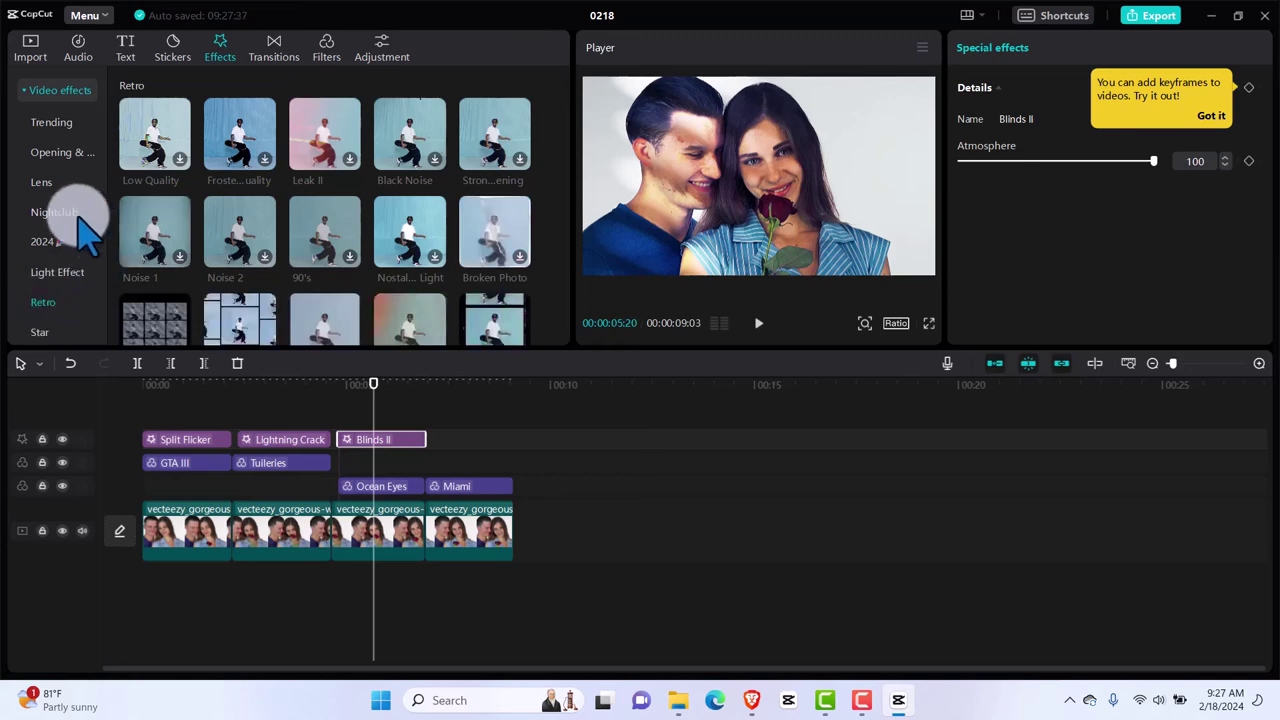
pyautogui.scroll(-3, 88, 232)
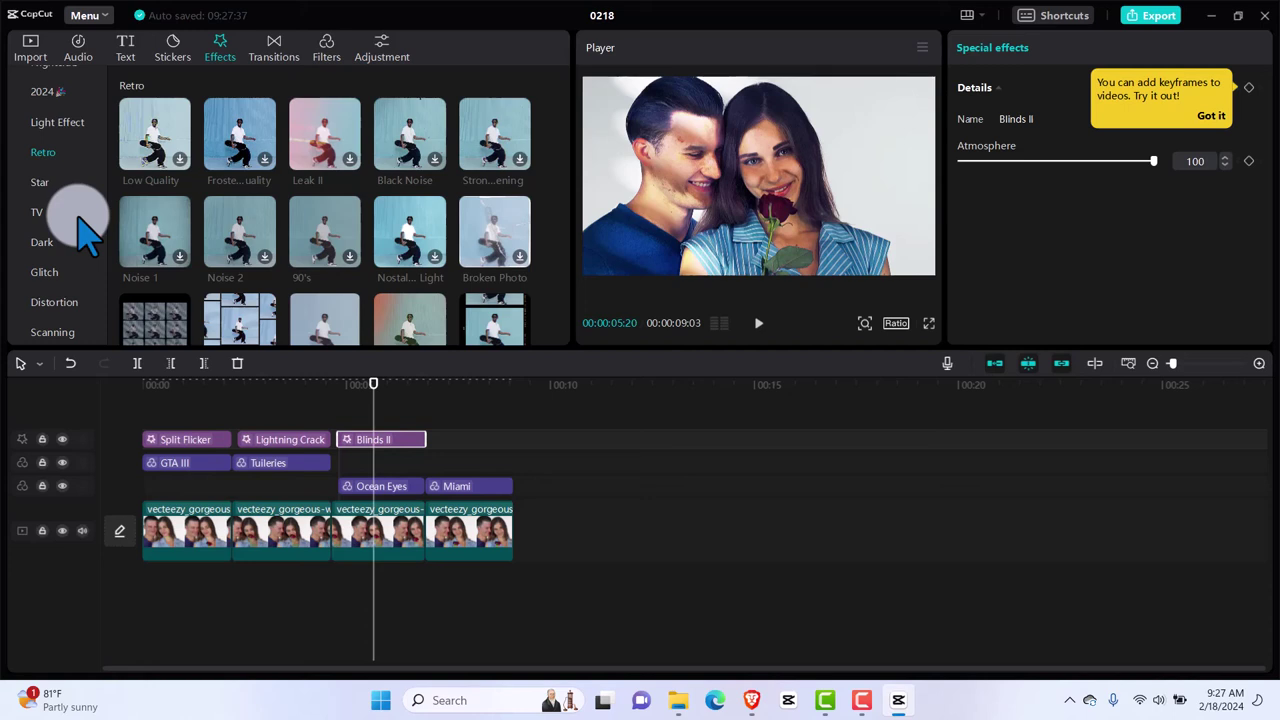
pyautogui.click(46, 273)
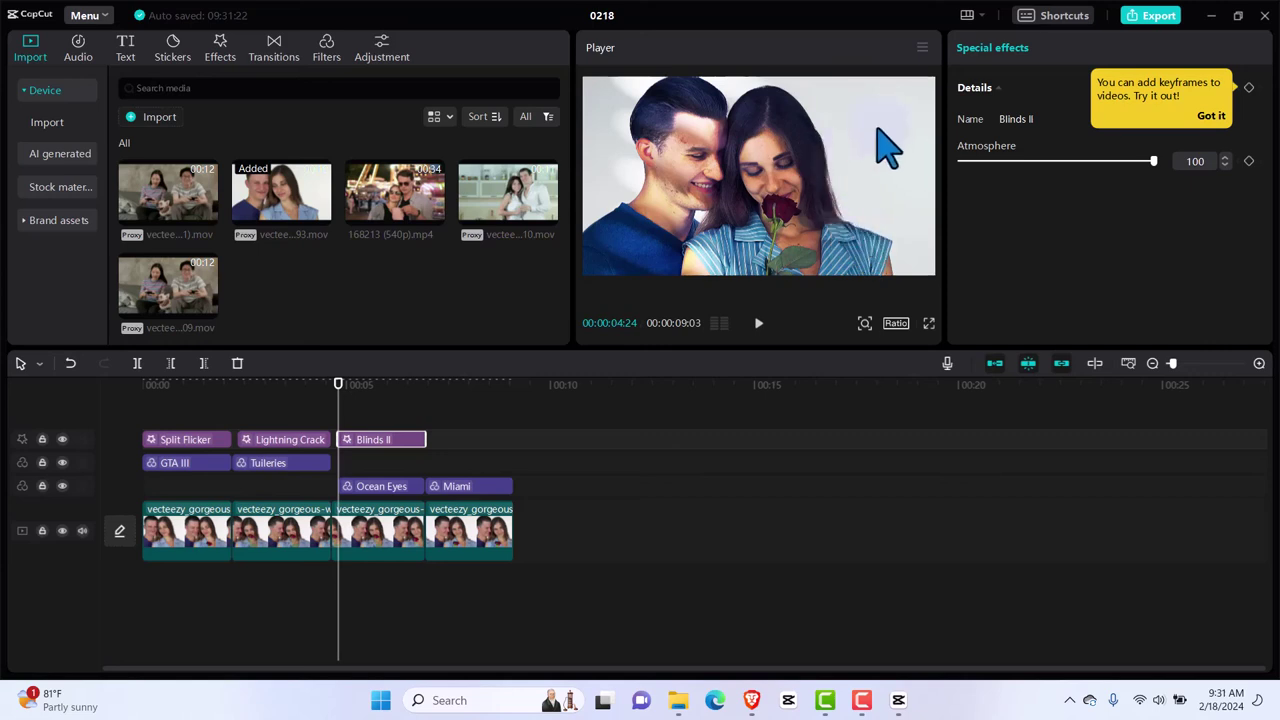
# Import the puppy image 07b240561cb656aec289df602e603bee.jpg from Downloads and insert it in the timeline between the second and third segments.
pyautogui.click(170, 135)
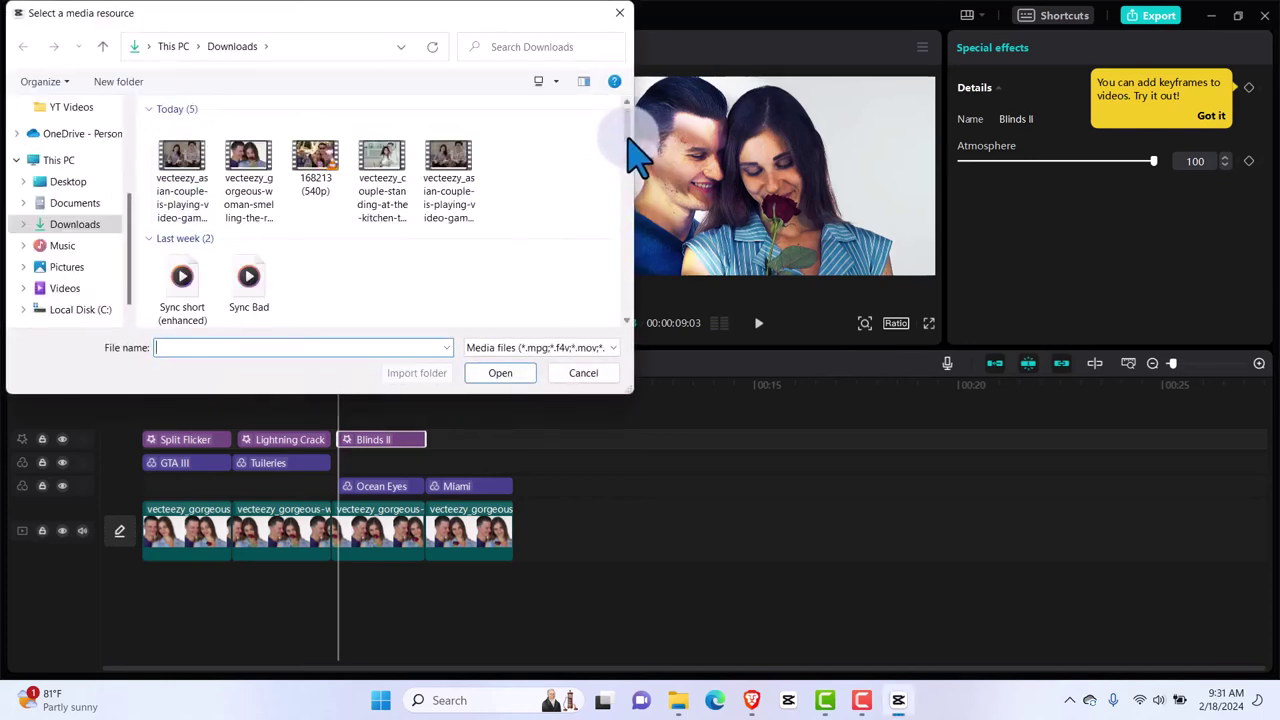
pyautogui.moveTo(627, 137); pyautogui.dragTo(627, 192)
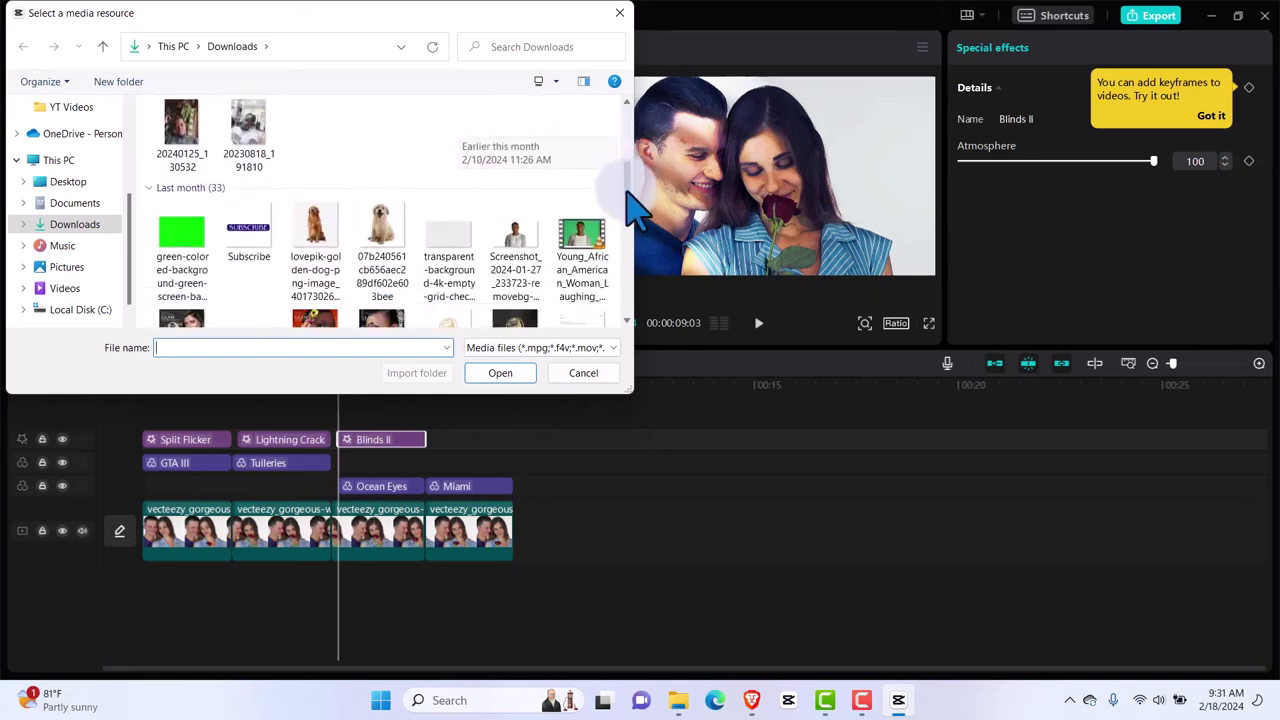
pyautogui.click(395, 241)
pyautogui.click(492, 376)
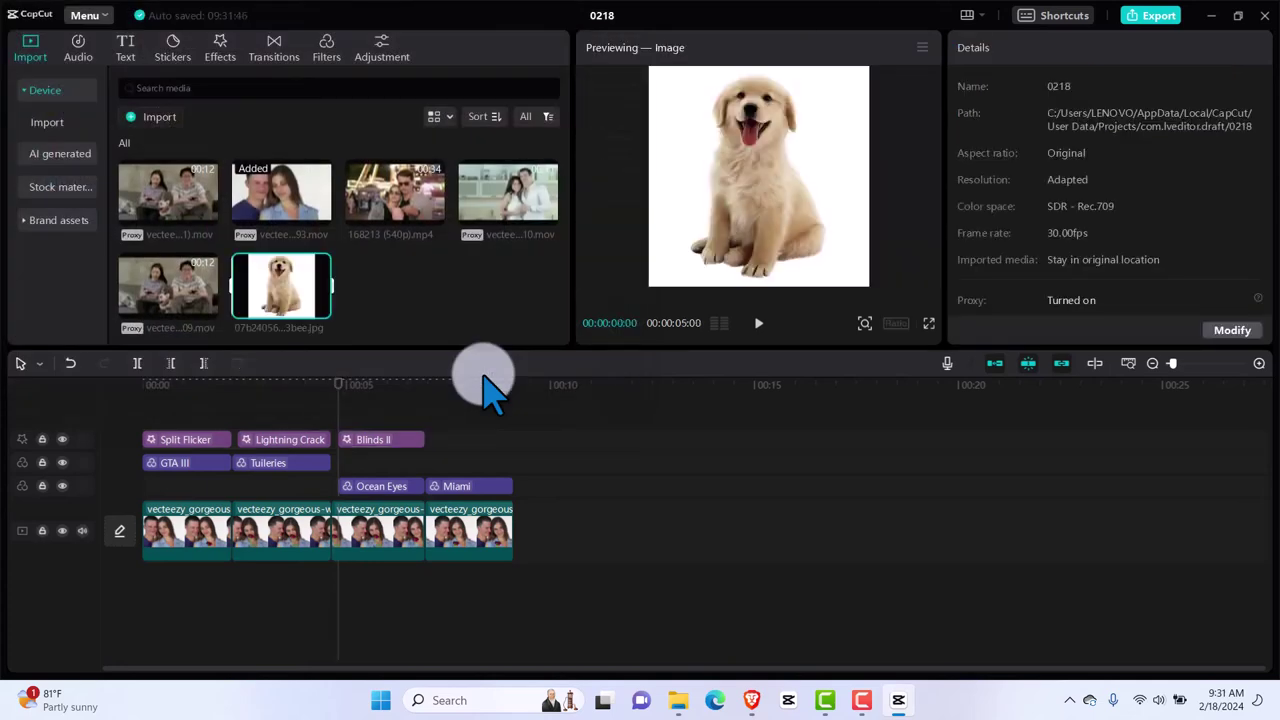
pyautogui.moveTo(322, 306)
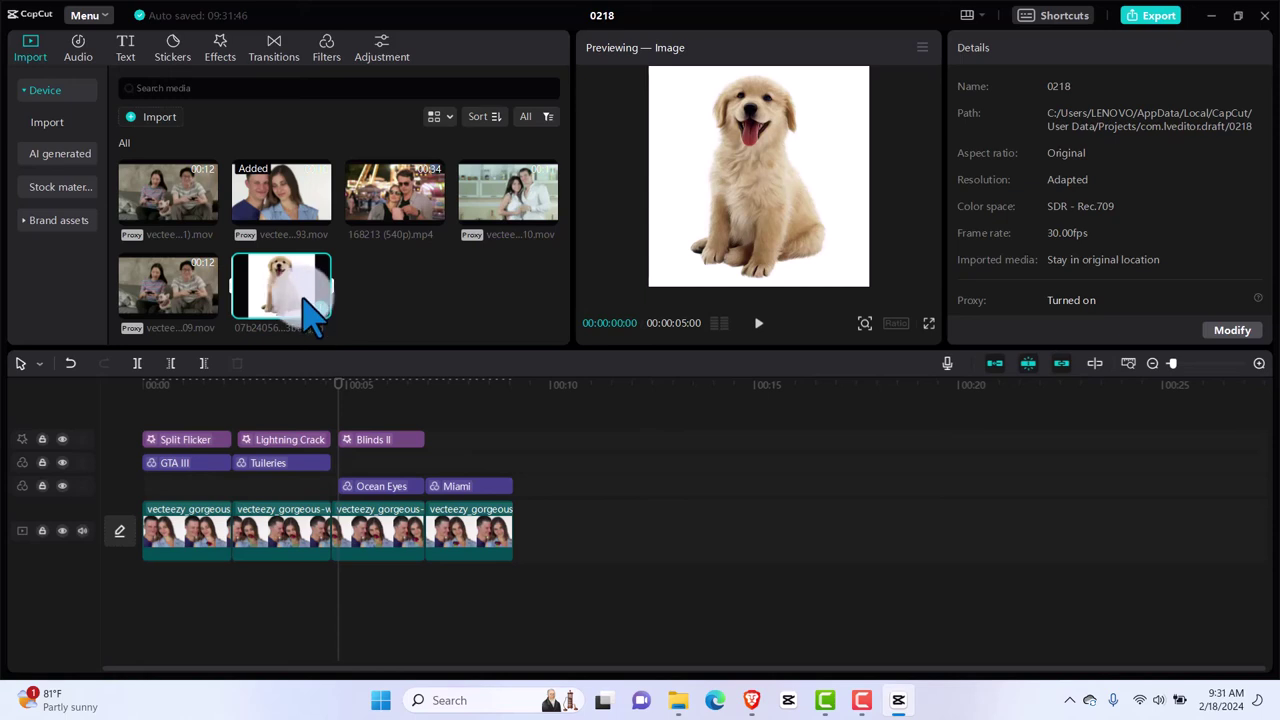
pyautogui.click(322, 306)
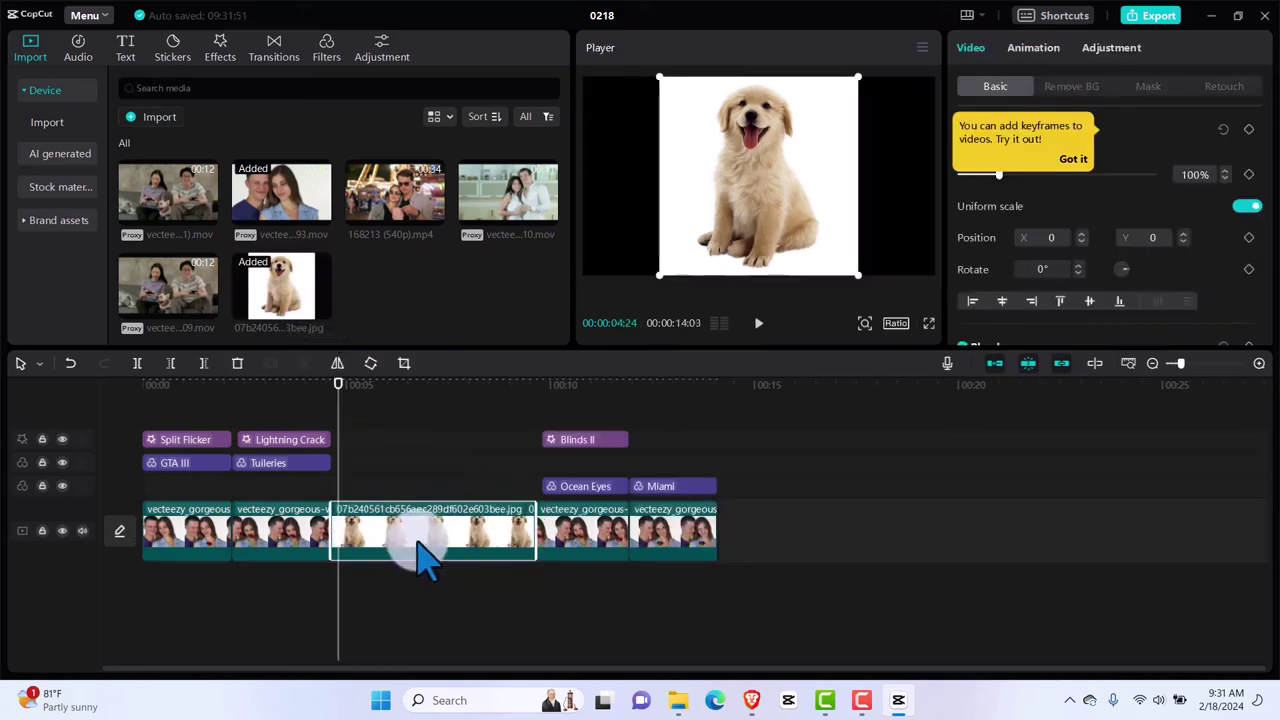
# Move the puppy image onto an overlay track above the third and fourth segments and trim its end to match the main video.
pyautogui.moveTo(420, 550); pyautogui.dragTo(420, 484)
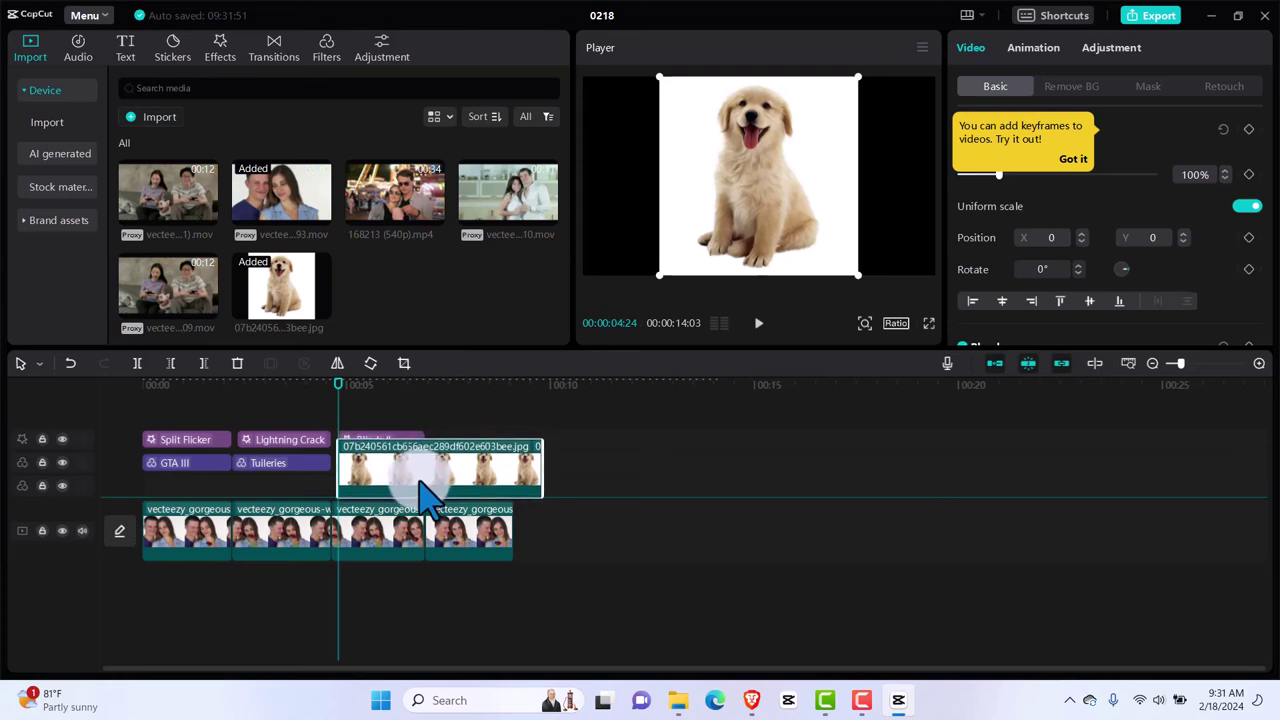
pyautogui.moveTo(421, 478)
pyautogui.mouseDown()
pyautogui.moveTo(414, 436)
pyautogui.moveTo(414, 466)
pyautogui.mouseUp()
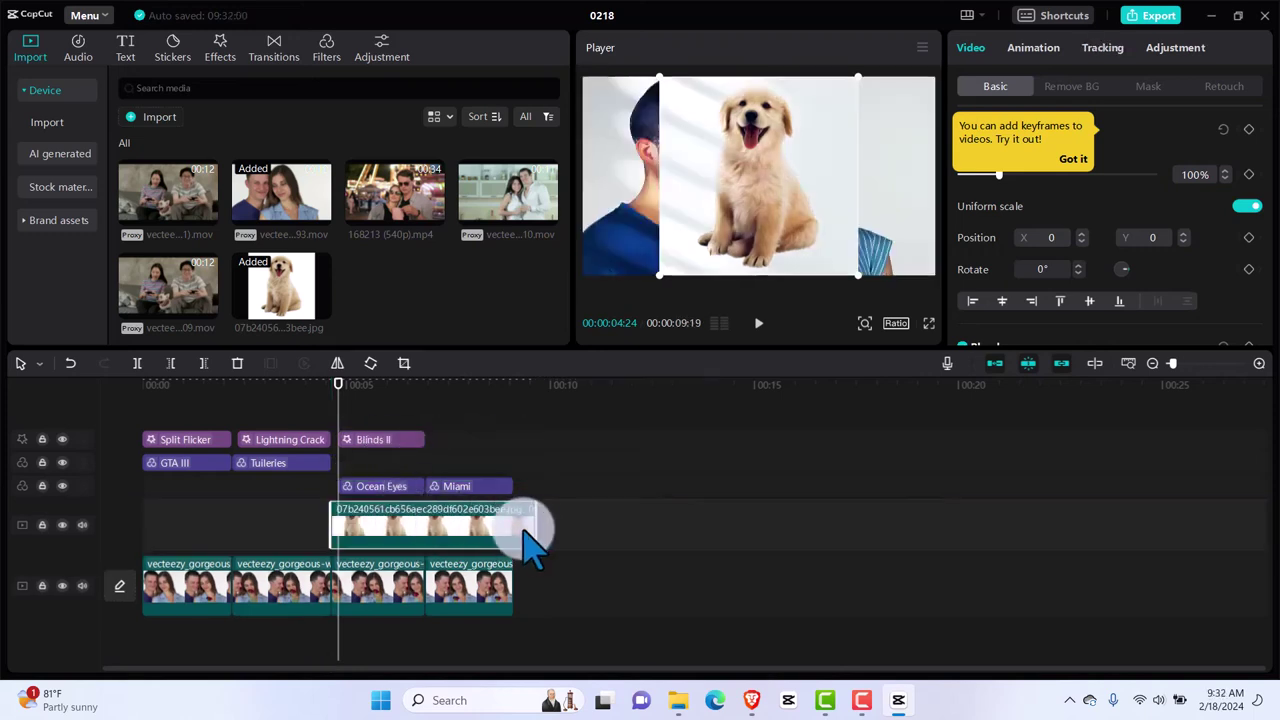
pyautogui.moveTo(534, 529); pyautogui.dragTo(513, 531)
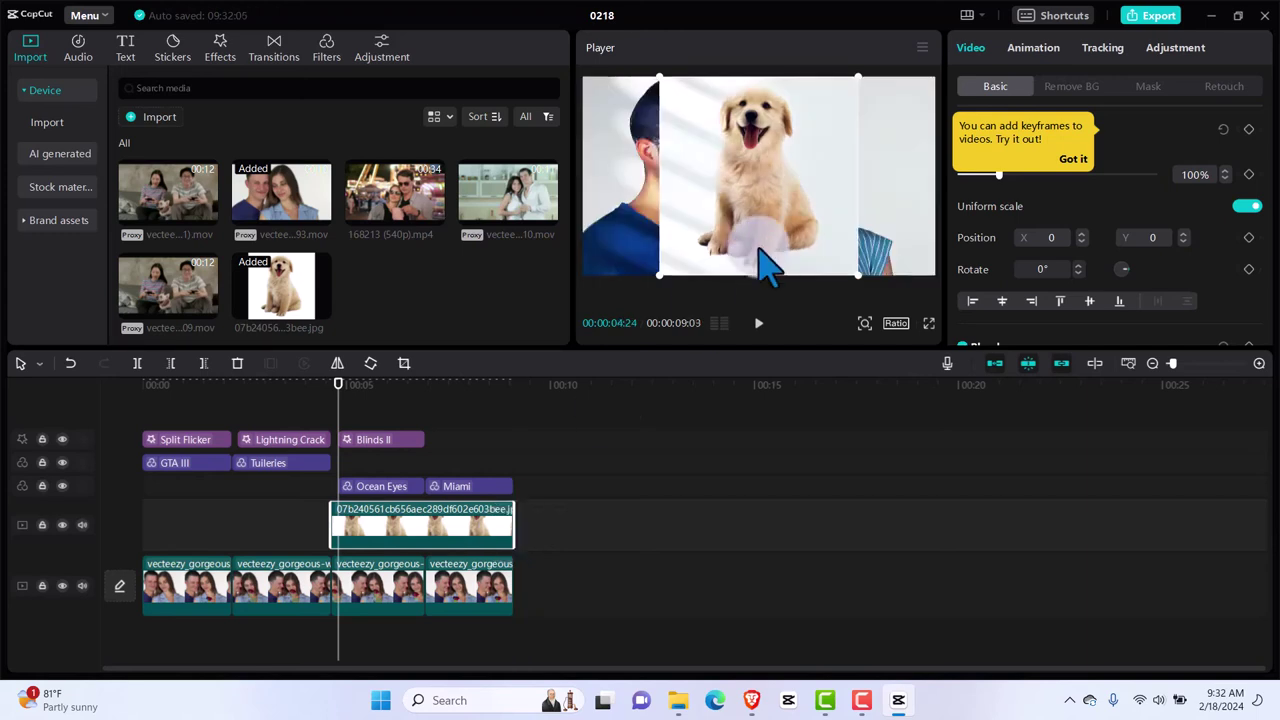
# Remove the puppy image's background with Auto removal and shrink the image into the lower-right corner of the frame.
pyautogui.moveTo(757, 214)
pyautogui.mouseDown()
pyautogui.moveTo(791, 223)
pyautogui.moveTo(738, 220)
pyautogui.moveTo(829, 222)
pyautogui.moveTo(731, 228)
pyautogui.moveTo(775, 220)
pyautogui.moveTo(768, 205)
pyautogui.mouseUp()
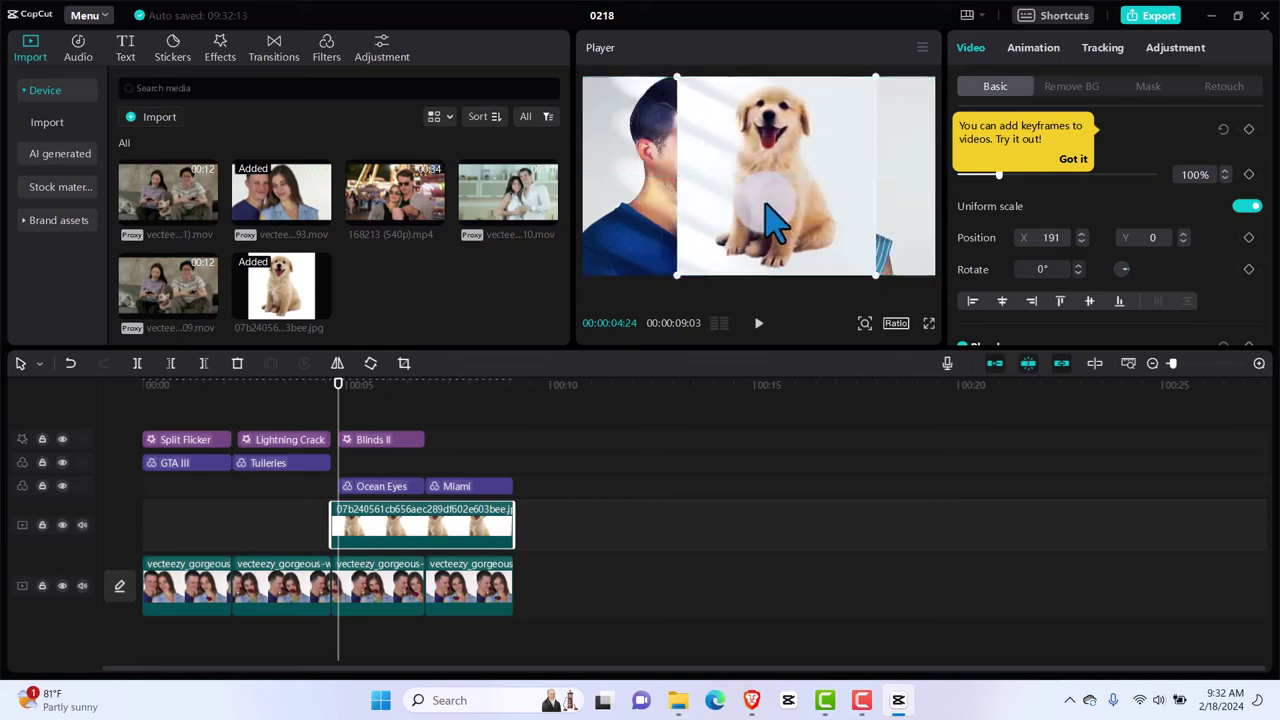
pyautogui.click(1073, 158)
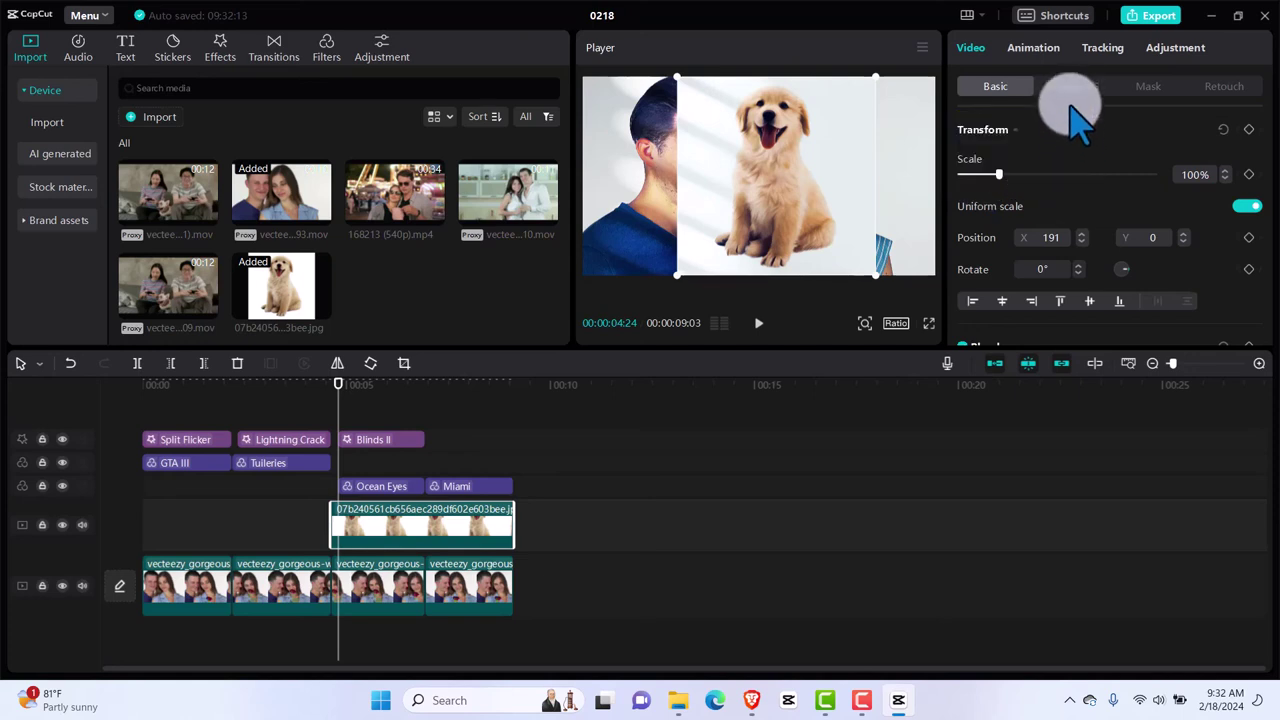
pyautogui.click(1071, 88)
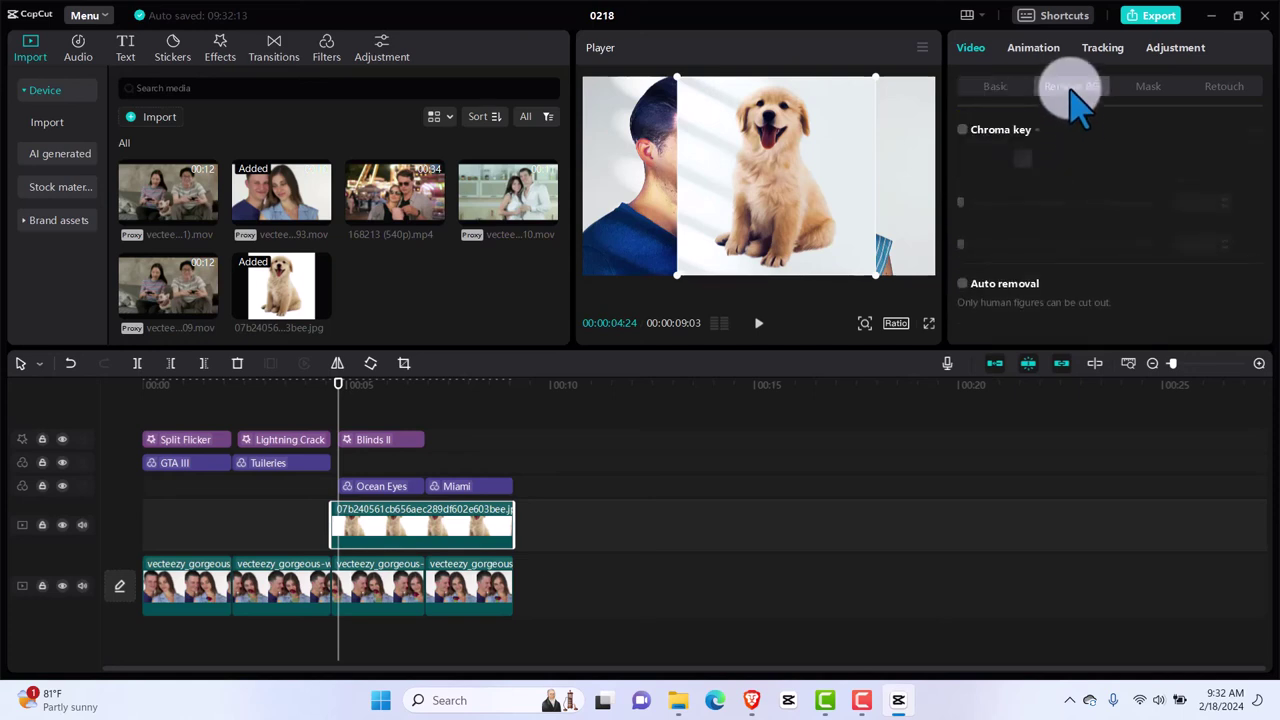
pyautogui.click(963, 285)
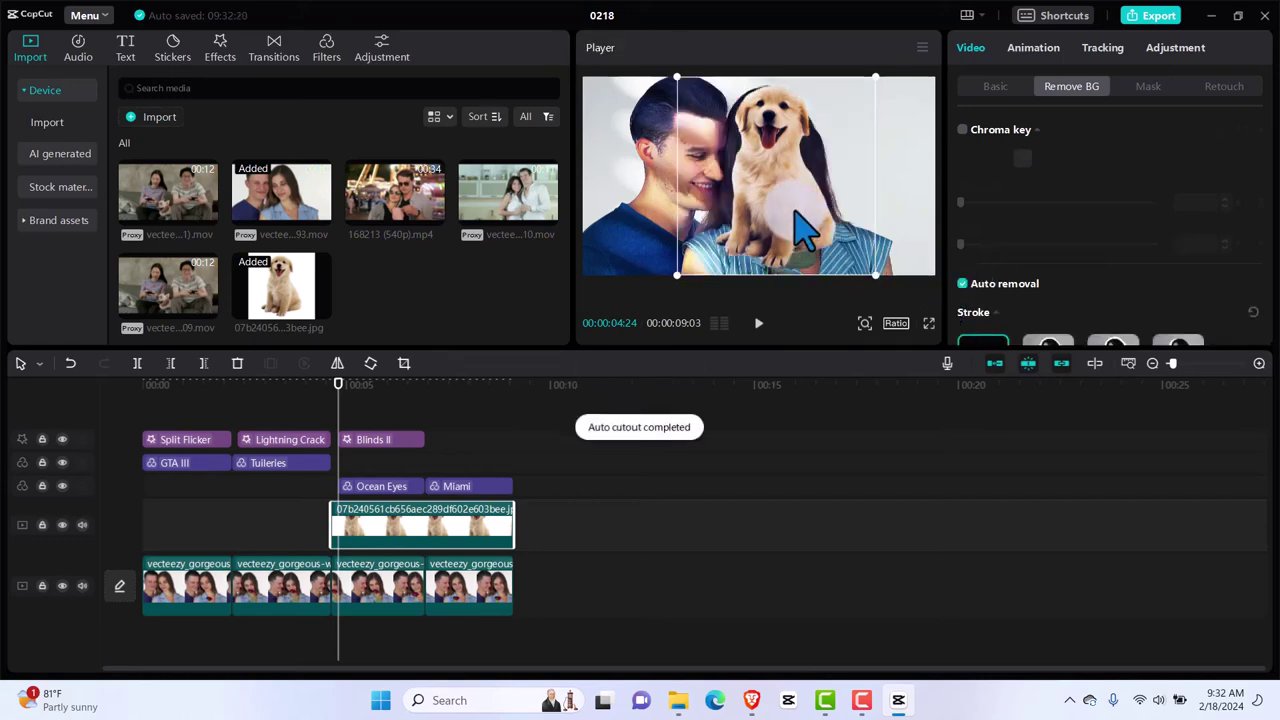
pyautogui.moveTo(805, 230); pyautogui.dragTo(845, 232)
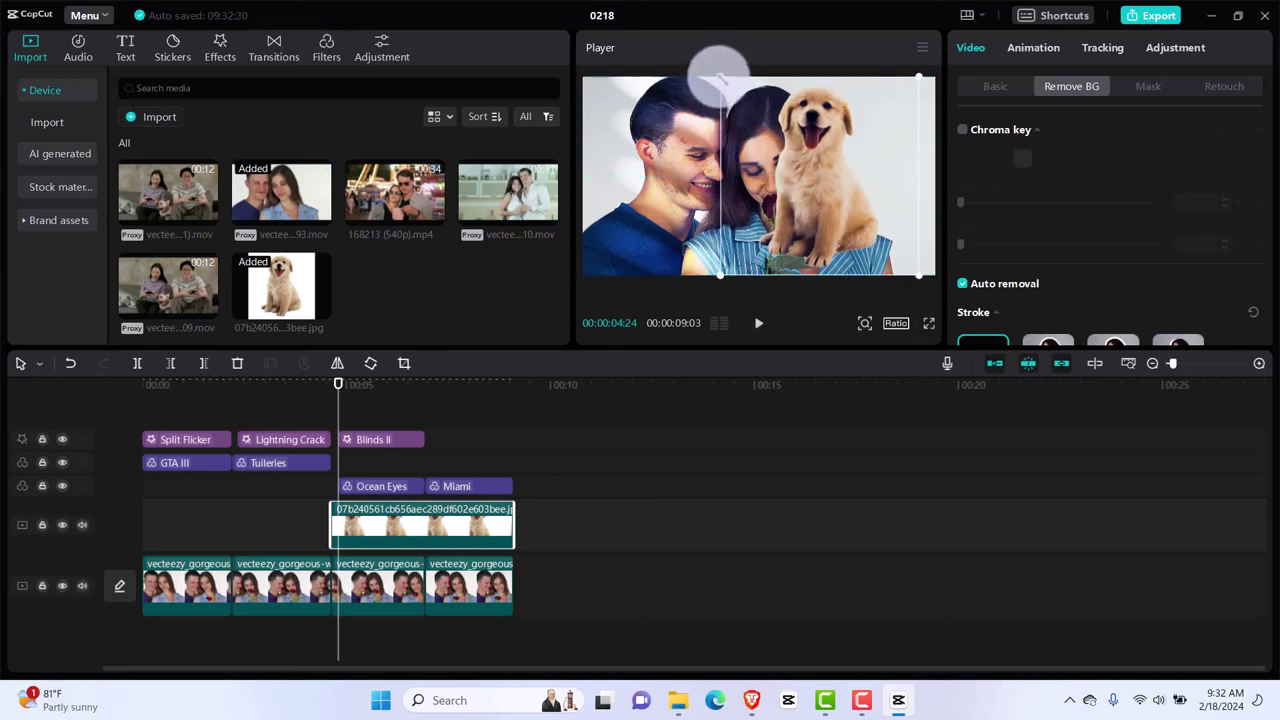
pyautogui.moveTo(718, 77); pyautogui.dragTo(875, 240)
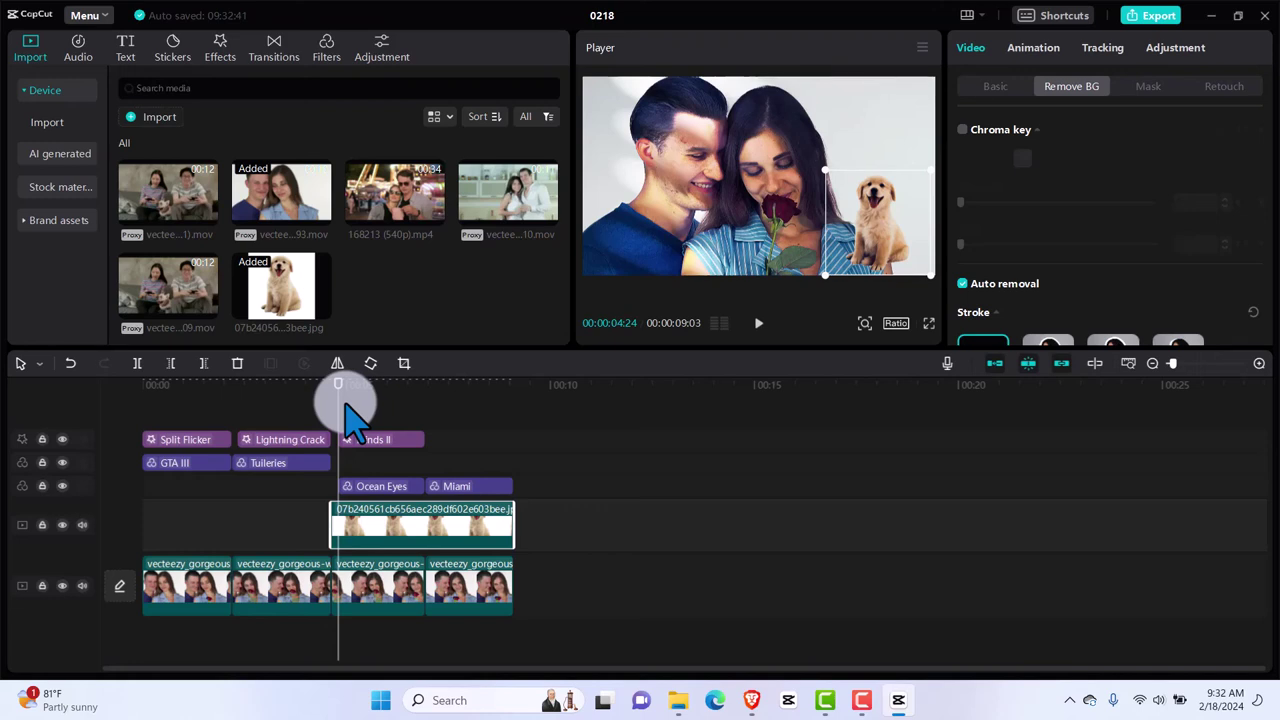
# Preview the puppy overlay by playing the timeline, scrubbing to 00:00:05:22 and jumping to the end of the video.
pyautogui.press('space')
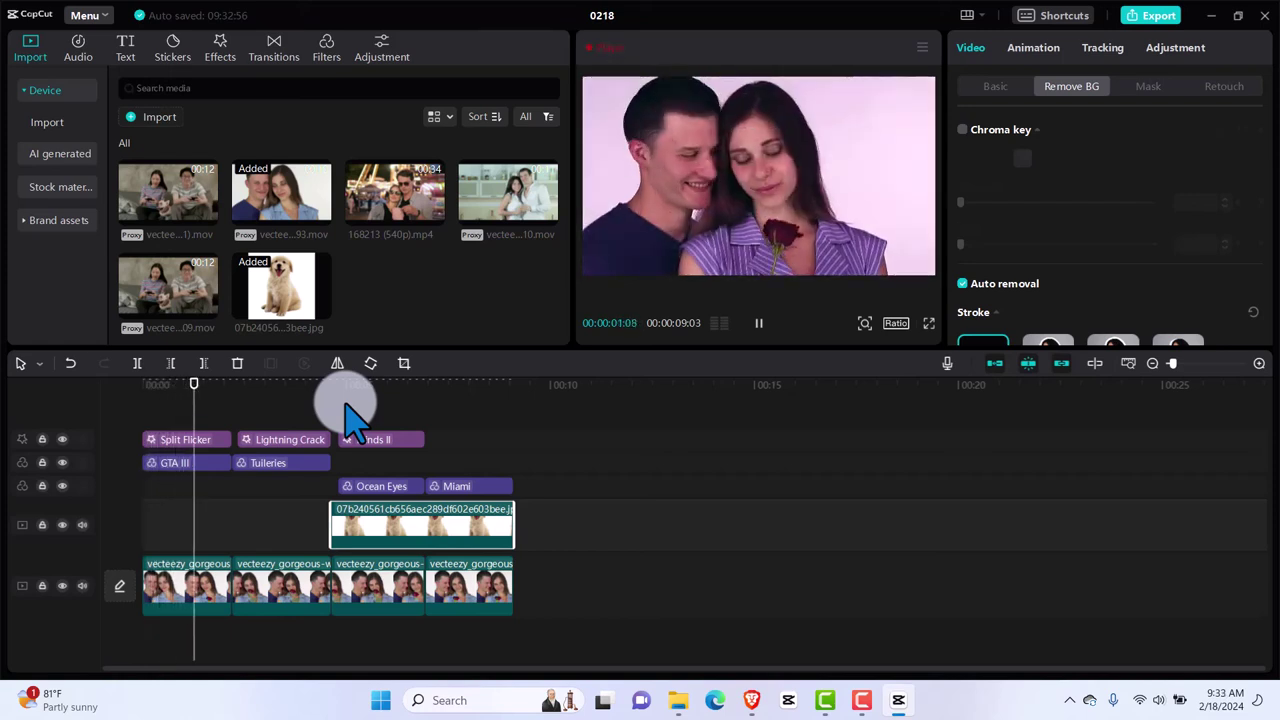
pyautogui.press('space')
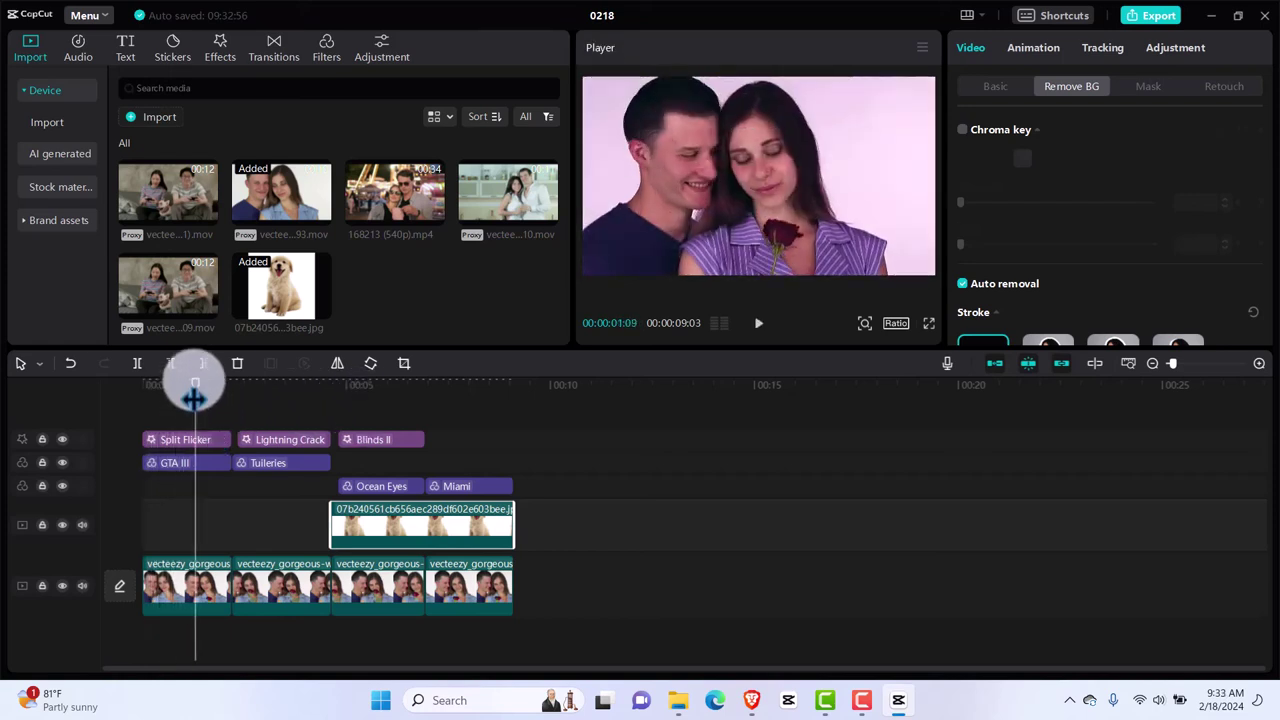
pyautogui.moveTo(194, 398); pyautogui.dragTo(376, 405)
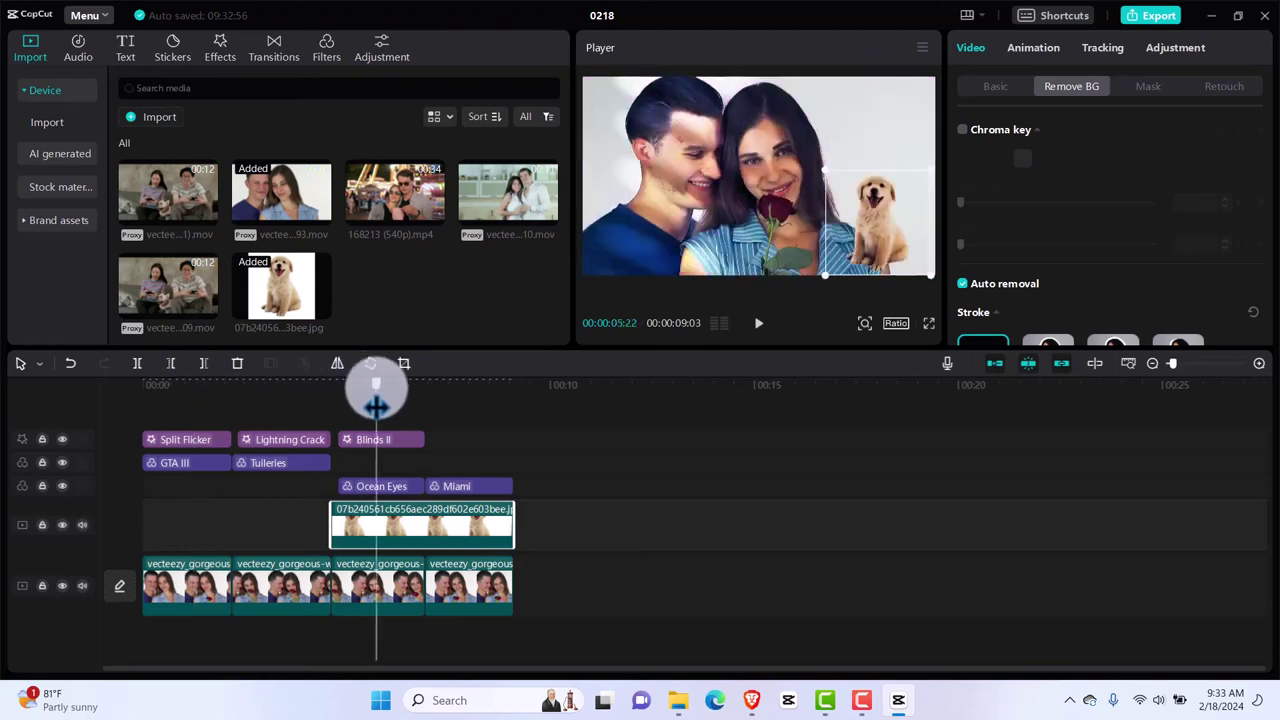
pyautogui.click(557, 490)
pyautogui.press('End')
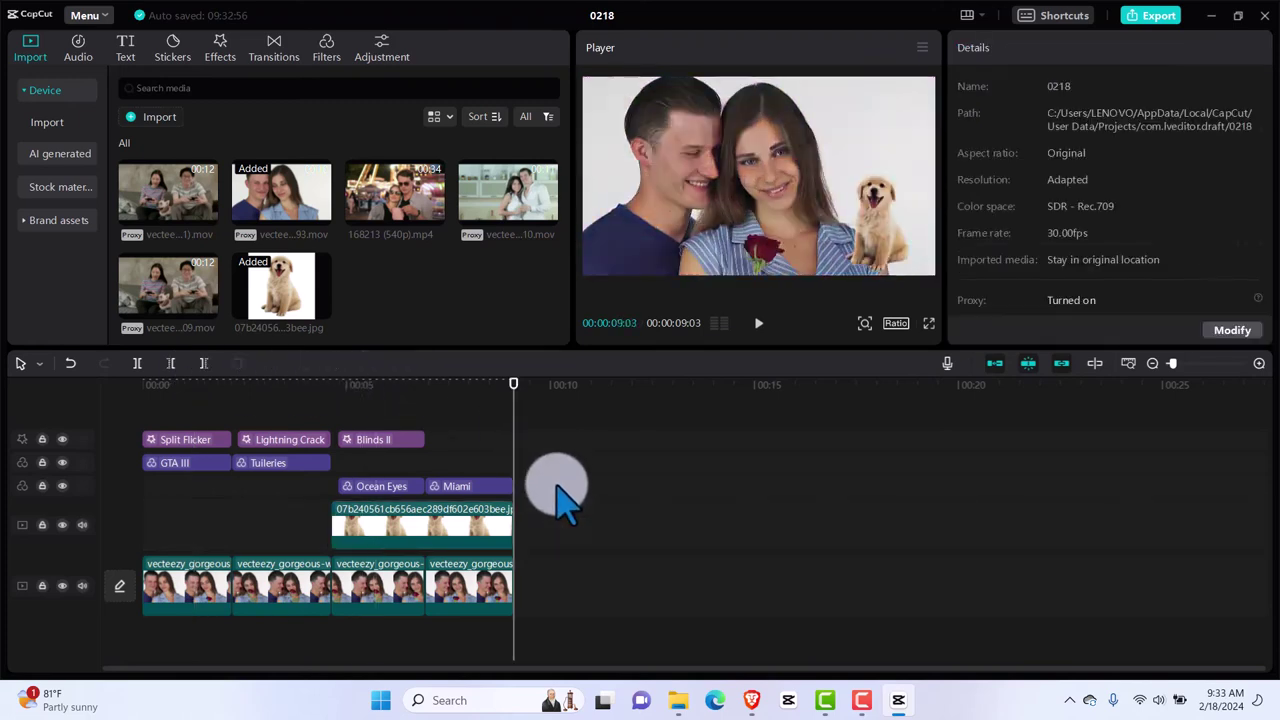
# Import the green-screen video Young_African_American_Woman_Laughing_Dancing_2 from Downloads and insert it between the second and third segments at 00:00:04:24.
pyautogui.click(153, 118)
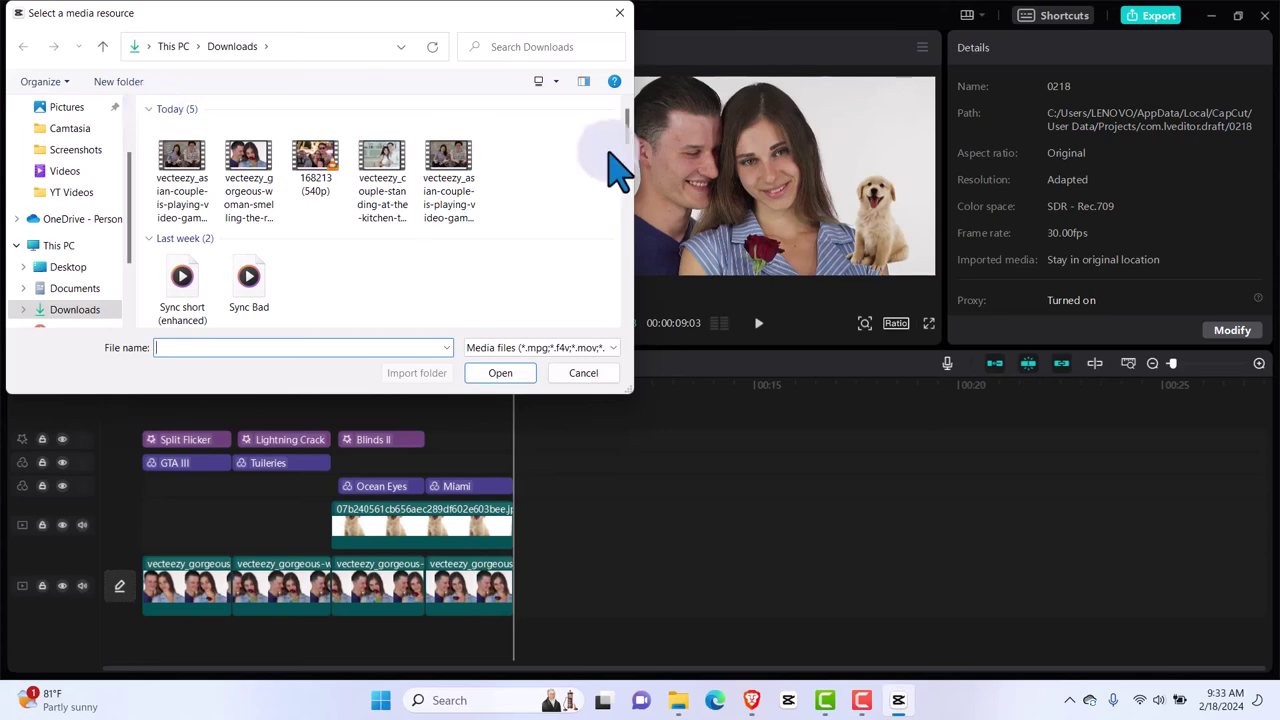
pyautogui.moveTo(626, 128); pyautogui.dragTo(627, 185)
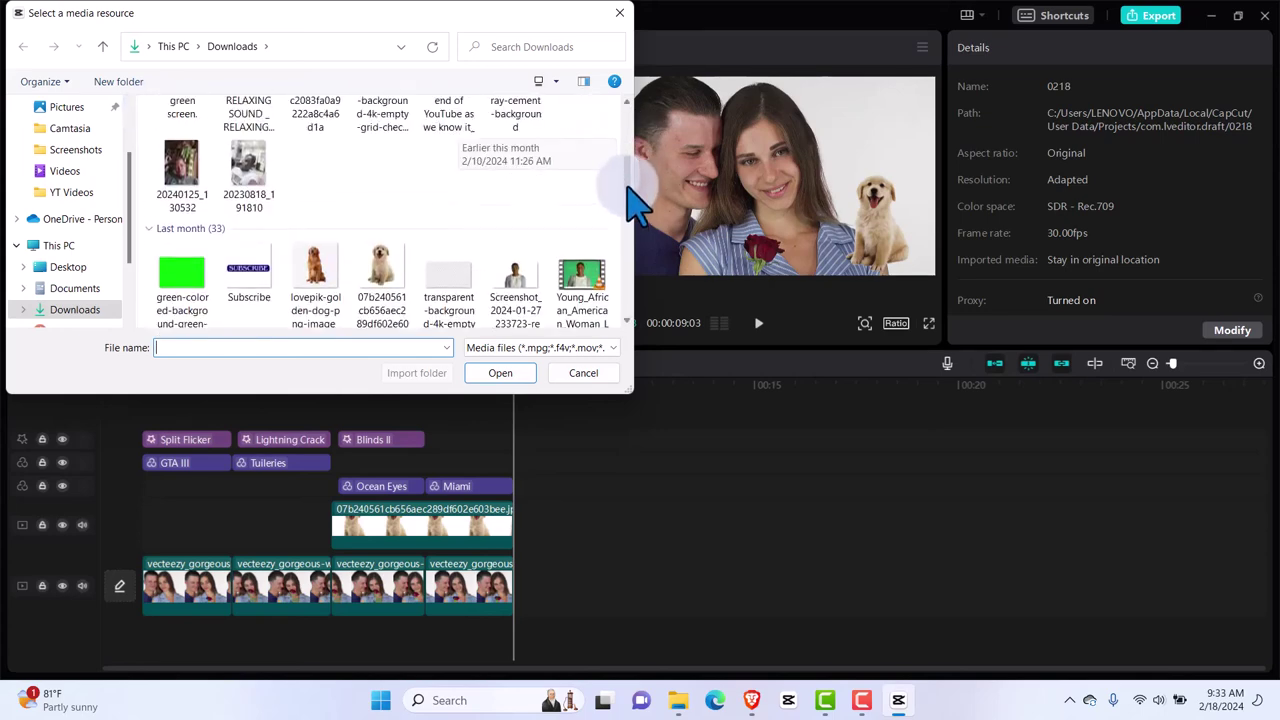
pyautogui.scroll(1, 627, 187)
pyautogui.scroll(-2, 628, 188)
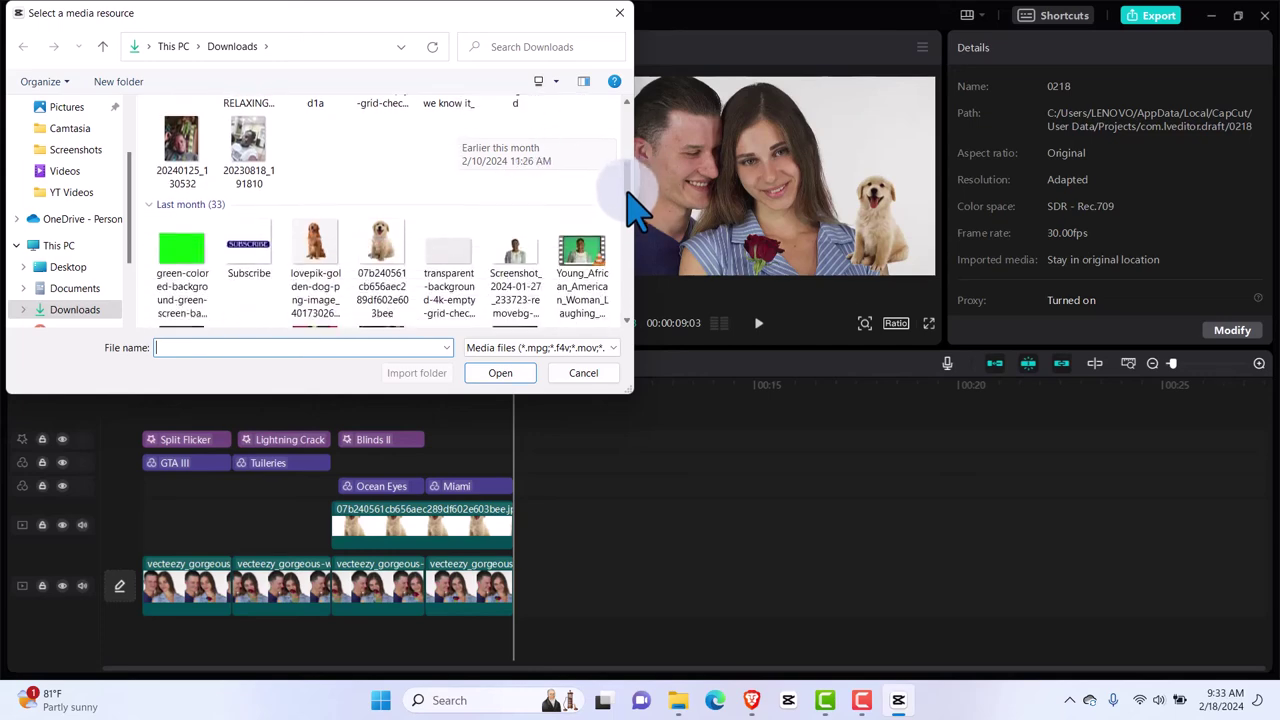
pyautogui.click(585, 215)
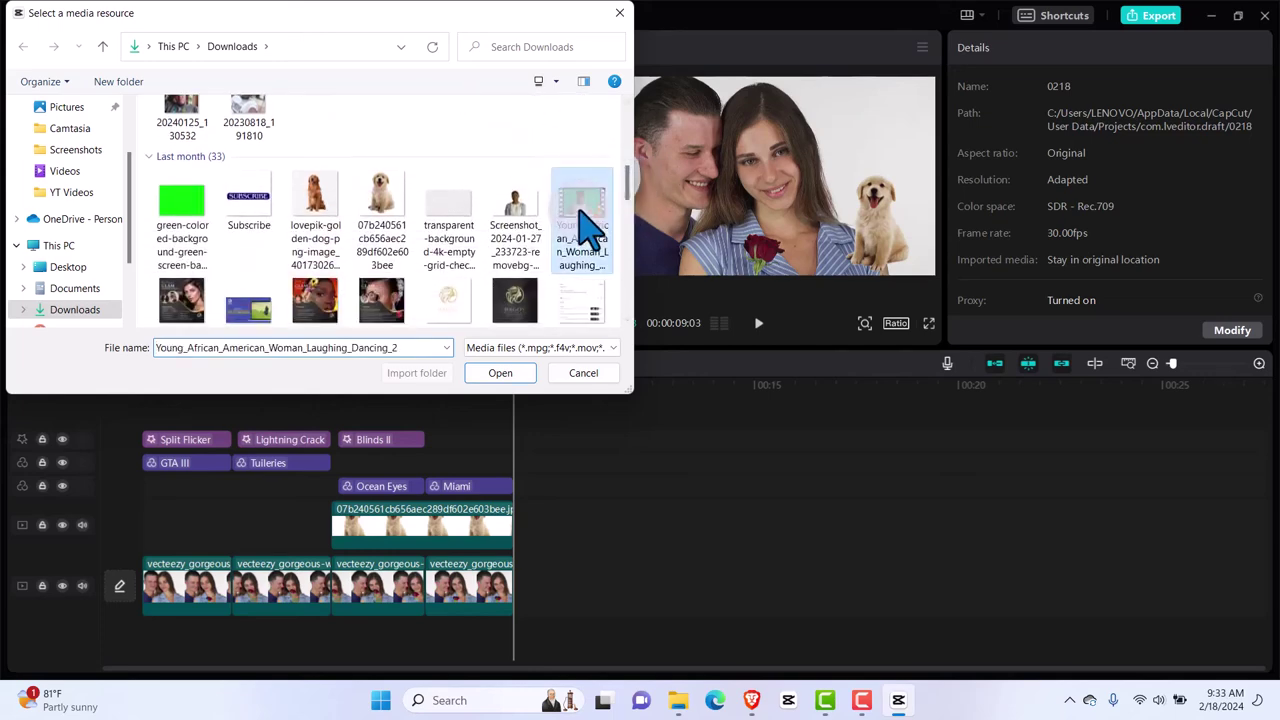
pyautogui.click(500, 373)
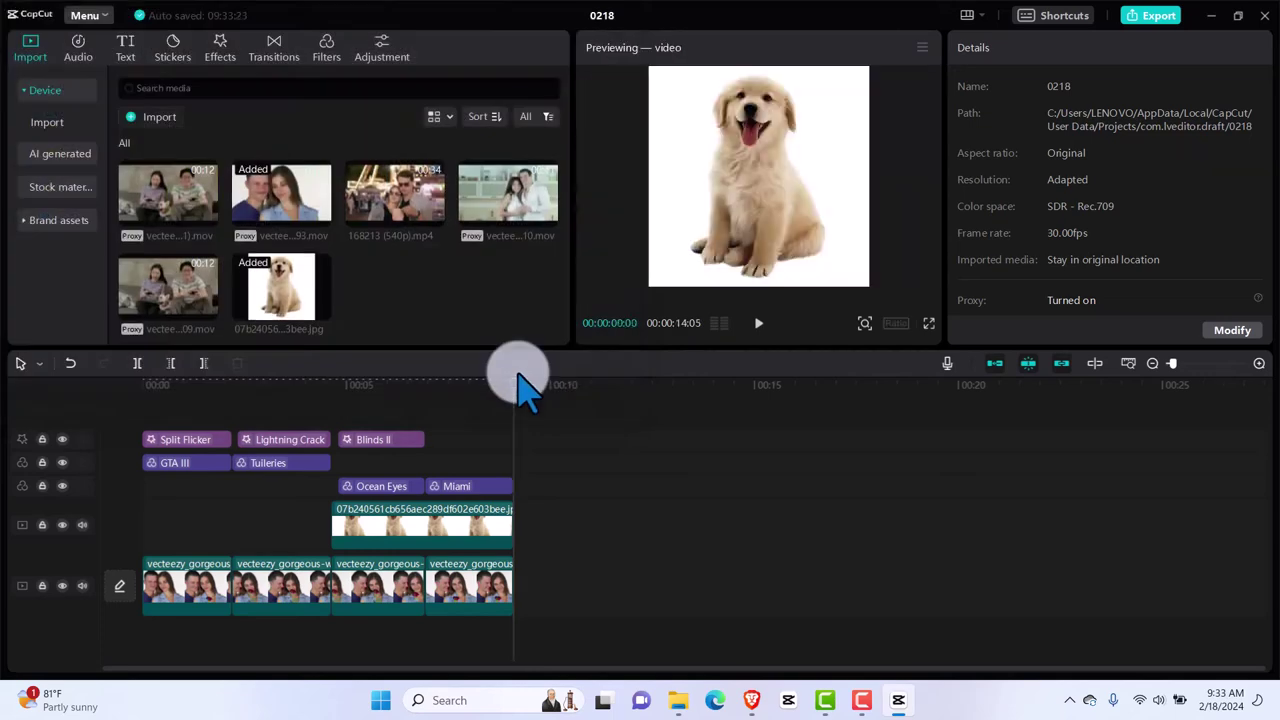
pyautogui.moveTo(514, 383); pyautogui.dragTo(338, 396)
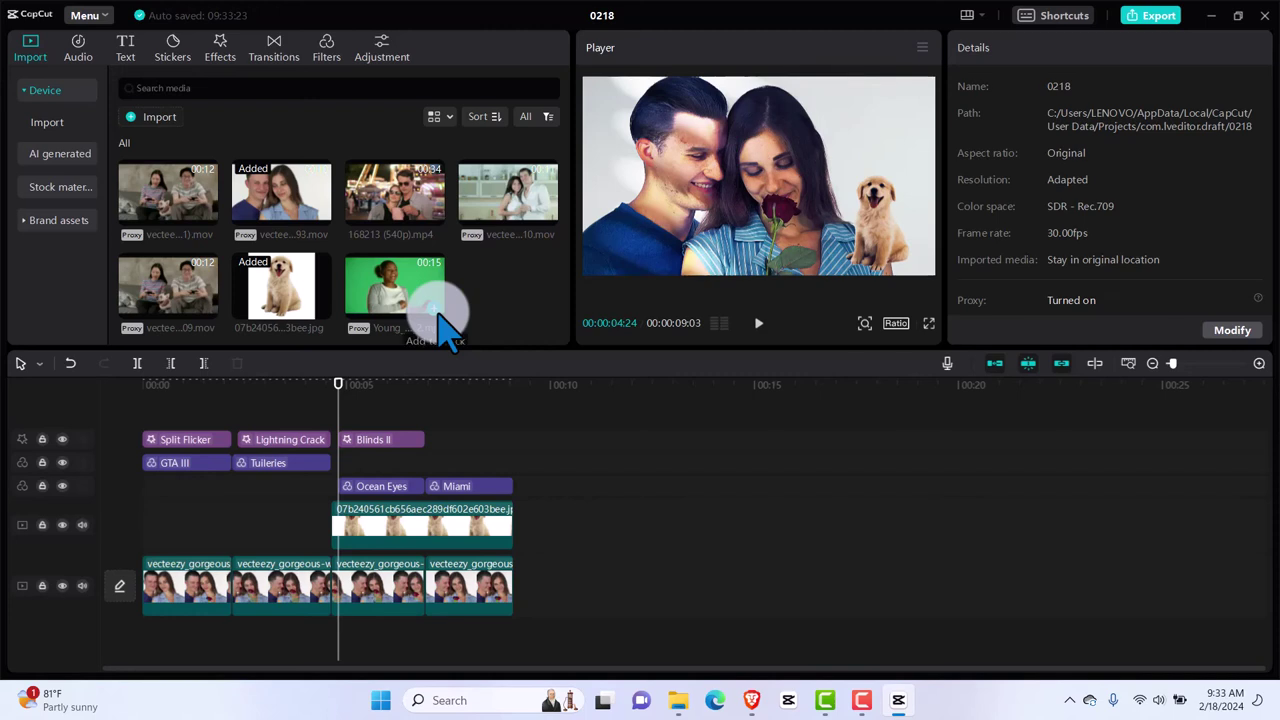
pyautogui.click(440, 315)
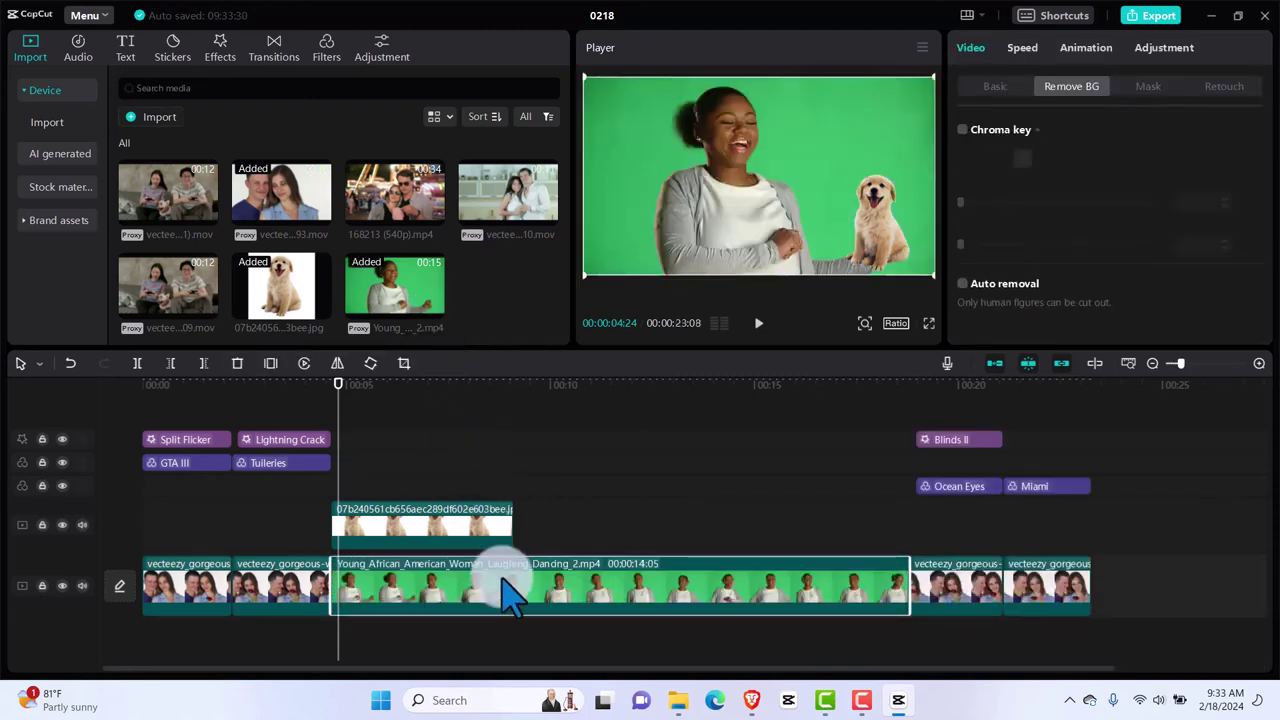
# Split the green-screen clip at 00:00:09:03, where the puppy image ends, and delete the part after the split.
pyautogui.moveTo(333, 380); pyautogui.dragTo(514, 425)
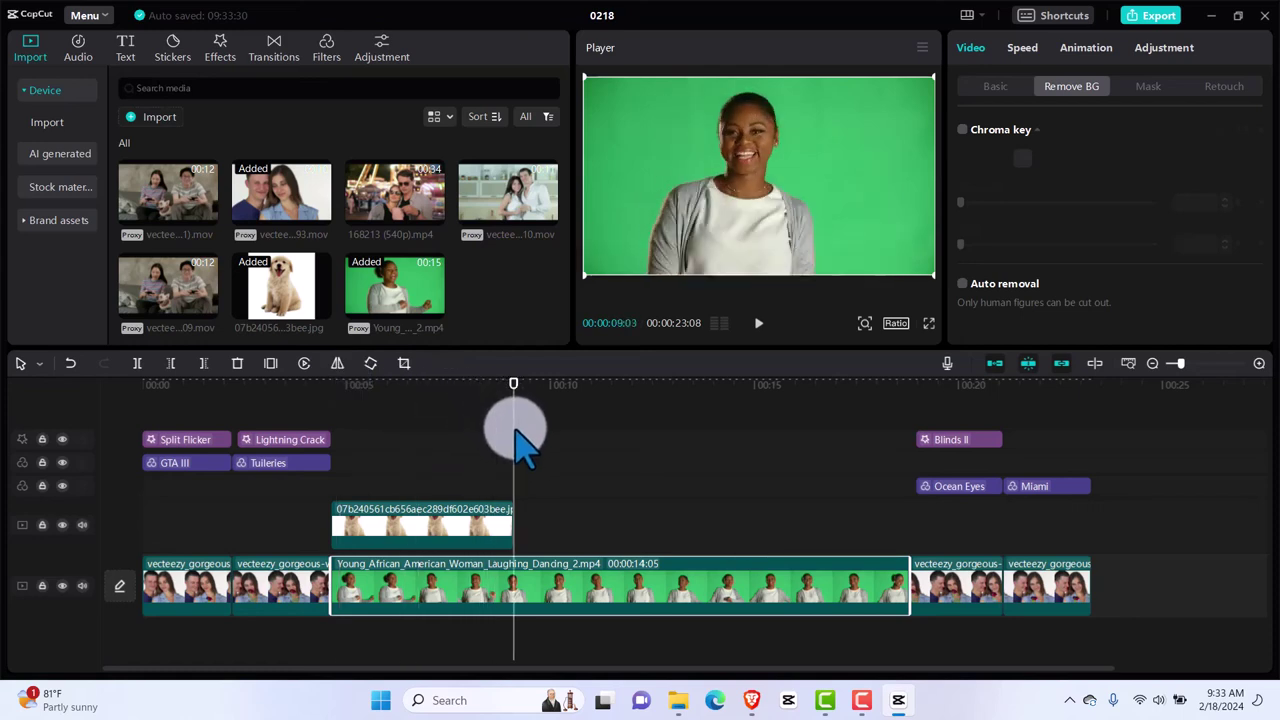
pyautogui.click(530, 575)
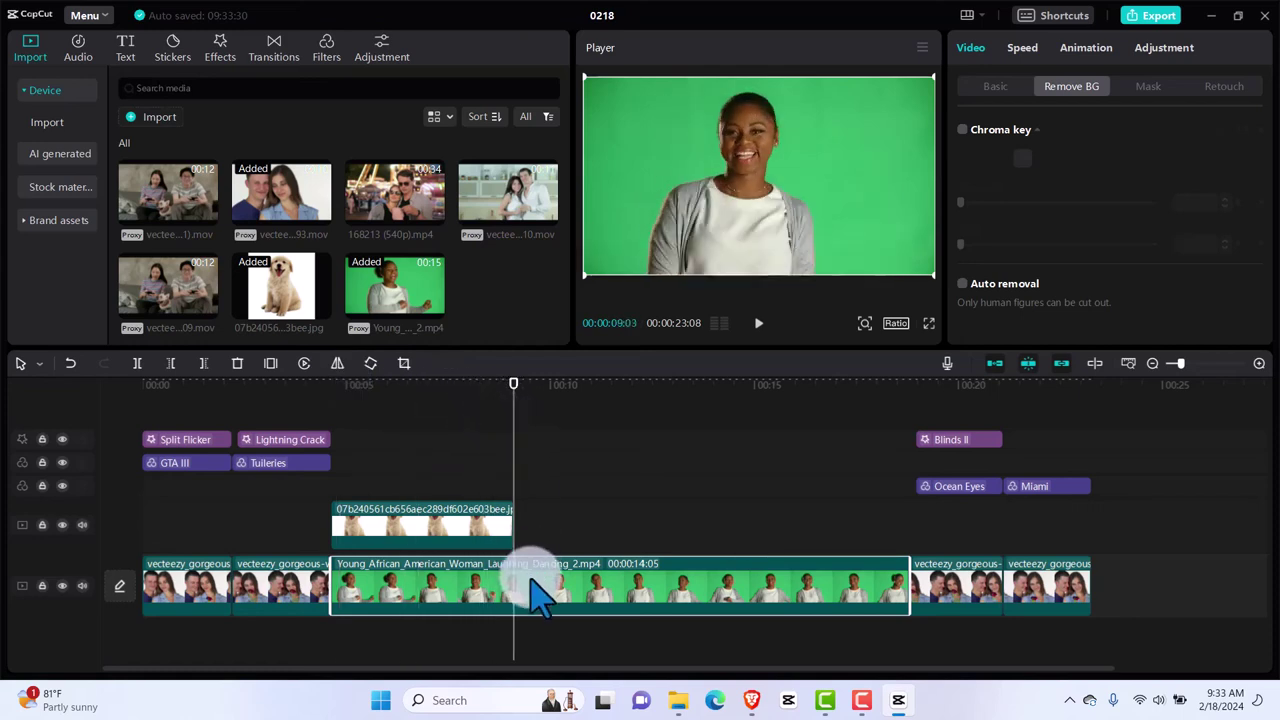
pyautogui.hotkey('ctrl', 'b')
pyautogui.click(580, 590)
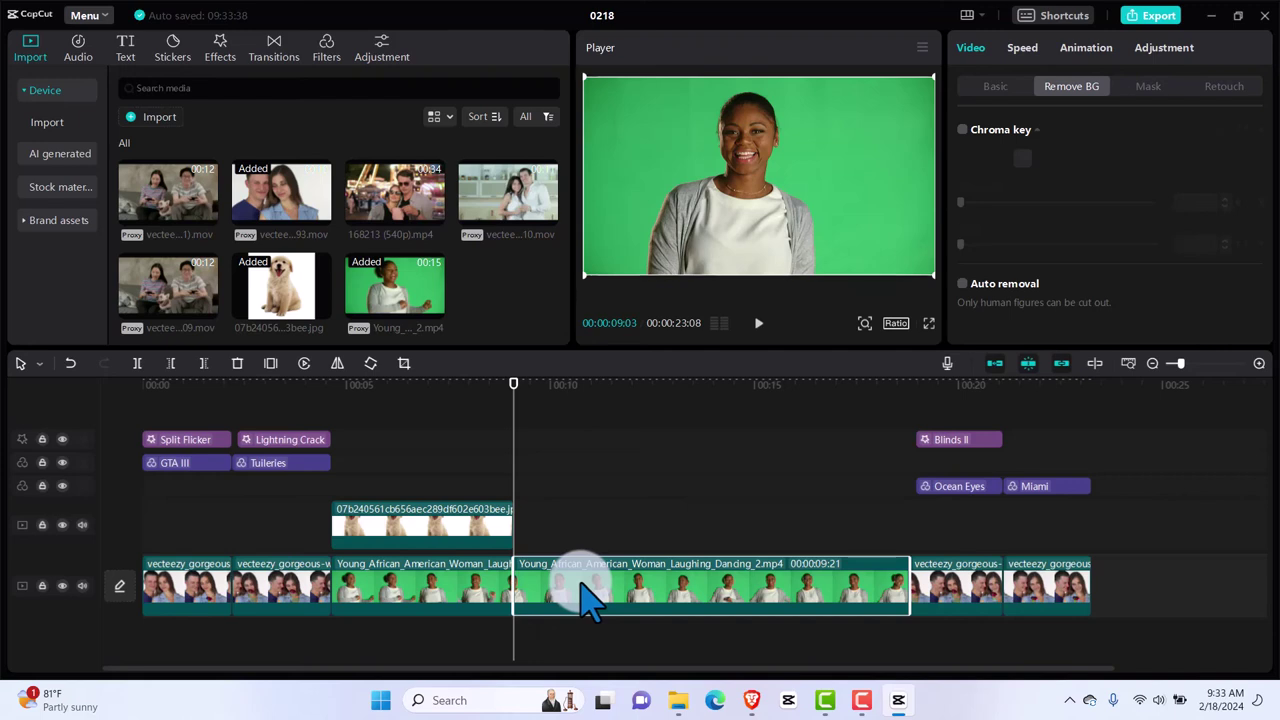
pyautogui.press('Delete')
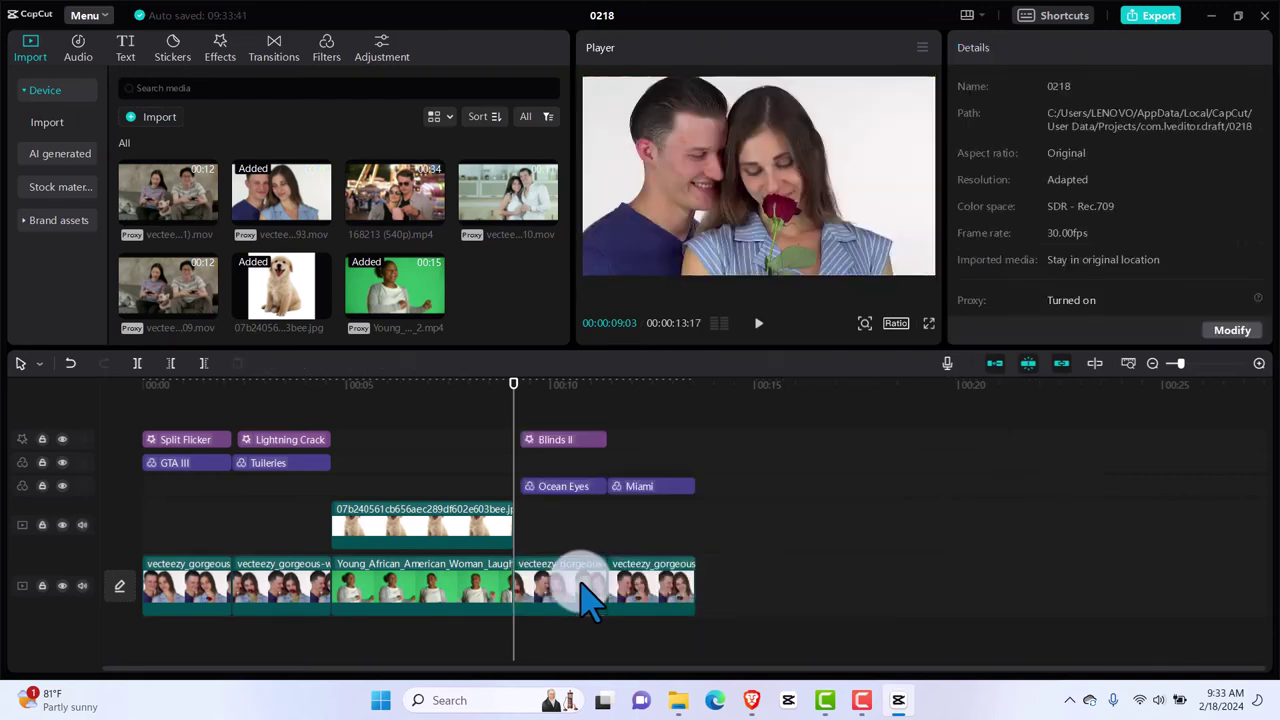
# Select the puppy image and the green-screen clip together and move both up one track, leaving the couple segments on the main track.
pyautogui.click(438, 600)
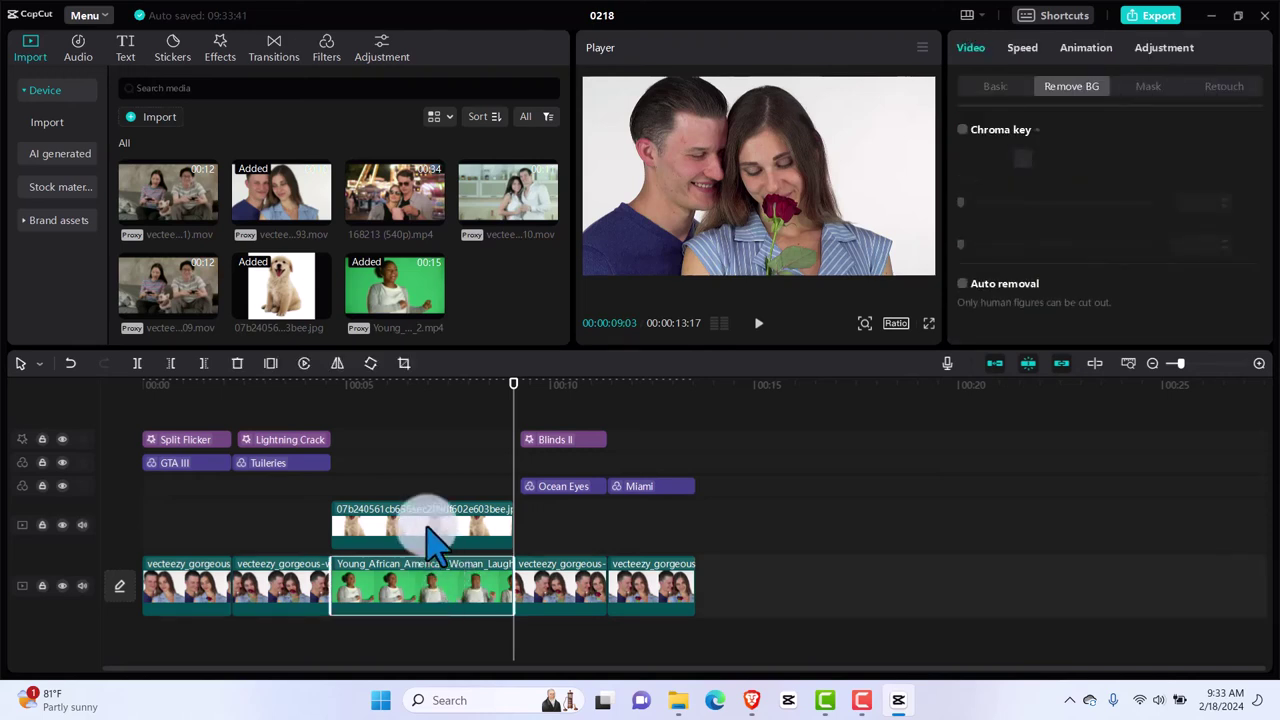
pyautogui.click(430, 535)
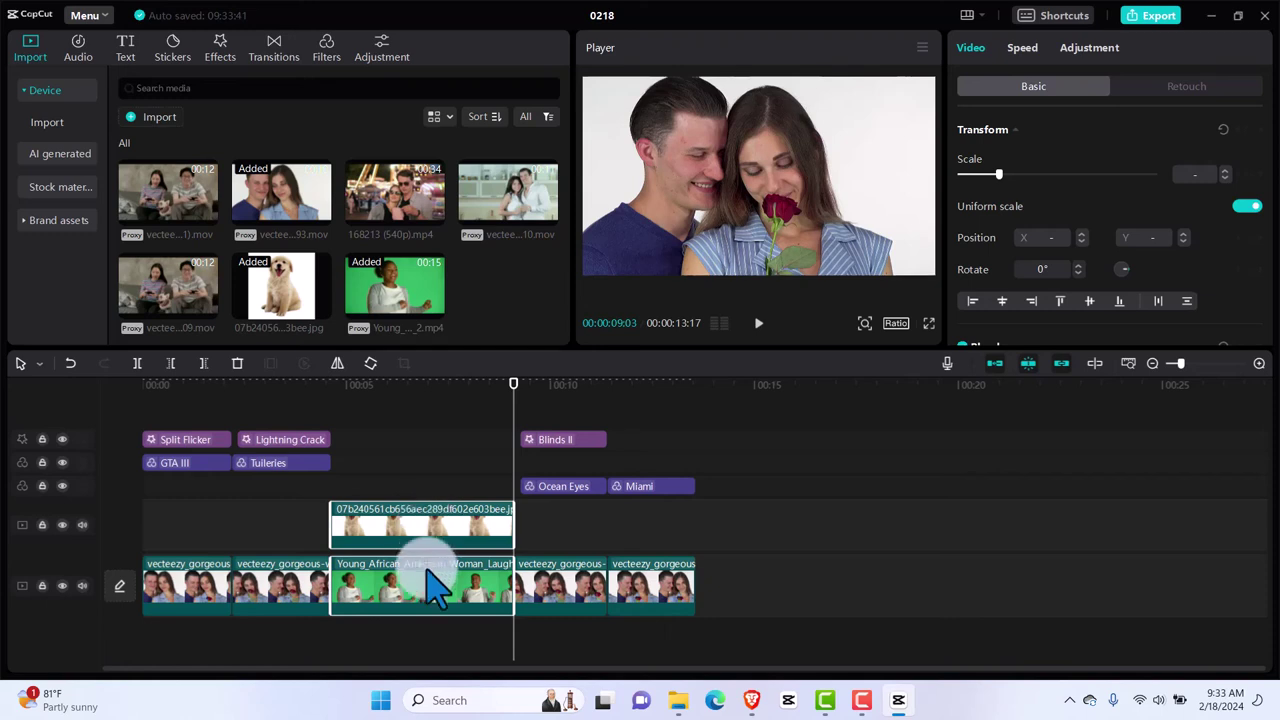
pyautogui.moveTo(425, 605); pyautogui.dragTo(432, 550)
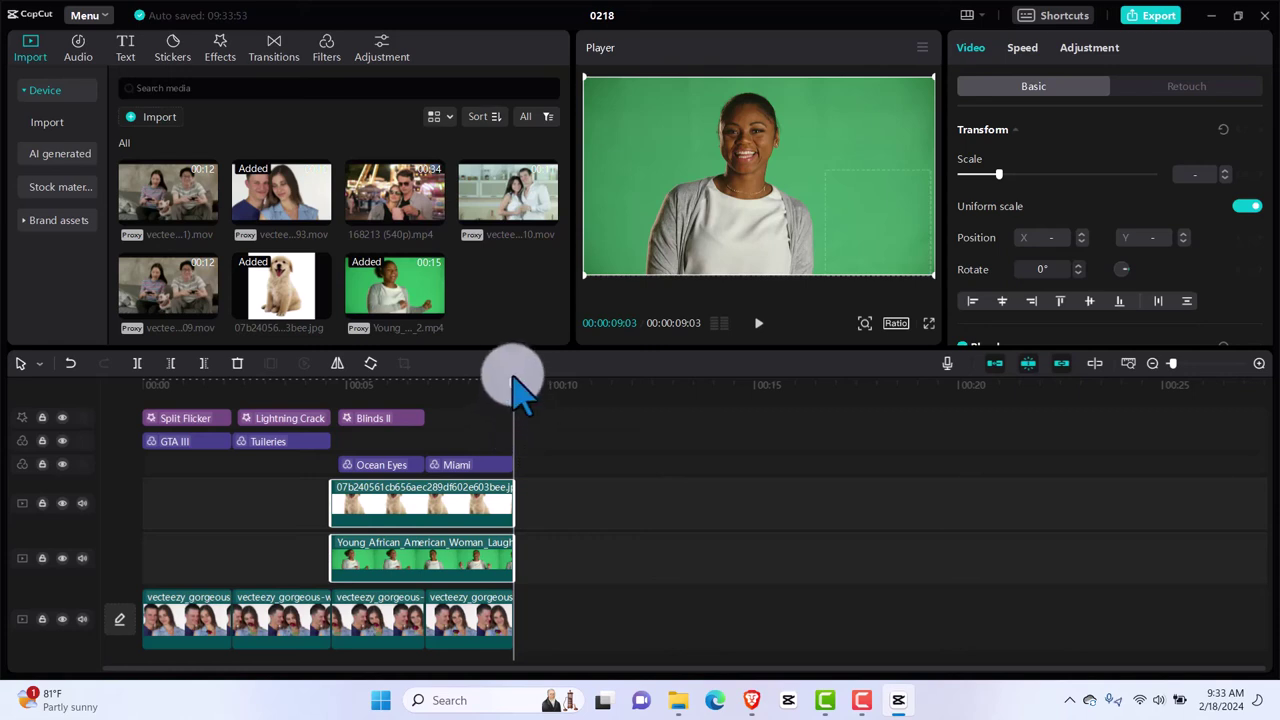
# At 00:00:08:00, scale the green-screen clip to 50% and position it at about X -640, Y -412.
pyautogui.moveTo(512, 397); pyautogui.dragTo(469, 398)
pyautogui.click(421, 553)
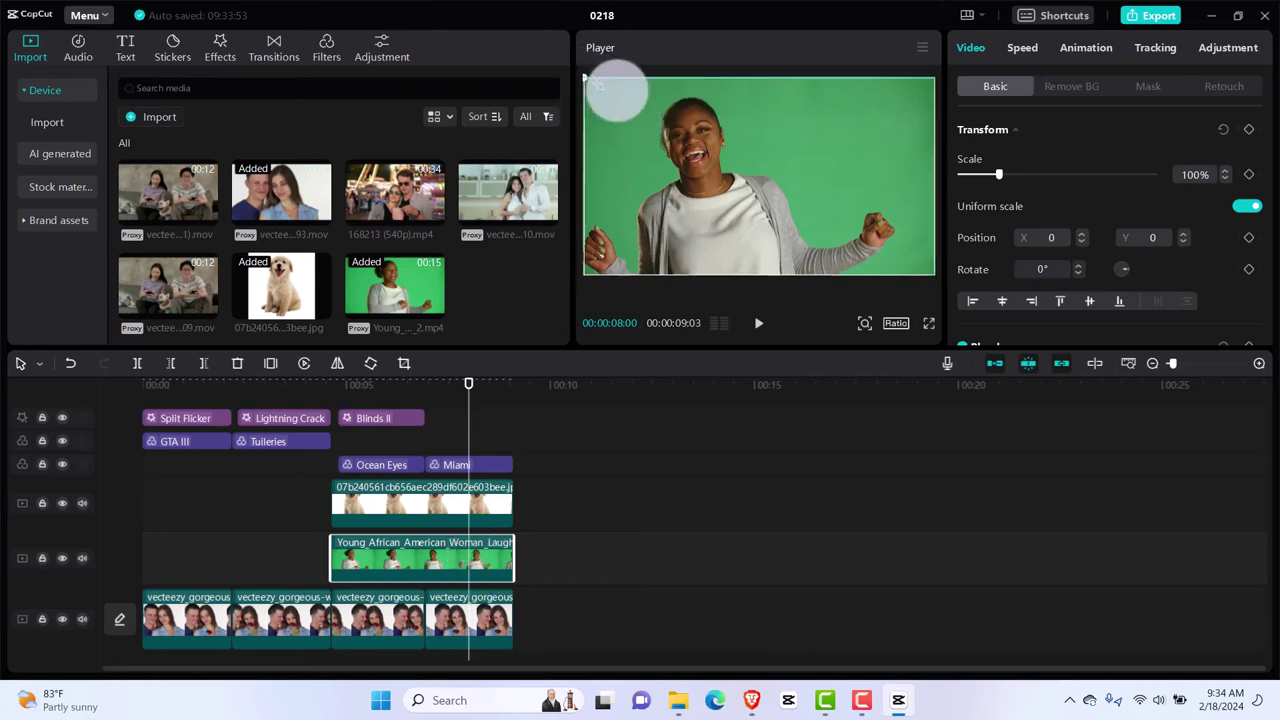
pyautogui.moveTo(584, 77); pyautogui.dragTo(705, 197)
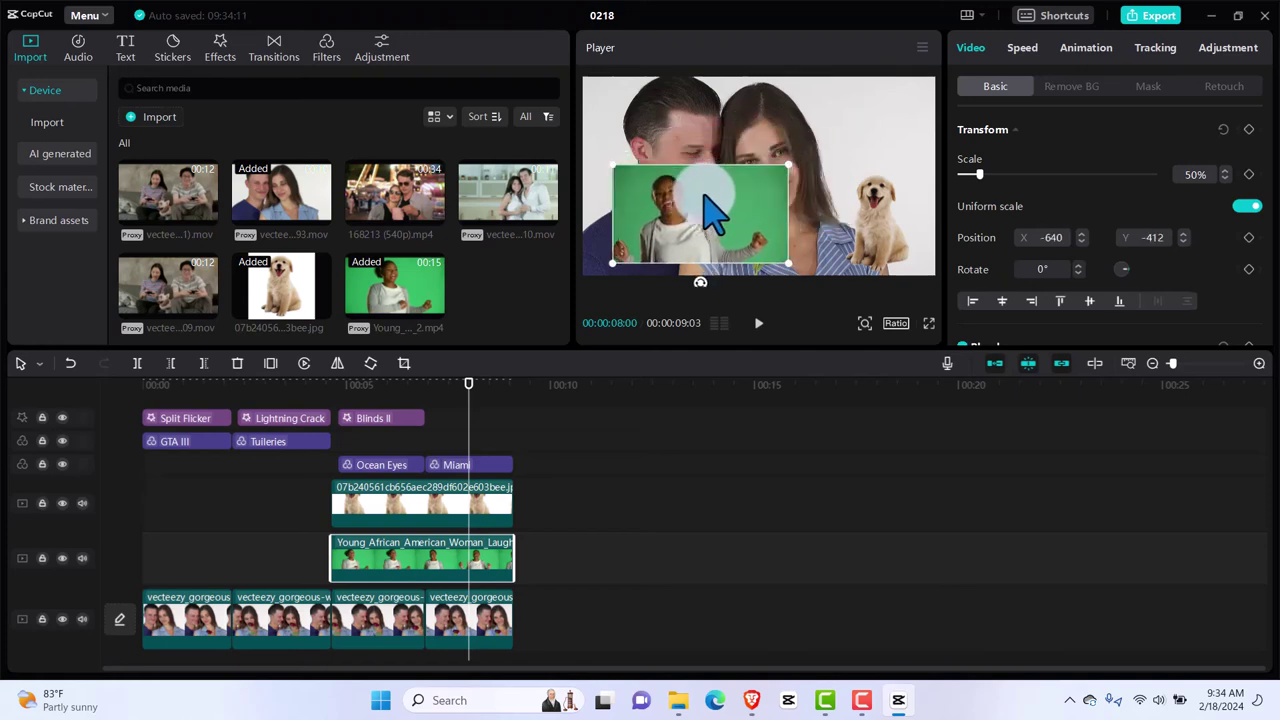
# Remove the green-screen clip's background with Auto removal and move the clip into the lower-left corner of the frame.
pyautogui.click(1068, 88)
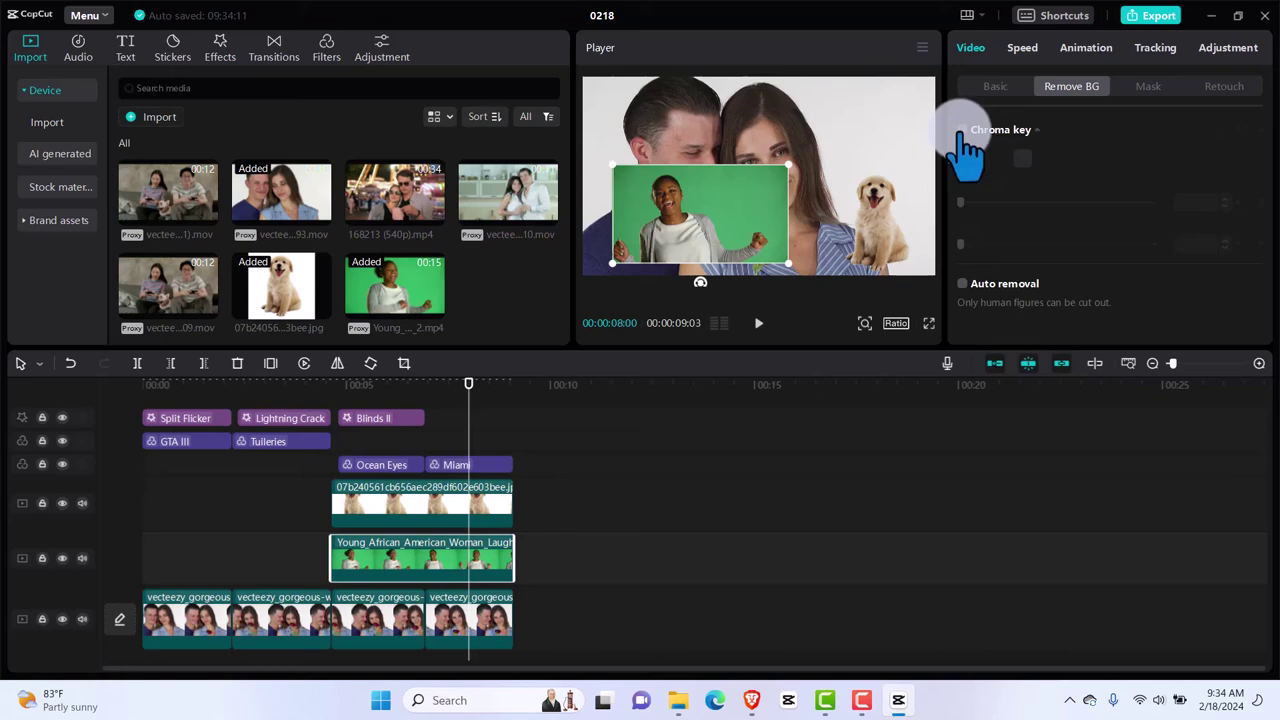
pyautogui.click(962, 285)
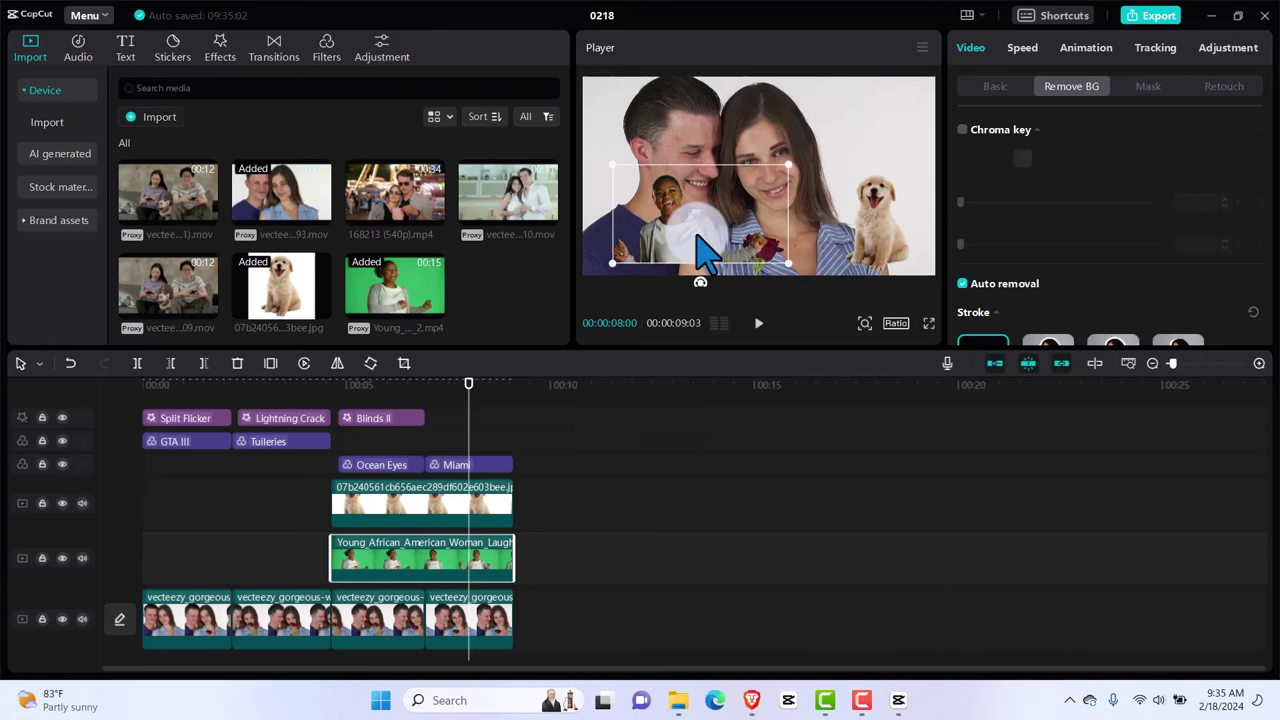
pyautogui.moveTo(705, 250); pyautogui.dragTo(662, 248)
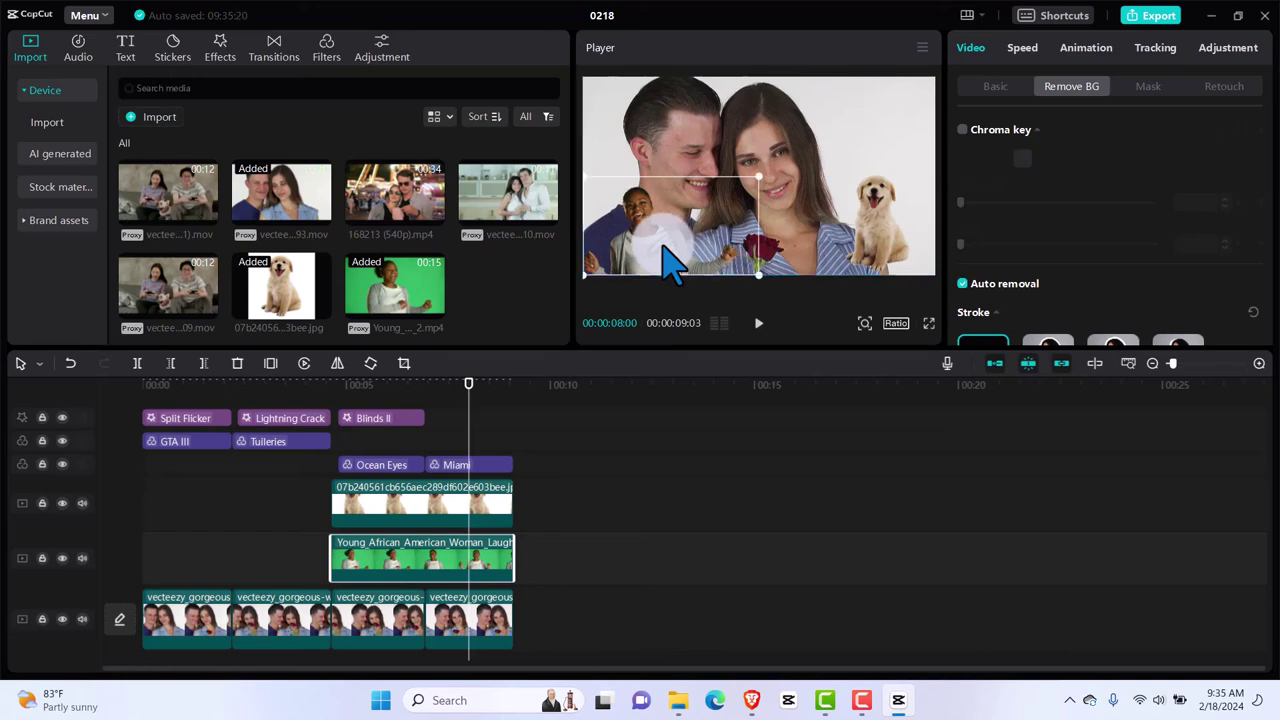
# Play the video from 00:00:04:19 to preview the dancing woman and puppy overlays, stopping near the end.
pyautogui.click(468, 384)
pyautogui.moveTo(470, 398); pyautogui.dragTo(332, 398)
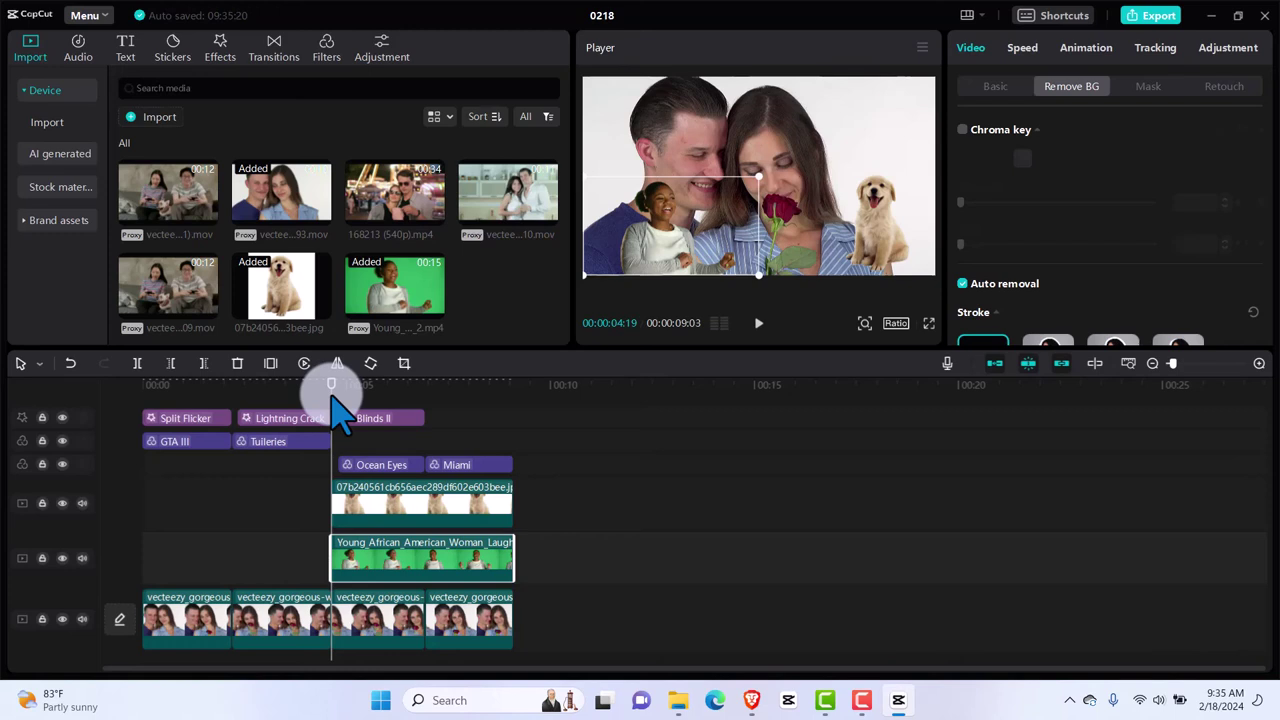
pyautogui.press('space')
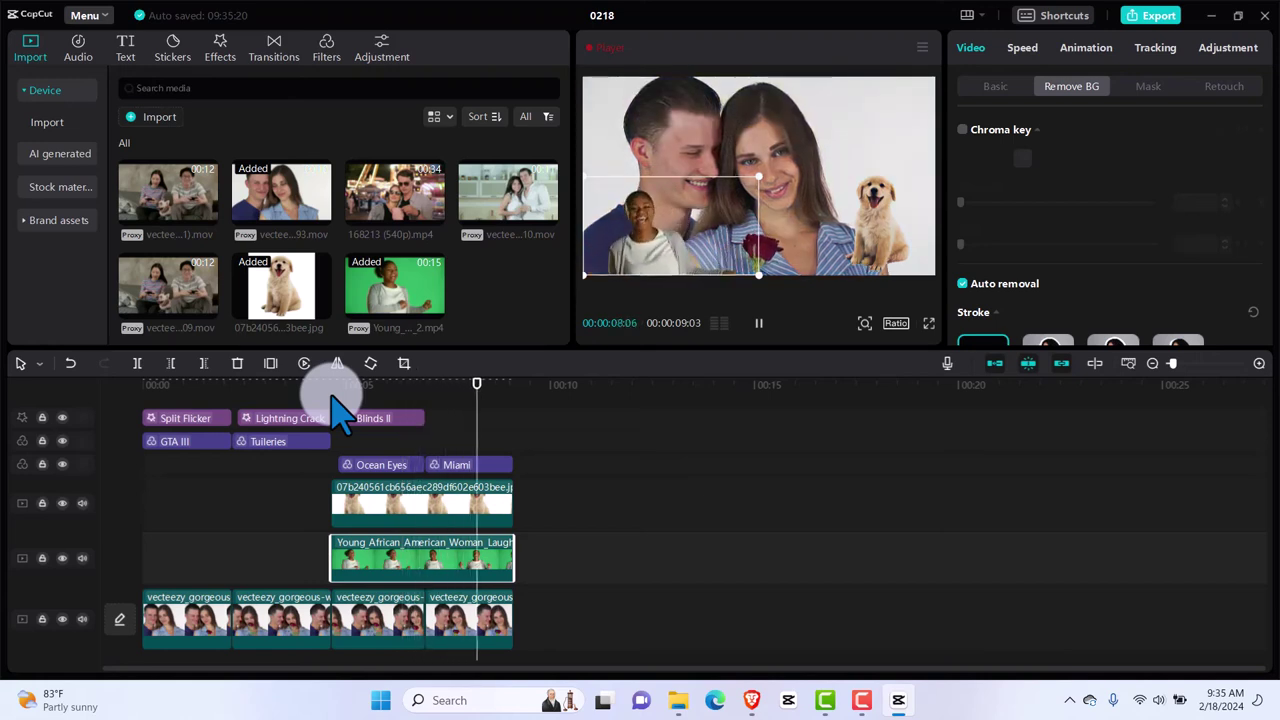
pyautogui.press('space')
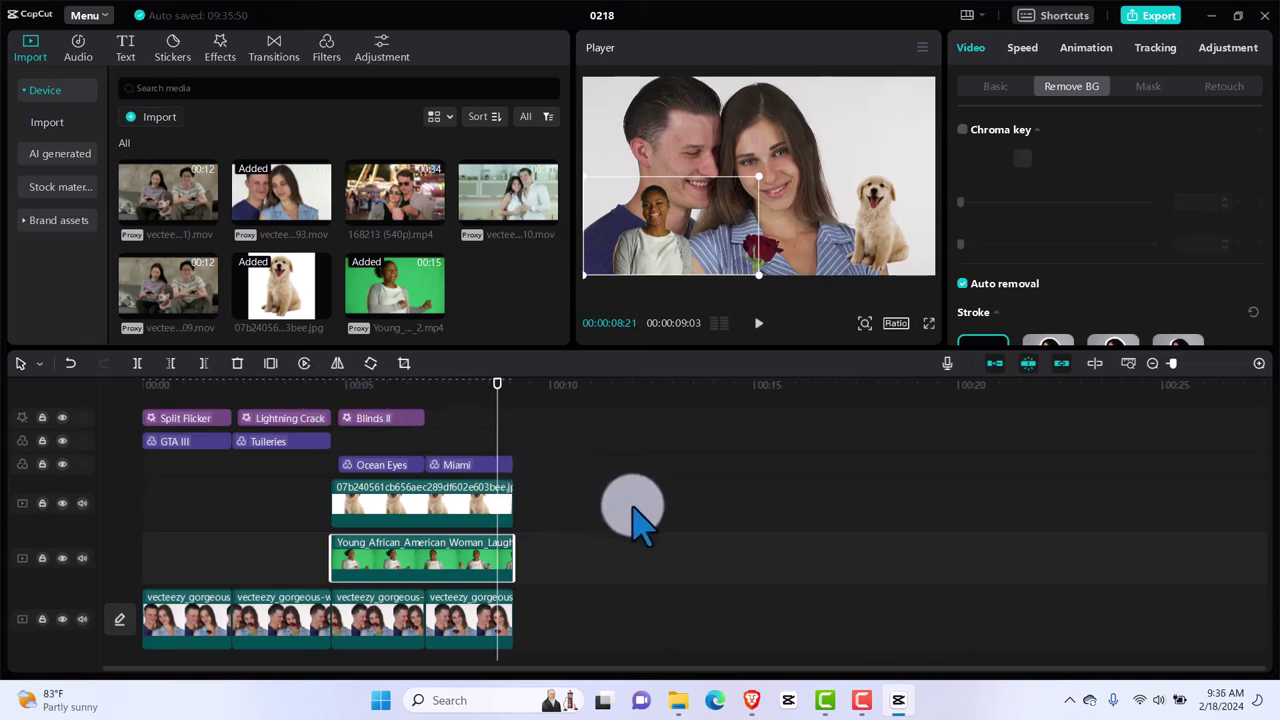
pyautogui.click(862, 700)
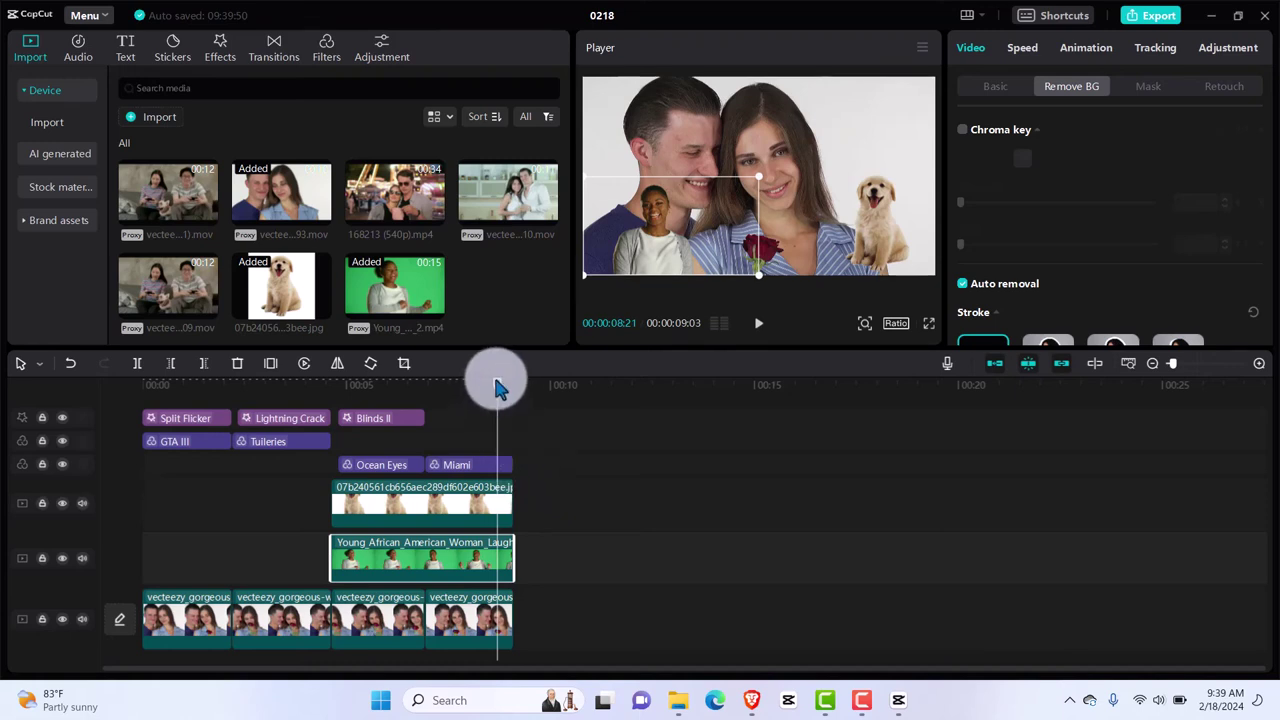
# Select the puppy image and add a position keyframe at its start, at 00:00:04:19.
pyautogui.moveTo(497, 388); pyautogui.dragTo(340, 410)
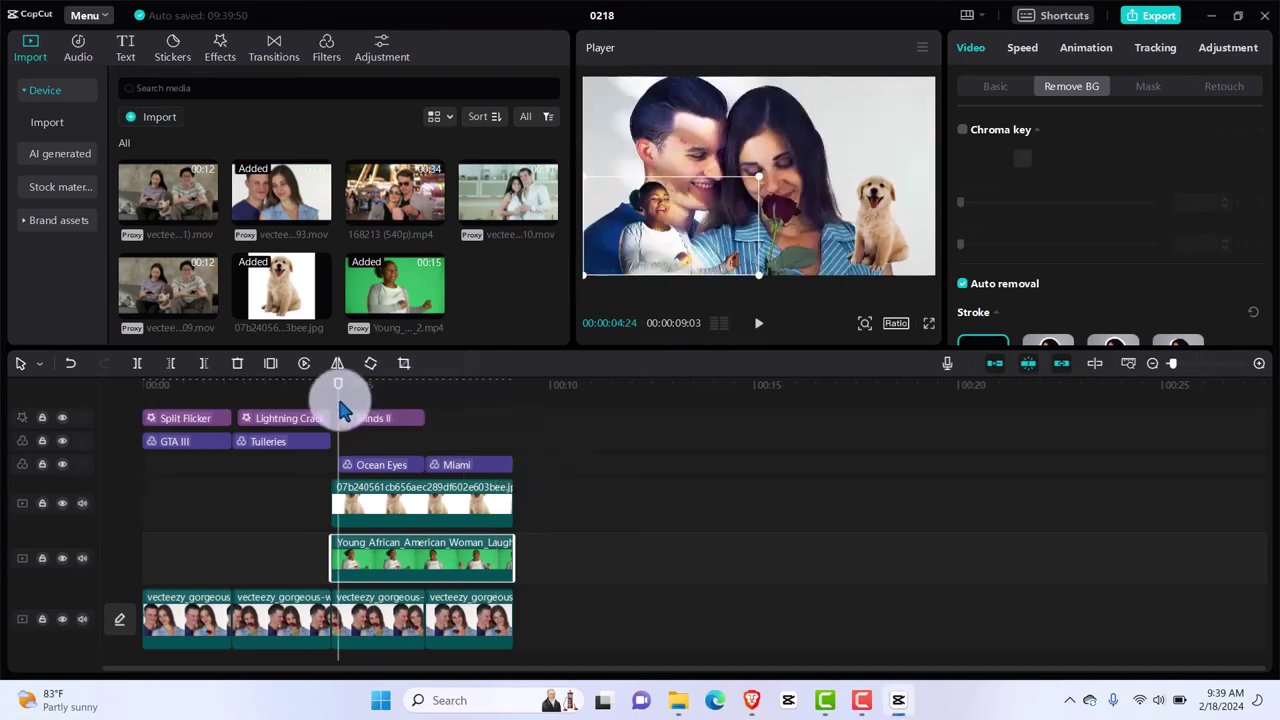
pyautogui.click(378, 502)
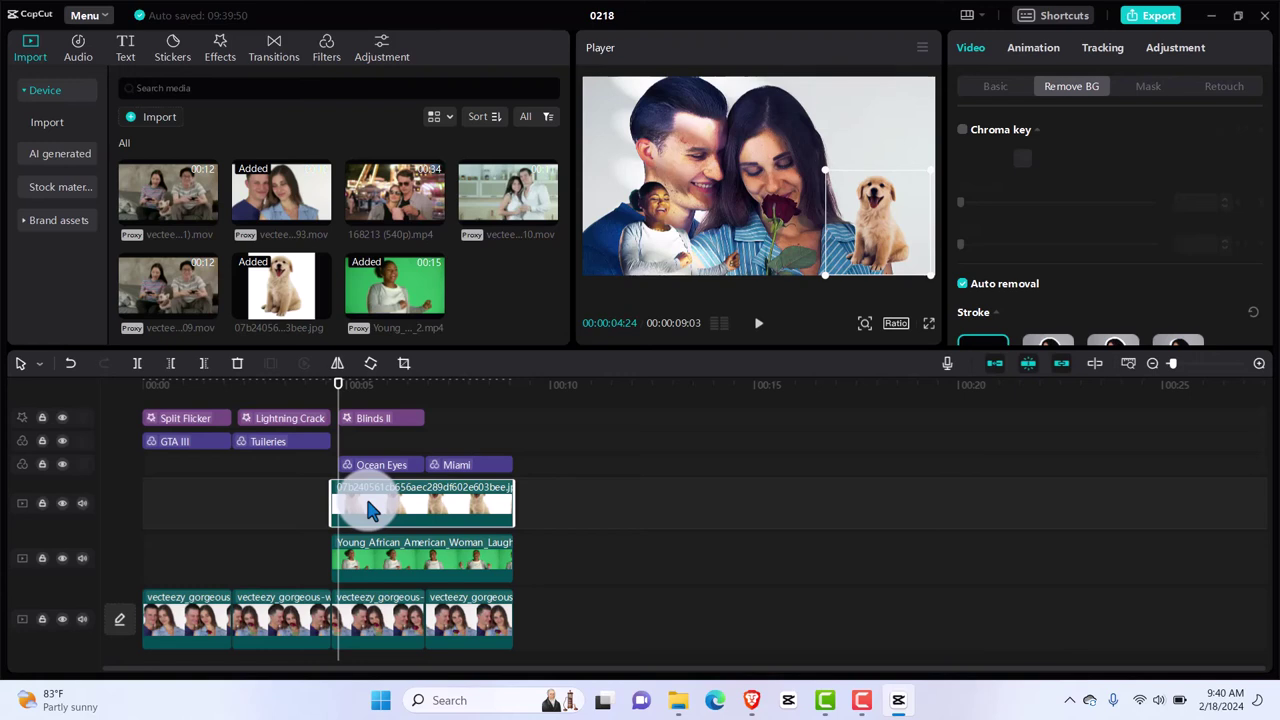
pyautogui.click(998, 90)
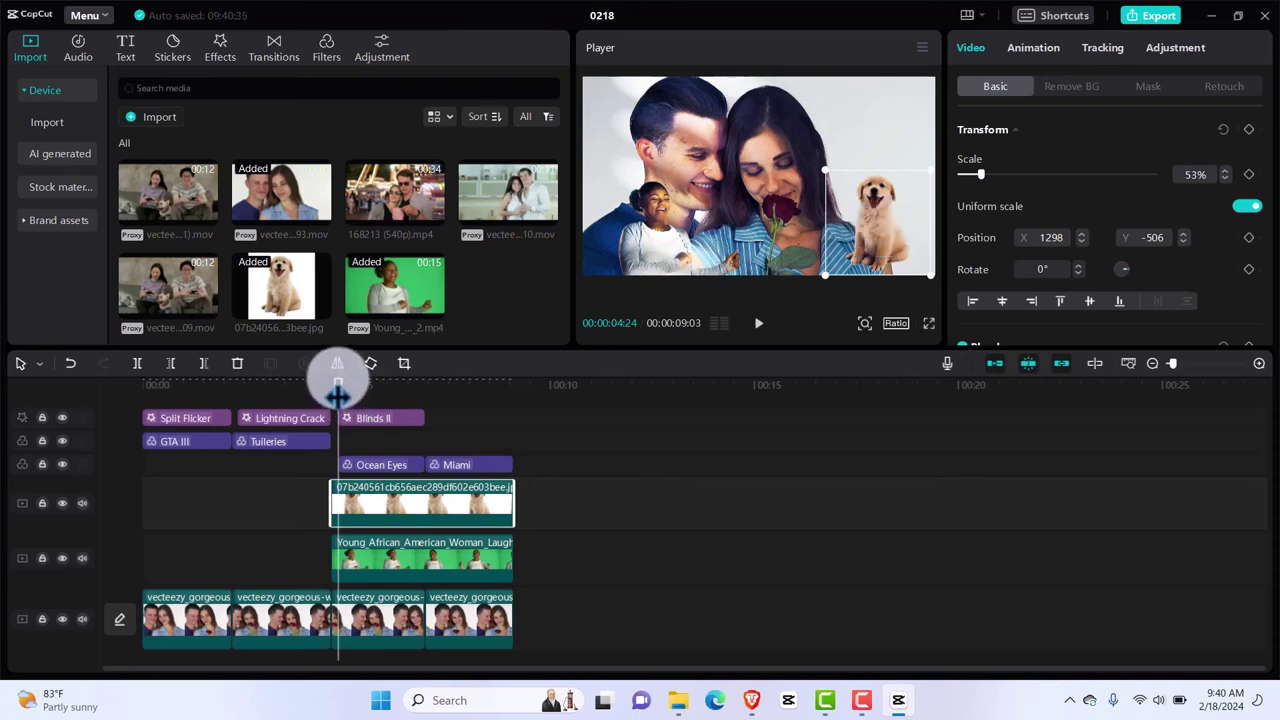
pyautogui.moveTo(337, 384); pyautogui.dragTo(333, 395)
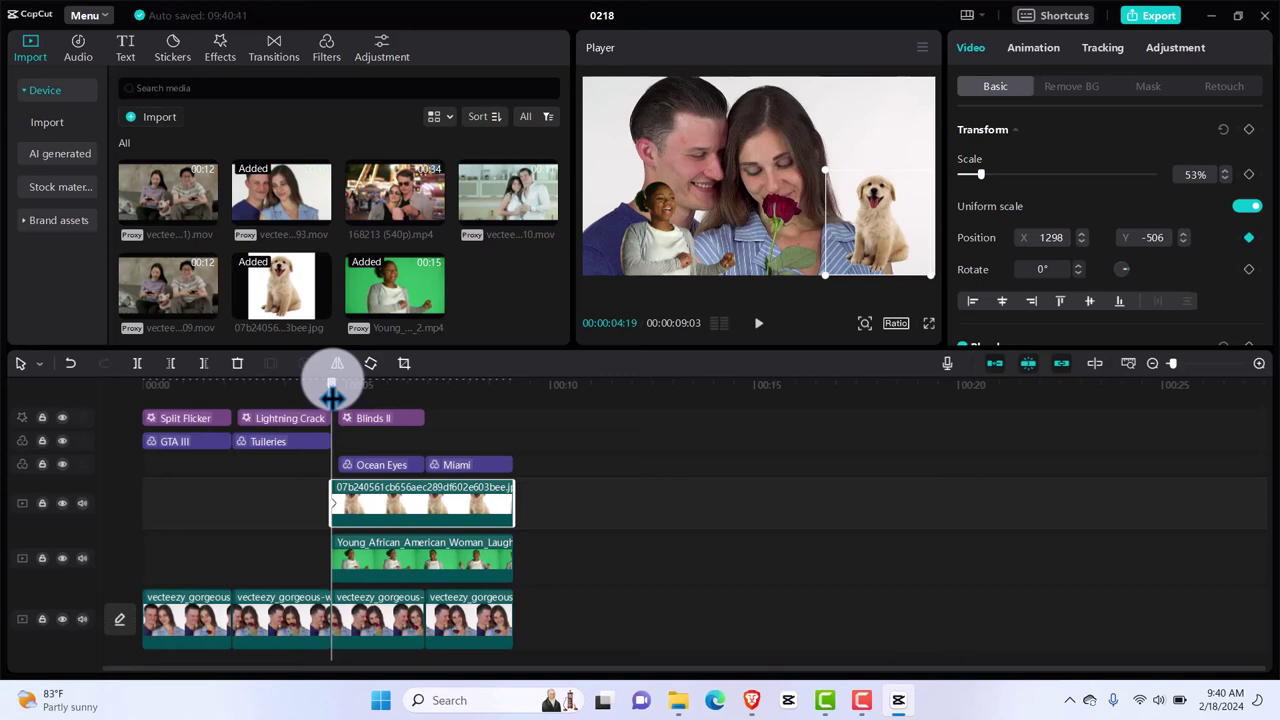
# Scale the puppy image to 69% at 00:00:05:21 and to 50% at 00:00:06:19, adding a position keyframe at each time.
pyautogui.moveTo(332, 398); pyautogui.dragTo(374, 404)
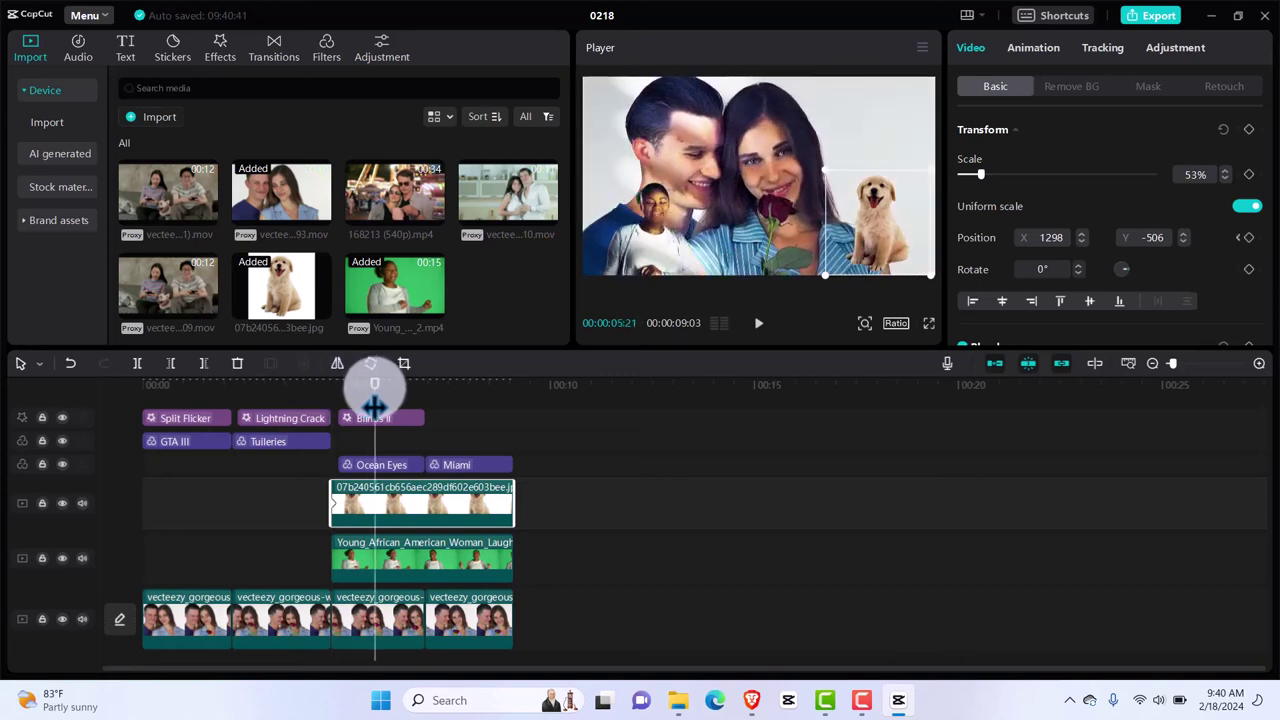
pyautogui.moveTo(980, 178); pyautogui.dragTo(987, 186)
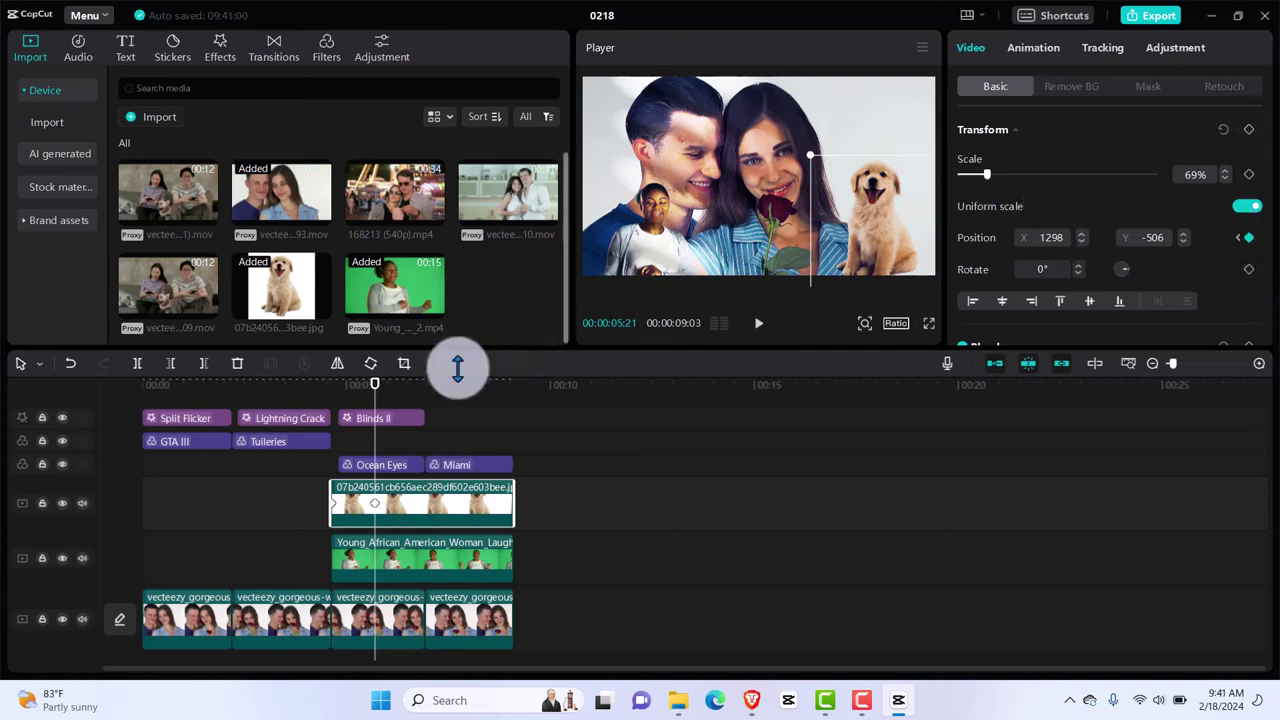
pyautogui.moveTo(378, 375); pyautogui.dragTo(413, 383)
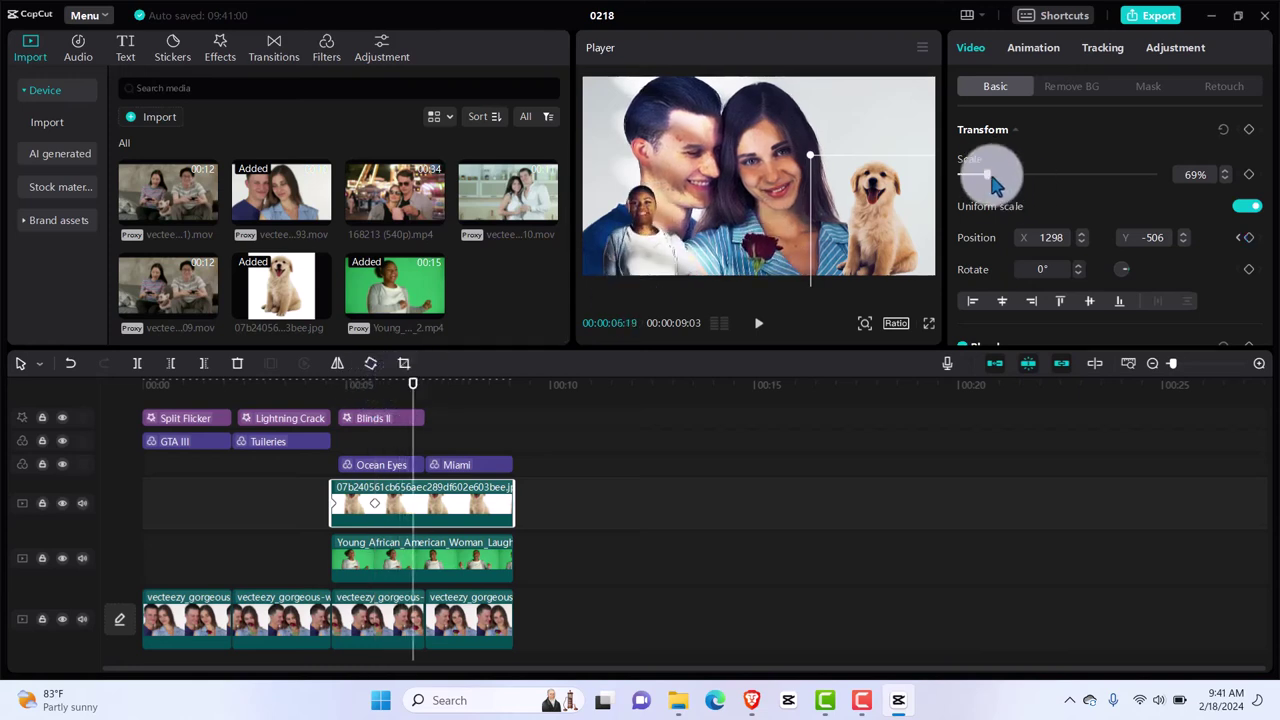
pyautogui.moveTo(987, 174); pyautogui.dragTo(982, 180)
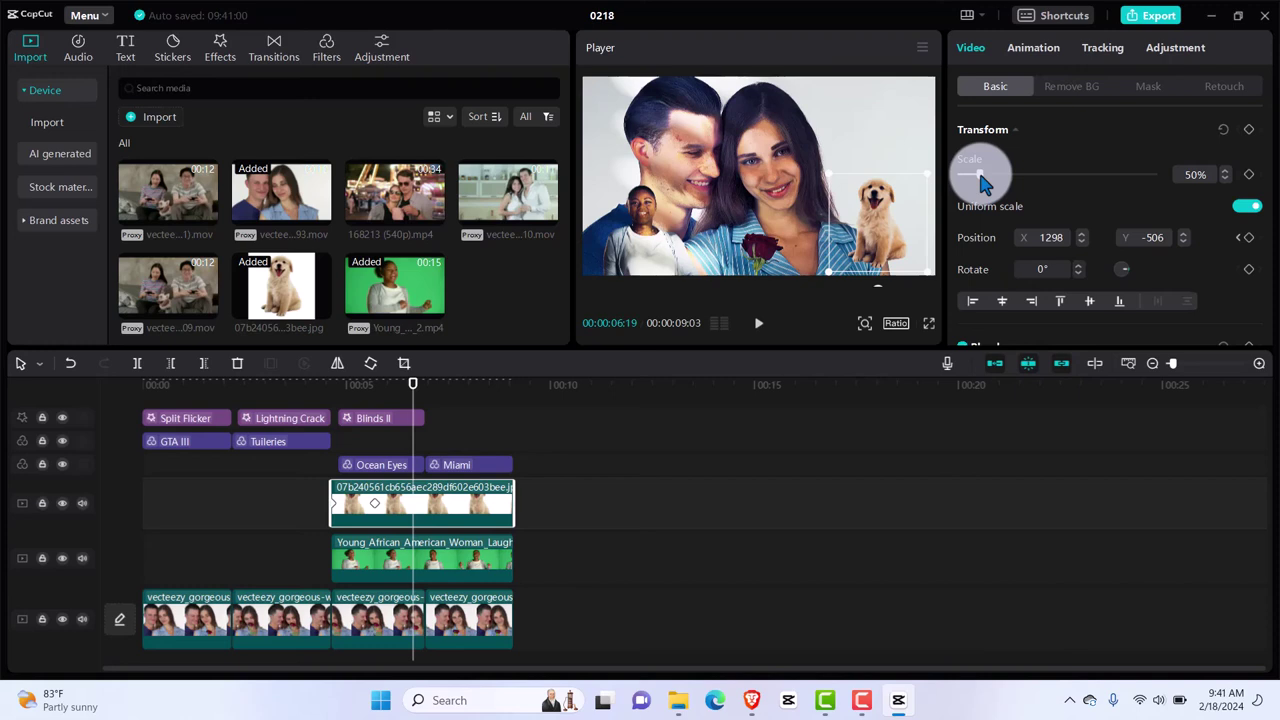
pyautogui.click(1248, 240)
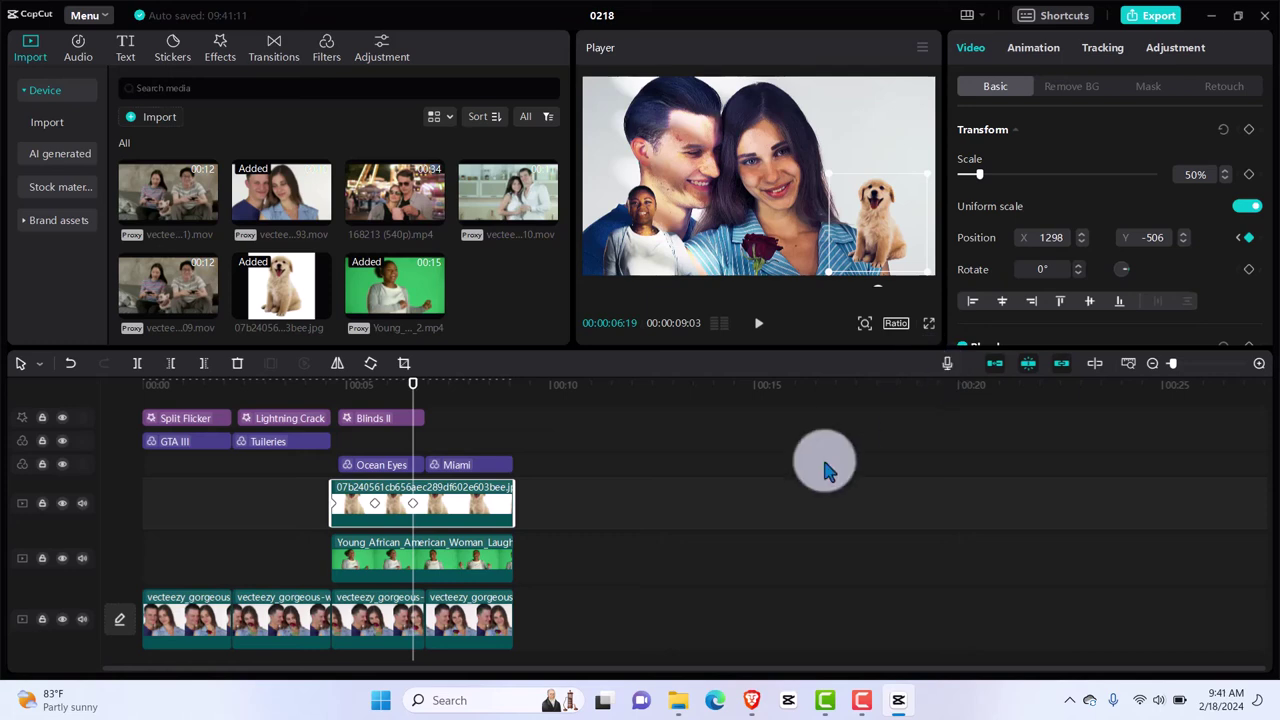
# At 00:00:07:09, add another position keyframe to the puppy image and scale it to 74%.
pyautogui.press('Right')
pyautogui.press('Right')
pyautogui.press('Right')
pyautogui.press('Right')
pyautogui.press('Right')
pyautogui.press('Right')
pyautogui.press('Right')
pyautogui.press('Right')
pyautogui.press('Right')
pyautogui.press('Right')
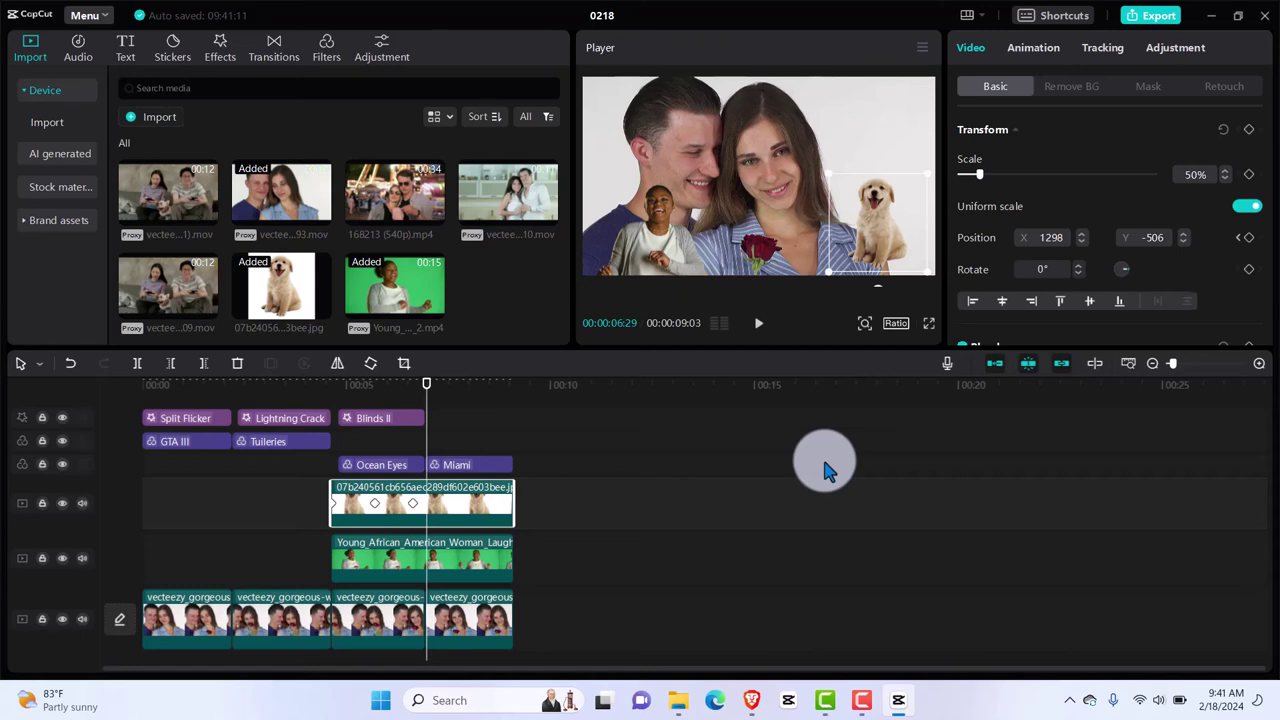
pyautogui.press('Right')
pyautogui.press('Right')
pyautogui.press('Right')
pyautogui.press('Right')
pyautogui.press('Right')
pyautogui.press('Right')
pyautogui.press('Right')
pyautogui.press('Right')
pyautogui.press('Right')
pyautogui.press('Right')
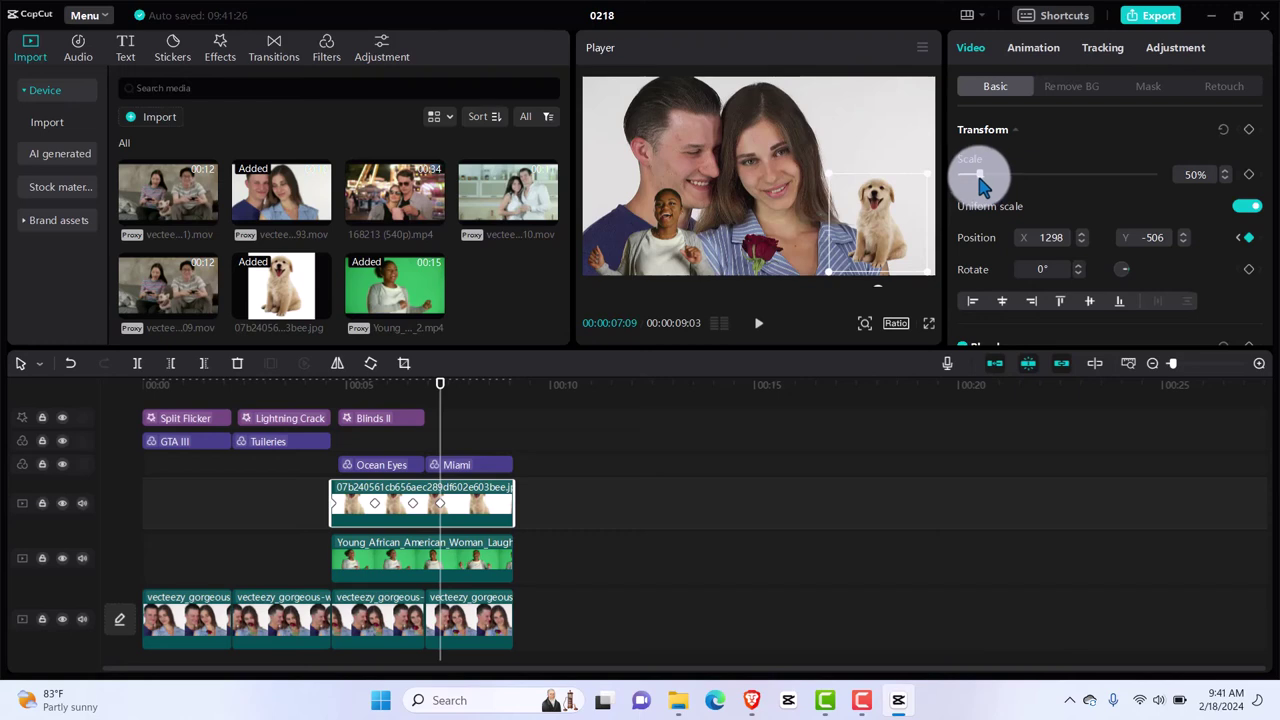
pyautogui.moveTo(980, 183); pyautogui.dragTo(990, 185)
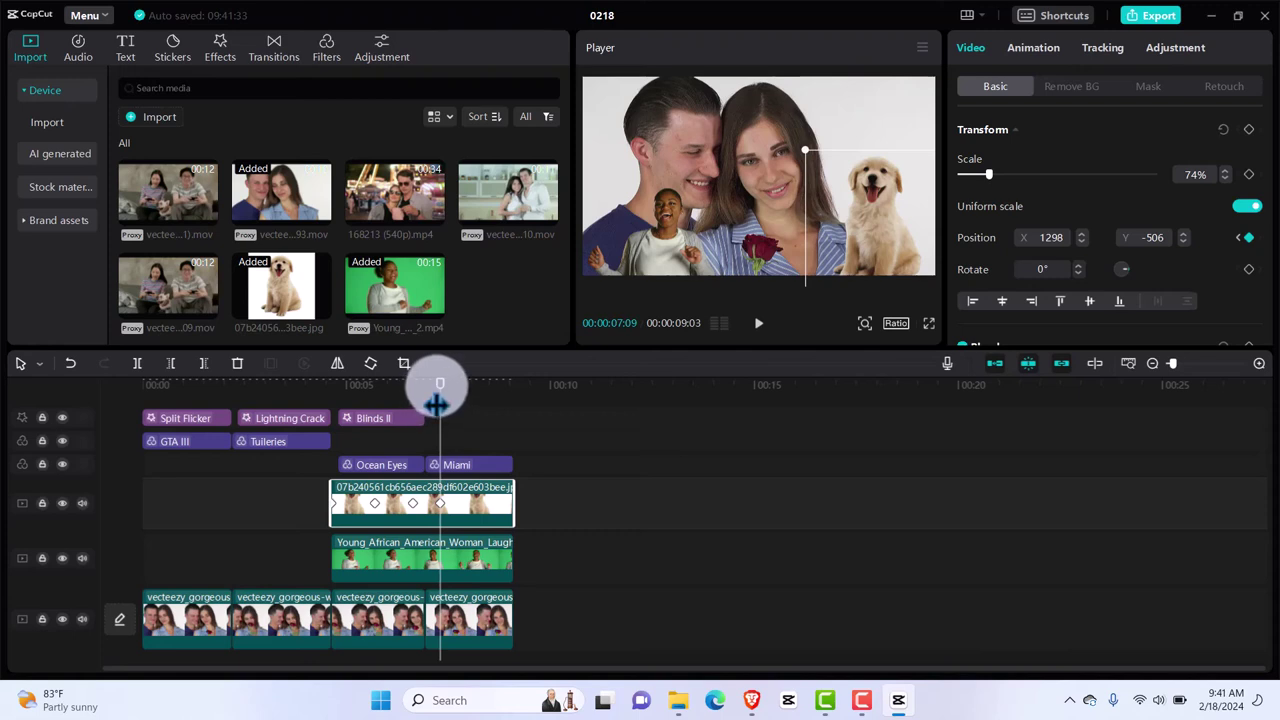
# Keyframe the puppy clip's position and rotation at 00:00:08:02, and reduce the clip's scale to 48%.
pyautogui.moveTo(437, 402); pyautogui.dragTo(470, 404)
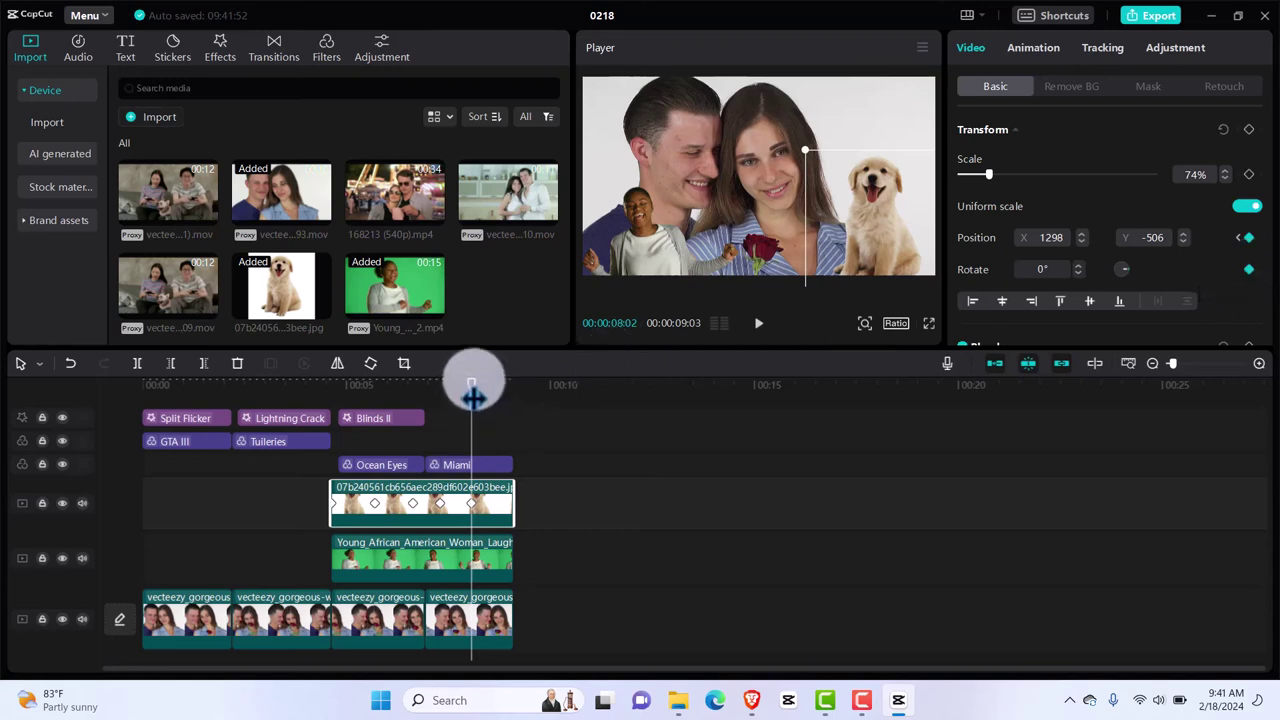
pyautogui.moveTo(472, 395); pyautogui.dragTo(491, 395)
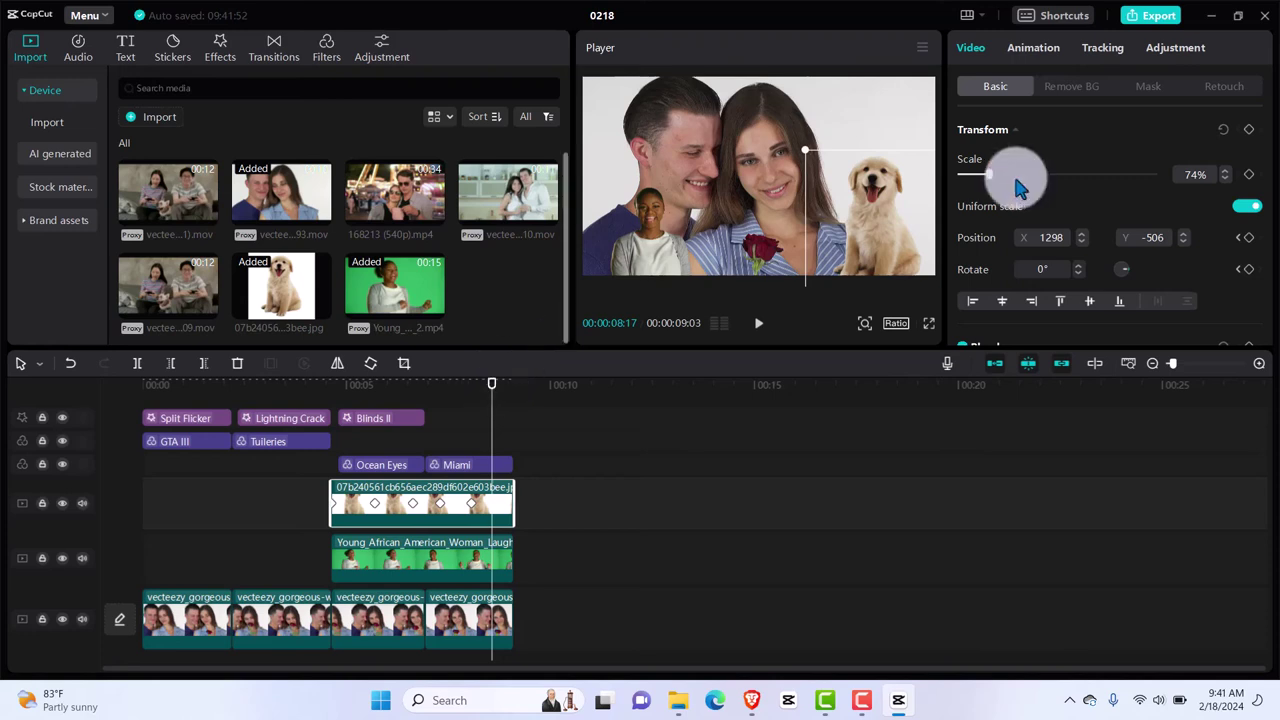
pyautogui.moveTo(996, 184); pyautogui.dragTo(984, 179)
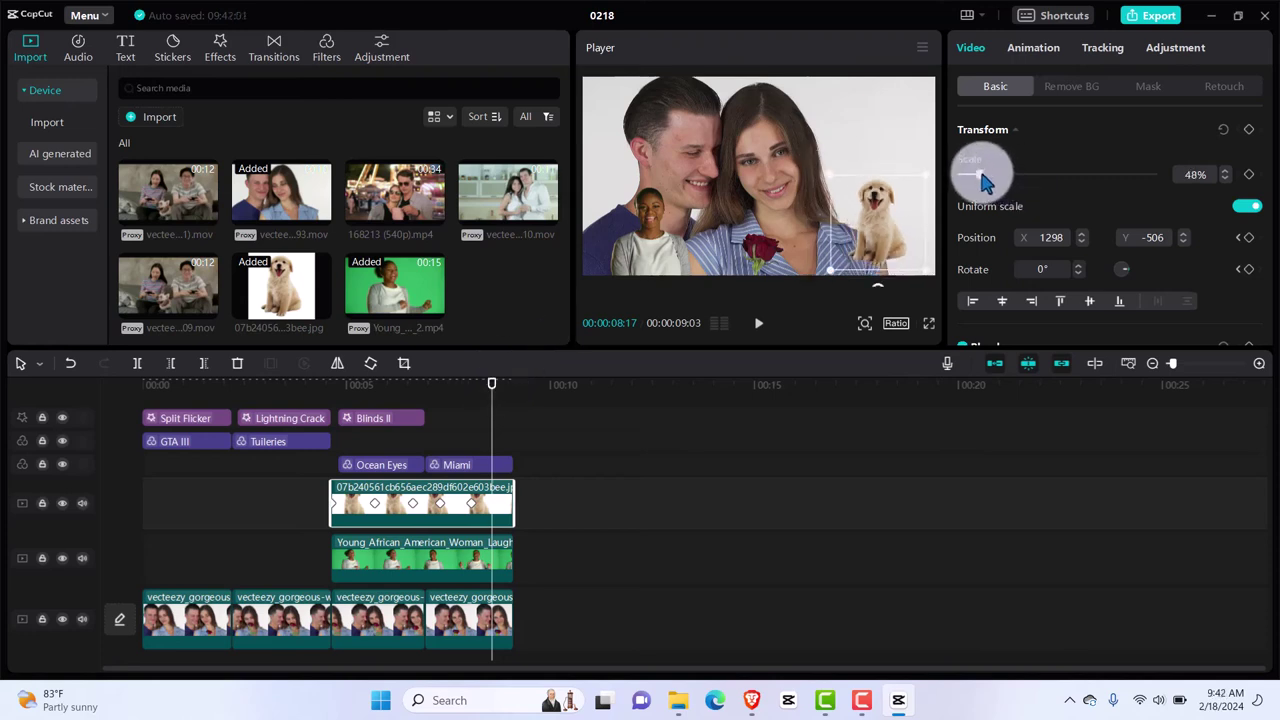
# Keyframe the puppy's position and rotation at 00:00:08:17 with a rotation of -5°, and set its rotation to 2° at 00:00:08:27.
pyautogui.click(1249, 238)
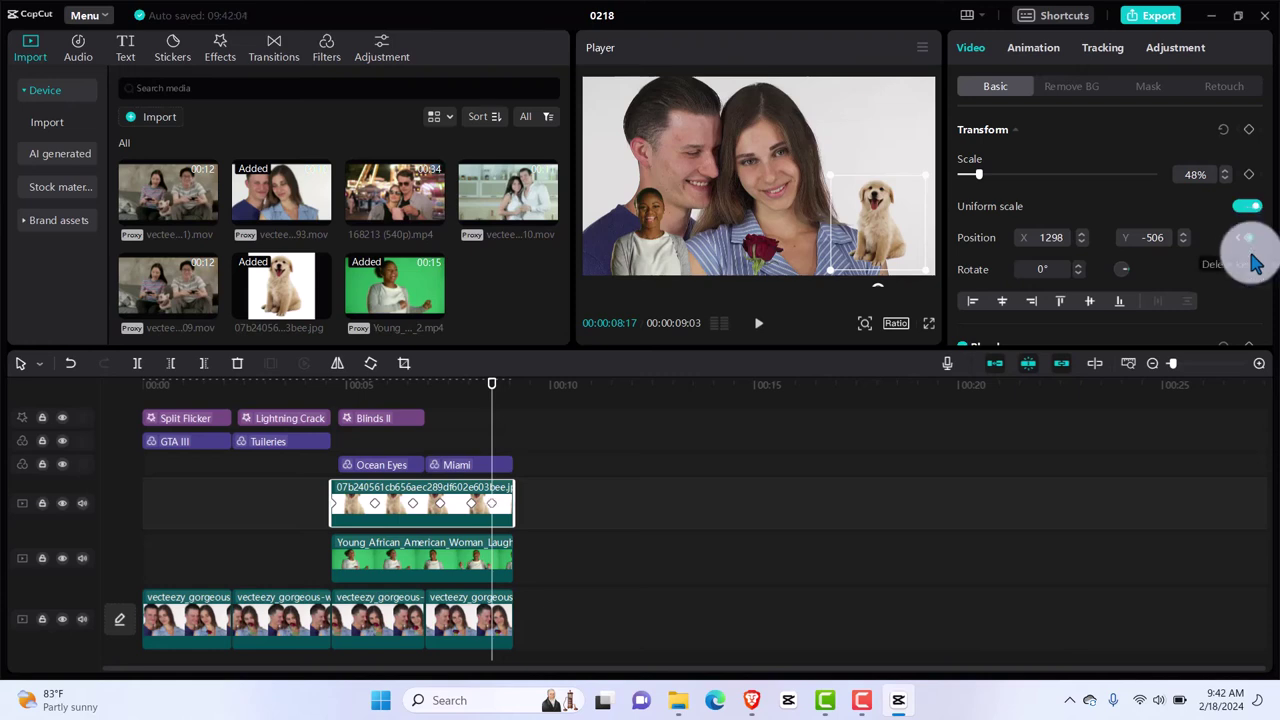
pyautogui.click(1250, 270)
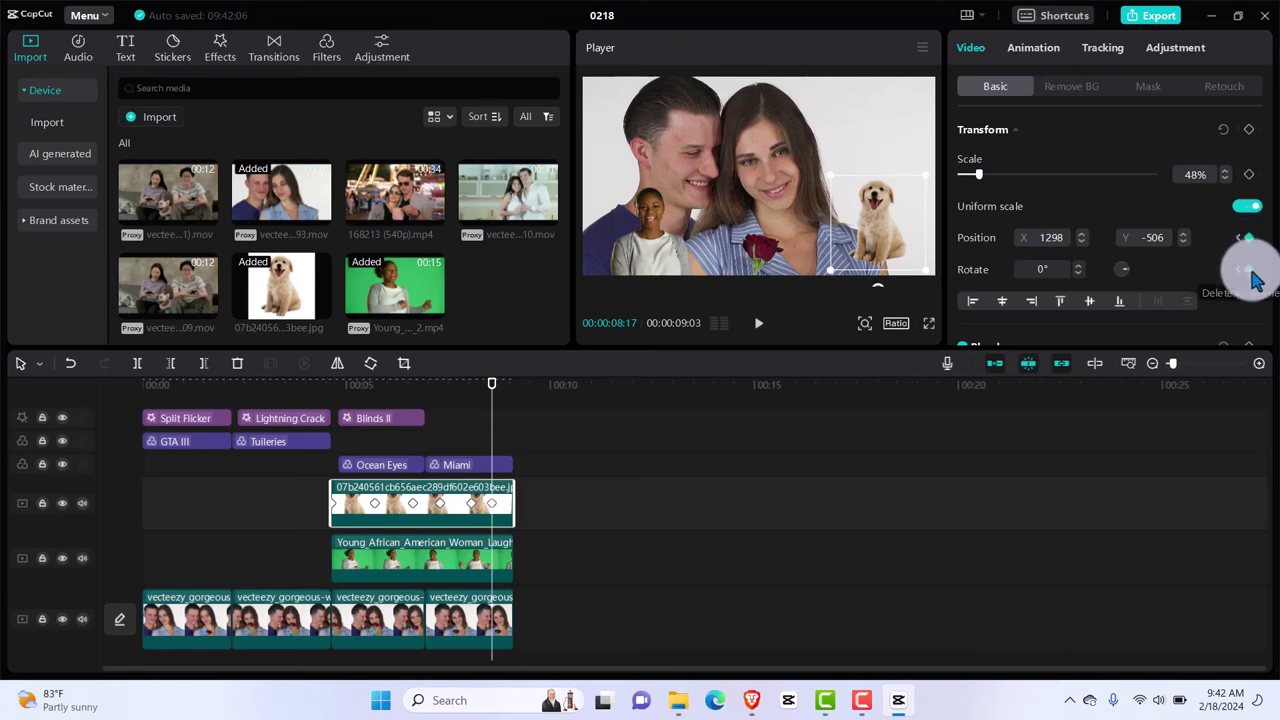
pyautogui.click(1056, 278)
pyautogui.moveTo(1078, 277); pyautogui.dragTo(1080, 283)
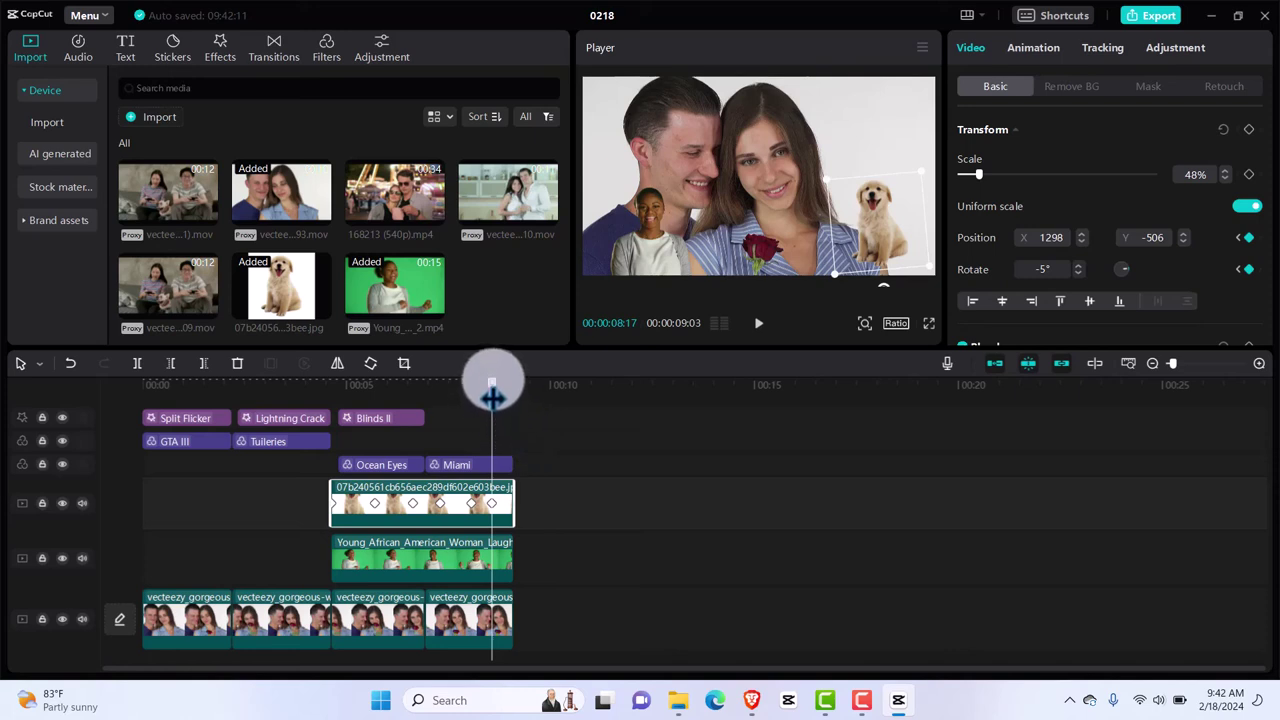
pyautogui.moveTo(491, 398); pyautogui.dragTo(505, 398)
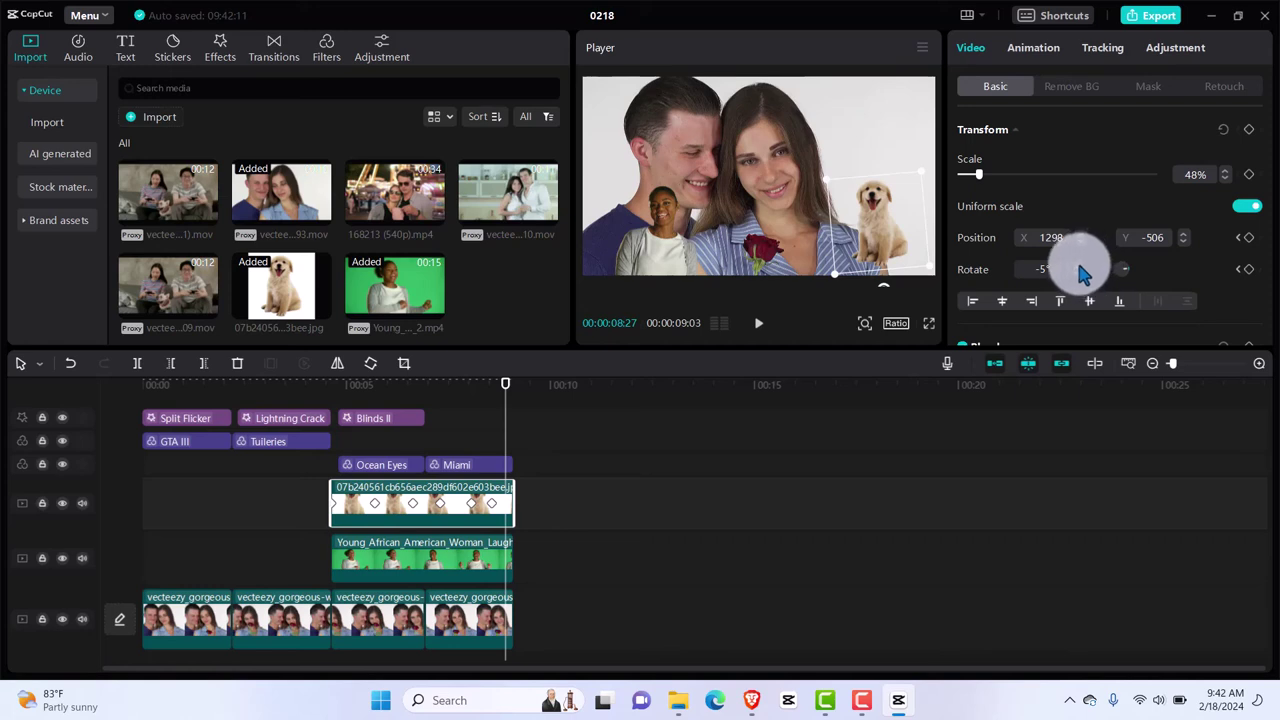
pyautogui.scroll(6, 1083, 270)
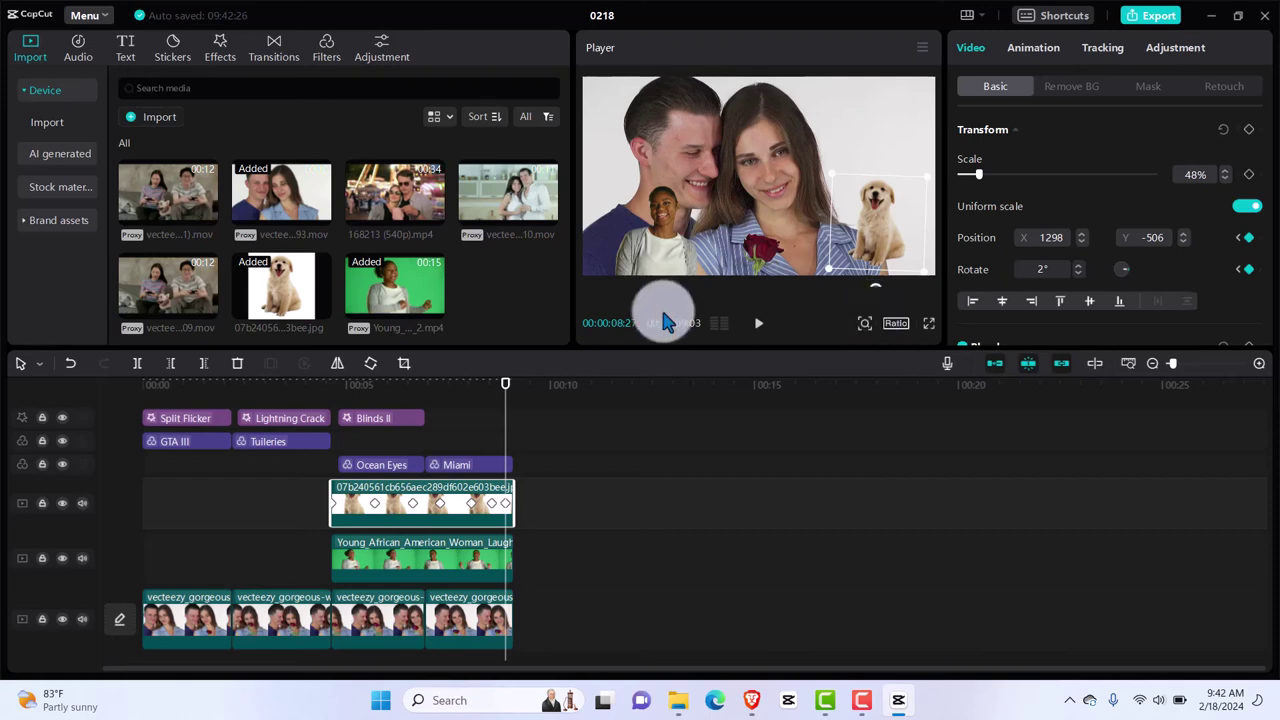
# Preview the puppy's animation from just before its clip starts to the end of the timeline.
pyautogui.moveTo(360, 390); pyautogui.dragTo(323, 392)
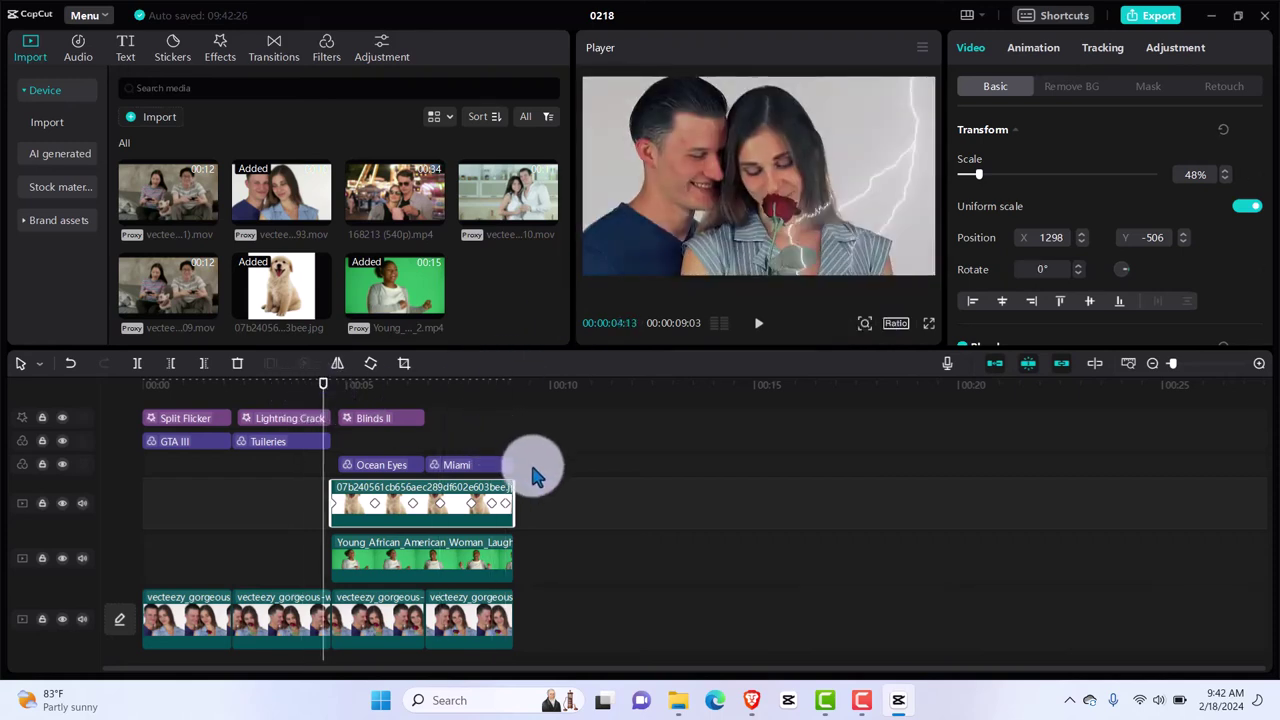
pyautogui.click(540, 506)
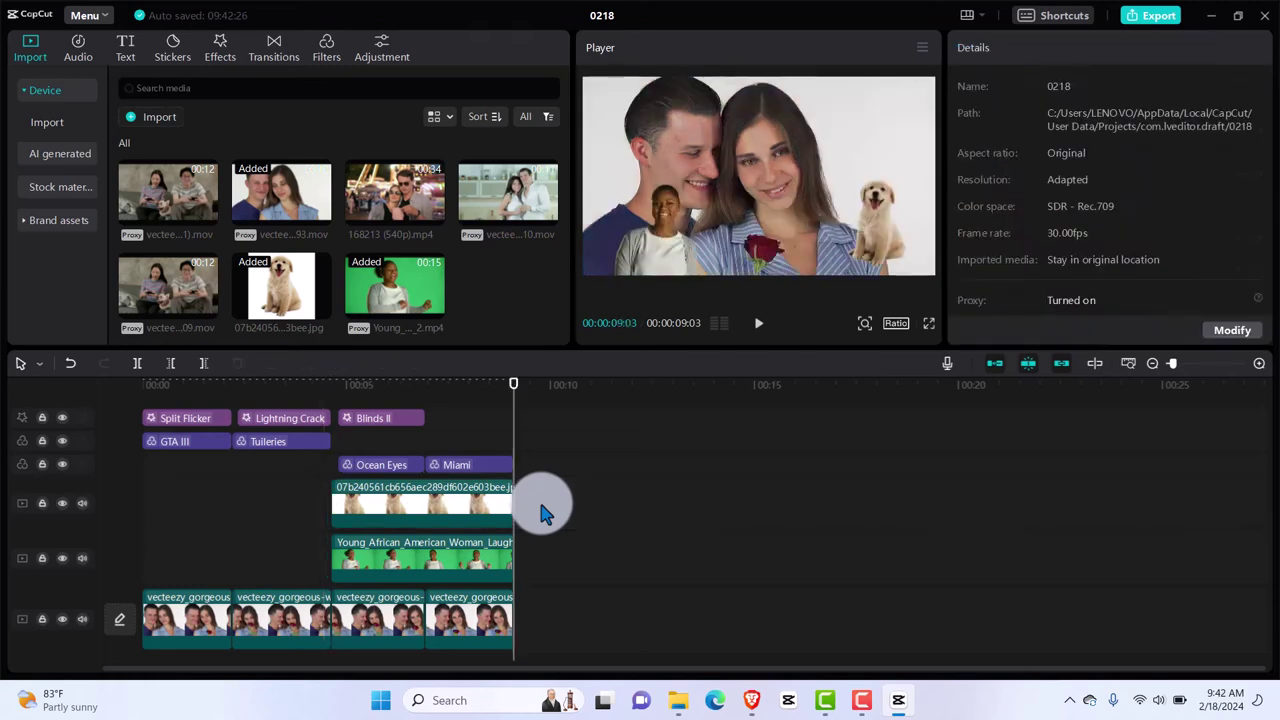
pyautogui.click(314, 508)
pyautogui.click(322, 510)
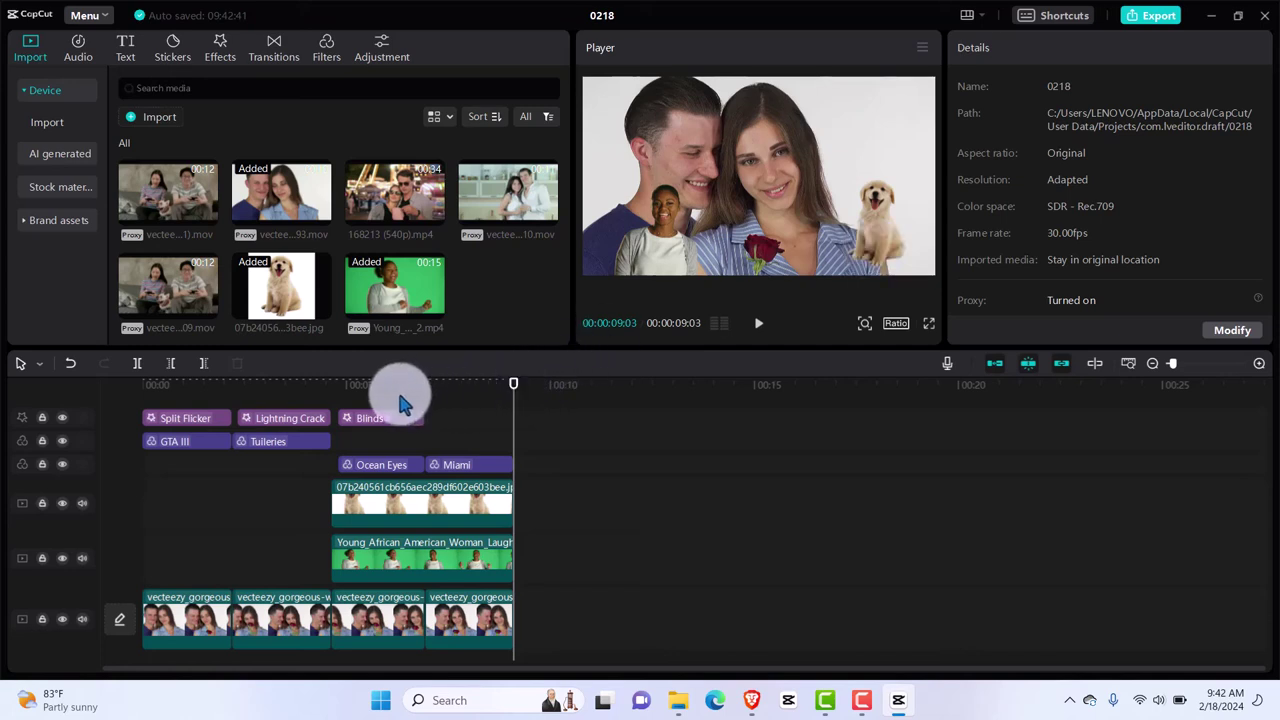
pyautogui.moveTo(505, 388); pyautogui.dragTo(410, 505)
# Enlarge the puppy overlay to 58% at its 00:00:05:21 keyframe and check the result further along the clip.
pyautogui.click(410, 505)
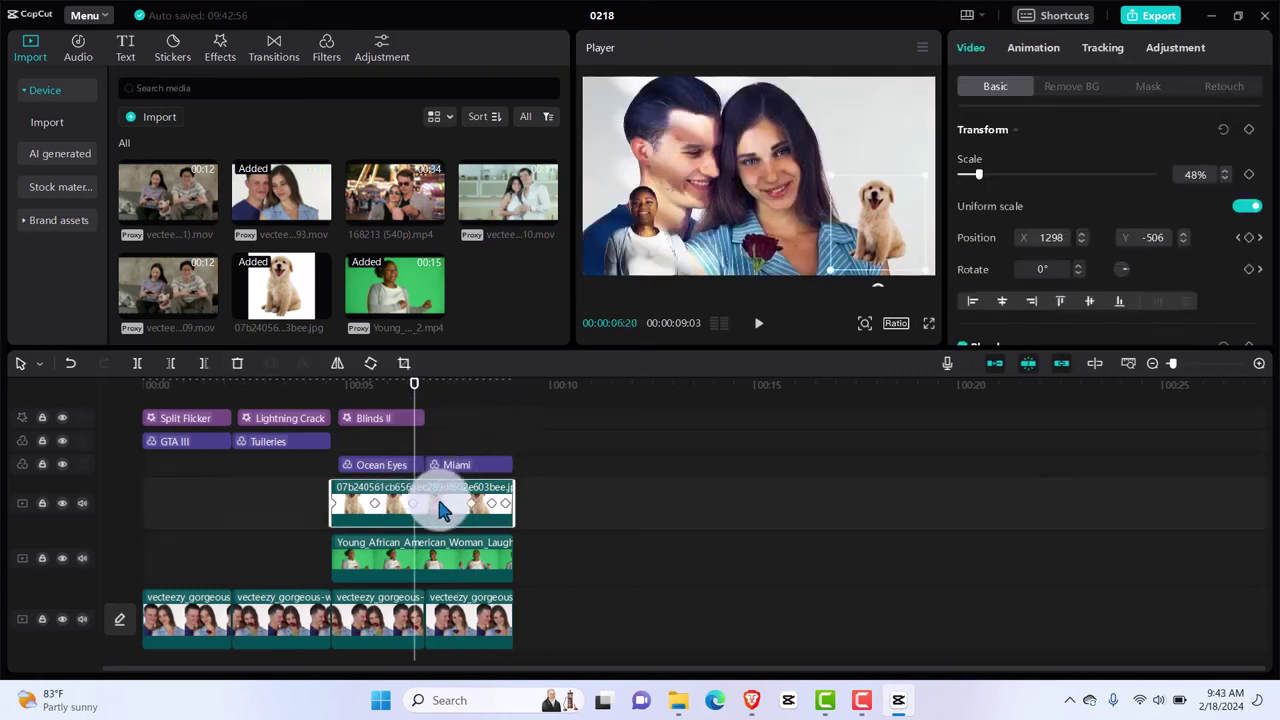
pyautogui.click(377, 506)
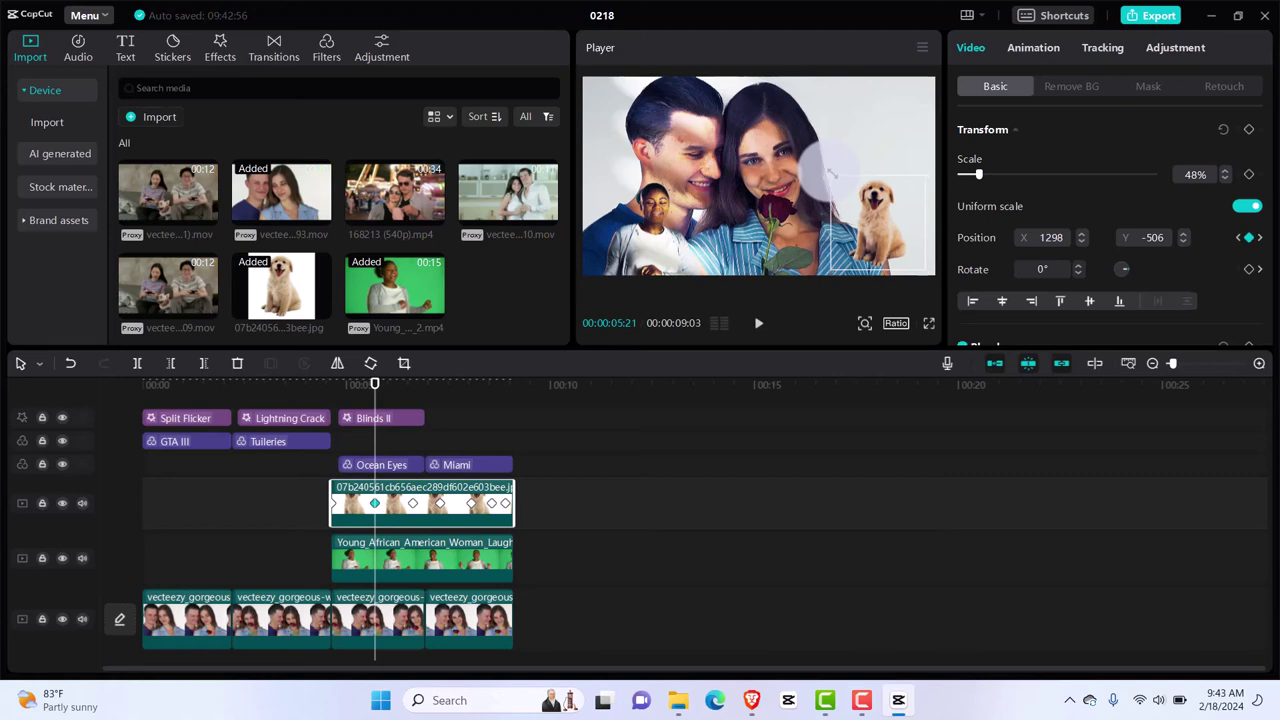
pyautogui.moveTo(831, 174); pyautogui.dragTo(817, 166)
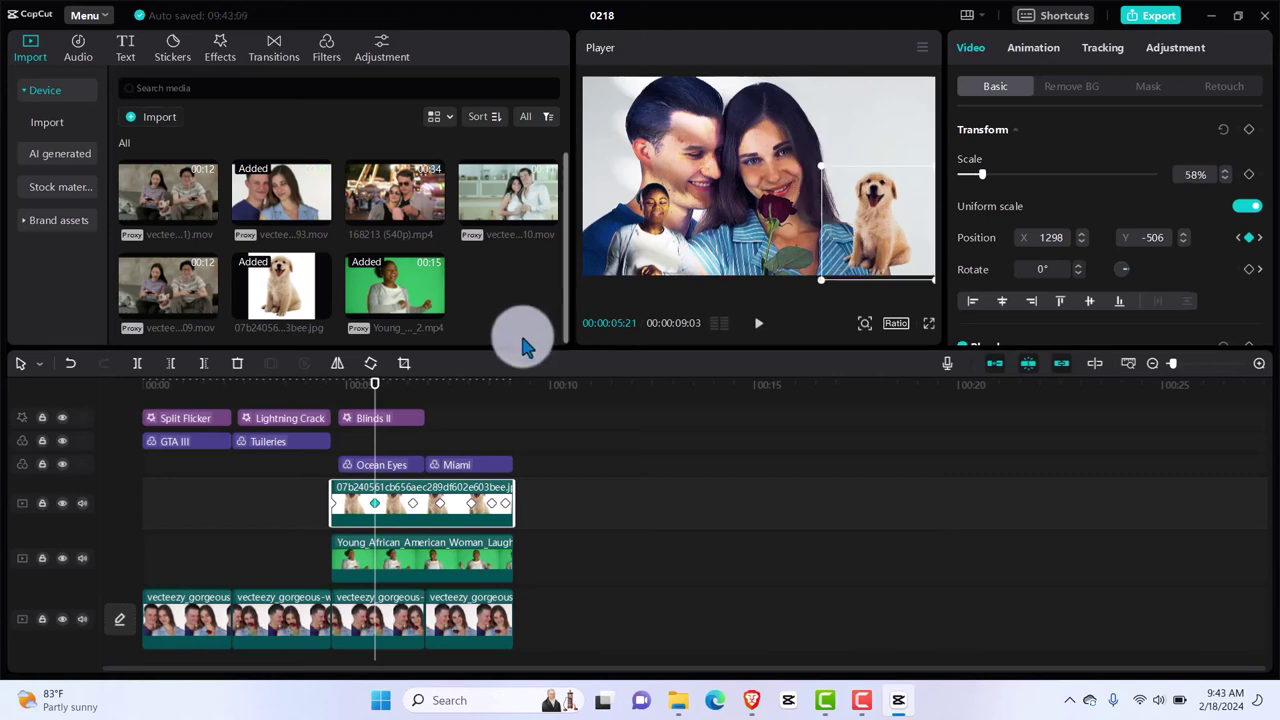
pyautogui.moveTo(371, 398); pyautogui.dragTo(450, 430)
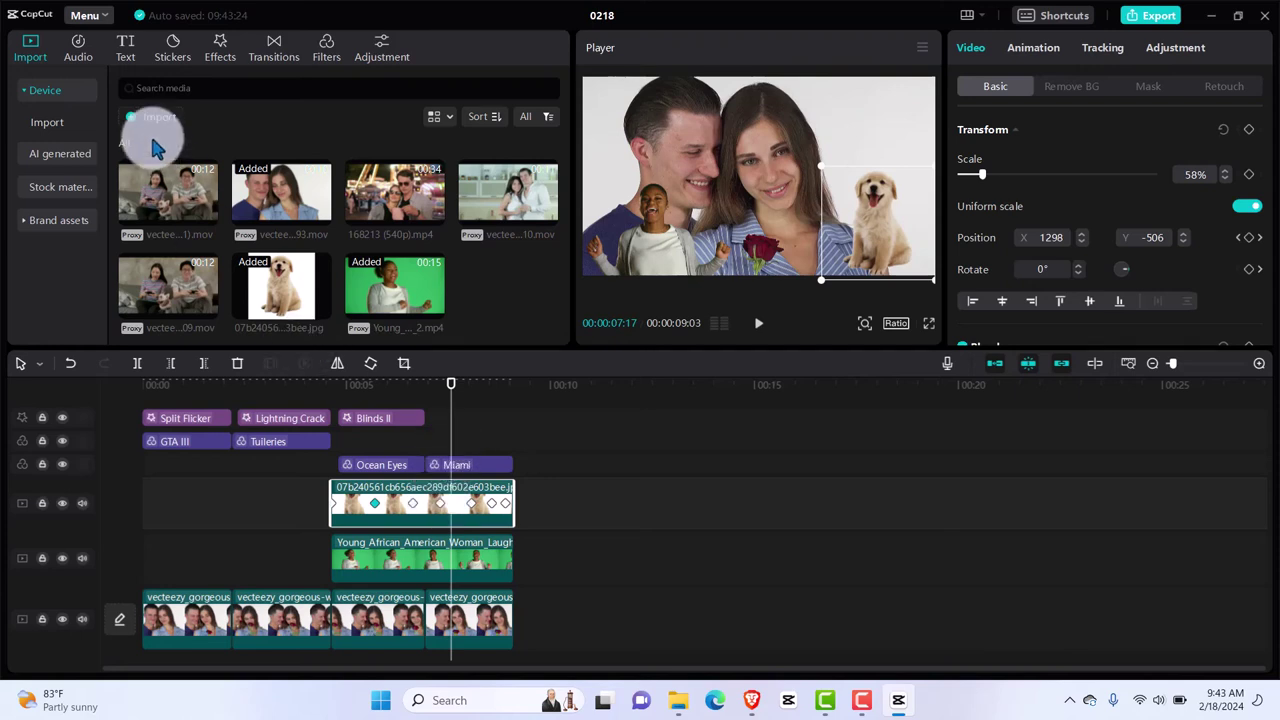
# Import the image lovepik-golden-dog-png-image_401730262_wh1200 from the Downloads folder.
pyautogui.click(183, 126)
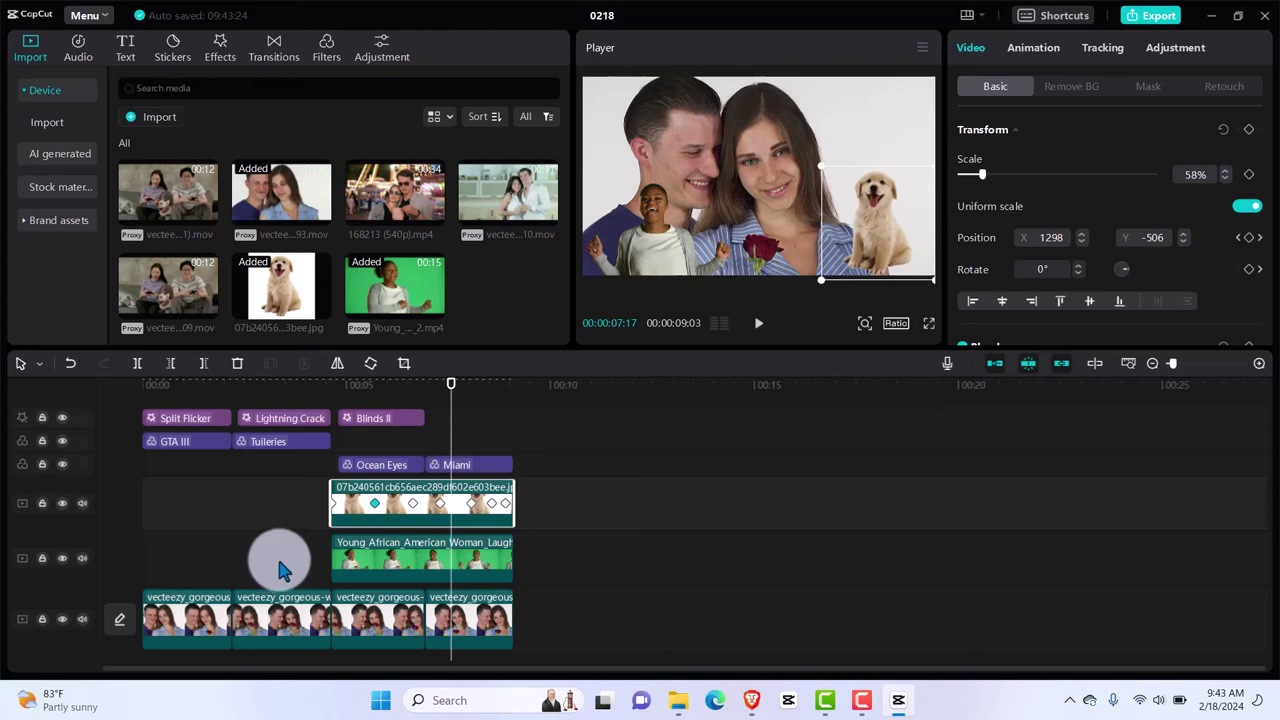
pyautogui.click(160, 118)
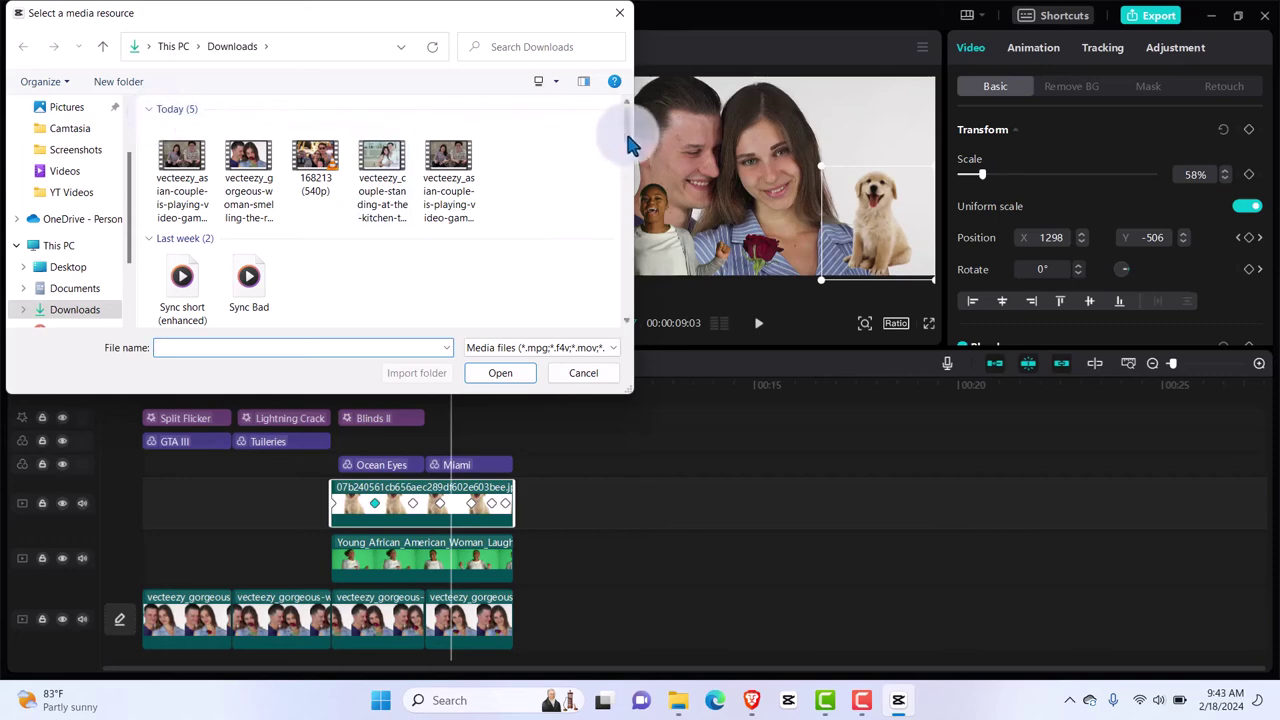
pyautogui.moveTo(623, 143); pyautogui.dragTo(628, 205)
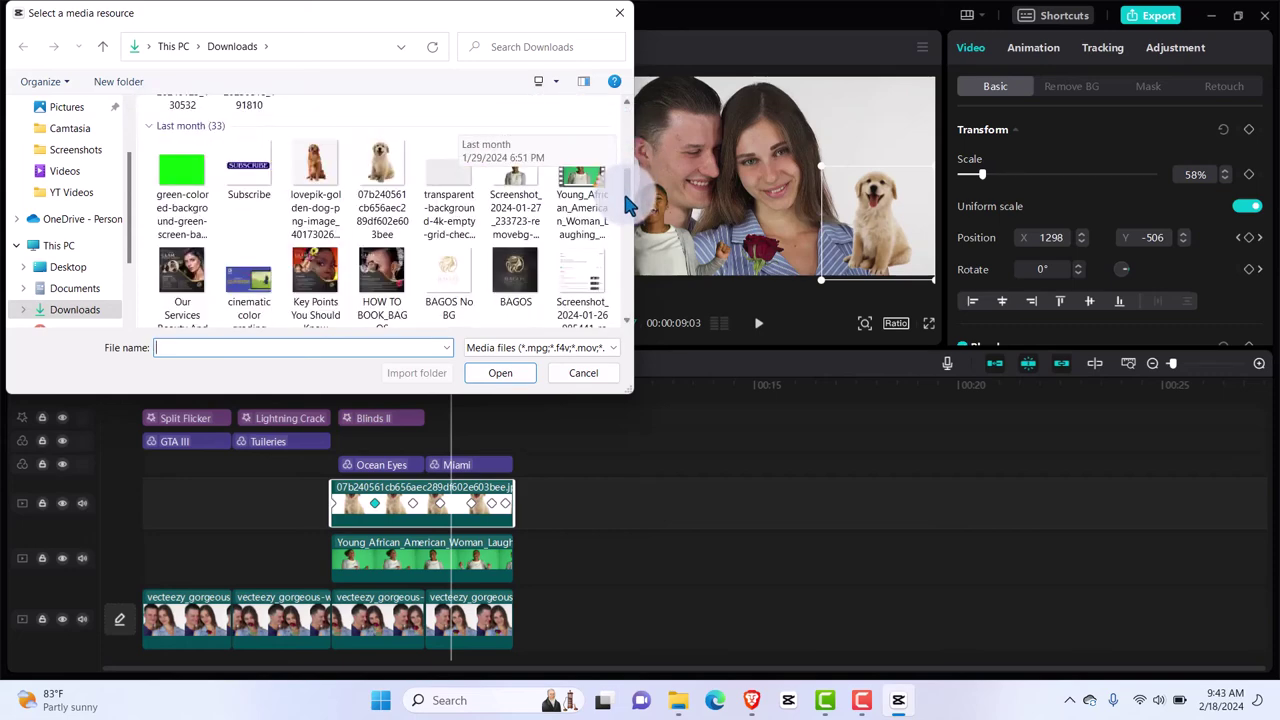
pyautogui.click(315, 172)
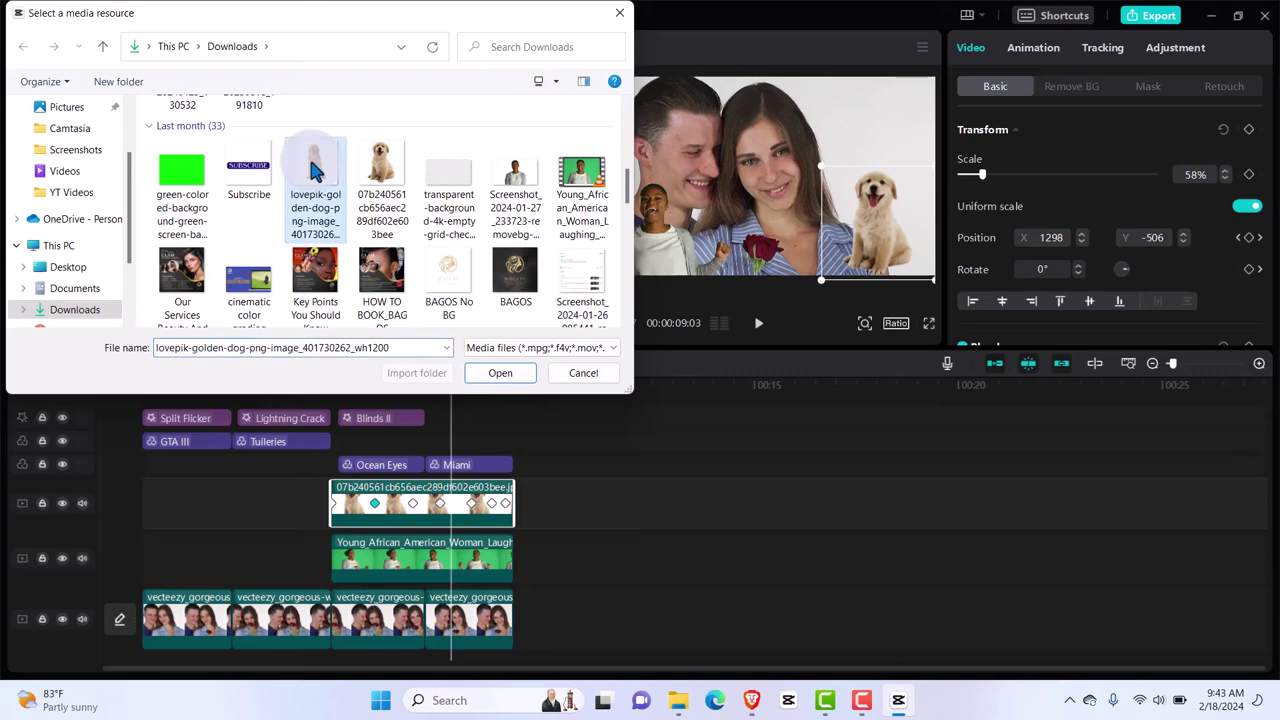
pyautogui.click(496, 373)
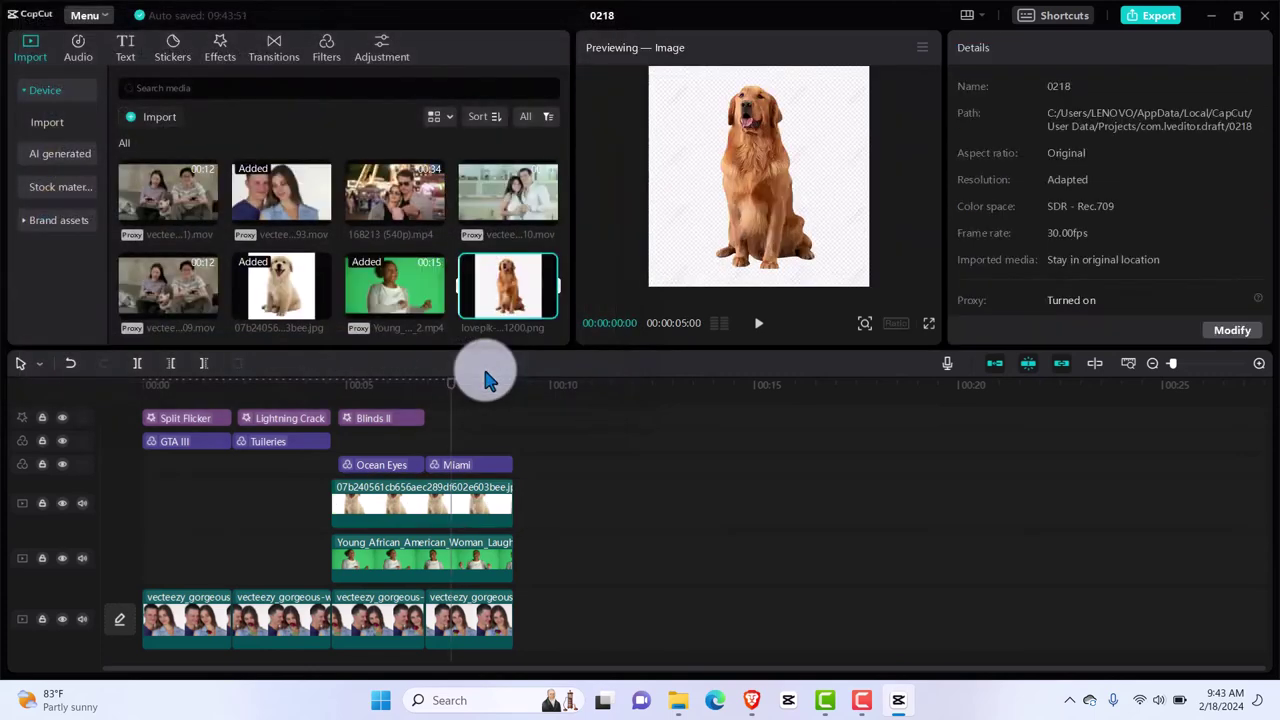
# Add the golden dog image to the timeline, shorten it, and place it on the overlay track before the green-screen clip.
pyautogui.click(547, 313)
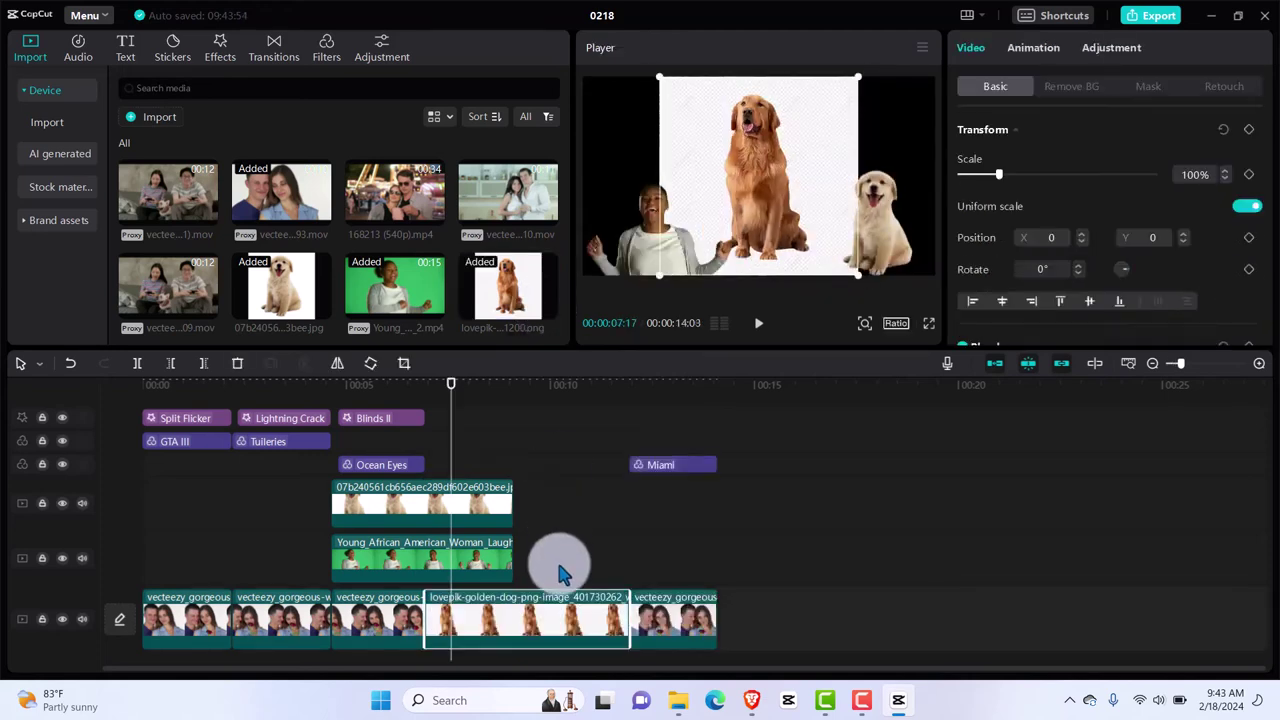
pyautogui.moveTo(556, 600); pyautogui.dragTo(262, 581)
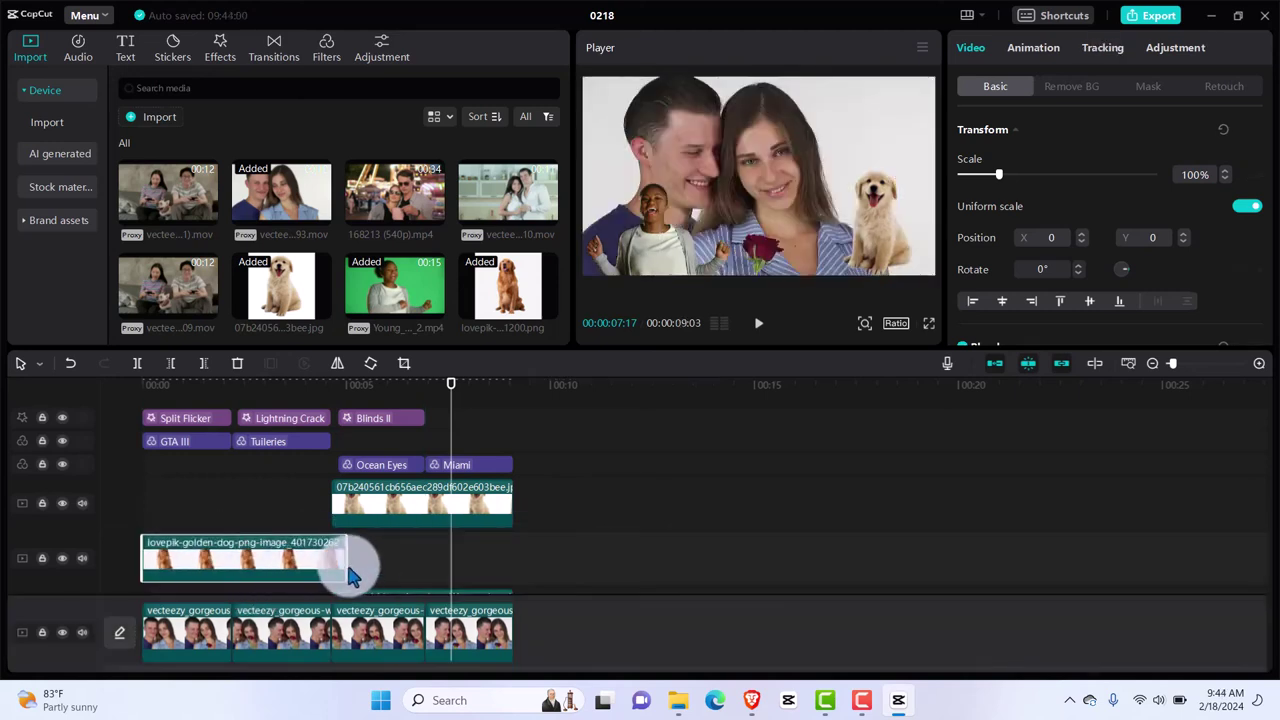
pyautogui.moveTo(345, 562); pyautogui.dragTo(306, 562)
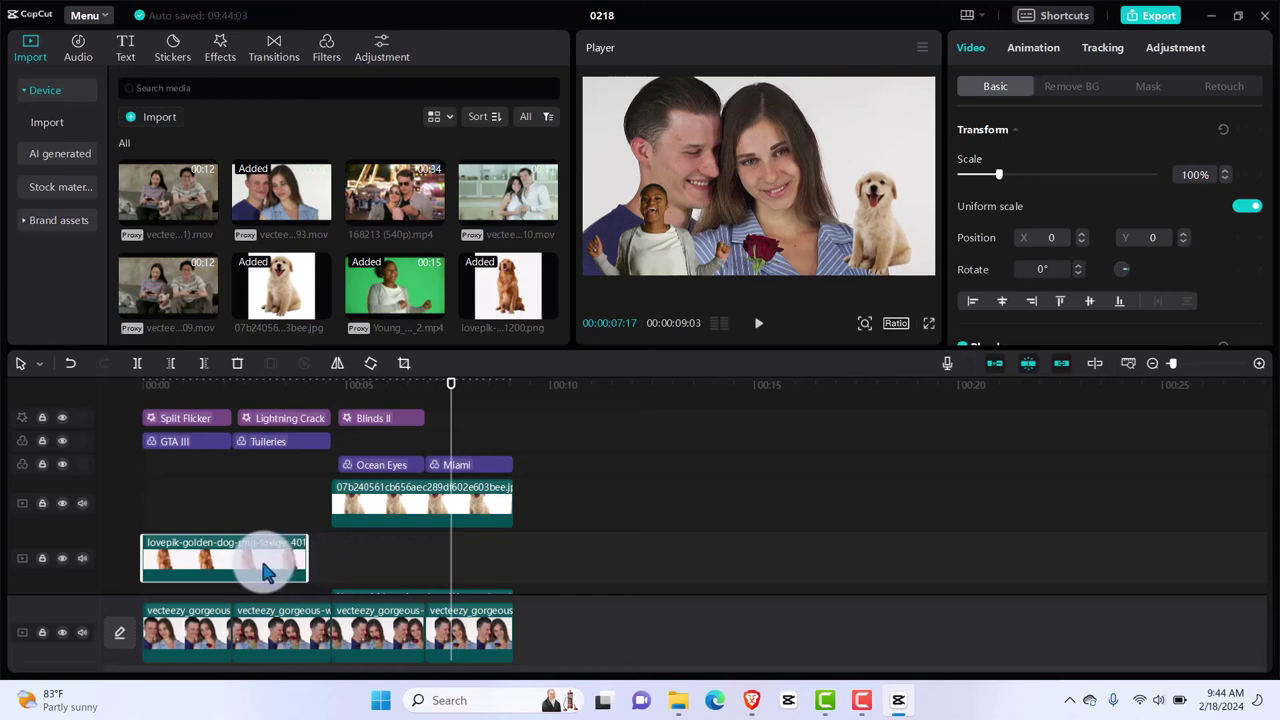
pyautogui.moveTo(283, 565); pyautogui.dragTo(278, 575)
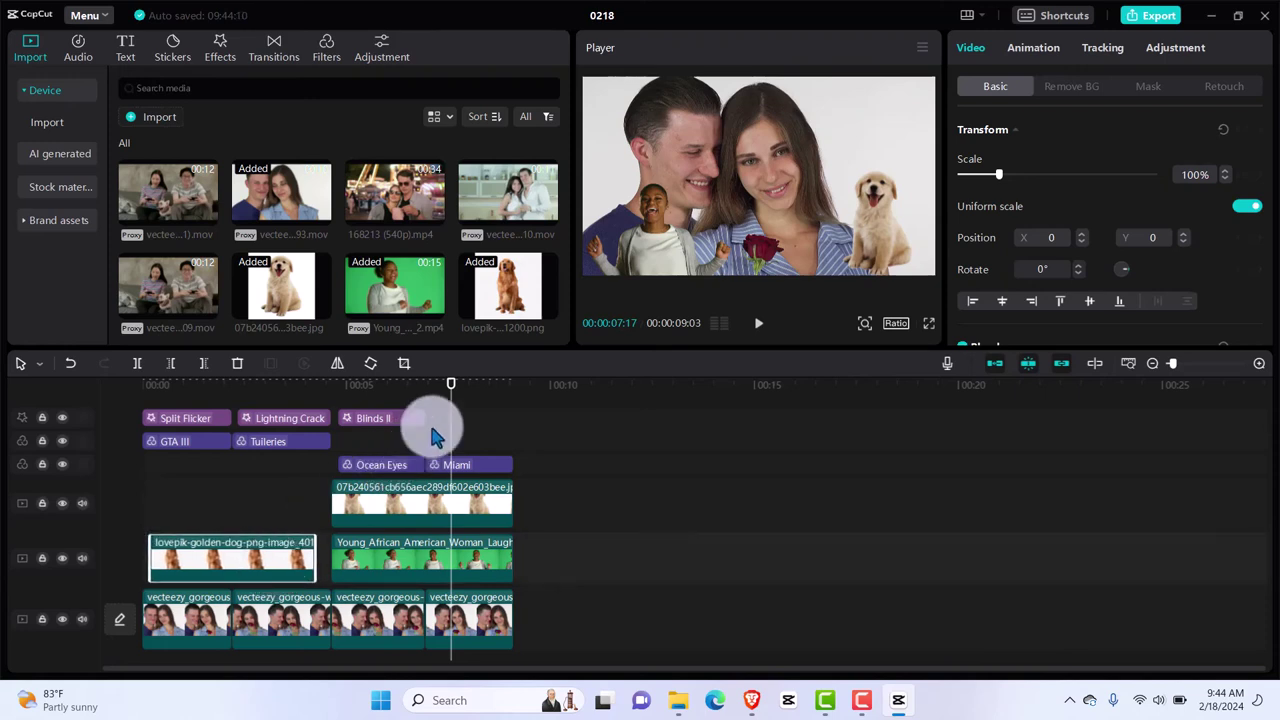
# Trim the golden dog clip to run from about 00:00:02:10 until the green-screen clip begins.
pyautogui.moveTo(451, 395); pyautogui.dragTo(175, 432)
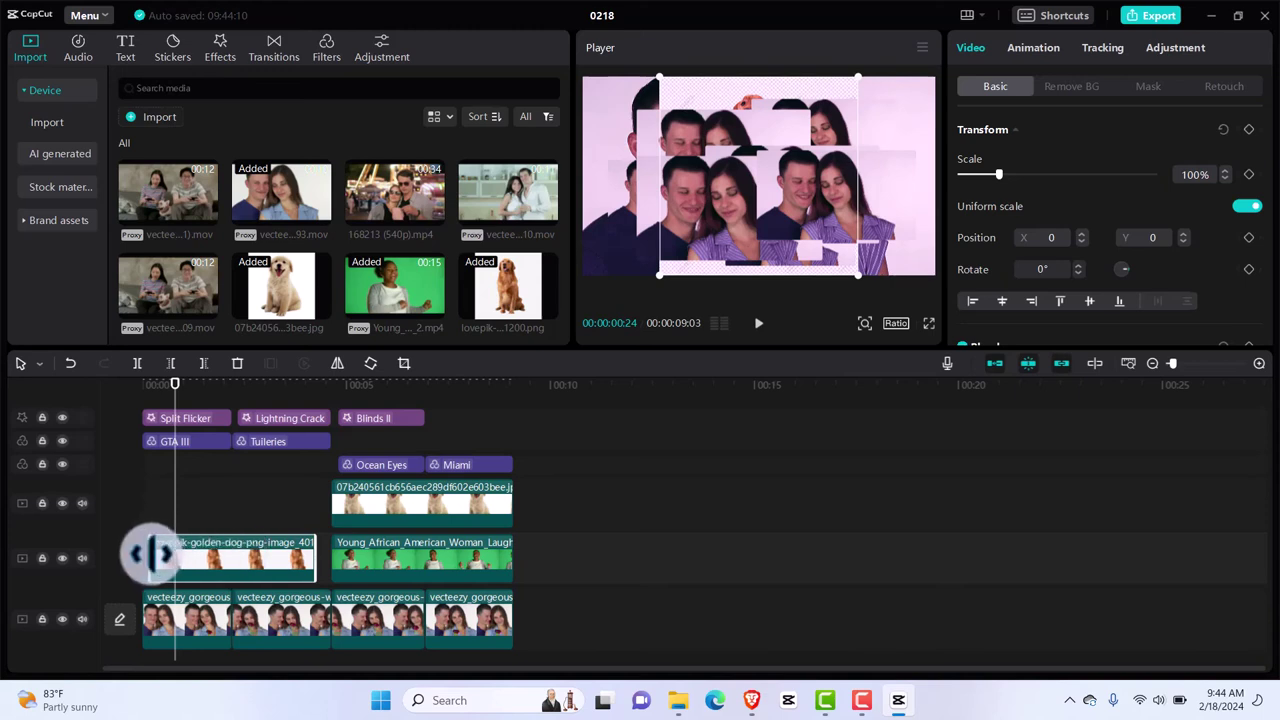
pyautogui.moveTo(150, 552); pyautogui.dragTo(231, 552)
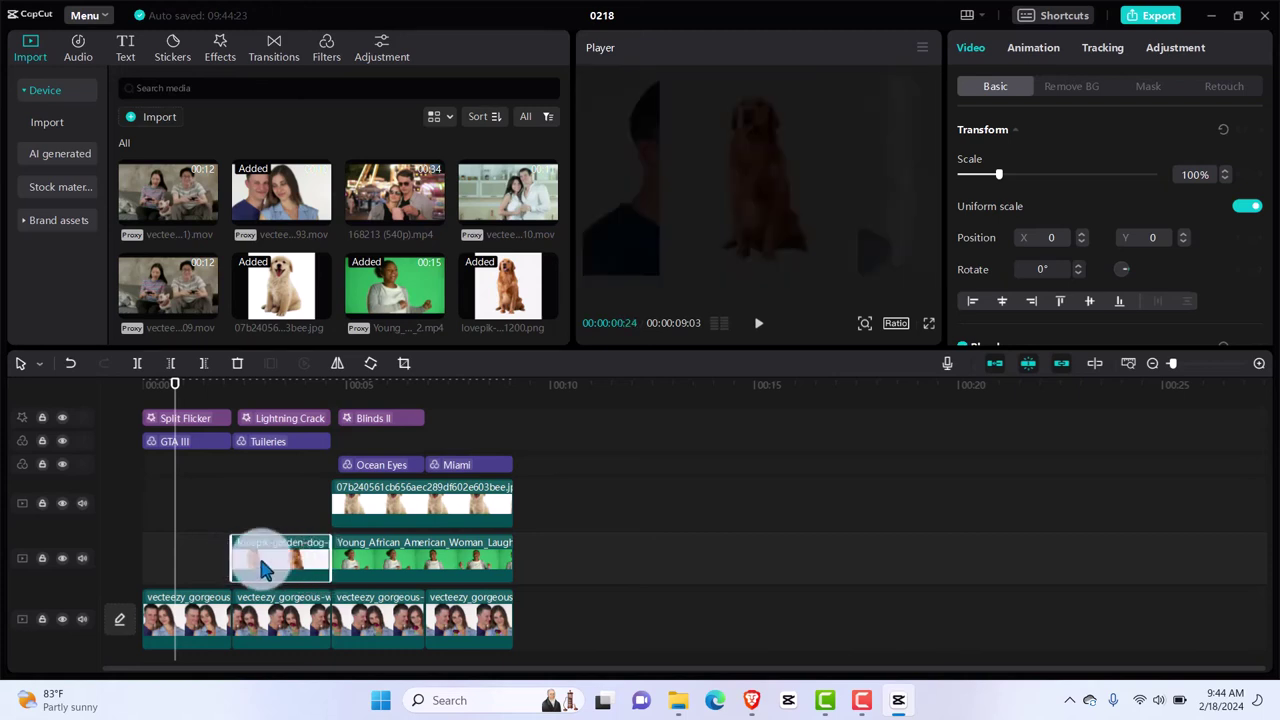
pyautogui.moveTo(230, 553); pyautogui.dragTo(237, 553)
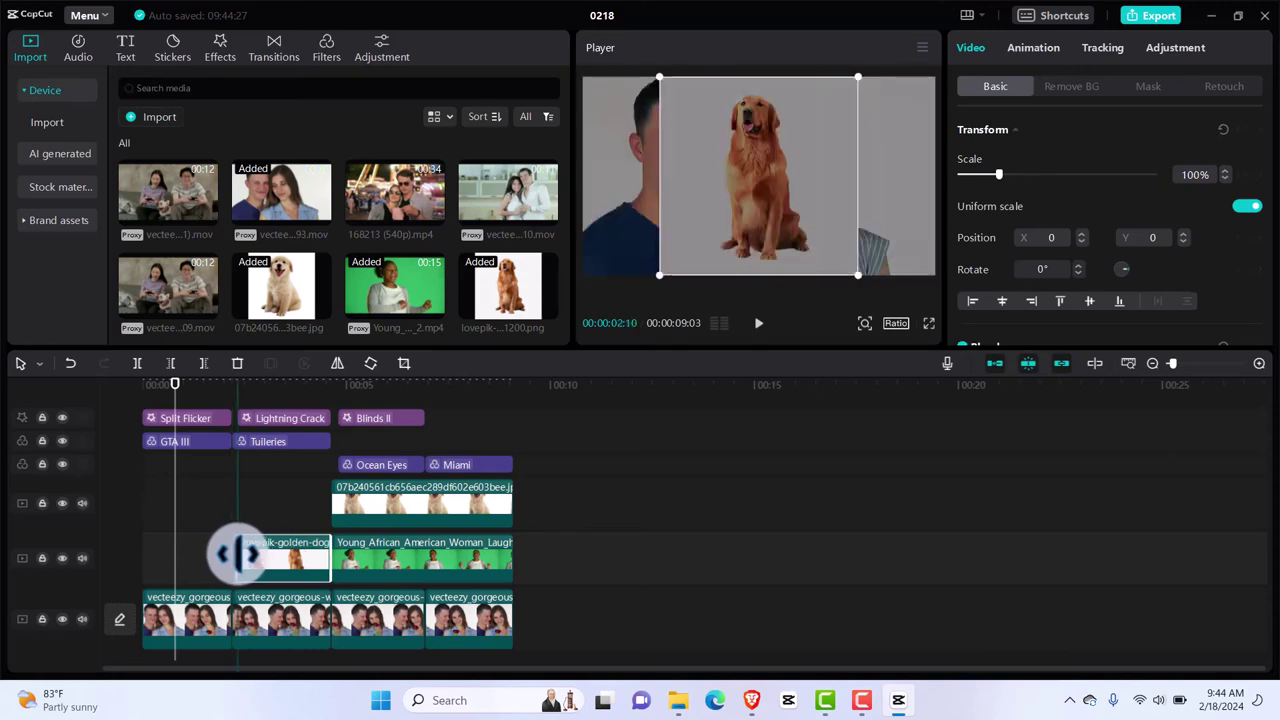
pyautogui.moveTo(237, 553); pyautogui.dragTo(237, 553)
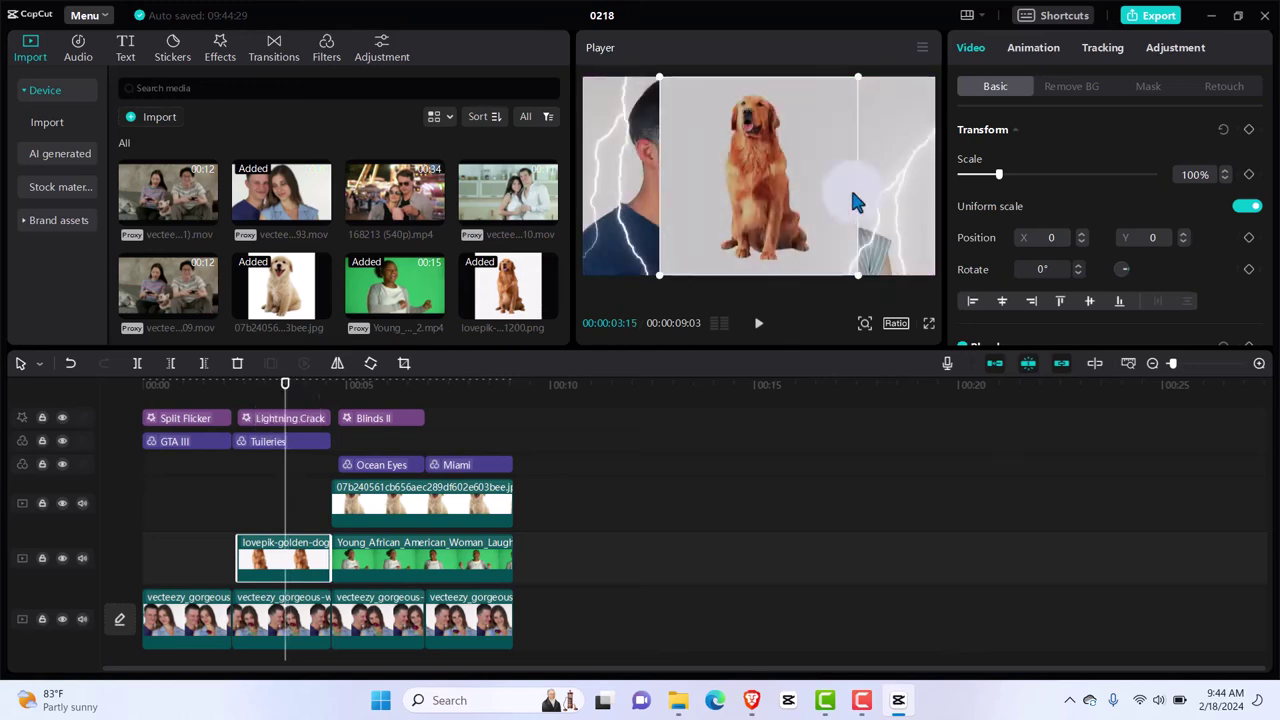
# Remove the golden dog's background with Auto removal and move the dog to the right of the couple, at about X 1270.
pyautogui.click(1059, 88)
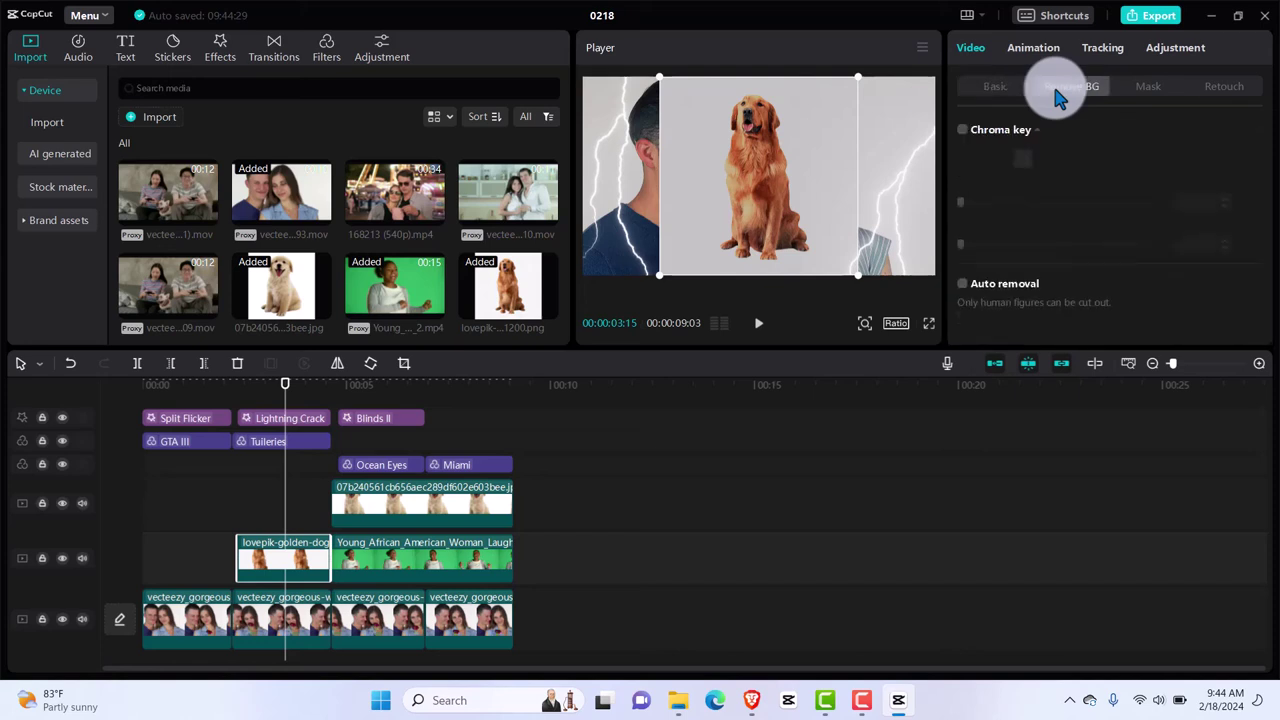
pyautogui.click(963, 285)
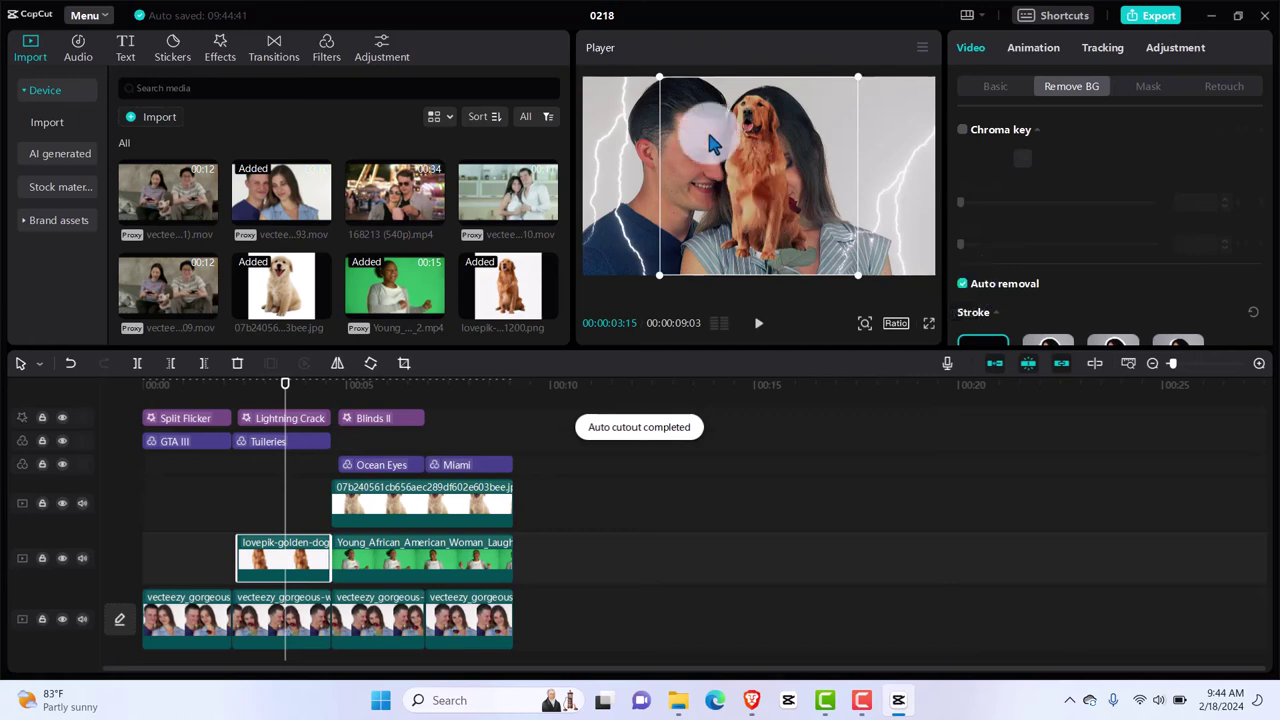
pyautogui.moveTo(754, 173); pyautogui.dragTo(868, 176)
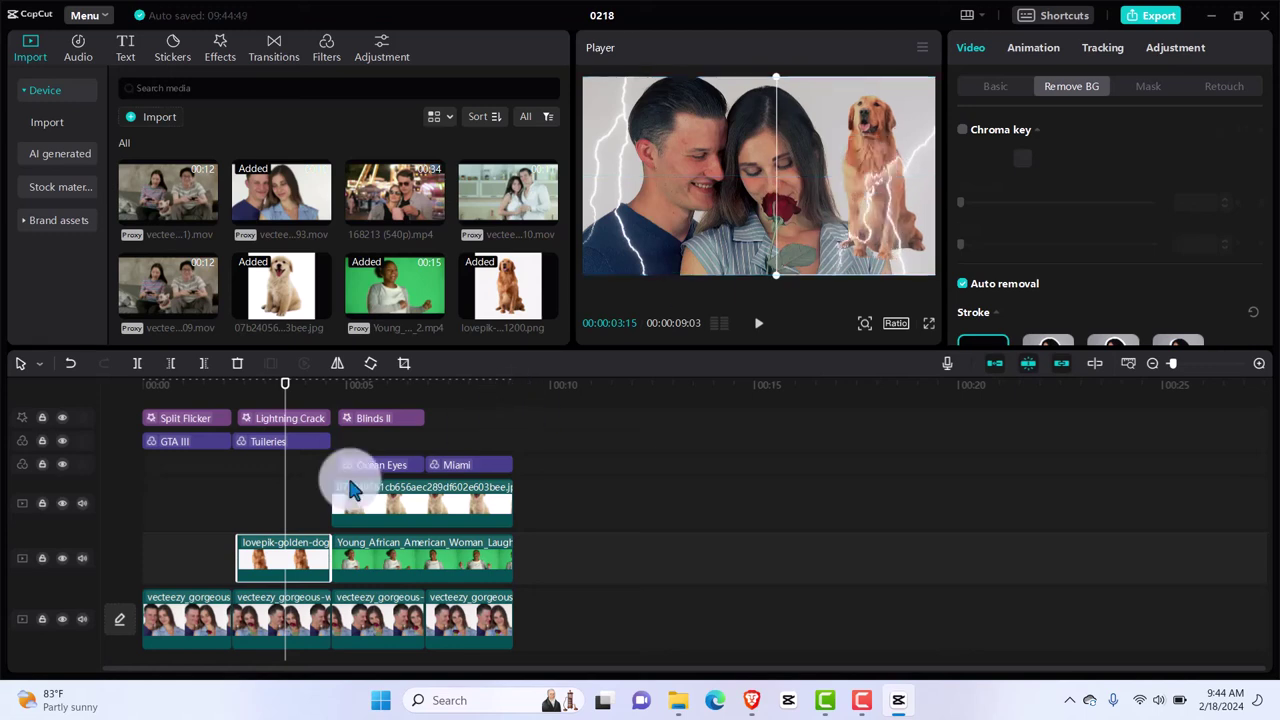
# Keyframe the golden dog's position at 00:00:02:16 and move it left to about X 563 at 00:00:02:26.
pyautogui.moveTo(292, 402); pyautogui.dragTo(247, 388)
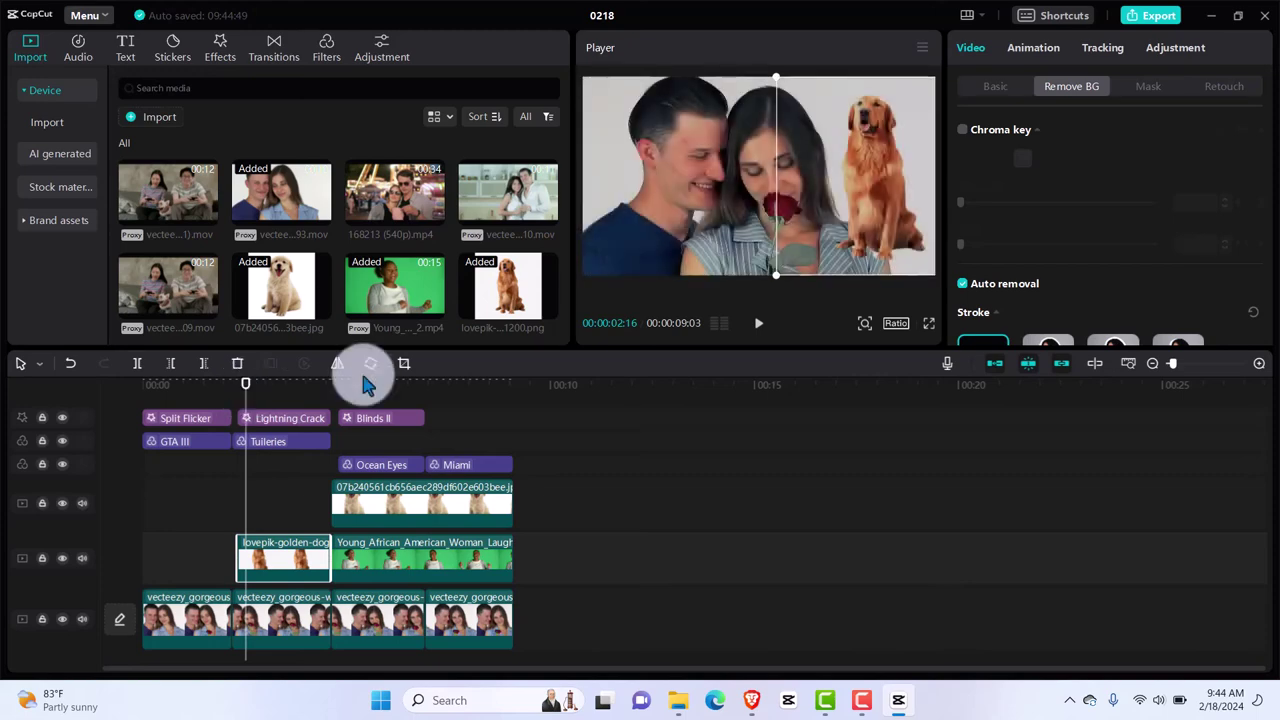
pyautogui.click(997, 86)
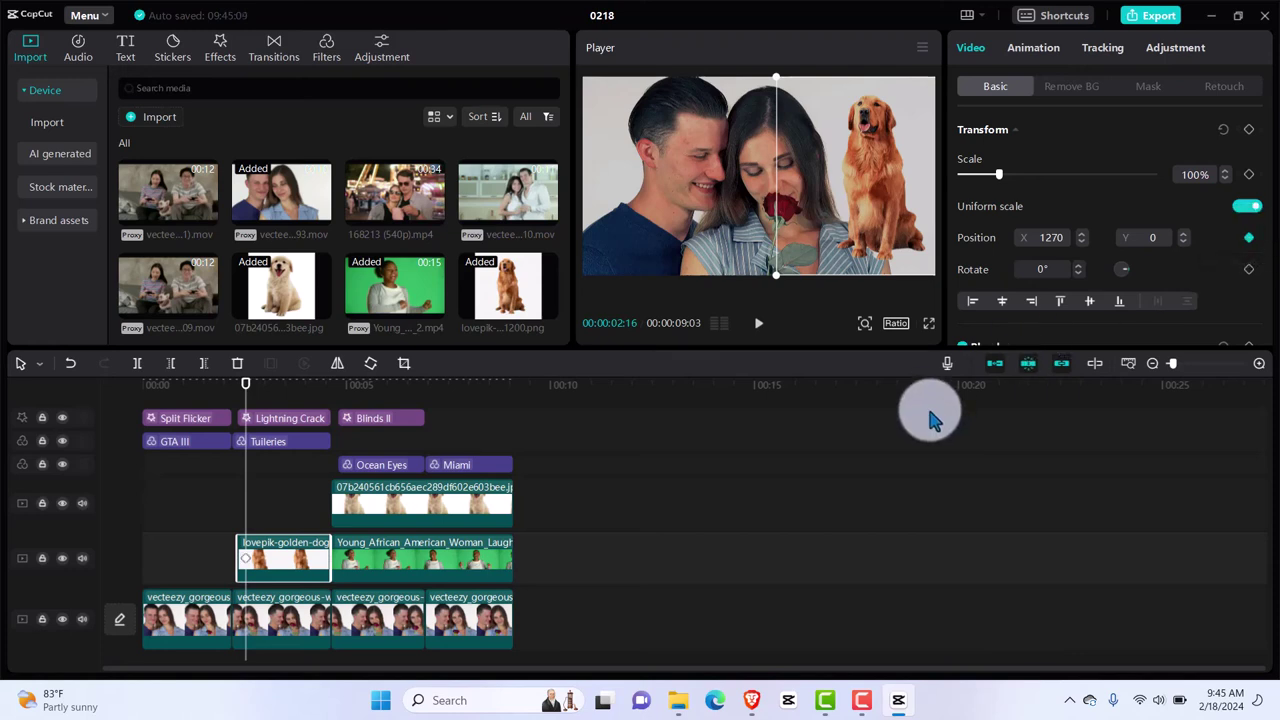
pyautogui.press('space')
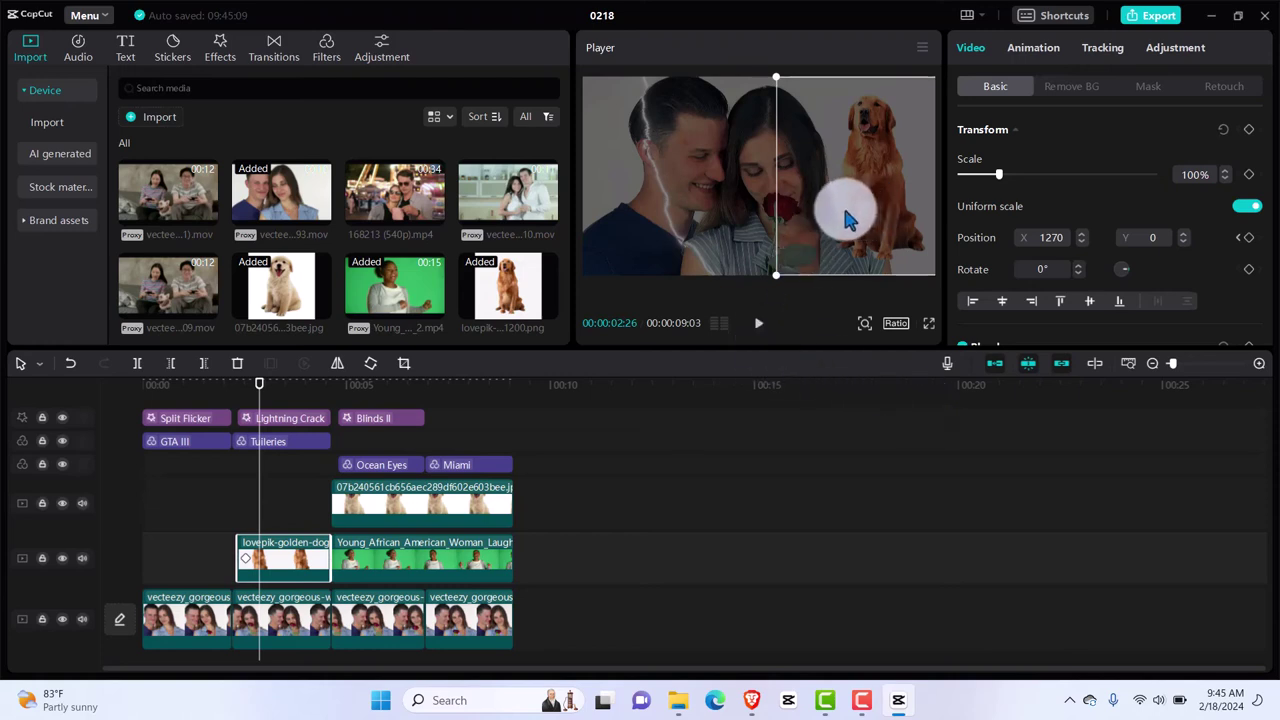
pyautogui.moveTo(845, 220); pyautogui.dragTo(808, 218)
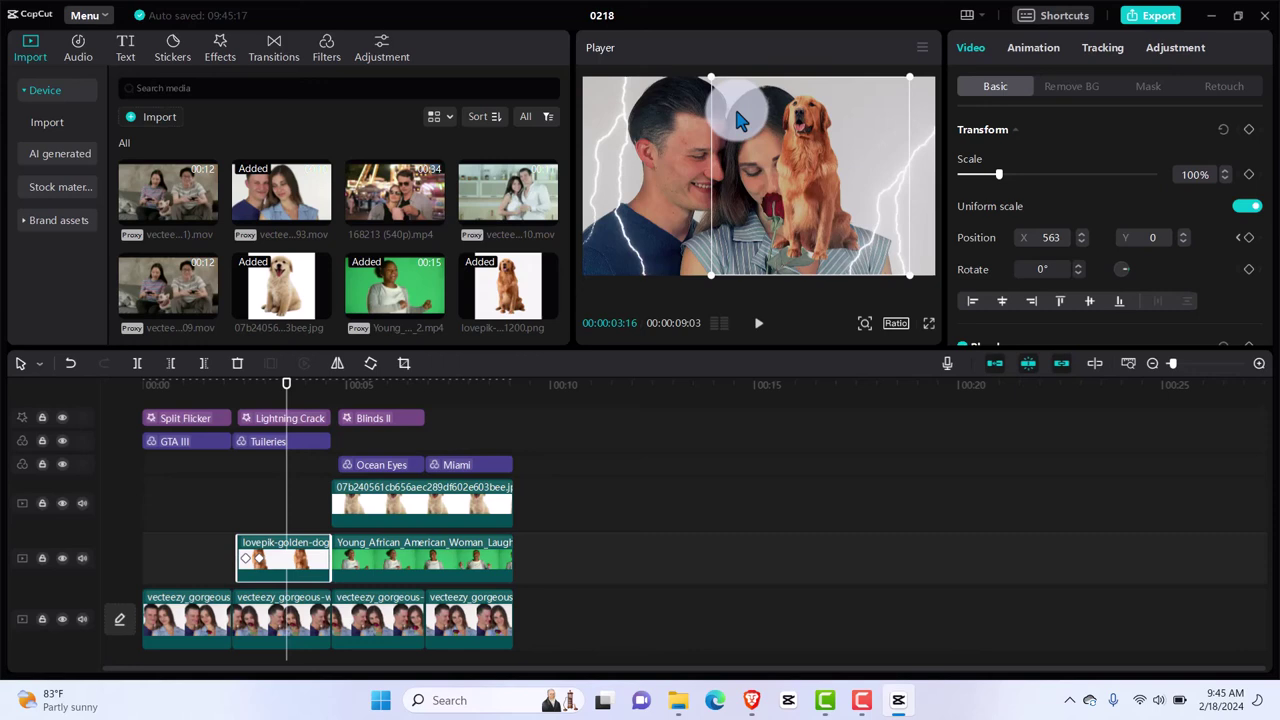
# Keyframe the golden dog's position at about X 1134 at 00:00:03:16, X 1025 at 00:00:04:02 and X 1189 at 00:00:04:11.
pyautogui.moveTo(733, 103); pyautogui.dragTo(790, 117)
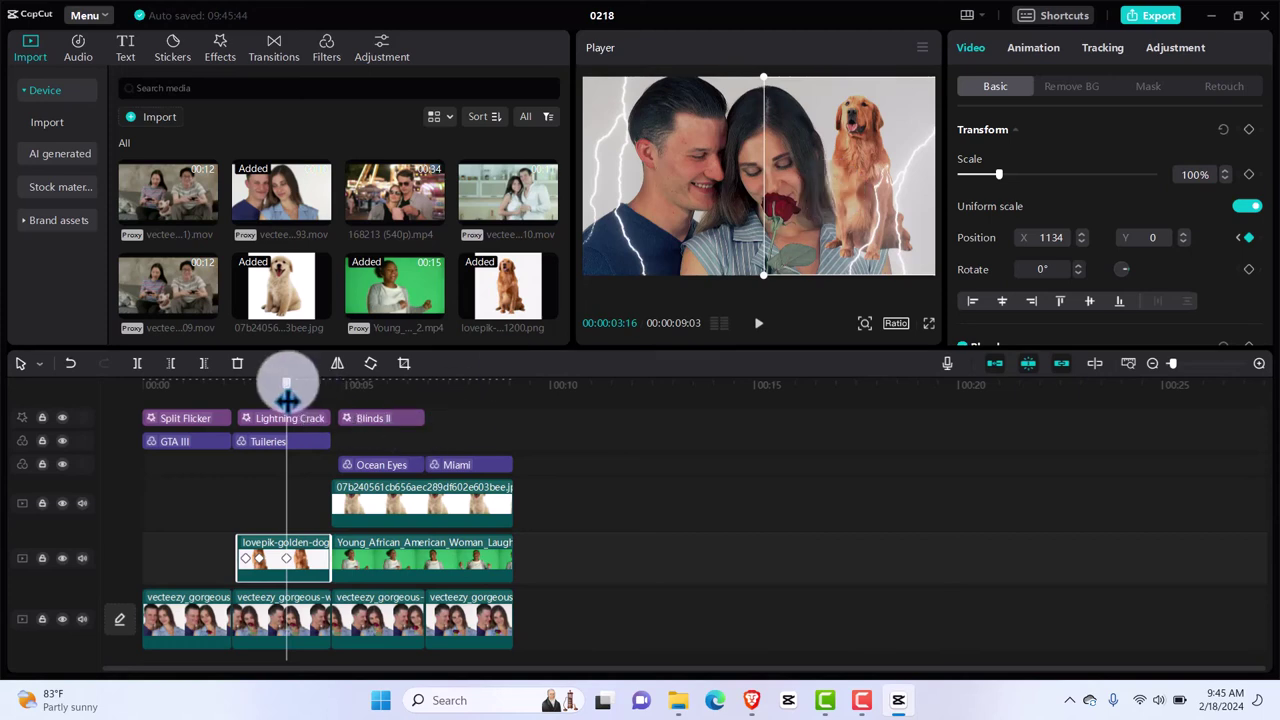
pyautogui.moveTo(287, 395); pyautogui.dragTo(308, 395)
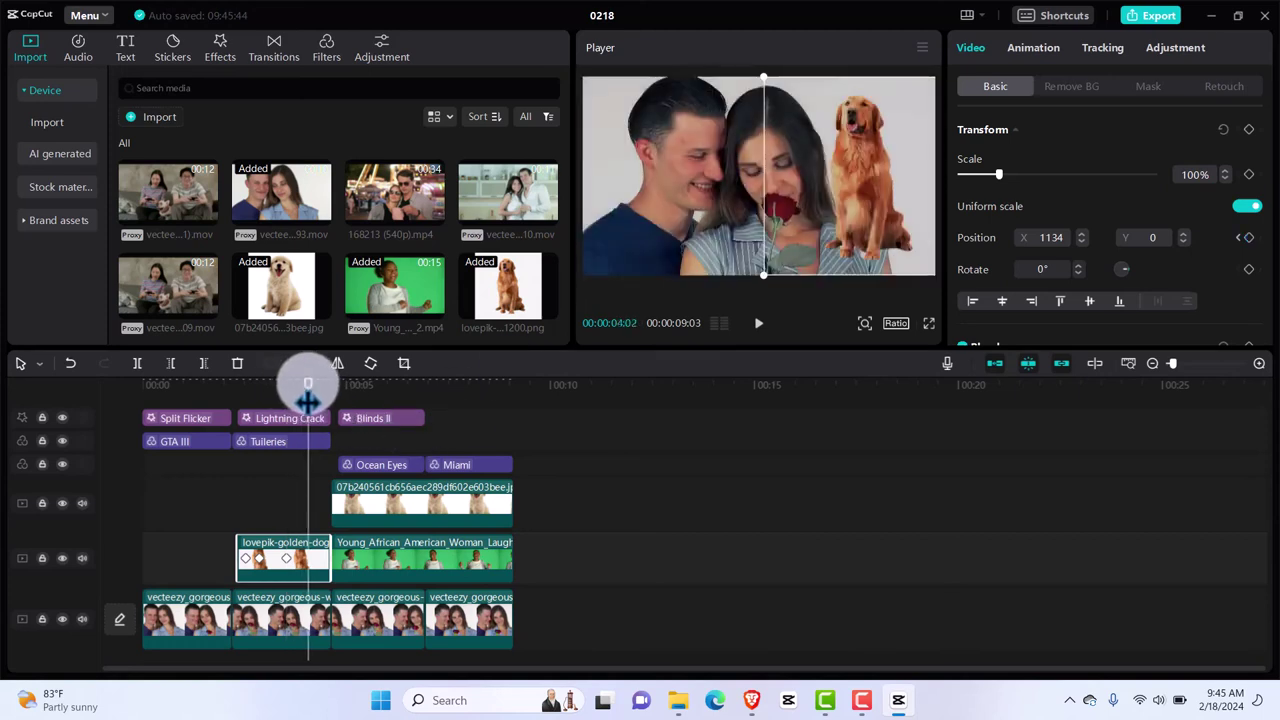
pyautogui.moveTo(830, 155); pyautogui.dragTo(838, 172)
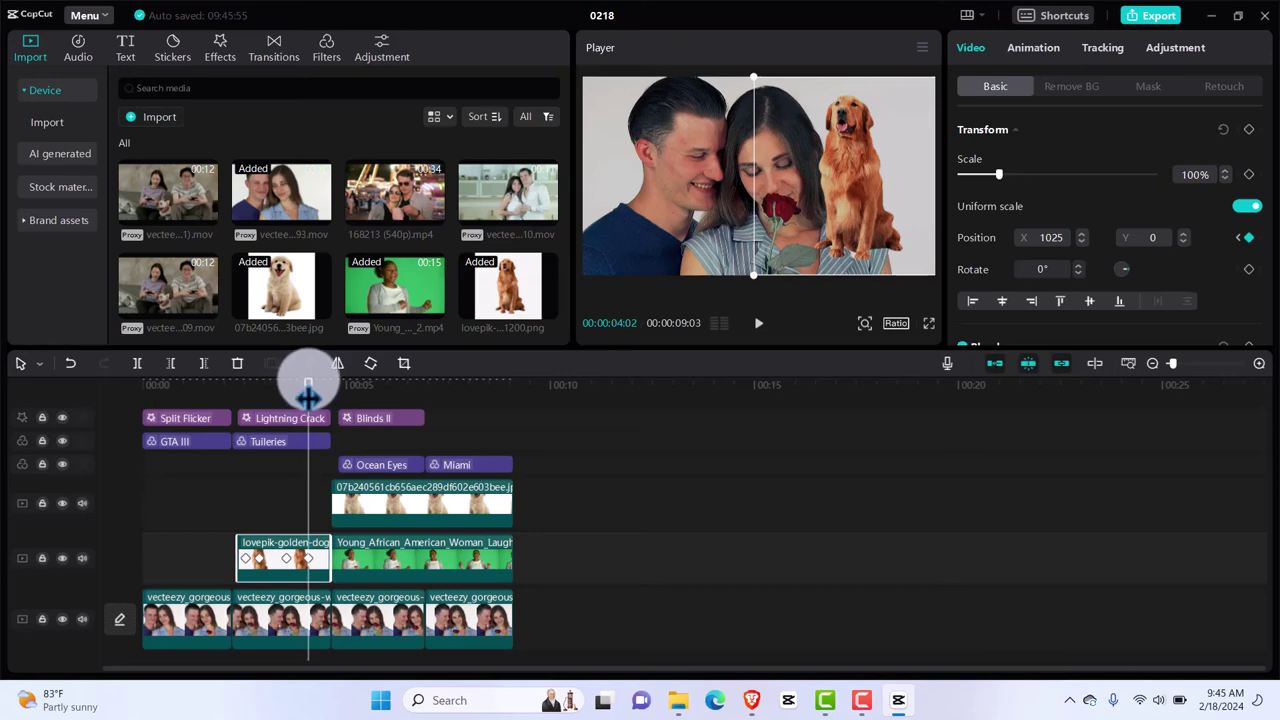
pyautogui.moveTo(308, 398); pyautogui.dragTo(318, 398)
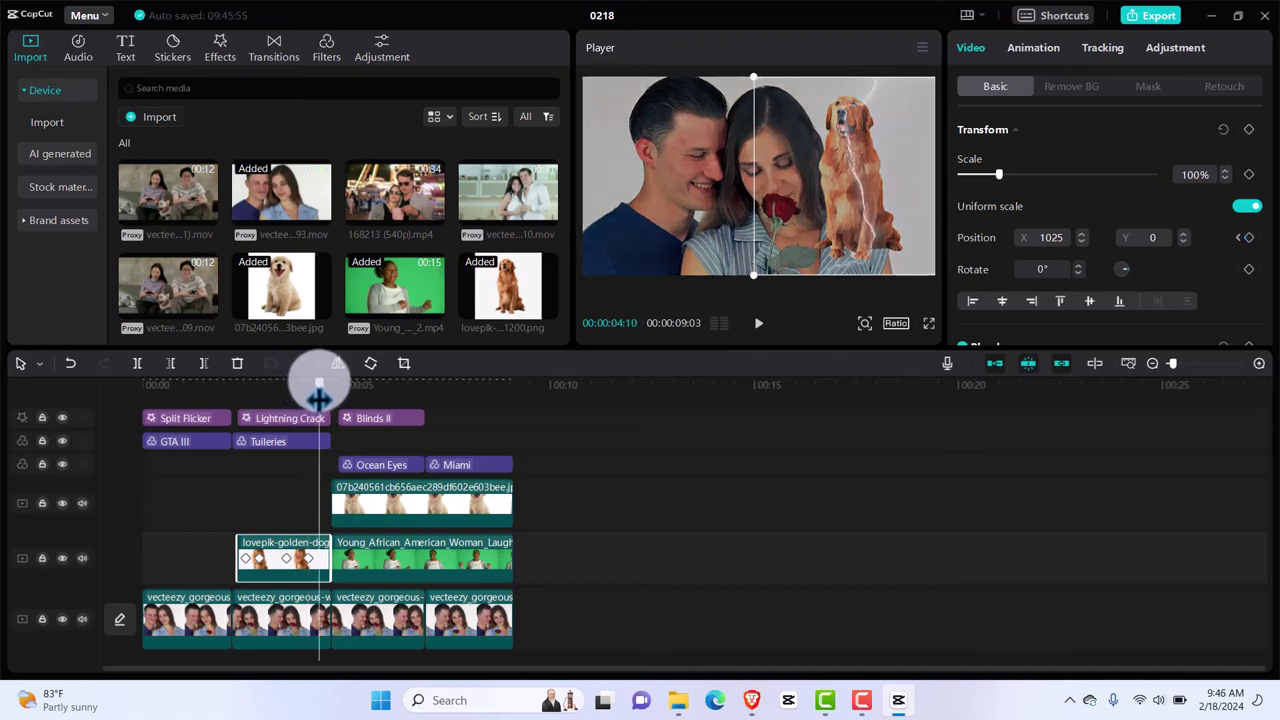
pyautogui.moveTo(318, 398); pyautogui.dragTo(320, 398)
pyautogui.moveTo(897, 240); pyautogui.dragTo(905, 245)
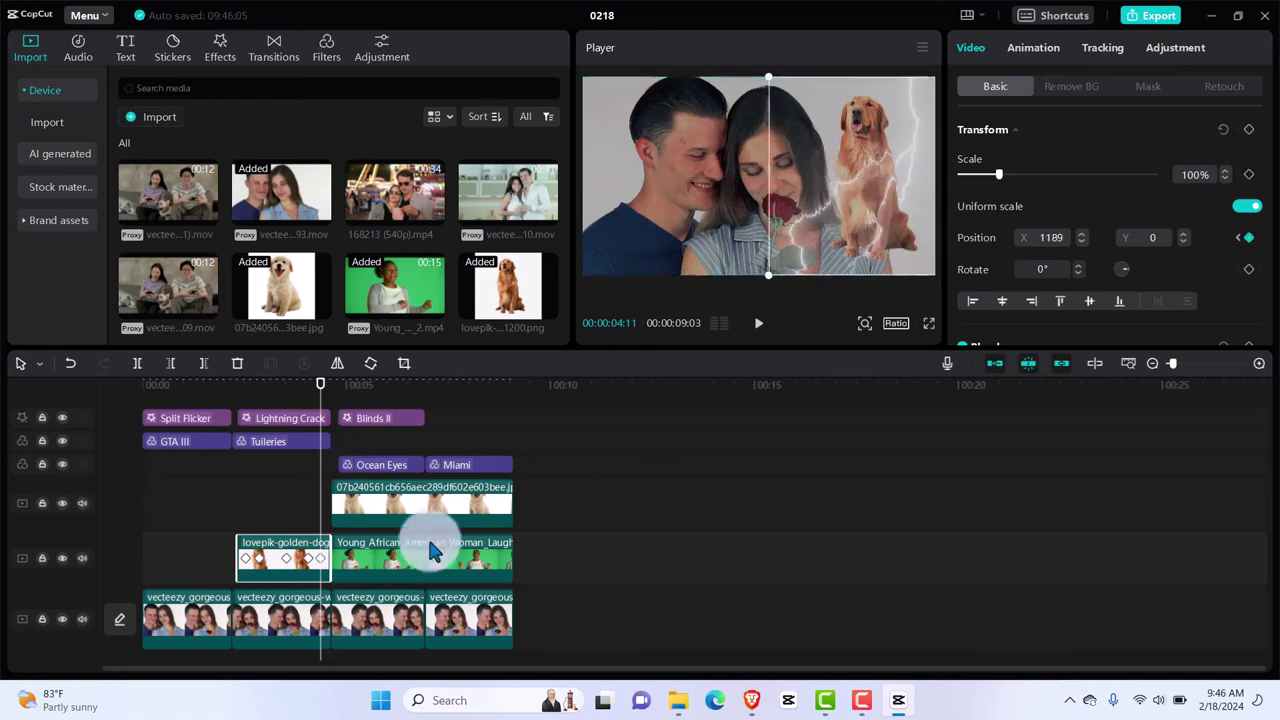
# Keyframe the golden dog's scale at 85% at 00:00:02:10, 70% at 00:00:02:26 and 111% at 00:00:03:16.
pyautogui.moveTo(320, 398); pyautogui.dragTo(243, 418)
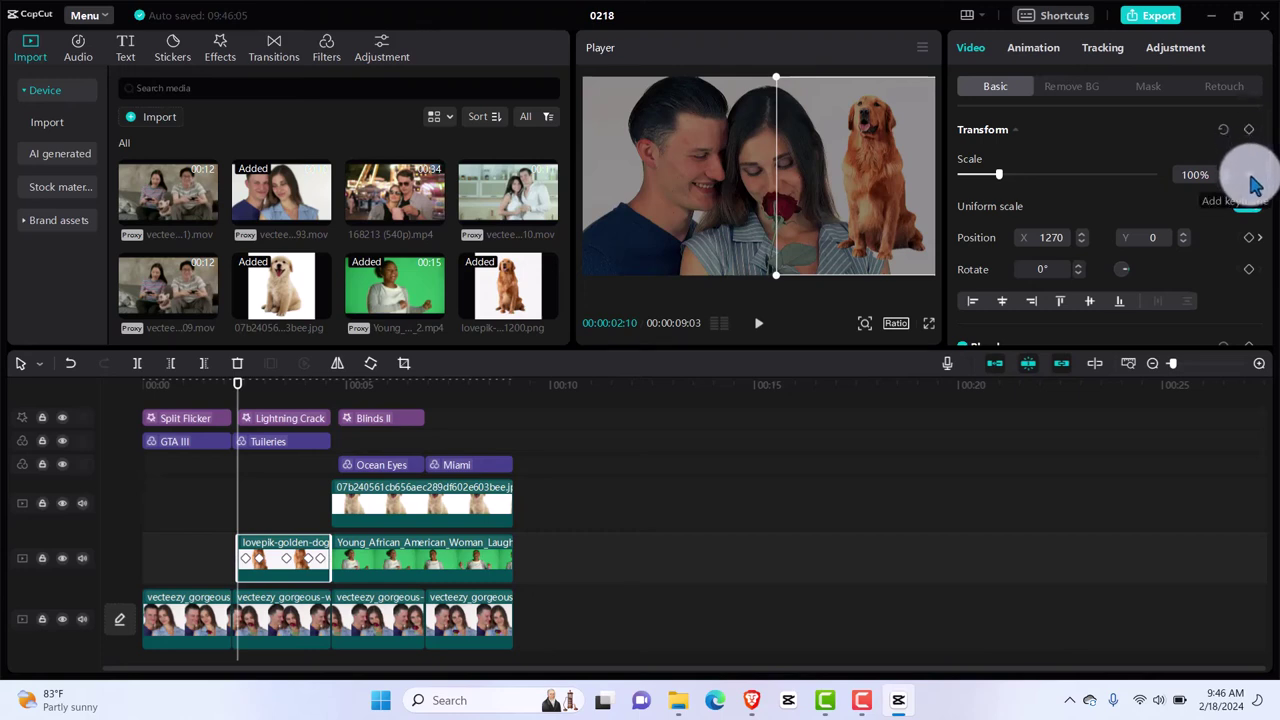
pyautogui.moveTo(999, 175)
pyautogui.mouseDown()
pyautogui.moveTo(1005, 186)
pyautogui.moveTo(993, 176)
pyautogui.mouseUp()
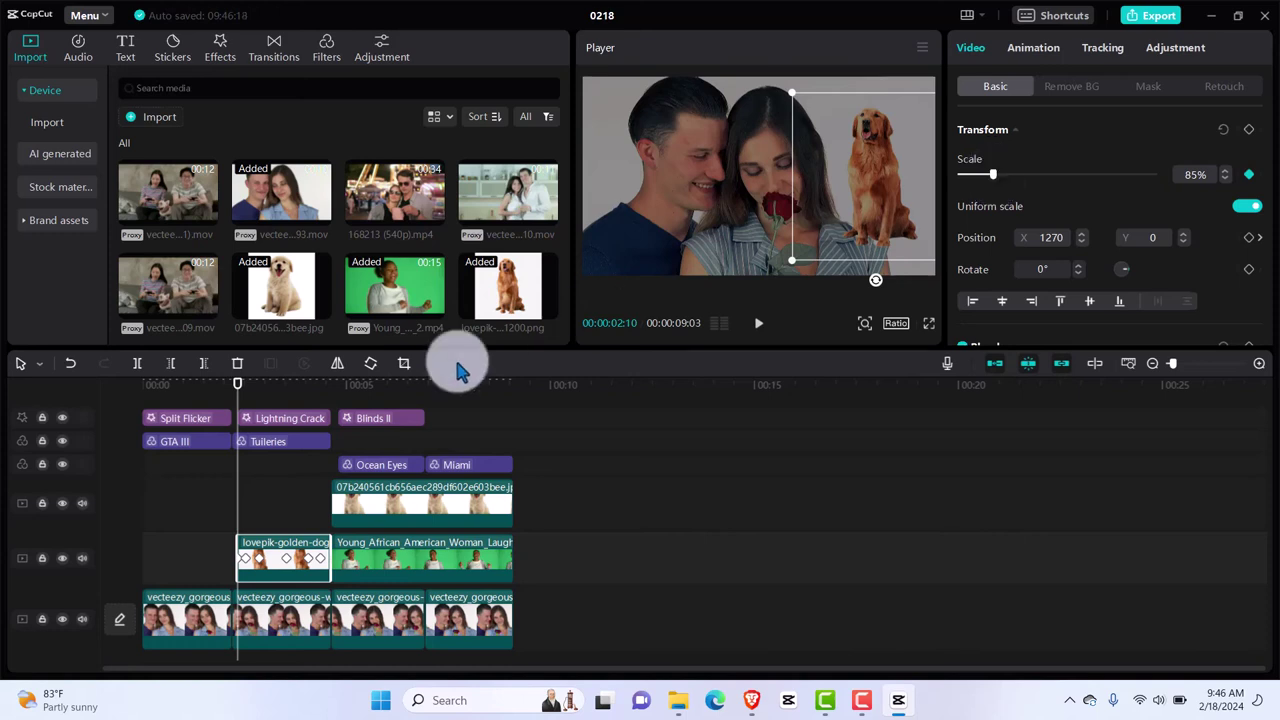
pyautogui.moveTo(237, 400); pyautogui.dragTo(257, 398)
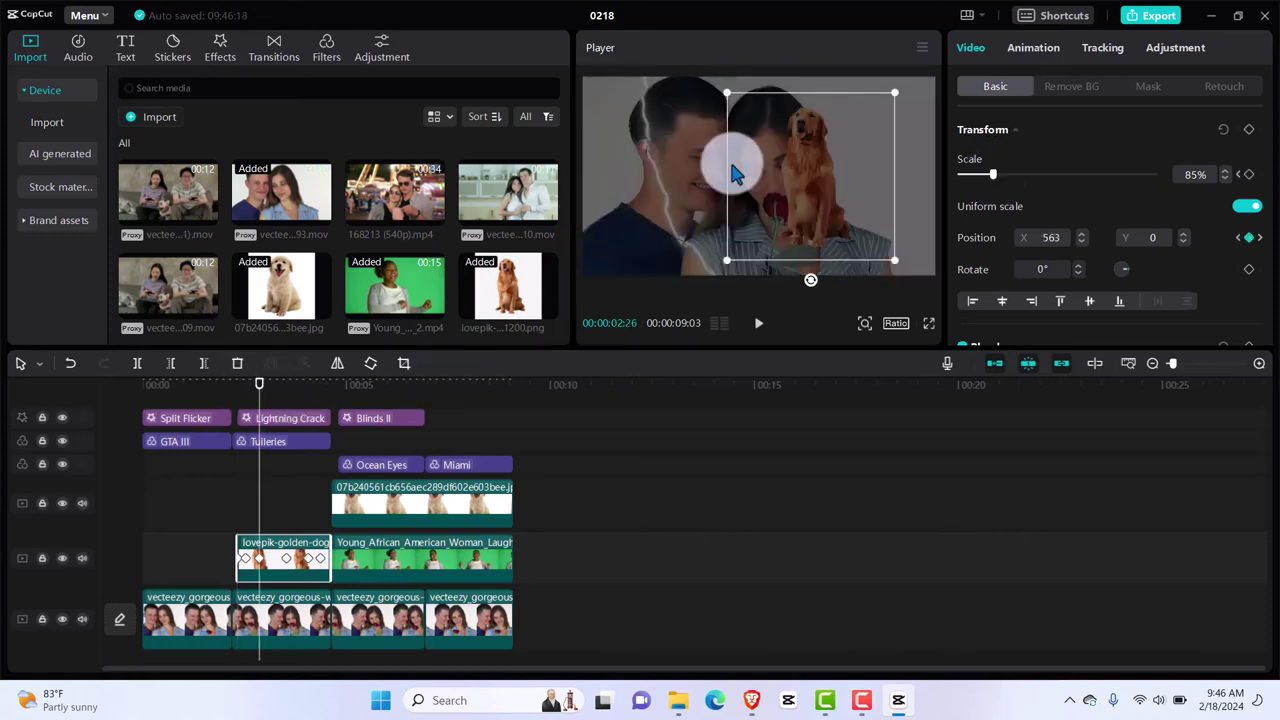
pyautogui.moveTo(726, 94); pyautogui.dragTo(743, 108)
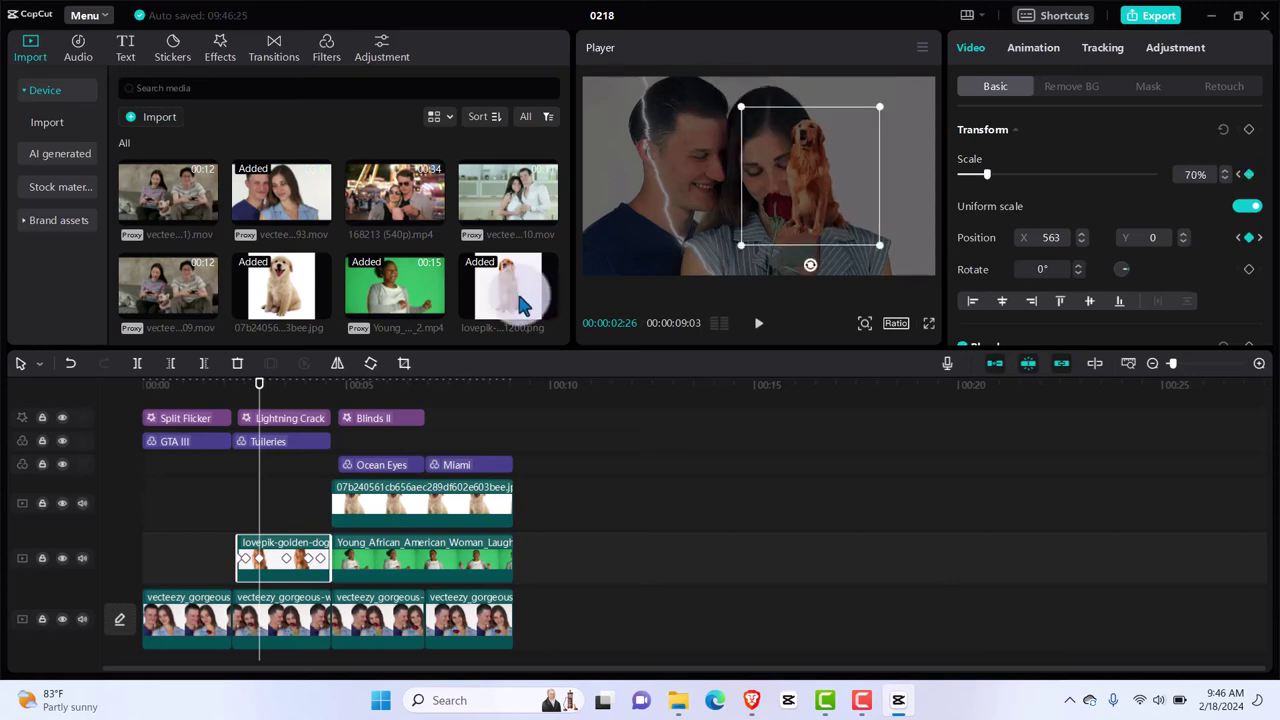
pyautogui.moveTo(257, 395); pyautogui.dragTo(285, 403)
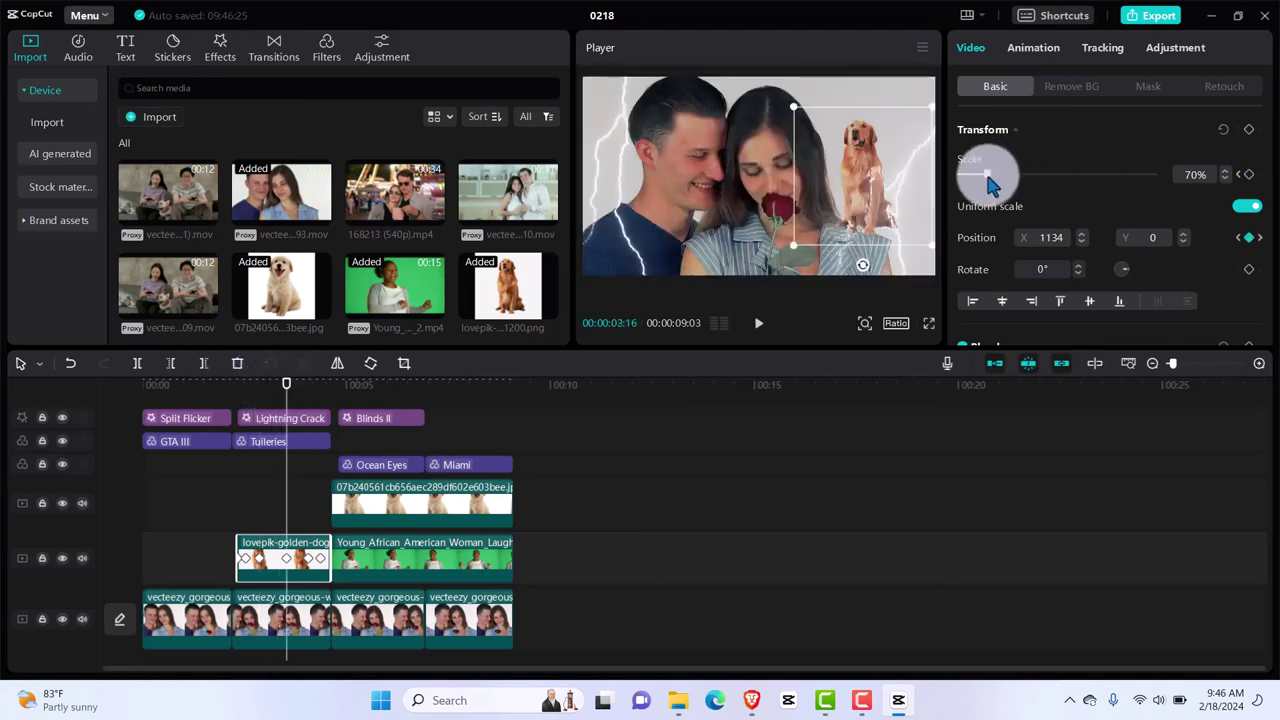
pyautogui.moveTo(988, 182); pyautogui.dragTo(1006, 182)
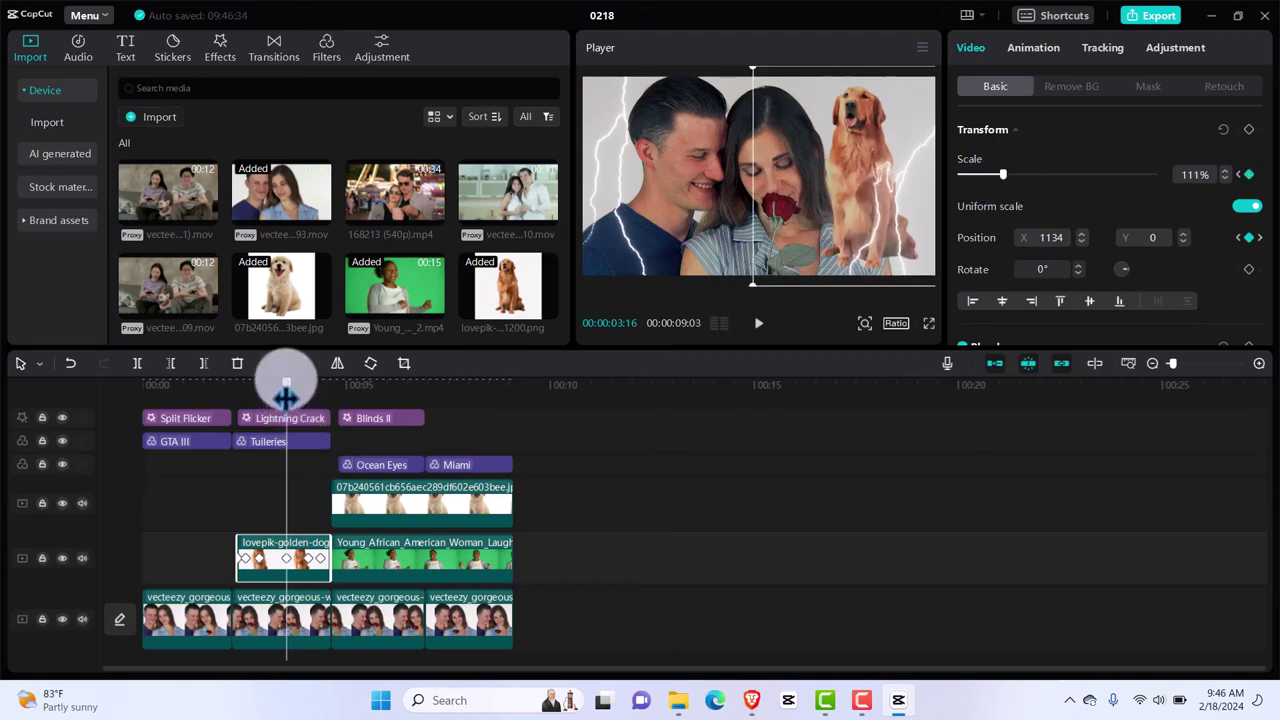
# Keyframe the golden dog's scale at 80% at 00:00:04:02 and at 60% at 00:00:04:11.
pyautogui.moveTo(286, 384); pyautogui.dragTo(308, 384)
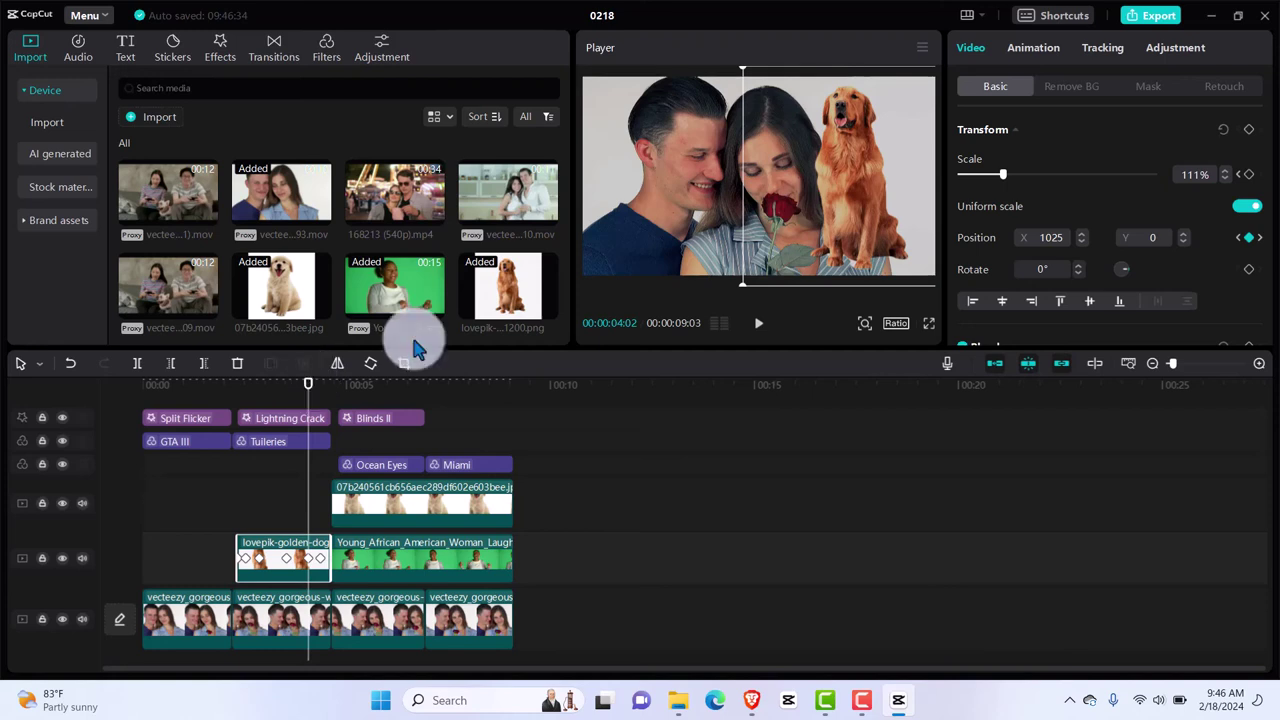
pyautogui.moveTo(1005, 177); pyautogui.dragTo(993, 182)
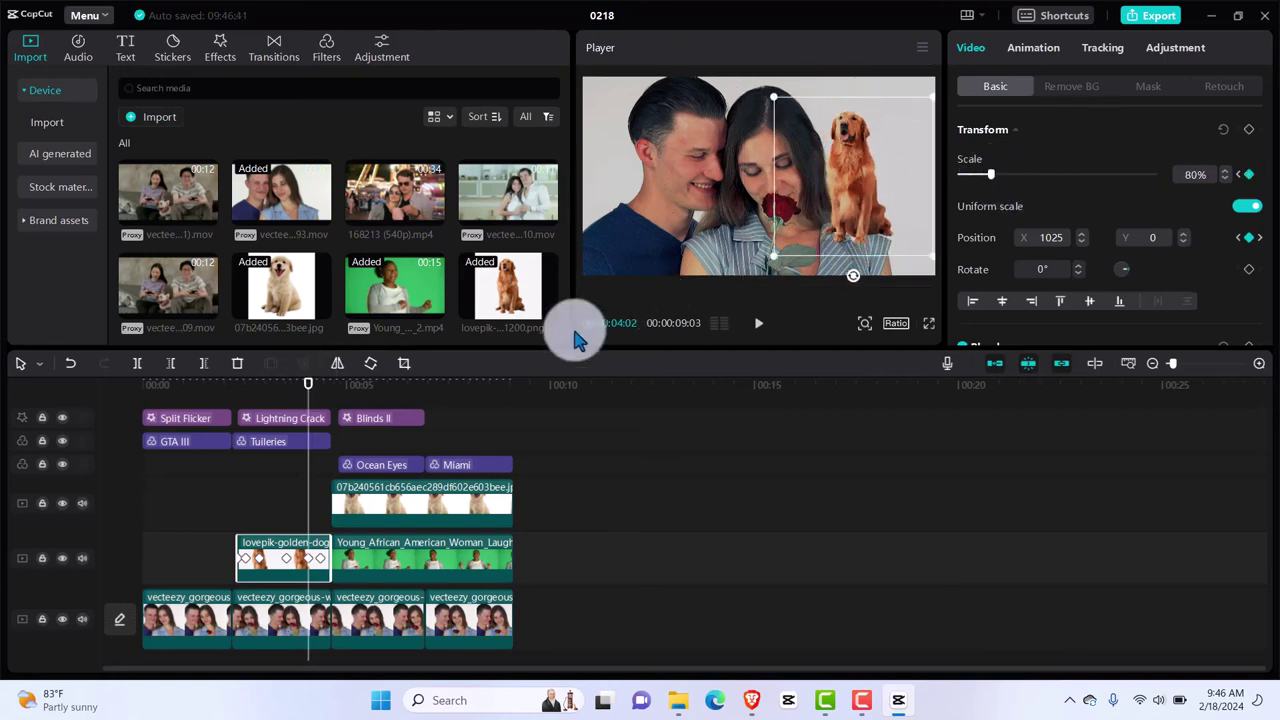
pyautogui.moveTo(307, 396); pyautogui.dragTo(320, 390)
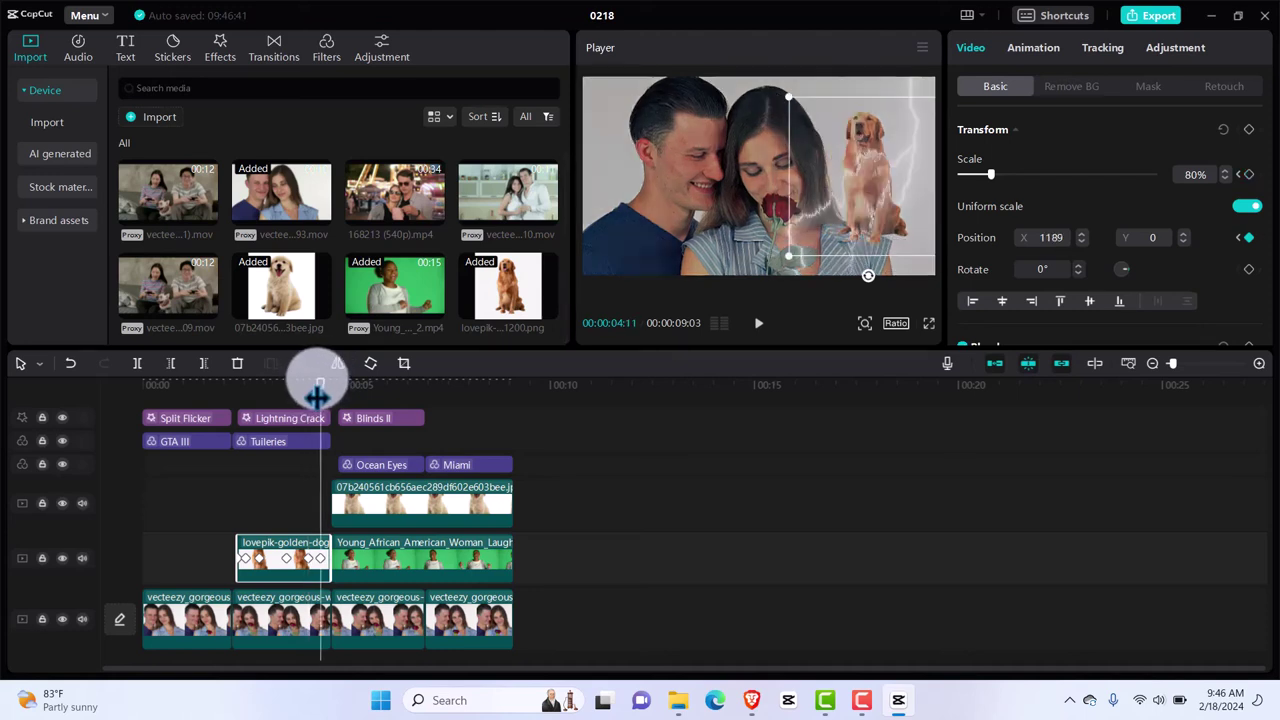
pyautogui.moveTo(993, 182); pyautogui.dragTo(984, 180)
pyautogui.click(983, 176)
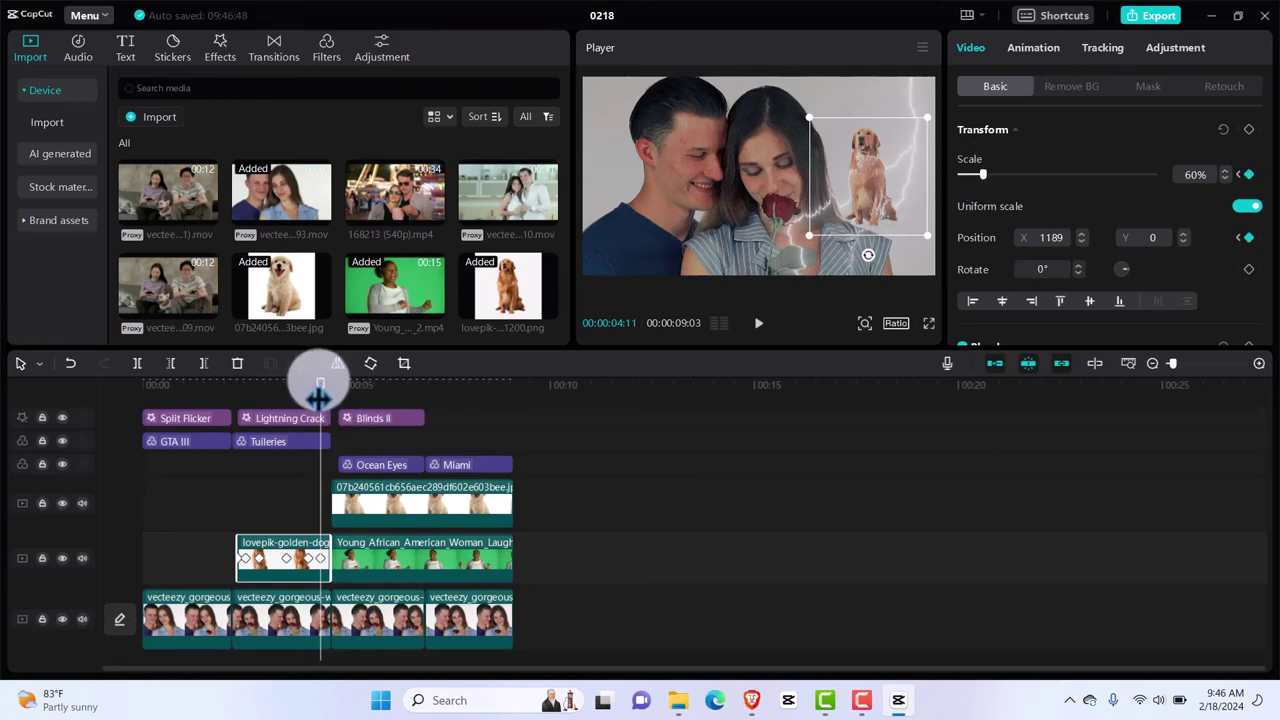
# Play back the golden dog's position and scale animation from about 00:00:02:06 to review it.
pyautogui.moveTo(318, 395); pyautogui.dragTo(234, 410)
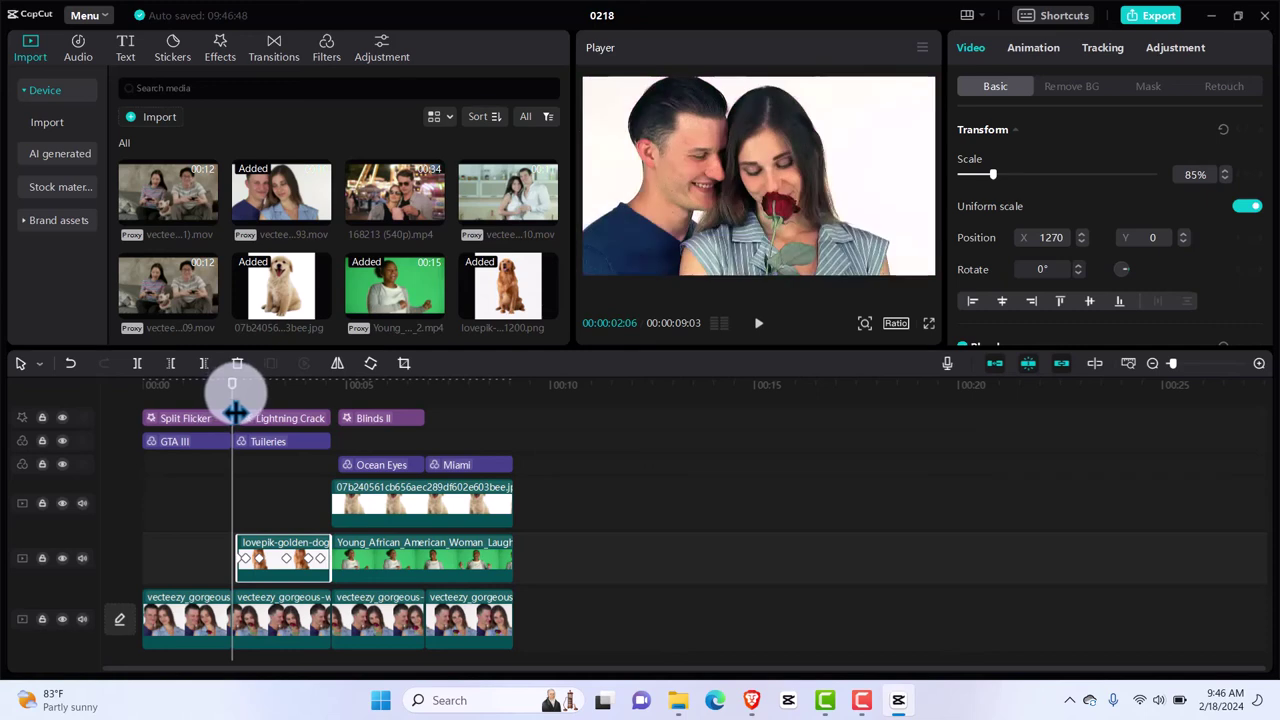
pyautogui.press('space')
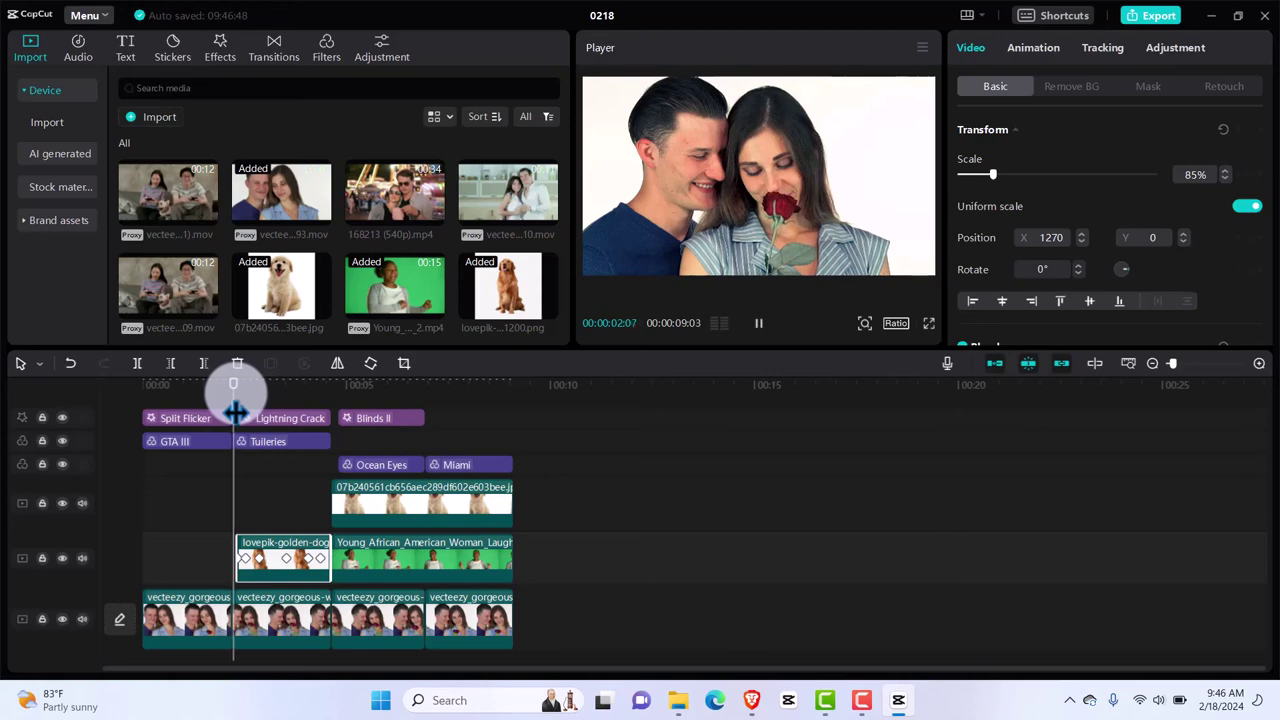
pyautogui.click(260, 505)
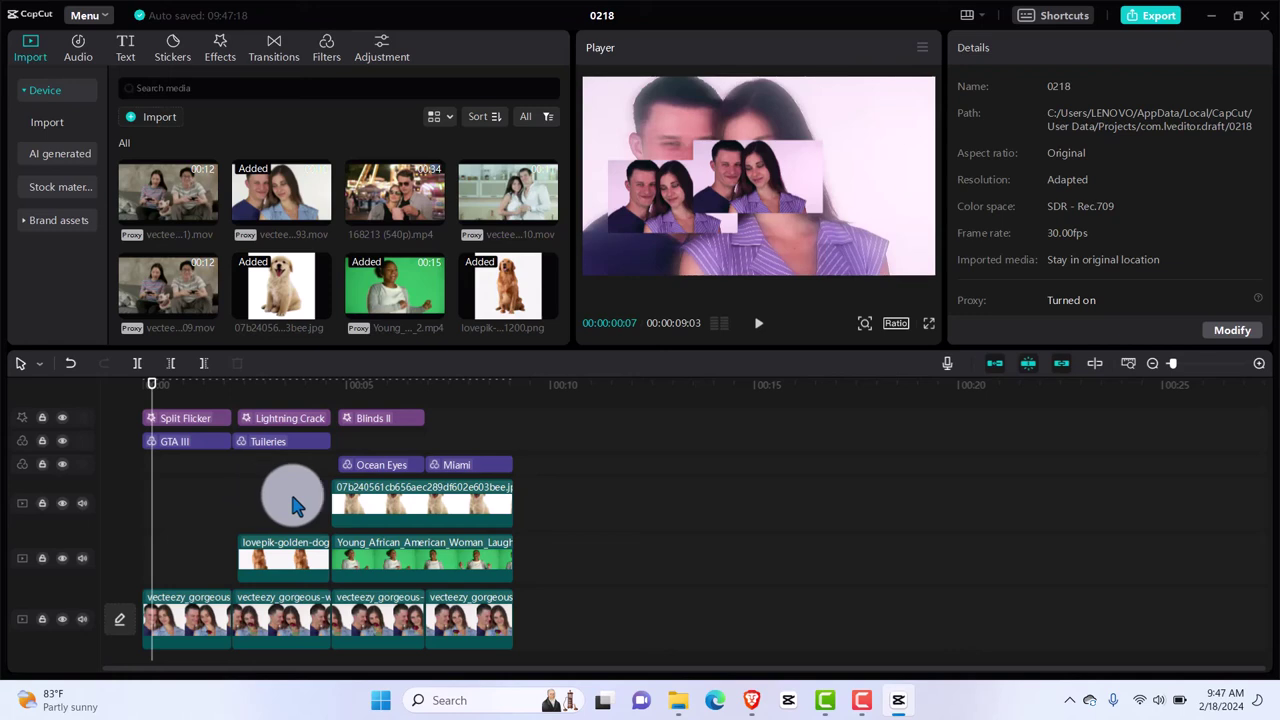
pyautogui.click(866, 706)
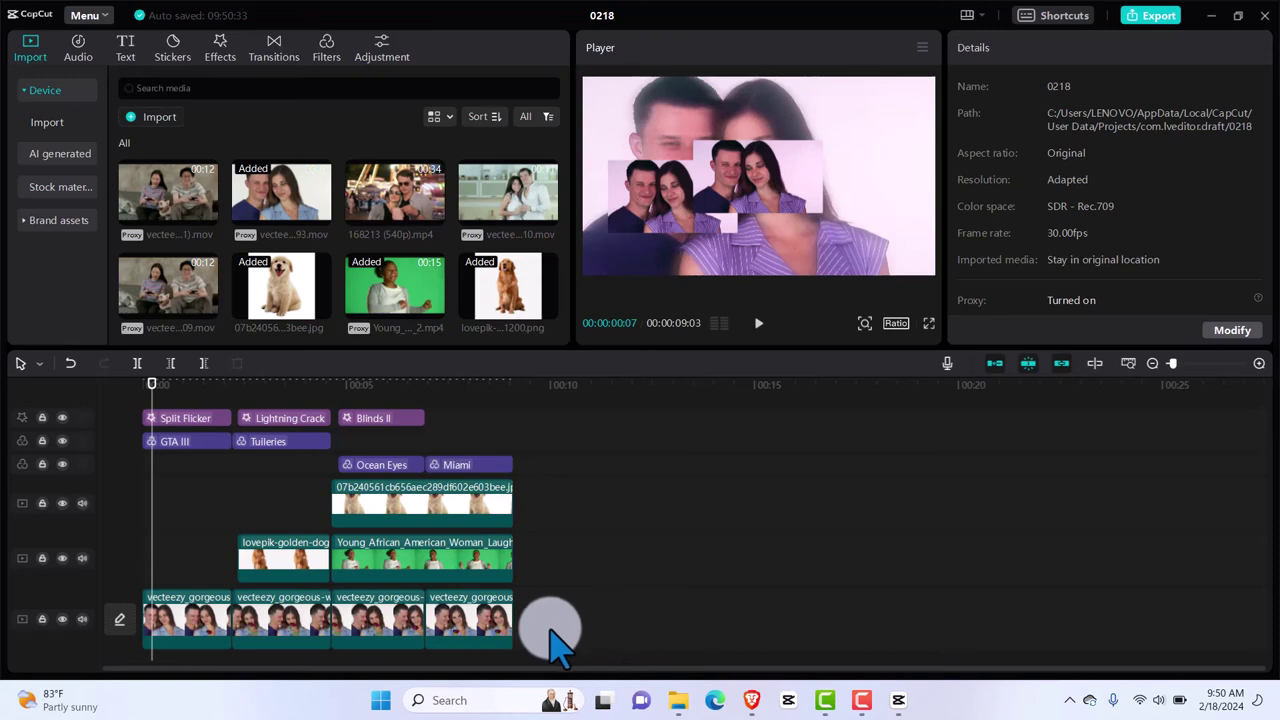
# Delete every clip, effect and filter from the timeline and add the 168213 (540p).mp4 video to it.
pyautogui.moveTo(550, 630); pyautogui.dragTo(147, 430)
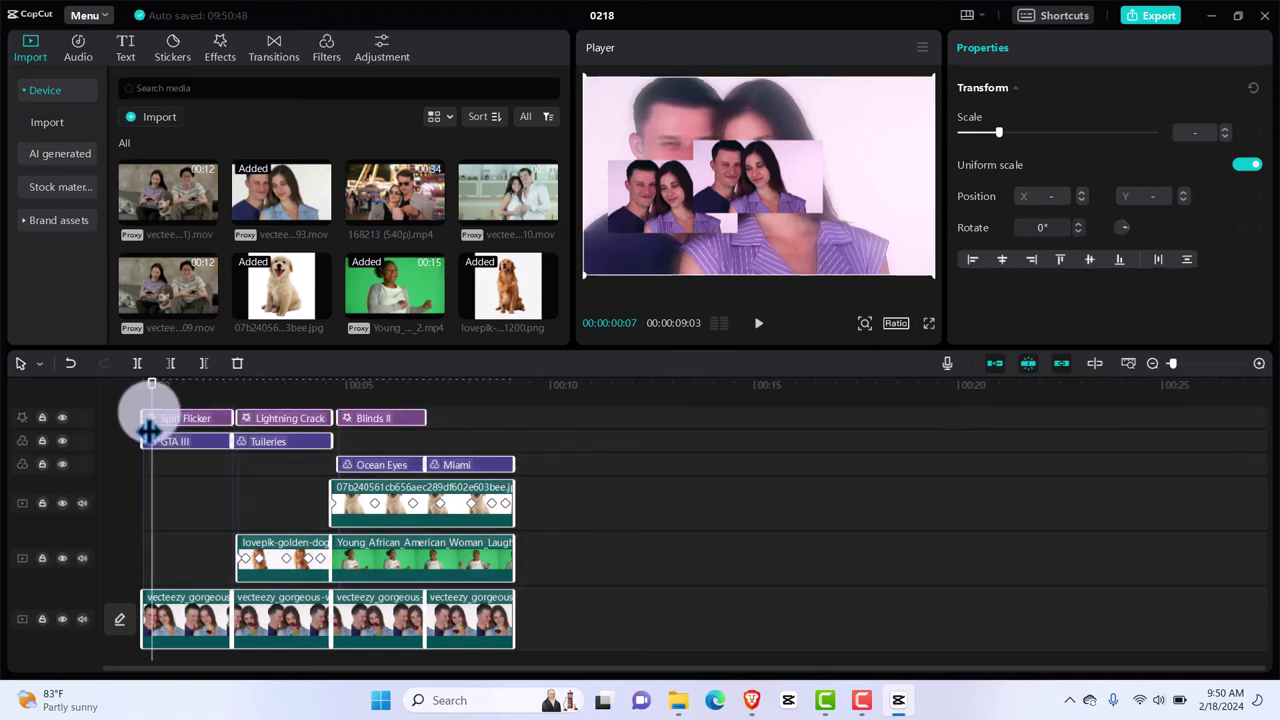
pyautogui.press('Delete')
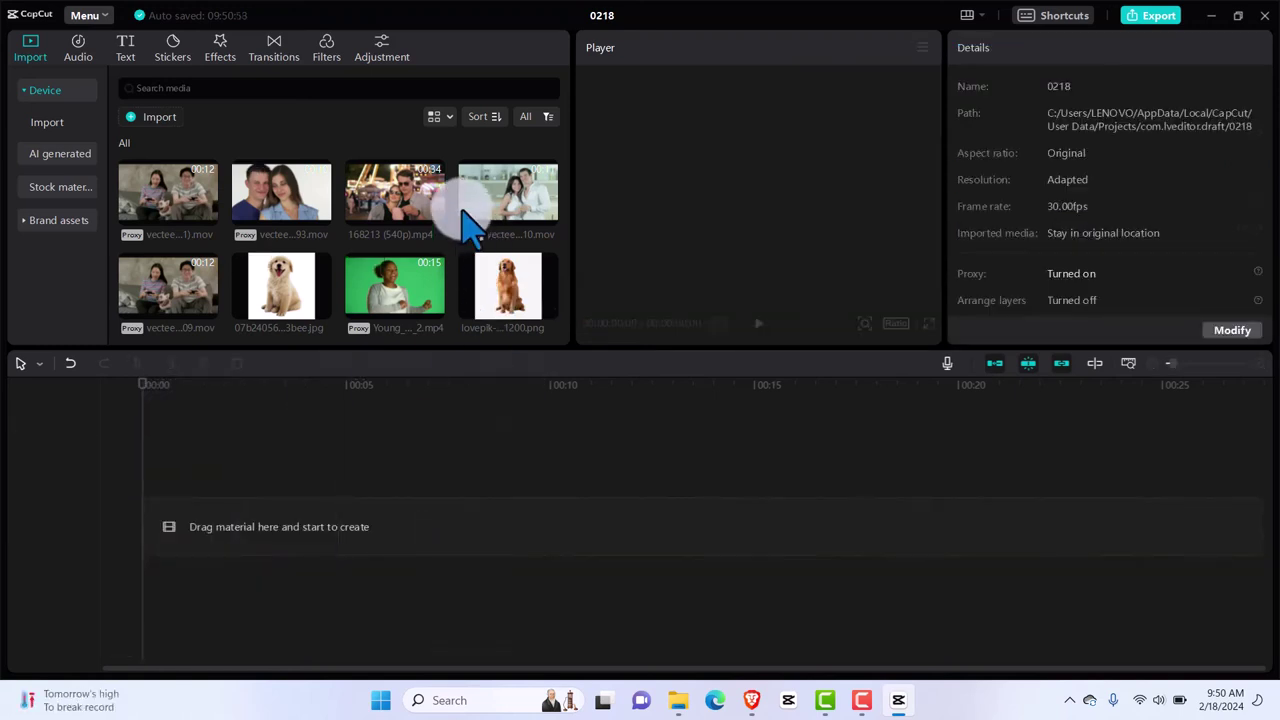
pyautogui.click(430, 214)
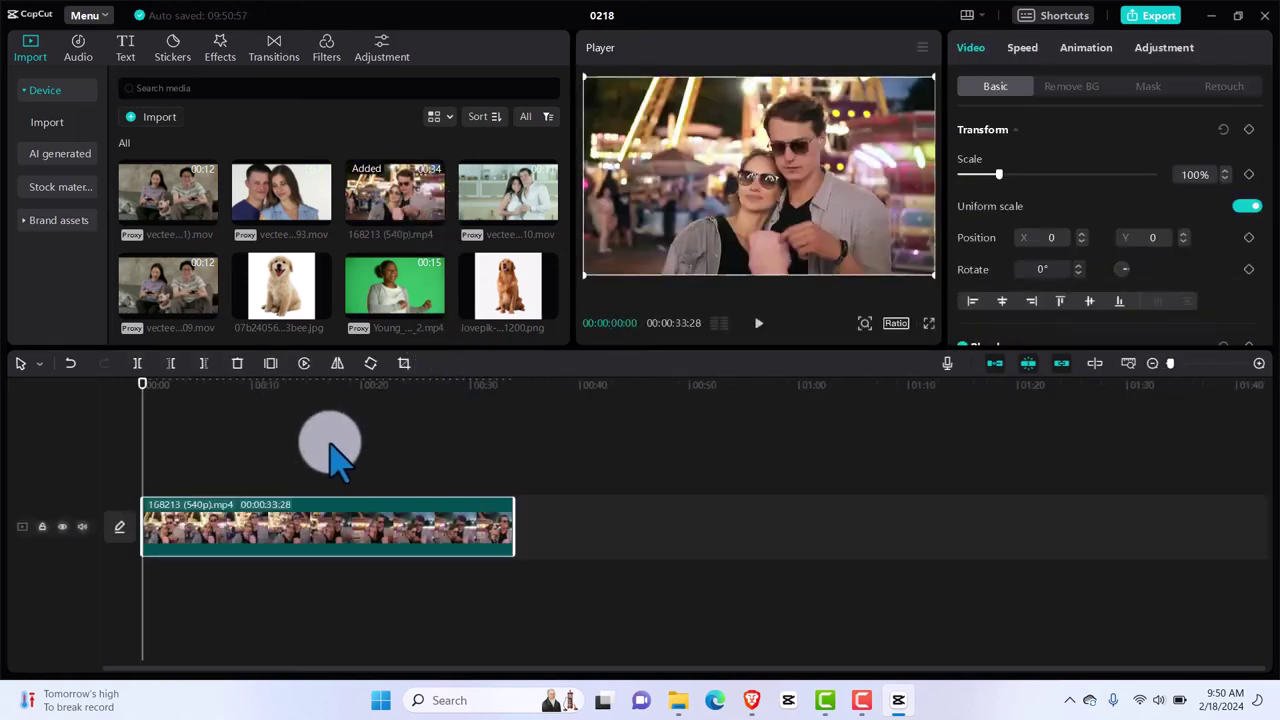
# Preview the opening seconds of the 168213 (540p).mp4 clip, keep the clip selected and return to its start.
pyautogui.click(300, 466)
pyautogui.click(300, 466)
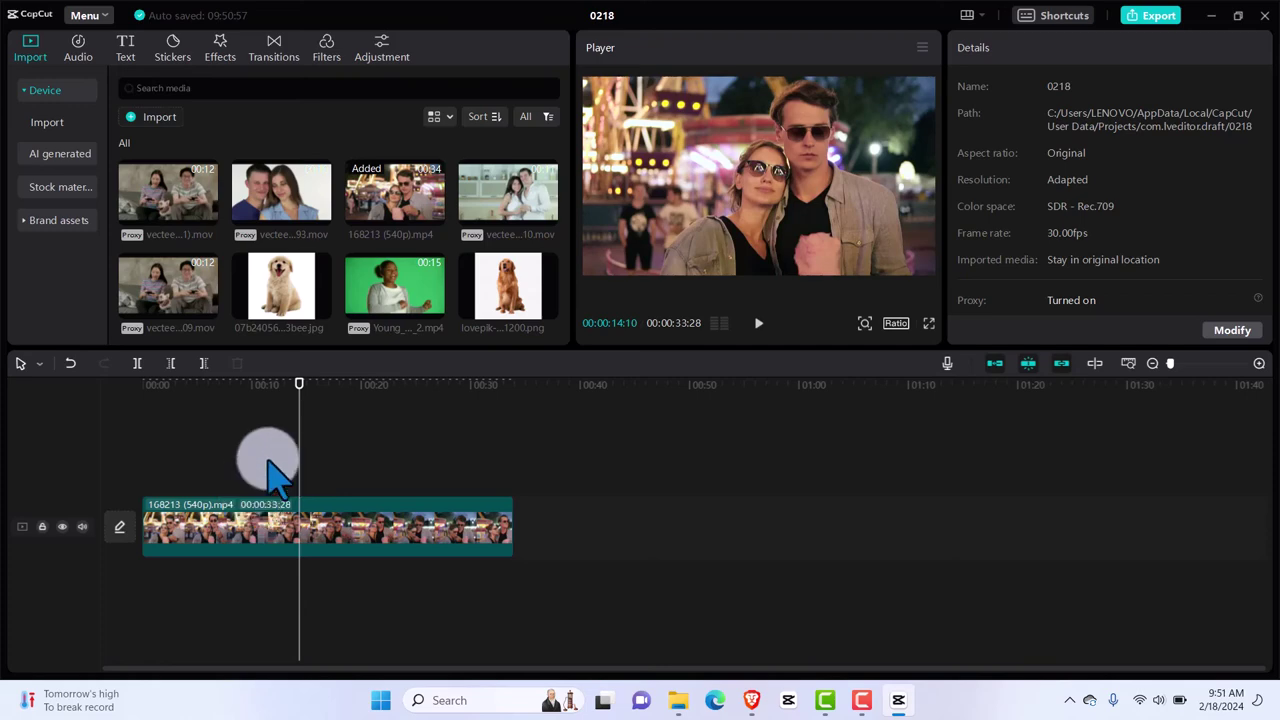
pyautogui.moveTo(300, 397); pyautogui.dragTo(141, 407)
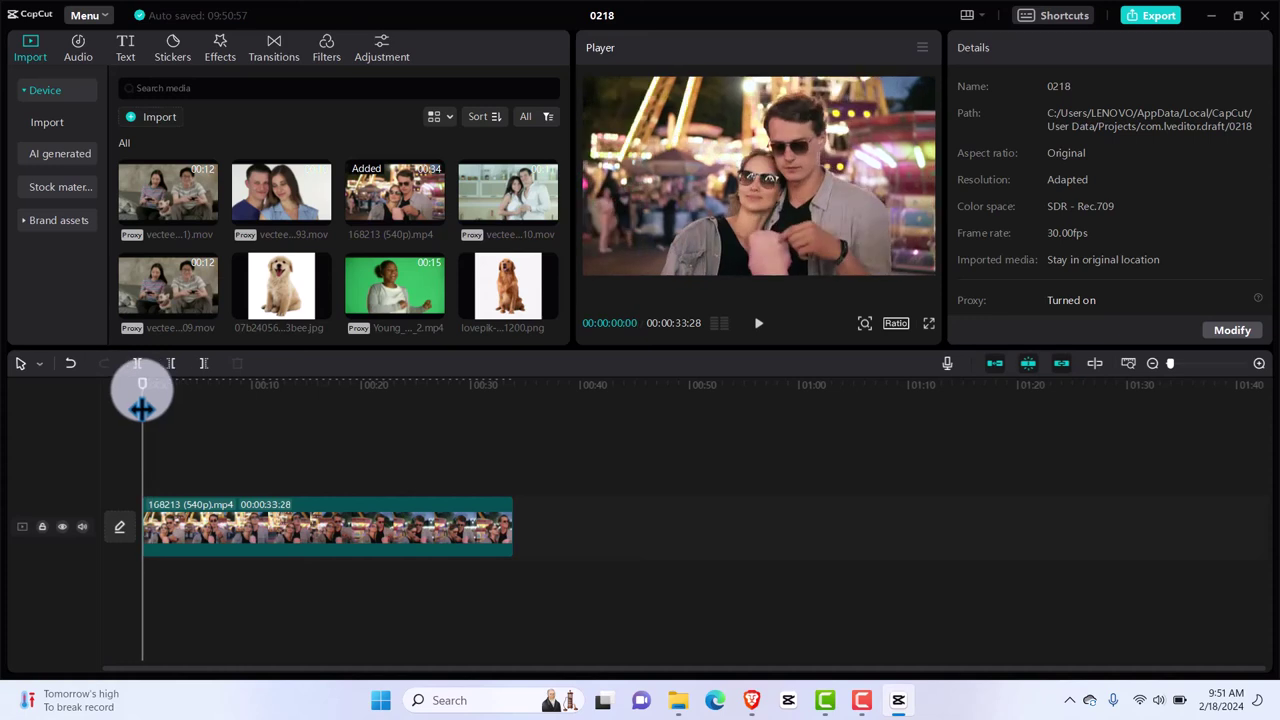
pyautogui.click(270, 540)
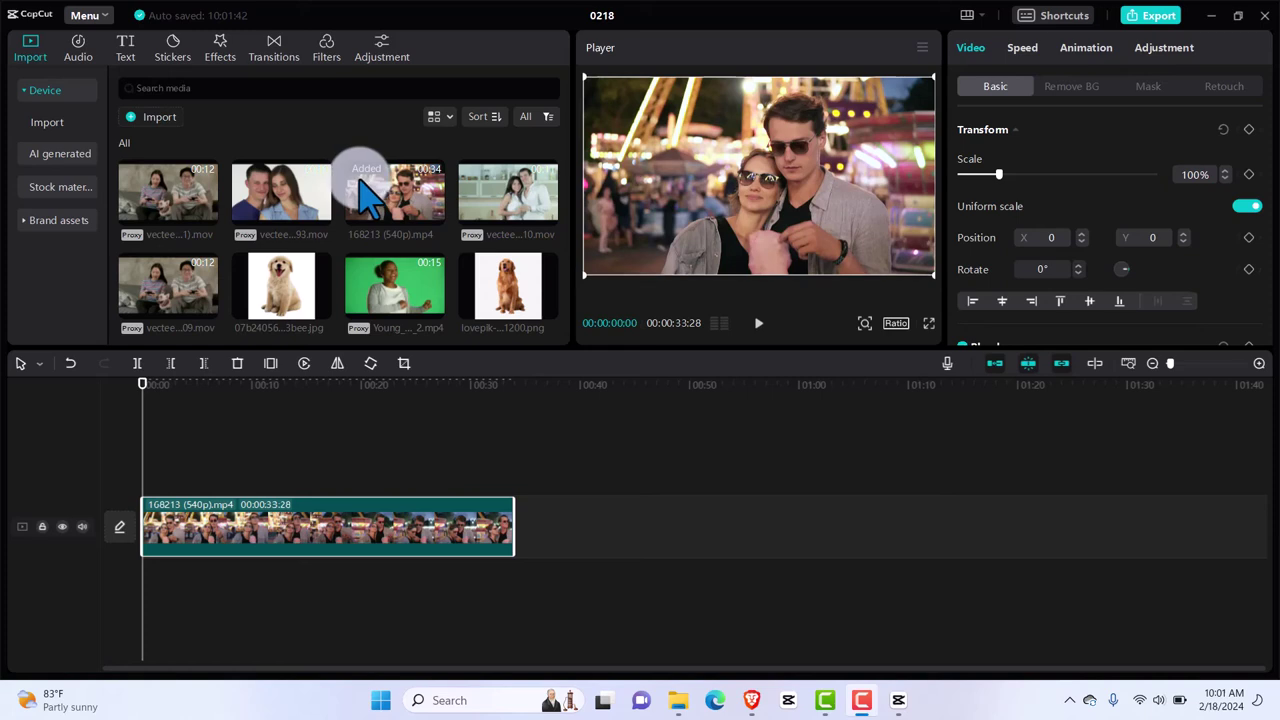
pyautogui.moveTo(367, 195); pyautogui.dragTo(297, 477)
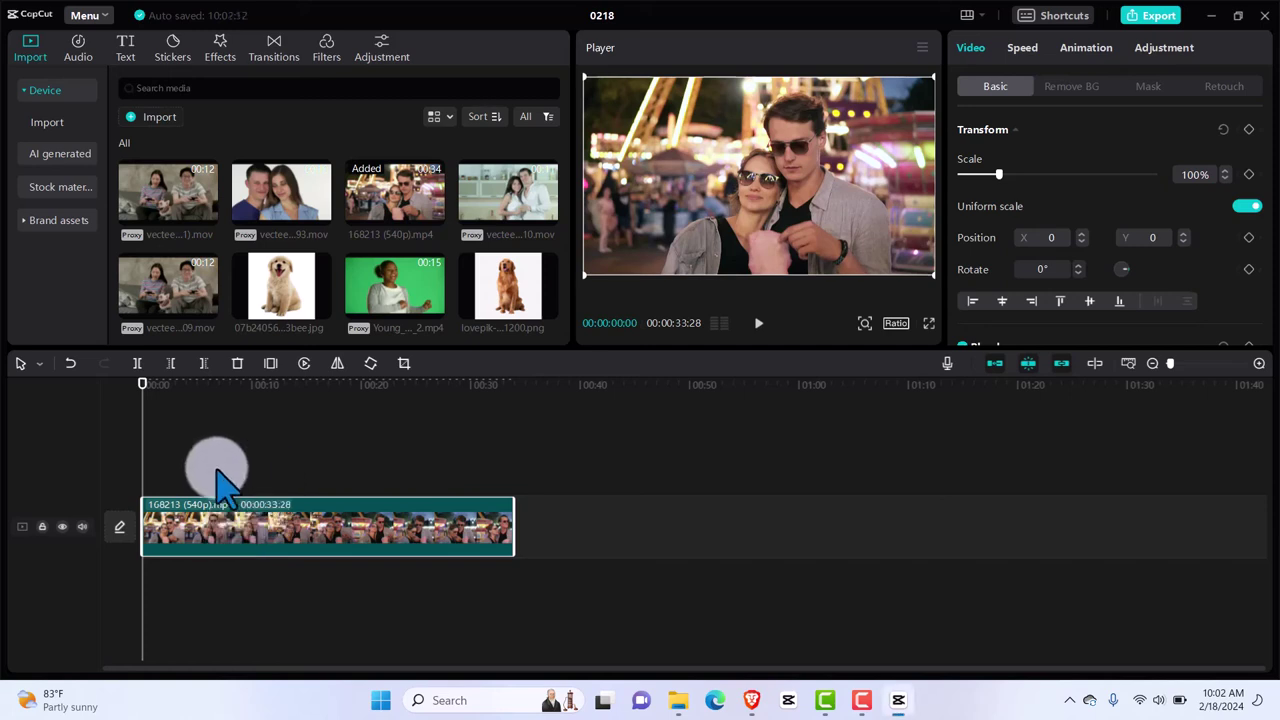
pyautogui.press('space')
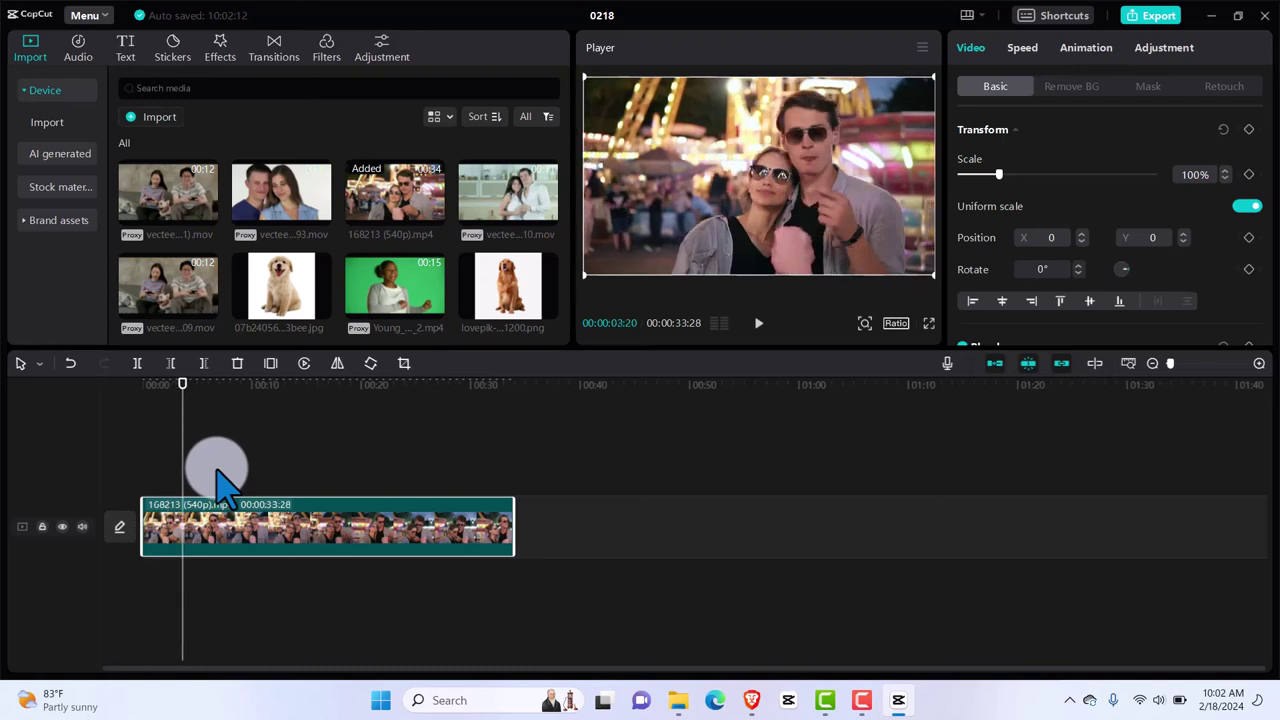
pyautogui.press('Home')
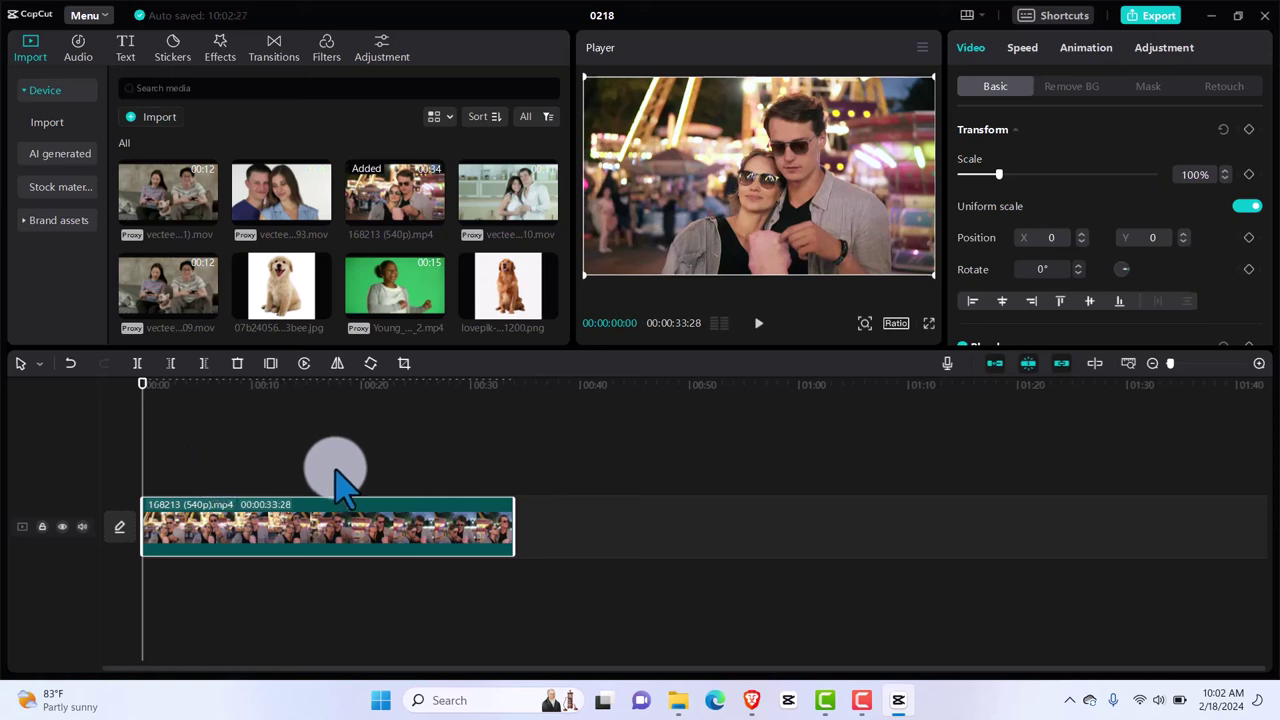
# Add a scale keyframe at the clip's start and enlarge the video to 403%.
pyautogui.click(1249, 175)
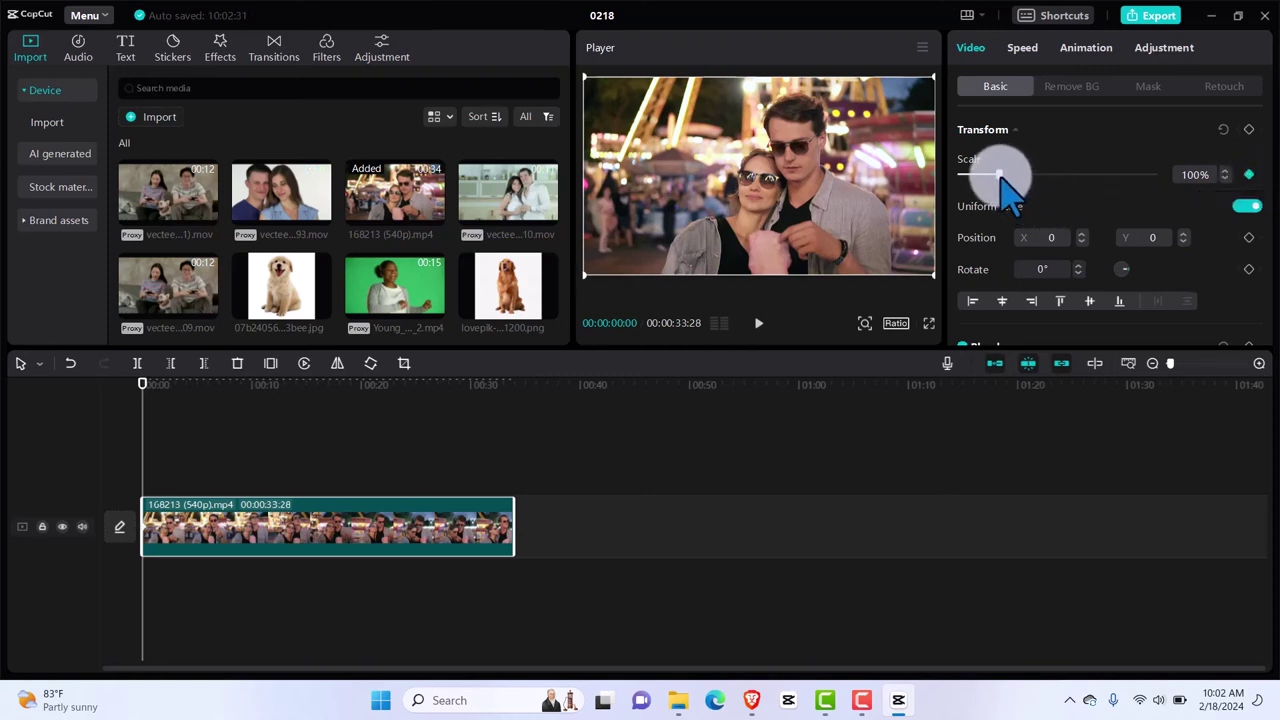
pyautogui.moveTo(1010, 185); pyautogui.dragTo(1068, 182)
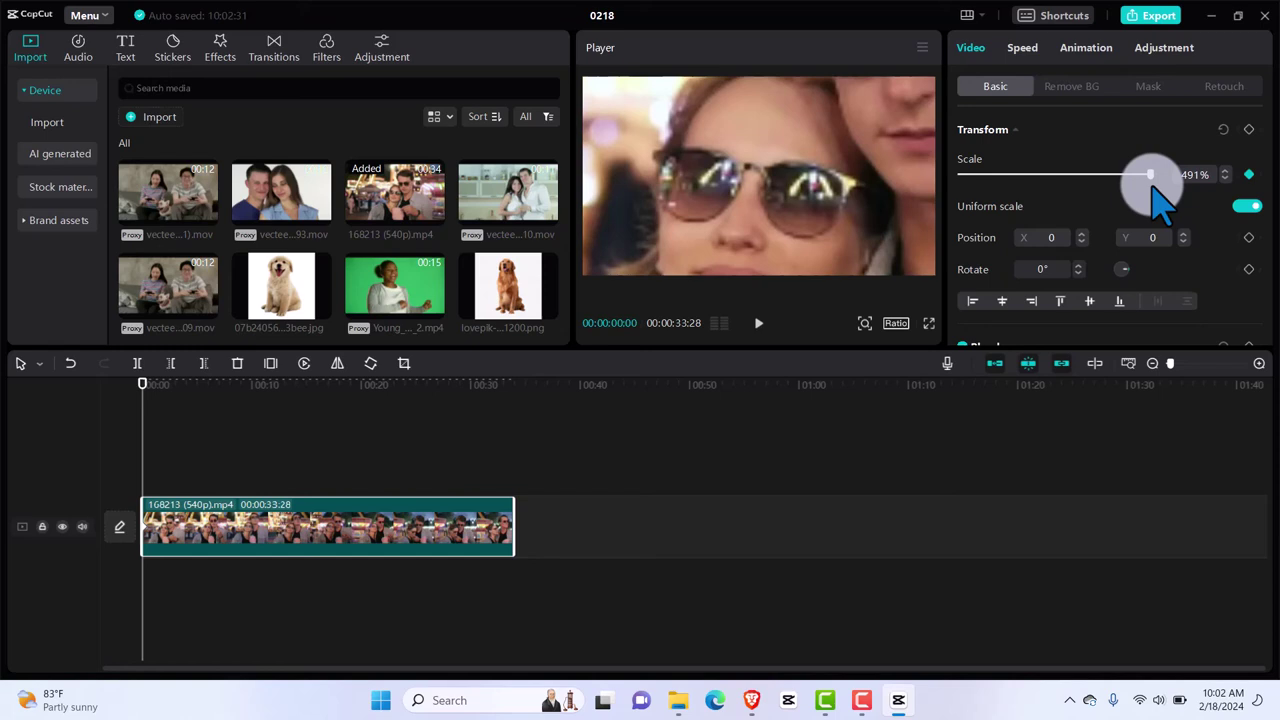
pyautogui.moveTo(1153, 186); pyautogui.dragTo(1119, 186)
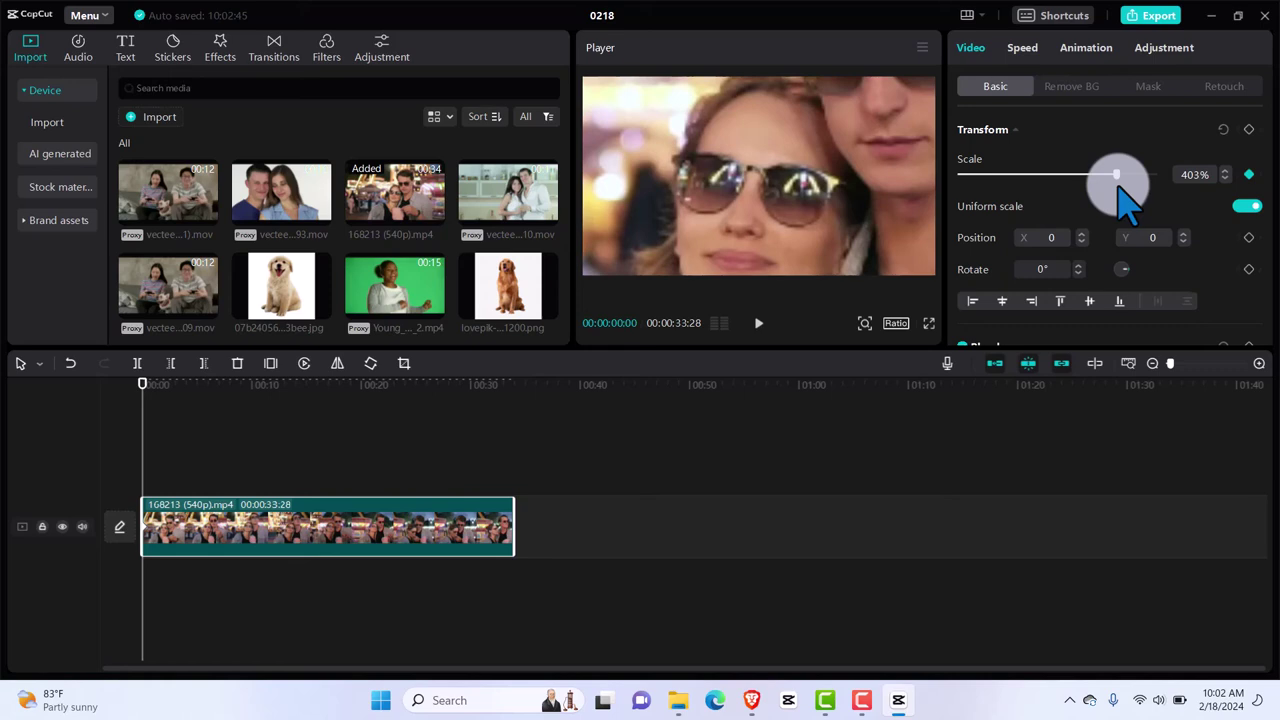
# At 00:00:05:00, keyframe the clip's scale at 202% and its position at about X -336, Y -154.
pyautogui.press('space')
pyautogui.press('space')
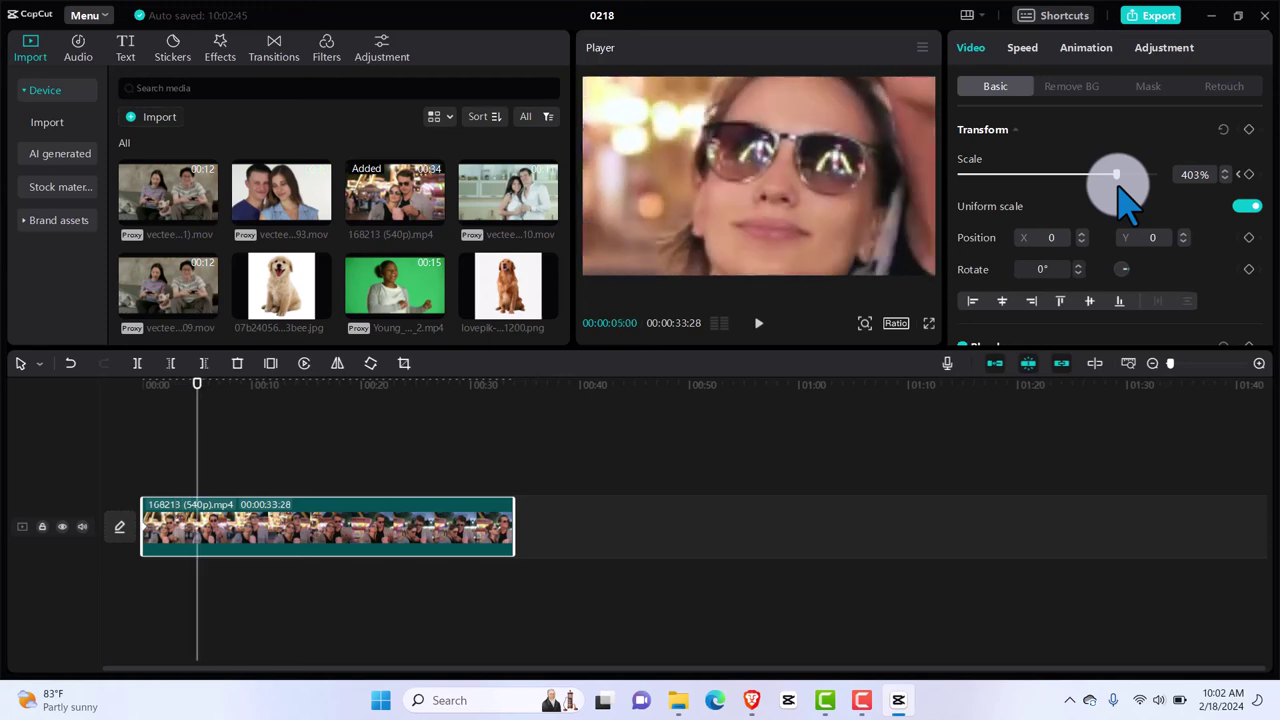
pyautogui.moveTo(1118, 190); pyautogui.dragTo(1039, 190)
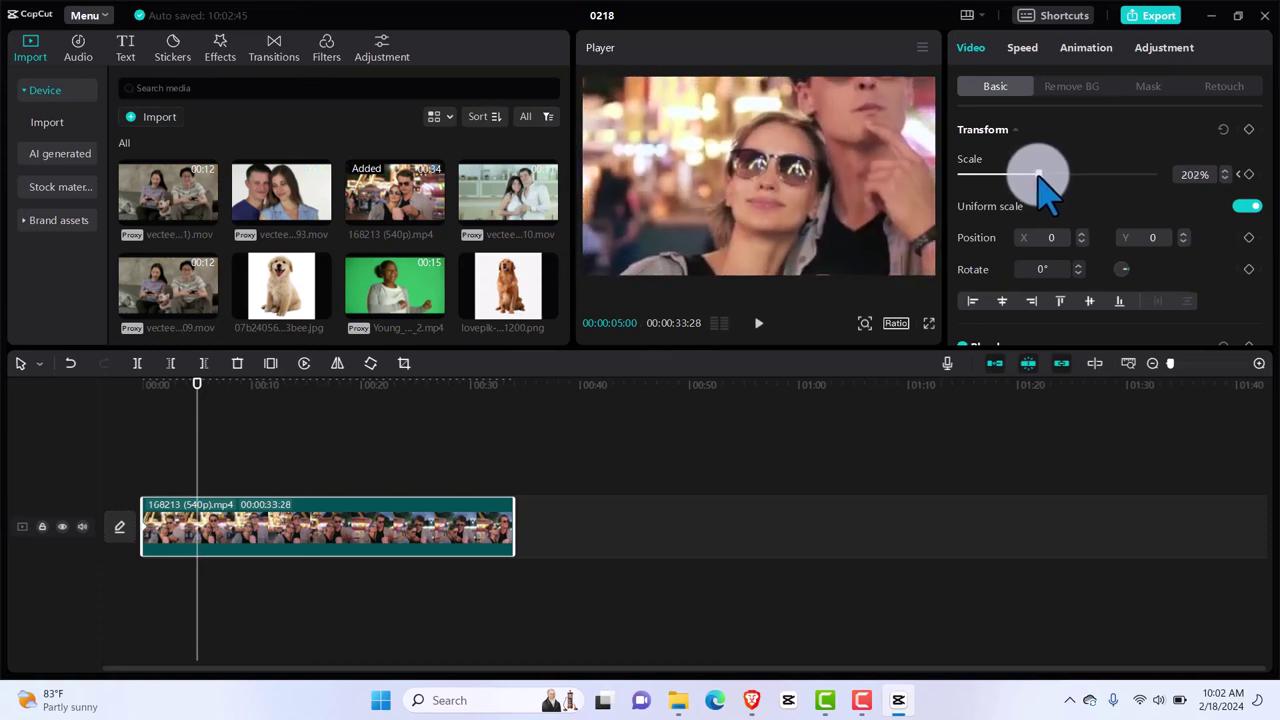
pyautogui.click(1249, 175)
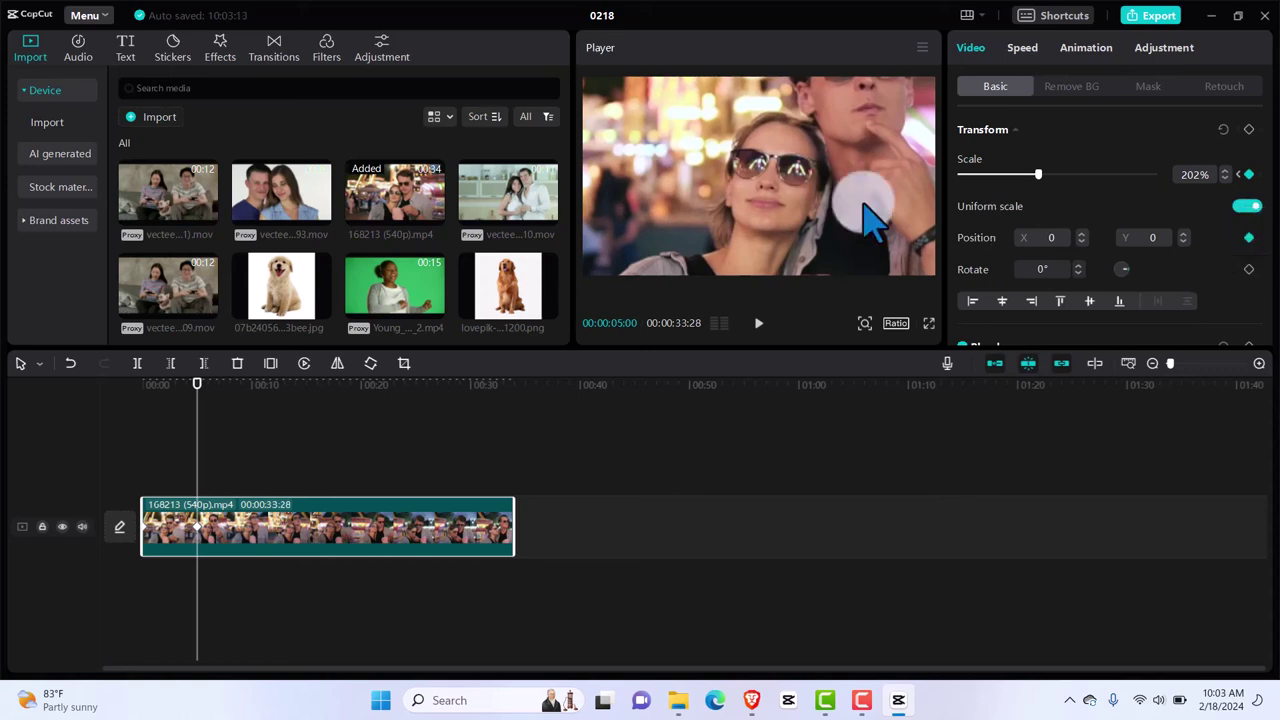
pyautogui.moveTo(863, 206); pyautogui.dragTo(832, 218)
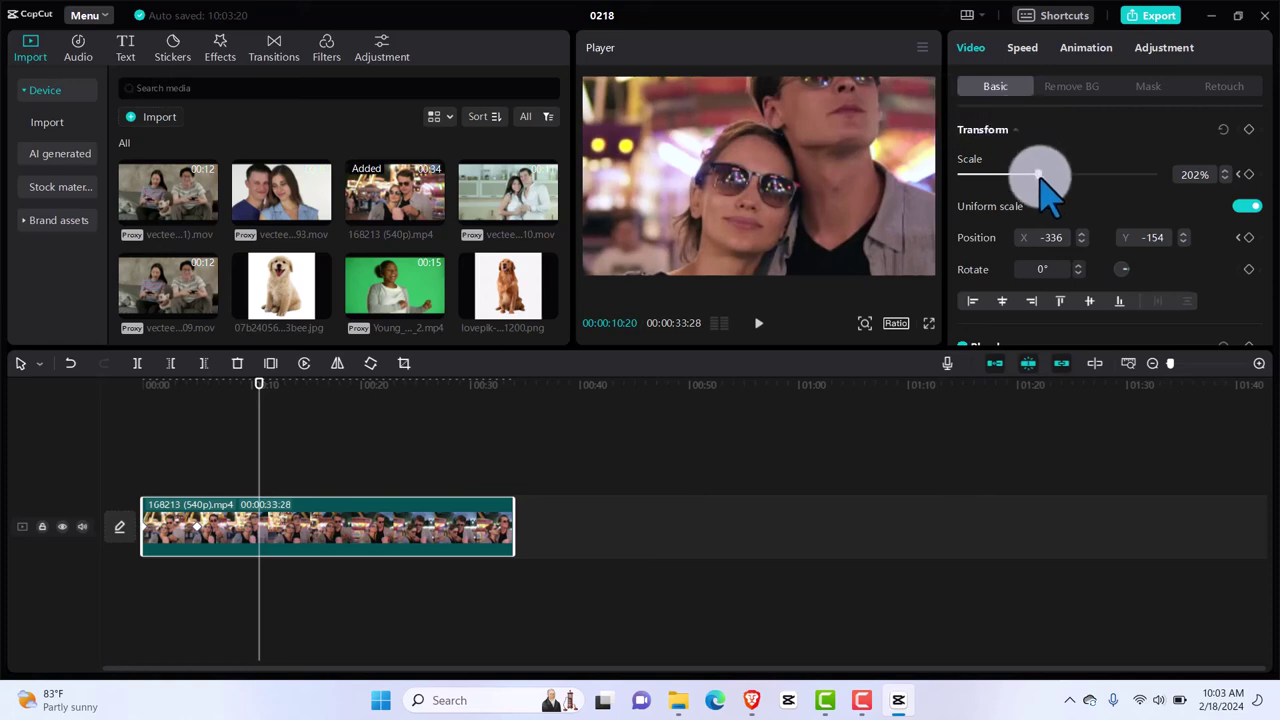
# At 00:00:10:20, keyframe the couple clip's scale at 134% and its position at about X -358, Y -376.
pyautogui.moveTo(1040, 180); pyautogui.dragTo(1018, 178)
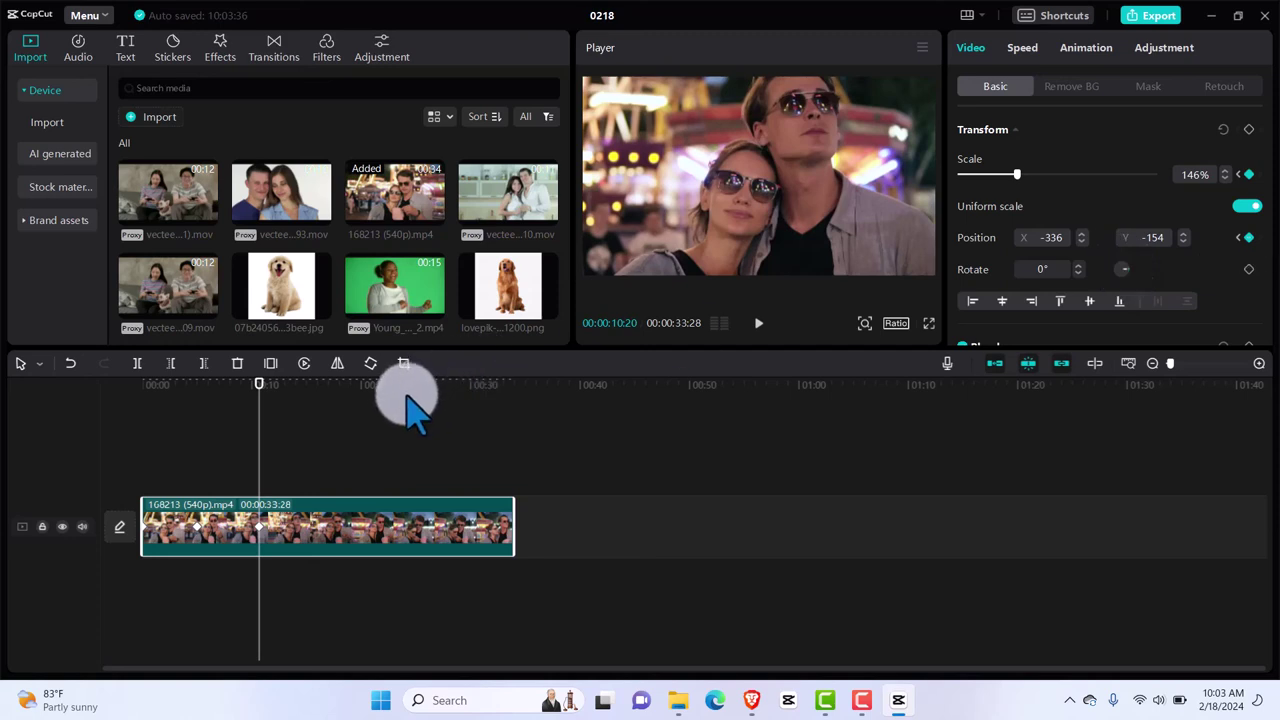
pyautogui.moveTo(796, 214)
pyautogui.mouseDown()
pyautogui.moveTo(808, 220)
pyautogui.moveTo(801, 210)
pyautogui.mouseUp()
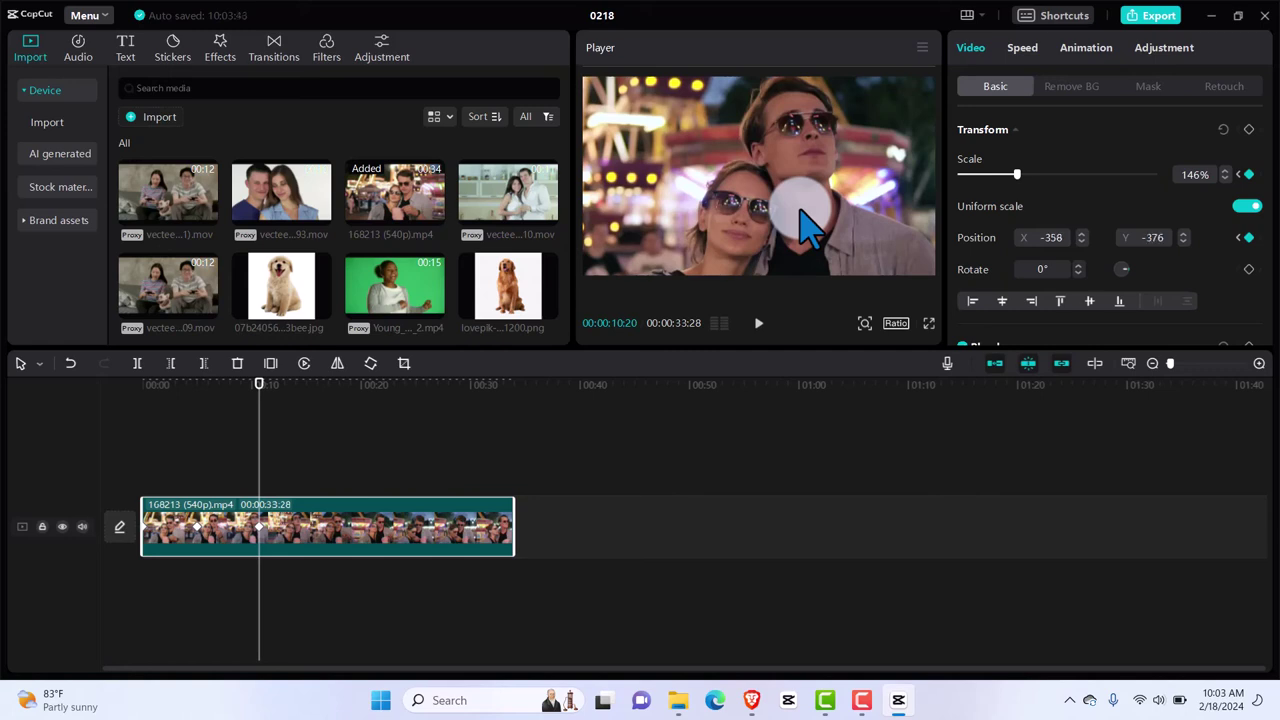
pyautogui.moveTo(1017, 176); pyautogui.dragTo(1012, 176)
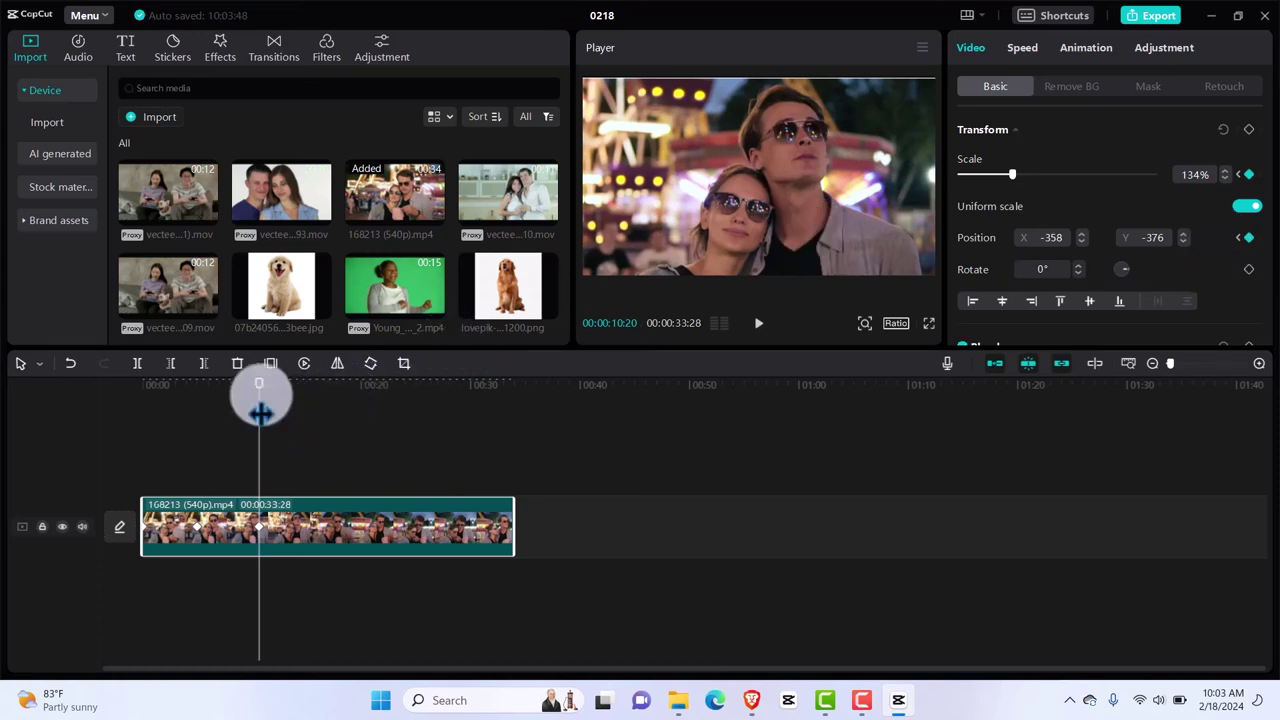
# At 00:00:19:08, keyframe the clip's position at about X -395, Y -204 and its scale at 157%.
pyautogui.moveTo(259, 397); pyautogui.dragTo(352, 405)
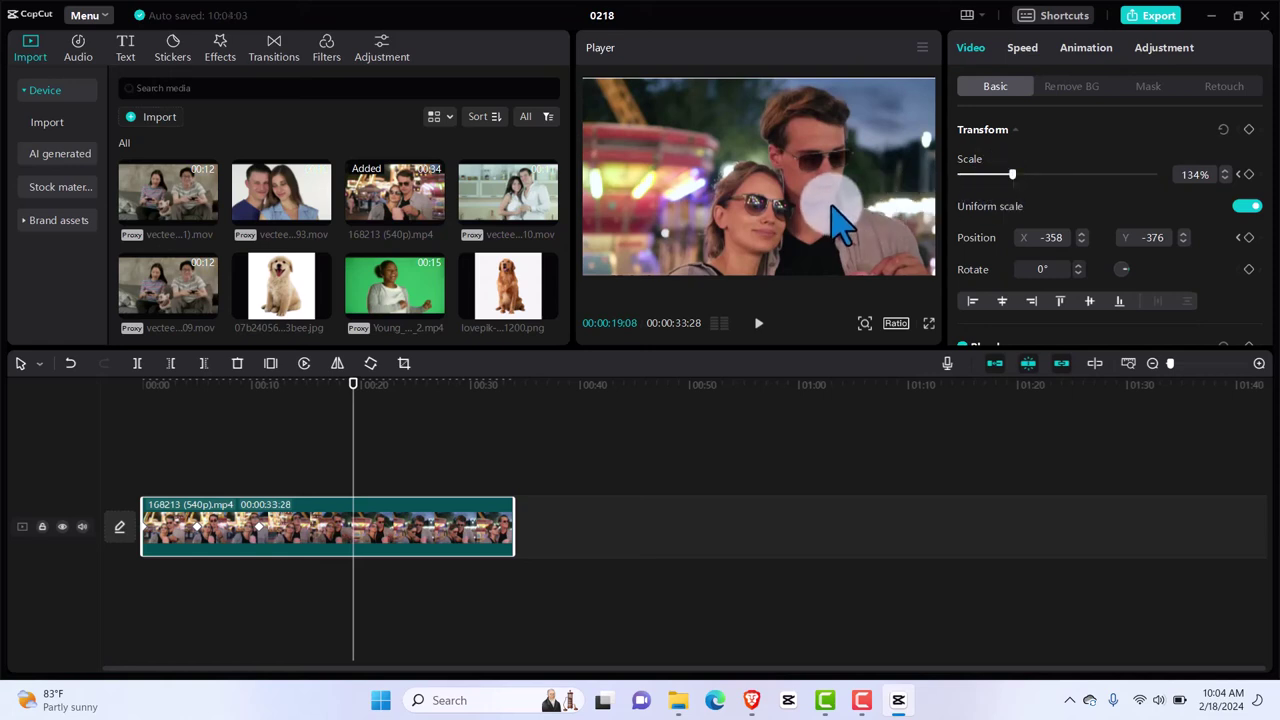
pyautogui.moveTo(833, 208); pyautogui.dragTo(829, 190)
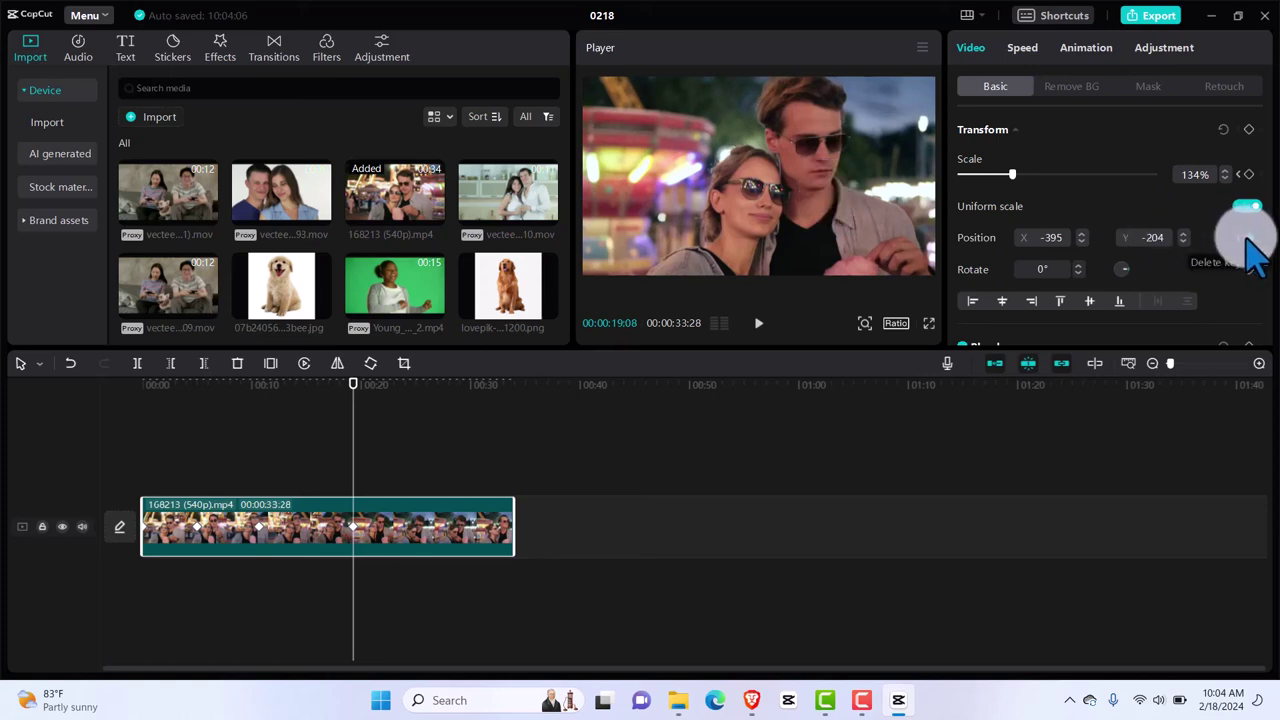
pyautogui.click(1012, 174)
pyautogui.moveTo(1012, 176); pyautogui.dragTo(1020, 176)
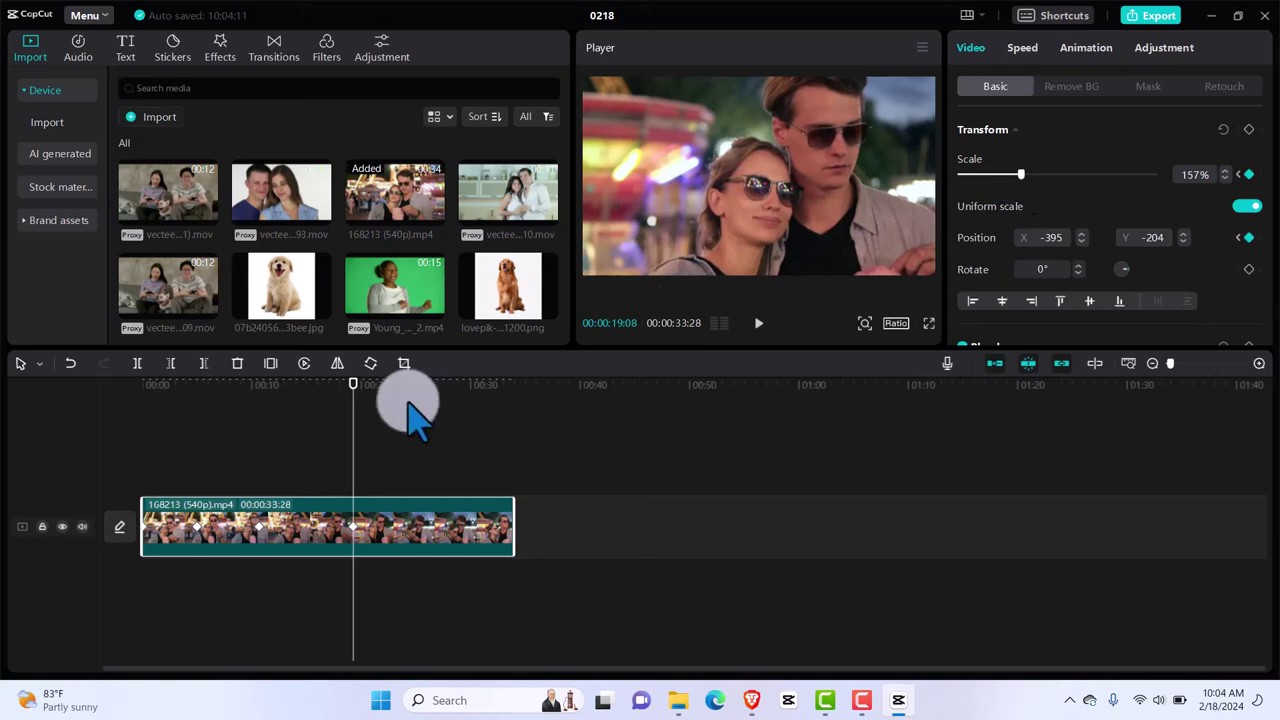
# At 00:00:26:14, keyframe the clip's position at about X -417, Y 0 and its scale at 133%.
pyautogui.moveTo(354, 398); pyautogui.dragTo(431, 415)
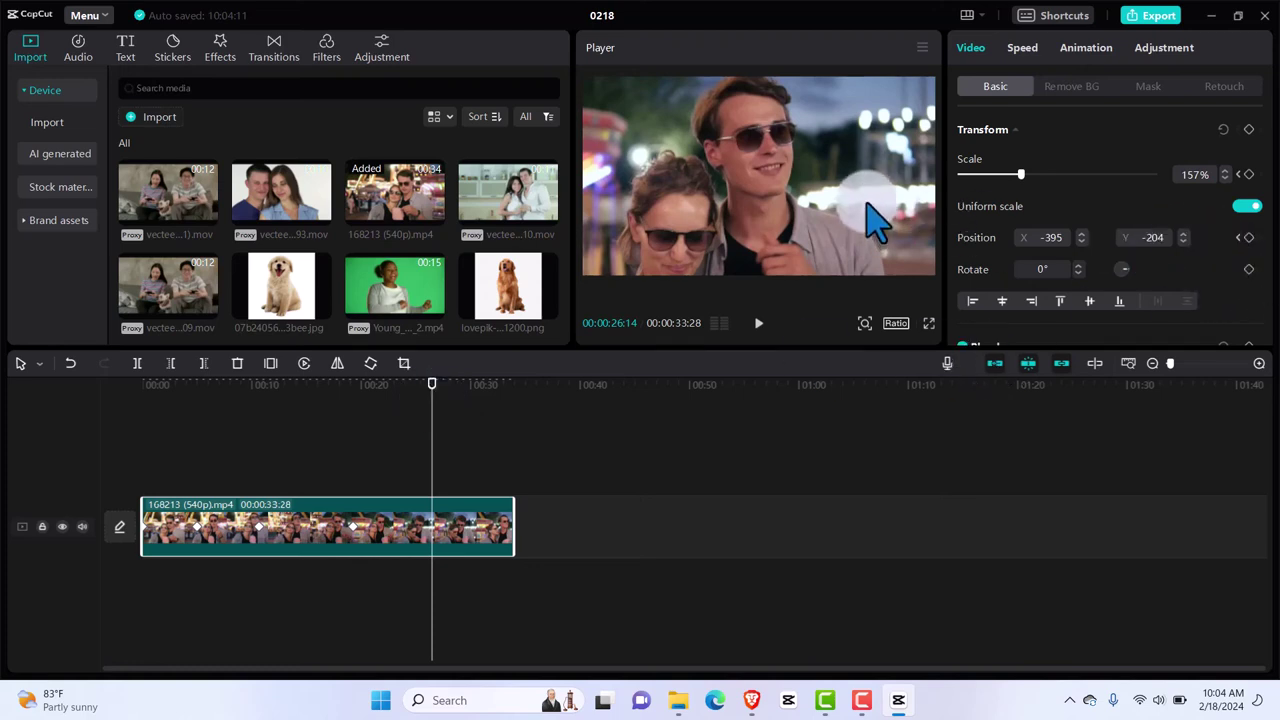
pyautogui.moveTo(875, 220); pyautogui.dragTo(873, 212)
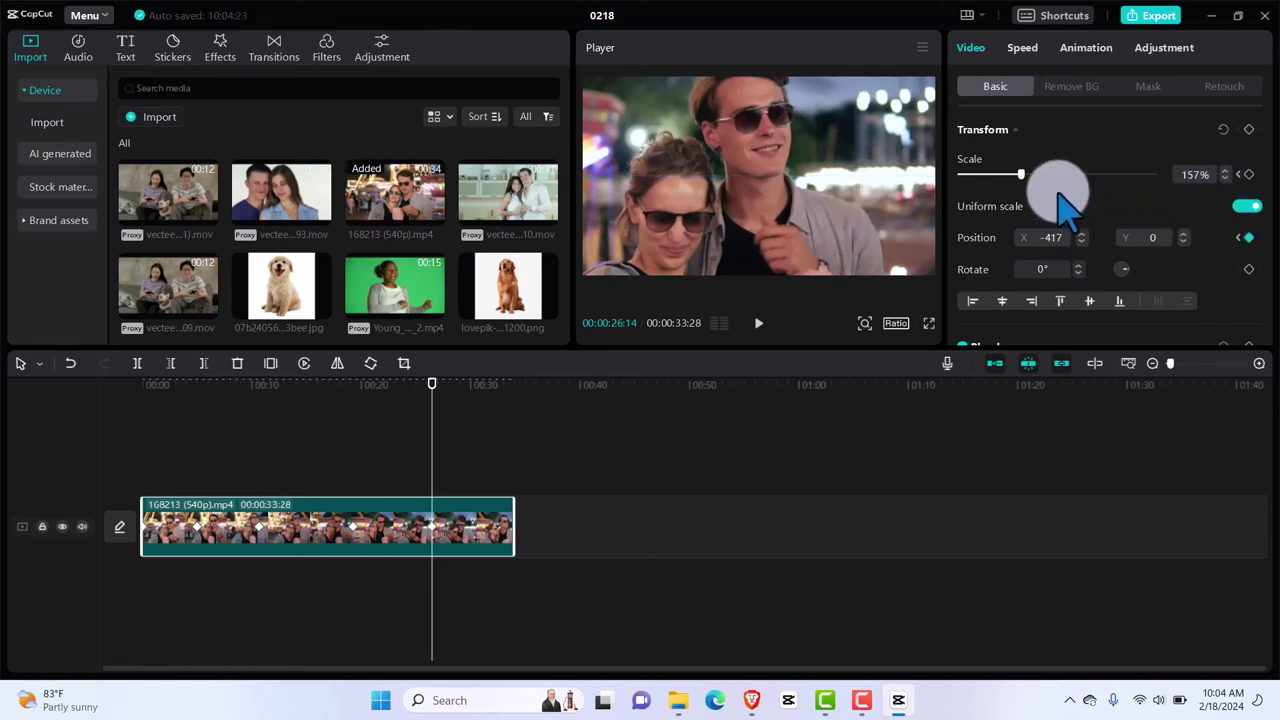
pyautogui.moveTo(1024, 174); pyautogui.dragTo(1014, 176)
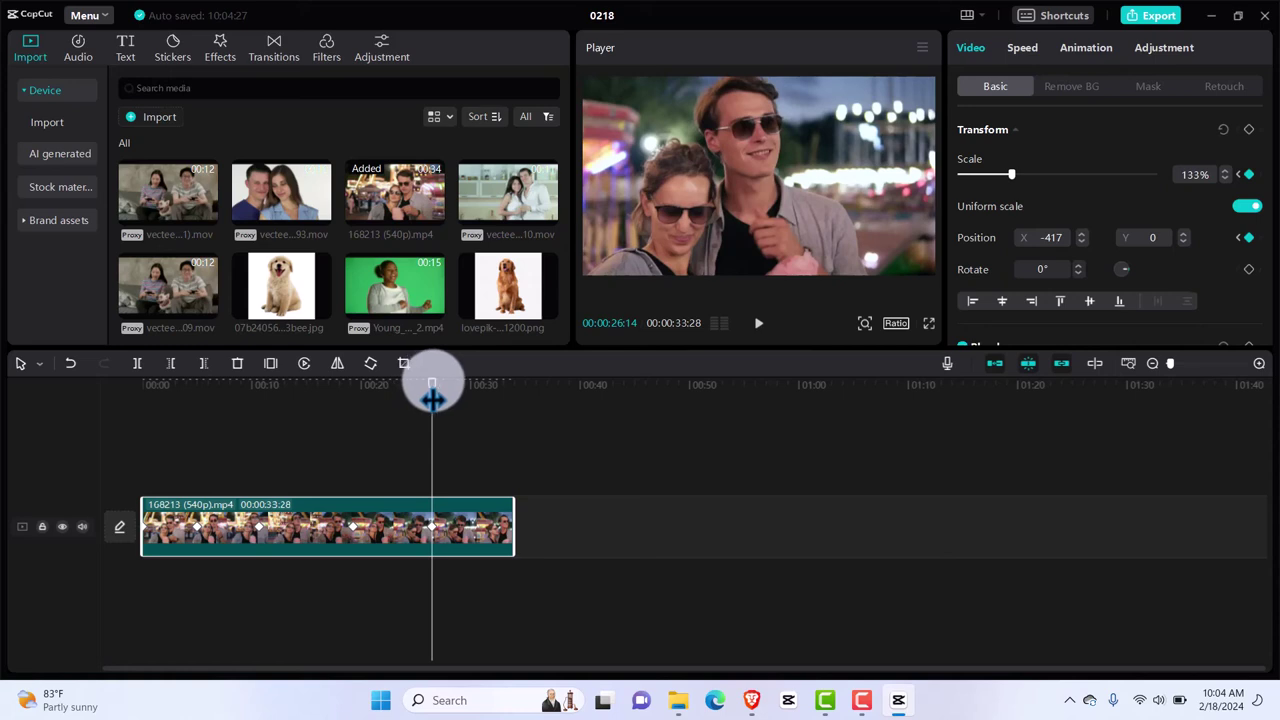
# At 00:00:30:29, keyframe the clip's scale at 189% and its position at about X -404, Y -227.
pyautogui.moveTo(432, 398); pyautogui.dragTo(481, 400)
pyautogui.moveTo(1011, 174); pyautogui.dragTo(1037, 181)
pyautogui.click(829, 190)
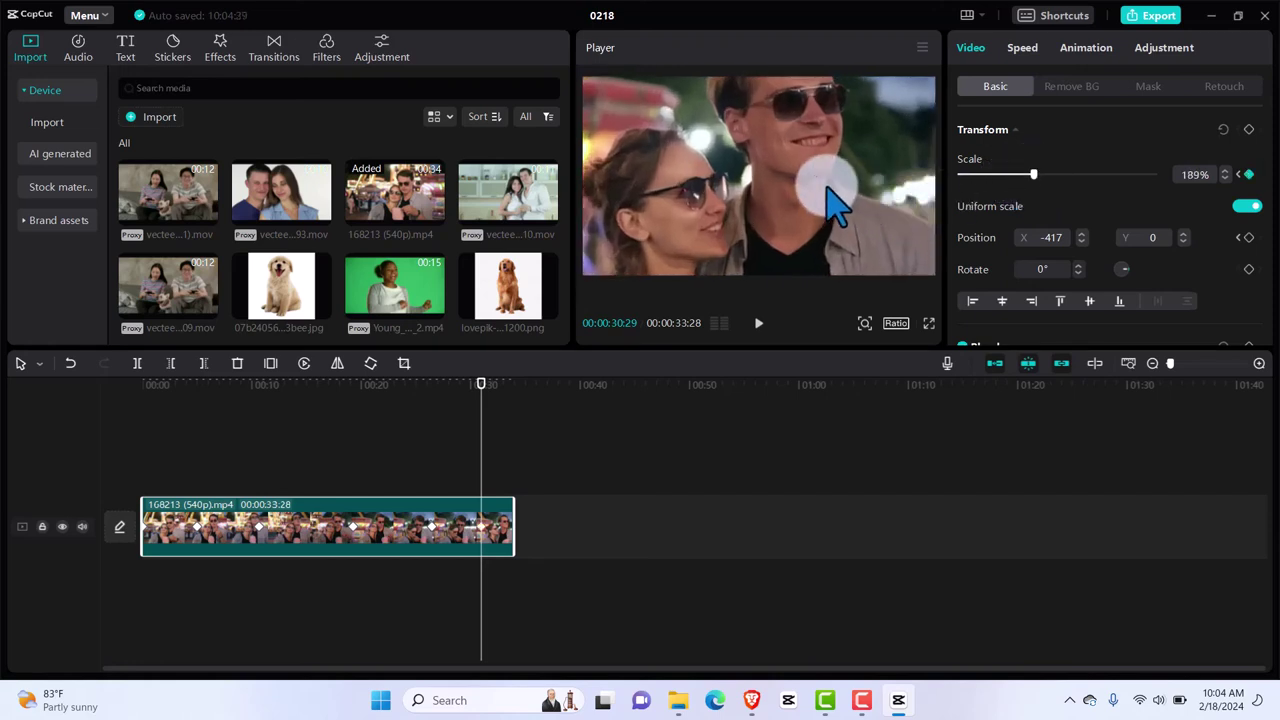
pyautogui.moveTo(807, 163); pyautogui.dragTo(807, 183)
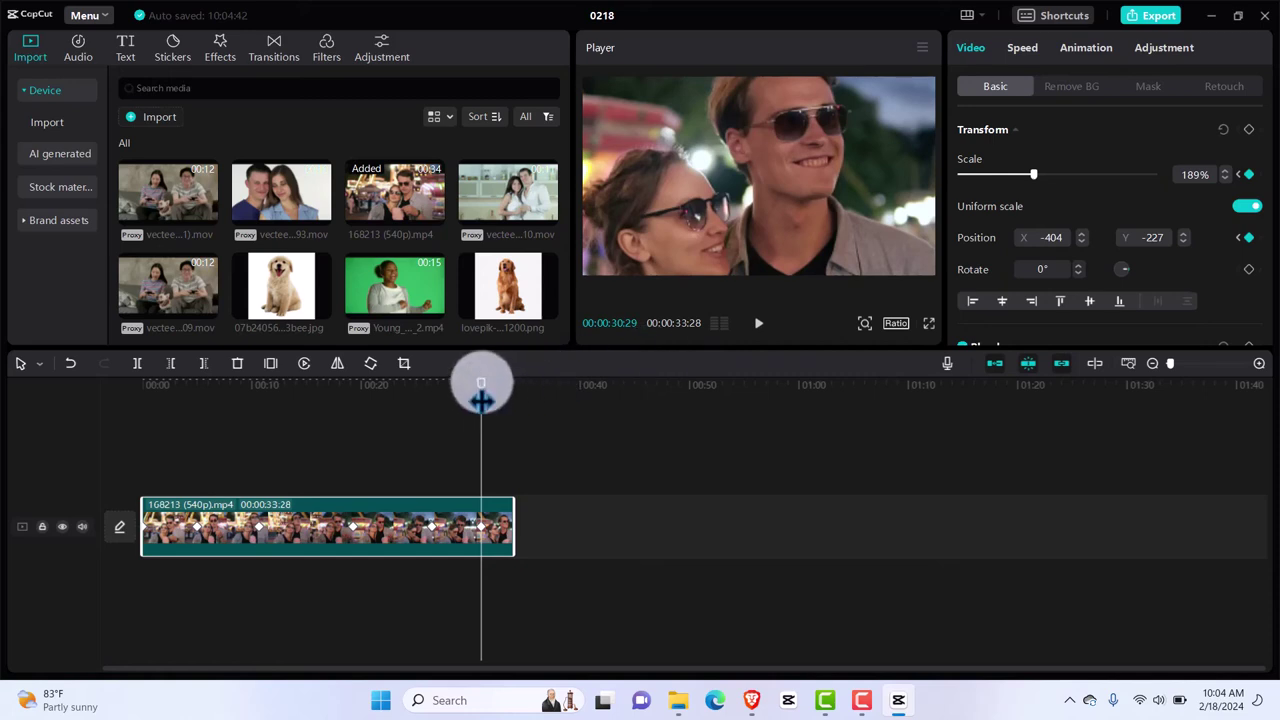
# At the clip's end, 00:00:33:28, keyframe scale 100% and position X 0, Y 0, and play the animation from the start.
pyautogui.moveTo(484, 397); pyautogui.dragTo(513, 400)
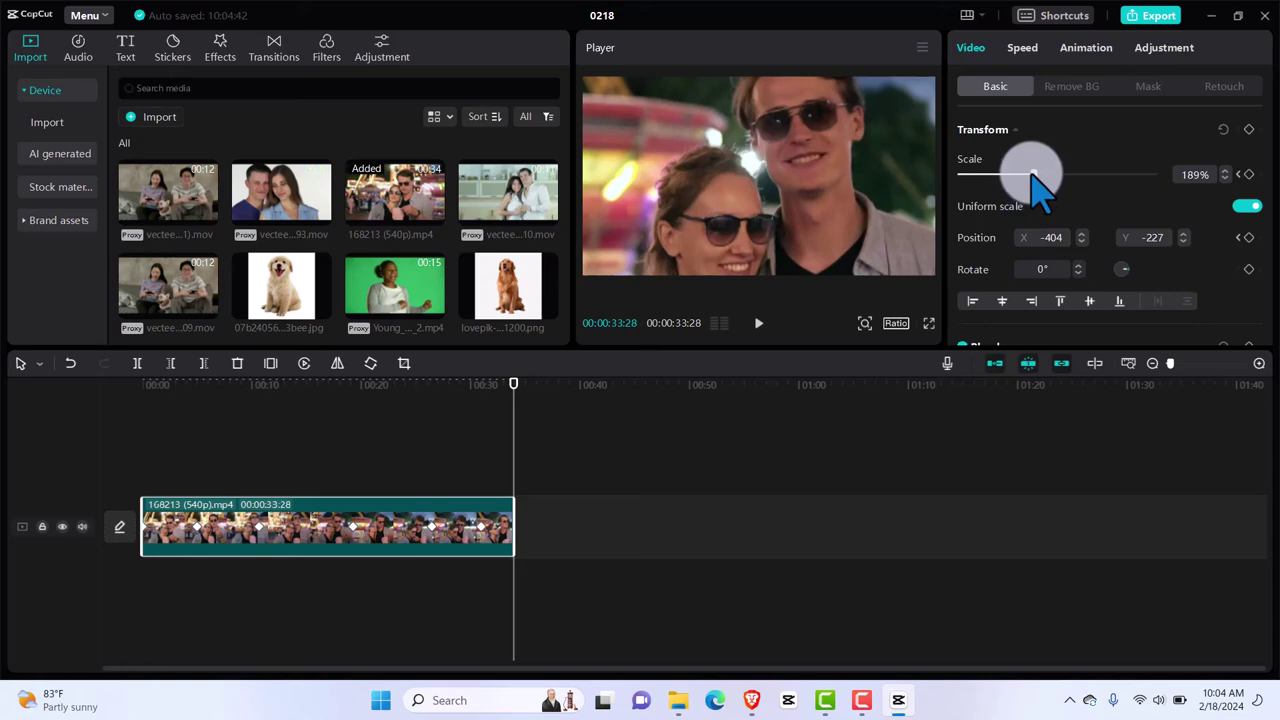
pyautogui.moveTo(1033, 177); pyautogui.dragTo(997, 177)
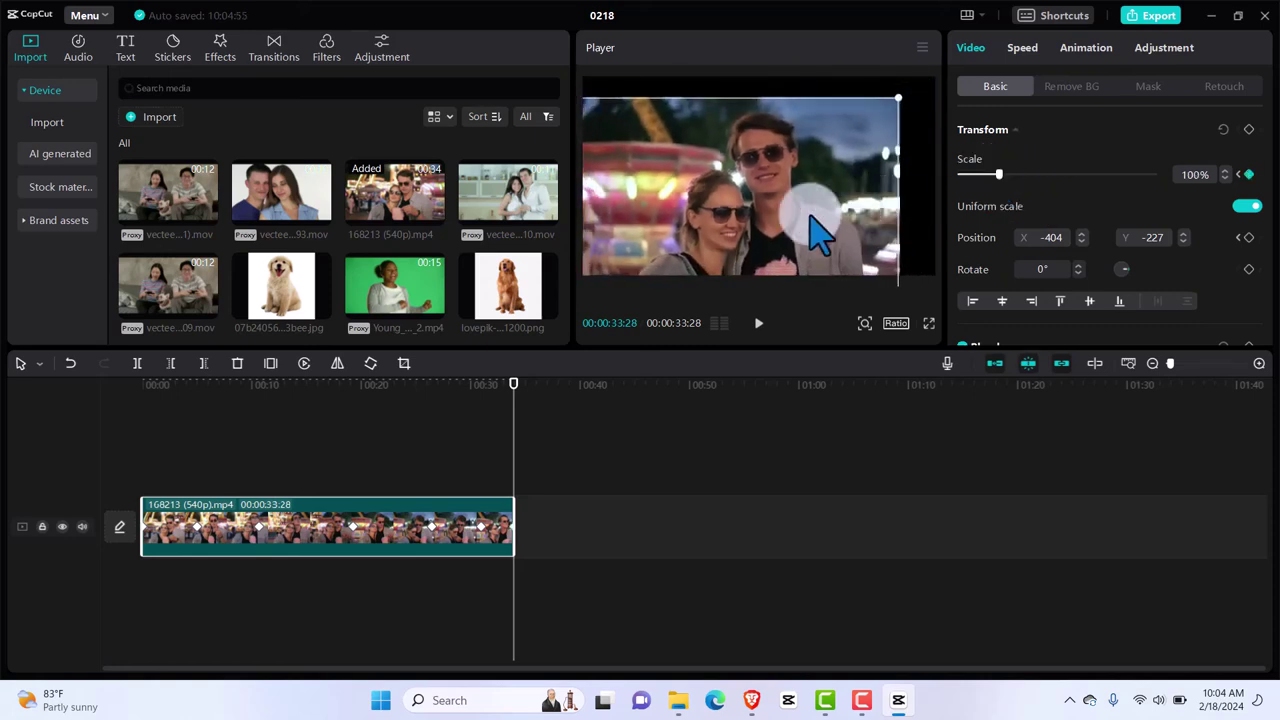
pyautogui.moveTo(791, 229); pyautogui.dragTo(815, 200)
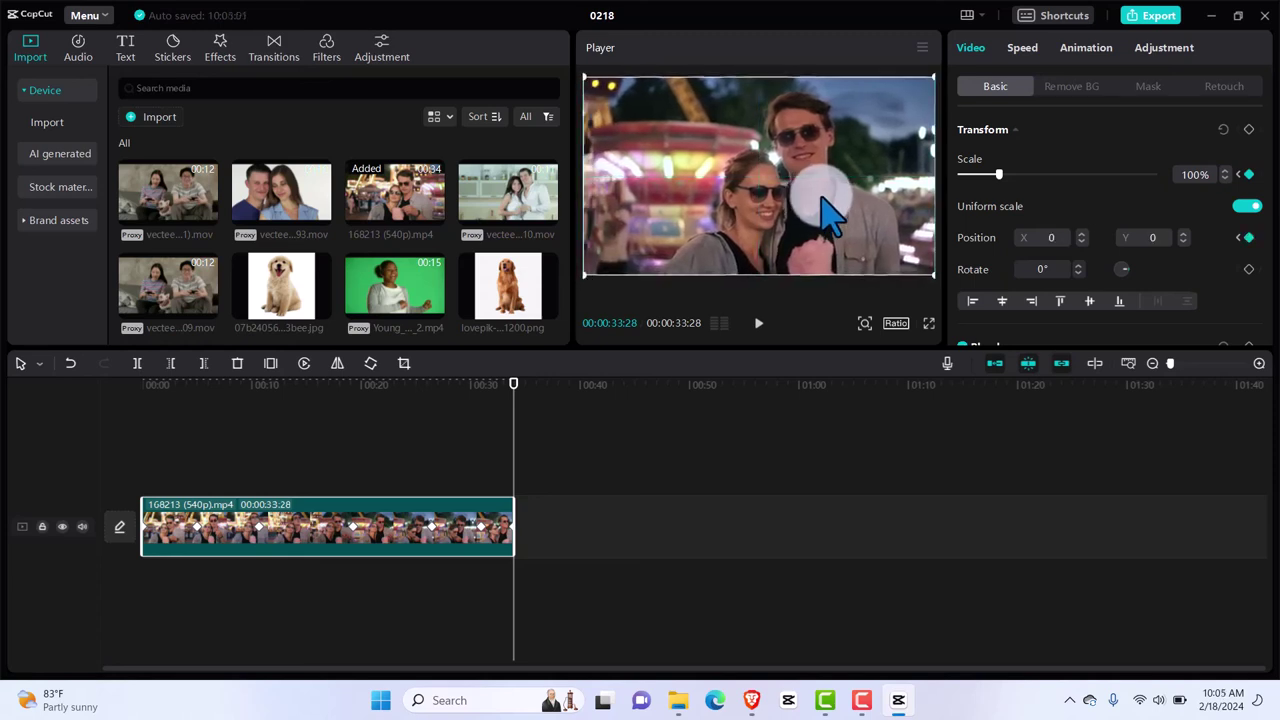
pyautogui.click(1248, 238)
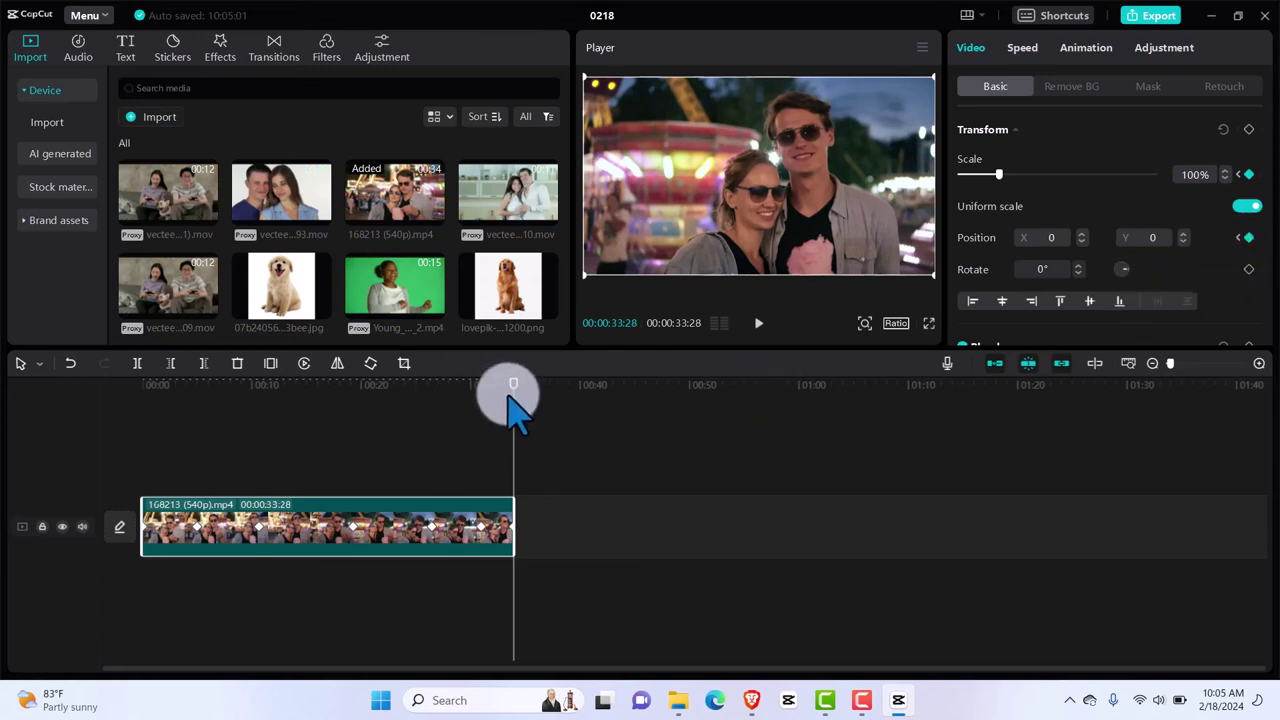
pyautogui.press('Home')
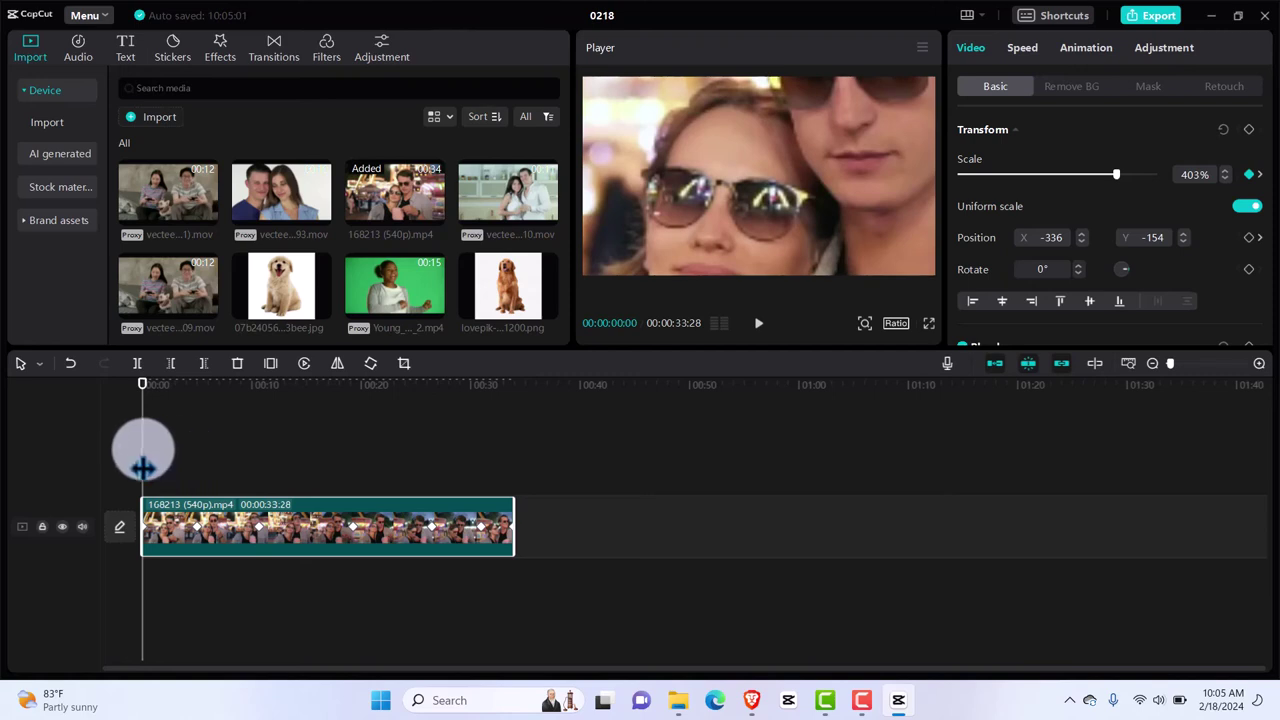
pyautogui.press('space')
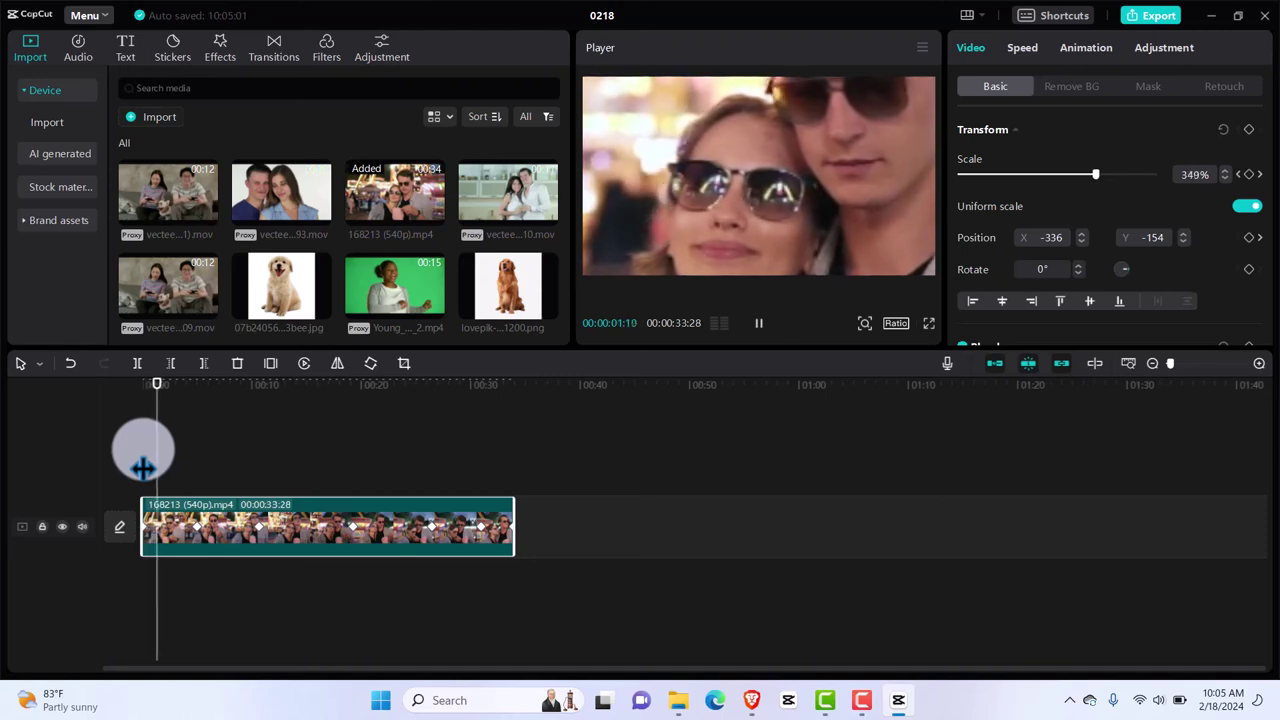
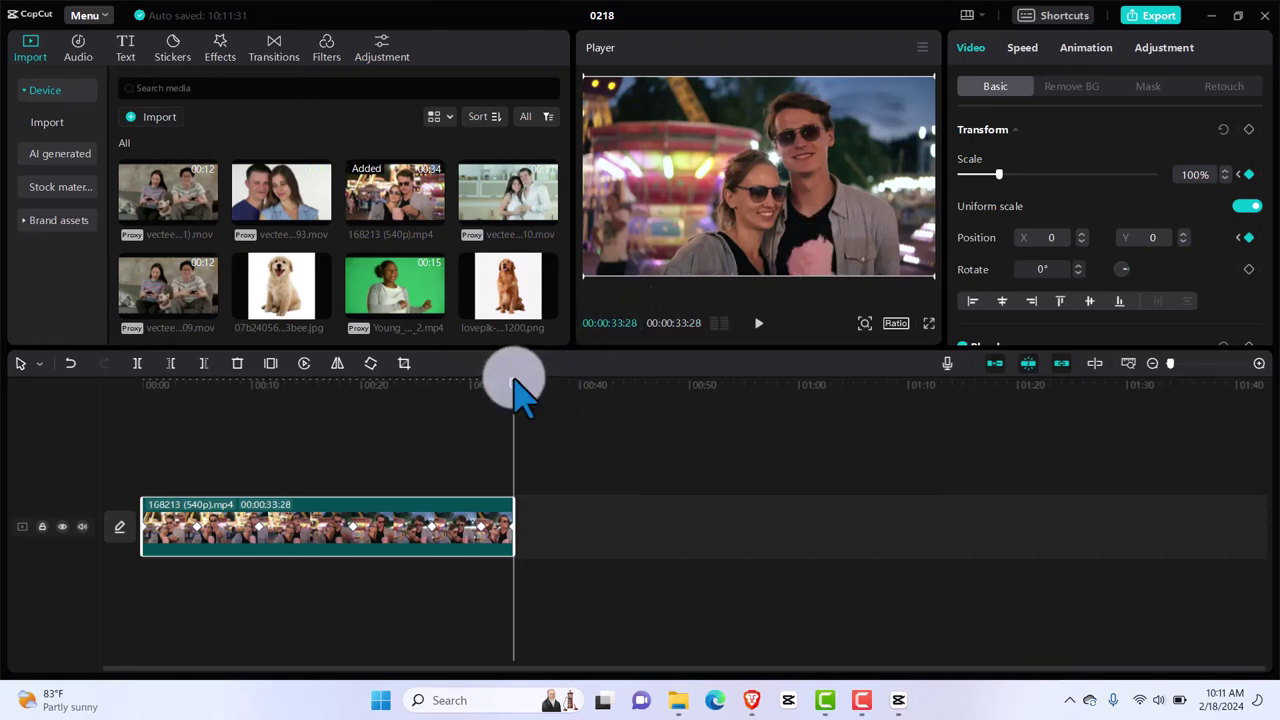
# Place the first 12-second Asian couple video on a track above the 168213 (540p).mp4 clip and trim its end to about 8 seconds.
pyautogui.moveTo(511, 380); pyautogui.dragTo(166, 405)
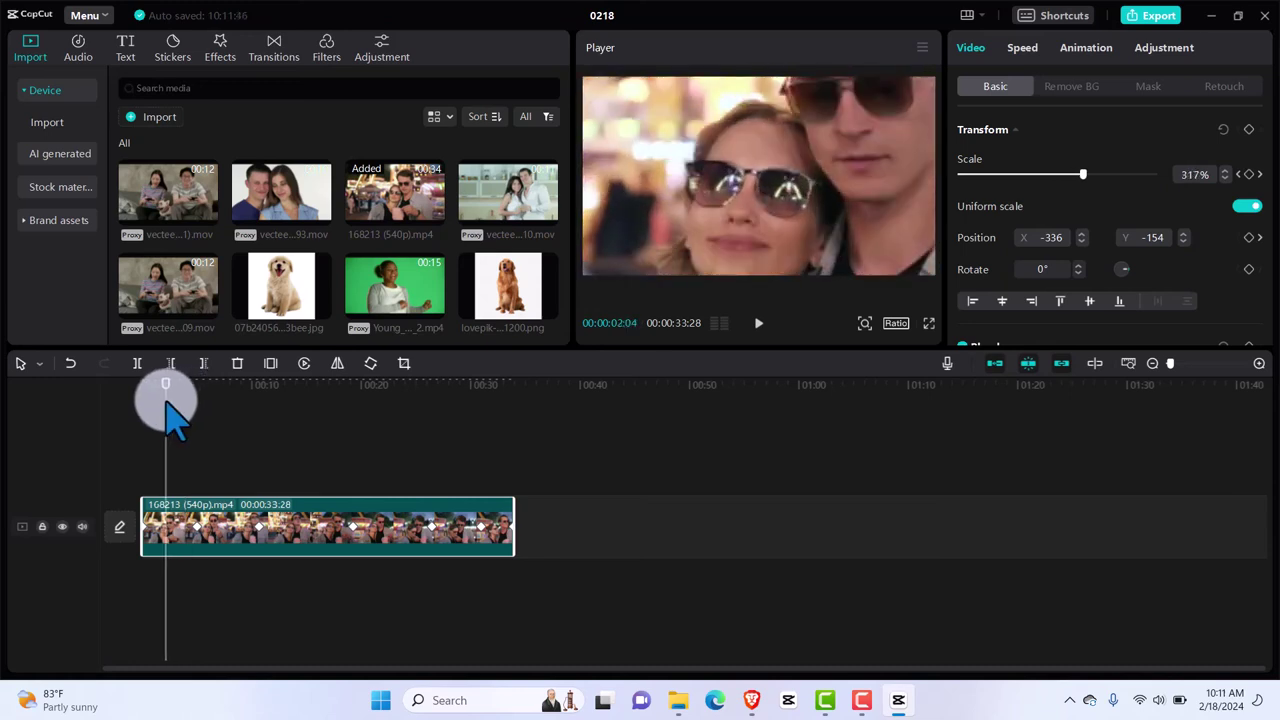
pyautogui.click(207, 216)
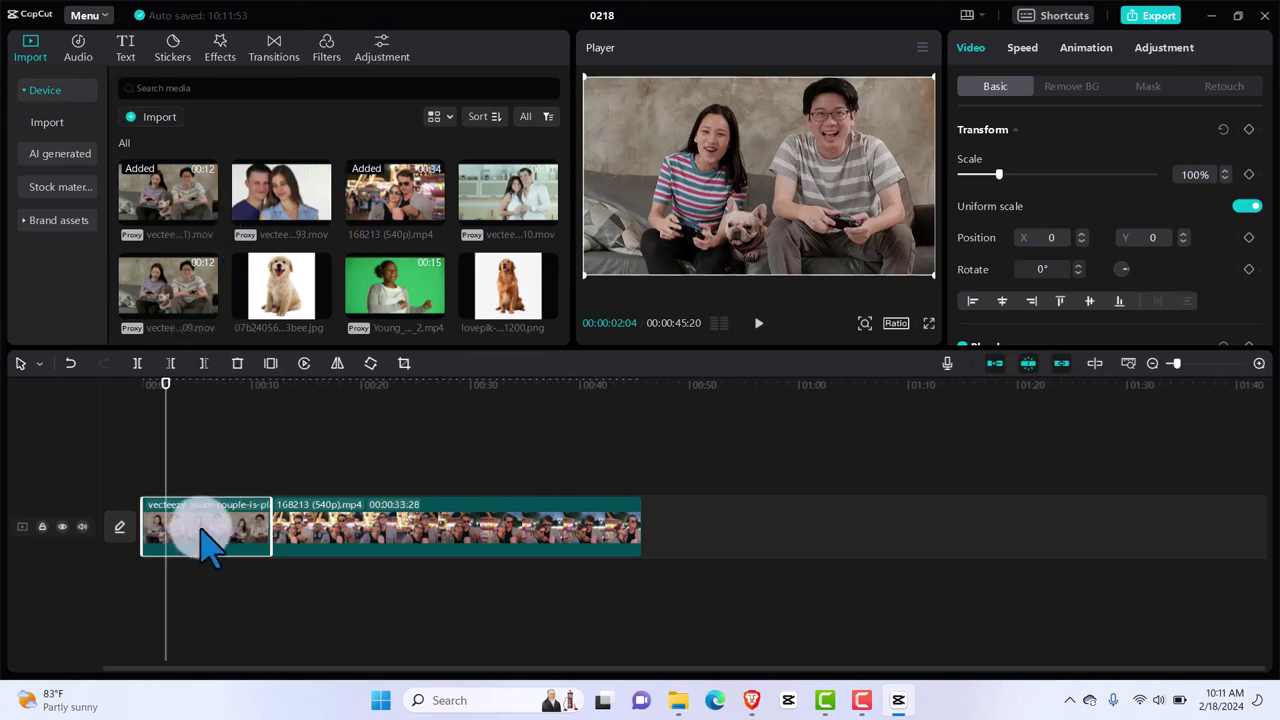
pyautogui.moveTo(205, 545); pyautogui.dragTo(238, 473)
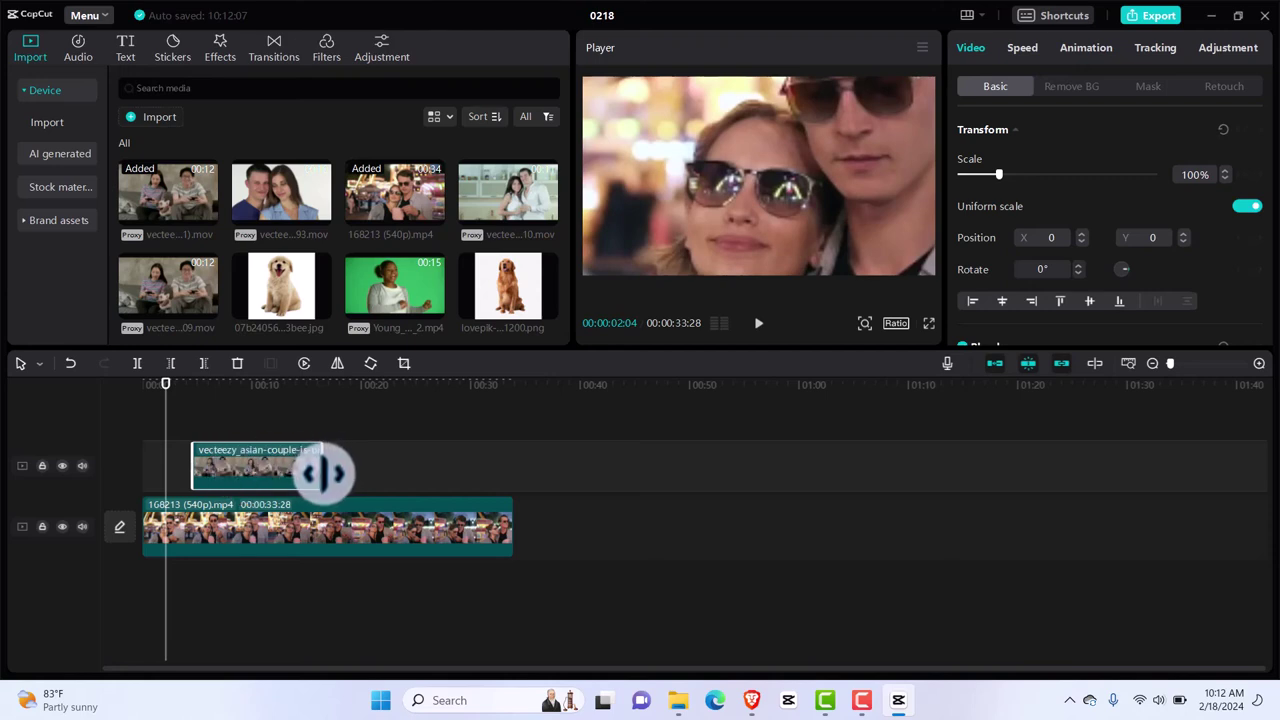
pyautogui.moveTo(322, 466); pyautogui.dragTo(275, 470)
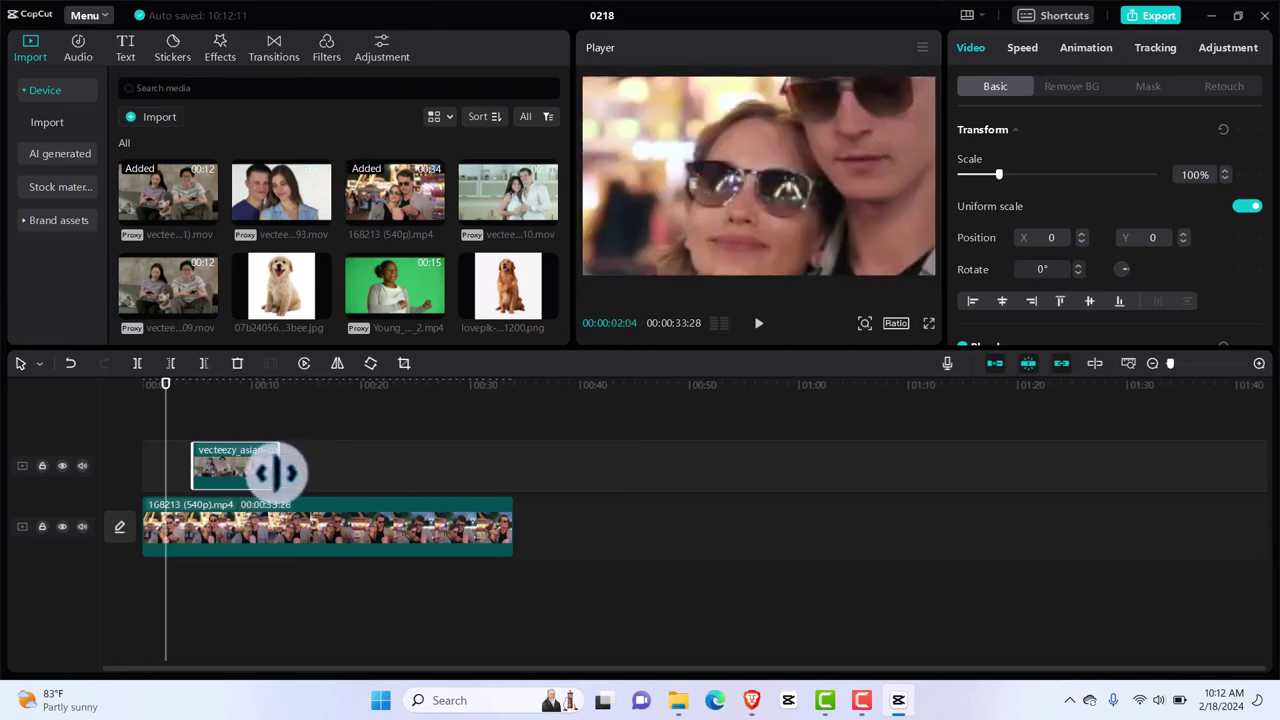
# At 00:00:06:20, shrink the Asian couple overlay to 38% and place it at about X 1066, Y -580.
pyautogui.moveTo(165, 393); pyautogui.dragTo(215, 400)
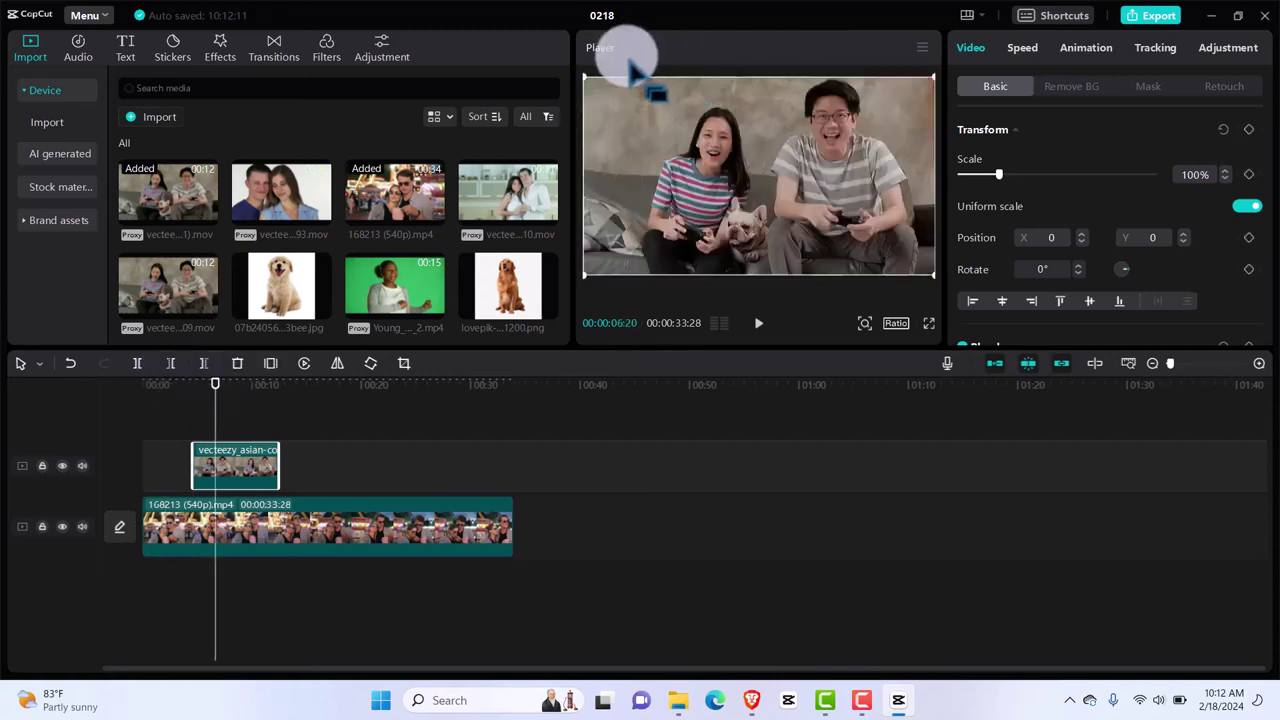
pyautogui.moveTo(588, 76); pyautogui.dragTo(879, 235)
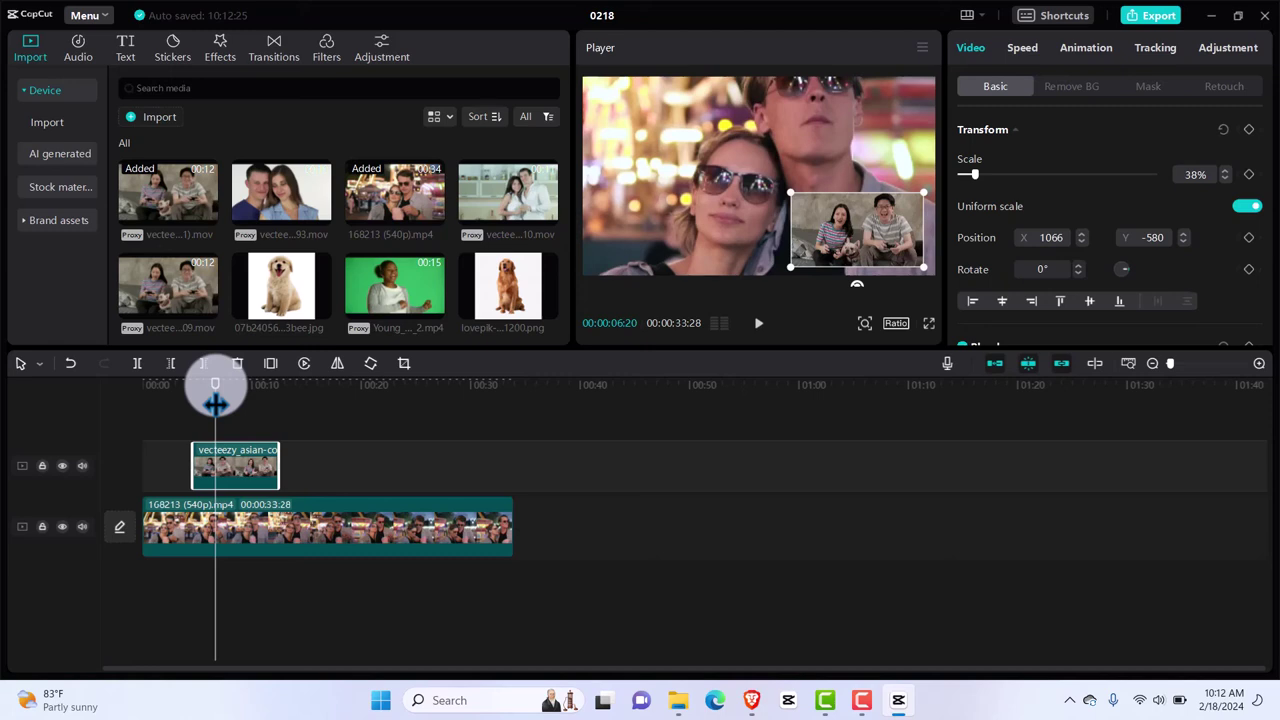
# Download the trending TRY IT NOW! text template and add it to the timeline at 00:00:06:20.
pyautogui.click(125, 46)
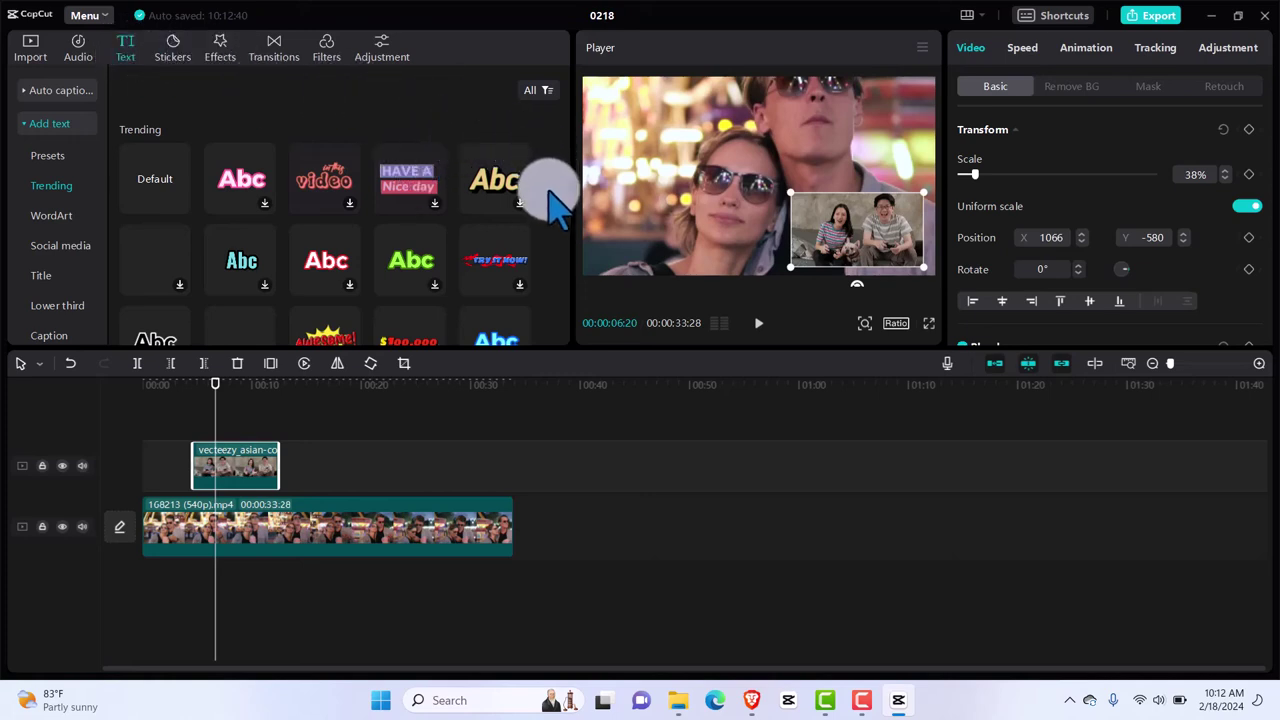
pyautogui.click(521, 284)
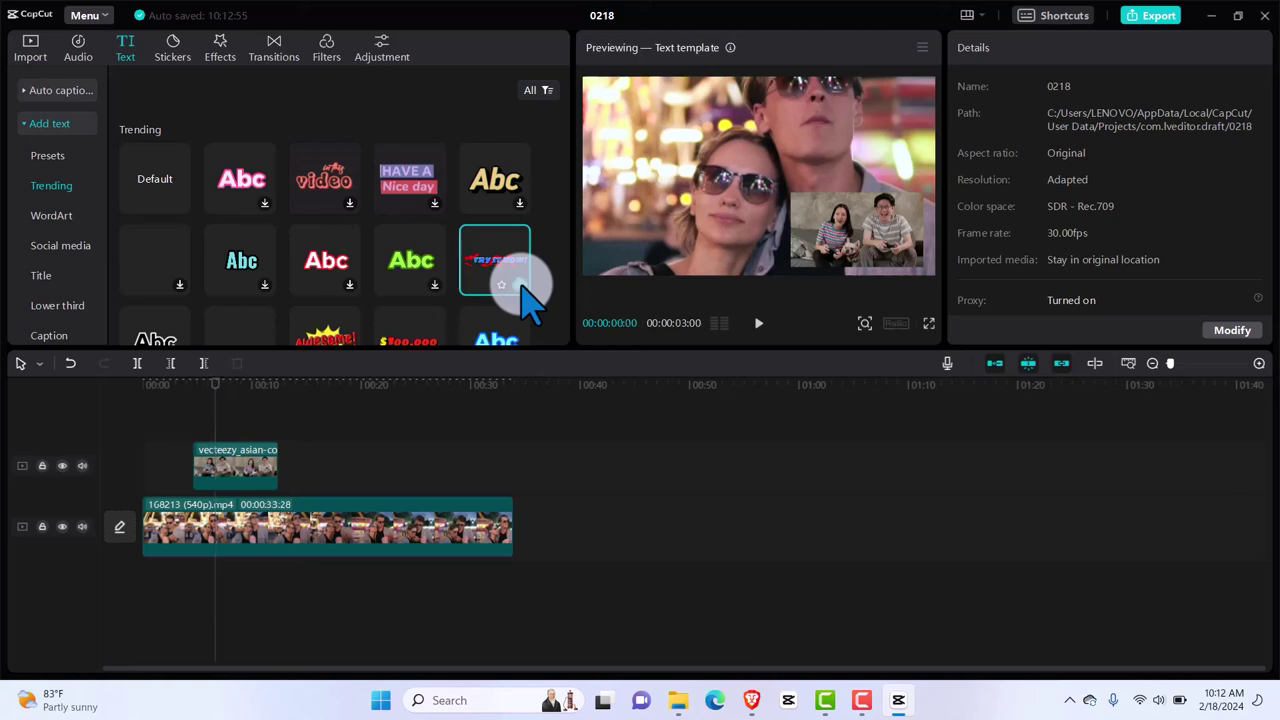
pyautogui.click(519, 284)
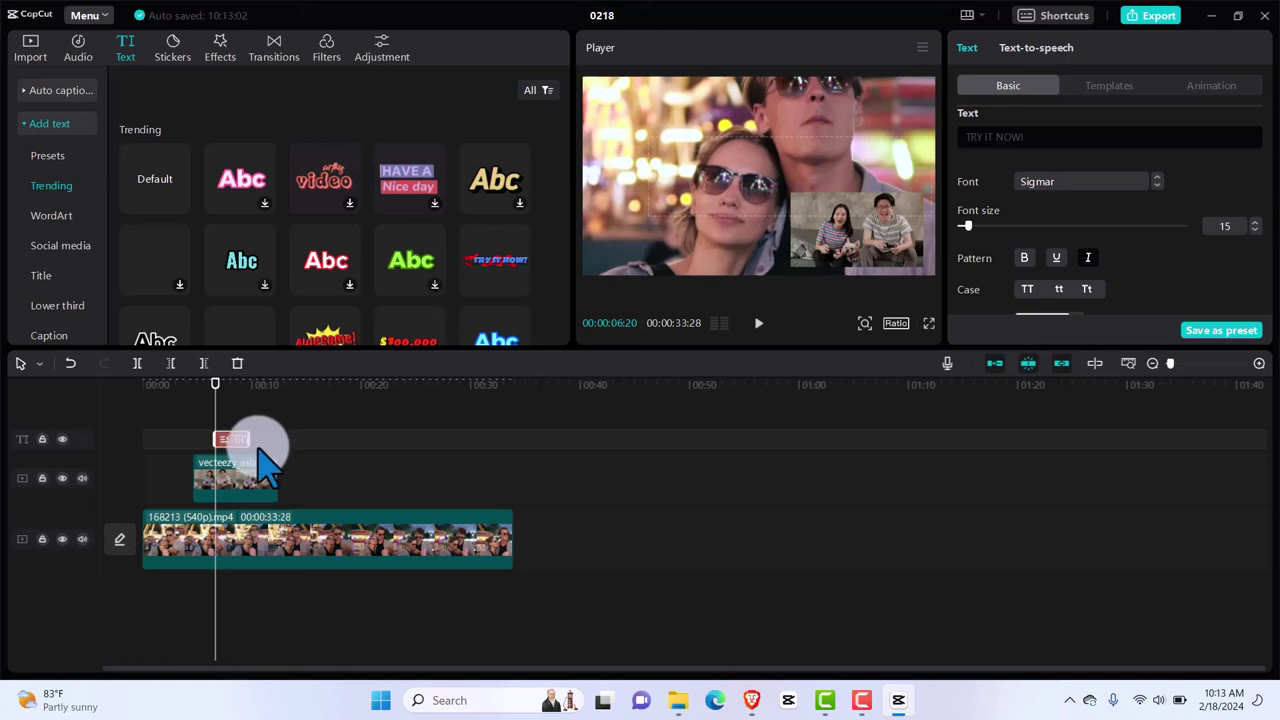
# With the frame at 00:00:08:15 in view, change the title's text to "Up Next" and set its font size to 9.
pyautogui.moveTo(215, 395); pyautogui.dragTo(235, 398)
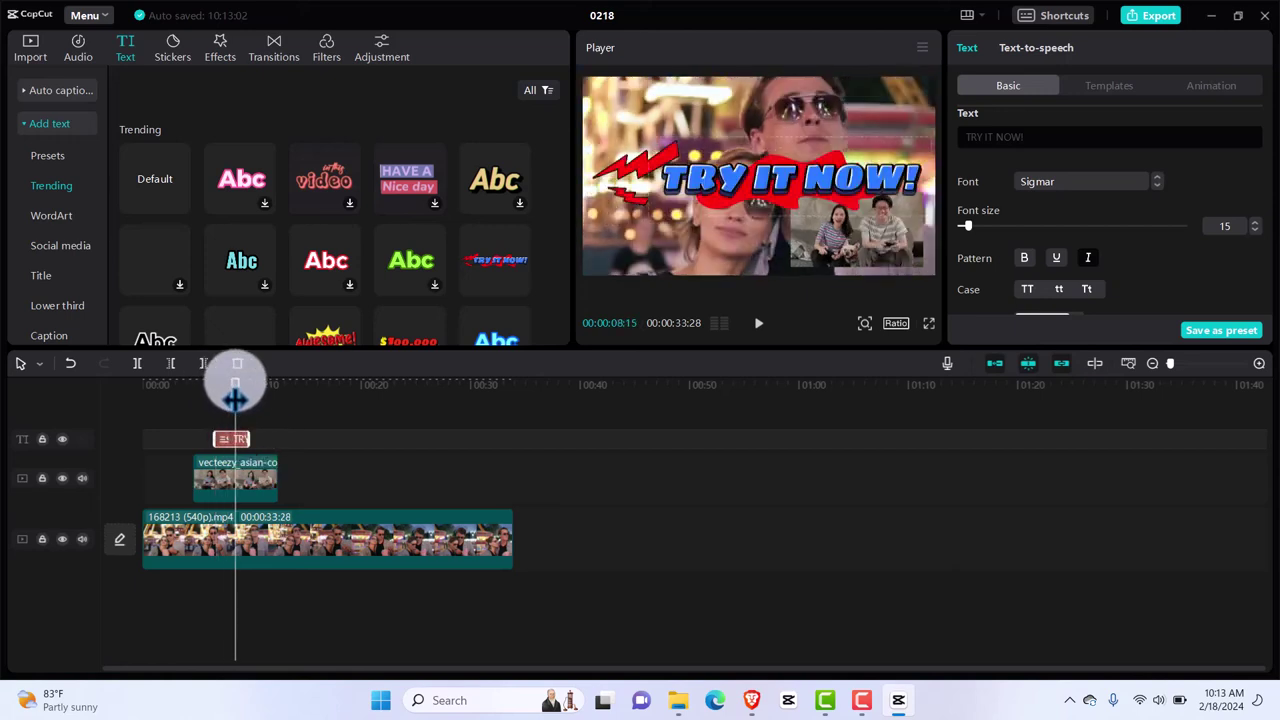
pyautogui.click(992, 140)
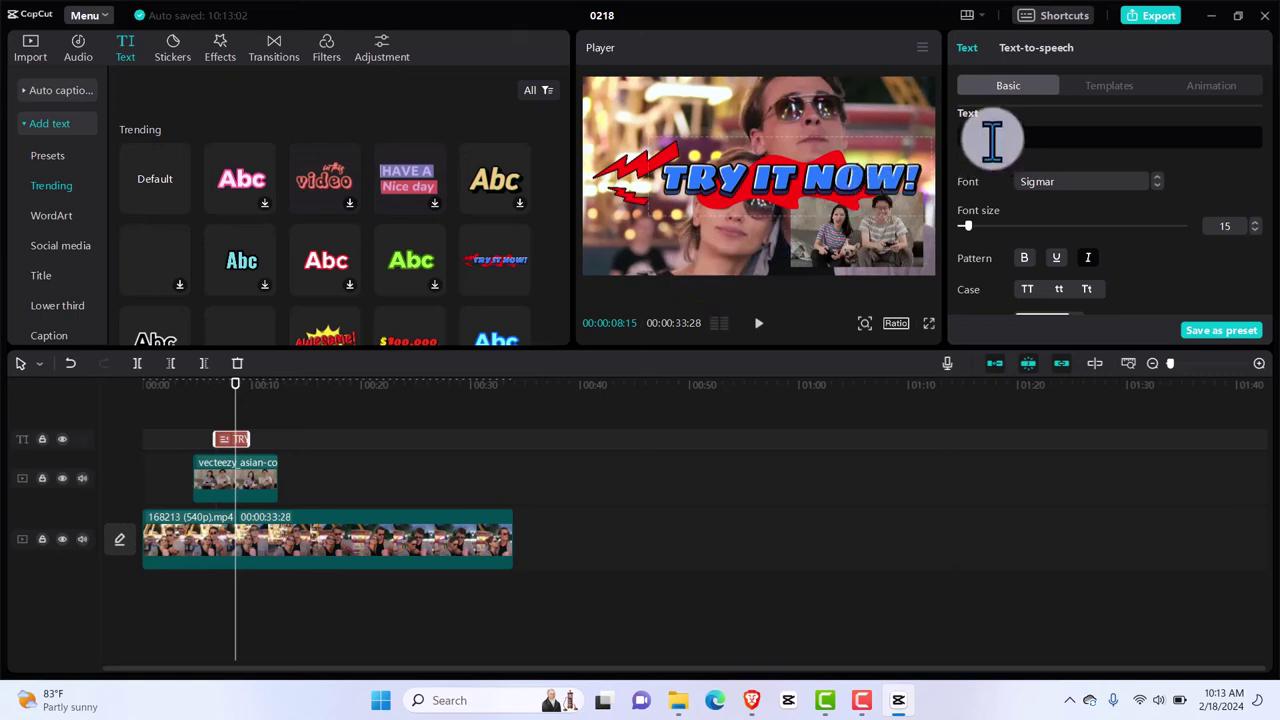
pyautogui.hotkey('ctrl', 'a')
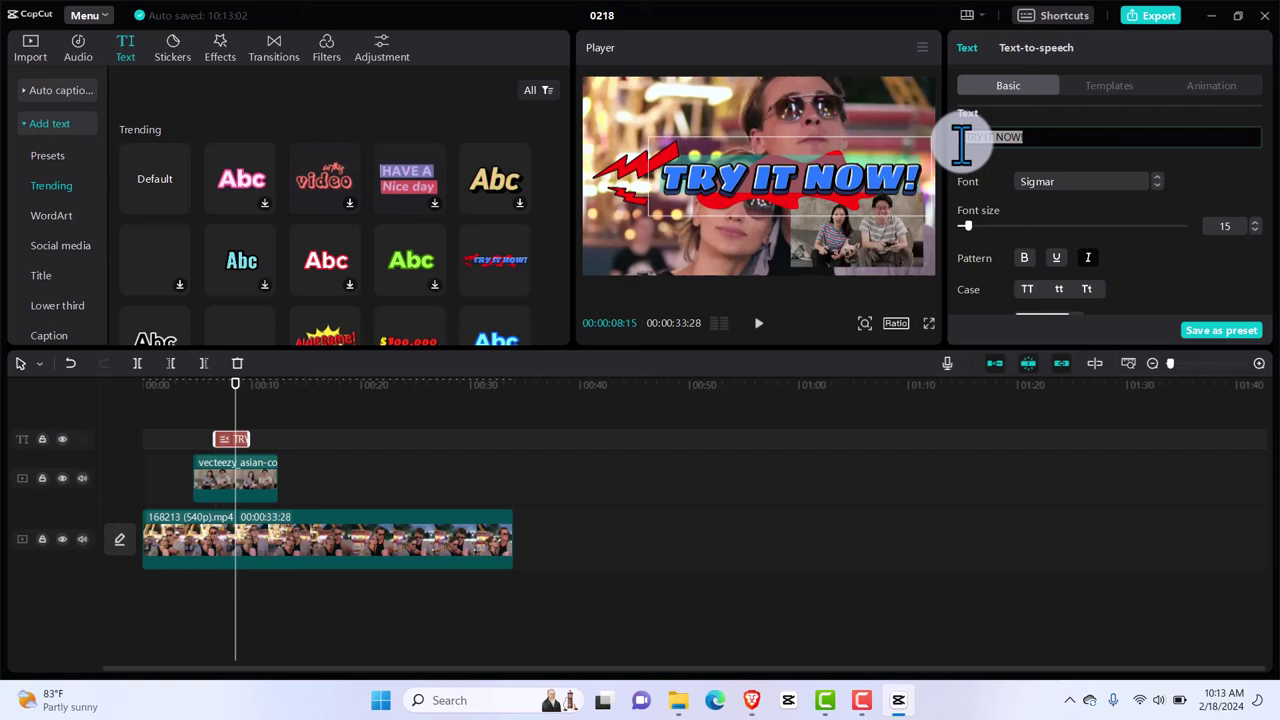
pyautogui.press('BackSpace')
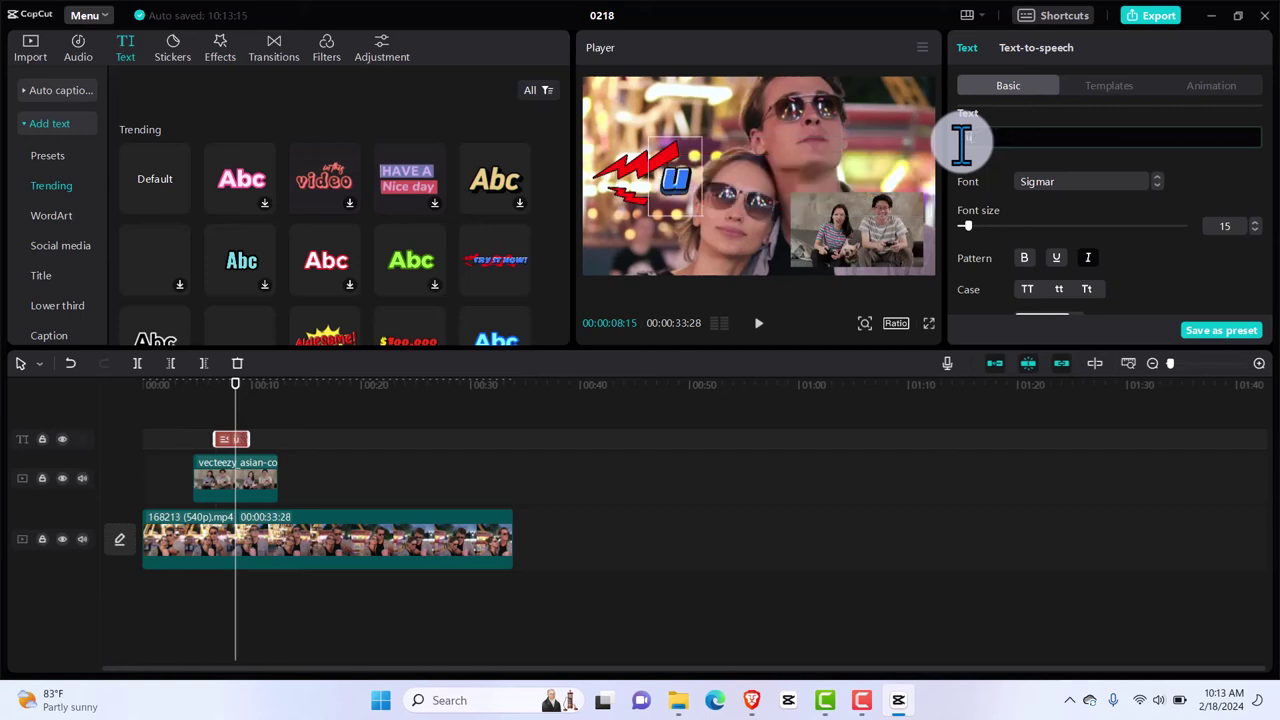
pyautogui.write('up')
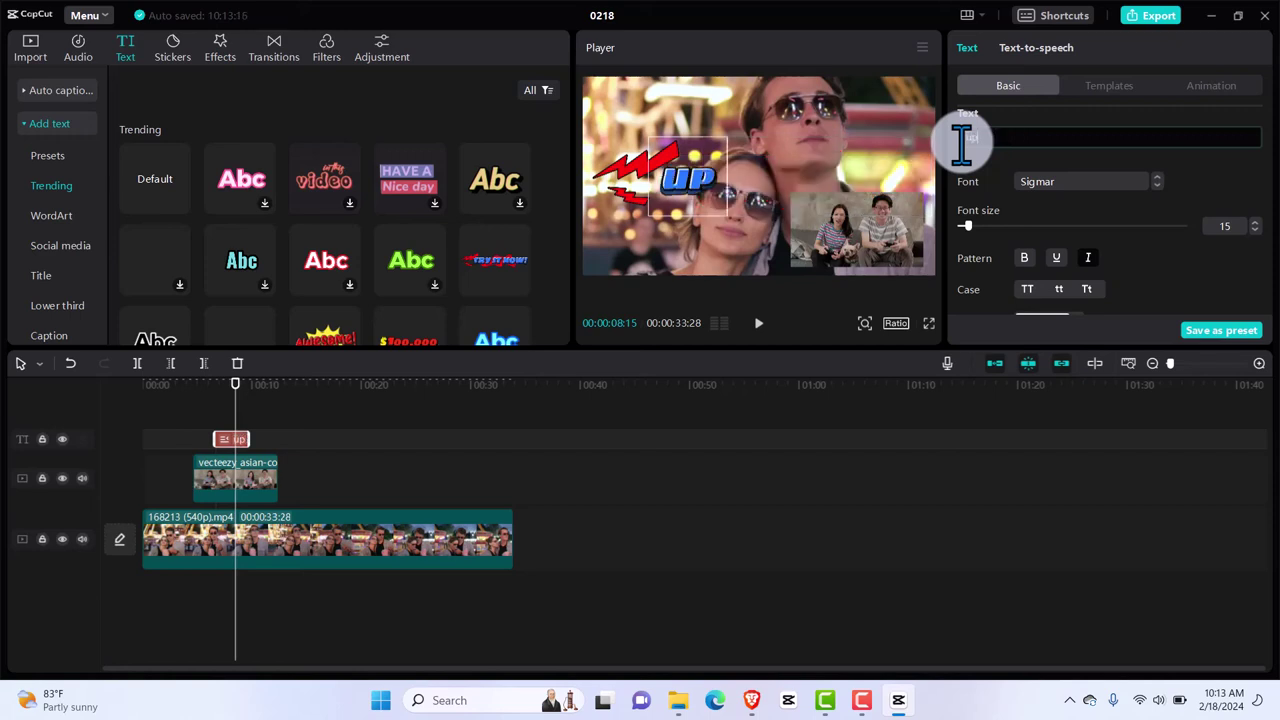
pyautogui.press('BackSpace')
pyautogui.press('BackSpace')
pyautogui.write('Up')
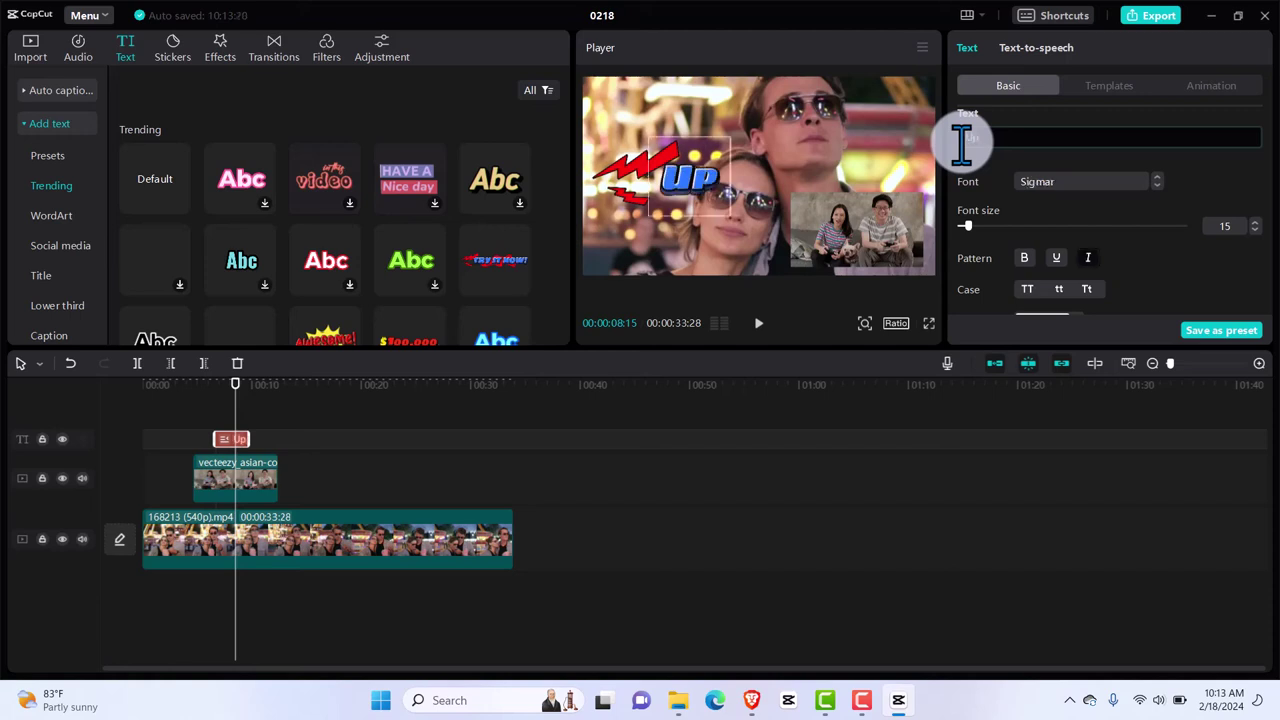
pyautogui.write(' Next')
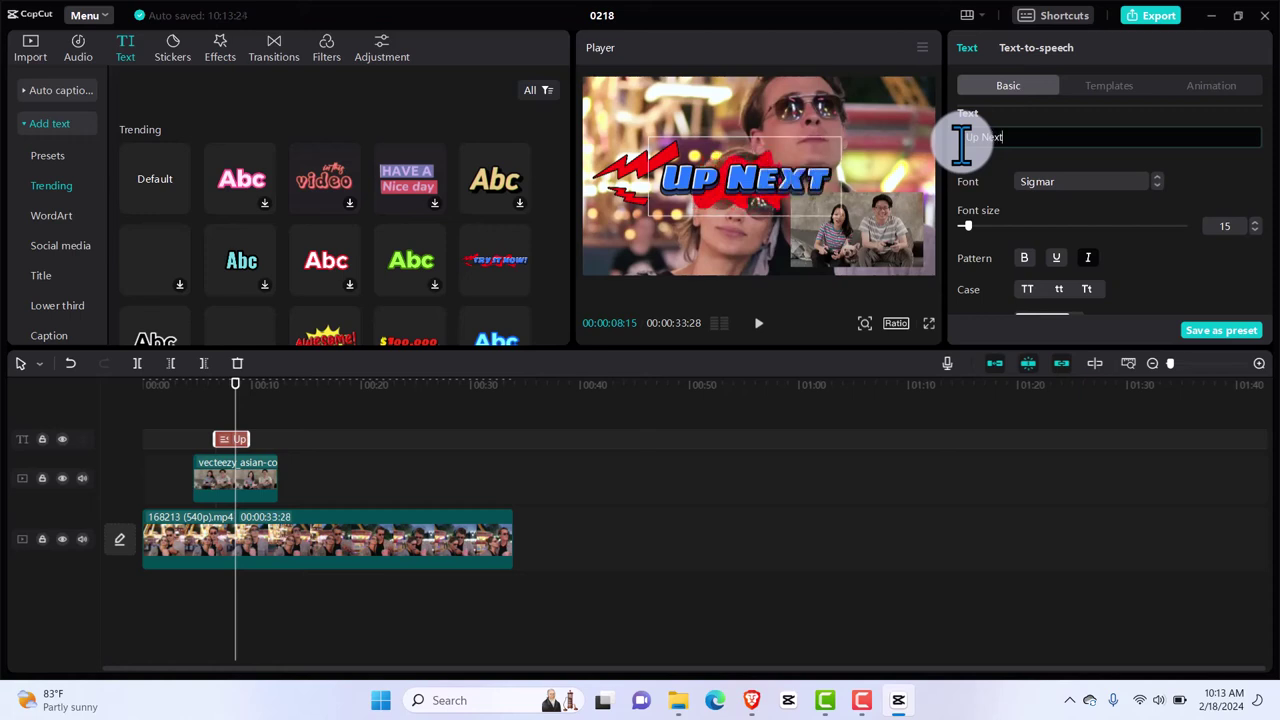
pyautogui.moveTo(969, 226); pyautogui.dragTo(964, 225)
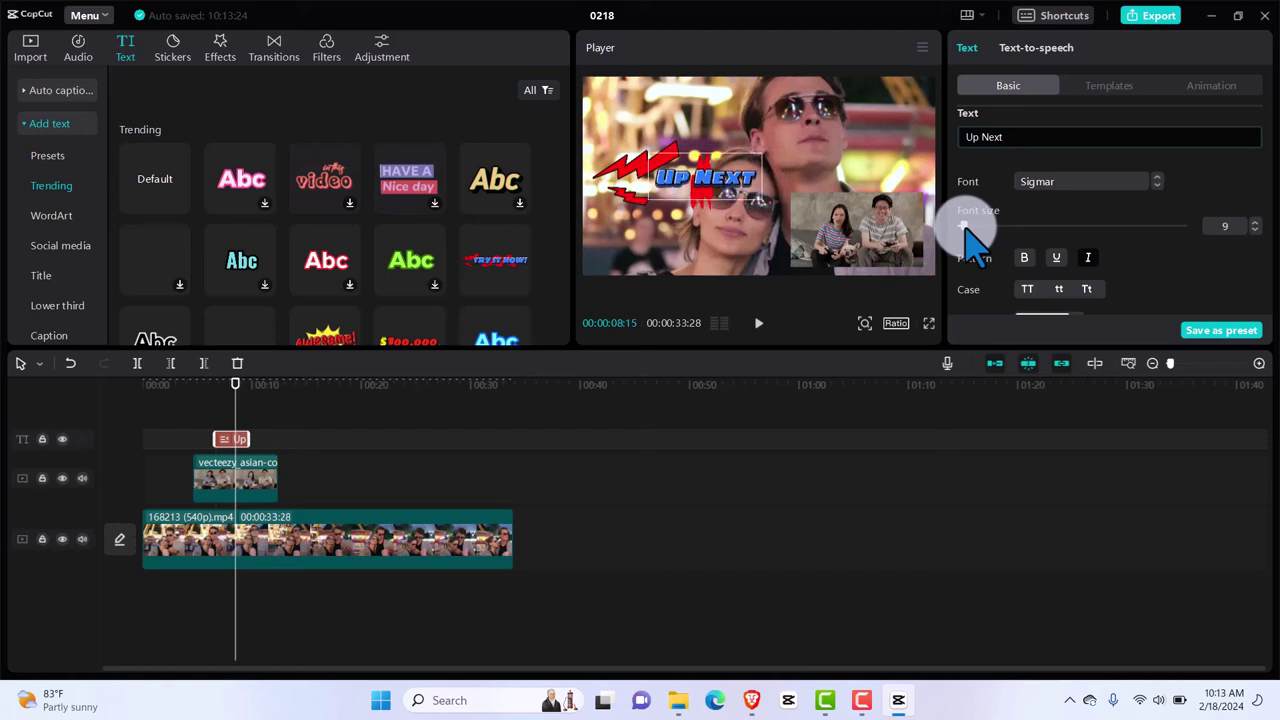
# Set the "Up Next" title's font size to 6 and place it just above the overlay, at X 2082, Y 0.
pyautogui.moveTo(964, 225); pyautogui.dragTo(962, 225)
pyautogui.moveTo(714, 229); pyautogui.dragTo(873, 180)
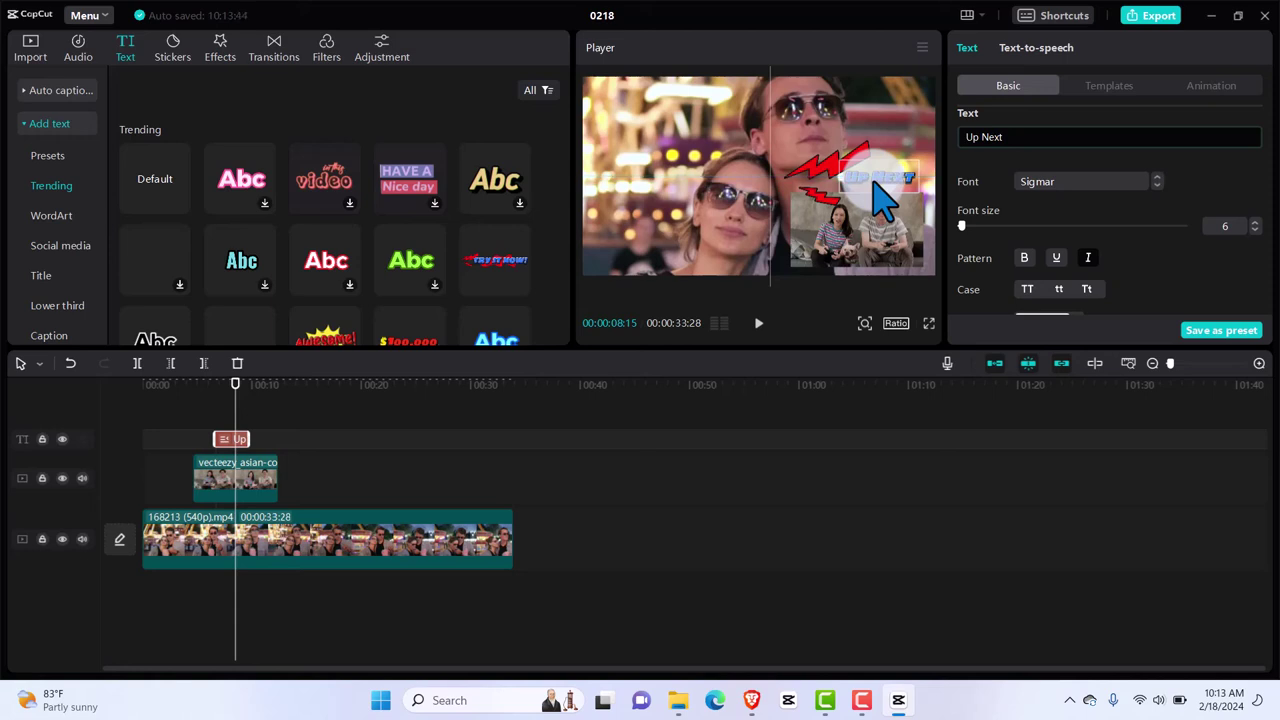
pyautogui.moveTo(873, 181); pyautogui.dragTo(873, 181)
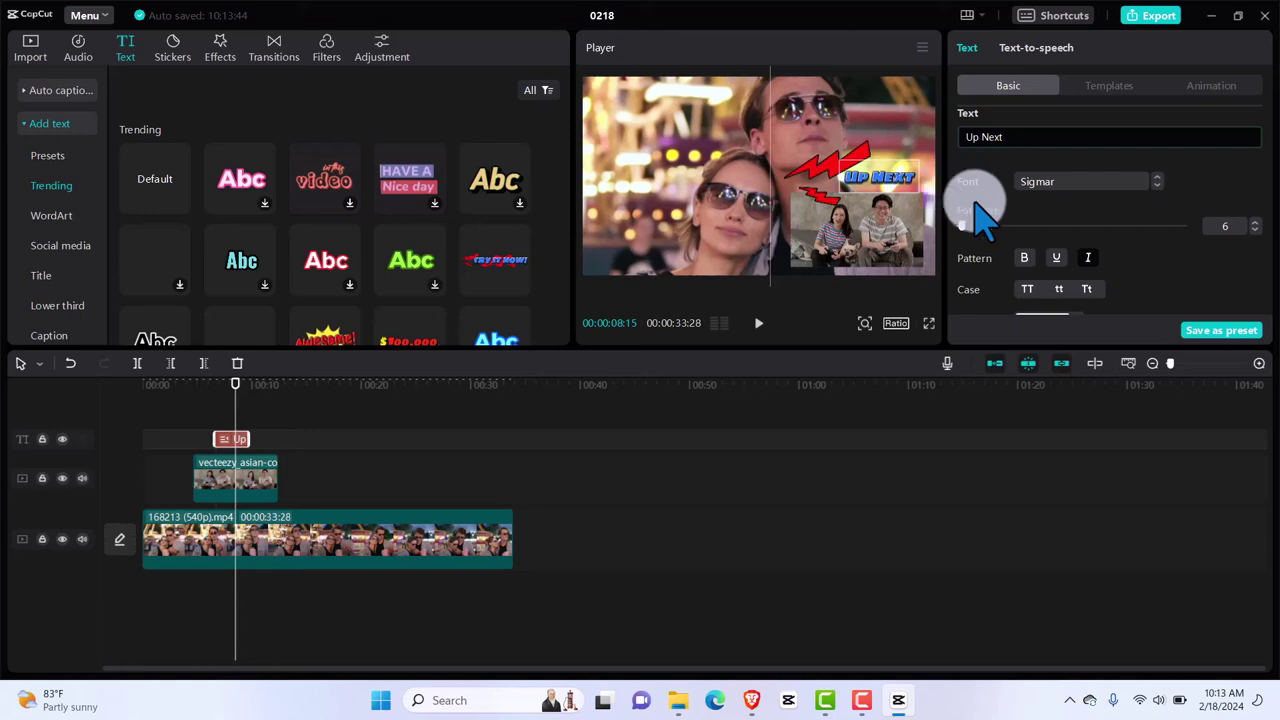
pyautogui.scroll(-10, 1060, 225)
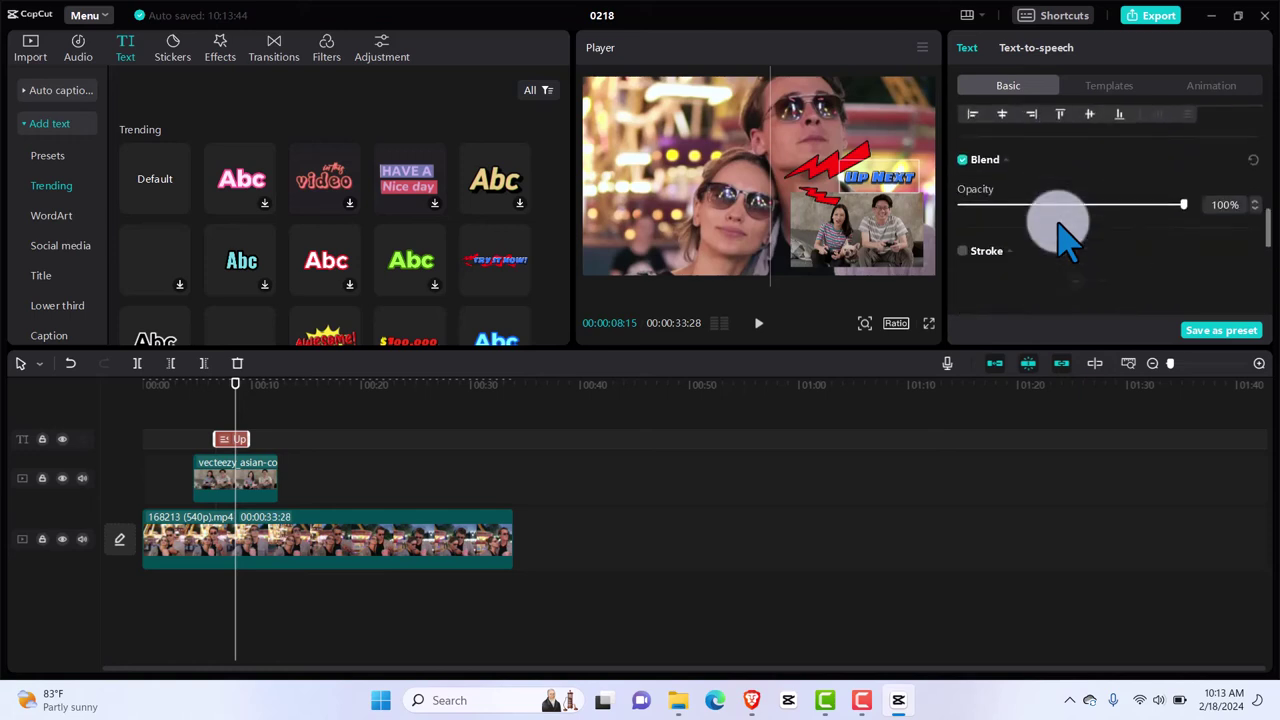
pyautogui.moveTo(1268, 228)
pyautogui.mouseDown()
pyautogui.moveTo(1257, 286)
pyautogui.moveTo(1261, 200)
pyautogui.moveTo(1254, 226)
pyautogui.moveTo(1261, 215)
pyautogui.mouseUp()
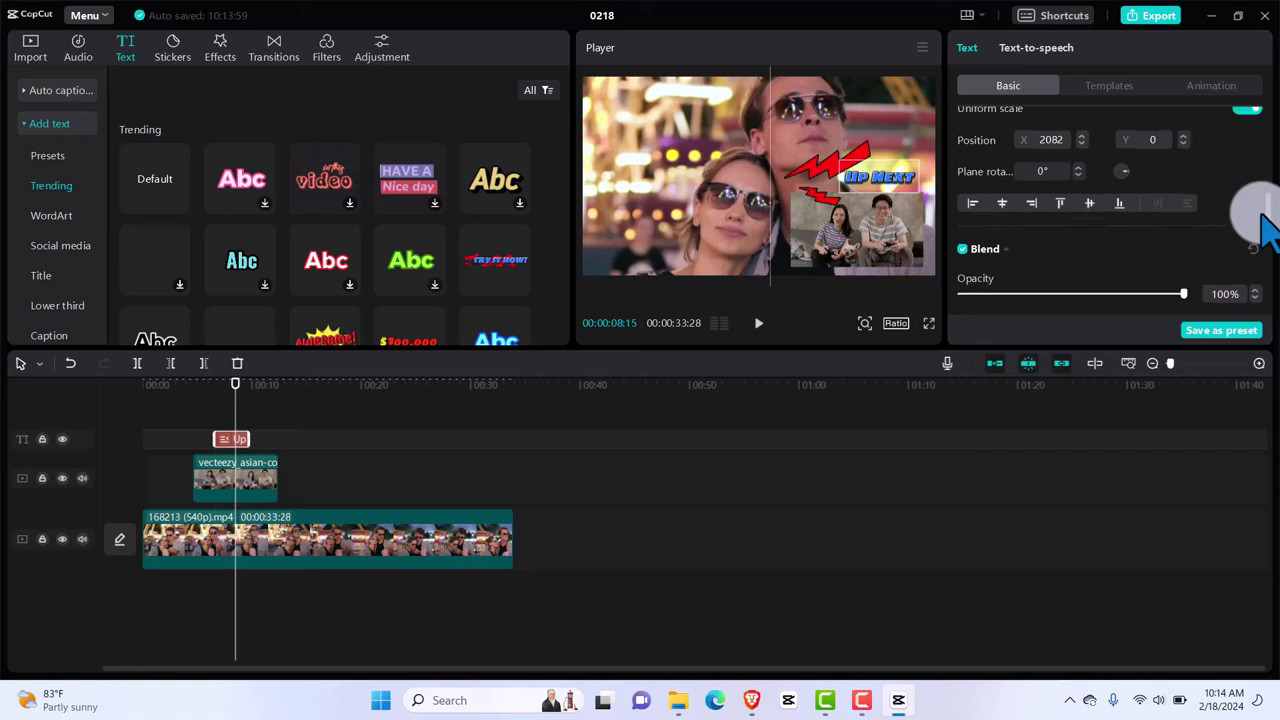
pyautogui.moveTo(1262, 213)
pyautogui.mouseDown()
pyautogui.moveTo(1263, 138)
pyautogui.moveTo(1268, 232)
pyautogui.mouseUp()
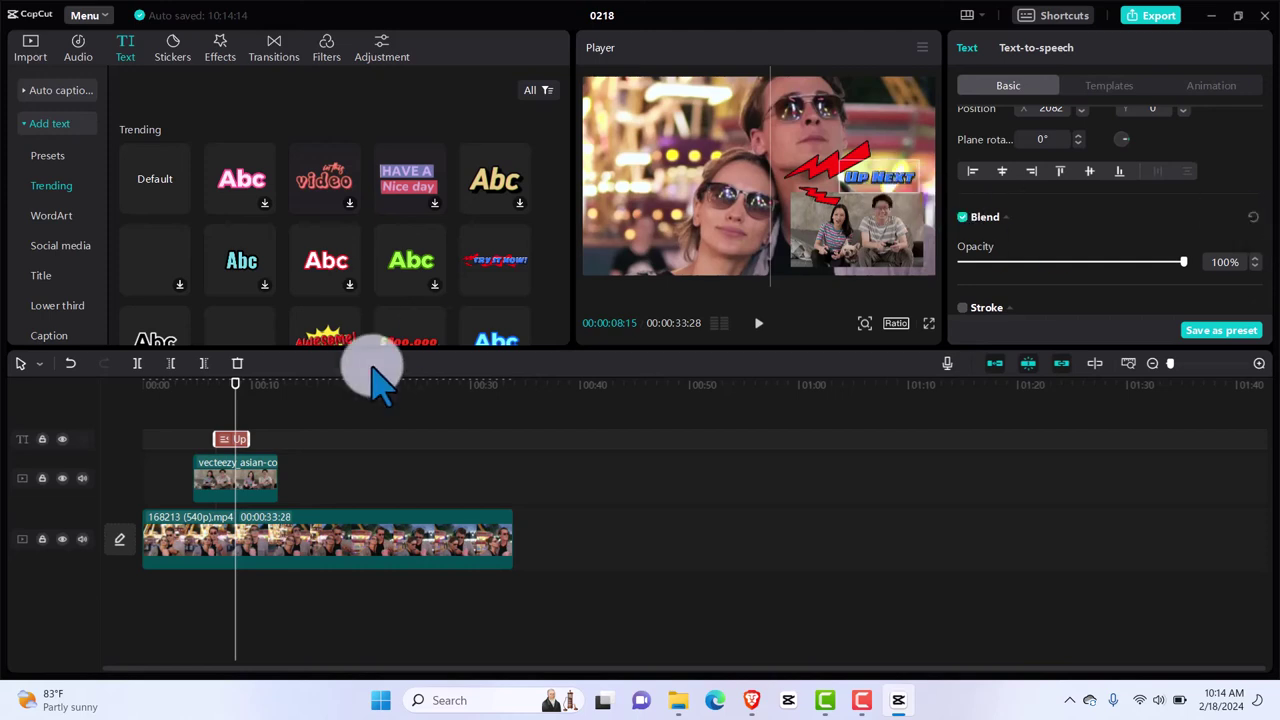
# At 00:00:04:19, add a position keyframe to the Asian couple overlay and move it below the frame to about X 1143, Y -1487.
pyautogui.click(226, 384)
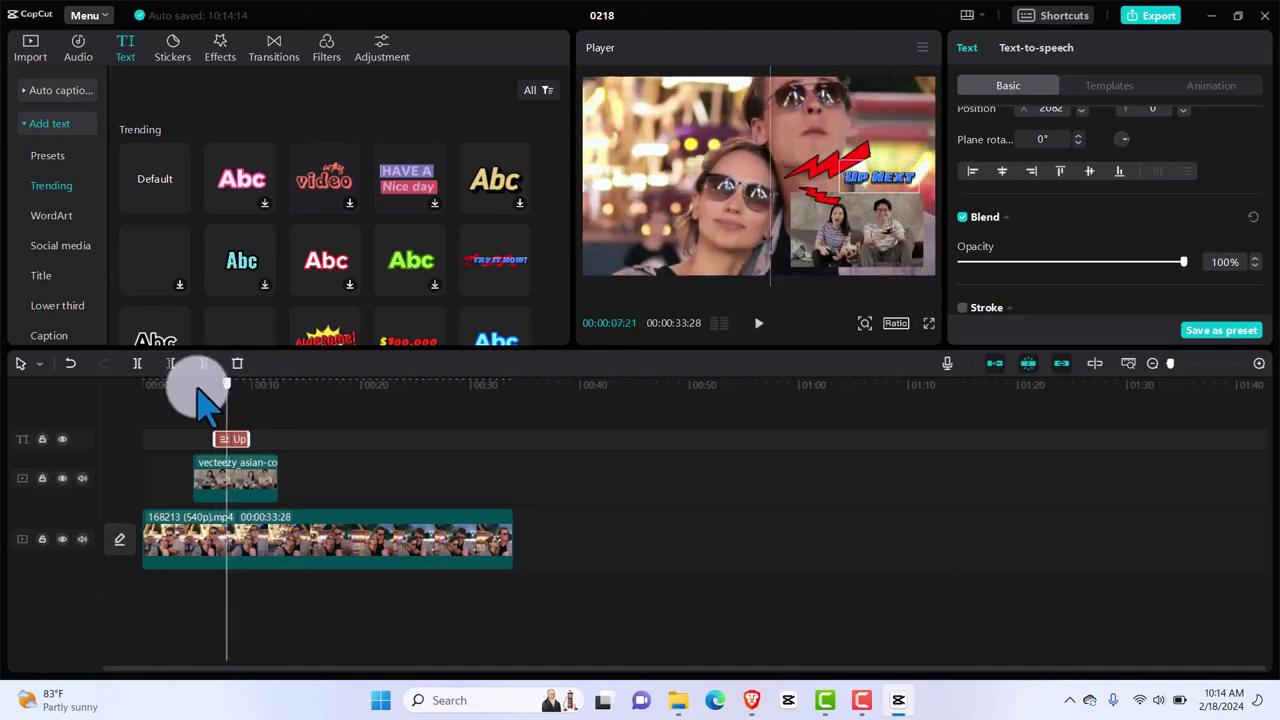
pyautogui.moveTo(196, 390)
pyautogui.mouseDown()
pyautogui.moveTo(234, 390)
pyautogui.moveTo(194, 395)
pyautogui.mouseUp()
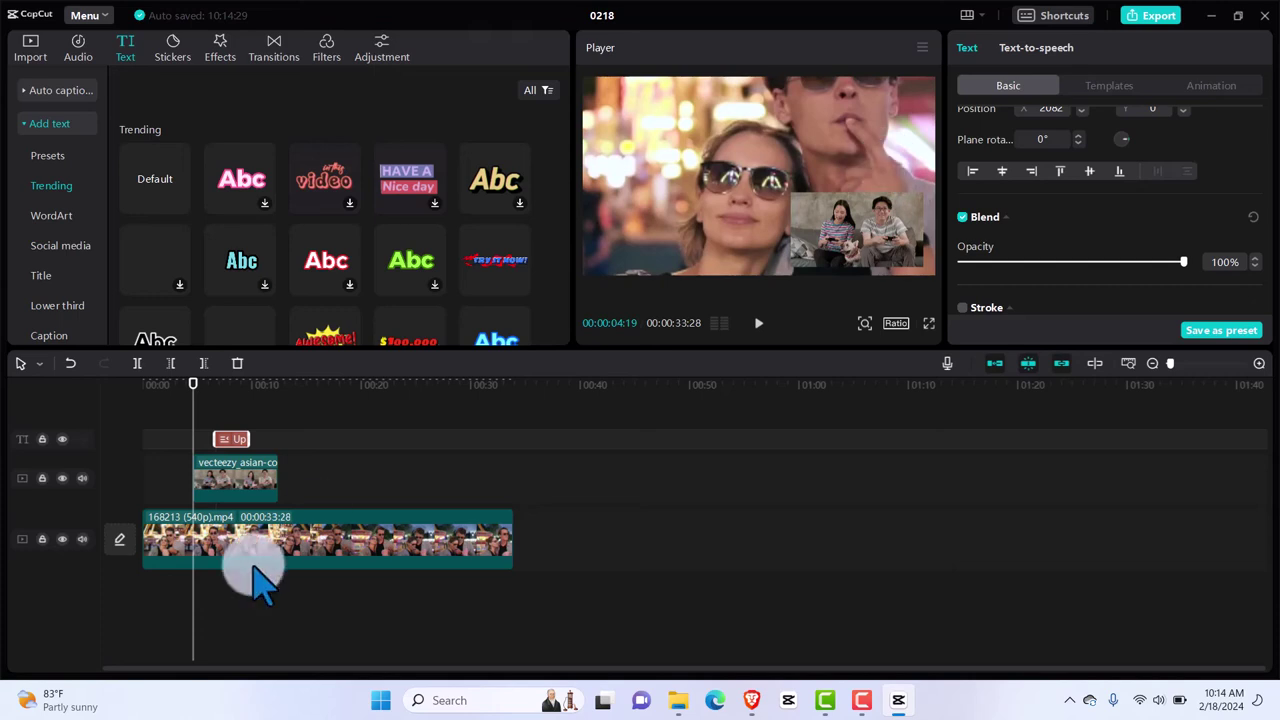
pyautogui.click(212, 481)
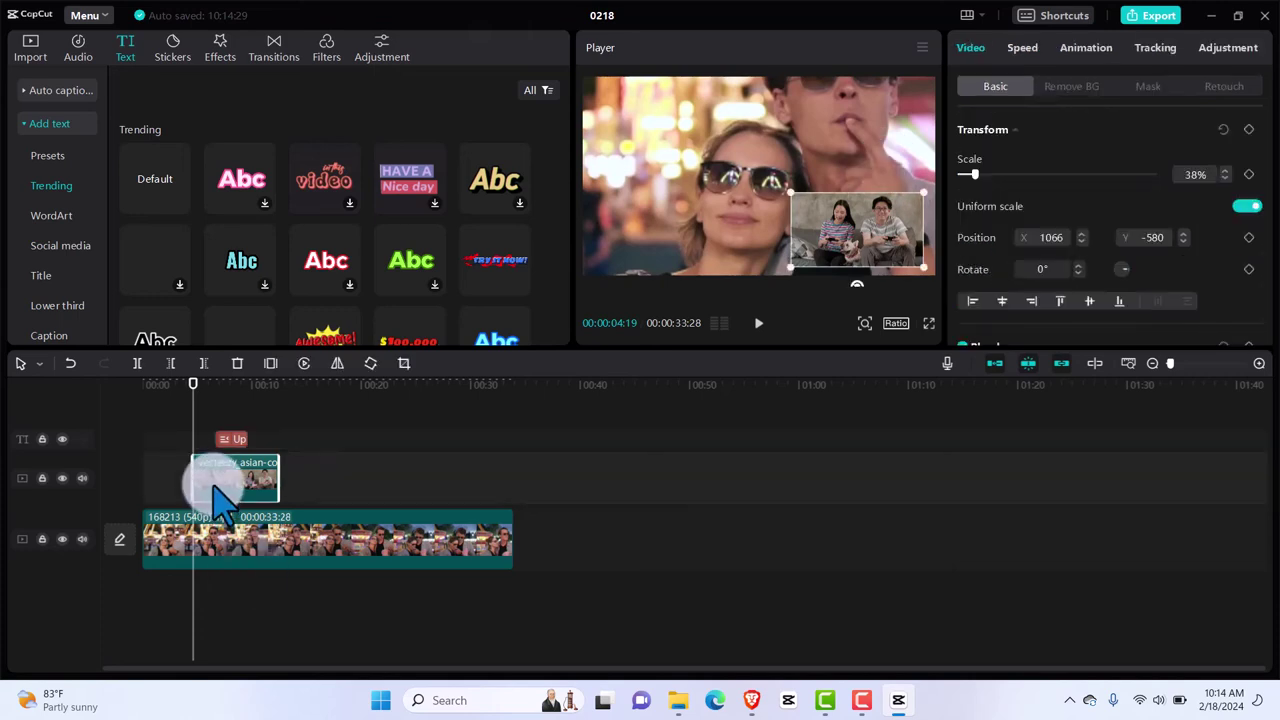
pyautogui.click(1248, 237)
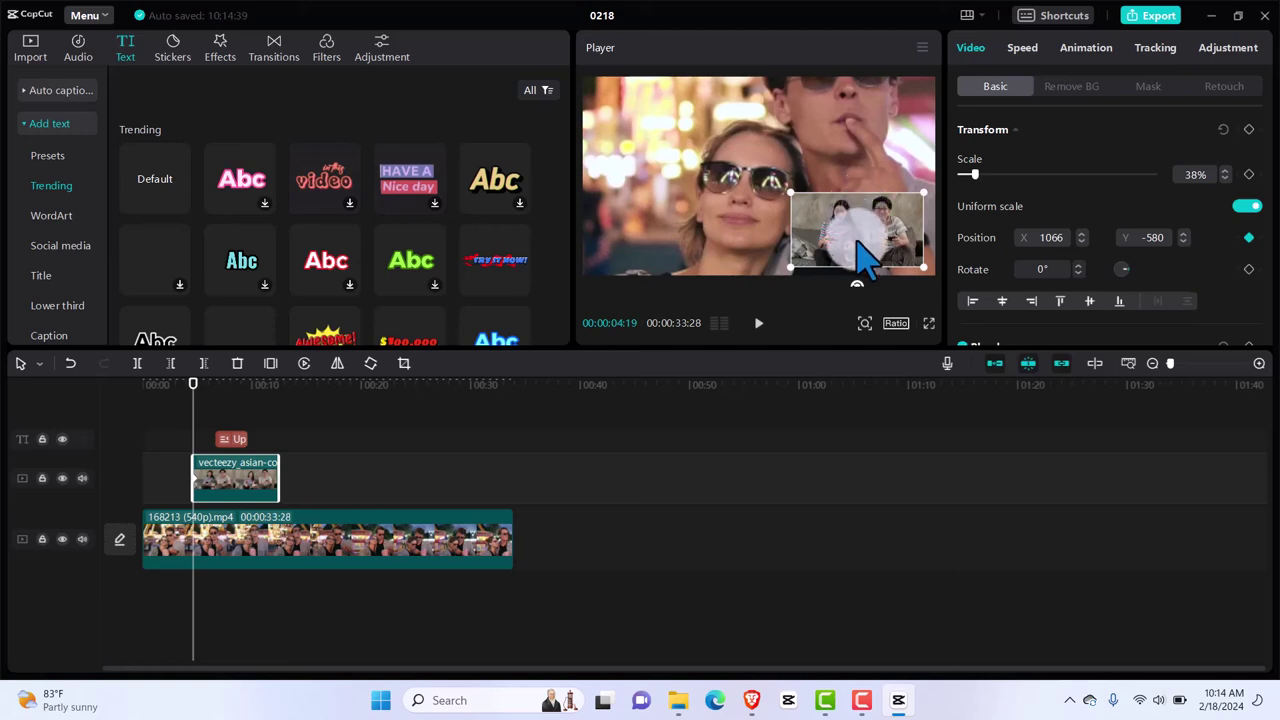
pyautogui.moveTo(856, 244); pyautogui.dragTo(864, 287)
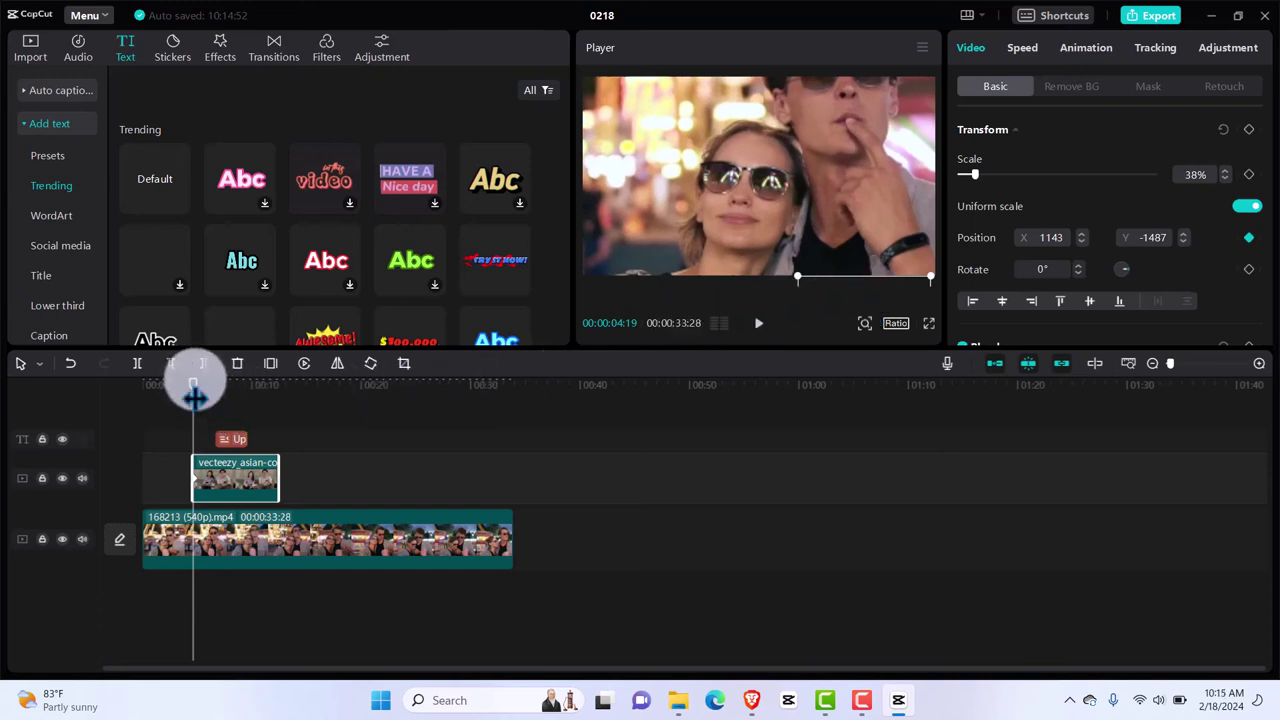
# At 00:00:06:01, keyframe the overlay back inside the frame at about X 1084, Y -590.
pyautogui.moveTo(192, 395); pyautogui.dragTo(208, 397)
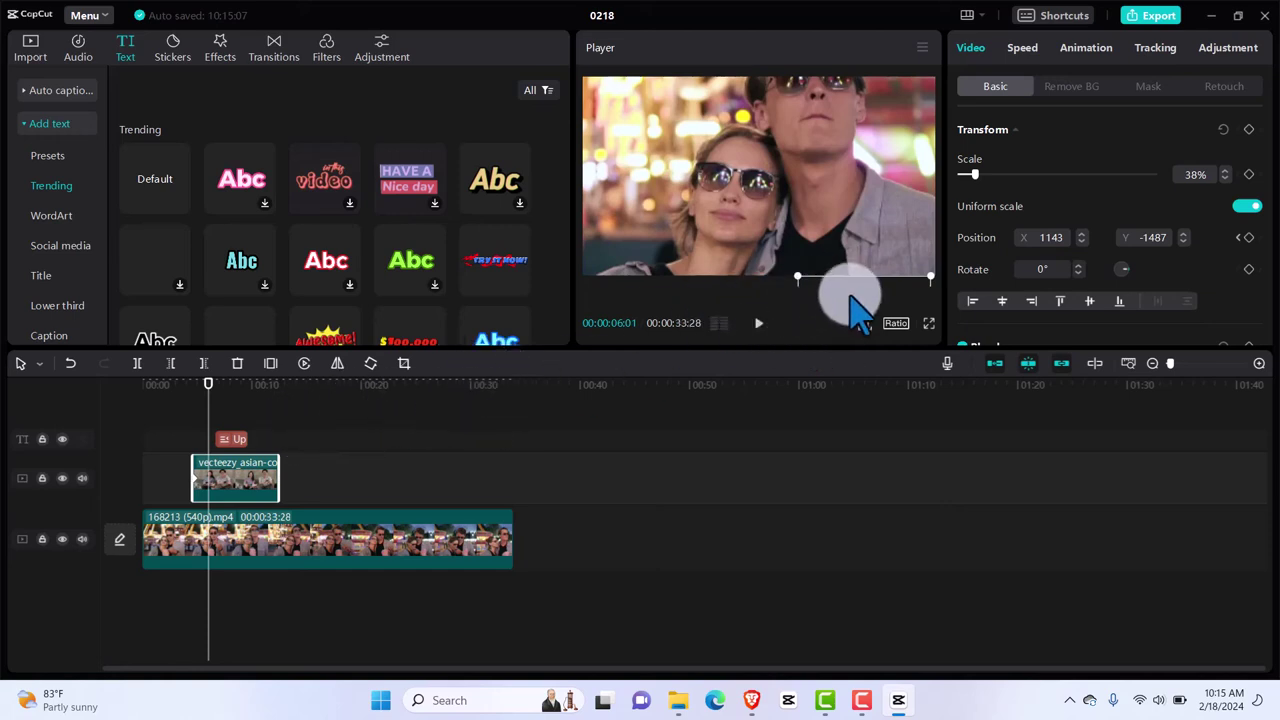
pyautogui.moveTo(852, 280); pyautogui.dragTo(848, 205)
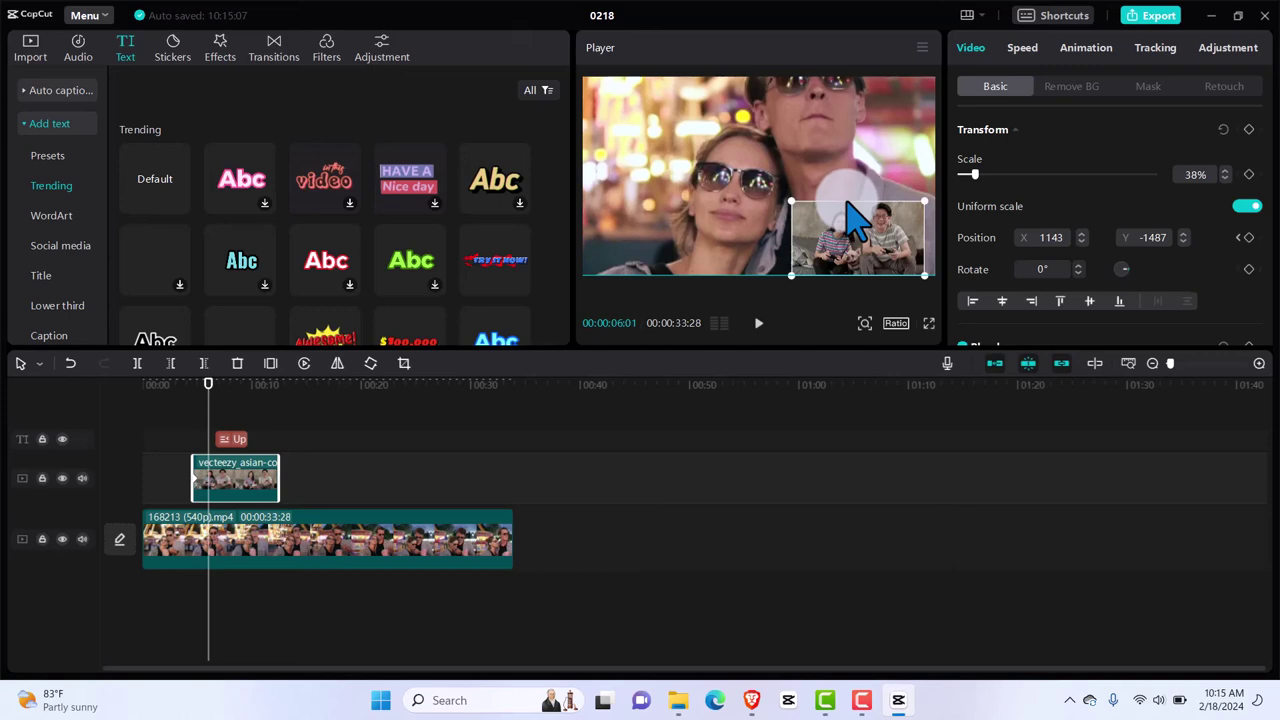
pyautogui.moveTo(847, 203); pyautogui.dragTo(847, 196)
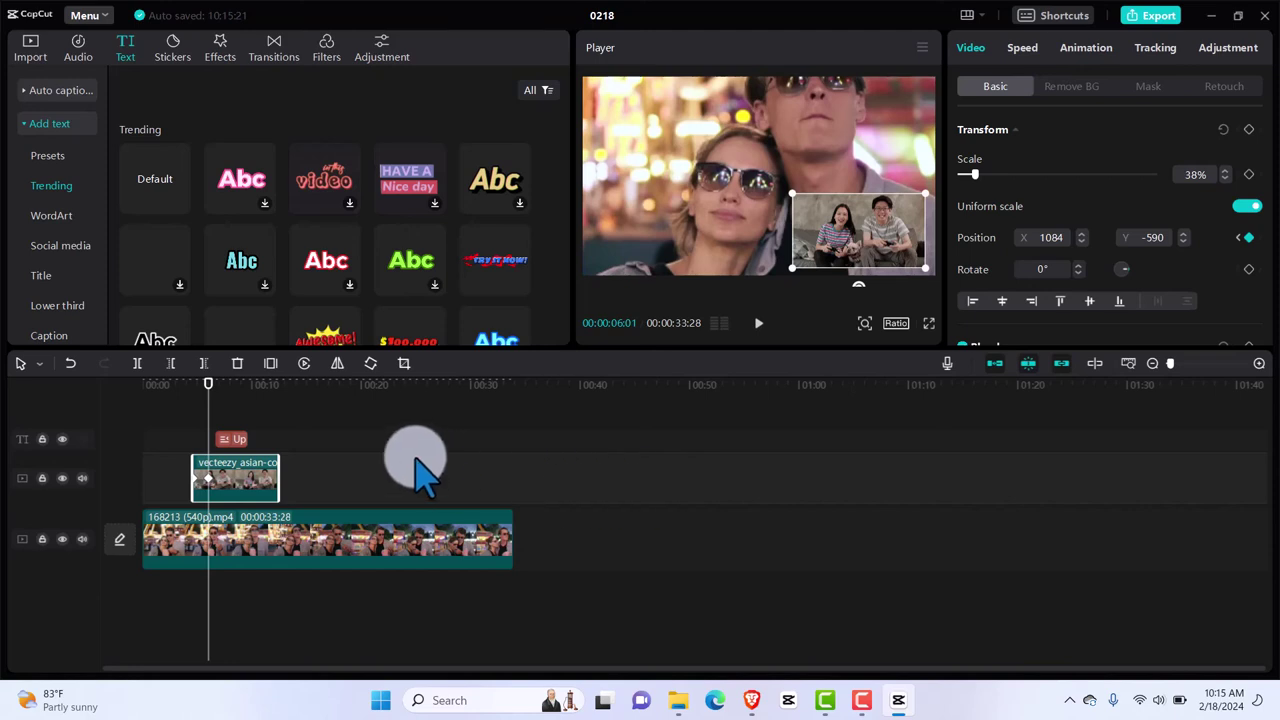
# Shift the overlay's second position keyframe earlier, closer to the clip's start, and play back the slide-in.
pyautogui.moveTo(210, 400); pyautogui.dragTo(185, 400)
pyautogui.press('space')
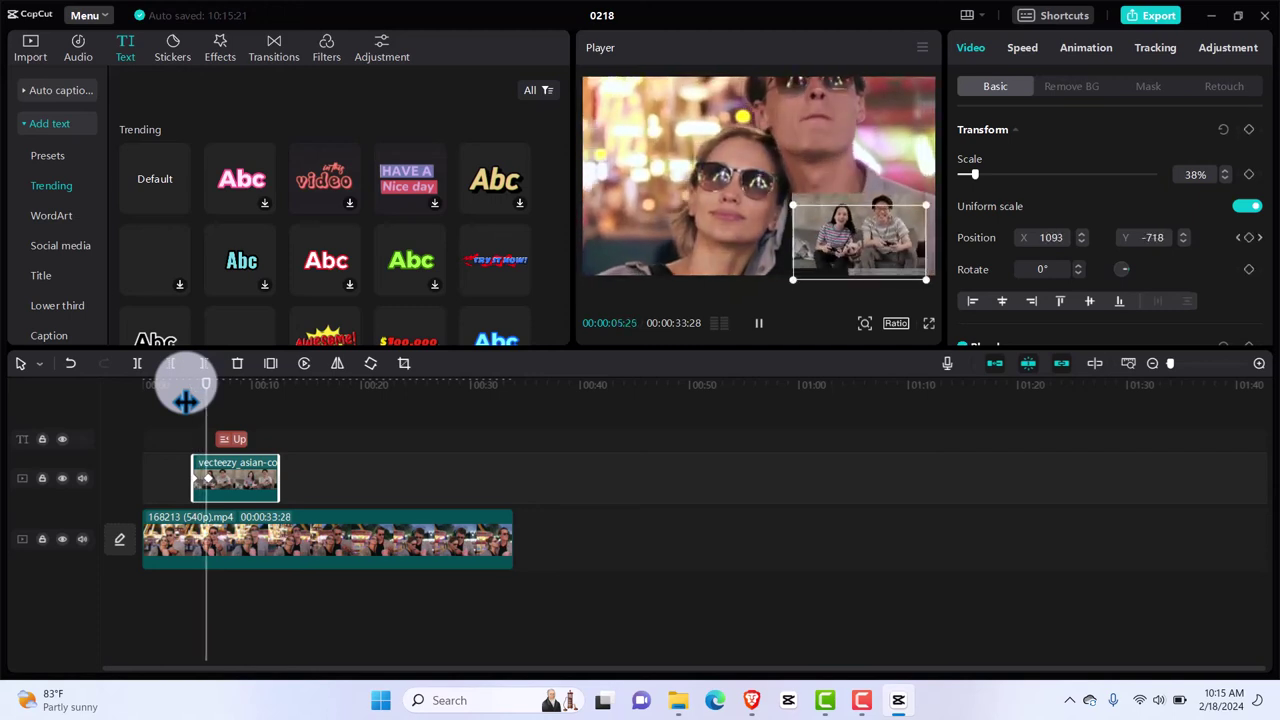
pyautogui.click(204, 476)
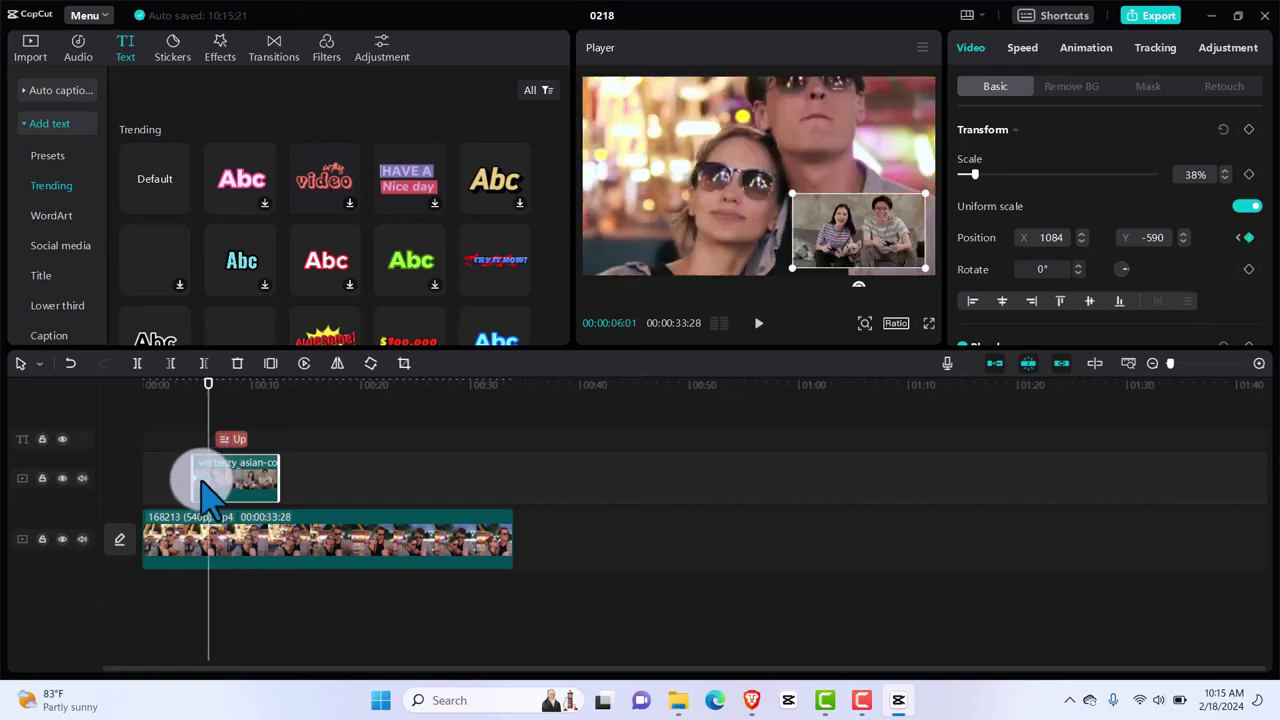
pyautogui.moveTo(208, 380); pyautogui.dragTo(192, 400)
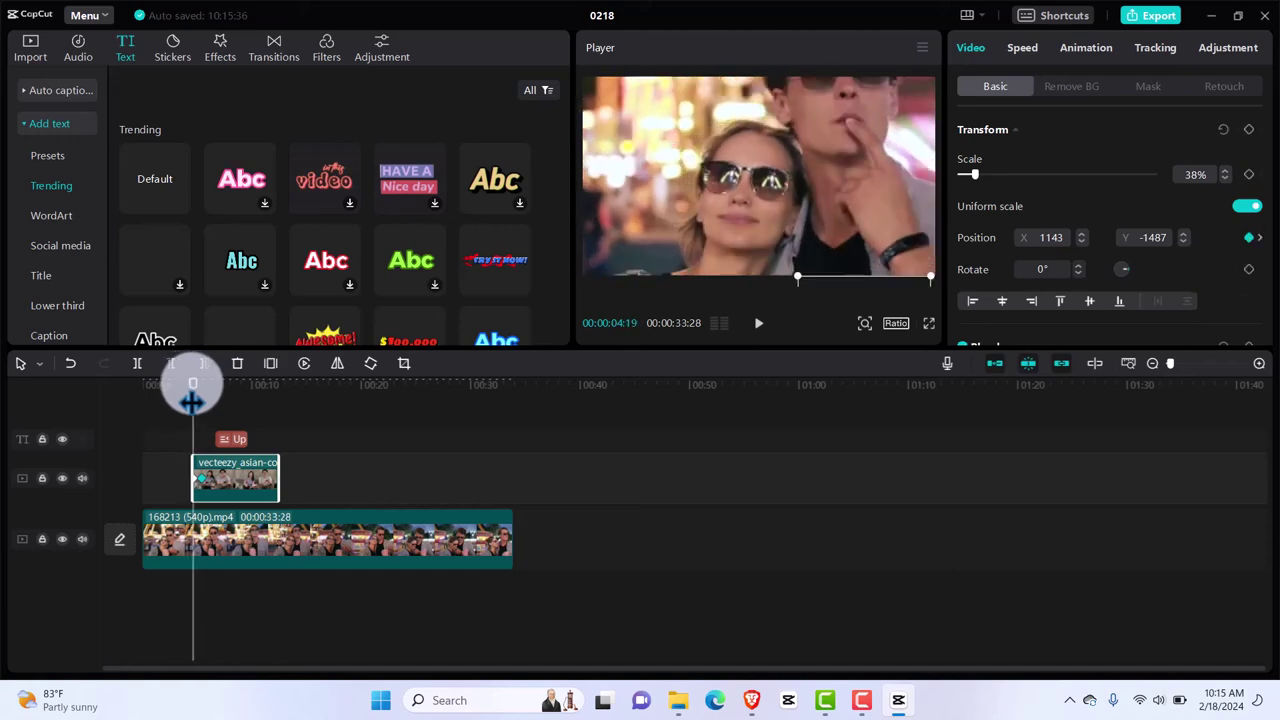
pyautogui.press('space')
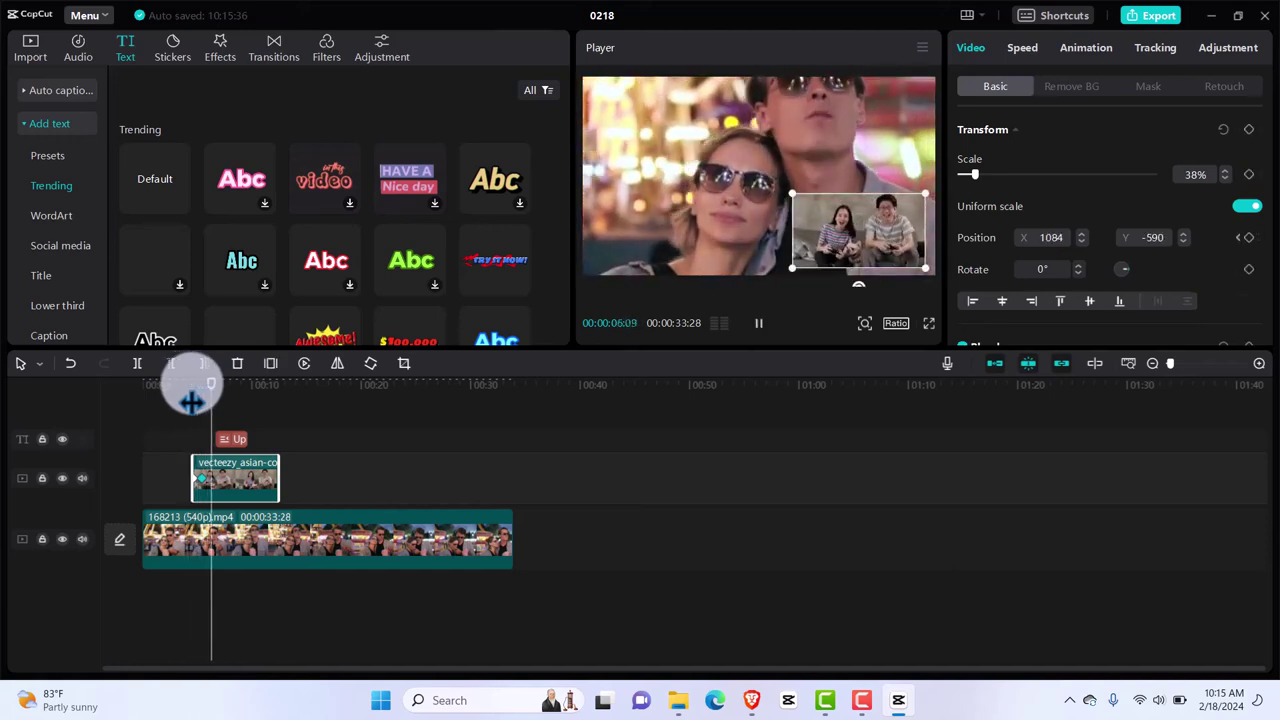
pyautogui.press('space')
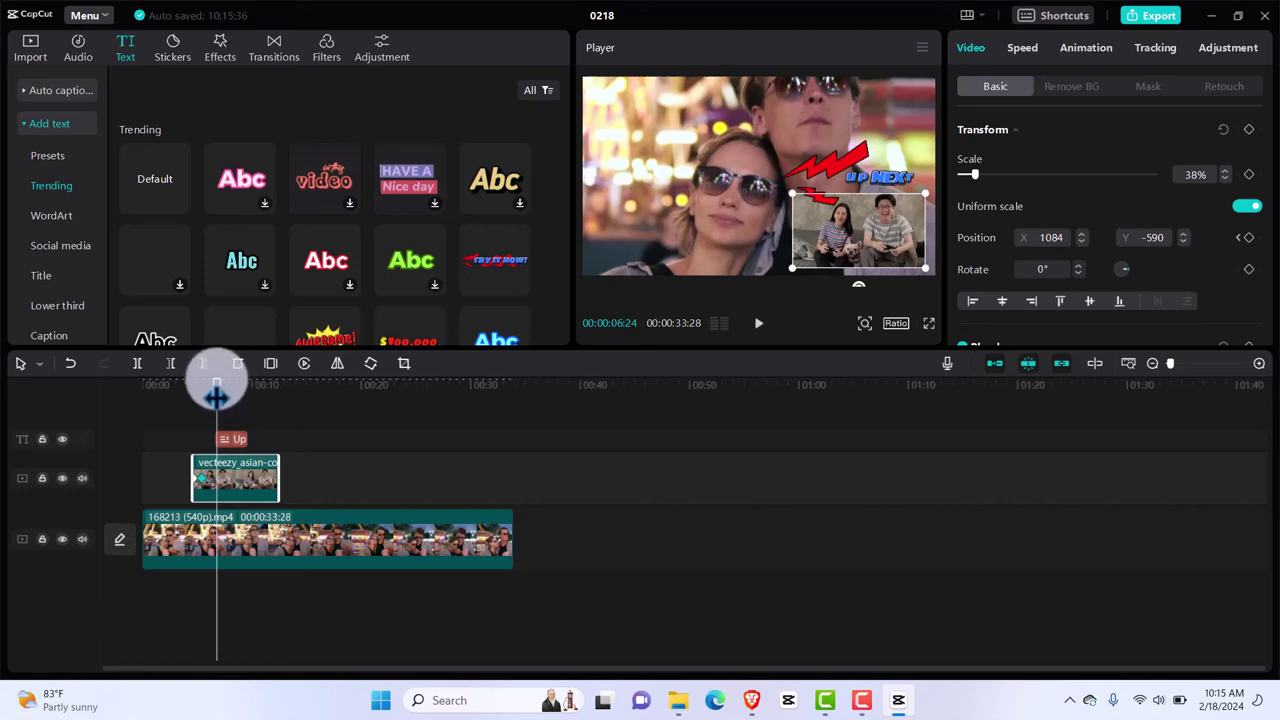
# At 00:00:06:20, look through the "Up Next" title's basic settings for keyframe controls.
pyautogui.moveTo(216, 395); pyautogui.dragTo(212, 395)
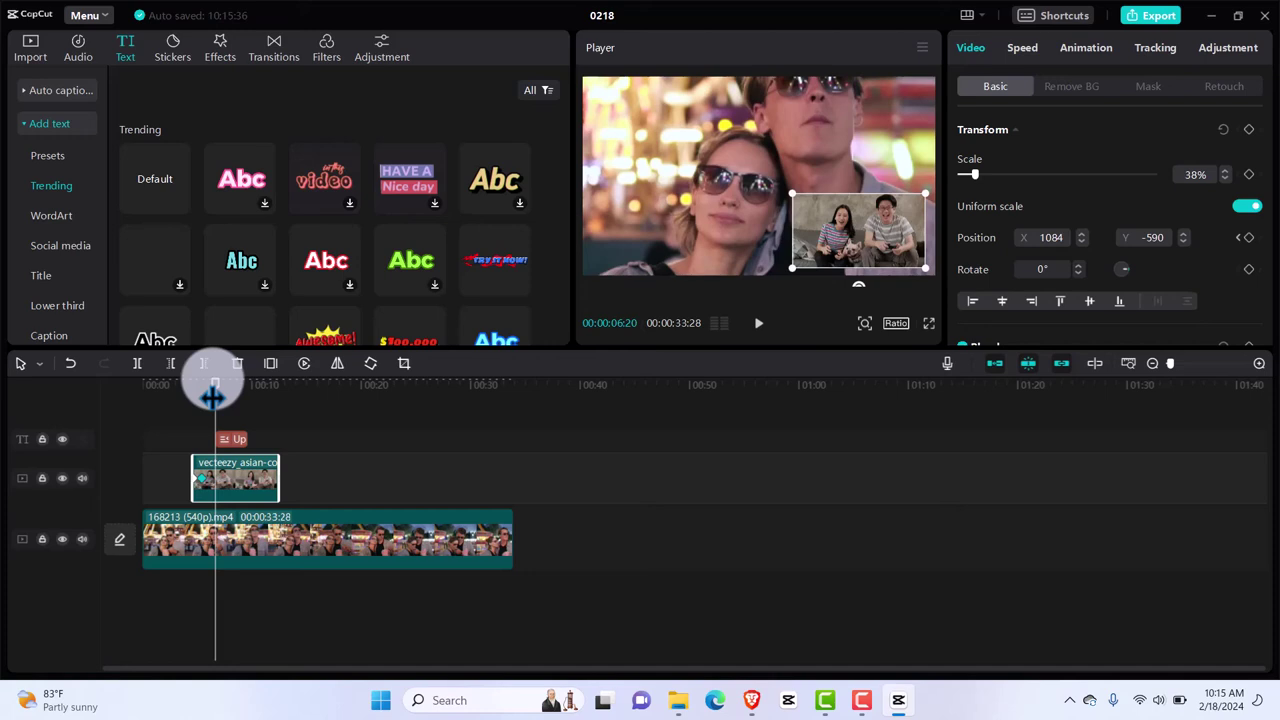
pyautogui.click(228, 440)
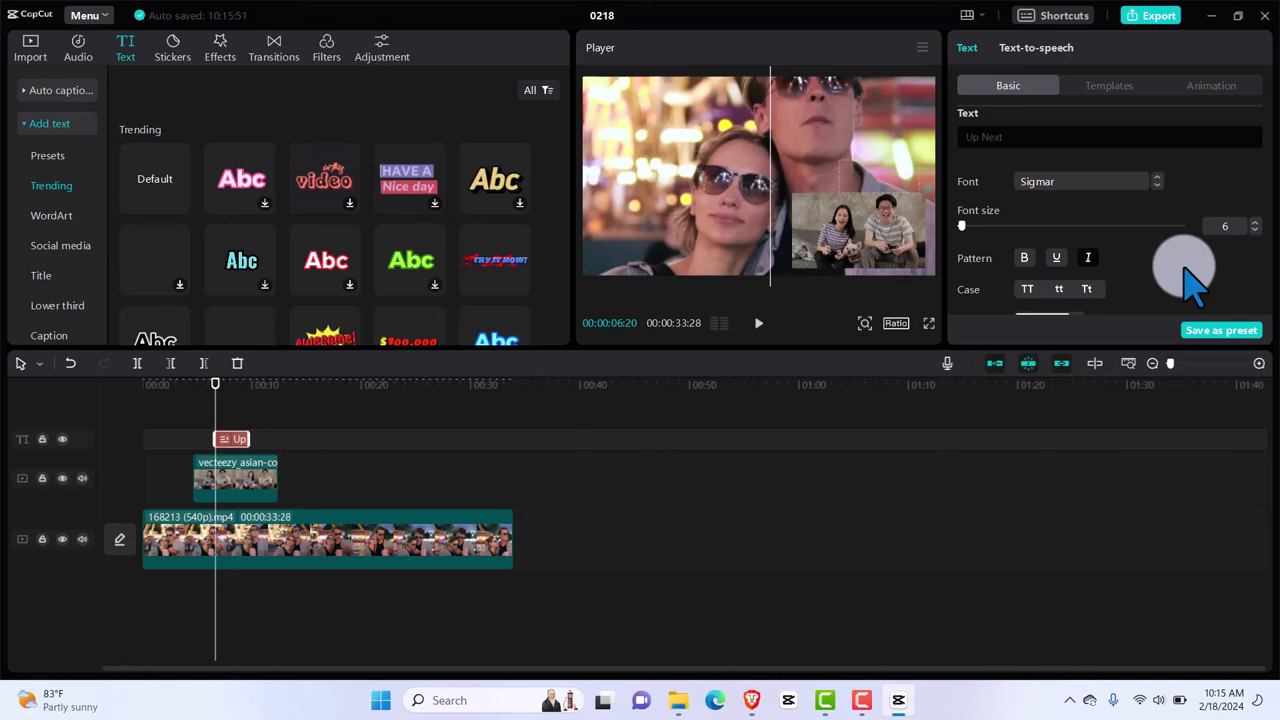
pyautogui.scroll(-10, 1190, 280)
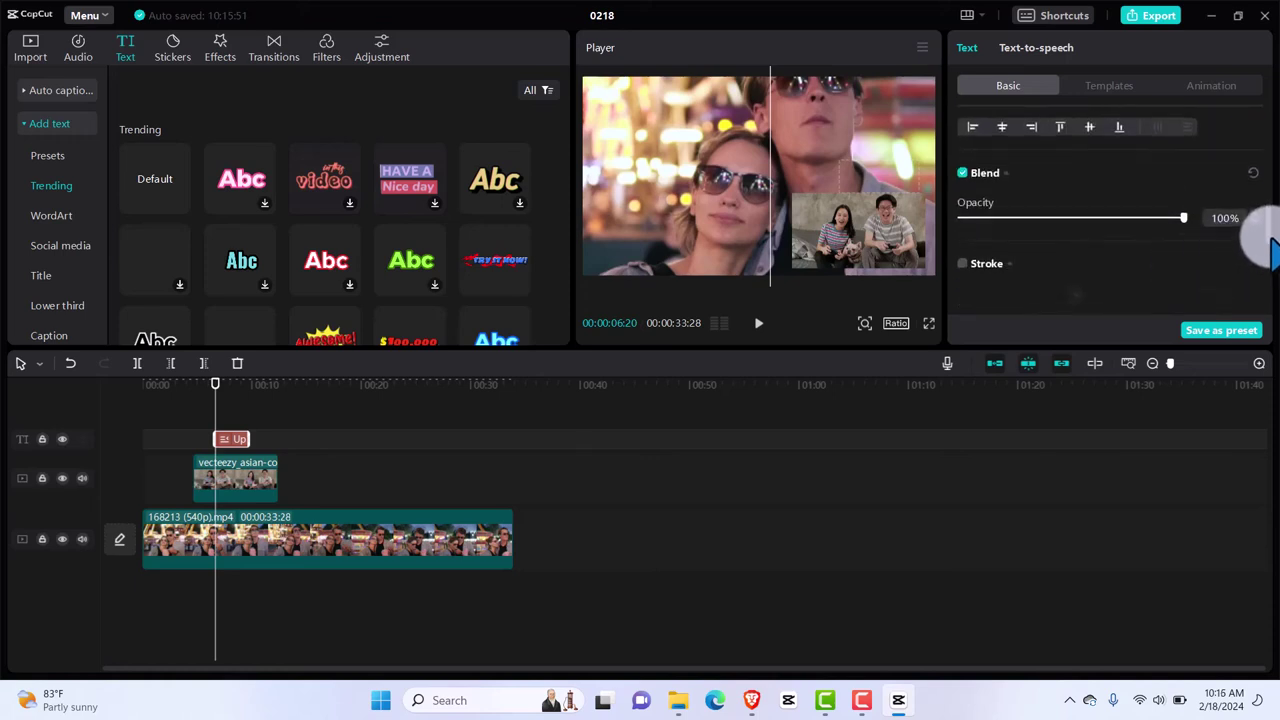
pyautogui.scroll(5, 1266, 240)
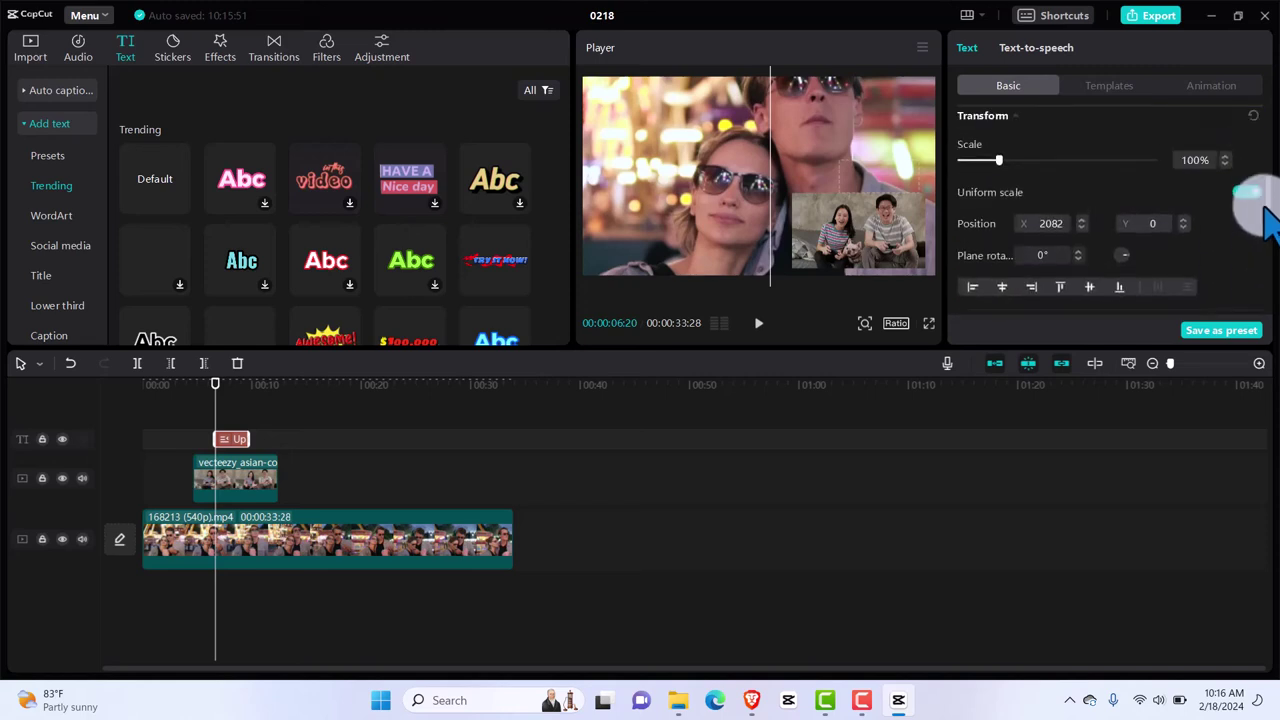
pyautogui.scroll(1, 1266, 212)
pyautogui.scroll(-2, 1266, 208)
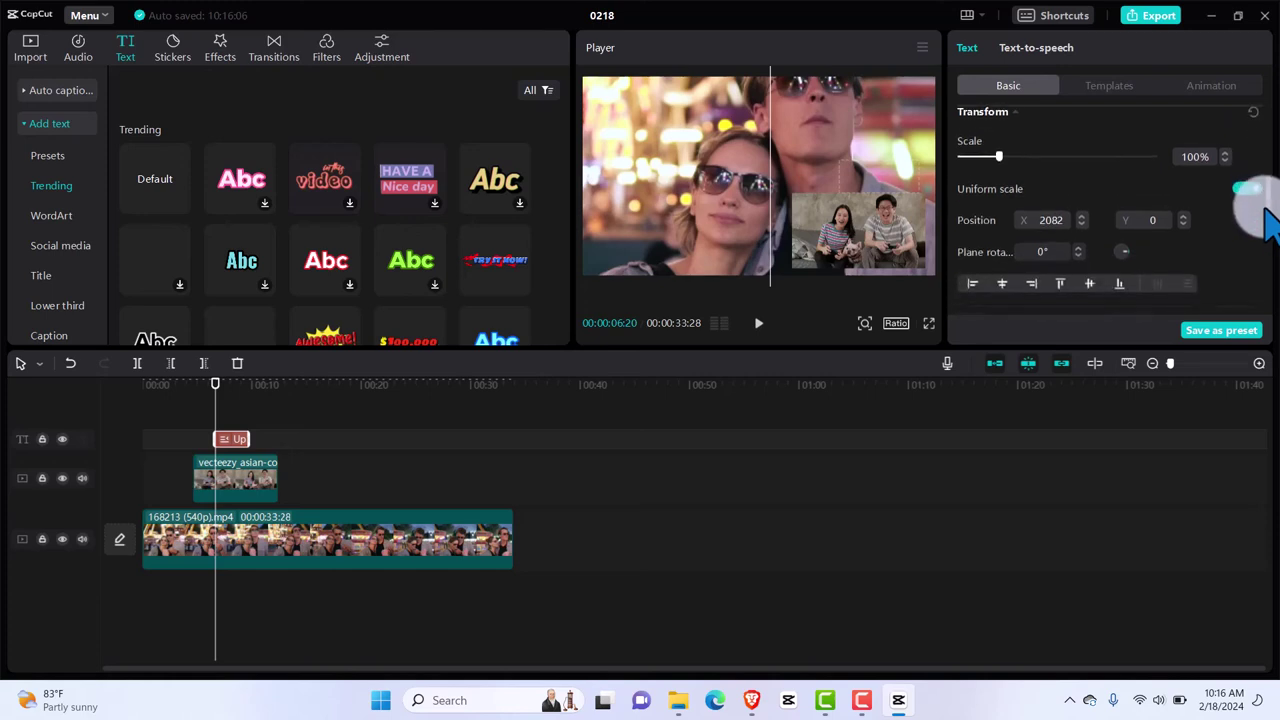
pyautogui.scroll(3, 1266, 204)
pyautogui.scroll(-2, 1266, 205)
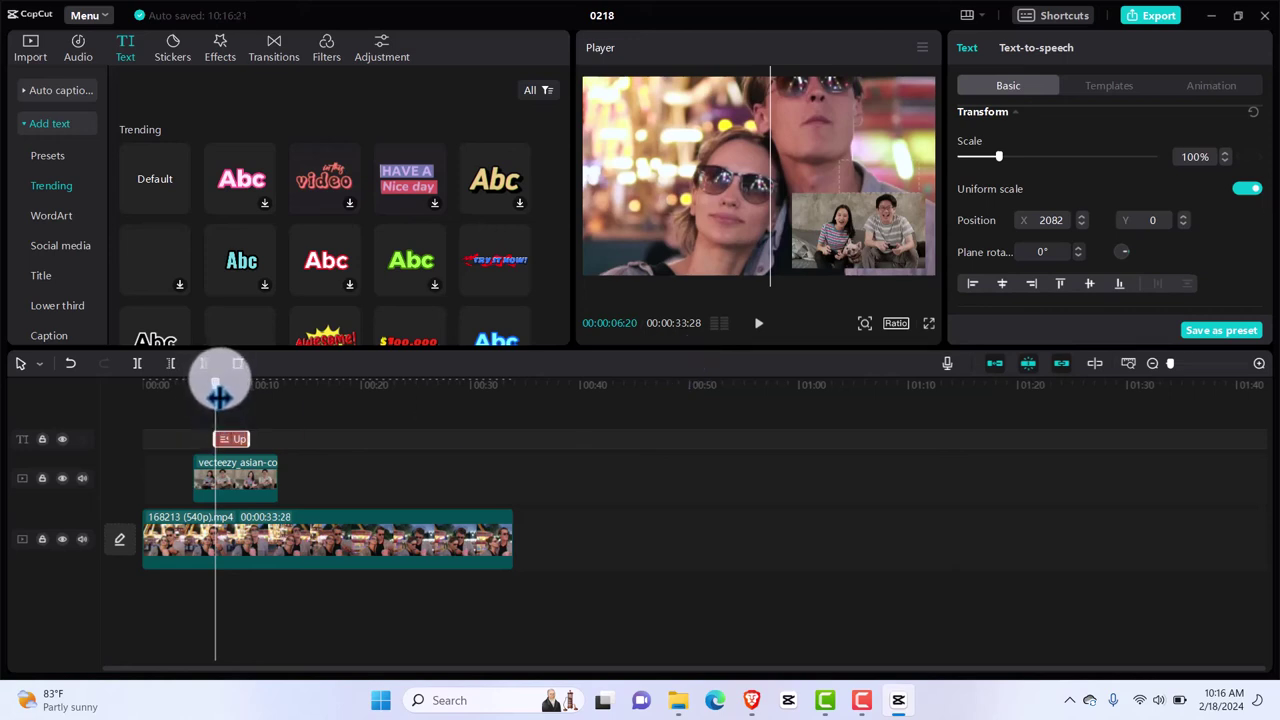
# With the frame at 00:00:07:06 in view, check whether the title's scale and position settings offer keyframes.
pyautogui.moveTo(218, 397); pyautogui.dragTo(218, 397)
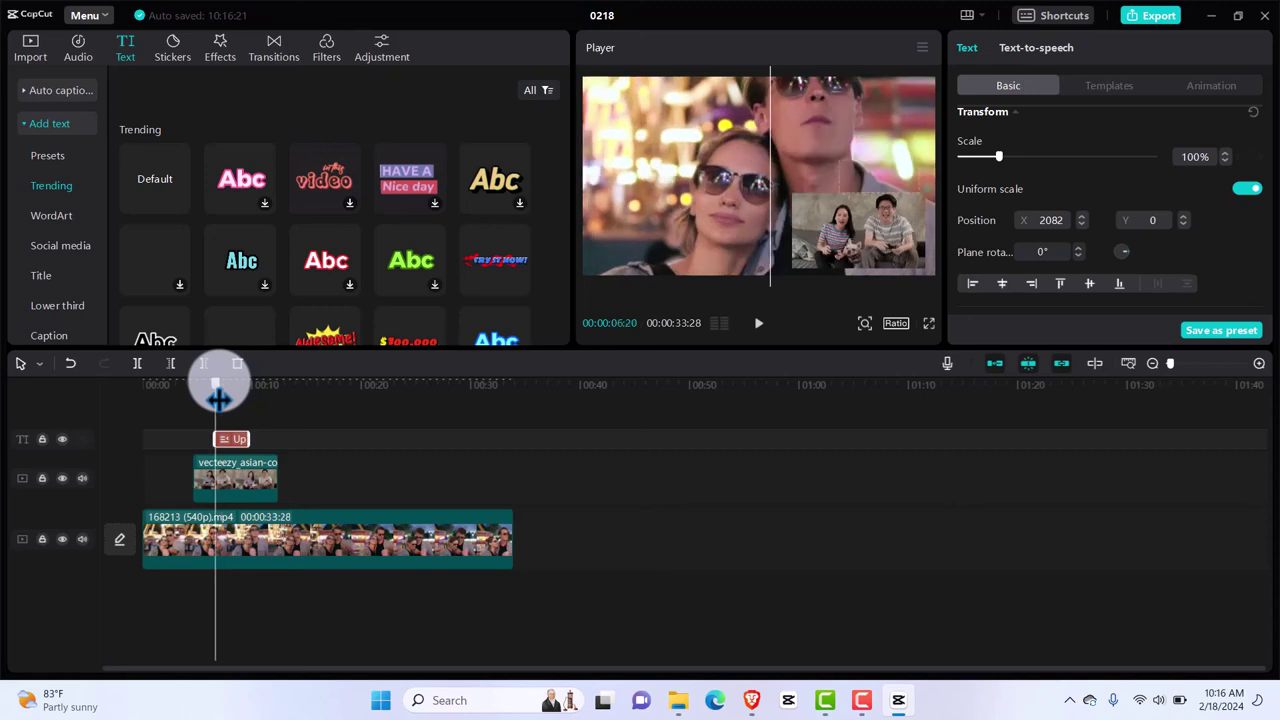
pyautogui.moveTo(218, 397); pyautogui.dragTo(221, 397)
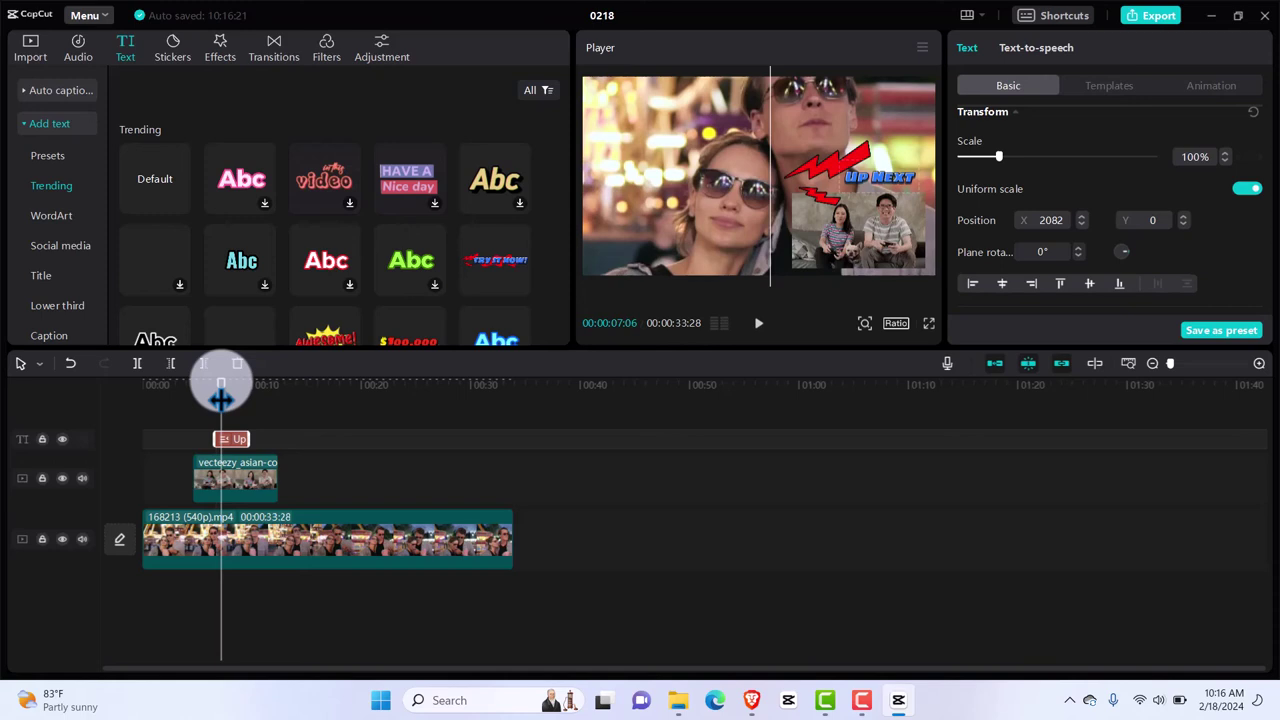
pyautogui.click(1047, 222)
pyautogui.write('2082')
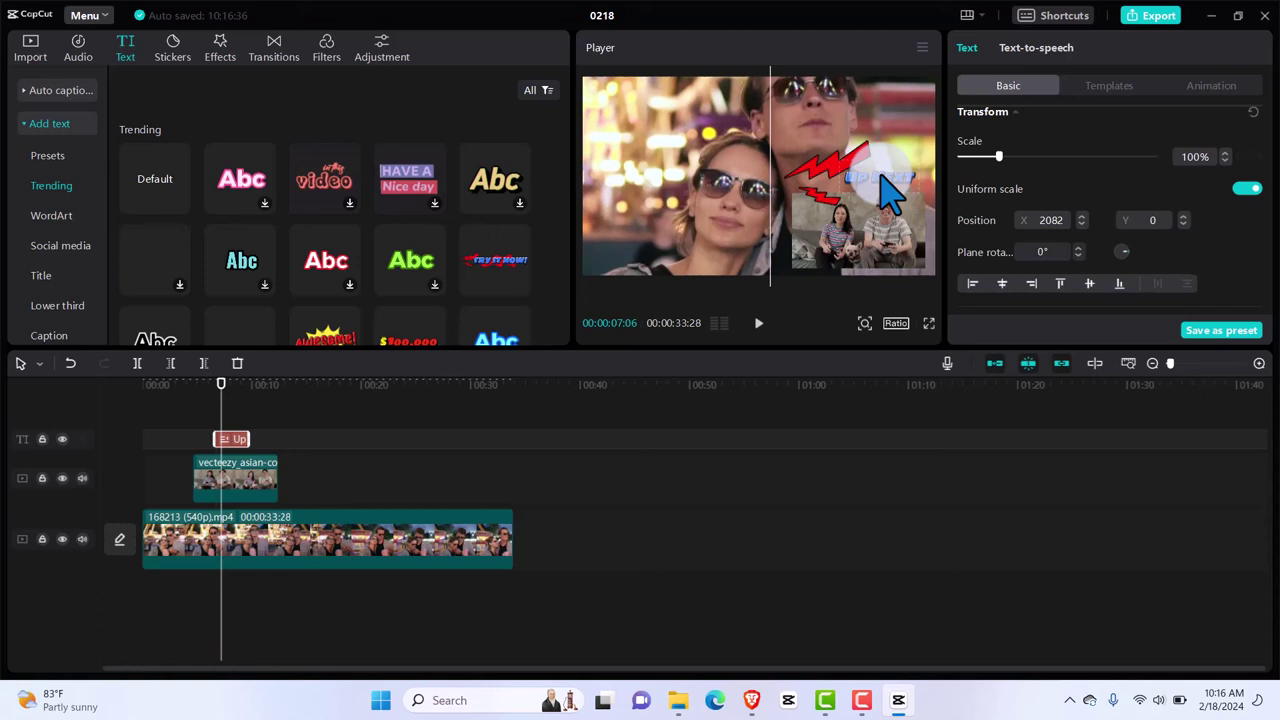
pyautogui.click(1118, 196)
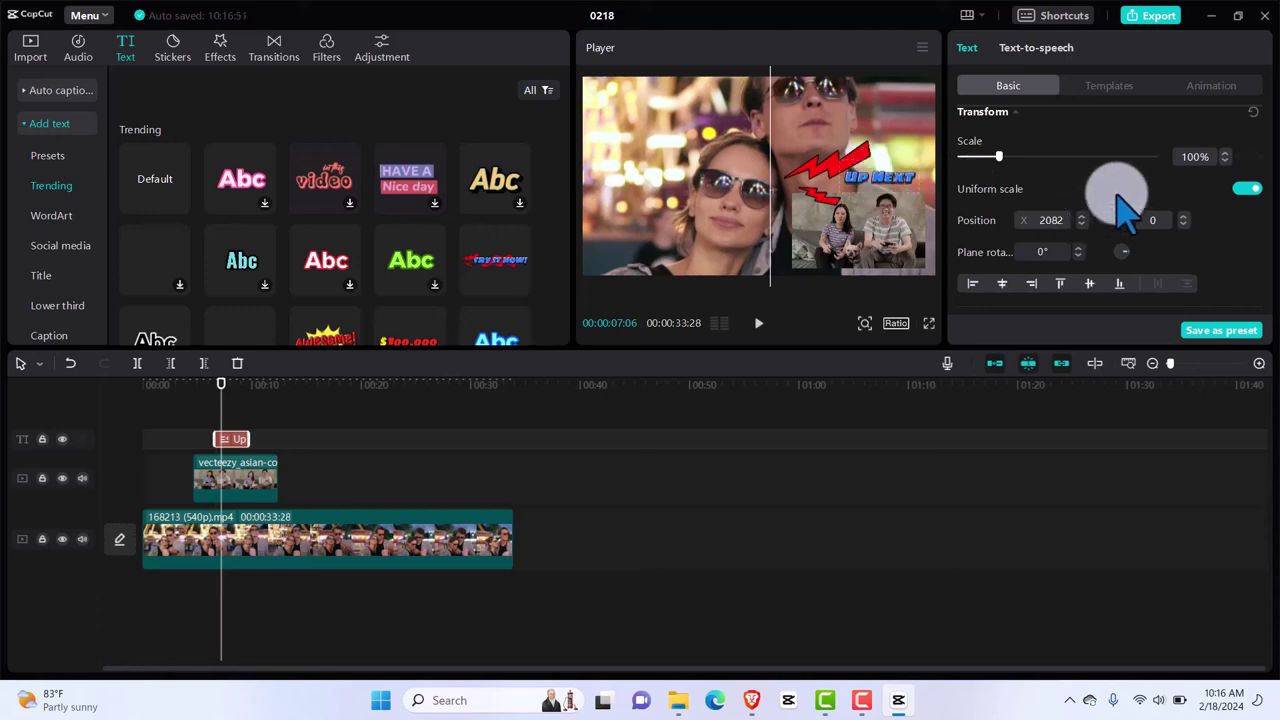
pyautogui.click(1255, 192)
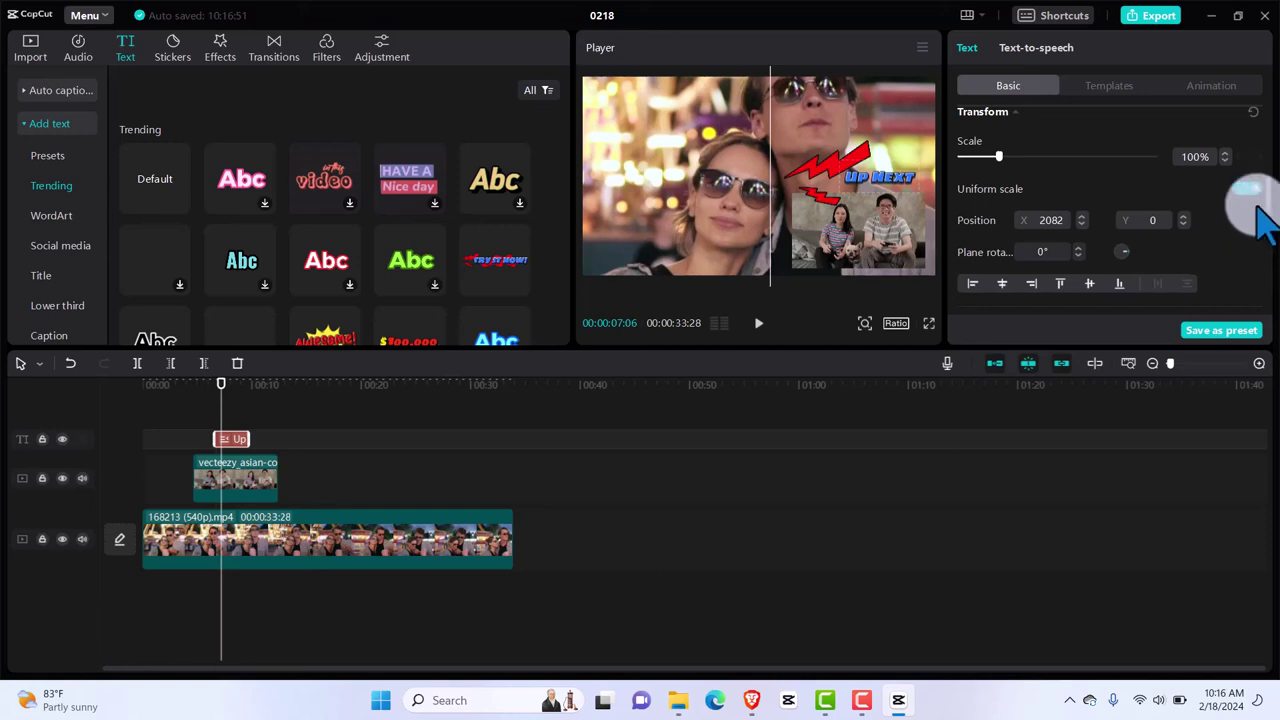
pyautogui.click(888, 190)
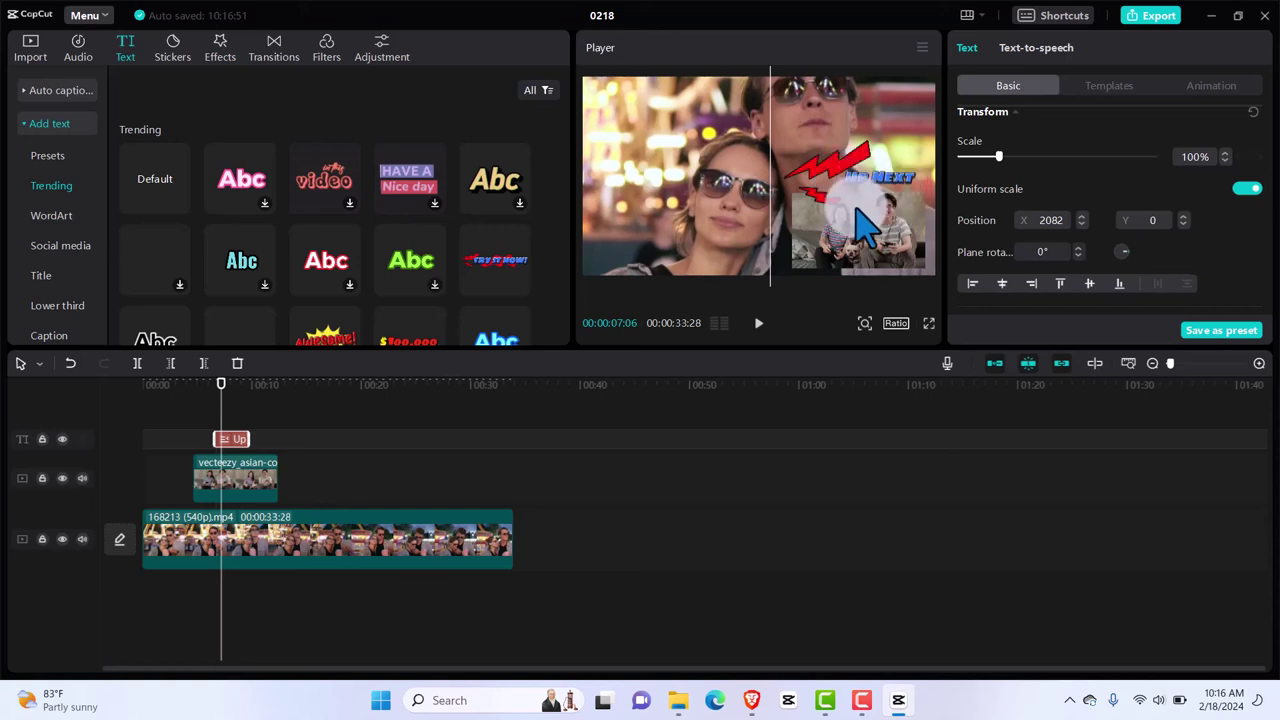
pyautogui.click(712, 262)
# Play the project from 00:00:00:00 to review the zoom, the overlay slide-in and the title.
pyautogui.click(233, 387)
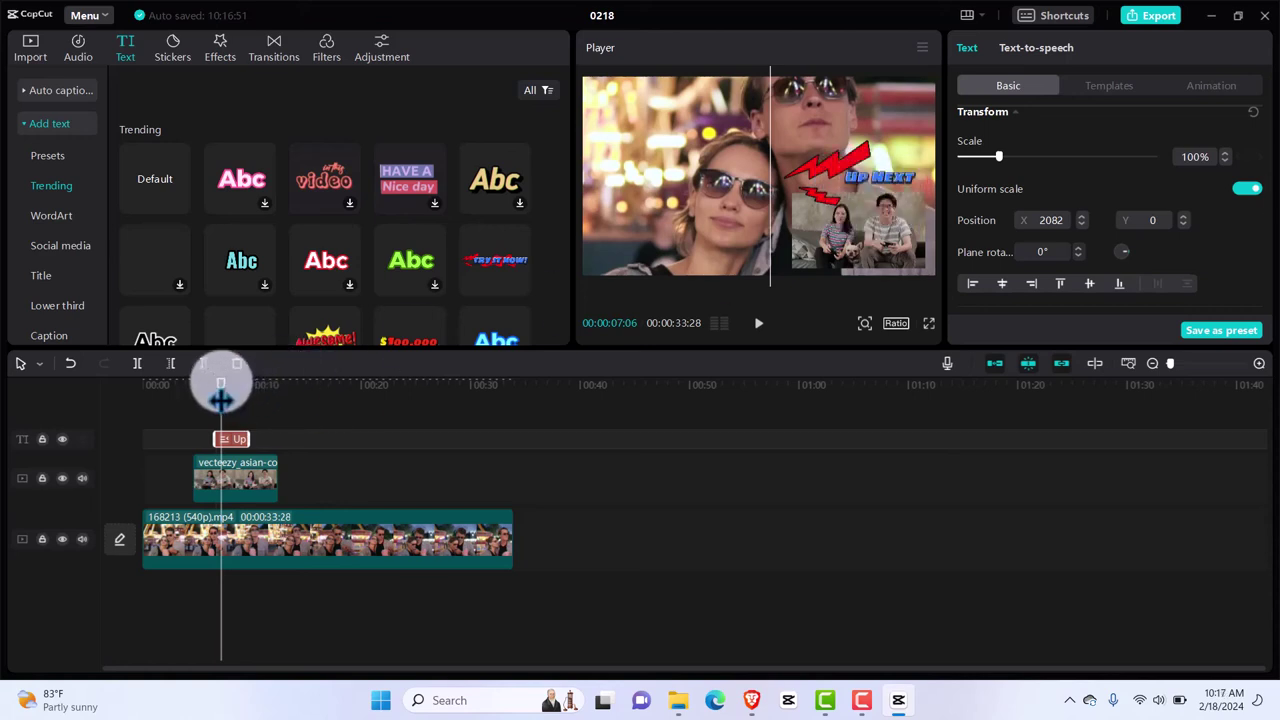
pyautogui.moveTo(206, 382); pyautogui.dragTo(134, 390)
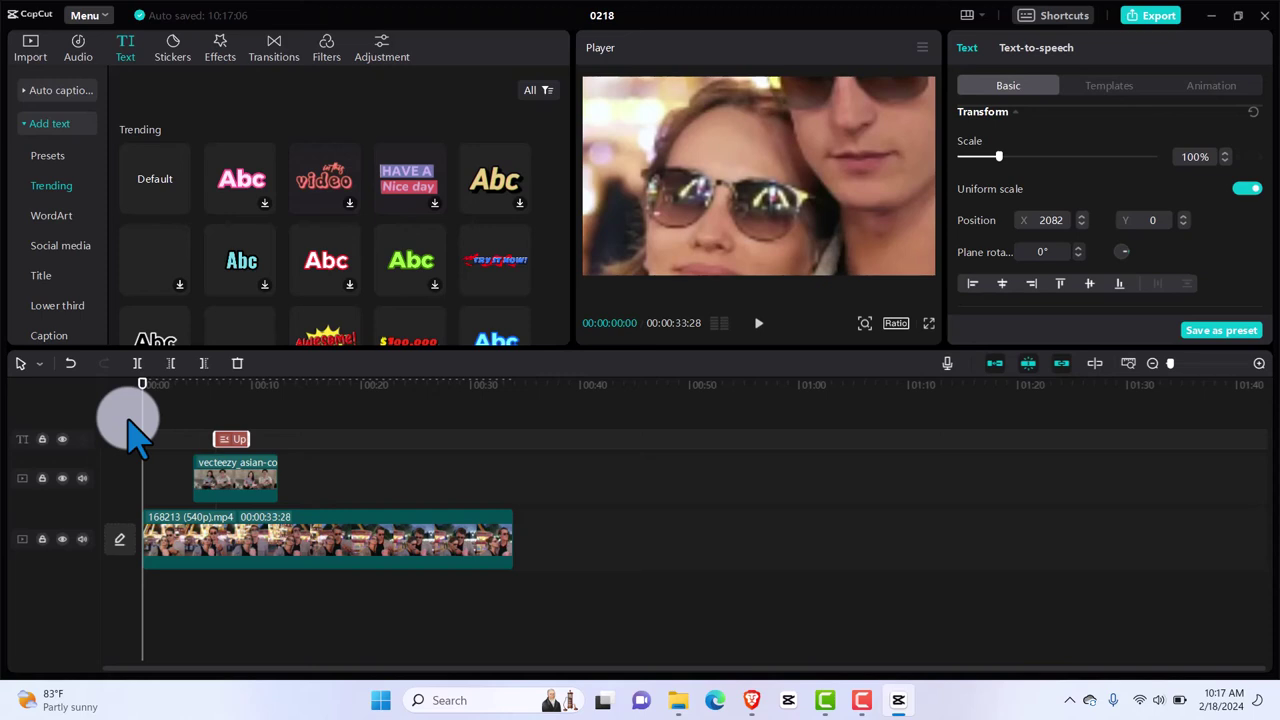
pyautogui.press('space')
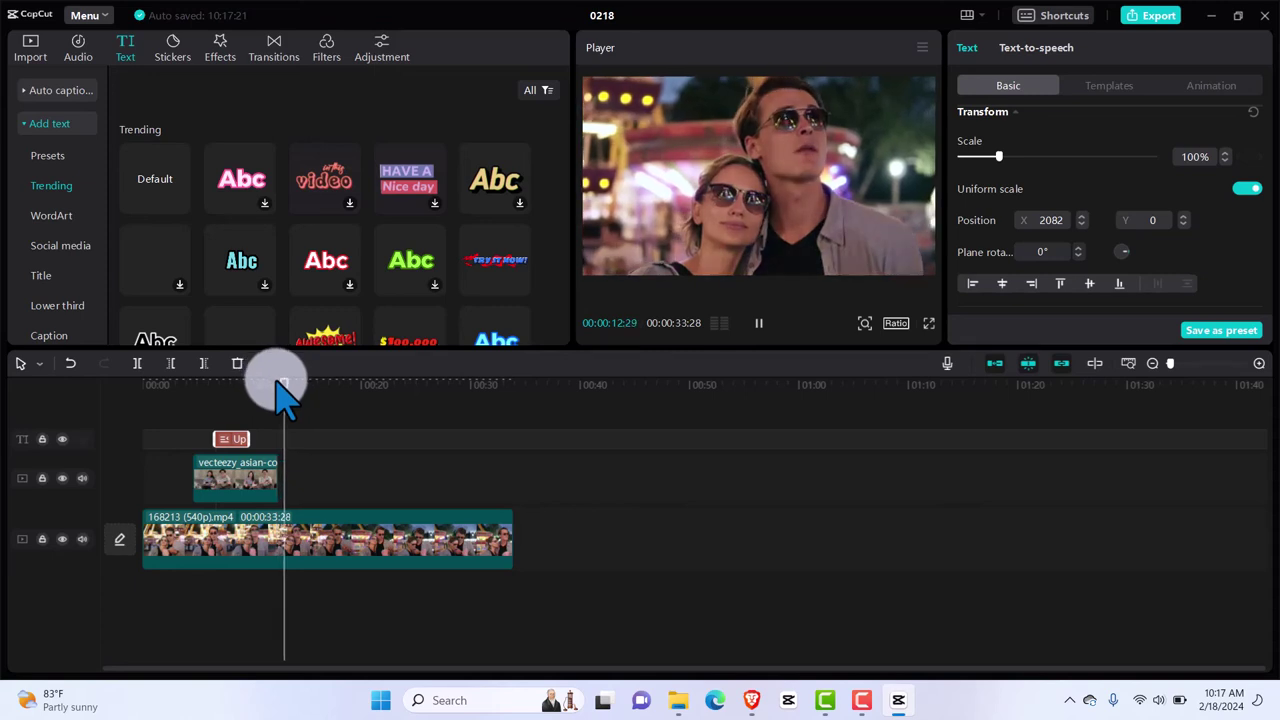
# Trim the end of the picture-in-picture clip so it lines up with the end of the "Up Next" title.
pyautogui.moveTo(289, 400); pyautogui.dragTo(274, 471)
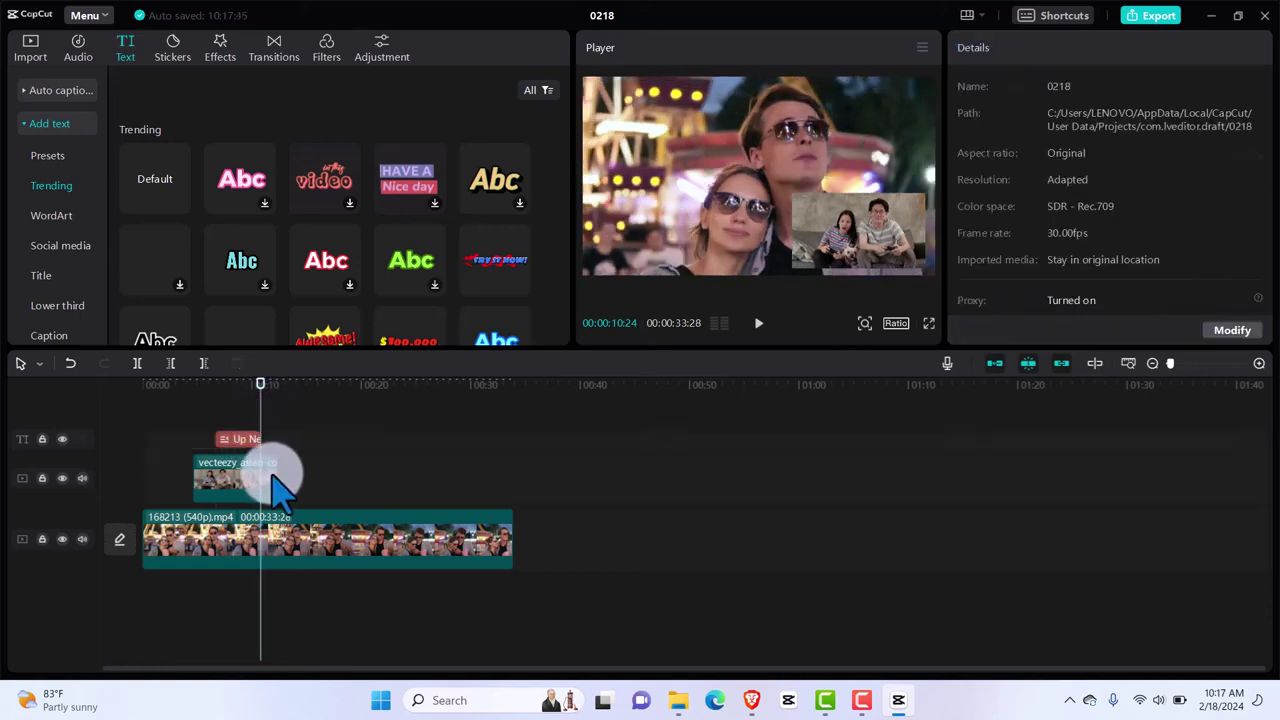
pyautogui.click(257, 490)
pyautogui.click(257, 486)
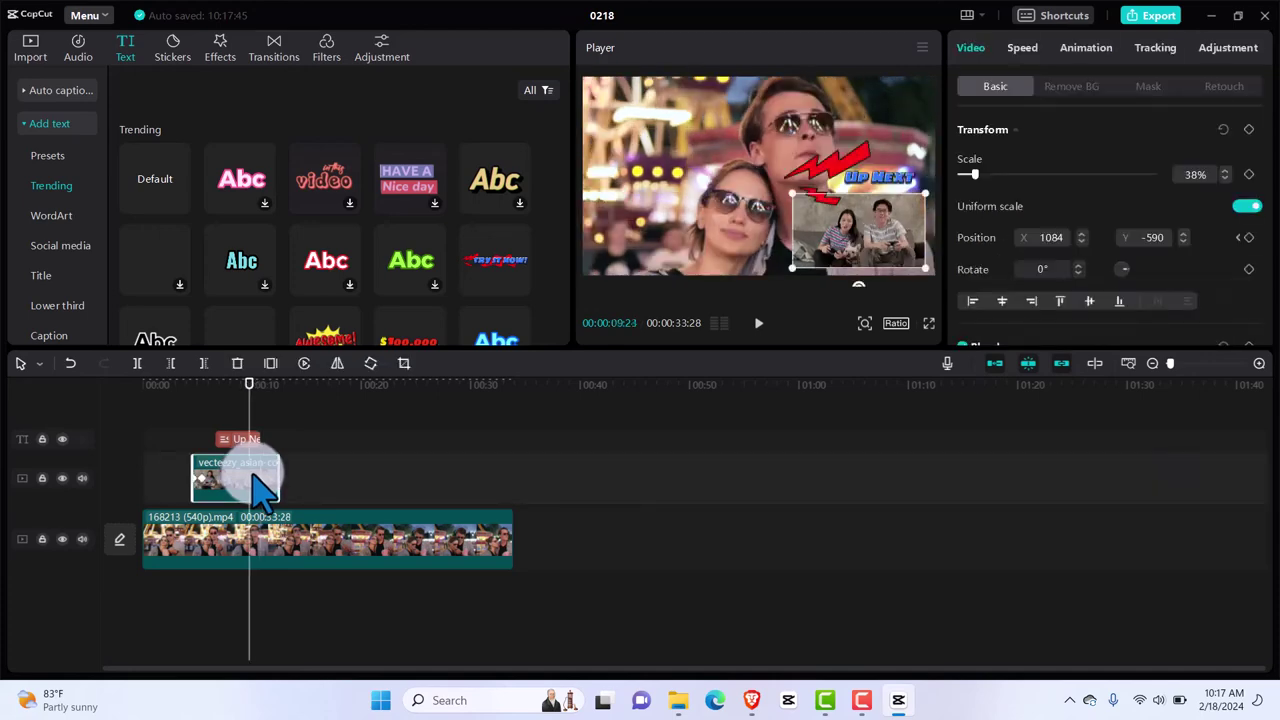
pyautogui.moveTo(277, 476); pyautogui.dragTo(262, 475)
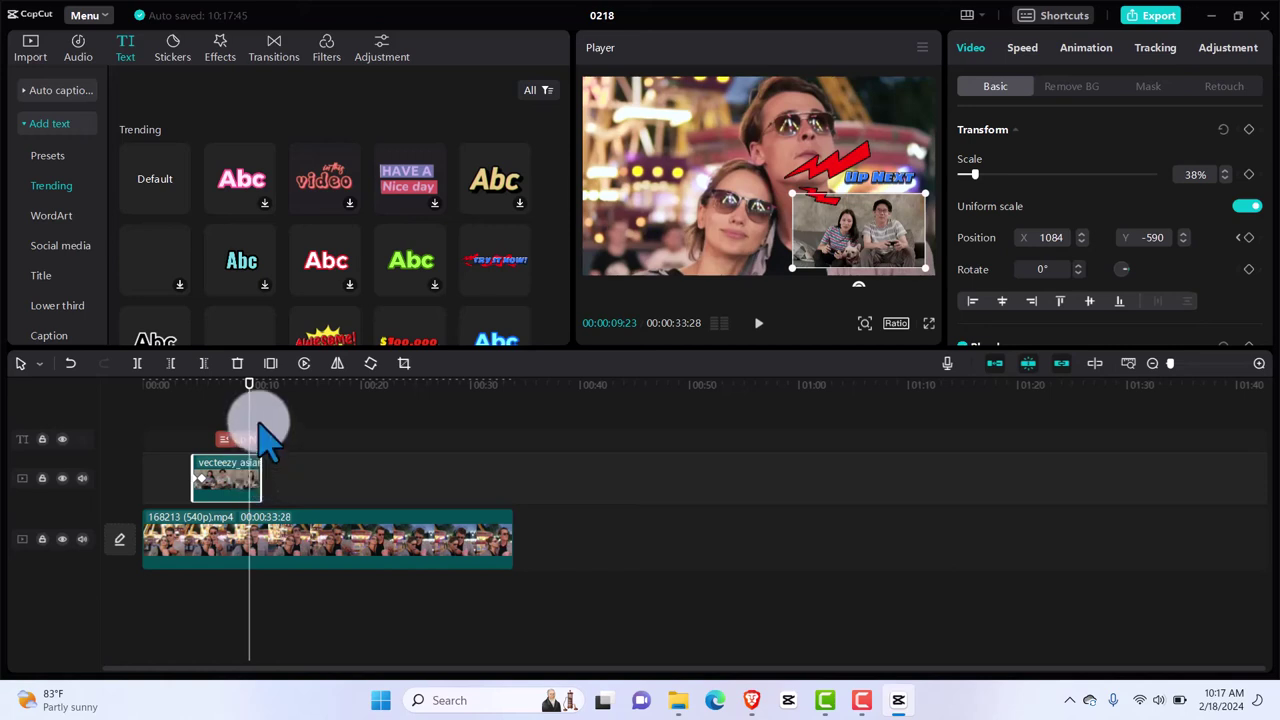
# Play the project from 00:00:03:07 to review the overlay slide-in and the title.
pyautogui.moveTo(248, 395); pyautogui.dragTo(180, 400)
pyautogui.click(193, 432)
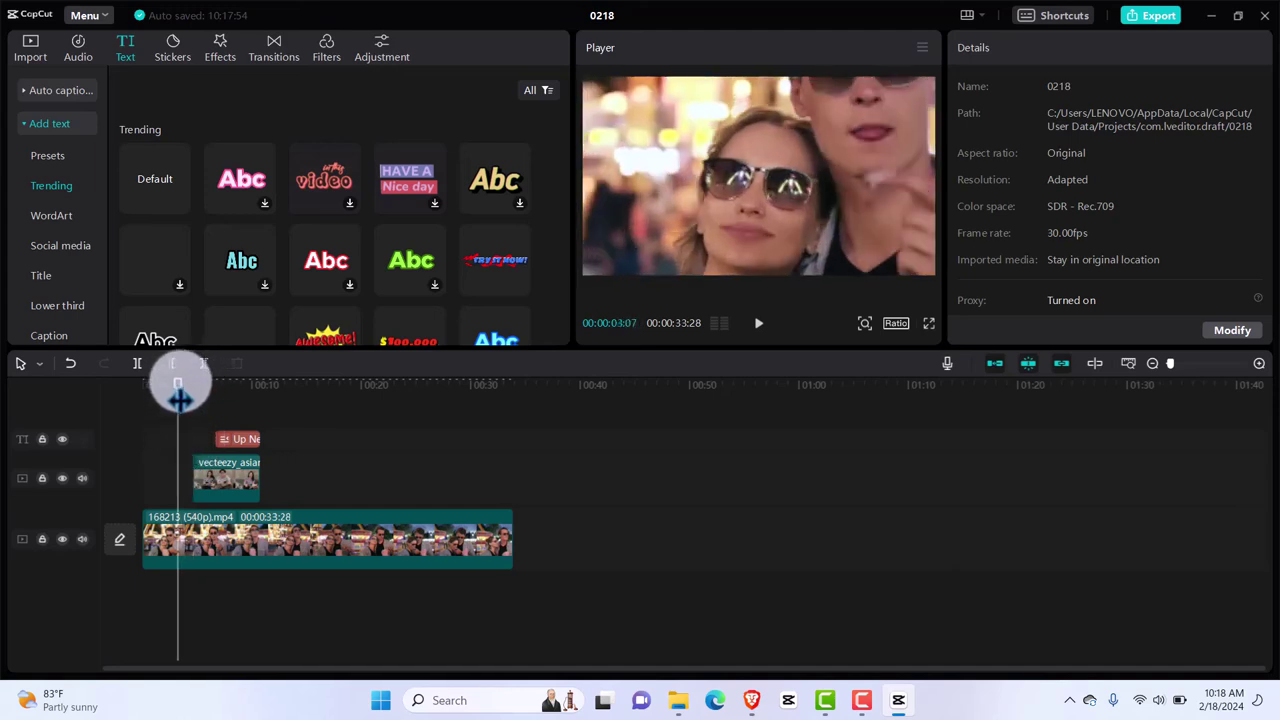
pyautogui.press('space')
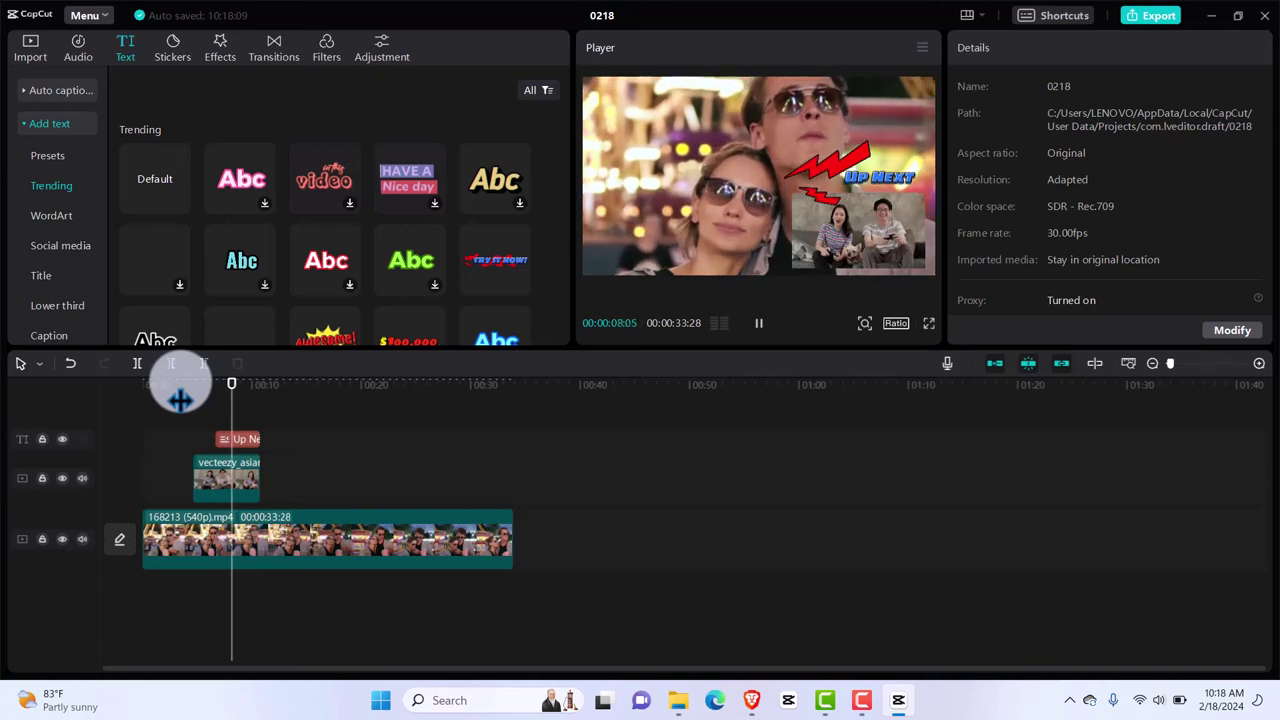
pyautogui.press('space')
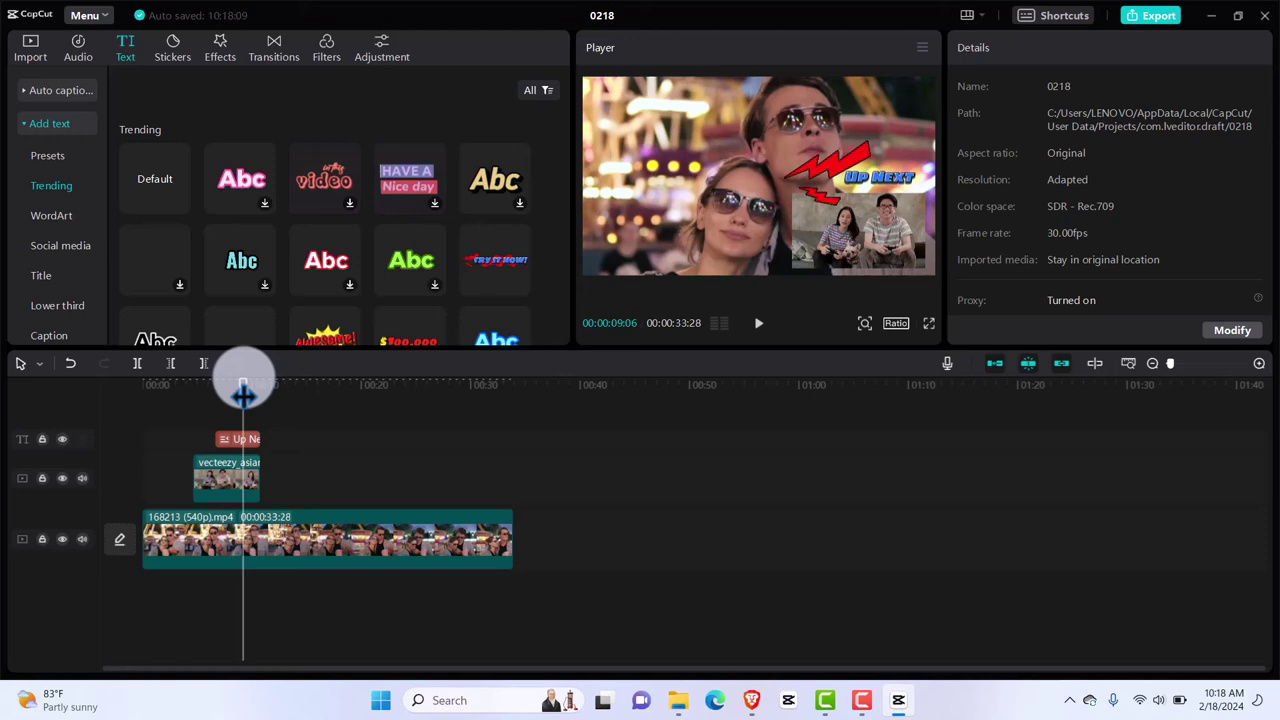
# Search the sound effects for "pop" and add the one-second Pop effect at the overlay clip's start, 00:00:04:19.
pyautogui.moveTo(243, 393); pyautogui.dragTo(196, 392)
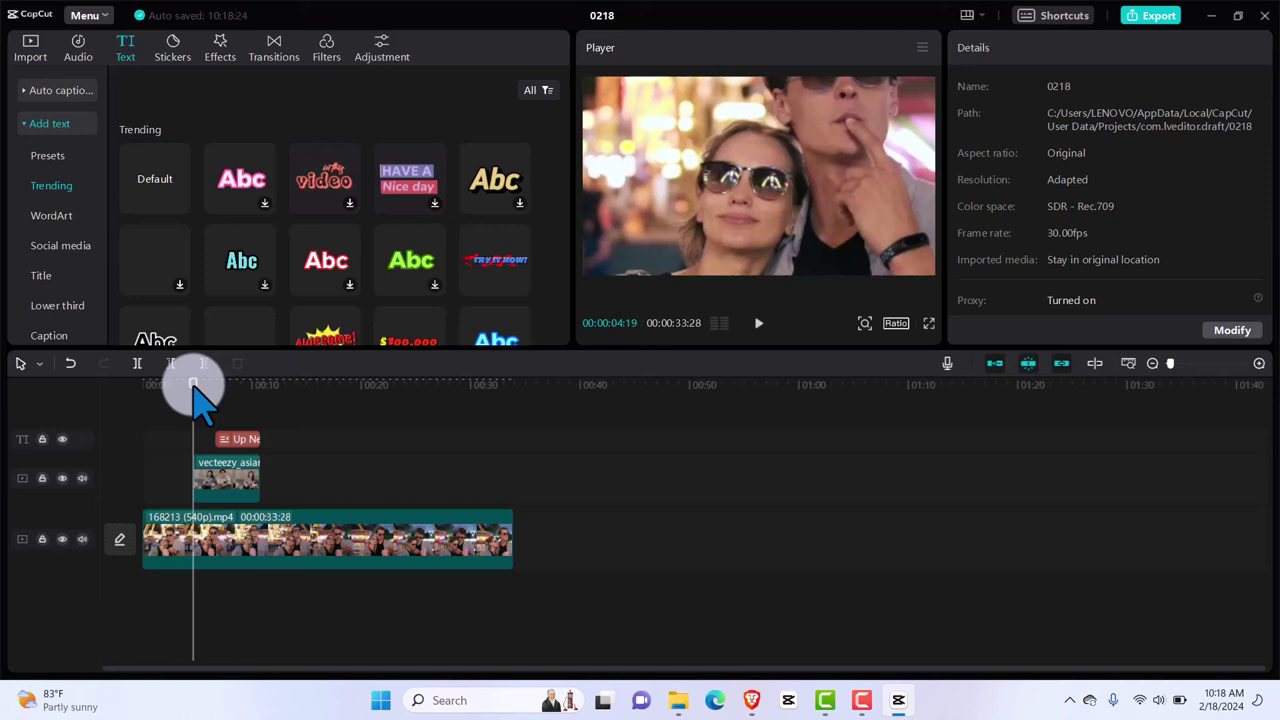
pyautogui.click(84, 52)
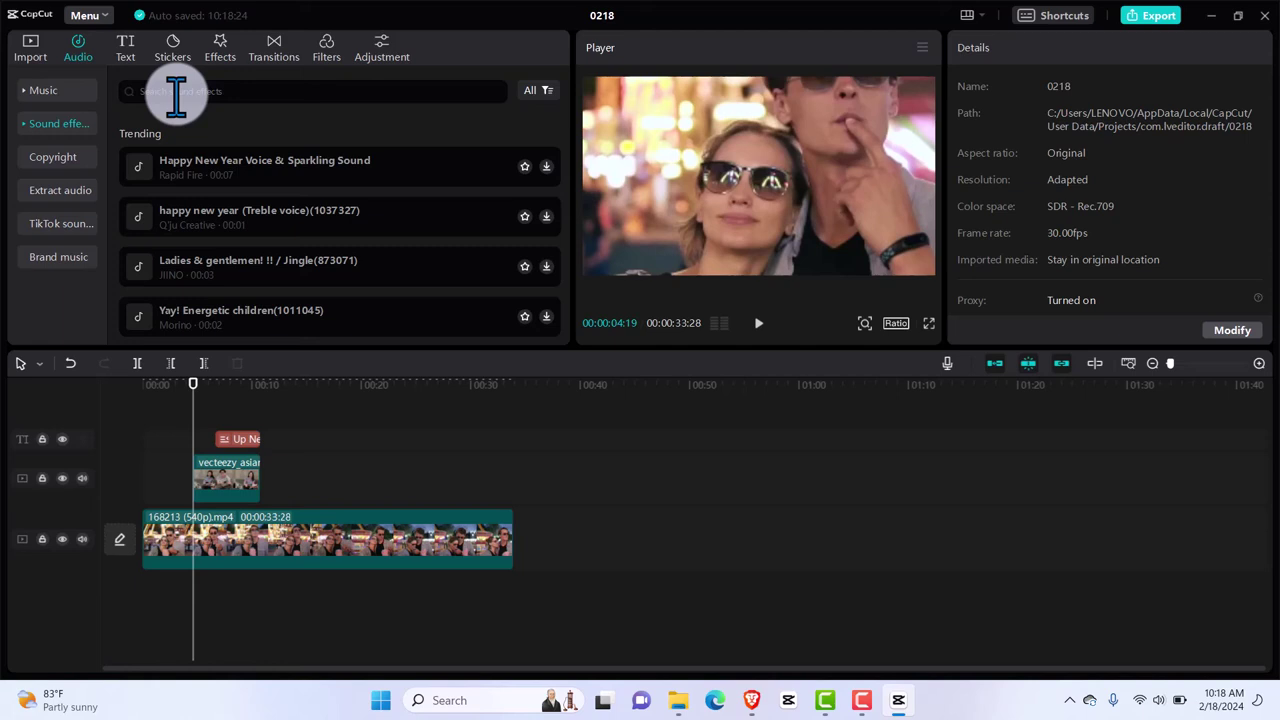
pyautogui.write('pop')
pyautogui.press('Return')
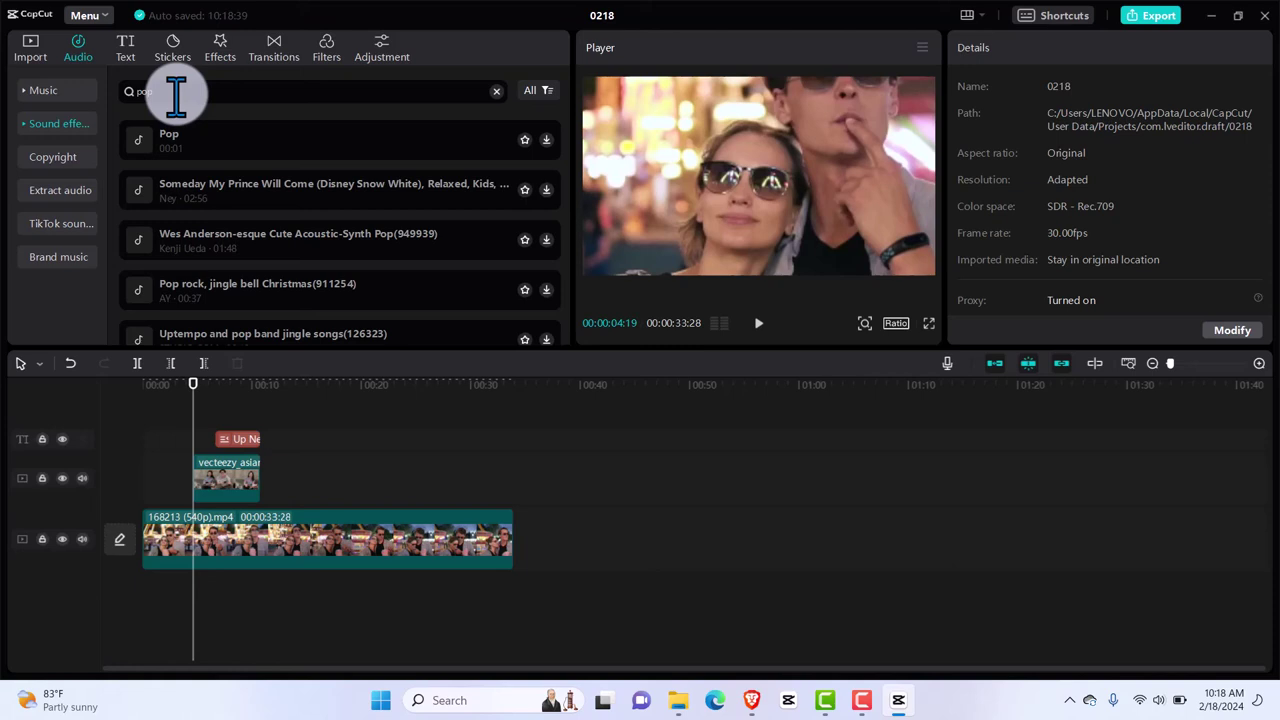
pyautogui.click(190, 150)
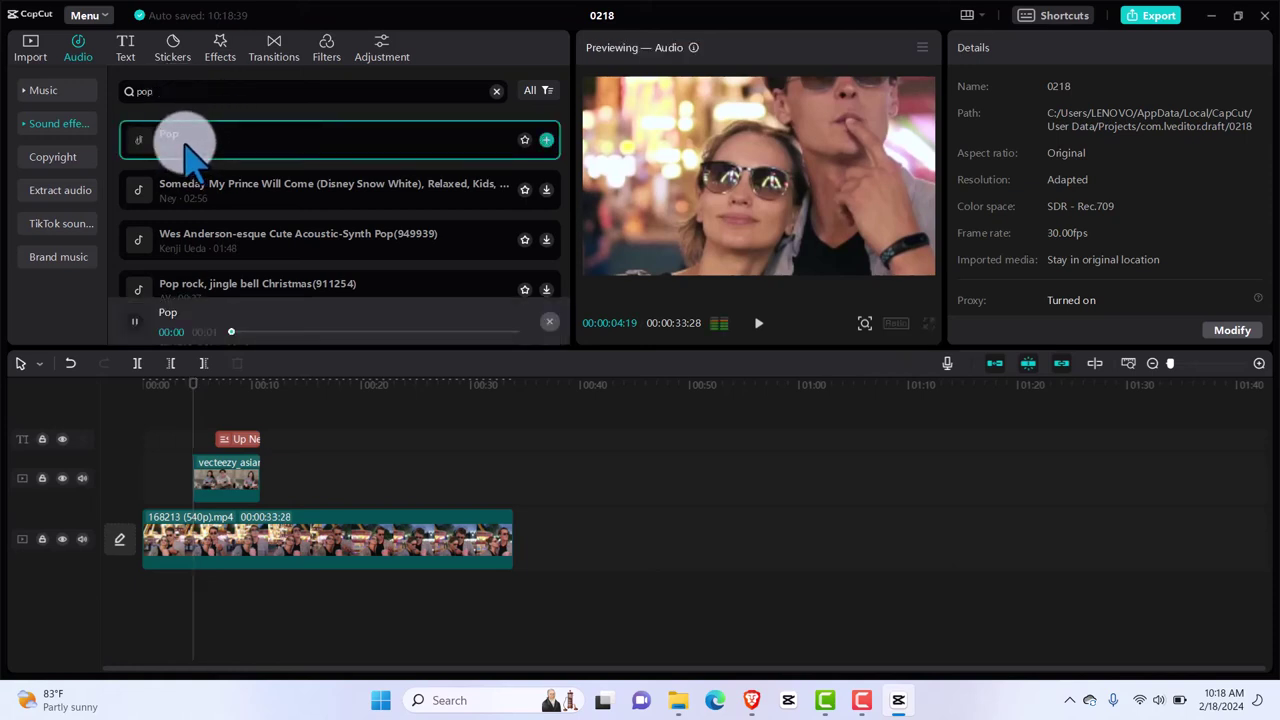
pyautogui.click(546, 142)
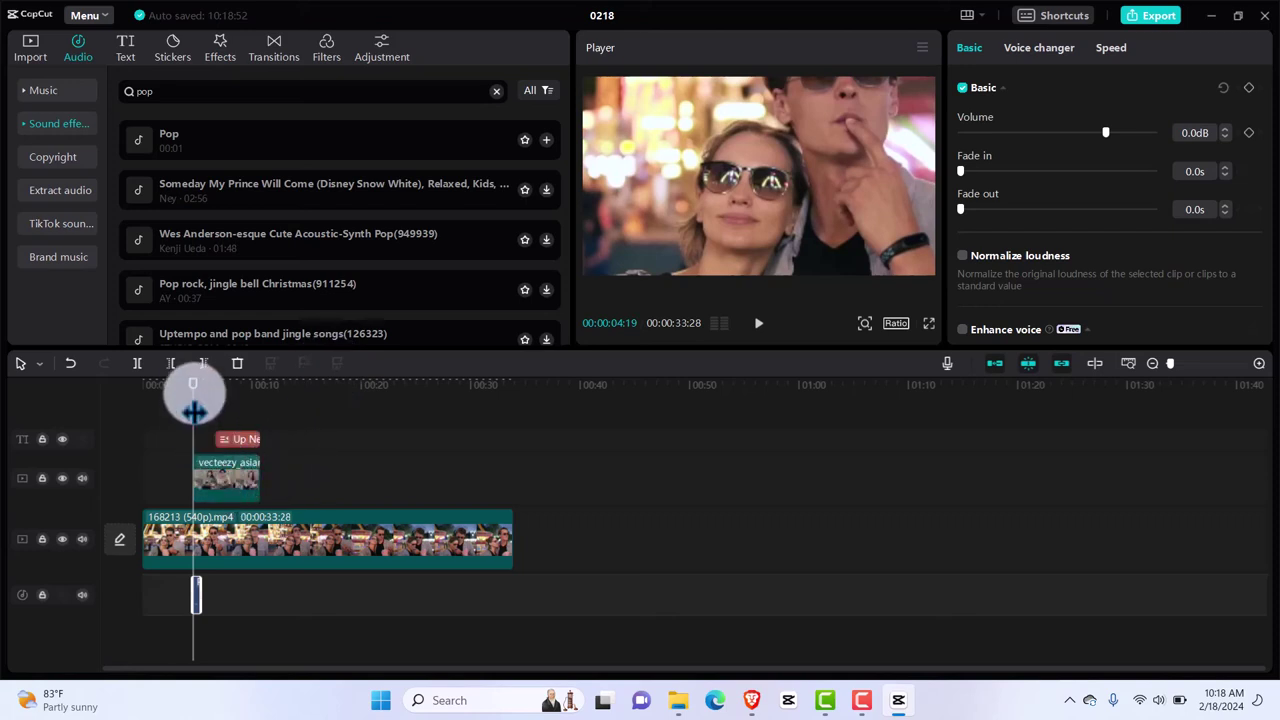
# Play back from 00:00:03:02 to hear the Pop effect against the overlay slide-in.
pyautogui.moveTo(193, 381); pyautogui.dragTo(173, 421)
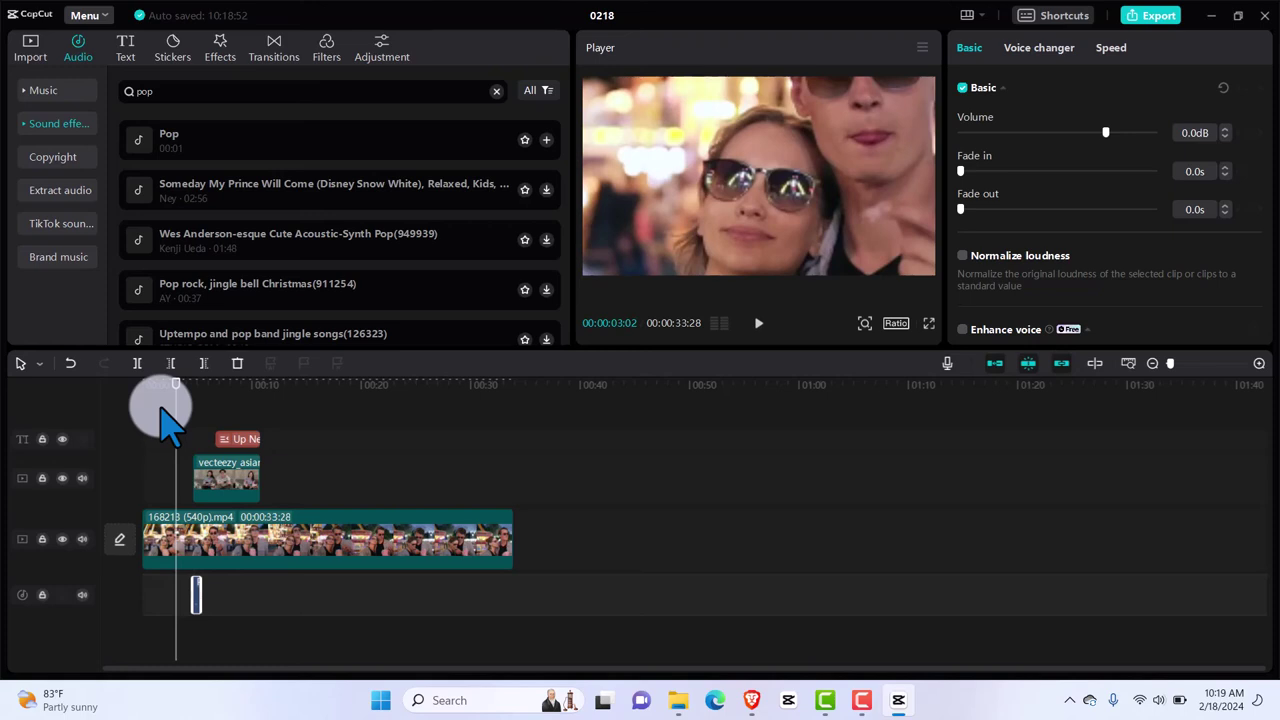
pyautogui.press('space')
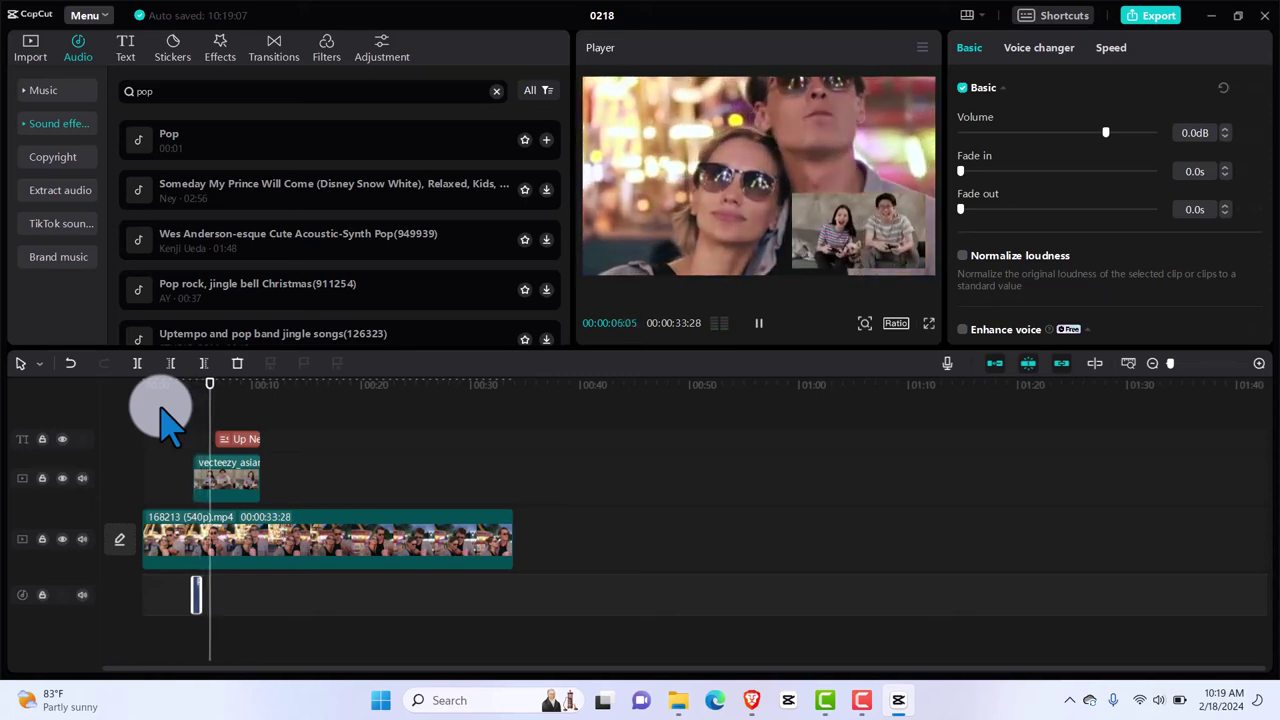
pyautogui.press('space')
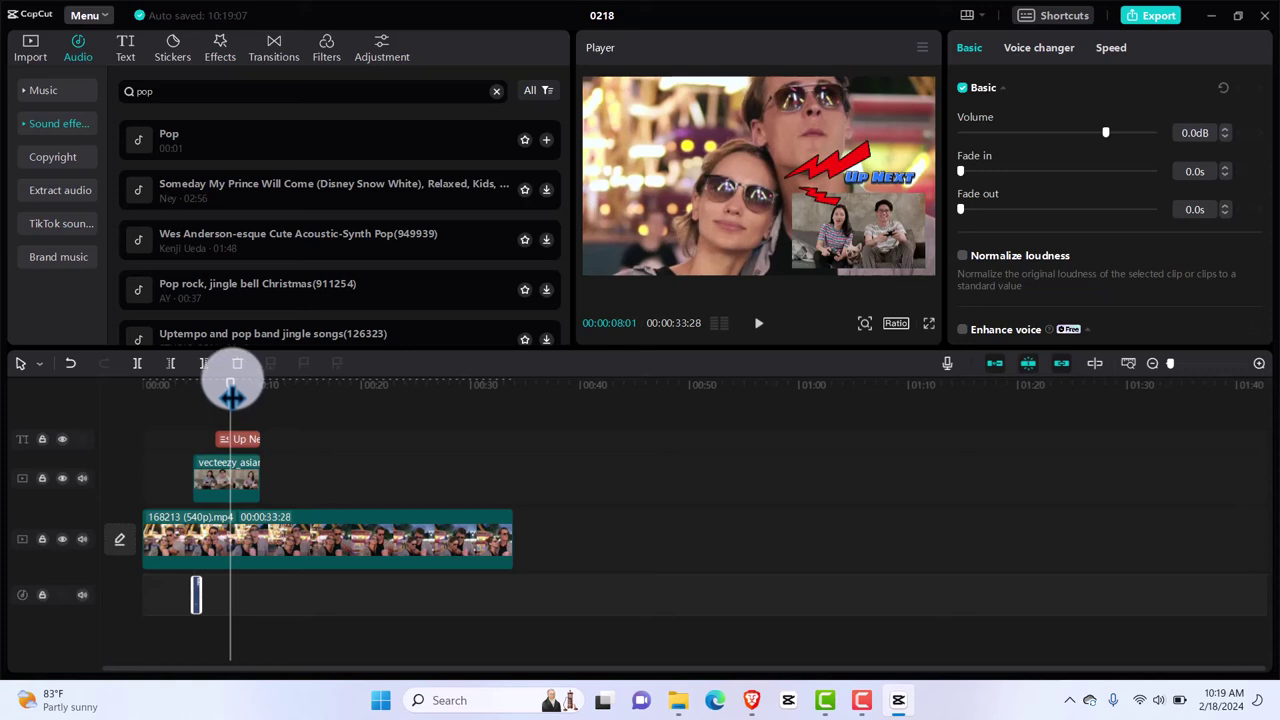
# Delete the Pop effect at the overlay's start and add Pop at 00:00:06:20, where the "Up Next" title begins.
pyautogui.moveTo(229, 395); pyautogui.dragTo(215, 390)
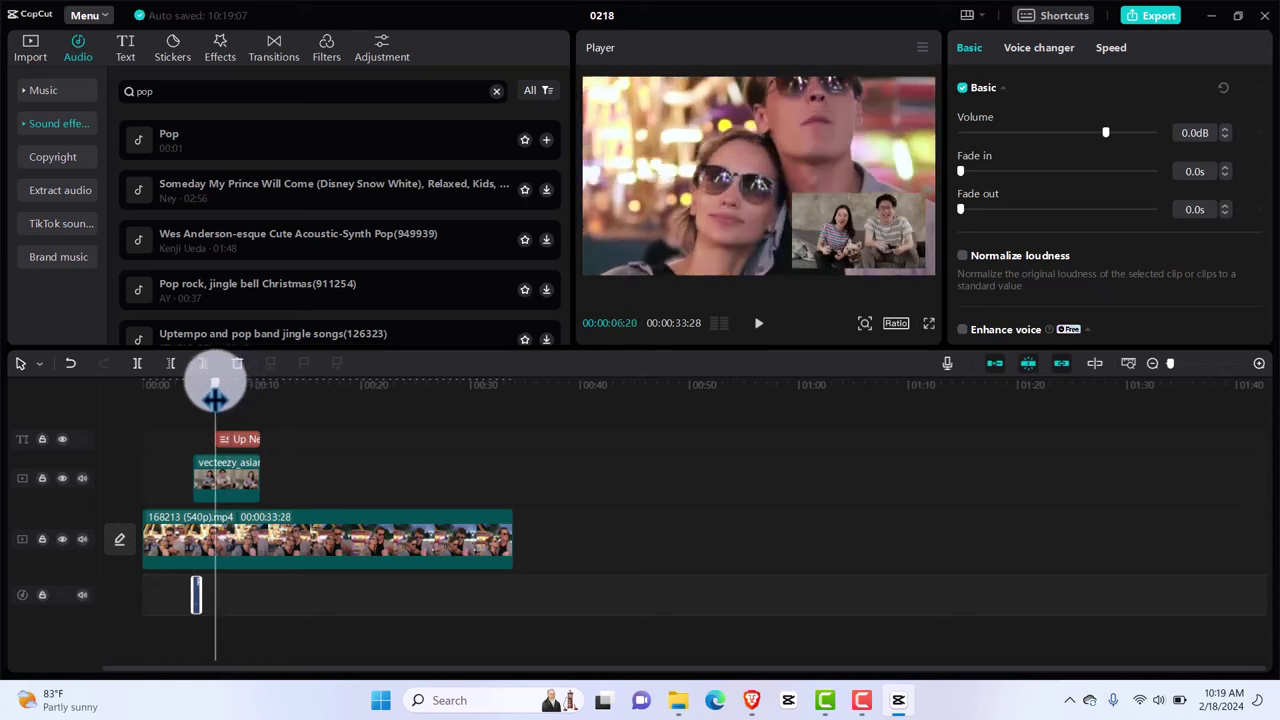
pyautogui.click(193, 595)
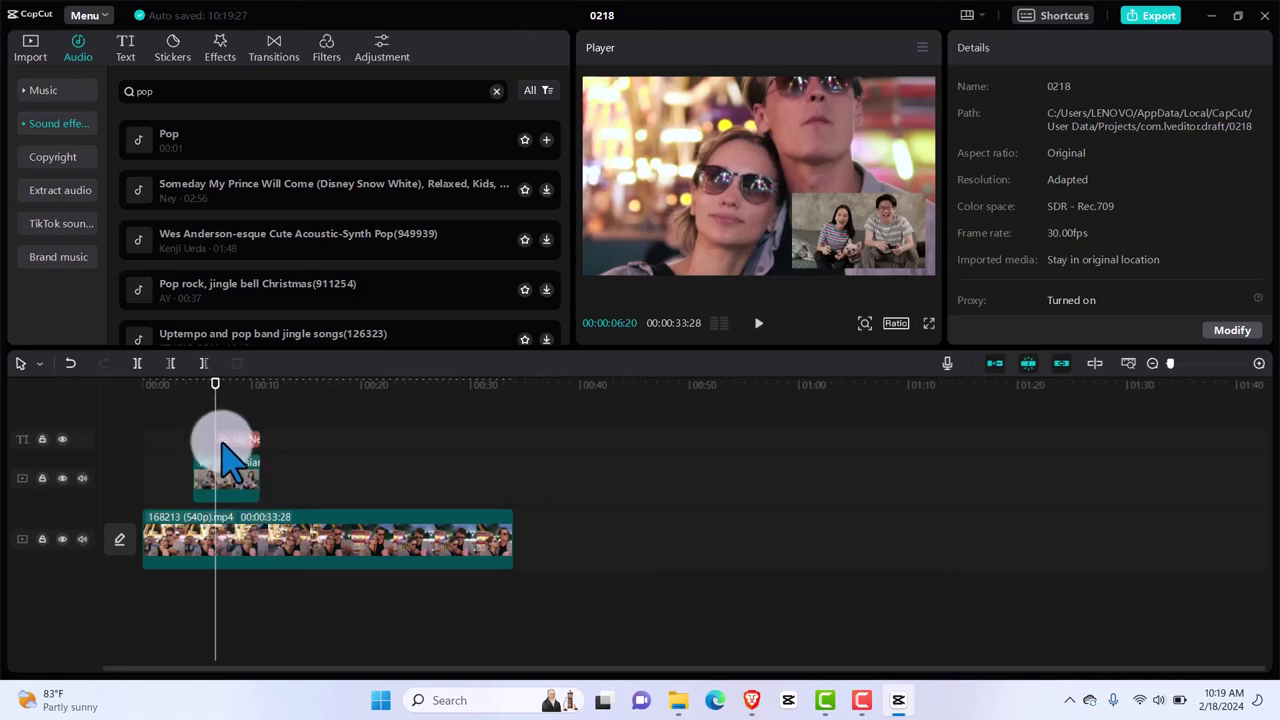
pyautogui.click(545, 140)
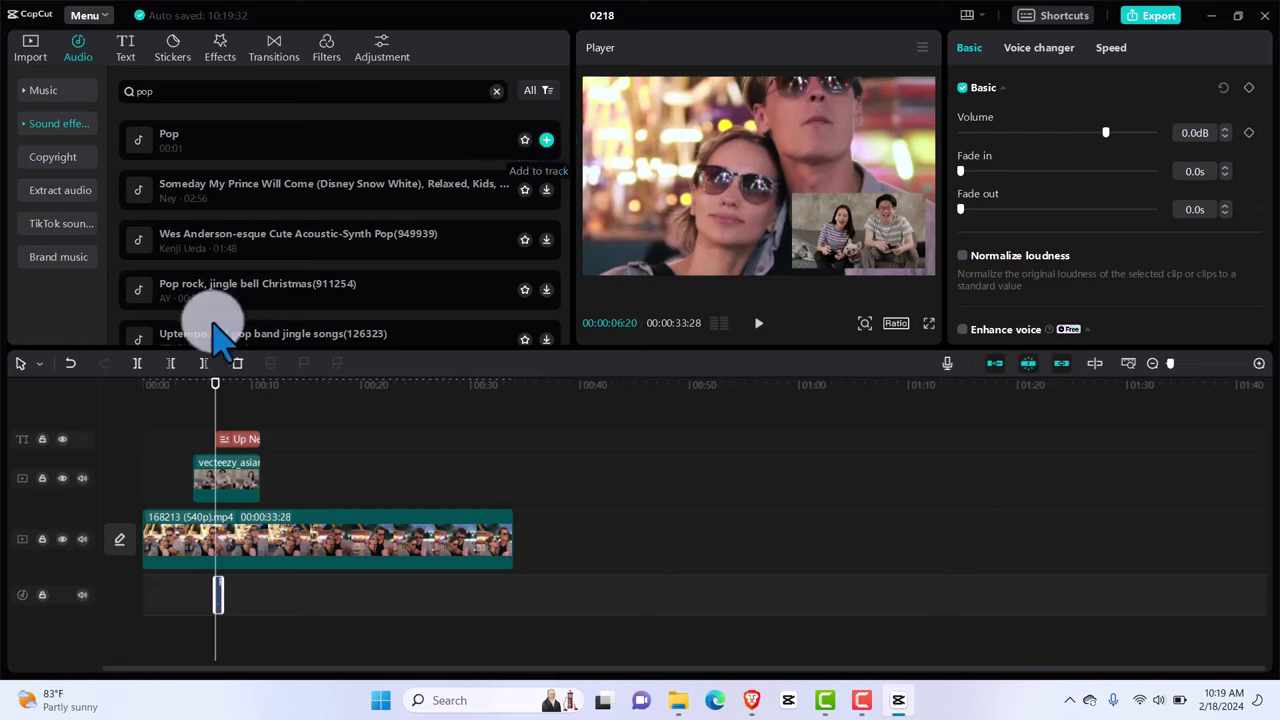
# Play back from 00:00:04:19 to check the Pop effect against the title's appearance.
pyautogui.moveTo(215, 398); pyautogui.dragTo(193, 400)
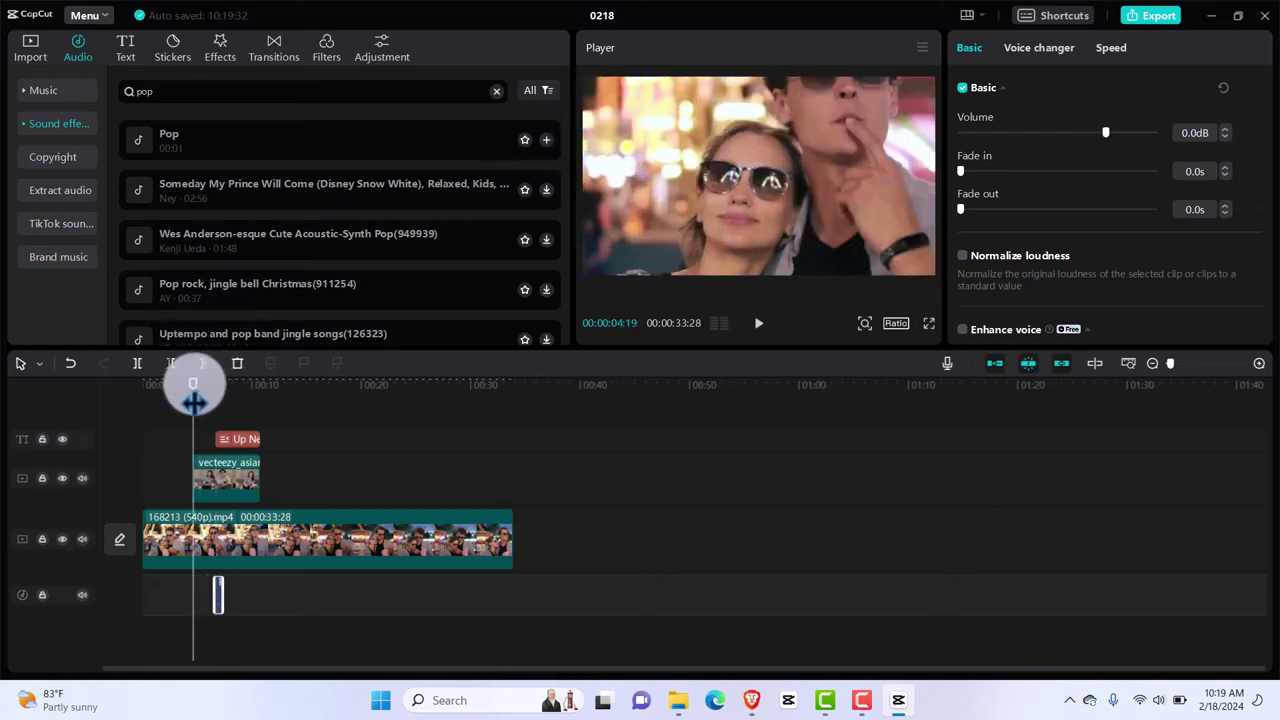
pyautogui.press('space')
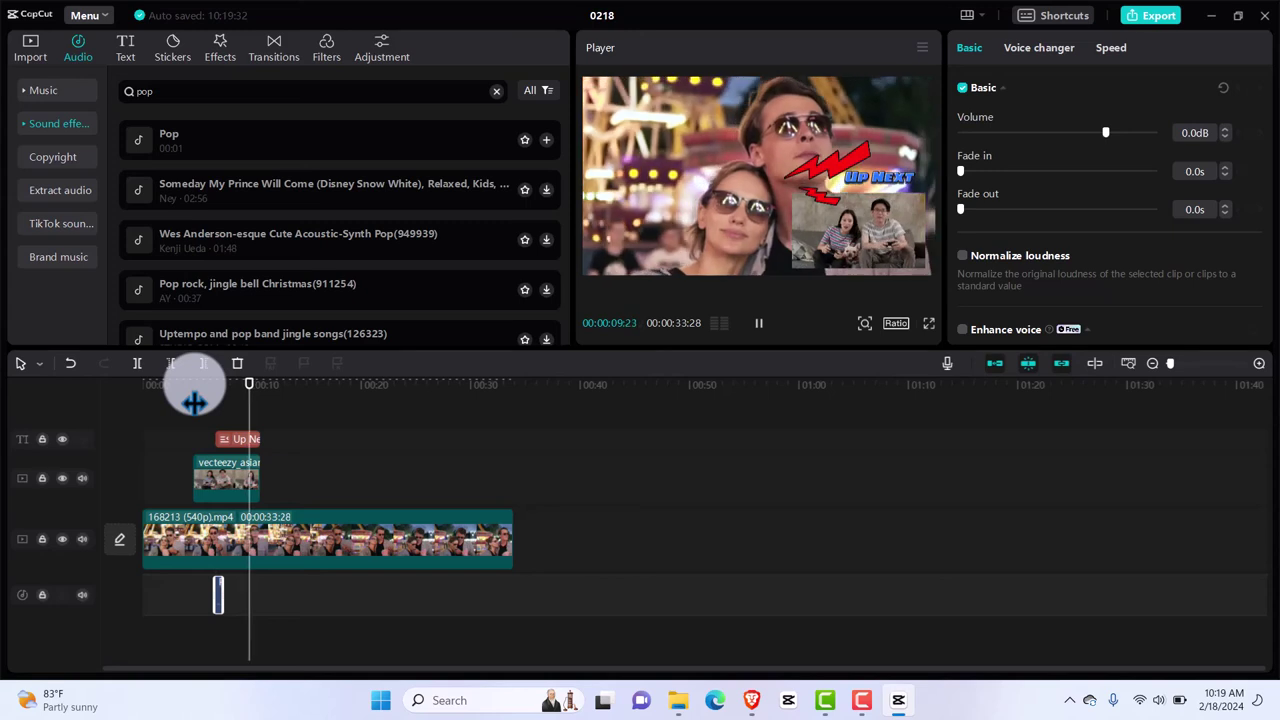
pyautogui.press('space')
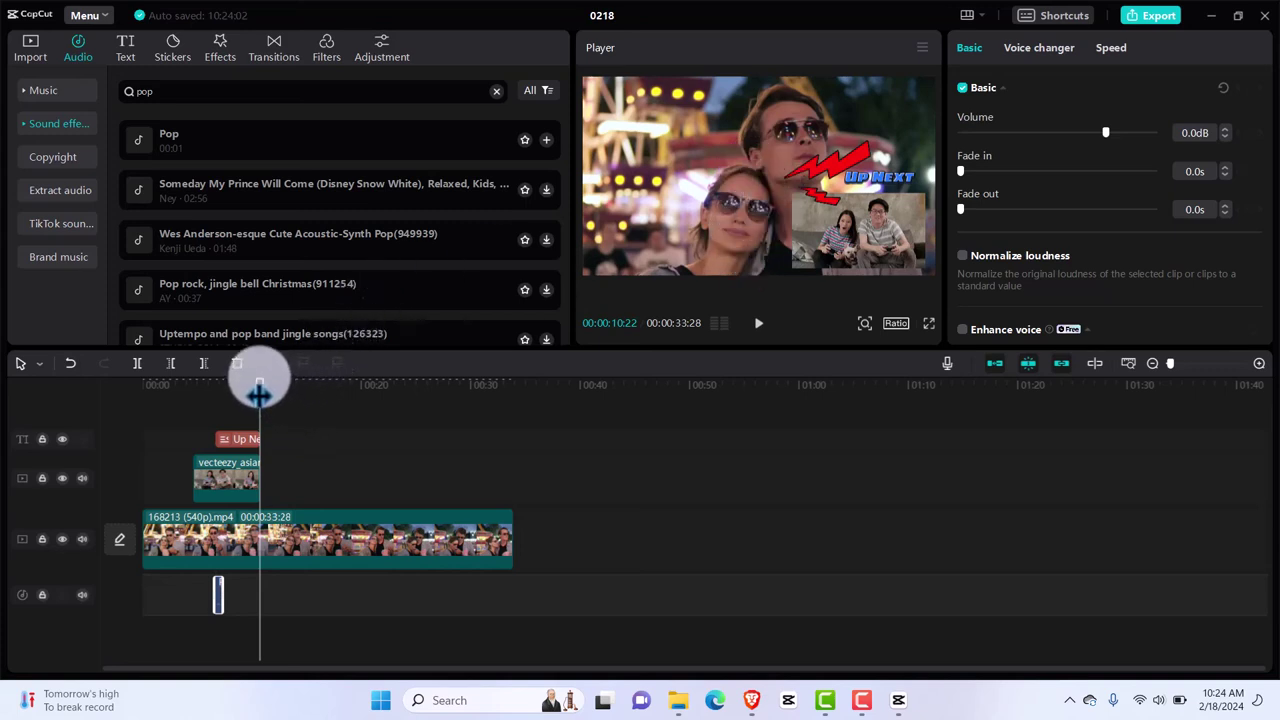
# Add the red down-arrow sticker at 00:00:05:13 and lengthen its clip to end near the overlay clip's end.
pyautogui.moveTo(257, 381); pyautogui.dragTo(194, 396)
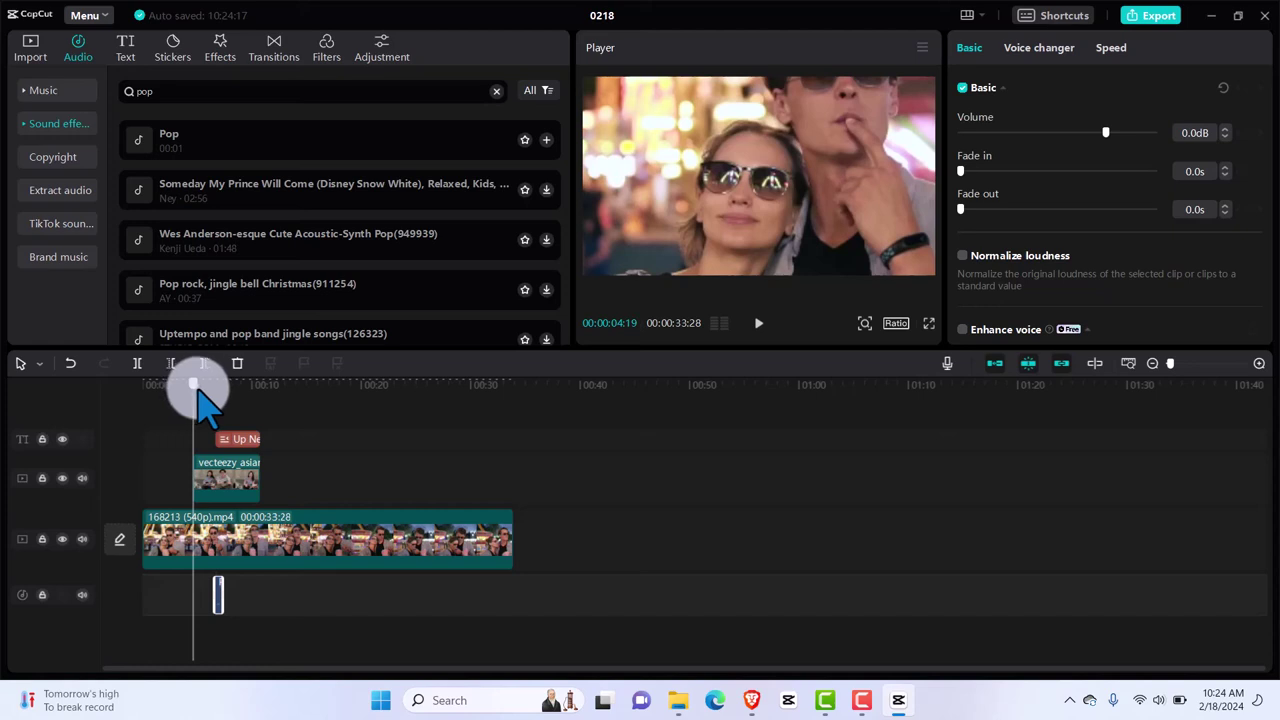
pyautogui.moveTo(195, 395); pyautogui.dragTo(202, 395)
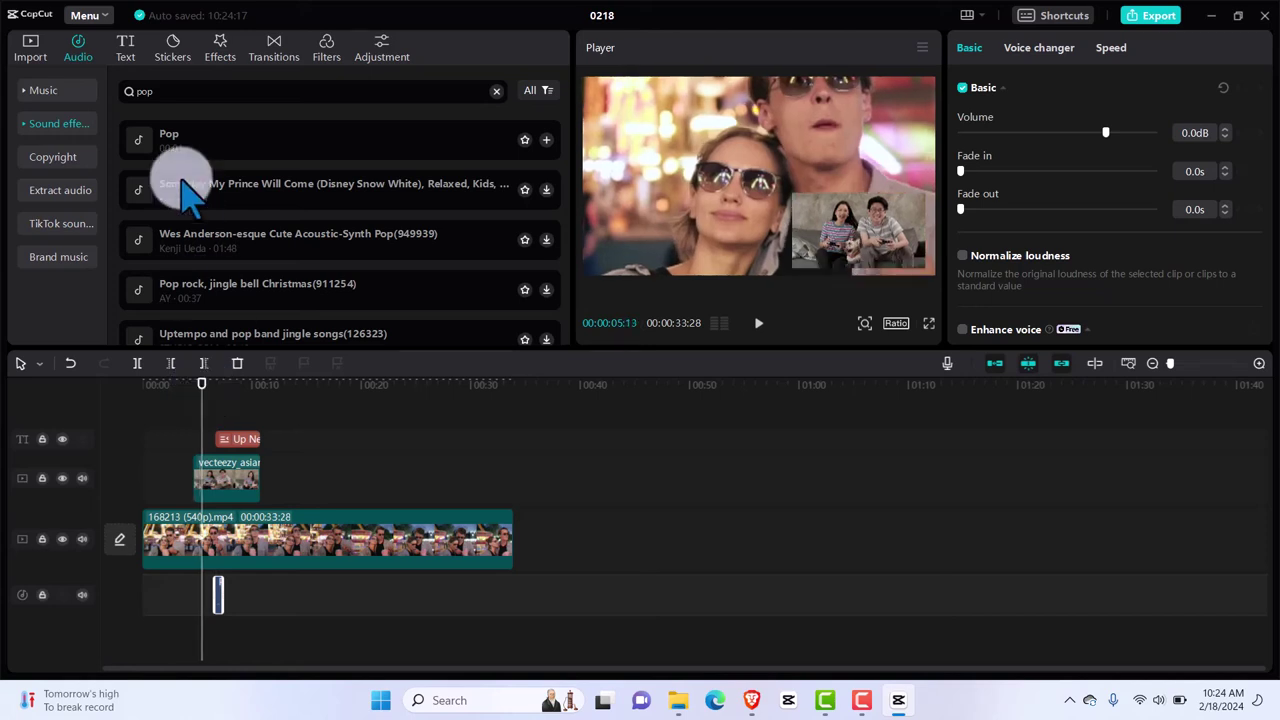
pyautogui.click(170, 48)
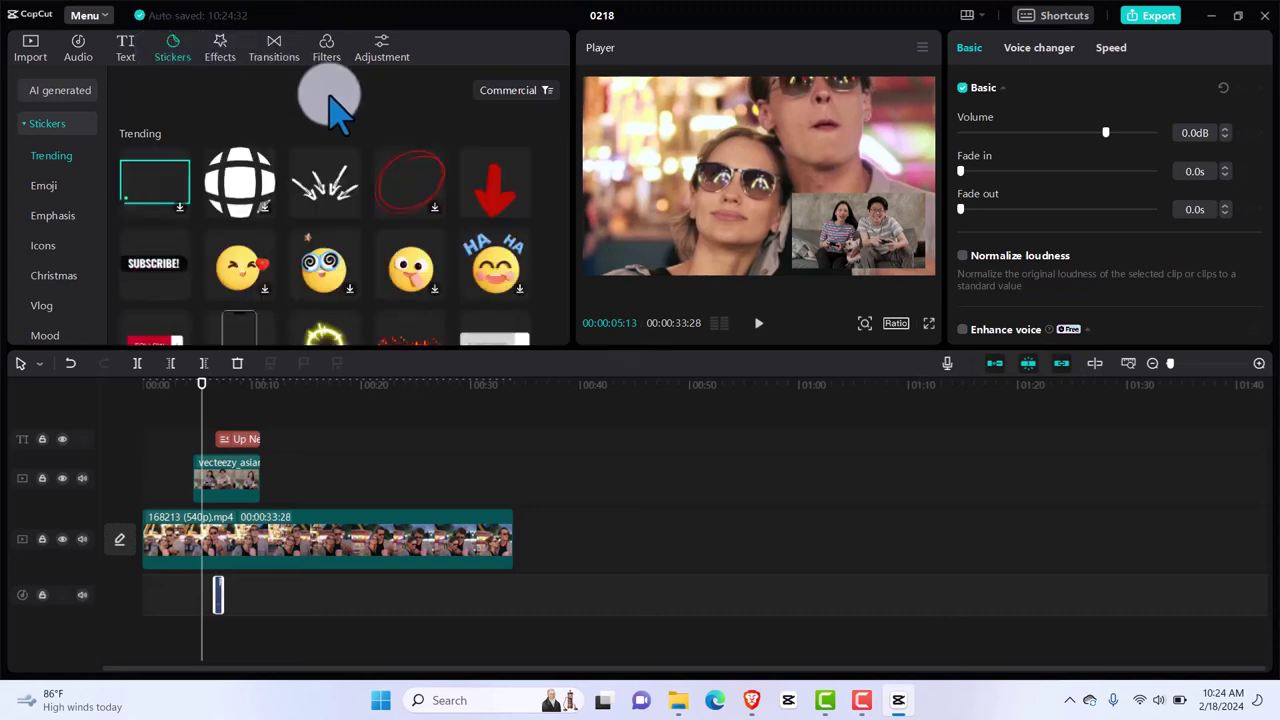
pyautogui.click(521, 208)
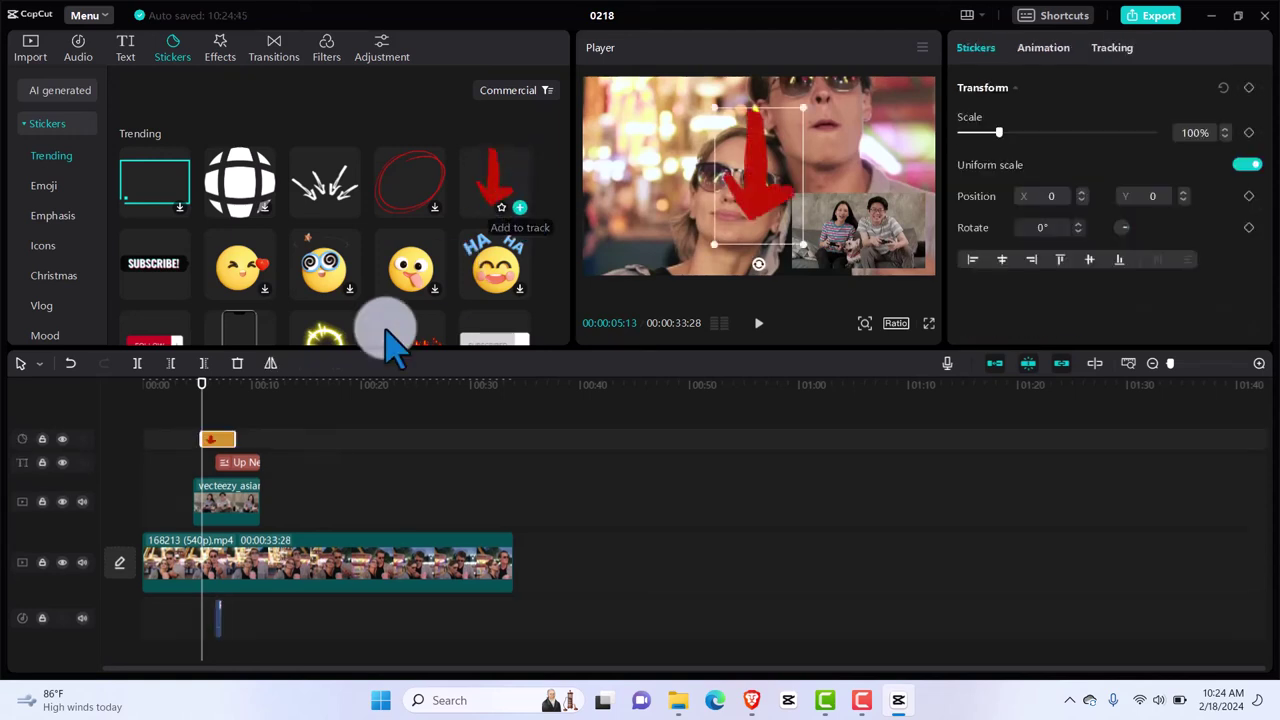
pyautogui.click(238, 439)
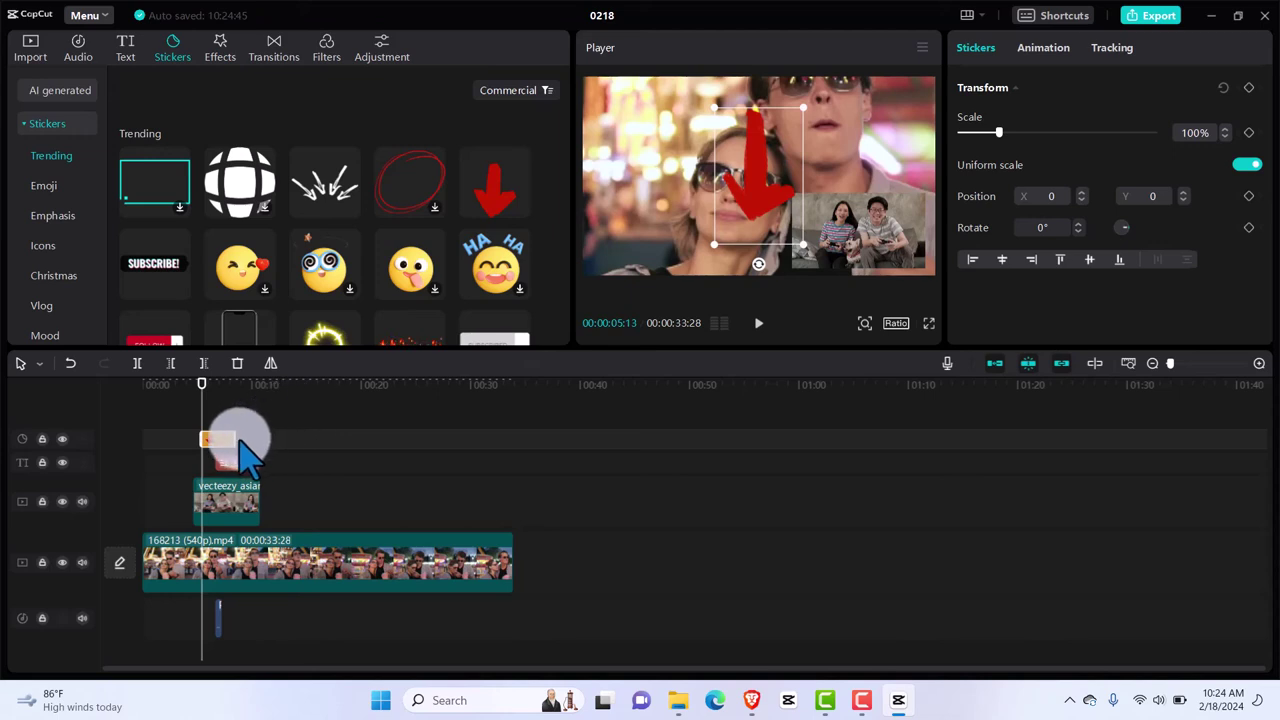
pyautogui.moveTo(235, 437); pyautogui.dragTo(254, 435)
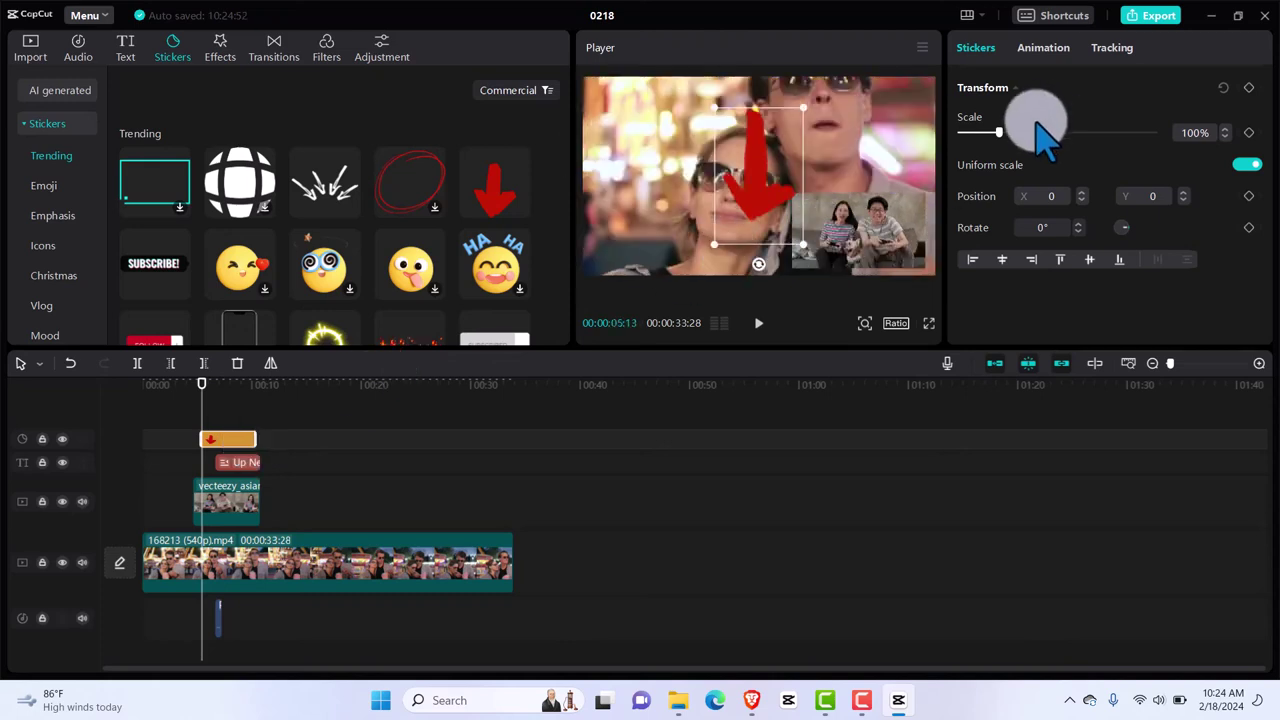
# Scale the arrow sticker to 41% and line its clip up with the "Up Next" title, starting at 00:00:06:20.
pyautogui.moveTo(995, 133); pyautogui.dragTo(979, 133)
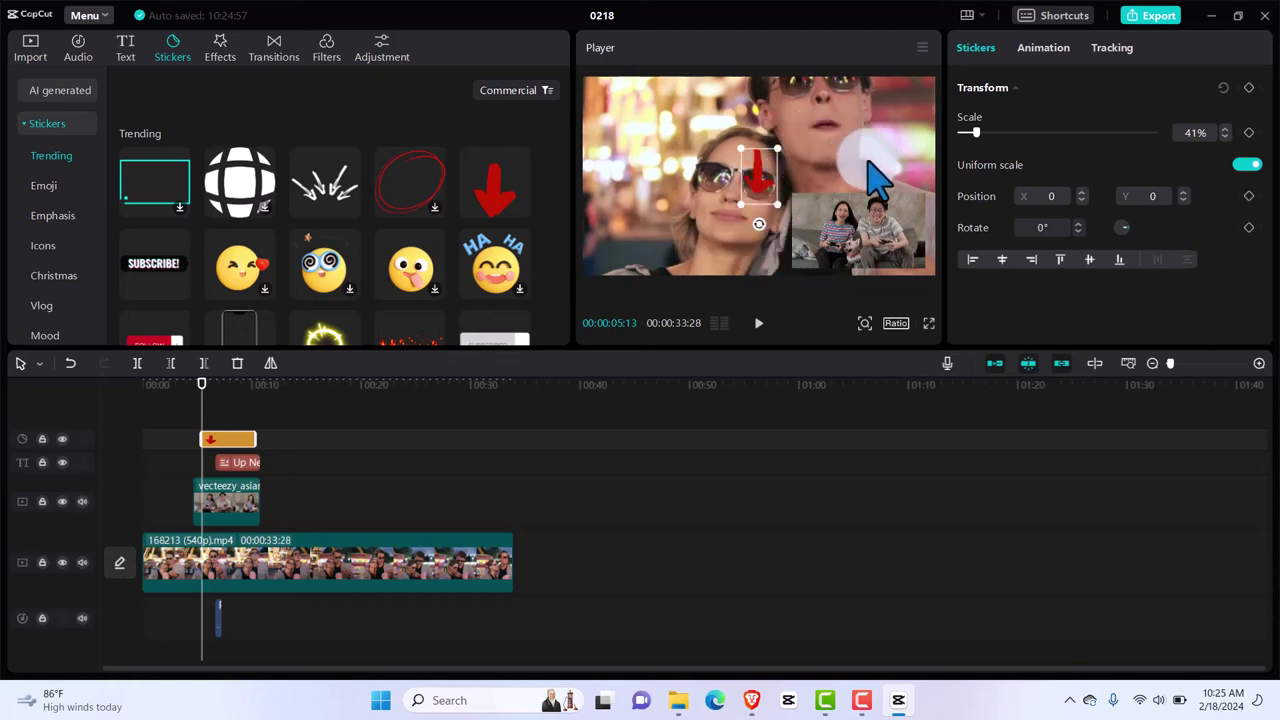
pyautogui.moveTo(238, 412); pyautogui.dragTo(226, 442)
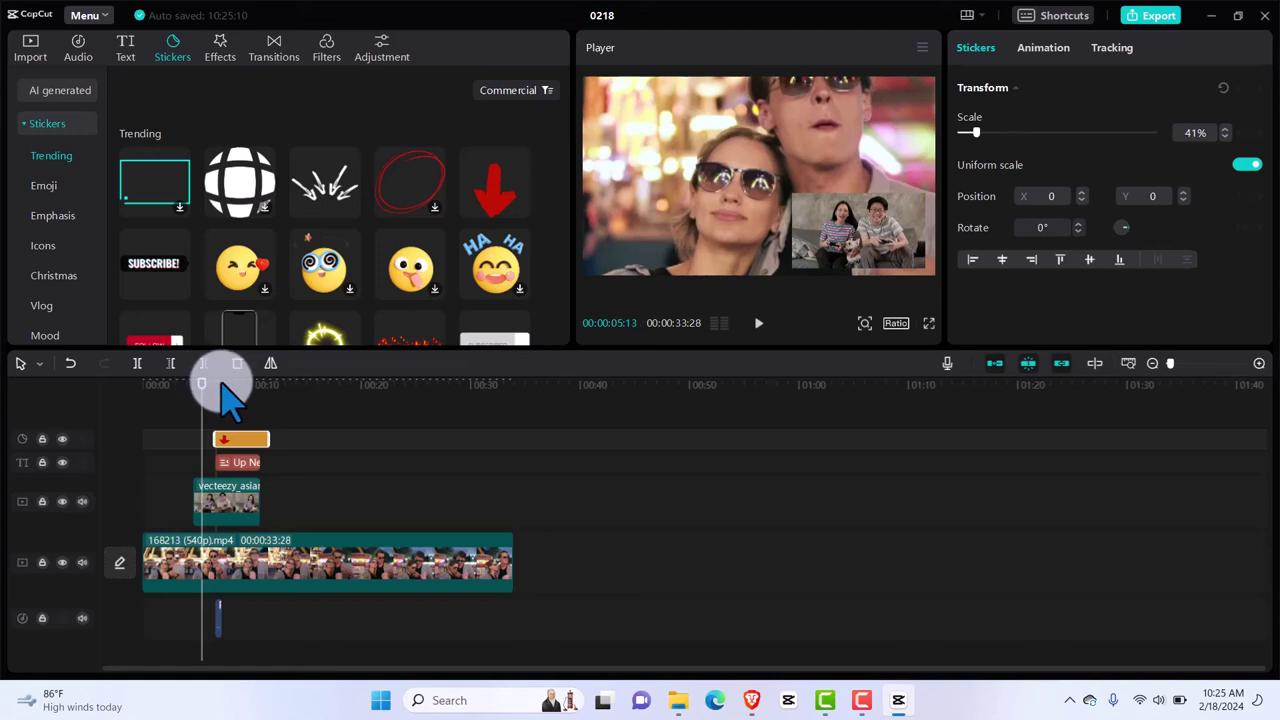
pyautogui.click(204, 384)
pyautogui.moveTo(204, 395); pyautogui.dragTo(211, 398)
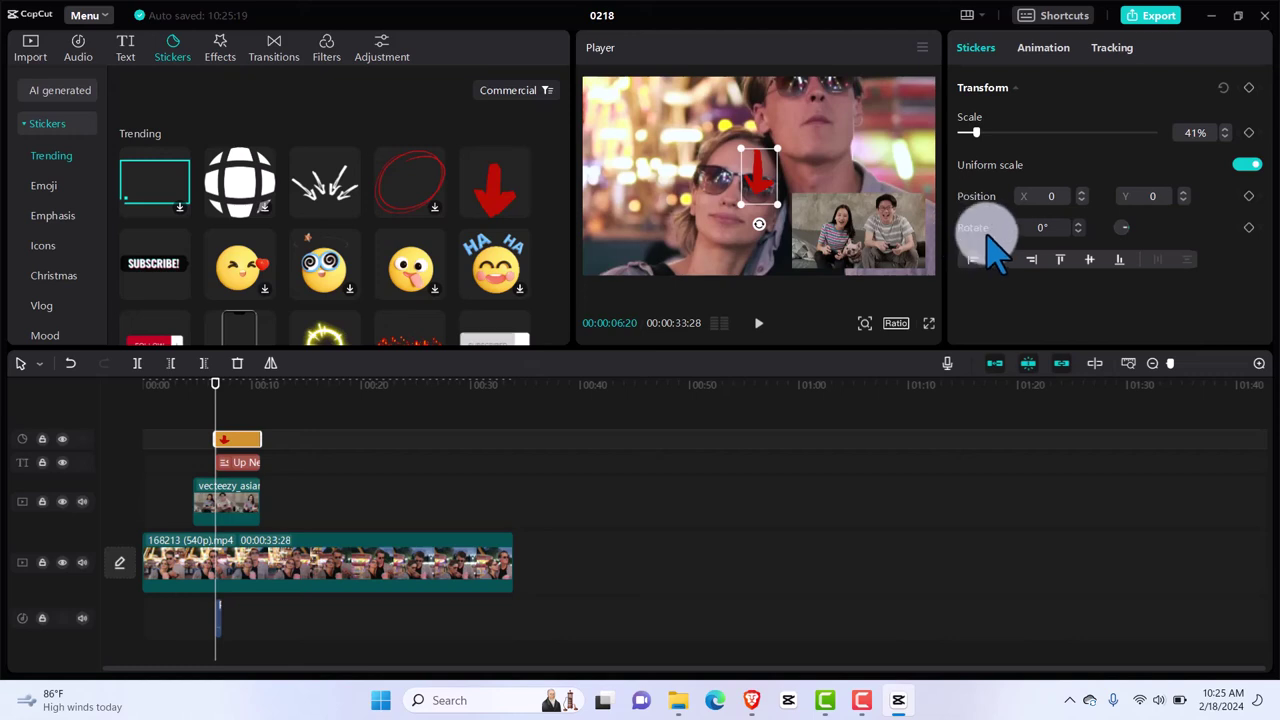
# At 00:00:06:20, rotate the arrow sticker to about -77°, place it low beside the overlay, and keyframe its rotation and position.
pyautogui.click(760, 226)
pyautogui.moveTo(760, 227); pyautogui.dragTo(765, 270)
pyautogui.click(762, 180)
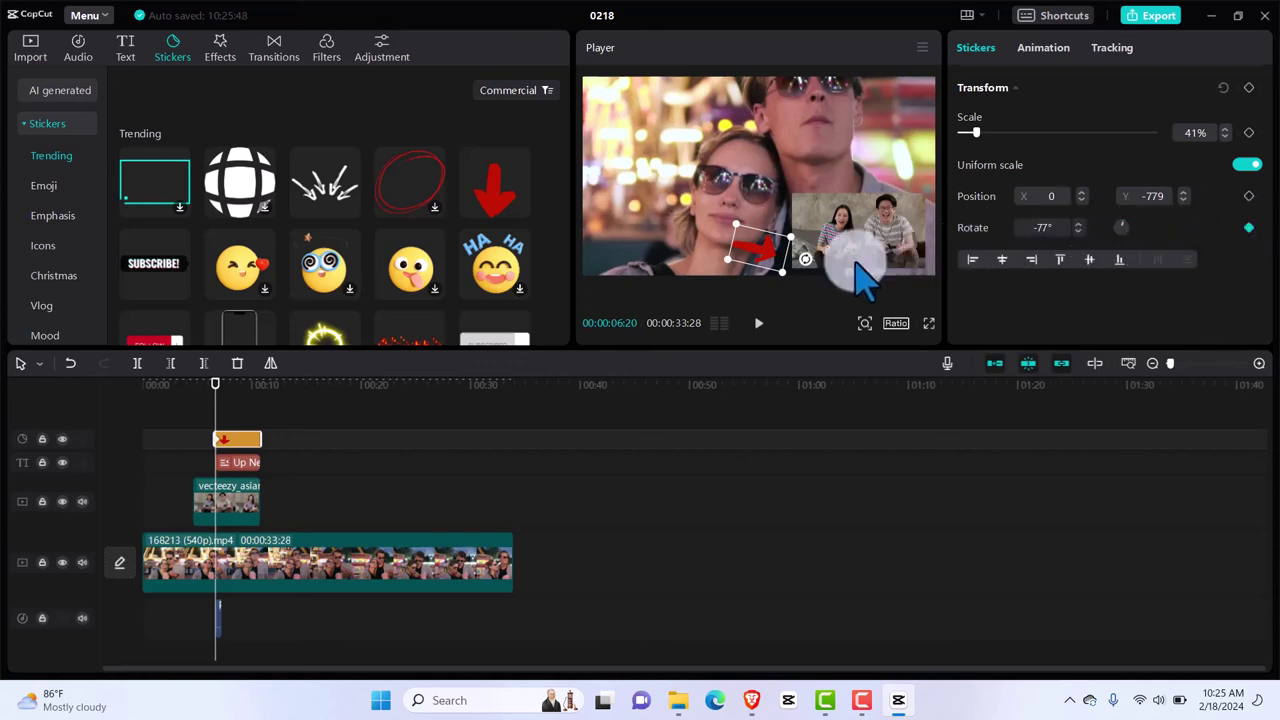
pyautogui.moveTo(770, 270)
pyautogui.mouseDown()
pyautogui.moveTo(758, 235)
pyautogui.moveTo(766, 268)
pyautogui.mouseUp()
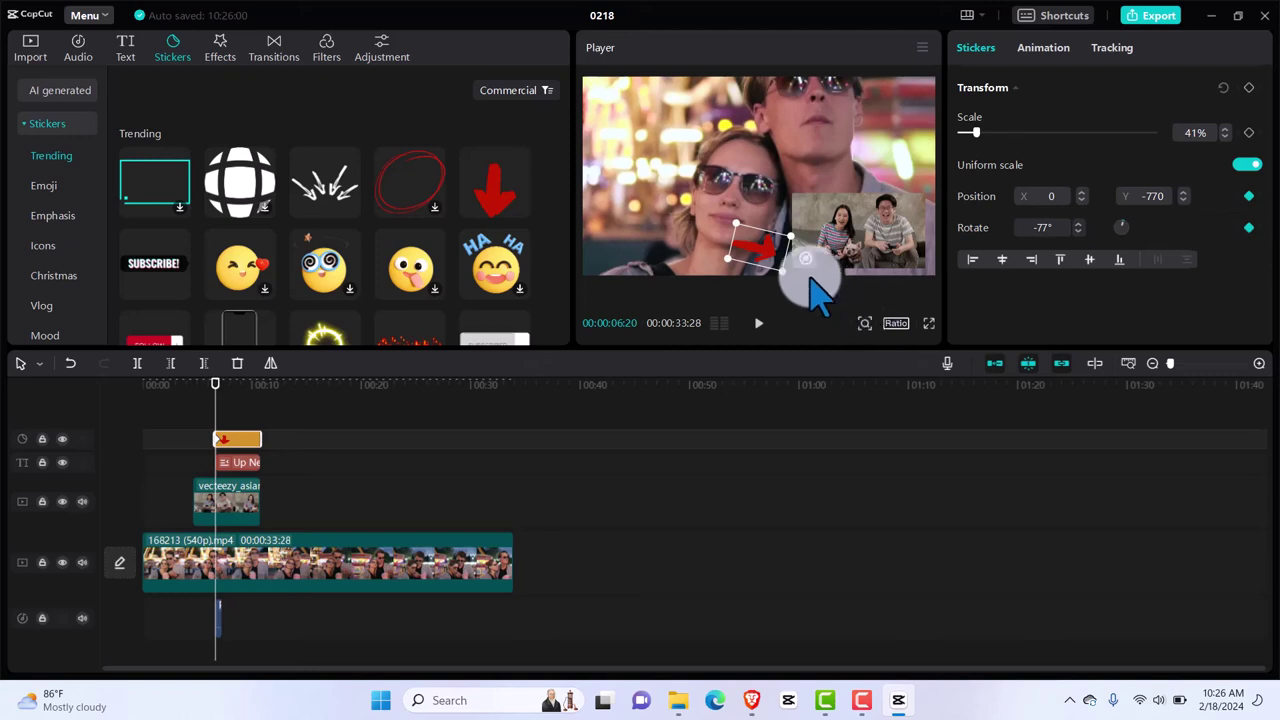
# Refine the keyframed arrow sticker's placement to about X 59, Y -843 with a rotation of about -74°.
pyautogui.moveTo(766, 250); pyautogui.dragTo(762, 215)
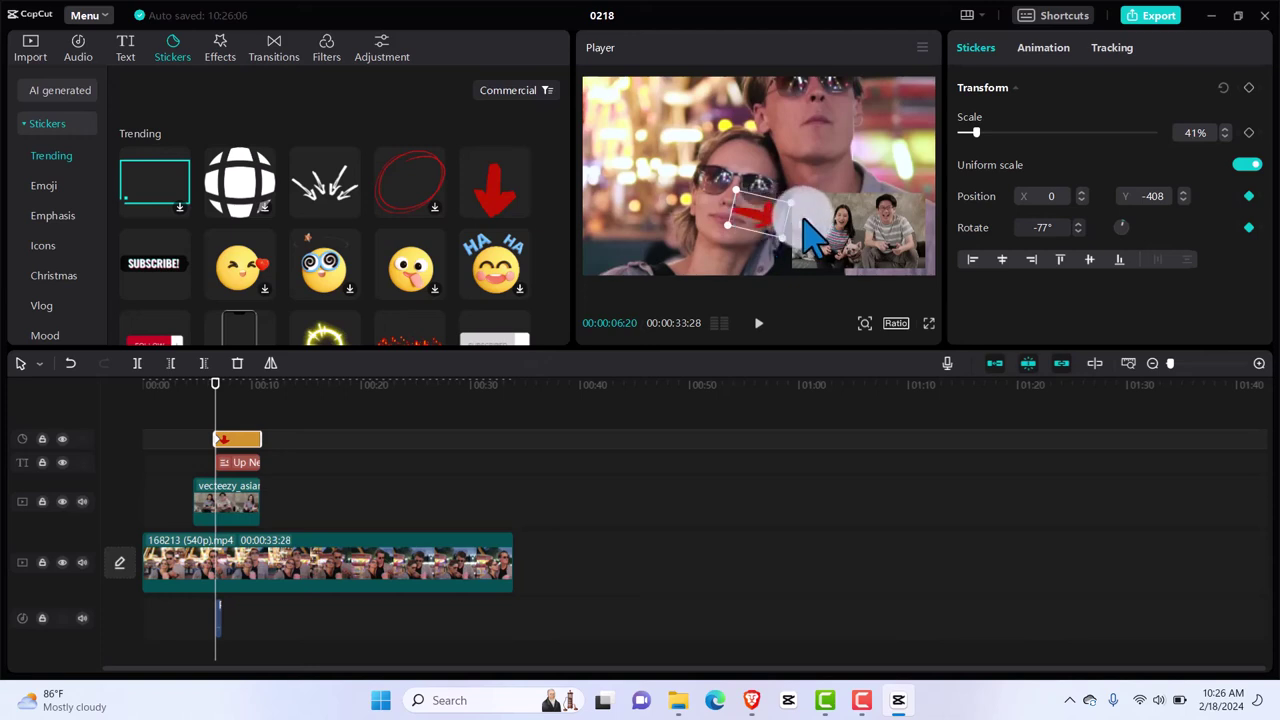
pyautogui.moveTo(806, 224); pyautogui.dragTo(806, 197)
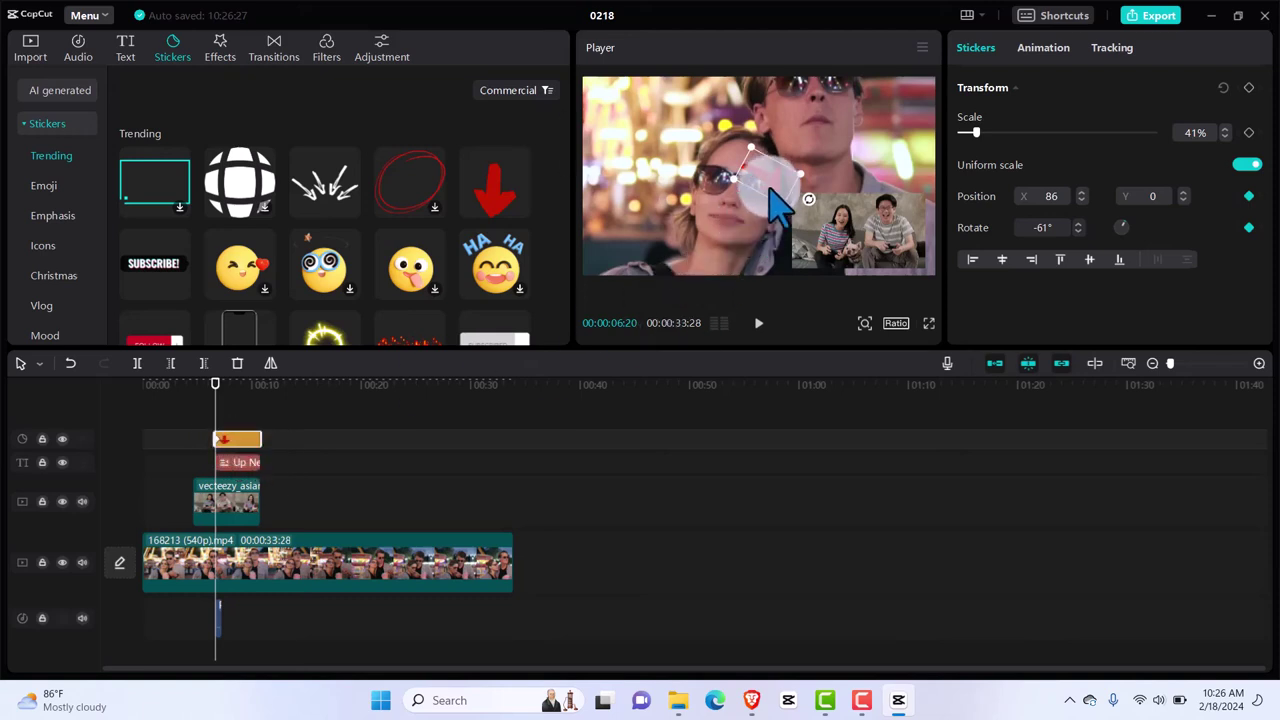
pyautogui.moveTo(771, 200); pyautogui.dragTo(770, 265)
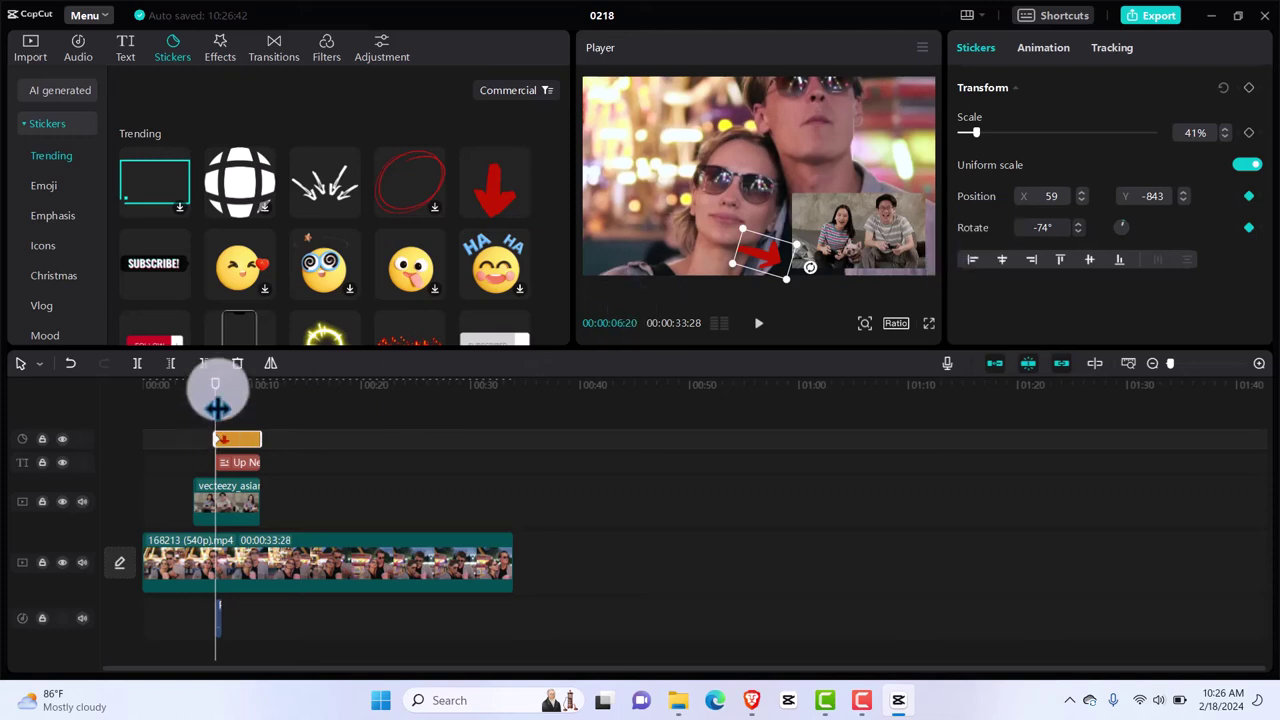
# At 00:00:07:09, keyframe the arrow sticker at about X 73, Y -426 with a rotation of about -71°.
pyautogui.moveTo(216, 397); pyautogui.dragTo(223, 400)
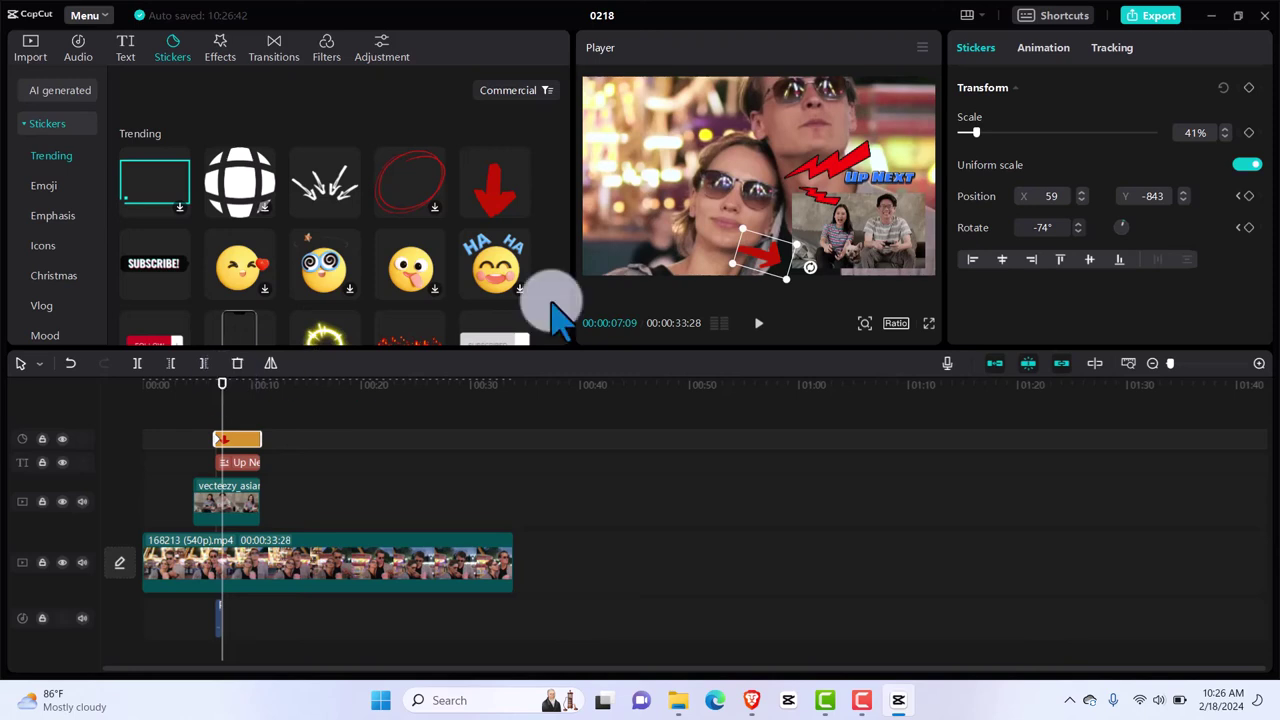
pyautogui.moveTo(774, 260); pyautogui.dragTo(810, 230)
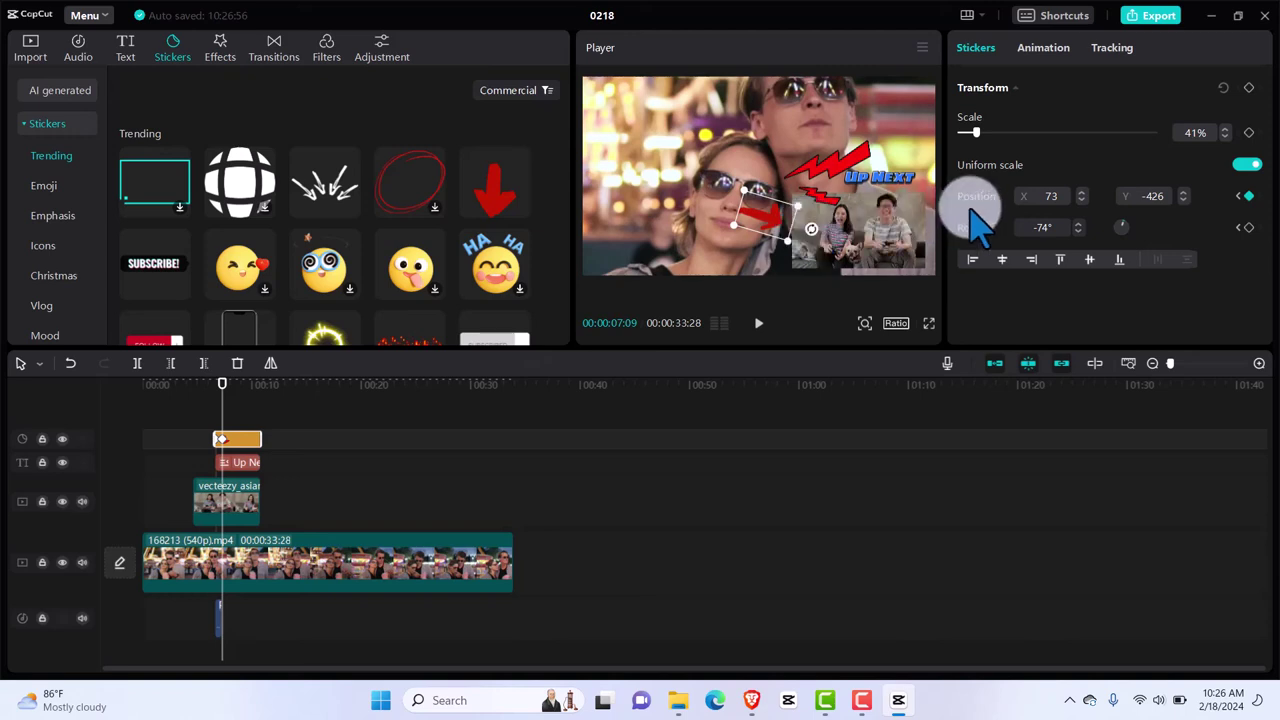
pyautogui.moveTo(815, 230); pyautogui.dragTo(815, 232)
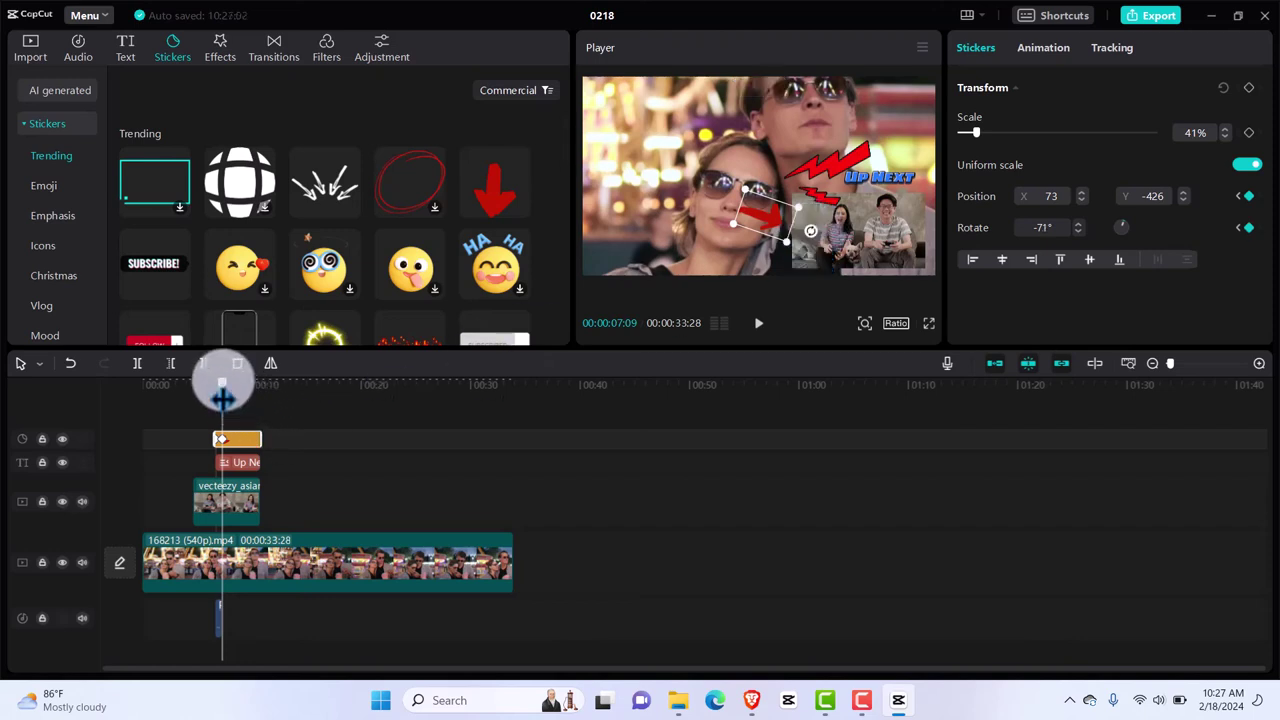
# At 00:00:08:07, raise the arrow sticker to about X 86, Y -208 and rotate it to about -65° as new keyframes.
pyautogui.moveTo(222, 398); pyautogui.dragTo(236, 398)
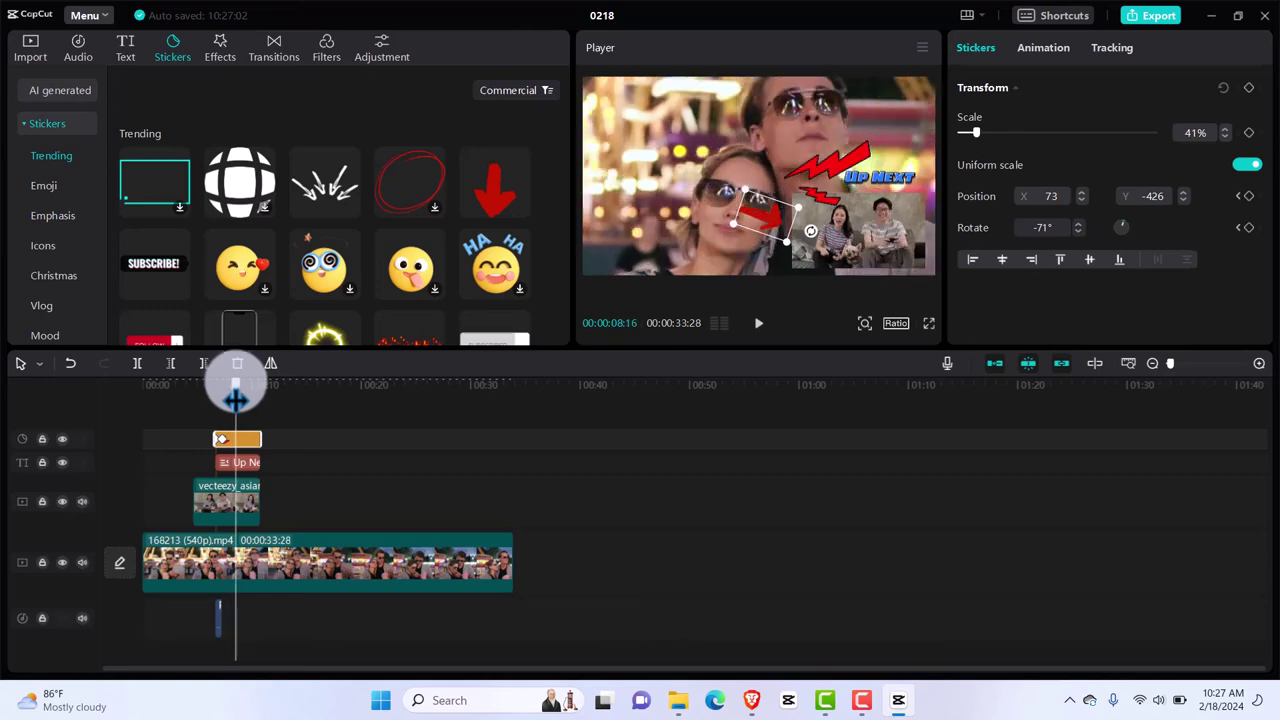
pyautogui.moveTo(236, 398); pyautogui.dragTo(232, 398)
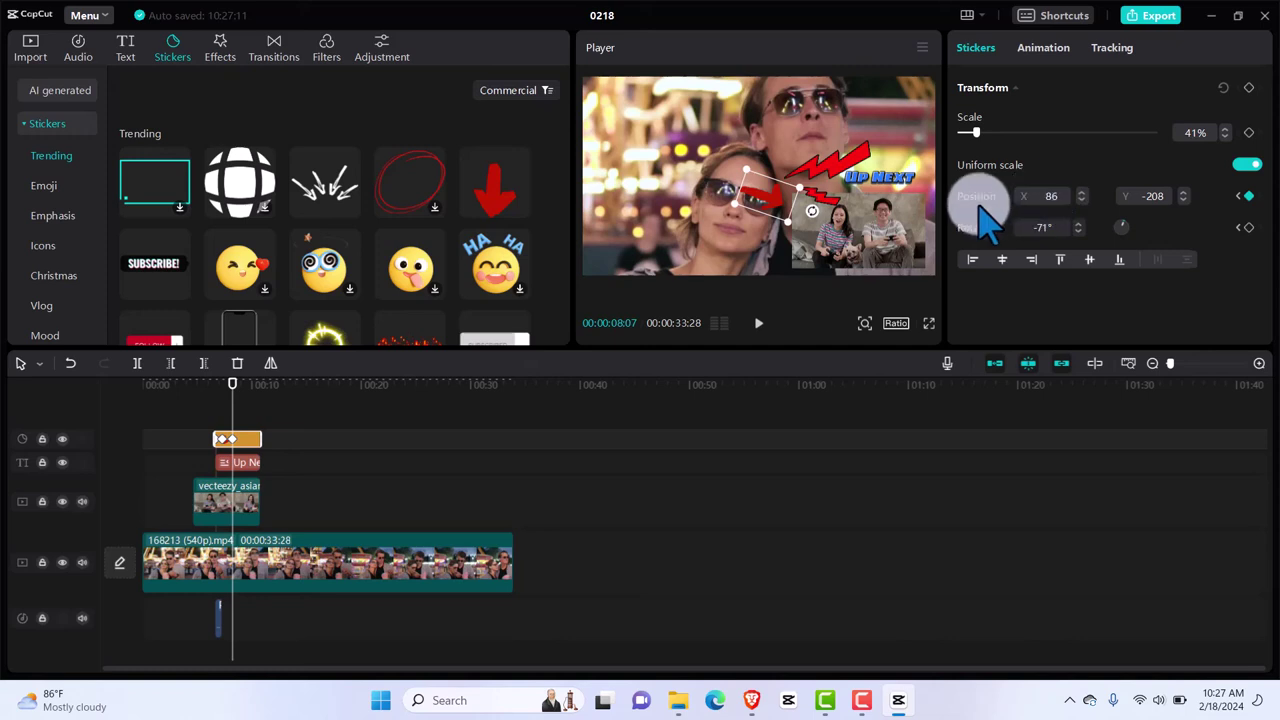
pyautogui.click(1248, 196)
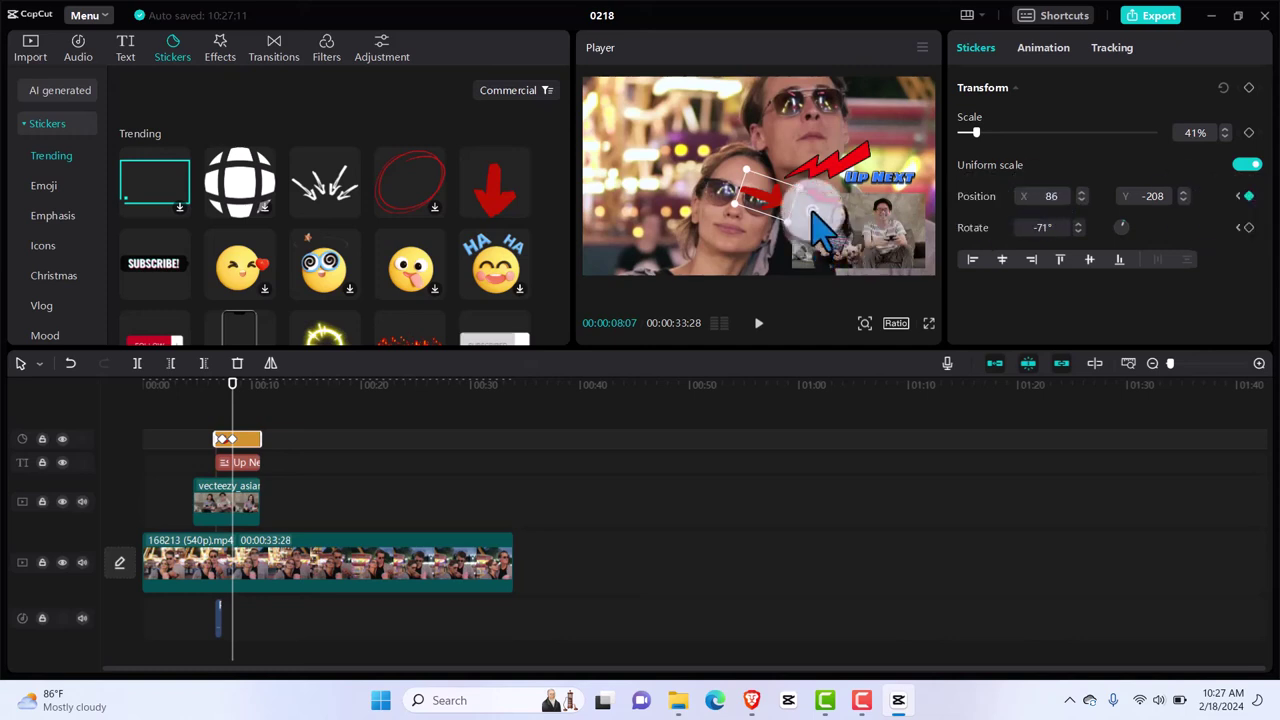
pyautogui.moveTo(812, 212); pyautogui.dragTo(811, 222)
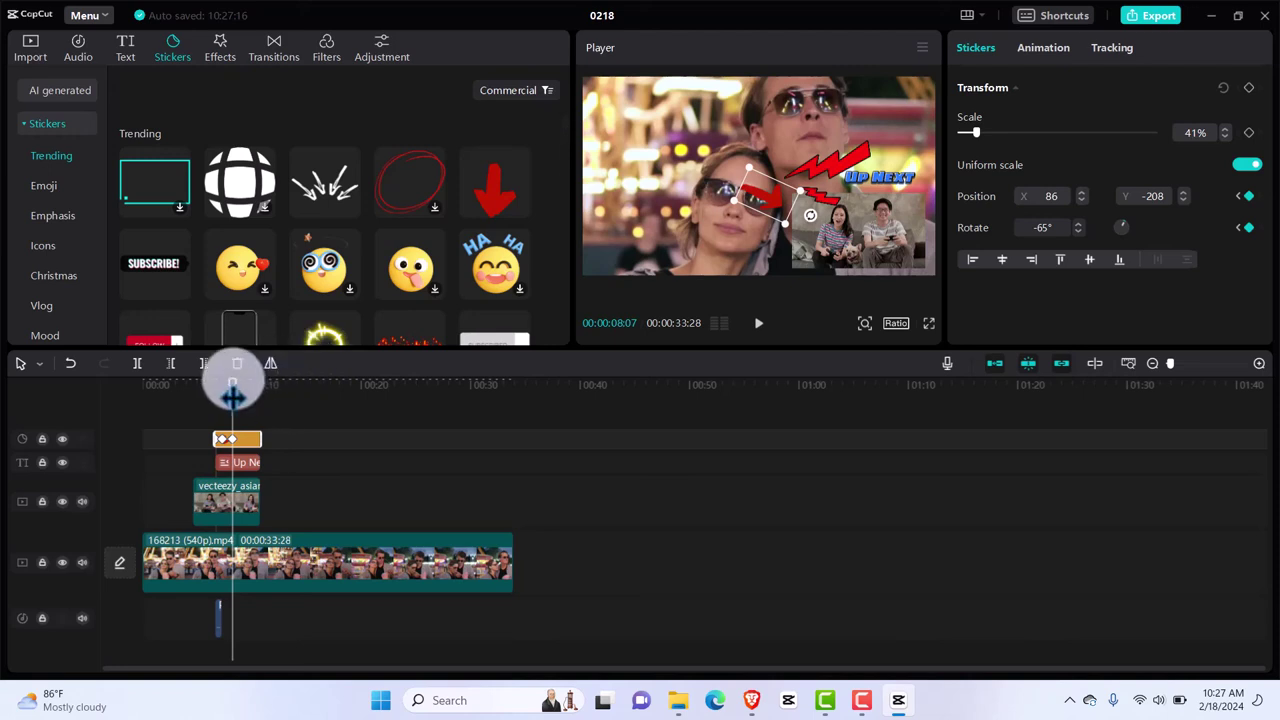
# At 00:00:09:05, keyframe the arrow sticker higher at about X 122, Y 127 with a rotation of about -56°.
pyautogui.moveTo(233, 396); pyautogui.dragTo(242, 396)
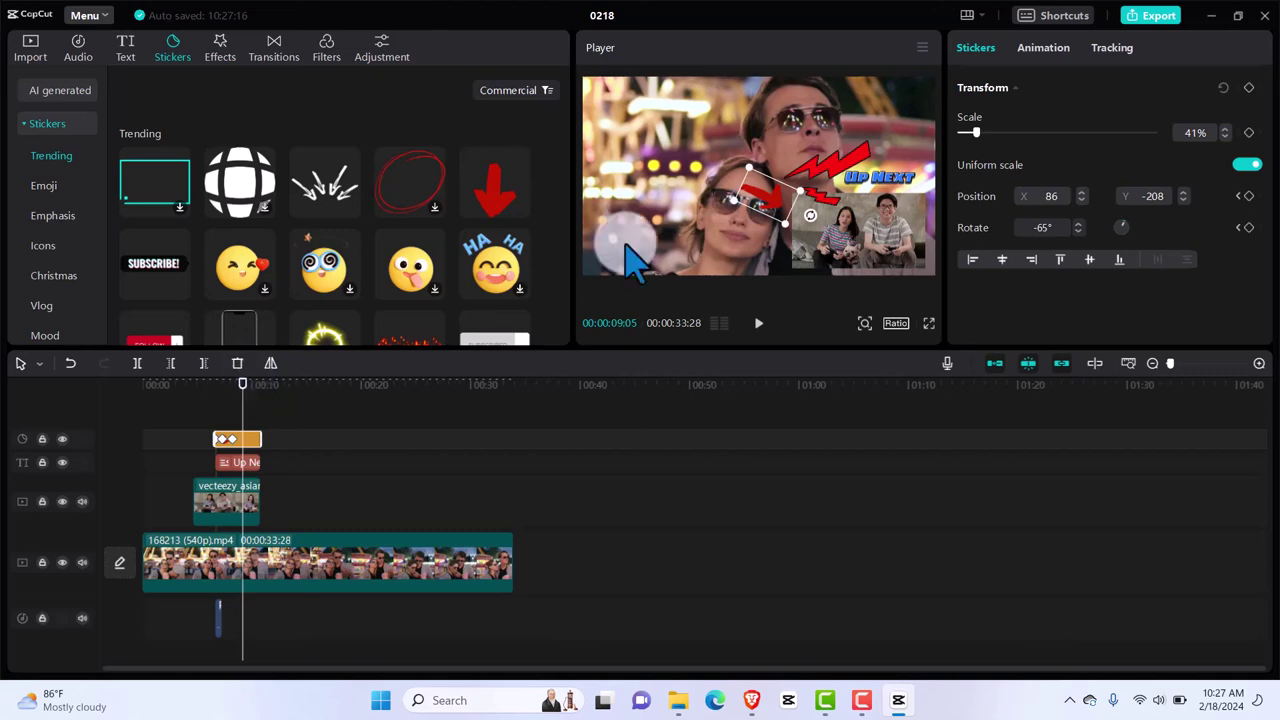
pyautogui.click(772, 198)
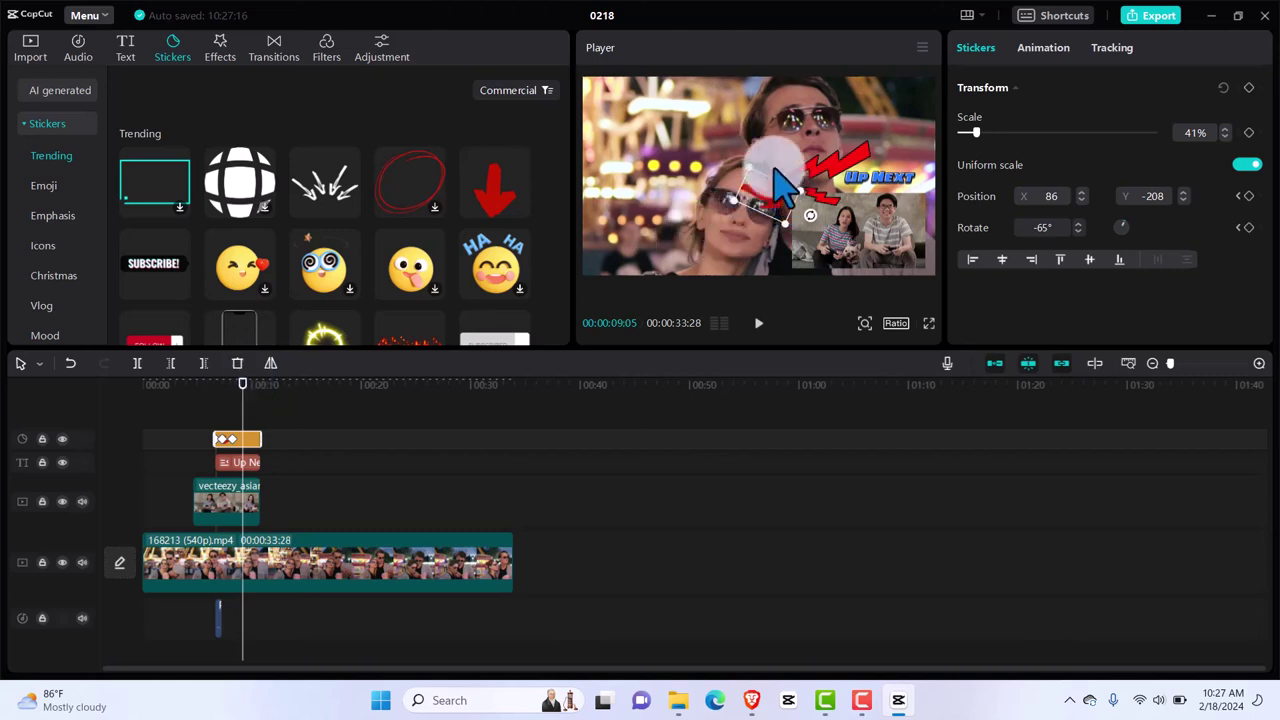
pyautogui.click(783, 207)
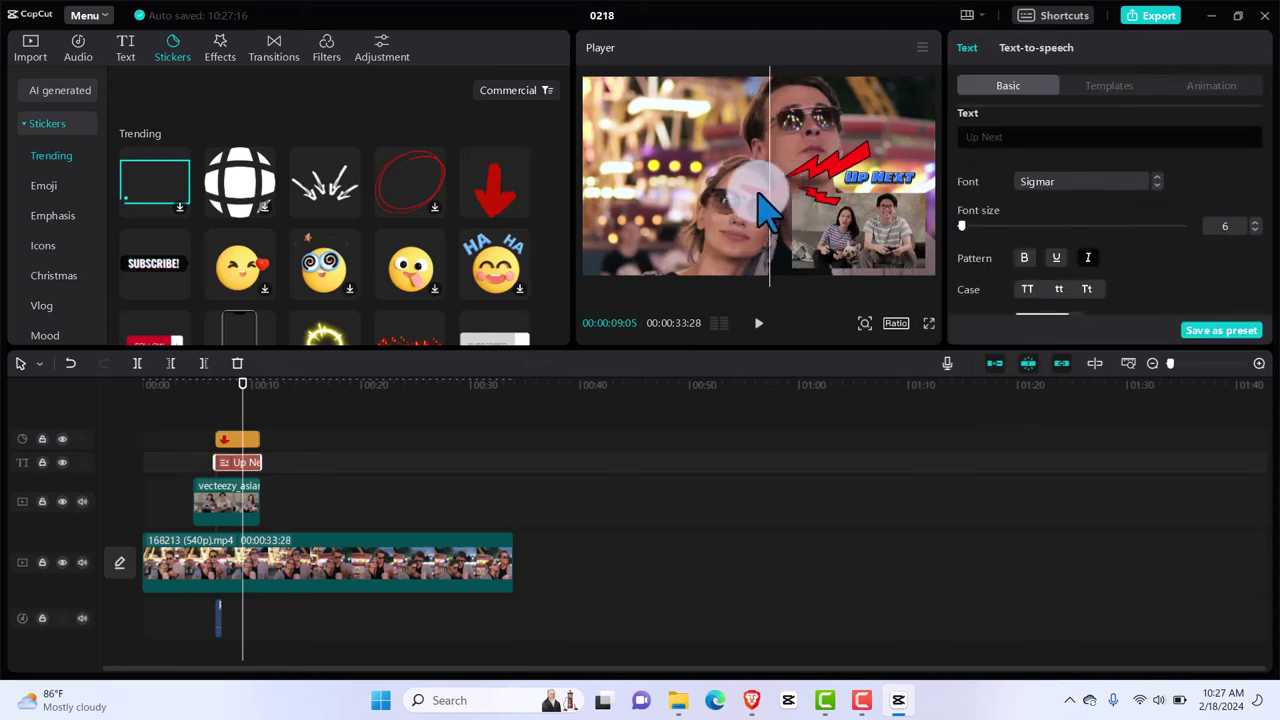
pyautogui.click(783, 208)
pyautogui.moveTo(770, 190); pyautogui.dragTo(775, 165)
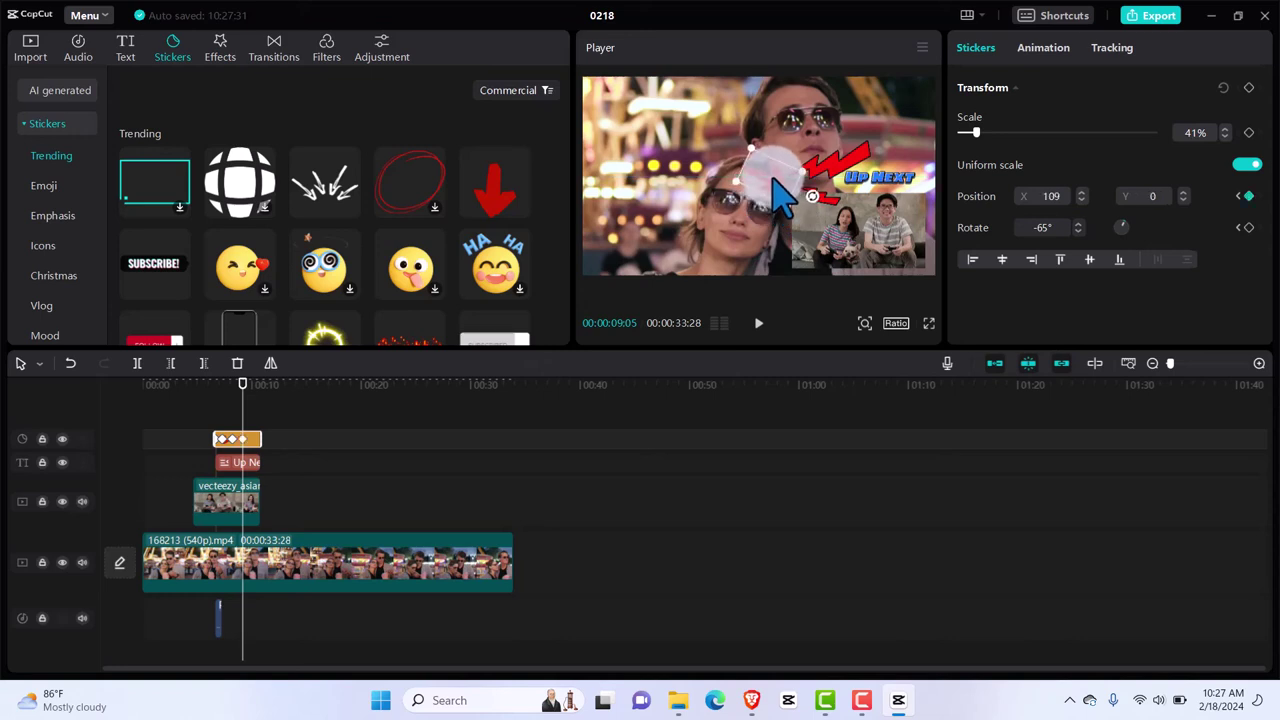
pyautogui.moveTo(812, 196); pyautogui.dragTo(799, 201)
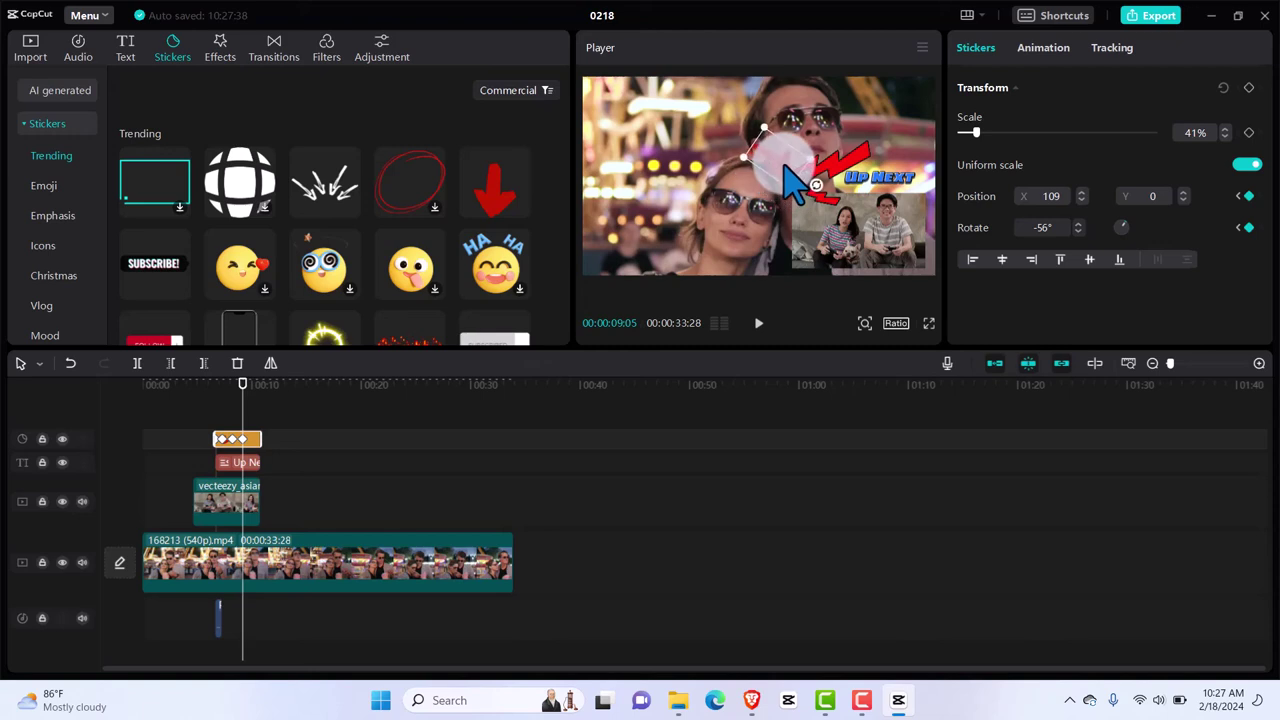
pyautogui.moveTo(790, 190); pyautogui.dragTo(771, 194)
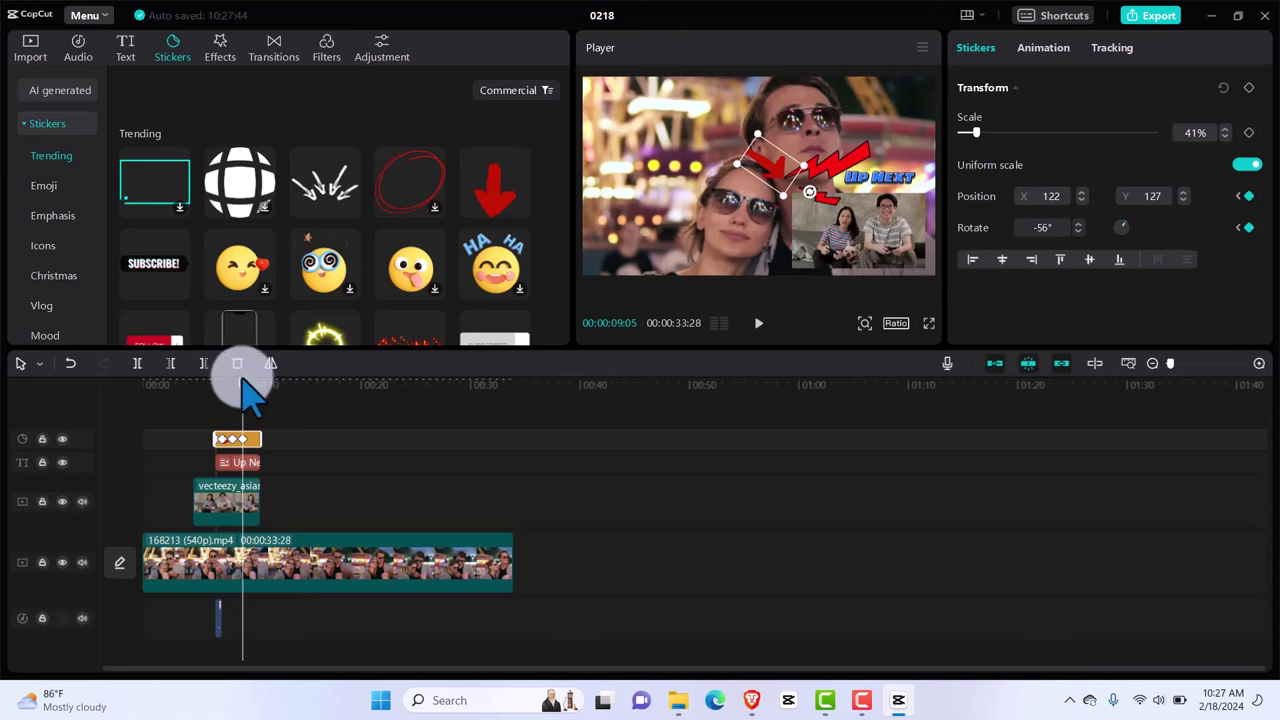
# At 00:00:10:08, keyframe the arrow sticker at about X 281, Y 308, rotated to about -40° toward the title.
pyautogui.moveTo(242, 380); pyautogui.dragTo(254, 381)
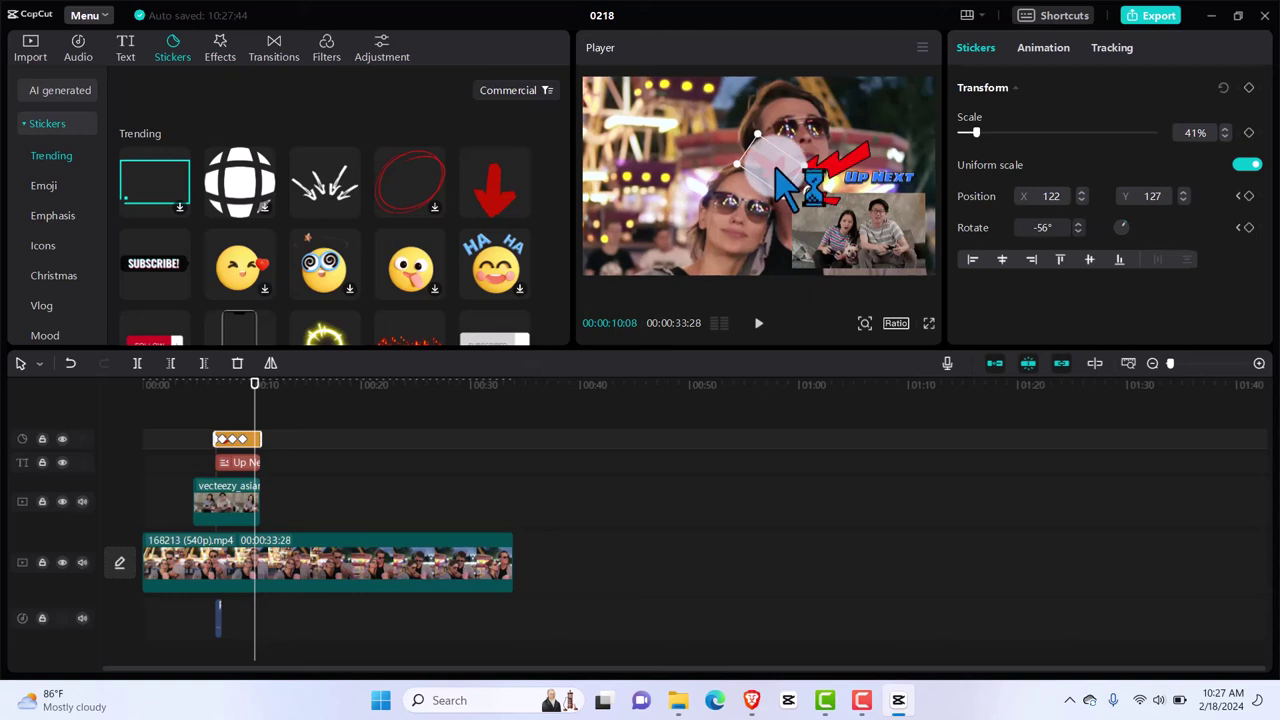
pyautogui.moveTo(779, 164); pyautogui.dragTo(788, 153)
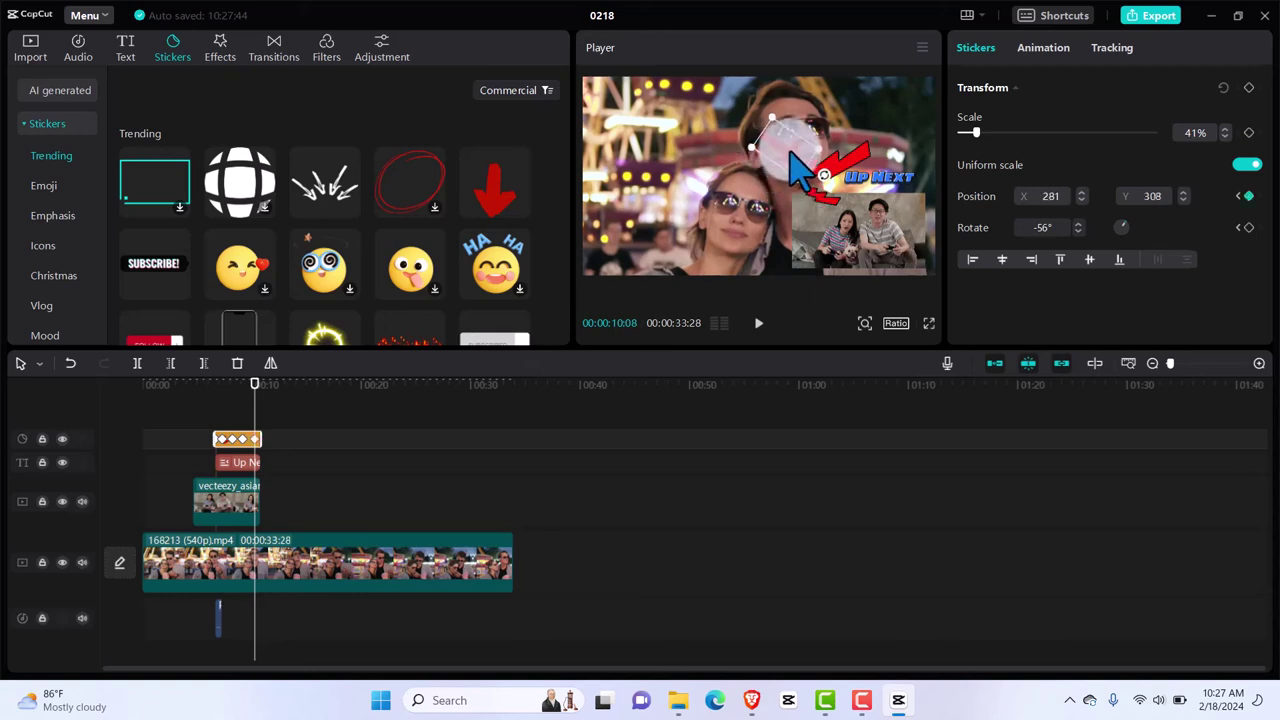
pyautogui.moveTo(829, 183)
pyautogui.mouseDown()
pyautogui.moveTo(812, 200)
pyautogui.moveTo(812, 188)
pyautogui.moveTo(820, 204)
pyautogui.moveTo(815, 186)
pyautogui.mouseUp()
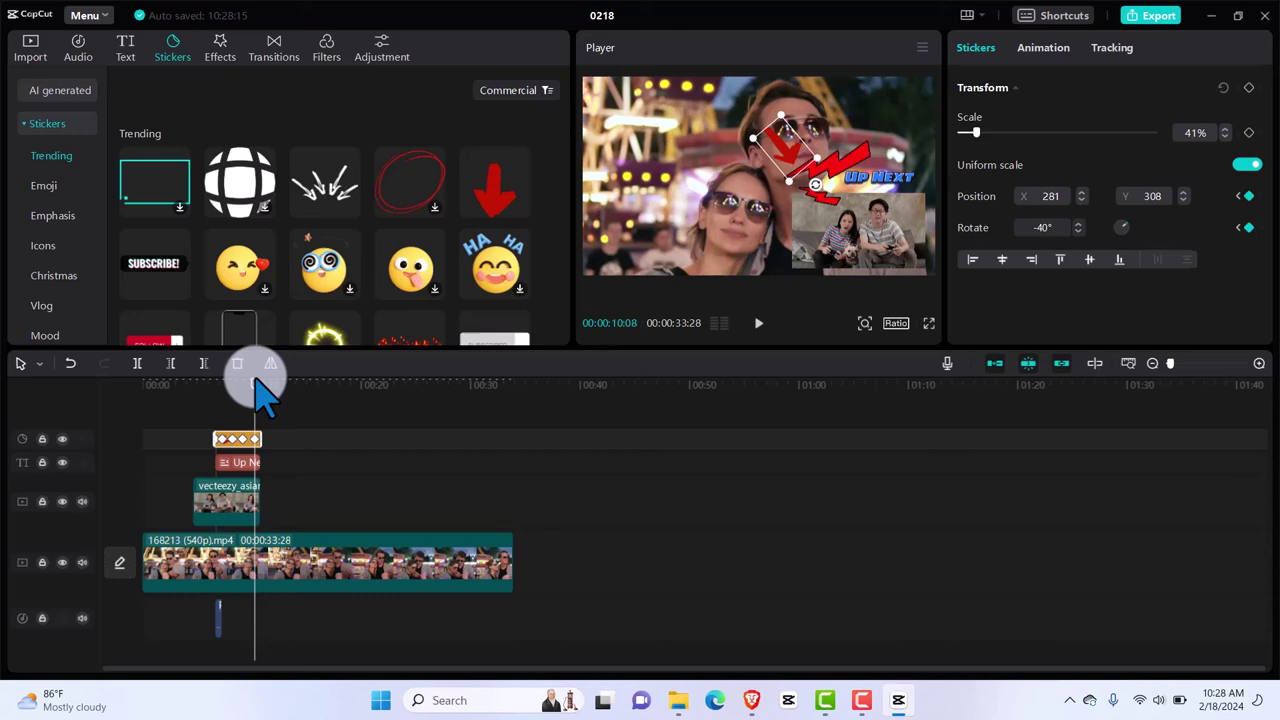
# Play the sequence from 00:00:03:29 to check the arrow animation, and inspect the sticker's keyframes at 00:00:08:07.
pyautogui.click(203, 407)
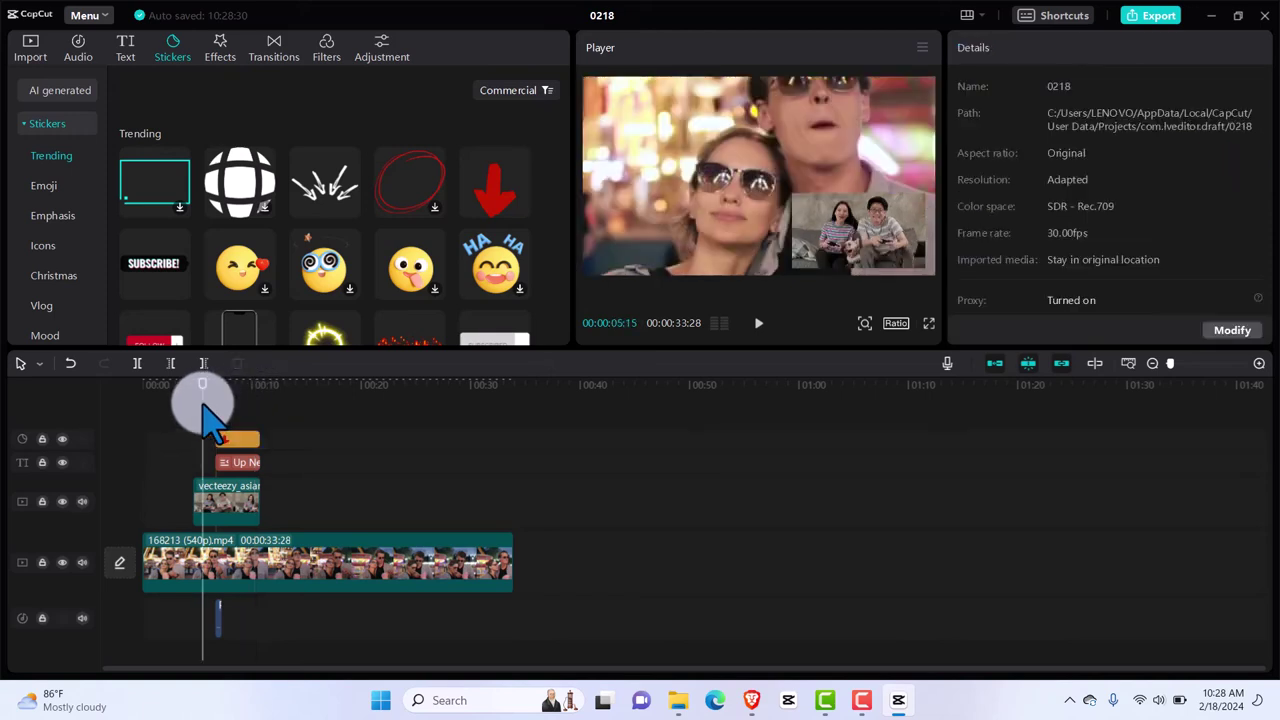
pyautogui.press('Left')
pyautogui.press('Left')
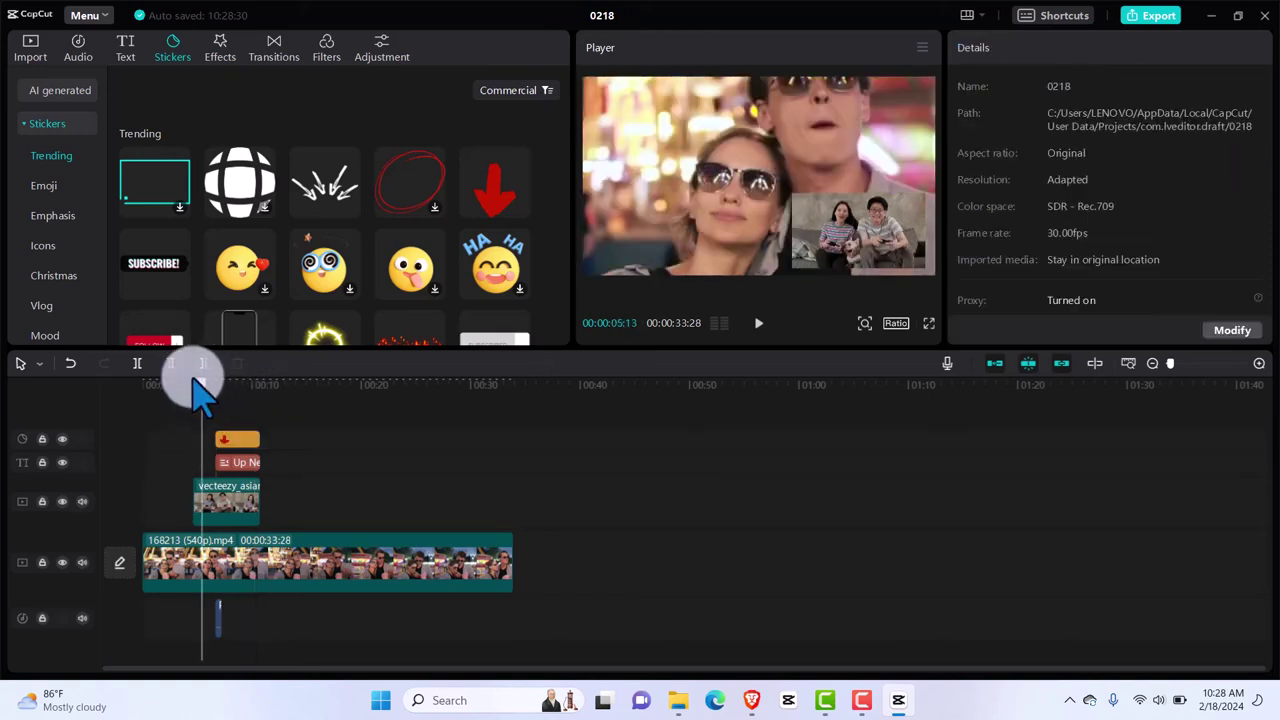
pyautogui.click(187, 384)
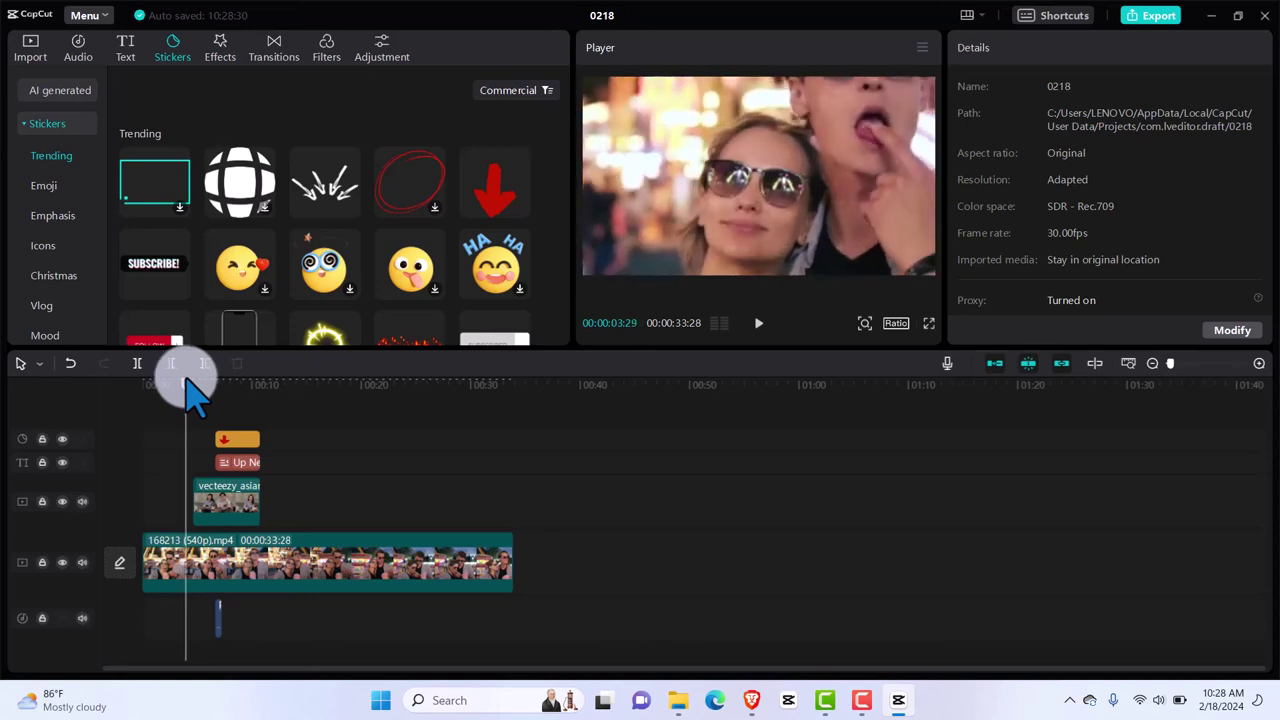
pyautogui.press('space')
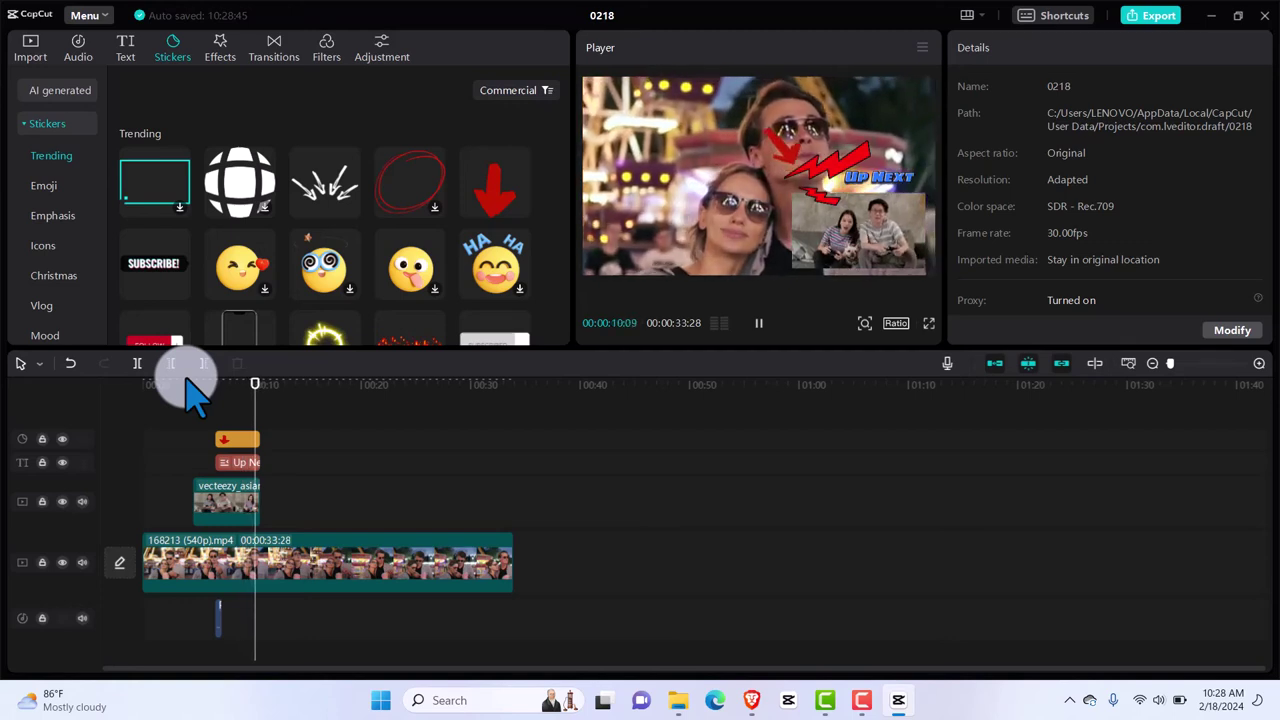
pyautogui.press('space')
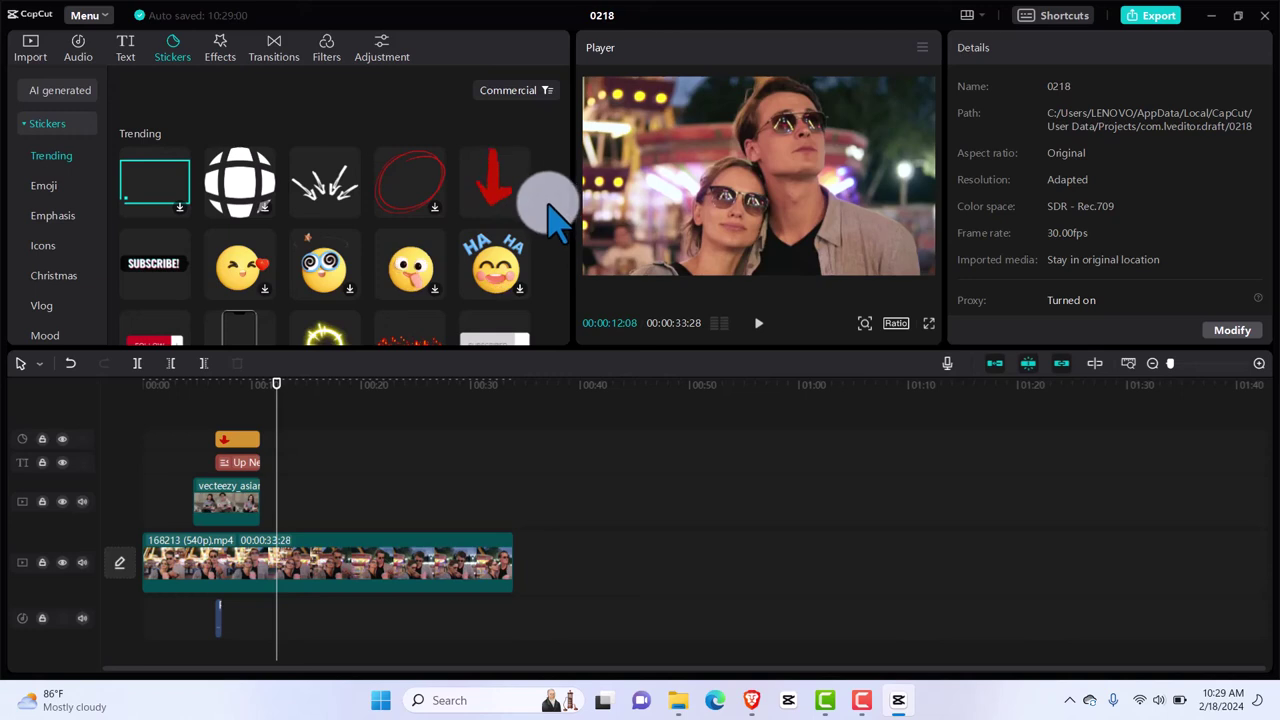
pyautogui.scroll(-3, 557, 215)
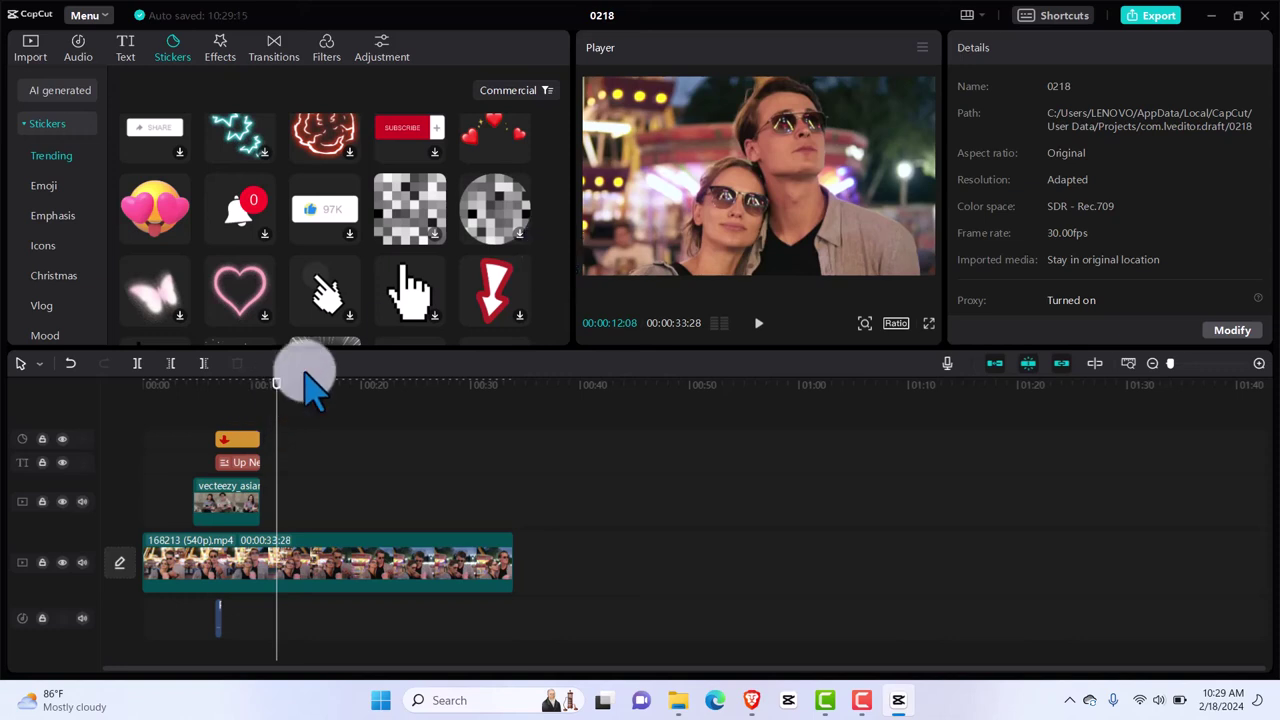
pyautogui.moveTo(279, 397); pyautogui.dragTo(234, 393)
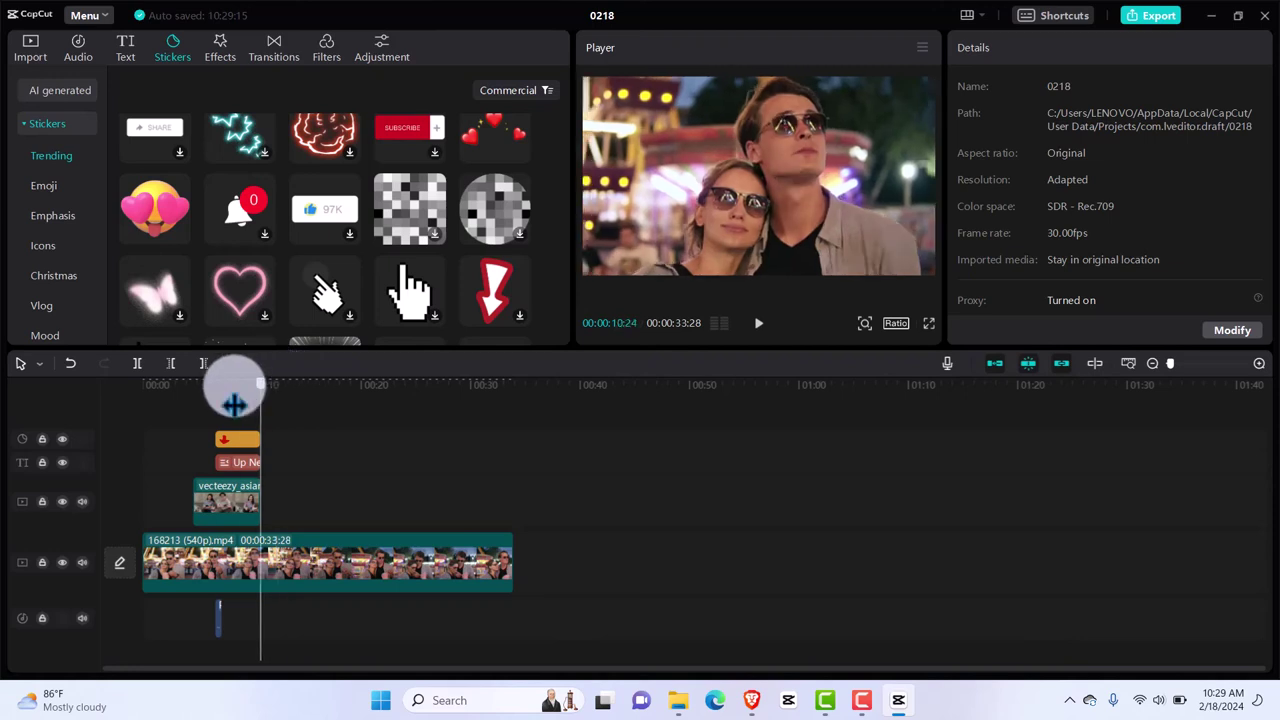
pyautogui.click(241, 440)
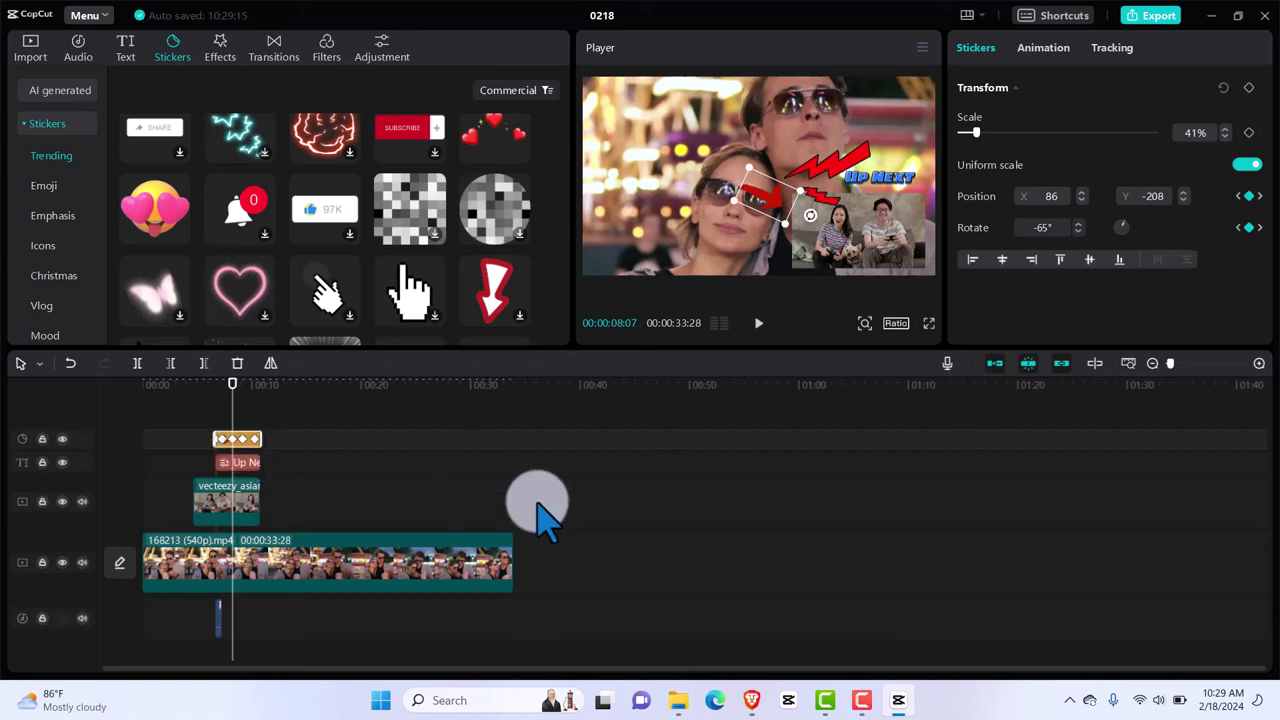
# Add a 100% opacity keyframe to the picture-in-picture clip at 00:00:06:00.
pyautogui.moveTo(688, 704)
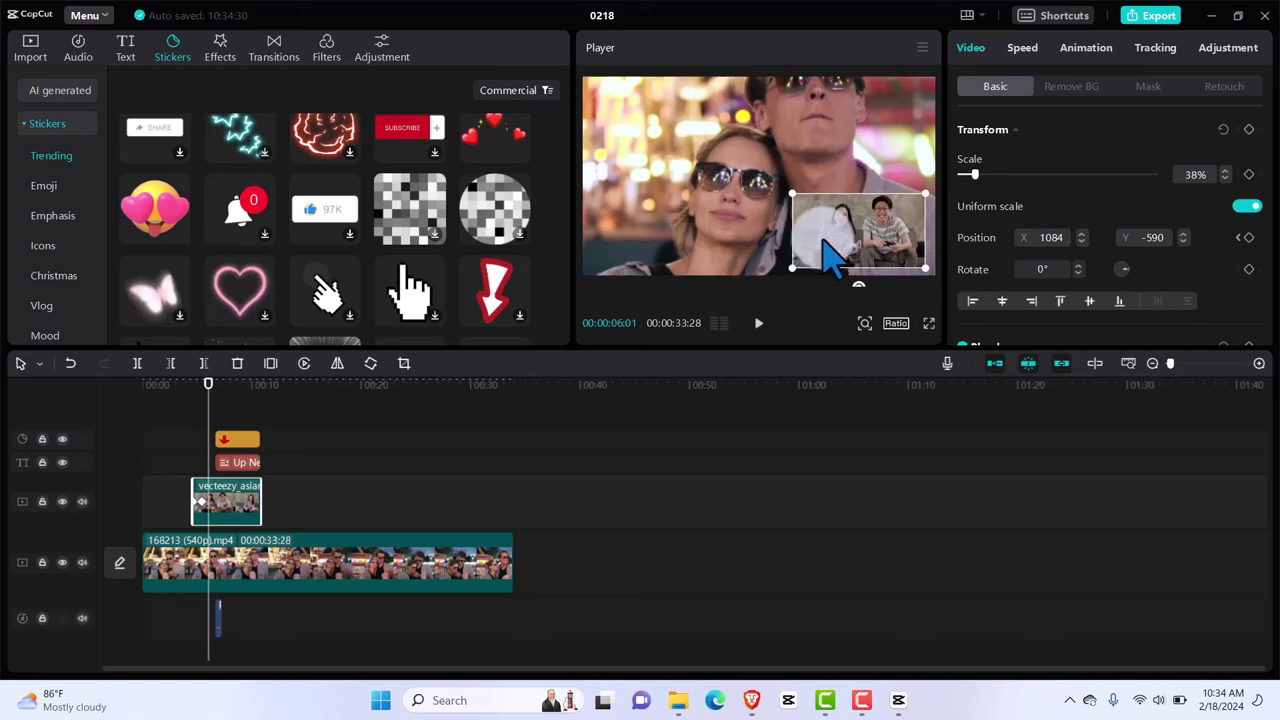
pyautogui.click(245, 505)
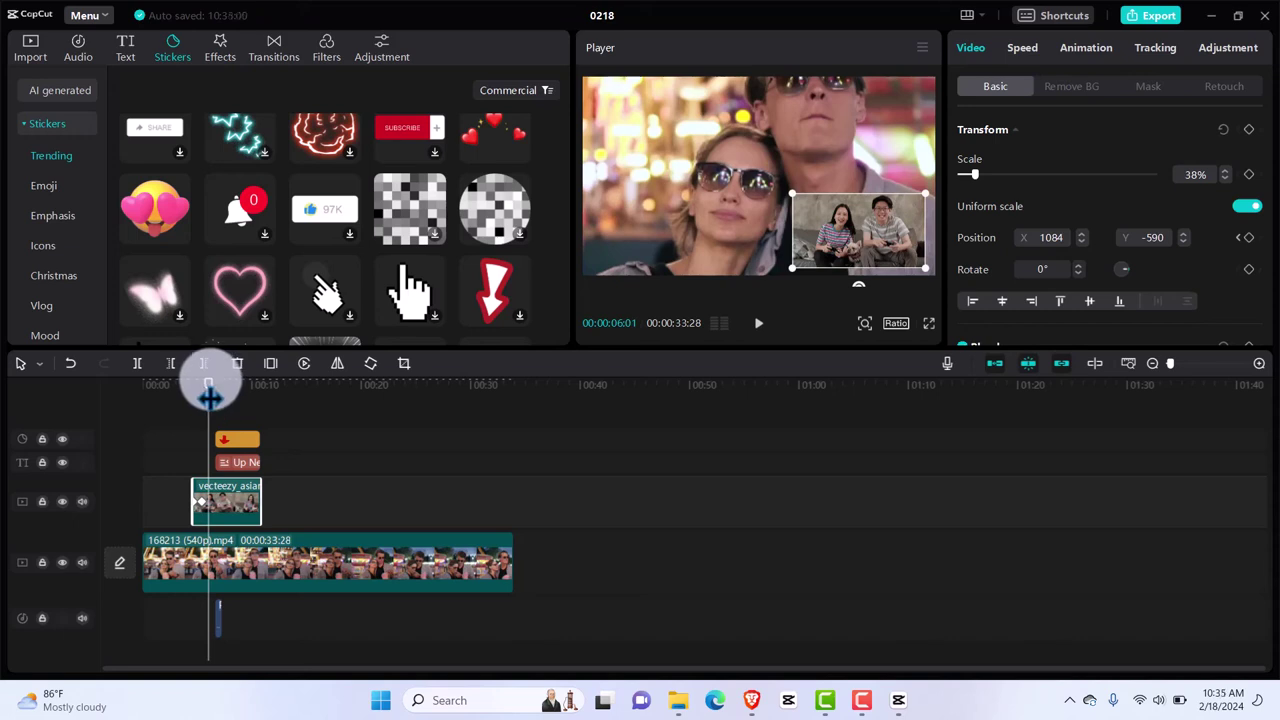
pyautogui.moveTo(208, 397)
pyautogui.mouseDown()
pyautogui.moveTo(185, 397)
pyautogui.moveTo(208, 400)
pyautogui.mouseUp()
pyautogui.click(223, 500)
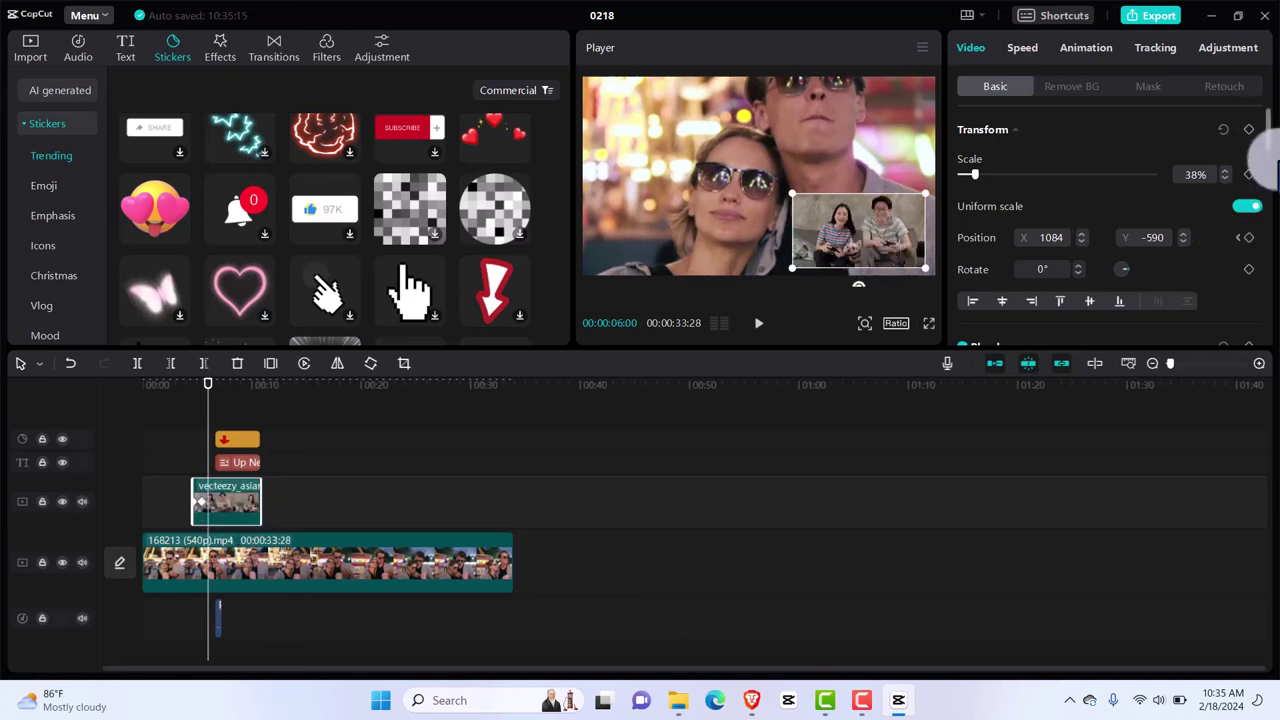
pyautogui.moveTo(1268, 165); pyautogui.dragTo(1262, 178)
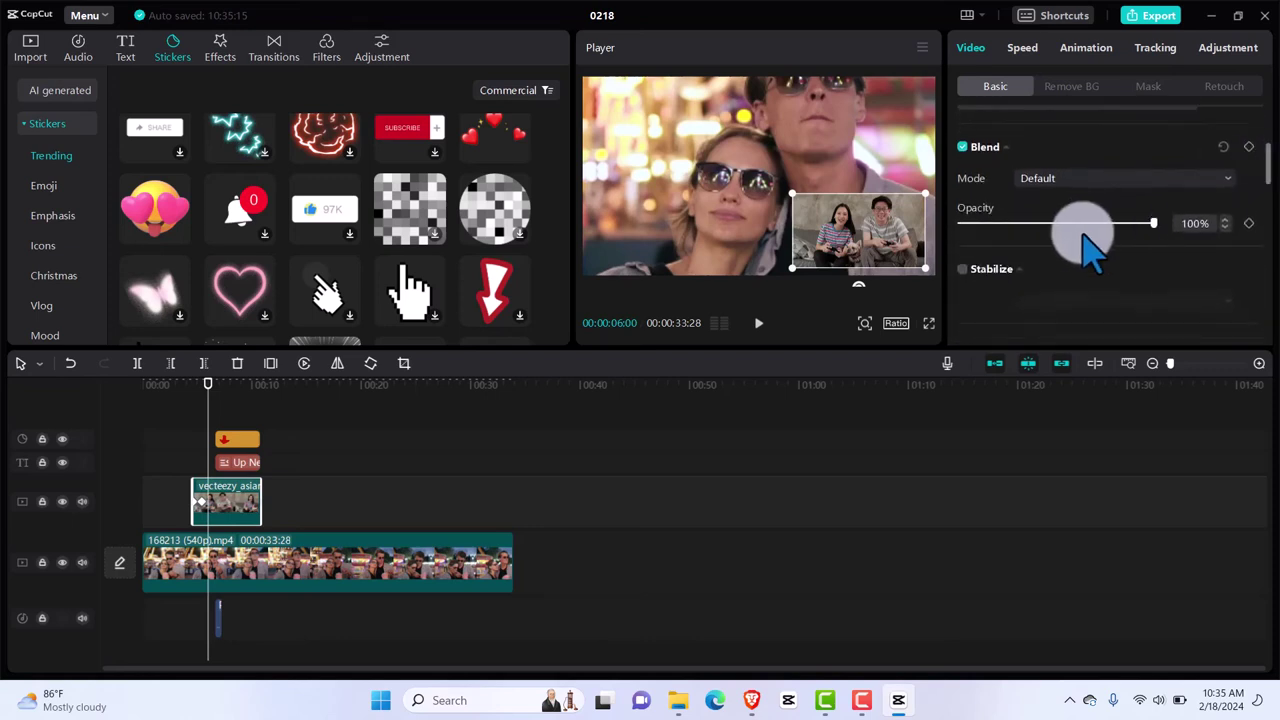
pyautogui.click(1250, 224)
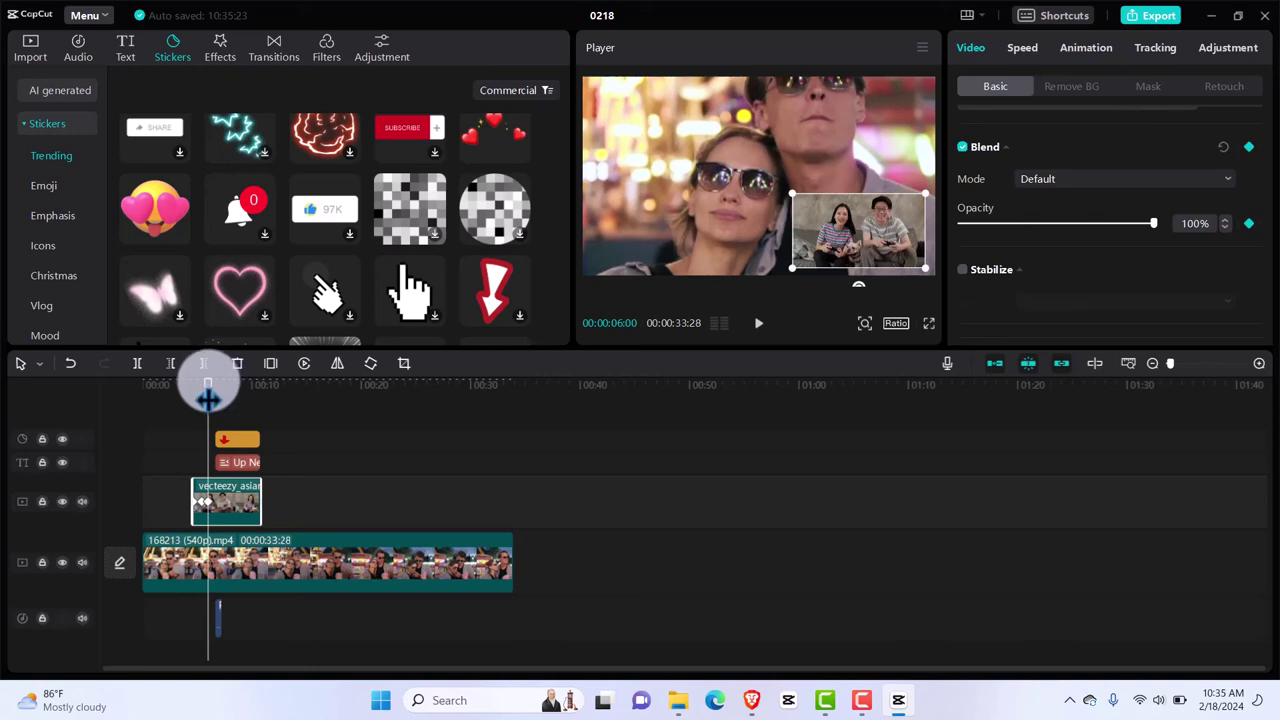
# Keyframe the picture-in-picture clip's opacity at about 52% at 00:00:06:20 and 100% at 00:00:07:09.
pyautogui.moveTo(208, 397); pyautogui.dragTo(216, 396)
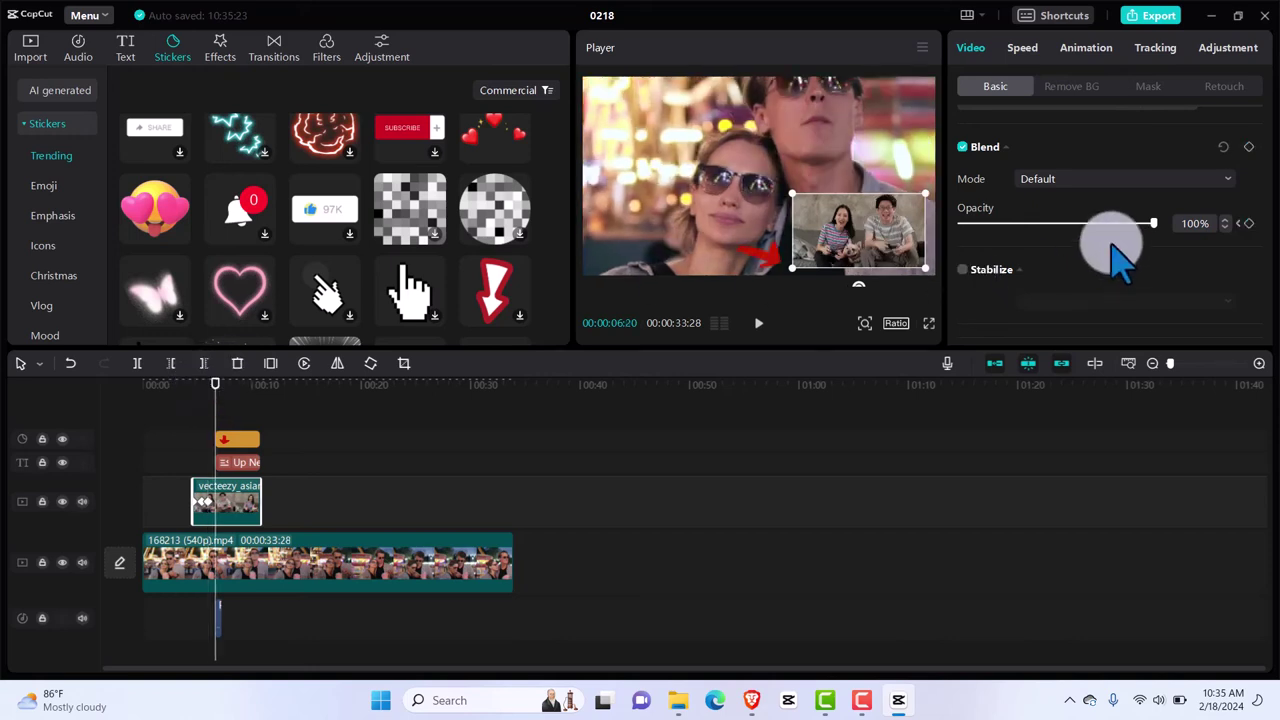
pyautogui.moveTo(1153, 223); pyautogui.dragTo(1064, 226)
pyautogui.moveTo(212, 405); pyautogui.dragTo(225, 400)
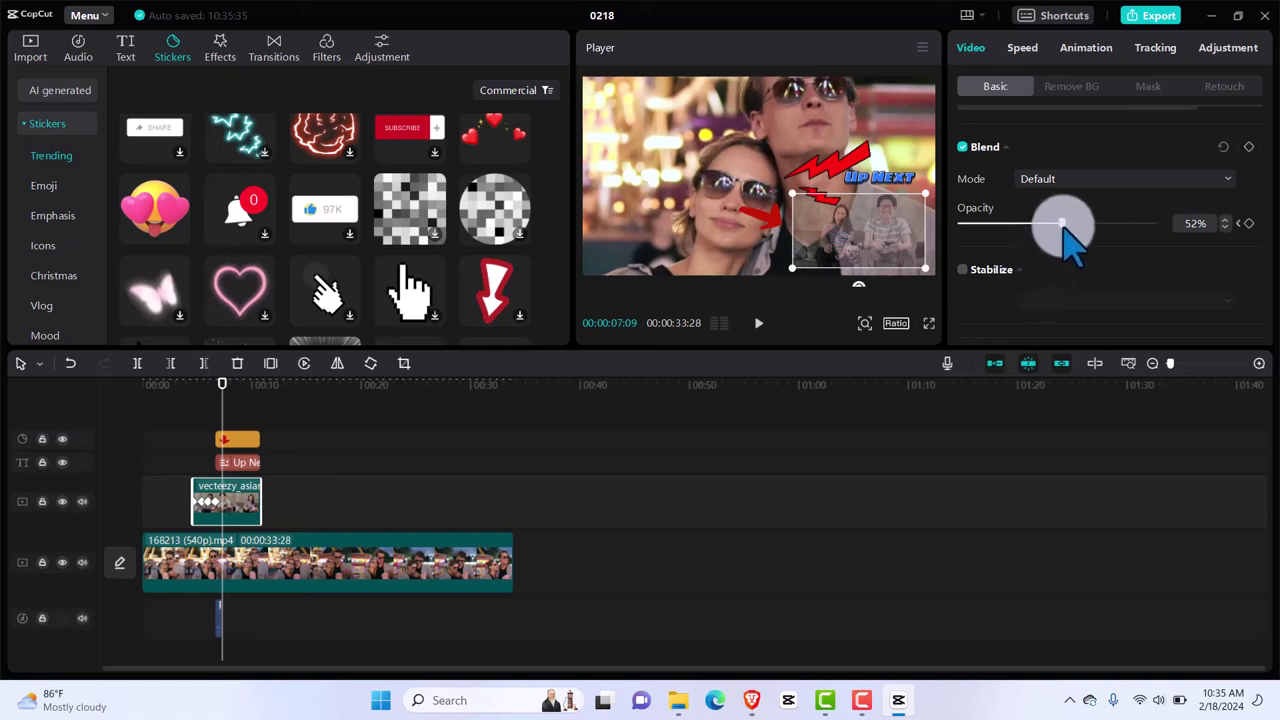
pyautogui.moveTo(1063, 223); pyautogui.dragTo(1158, 224)
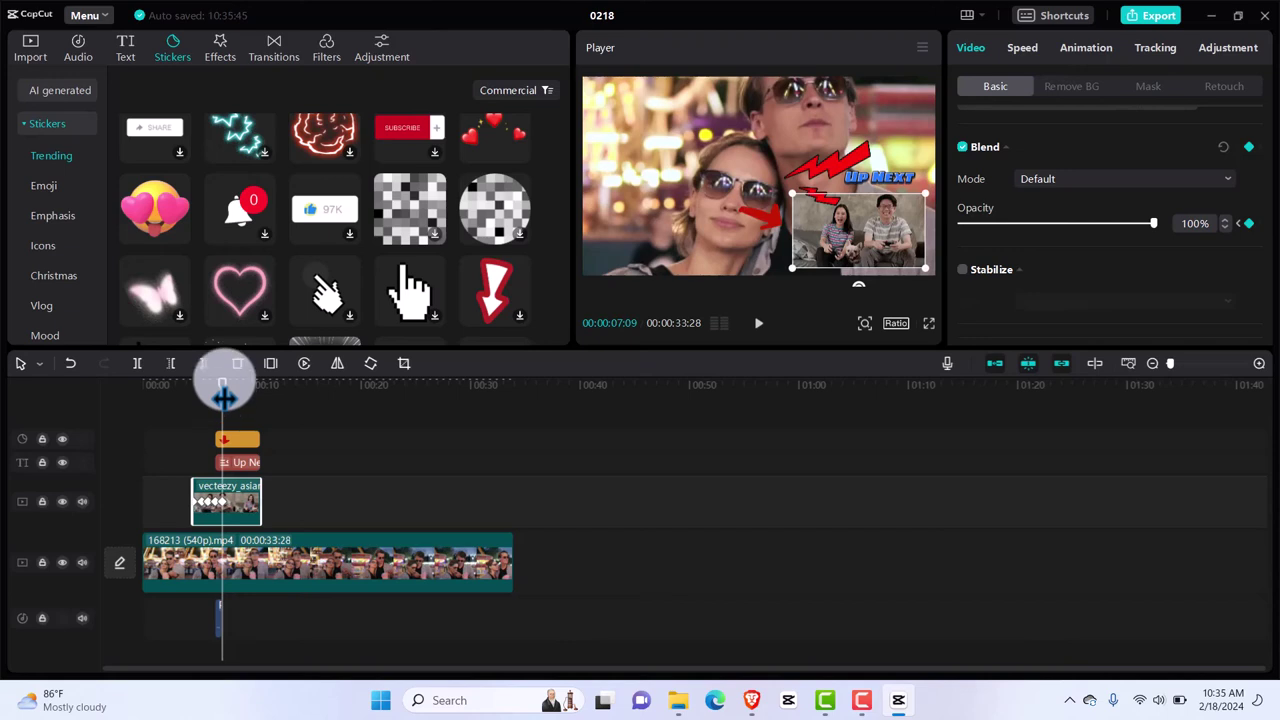
# Set the picture-in-picture clip's opacity to about 30% at 00:00:08:29 and advance the playhead to 00:00:09:28.
pyautogui.moveTo(224, 398); pyautogui.dragTo(240, 400)
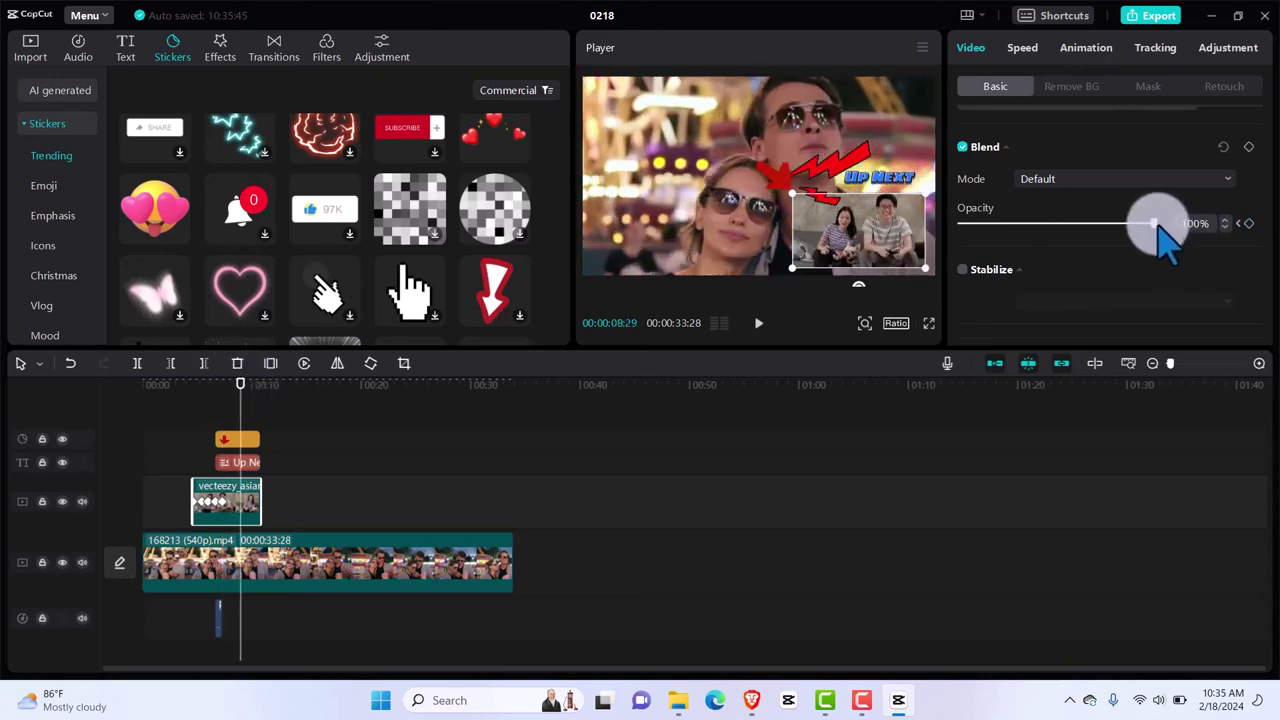
pyautogui.moveTo(1155, 223); pyautogui.dragTo(1016, 223)
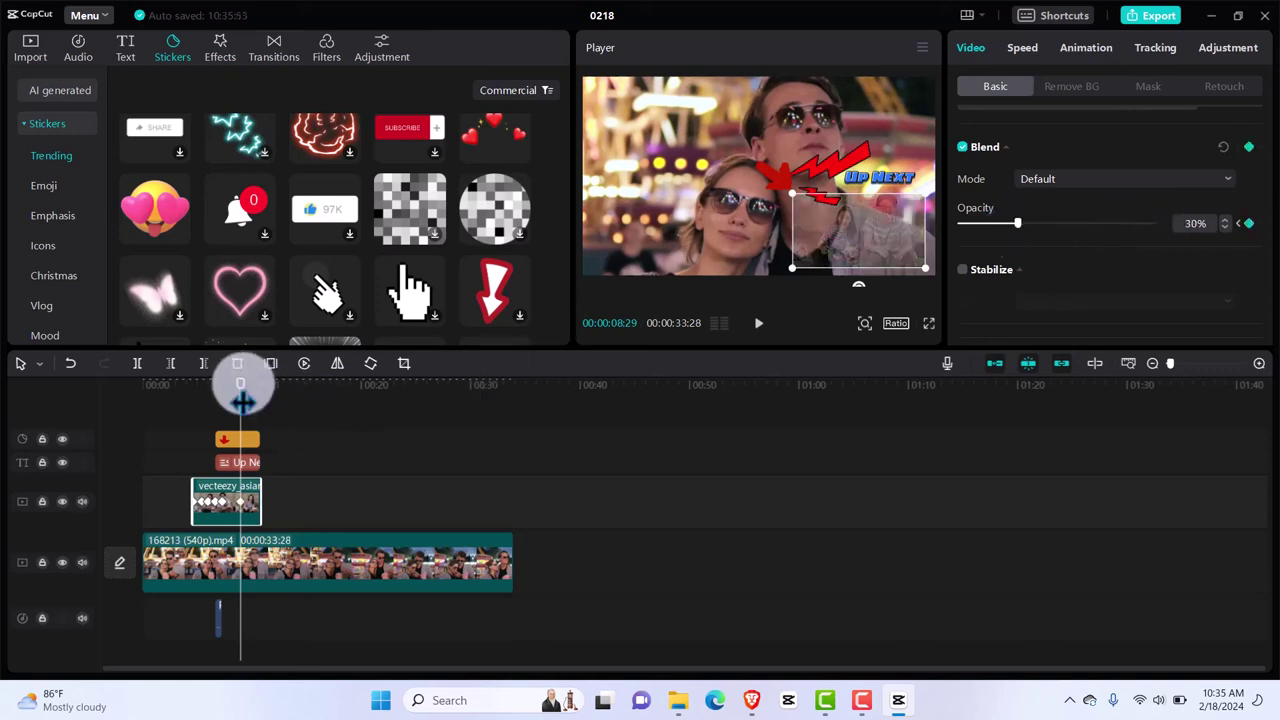
pyautogui.moveTo(240, 397); pyautogui.dragTo(250, 397)
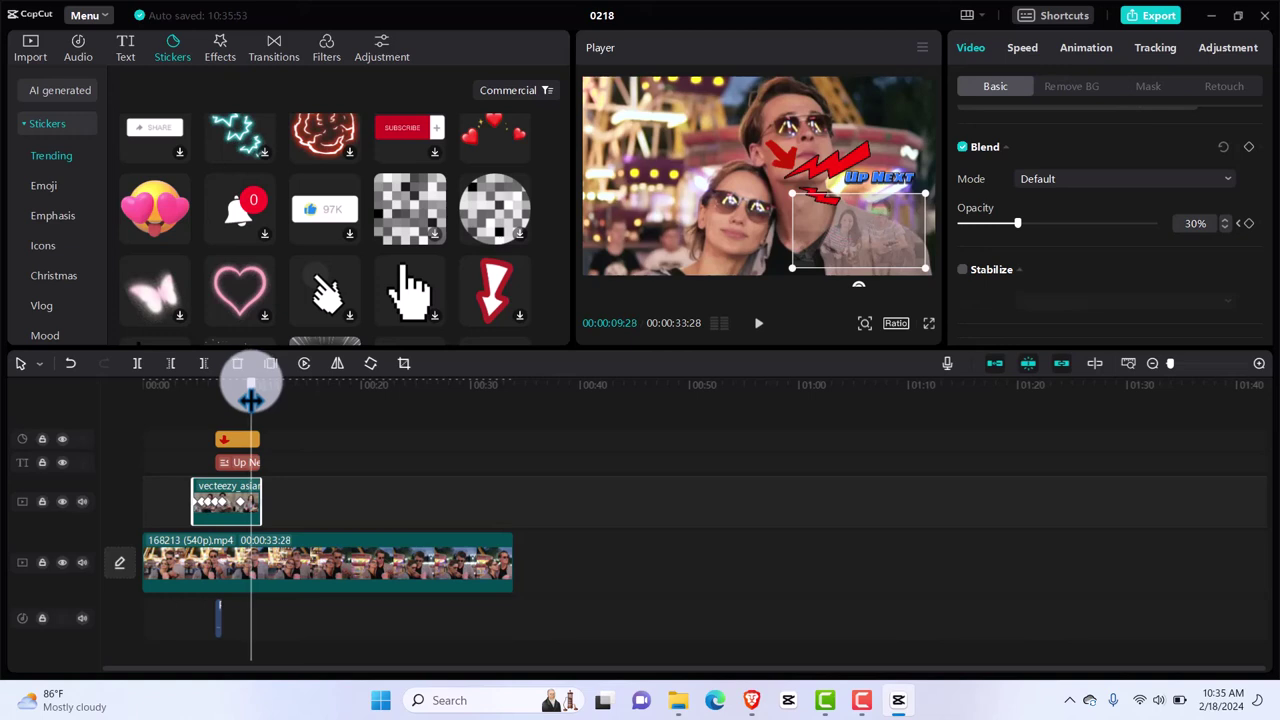
# Keyframe the picture-in-picture clip's opacity at 88% at 00:00:09:28 and 100% at 00:00:10:24.
pyautogui.moveTo(1016, 223); pyautogui.dragTo(1125, 231)
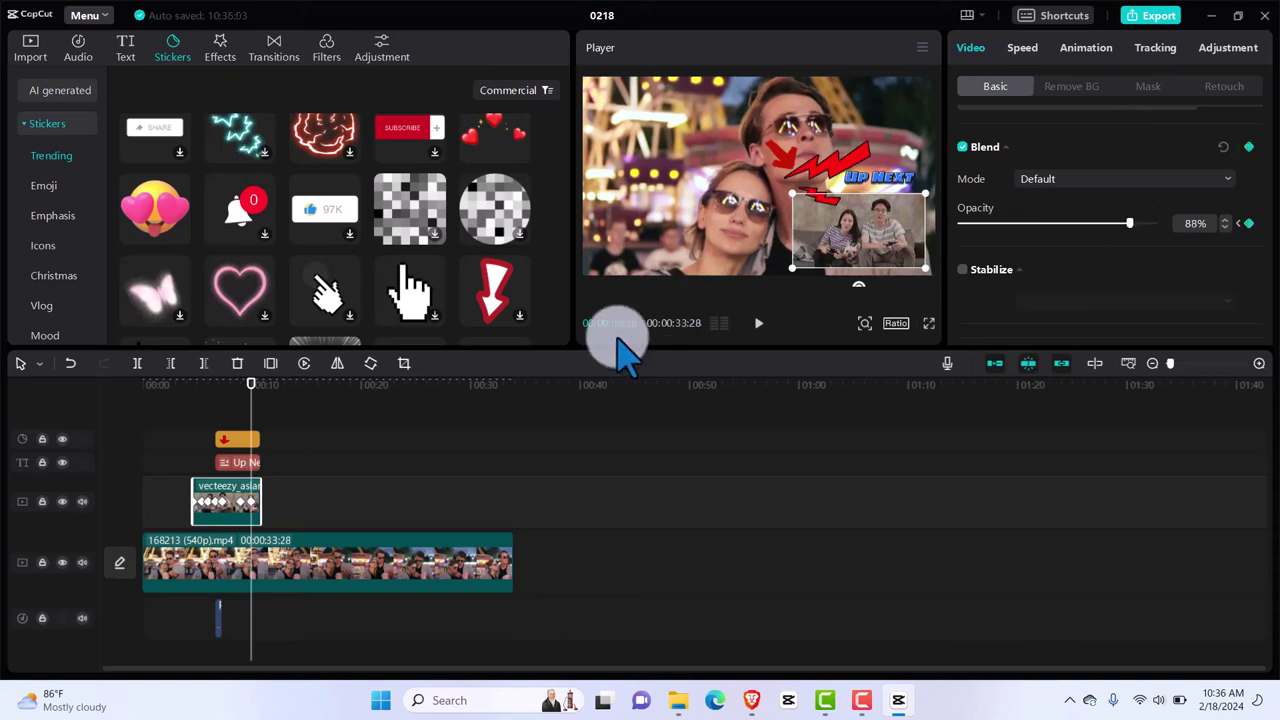
pyautogui.moveTo(251, 398); pyautogui.dragTo(260, 398)
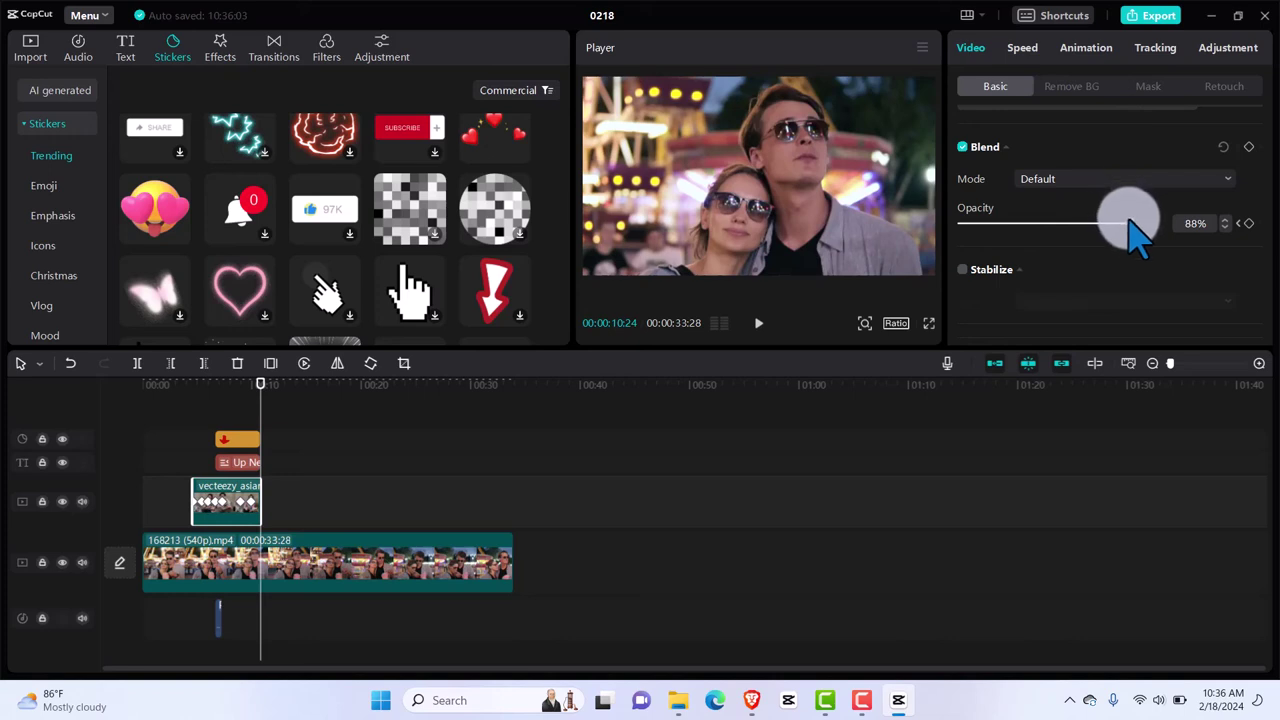
pyautogui.moveTo(1129, 222); pyautogui.dragTo(1156, 225)
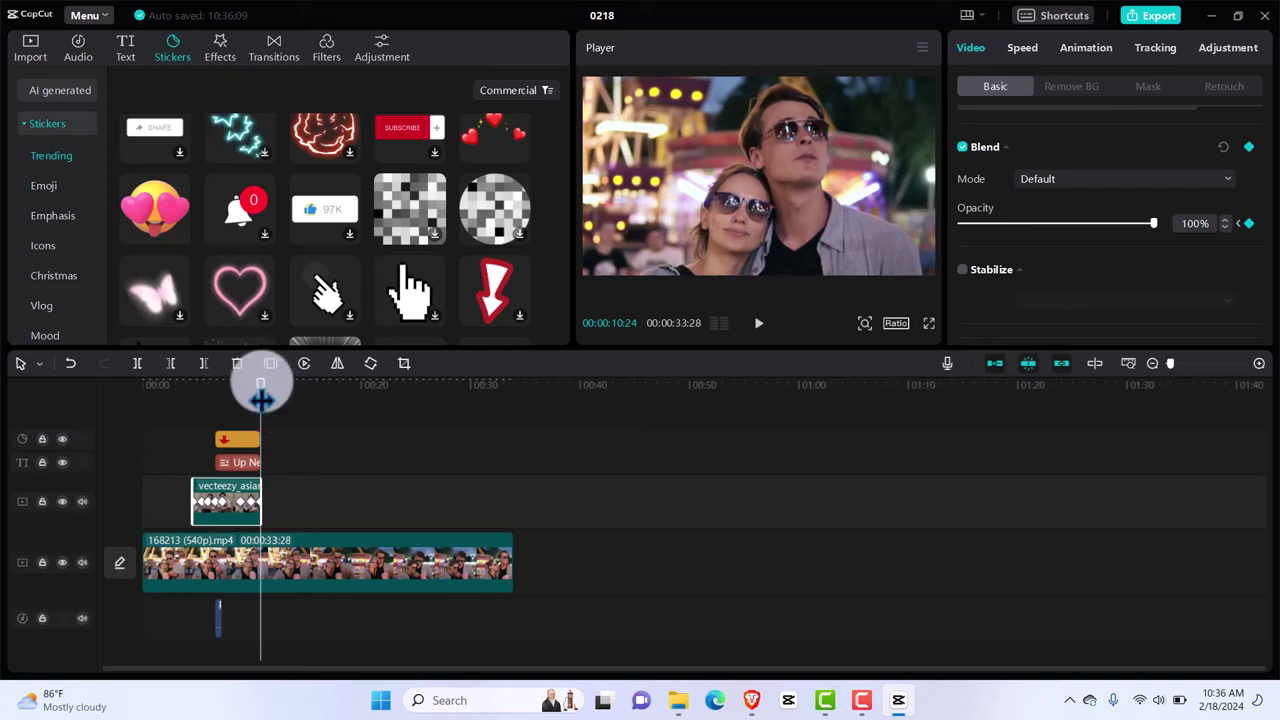
# Play the sequence from near the start of the picture-in-picture clip to check its opacity changes, and deselect the clip.
pyautogui.moveTo(261, 398); pyautogui.dragTo(196, 404)
pyautogui.press('space')
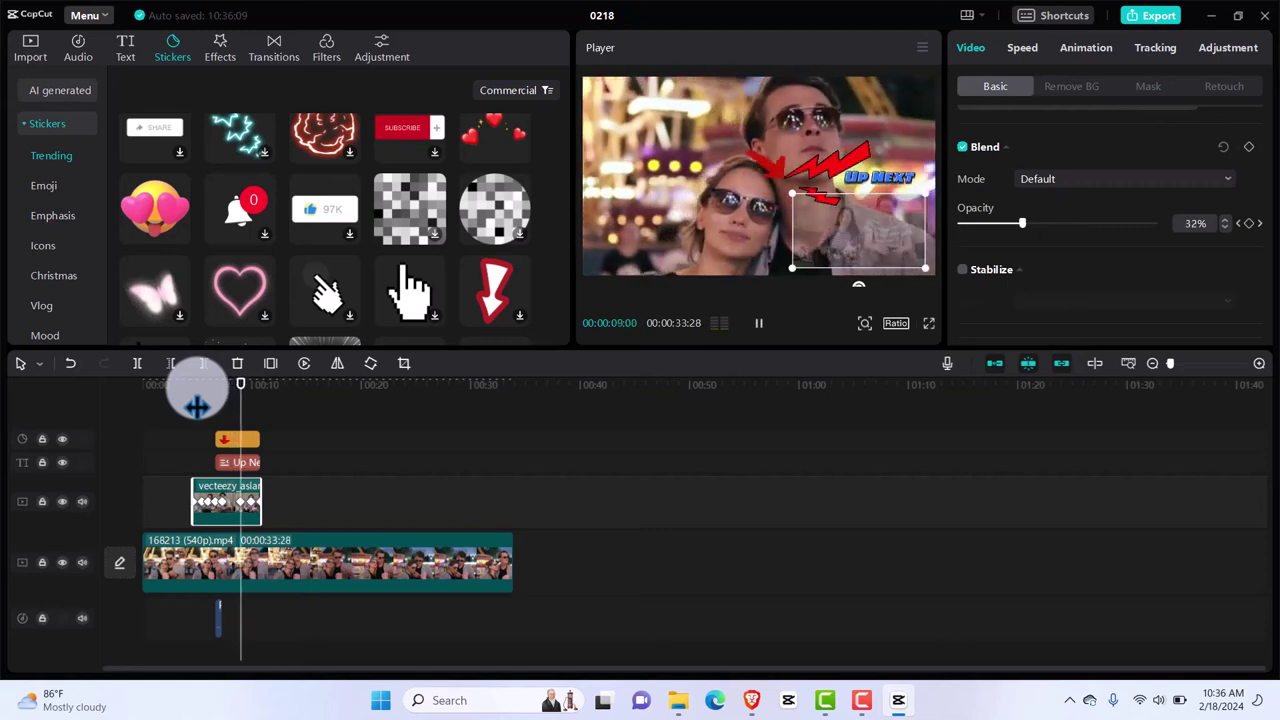
pyautogui.click(337, 471)
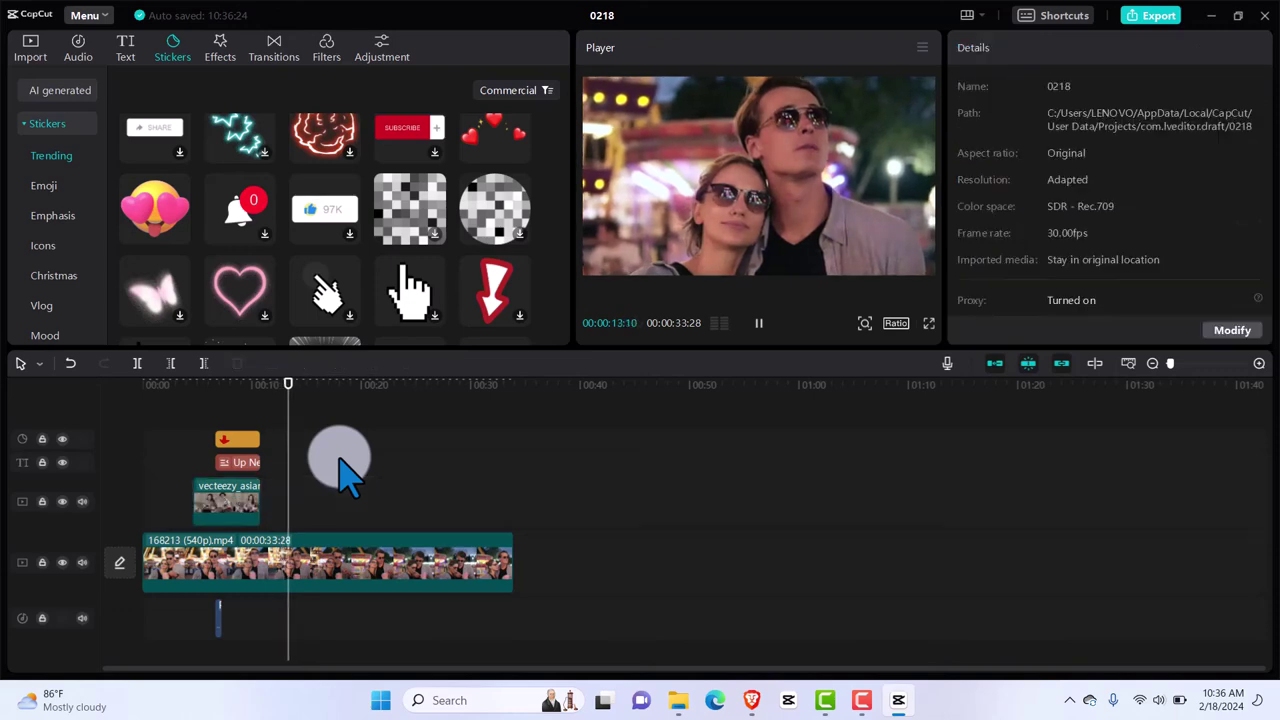
# Add the gaming couple clip from the imported media to the overlay track above the main video, starting at 00:00:28:09.
pyautogui.click(340, 386)
pyautogui.moveTo(395, 400); pyautogui.dragTo(452, 435)
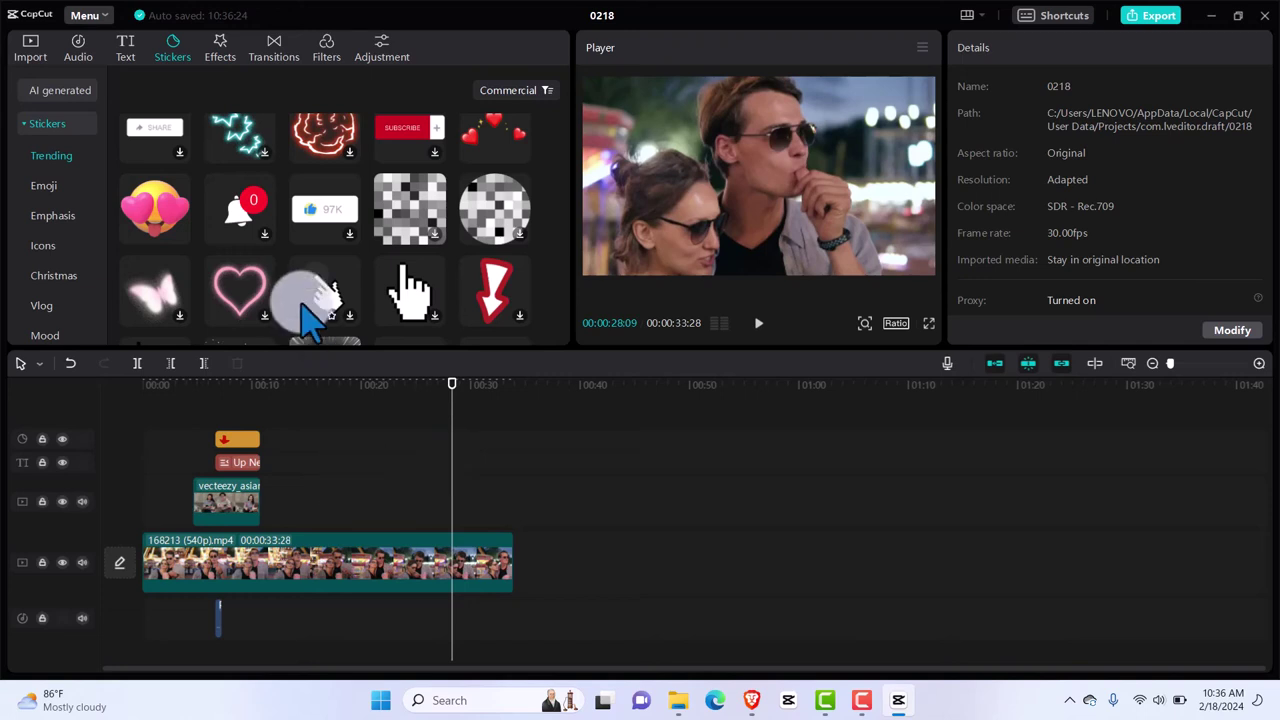
pyautogui.click(42, 64)
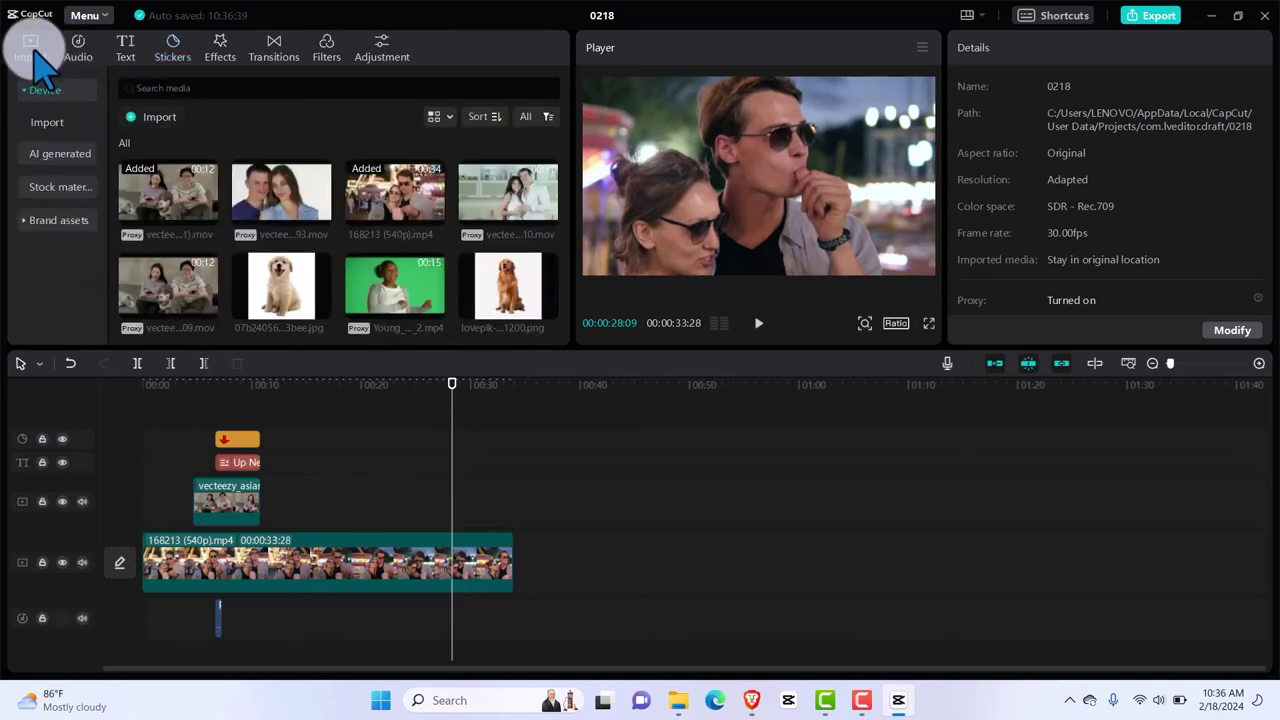
pyautogui.click(205, 228)
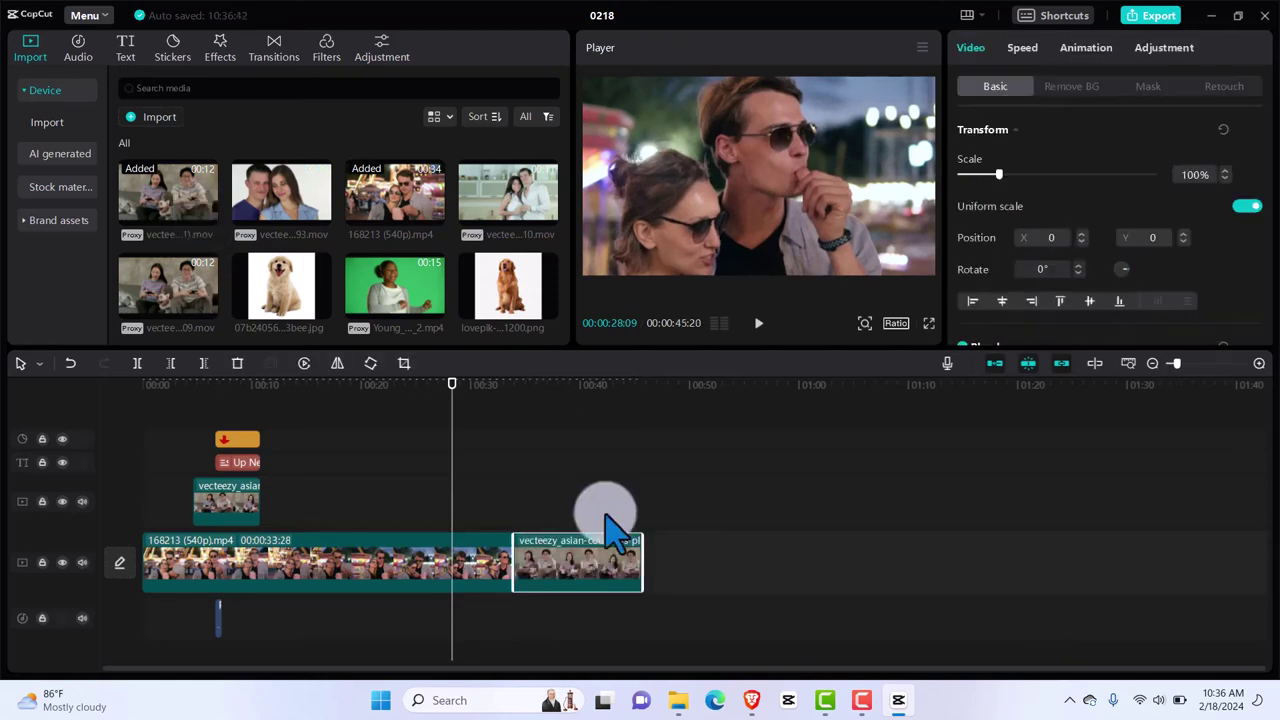
pyautogui.moveTo(588, 518); pyautogui.dragTo(540, 505)
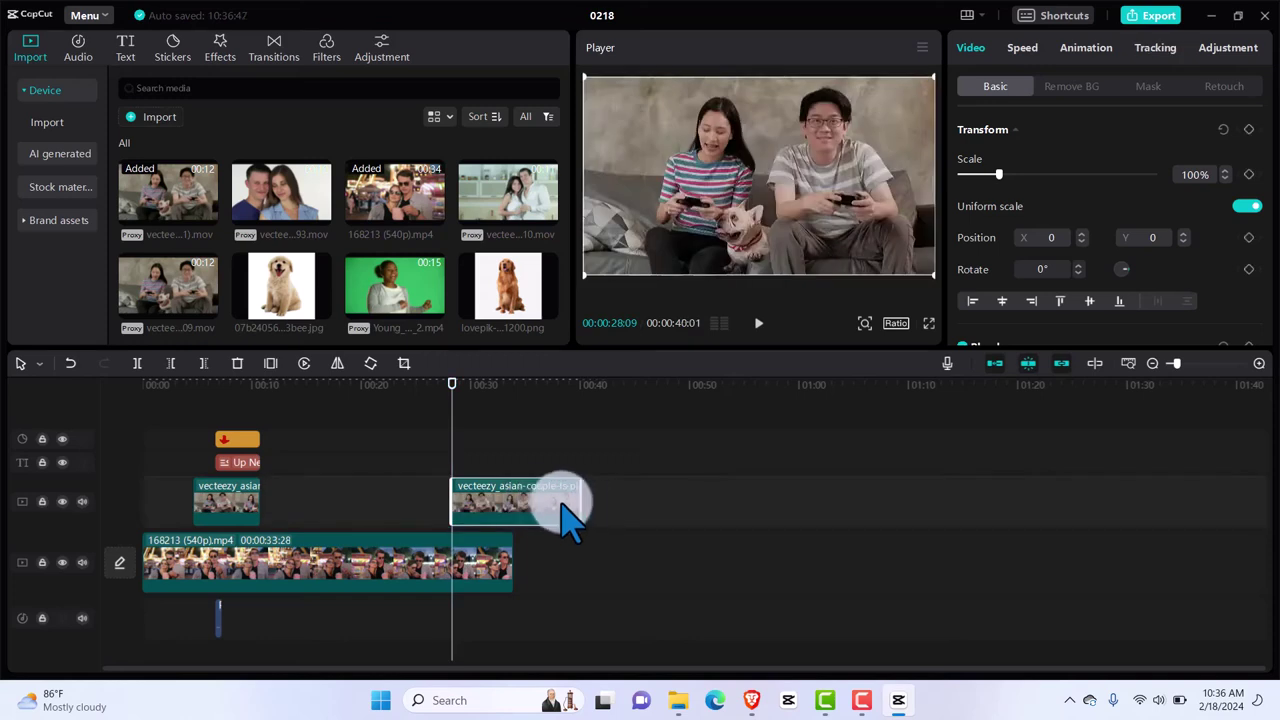
# Trim the end of the second overlay clip to match the end of the main video at 00:00:33:28.
pyautogui.click(588, 525)
pyautogui.click(534, 512)
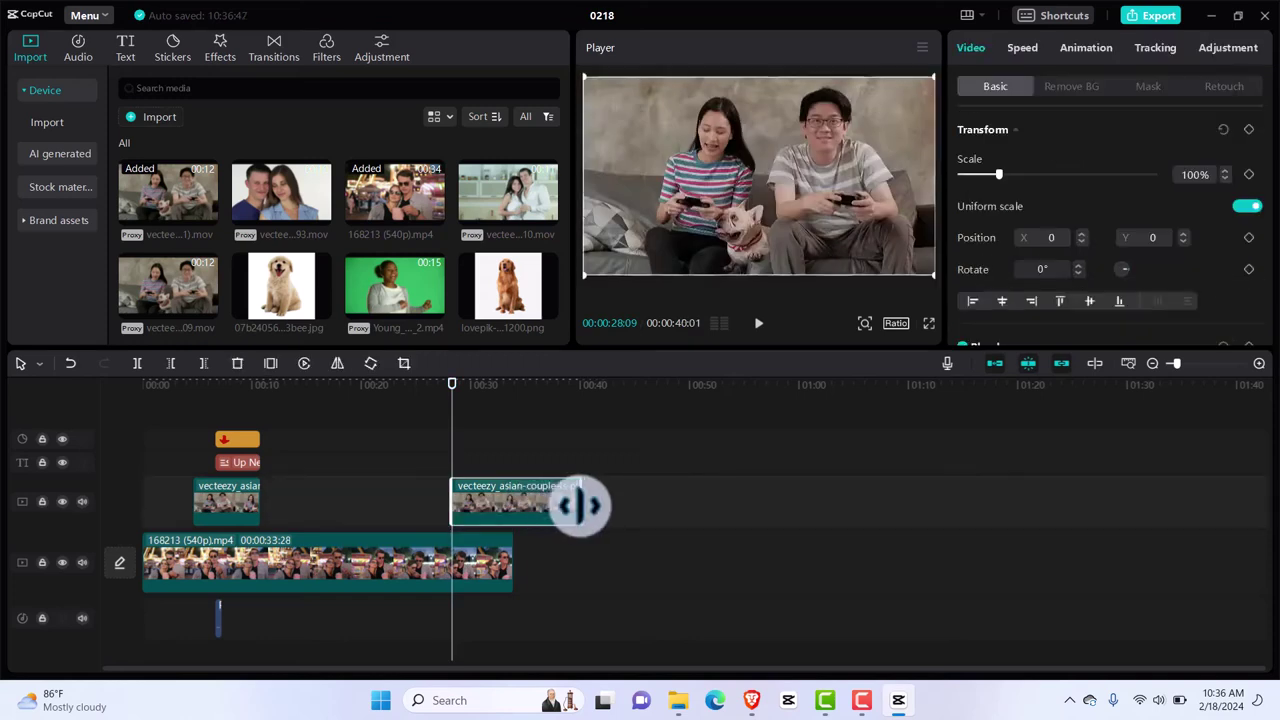
pyautogui.moveTo(581, 505); pyautogui.dragTo(510, 508)
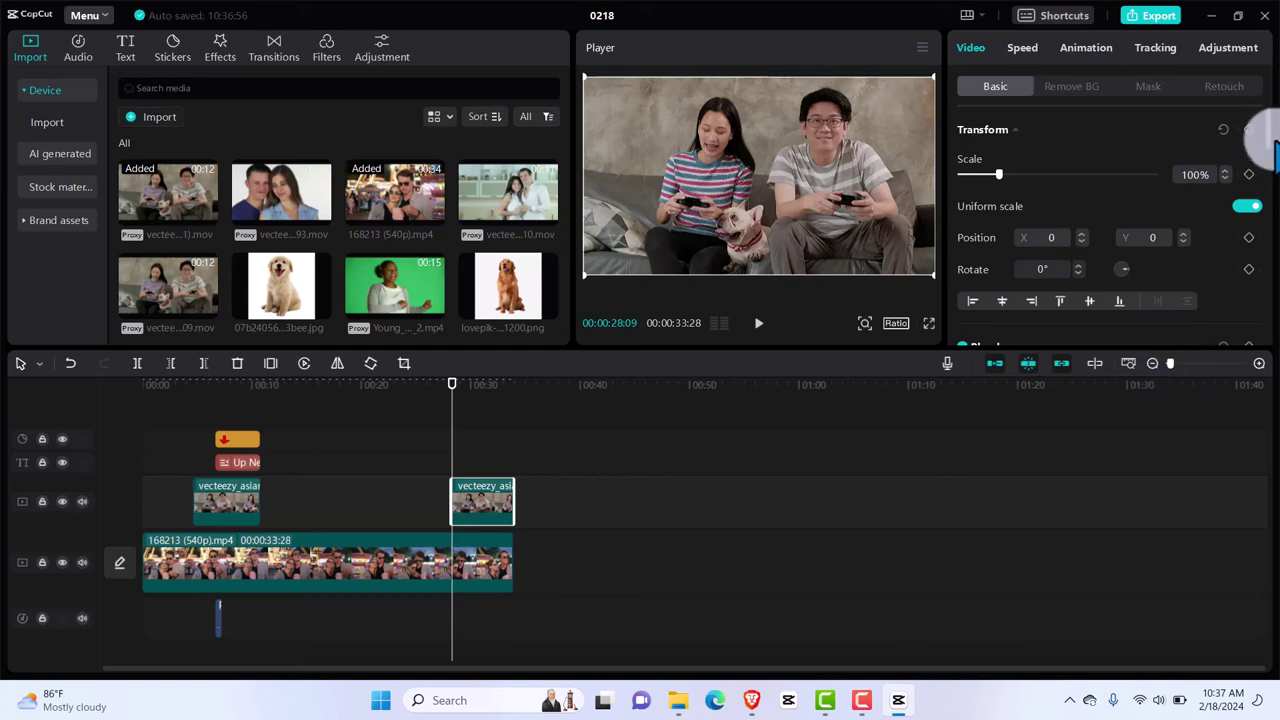
# Keyframe the second overlay clip's opacity at about 12% at 00:00:28:09 and 29% at 00:00:30:16.
pyautogui.scroll(-5, 1270, 150)
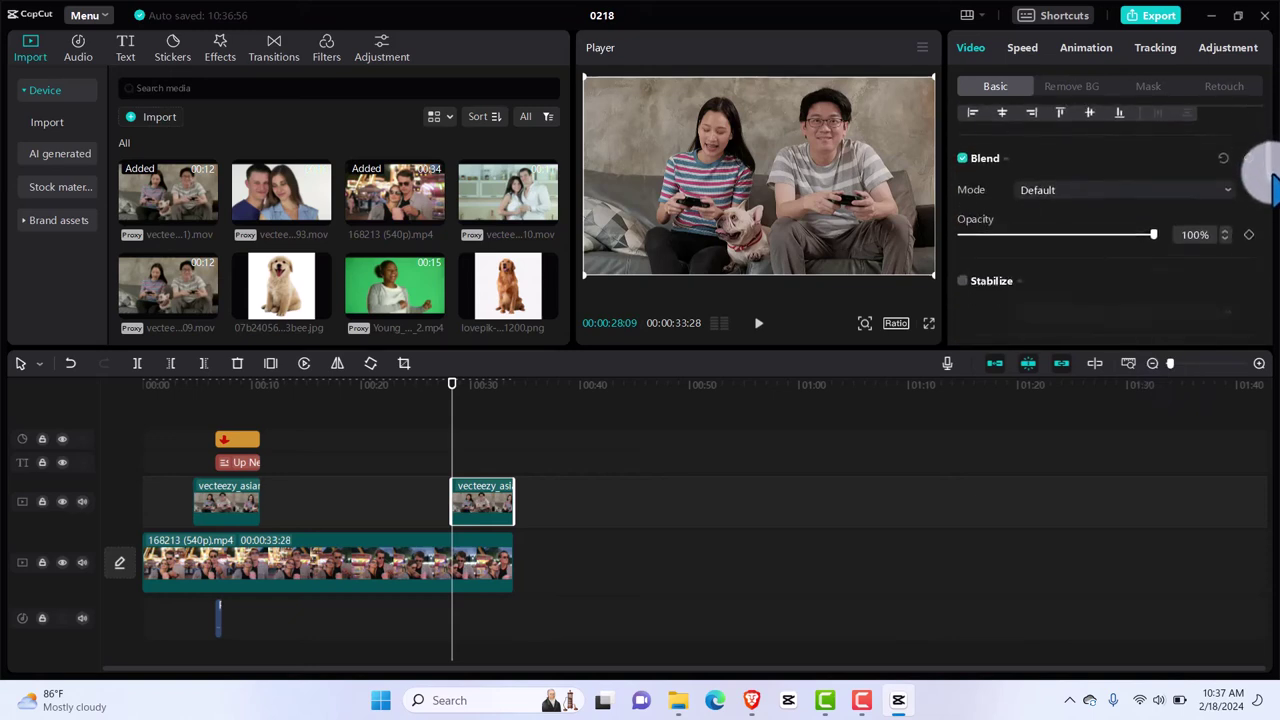
pyautogui.scroll(1, 1272, 188)
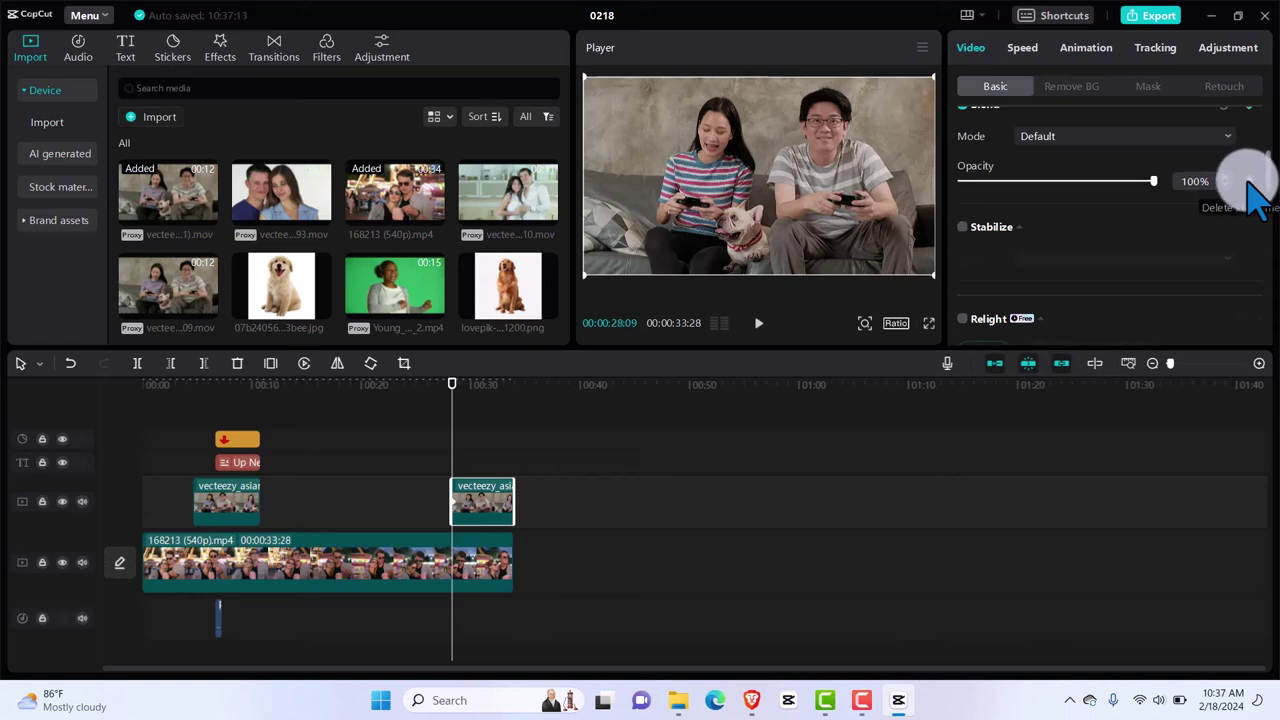
pyautogui.moveTo(1154, 183); pyautogui.dragTo(985, 183)
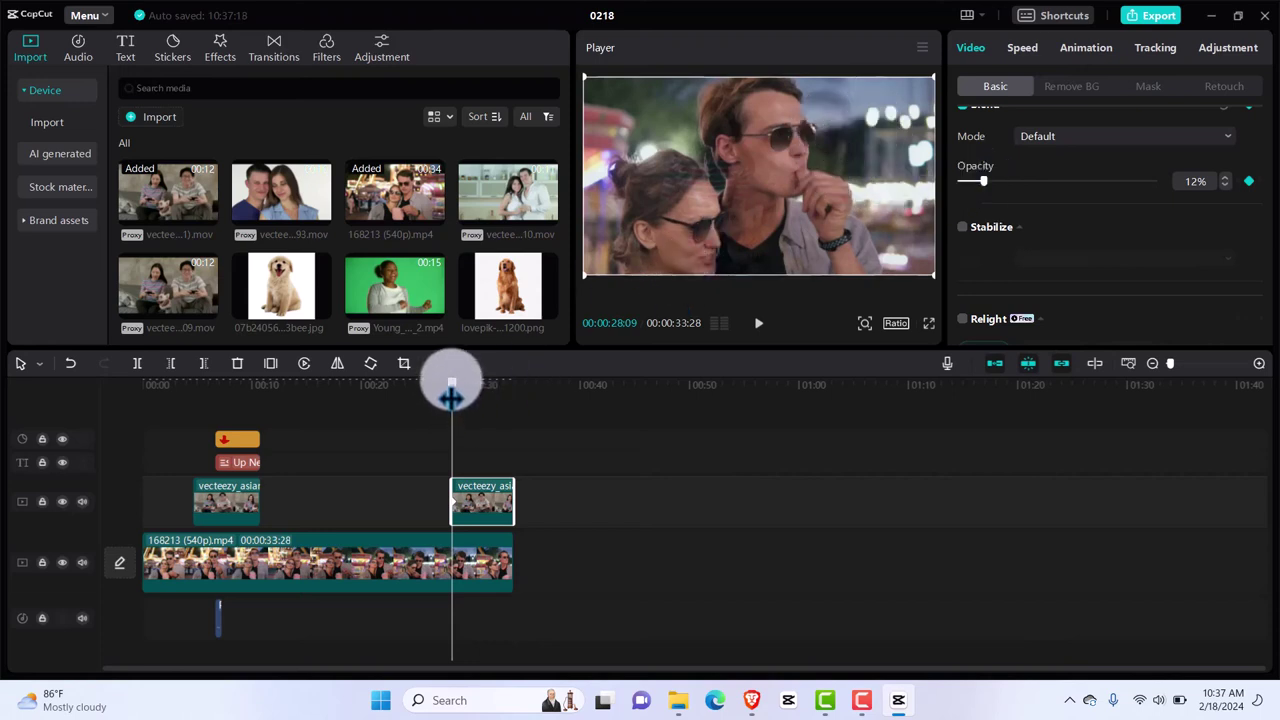
pyautogui.moveTo(451, 397); pyautogui.dragTo(476, 400)
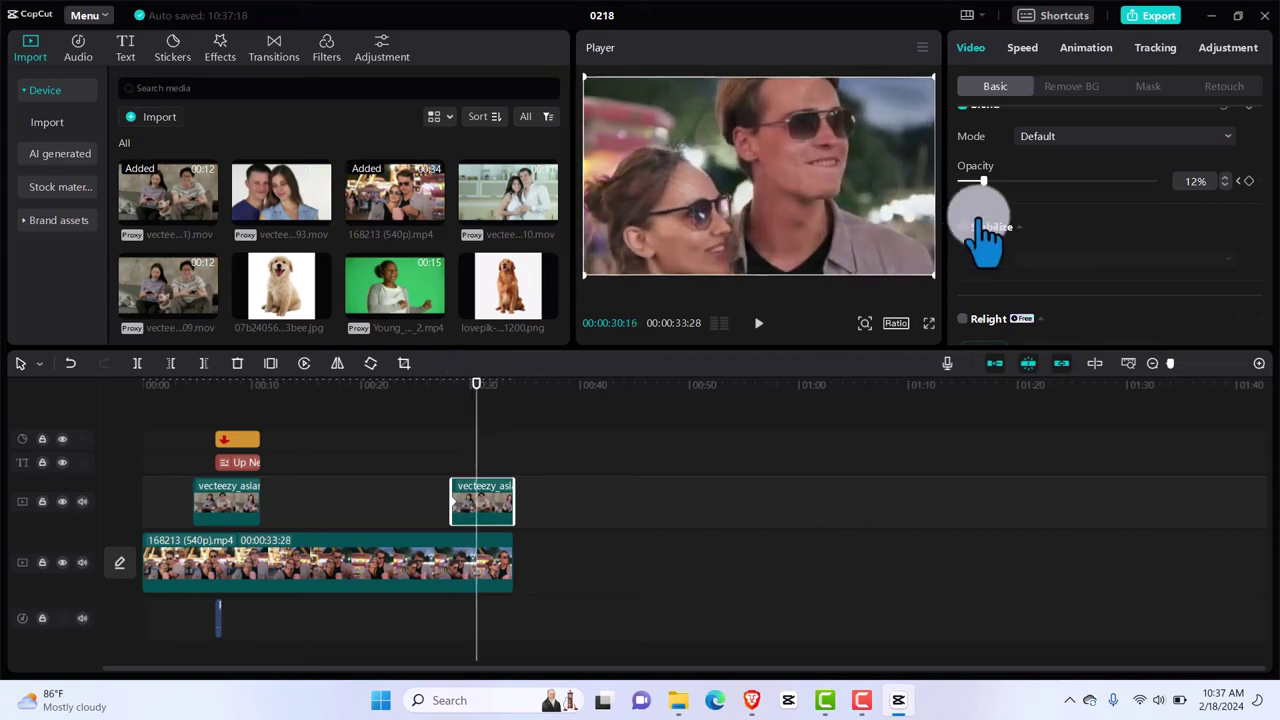
pyautogui.moveTo(985, 190); pyautogui.dragTo(1017, 190)
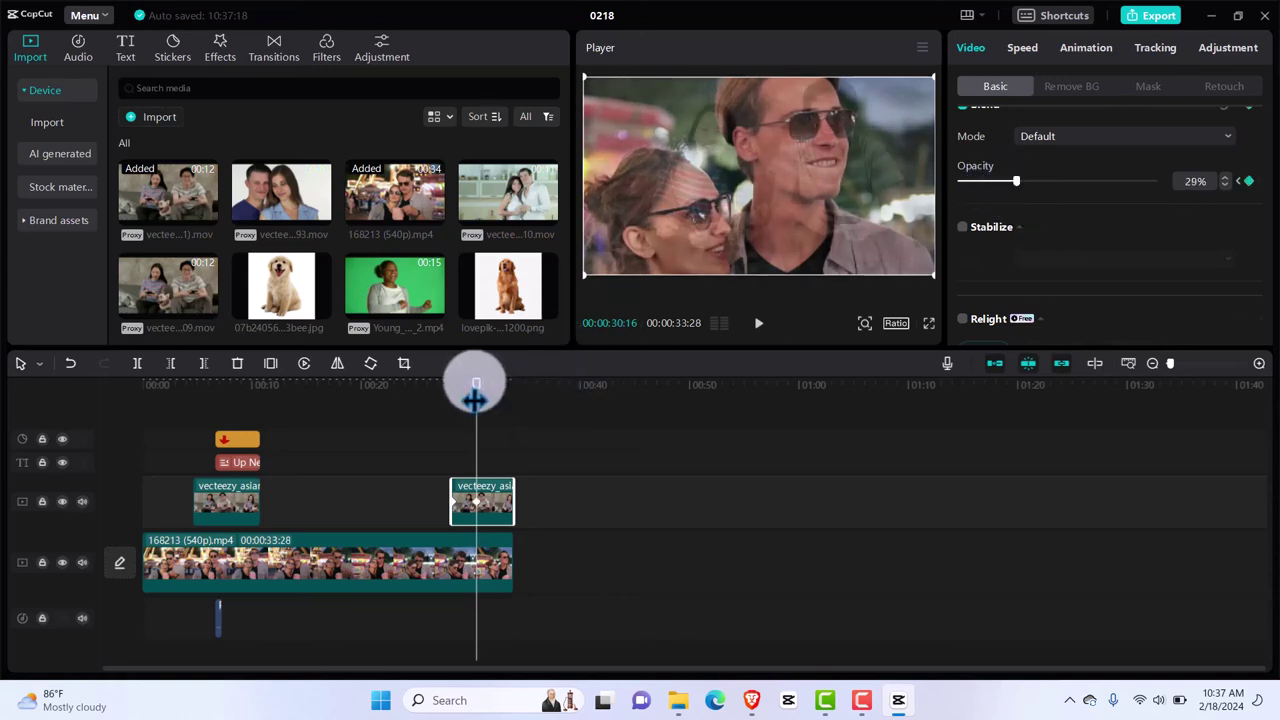
# Keyframe the second overlay clip's opacity at about 70% at 00:00:32:11 and 100% at 00:00:33:28.
pyautogui.moveTo(476, 396); pyautogui.dragTo(496, 396)
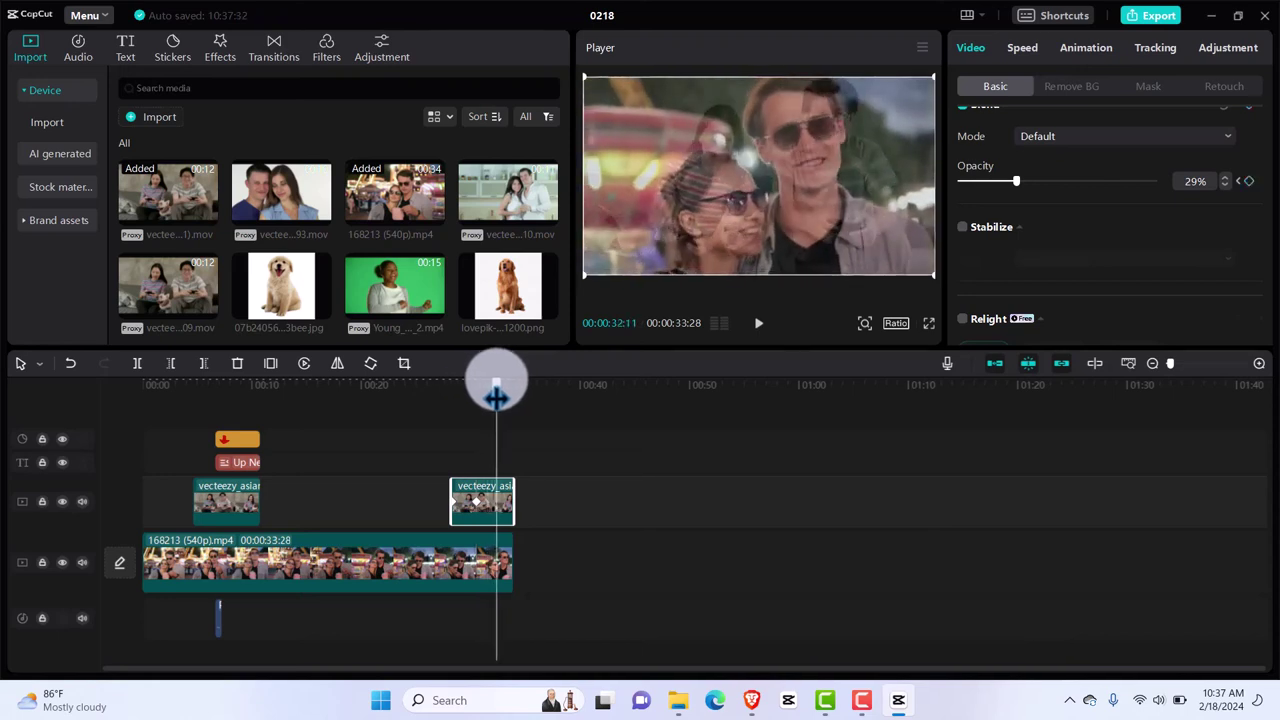
pyautogui.click(1017, 181)
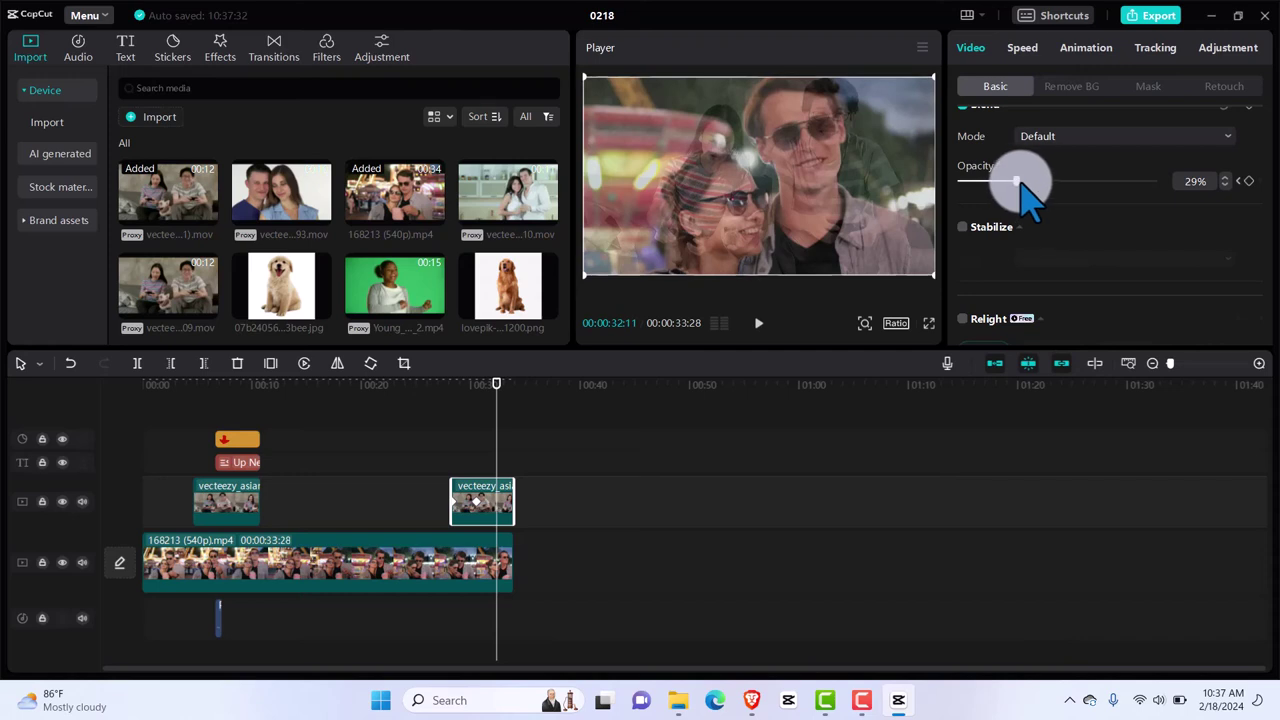
pyautogui.moveTo(1017, 181); pyautogui.dragTo(1097, 181)
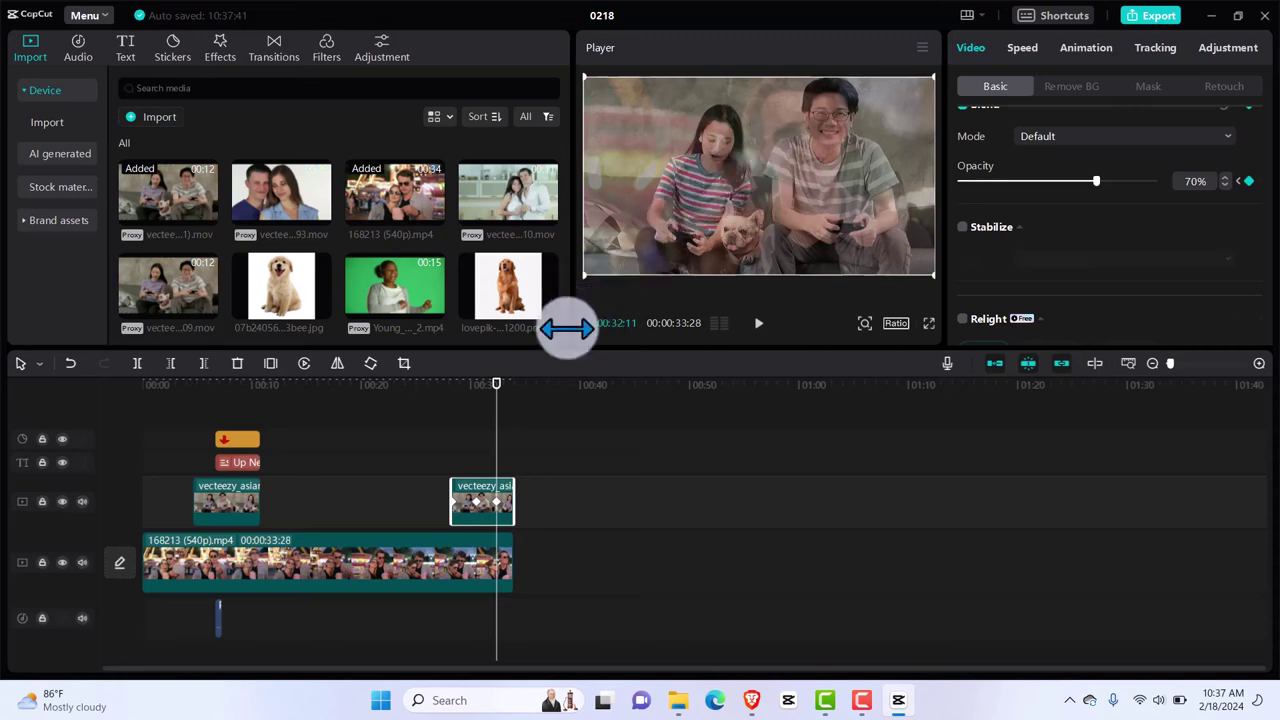
pyautogui.moveTo(496, 392); pyautogui.dragTo(516, 385)
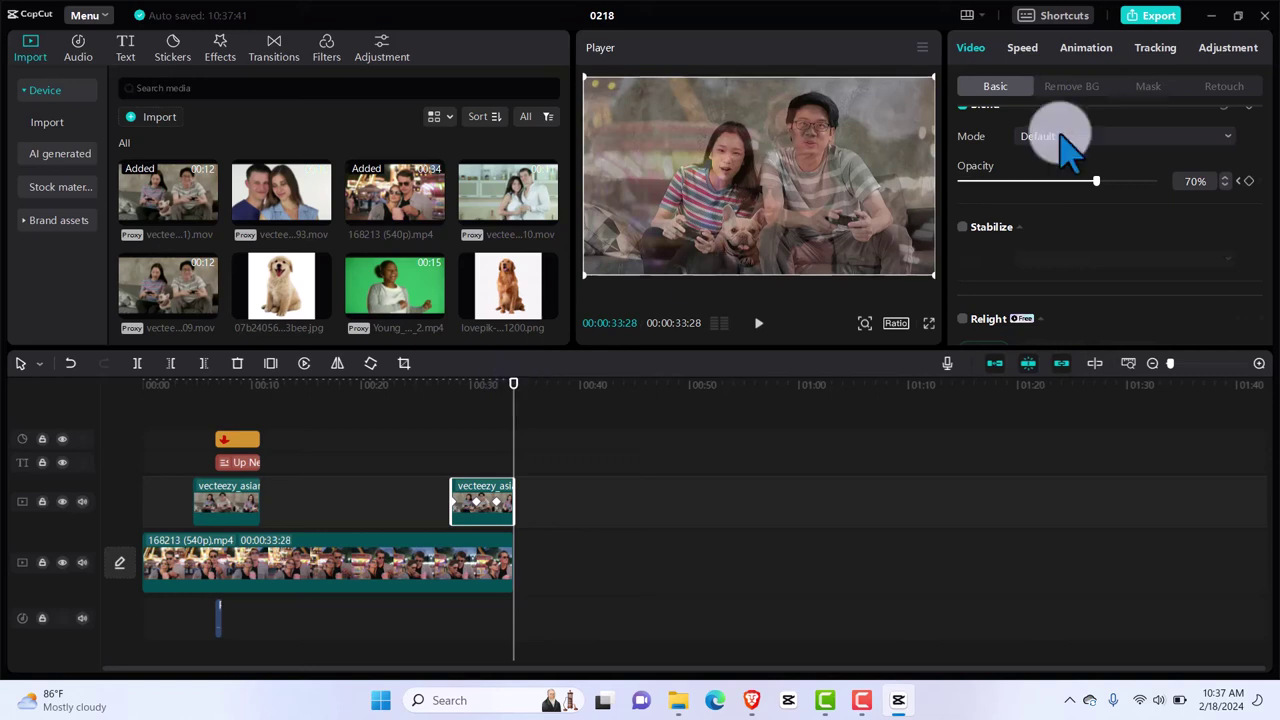
pyautogui.moveTo(1140, 181); pyautogui.dragTo(1166, 182)
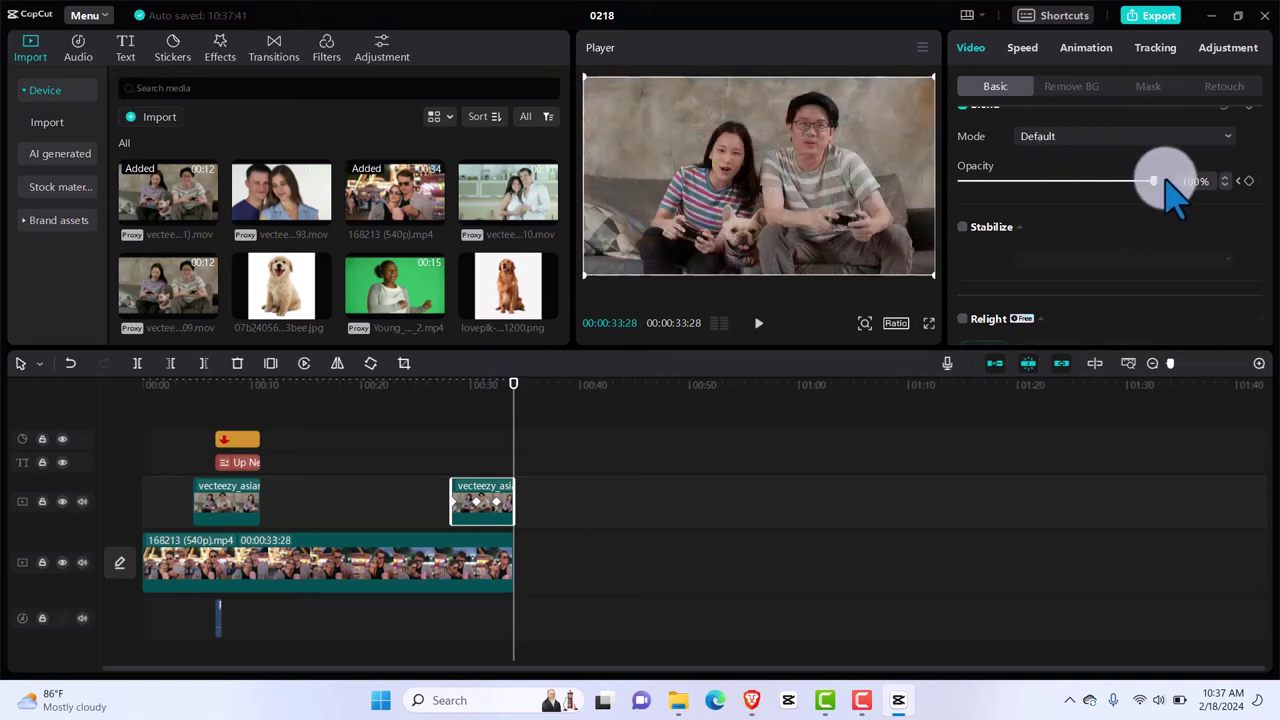
# Play the ending from 00:00:25:29 to check the overlay's fade-in, and scrub back to 00:00:28:09.
pyautogui.click(430, 485)
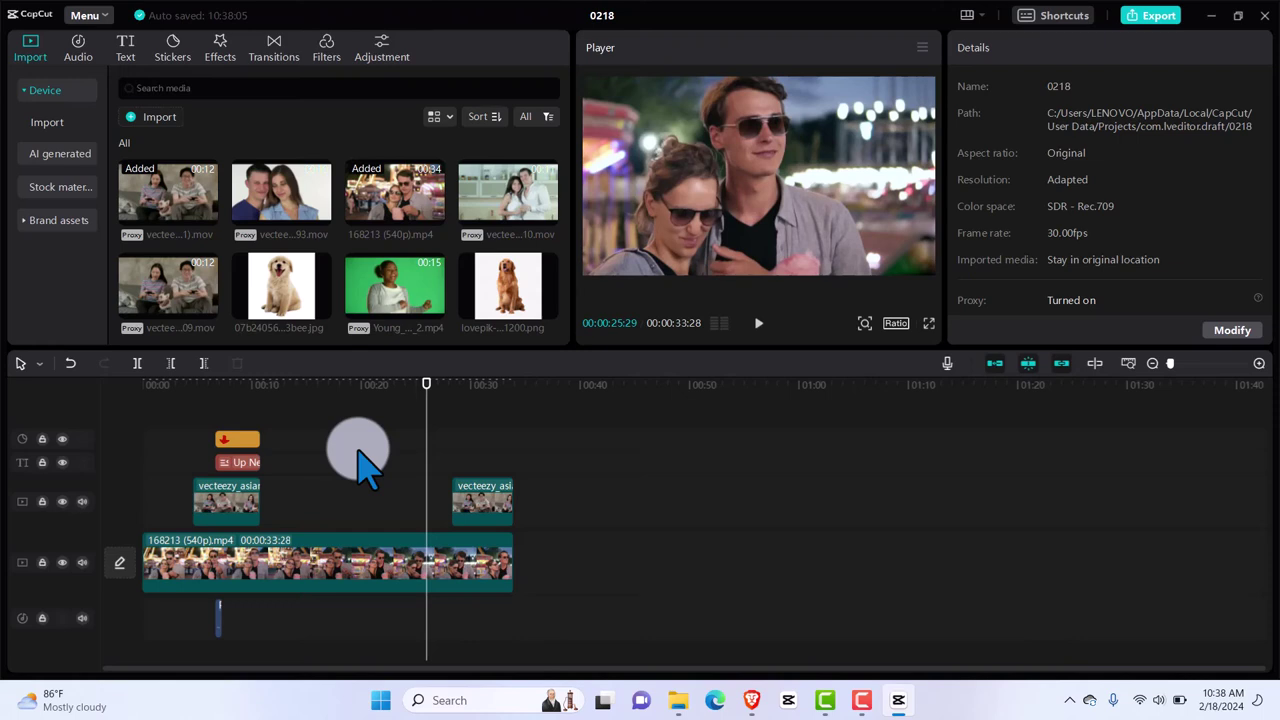
pyautogui.press('space')
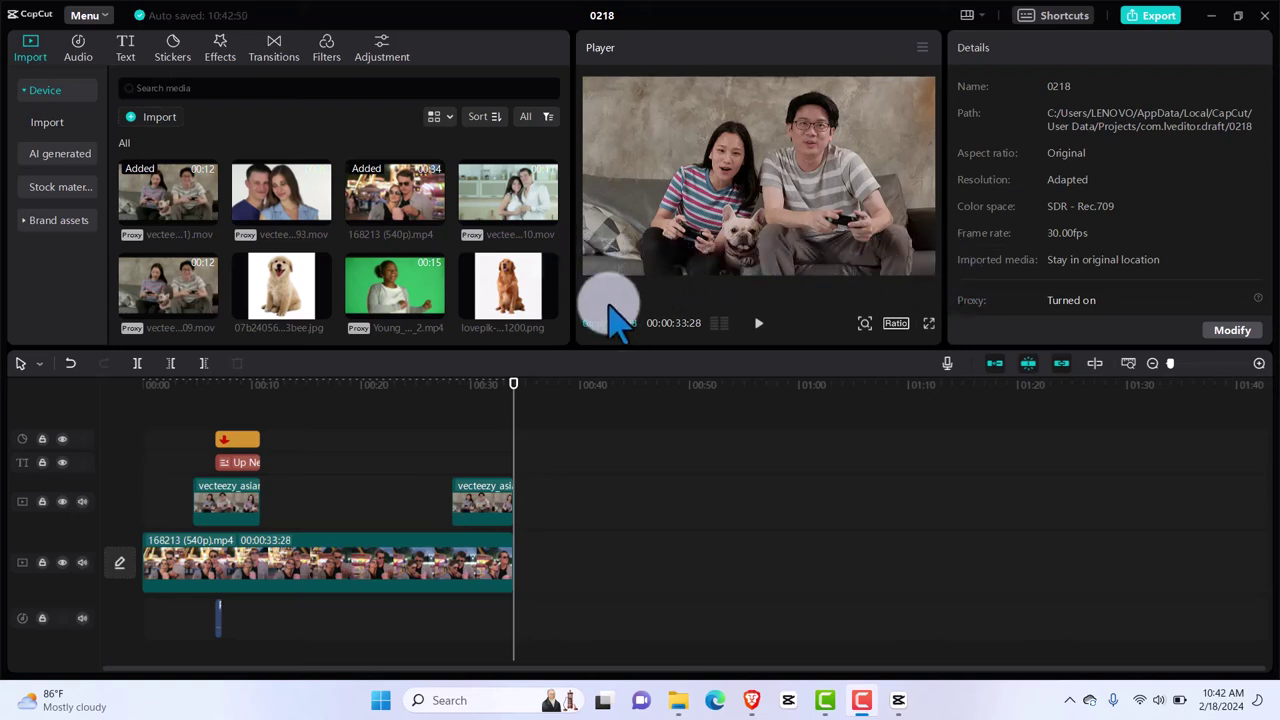
pyautogui.click(513, 398)
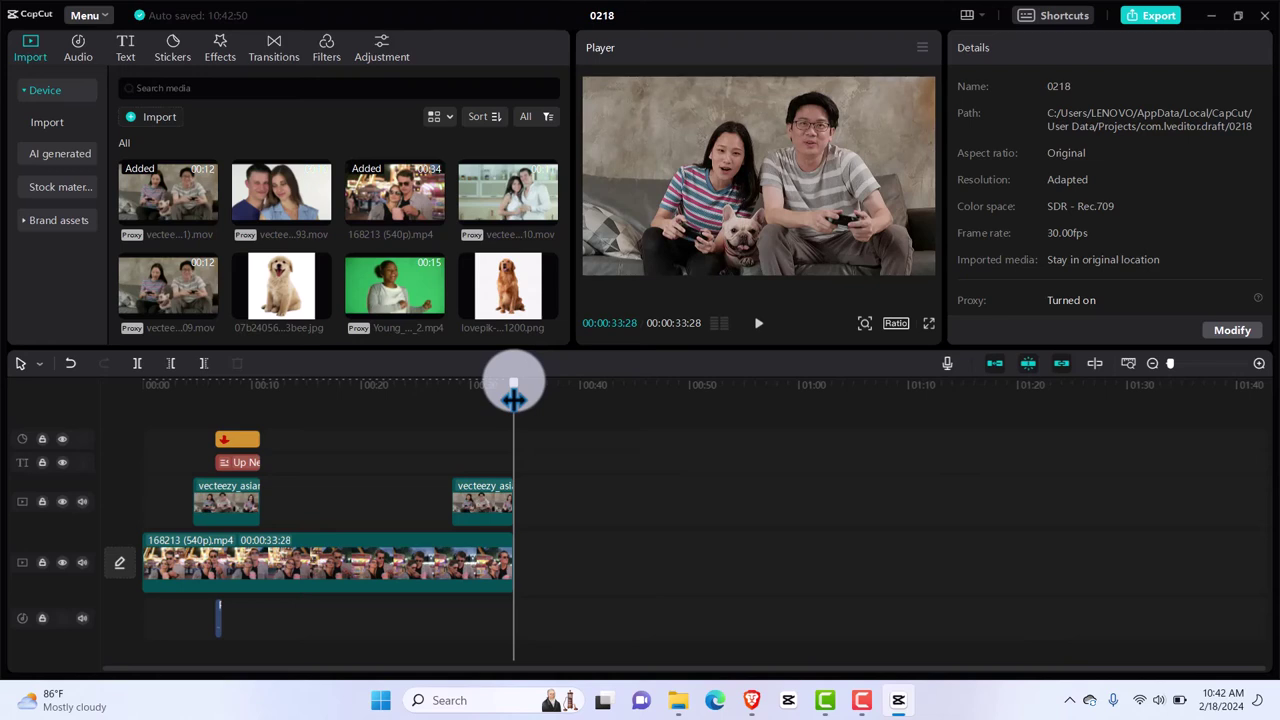
pyautogui.moveTo(513, 398); pyautogui.dragTo(451, 396)
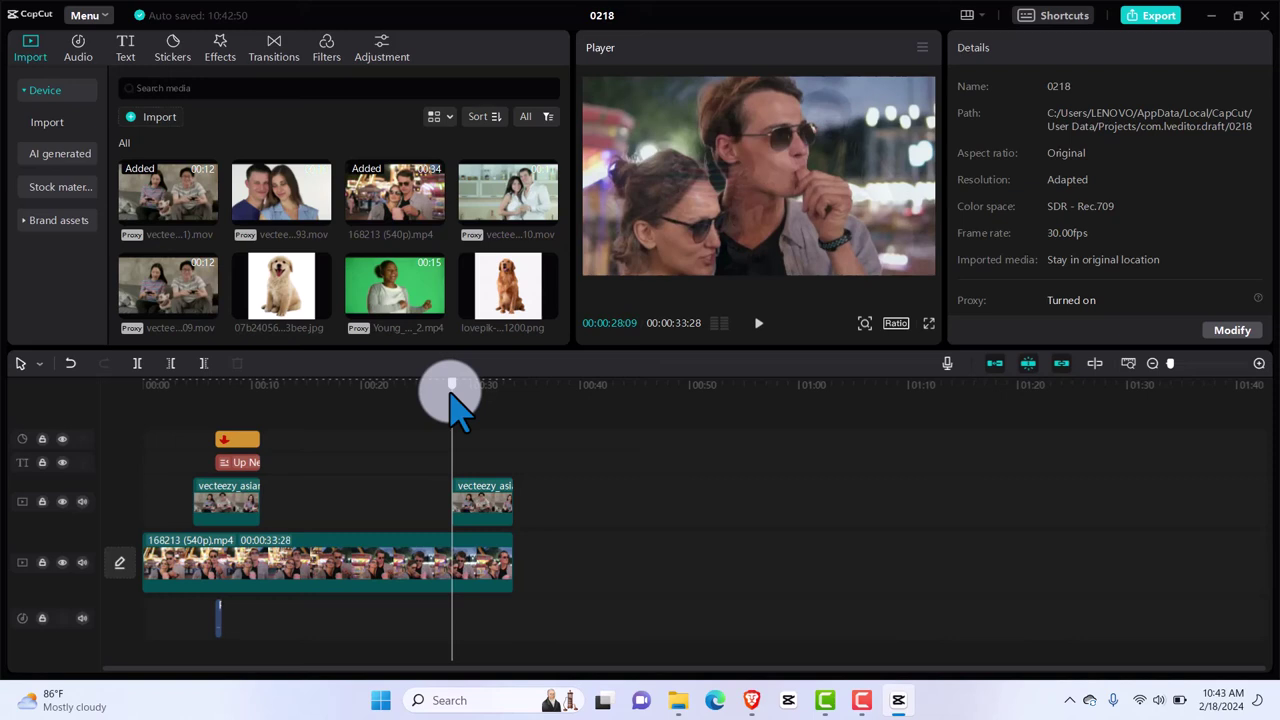
# Add a Default text clip to the timeline at 00:00:20:26.
pyautogui.moveTo(451, 396); pyautogui.dragTo(371, 400)
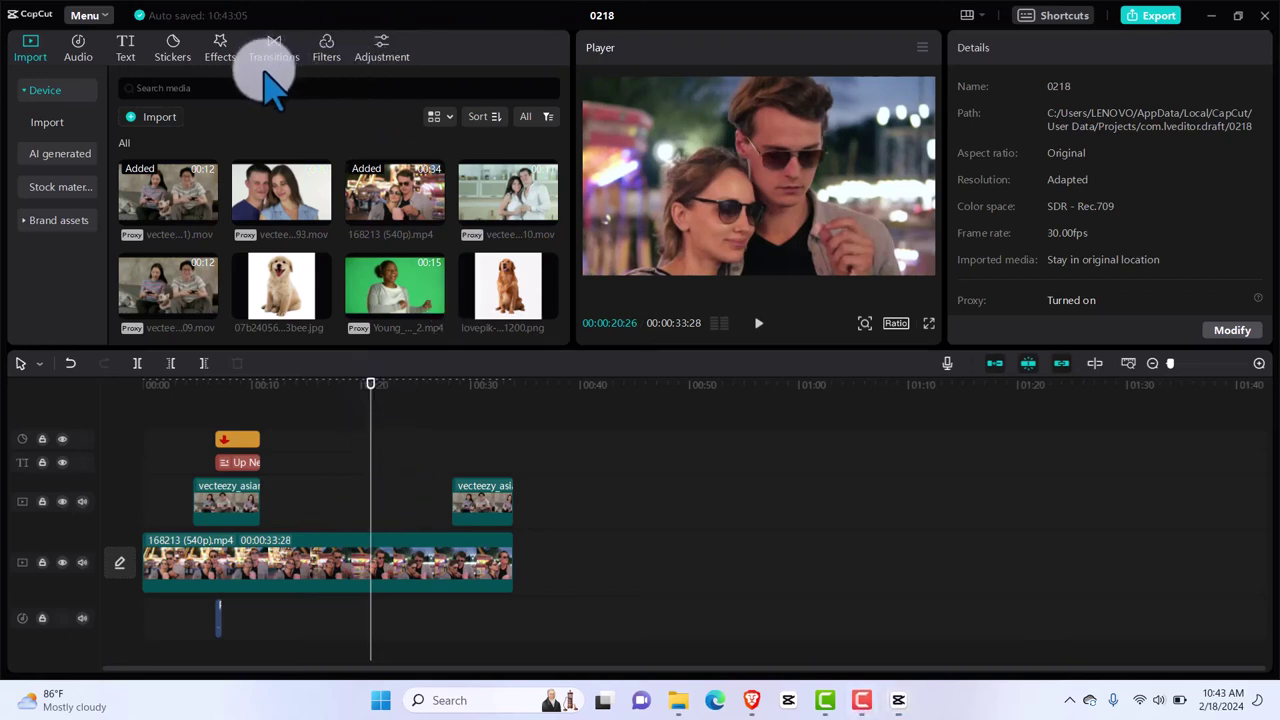
pyautogui.click(124, 47)
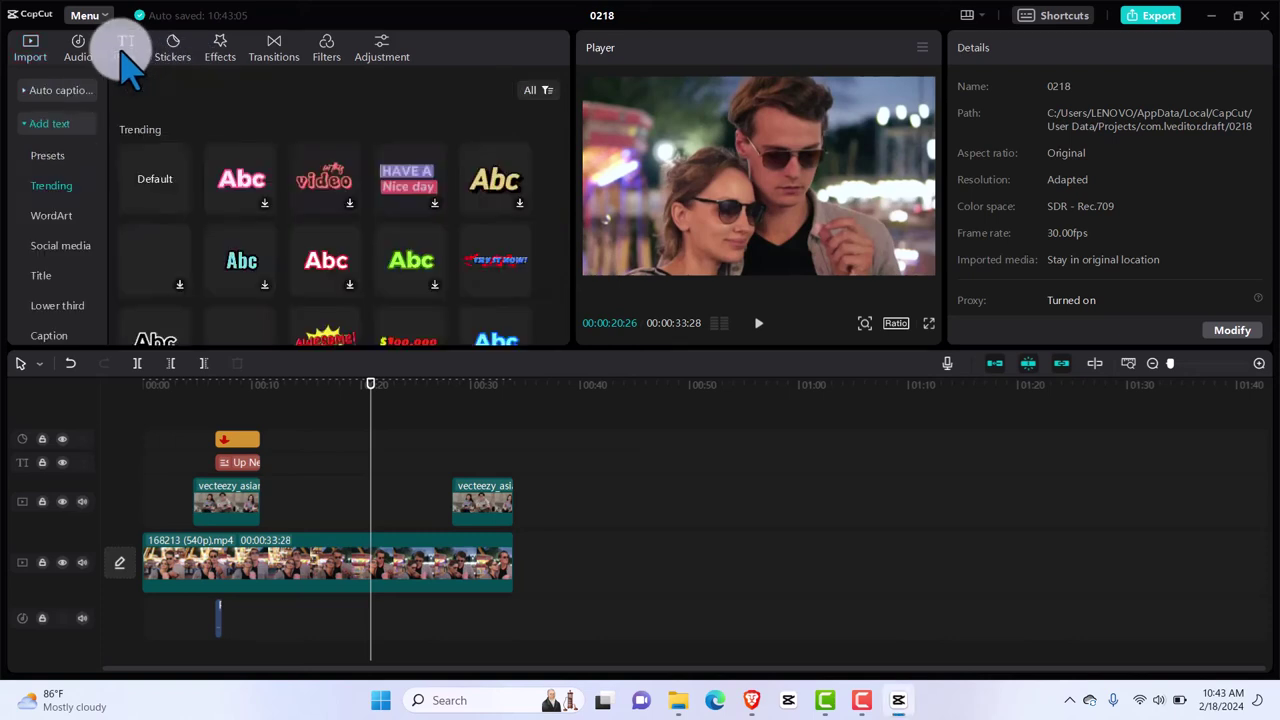
pyautogui.moveTo(157, 190)
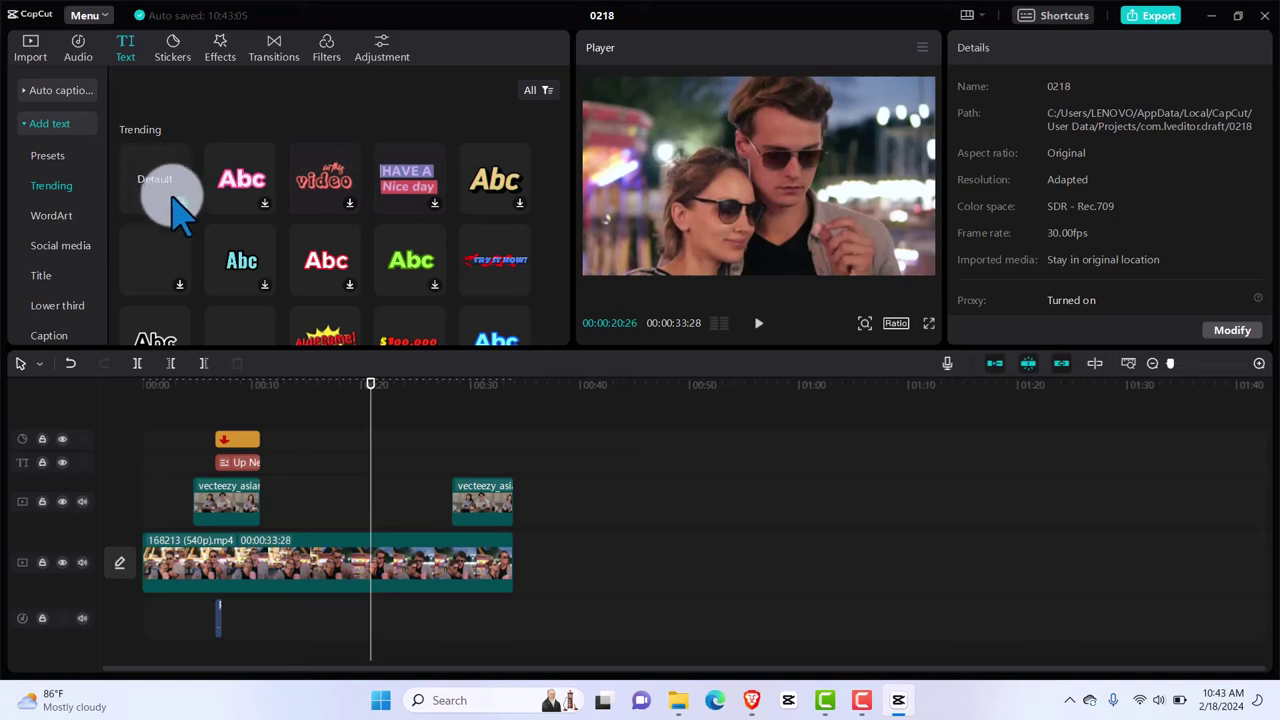
pyautogui.click(178, 201)
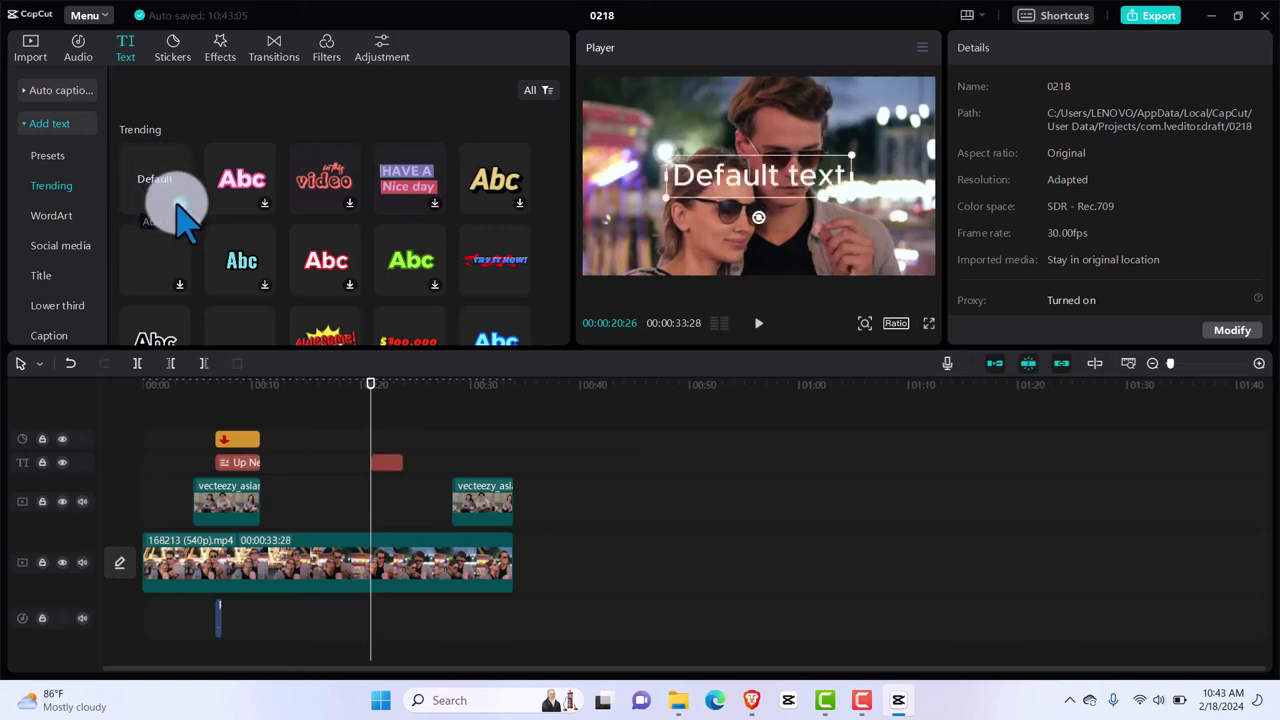
pyautogui.click(805, 178)
# Replace the new text clip's default wording with "Thanks for following this course so far".
pyautogui.click(1013, 135)
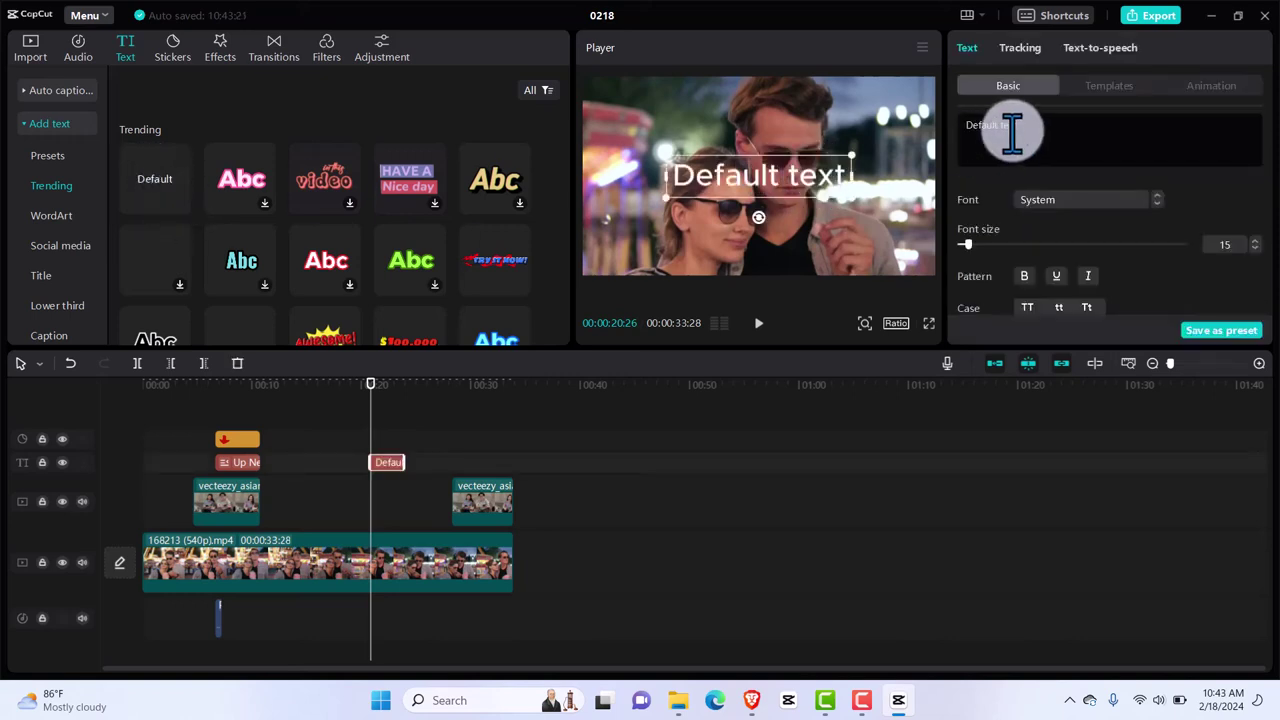
pyautogui.hotkey('ctrl', 'a')
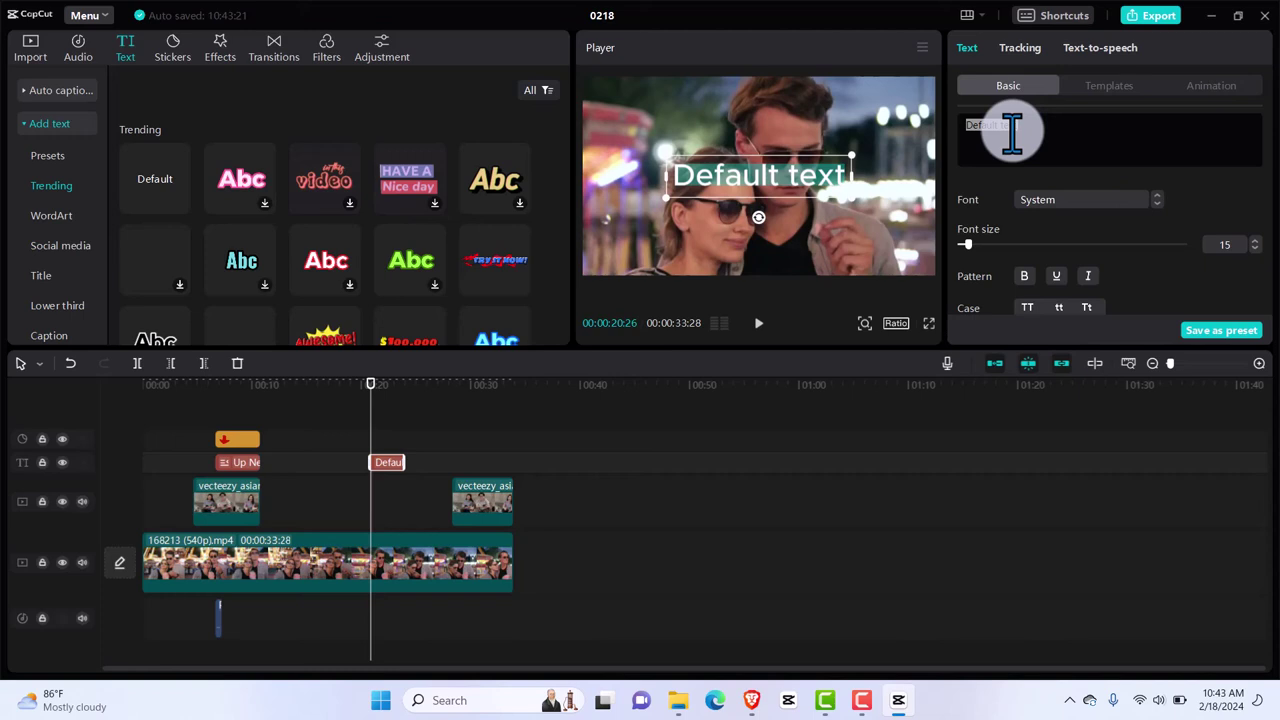
pyautogui.write('Thanks')
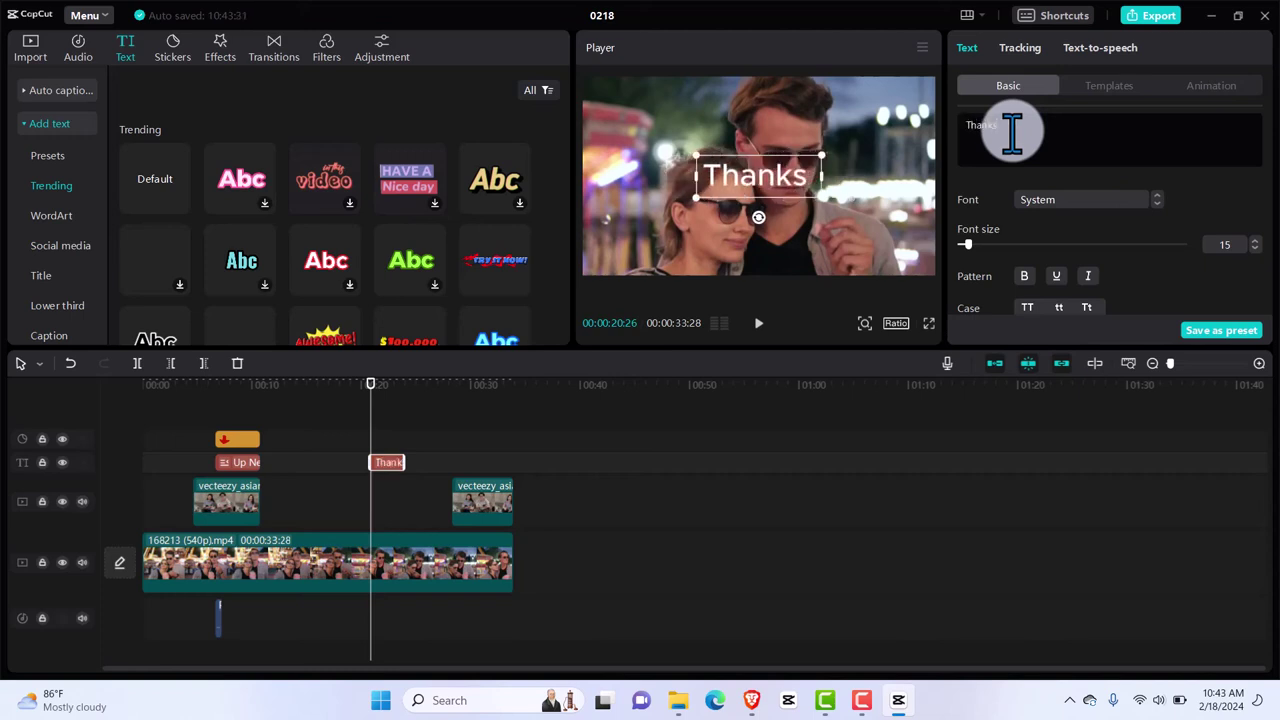
pyautogui.write(' for')
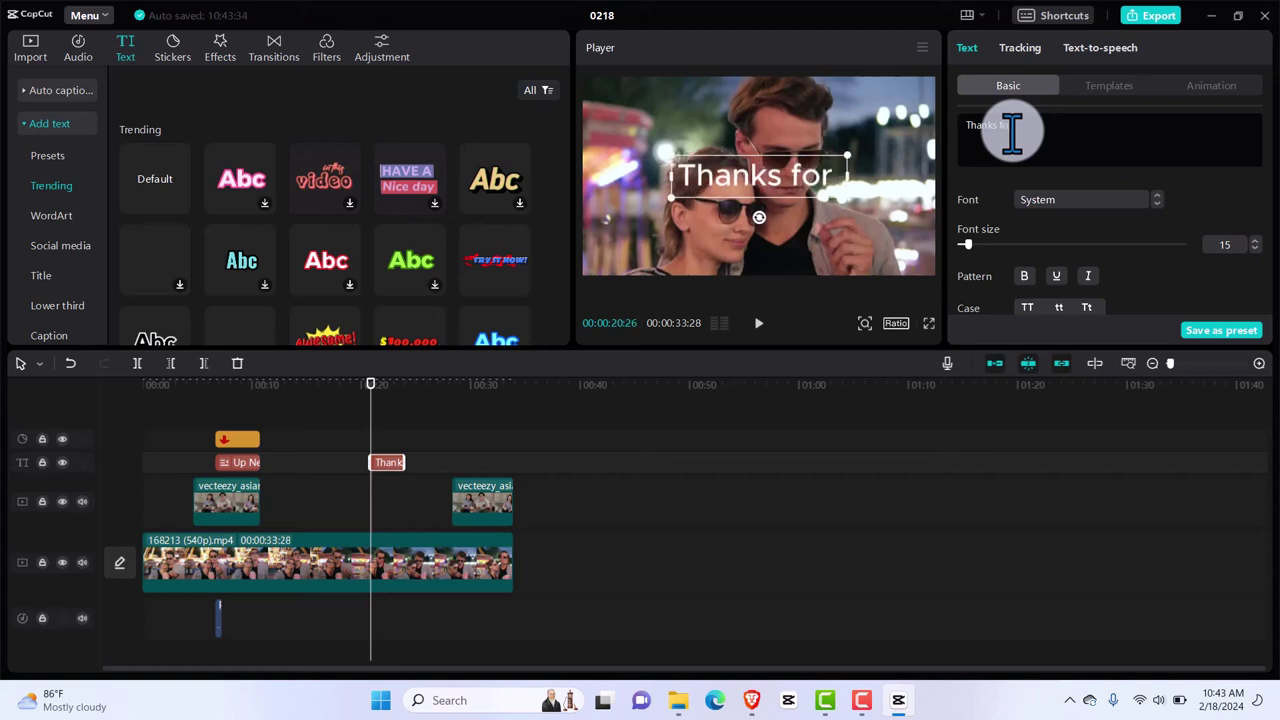
pyautogui.write(' f')
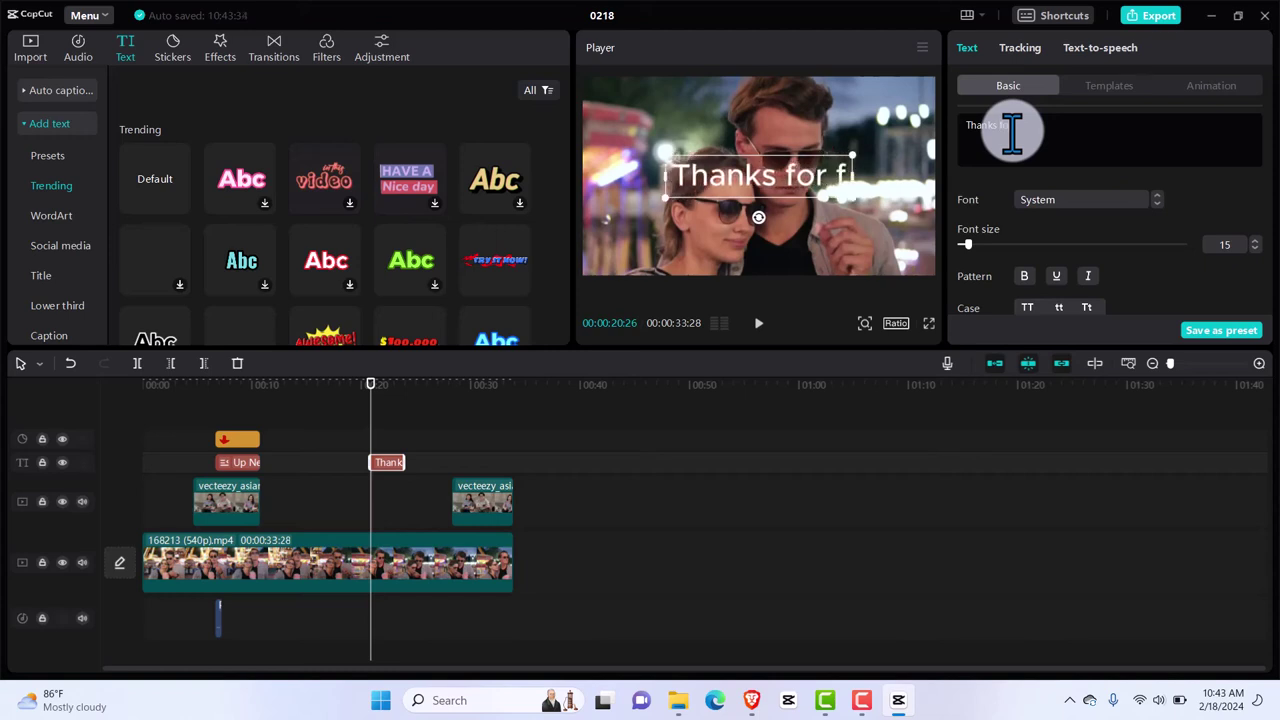
pyautogui.write('ollowi')
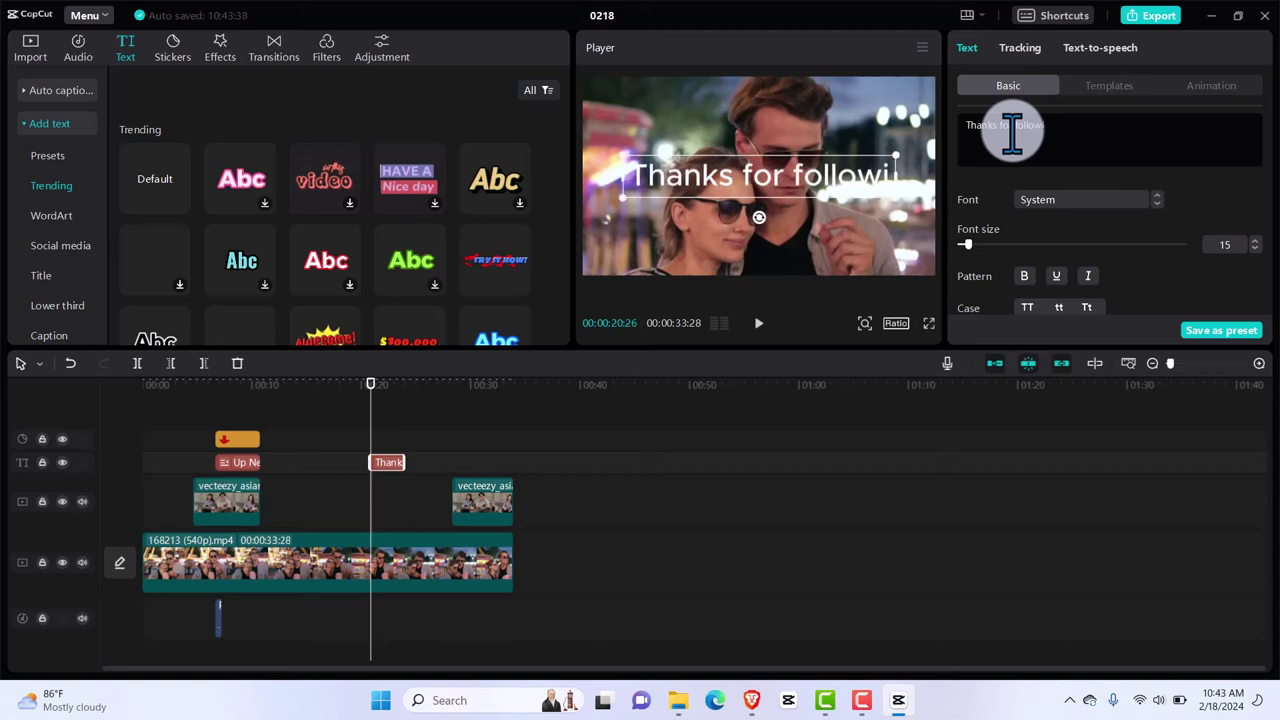
pyautogui.write('ng this course so fa')
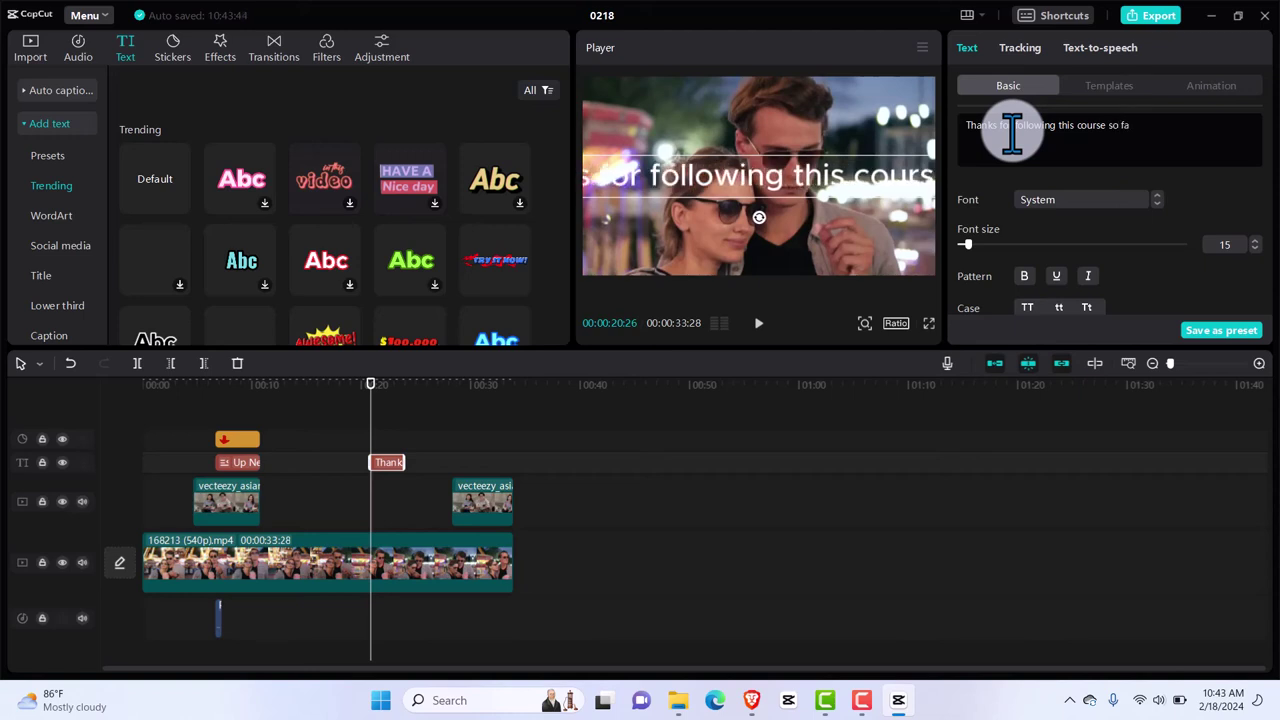
pyautogui.write('r')
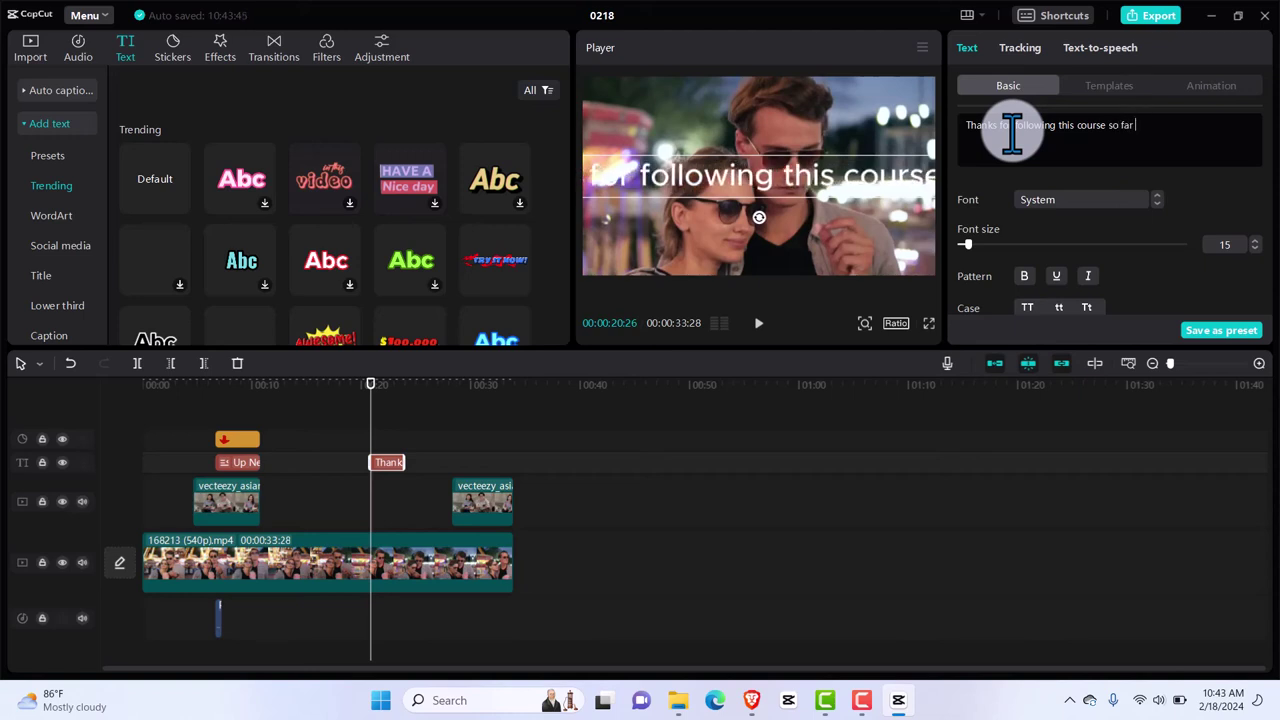
# Continue the thank-you text with "I hope you are enjoying every bit of".
pyautogui.write(' I h')
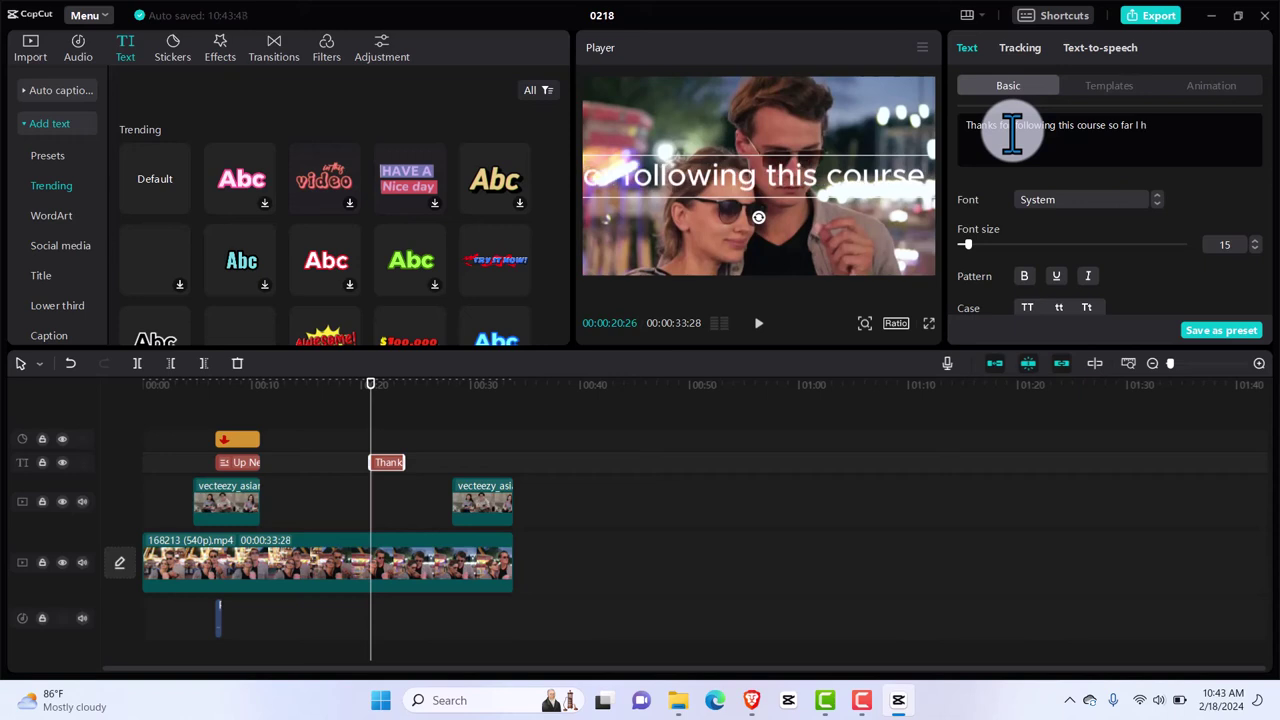
pyautogui.write('ope you')
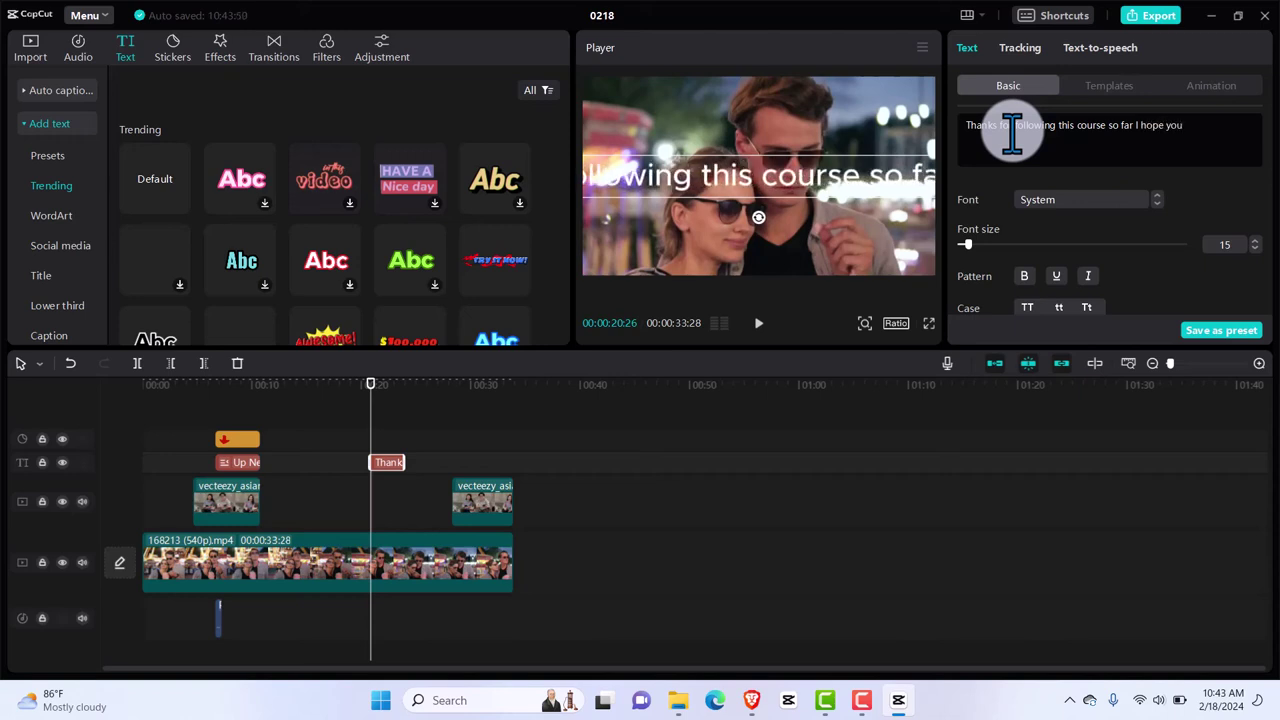
pyautogui.write(' are')
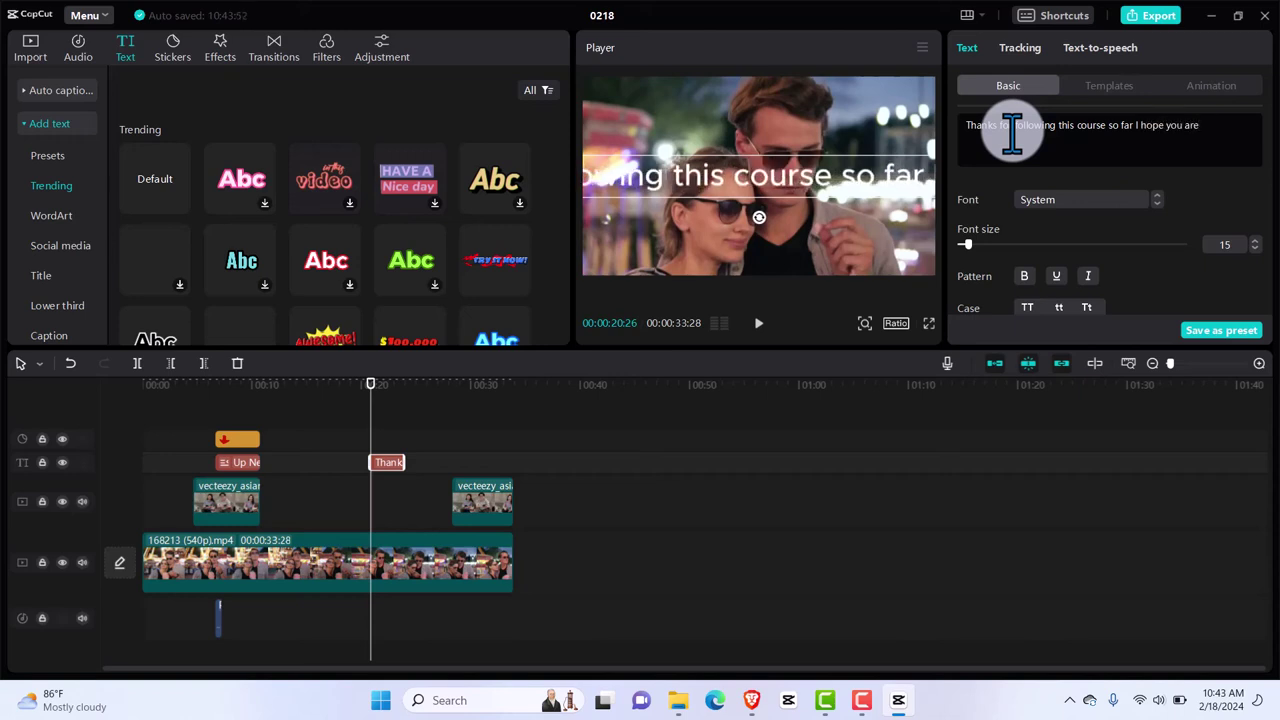
pyautogui.write(' en')
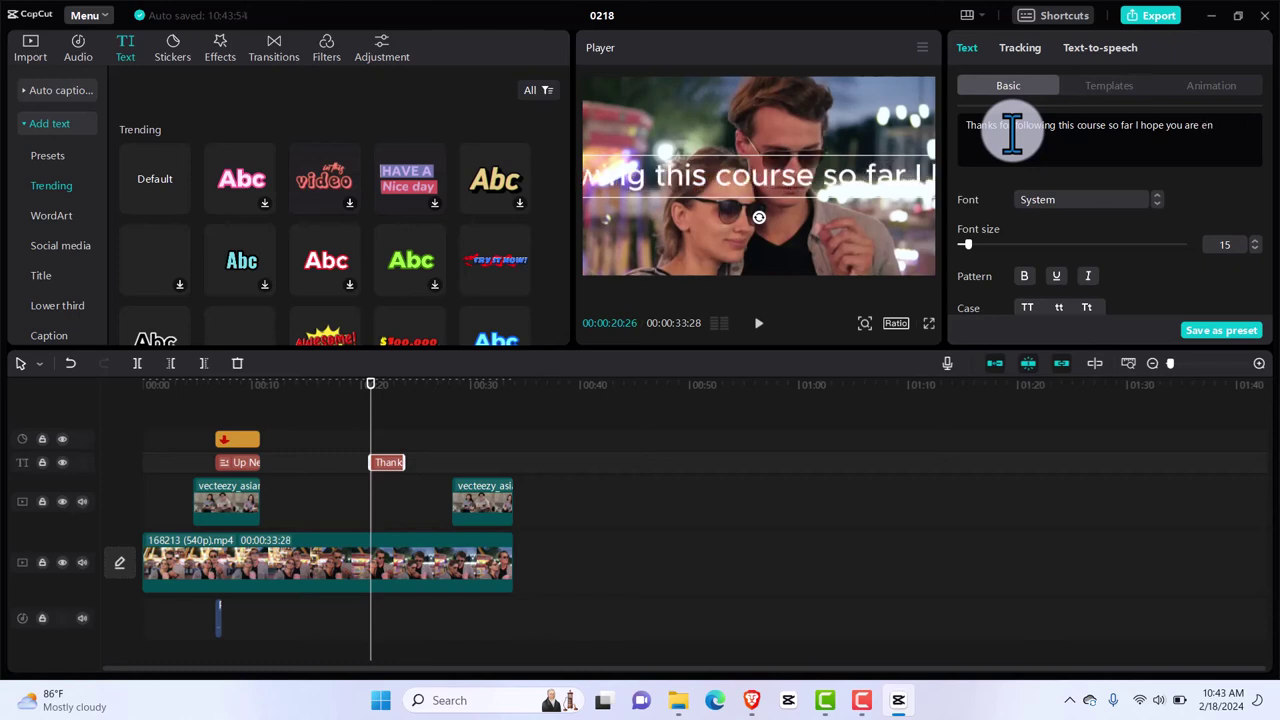
pyautogui.write('joyinm')
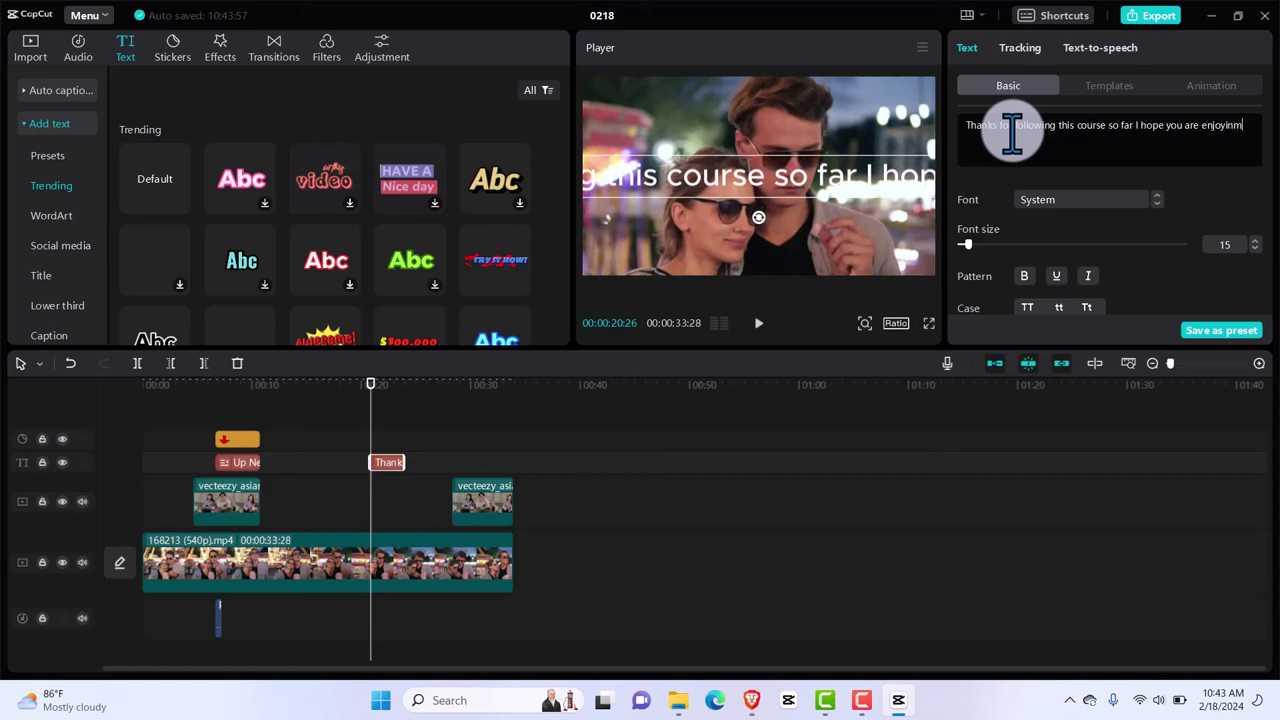
pyautogui.press('BackSpace')
pyautogui.write('g')
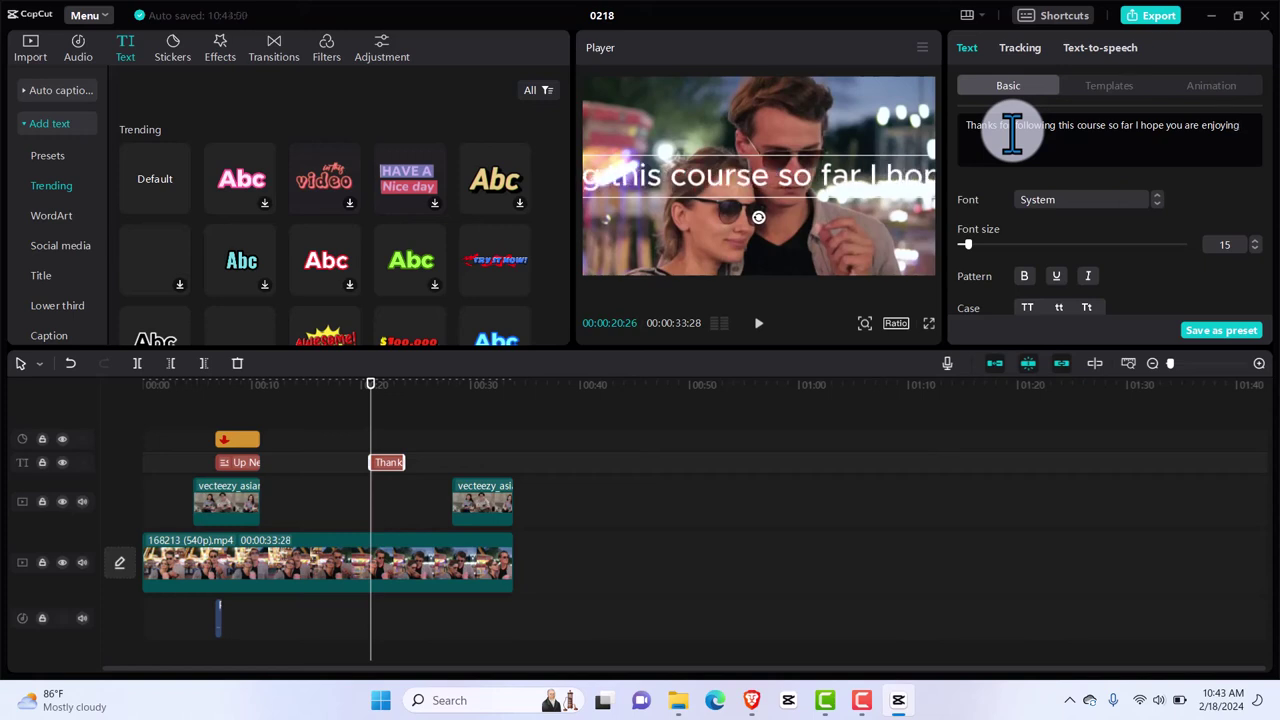
pyautogui.write(' every')
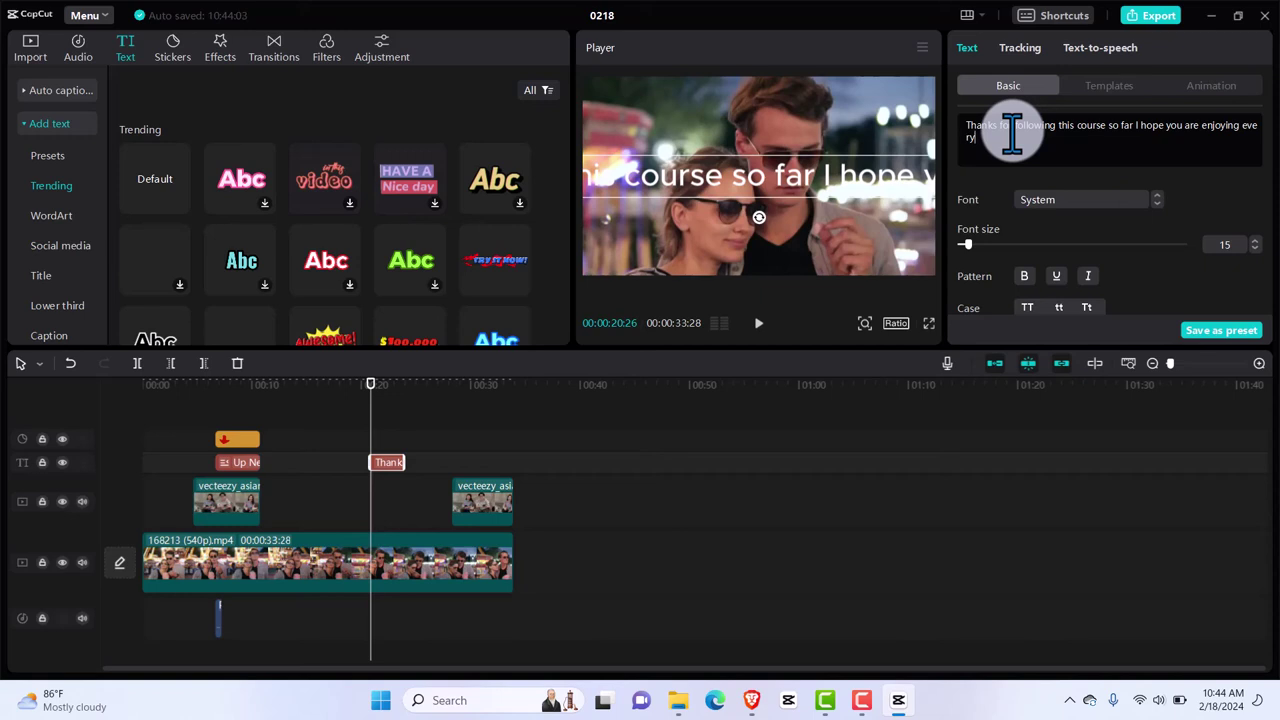
pyautogui.write('bit of i')
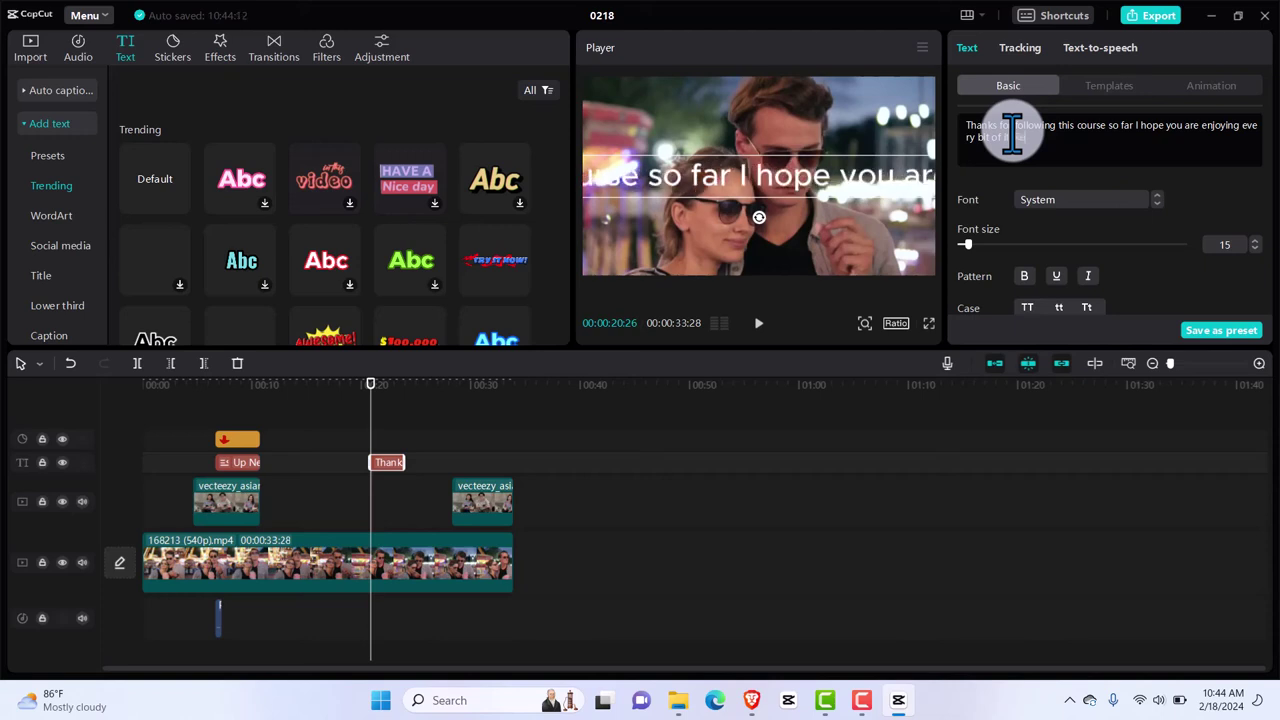
# Finish the thank-you text with "it. Remember to follow, like, share, and subcribe".
pyautogui.write('t Rememb')
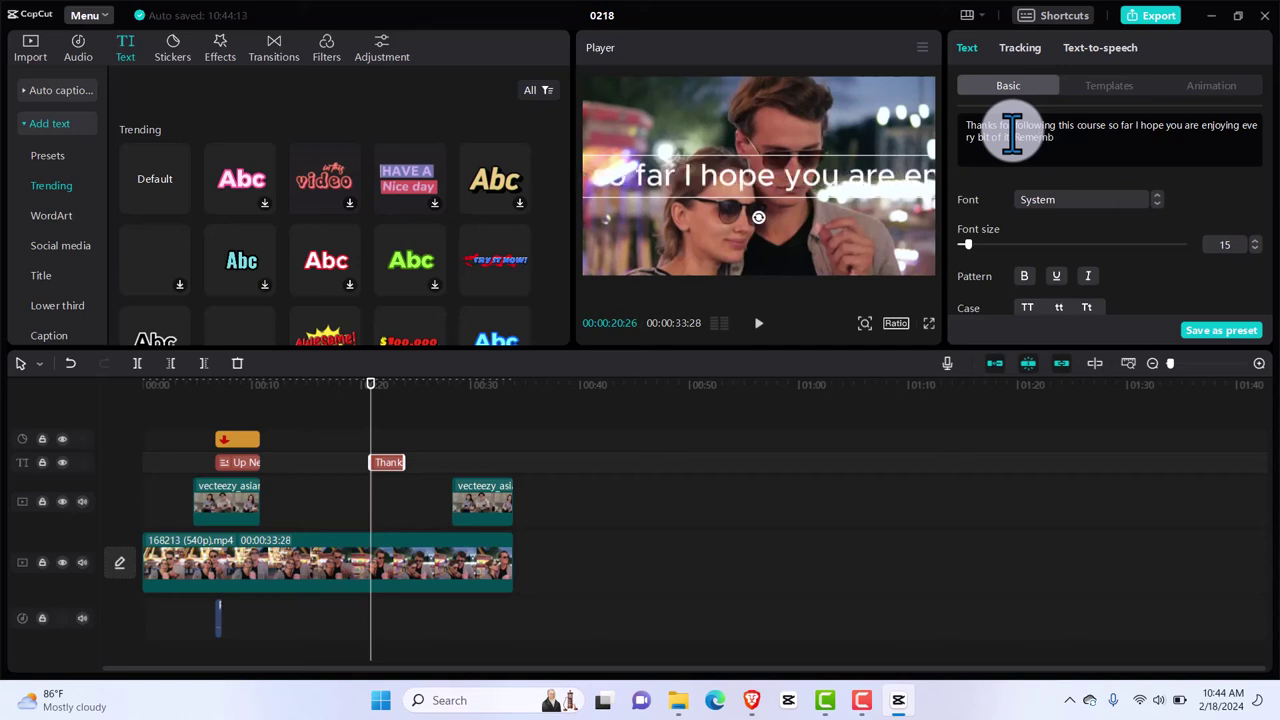
pyautogui.write('er to follow')
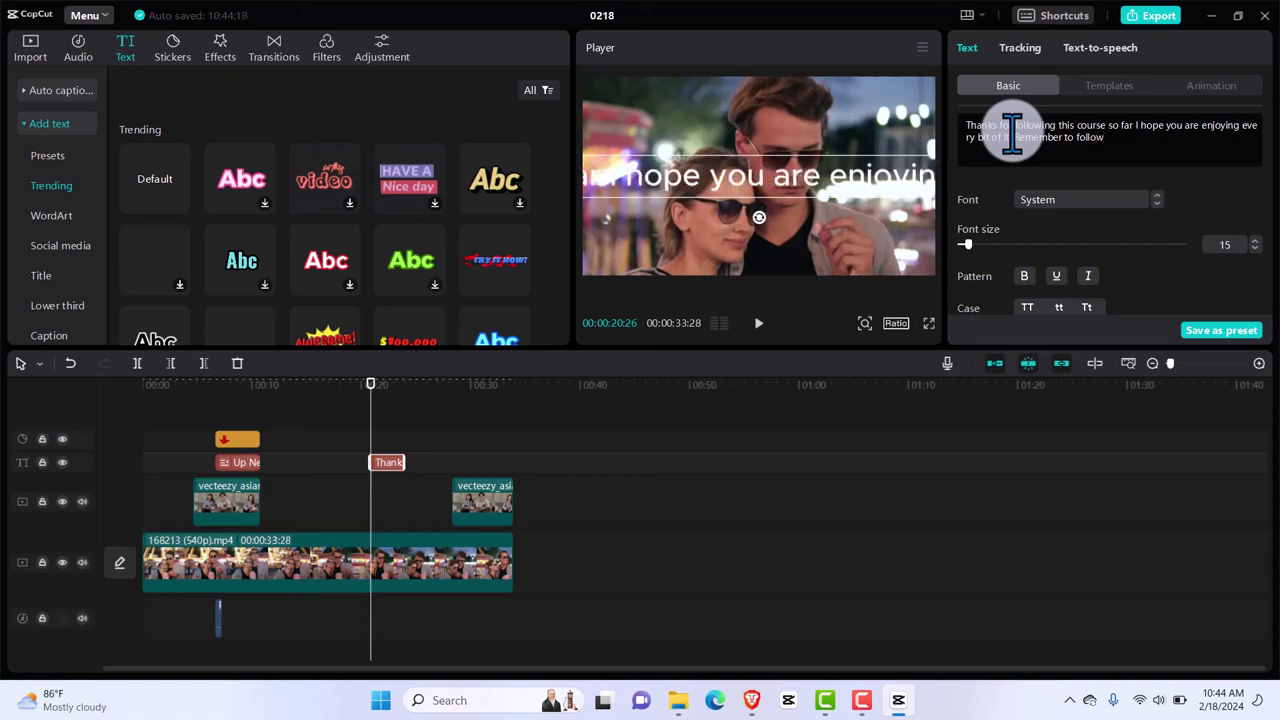
pyautogui.write(', like')
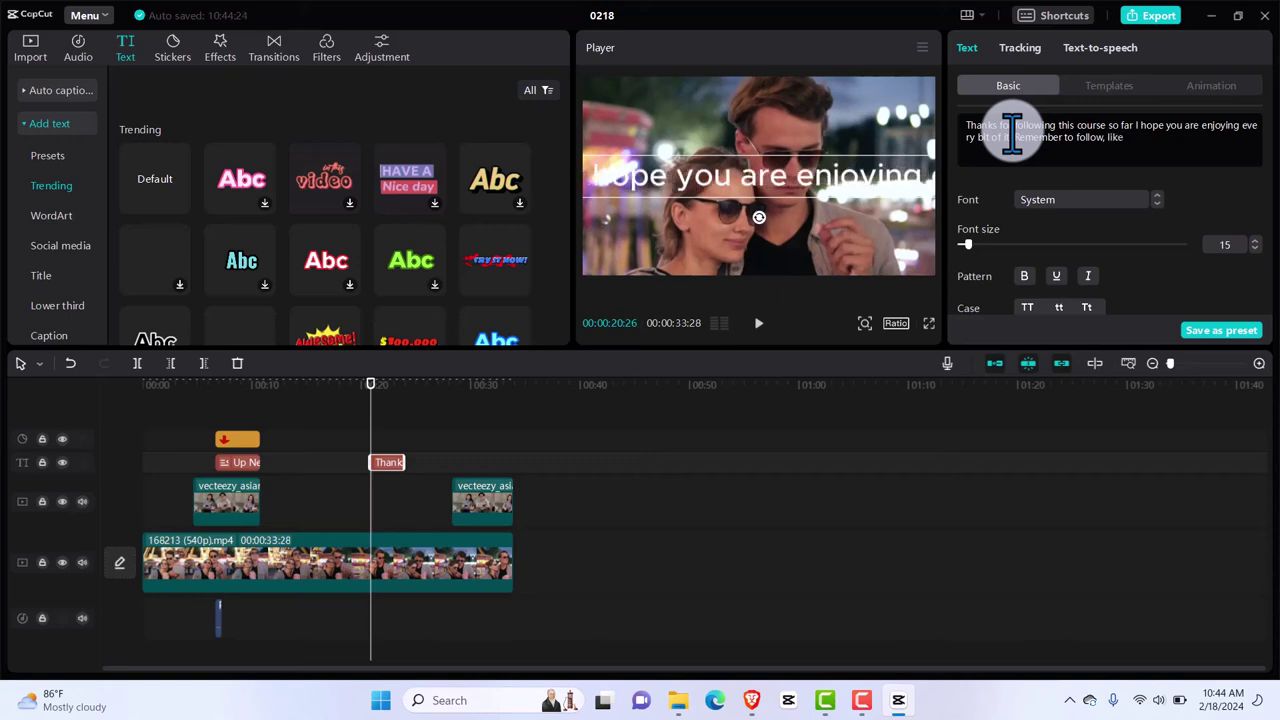
pyautogui.write(', share')
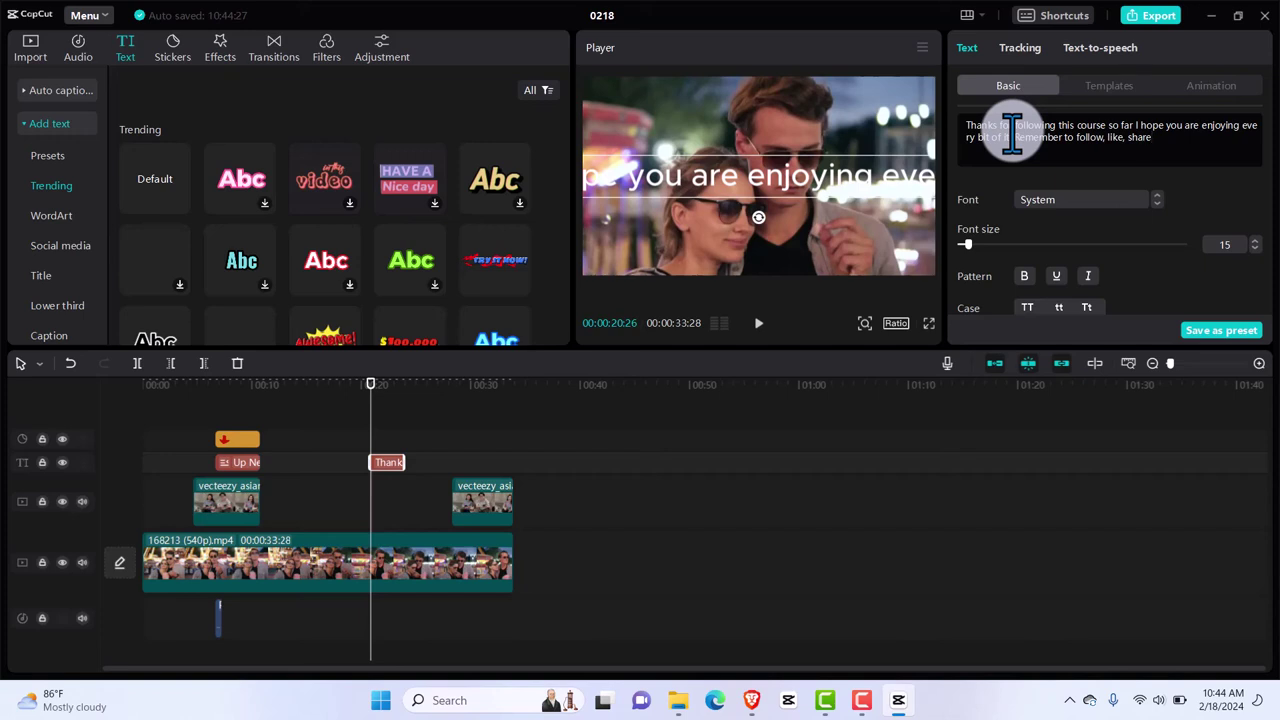
pyautogui.write(', and sub')
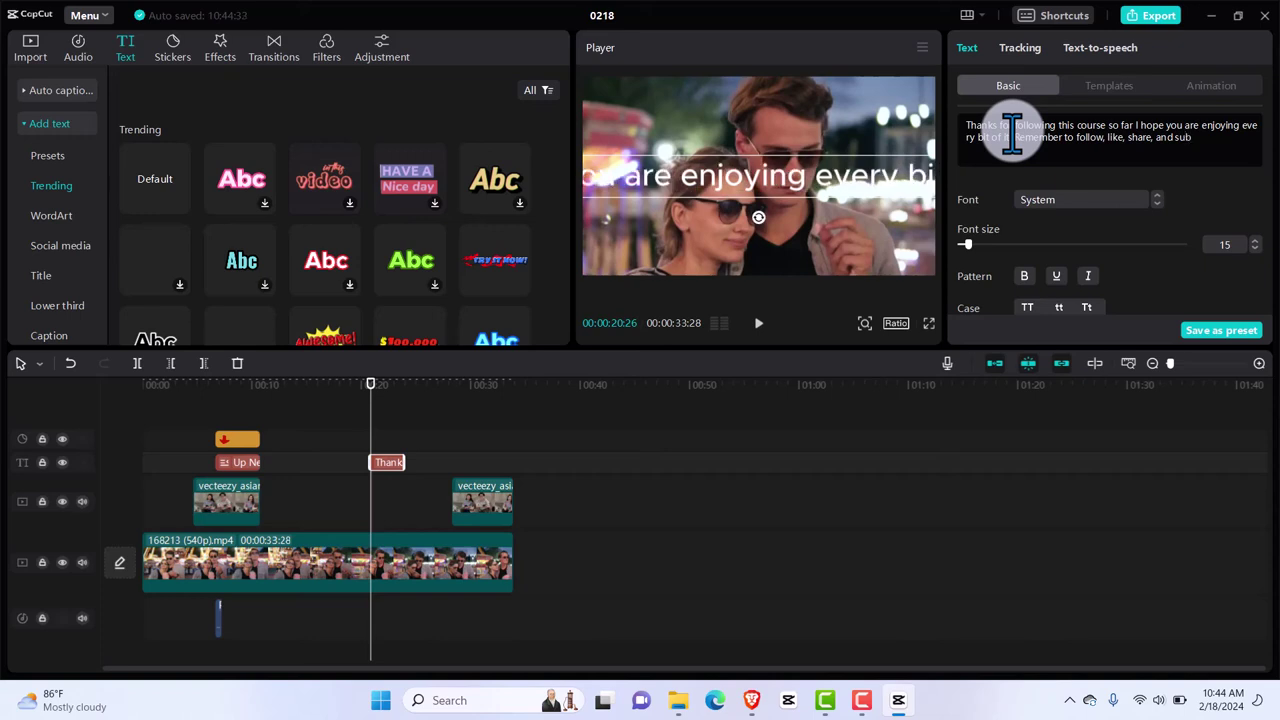
pyautogui.write('crib')
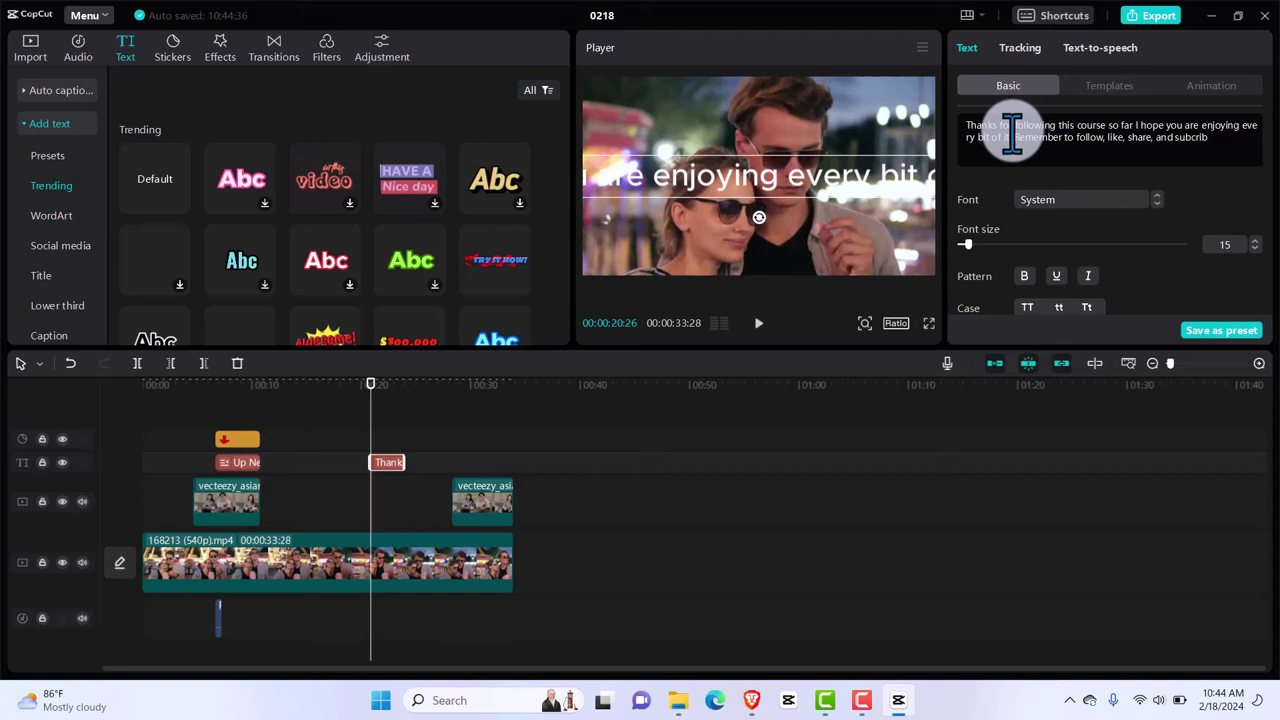
pyautogui.write('e')
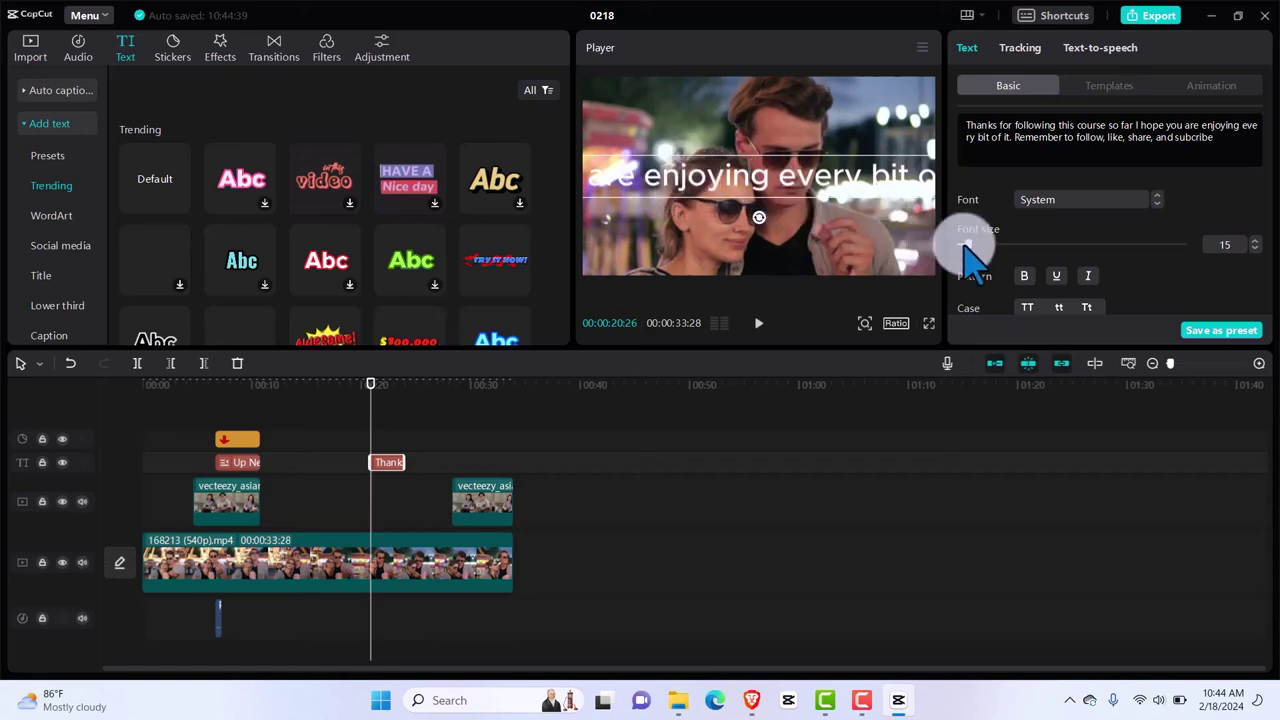
# Set the thank-you text's font size to 5 and move it off the video frame's lower-right corner, to about X 5172, Y -1002.
pyautogui.moveTo(966, 244); pyautogui.dragTo(958, 245)
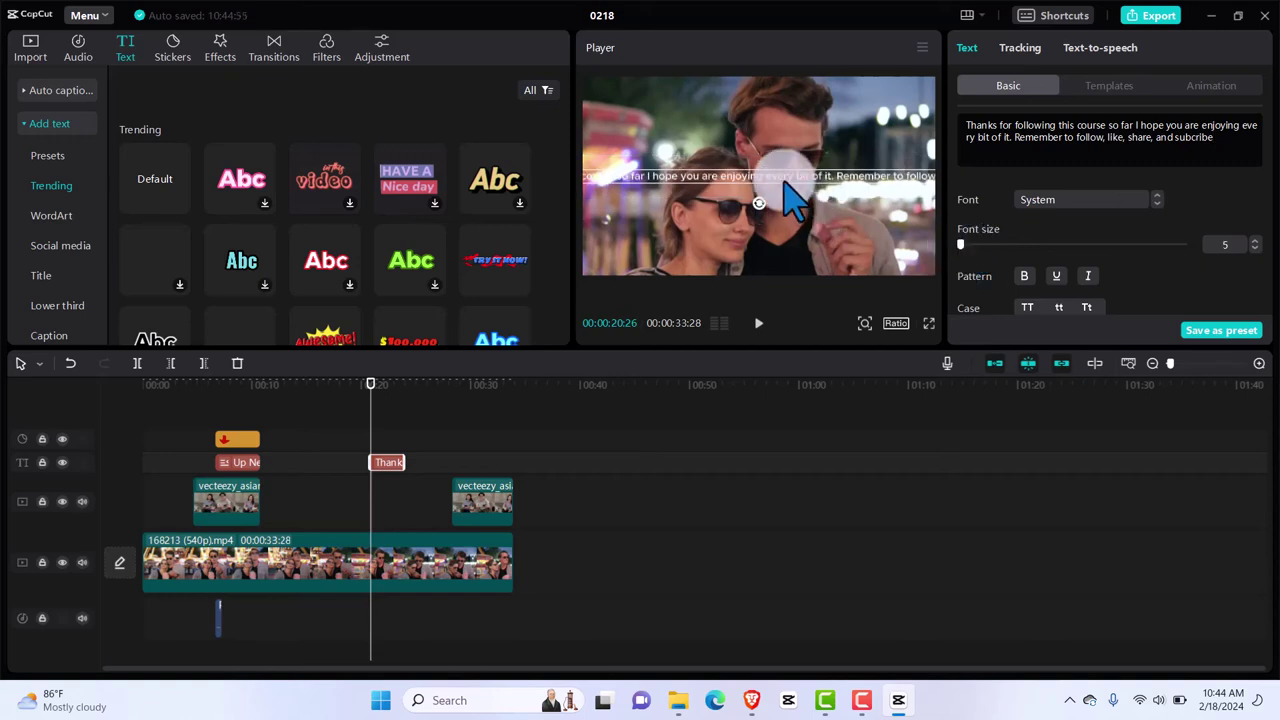
pyautogui.moveTo(786, 214); pyautogui.dragTo(947, 261)
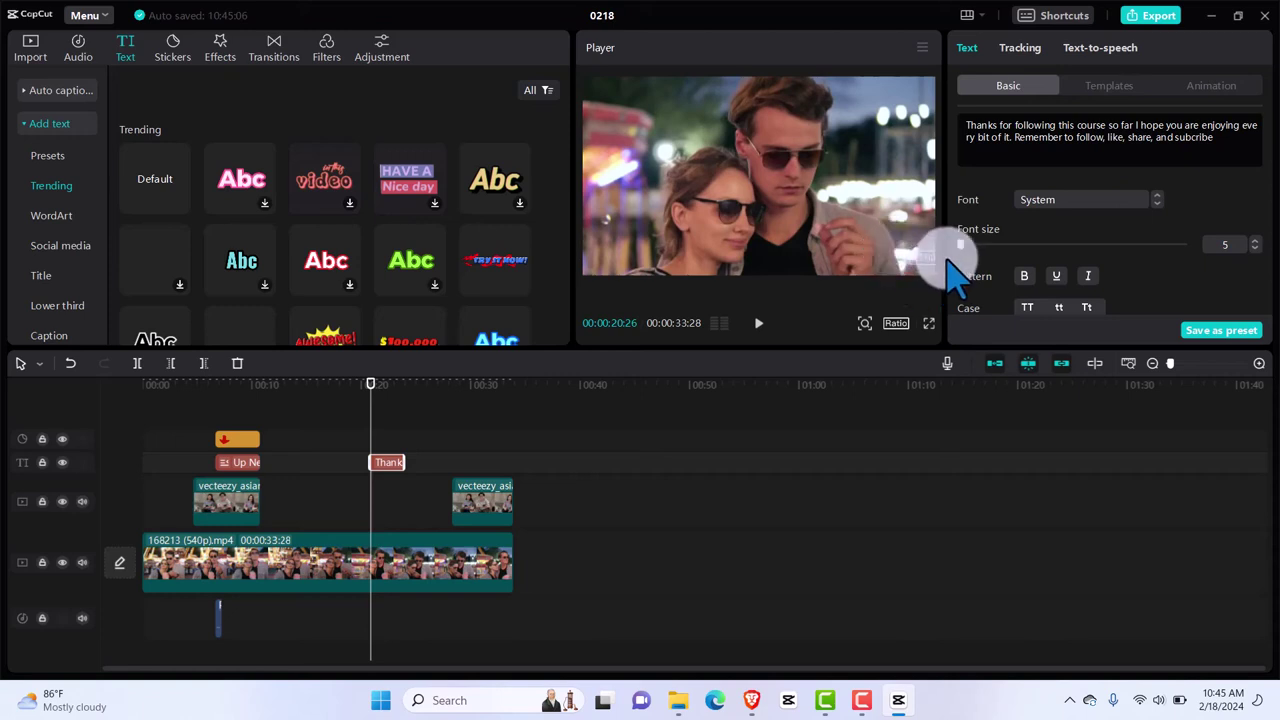
pyautogui.moveTo(947, 261); pyautogui.dragTo(961, 269)
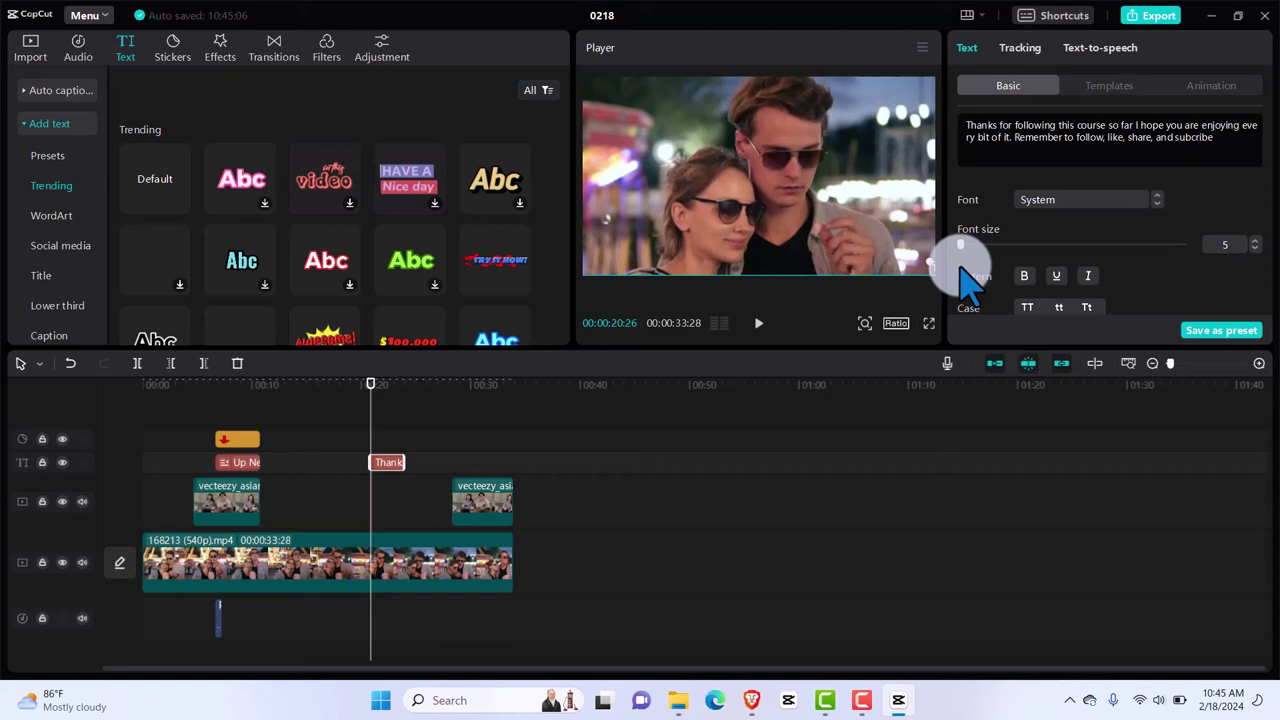
pyautogui.moveTo(961, 269); pyautogui.dragTo(1252, 235)
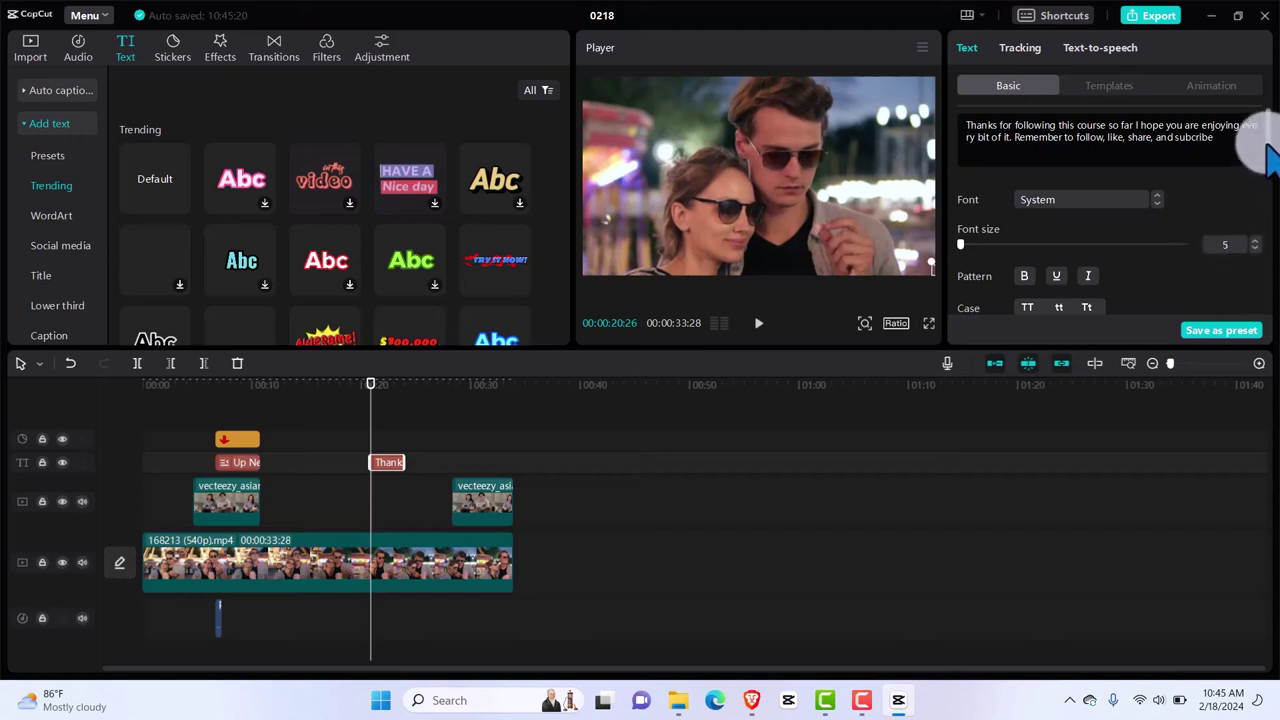
# Add a position keyframe to the thank-you text at its start, 00:00:20:26.
pyautogui.scroll(-3, 1270, 155)
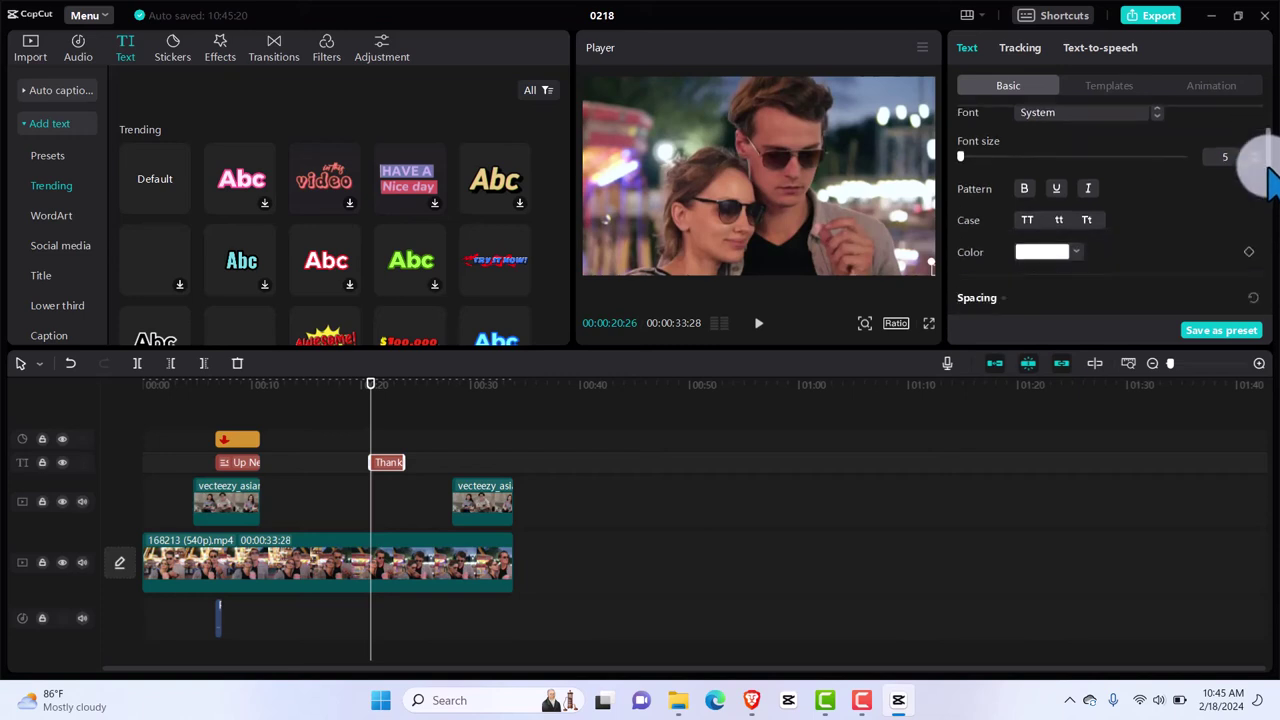
pyautogui.scroll(-1, 1272, 200)
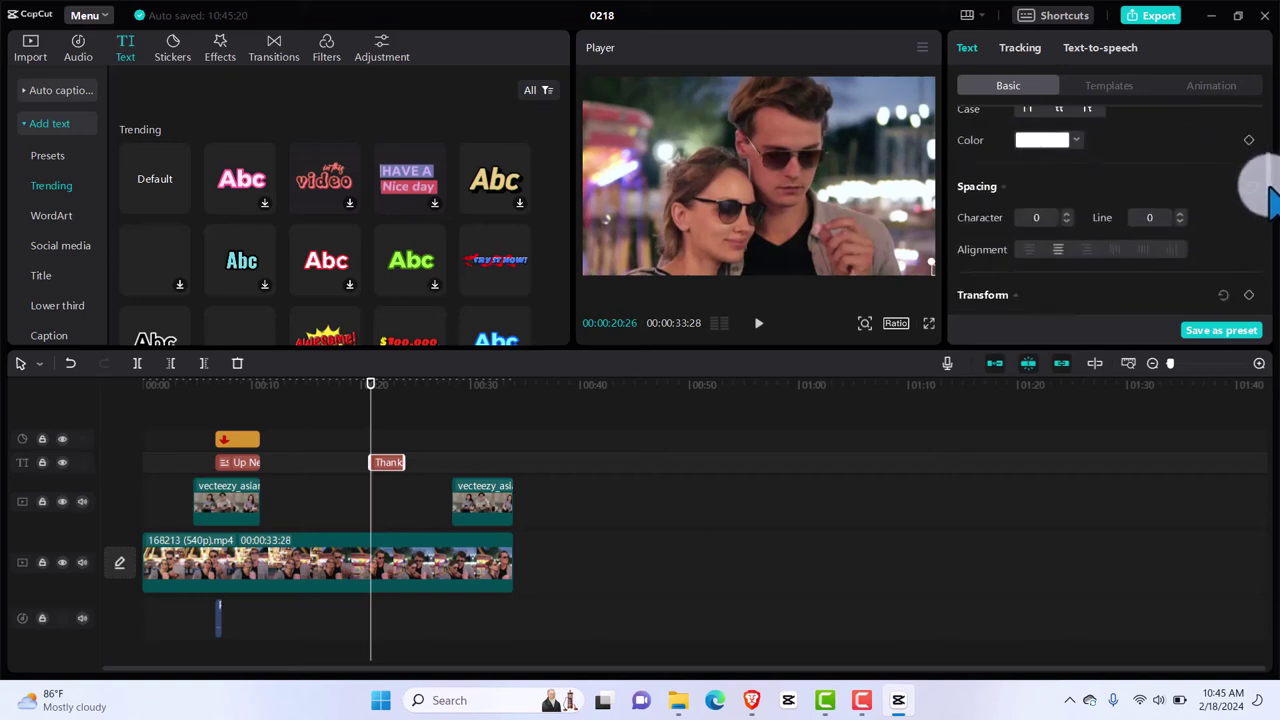
pyautogui.scroll(-2, 1272, 200)
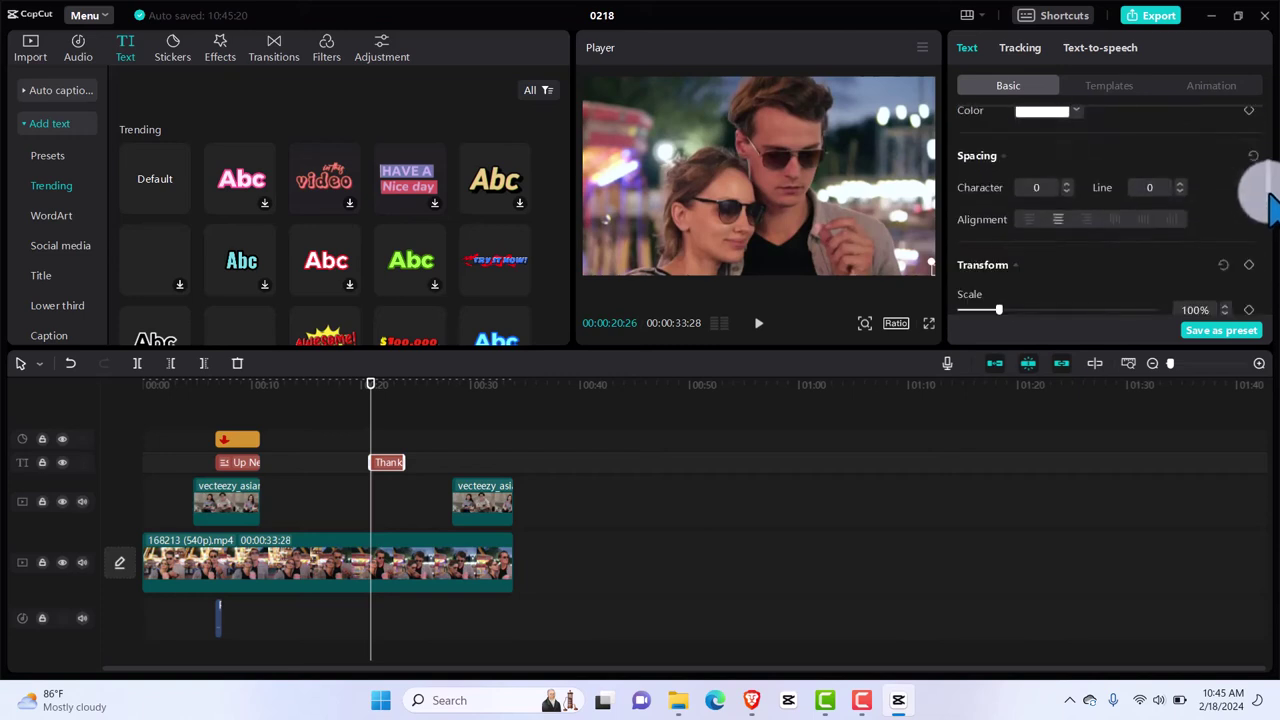
pyautogui.scroll(5, 1273, 210)
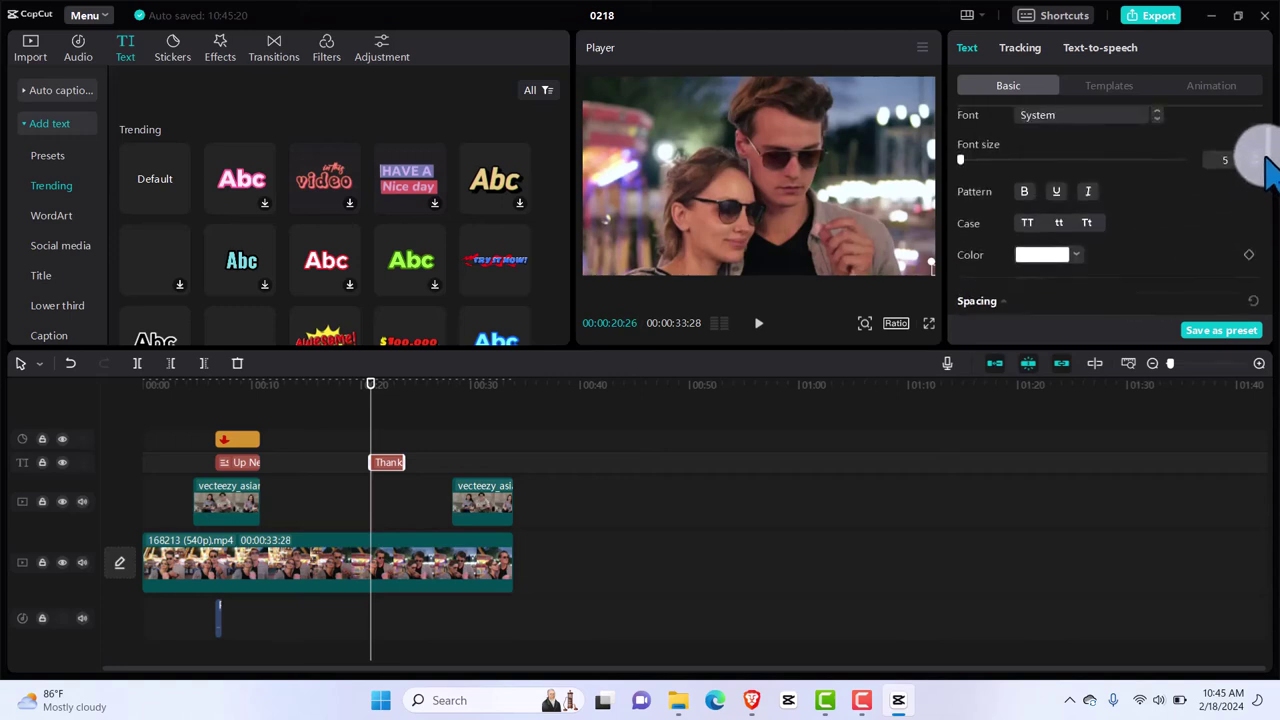
pyautogui.scroll(2, 1268, 168)
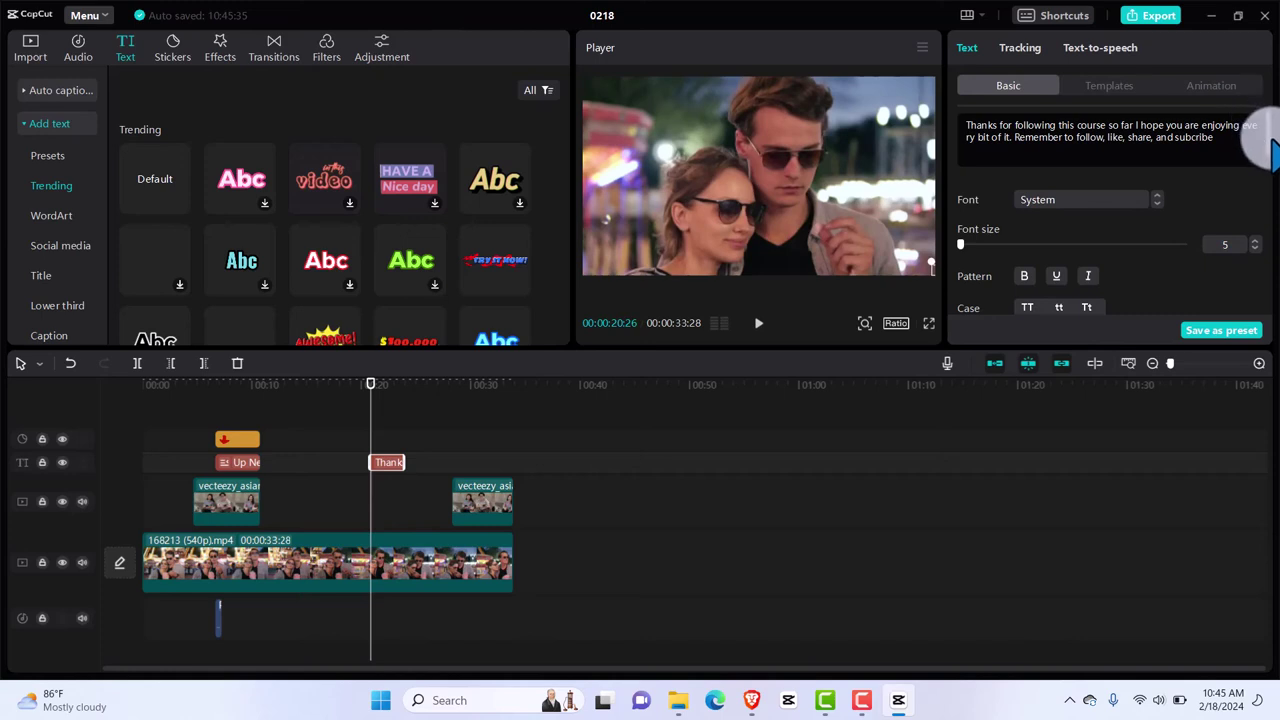
pyautogui.scroll(-5, 1262, 180)
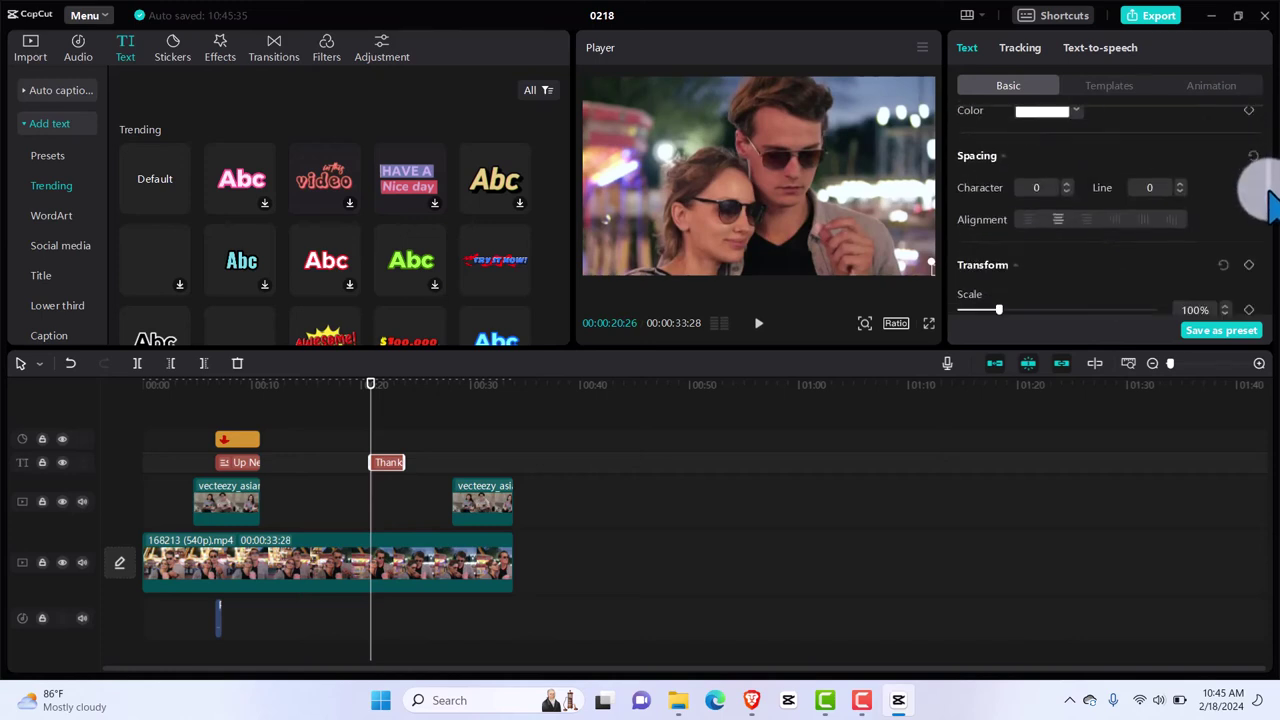
pyautogui.scroll(-2, 1251, 214)
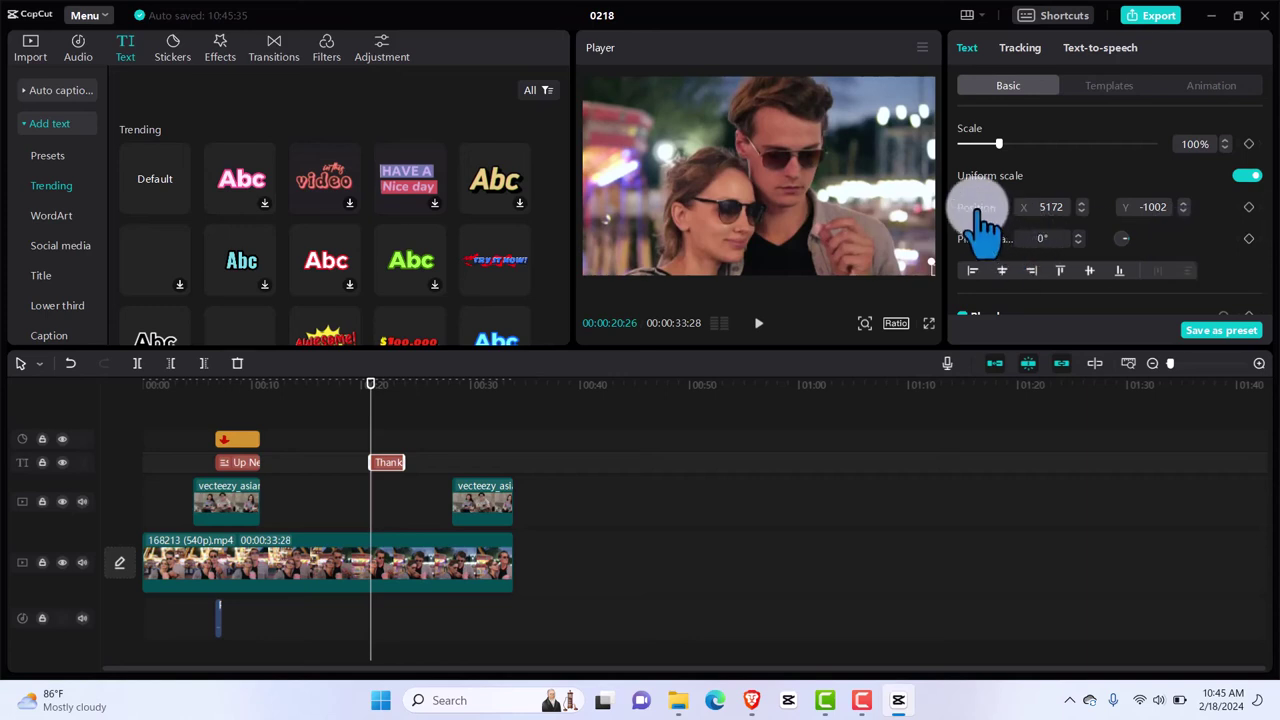
pyautogui.click(1249, 208)
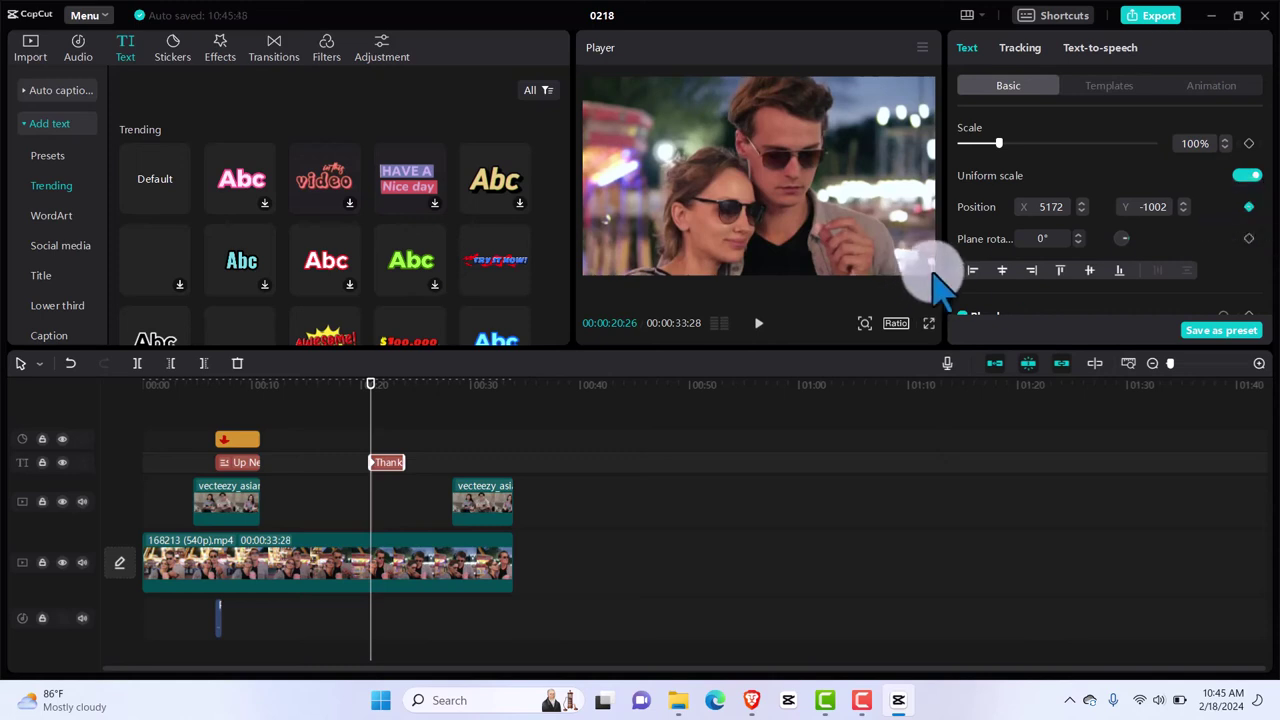
# Move the thank-you text off the frame's left edge to about X -5219, Y -1002, and add a position keyframe at 00:00:23:09.
pyautogui.moveTo(940, 285); pyautogui.dragTo(830, 275)
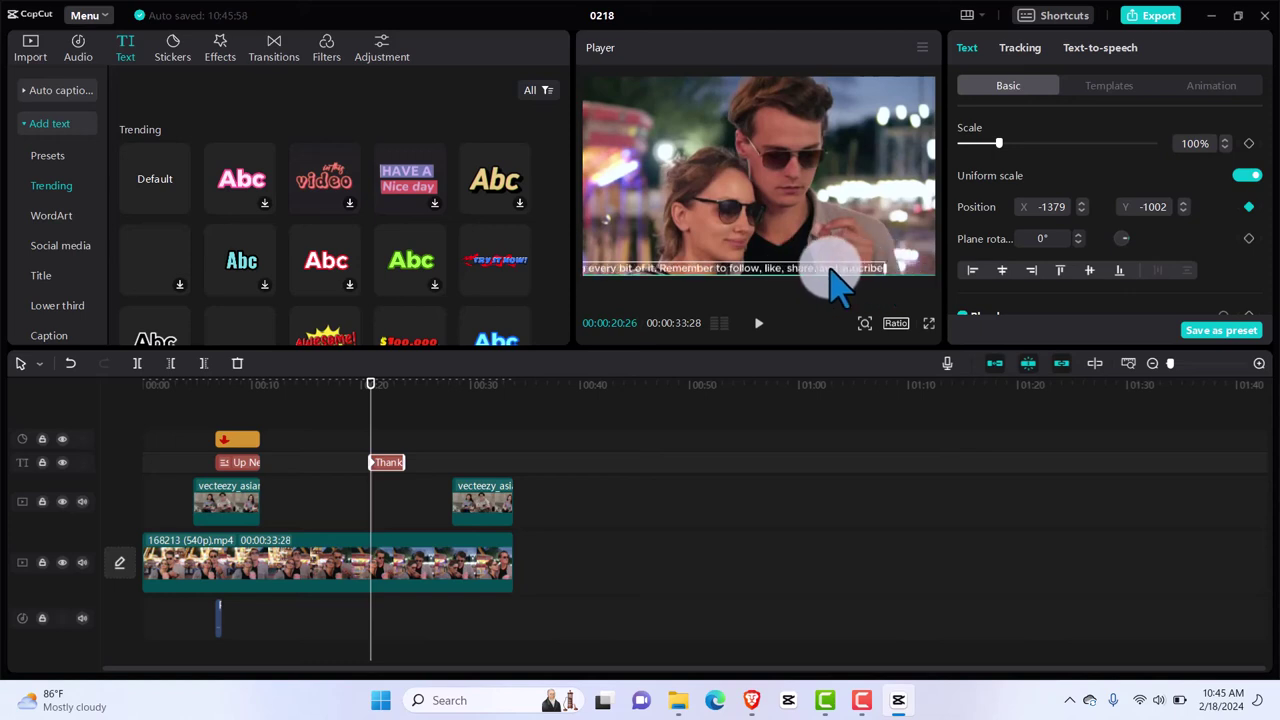
pyautogui.moveTo(830, 270); pyautogui.dragTo(566, 266)
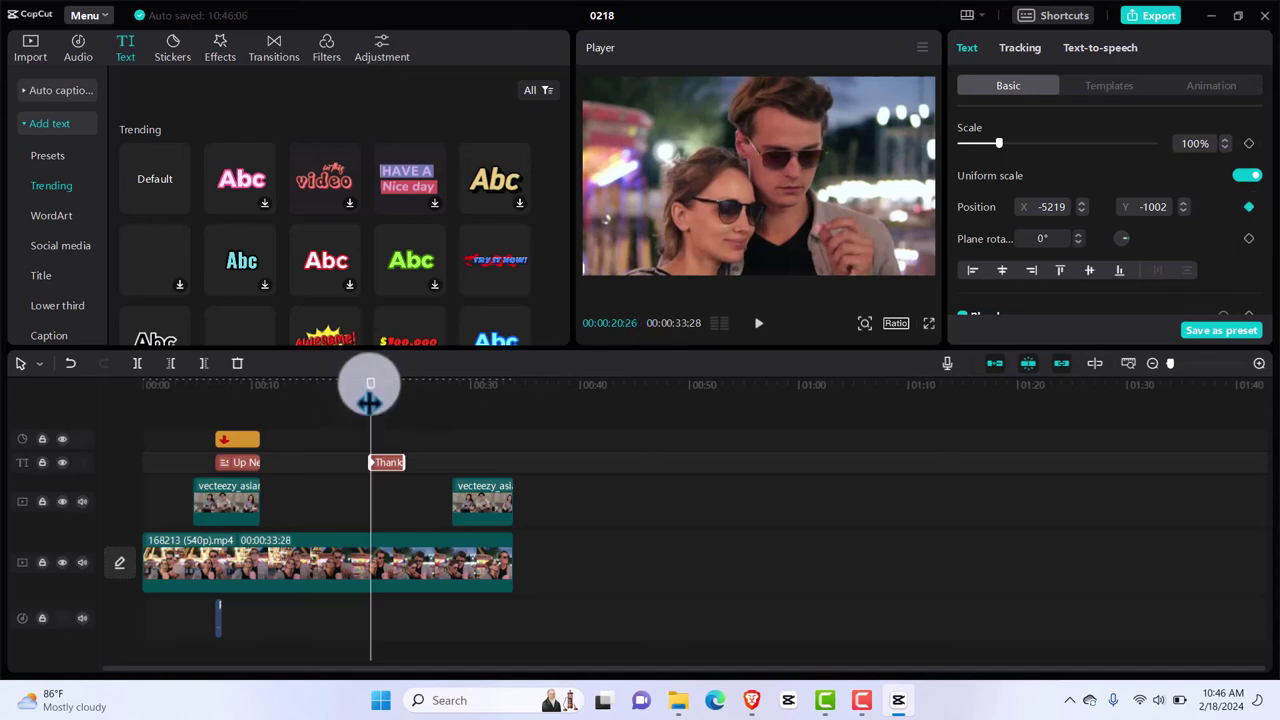
pyautogui.moveTo(369, 397); pyautogui.dragTo(398, 382)
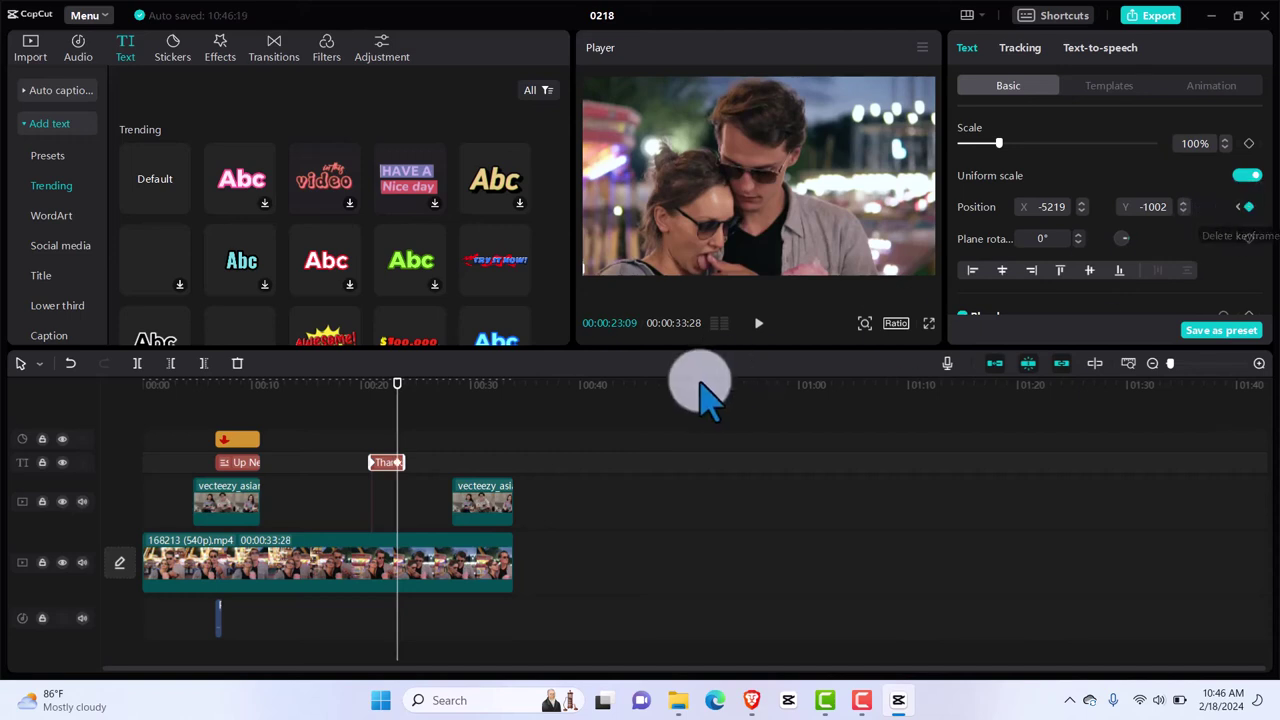
# Return to the text's start keyframe at 00:00:20:26 and shift the text back into the frame, to about X -2109, Y -875.
pyautogui.moveTo(395, 395)
pyautogui.mouseDown()
pyautogui.moveTo(360, 386)
pyautogui.moveTo(385, 400)
pyautogui.mouseUp()
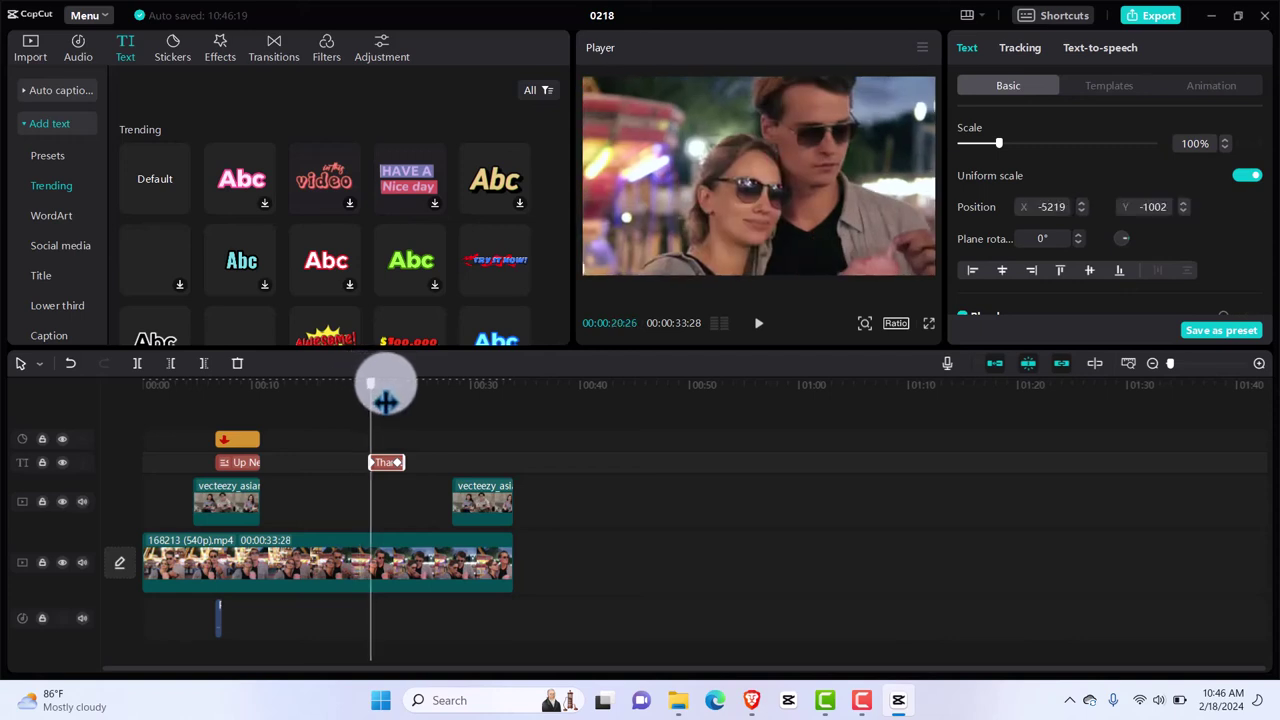
pyautogui.moveTo(385, 400); pyautogui.dragTo(374, 461)
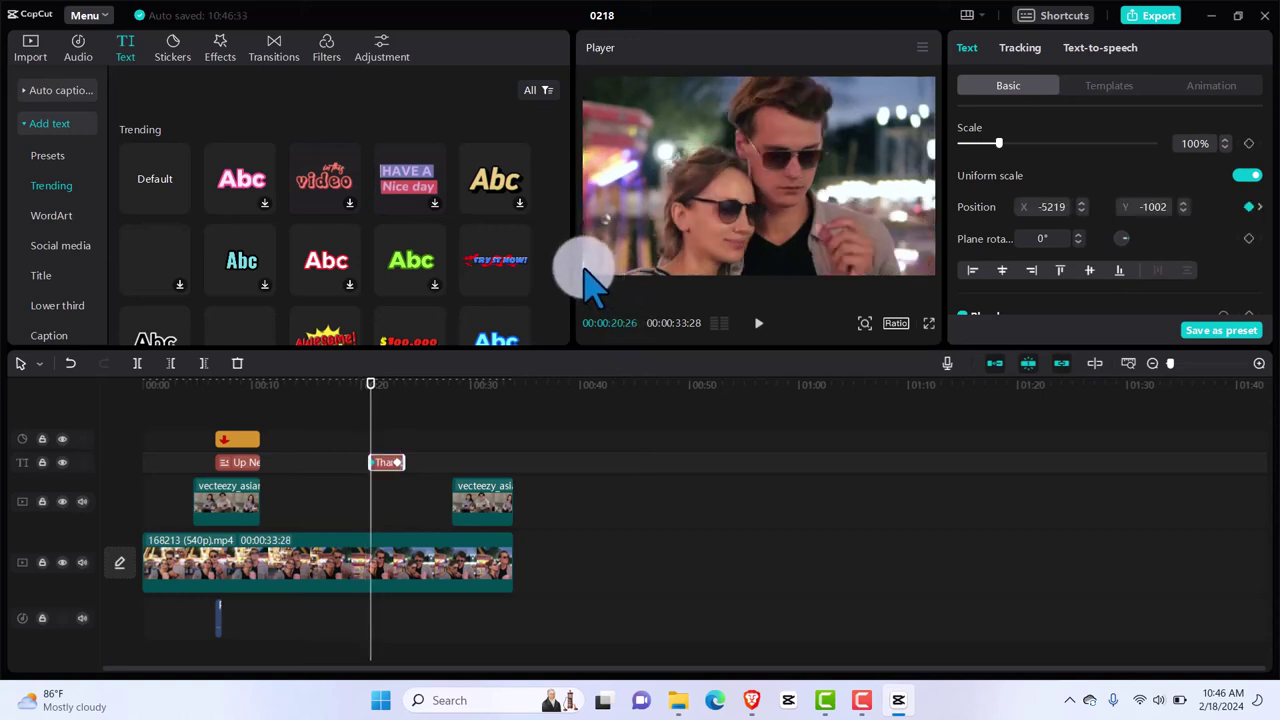
pyautogui.moveTo(585, 270); pyautogui.dragTo(880, 275)
# Delete both position keyframes from the thank-you text clip.
pyautogui.moveTo(388, 463); pyautogui.dragTo(372, 462)
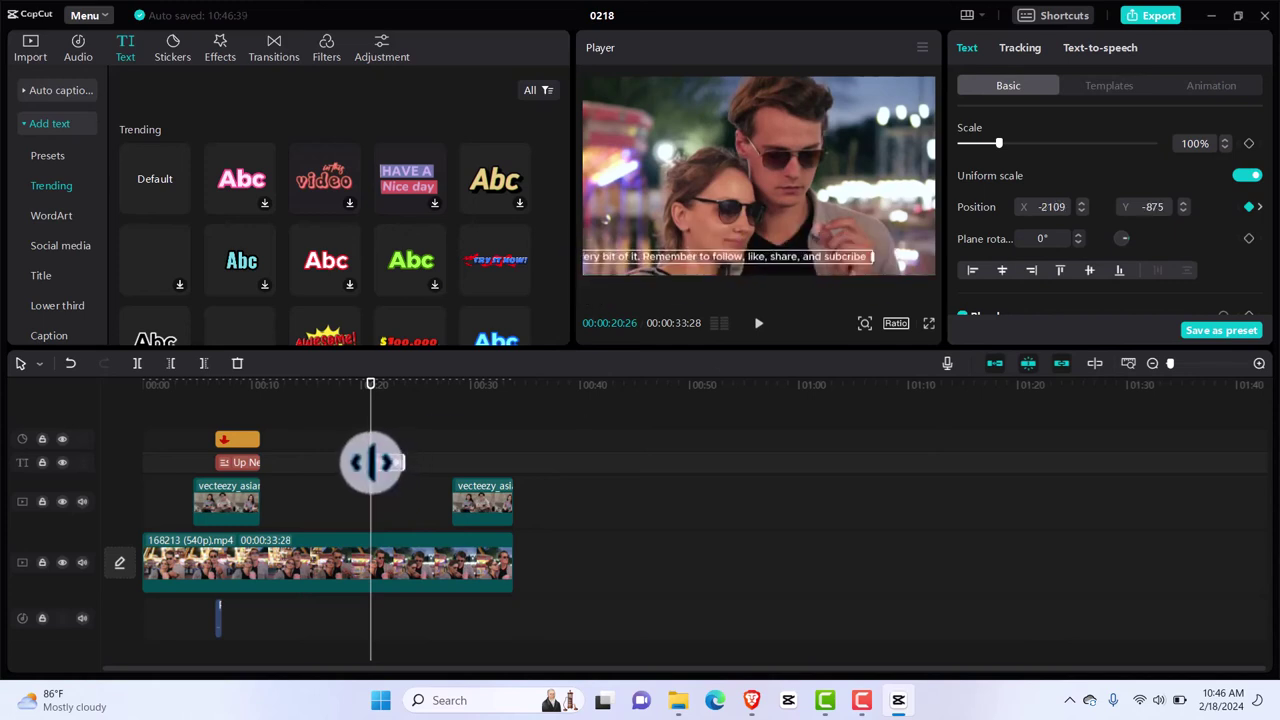
pyautogui.rightClick(372, 462)
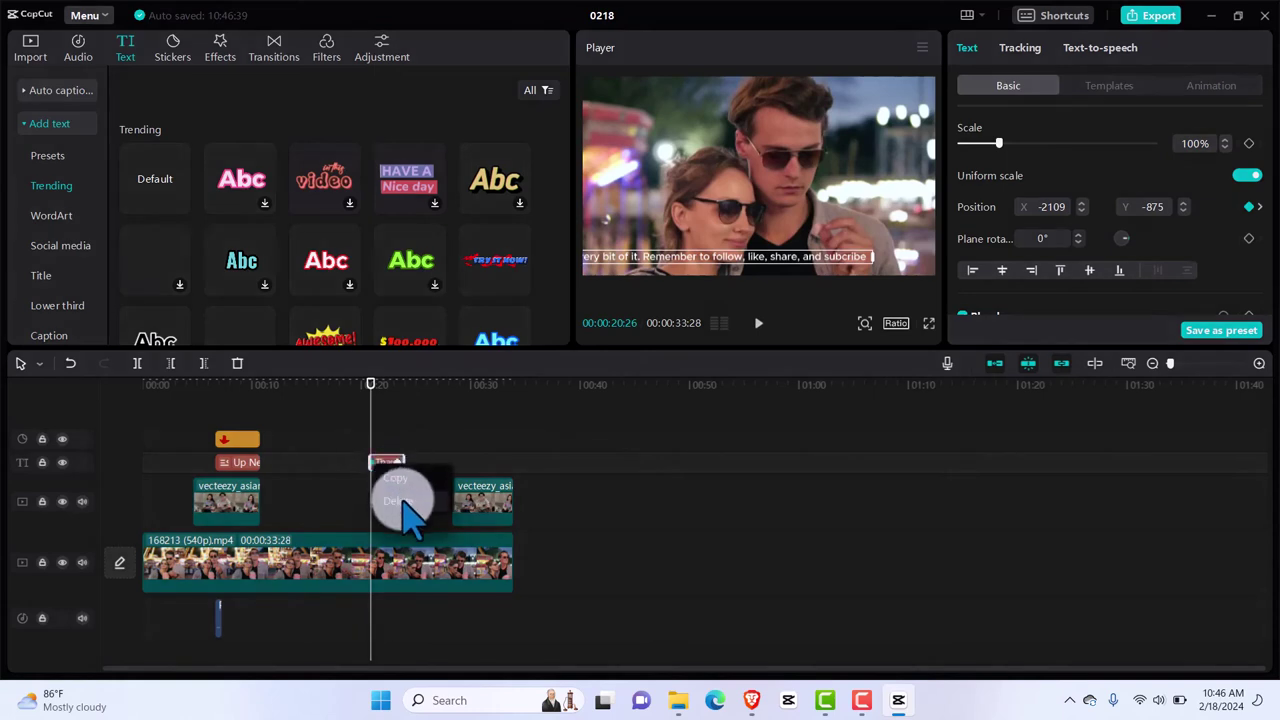
pyautogui.click(399, 501)
pyautogui.click(397, 463)
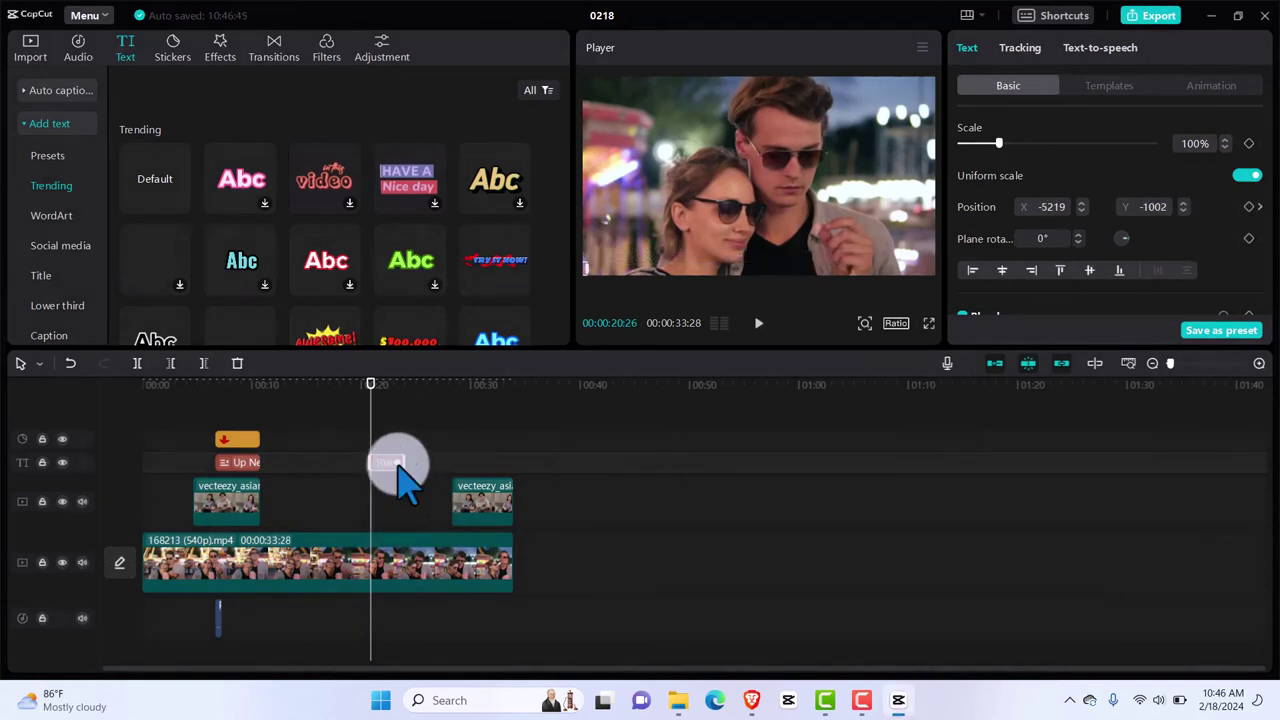
pyautogui.rightClick(397, 463)
pyautogui.click(427, 502)
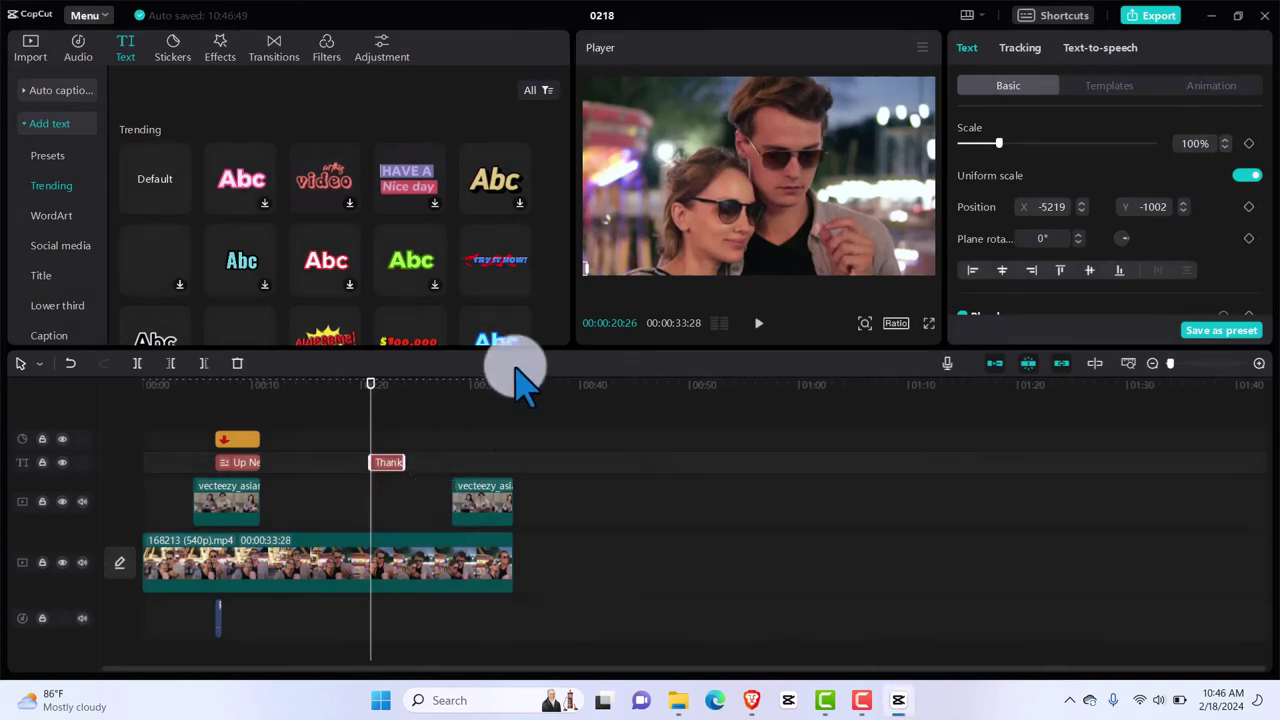
# Add a position keyframe to the thank-you text at 00:00:20:26 and place it beyond the frame's lower-right corner, about X 5185, Y -1002.
pyautogui.moveTo(590, 285); pyautogui.dragTo(745, 220)
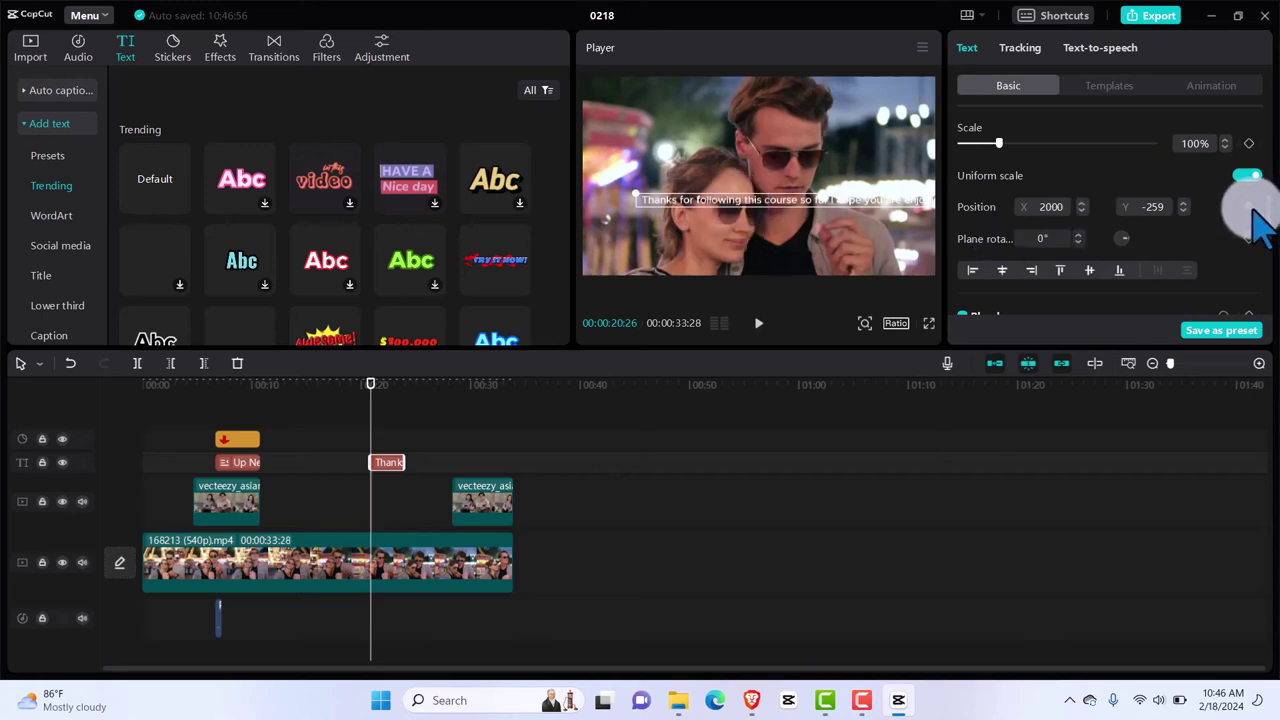
pyautogui.click(655, 200)
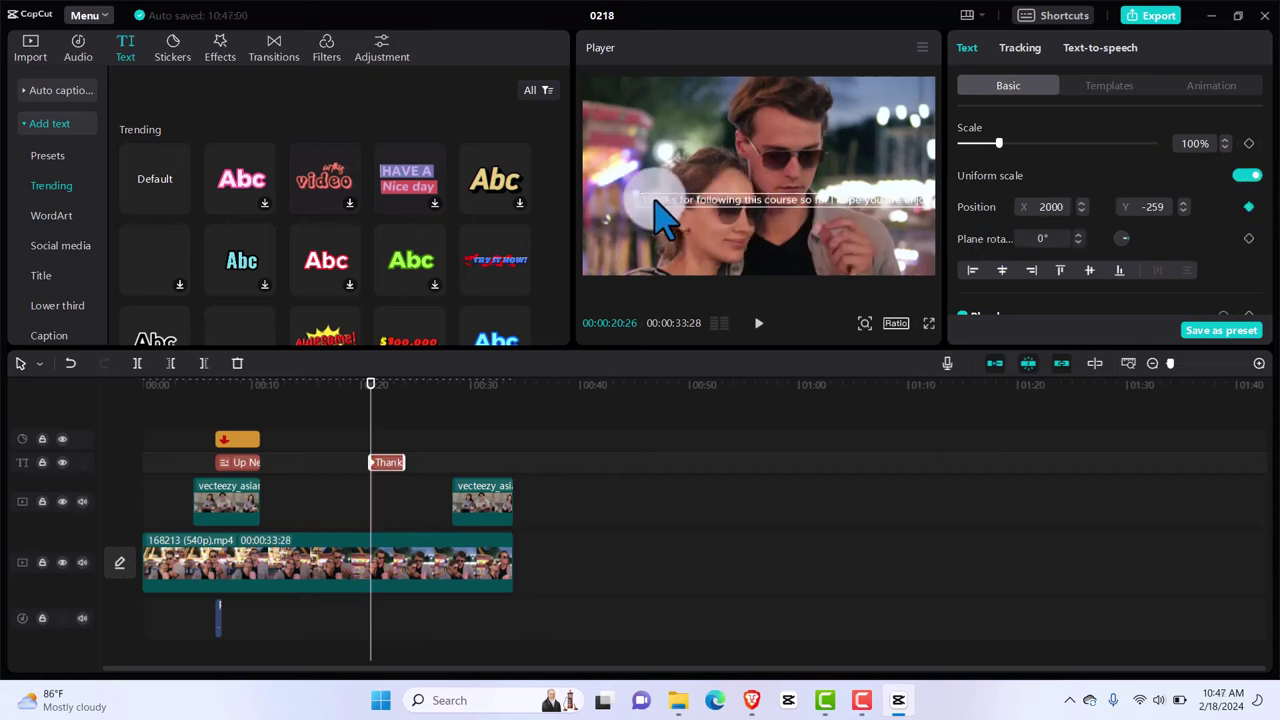
pyautogui.moveTo(655, 200); pyautogui.dragTo(944, 272)
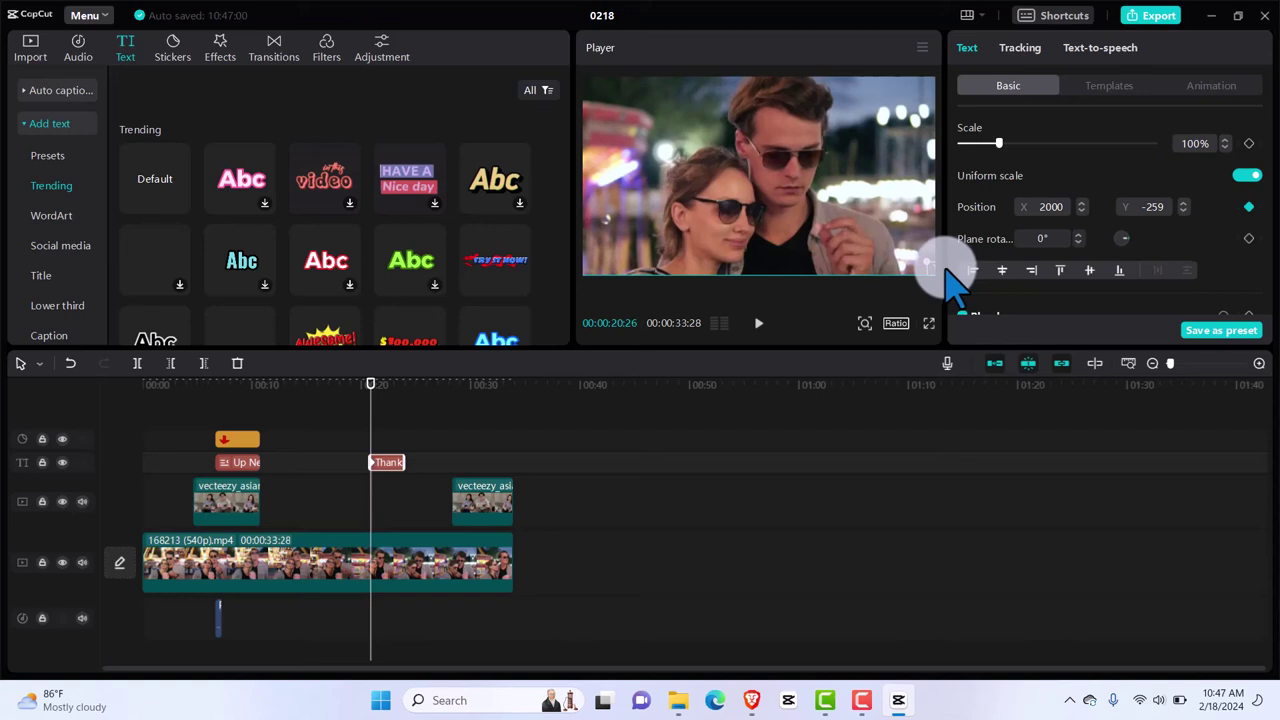
pyautogui.moveTo(945, 268); pyautogui.dragTo(929, 263)
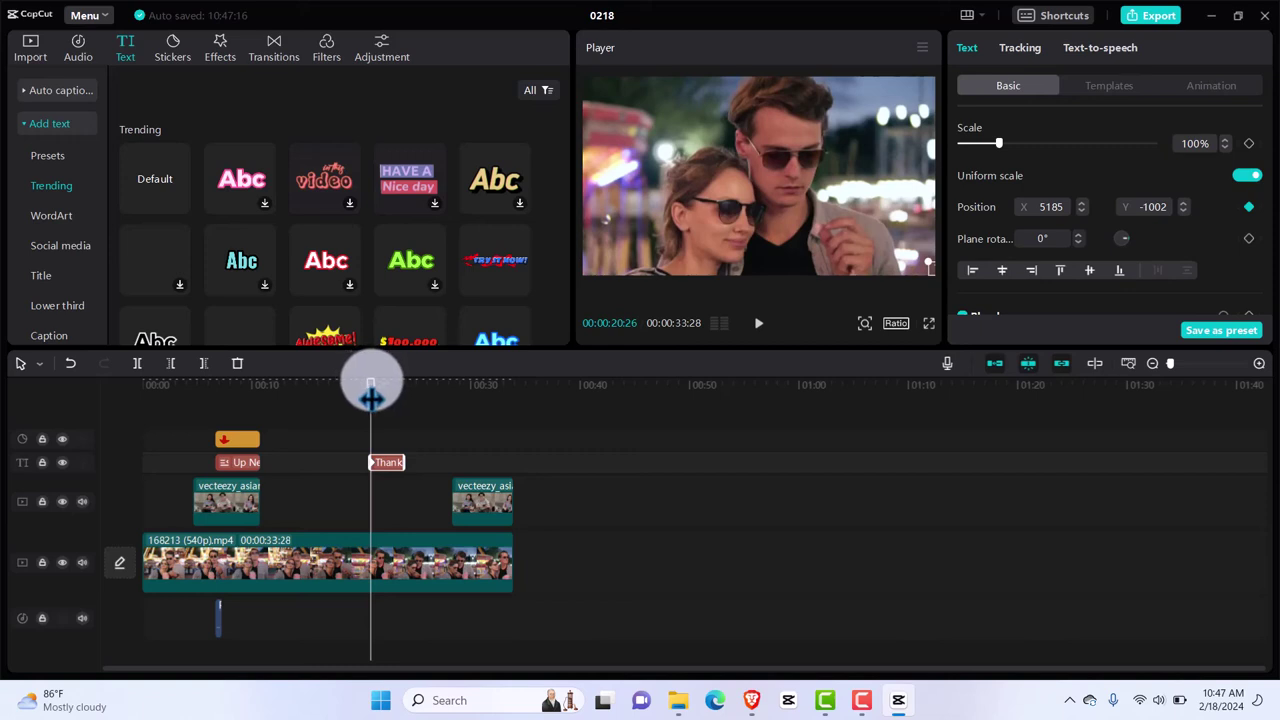
# At 00:00:23:11, move the thank-you text beyond the frame's left edge to about X -5205, Y -1002, as its second position keyframe.
pyautogui.moveTo(371, 397); pyautogui.dragTo(397, 397)
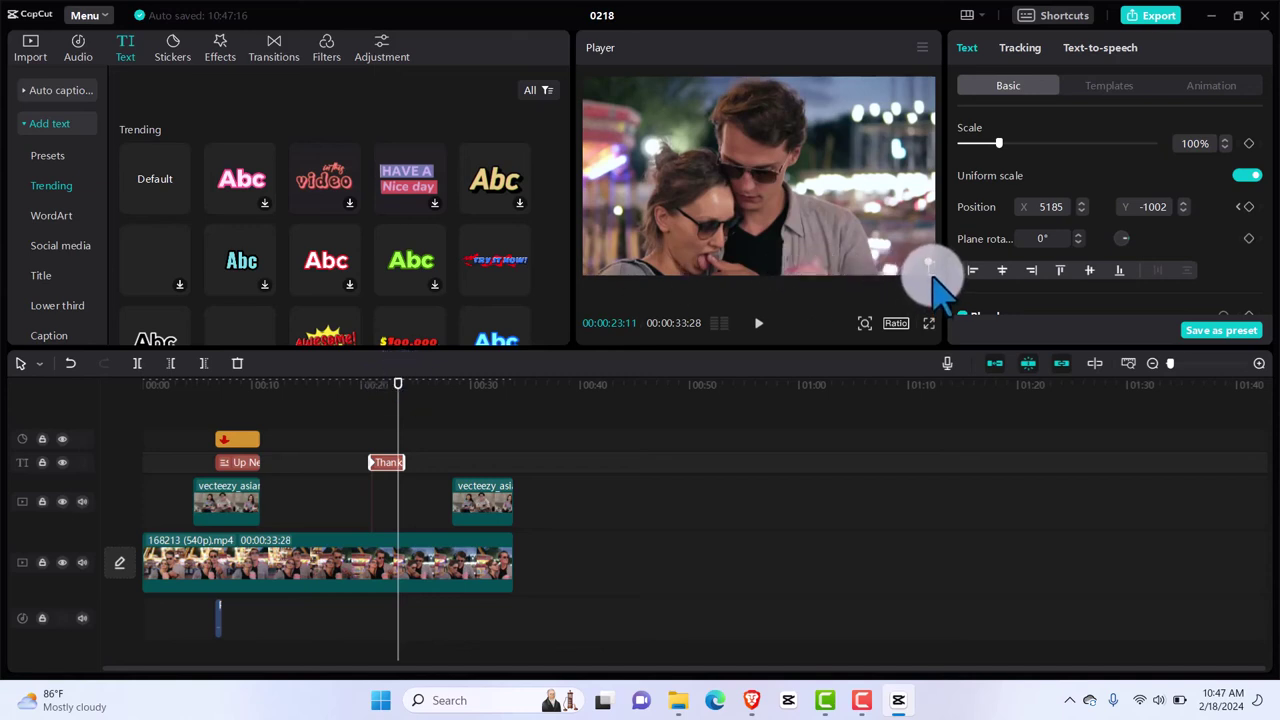
pyautogui.moveTo(933, 275); pyautogui.dragTo(706, 272)
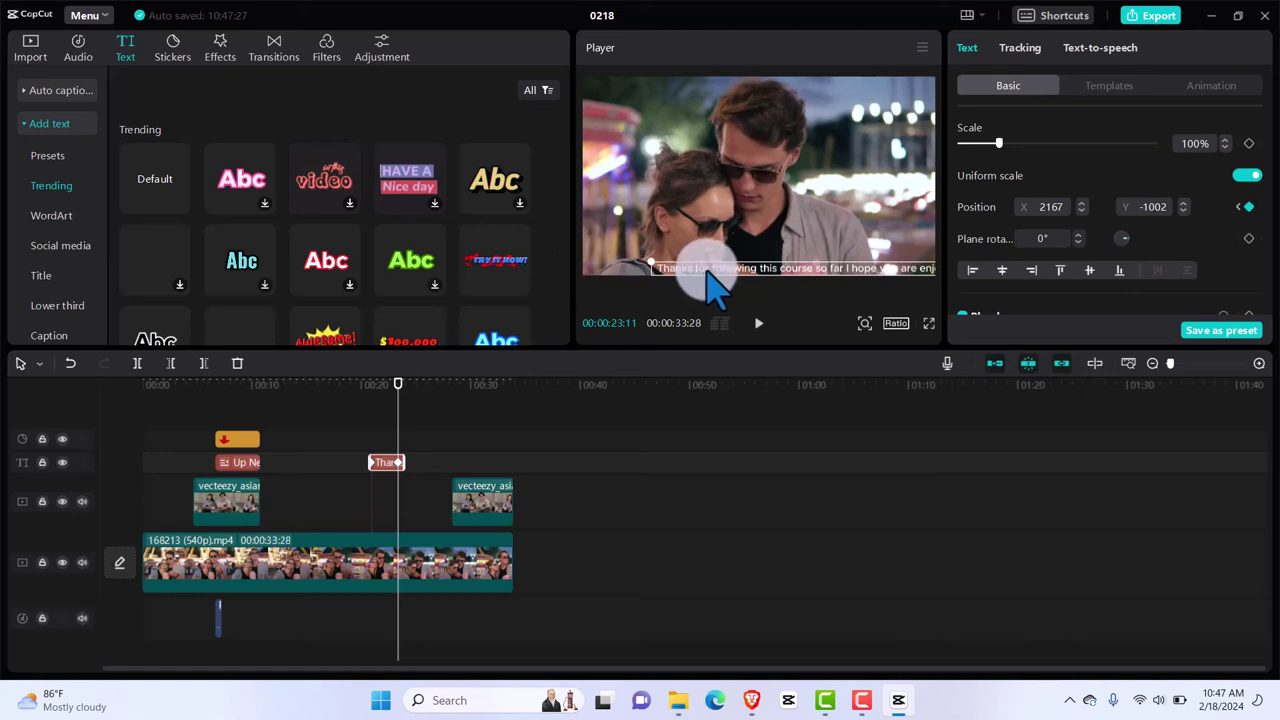
pyautogui.moveTo(706, 272); pyautogui.dragTo(566, 267)
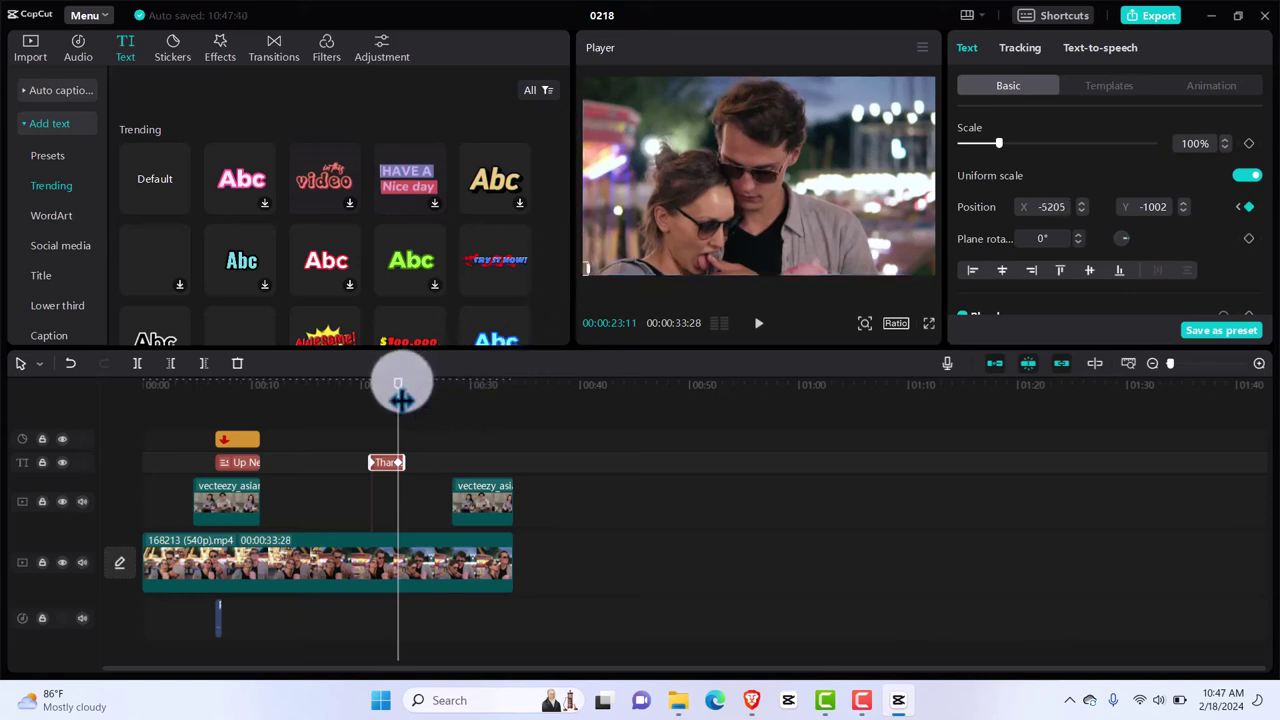
# Play back the scrolling thank-you text from just before its start, at 00:00:20:09.
pyautogui.moveTo(400, 381); pyautogui.dragTo(365, 392)
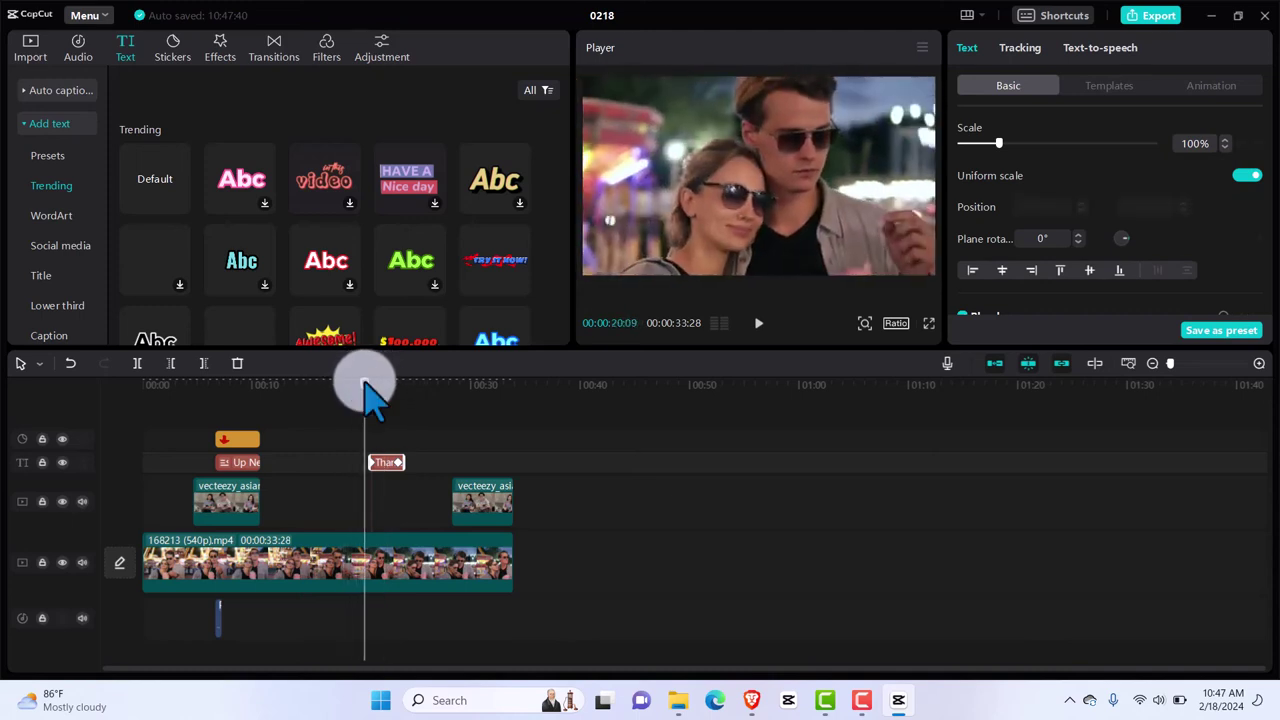
pyautogui.press('space')
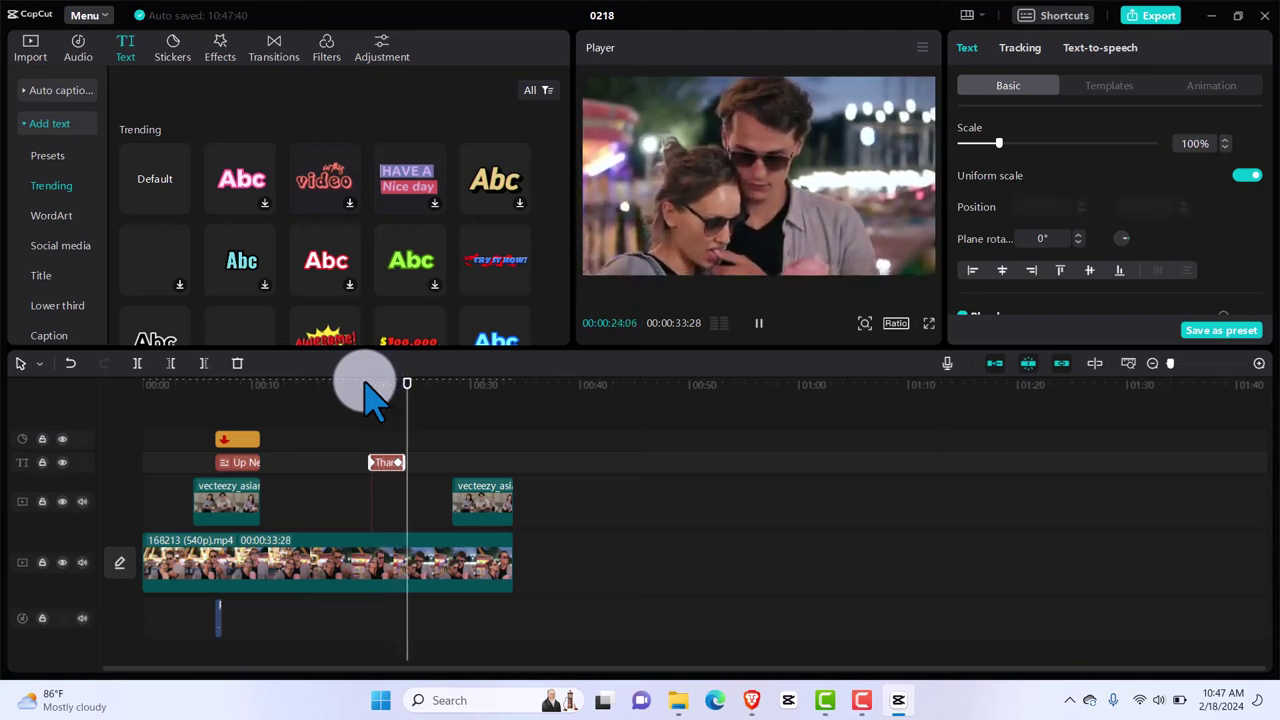
pyautogui.press('space')
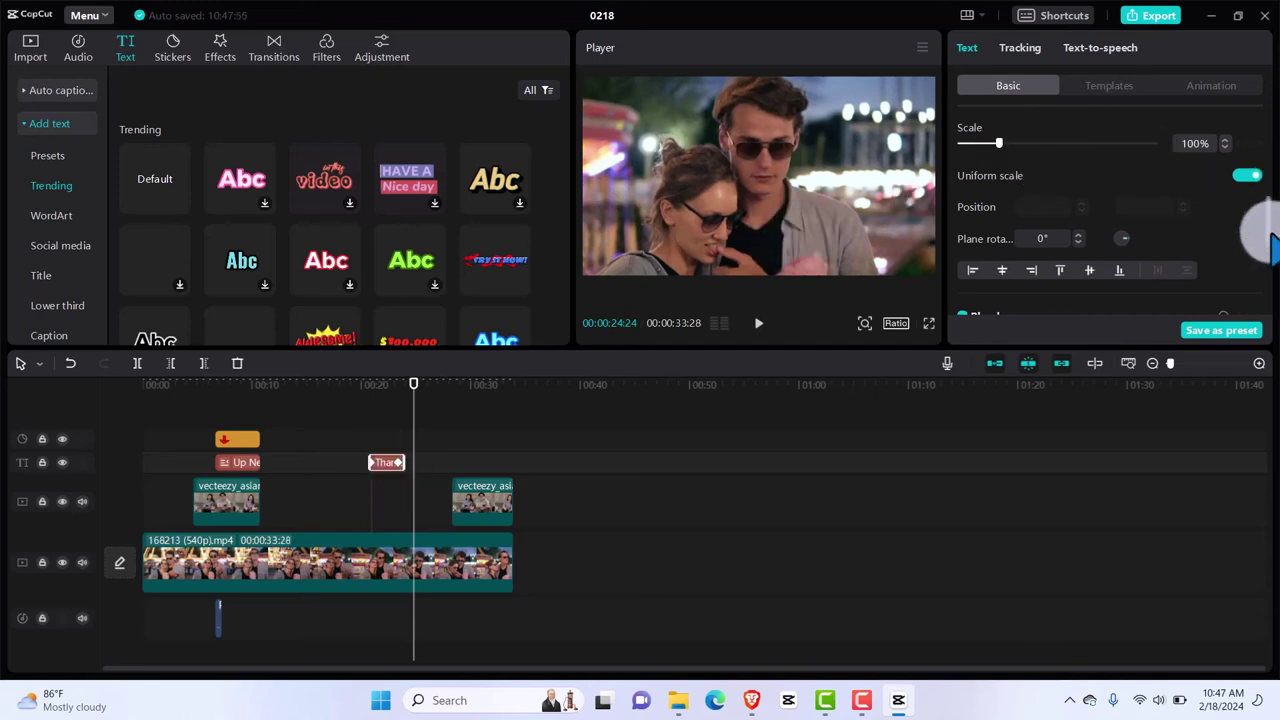
# Extend the thank-you text clip to the end of the main video and shift its second position keyframe to the clip's end.
pyautogui.scroll(5, 1260, 172)
pyautogui.scroll(2, 1268, 174)
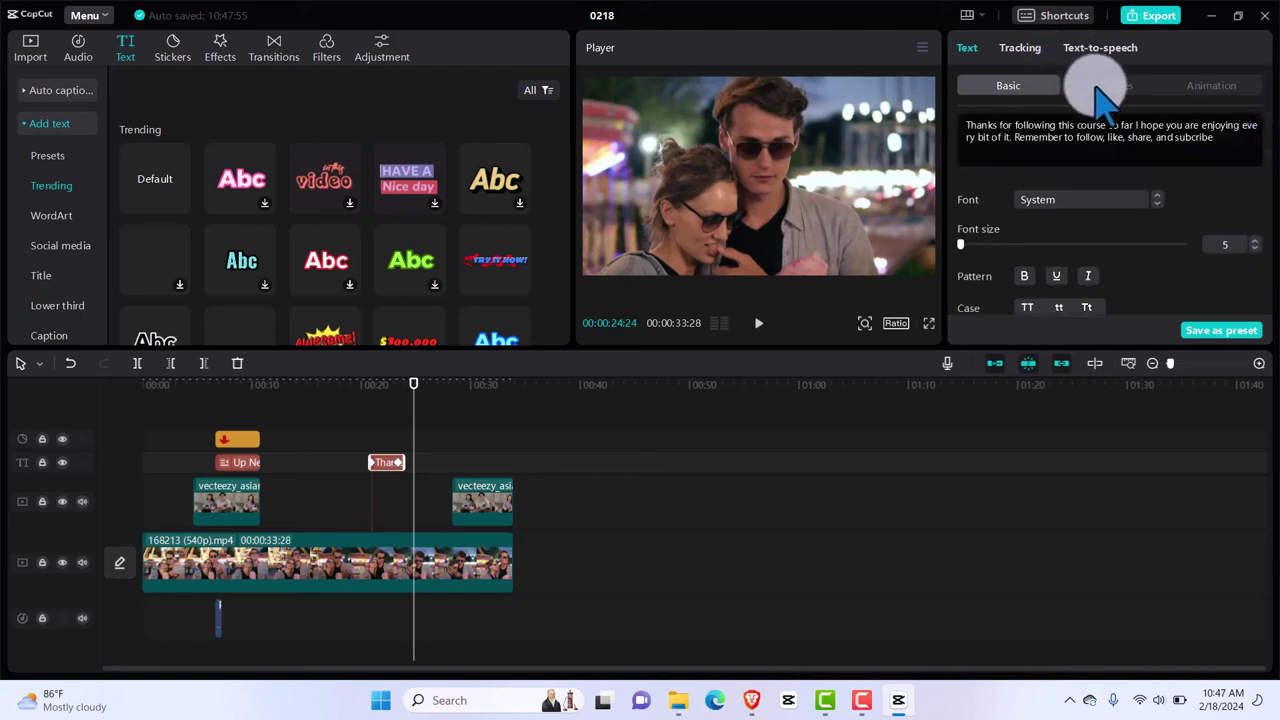
pyautogui.moveTo(403, 461); pyautogui.dragTo(511, 458)
pyautogui.click(396, 468)
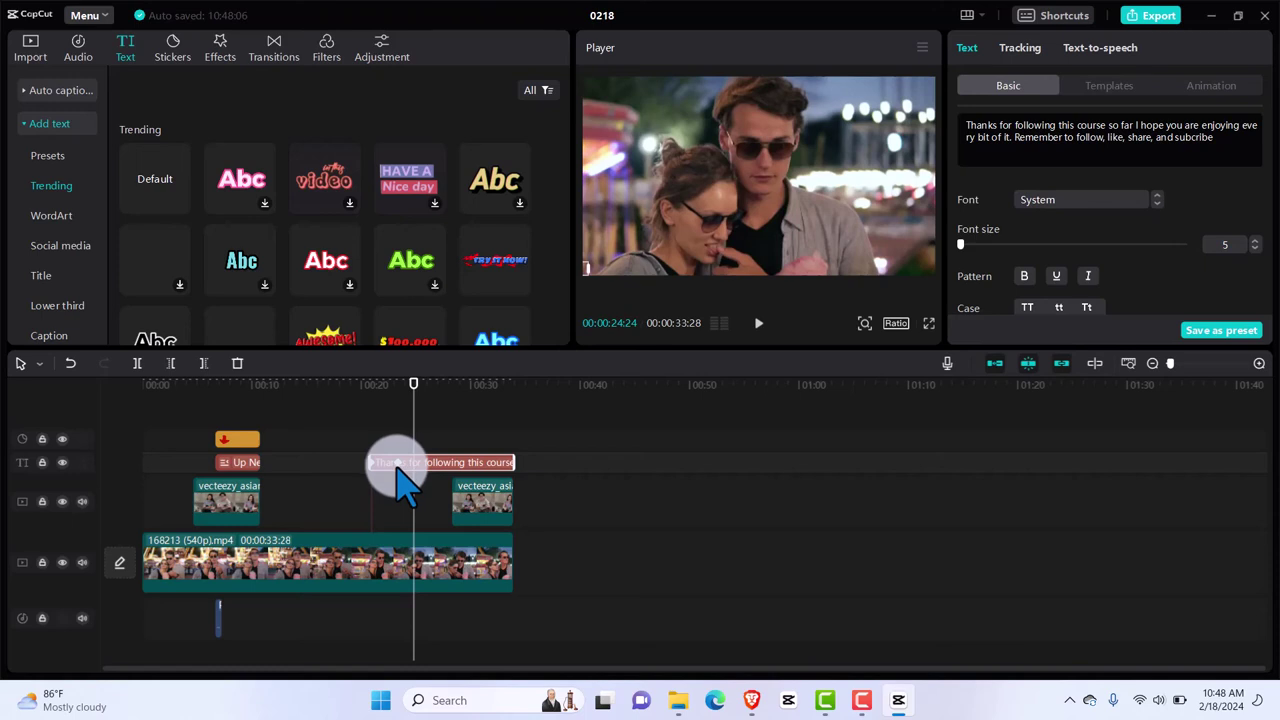
pyautogui.click(396, 468)
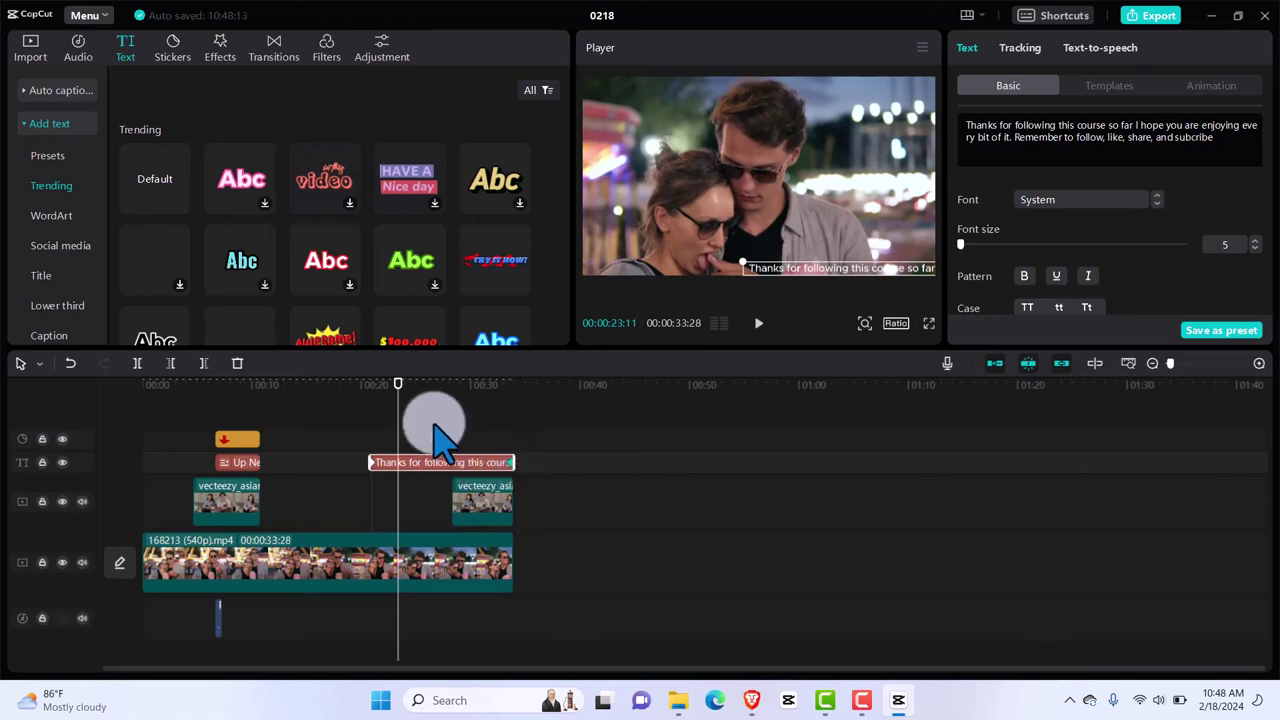
# Play the project from 00:00:20:07 through to the end to check the slower text scroll.
pyautogui.moveTo(398, 385); pyautogui.dragTo(360, 386)
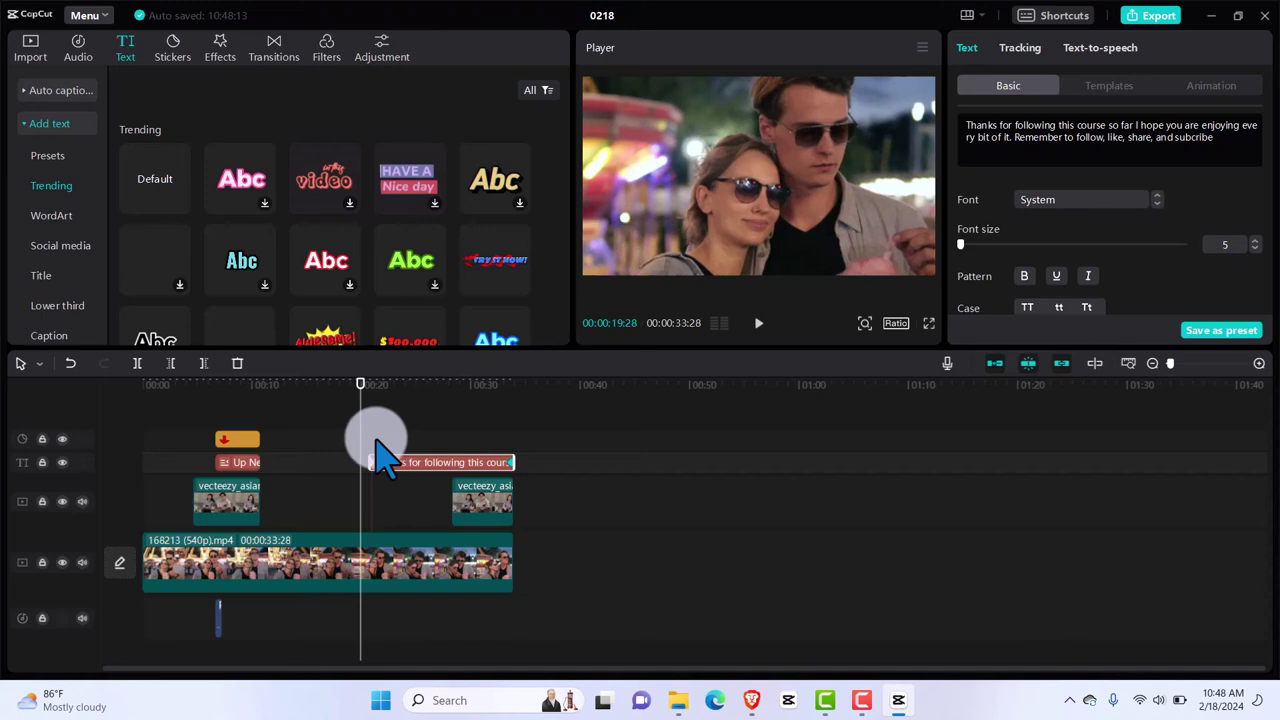
pyautogui.click(375, 438)
pyautogui.click(375, 394)
pyautogui.moveTo(375, 398); pyautogui.dragTo(363, 398)
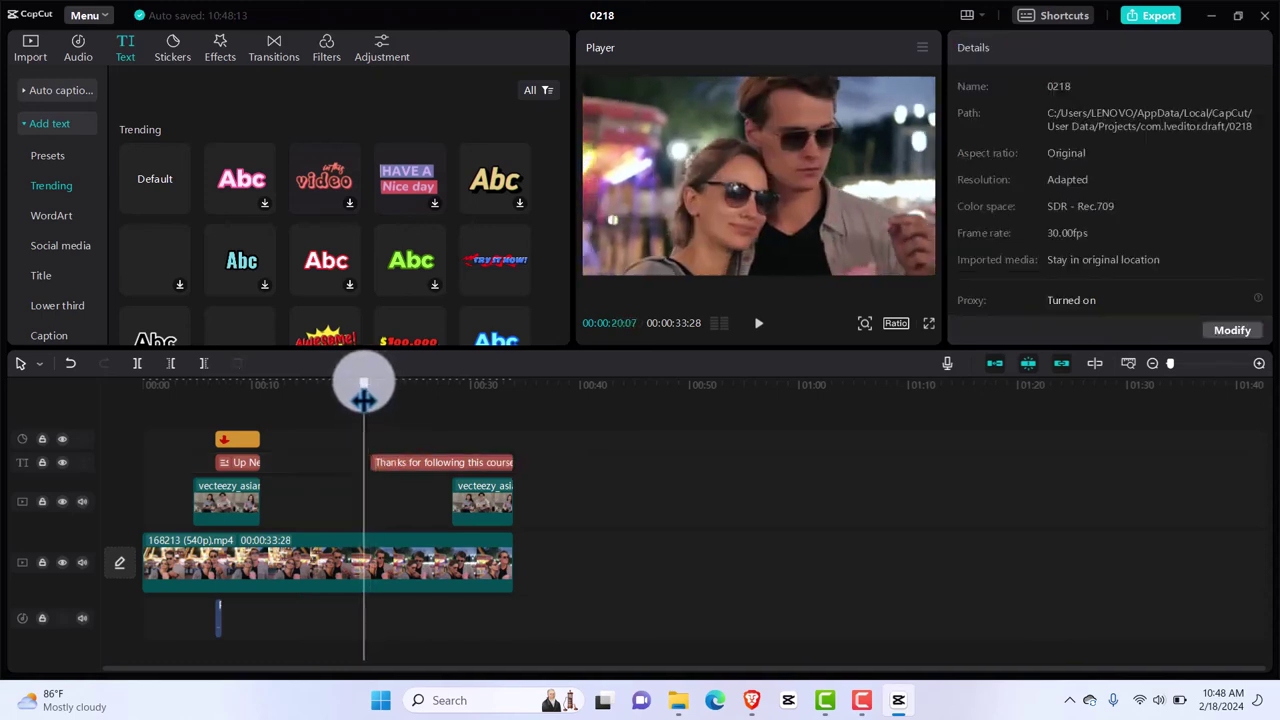
pyautogui.press('space')
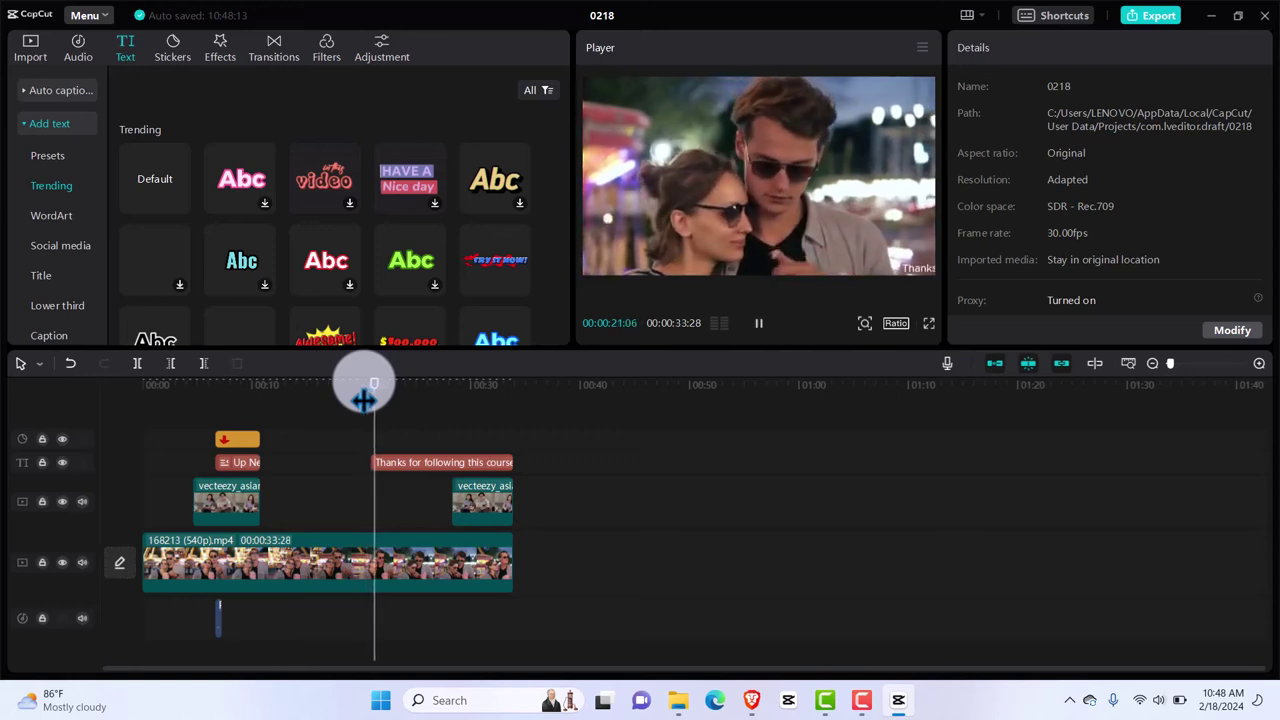
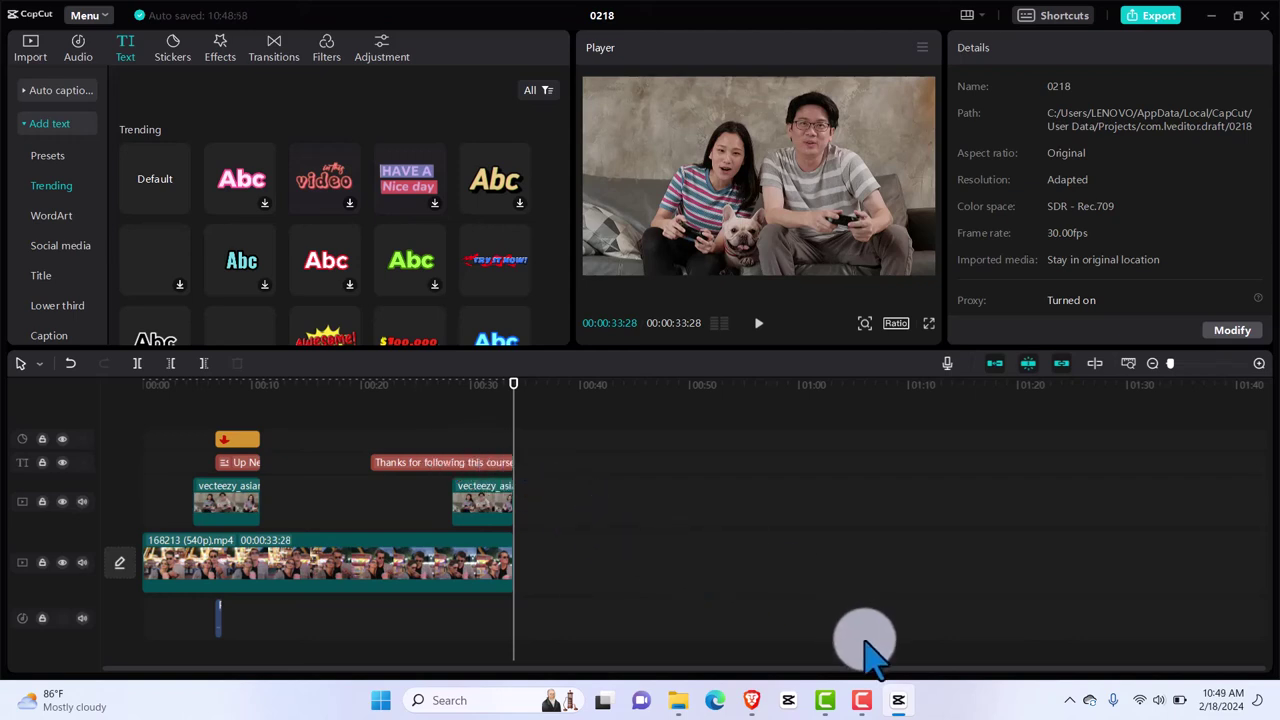
pyautogui.moveTo(862, 710)
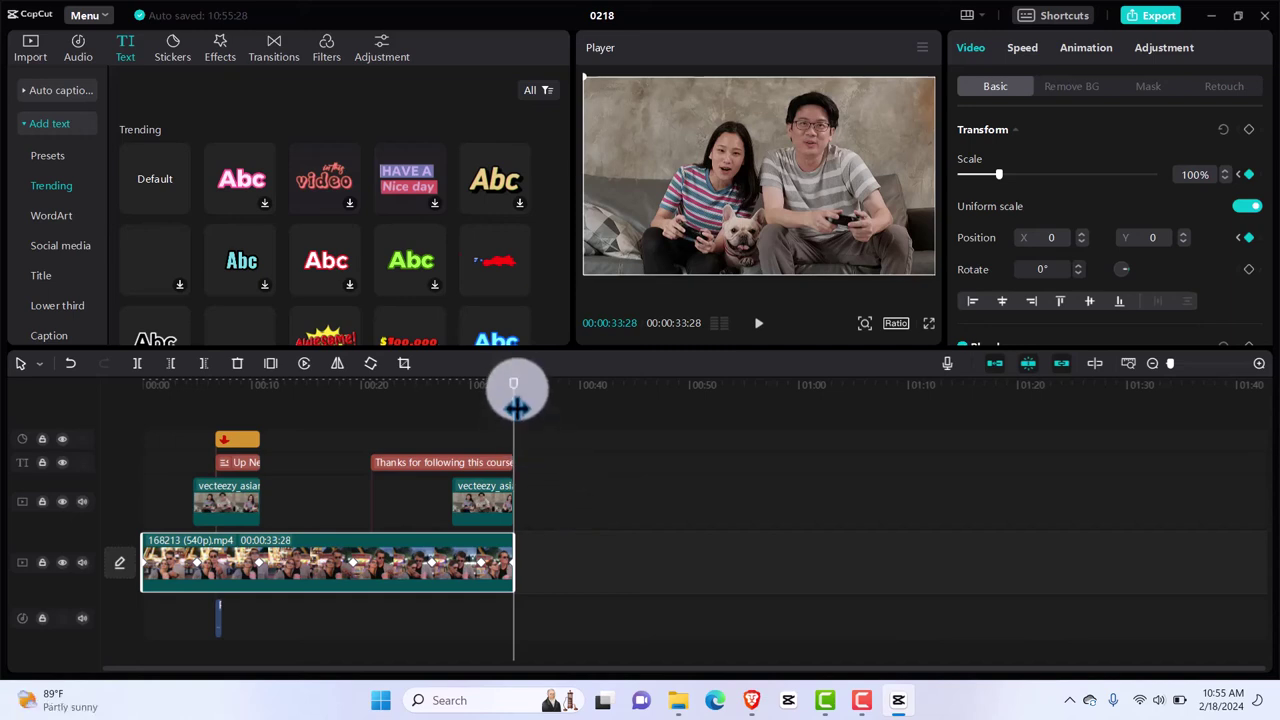
# Replace the ending couple overlay with a fresh full-length copy of the clip, placed above the main video and ending with it.
pyautogui.click(497, 508)
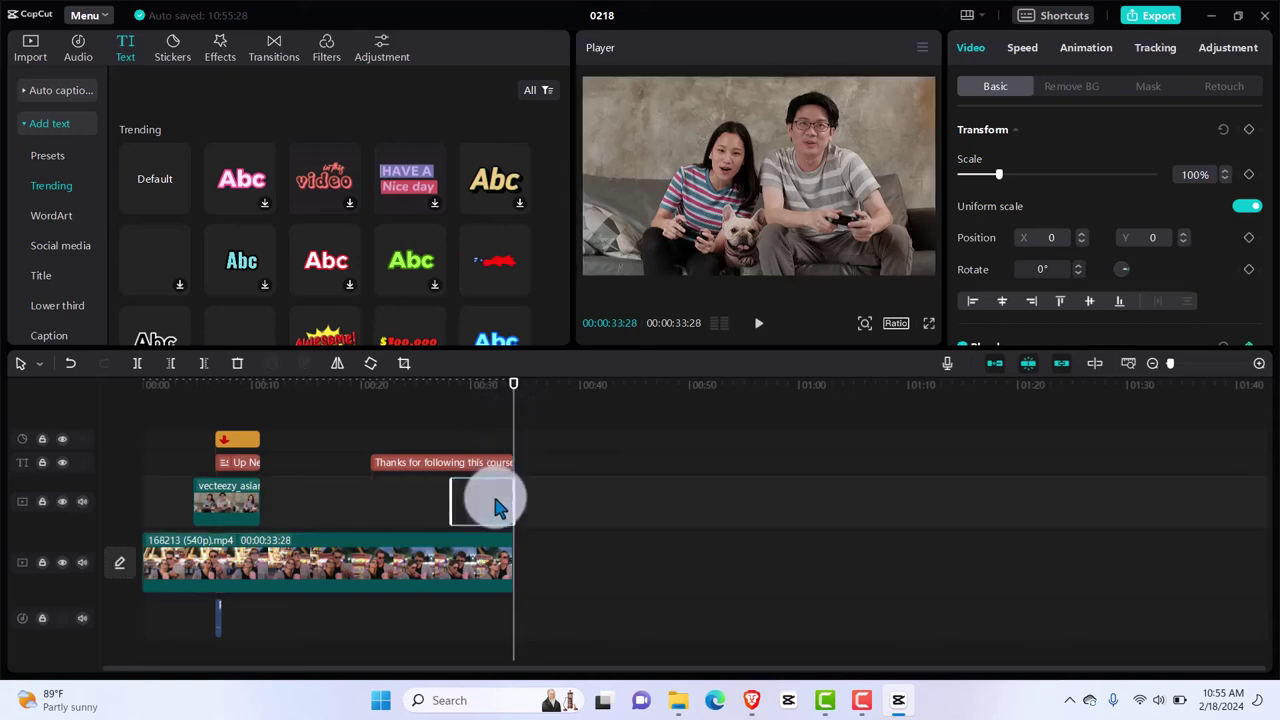
pyautogui.press('Delete')
pyautogui.click(30, 50)
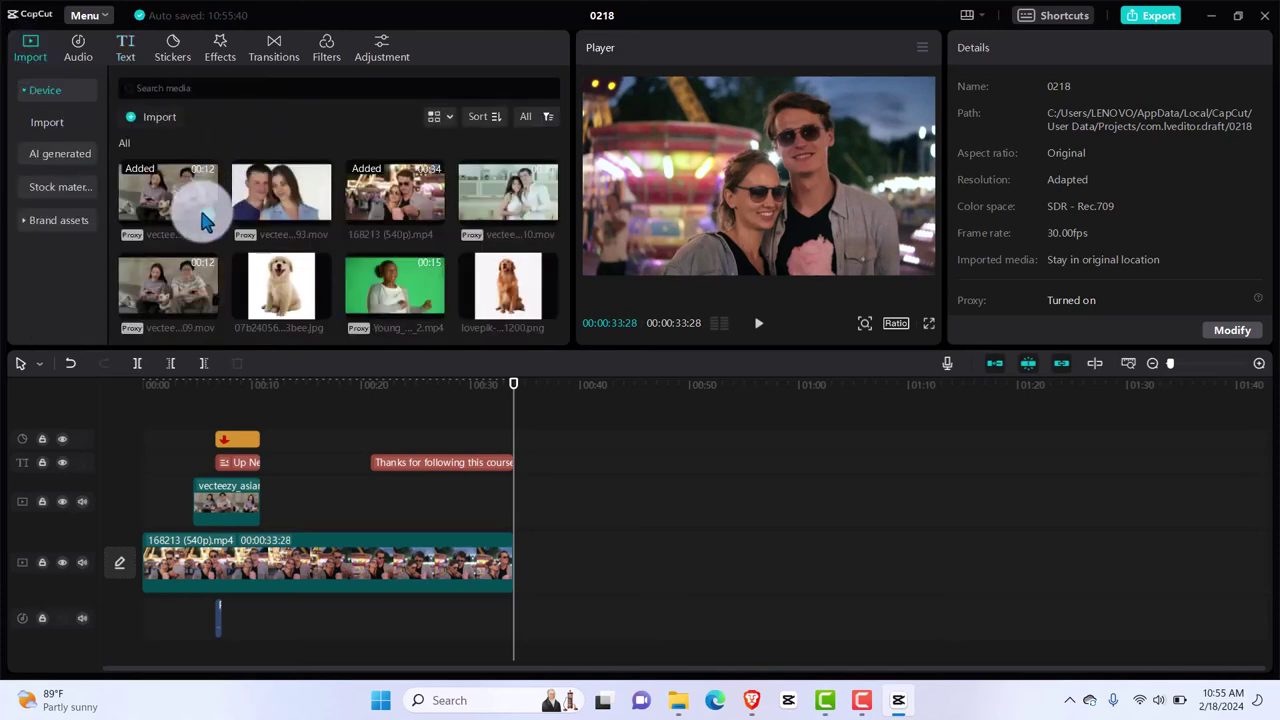
pyautogui.click(205, 205)
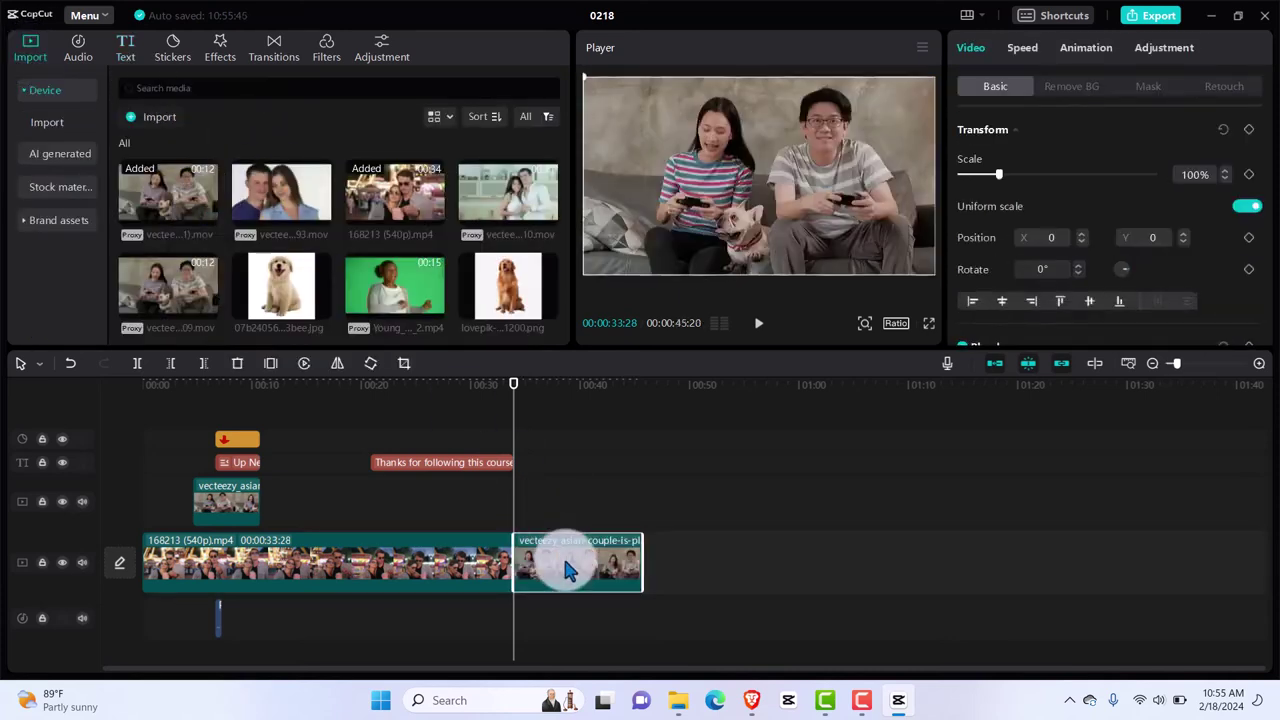
pyautogui.moveTo(566, 566); pyautogui.dragTo(440, 512)
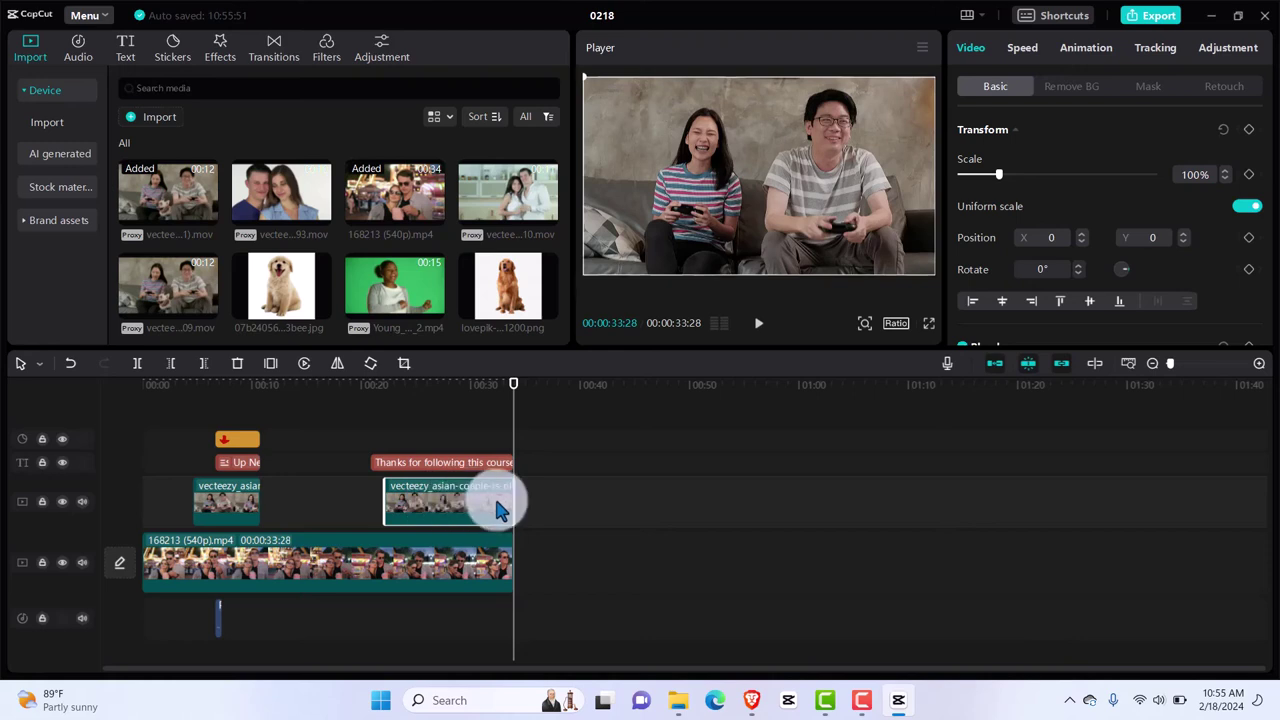
# Apply a Horizontal mask to the main video at 00:00:22:06 and rotate it to -90°.
pyautogui.click(514, 386)
pyautogui.moveTo(514, 400); pyautogui.dragTo(390, 406)
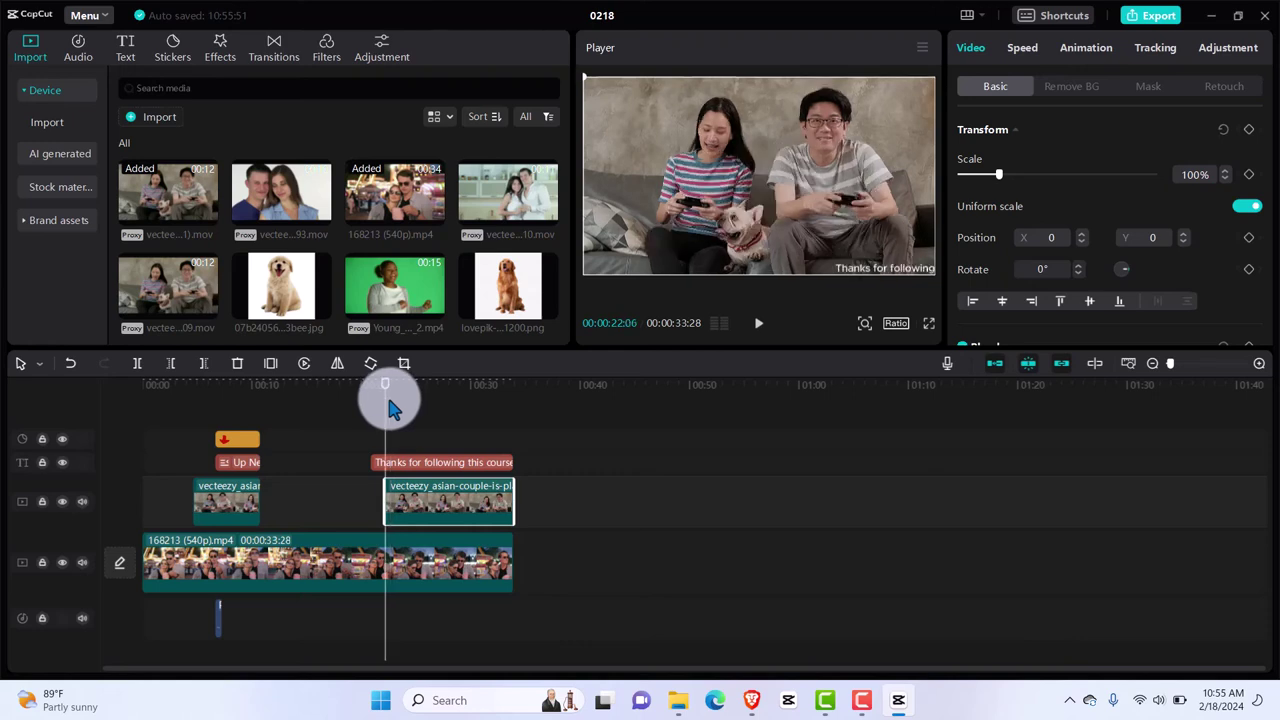
pyautogui.click(419, 570)
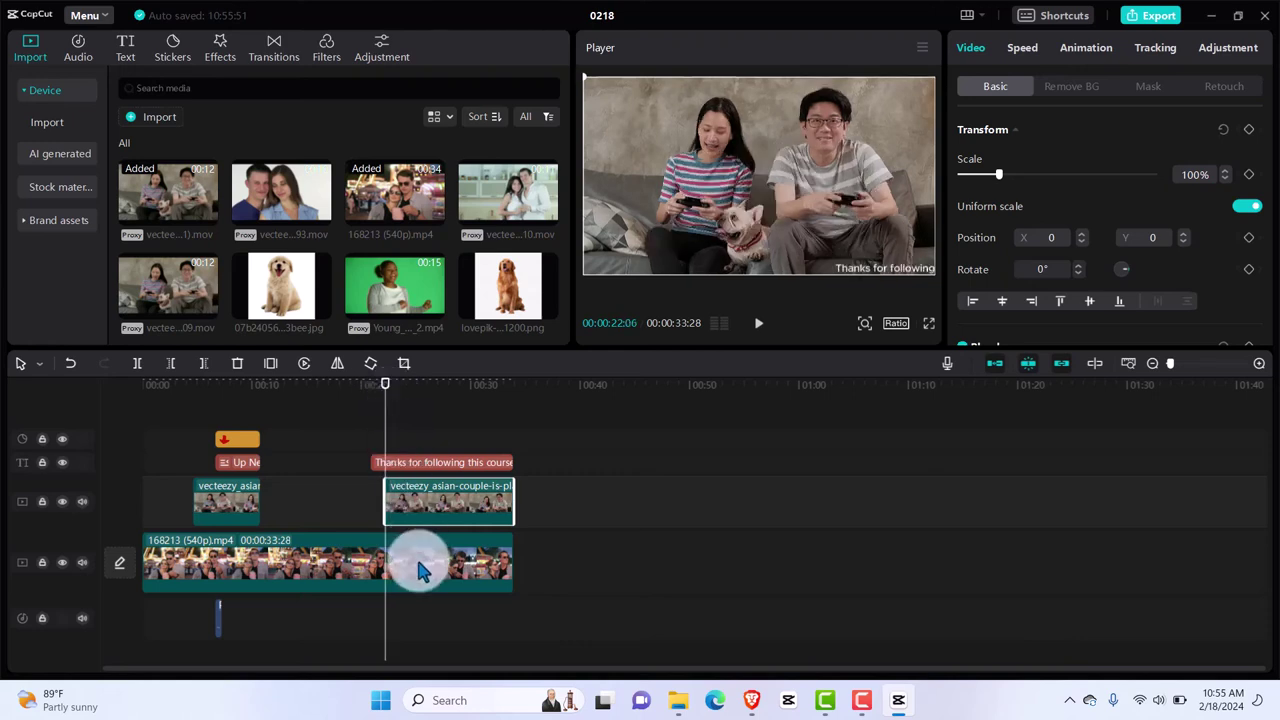
pyautogui.click(419, 569)
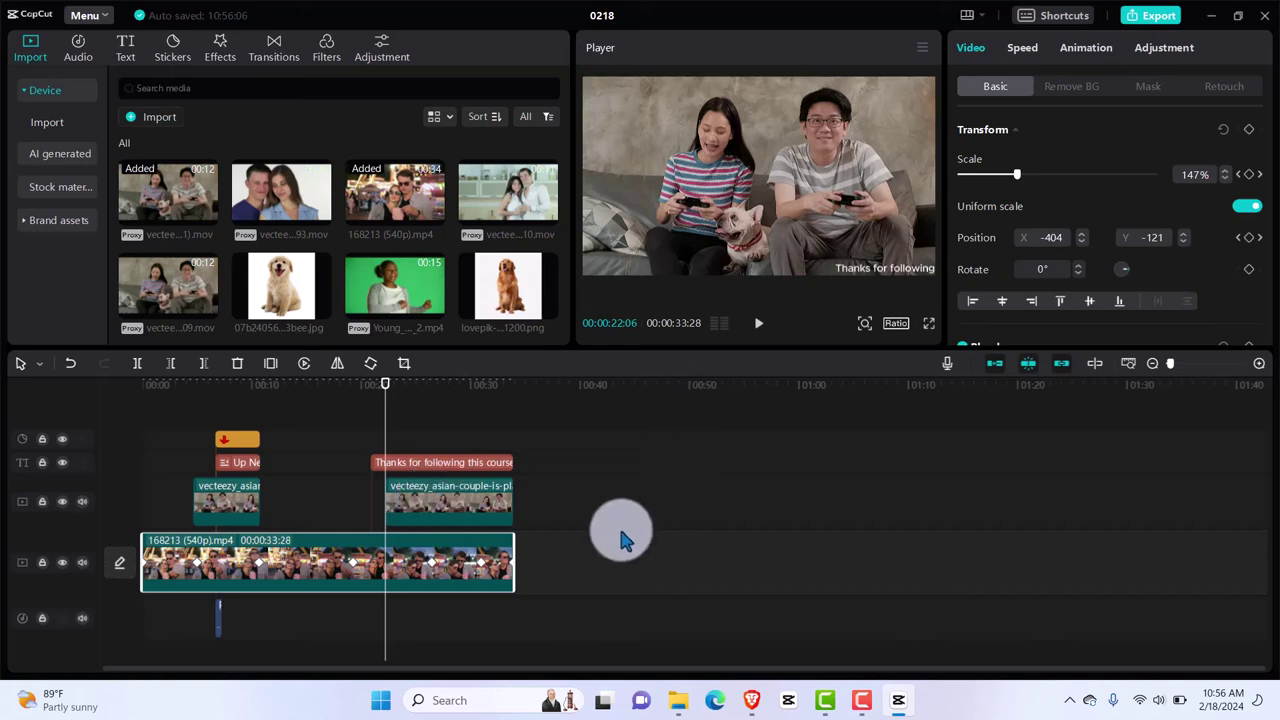
pyautogui.click(1148, 90)
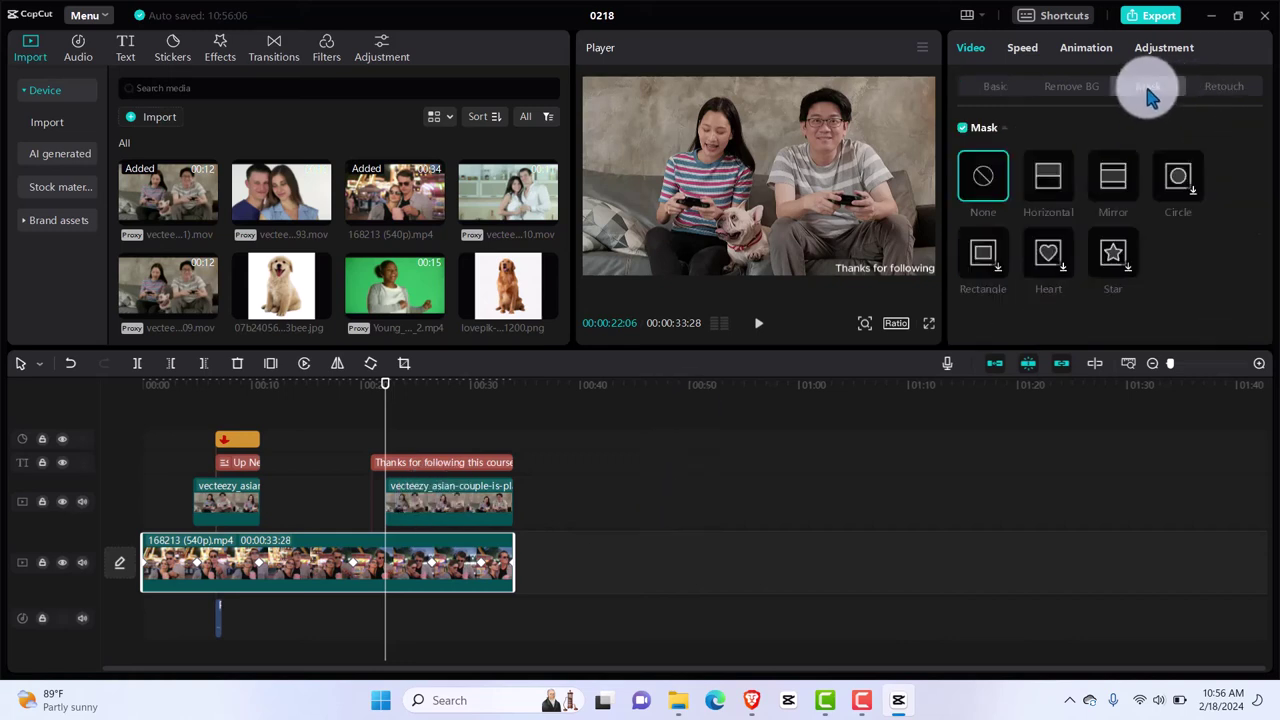
pyautogui.click(1048, 178)
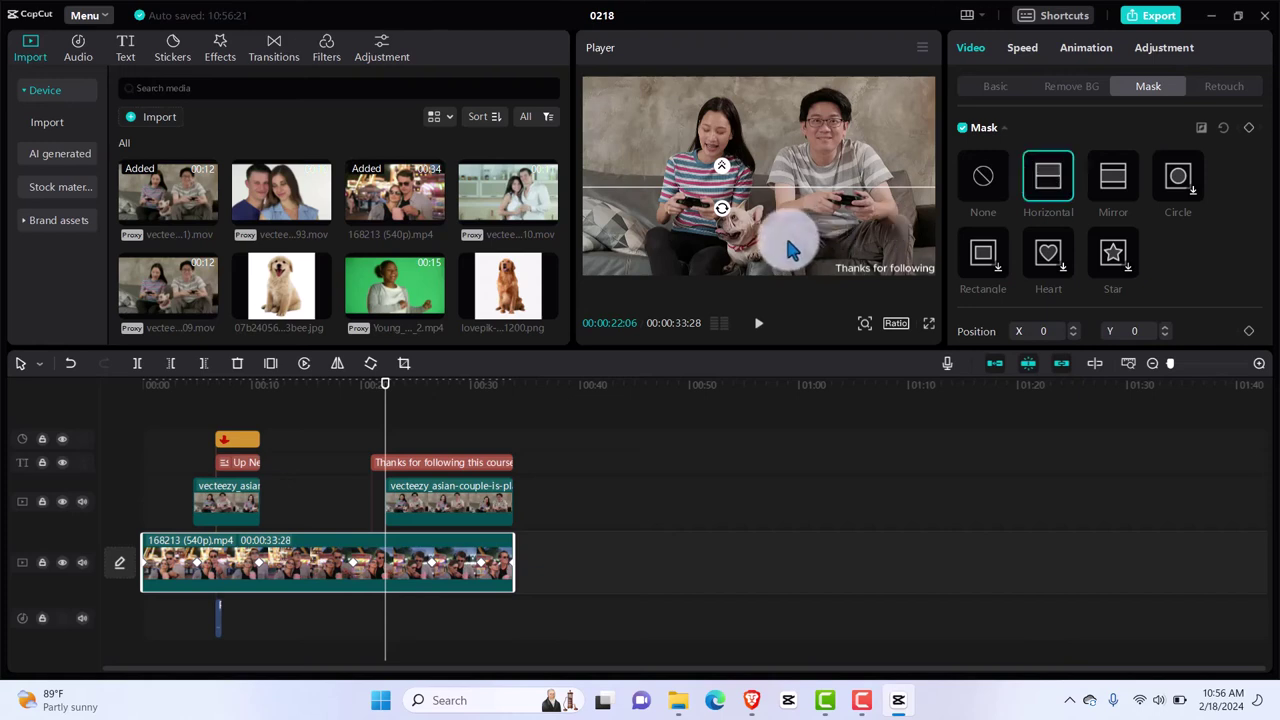
pyautogui.moveTo(726, 212); pyautogui.dragTo(778, 195)
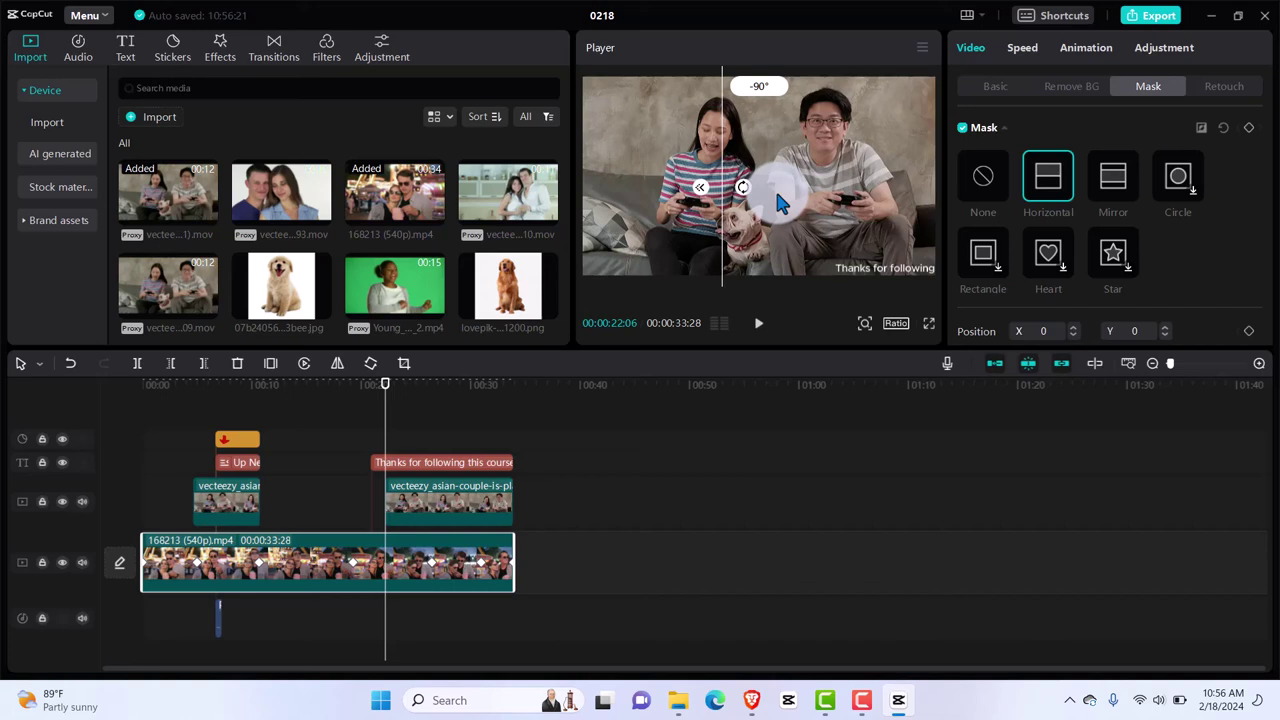
pyautogui.moveTo(781, 203); pyautogui.dragTo(760, 195)
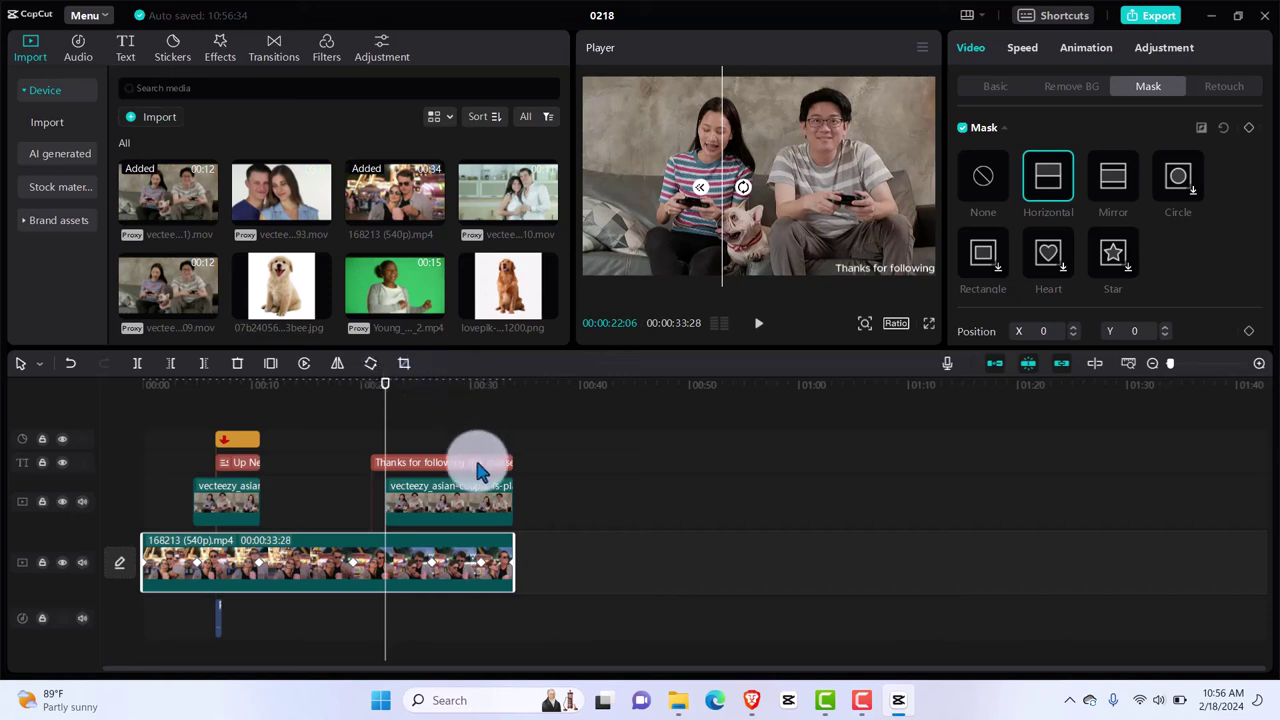
# Apply a Horizontal mask rotated 90° to the ending couple overlay and align the main video's mask edge with it at X 68, Y -26.
pyautogui.click(475, 515)
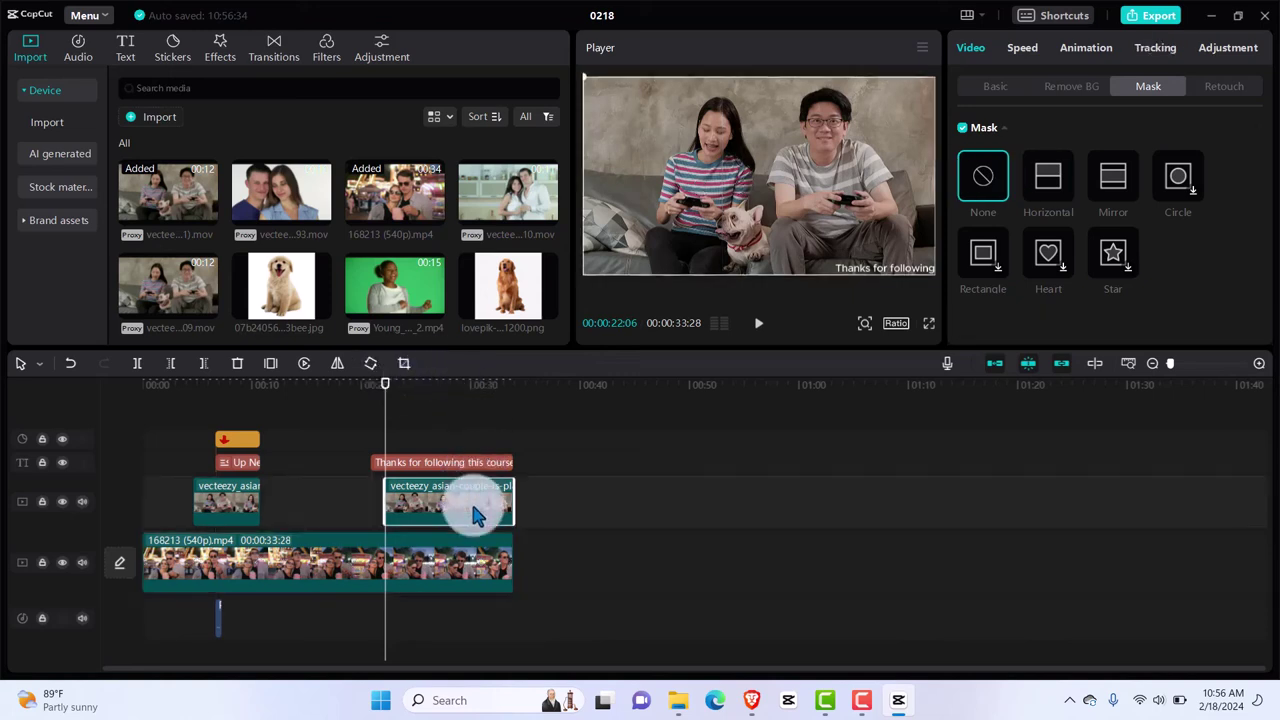
pyautogui.click(1048, 180)
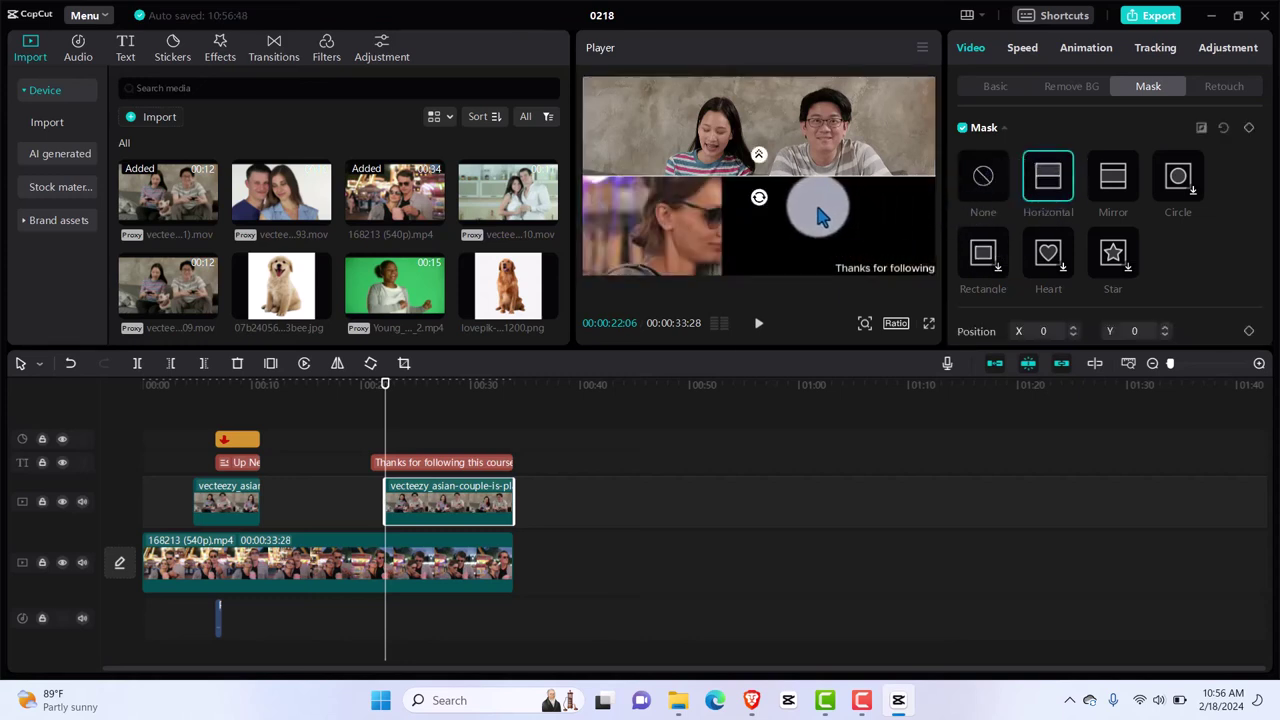
pyautogui.moveTo(762, 205); pyautogui.dragTo(738, 195)
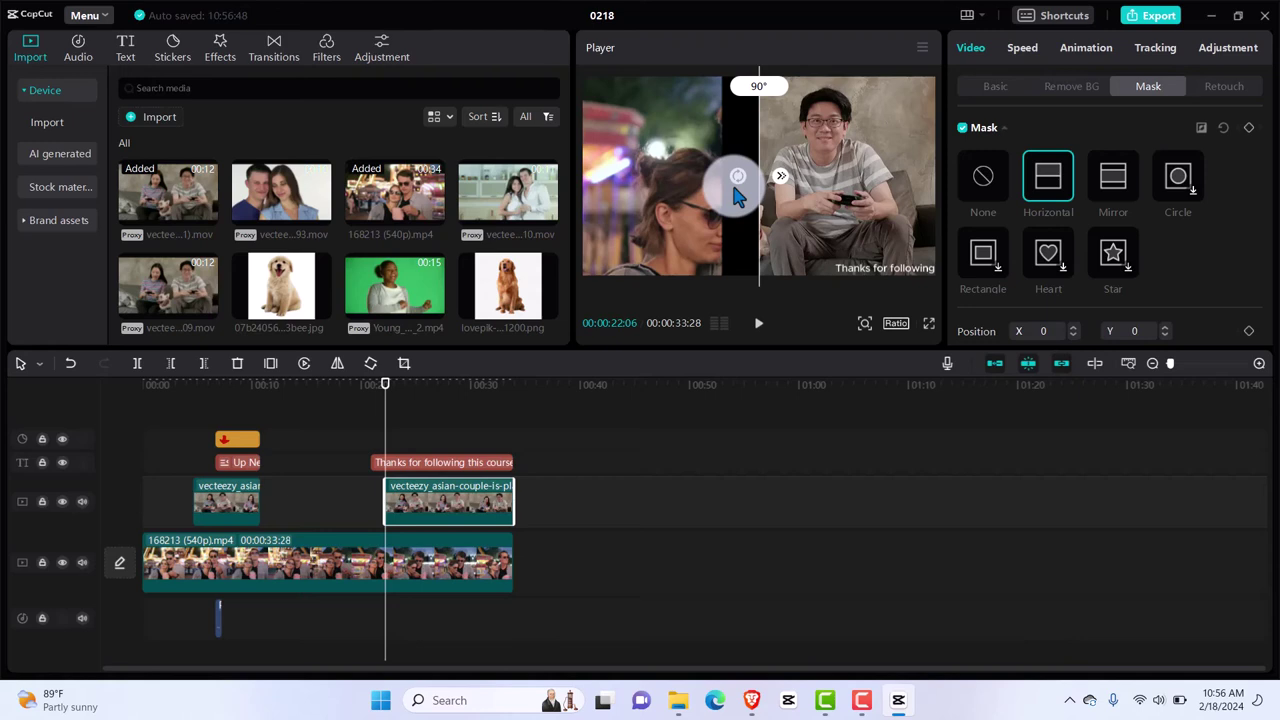
pyautogui.click(449, 557)
pyautogui.moveTo(697, 258); pyautogui.dragTo(757, 236)
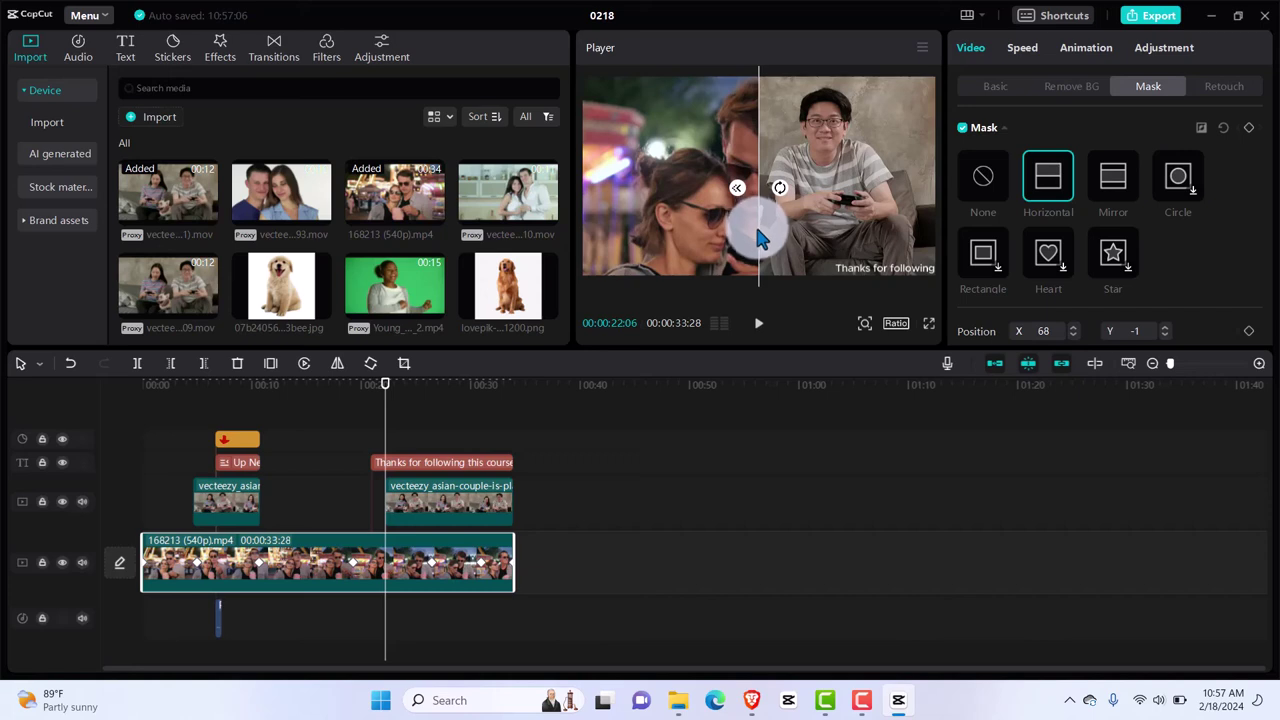
pyautogui.moveTo(757, 236)
pyautogui.mouseDown()
pyautogui.moveTo(842, 238)
pyautogui.moveTo(750, 238)
pyautogui.moveTo(758, 248)
pyautogui.mouseUp()
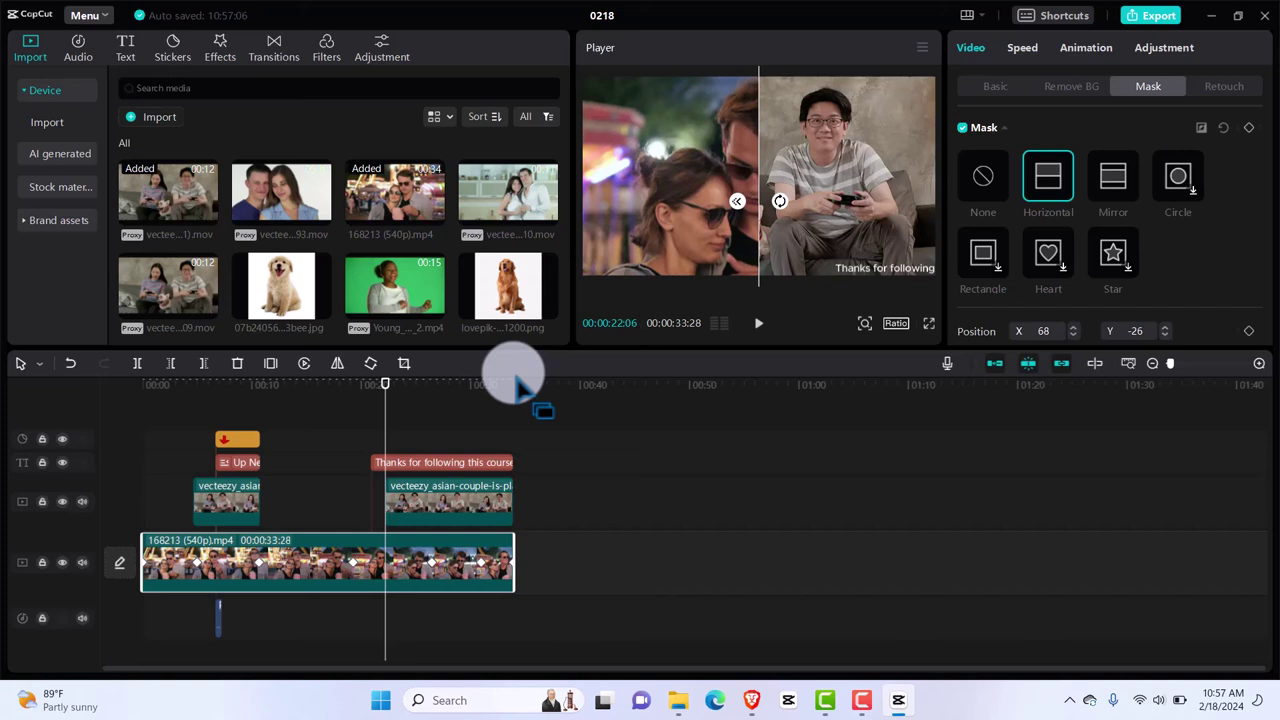
# Shorten the ending couple overlay from its start and keyframe the main video's mask at 00:00:22:06 with position X 395, Y -31.
pyautogui.click(450, 515)
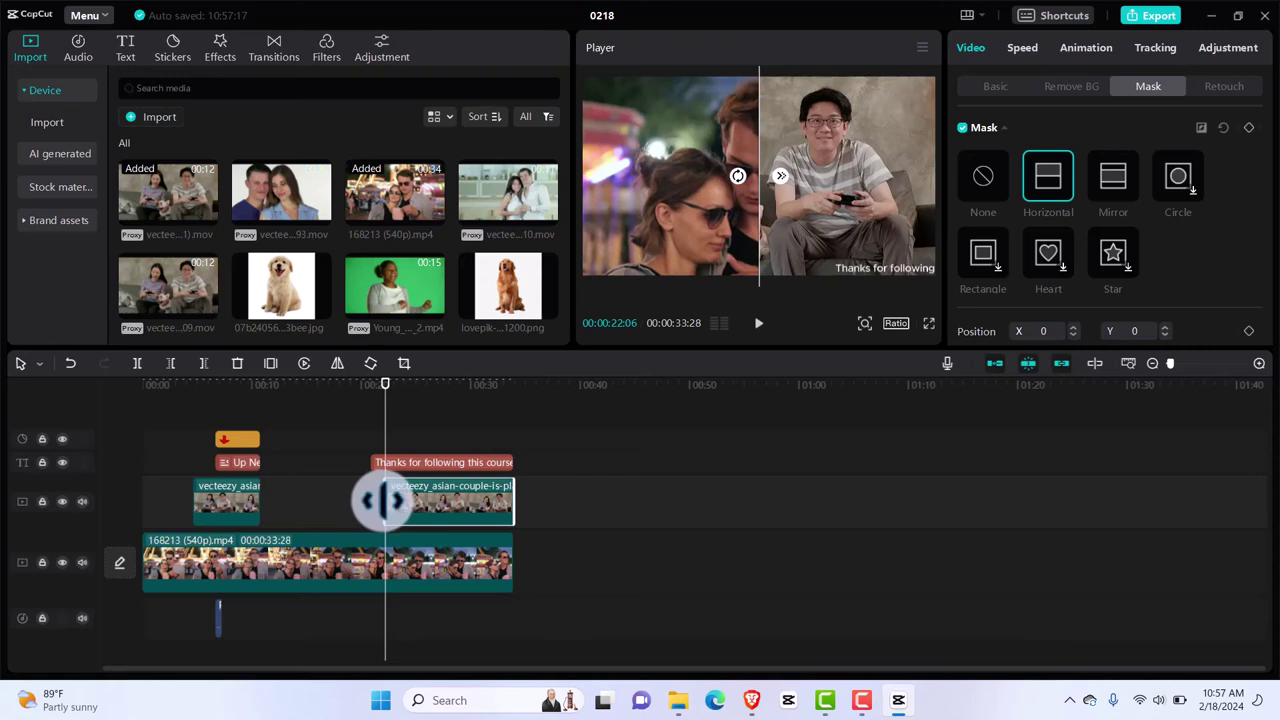
pyautogui.moveTo(385, 500); pyautogui.dragTo(456, 497)
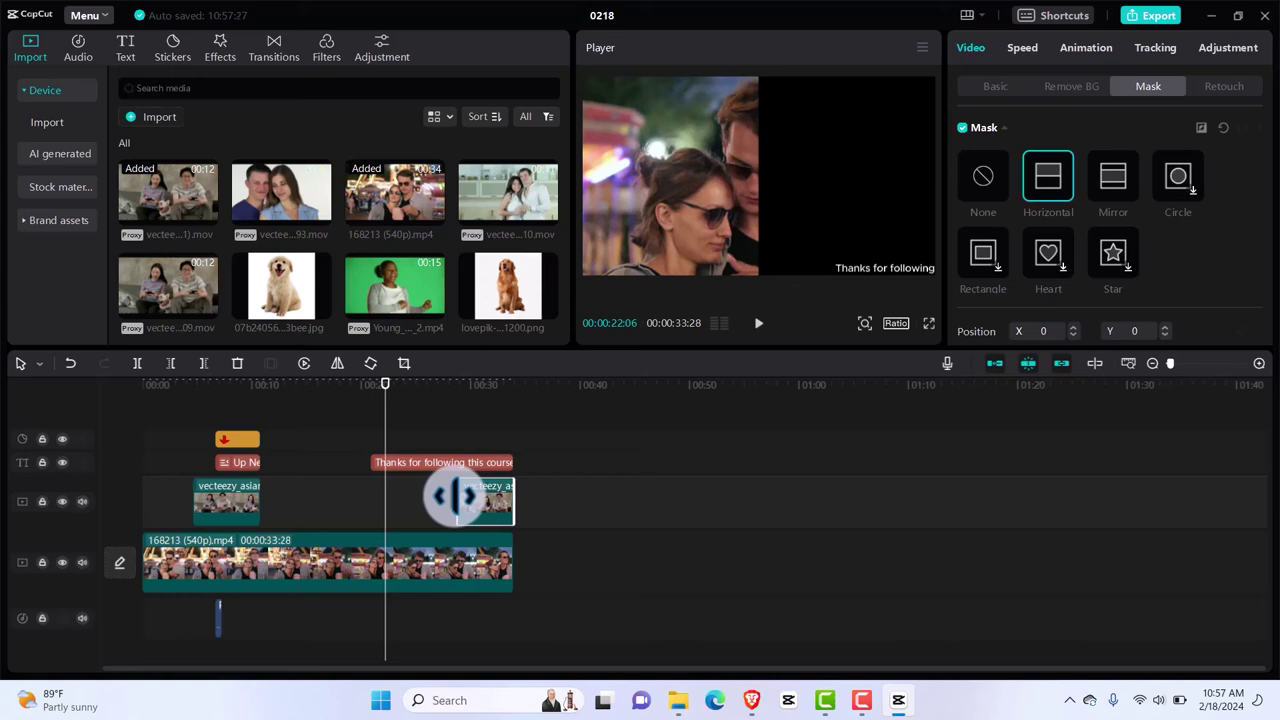
pyautogui.click(443, 551)
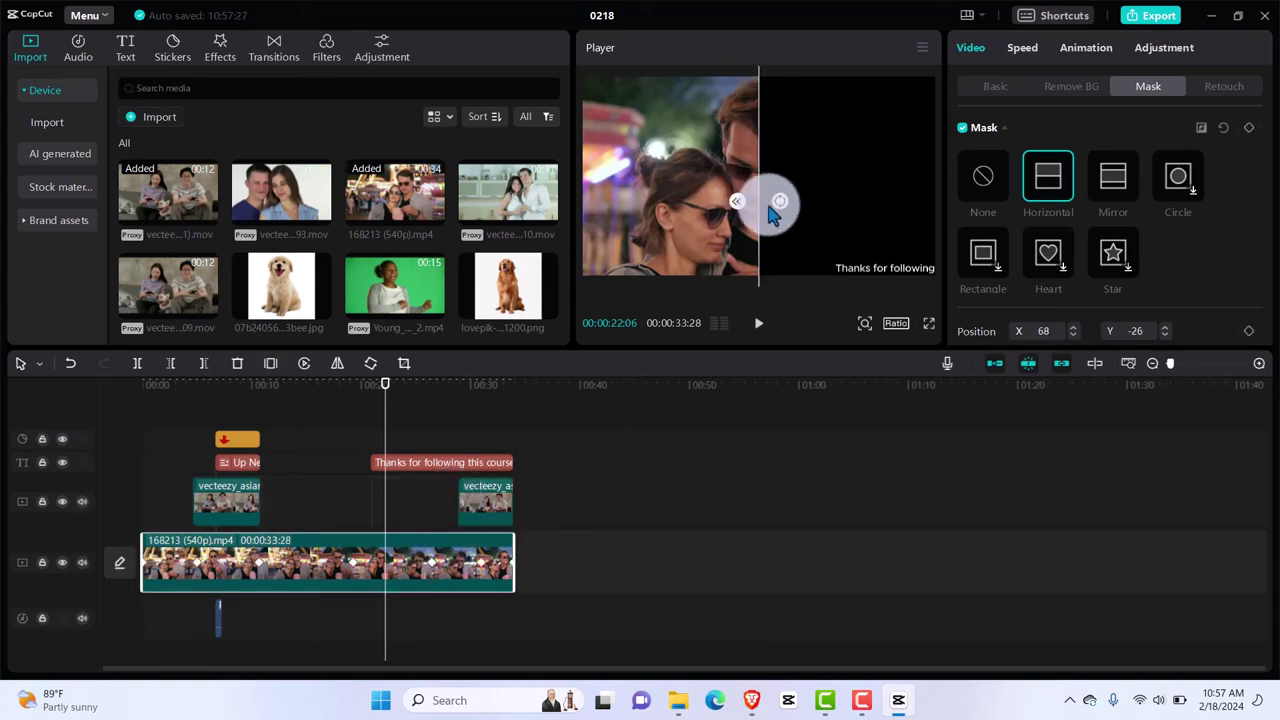
pyautogui.moveTo(760, 200); pyautogui.dragTo(935, 204)
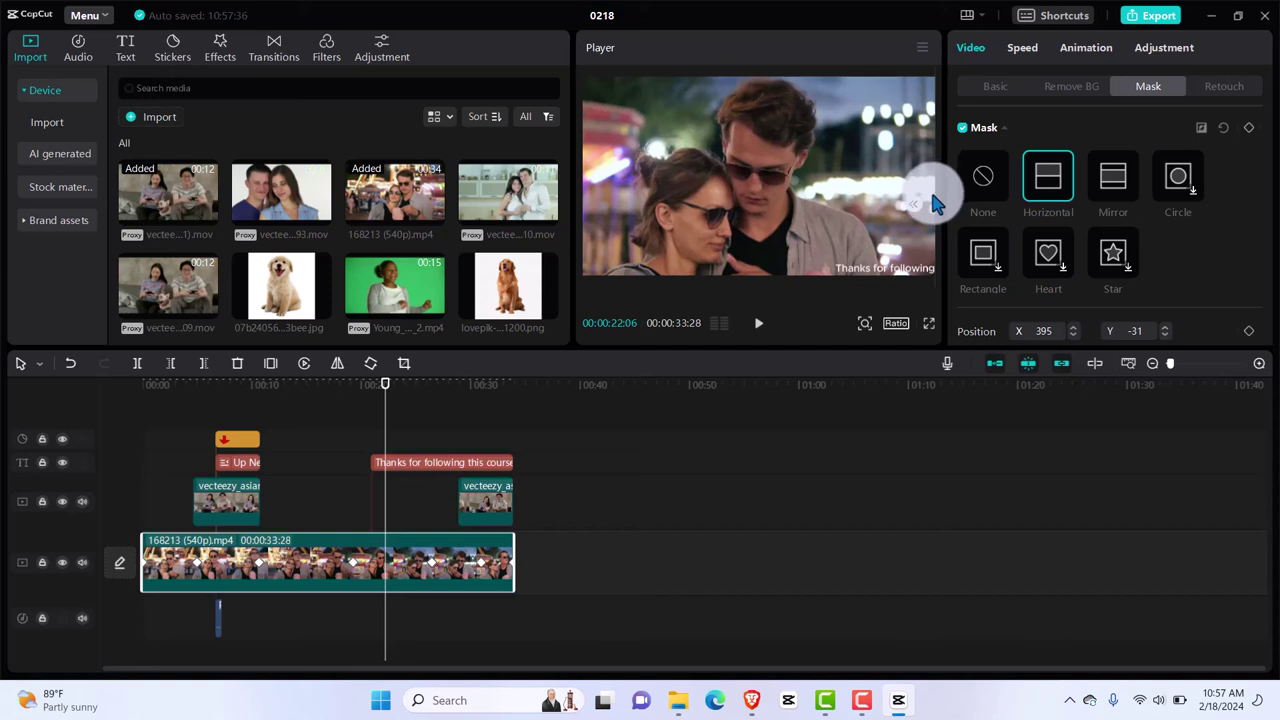
pyautogui.click(1248, 130)
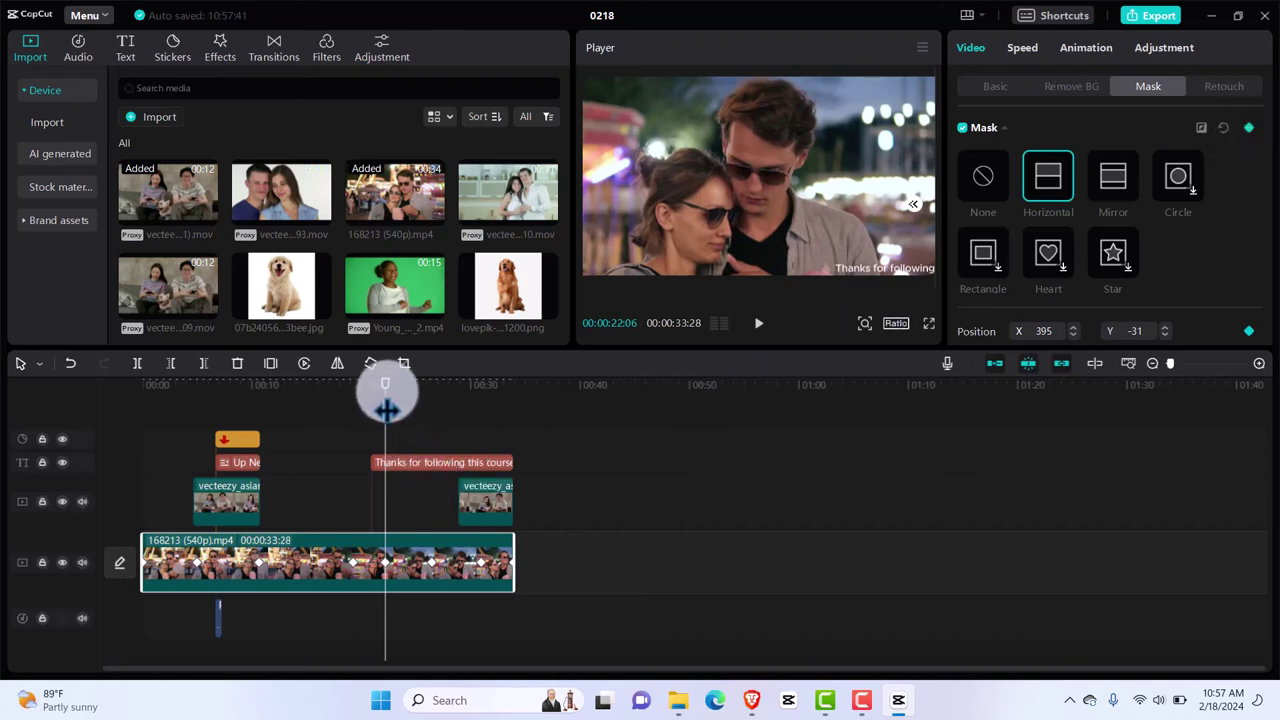
# Adjust the start of the ending couple overlay to 00:00:26:01, keeping its end aligned with the main video.
pyautogui.moveTo(385, 393); pyautogui.dragTo(399, 397)
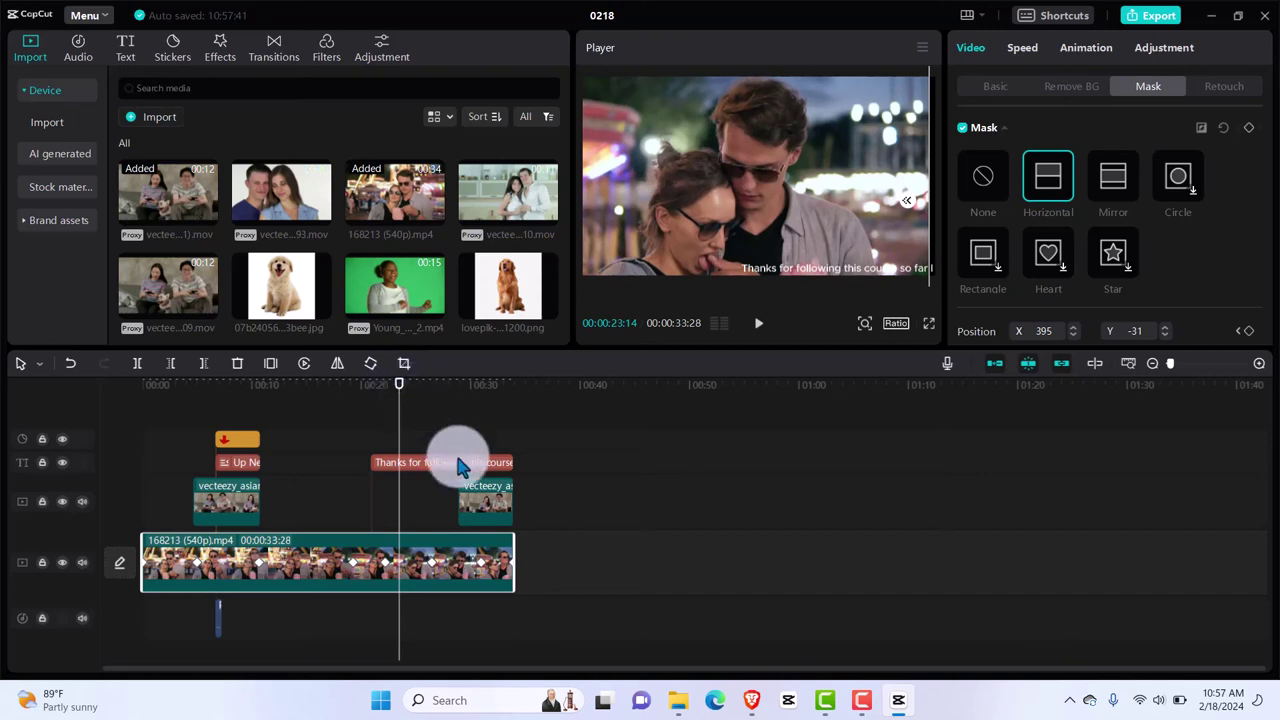
pyautogui.click(475, 512)
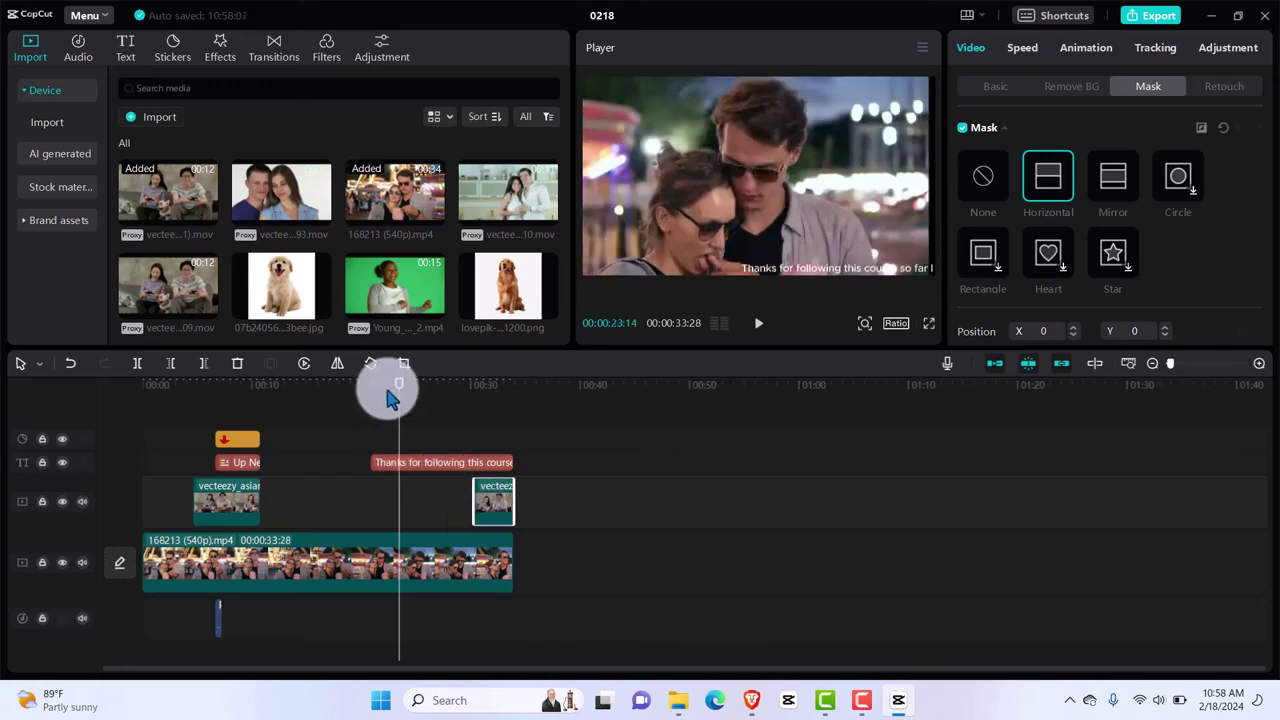
pyautogui.moveTo(390, 397); pyautogui.dragTo(427, 400)
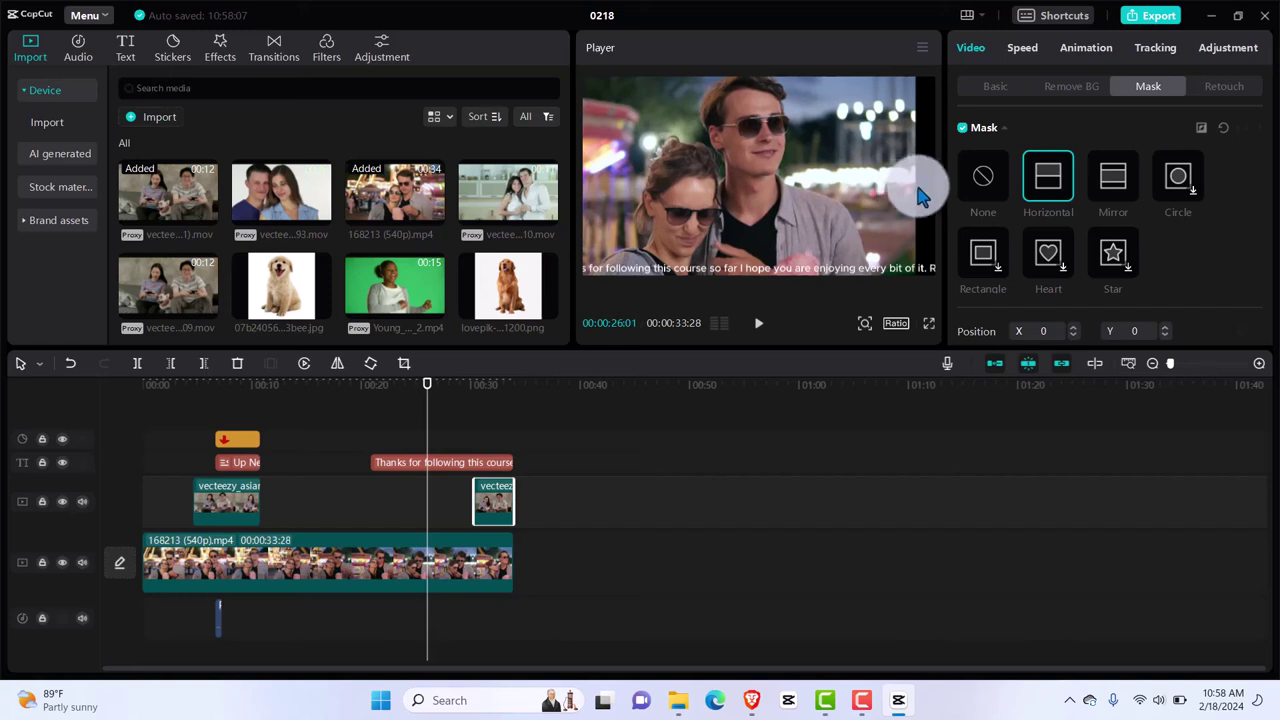
pyautogui.moveTo(922, 197); pyautogui.dragTo(900, 208)
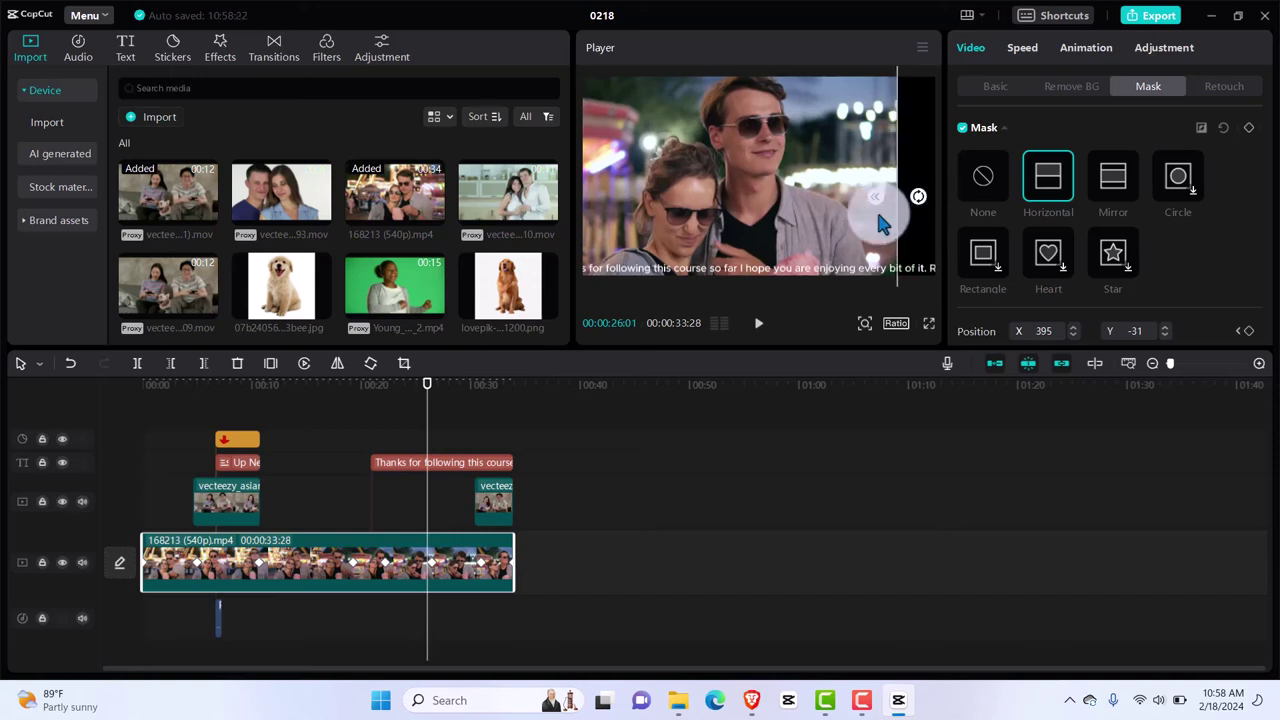
pyautogui.click(490, 508)
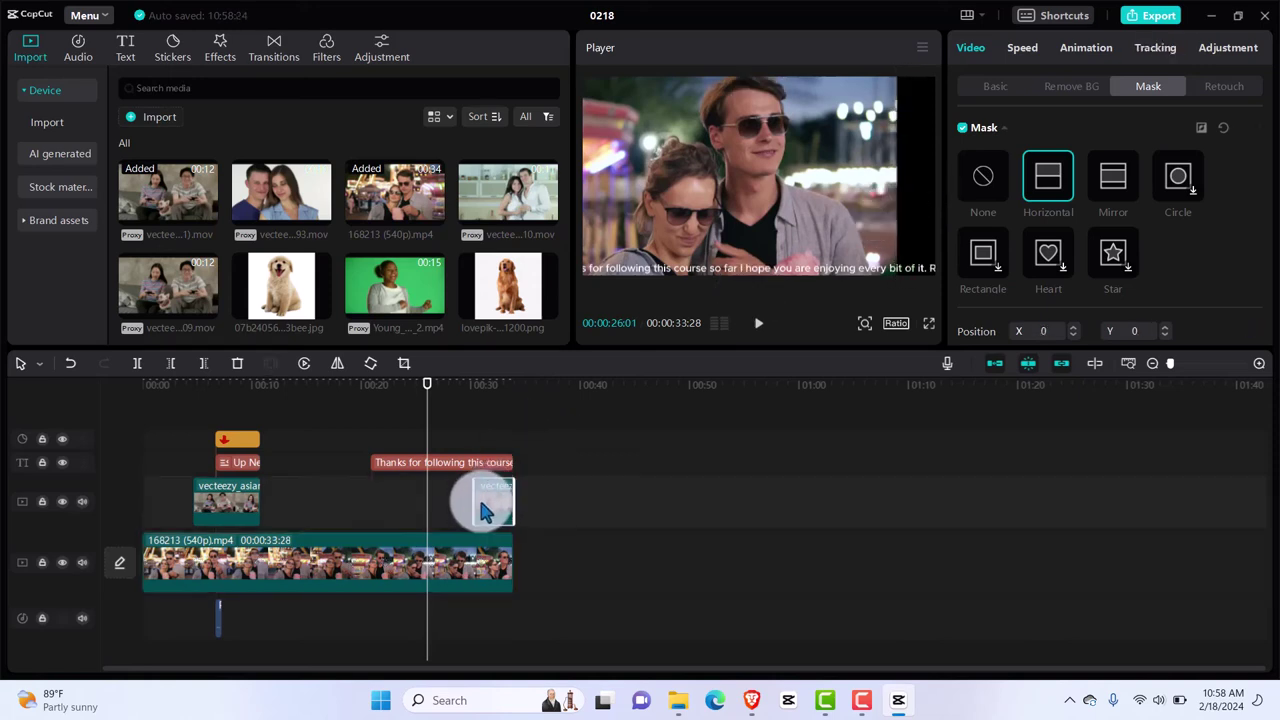
pyautogui.moveTo(475, 502); pyautogui.dragTo(430, 502)
pyautogui.moveTo(423, 378); pyautogui.dragTo(428, 412)
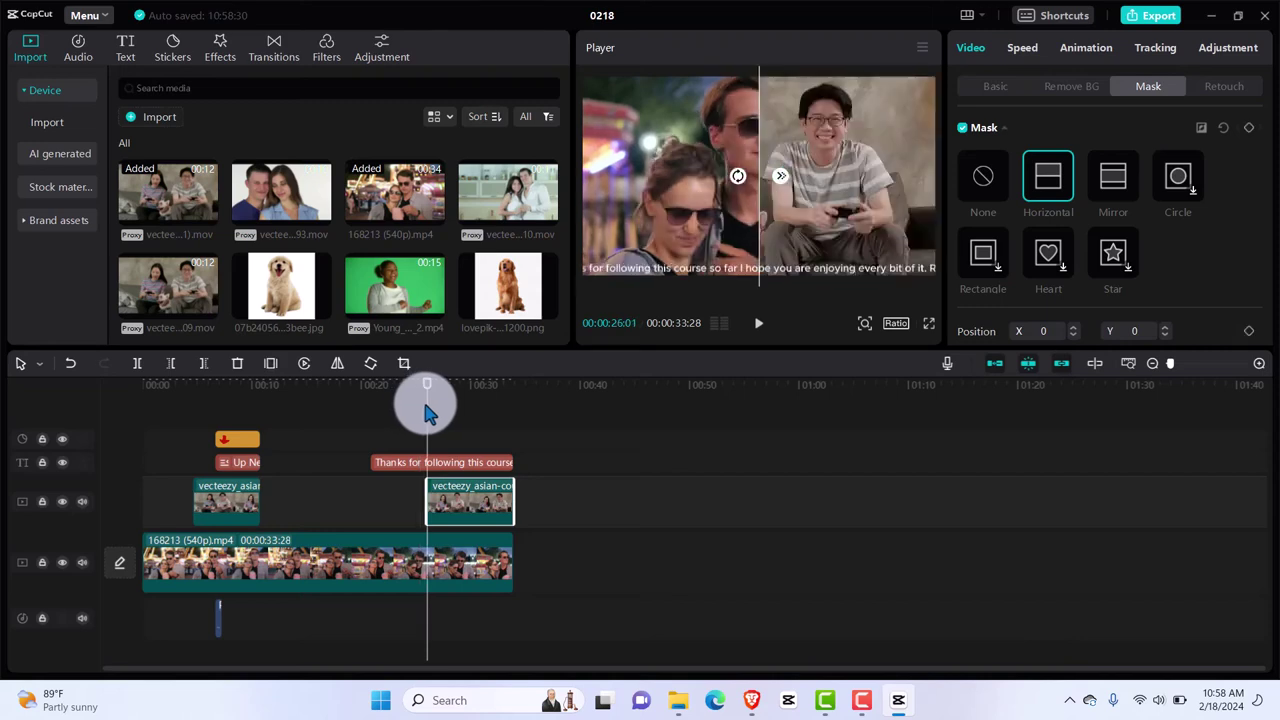
# Move the ending couple overlay's mask to X 1495, Y -5 and add a mask keyframe at 00:00:26:01.
pyautogui.click(453, 505)
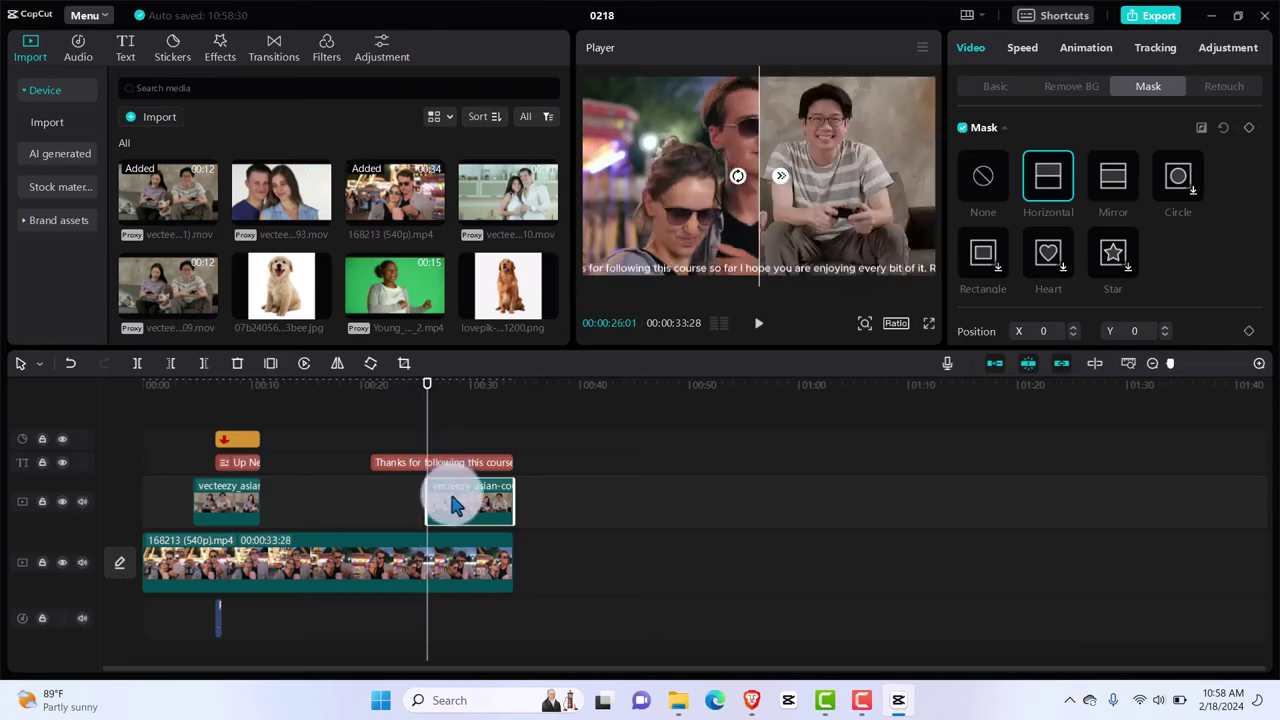
pyautogui.click(745, 248)
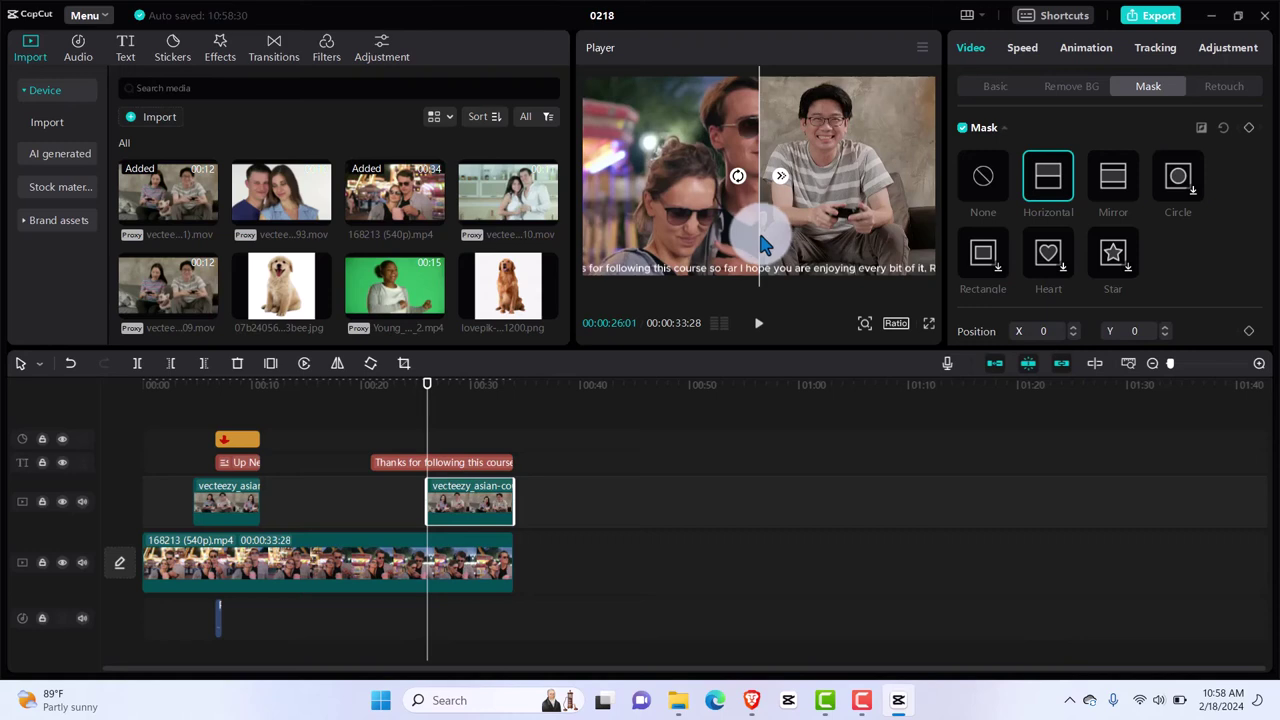
pyautogui.moveTo(762, 243); pyautogui.dragTo(898, 241)
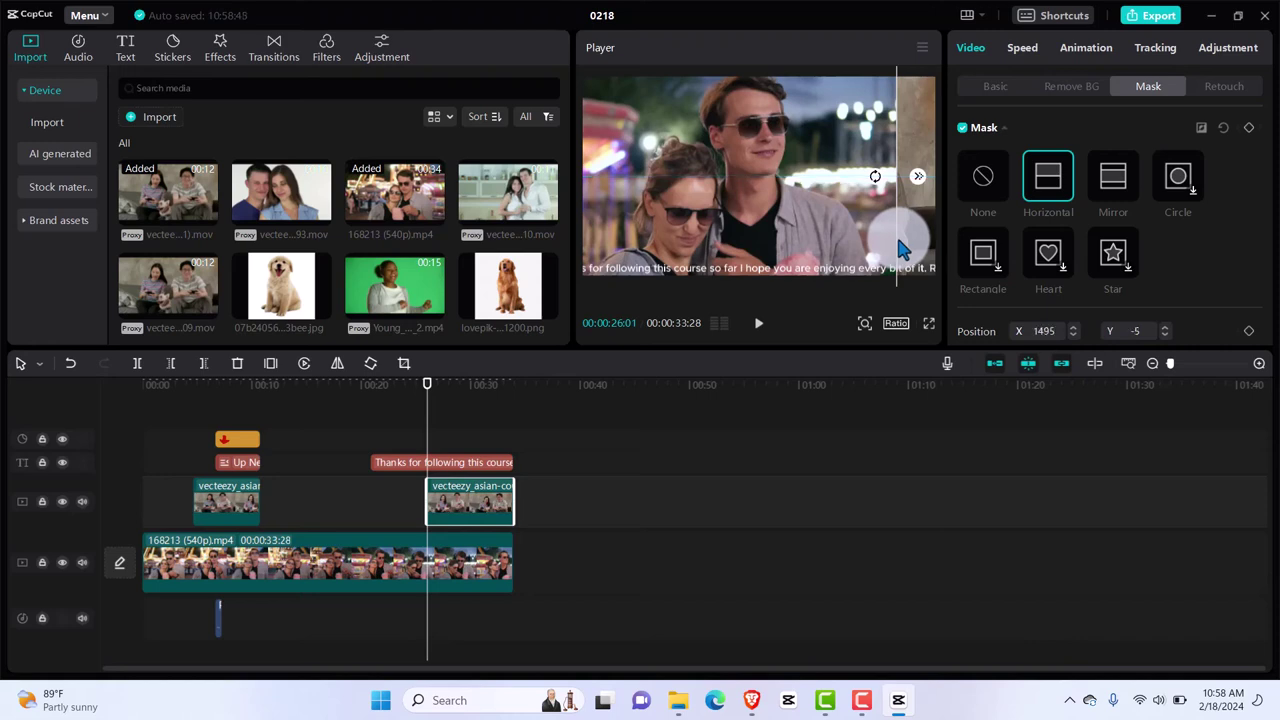
pyautogui.click(1250, 129)
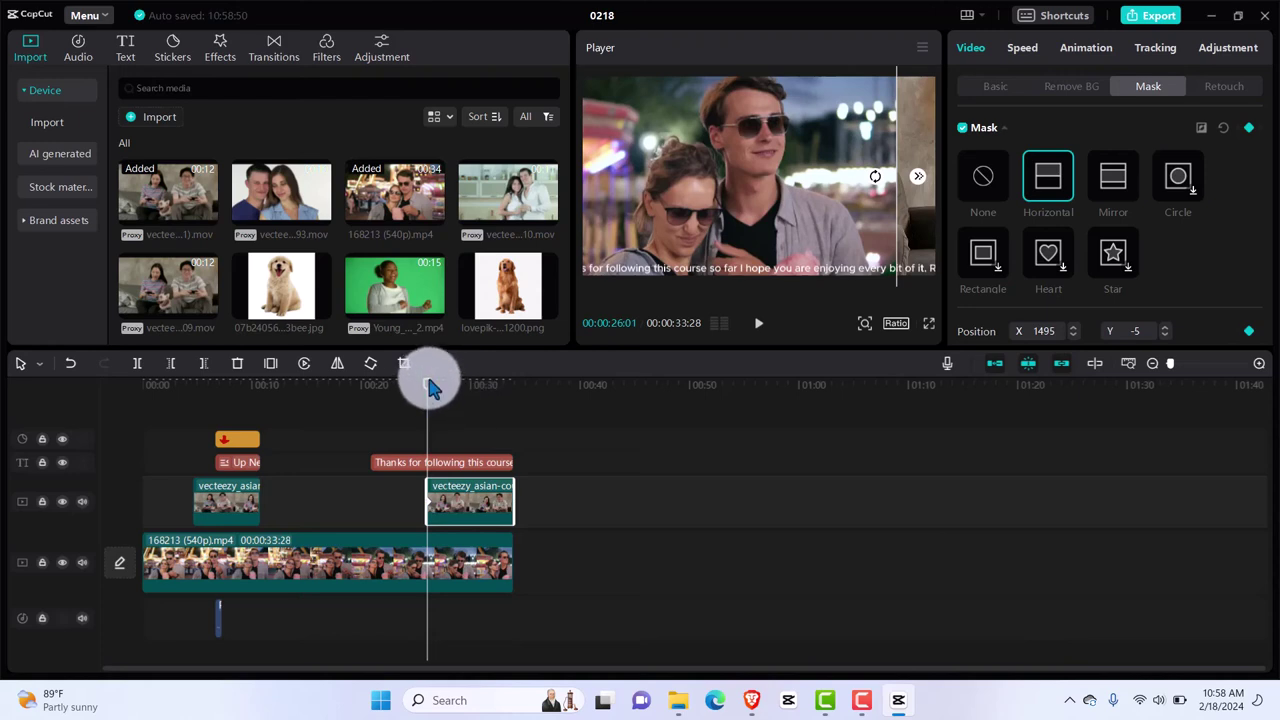
# Keyframe the overlay's mask position: X 370, Y -55 at 00:00:29:10; X -1125, Y -135 at 00:00:31:16; X -1920, Y -142 at the end.
pyautogui.moveTo(428, 397); pyautogui.dragTo(463, 400)
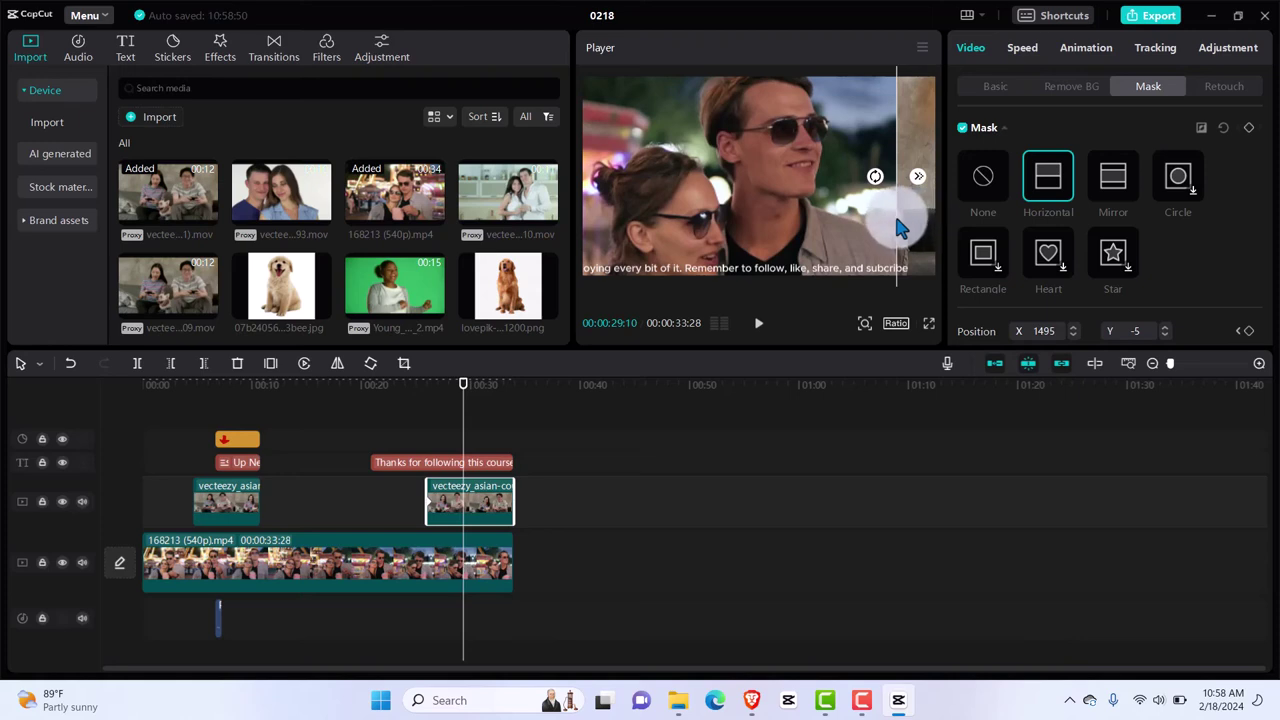
pyautogui.moveTo(897, 228); pyautogui.dragTo(796, 229)
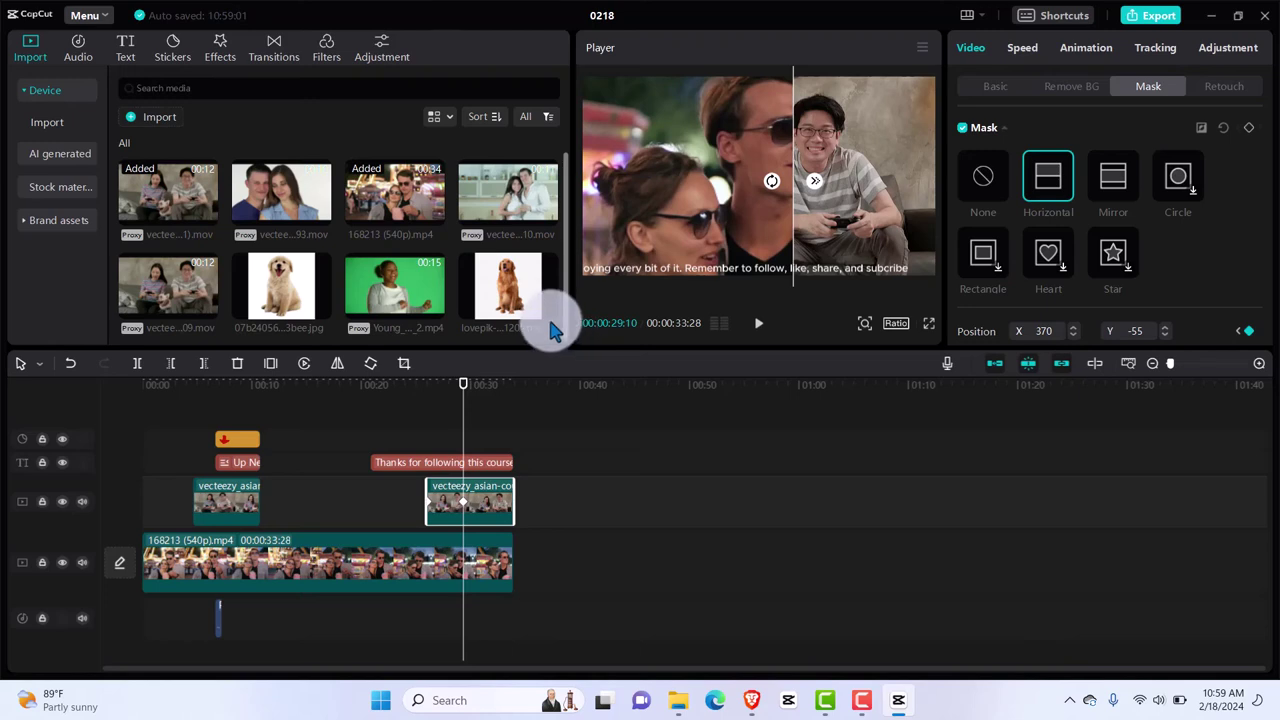
pyautogui.moveTo(463, 392); pyautogui.dragTo(487, 392)
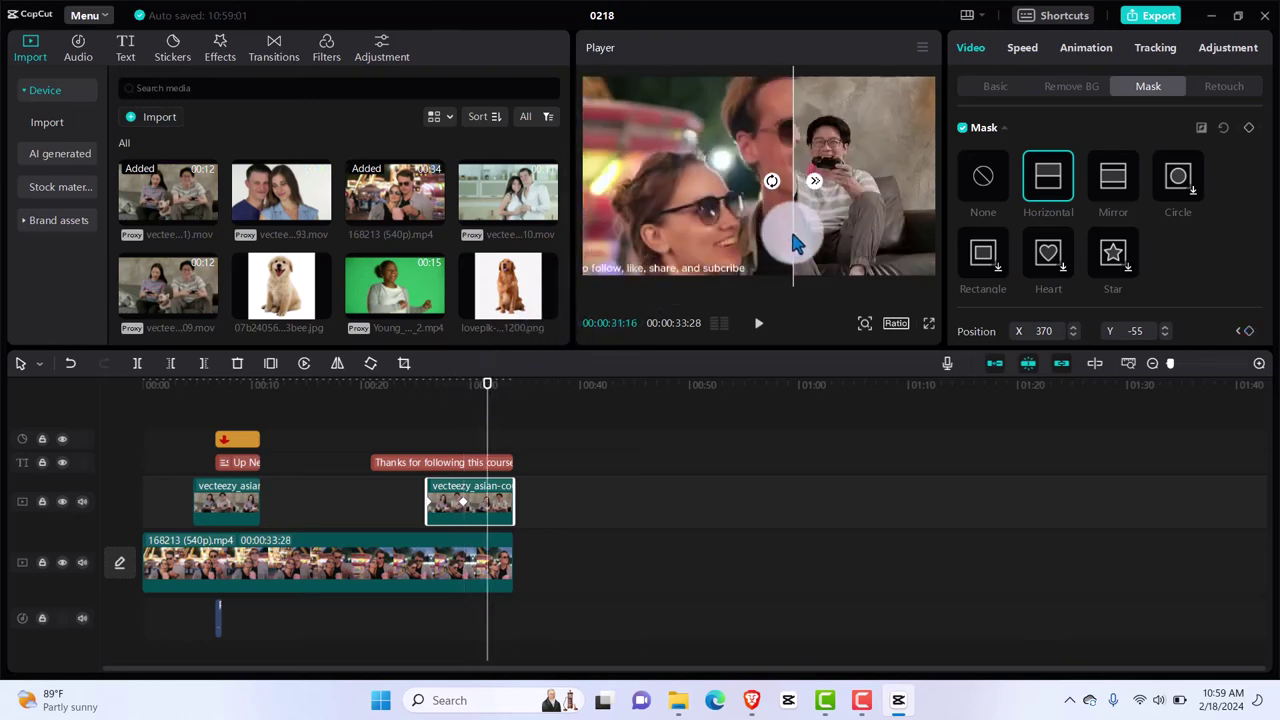
pyautogui.moveTo(795, 243); pyautogui.dragTo(658, 250)
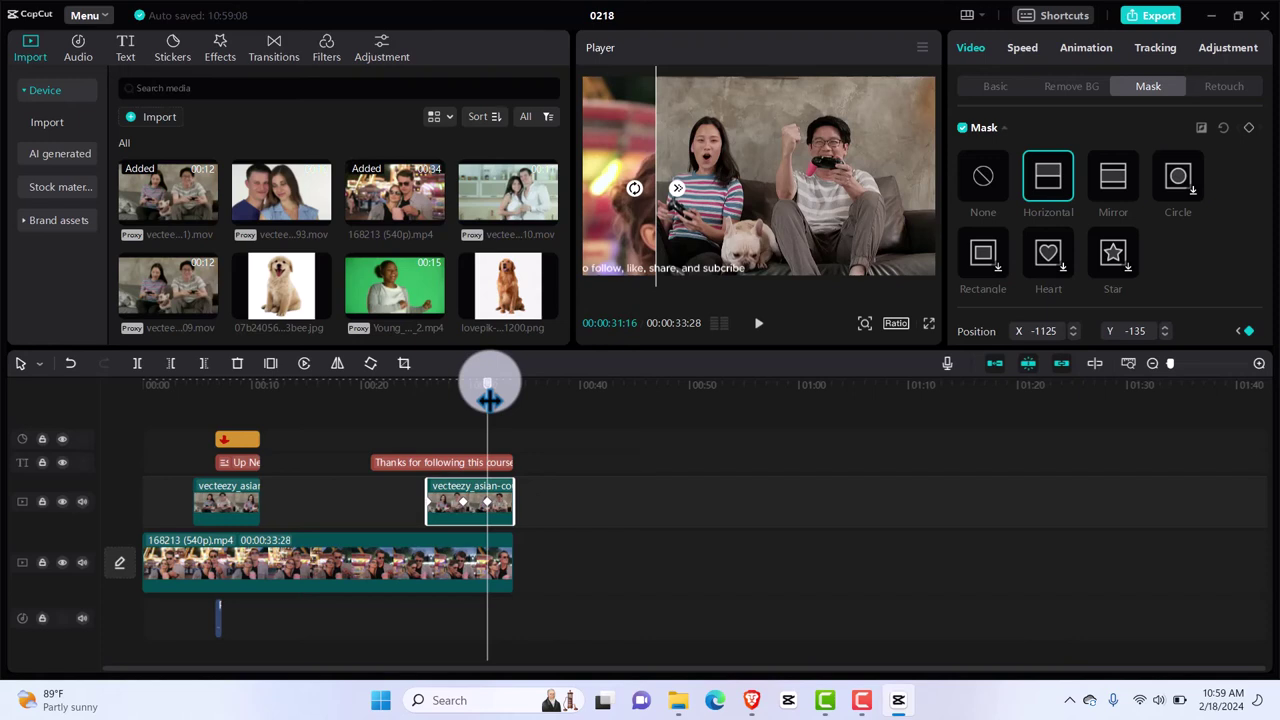
pyautogui.moveTo(488, 398); pyautogui.dragTo(588, 268)
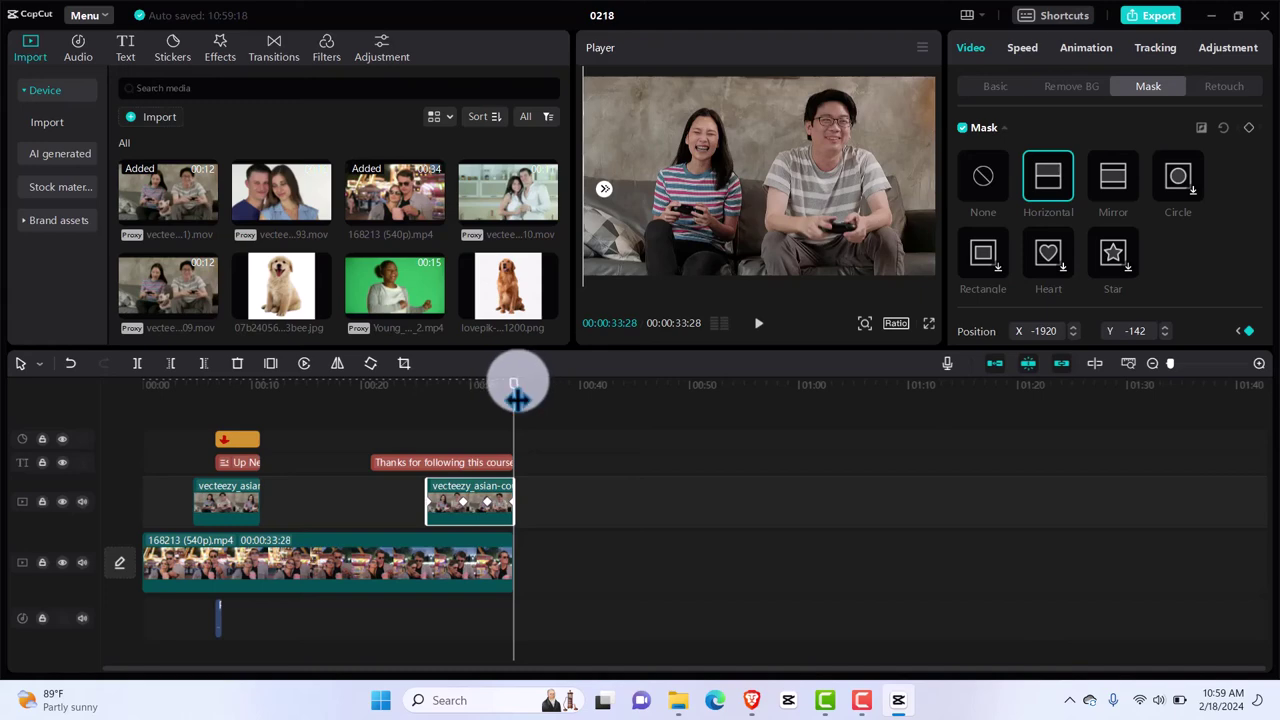
# Play the project from 00:00:20:26 to the end to check the mask reveal, and return to 00:00:20:07.
pyautogui.moveTo(515, 398); pyautogui.dragTo(371, 405)
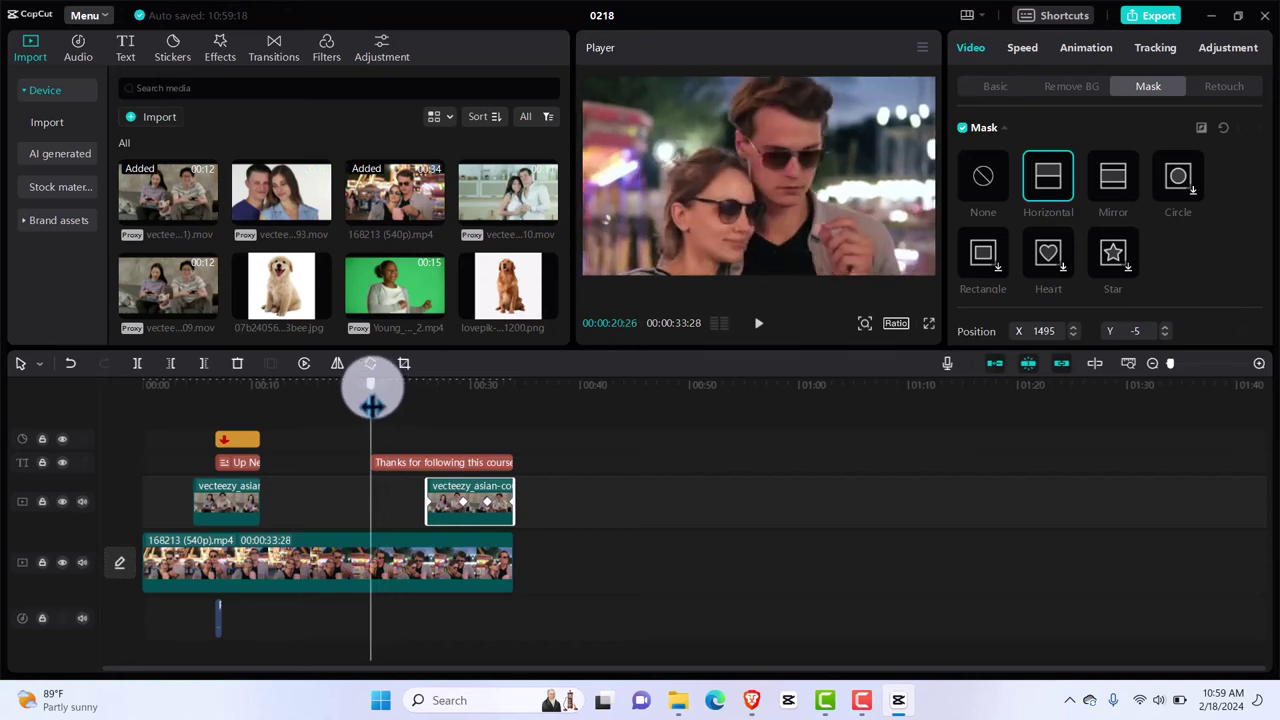
pyautogui.press('space')
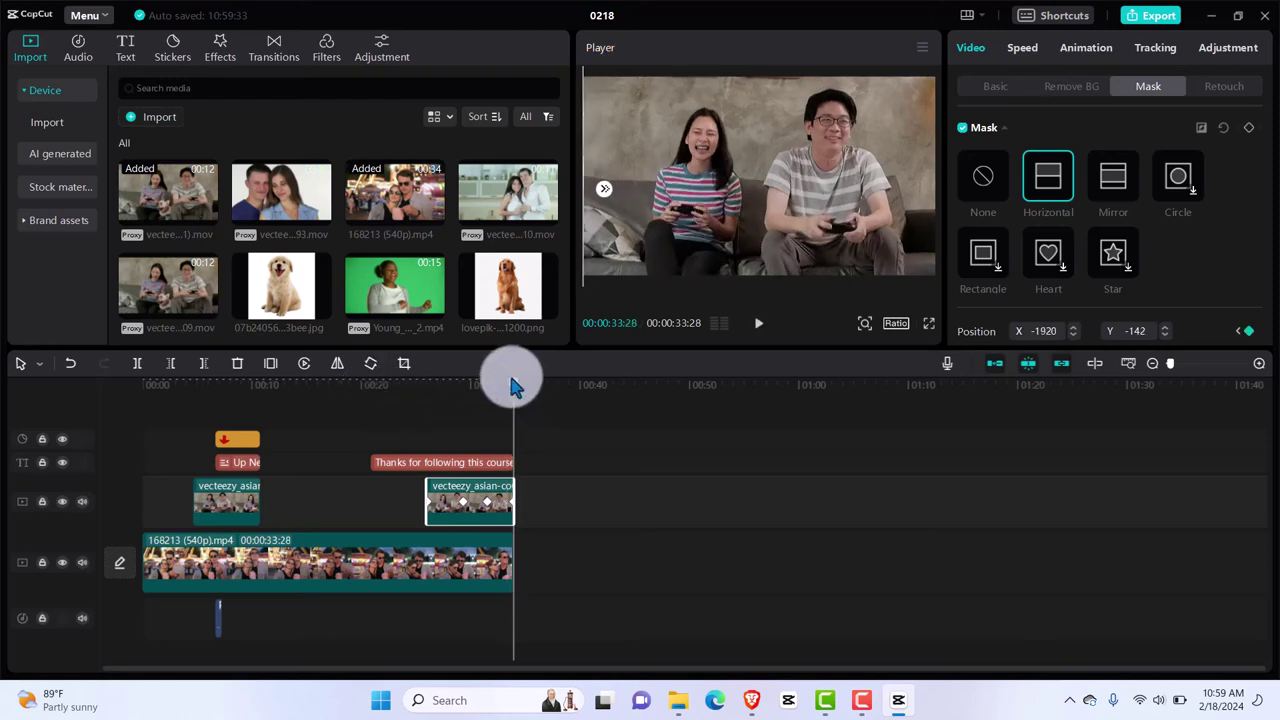
pyautogui.moveTo(509, 398); pyautogui.dragTo(363, 410)
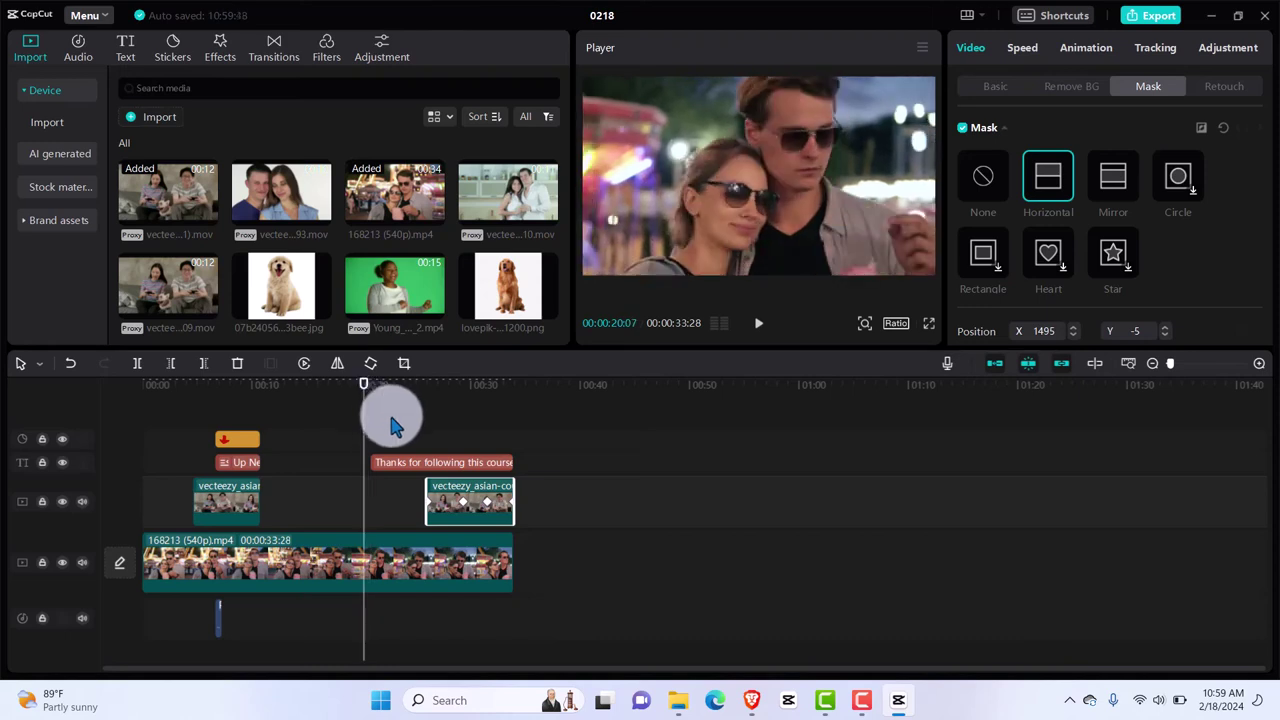
# Move the ending couple overlay's second and third mask keyframes earlier in the clip and remove the keyframe at its end.
pyautogui.click(392, 425)
pyautogui.click(474, 516)
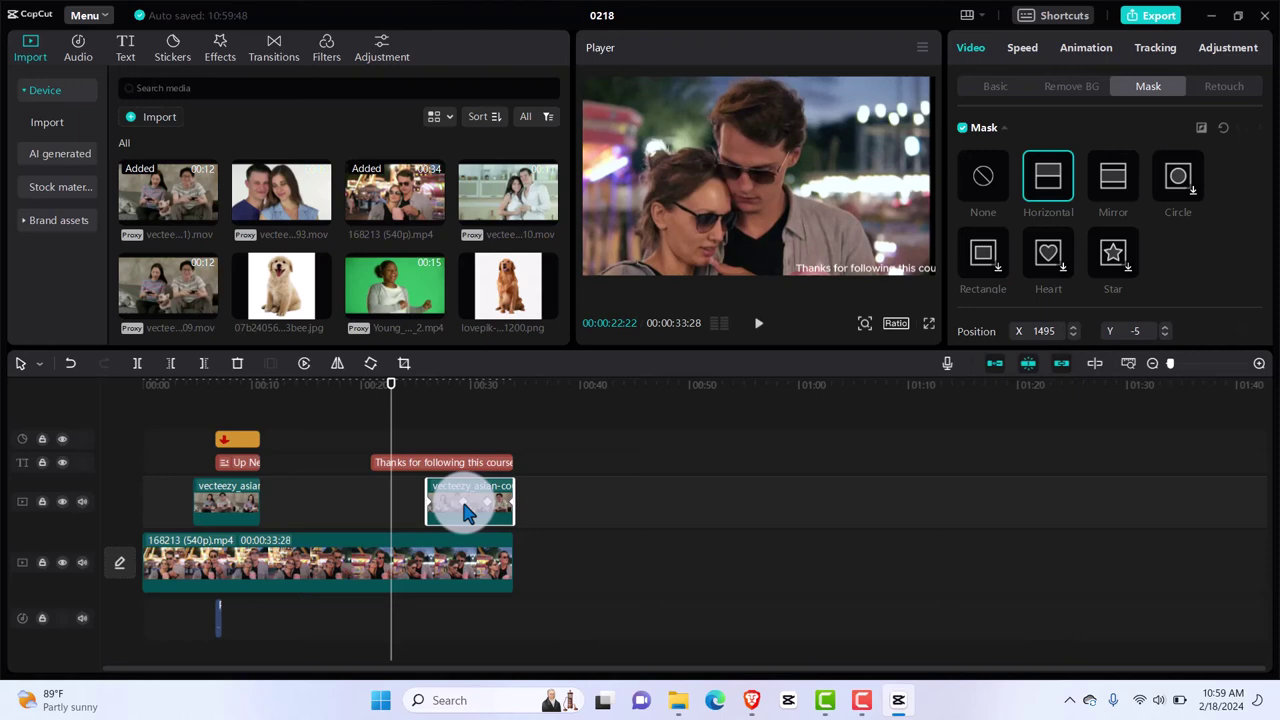
pyautogui.click(463, 512)
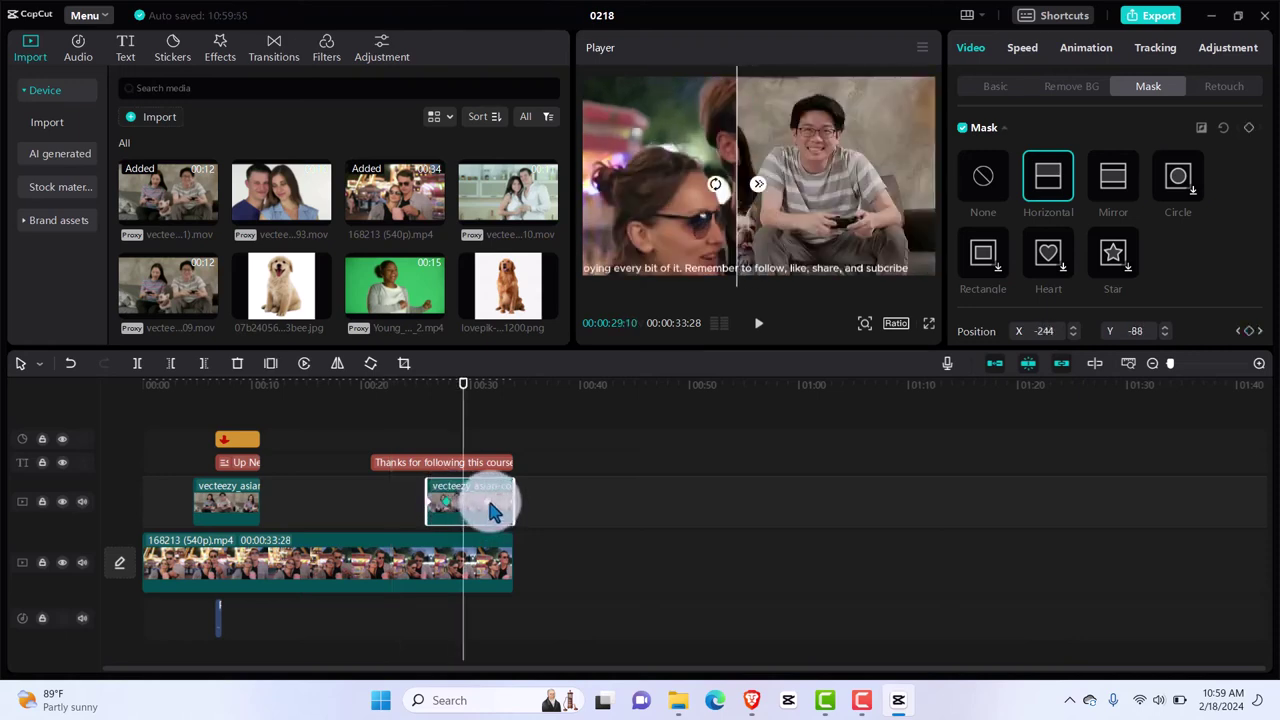
pyautogui.click(487, 510)
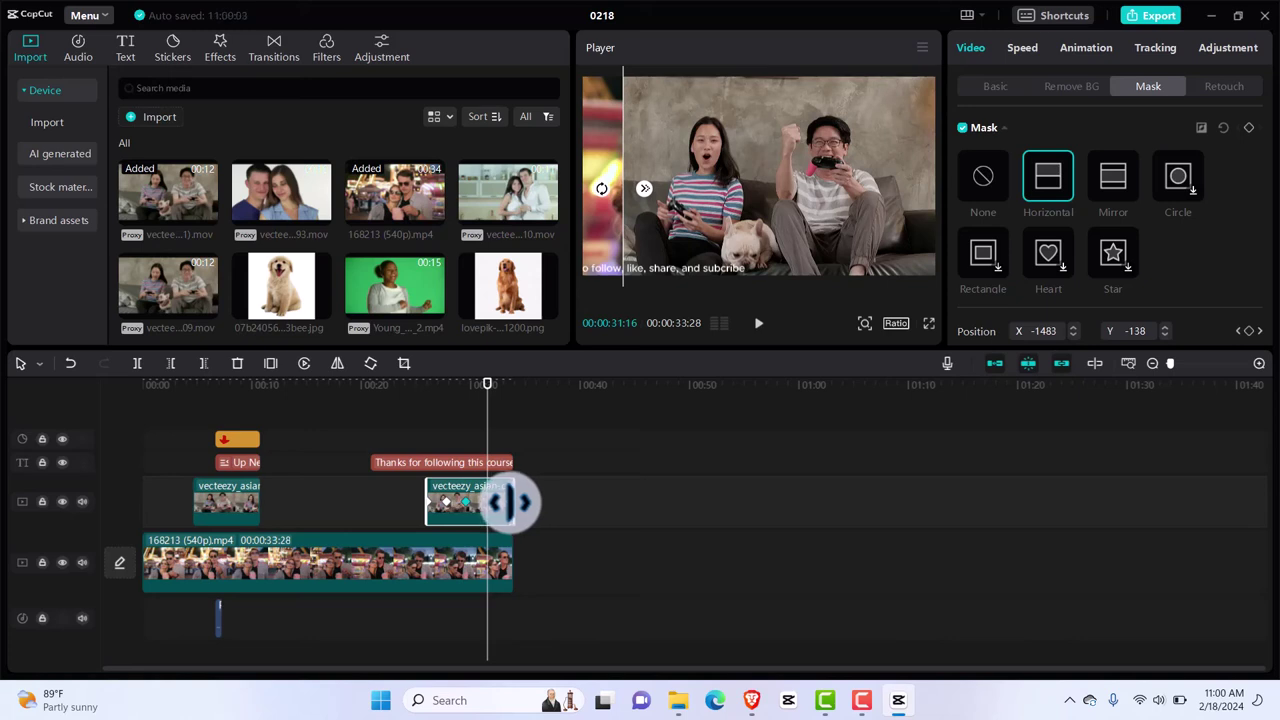
pyautogui.click(513, 501)
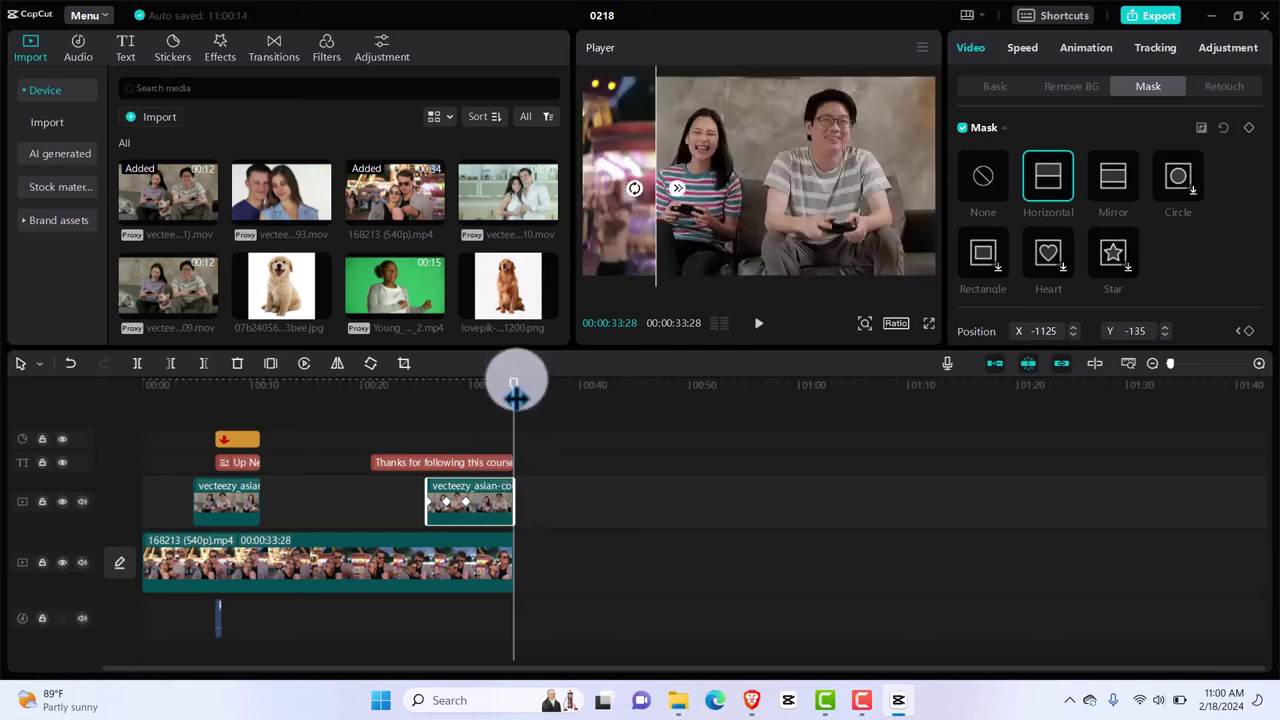
# Play the mask reveal from 00:00:22:06, then keyframe the ending overlay's mask at X -1920, Y -142 at 00:00:30:20.
pyautogui.moveTo(437, 394); pyautogui.dragTo(388, 413)
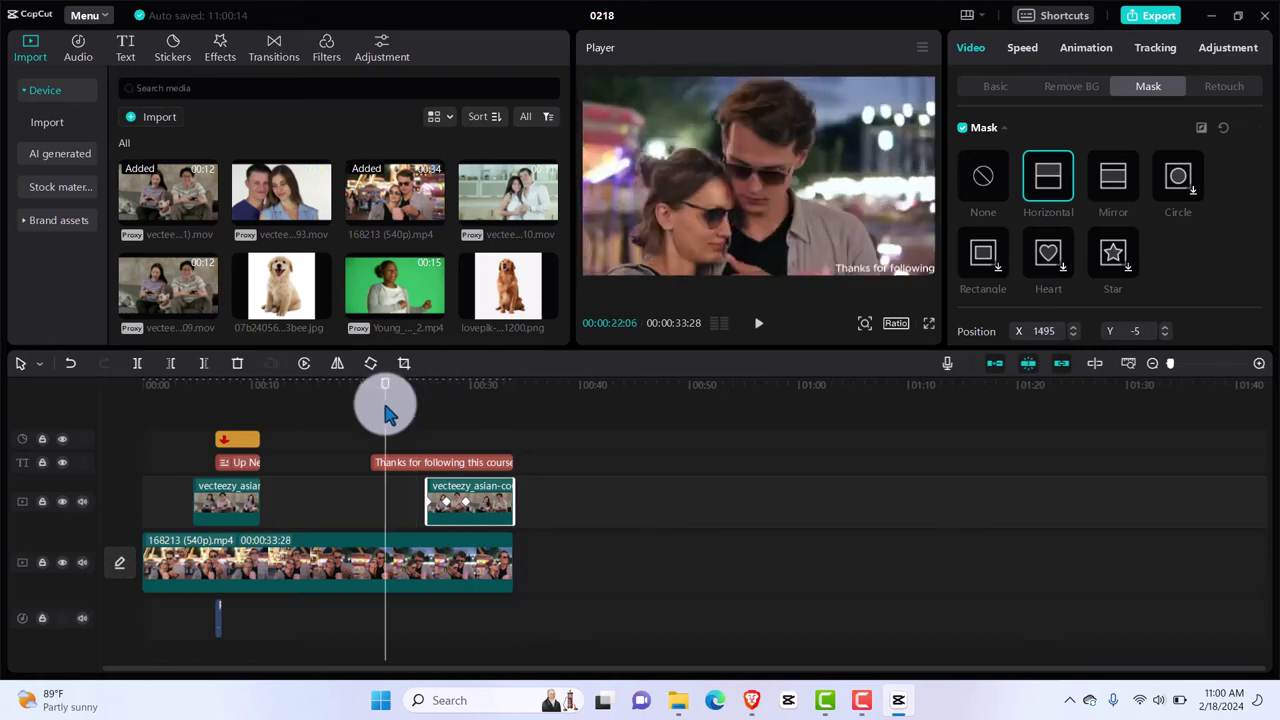
pyautogui.press('space')
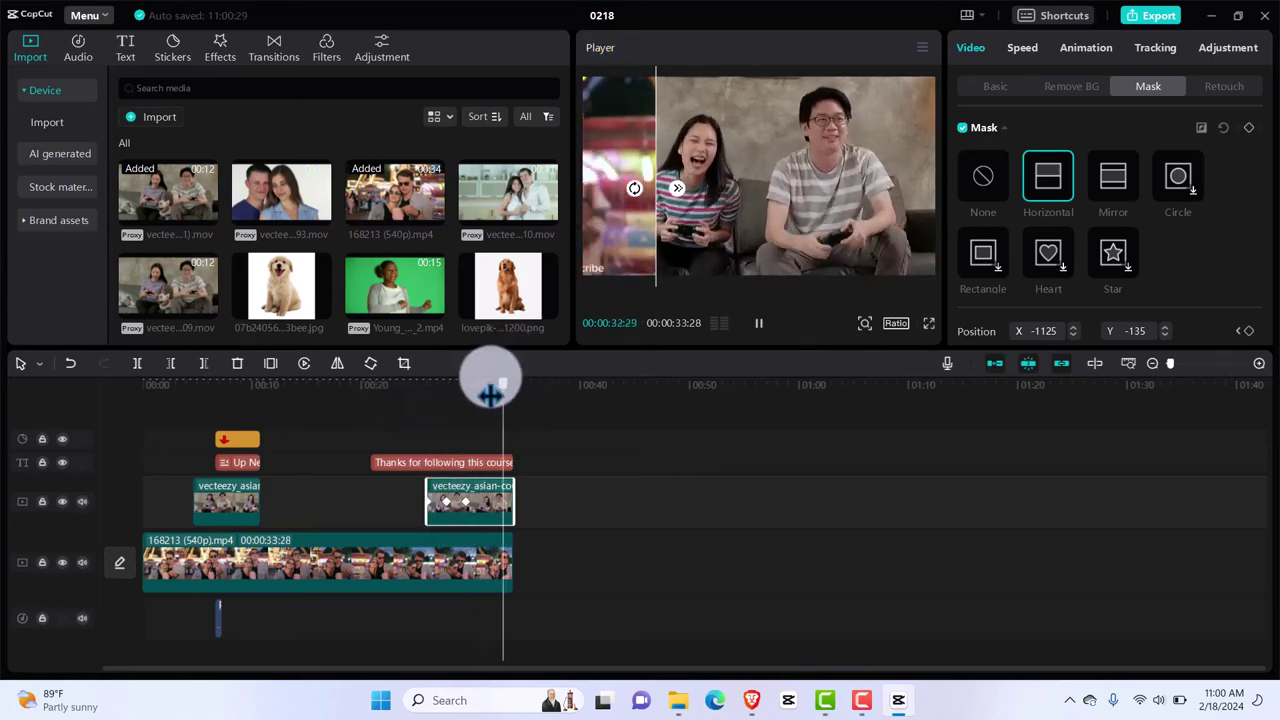
pyautogui.moveTo(490, 395)
pyautogui.mouseDown()
pyautogui.moveTo(488, 378)
pyautogui.moveTo(479, 388)
pyautogui.mouseUp()
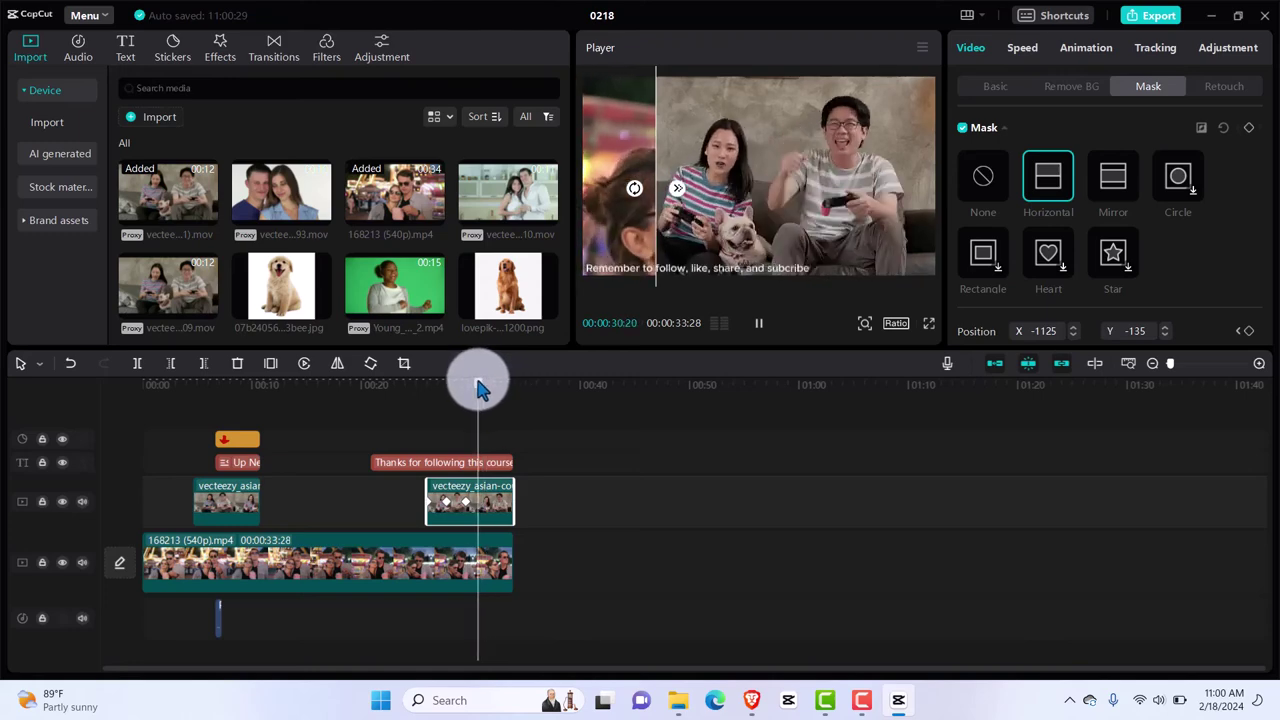
pyautogui.click(479, 390)
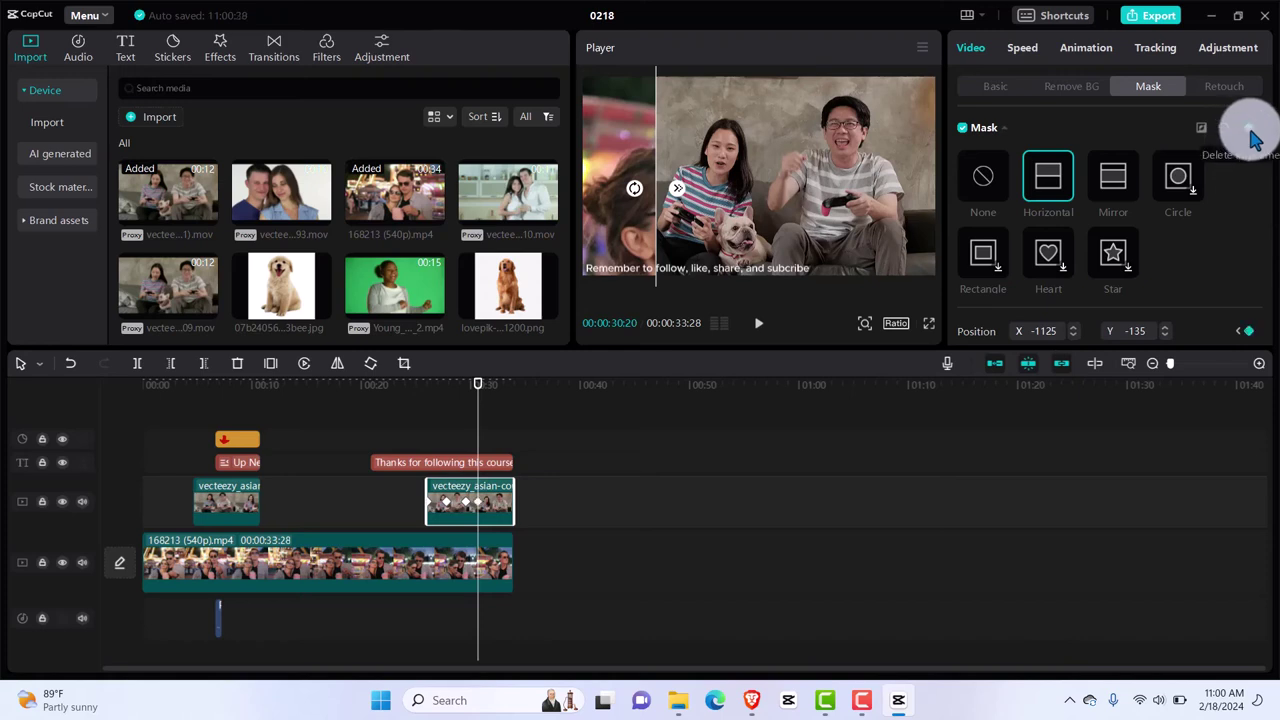
pyautogui.moveTo(657, 210); pyautogui.dragTo(578, 212)
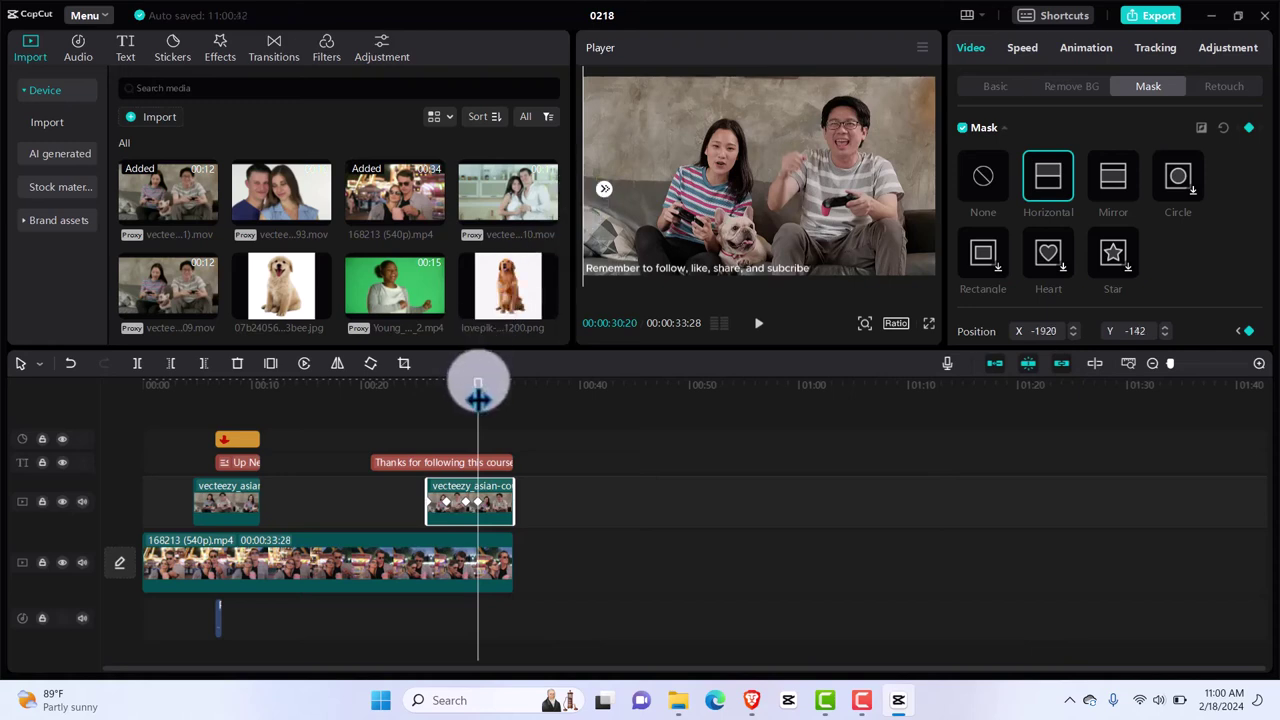
# Select the main video to view its keyframes and replay the ending from about 00:00:20:26 to check the mask reveal.
pyautogui.moveTo(478, 395); pyautogui.dragTo(409, 391)
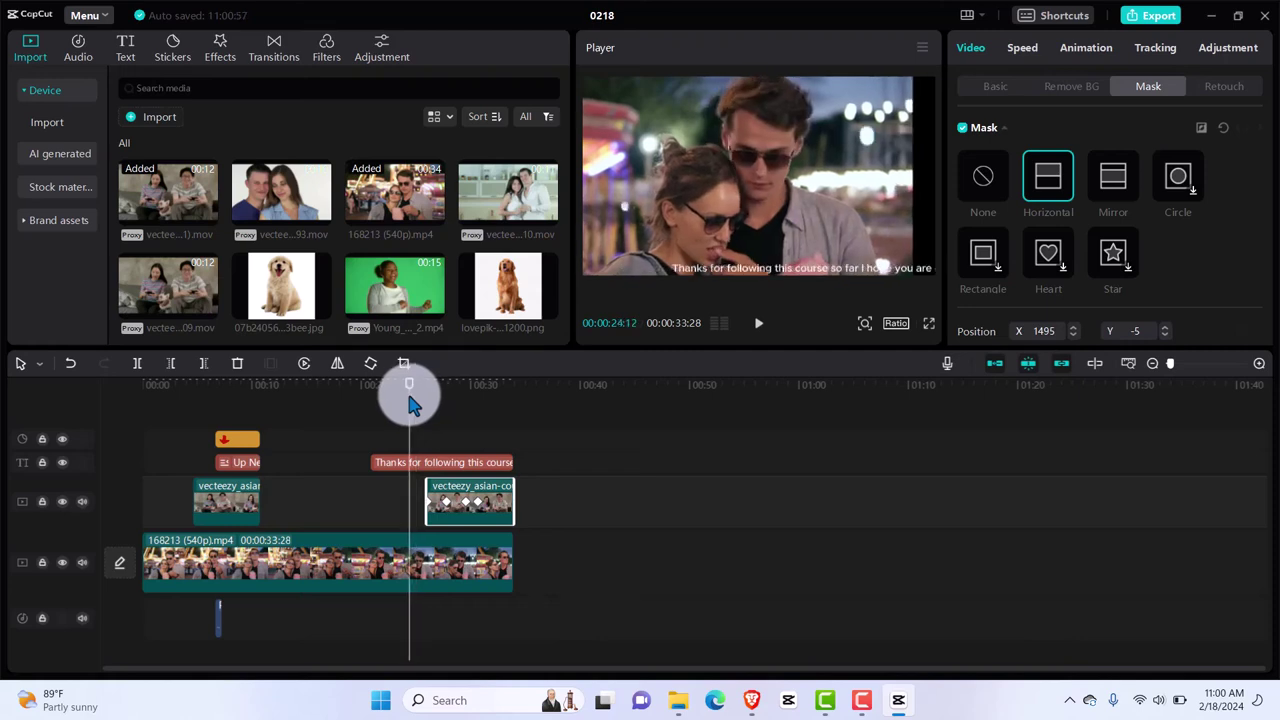
pyautogui.click(426, 566)
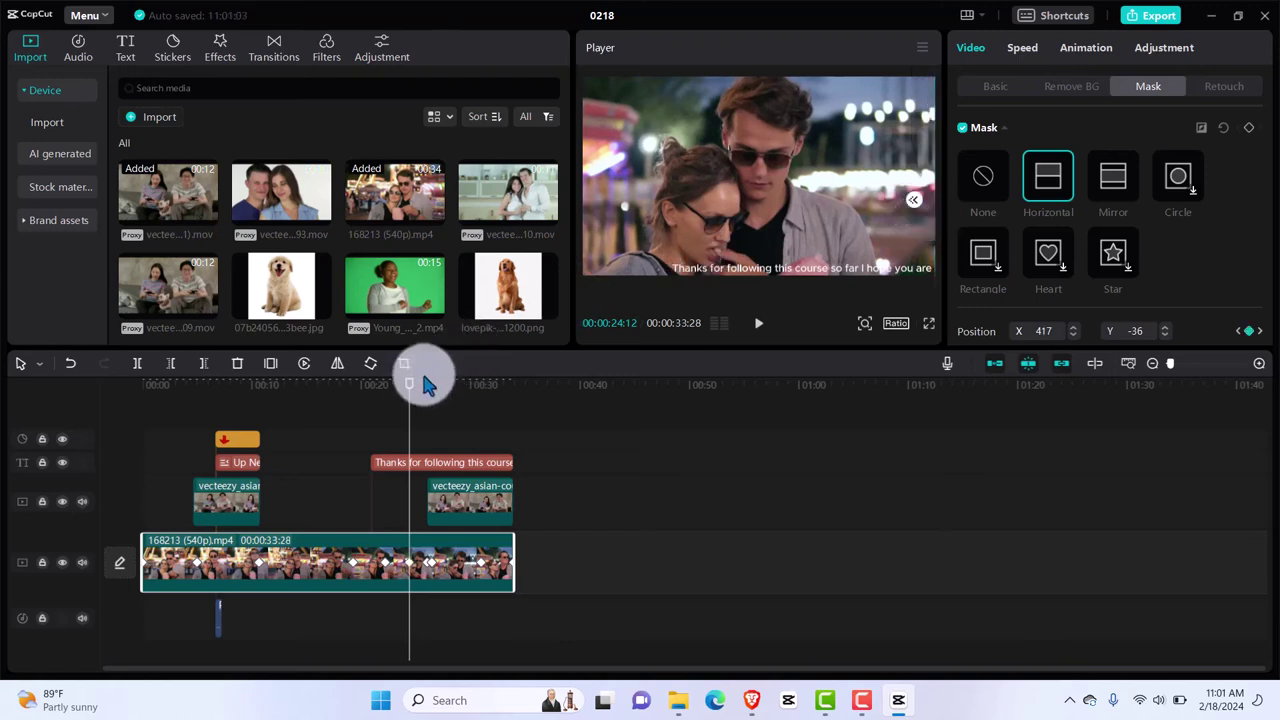
pyautogui.moveTo(408, 398); pyautogui.dragTo(378, 393)
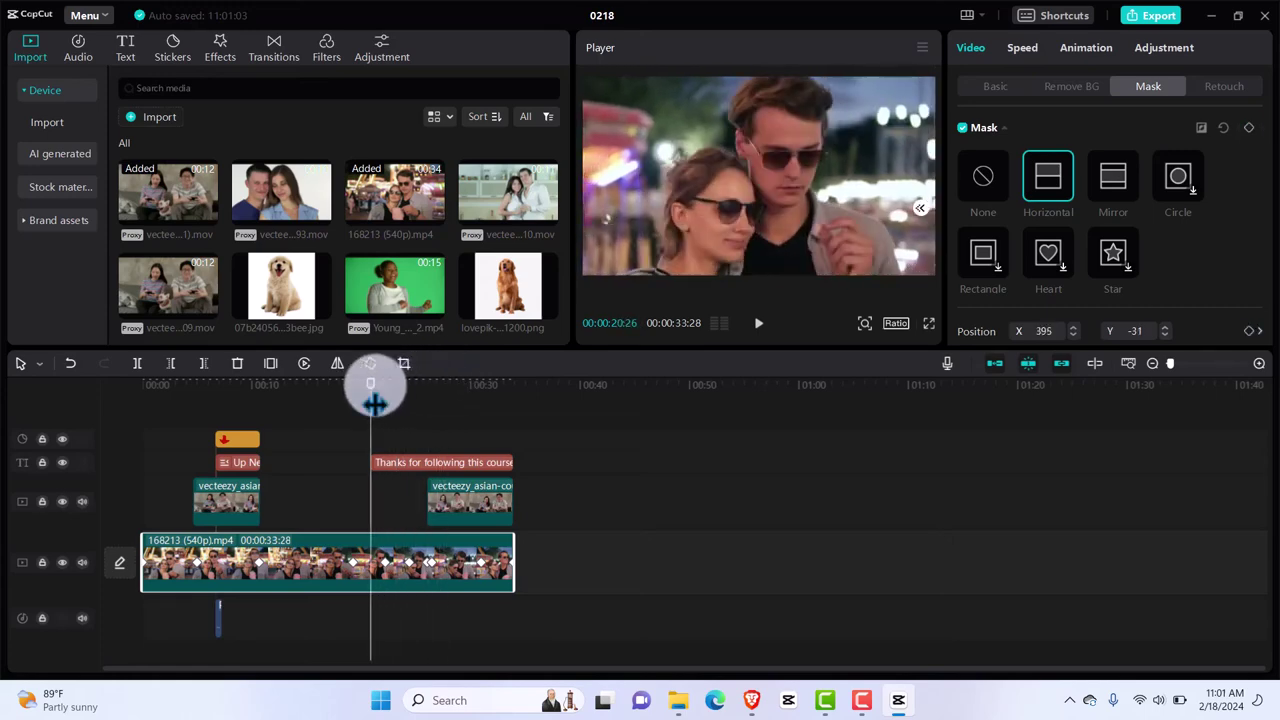
pyautogui.press('space')
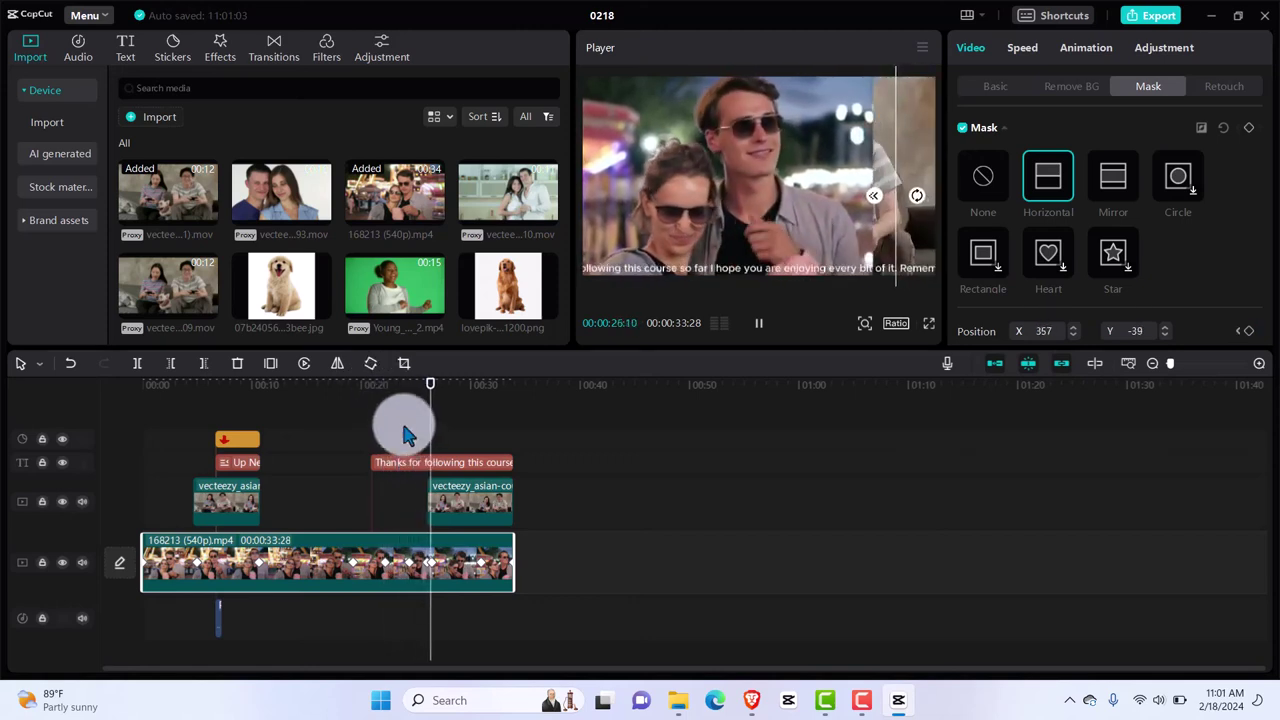
pyautogui.click(407, 428)
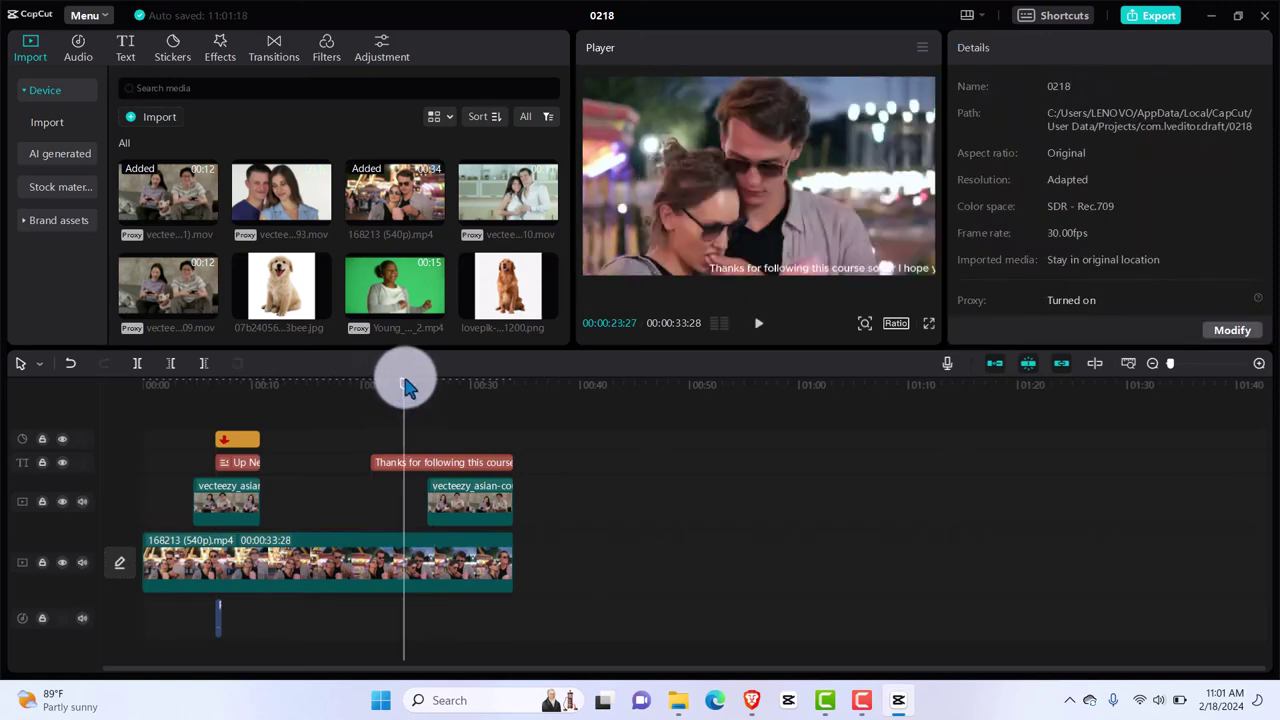
pyautogui.moveTo(403, 398); pyautogui.dragTo(372, 402)
pyautogui.press('space')
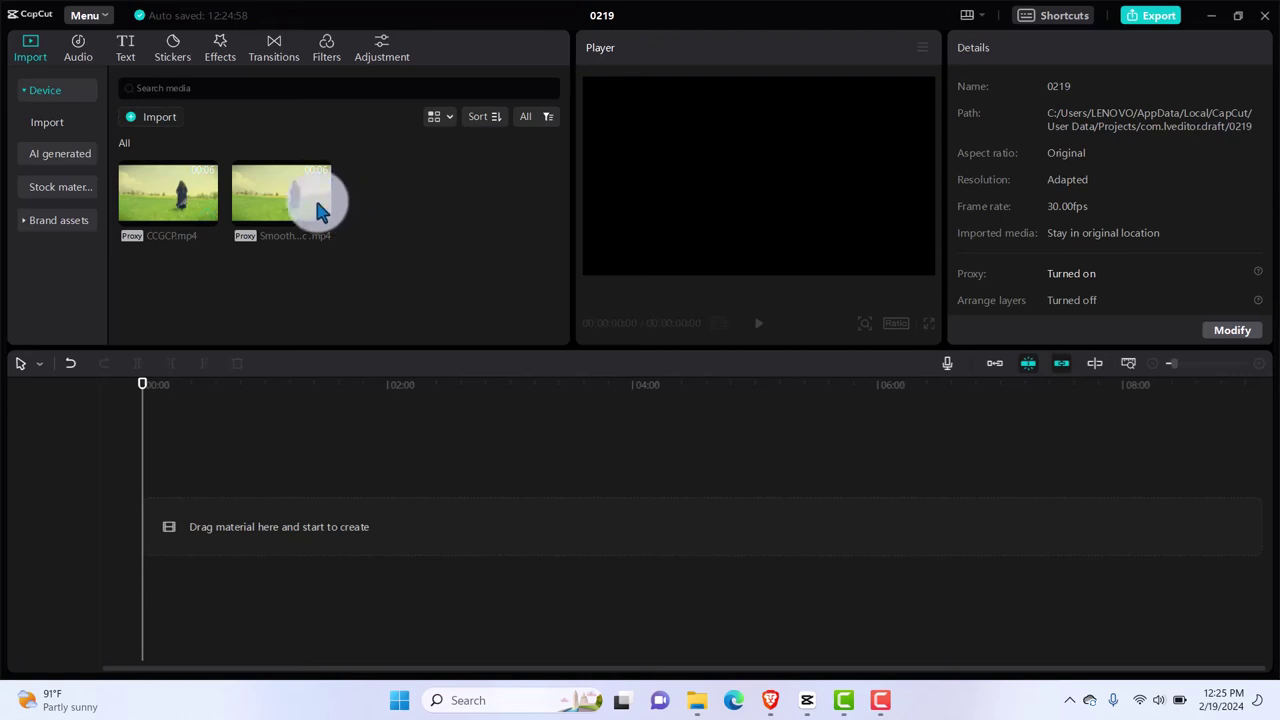
# In project 0219, stack Smooth Zoom Effect CapCut Pc .mp4 above CCGCP.mp4 from the timeline's start and scrub to 00:00:01:28.
pyautogui.click(210, 230)
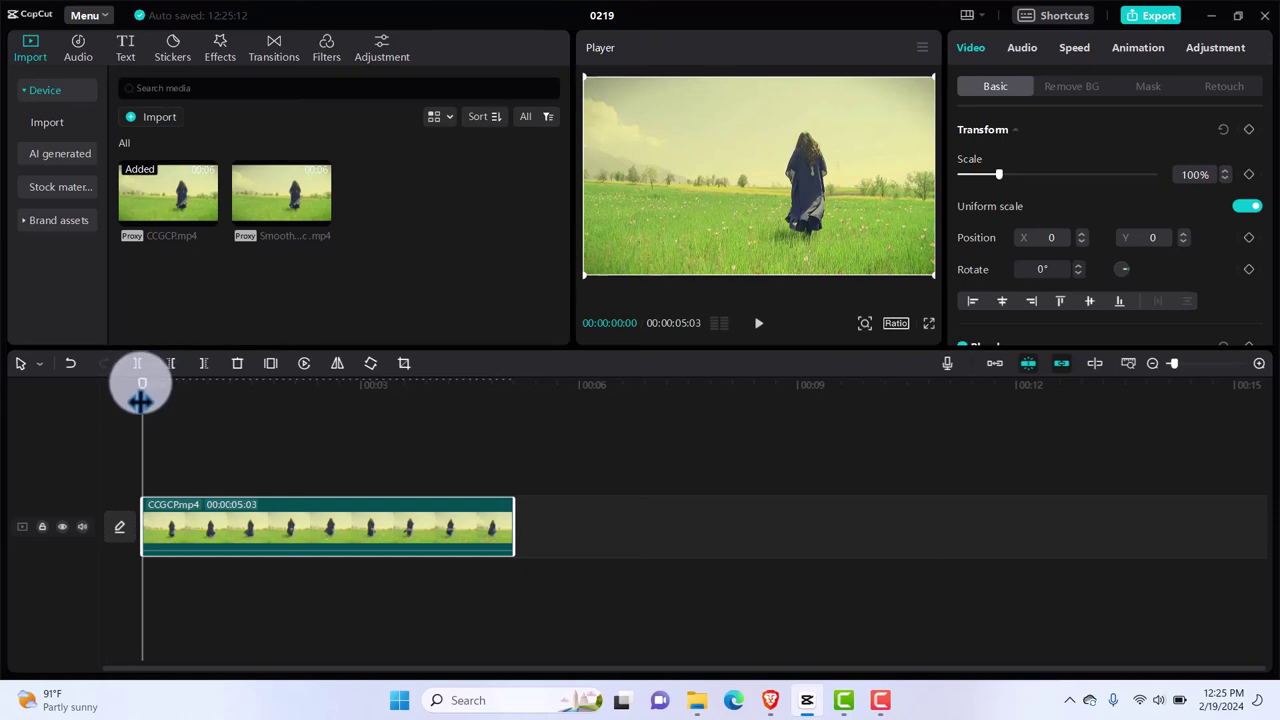
pyautogui.moveTo(145, 385); pyautogui.dragTo(112, 460)
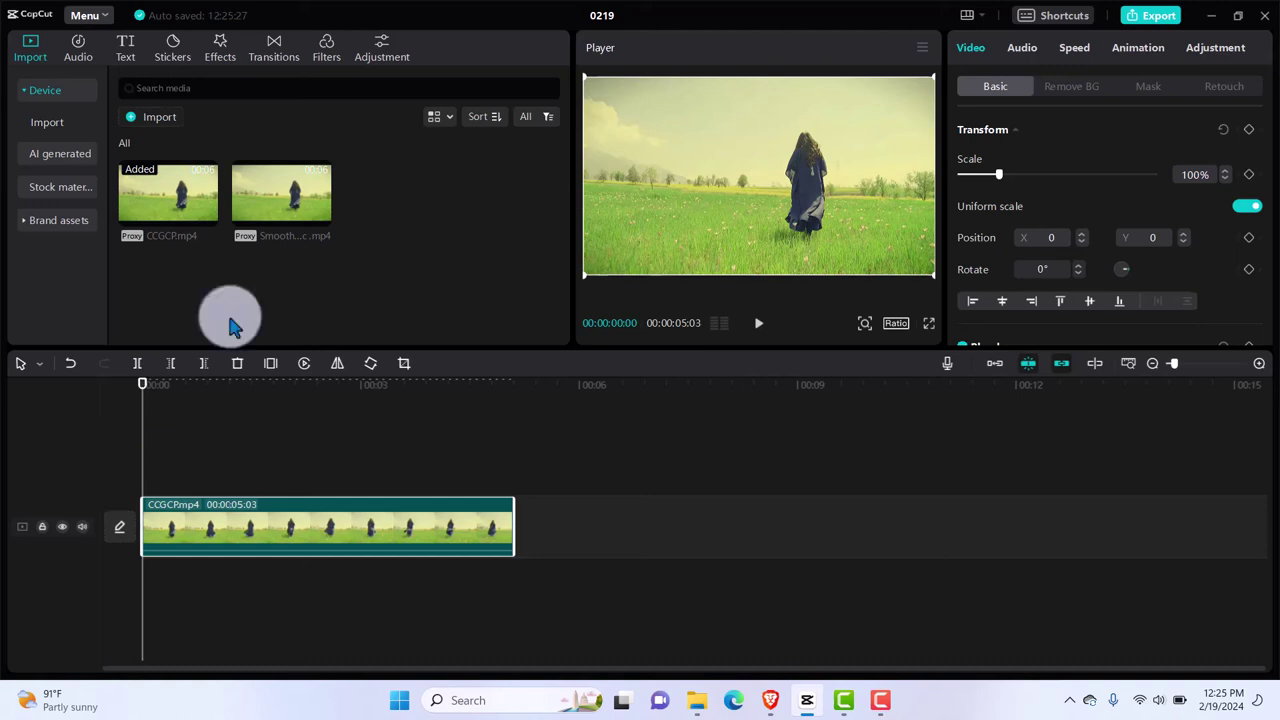
pyautogui.click(320, 216)
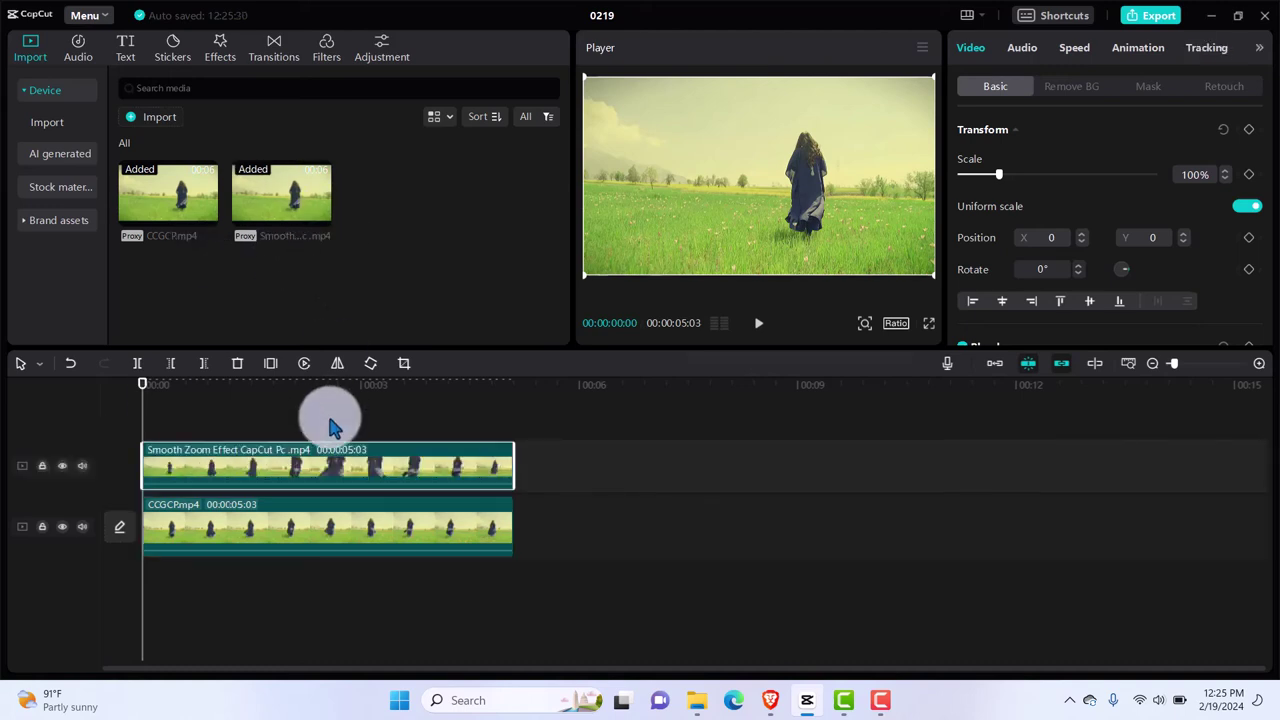
pyautogui.click(297, 470)
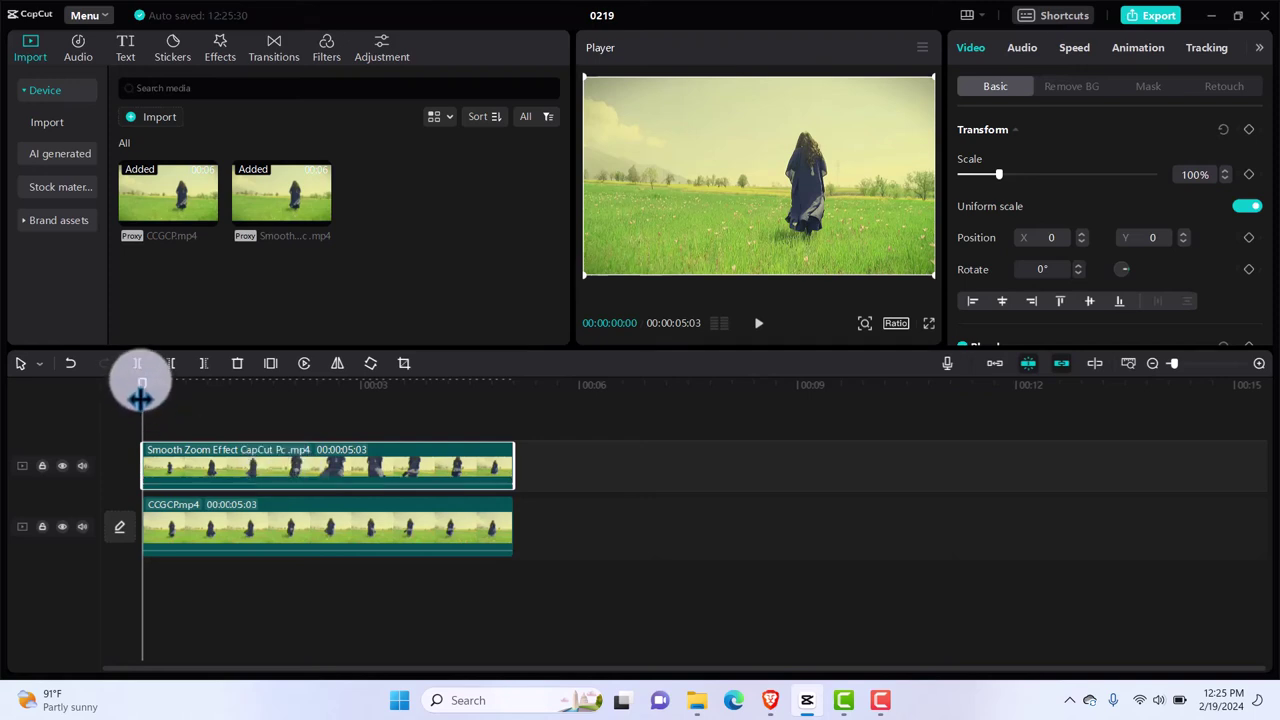
pyautogui.moveTo(142, 384); pyautogui.dragTo(285, 467)
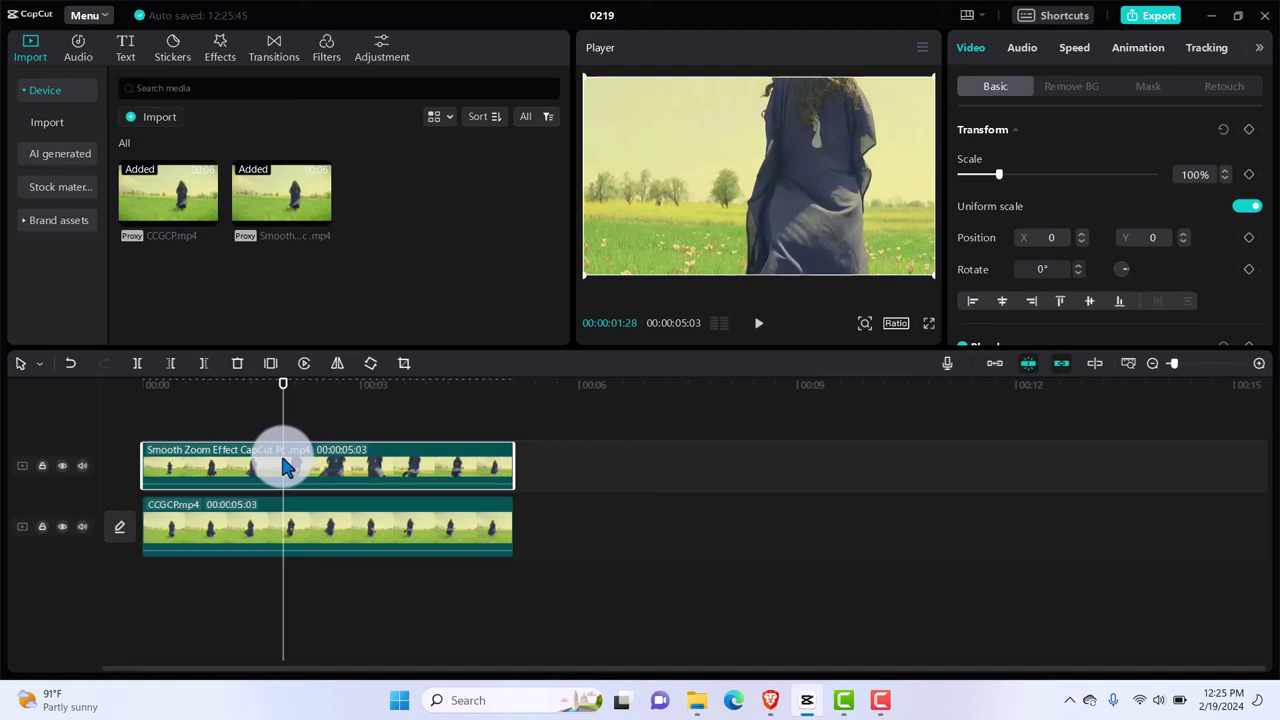
# Give CCGCP.mp4 a Horizontal mask rotated to a vertical split keeping the left side, at X 22, Y -2, with a feathered edge.
pyautogui.click(420, 533)
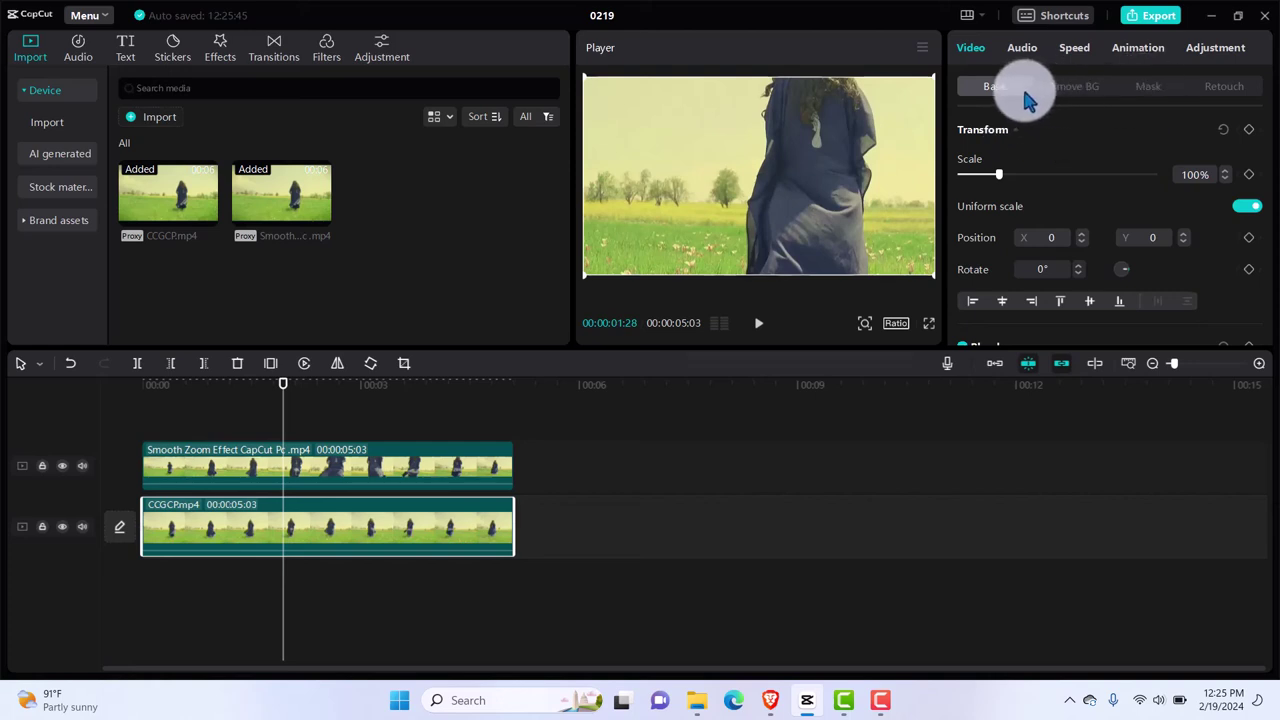
pyautogui.click(1152, 88)
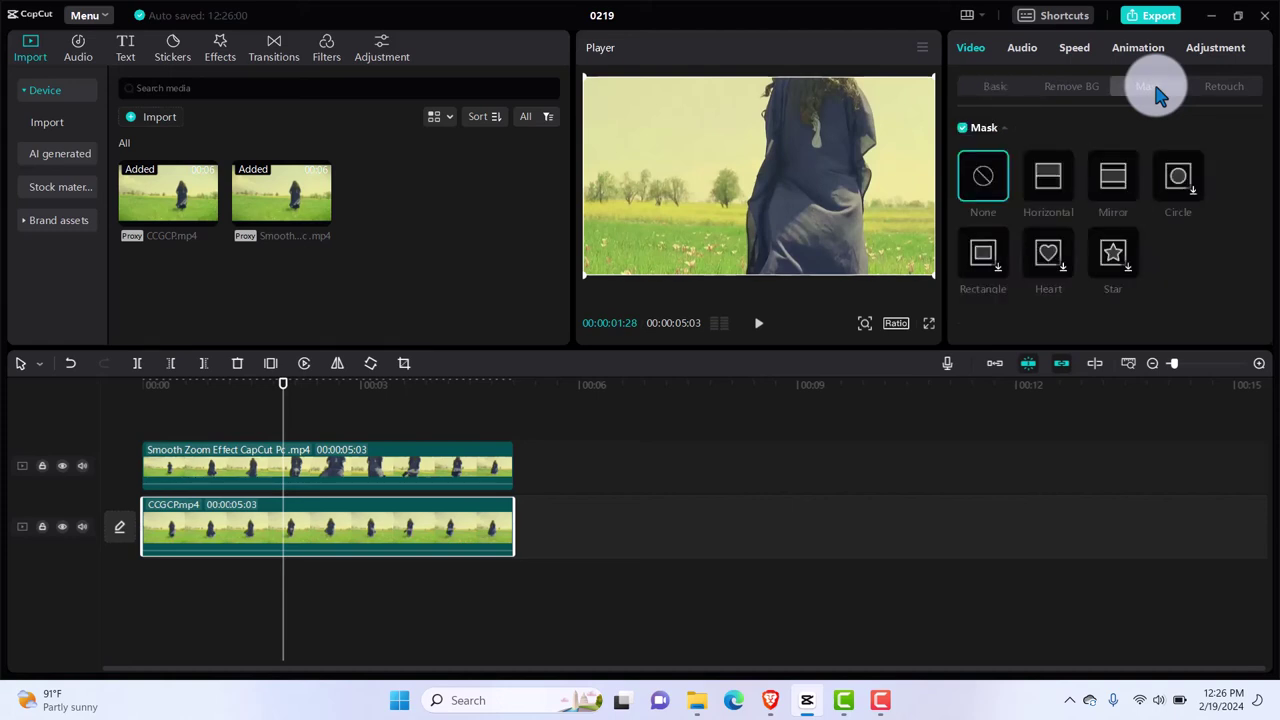
pyautogui.click(1056, 178)
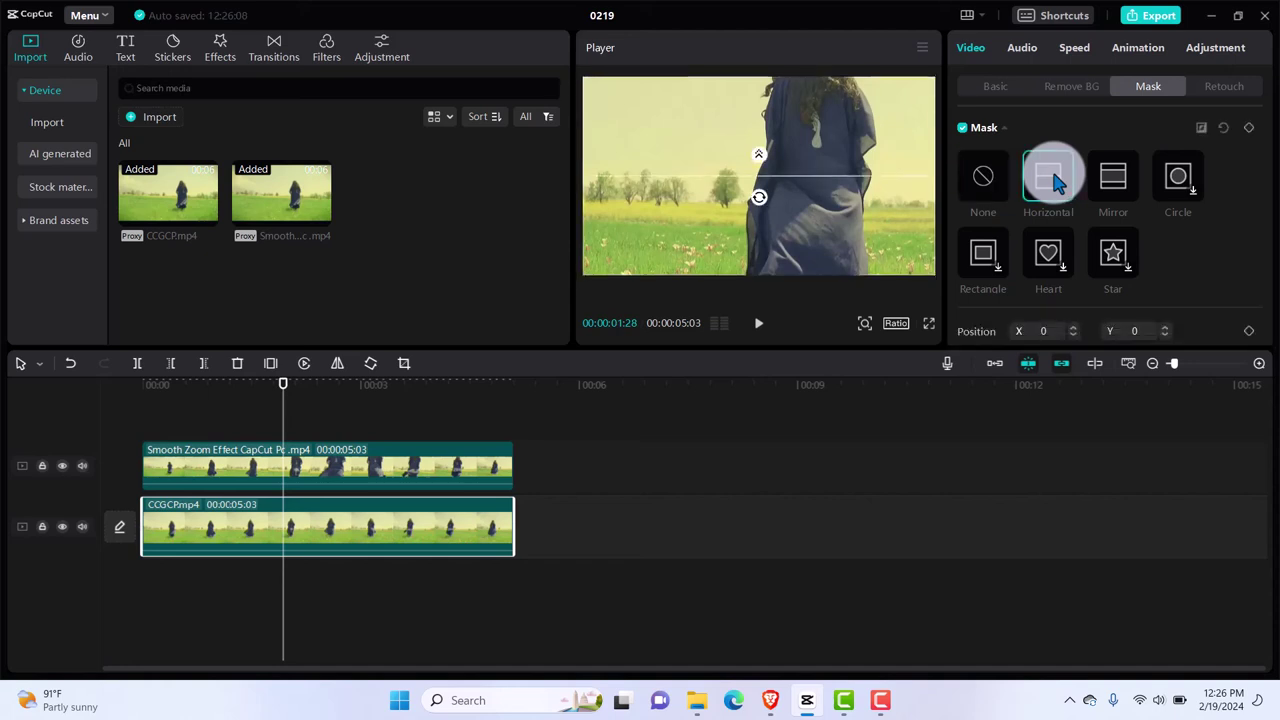
pyautogui.click(760, 205)
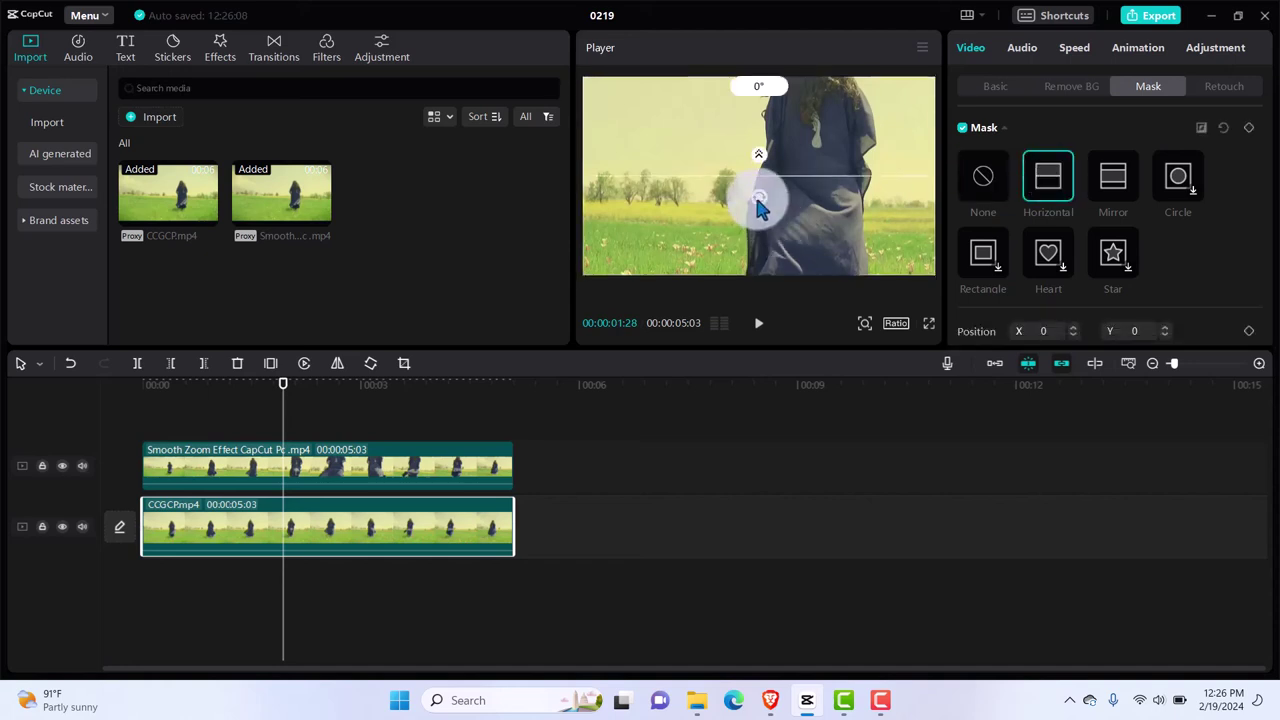
pyautogui.moveTo(760, 205); pyautogui.dragTo(810, 192)
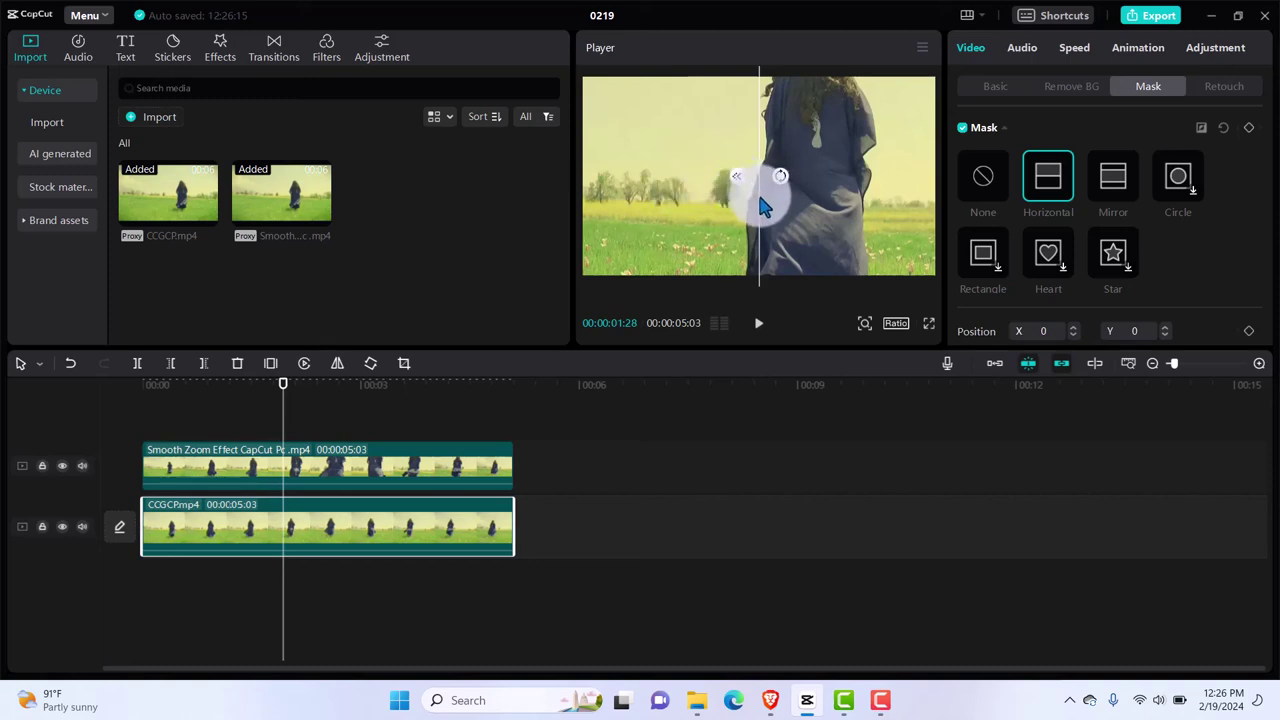
pyautogui.moveTo(762, 207)
pyautogui.mouseDown()
pyautogui.moveTo(740, 207)
pyautogui.moveTo(765, 205)
pyautogui.mouseUp()
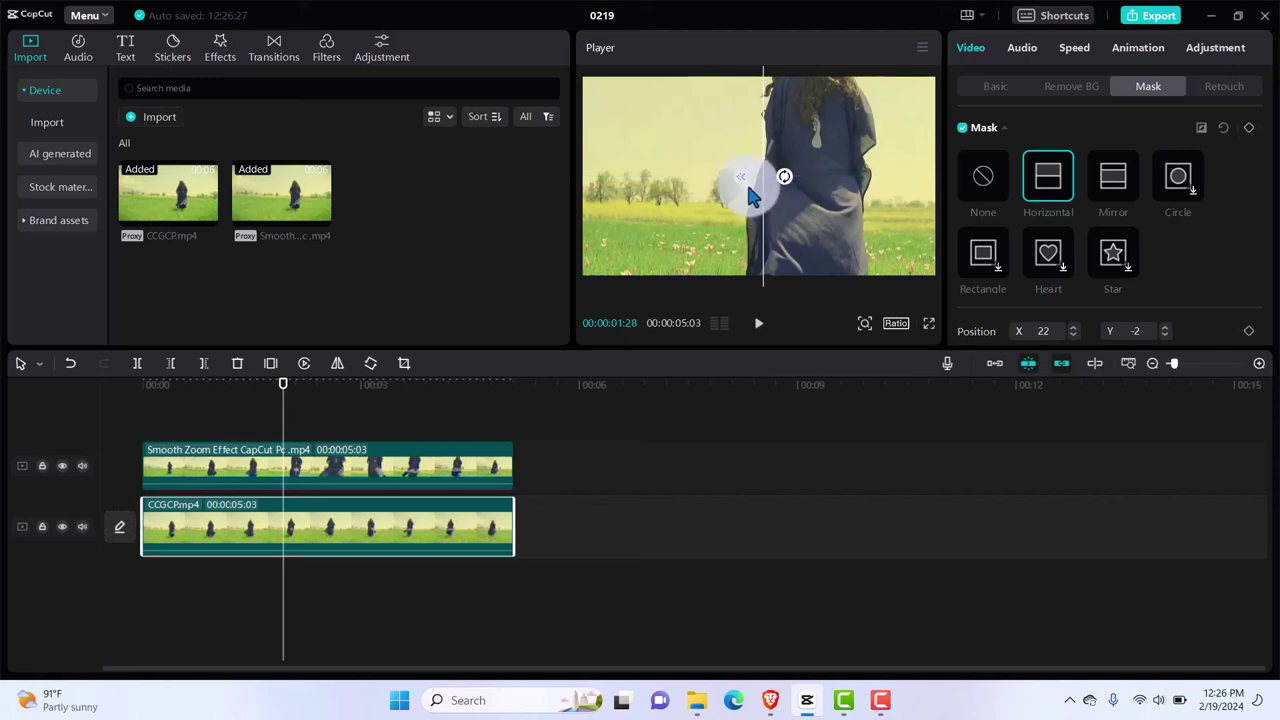
# Give the Smooth Zoom Effect clip a Horizontal mask rotated to a vertical split through the frame's centre, keeping the left side.
pyautogui.click(415, 470)
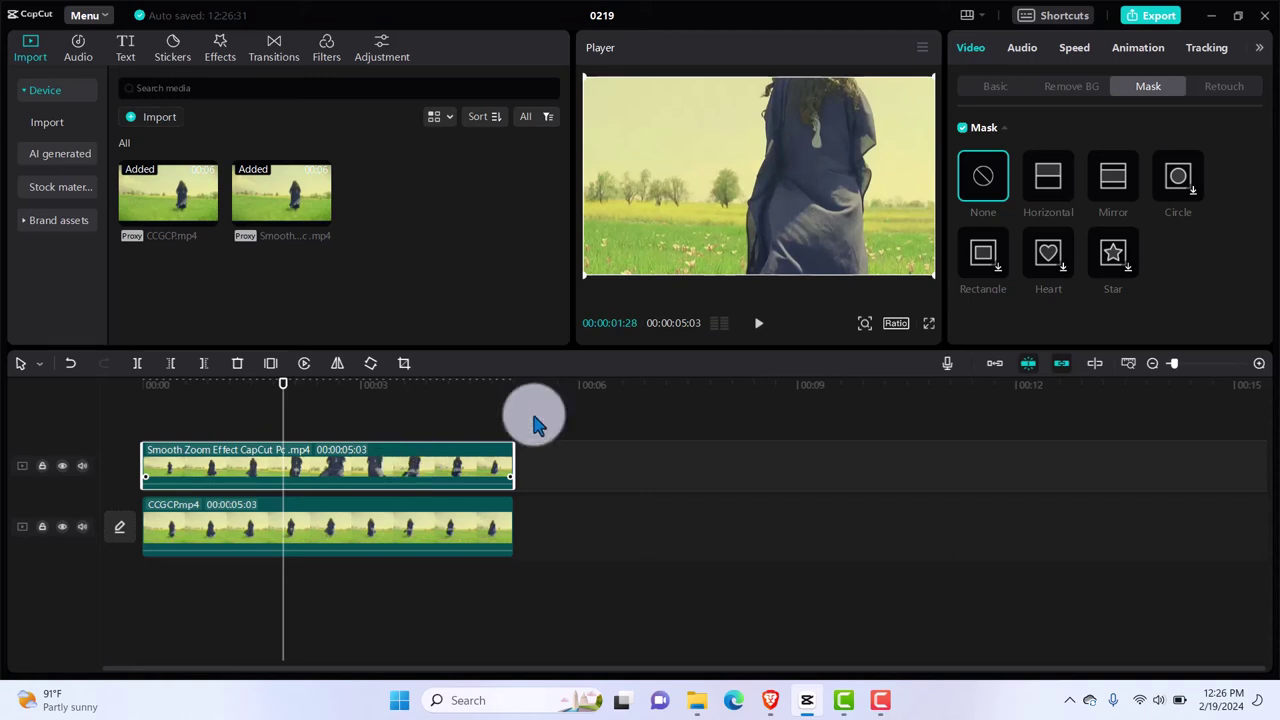
pyautogui.click(1050, 185)
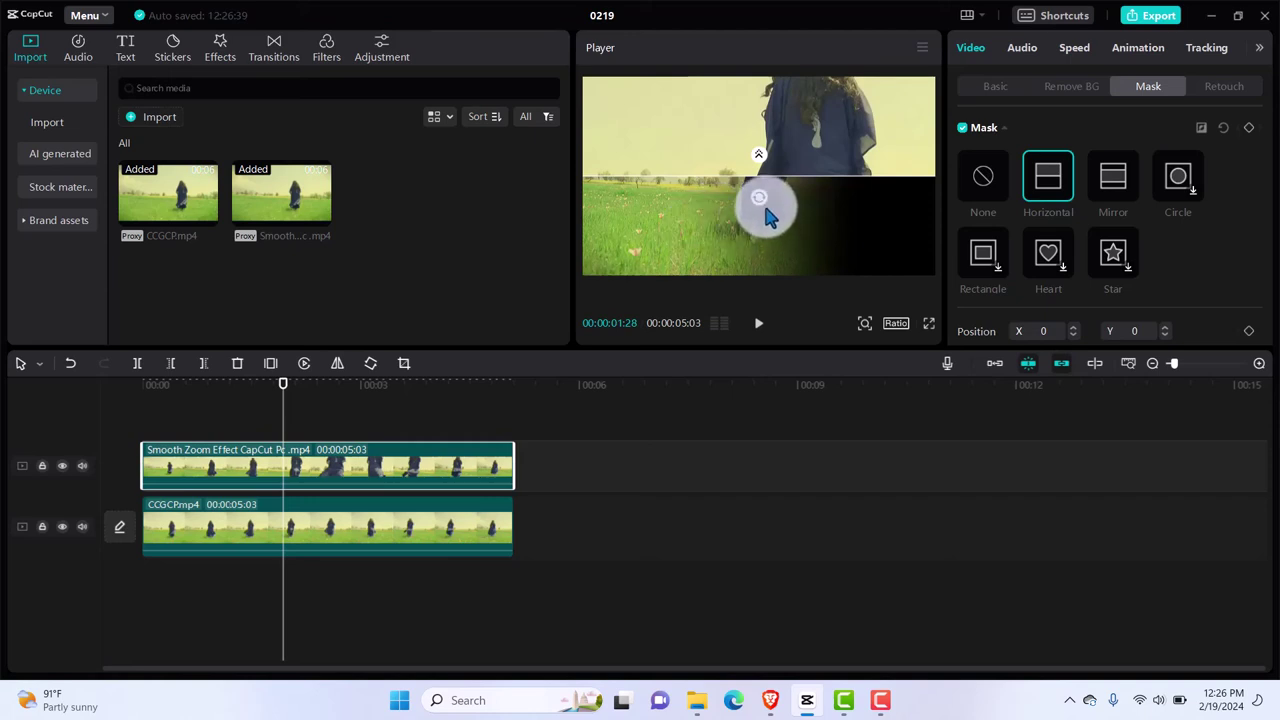
pyautogui.moveTo(760, 207); pyautogui.dragTo(797, 188)
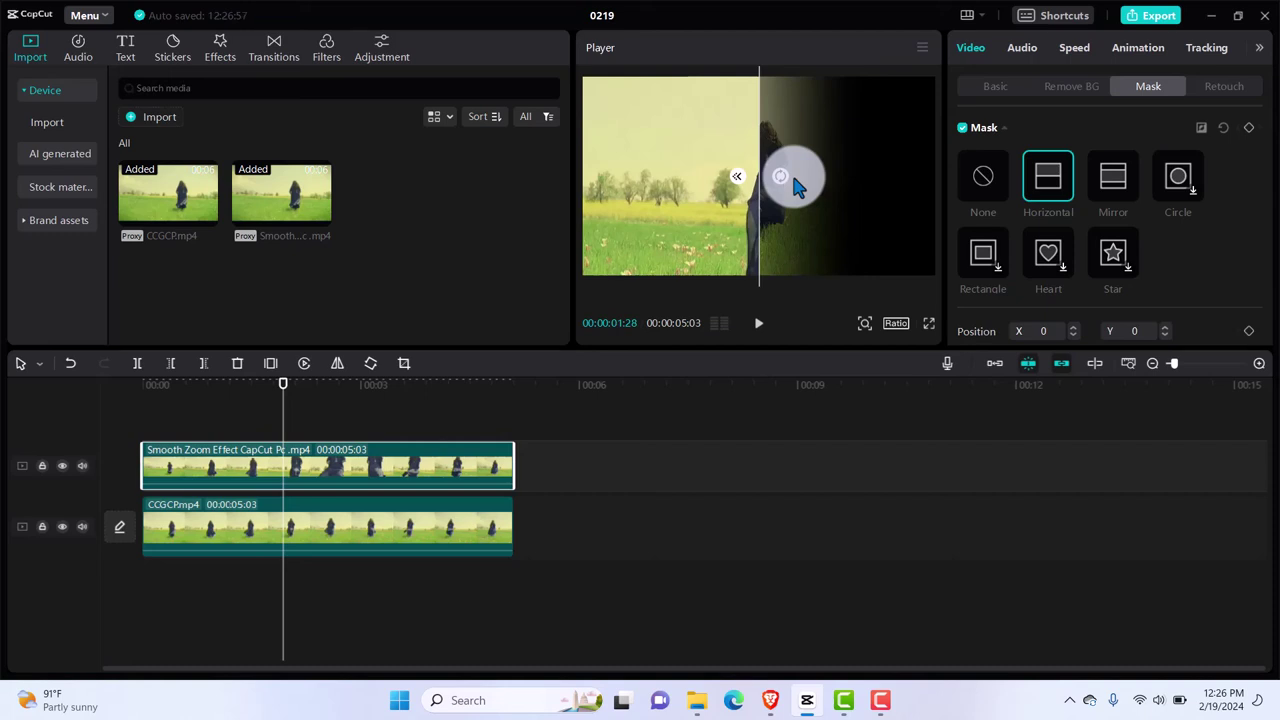
pyautogui.moveTo(736, 180)
pyautogui.mouseDown()
pyautogui.moveTo(707, 183)
pyautogui.moveTo(745, 180)
pyautogui.mouseUp()
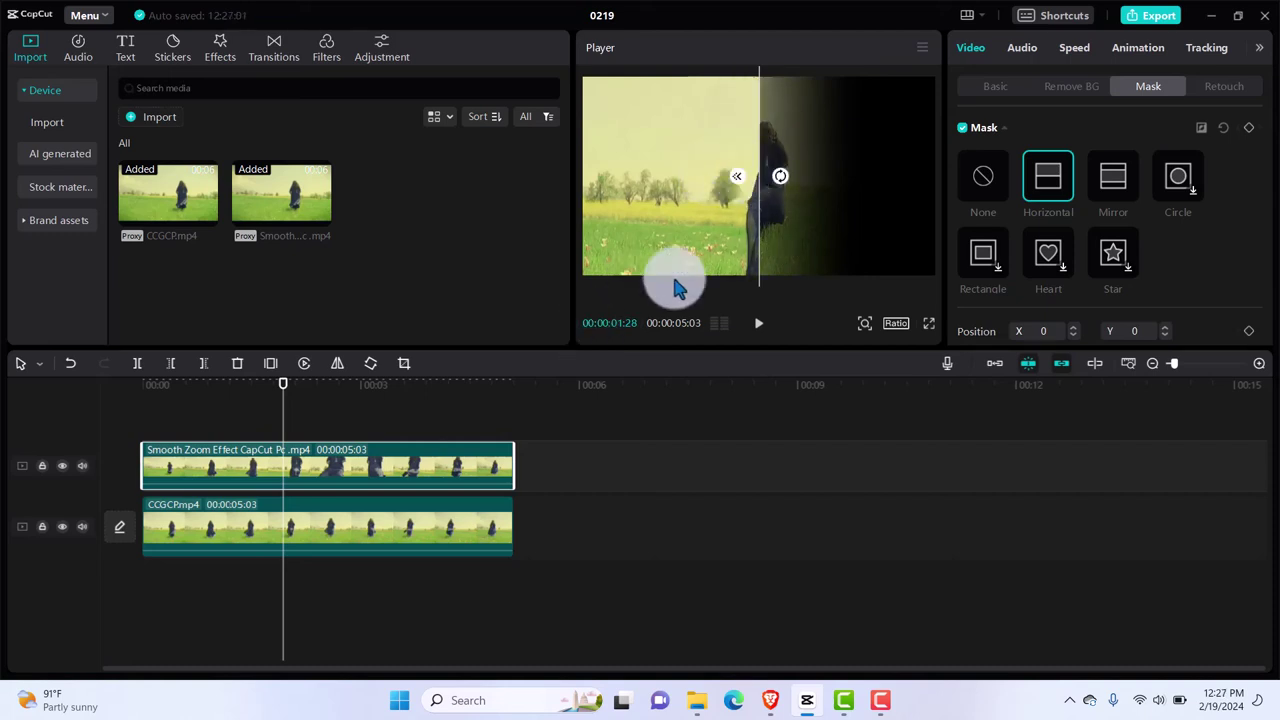
# Move the CCGCP.mp4 mask to X 780, Y -28 and compare the two clips at 00:00:02:24 and 00:00:02:08.
pyautogui.click(424, 532)
pyautogui.moveTo(703, 186); pyautogui.dragTo(663, 182)
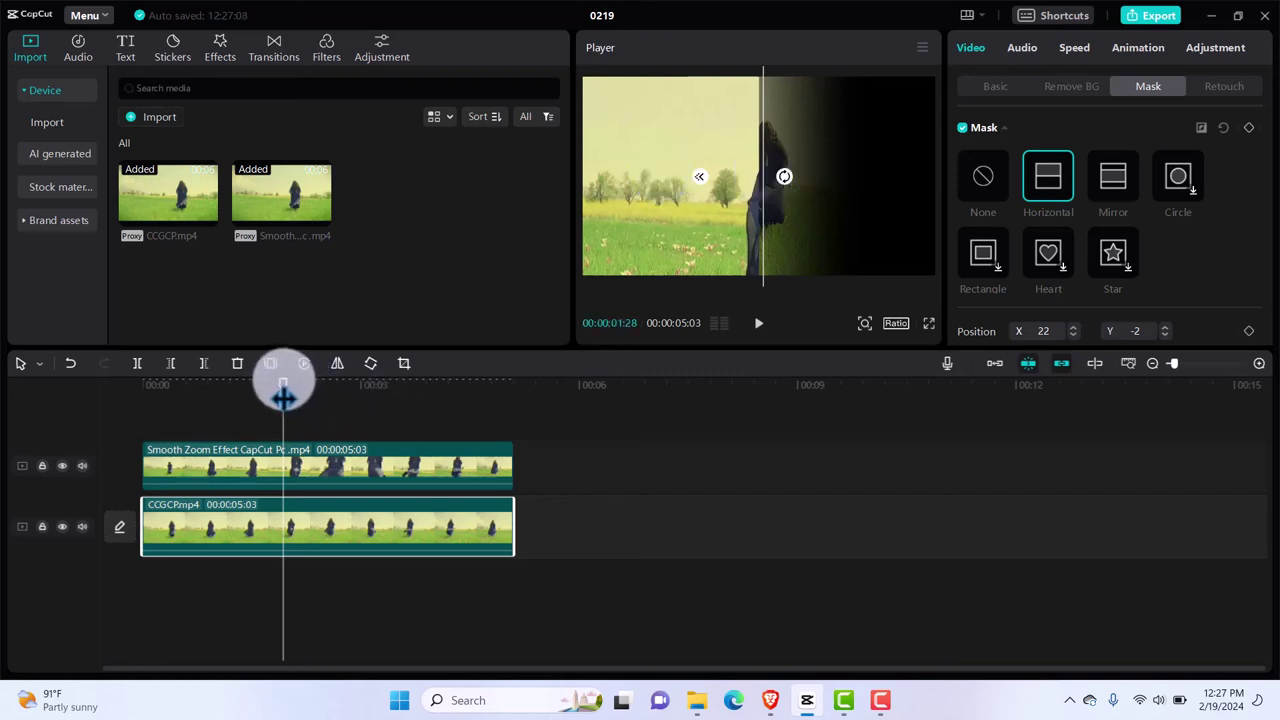
pyautogui.moveTo(284, 383); pyautogui.dragTo(340, 400)
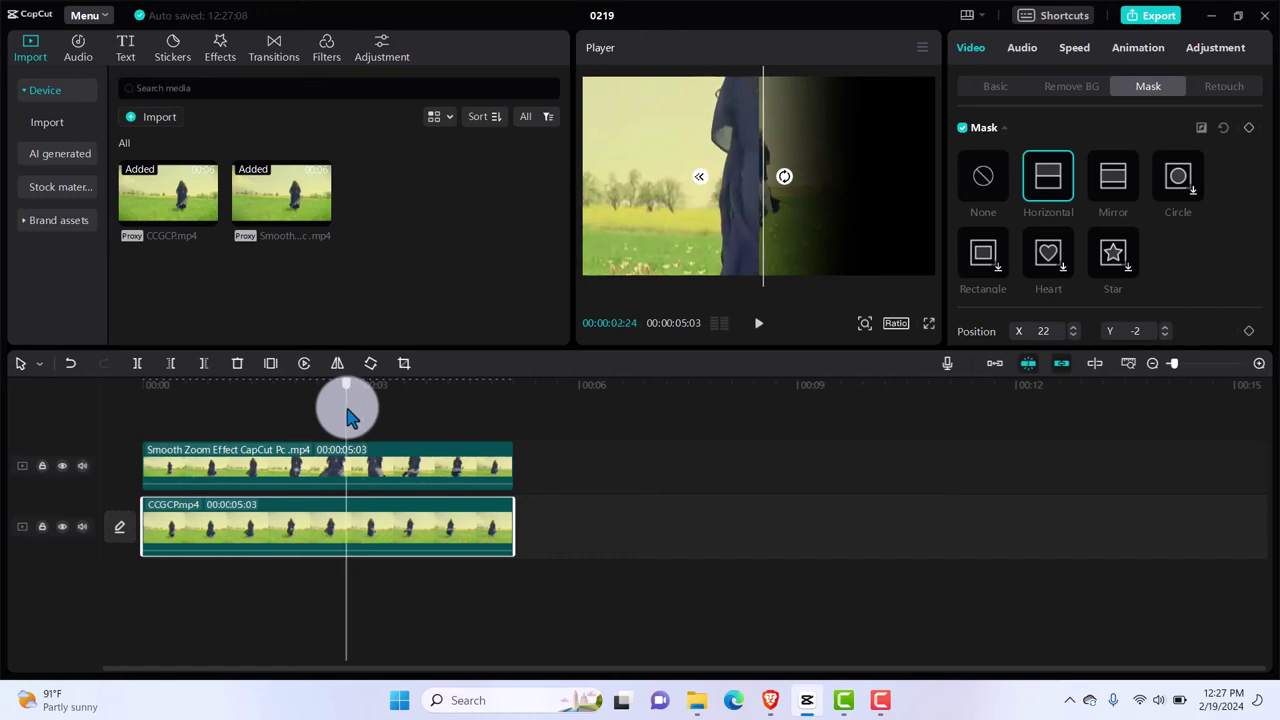
pyautogui.moveTo(763, 213); pyautogui.dragTo(903, 219)
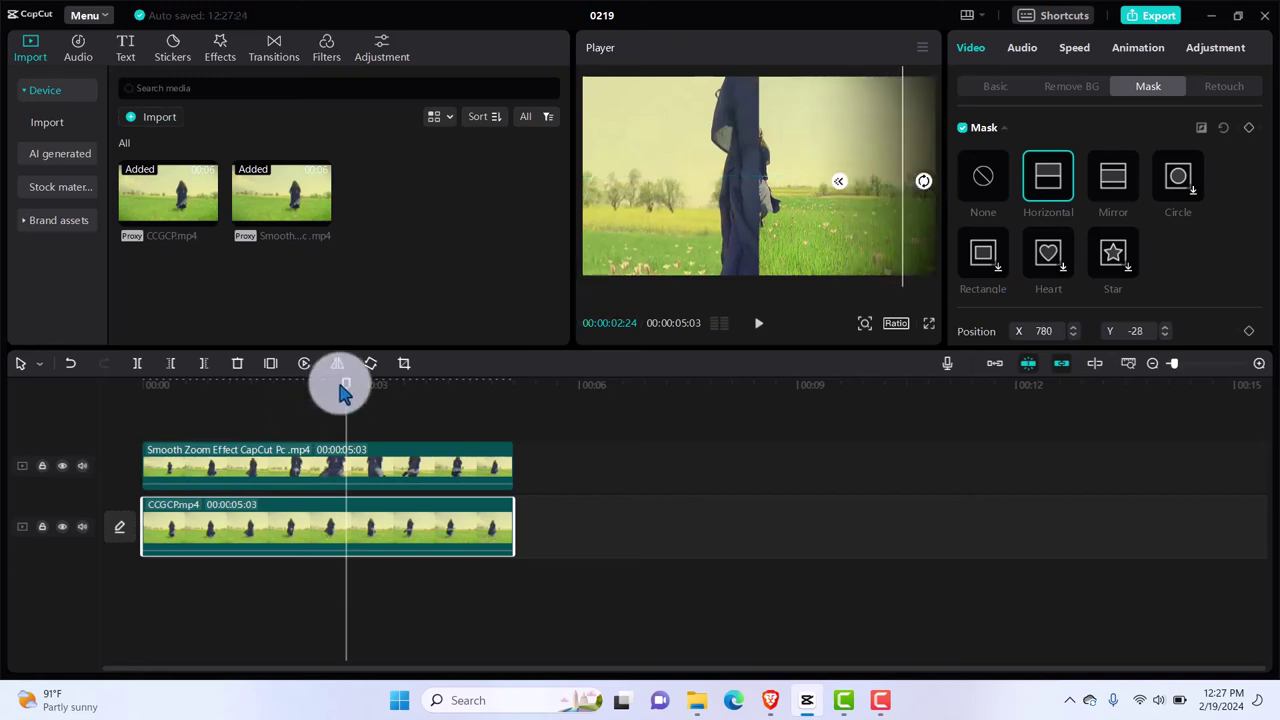
pyautogui.moveTo(344, 385); pyautogui.dragTo(309, 400)
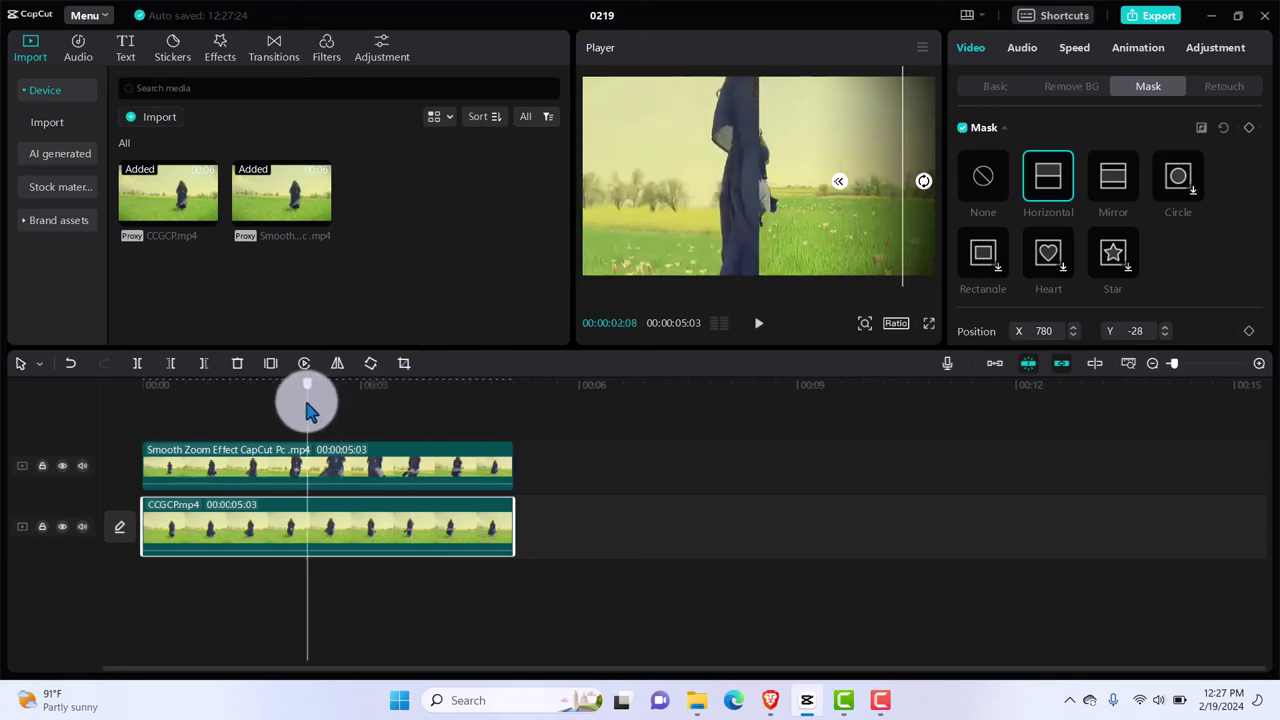
pyautogui.click(393, 541)
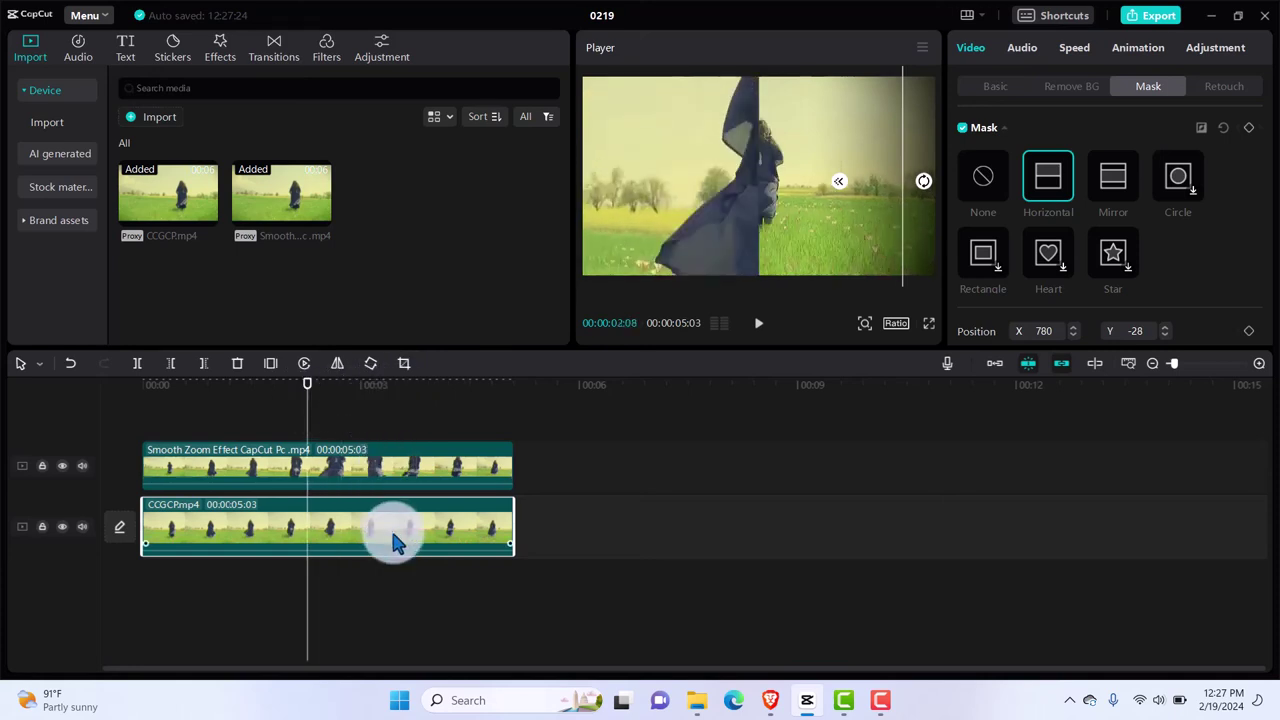
# Rotate the Smooth Zoom Effect clip's mask to a horizontal split through the frame's centre, keeping the upper half.
pyautogui.click(652, 228)
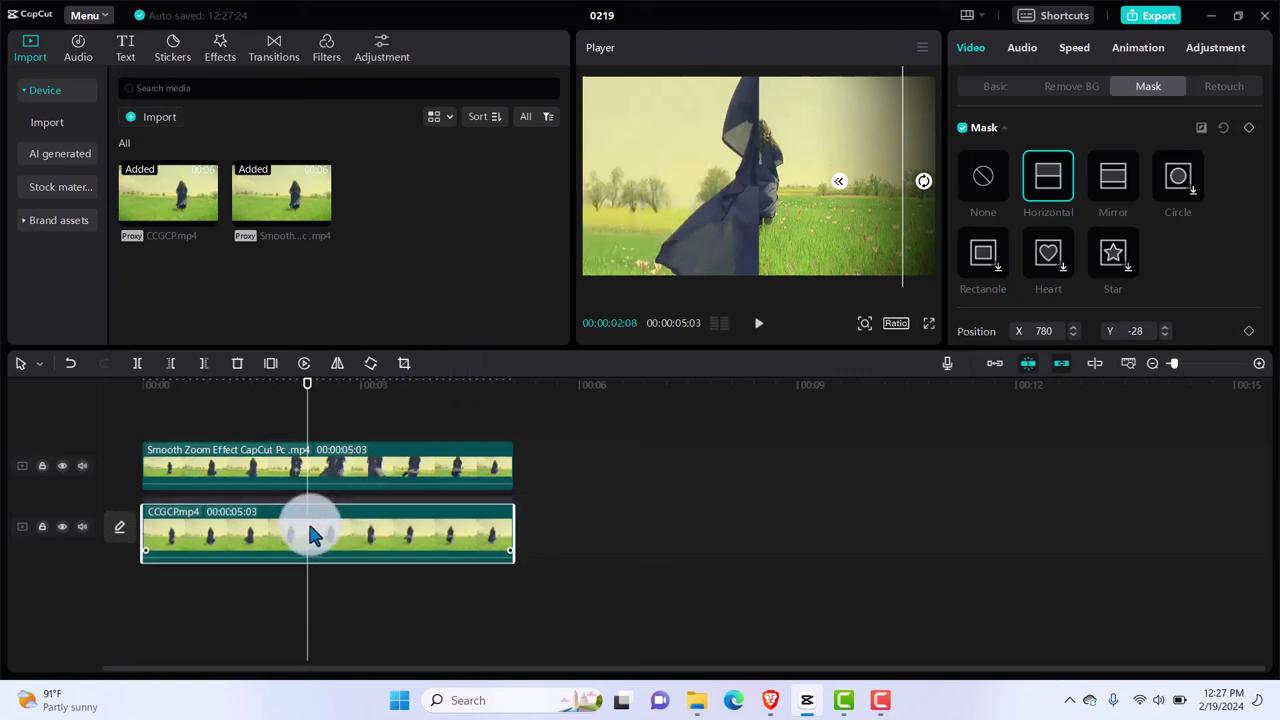
pyautogui.click(387, 466)
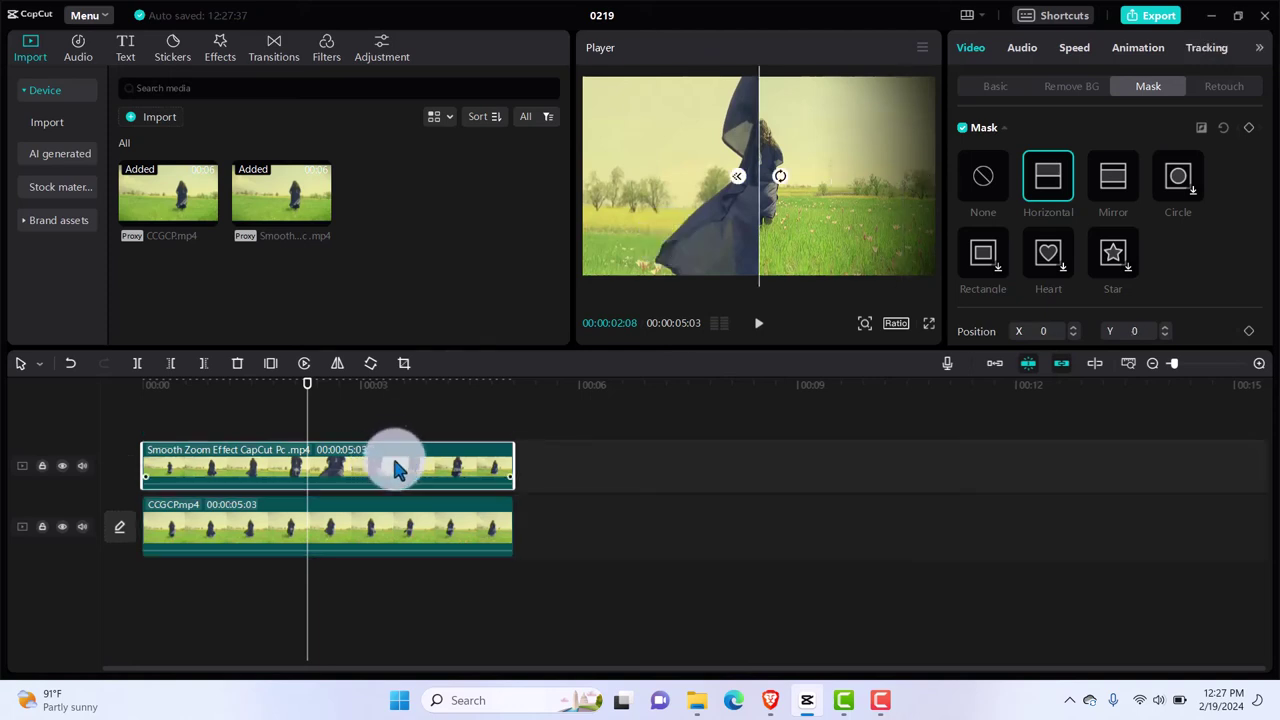
pyautogui.moveTo(394, 465); pyautogui.dragTo(313, 470)
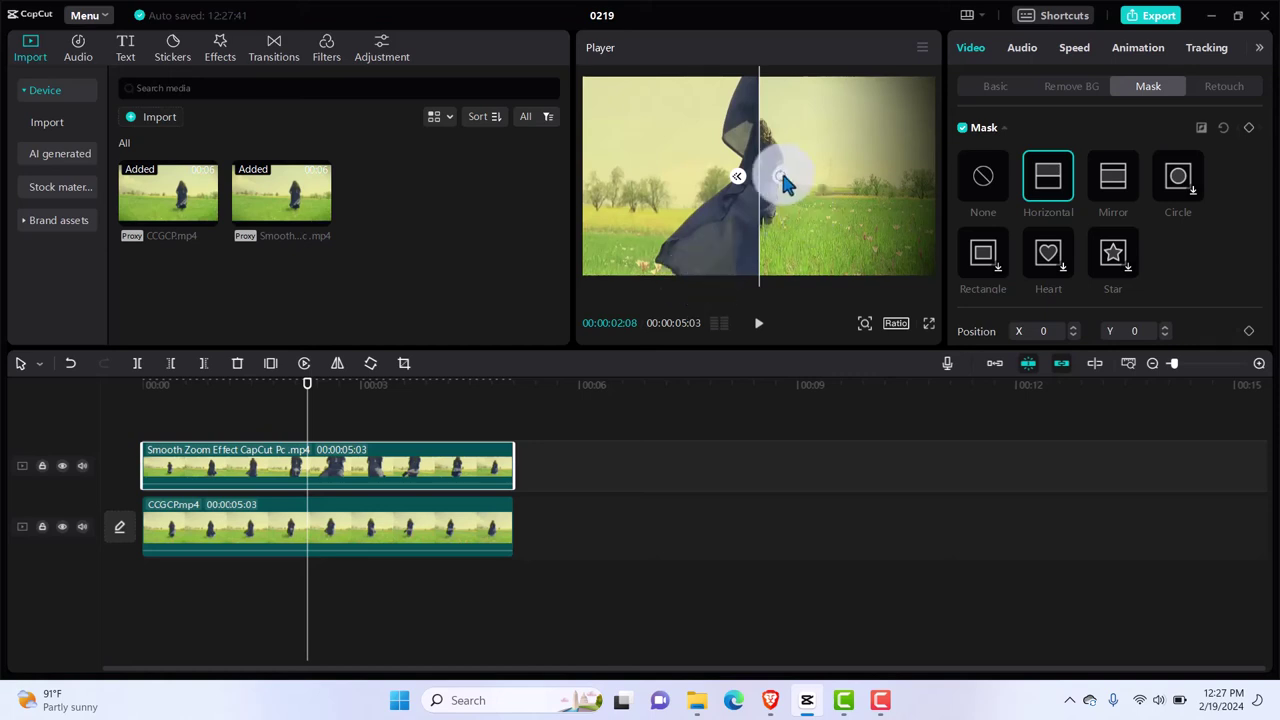
pyautogui.moveTo(785, 183); pyautogui.dragTo(760, 206)
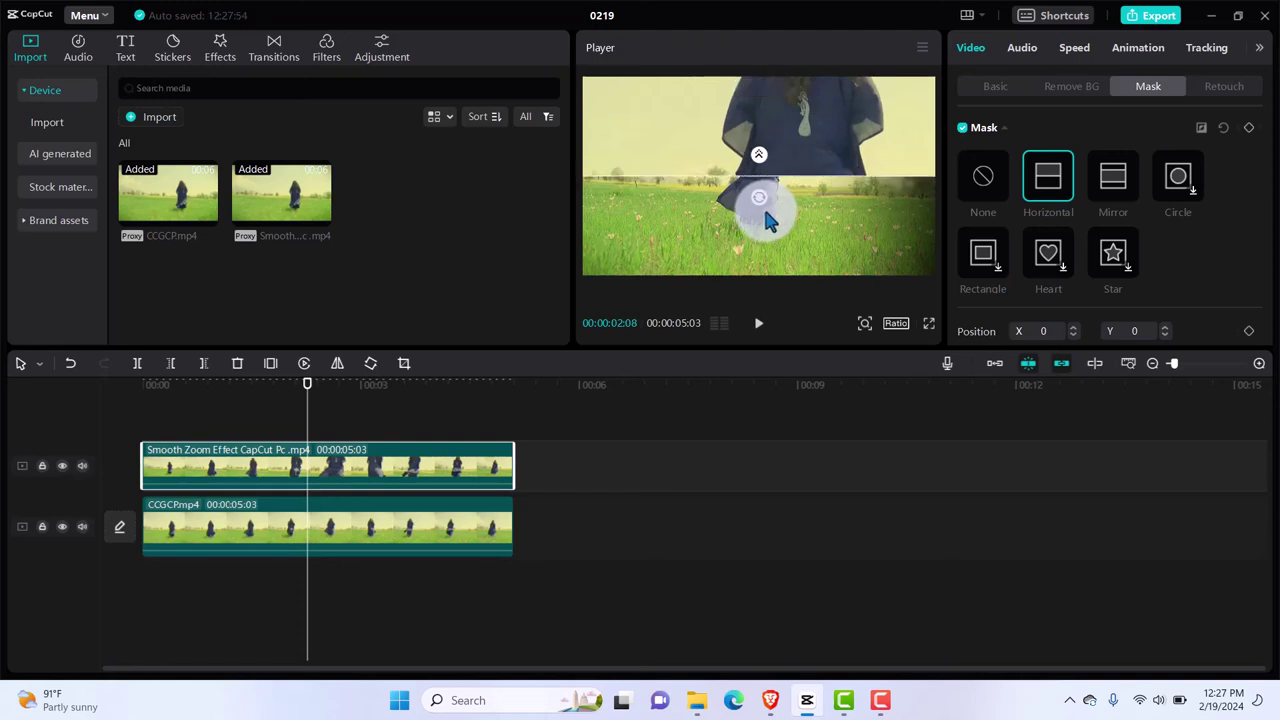
# Compare the two masked clips at 00:00:05:03, 00:00:00:03 and 00:00:01:10, and play the split from near its start.
pyautogui.click(618, 533)
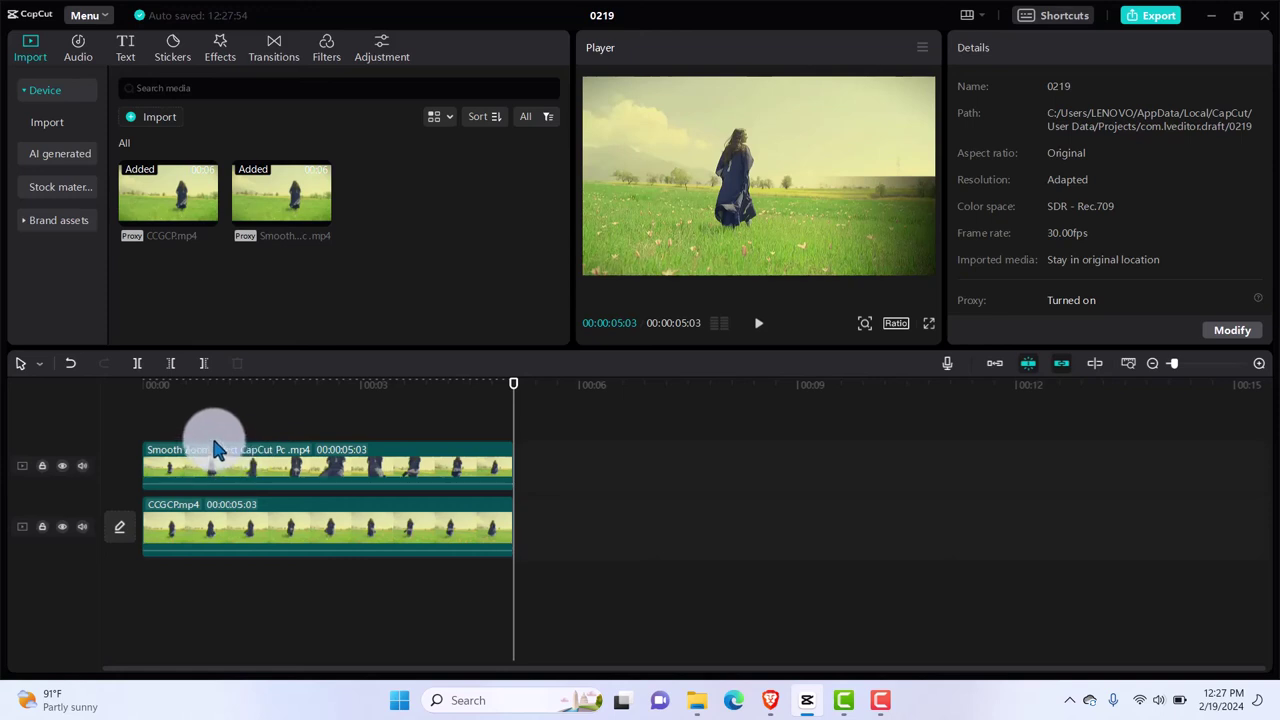
pyautogui.click(150, 426)
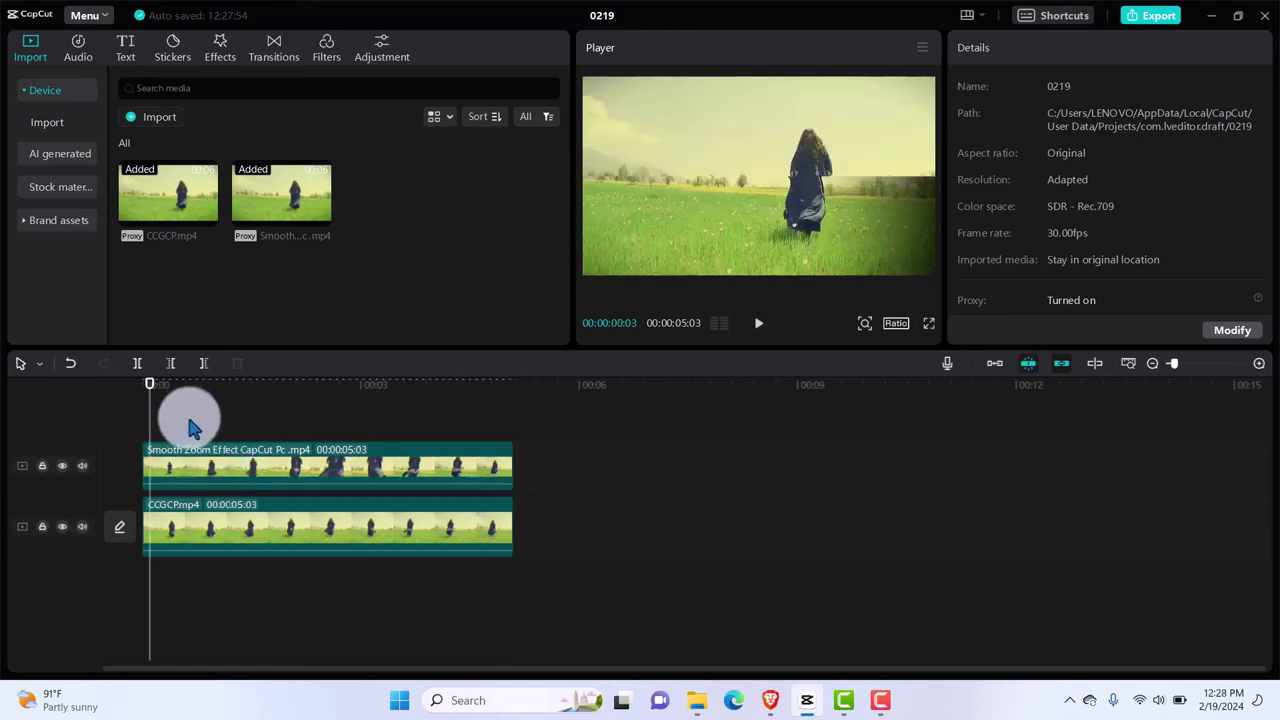
pyautogui.click(240, 430)
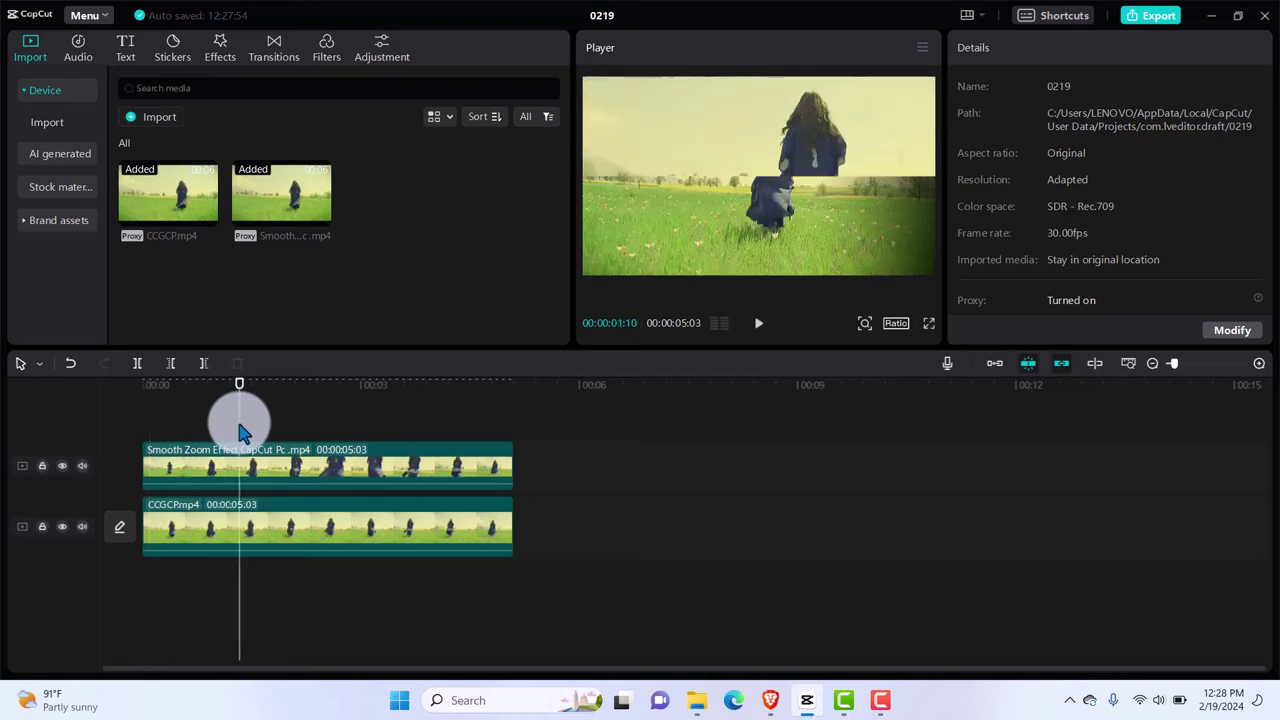
pyautogui.click(174, 430)
pyautogui.press('space')
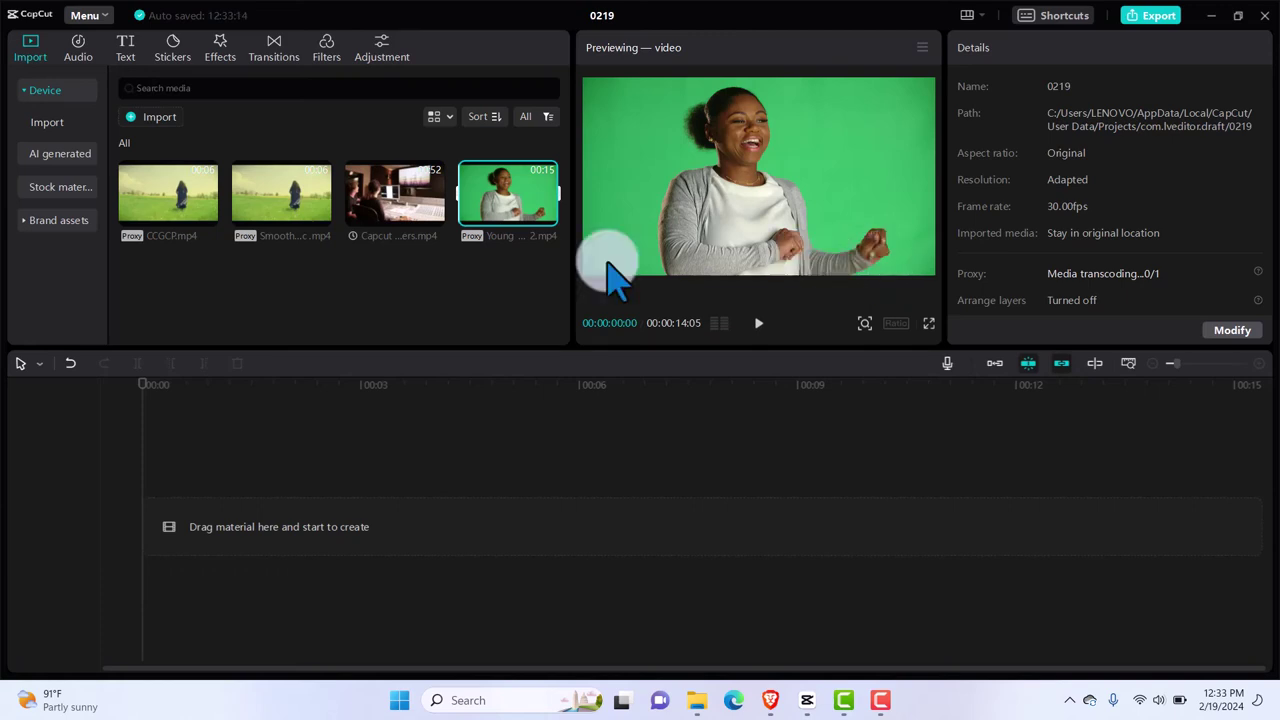
# Preview Capcut pc video editing tutorial for beginners.mp4, add it to the empty timeline, and show its basic transform settings at 00:00:00:00.
pyautogui.click(398, 215)
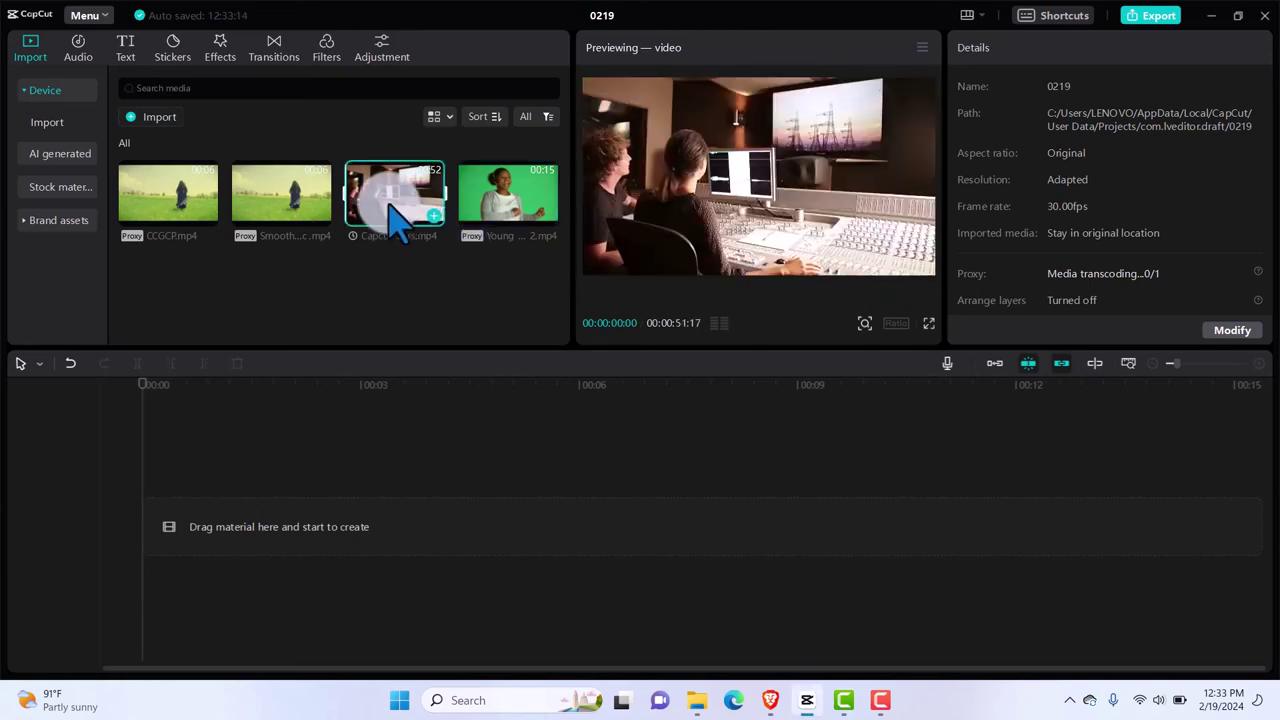
pyautogui.press('space')
pyautogui.click(433, 214)
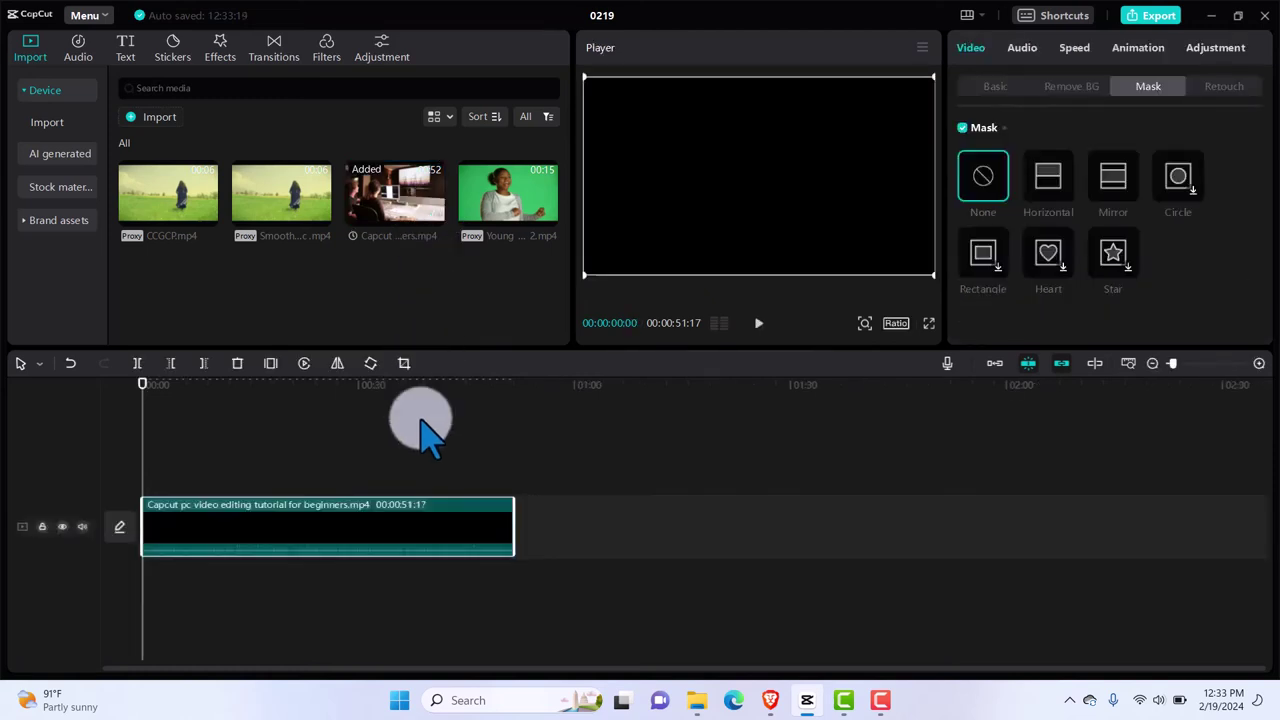
pyautogui.click(985, 90)
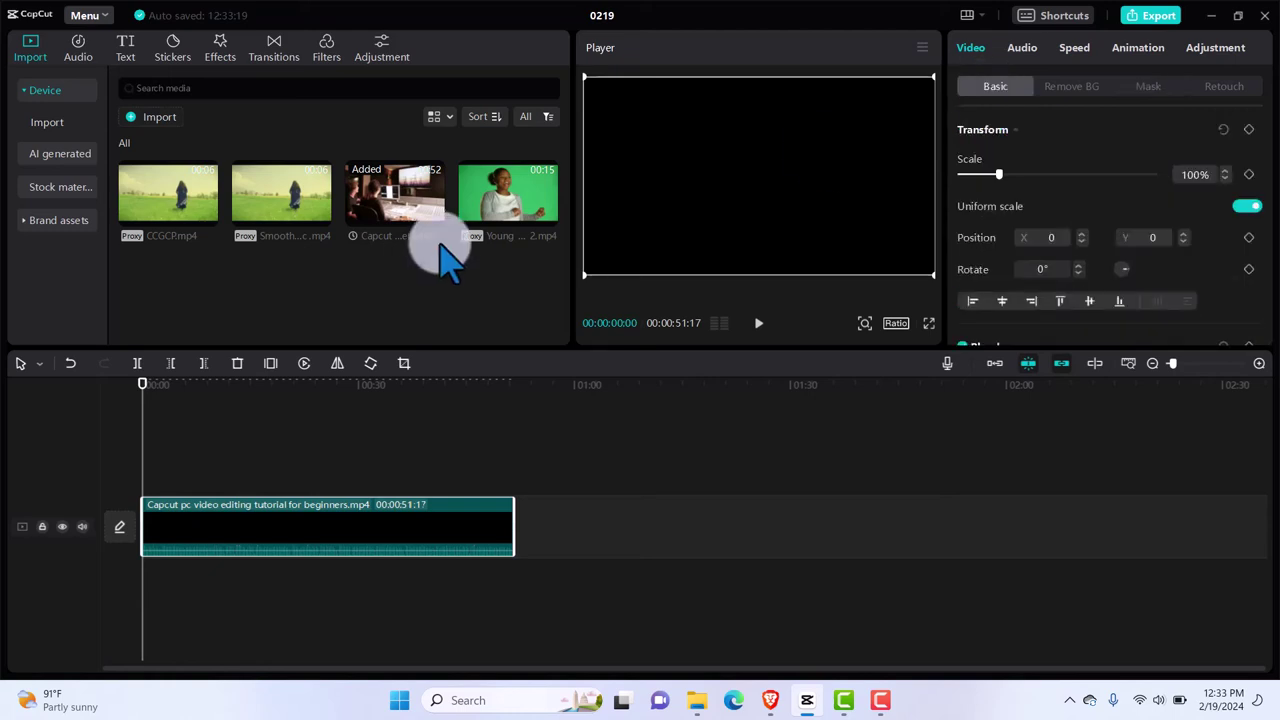
pyautogui.click(145, 384)
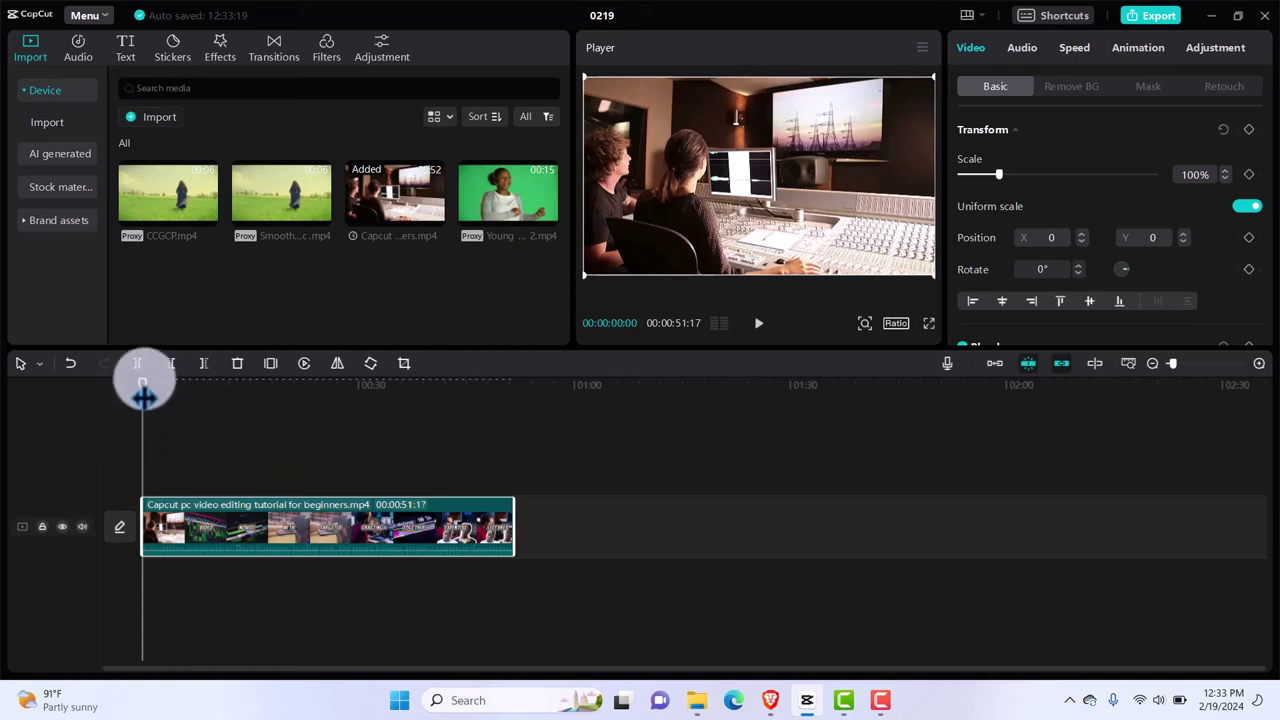
# Place the Smooth Zoom Effect clip on a track above the tutorial video, starting at 00:00:00:00.
pyautogui.moveTo(510, 225)
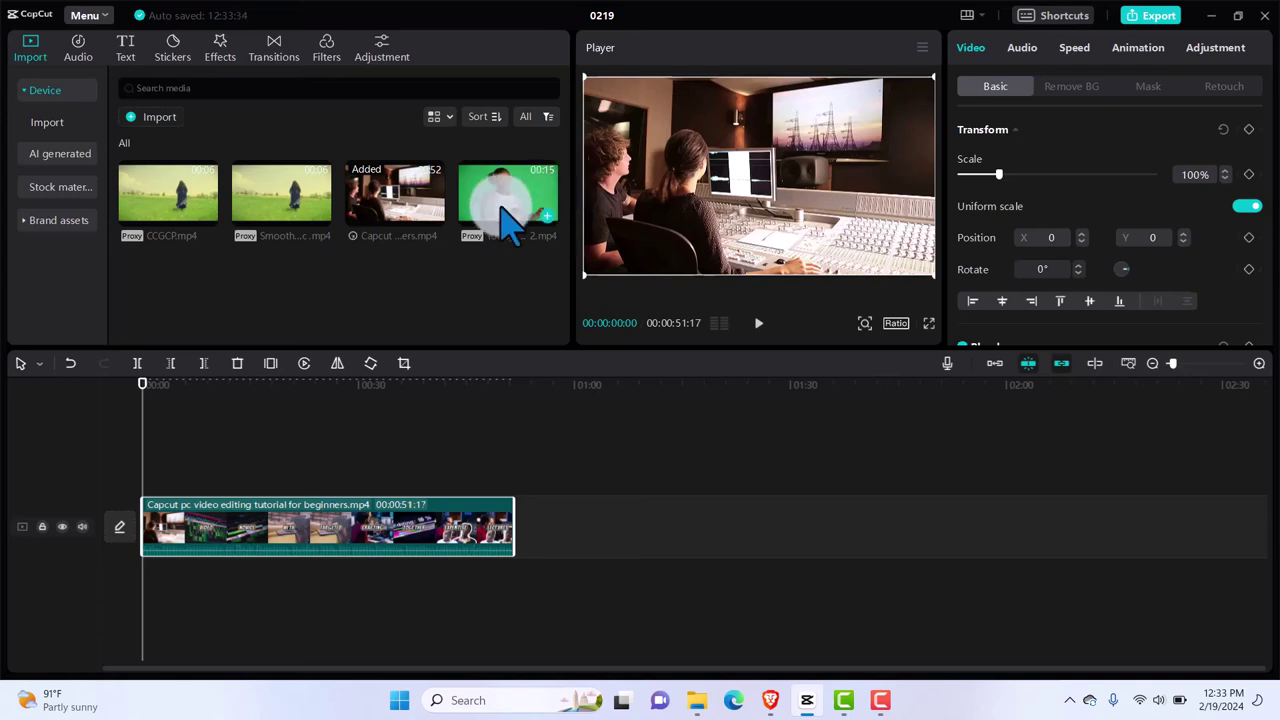
pyautogui.moveTo(283, 222)
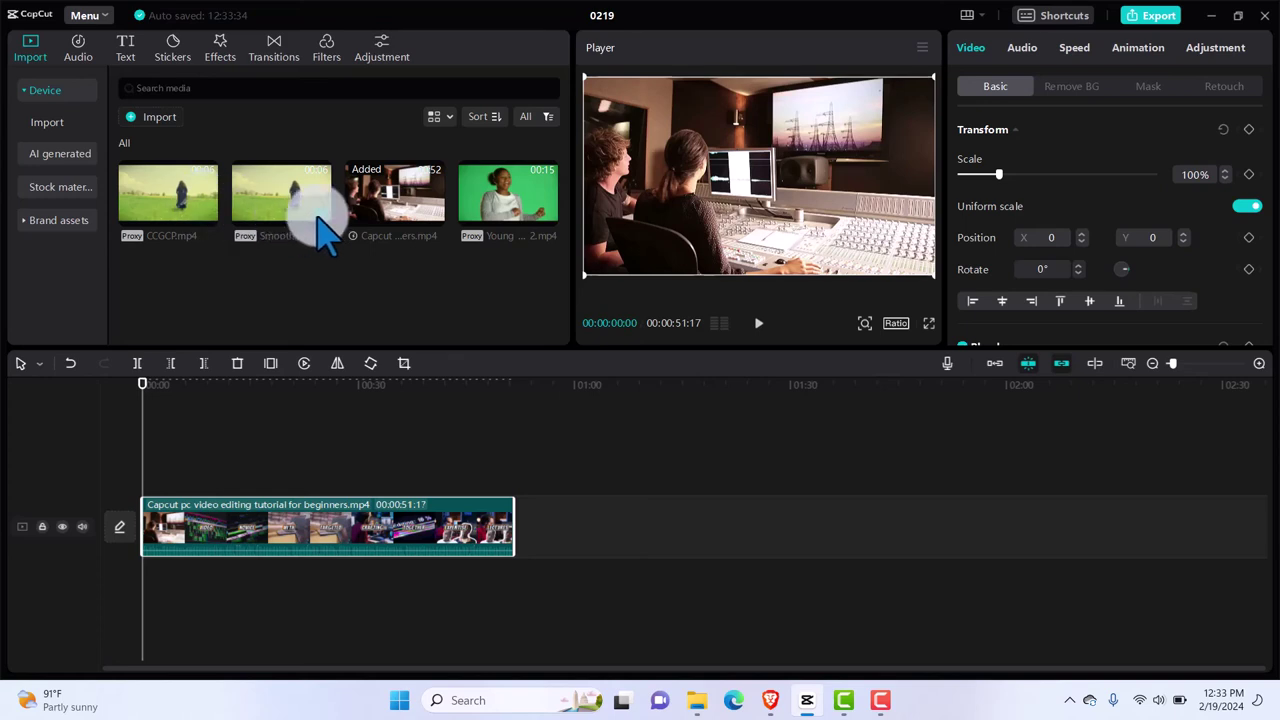
pyautogui.click(323, 232)
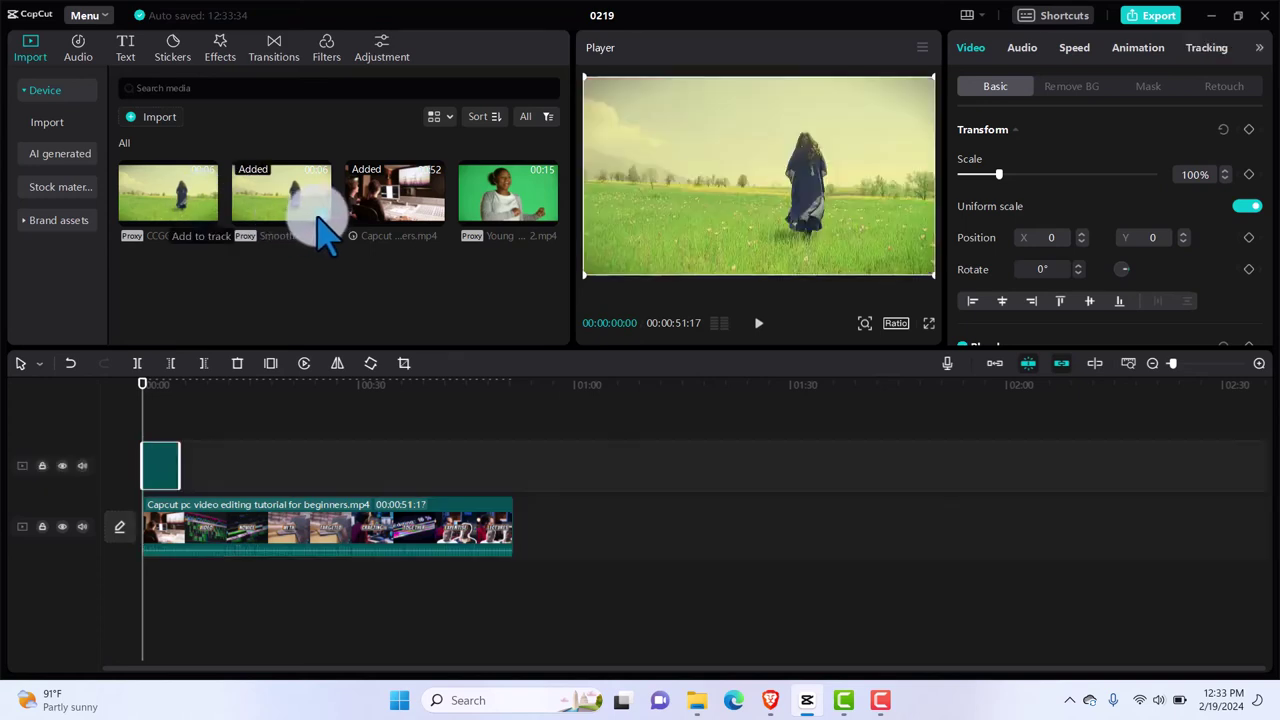
pyautogui.moveTo(170, 480); pyautogui.dragTo(163, 479)
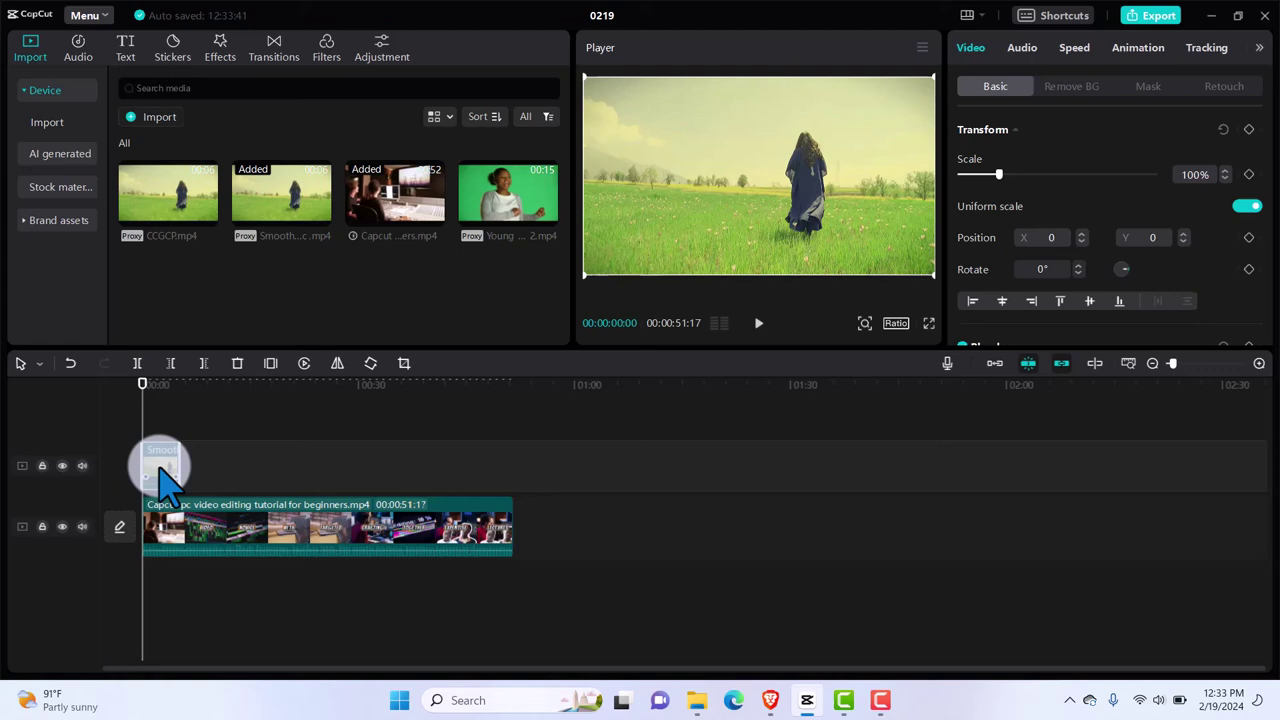
pyautogui.moveTo(163, 479)
pyautogui.mouseDown()
pyautogui.moveTo(186, 465)
pyautogui.moveTo(165, 478)
pyautogui.mouseUp()
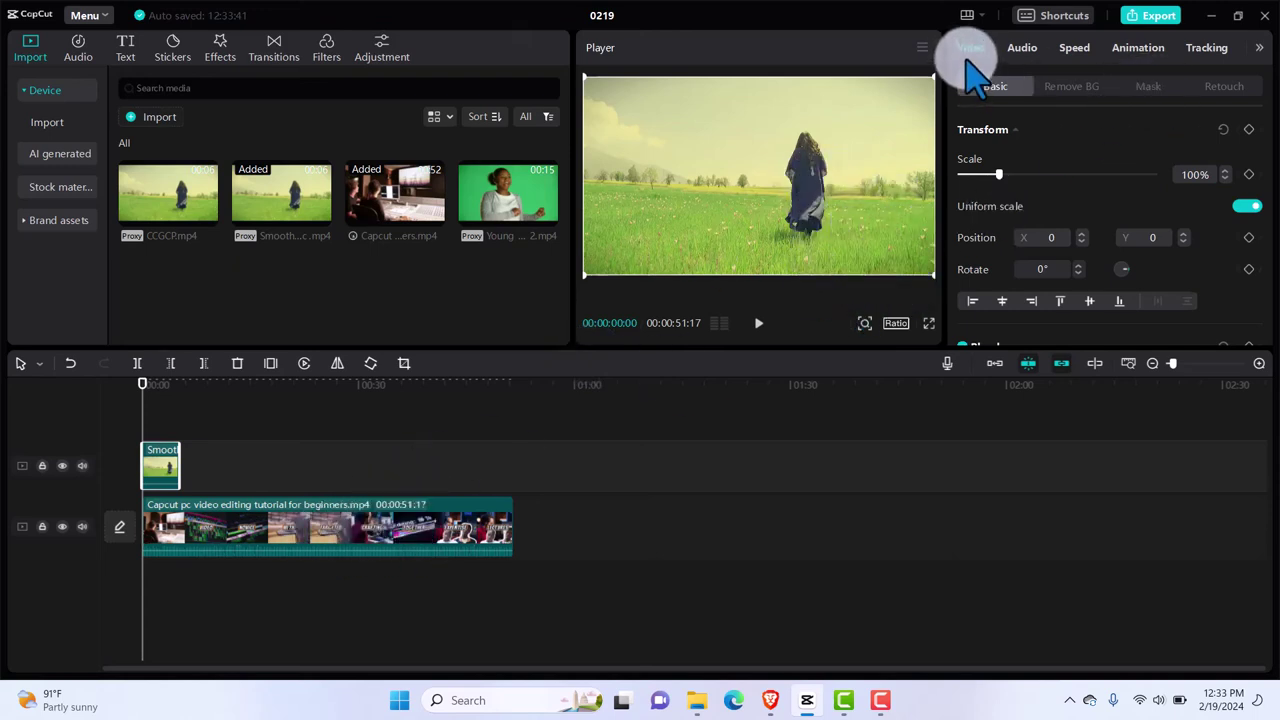
# Apply a circle mask to the field clip on the upper track and move it right of centre to about X 264, Y -2.
pyautogui.click(1150, 86)
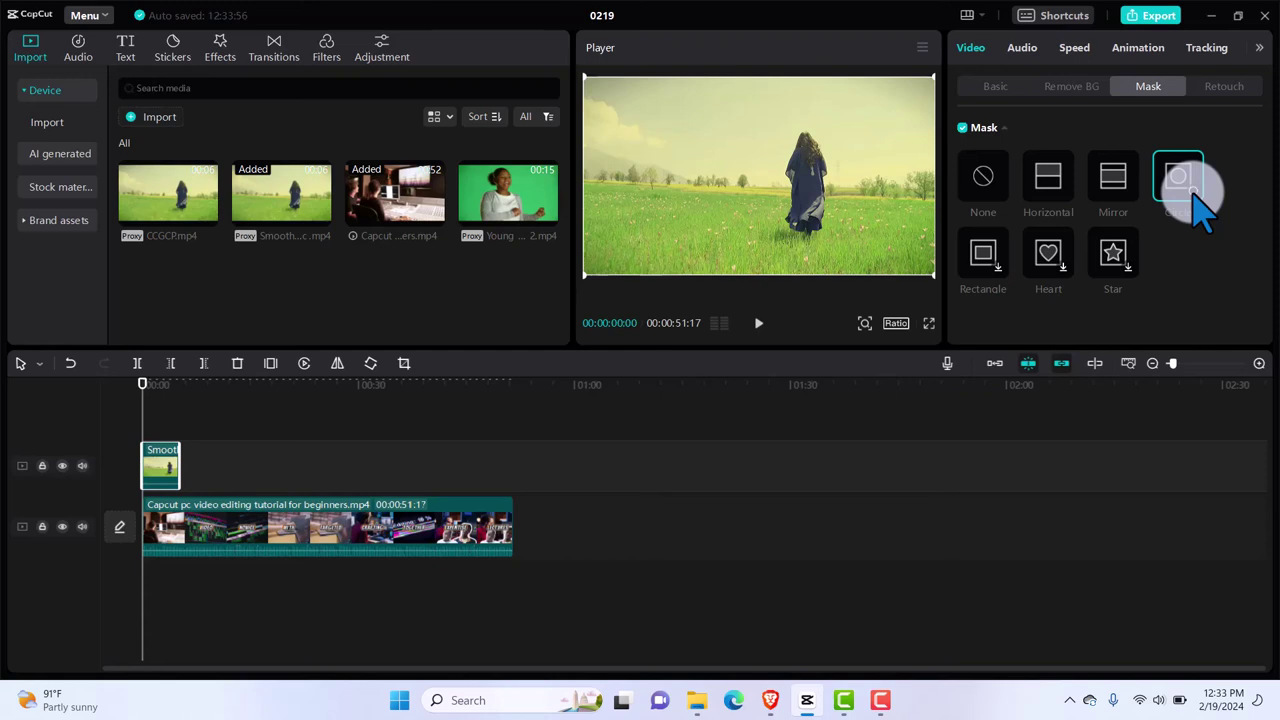
pyautogui.click(1052, 258)
pyautogui.click(1180, 190)
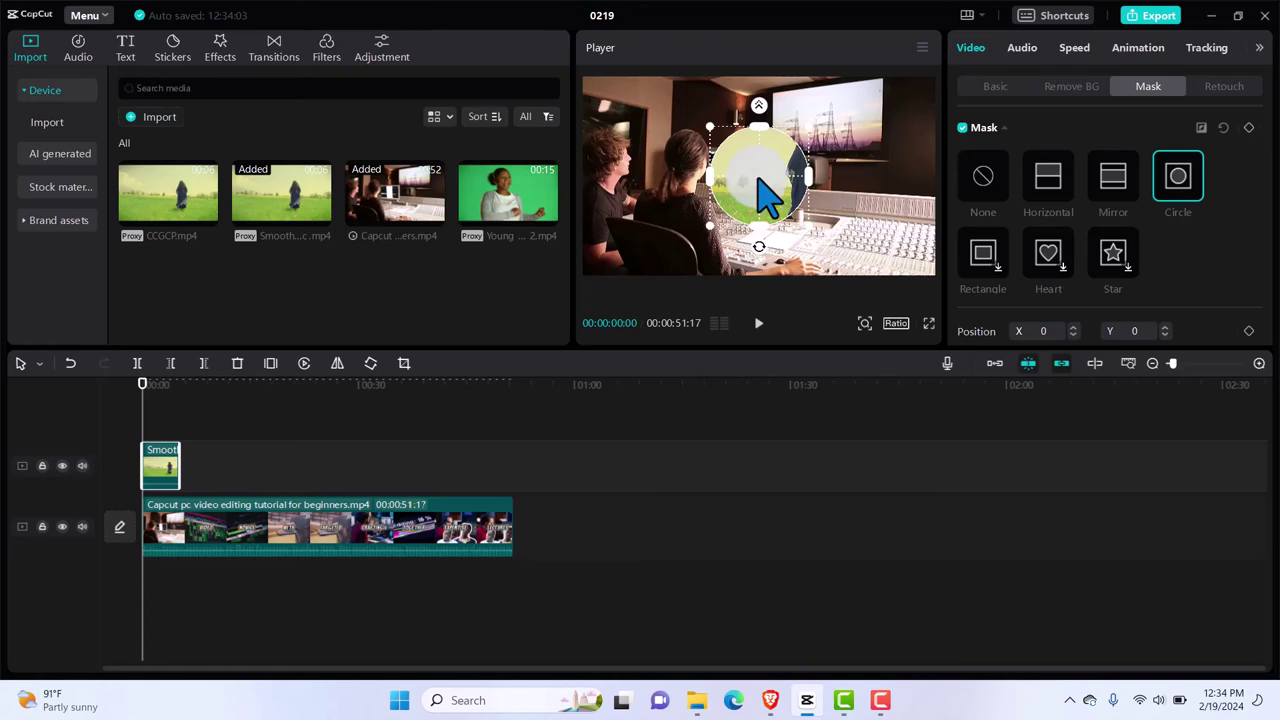
pyautogui.moveTo(758, 180); pyautogui.dragTo(805, 180)
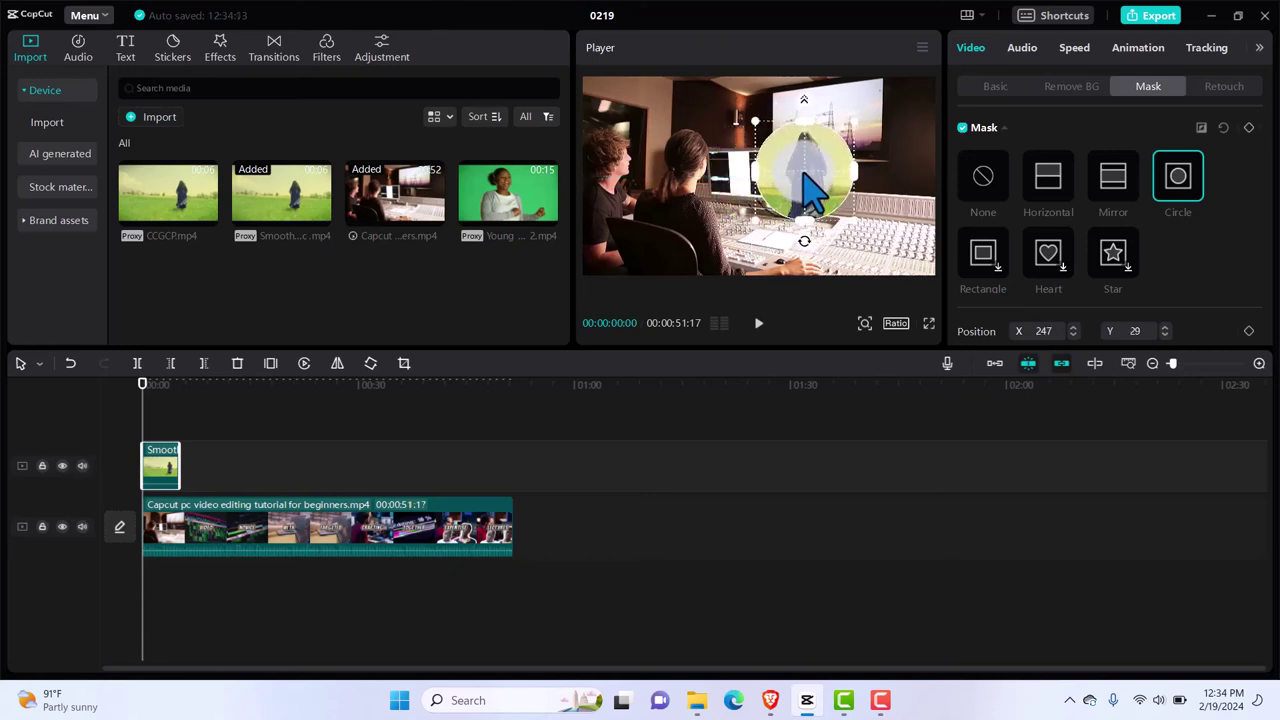
pyautogui.moveTo(803, 177)
pyautogui.mouseDown()
pyautogui.moveTo(785, 160)
pyautogui.moveTo(817, 197)
pyautogui.moveTo(862, 215)
pyautogui.moveTo(858, 199)
pyautogui.moveTo(820, 200)
pyautogui.moveTo(790, 177)
pyautogui.mouseUp()
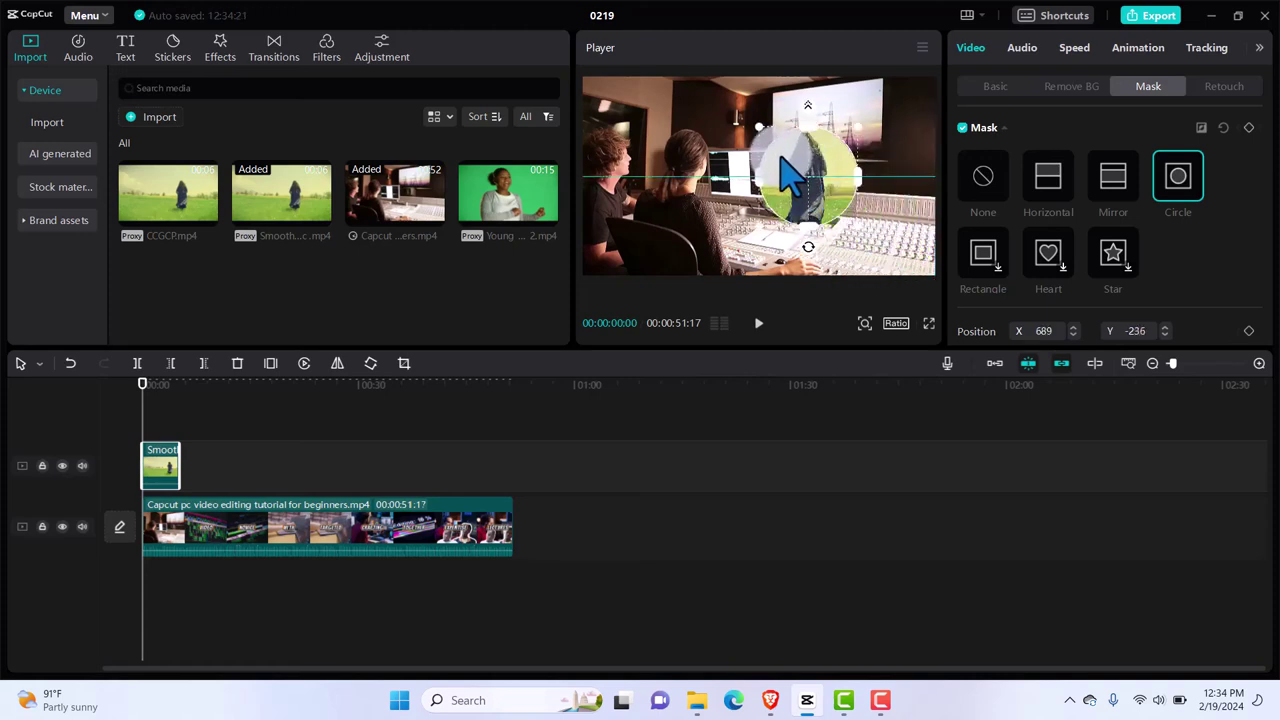
# Shrink the circle mask slightly and move it to the lower-right corner of the frame, at about X 703, Y -301.
pyautogui.click(535, 468)
pyautogui.click(535, 468)
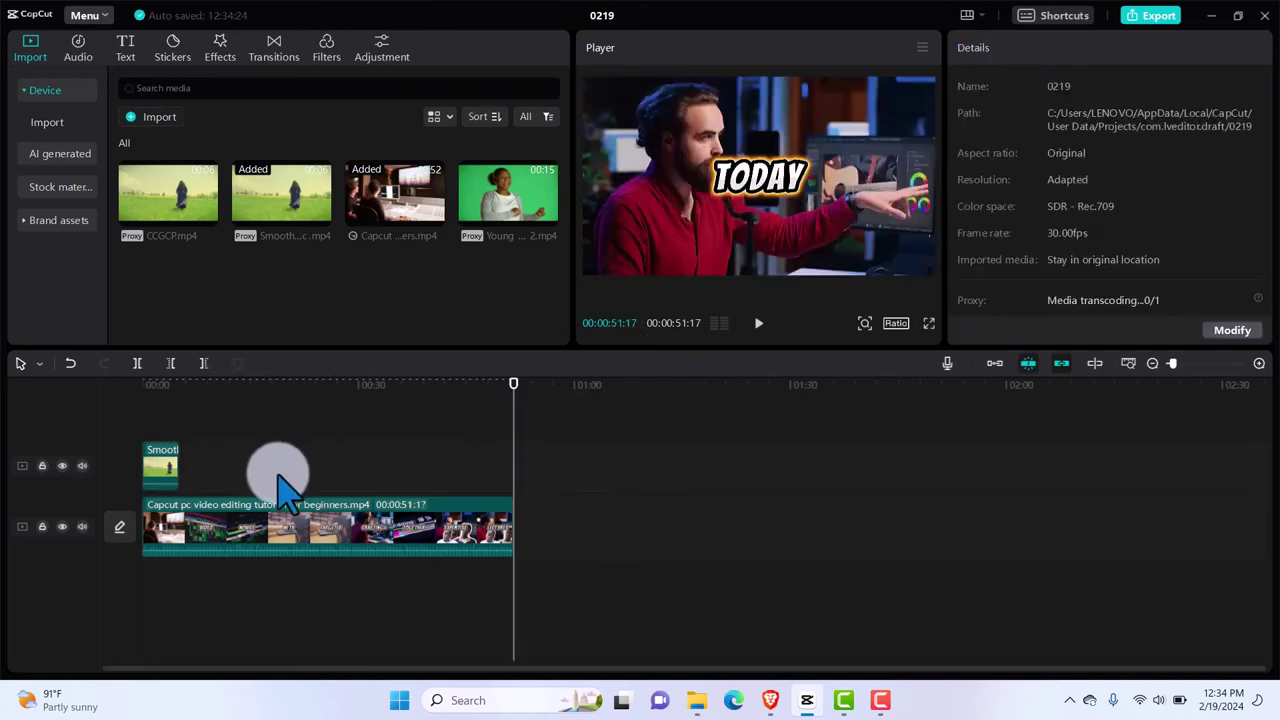
pyautogui.moveTo(512, 395); pyautogui.dragTo(166, 422)
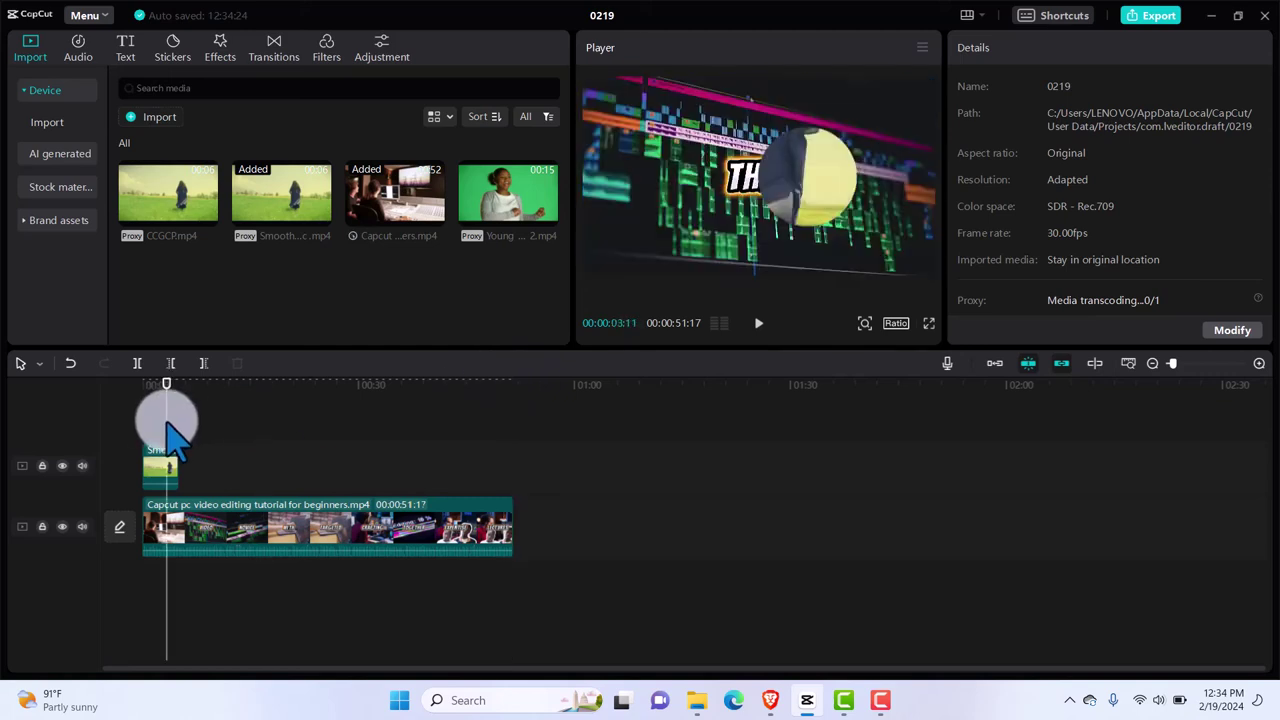
pyautogui.moveTo(167, 423); pyautogui.dragTo(159, 395)
pyautogui.click(815, 182)
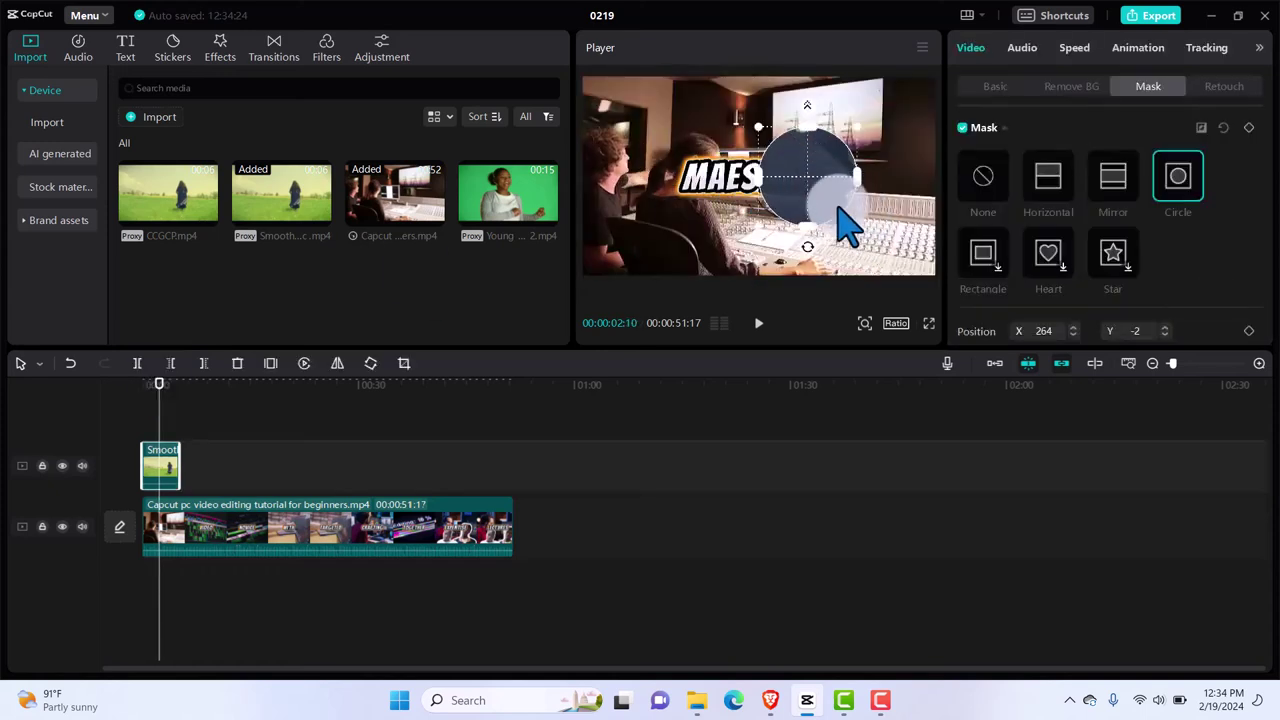
pyautogui.moveTo(835, 210); pyautogui.dragTo(915, 262)
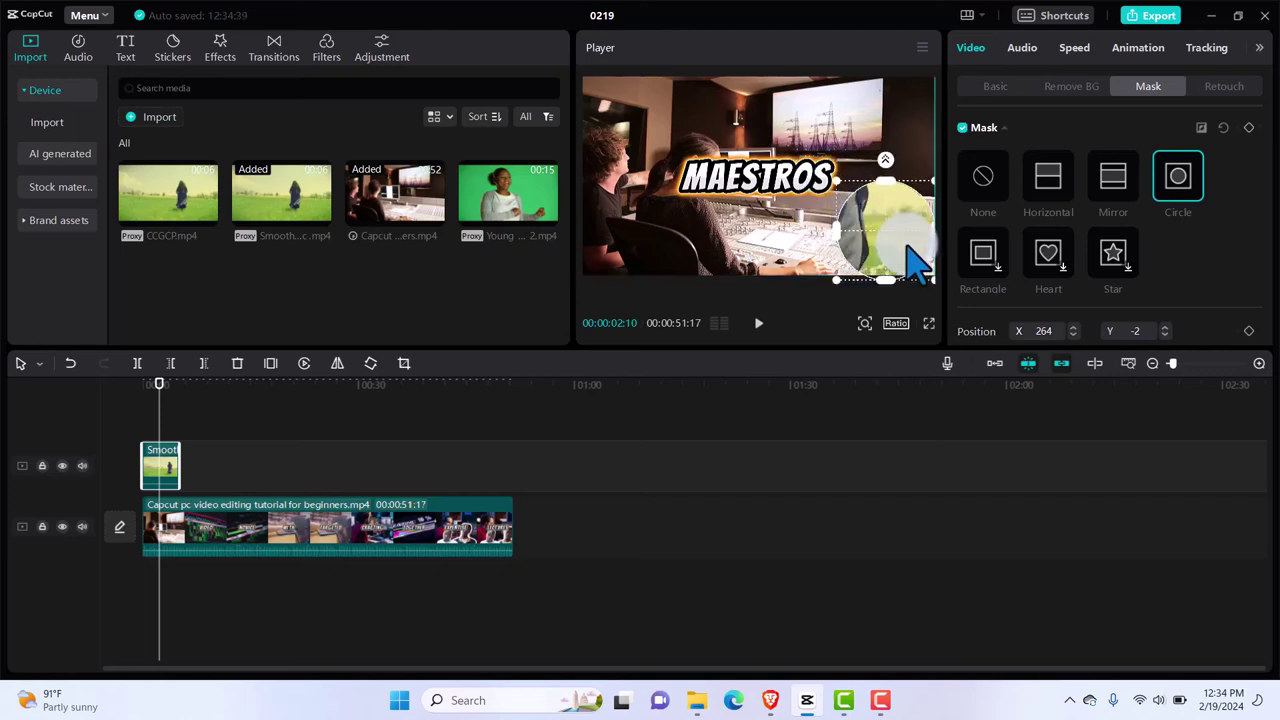
pyautogui.moveTo(915, 262); pyautogui.dragTo(903, 214)
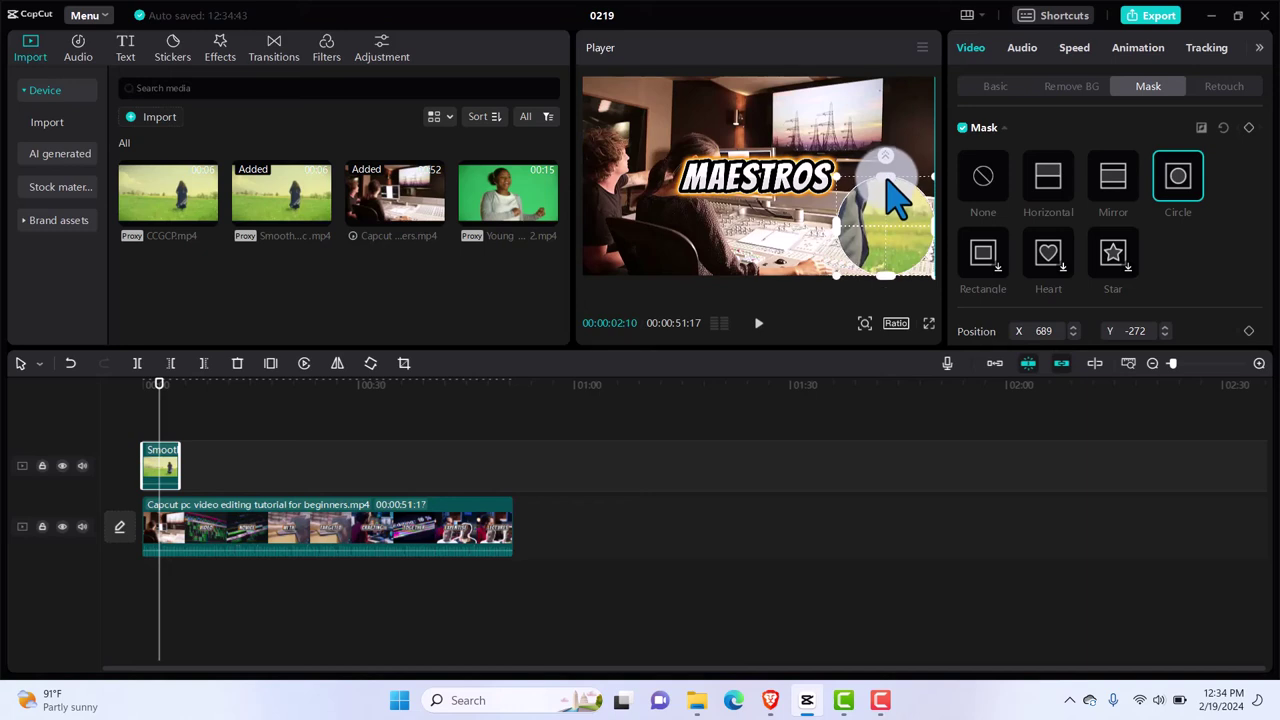
pyautogui.hotkey('ctrl', 'z')
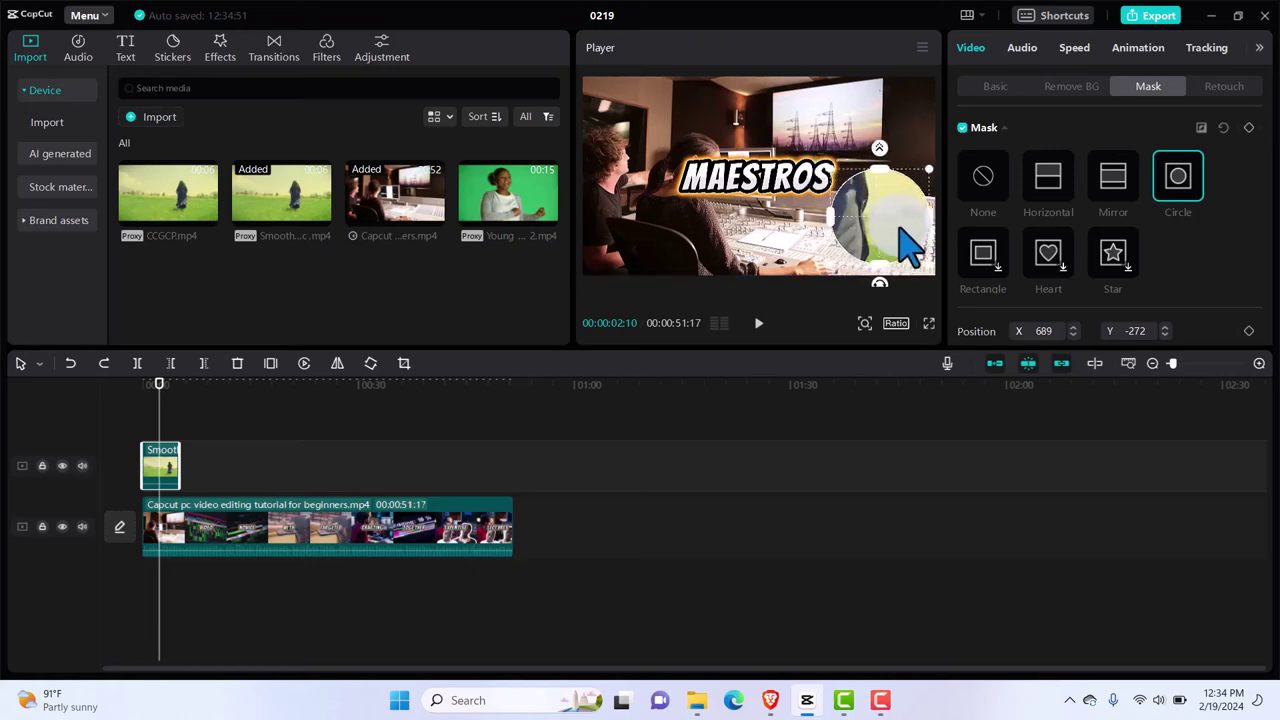
pyautogui.moveTo(898, 228); pyautogui.dragTo(867, 213)
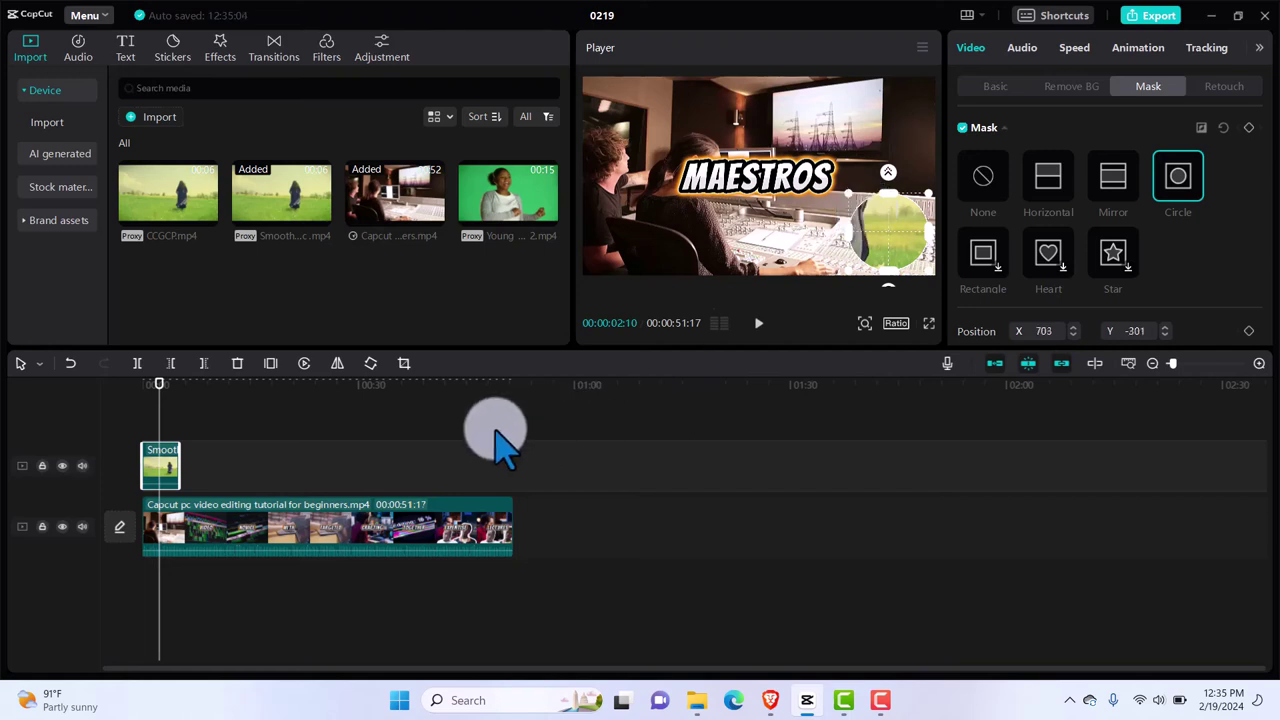
# Play the timeline from the start to review the circle-masked clip over the main video.
pyautogui.moveTo(160, 398); pyautogui.dragTo(135, 400)
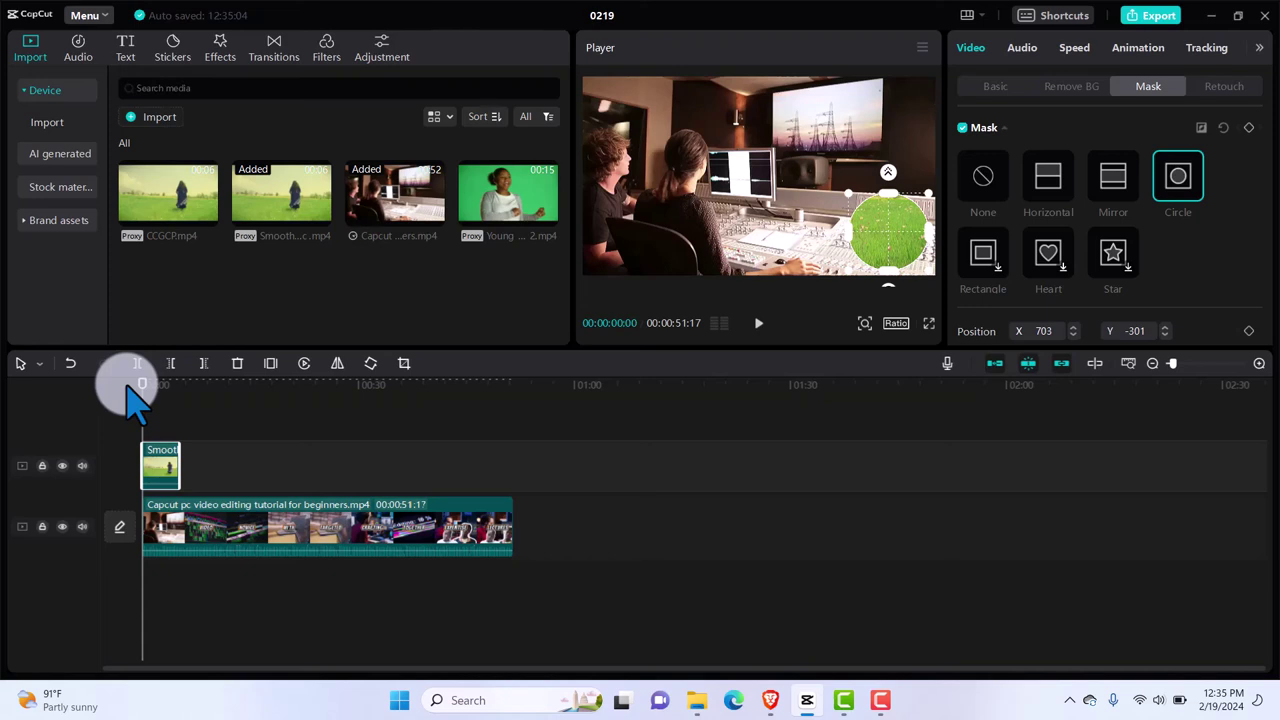
pyautogui.press('space')
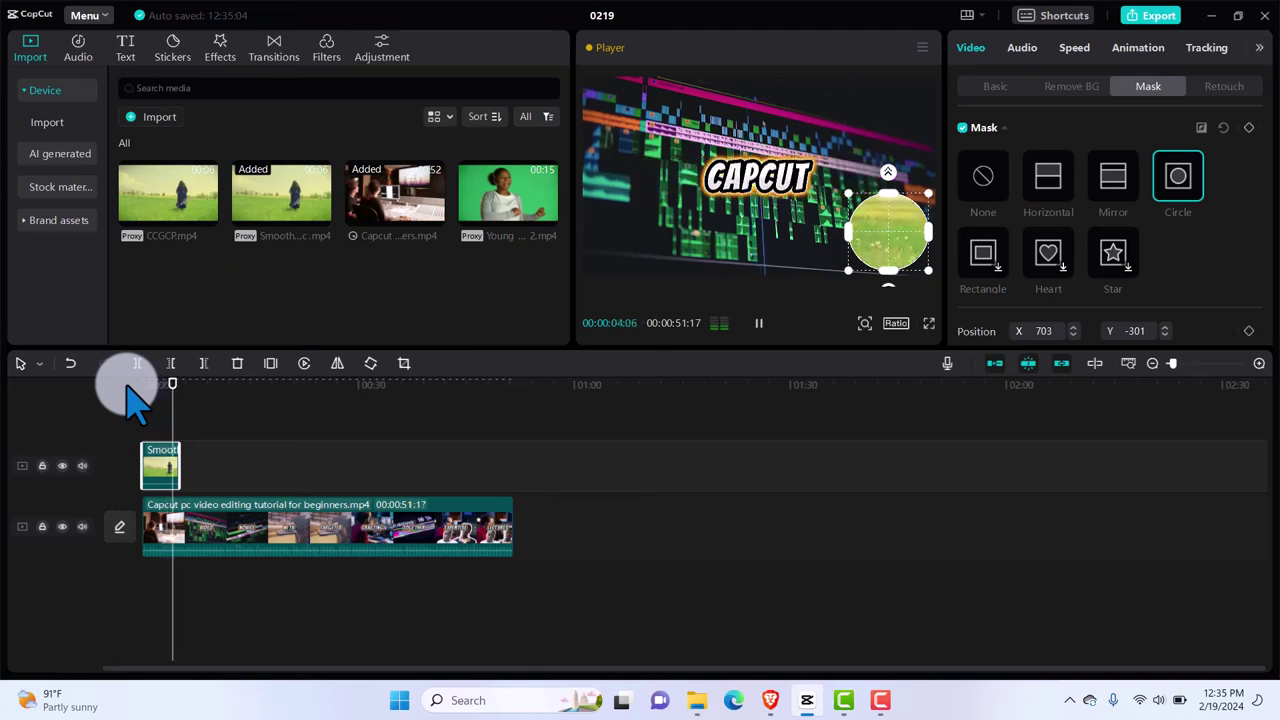
pyautogui.press('space')
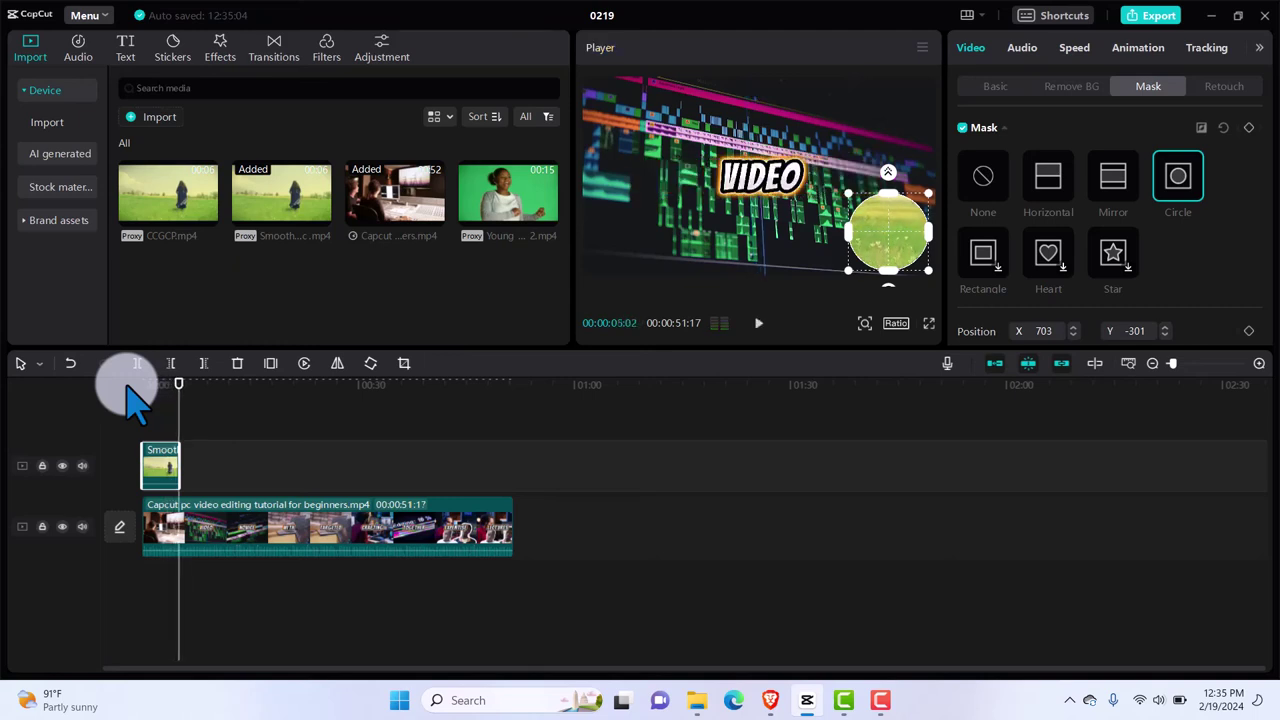
# Place the green-screen clip after the field clip on the upper track and give it a star mask enlarged to nearly the full frame height.
pyautogui.click(549, 231)
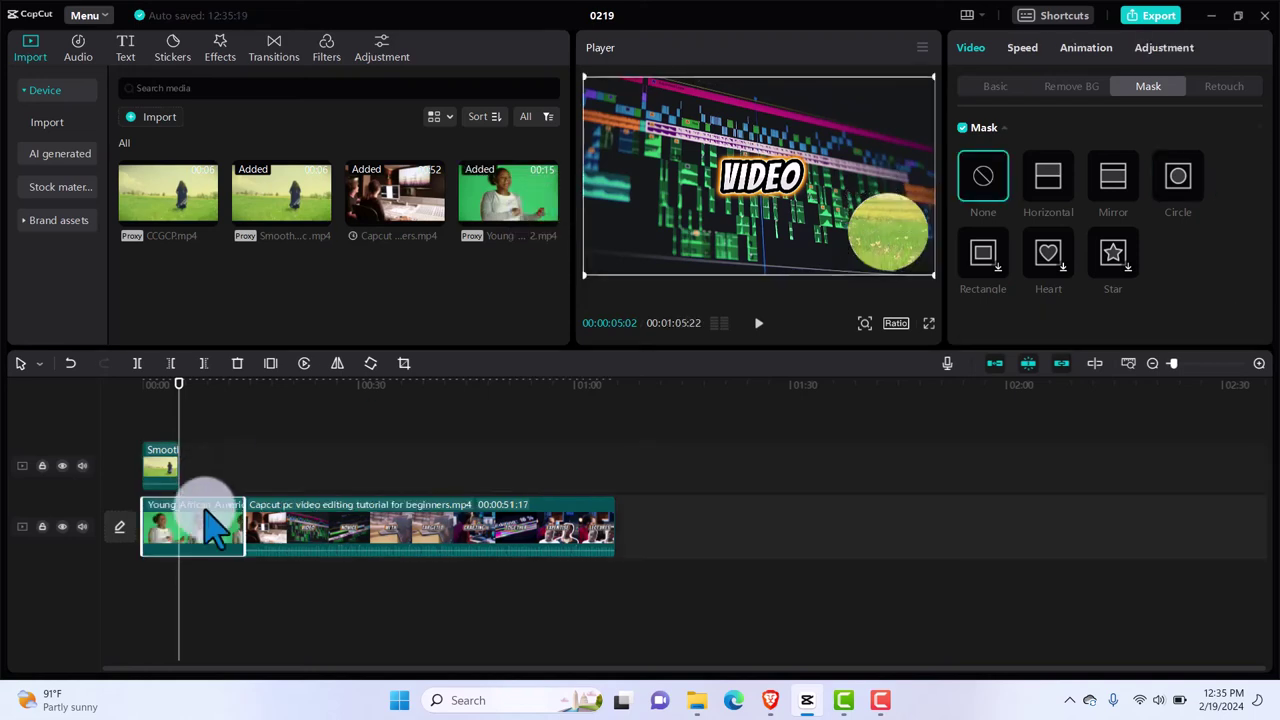
pyautogui.moveTo(215, 540); pyautogui.dragTo(266, 485)
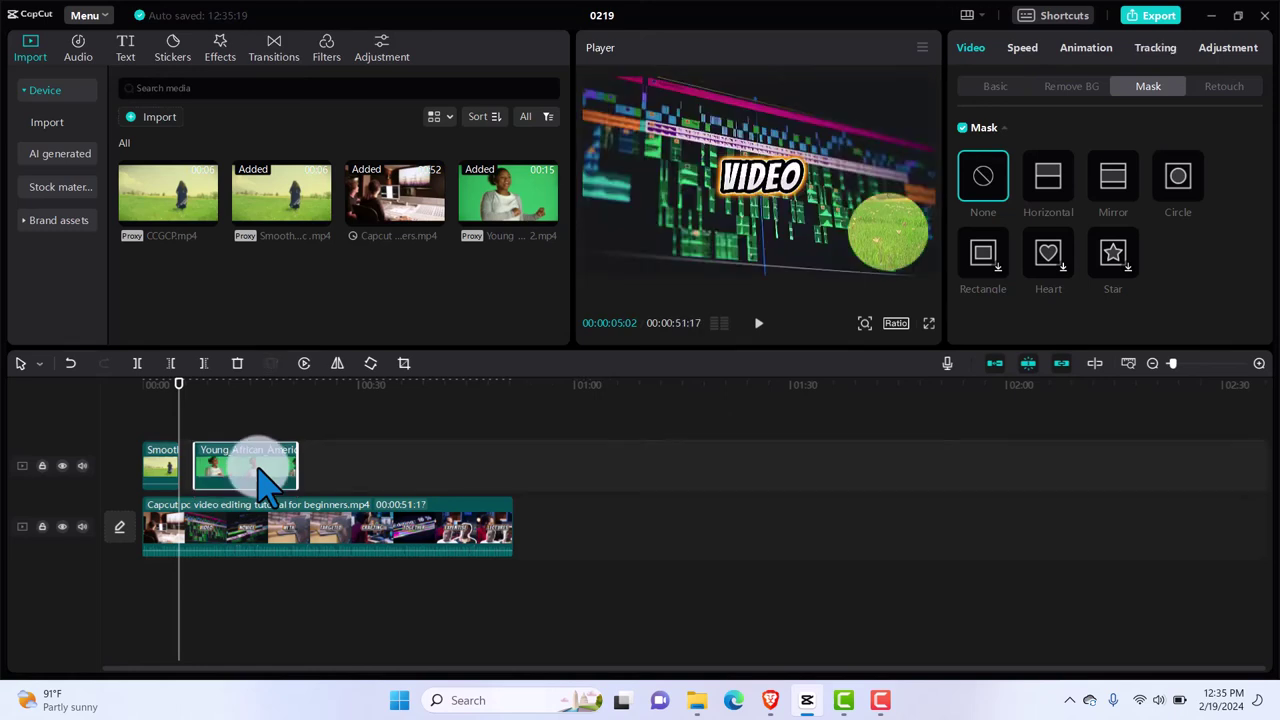
pyautogui.click(1138, 268)
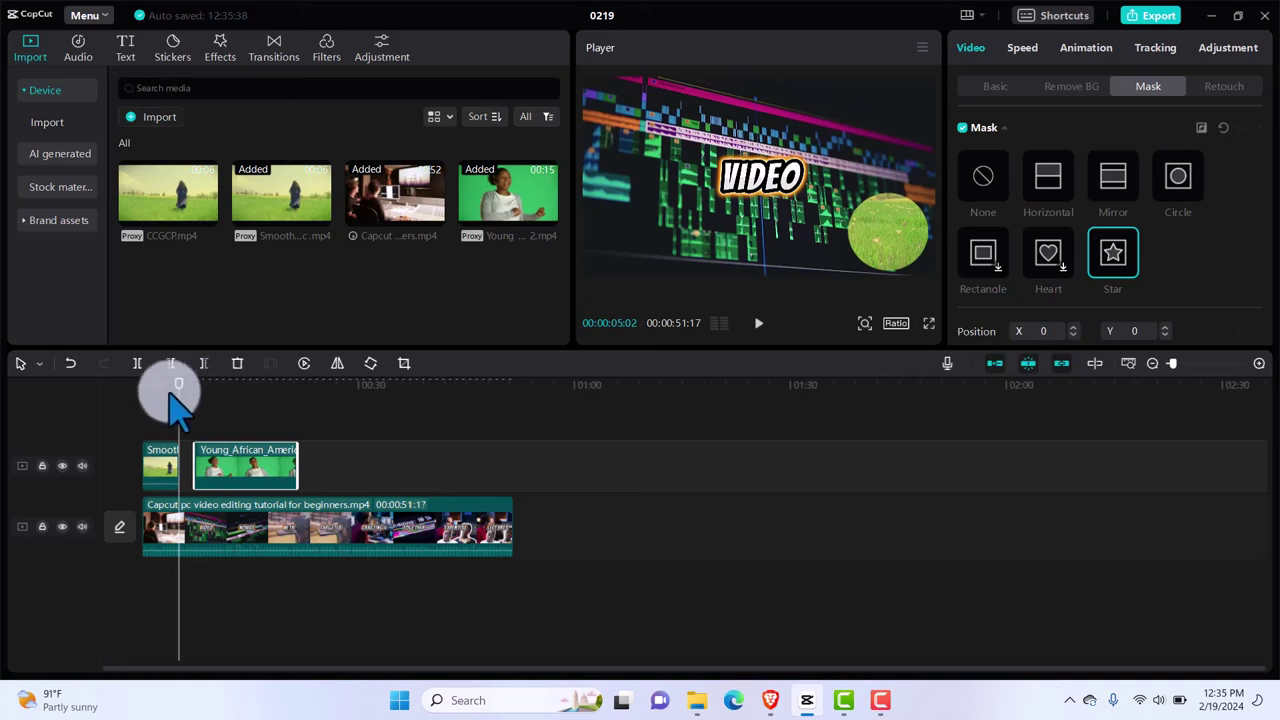
pyautogui.moveTo(178, 400); pyautogui.dragTo(227, 404)
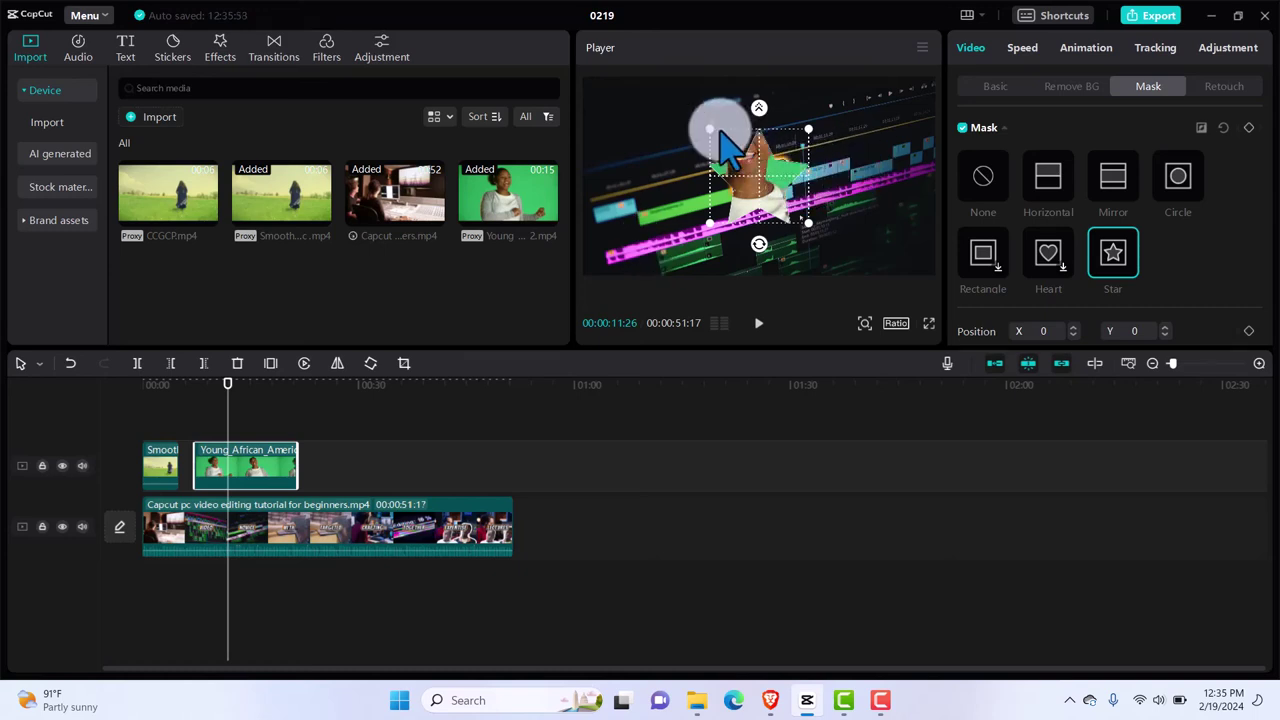
pyautogui.moveTo(720, 133); pyautogui.dragTo(667, 110)
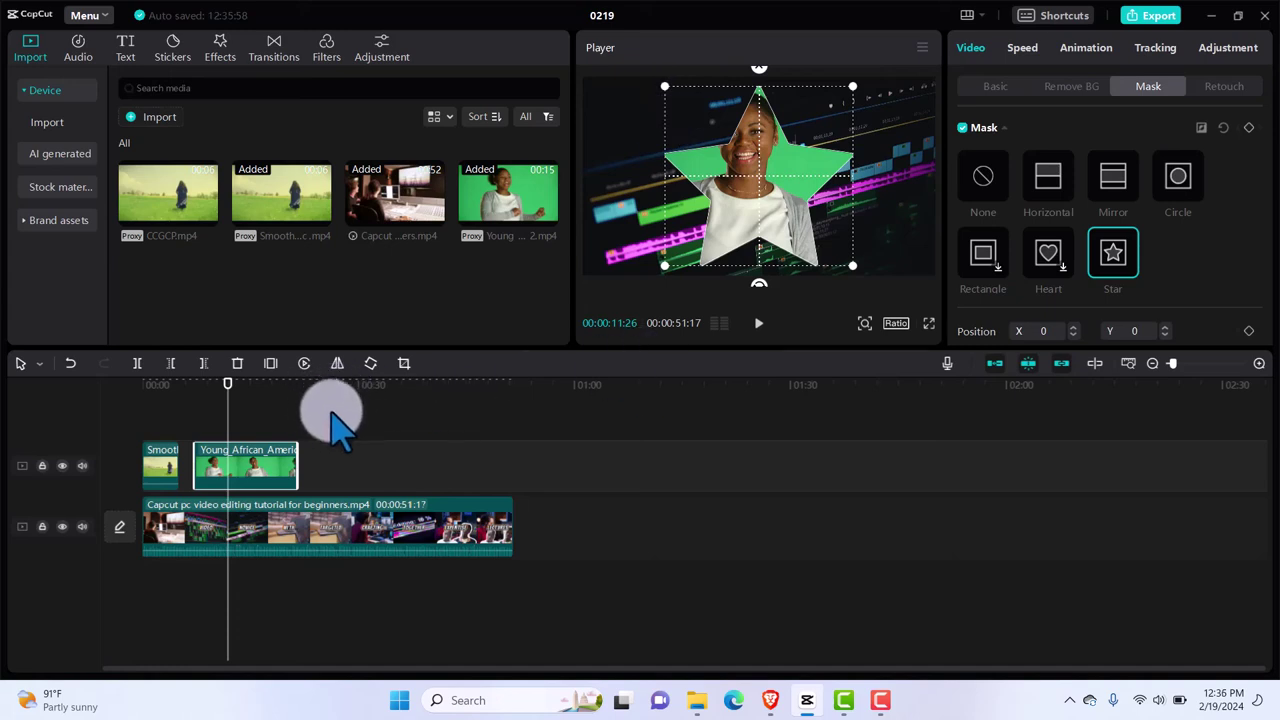
# Play the star-masked green-screen clip from its beginning to review it over the main video.
pyautogui.click(291, 422)
pyautogui.moveTo(291, 422); pyautogui.dragTo(200, 390)
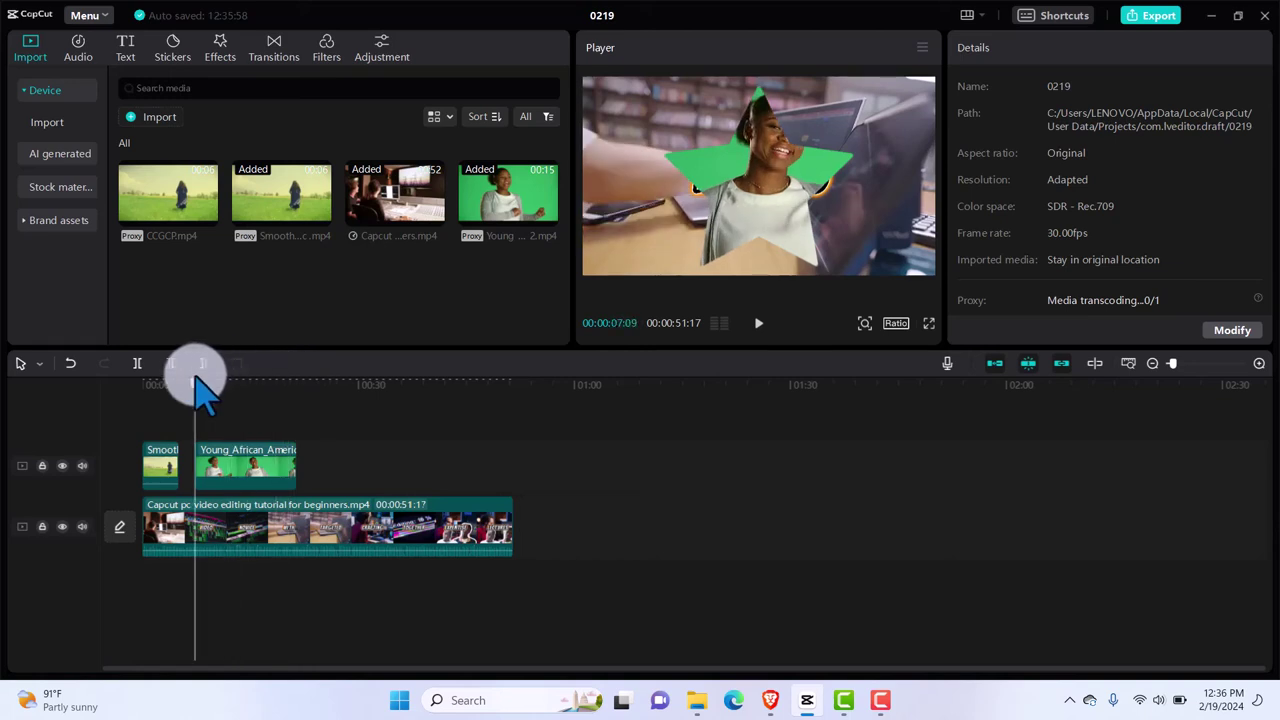
pyautogui.press('space')
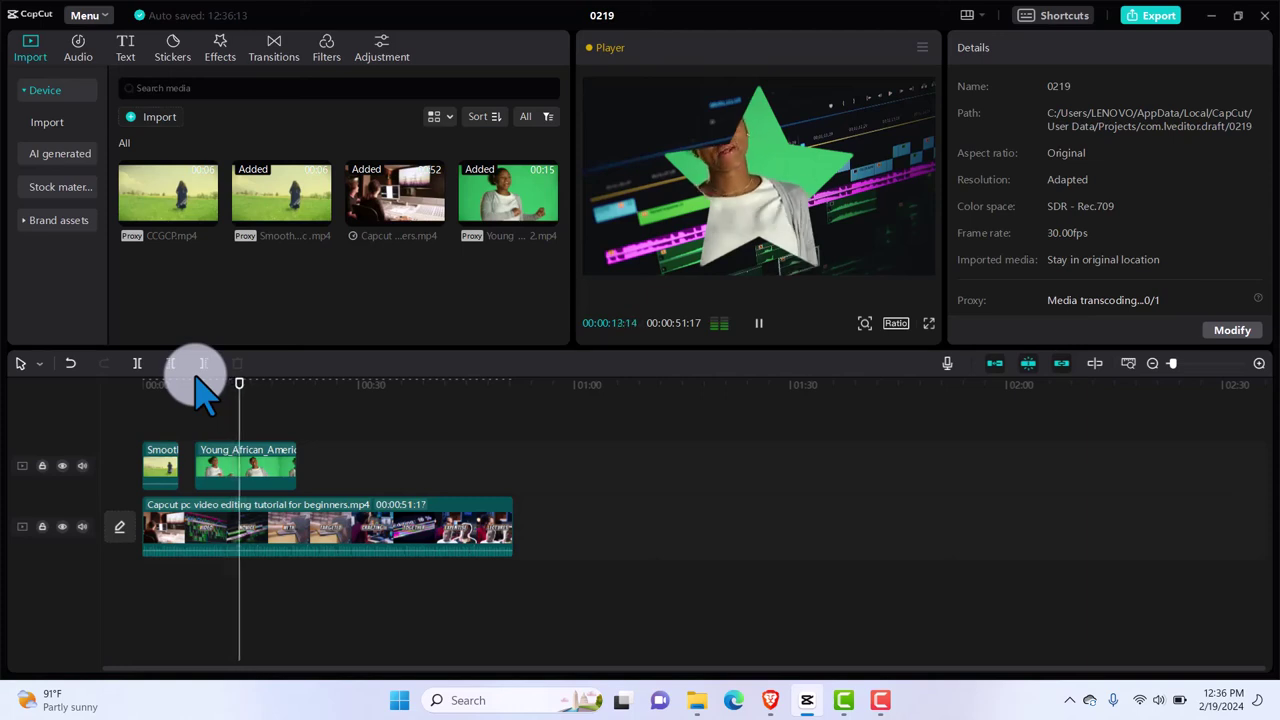
pyautogui.press('space')
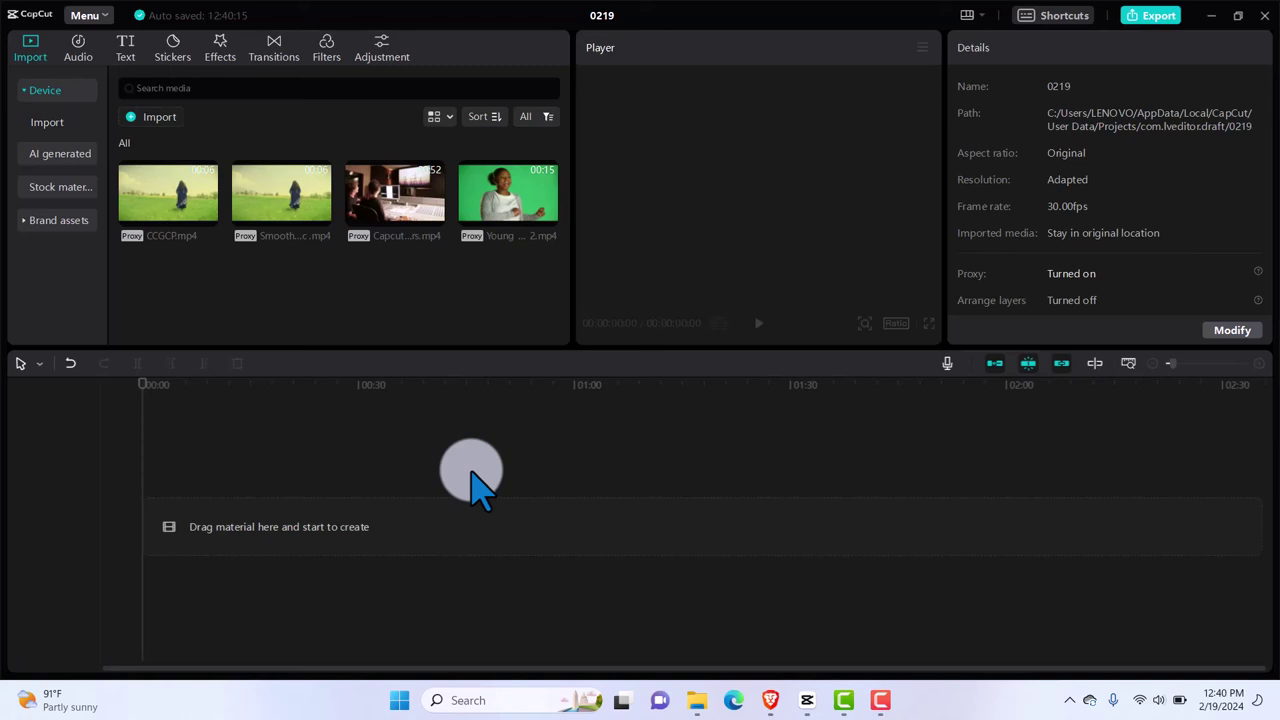
# Add the Smooth Zoom Effect clip to the empty timeline and select it with the playhead at its start.
pyautogui.moveTo(268, 215)
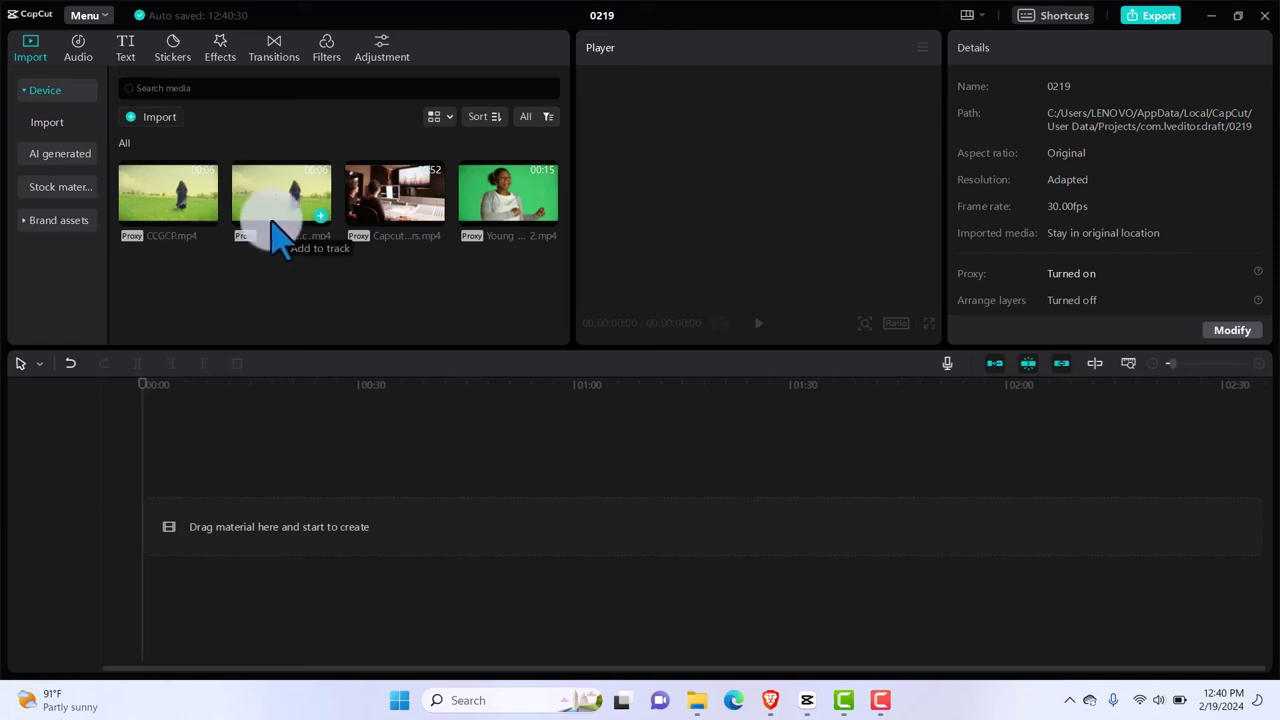
pyautogui.click(319, 218)
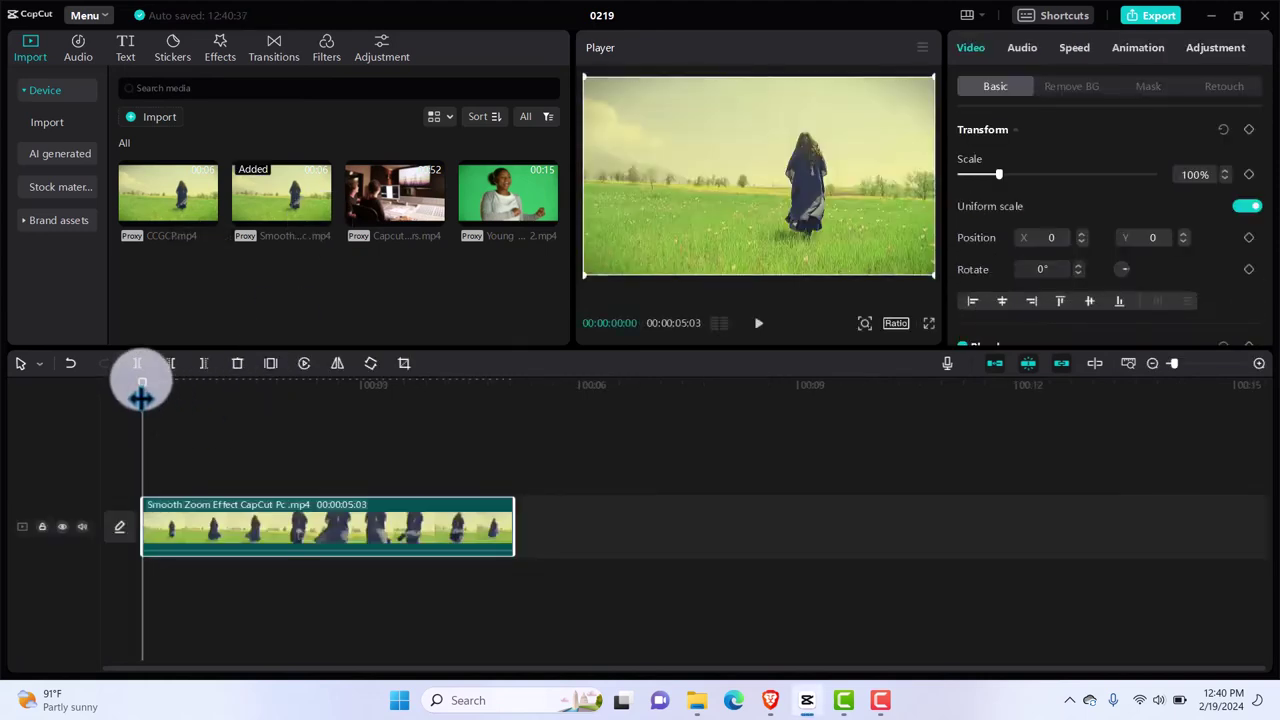
pyautogui.moveTo(141, 397); pyautogui.dragTo(133, 425)
pyautogui.click(240, 543)
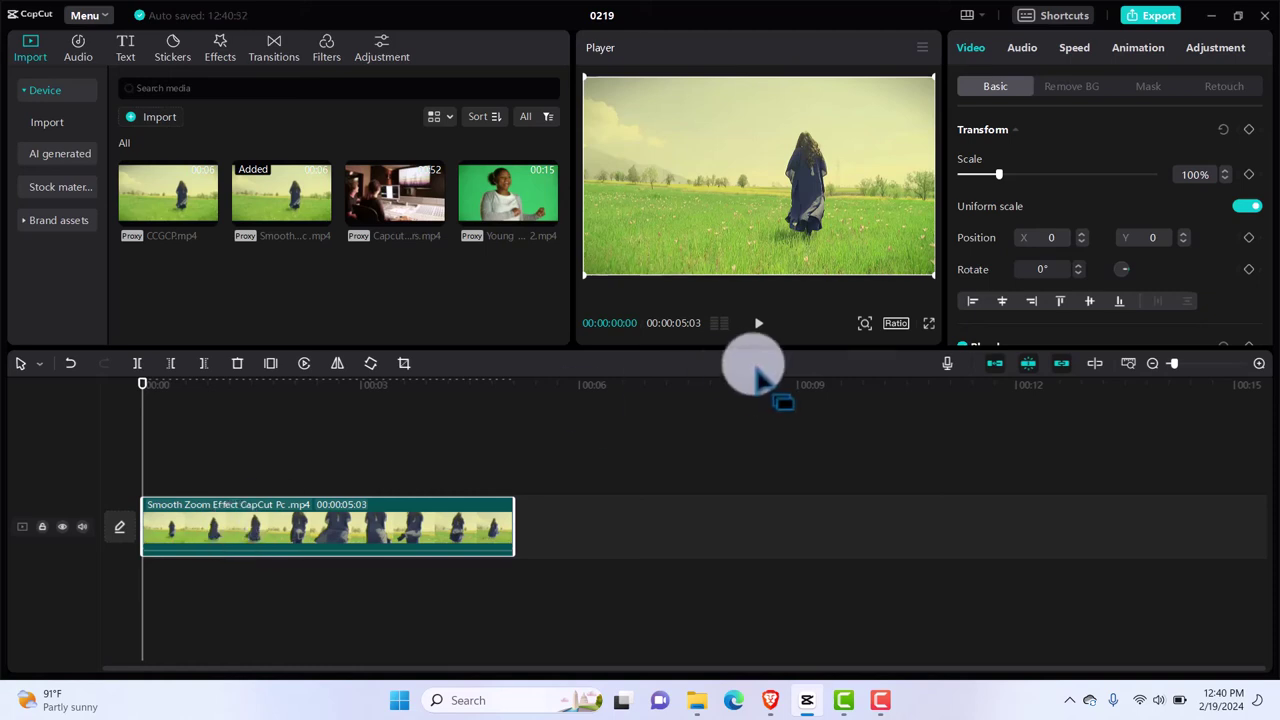
# Apply a mirror mask to the clip, expand it to the full frame height, and add a mask keyframe at 00:00:00:00.
pyautogui.click(1150, 87)
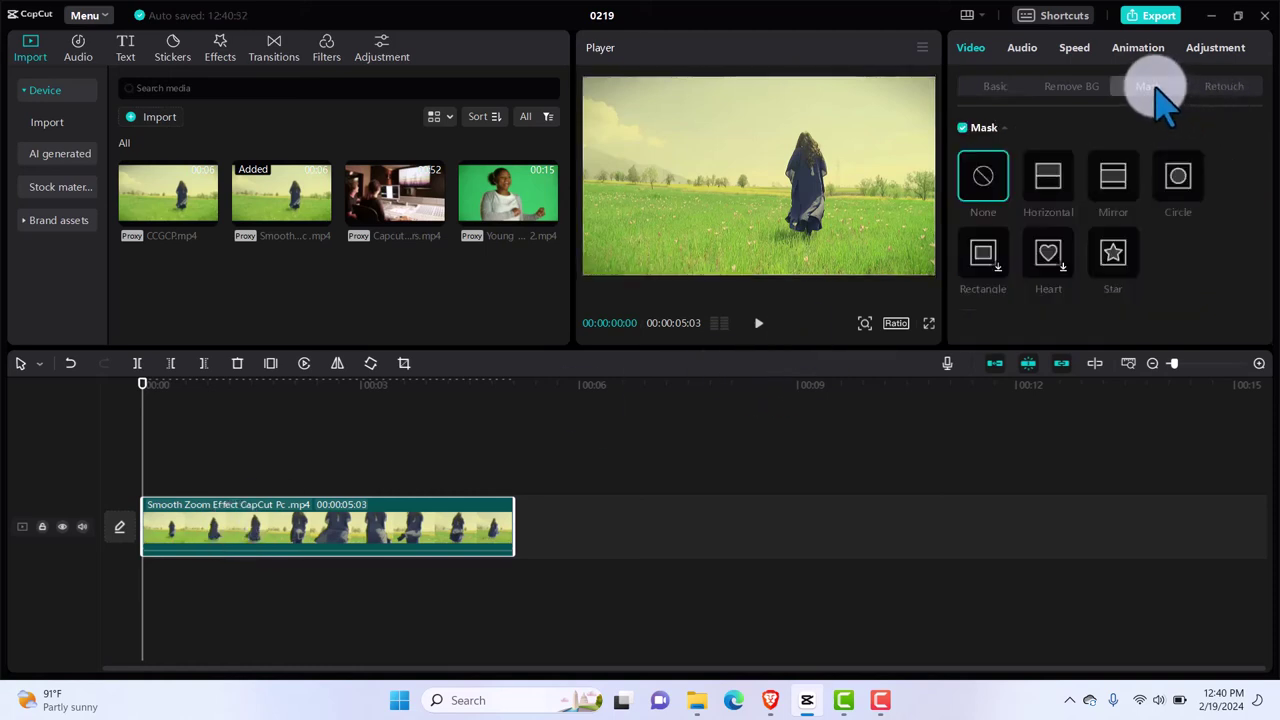
pyautogui.click(1120, 182)
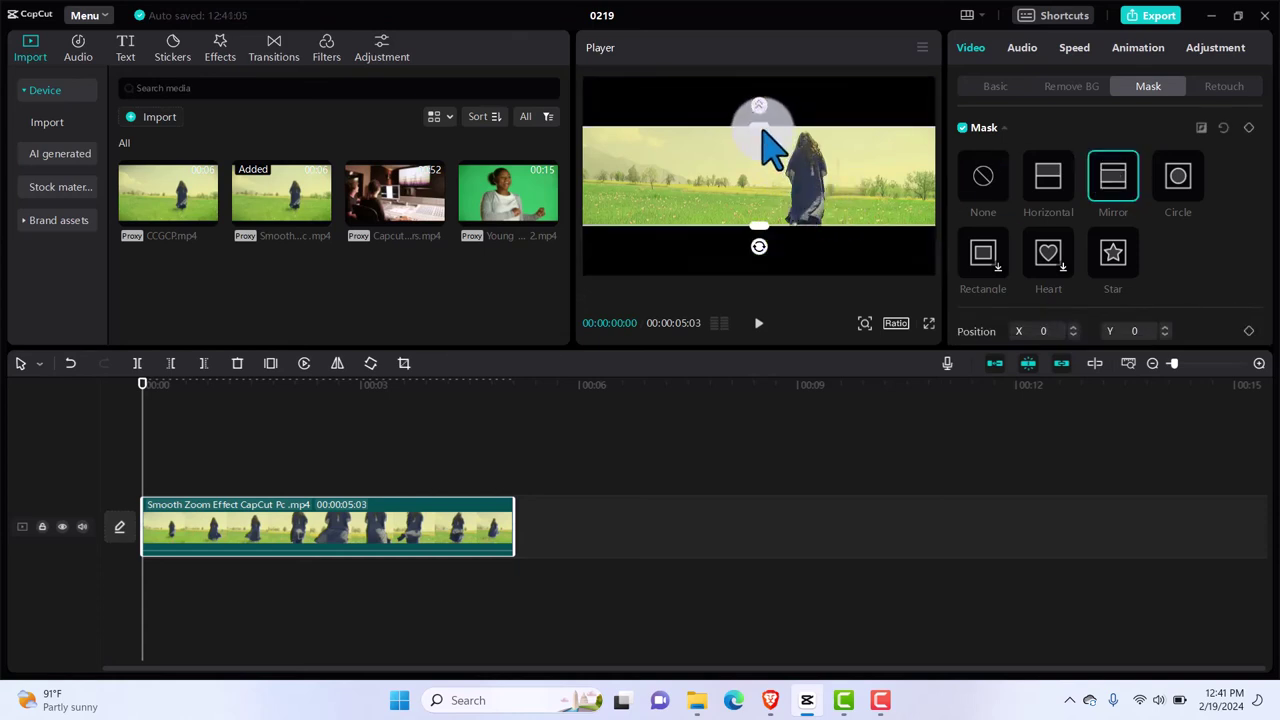
pyautogui.moveTo(762, 128); pyautogui.dragTo(762, 80)
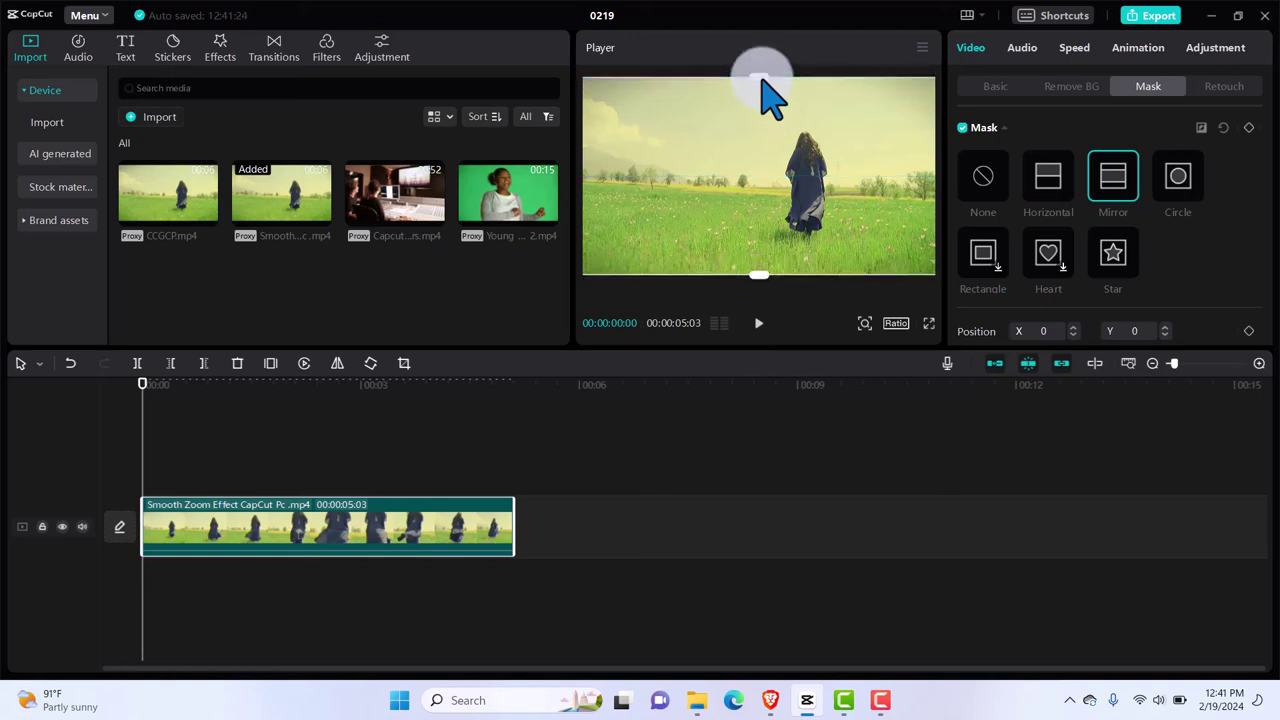
pyautogui.click(1248, 129)
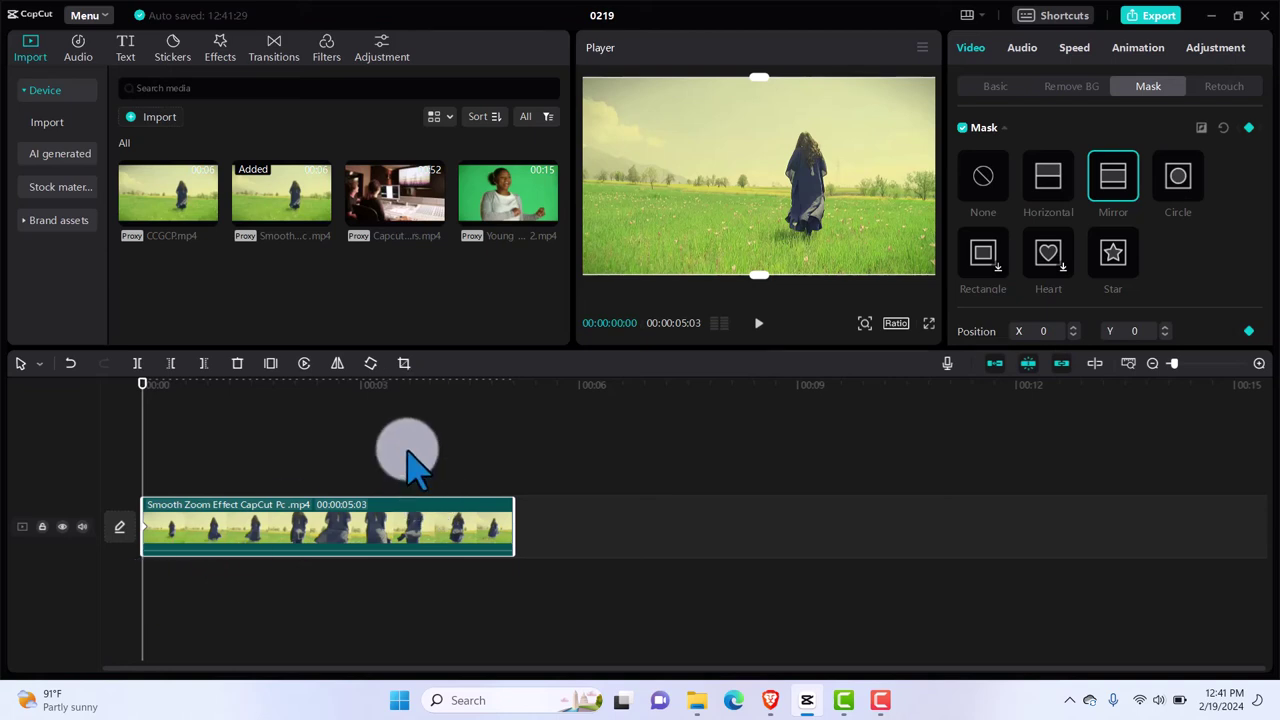
# At 00:00:00:20, narrow the mirror mask slightly to leave thin black bars above and below, and keyframe it.
pyautogui.press('space')
pyautogui.press('space')
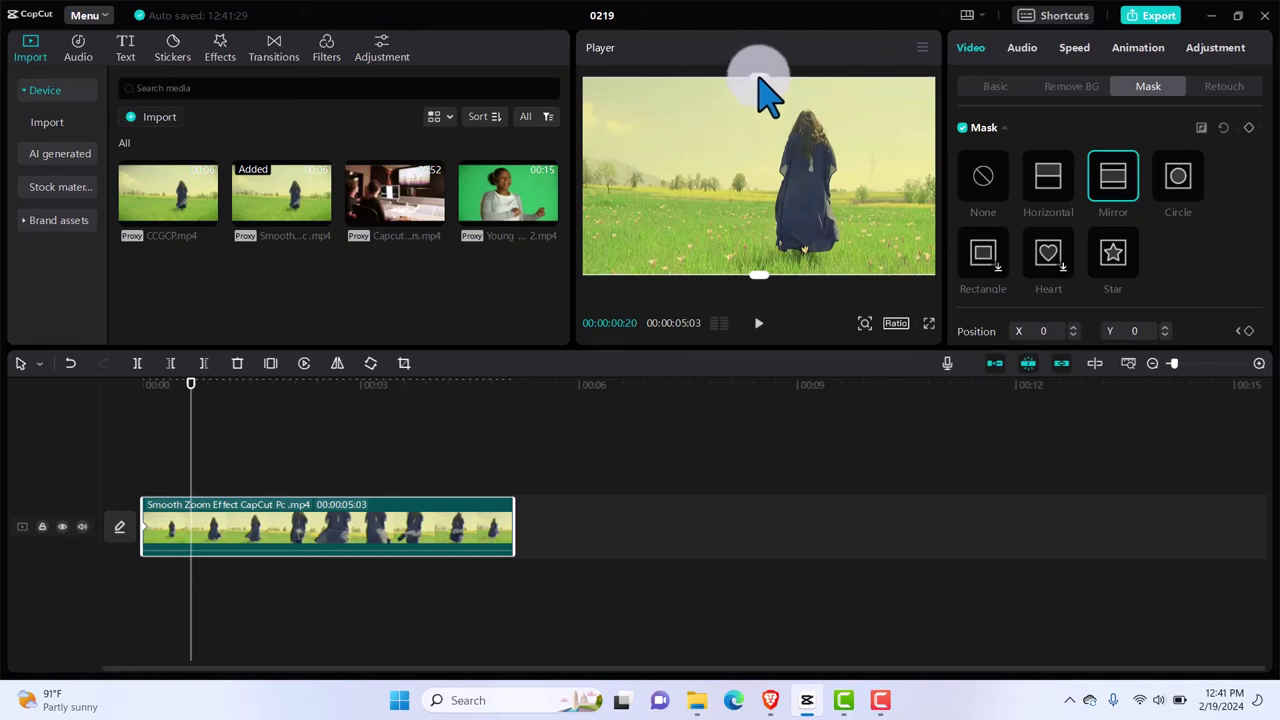
pyautogui.moveTo(759, 78); pyautogui.dragTo(759, 87)
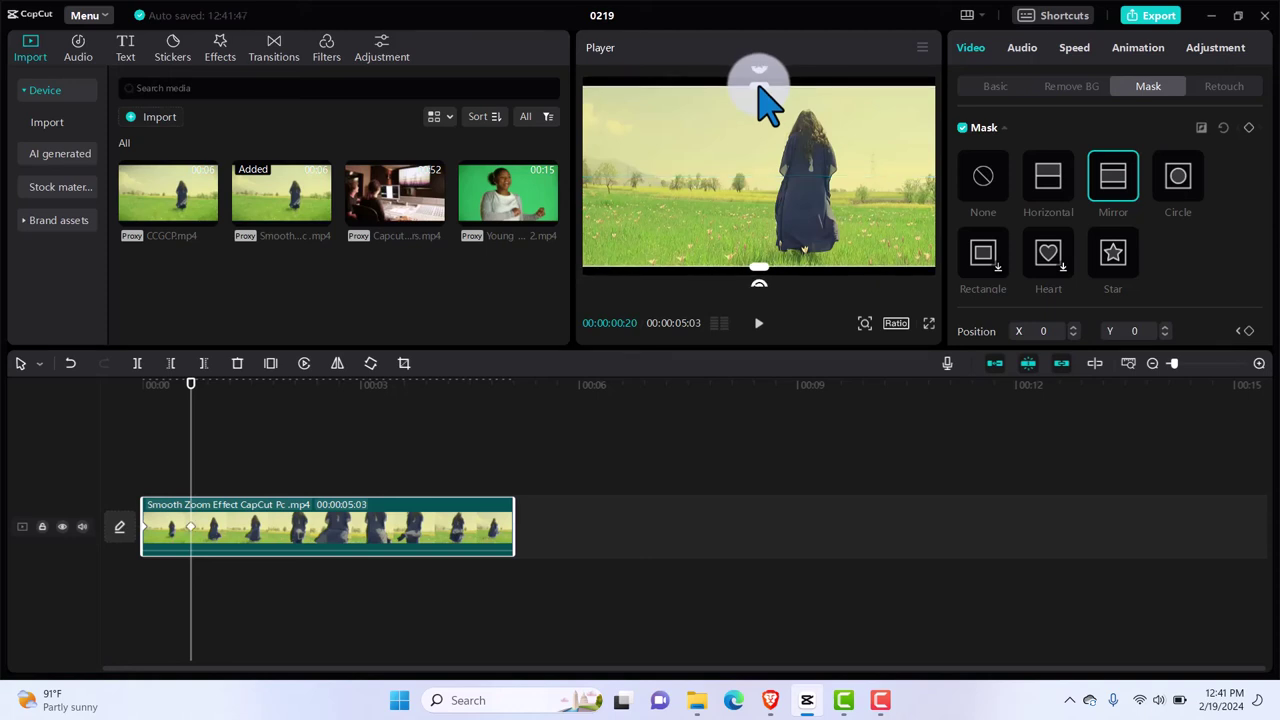
pyautogui.click(1248, 128)
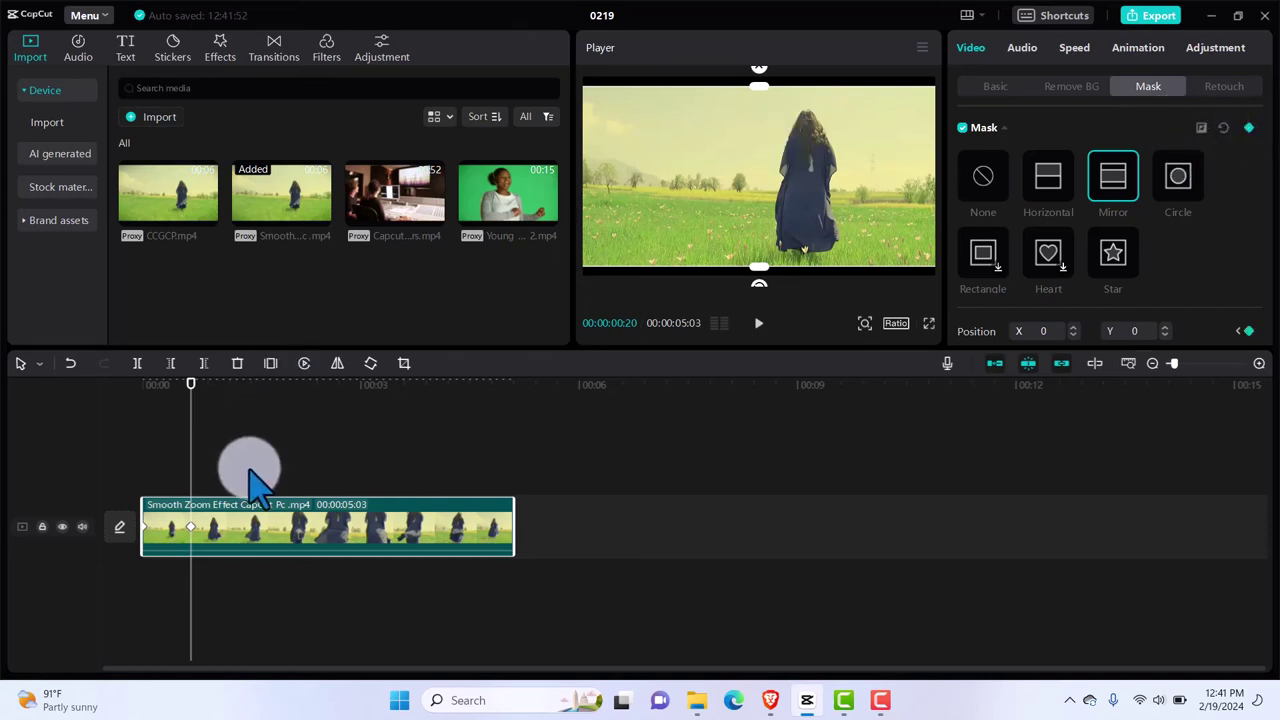
# At 00:00:01:10, narrow the mirror mask further for thicker black bars, and return the playhead to the clip's start.
pyautogui.press('space')
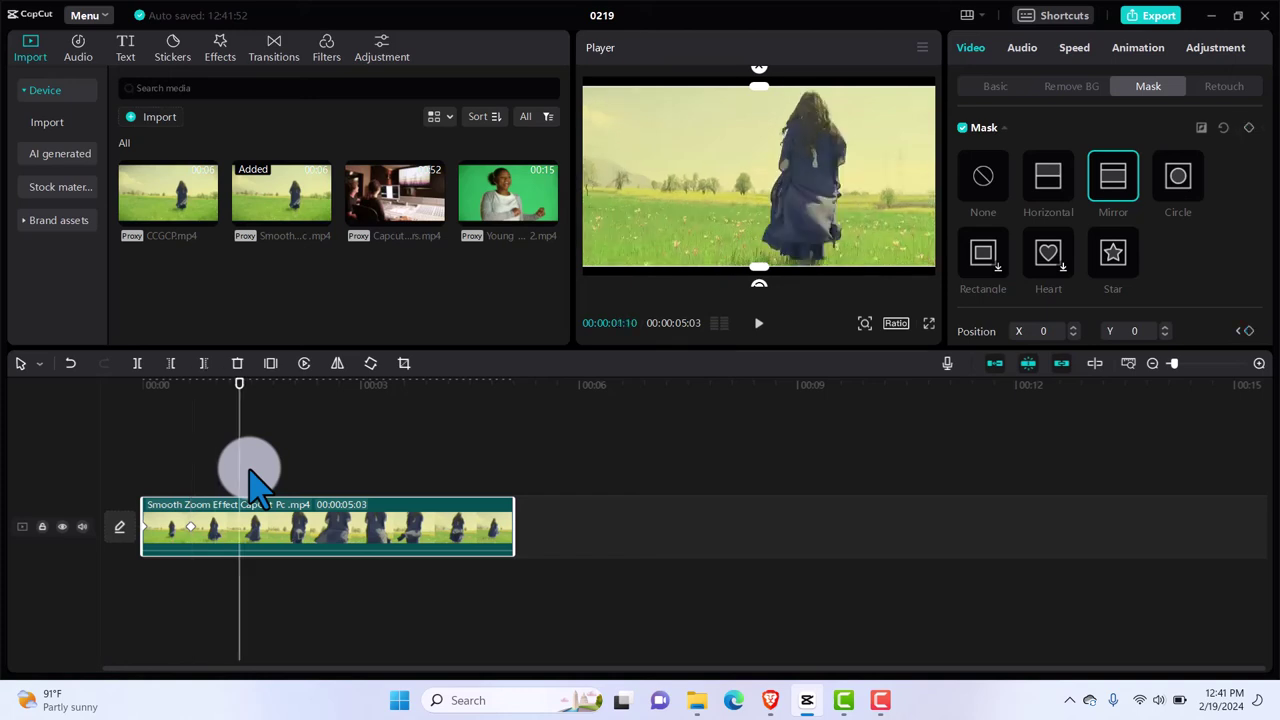
pyautogui.moveTo(758, 76); pyautogui.dragTo(757, 99)
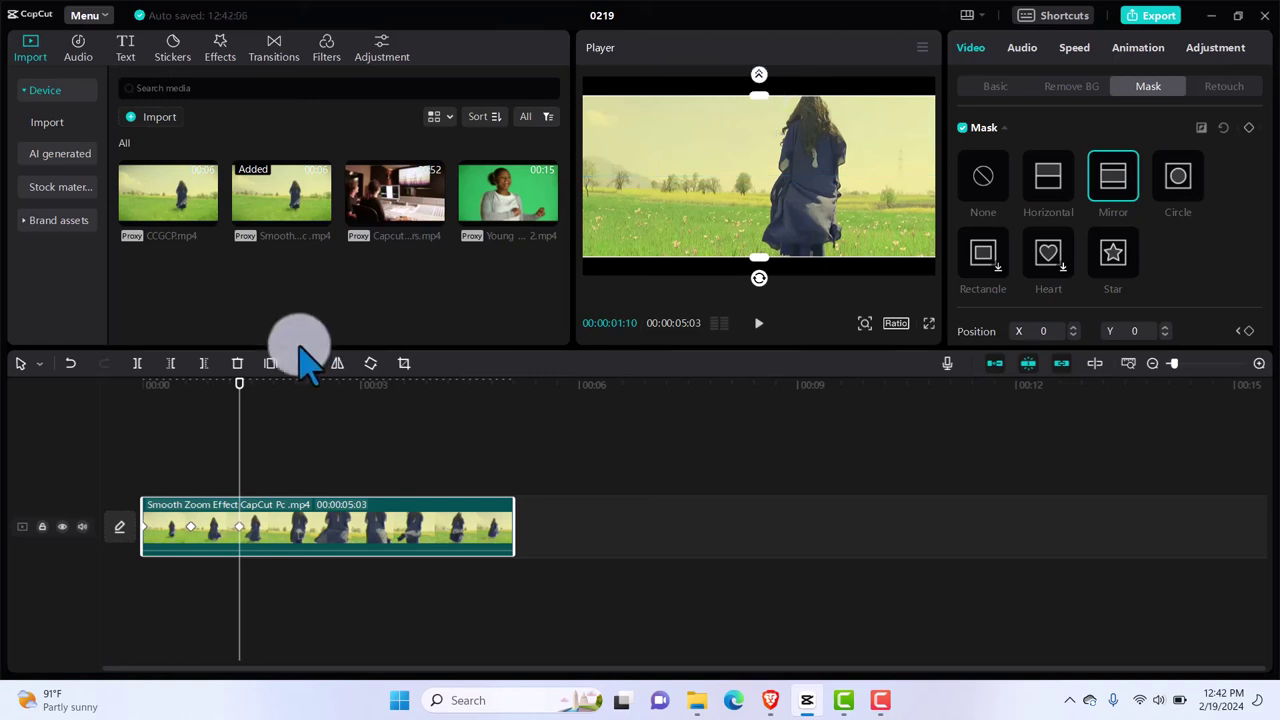
pyautogui.moveTo(240, 398); pyautogui.dragTo(100, 385)
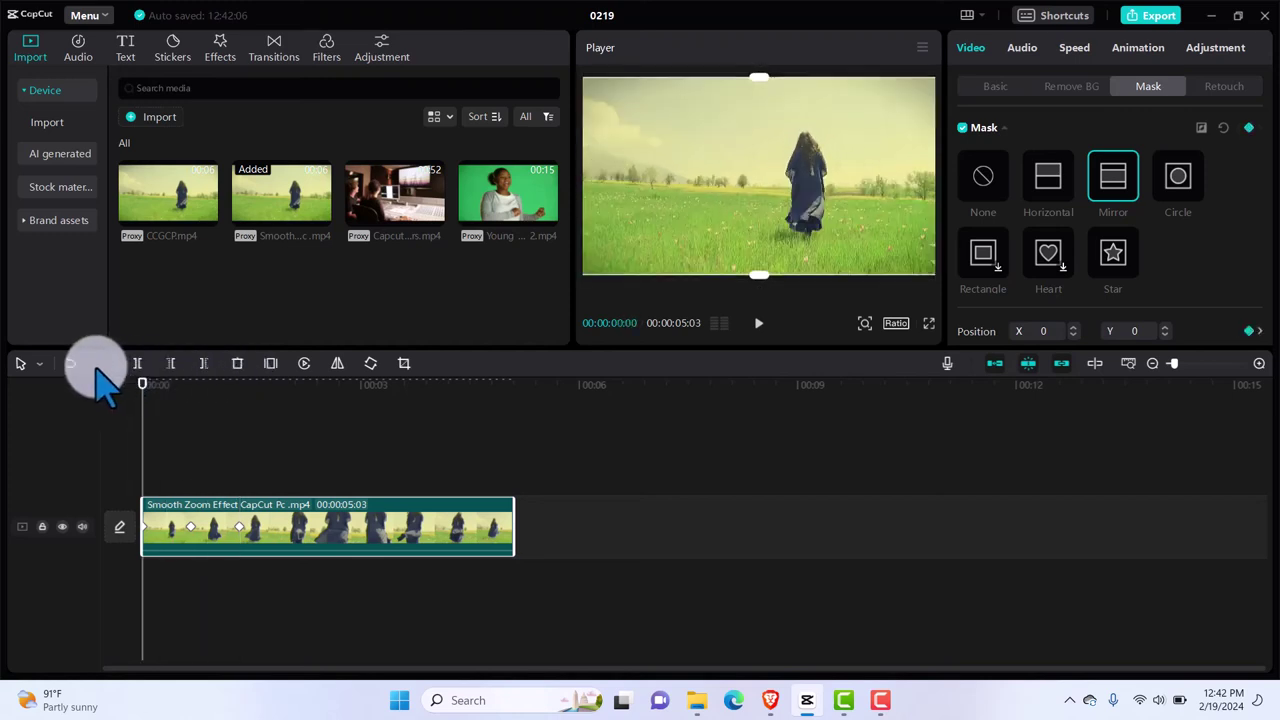
# At 00:00:02:00, widen the mirror mask slightly to thin the black bars, and add a mask keyframe.
pyautogui.click(262, 427)
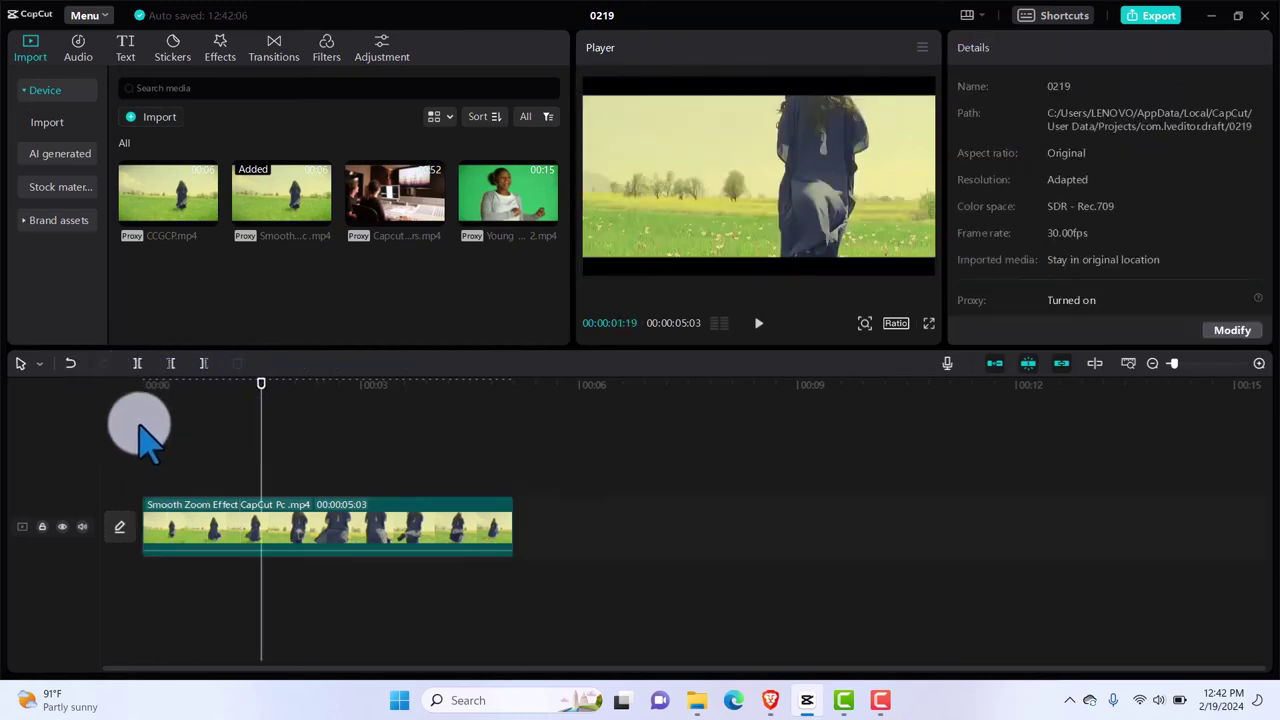
pyautogui.click(146, 460)
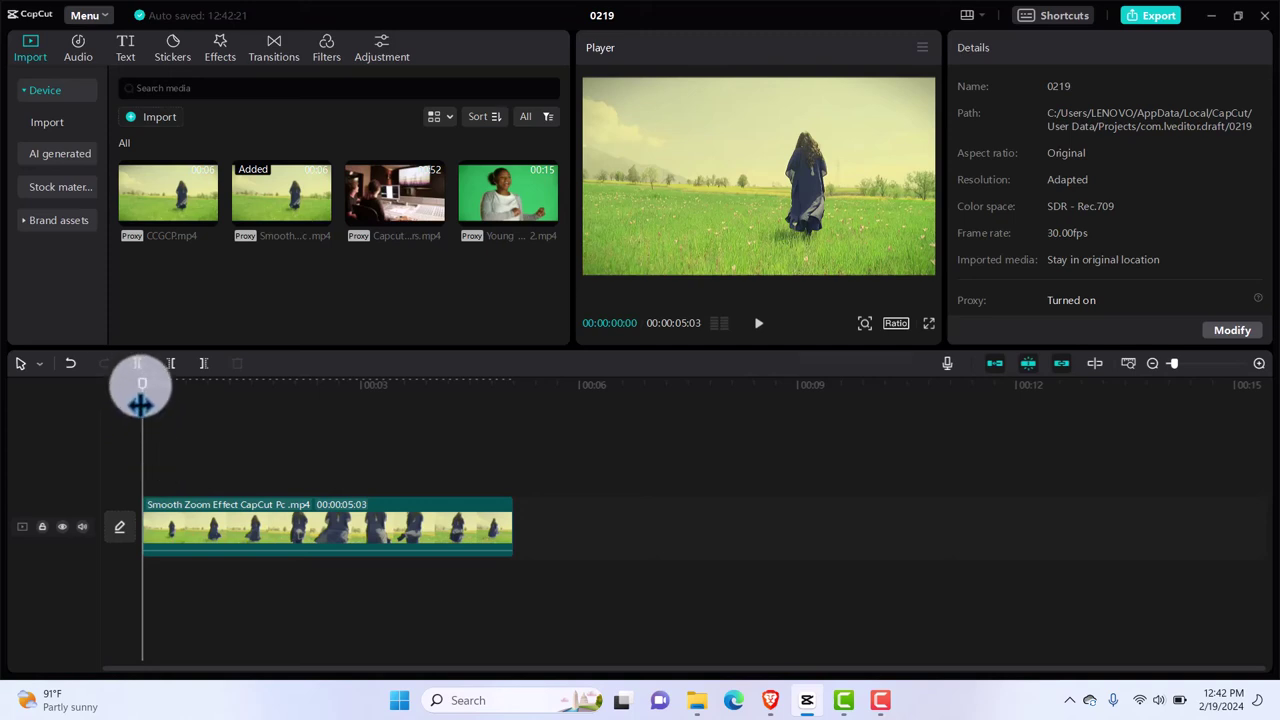
pyautogui.moveTo(141, 398); pyautogui.dragTo(238, 396)
pyautogui.click(306, 527)
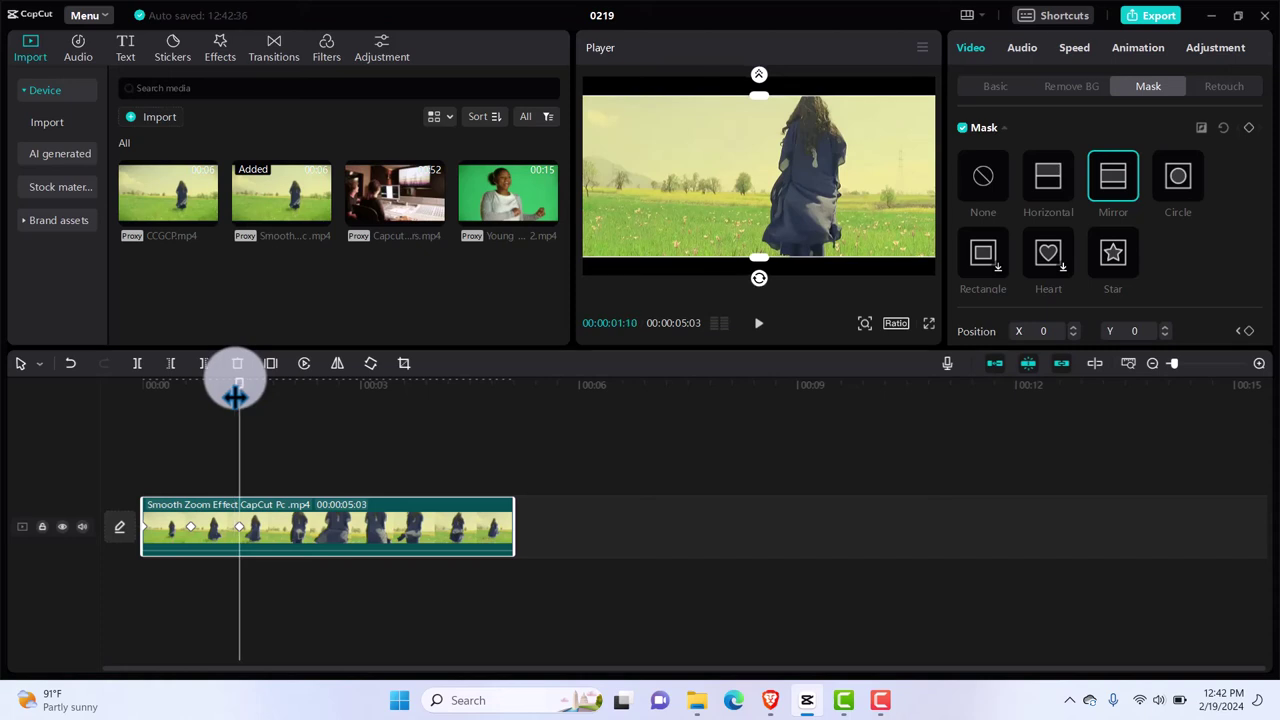
pyautogui.press('space')
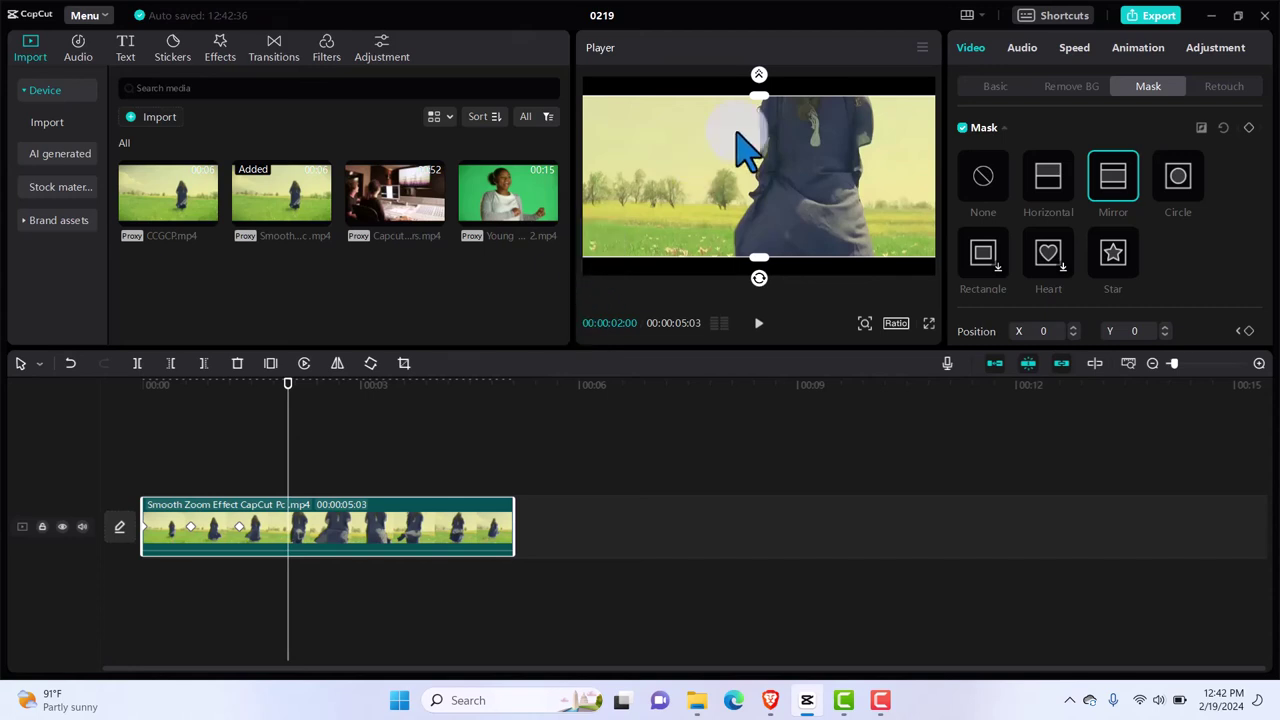
pyautogui.moveTo(760, 95); pyautogui.dragTo(763, 91)
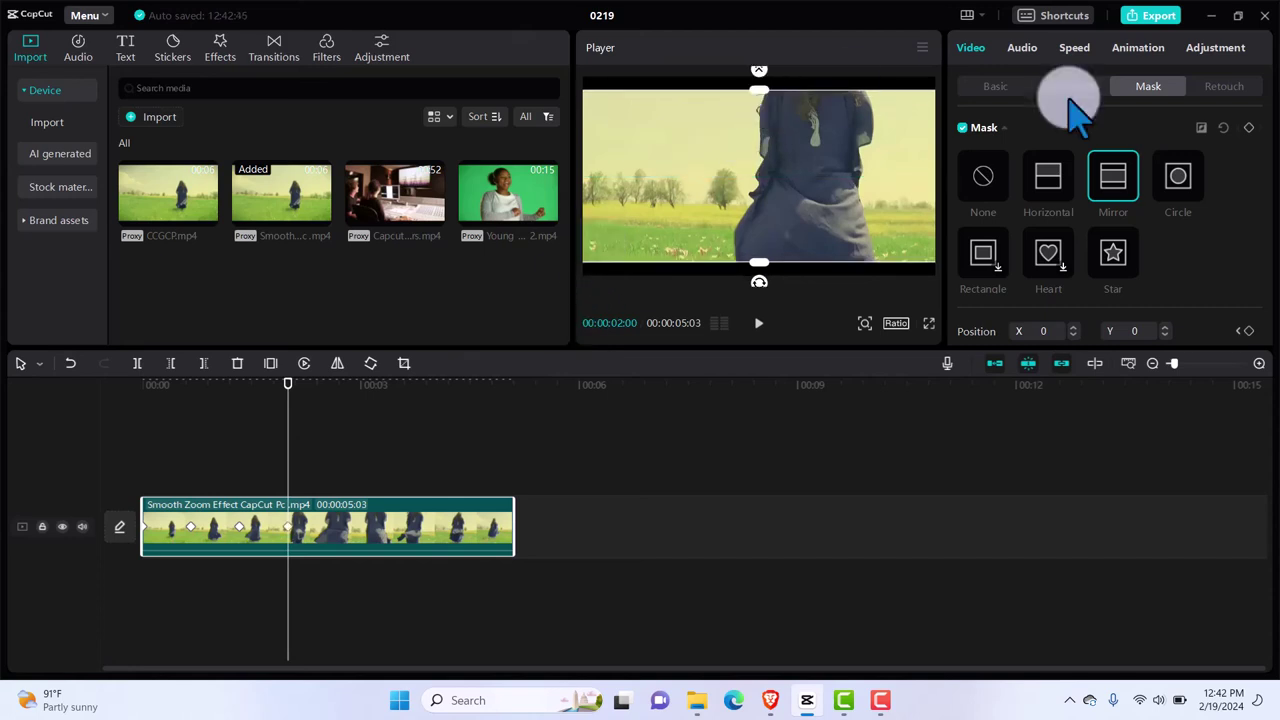
pyautogui.click(1248, 127)
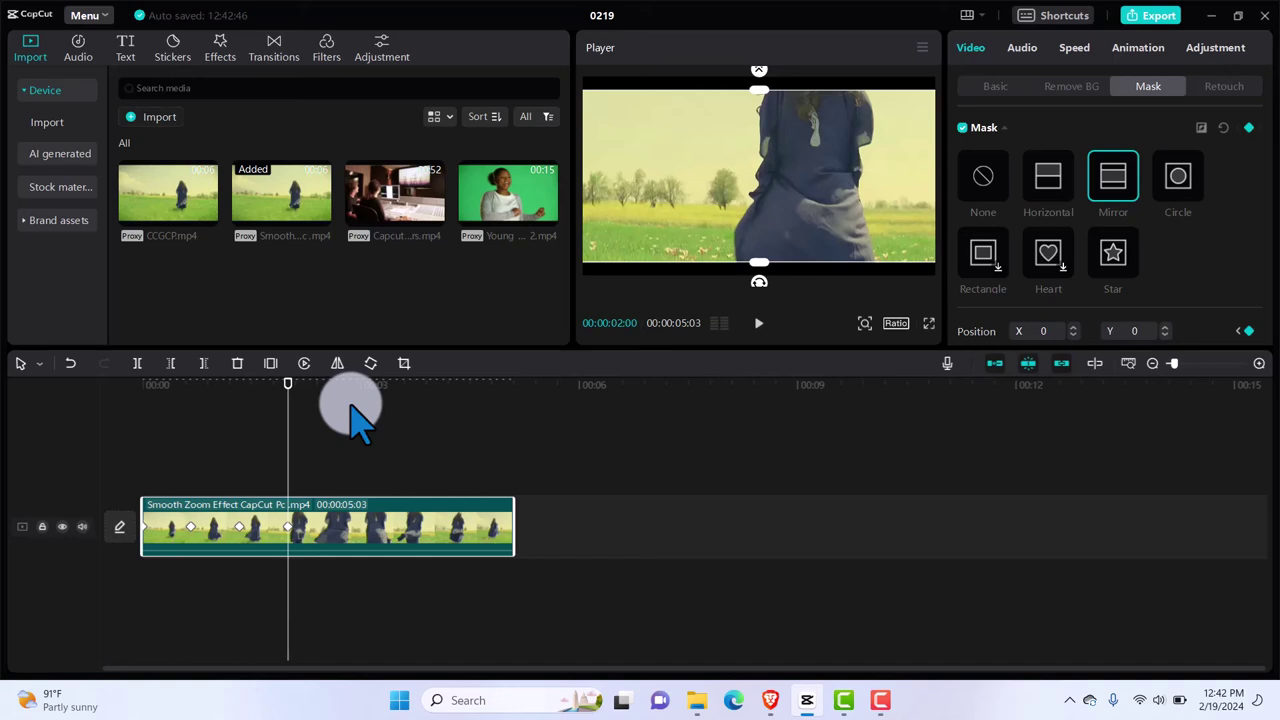
# At 00:00:02:20, expand the mirror mask to the full frame height and add a mask keyframe.
pyautogui.press('space')
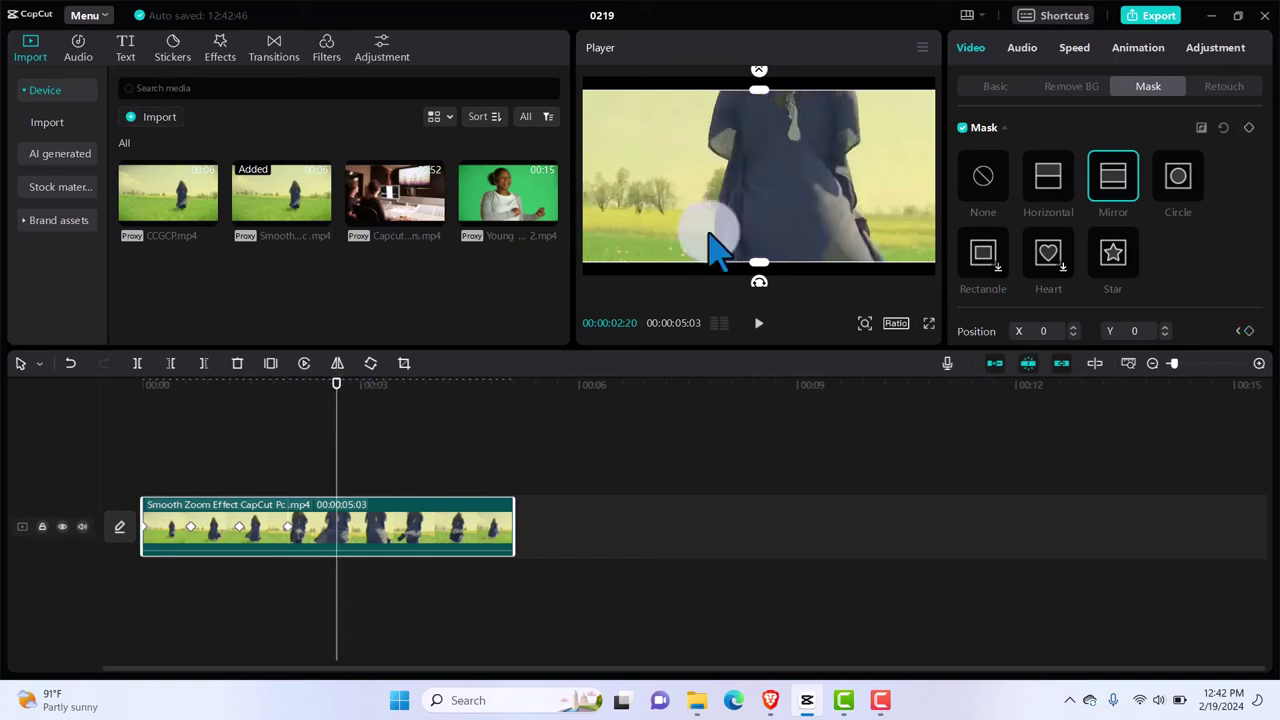
pyautogui.moveTo(758, 90); pyautogui.dragTo(758, 78)
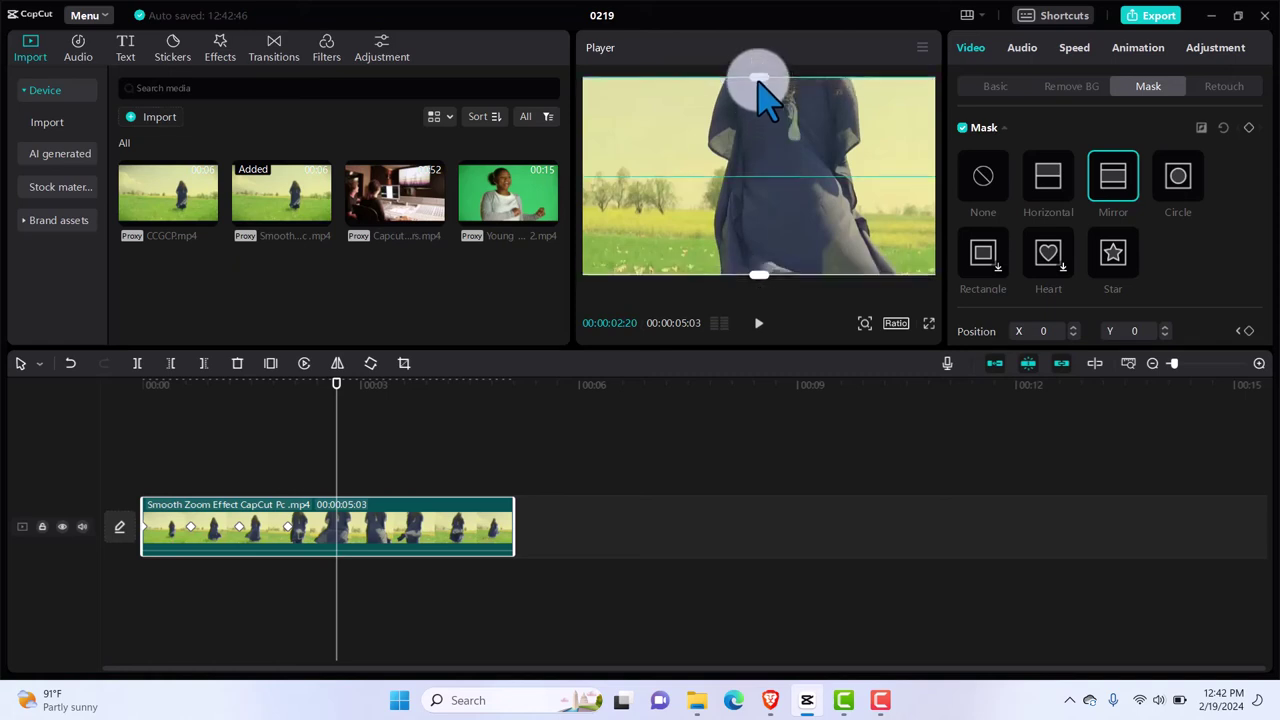
pyautogui.click(1250, 128)
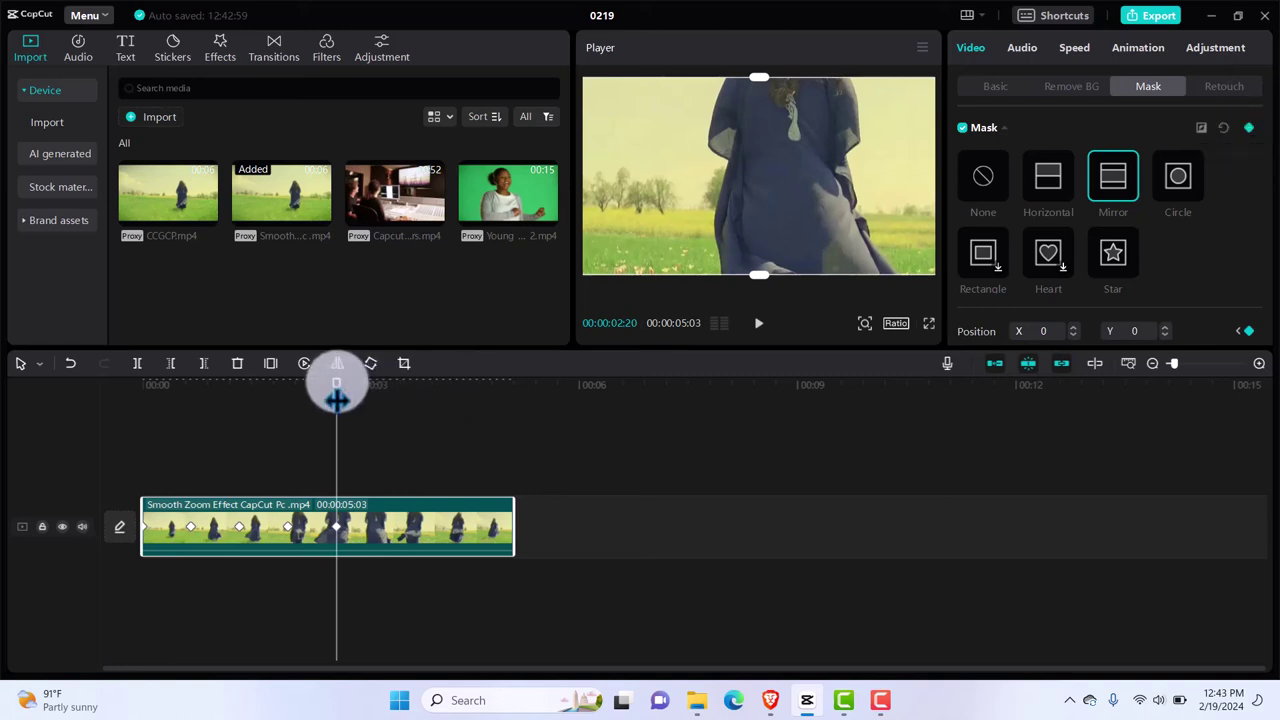
# Play the clip from its start to review the bars closing and reopening.
pyautogui.click(147, 460)
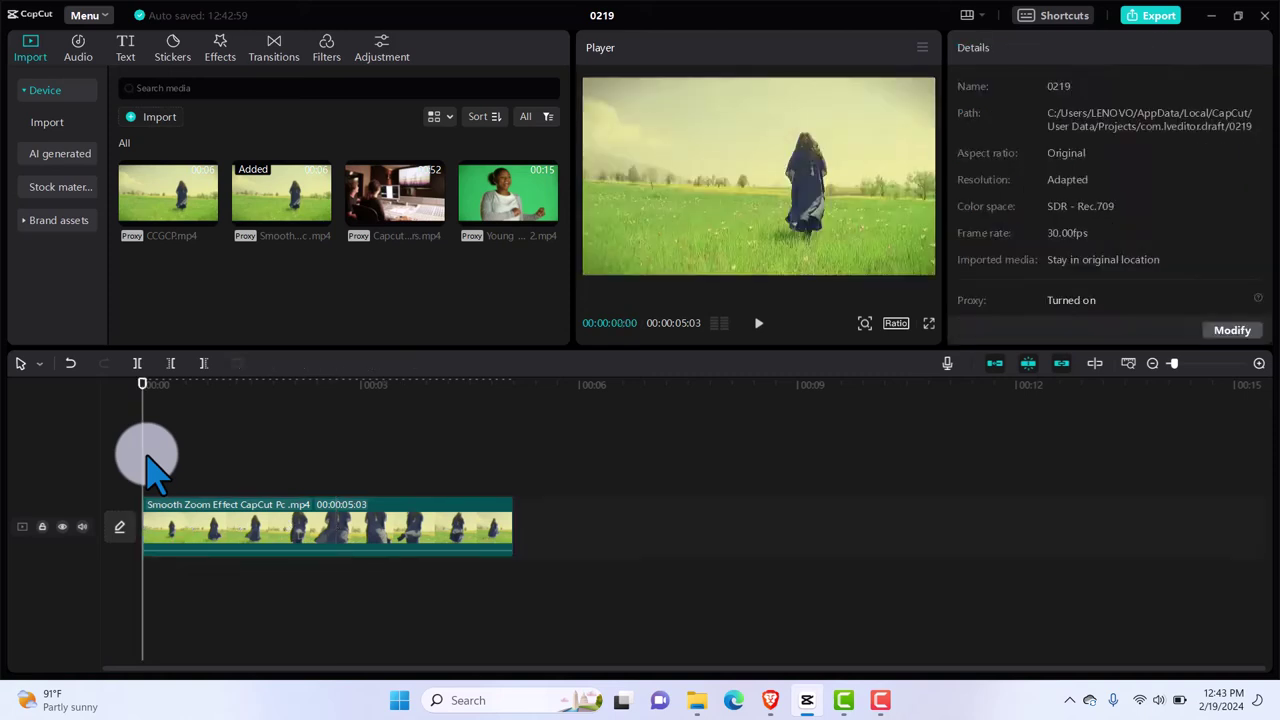
pyautogui.press('space')
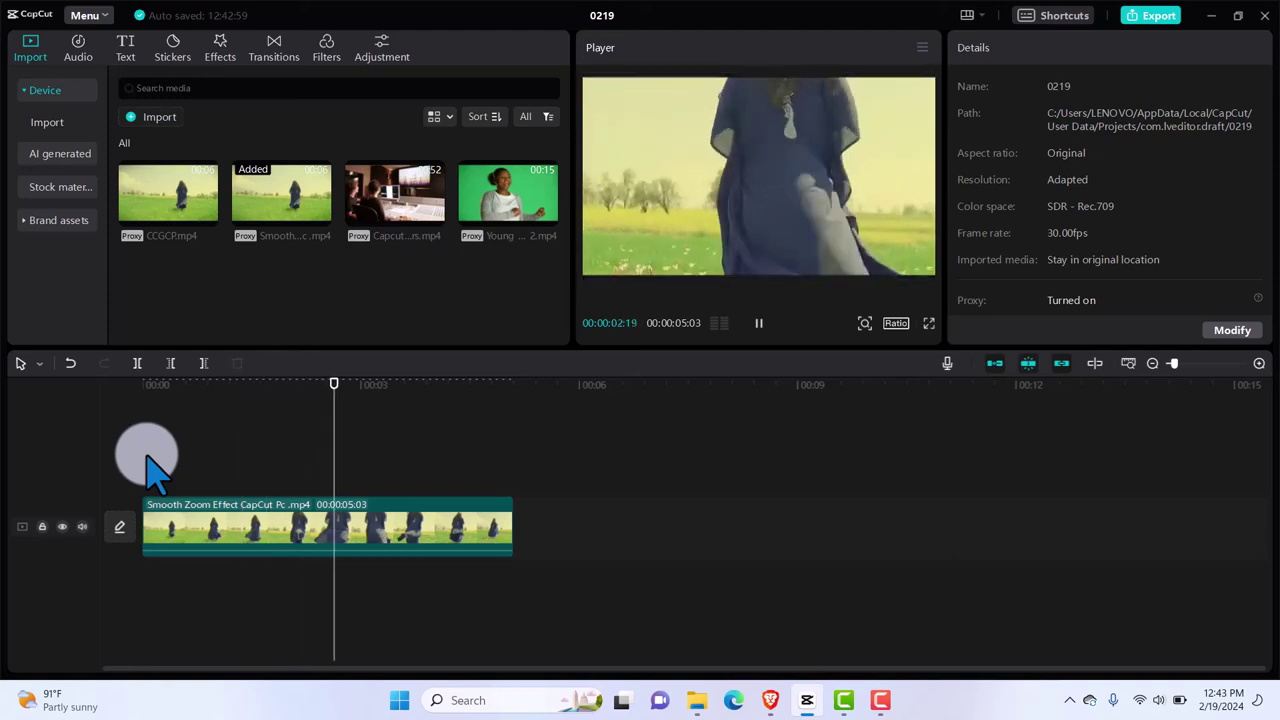
pyautogui.press('space')
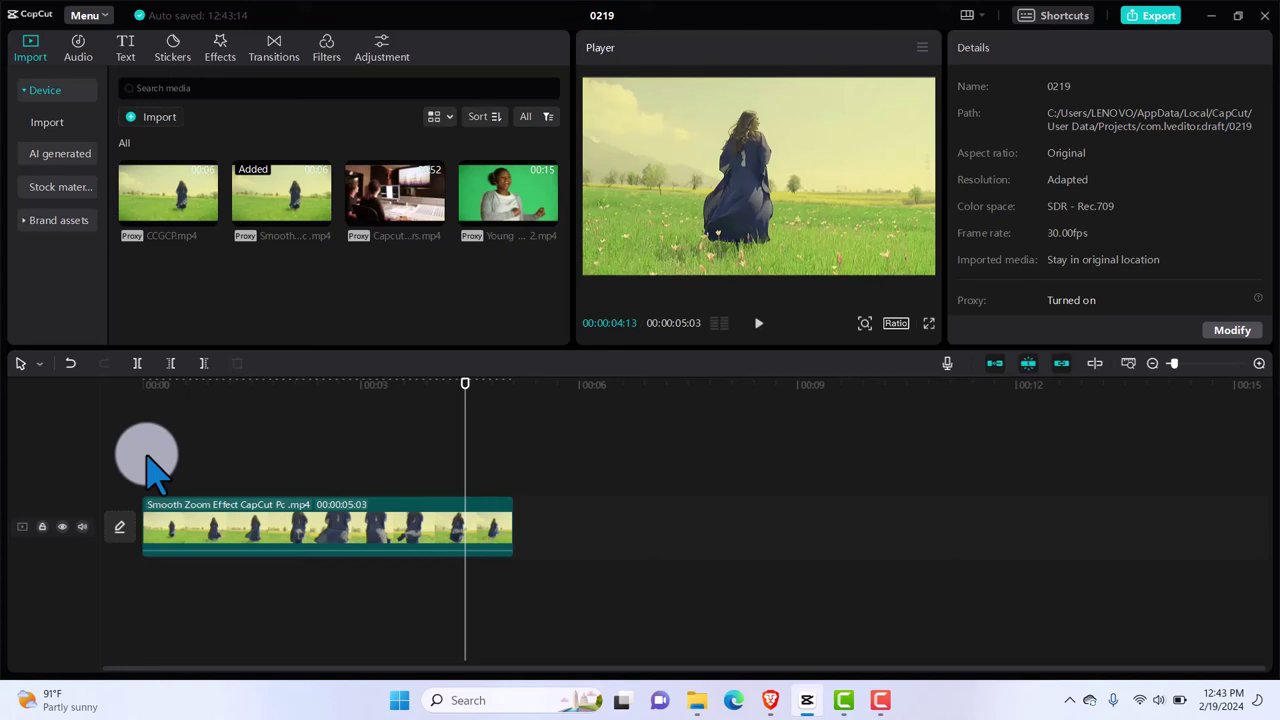
# At 00:00:03:10, narrow the mirror mask to bring black bars back above and below, and keyframe it.
pyautogui.click(385, 550)
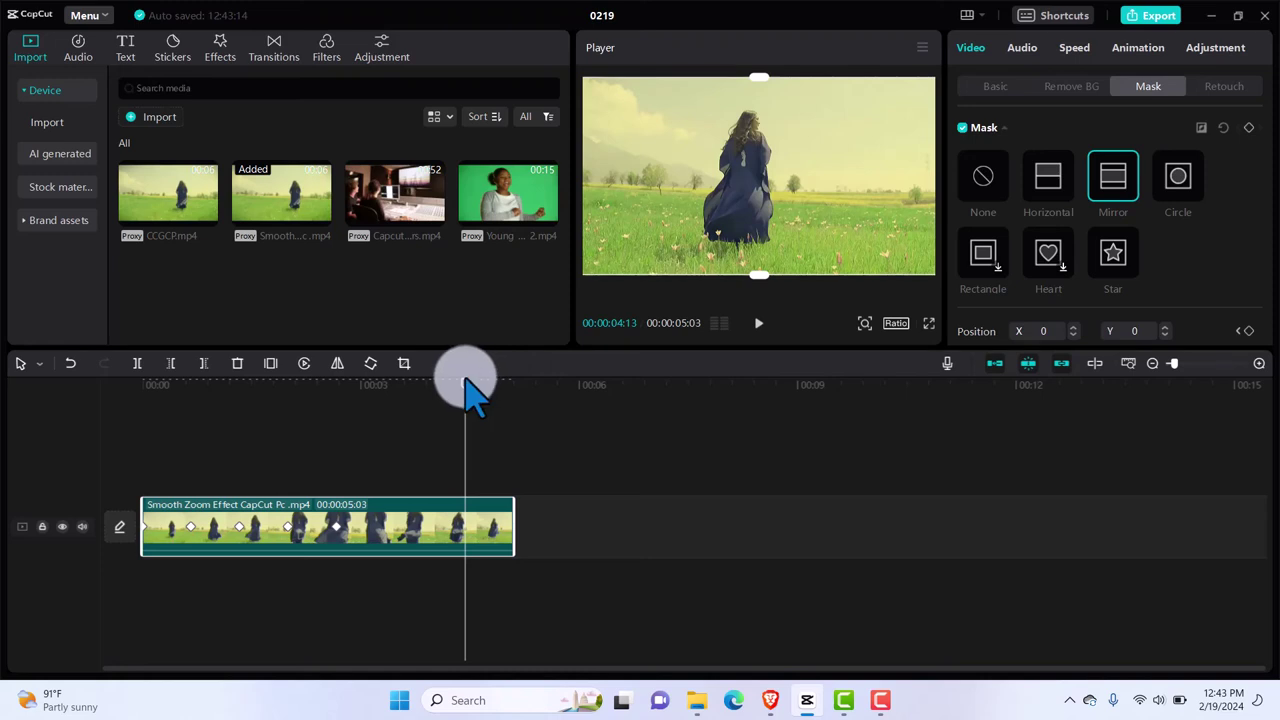
pyautogui.moveTo(464, 395); pyautogui.dragTo(337, 400)
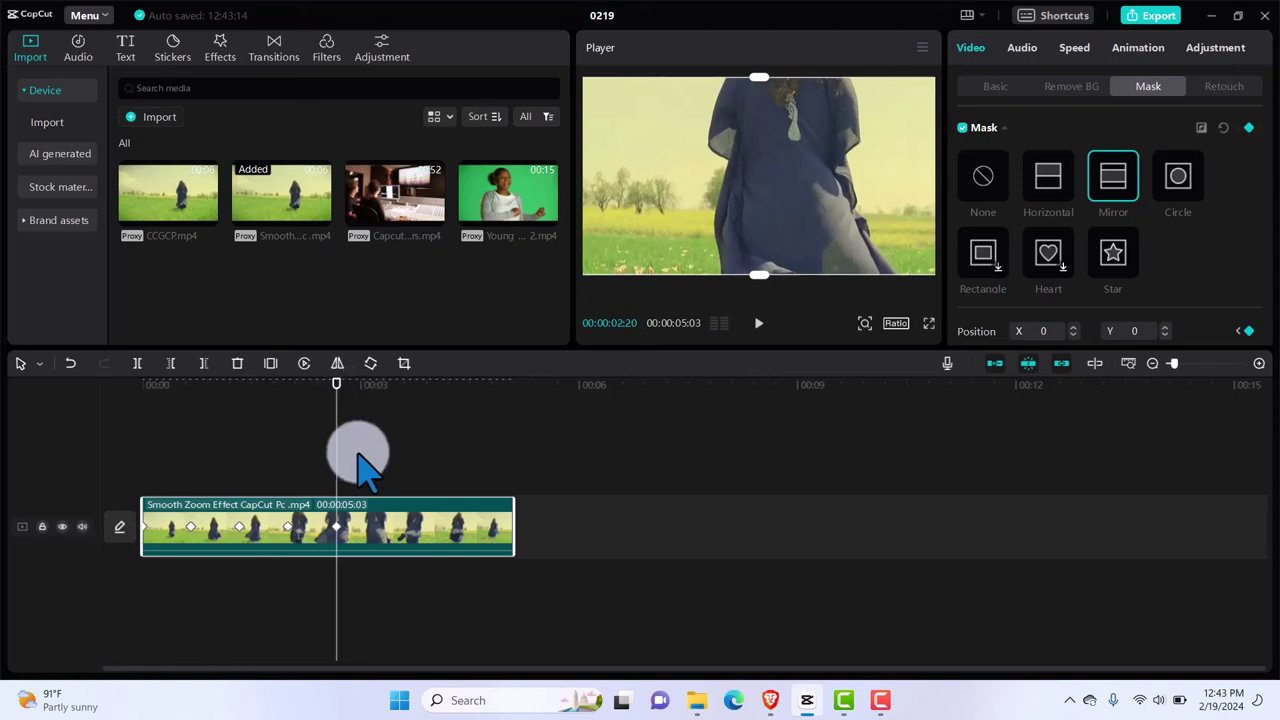
pyautogui.click(380, 520)
pyautogui.press('space')
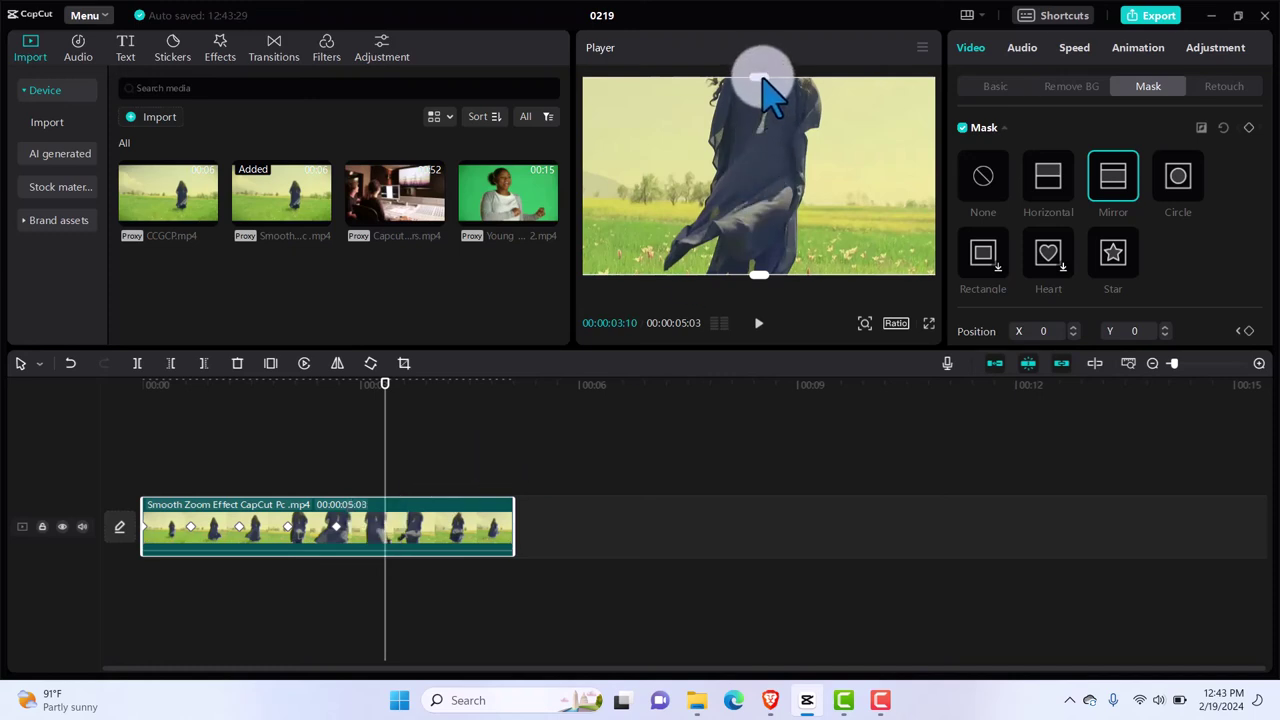
pyautogui.moveTo(762, 80)
pyautogui.mouseDown()
pyautogui.moveTo(774, 142)
pyautogui.moveTo(766, 93)
pyautogui.mouseUp()
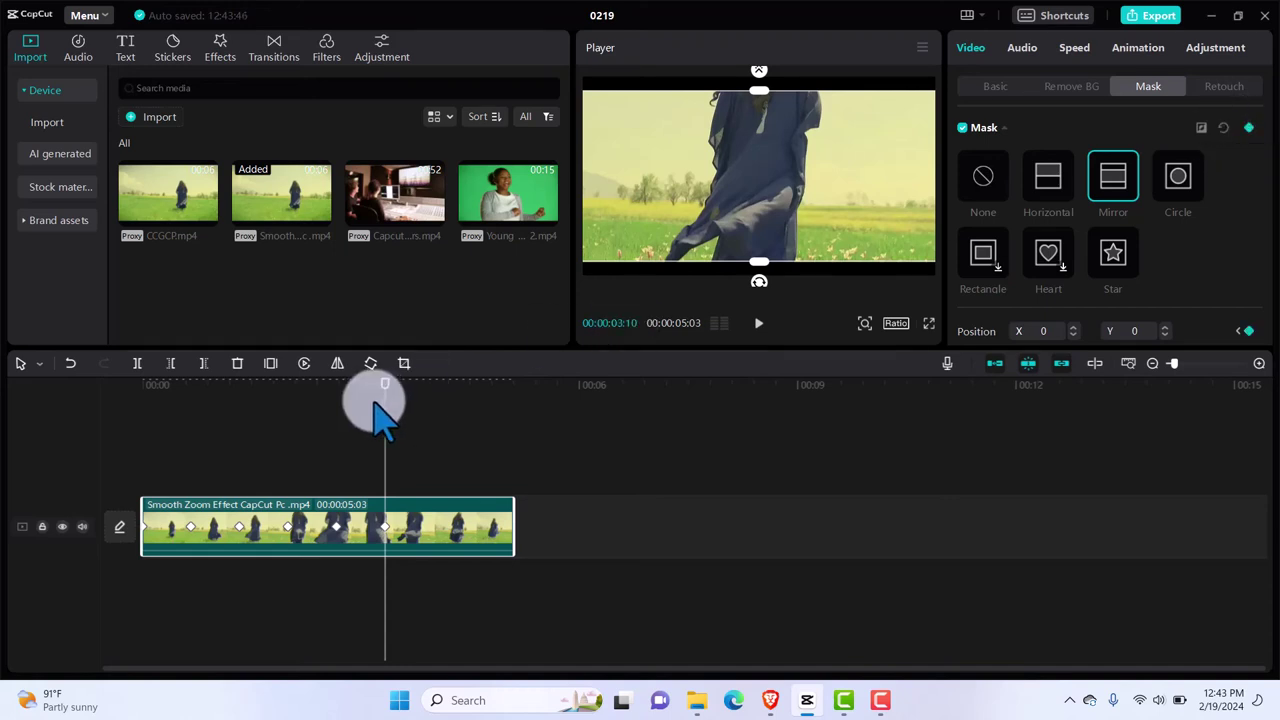
# Play the clip from its start to check the complete mirror mask animation.
pyautogui.click(147, 463)
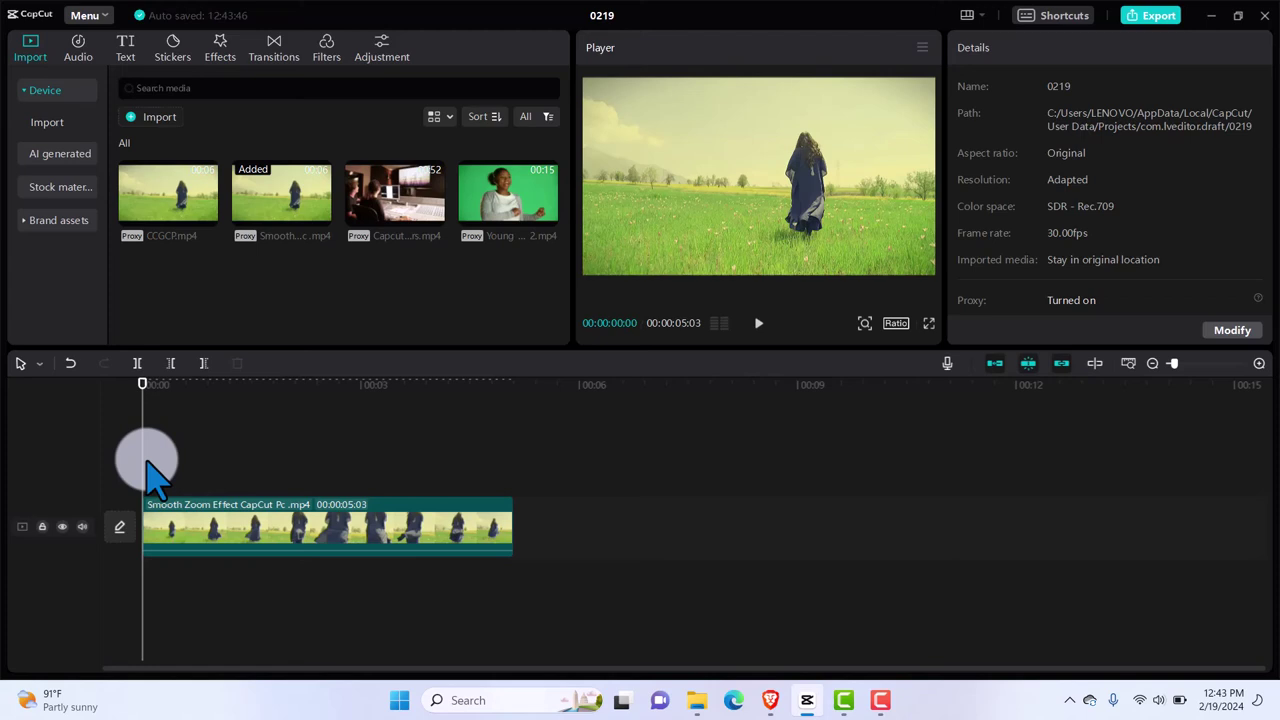
pyautogui.press('space')
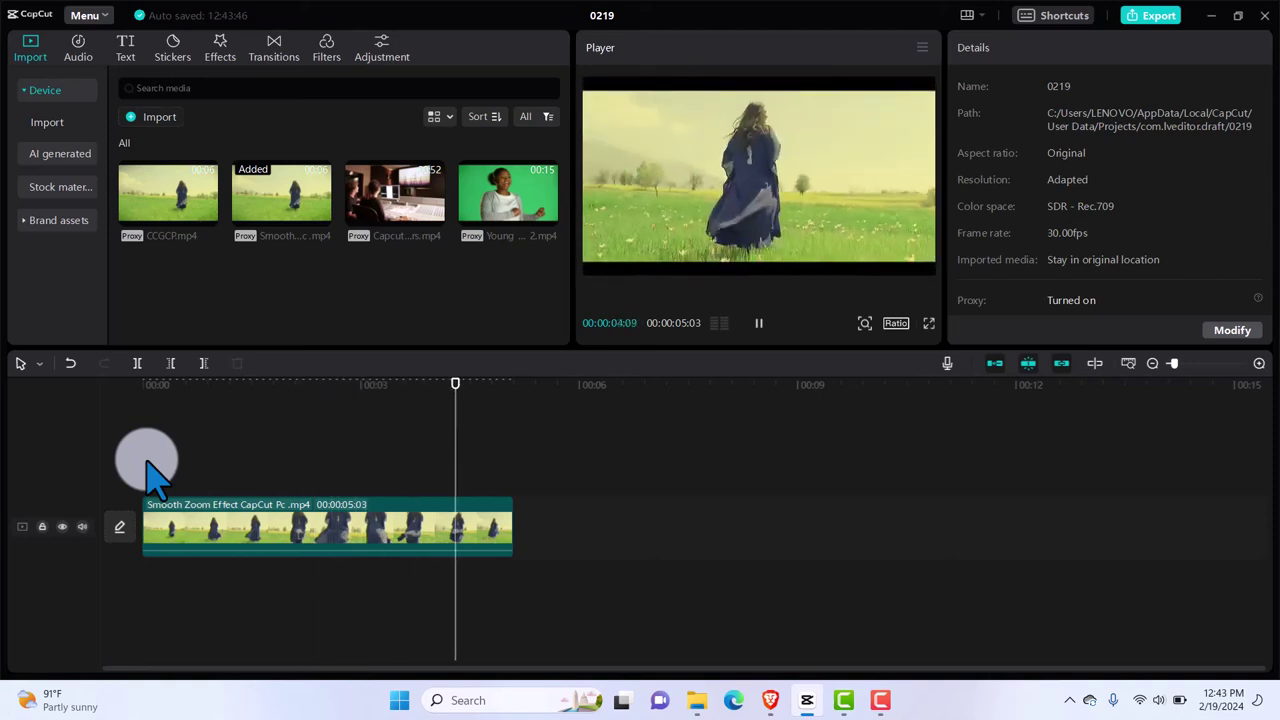
pyautogui.press('space')
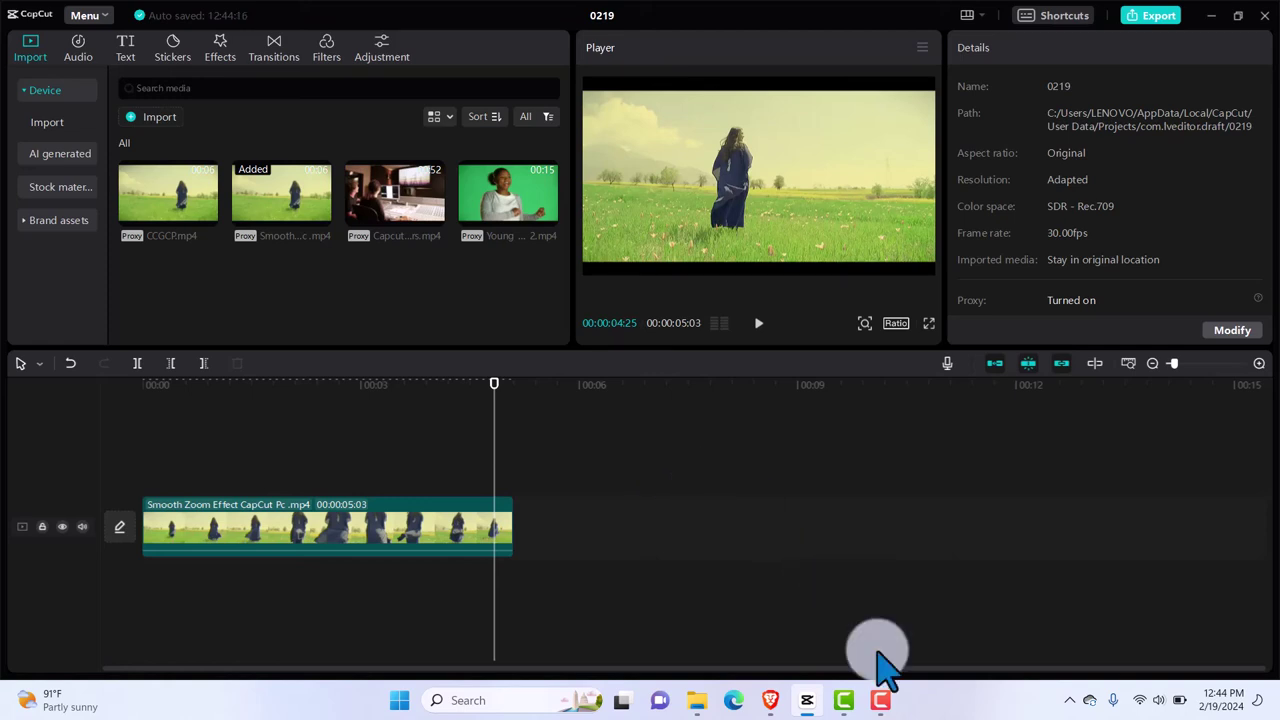
pyautogui.click(880, 700)
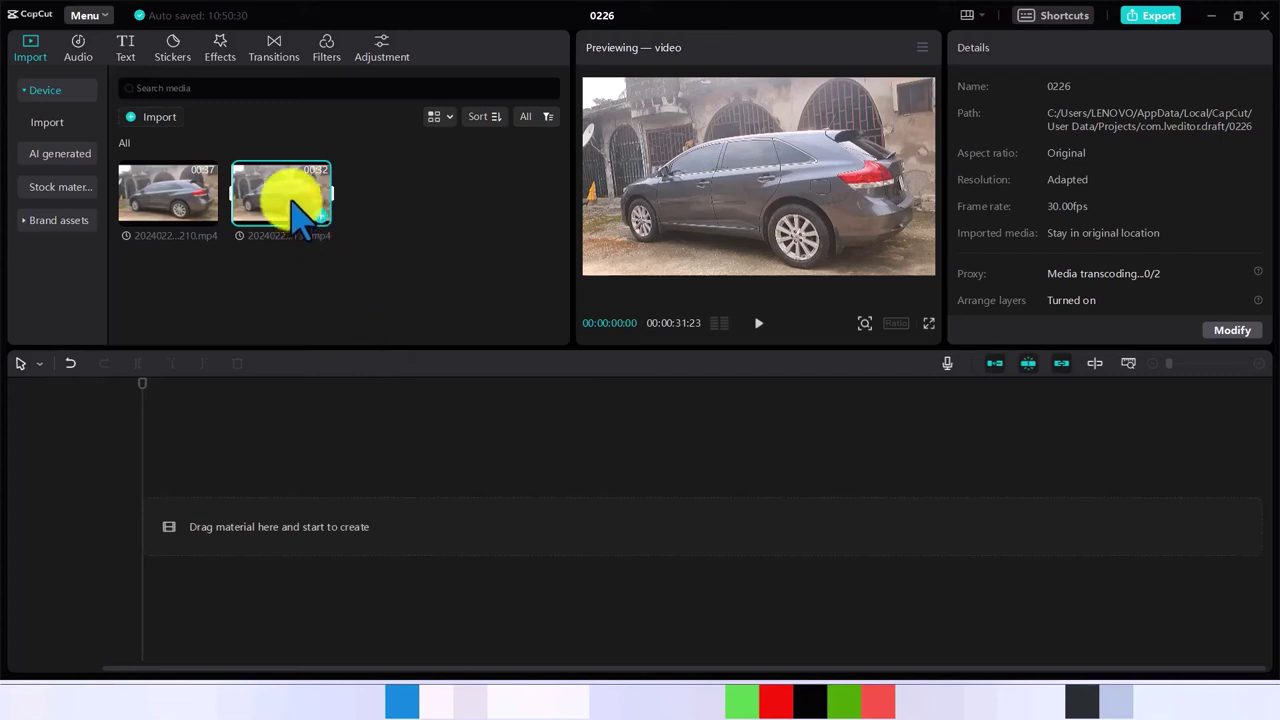
# Add 20240220_154132.mp4 to the main track and place 20240220_154210.mp4 on a track above it.
pyautogui.moveTo(291, 200); pyautogui.dragTo(251, 418)
pyautogui.moveTo(225, 500); pyautogui.dragTo(216, 525)
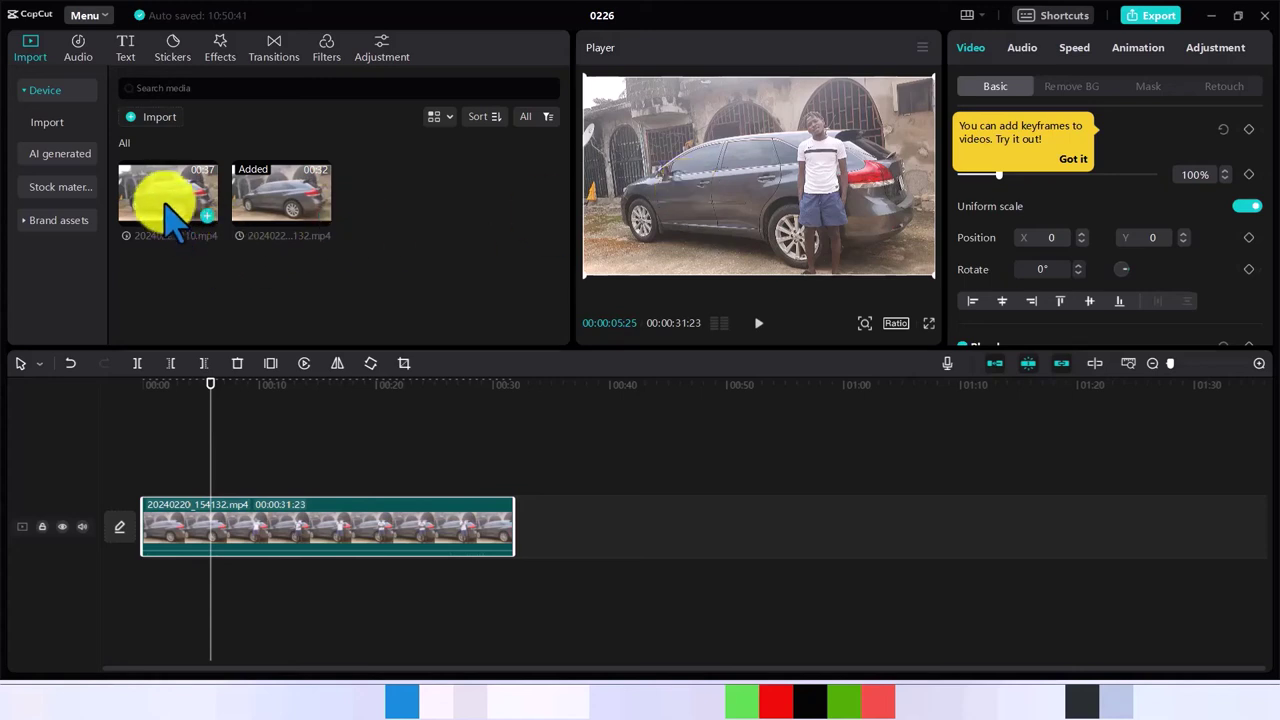
pyautogui.moveTo(171, 229); pyautogui.dragTo(206, 460)
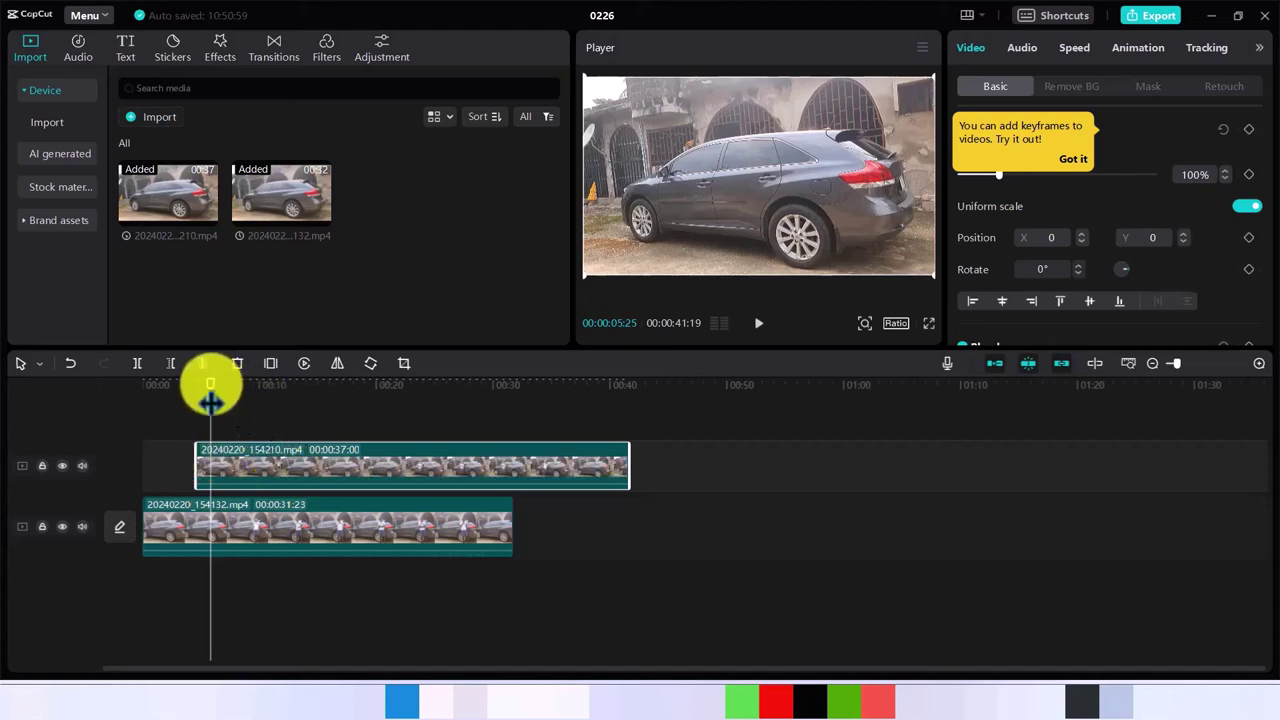
# Move the upper clip, 20240220_154210.mp4, past the end of the main clip to about 00:00:39.
pyautogui.moveTo(211, 398); pyautogui.dragTo(356, 412)
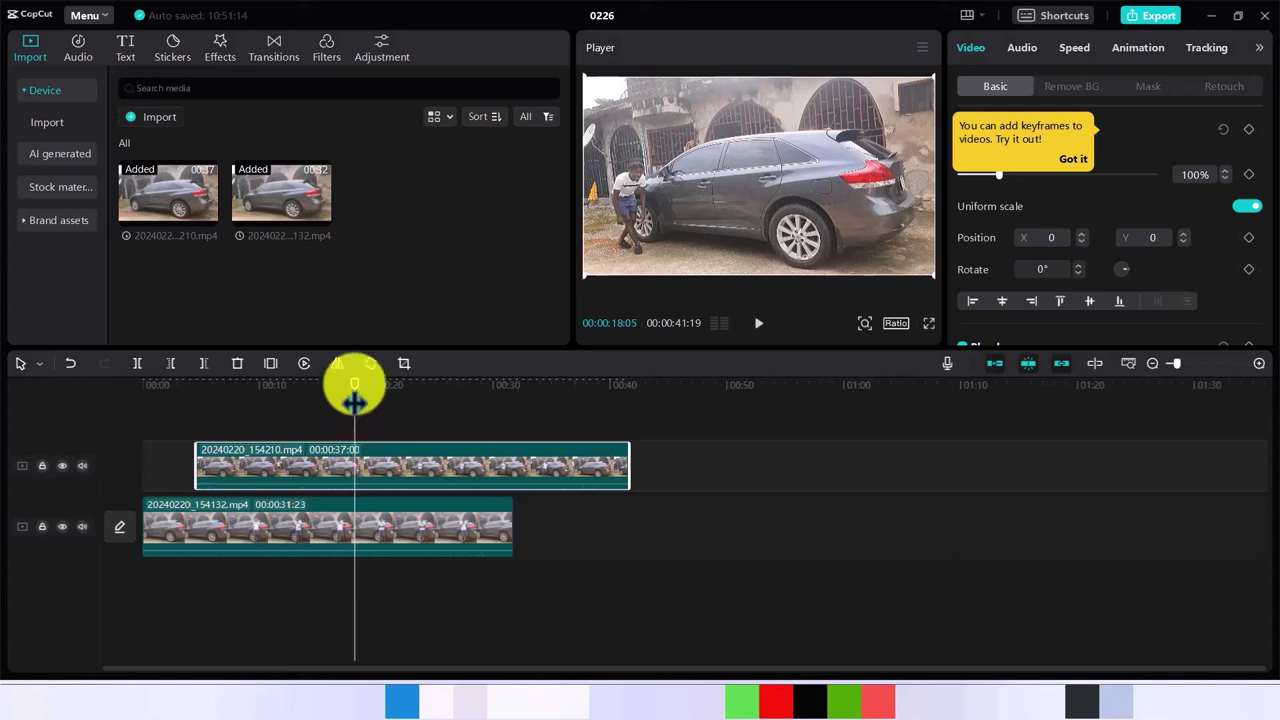
pyautogui.moveTo(354, 395)
pyautogui.mouseDown()
pyautogui.moveTo(477, 385)
pyautogui.moveTo(283, 392)
pyautogui.moveTo(362, 393)
pyautogui.mouseUp()
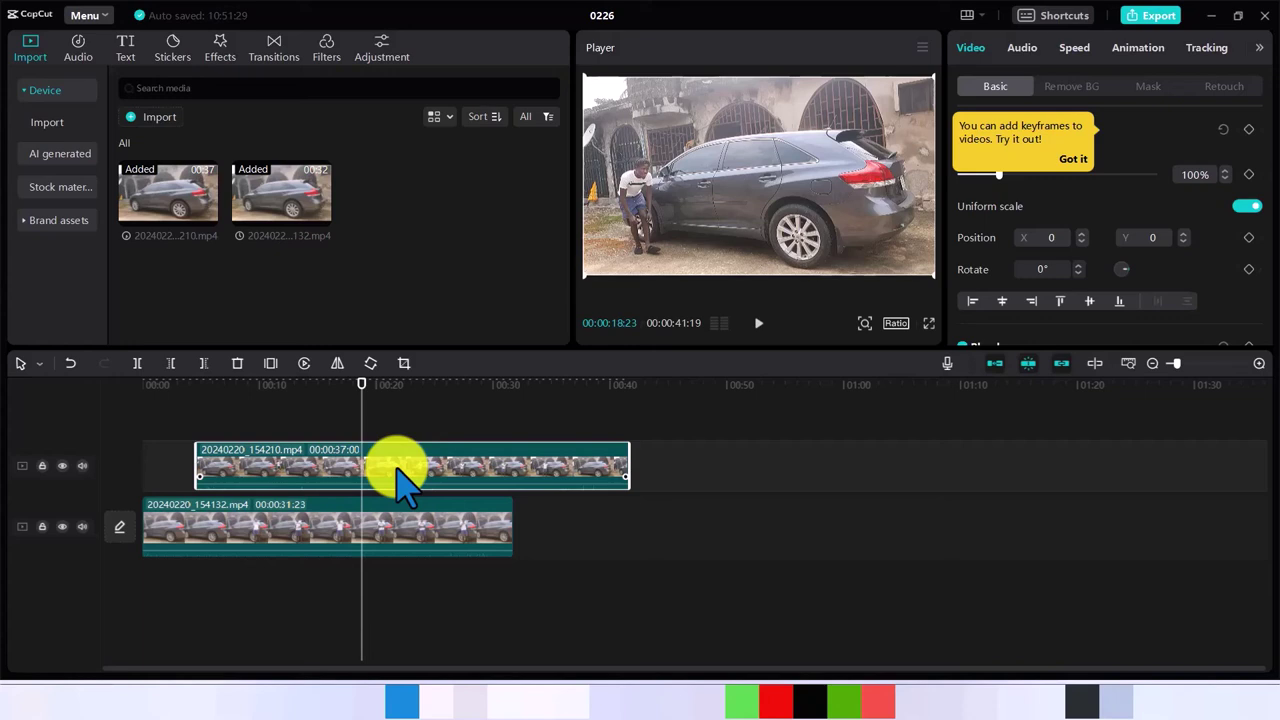
pyautogui.moveTo(398, 468); pyautogui.dragTo(800, 486)
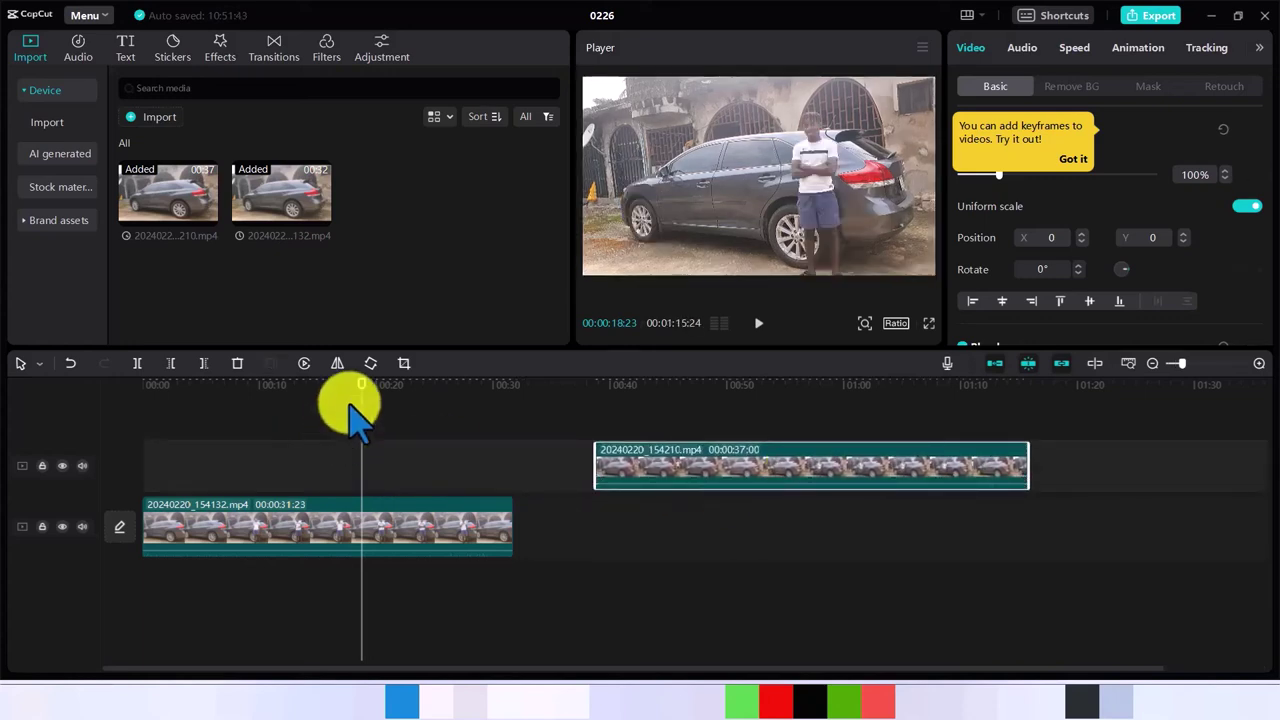
# Split the main clip at 00:00:03:22, where the man reaches the car's rear, and delete the part before it.
pyautogui.moveTo(362, 403); pyautogui.dragTo(166, 410)
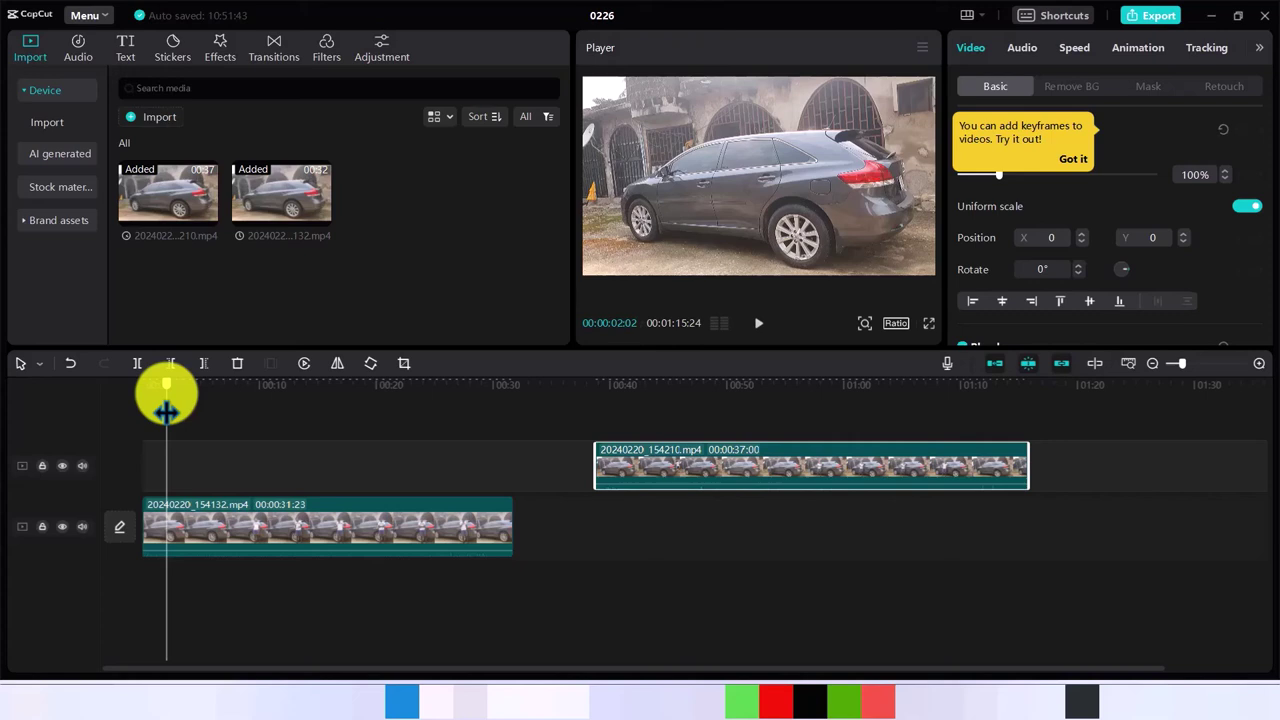
pyautogui.moveTo(166, 410); pyautogui.dragTo(185, 413)
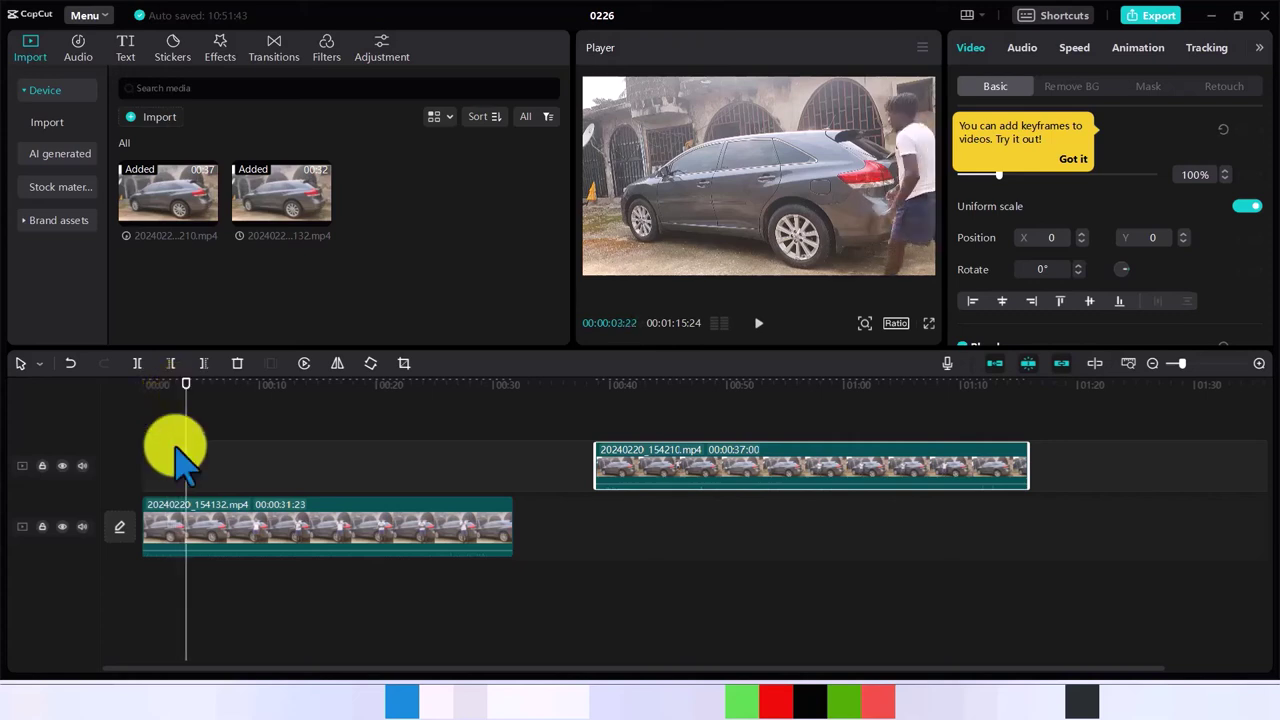
pyautogui.click(193, 535)
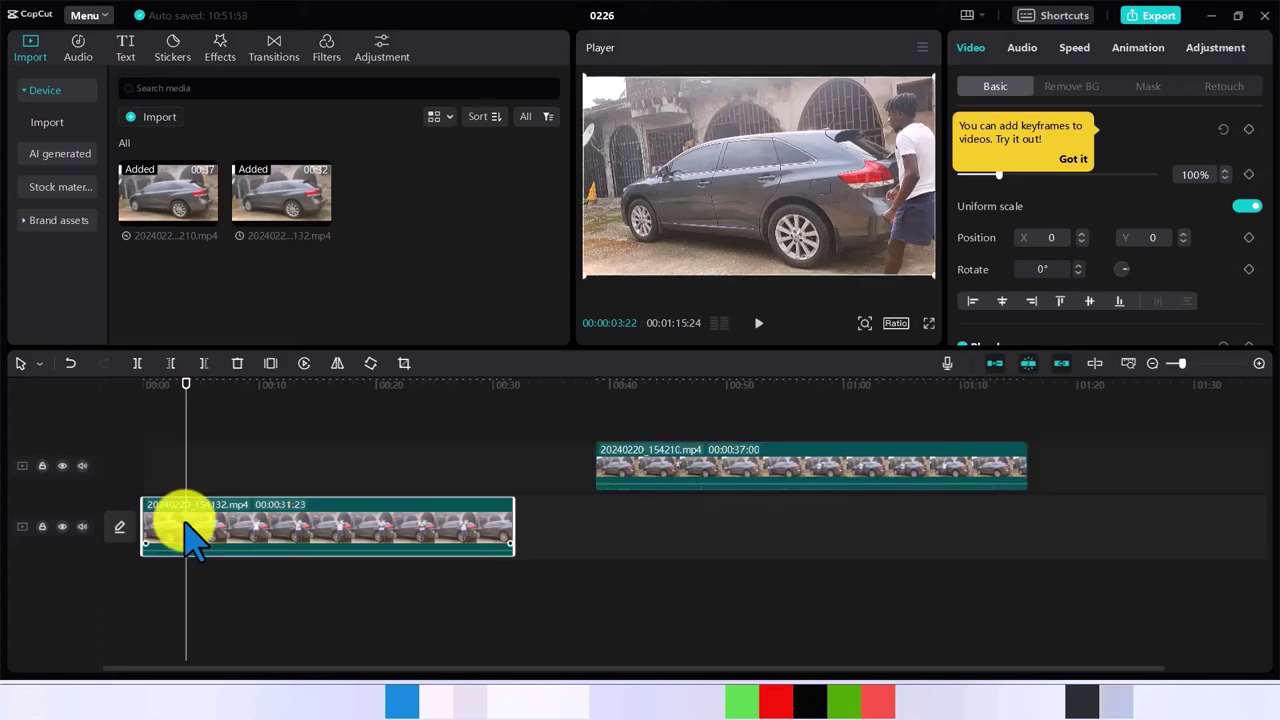
pyautogui.hotkey('ctrl', 'b')
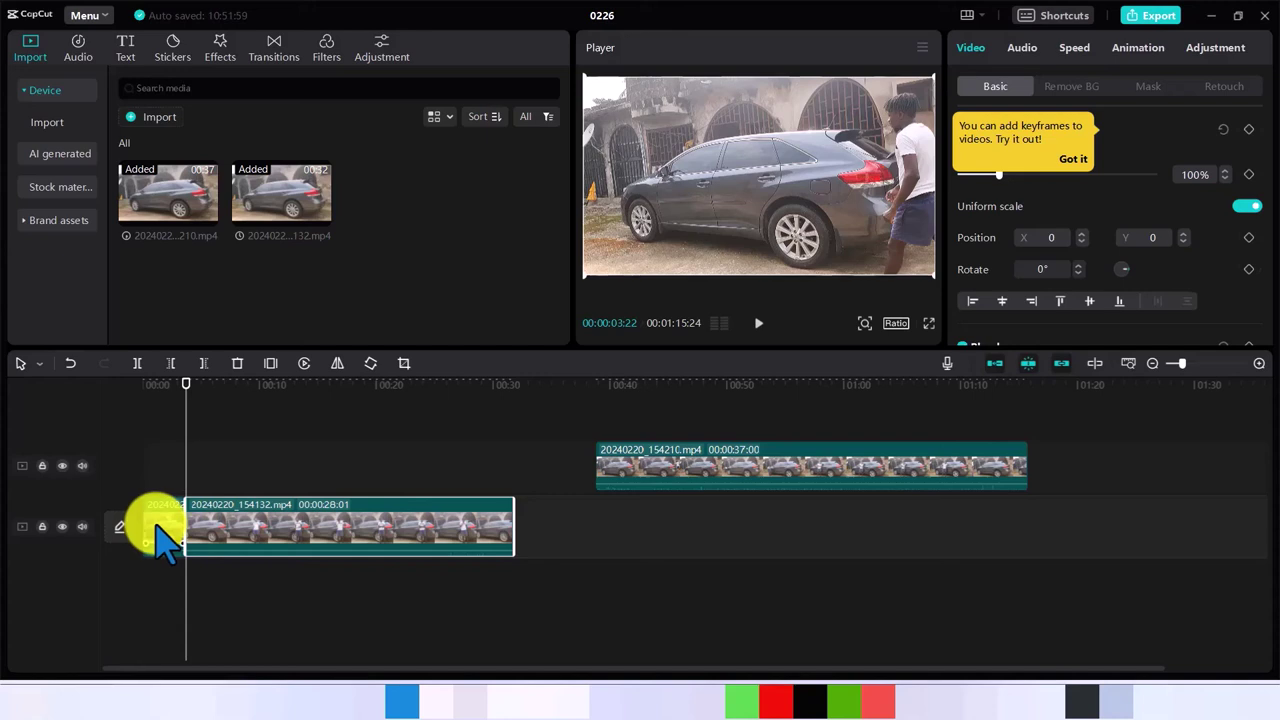
pyautogui.click(155, 524)
pyautogui.press('Delete')
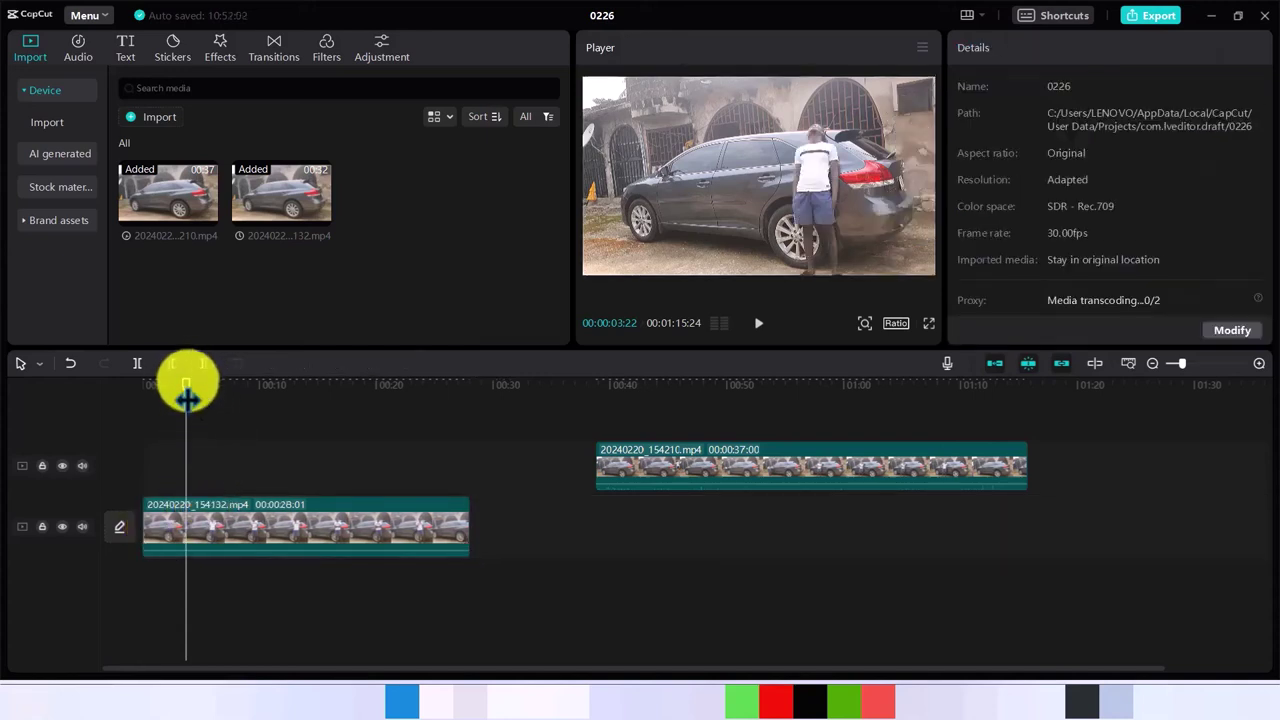
# Split the main clip at 00:00:25:10, after the man leaves the frame, and delete the part after it.
pyautogui.moveTo(187, 397); pyautogui.dragTo(437, 410)
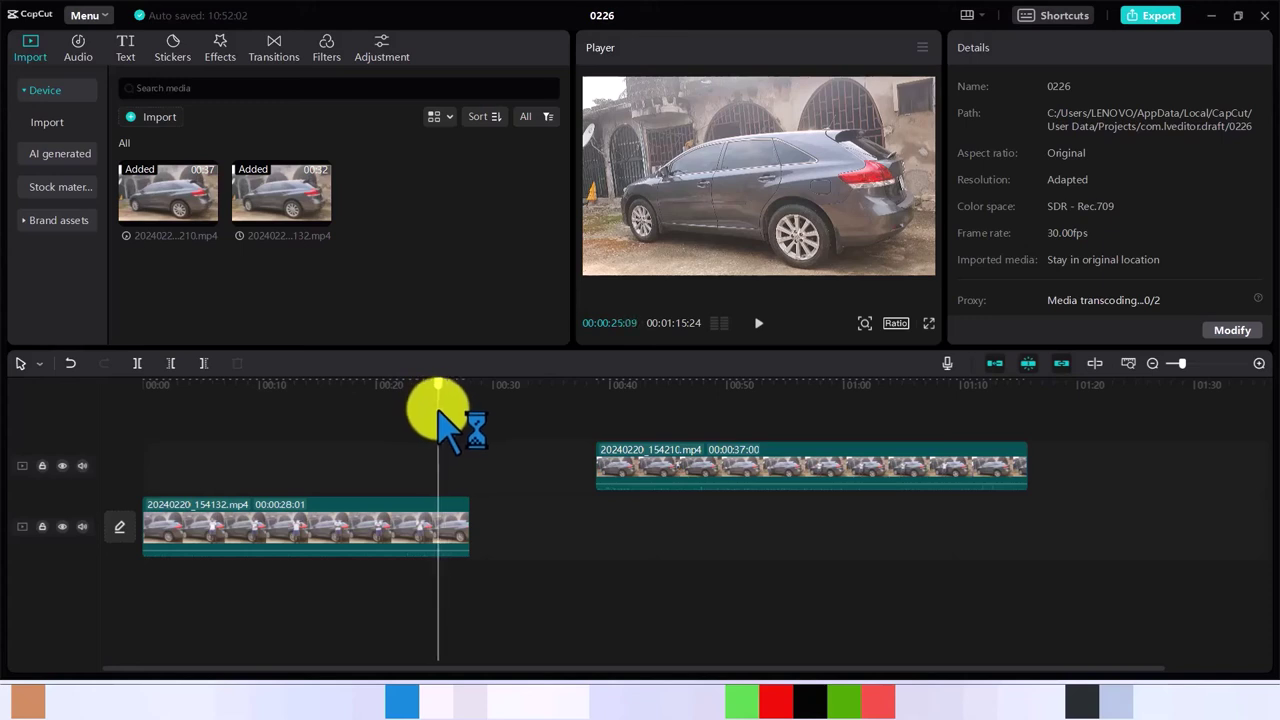
pyautogui.click(440, 535)
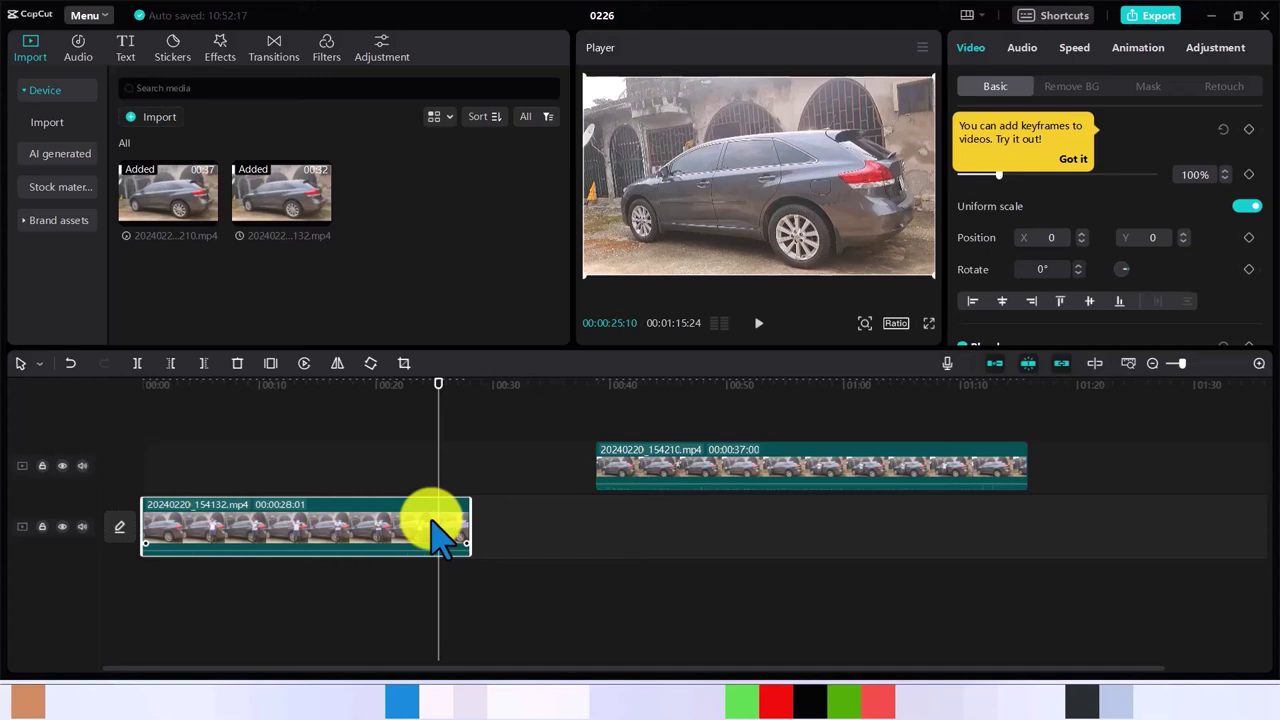
pyautogui.press('w')
pyautogui.click(455, 532)
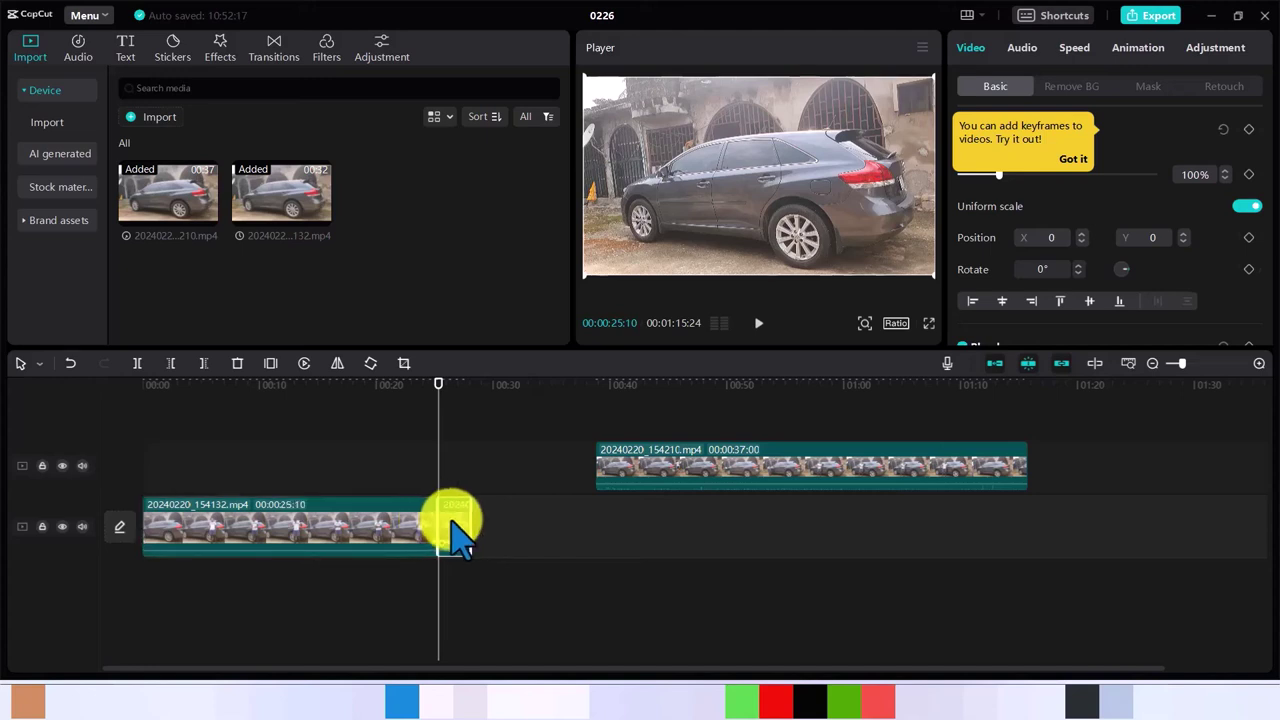
pyautogui.press('Delete')
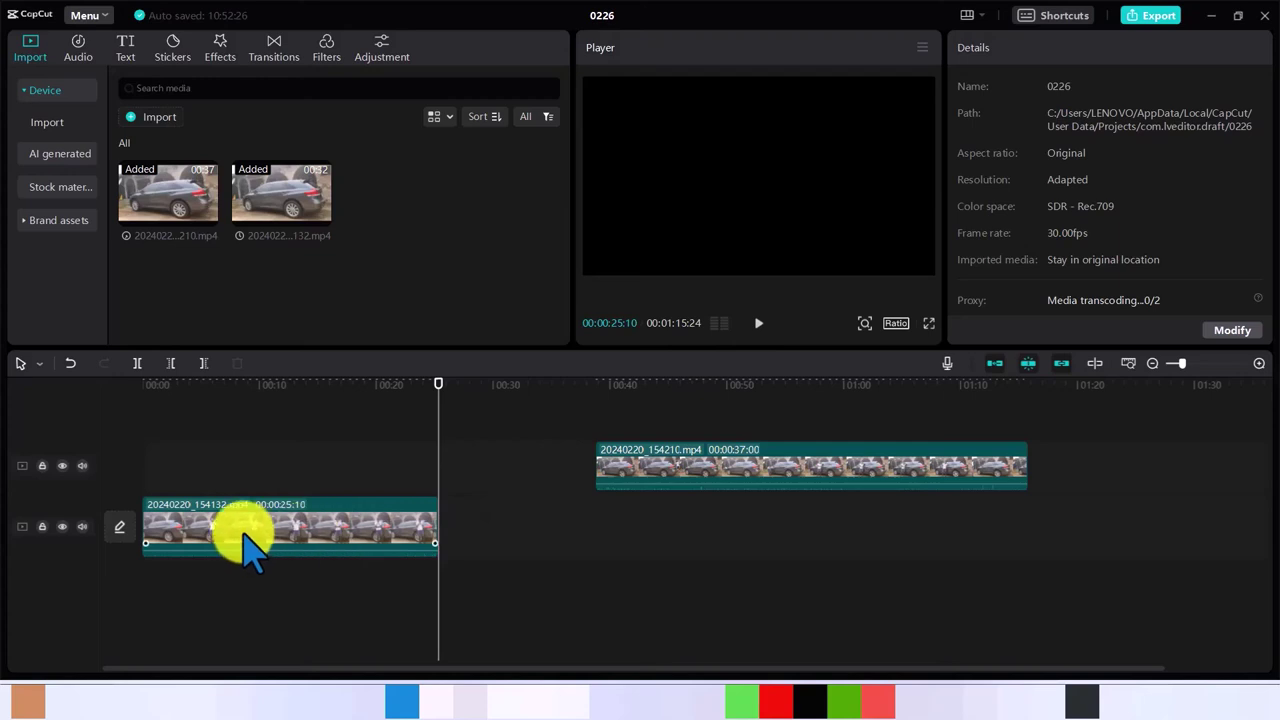
pyautogui.moveTo(245, 532); pyautogui.dragTo(538, 543)
pyautogui.hotkey('ctrl', 'z')
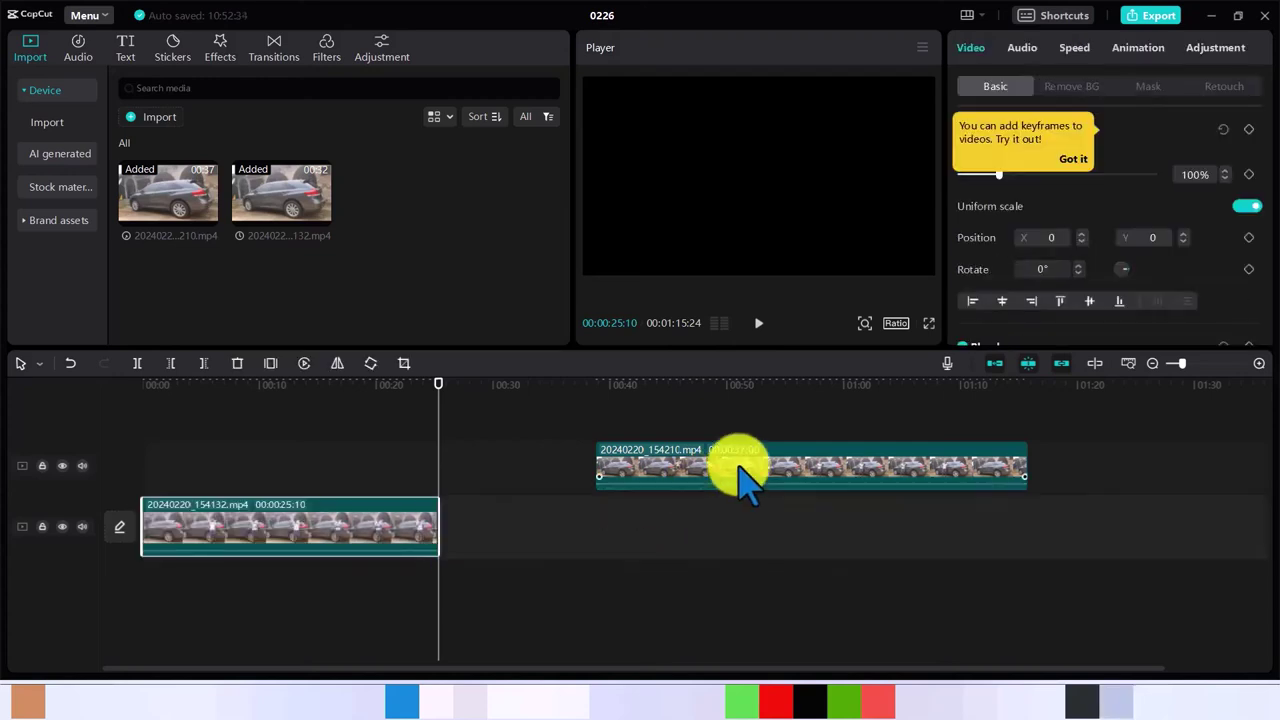
# Move the upper clip, 20240220_154210.mp4, back to the start of the timeline above the main clip.
pyautogui.moveTo(745, 480); pyautogui.dragTo(478, 540)
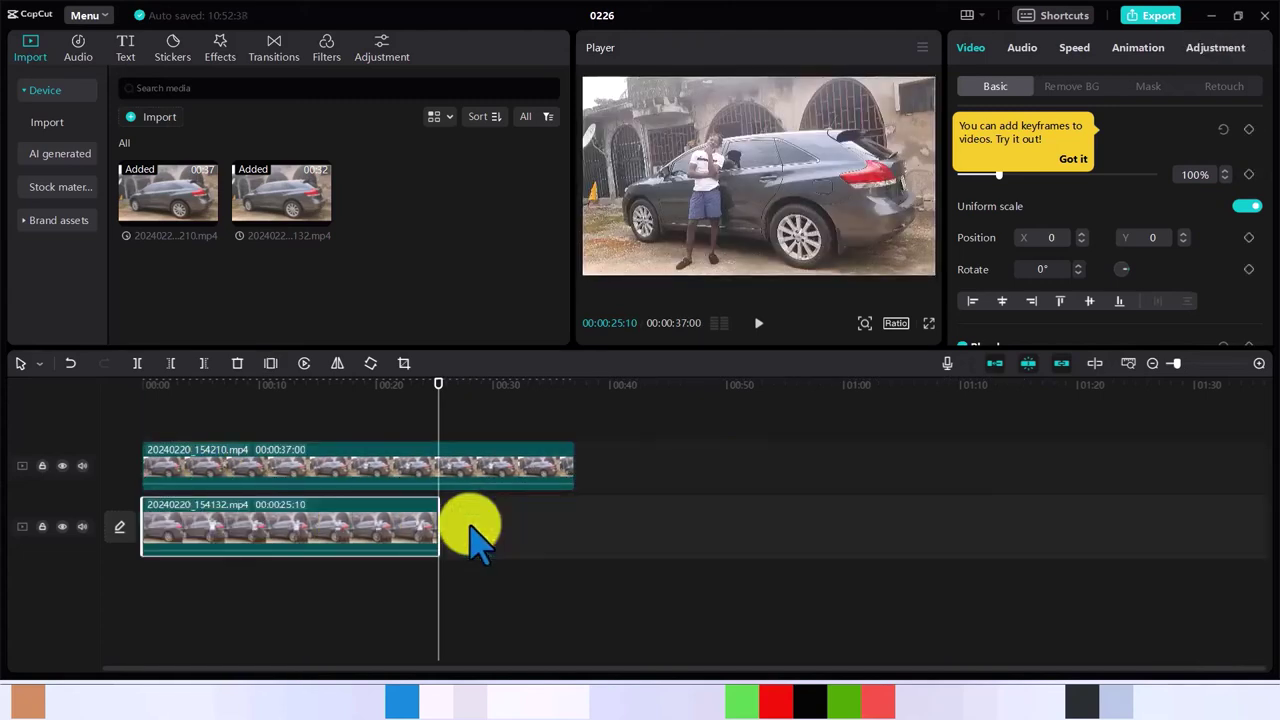
pyautogui.click(380, 482)
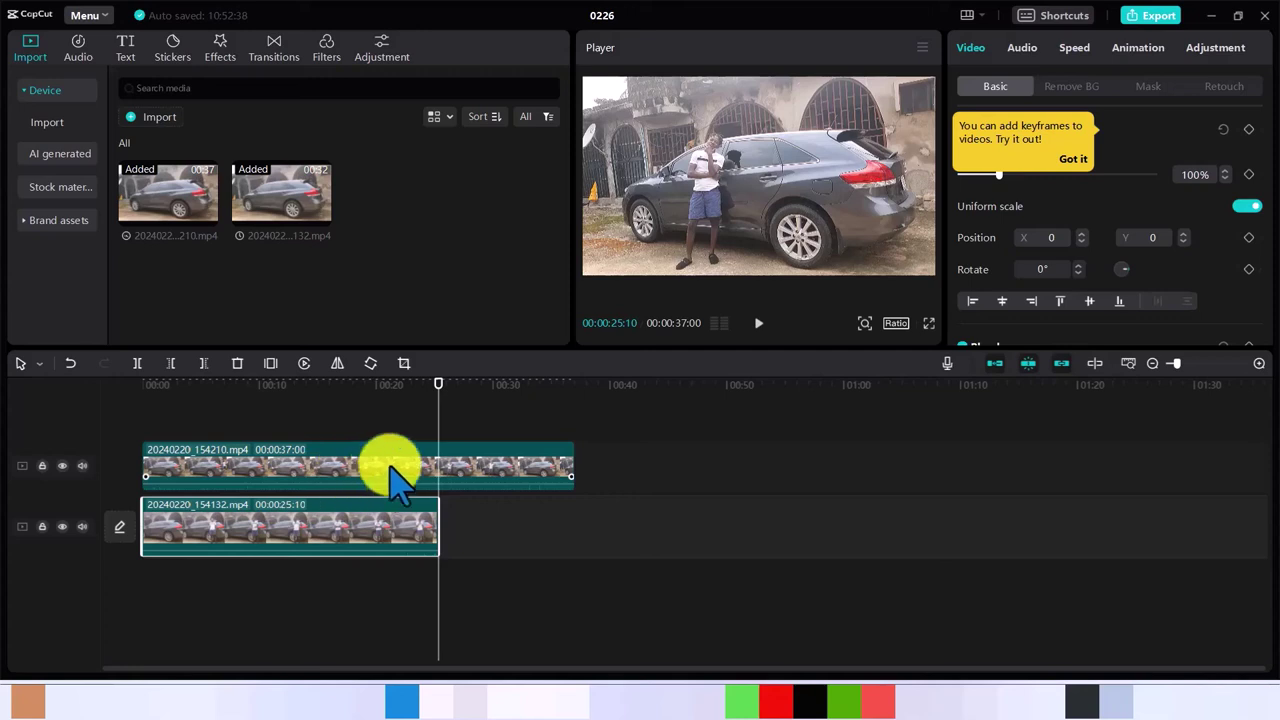
pyautogui.click(437, 380)
# Split the upper clip at 00:00:07:11, where only the car is in view, and delete the part before it.
pyautogui.moveTo(434, 388); pyautogui.dragTo(208, 390)
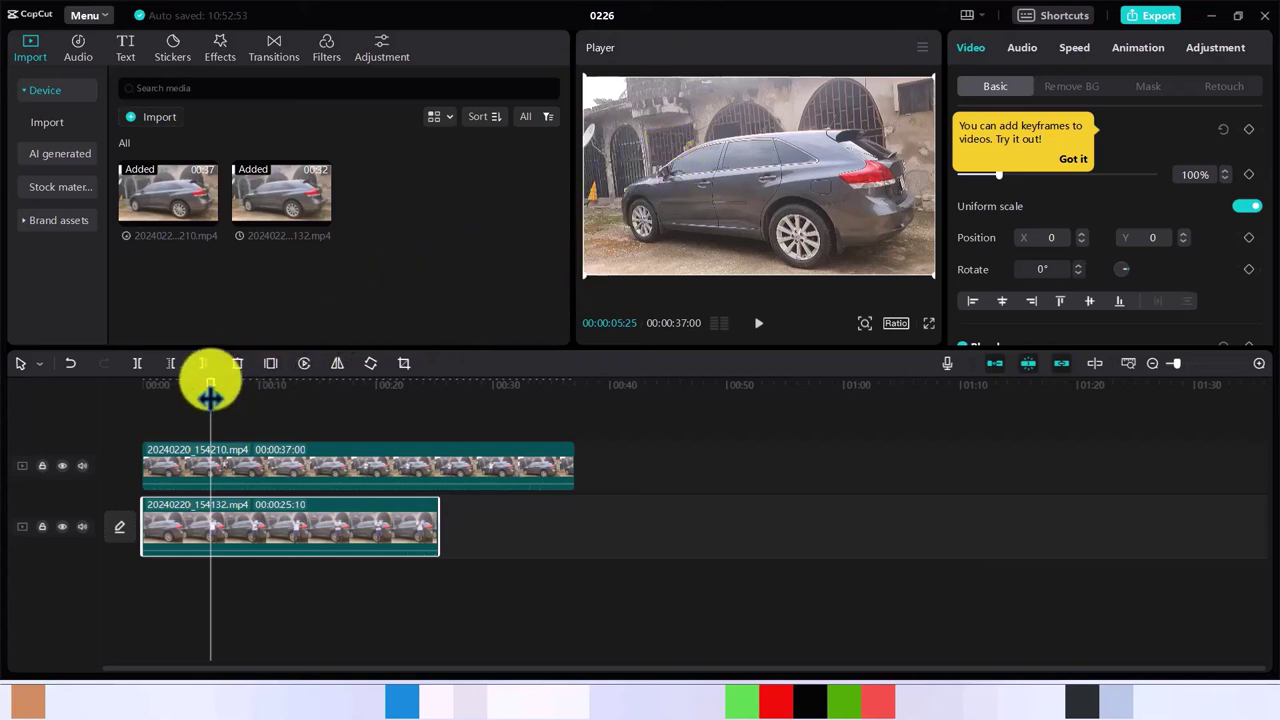
pyautogui.moveTo(210, 398); pyautogui.dragTo(244, 399)
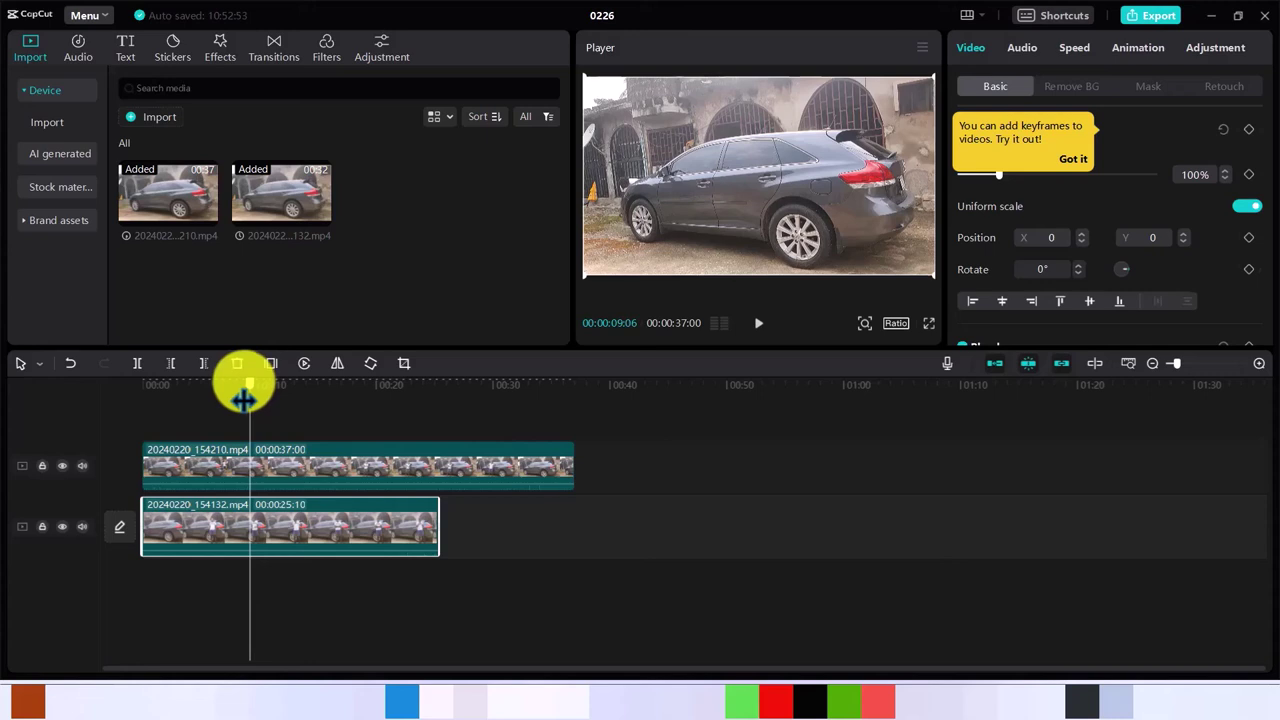
pyautogui.moveTo(244, 399); pyautogui.dragTo(228, 399)
pyautogui.click(220, 468)
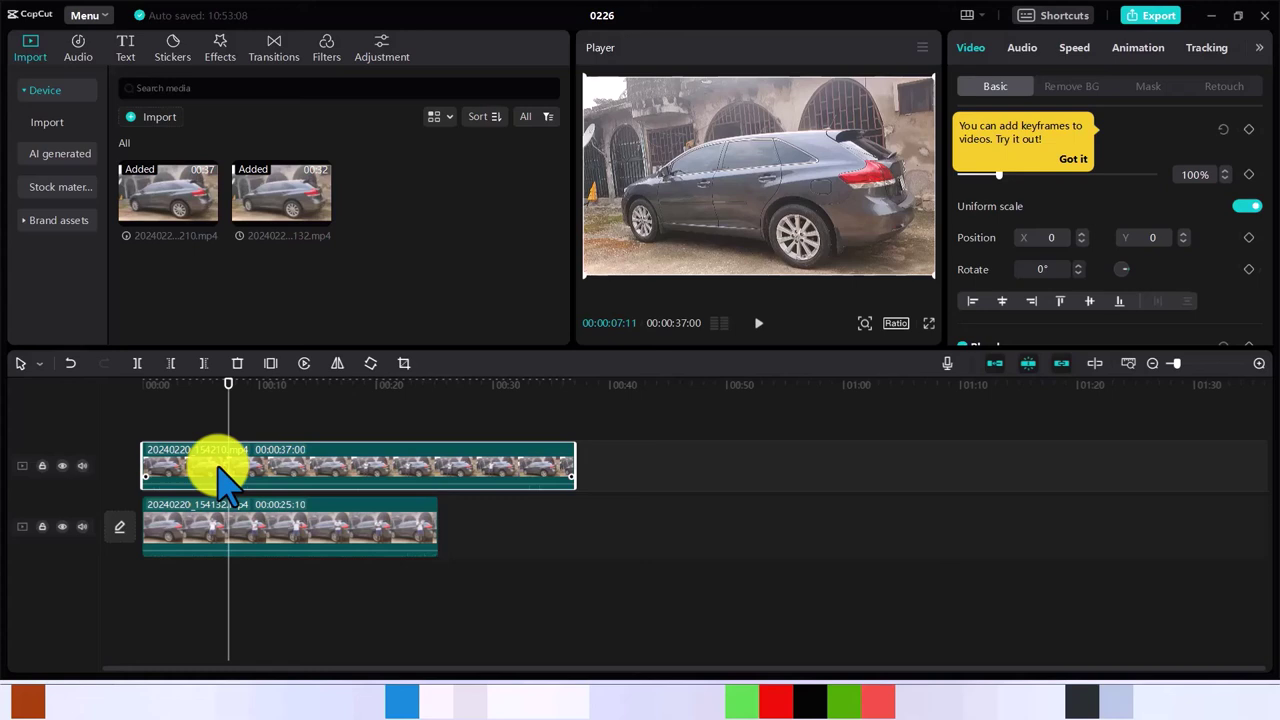
pyautogui.hotkey('ctrl', 'b')
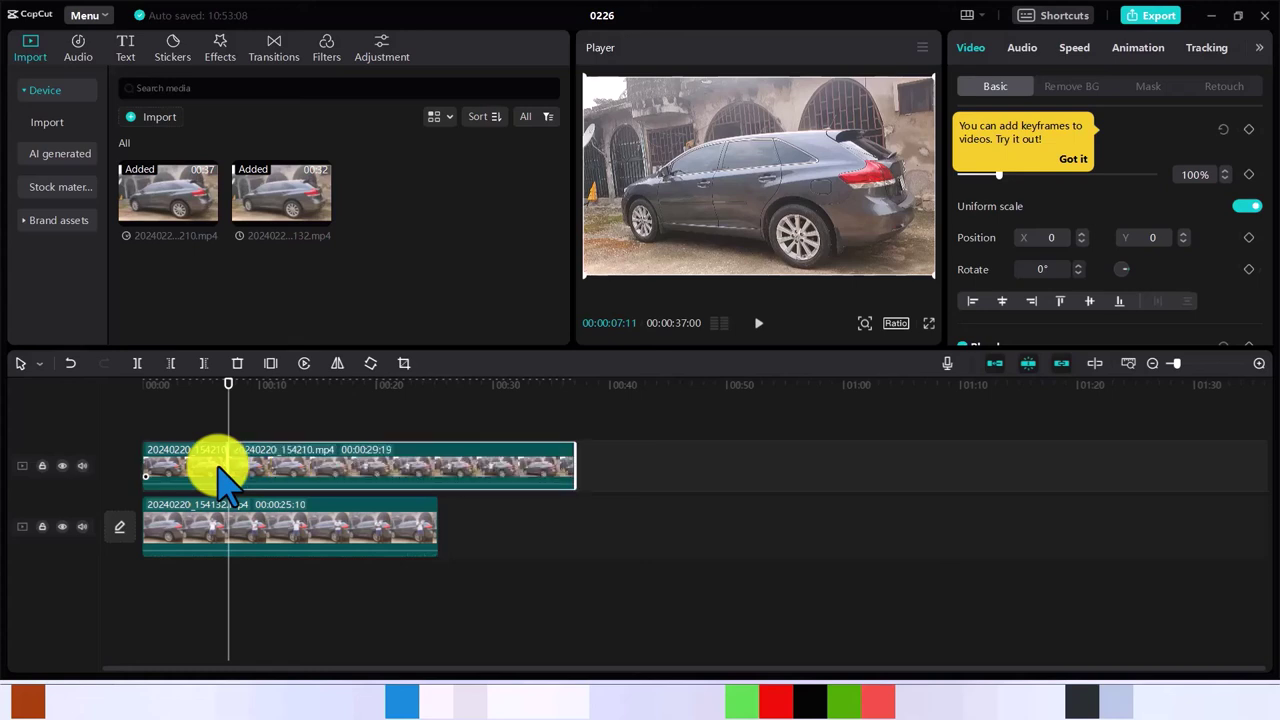
pyautogui.click(172, 468)
pyautogui.click(172, 472)
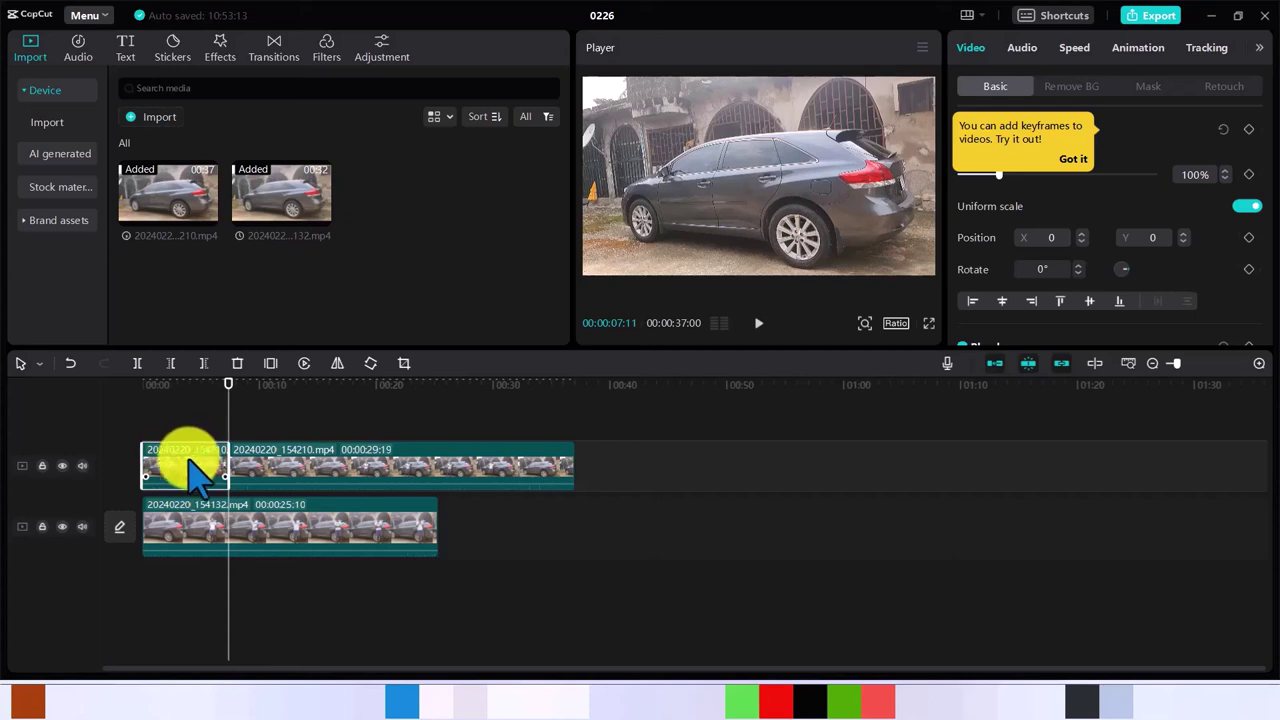
pyautogui.press('Delete')
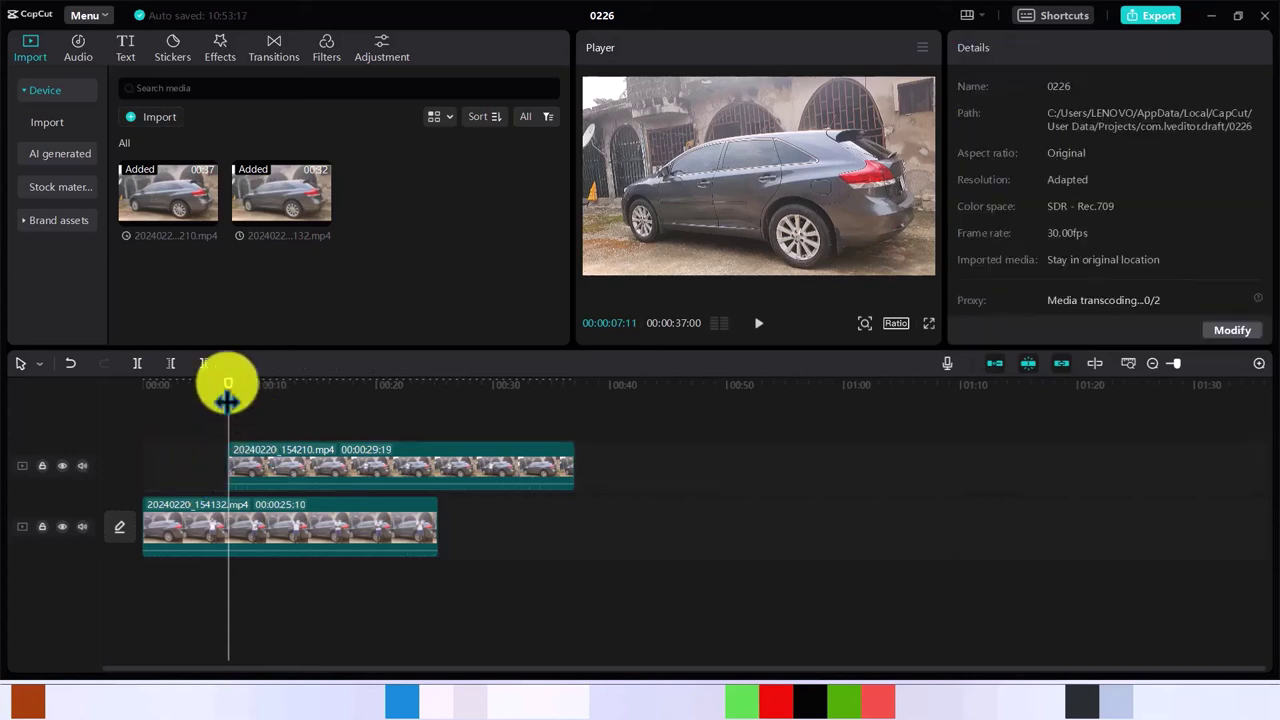
# Move the upper clip to the timeline start and cut off everything past the main clip's end at 00:00:25:10.
pyautogui.moveTo(228, 398); pyautogui.dragTo(511, 403)
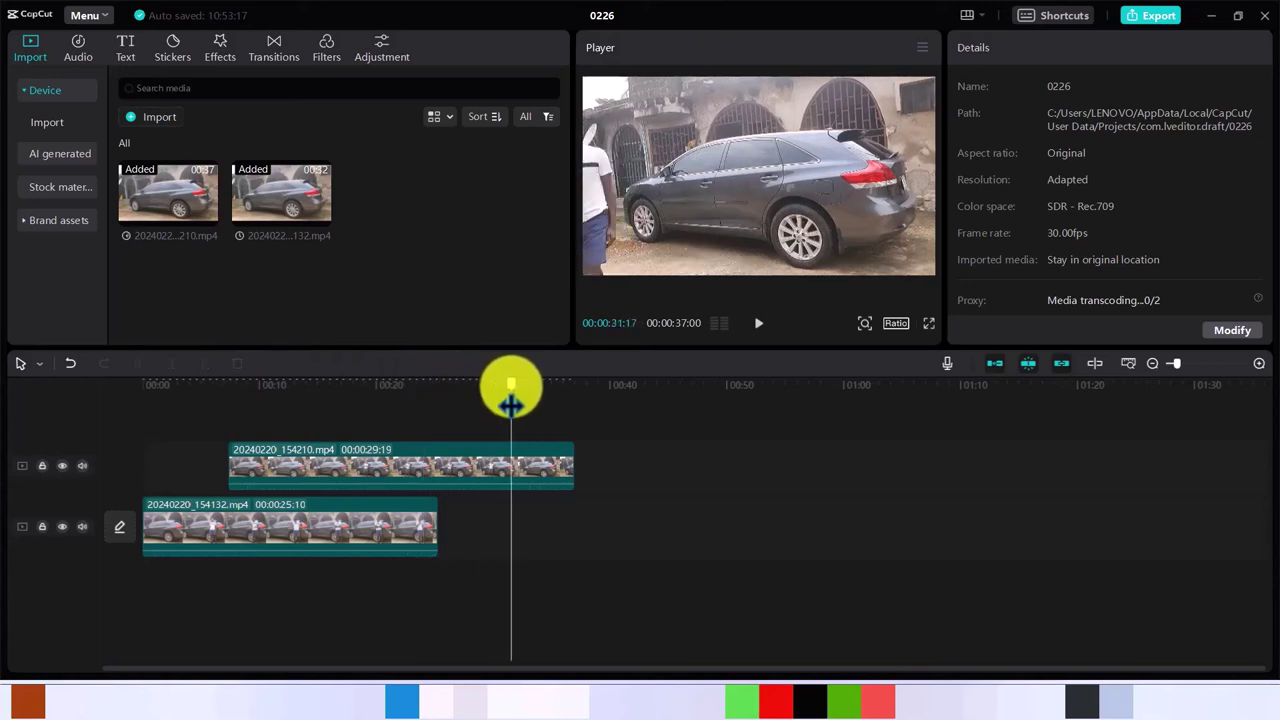
pyautogui.moveTo(457, 463); pyautogui.dragTo(335, 470)
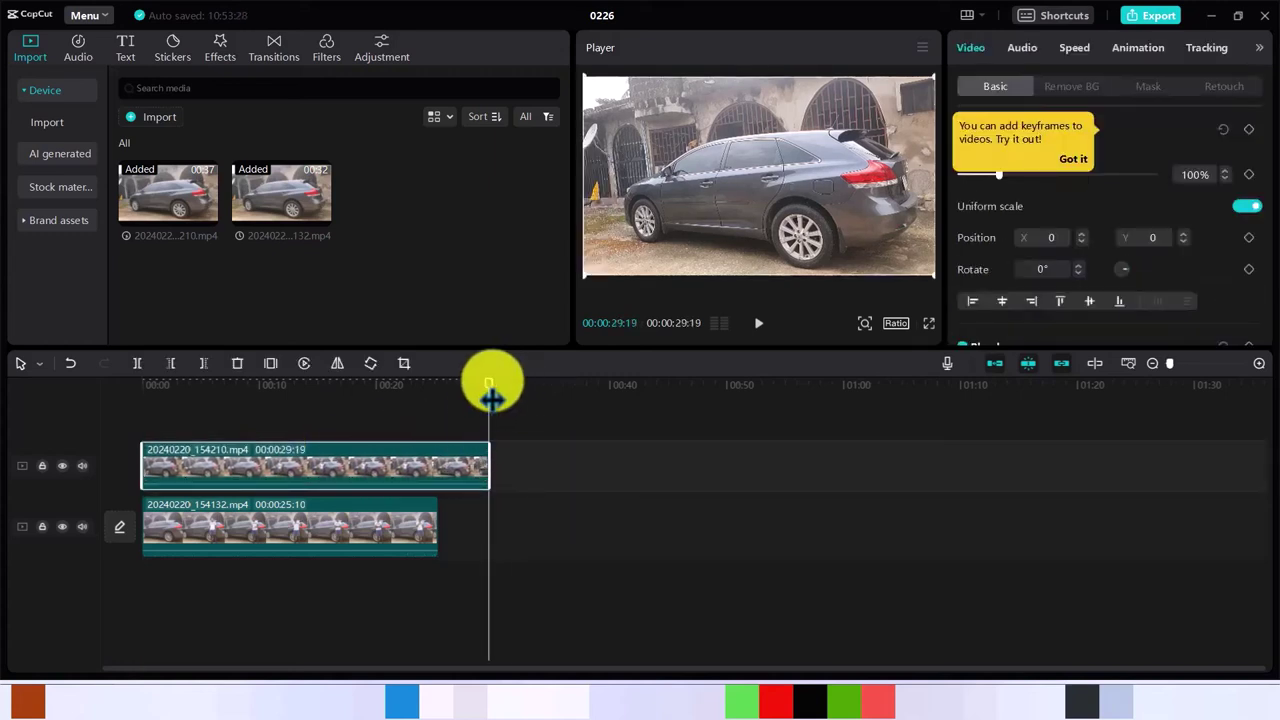
pyautogui.moveTo(488, 398); pyautogui.dragTo(442, 432)
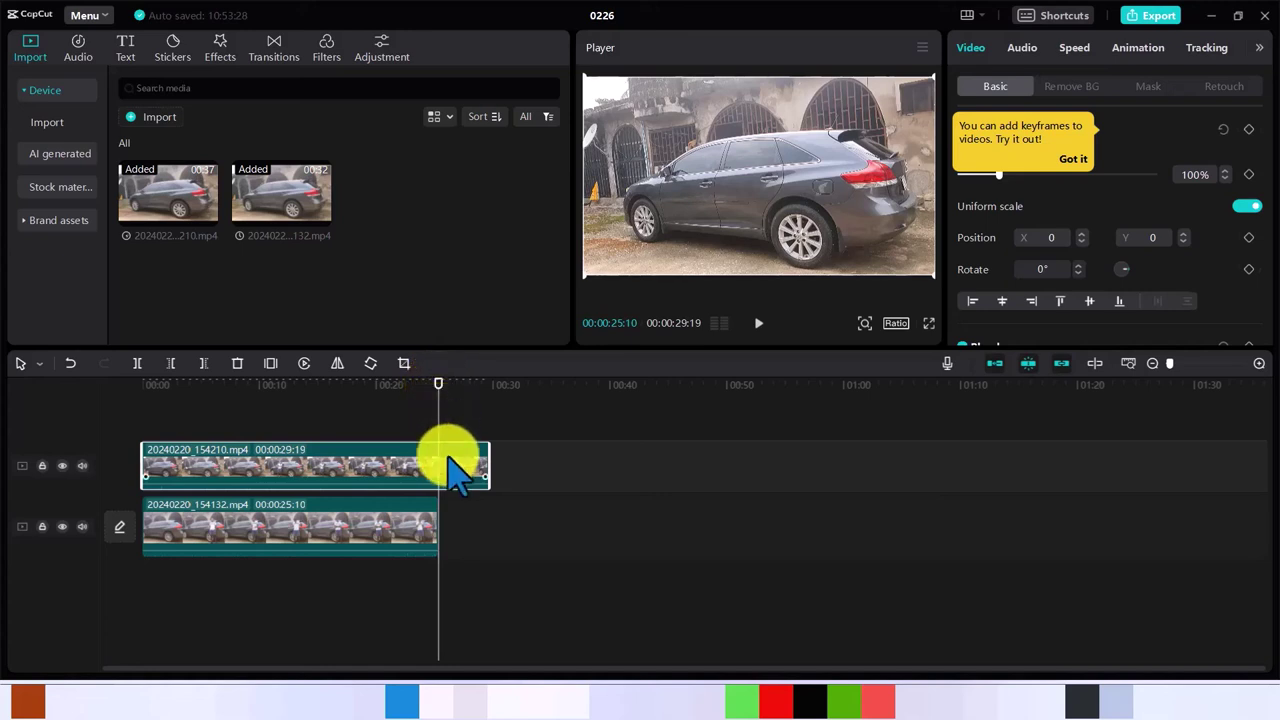
pyautogui.hotkey('ctrl', 'b')
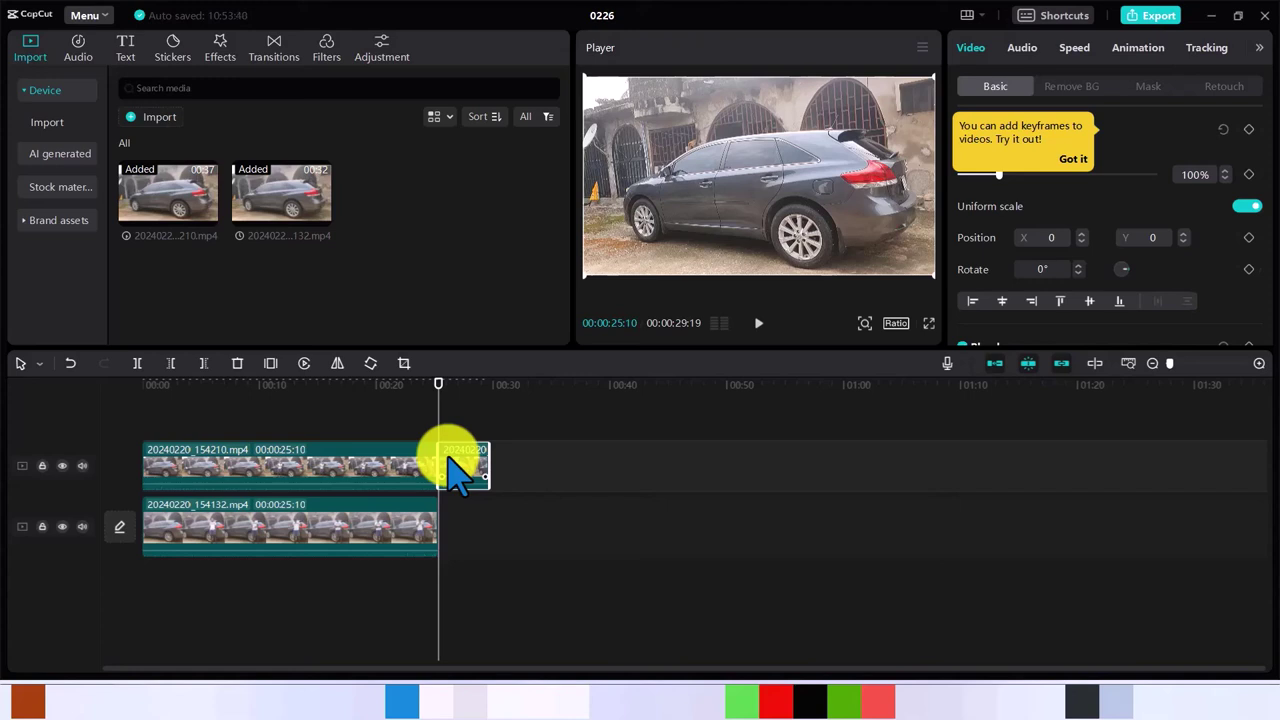
pyautogui.press('Delete')
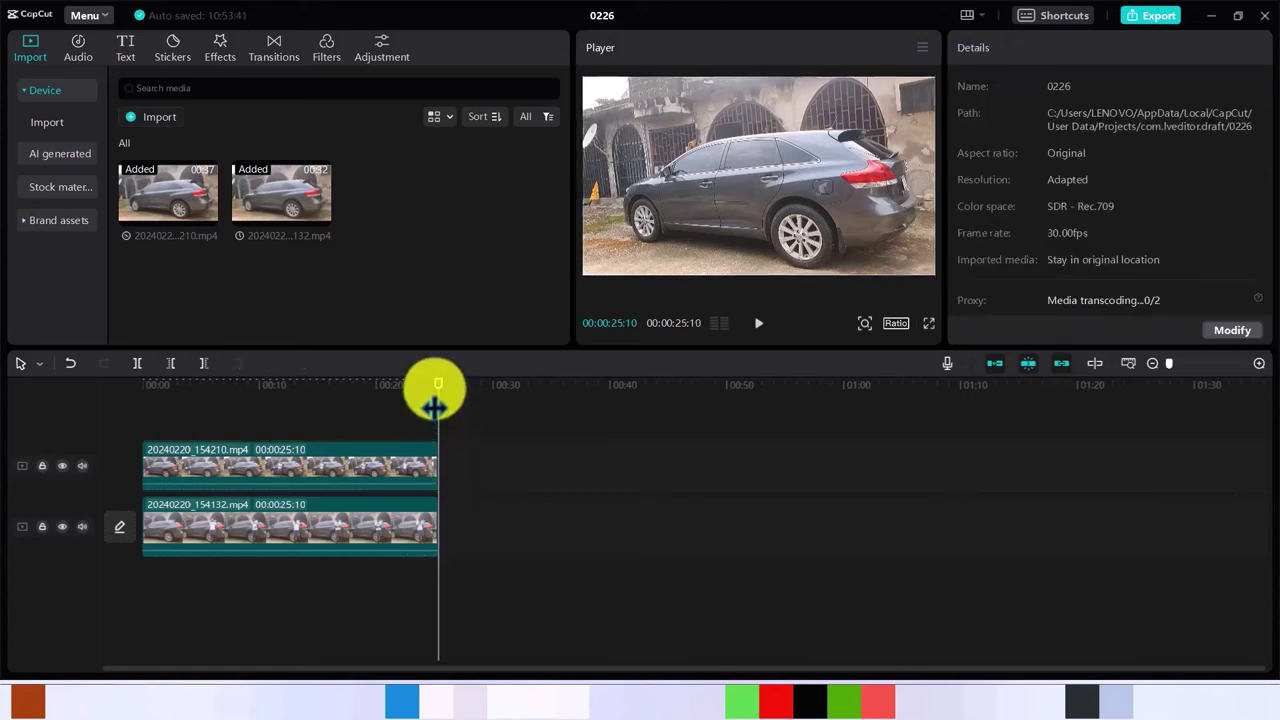
# Apply a Horizontal mask to the main clip, 20240220_154132.mp4, and rotate its dividing line to nearly vertical.
pyautogui.moveTo(437, 393); pyautogui.dragTo(296, 400)
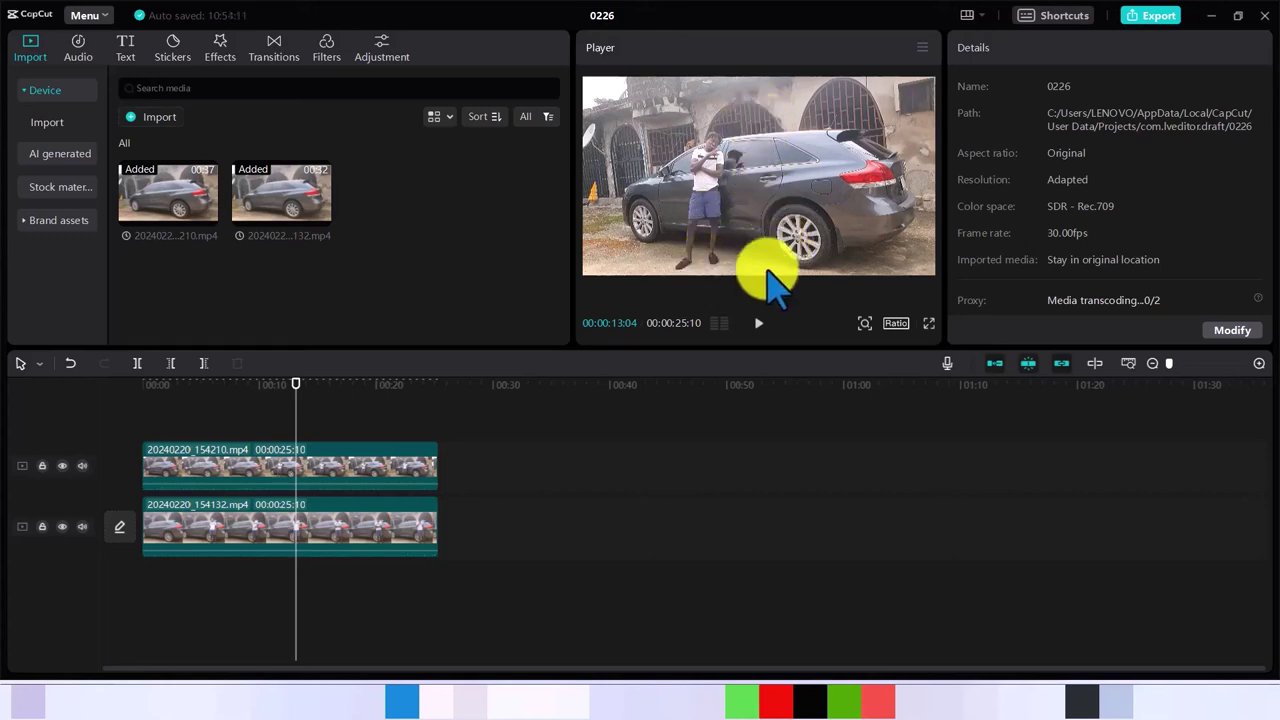
pyautogui.click(333, 537)
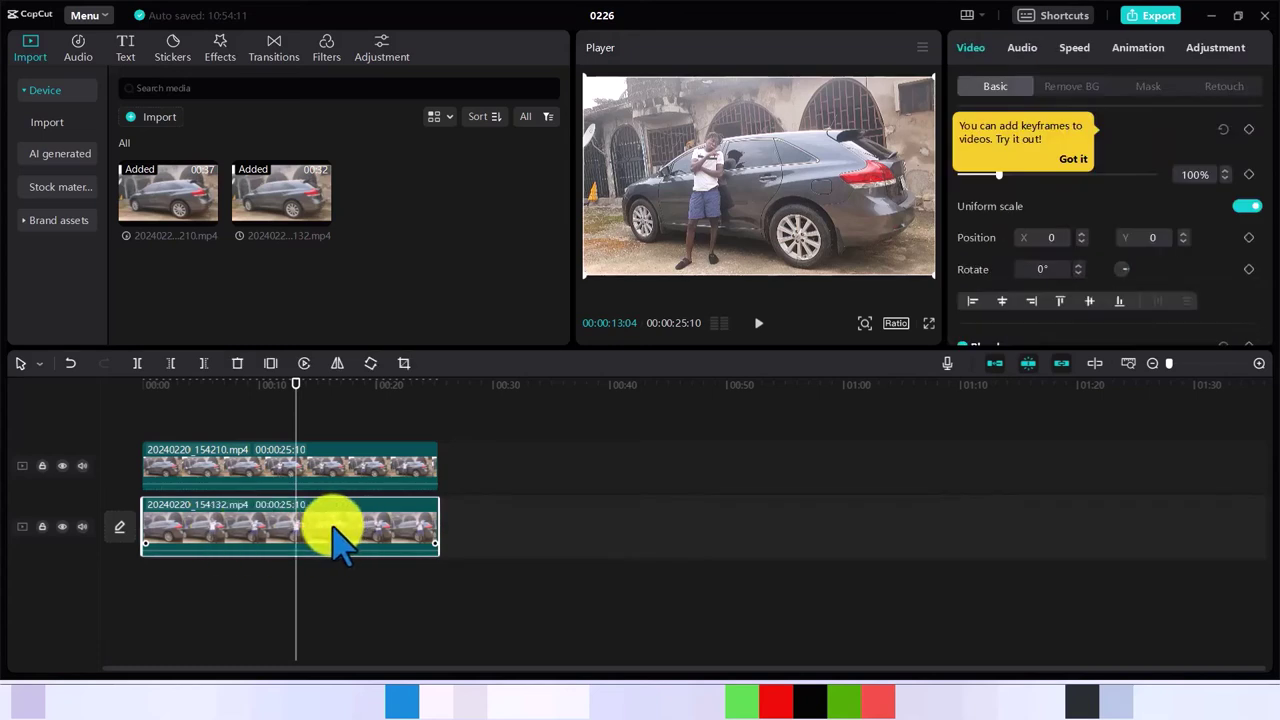
pyautogui.click(1070, 160)
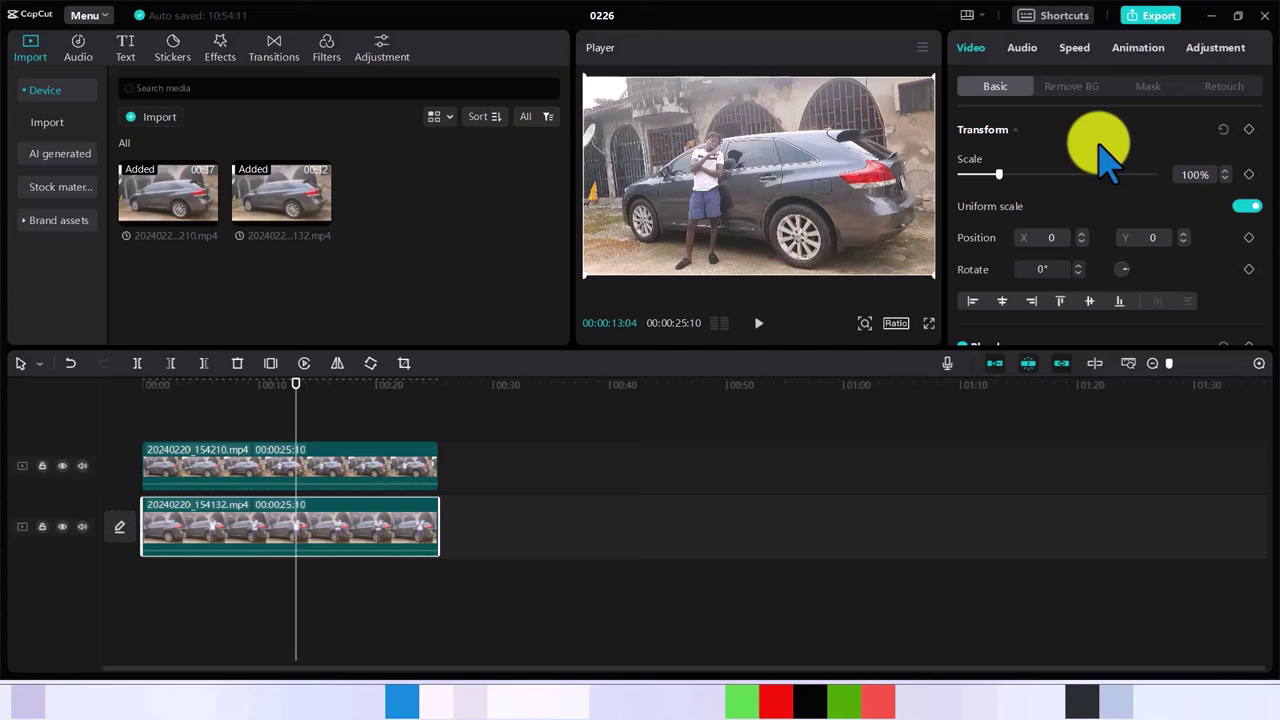
pyautogui.click(1148, 86)
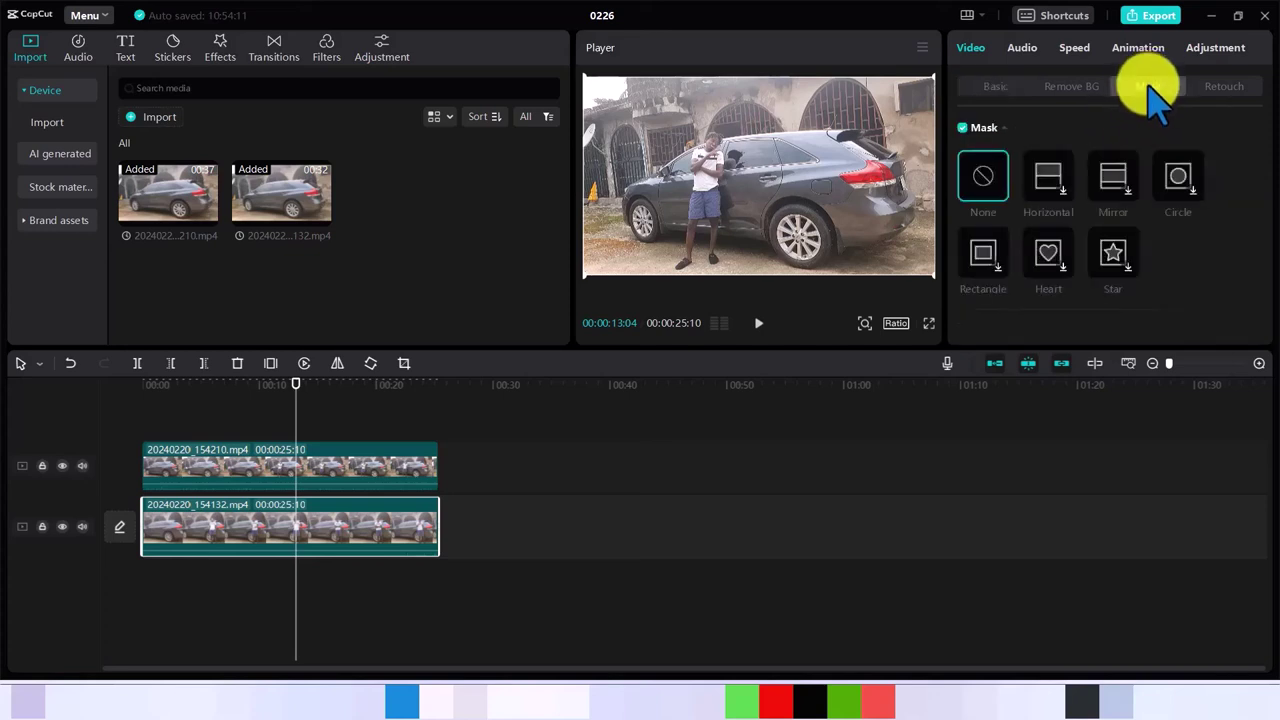
pyautogui.click(1052, 192)
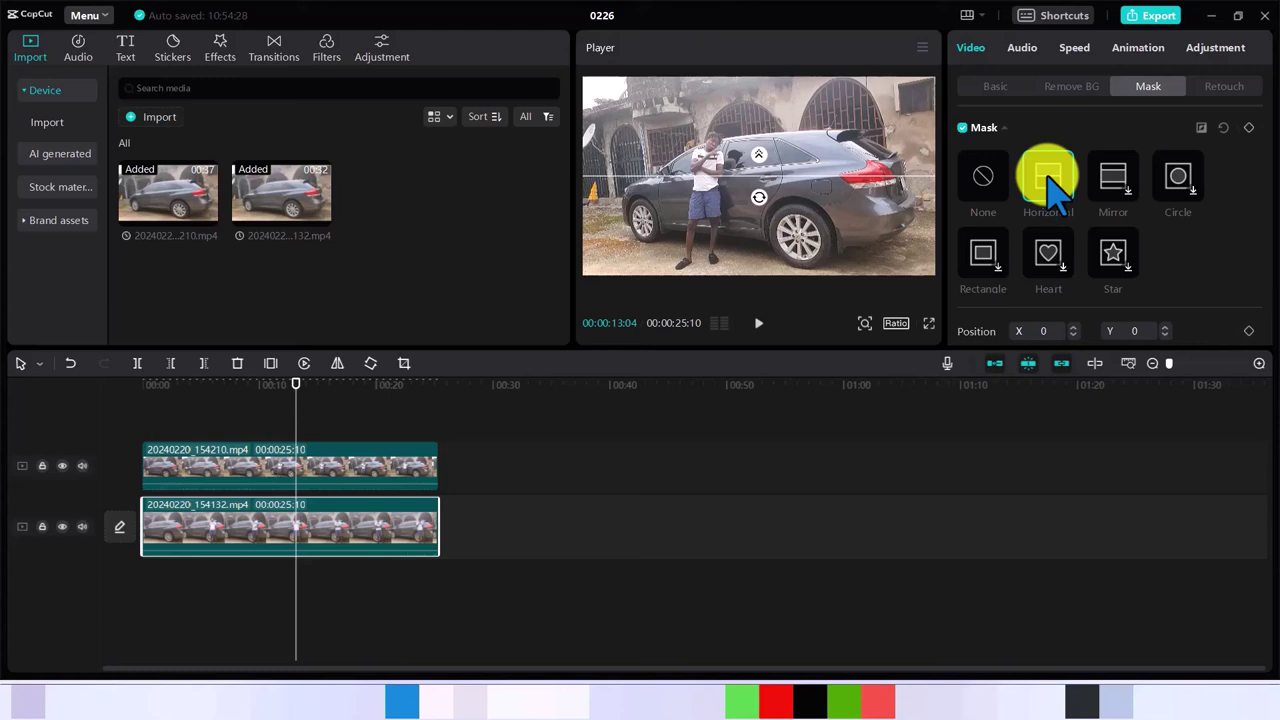
pyautogui.moveTo(762, 198); pyautogui.dragTo(808, 188)
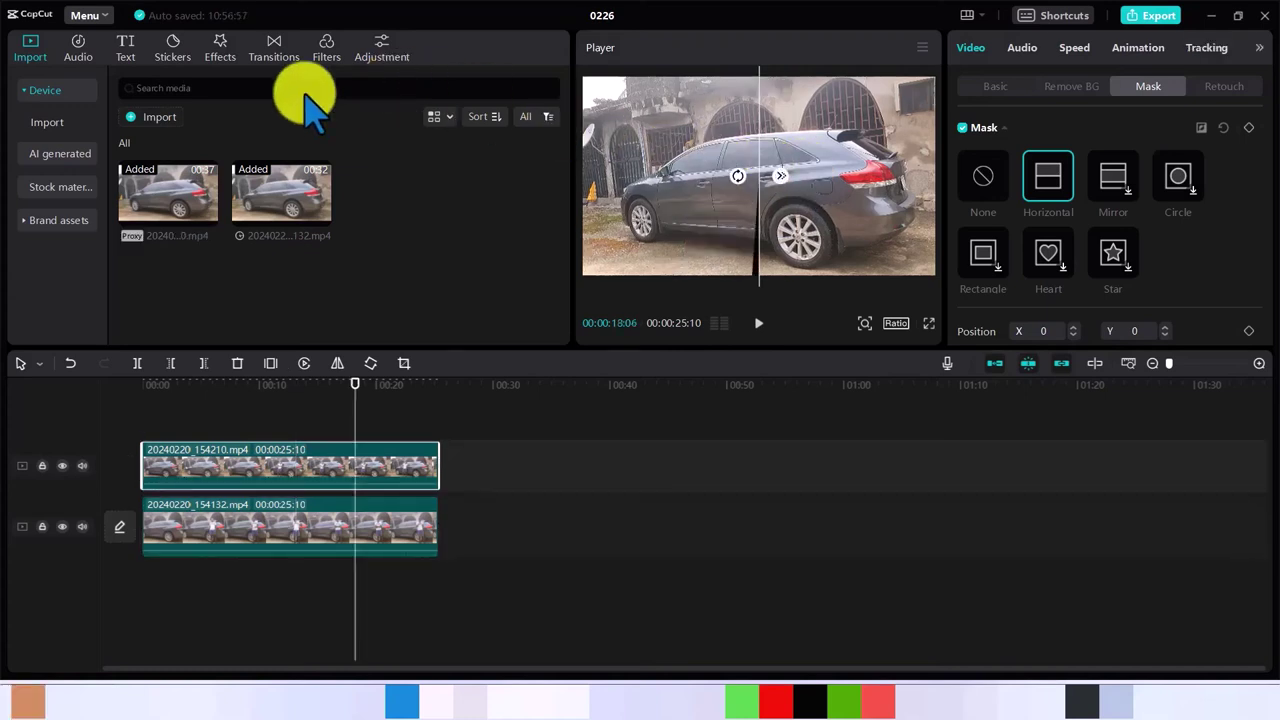
# Move the upper clip aside past the main clip and rotate the main clip's mask to vertical, revealing its right half.
pyautogui.moveTo(230, 466); pyautogui.dragTo(545, 470)
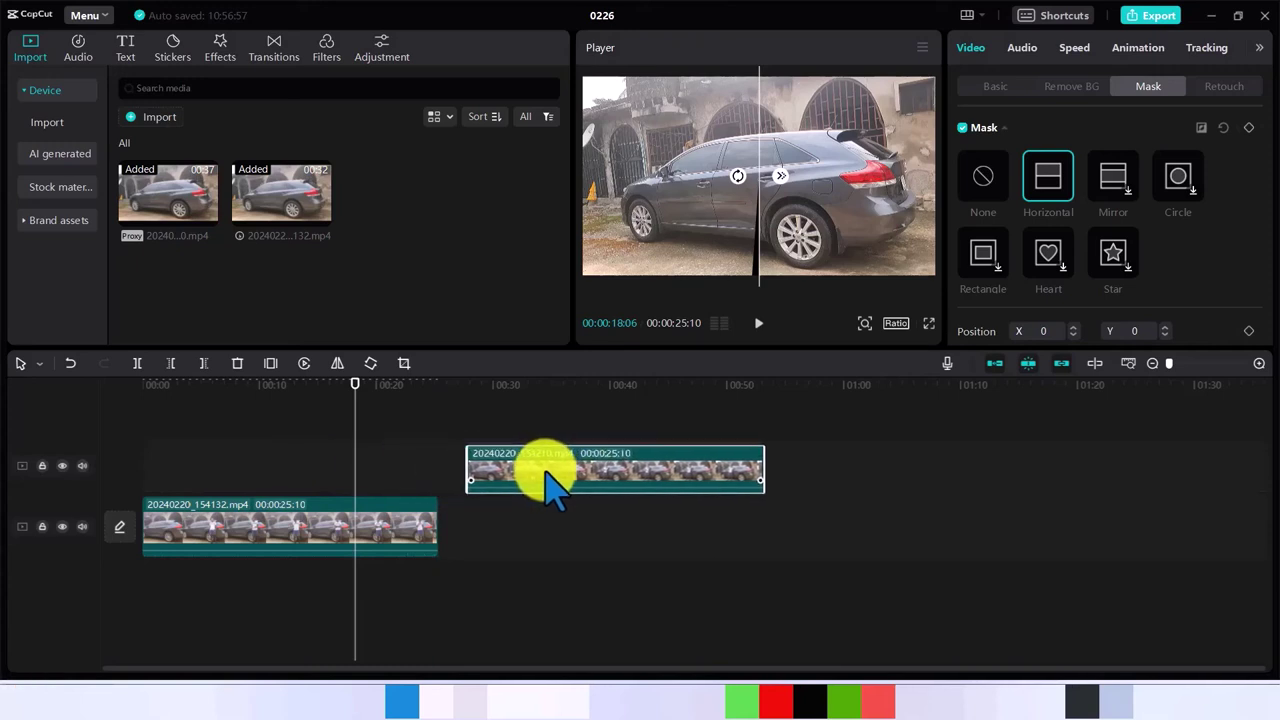
pyautogui.click(379, 518)
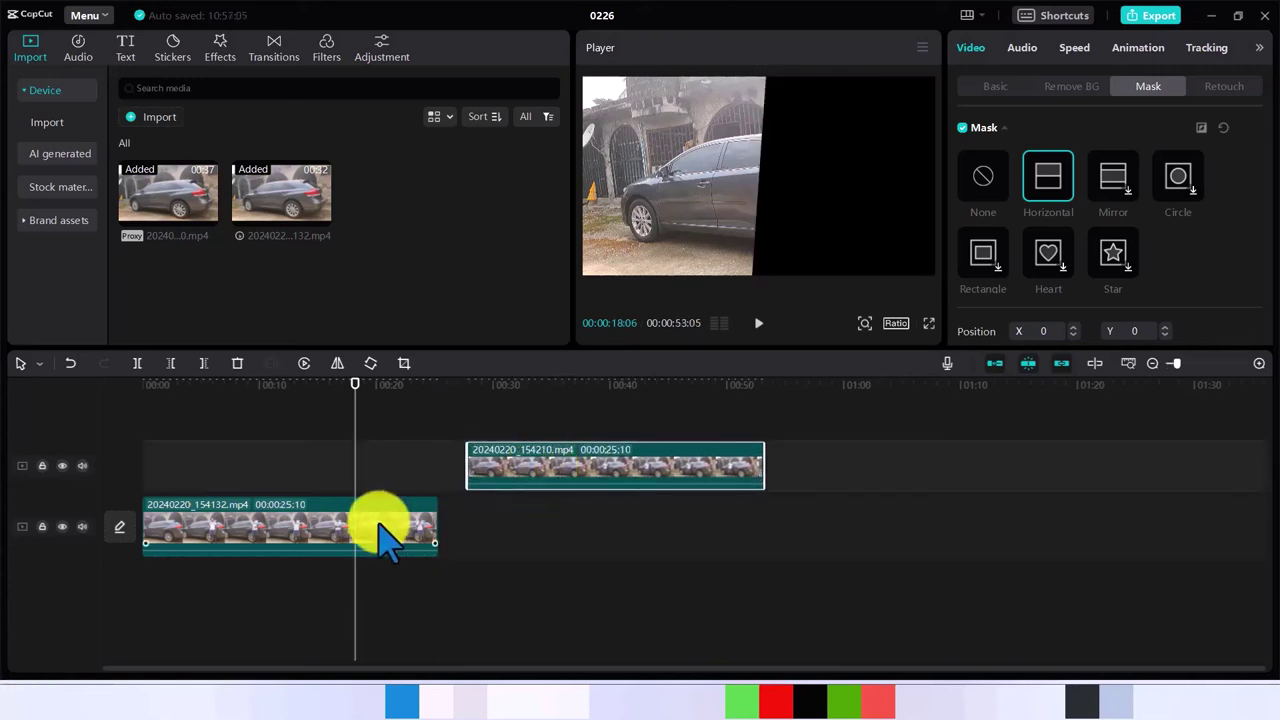
pyautogui.click(290, 535)
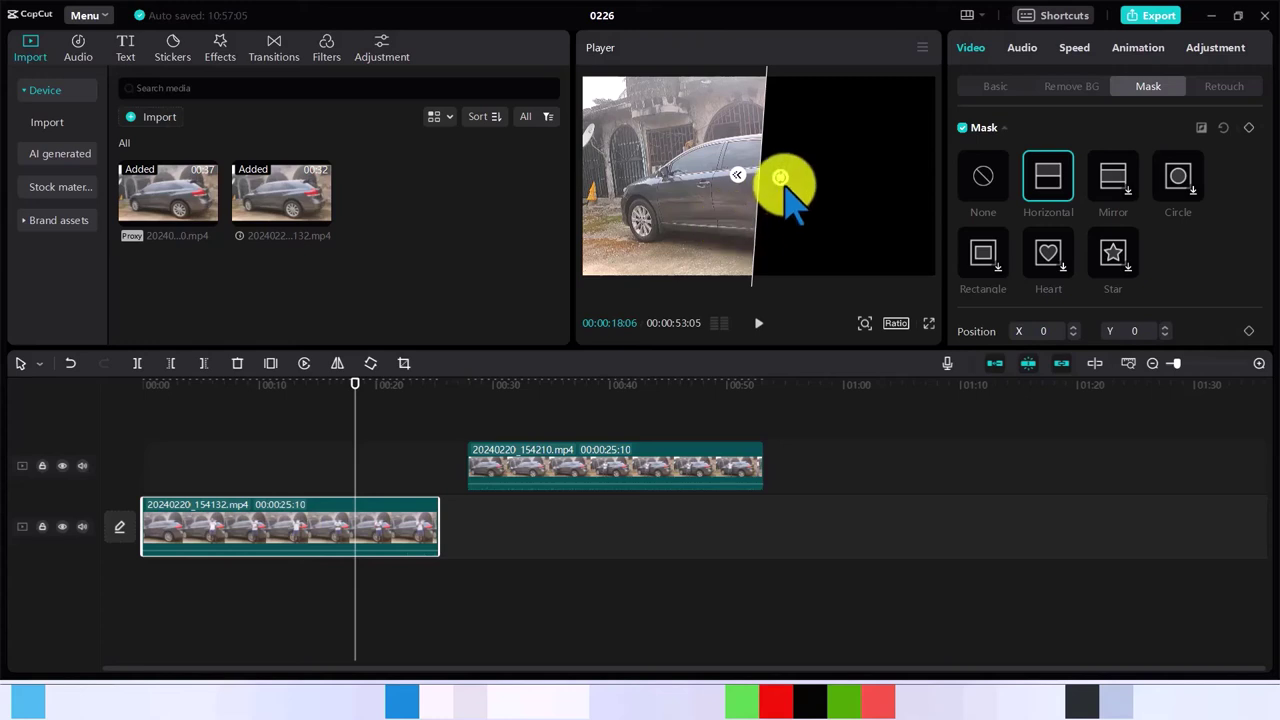
pyautogui.moveTo(783, 180); pyautogui.dragTo(738, 178)
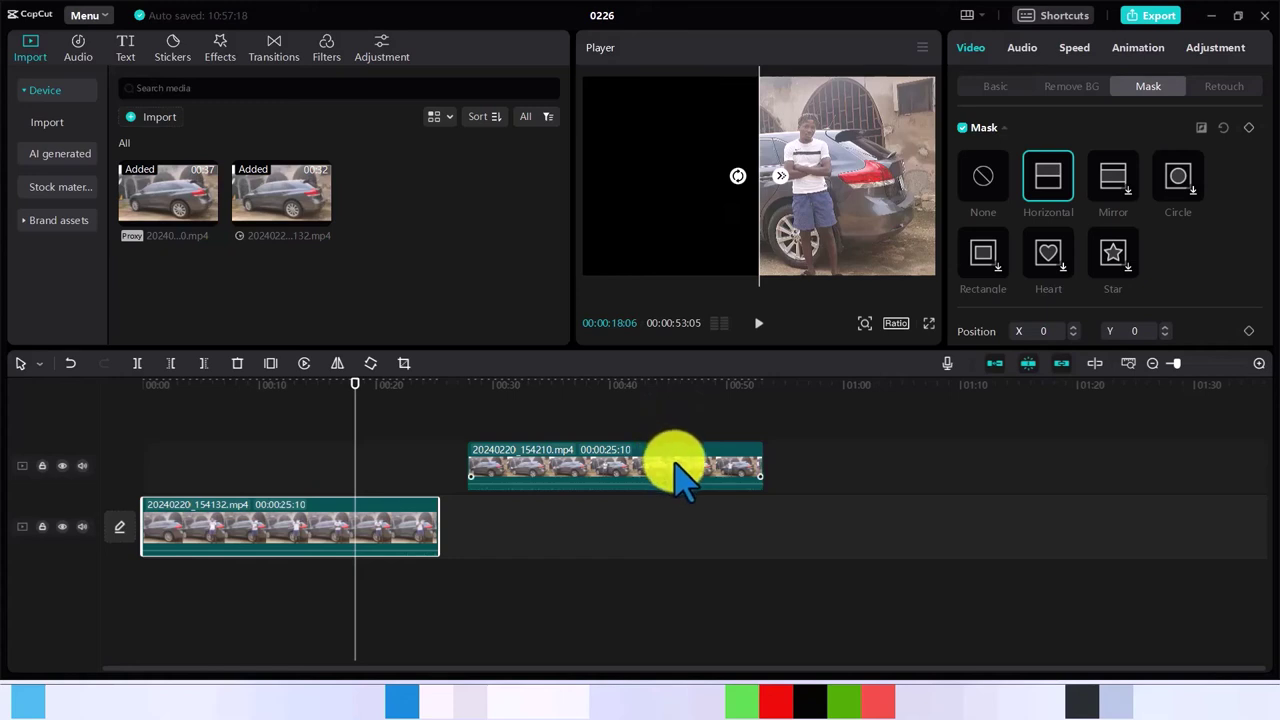
# Return the upper clip to the timeline start and rotate its Horizontal mask to vertical so only its left half shows.
pyautogui.moveTo(620, 460); pyautogui.dragTo(288, 465)
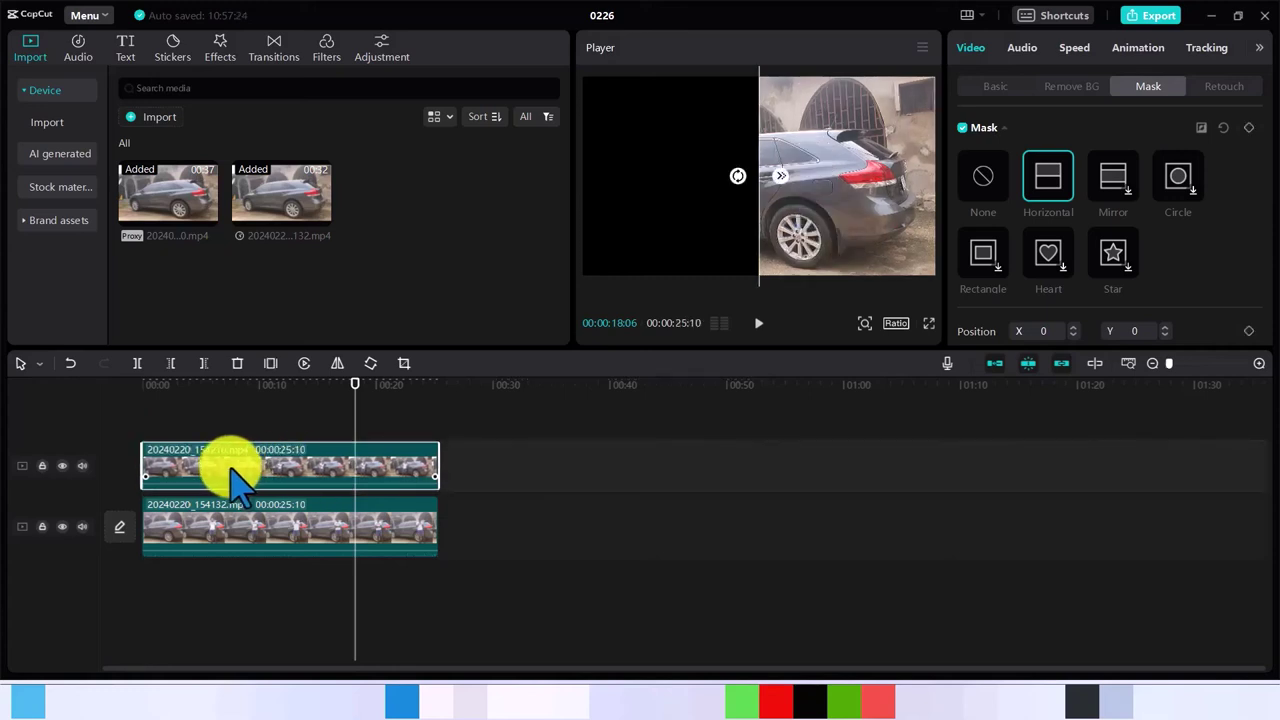
pyautogui.click(737, 177)
pyautogui.moveTo(739, 179); pyautogui.dragTo(837, 178)
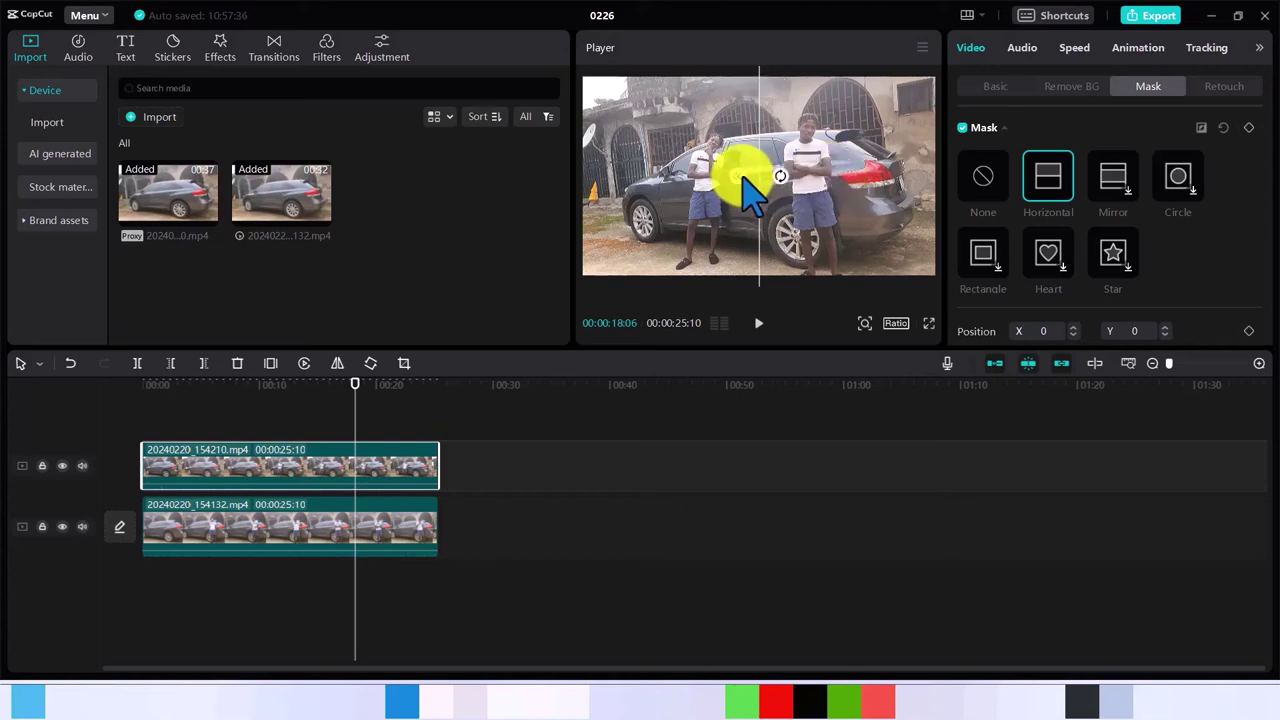
pyautogui.moveTo(780, 176); pyautogui.dragTo(783, 174)
pyautogui.click(667, 428)
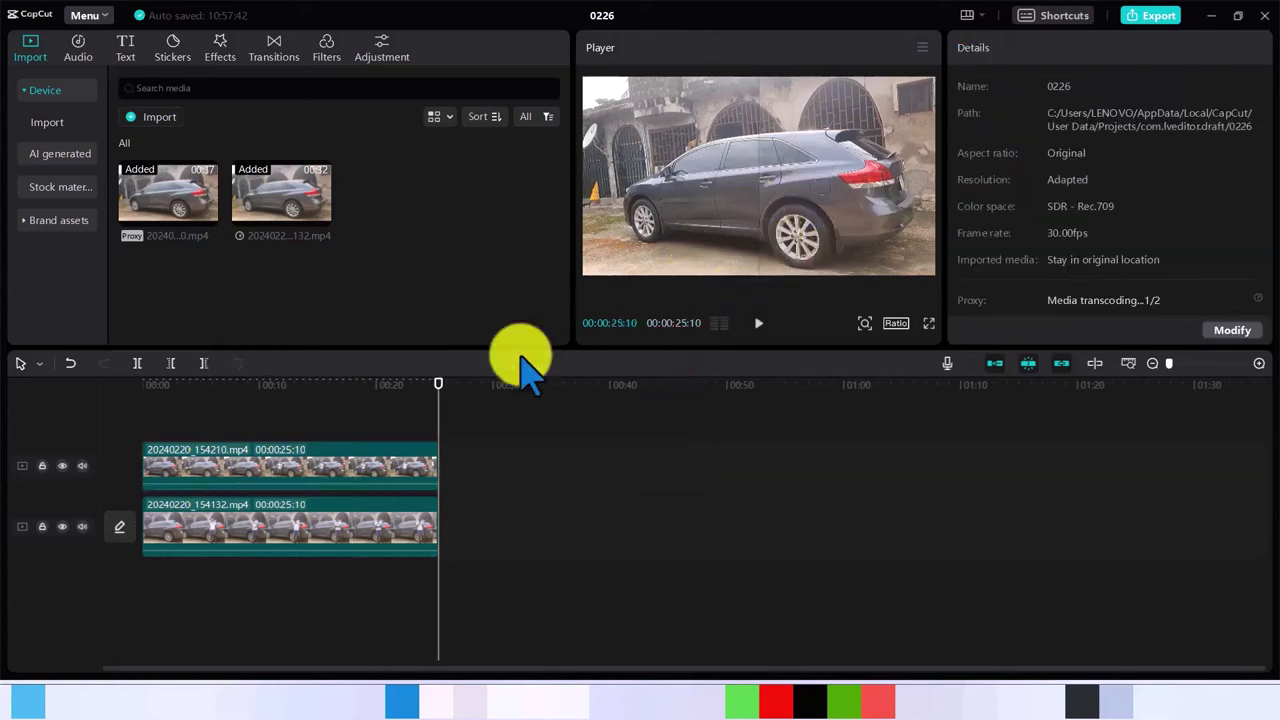
# Try nudging the upper clip's mask line slightly left and check the seam between the two halves.
pyautogui.click(345, 470)
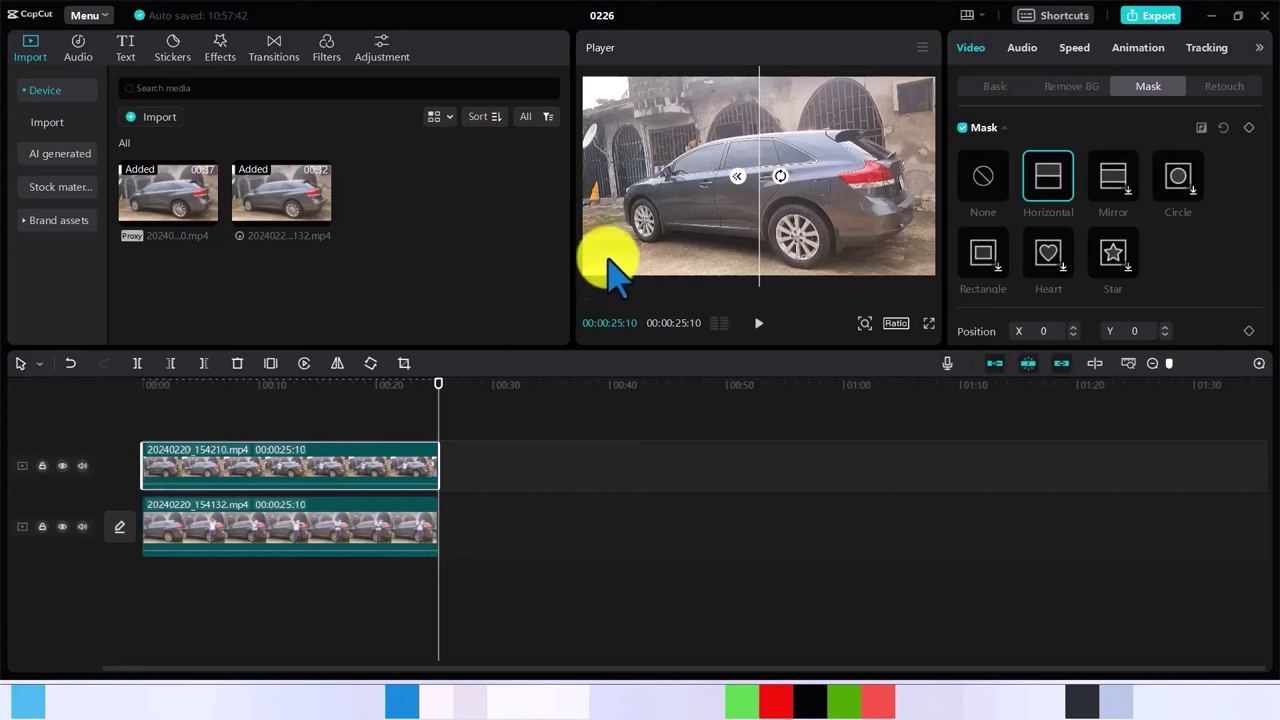
pyautogui.moveTo(749, 197); pyautogui.dragTo(744, 195)
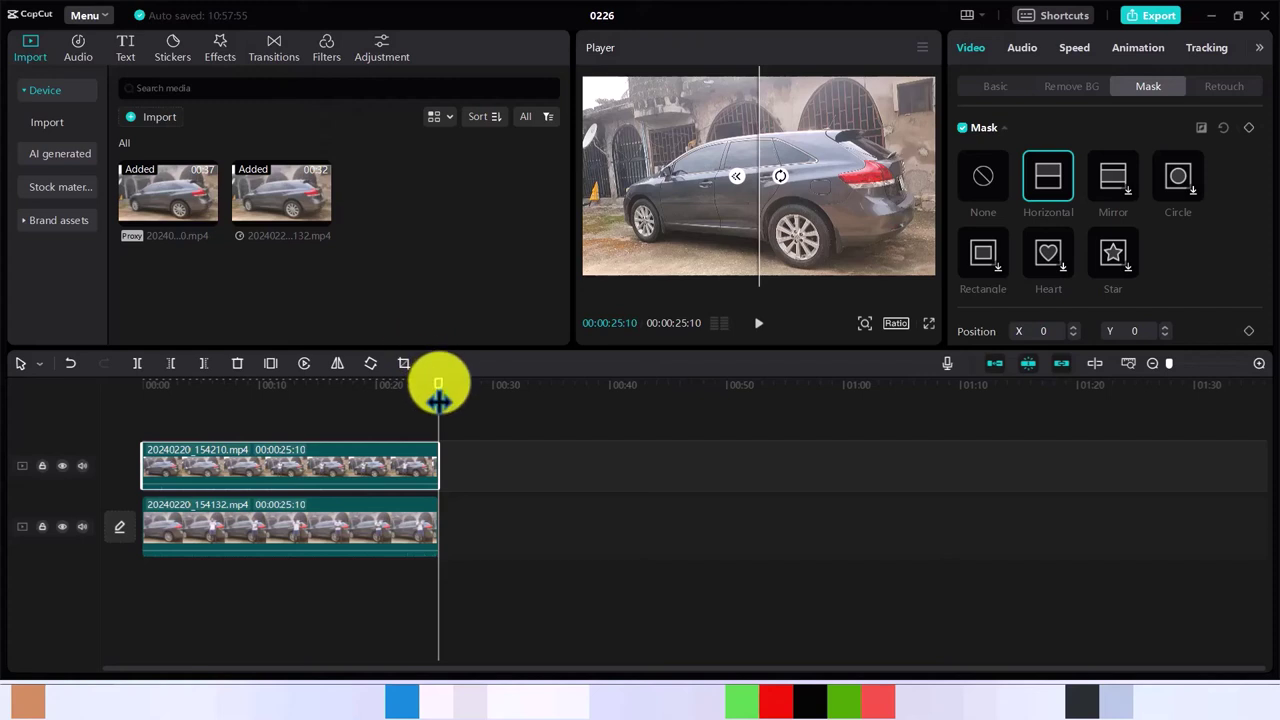
pyautogui.moveTo(437, 380); pyautogui.dragTo(389, 389)
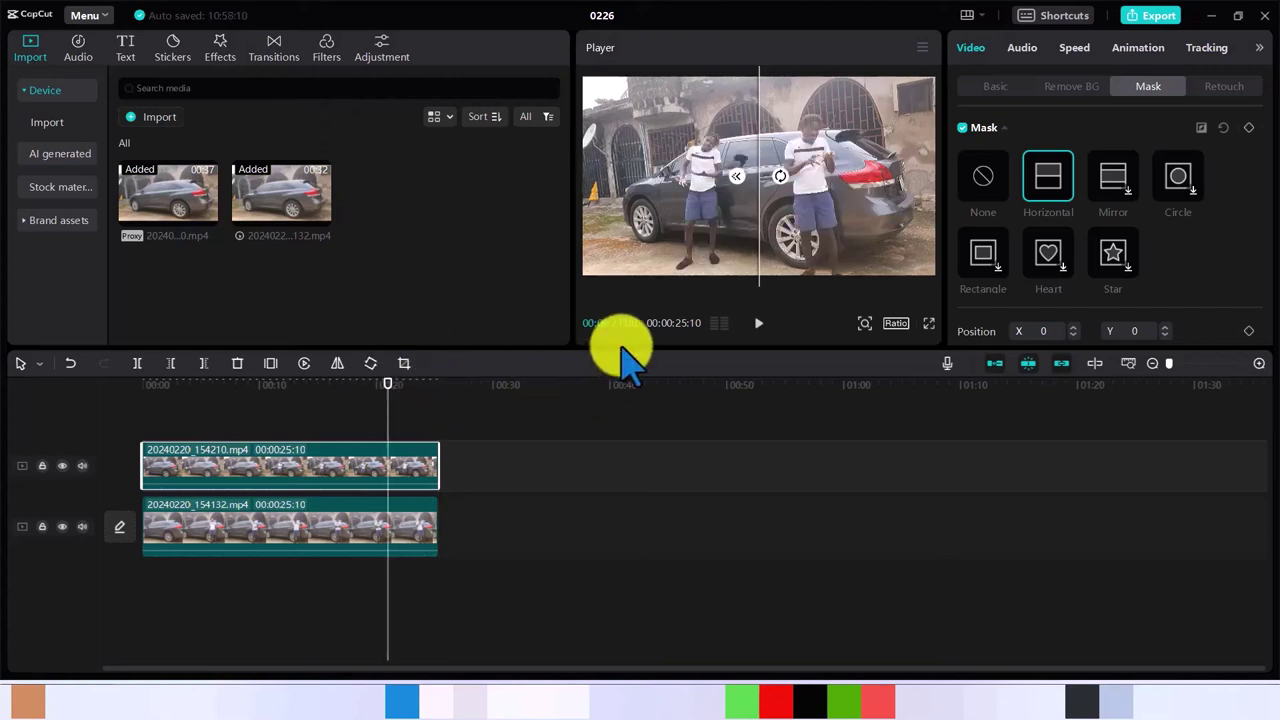
pyautogui.click(607, 427)
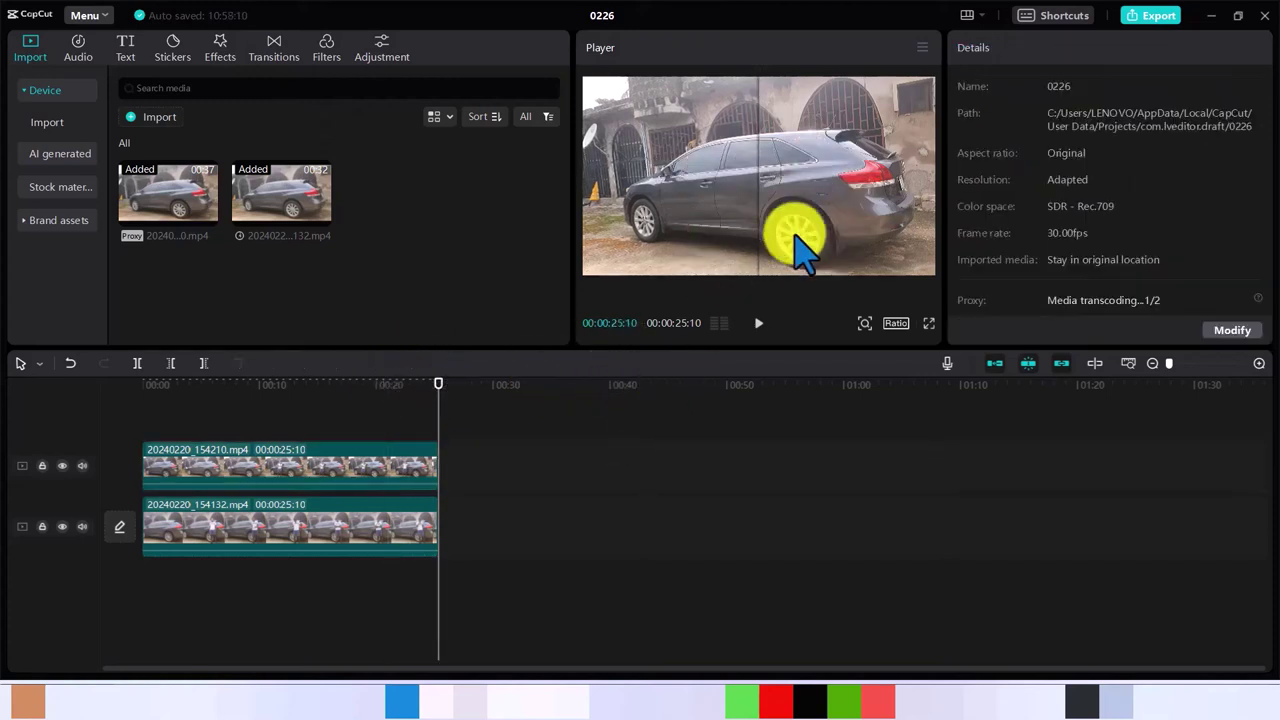
# Inspect the mask seam on the upper and main clips, checking the combined picture at 00:00:24:06 and 00:00:19:05.
pyautogui.click(372, 458)
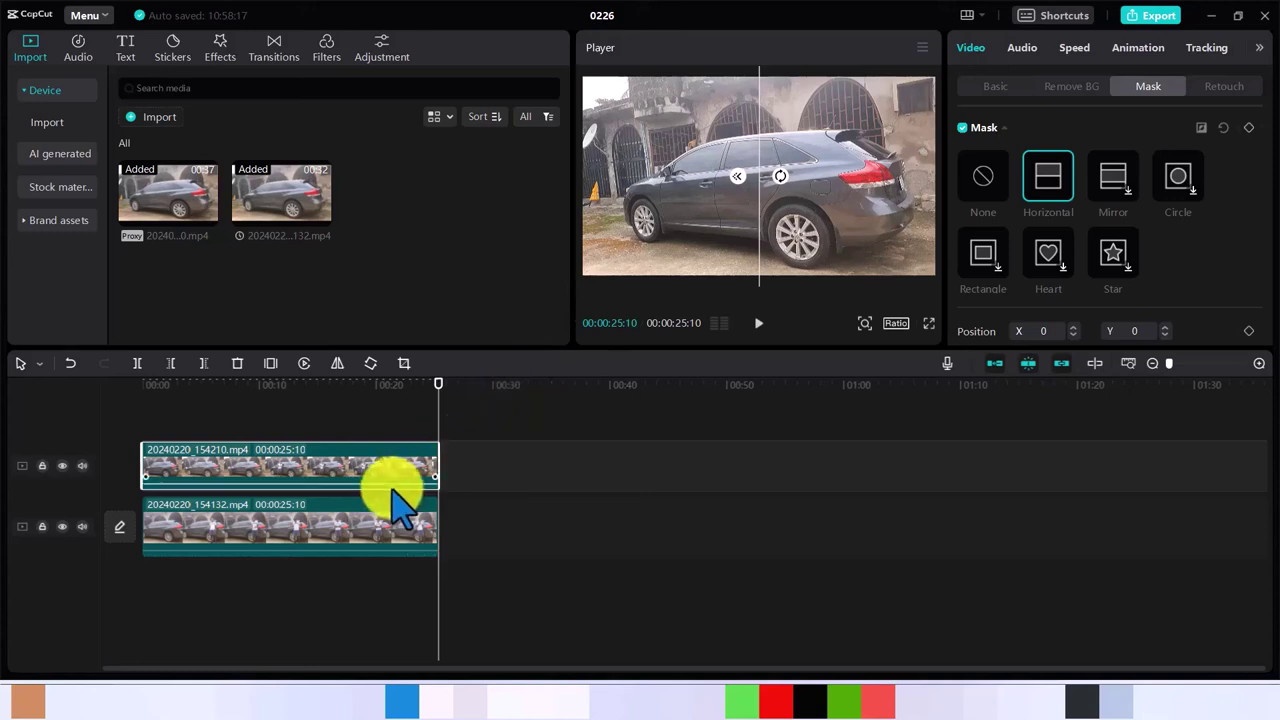
pyautogui.click(365, 530)
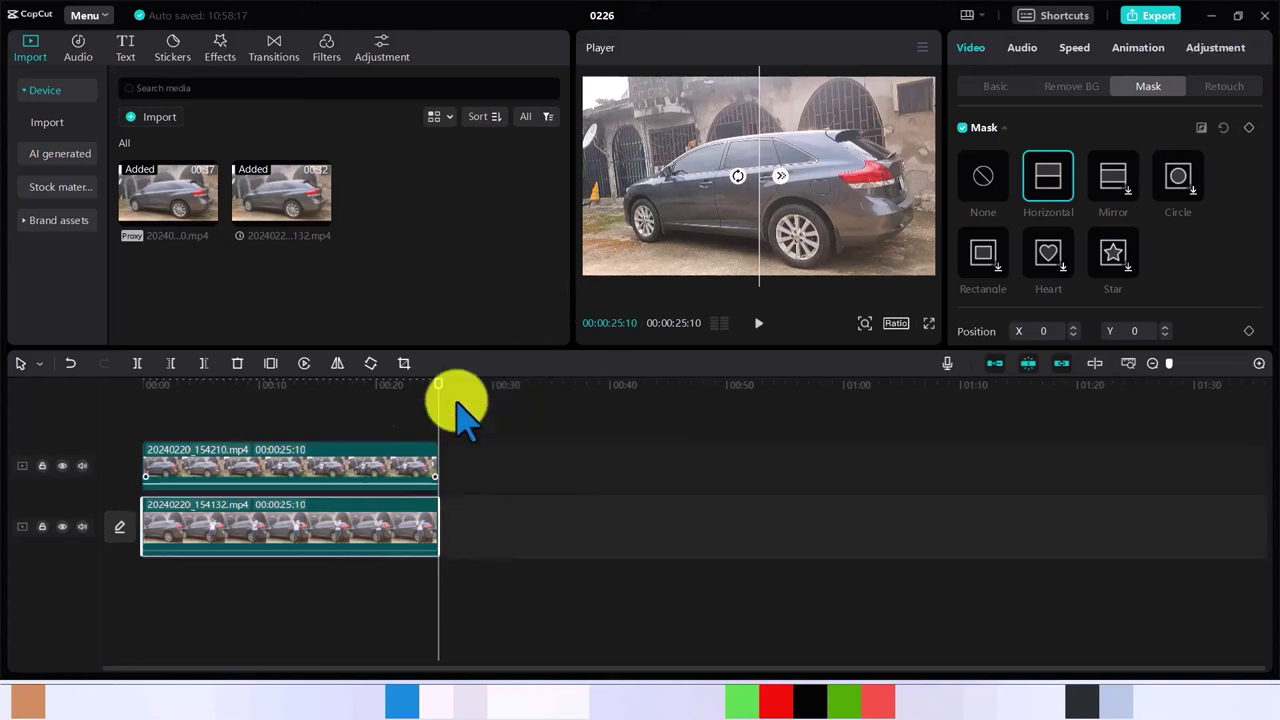
pyautogui.moveTo(437, 387); pyautogui.dragTo(425, 395)
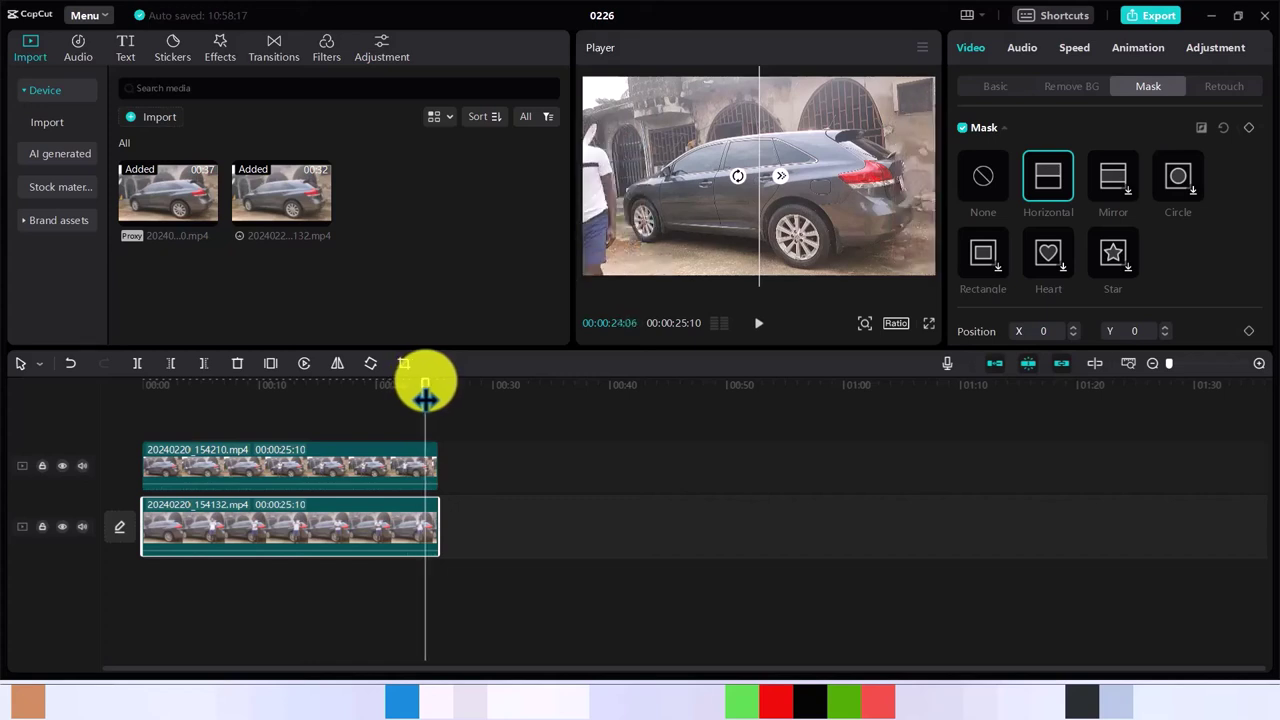
pyautogui.moveTo(784, 174)
pyautogui.mouseDown()
pyautogui.moveTo(805, 195)
pyautogui.moveTo(767, 181)
pyautogui.mouseUp()
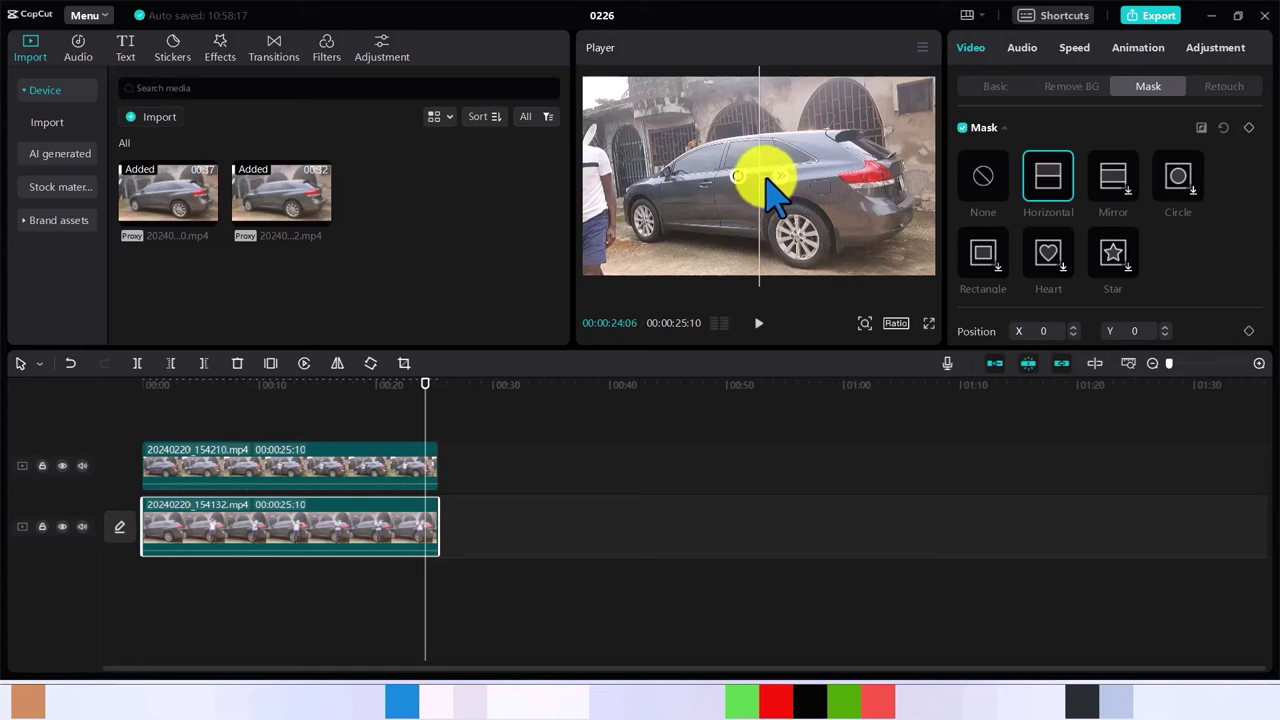
pyautogui.moveTo(409, 386); pyautogui.dragTo(366, 385)
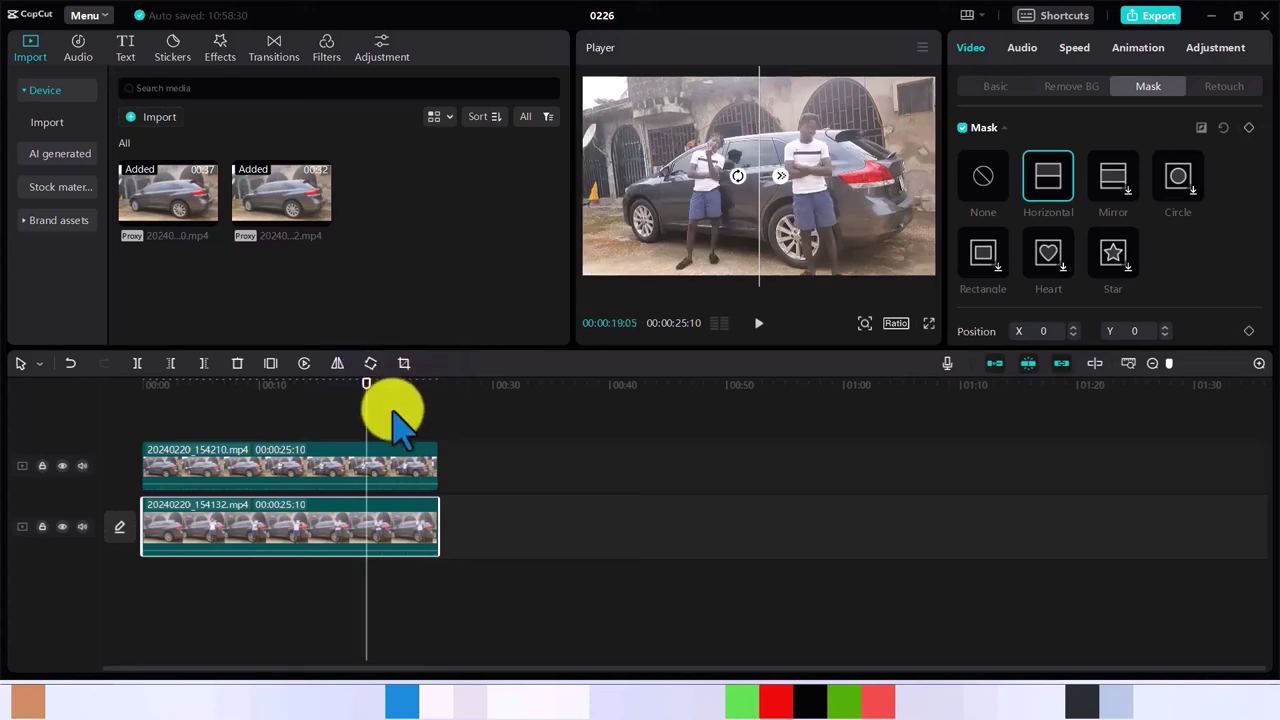
# Feather the vertical Horizontal masks on the main clip and the upper clip to soften the seam between the two halves.
pyautogui.click(394, 410)
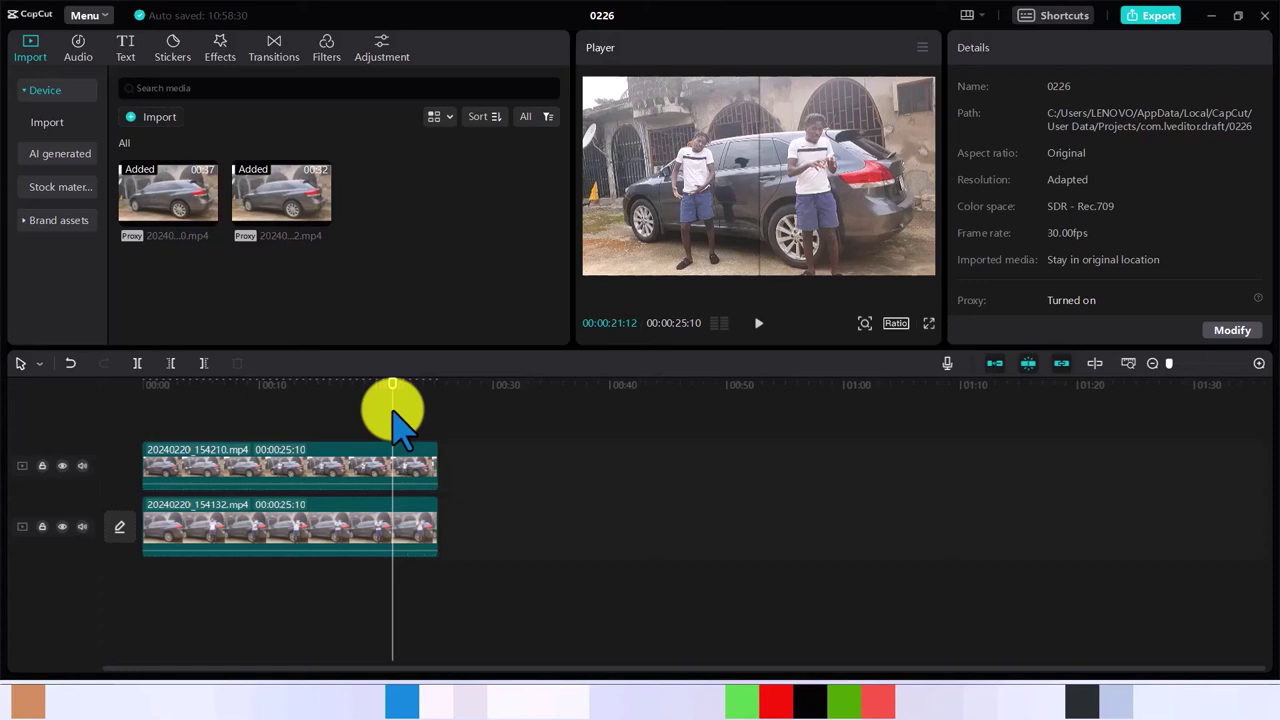
pyautogui.click(388, 468)
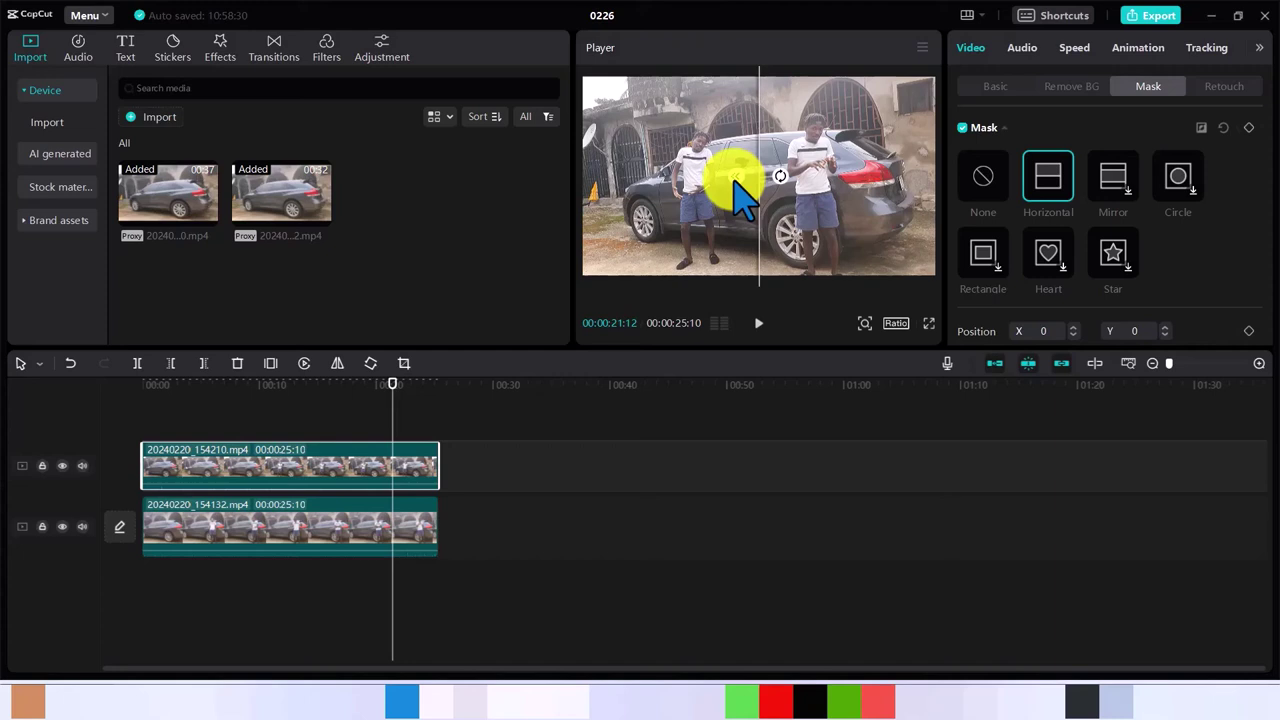
pyautogui.click(383, 528)
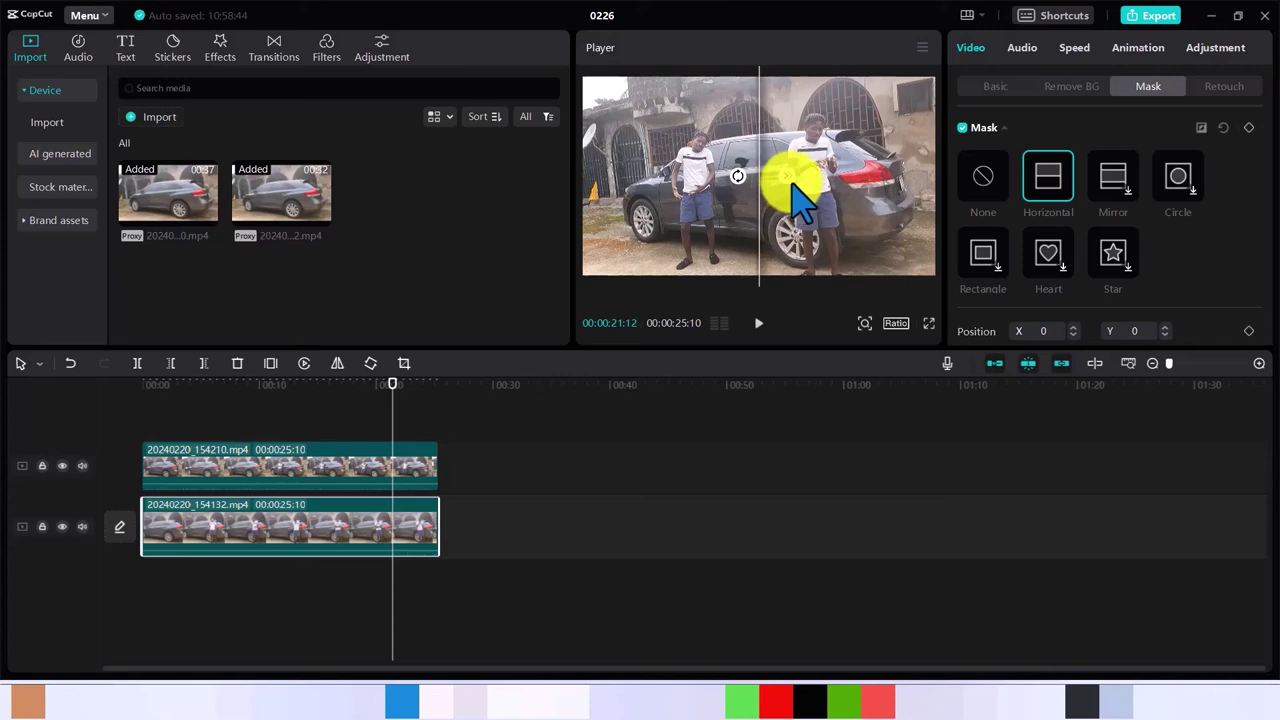
pyautogui.moveTo(792, 184); pyautogui.dragTo(915, 188)
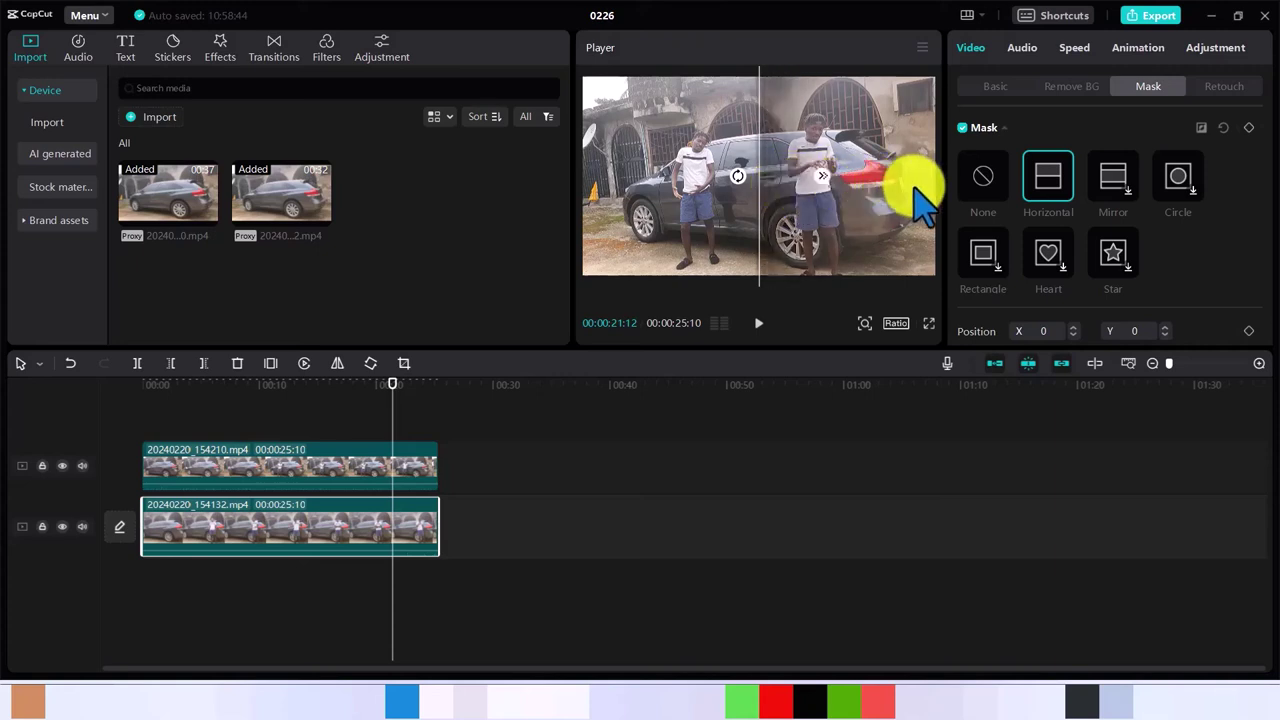
pyautogui.click(300, 460)
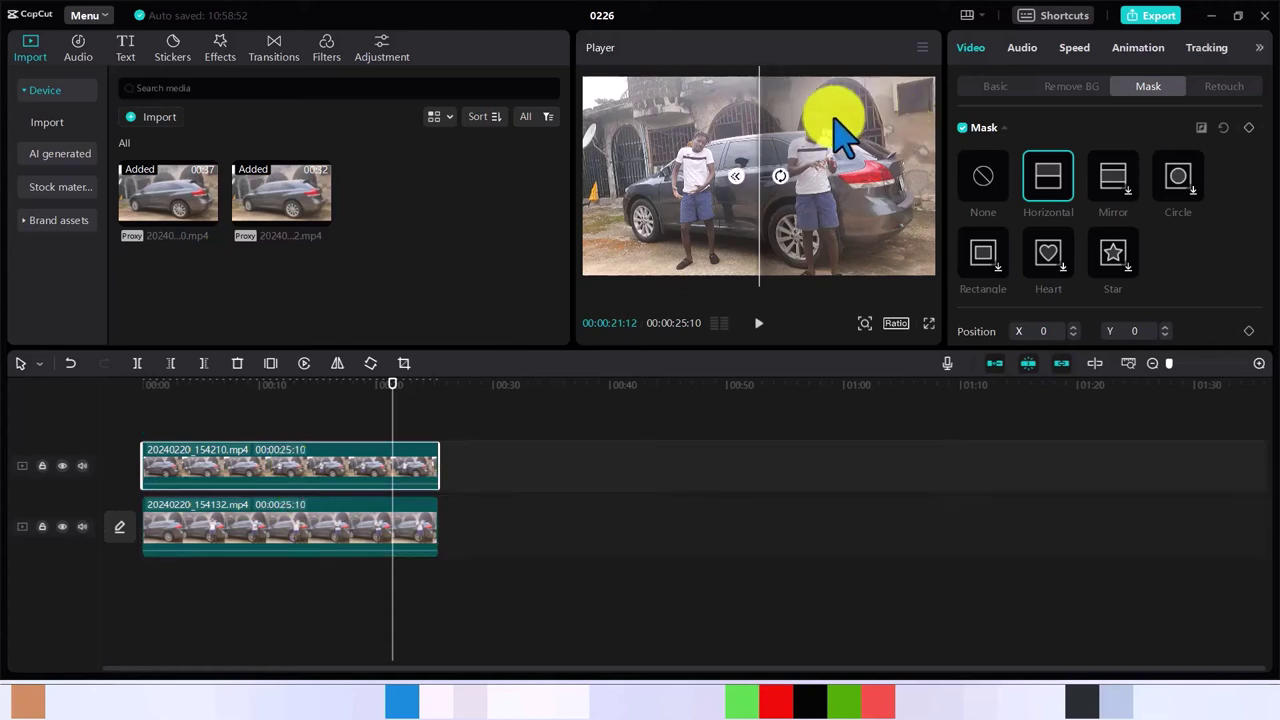
pyautogui.moveTo(749, 177); pyautogui.dragTo(657, 178)
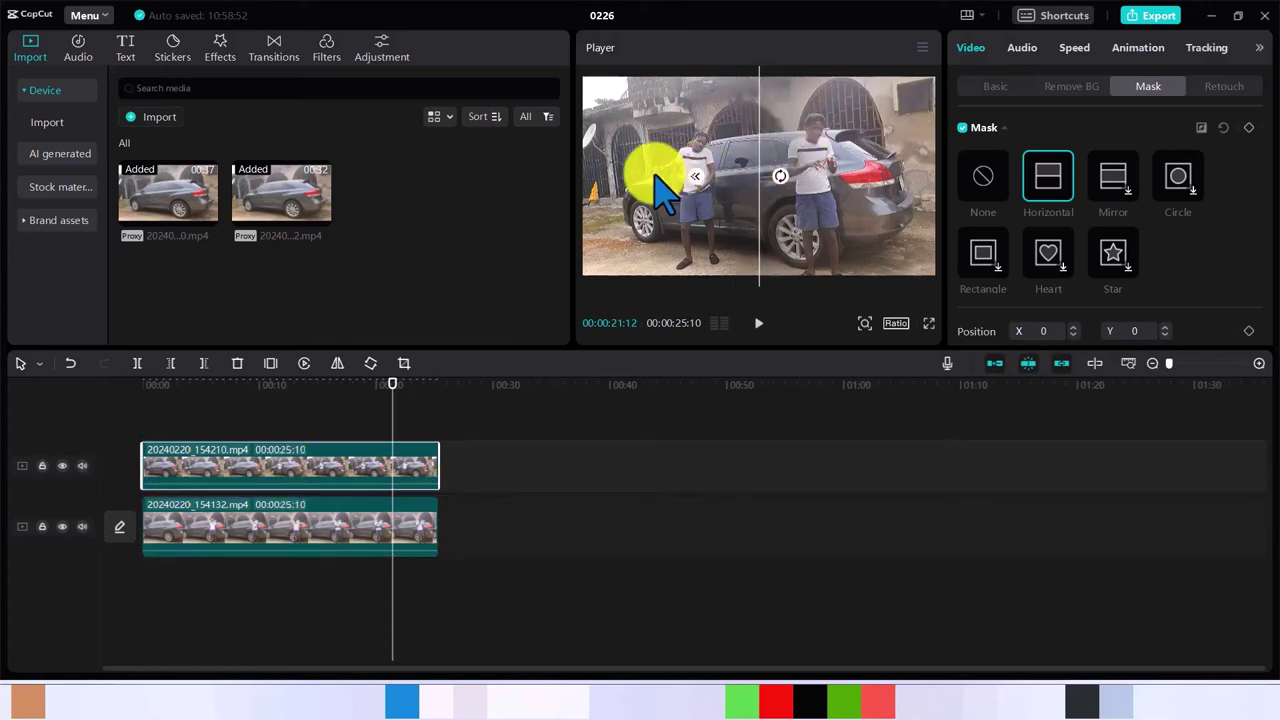
# Scrub the clone effect from its end back to the start and up to 00:00:15:09, checking both clips' feathered masks.
pyautogui.click(477, 410)
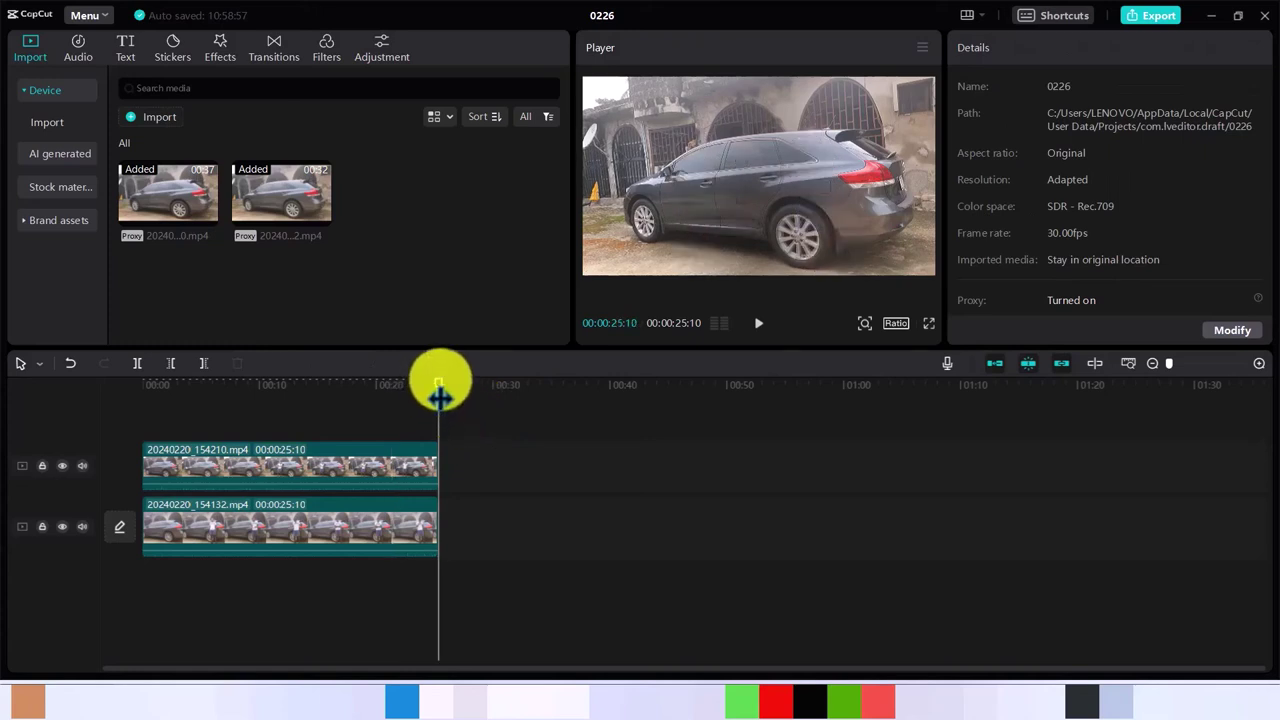
pyautogui.moveTo(441, 382); pyautogui.dragTo(132, 402)
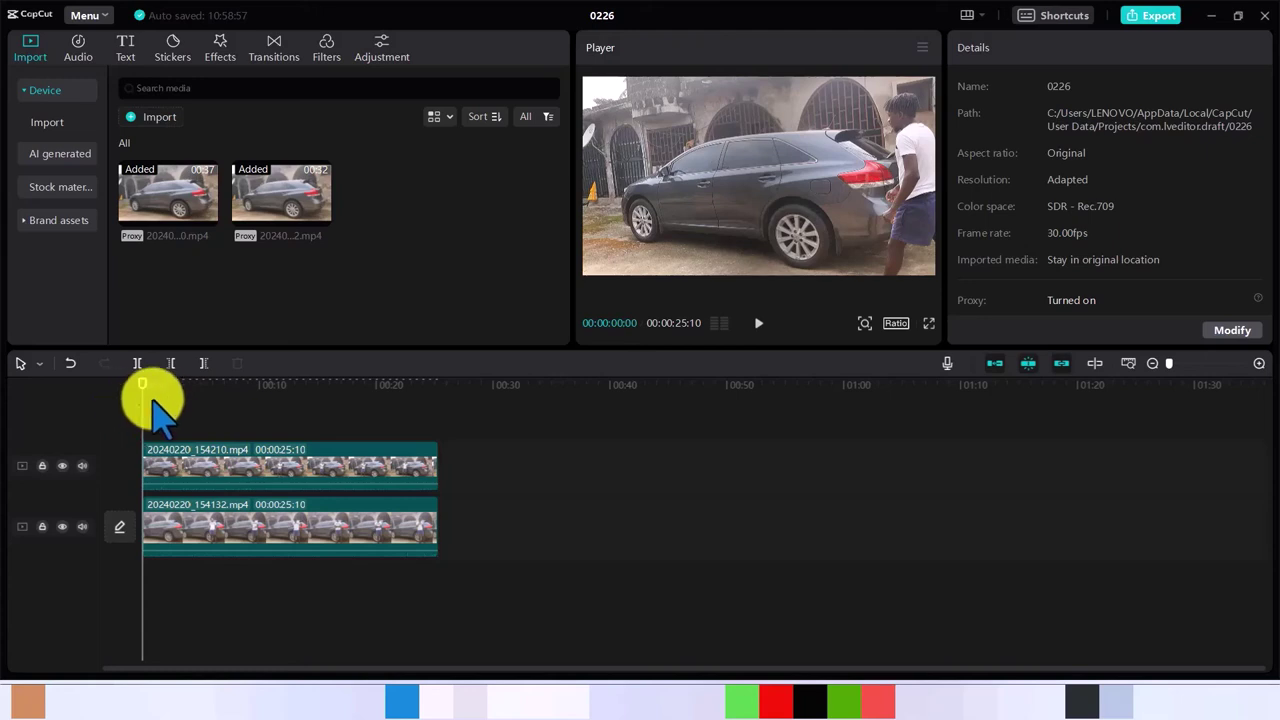
pyautogui.moveTo(141, 398)
pyautogui.mouseDown()
pyautogui.moveTo(191, 382)
pyautogui.moveTo(130, 400)
pyautogui.mouseUp()
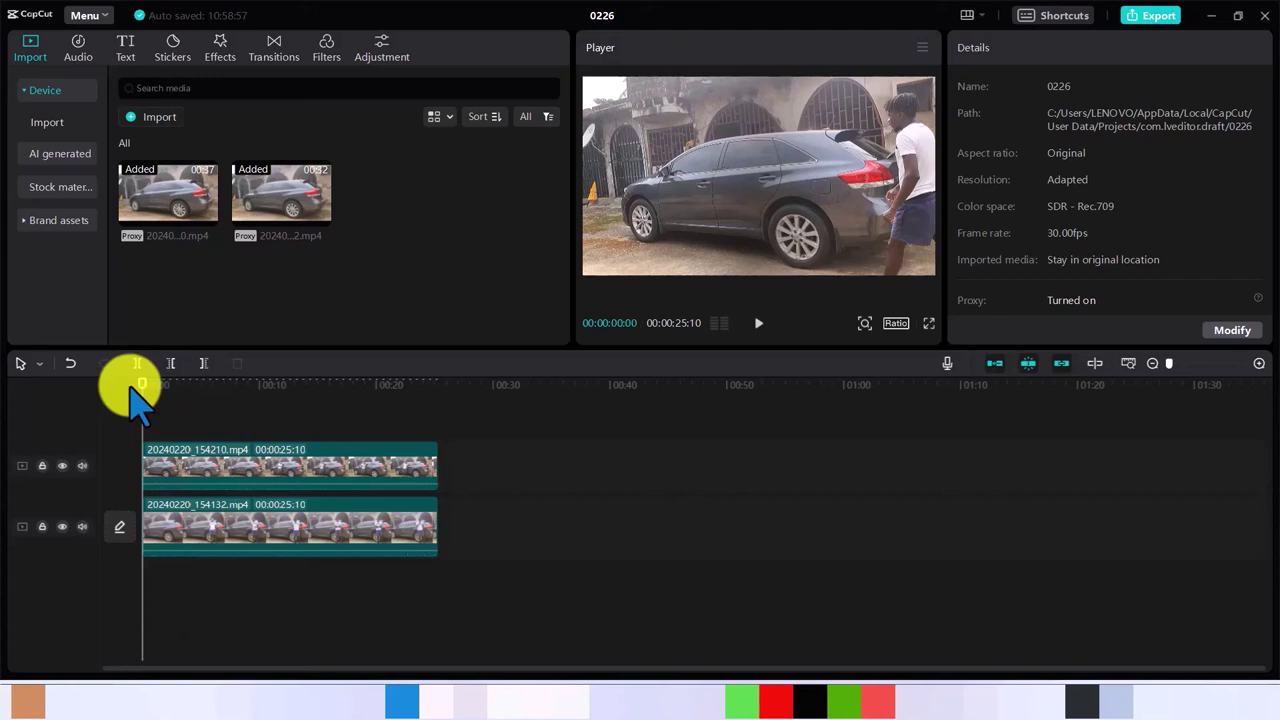
pyautogui.moveTo(143, 385); pyautogui.dragTo(322, 405)
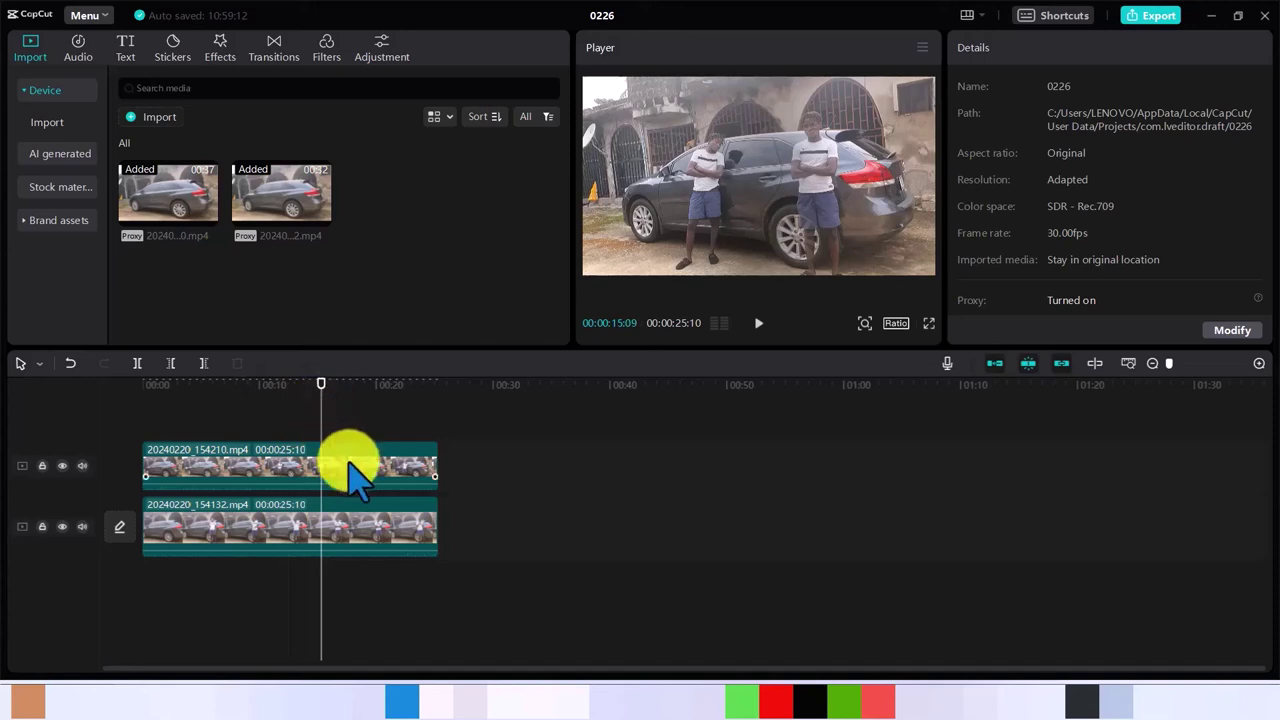
pyautogui.click(357, 466)
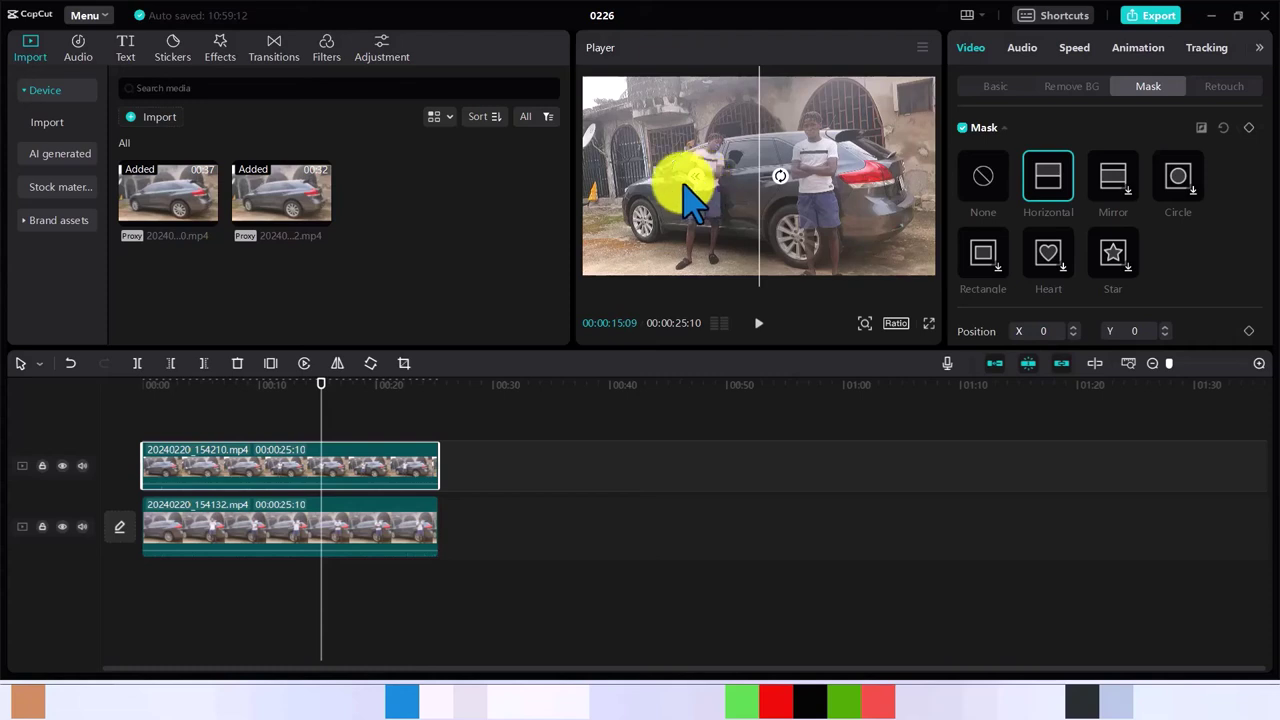
pyautogui.click(343, 523)
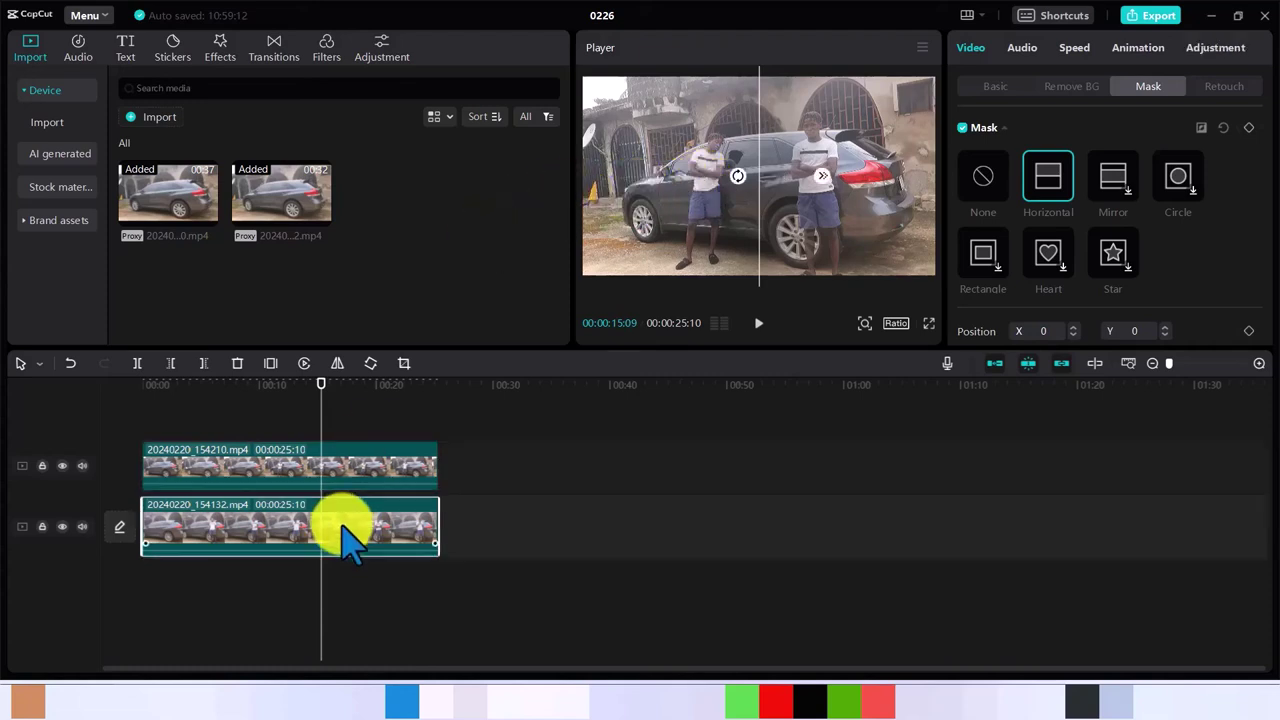
pyautogui.click(329, 432)
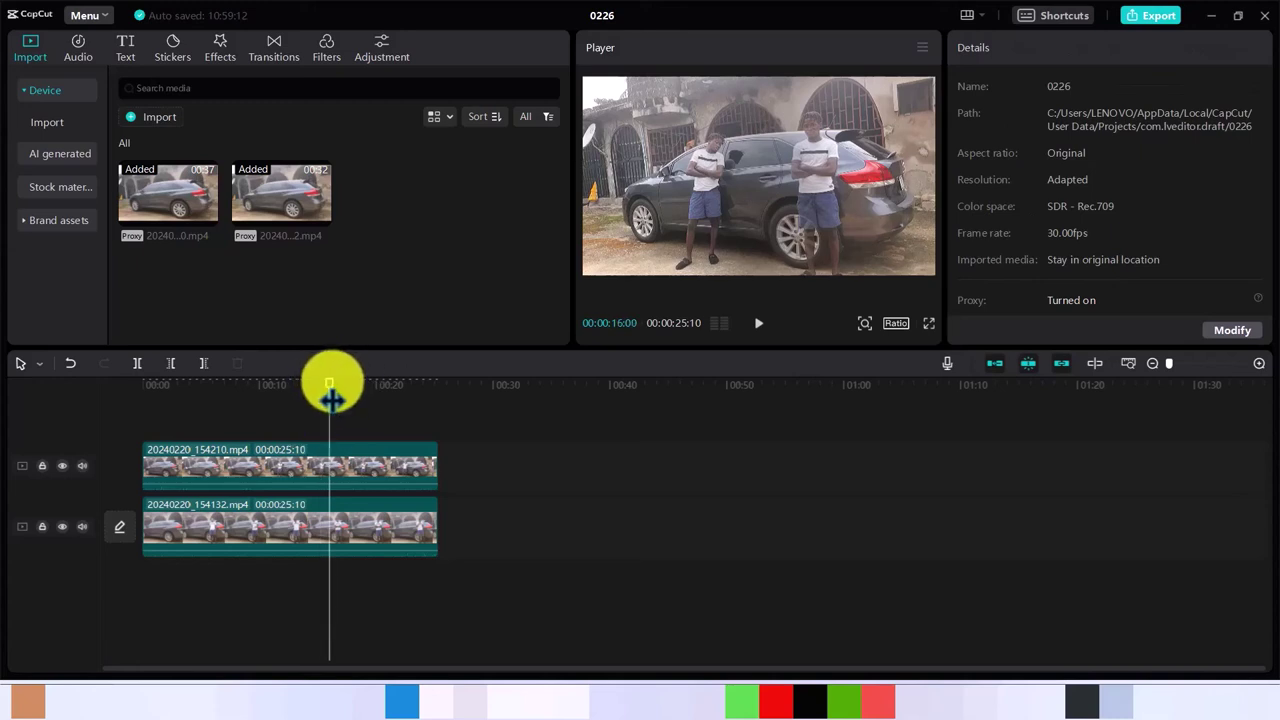
# Play back the combined clone effect from the timeline start, checking the main clip's mask seam at 00:00:14:14.
pyautogui.click(112, 386)
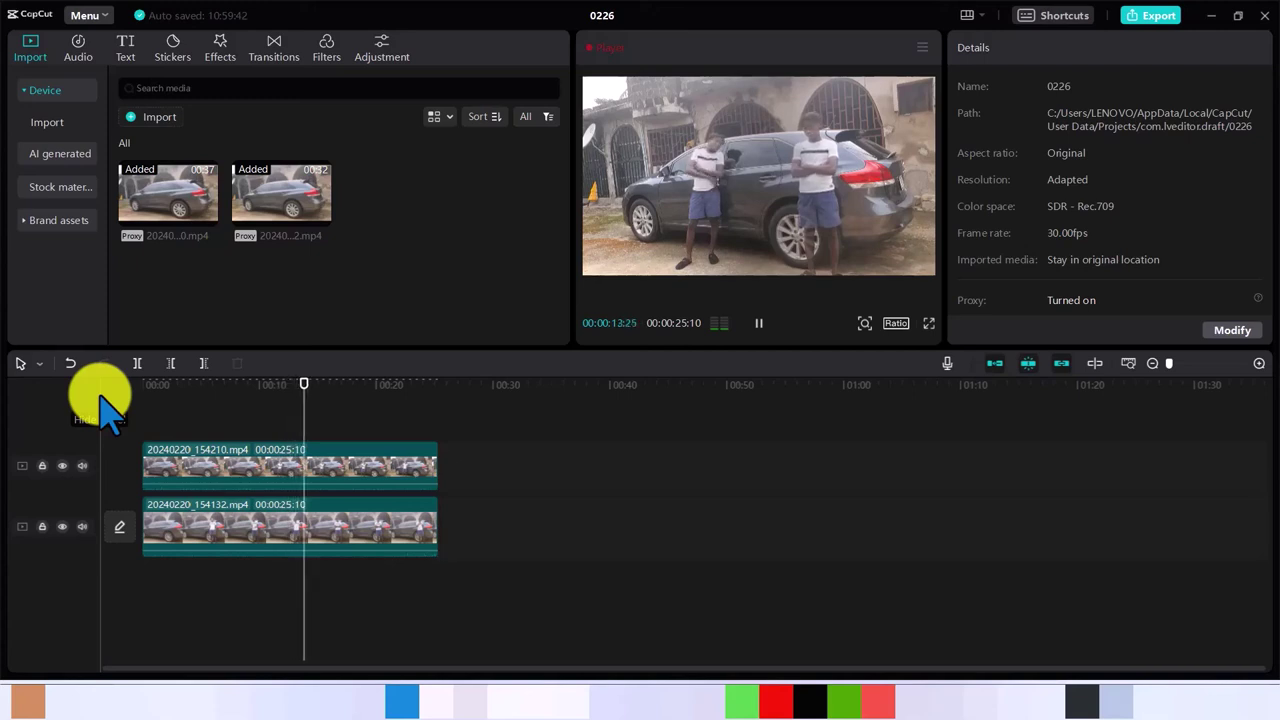
pyautogui.press('space')
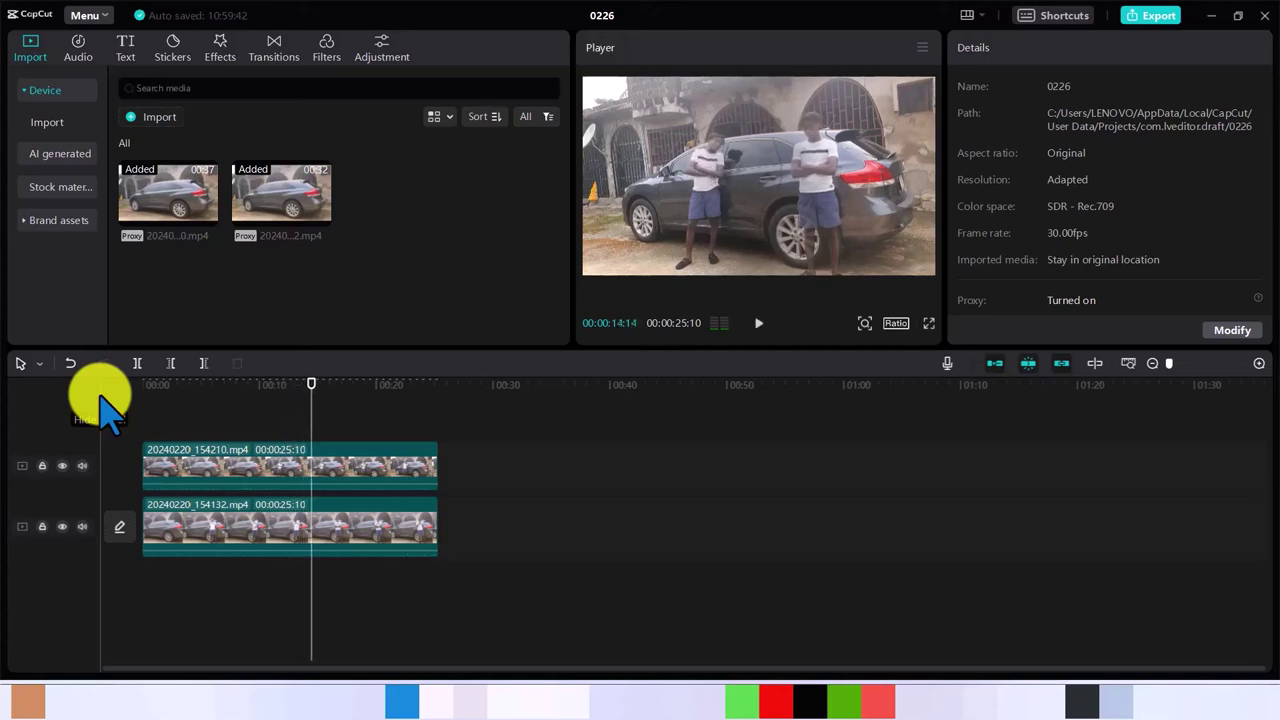
pyautogui.click(357, 522)
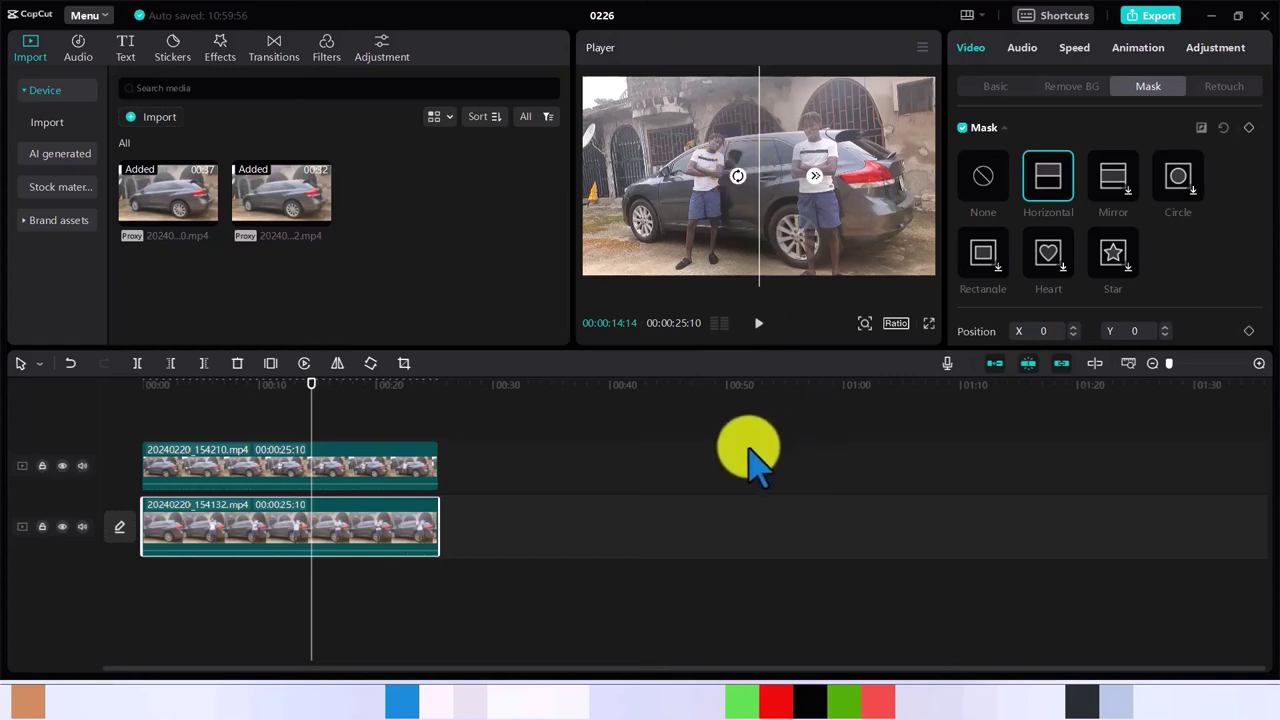
pyautogui.click(745, 478)
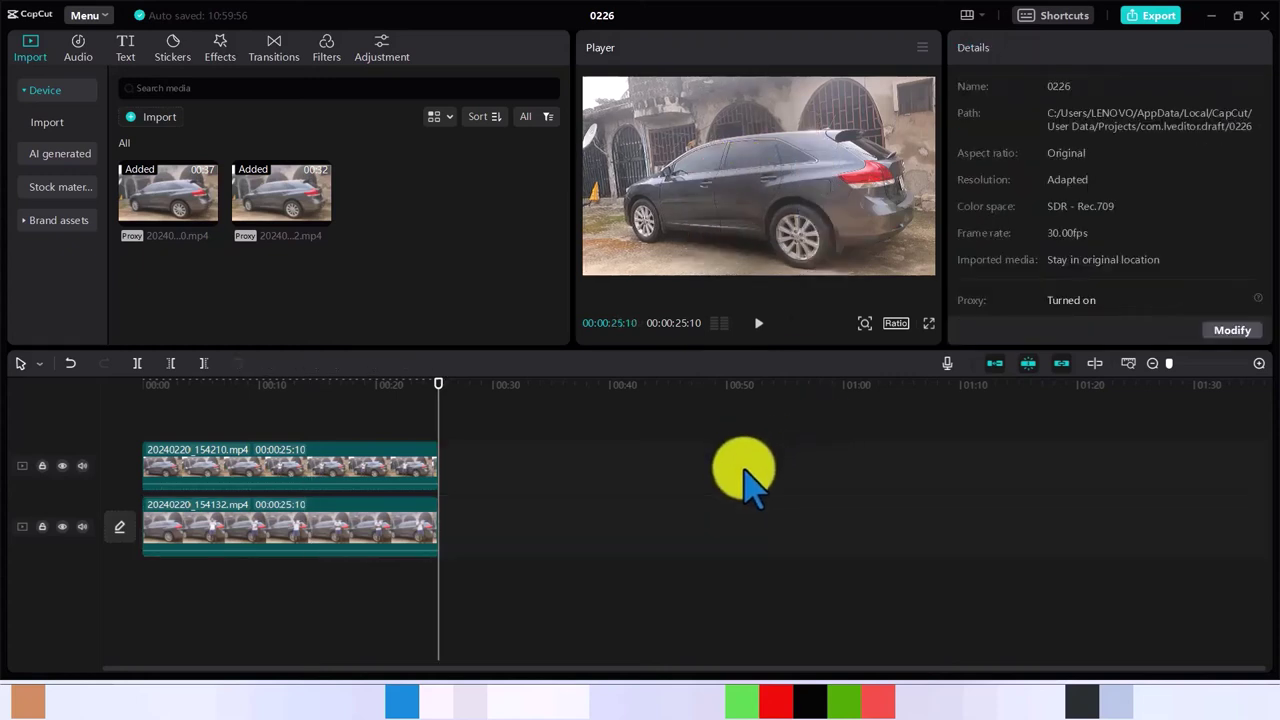
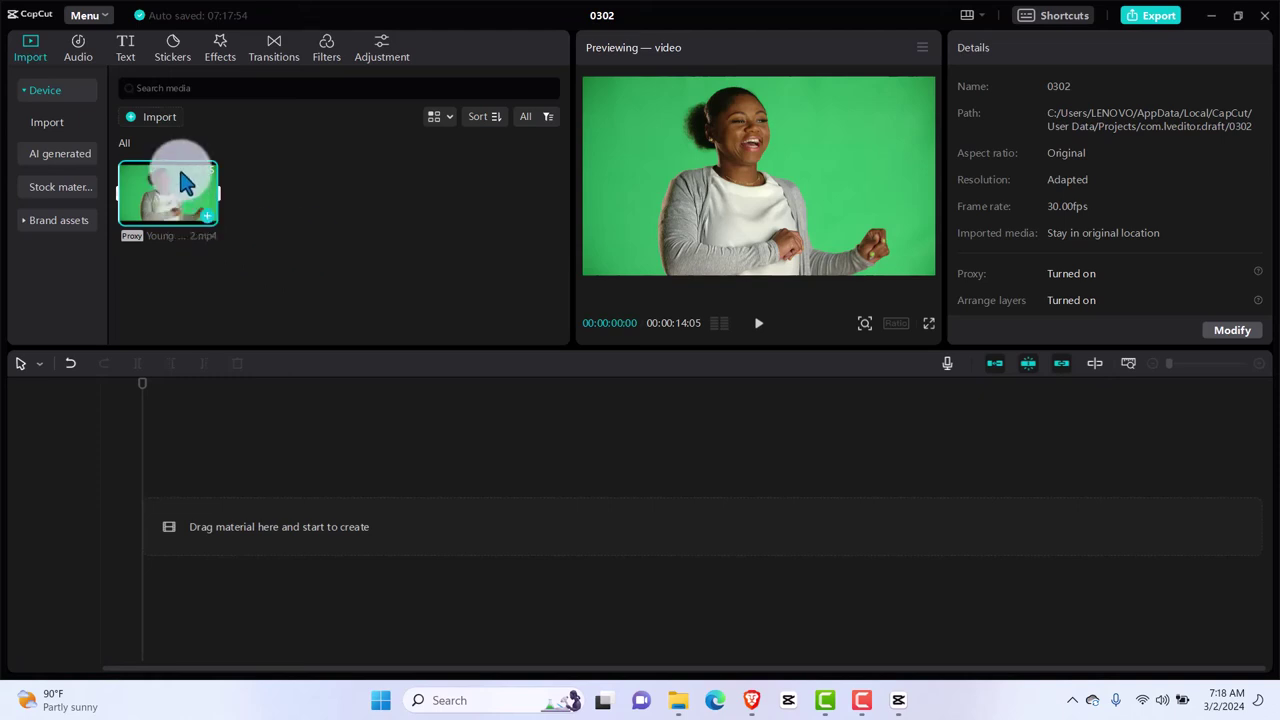
# Add the green-screen clip of the laughing, dancing woman to the timeline, preview its opening seconds and return to the start.
pyautogui.click(208, 215)
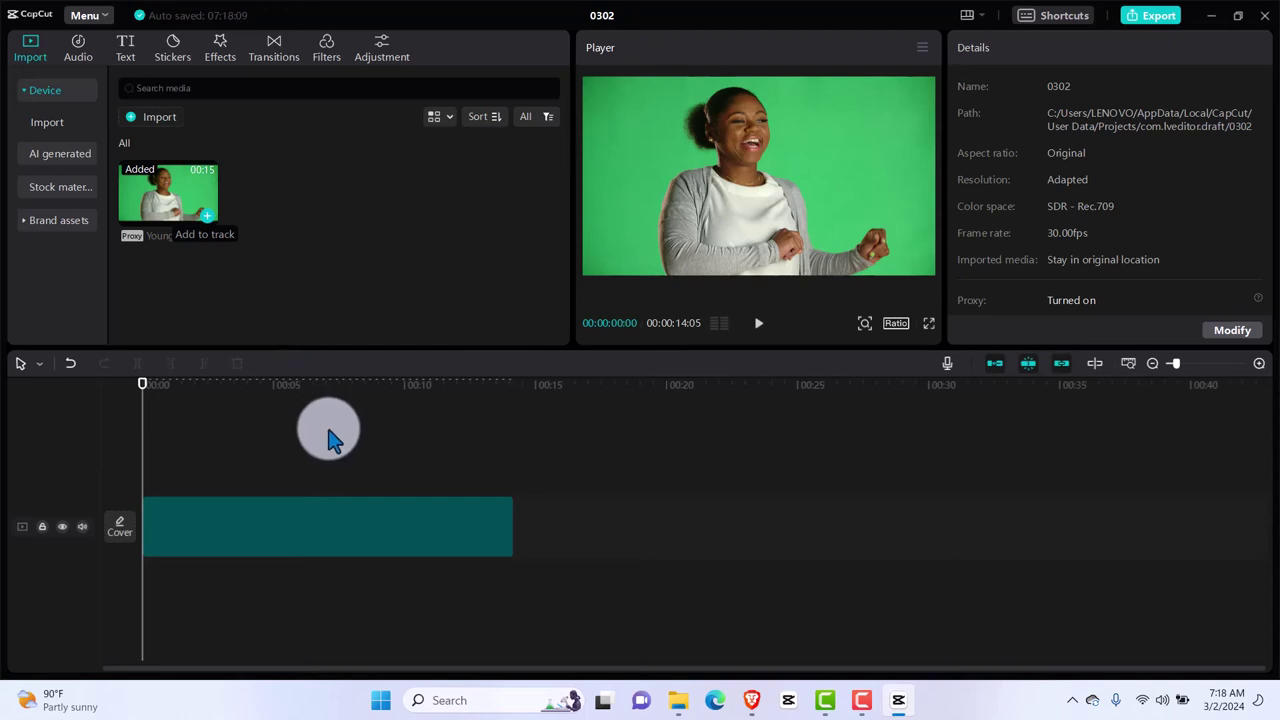
pyautogui.click(352, 530)
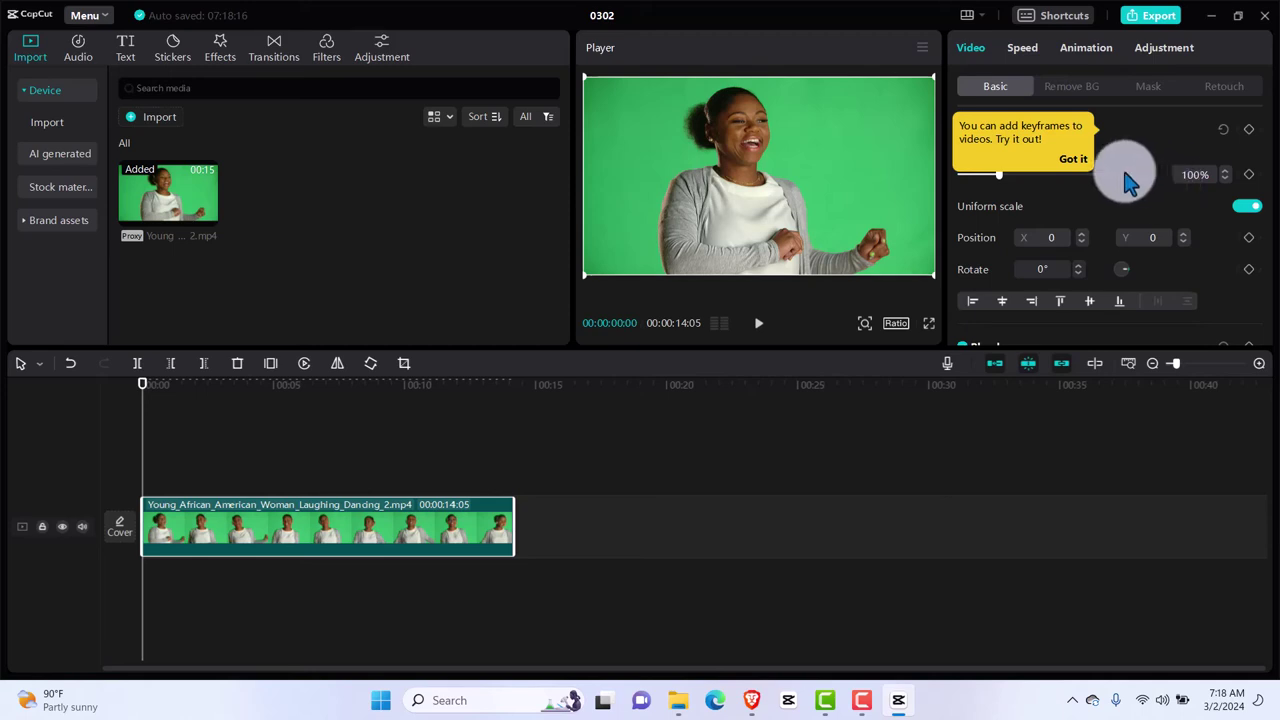
pyautogui.click(1076, 162)
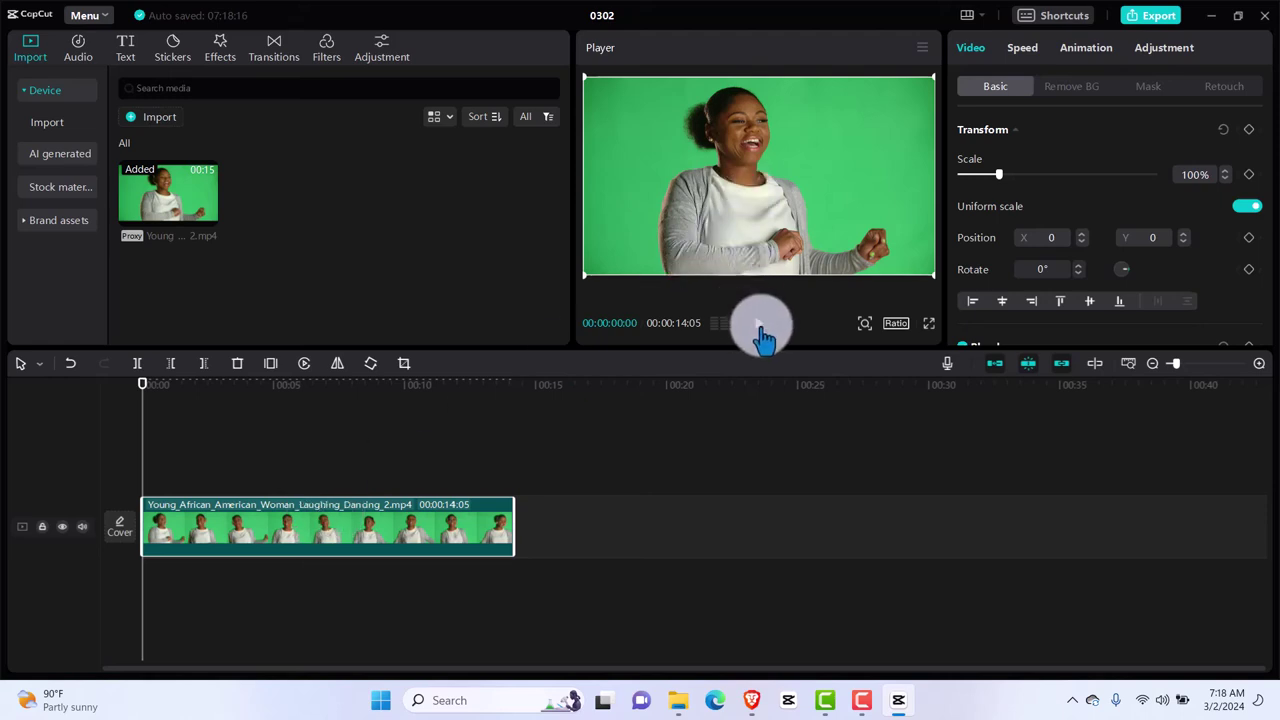
pyautogui.click(760, 328)
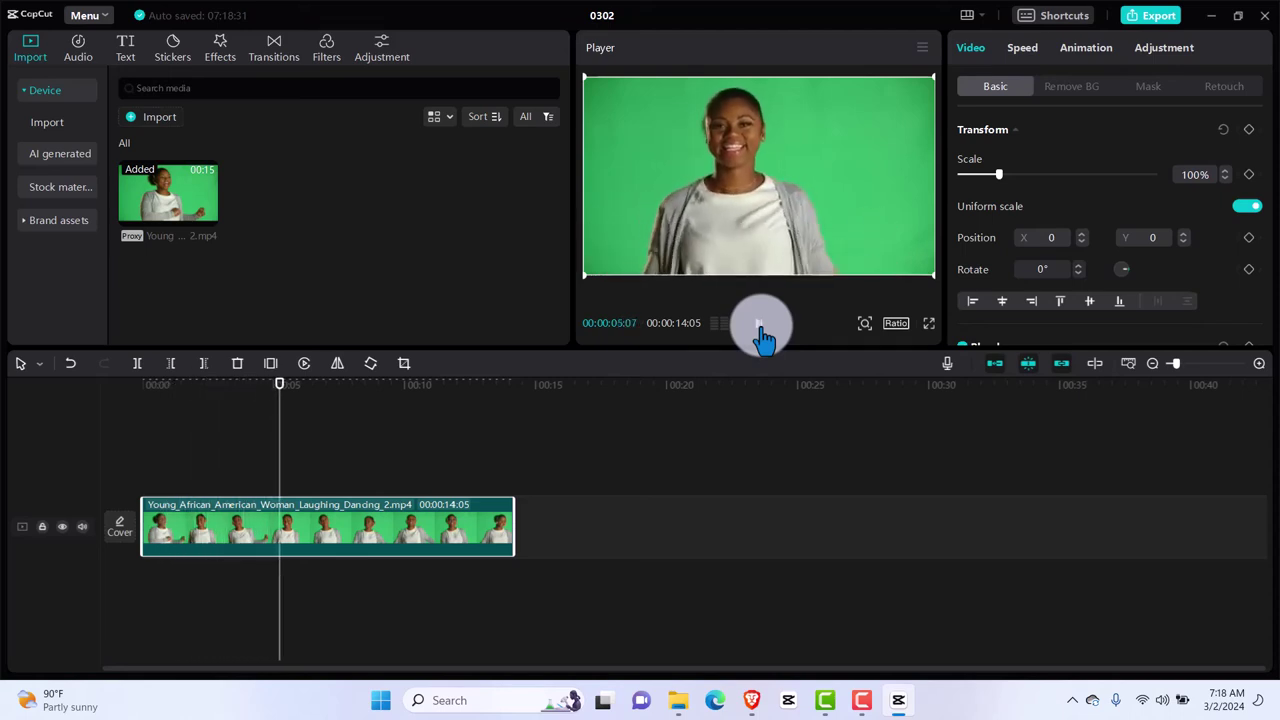
pyautogui.click(759, 330)
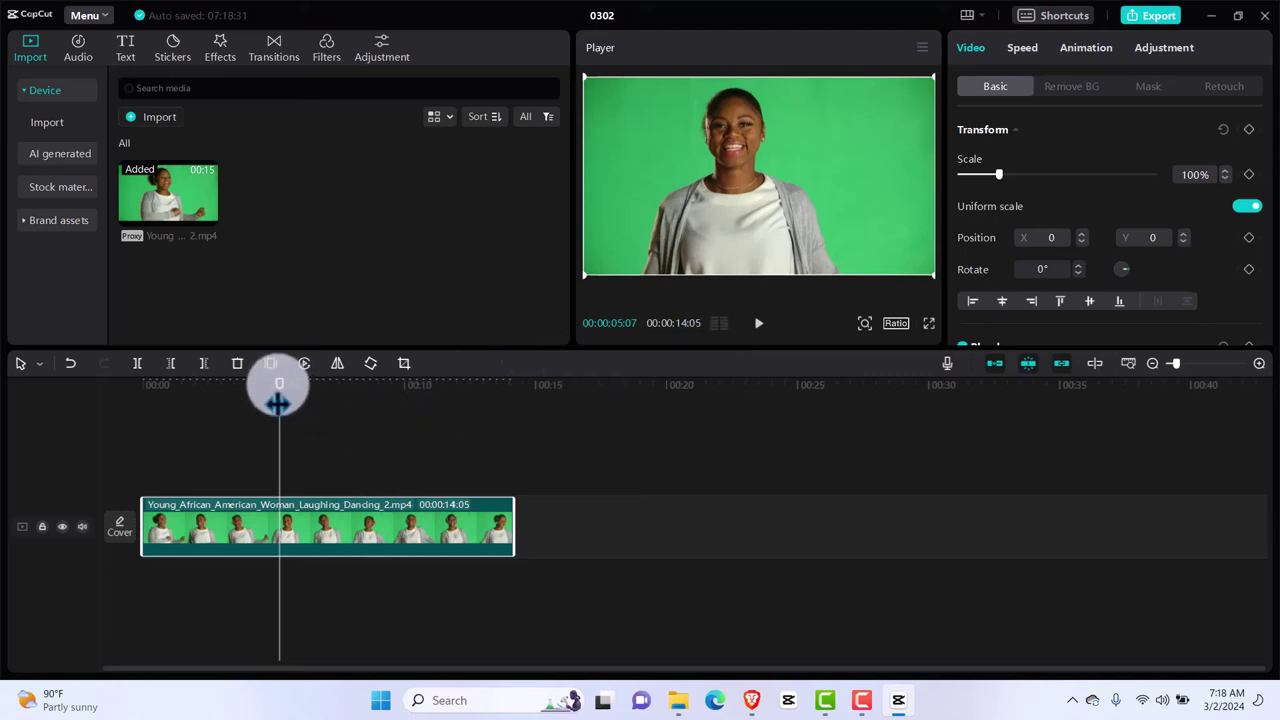
pyautogui.moveTo(280, 390); pyautogui.dragTo(120, 394)
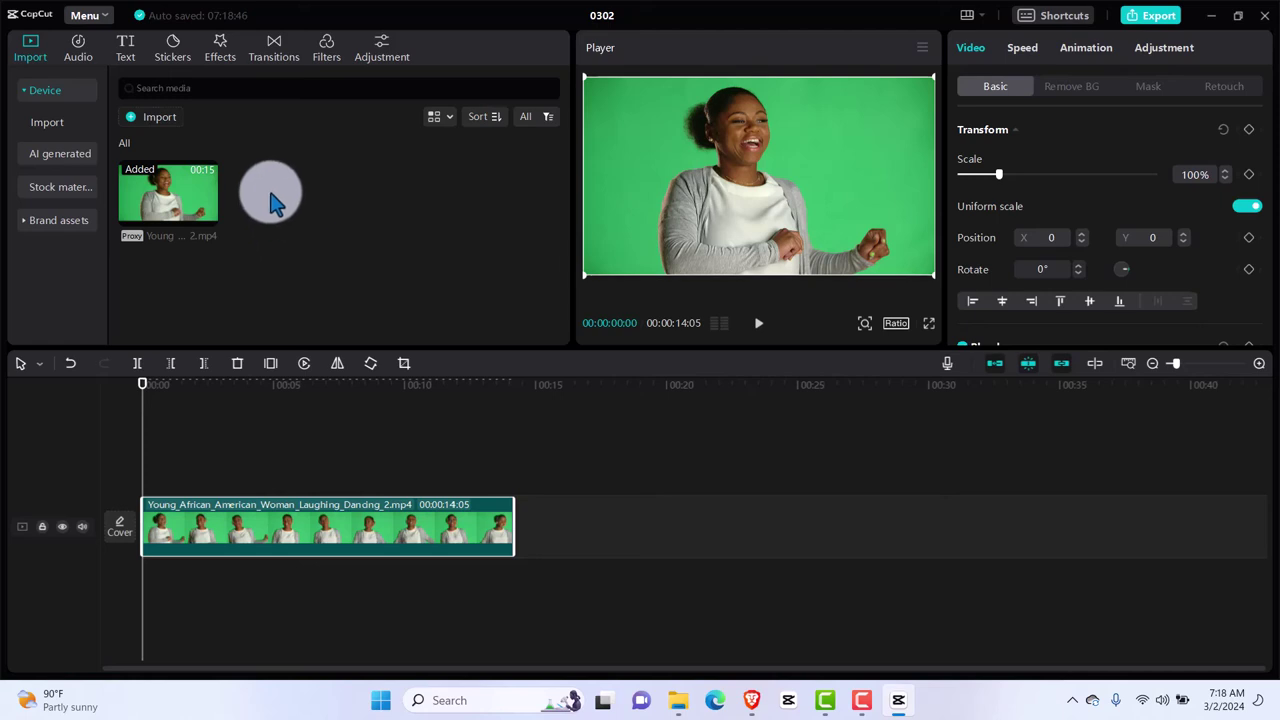
# Add a Default text clip above the green-screen video at the timeline start and extend it to about 7.5 seconds.
pyautogui.click(127, 50)
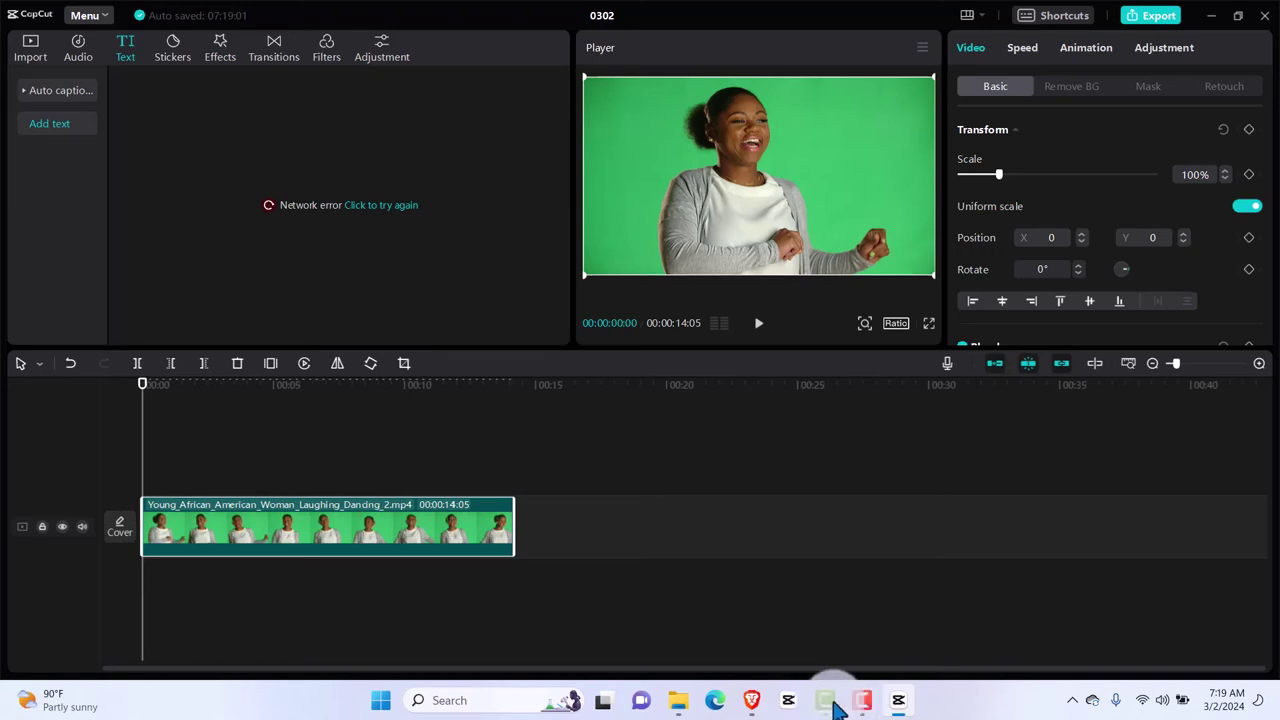
pyautogui.click(862, 702)
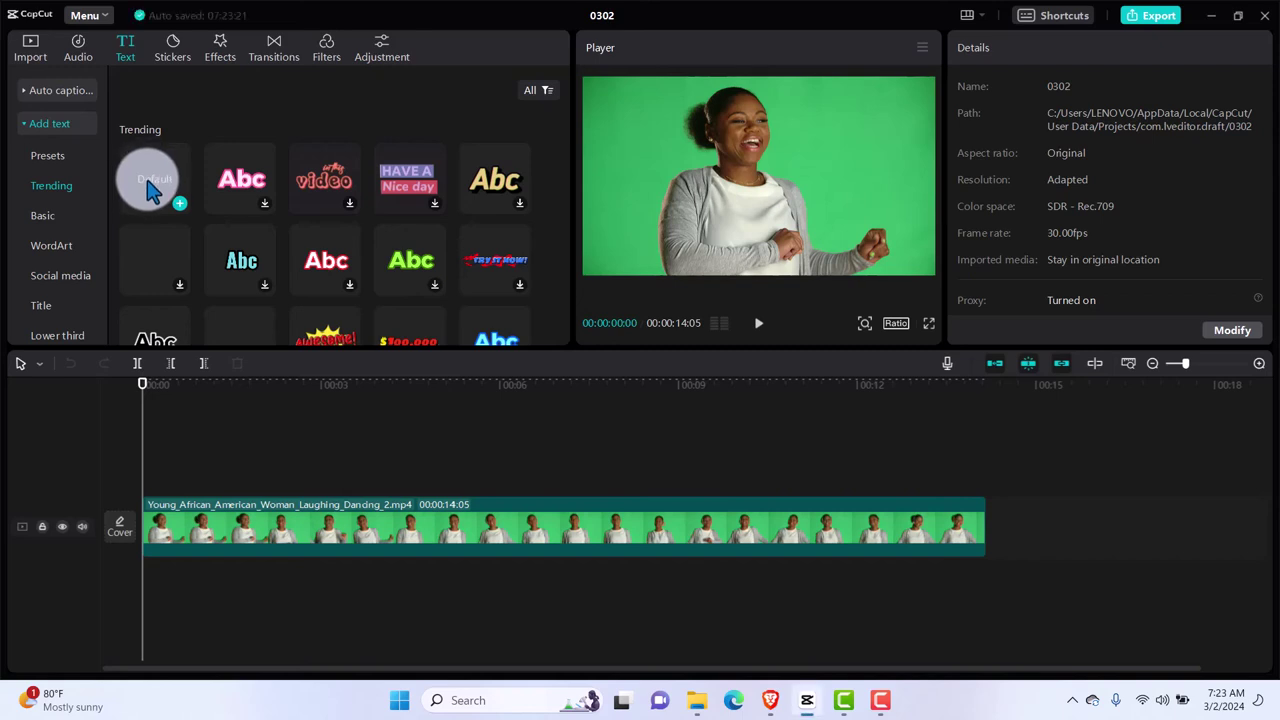
pyautogui.click(150, 190)
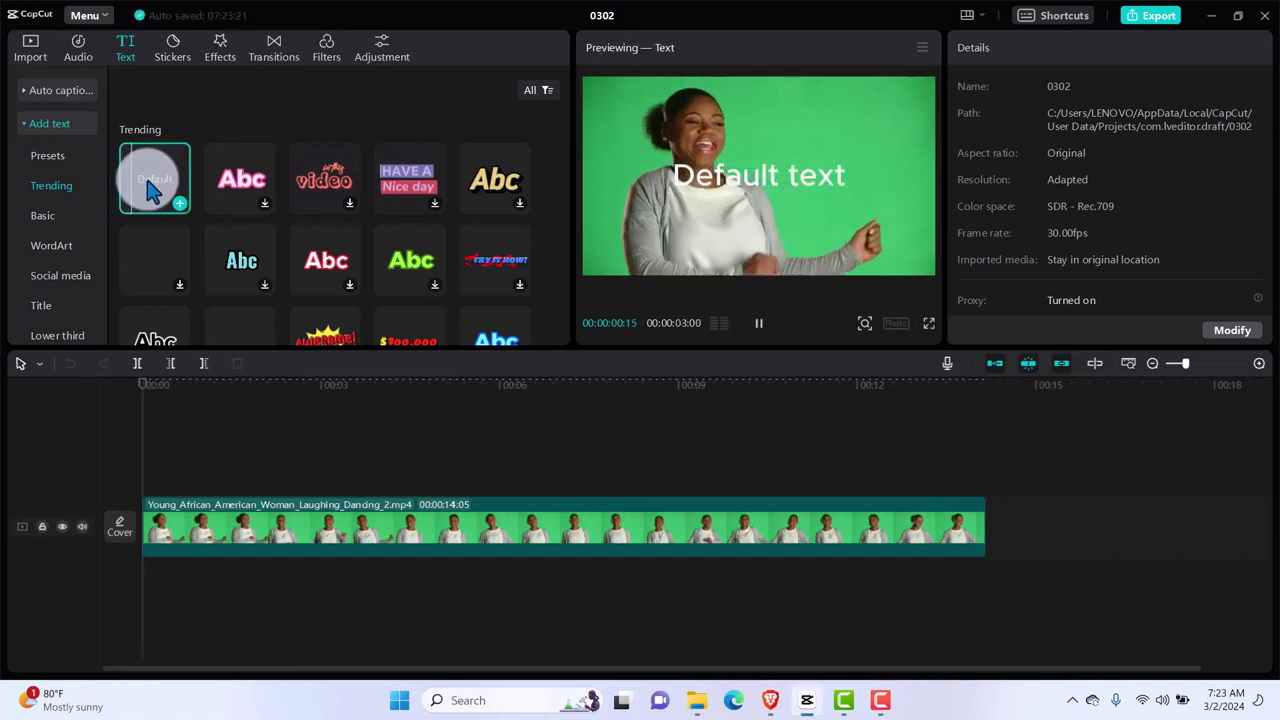
pyautogui.click(179, 204)
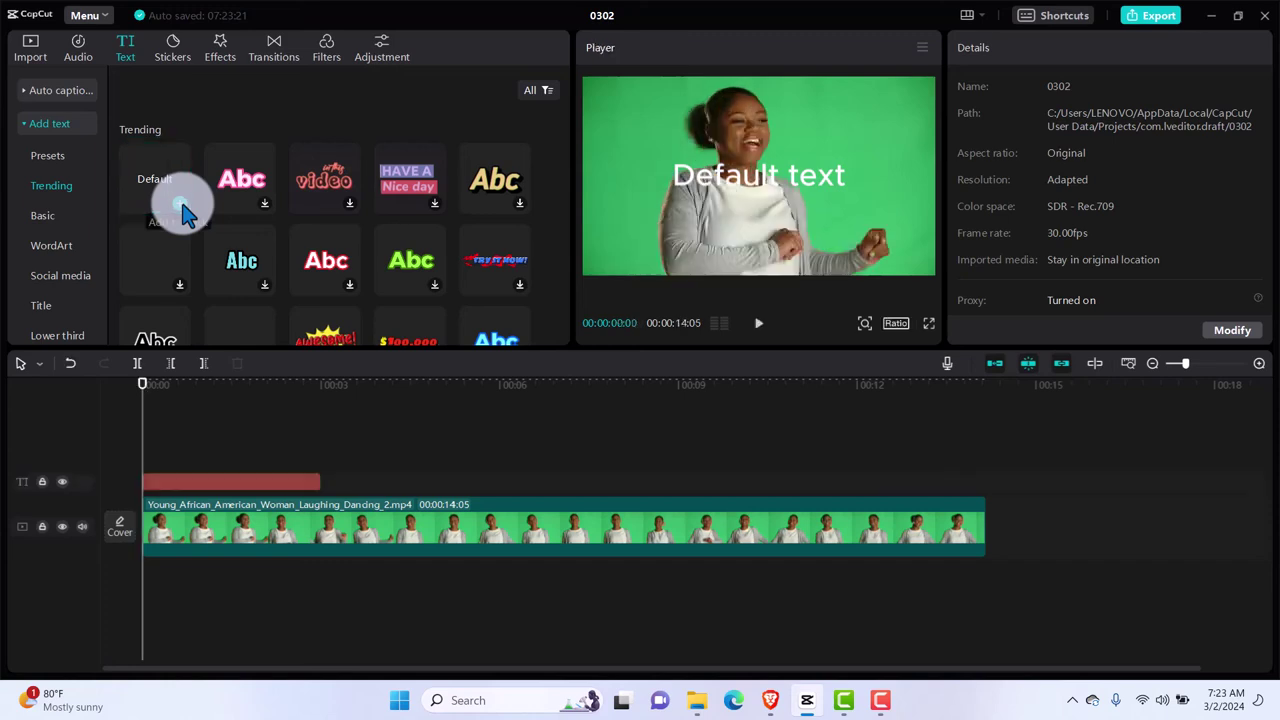
pyautogui.click(305, 480)
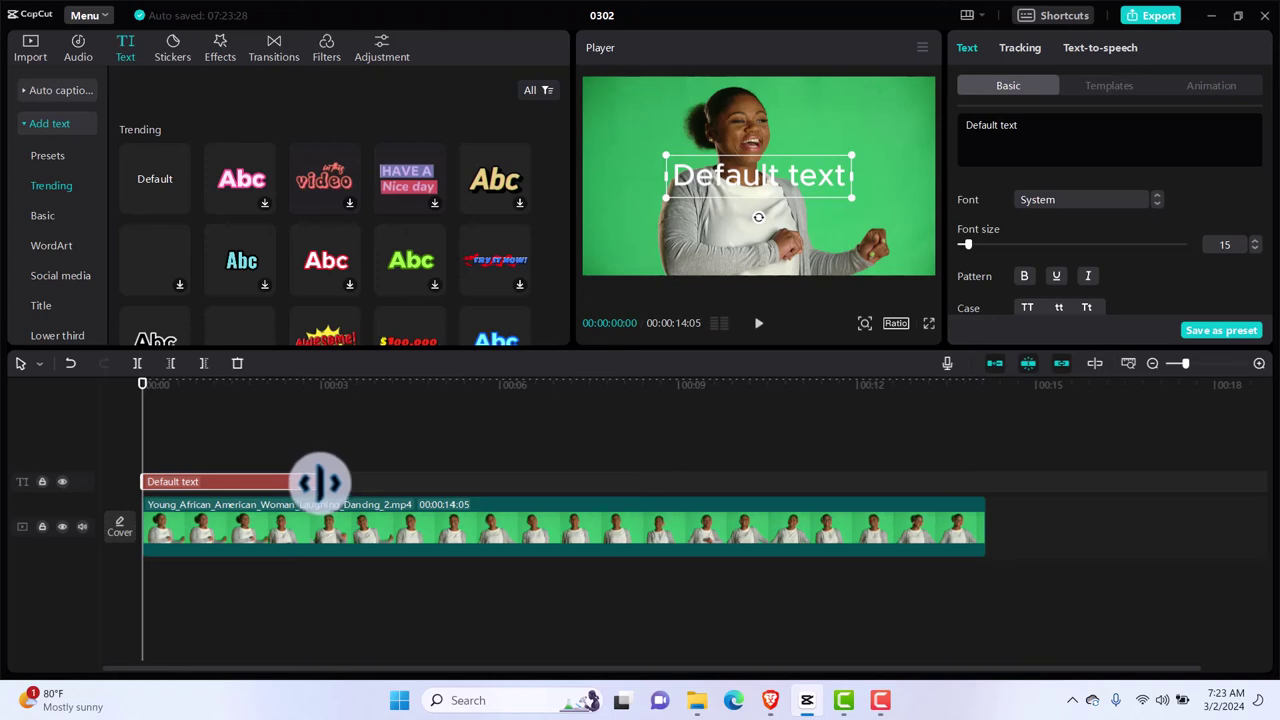
pyautogui.moveTo(320, 483); pyautogui.dragTo(591, 487)
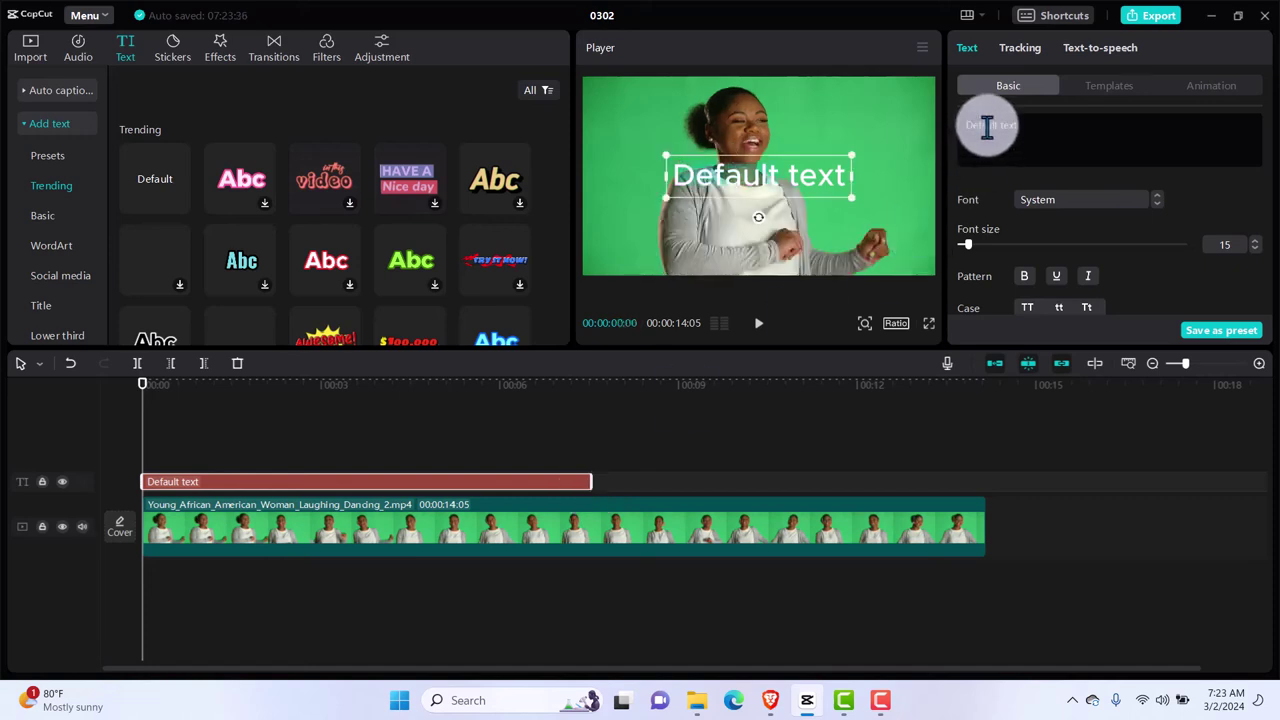
# Replace the default text with a single period, set its font size to 28 and move the dot onto the woman's face.
pyautogui.moveTo(985, 126)
pyautogui.mouseDown()
pyautogui.moveTo(1020, 125)
pyautogui.moveTo(963, 126)
pyautogui.mouseUp()
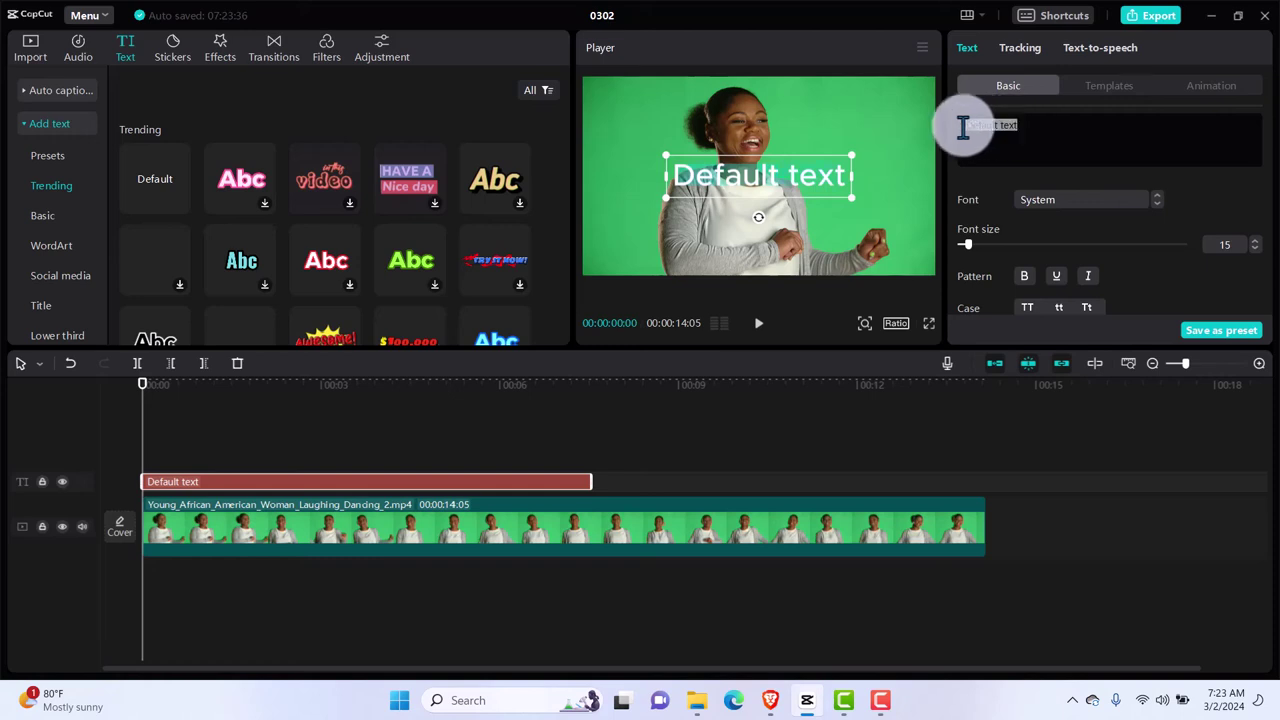
pyautogui.press('BackSpace')
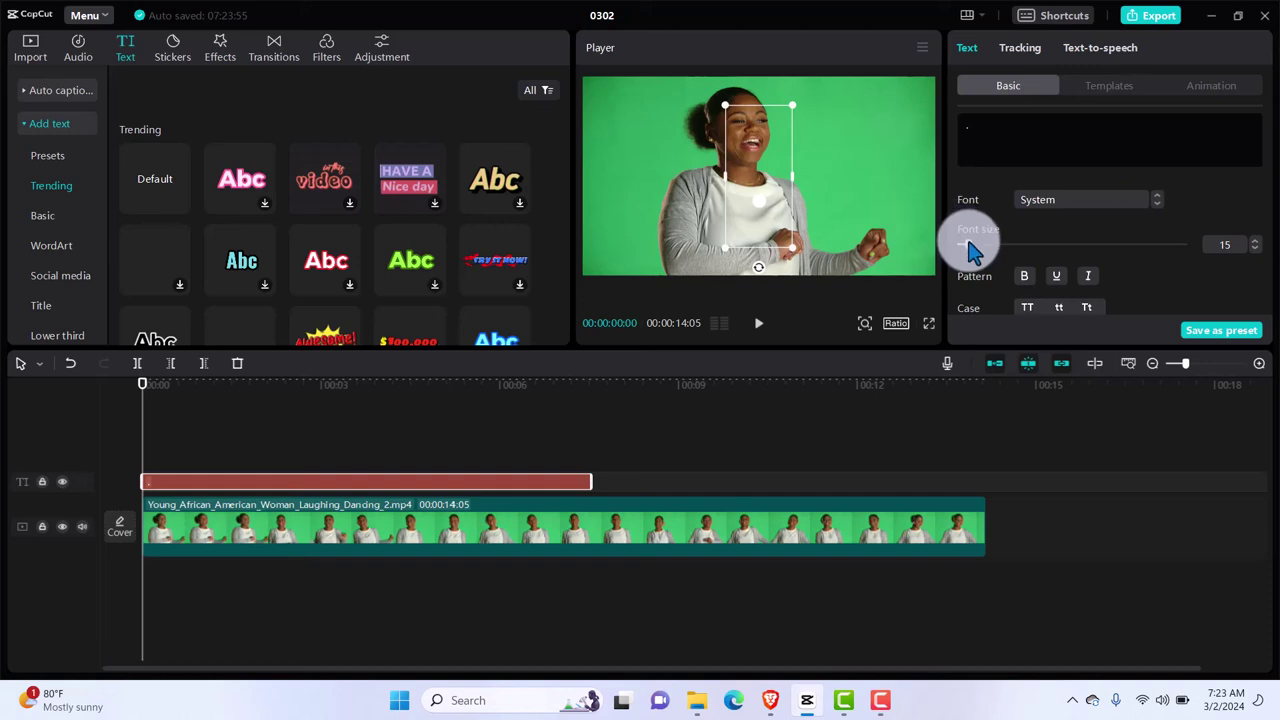
pyautogui.moveTo(962, 245)
pyautogui.mouseDown()
pyautogui.moveTo(1046, 243)
pyautogui.moveTo(977, 244)
pyautogui.mouseUp()
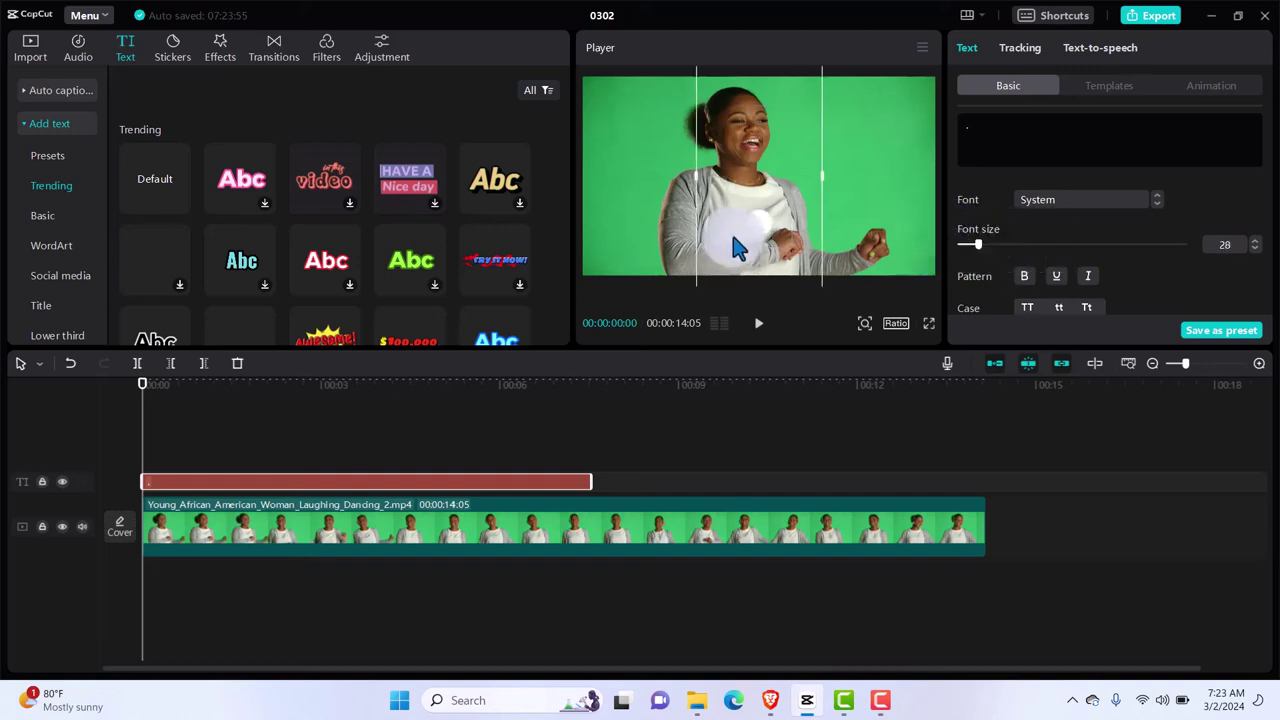
pyautogui.moveTo(760, 232); pyautogui.dragTo(742, 128)
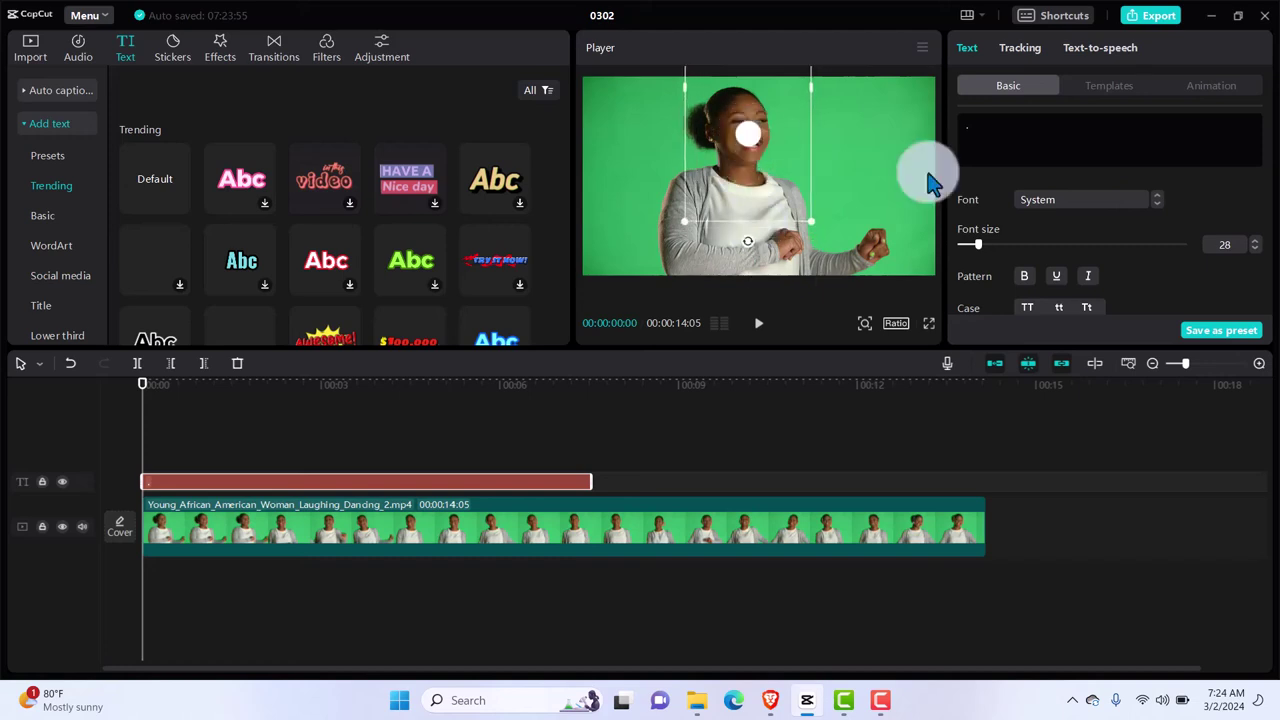
# Enlarge the dot to font size 72 and align it with the frame's vertical centre line at the woman's head height.
pyautogui.moveTo(995, 245)
pyautogui.mouseDown()
pyautogui.moveTo(977, 244)
pyautogui.moveTo(1011, 246)
pyautogui.mouseUp()
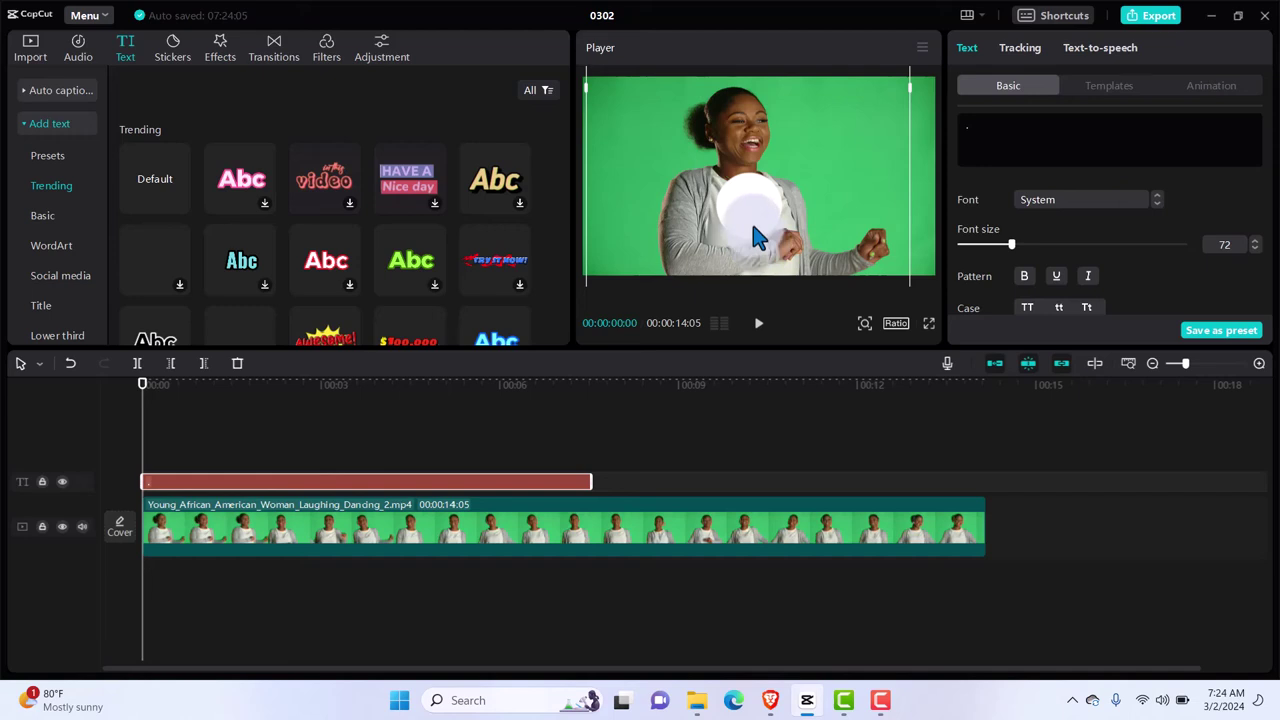
pyautogui.moveTo(751, 220); pyautogui.dragTo(756, 158)
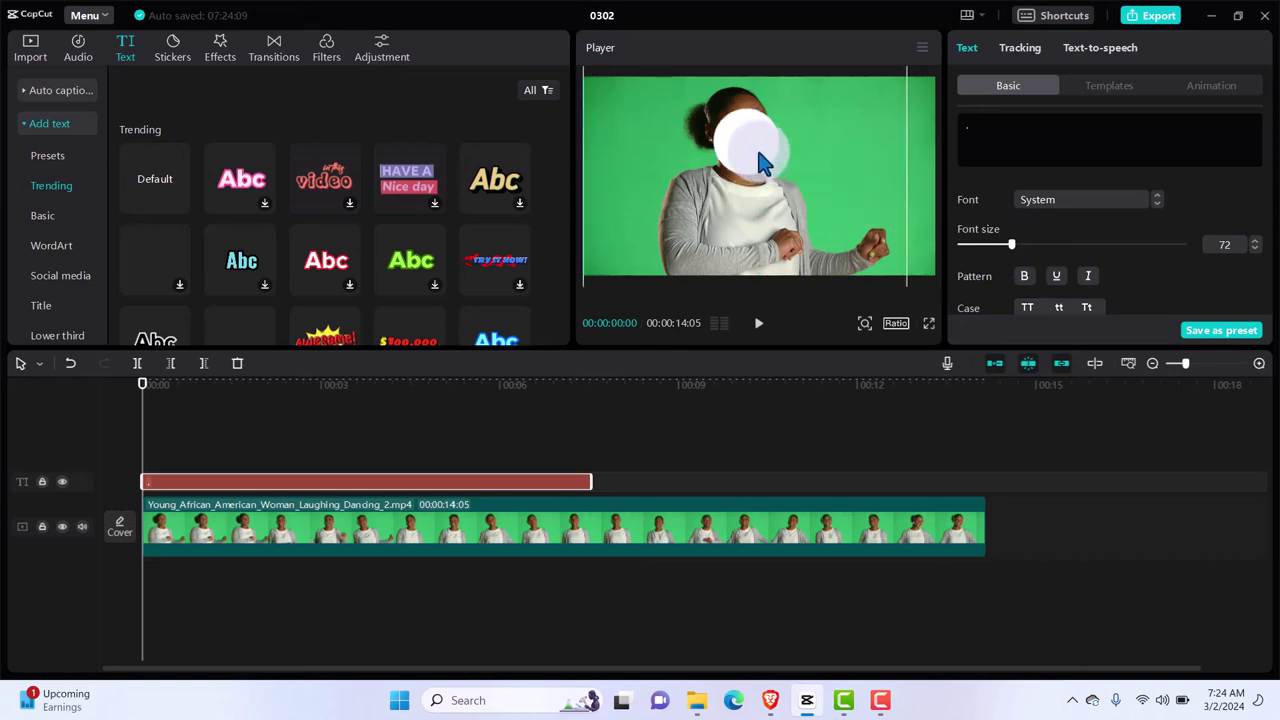
pyautogui.moveTo(762, 146); pyautogui.dragTo(770, 146)
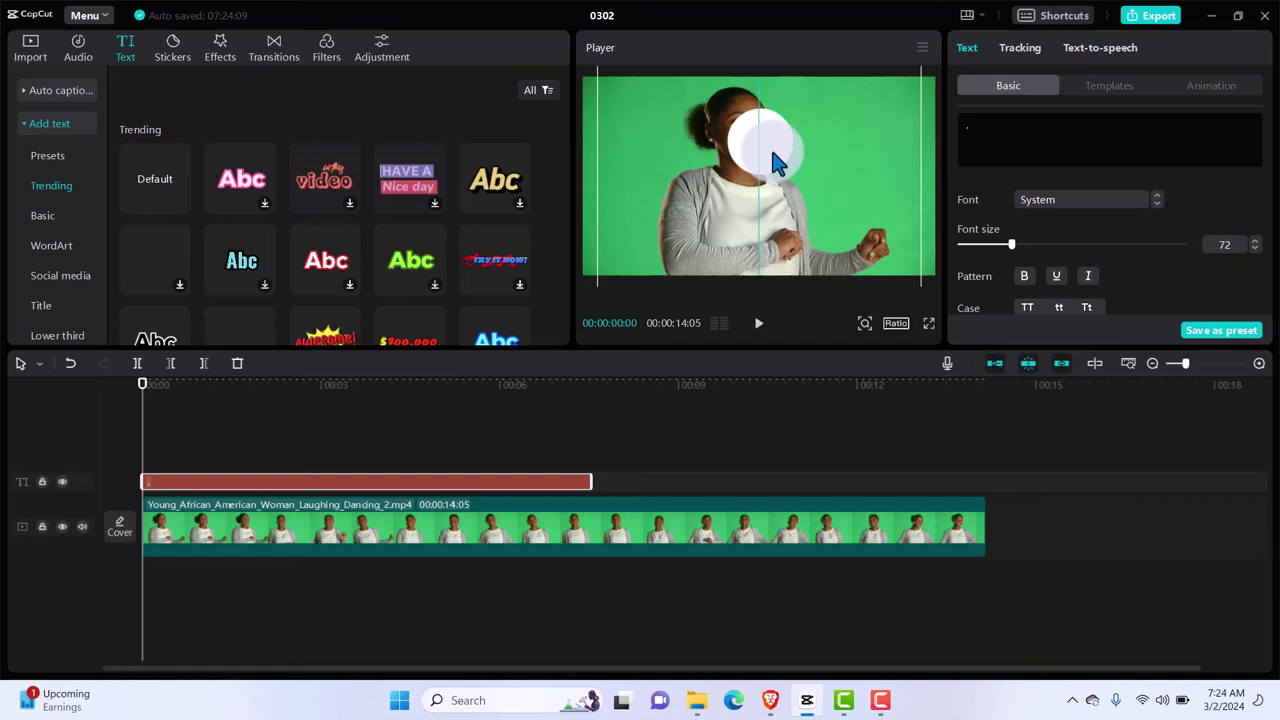
# Check the dot against the video at 00:00:05:18, lower its opacity to 63% and return to the timeline start.
pyautogui.click(756, 464)
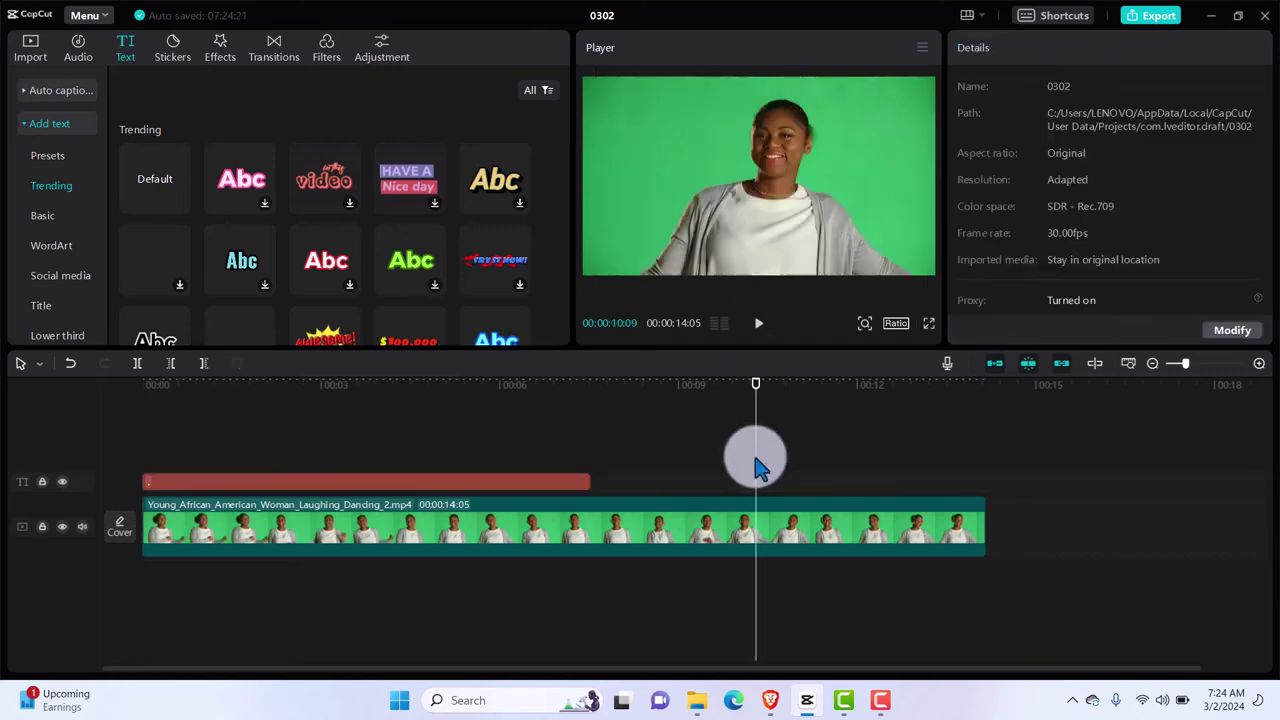
pyautogui.click(477, 451)
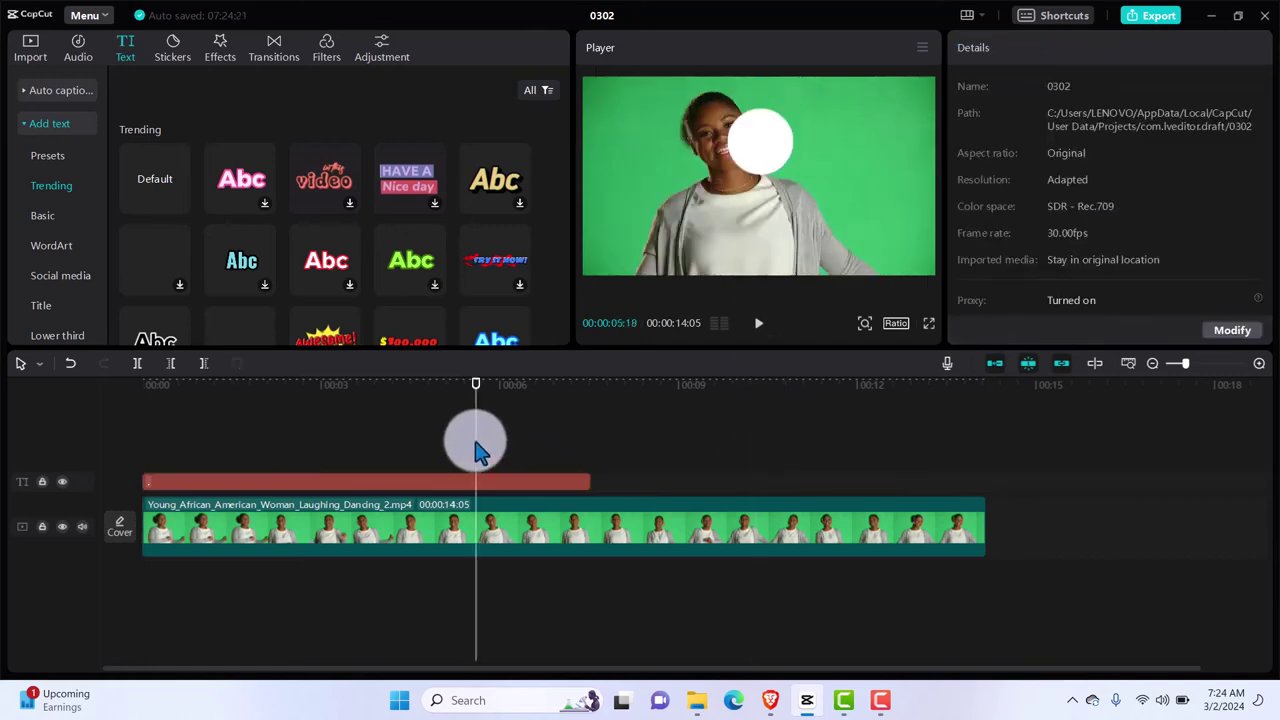
pyautogui.click(763, 148)
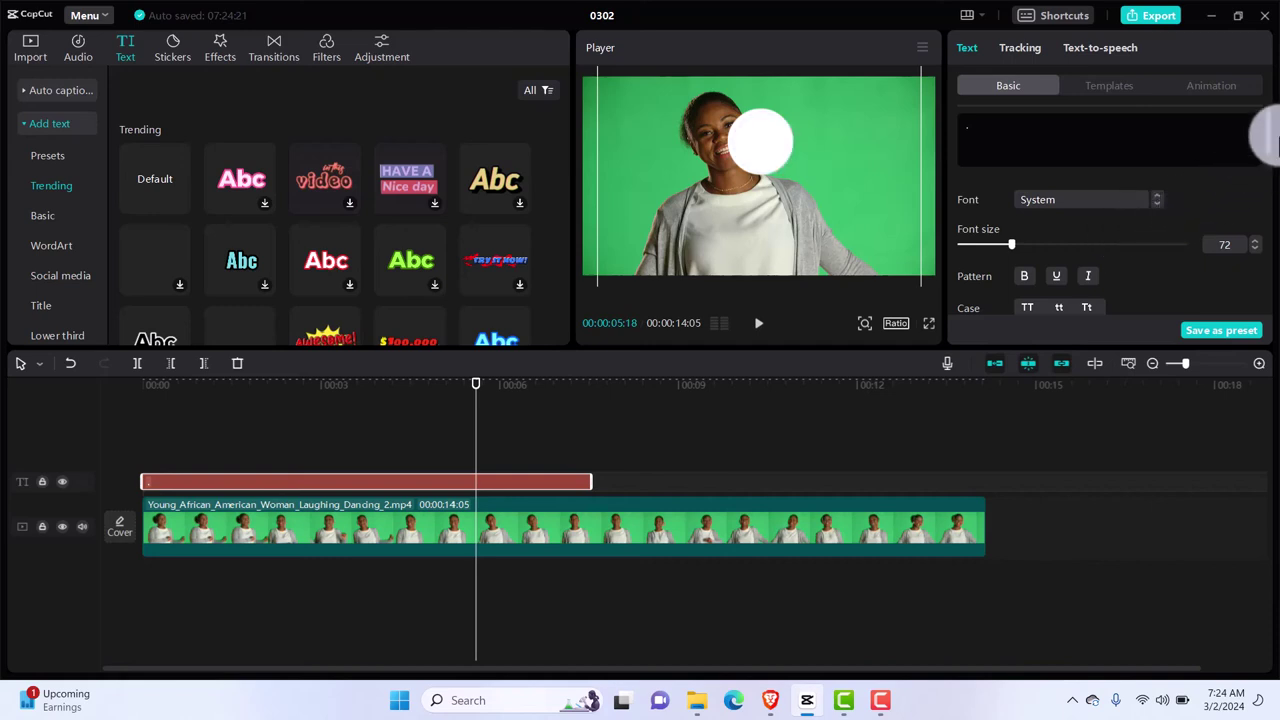
pyautogui.scroll(-1, 1270, 148)
pyautogui.moveTo(1270, 148); pyautogui.dragTo(1262, 229)
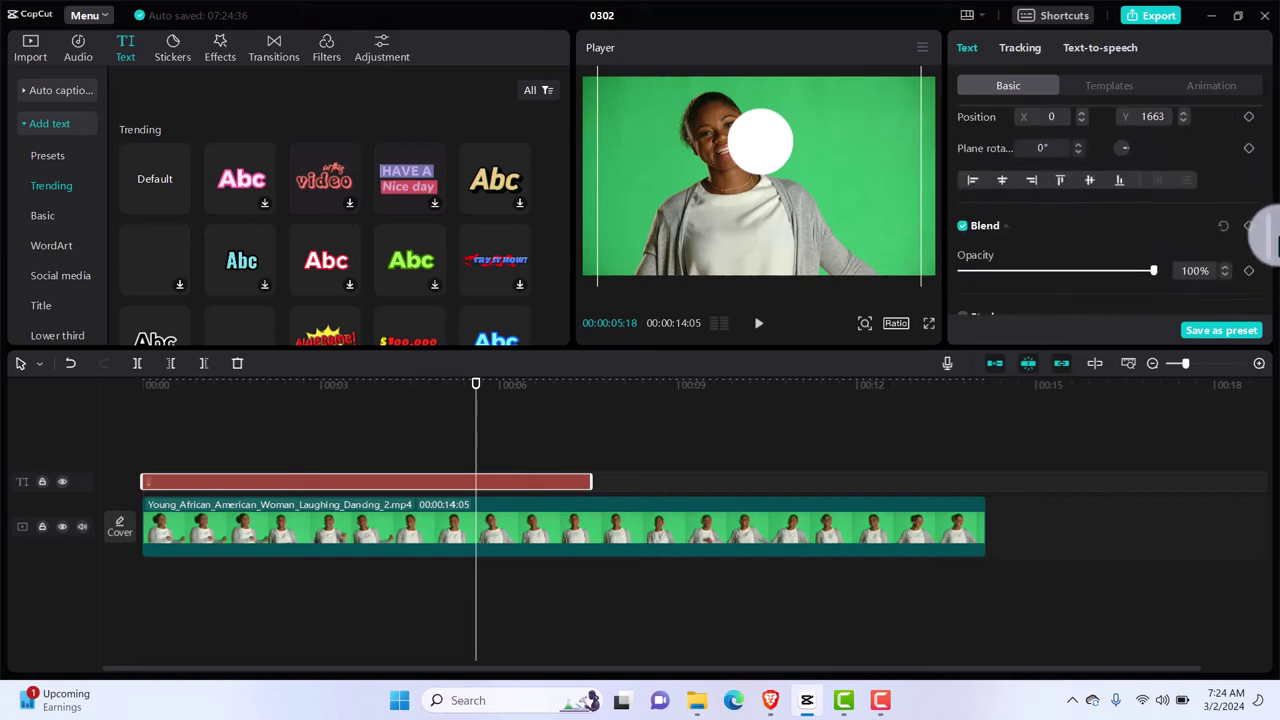
pyautogui.moveTo(1152, 272); pyautogui.dragTo(1082, 272)
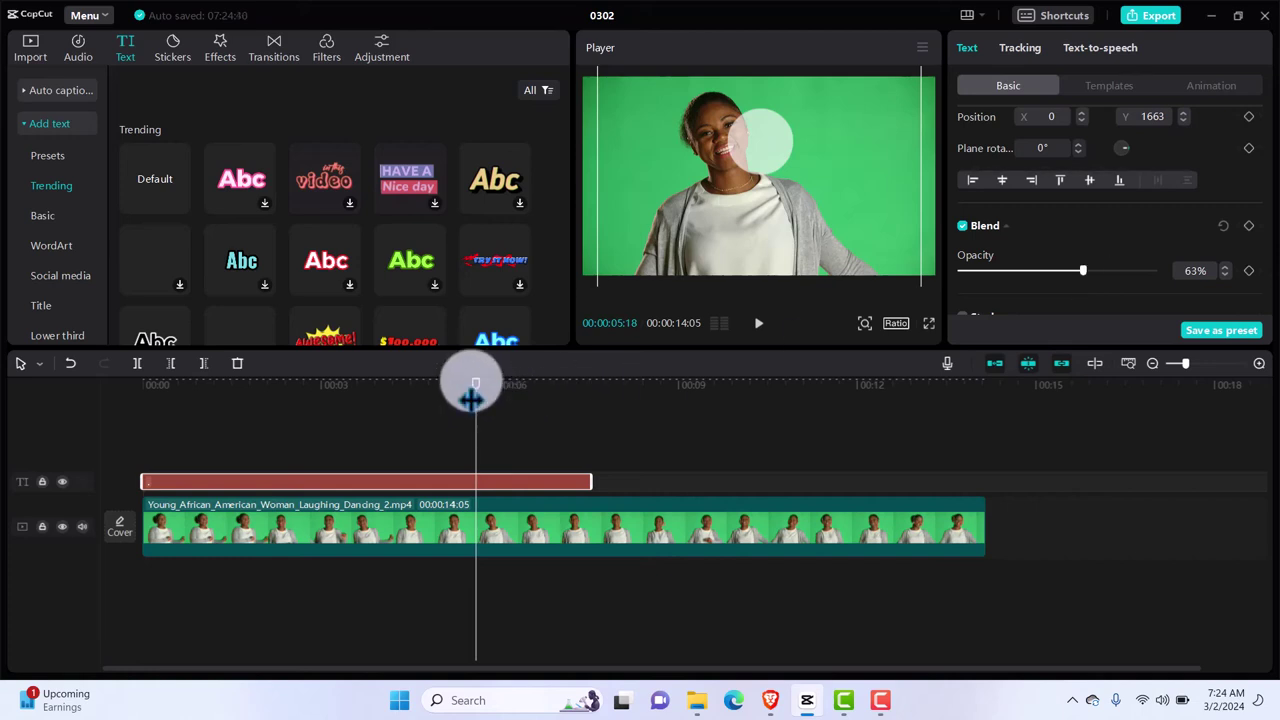
pyautogui.moveTo(332, 382); pyautogui.dragTo(132, 408)
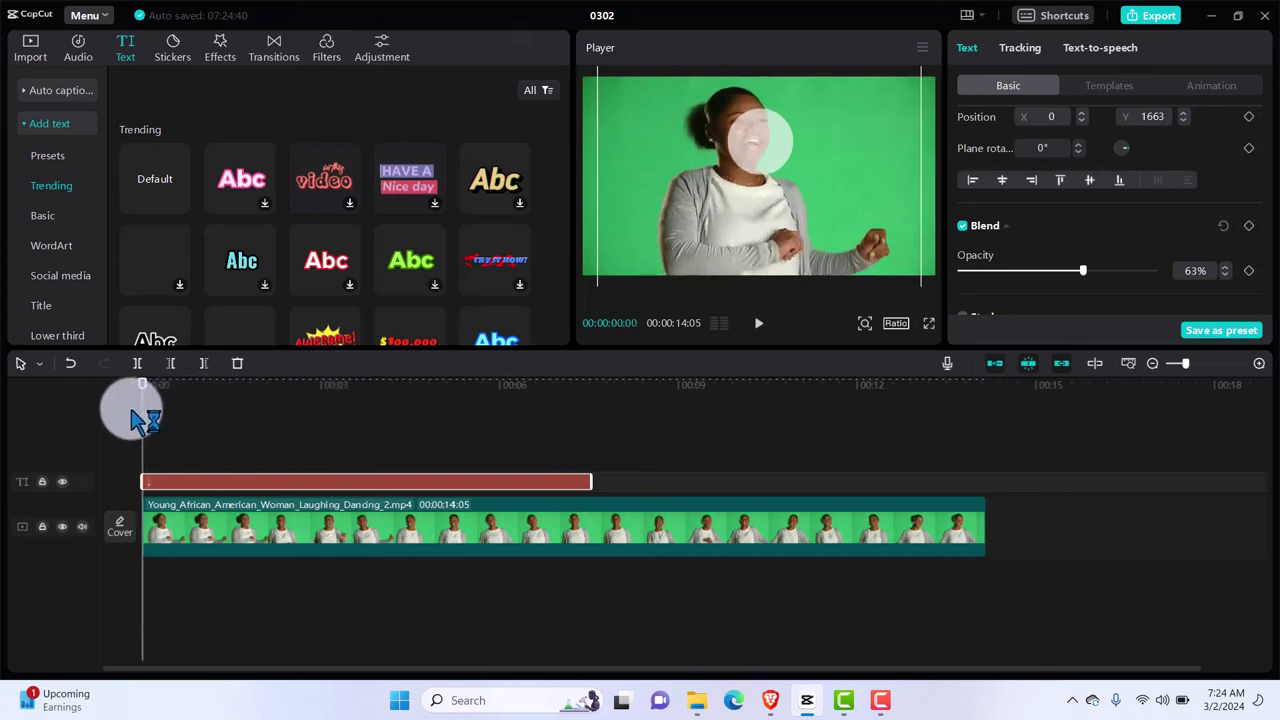
# Add a transform keyframe to the video at the start, scaling it to about 123% and moving her face behind the dot at about X 213, Y -243.
pyautogui.click(548, 538)
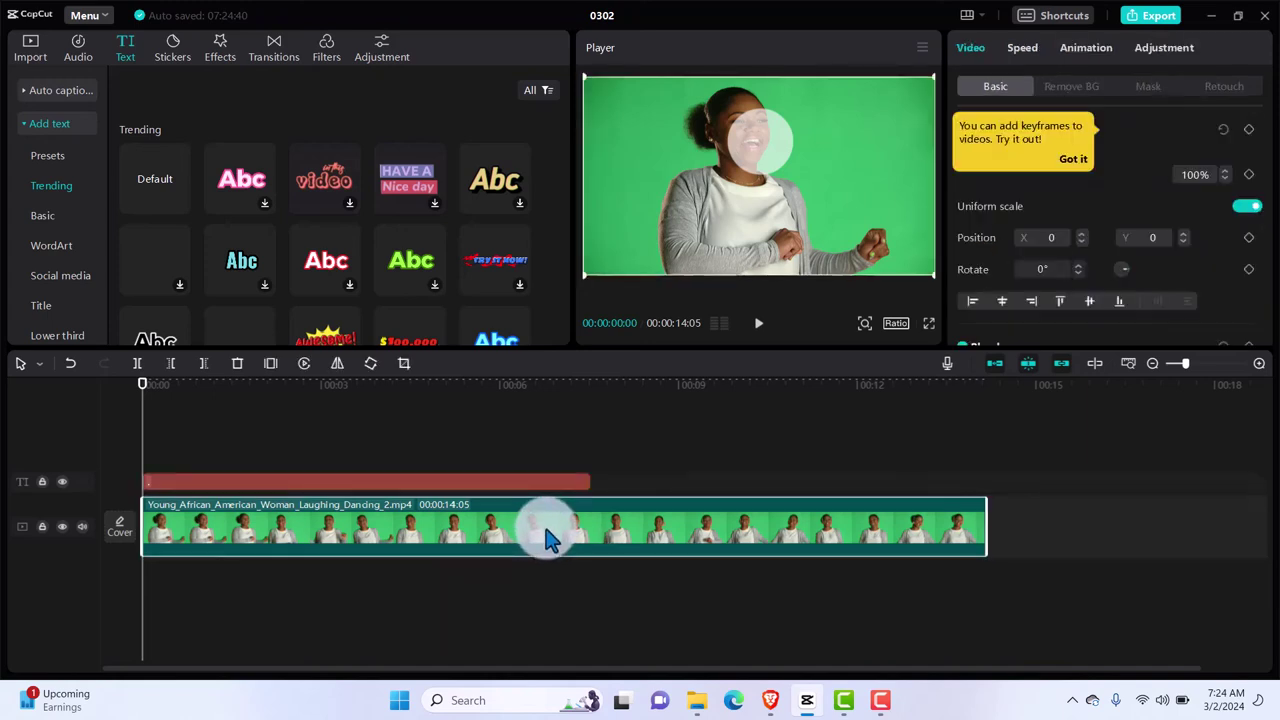
pyautogui.click(1075, 163)
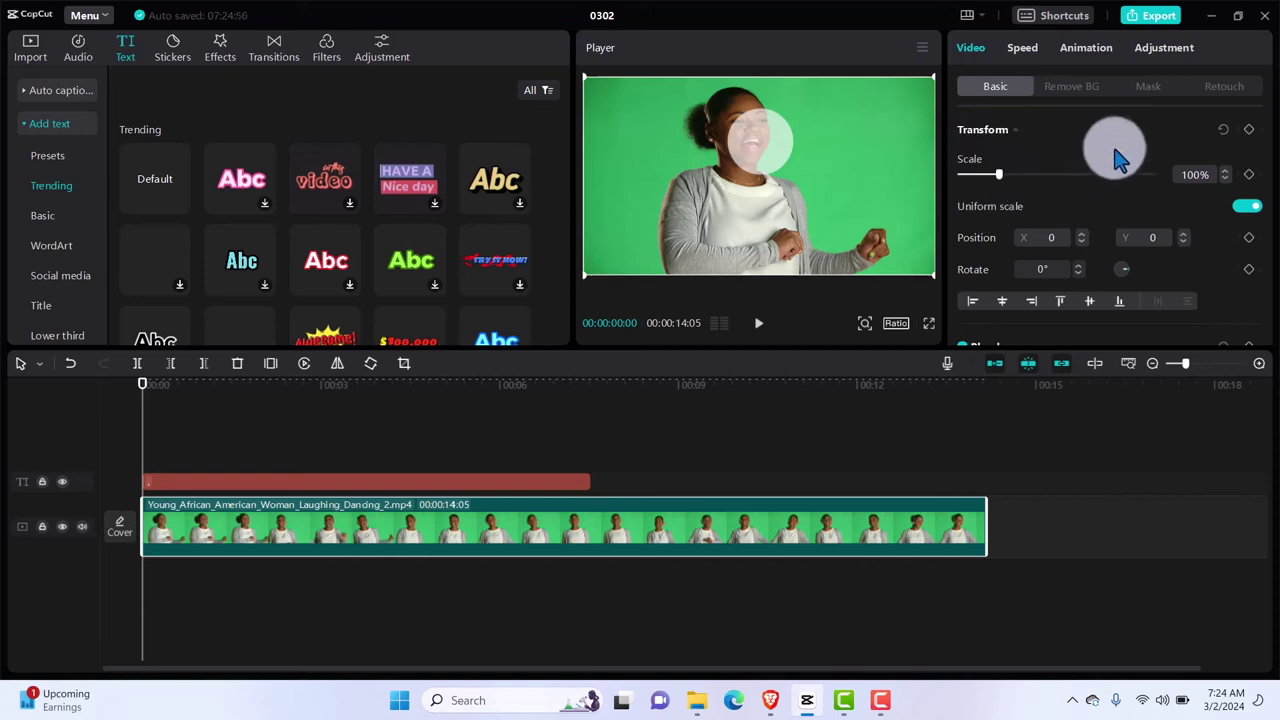
pyautogui.click(1249, 130)
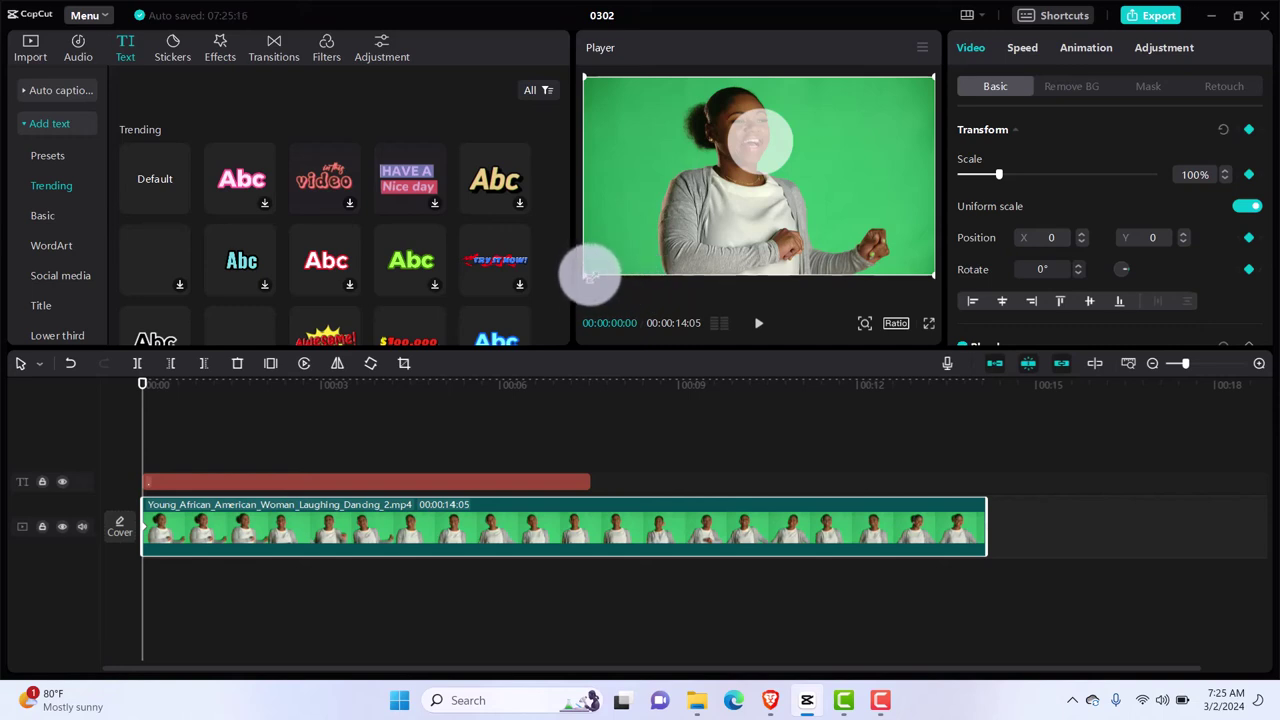
pyautogui.moveTo(584, 275); pyautogui.dragTo(514, 294)
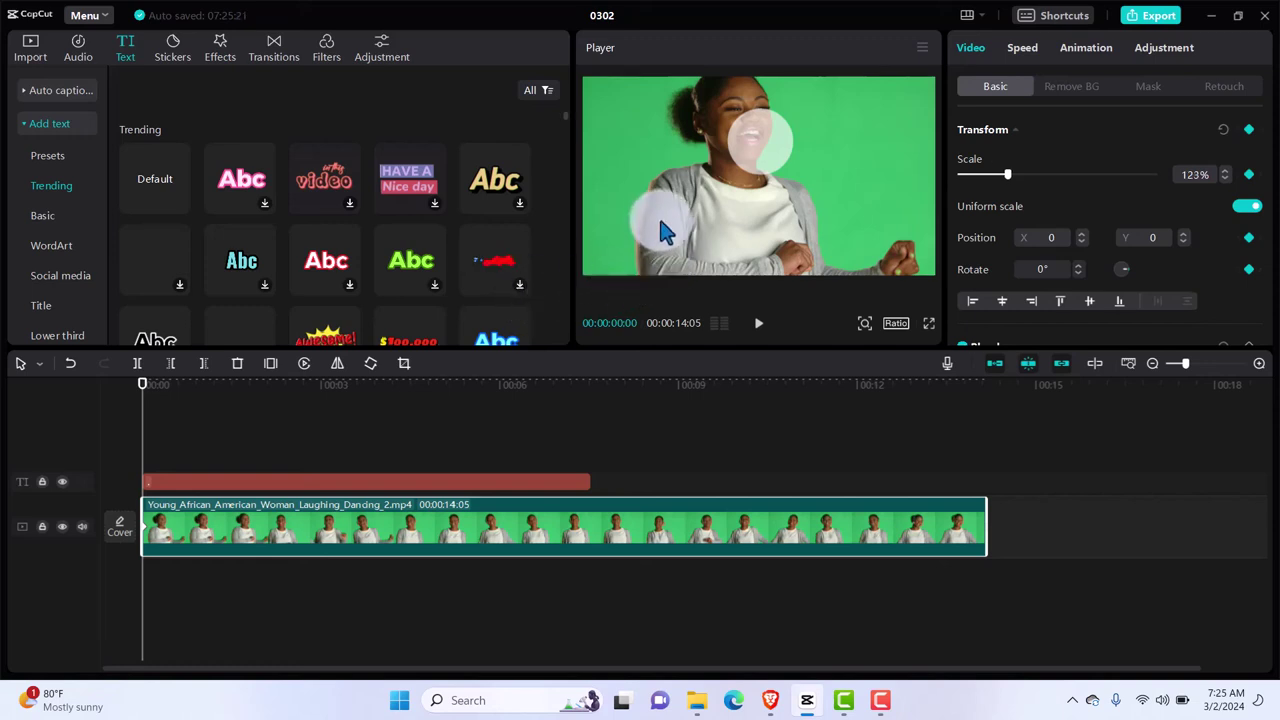
pyautogui.moveTo(673, 225); pyautogui.dragTo(675, 222)
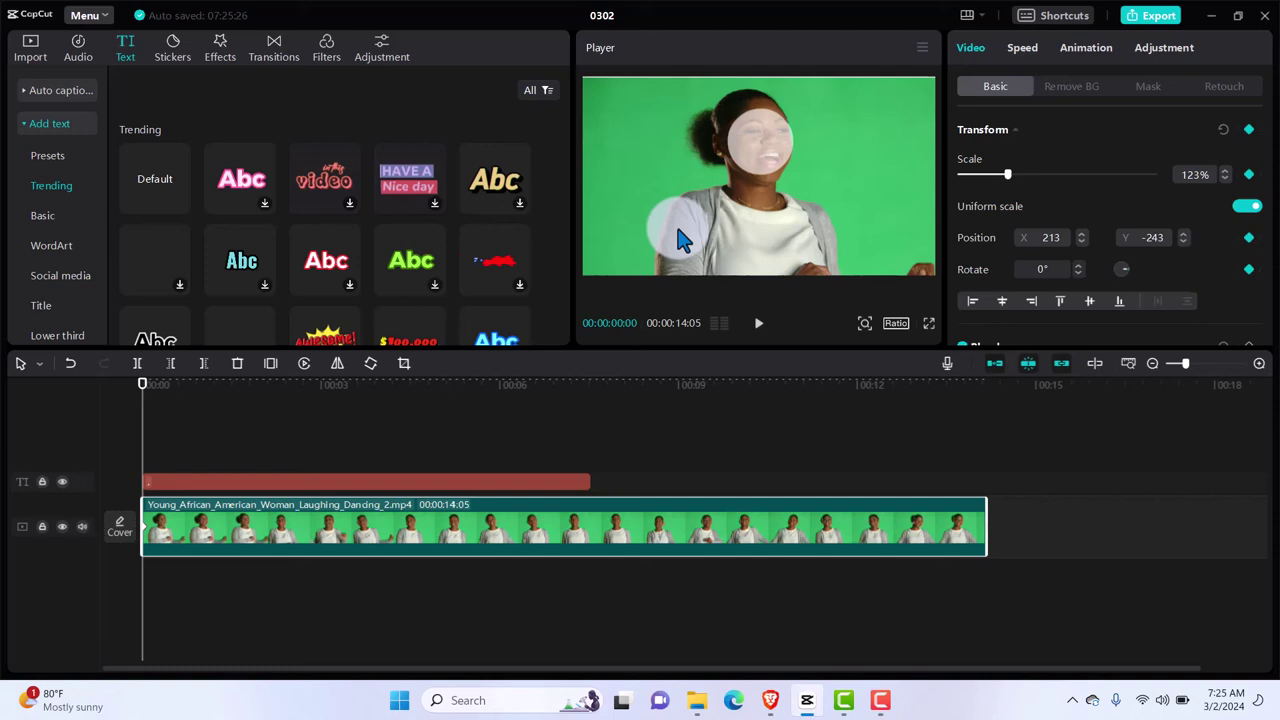
# Keyframe the video at 00:00:00:10 to about 134% scale, X 495, Y -284, and at 00:00:00:20 to about 148%, X 929, Y -393.
pyautogui.press('space')
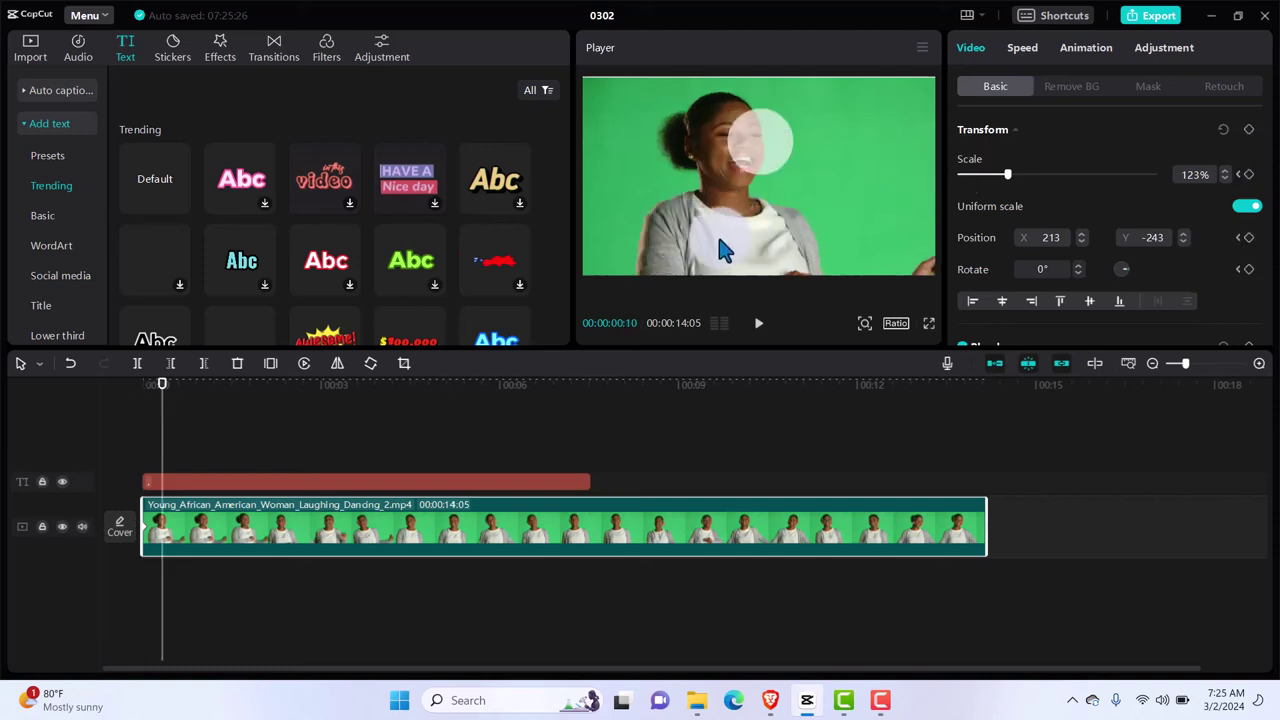
pyautogui.moveTo(719, 238); pyautogui.dragTo(610, 111)
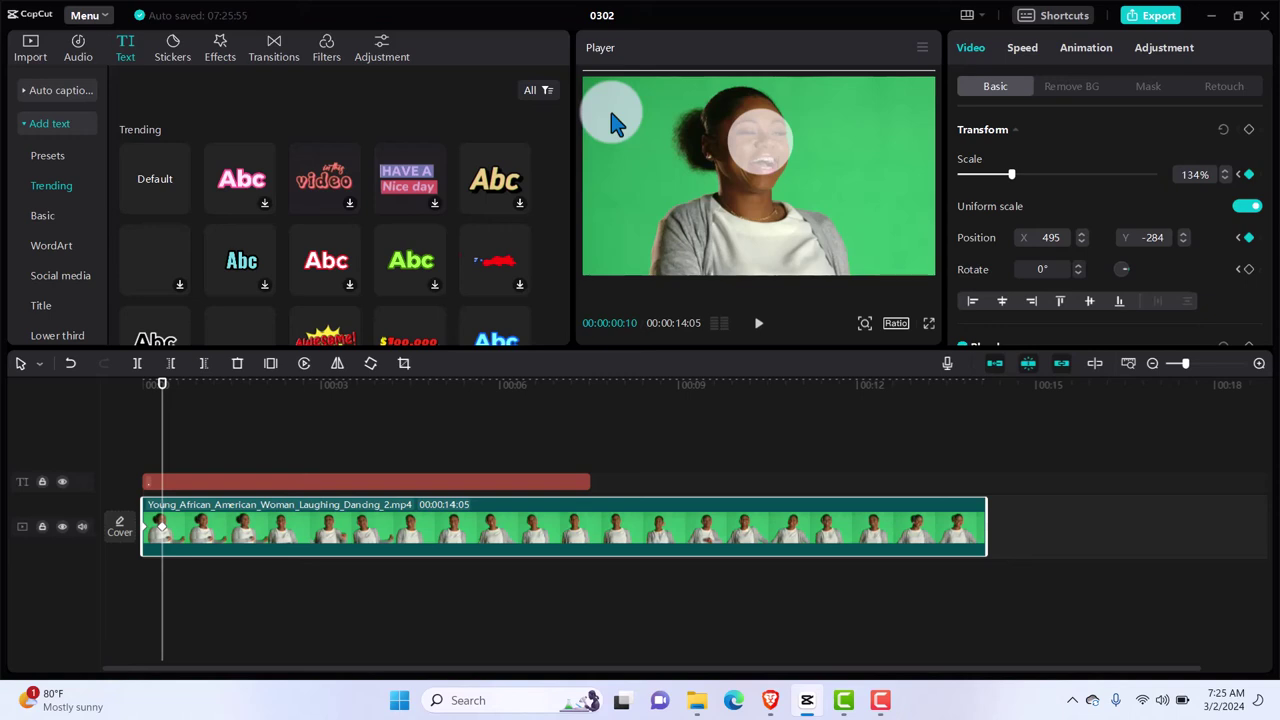
pyautogui.press('Right')
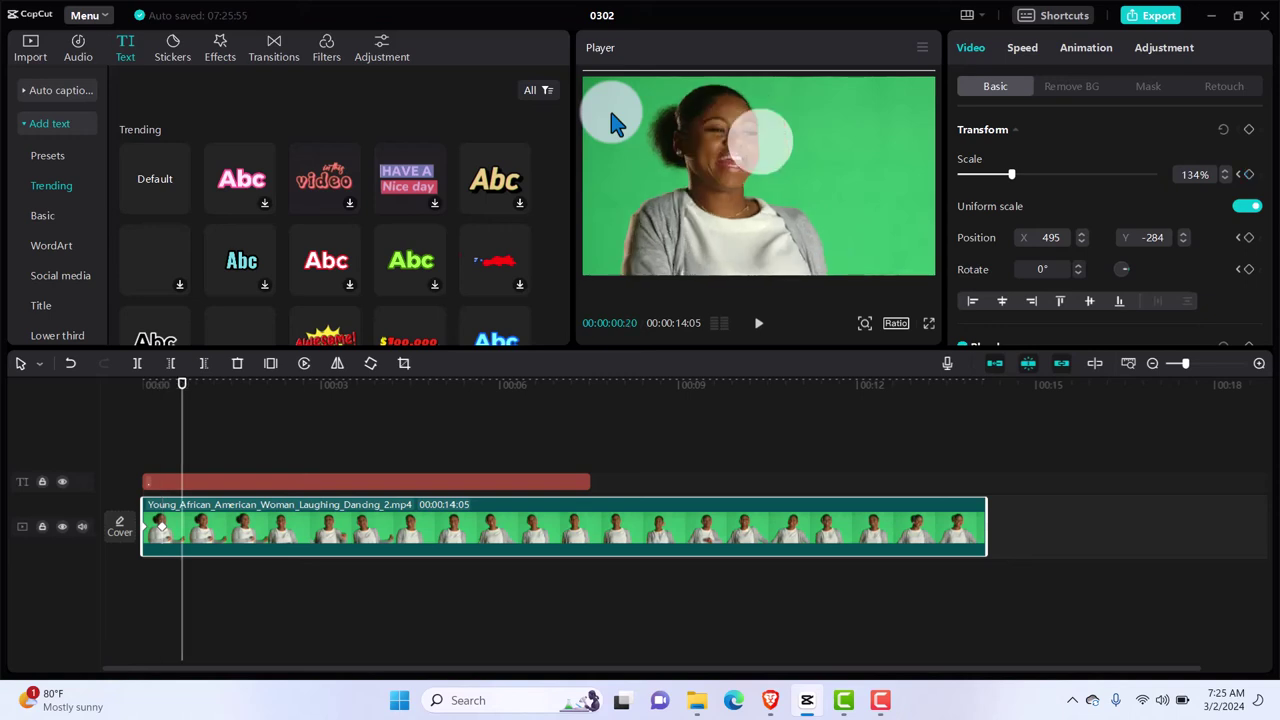
pyautogui.moveTo(715, 192); pyautogui.dragTo(724, 184)
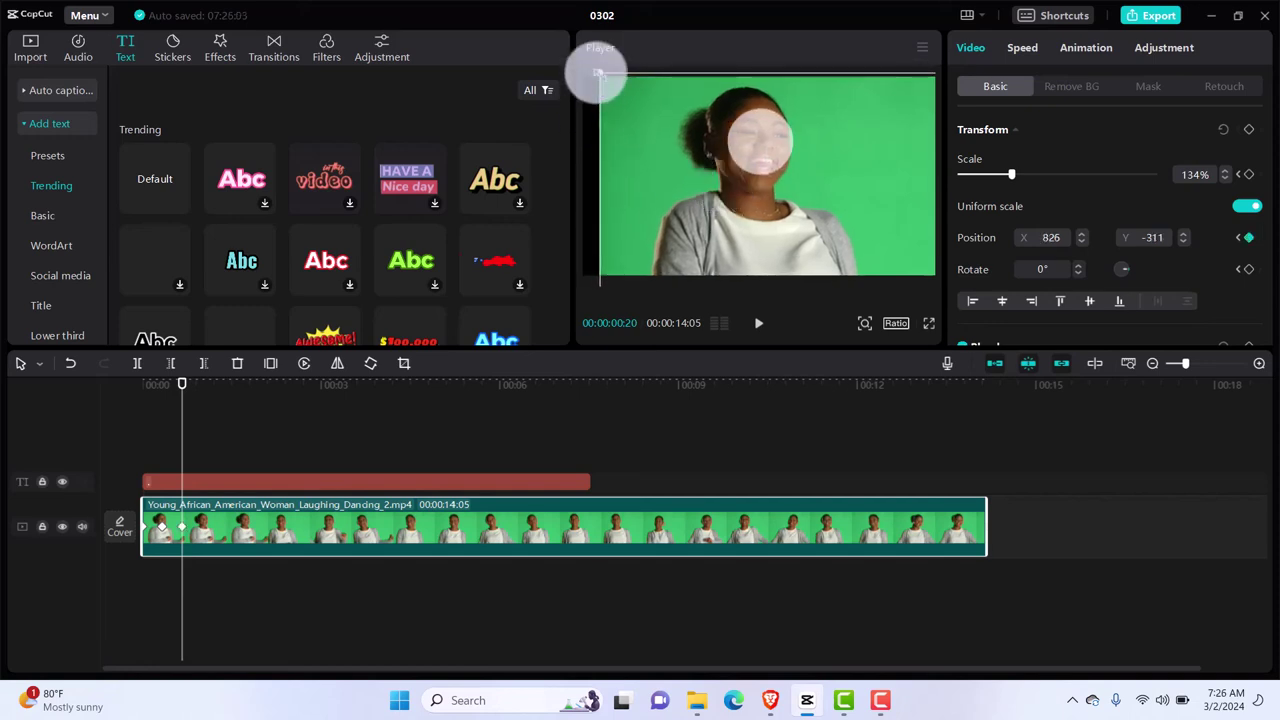
pyautogui.moveTo(597, 72); pyautogui.dragTo(543, 71)
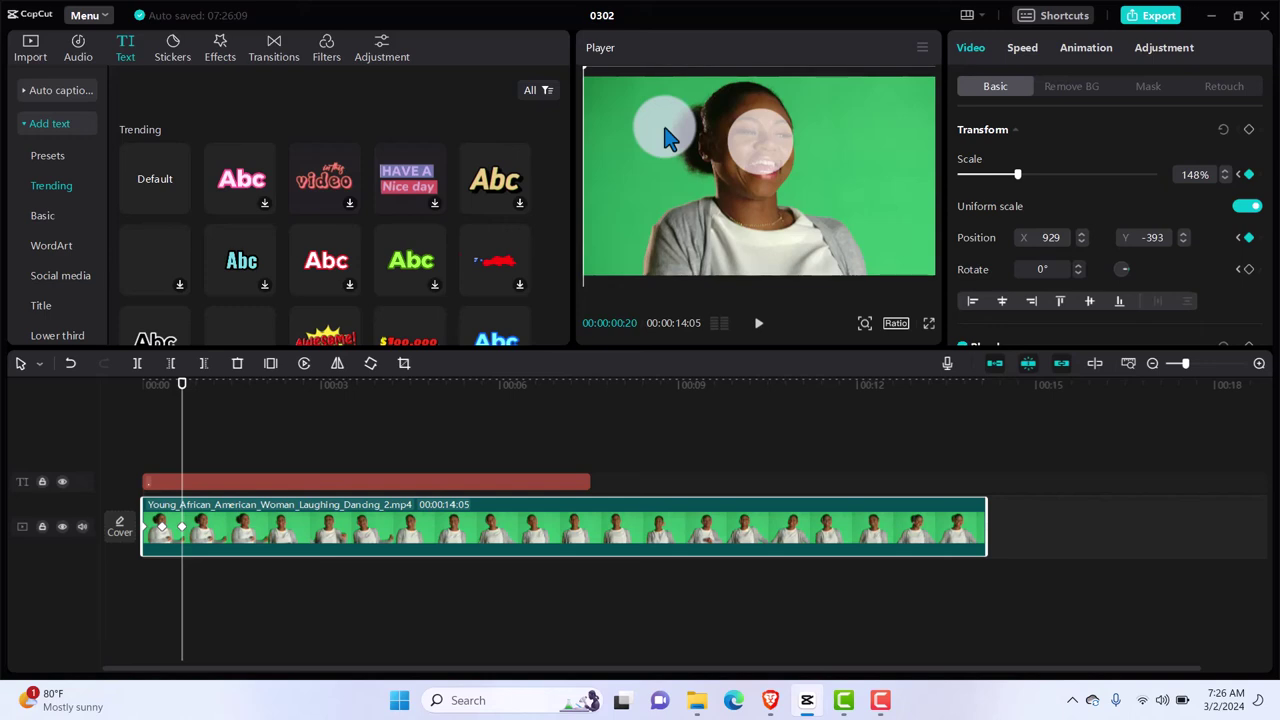
# Reposition the video behind the dot to about X 643, Y -384 at 00:00:01:00 and X 357, Y -293 at 00:00:01:10.
pyautogui.press('space')
pyautogui.press('space')
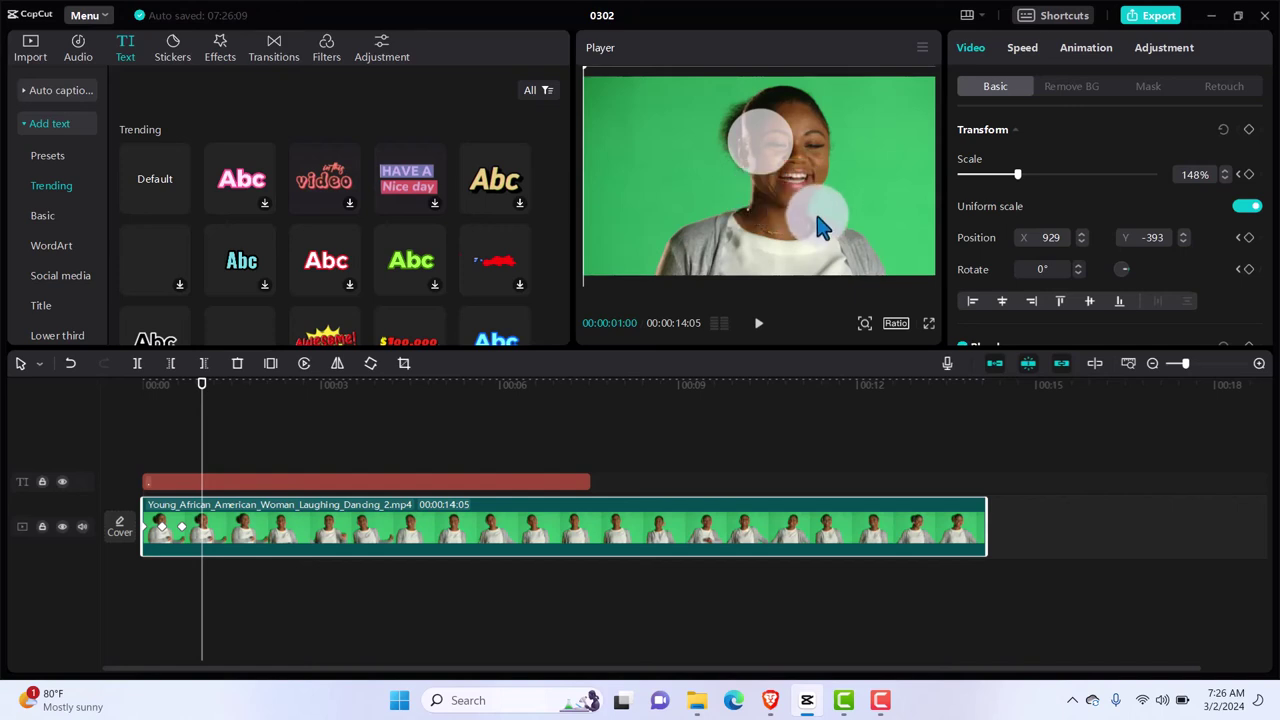
pyautogui.click(824, 215)
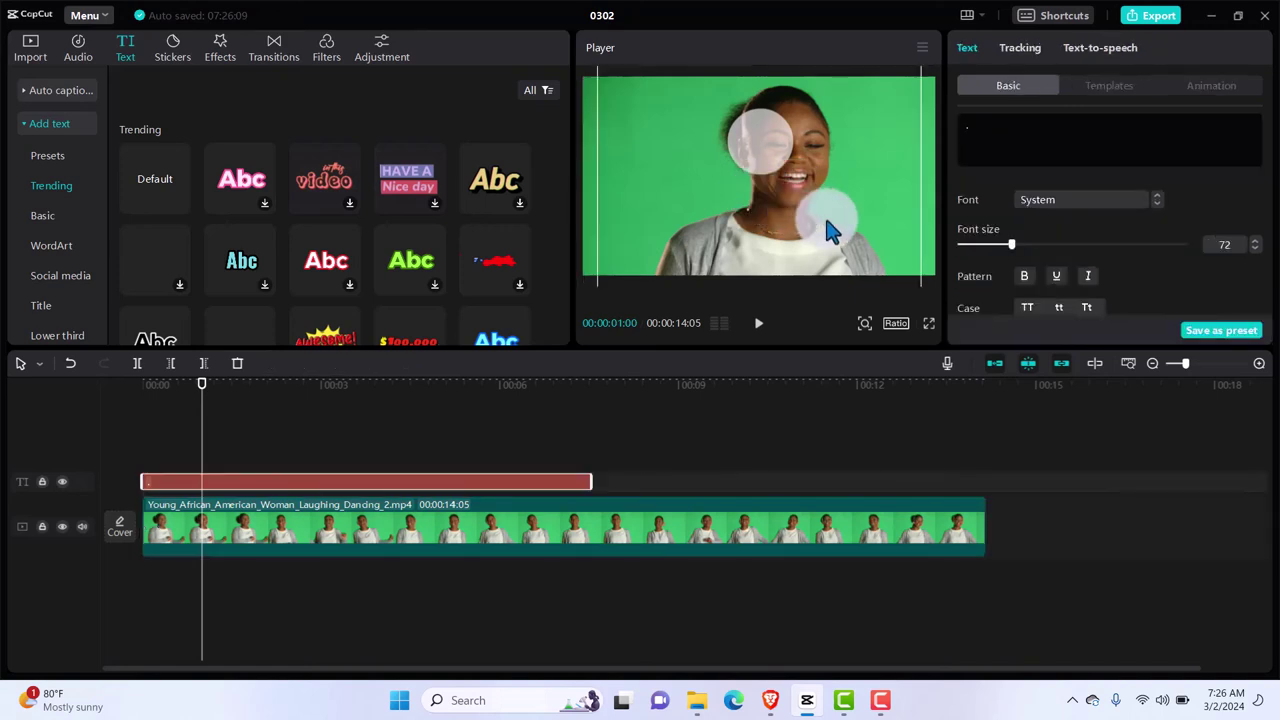
pyautogui.click(580, 532)
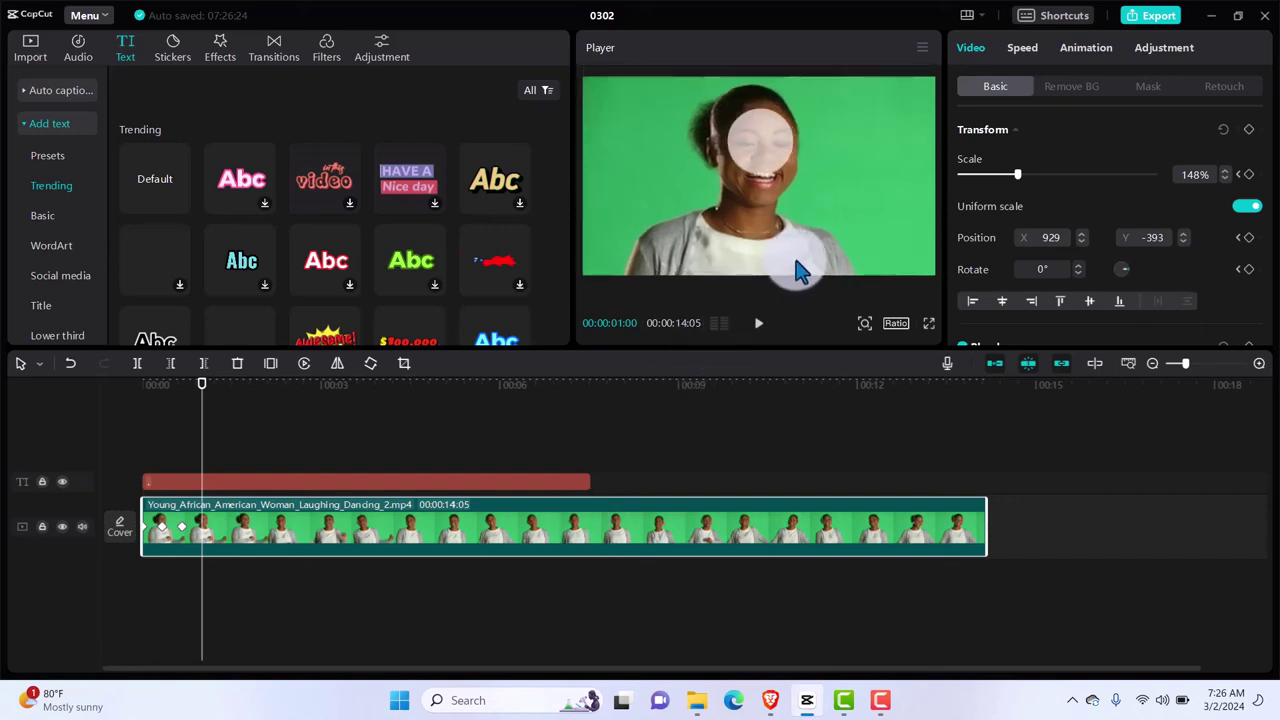
pyautogui.moveTo(800, 270); pyautogui.dragTo(803, 271)
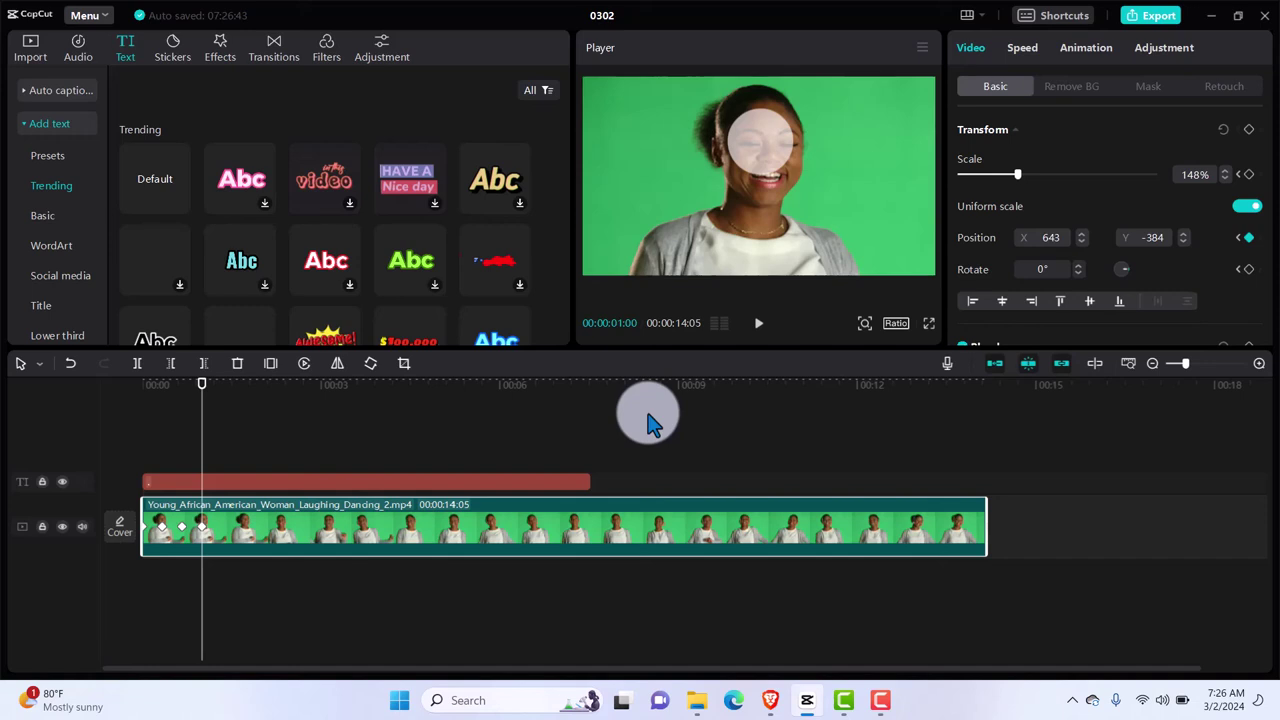
pyautogui.press('space')
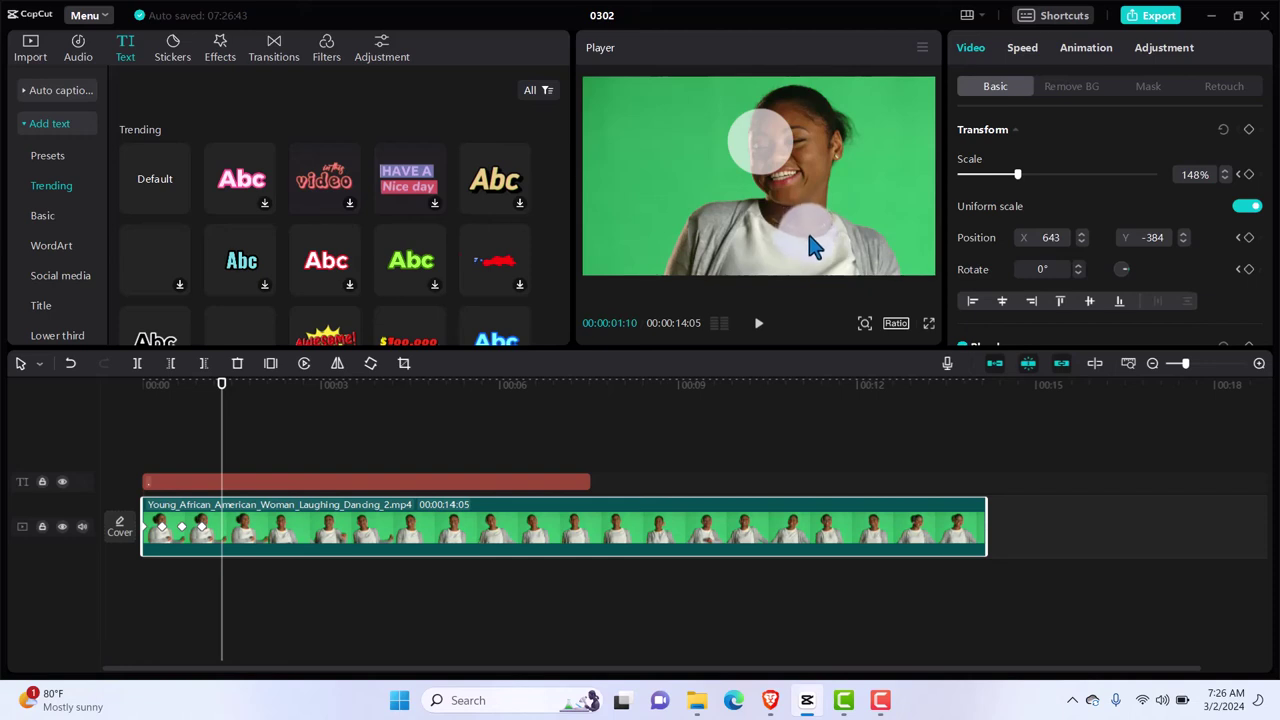
pyautogui.moveTo(808, 236); pyautogui.dragTo(782, 228)
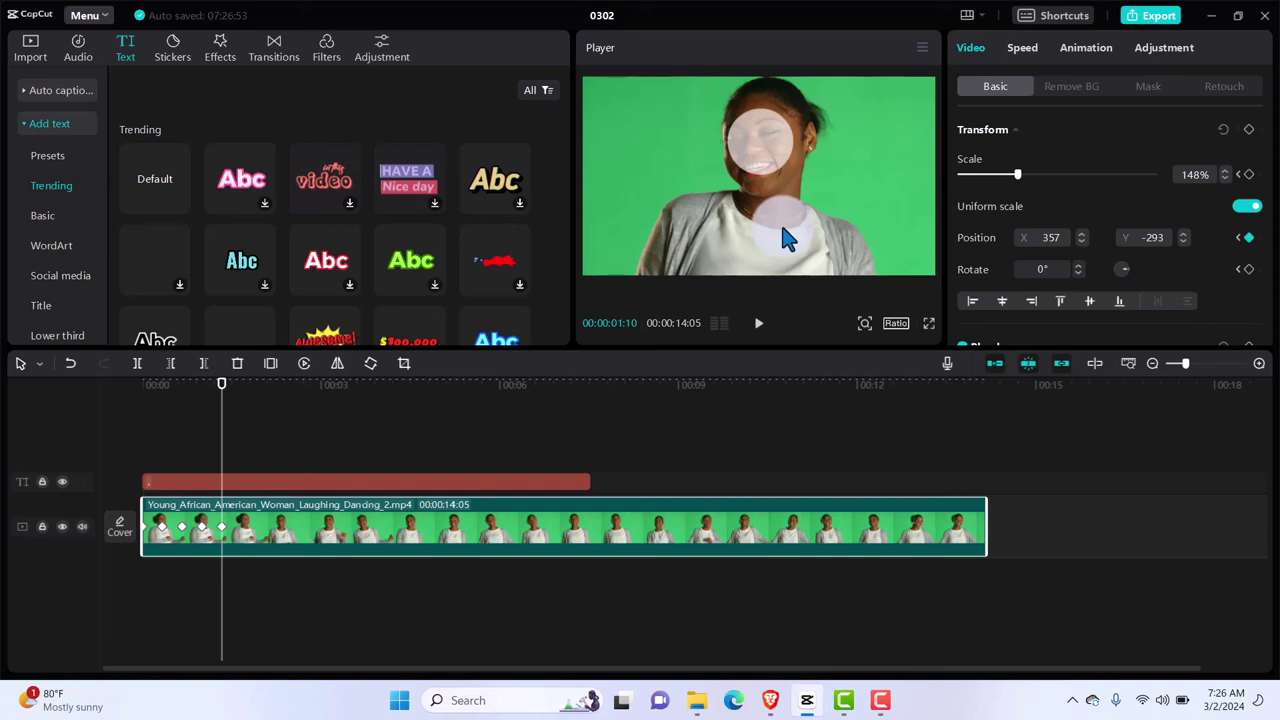
# Advance ten frames to 00:00:01:20 and reposition the video to about X 661, Y -348 so her face sits behind the dot.
pyautogui.press('Right')
pyautogui.press('Right')
pyautogui.press('Right')
pyautogui.press('Right')
pyautogui.press('Right')
pyautogui.press('Right')
pyautogui.press('Right')
pyautogui.press('Right')
pyautogui.press('Right')
pyautogui.press('Right')
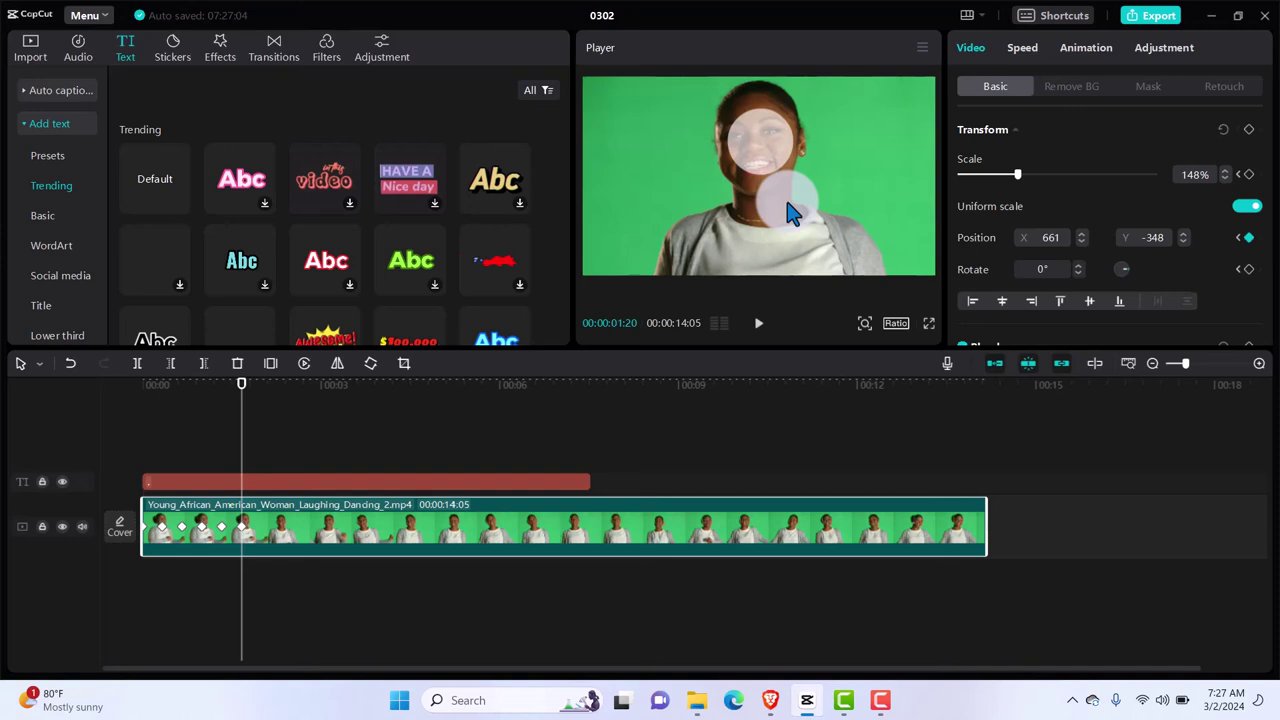
# Align her face with the dot by moving the video to about X 929, Y -375 at 00:00:02:00 and X 425, Y -393 at 00:00:02:10.
pyautogui.press('Right')
pyautogui.press('Right')
pyautogui.press('Right')
pyautogui.press('Right')
pyautogui.press('Right')
pyautogui.press('Right')
pyautogui.press('Right')
pyautogui.press('Right')
pyautogui.press('Right')
pyautogui.press('Right')
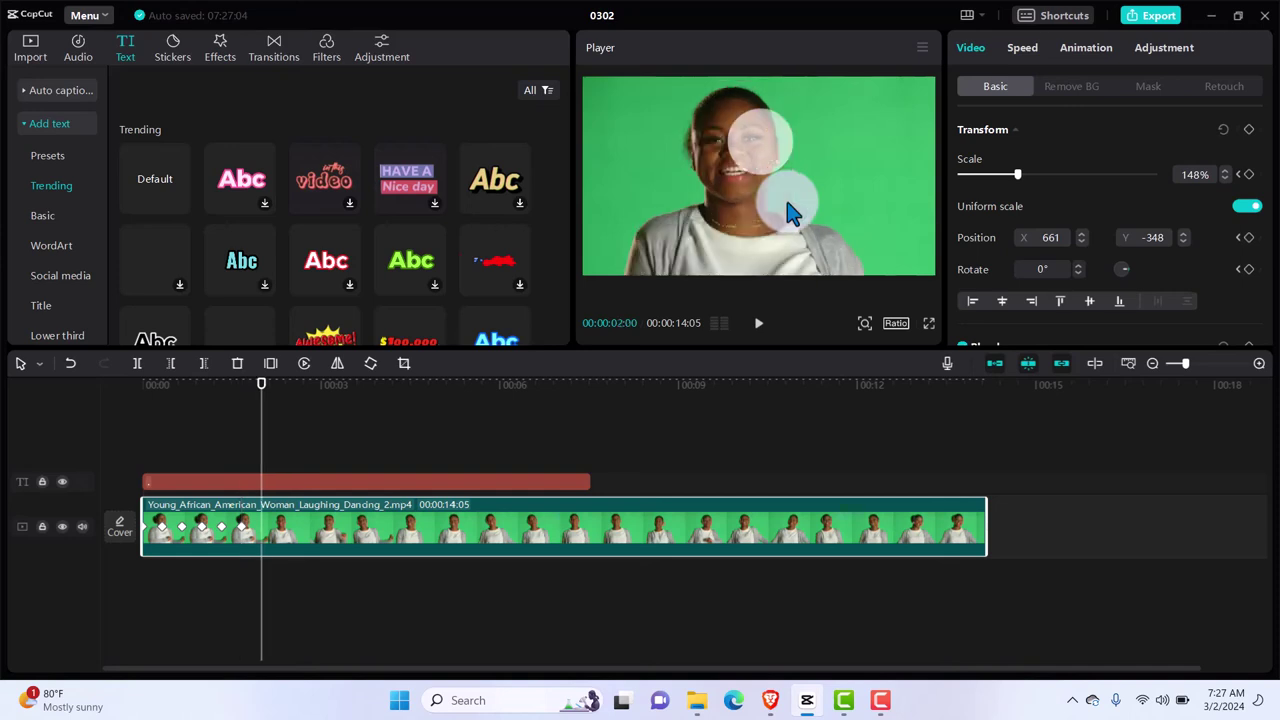
pyautogui.click(787, 202)
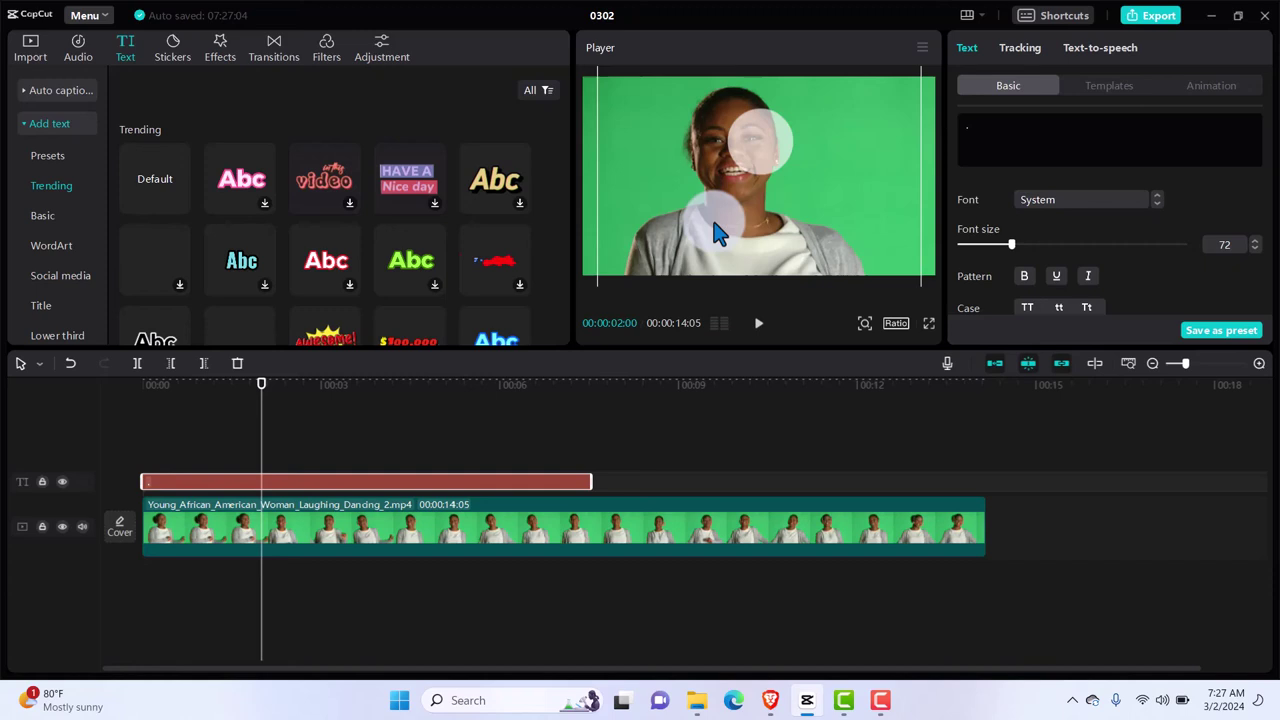
pyautogui.click(650, 548)
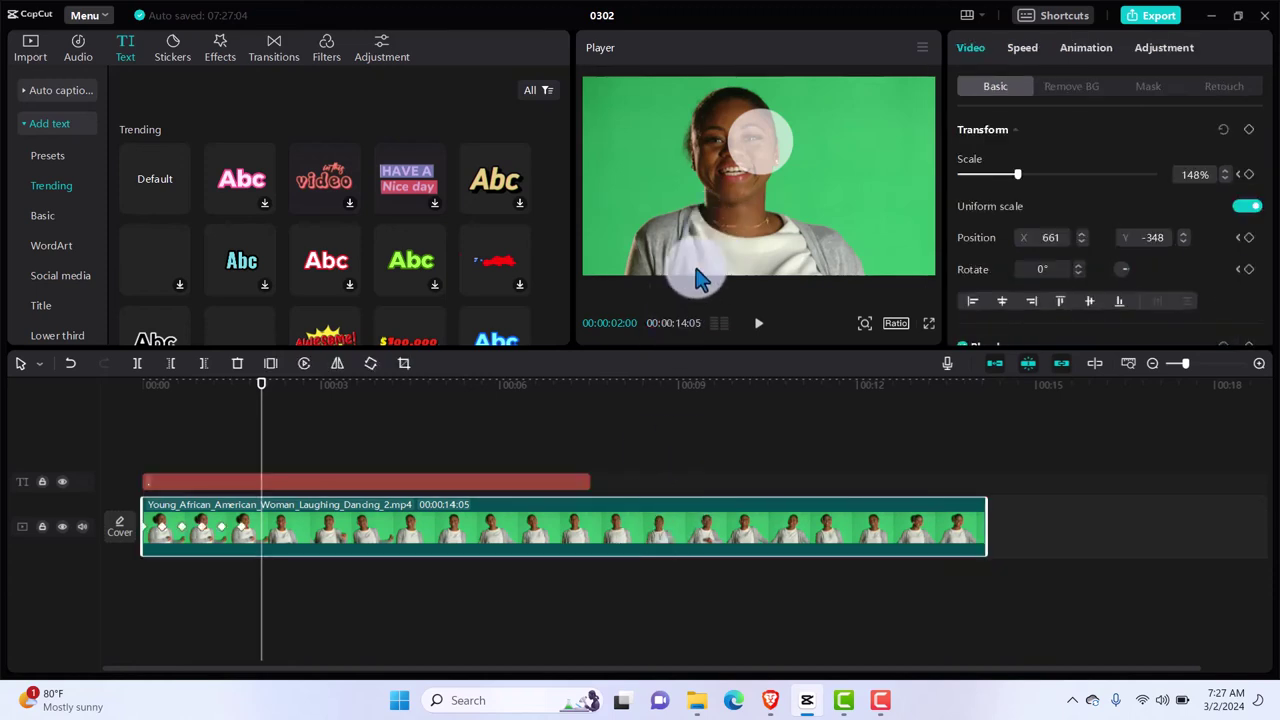
pyautogui.moveTo(700, 280); pyautogui.dragTo(730, 223)
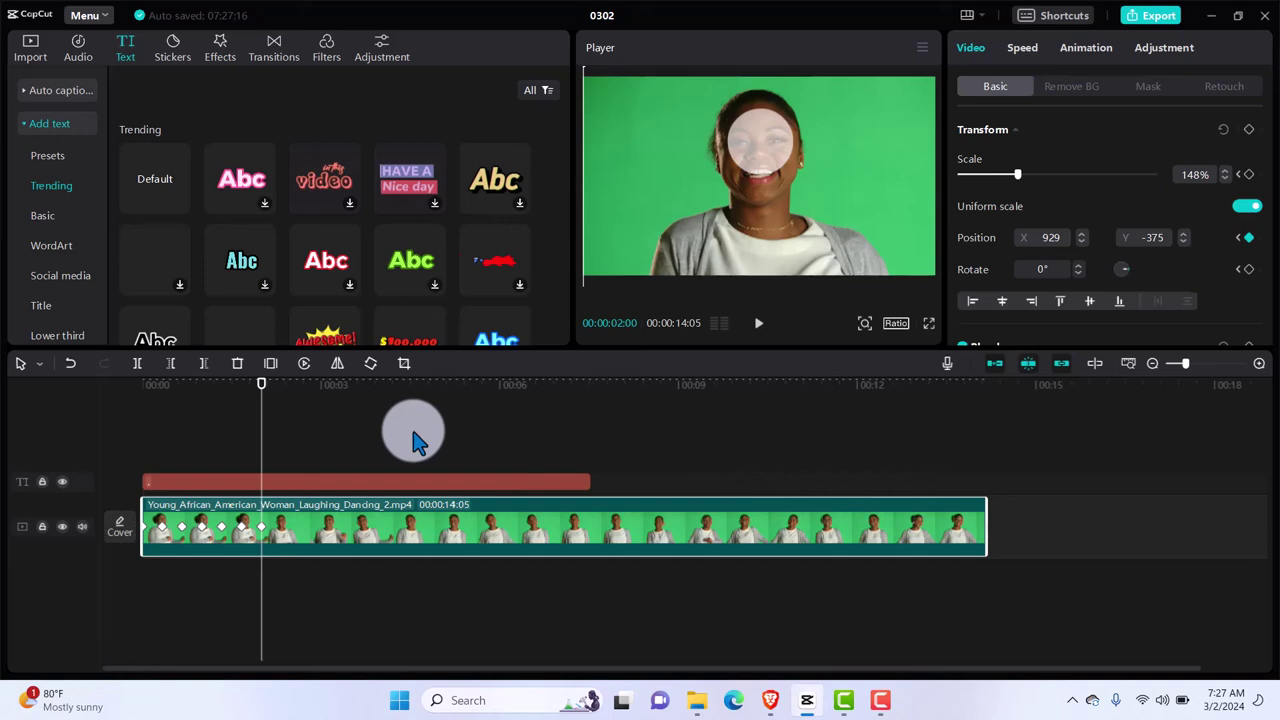
pyautogui.press('space')
pyautogui.press('space')
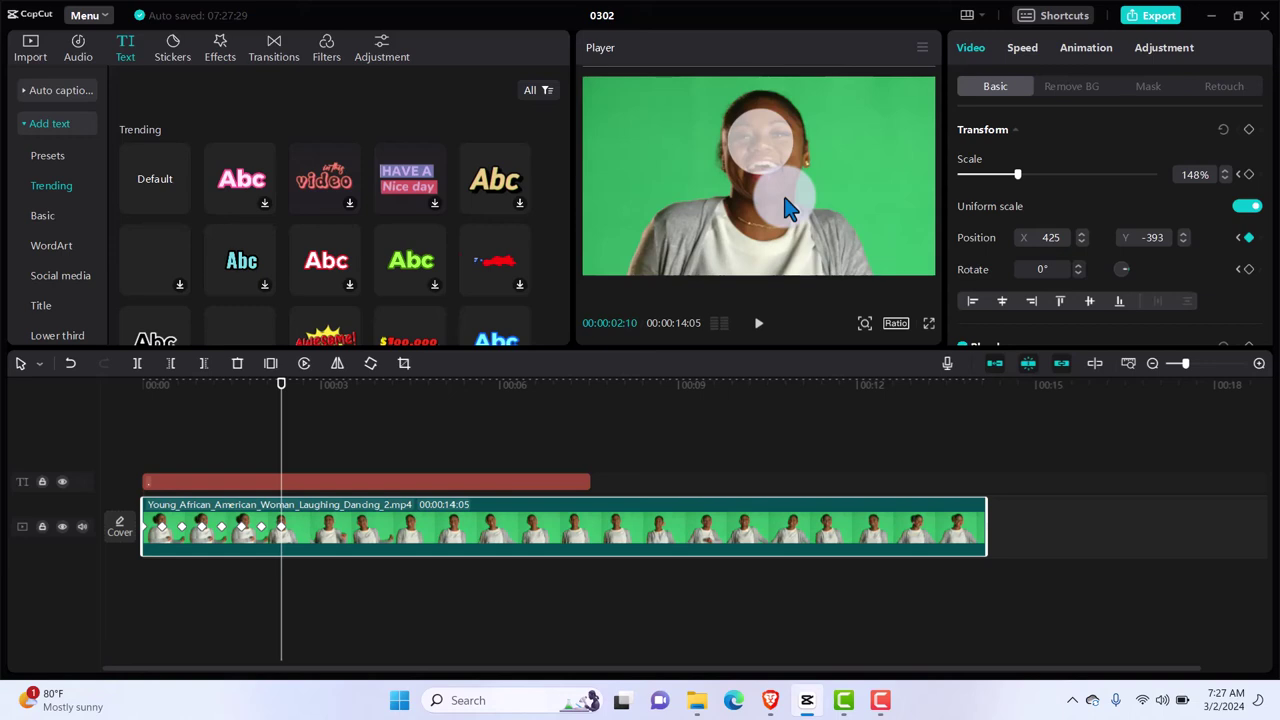
# Advance ten frames to 00:00:02:20 and reposition the video to about X 139, Y -330 so her face sits behind the dot.
pyautogui.press('Right')
pyautogui.press('Right')
pyautogui.press('Right')
pyautogui.press('Right')
pyautogui.press('Right')
pyautogui.press('Right')
pyautogui.press('Right')
pyautogui.press('Right')
pyautogui.press('Right')
pyautogui.press('Right')
pyautogui.moveTo(784, 199)
pyautogui.mouseDown()
pyautogui.moveTo(809, 195)
pyautogui.moveTo(797, 199)
pyautogui.mouseUp()
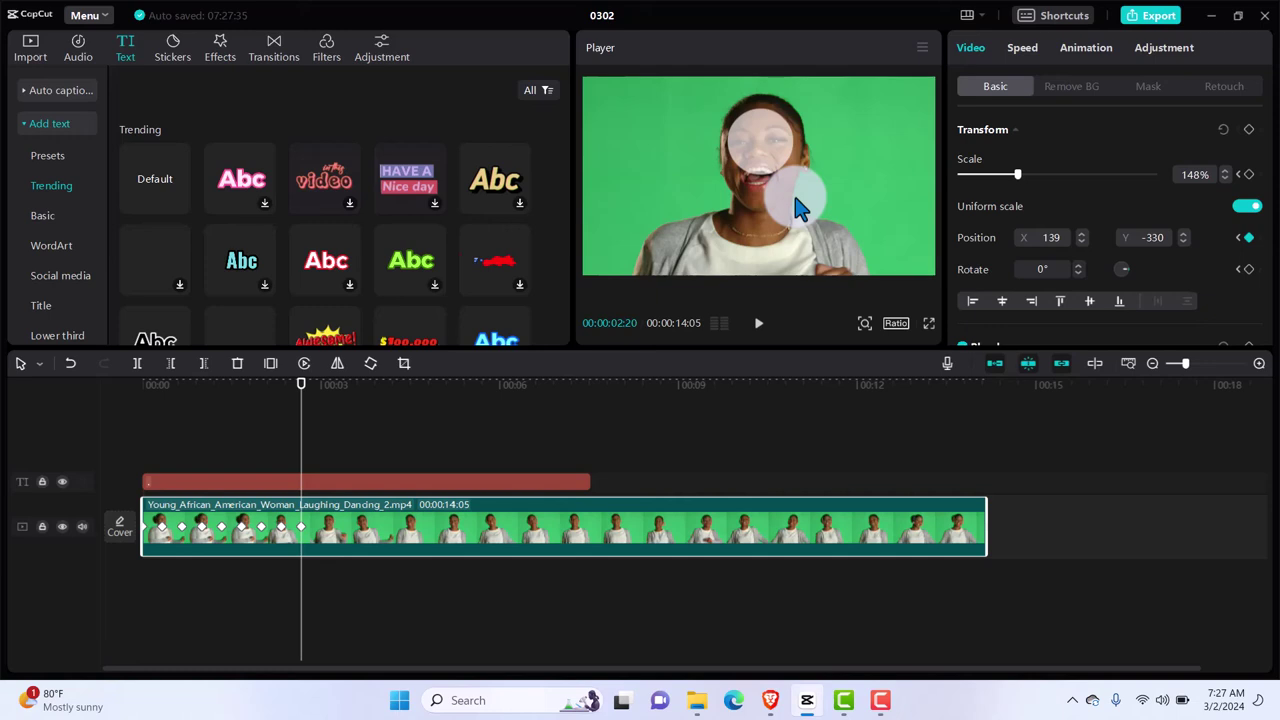
# Keyframe the video's position at 00:00:03:00 to about X 634, Y -411, aligning her face with the dot.
pyautogui.press('Right')
pyautogui.press('Right')
pyautogui.press('Right')
pyautogui.press('Right')
pyautogui.press('Right')
pyautogui.press('Right')
pyautogui.press('Right')
pyautogui.press('Right')
pyautogui.press('Right')
pyautogui.press('Right')
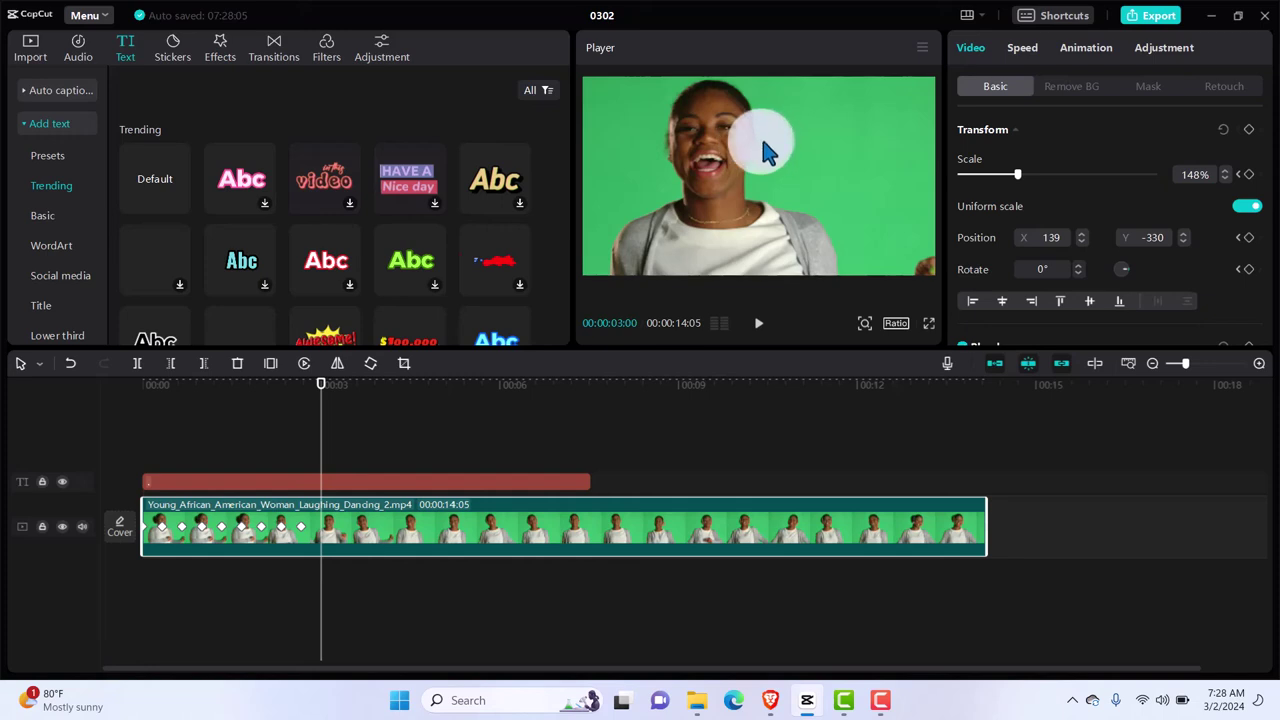
pyautogui.click(757, 210)
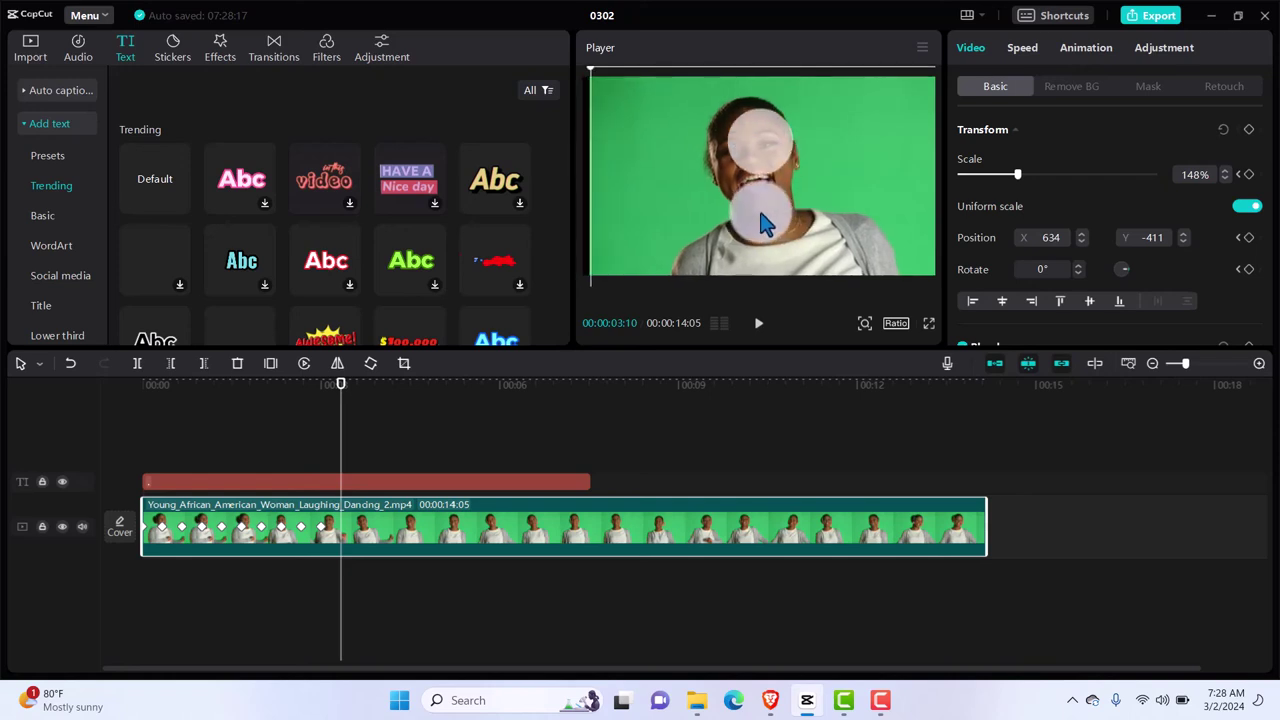
# Move the video to about X 1019, Y -293 at 00:00:03:10 and keep the video clip selected.
pyautogui.moveTo(760, 213); pyautogui.dragTo(590, 275)
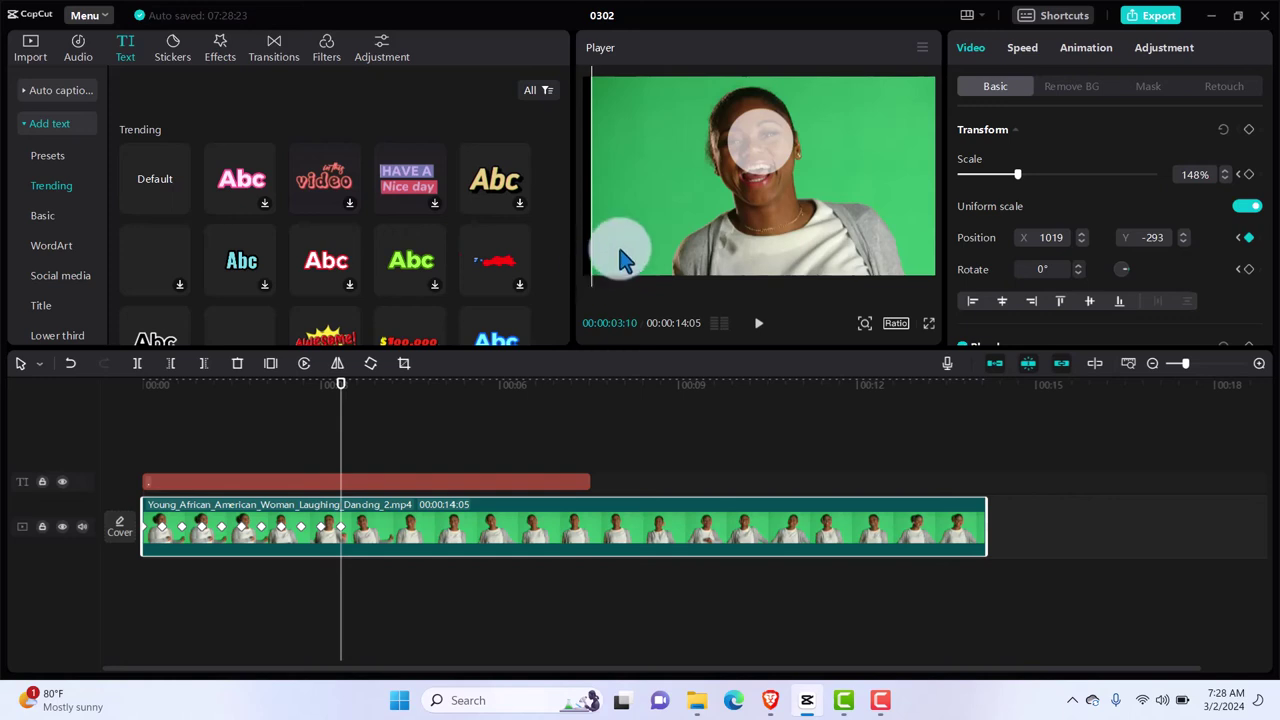
pyautogui.click(621, 242)
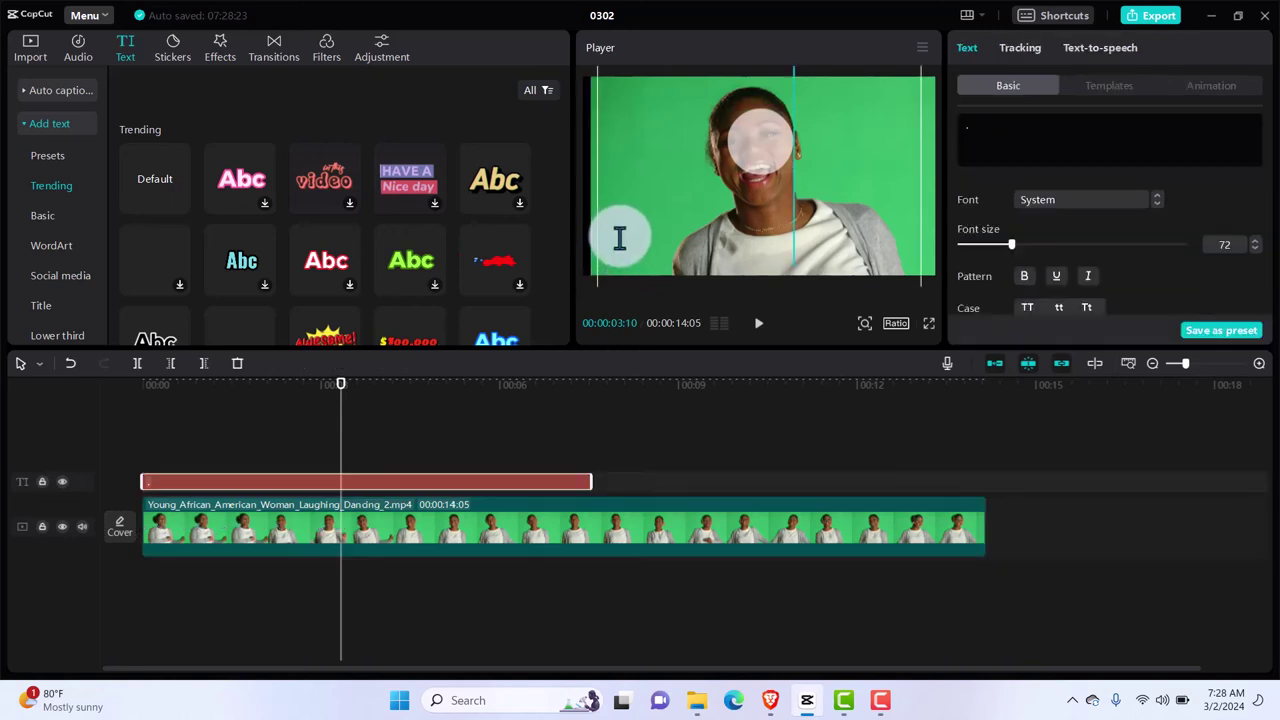
pyautogui.click(481, 535)
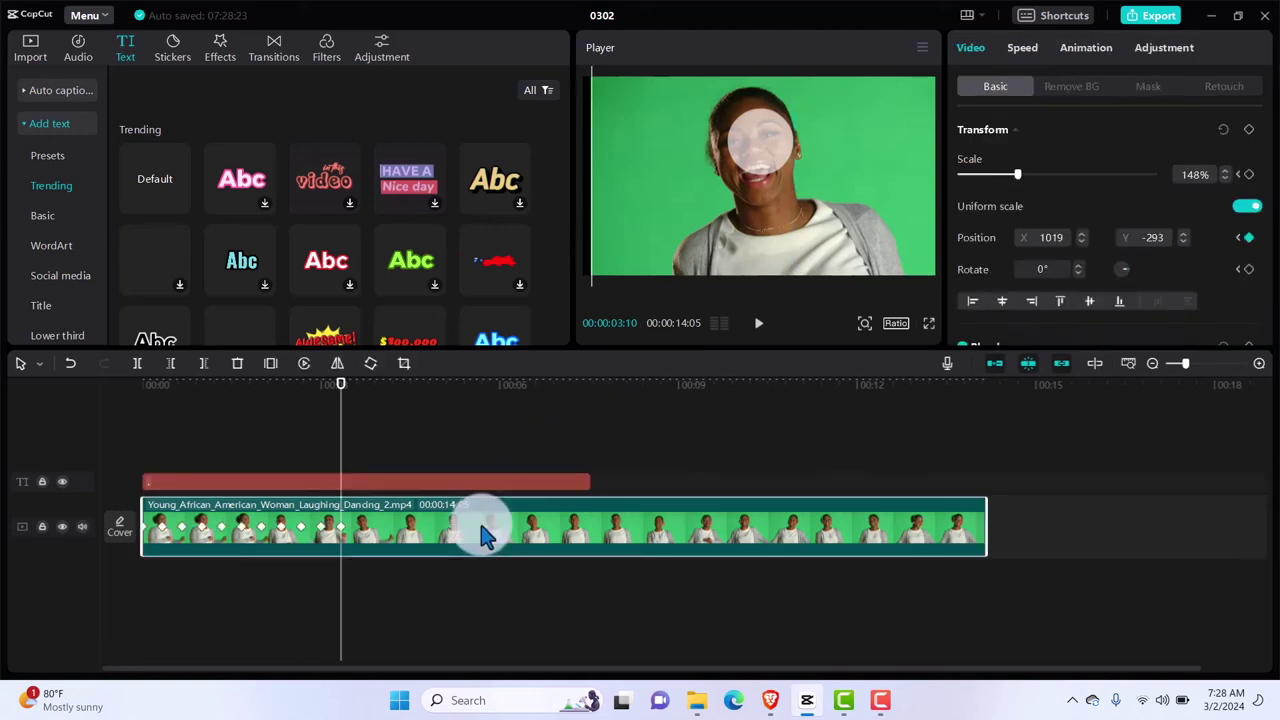
# Advance ten frames to 00:00:03:20 and reposition the video behind the dot at about X 929, Y 0.
pyautogui.press('Right')
pyautogui.press('Right')
pyautogui.press('Right')
pyautogui.press('Right')
pyautogui.press('Right')
pyautogui.press('Right')
pyautogui.press('Right')
pyautogui.press('Right')
pyautogui.press('Right')
pyautogui.press('Right')
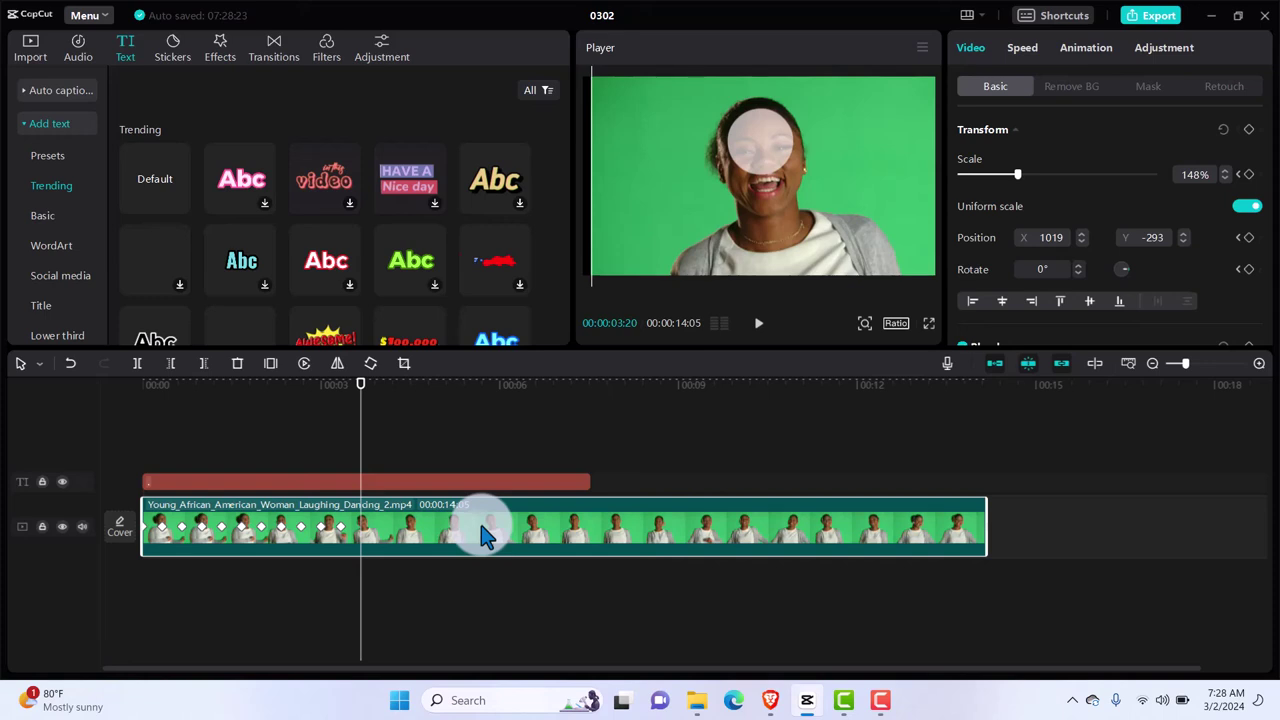
pyautogui.moveTo(766, 262); pyautogui.dragTo(763, 227)
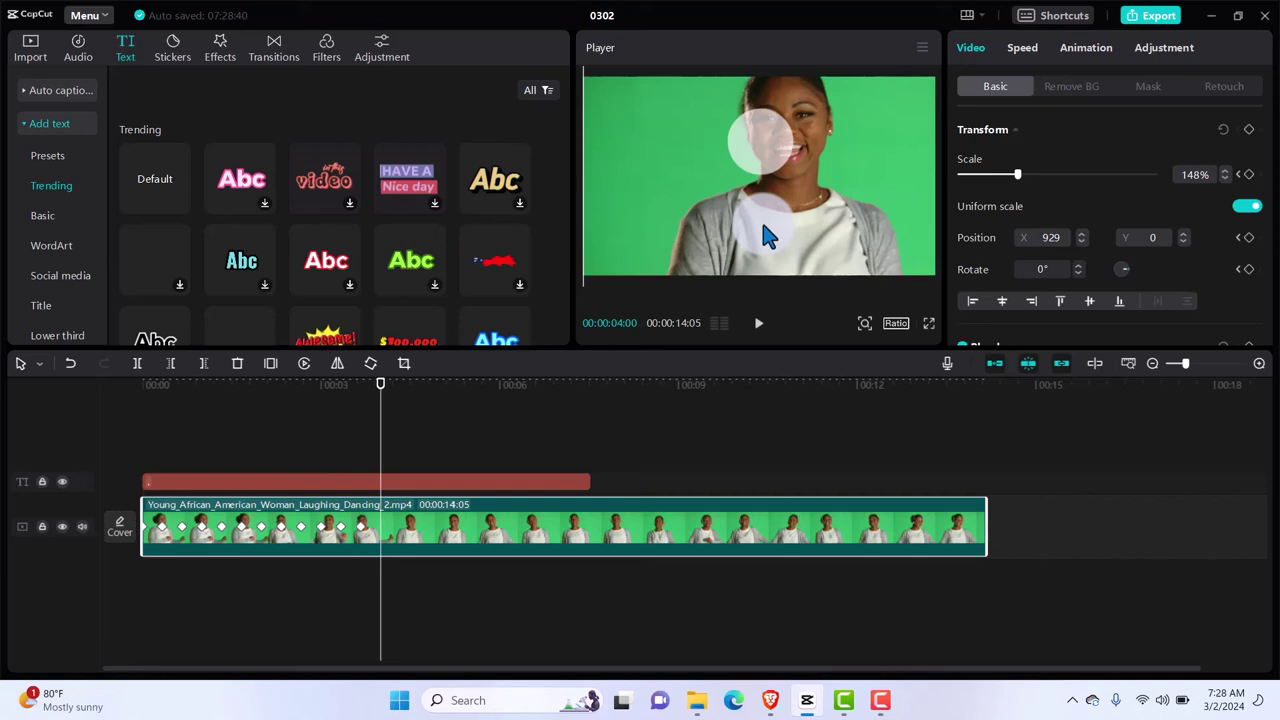
# Reposition the video behind the dot to about X 643, Y -136 at 00:00:04:00 and X 221, Y -154 at 00:00:04:10.
pyautogui.moveTo(761, 219); pyautogui.dragTo(490, 433)
pyautogui.press('space')
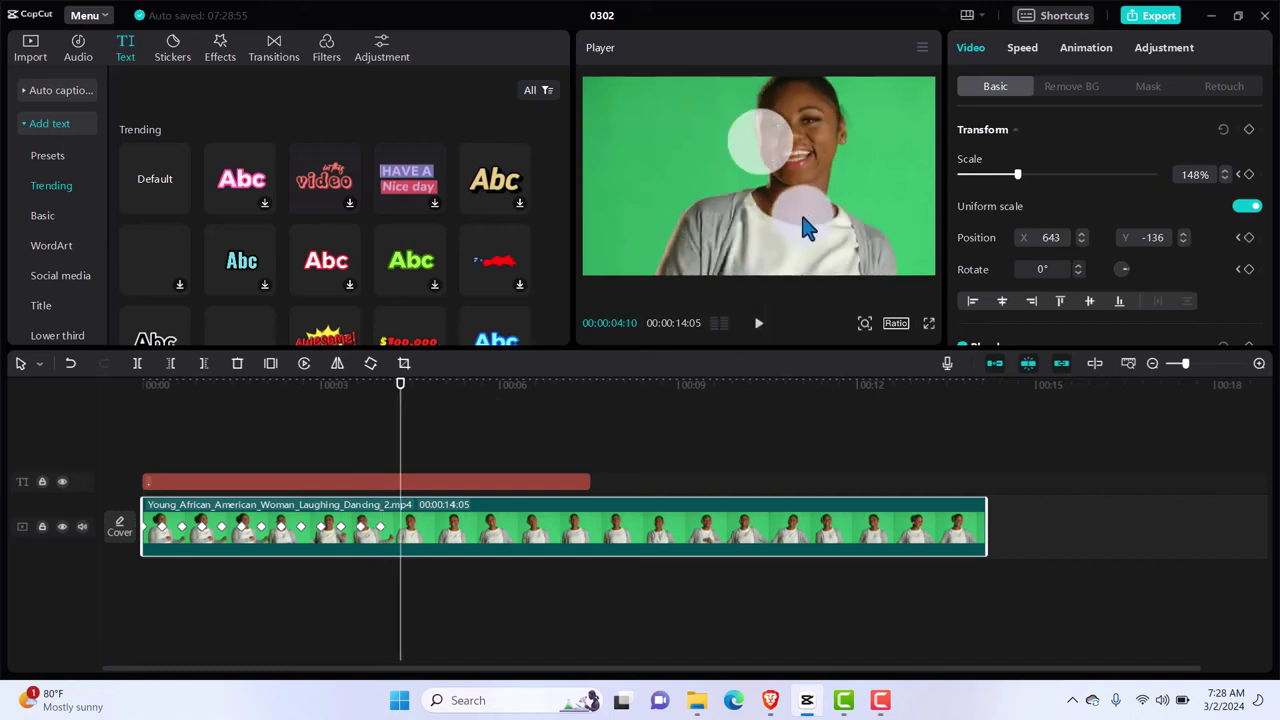
pyautogui.moveTo(800, 212); pyautogui.dragTo(774, 217)
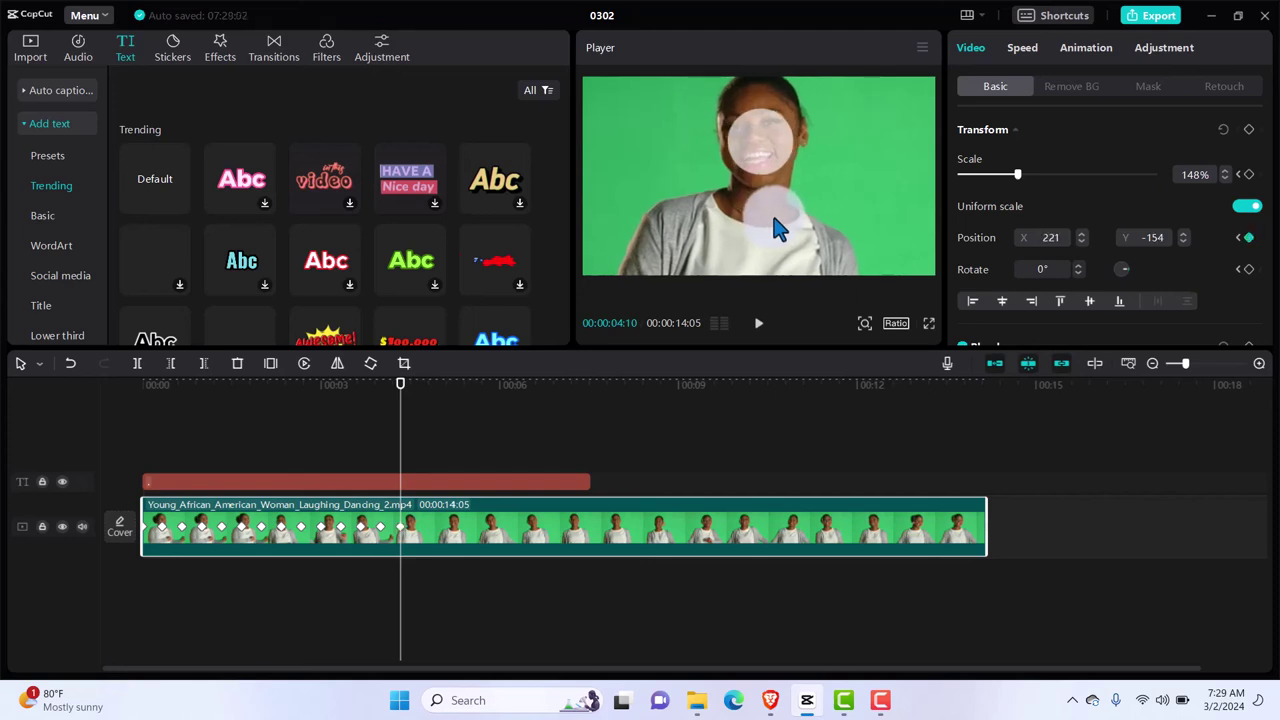
# Keyframe the video's position to about X 498, Y -227 at 00:00:05:10 and X 638, Y -190 at 00:00:06:20.
pyautogui.press('space')
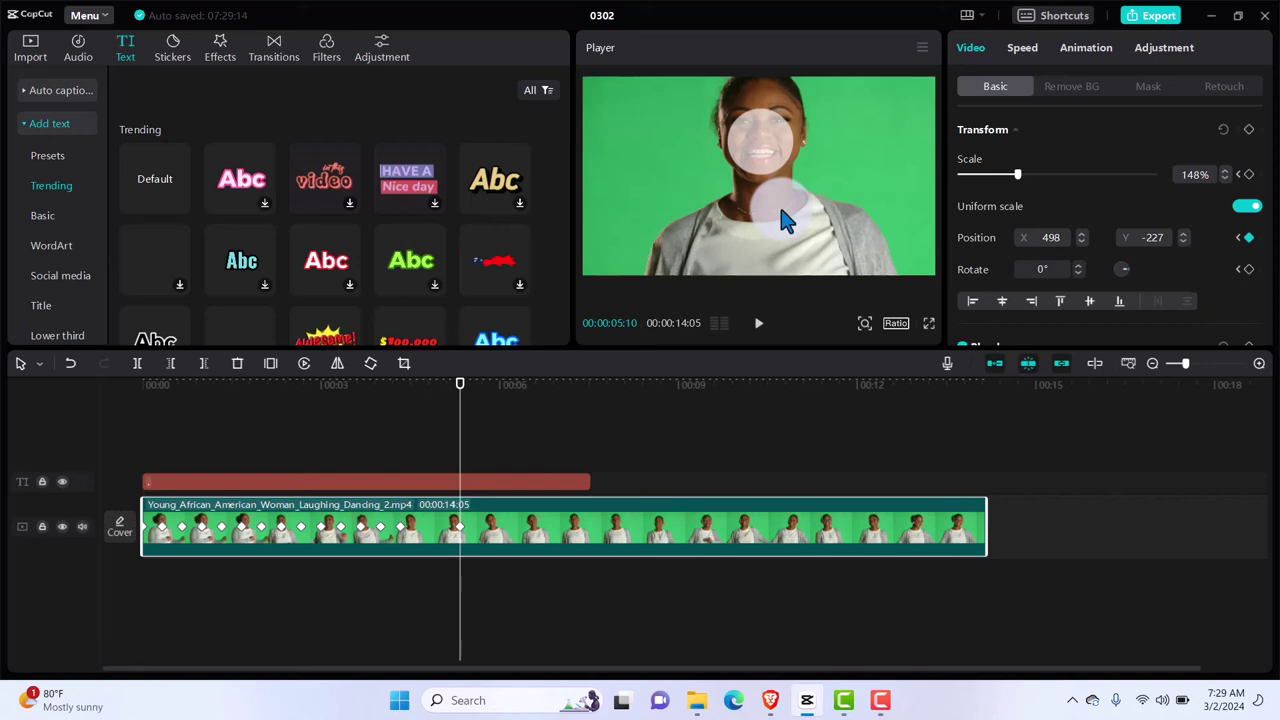
pyautogui.press('Right')
pyautogui.press('Right')
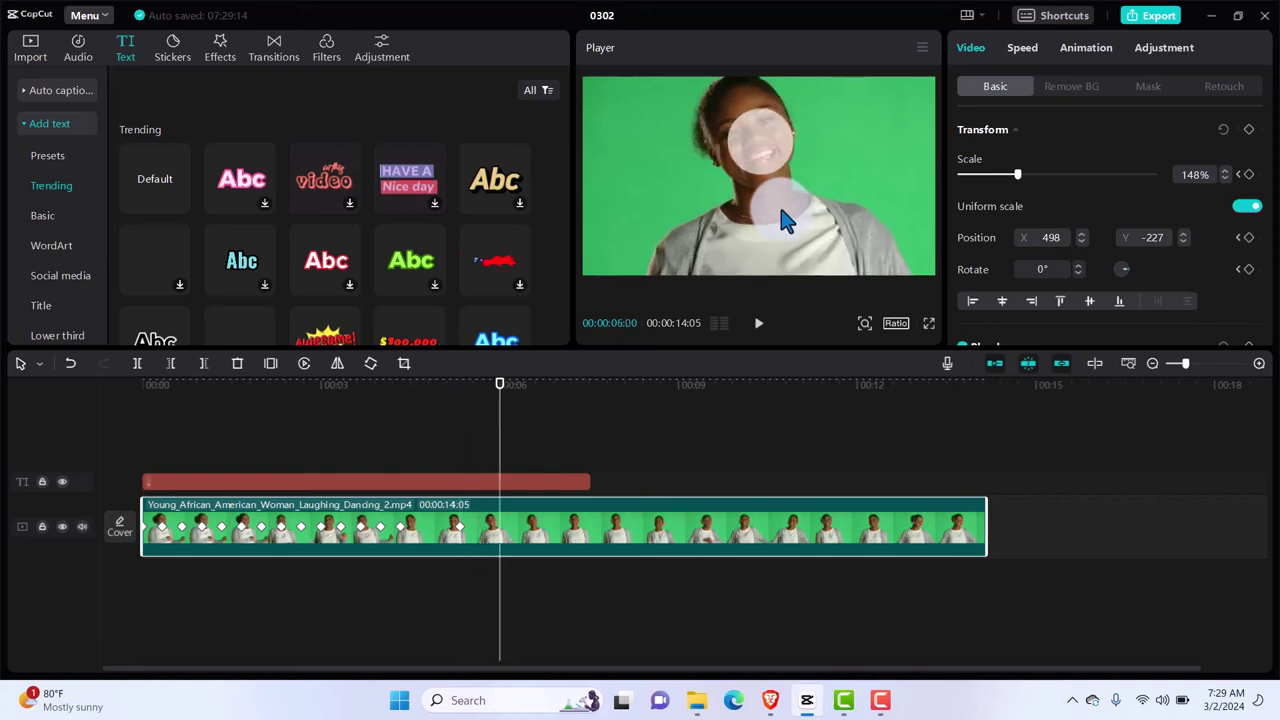
pyautogui.press('Right')
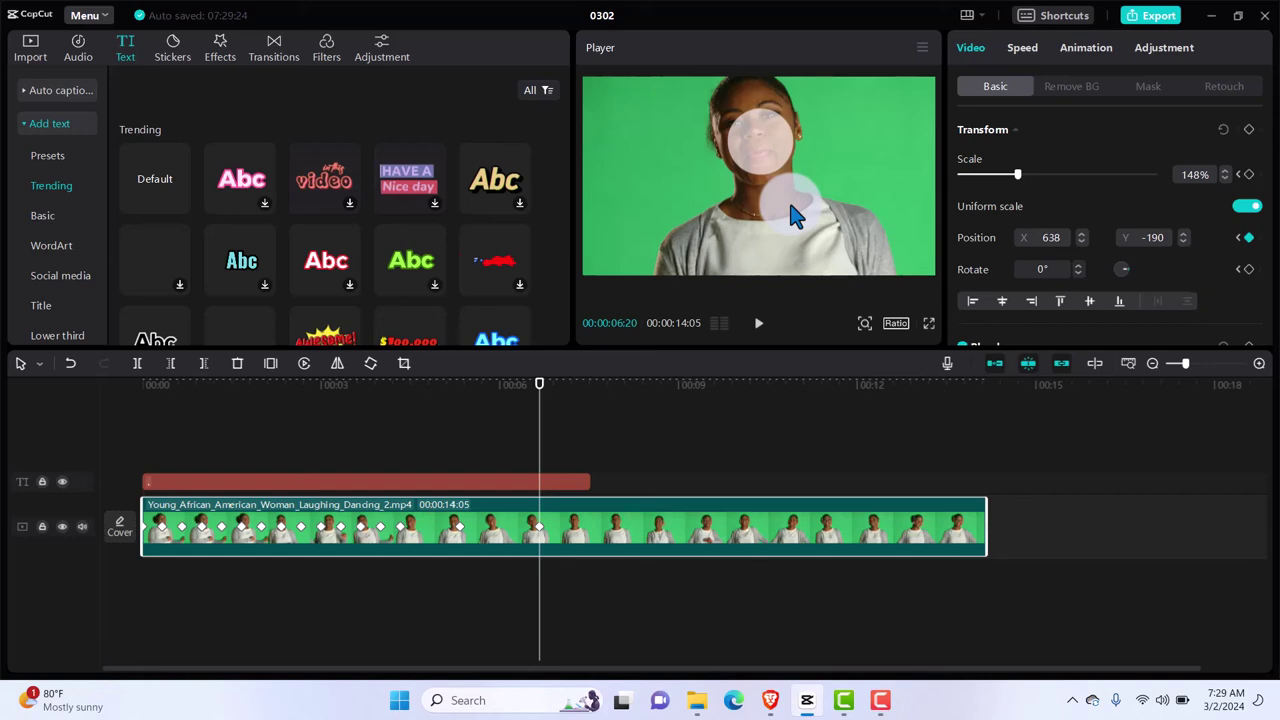
# Extend the dot's text clip nearly to the video's end and keyframe the video's position through 00:00:13:25, ending at X 0, Y -317.
pyautogui.press('Right')
pyautogui.press('Right')
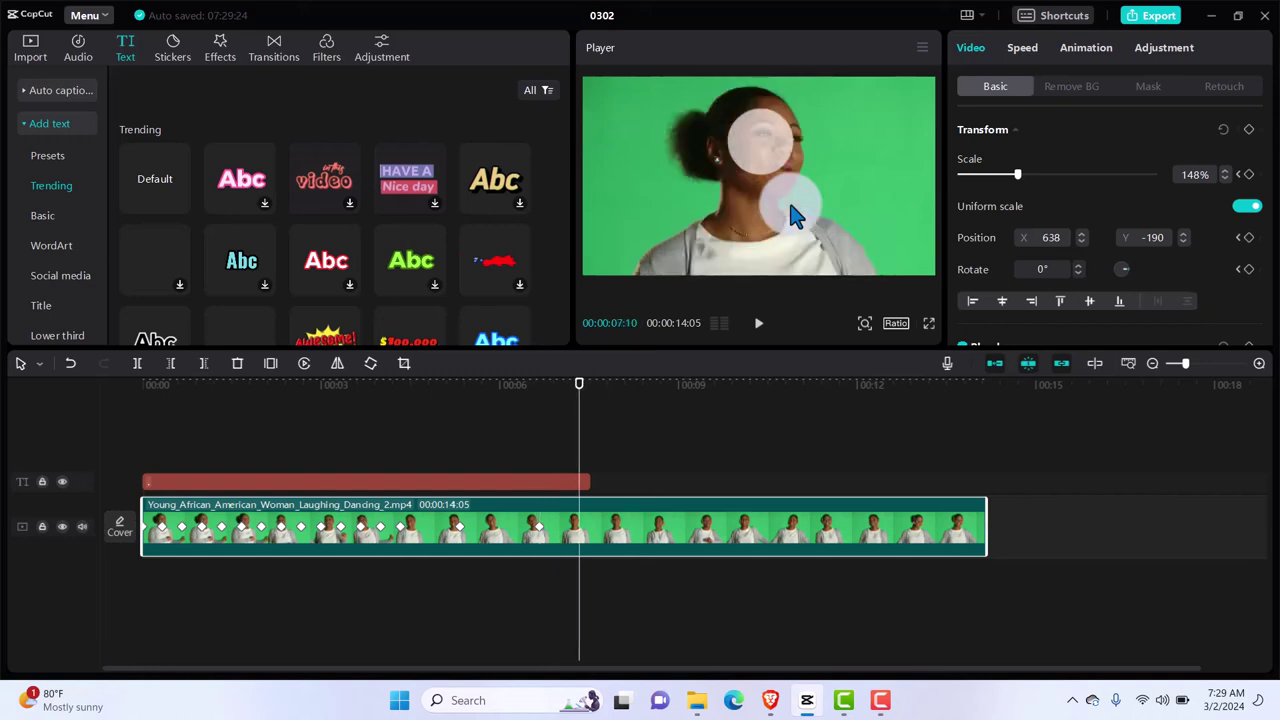
pyautogui.click(533, 490)
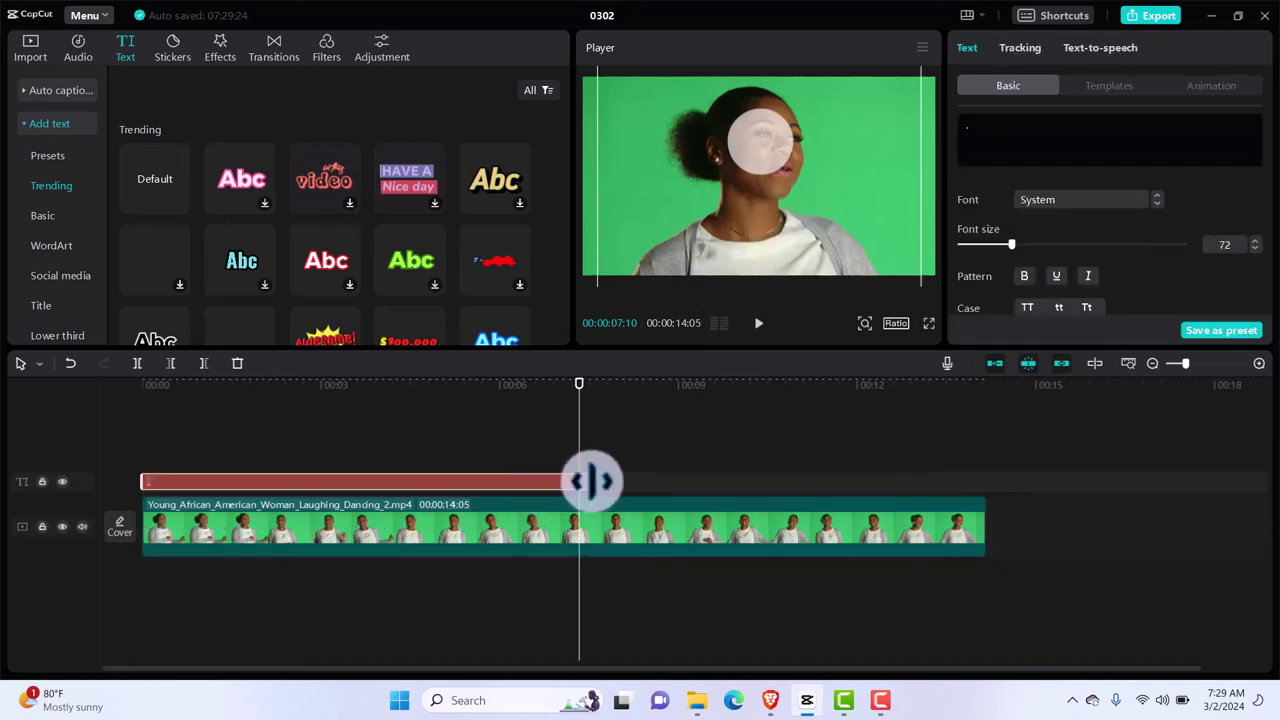
pyautogui.moveTo(593, 481); pyautogui.dragTo(979, 485)
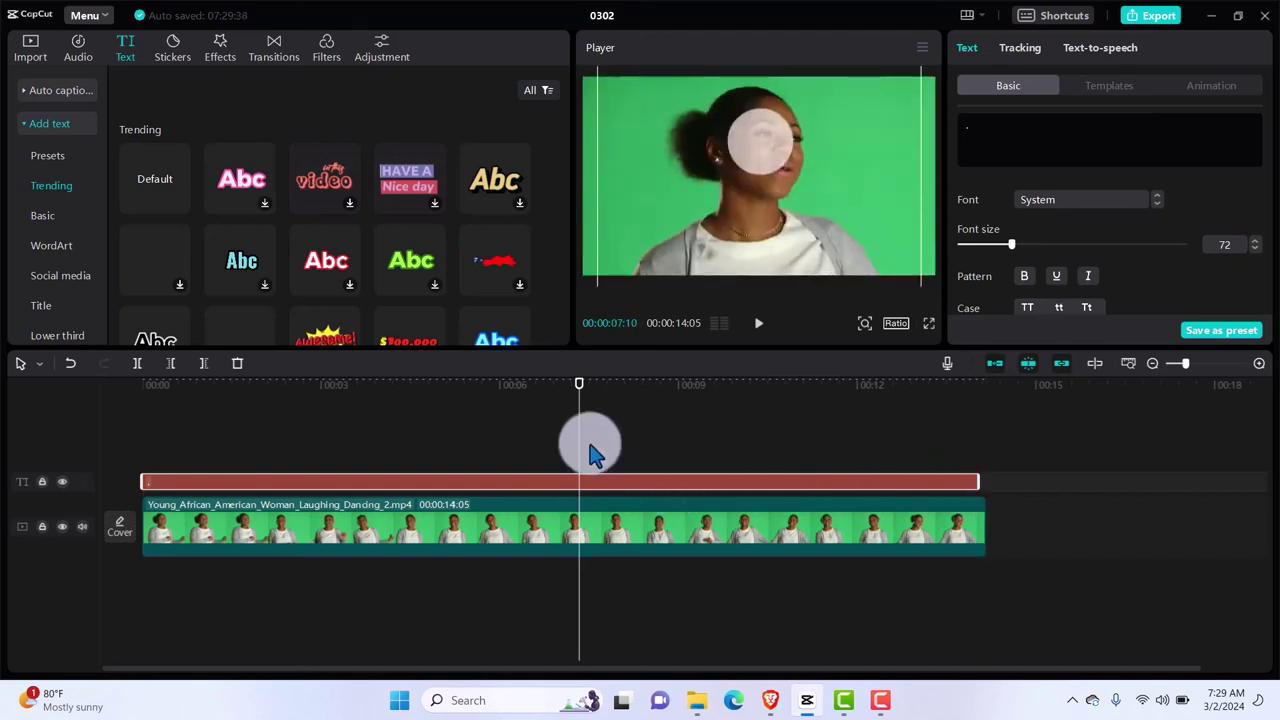
pyautogui.click(605, 550)
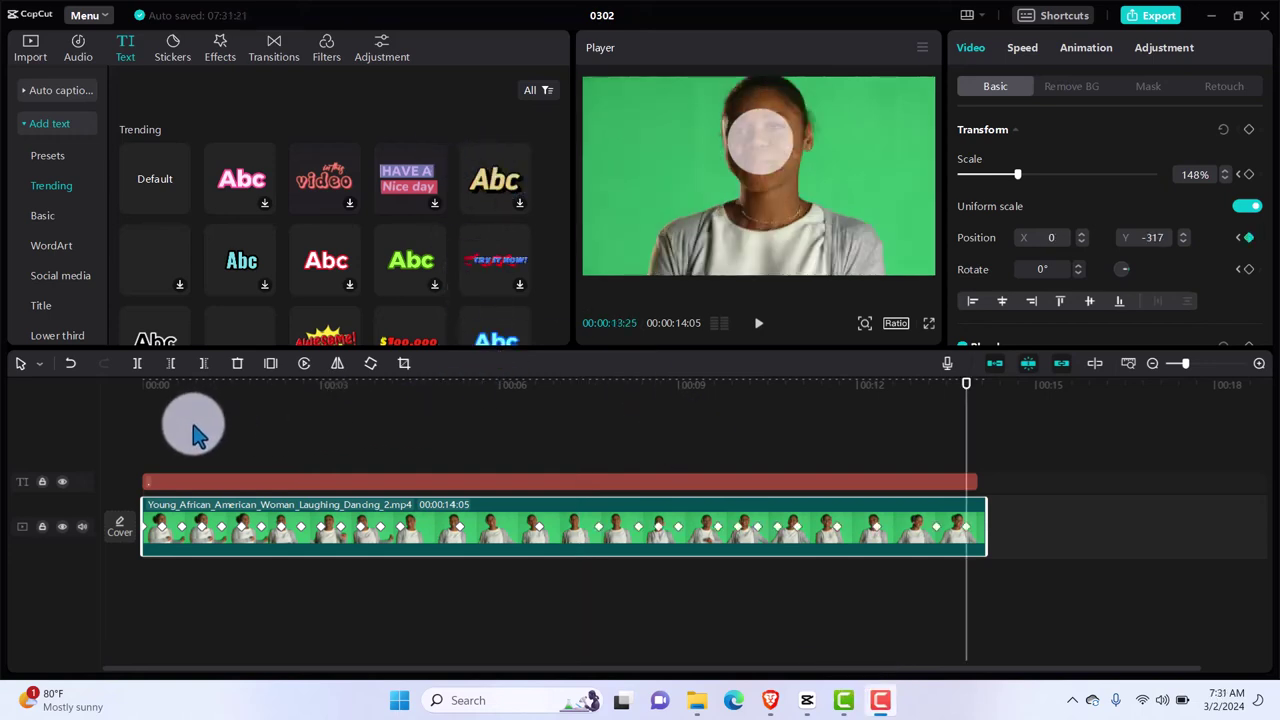
# Return to about 00:00:00:03 and shift the reference dot slightly upward over her face.
pyautogui.click(150, 440)
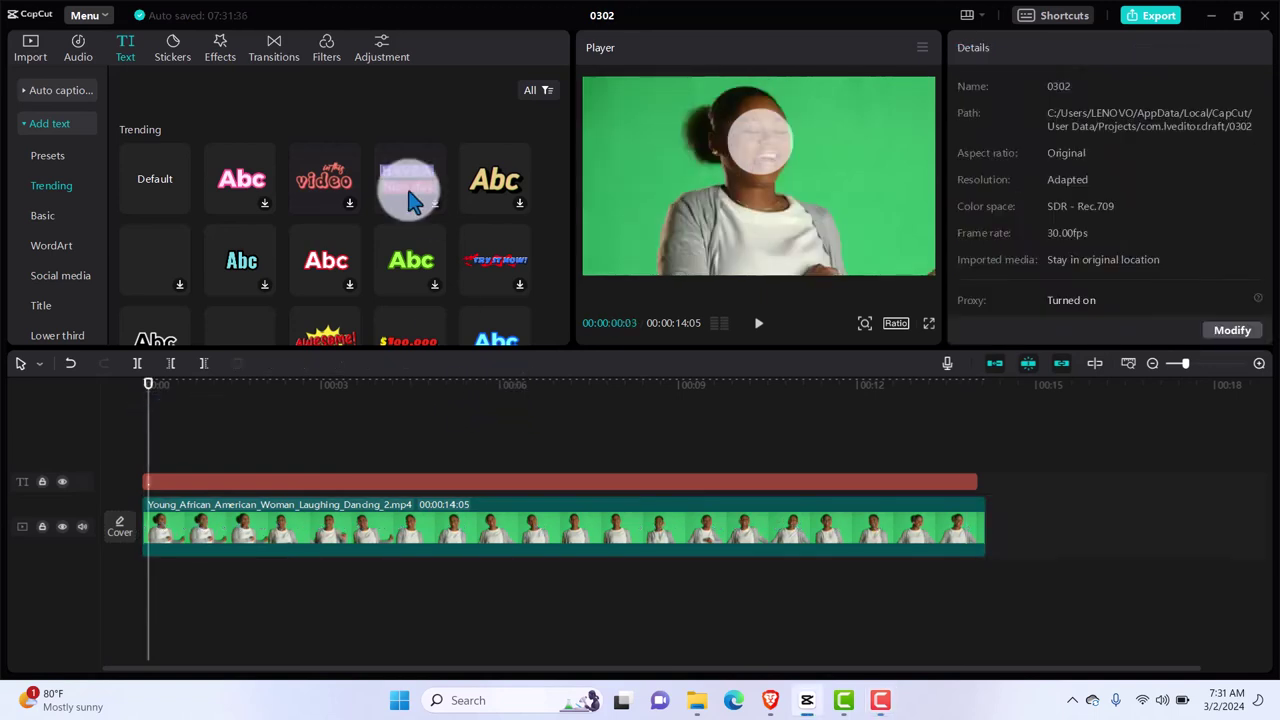
pyautogui.click(766, 152)
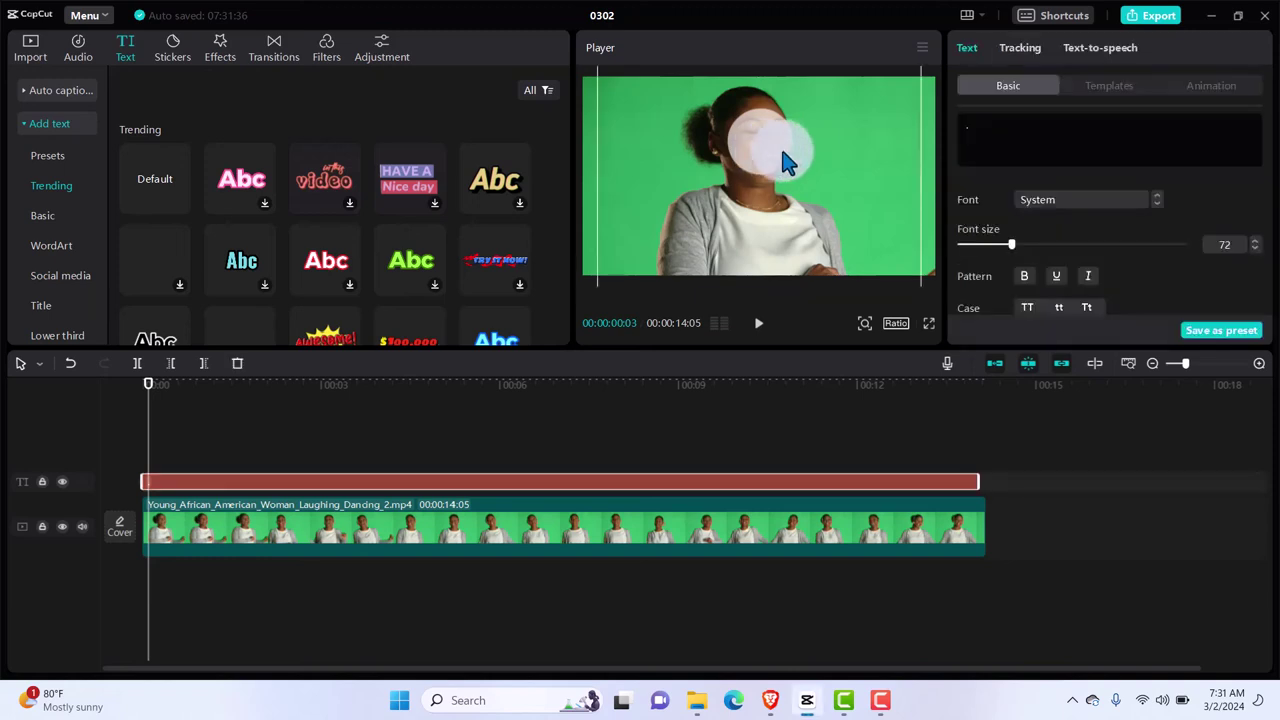
pyautogui.moveTo(782, 152)
pyautogui.mouseDown()
pyautogui.moveTo(737, 157)
pyautogui.moveTo(789, 150)
pyautogui.moveTo(769, 150)
pyautogui.mouseUp()
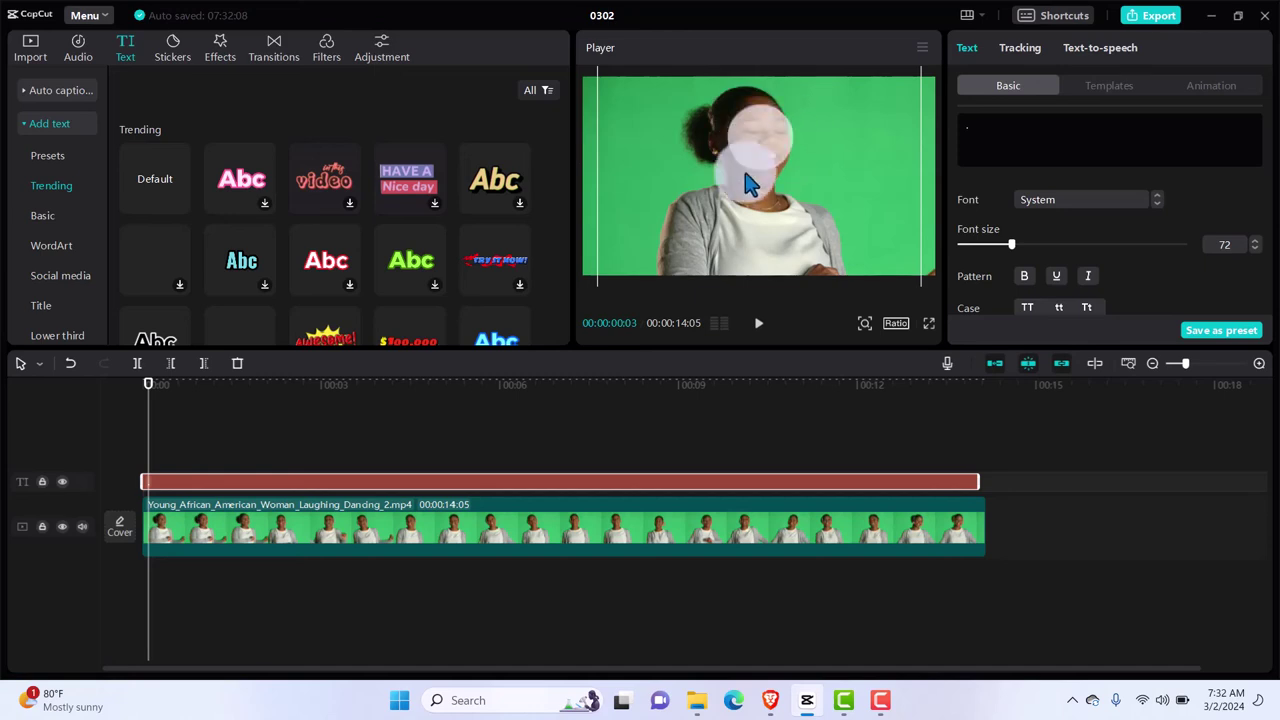
# Play the video from 00:00:00:00 to check that her face stays behind the dot.
pyautogui.click(160, 458)
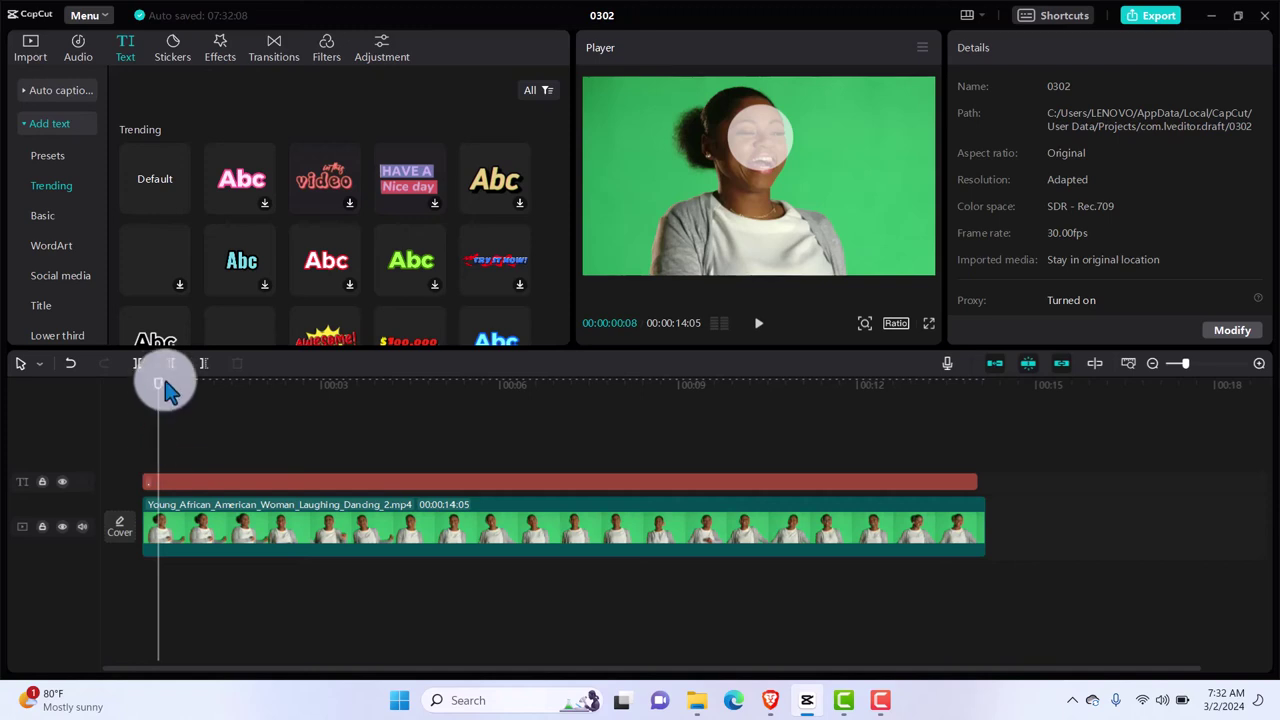
pyautogui.moveTo(157, 382); pyautogui.dragTo(141, 386)
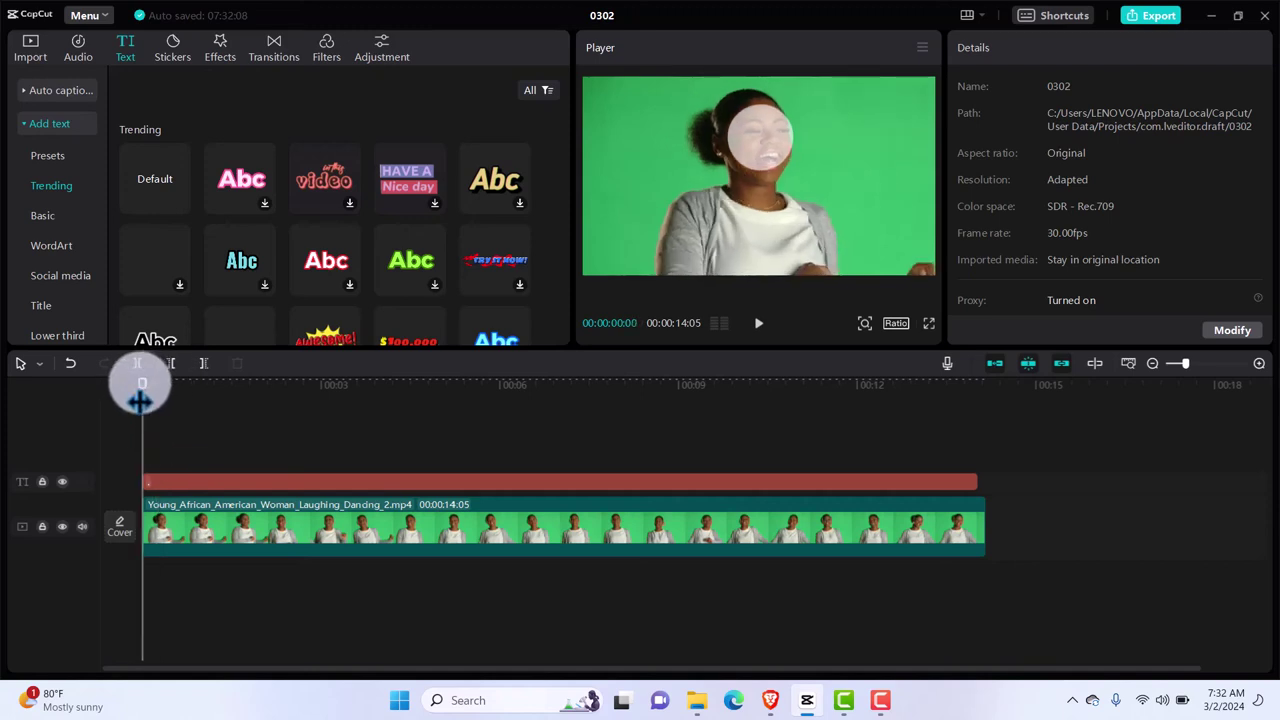
pyautogui.press('space')
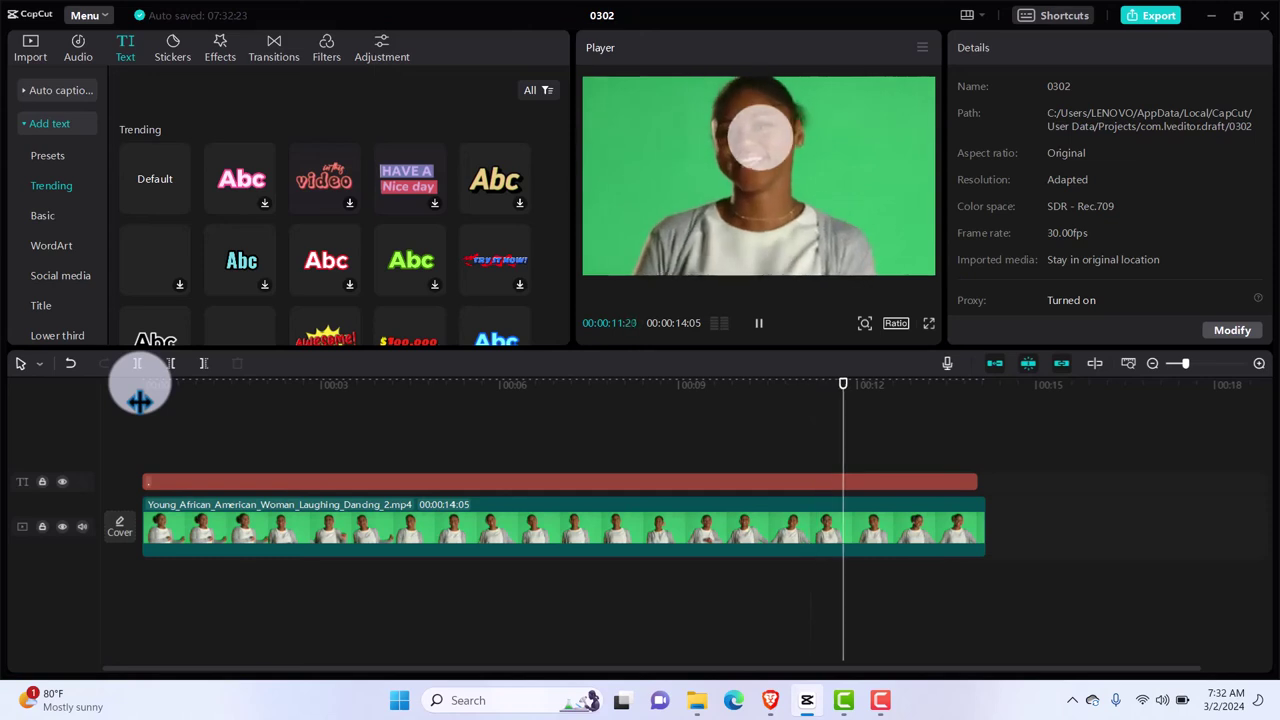
pyautogui.press('space')
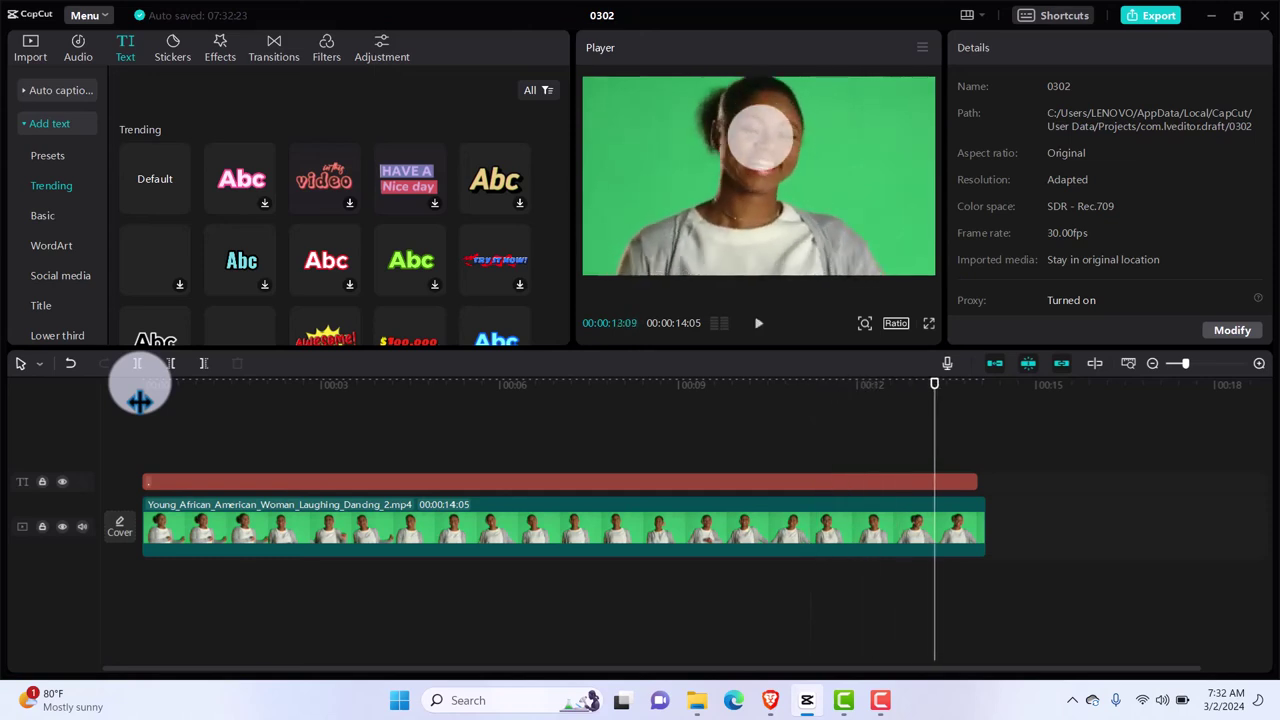
# Delete the dot's text clip and play the face-locked video from the start to its end.
pyautogui.click(279, 482)
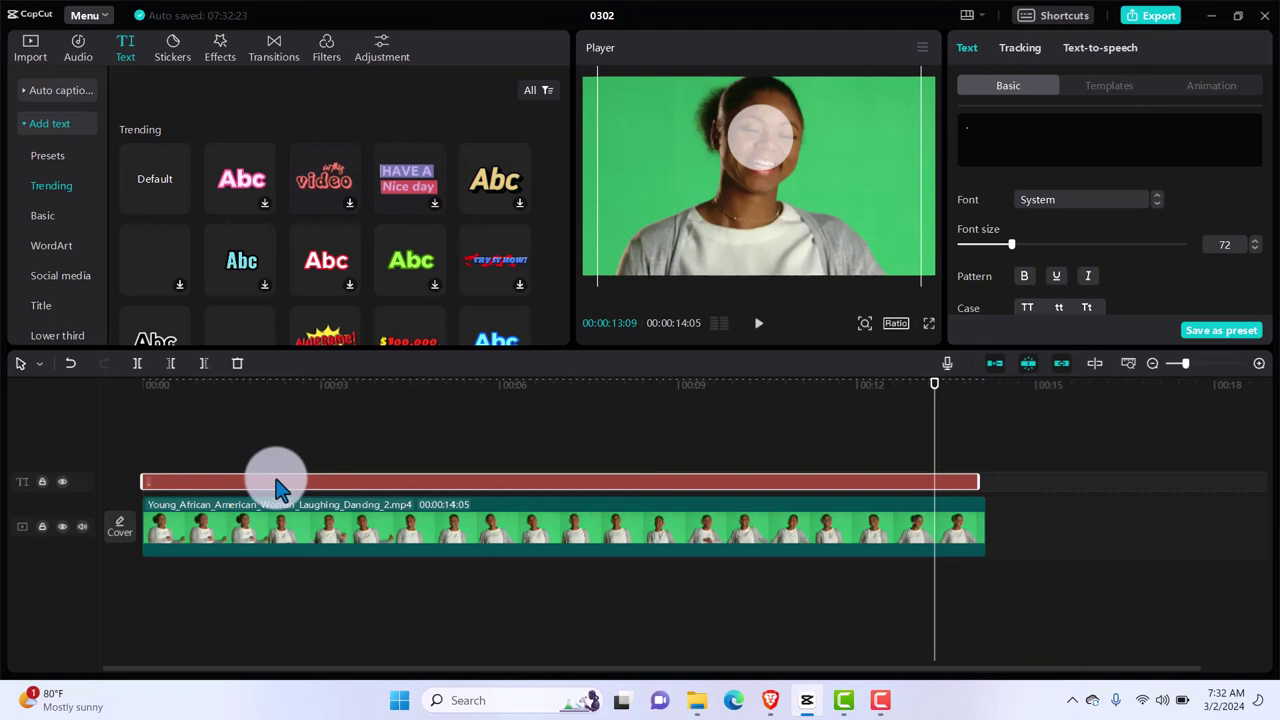
pyautogui.press('Delete')
pyautogui.click(143, 470)
pyautogui.press('space')
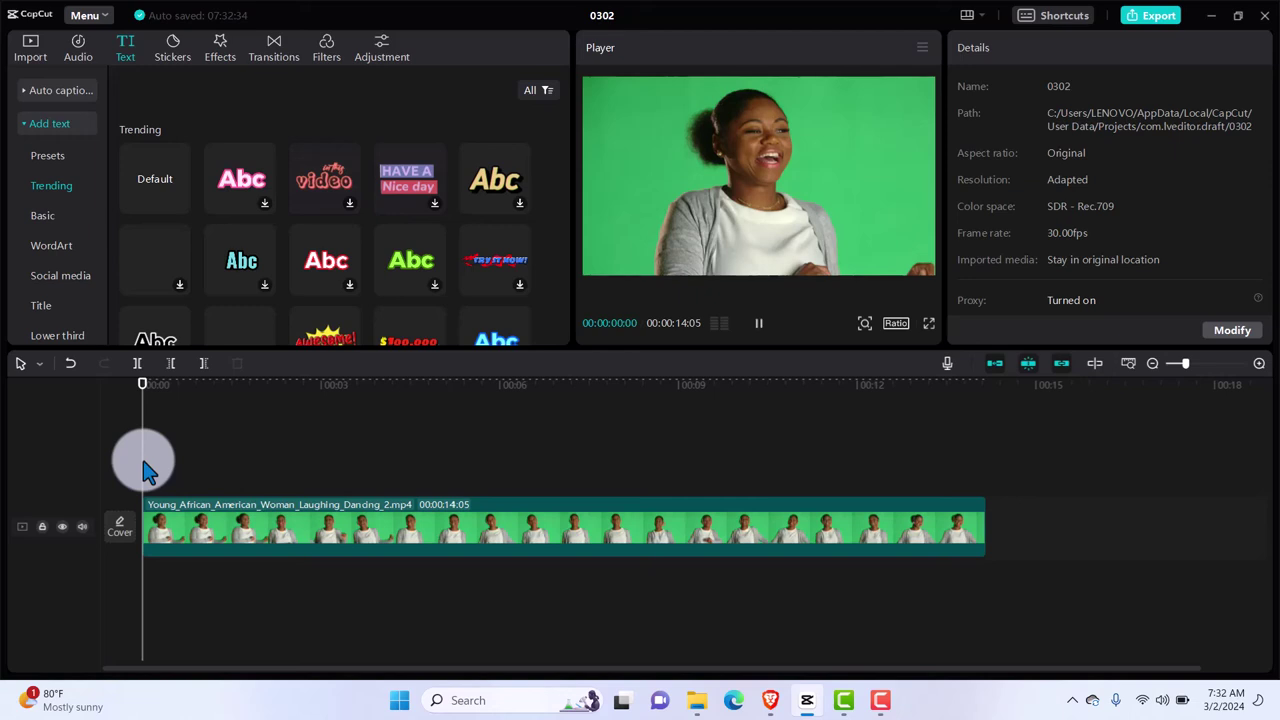
pyautogui.press('space')
pyautogui.click(759, 323)
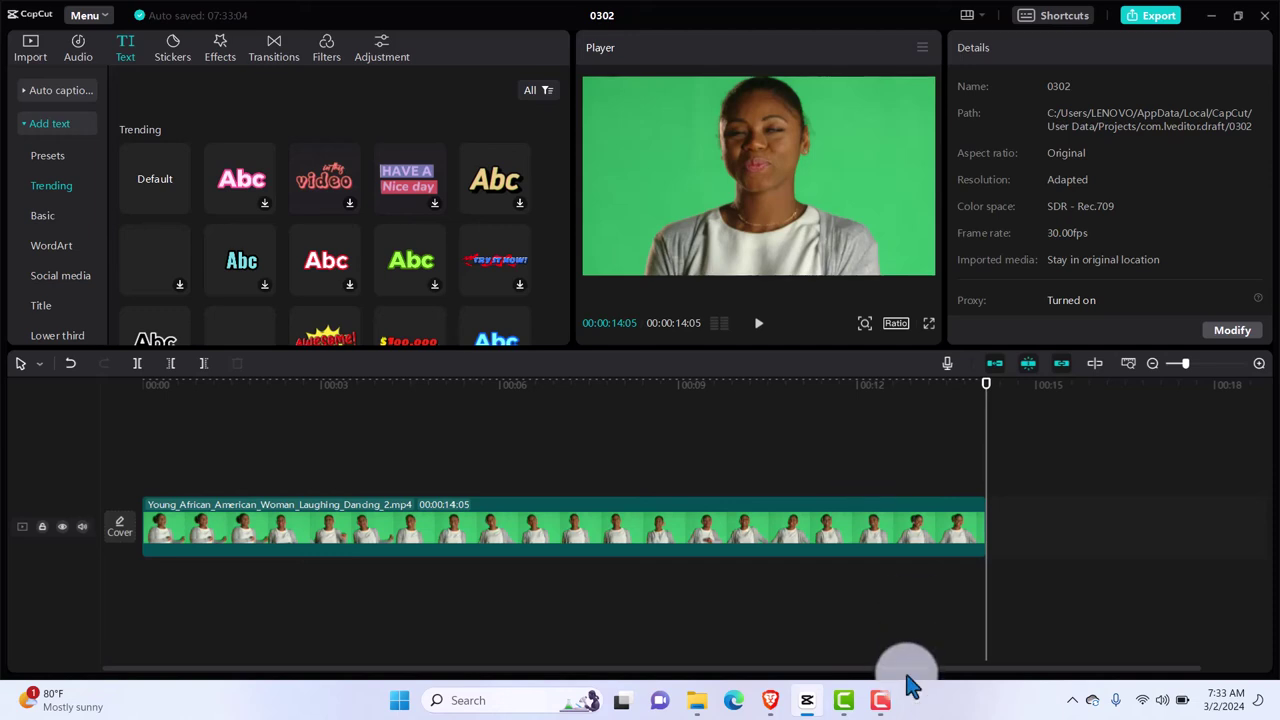
pyautogui.click(882, 701)
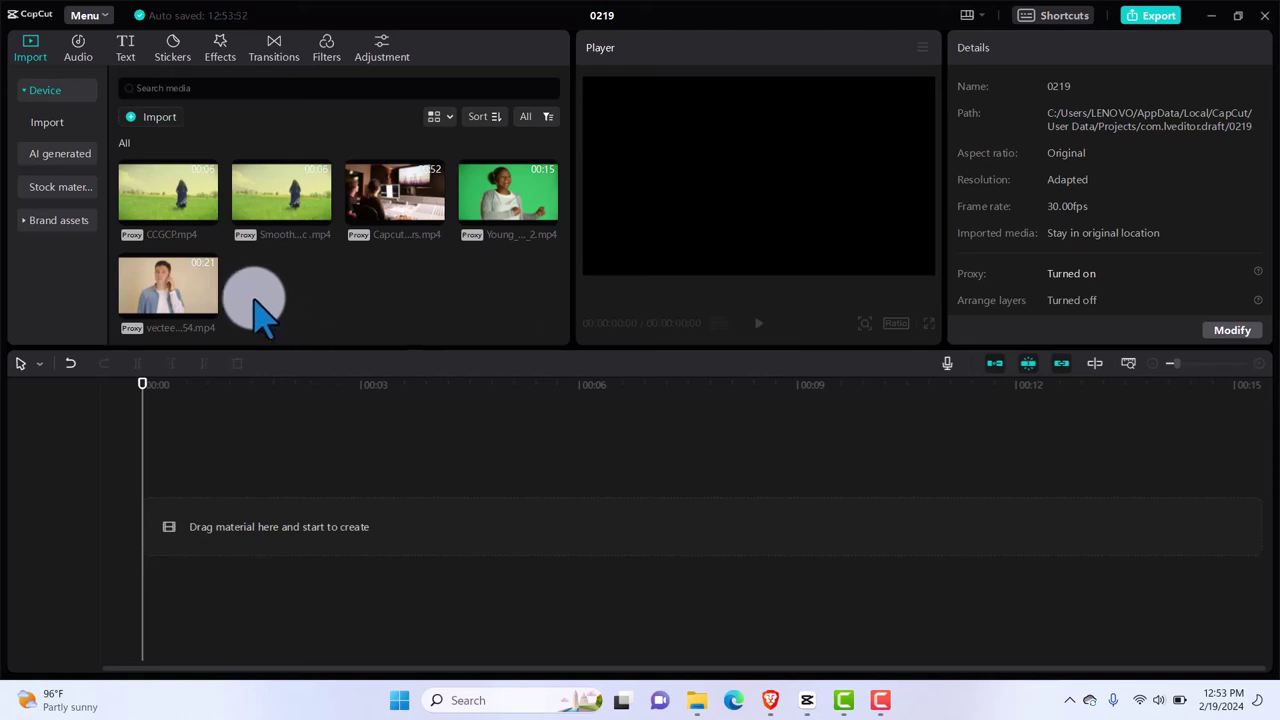
# Preview the clip of the man on the phone in project 0219 and add it to the timeline.
pyautogui.click(185, 295)
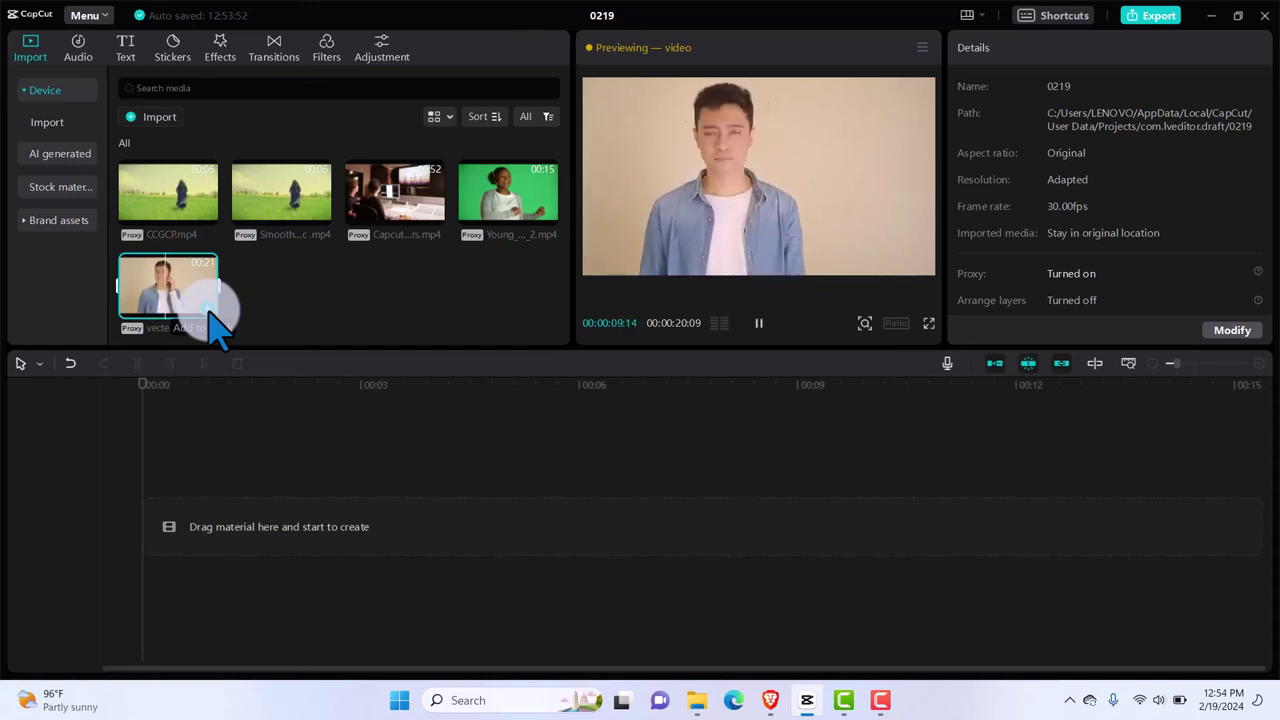
pyautogui.click(207, 309)
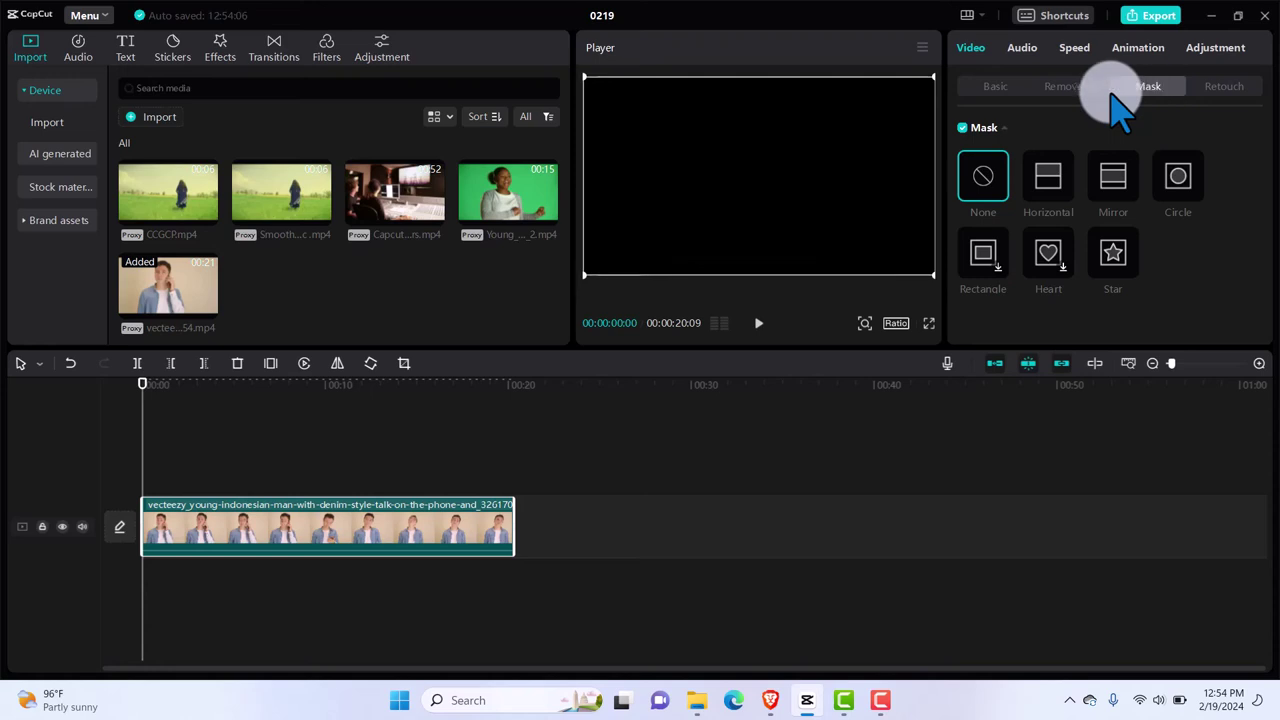
# Turn on Auto removal to cut out the background behind the man.
pyautogui.click(1002, 86)
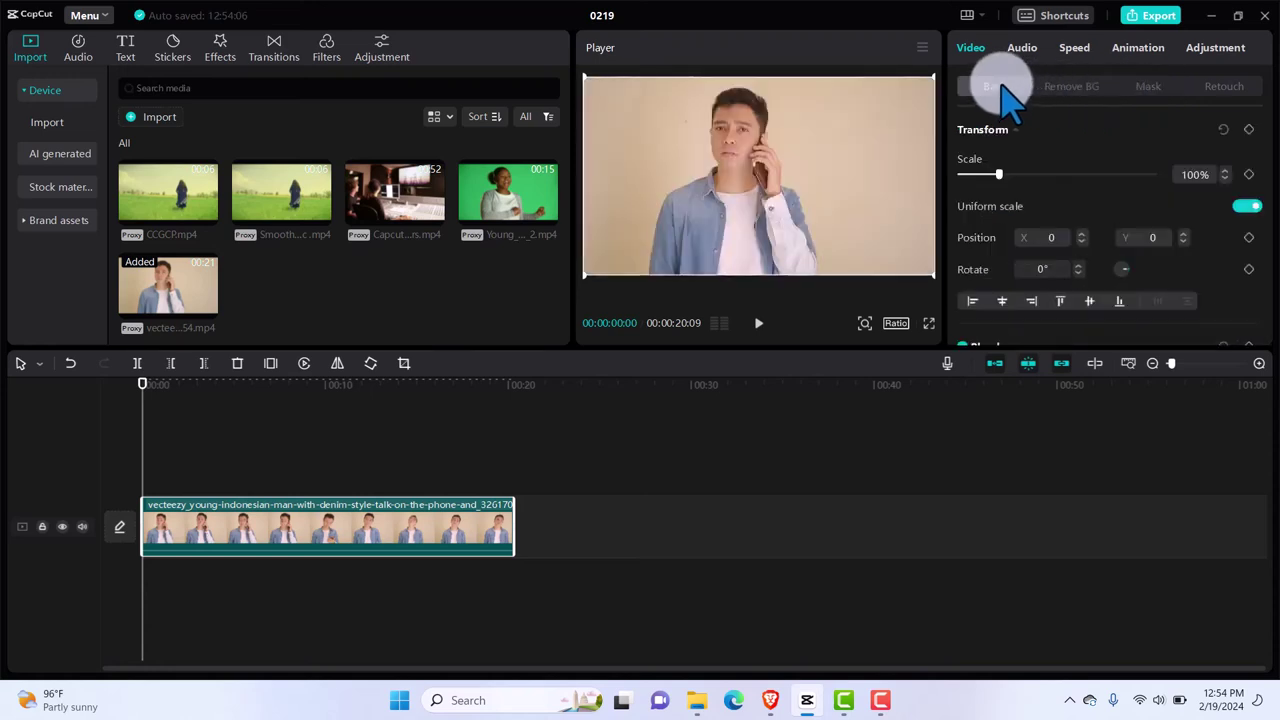
pyautogui.click(1069, 87)
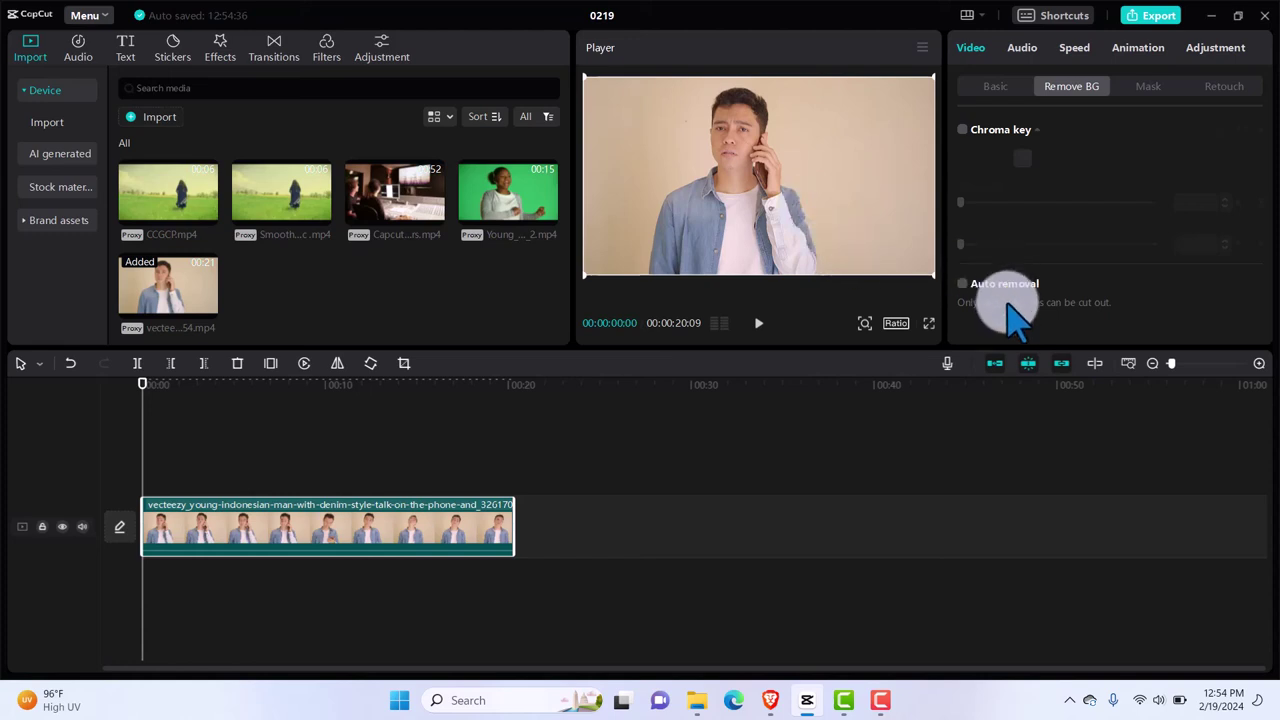
pyautogui.click(963, 284)
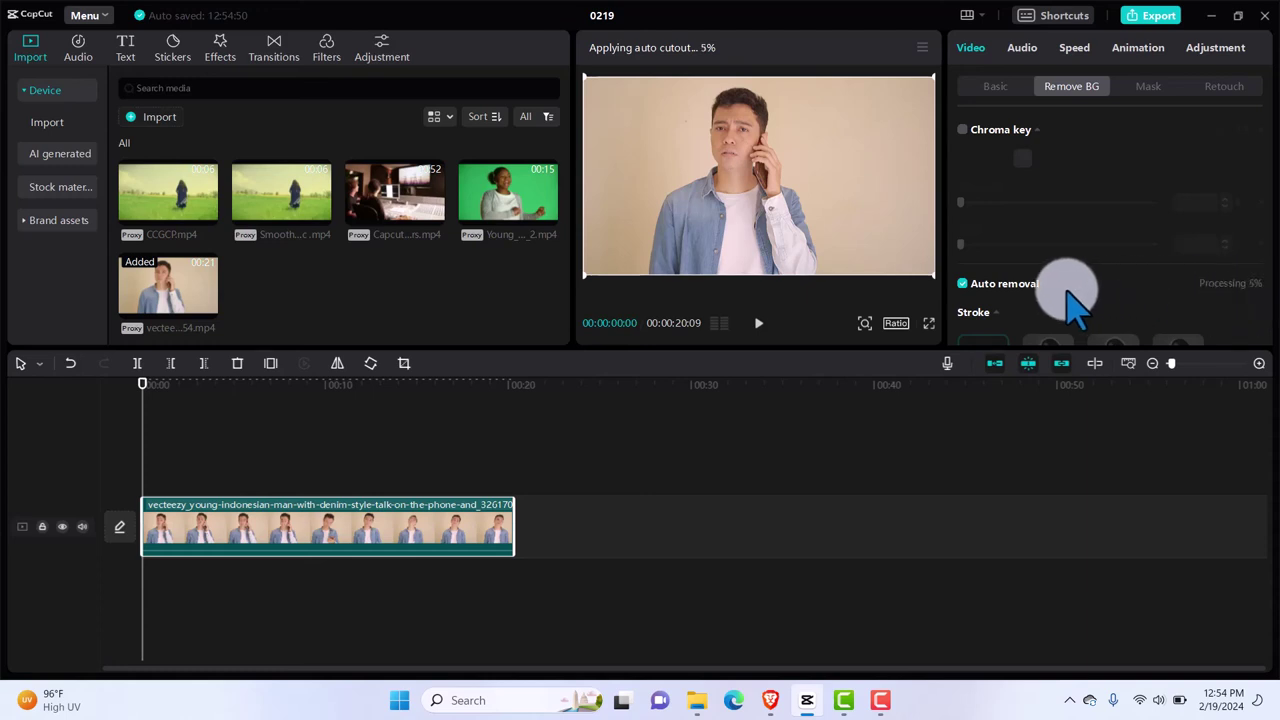
# Play the cut-out clip and try the stroke styles around the man, ending with the dashed outline.
pyautogui.scroll(-2, 1068, 300)
pyautogui.scroll(-2, 1068, 300)
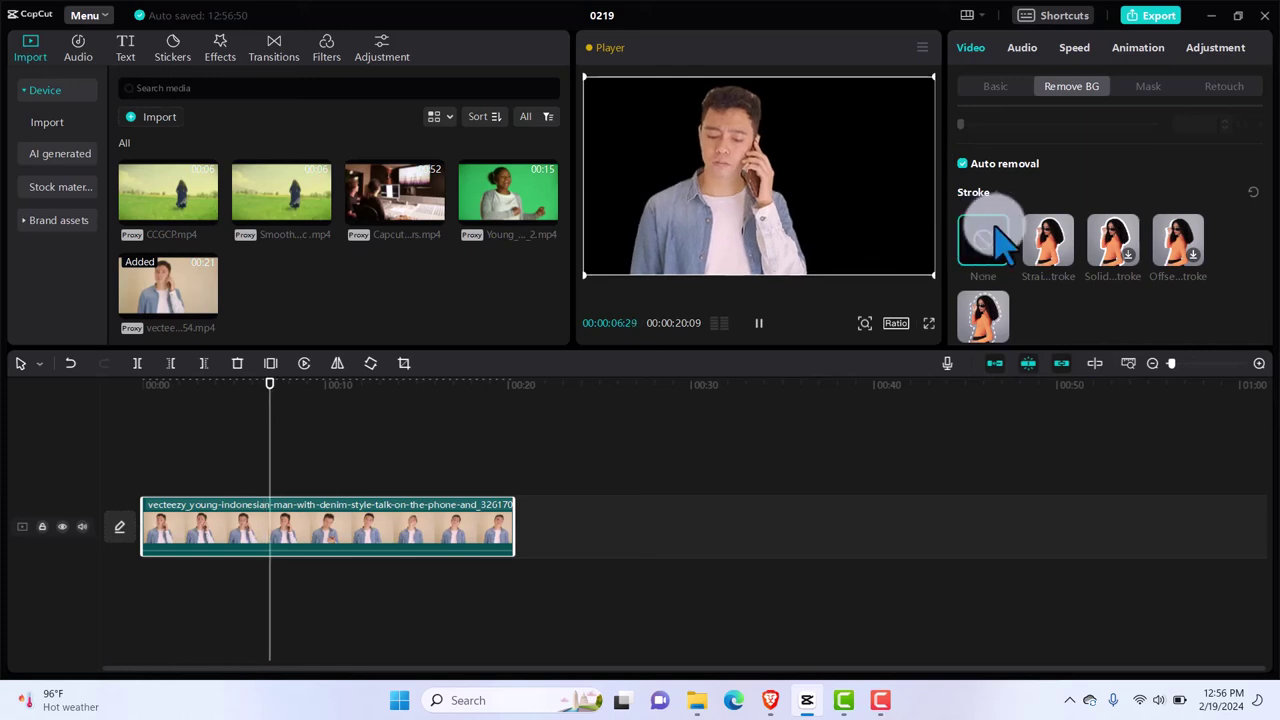
pyautogui.click(1066, 258)
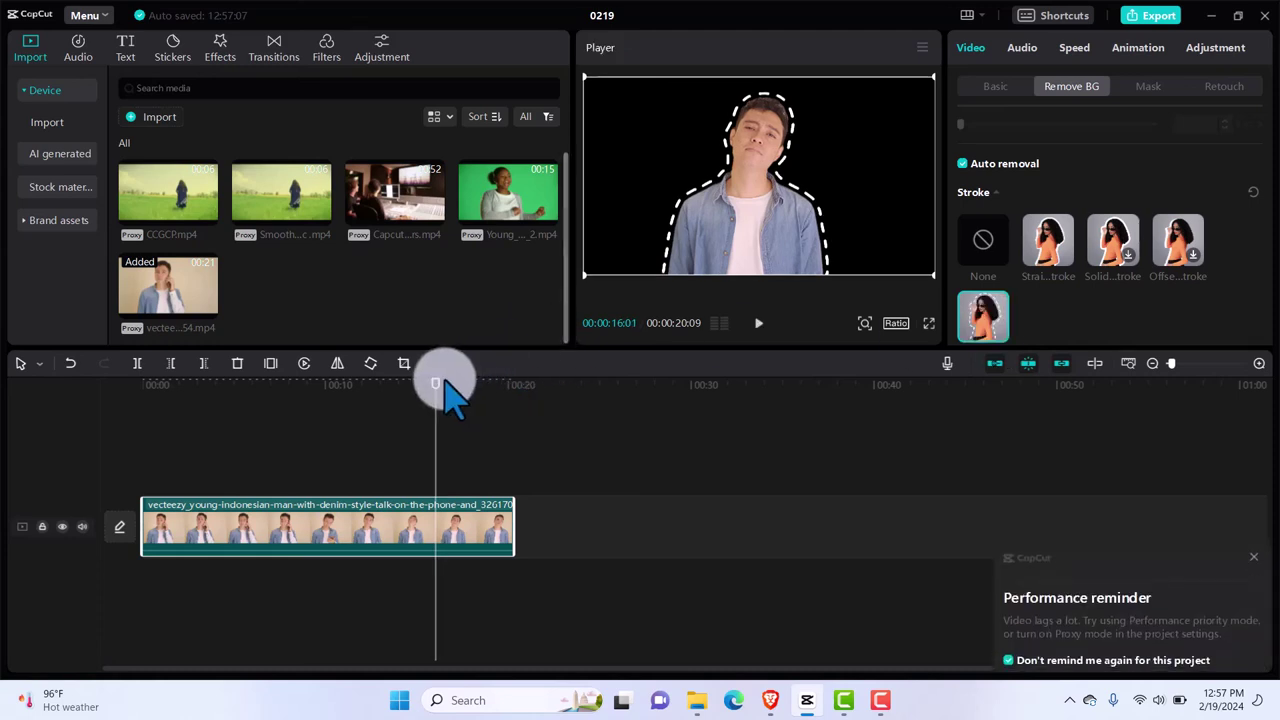
# Dismiss the performance reminder, play the outlined clip and switch the man's stroke to the straight style.
pyautogui.moveTo(435, 395); pyautogui.dragTo(300, 398)
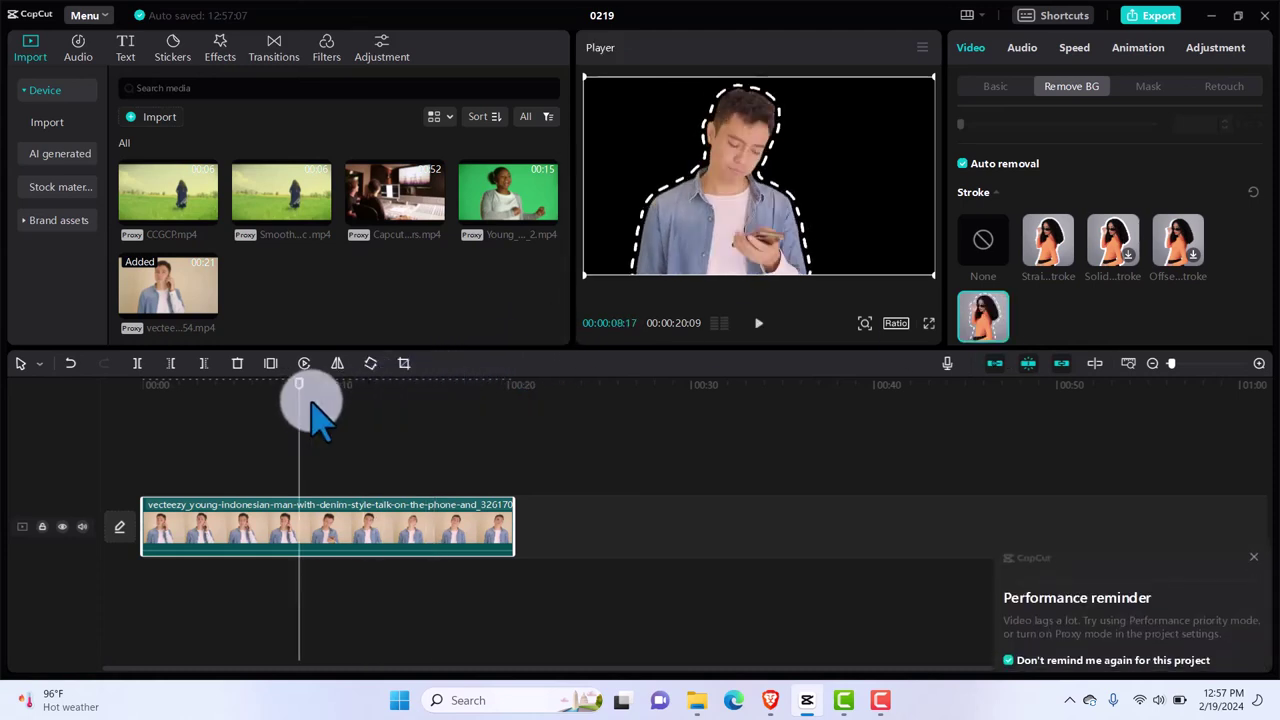
pyautogui.click(1255, 557)
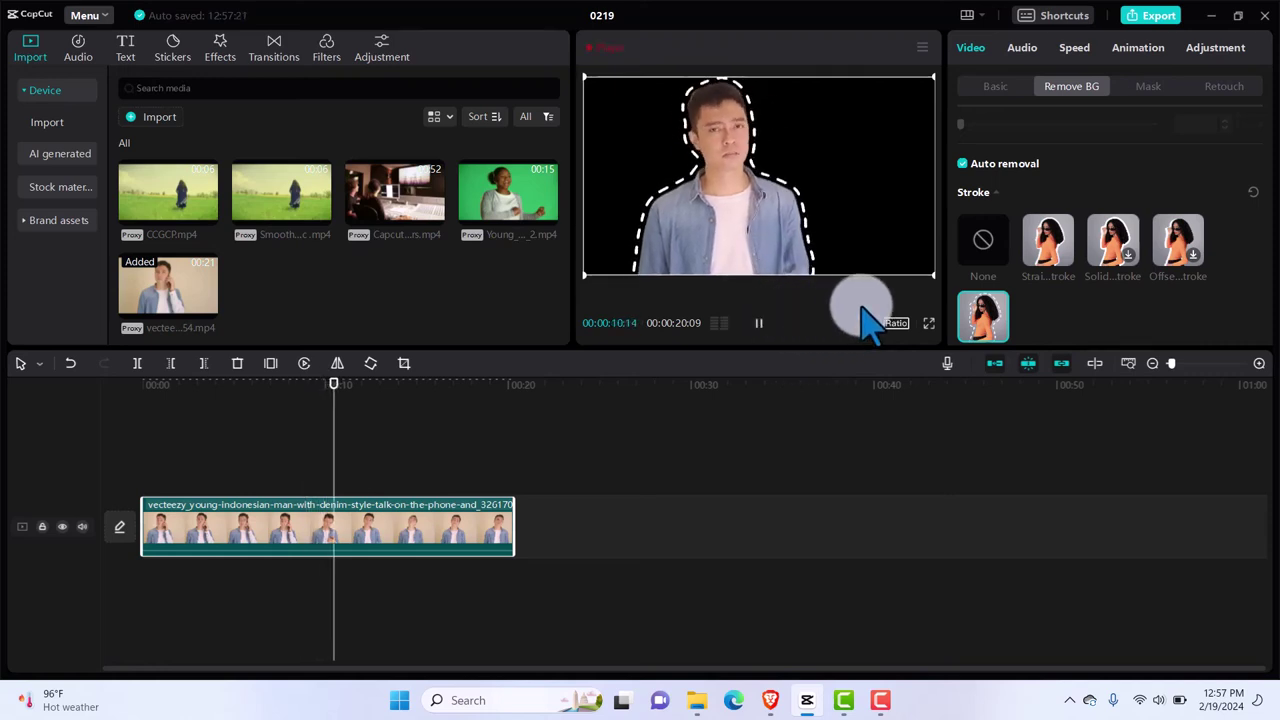
pyautogui.click(1047, 245)
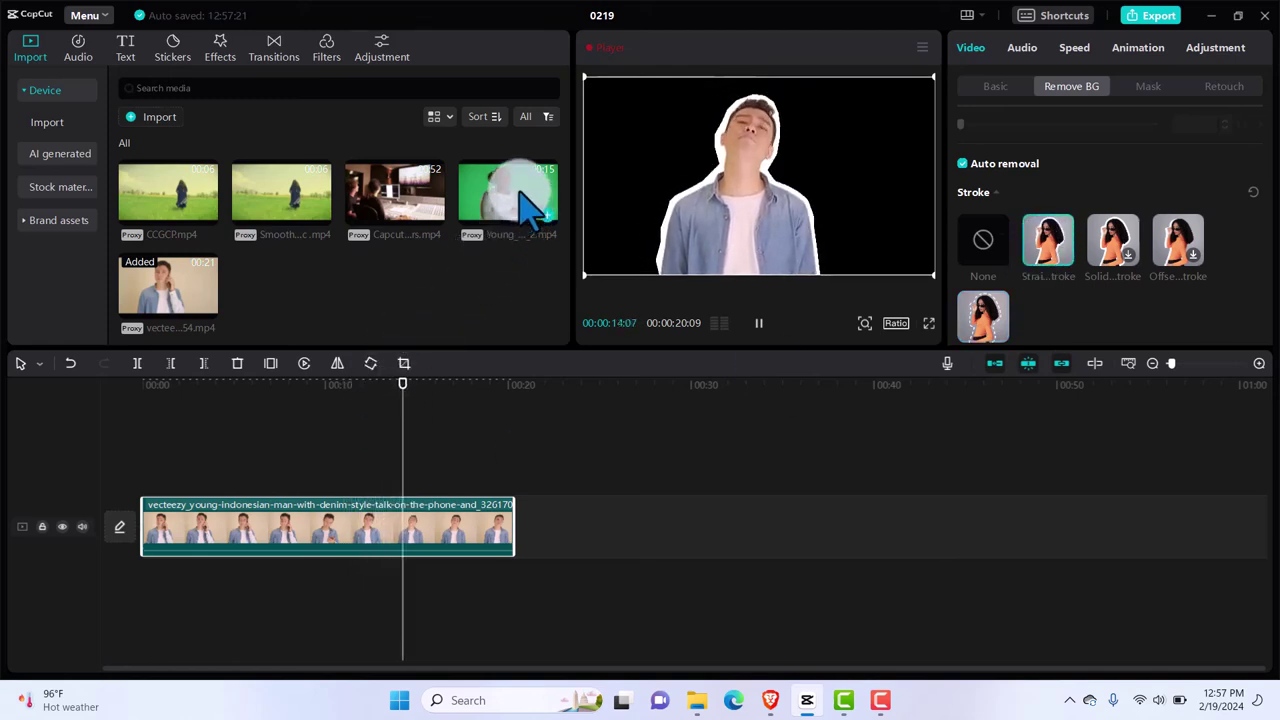
# Add the green-screen clip of the woman on the track beneath the man's cut-out clip and scale her clip down from its corner.
pyautogui.click(548, 218)
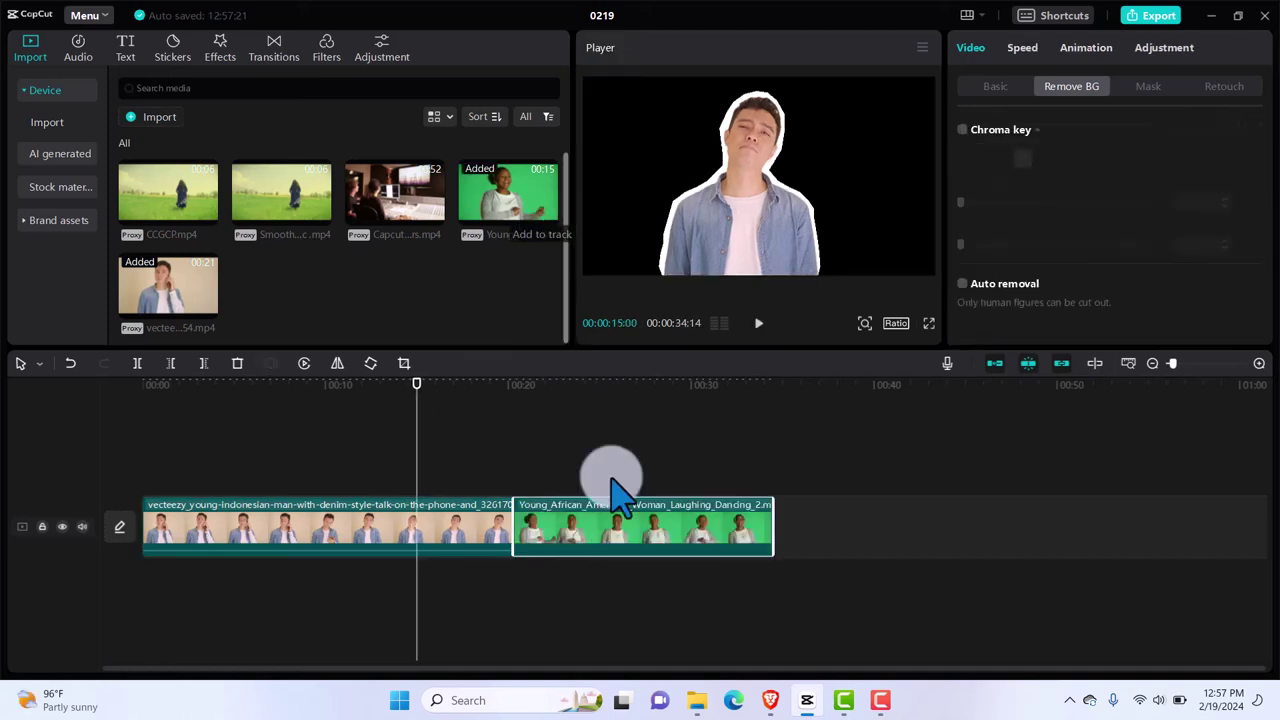
pyautogui.moveTo(452, 548); pyautogui.dragTo(452, 485)
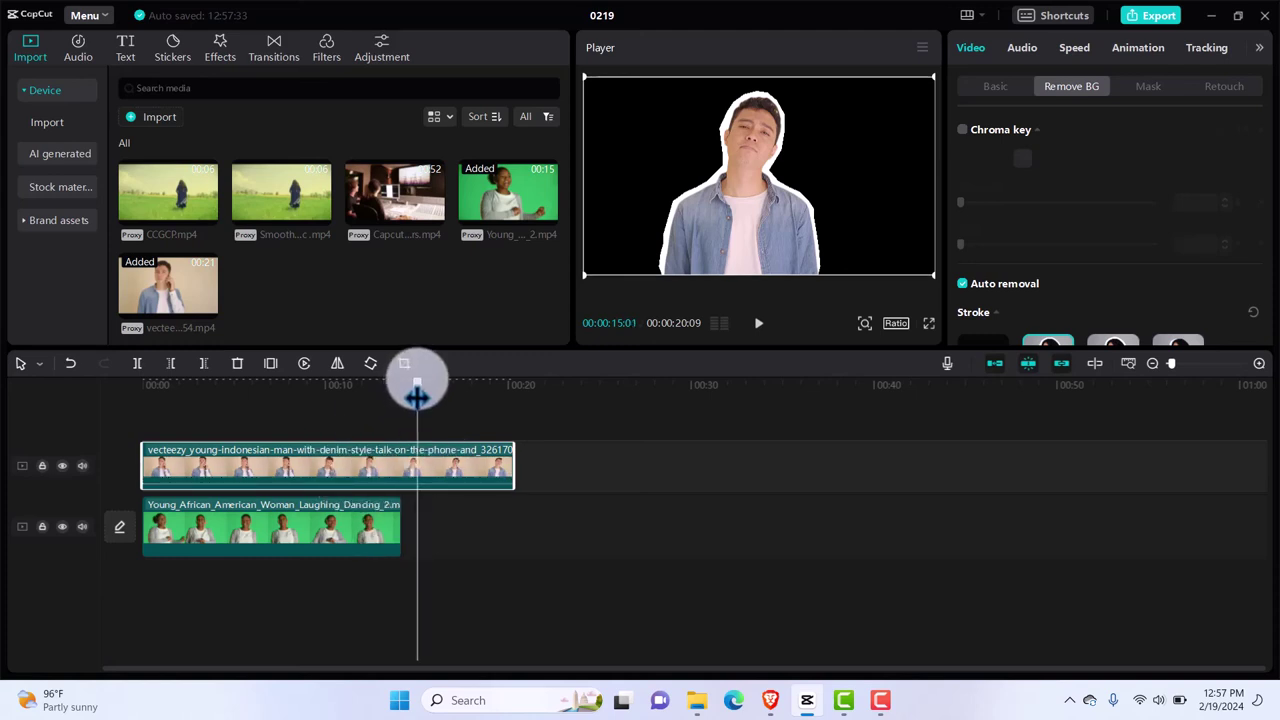
pyautogui.moveTo(417, 395); pyautogui.dragTo(279, 392)
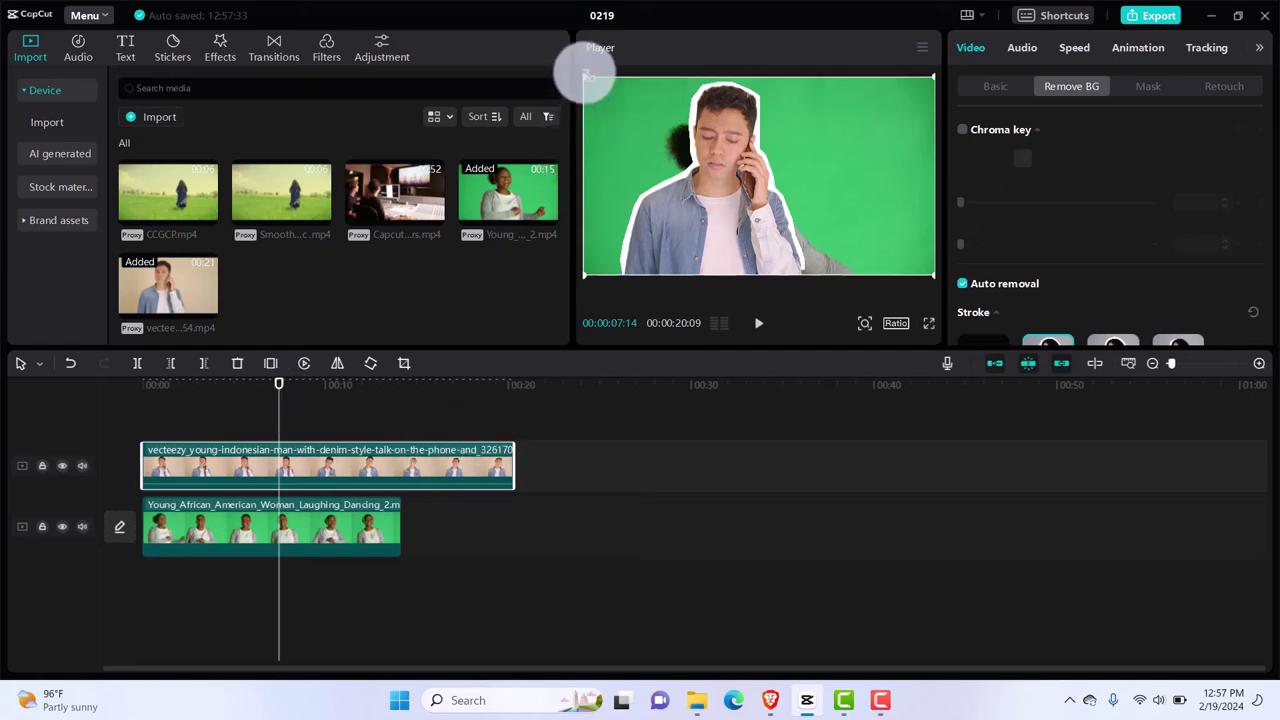
pyautogui.click(318, 530)
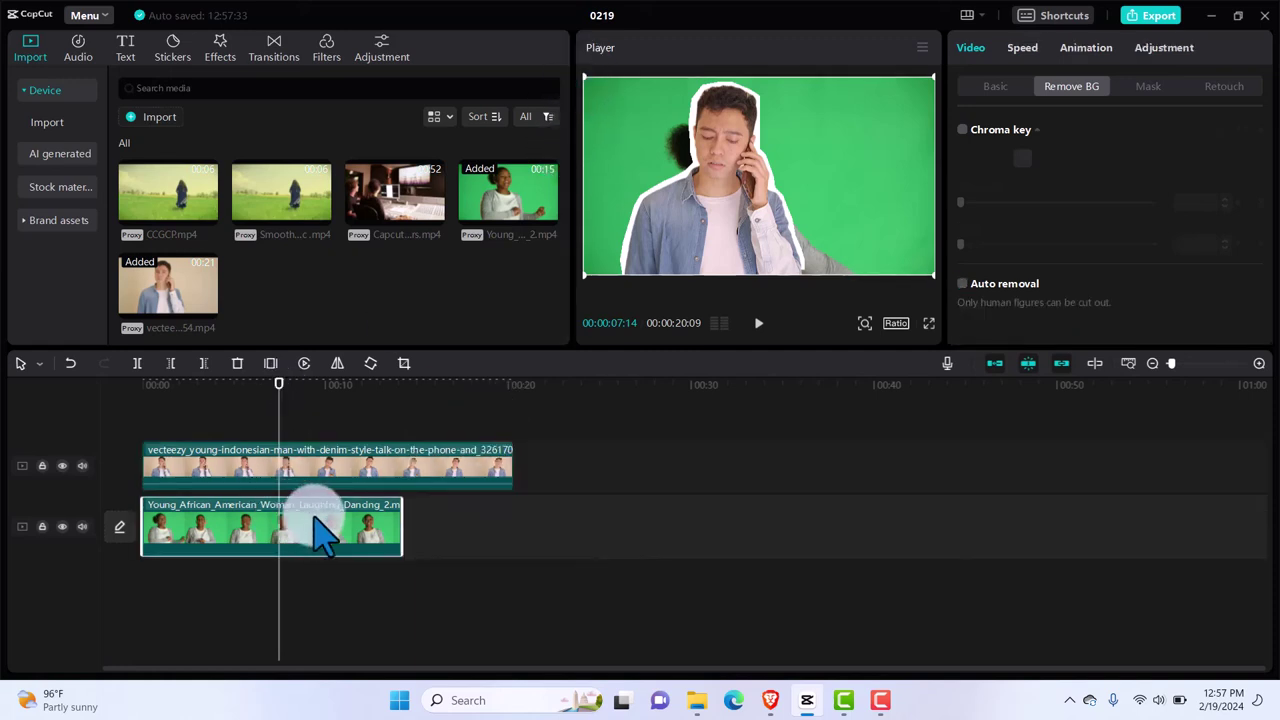
pyautogui.moveTo(588, 76); pyautogui.dragTo(703, 137)
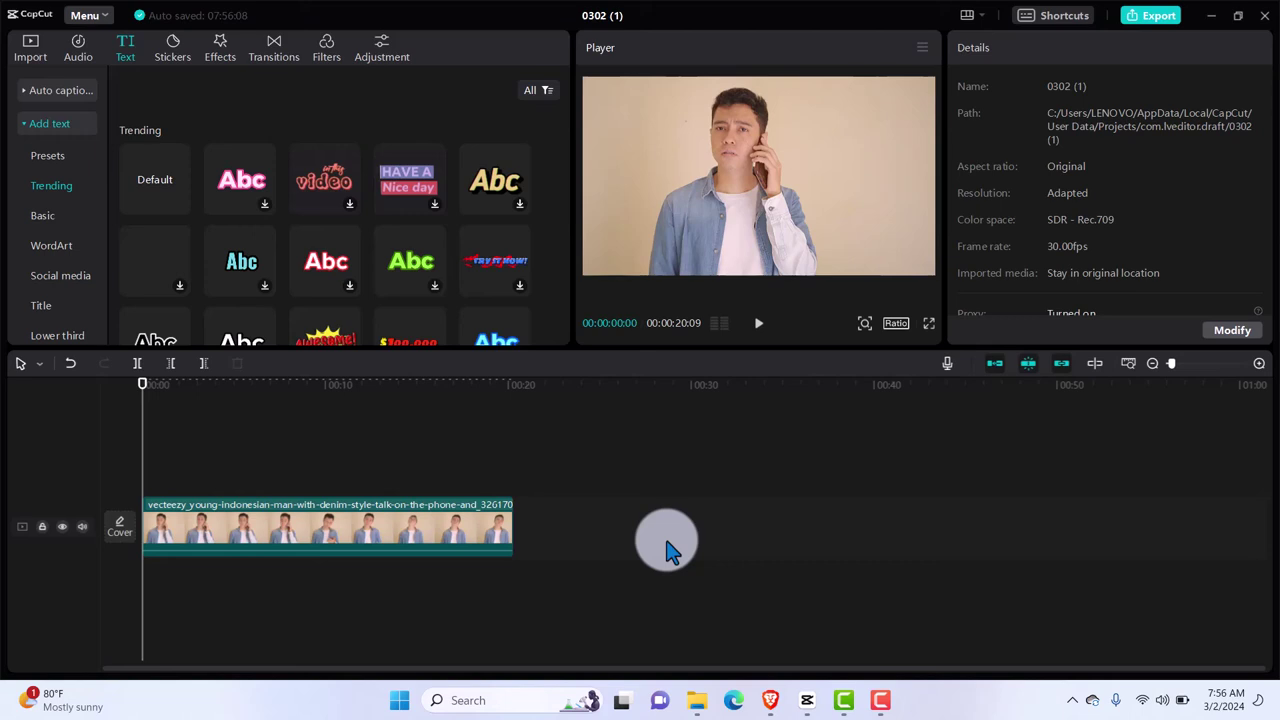
# Add a default text spanning the whole phone clip and change its wording to LIKE AND FOLLOW.
pyautogui.click(178, 210)
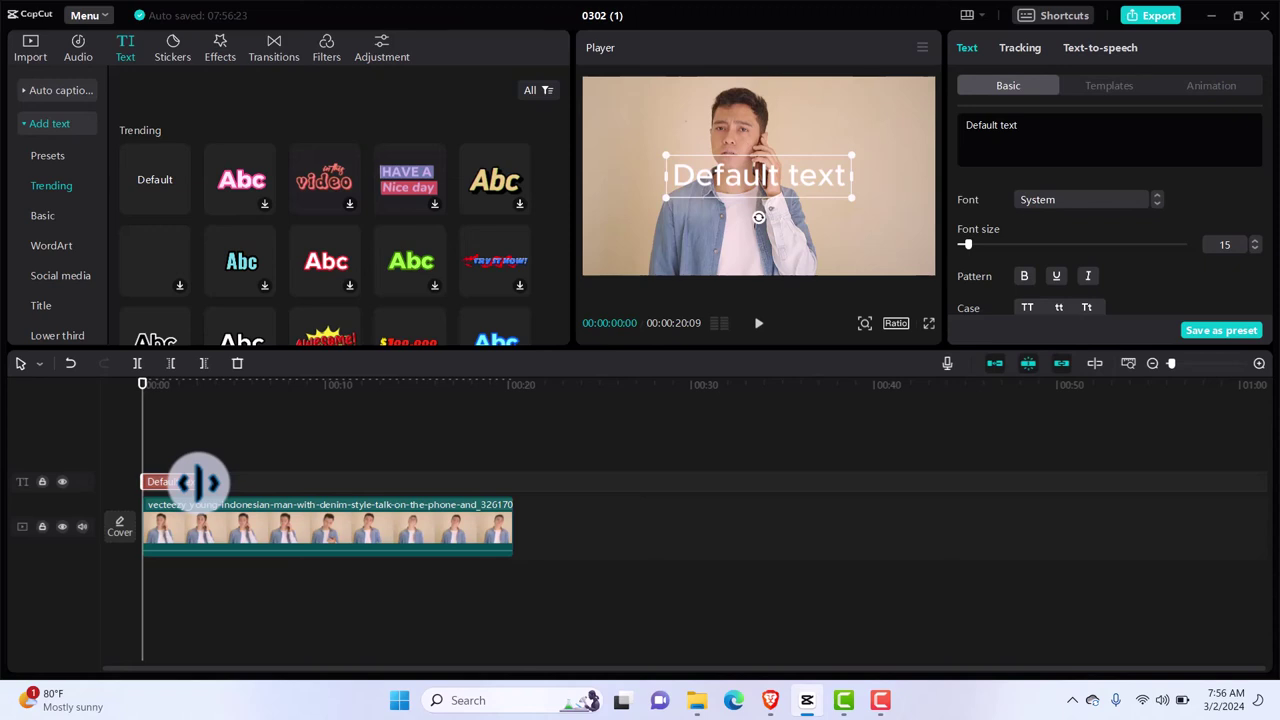
pyautogui.moveTo(199, 482); pyautogui.dragTo(511, 490)
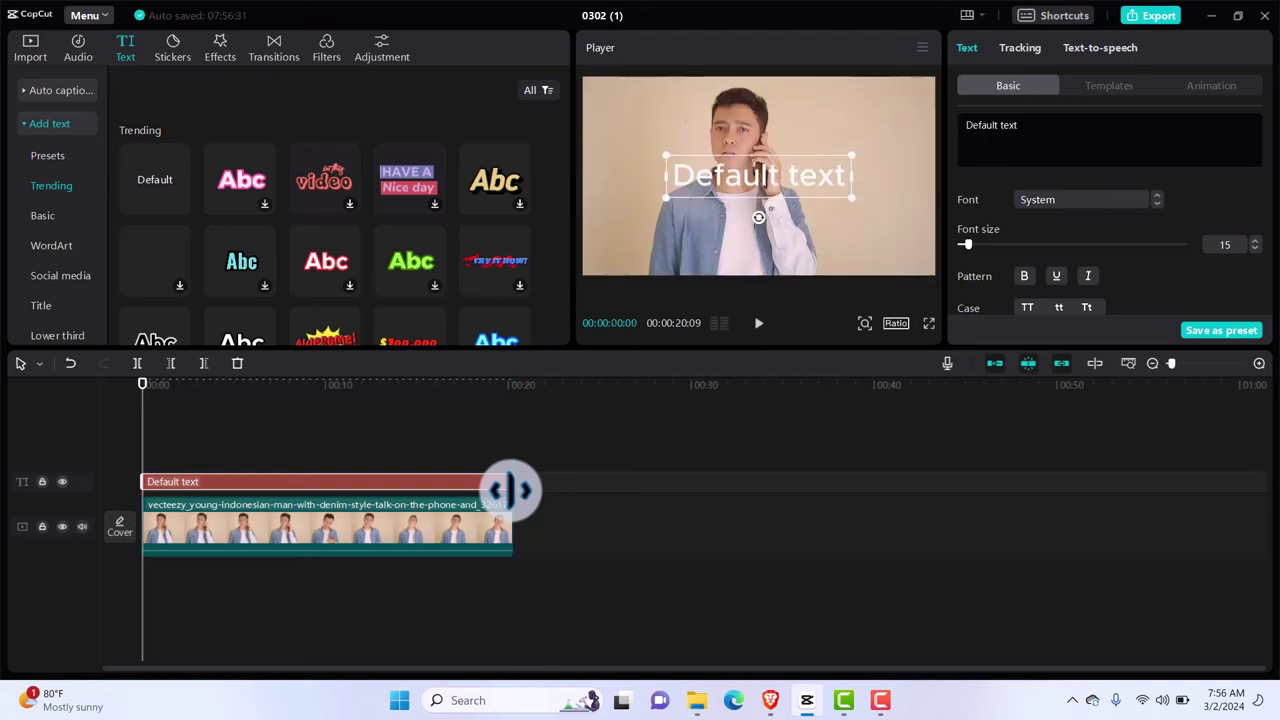
pyautogui.hotkey('ctrl', 'shift', 'Left')
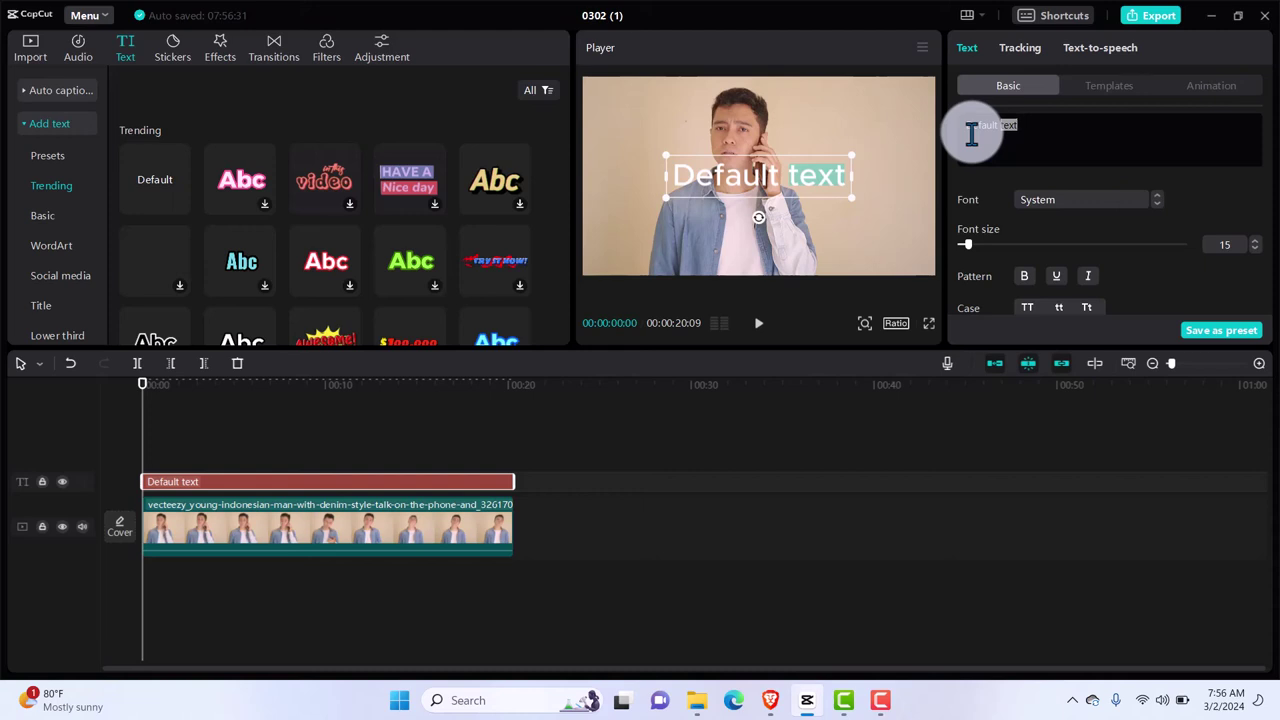
pyautogui.hotkey('ctrl', 'shift', 'Left')
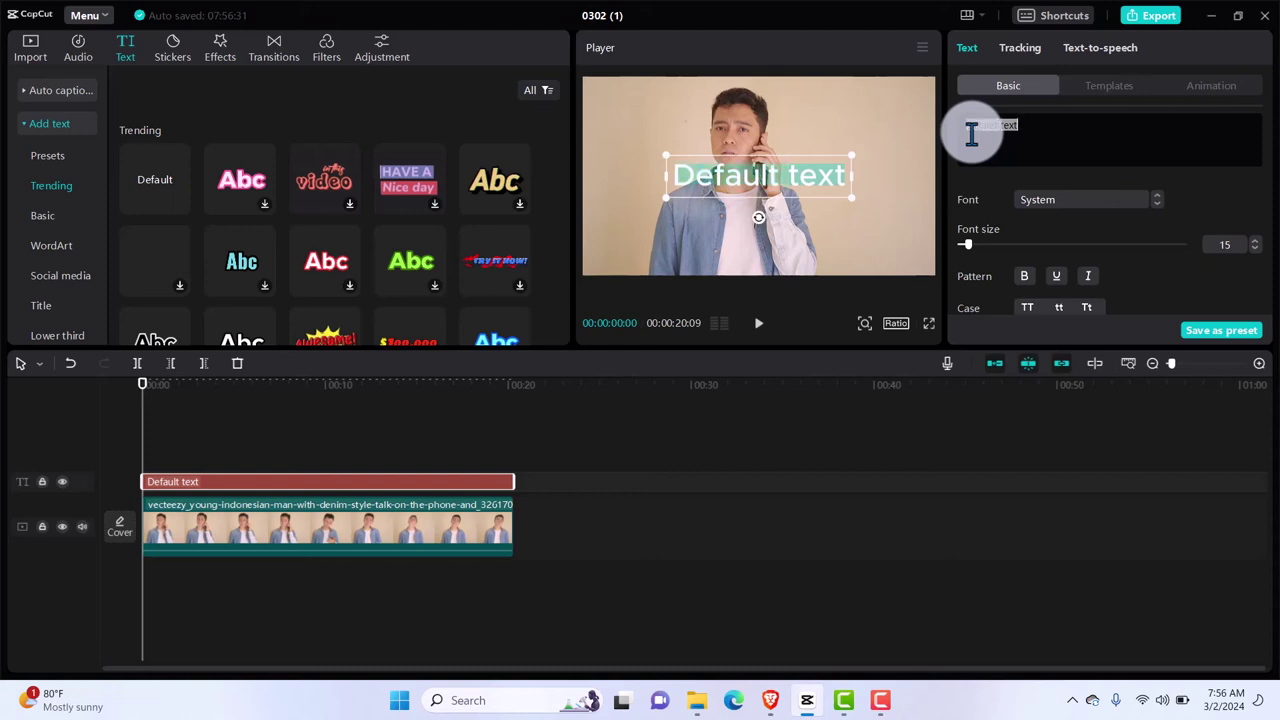
pyautogui.write('LIKE')
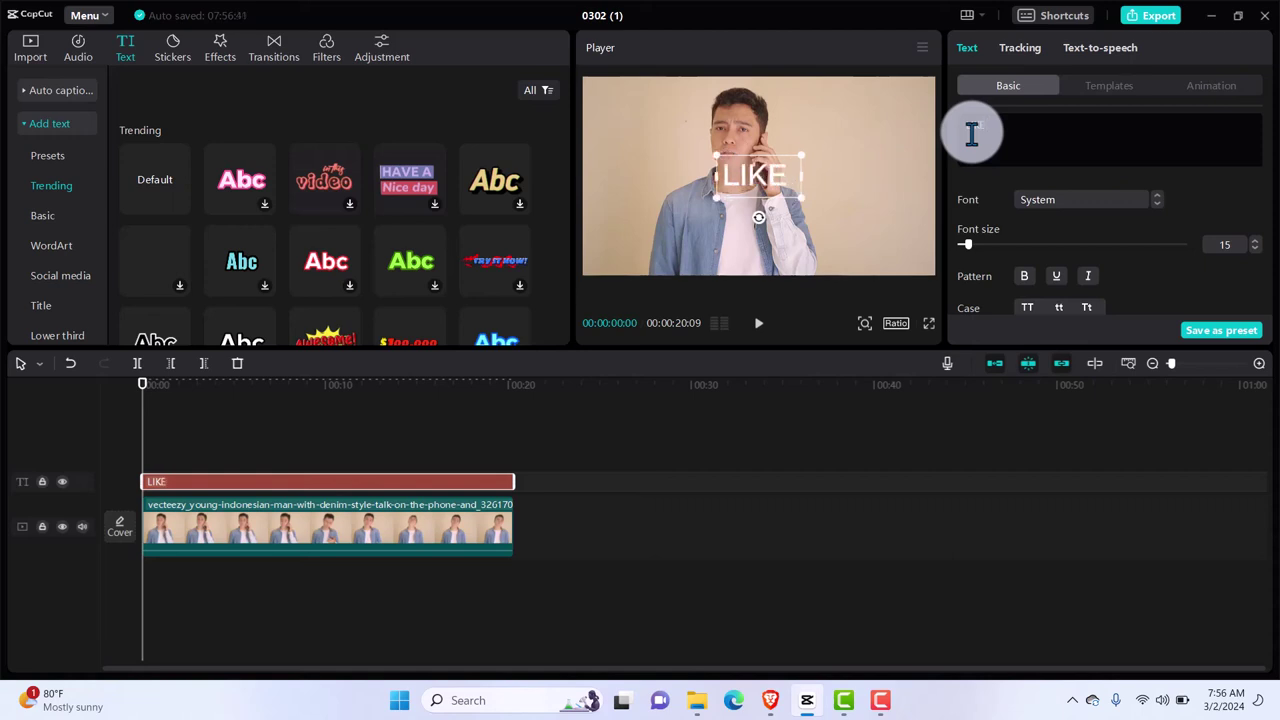
pyautogui.write(' and')
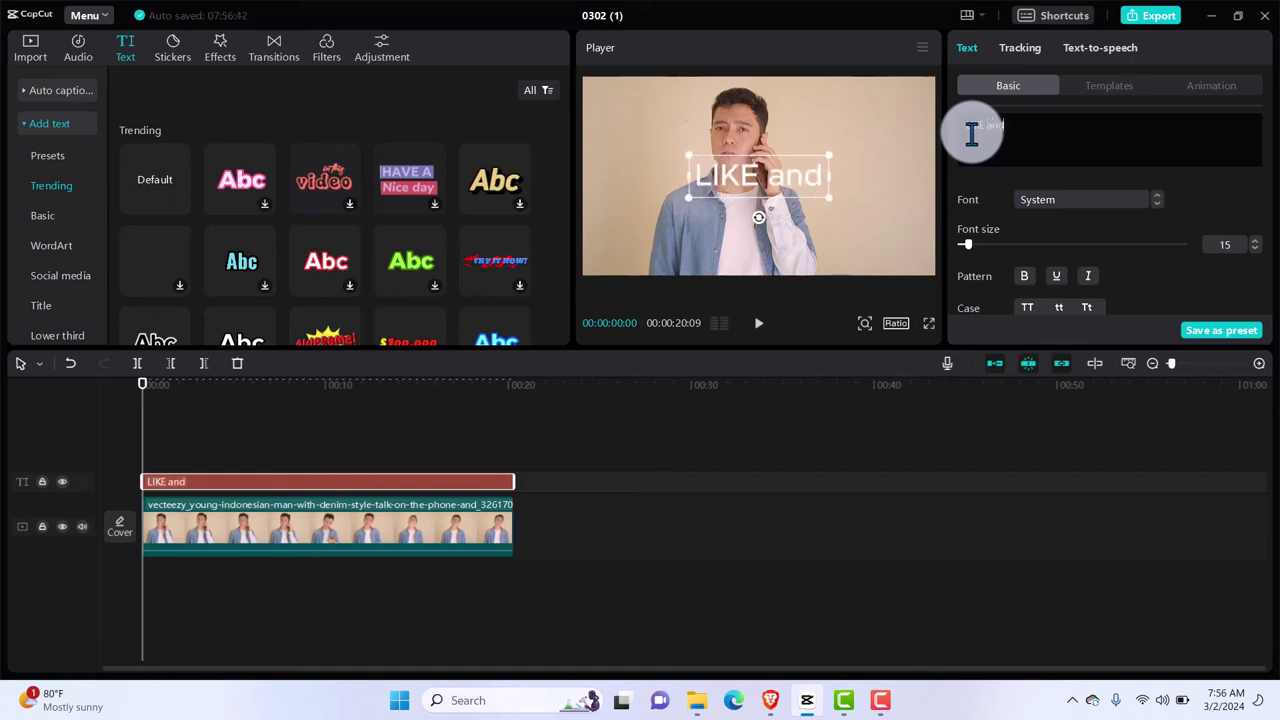
pyautogui.press('BackSpace')
pyautogui.press('BackSpace')
pyautogui.press('BackSpace')
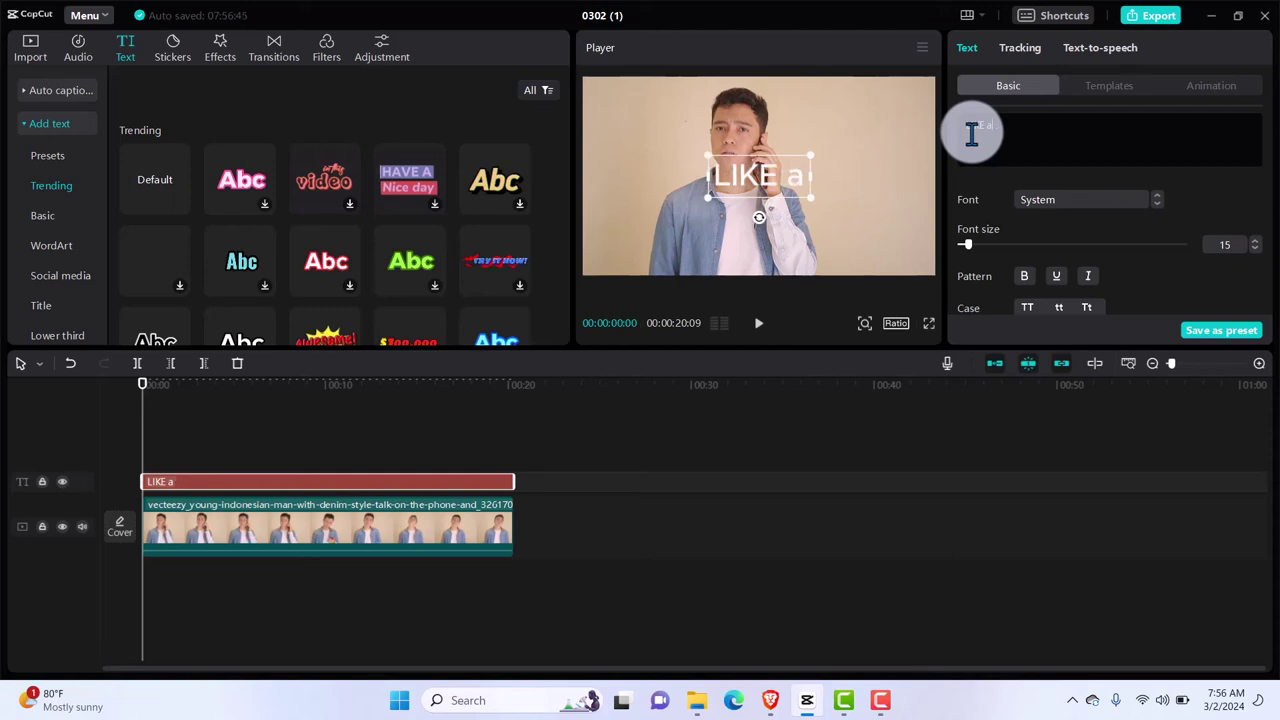
pyautogui.write('A')
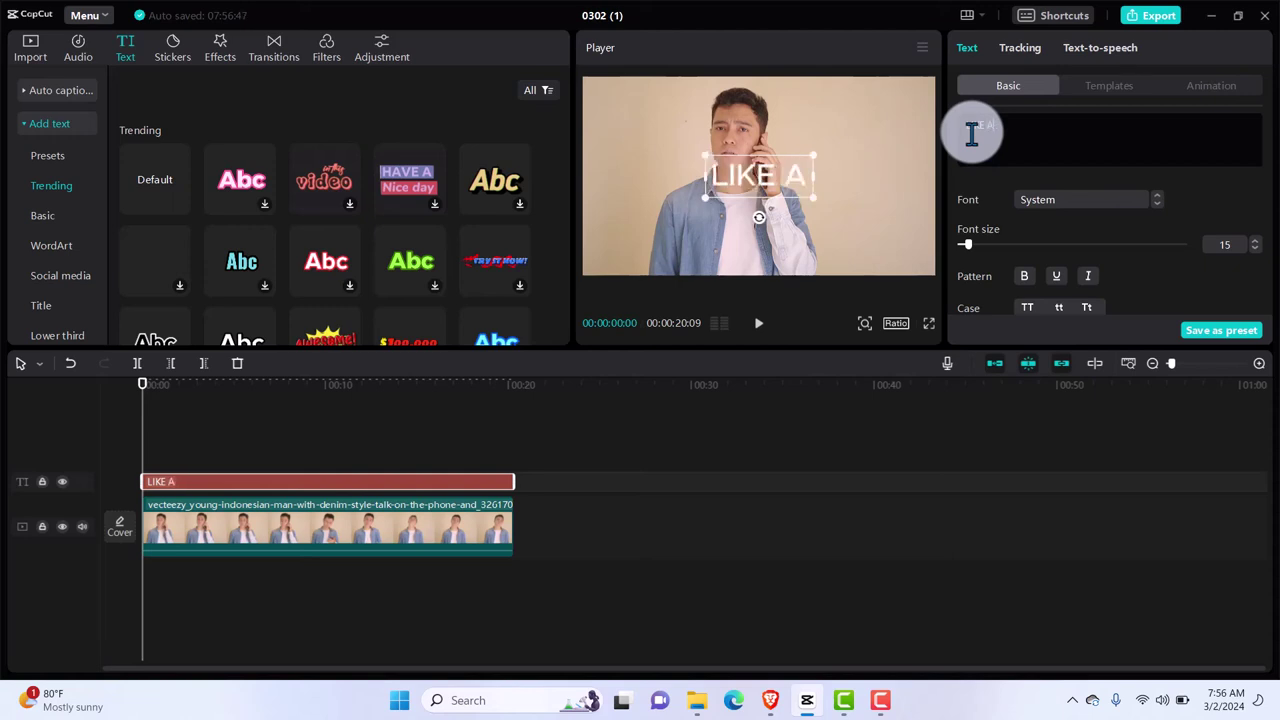
pyautogui.write('ND')
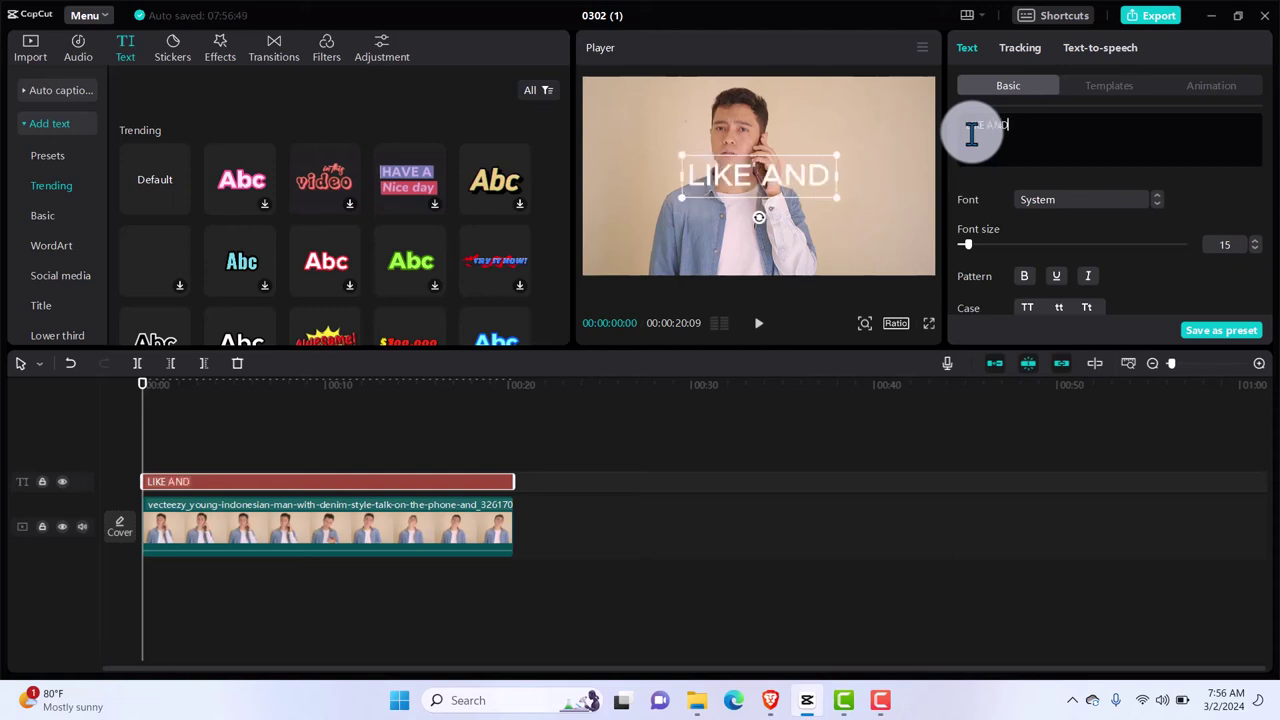
pyautogui.write(' FOLLOW')
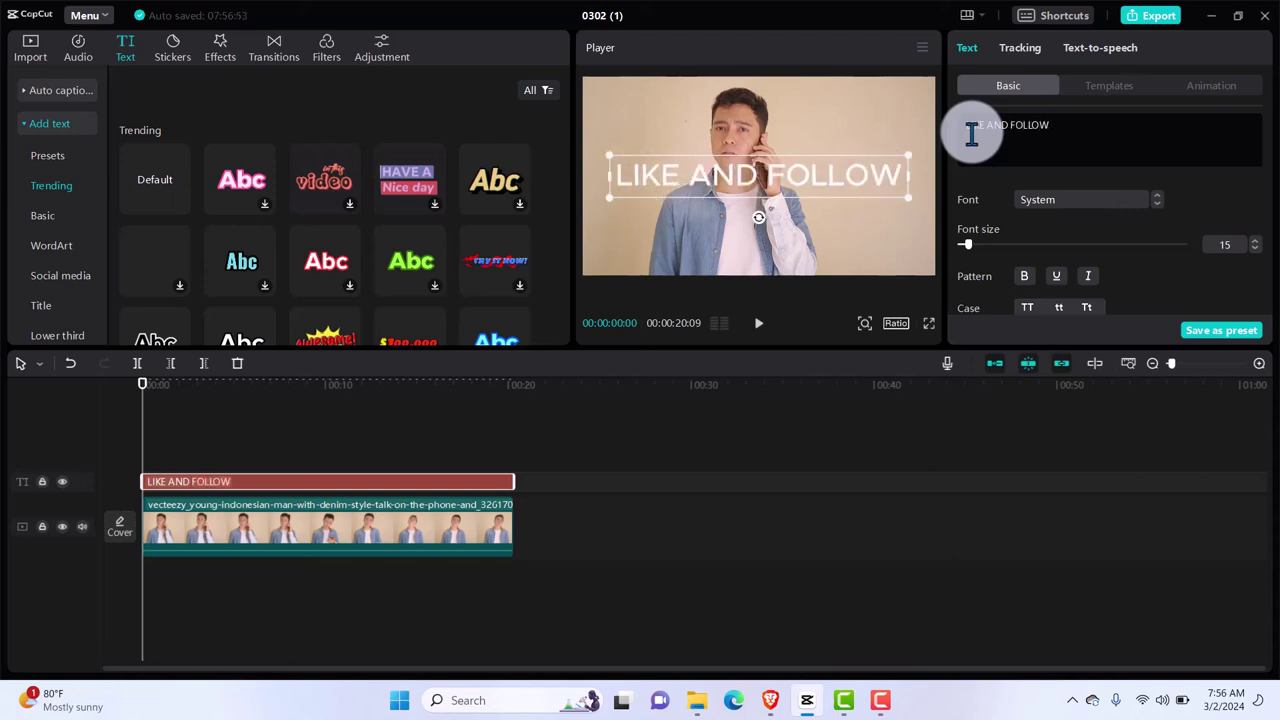
# Scale the LIKE AND FOLLOW text down to about 44% and place it beside the man's head, above his phone hand.
pyautogui.click(785, 158)
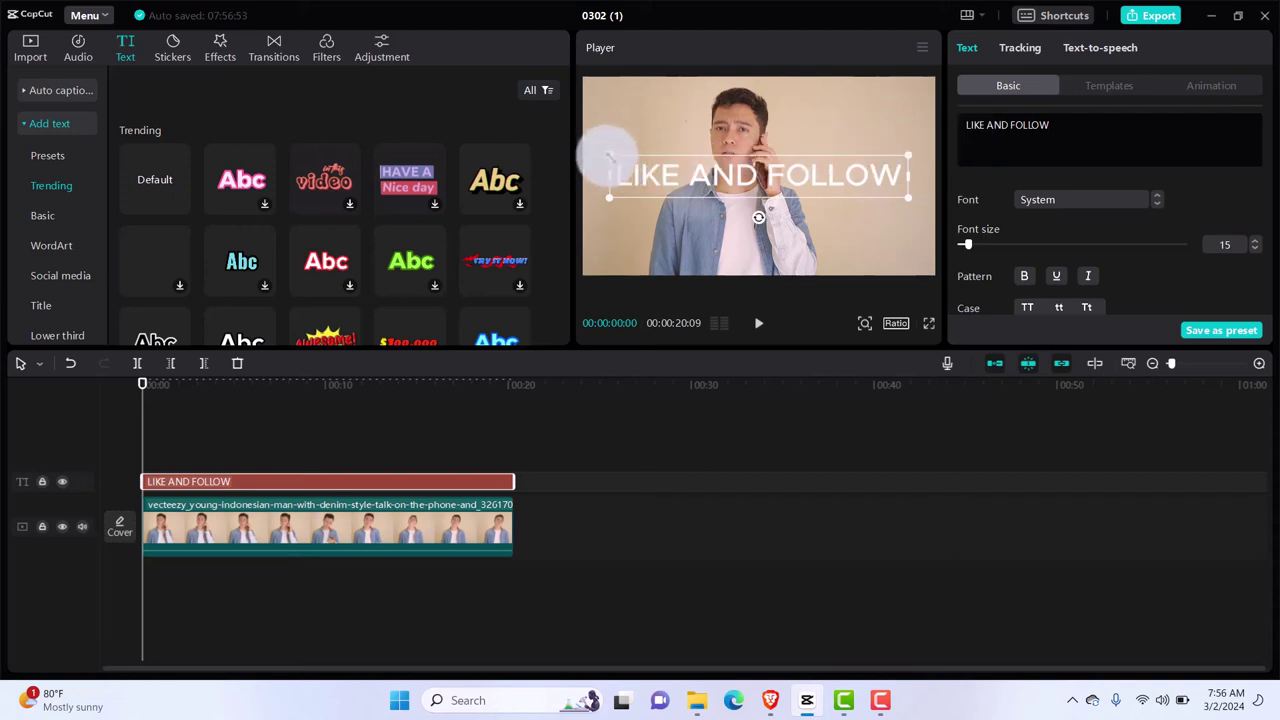
pyautogui.moveTo(608, 157); pyautogui.dragTo(788, 124)
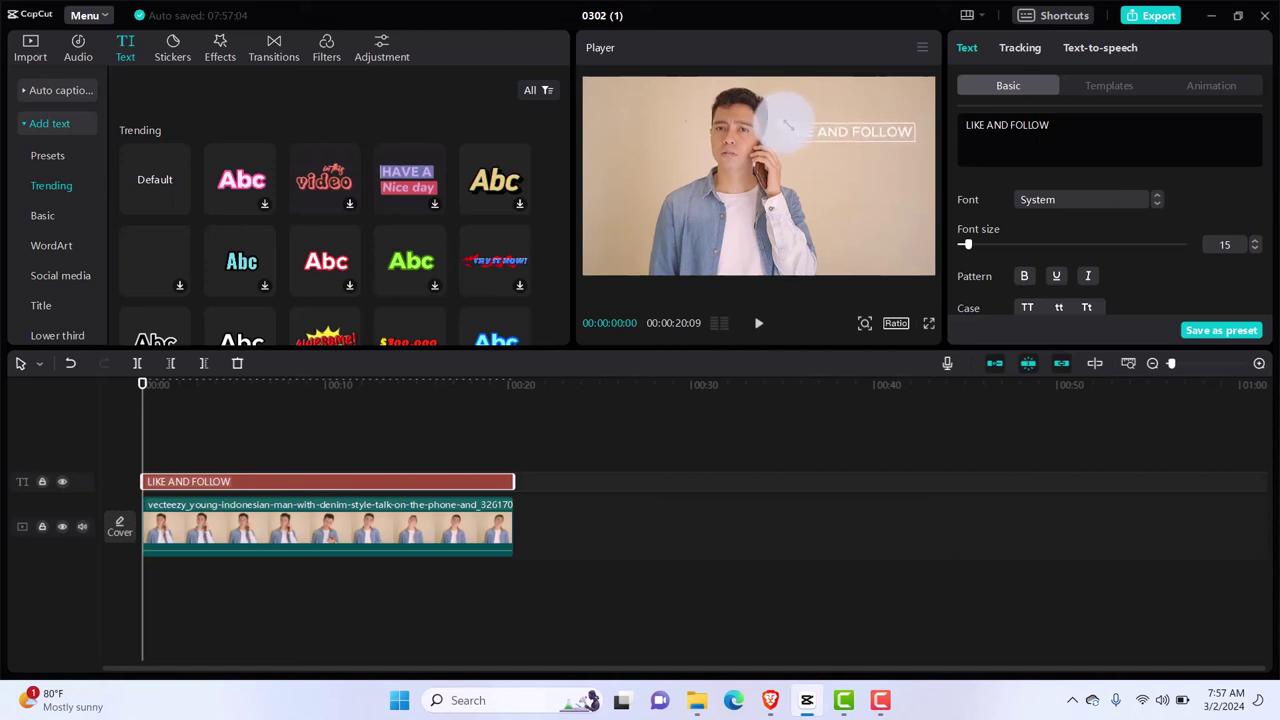
pyautogui.click(843, 128)
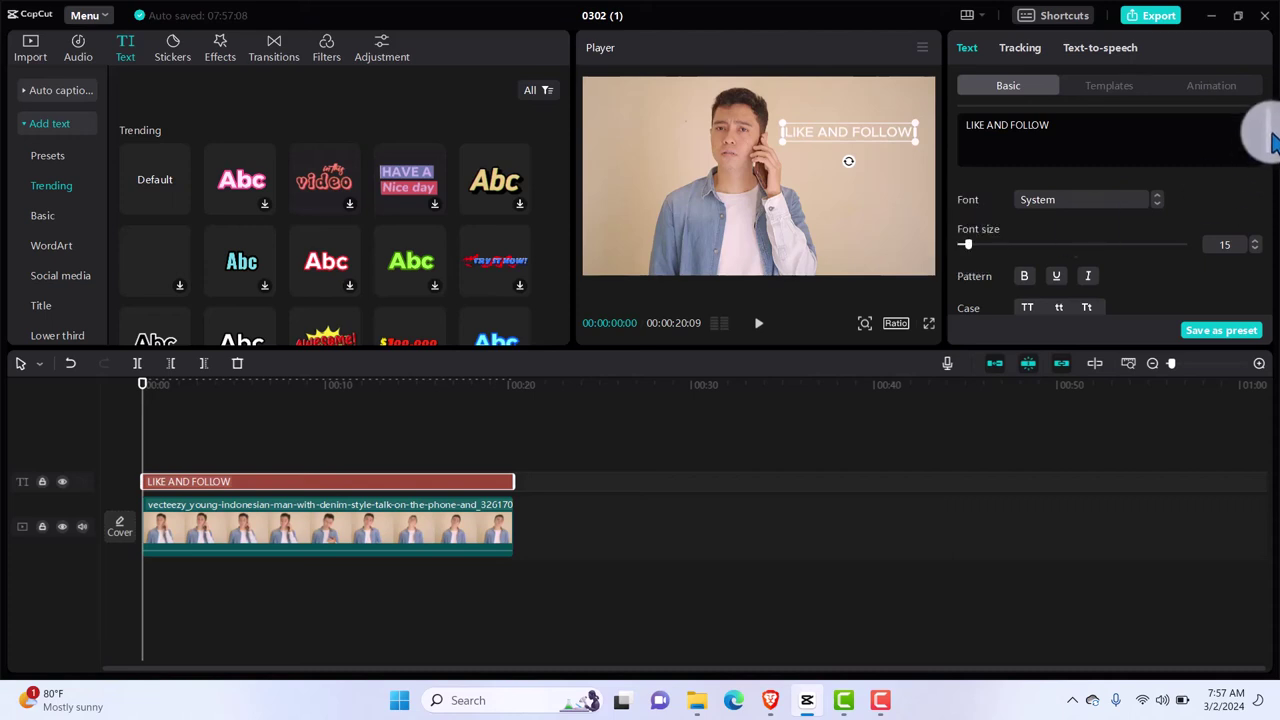
# Browse the text animations and apply the rightward showing In animation to the LIKE AND FOLLOW text.
pyautogui.moveTo(1272, 143); pyautogui.dragTo(1273, 131)
pyautogui.click(1218, 88)
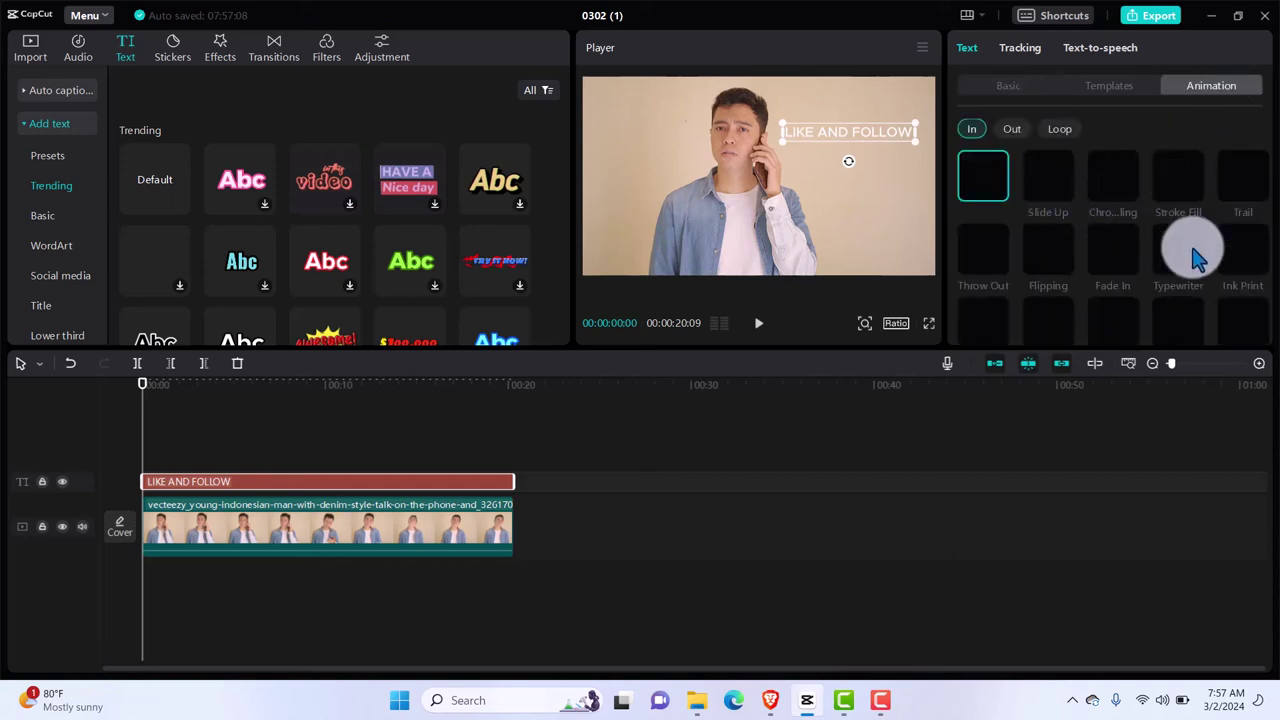
pyautogui.click(1062, 131)
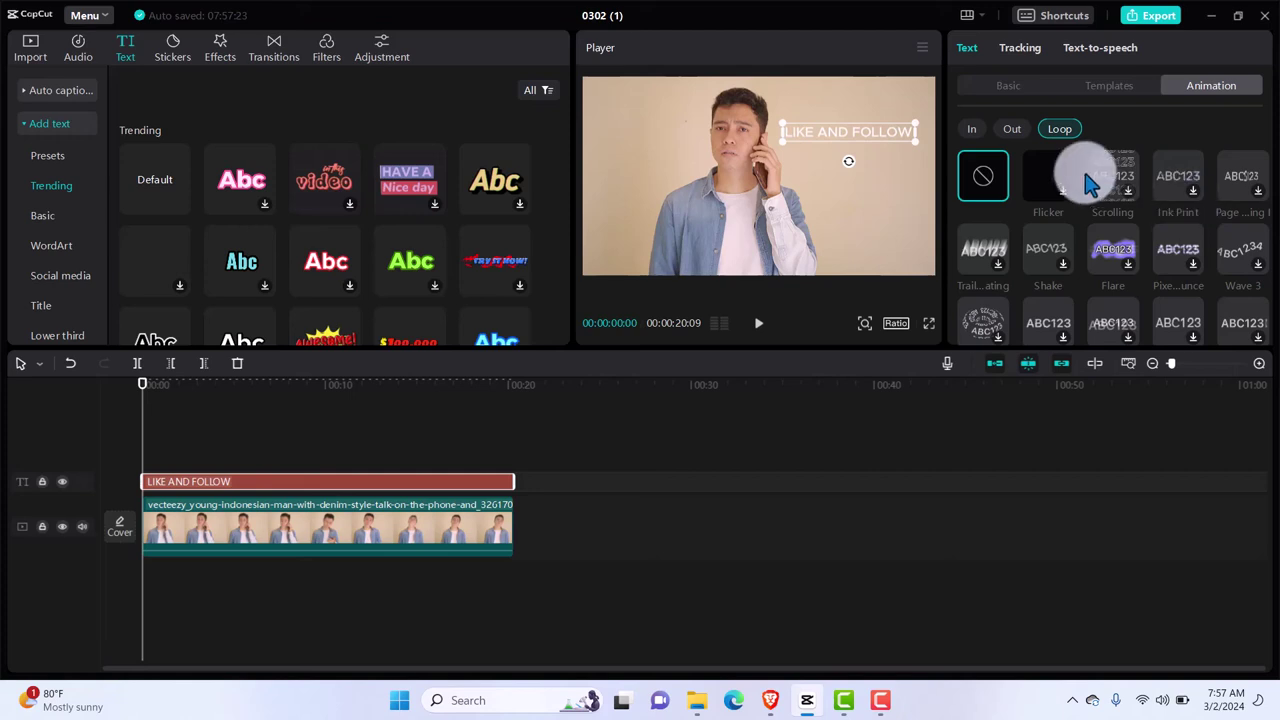
pyautogui.click(980, 135)
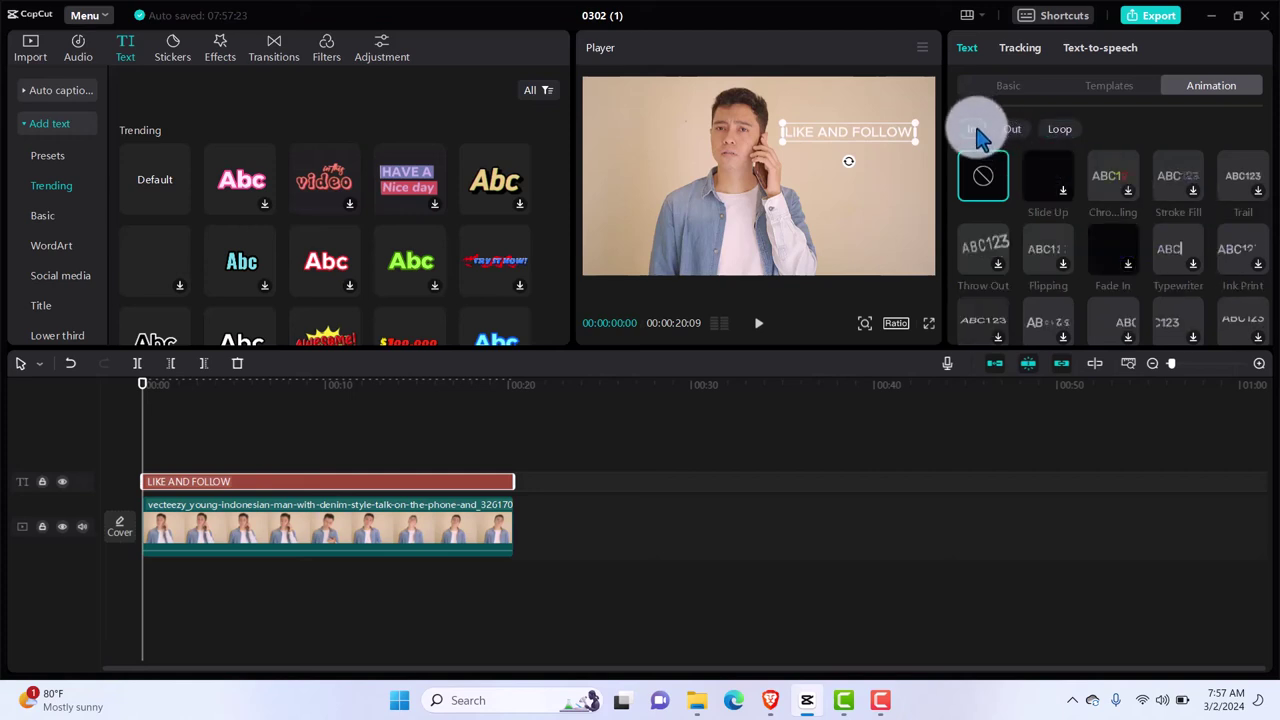
pyautogui.click(1180, 330)
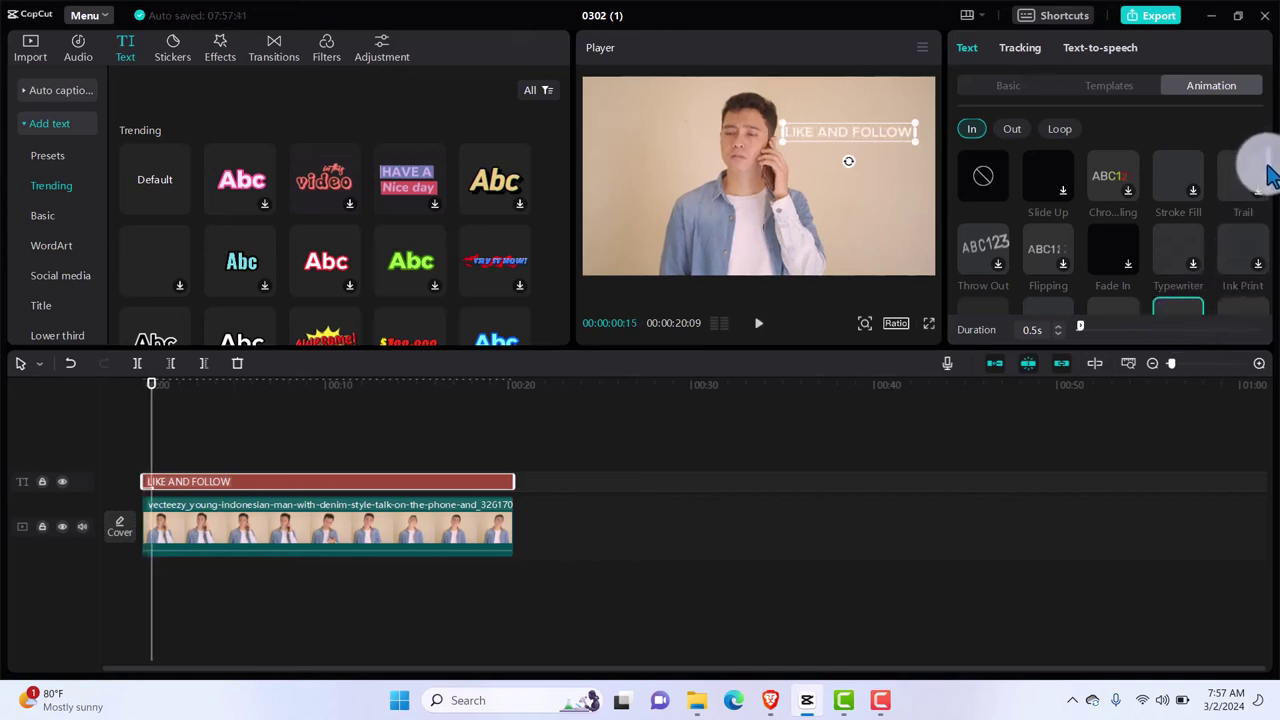
pyautogui.scroll(-2, 1262, 170)
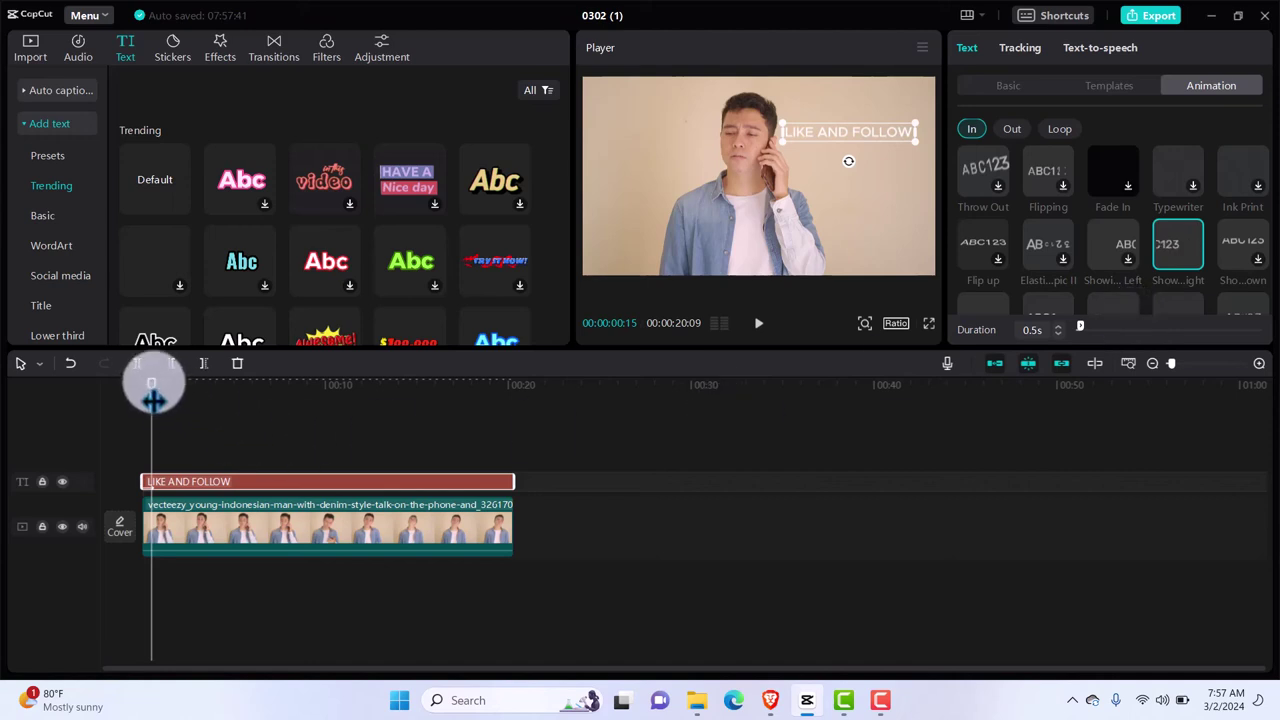
# Add a Transform keyframe to the text at 00:00:00:16, just after its In animation ends.
pyautogui.moveTo(152, 400)
pyautogui.mouseDown()
pyautogui.moveTo(130, 388)
pyautogui.moveTo(151, 405)
pyautogui.mouseUp()
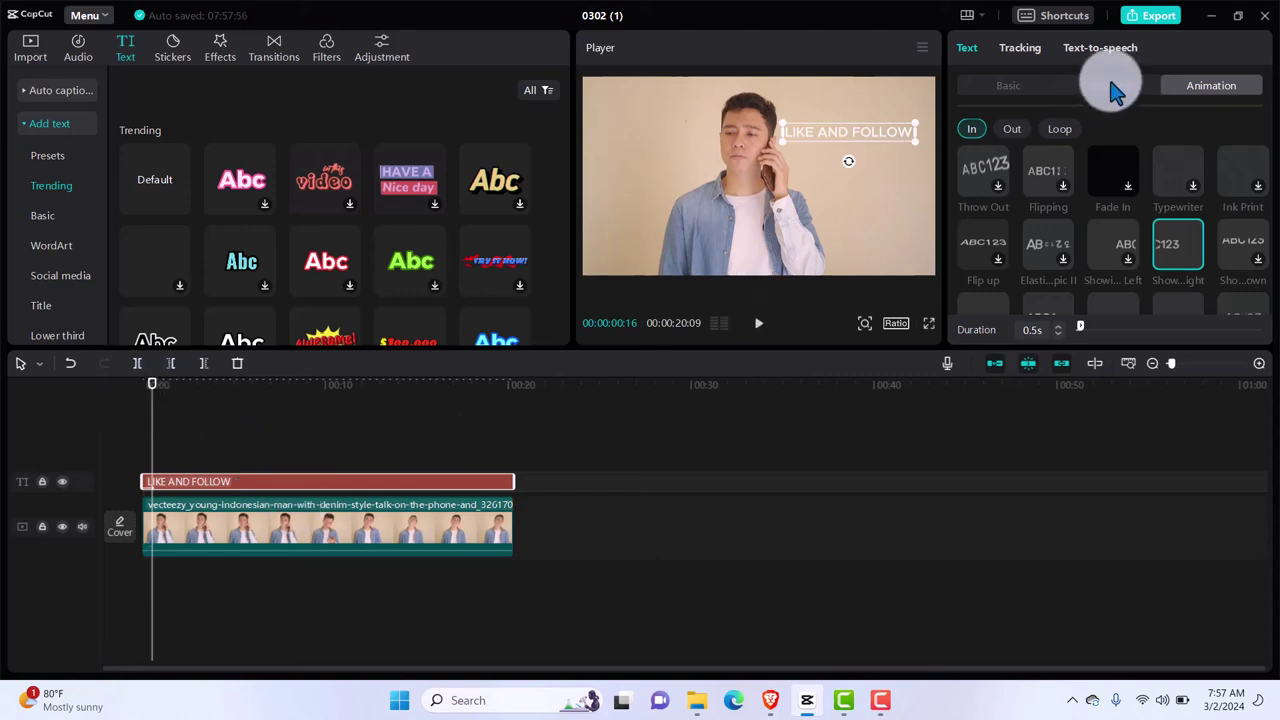
pyautogui.click(1018, 88)
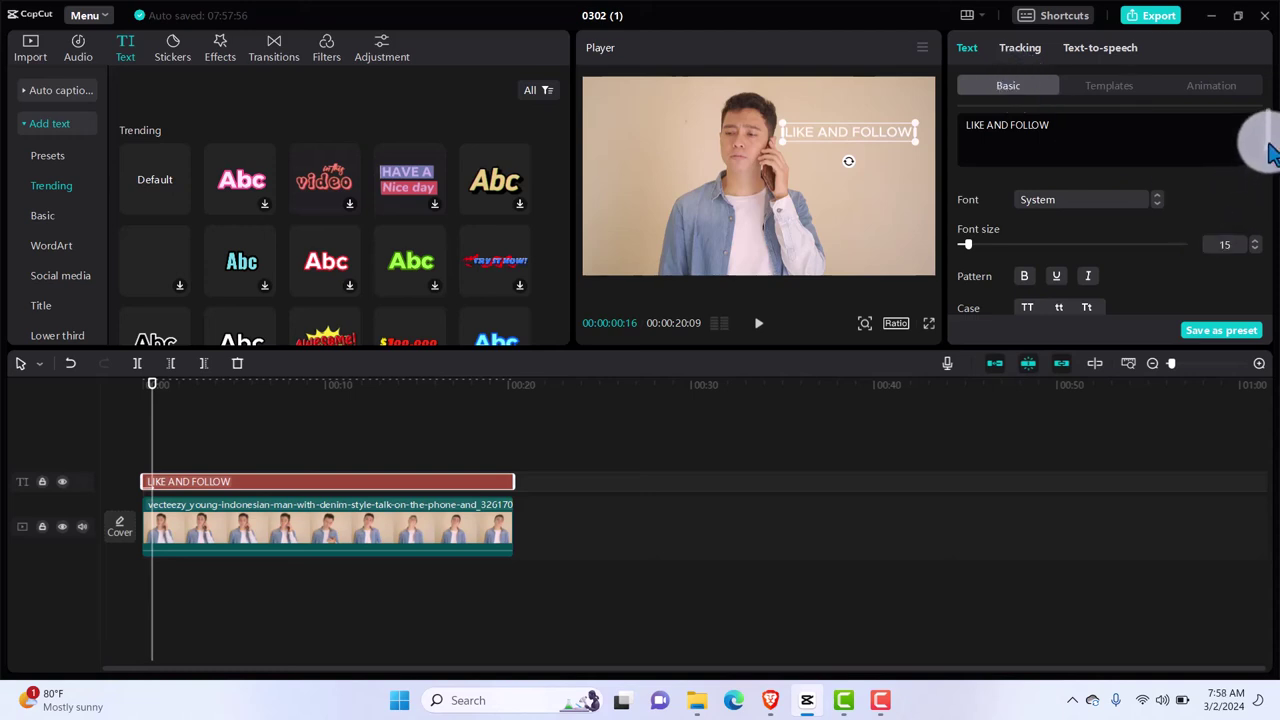
pyautogui.moveTo(1268, 152); pyautogui.dragTo(1271, 212)
pyautogui.scroll(-2, 1270, 213)
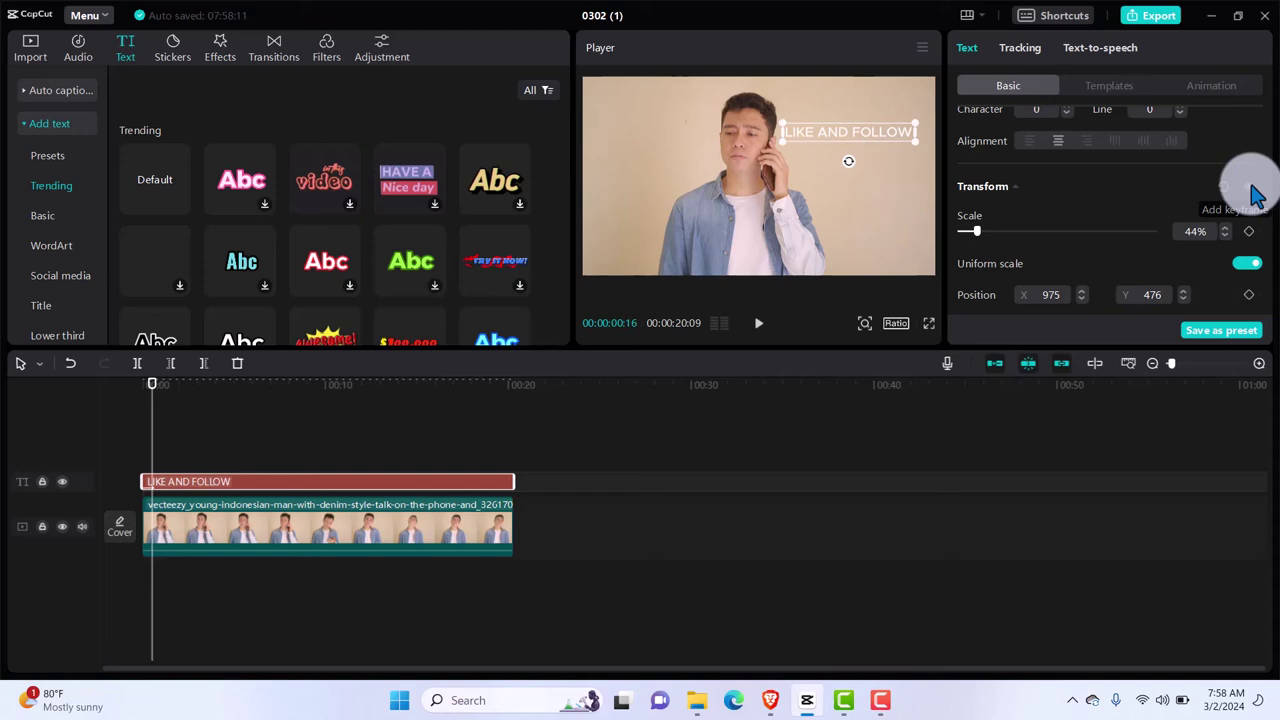
pyautogui.click(1257, 190)
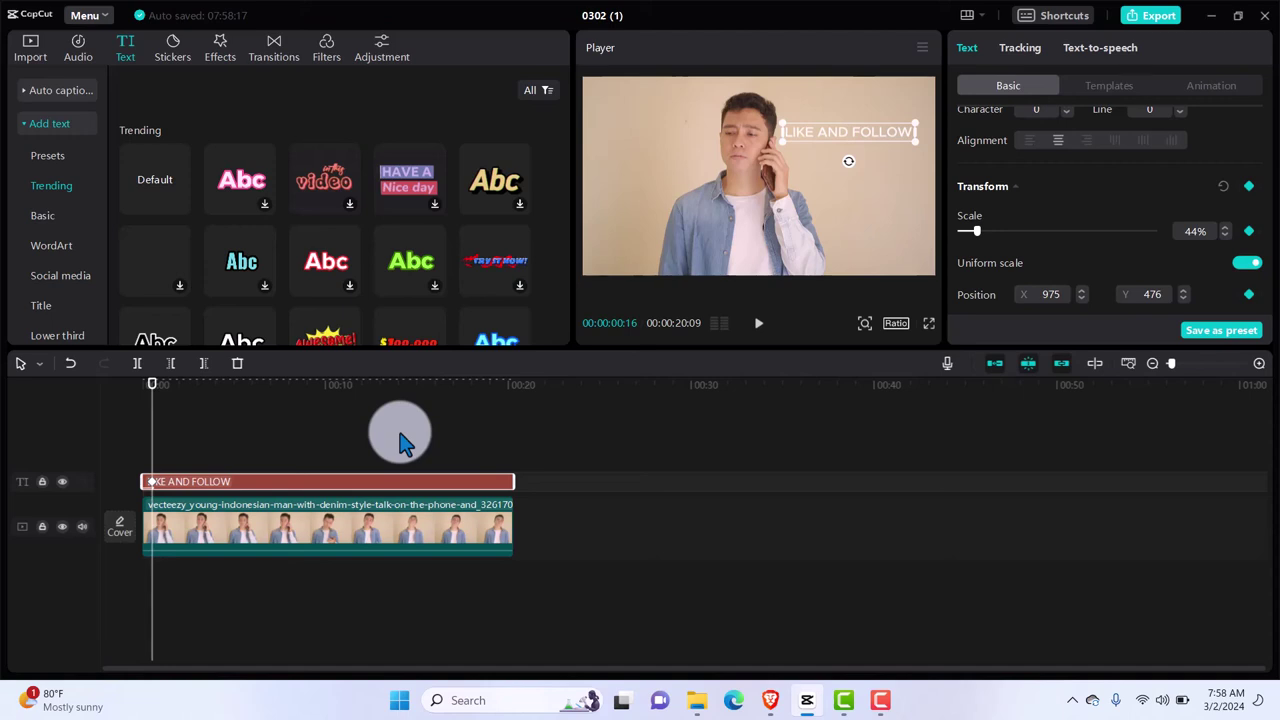
# Advance ten frames to 00:00:00:26 and move the text with the man's head to about X 862, Y 571.
pyautogui.press('Right')
pyautogui.press('Right')
pyautogui.press('Right')
pyautogui.press('Right')
pyautogui.press('Right')
pyautogui.press('Right')
pyautogui.press('Right')
pyautogui.press('Right')
pyautogui.press('Right')
pyautogui.press('Right')
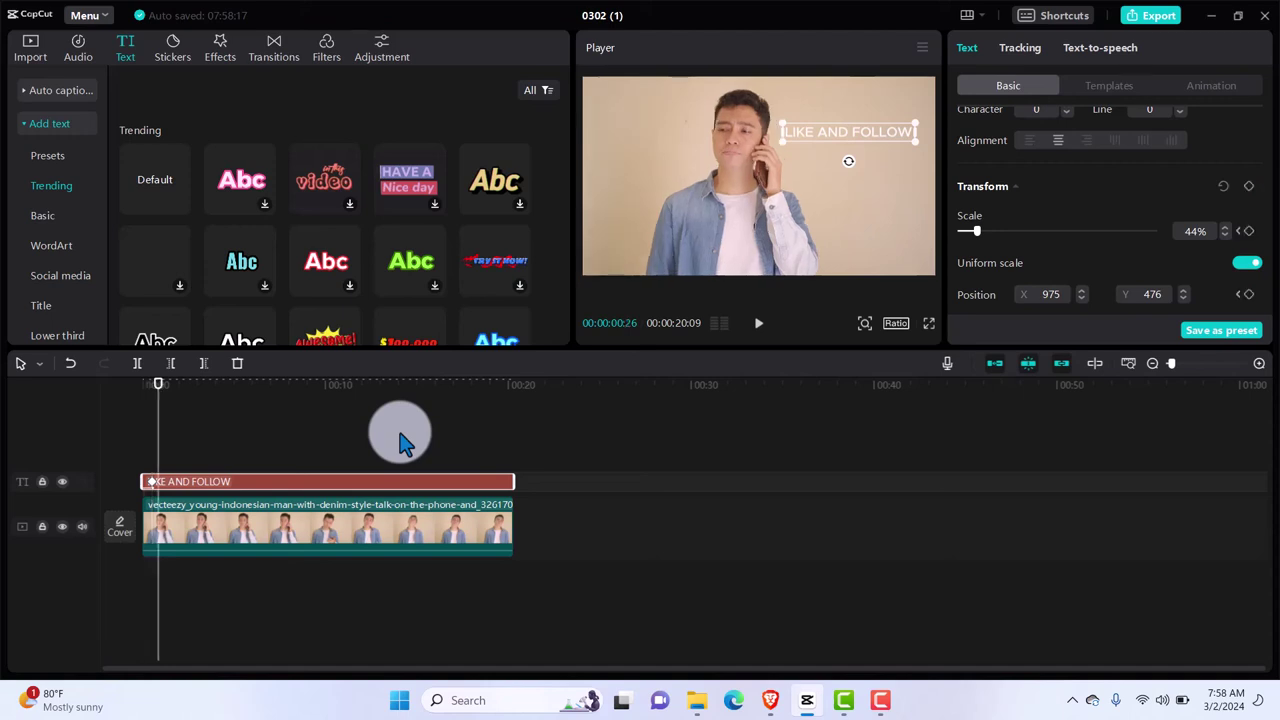
pyautogui.click(243, 371)
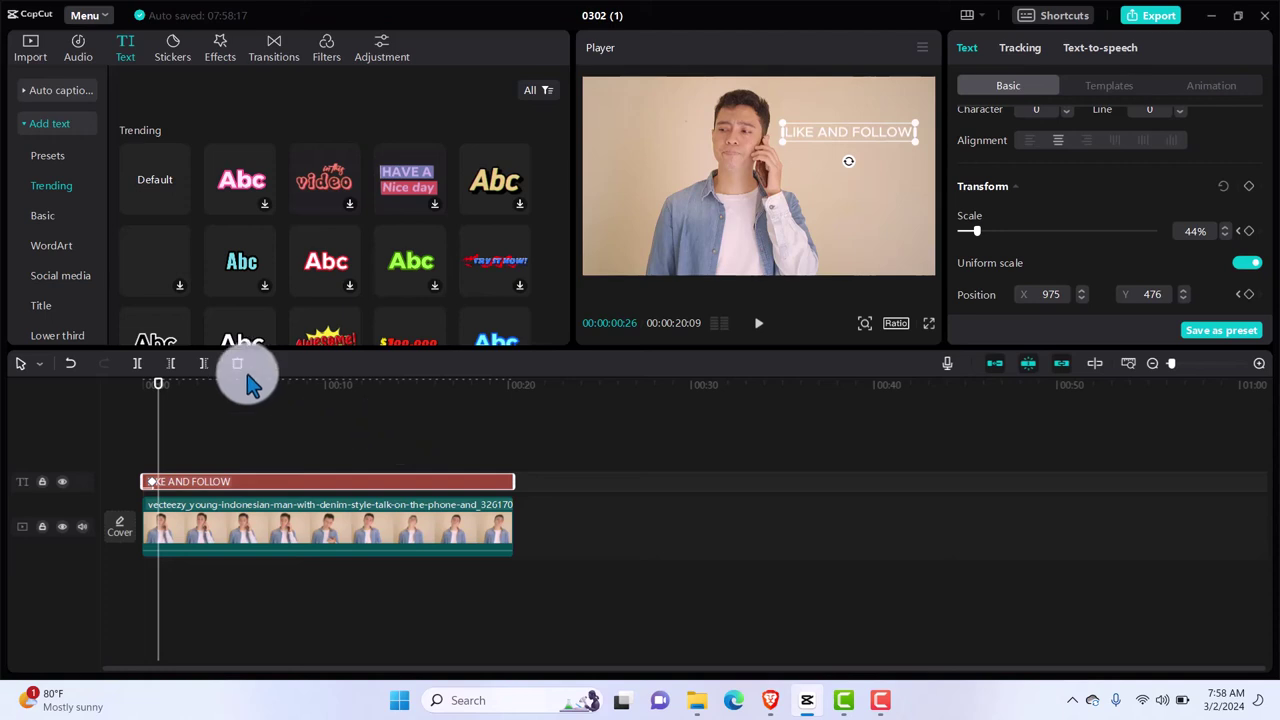
pyautogui.click(835, 135)
pyautogui.moveTo(830, 132); pyautogui.dragTo(819, 124)
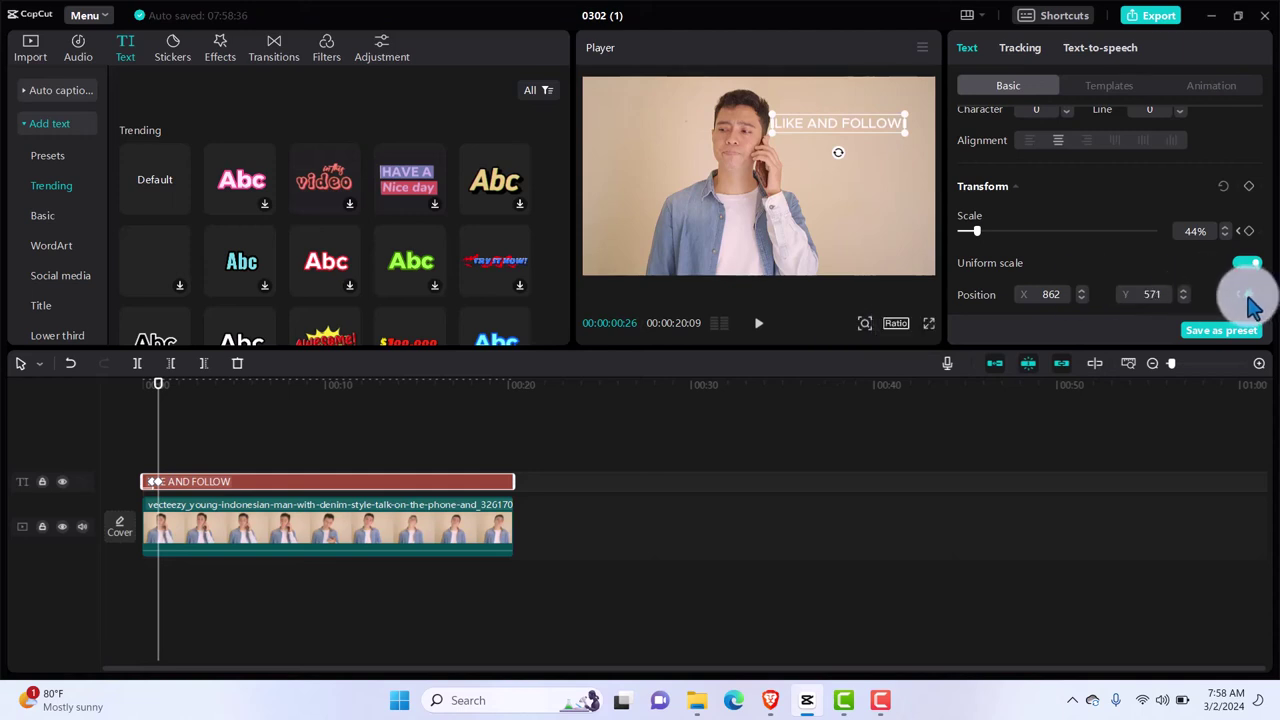
# Advance to 00:00:01:06 and move the LIKE AND FOLLOW text with the man's head to about X 812, Y 503.
pyautogui.click(860, 212)
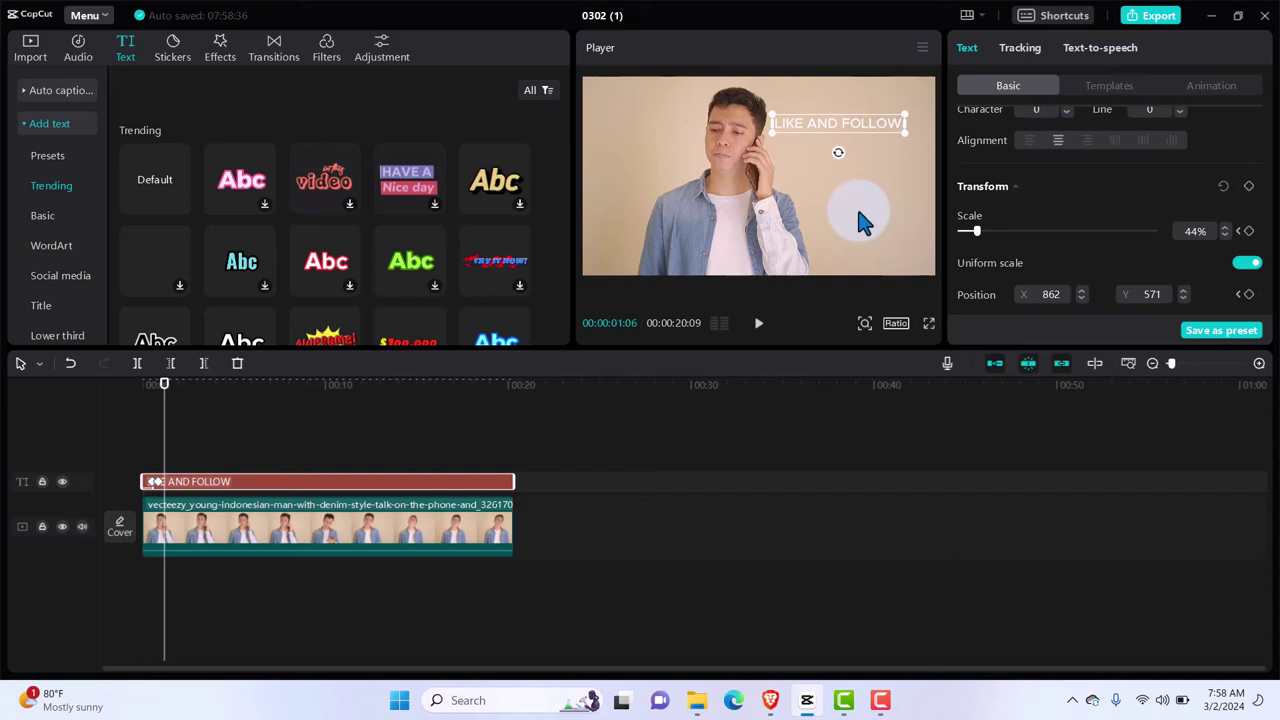
pyautogui.moveTo(830, 125); pyautogui.dragTo(825, 130)
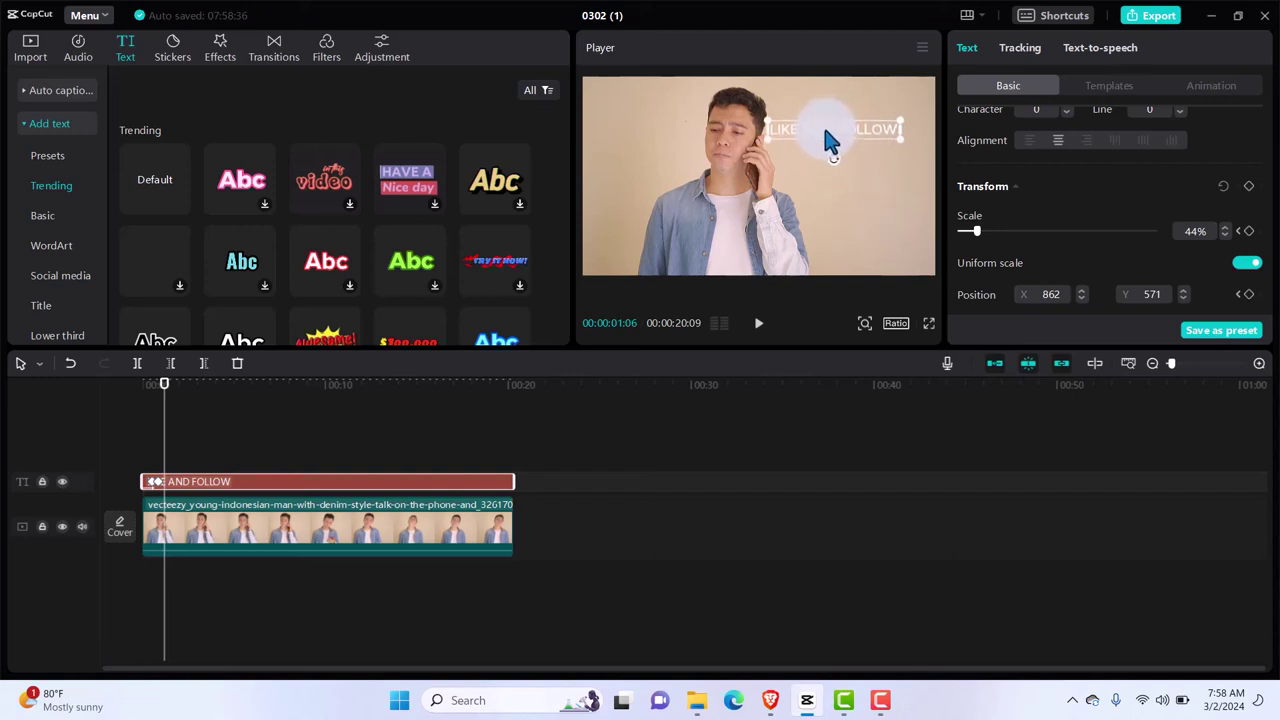
# Advance to 00:00:04:16, where the head shifts again, and move the text beside it to about X 880, Y 526.
pyautogui.press('space')
pyautogui.press('space')
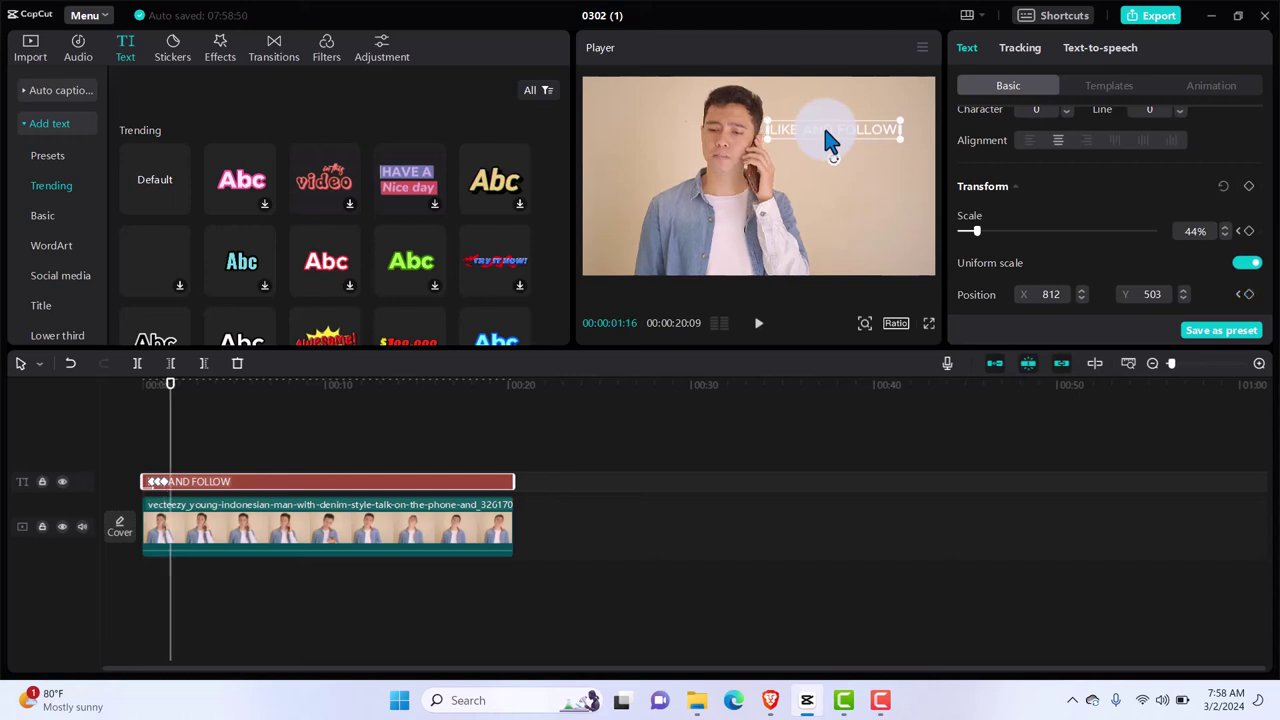
pyautogui.press('space')
pyautogui.press('space')
pyautogui.press('space')
pyautogui.press('space')
pyautogui.press('space')
pyautogui.press('space')
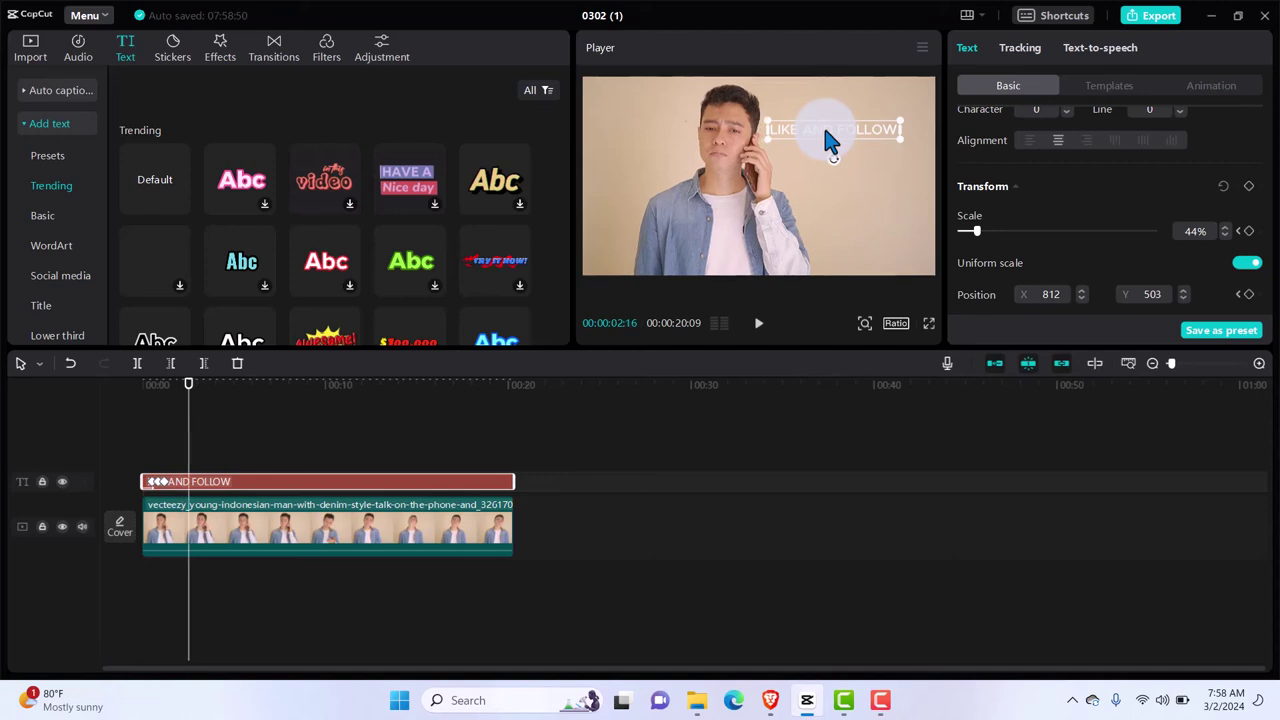
pyautogui.press('space')
pyautogui.press('space')
pyautogui.press('space')
pyautogui.press('space')
pyautogui.press('space')
pyautogui.press('space')
pyautogui.press('space')
pyautogui.press('space')
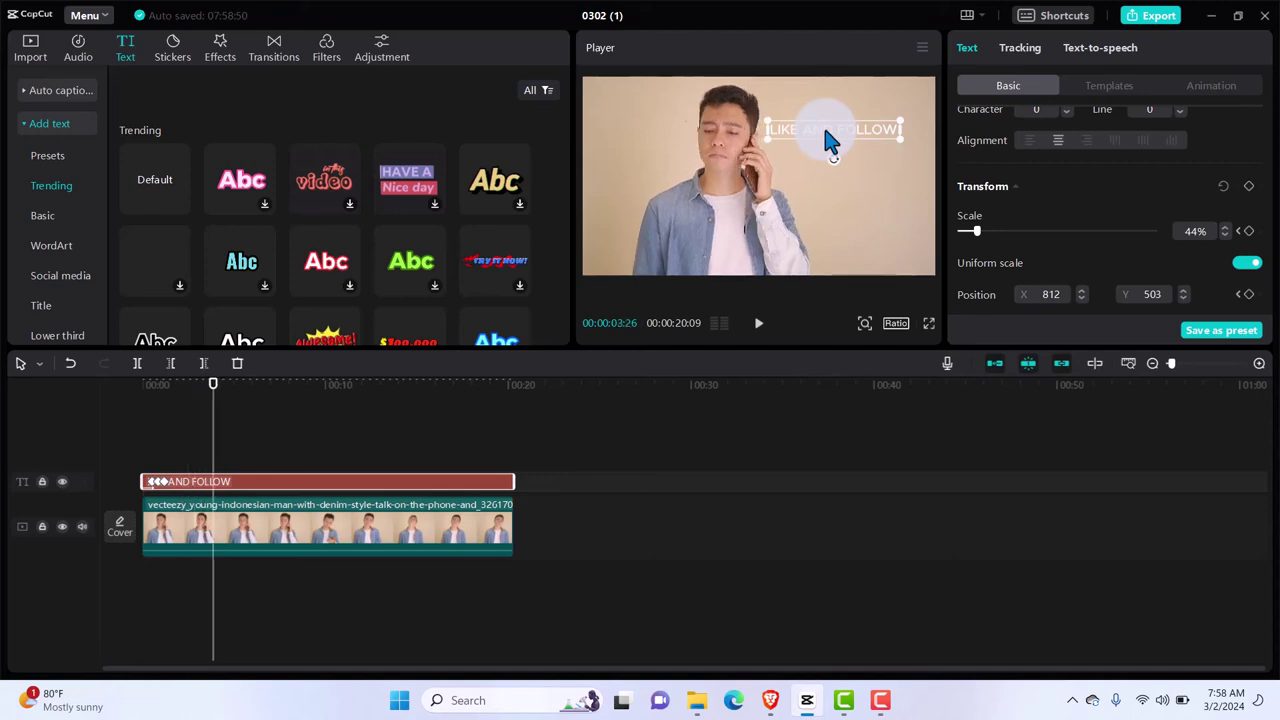
pyautogui.press('space')
pyautogui.press('space')
pyautogui.press('space')
pyautogui.press('space')
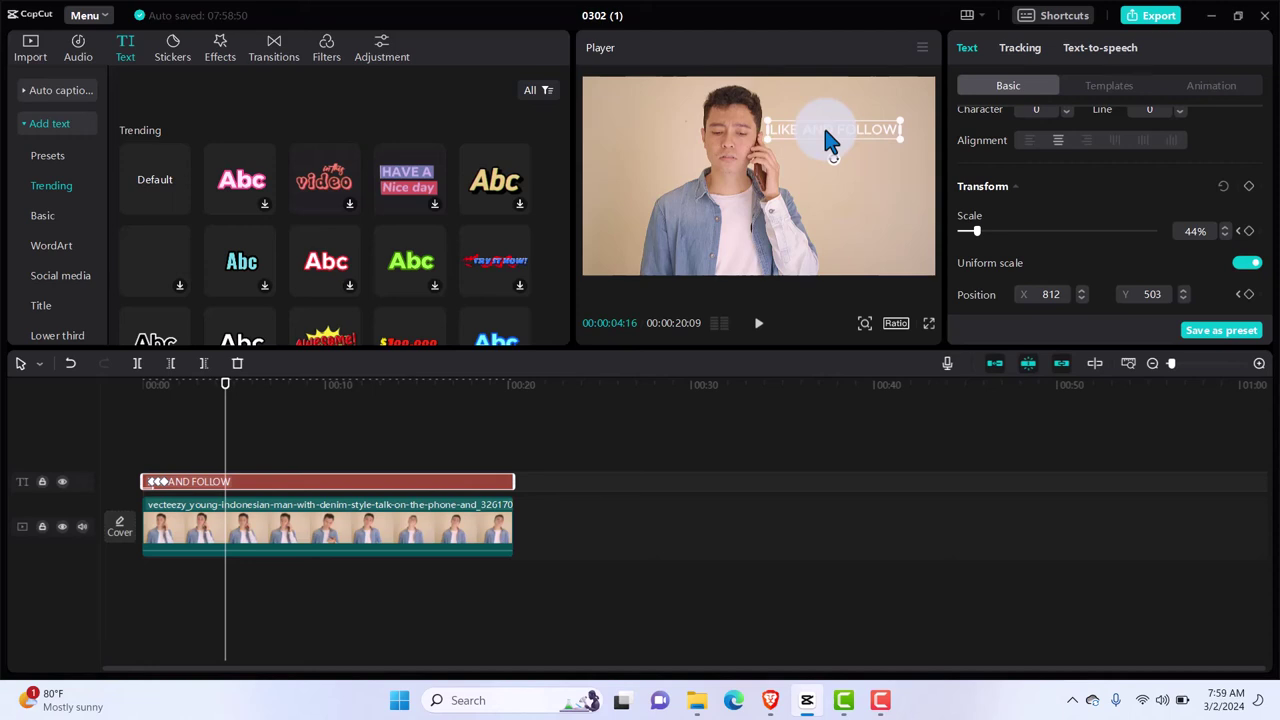
pyautogui.moveTo(825, 130); pyautogui.dragTo(831, 128)
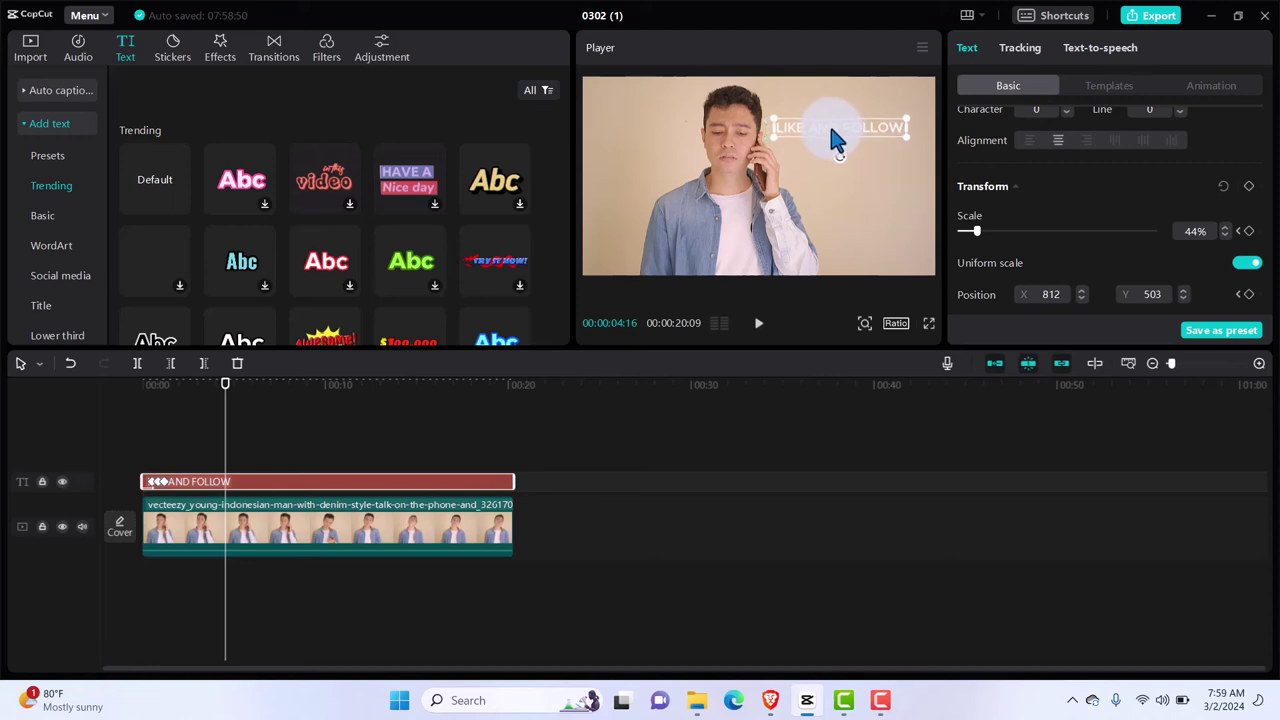
# Reposition the text to about X 912, Y 593 at 00:00:05:06 and about X 844, Y 625 at 00:00:06:16.
pyautogui.press('space')
pyautogui.press('space')
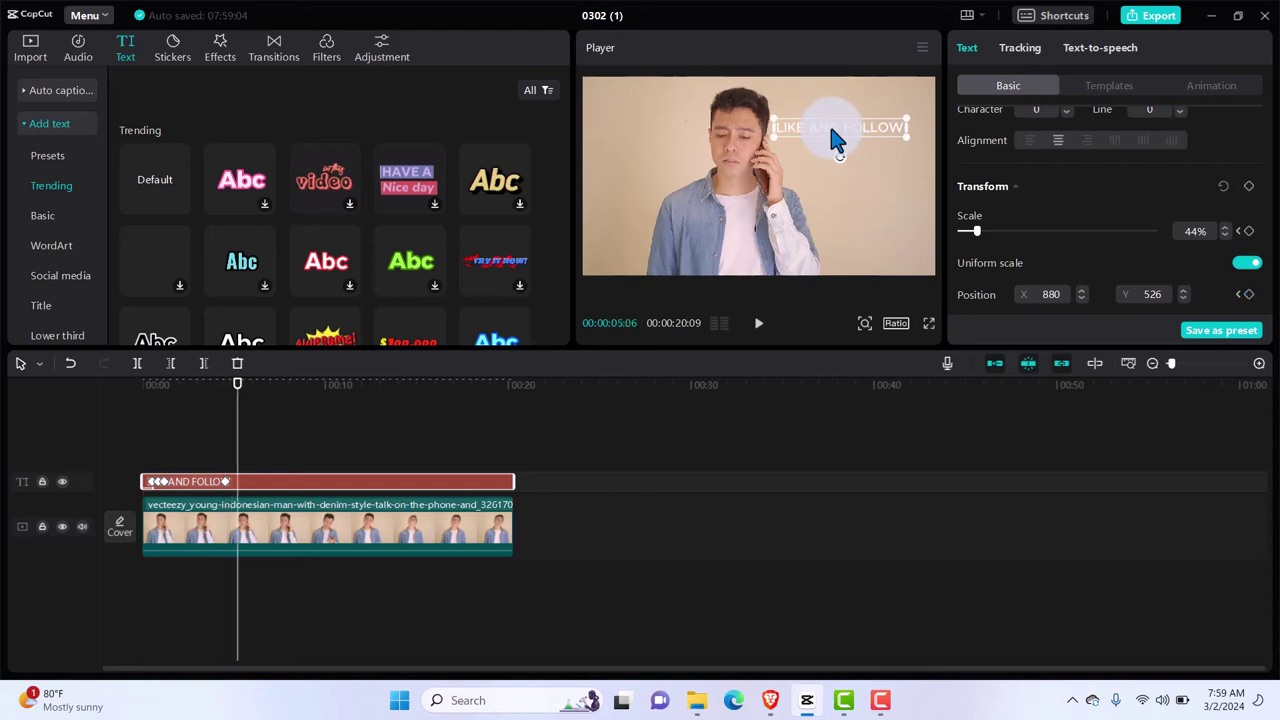
pyautogui.moveTo(829, 123); pyautogui.dragTo(831, 116)
pyautogui.press('space')
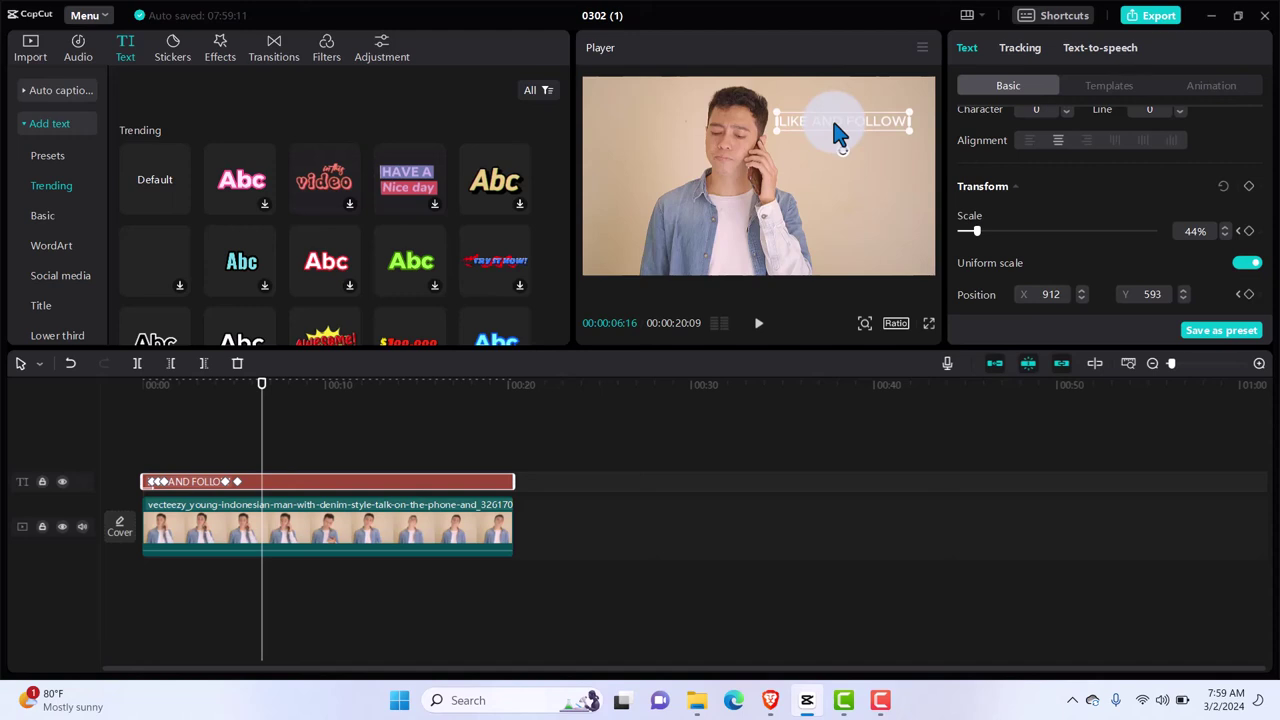
pyautogui.moveTo(827, 122)
pyautogui.mouseDown()
pyautogui.moveTo(815, 120)
pyautogui.moveTo(827, 120)
pyautogui.mouseUp()
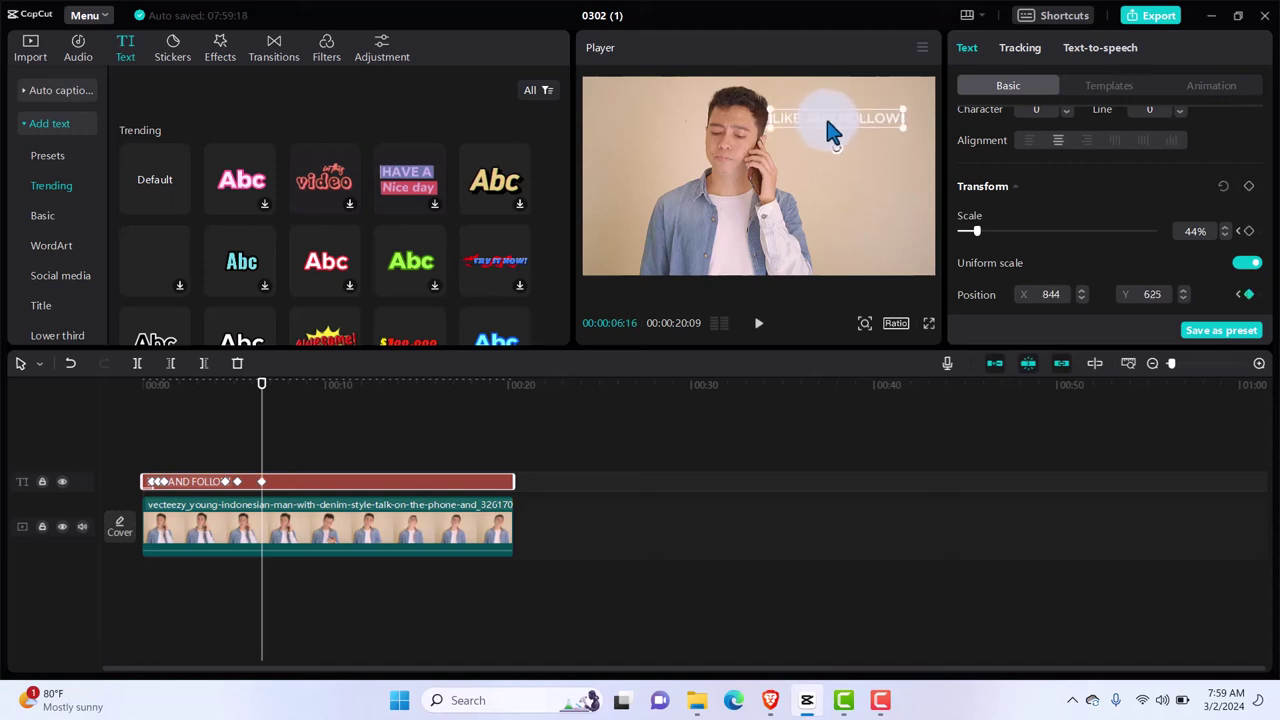
# Advance ten frames to 00:00:06:26 and move the text with the head to about X 794, Y 639.
pyautogui.press('Right')
pyautogui.press('Right')
pyautogui.press('Right')
pyautogui.press('Right')
pyautogui.press('Right')
pyautogui.press('Right')
pyautogui.press('Right')
pyautogui.press('Right')
pyautogui.press('Right')
pyautogui.press('Right')
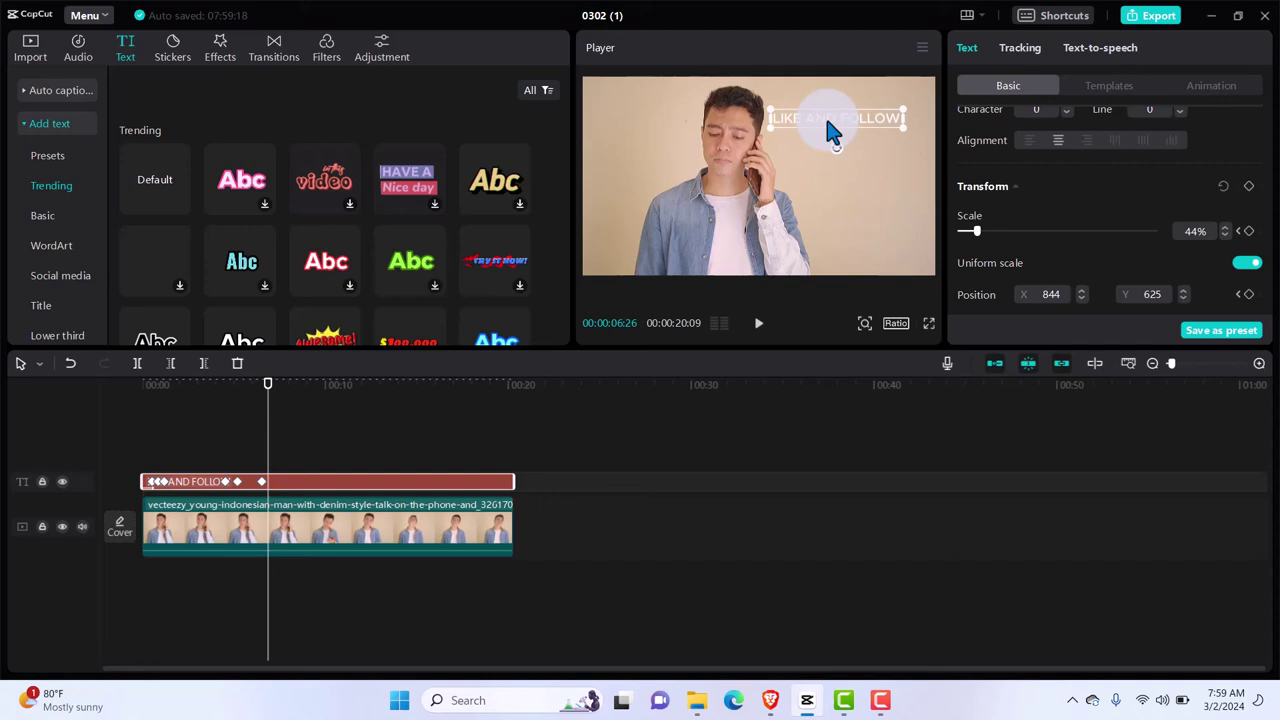
pyautogui.moveTo(801, 114)
pyautogui.mouseDown()
pyautogui.moveTo(769, 111)
pyautogui.moveTo(821, 114)
pyautogui.mouseUp()
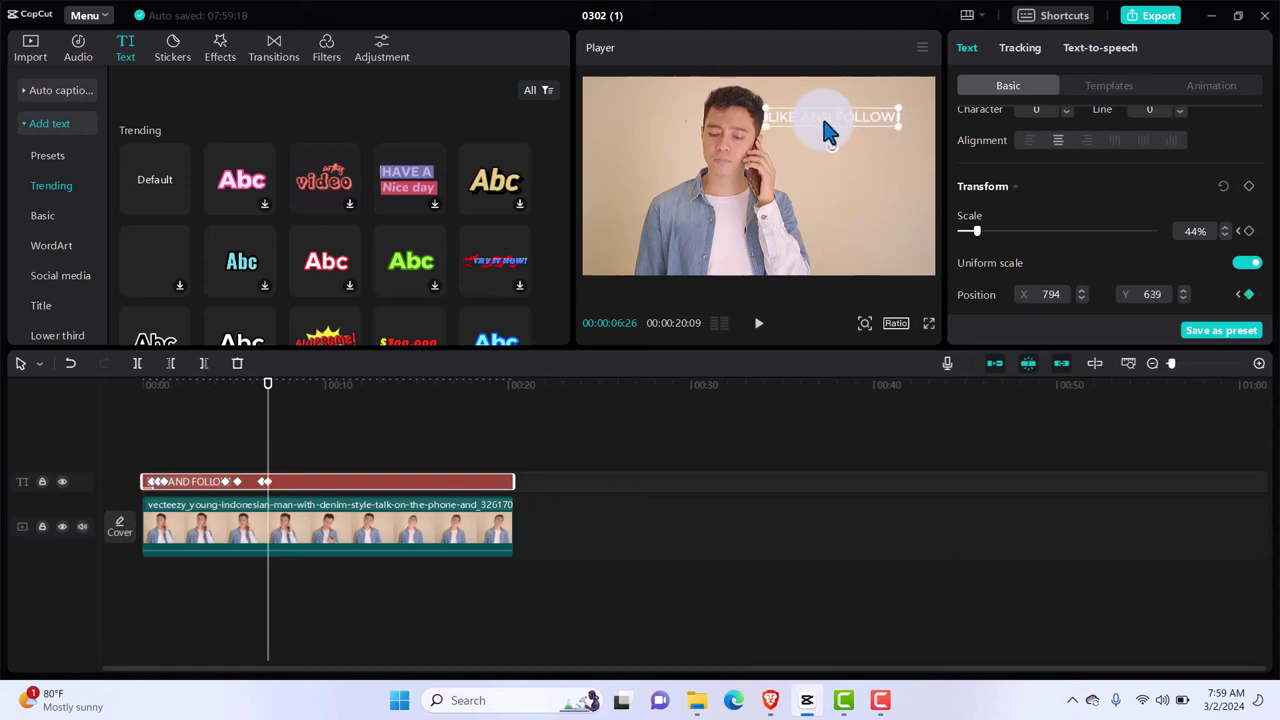
# Advance to 00:00:07:16 and move the text closer to the man's head, to about X 735, Y 634.
pyautogui.press('Right')
pyautogui.press('Right')
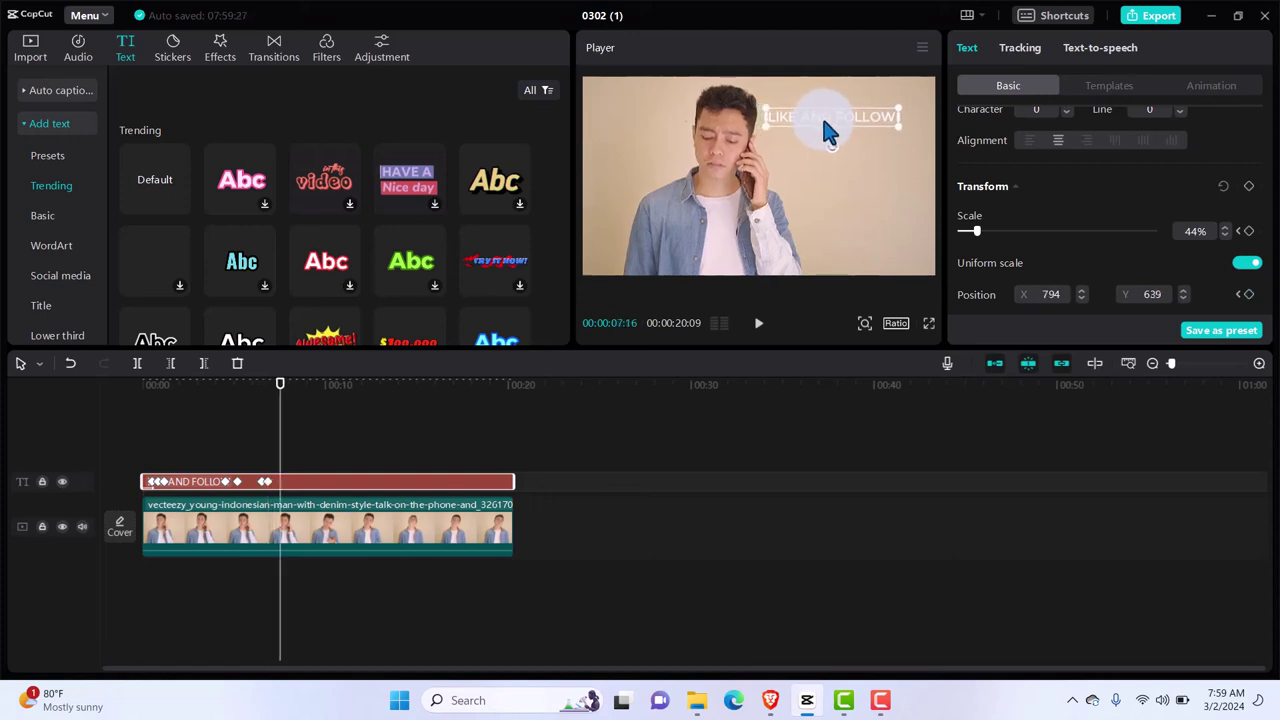
pyautogui.moveTo(823, 120)
pyautogui.mouseDown()
pyautogui.moveTo(799, 119)
pyautogui.moveTo(817, 122)
pyautogui.mouseUp()
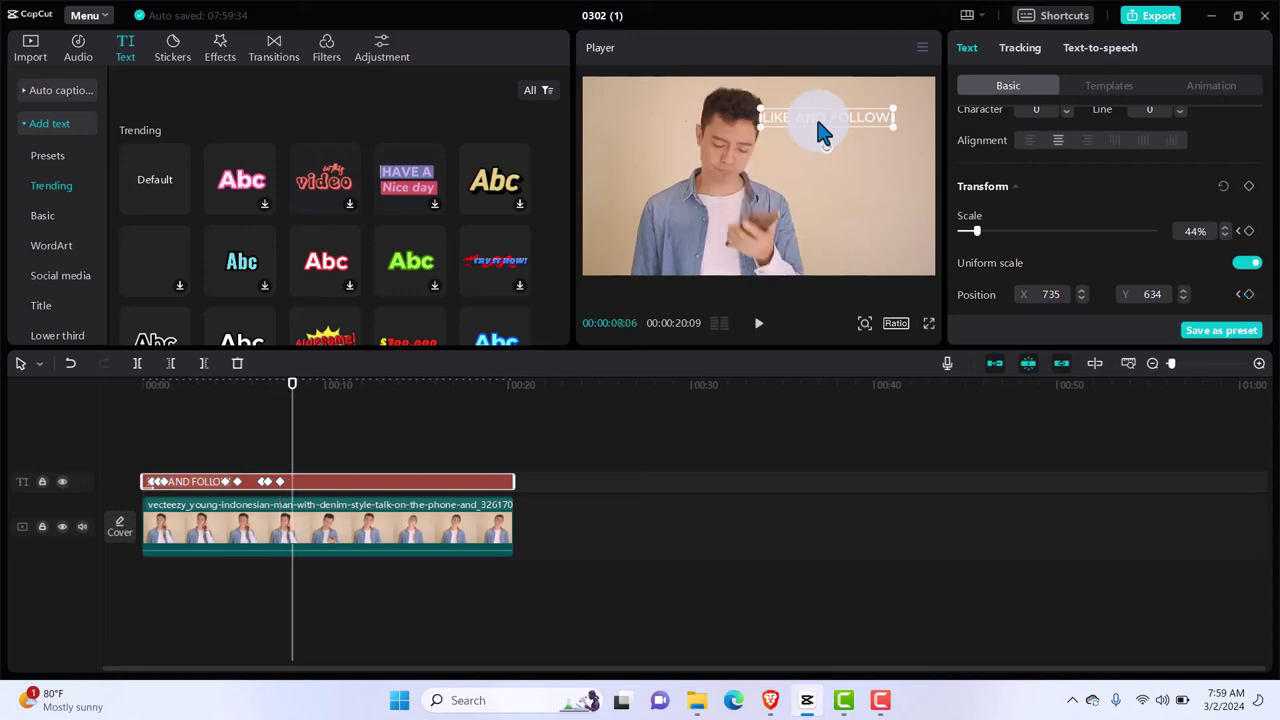
# Reposition the text to about X 794, Y 612 at 00:00:08:06 and about X 916, Y 553 at 00:00:08:16.
pyautogui.moveTo(817, 120)
pyautogui.mouseDown()
pyautogui.moveTo(836, 122)
pyautogui.moveTo(822, 123)
pyautogui.mouseUp()
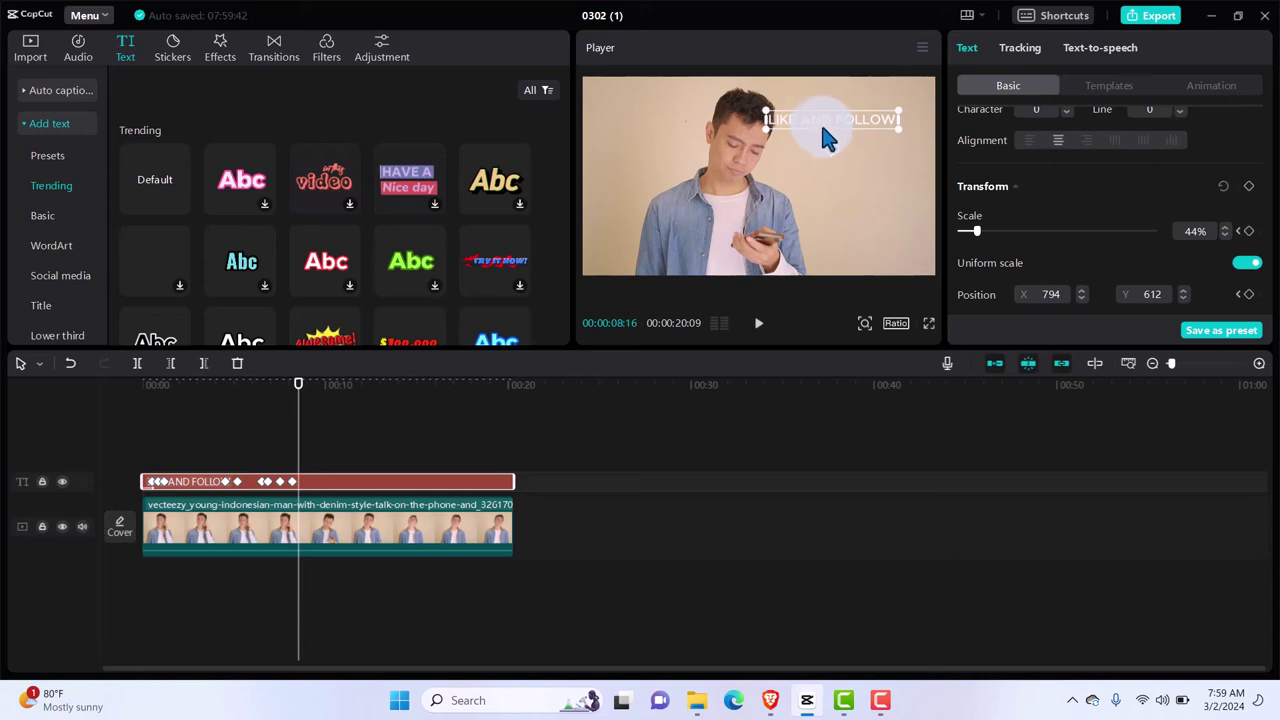
pyautogui.moveTo(822, 127); pyautogui.dragTo(833, 132)
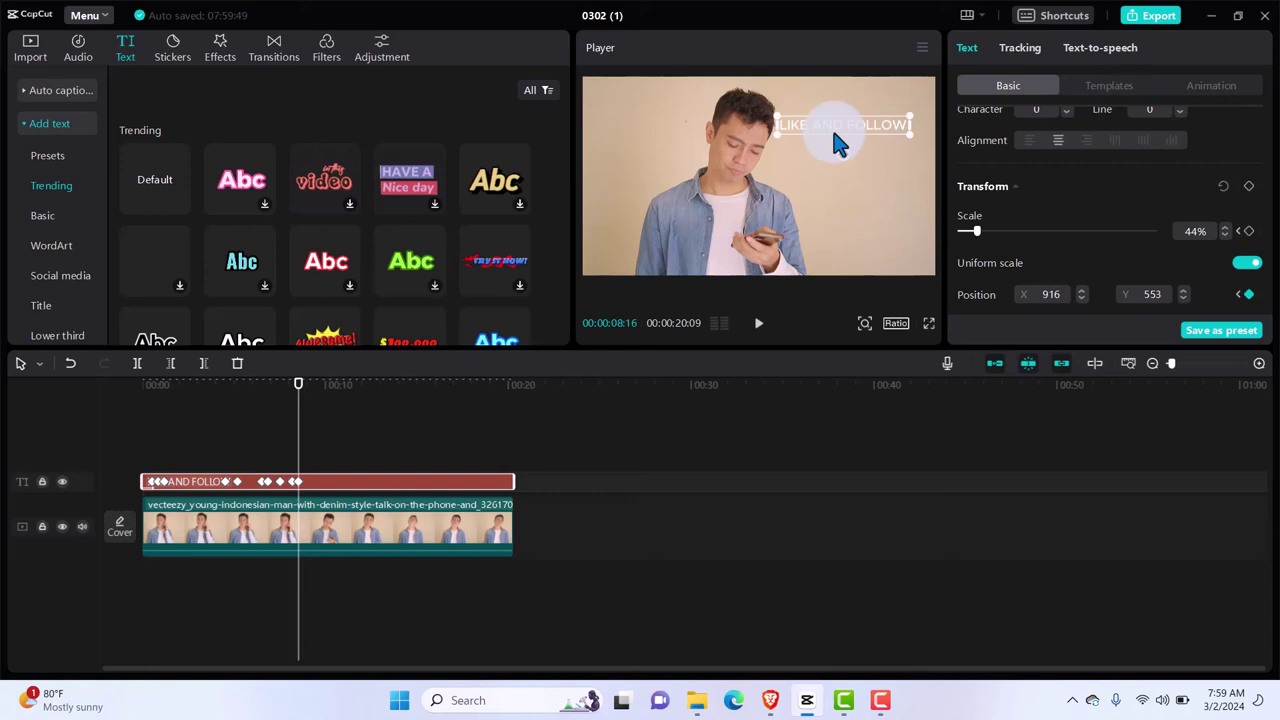
# Play the clip to 00:00:11:03 and move the text back beside the head to about X 848, Y 575.
pyautogui.press('Right')
pyautogui.press('space')
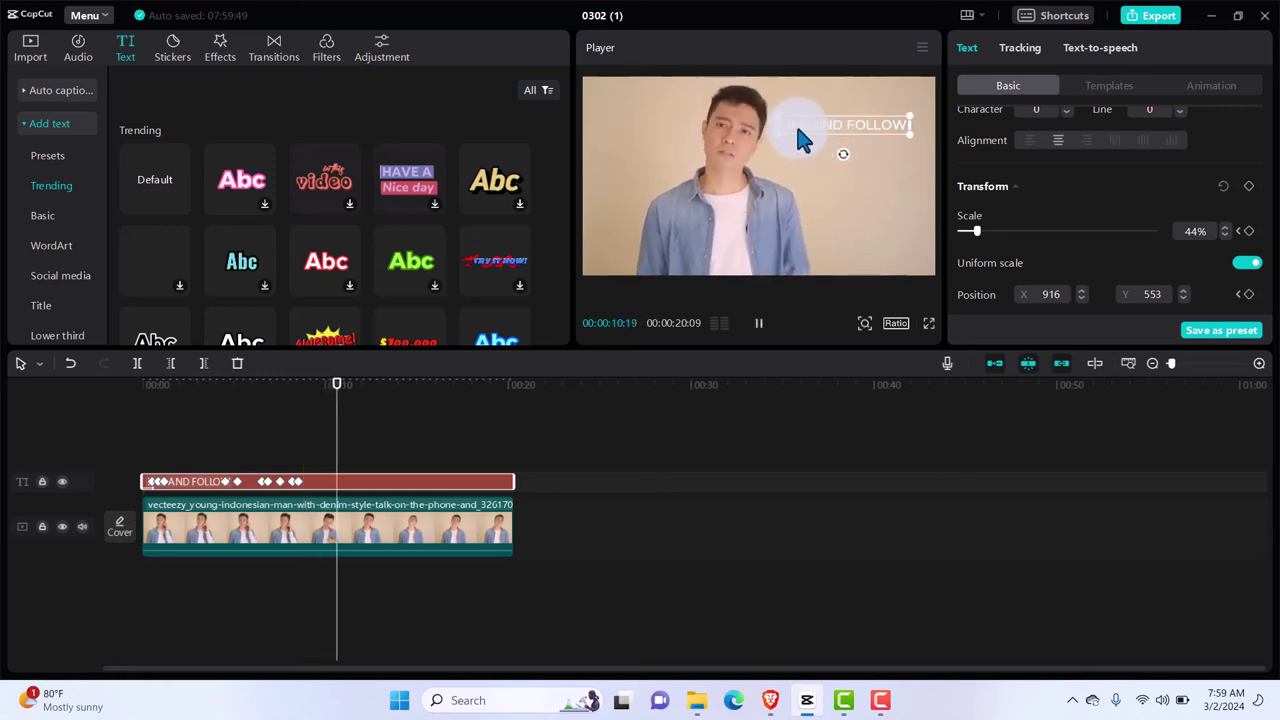
pyautogui.press('space')
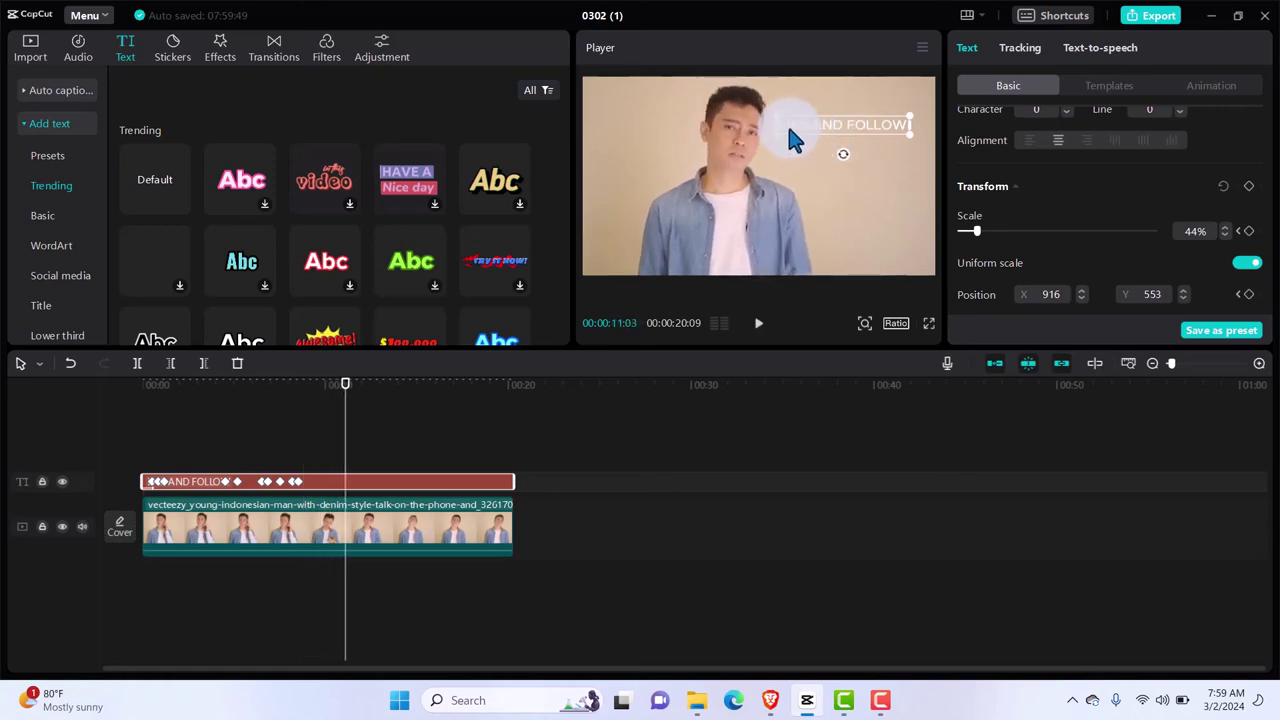
pyautogui.moveTo(789, 123); pyautogui.dragTo(782, 120)
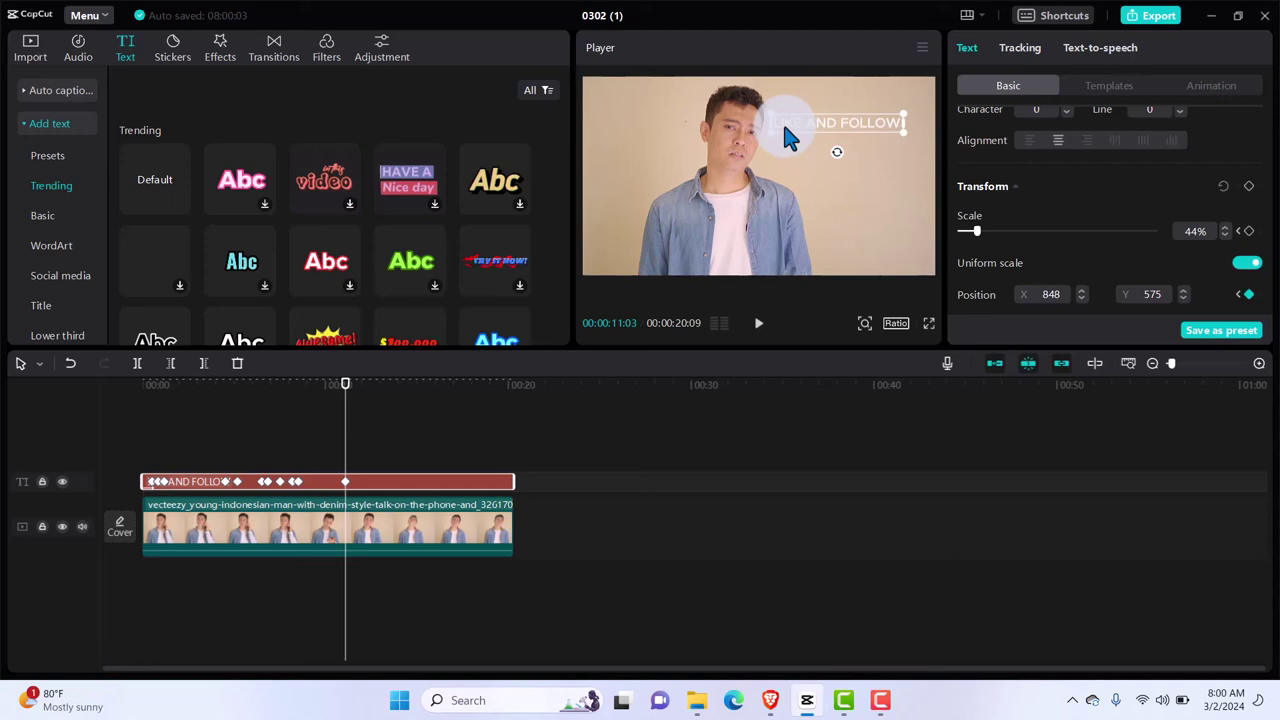
# Advance to 00:00:11:23 and move the text away from the face to about X 916, Y 526.
pyautogui.press('space')
pyautogui.press('space')
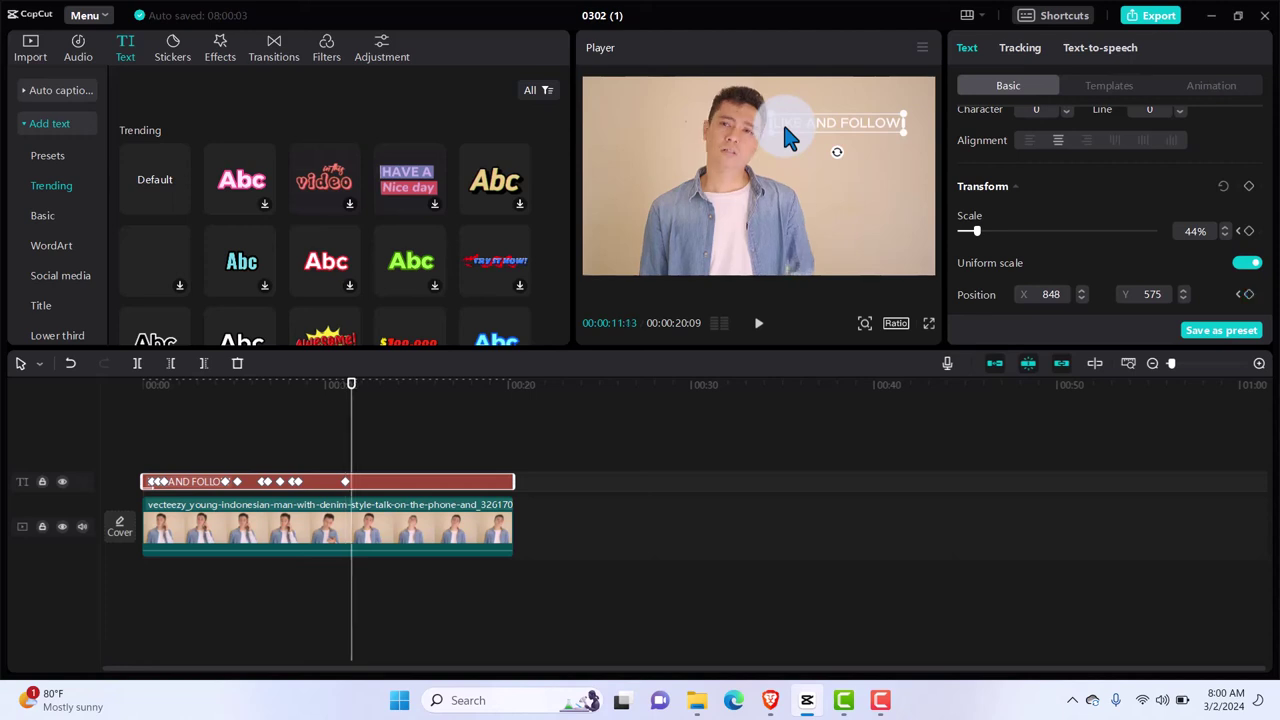
pyautogui.press('space')
pyautogui.press('space')
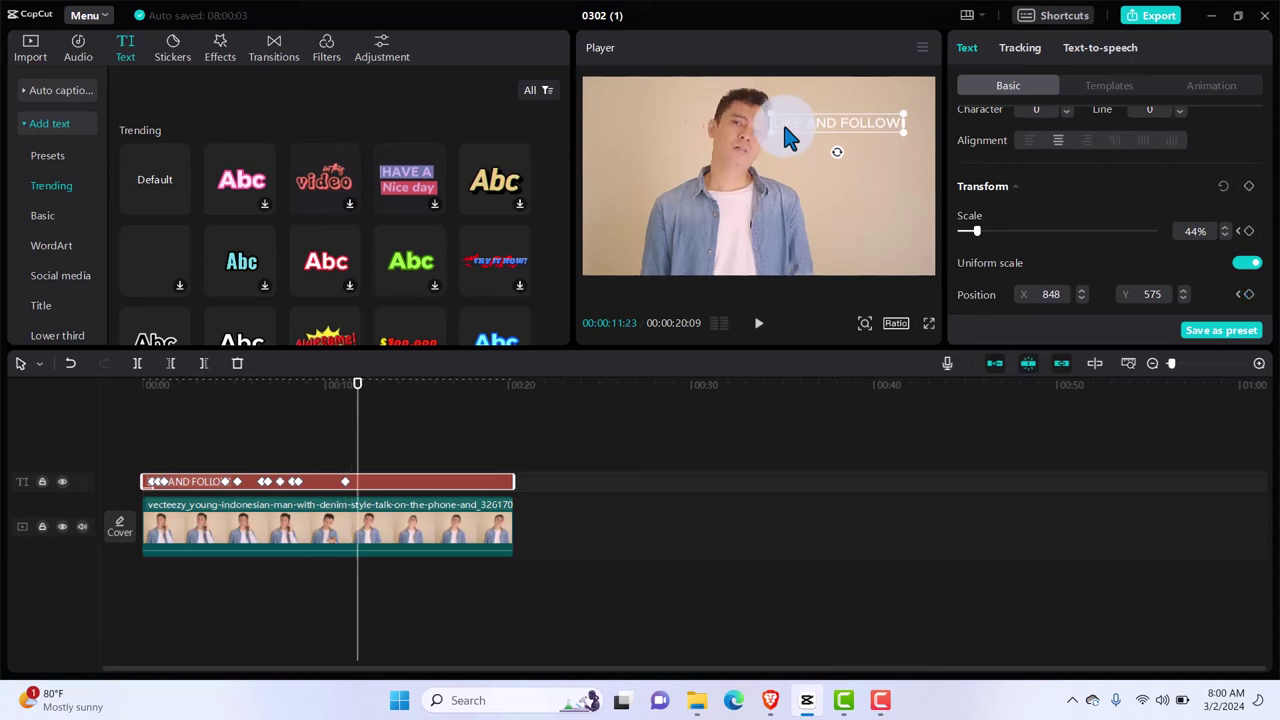
pyautogui.moveTo(783, 121)
pyautogui.mouseDown()
pyautogui.moveTo(803, 132)
pyautogui.moveTo(788, 126)
pyautogui.mouseUp()
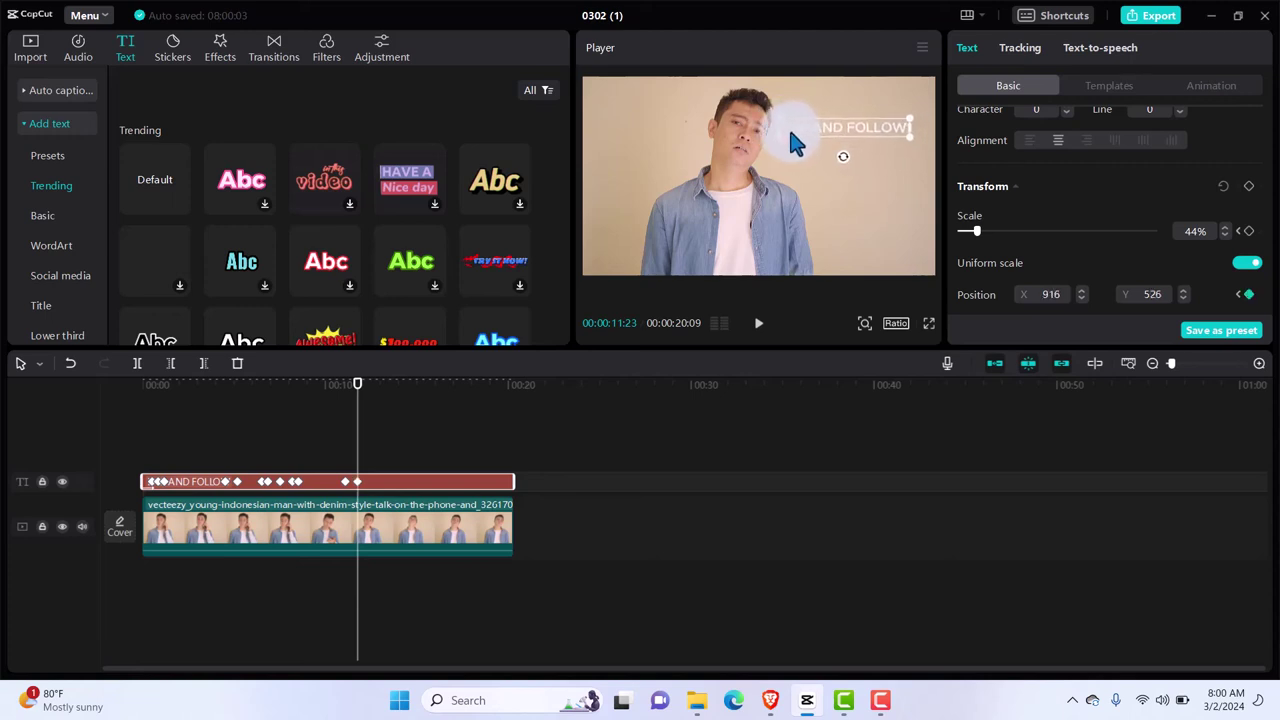
# Advance to 00:00:12:23, where the head tilts back, and move the text to about X 984, Y 503.
pyautogui.press('space')
pyautogui.press('space')
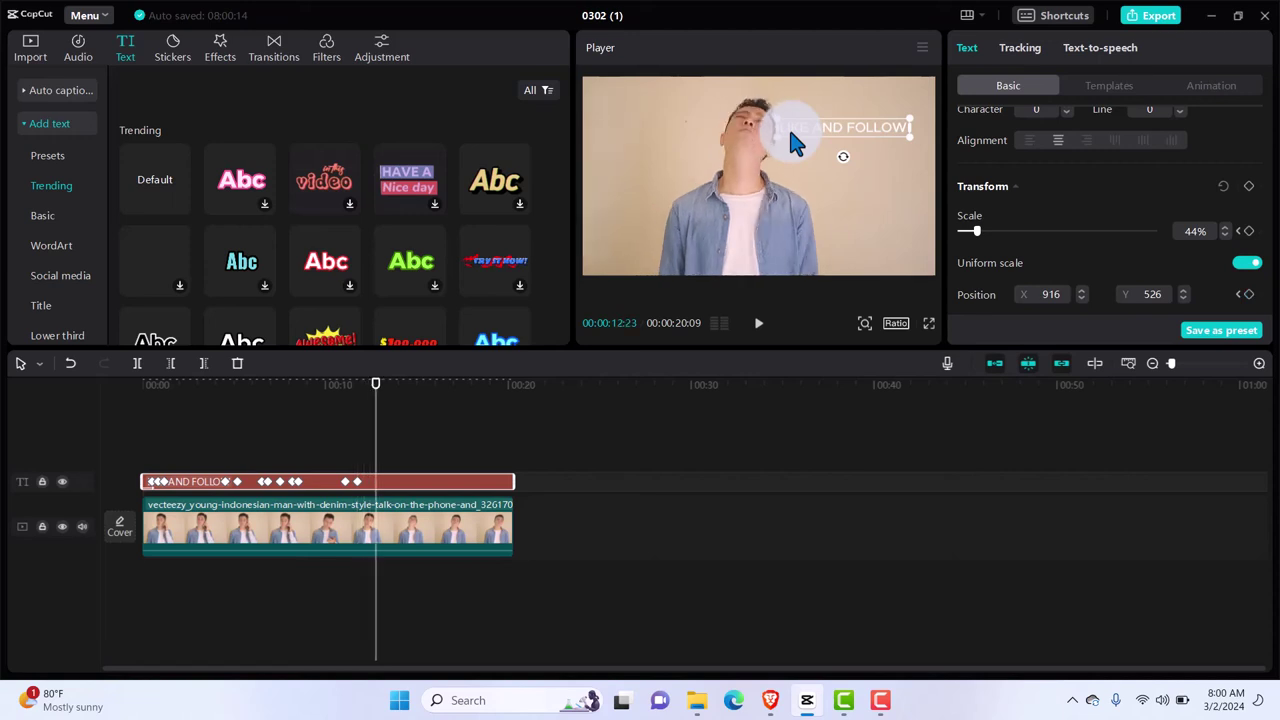
pyautogui.moveTo(790, 130); pyautogui.dragTo(795, 135)
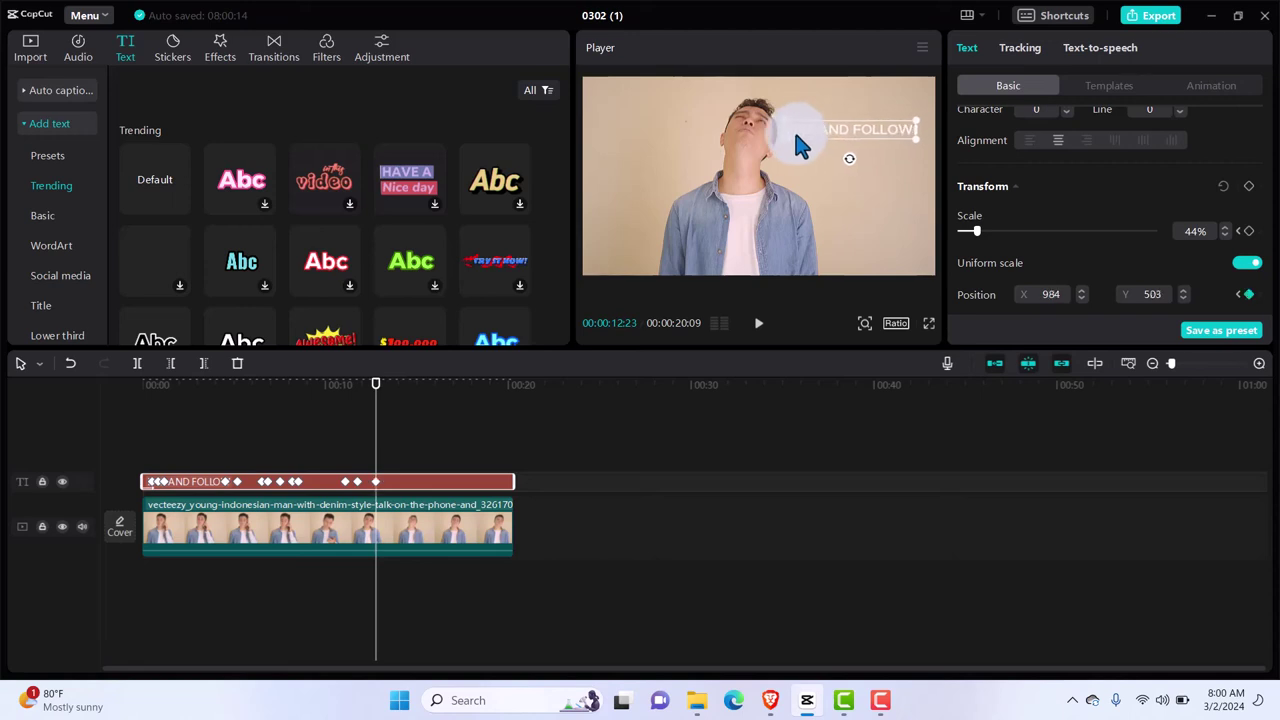
# Move the text to about X 998, Y 535 just before 00:00:15:03, and to about X 1057, Y 548 at 00:00:15:13.
pyautogui.press('space')
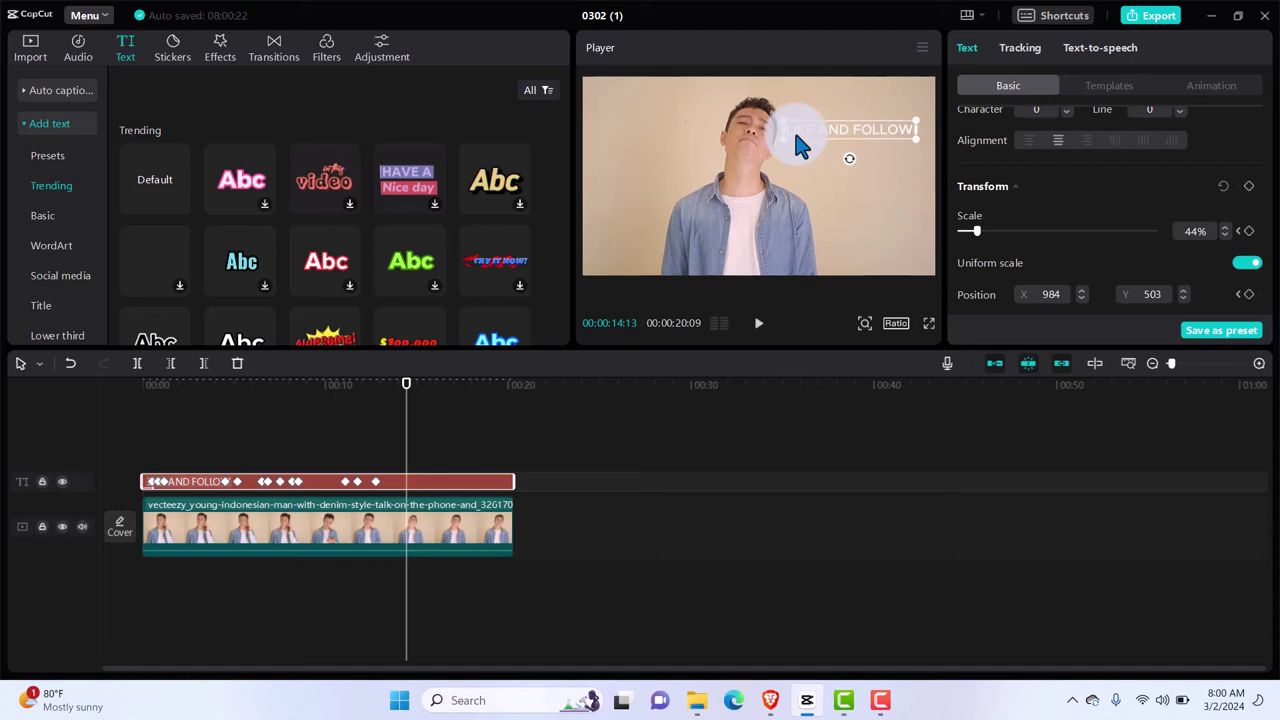
pyautogui.moveTo(793, 128); pyautogui.dragTo(795, 126)
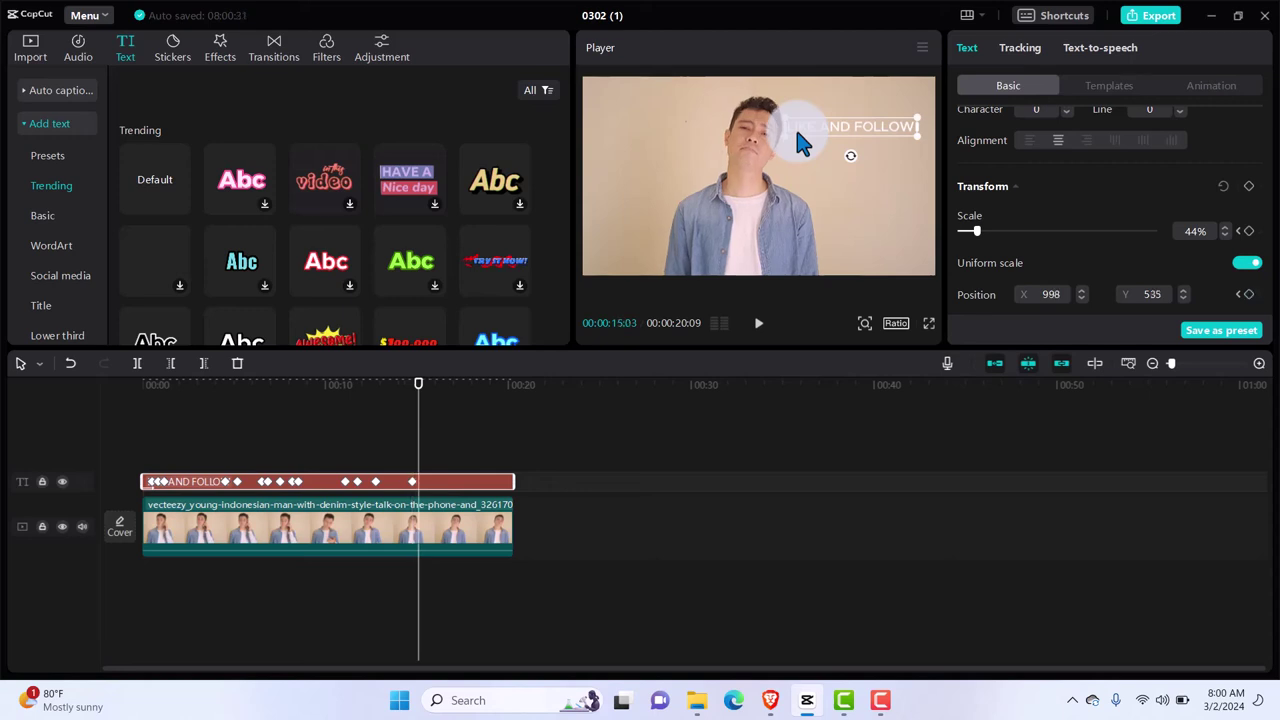
pyautogui.moveTo(795, 126)
pyautogui.mouseDown()
pyautogui.moveTo(820, 125)
pyautogui.moveTo(799, 125)
pyautogui.mouseUp()
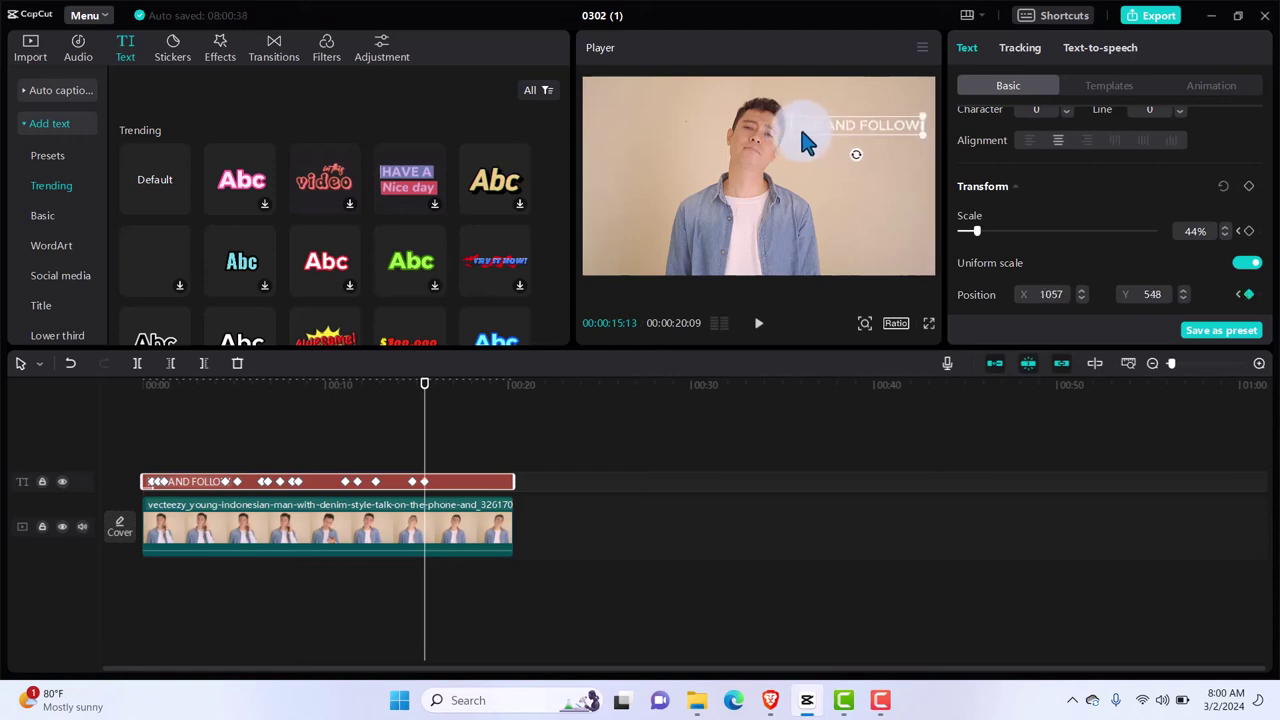
# Reposition the text to about X 1107, Y 526 at 00:00:16:03 and about X 1148, Y 548 at 00:00:16:23.
pyautogui.press('Right')
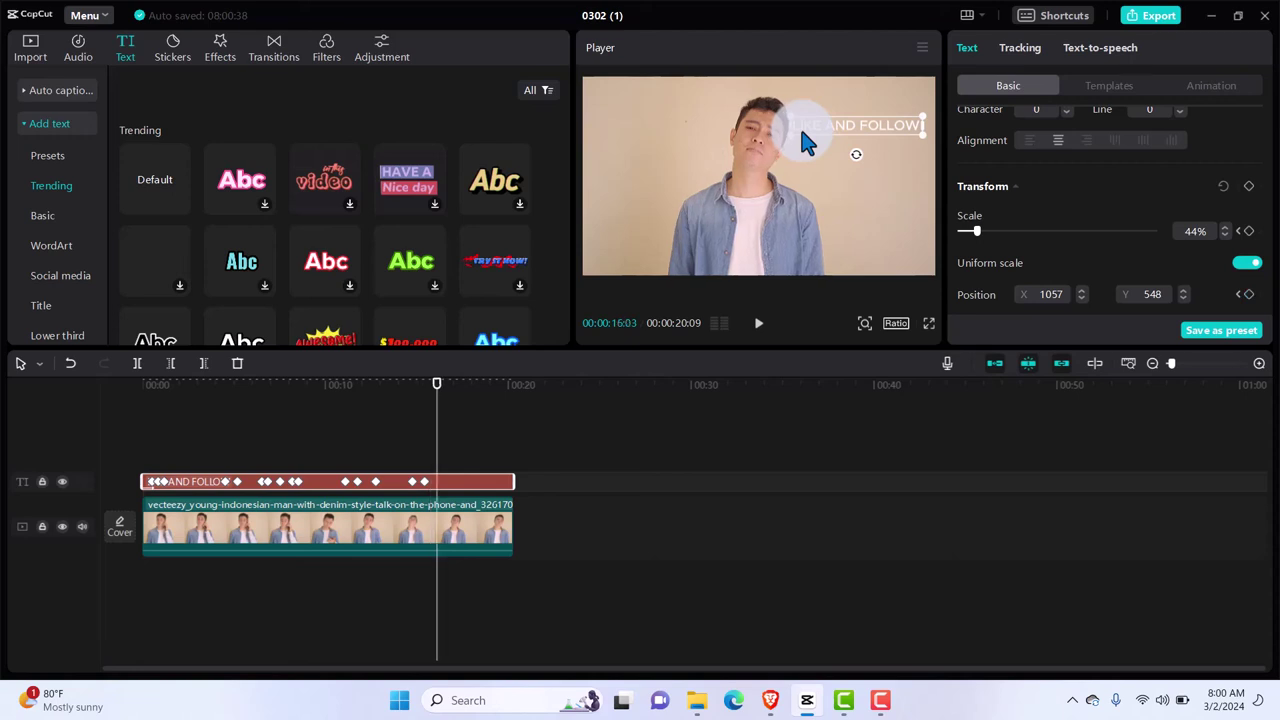
pyautogui.moveTo(811, 125)
pyautogui.mouseDown()
pyautogui.moveTo(829, 126)
pyautogui.moveTo(803, 128)
pyautogui.mouseUp()
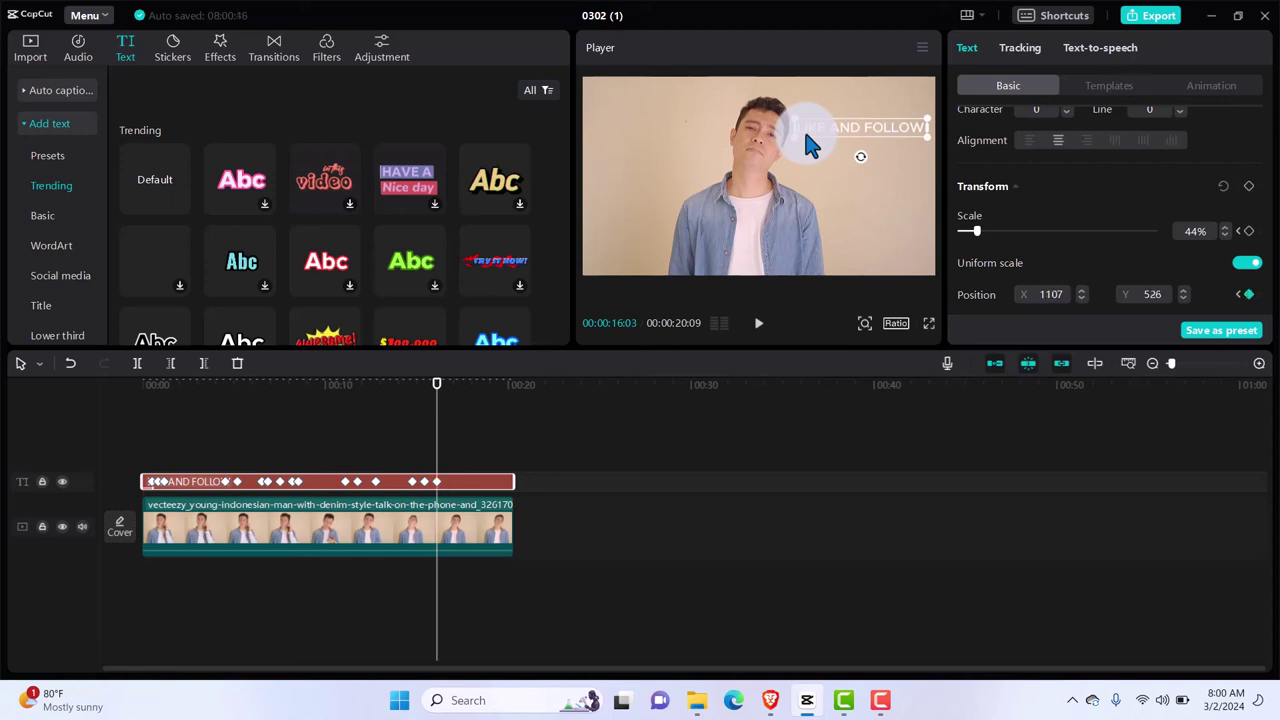
pyautogui.press('Right')
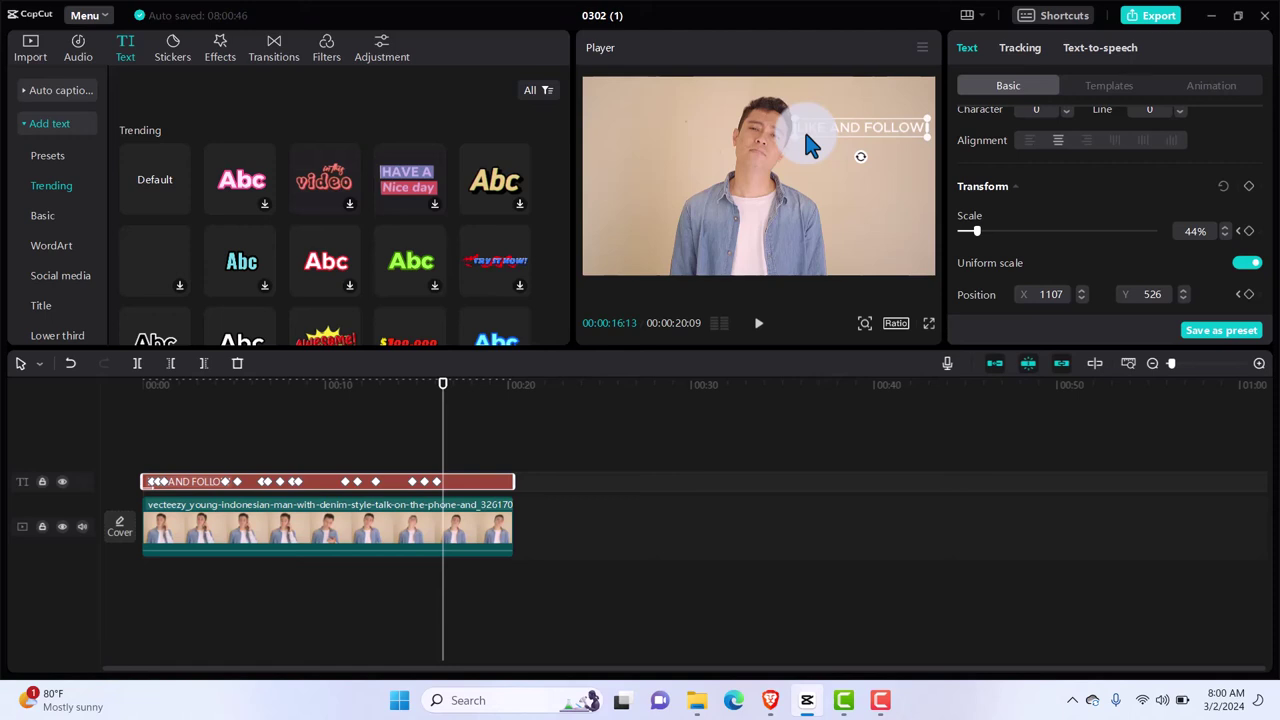
pyautogui.press('Right')
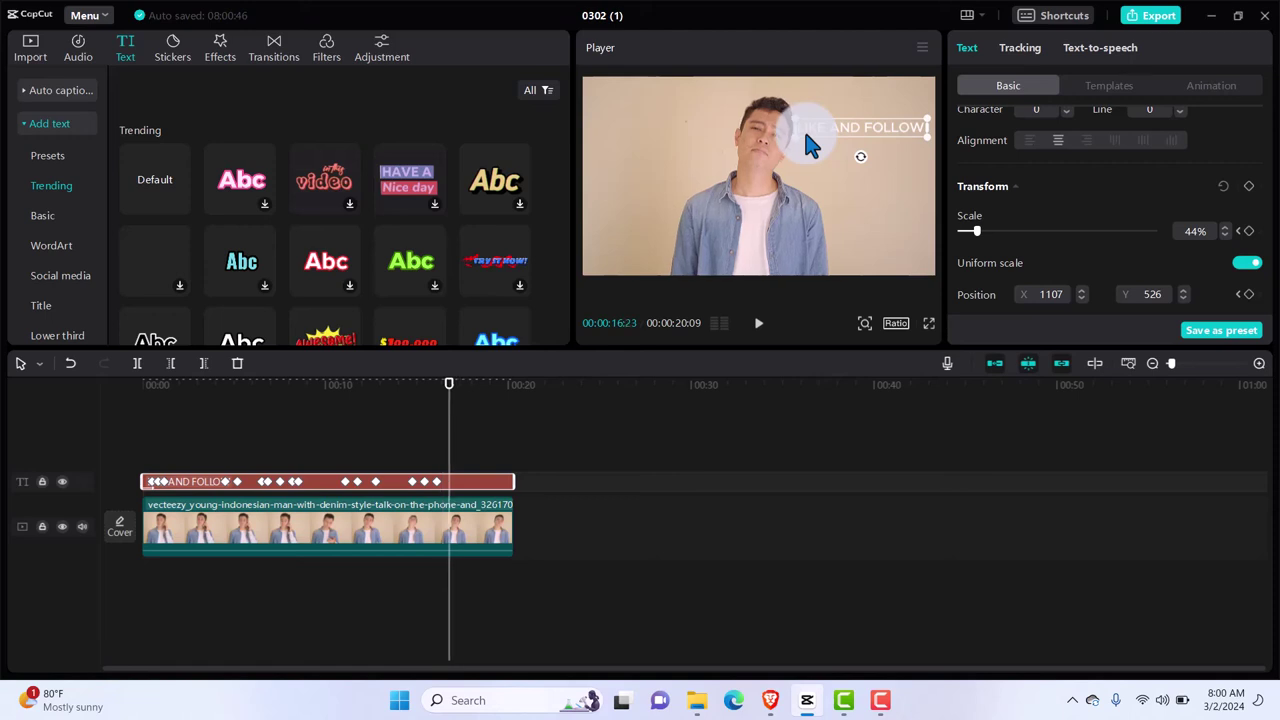
pyautogui.moveTo(806, 133); pyautogui.dragTo(812, 130)
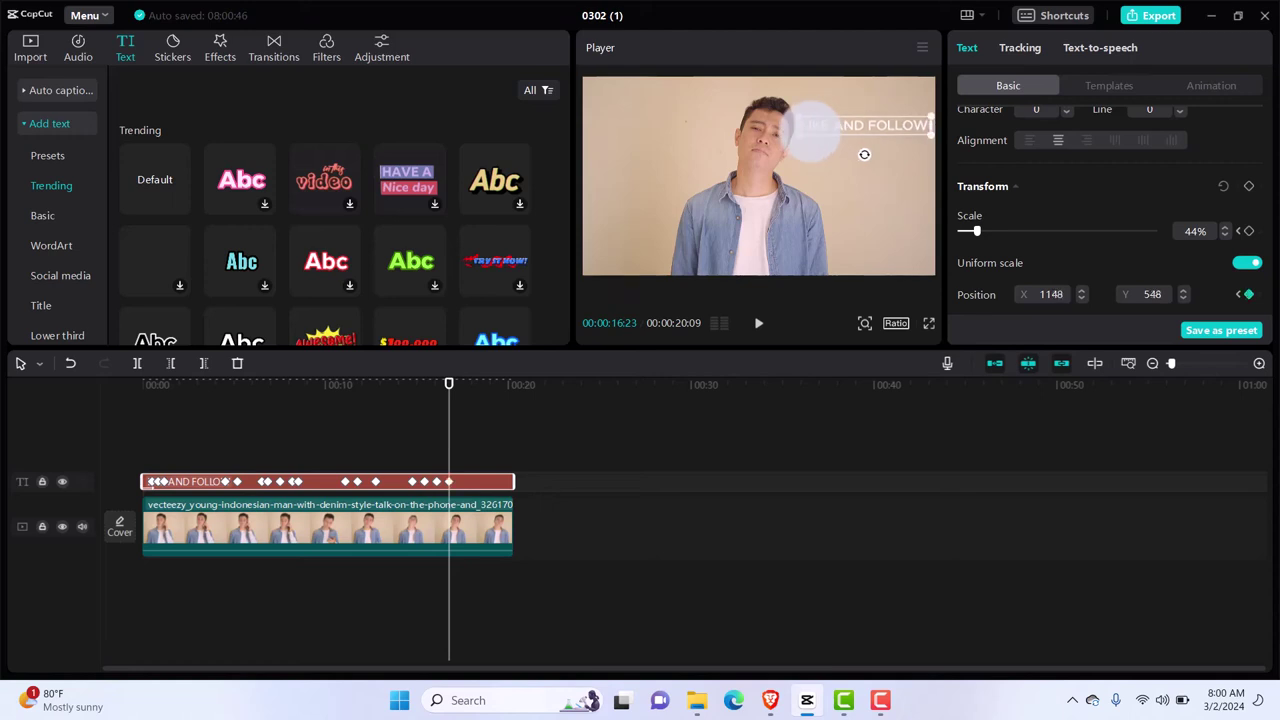
# Advance to 00:00:18:13, scale the text down to about 40% and move it to about X 1198, Y 498.
pyautogui.press('Right')
pyautogui.press('Right')
pyautogui.press('Right')
pyautogui.press('Right')
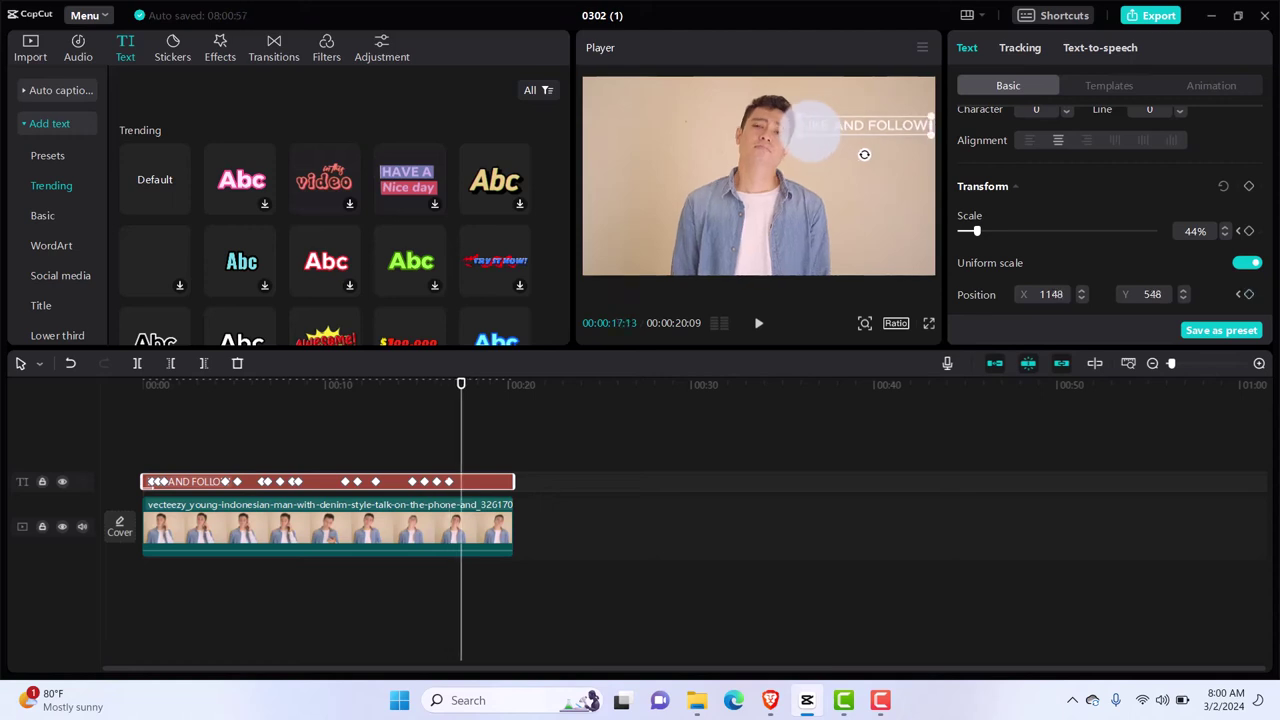
pyautogui.press('Right')
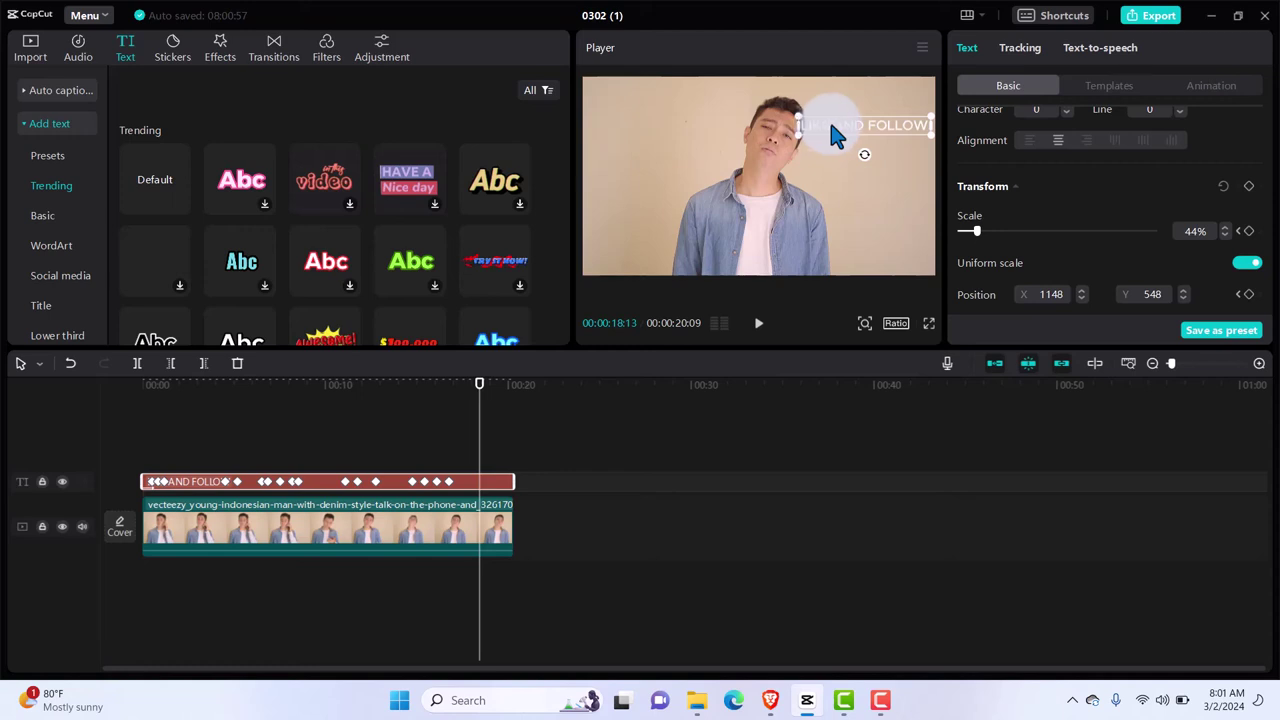
pyautogui.moveTo(841, 124); pyautogui.dragTo(811, 125)
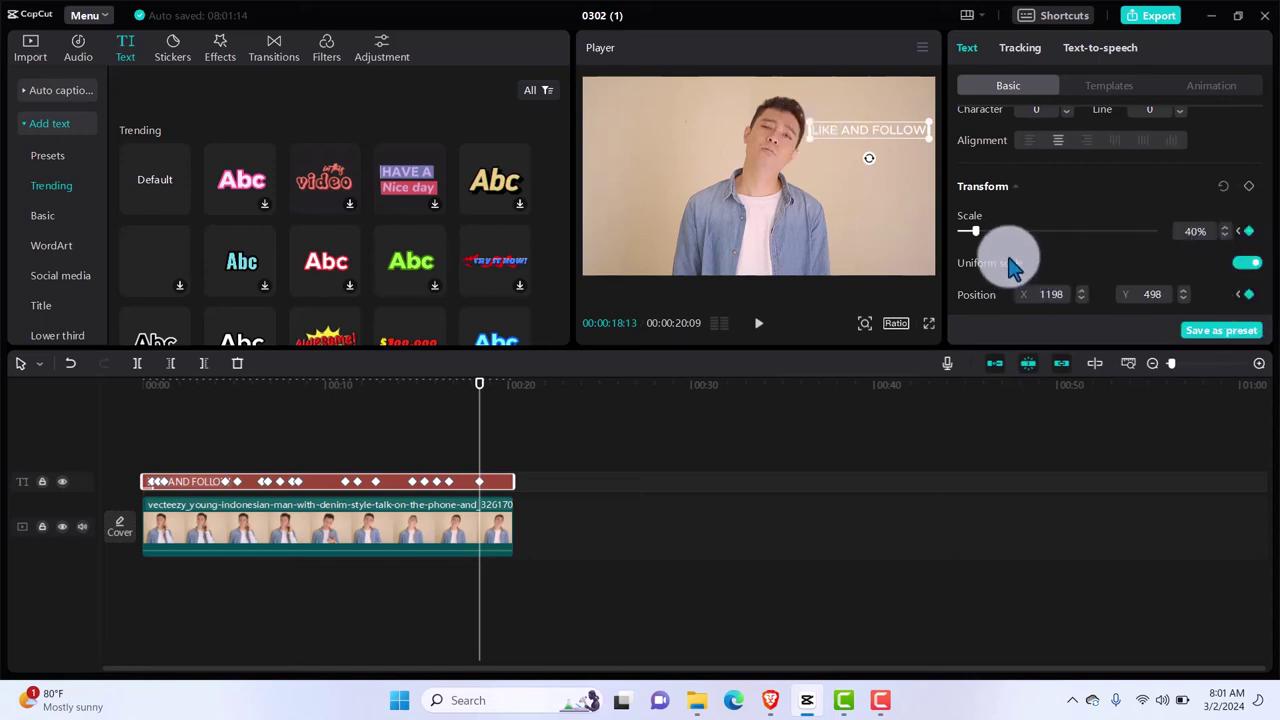
# Advance to 00:00:18:23 and move the LIKE AND FOLLOW text to about X 1198, Y 426.
pyautogui.press('Right')
pyautogui.press('Right')
pyautogui.press('Right')
pyautogui.press('Right')
pyautogui.press('Right')
pyautogui.press('Right')
pyautogui.press('Right')
pyautogui.press('Right')
pyautogui.press('Right')
pyautogui.press('Right')
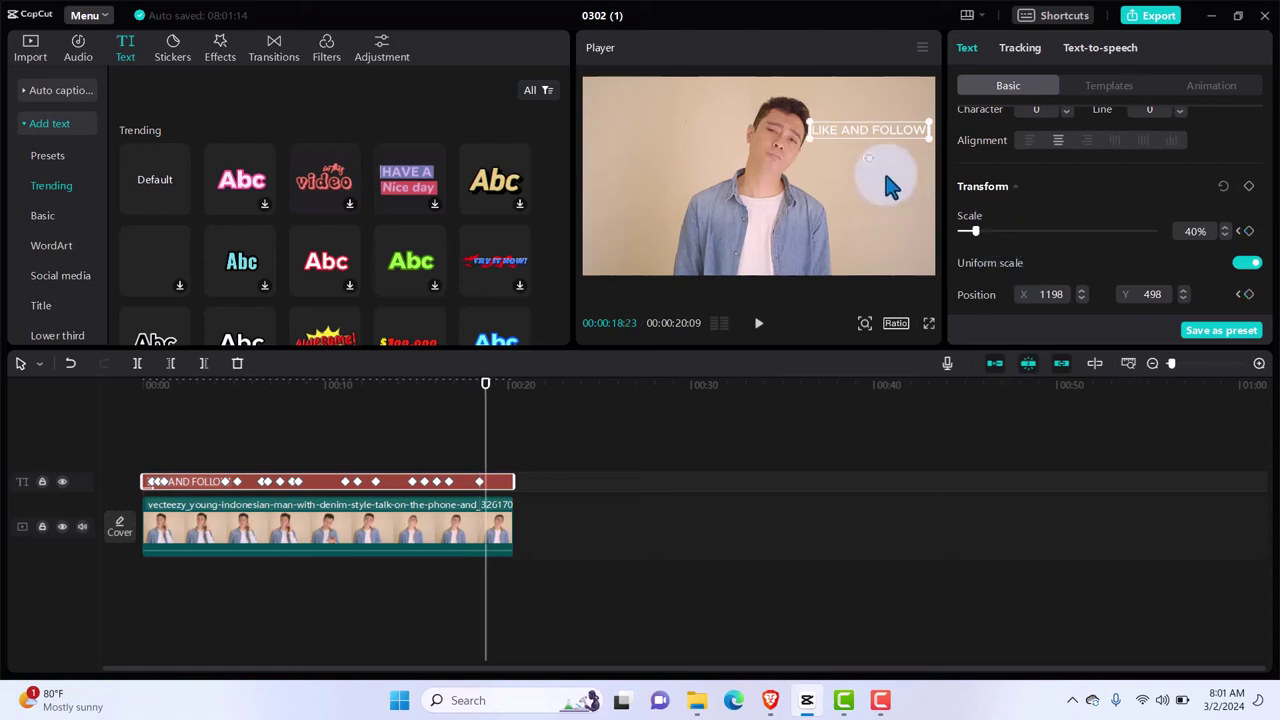
pyautogui.moveTo(851, 130)
pyautogui.mouseDown()
pyautogui.moveTo(864, 134)
pyautogui.moveTo(818, 129)
pyautogui.moveTo(850, 140)
pyautogui.mouseUp()
# Advance to 00:00:19:13 and move the text closer to the head, to about X 1039, Y 485.
pyautogui.press('Right')
pyautogui.press('Right')
pyautogui.press('Right')
pyautogui.press('Right')
pyautogui.press('Right')
pyautogui.press('Right')
pyautogui.press('Right')
pyautogui.press('Right')
pyautogui.press('Right')
pyautogui.press('Right')
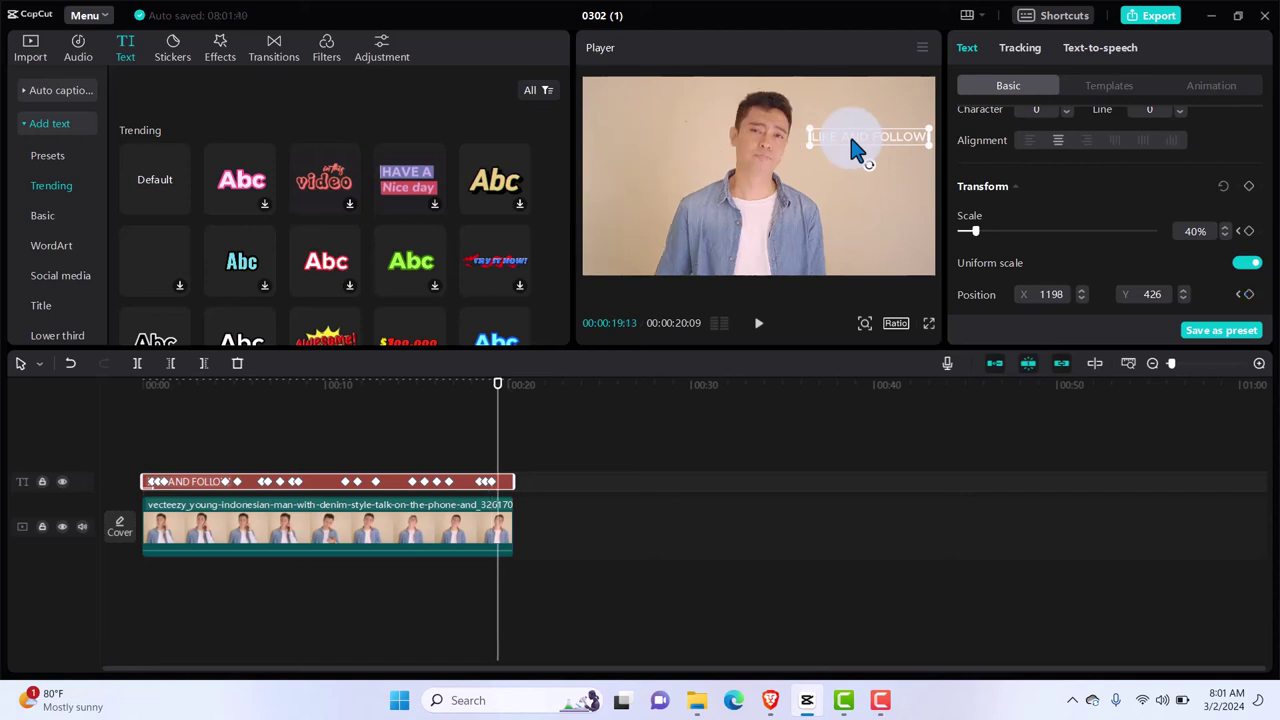
pyautogui.moveTo(851, 138); pyautogui.dragTo(836, 133)
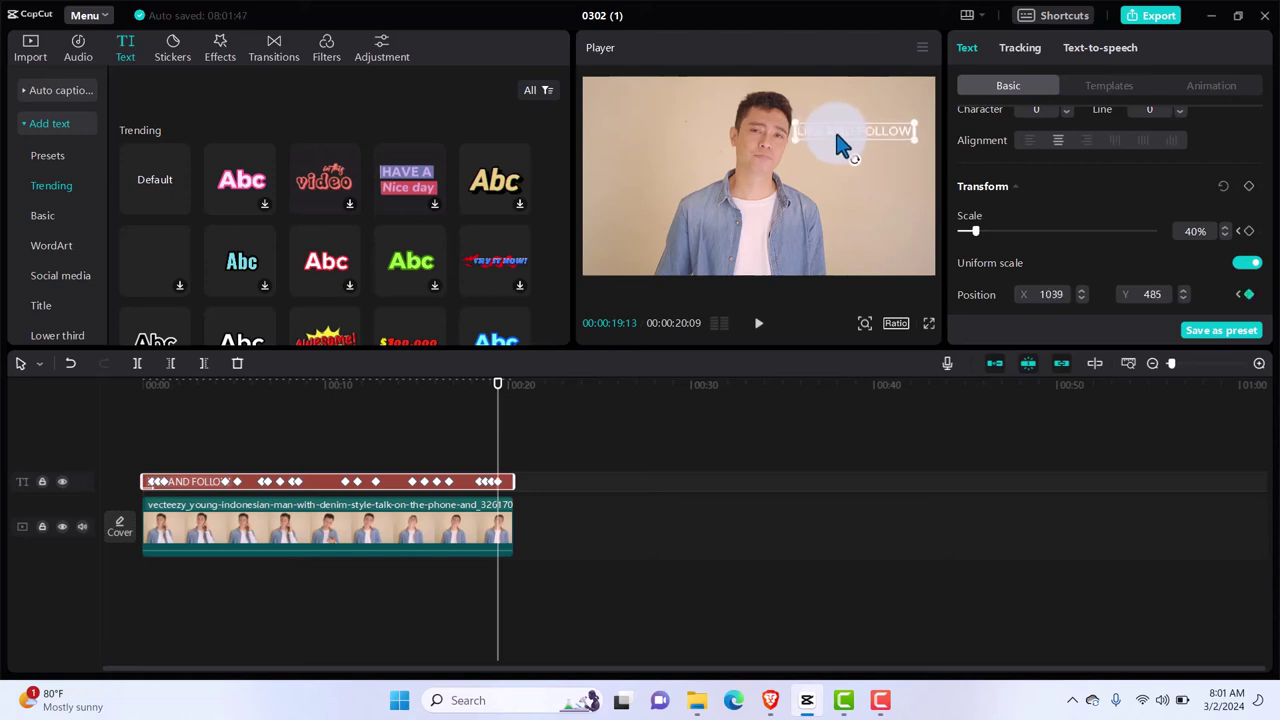
# Reposition the text to about X 844, Y 571 at 00:00:19:23 and about X 685, Y 621 at 00:00:20:03.
pyautogui.press('Right')
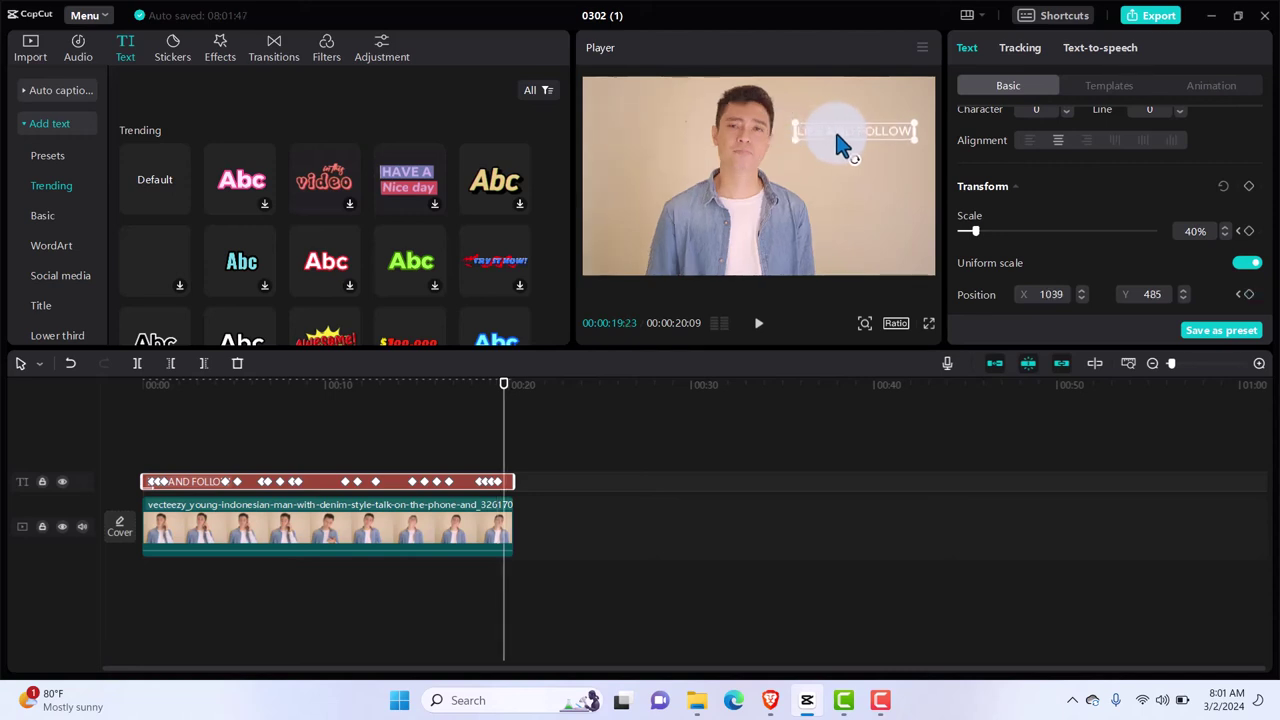
pyautogui.moveTo(836, 133); pyautogui.dragTo(818, 125)
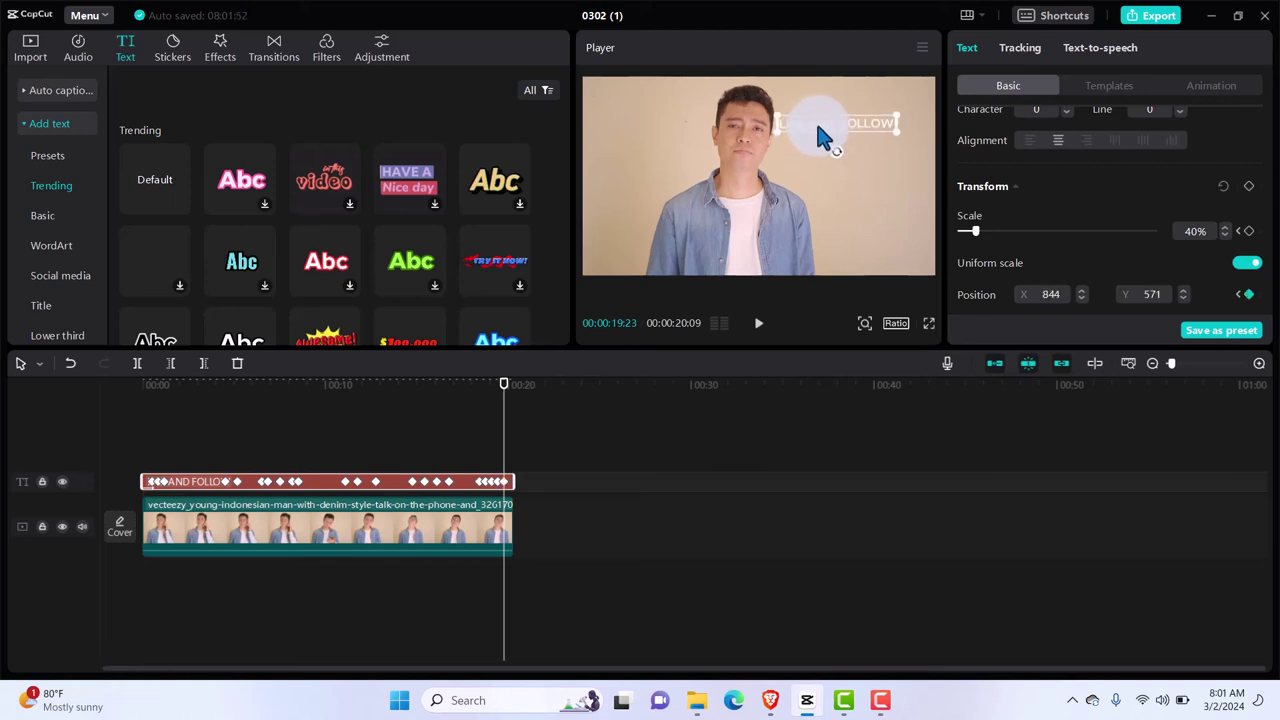
pyautogui.press('Right')
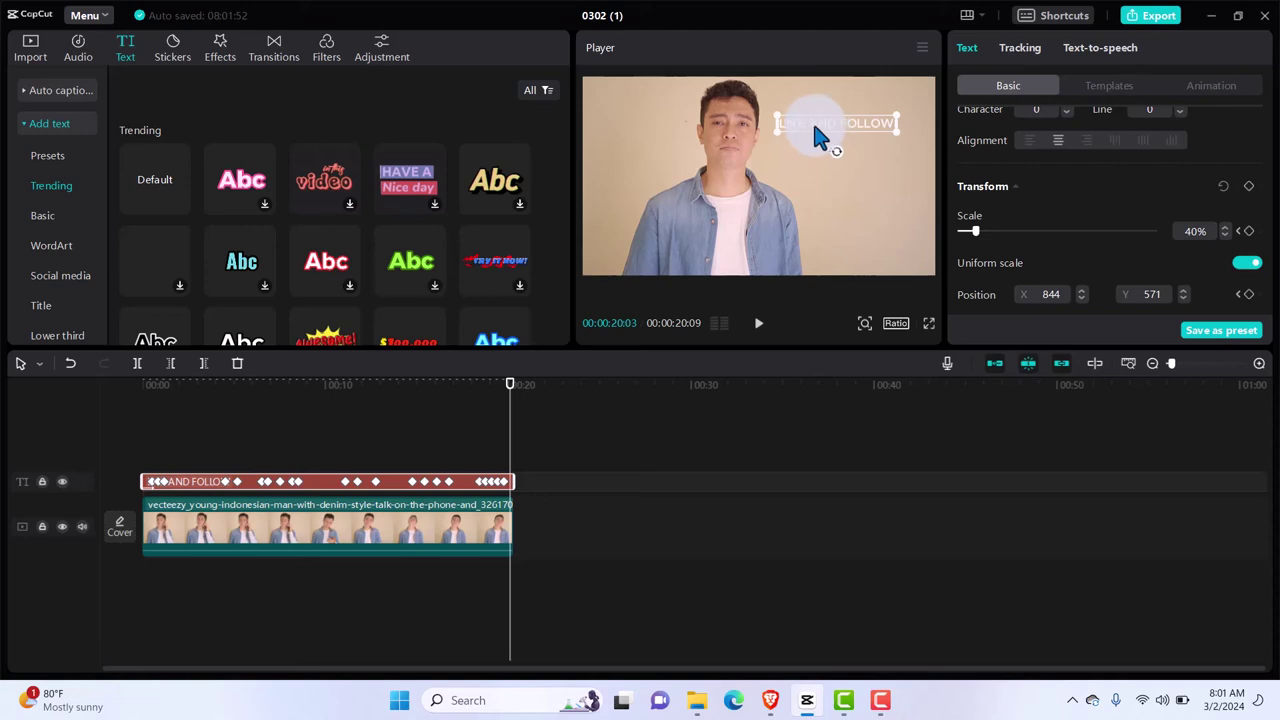
pyautogui.moveTo(814, 128); pyautogui.dragTo(803, 124)
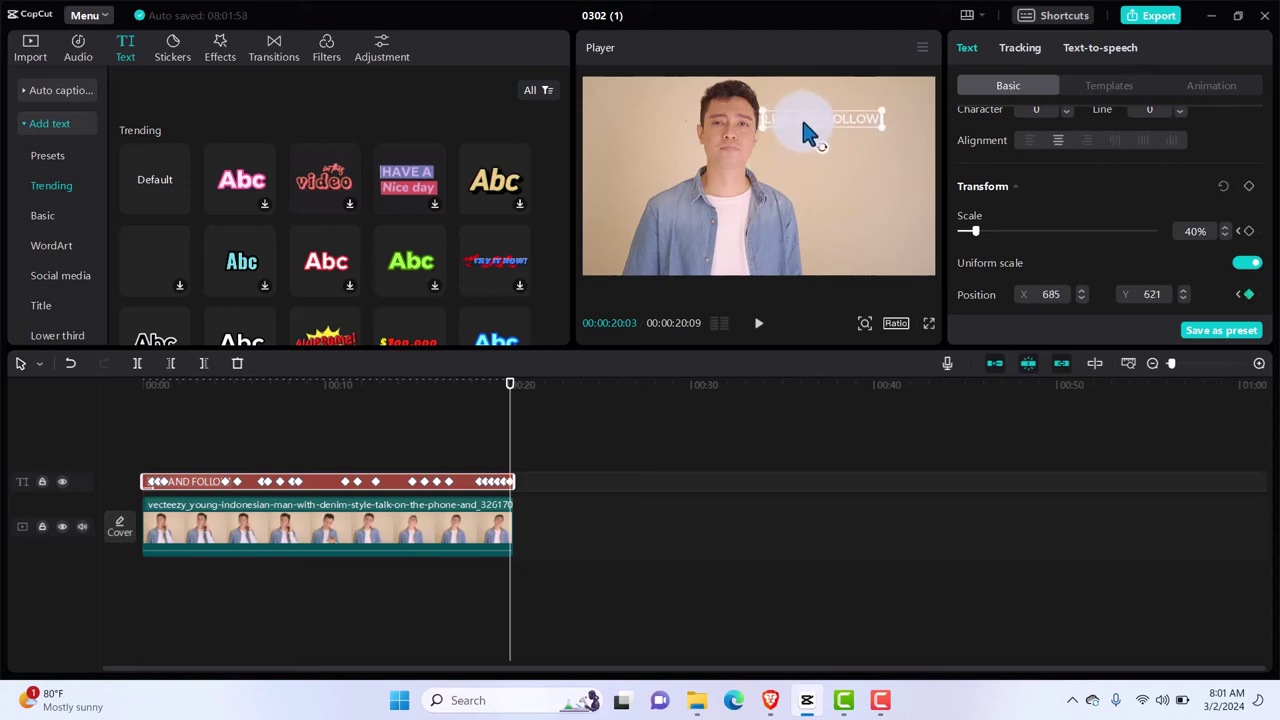
# Advance to the clip's end at 00:00:20:09 and move the text to about X 653, Y 616.
pyautogui.press('Right')
pyautogui.press('Right')
pyautogui.press('Right')
pyautogui.press('Right')
pyautogui.press('Right')
pyautogui.press('Right')
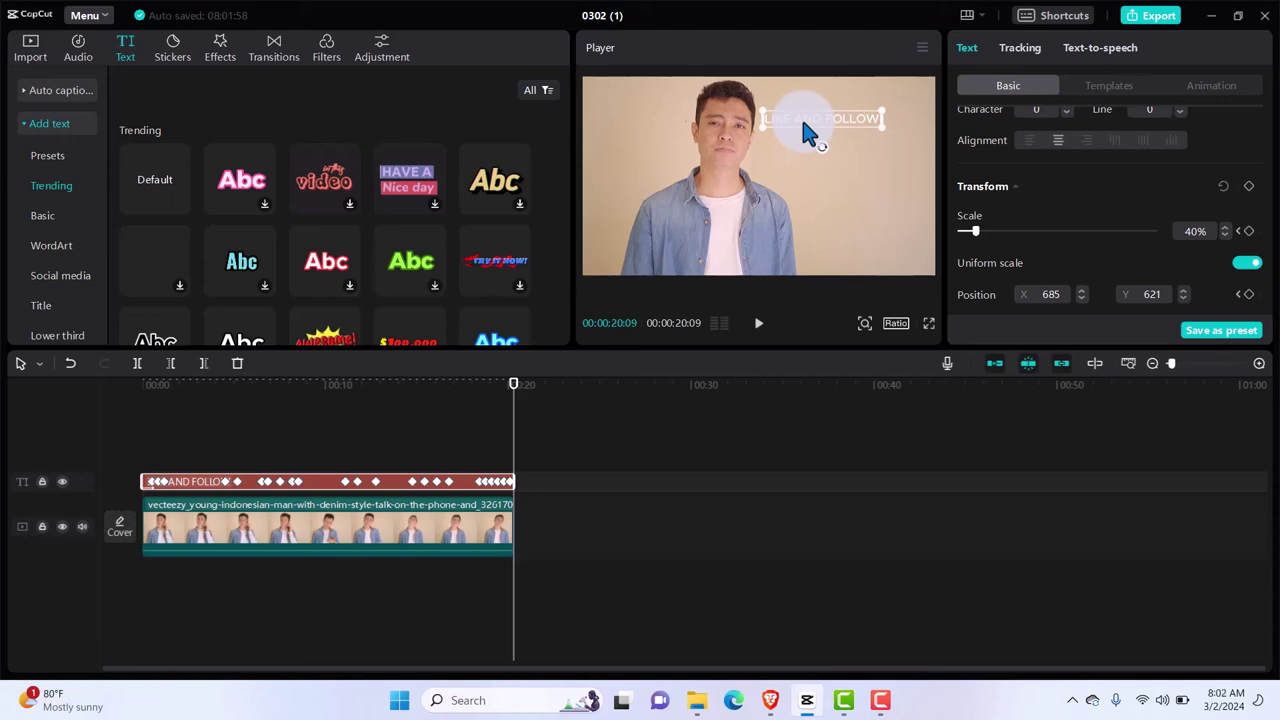
pyautogui.moveTo(783, 122)
pyautogui.mouseDown()
pyautogui.moveTo(749, 119)
pyautogui.moveTo(791, 122)
pyautogui.mouseUp()
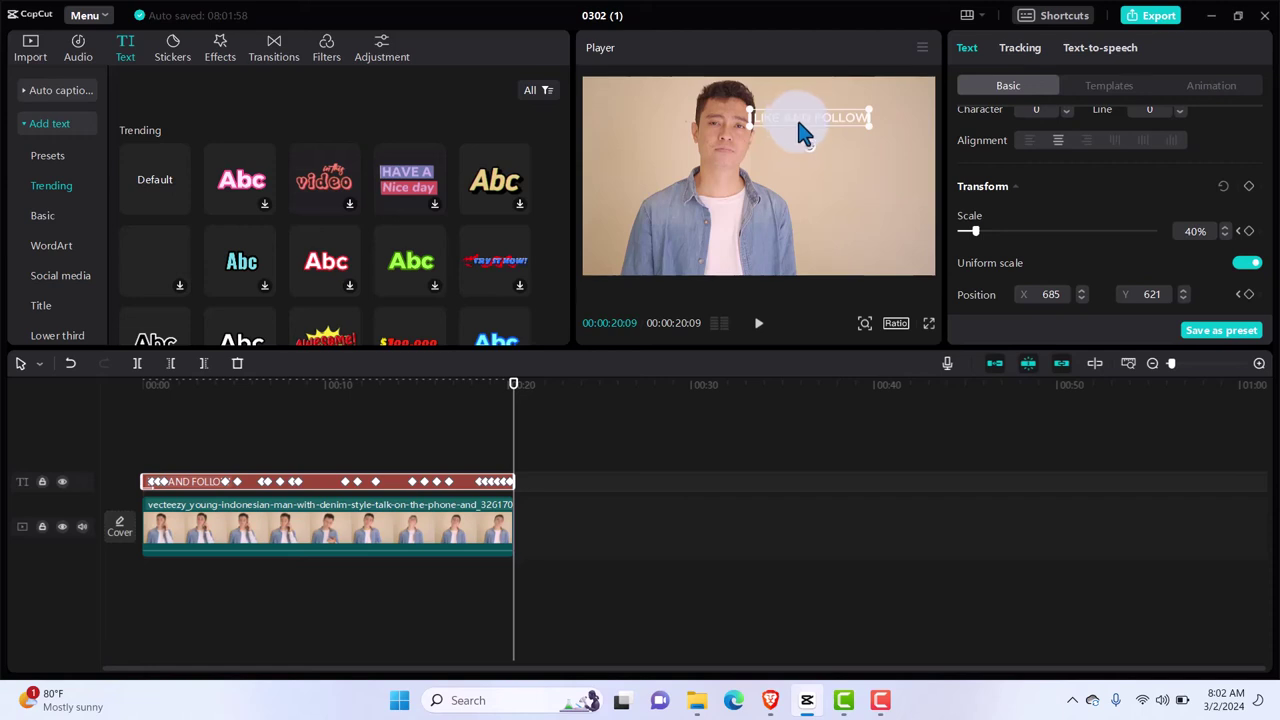
pyautogui.moveTo(798, 122); pyautogui.dragTo(799, 123)
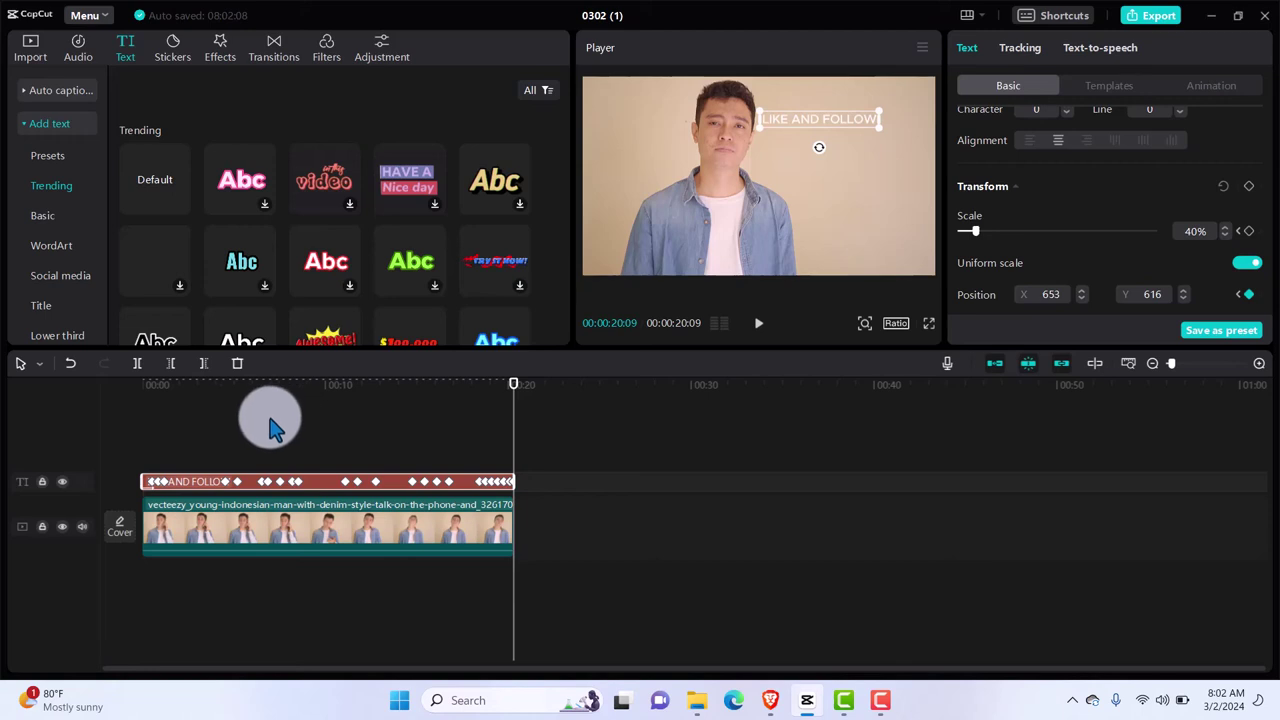
# Play the clip from the start to check how the text follows the head.
pyautogui.click(136, 438)
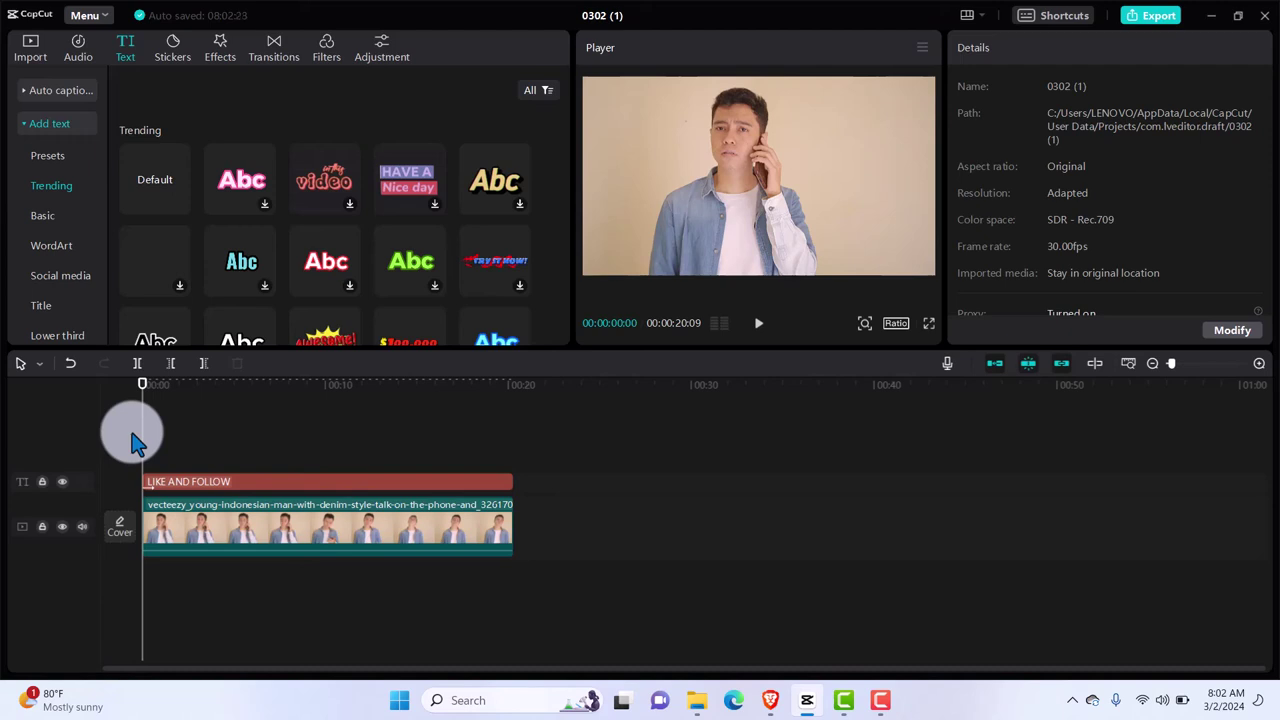
pyautogui.press('space')
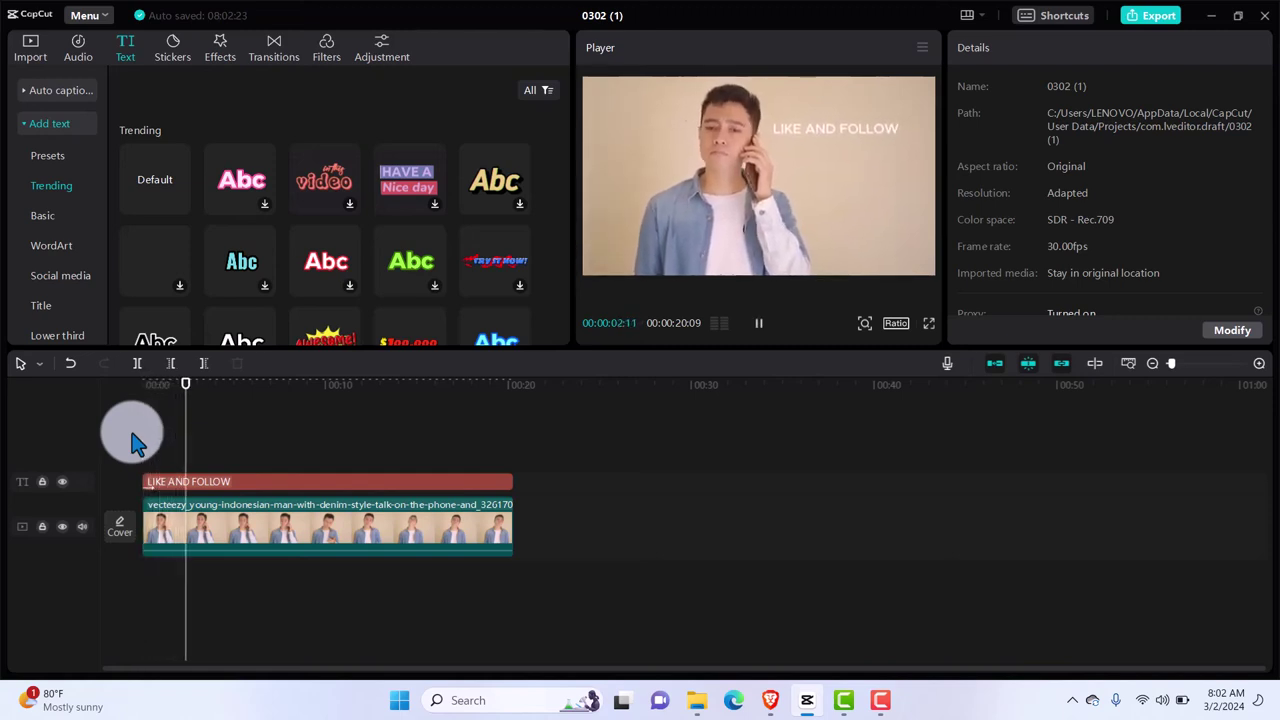
# Select the LIKE AND FOLLOW text and look through its Trending text templates.
pyautogui.click(842, 116)
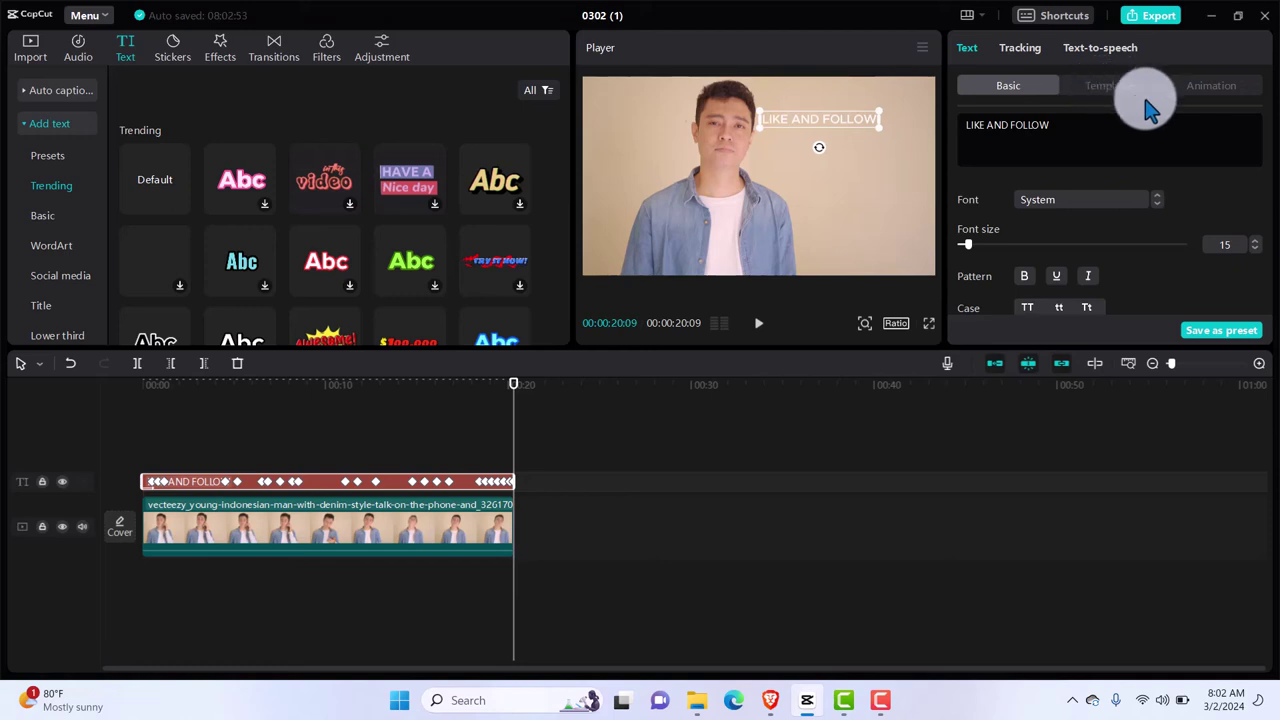
pyautogui.click(1114, 90)
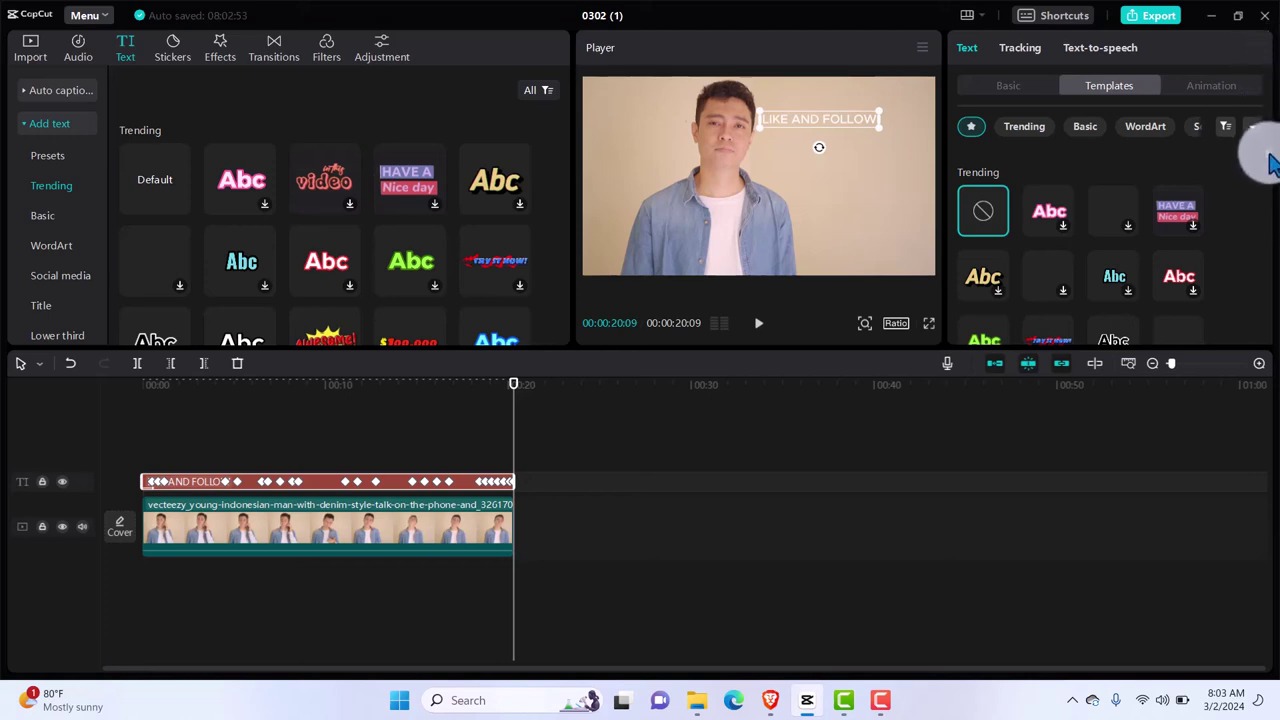
pyautogui.scroll(-2, 1268, 165)
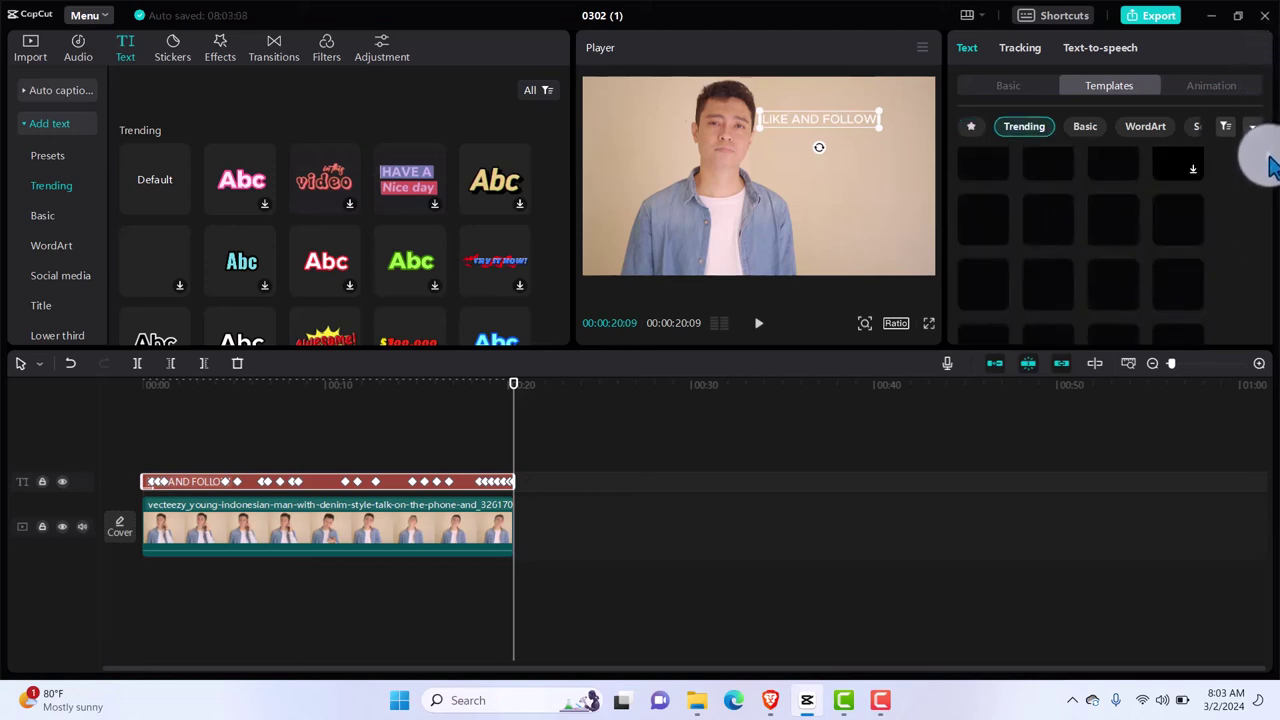
pyautogui.scroll(2, 1268, 165)
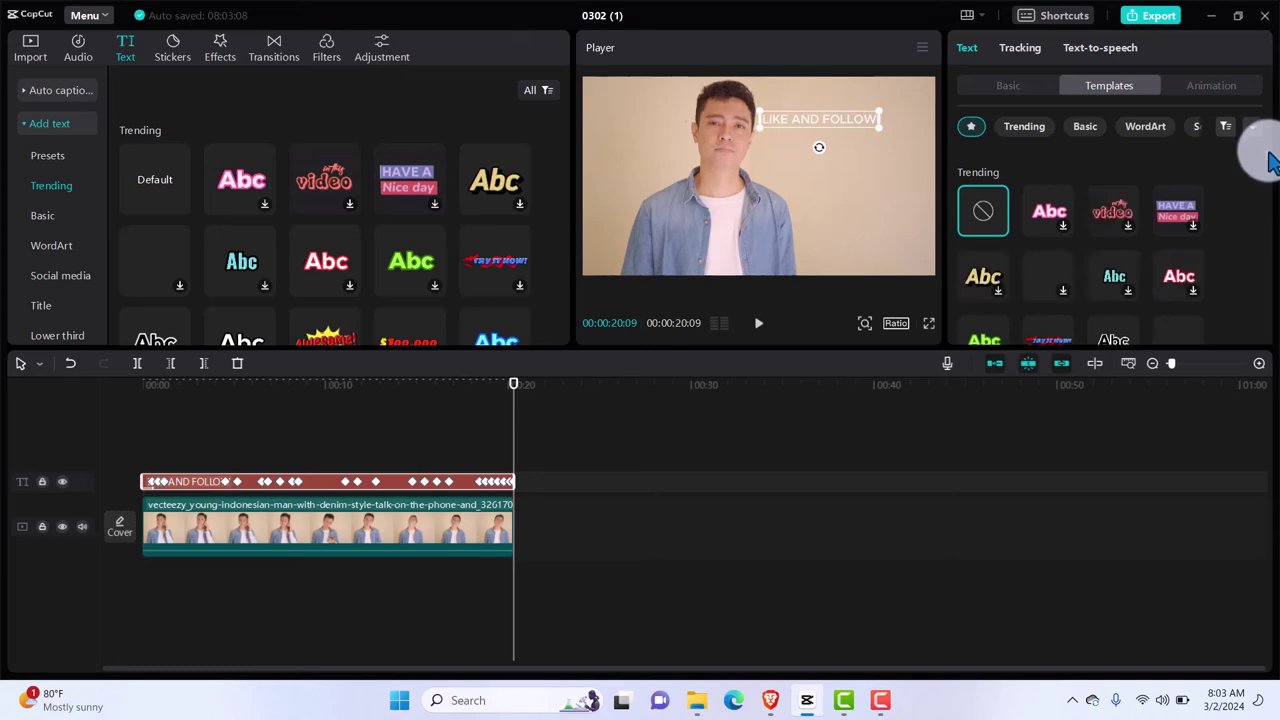
pyautogui.click(880, 703)
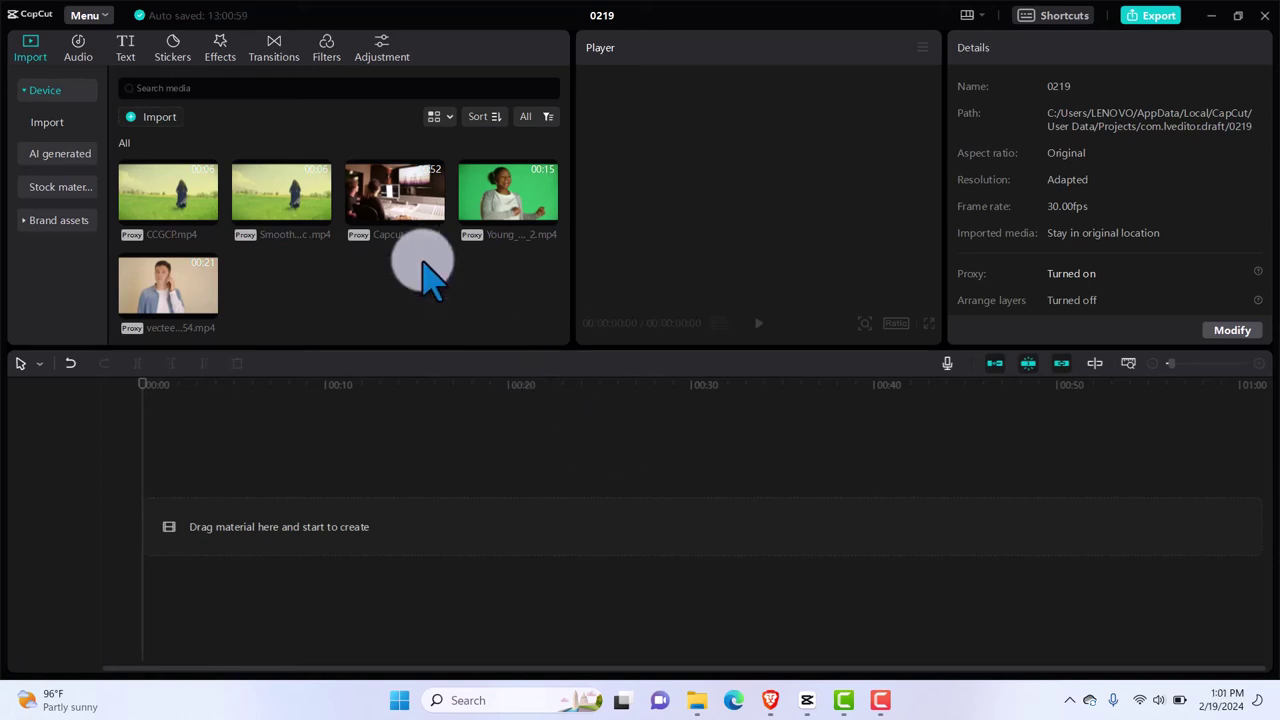
# Add the green-screen clip of the laughing, dancing woman to the timeline and preview it up to 00:00:09:12.
pyautogui.click(553, 232)
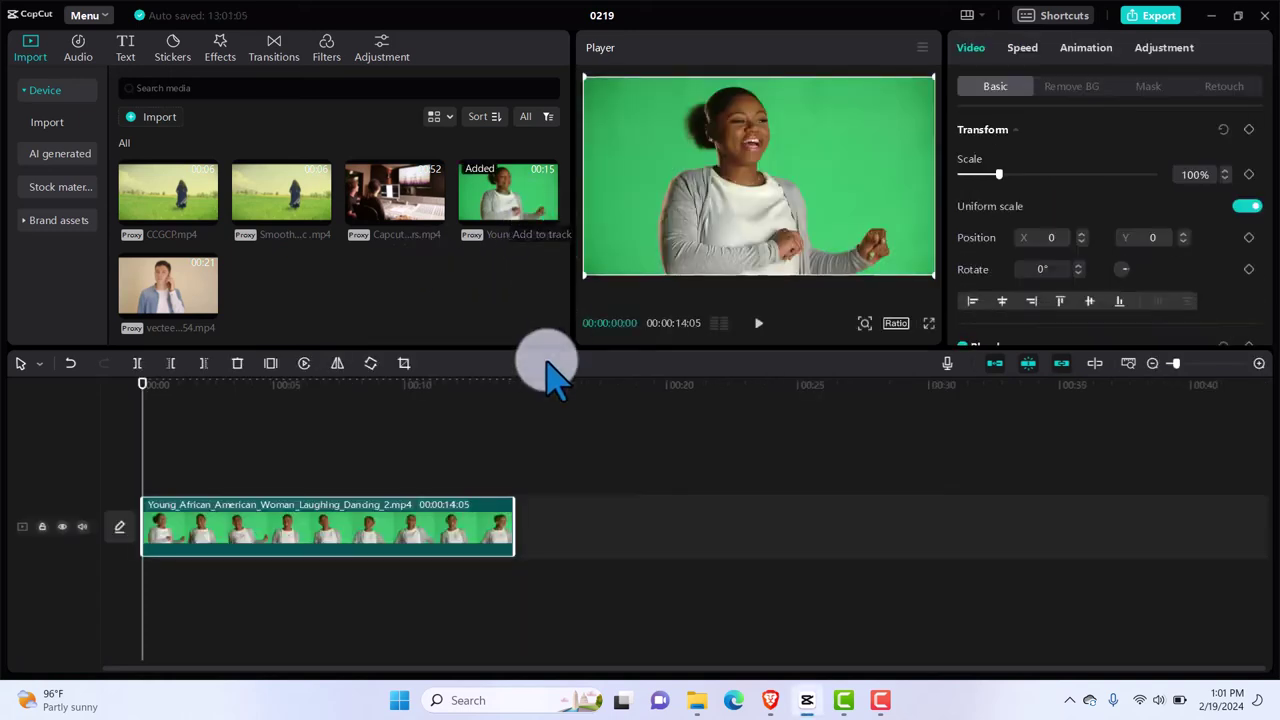
pyautogui.press('space')
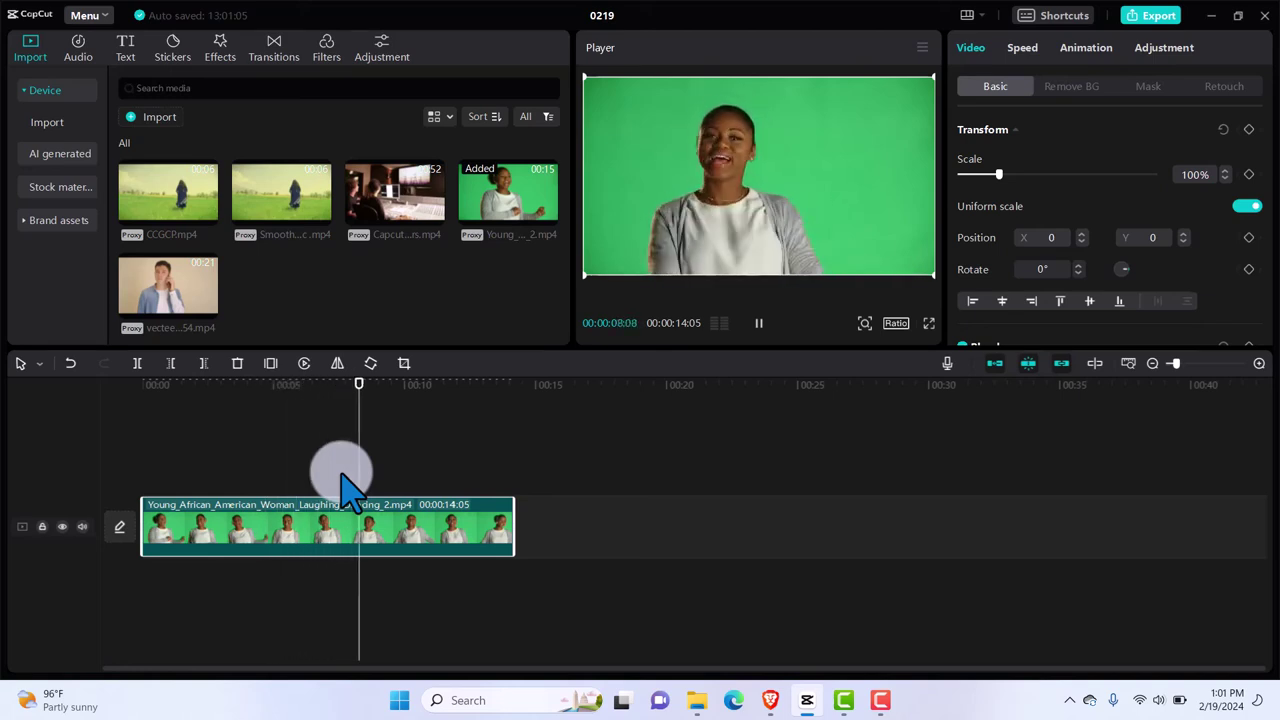
pyautogui.press('space')
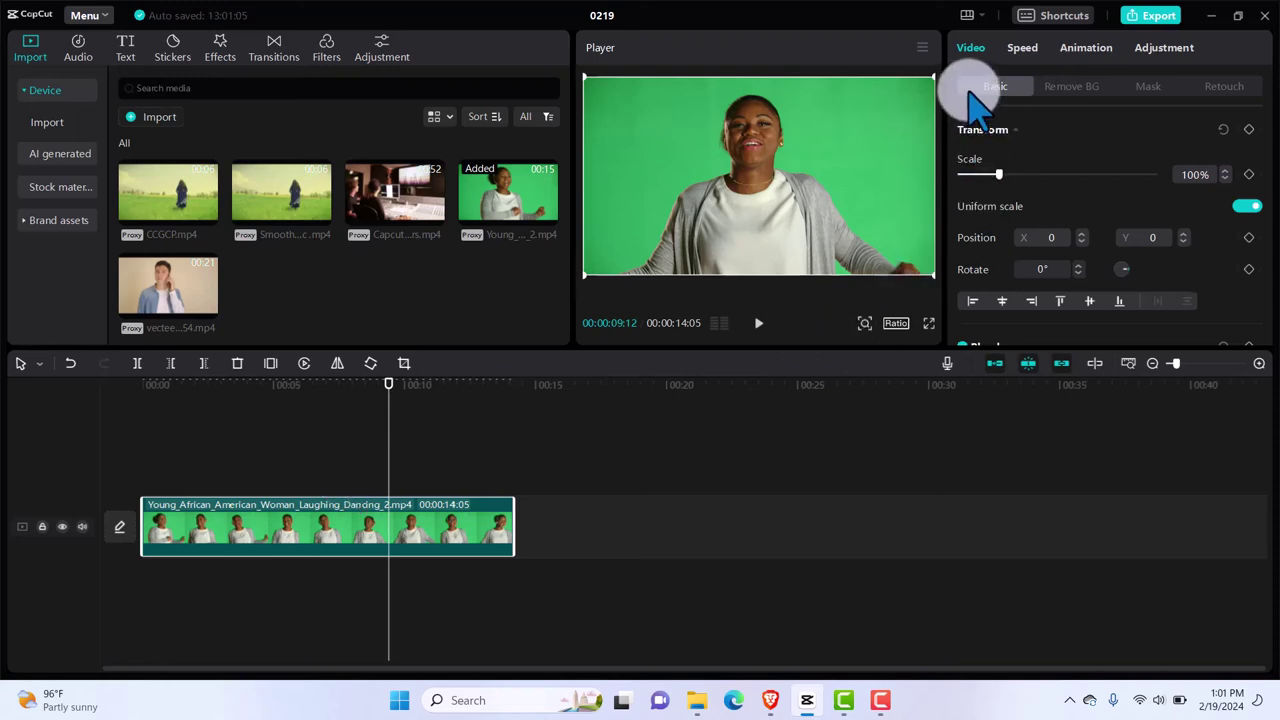
# Enable Chroma key on the woman's clip and pick the green background as the key colour.
pyautogui.click(1068, 87)
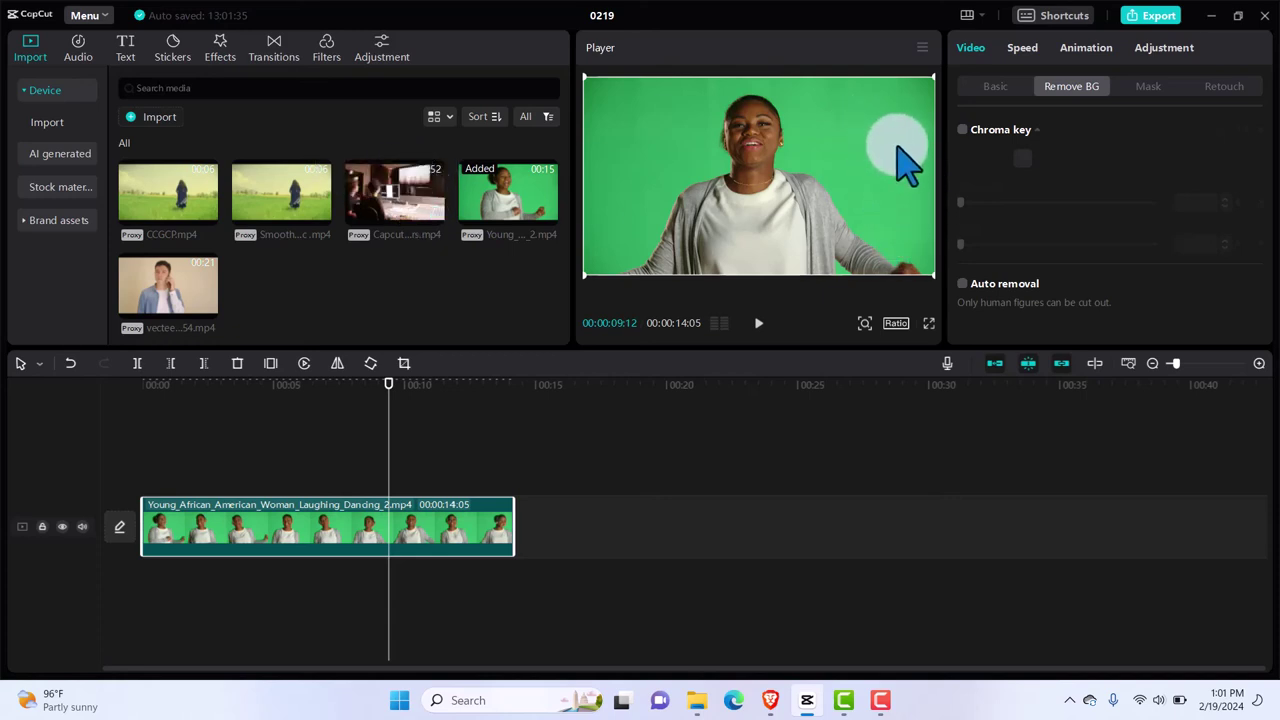
pyautogui.click(963, 131)
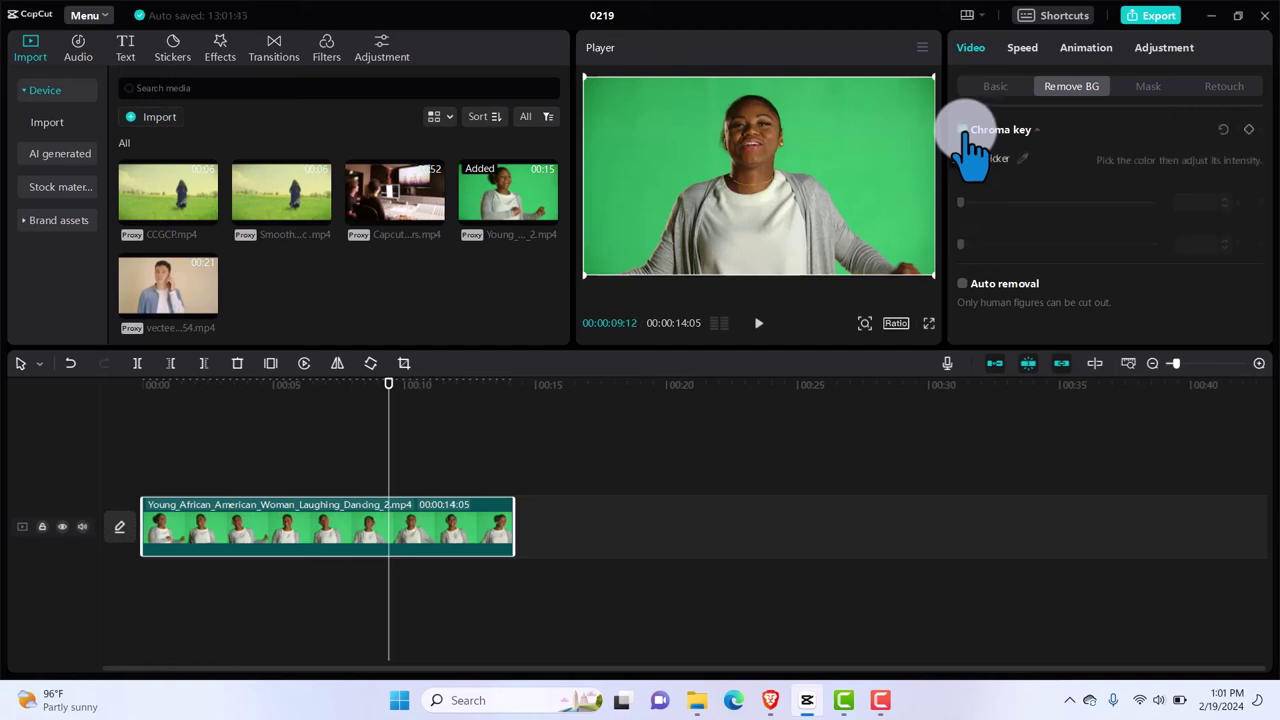
pyautogui.click(1023, 158)
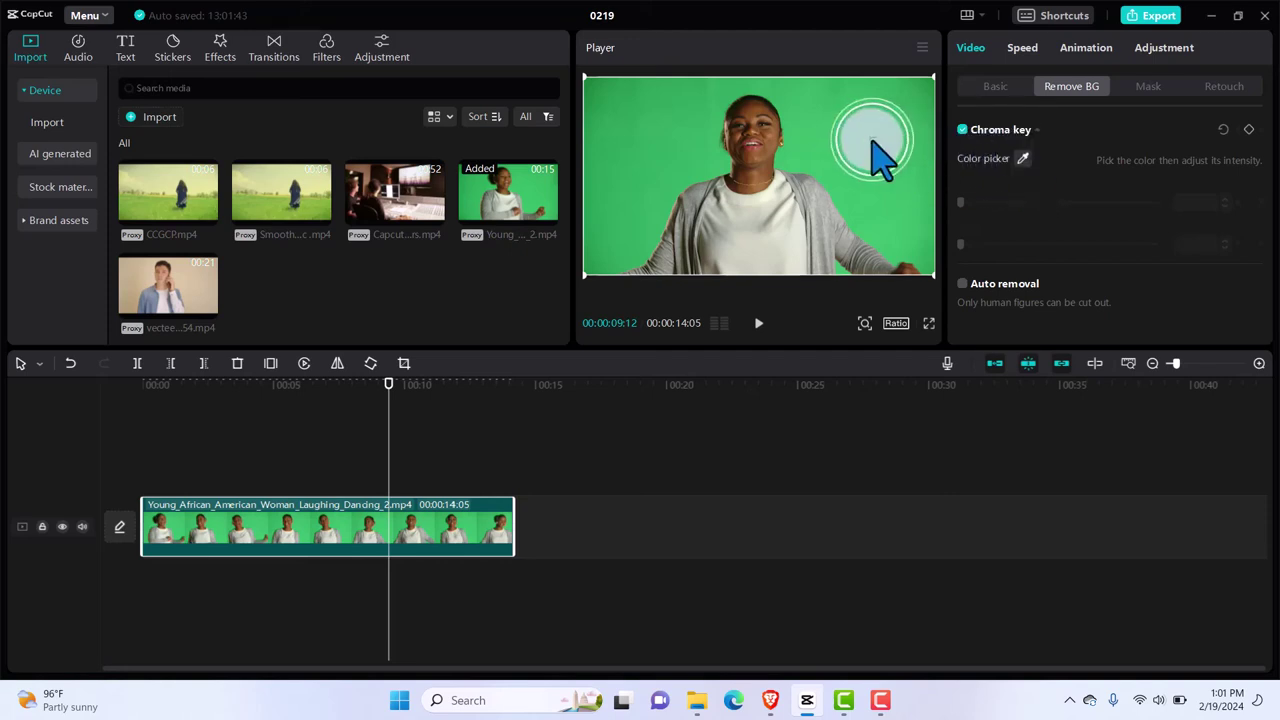
pyautogui.click(872, 140)
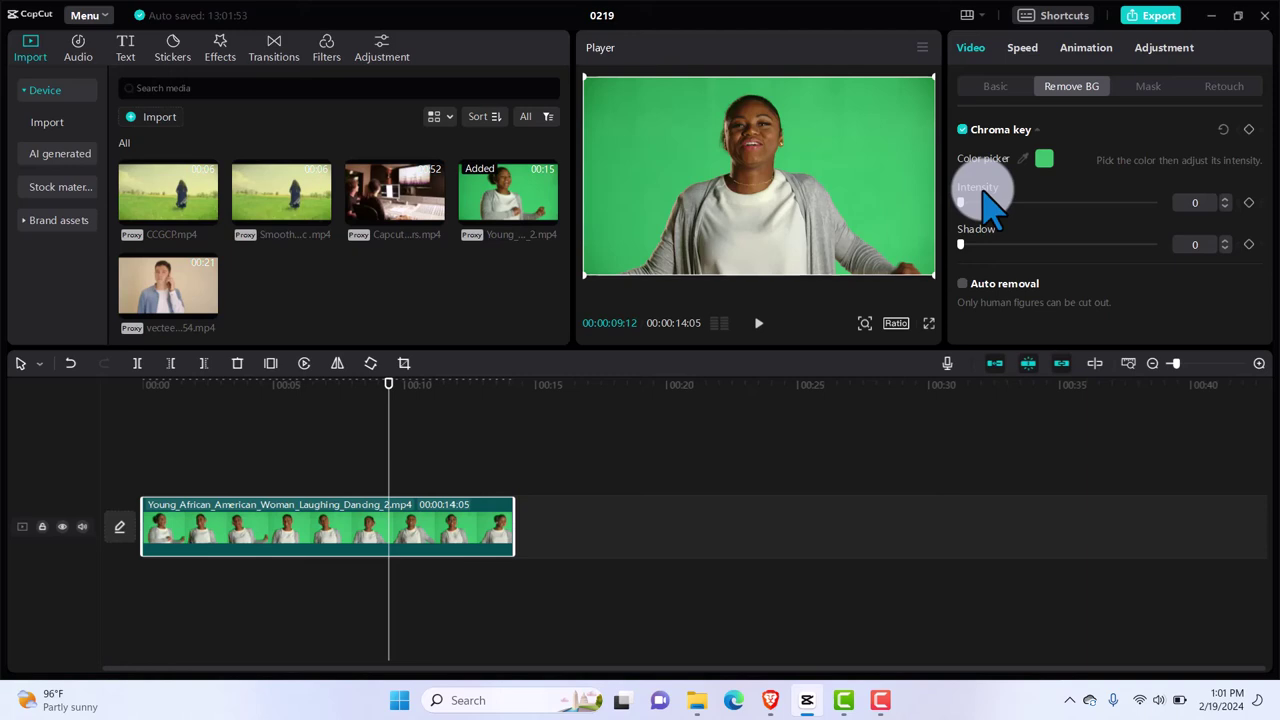
# Try low and high chroma key intensities on the woman's clip, settling on 33.
pyautogui.moveTo(985, 205); pyautogui.dragTo(1235, 210)
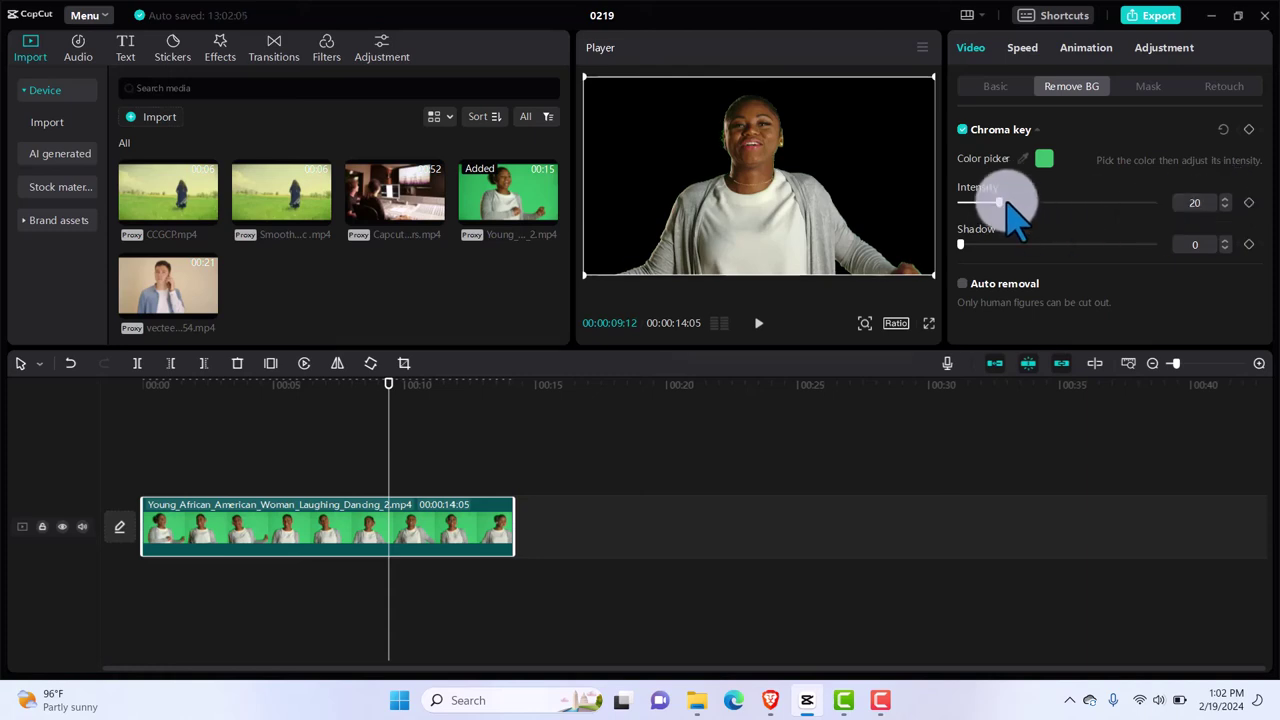
pyautogui.moveTo(1003, 202); pyautogui.dragTo(1130, 205)
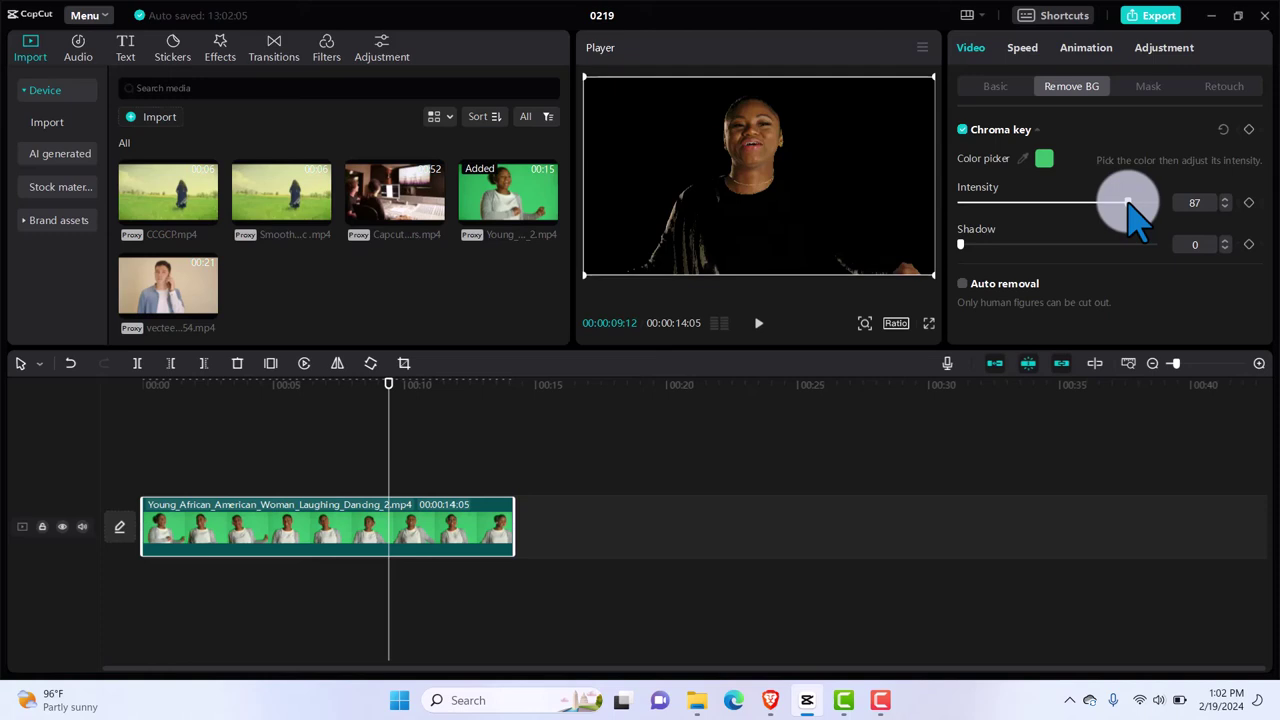
pyautogui.click(1040, 203)
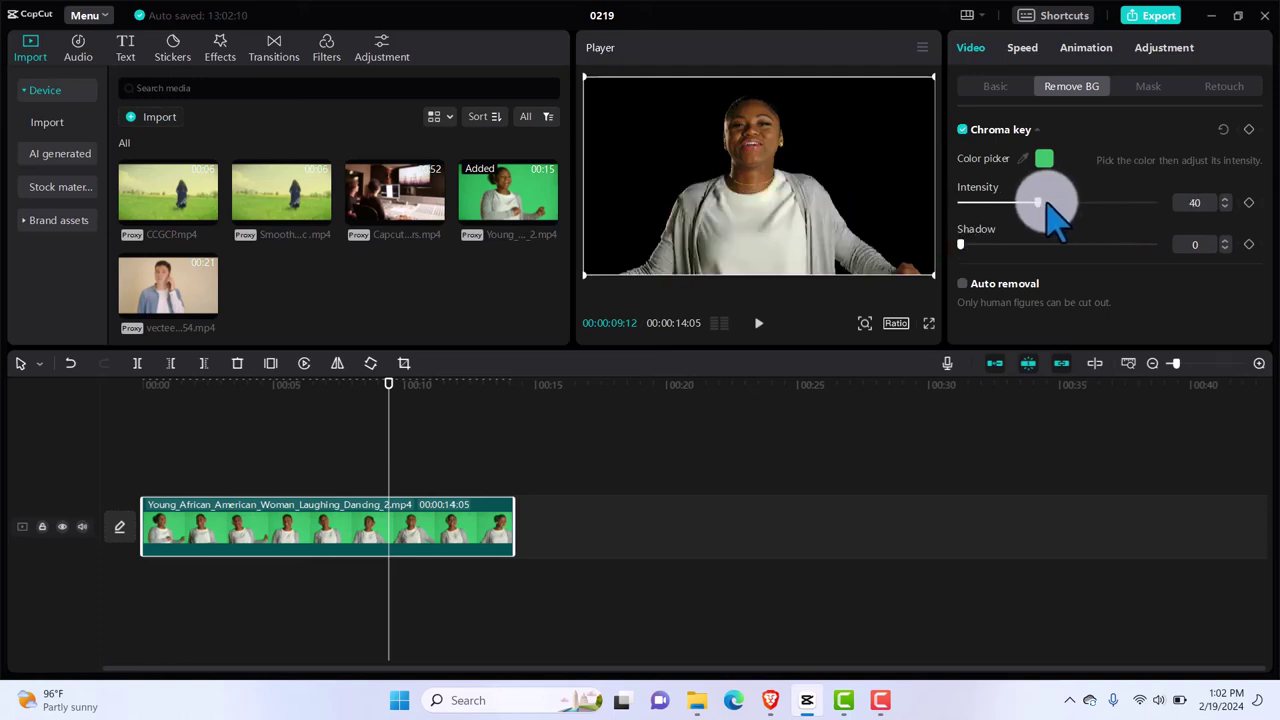
pyautogui.moveTo(1038, 203); pyautogui.dragTo(1024, 203)
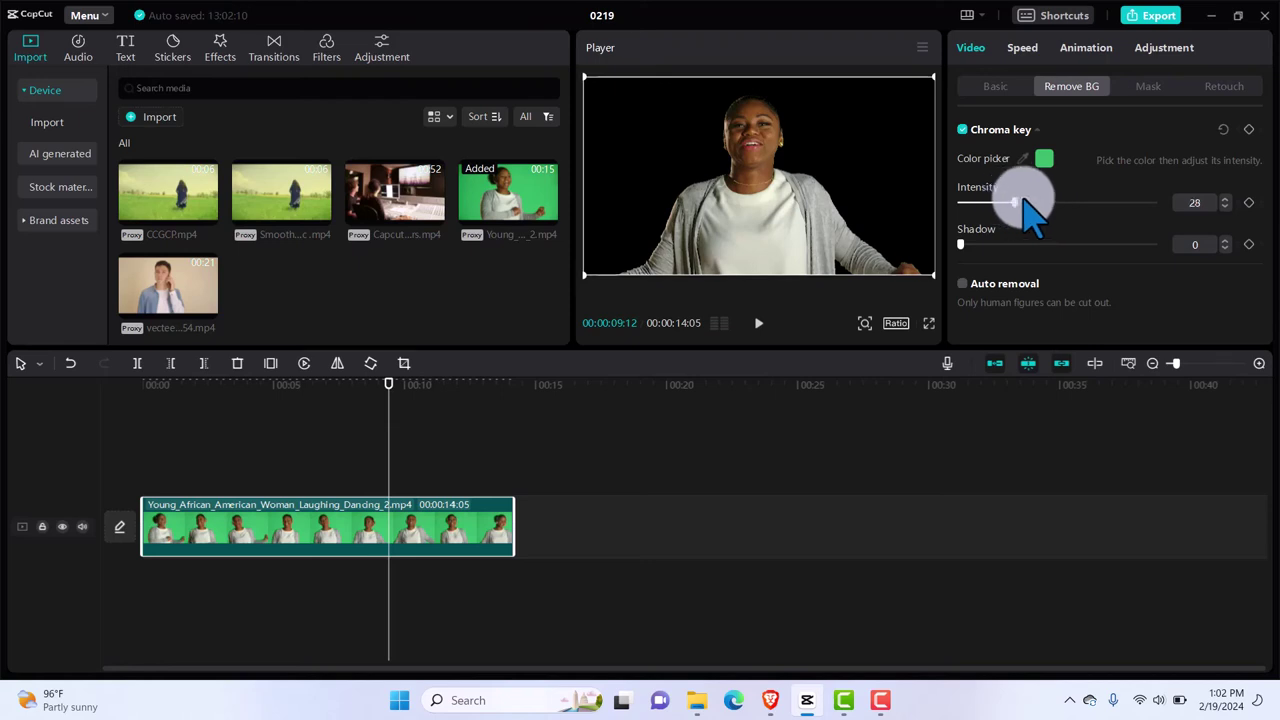
# Set the chroma key intensity to 29 and the shadow to 17, checking the cut-out at 00:00:08:26 and 00:00:10:13.
pyautogui.moveTo(389, 372); pyautogui.dragTo(374, 397)
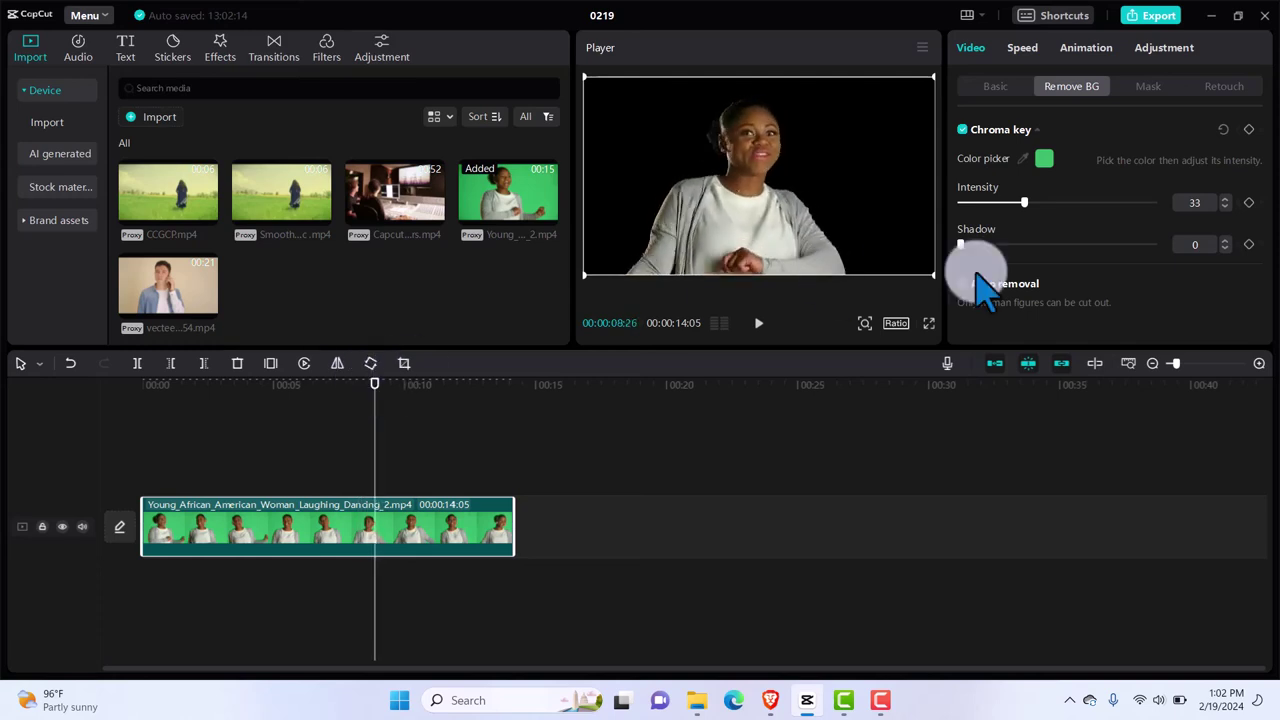
pyautogui.moveTo(1016, 203); pyautogui.dragTo(1003, 203)
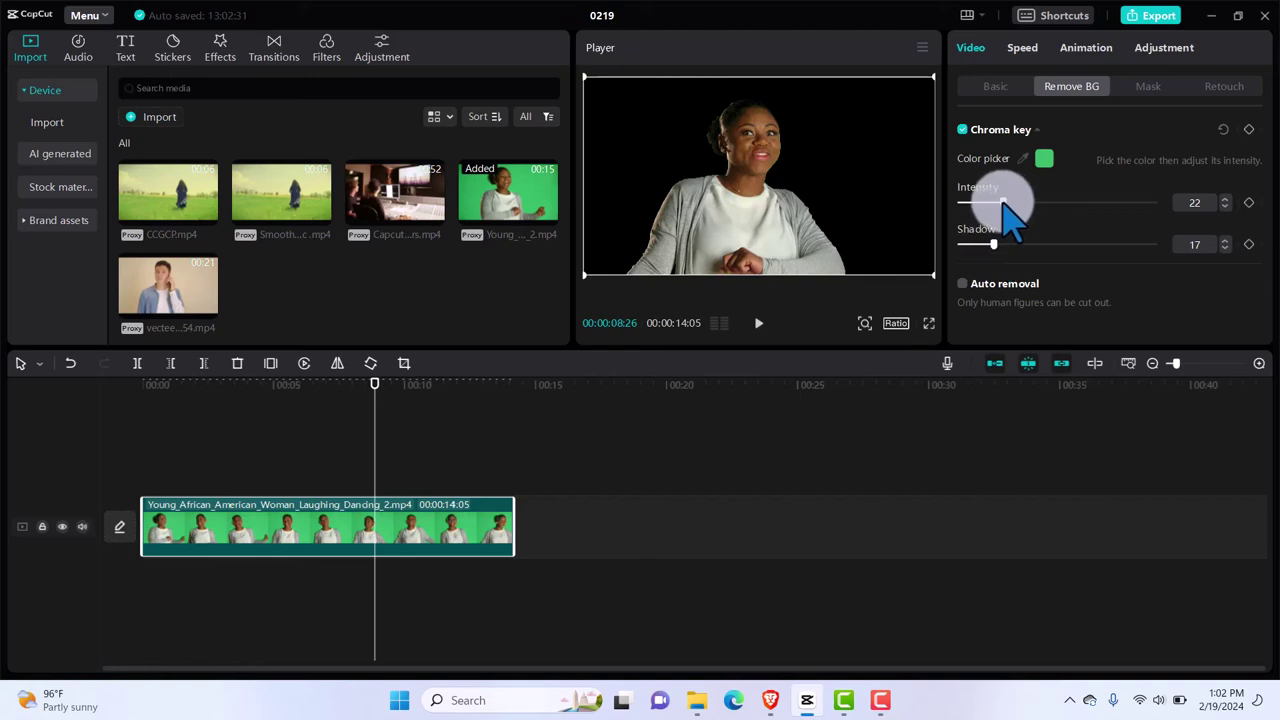
pyautogui.moveTo(1003, 203)
pyautogui.mouseDown()
pyautogui.moveTo(1052, 203)
pyautogui.moveTo(998, 203)
pyautogui.mouseUp()
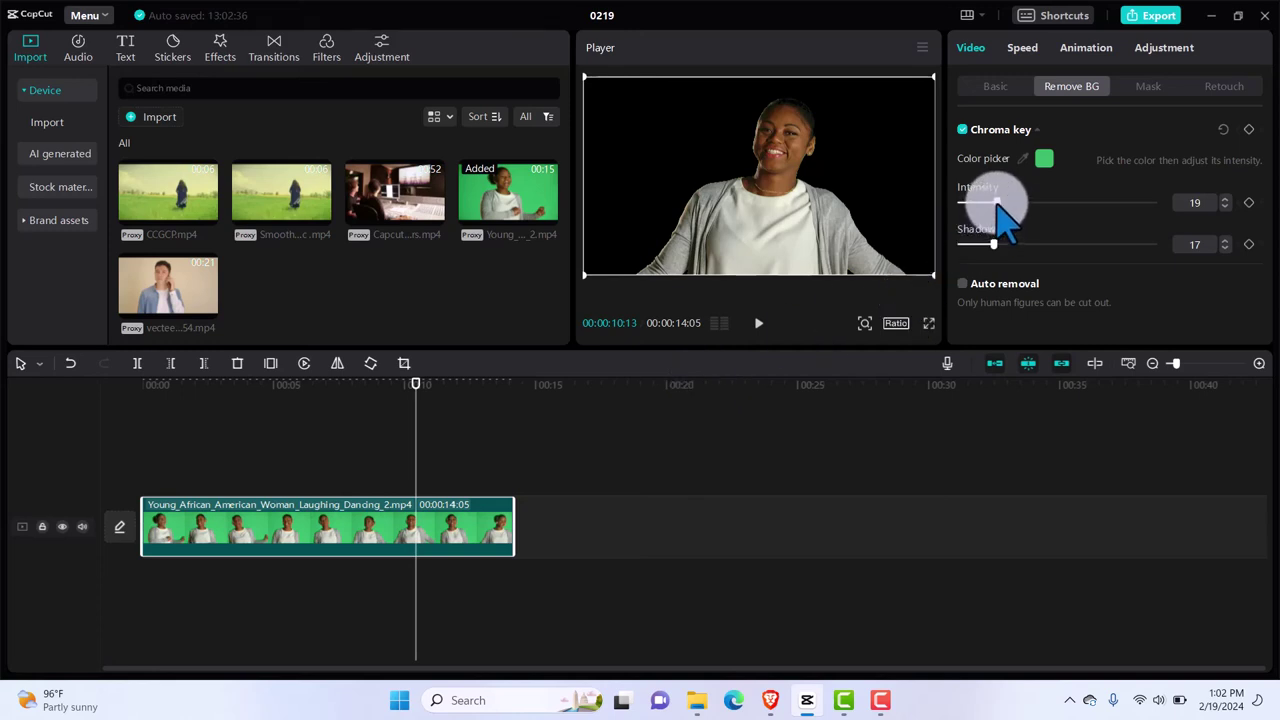
pyautogui.moveTo(997, 200); pyautogui.dragTo(1022, 217)
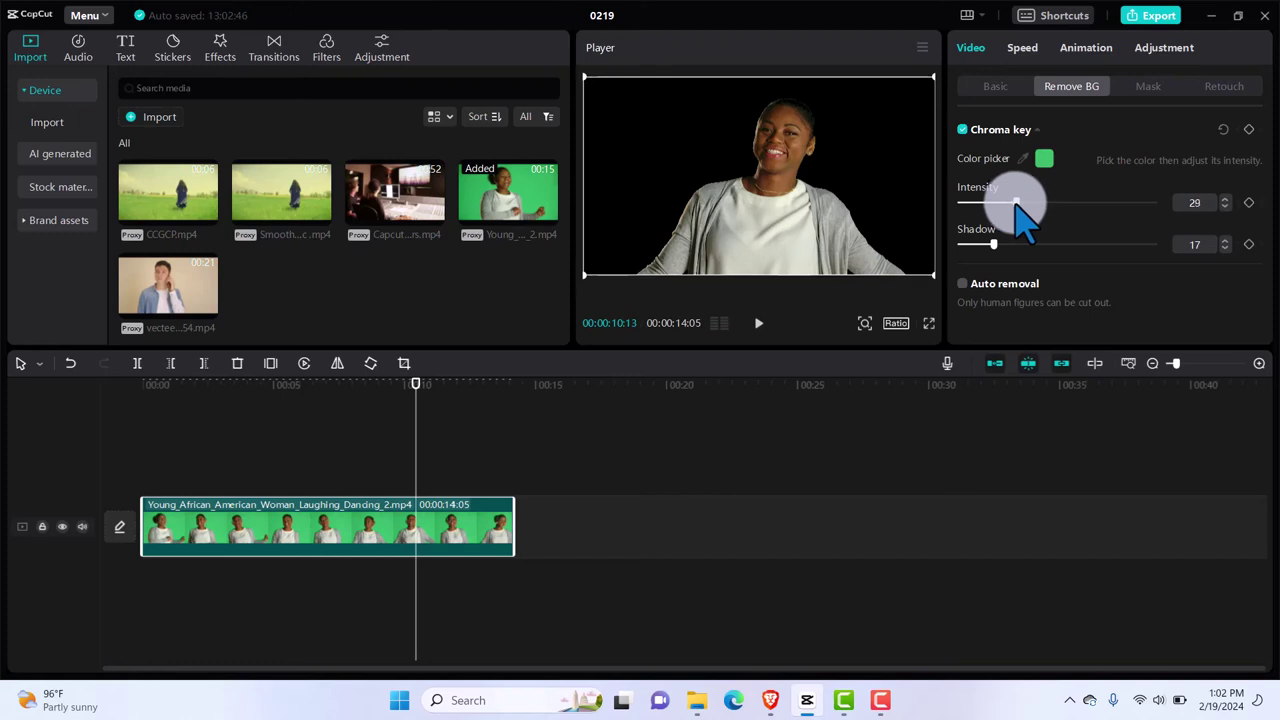
# Preview the keyed clip to its end, return to 00:00:00:00 and add Capcut pc video editing tutorial for beginners.mp4 there.
pyautogui.press('space')
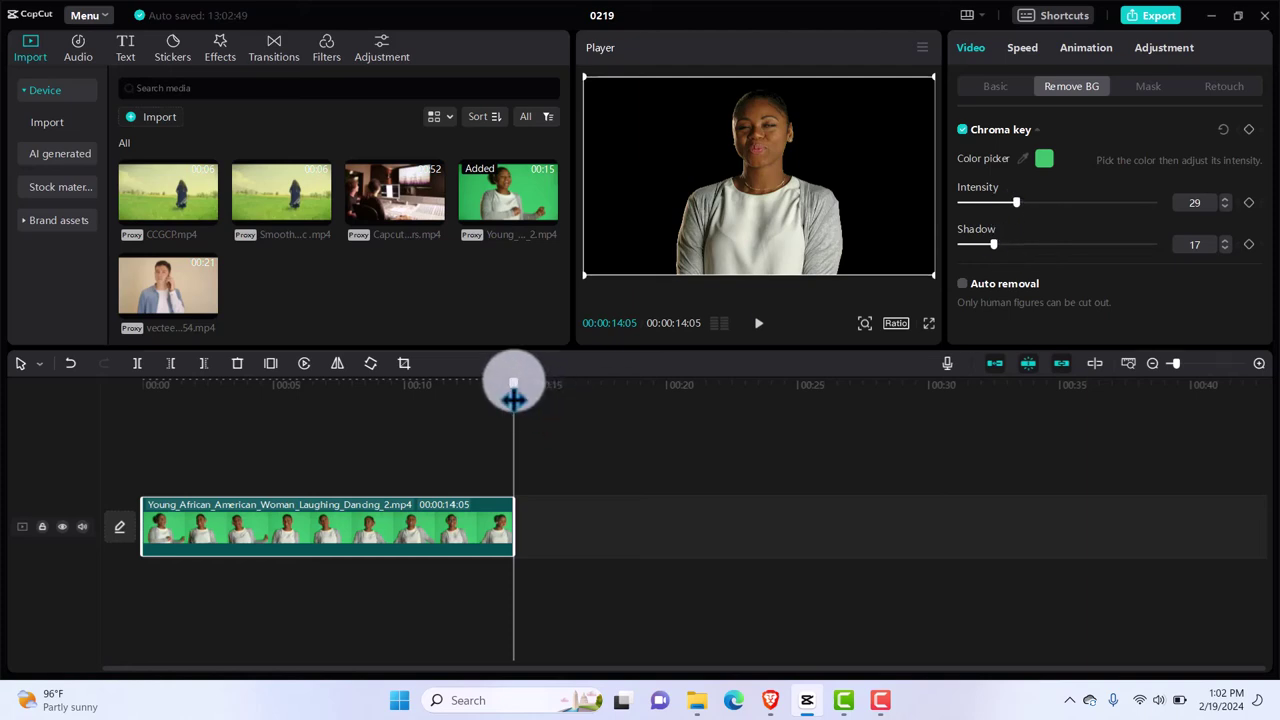
pyautogui.moveTo(514, 386); pyautogui.dragTo(140, 475)
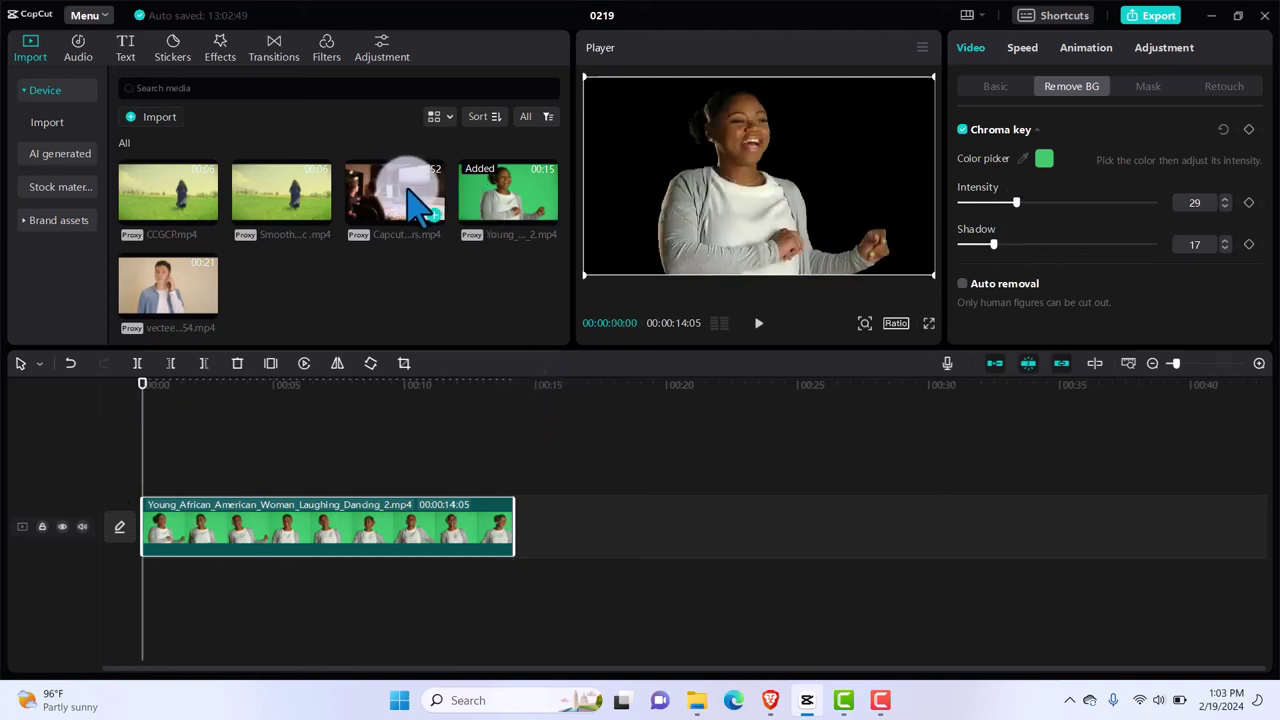
pyautogui.click(434, 215)
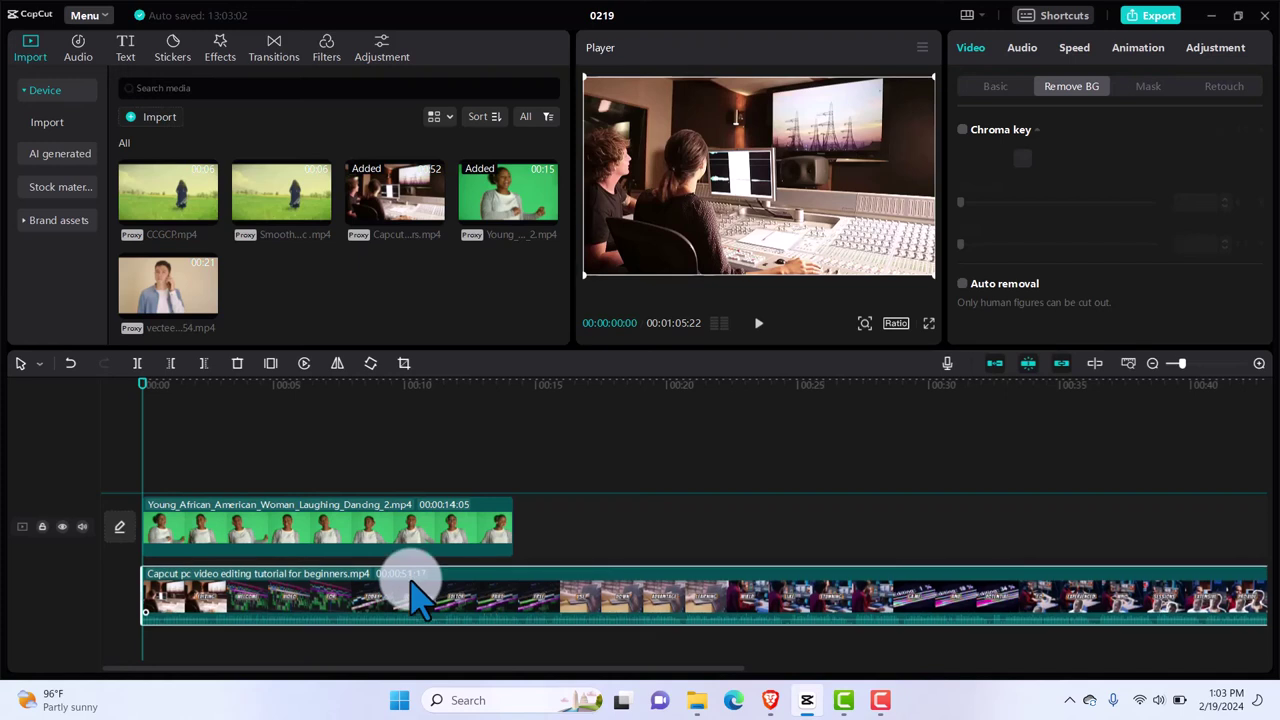
# Place the woman's keyed clip on the track above the tutorial video and preview the composite from 00:00:00:00 to 00:00:06:10.
pyautogui.moveTo(418, 598); pyautogui.dragTo(414, 586)
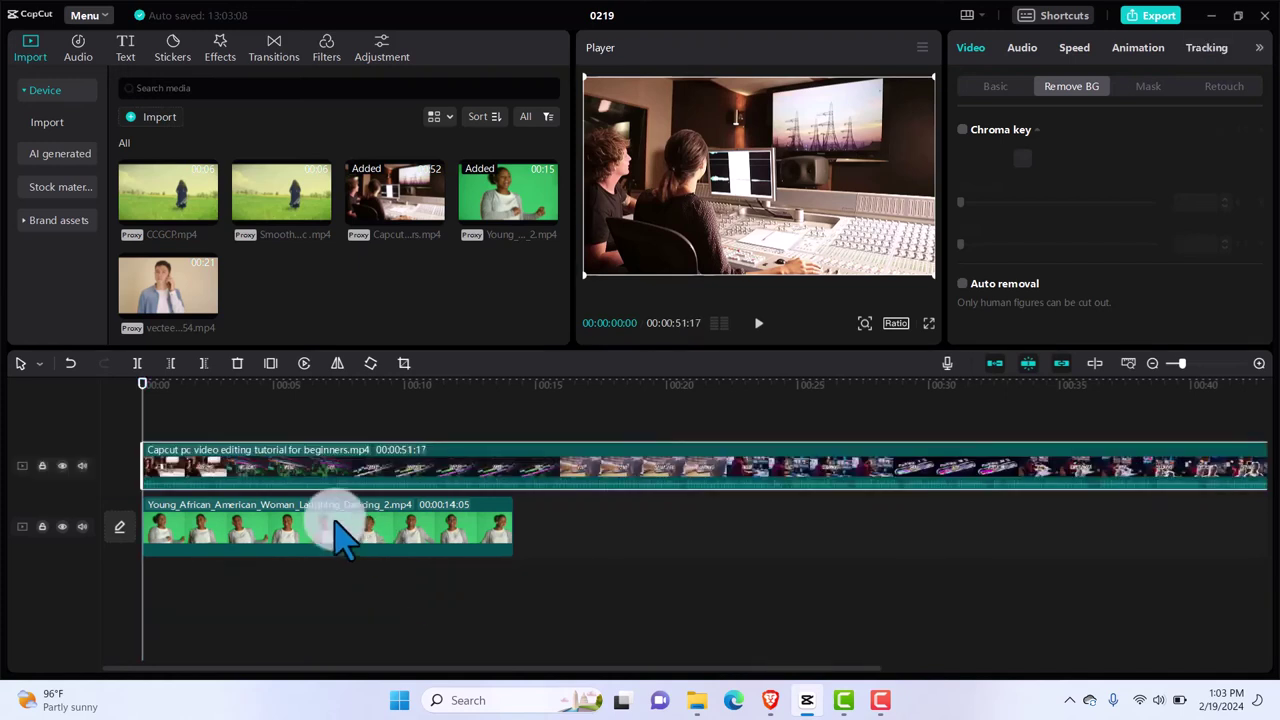
pyautogui.moveTo(340, 540); pyautogui.dragTo(328, 424)
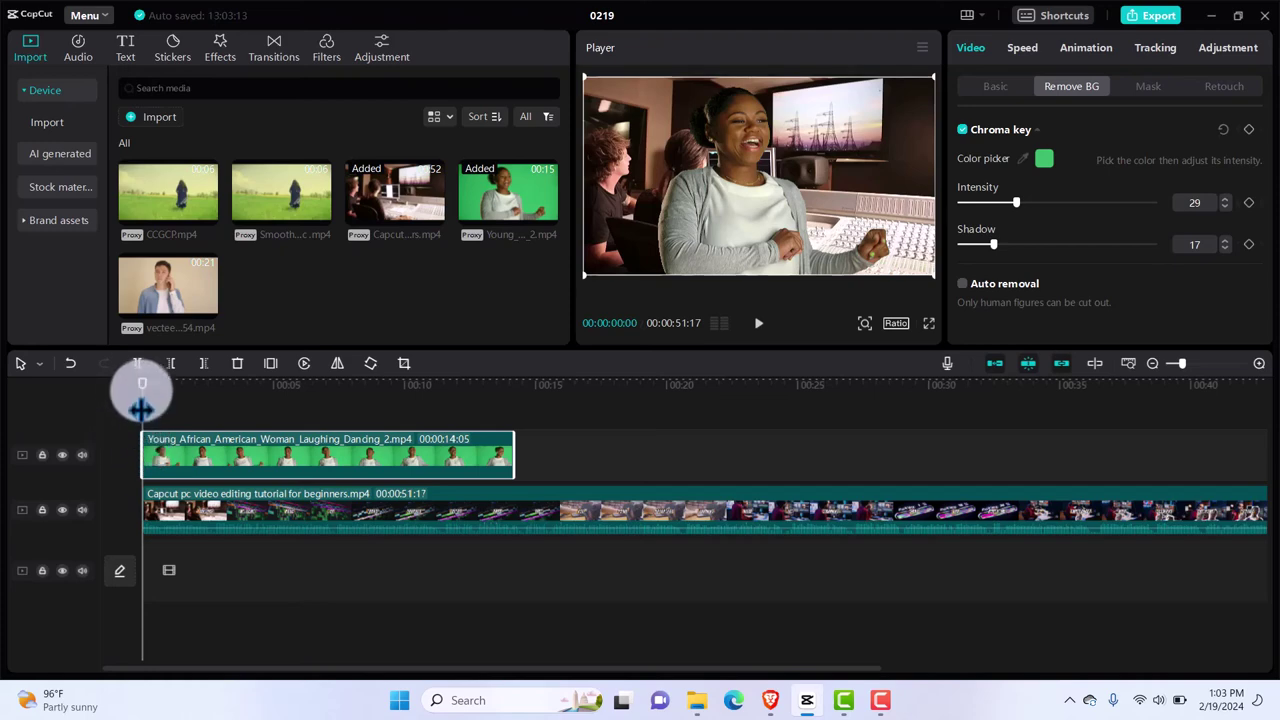
pyautogui.moveTo(141, 392)
pyautogui.mouseDown()
pyautogui.moveTo(341, 400)
pyautogui.moveTo(129, 400)
pyautogui.moveTo(128, 412)
pyautogui.mouseUp()
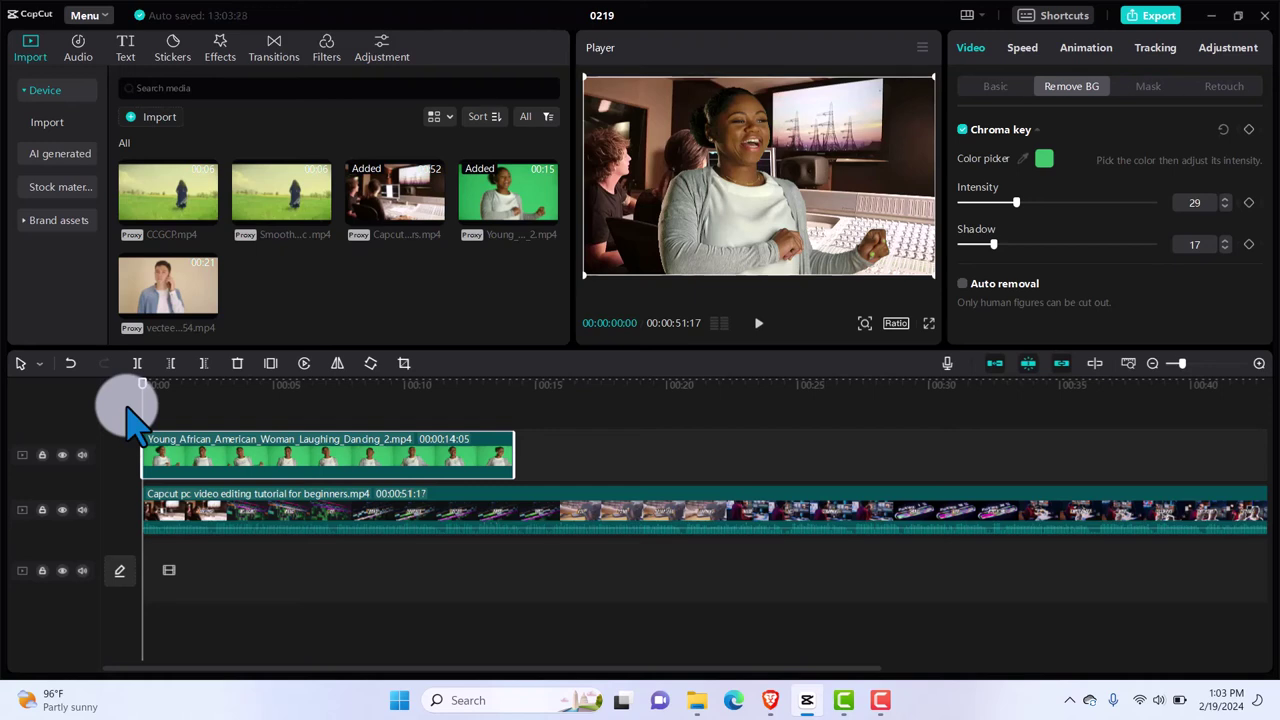
pyautogui.press('space')
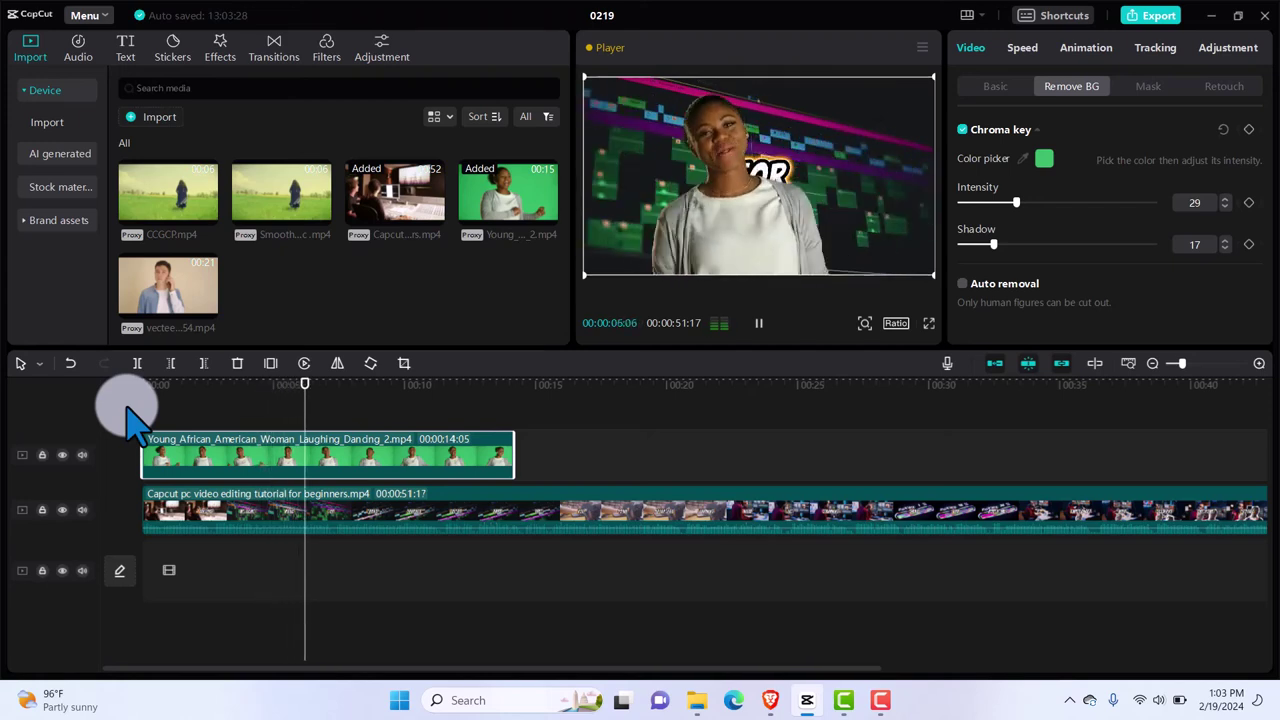
pyautogui.press('space')
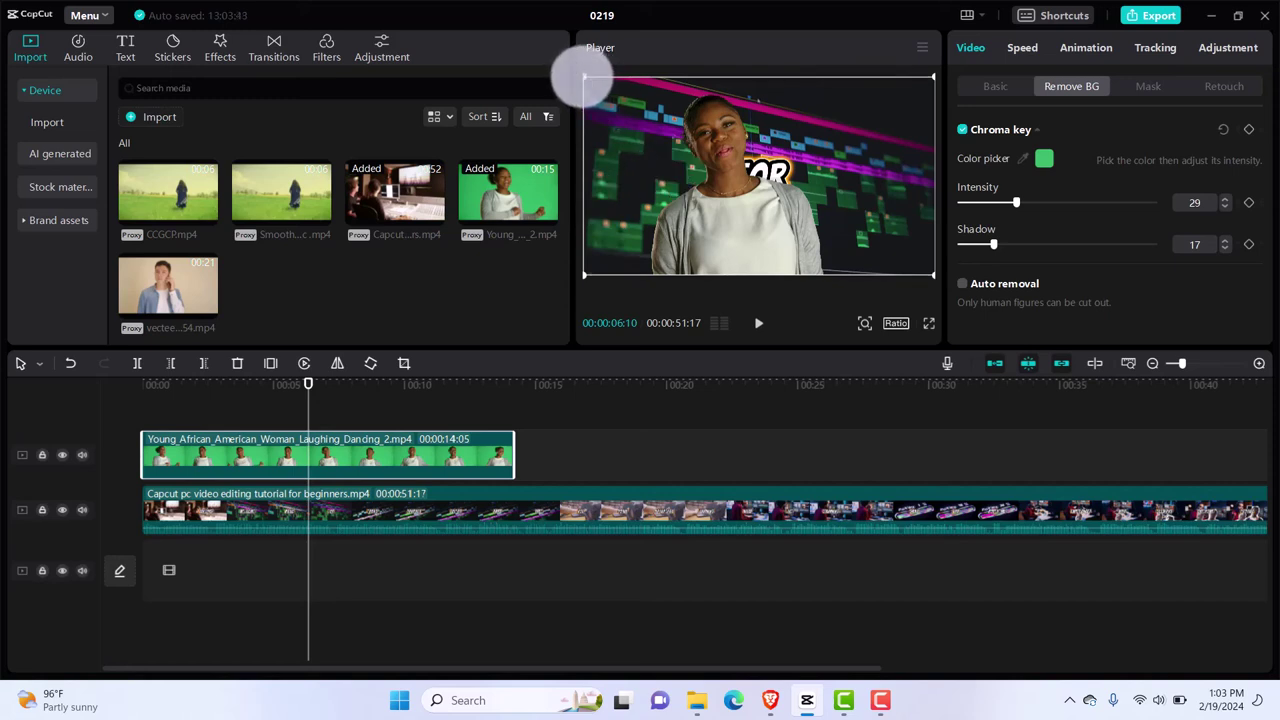
# Scale the woman's clip to 55%, move it to X 1093, Y -484, and preview the result up to 00:00:13:06.
pyautogui.click(992, 86)
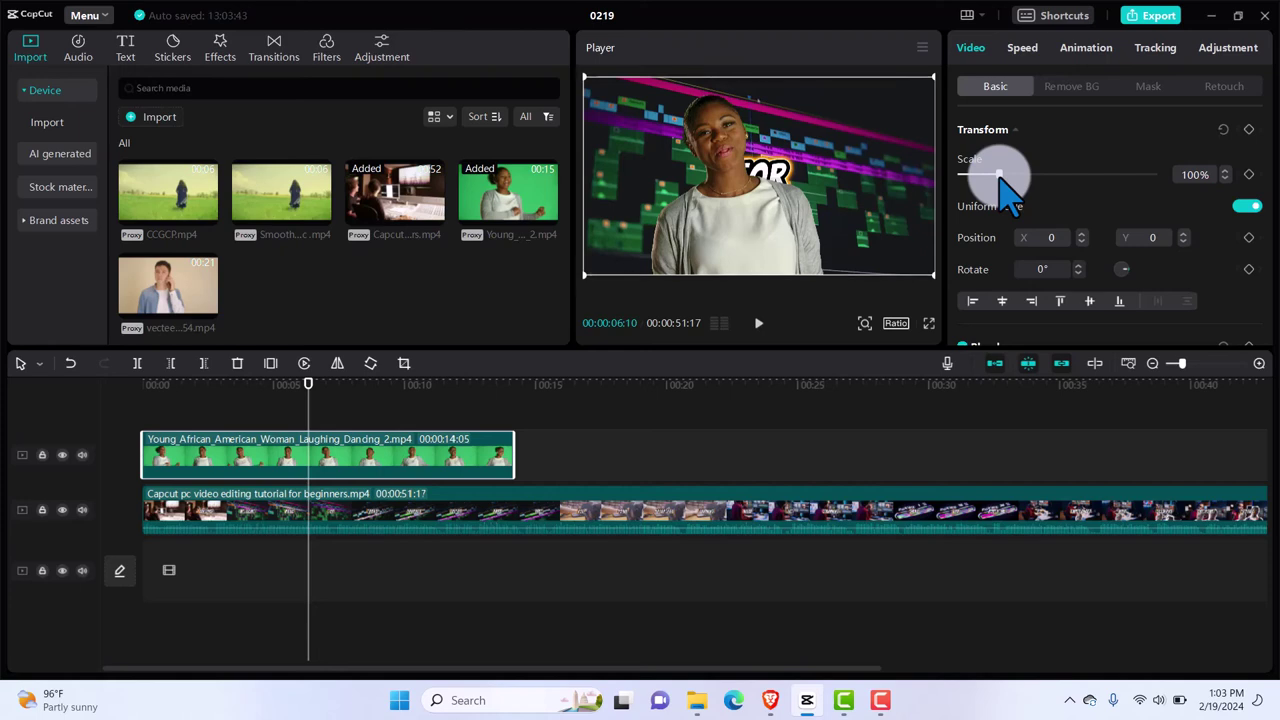
pyautogui.moveTo(1000, 175); pyautogui.dragTo(983, 175)
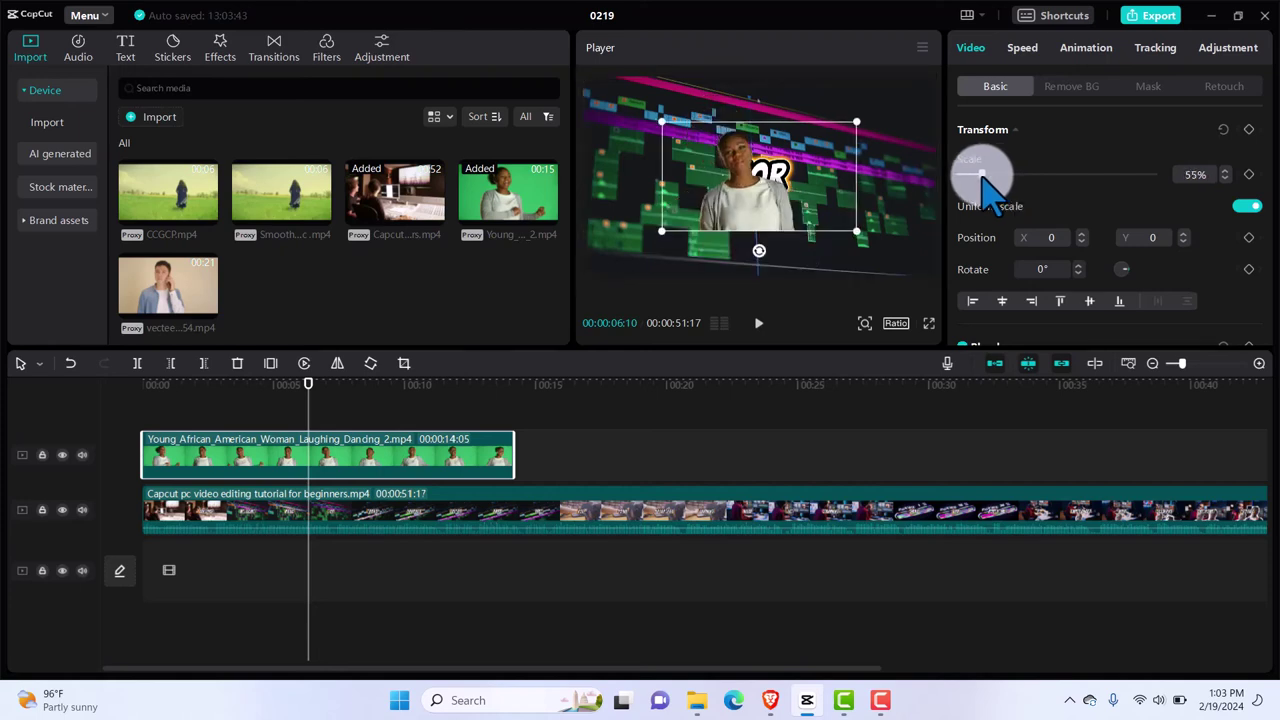
pyautogui.moveTo(766, 200); pyautogui.dragTo(854, 251)
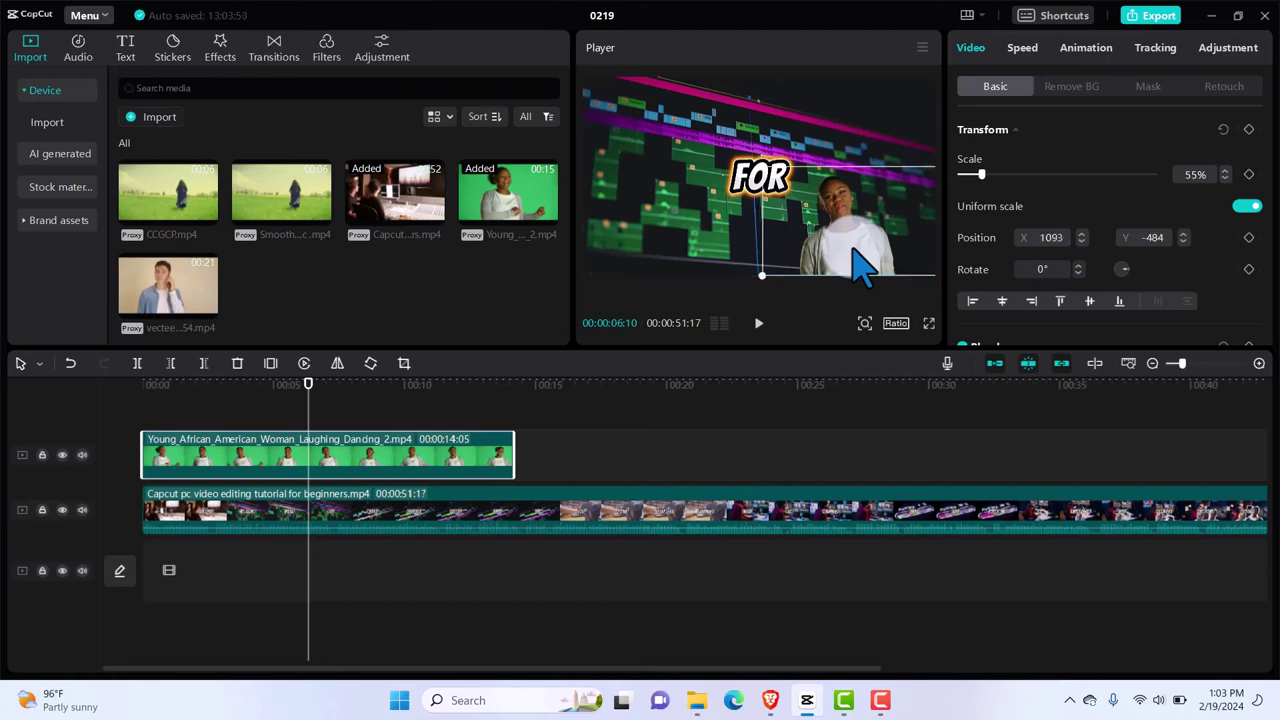
pyautogui.click(340, 410)
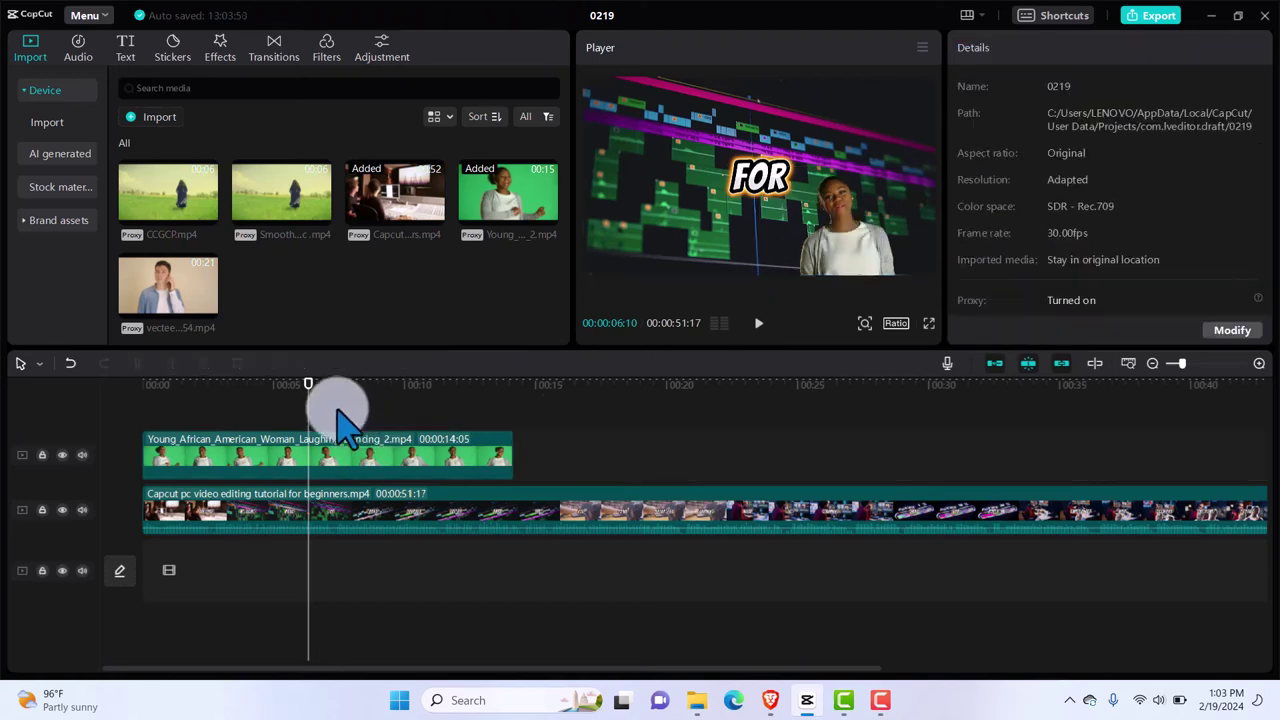
pyautogui.press('space')
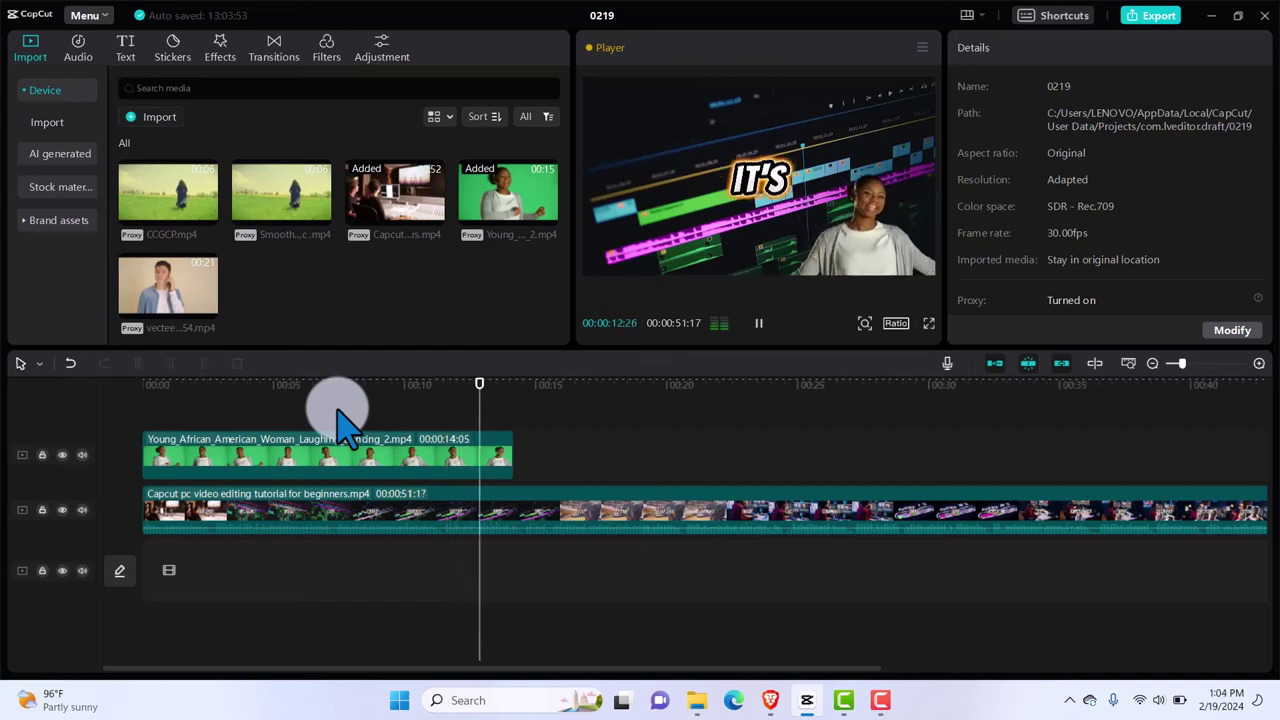
pyautogui.press('space')
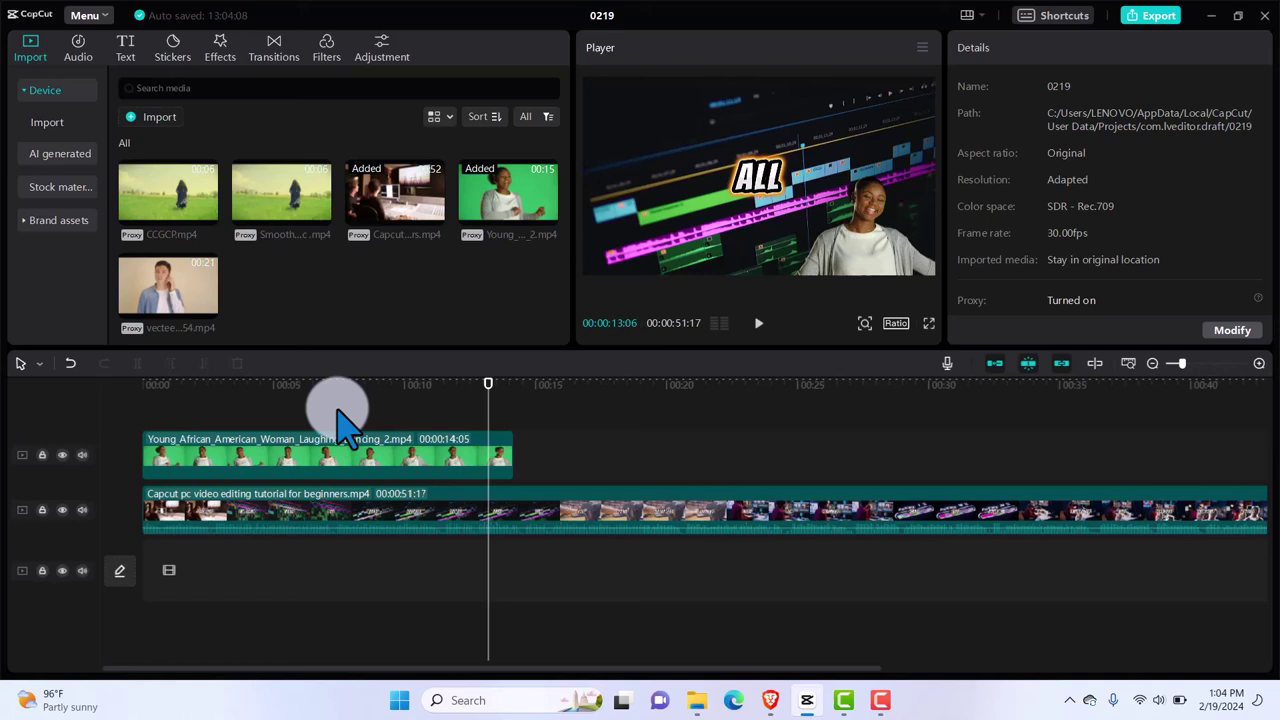
pyautogui.click(886, 702)
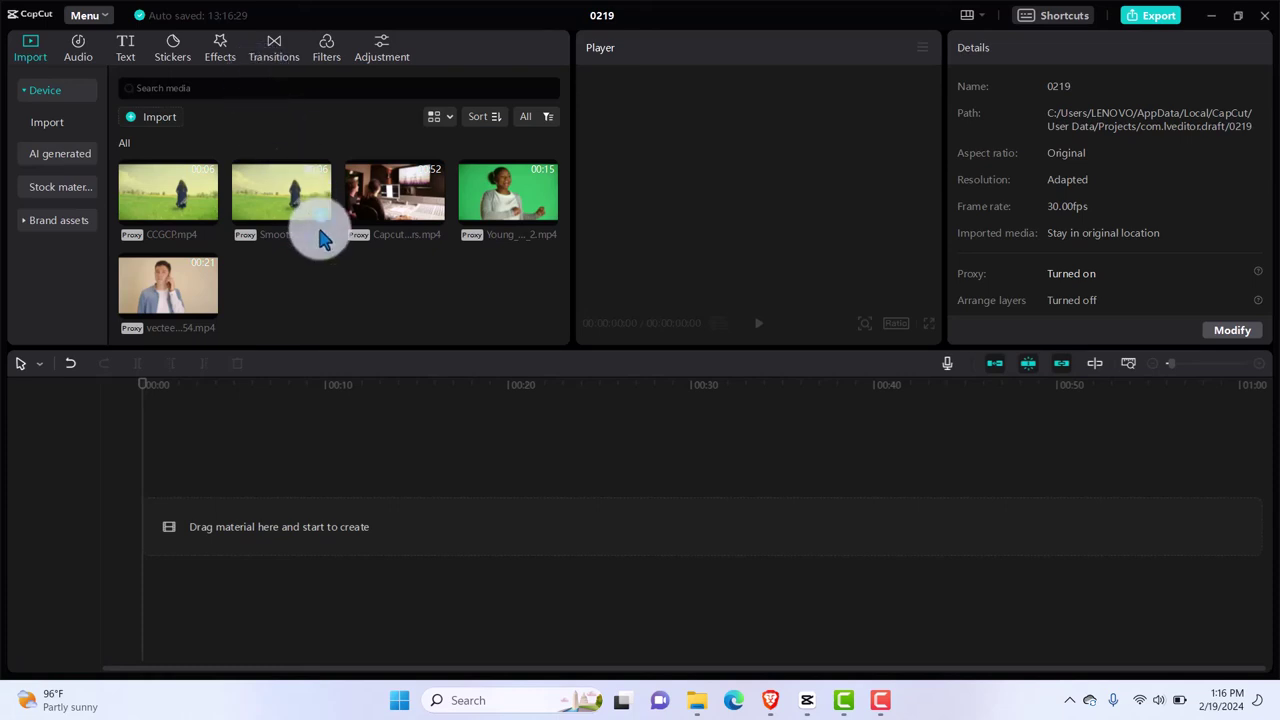
# Add the man-on-the-phone clip to the empty timeline and paste a copy at 00:00:03:24 on the track above, aligned with the original's start.
pyautogui.click(210, 316)
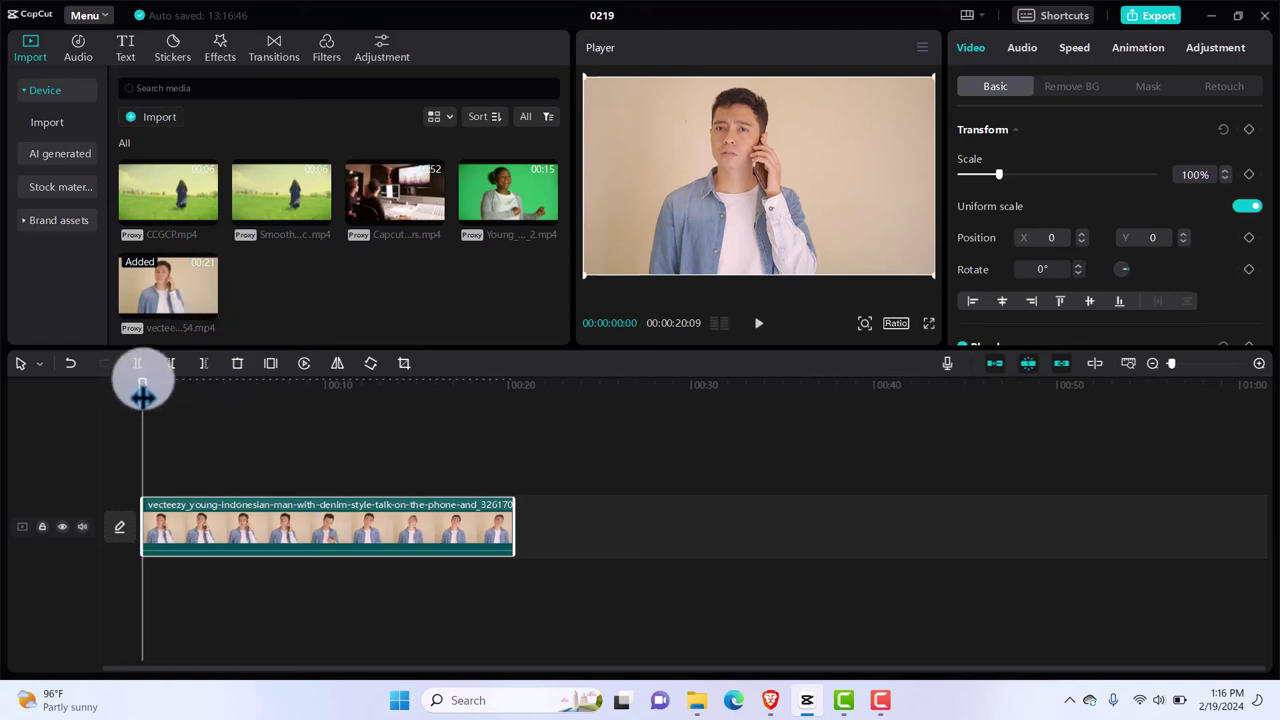
pyautogui.moveTo(142, 395); pyautogui.dragTo(212, 405)
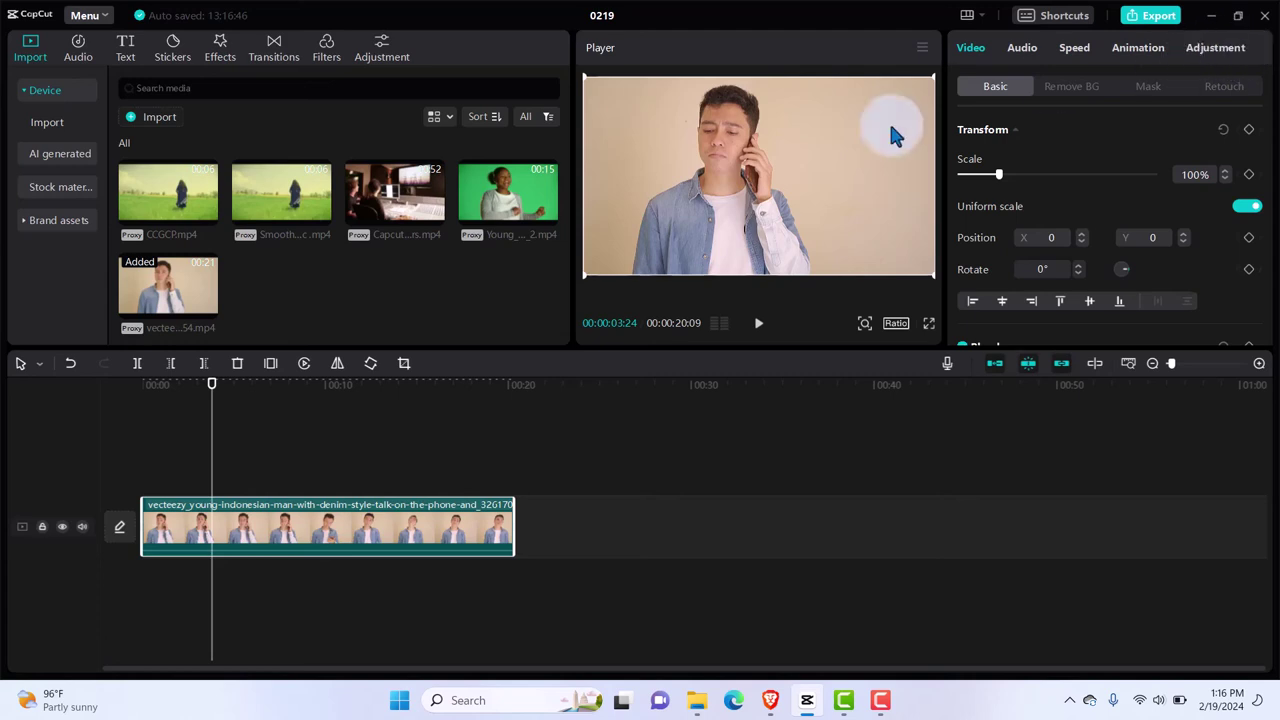
pyautogui.rightClick(349, 537)
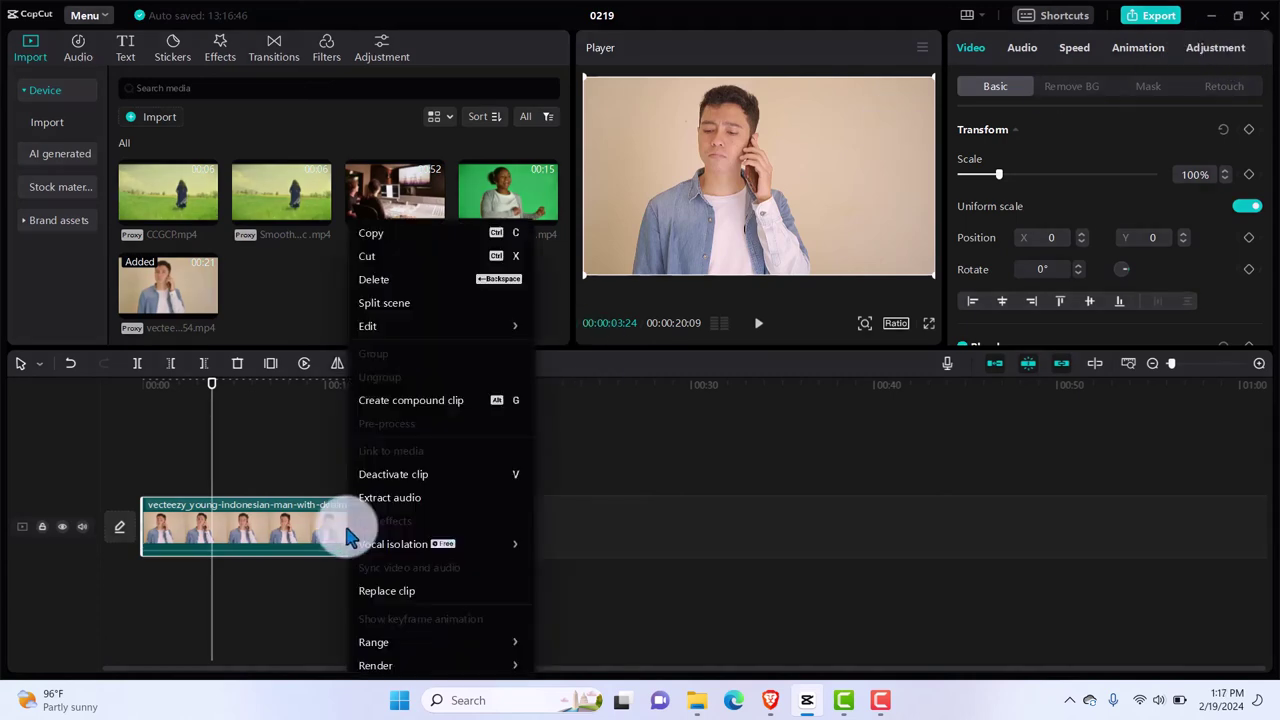
pyautogui.click(403, 241)
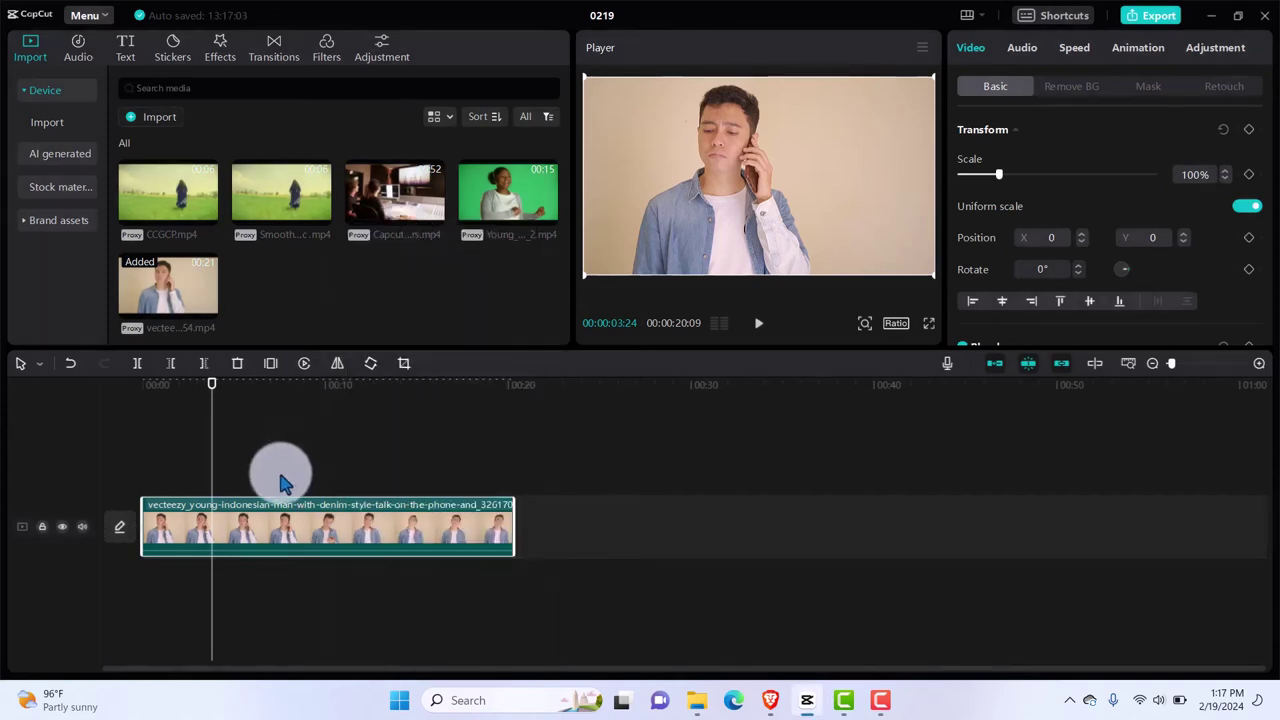
pyautogui.rightClick(279, 474)
pyautogui.click(295, 488)
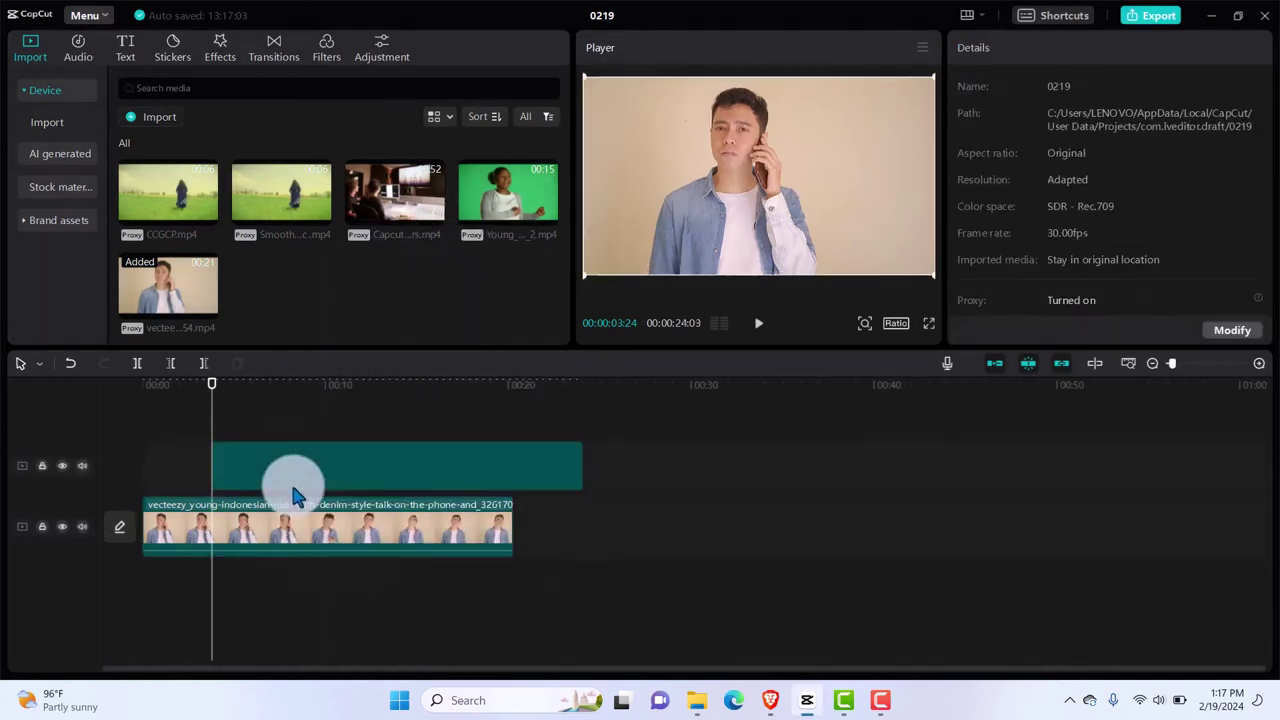
pyautogui.moveTo(384, 478); pyautogui.dragTo(285, 478)
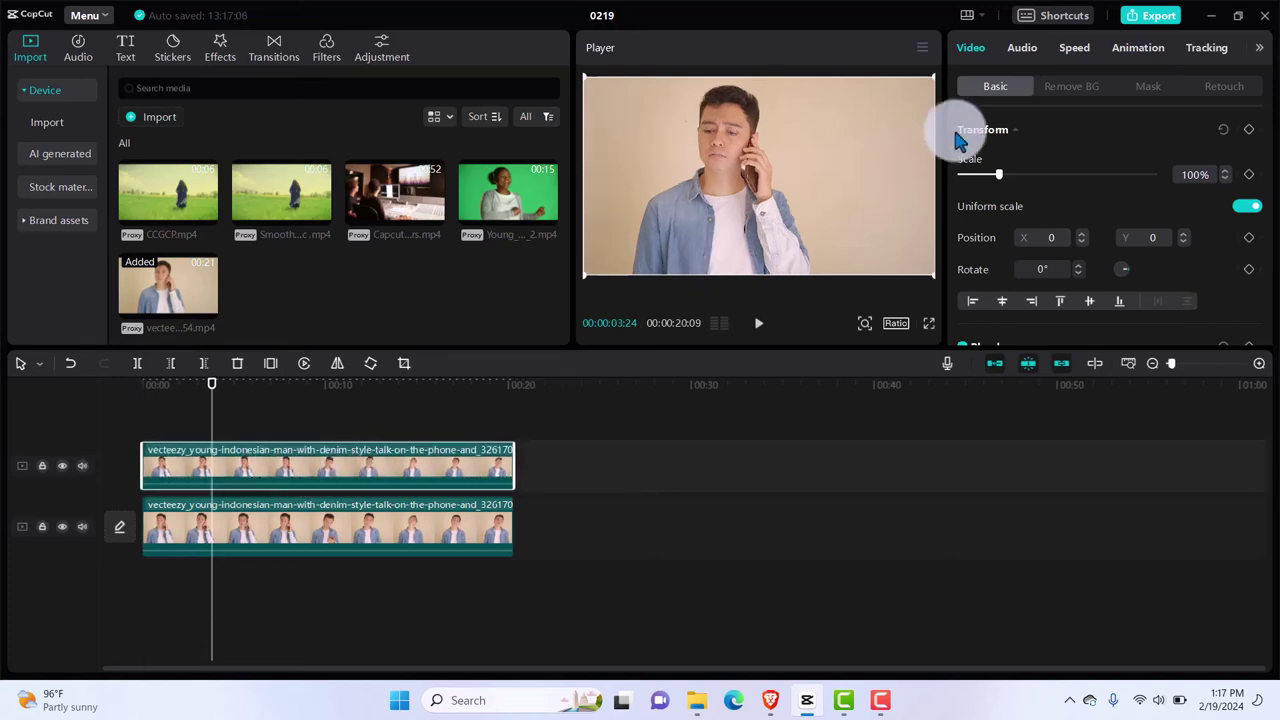
# Enable Motion tracking on the upper copy of the man's clip.
pyautogui.click(1262, 52)
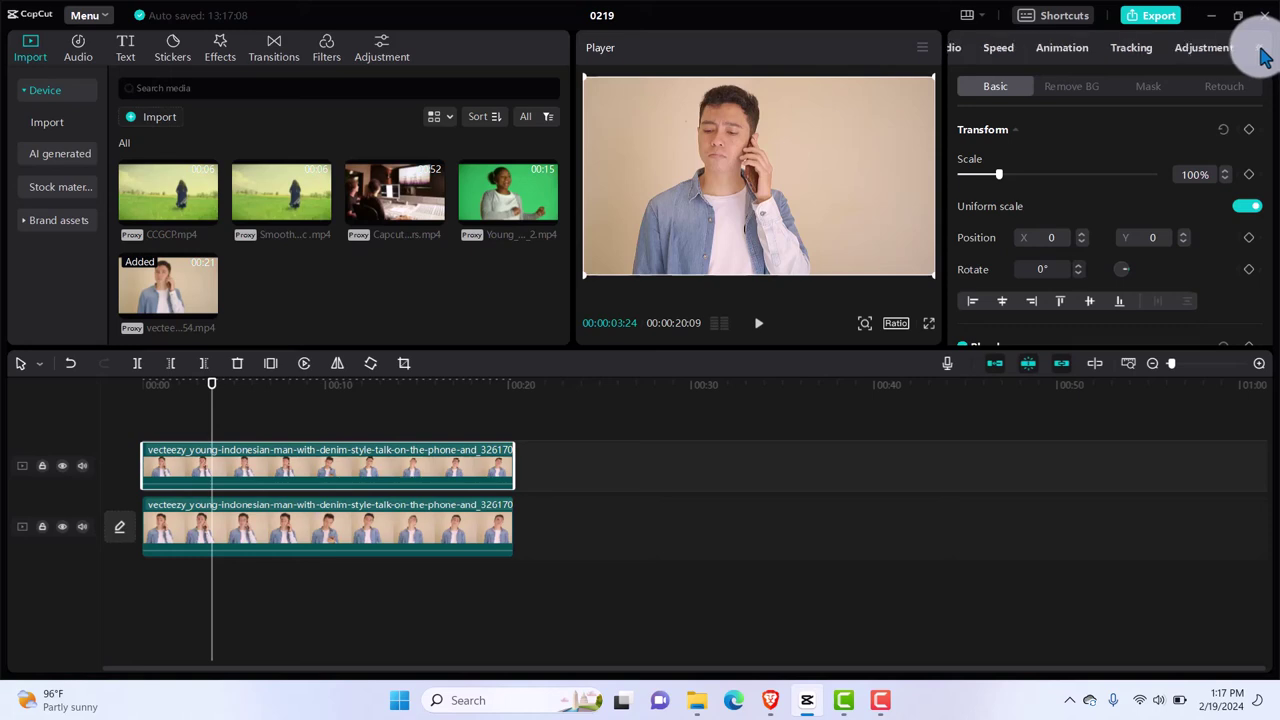
pyautogui.click(1262, 55)
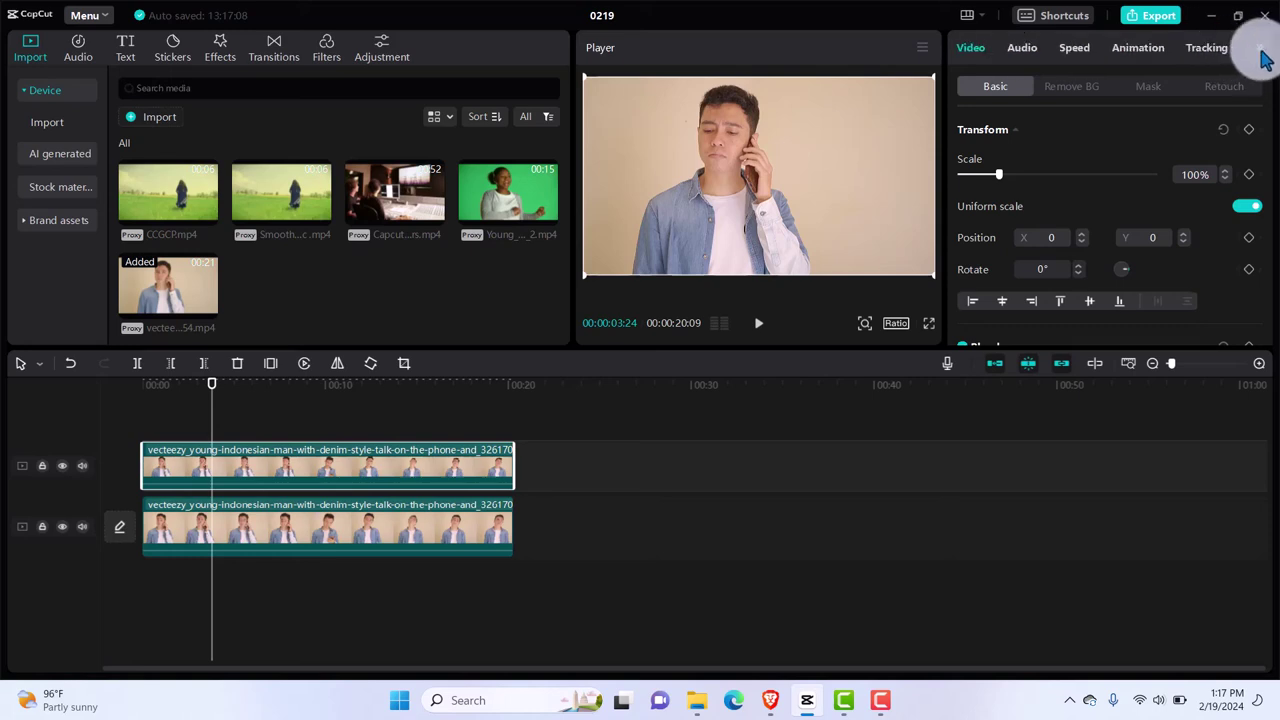
pyautogui.click(1210, 50)
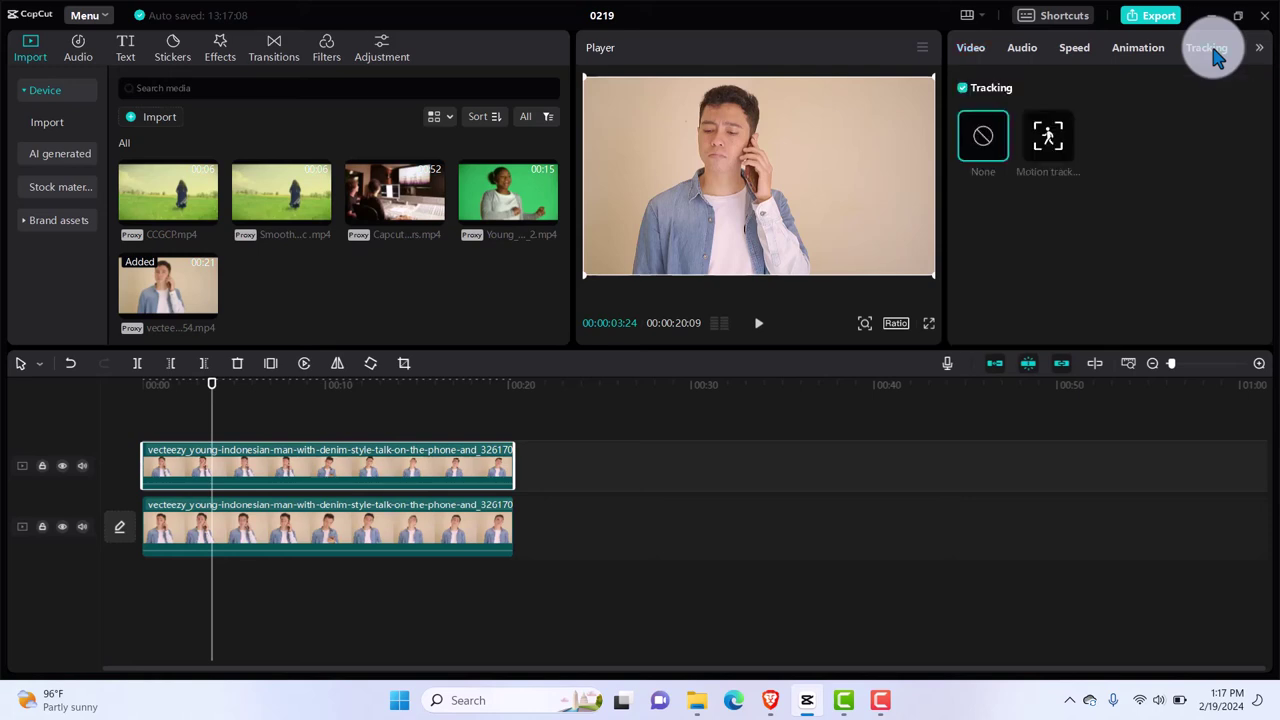
pyautogui.click(1050, 148)
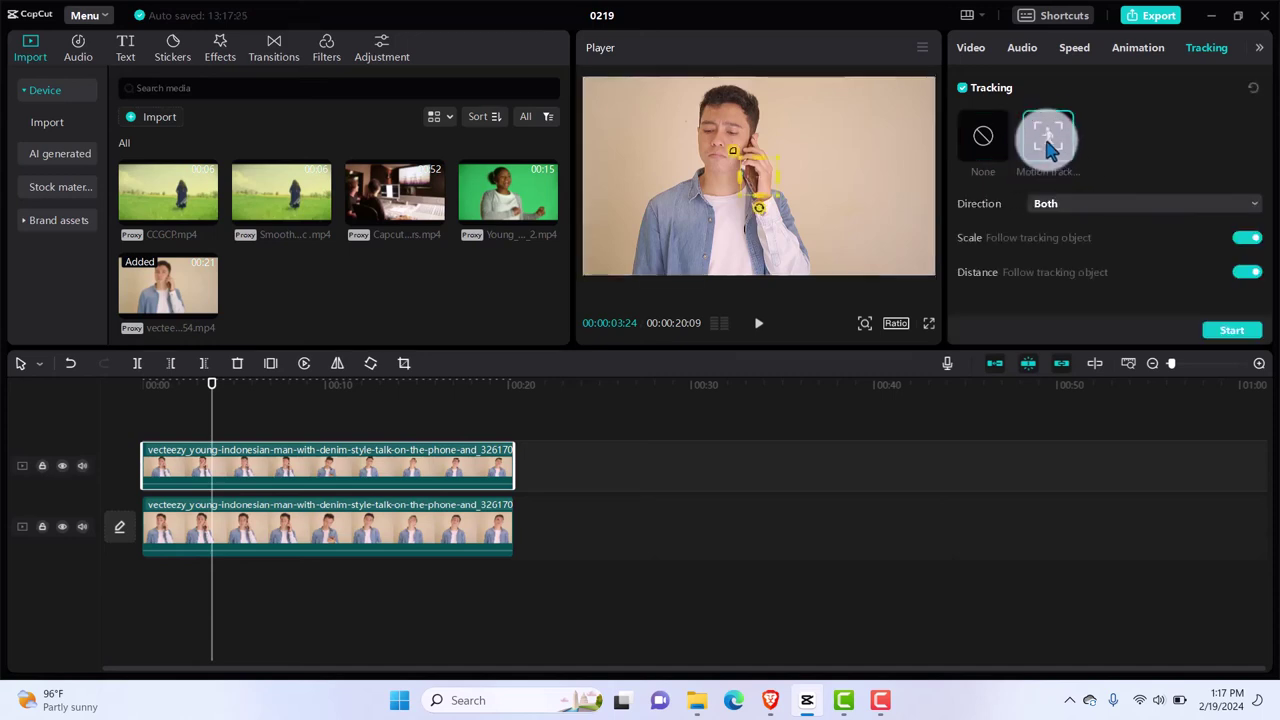
# Move the tracking box onto the man's face and enlarge it to cover his whole head.
pyautogui.moveTo(762, 193); pyautogui.dragTo(718, 143)
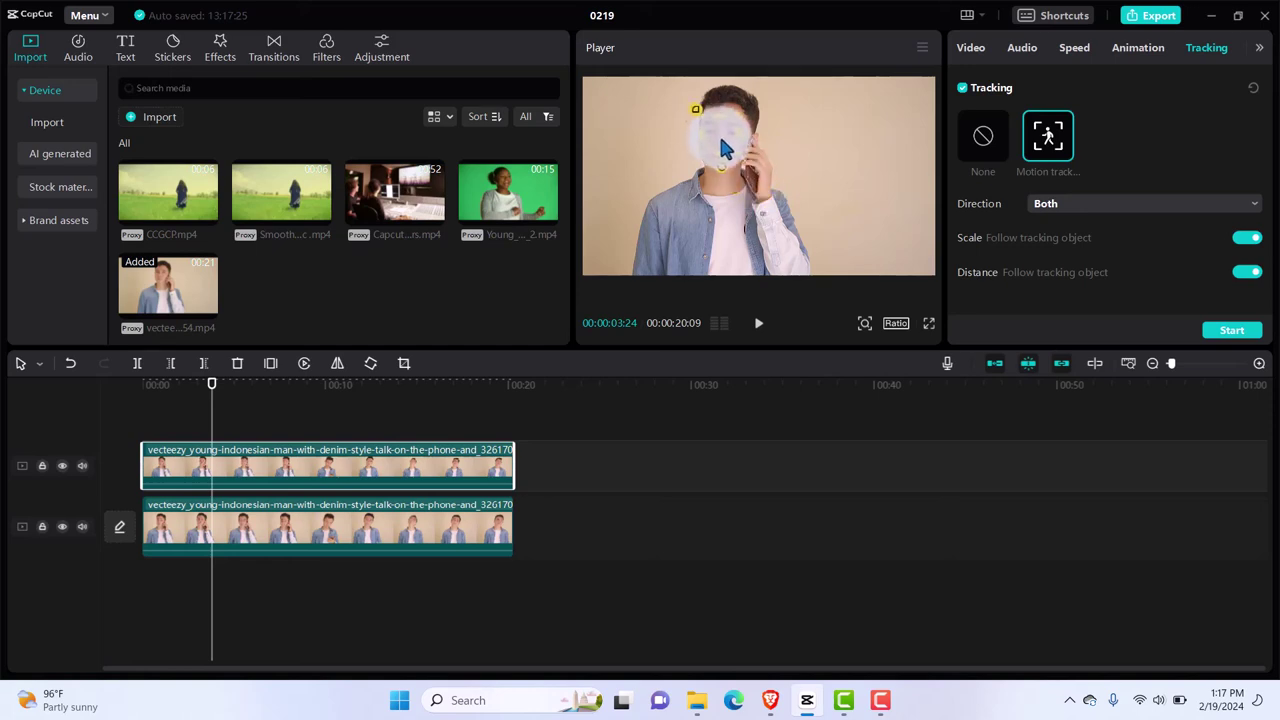
pyautogui.moveTo(720, 140)
pyautogui.mouseDown()
pyautogui.moveTo(736, 148)
pyautogui.moveTo(717, 118)
pyautogui.mouseUp()
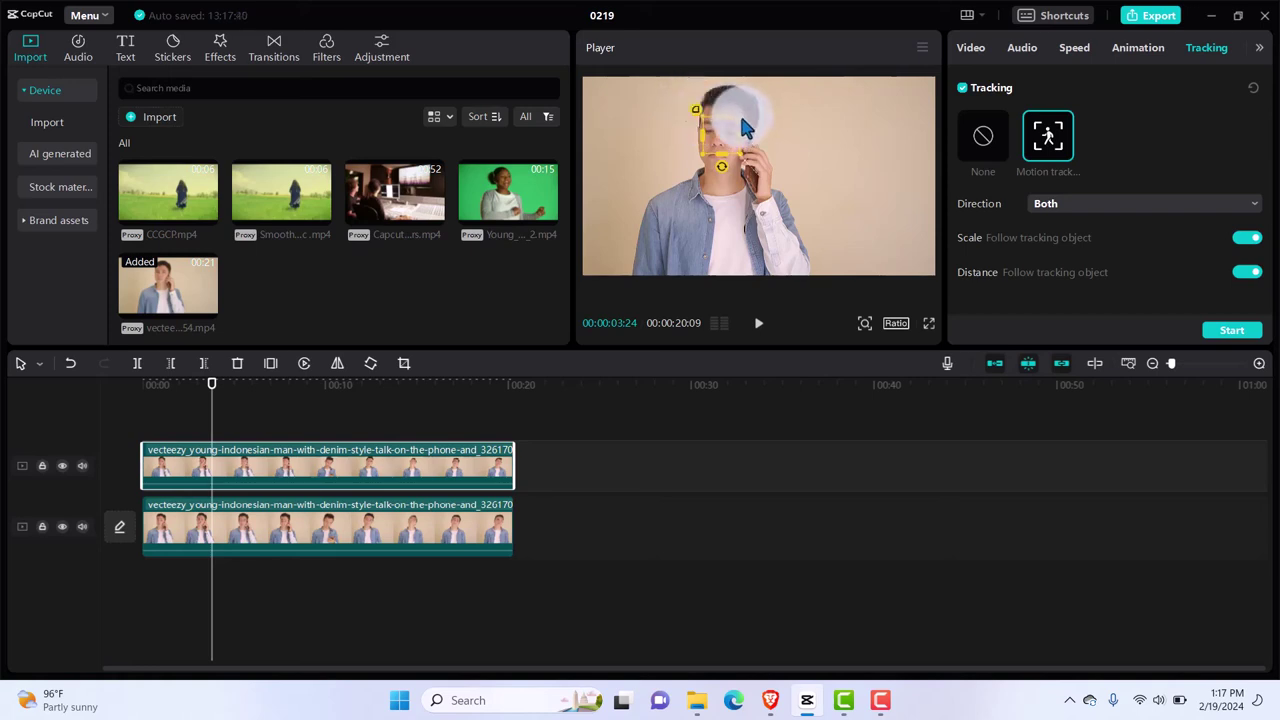
pyautogui.moveTo(700, 154); pyautogui.dragTo(686, 160)
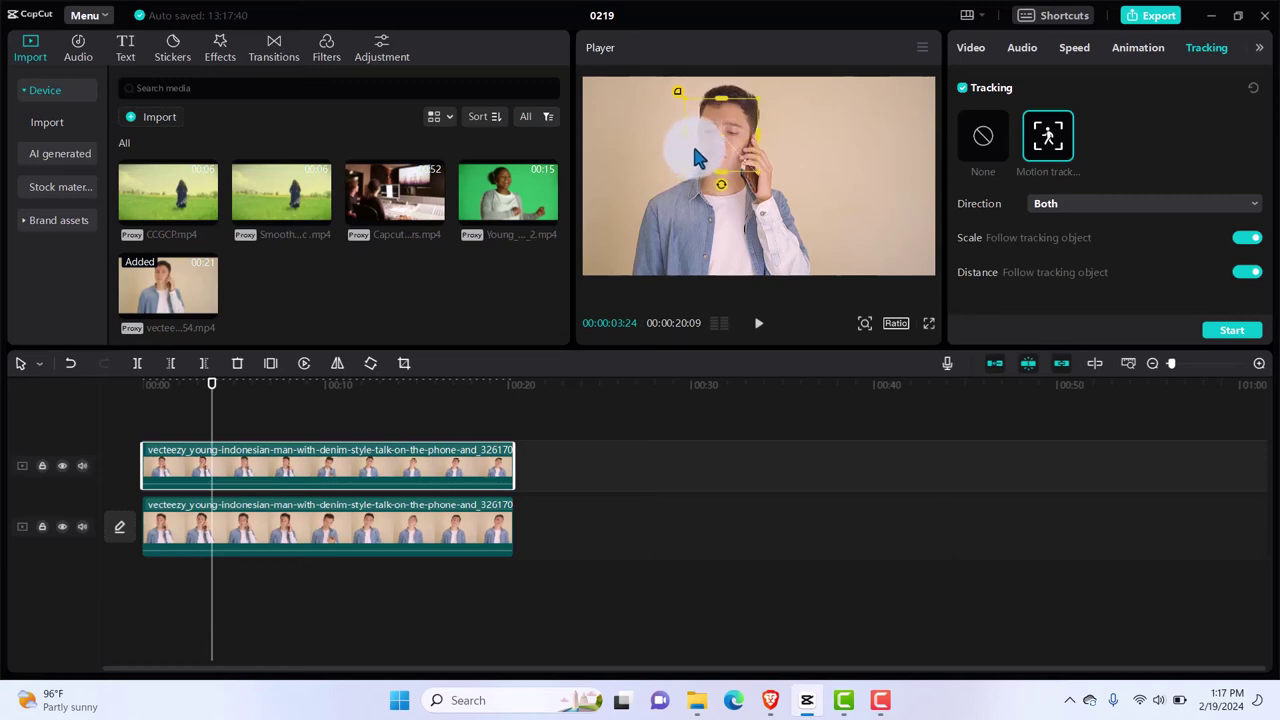
pyautogui.click(694, 154)
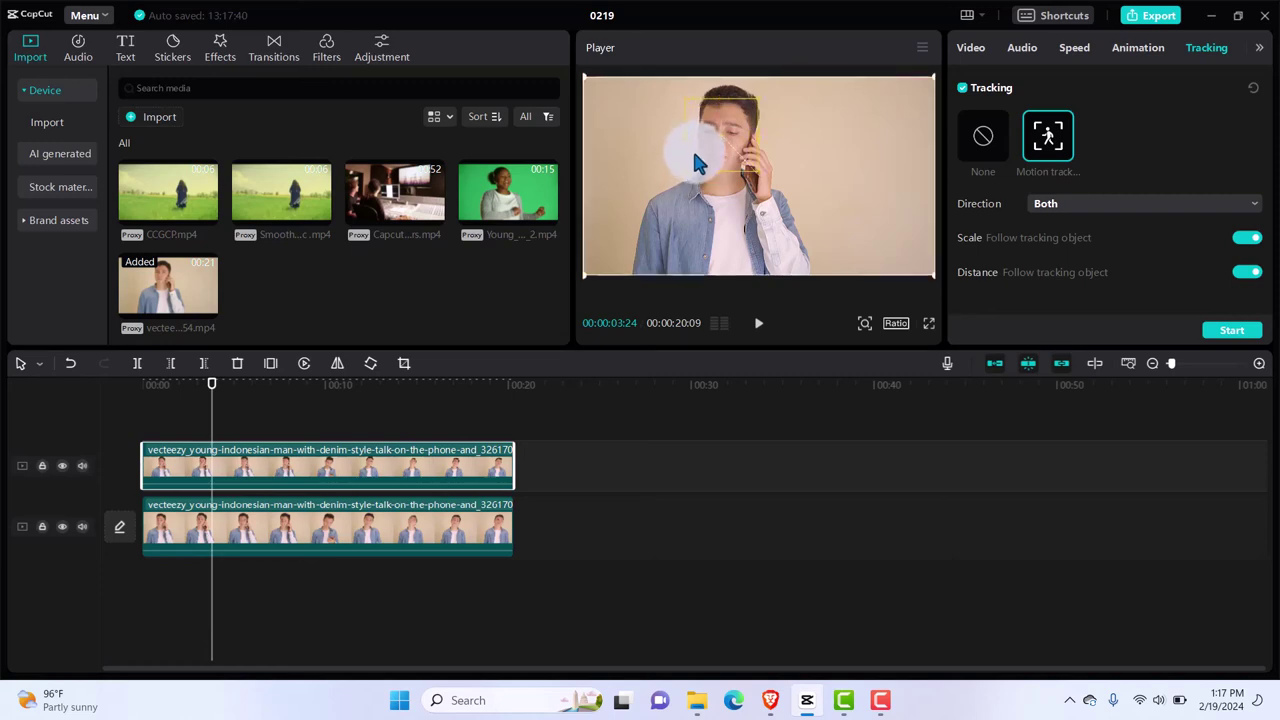
pyautogui.click(723, 148)
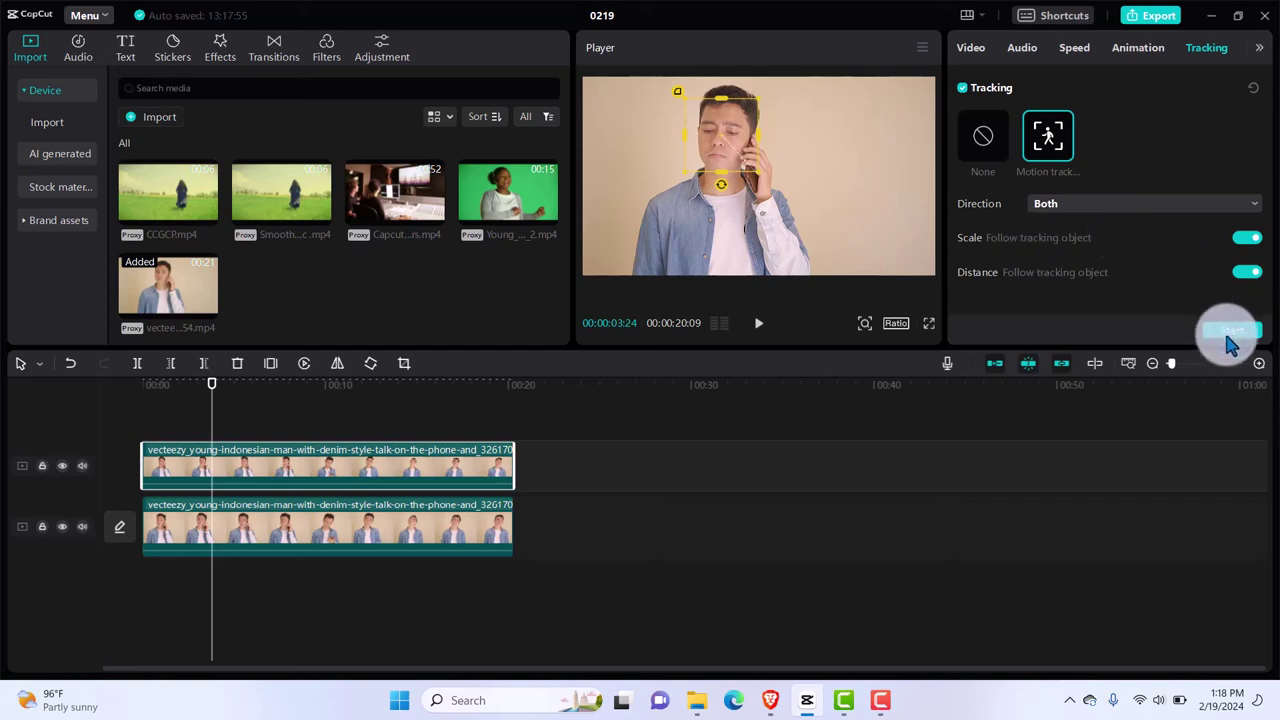
# Check the tracking direction options, keep Both, and start tracking the man's head.
pyautogui.click(1119, 210)
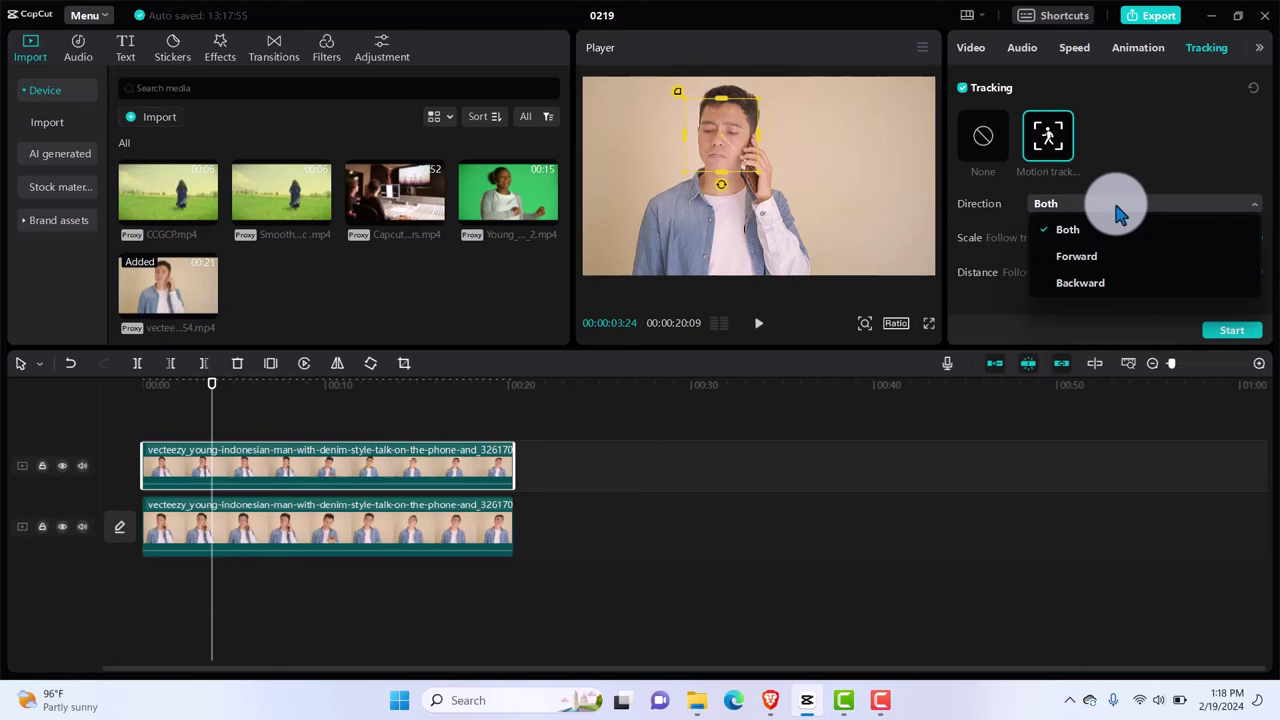
pyautogui.click(1112, 208)
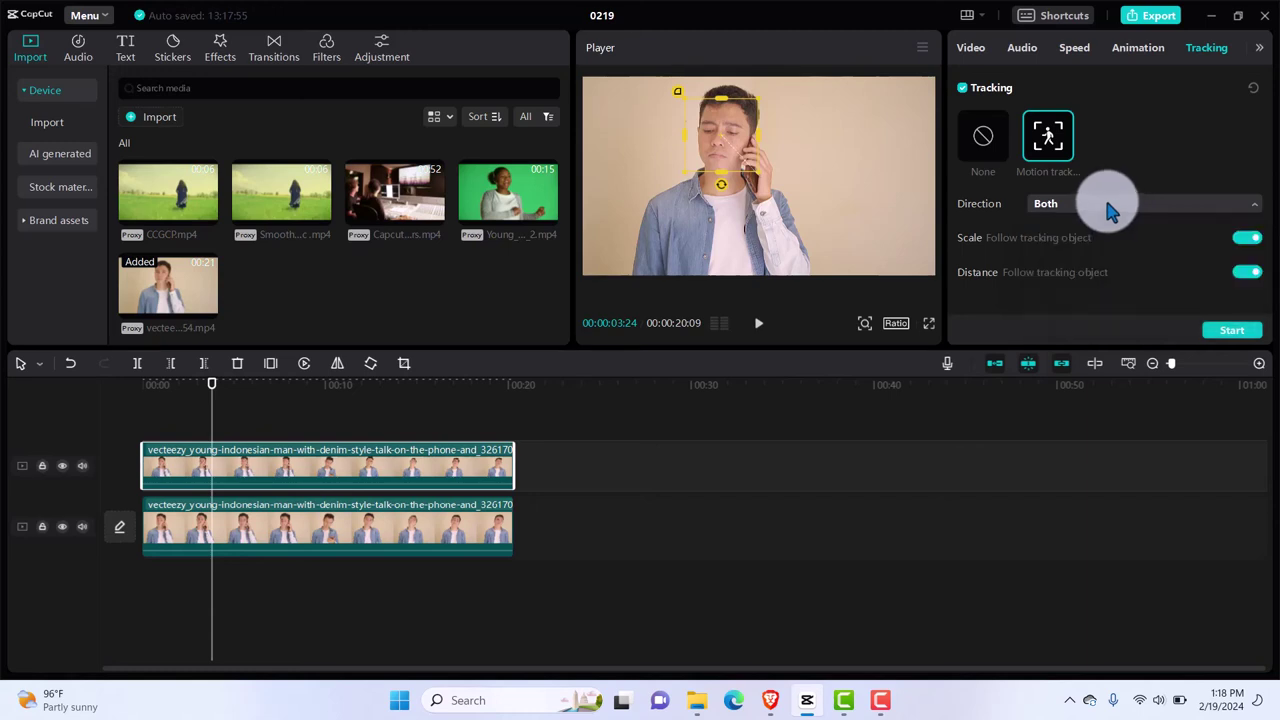
pyautogui.click(1228, 334)
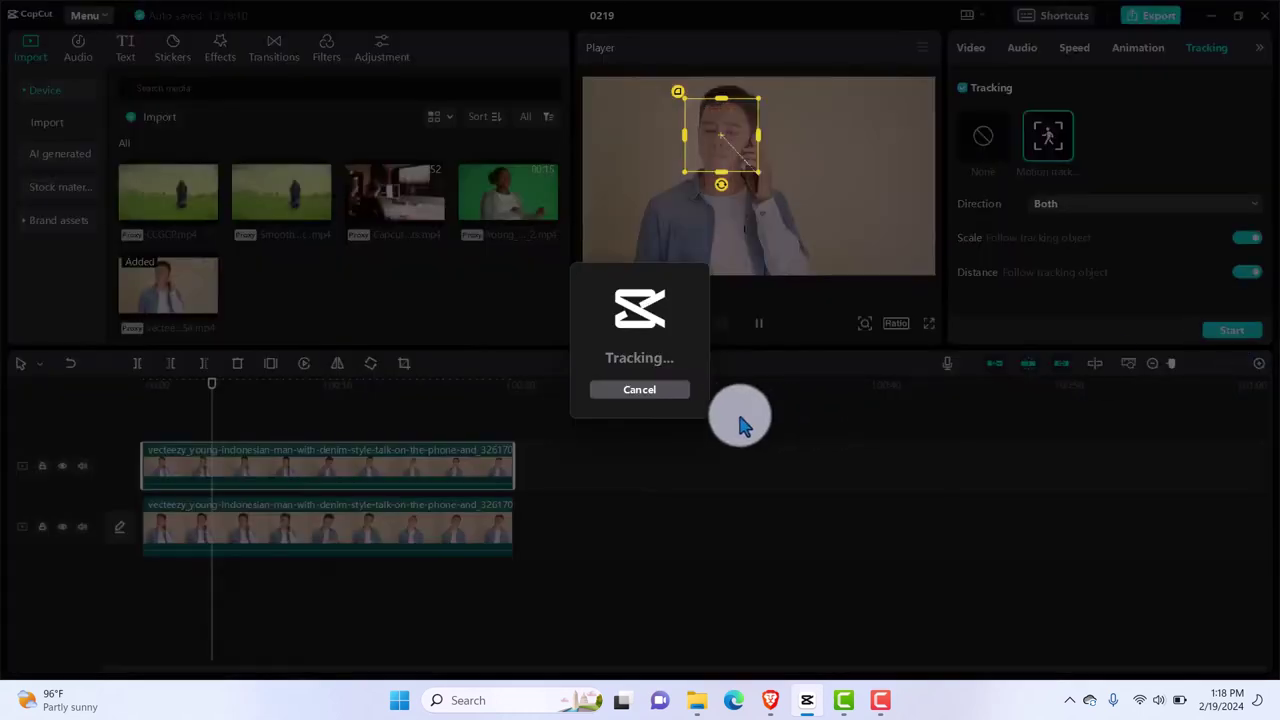
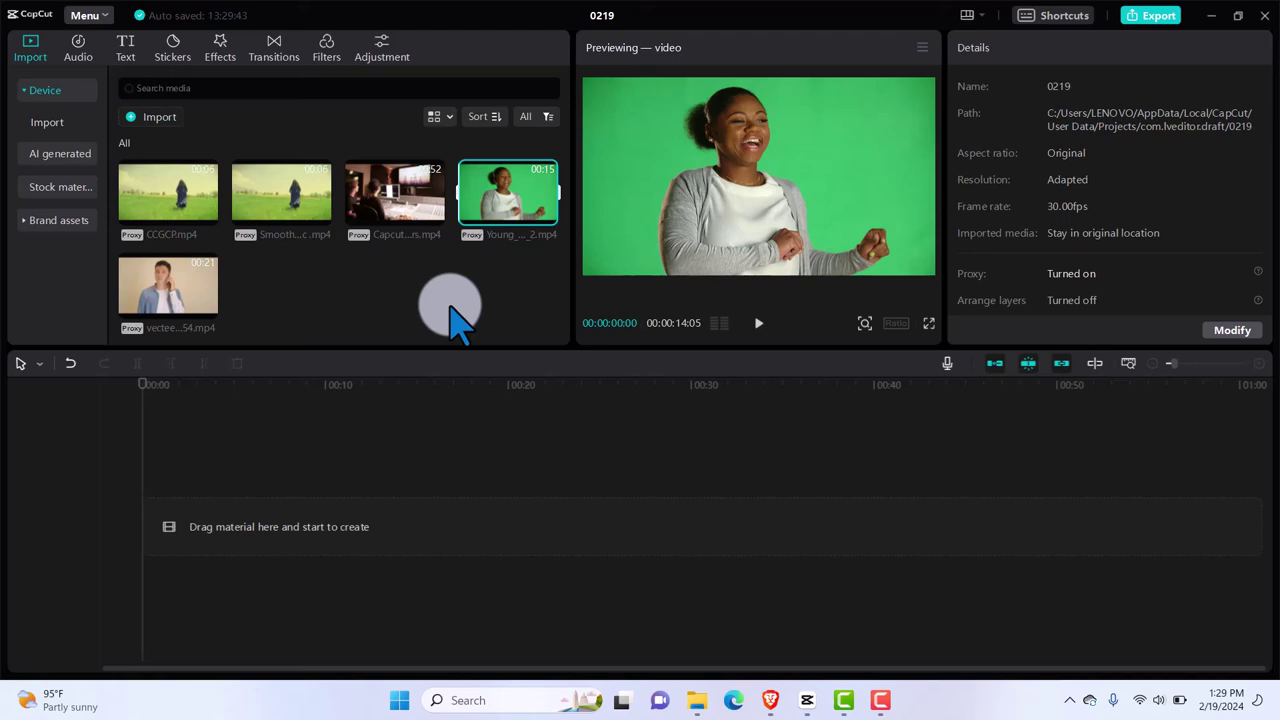
# Add the woman's green-screen clip to the empty timeline, scrub it to 00:00:08:14 and return to 00:00:00:00 with its basic video settings shown.
pyautogui.click(548, 214)
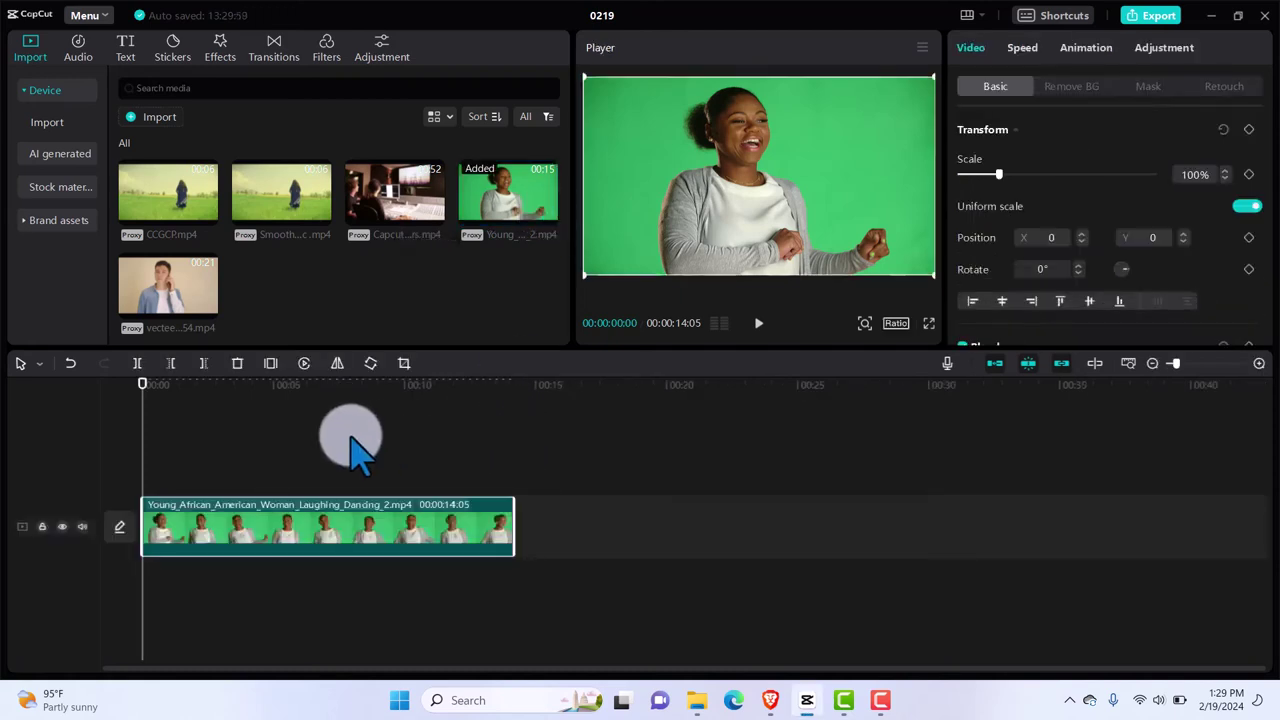
pyautogui.moveTo(143, 400); pyautogui.dragTo(367, 428)
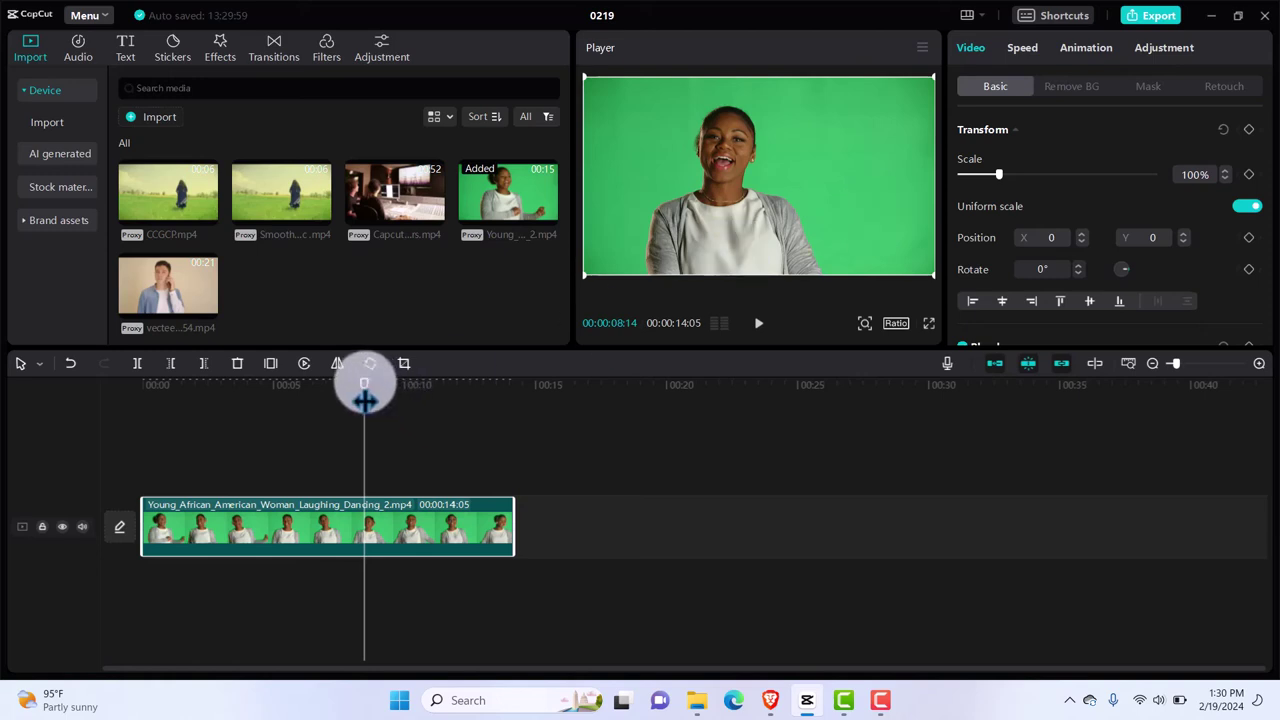
pyautogui.moveTo(364, 400); pyautogui.dragTo(140, 440)
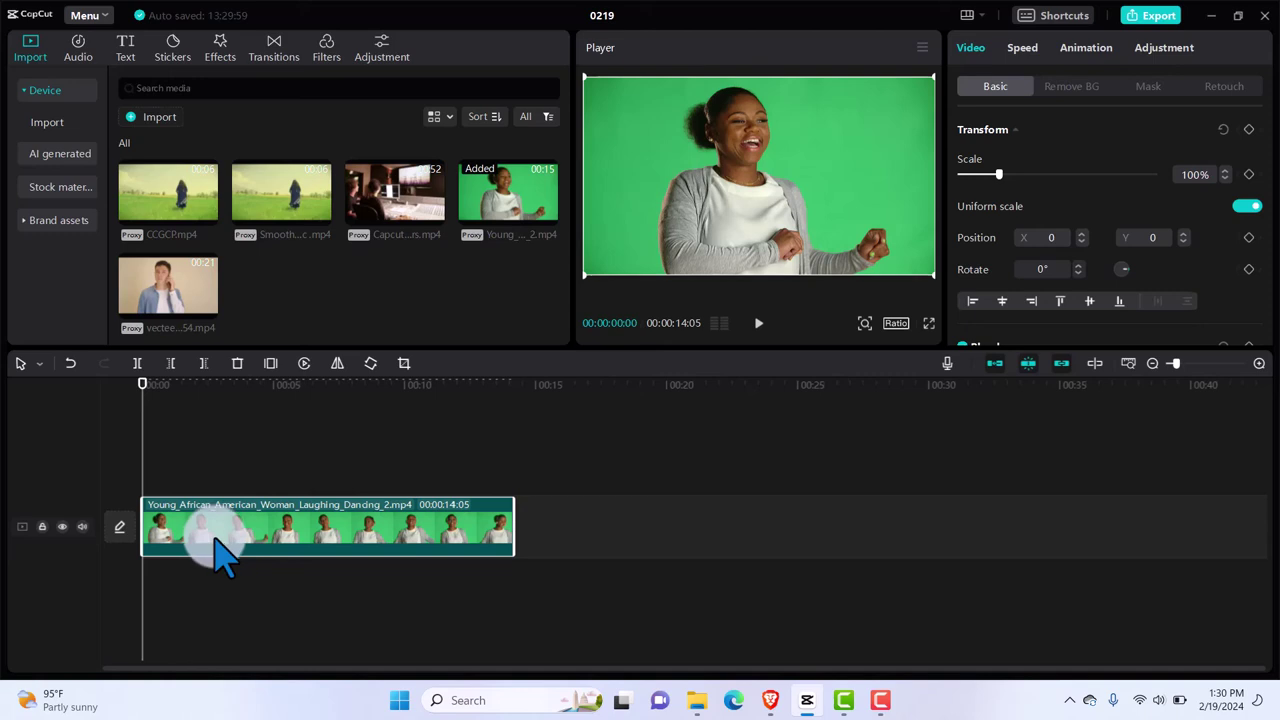
pyautogui.click(1024, 52)
pyautogui.click(974, 48)
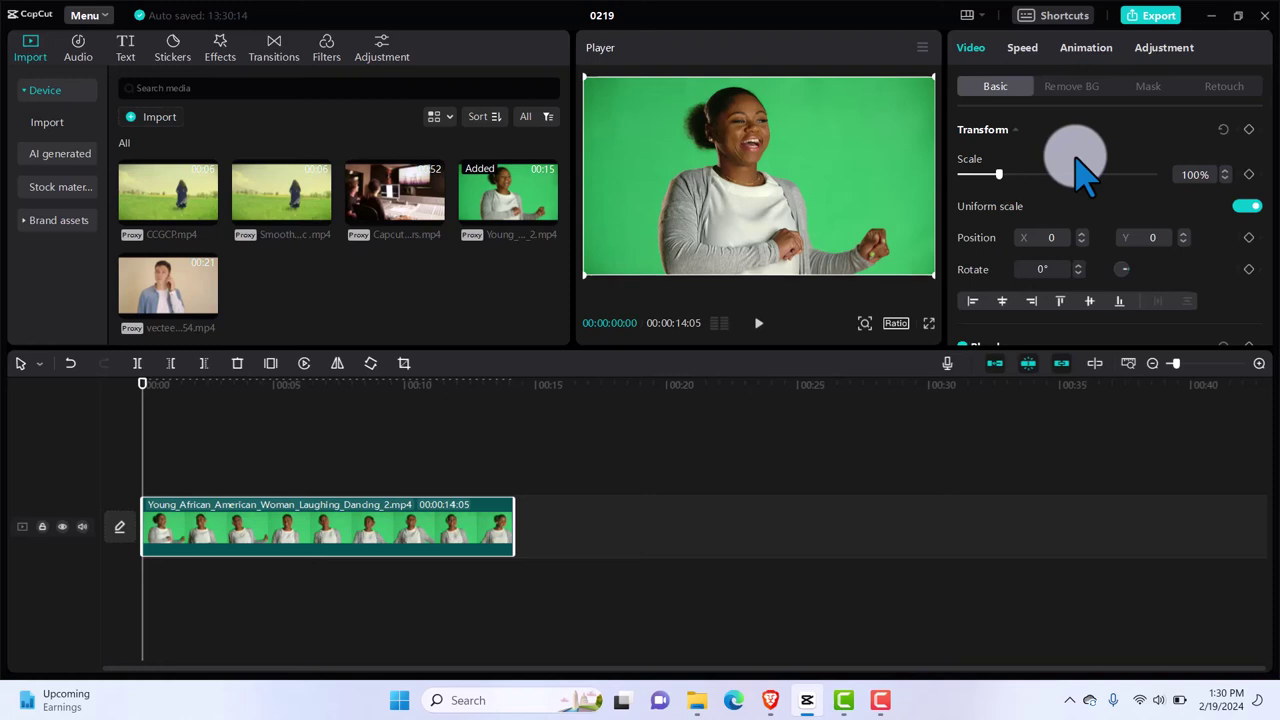
# Set the canvas background of the woman's clip to Blur, using the second blur strength.
pyautogui.scroll(-5, 1085, 170)
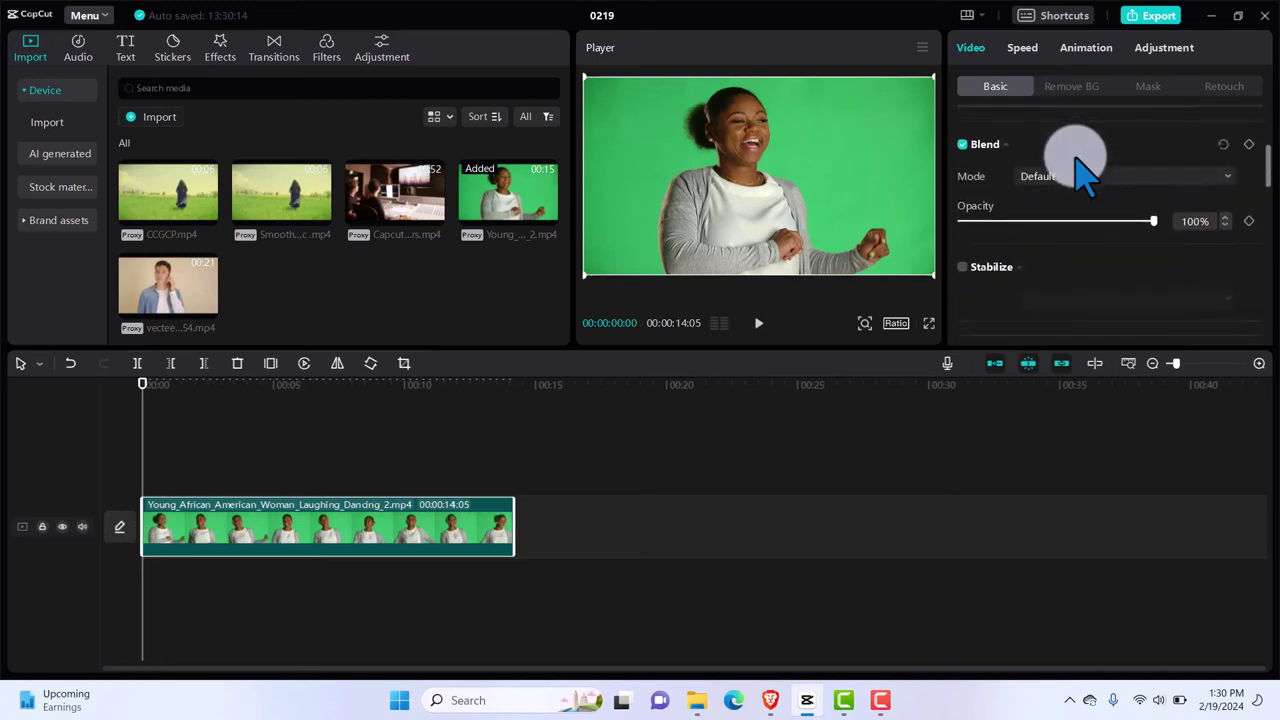
pyautogui.scroll(-6, 1085, 170)
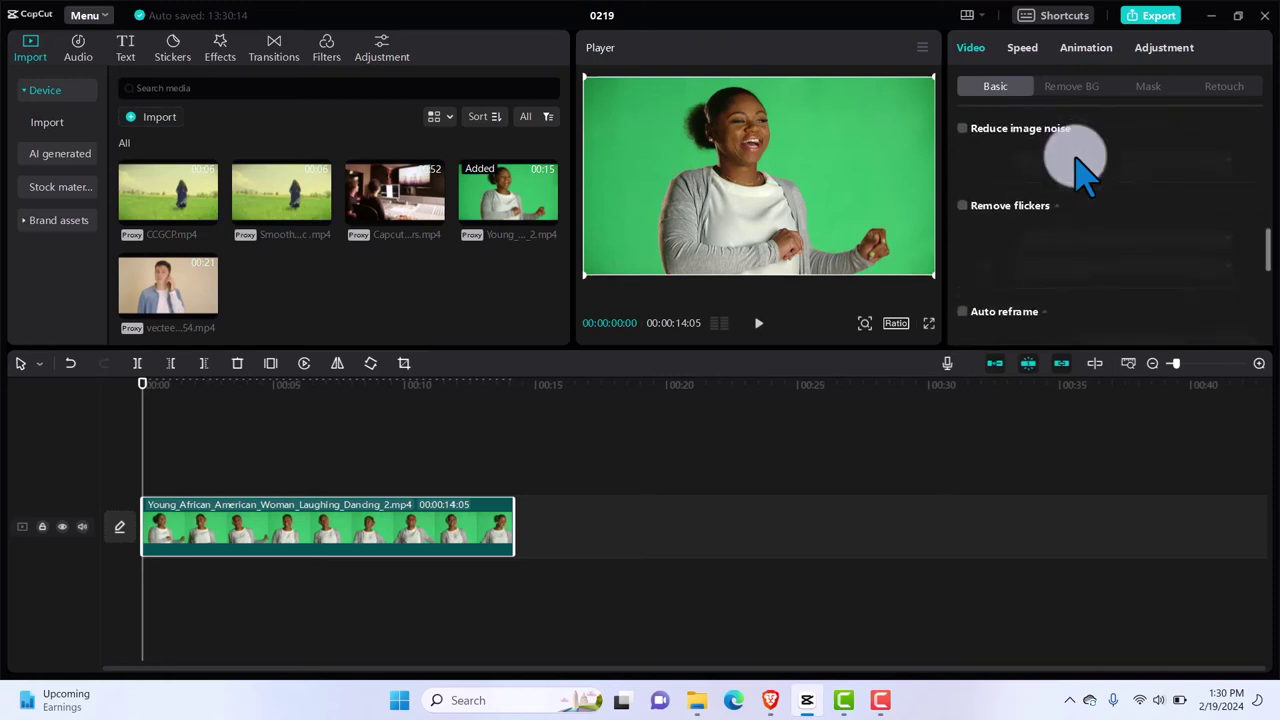
pyautogui.scroll(-4, 1085, 170)
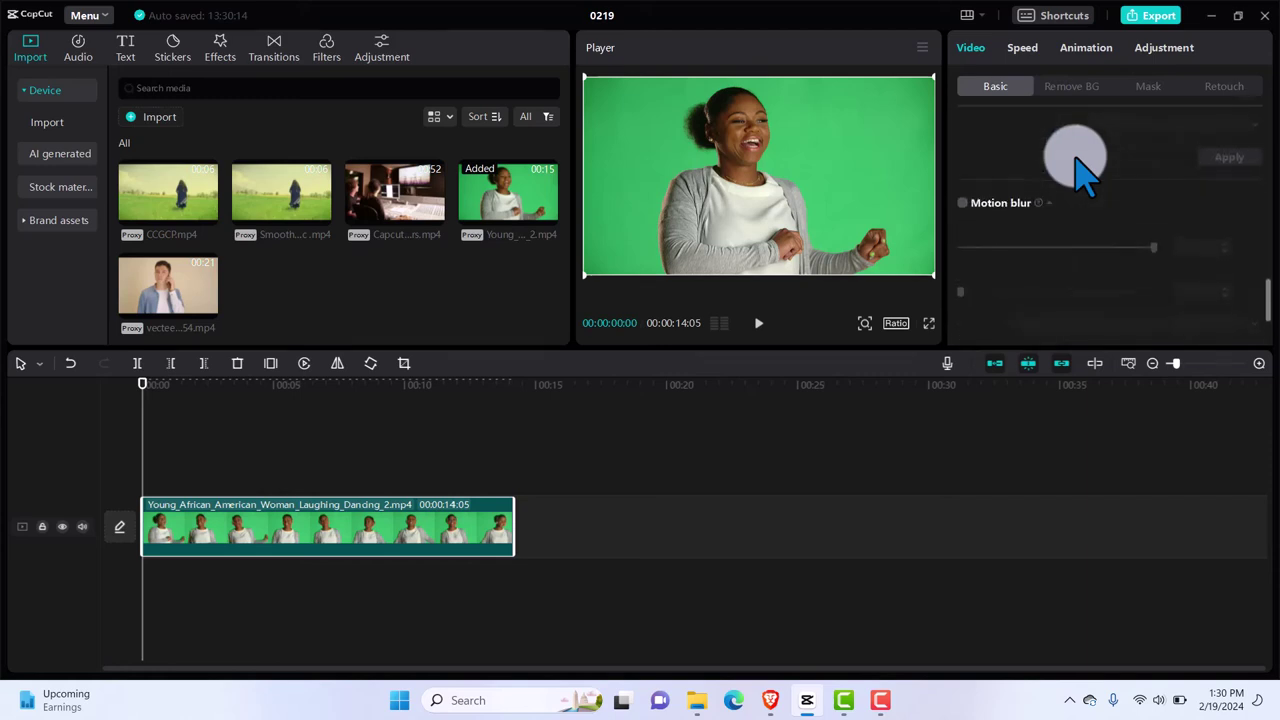
pyautogui.scroll(-3, 1085, 170)
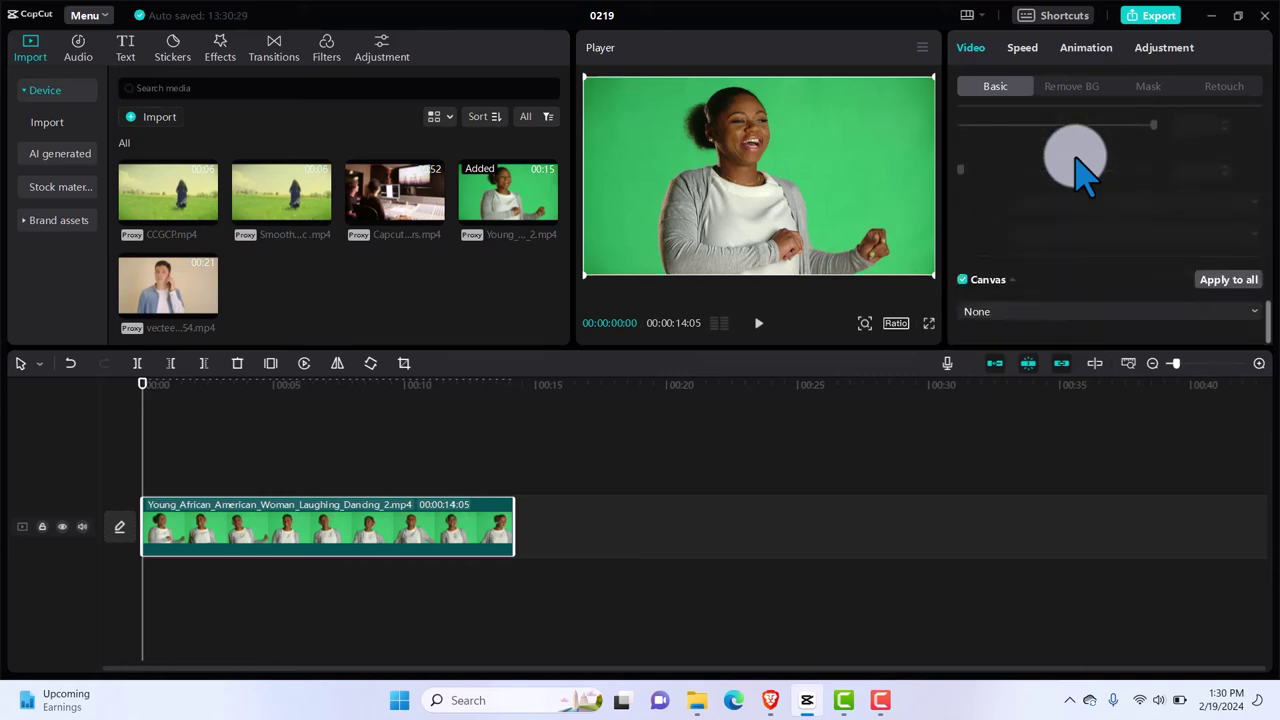
pyautogui.click(1085, 313)
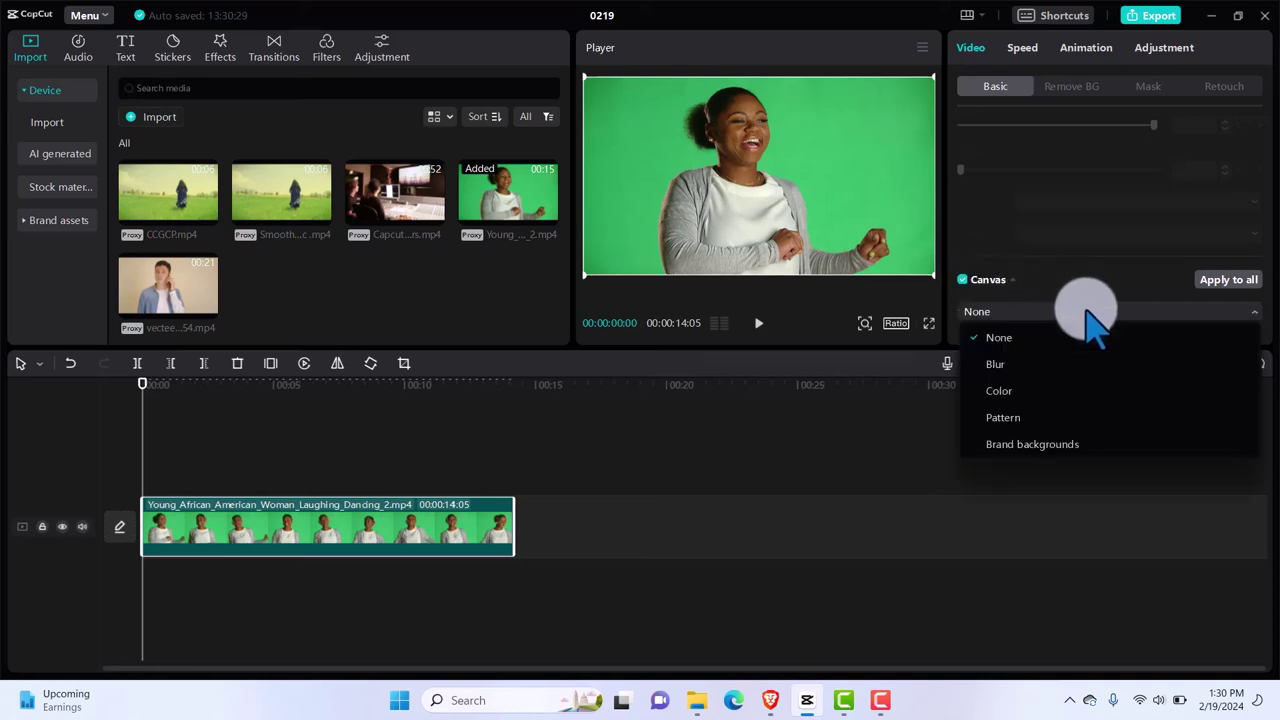
pyautogui.click(1007, 364)
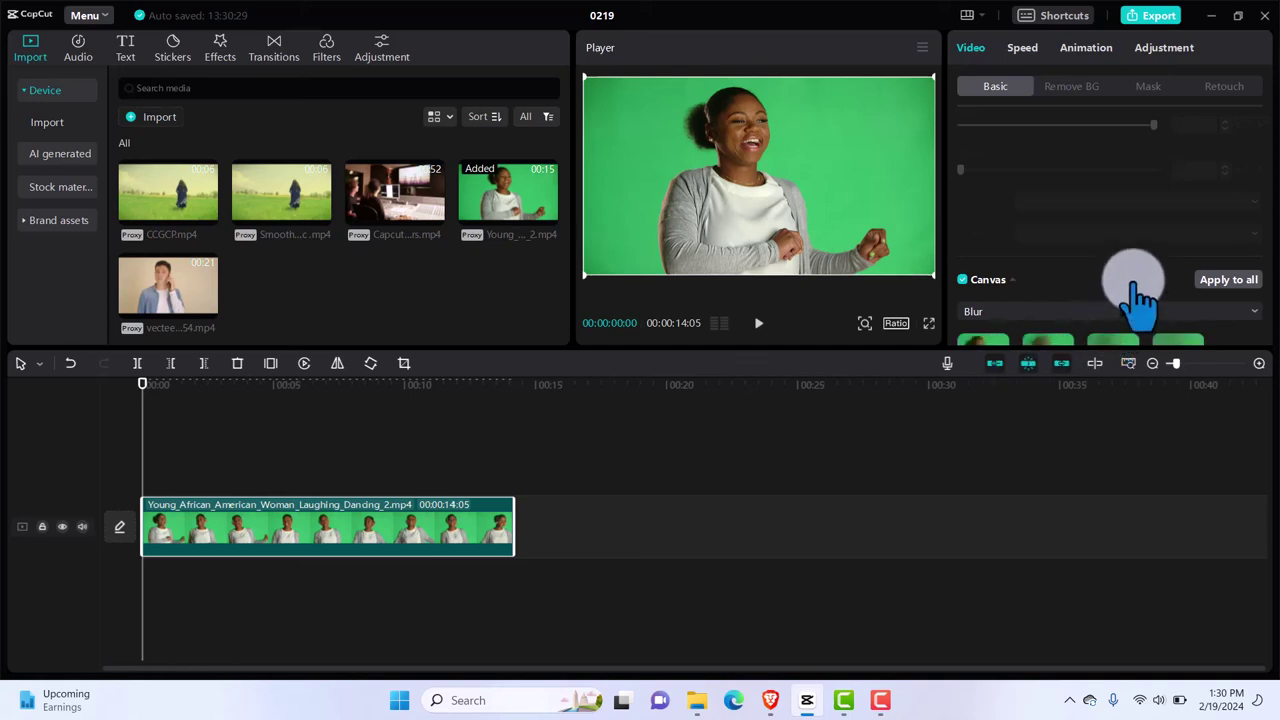
pyautogui.scroll(-1, 1140, 295)
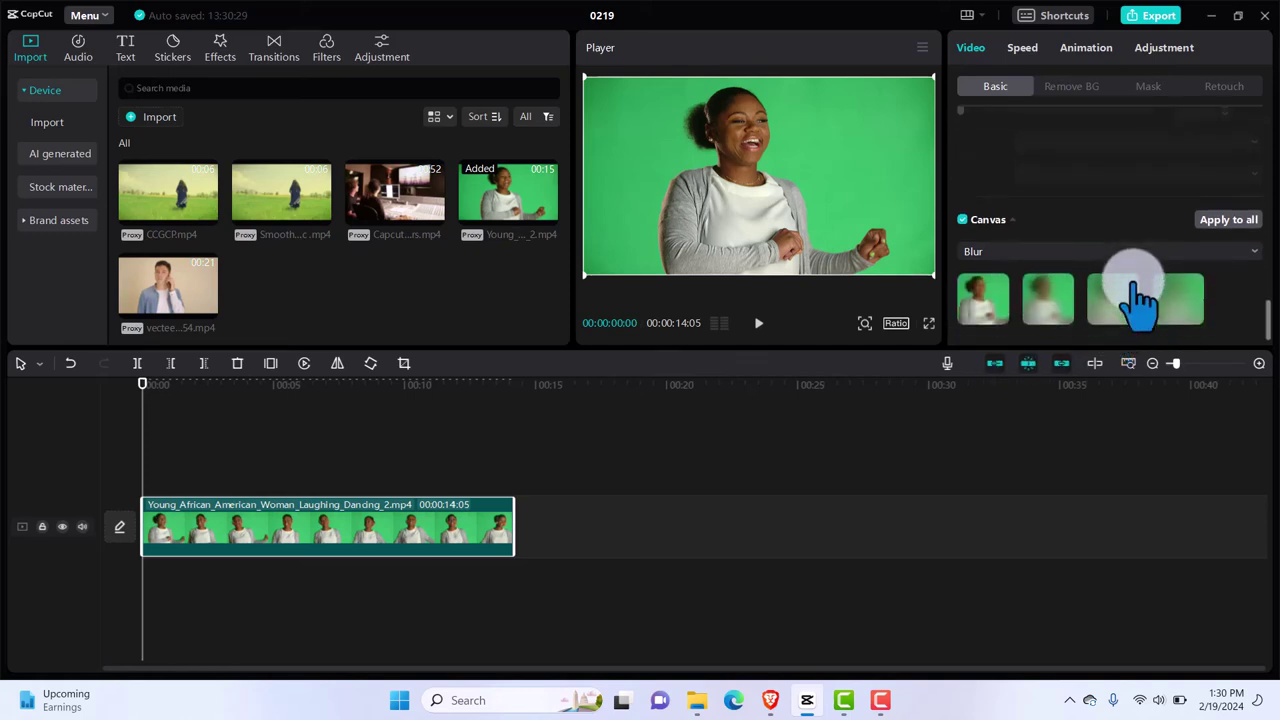
pyautogui.click(1048, 312)
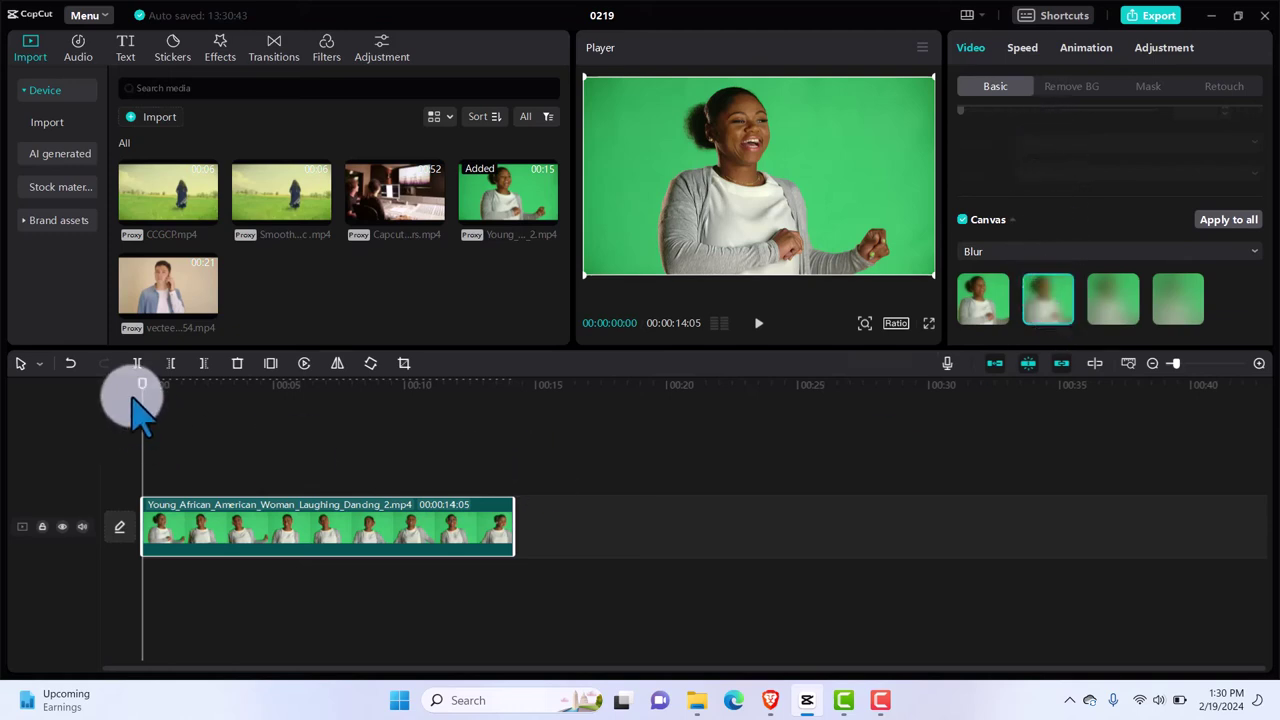
# Preview the clip at 00:00:04:05, change the canvas blur to the third strength and return the playhead to 00:00:00:00.
pyautogui.moveTo(141, 398); pyautogui.dragTo(220, 400)
pyautogui.click(251, 414)
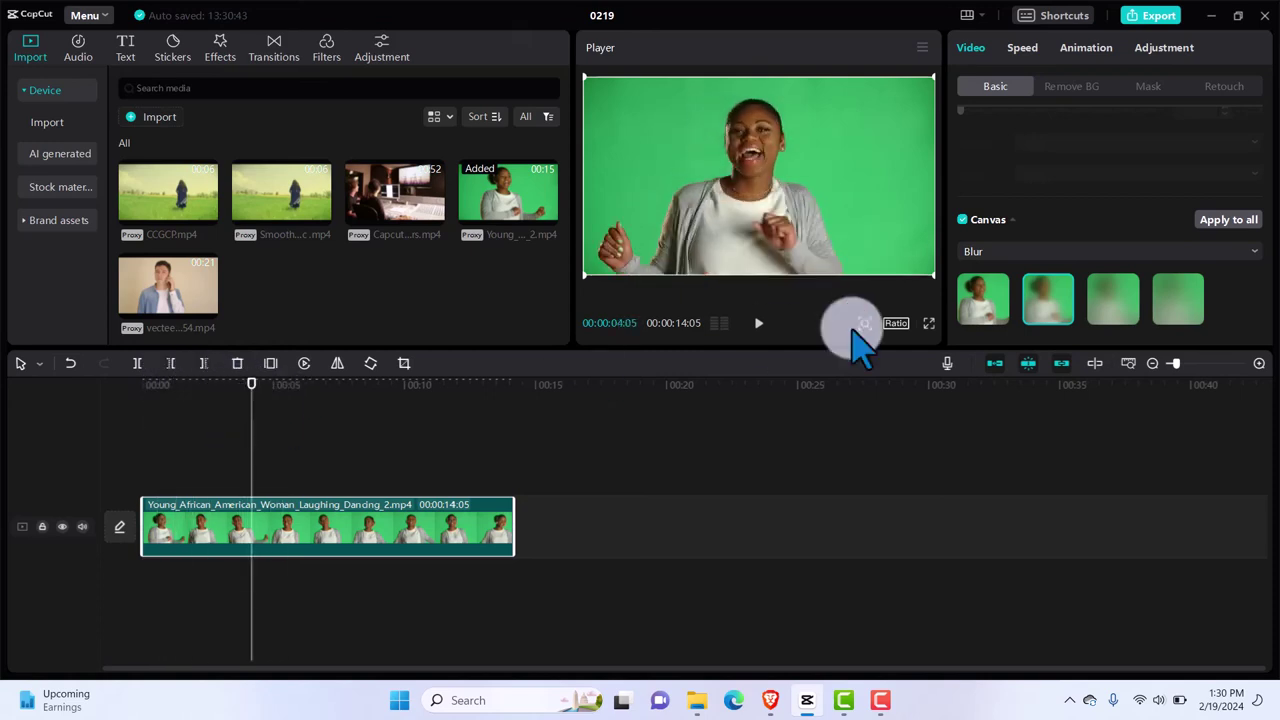
pyautogui.click(1112, 300)
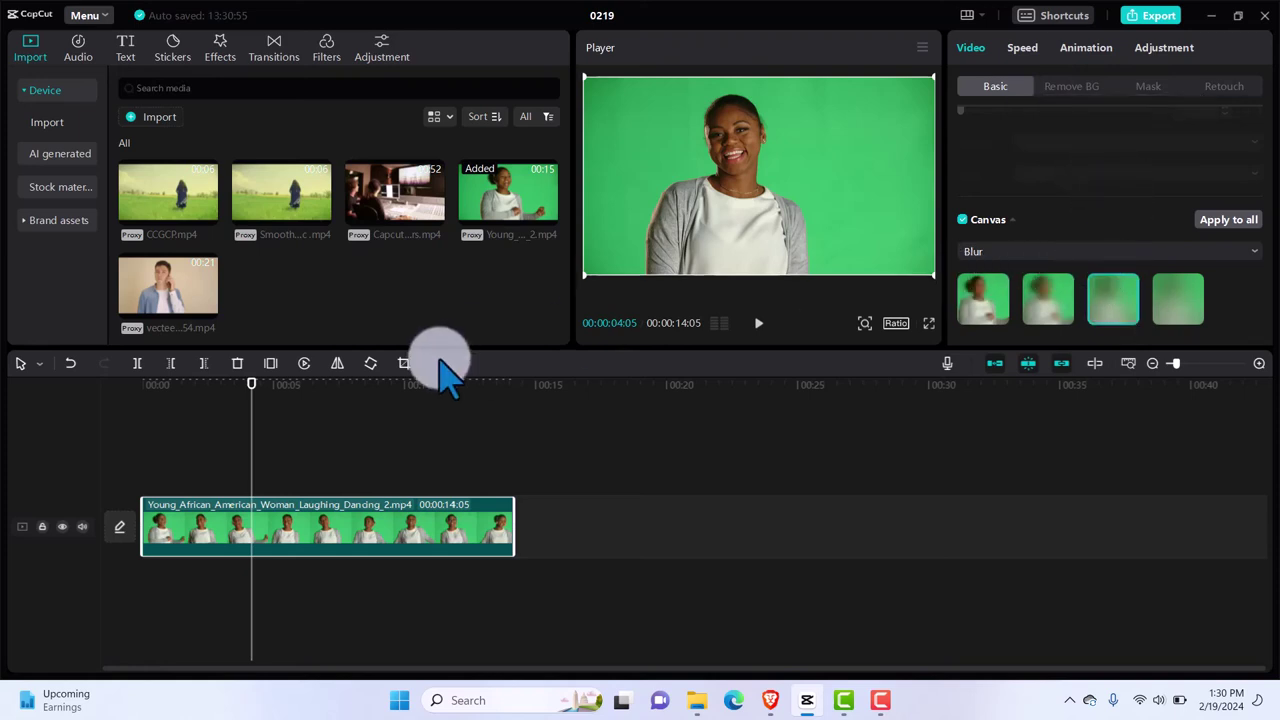
pyautogui.moveTo(251, 382); pyautogui.dragTo(145, 480)
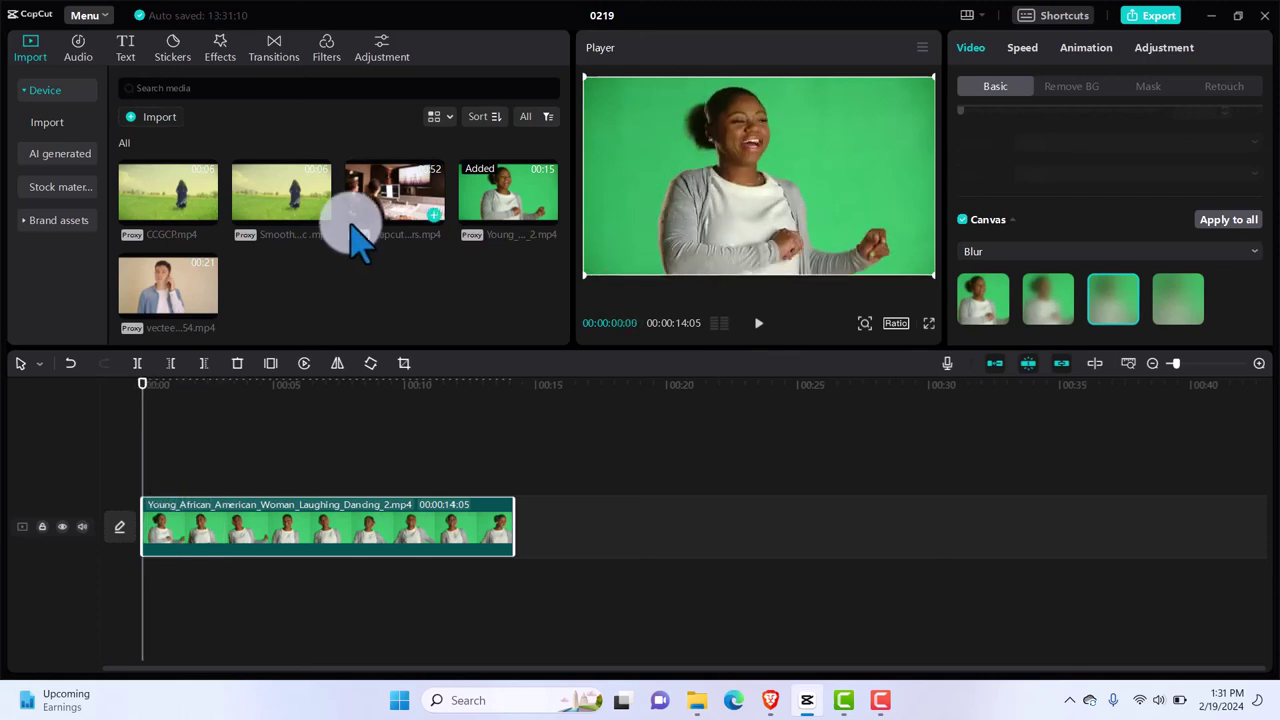
# Browse the trending video effects and add Surface Blur above the start of the woman's clip.
pyautogui.click(222, 50)
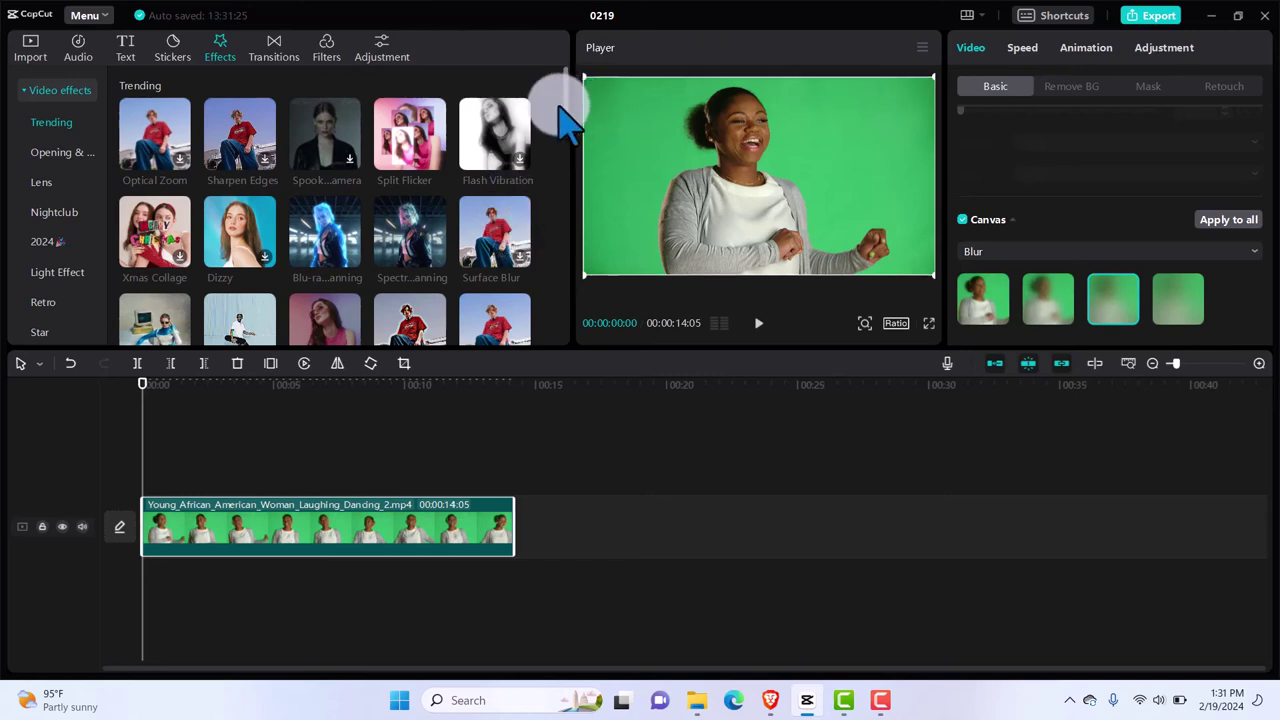
pyautogui.moveTo(567, 108); pyautogui.dragTo(571, 322)
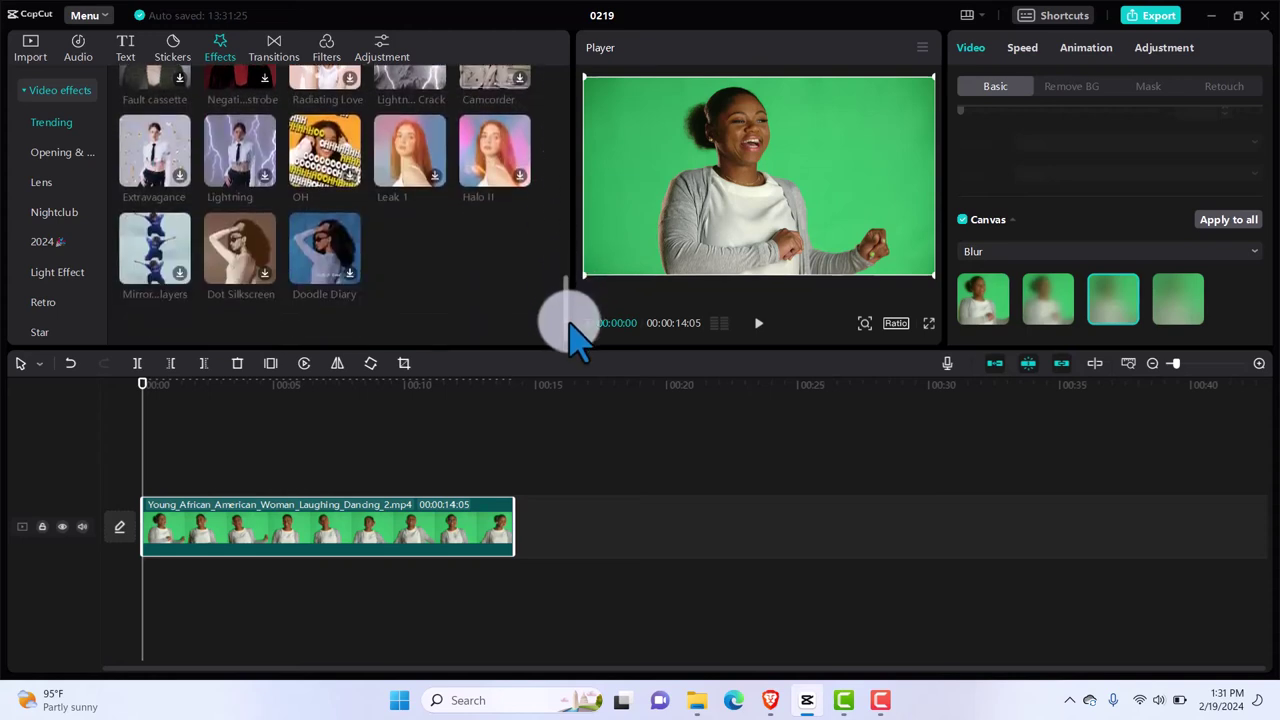
pyautogui.moveTo(575, 335); pyautogui.dragTo(571, 109)
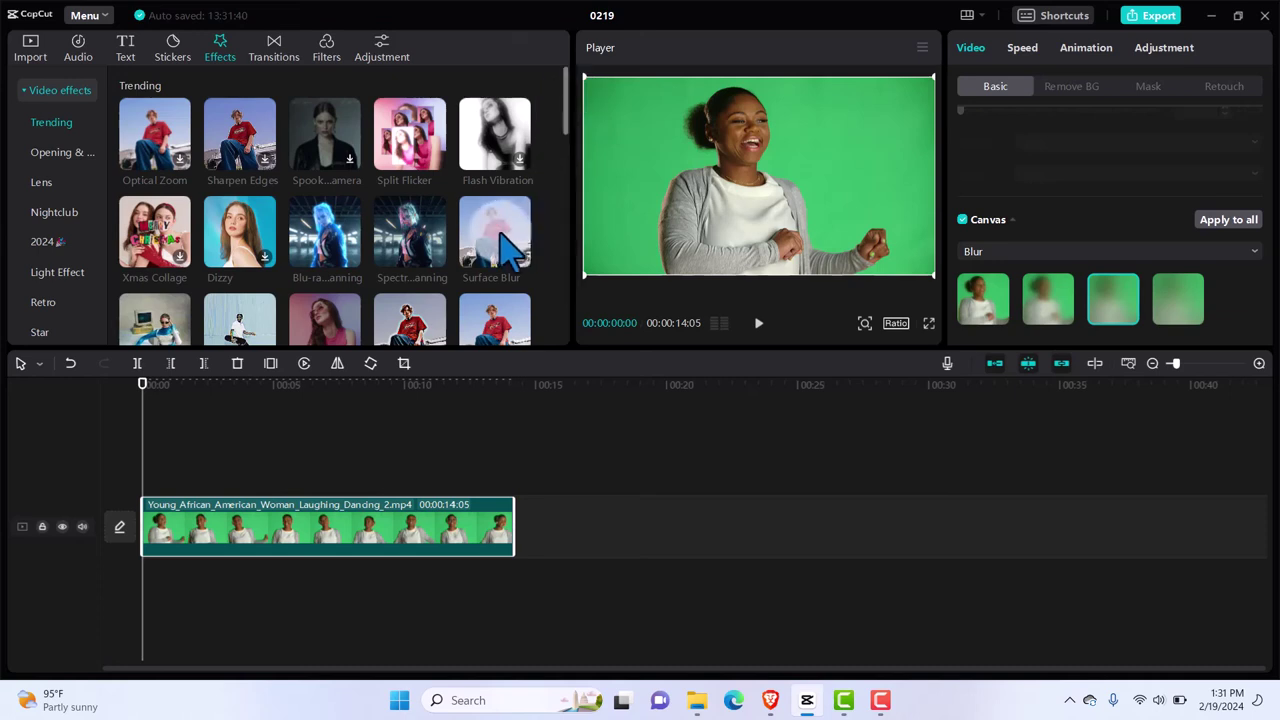
pyautogui.click(533, 226)
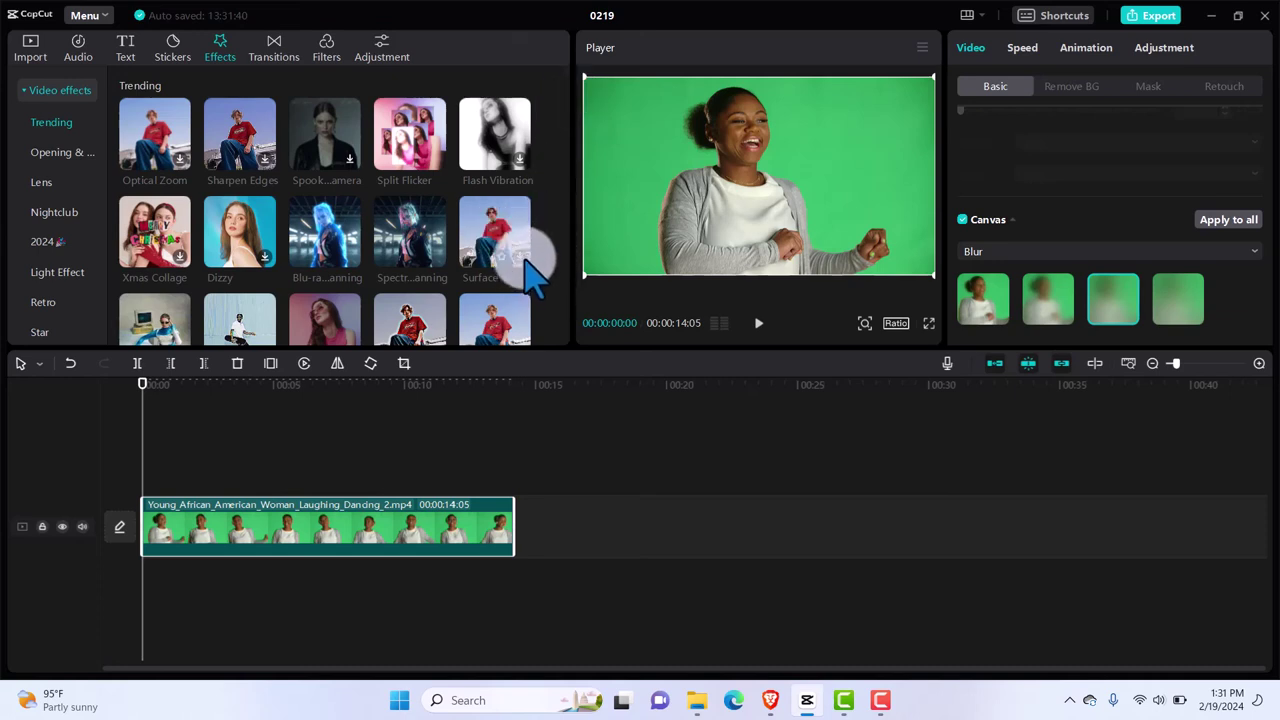
pyautogui.click(523, 252)
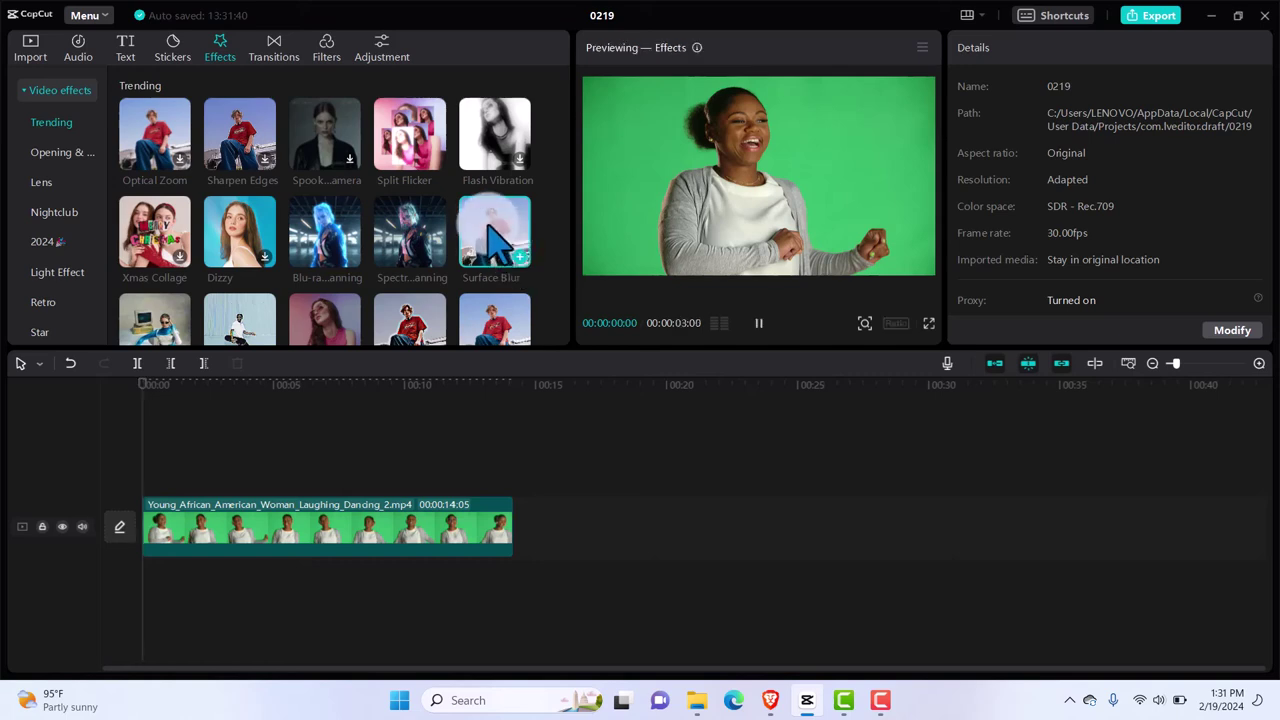
pyautogui.click(517, 257)
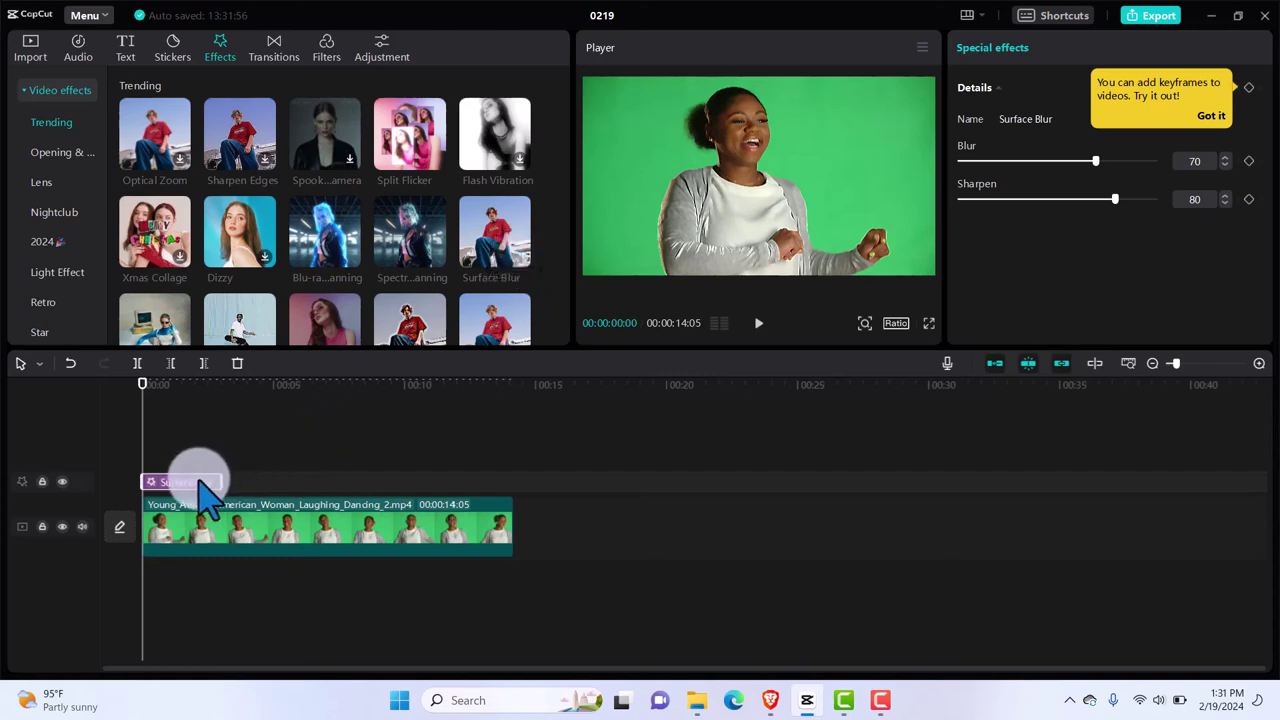
pyautogui.moveTo(143, 400); pyautogui.dragTo(184, 408)
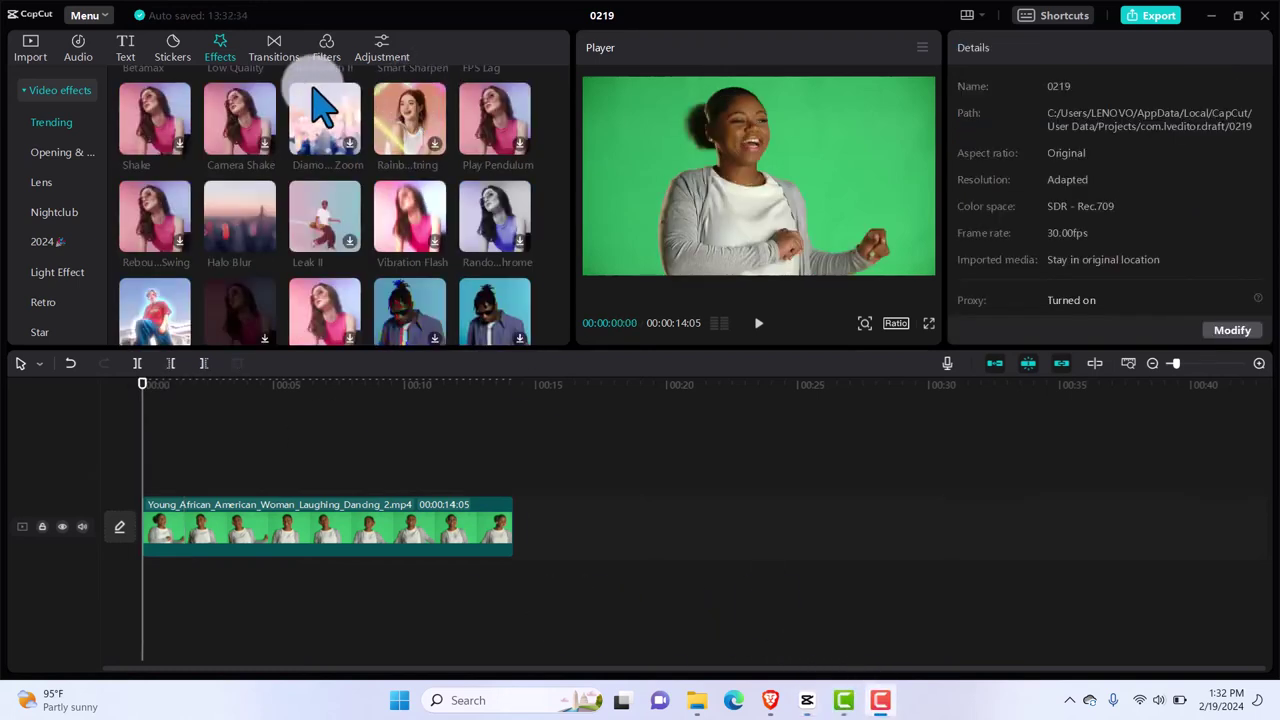
# Add the Halo Blur effect above the woman's clip and extend it to the clip's full length.
pyautogui.click(250, 228)
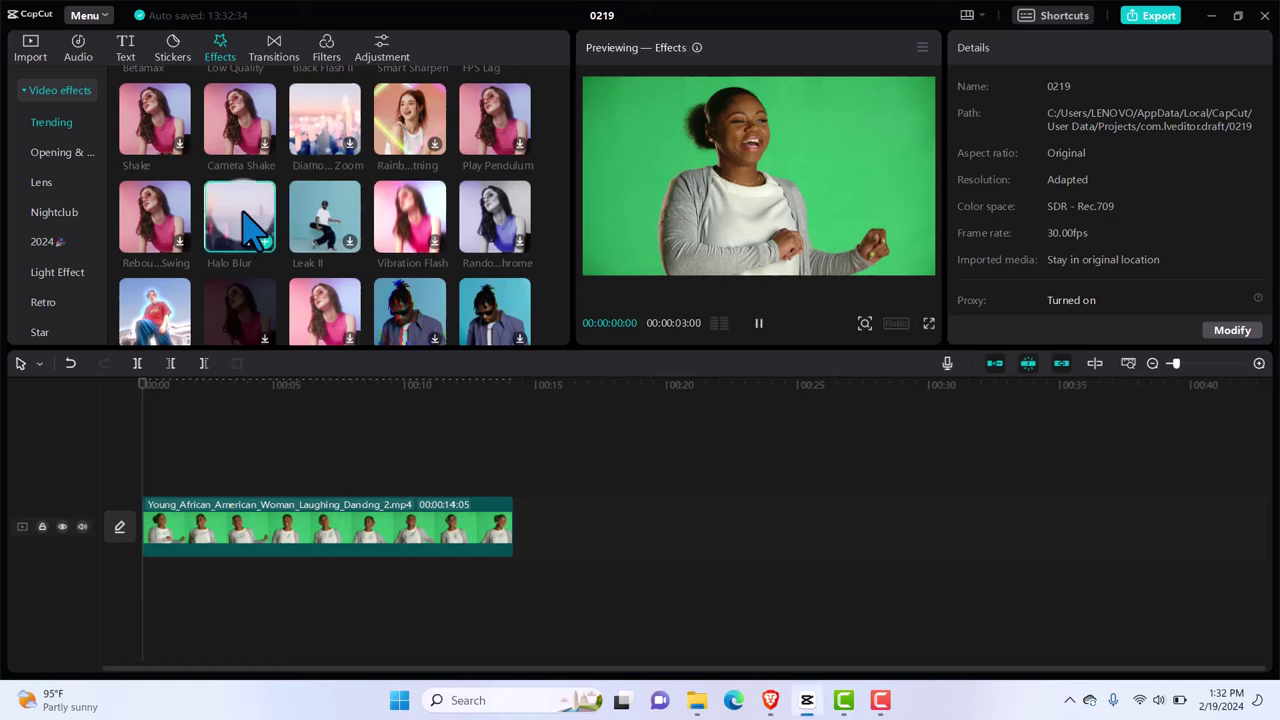
pyautogui.click(266, 242)
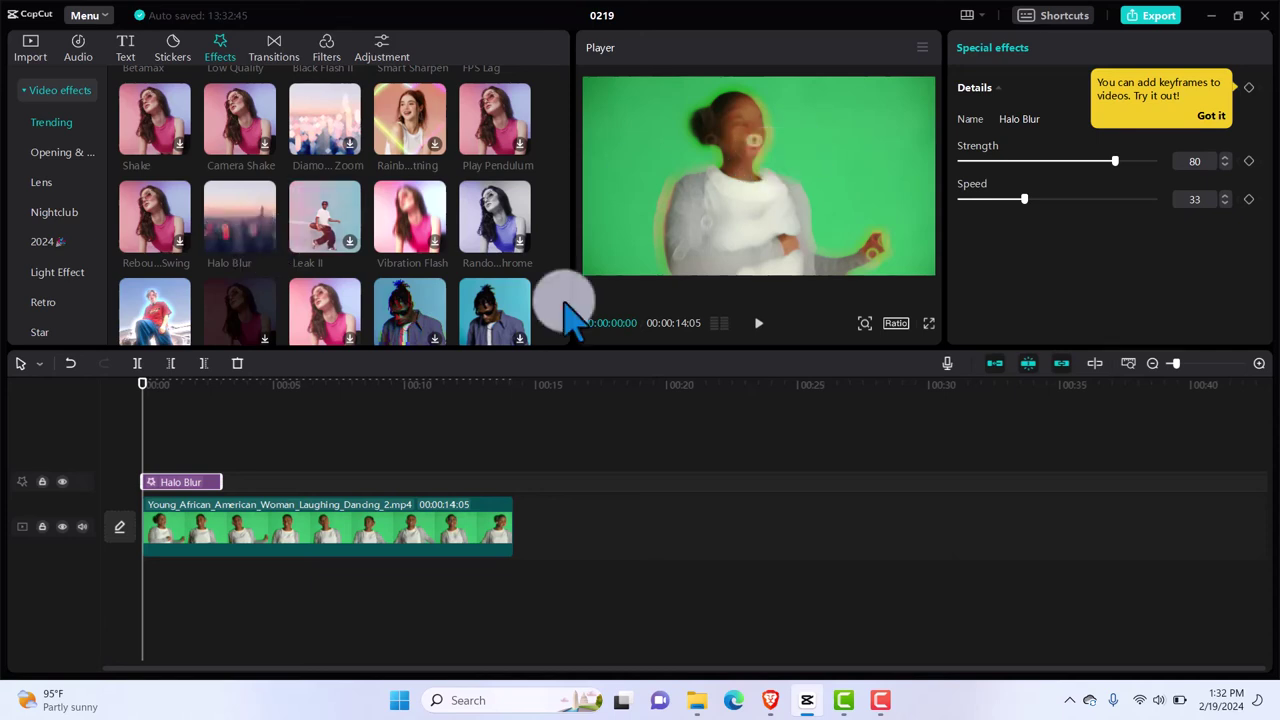
pyautogui.moveTo(222, 481); pyautogui.dragTo(507, 494)
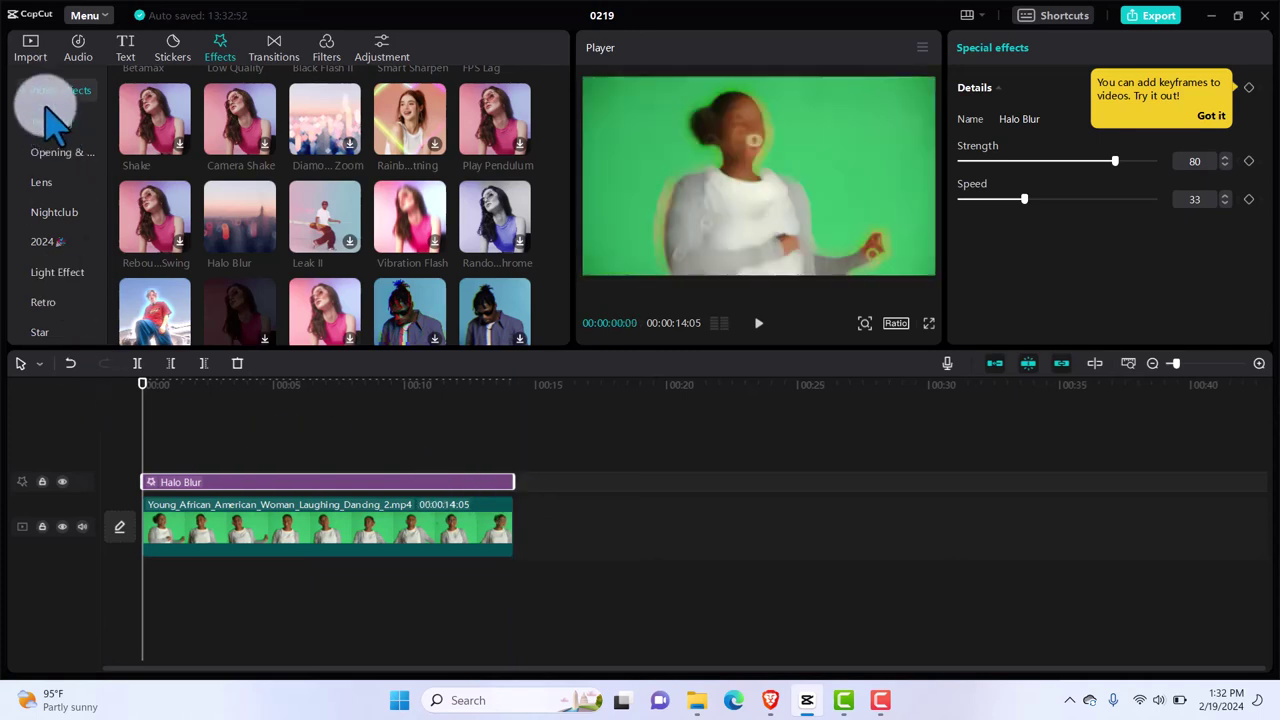
# Add a second copy of the woman's clip and stack it between the original clip and the Halo Blur effect.
pyautogui.click(30, 50)
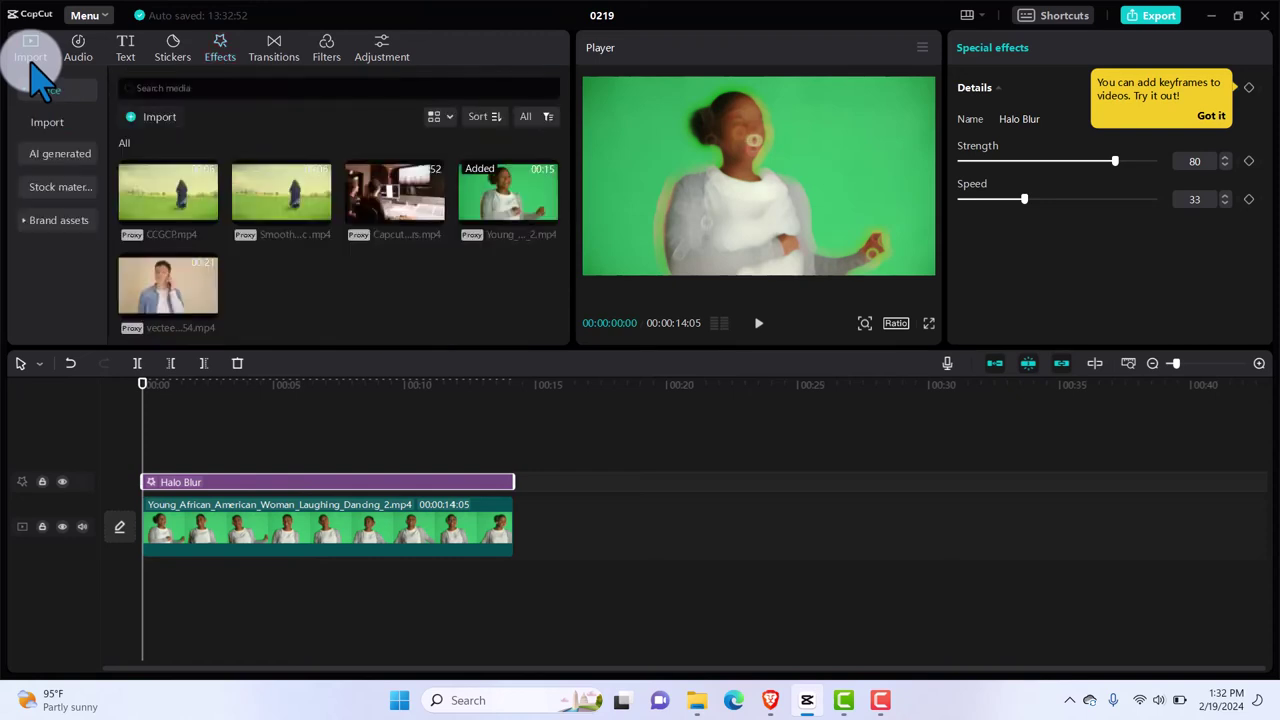
pyautogui.click(548, 215)
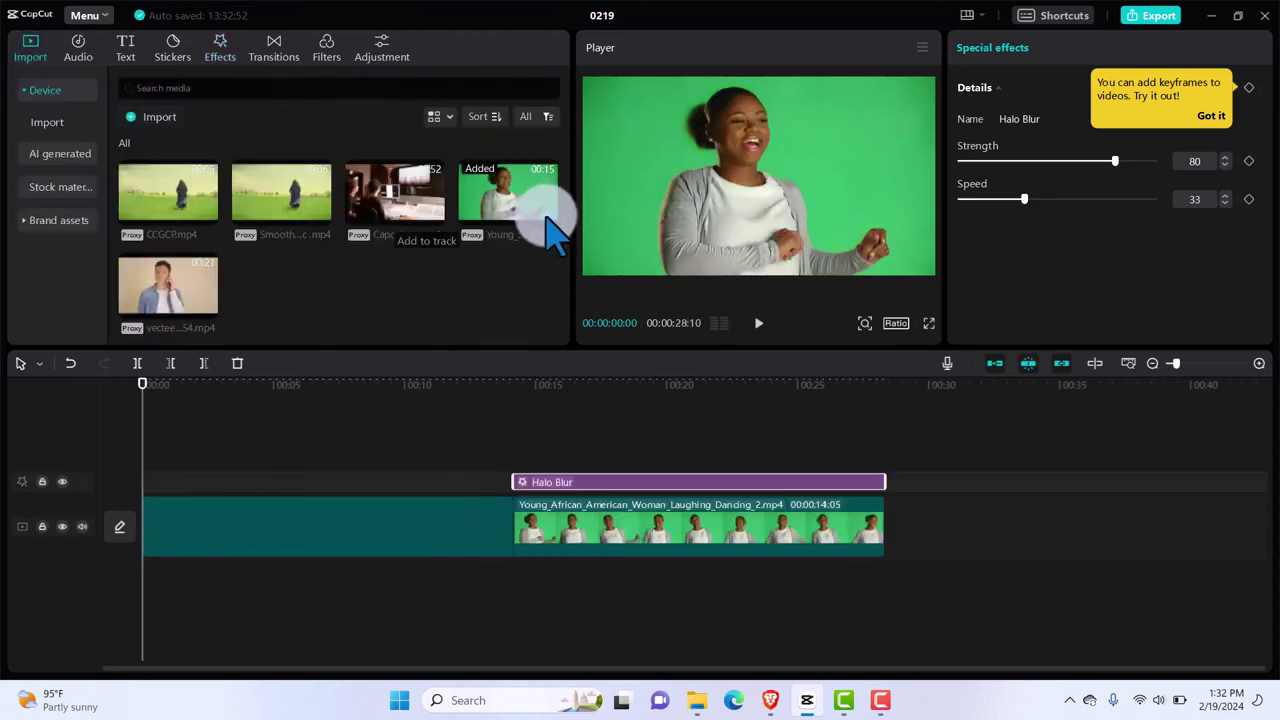
pyautogui.moveTo(360, 540); pyautogui.dragTo(354, 429)
pyautogui.moveTo(338, 485); pyautogui.dragTo(314, 398)
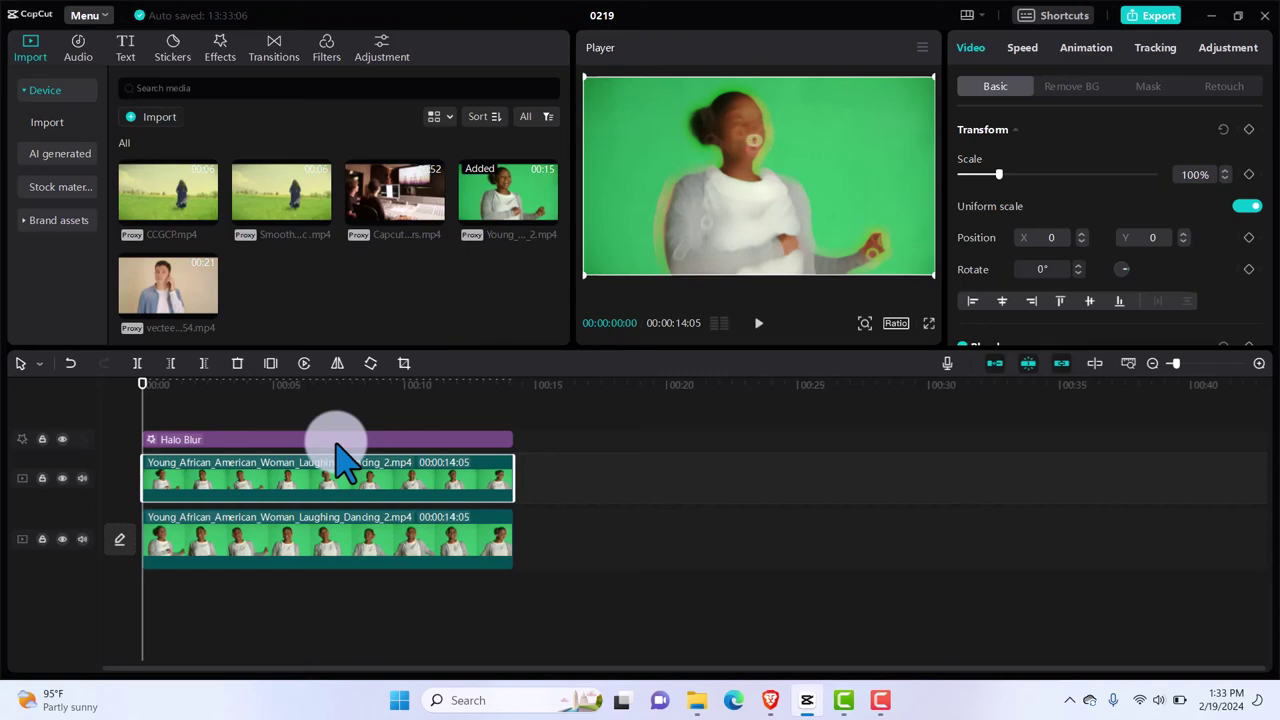
# Clear the whole timeline and add the woman's green-screen clip again.
pyautogui.hotkey('ctrl', 'a')
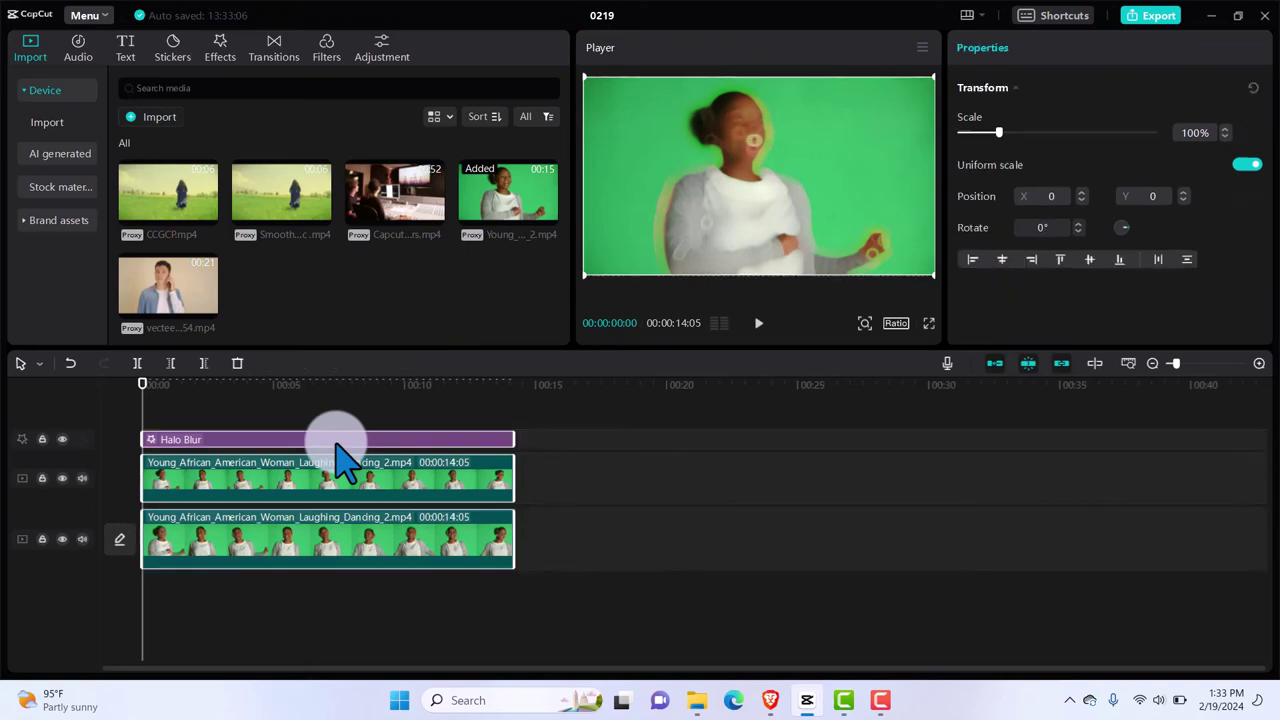
pyautogui.press('Delete')
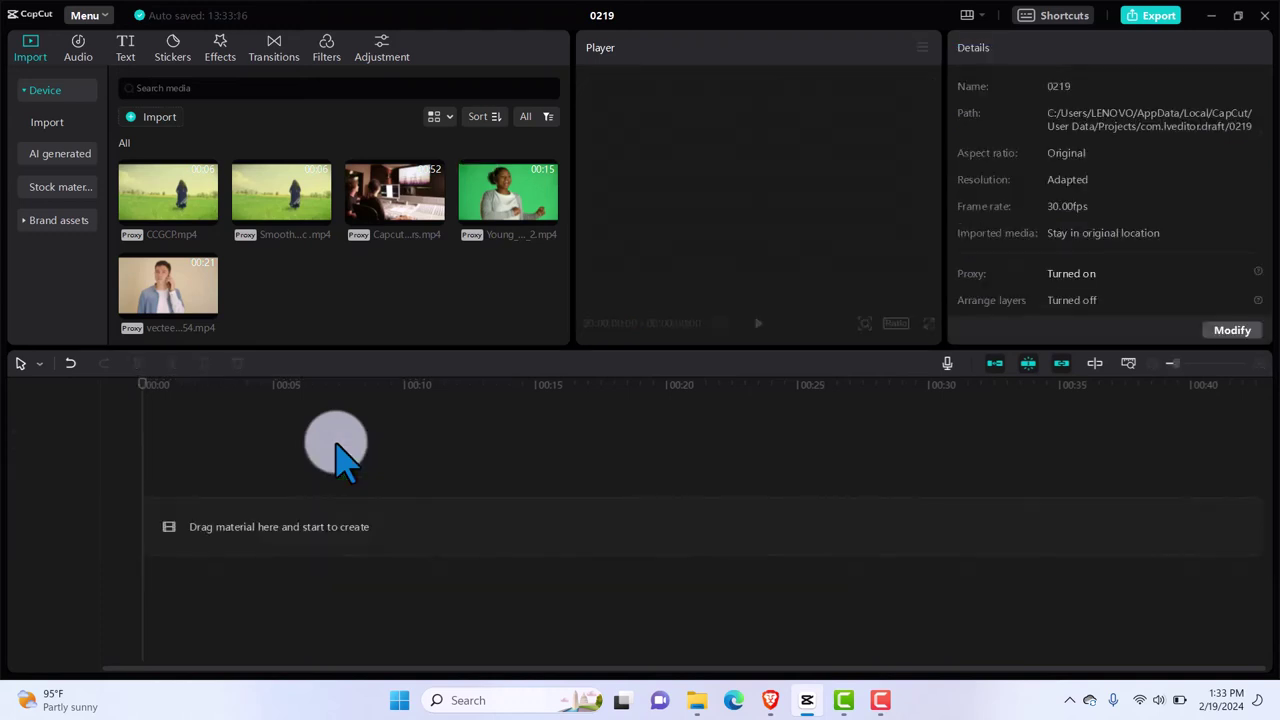
pyautogui.click(549, 213)
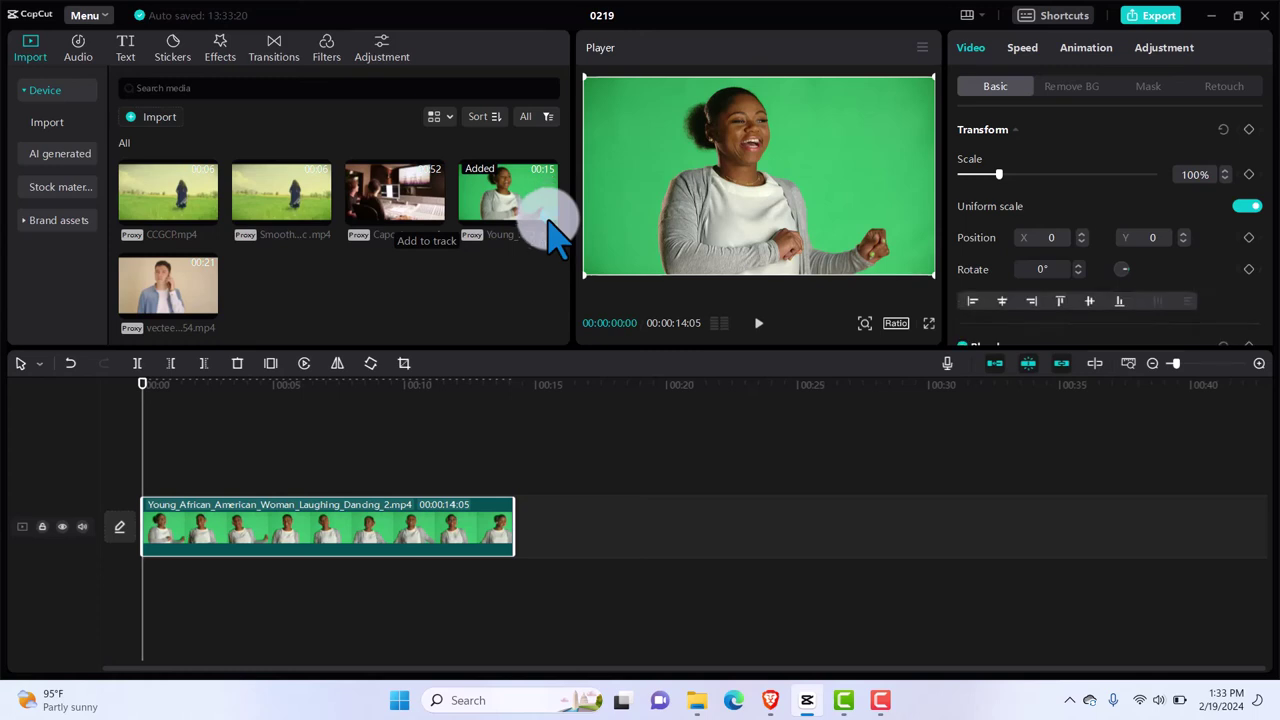
# Enable Chroma key on the woman's clip and pick the green background as the color to remove.
pyautogui.click(1065, 86)
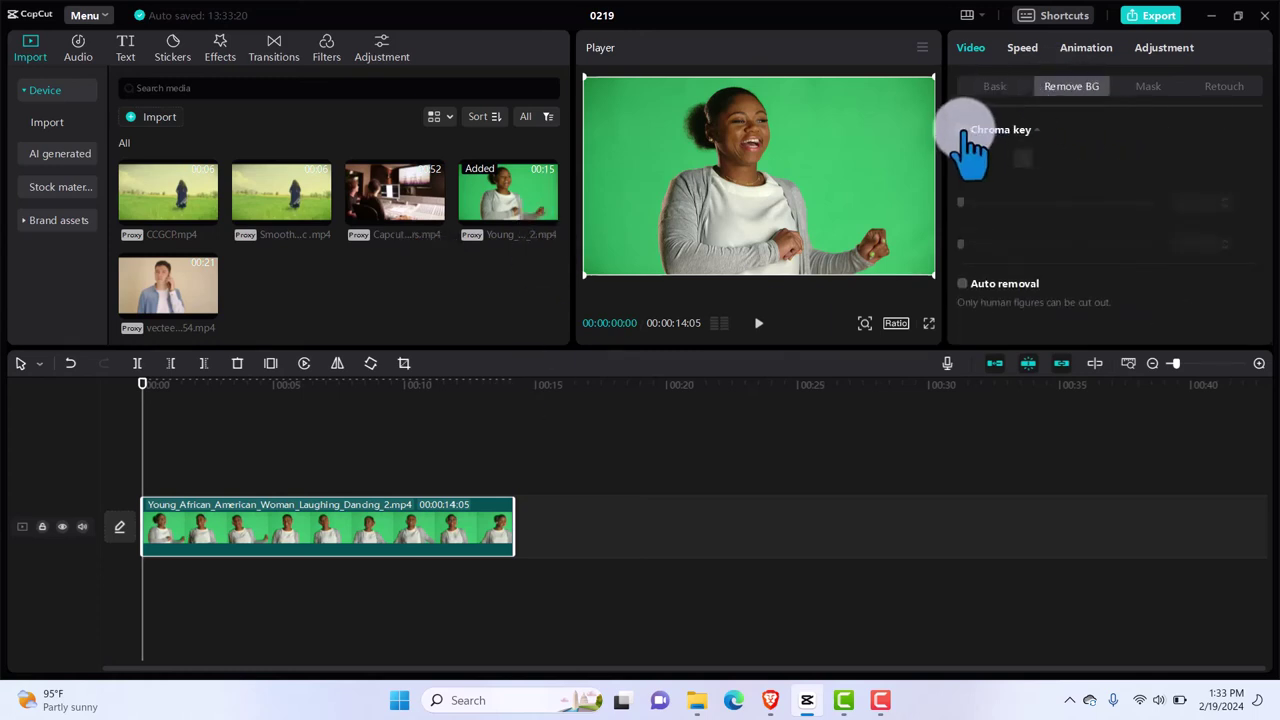
pyautogui.click(963, 130)
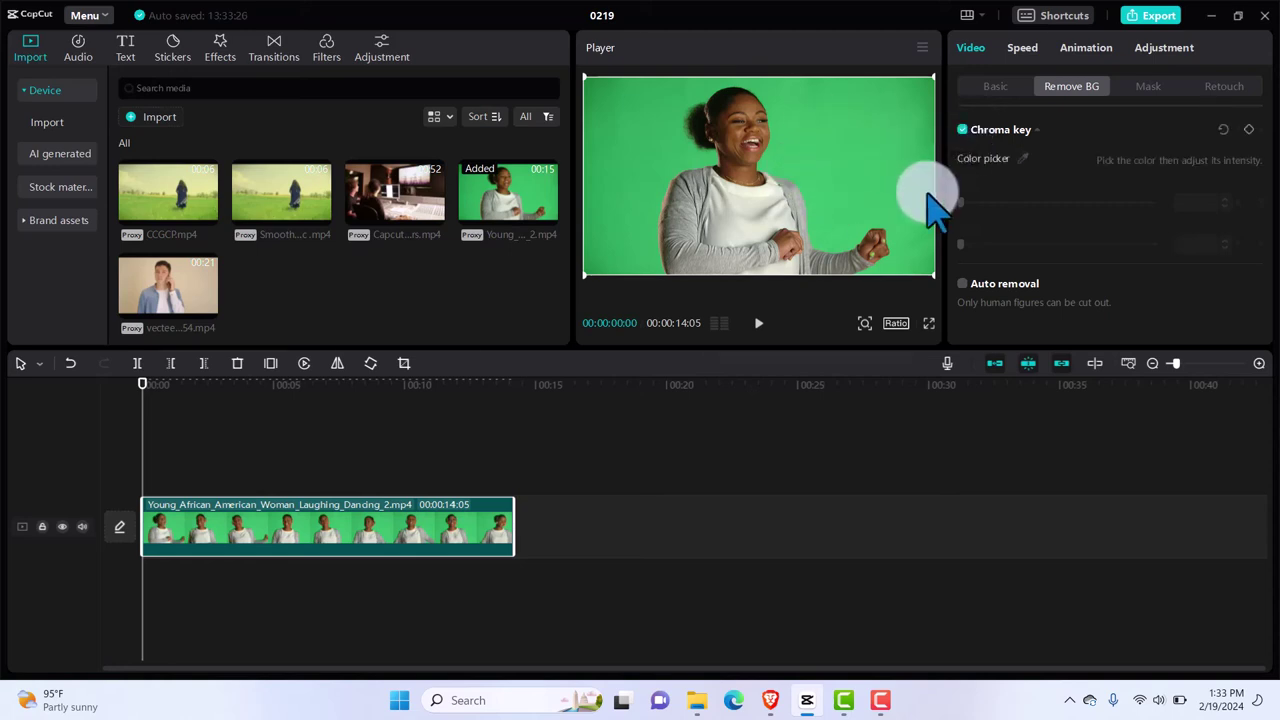
pyautogui.click(1024, 157)
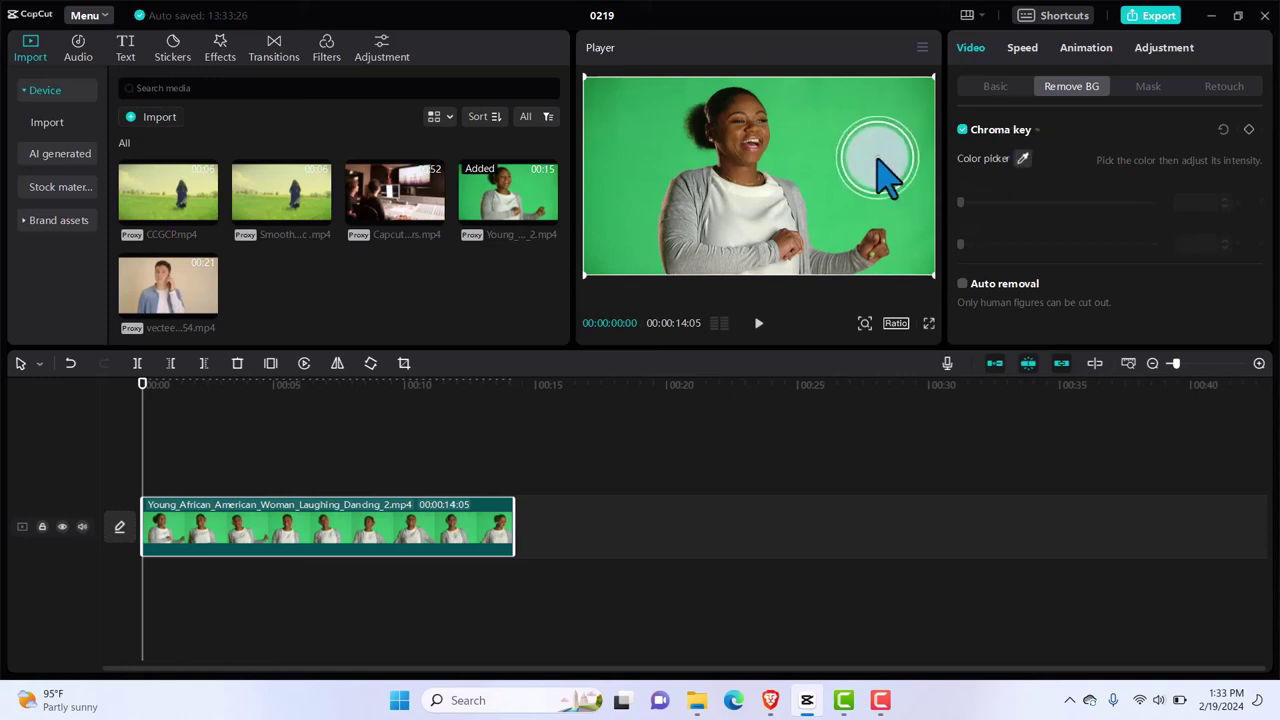
pyautogui.click(878, 158)
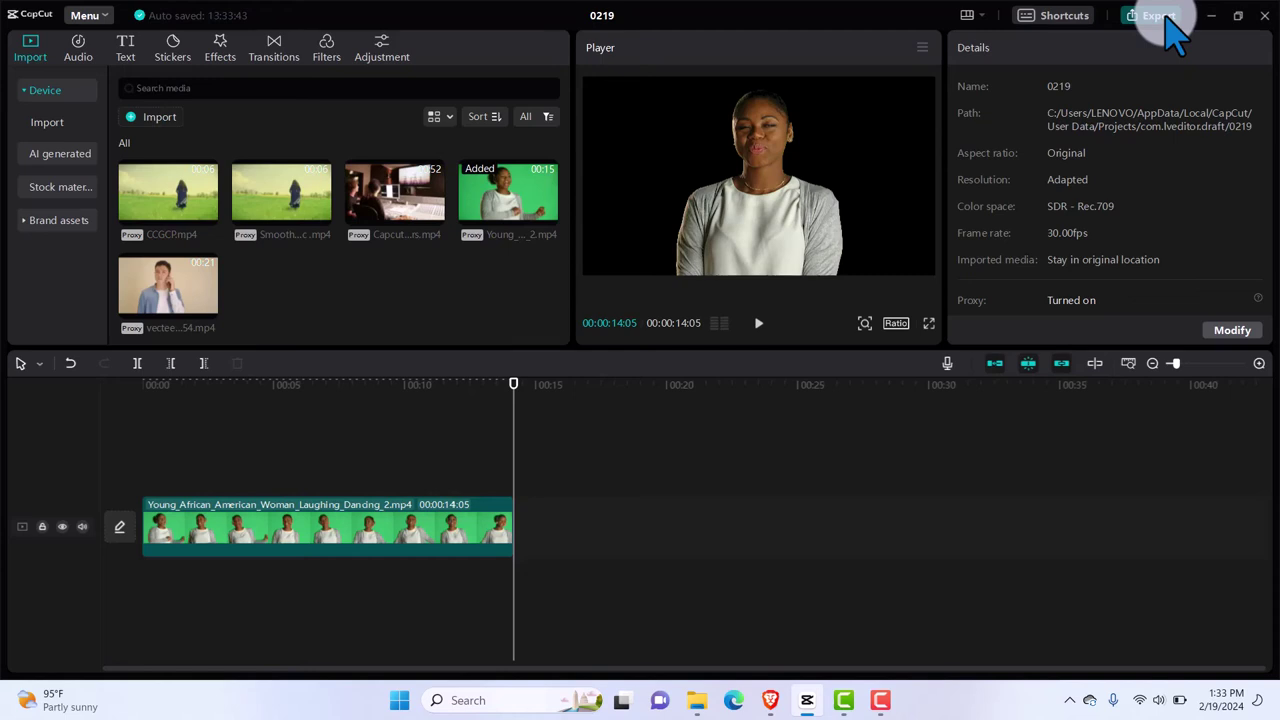
# Export the keyed clip as a 1080P H.264 mp4 at 30fps and dismiss the sharing options.
pyautogui.click(1158, 16)
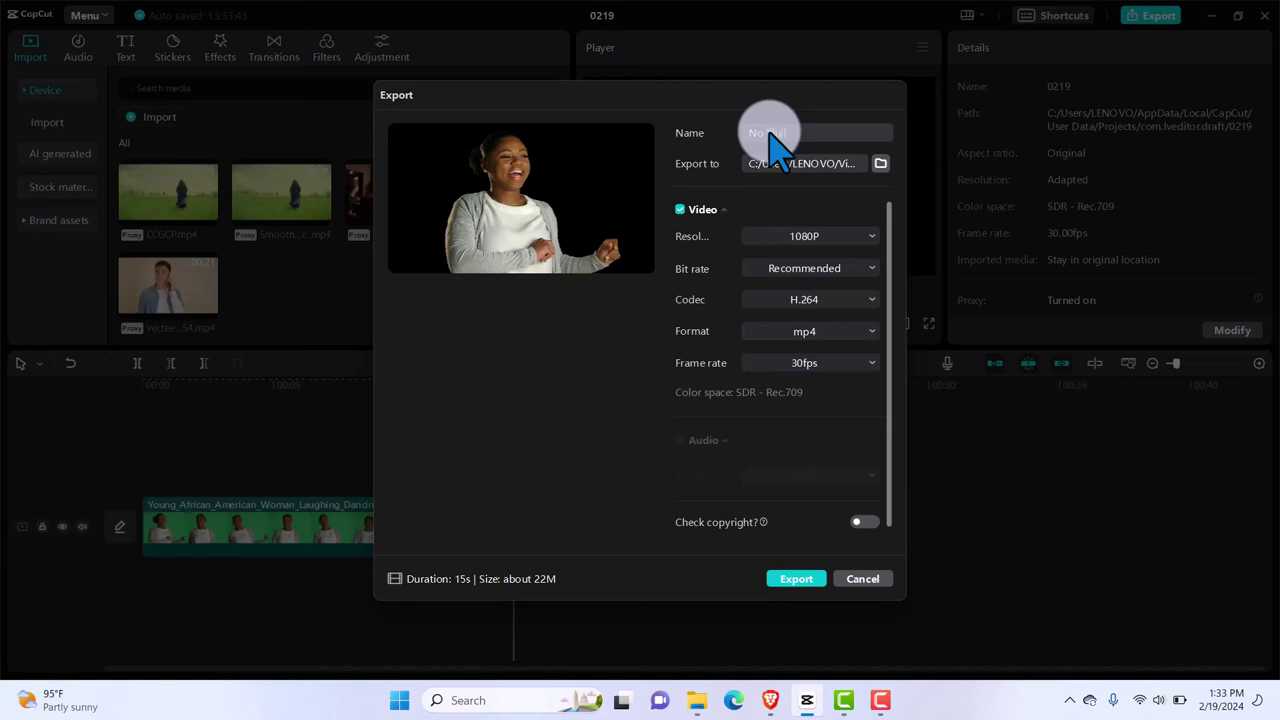
pyautogui.click(800, 580)
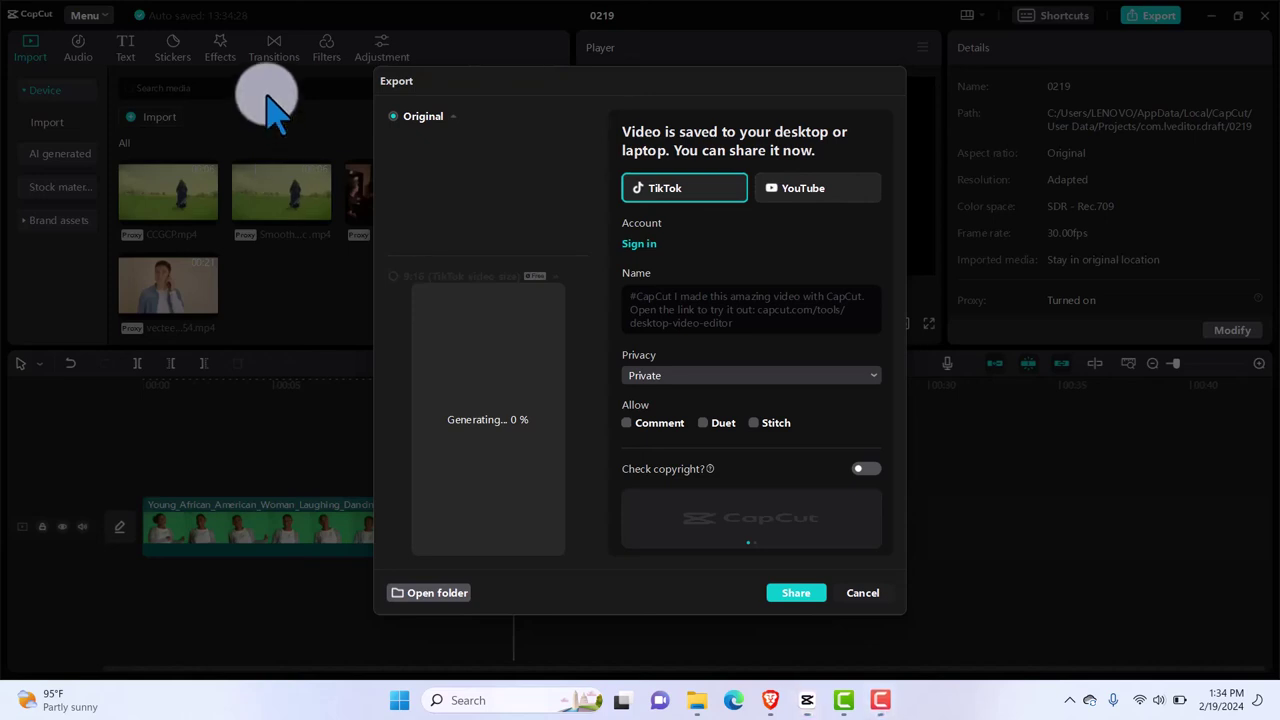
pyautogui.click(860, 592)
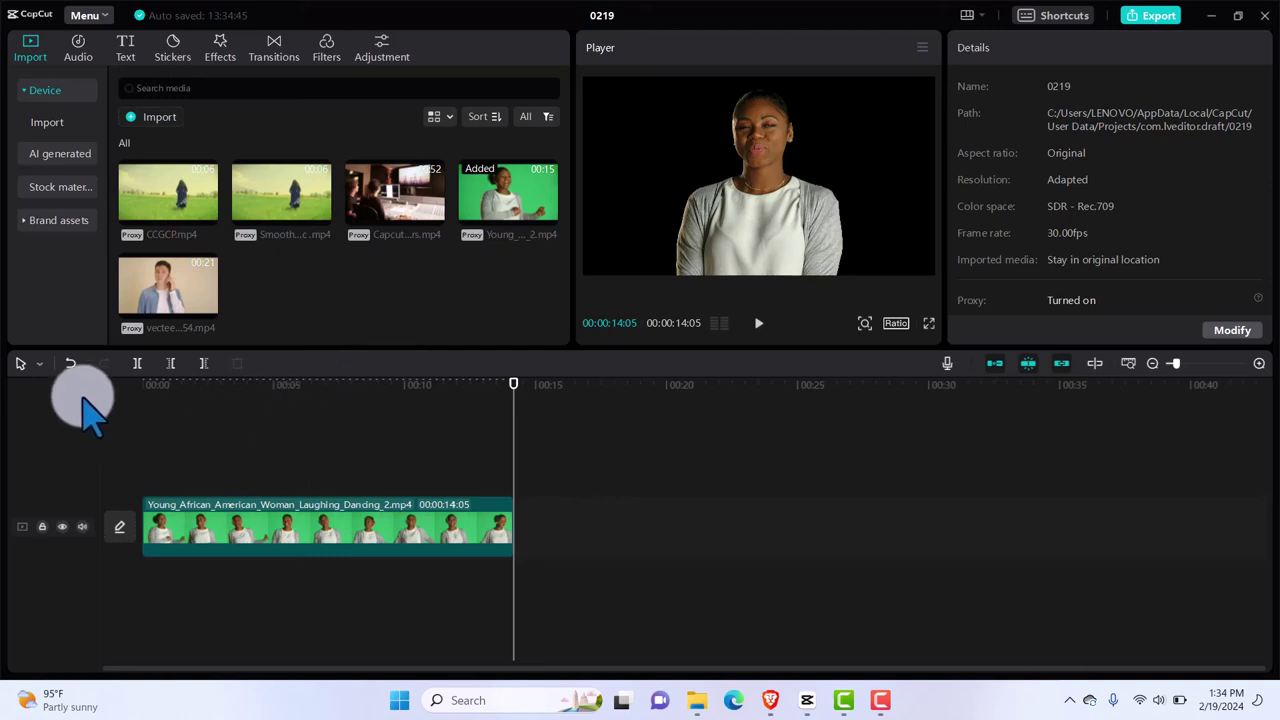
# Return the playhead to the start of the timeline and turn off Chroma key on the woman's clip.
pyautogui.click(220, 50)
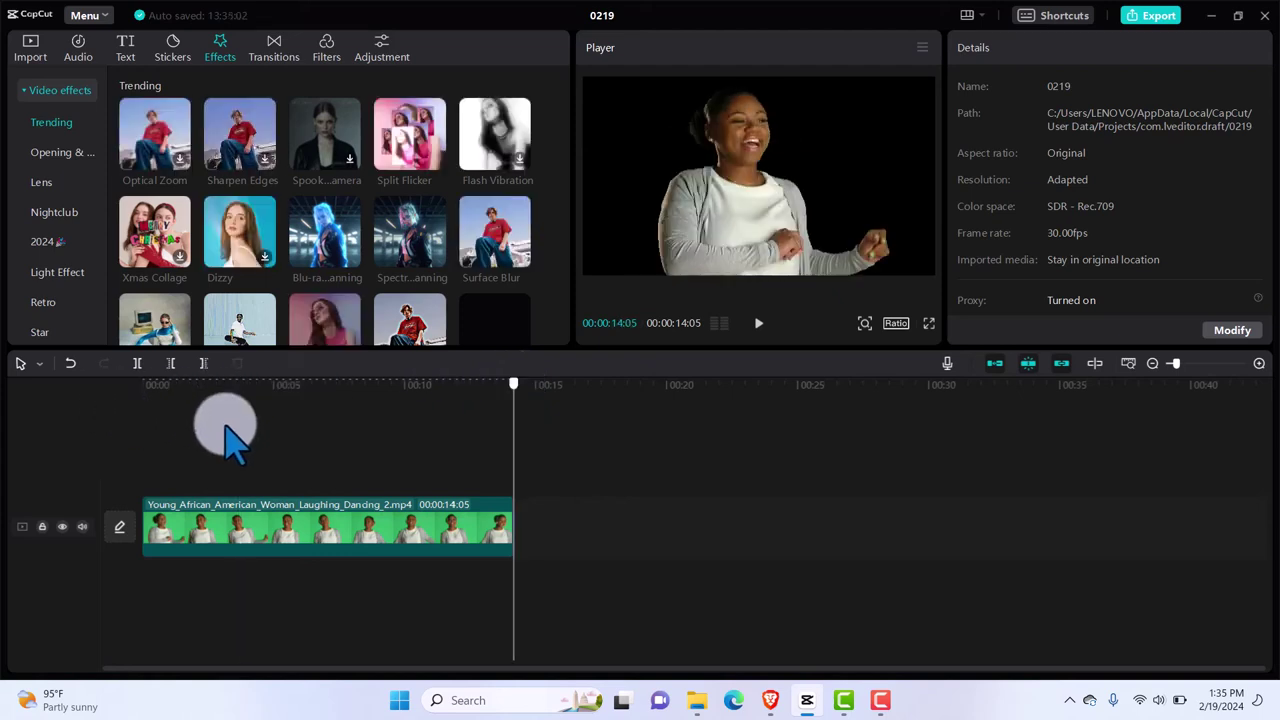
pyautogui.press('Home')
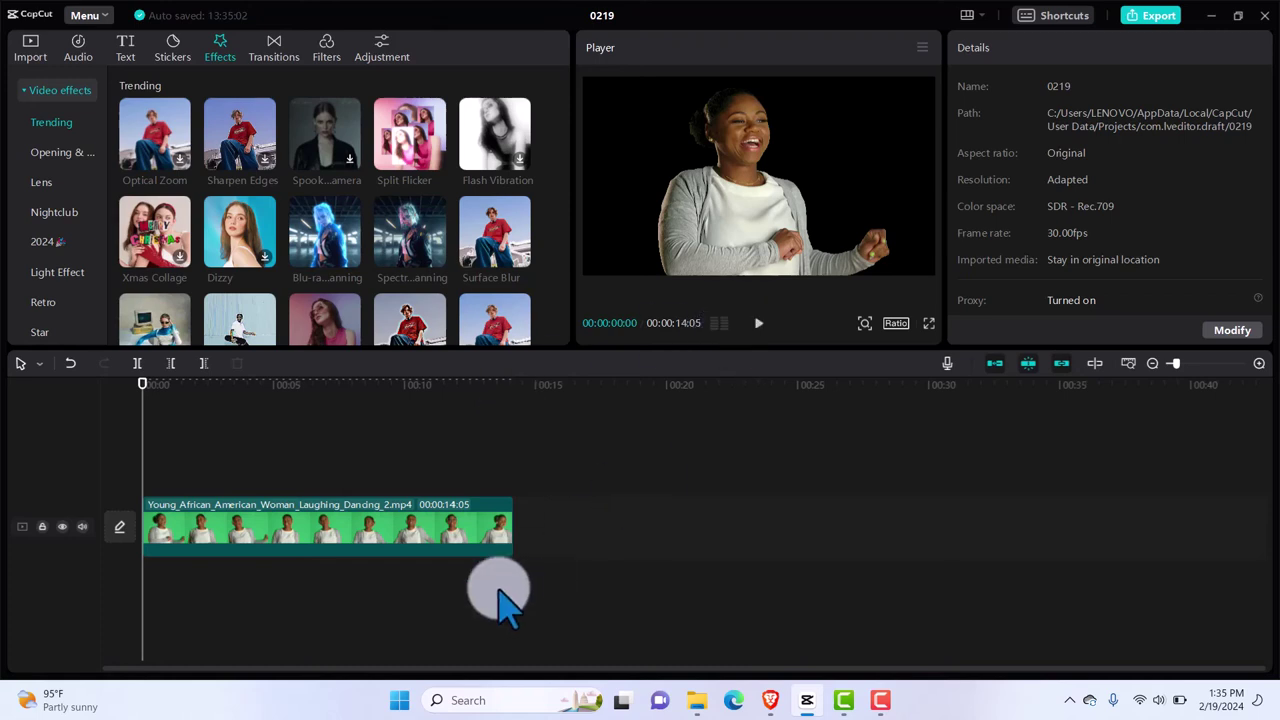
pyautogui.click(490, 530)
pyautogui.click(962, 130)
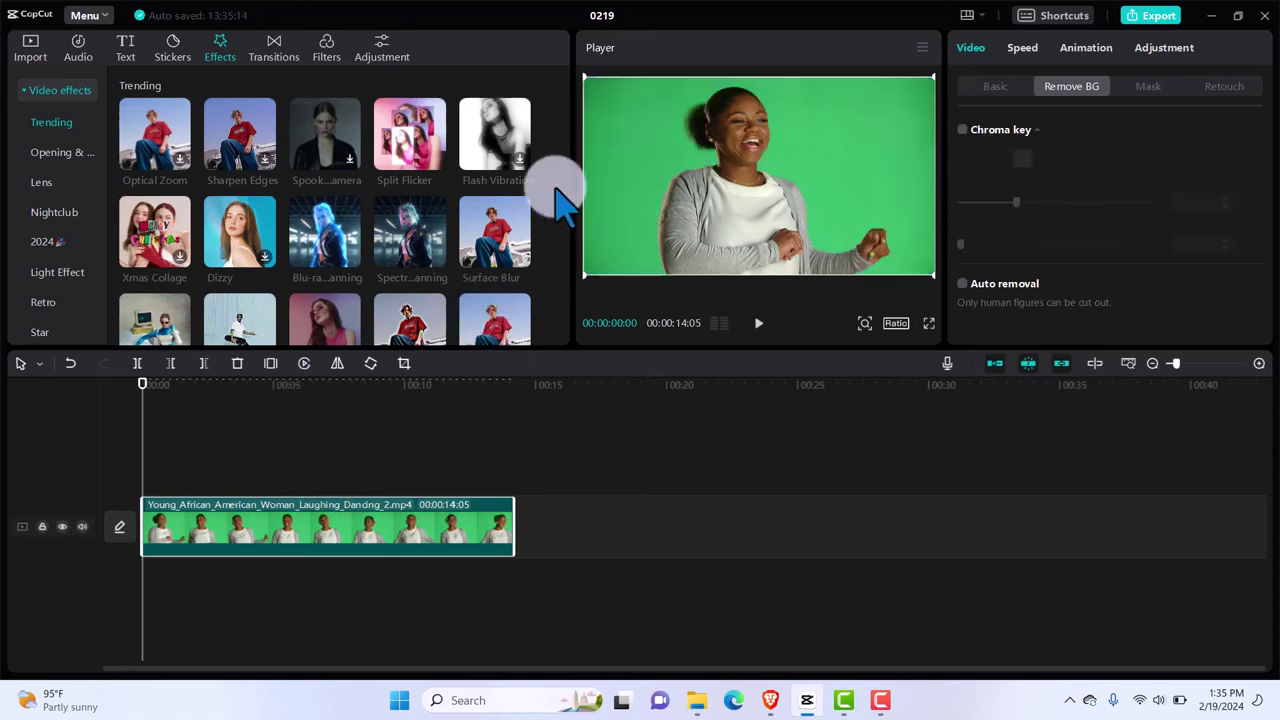
# Add the Halo Blur effect from the trending video effects and extend it over the woman's entire clip.
pyautogui.scroll(-1, 566, 122)
pyautogui.scroll(-10, 566, 122)
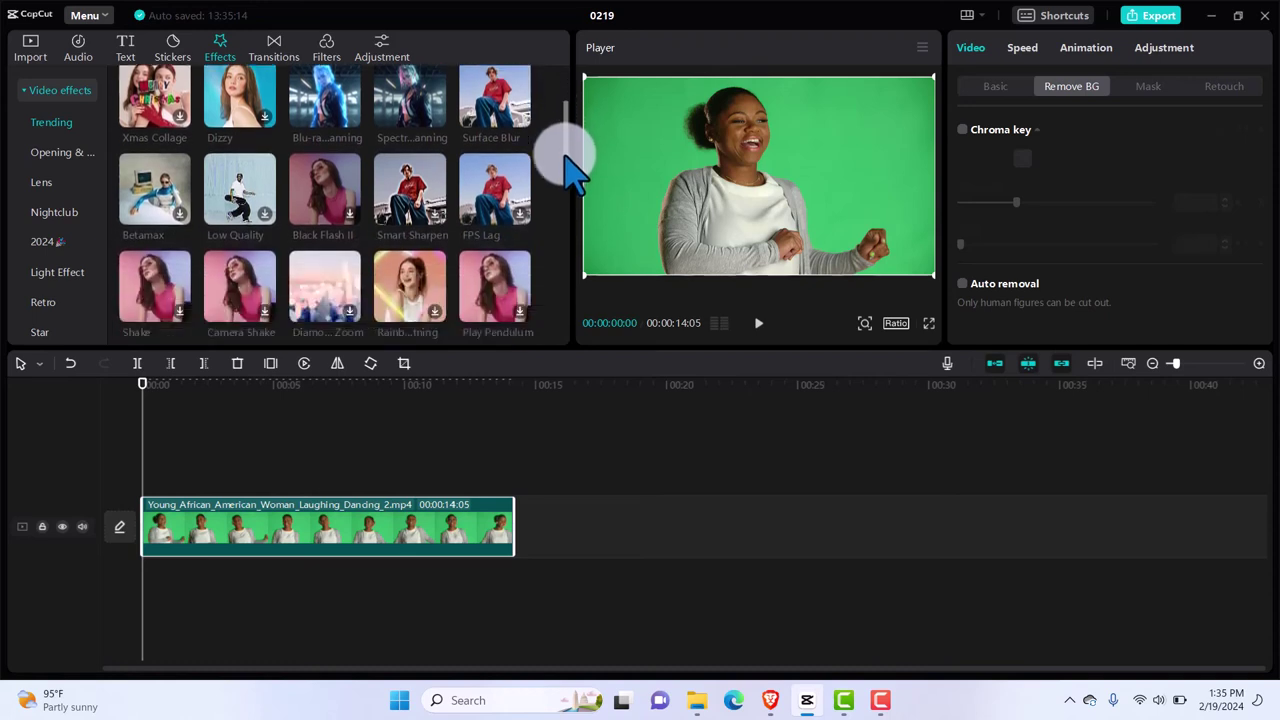
pyautogui.moveTo(232, 212)
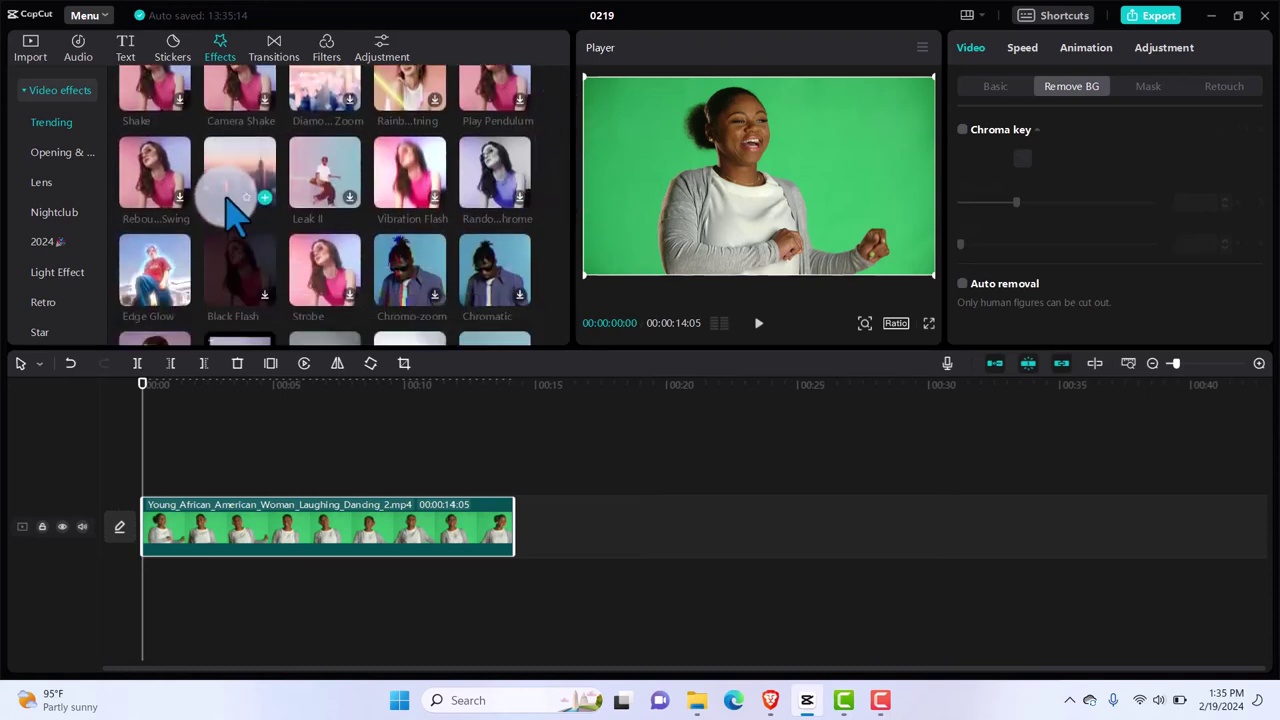
pyautogui.click(230, 205)
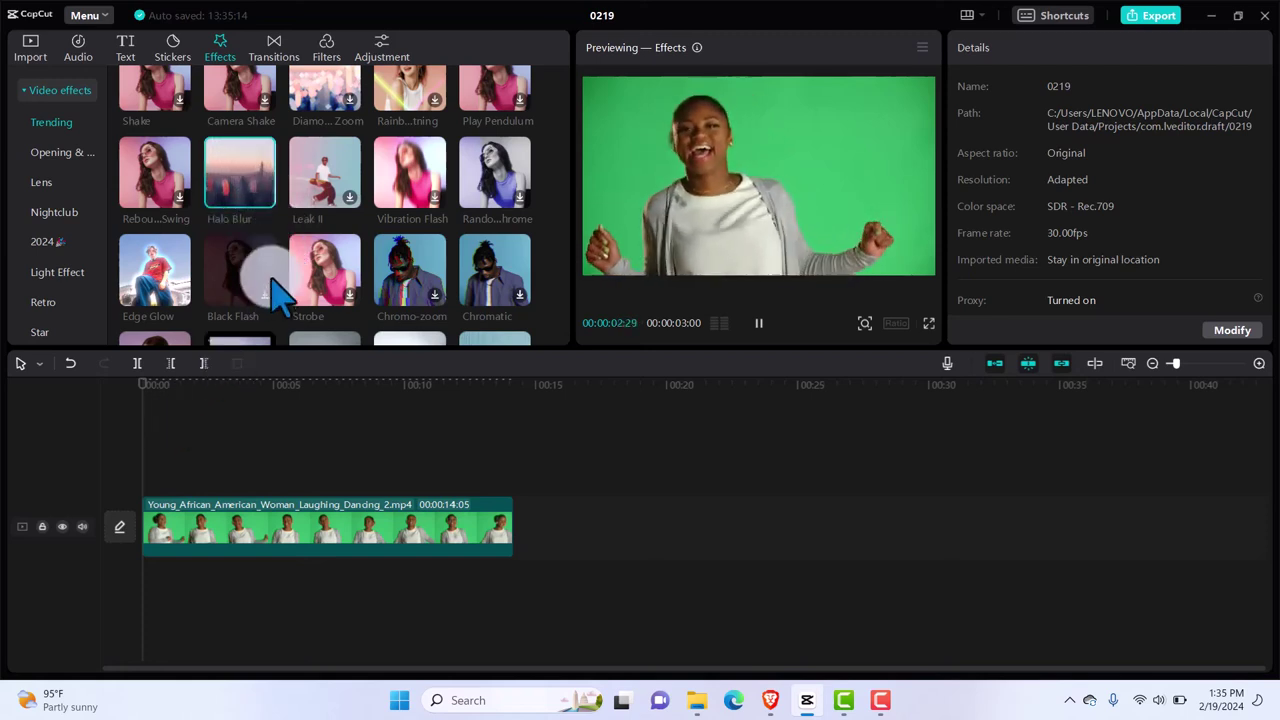
pyautogui.click(266, 197)
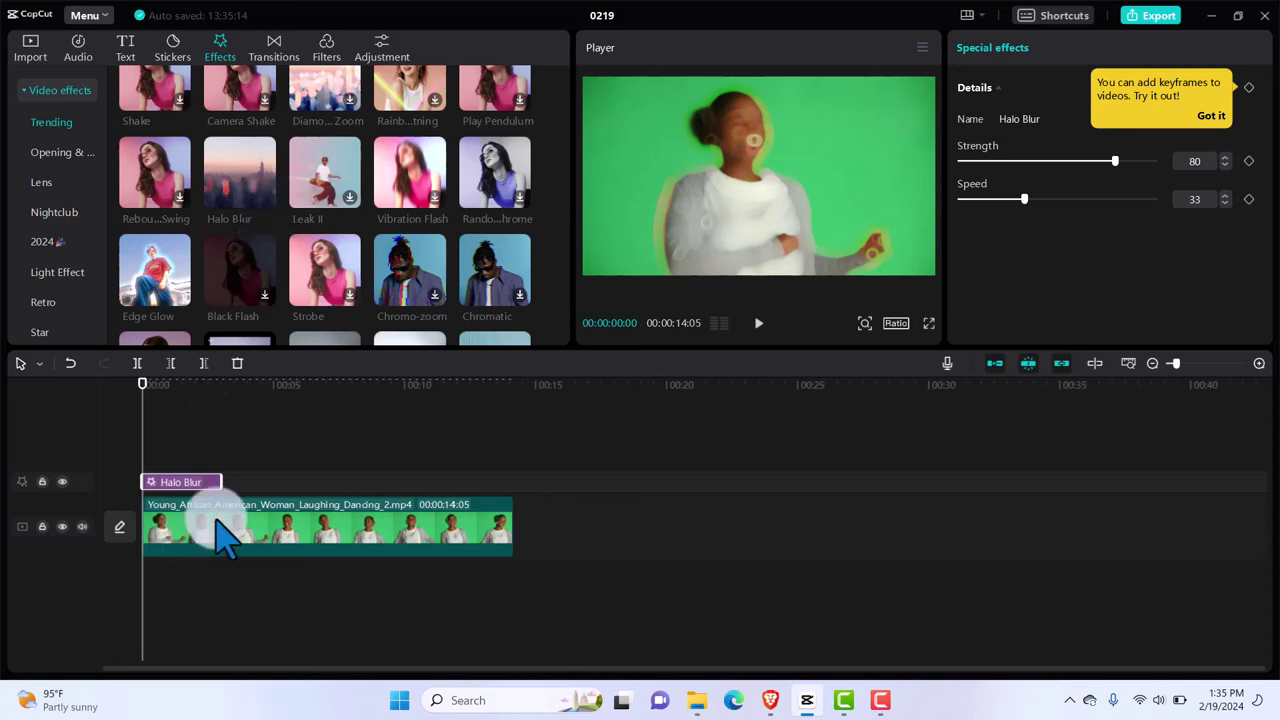
pyautogui.moveTo(222, 482); pyautogui.dragTo(513, 497)
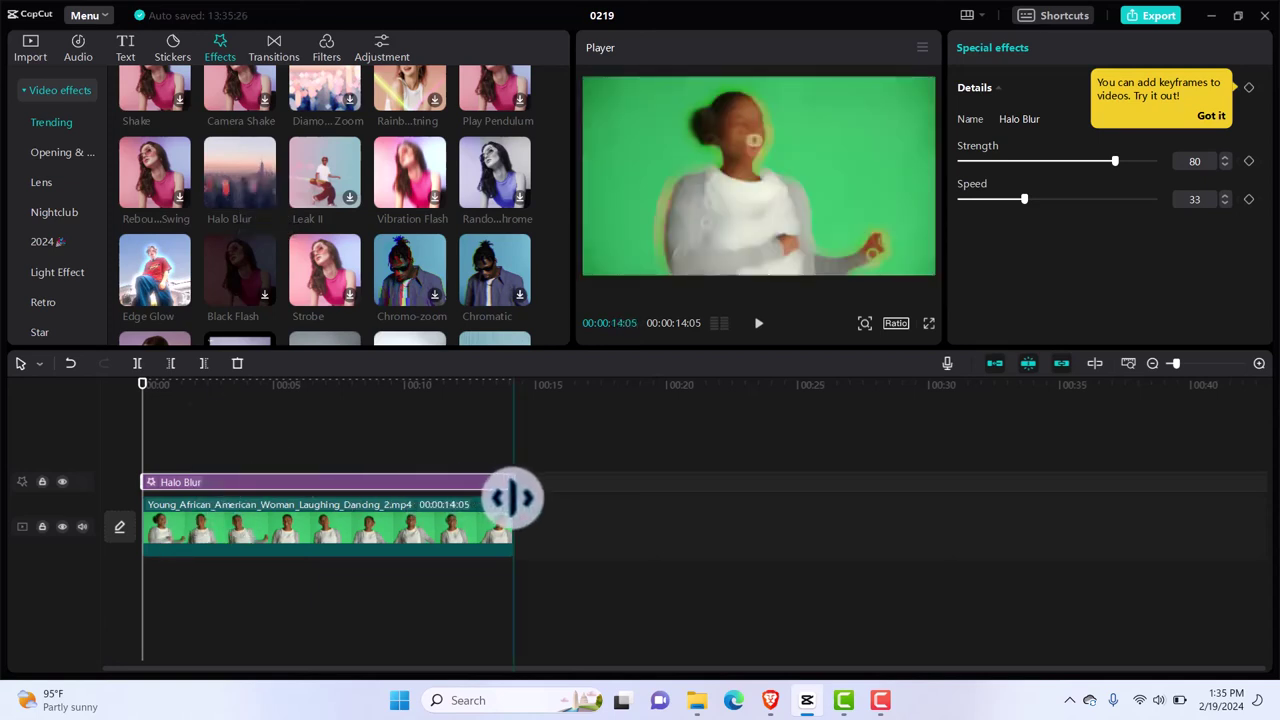
# Combine the woman's clip and the Halo Blur effect into one compound clip.
pyautogui.click(466, 545)
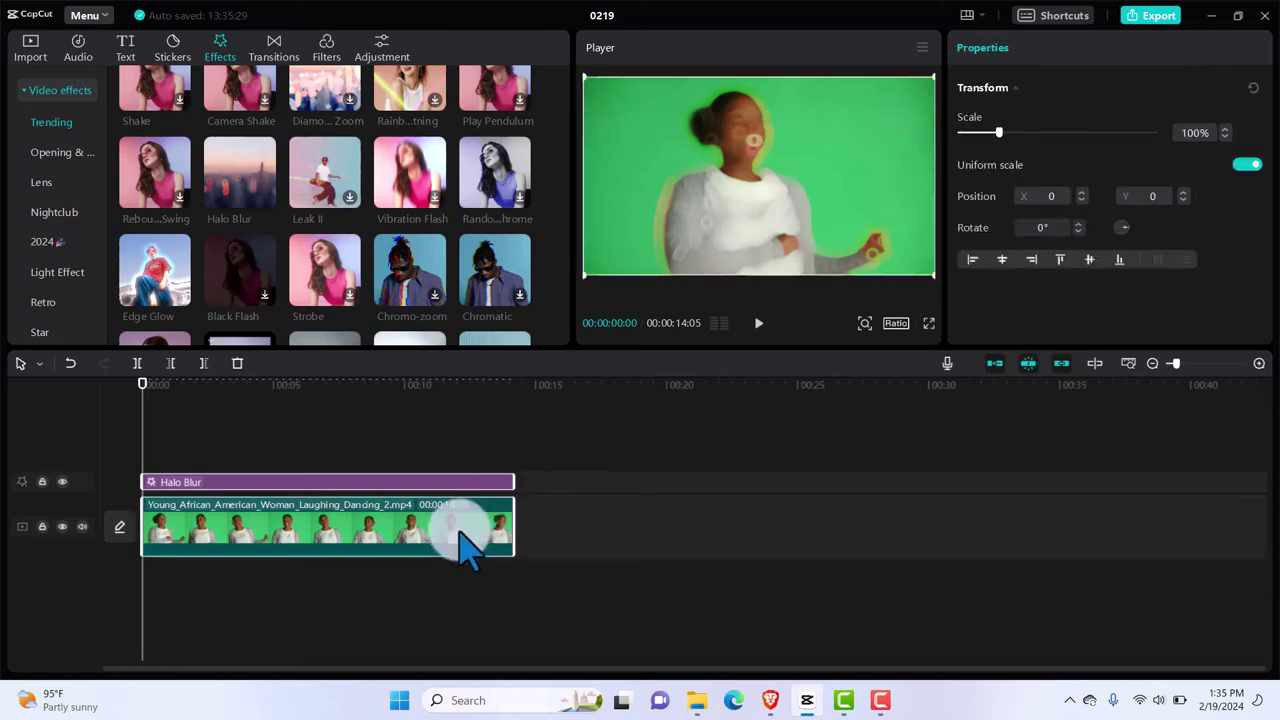
pyautogui.rightClick(462, 528)
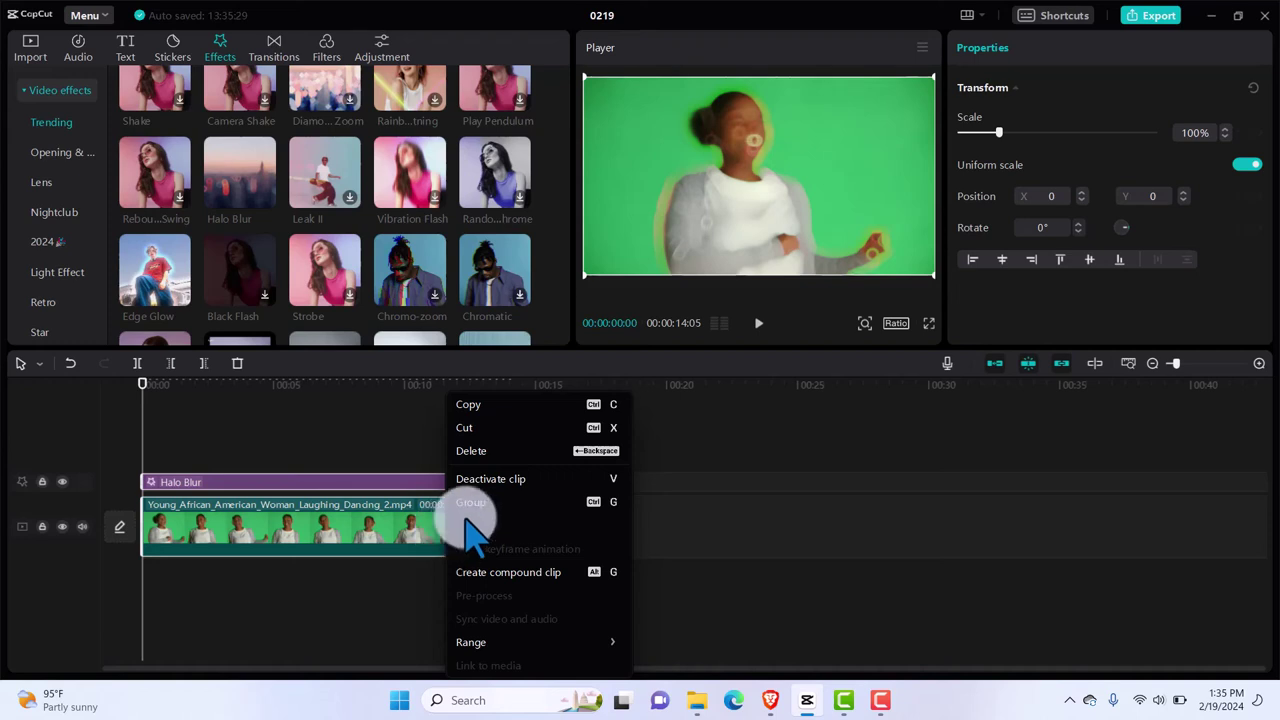
pyautogui.click(503, 590)
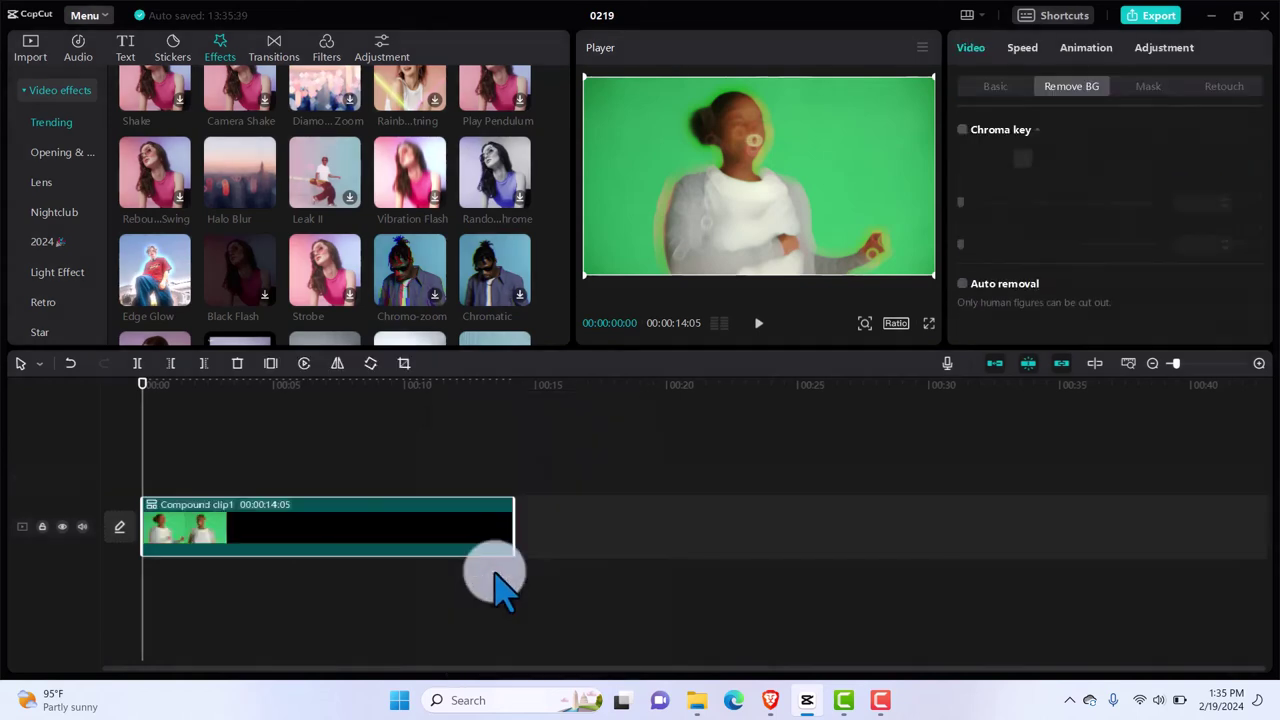
# Open the file selection dialog for importing media into the project.
pyautogui.click(40, 50)
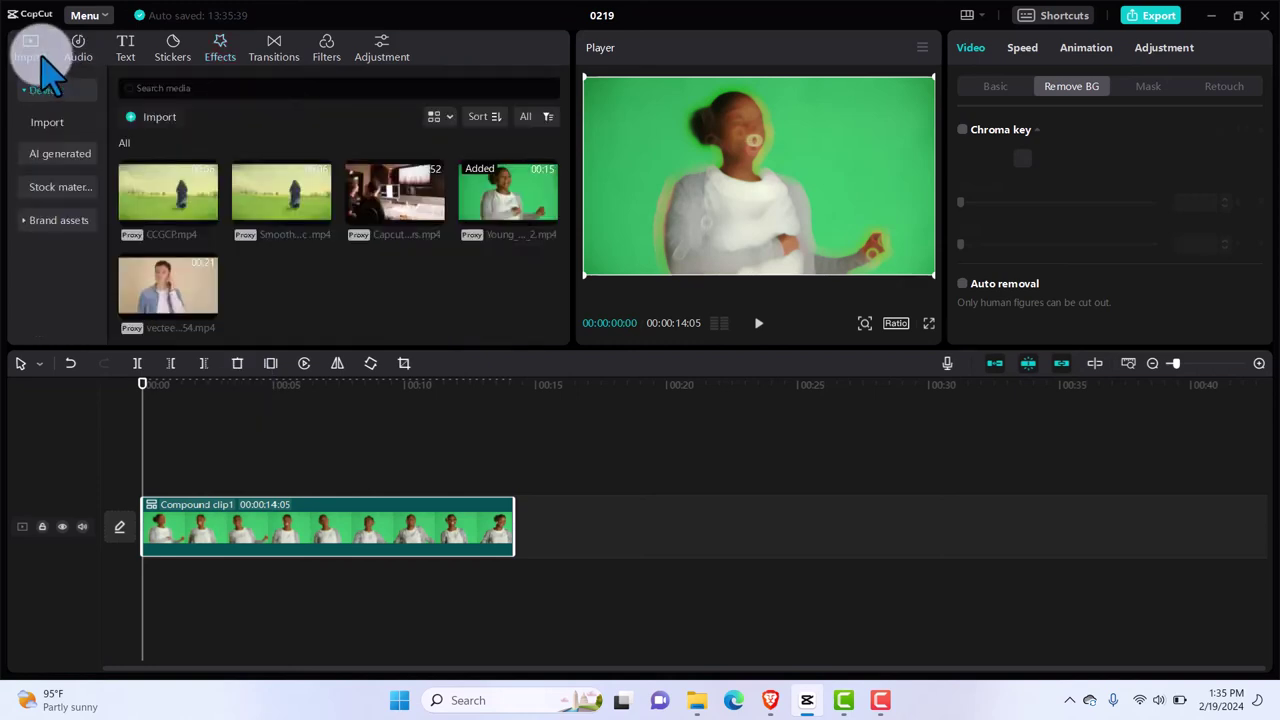
pyautogui.click(168, 117)
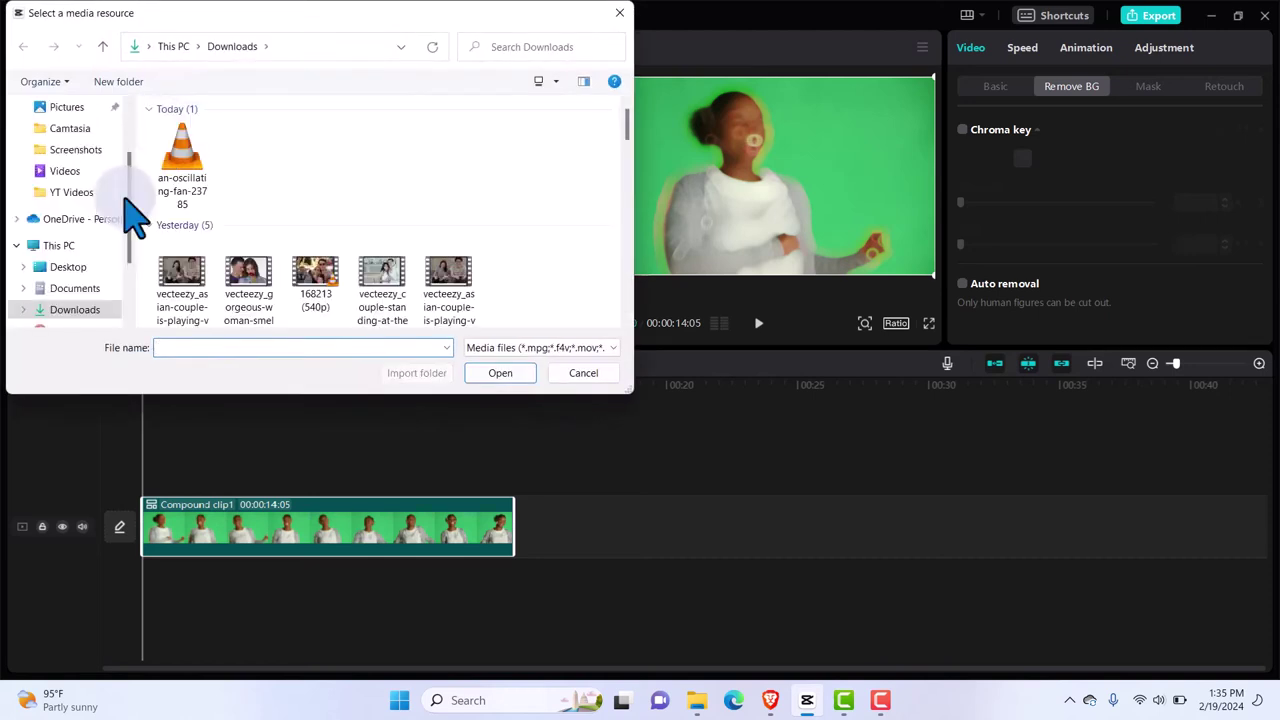
# Import the No Blur video from the Videos folder into the project media.
pyautogui.click(66, 172)
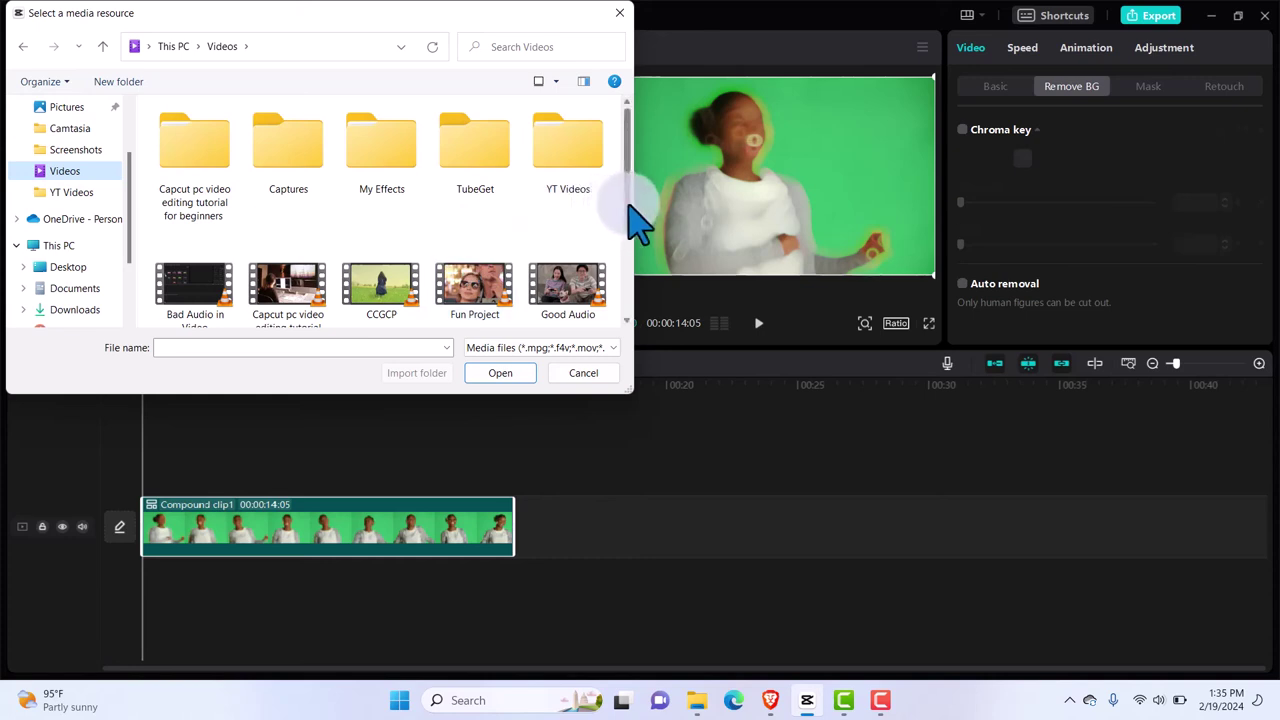
pyautogui.scroll(-2, 628, 210)
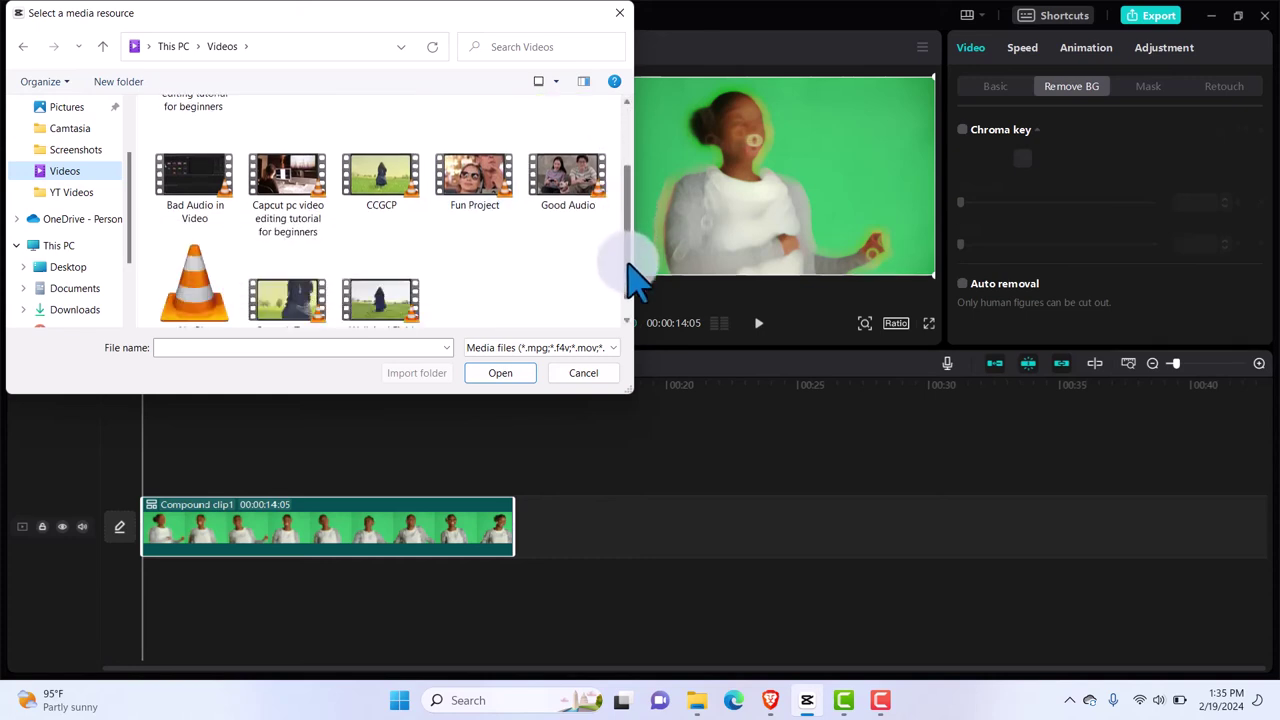
pyautogui.scroll(-1, 634, 290)
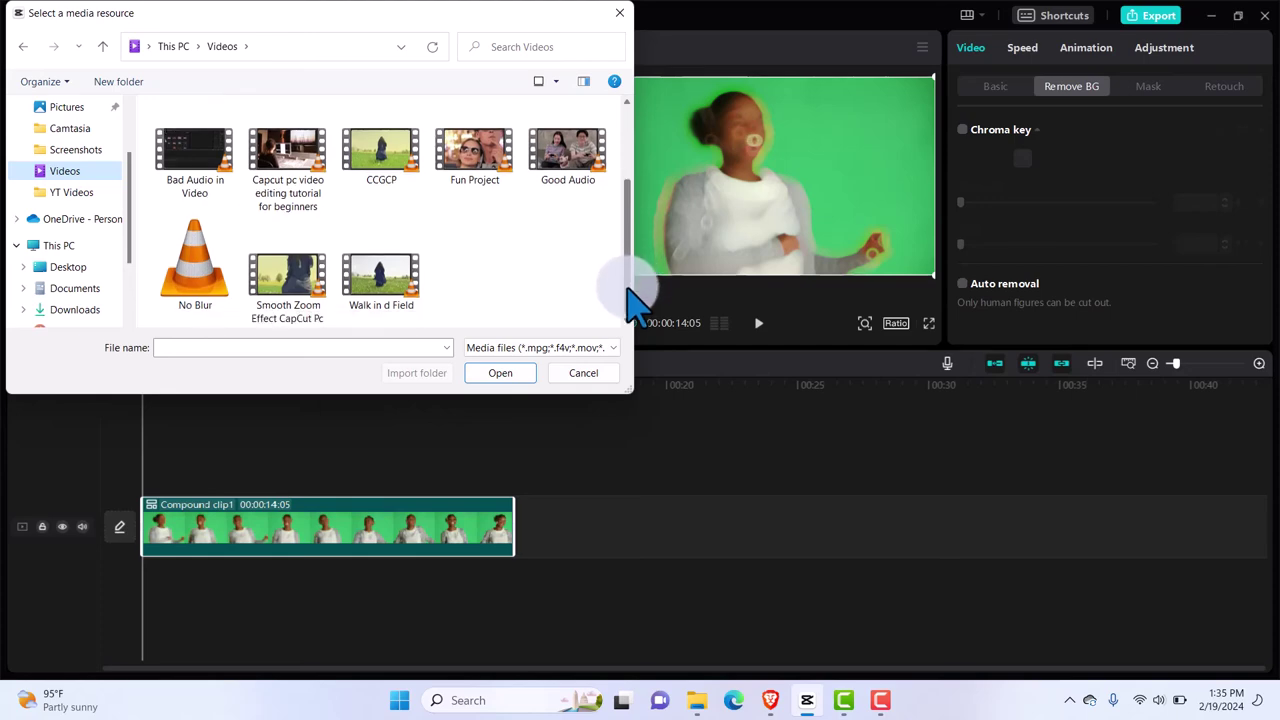
pyautogui.click(186, 285)
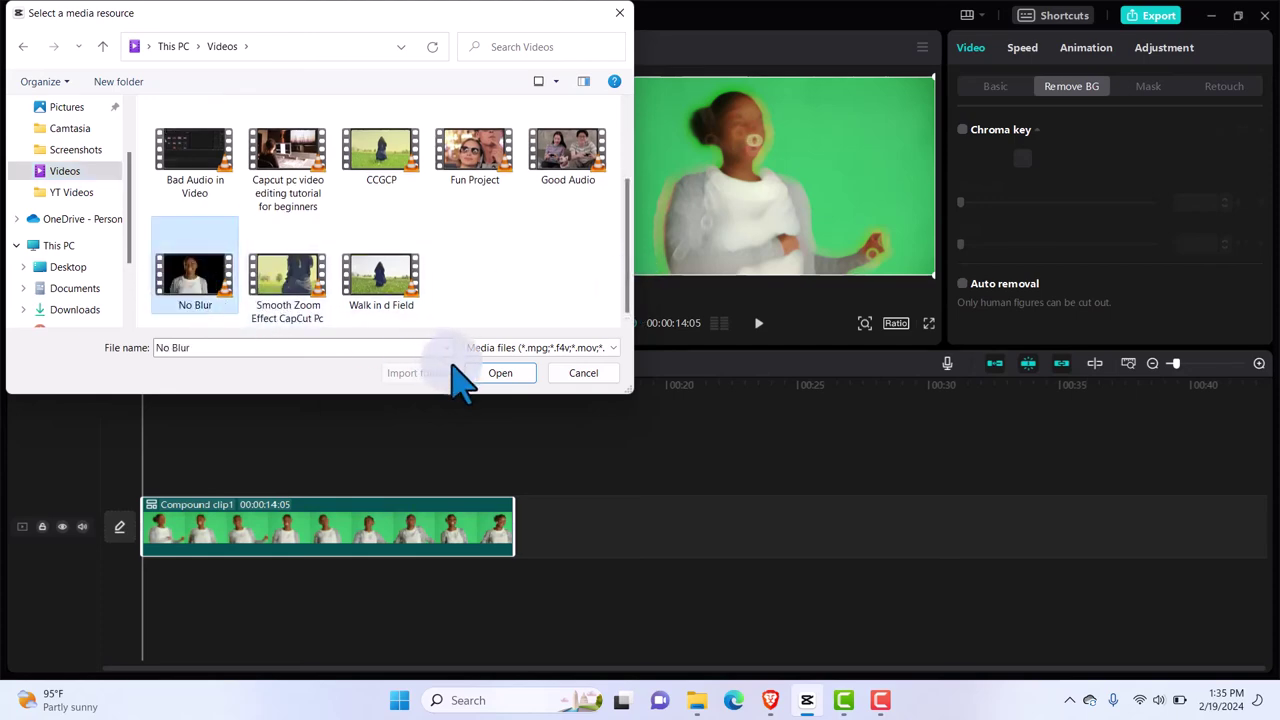
pyautogui.click(493, 376)
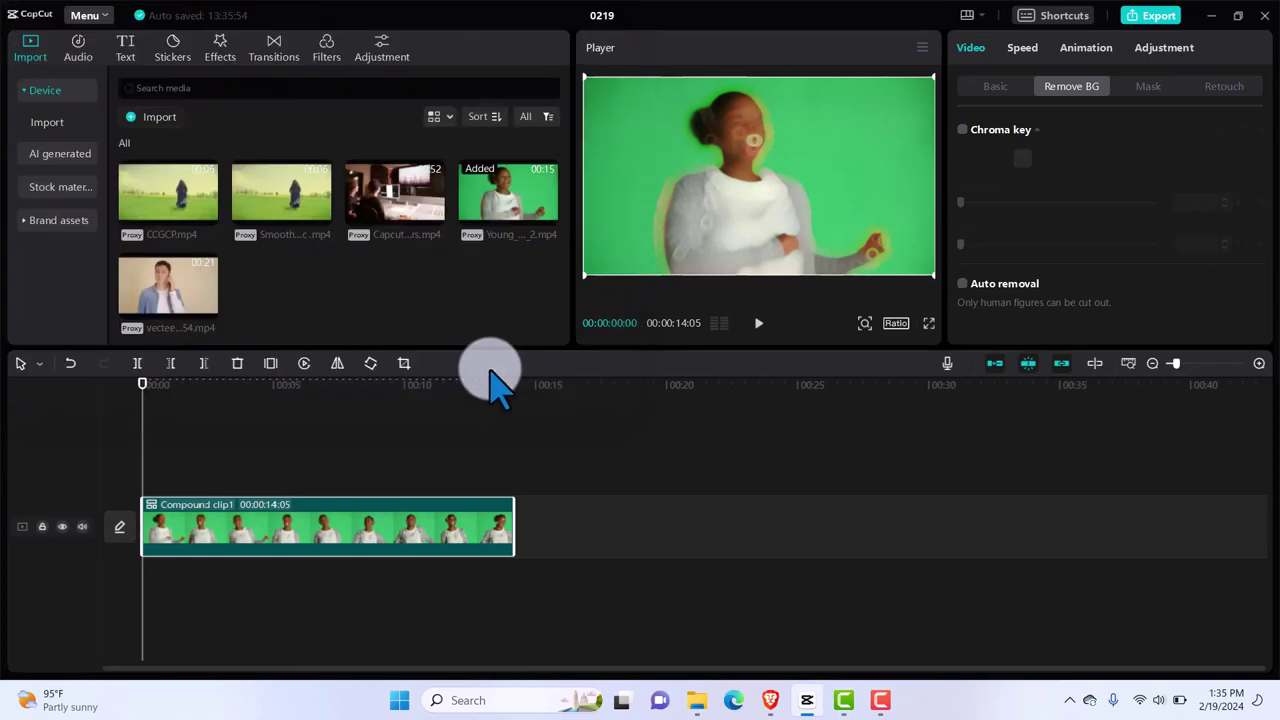
# Add No Blur.mp4 to the timeline and place it on a track above Compound clip1, aligned to the start.
pyautogui.click(317, 284)
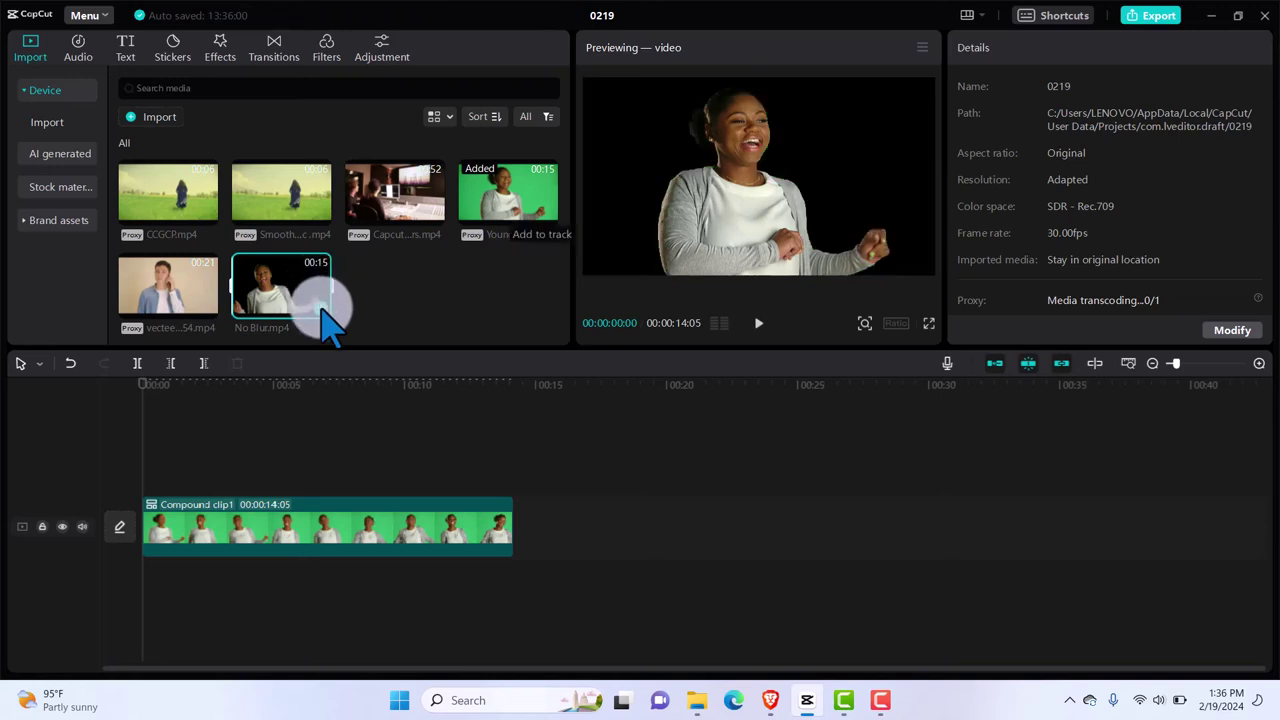
pyautogui.click(328, 318)
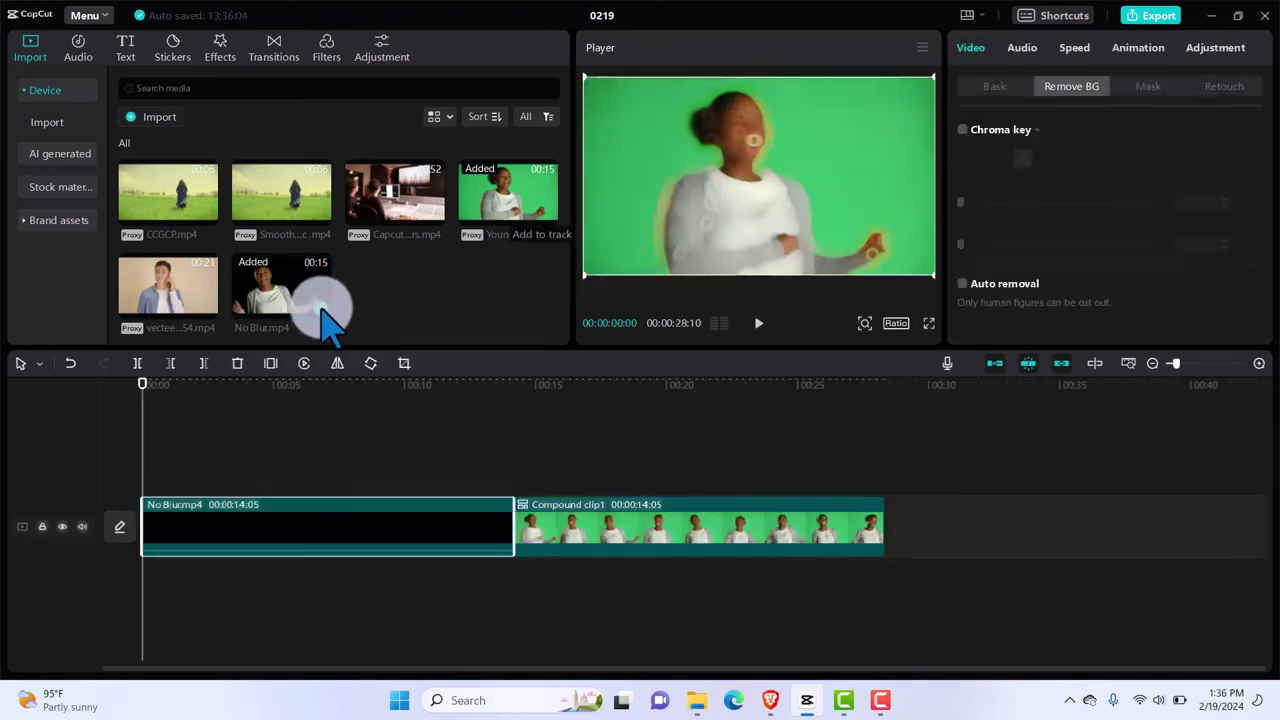
pyautogui.moveTo(328, 318); pyautogui.dragTo(357, 449)
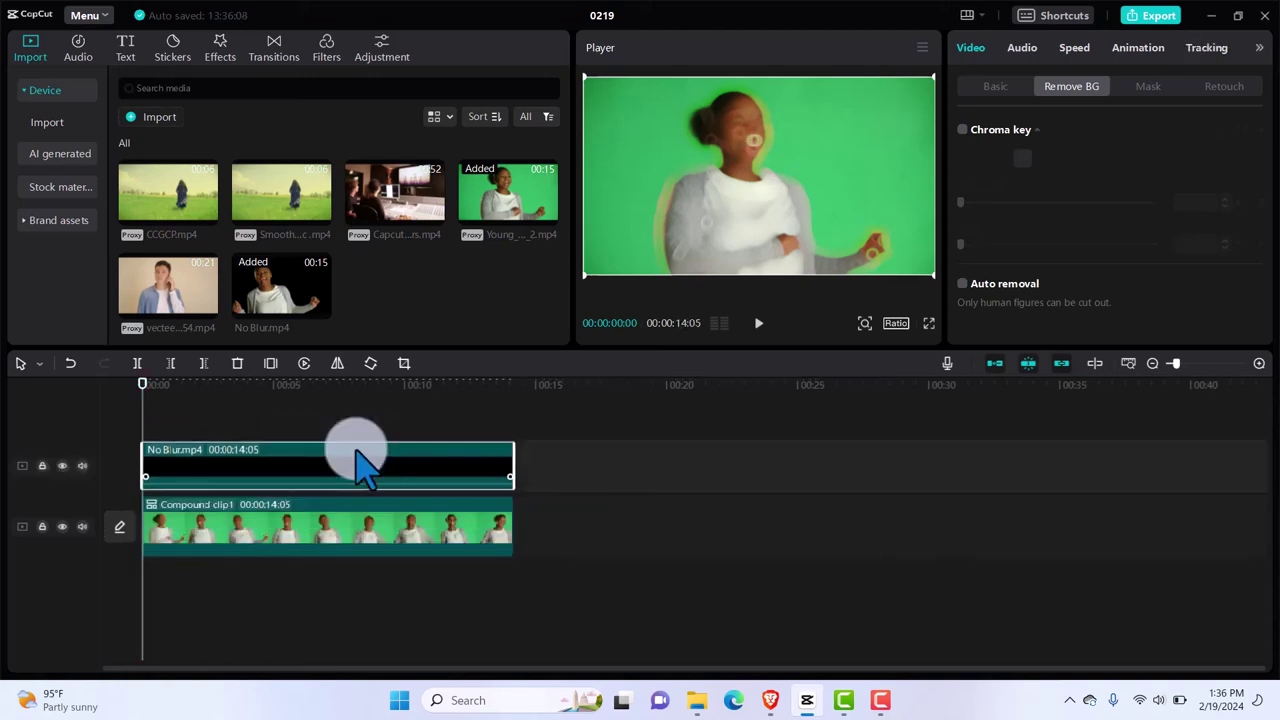
# Apply Auto removal to the No Blur.mp4 clip's background and play the composite from the start.
pyautogui.click(288, 455)
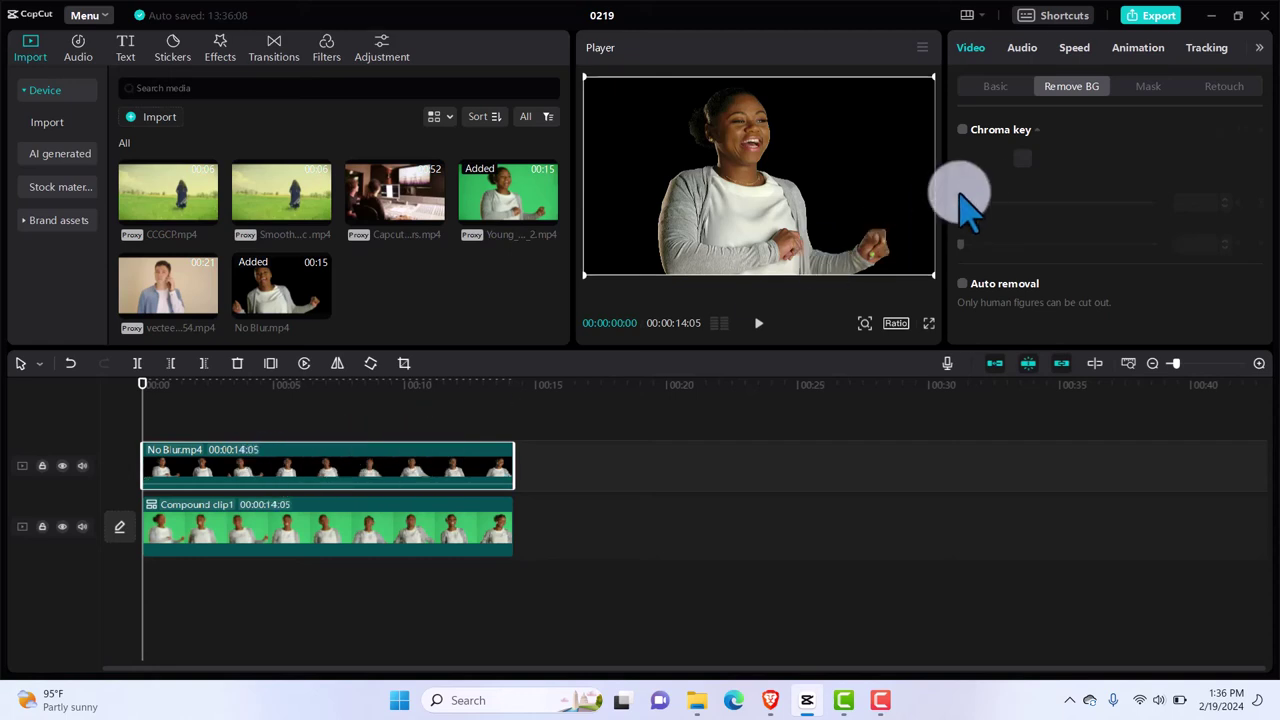
pyautogui.click(964, 284)
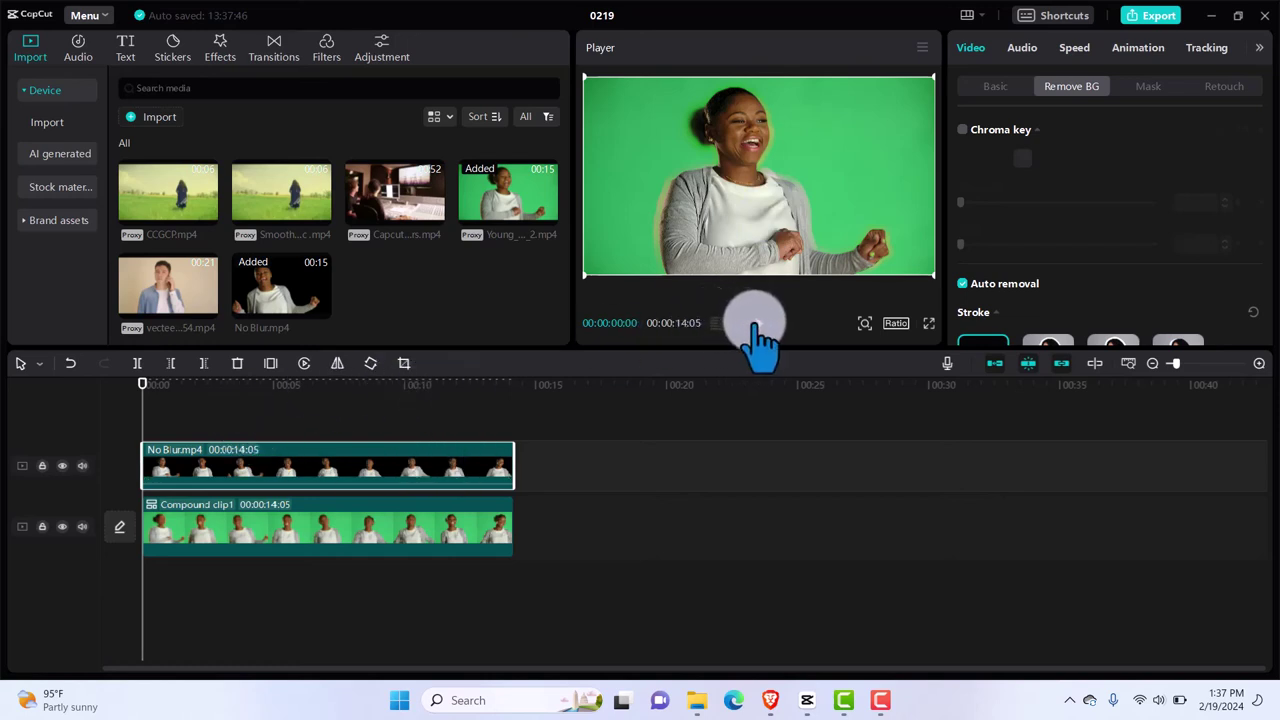
pyautogui.click(757, 323)
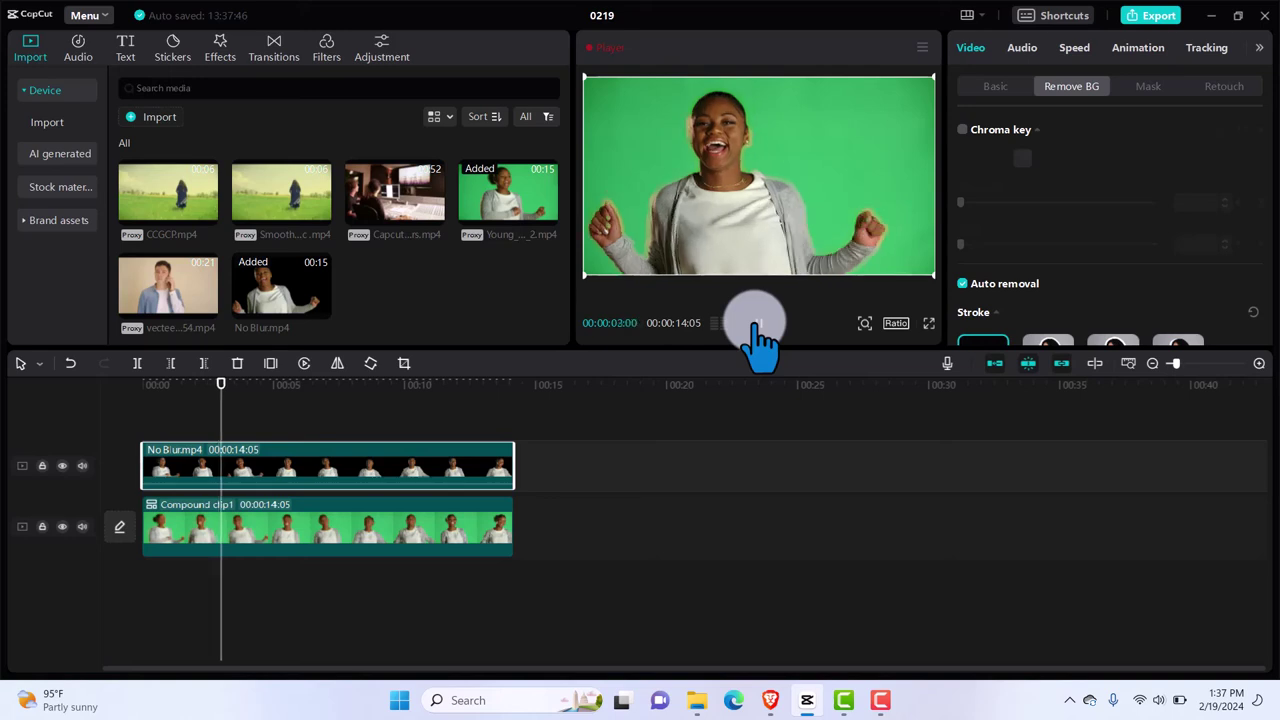
# Hide and show the No Blur.mp4 track to compare the composite without it, and continue the playback.
pyautogui.click(62, 465)
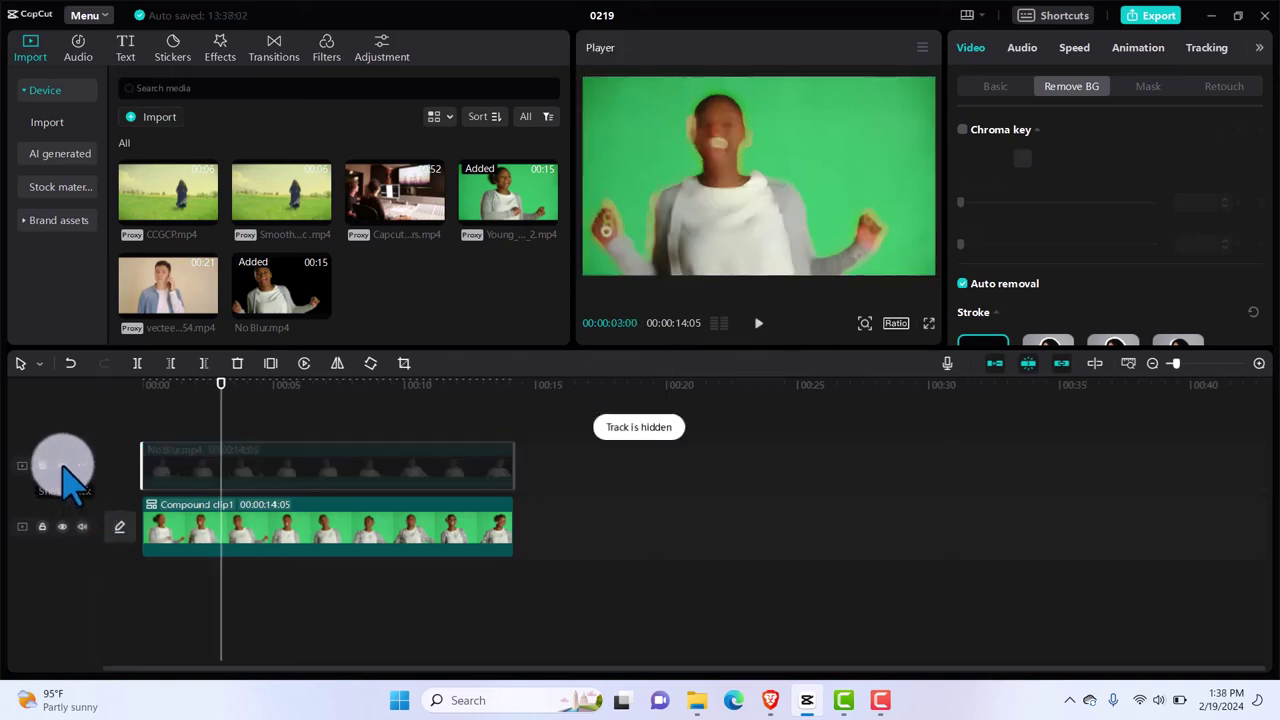
pyautogui.click(63, 466)
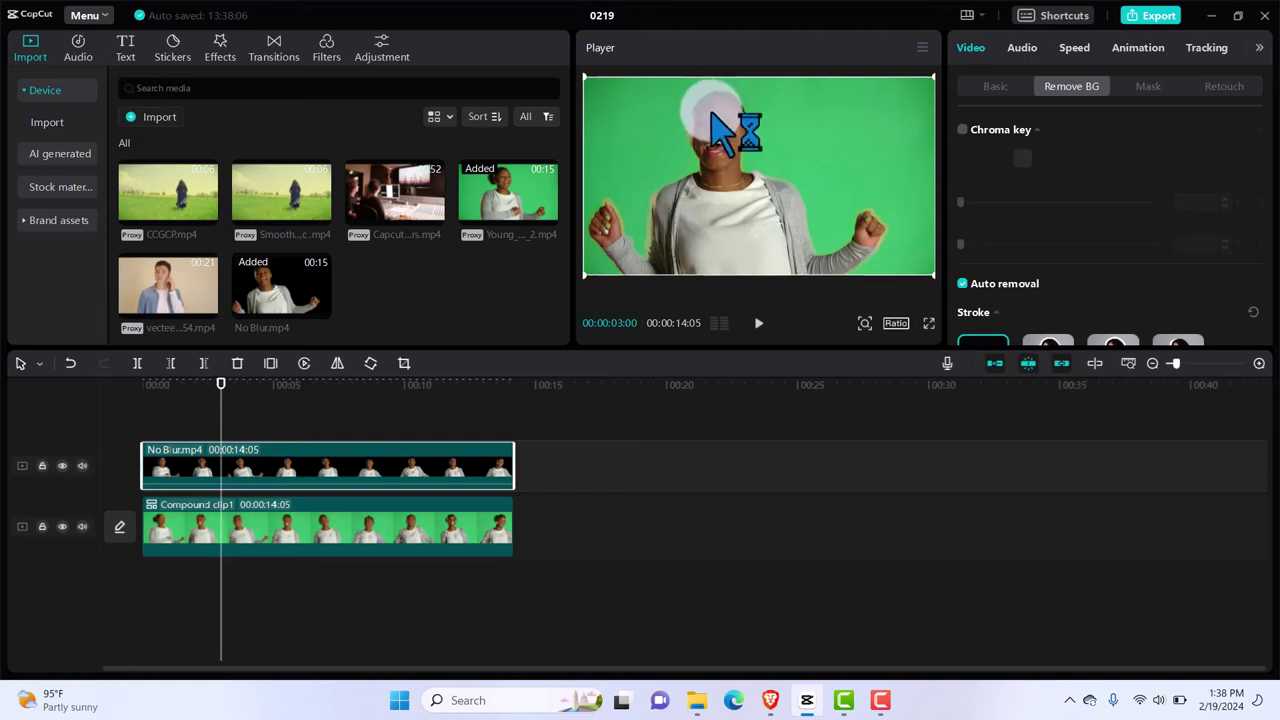
pyautogui.click(738, 160)
pyautogui.click(758, 322)
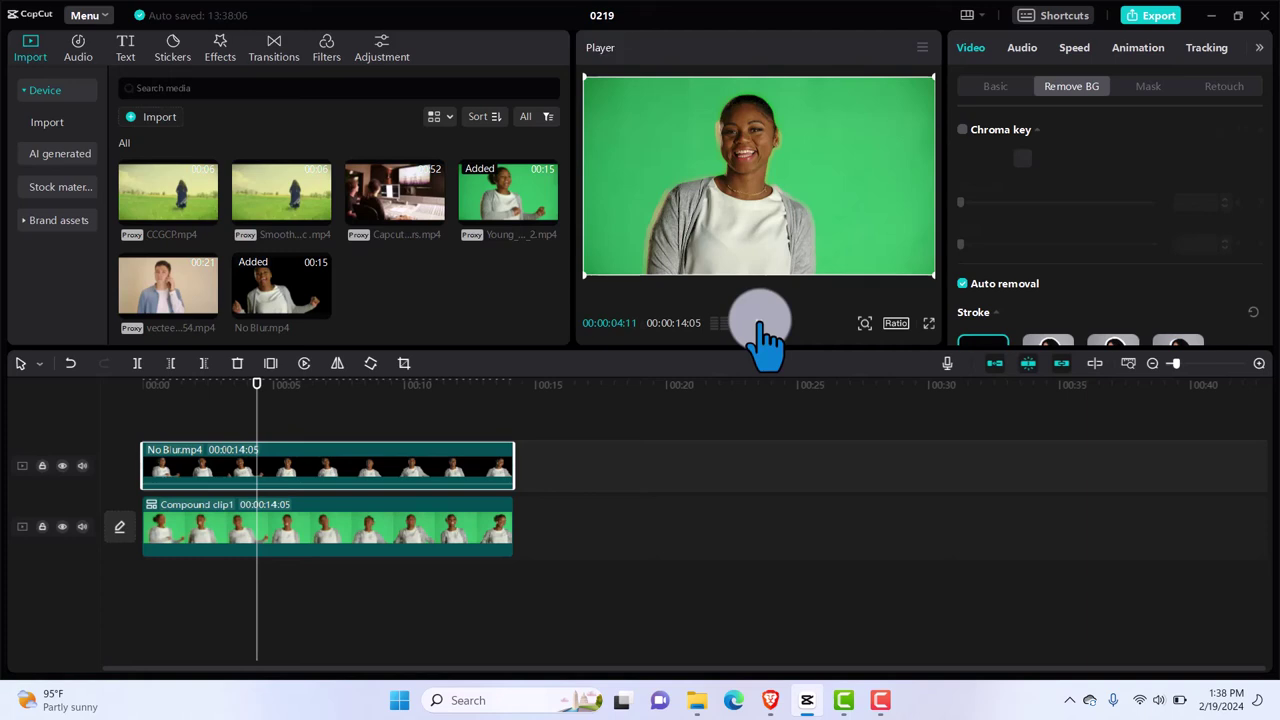
pyautogui.click(759, 322)
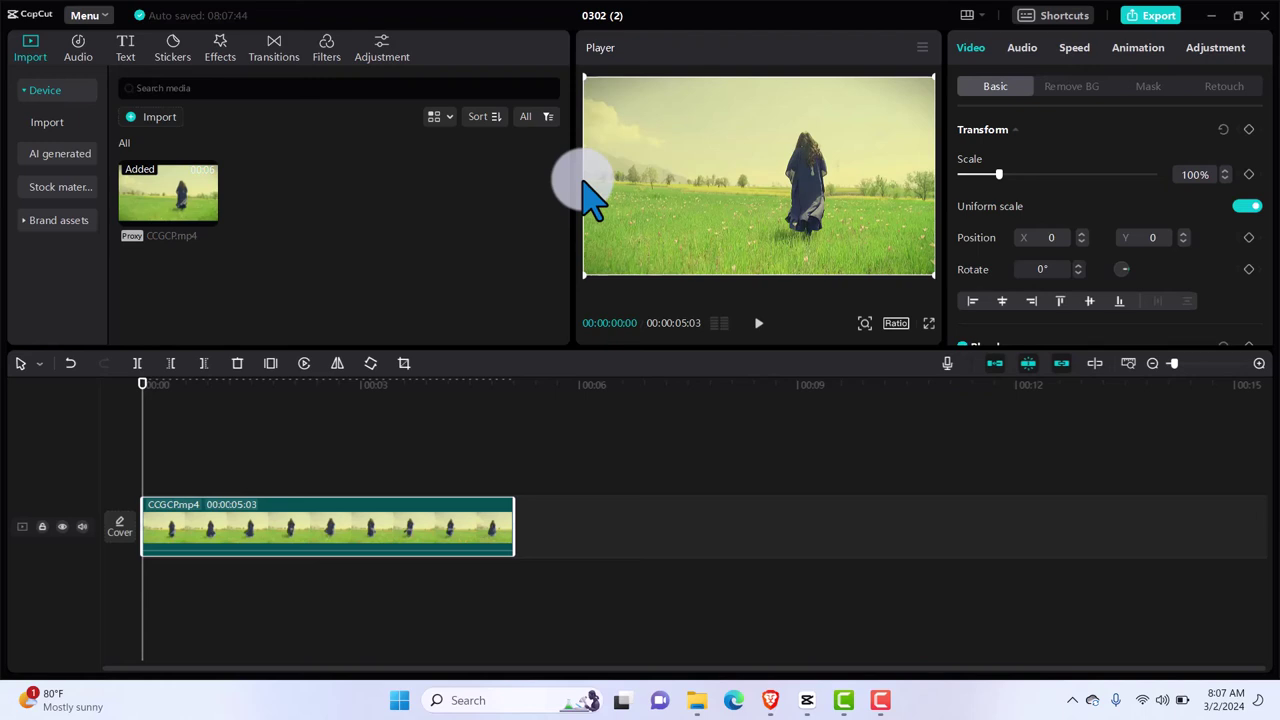
# Play the CCGCP.mp4 clip through in the 0302 (2) project and return the playhead to the start.
pyautogui.click(758, 323)
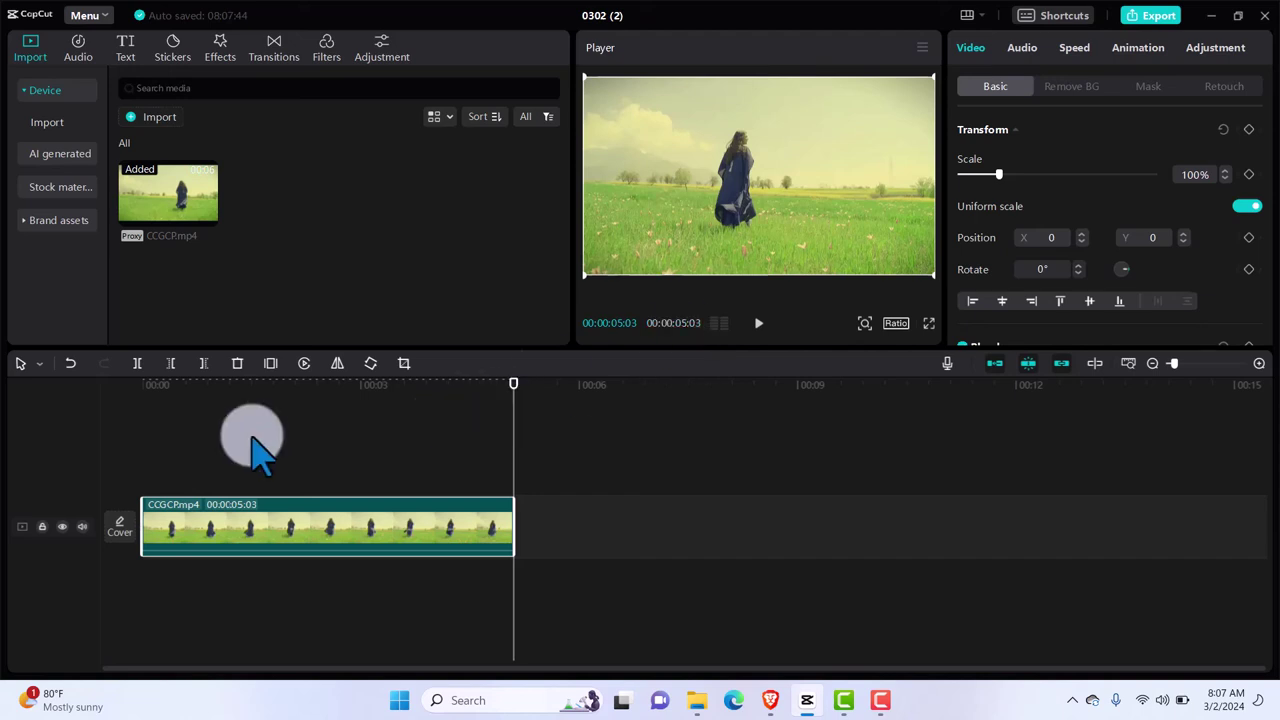
pyautogui.click(150, 455)
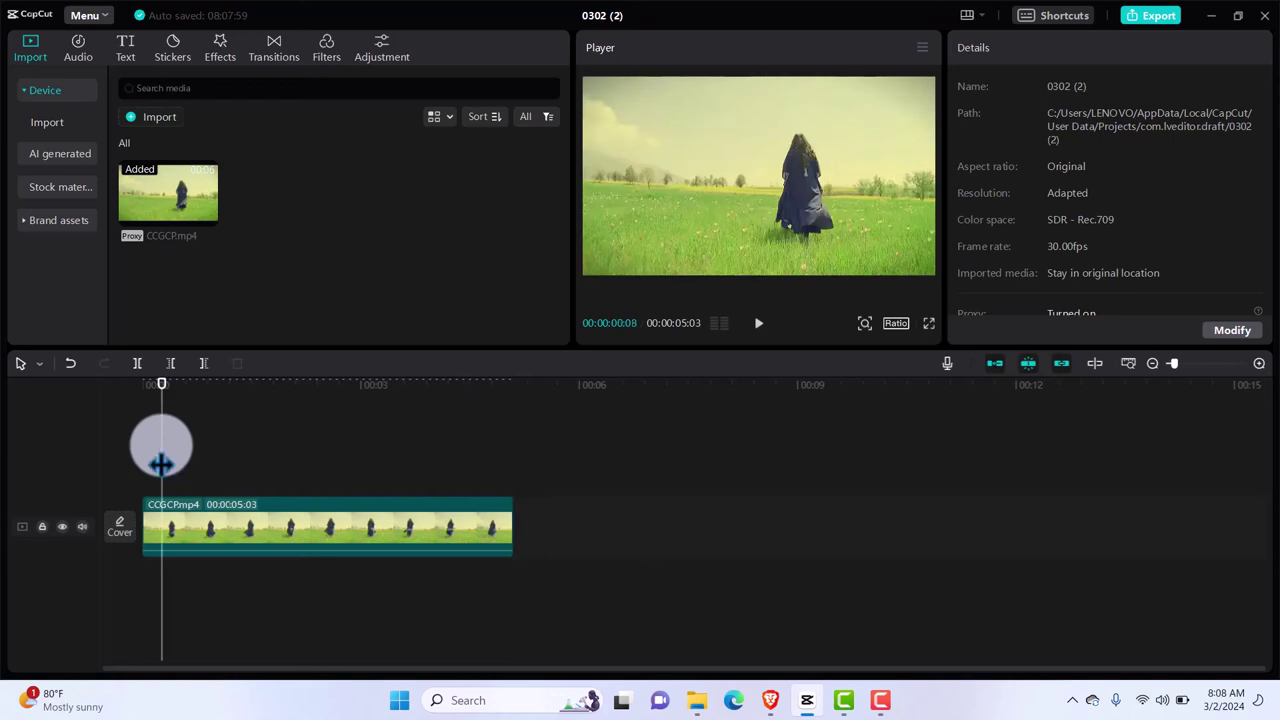
pyautogui.click(150, 455)
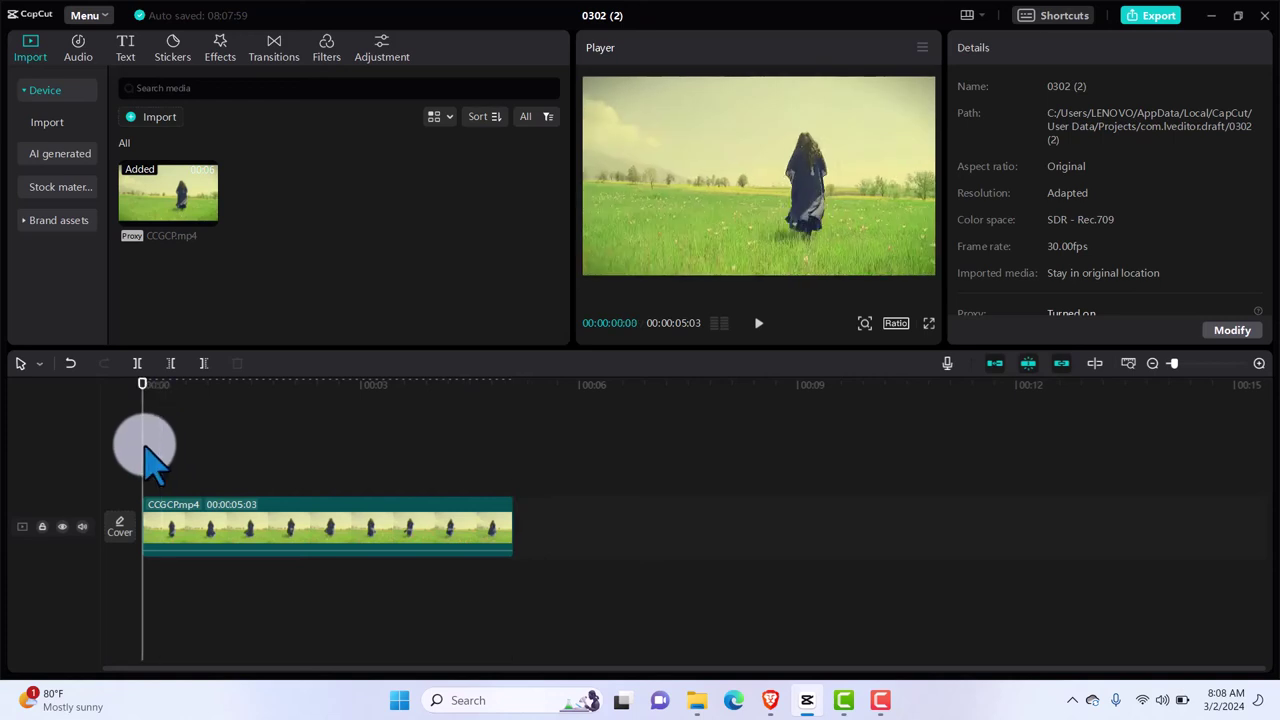
# Set the standard speed of the CCGCP.mp4 clip to 0.5x.
pyautogui.click(200, 525)
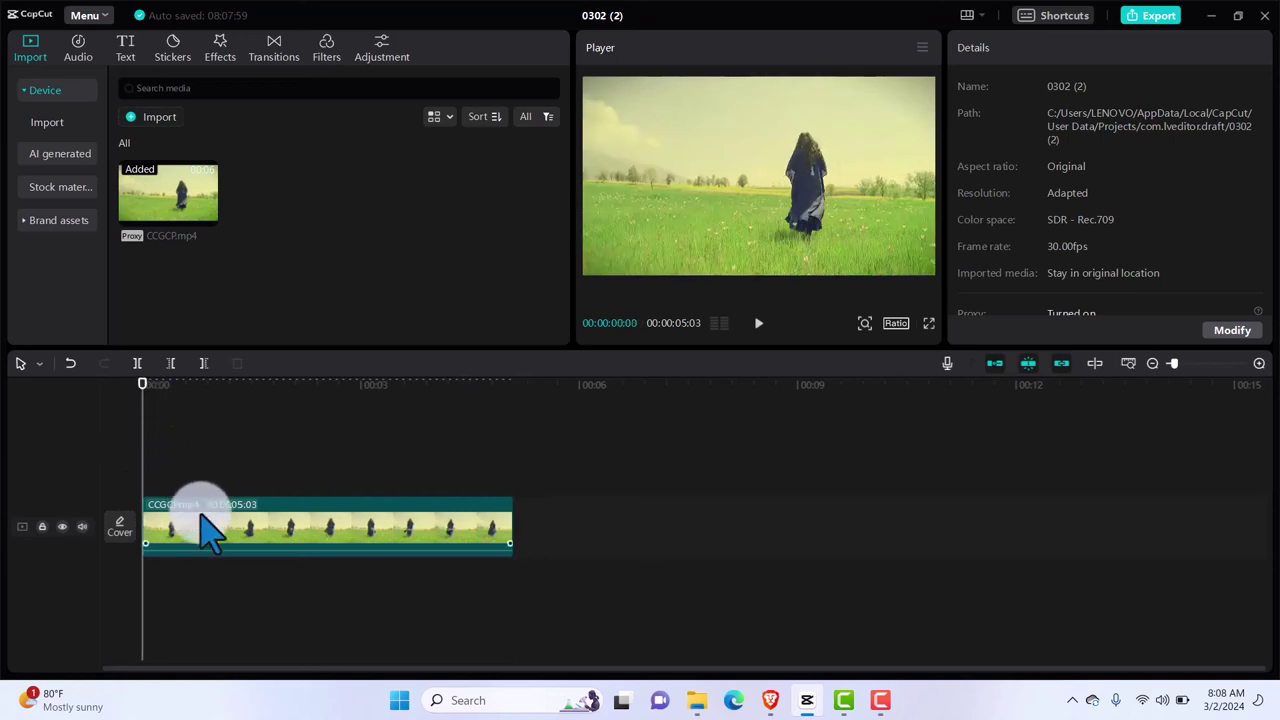
pyautogui.click(293, 545)
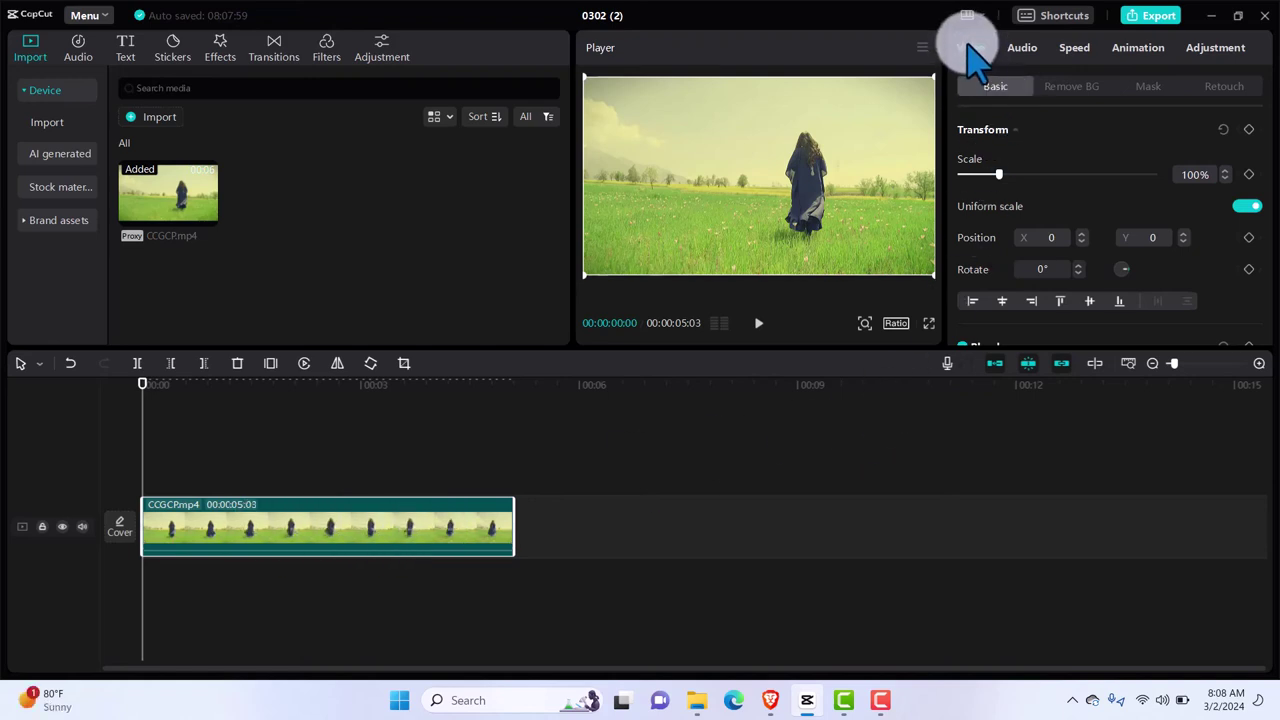
pyautogui.click(1080, 52)
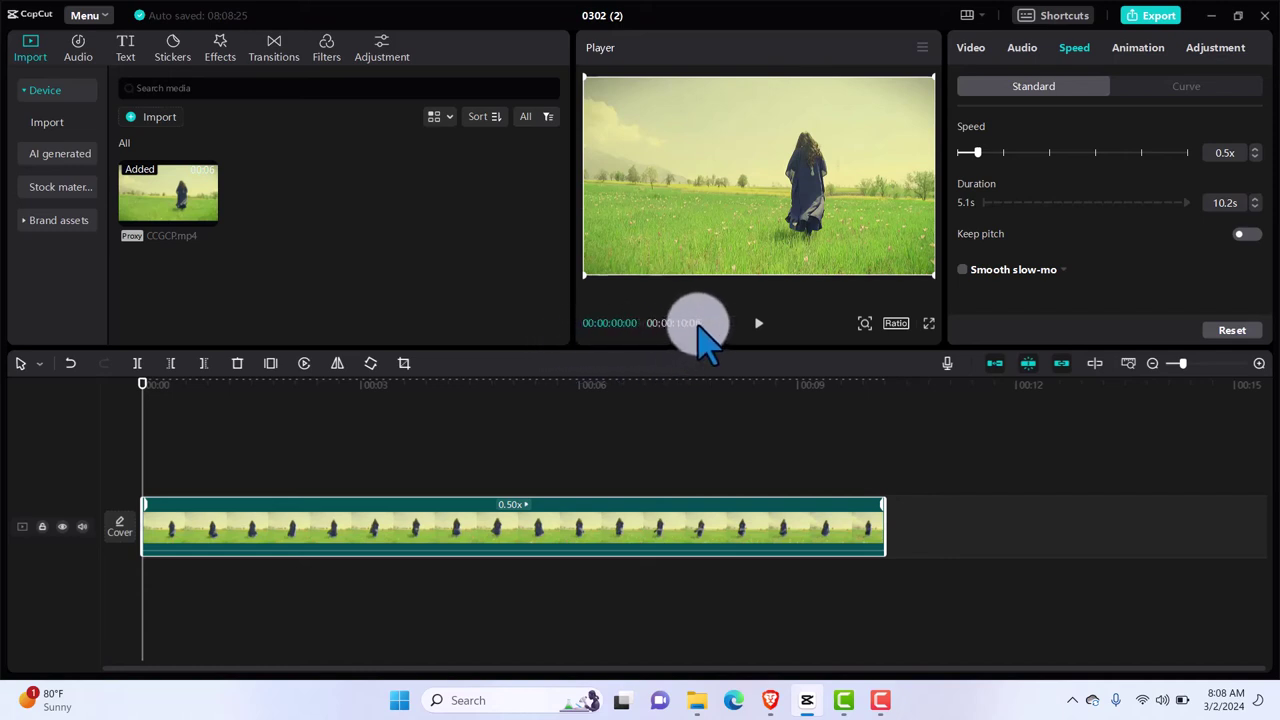
pyautogui.click(1003, 152)
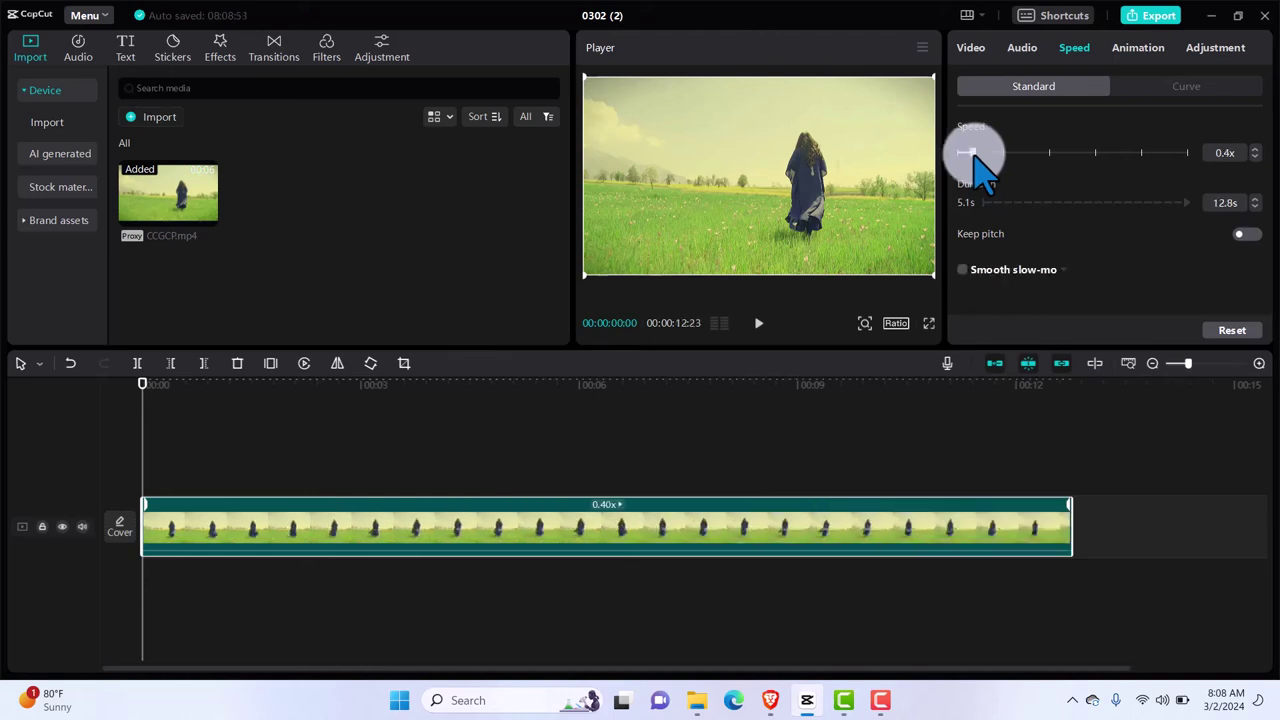
pyautogui.moveTo(974, 155); pyautogui.dragTo(980, 156)
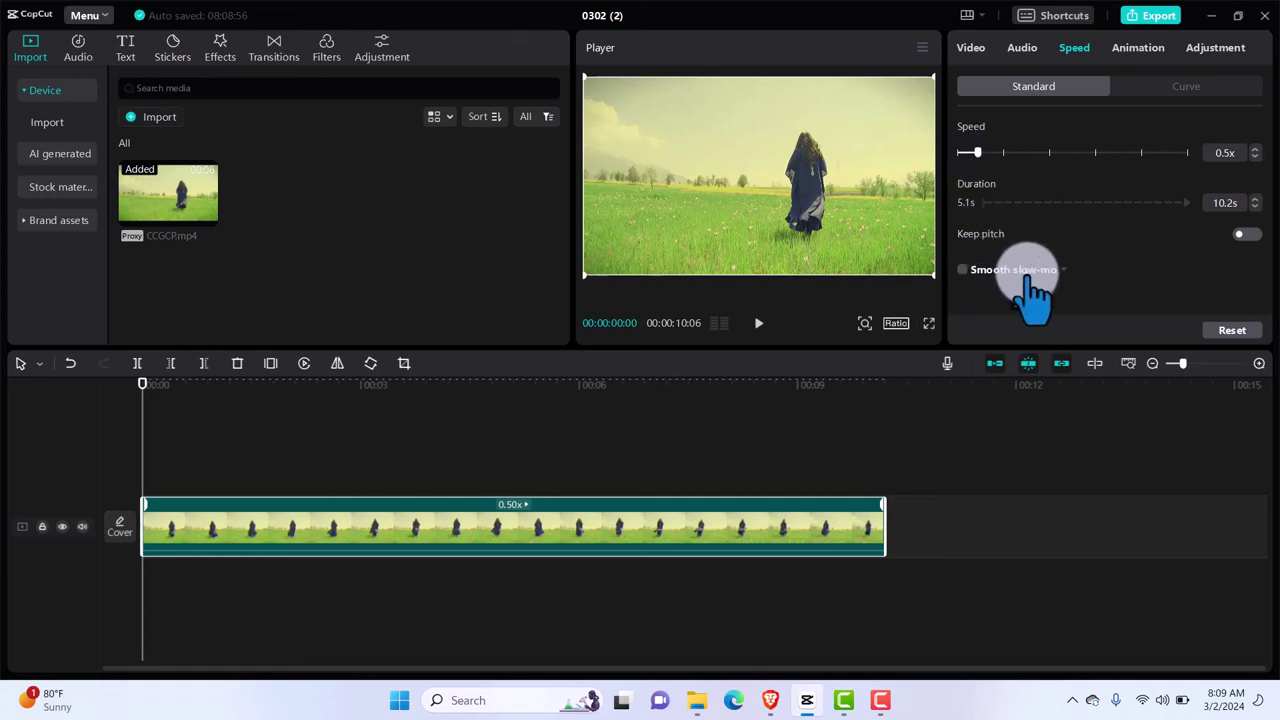
# Enable Smooth slow-mo on the CCGCP.mp4 clip and choose the Optical flow method.
pyautogui.click(963, 270)
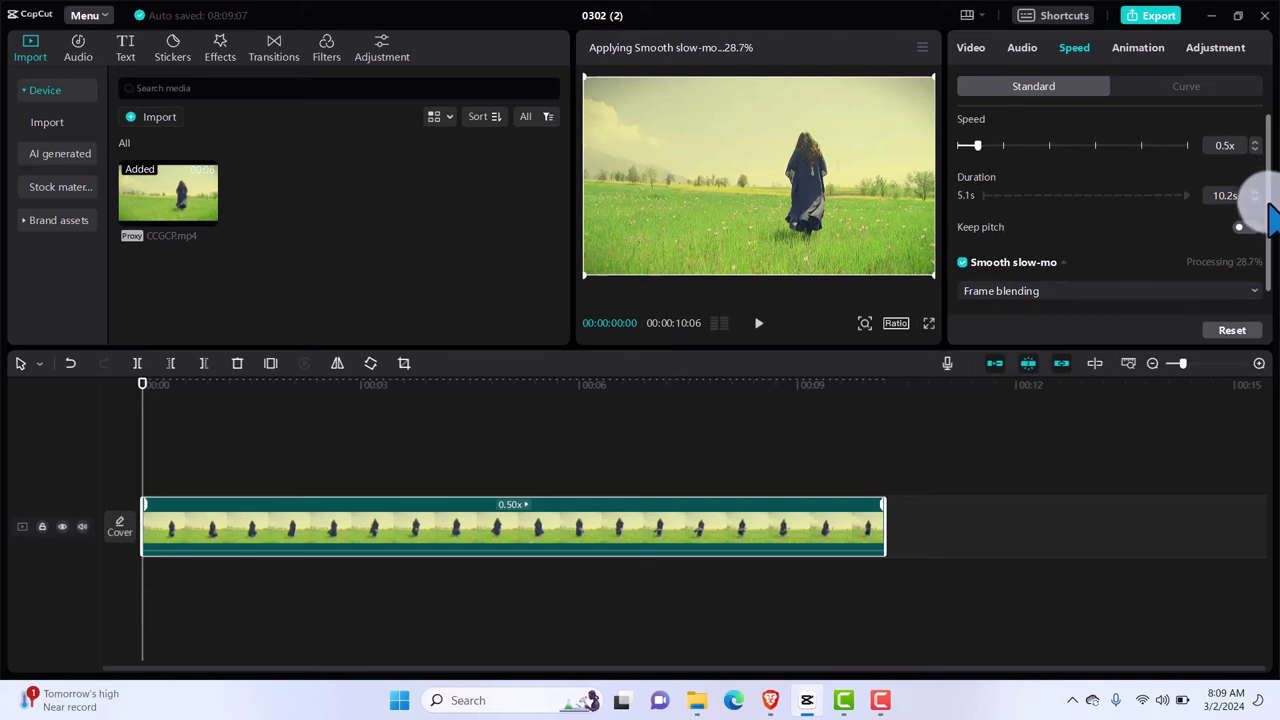
pyautogui.scroll(-2, 1271, 206)
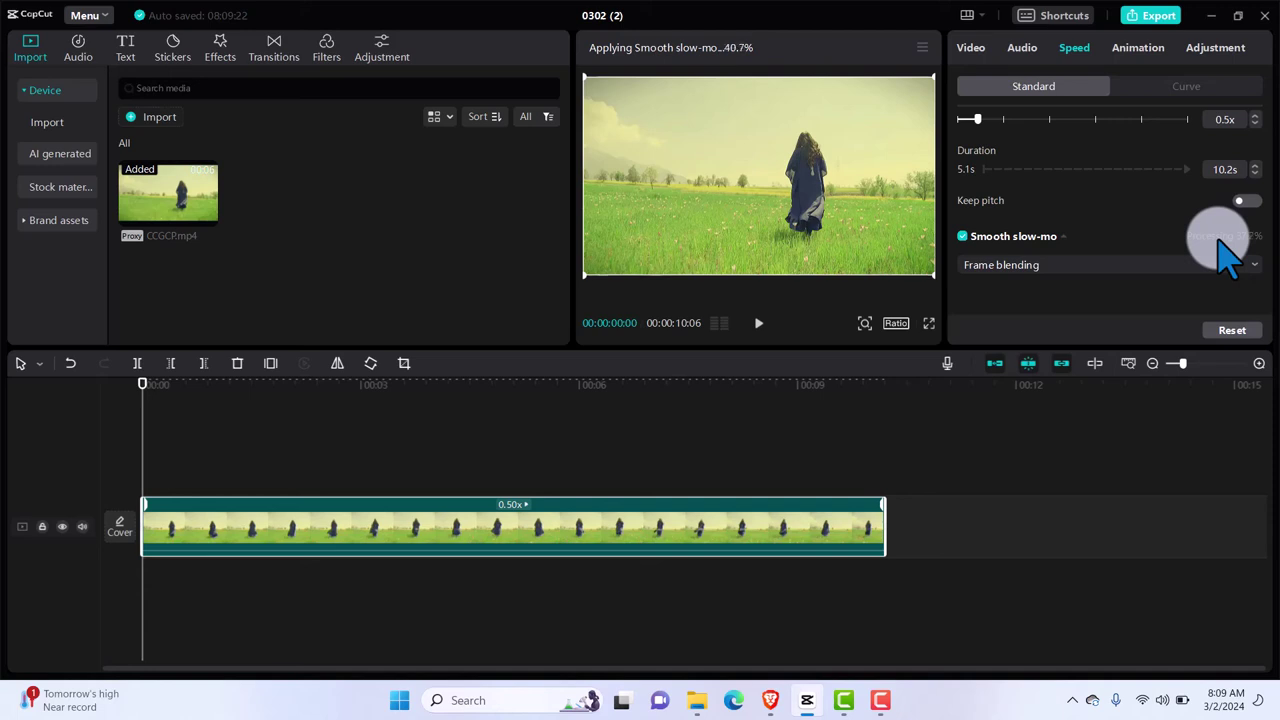
pyautogui.moveTo(877, 707)
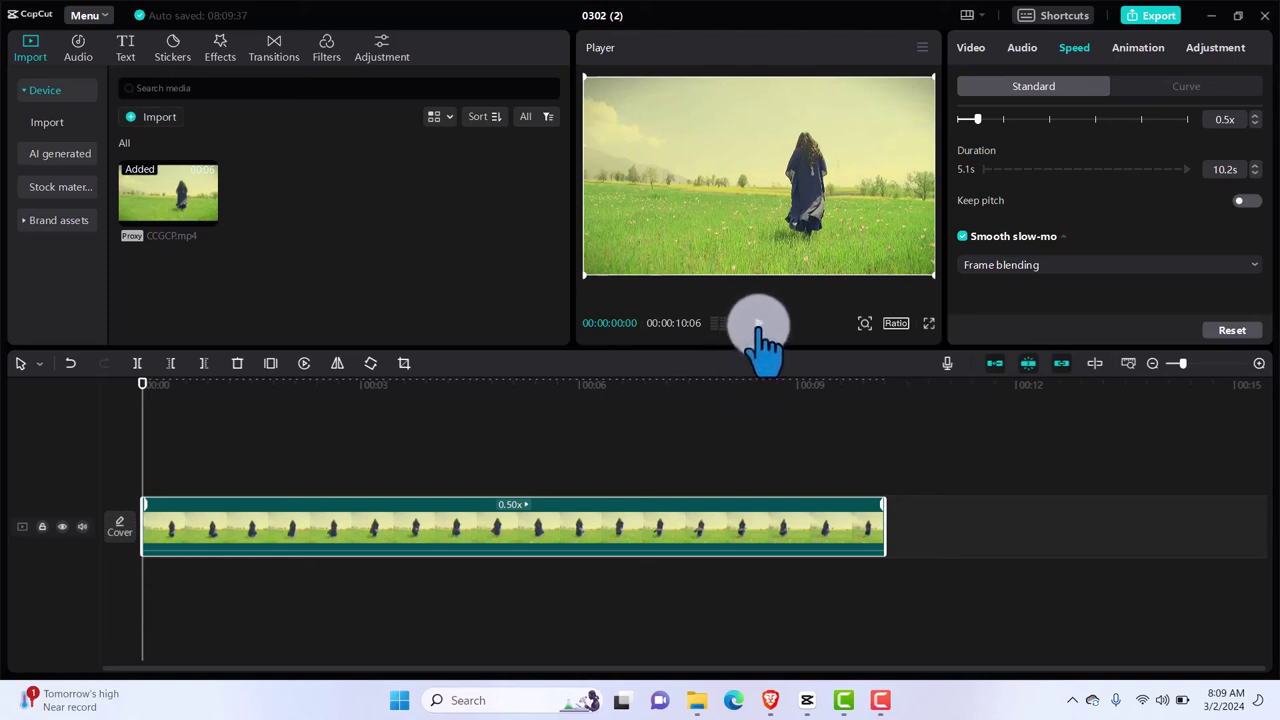
pyautogui.click(1262, 283)
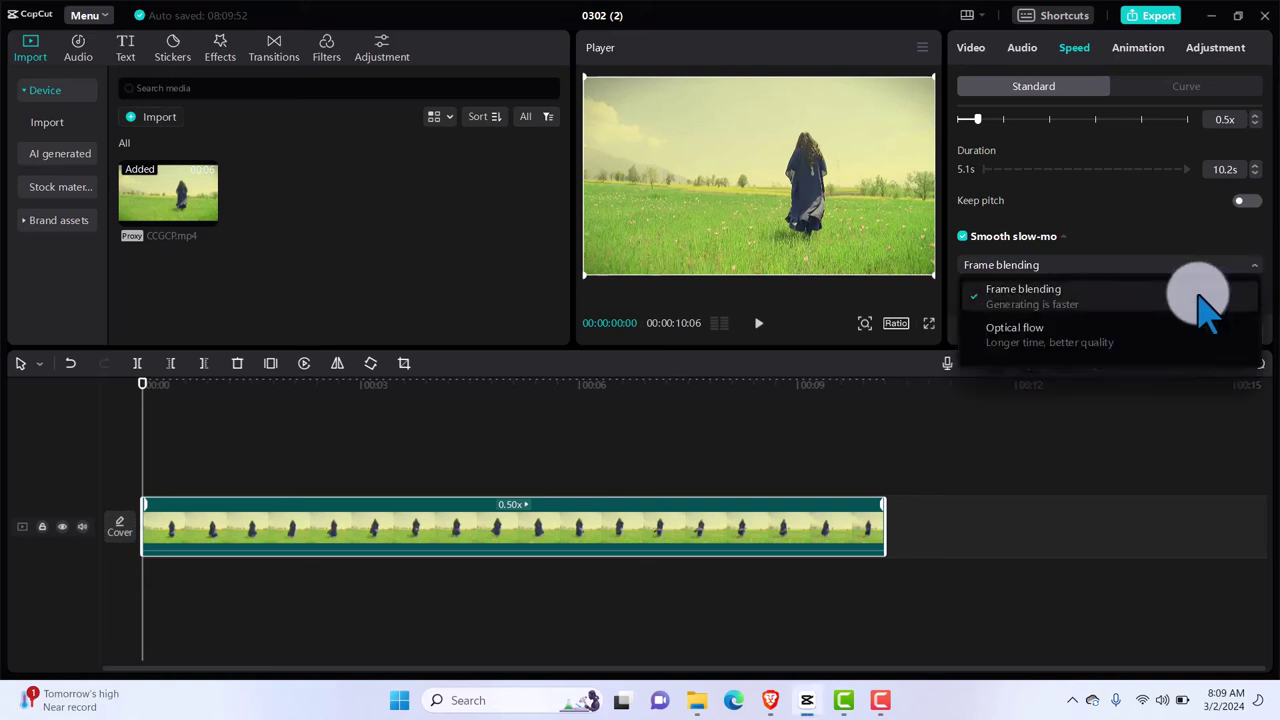
pyautogui.click(1056, 341)
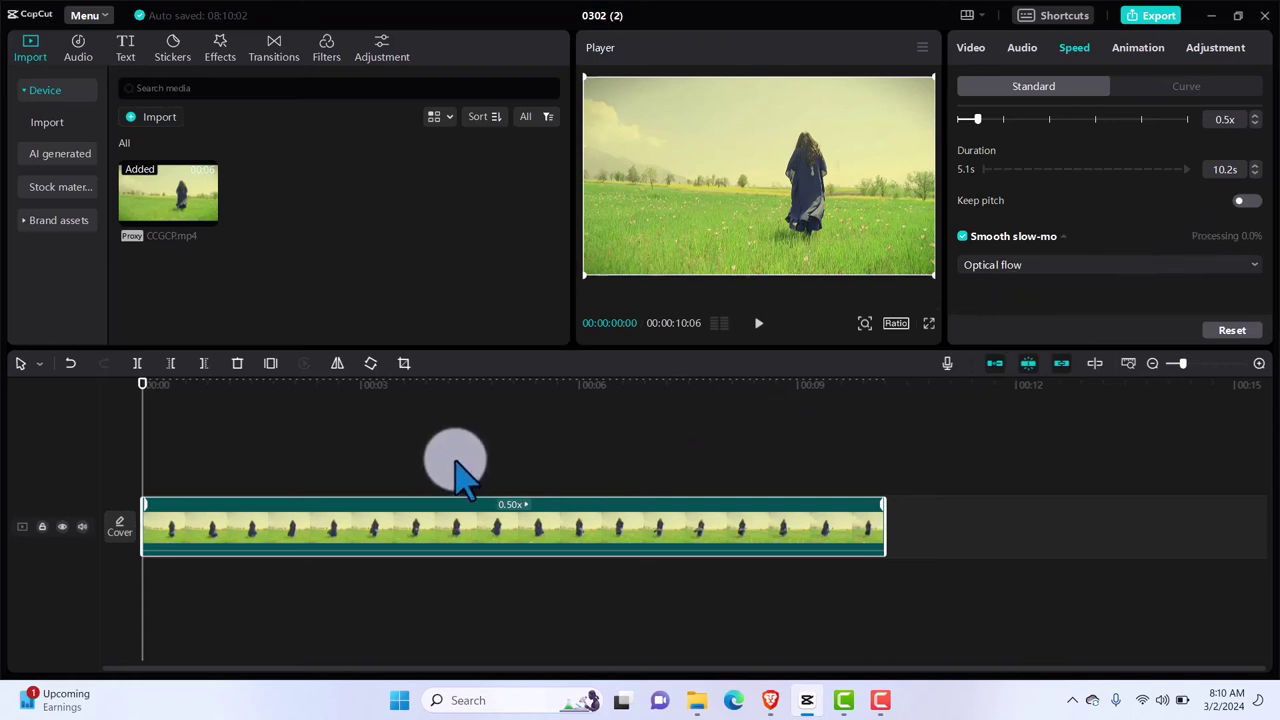
# Play the slowed clip, review the Smooth slow-mo methods keeping Optical flow, and return the playhead to the start.
pyautogui.click(758, 323)
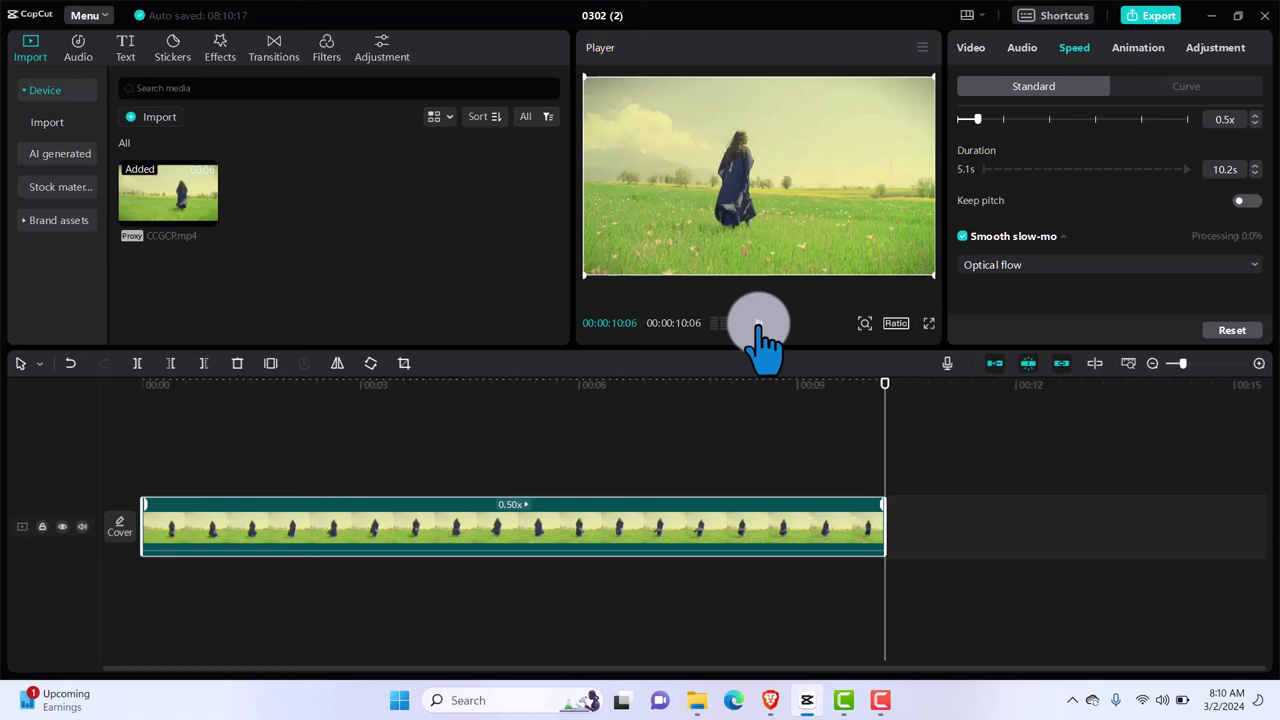
pyautogui.click(1020, 268)
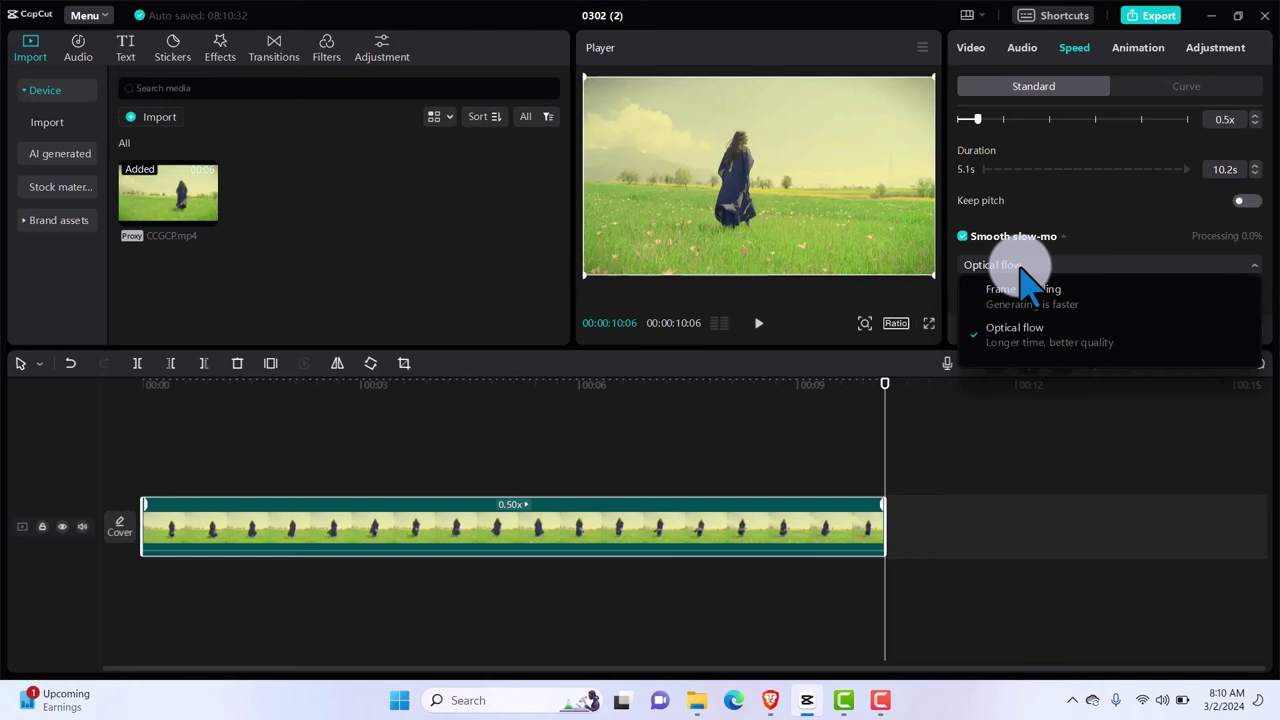
pyautogui.click(1042, 338)
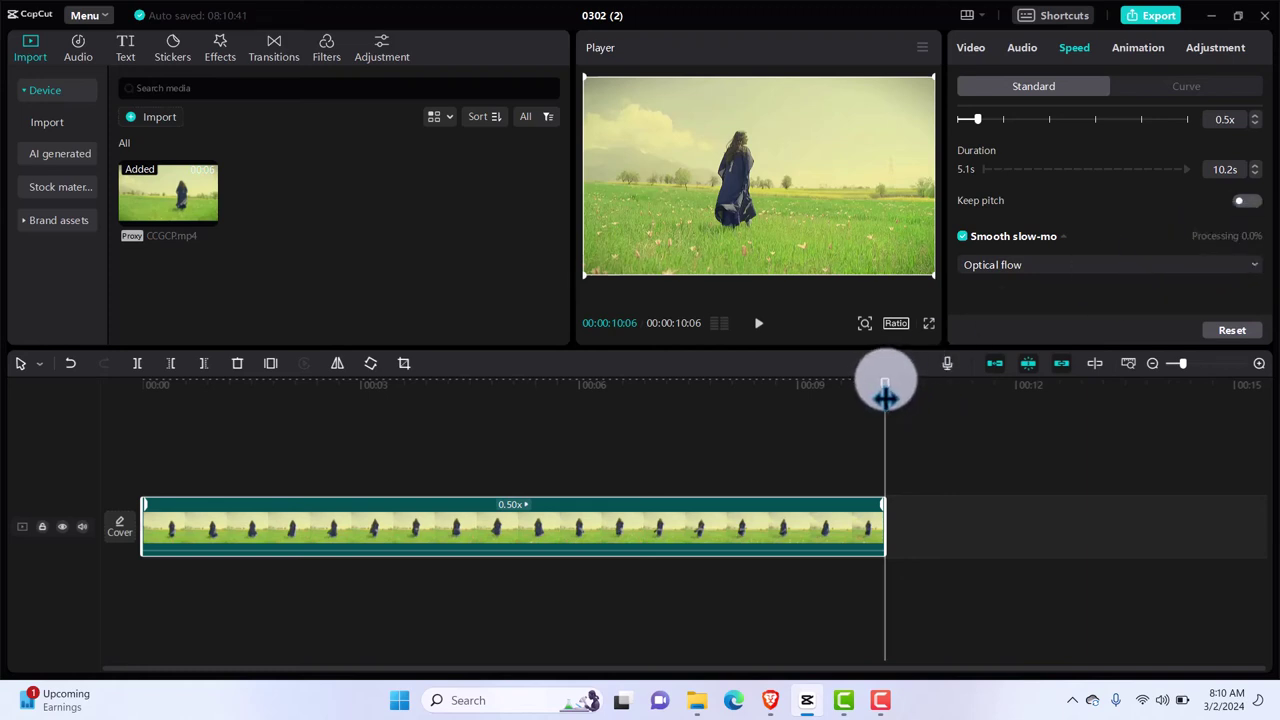
pyautogui.moveTo(885, 395); pyautogui.dragTo(365, 425)
pyautogui.moveTo(262, 430); pyautogui.dragTo(112, 440)
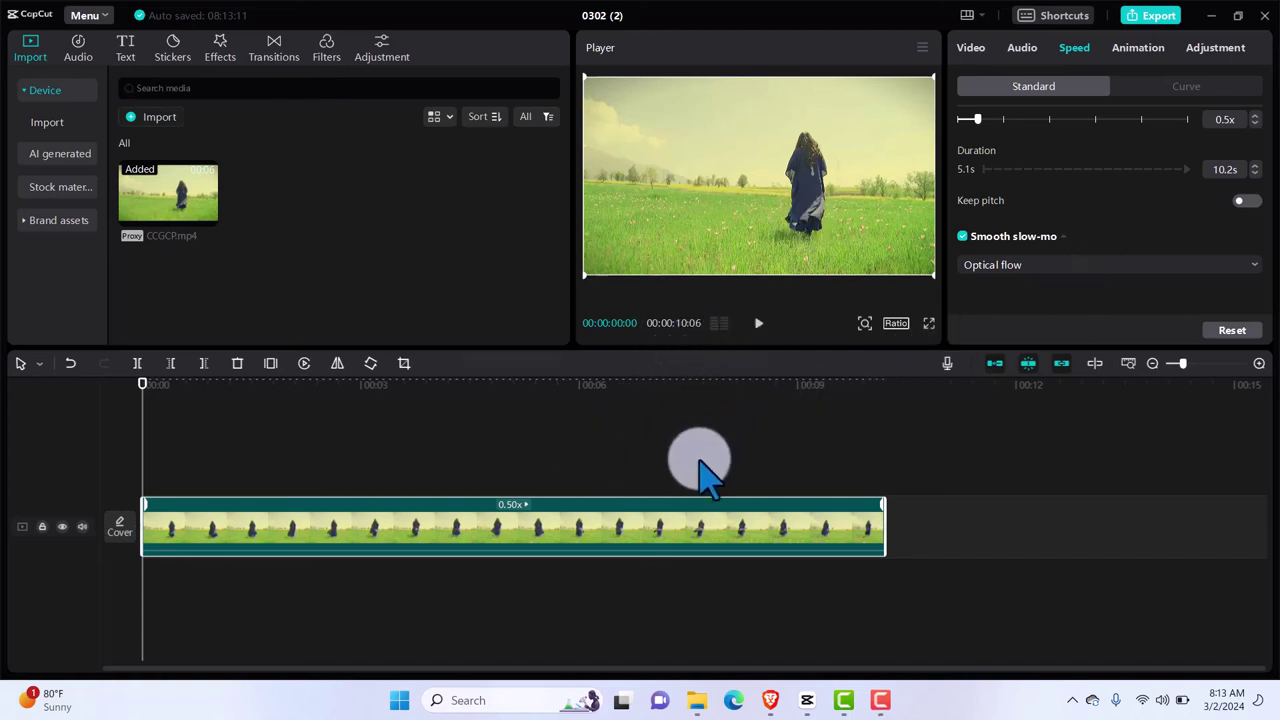
# Play the slow-motion clip from the start and scrub the playhead back to about 00:00:04:11.
pyautogui.click(758, 325)
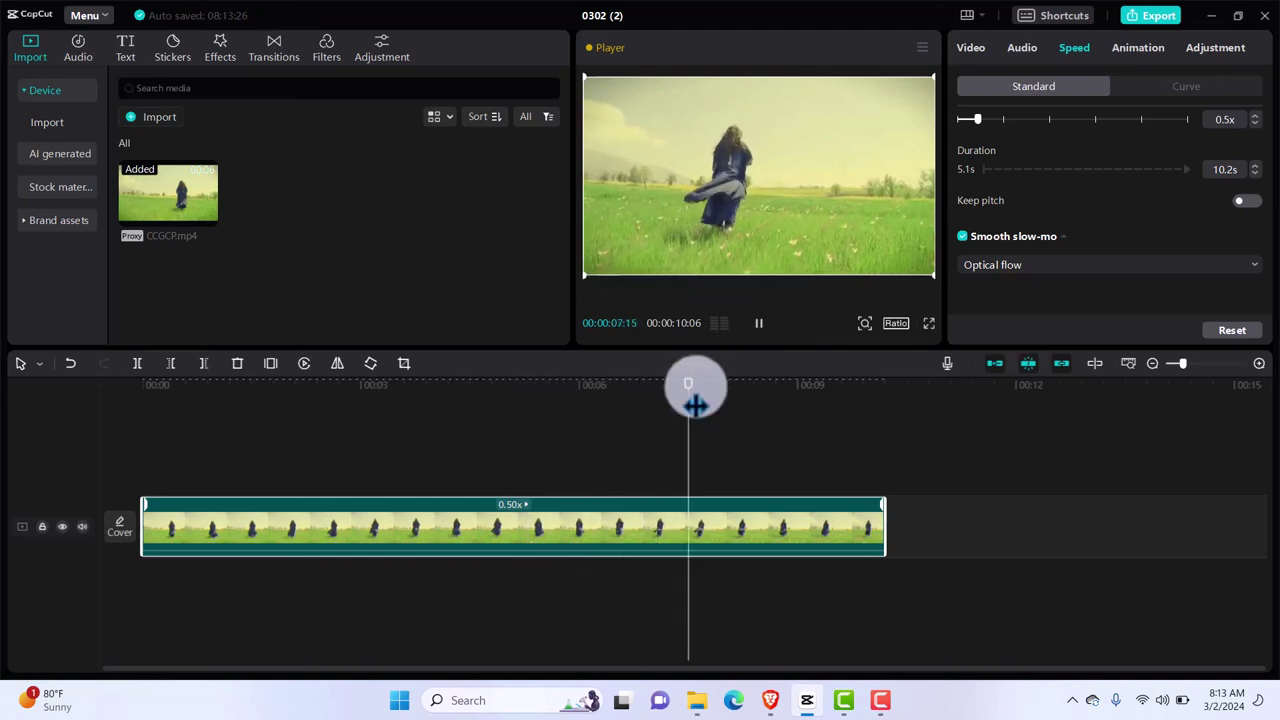
pyautogui.click(545, 449)
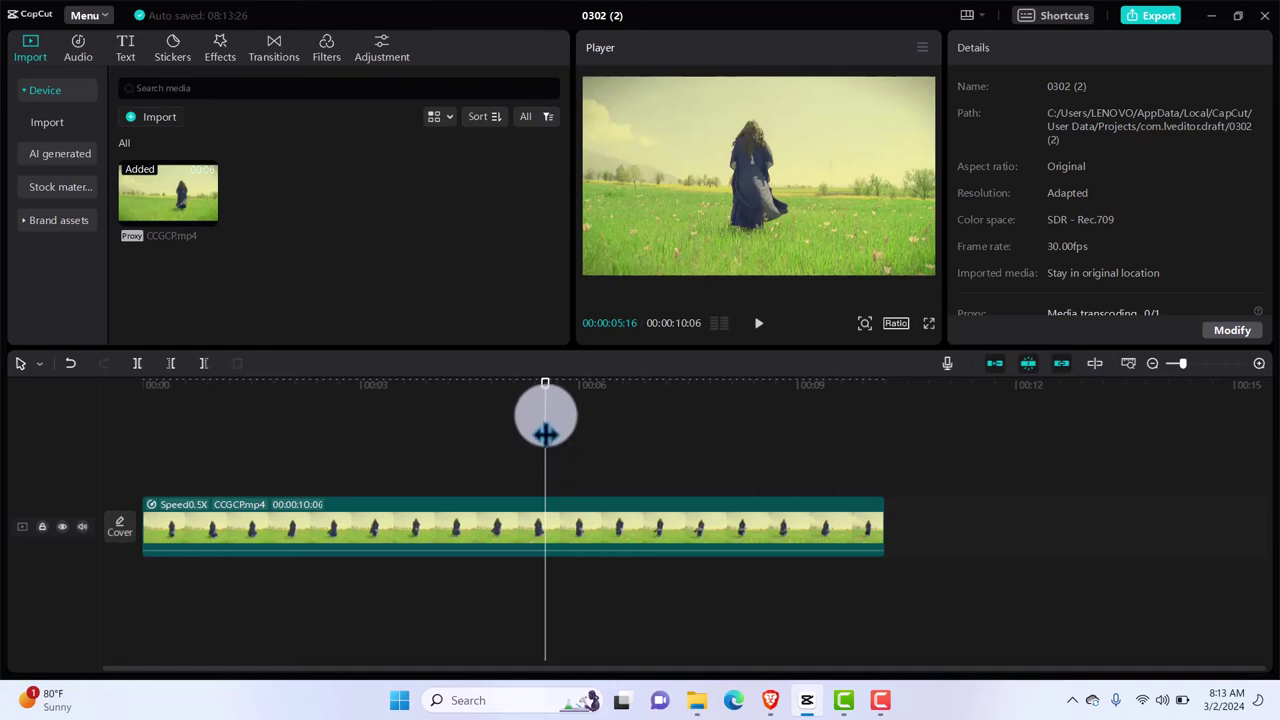
pyautogui.moveTo(545, 399); pyautogui.dragTo(460, 398)
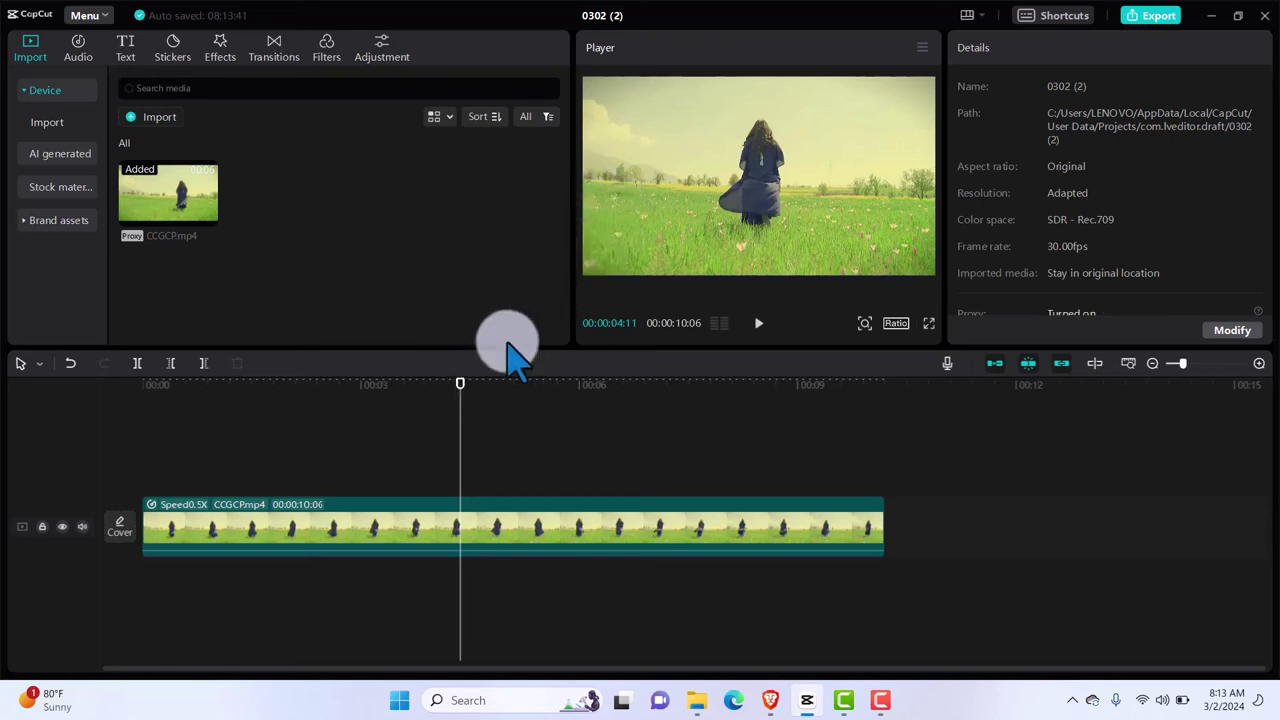
# Play the slow-motion CCGCP.mp4 clip from about 00:00:03:21 to its end.
pyautogui.moveTo(458, 398); pyautogui.dragTo(411, 397)
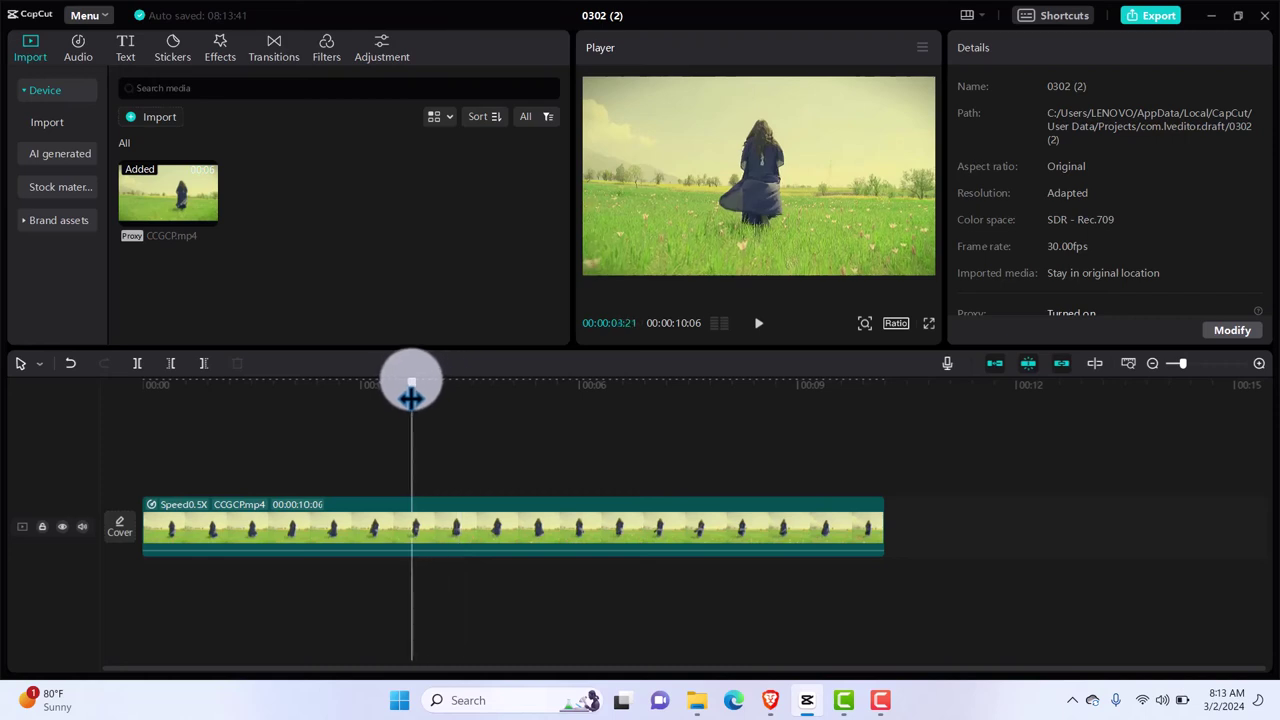
pyautogui.press('space')
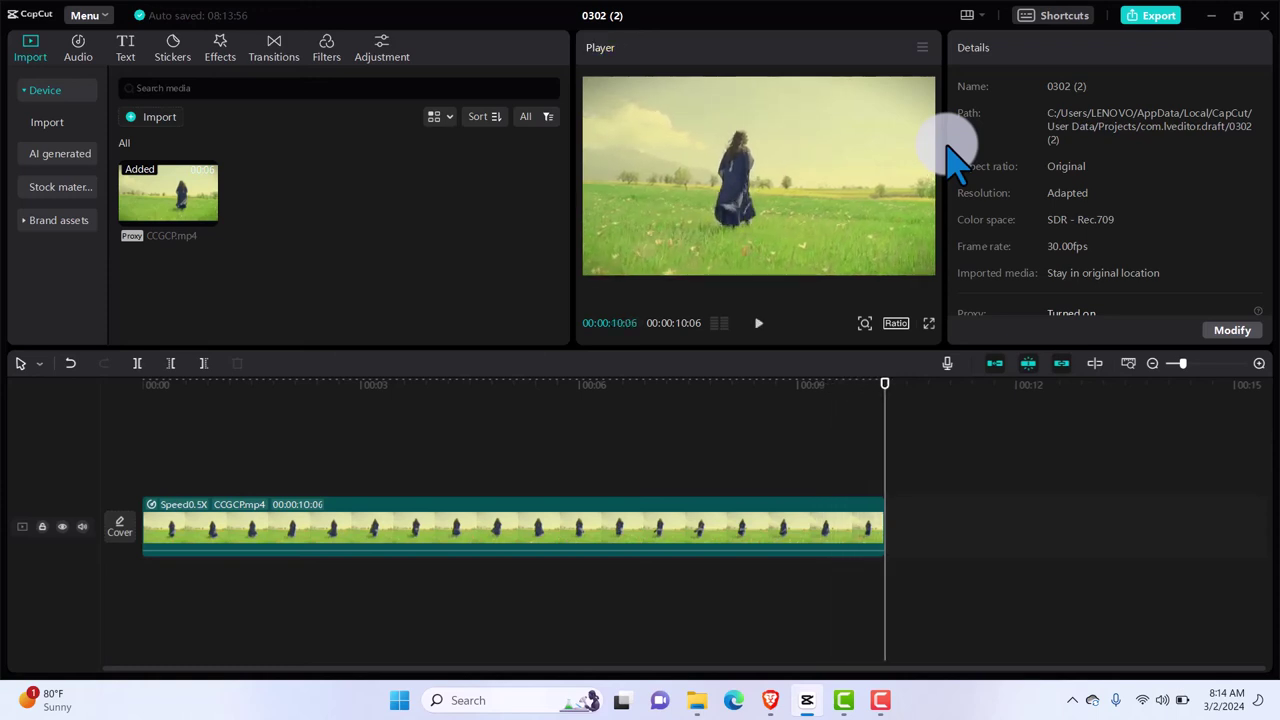
pyautogui.click(880, 700)
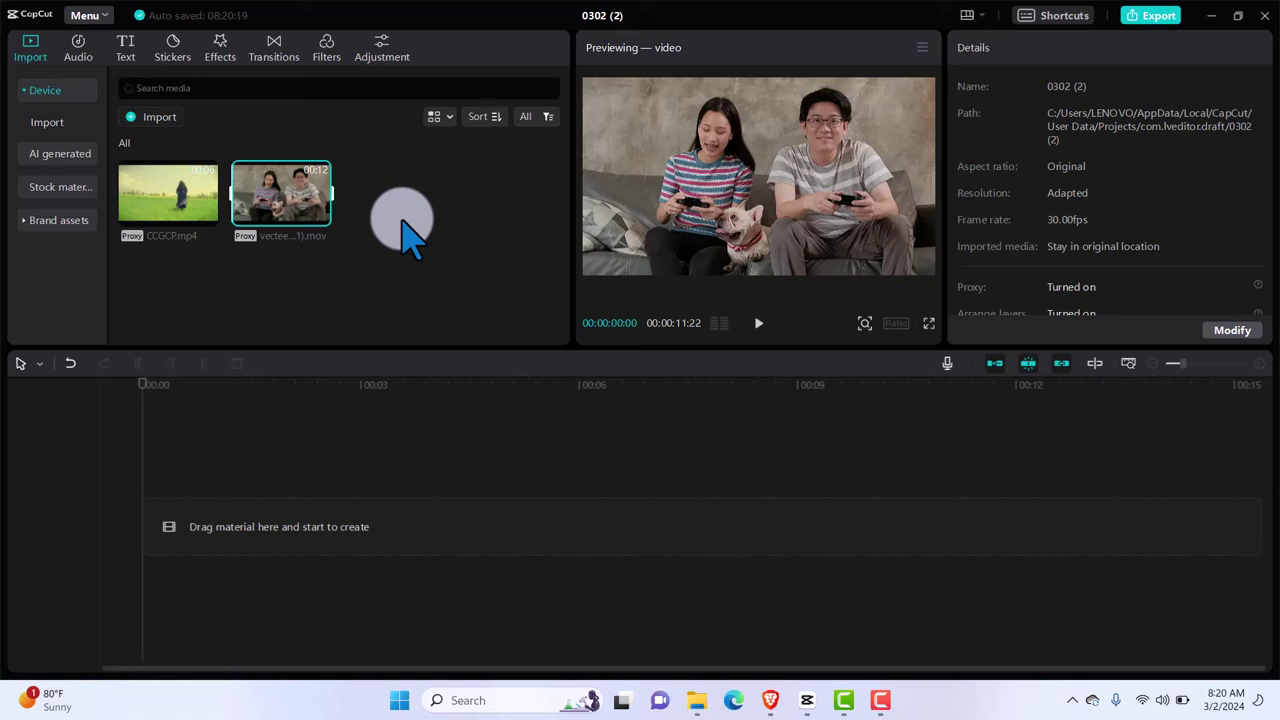
# Add the vecteezy couple-playing-video-games clip to the timeline and preview its playback at normal speed.
pyautogui.click(320, 214)
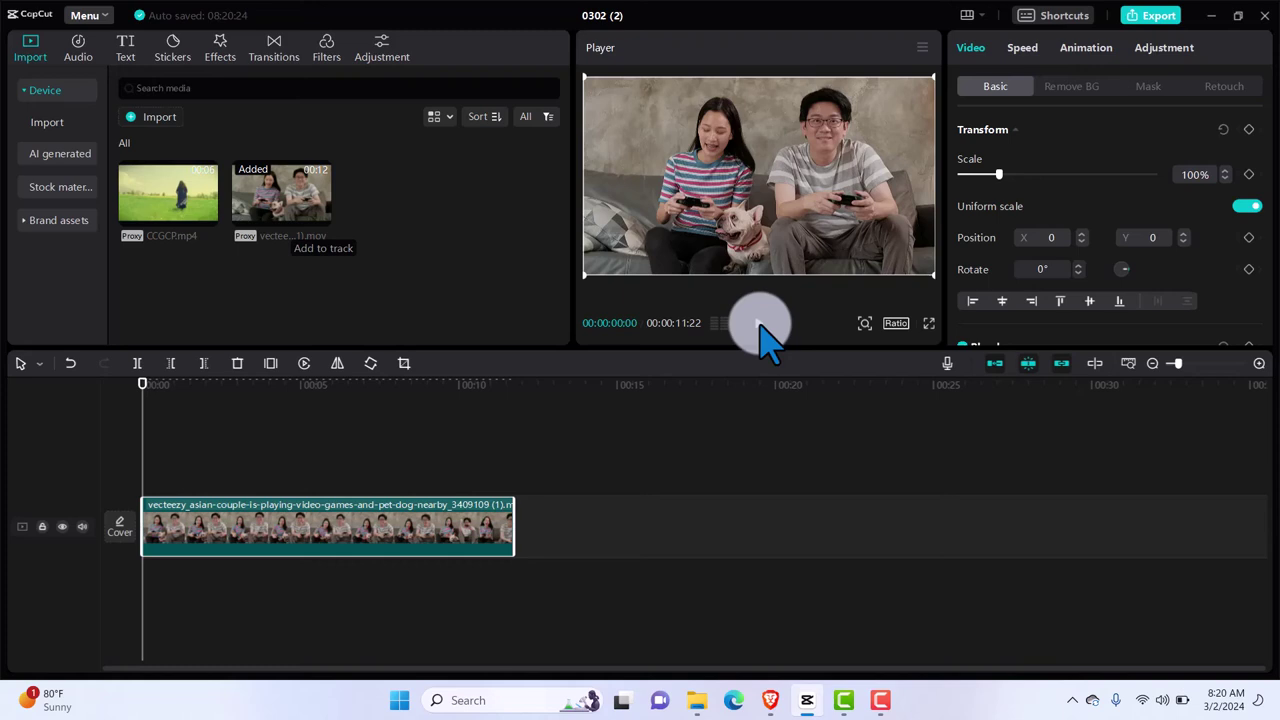
pyautogui.click(760, 326)
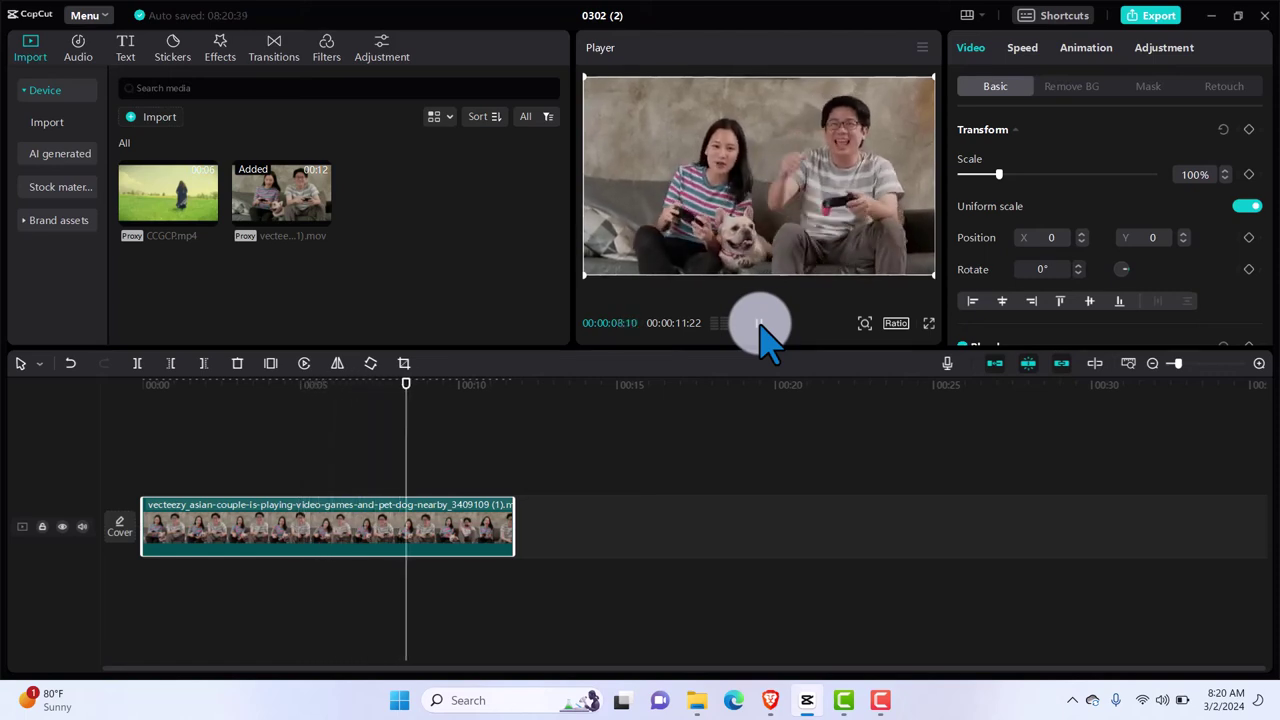
pyautogui.click(759, 325)
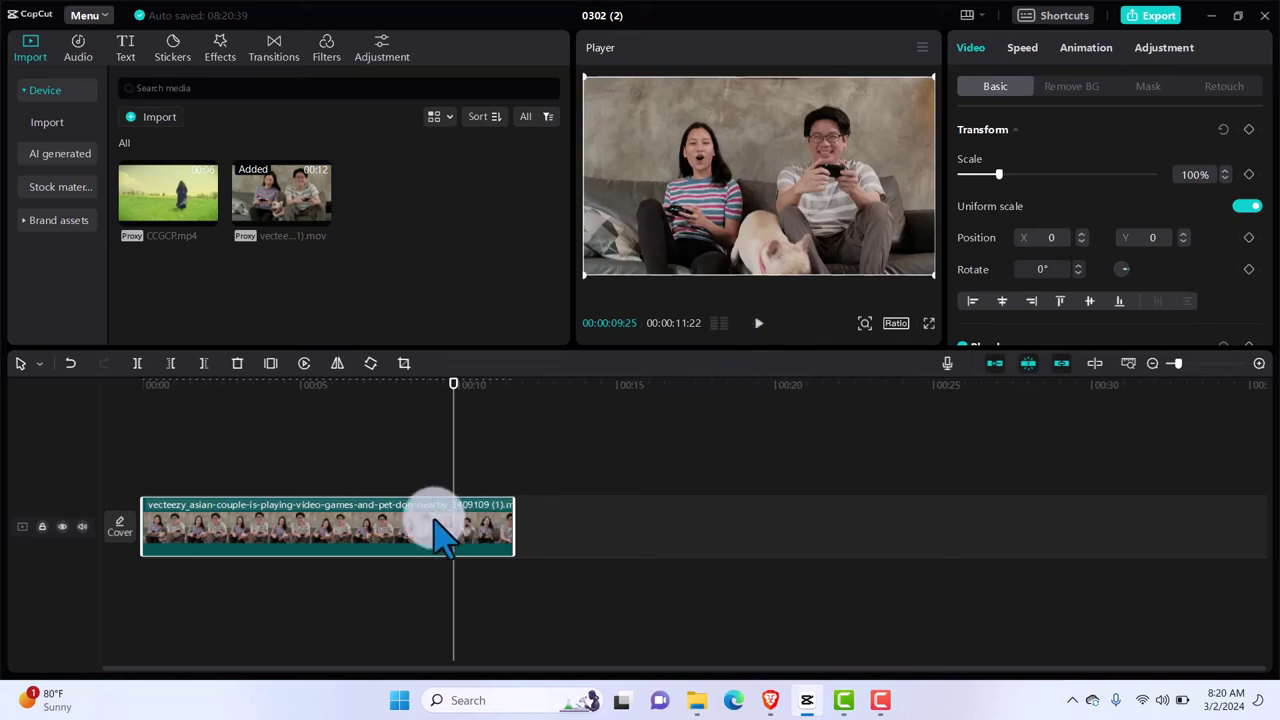
# Set the couple clip's standard speed to 2.0x and play the sped-up clip.
pyautogui.click(1022, 48)
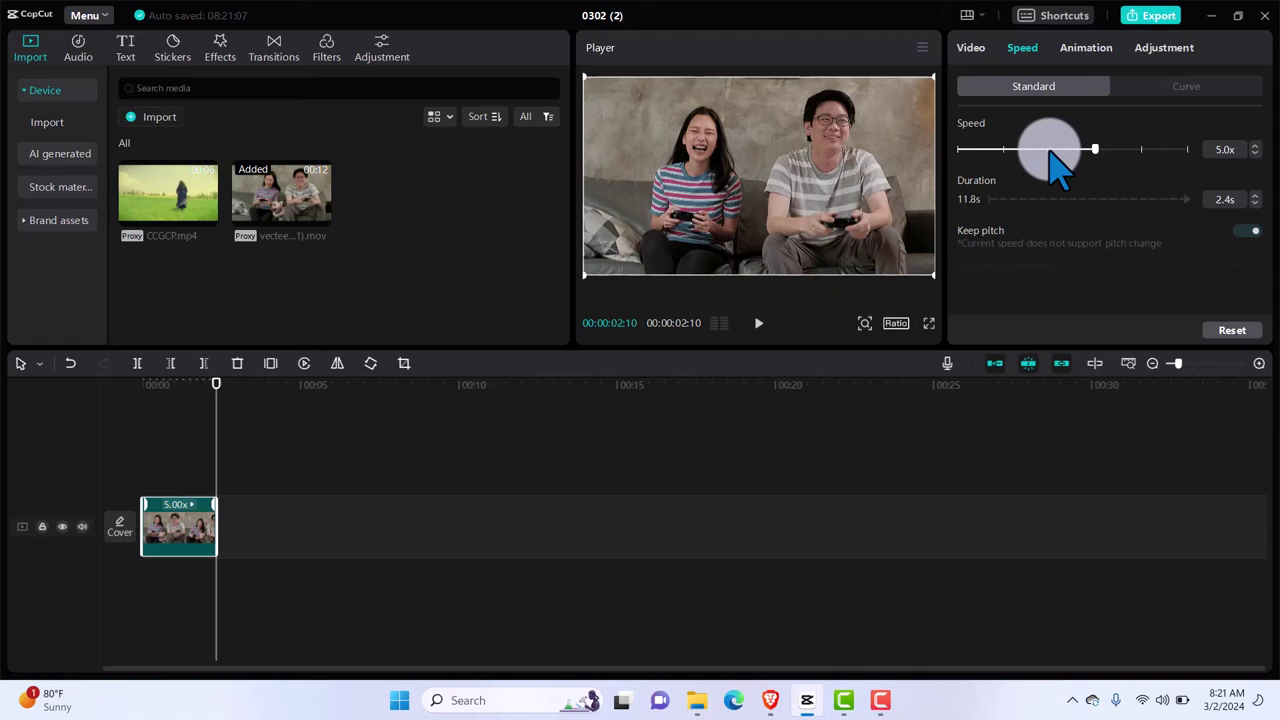
pyautogui.click(1049, 150)
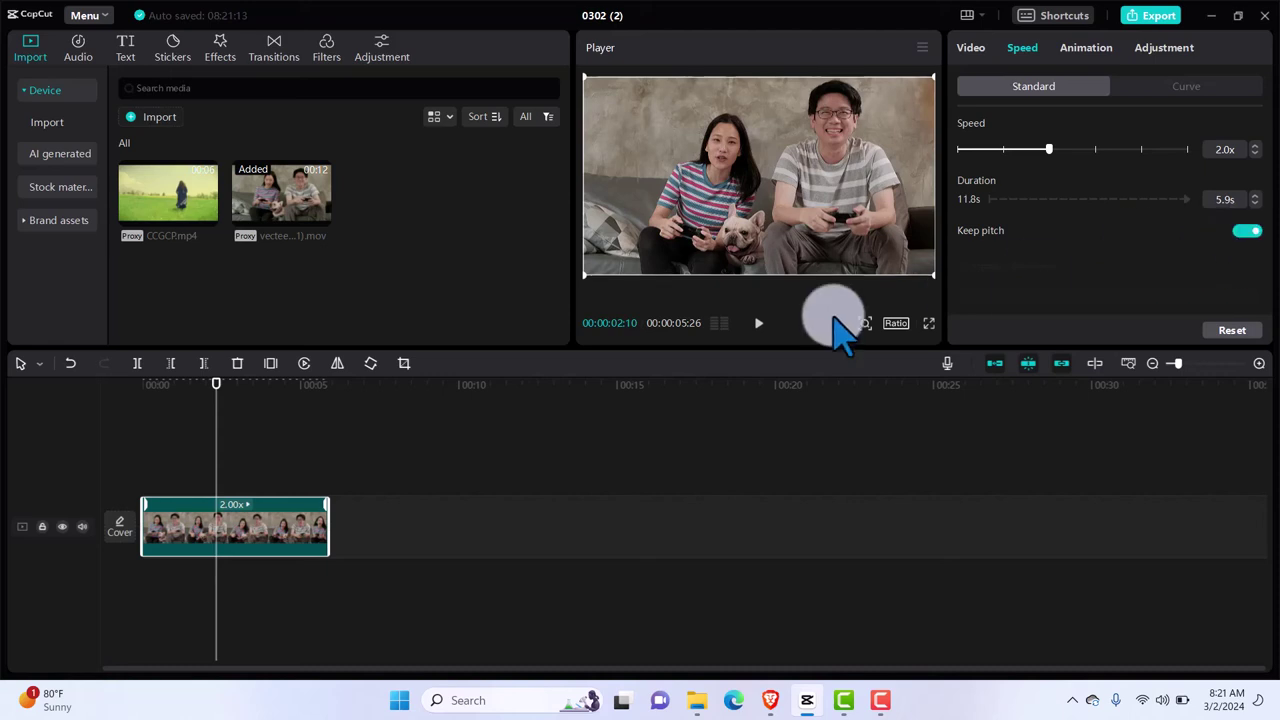
pyautogui.click(143, 445)
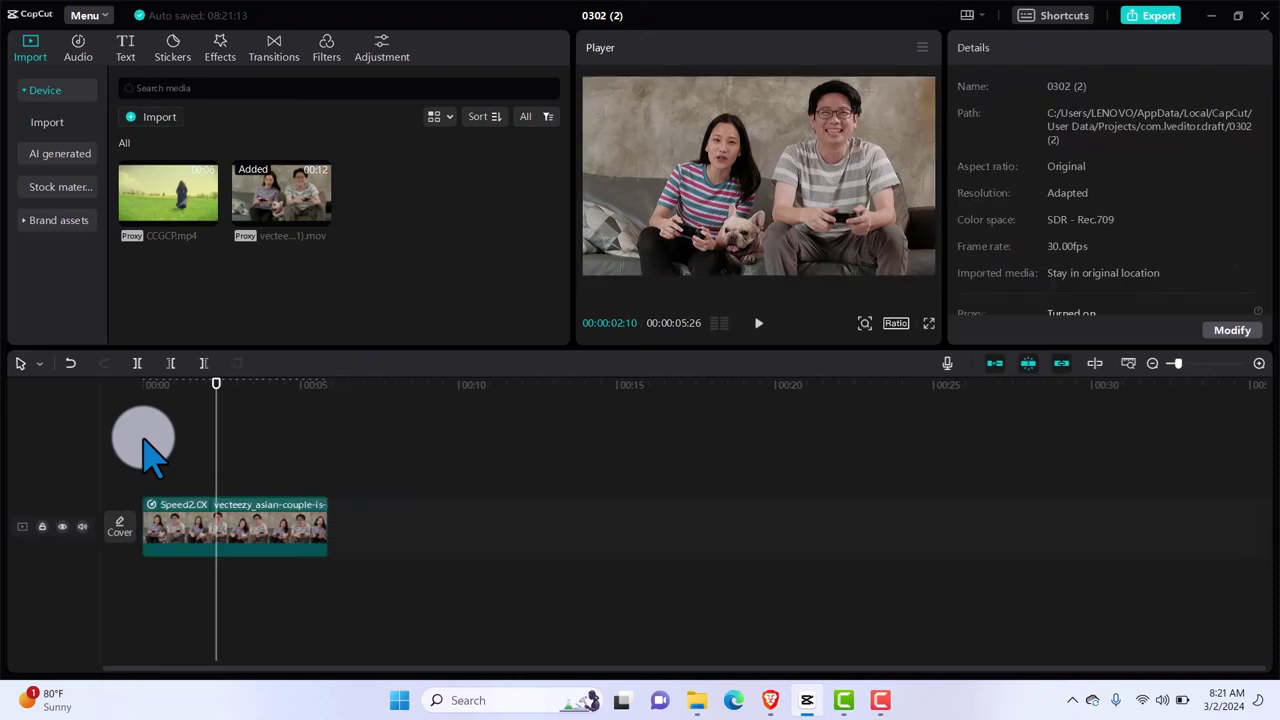
pyautogui.click(759, 323)
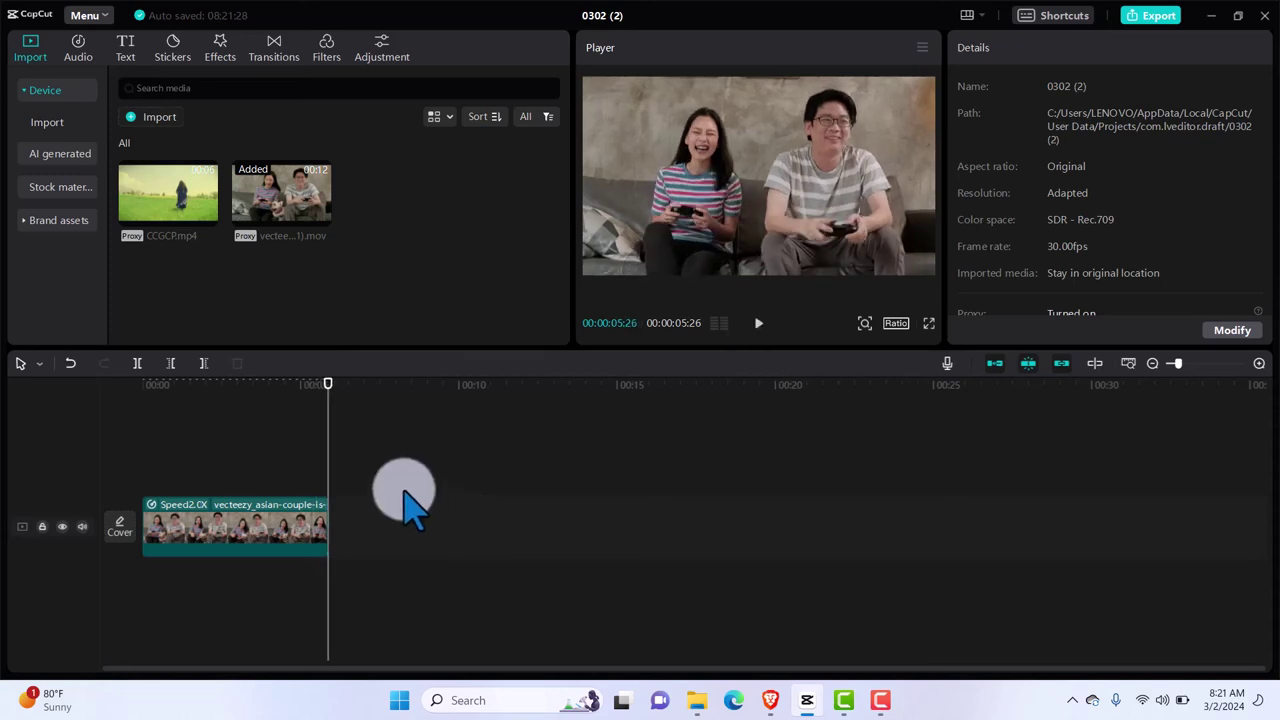
# Set the couple clip's standard speed to 5.0x and play it from the start.
pyautogui.click(248, 535)
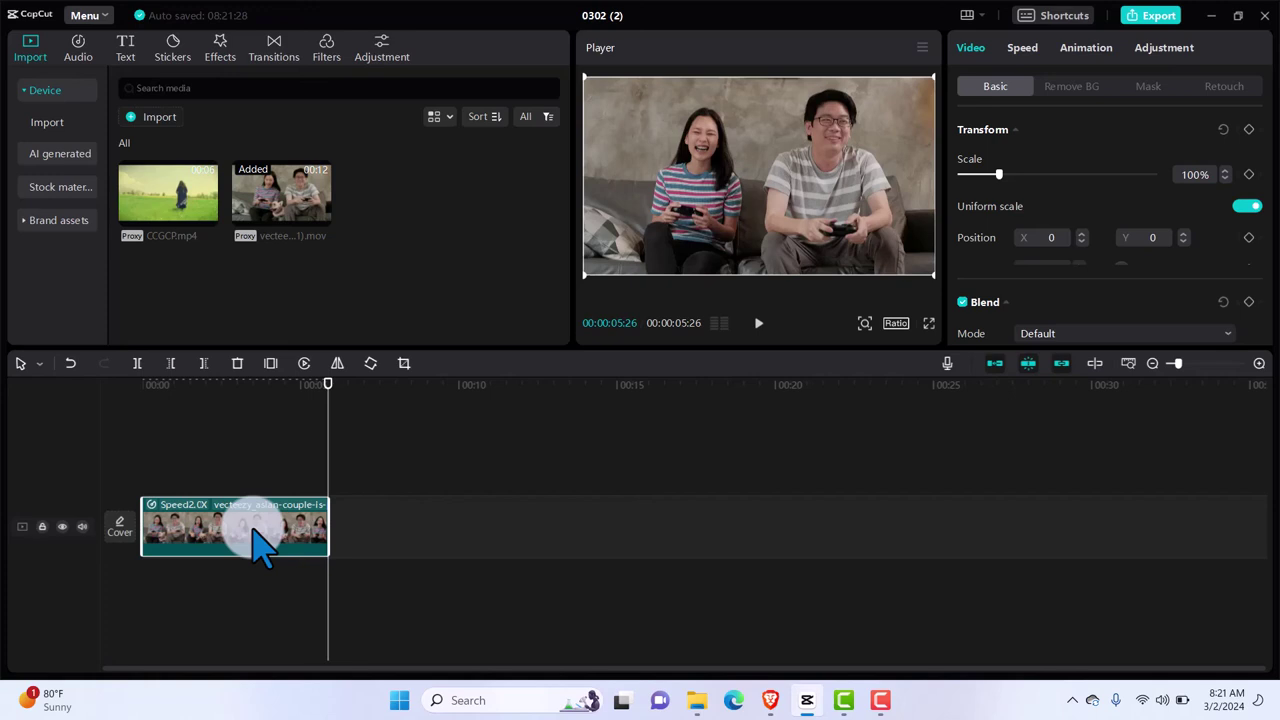
pyautogui.click(1020, 48)
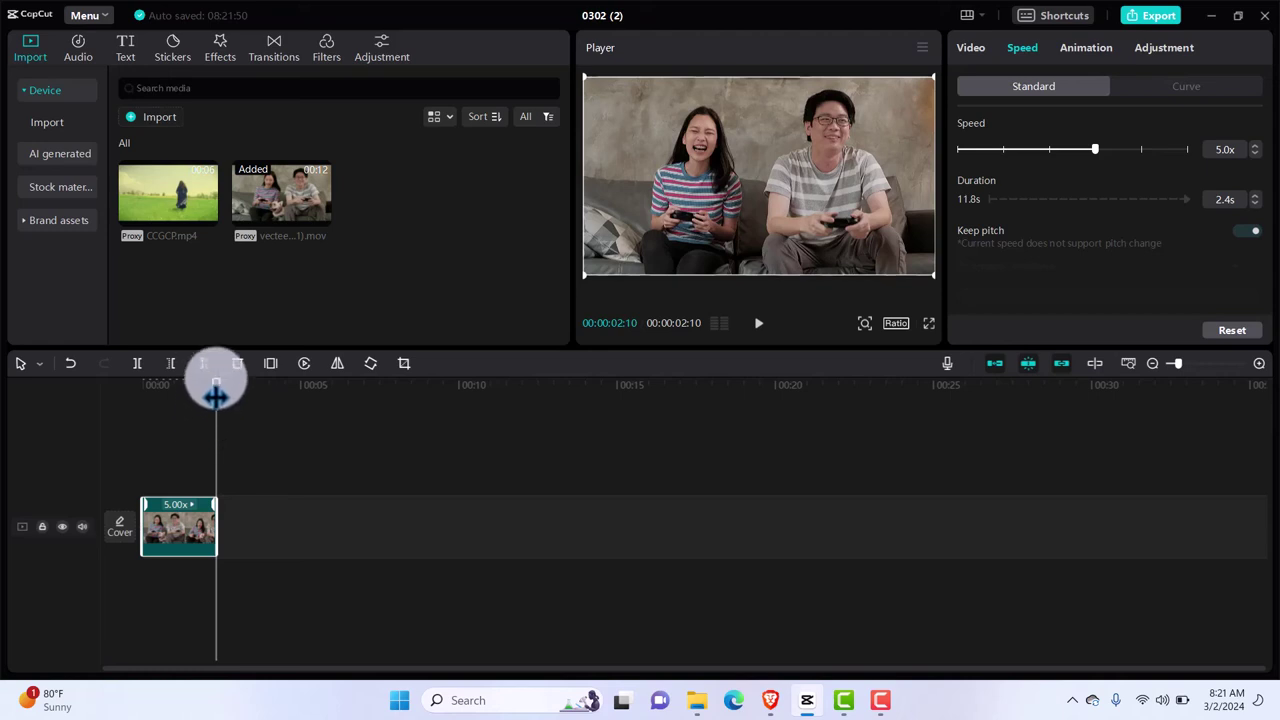
pyautogui.moveTo(215, 390); pyautogui.dragTo(104, 386)
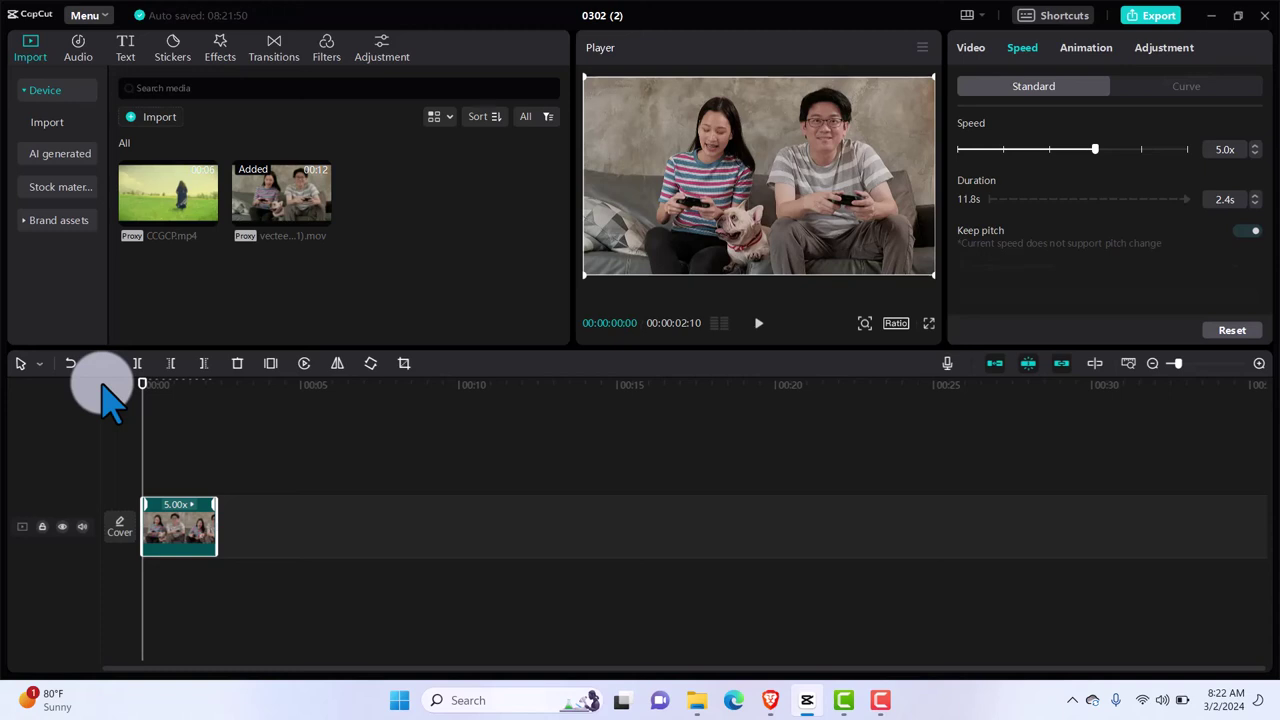
pyautogui.press('space')
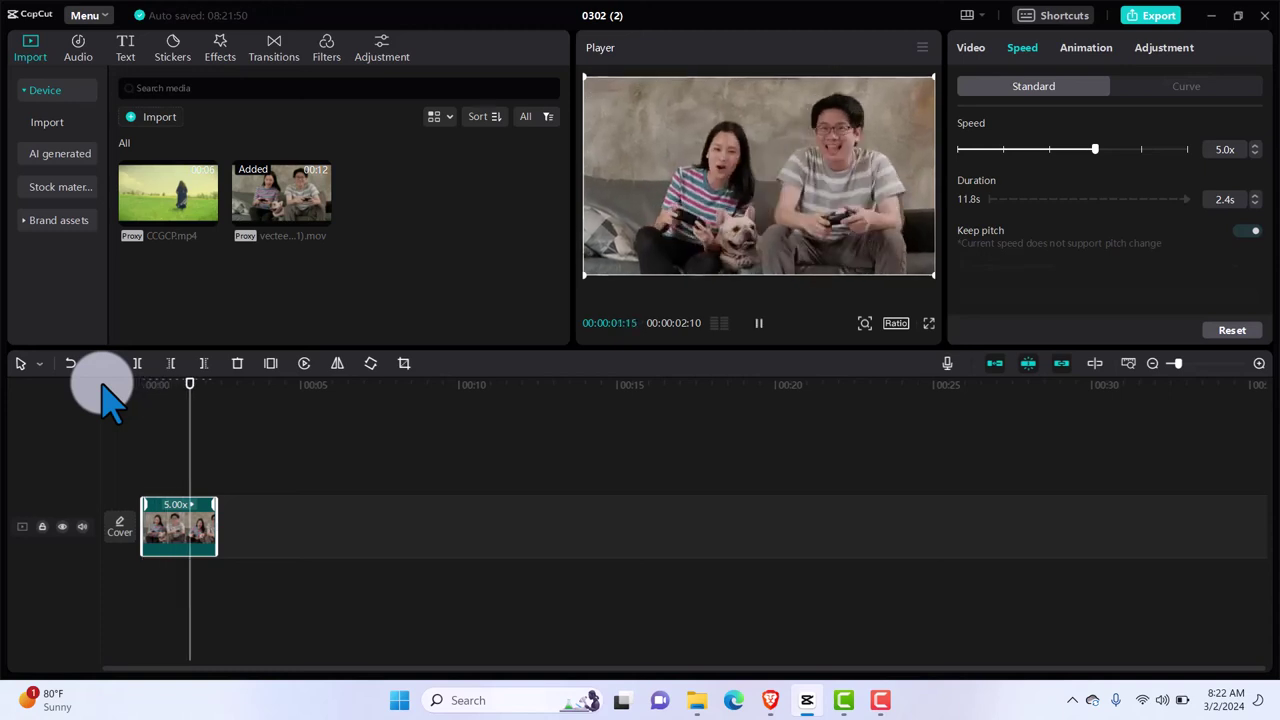
pyautogui.click(762, 325)
pyautogui.click(762, 325)
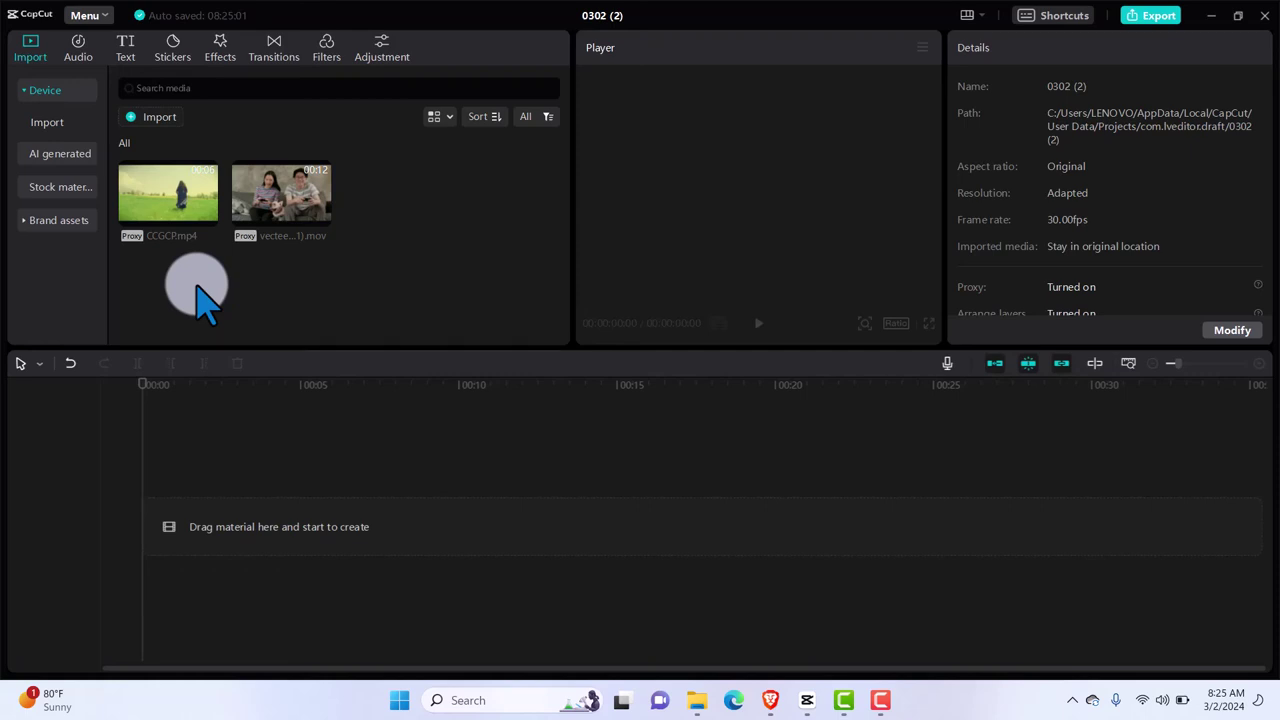
# Add CCGCP.mp4 to the empty timeline and split it at 00:00:01:12.
pyautogui.click(211, 216)
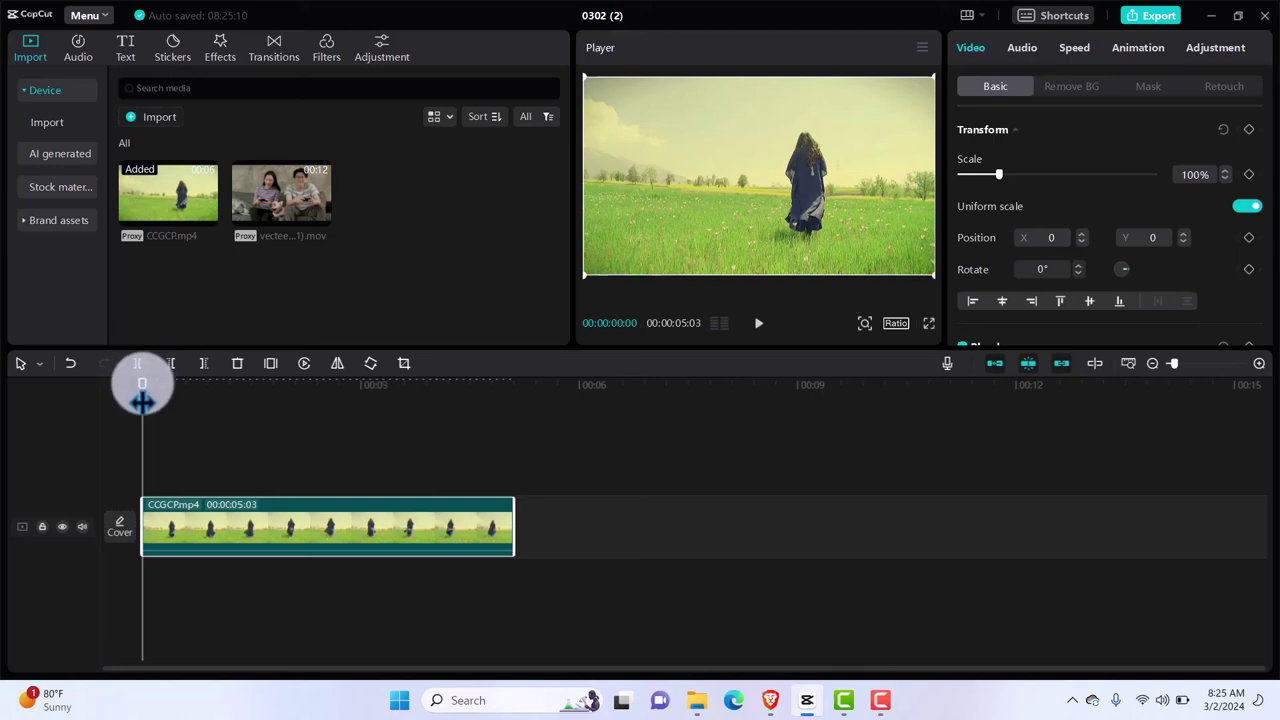
pyautogui.moveTo(142, 397); pyautogui.dragTo(244, 400)
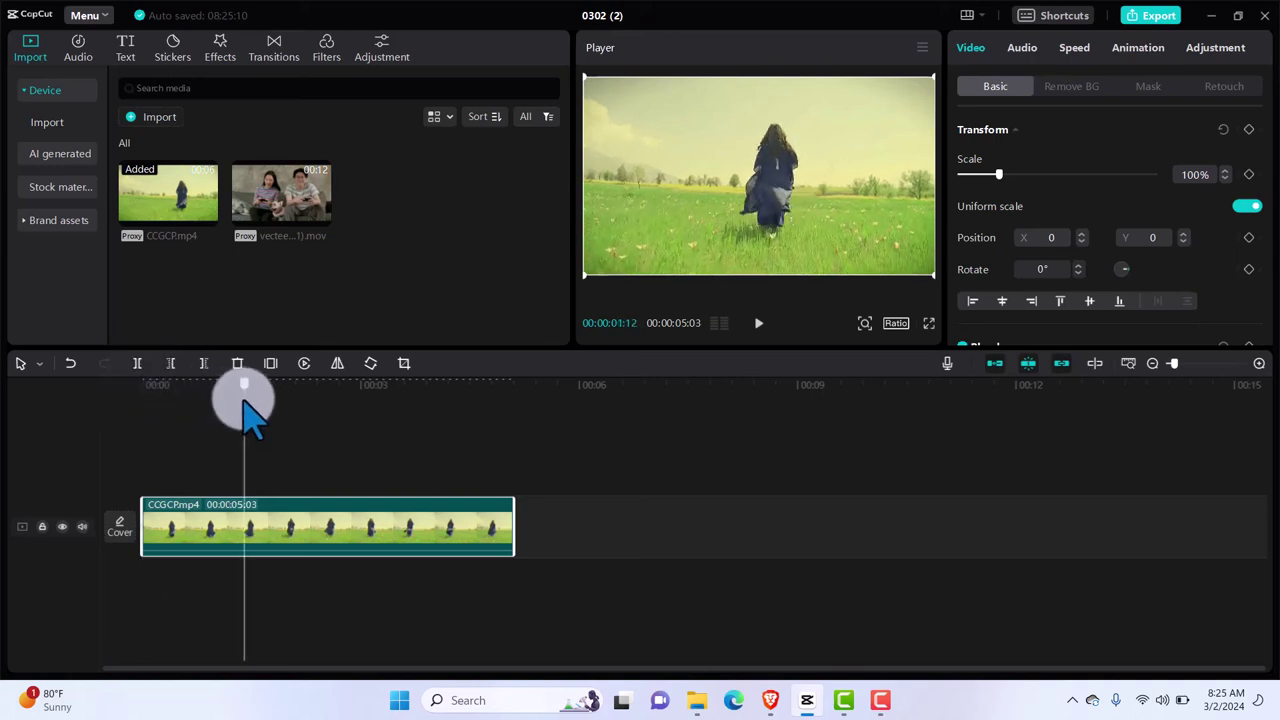
pyautogui.moveTo(244, 400)
pyautogui.mouseDown()
pyautogui.moveTo(259, 400)
pyautogui.moveTo(244, 400)
pyautogui.mouseUp()
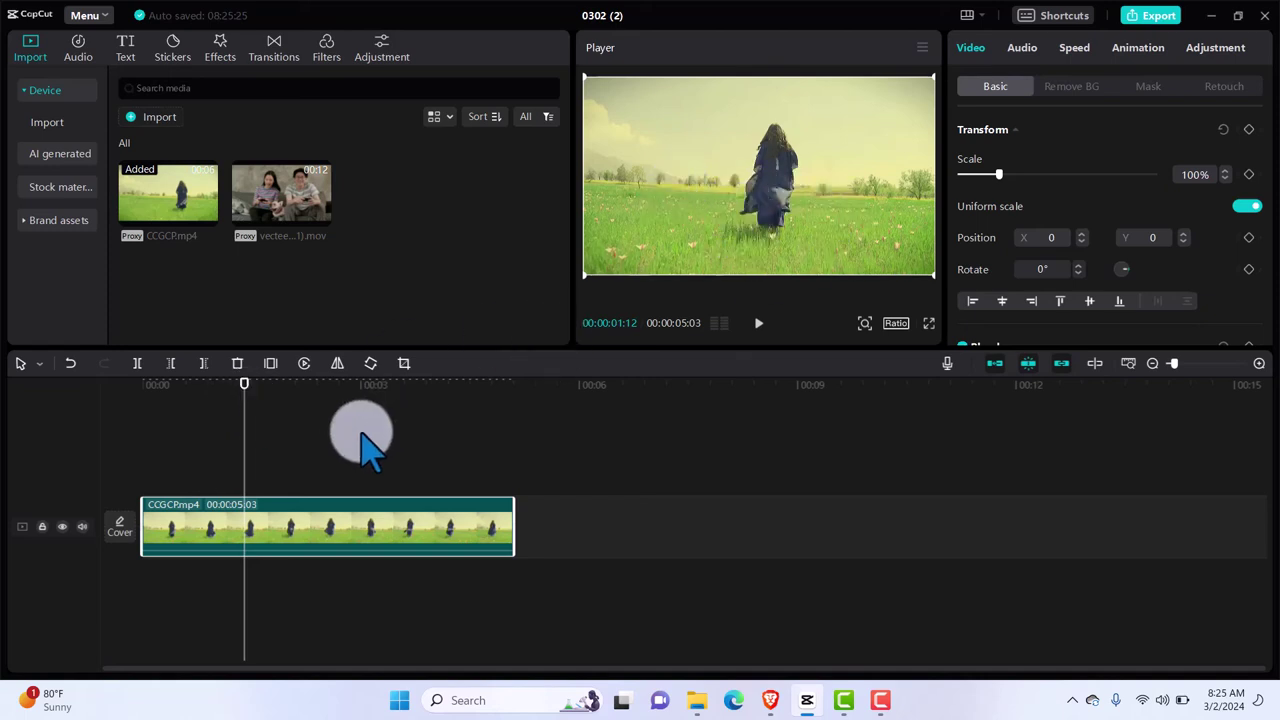
pyautogui.hotkey('ctrl', 'b')
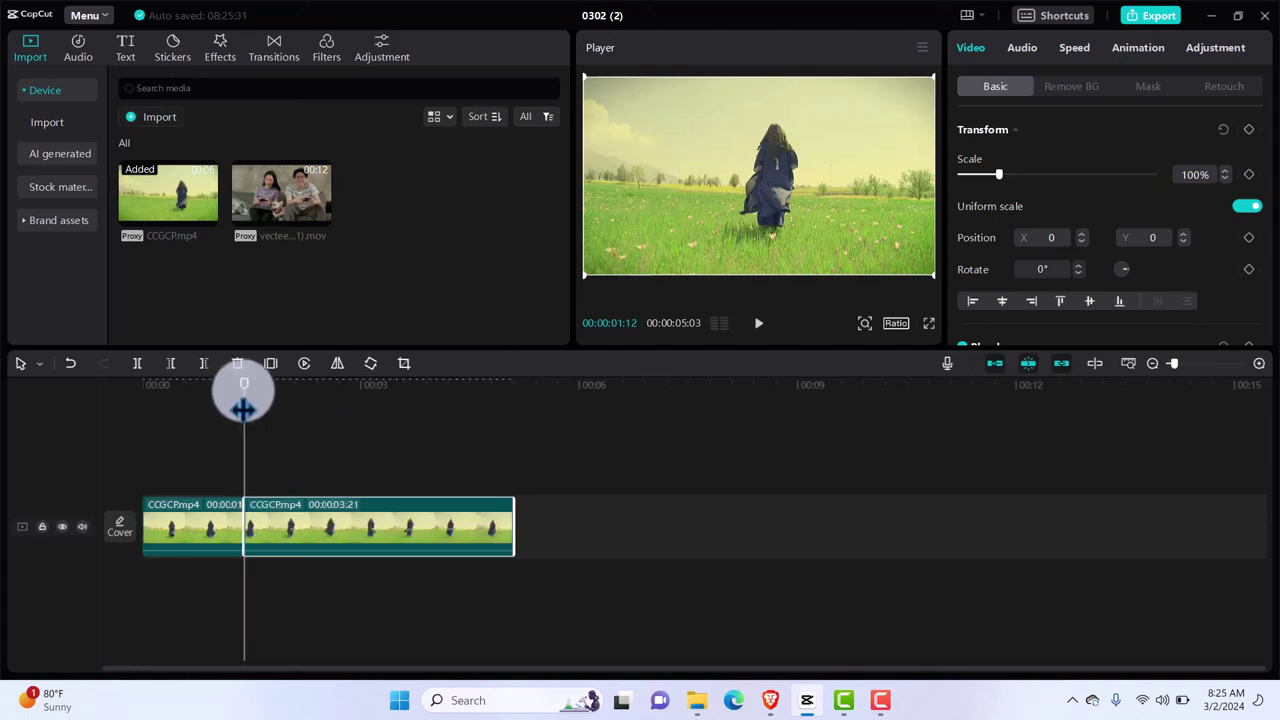
# Split the second CCGCP.mp4 segment at 00:00:02:13.
pyautogui.moveTo(243, 400); pyautogui.dragTo(320, 400)
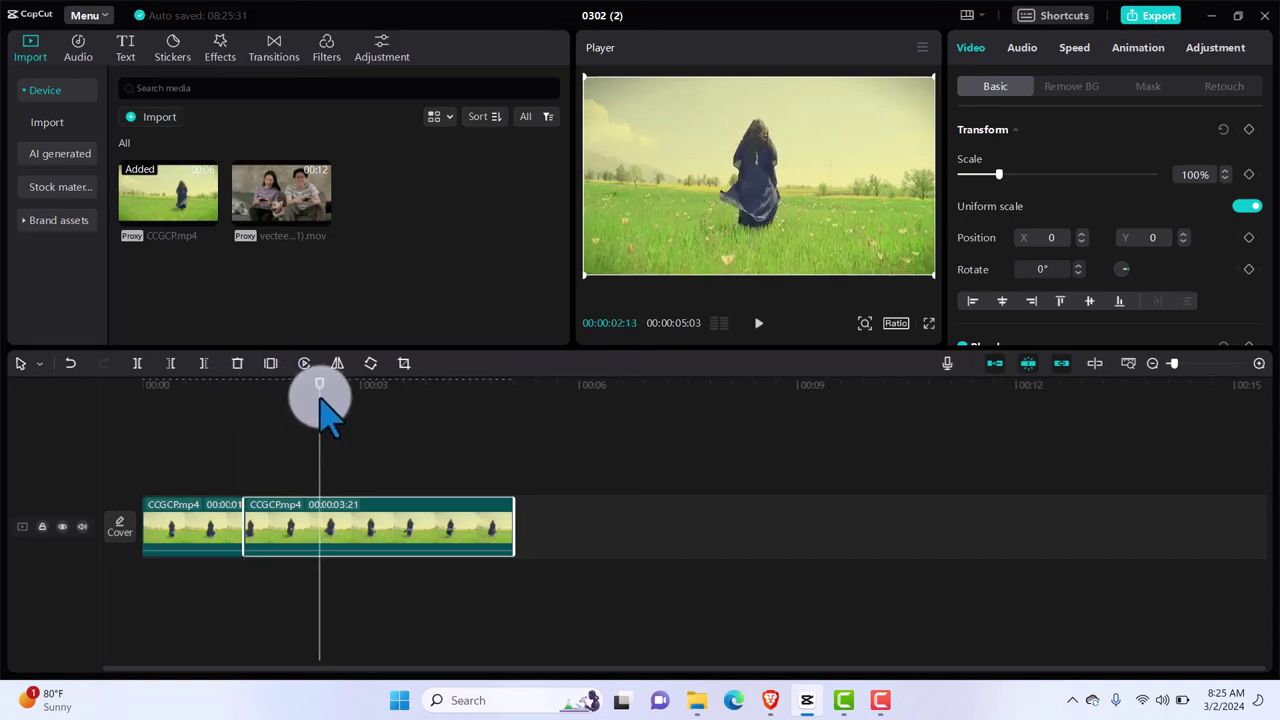
pyautogui.click(320, 555)
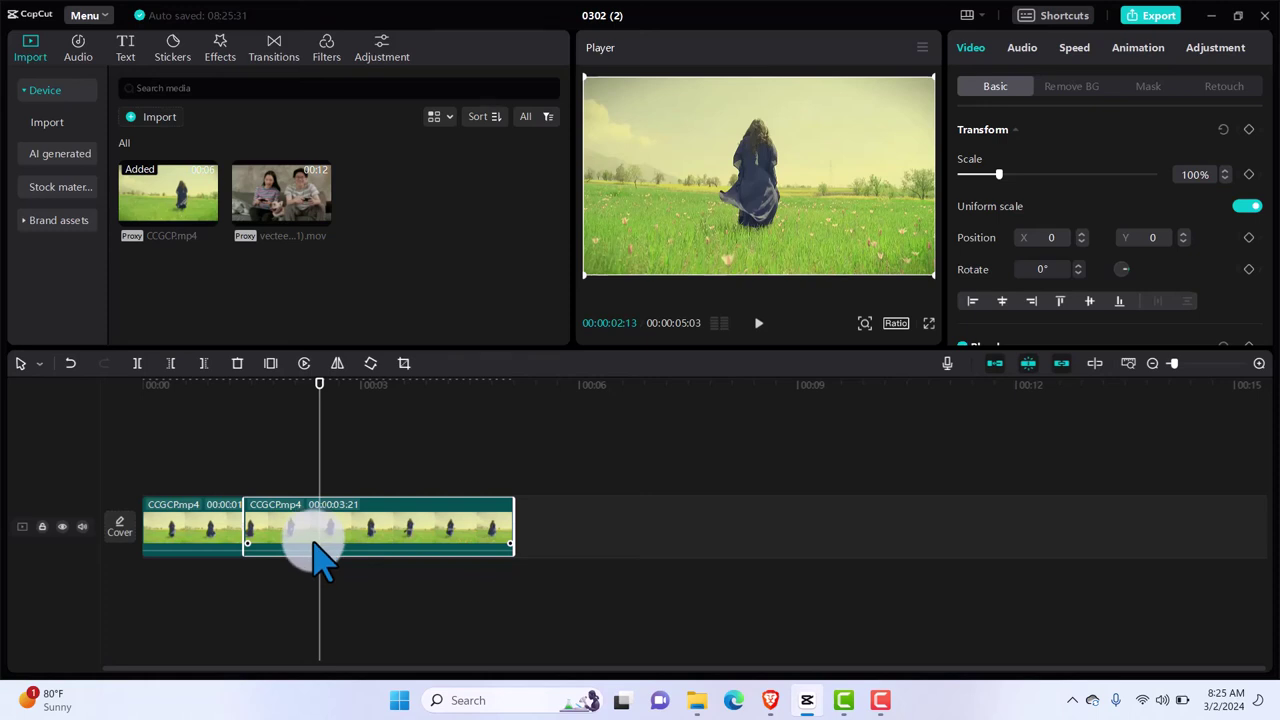
pyautogui.hotkey('ctrl', 'b')
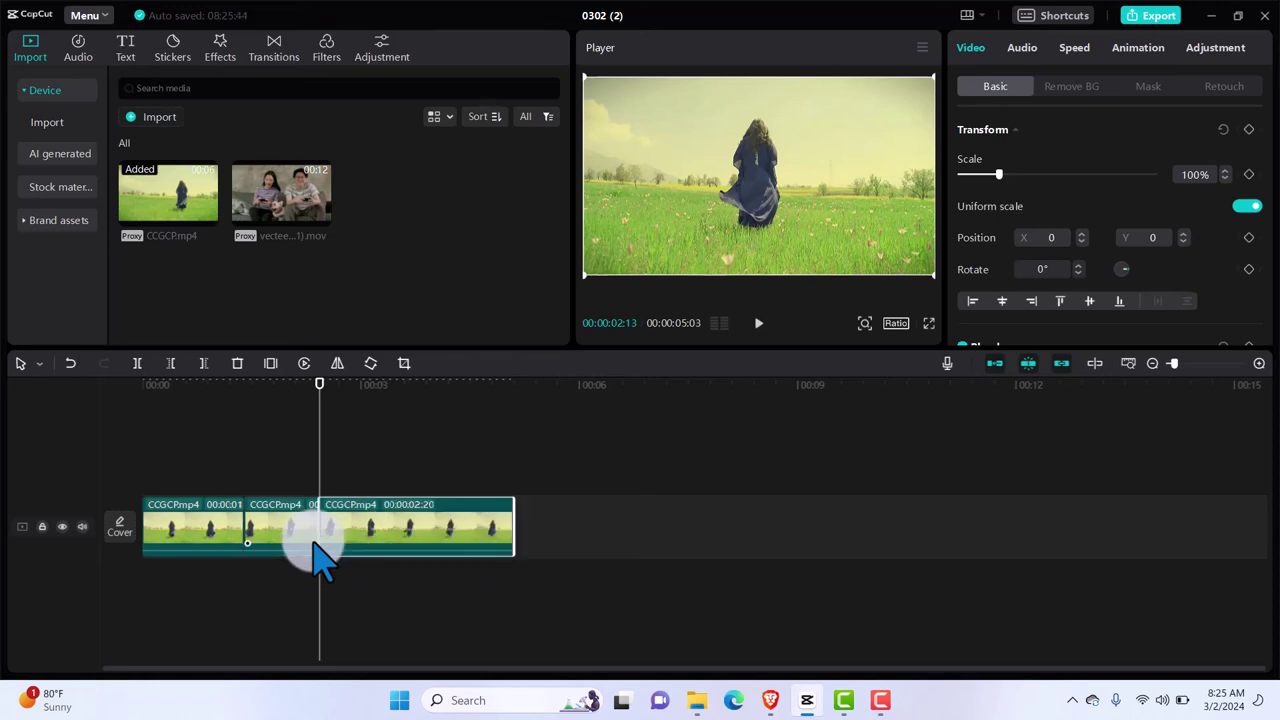
# Insert a freeze frame from the middle CCGCP.mp4 segment at 00:00:01:12.
pyautogui.click(260, 528)
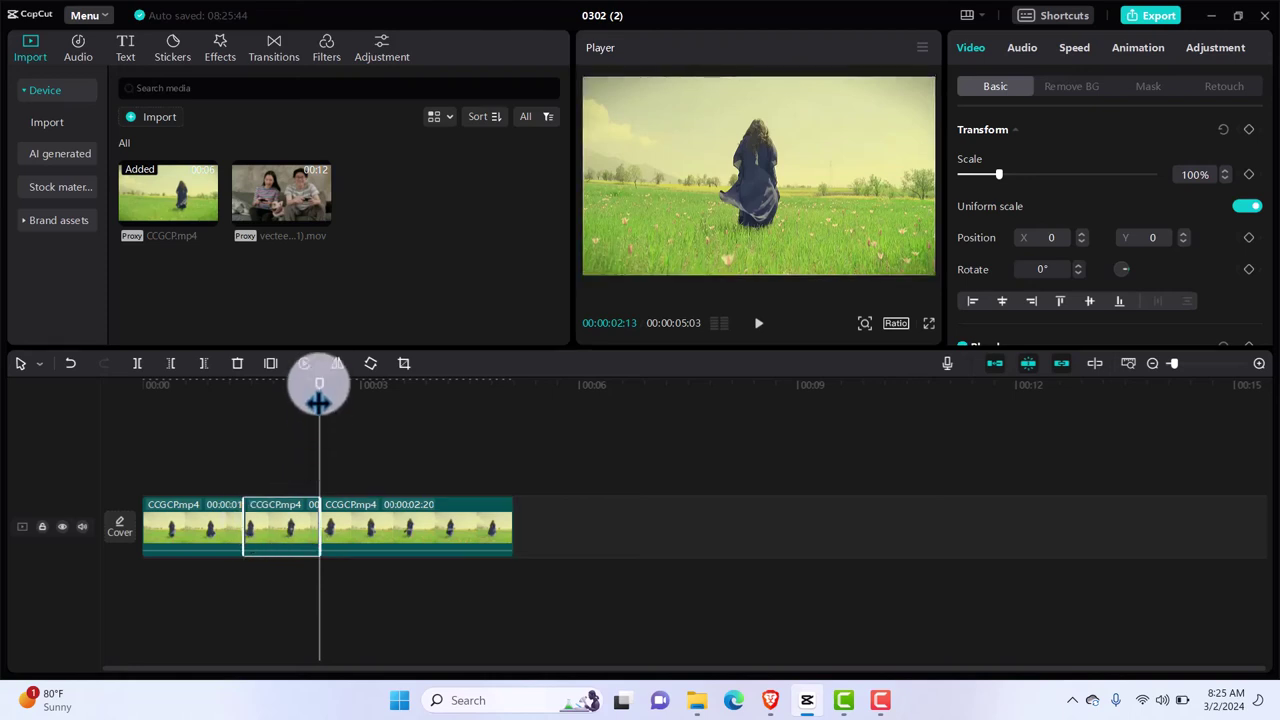
pyautogui.moveTo(319, 400); pyautogui.dragTo(245, 402)
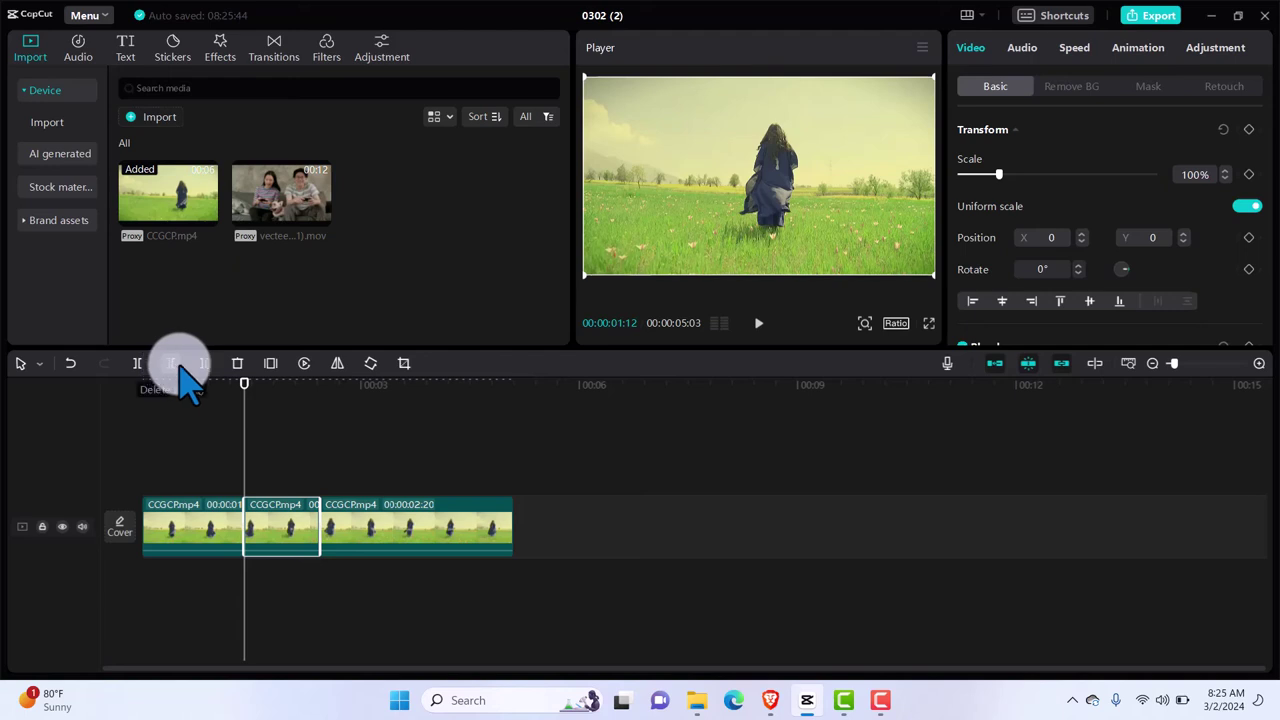
pyautogui.click(272, 366)
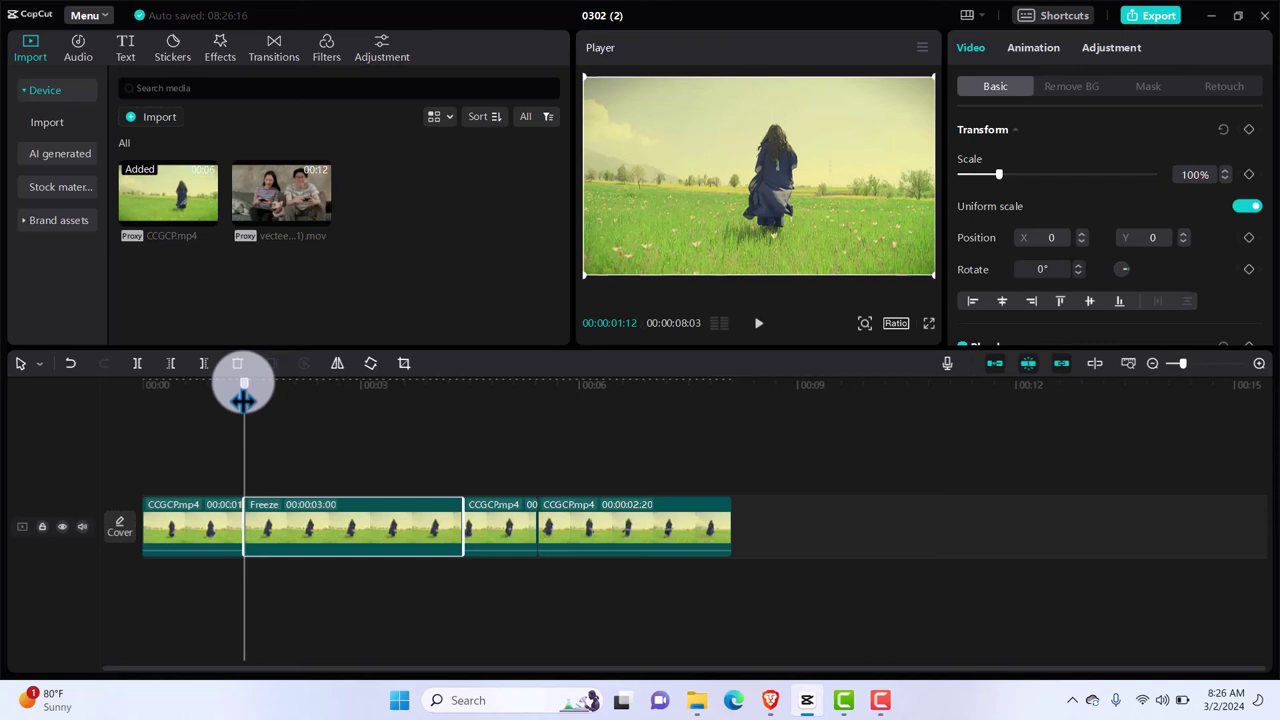
# Play the timeline from the start through the freeze frame, pausing just after it.
pyautogui.moveTo(243, 398); pyautogui.dragTo(135, 405)
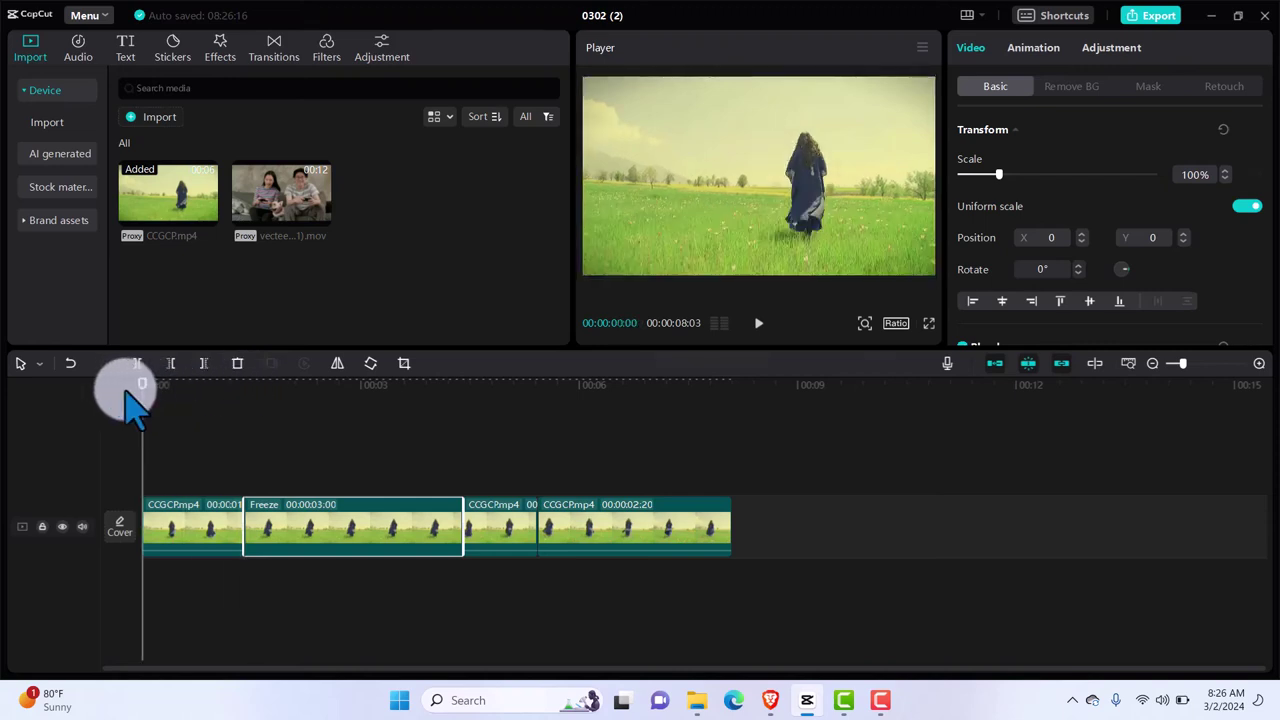
pyautogui.press('space')
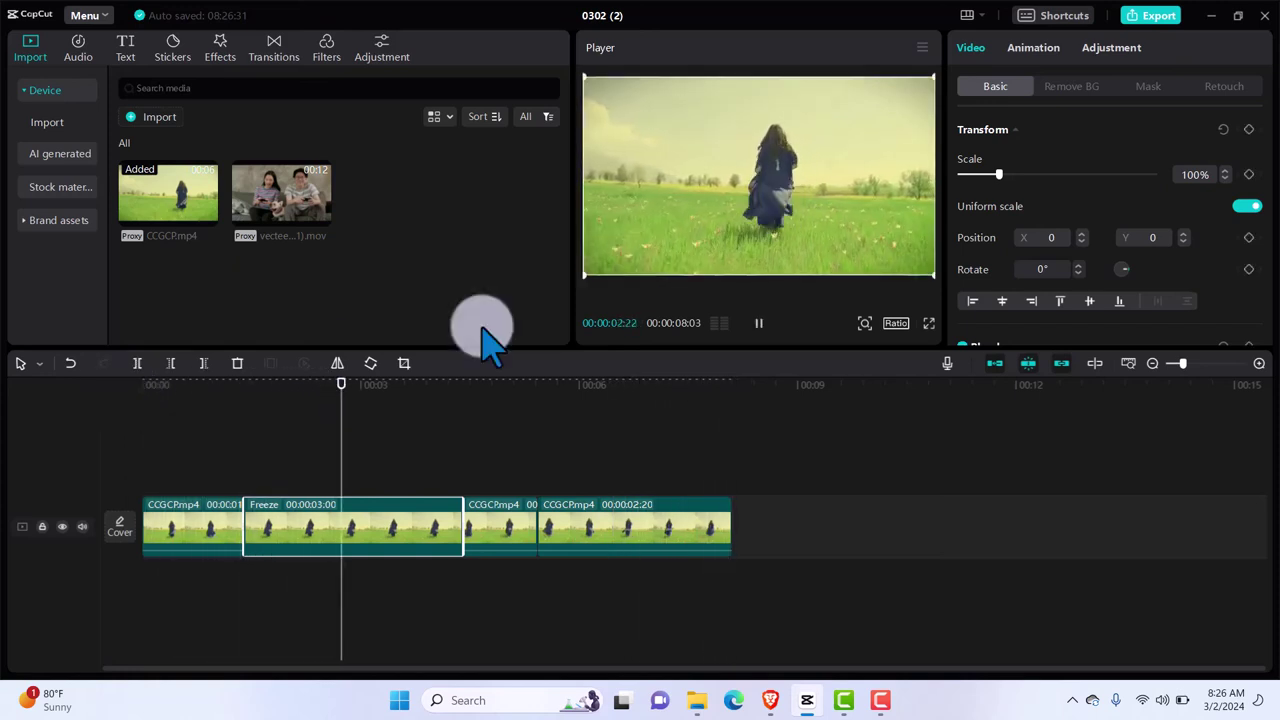
pyautogui.click(764, 323)
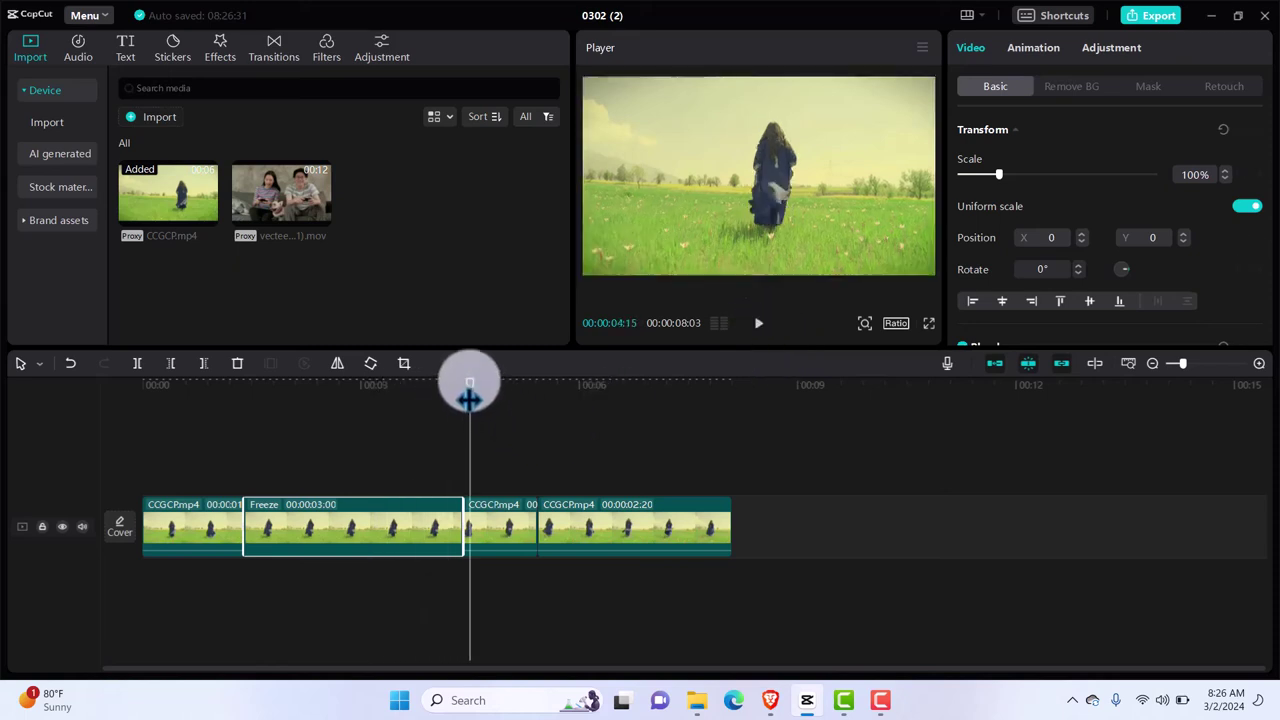
# Shorten the freeze frame segment to about 00:00:01:10 and play the timeline from the start.
pyautogui.moveTo(469, 386); pyautogui.dragTo(258, 425)
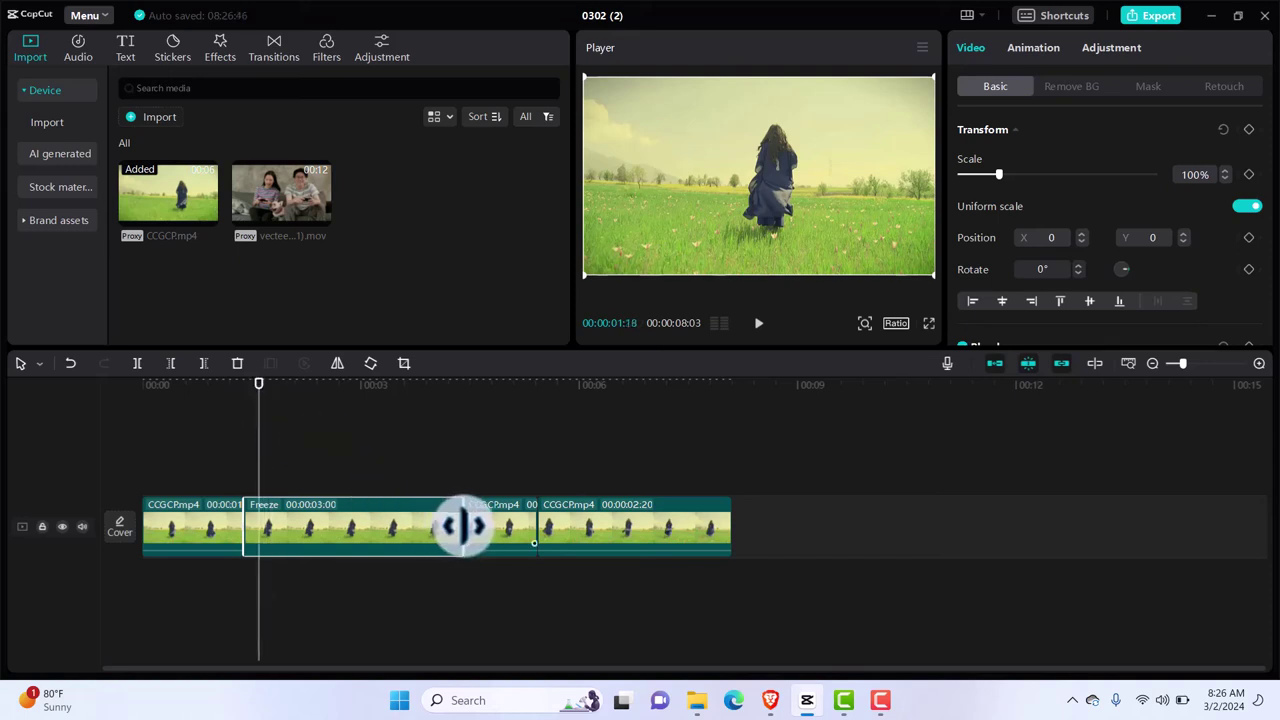
pyautogui.moveTo(462, 527); pyautogui.dragTo(337, 525)
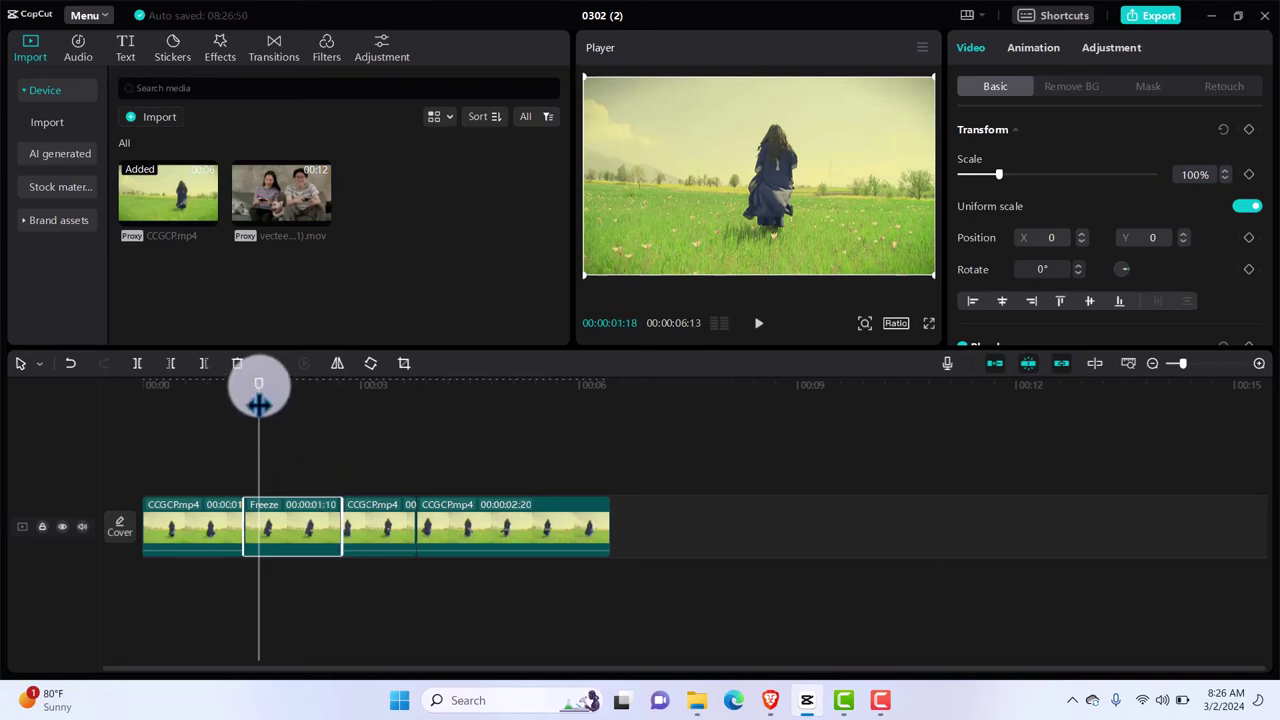
pyautogui.moveTo(258, 400); pyautogui.dragTo(134, 401)
pyautogui.press('space')
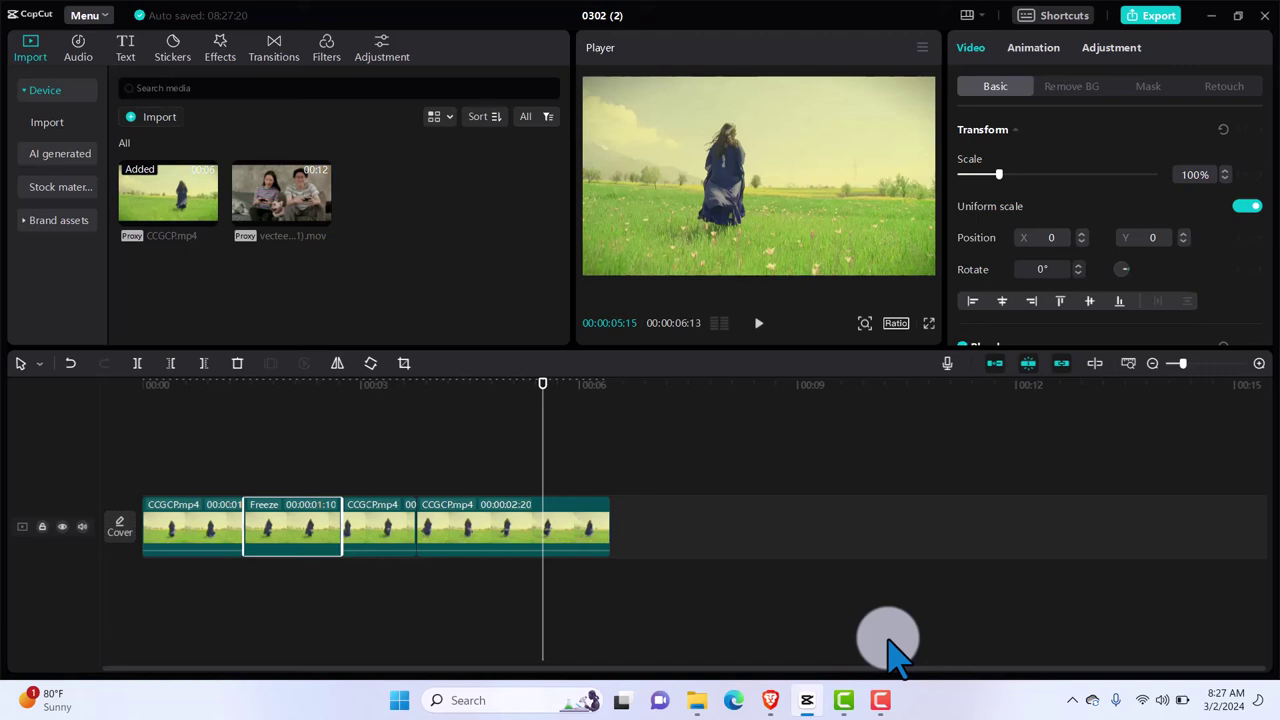
pyautogui.moveTo(881, 698)
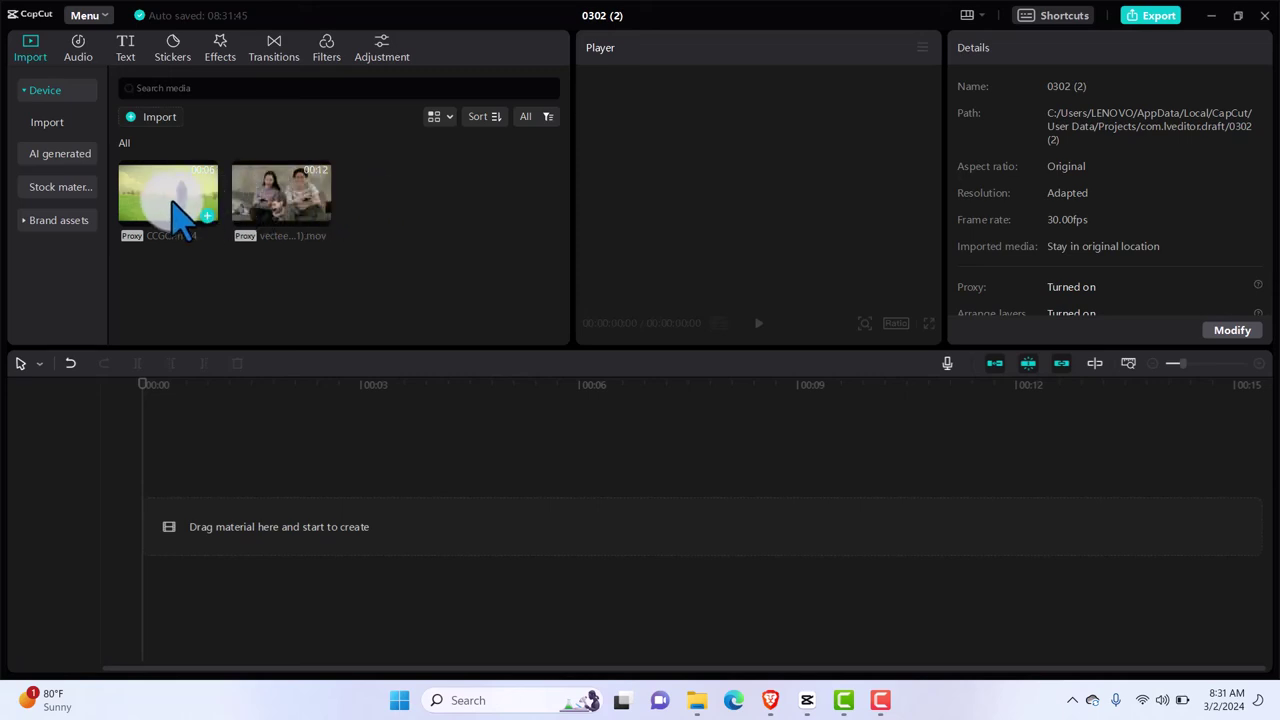
# Preview the .mov clip of the couple playing video games and add it to the empty timeline.
pyautogui.click(306, 213)
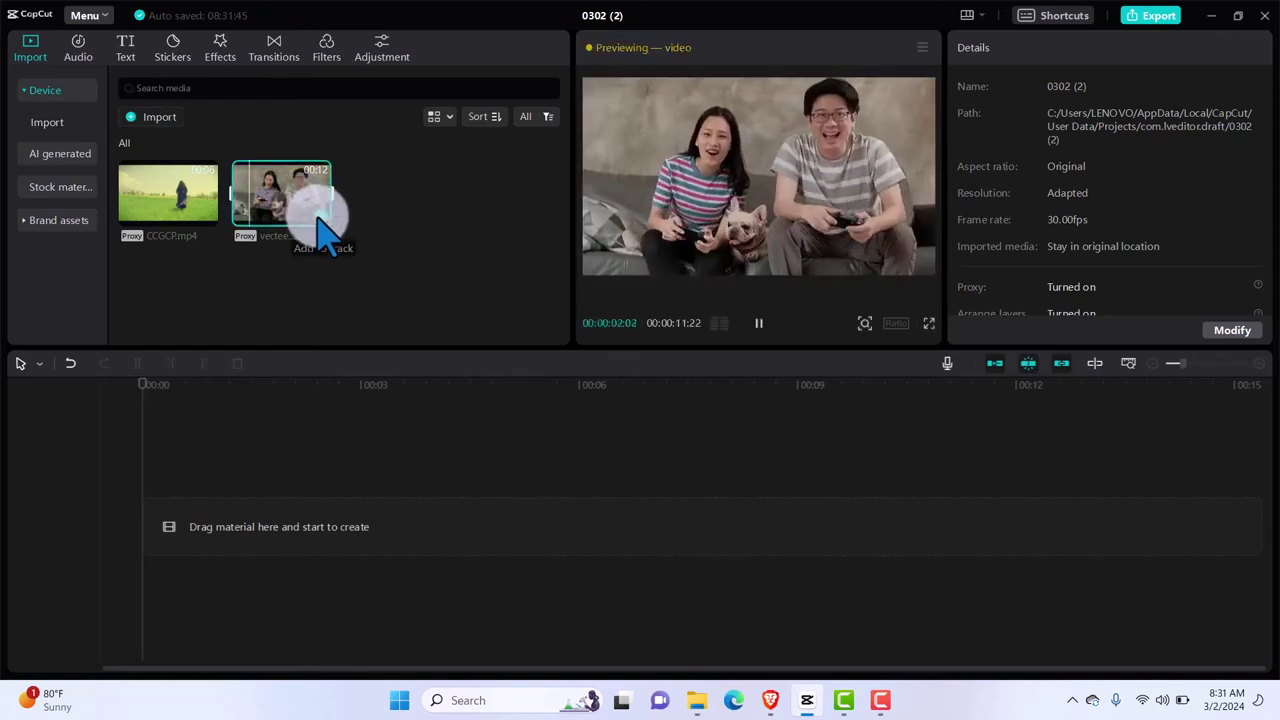
pyautogui.click(320, 214)
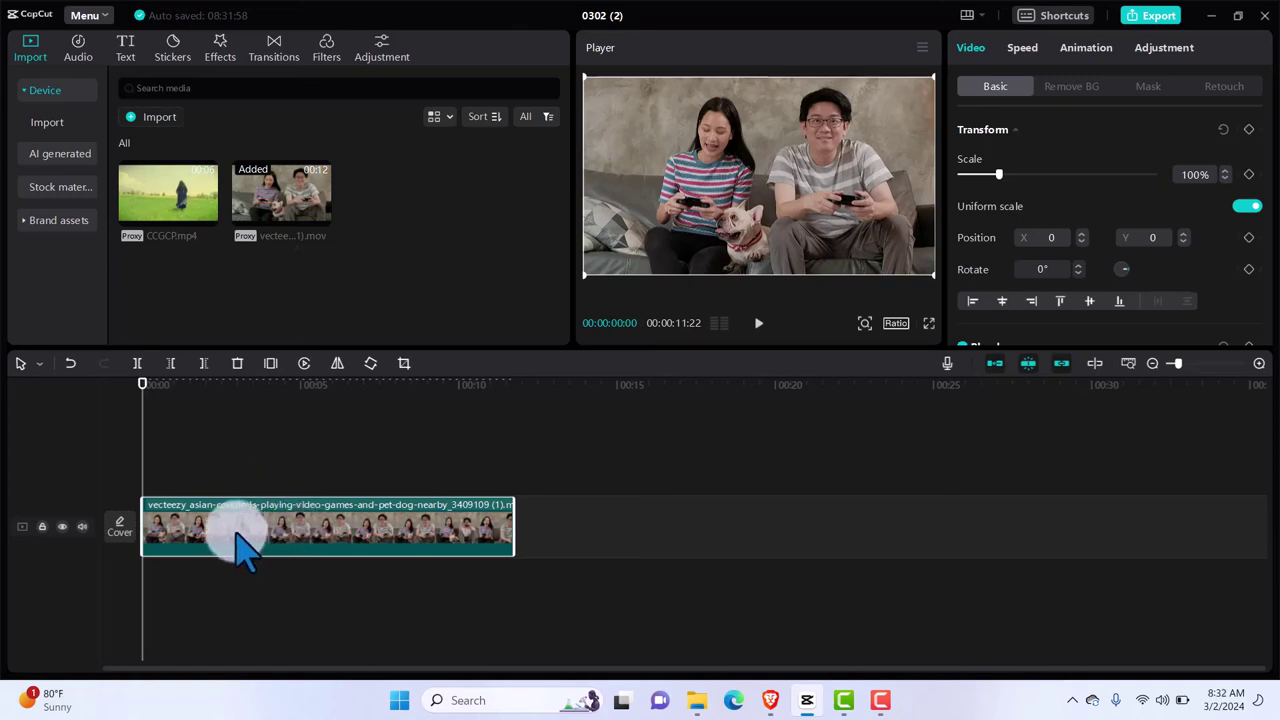
# Try the video at a 16:9 aspect ratio and at 4:3.
pyautogui.click(897, 326)
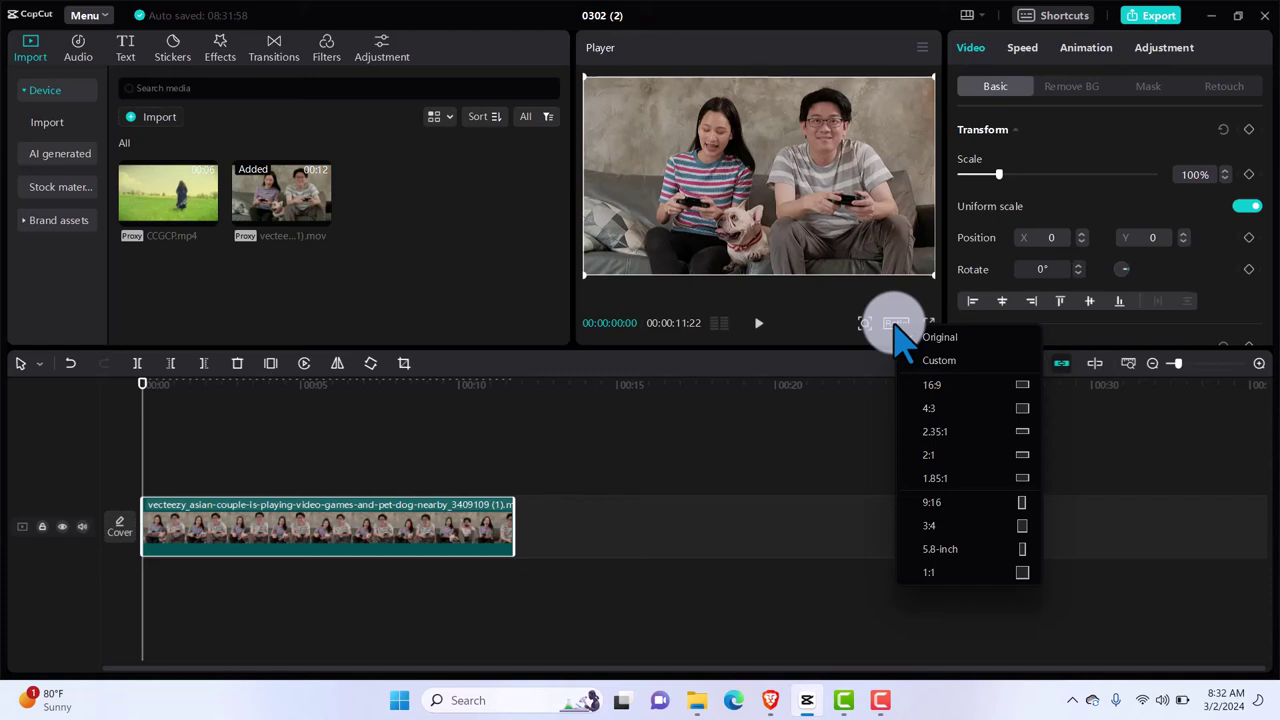
pyautogui.click(946, 384)
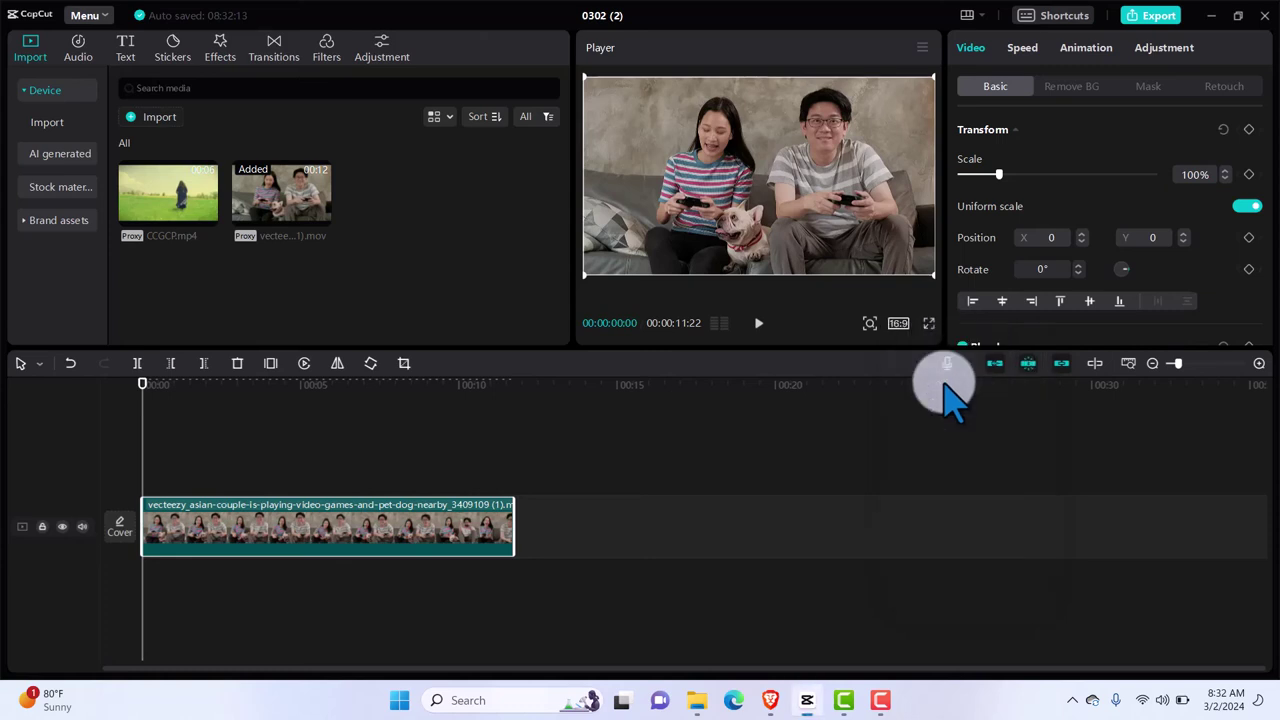
pyautogui.click(898, 325)
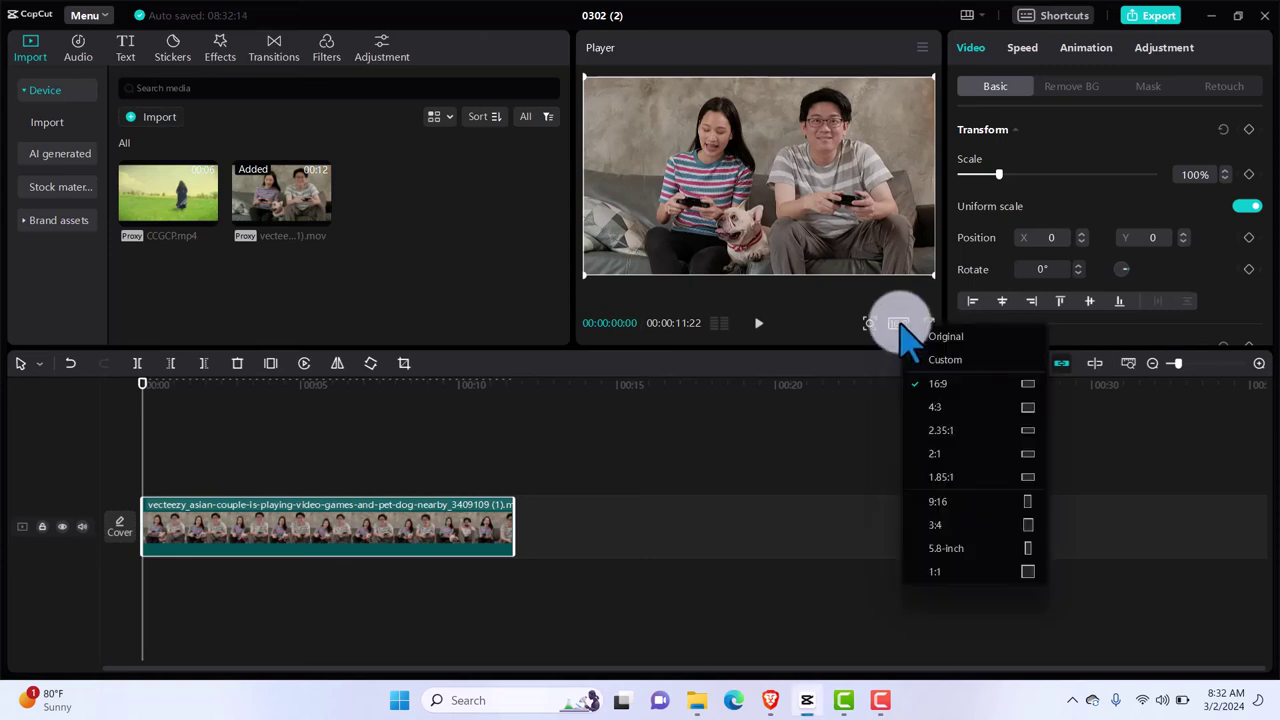
pyautogui.click(929, 408)
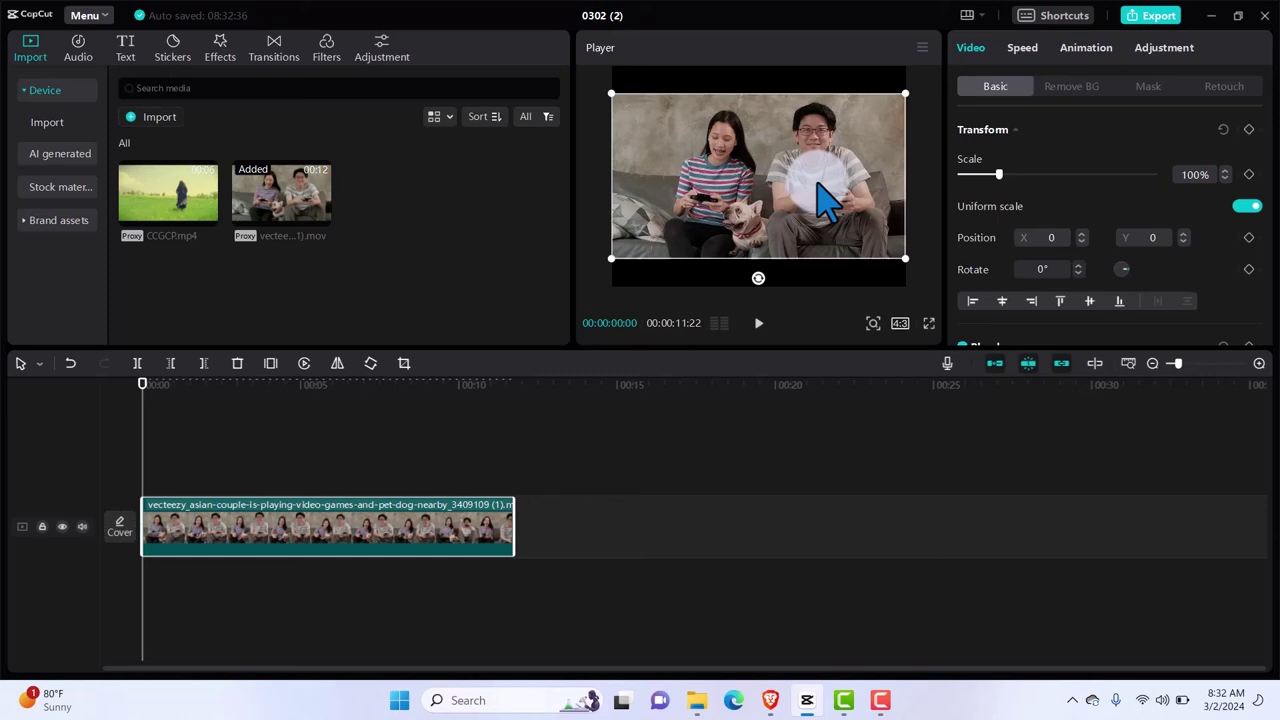
# Set the aspect ratio to 2.35:1, then fill the frame by scaling the clip to 132% with its vertical position at -150.
pyautogui.click(901, 323)
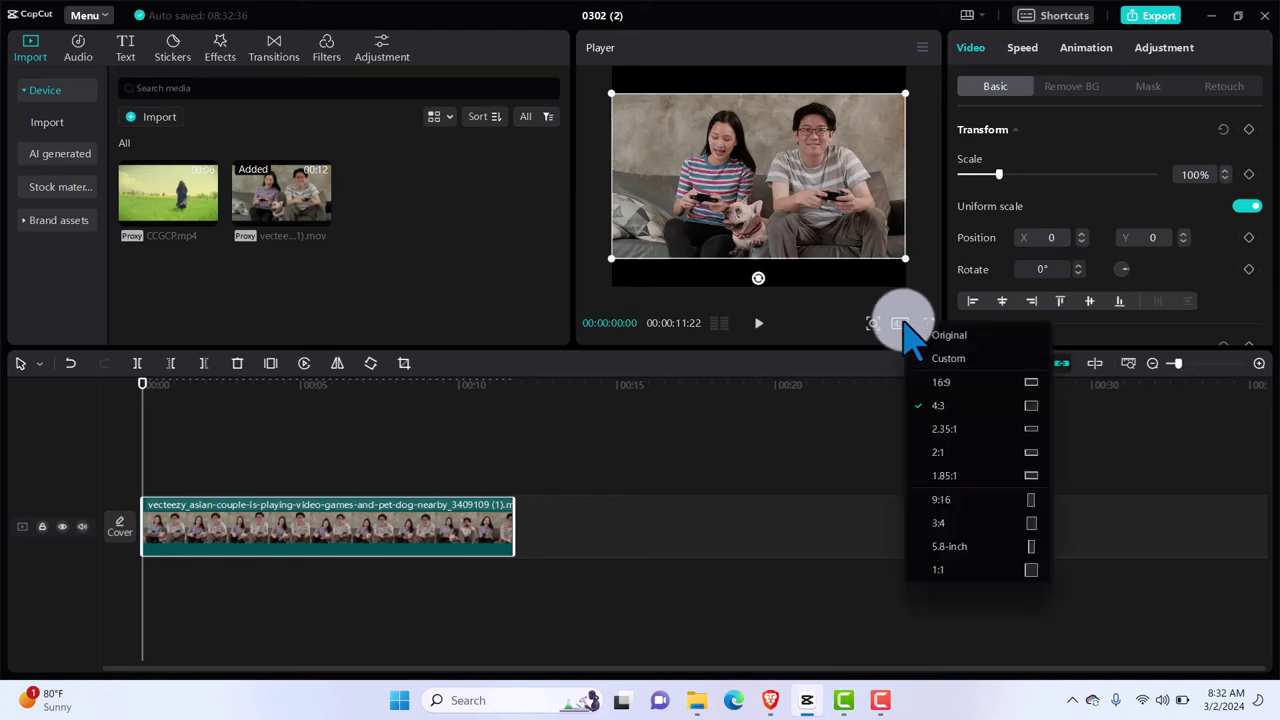
pyautogui.click(945, 429)
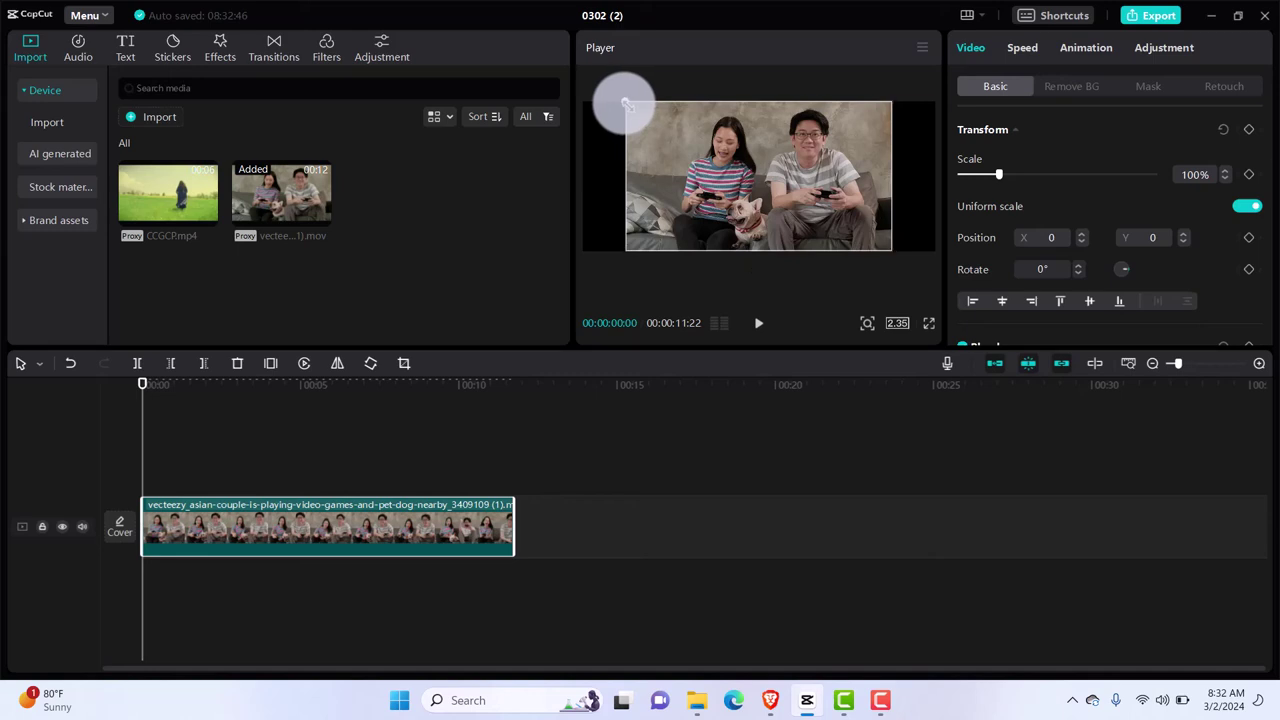
pyautogui.moveTo(624, 103); pyautogui.dragTo(558, 88)
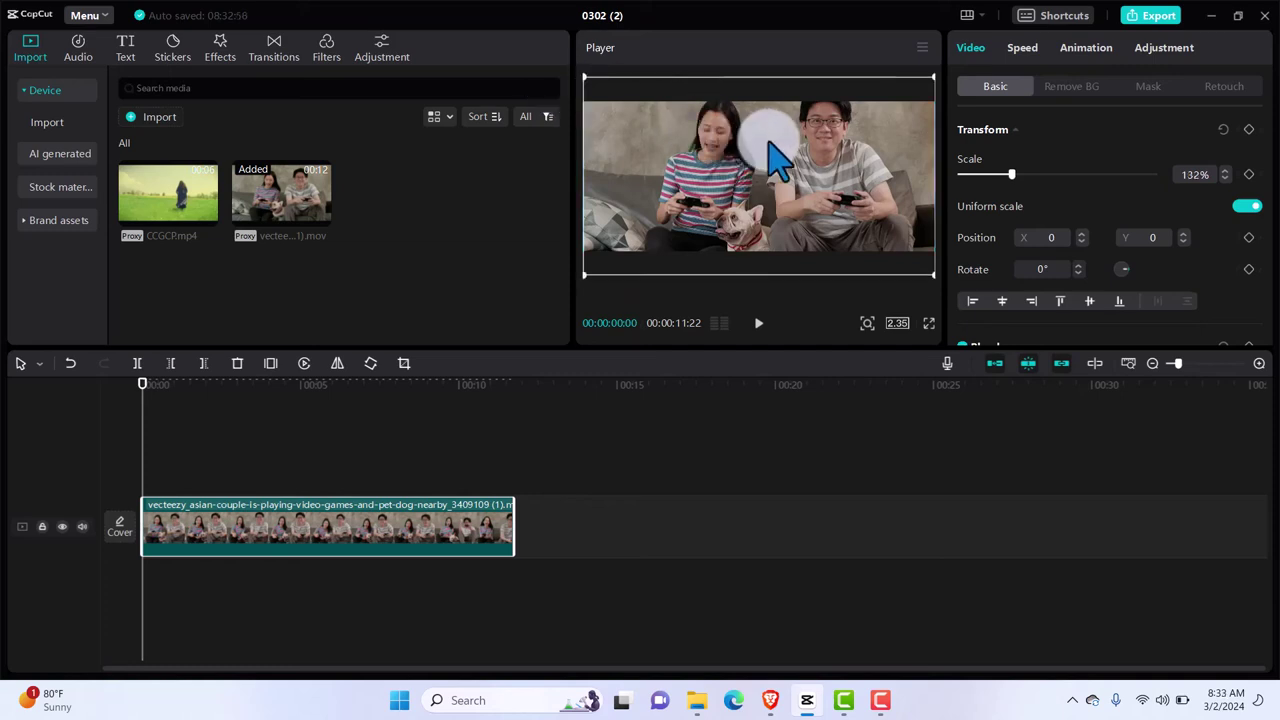
pyautogui.moveTo(776, 210); pyautogui.dragTo(771, 172)
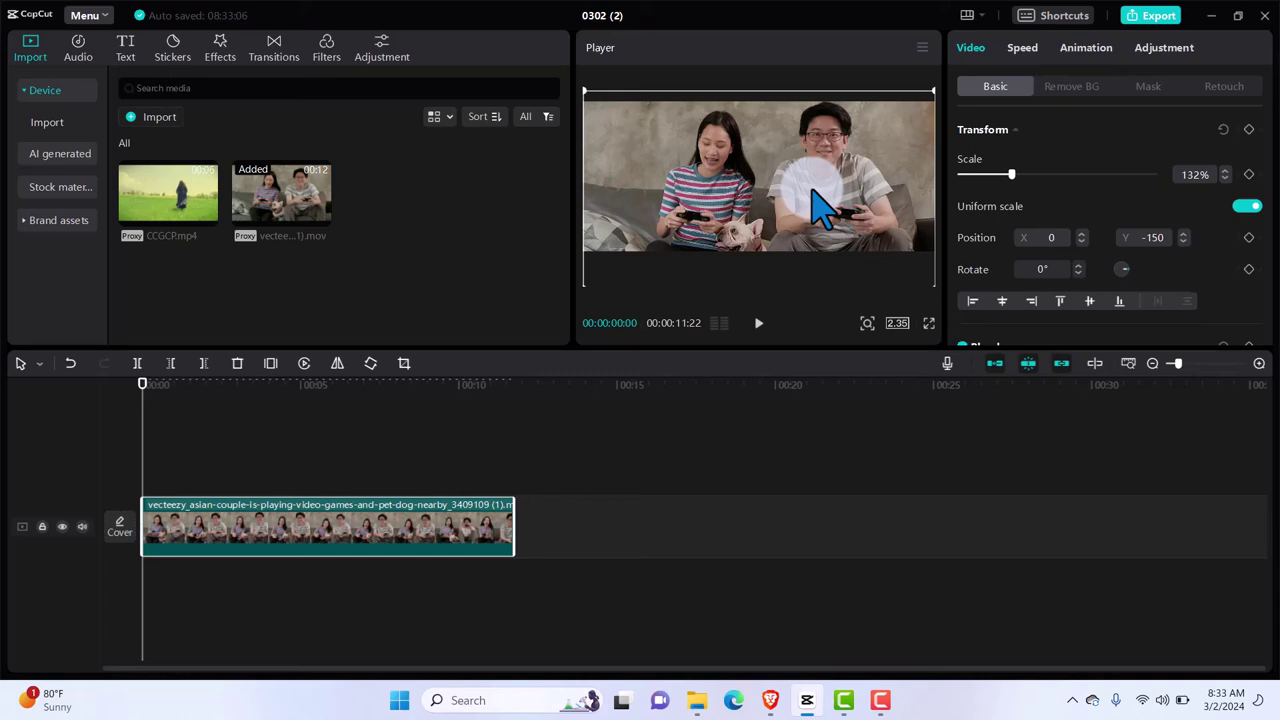
# Try the video at a 2:1 aspect ratio and at 1.85:1.
pyautogui.click(897, 323)
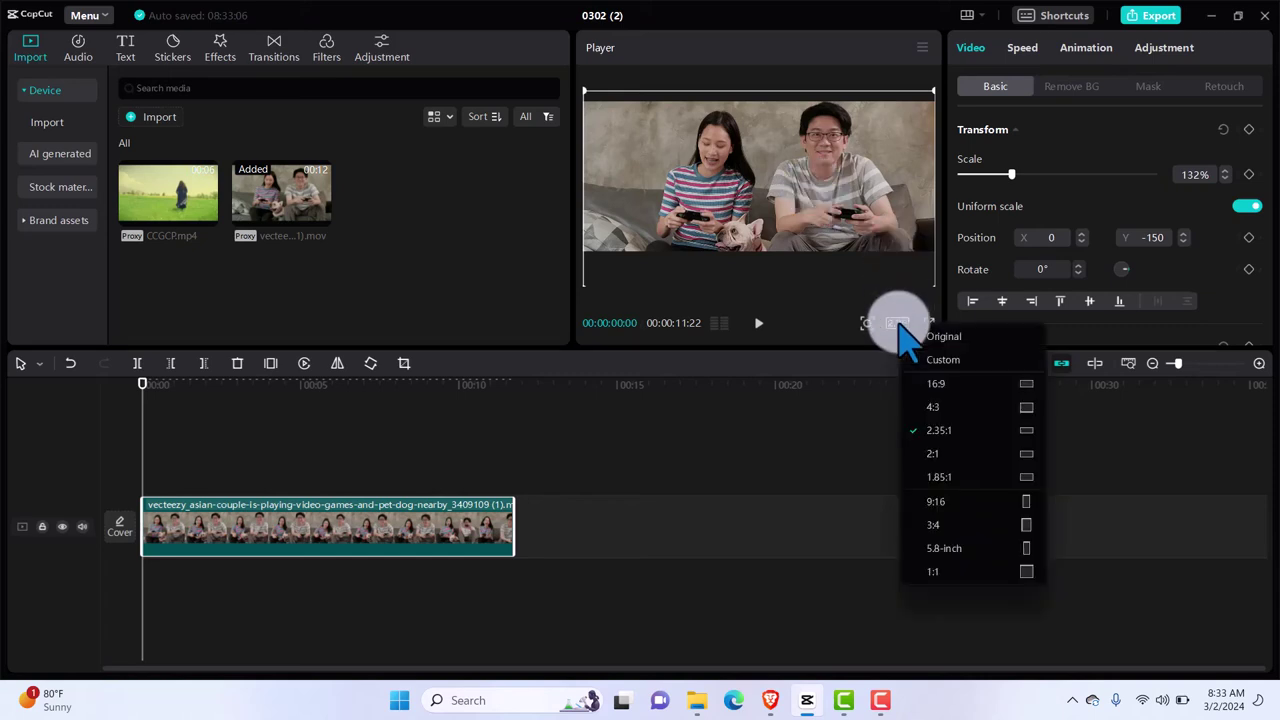
pyautogui.click(934, 454)
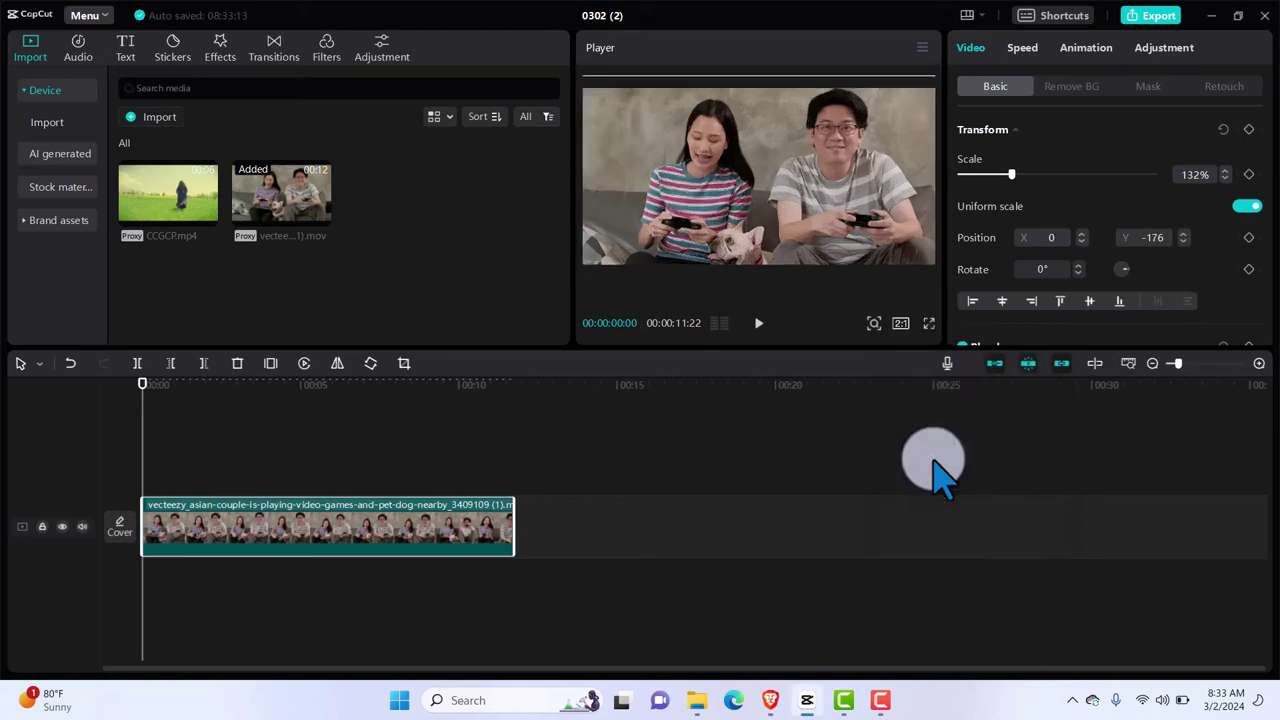
pyautogui.click(901, 324)
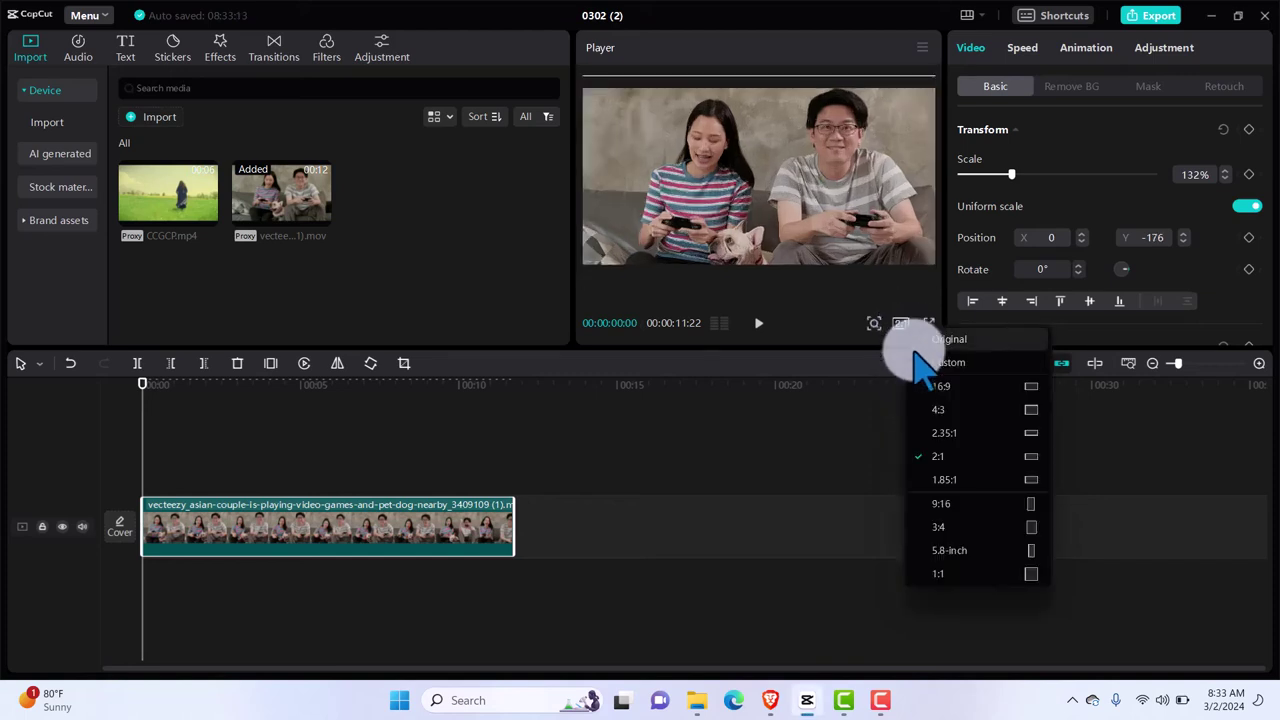
pyautogui.click(945, 479)
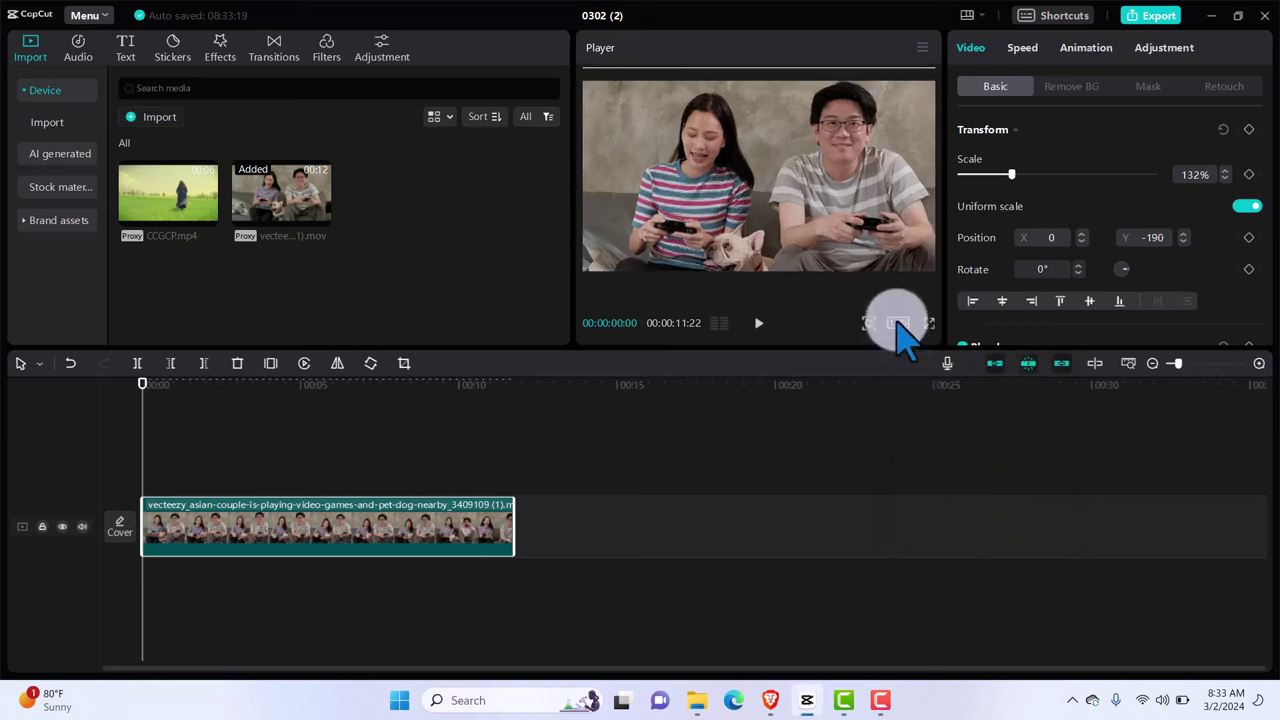
# Set the video's aspect ratio to 9:16 and recenter the clip vertically at Y 0.
pyautogui.click(898, 324)
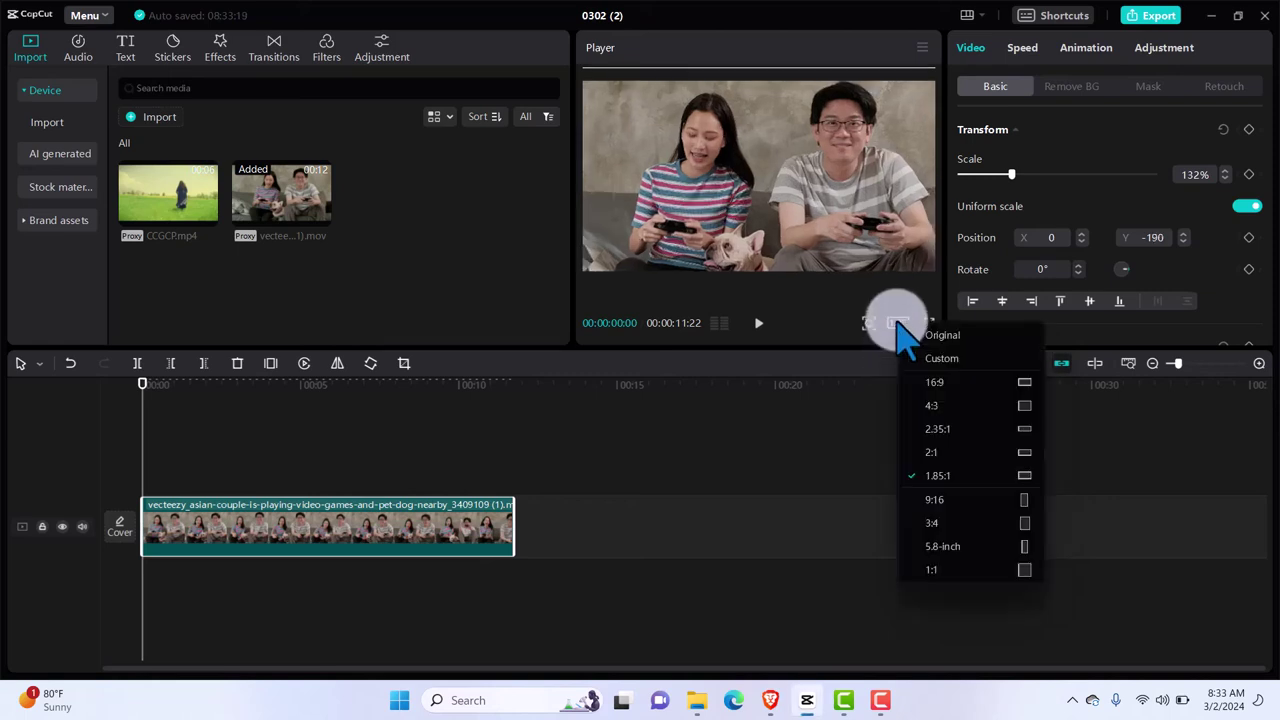
pyautogui.click(941, 500)
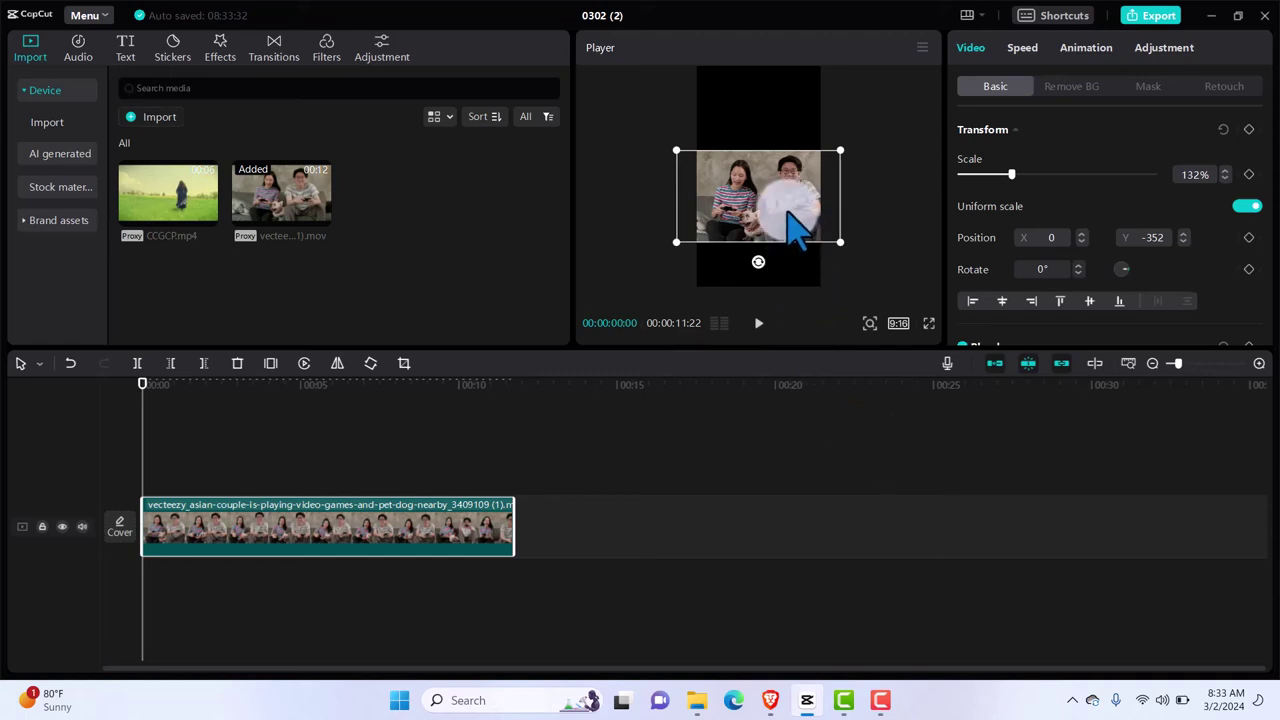
pyautogui.moveTo(795, 228)
pyautogui.mouseDown()
pyautogui.moveTo(794, 192)
pyautogui.moveTo(797, 208)
pyautogui.mouseUp()
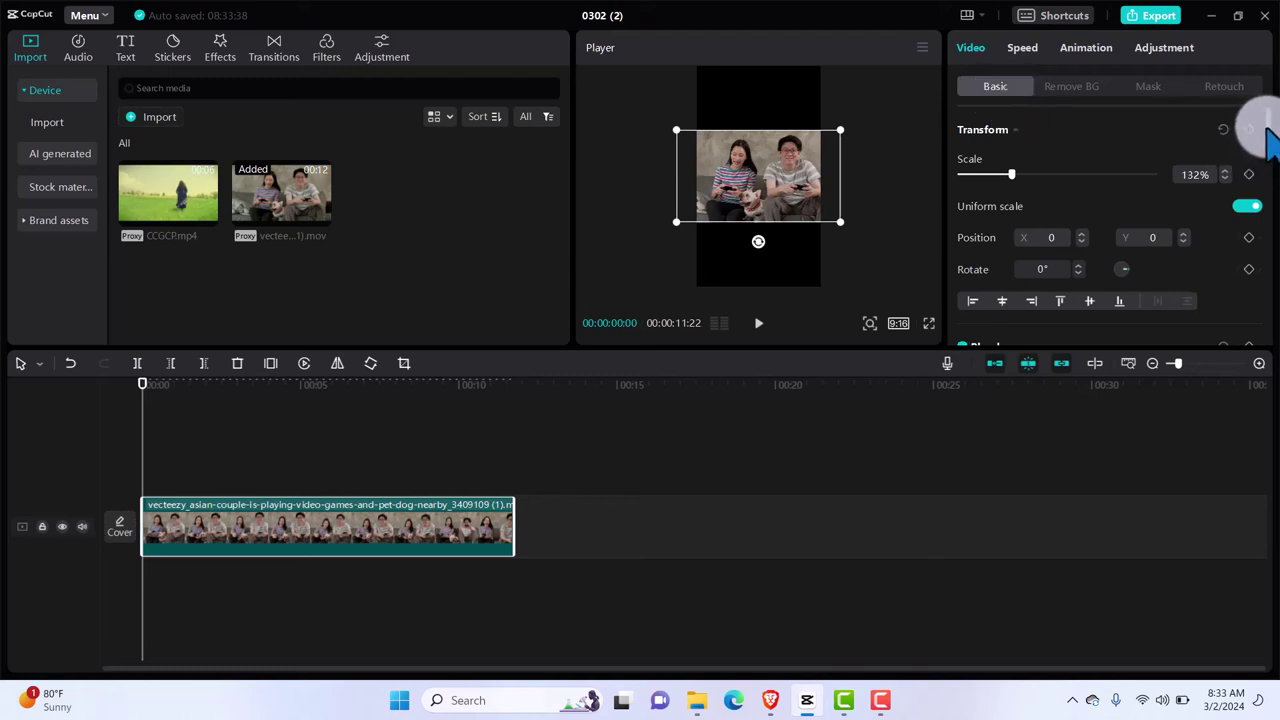
# Fill the clip's canvas with a Blur background at the second blur level and play the video from near the start.
pyautogui.scroll(-1, 1266, 135)
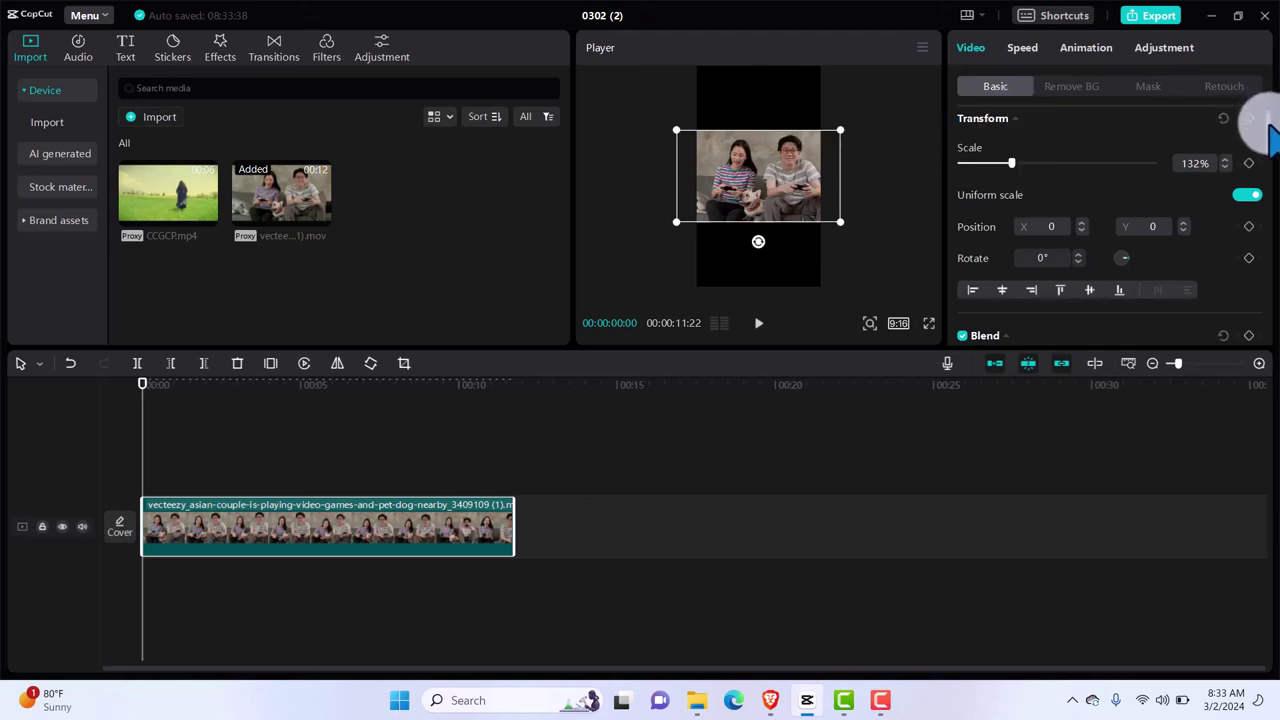
pyautogui.moveTo(1268, 128); pyautogui.dragTo(1268, 314)
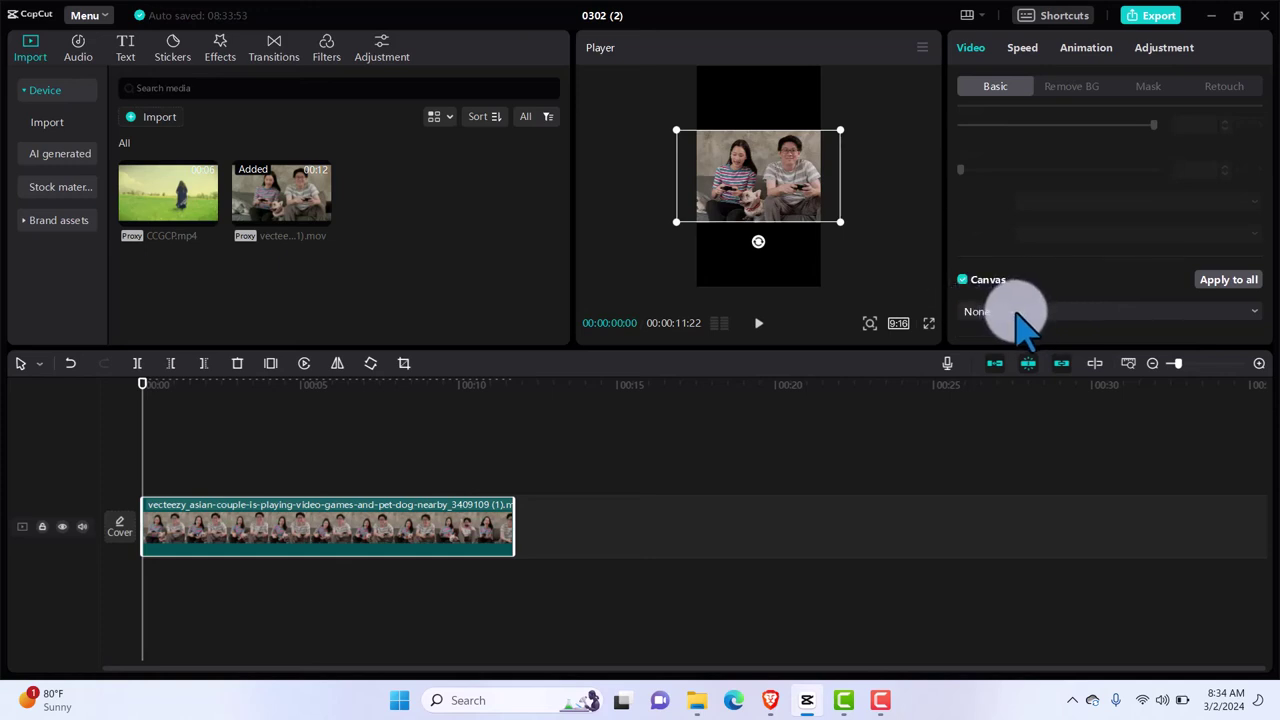
pyautogui.click(1020, 312)
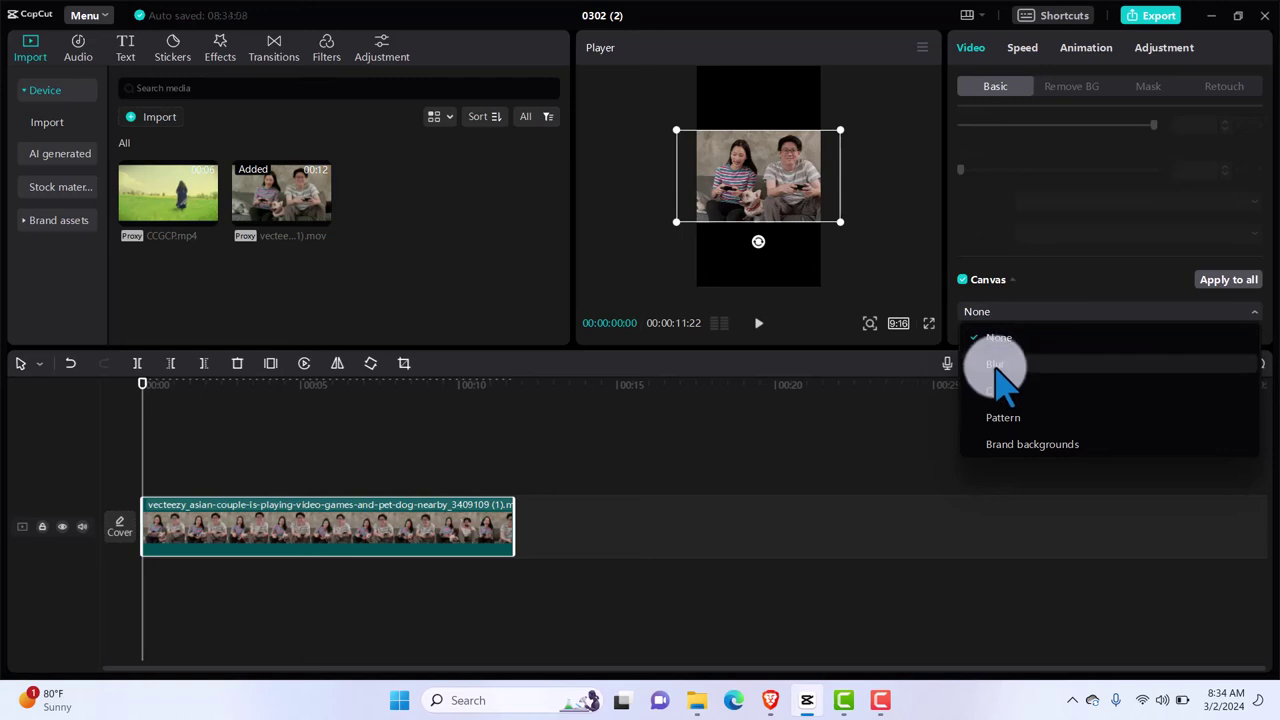
pyautogui.click(996, 365)
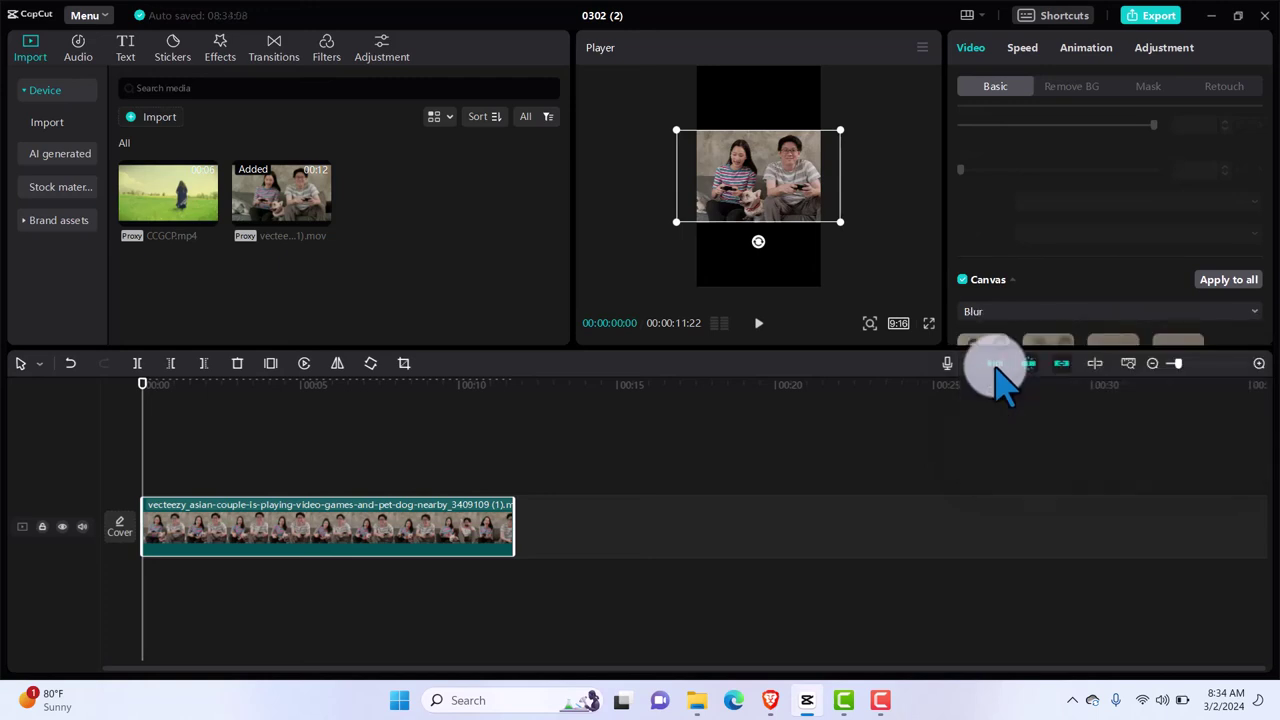
pyautogui.click(1262, 305)
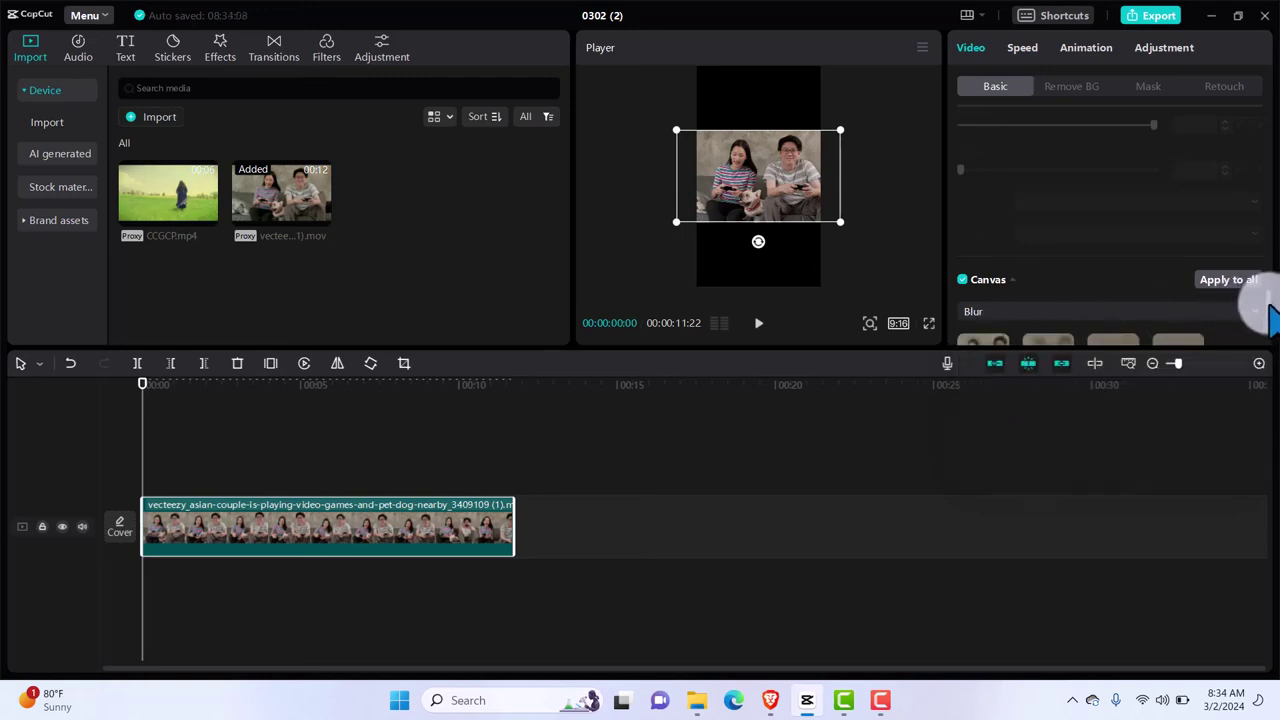
pyautogui.moveTo(1267, 310); pyautogui.dragTo(1267, 324)
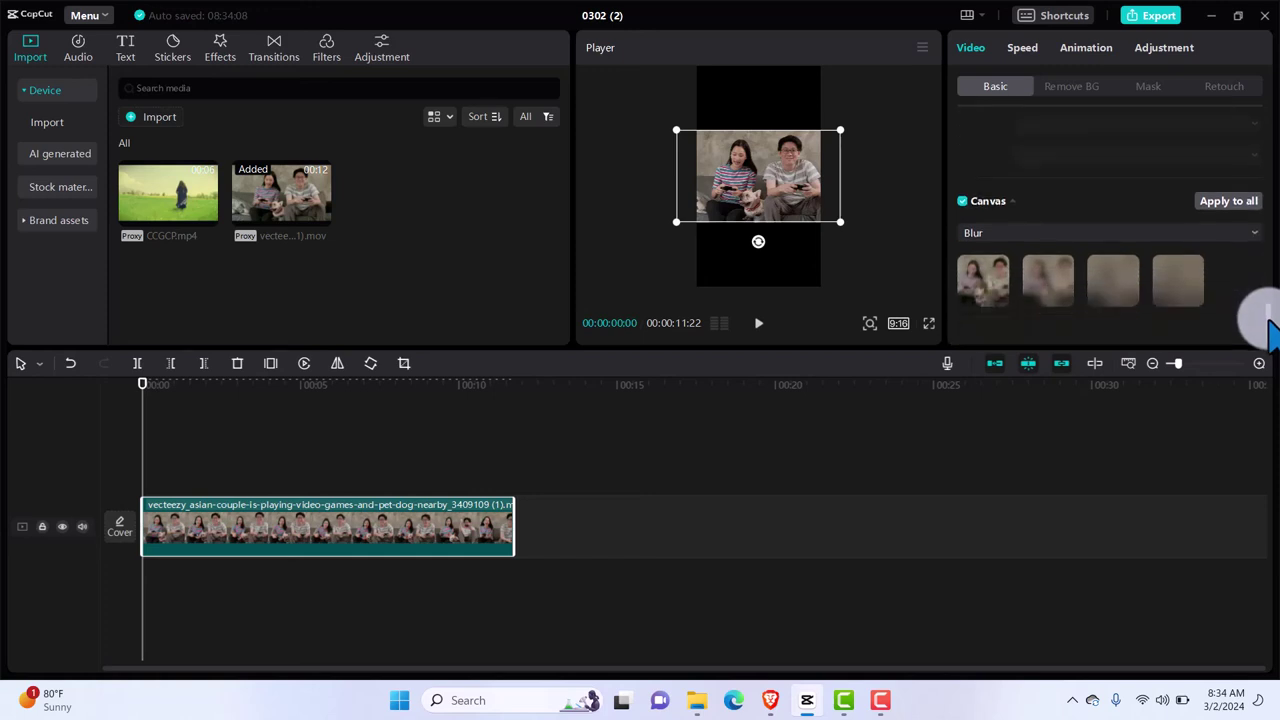
pyautogui.click(985, 288)
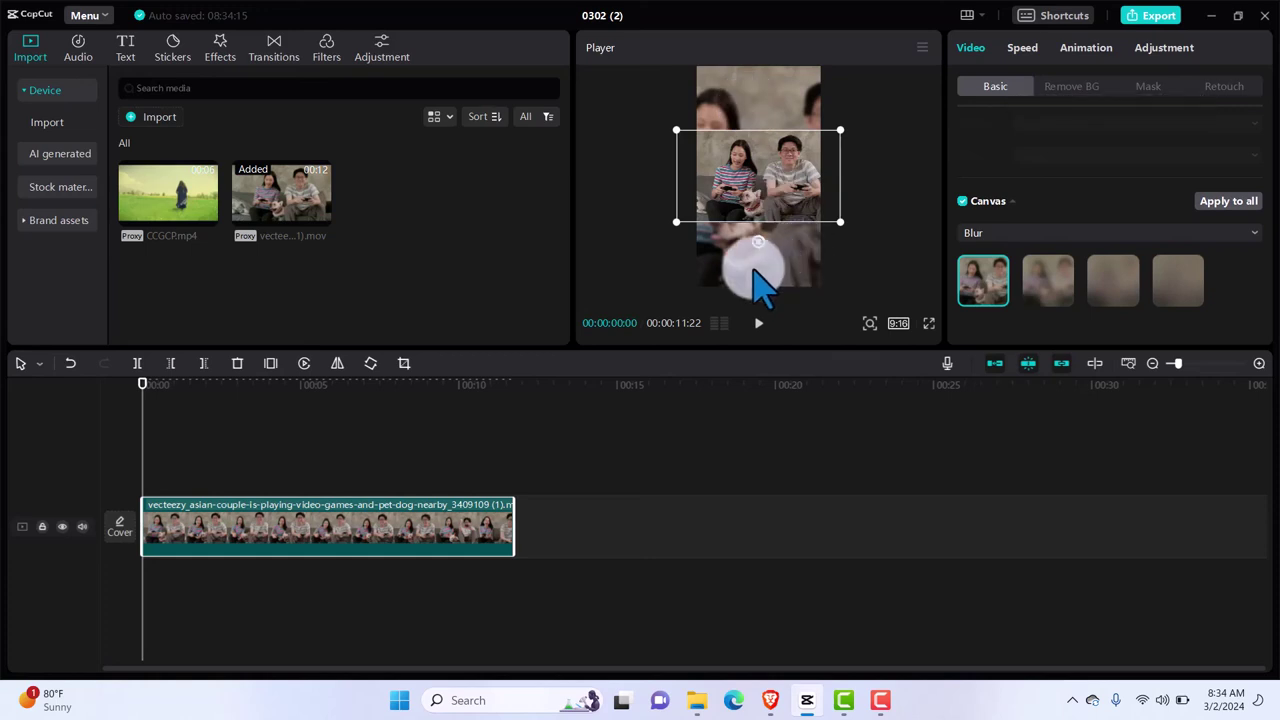
pyautogui.click(1058, 305)
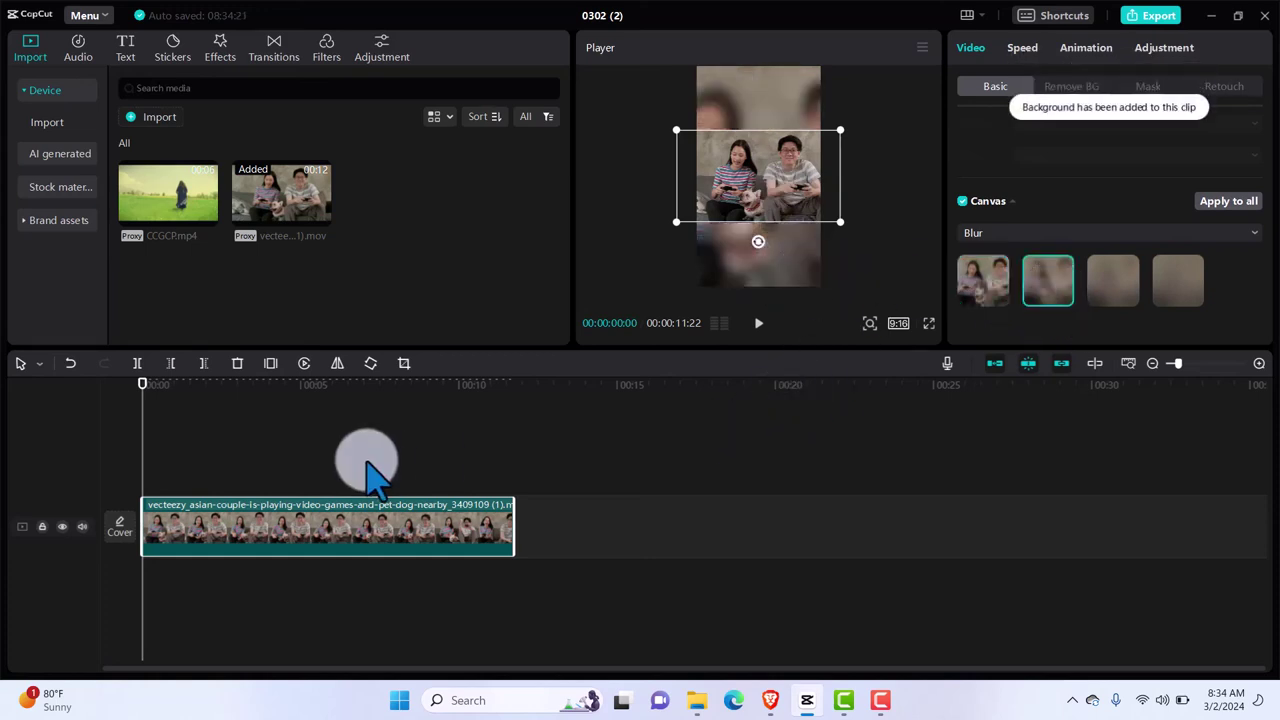
pyautogui.click(162, 478)
pyautogui.press('space')
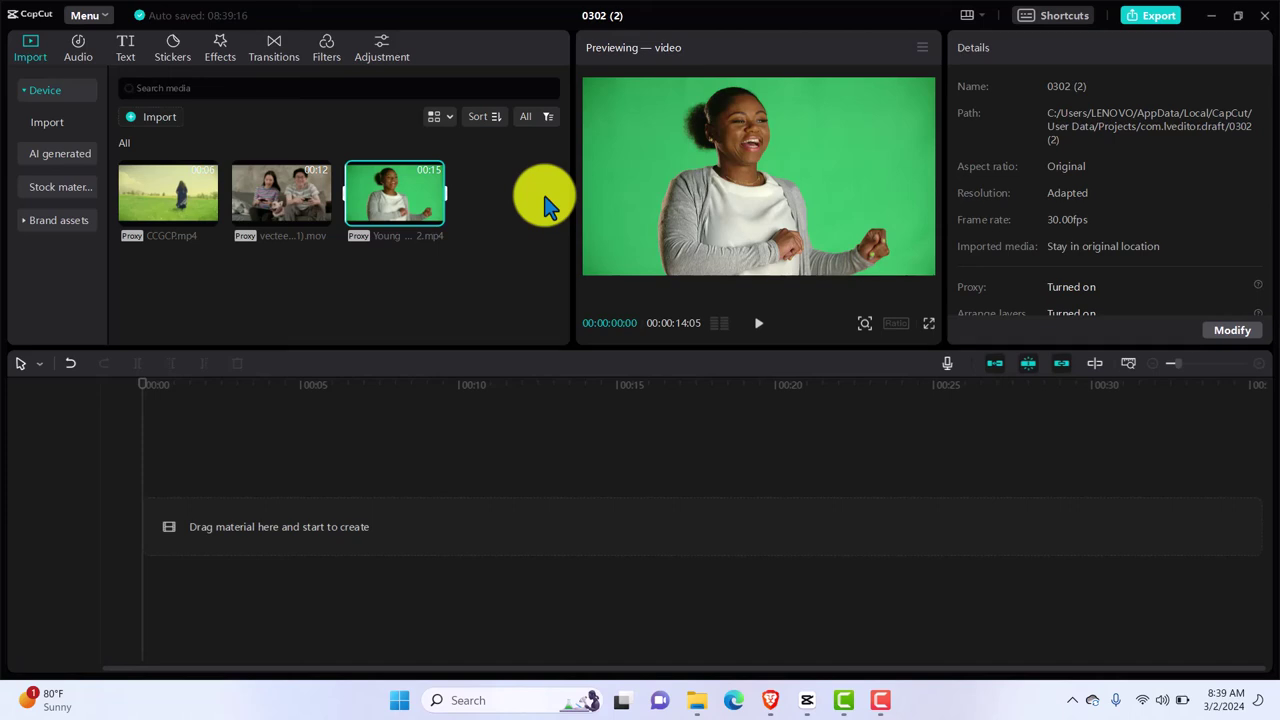
# Add the green-screen clip of the dancing woman to the timeline and paste a copy of it on the track above.
pyautogui.click(438, 228)
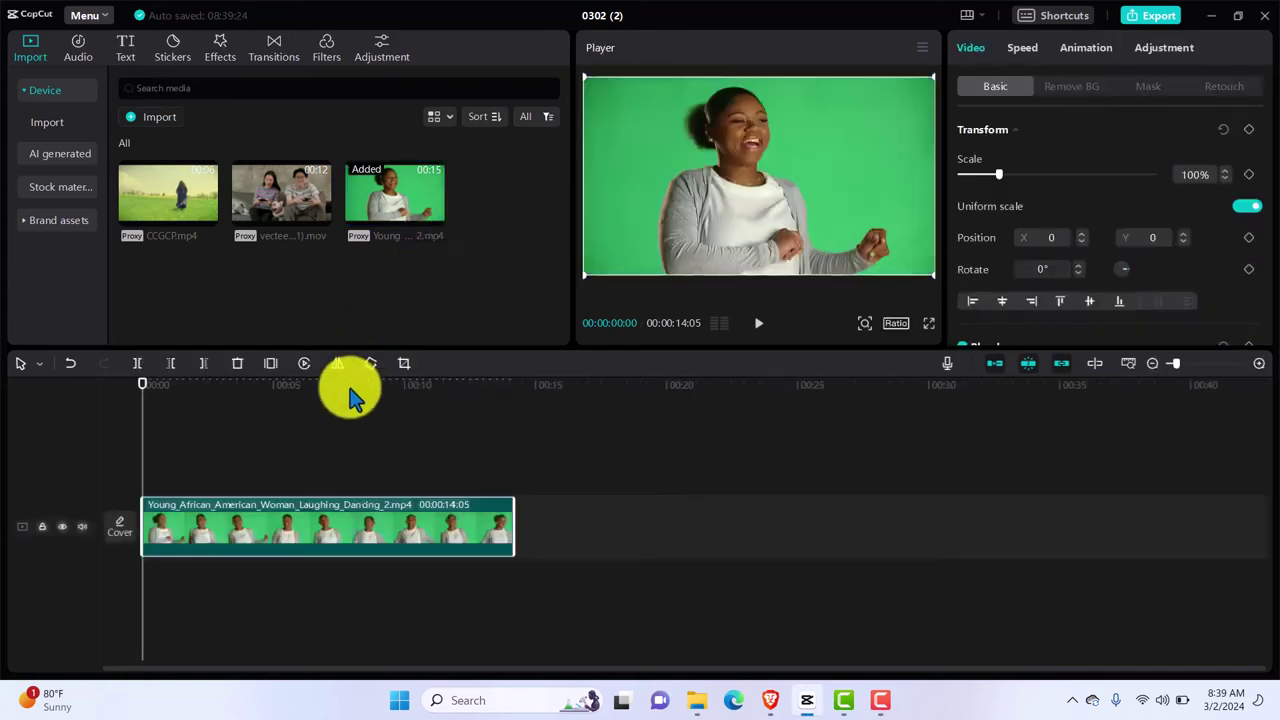
pyautogui.rightClick(308, 543)
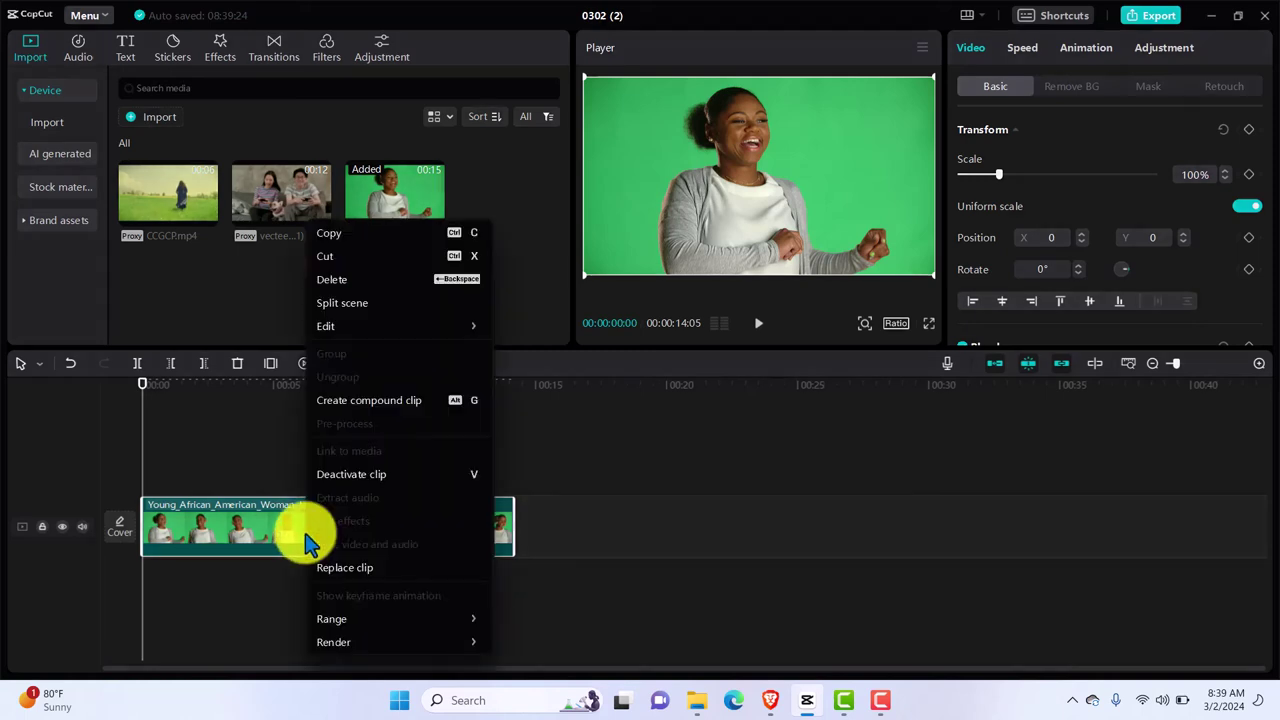
pyautogui.moveTo(362, 338)
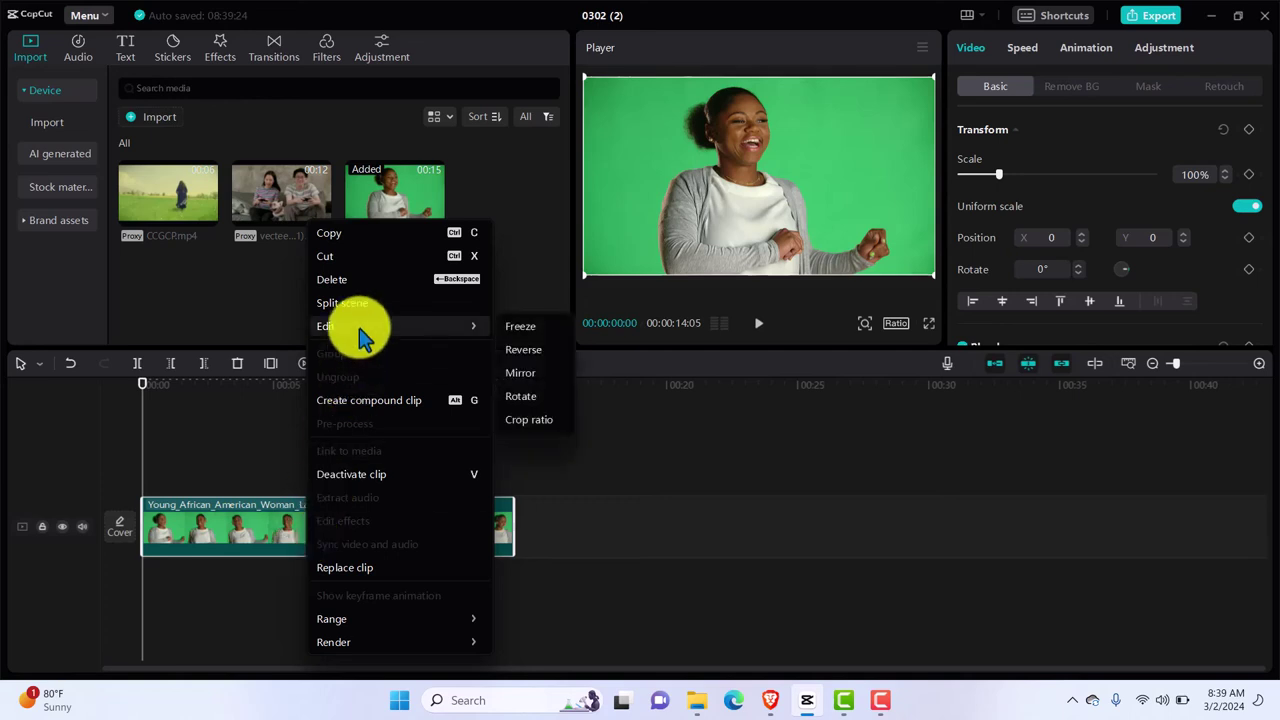
pyautogui.click(336, 236)
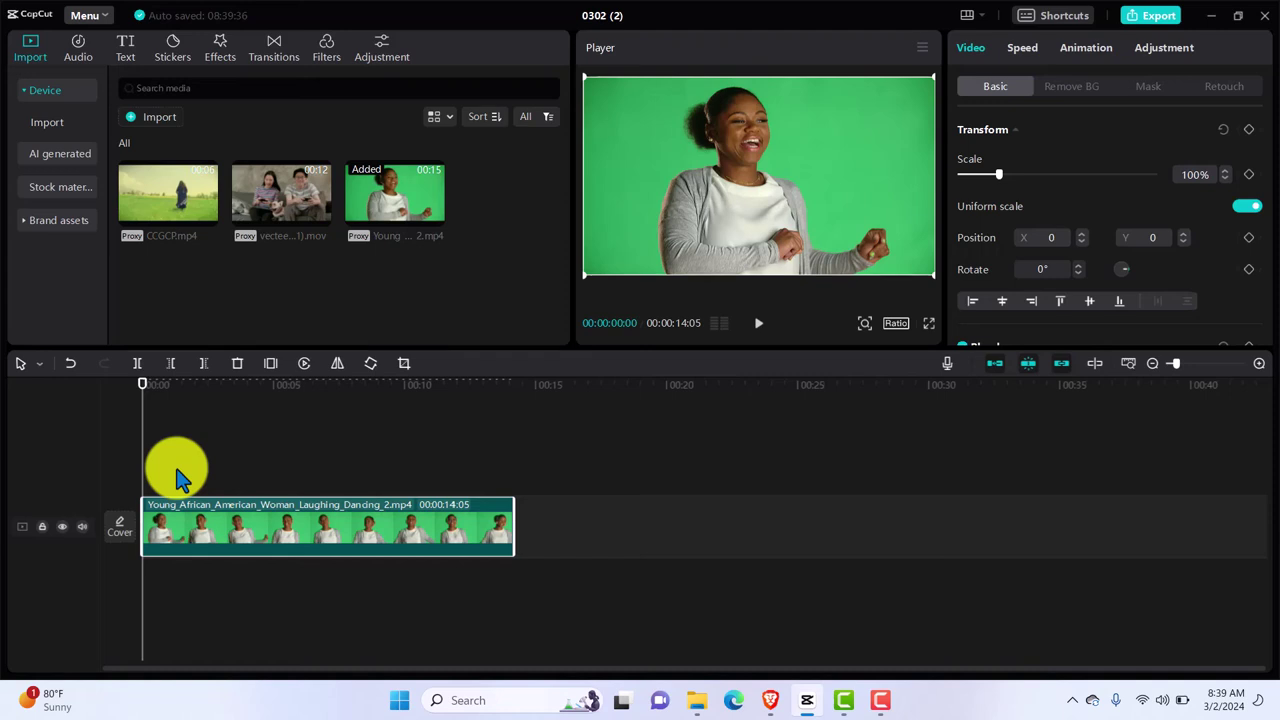
pyautogui.hotkey('ctrl', 'v')
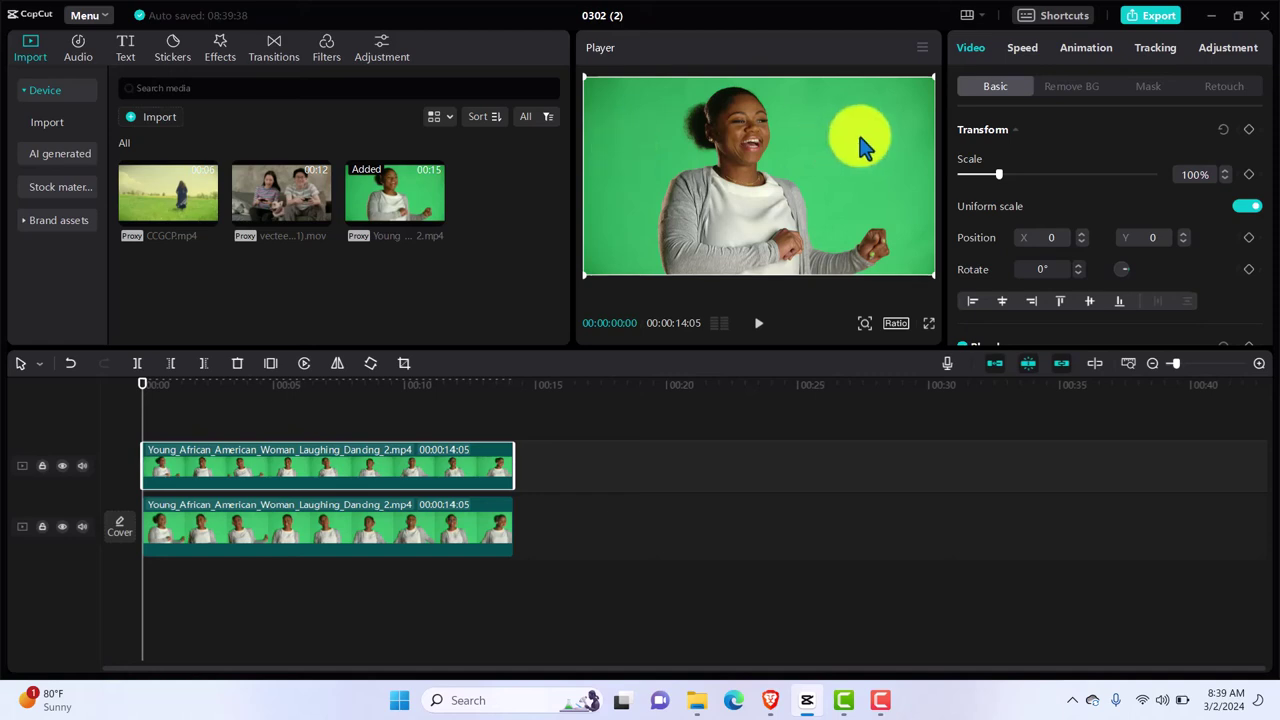
# Turn on Chroma key for the upper clip and sample the green background as the color to remove.
pyautogui.click(1066, 88)
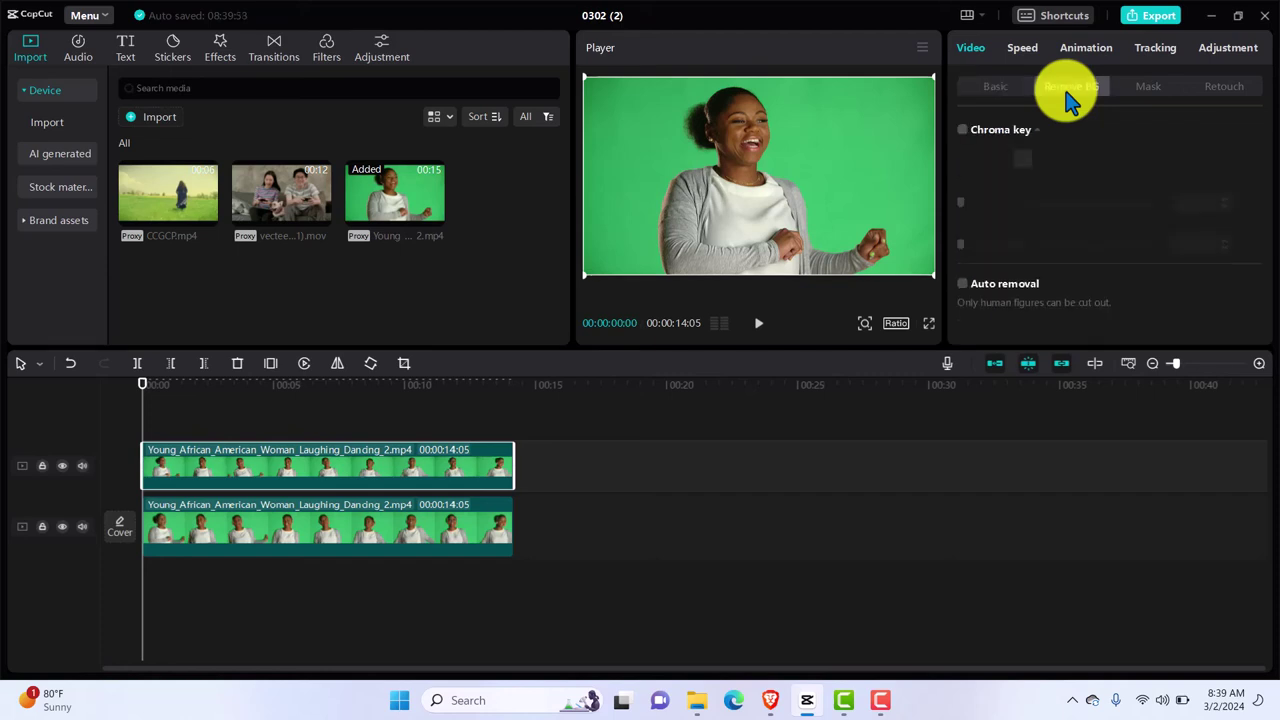
pyautogui.click(962, 135)
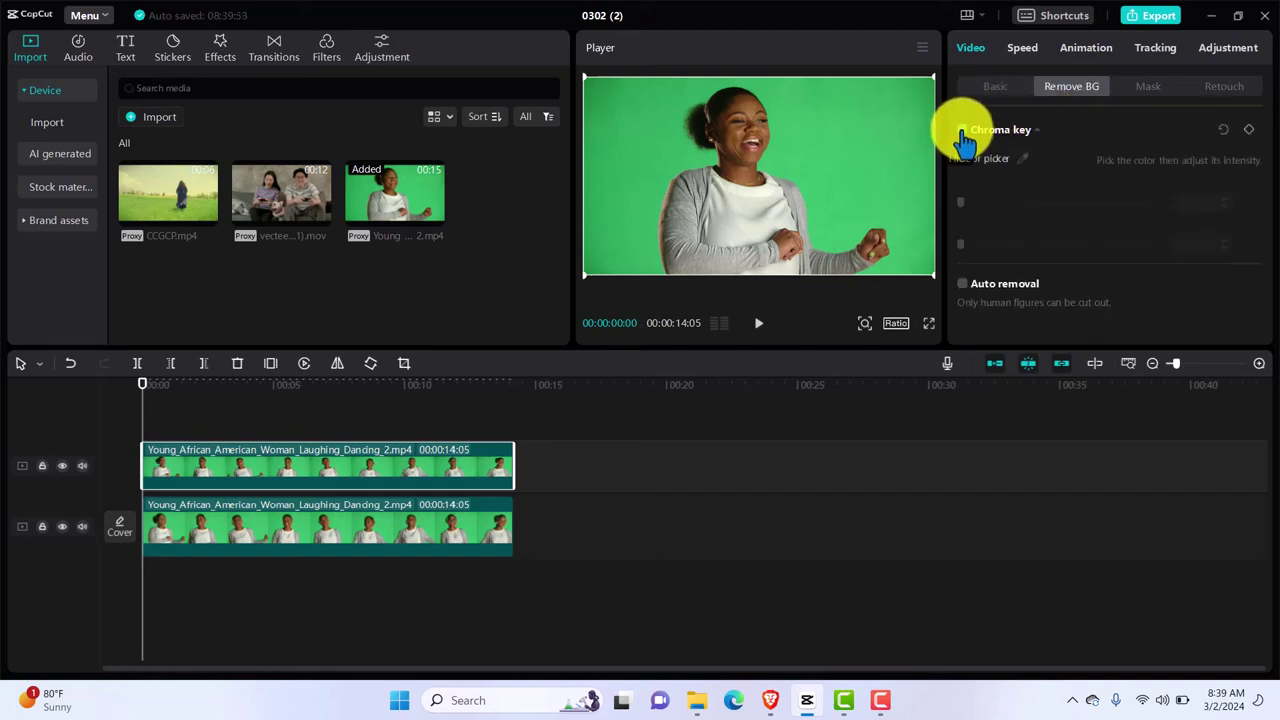
pyautogui.click(1023, 159)
pyautogui.click(859, 167)
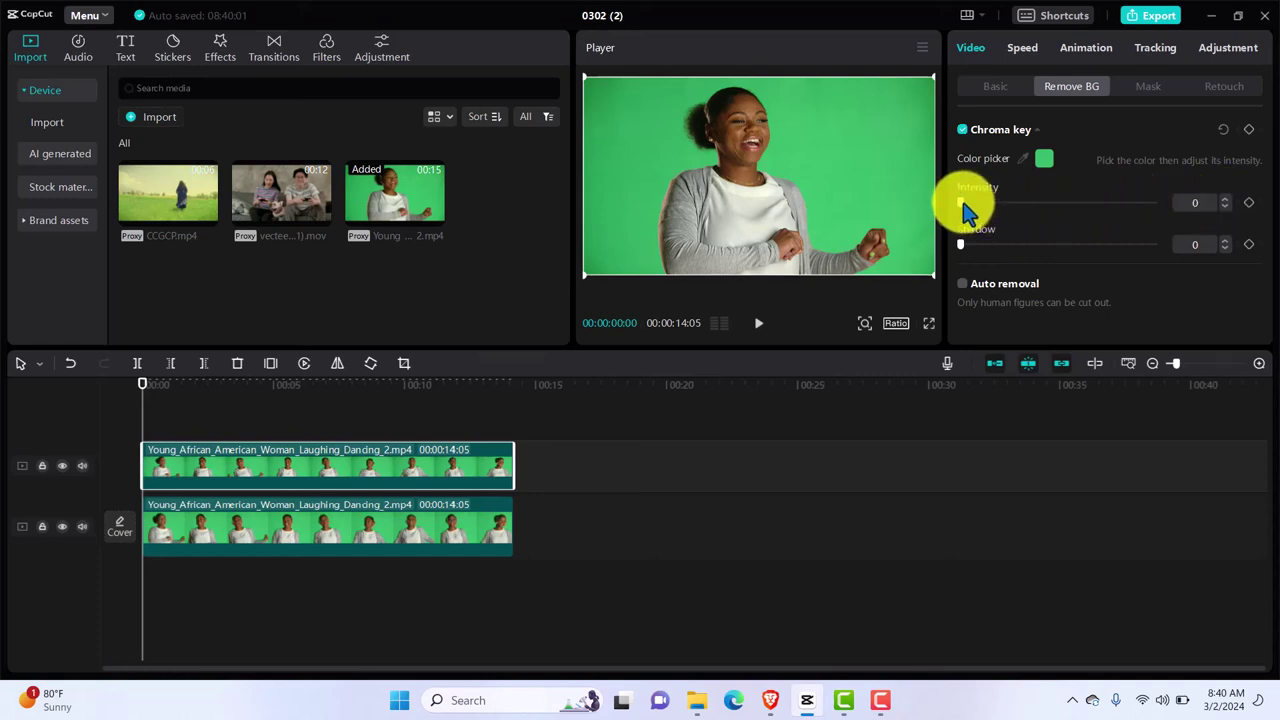
# Raise the upper clip's Chroma key intensity to 40.
pyautogui.click(1227, 201)
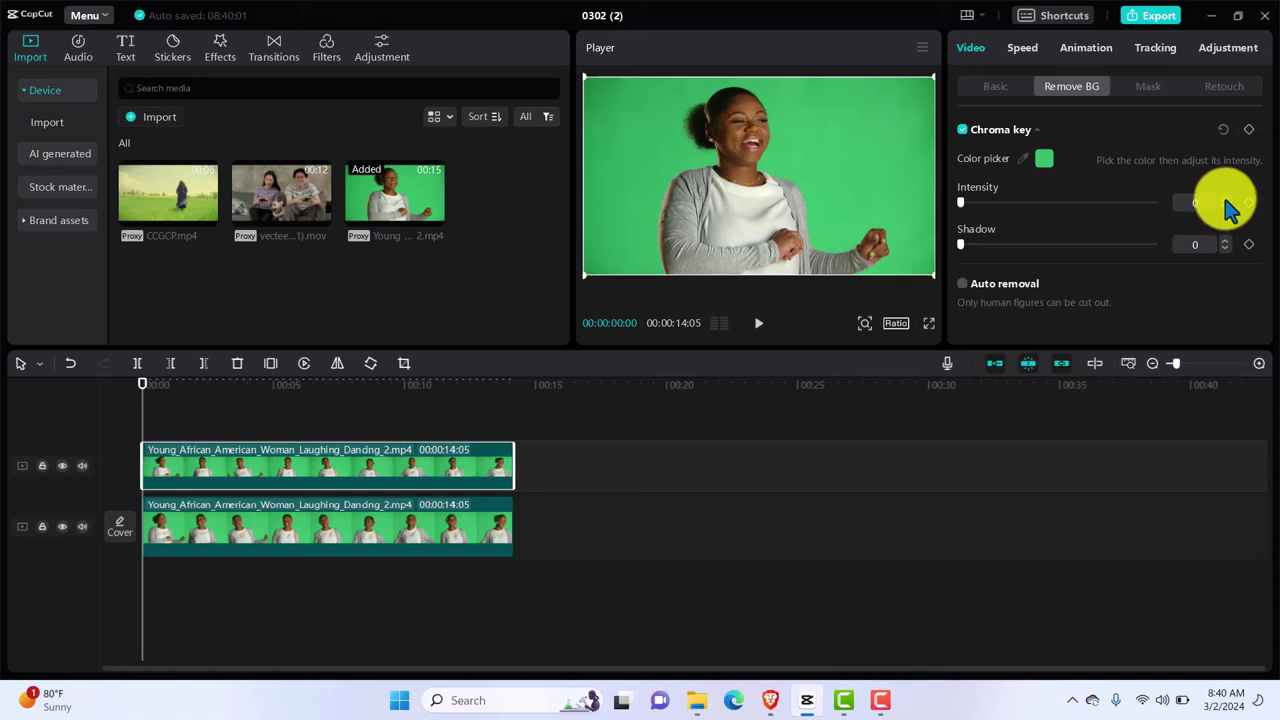
pyautogui.click(1227, 201)
pyautogui.click(1227, 201)
pyautogui.click(1227, 201)
pyautogui.click(1227, 201)
pyautogui.click(1227, 201)
pyautogui.click(1227, 201)
pyautogui.click(1227, 201)
pyautogui.click(1227, 201)
pyautogui.click(1227, 201)
pyautogui.click(1227, 201)
pyautogui.click(1227, 201)
pyautogui.click(1227, 201)
pyautogui.click(1227, 201)
pyautogui.click(1227, 201)
pyautogui.click(1227, 201)
pyautogui.click(1227, 201)
pyautogui.click(1227, 201)
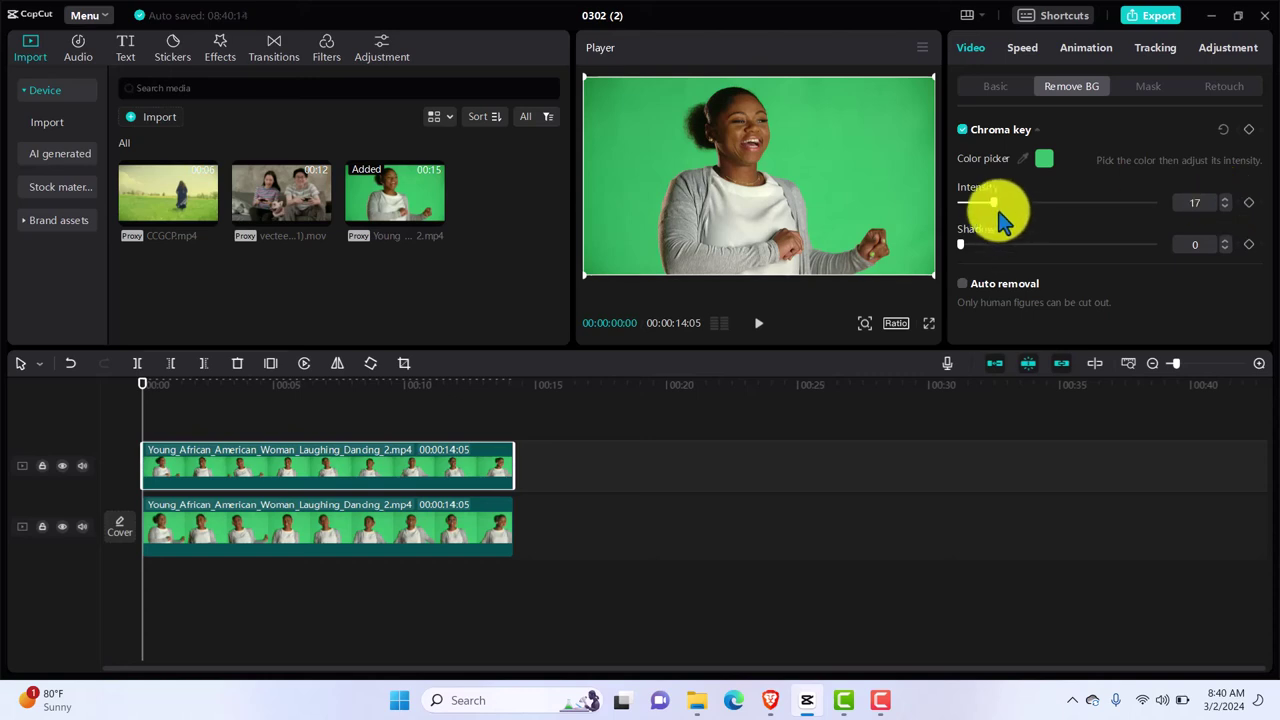
pyautogui.moveTo(1033, 208)
pyautogui.mouseDown()
pyautogui.moveTo(1046, 202)
pyautogui.moveTo(1013, 200)
pyautogui.moveTo(1040, 216)
pyautogui.mouseUp()
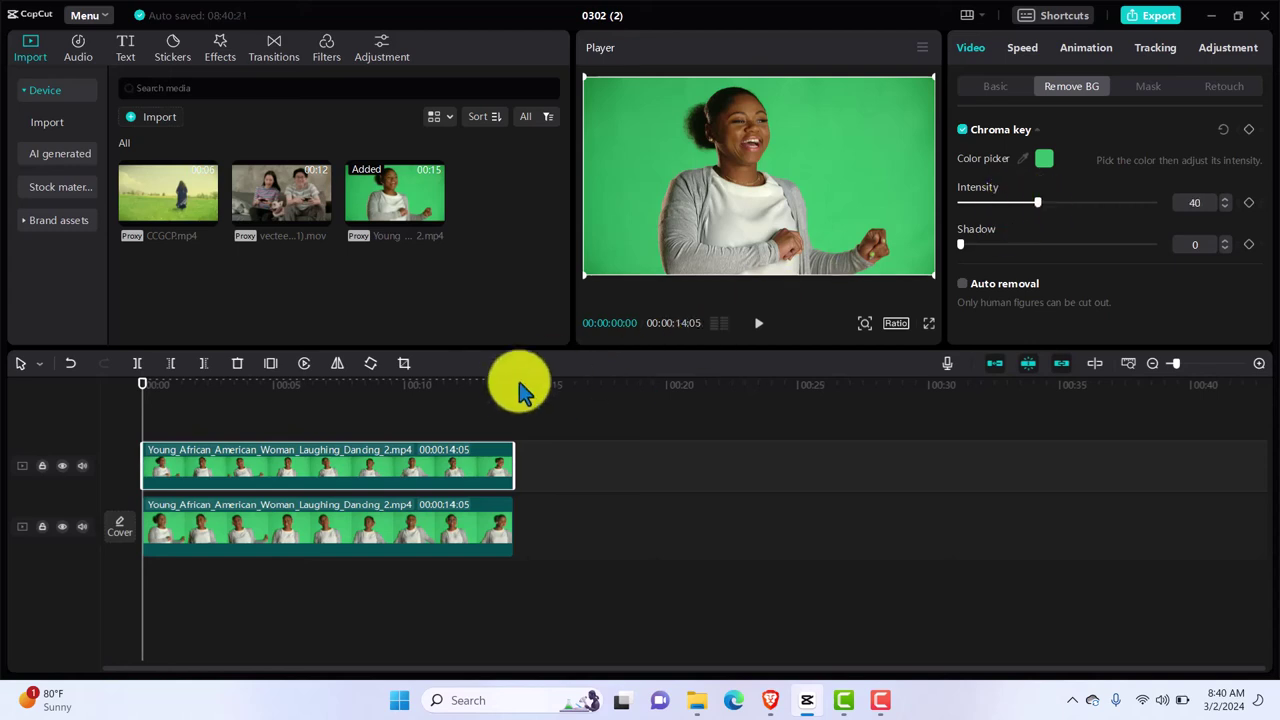
# Set the Chroma key intensity to 20, checking the keyed clip with the lower track hidden, and leave both tracks shown.
pyautogui.click(62, 527)
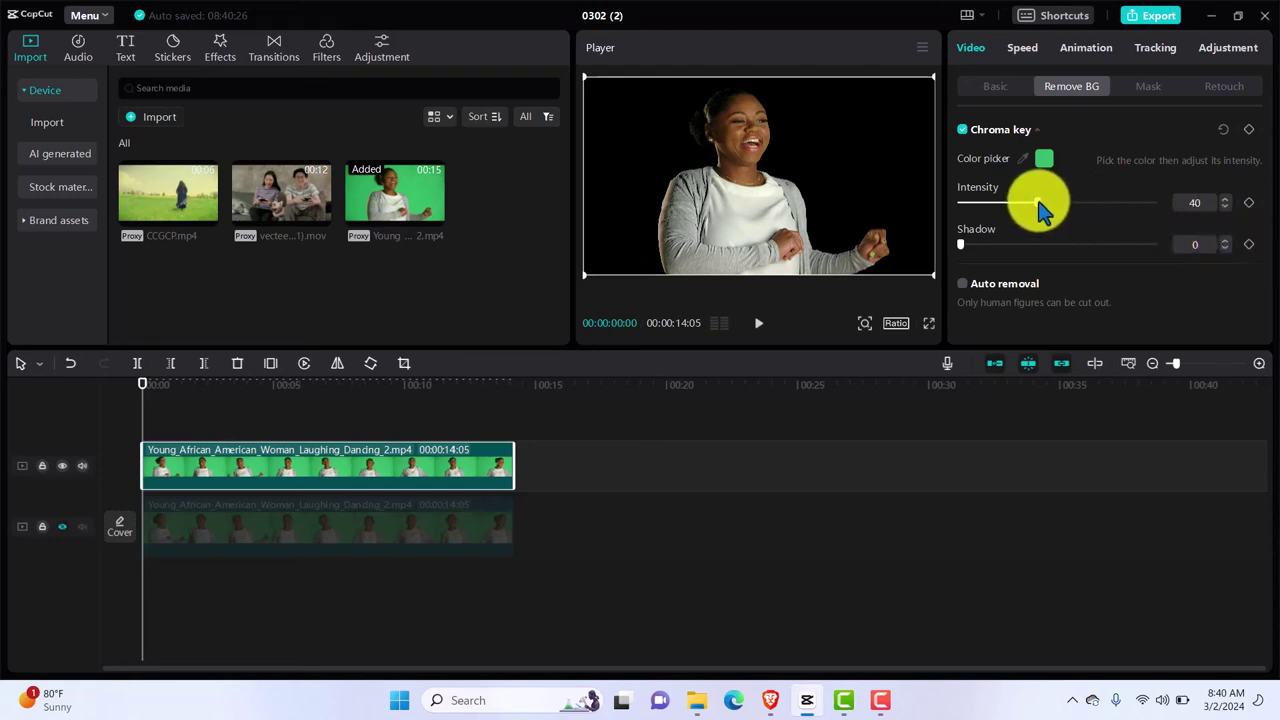
pyautogui.moveTo(1040, 205); pyautogui.dragTo(1004, 208)
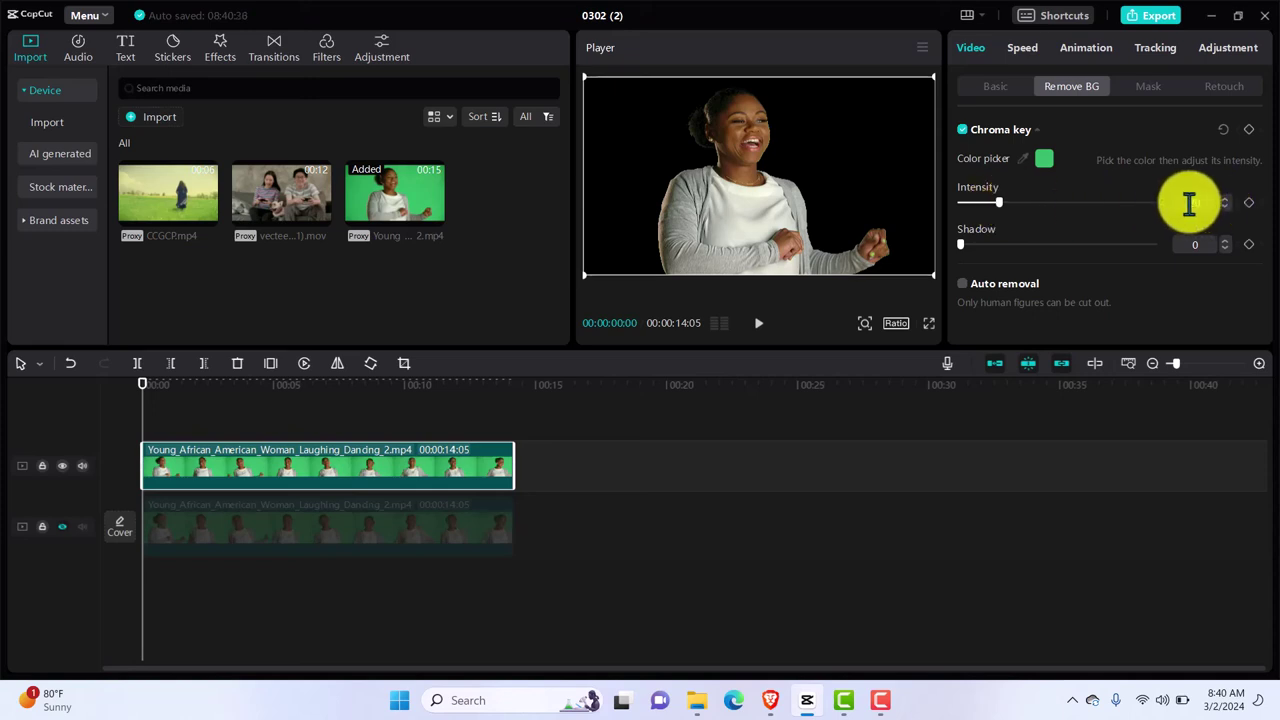
pyautogui.click(62, 527)
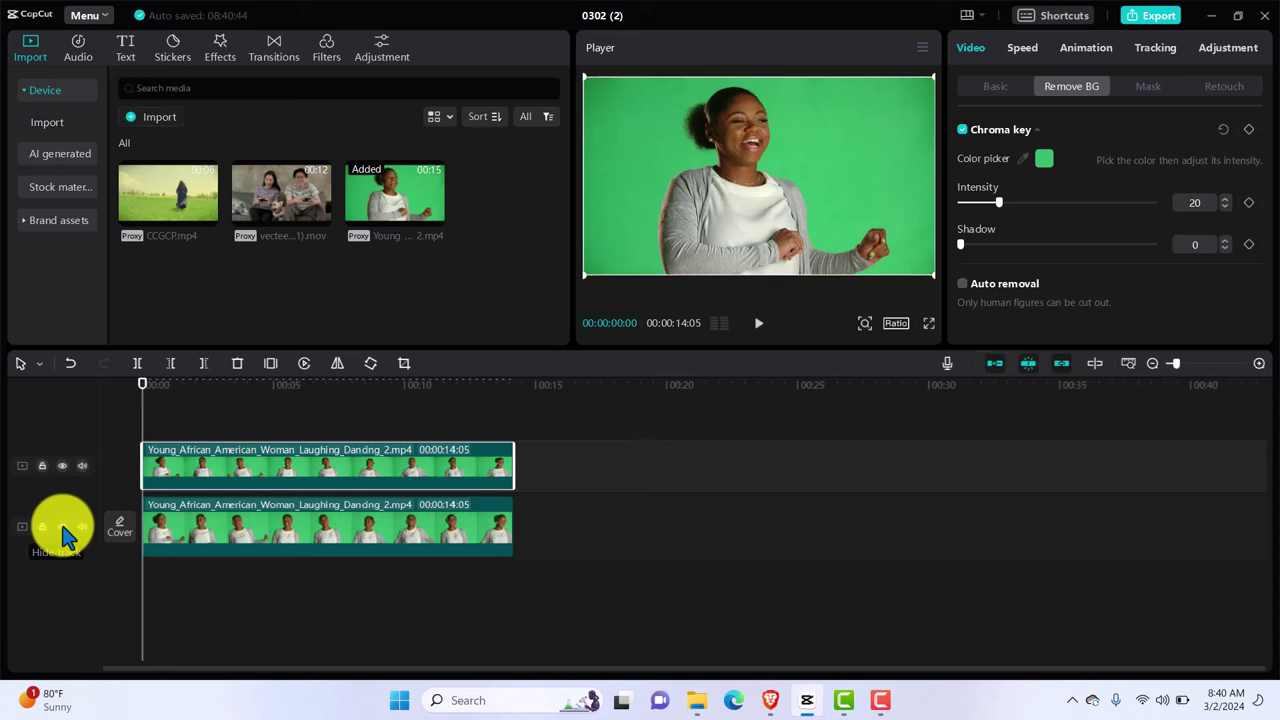
pyautogui.click(62, 527)
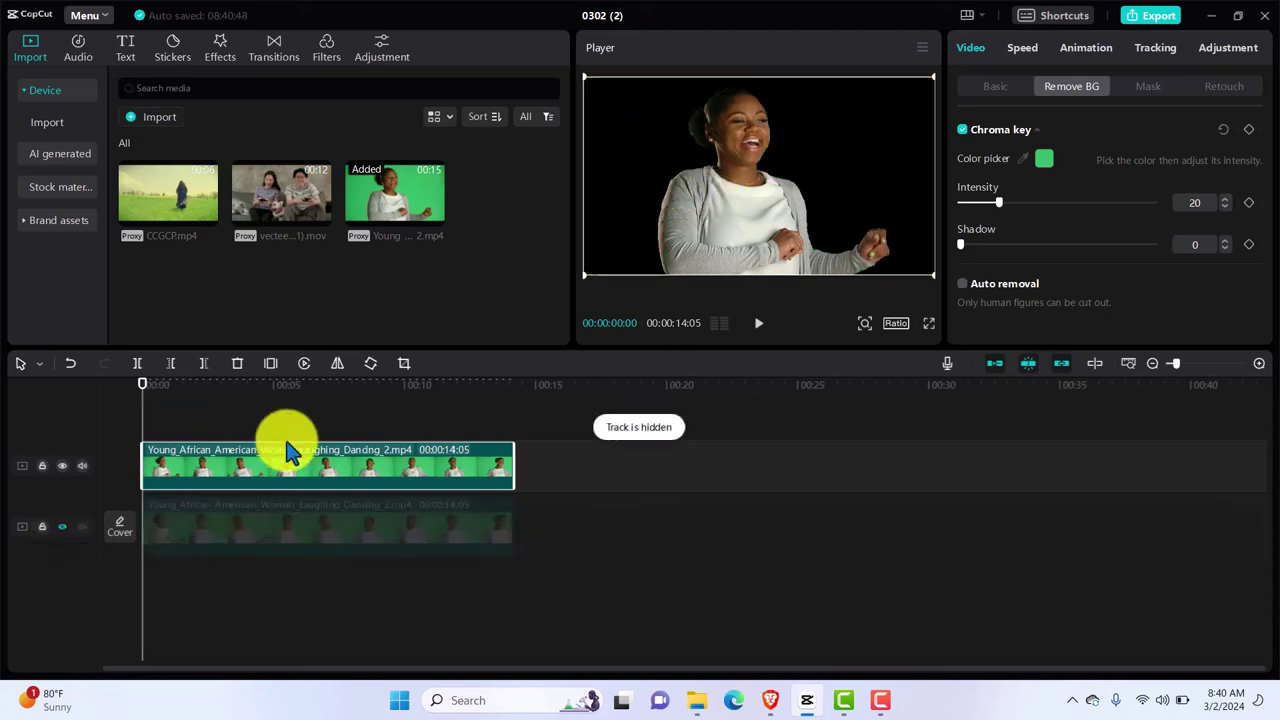
pyautogui.click(62, 527)
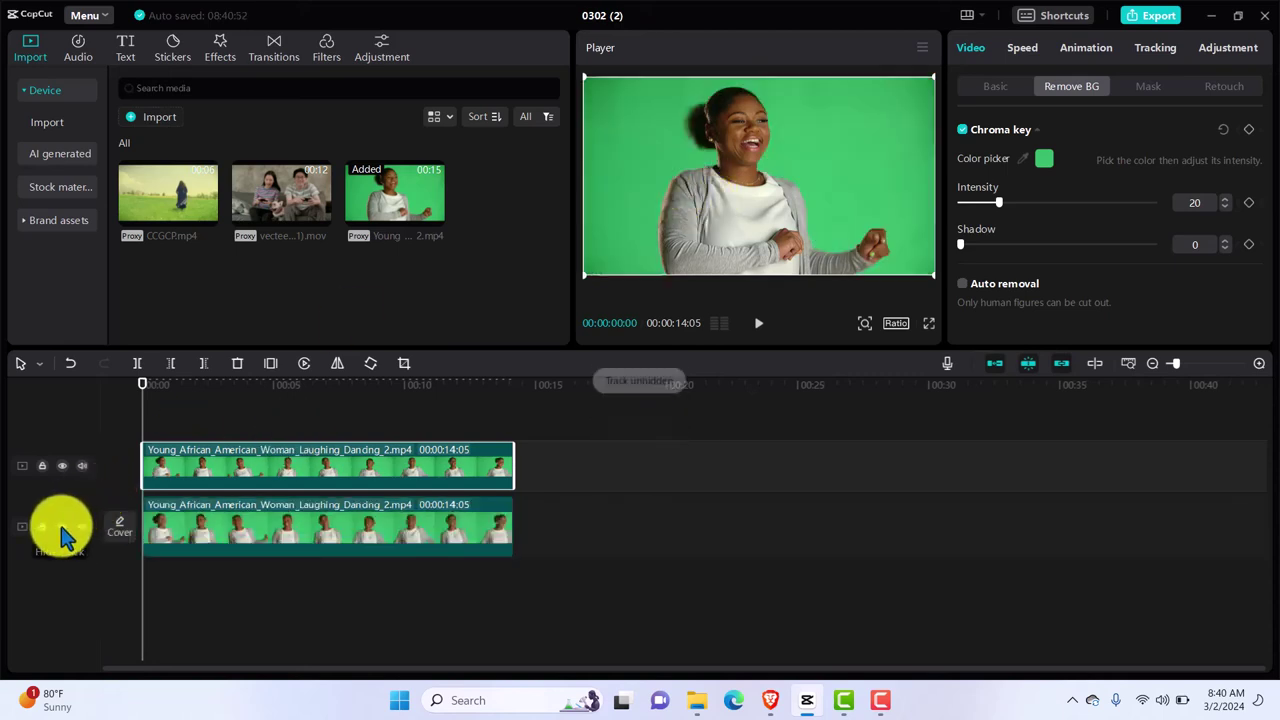
# Add a default text to the timeline above the two clips and select it.
pyautogui.click(127, 50)
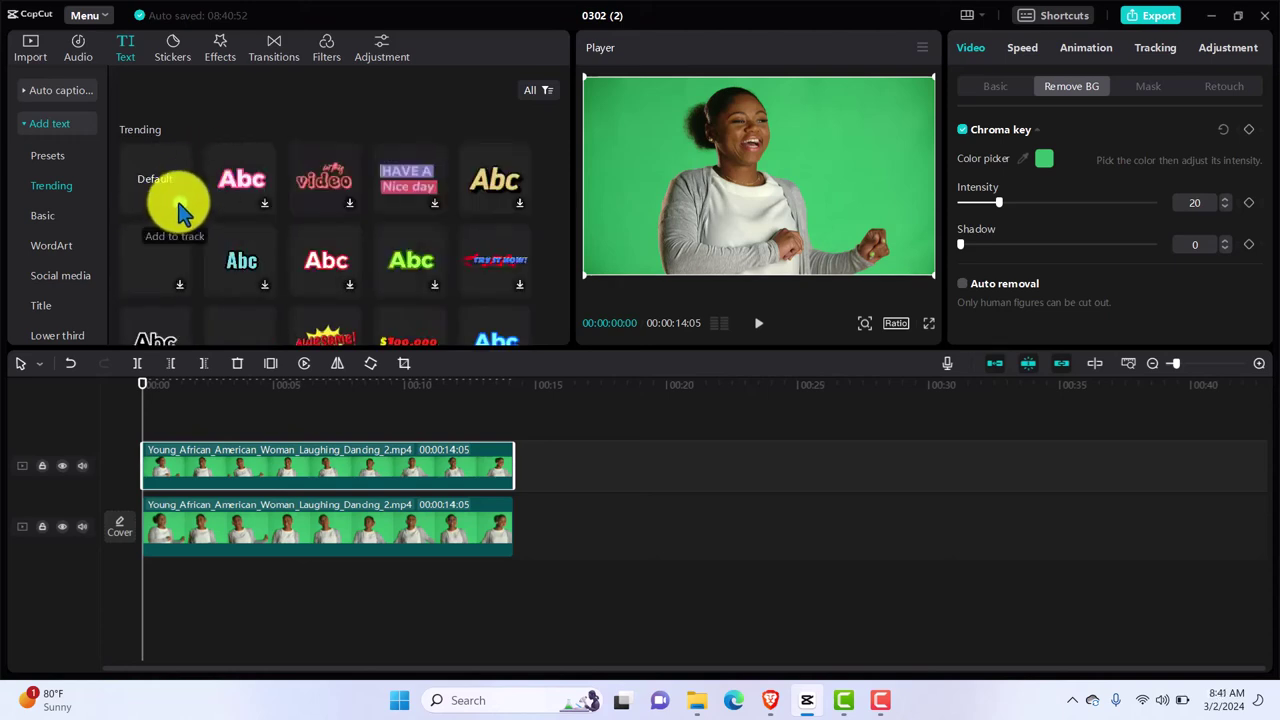
pyautogui.click(180, 210)
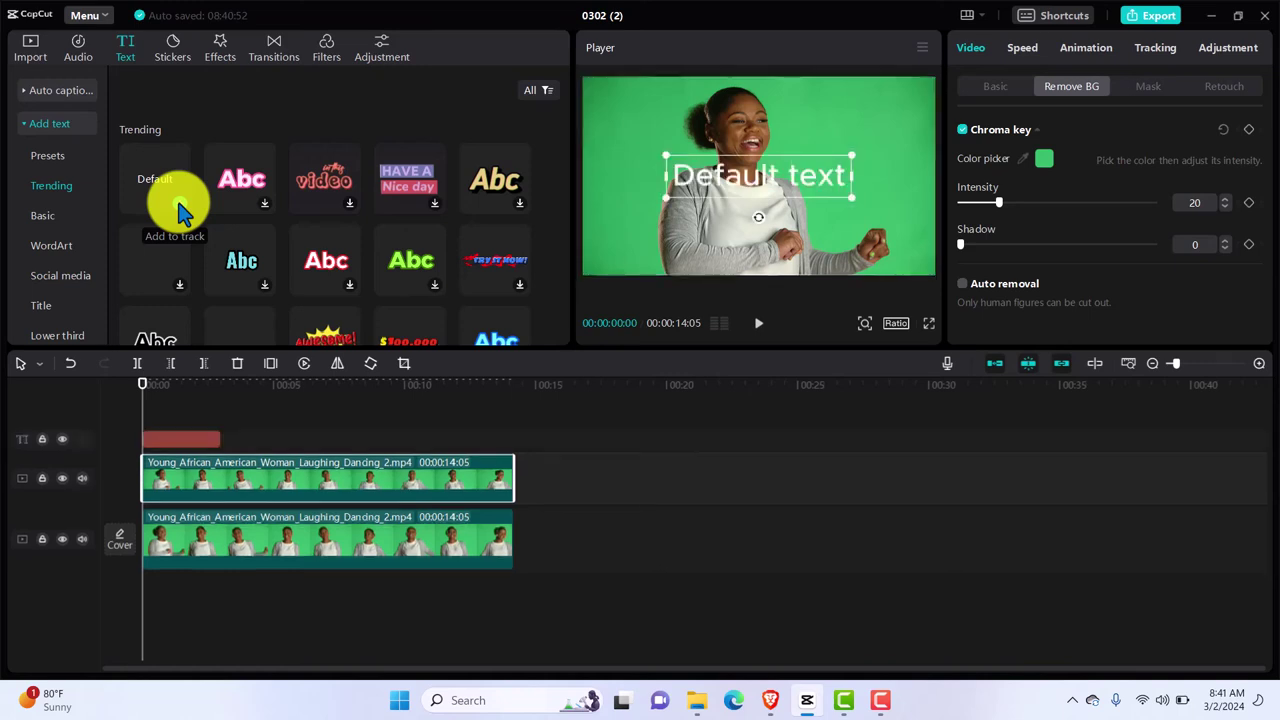
pyautogui.click(811, 180)
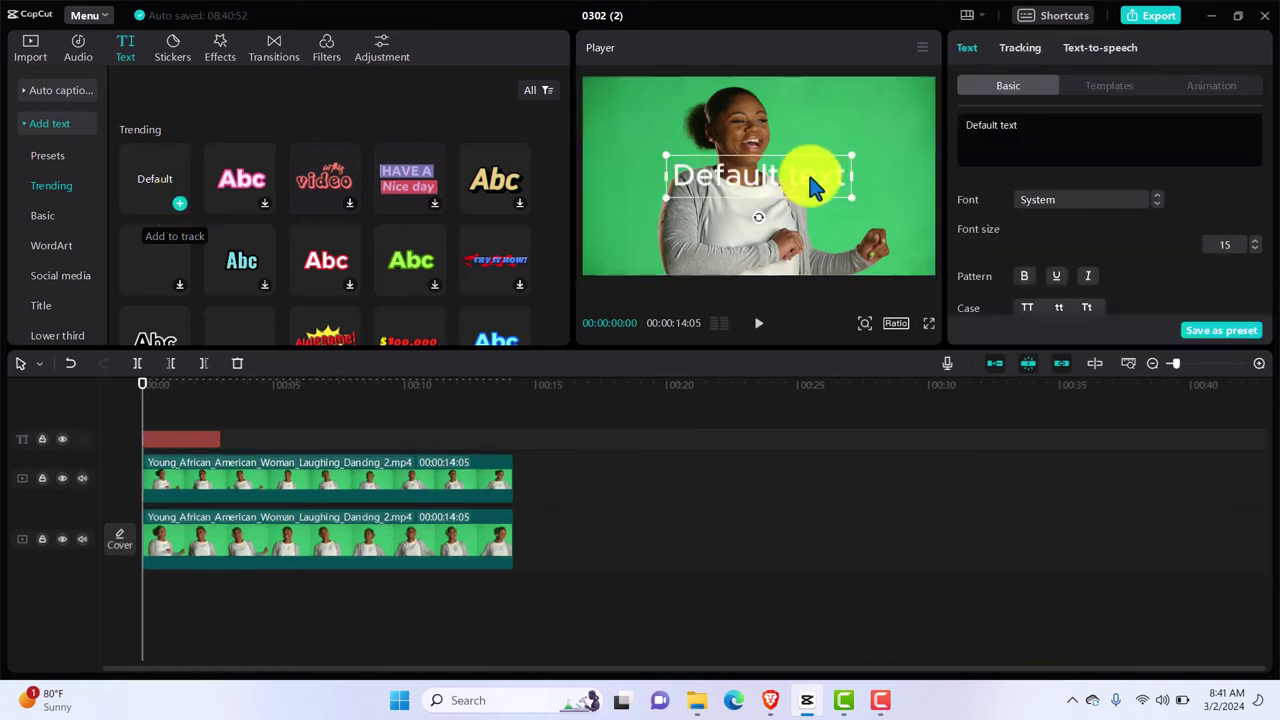
# Change the text to "LIKE AND FOLLOW" and enlarge it to span the full width of the frame.
pyautogui.doubleClick(1049, 130)
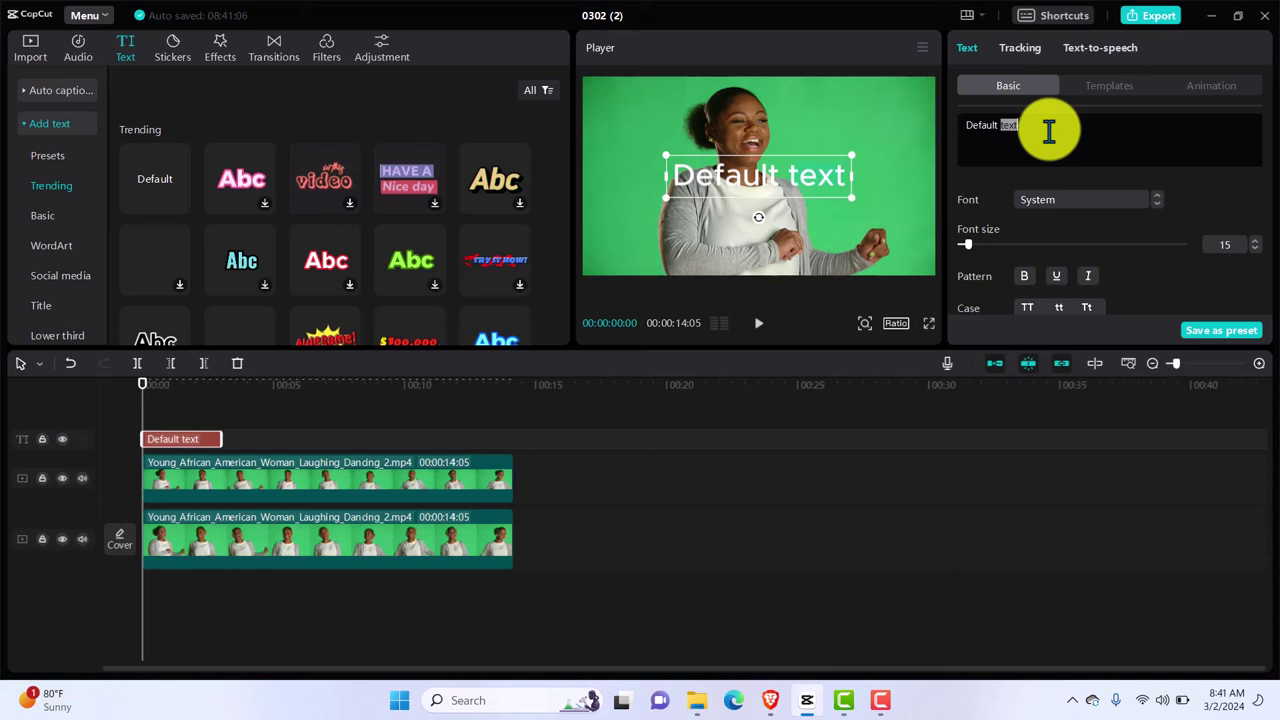
pyautogui.hotkey('ctrl', 'a')
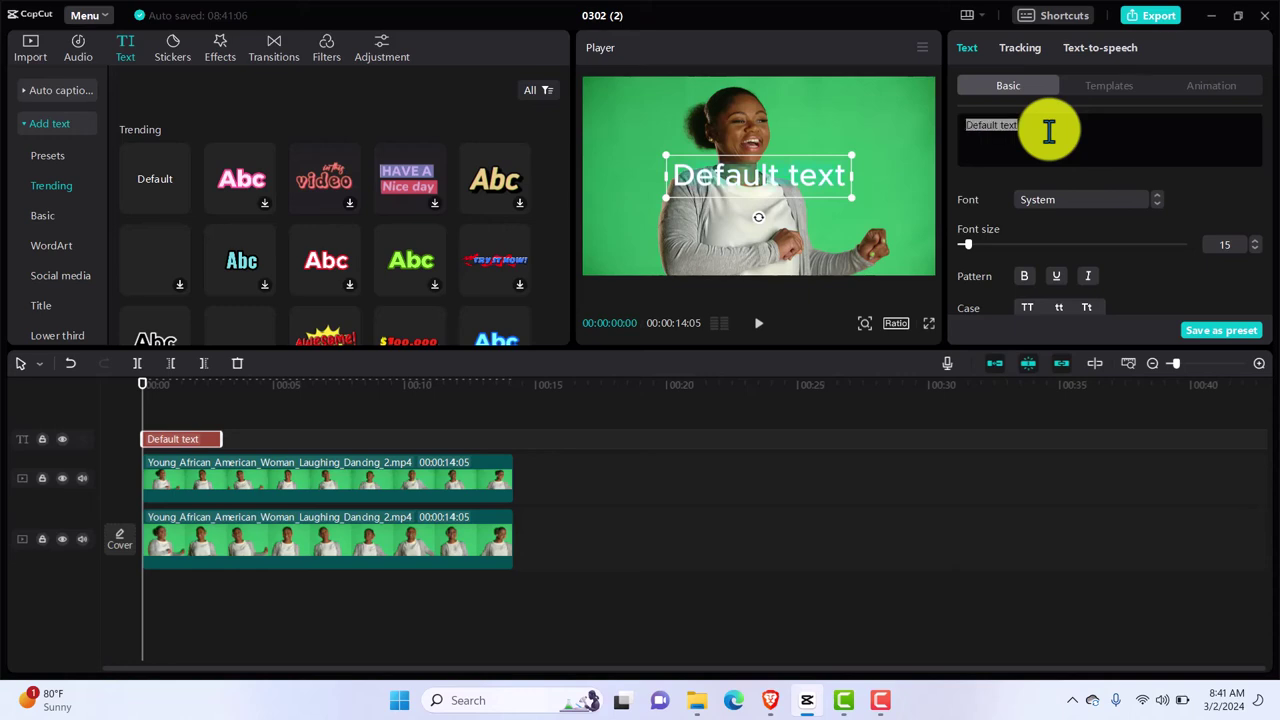
pyautogui.write('ll')
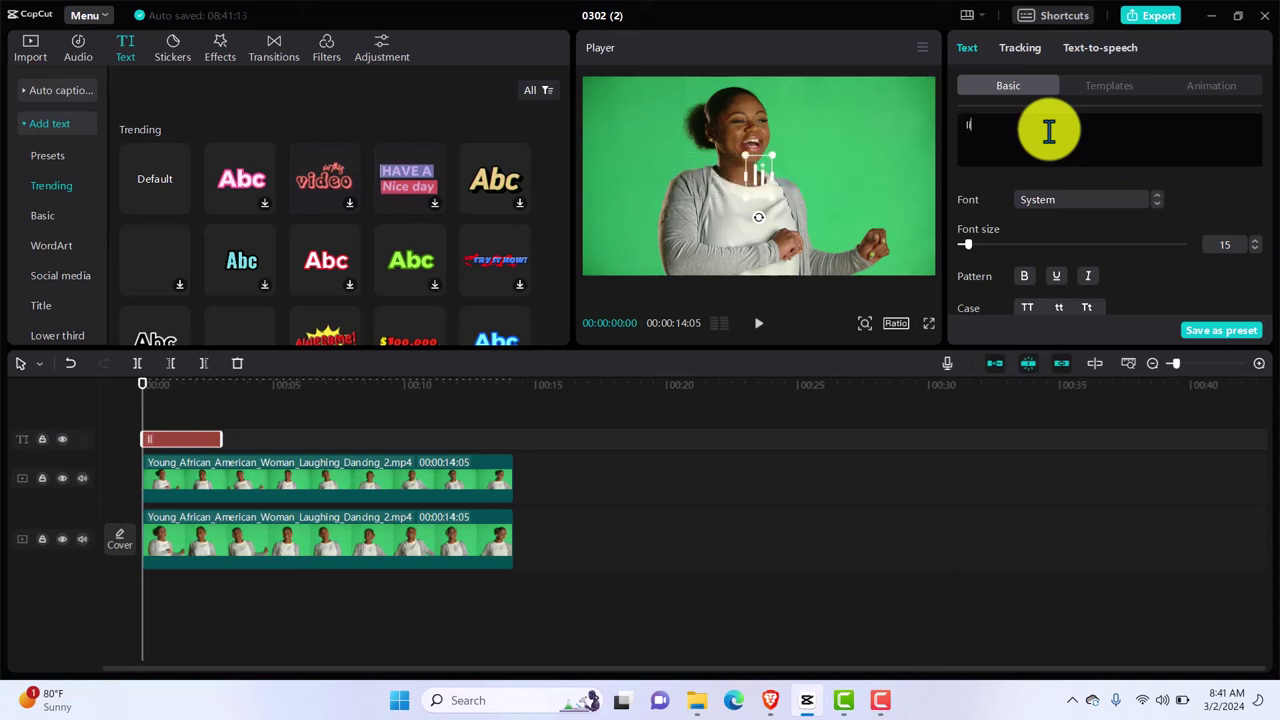
pyautogui.press('BackSpace')
pyautogui.press('BackSpace')
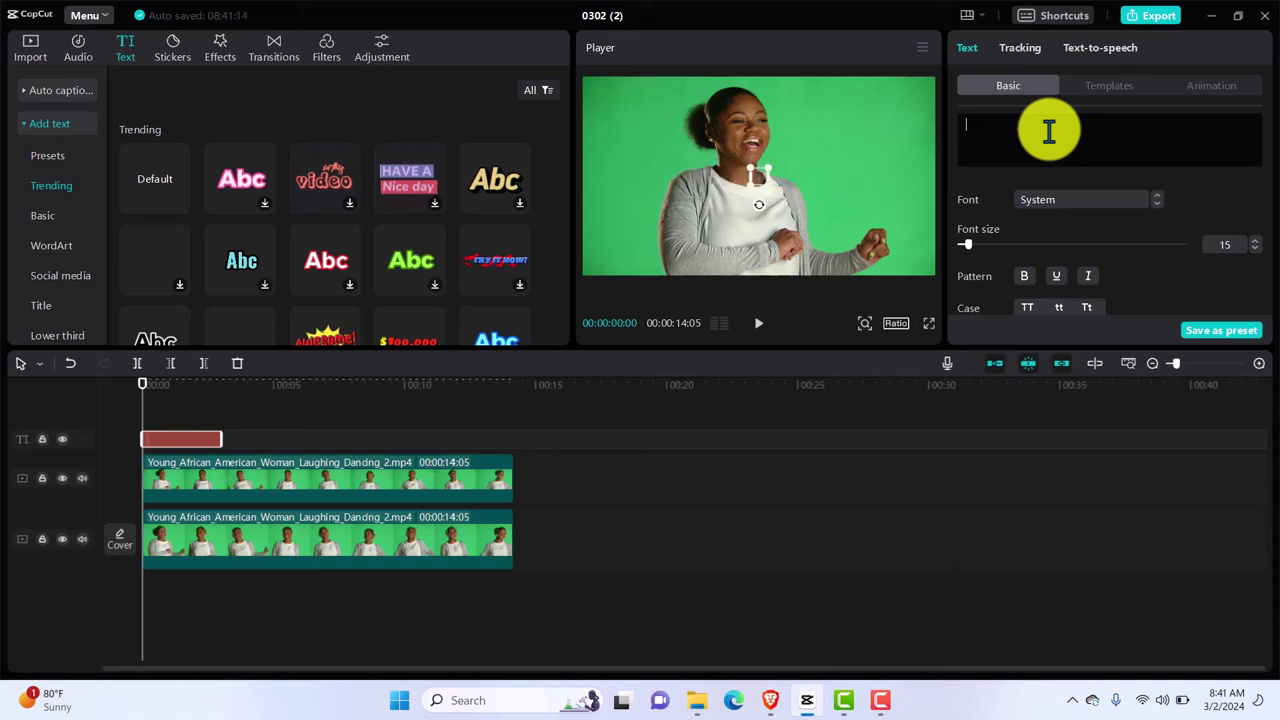
pyautogui.write('LIKE')
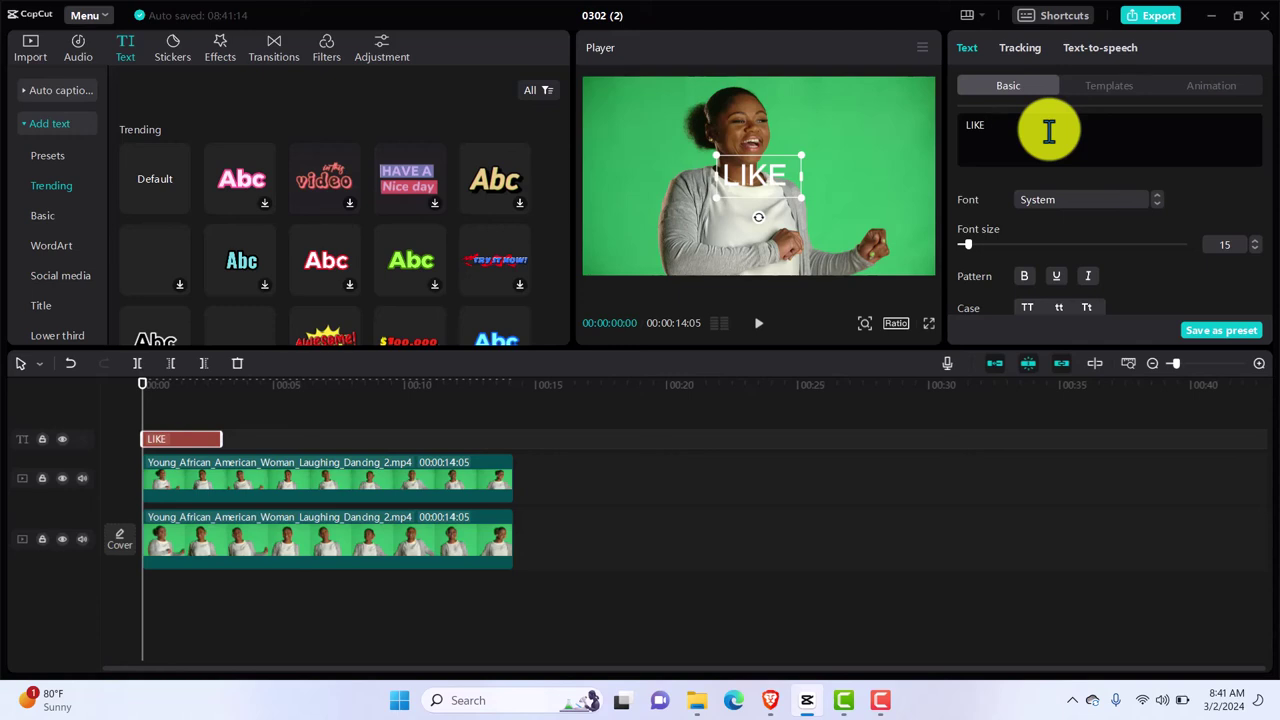
pyautogui.write(' AND')
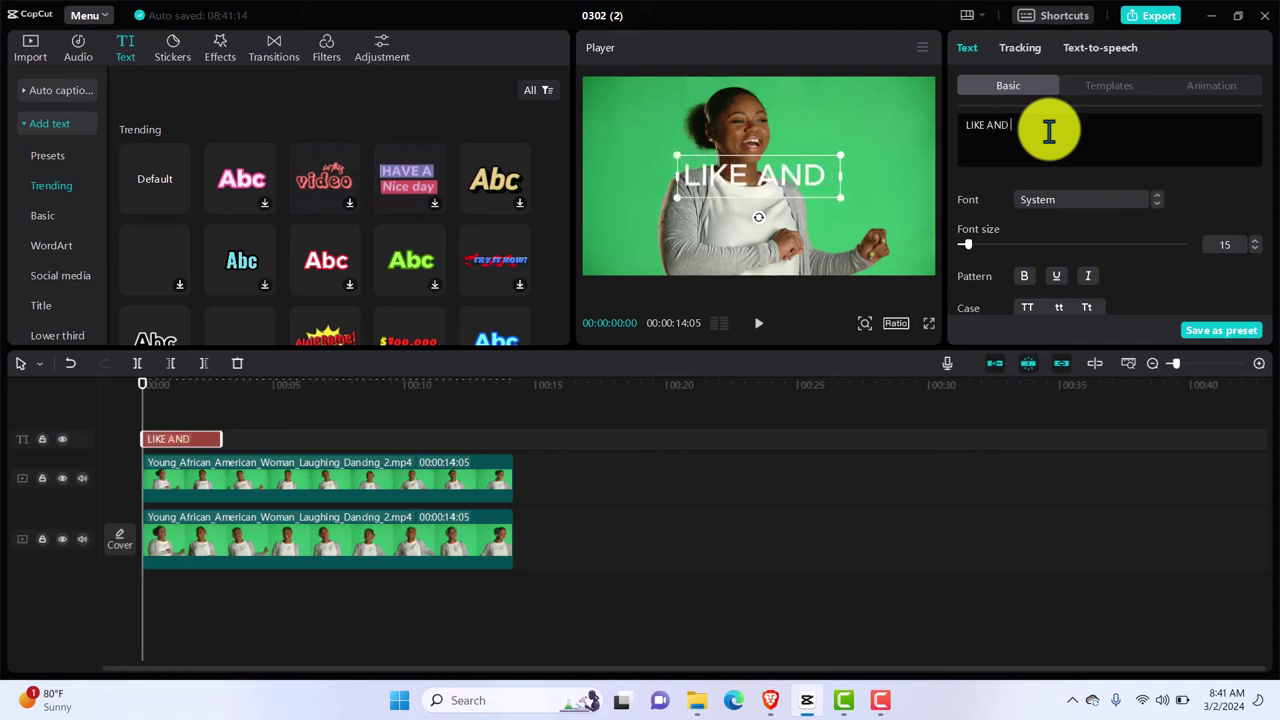
pyautogui.write(' FOLLOW')
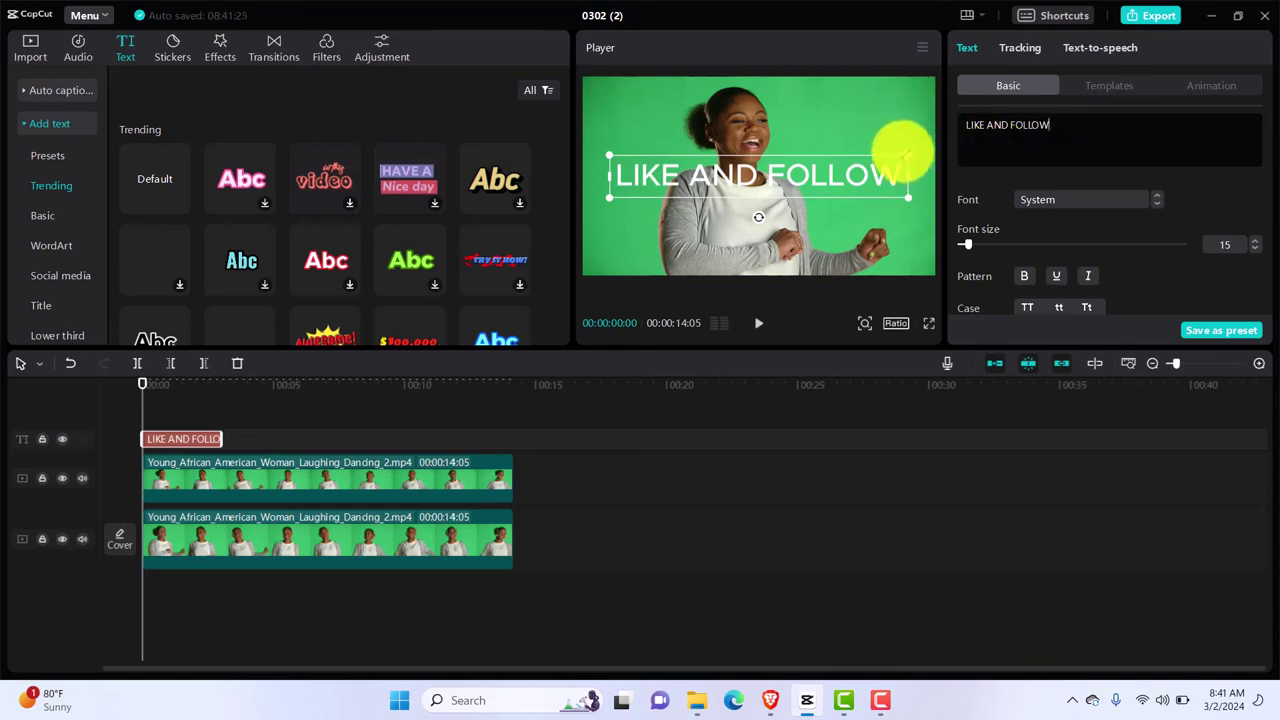
pyautogui.moveTo(906, 155); pyautogui.dragTo(934, 131)
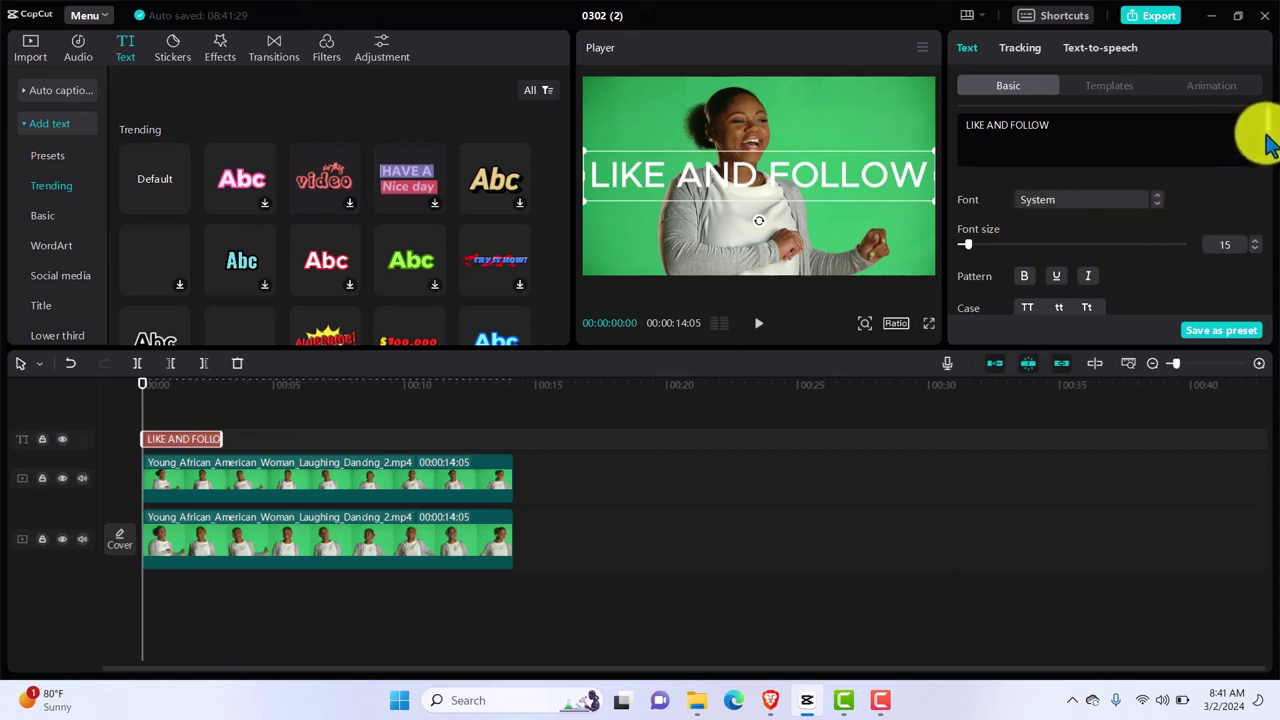
# Try orange, blue and purple on the text and set its color to light cyan C0F1F5.
pyautogui.moveTo(1264, 122); pyautogui.dragTo(1265, 161)
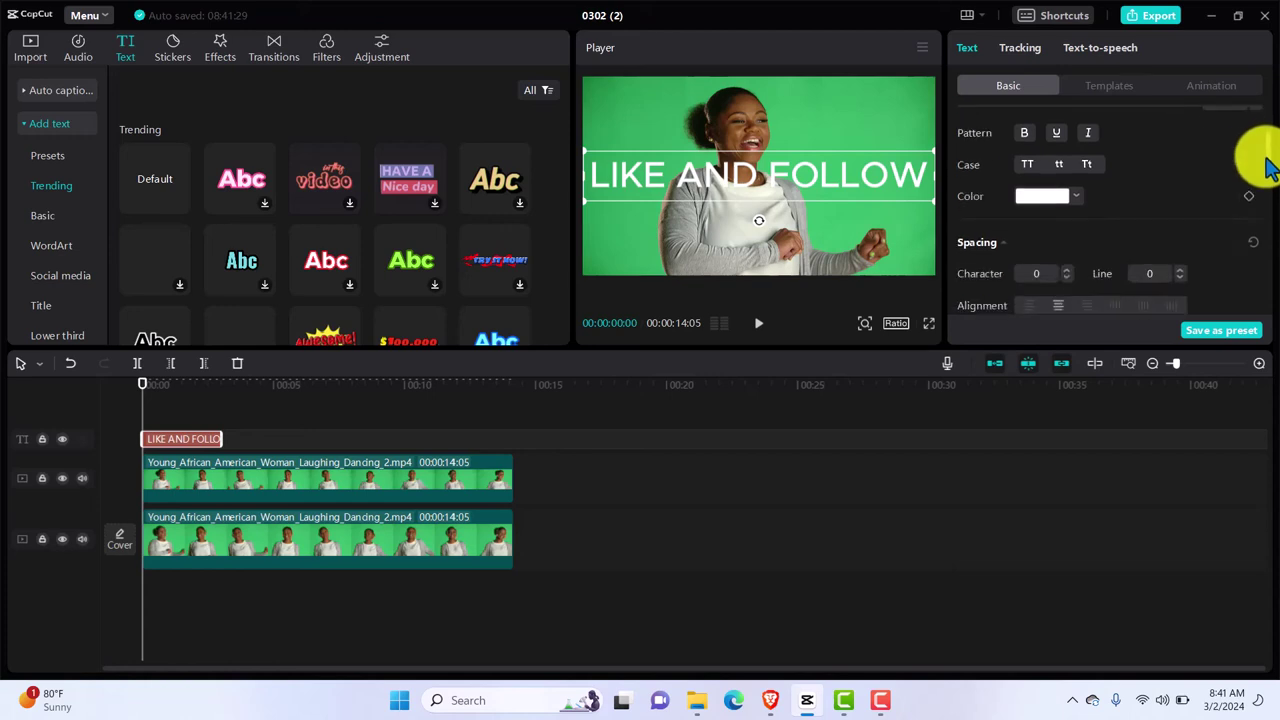
pyautogui.click(1083, 207)
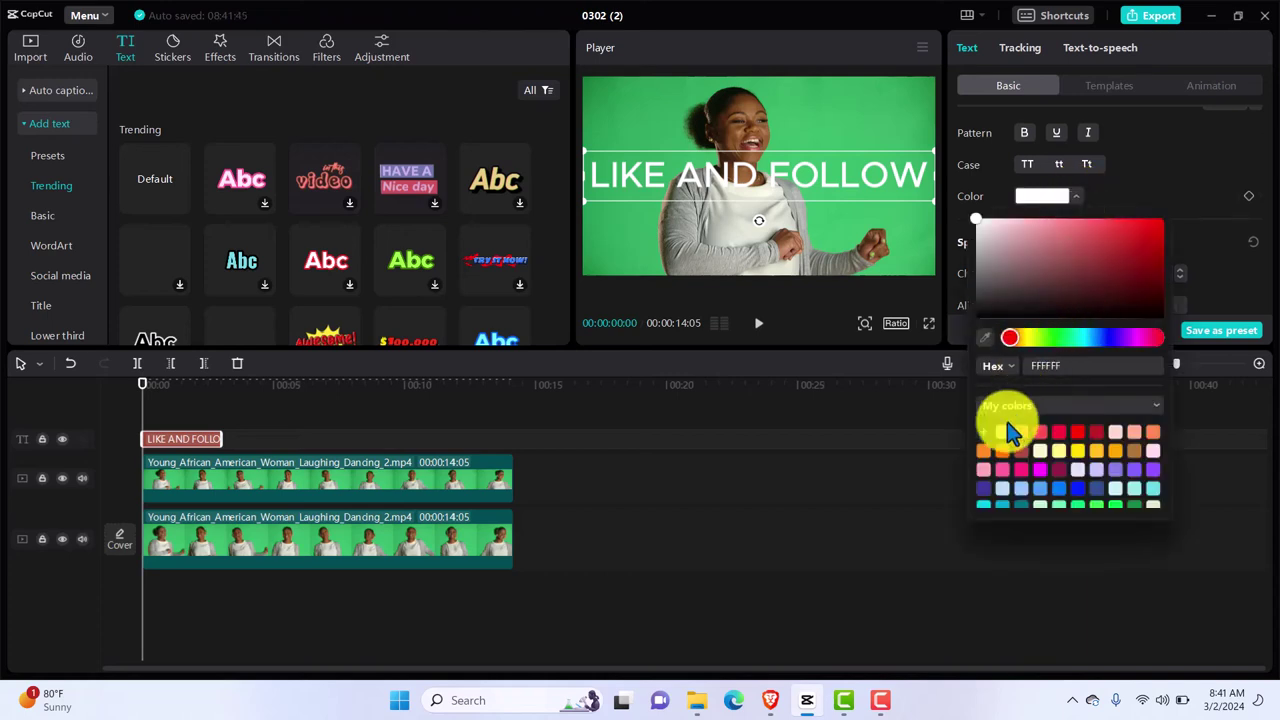
pyautogui.click(983, 450)
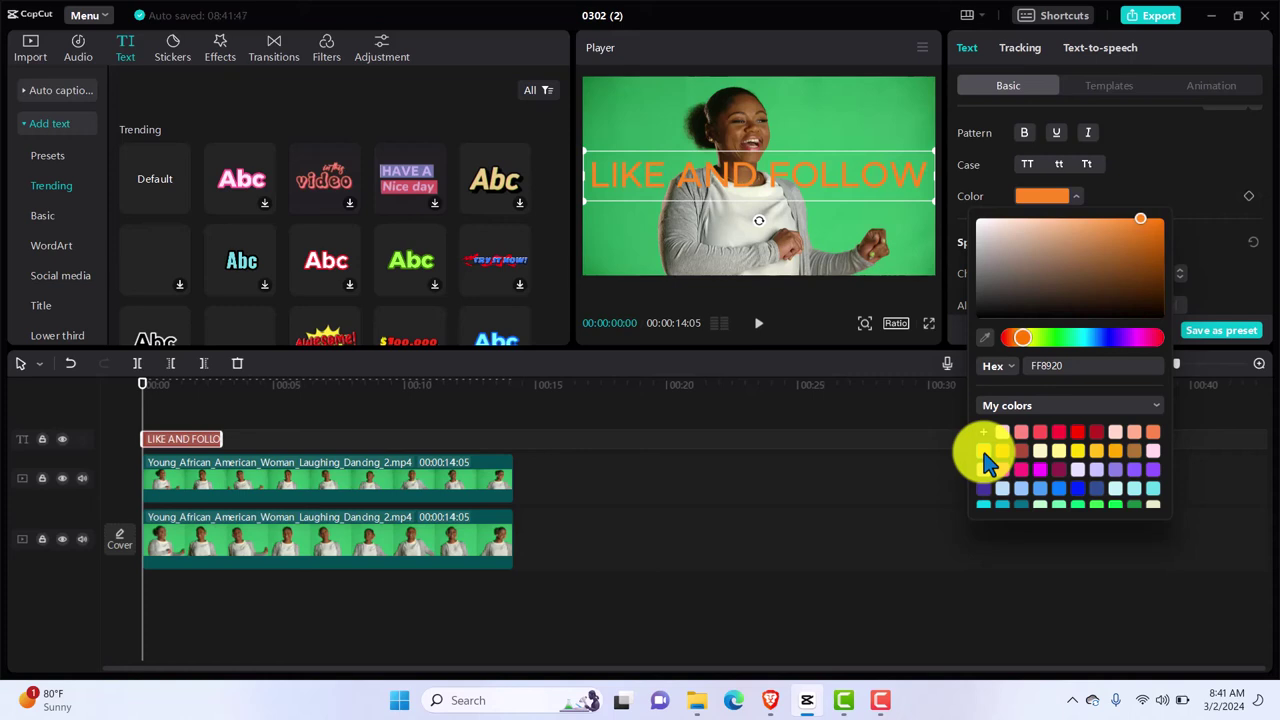
pyautogui.click(1152, 227)
pyautogui.moveTo(1151, 227); pyautogui.dragTo(1163, 224)
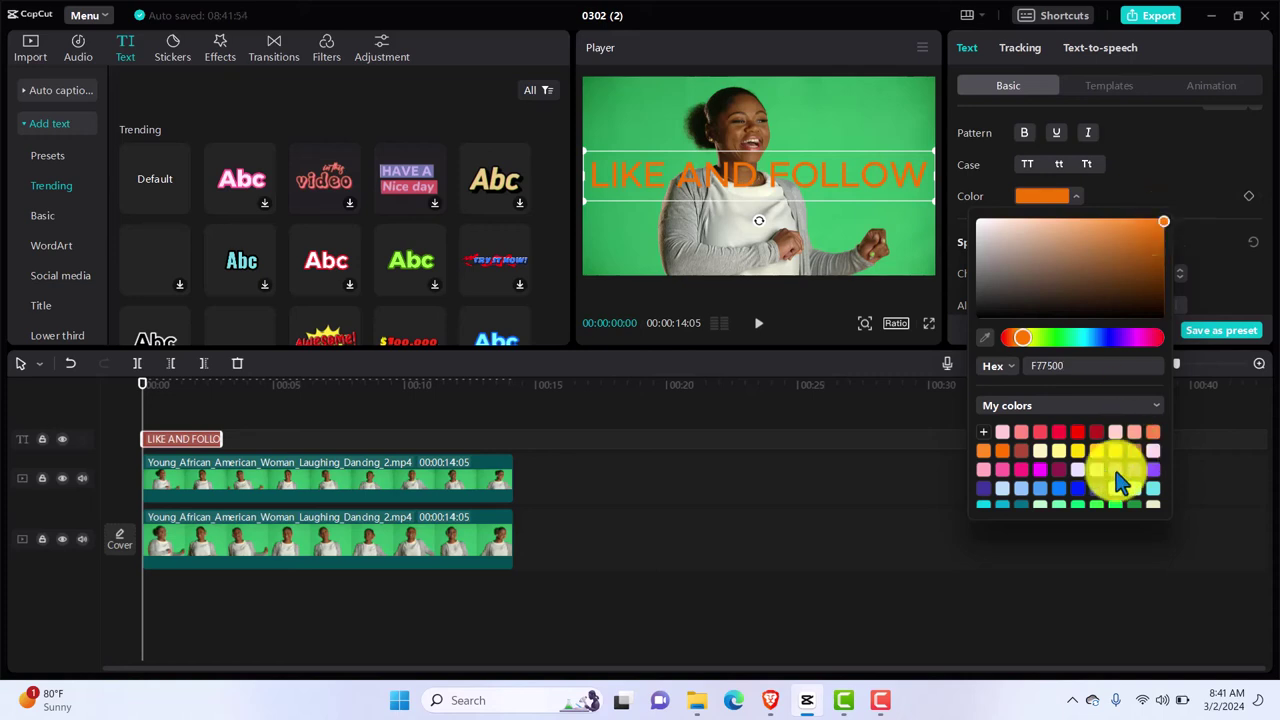
pyautogui.click(1057, 490)
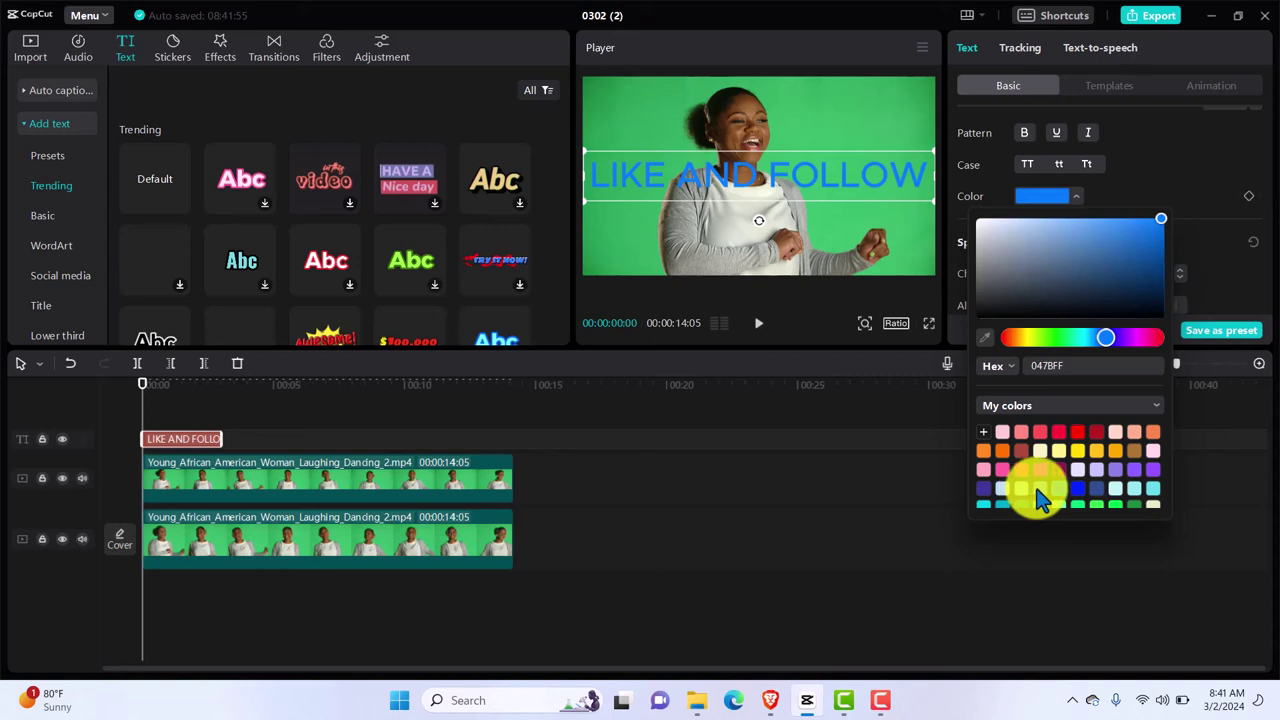
pyautogui.click(1038, 490)
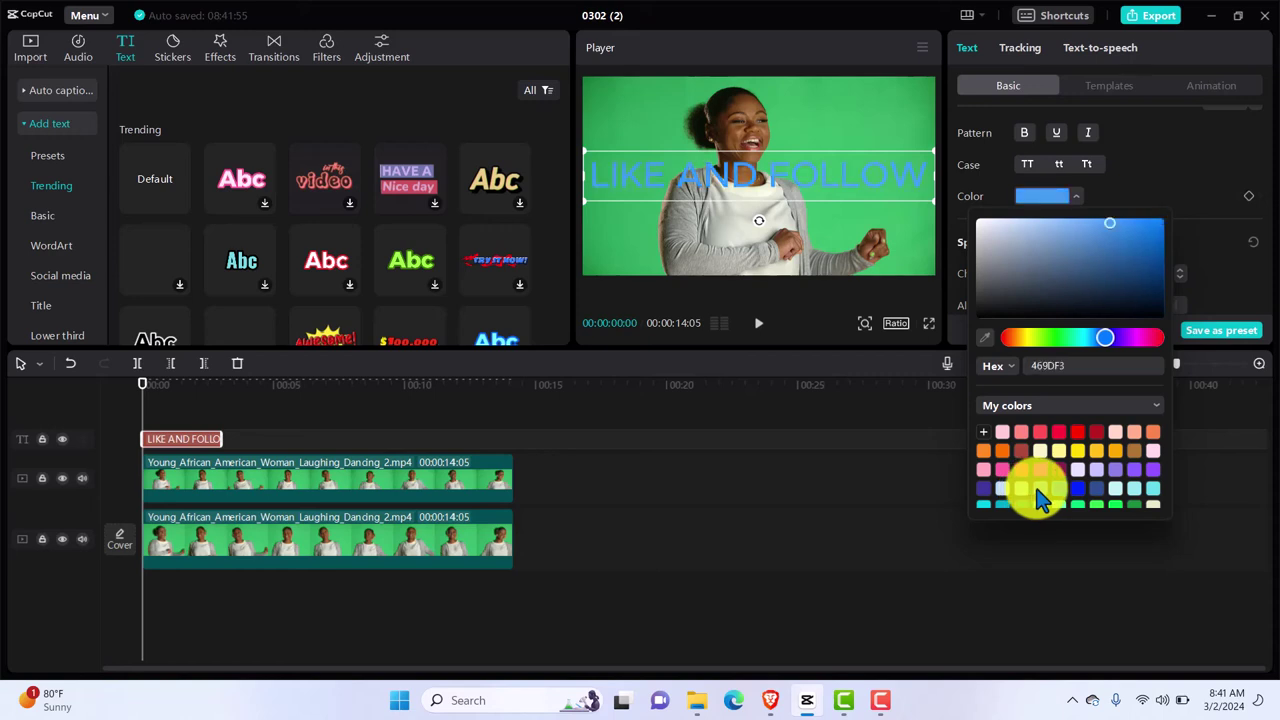
pyautogui.click(1153, 470)
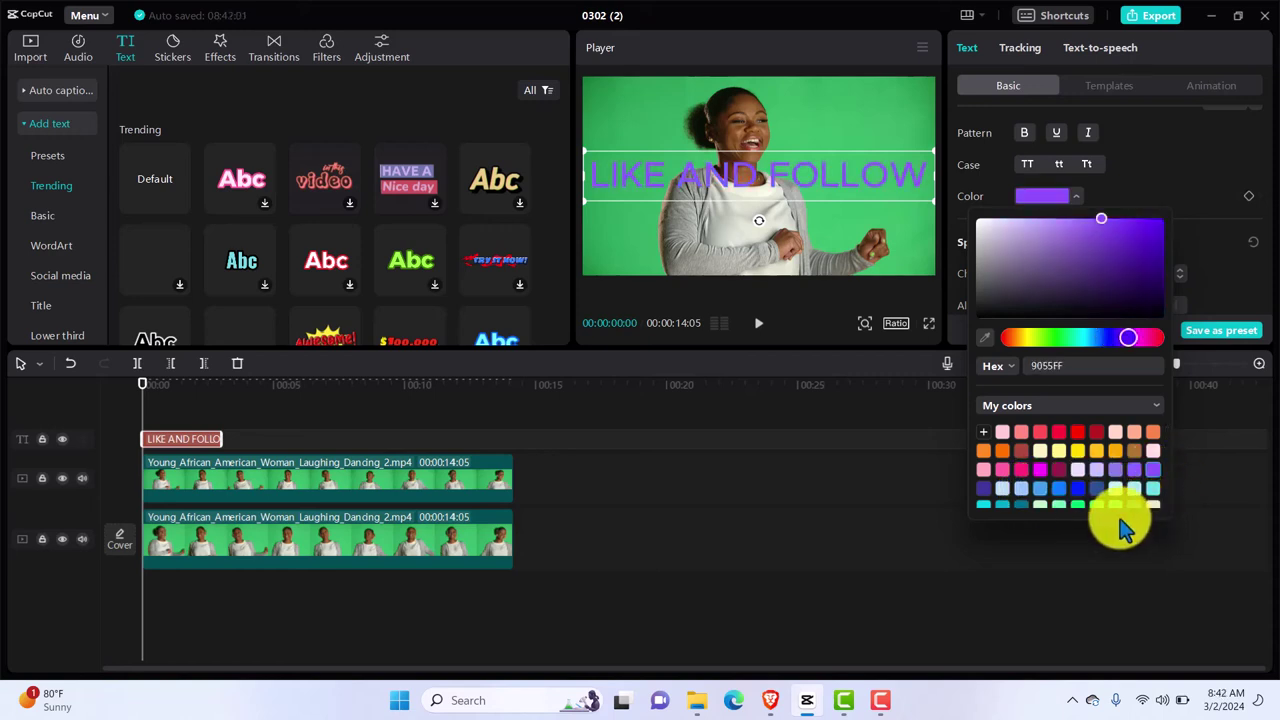
pyautogui.click(1116, 494)
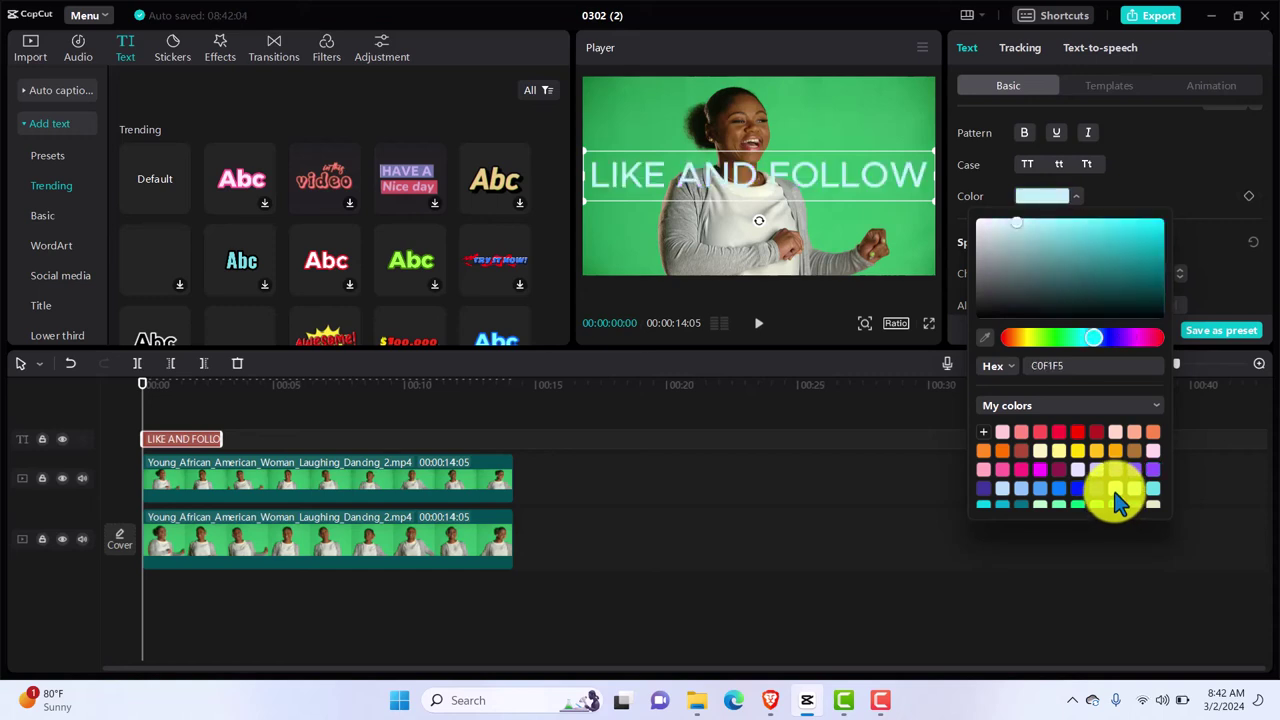
# Browse the Trending text templates and apply the gold italic Abc template to the text.
pyautogui.click(1112, 90)
pyautogui.click(1112, 88)
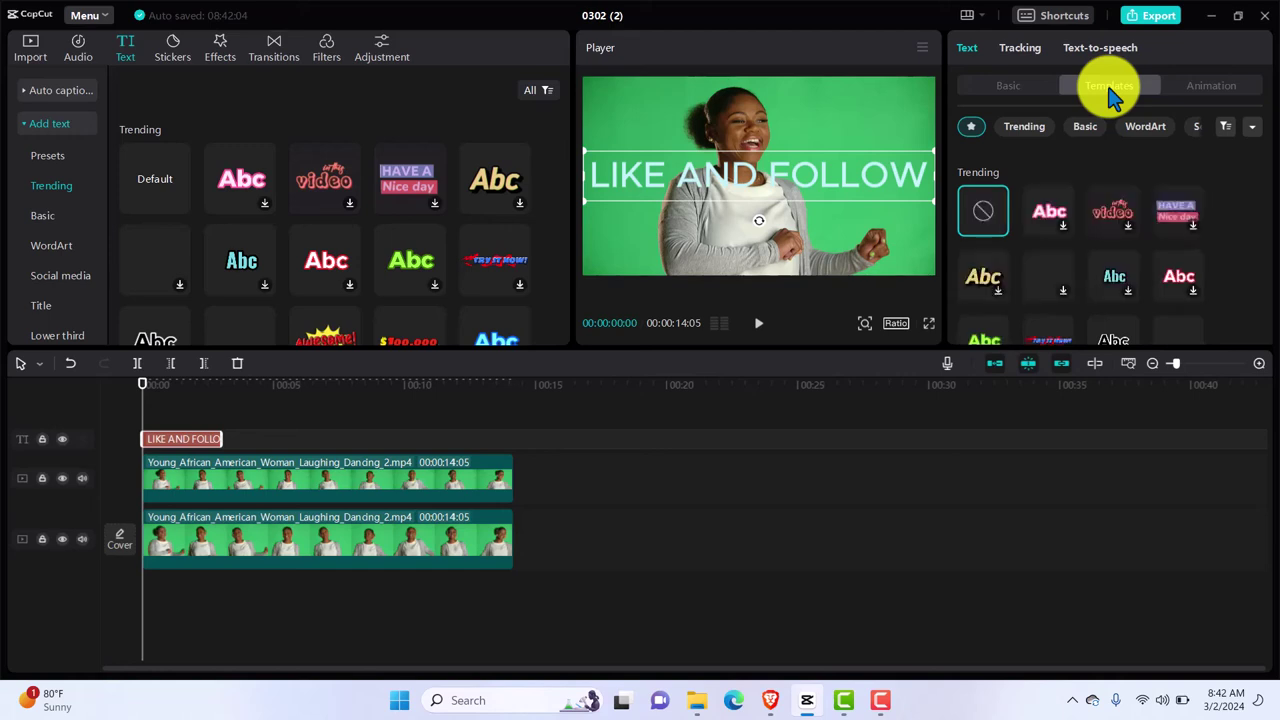
pyautogui.click(1030, 136)
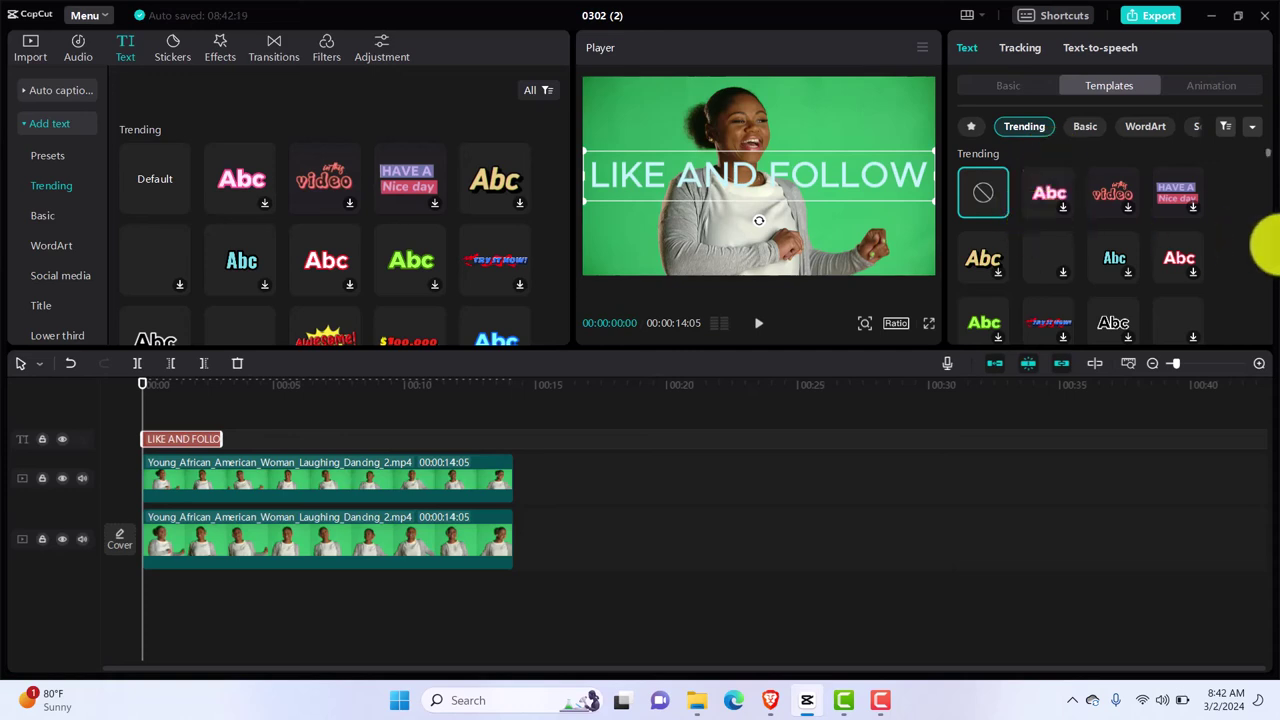
pyautogui.scroll(-2, 1268, 160)
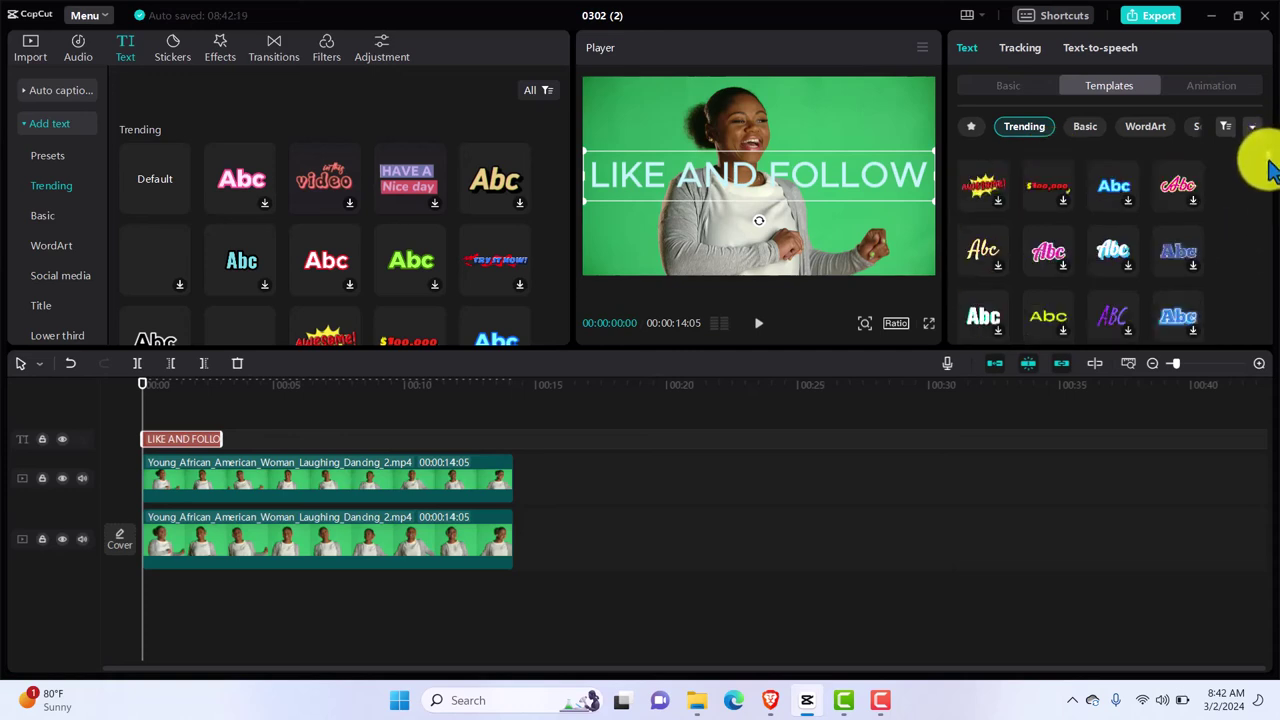
pyautogui.scroll(2, 1268, 150)
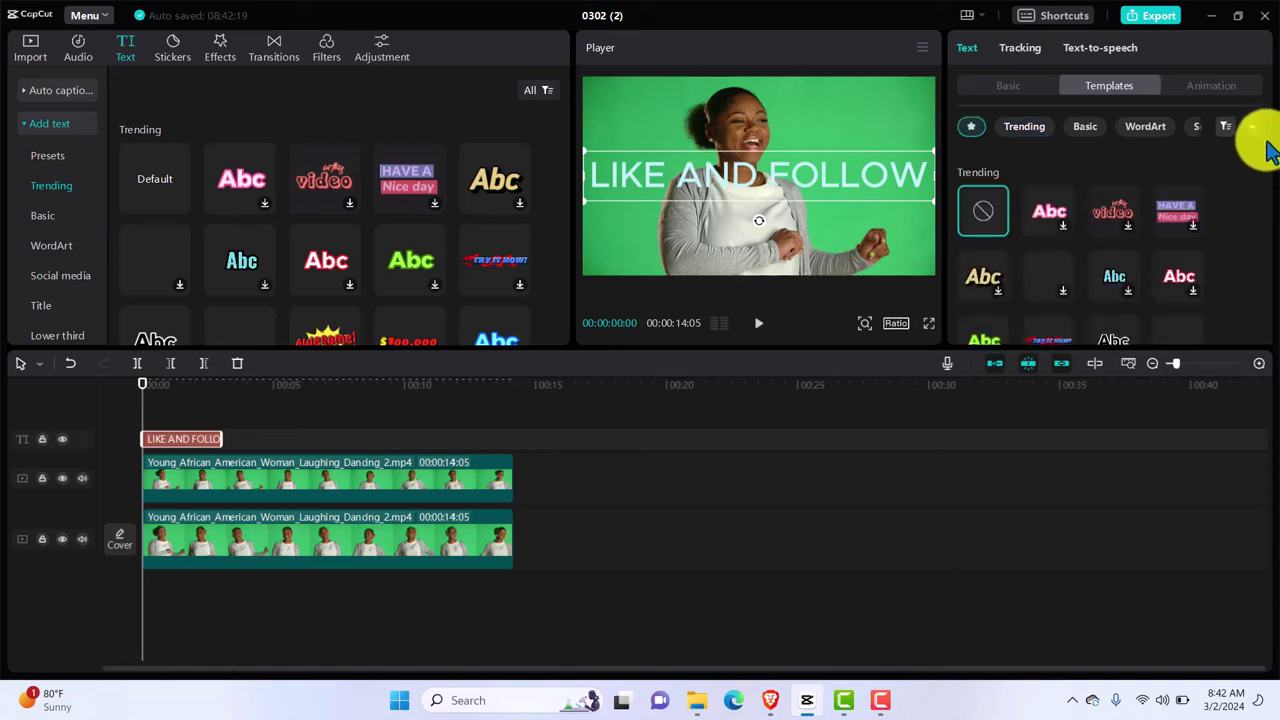
pyautogui.click(995, 292)
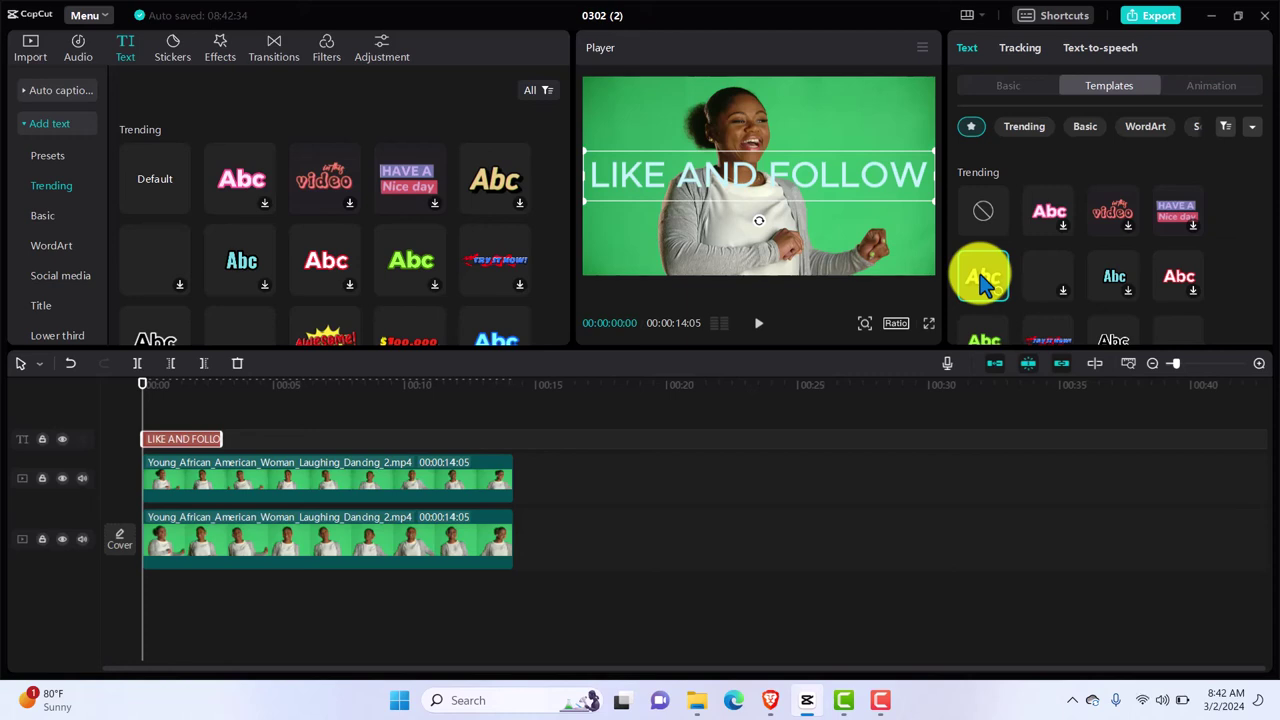
# Apply the gold italic template to the text and place it between the two woman clips, extended to their full 14:05 length.
pyautogui.click(983, 283)
pyautogui.click(837, 192)
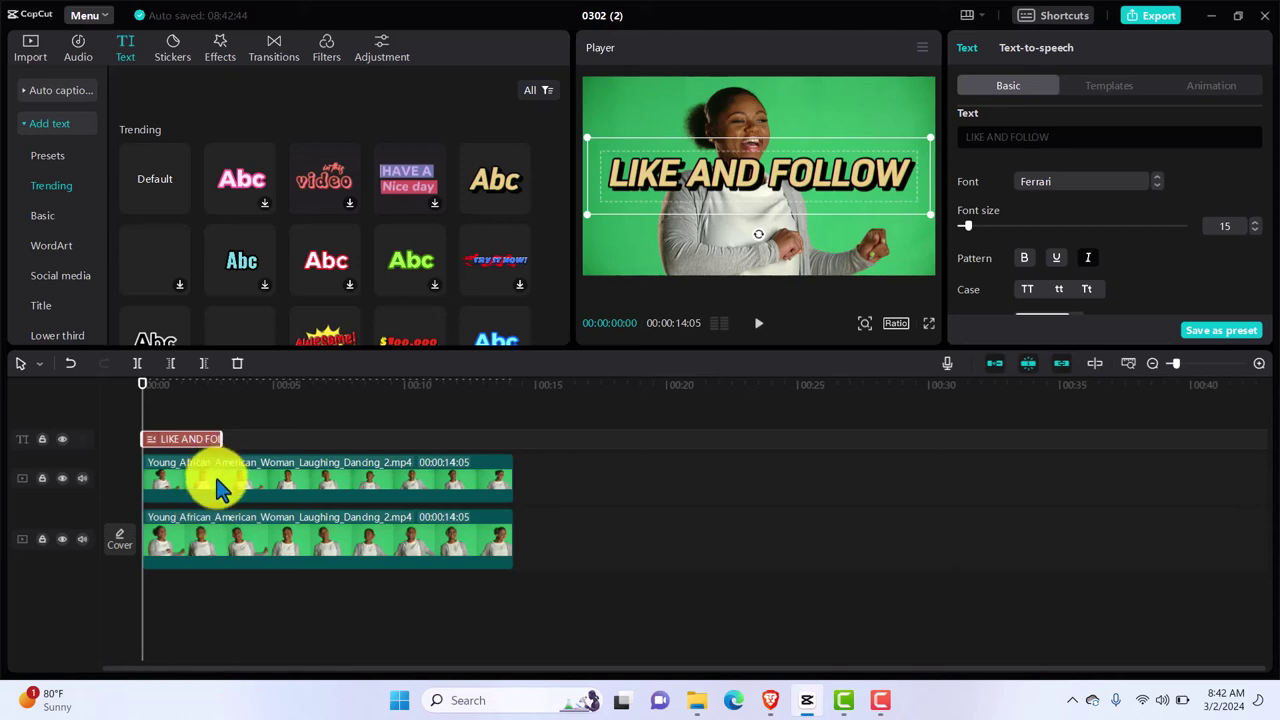
pyautogui.moveTo(186, 437); pyautogui.dragTo(185, 516)
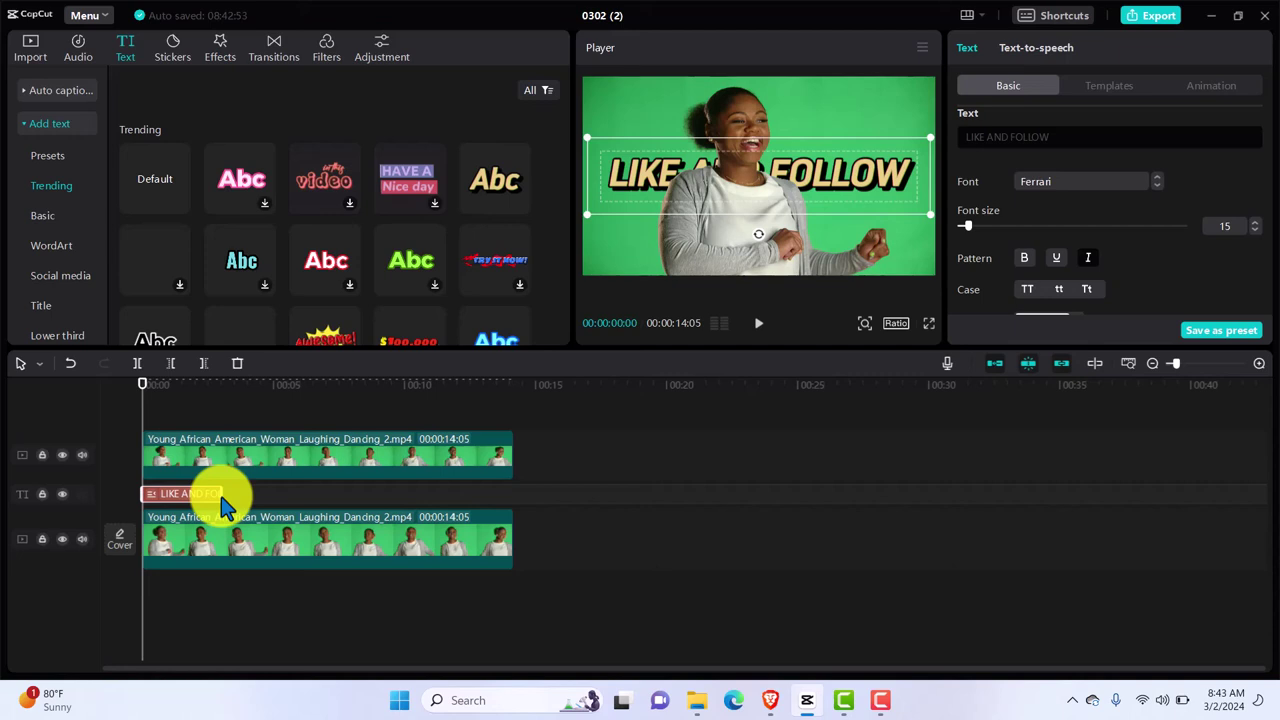
pyautogui.moveTo(222, 505); pyautogui.dragTo(507, 507)
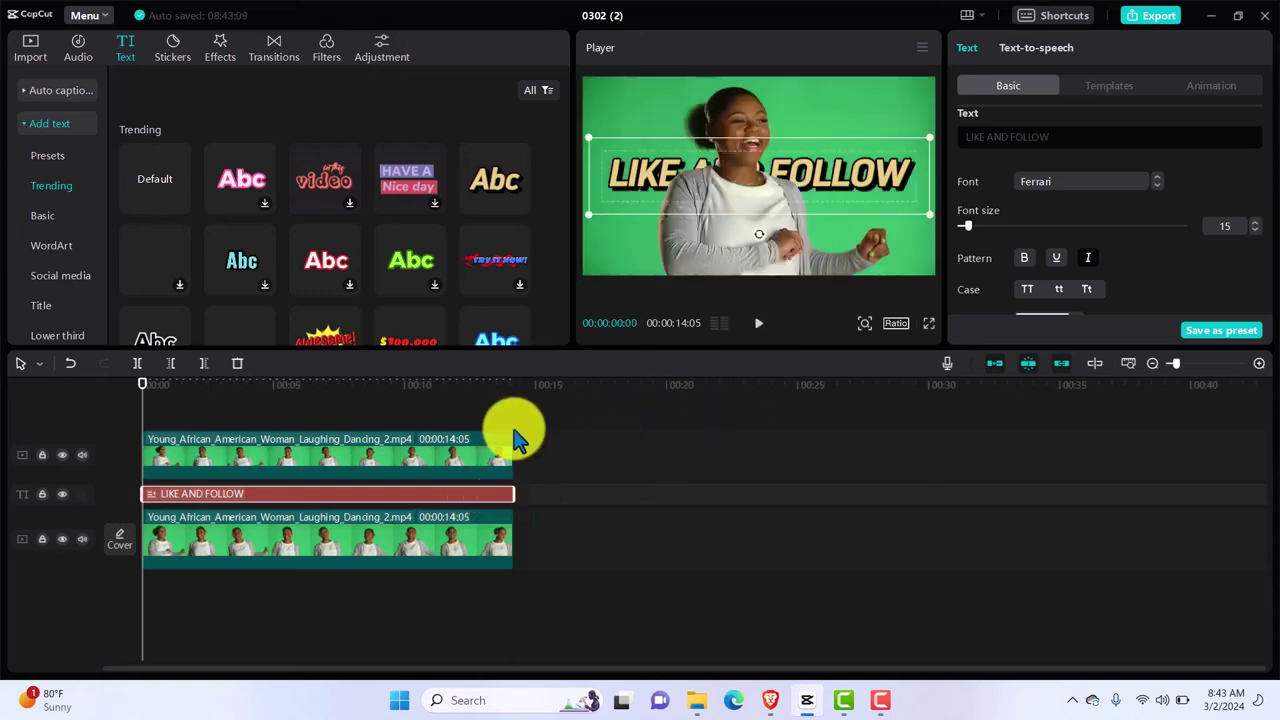
pyautogui.click(155, 410)
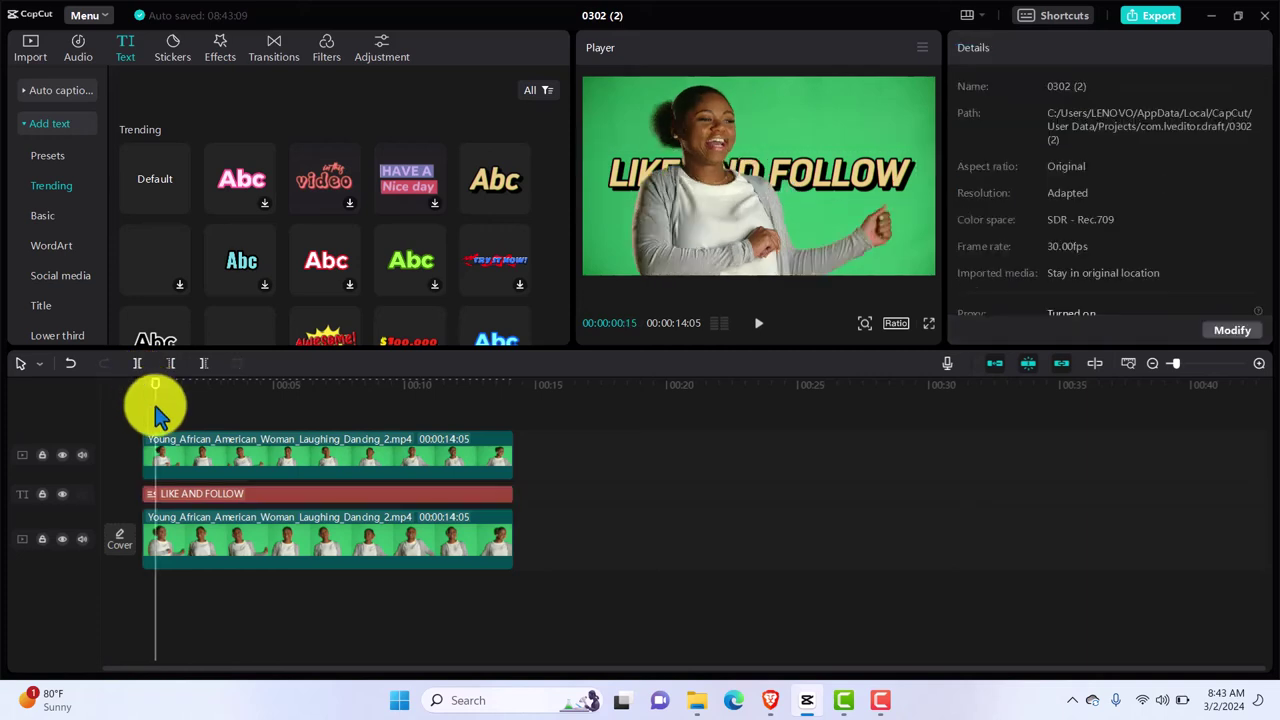
pyautogui.click(760, 330)
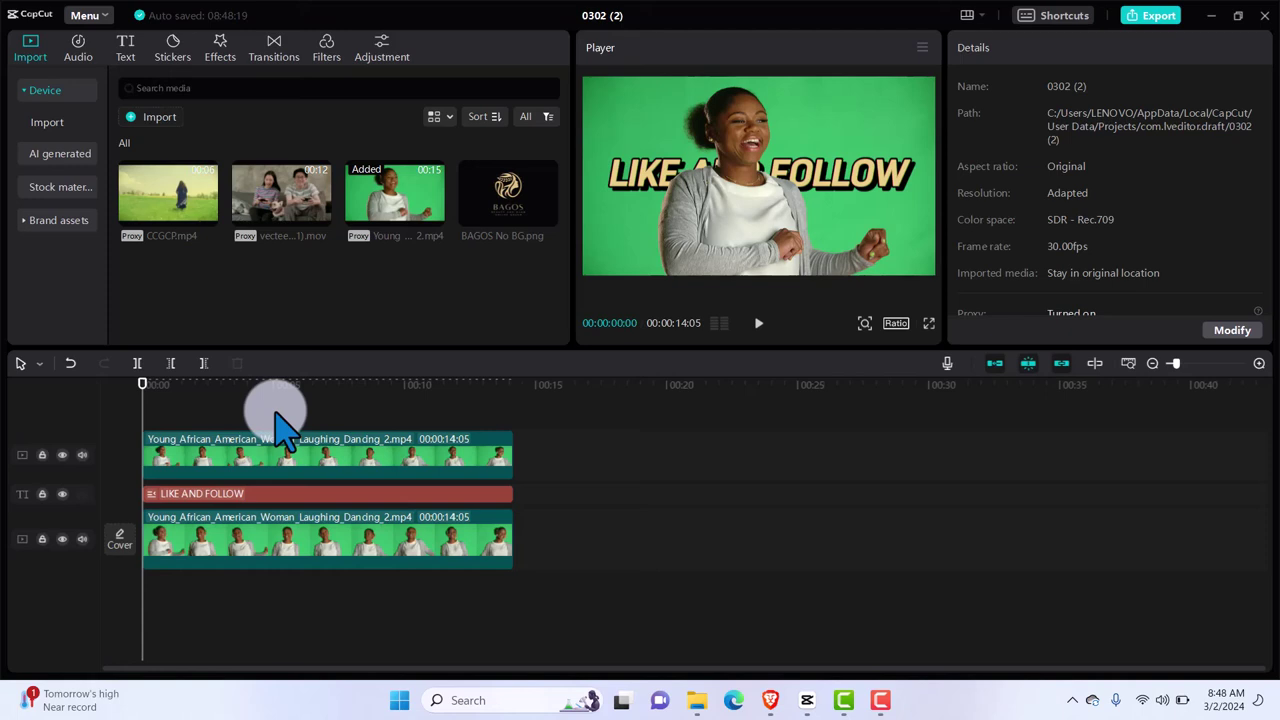
# Add BAGOS No BG.png to the timeline start on its own track above the other clips.
pyautogui.click(549, 217)
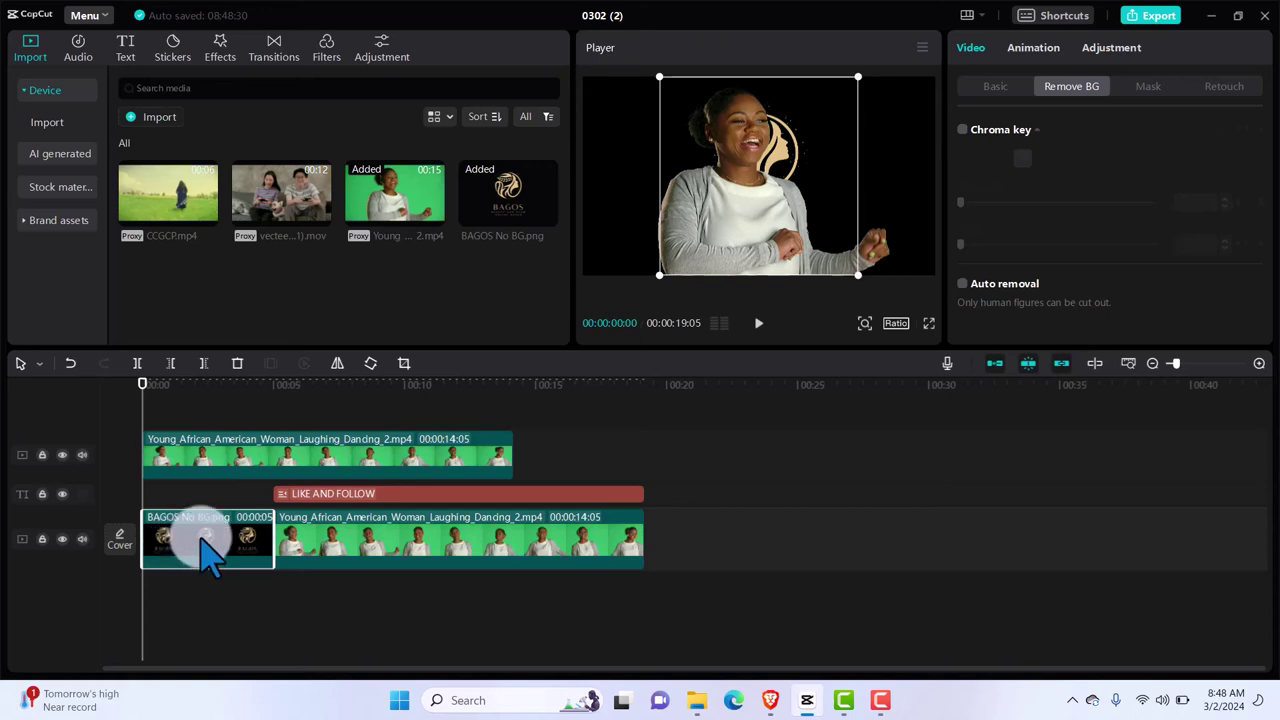
pyautogui.moveTo(207, 555); pyautogui.dragTo(197, 415)
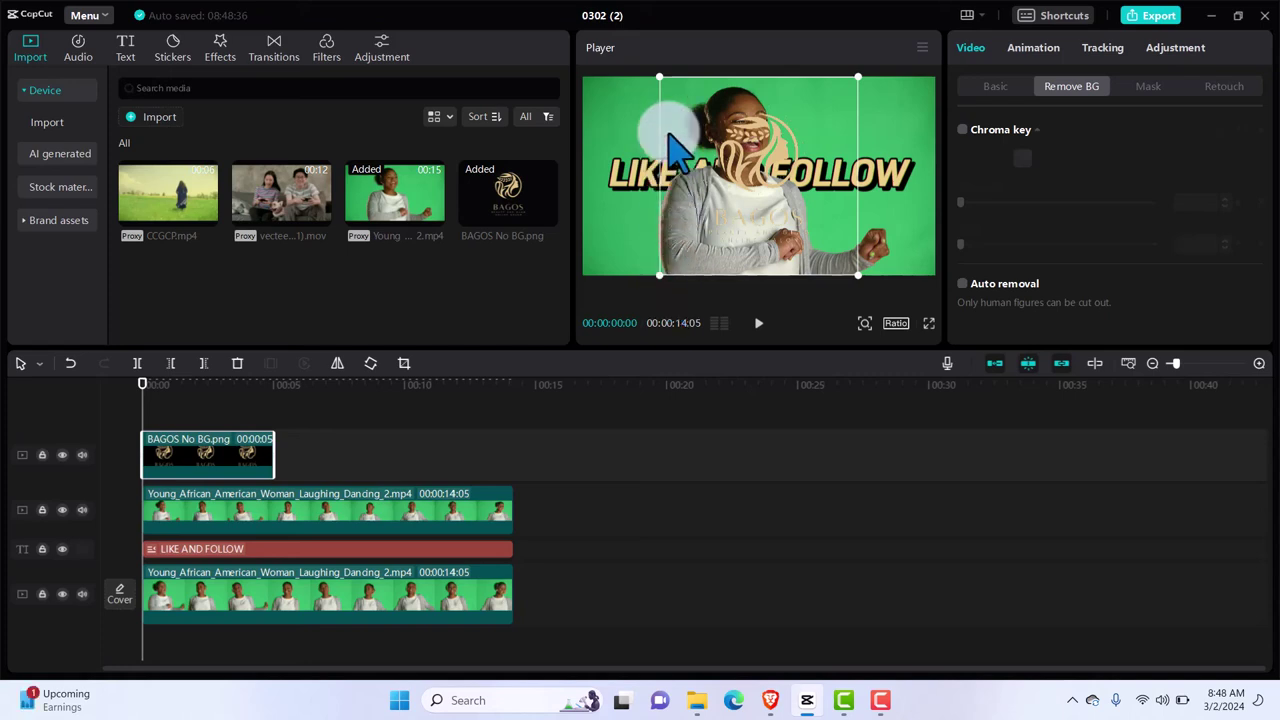
# Shrink the logo to 47% in the frame's upper-right corner and extend its clip to 14:05, matching the clips below.
pyautogui.moveTo(658, 77); pyautogui.dragTo(738, 128)
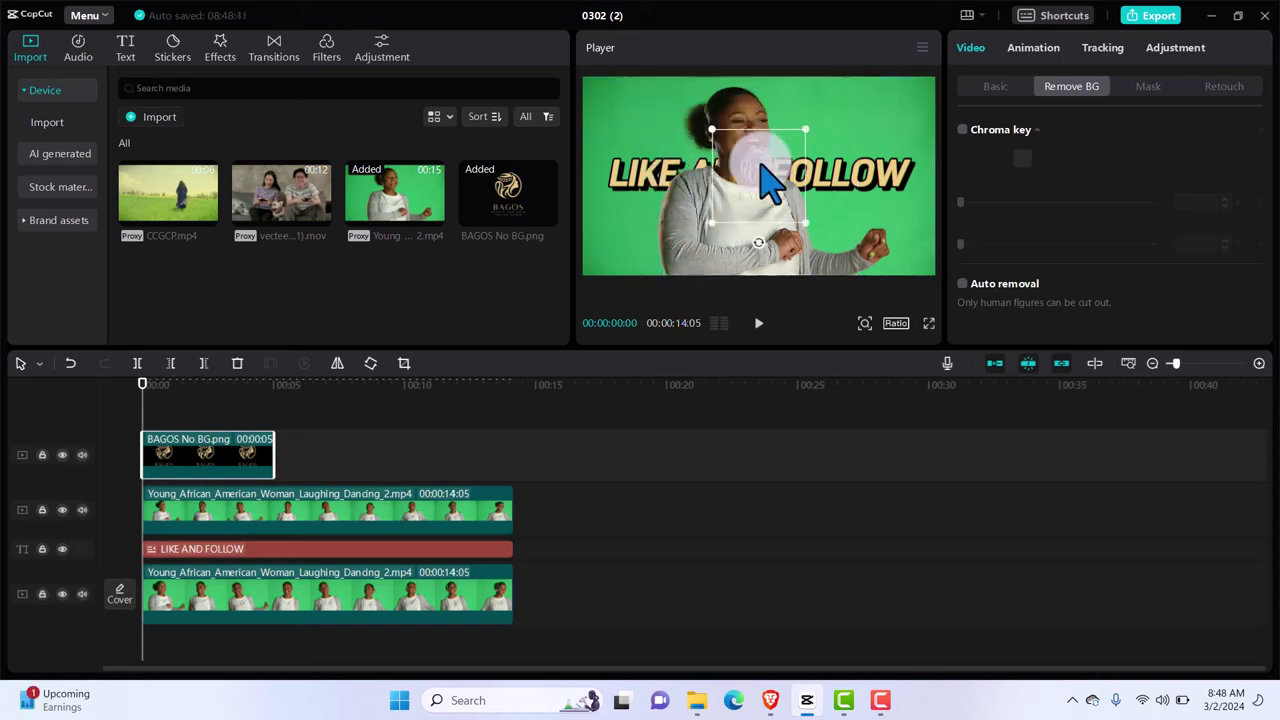
pyautogui.moveTo(766, 177); pyautogui.dragTo(899, 101)
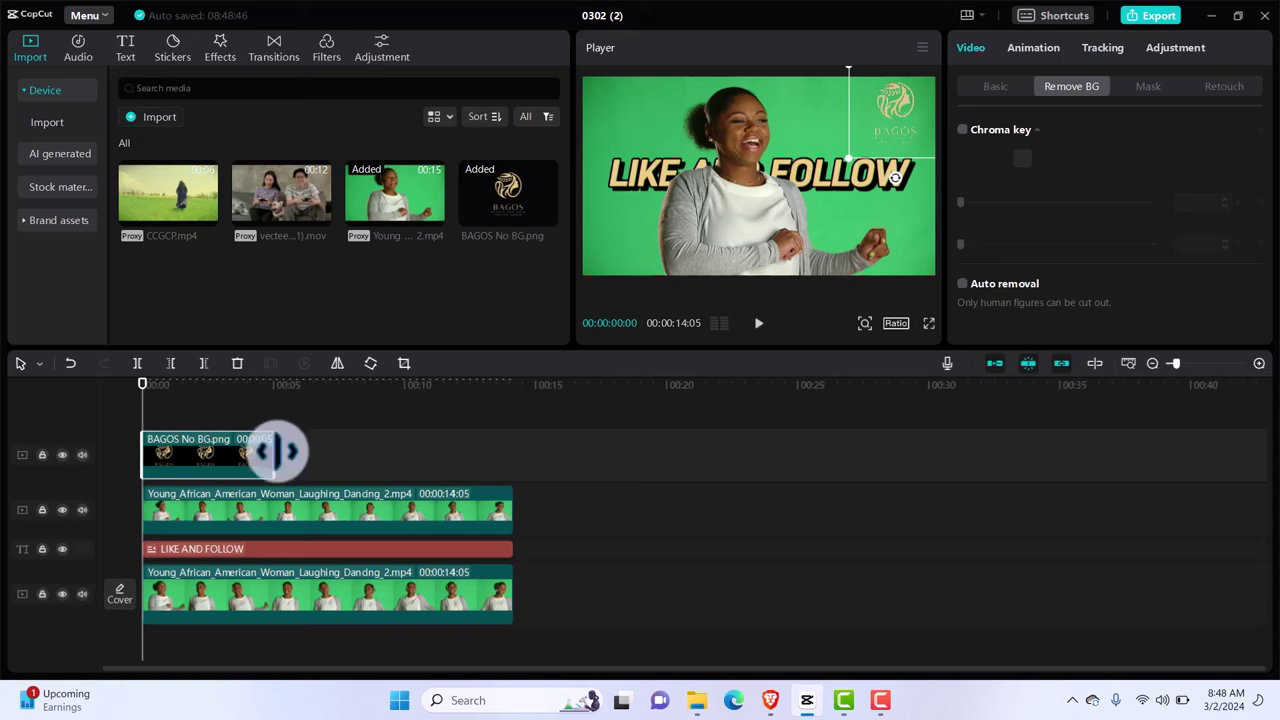
pyautogui.moveTo(279, 453); pyautogui.dragTo(512, 459)
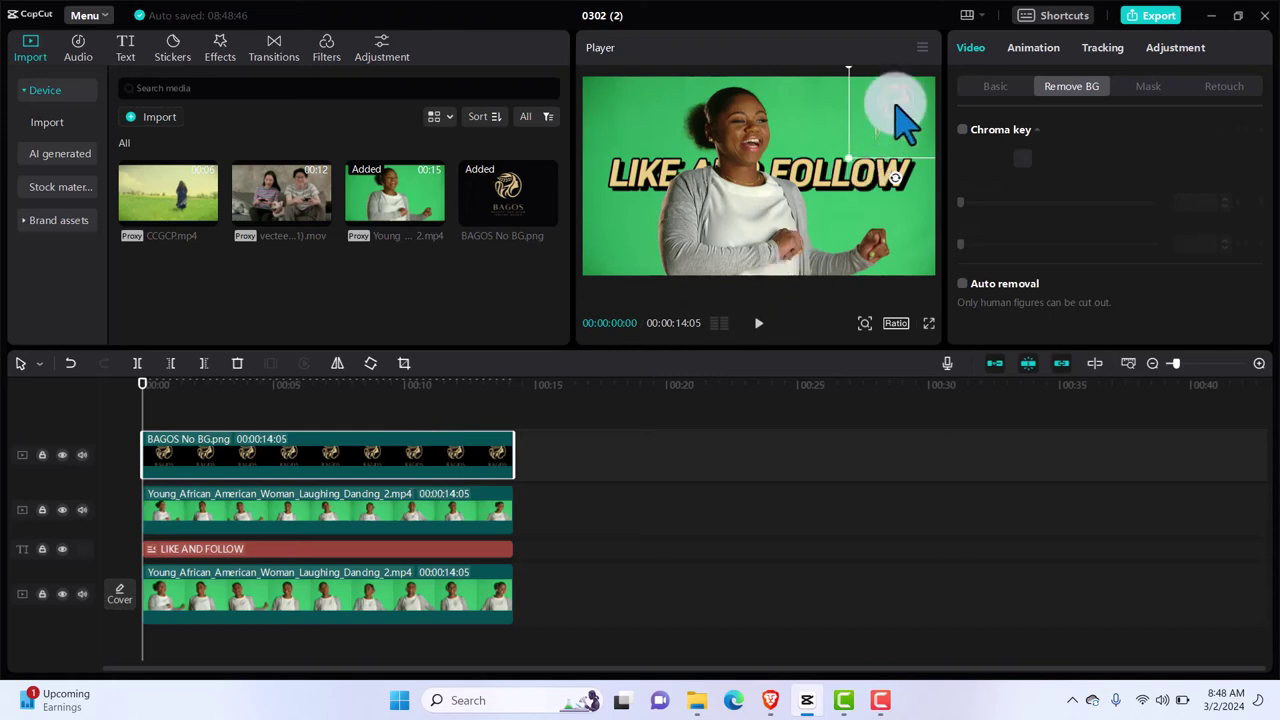
# Try the logo over the woman's shirt with opacity lowered to 39%, and restore it to 100% in the frame's upper-right corner.
pyautogui.moveTo(896, 105); pyautogui.dragTo(760, 213)
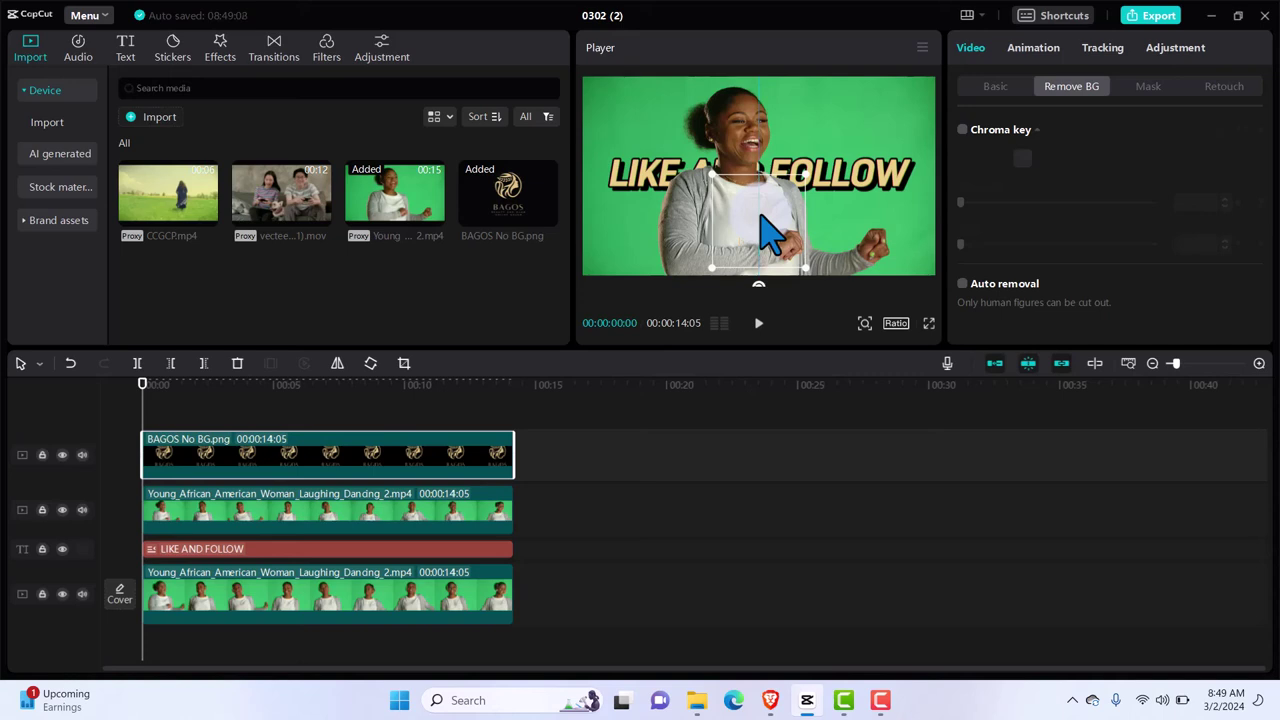
pyautogui.click(980, 84)
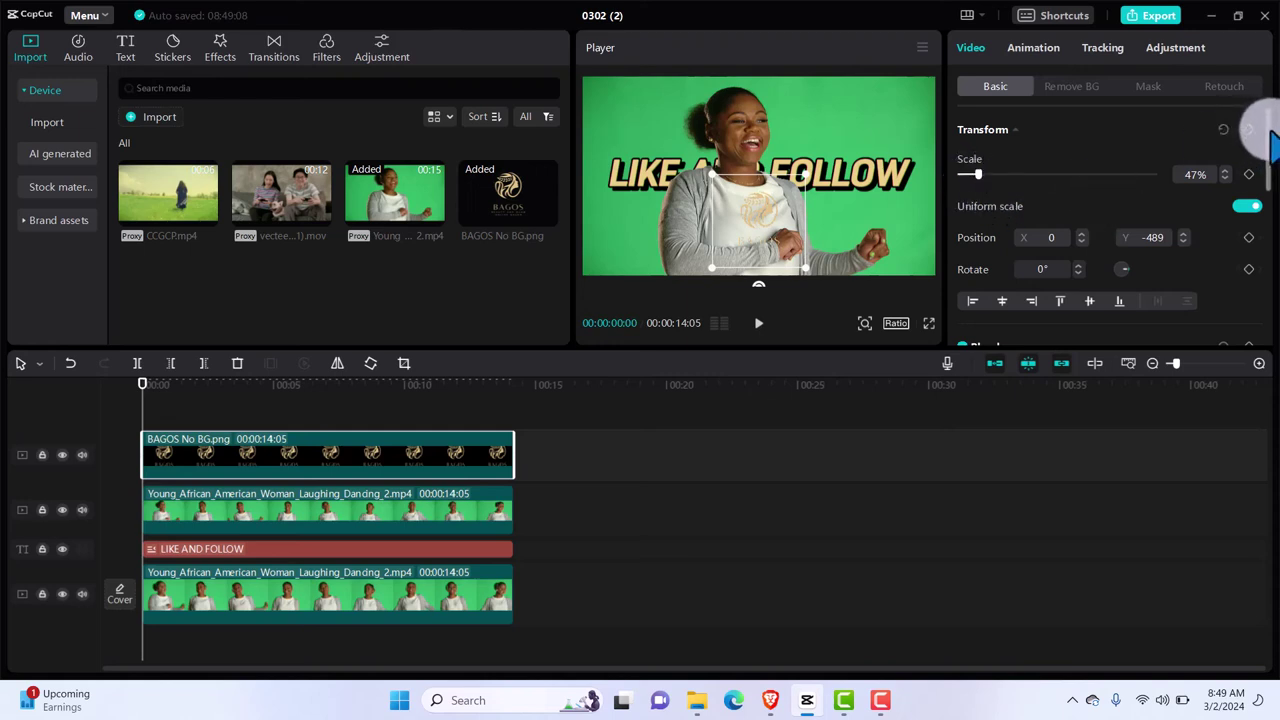
pyautogui.moveTo(1271, 140); pyautogui.dragTo(1271, 193)
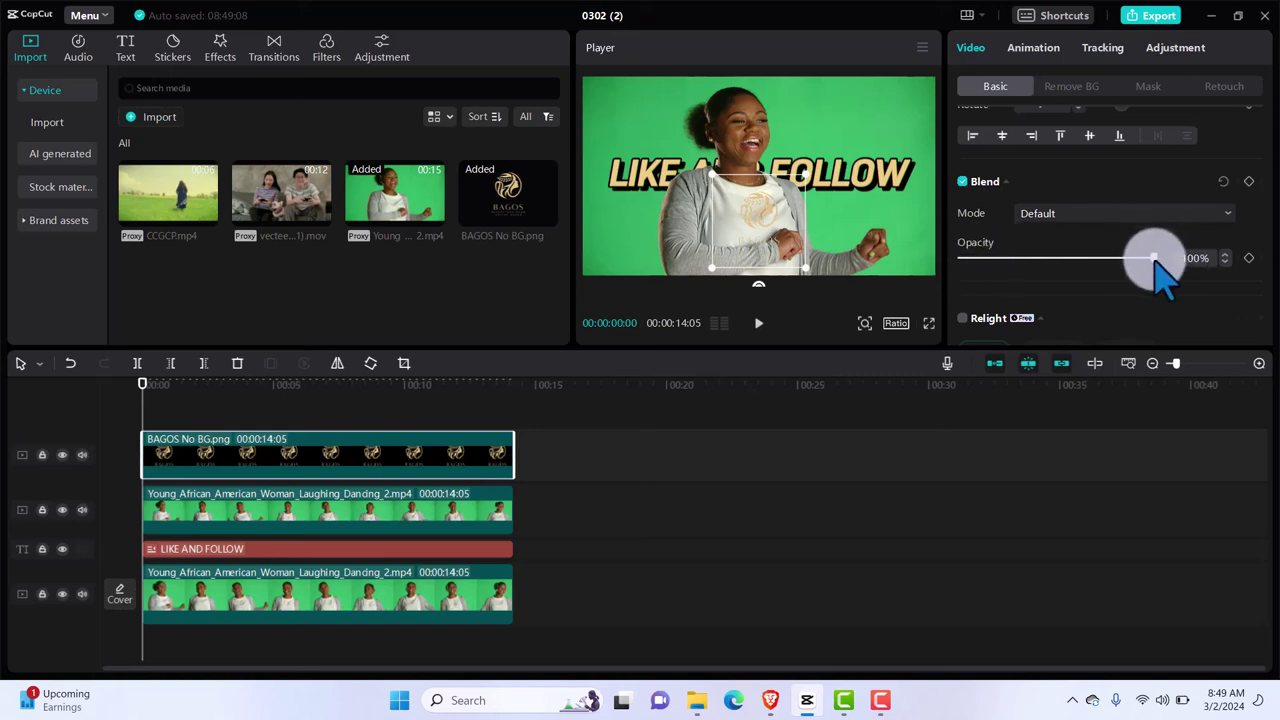
pyautogui.moveTo(1156, 262)
pyautogui.mouseDown()
pyautogui.moveTo(1036, 262)
pyautogui.moveTo(1165, 258)
pyautogui.mouseUp()
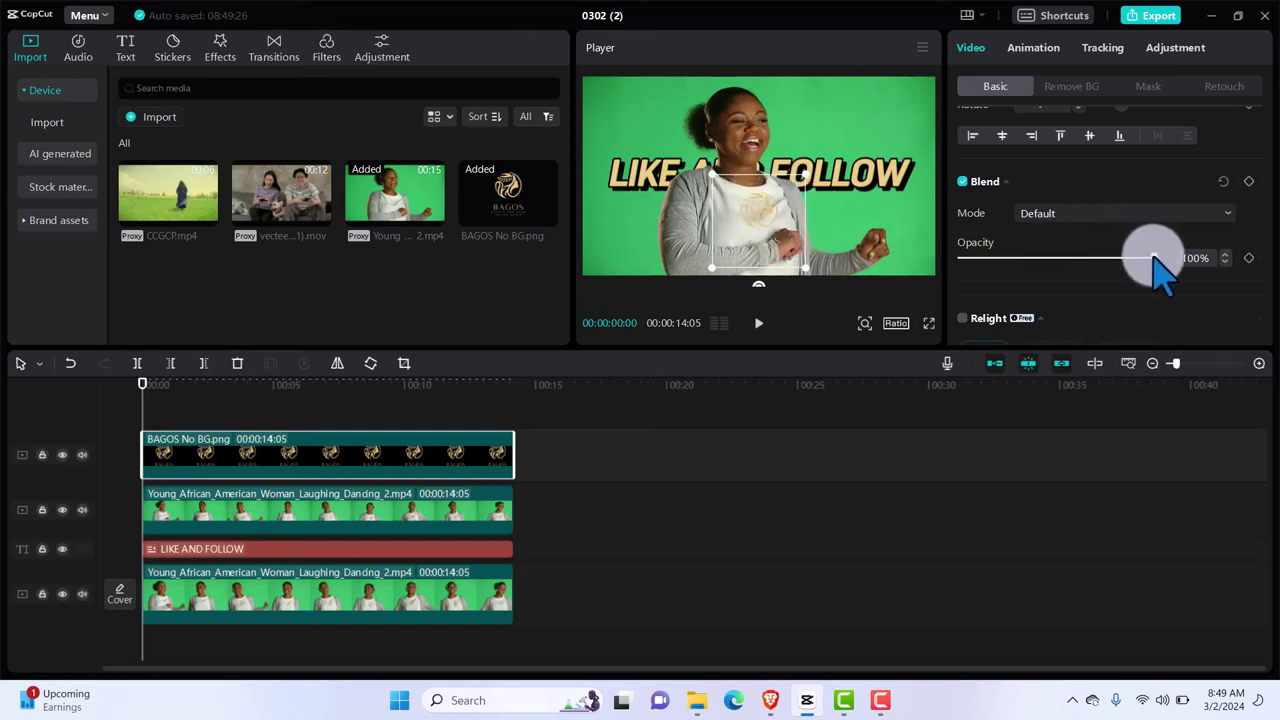
pyautogui.moveTo(1154, 257); pyautogui.dragTo(1043, 271)
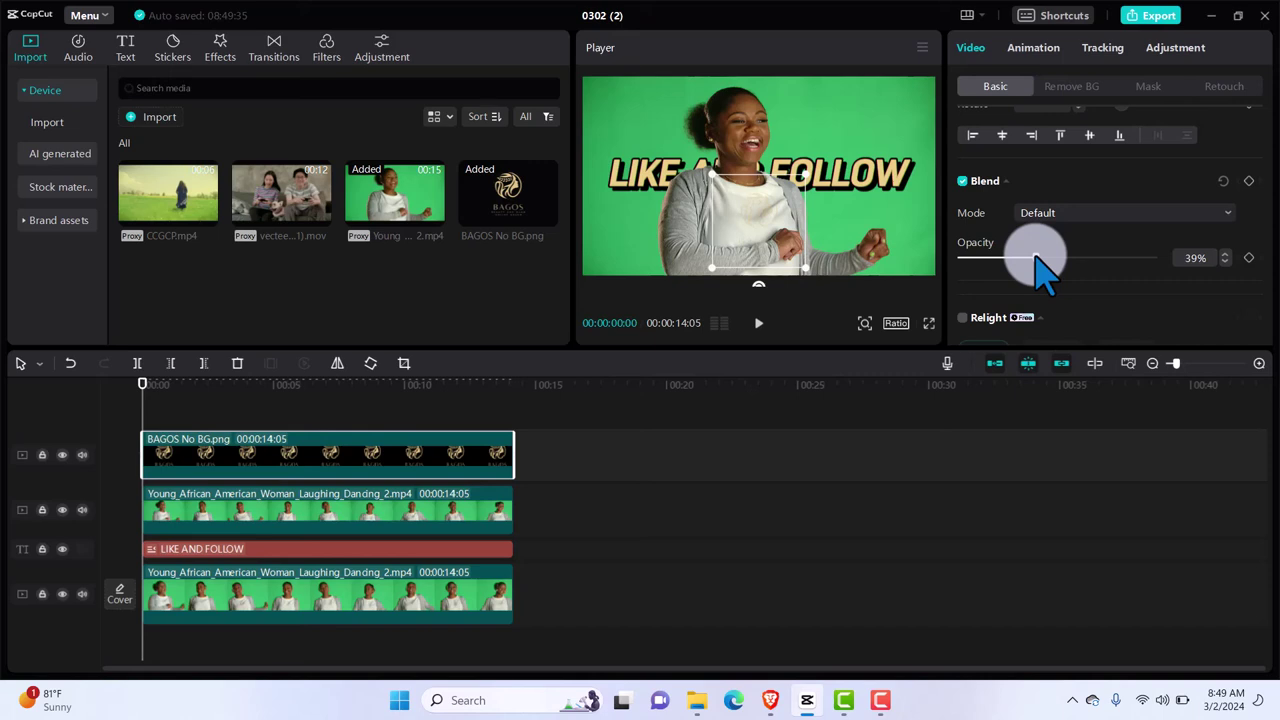
pyautogui.moveTo(1036, 258); pyautogui.dragTo(1164, 258)
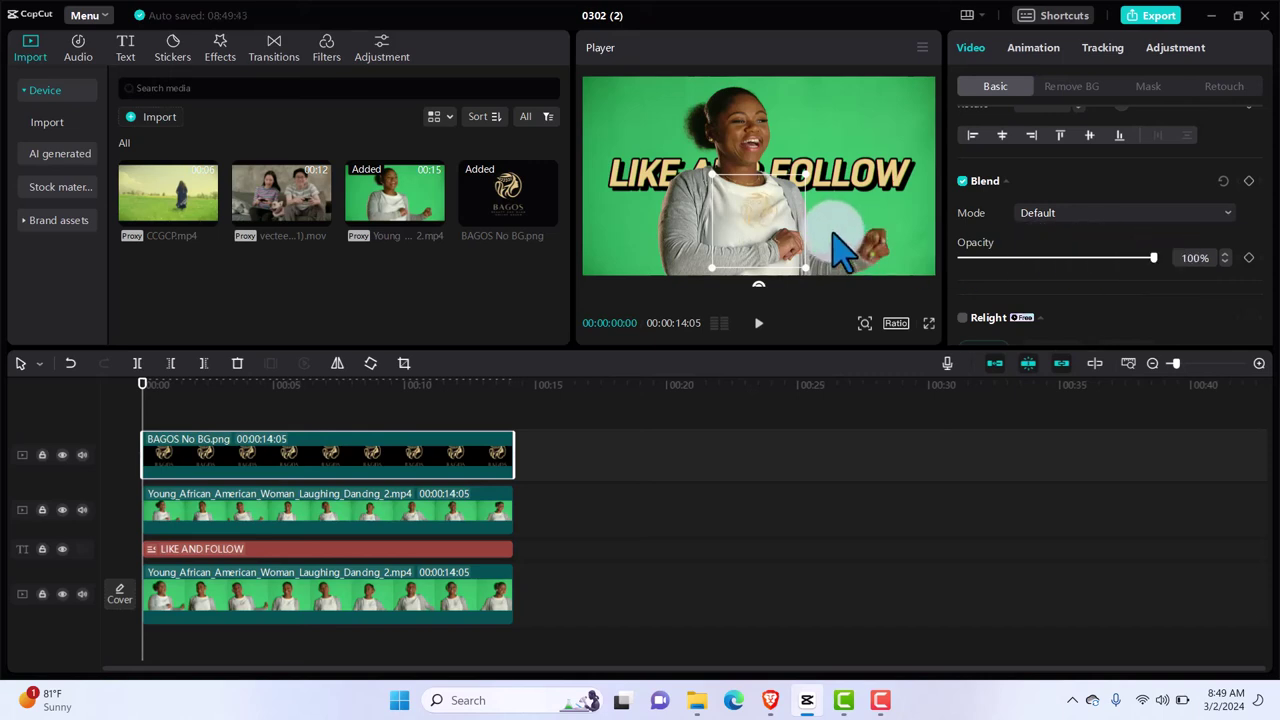
pyautogui.moveTo(750, 216); pyautogui.dragTo(881, 110)
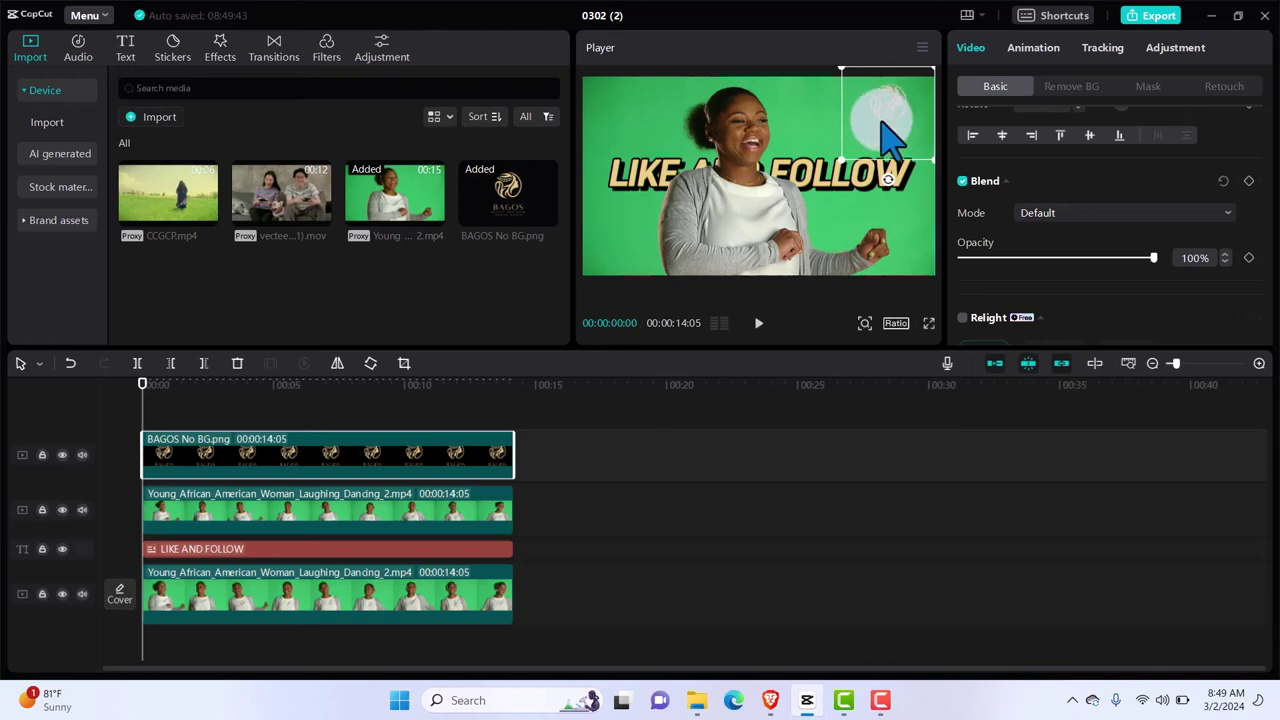
pyautogui.moveTo(1153, 258)
pyautogui.mouseDown()
pyautogui.moveTo(970, 257)
pyautogui.moveTo(1155, 258)
pyautogui.mouseUp()
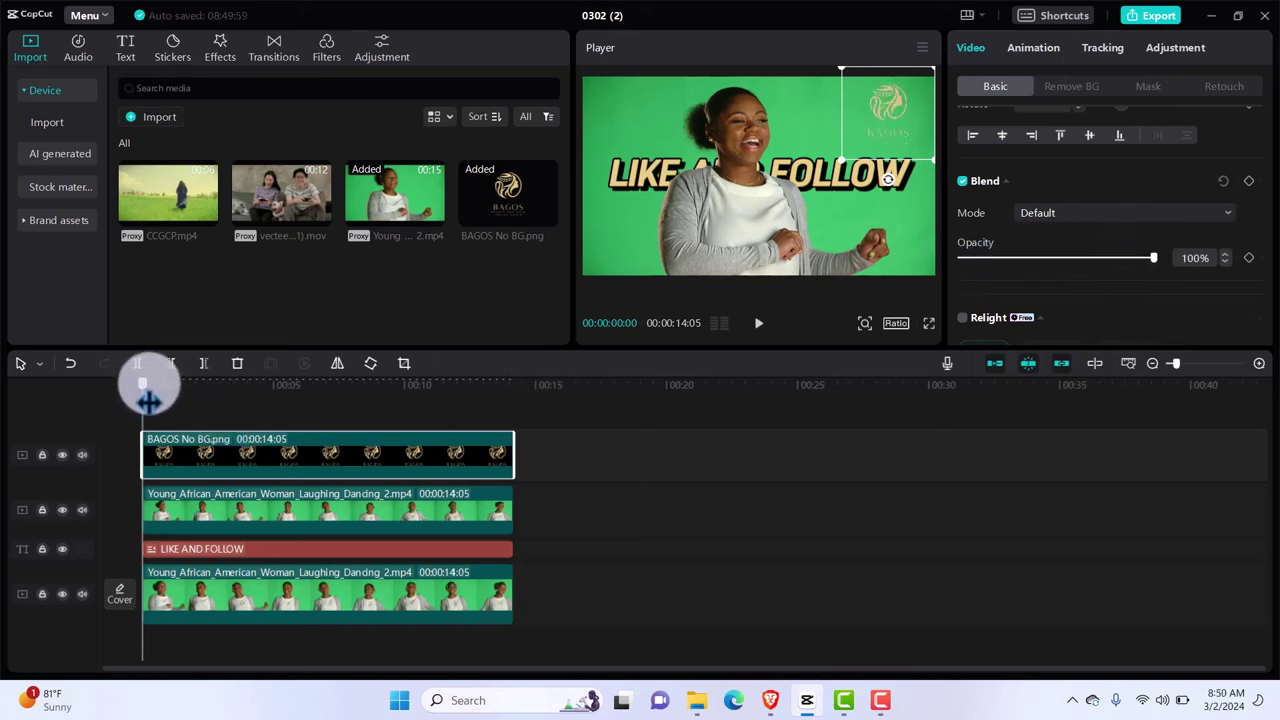
# Add opacity keyframes to the logo: 100% at 00:00:01:21, 69% at 00:00:03:25 and 38% at 00:00:07:09.
pyautogui.moveTo(148, 400); pyautogui.dragTo(186, 392)
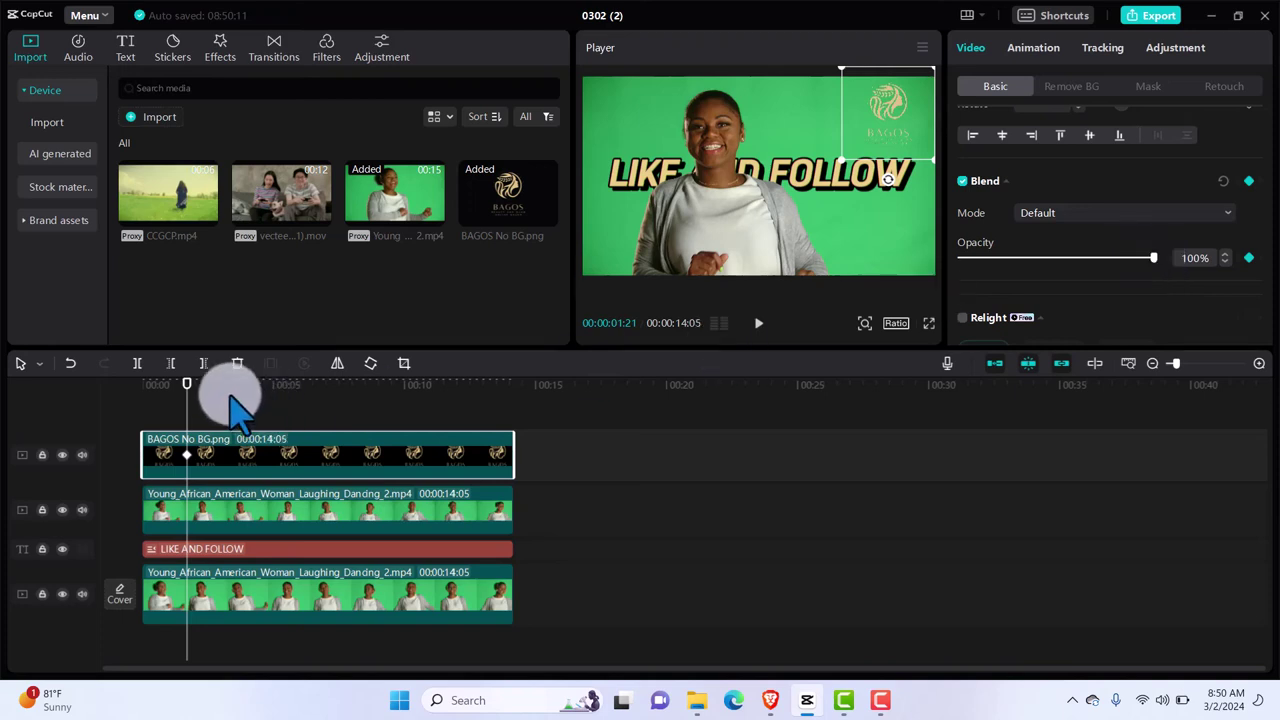
pyautogui.moveTo(187, 395); pyautogui.dragTo(243, 392)
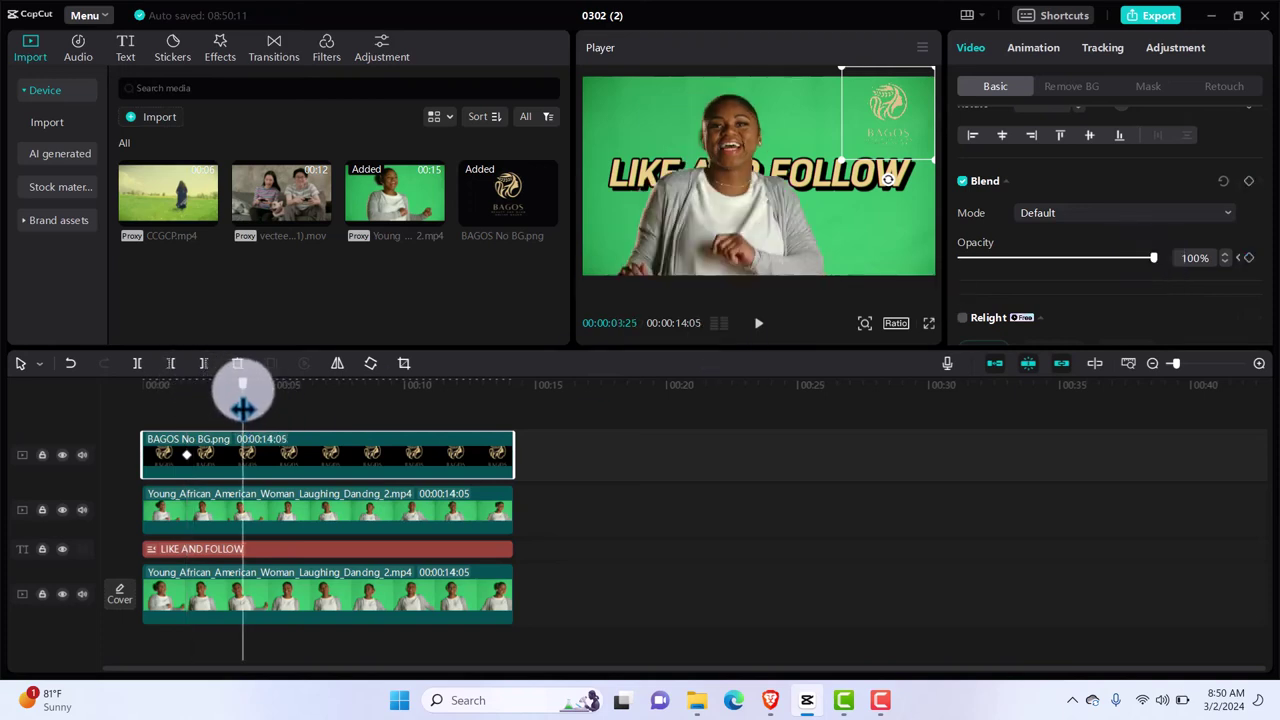
pyautogui.click(1094, 258)
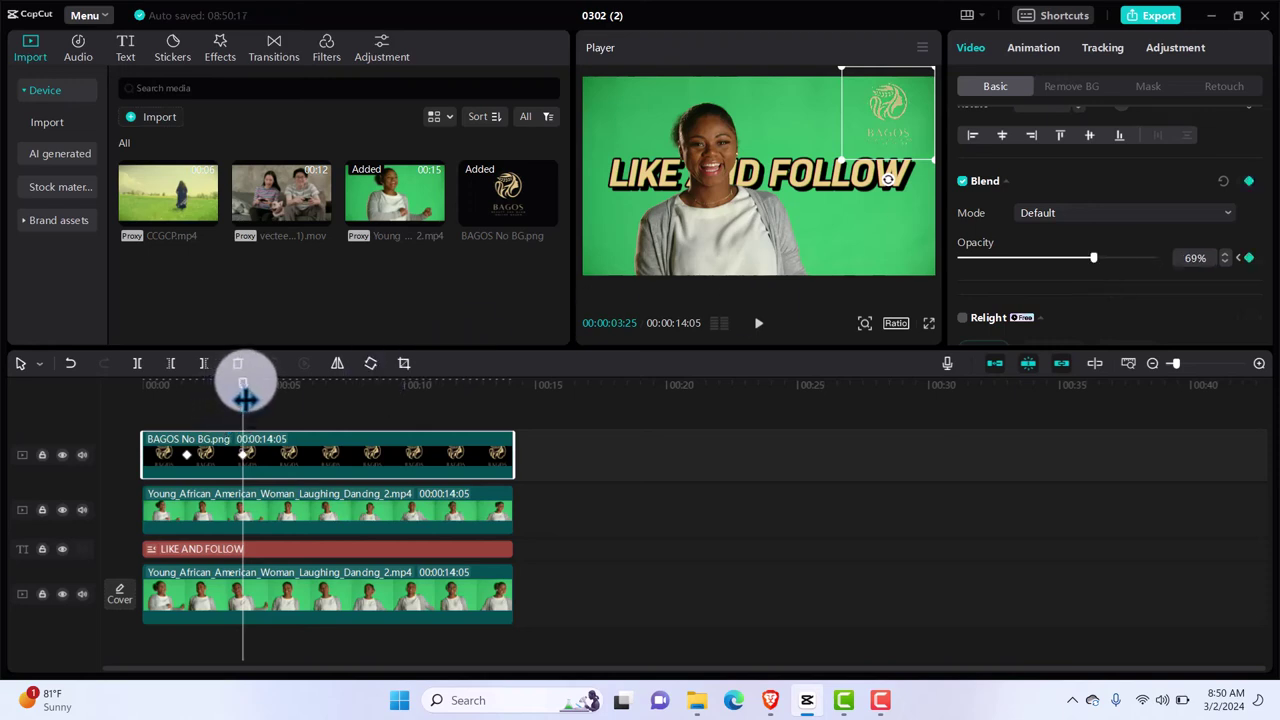
pyautogui.moveTo(243, 395); pyautogui.dragTo(334, 395)
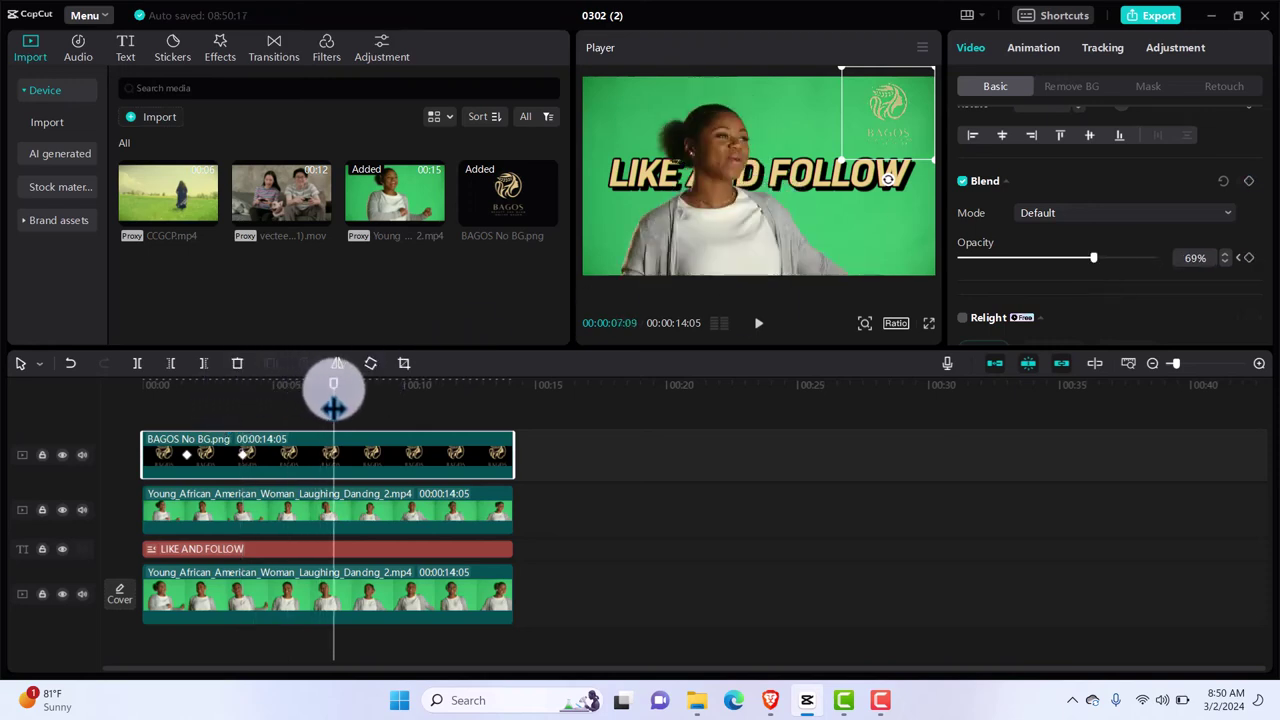
pyautogui.click(1034, 258)
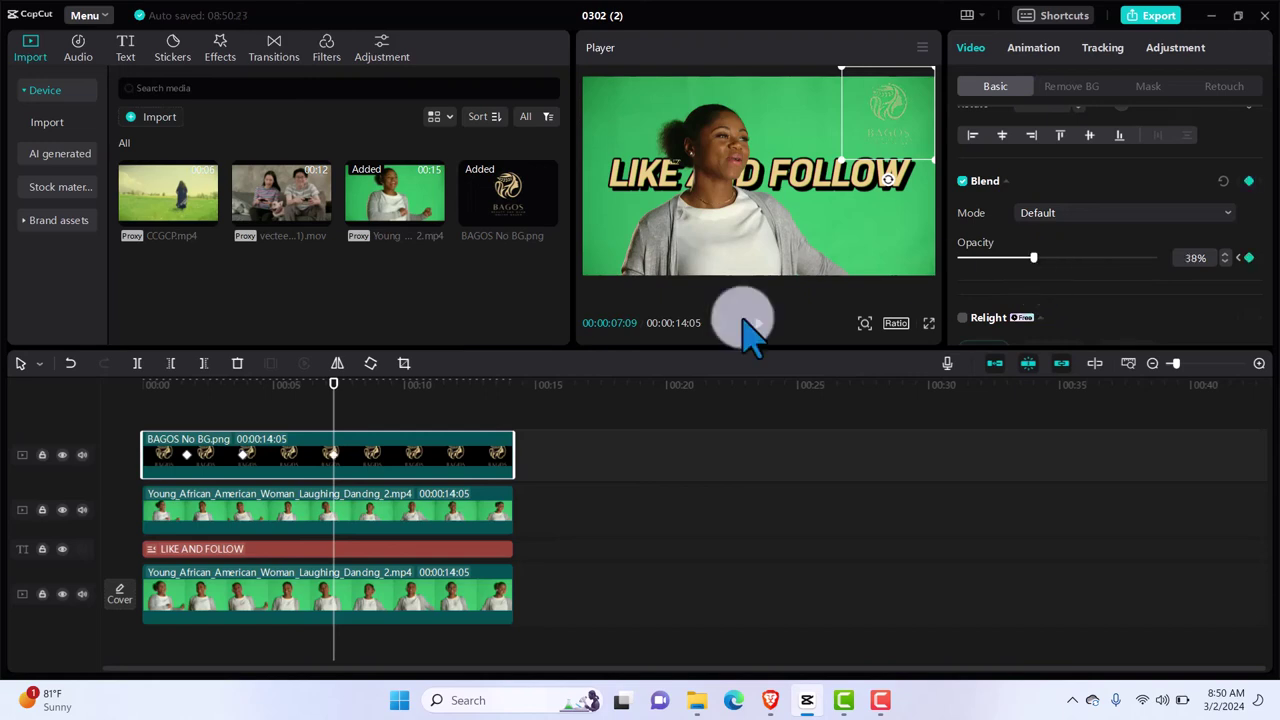
# Add further logo opacity keyframes of 100% at 00:00:10:08, 48% at 00:00:12:14 and 100% at 00:00:14:05, and return the playhead to the start.
pyautogui.moveTo(334, 395); pyautogui.dragTo(418, 400)
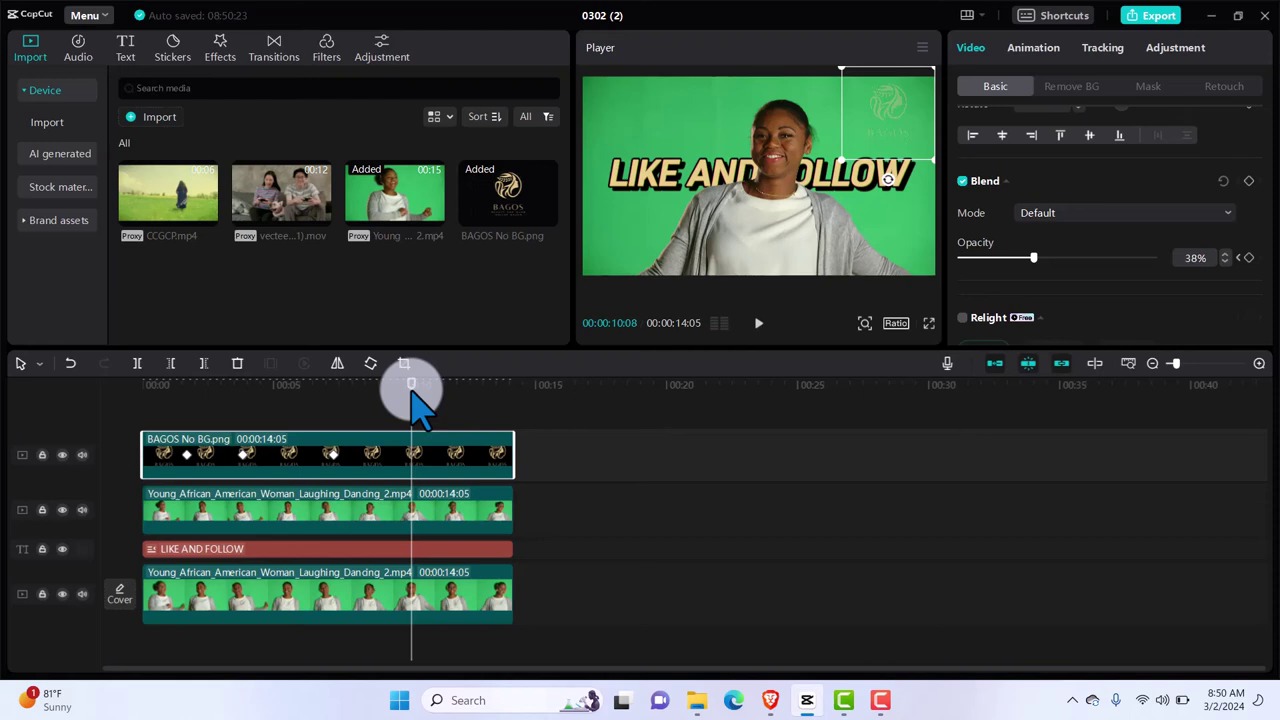
pyautogui.click(1153, 258)
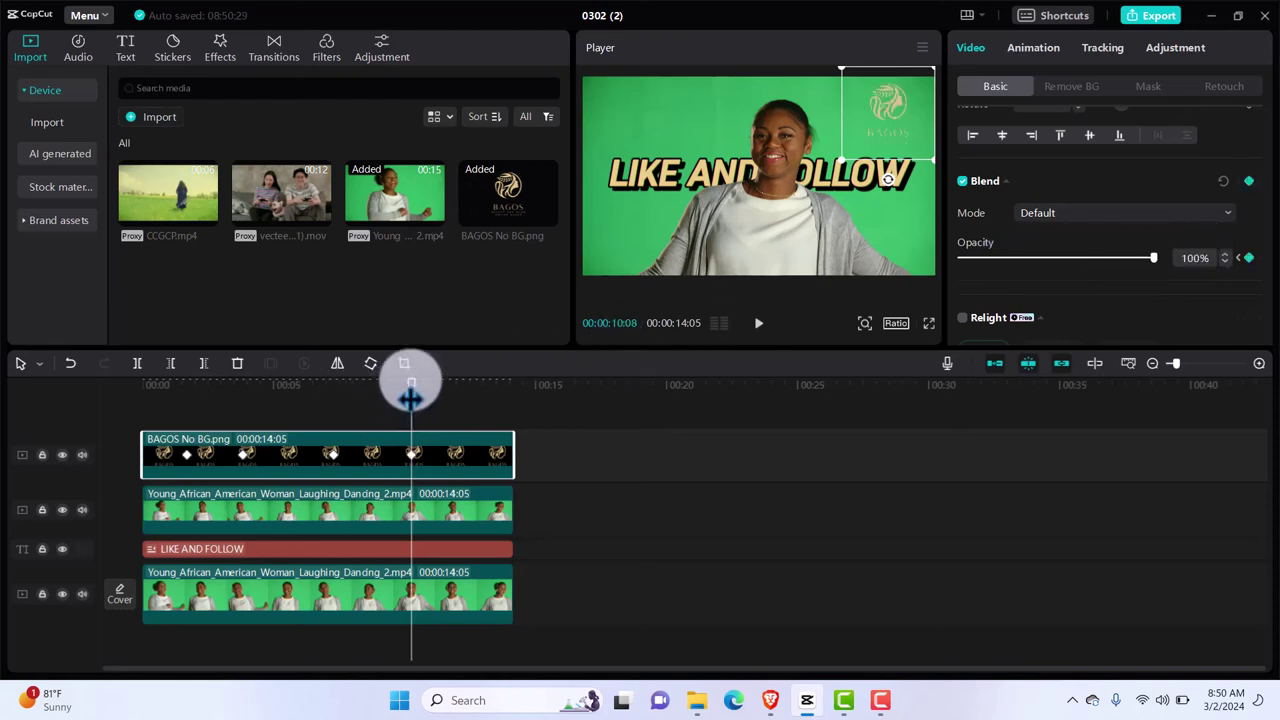
pyautogui.moveTo(410, 398); pyautogui.dragTo(470, 382)
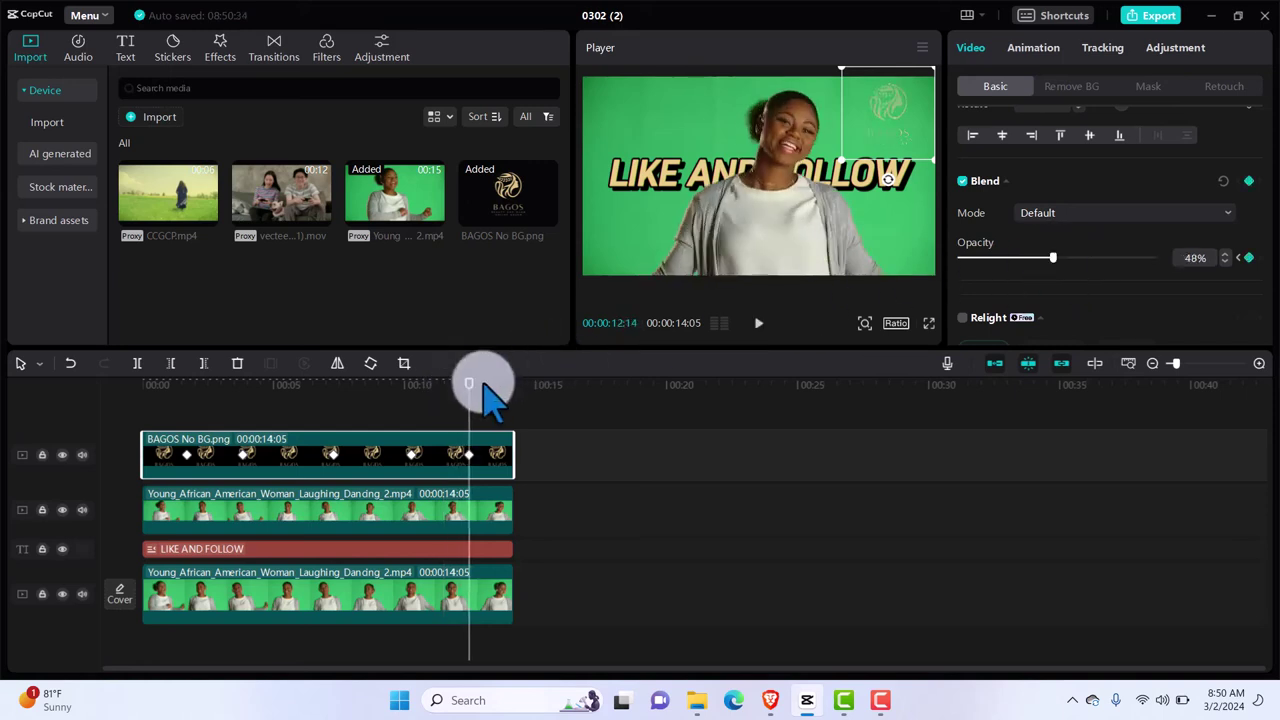
pyautogui.moveTo(469, 395); pyautogui.dragTo(514, 383)
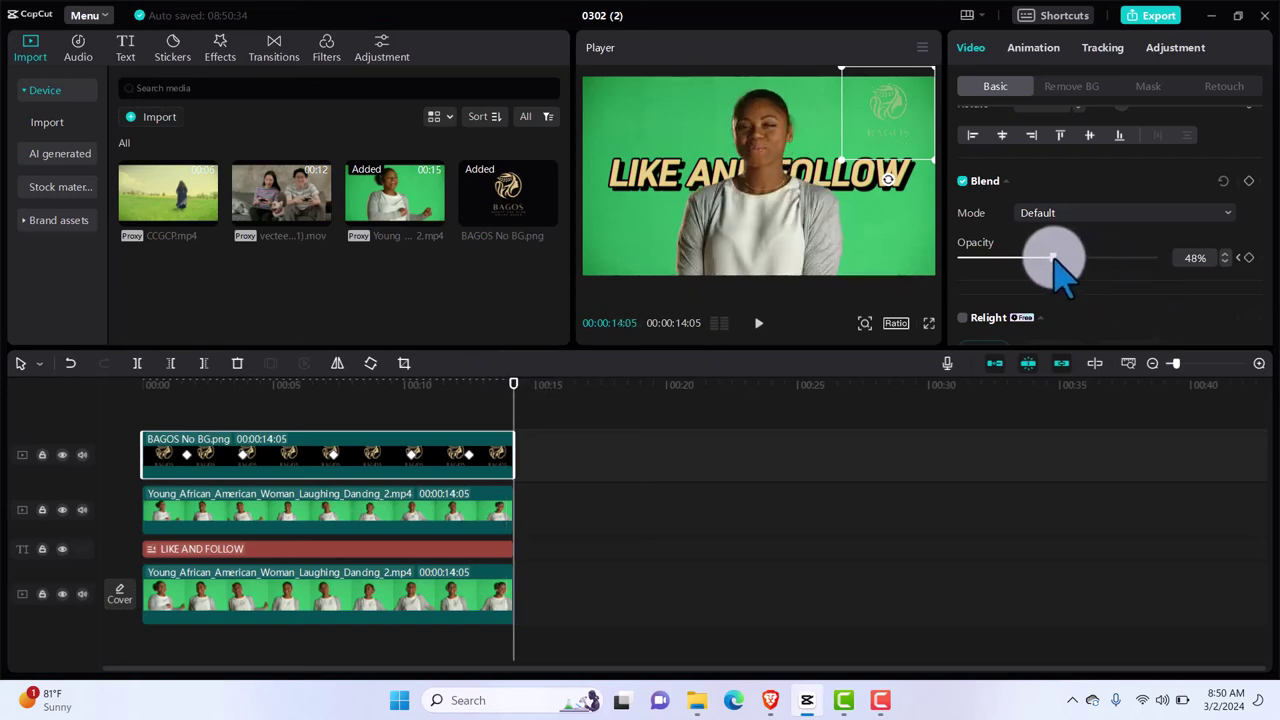
pyautogui.moveTo(1054, 262); pyautogui.dragTo(1168, 264)
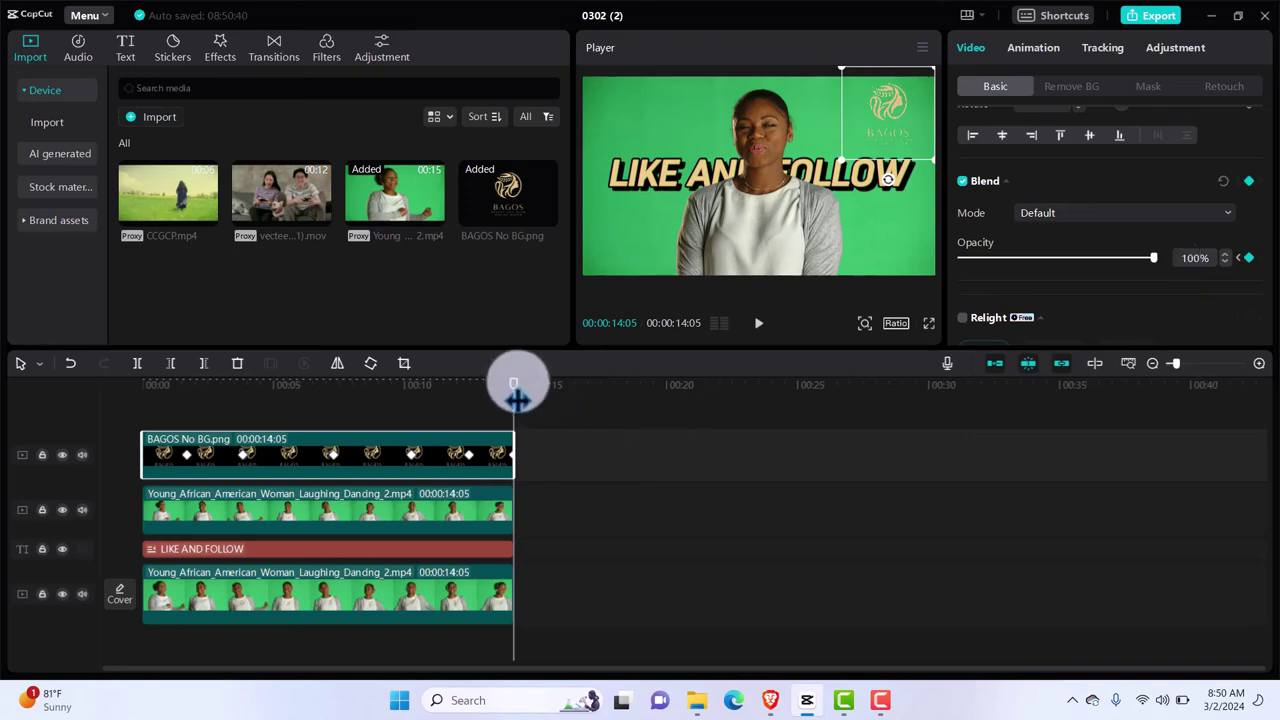
pyautogui.moveTo(512, 384); pyautogui.dragTo(290, 385)
pyautogui.moveTo(123, 406); pyautogui.dragTo(108, 402)
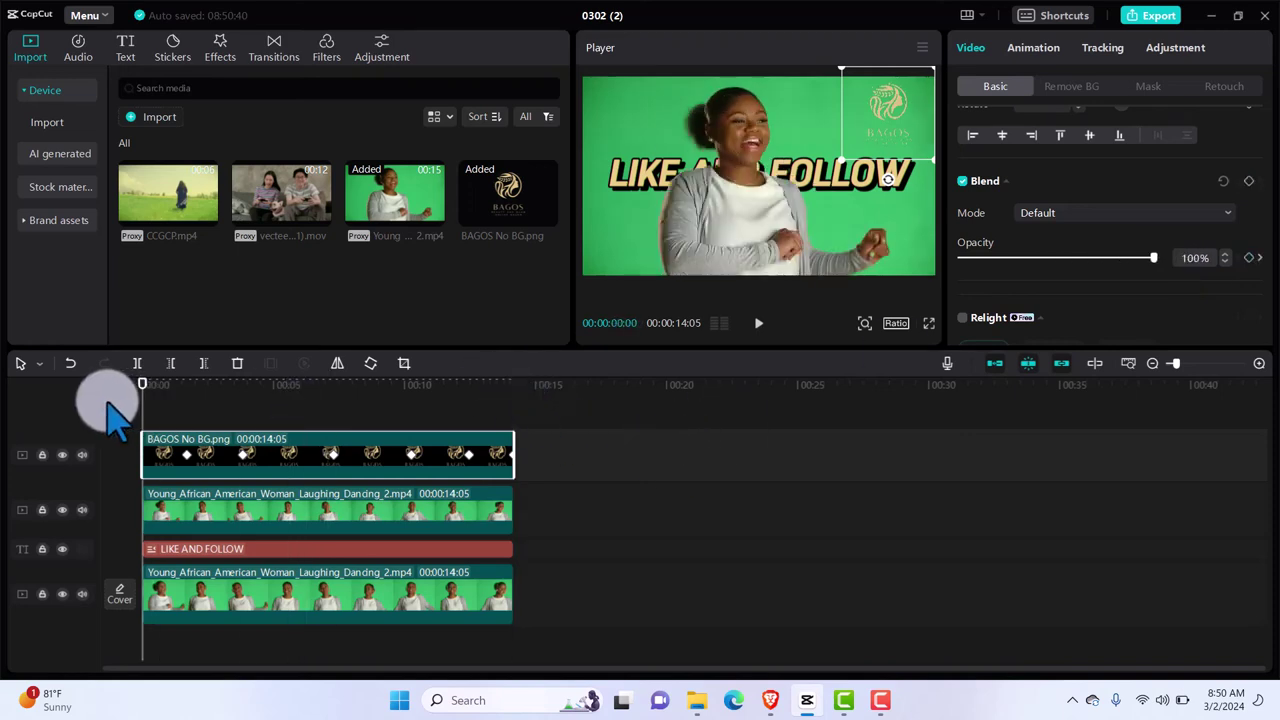
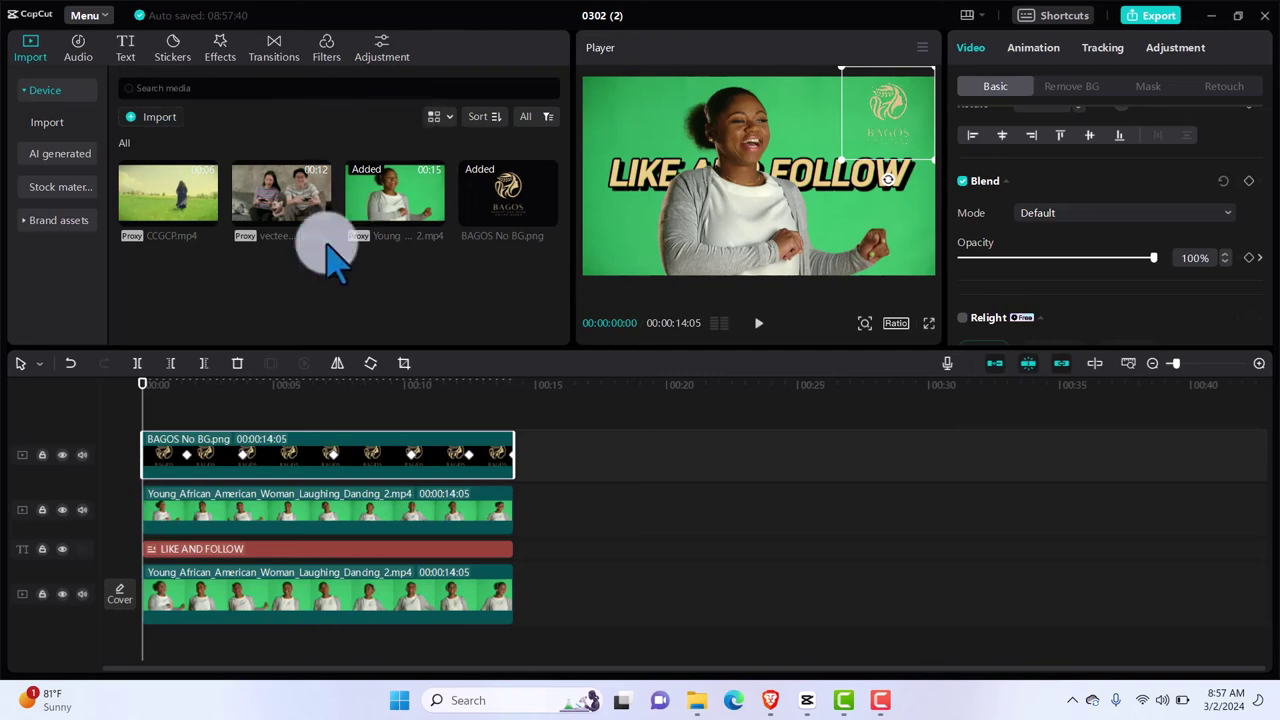
# Import the TheCarVideoGuy Conversion Green Lut.cube file from Downloads into the LUT library.
pyautogui.click(383, 48)
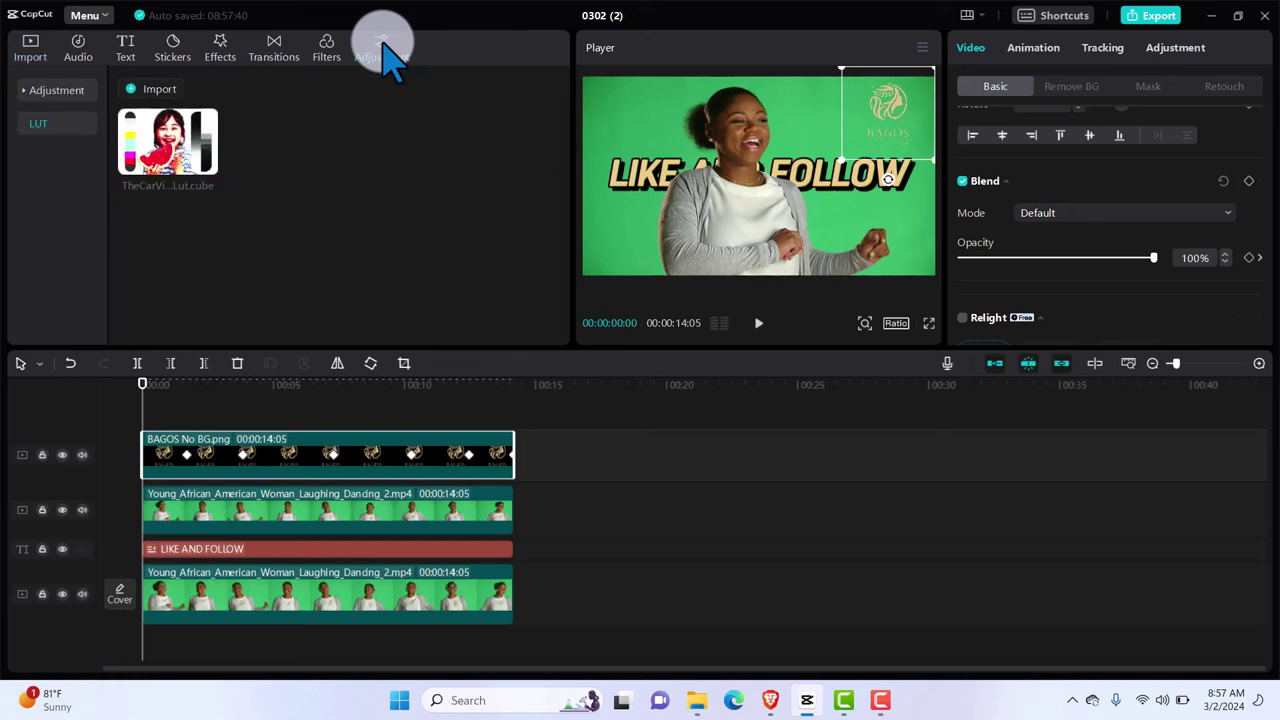
pyautogui.click(42, 93)
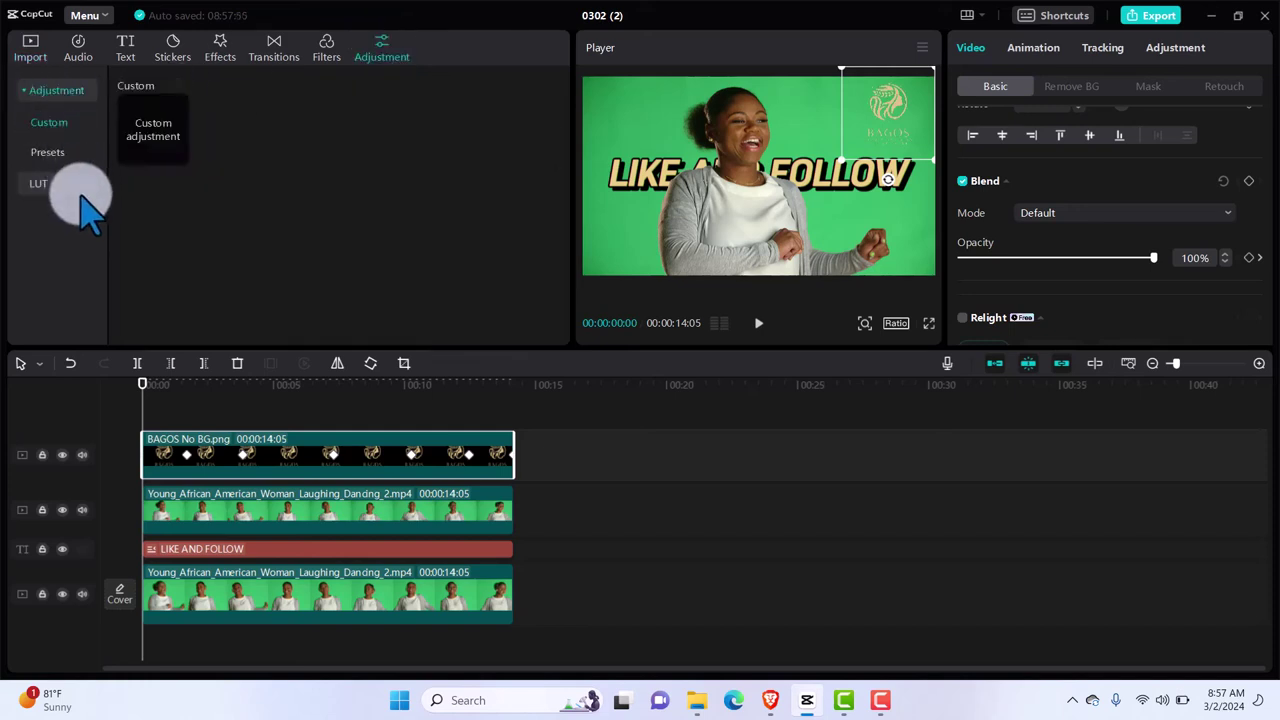
pyautogui.click(57, 188)
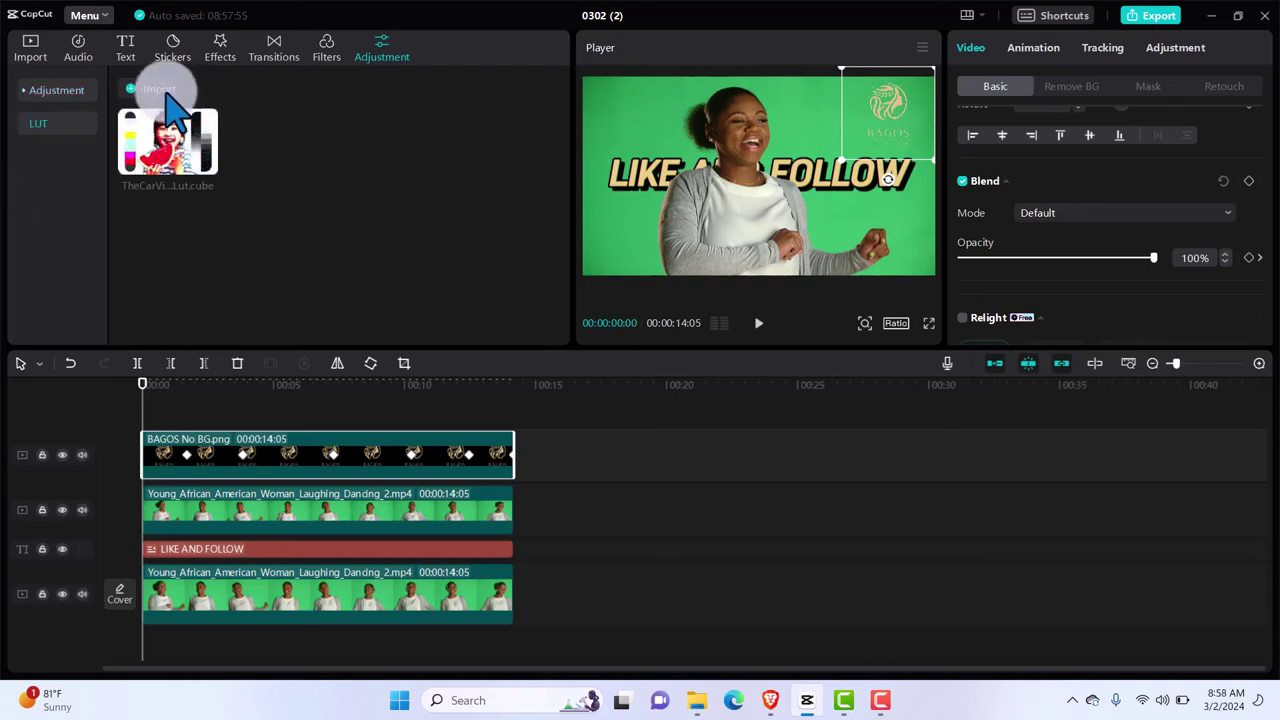
pyautogui.moveTo(162, 145)
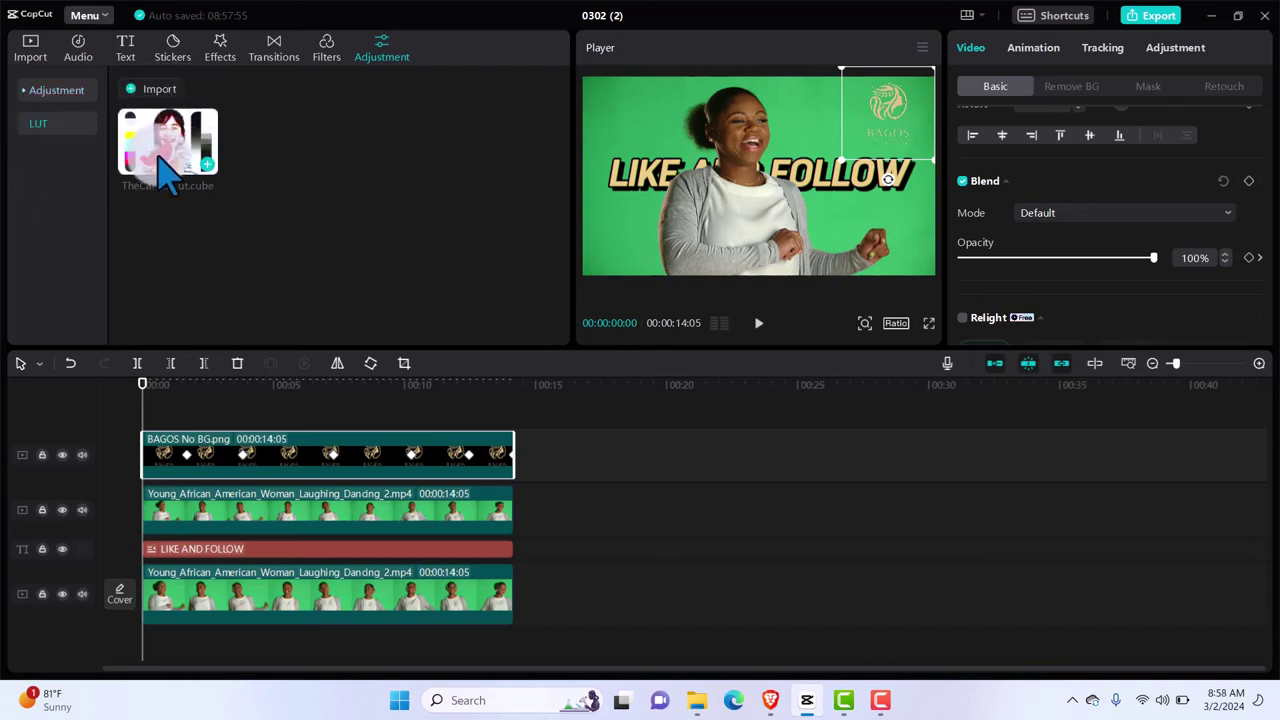
pyautogui.click(156, 89)
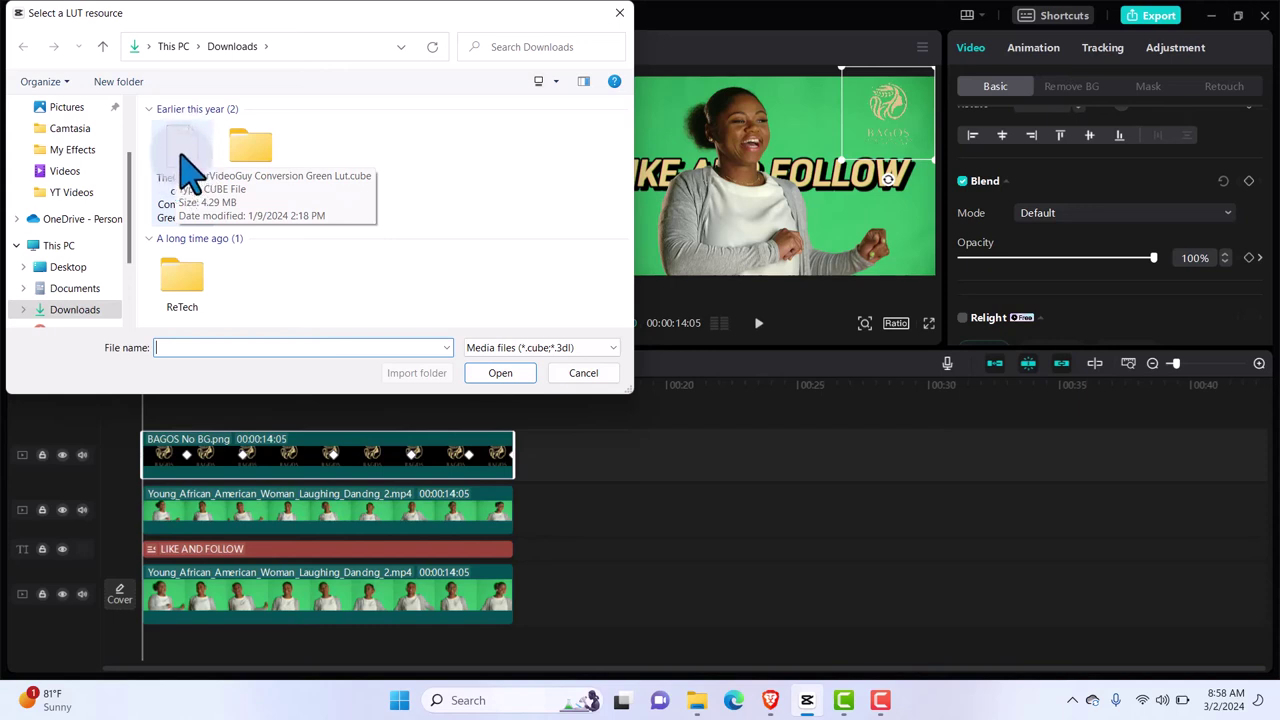
pyautogui.click(190, 165)
pyautogui.click(503, 378)
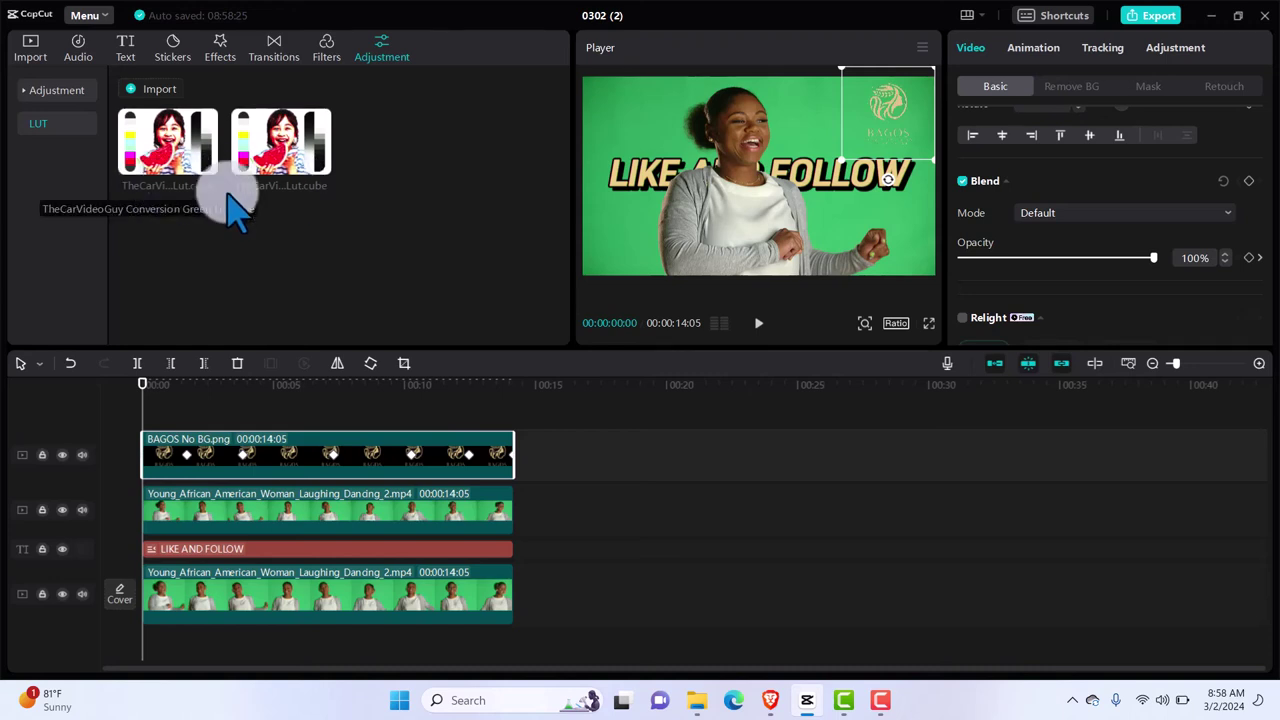
# Delete the duplicate second LUT from the LUT library and confirm the deletion.
pyautogui.click(318, 150)
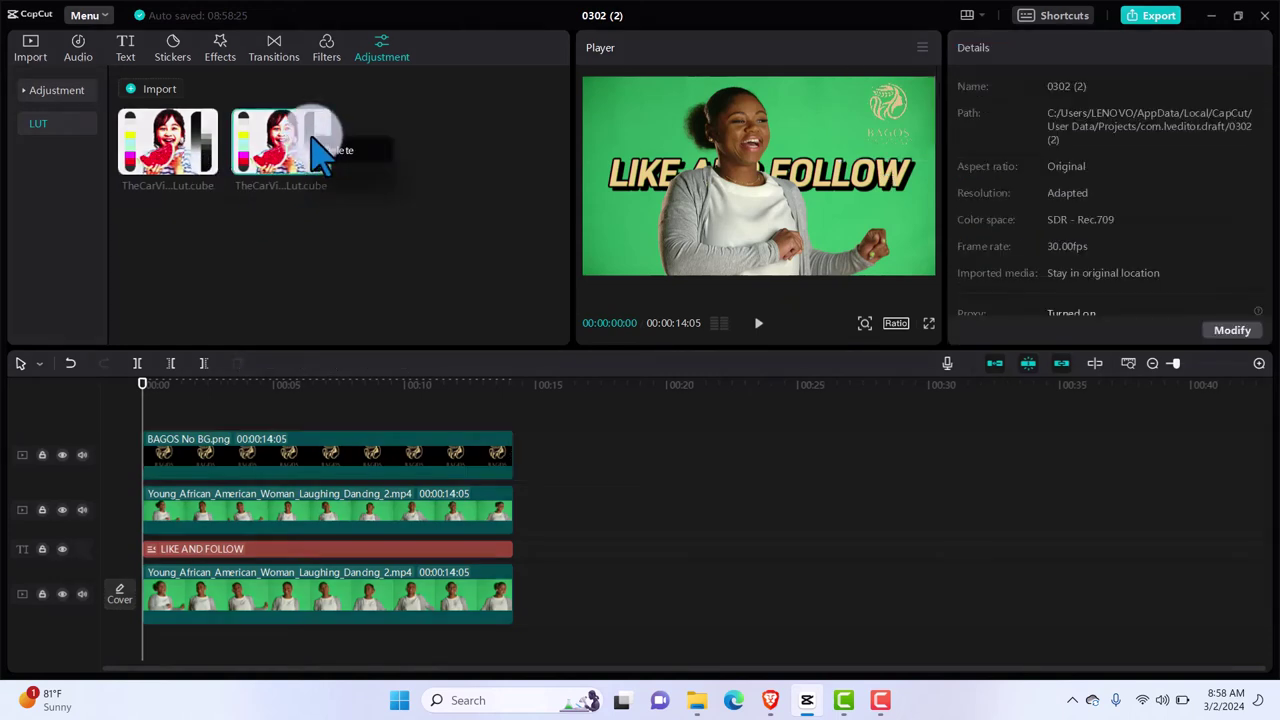
pyautogui.rightClick(335, 155)
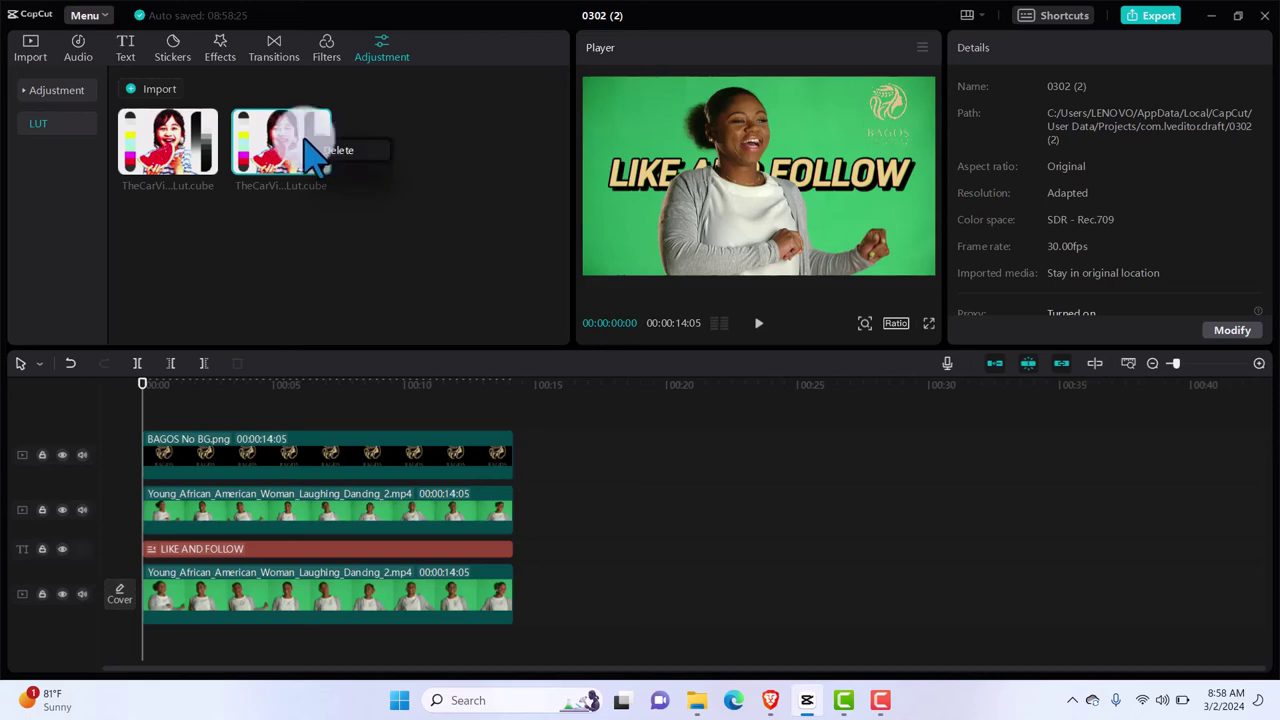
pyautogui.click(287, 150)
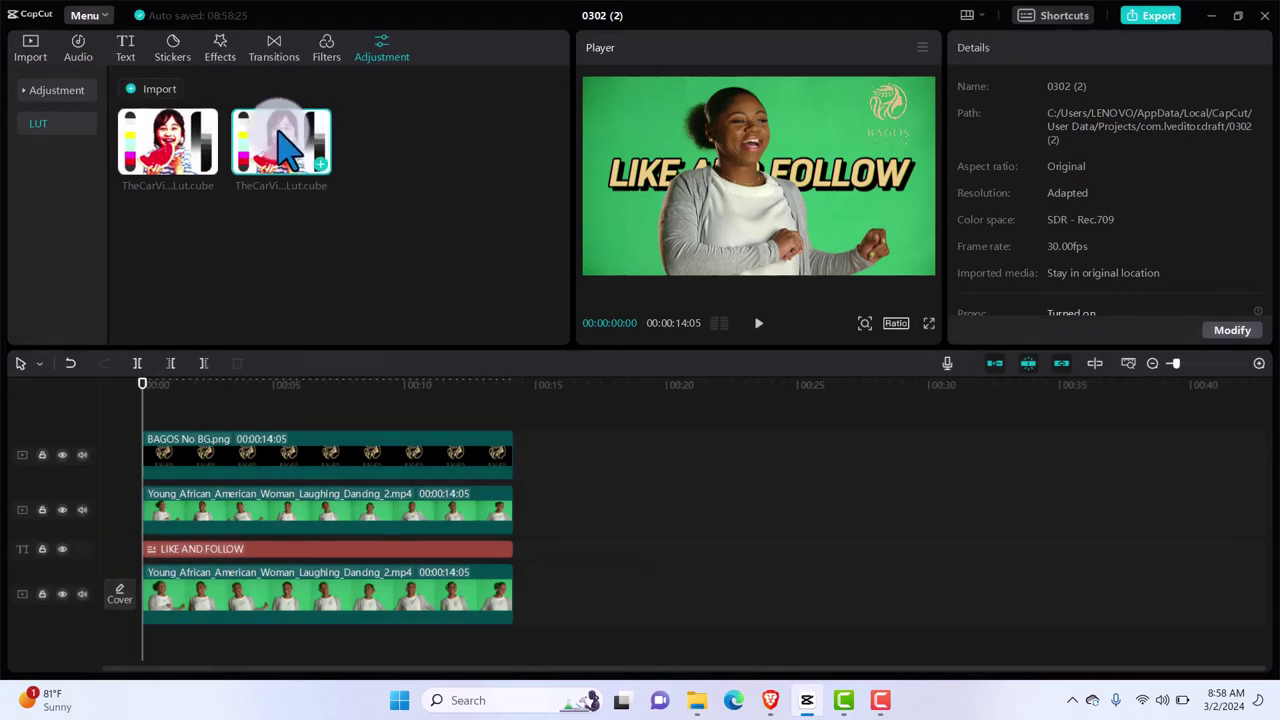
pyautogui.rightClick(315, 146)
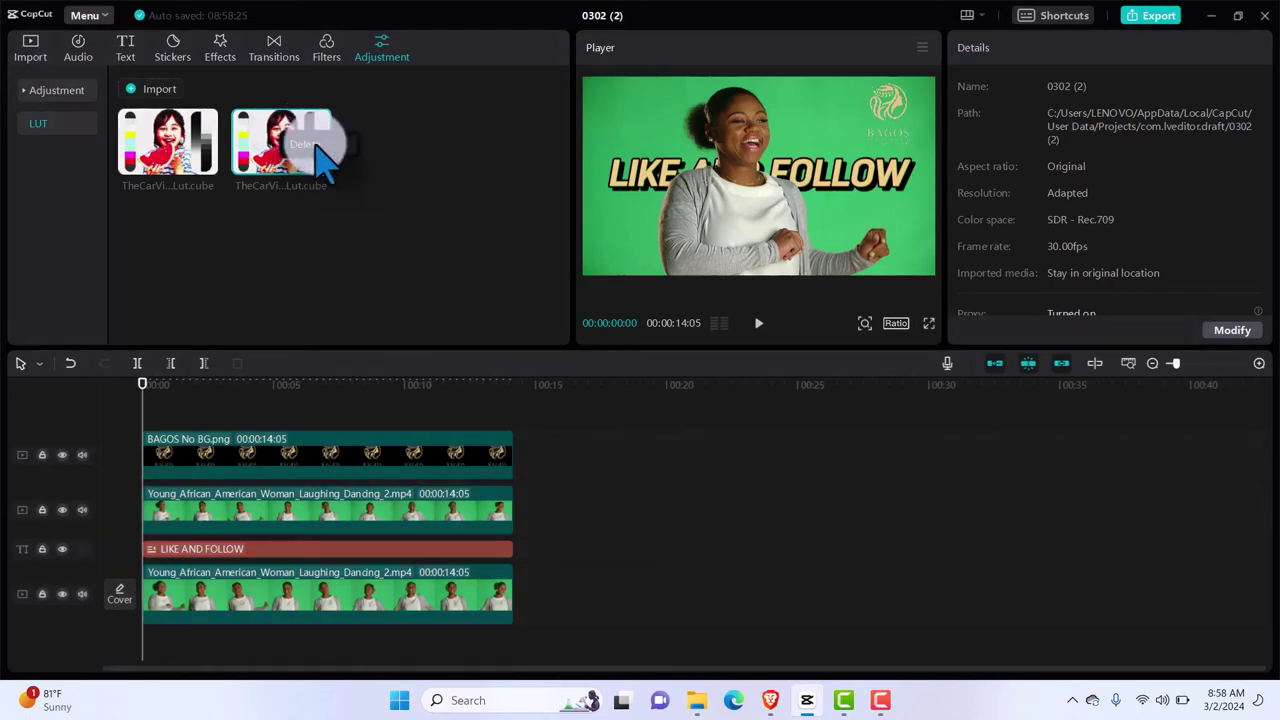
pyautogui.click(316, 145)
pyautogui.click(606, 440)
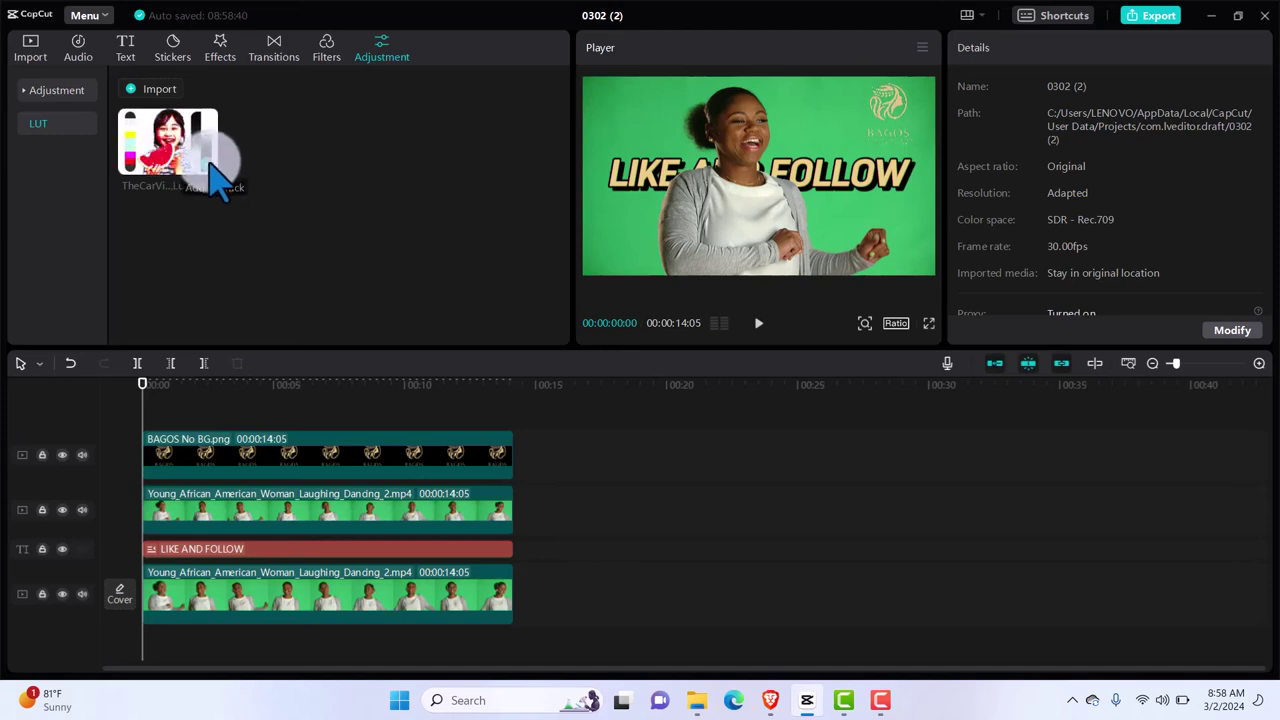
# Add a custom adjustment layer above the logo clip and the TheCarVideoGuy LUT as a second adjustment layer, both at the timeline start.
pyautogui.click(57, 92)
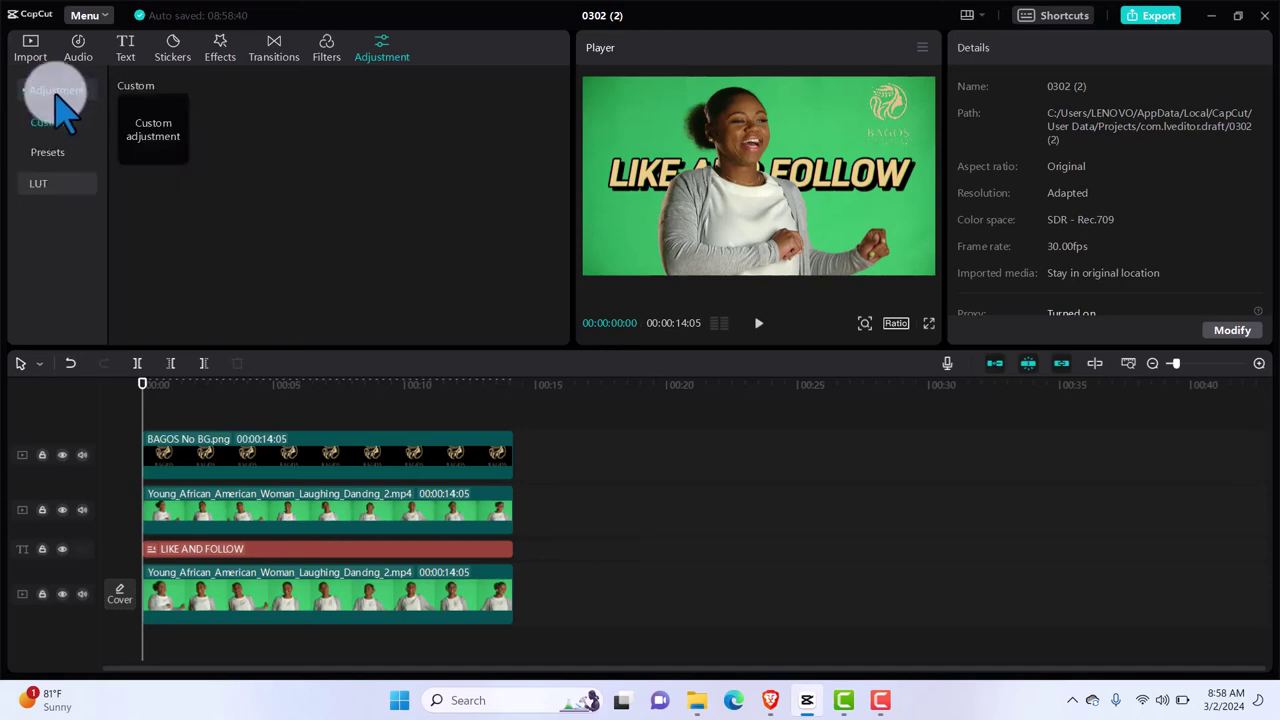
pyautogui.moveTo(165, 132); pyautogui.dragTo(180, 445)
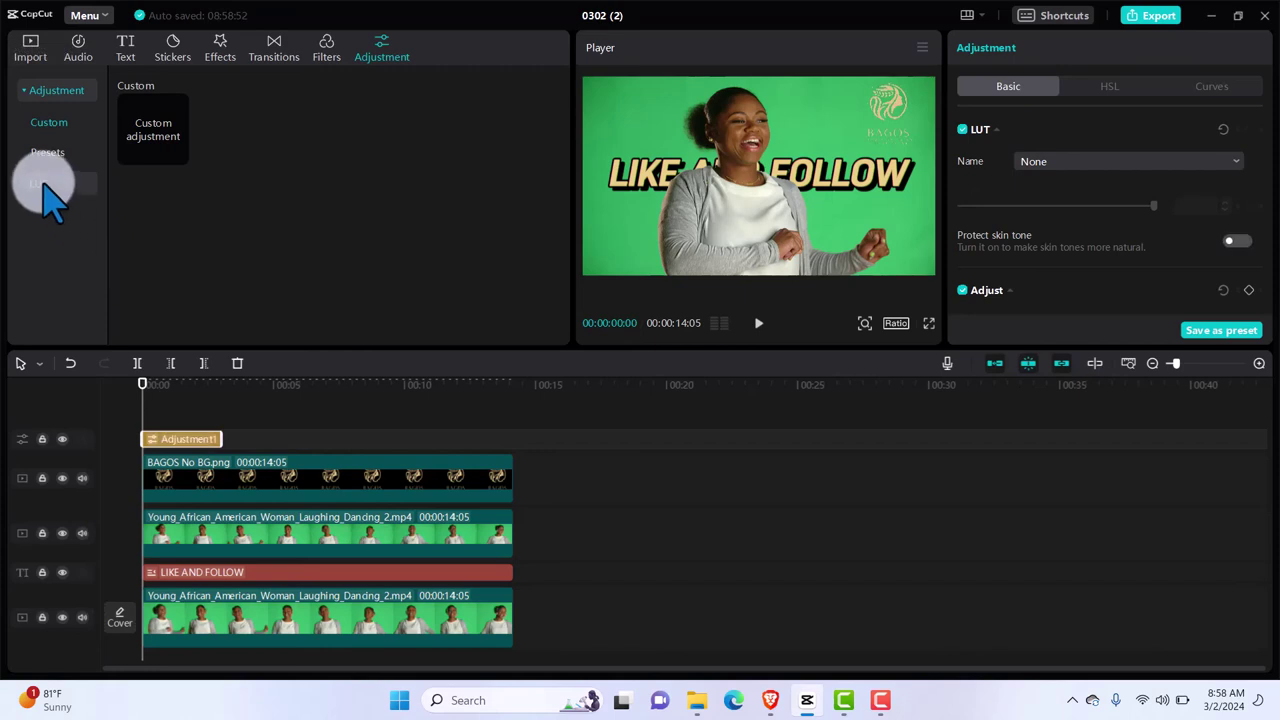
pyautogui.click(42, 184)
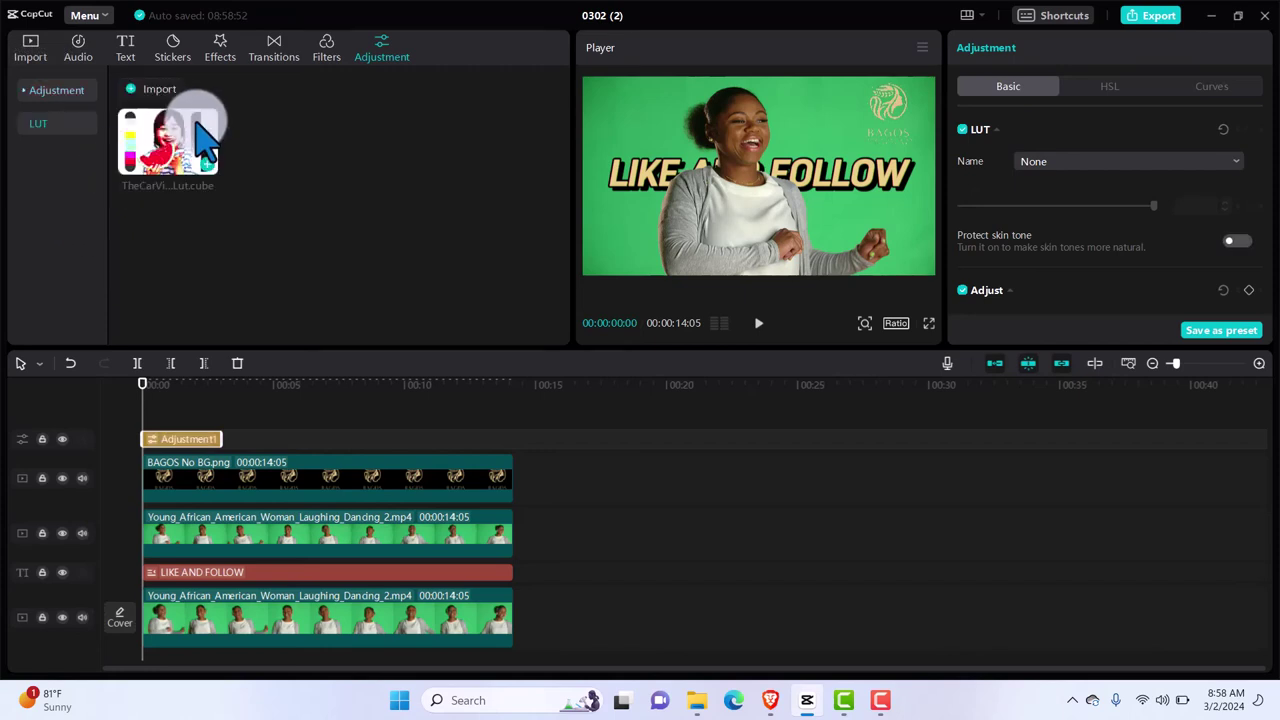
pyautogui.click(212, 184)
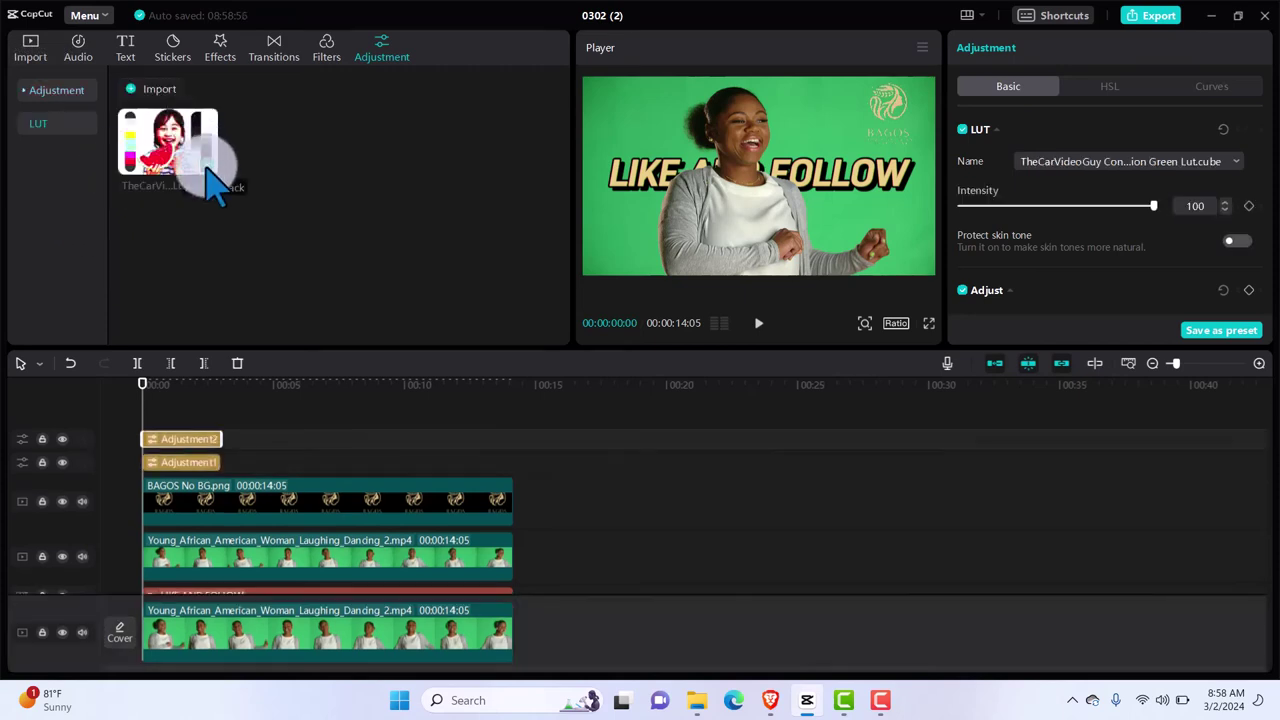
pyautogui.click(184, 442)
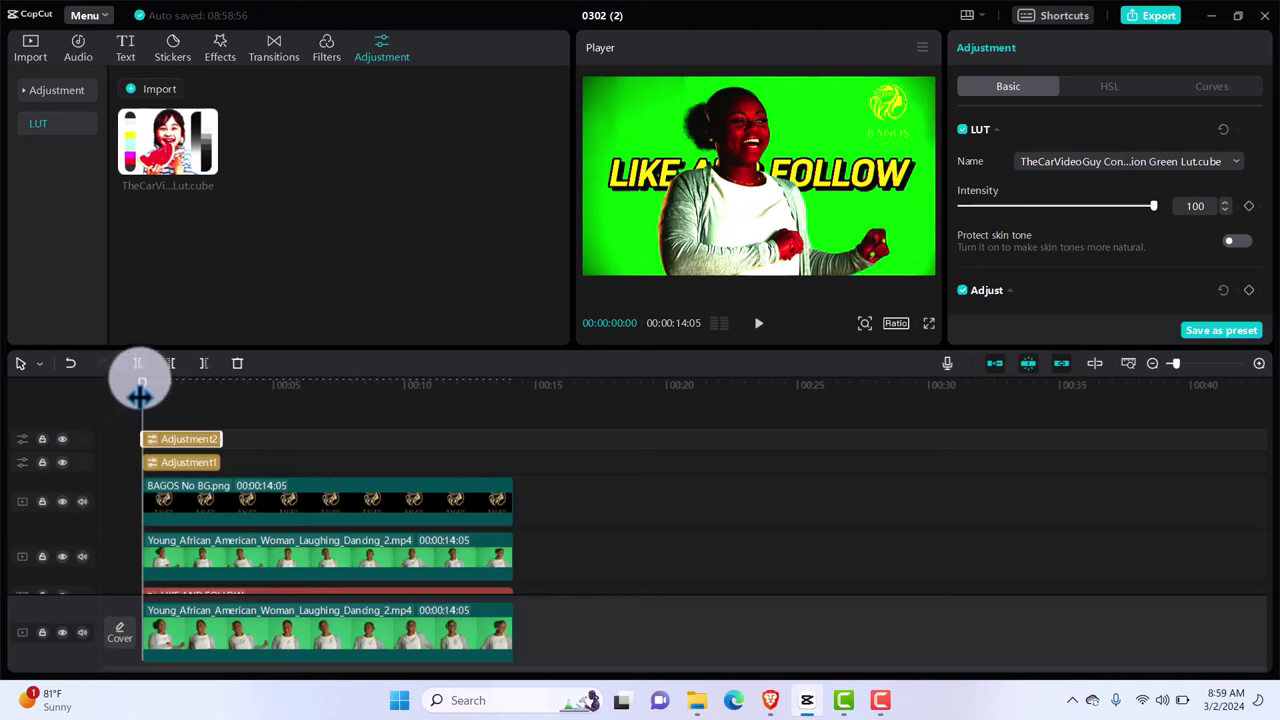
# Preview the LUT's effect on the footage, stop at 00:00:01:14, and lower the LUT intensity to 36.
pyautogui.moveTo(141, 398); pyautogui.dragTo(272, 408)
pyautogui.moveTo(273, 405); pyautogui.dragTo(181, 393)
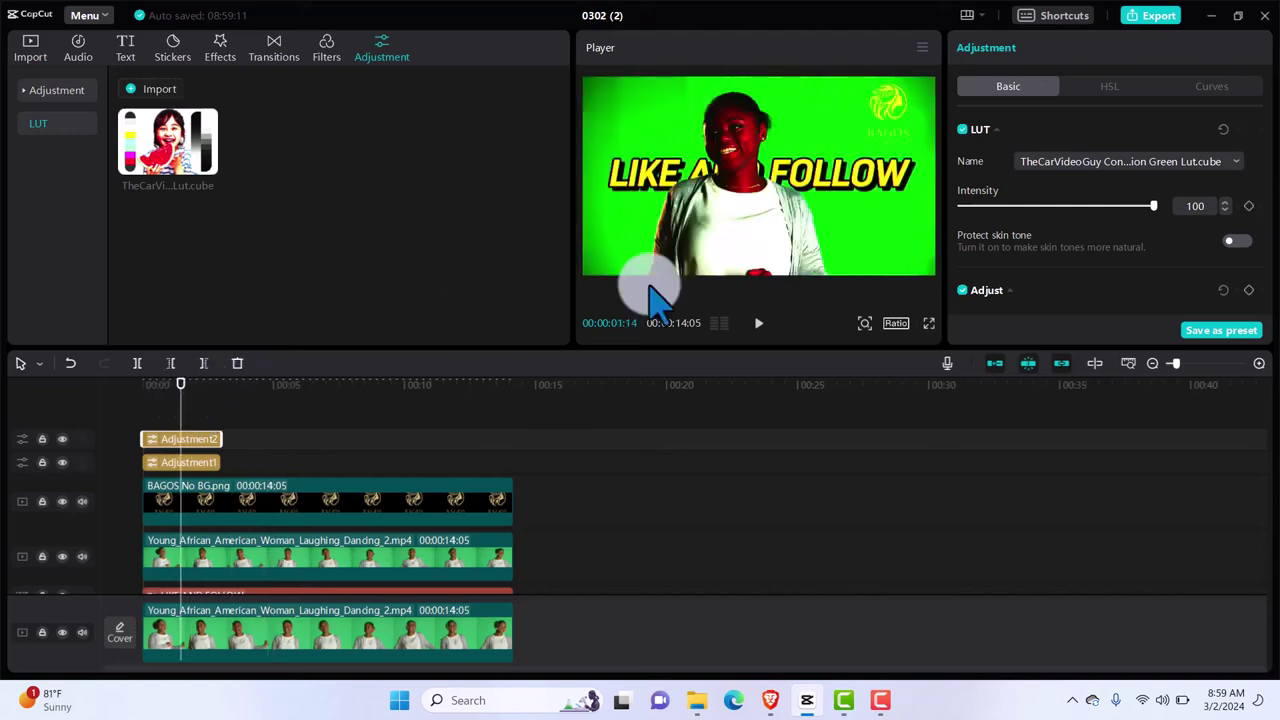
pyautogui.moveTo(1160, 213); pyautogui.dragTo(1040, 223)
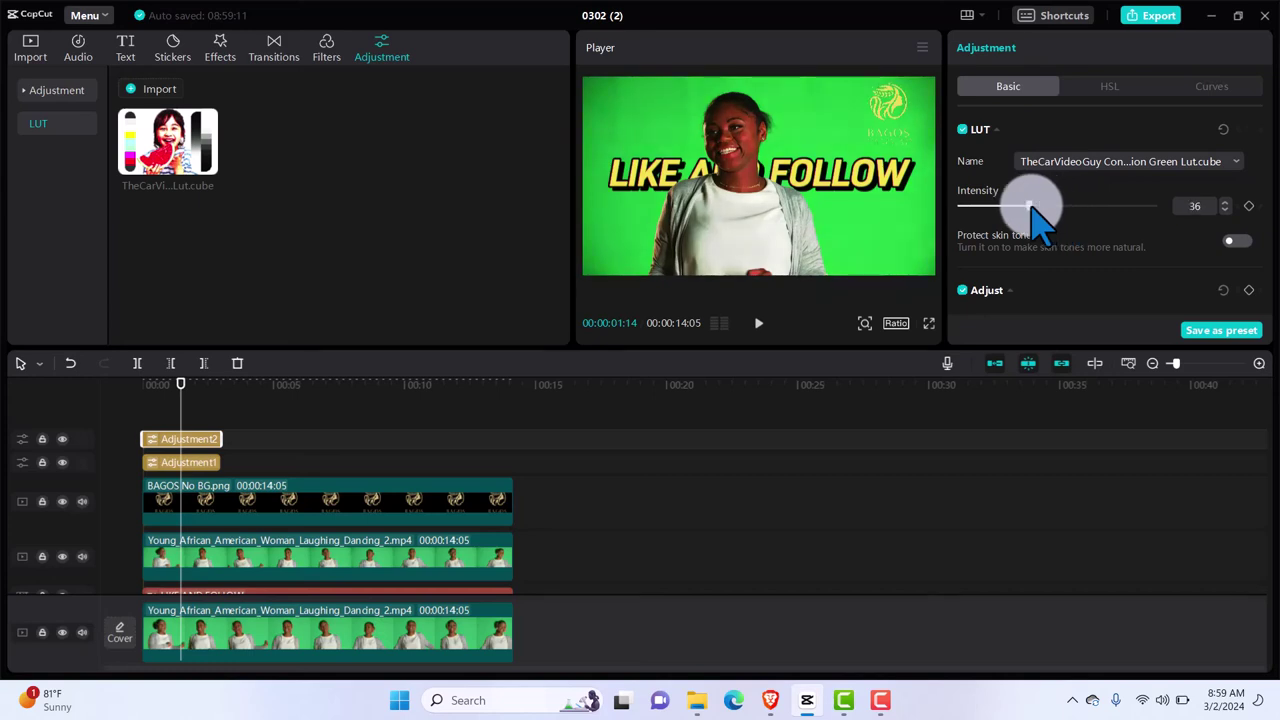
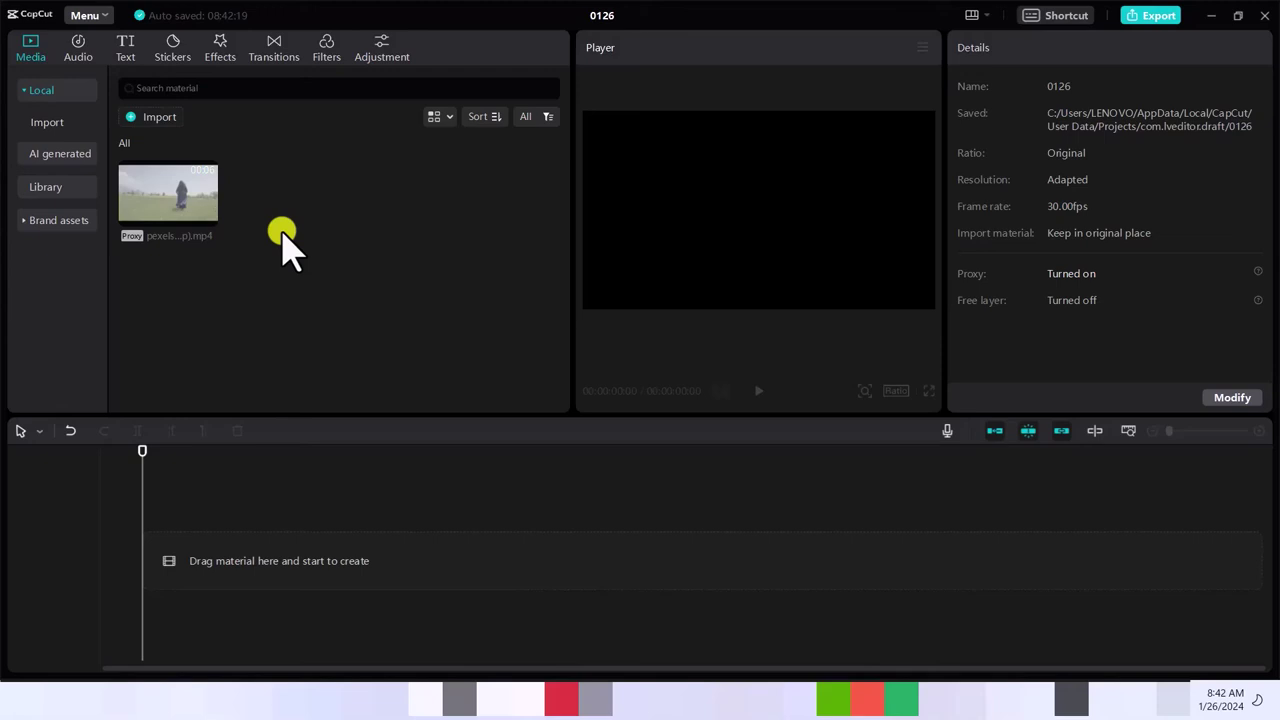
# Add the pexels clip of the woman in the field to the timeline and set its saturation to 50.
pyautogui.moveTo(212, 216)
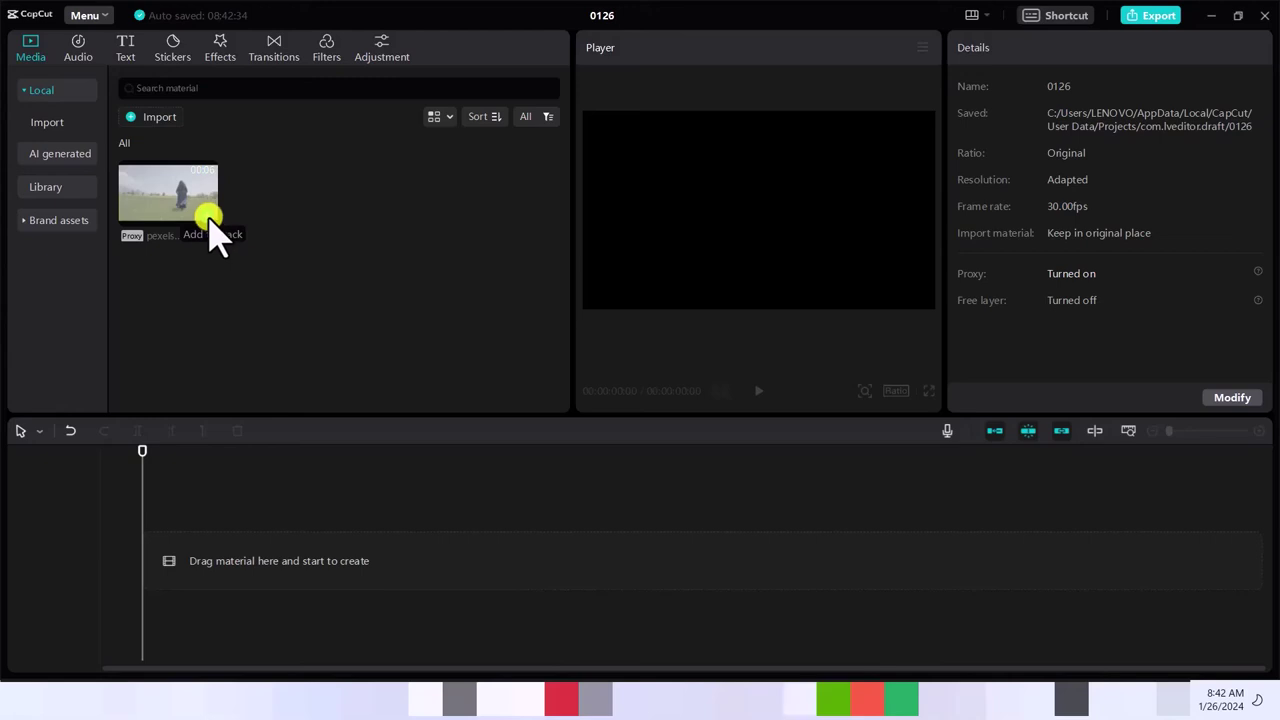
pyautogui.click(210, 222)
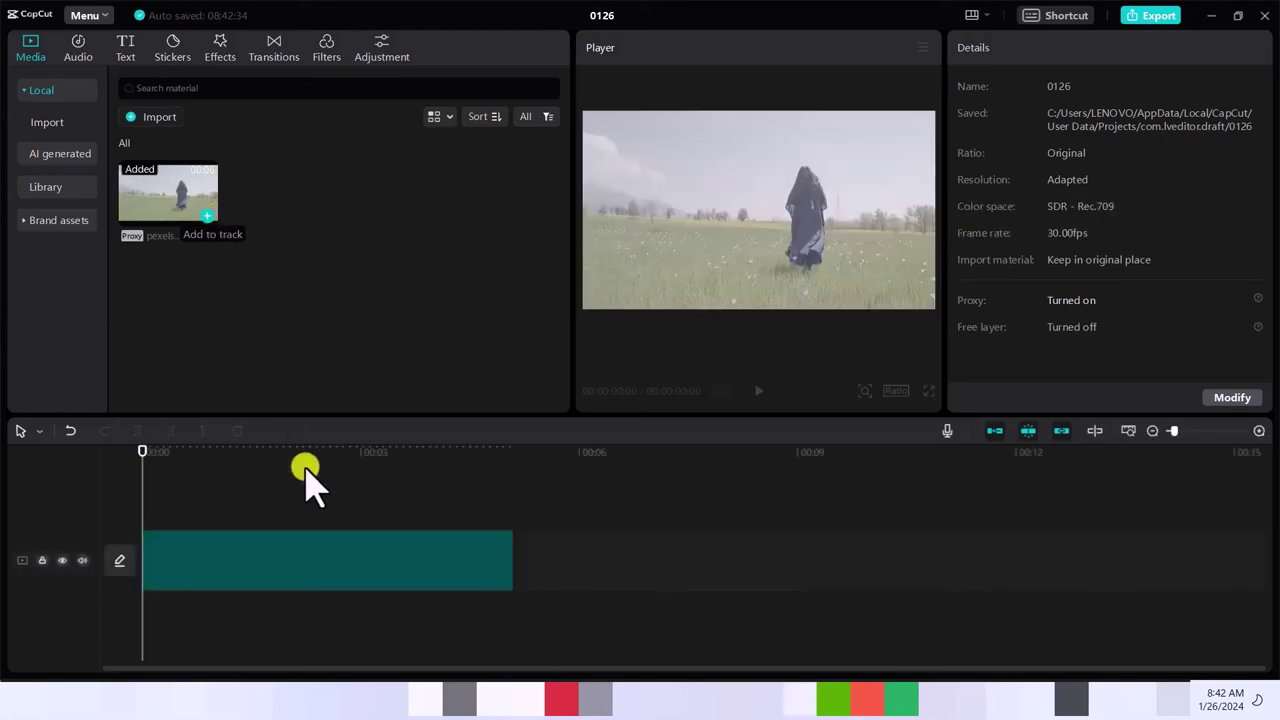
pyautogui.click(330, 577)
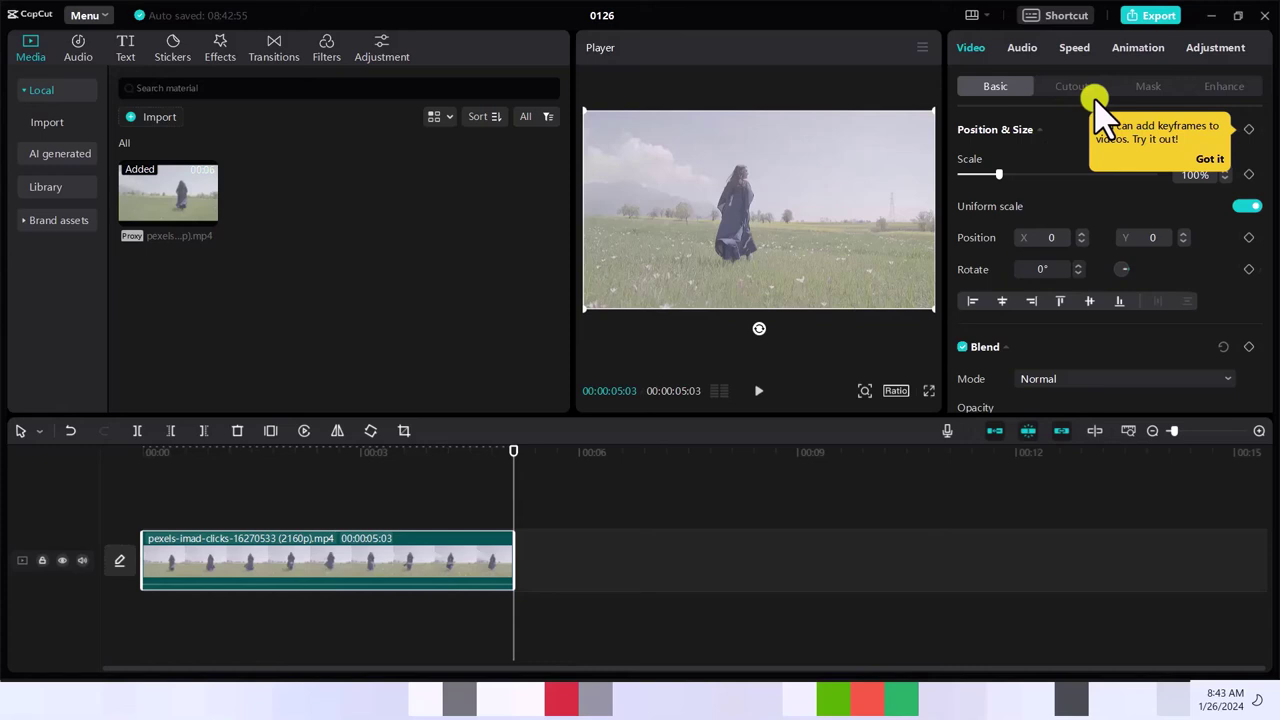
pyautogui.click(1216, 47)
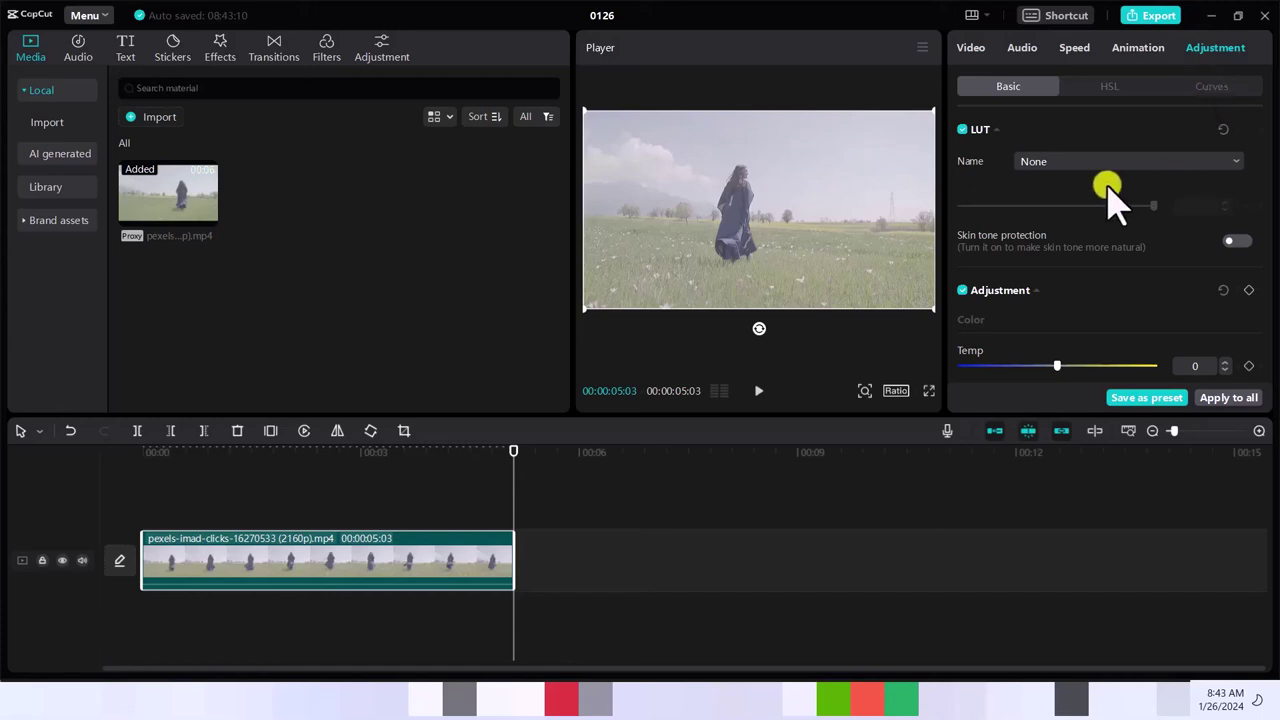
pyautogui.scroll(-6, 1108, 188)
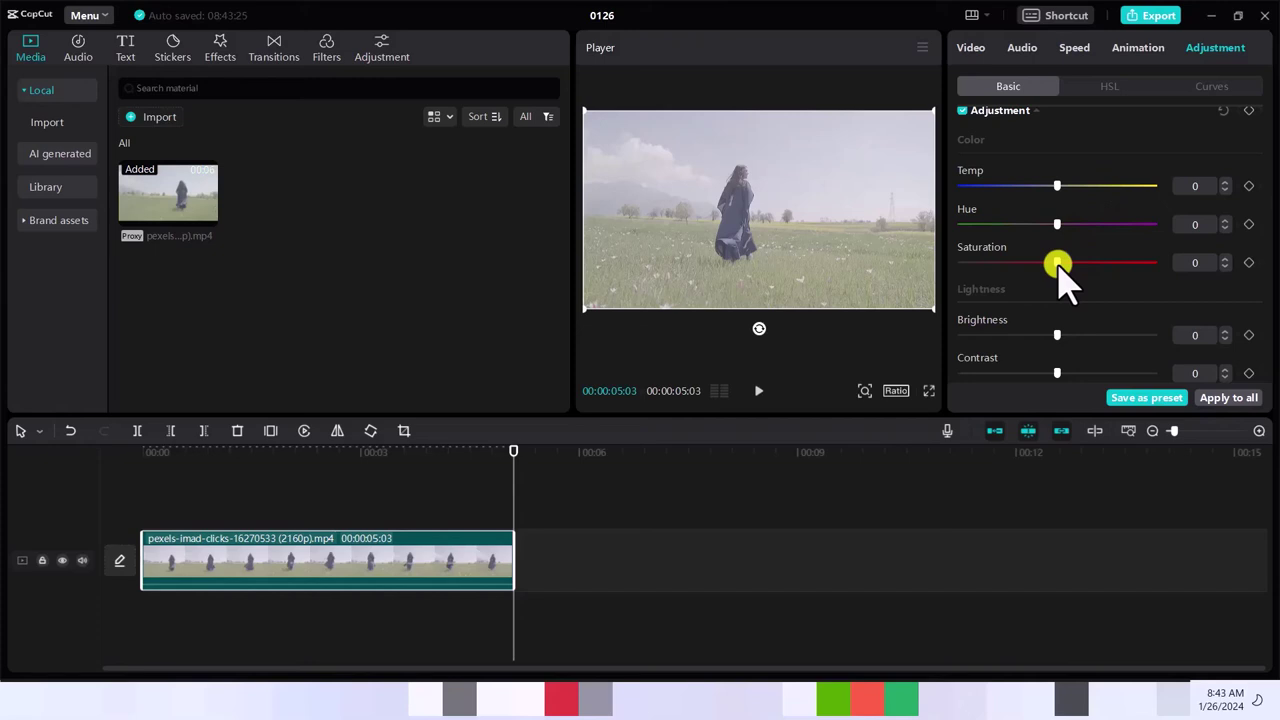
pyautogui.moveTo(1058, 263); pyautogui.dragTo(1165, 264)
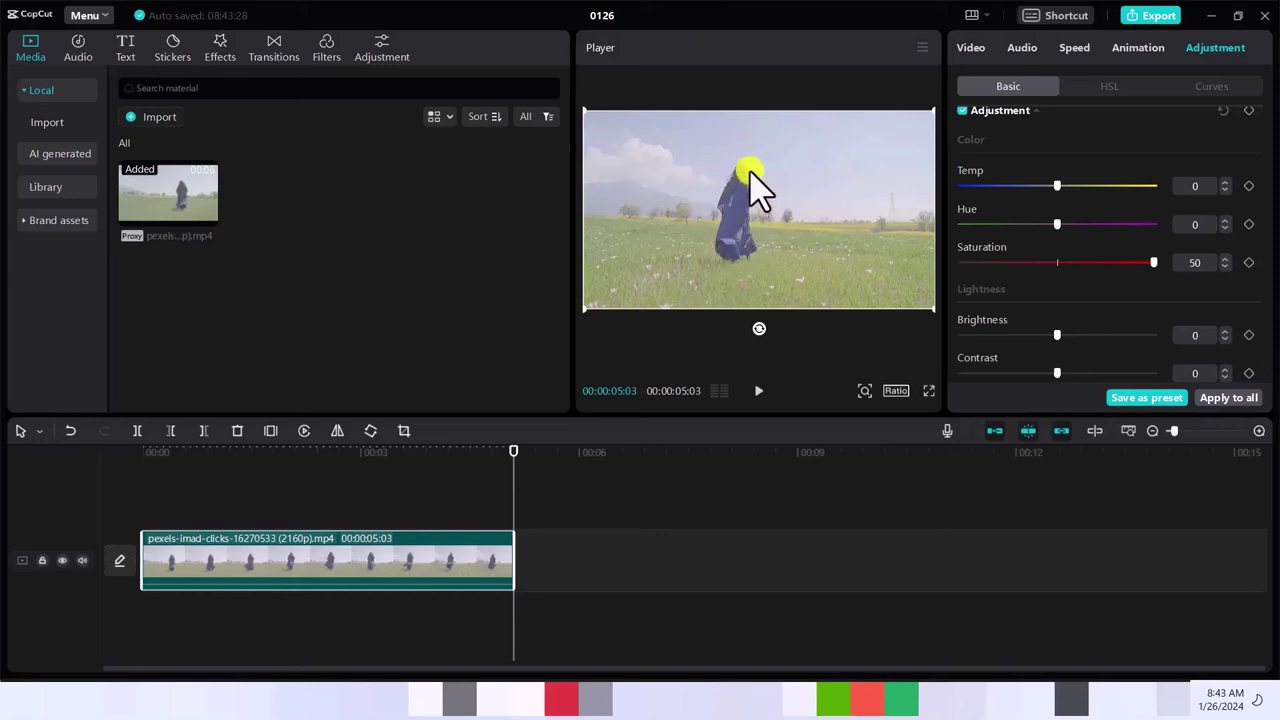
# Show the clip's color curves and turn on the Player's color oscilloscope.
pyautogui.click(1212, 86)
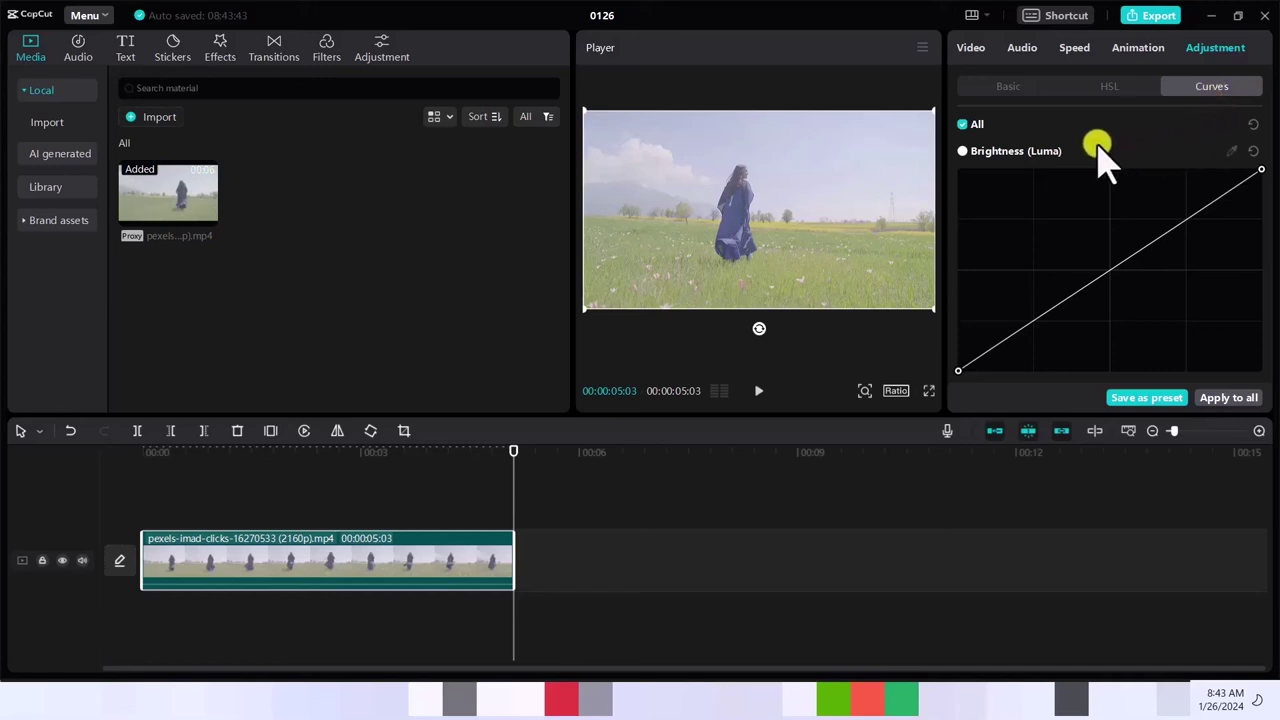
pyautogui.click(927, 52)
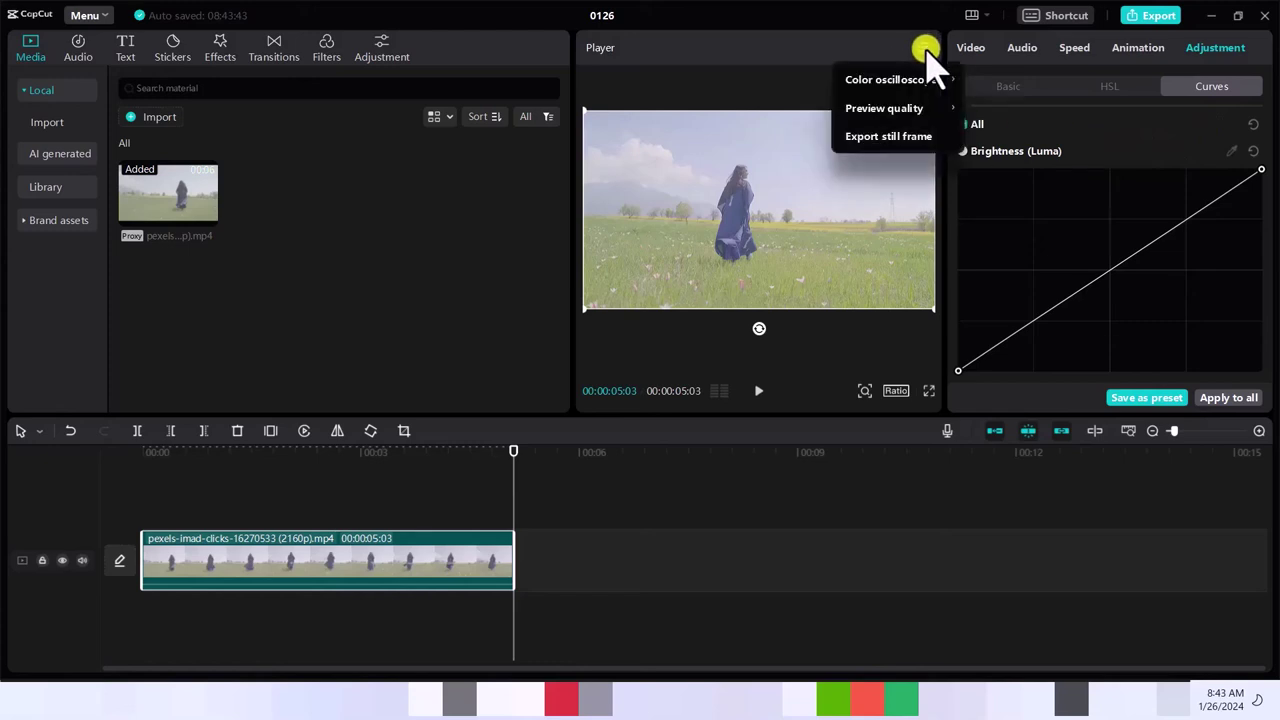
pyautogui.moveTo(916, 80)
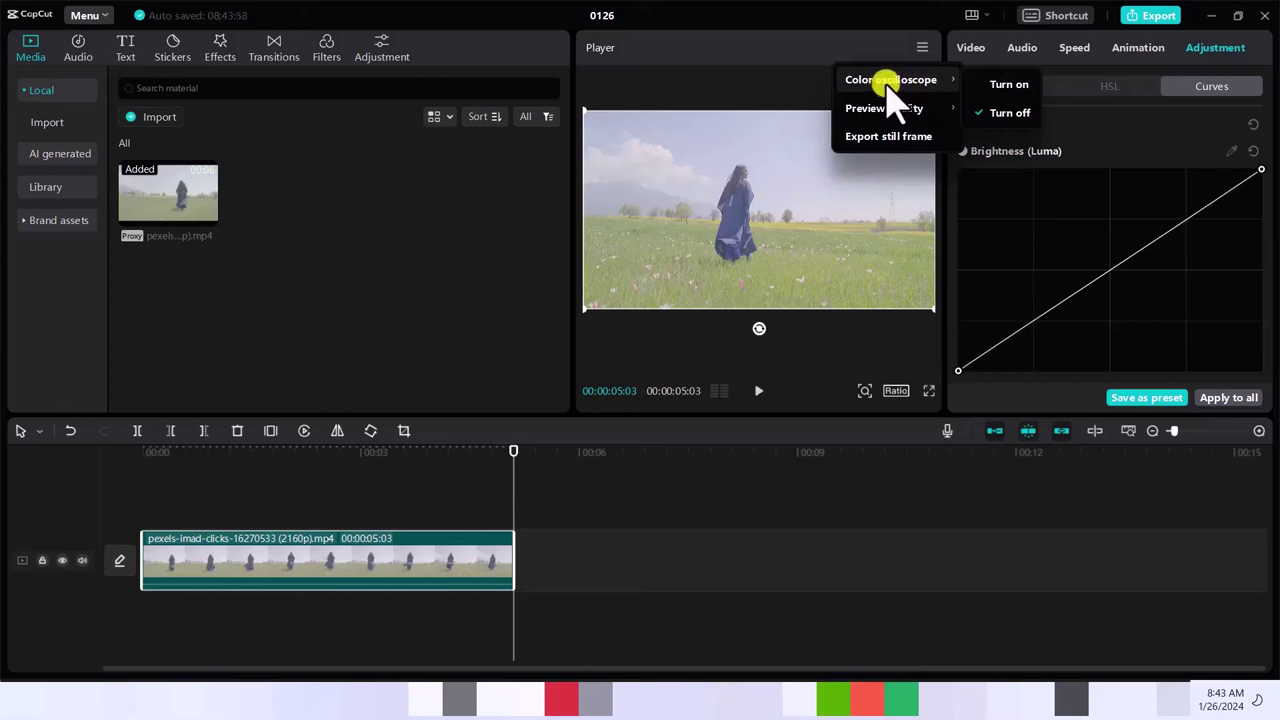
pyautogui.click(997, 84)
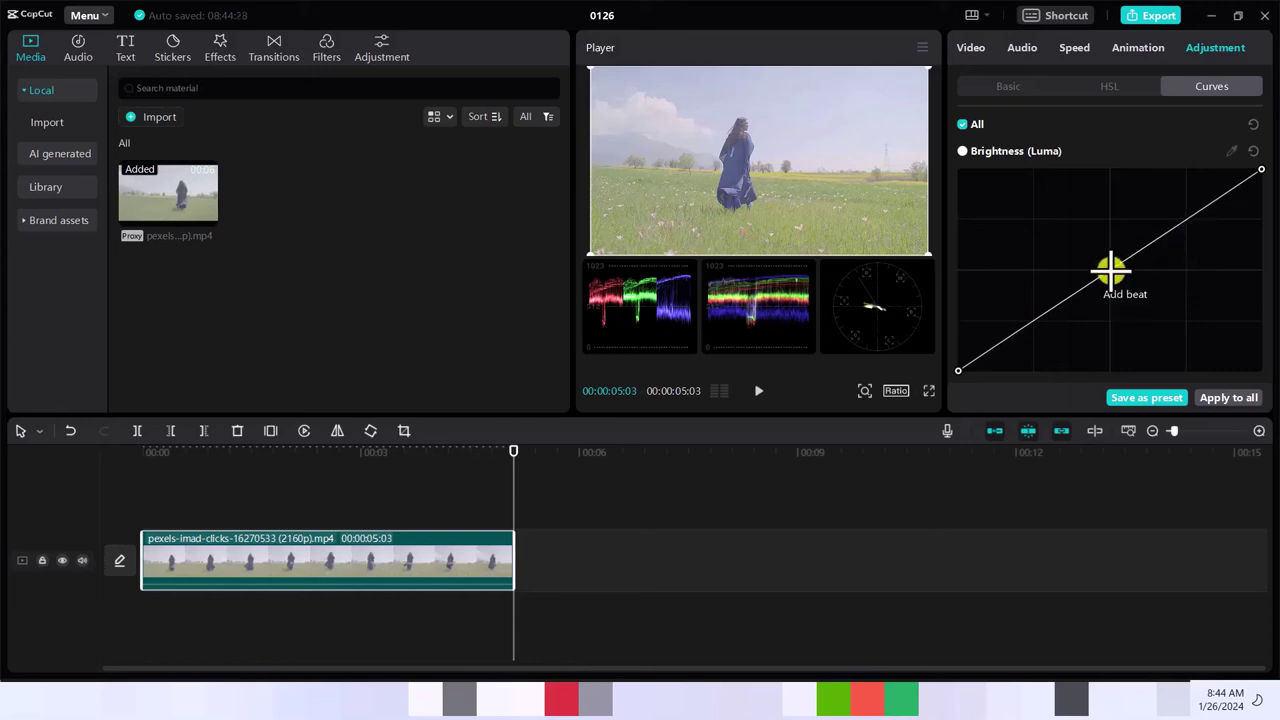
# Shape the Brightness (Luma) curve into an S with two added points, raising the black endpoint slightly and lowering the white endpoint.
pyautogui.click(1188, 218)
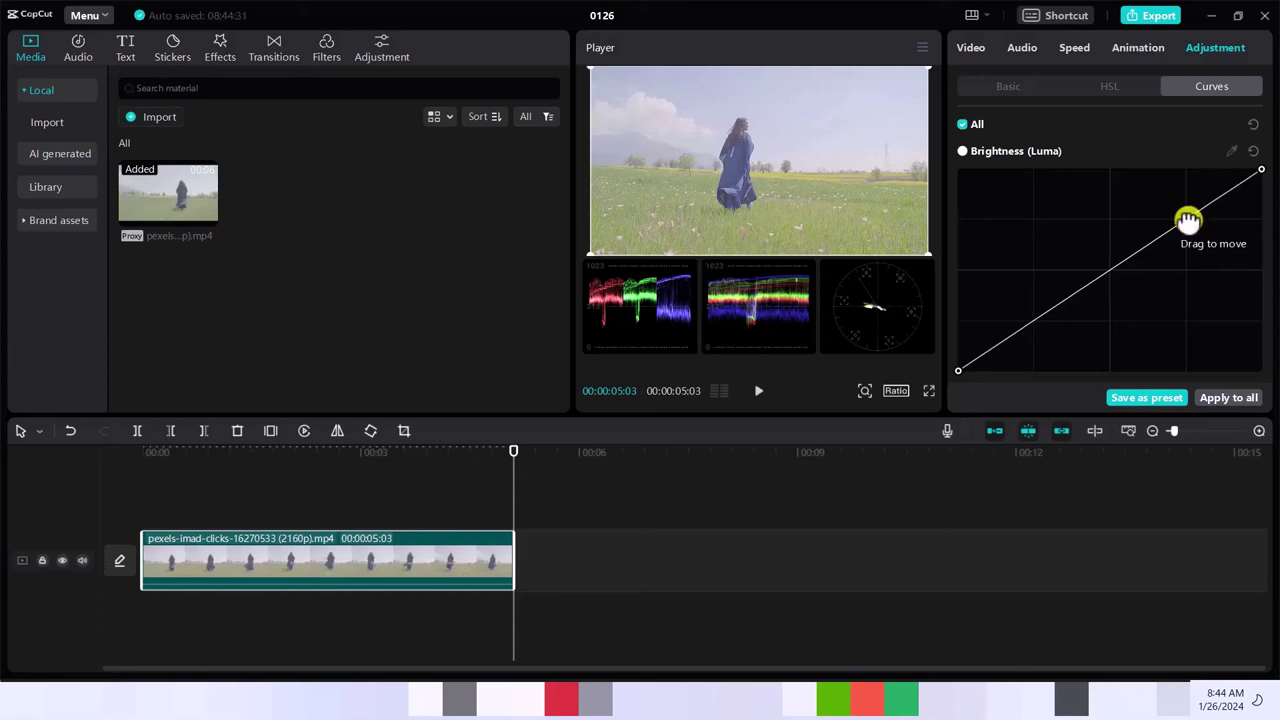
pyautogui.click(1033, 320)
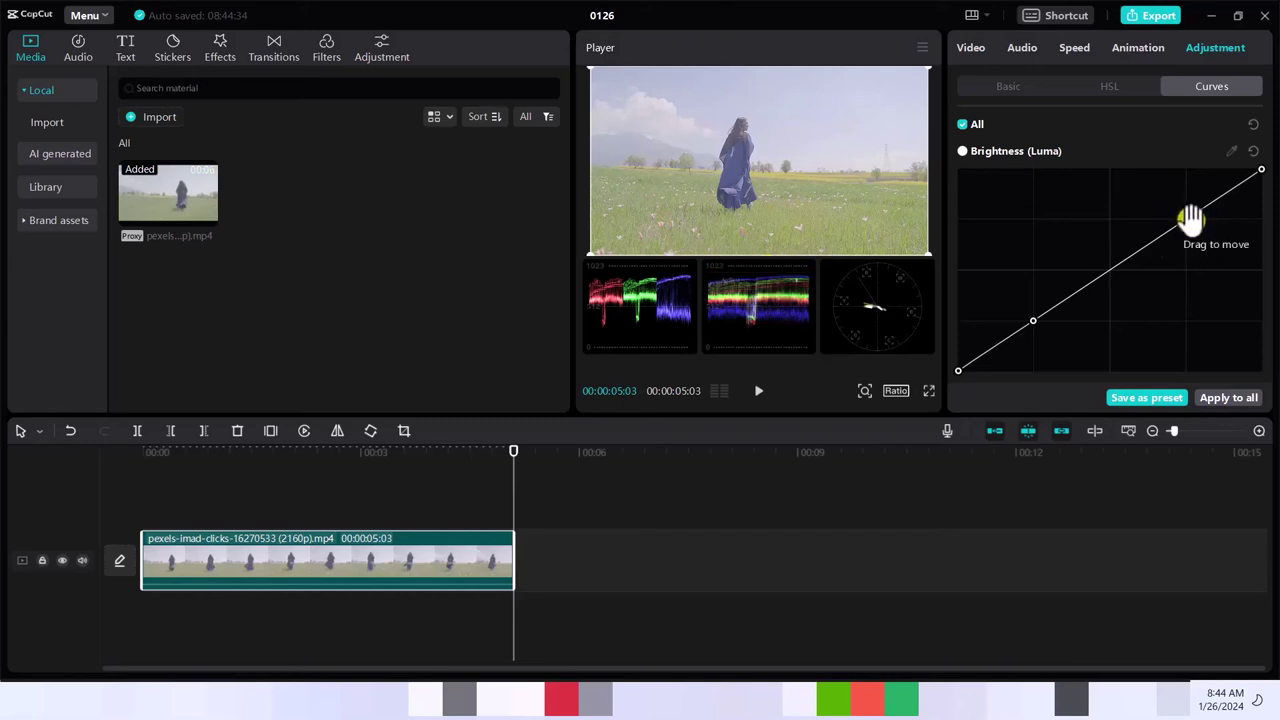
pyautogui.moveTo(1190, 220); pyautogui.dragTo(1181, 202)
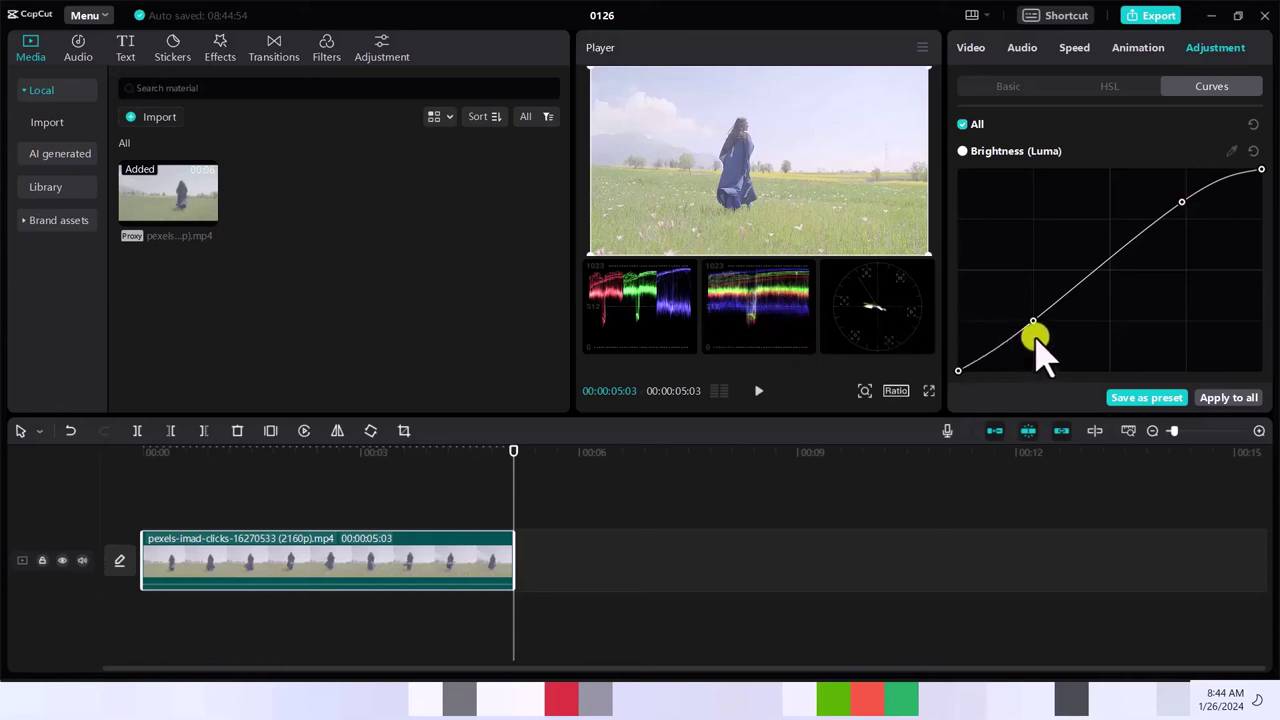
pyautogui.moveTo(1032, 322); pyautogui.dragTo(1046, 337)
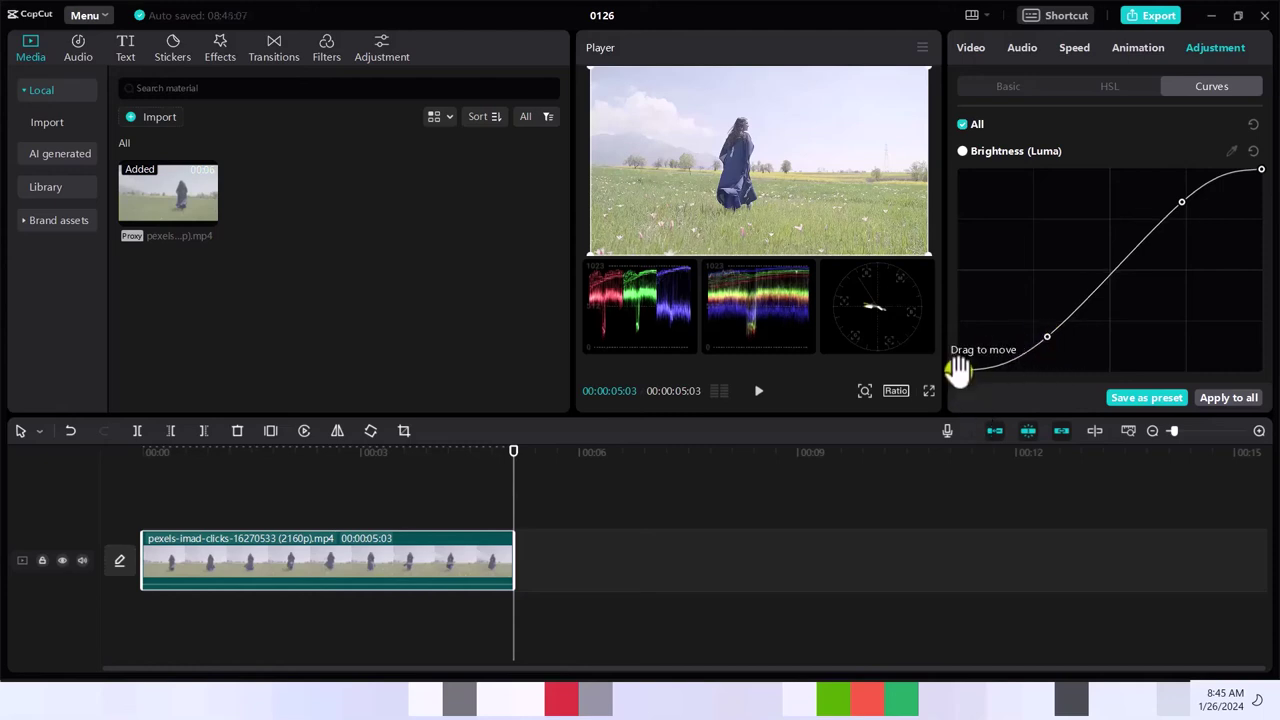
pyautogui.moveTo(958, 372)
pyautogui.mouseDown()
pyautogui.moveTo(958, 352)
pyautogui.moveTo(957, 367)
pyautogui.mouseUp()
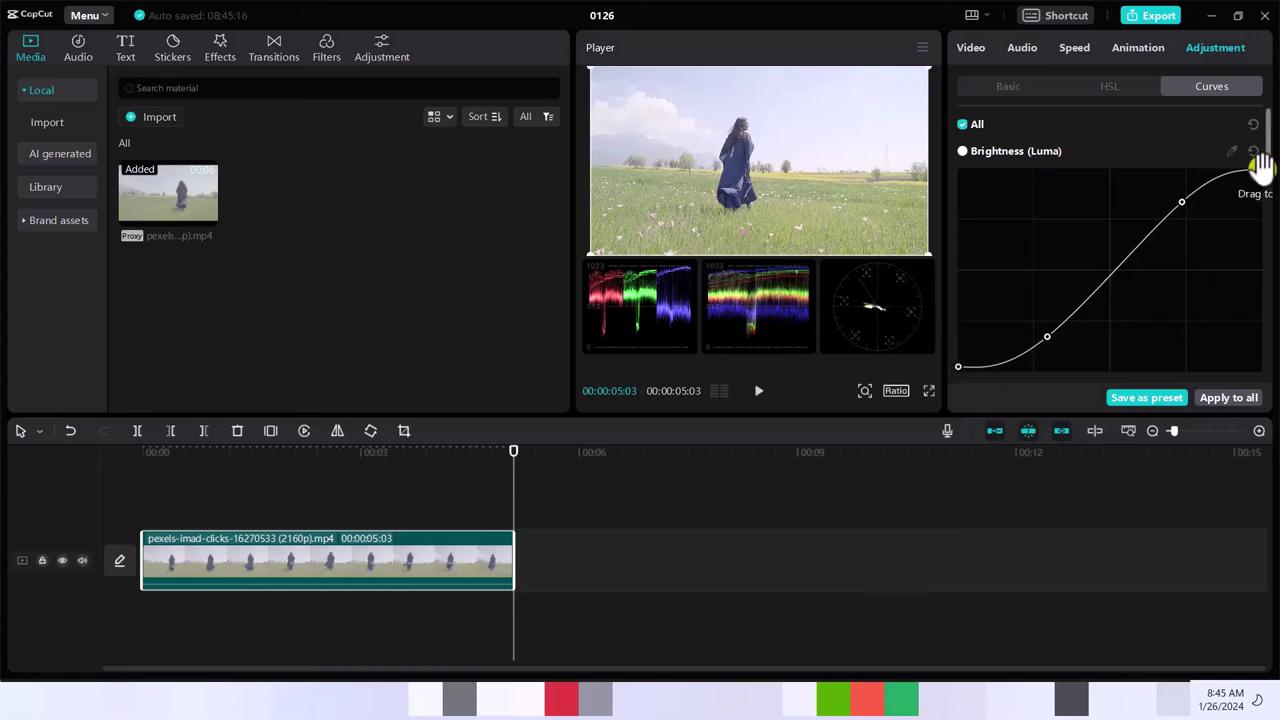
pyautogui.moveTo(1260, 167); pyautogui.dragTo(1261, 182)
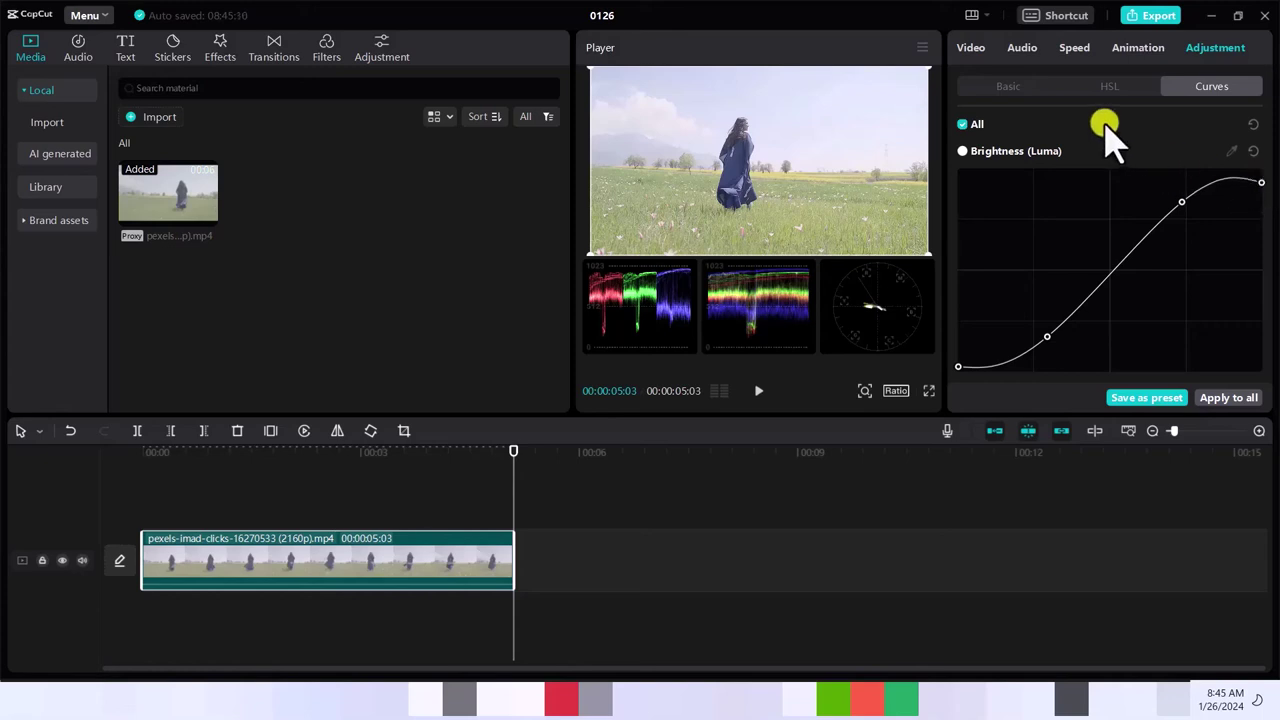
# Turn on skin tone protection for the clip and set its basic saturation to 37.
pyautogui.click(1010, 86)
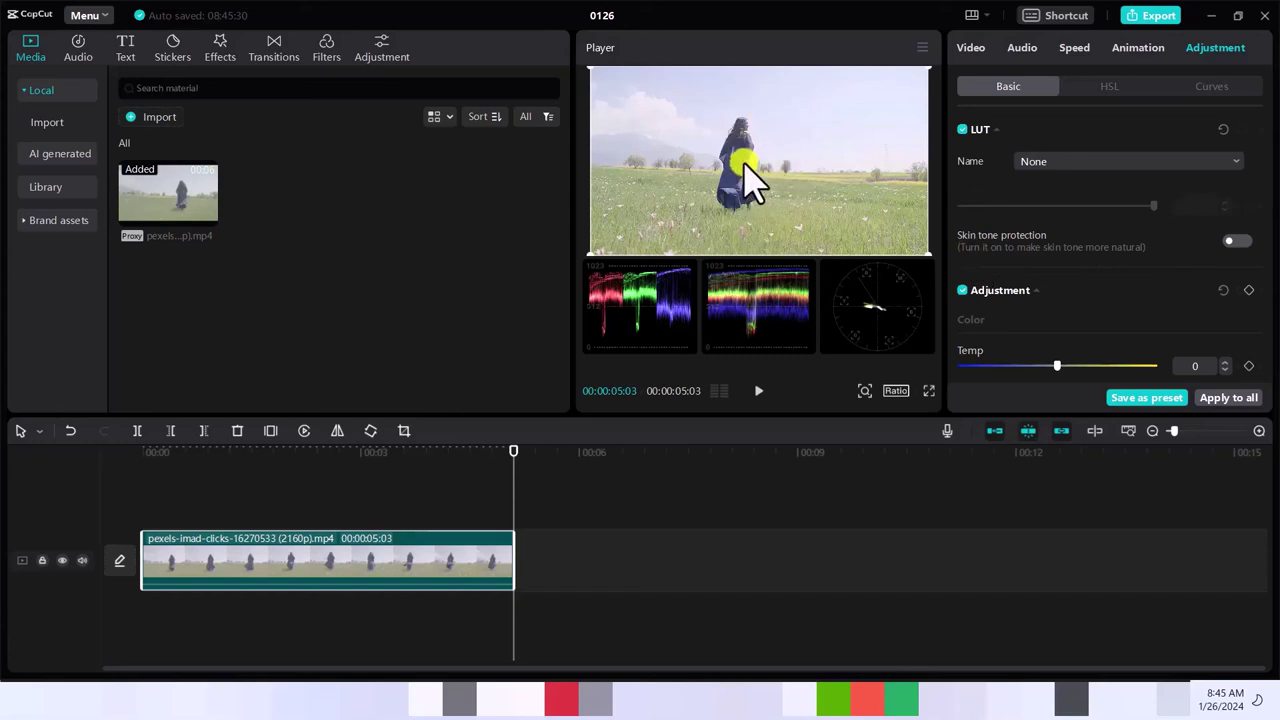
pyautogui.click(1236, 240)
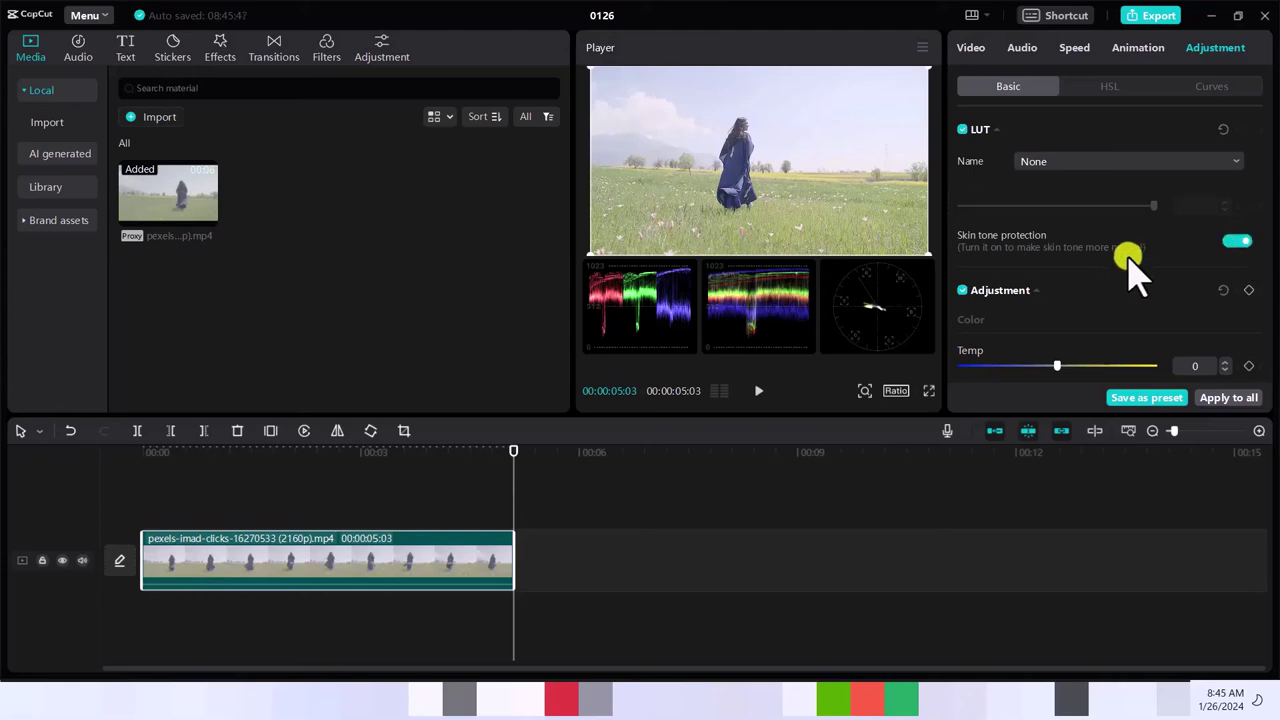
pyautogui.scroll(-2, 1128, 262)
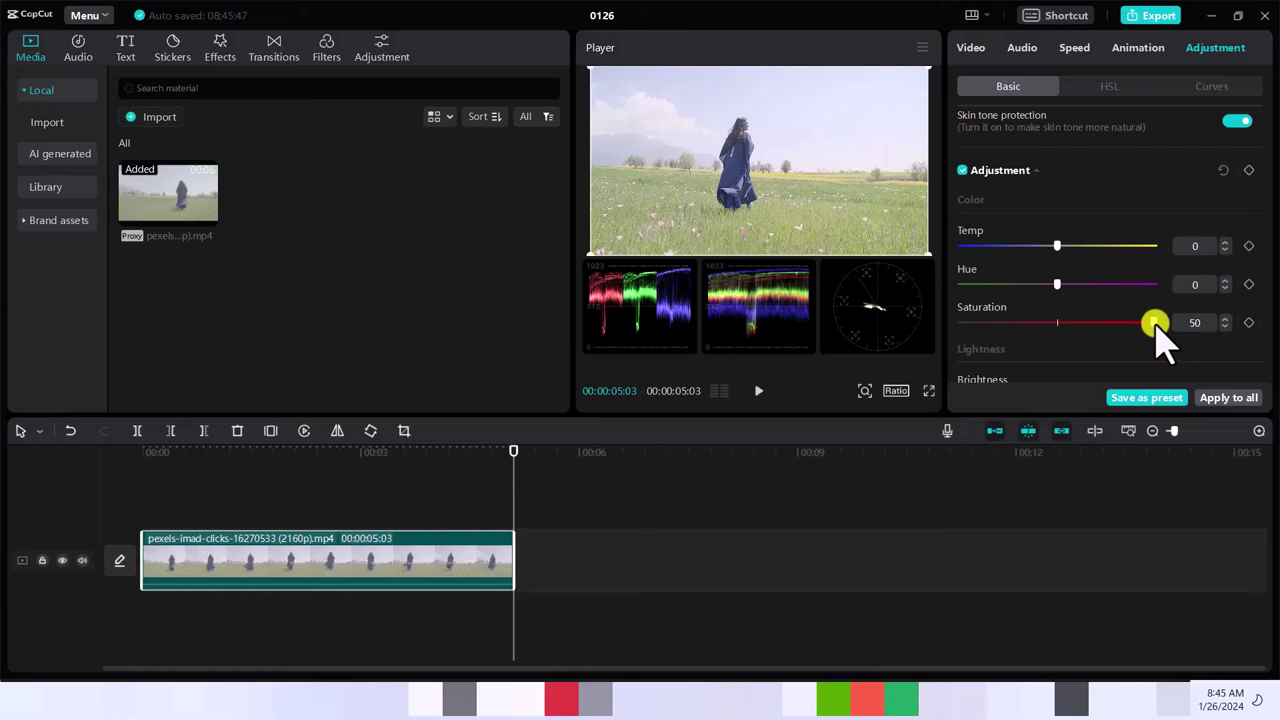
pyautogui.moveTo(1153, 321)
pyautogui.mouseDown()
pyautogui.moveTo(1105, 322)
pyautogui.moveTo(1146, 320)
pyautogui.moveTo(1128, 321)
pyautogui.mouseUp()
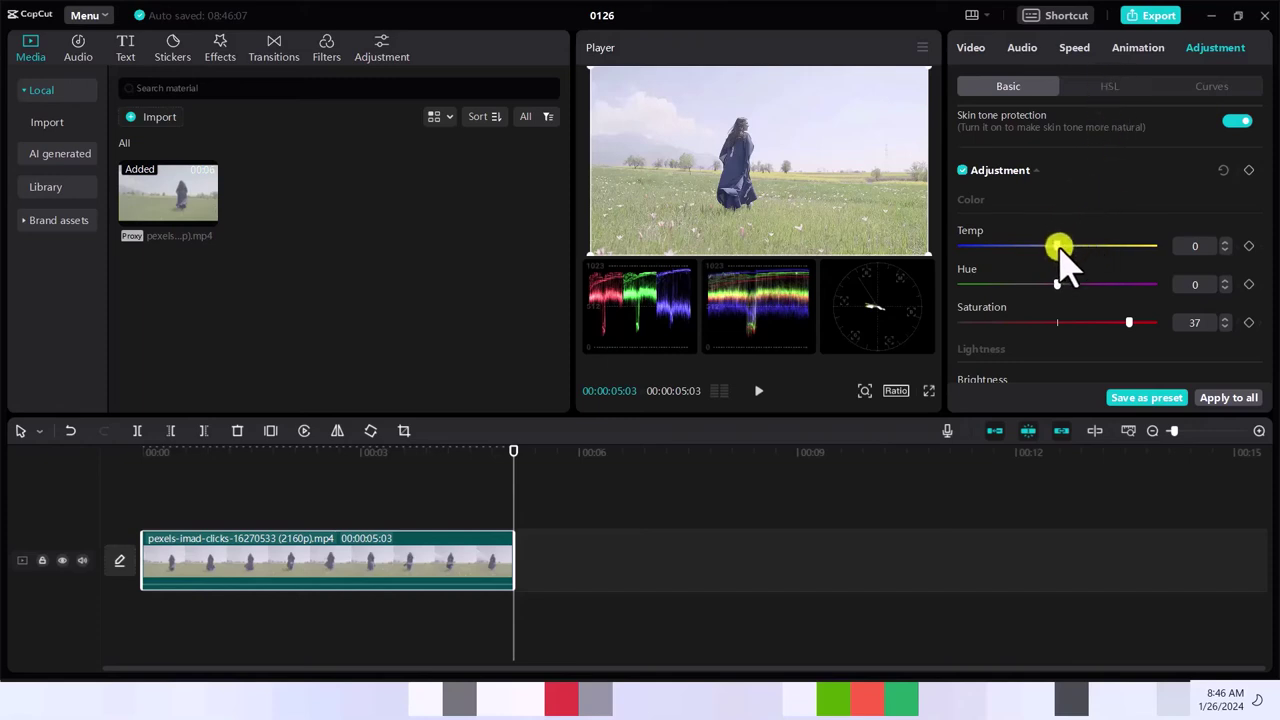
# Try cooler and warmer color temperatures on the clip, settling on Temp 13 and Hue -24.
pyautogui.moveTo(1057, 245)
pyautogui.mouseDown()
pyautogui.moveTo(1133, 246)
pyautogui.moveTo(971, 256)
pyautogui.moveTo(1040, 254)
pyautogui.mouseUp()
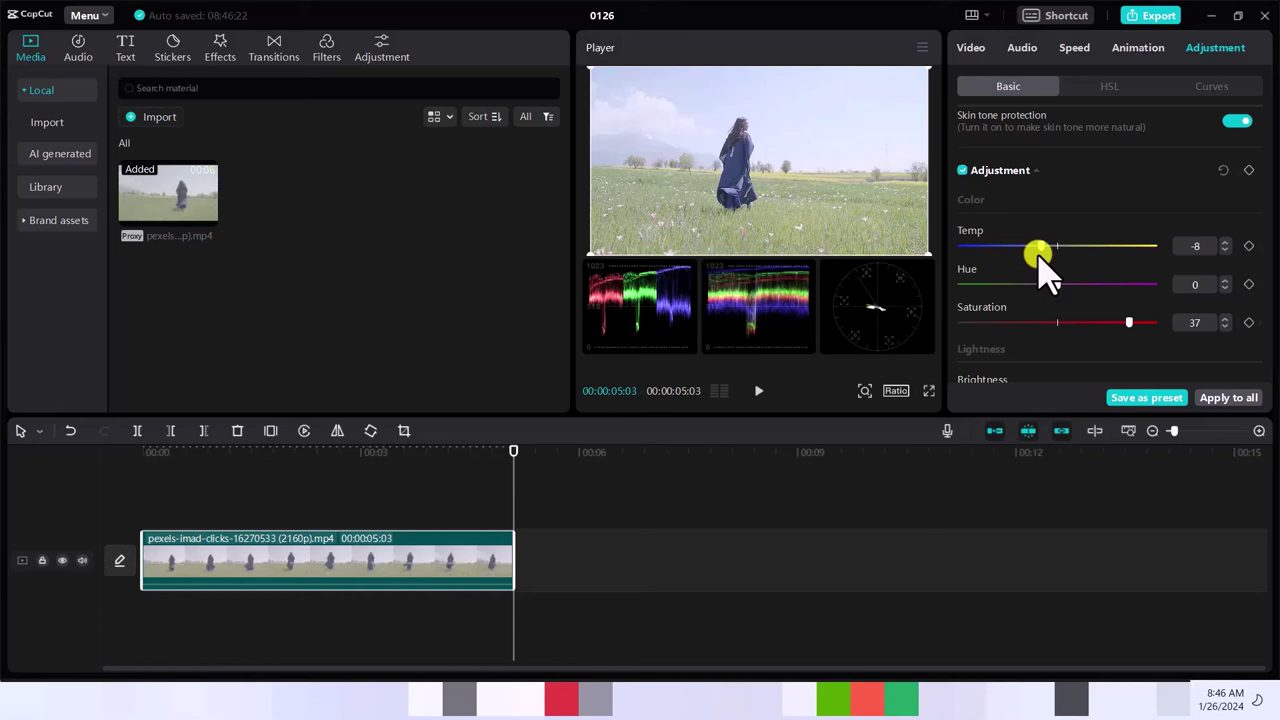
pyautogui.moveTo(1040, 254); pyautogui.dragTo(1093, 260)
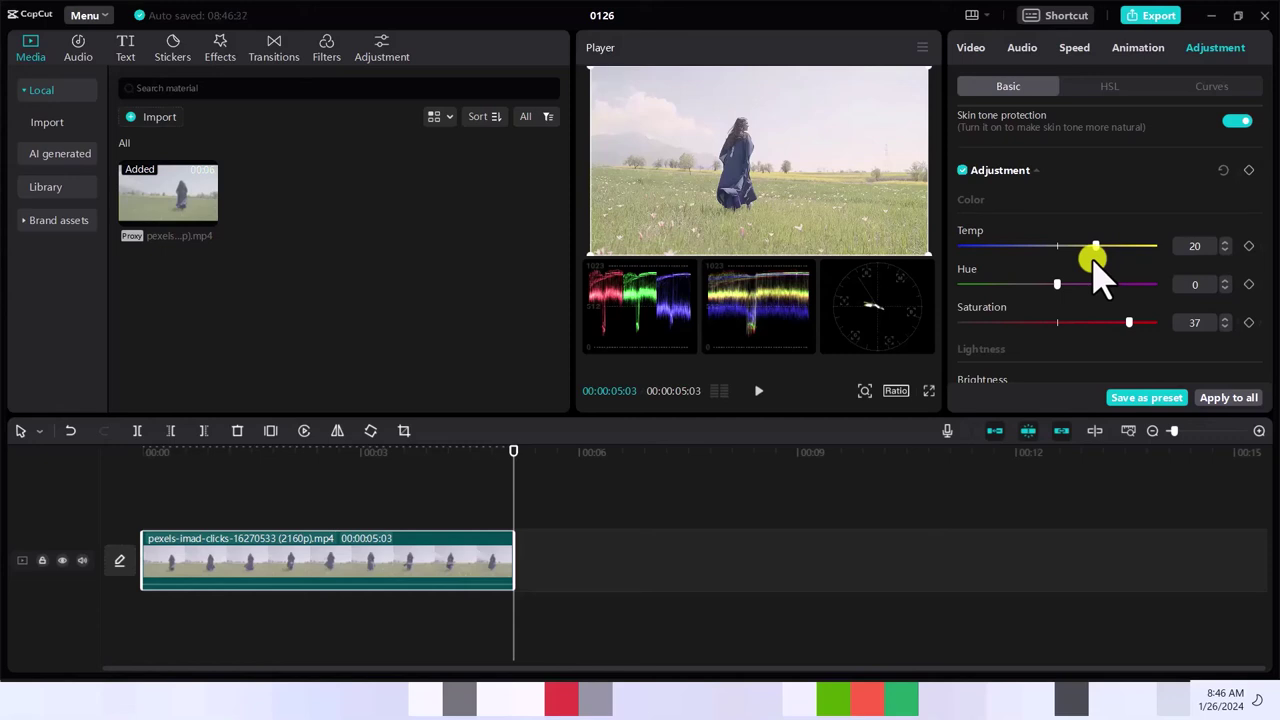
pyautogui.moveTo(1093, 260); pyautogui.dragTo(1008, 289)
pyautogui.moveTo(1093, 246)
pyautogui.mouseDown()
pyautogui.moveTo(1025, 244)
pyautogui.moveTo(1080, 249)
pyautogui.mouseUp()
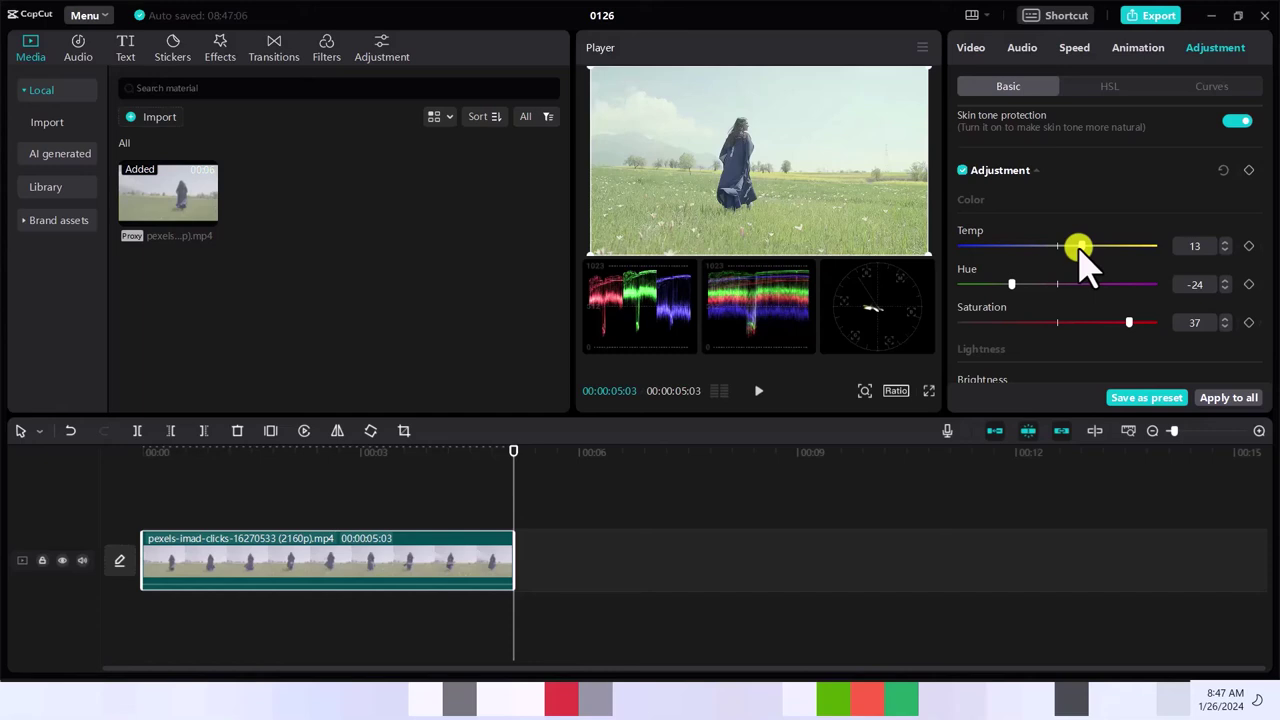
# In the HSL adjustments, set the blue range's saturation to 92 and its hue to 14.
pyautogui.click(1108, 86)
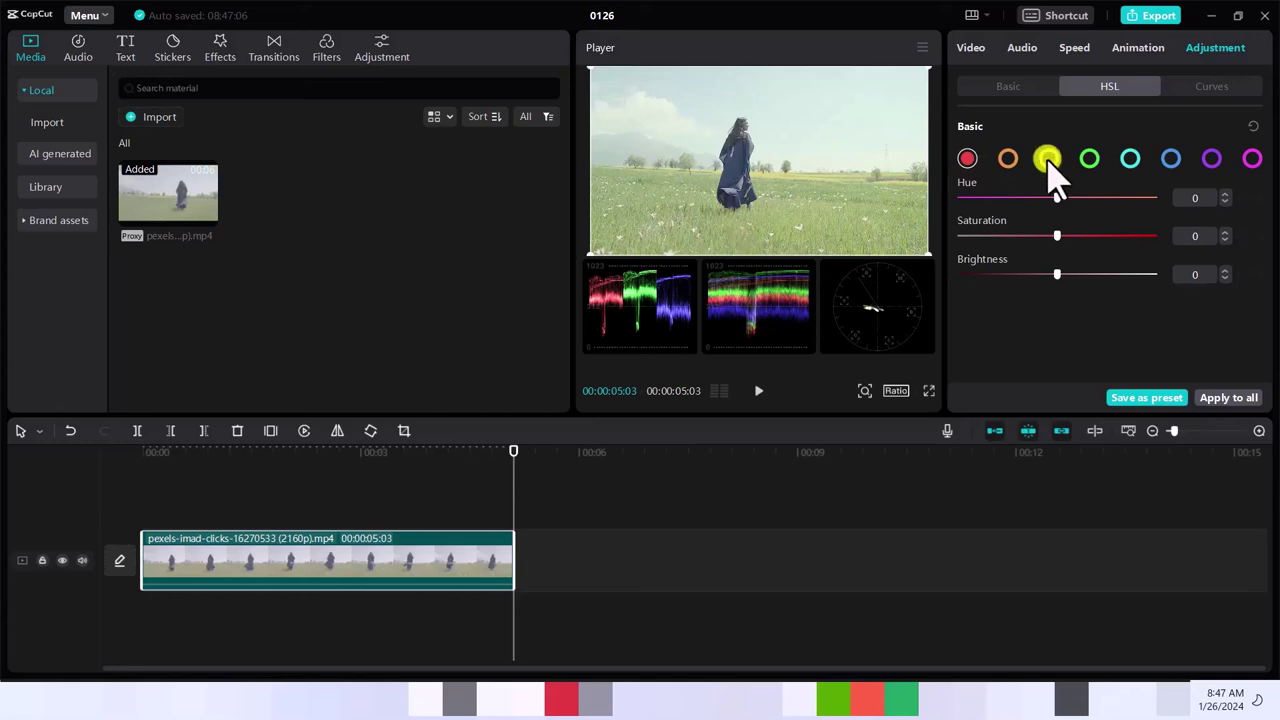
pyautogui.click(1168, 163)
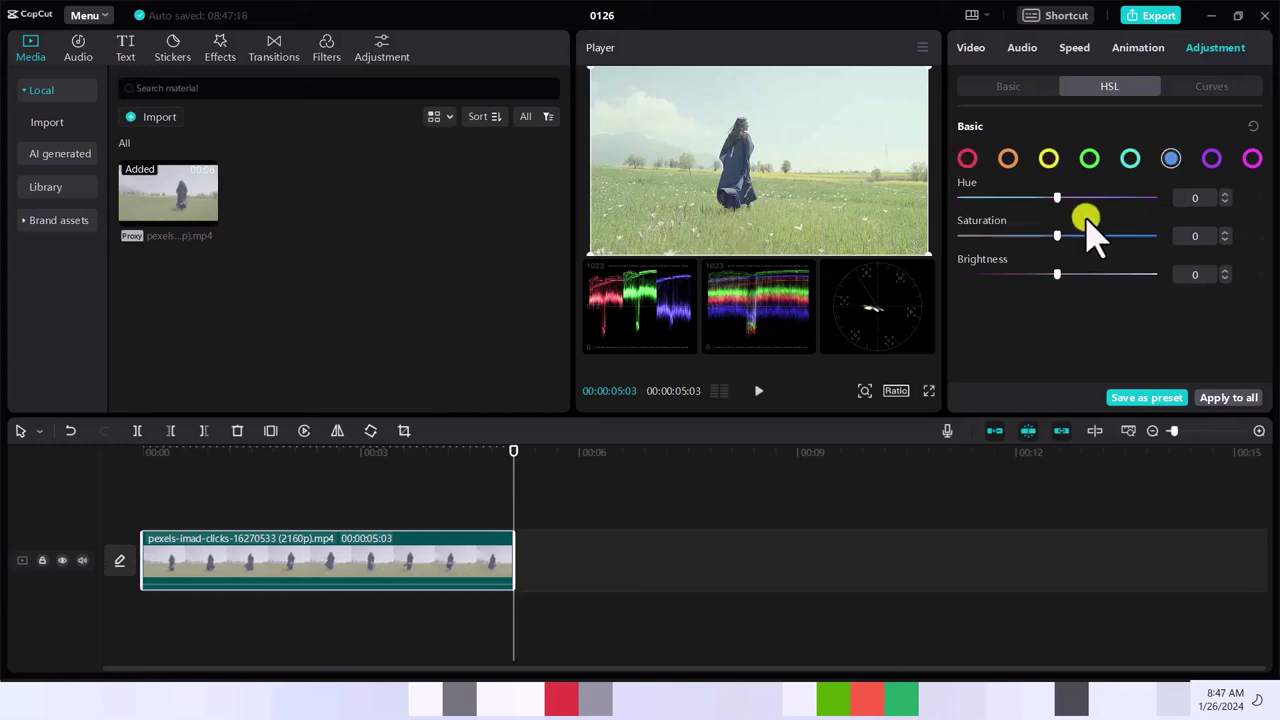
pyautogui.moveTo(1060, 236); pyautogui.dragTo(1146, 240)
pyautogui.moveTo(1057, 197)
pyautogui.mouseDown()
pyautogui.moveTo(994, 195)
pyautogui.moveTo(1143, 199)
pyautogui.moveTo(1068, 203)
pyautogui.mouseUp()
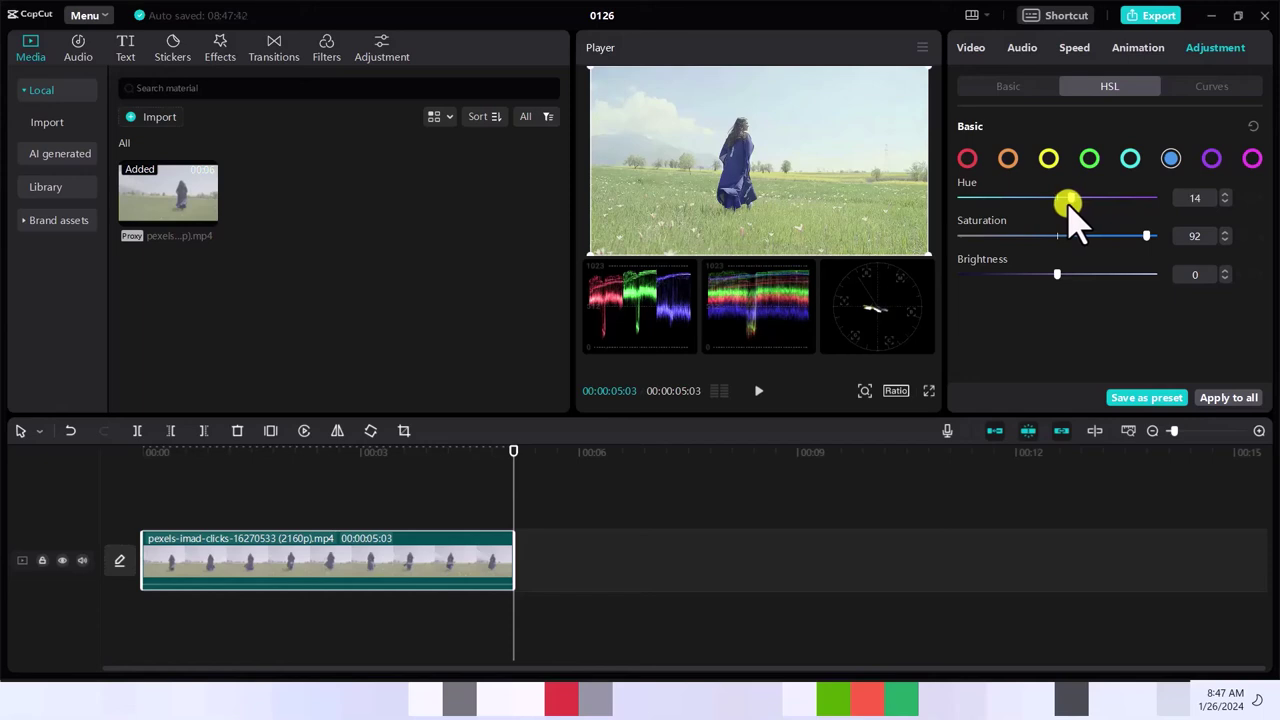
# Raise the saturation of the HSL cyan range well above zero and shift its hue moderately toward blue.
pyautogui.click(1130, 160)
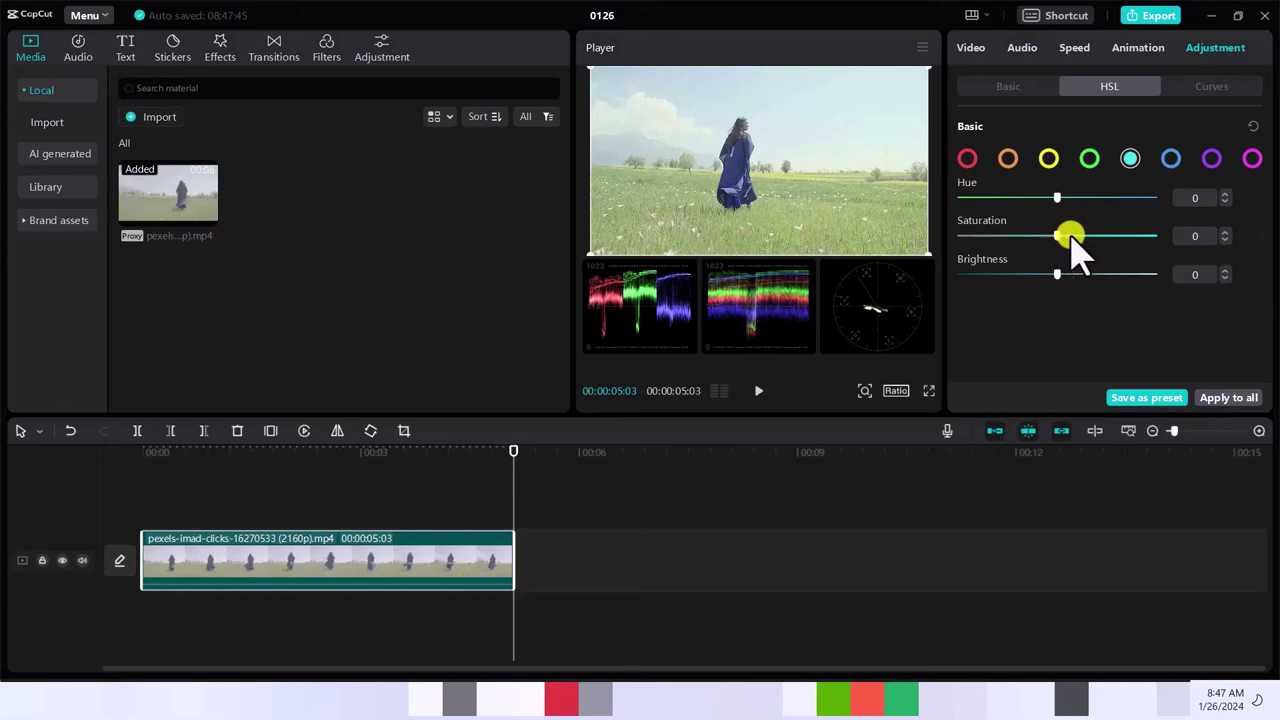
pyautogui.moveTo(1068, 236); pyautogui.dragTo(1122, 236)
pyautogui.moveTo(1058, 198); pyautogui.dragTo(1088, 198)
# Set the HSL green range's saturation to 96 and its hue to 79 after trying a negative hue.
pyautogui.click(1087, 160)
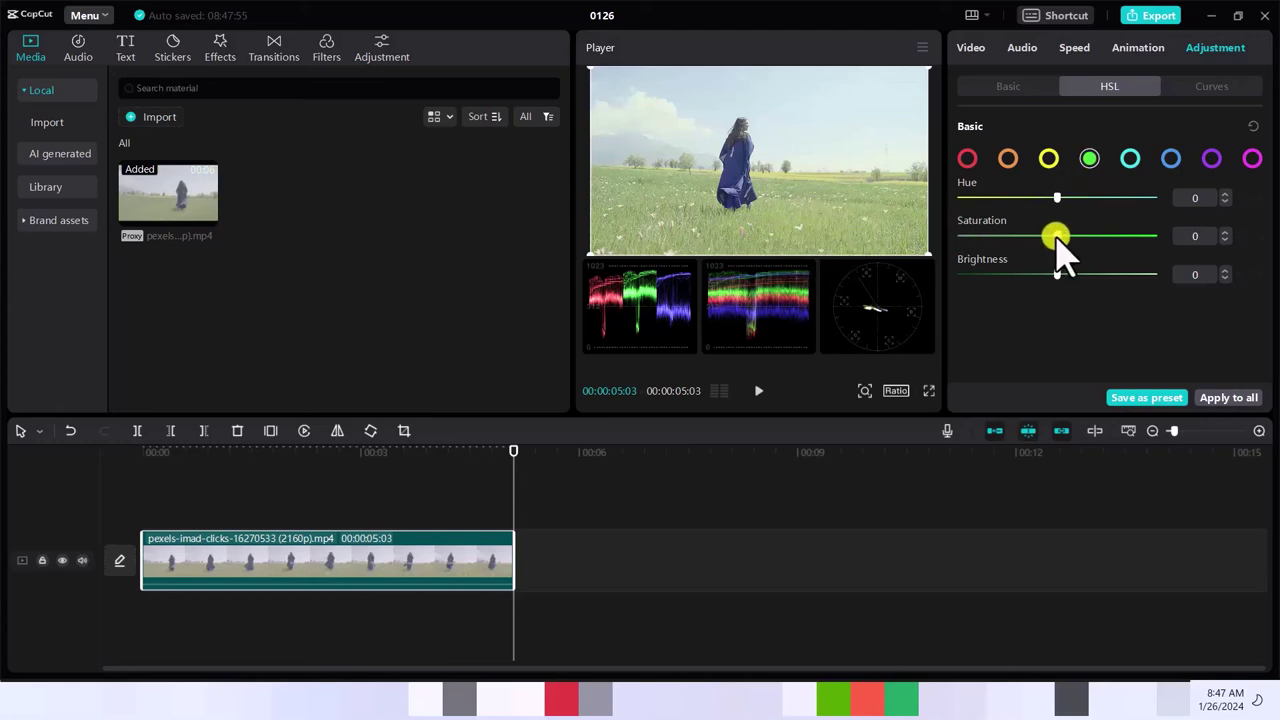
pyautogui.moveTo(1058, 238)
pyautogui.mouseDown()
pyautogui.moveTo(1132, 238)
pyautogui.moveTo(1056, 238)
pyautogui.mouseUp()
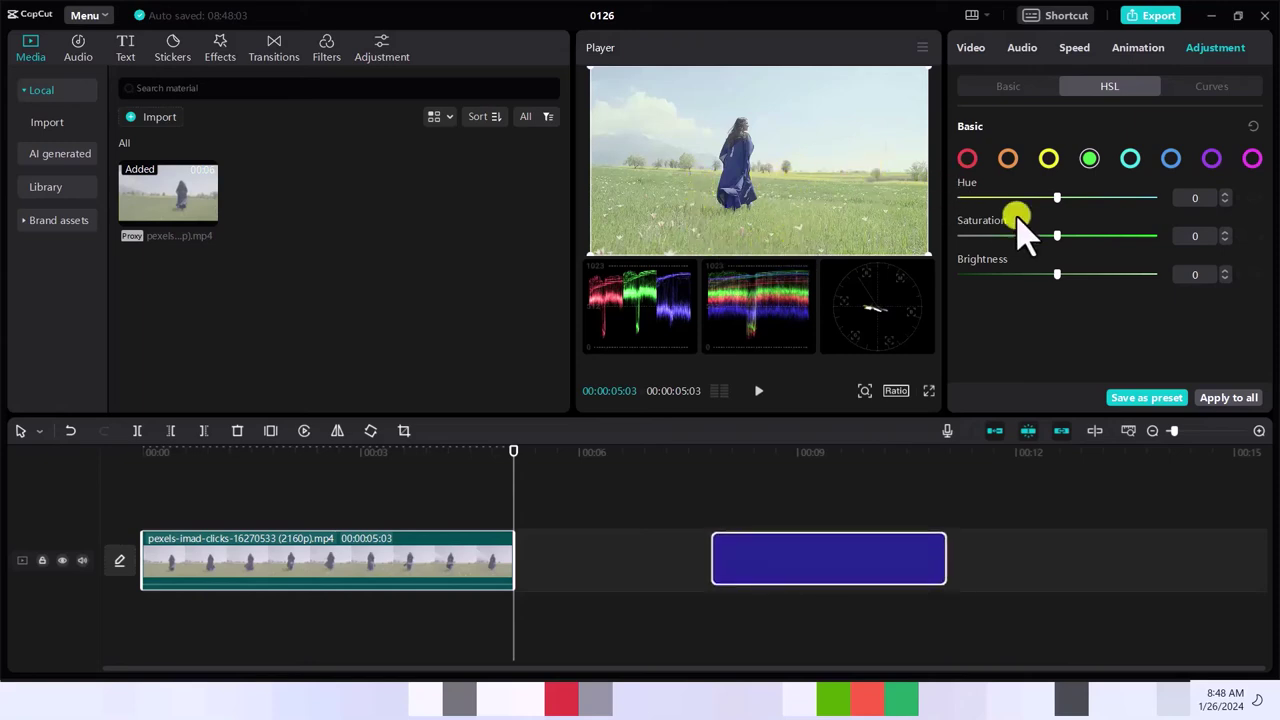
pyautogui.moveTo(1049, 236); pyautogui.dragTo(1146, 237)
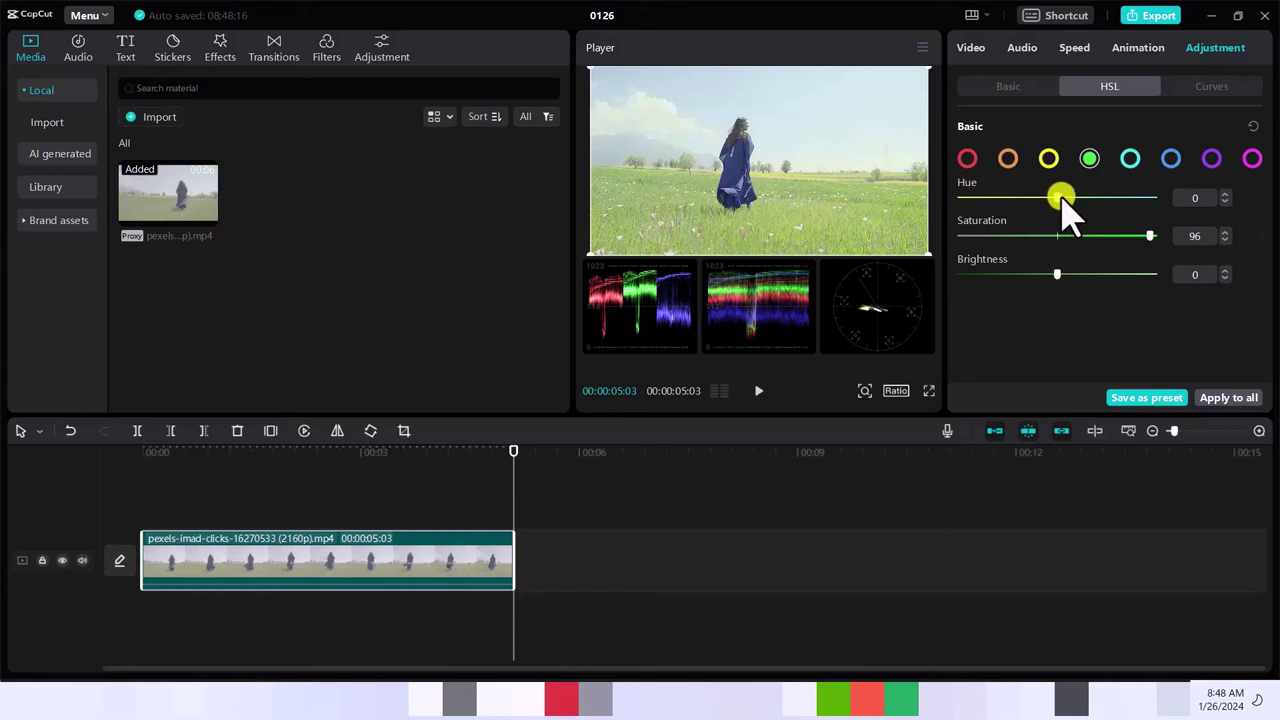
pyautogui.moveTo(1058, 198); pyautogui.dragTo(997, 197)
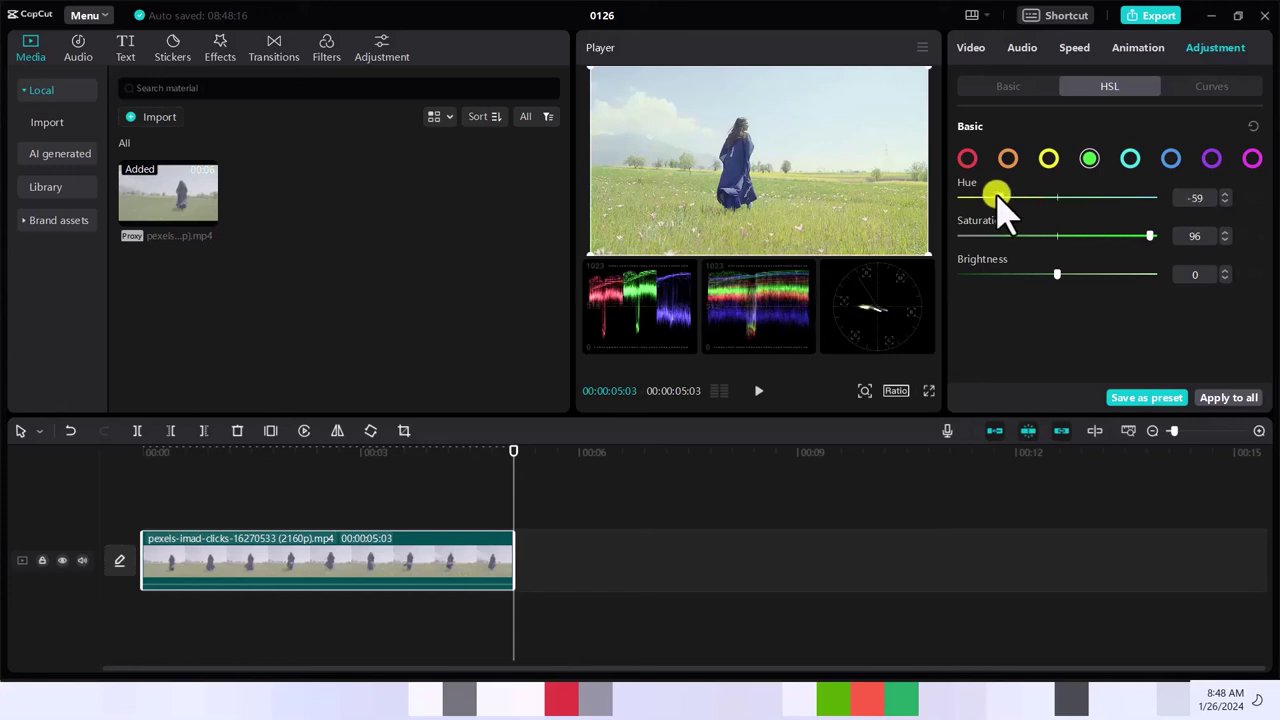
pyautogui.moveTo(997, 197); pyautogui.dragTo(1129, 197)
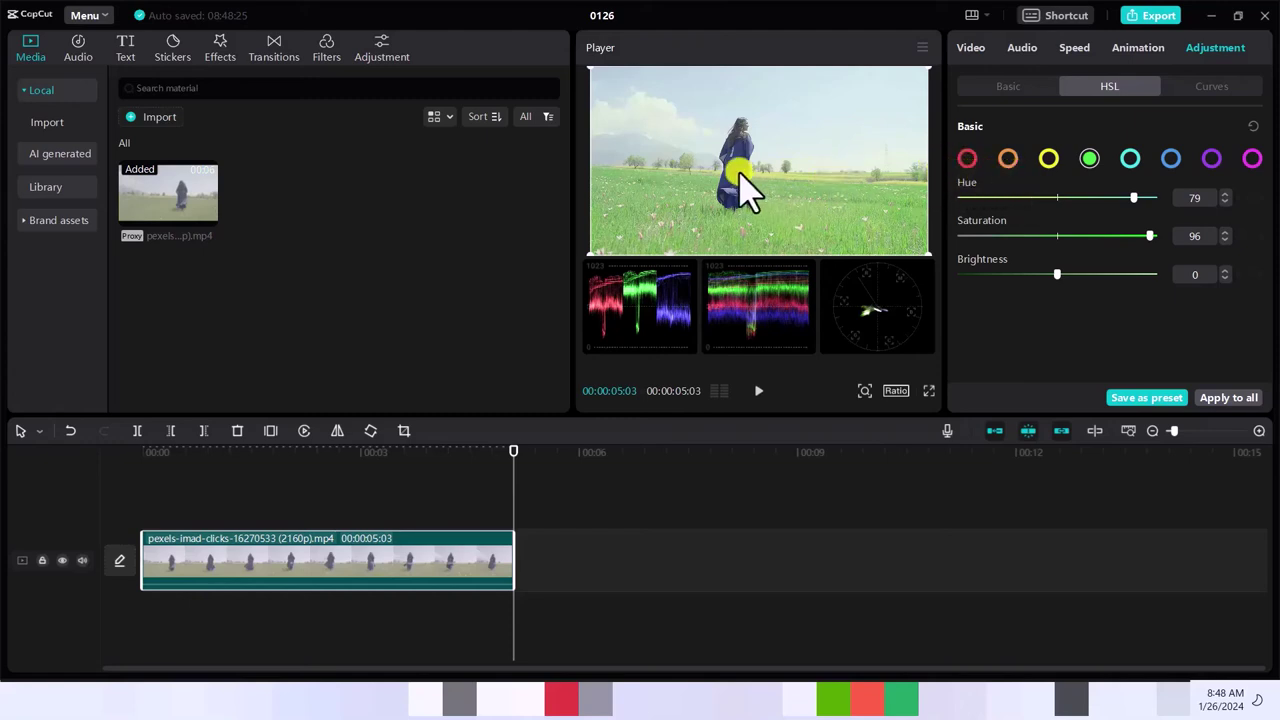
# Set the HSL red range's saturation to 86 and its hue to 7.
pyautogui.click(966, 163)
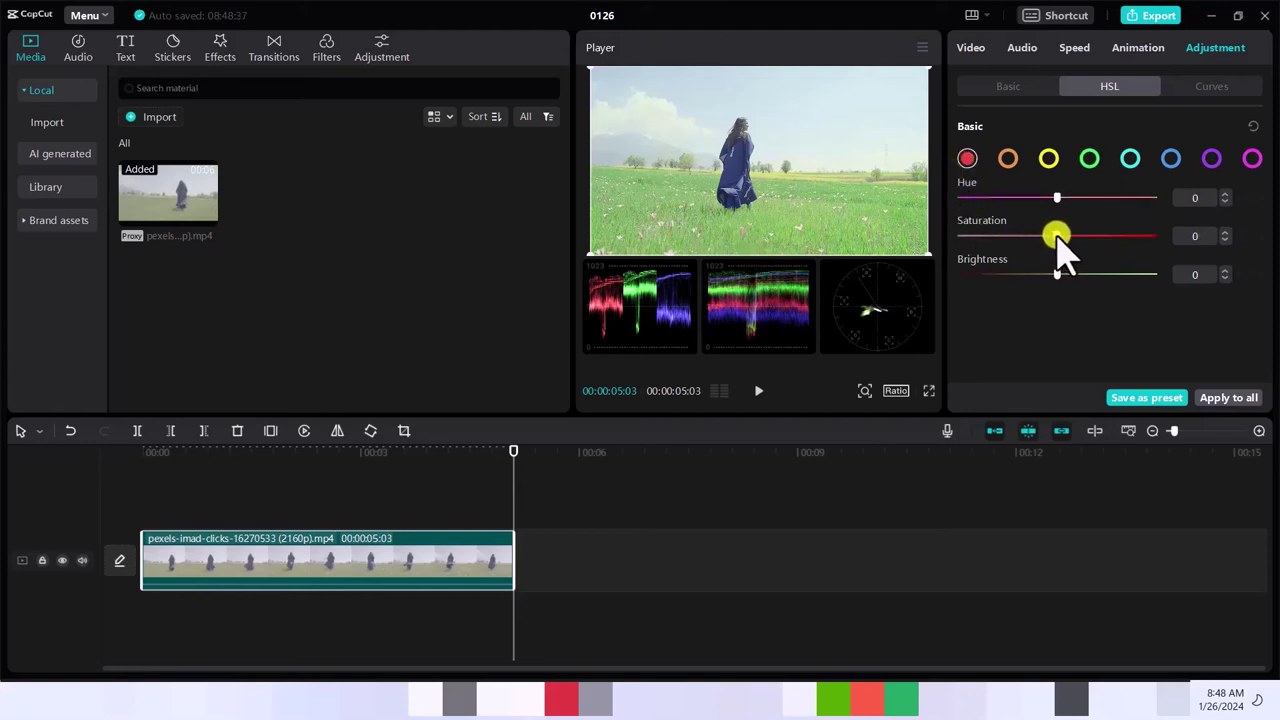
pyautogui.moveTo(1054, 237); pyautogui.dragTo(1139, 236)
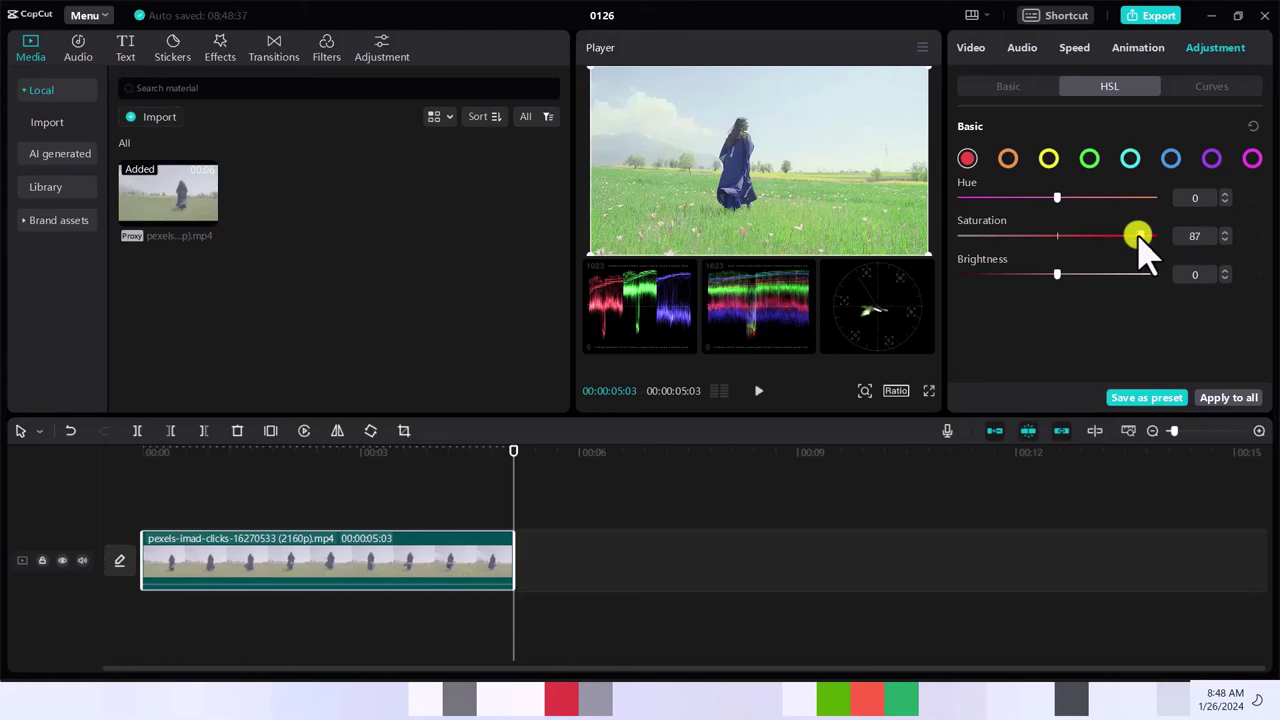
pyautogui.moveTo(1140, 236); pyautogui.dragTo(1138, 236)
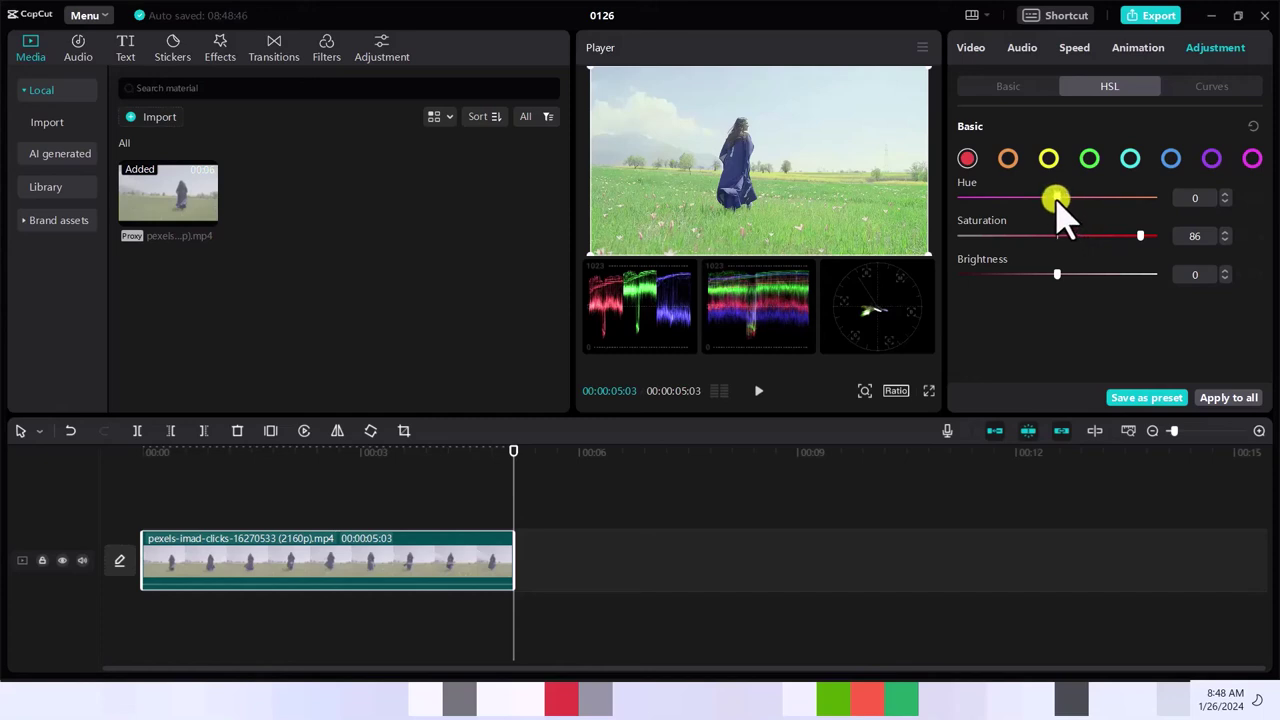
pyautogui.moveTo(1057, 197)
pyautogui.mouseDown()
pyautogui.moveTo(1008, 197)
pyautogui.moveTo(1120, 198)
pyautogui.moveTo(1062, 199)
pyautogui.mouseUp()
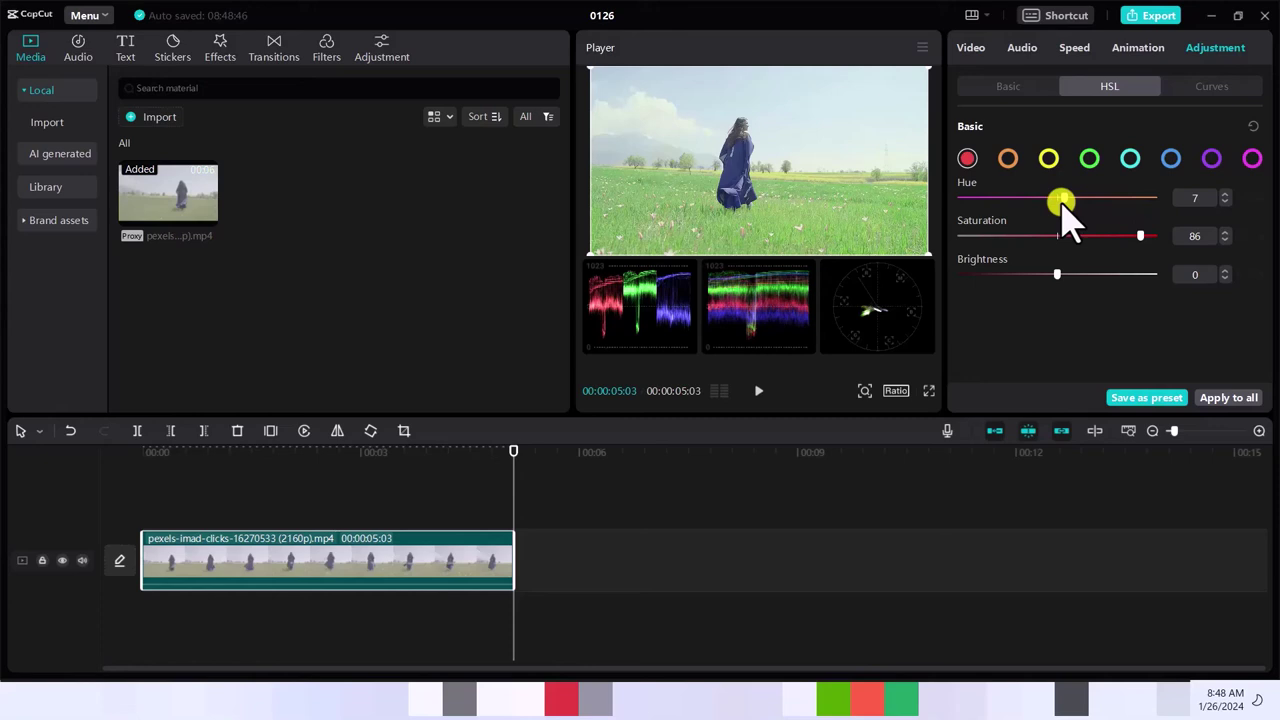
# Toggle the basic Adjustment group off and on twice to compare the clip with and without it.
pyautogui.click(1005, 90)
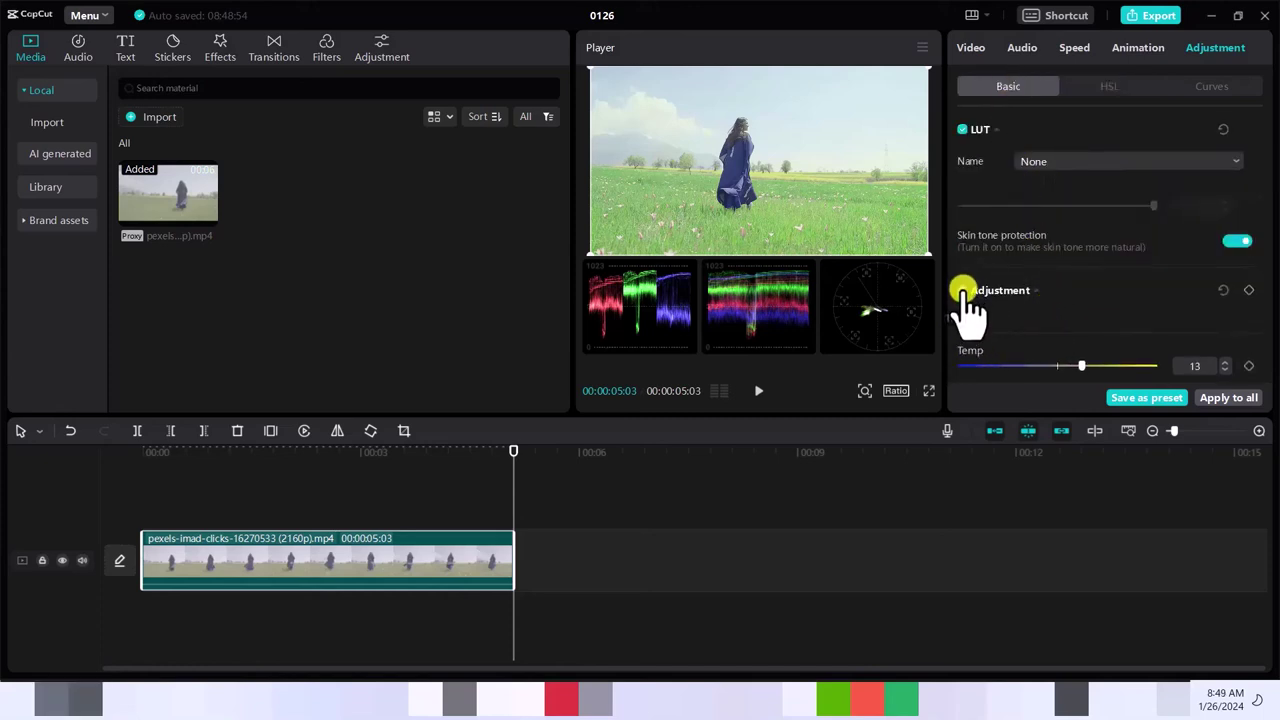
pyautogui.click(962, 291)
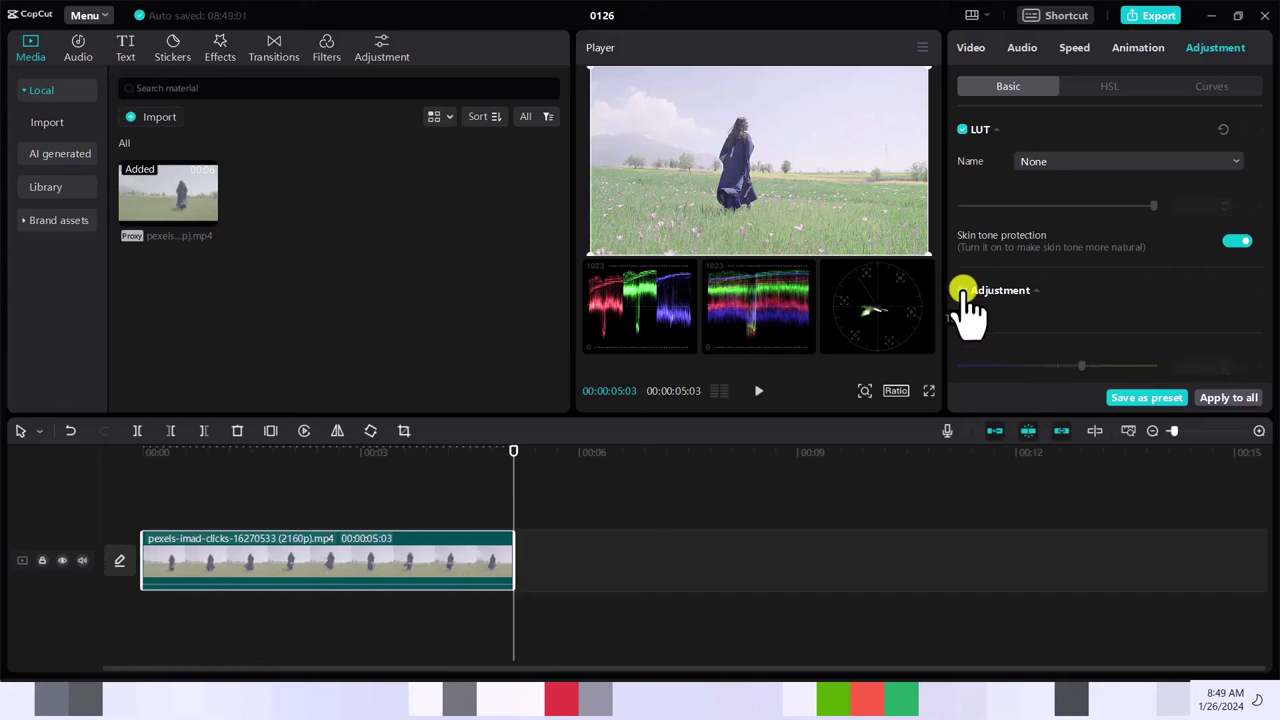
pyautogui.click(962, 291)
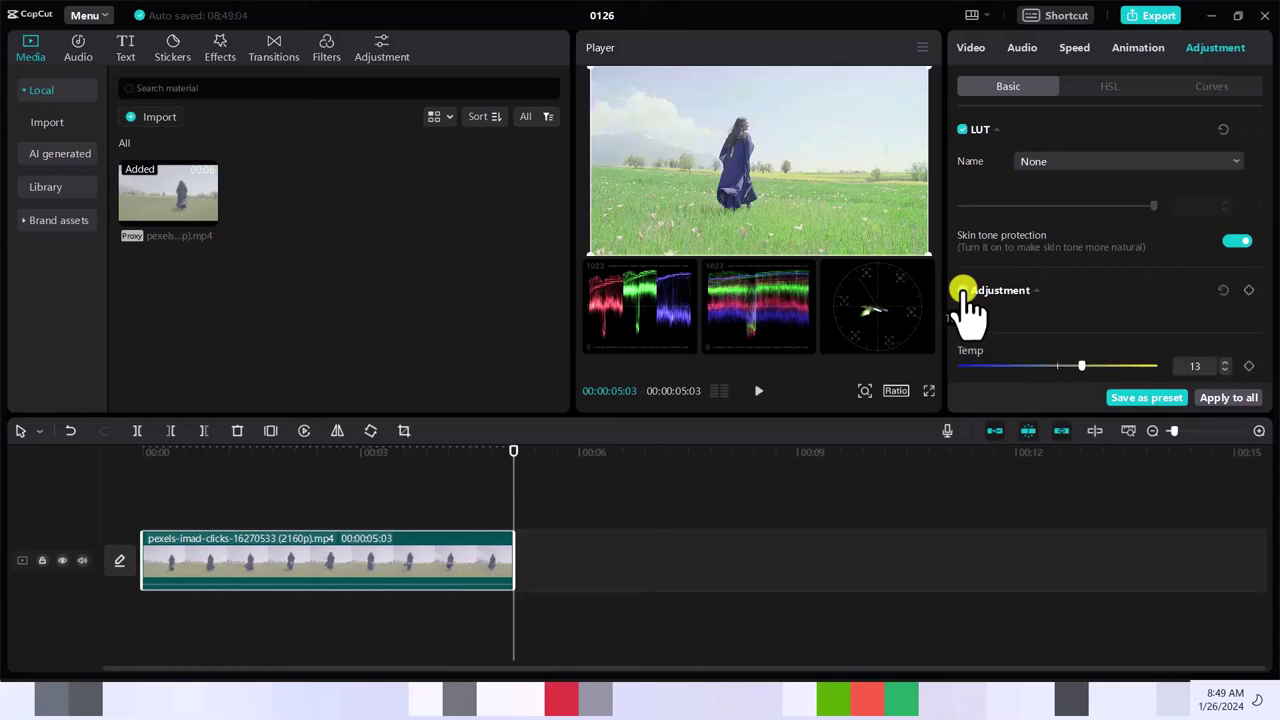
pyautogui.click(962, 291)
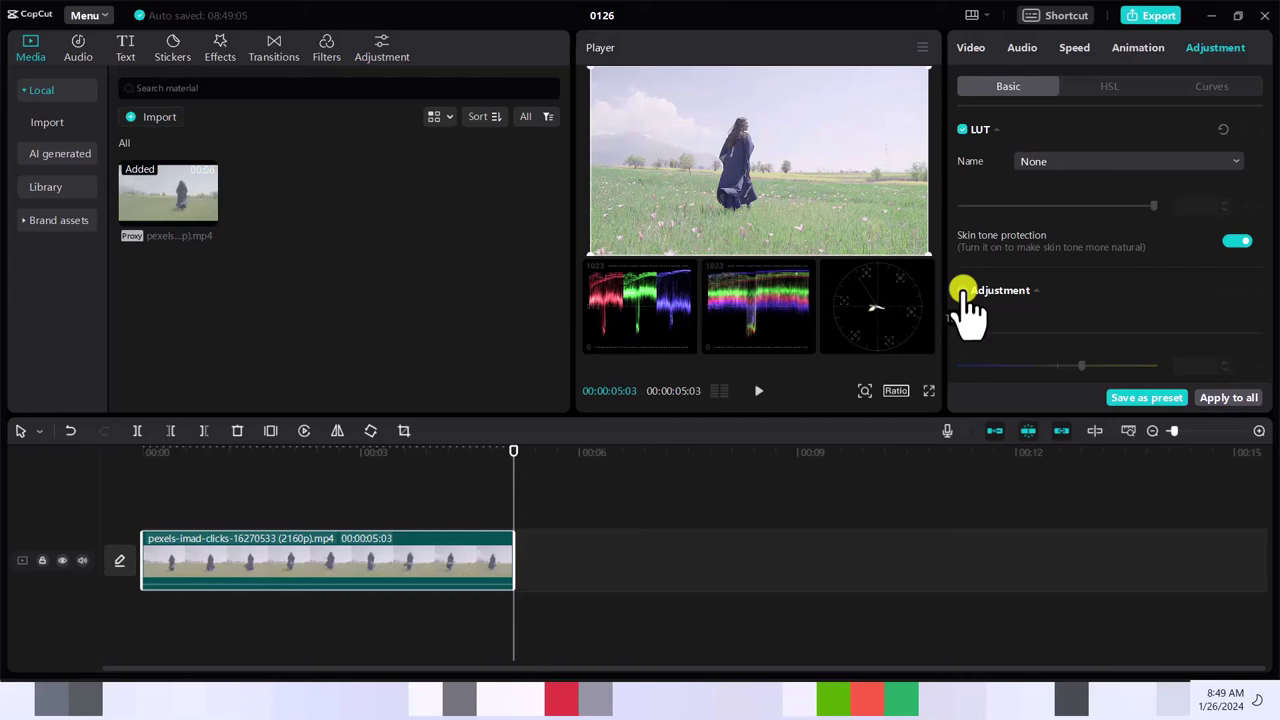
pyautogui.click(962, 291)
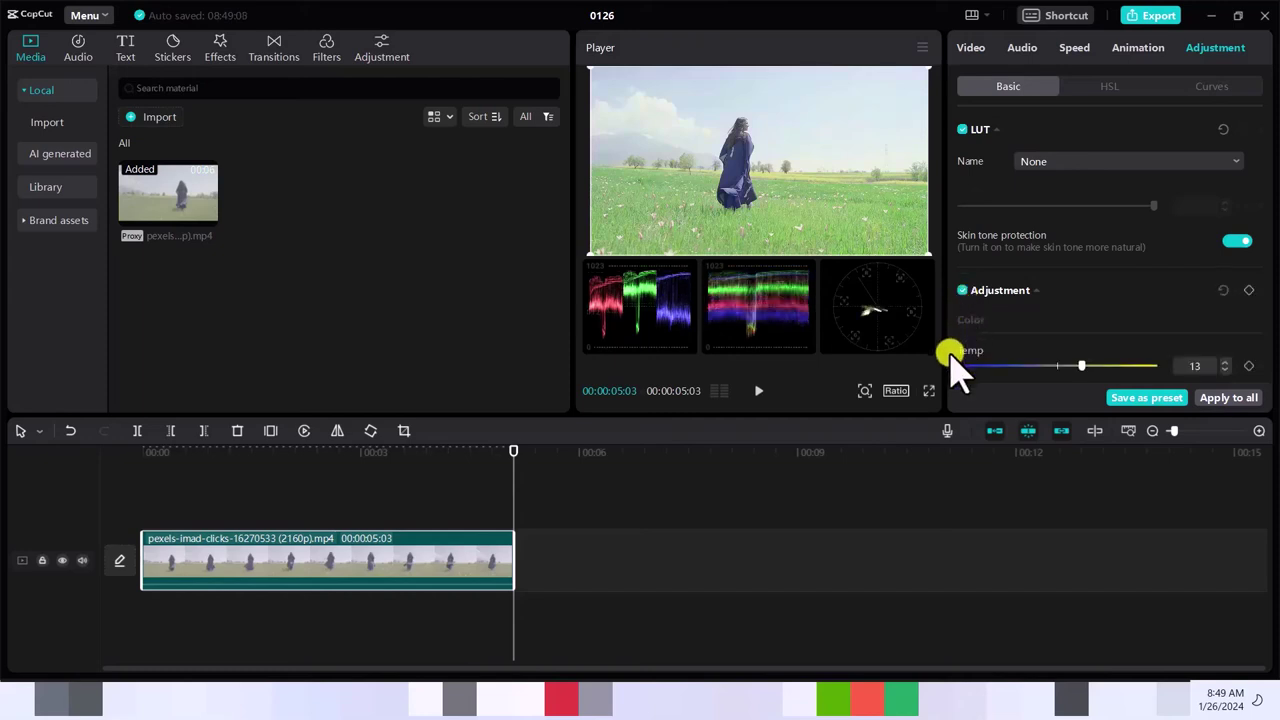
# Set the clip's Highlight to -3 and Shadow to -14, returning Brightness and Contrast to 0 after testing them.
pyautogui.scroll(-5, 952, 360)
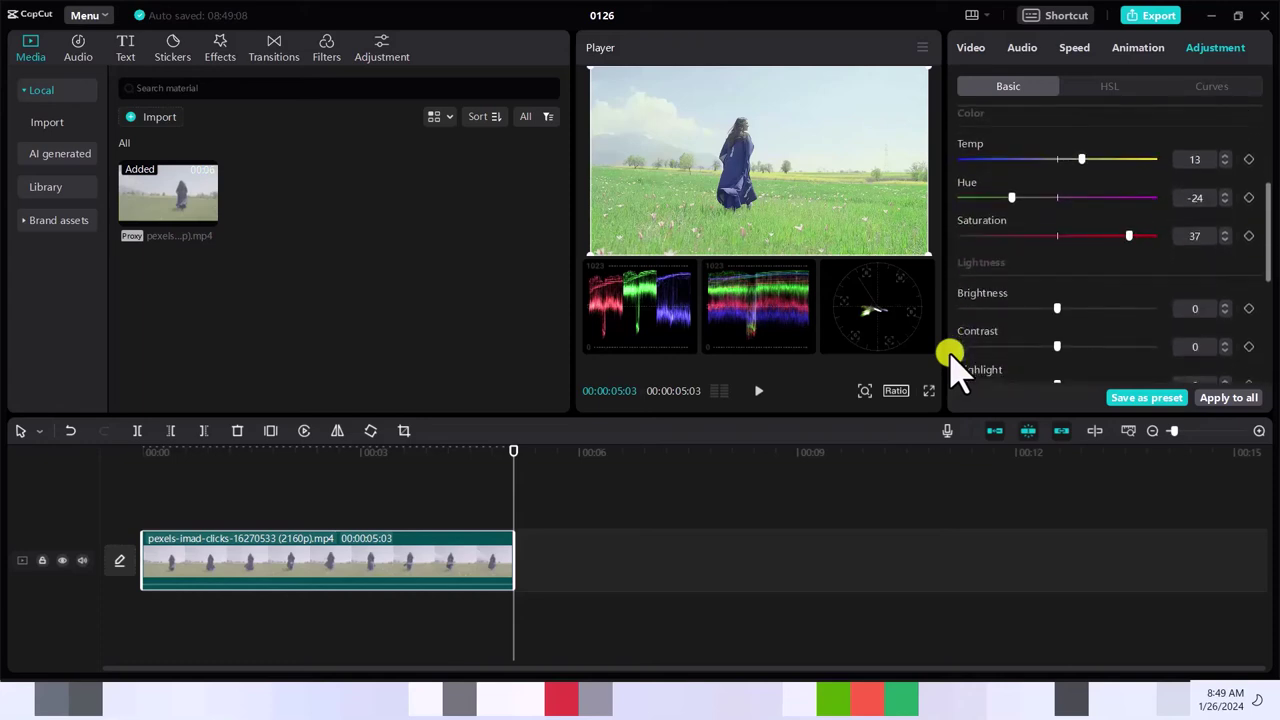
pyautogui.scroll(-2, 952, 362)
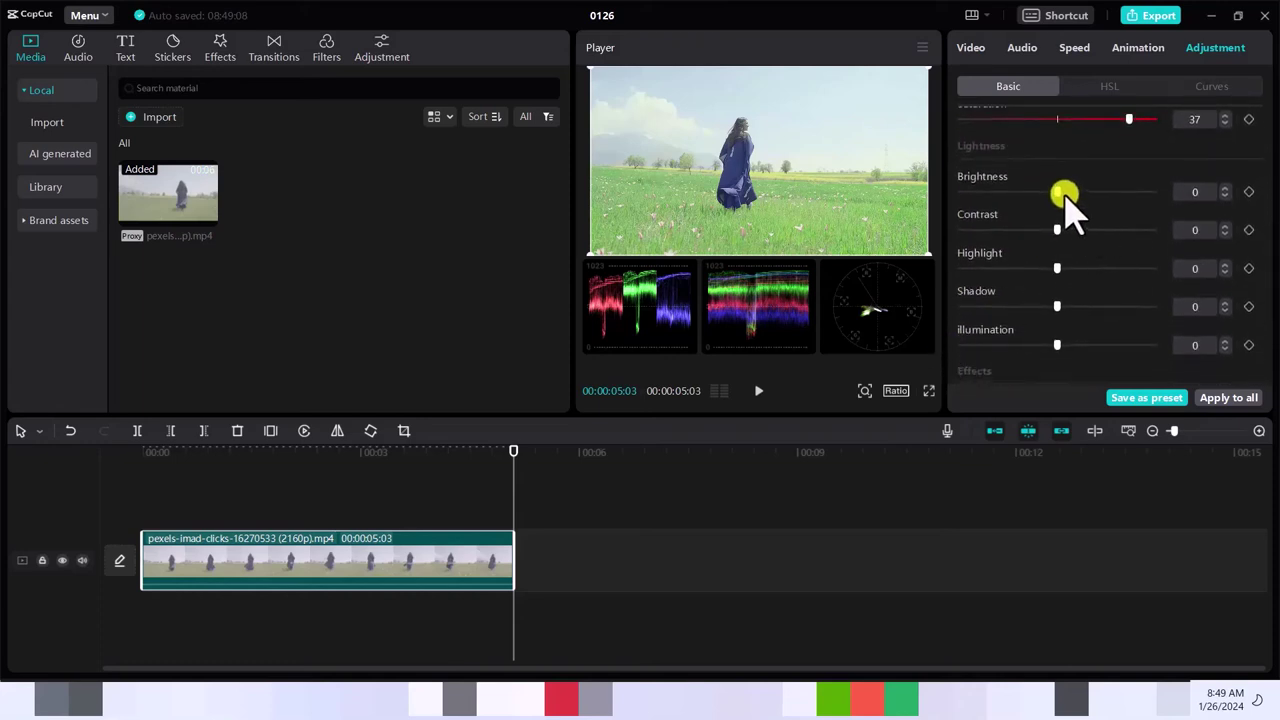
pyautogui.moveTo(1060, 192); pyautogui.dragTo(1108, 191)
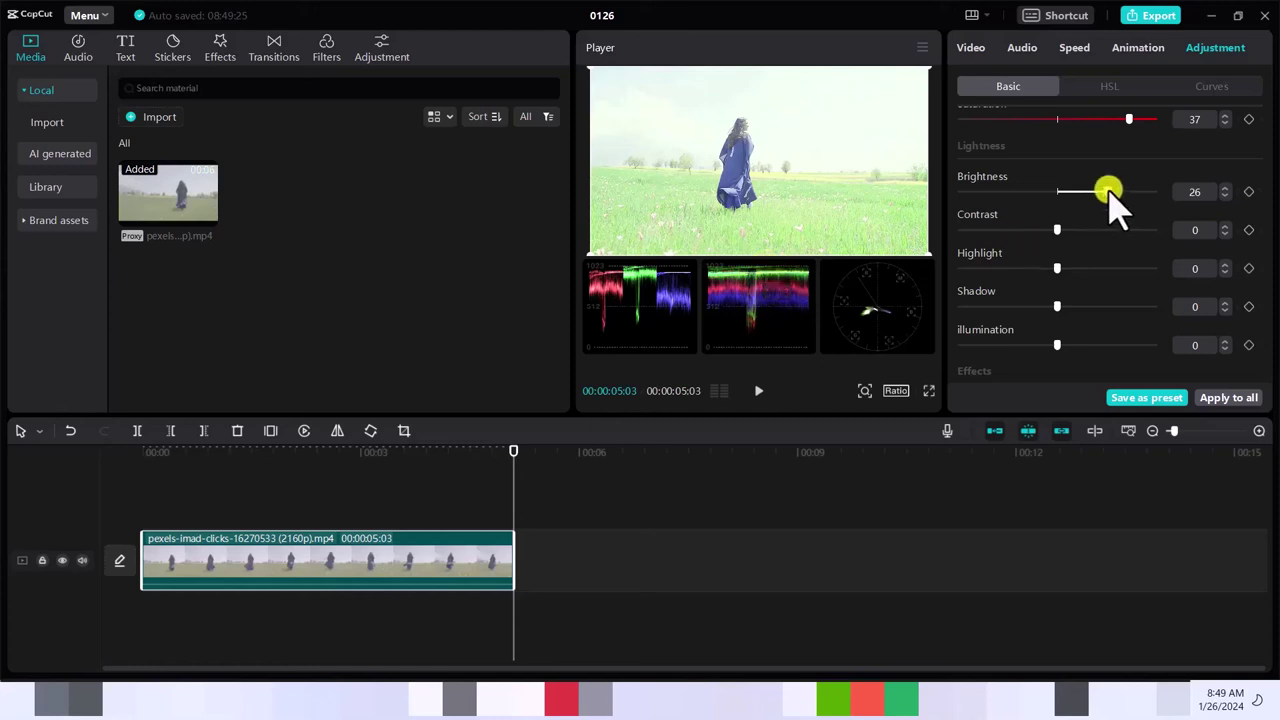
pyautogui.moveTo(1108, 191); pyautogui.dragTo(1069, 228)
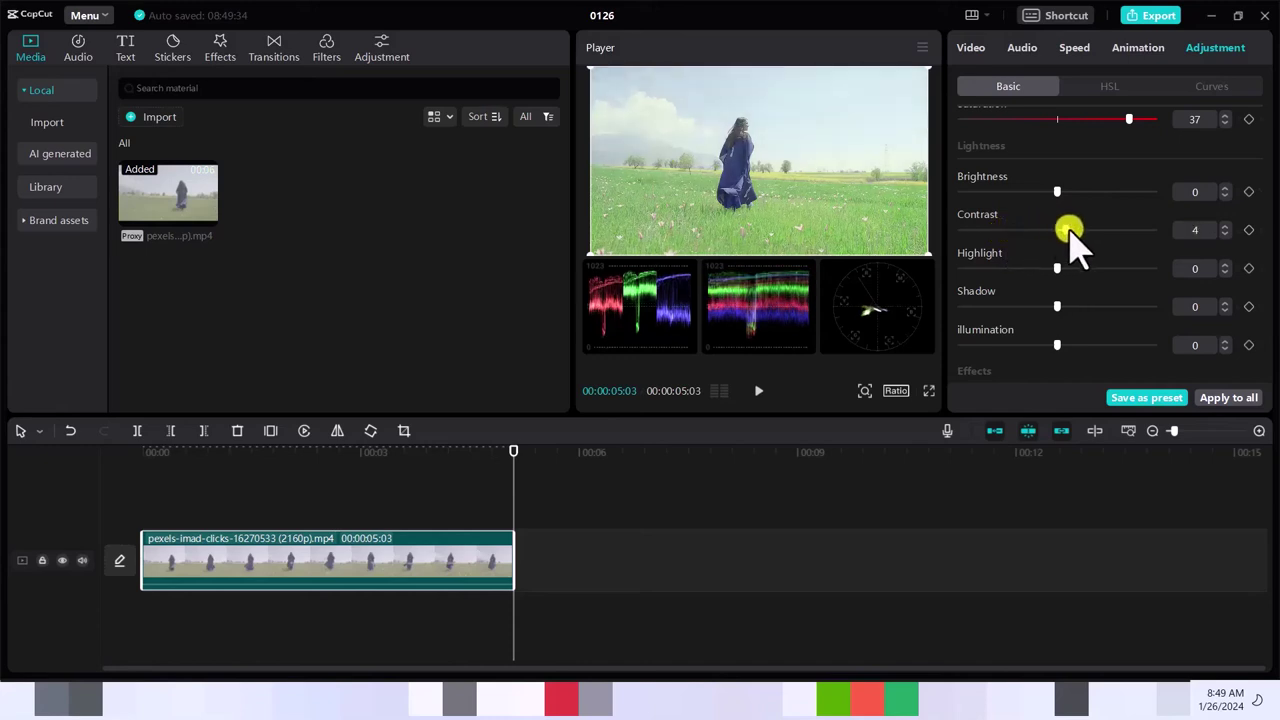
pyautogui.moveTo(1069, 229); pyautogui.dragTo(1016, 268)
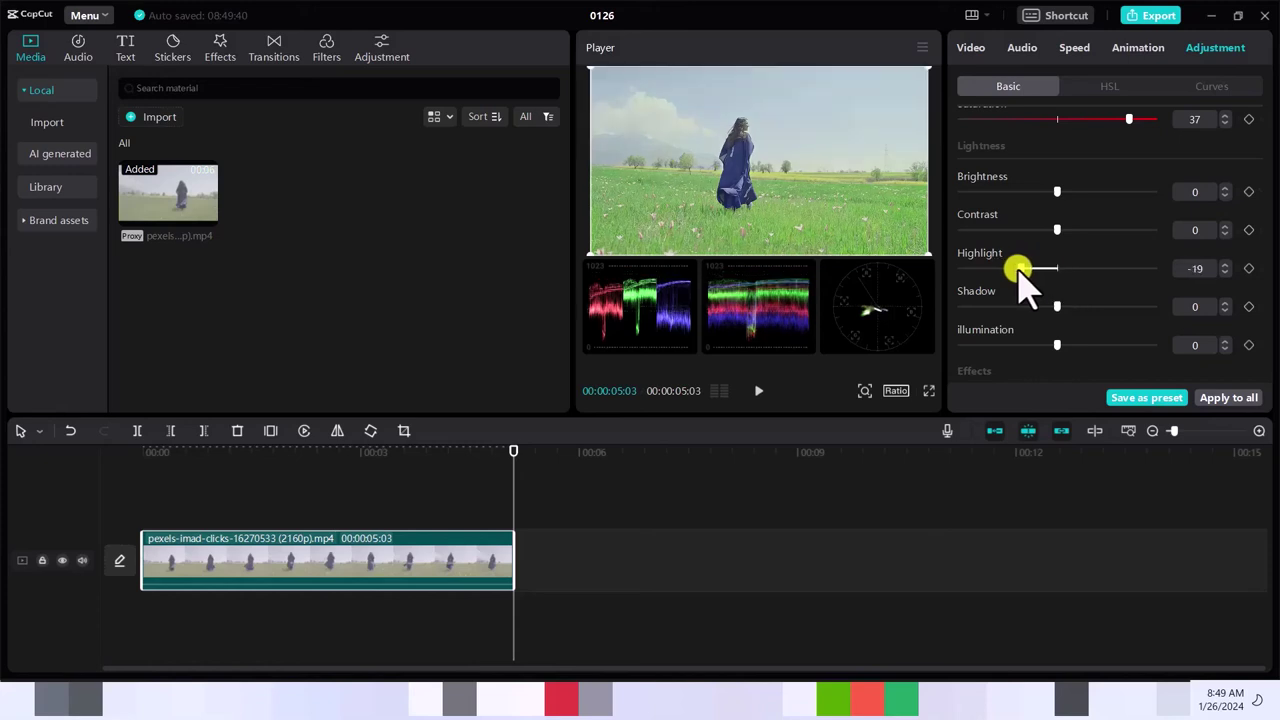
pyautogui.moveTo(1018, 270); pyautogui.dragTo(1068, 270)
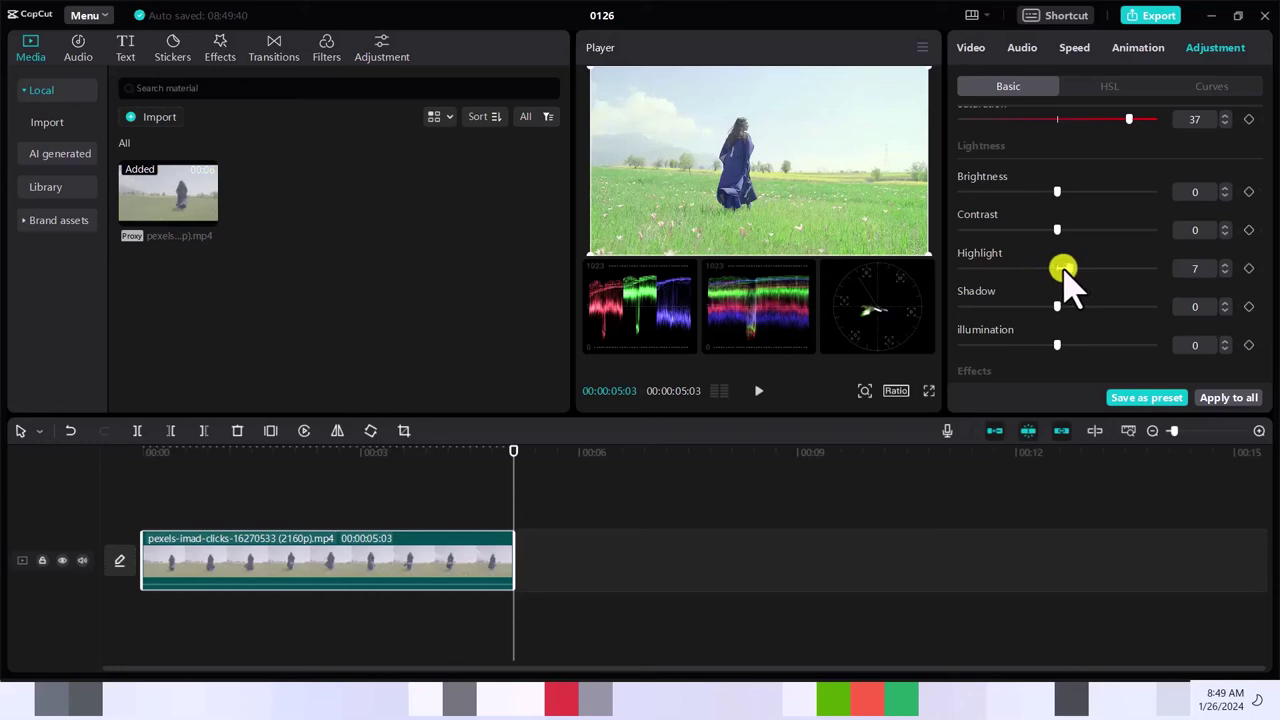
pyautogui.moveTo(1063, 270); pyautogui.dragTo(1030, 306)
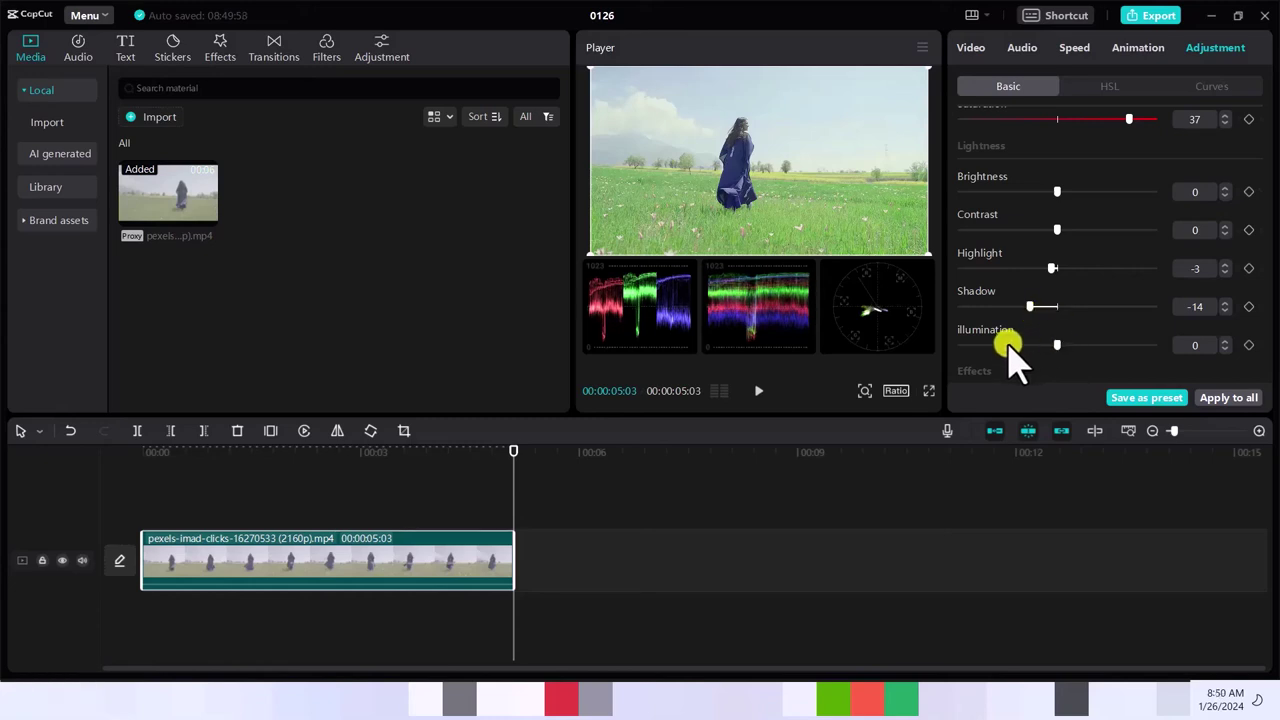
# Add a slight vignette of 4 and a fade of 39 to the clip.
pyautogui.scroll(-4, 1010, 345)
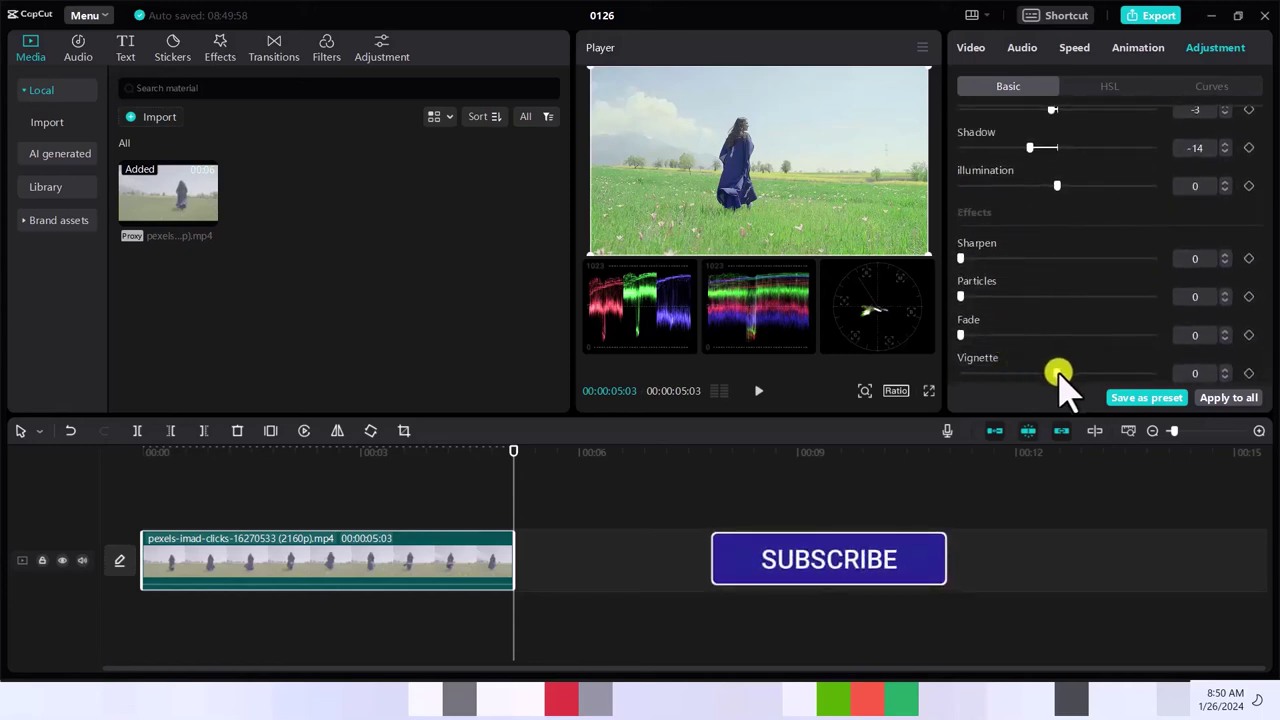
pyautogui.moveTo(1063, 374)
pyautogui.mouseDown()
pyautogui.moveTo(1083, 377)
pyautogui.moveTo(1061, 372)
pyautogui.mouseUp()
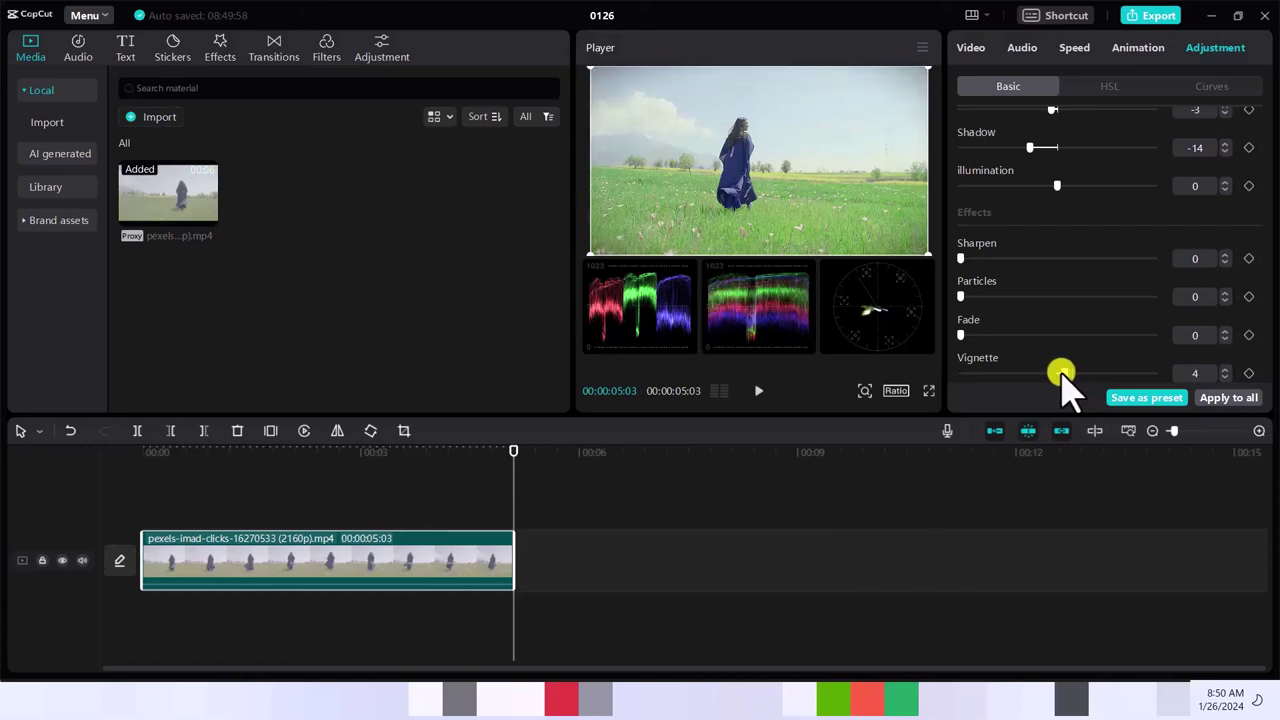
pyautogui.moveTo(960, 335); pyautogui.dragTo(1038, 335)
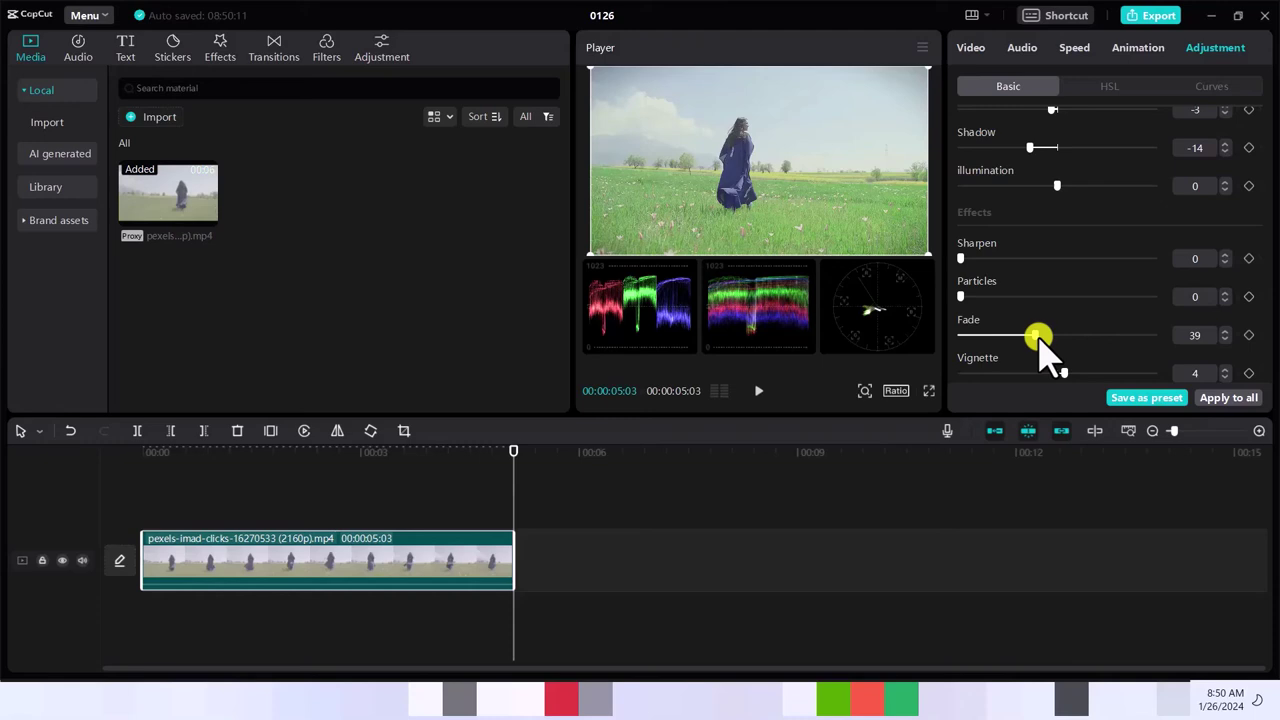
# Reduce the clip's Fade to 4, set Particles to 6 after testing 33, and bring Sharpen down to about 3 after testing 37.
pyautogui.moveTo(1038, 336); pyautogui.dragTo(969, 336)
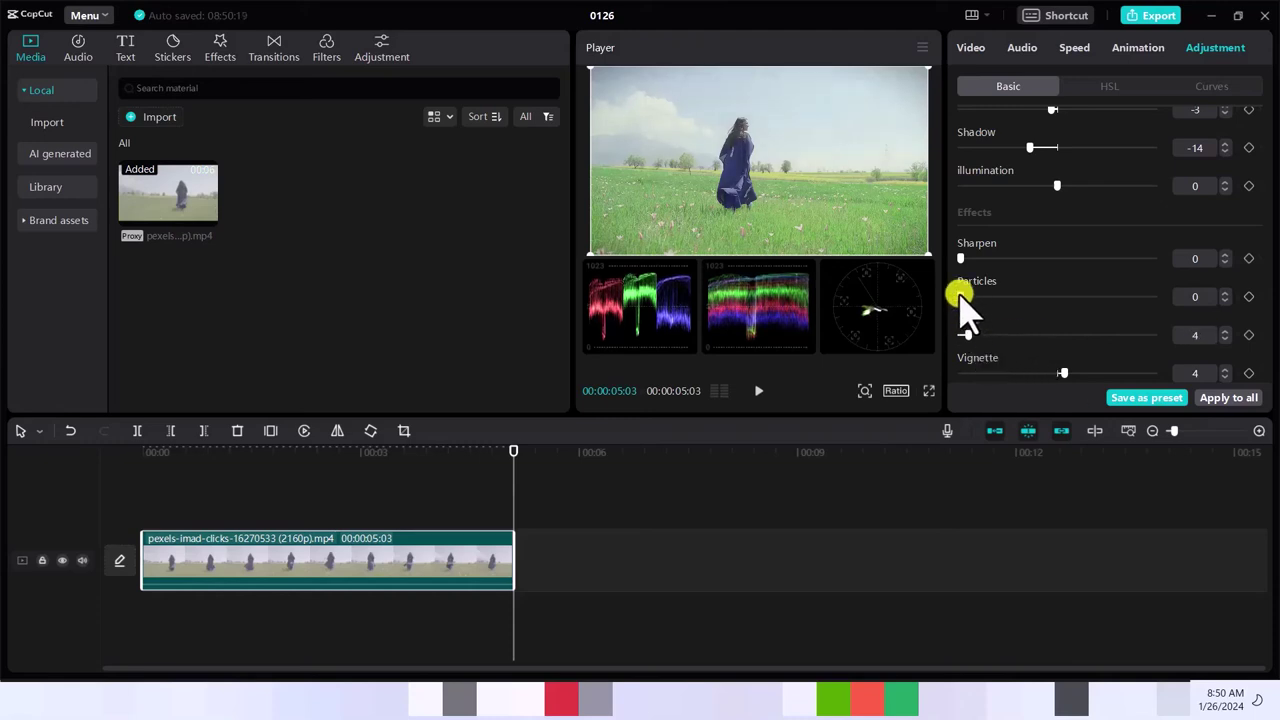
pyautogui.moveTo(962, 296); pyautogui.dragTo(1024, 296)
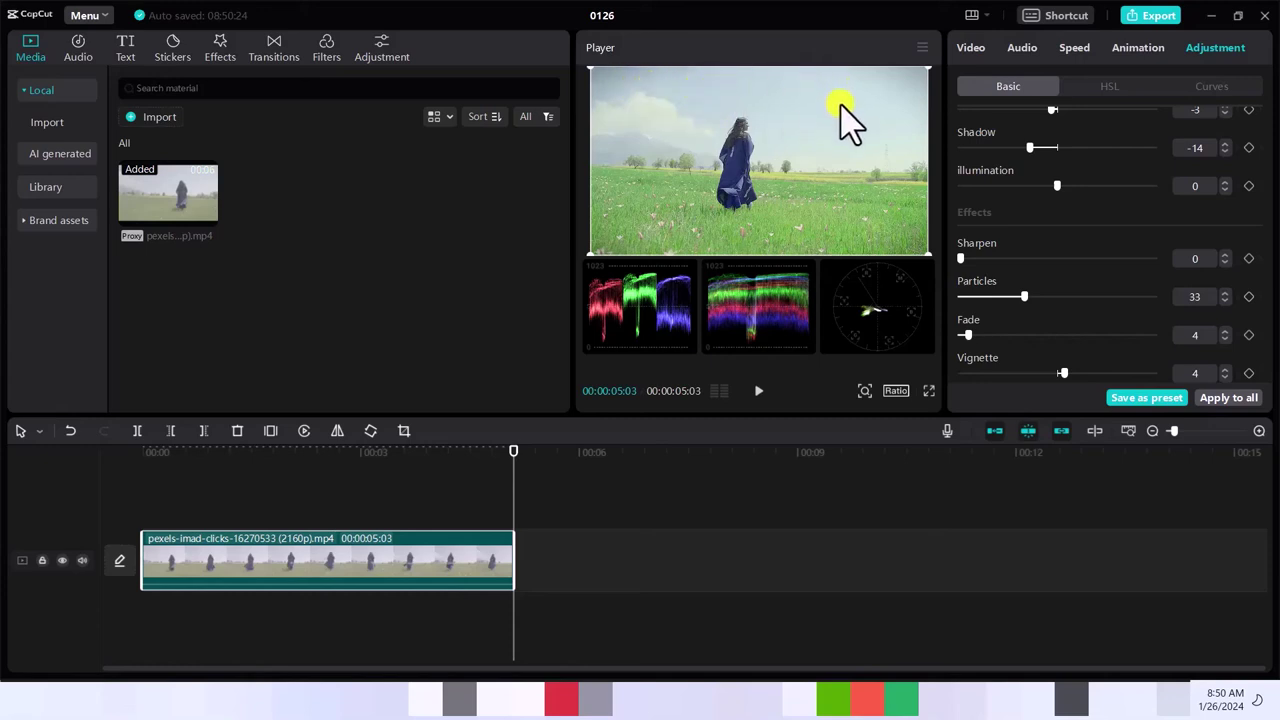
pyautogui.moveTo(1026, 294); pyautogui.dragTo(1031, 258)
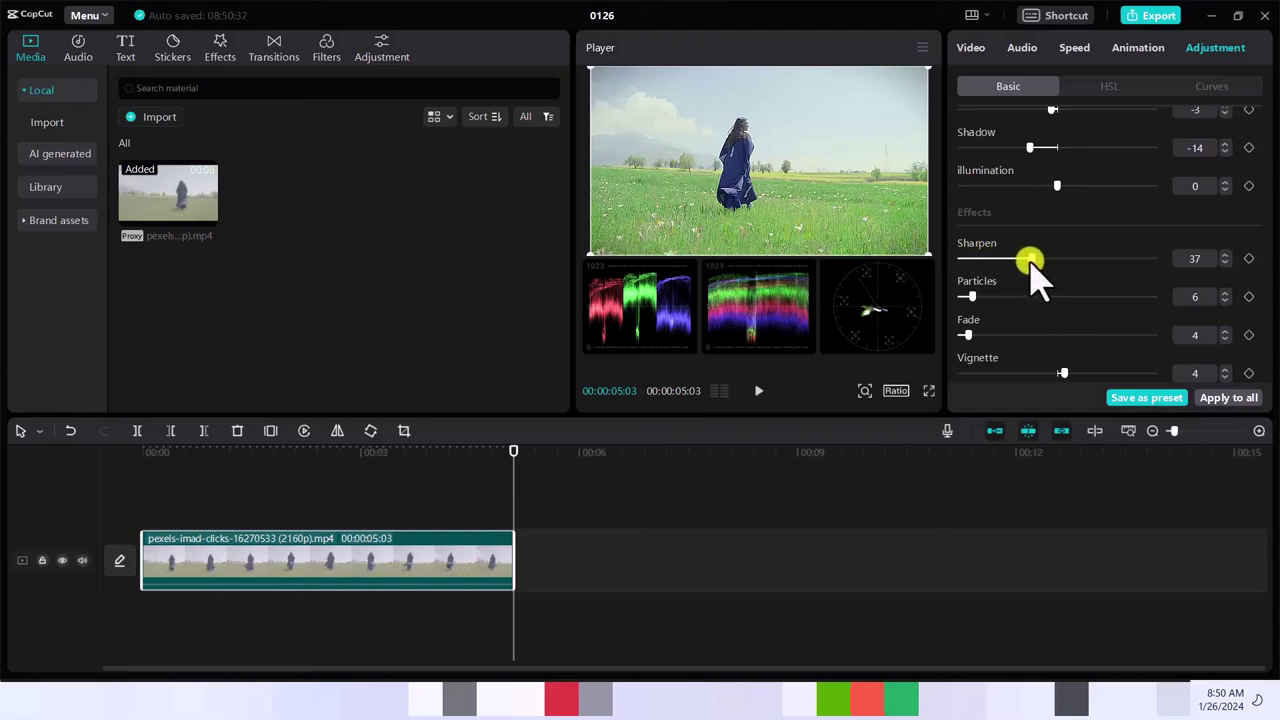
pyautogui.moveTo(1031, 259); pyautogui.dragTo(965, 259)
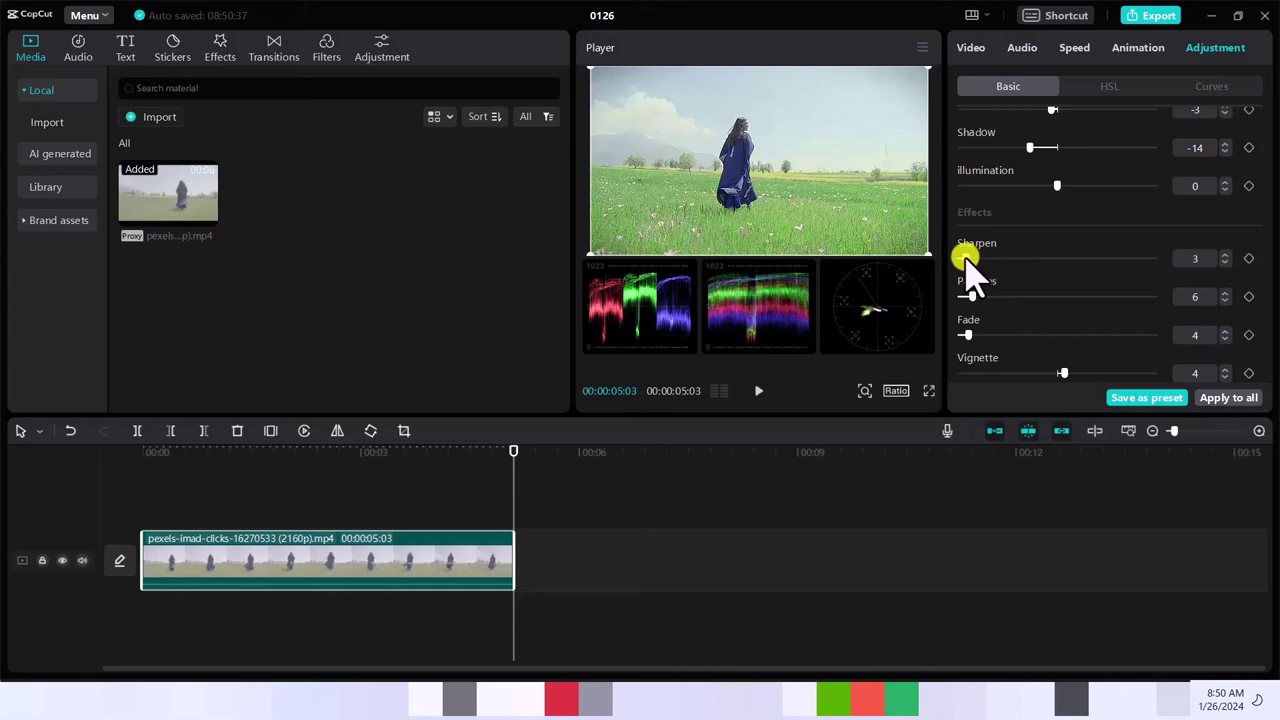
pyautogui.moveTo(965, 259); pyautogui.dragTo(962, 259)
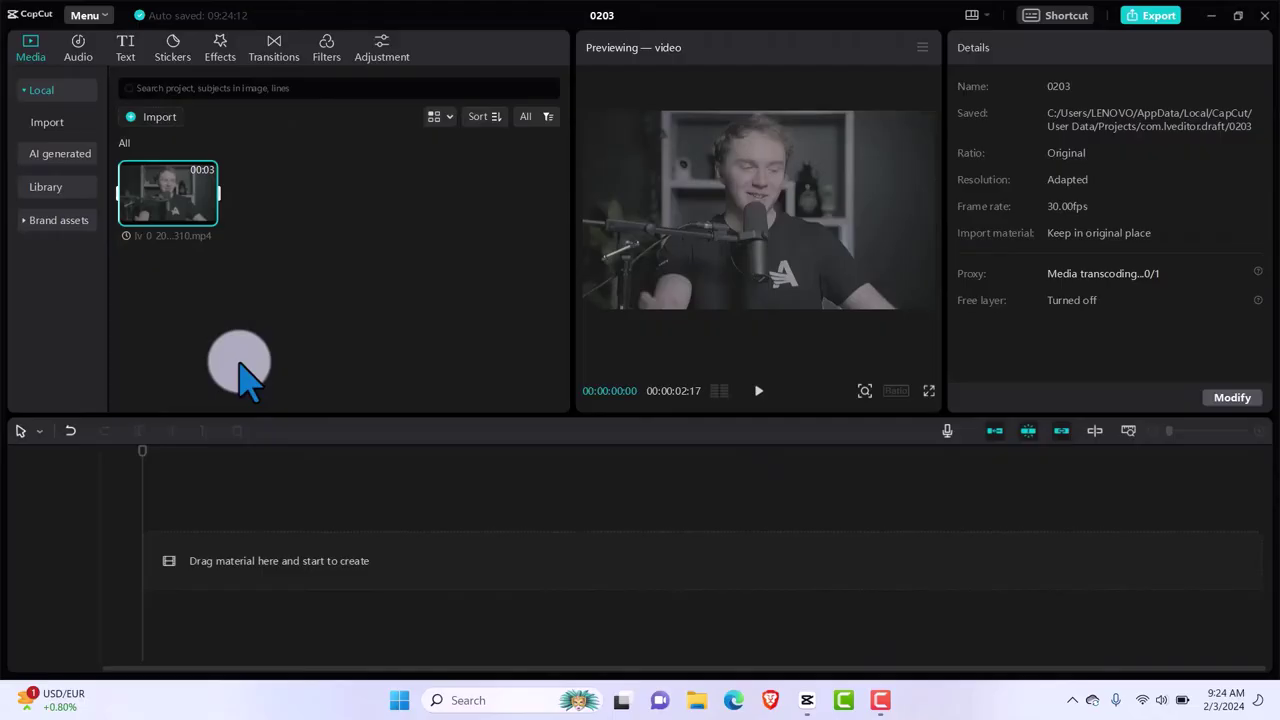
# Add the imported microphone clip to the timeline, select it and play it up to 00:00:01:25.
pyautogui.click(209, 216)
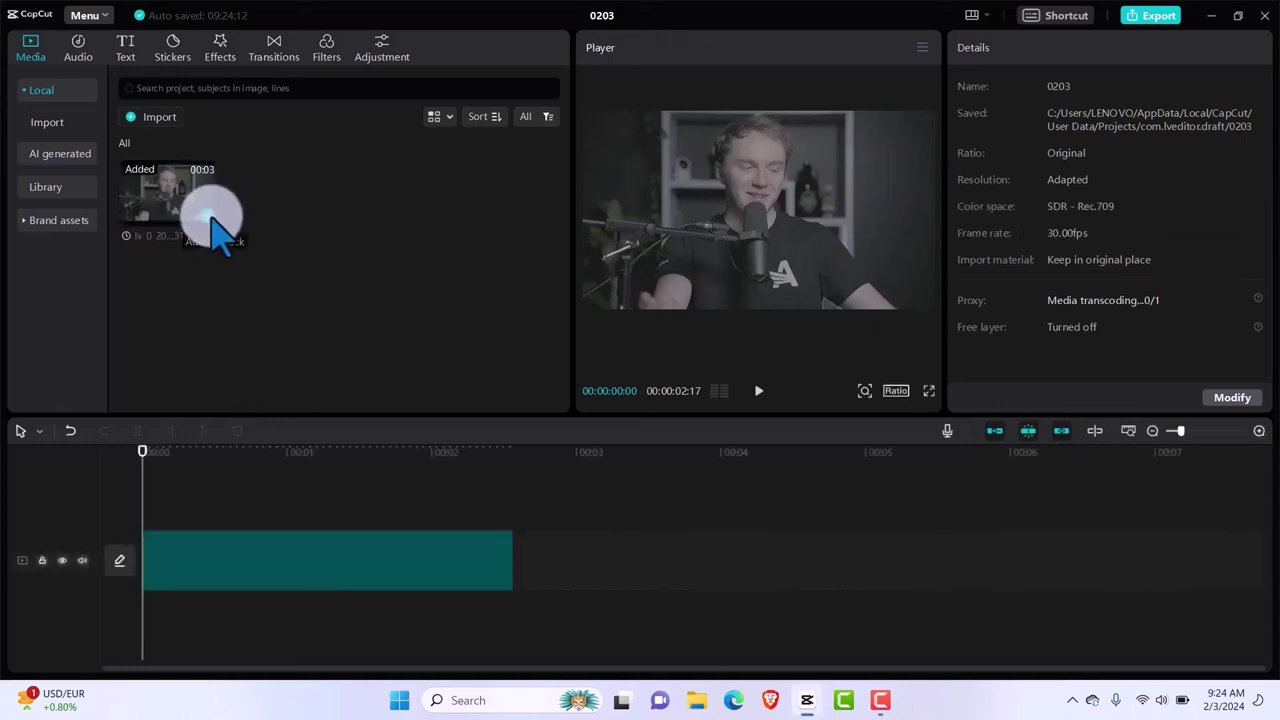
pyautogui.click(330, 545)
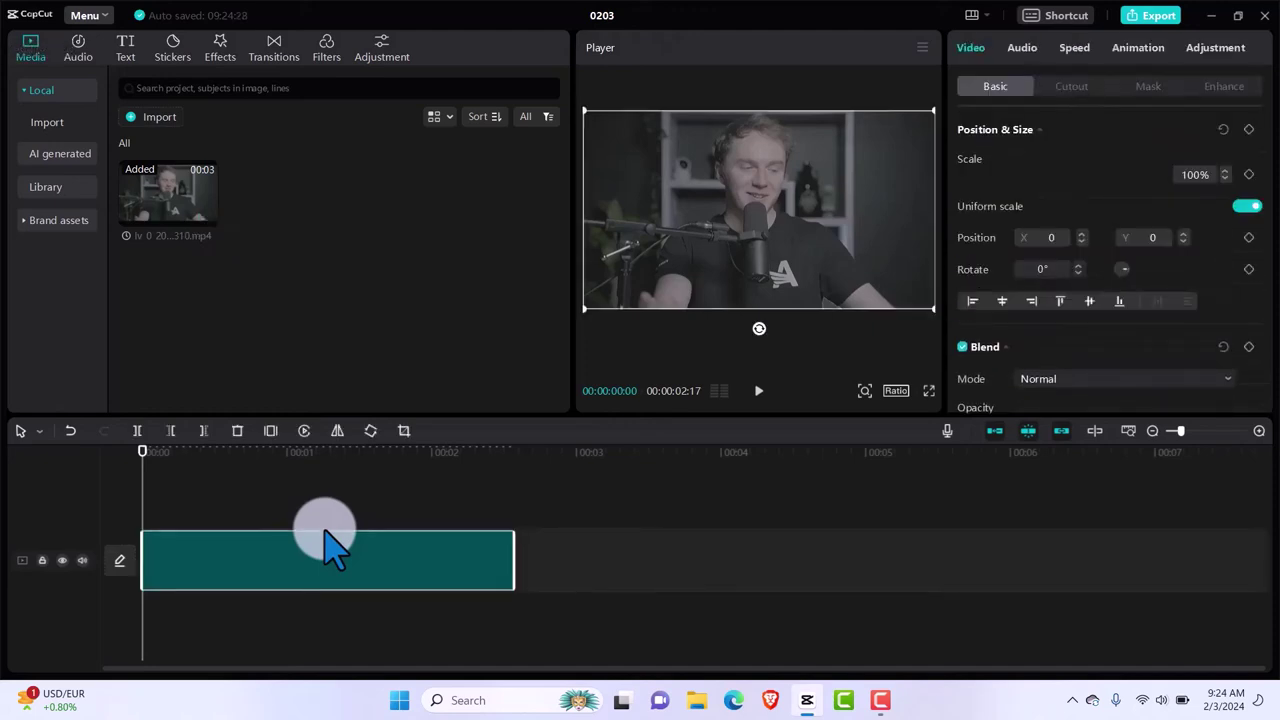
pyautogui.press('space')
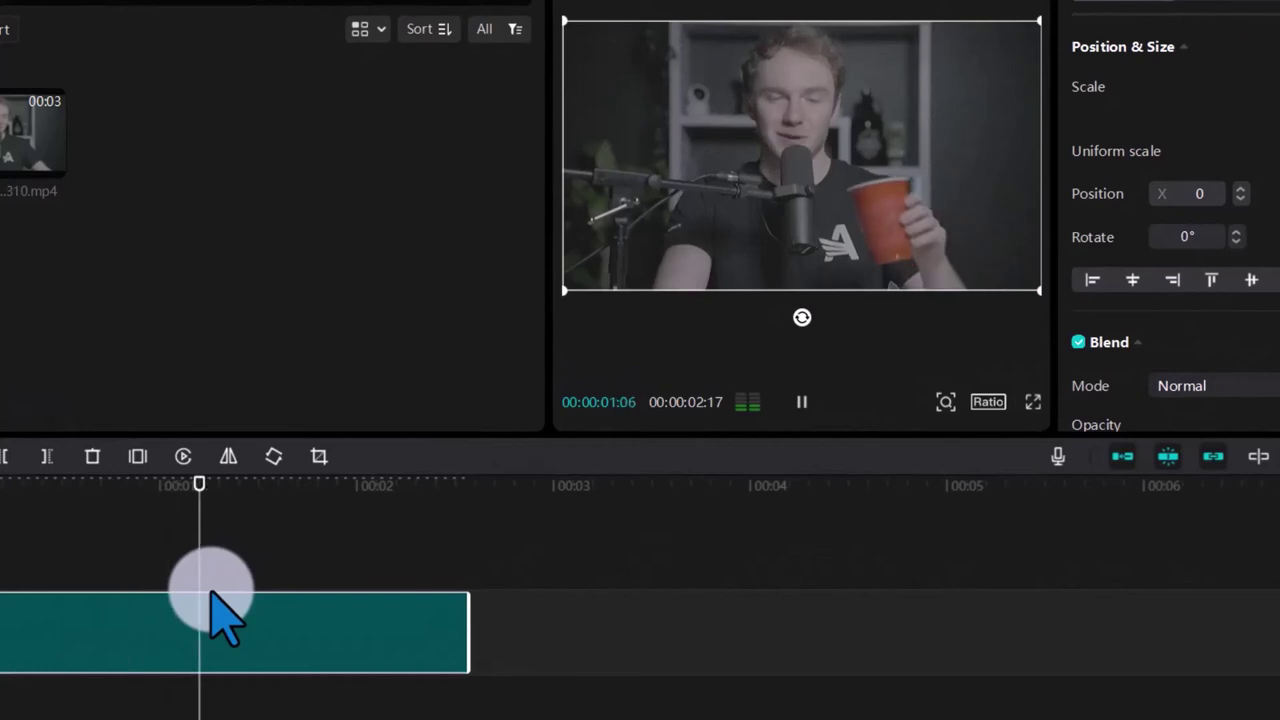
pyautogui.press('space')
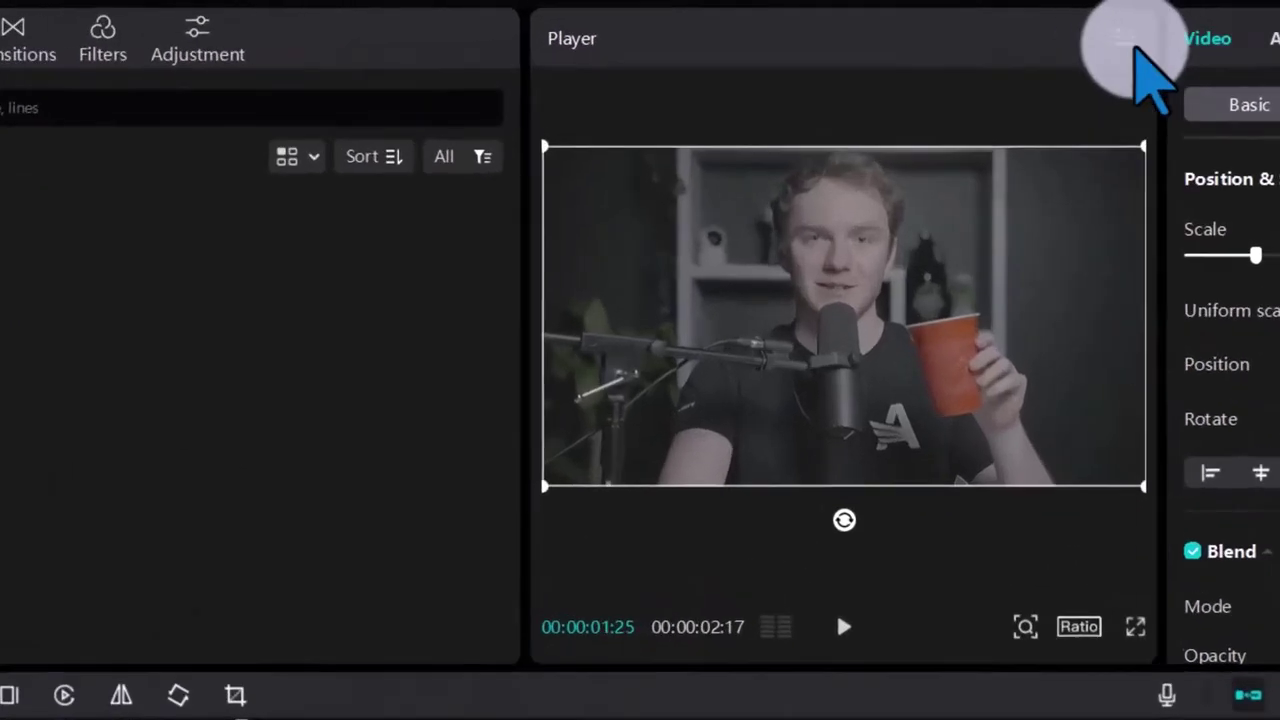
# Turn on the color oscilloscope for the player preview.
pyautogui.click(1125, 40)
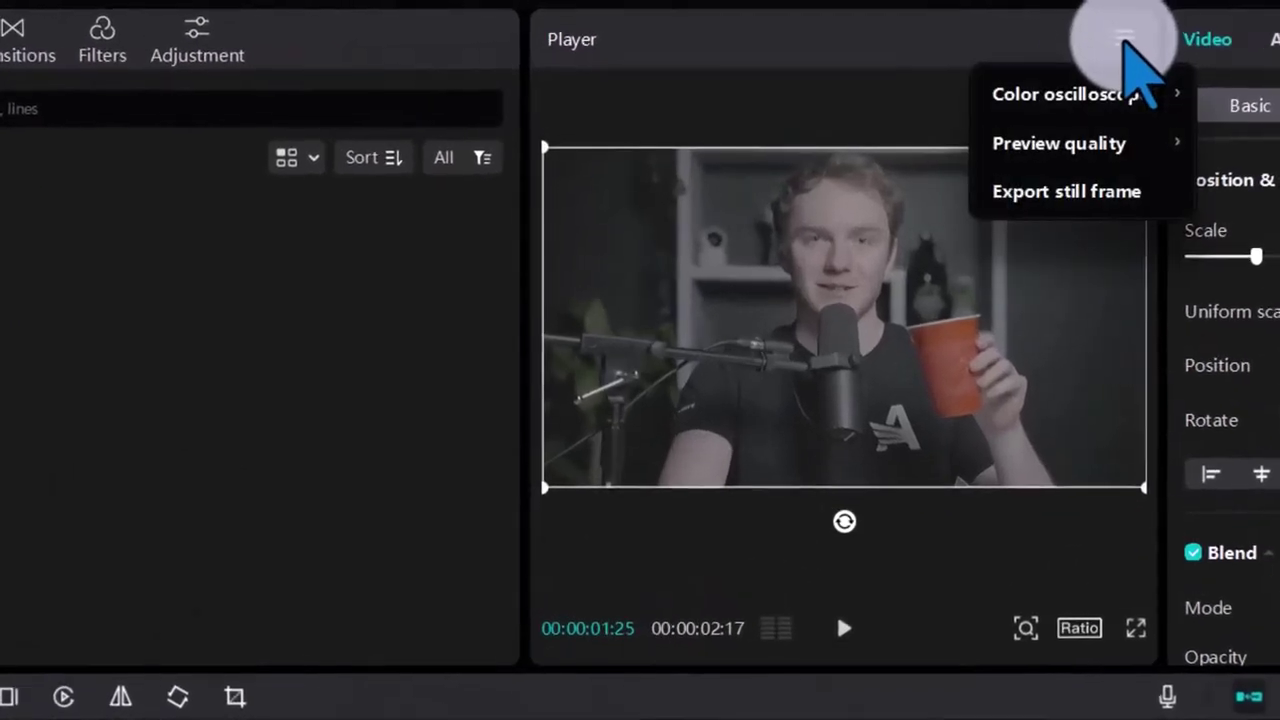
pyautogui.moveTo(1070, 95)
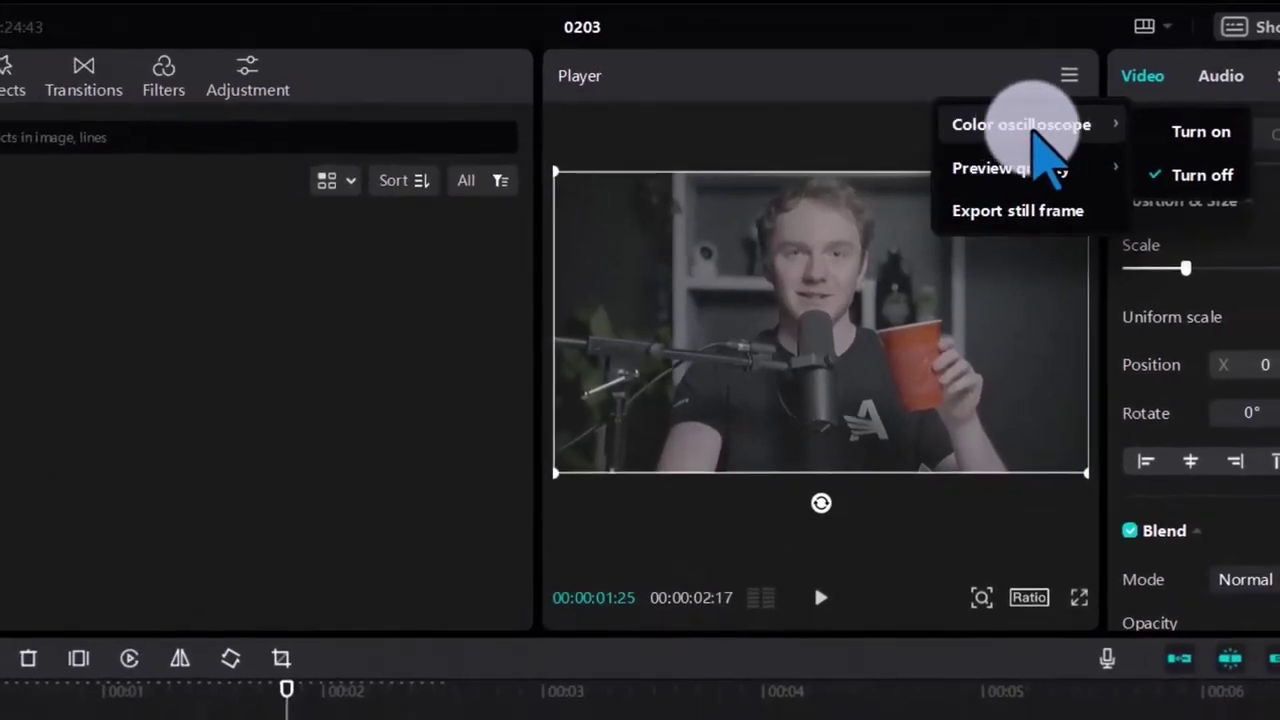
pyautogui.click(1178, 132)
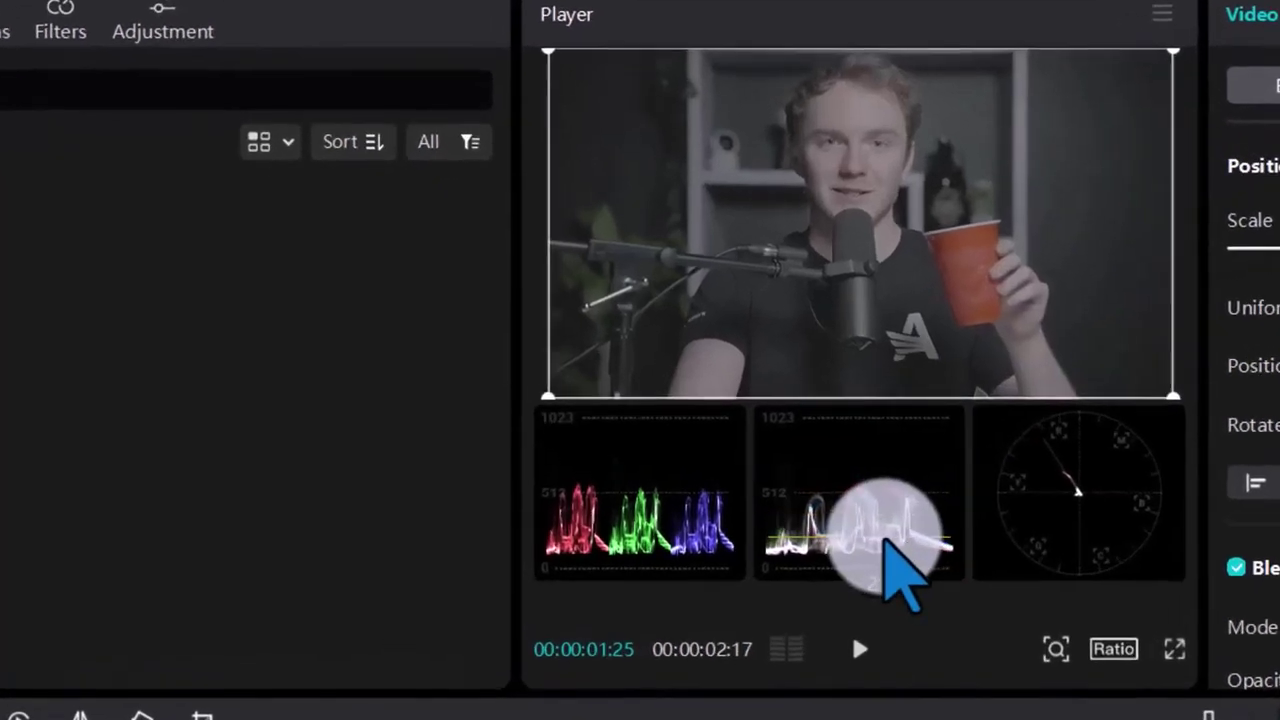
pyautogui.moveTo(884, 540)
pyautogui.mouseDown()
pyautogui.moveTo(866, 471)
pyautogui.moveTo(903, 529)
pyautogui.moveTo(903, 463)
pyautogui.moveTo(843, 490)
pyautogui.moveTo(909, 457)
pyautogui.moveTo(900, 509)
pyautogui.moveTo(887, 438)
pyautogui.moveTo(887, 522)
pyautogui.mouseUp()
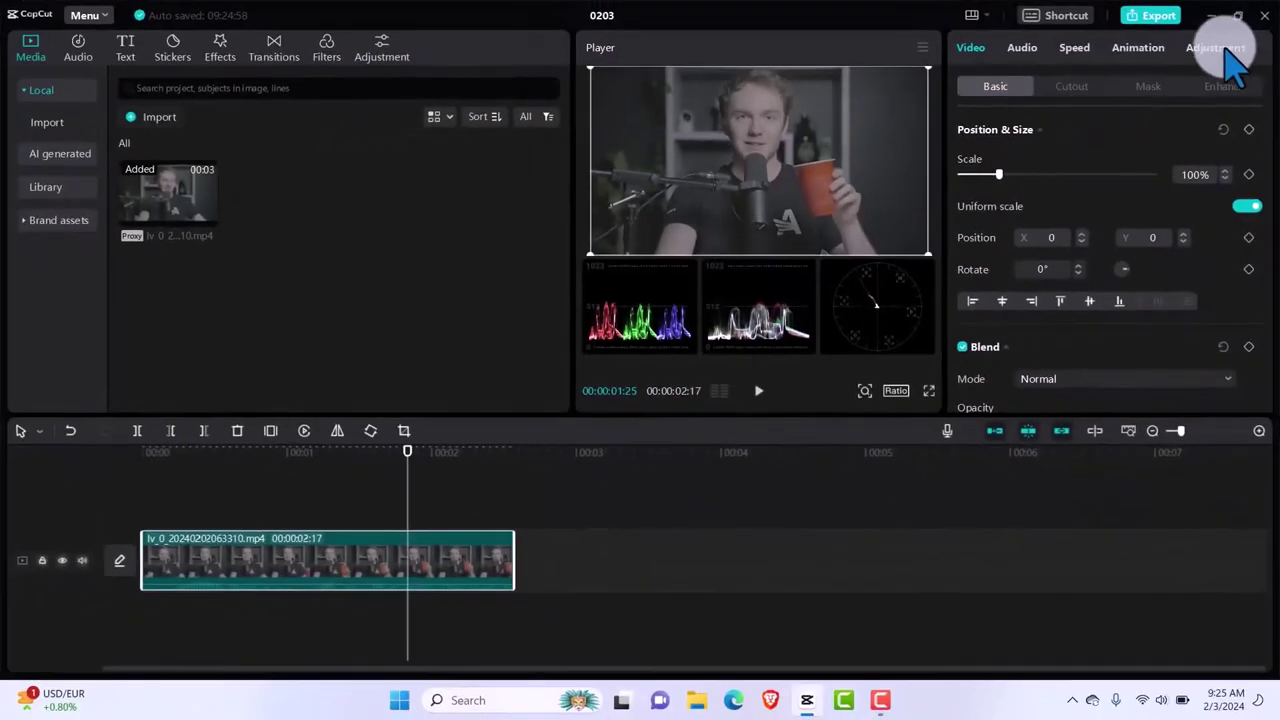
# Add a shadow point and a highlight point on the clip's Brightness (Luma) curve and raise the highlight point.
pyautogui.click(1215, 48)
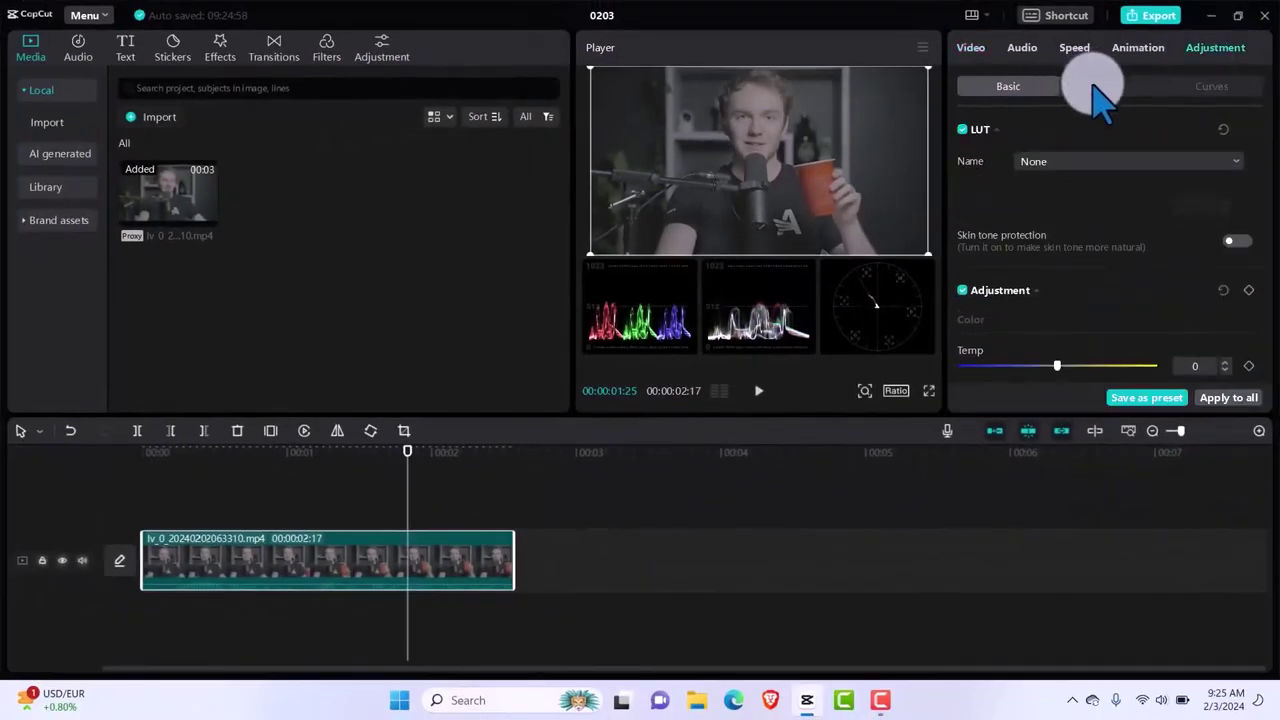
pyautogui.click(1212, 87)
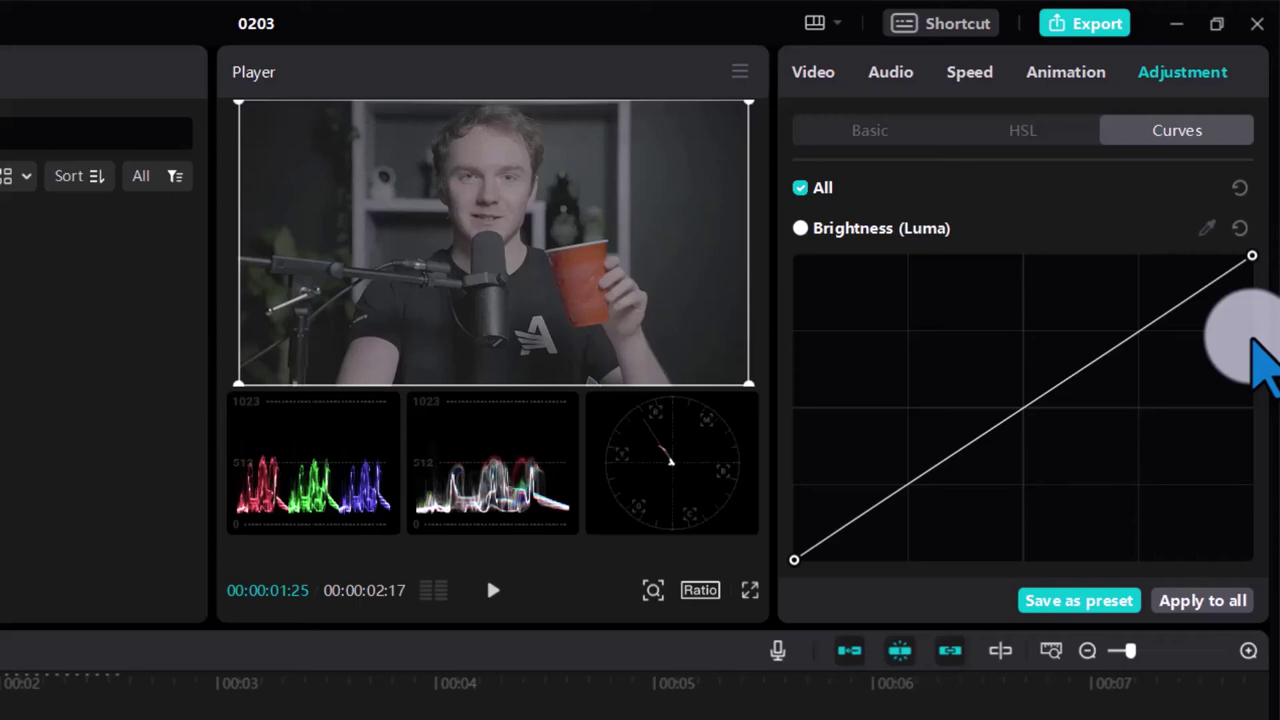
pyautogui.click(1140, 330)
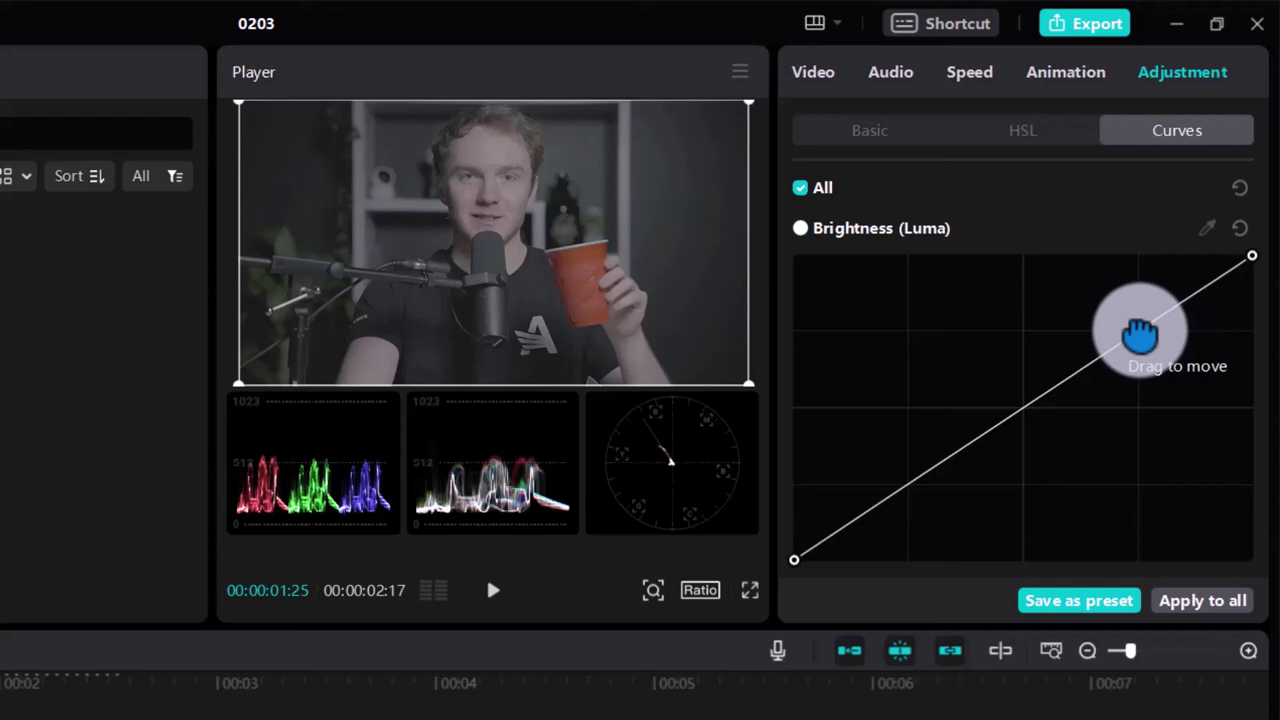
pyautogui.click(908, 486)
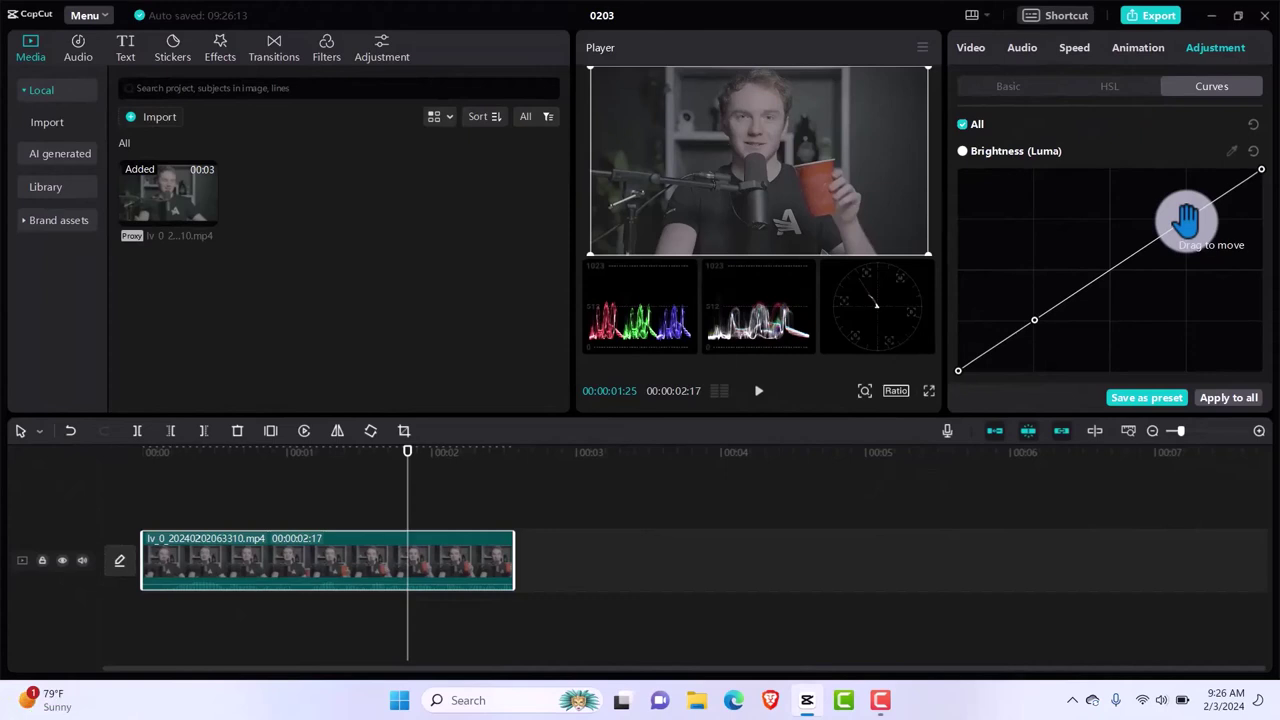
pyautogui.moveTo(1184, 220); pyautogui.dragTo(1168, 191)
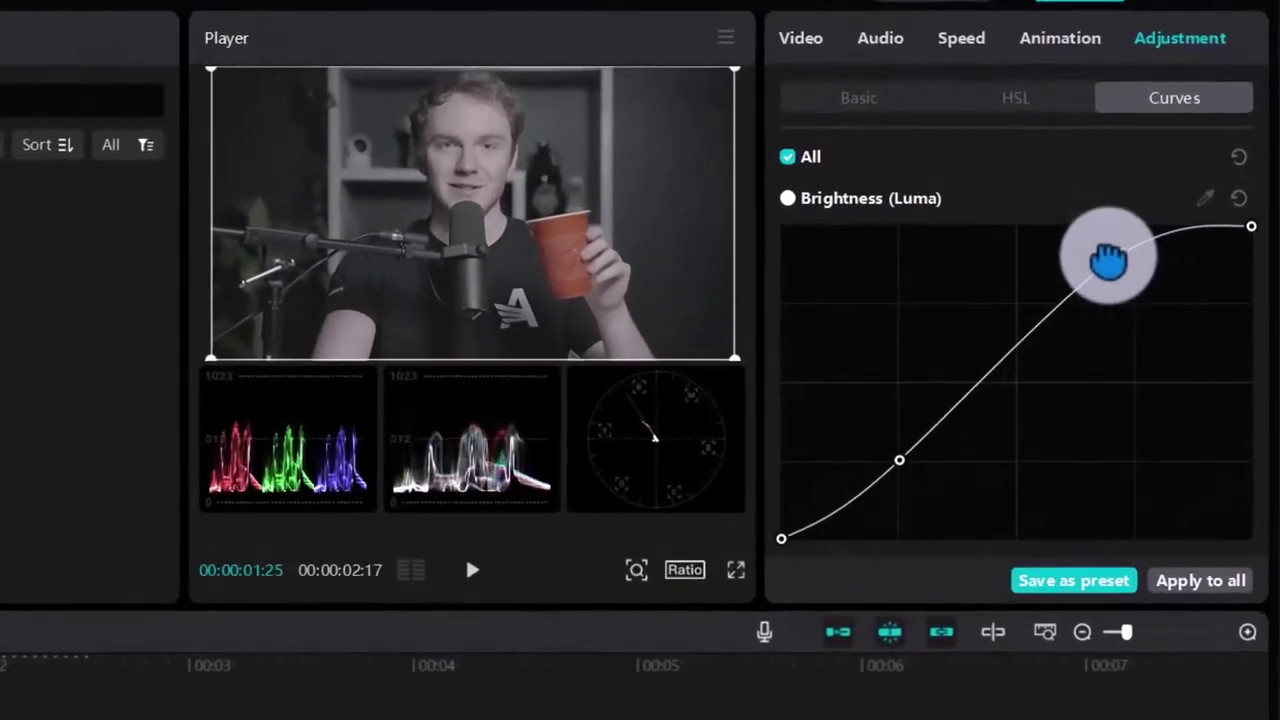
pyautogui.moveTo(1108, 260); pyautogui.dragTo(1116, 262)
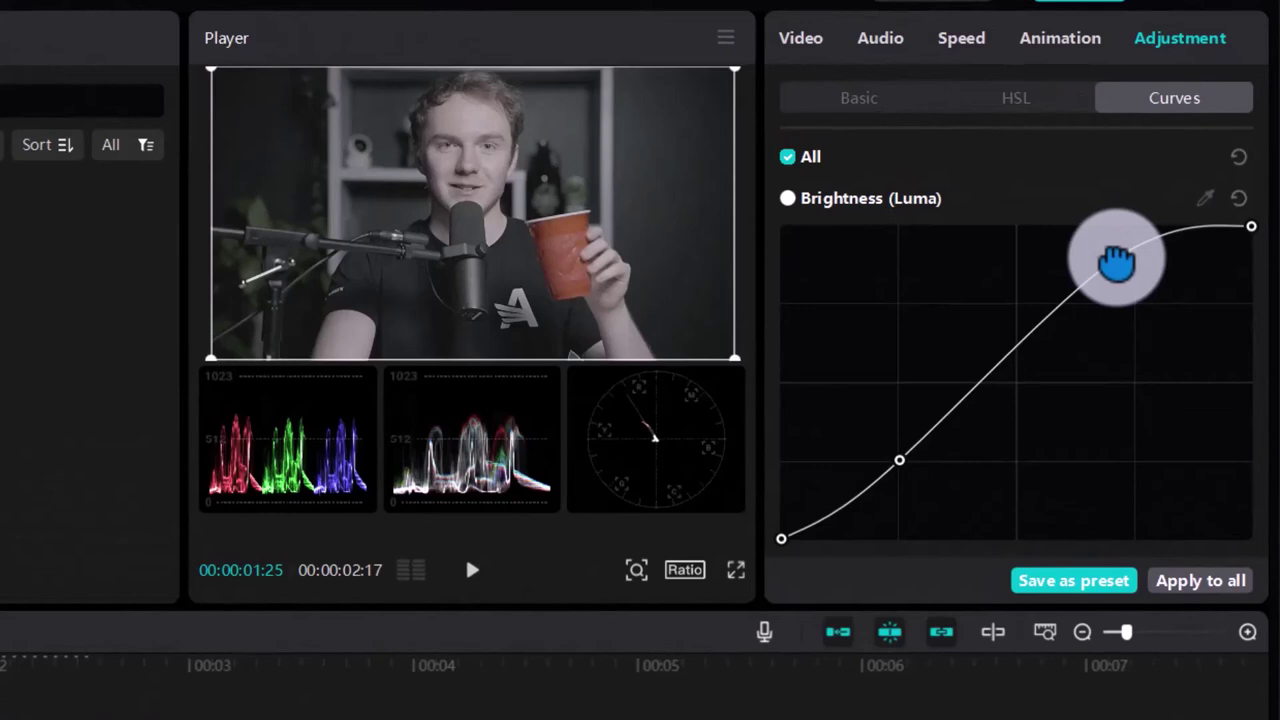
pyautogui.moveTo(1116, 262); pyautogui.dragTo(1116, 257)
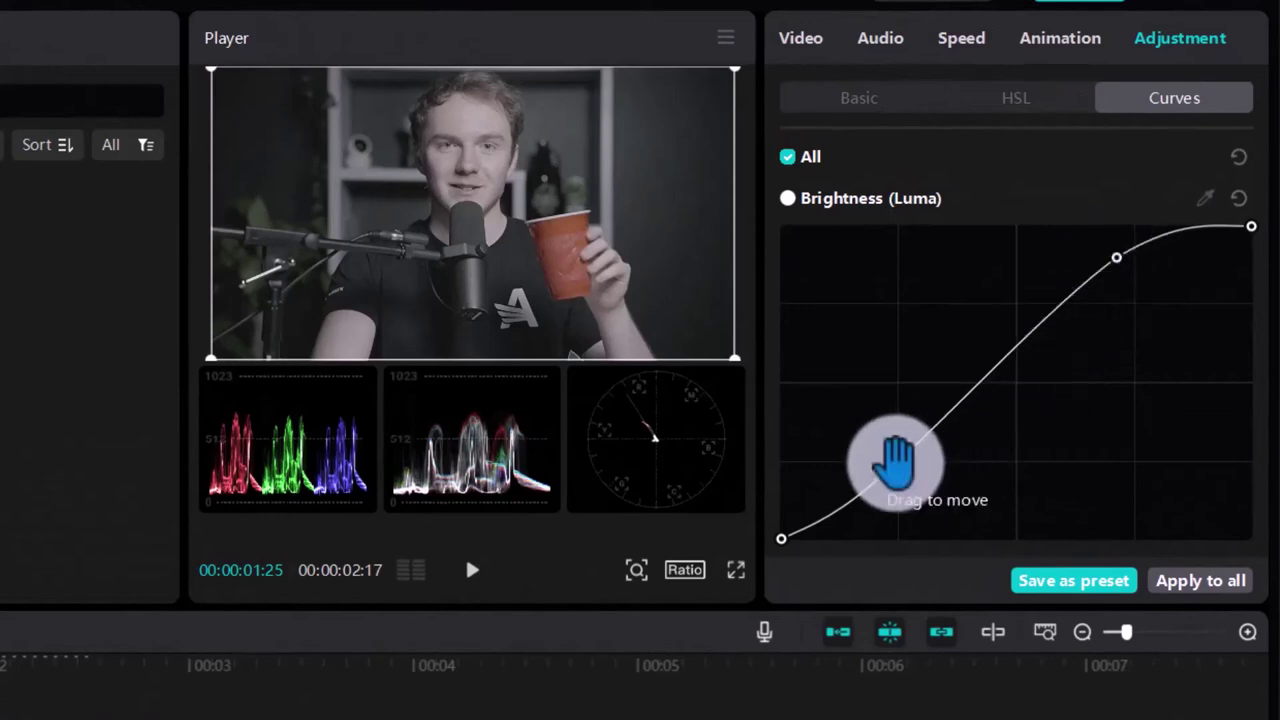
# Lower the luma curve's shadow point, then soften both ends by slightly lowering the white endpoint and raising the black endpoint.
pyautogui.moveTo(899, 462); pyautogui.dragTo(911, 489)
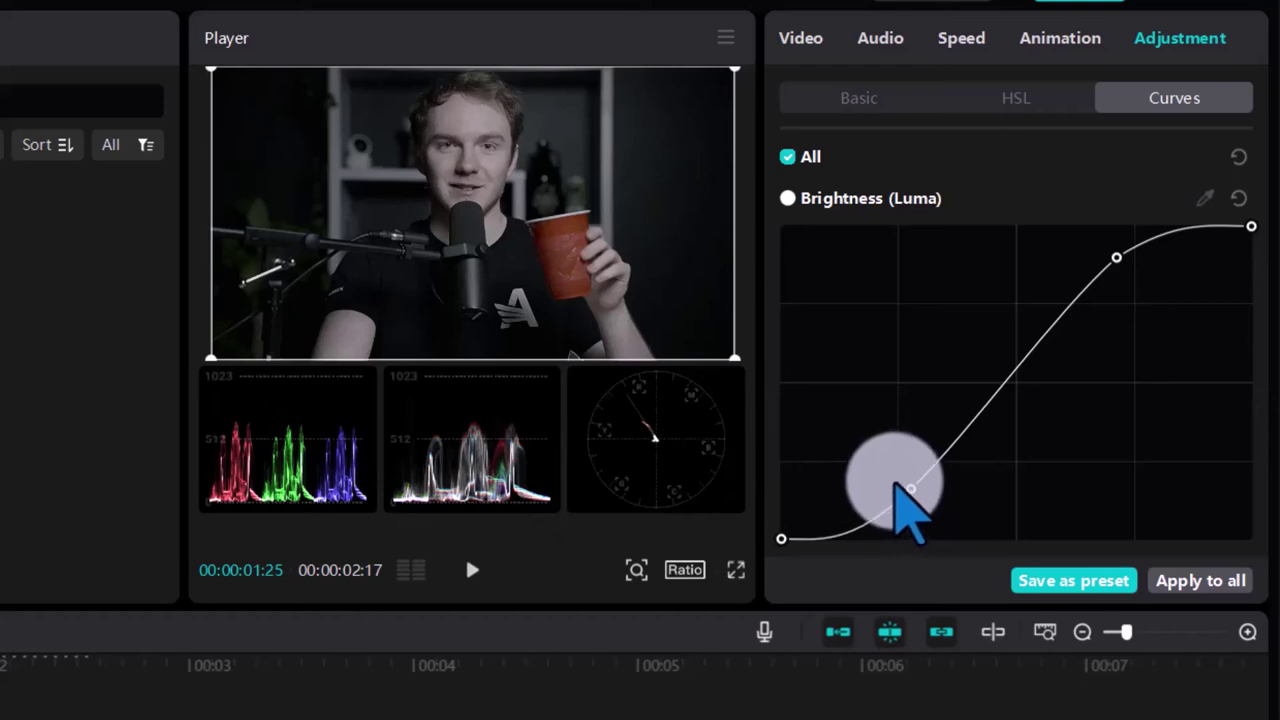
pyautogui.moveTo(908, 491); pyautogui.dragTo(906, 489)
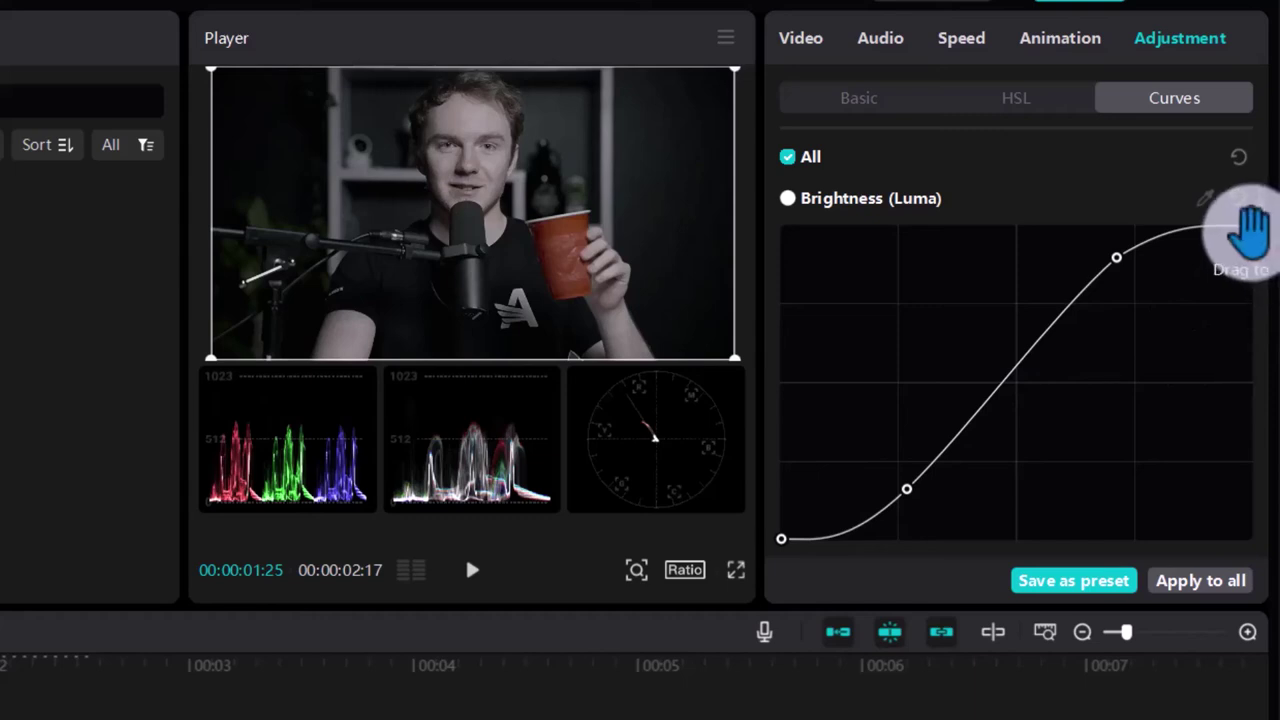
pyautogui.moveTo(1249, 228)
pyautogui.mouseDown()
pyautogui.moveTo(1249, 262)
pyautogui.moveTo(1244, 247)
pyautogui.mouseUp()
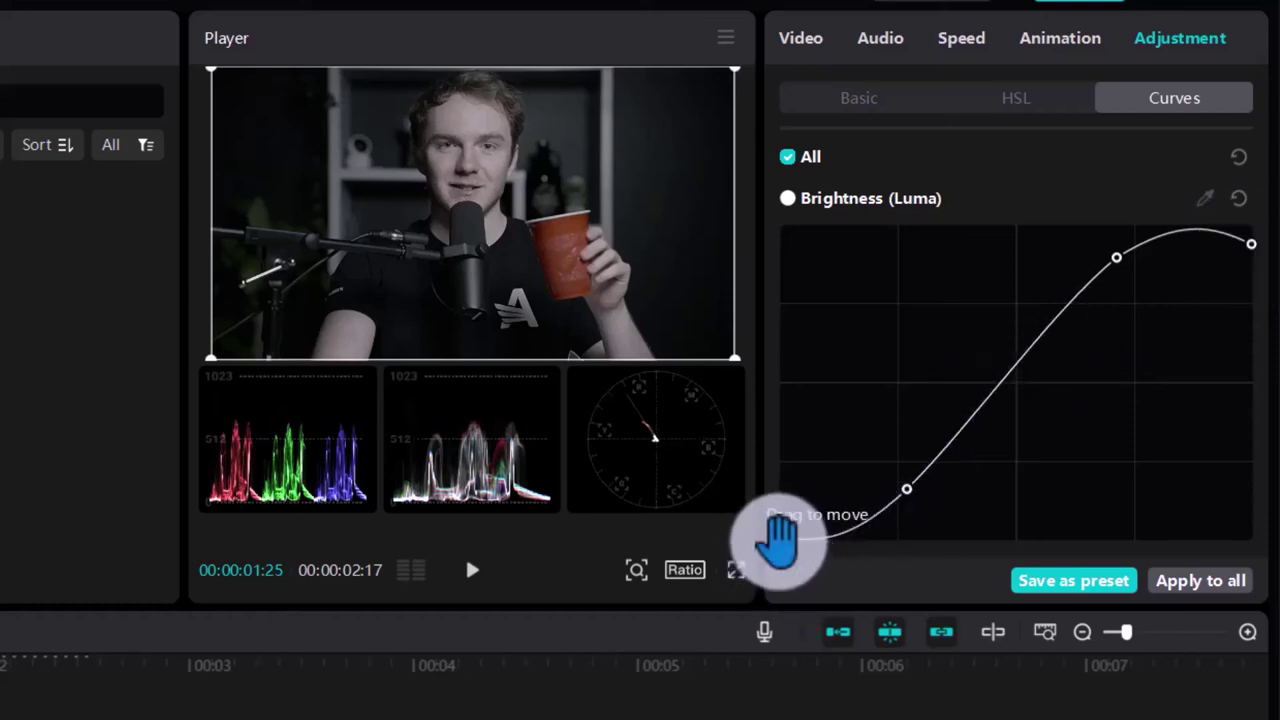
pyautogui.moveTo(780, 538); pyautogui.dragTo(781, 530)
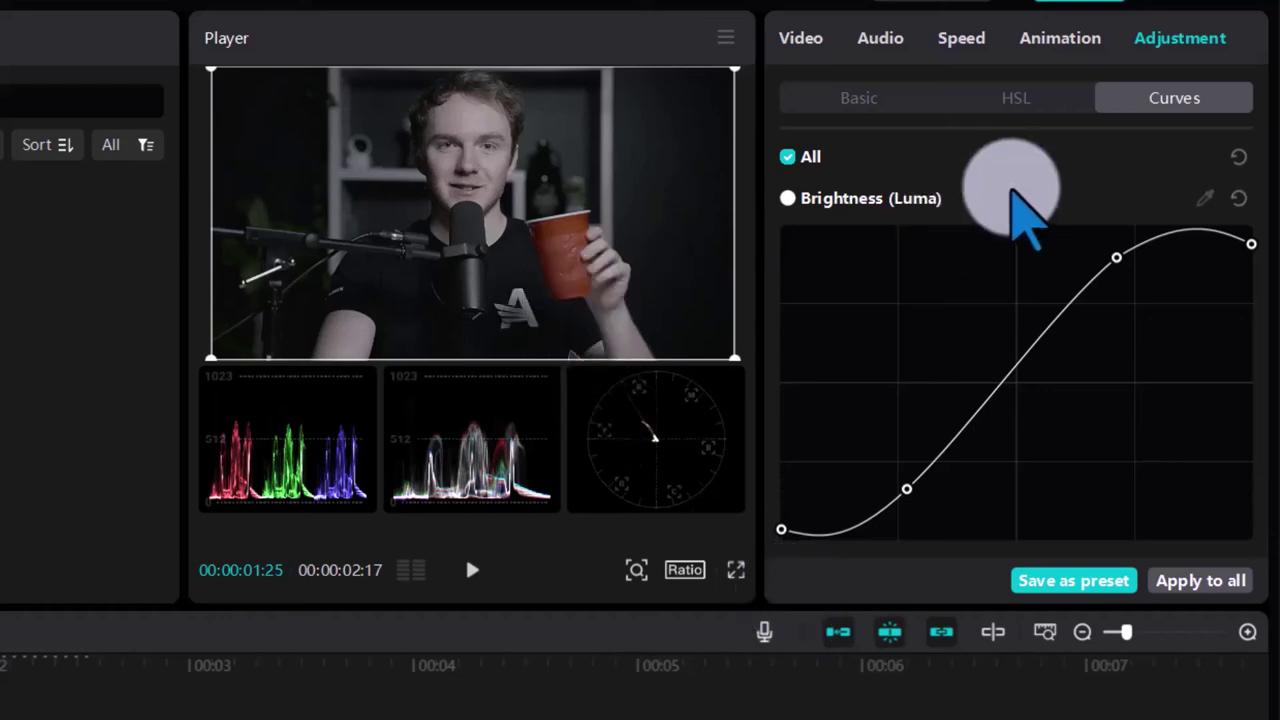
# Set the clip's basic color adjustments to Saturation 50 and Temp 19.
pyautogui.click(860, 100)
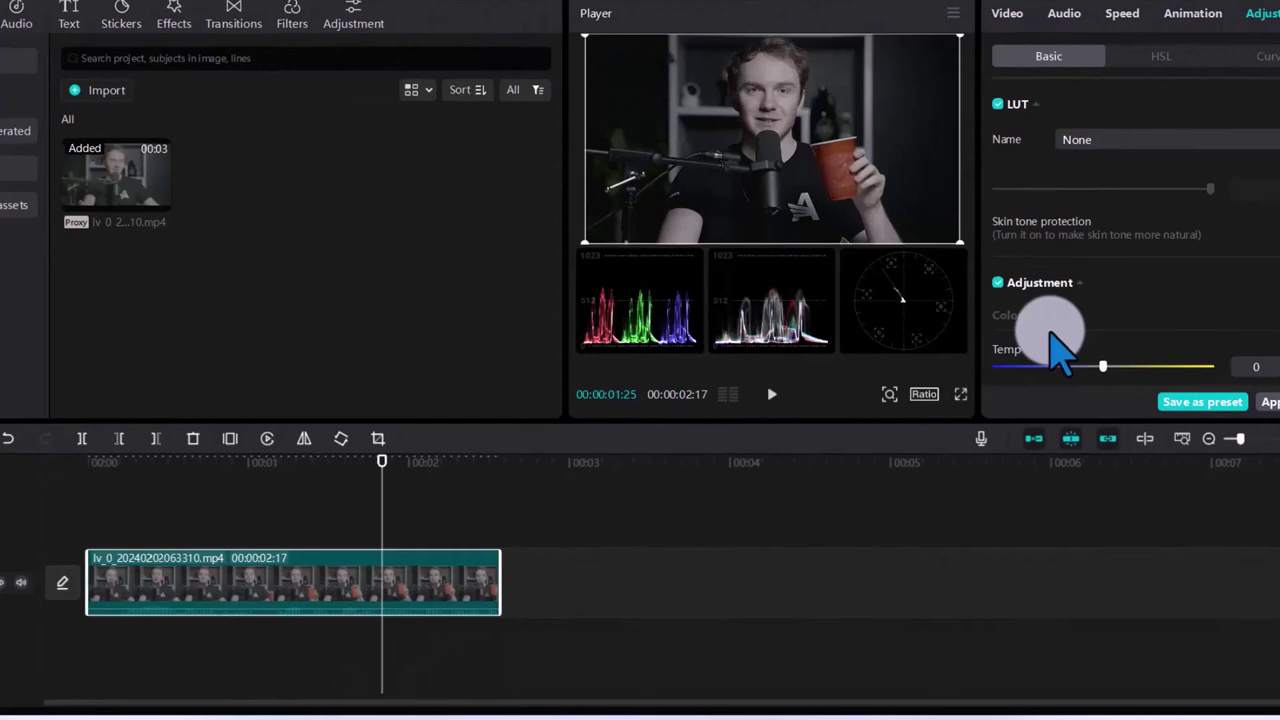
pyautogui.scroll(-5, 1060, 348)
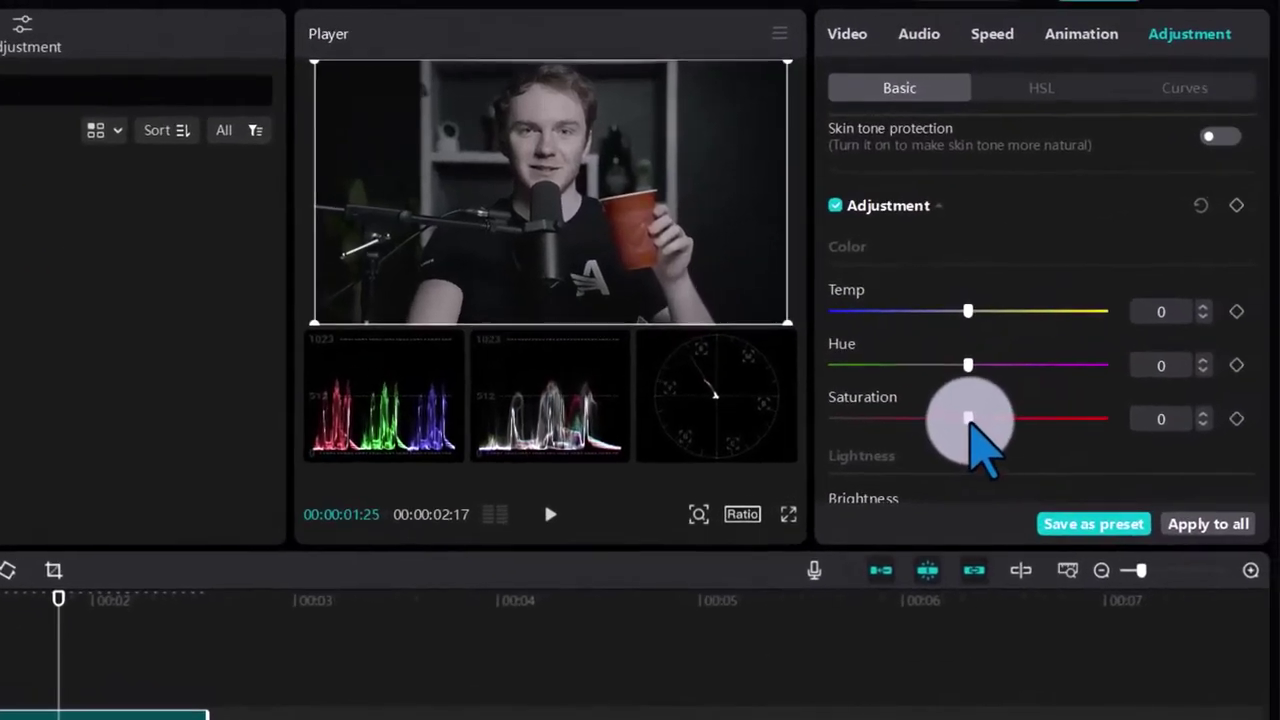
pyautogui.moveTo(968, 419); pyautogui.dragTo(1128, 428)
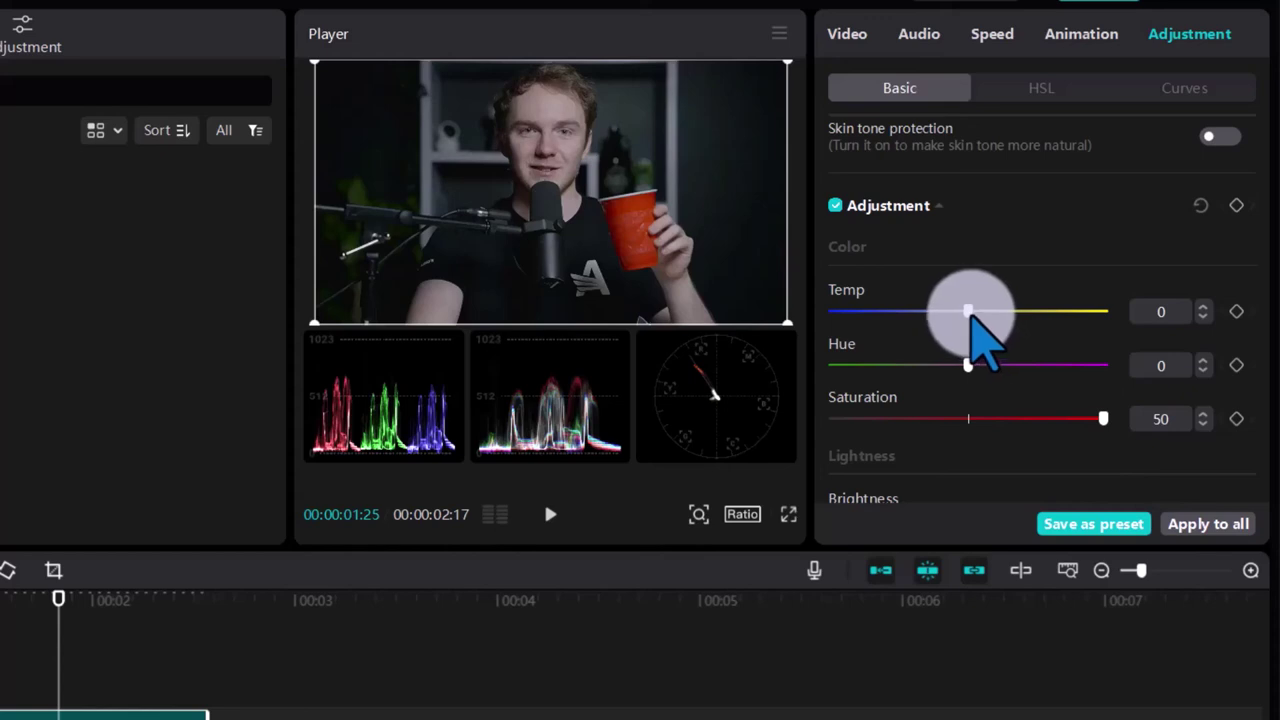
pyautogui.moveTo(968, 311); pyautogui.dragTo(1019, 311)
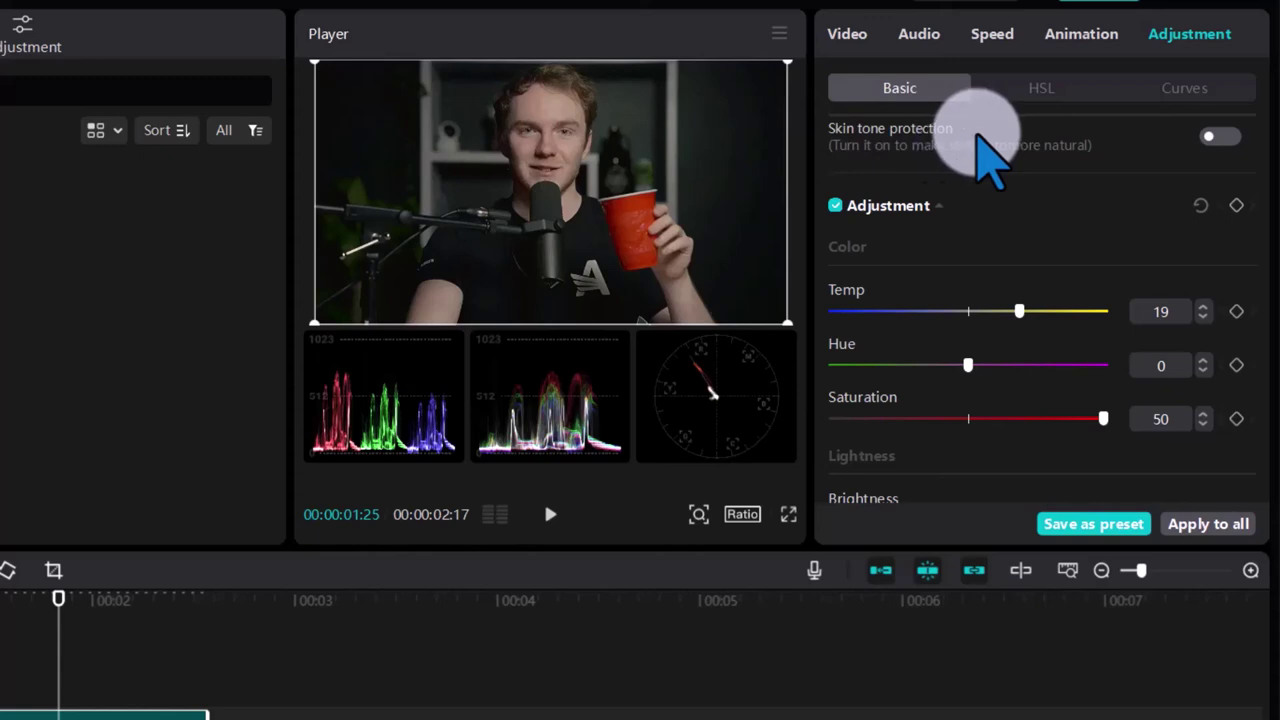
# Turn on skin tone protection for the clip, keep Temp at 19 and set Hue to 4.
pyautogui.click(1225, 140)
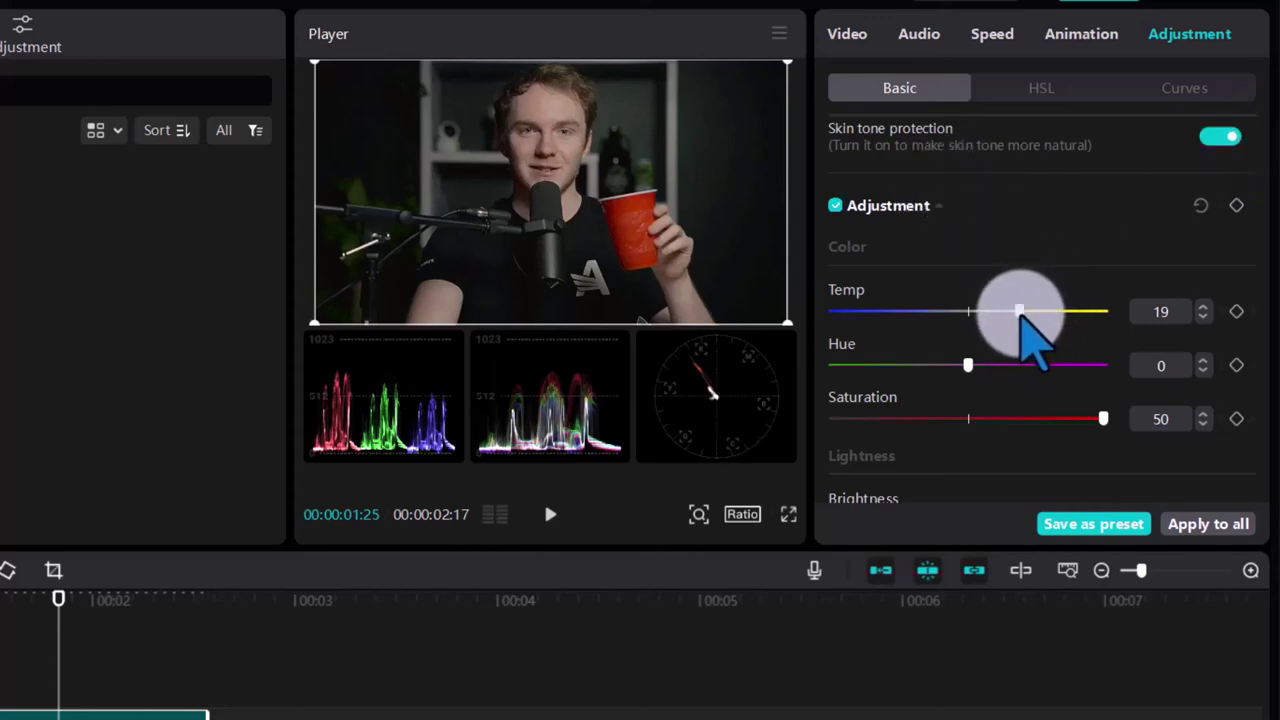
pyautogui.moveTo(1020, 311)
pyautogui.mouseDown()
pyautogui.moveTo(1003, 313)
pyautogui.moveTo(1020, 312)
pyautogui.mouseUp()
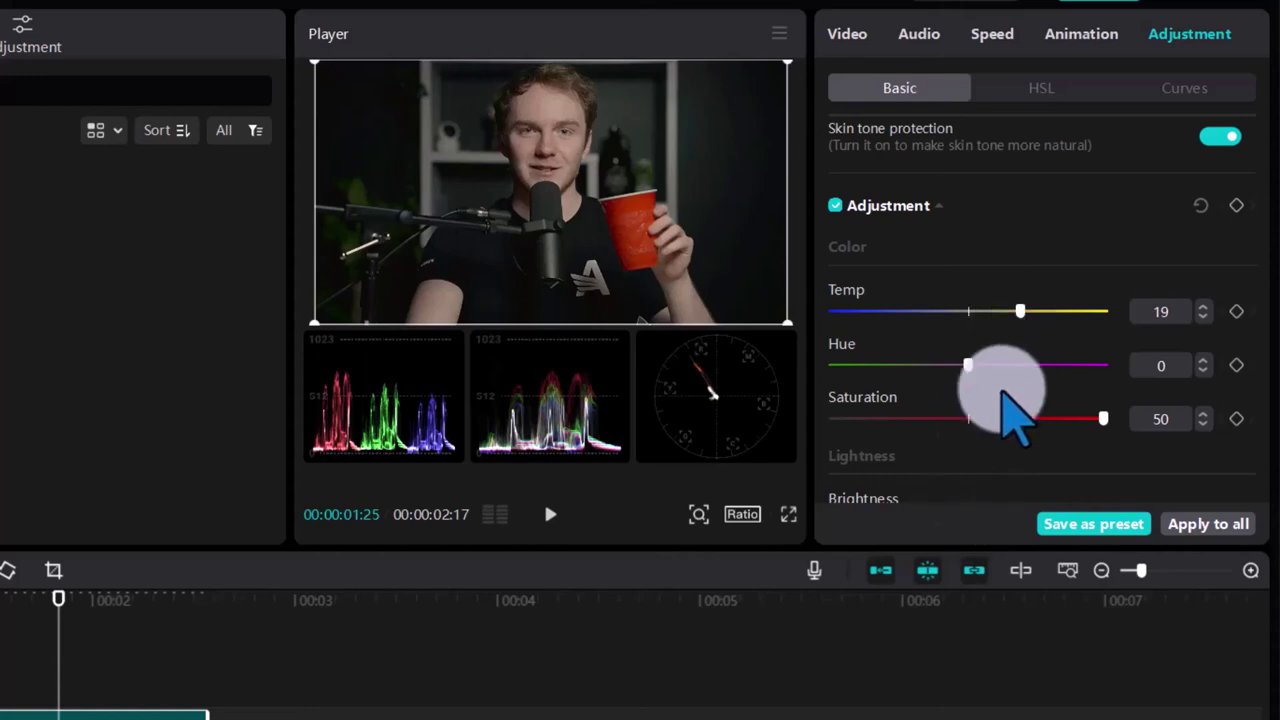
pyautogui.moveTo(971, 367)
pyautogui.mouseDown()
pyautogui.moveTo(1075, 368)
pyautogui.moveTo(946, 368)
pyautogui.moveTo(978, 368)
pyautogui.mouseUp()
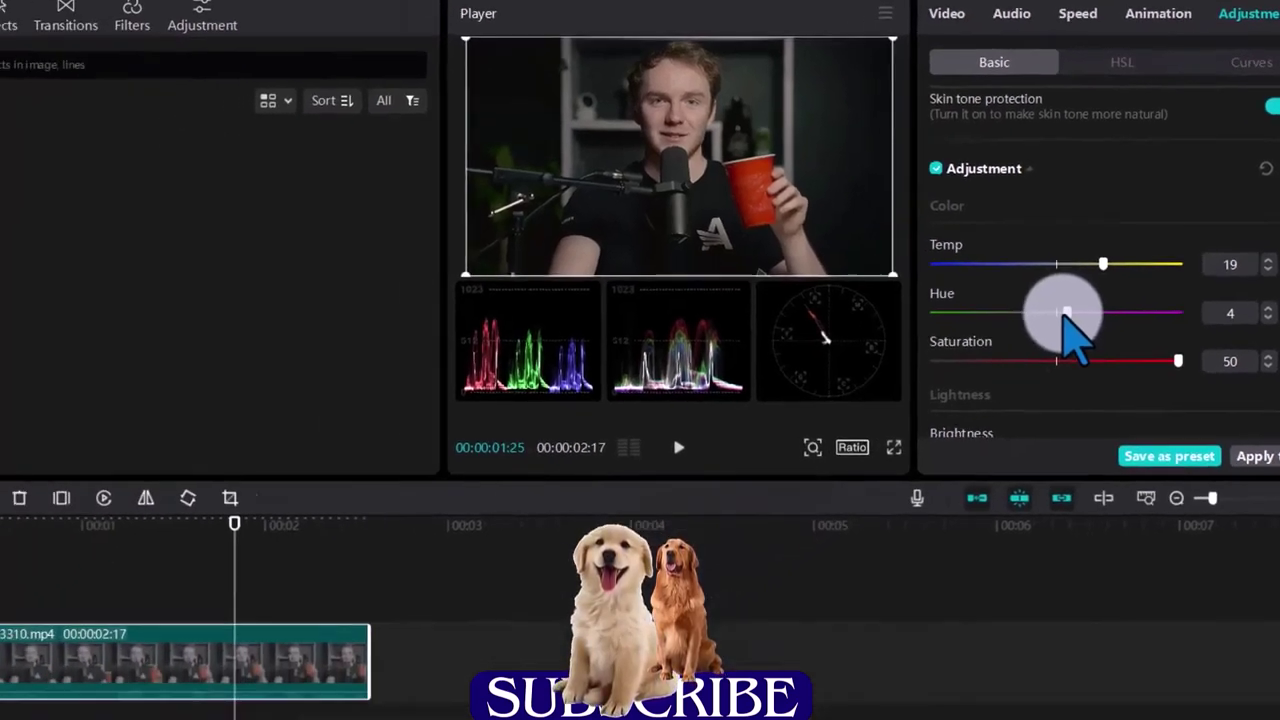
pyautogui.moveTo(1065, 316); pyautogui.dragTo(1066, 318)
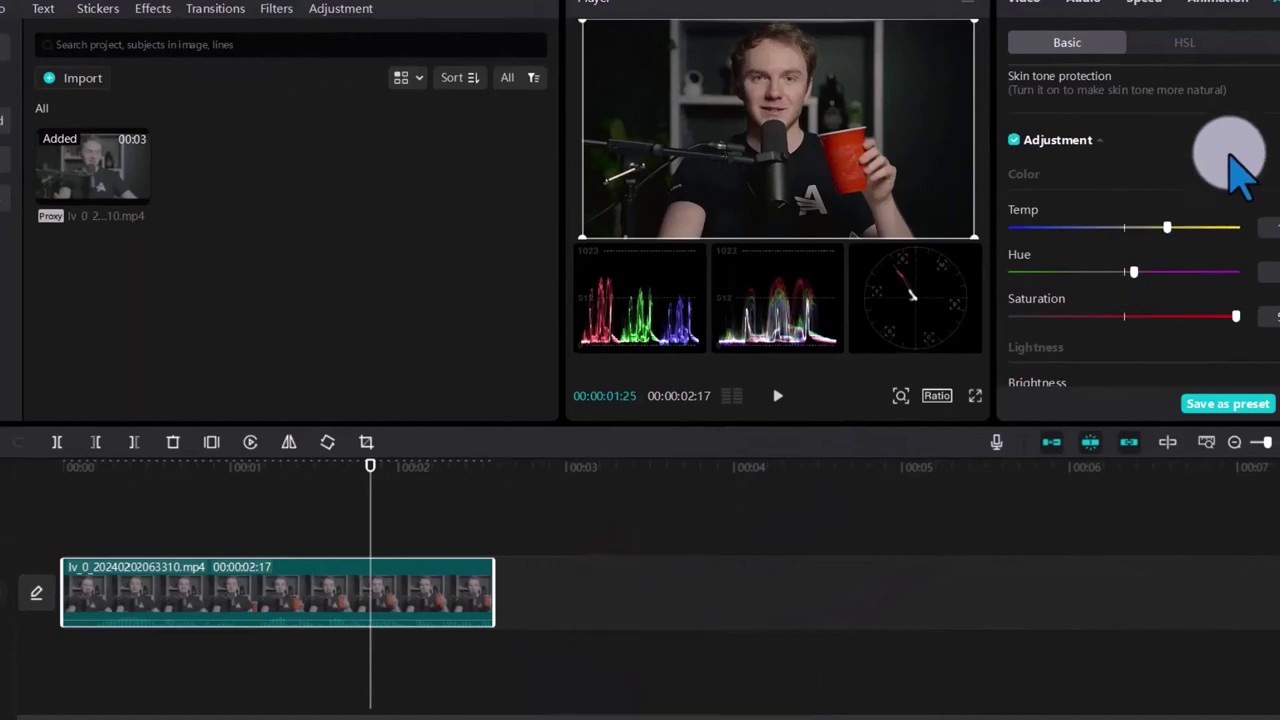
# Raise the clip's Brightness slightly above zero, easing it back after a stronger setting.
pyautogui.scroll(-4, 1155, 212)
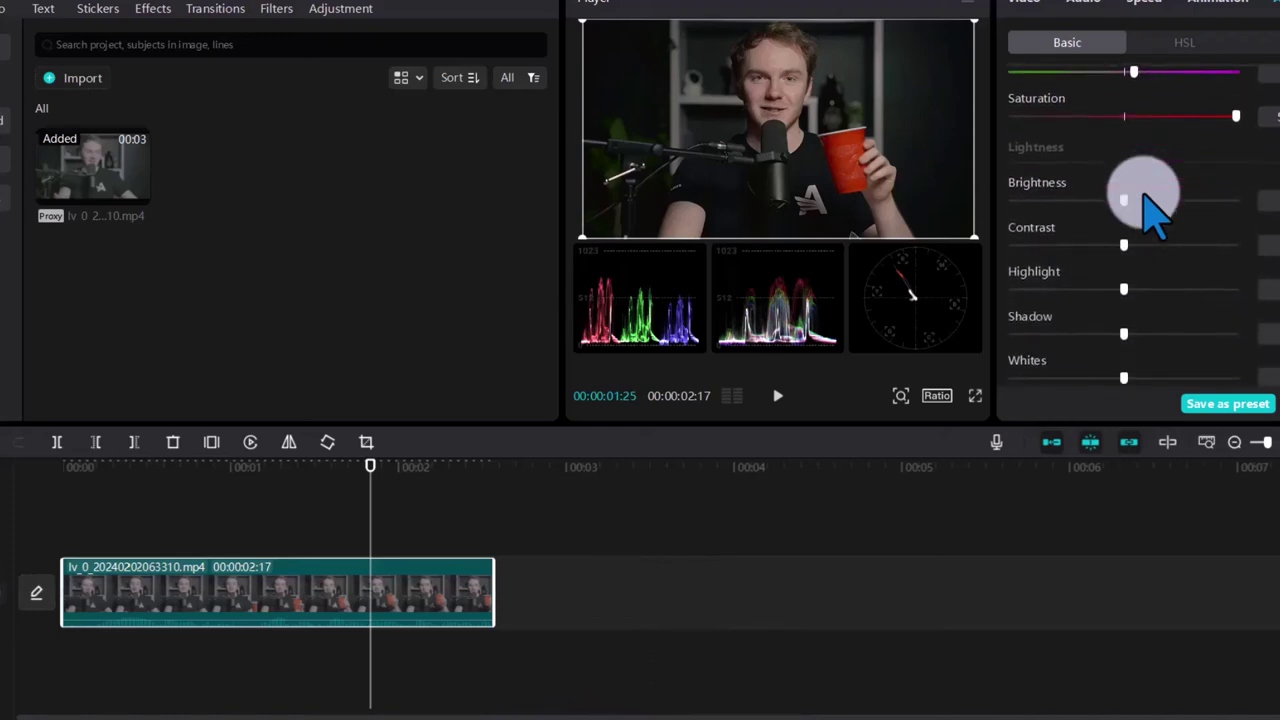
pyautogui.moveTo(1120, 202); pyautogui.dragTo(1150, 200)
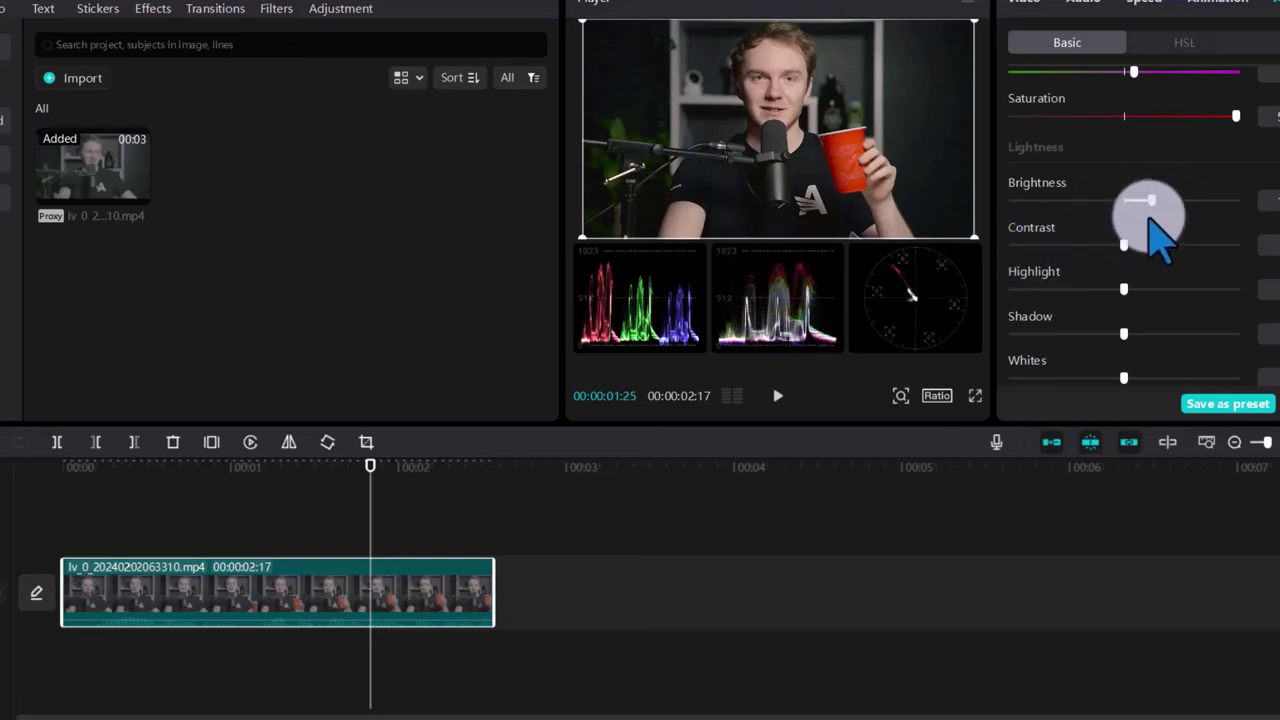
pyautogui.moveTo(1140, 200); pyautogui.dragTo(1138, 200)
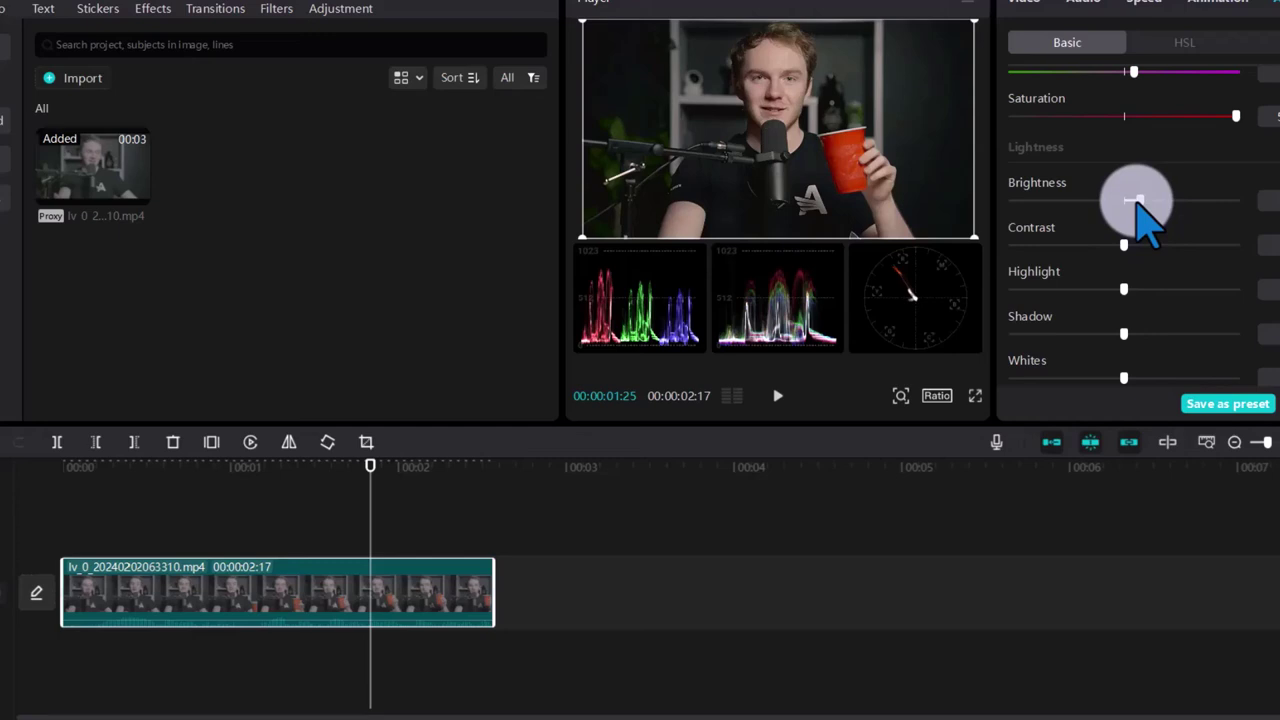
# Set the clip's Brightness to 7 and its Contrast to 7.
pyautogui.moveTo(1138, 203); pyautogui.dragTo(1139, 201)
pyautogui.click(1125, 245)
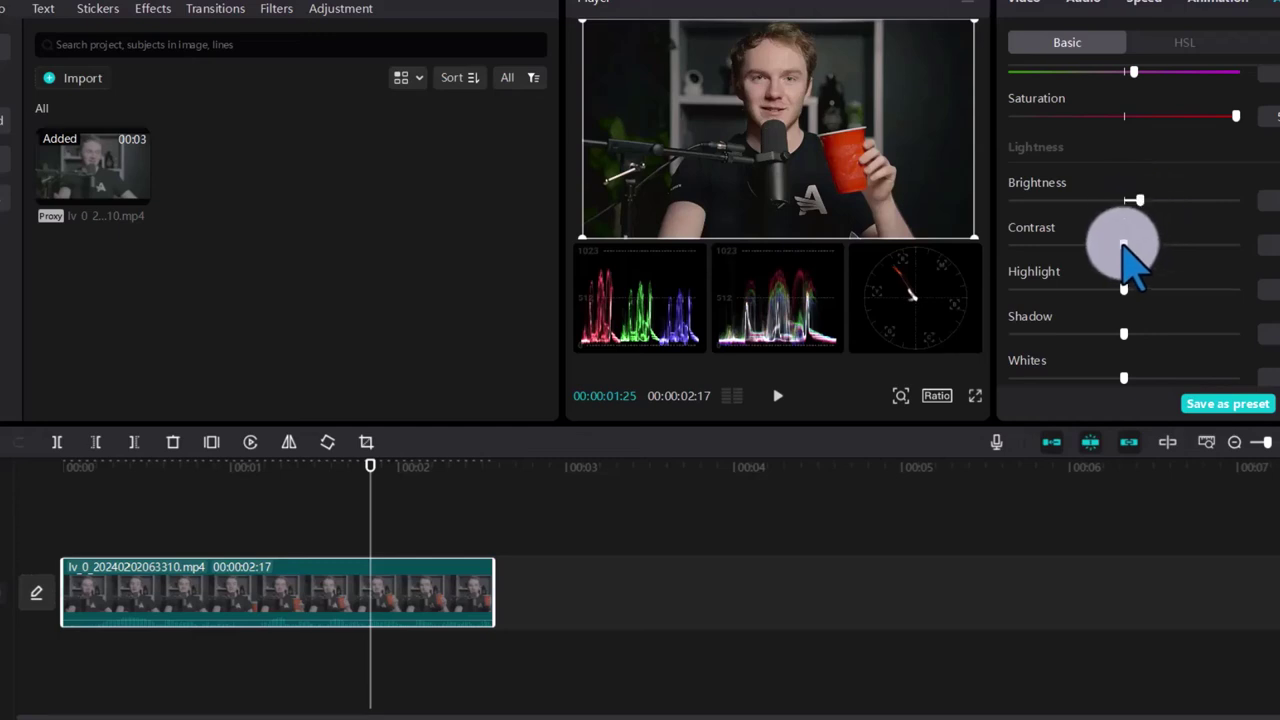
pyautogui.moveTo(1125, 245); pyautogui.dragTo(1140, 245)
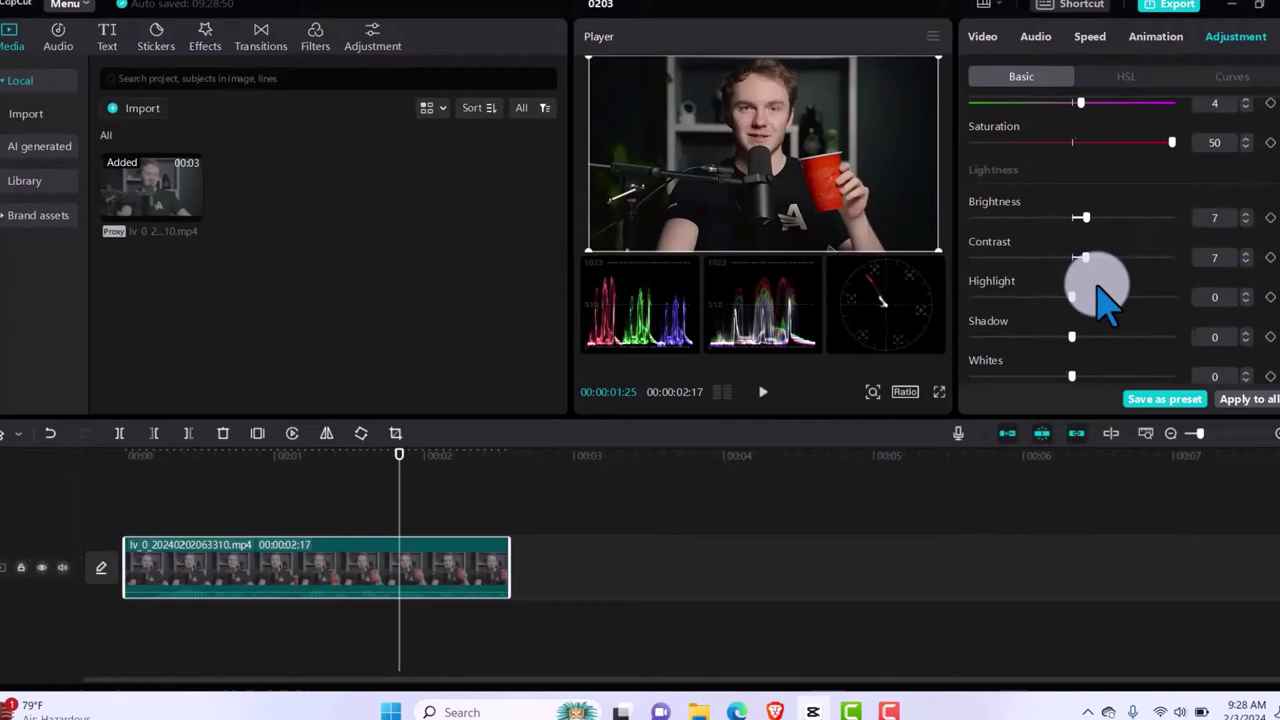
# Set the clip's Highlight to -10 and, after trying a slightly positive Shadow, set Shadow to -7.
pyautogui.click(1124, 289)
pyautogui.moveTo(1057, 299); pyautogui.dragTo(1042, 298)
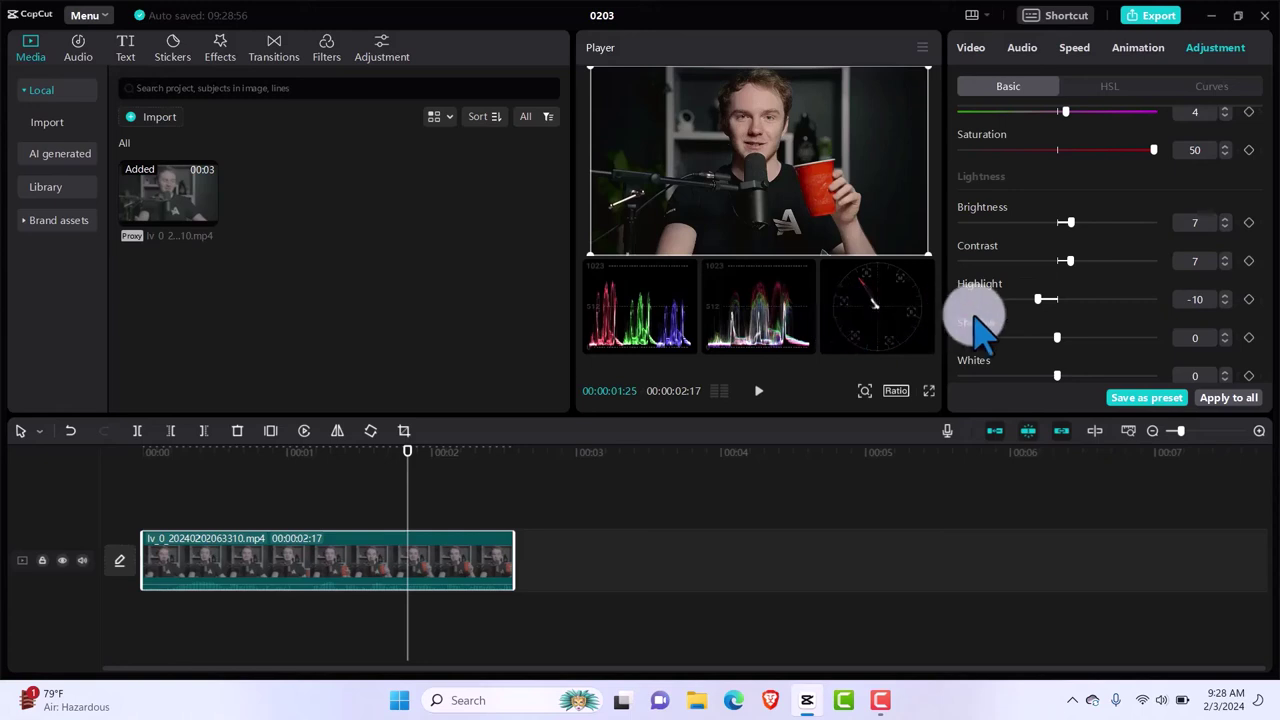
pyautogui.moveTo(1057, 340)
pyautogui.mouseDown()
pyautogui.moveTo(1080, 338)
pyautogui.moveTo(1062, 338)
pyautogui.mouseUp()
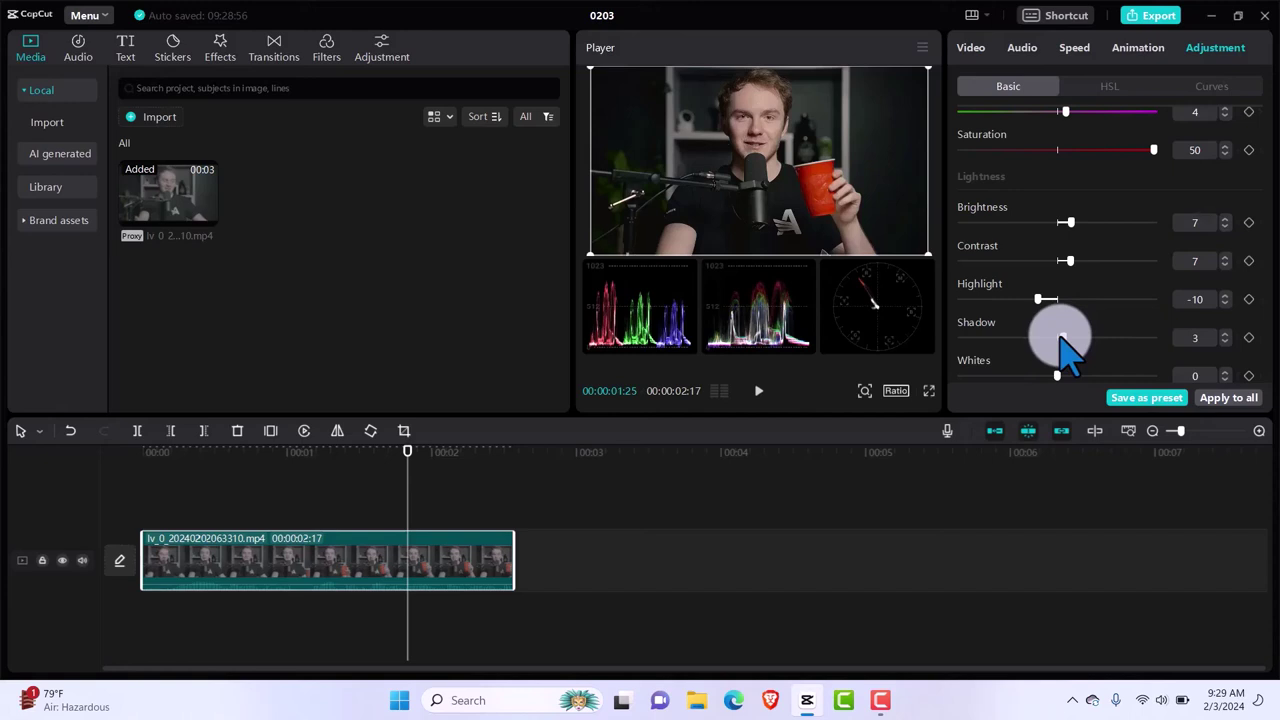
pyautogui.moveTo(1062, 338); pyautogui.dragTo(1041, 338)
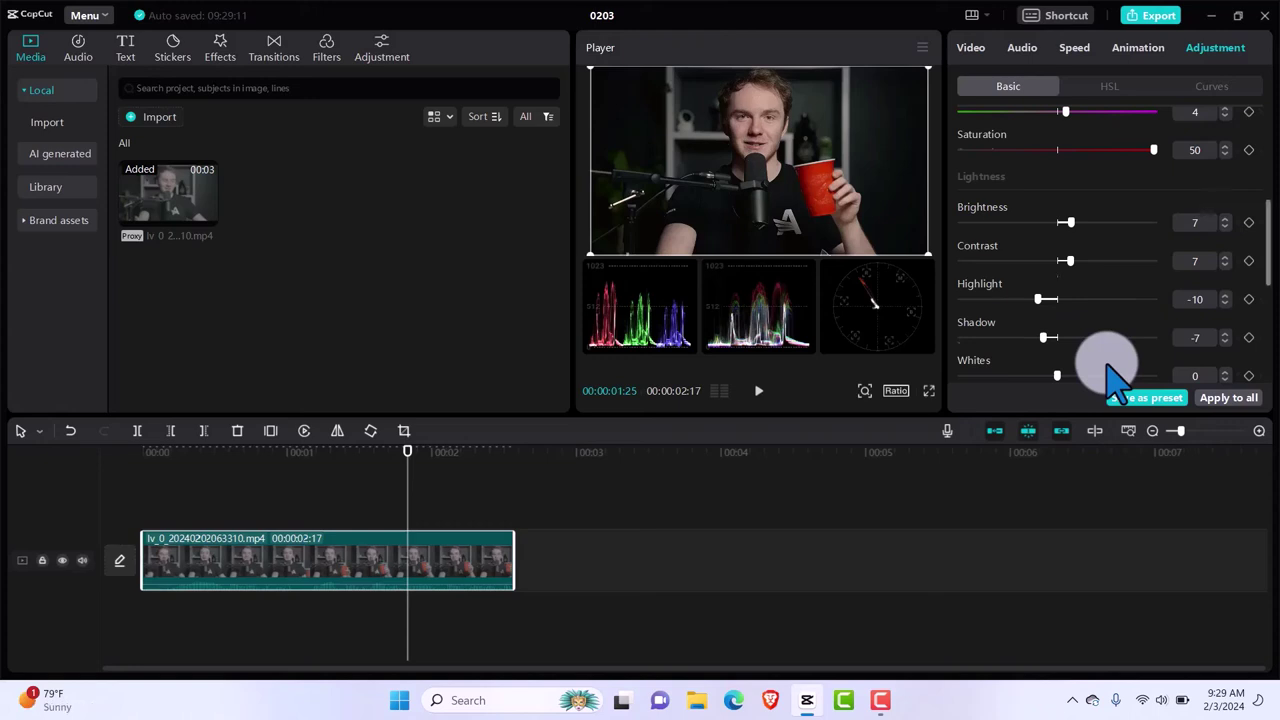
# Switch the clip's basic adjustments off and on twice to compare the picture with and without them.
pyautogui.scroll(3, 1100, 360)
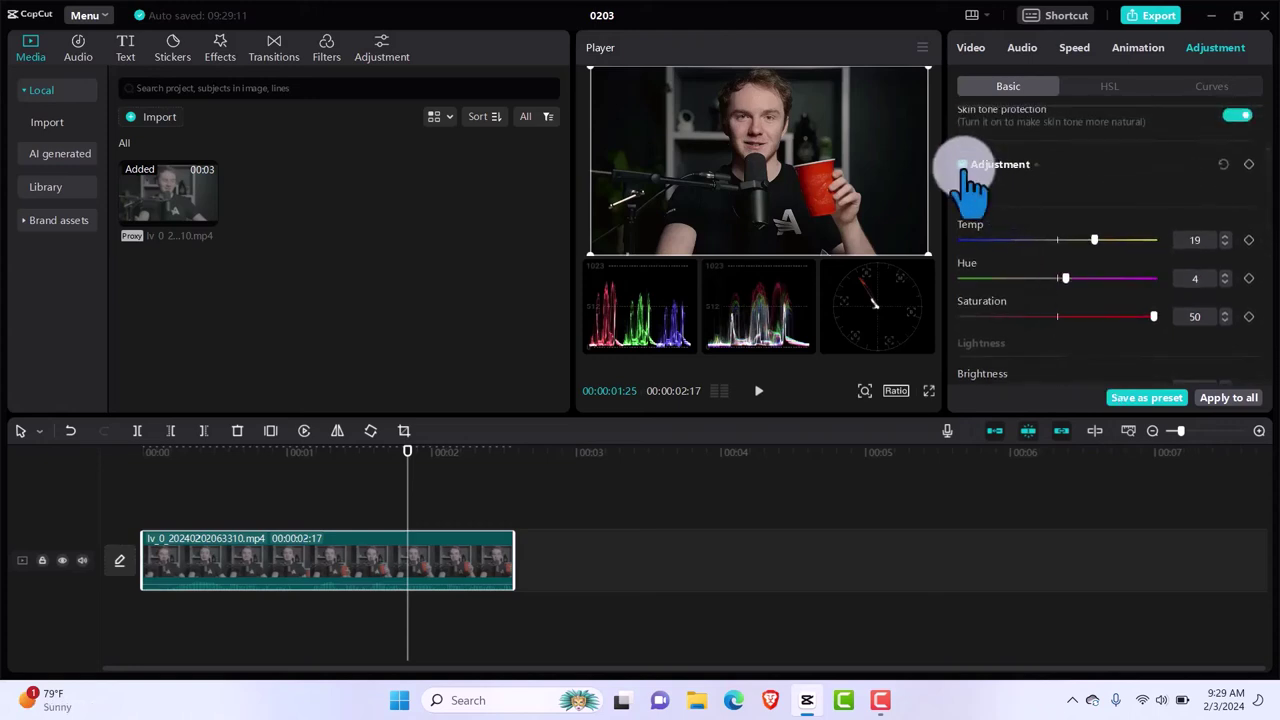
pyautogui.click(963, 166)
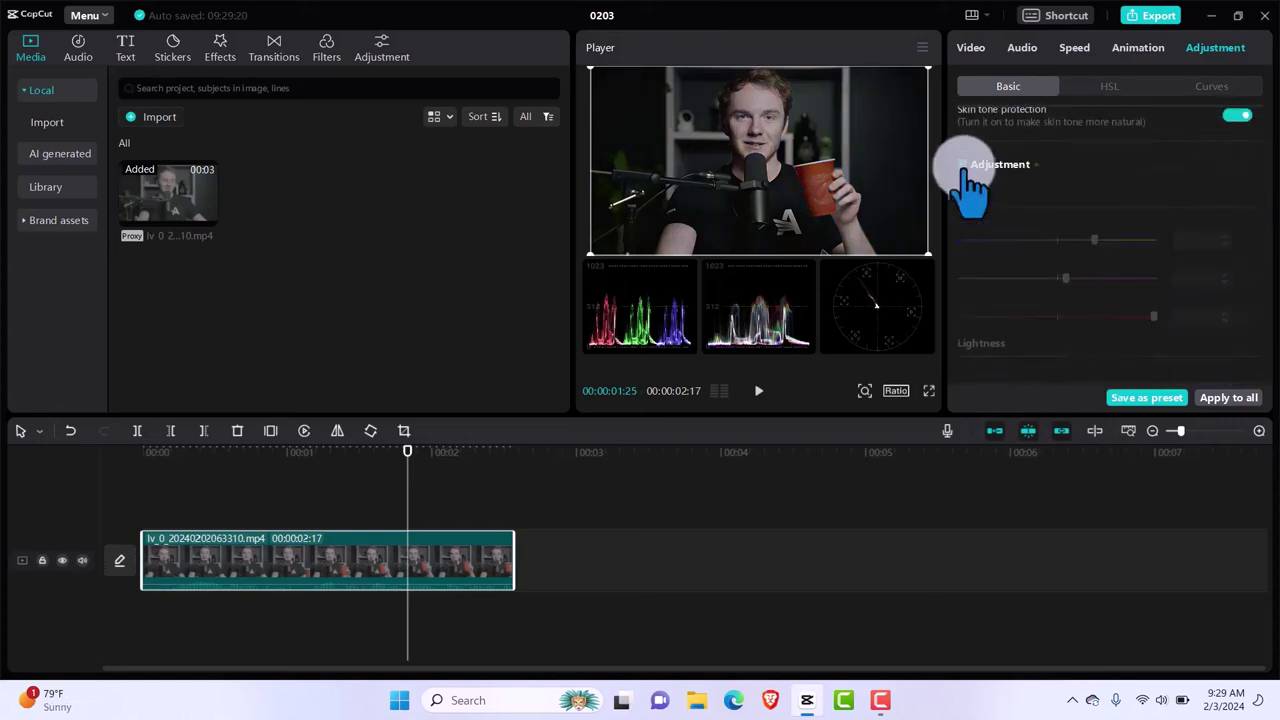
pyautogui.click(963, 166)
pyautogui.click(963, 166)
pyautogui.click(963, 166)
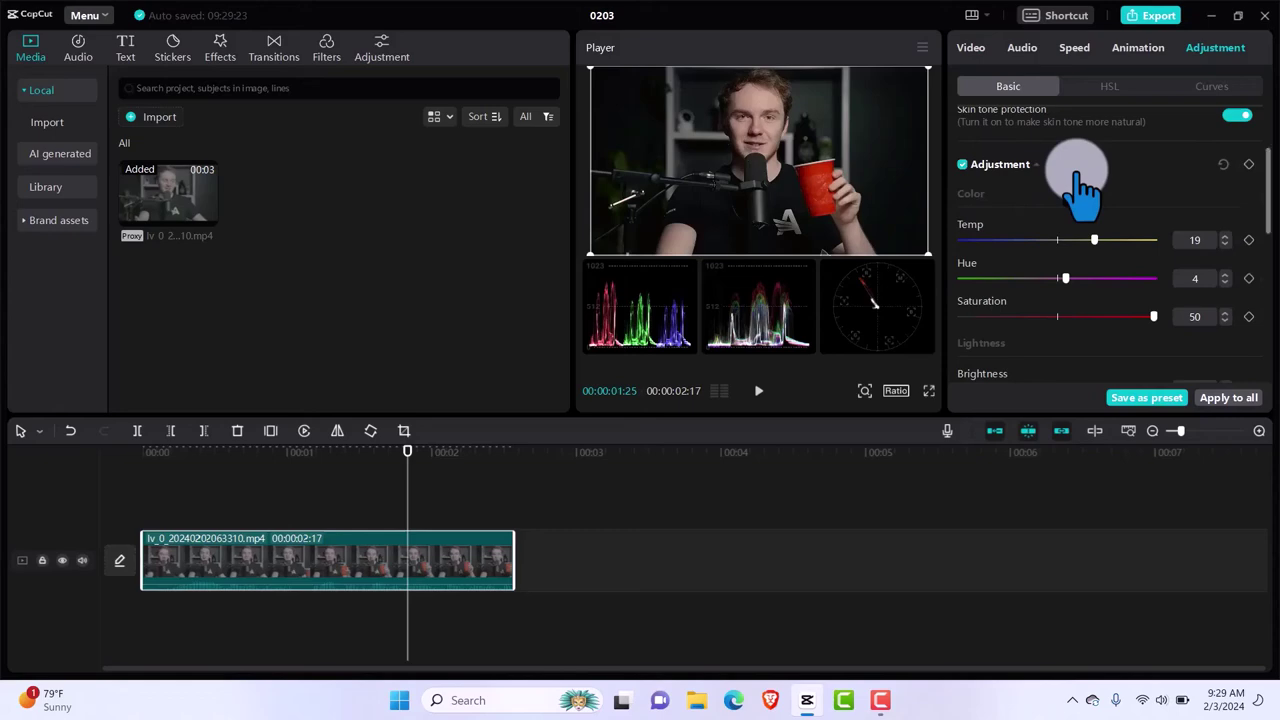
# Try a Whites value of 16 on the clip, then return it to 0.
pyautogui.scroll(-5, 1085, 190)
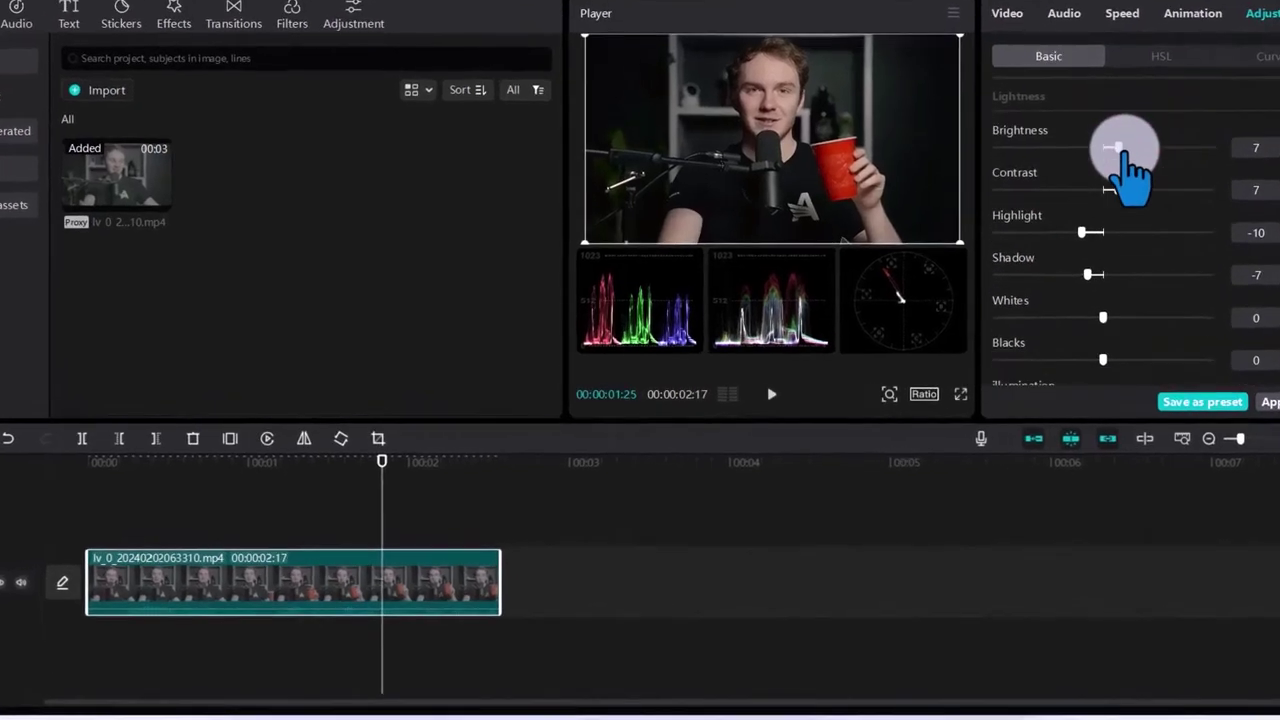
pyautogui.scroll(-2, 1124, 150)
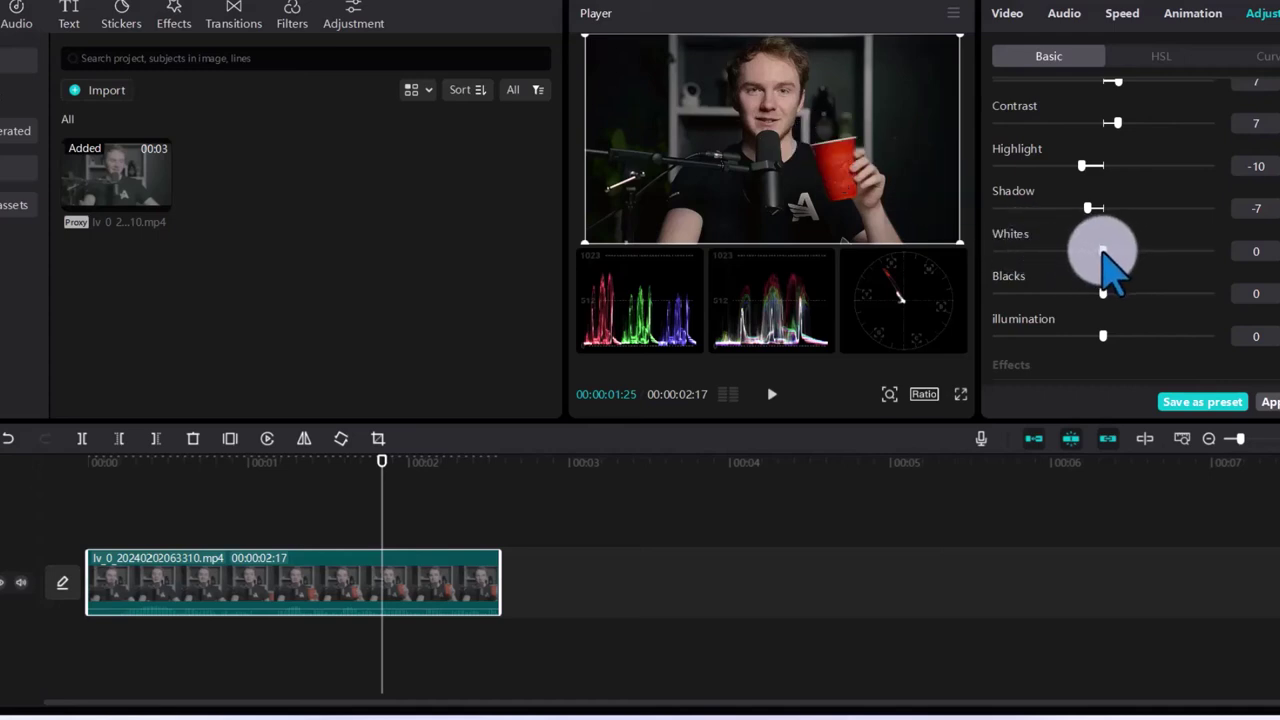
pyautogui.moveTo(1103, 251); pyautogui.dragTo(1099, 292)
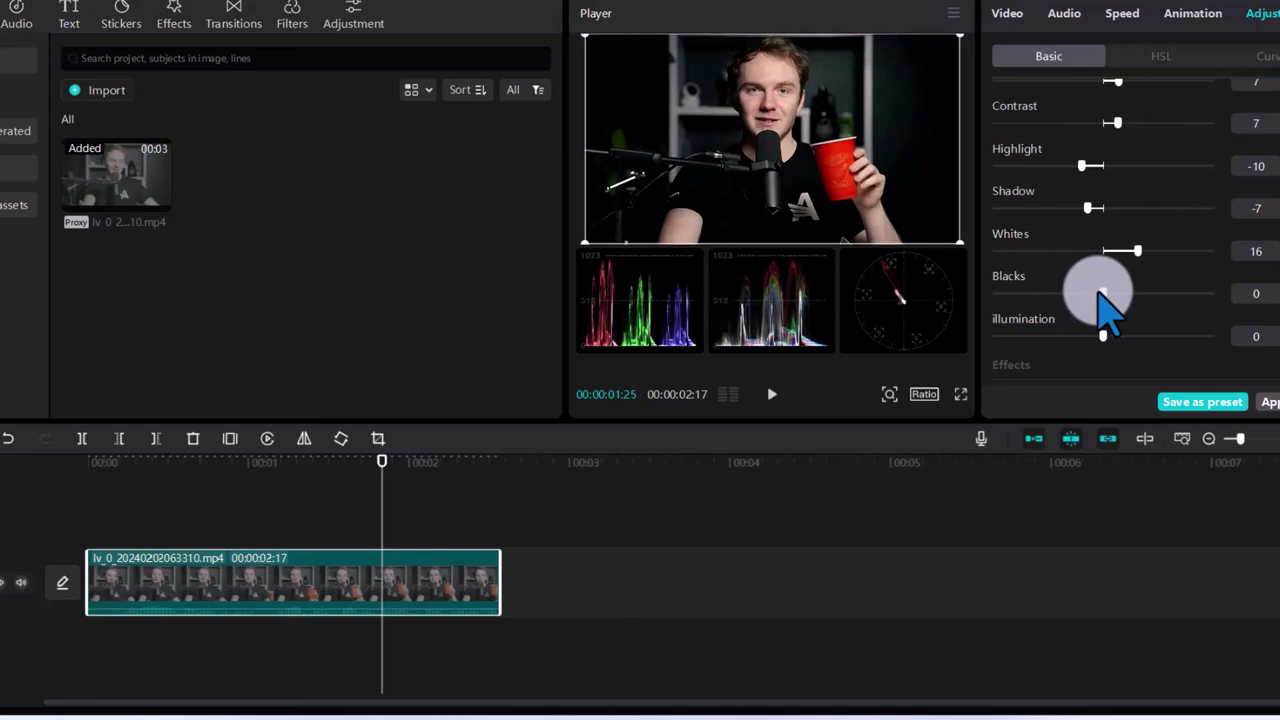
pyautogui.moveTo(1137, 250); pyautogui.dragTo(1103, 252)
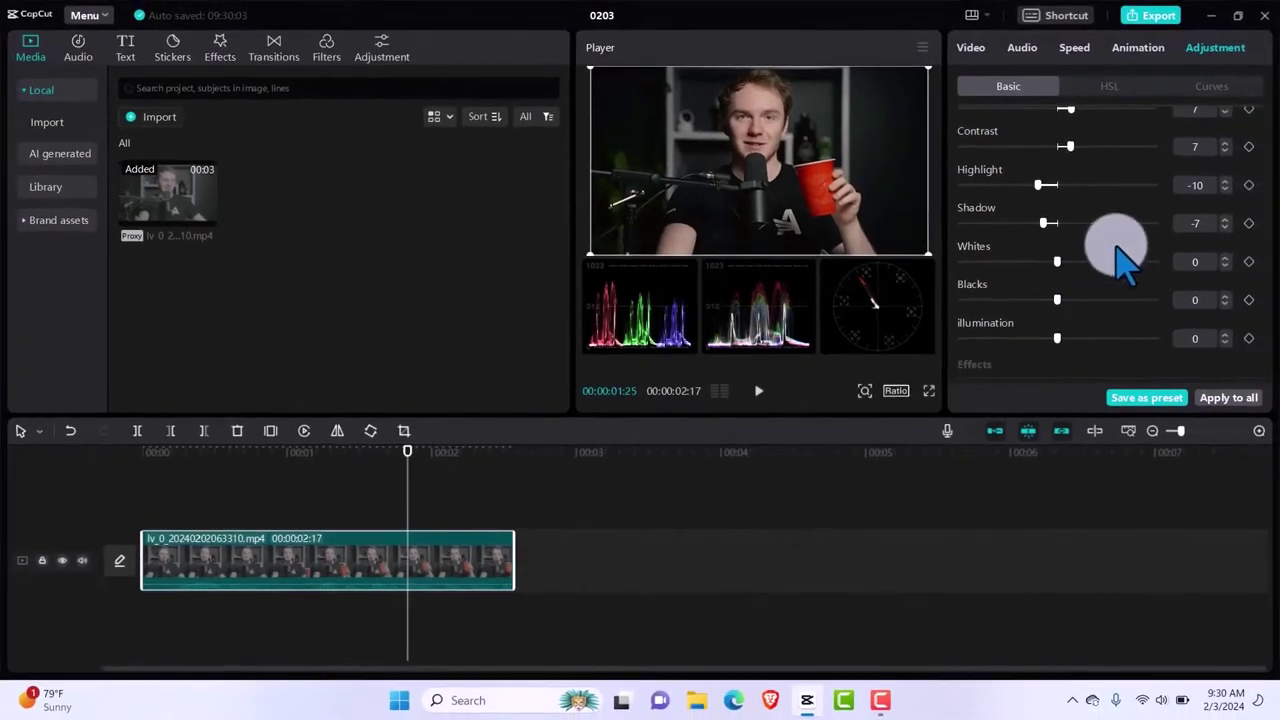
# Set the clip's Sharpen to 1 and Clarity to 6, after trying stronger settings for both.
pyautogui.scroll(-1, 1125, 262)
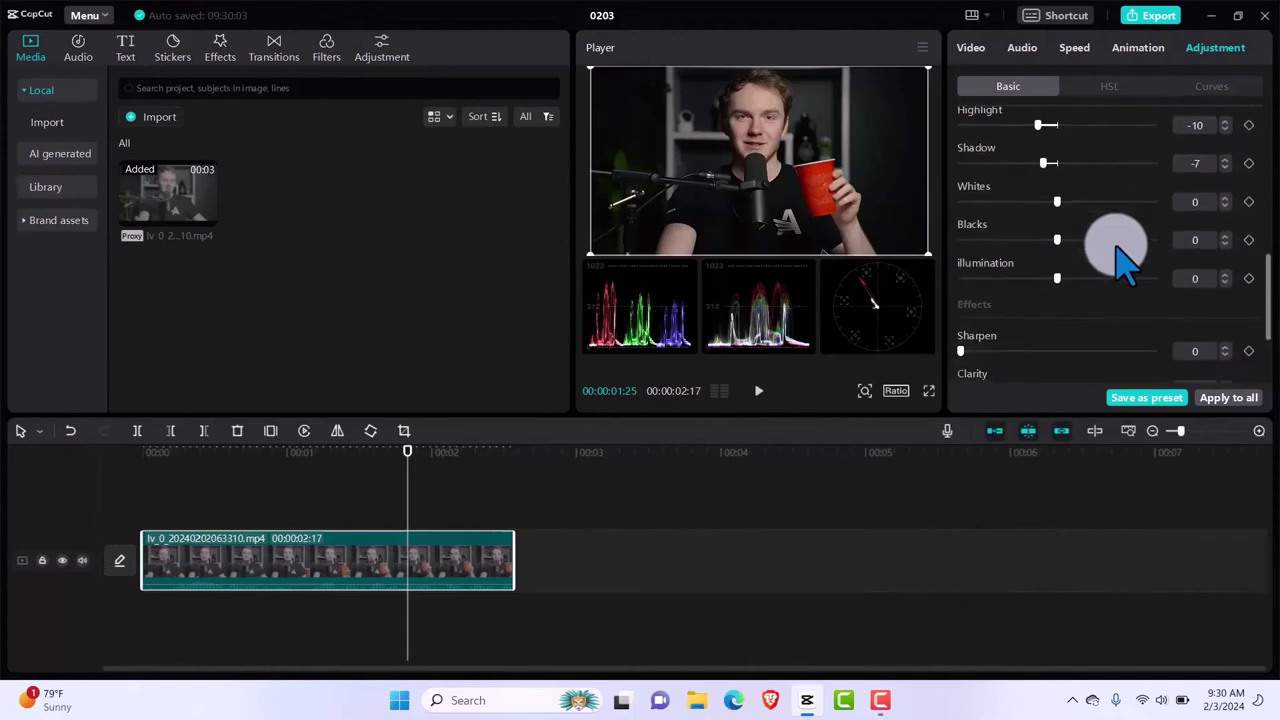
pyautogui.scroll(-2, 1125, 262)
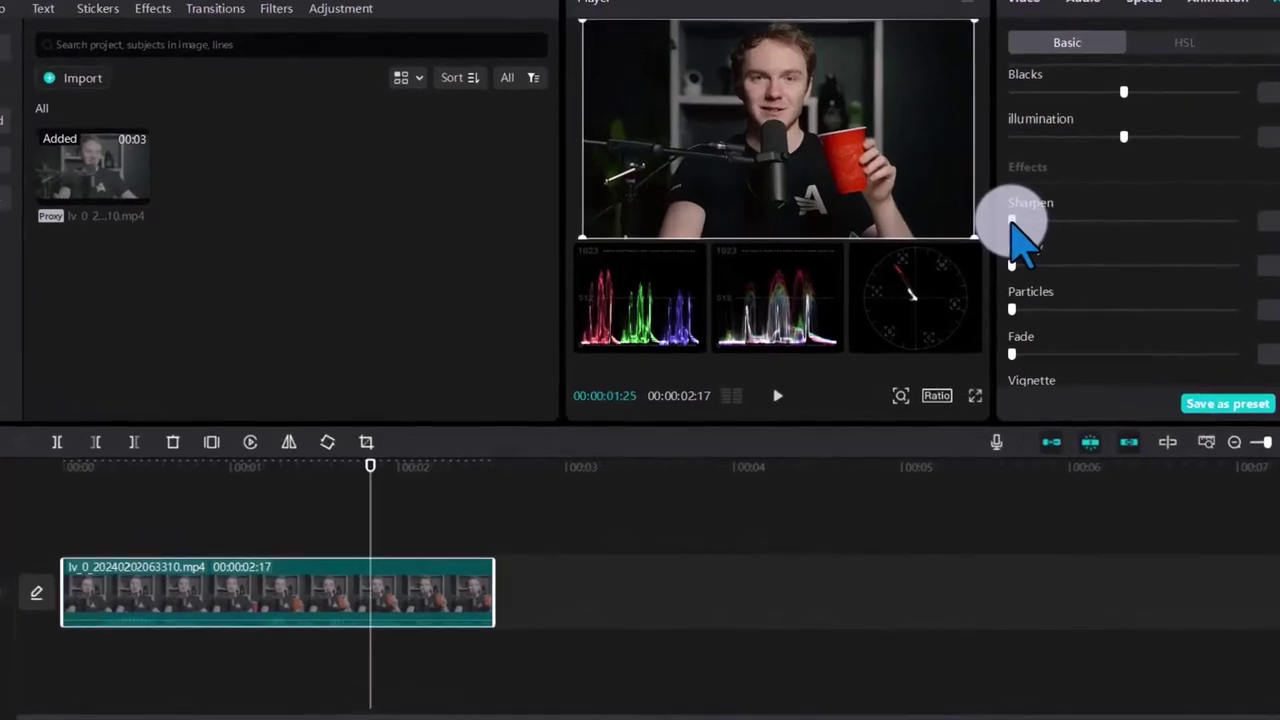
pyautogui.moveTo(1011, 222); pyautogui.dragTo(1034, 218)
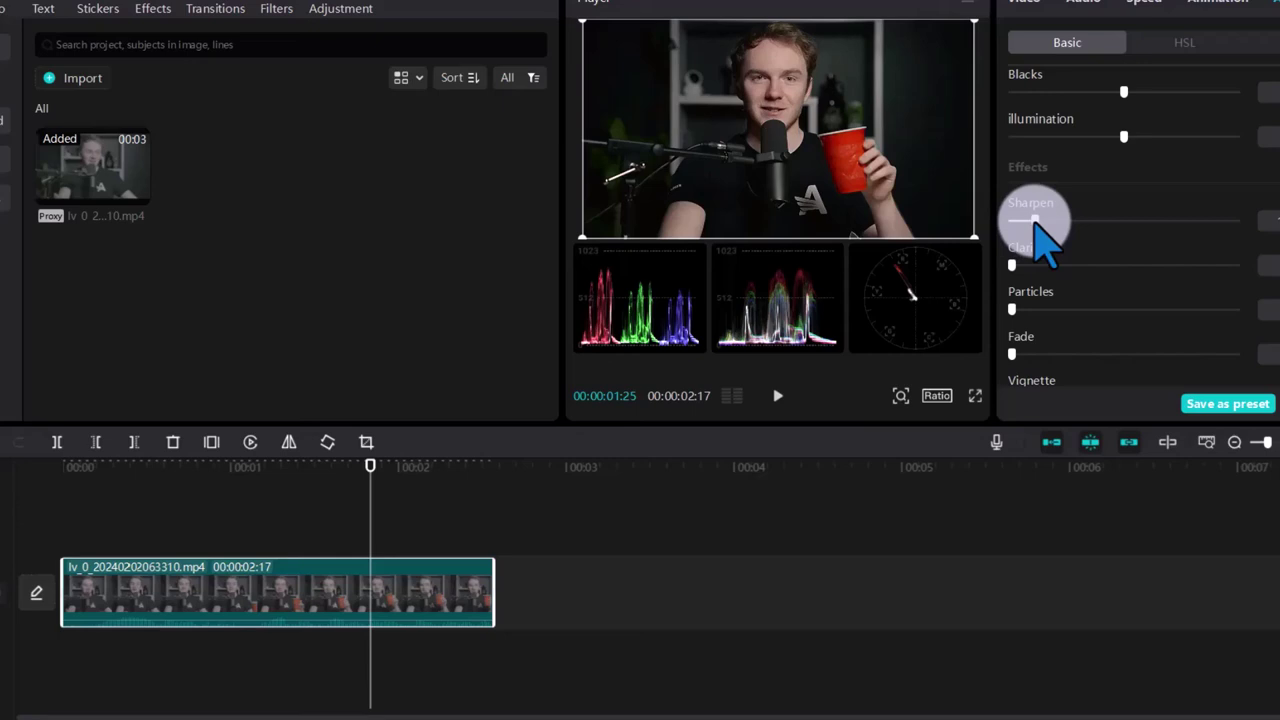
pyautogui.moveTo(1036, 223); pyautogui.dragTo(1030, 226)
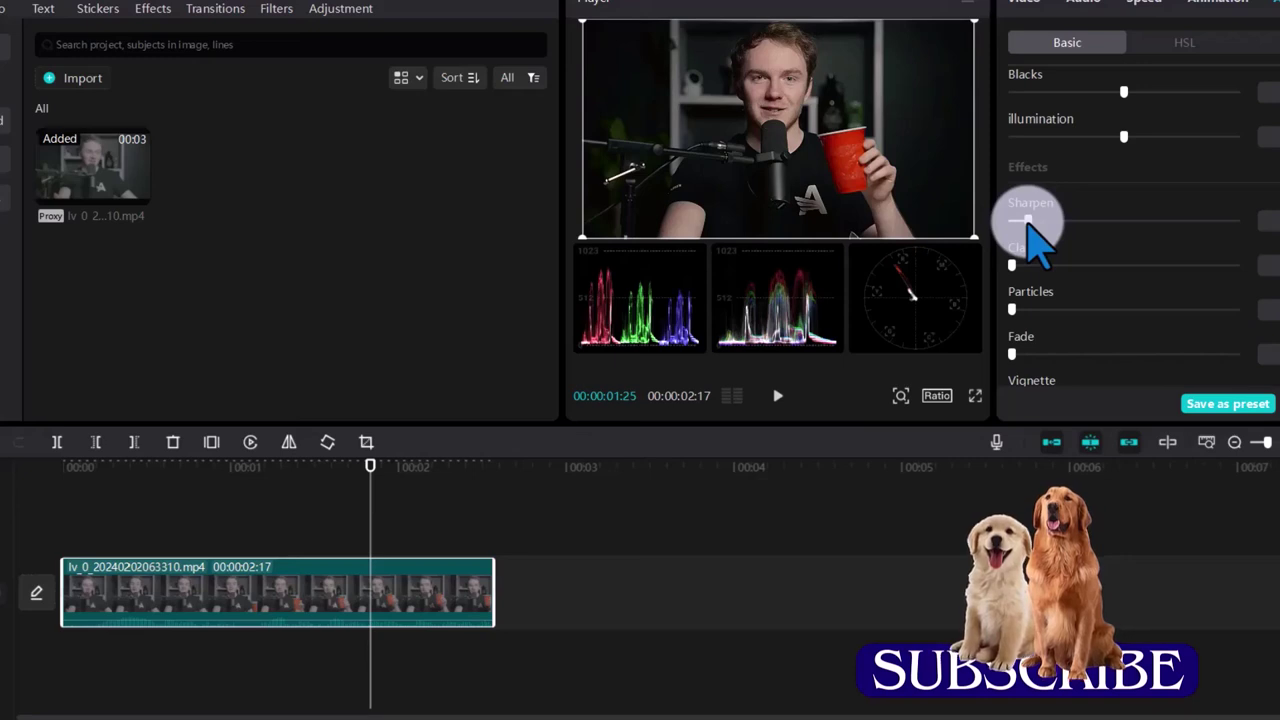
pyautogui.moveTo(1030, 222)
pyautogui.mouseDown()
pyautogui.moveTo(1178, 222)
pyautogui.moveTo(1013, 220)
pyautogui.mouseUp()
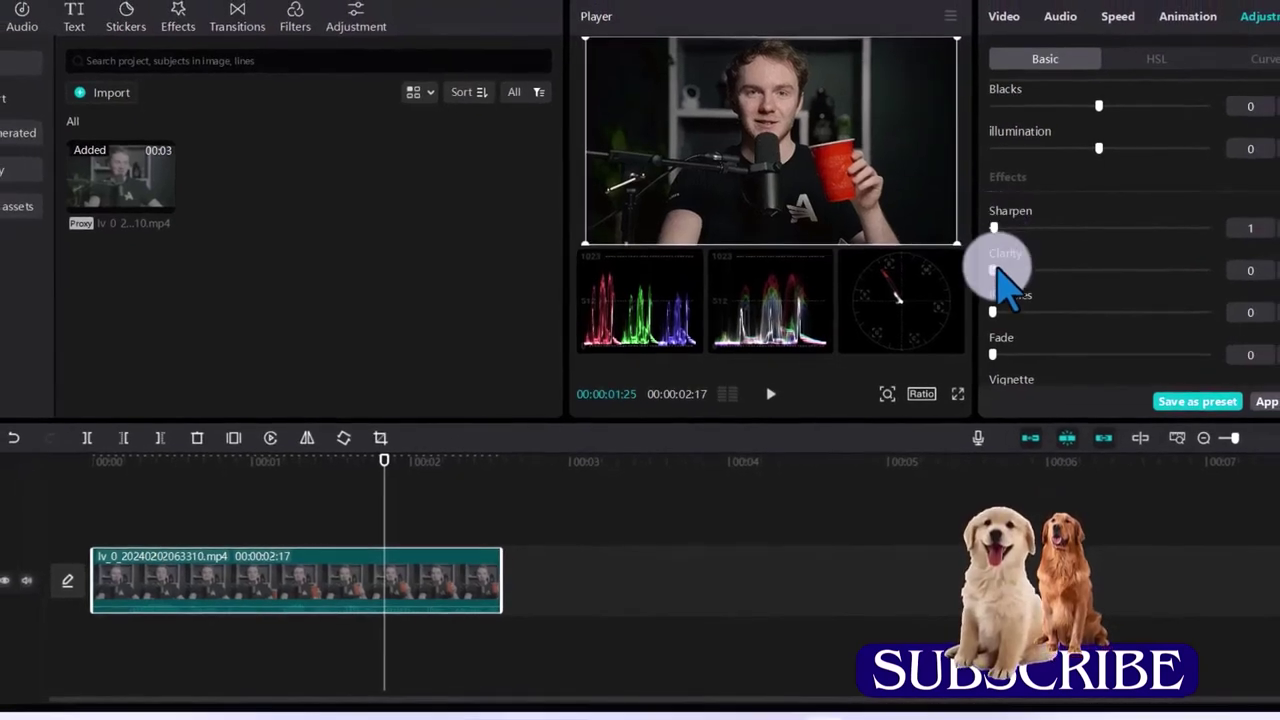
pyautogui.moveTo(998, 271); pyautogui.dragTo(1109, 271)
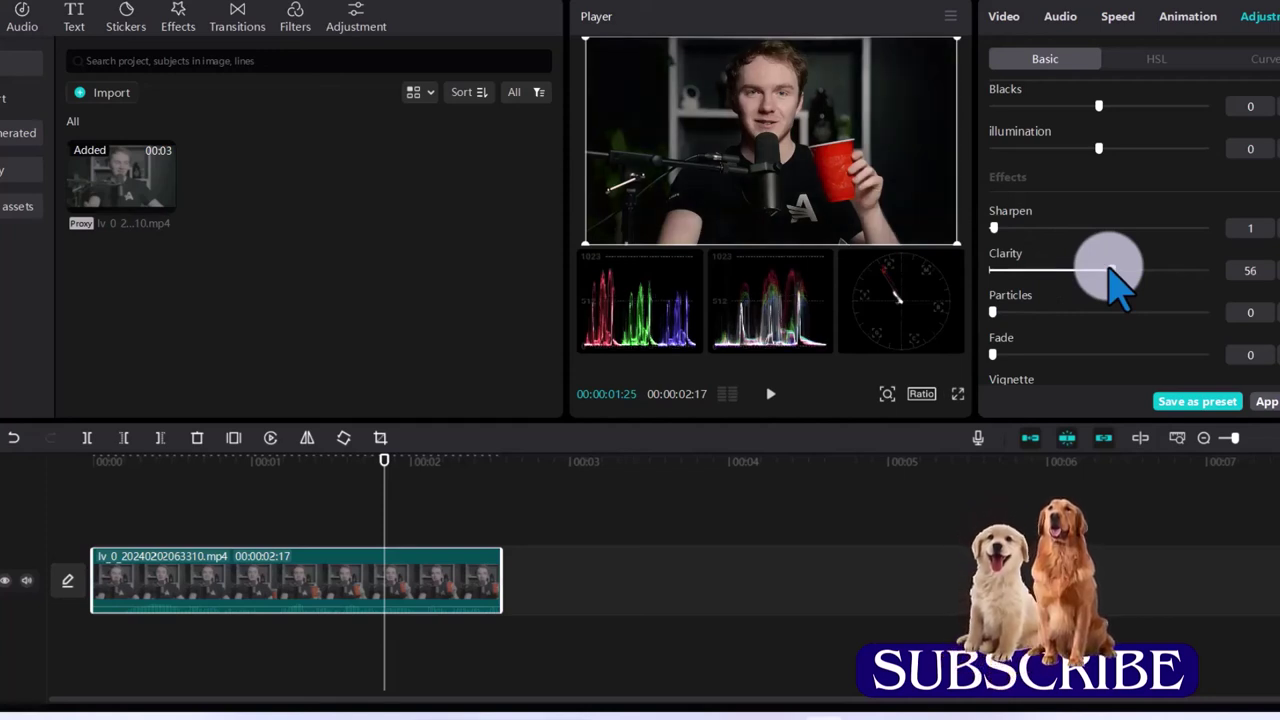
pyautogui.moveTo(1109, 271); pyautogui.dragTo(1002, 271)
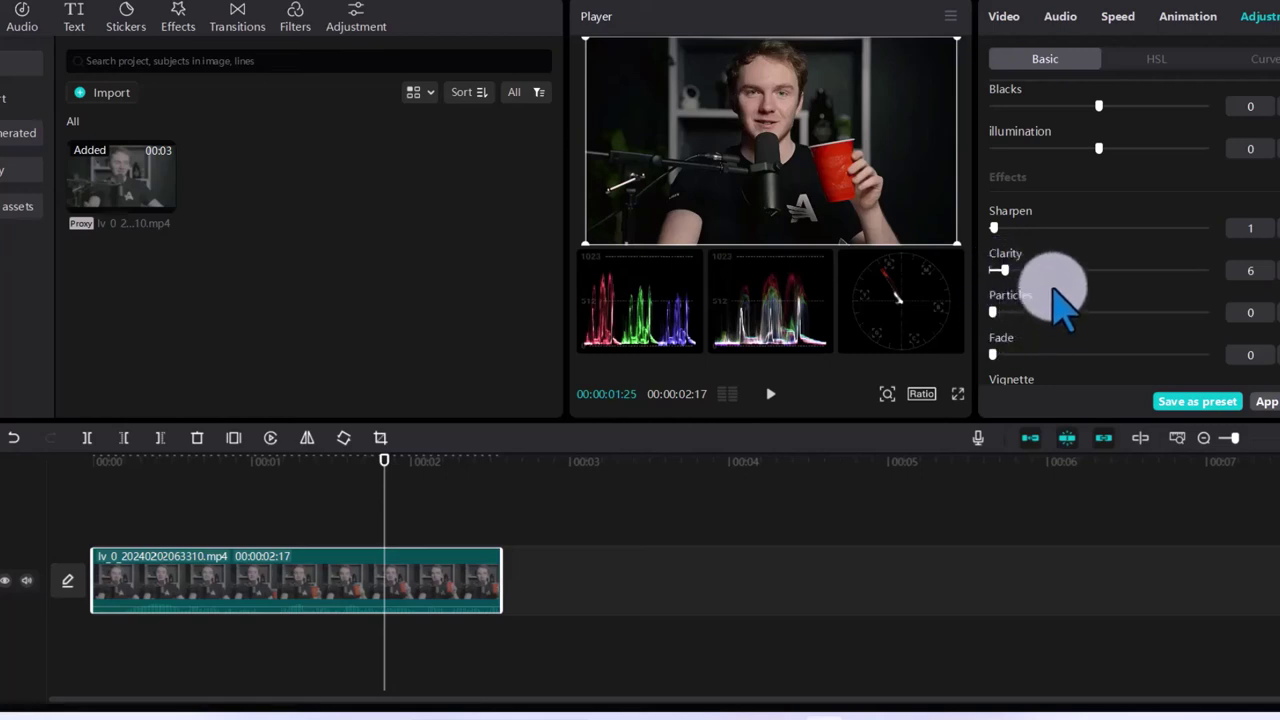
# Raise the HSL Saturation of the clip's red range to 57.
pyautogui.scroll(-1, 1054, 289)
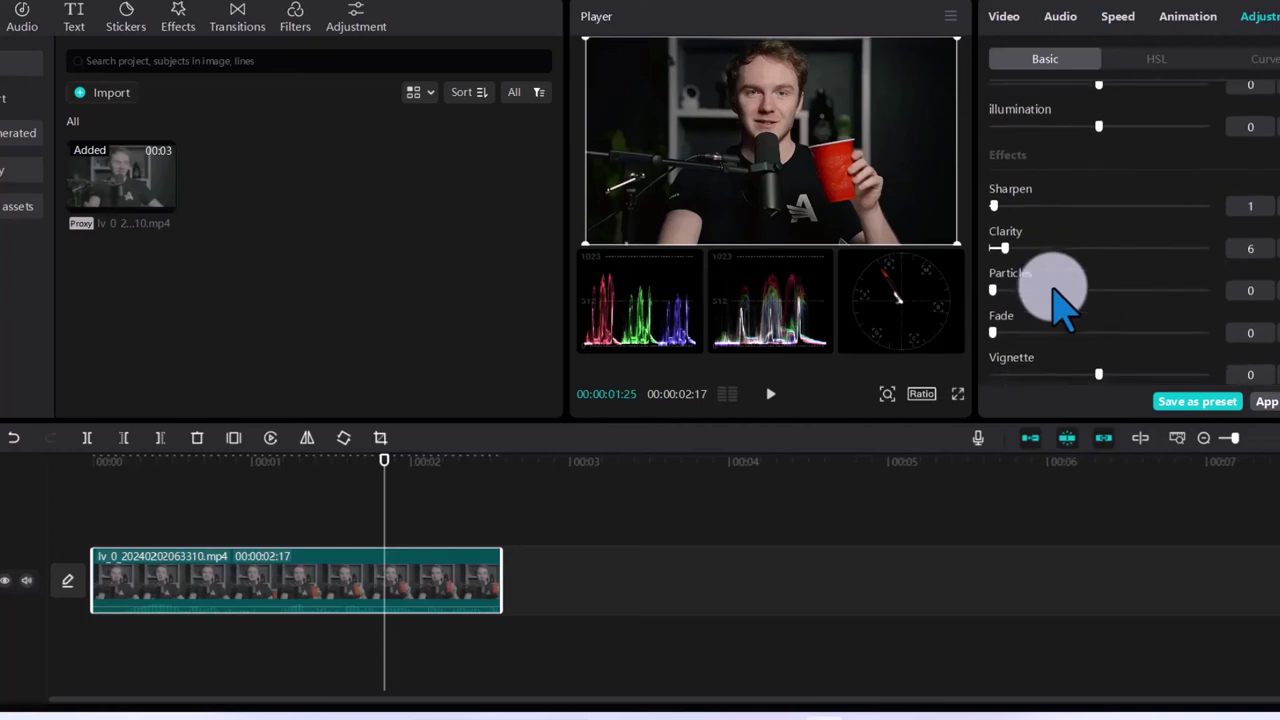
pyautogui.scroll(10, 1060, 305)
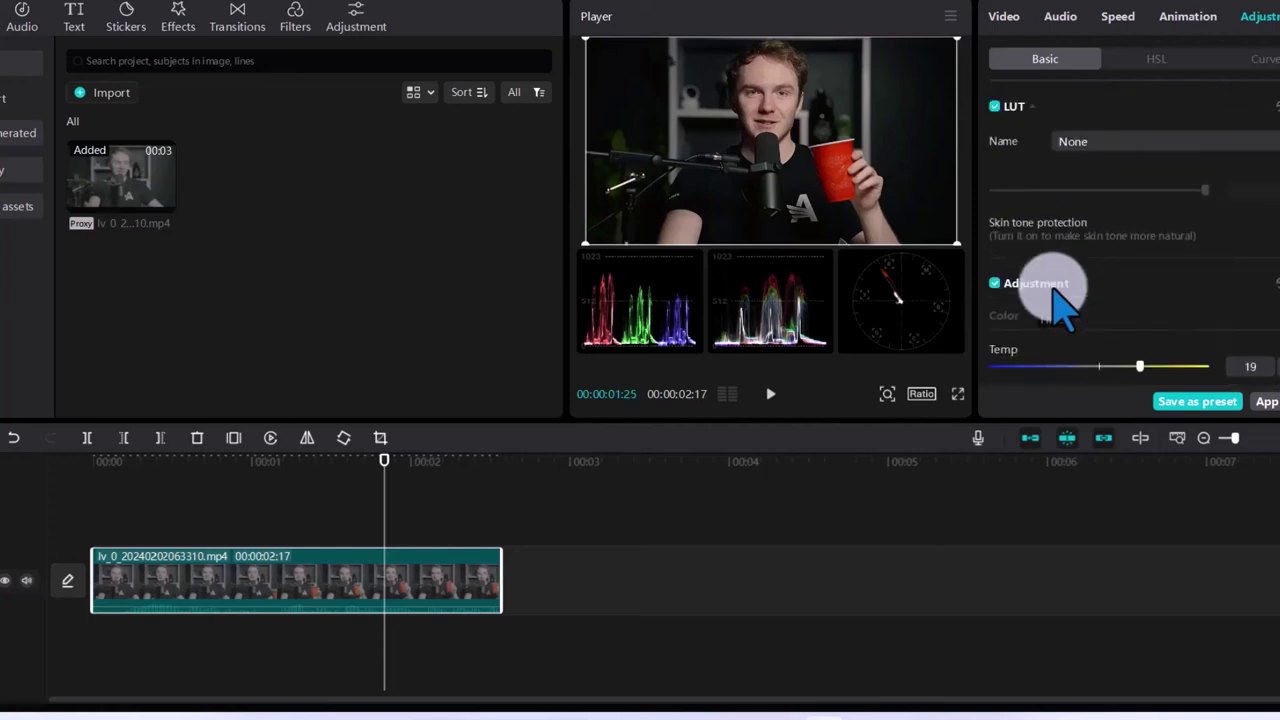
pyautogui.click(1152, 59)
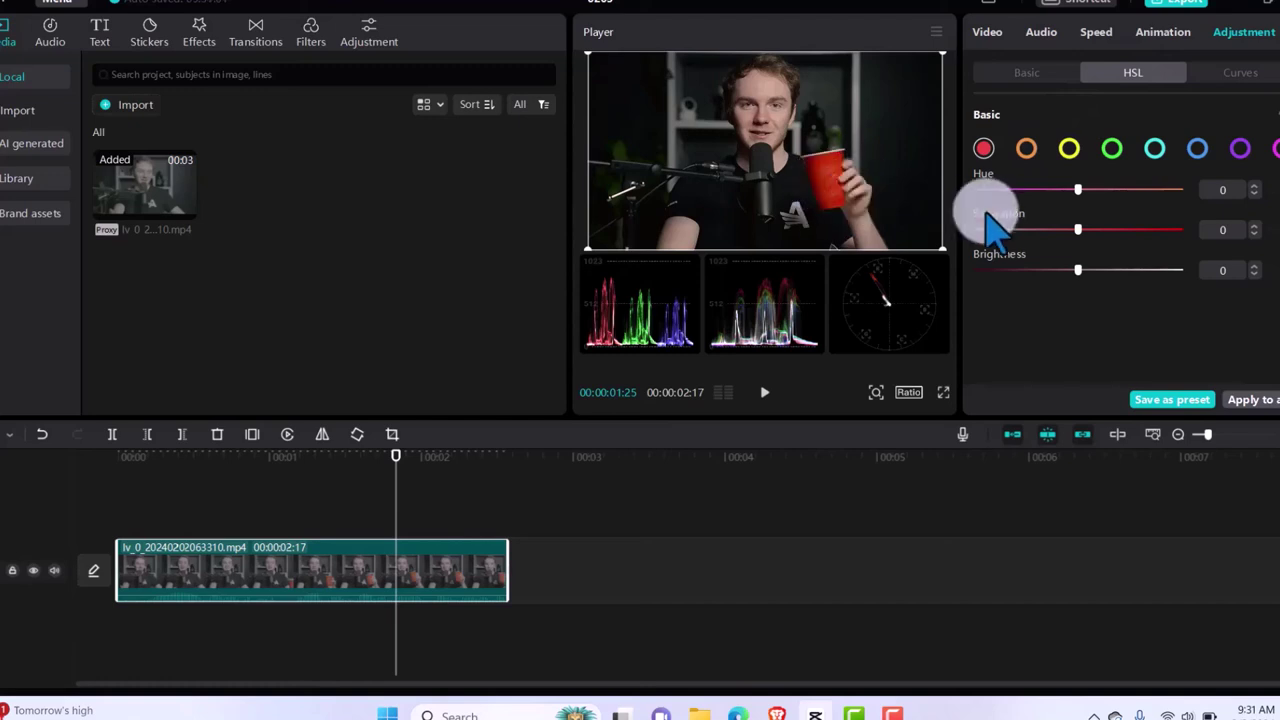
pyautogui.moveTo(1078, 230); pyautogui.dragTo(1134, 237)
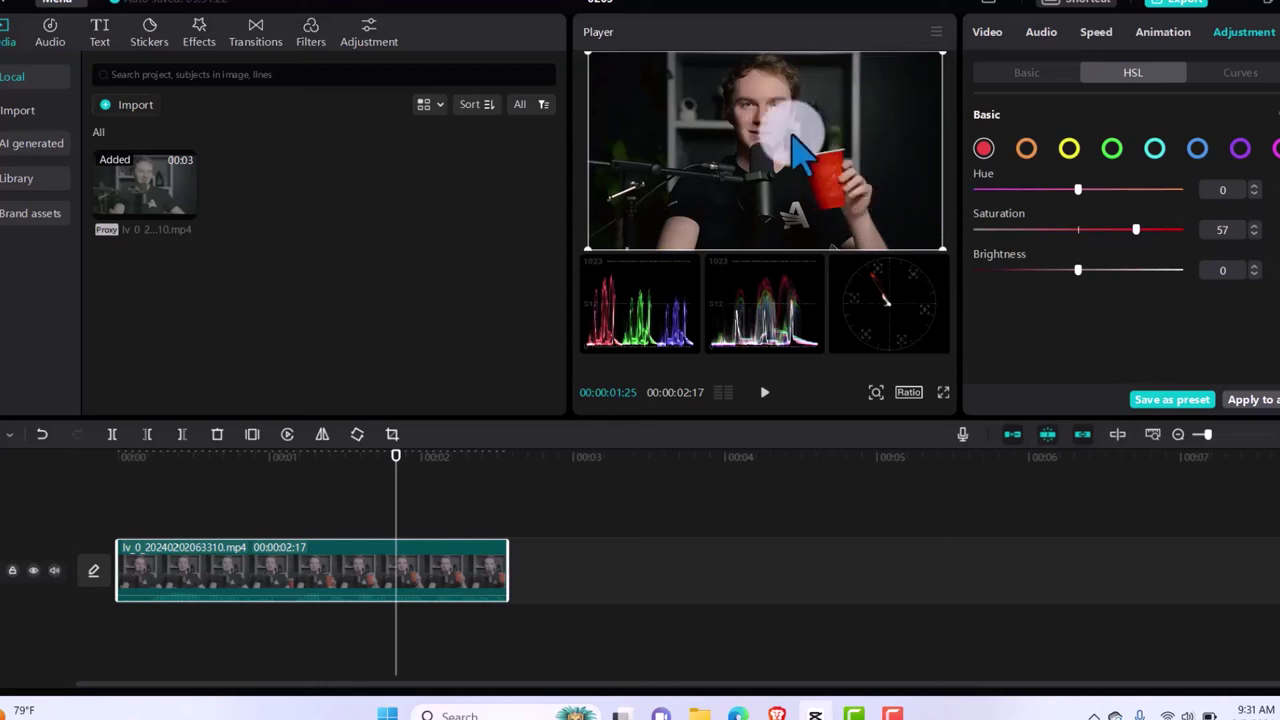
# Adjust the HSL Saturation of the clip's green range, lowering it to -88 and then raising it again.
pyautogui.click(1114, 151)
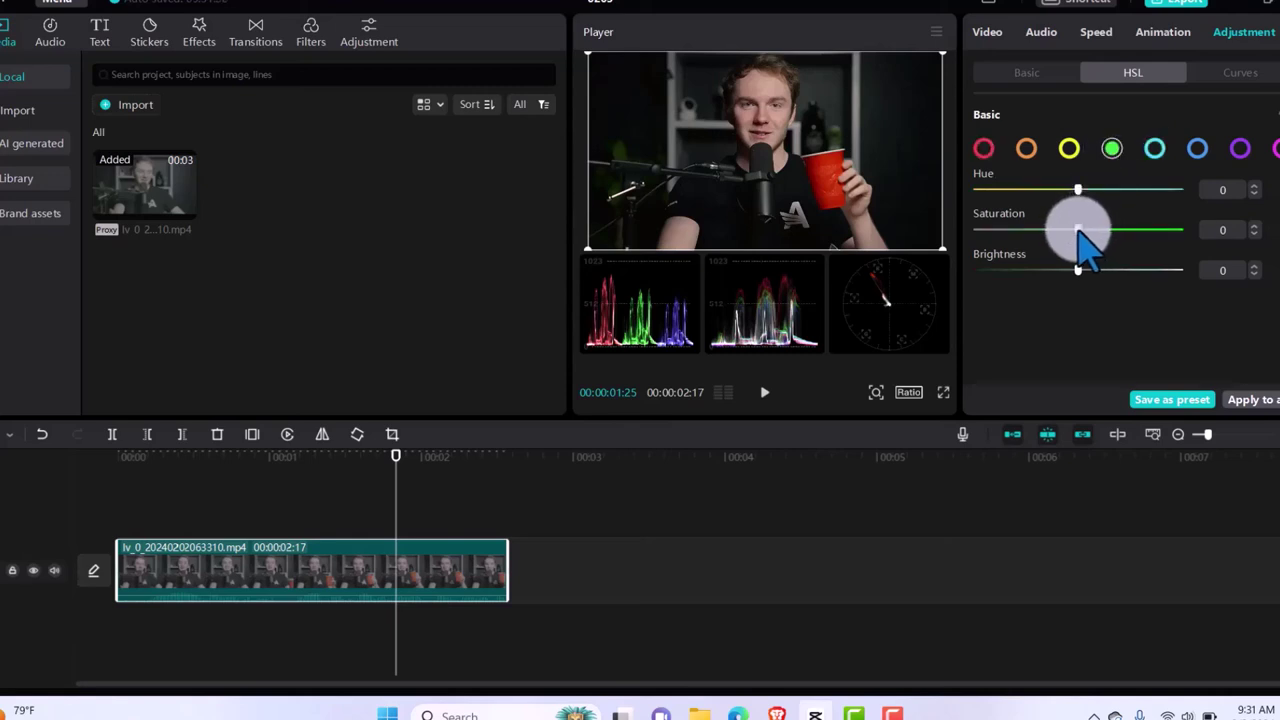
pyautogui.moveTo(1080, 230)
pyautogui.mouseDown()
pyautogui.moveTo(1147, 228)
pyautogui.moveTo(1078, 228)
pyautogui.mouseUp()
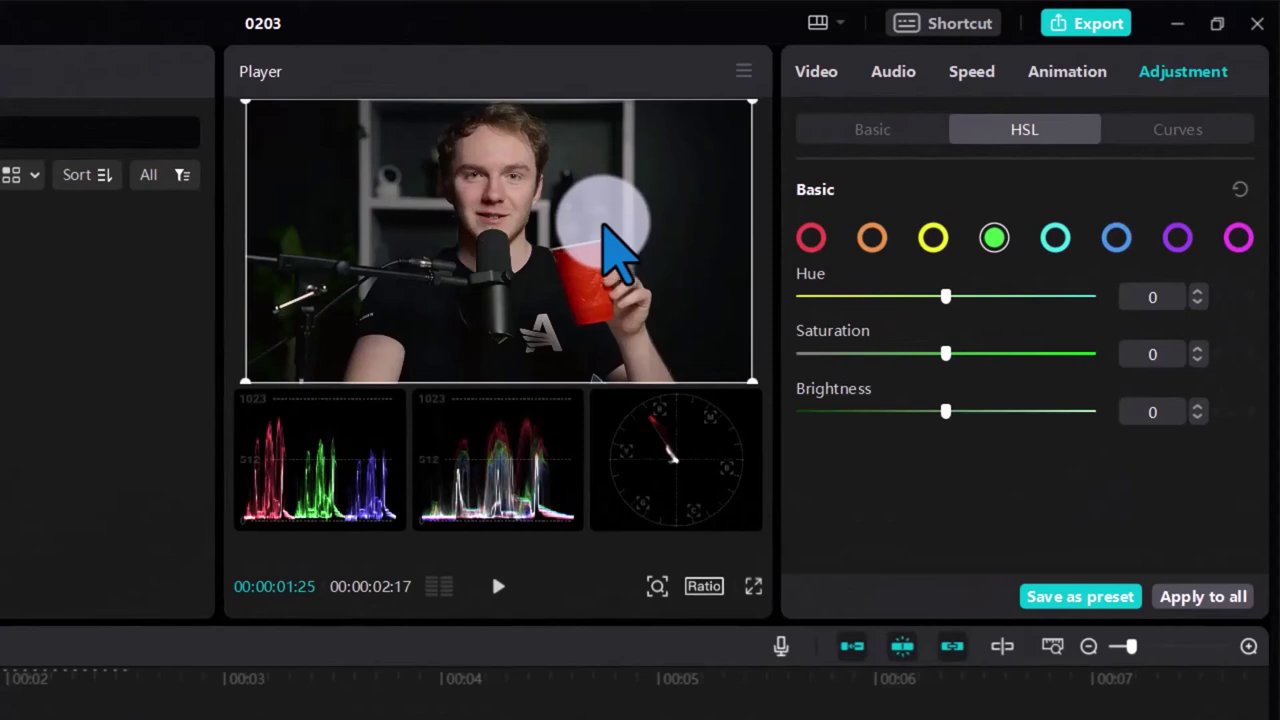
pyautogui.moveTo(946, 353); pyautogui.dragTo(814, 352)
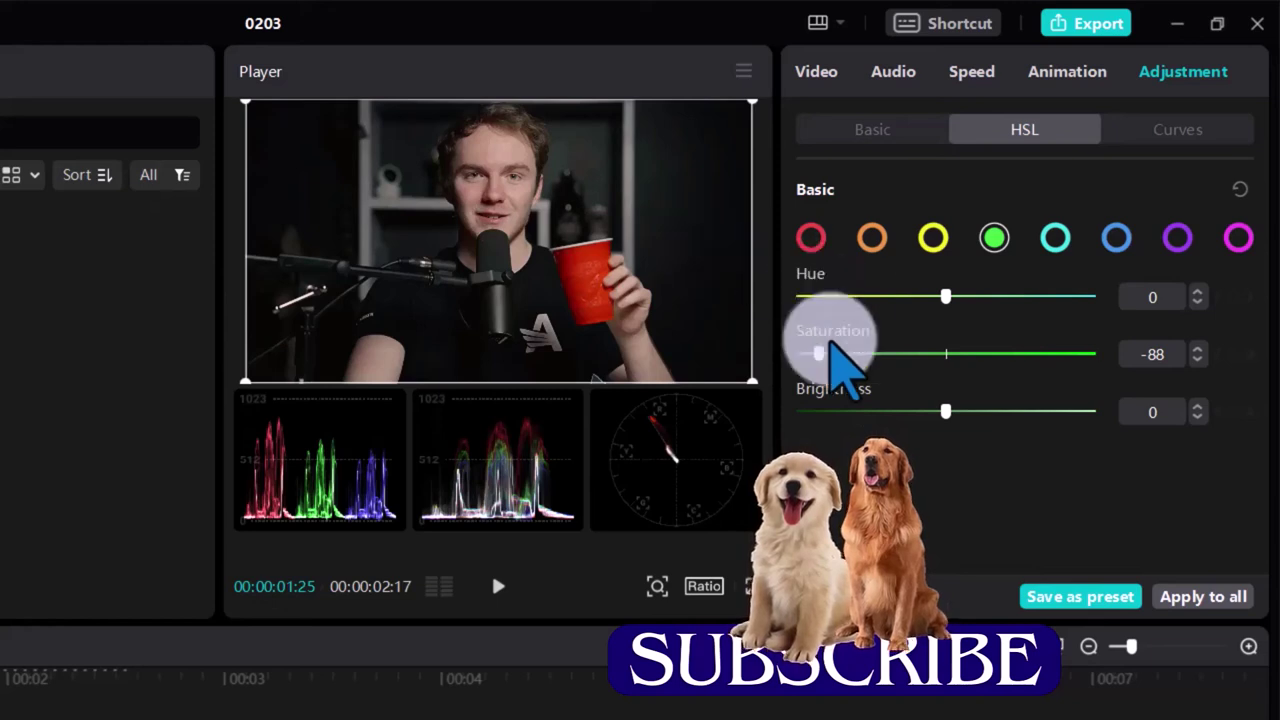
pyautogui.moveTo(816, 356); pyautogui.dragTo(1063, 385)
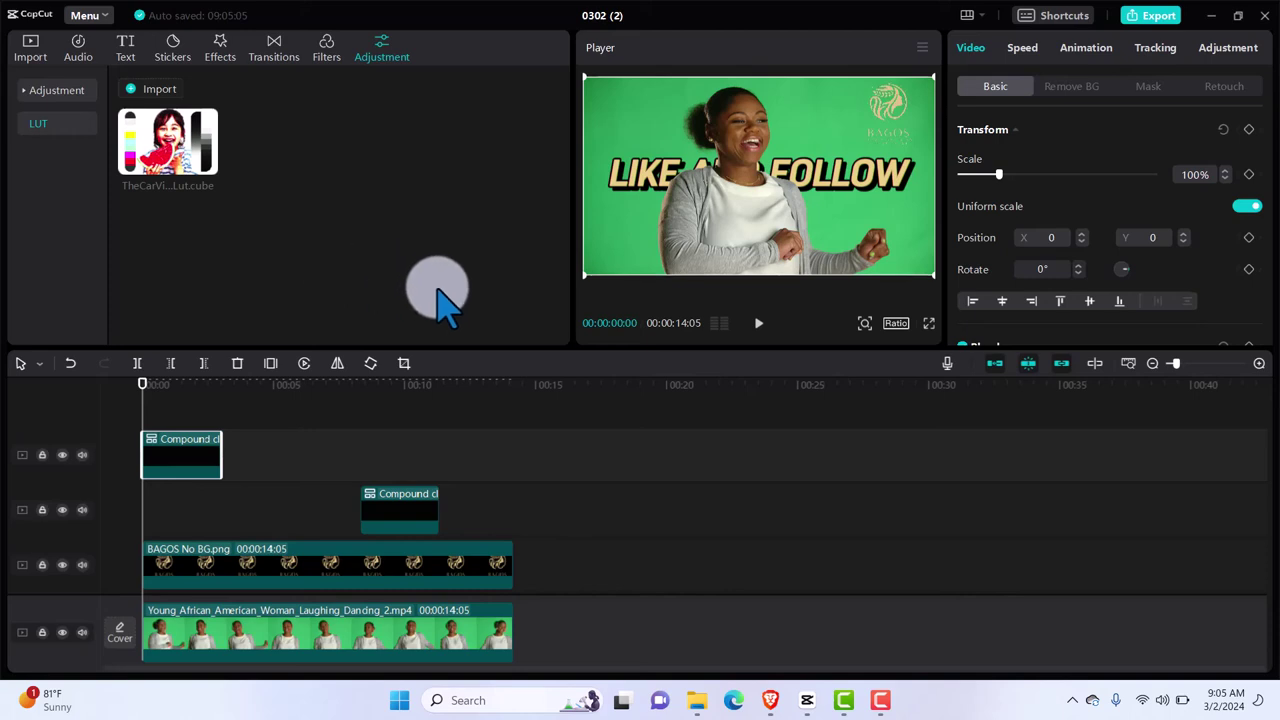
# Import the "learning lecture tutorial" MP3 from the My Effects folder in Videos and add it to the timeline.
pyautogui.click(32, 48)
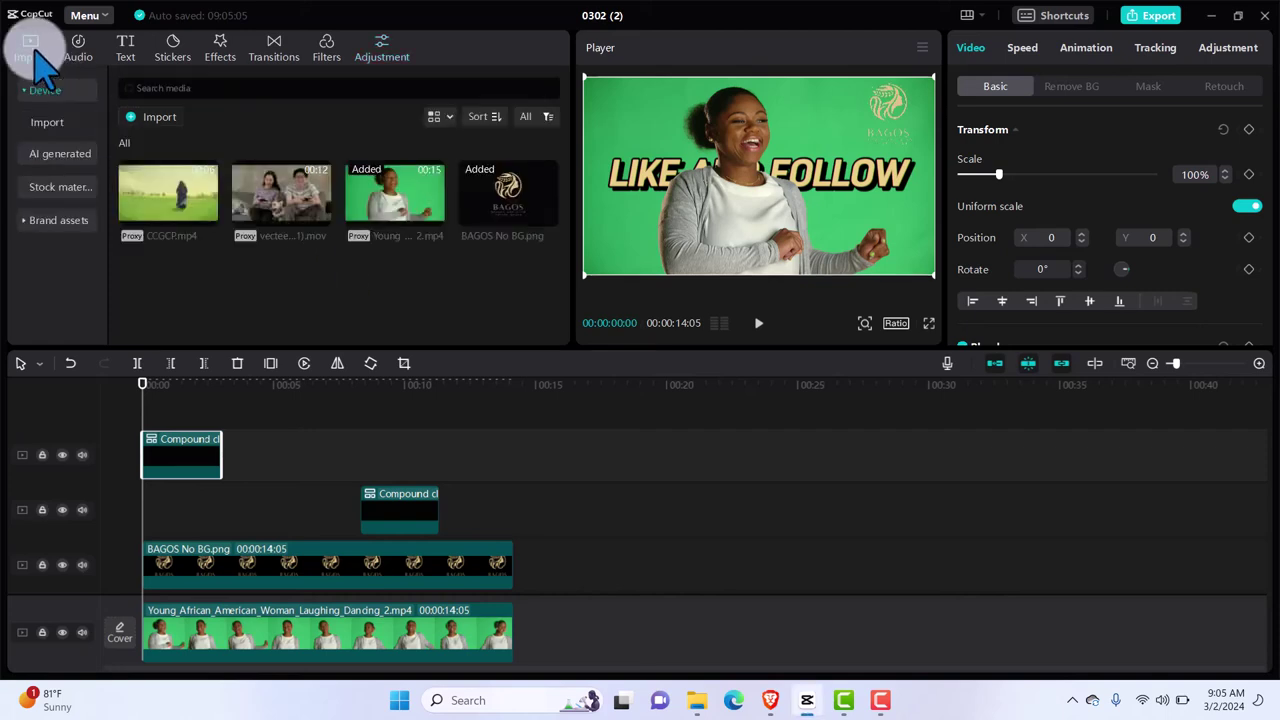
pyautogui.click(160, 118)
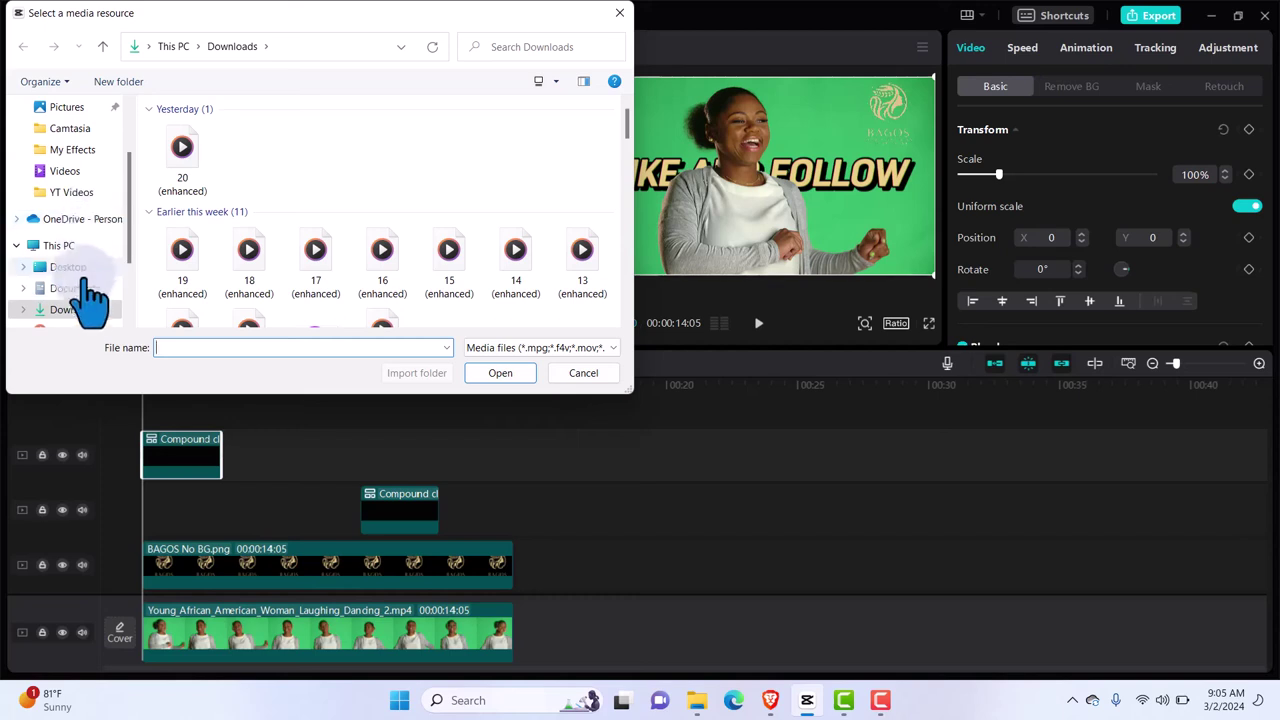
pyautogui.click(66, 171)
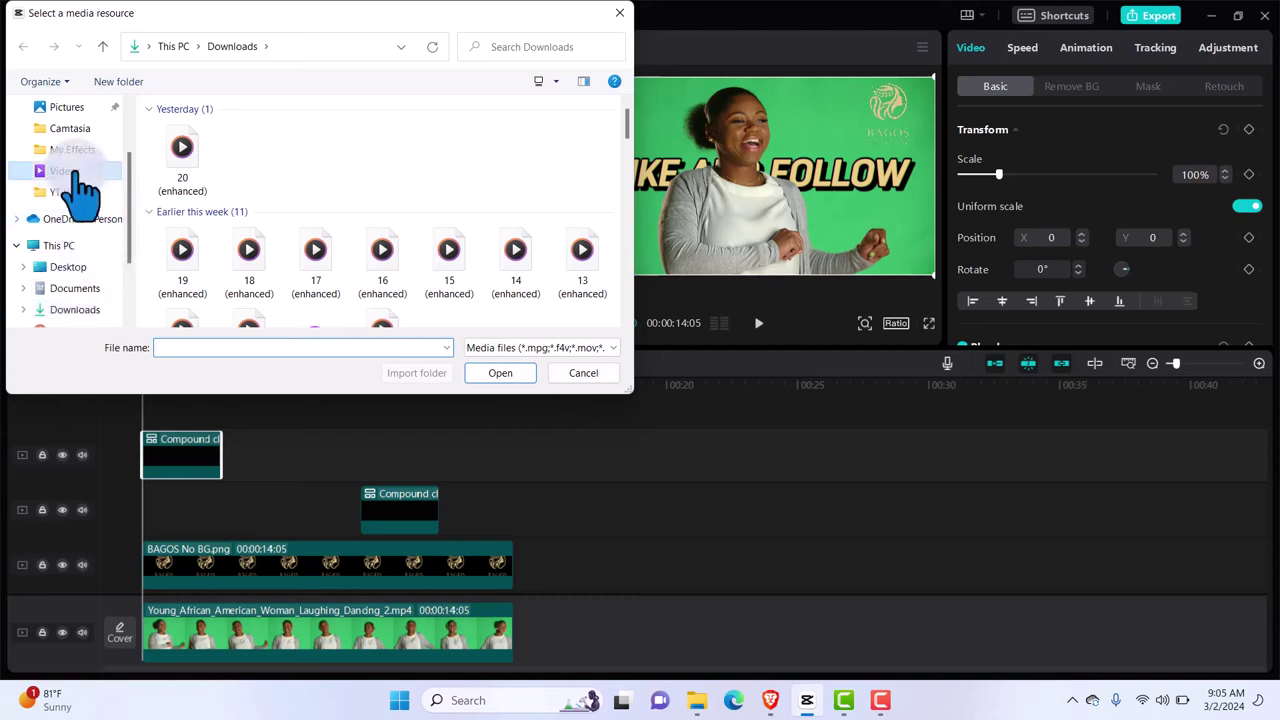
pyautogui.doubleClick(382, 172)
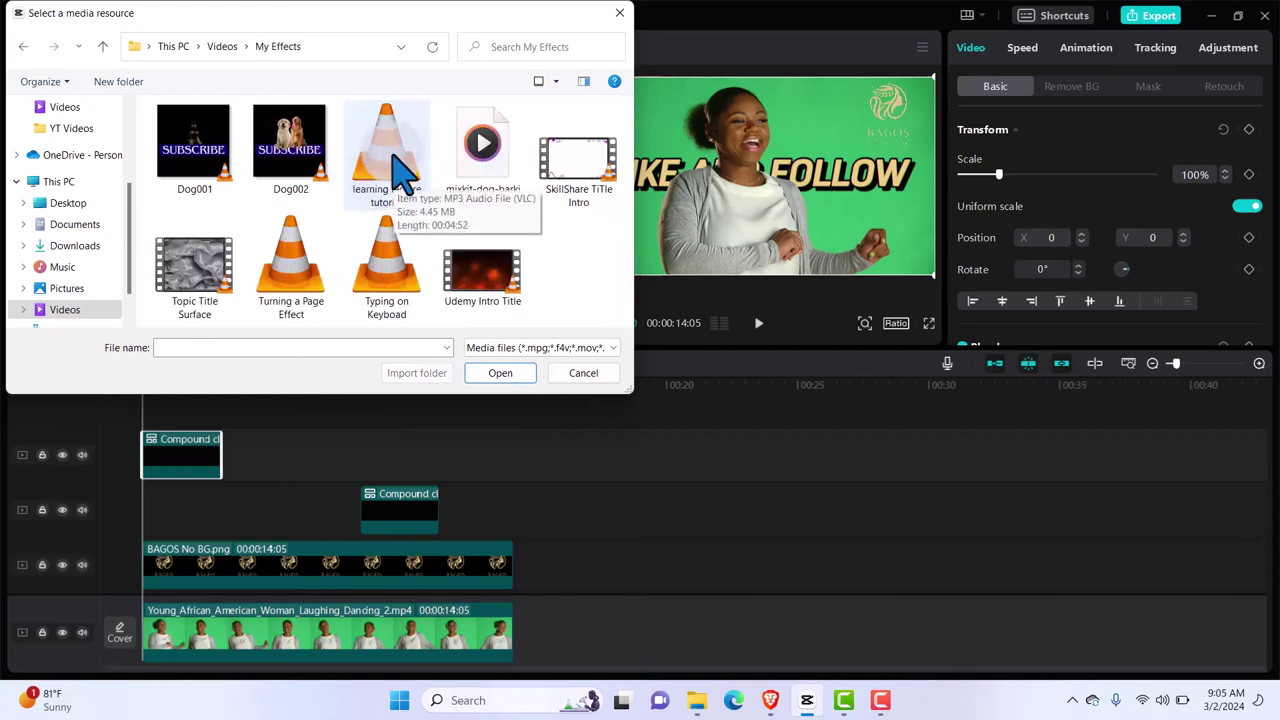
pyautogui.click(400, 160)
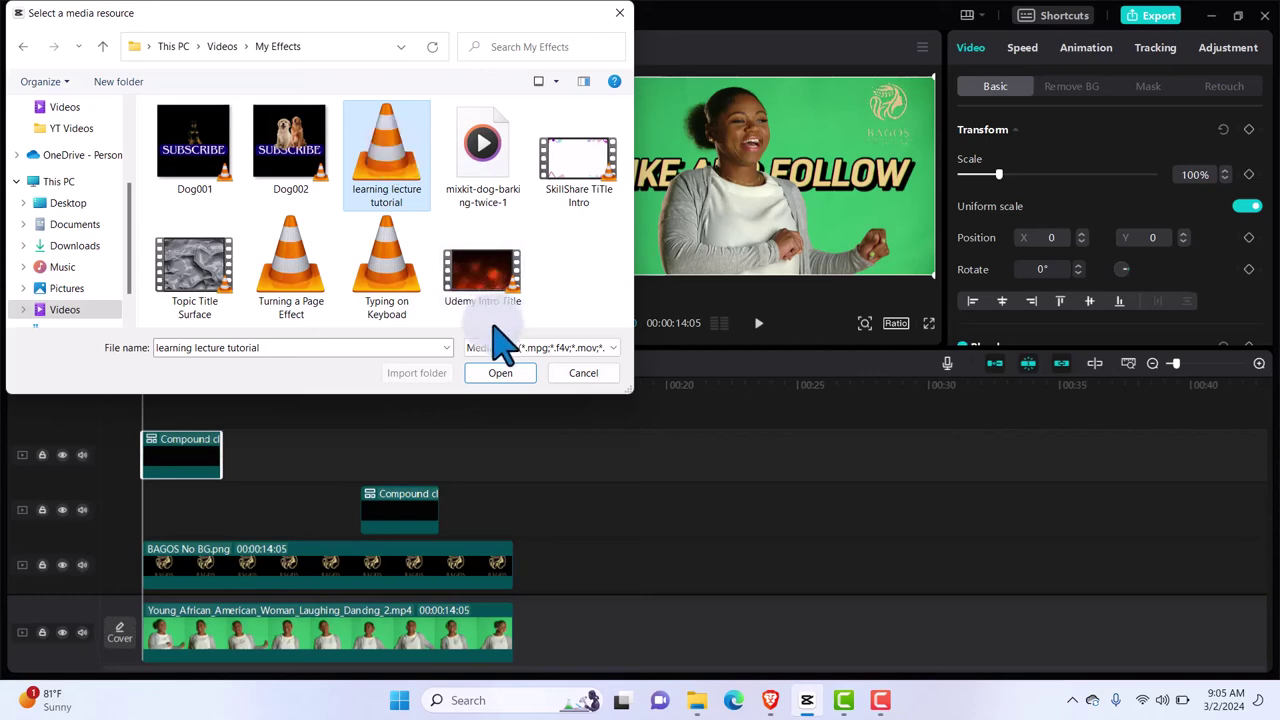
pyautogui.click(500, 373)
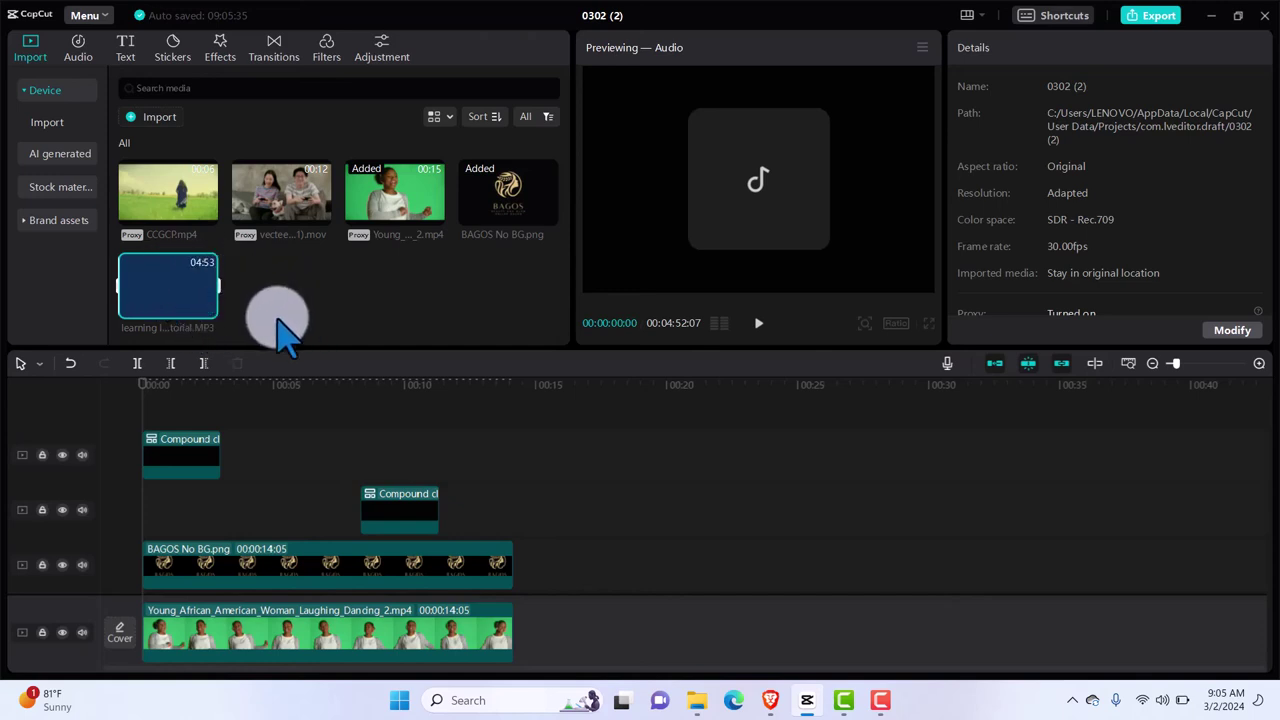
pyautogui.click(215, 322)
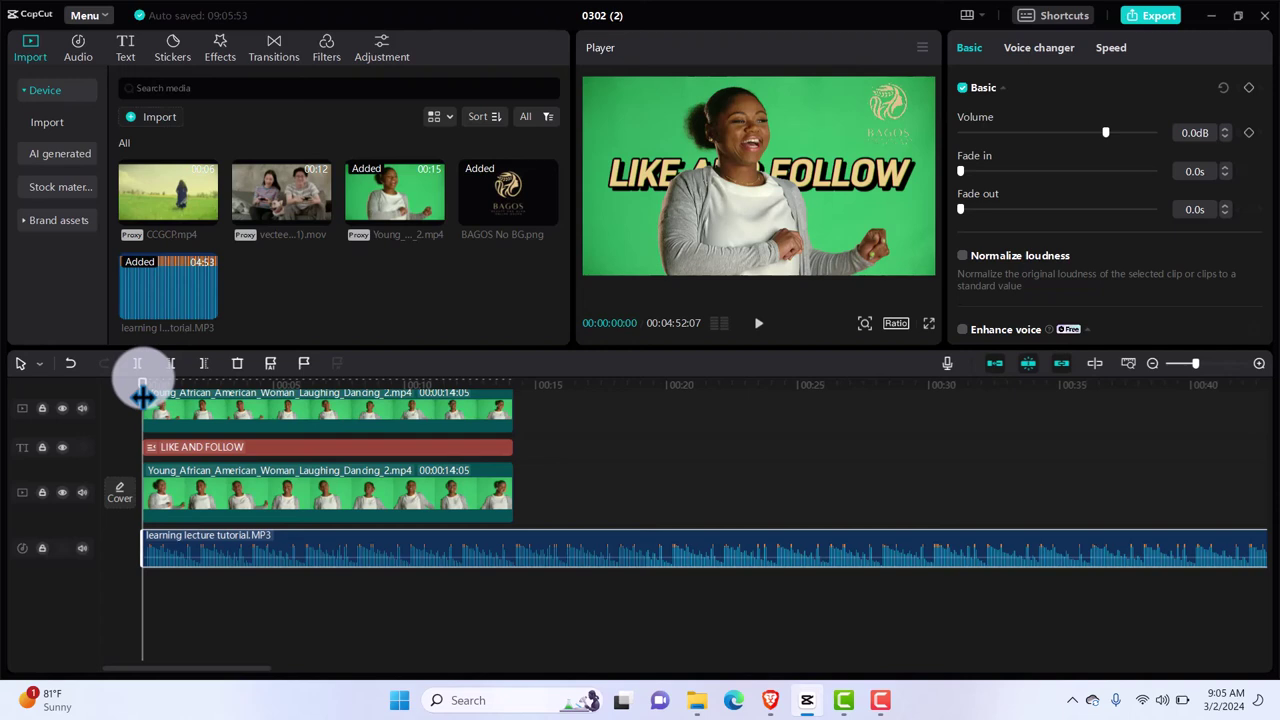
# Split the background music clip at the video's end, 00:00:14:05, and delete the excess part.
pyautogui.moveTo(142, 395); pyautogui.dragTo(519, 420)
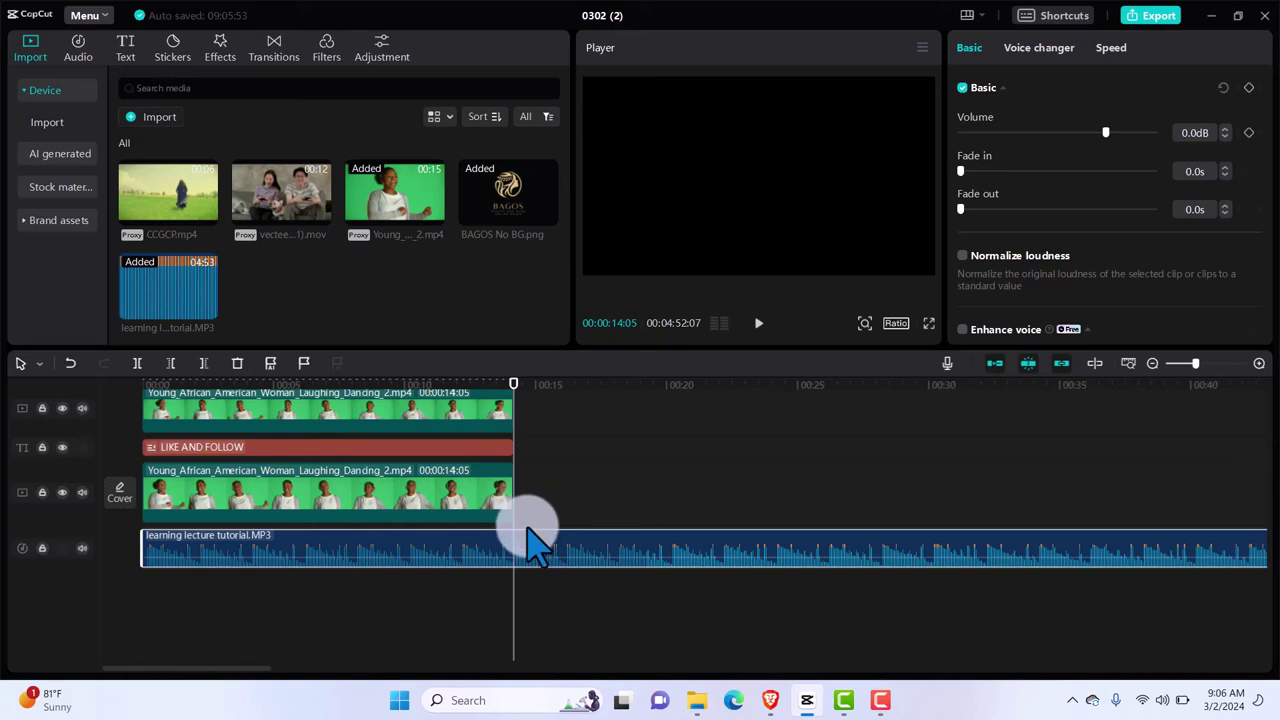
pyautogui.hotkey('ctrl', 'b')
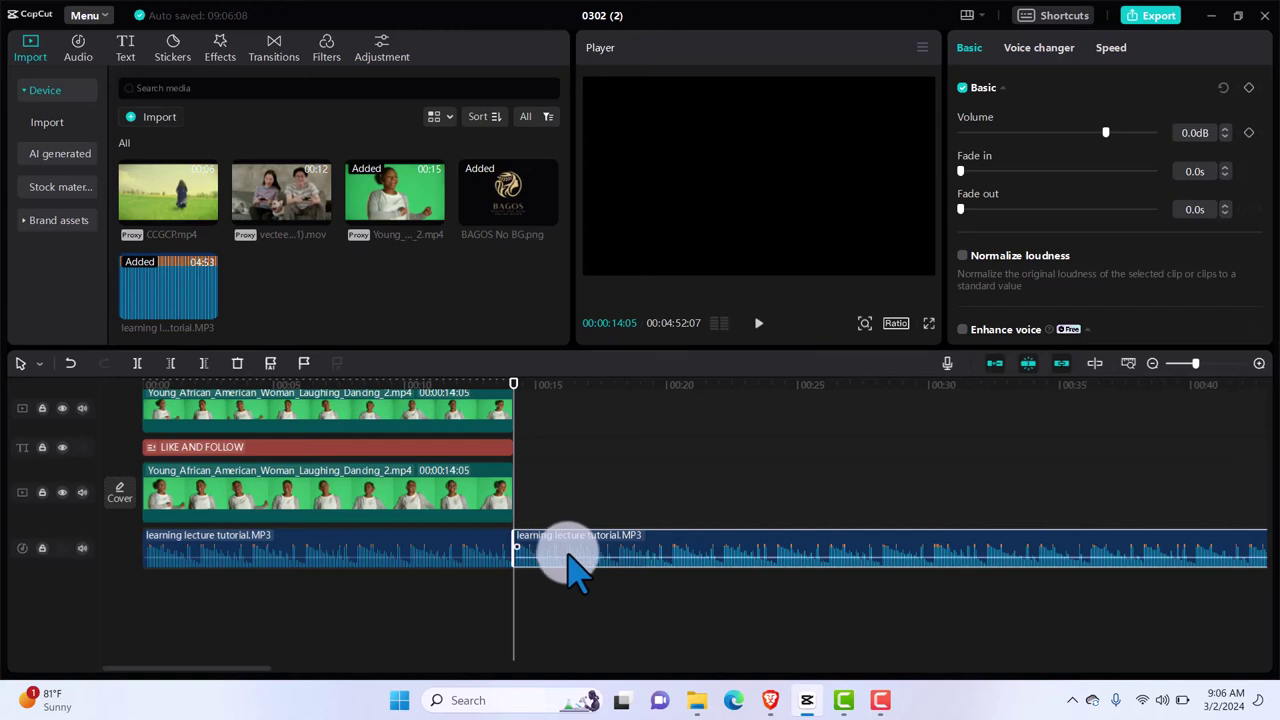
pyautogui.press('Delete')
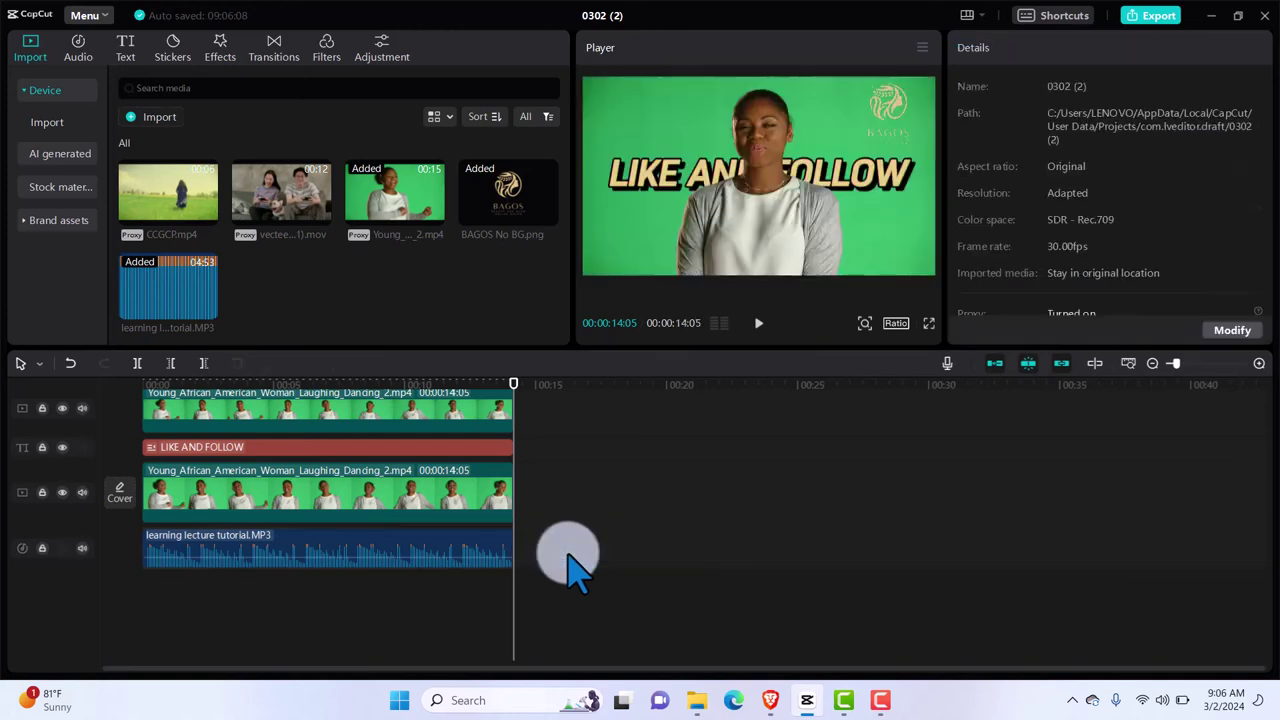
# Lower the background music clip's volume to -17.0 dB and play the sequence from the start to check it.
pyautogui.click(453, 550)
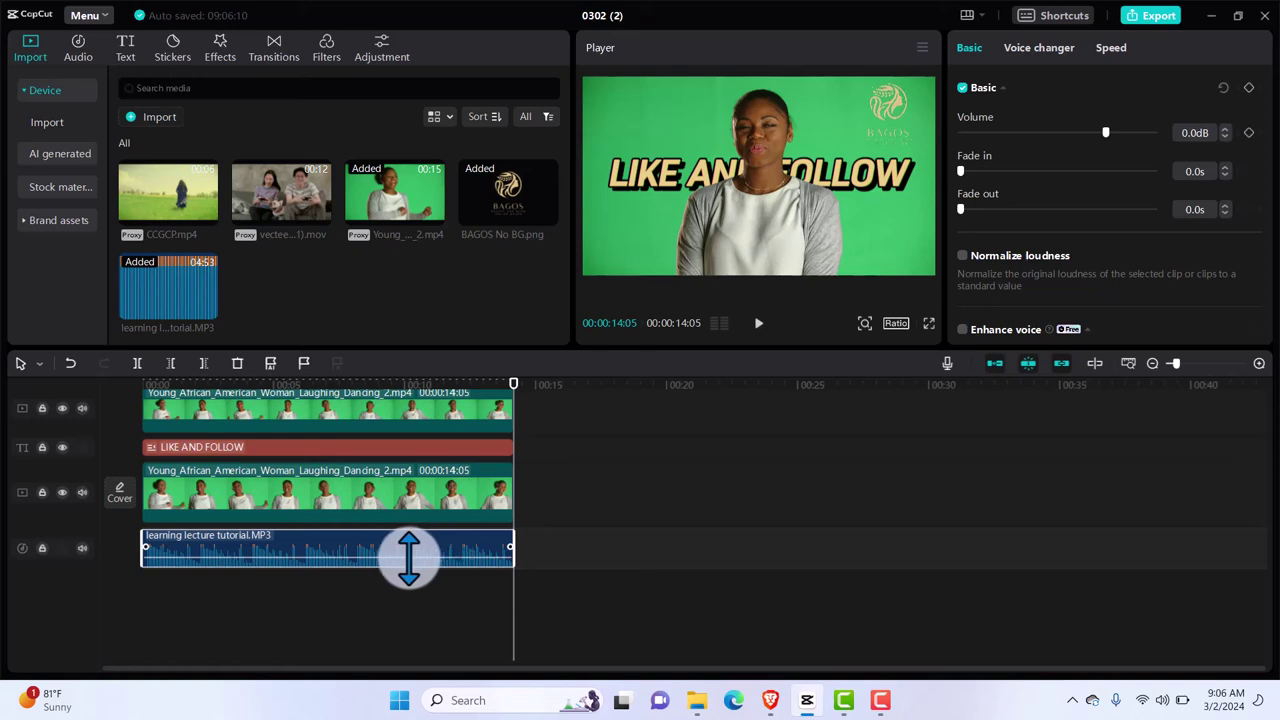
pyautogui.click(433, 555)
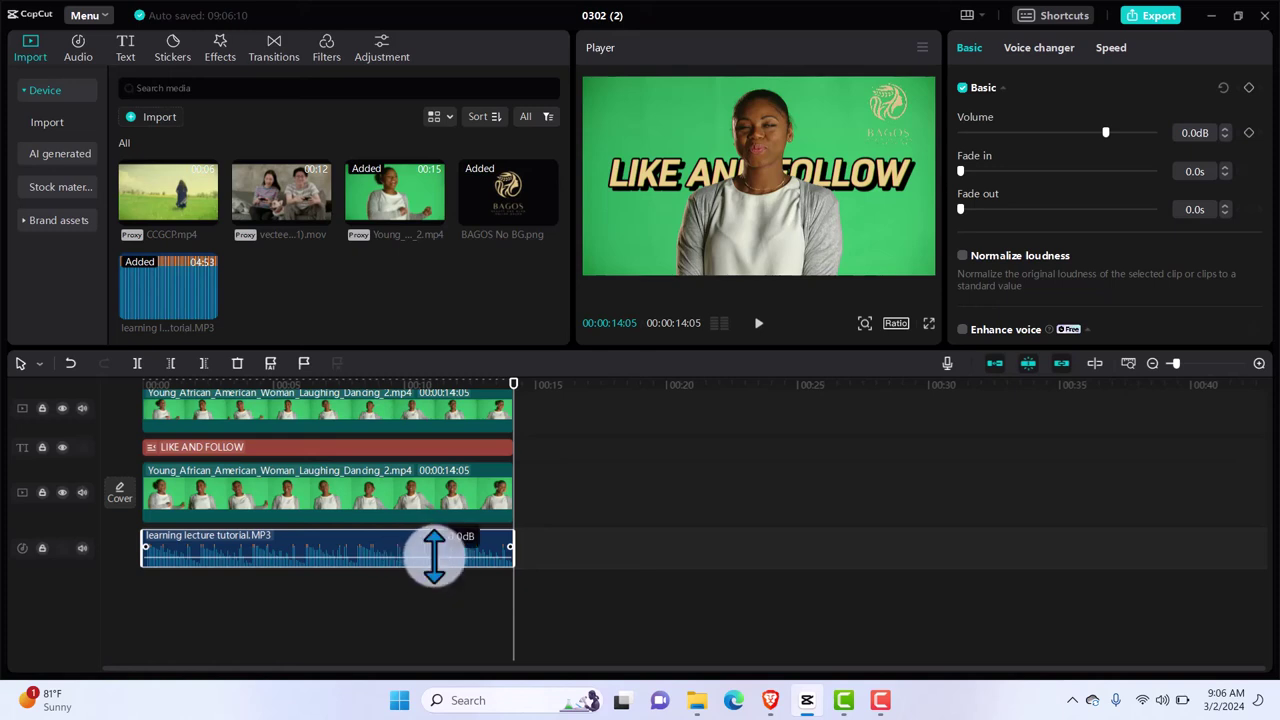
pyautogui.moveTo(433, 555); pyautogui.dragTo(433, 560)
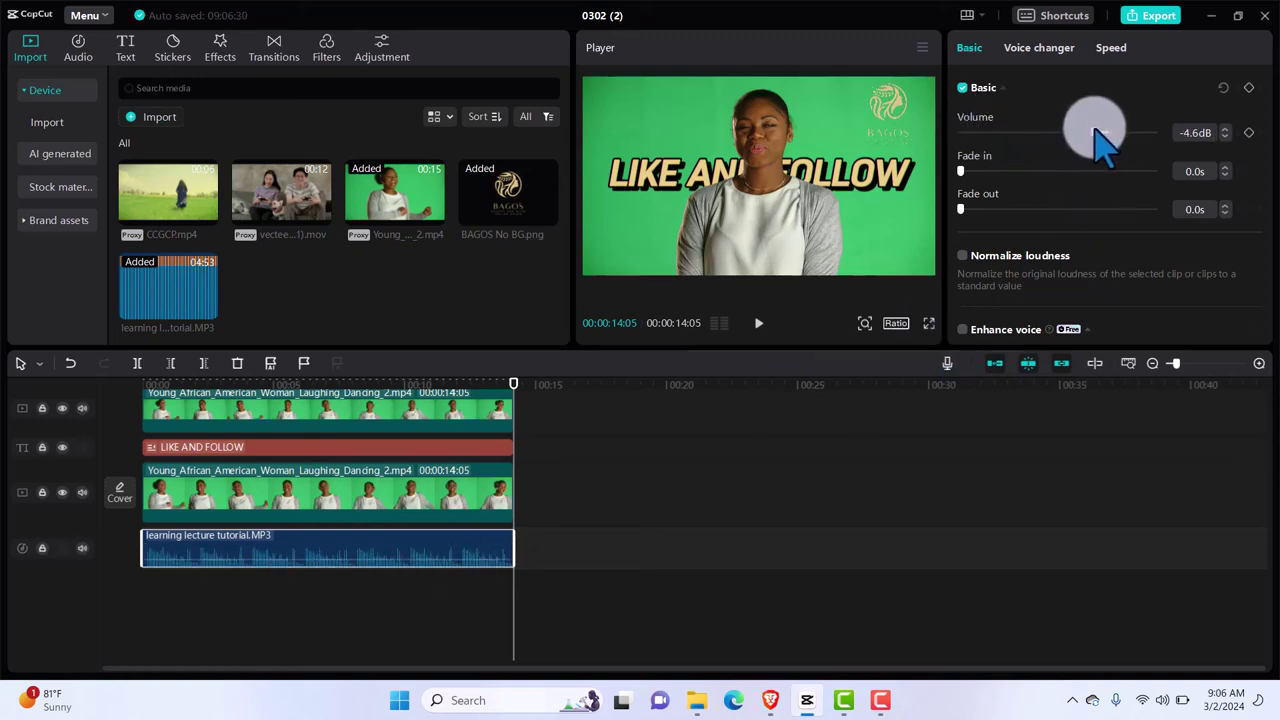
pyautogui.moveTo(1095, 133); pyautogui.dragTo(1064, 133)
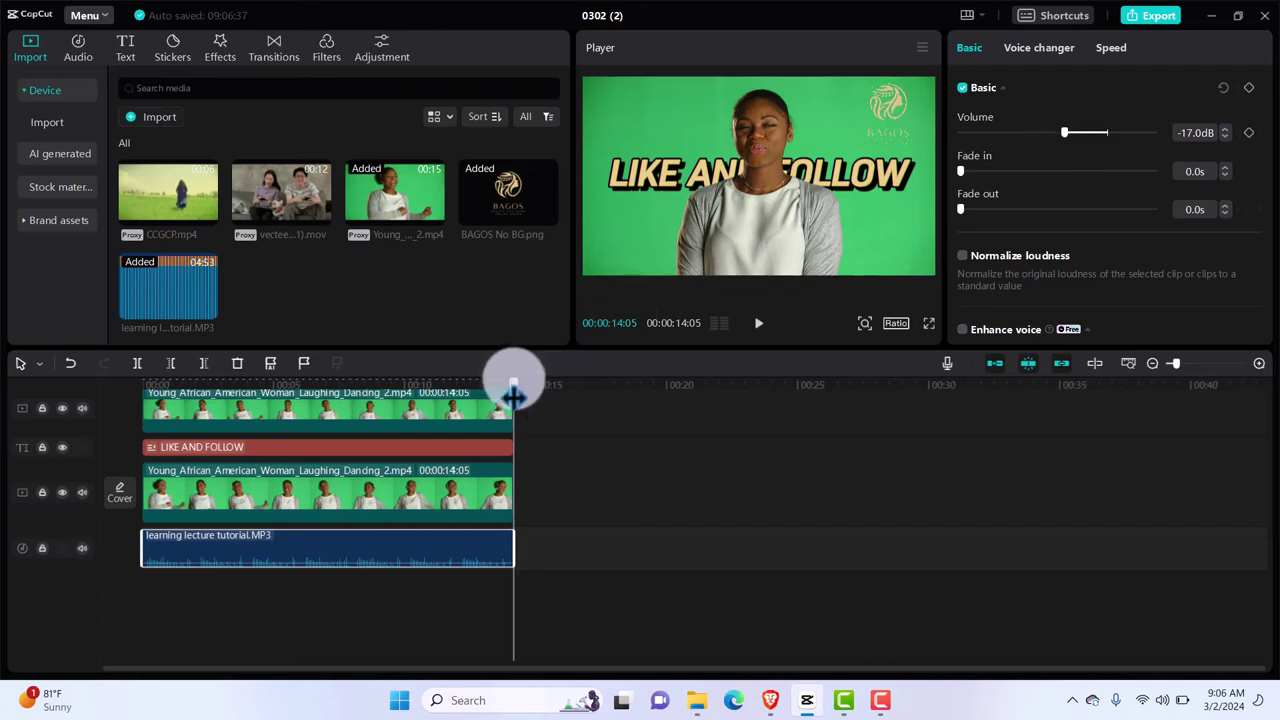
pyautogui.moveTo(514, 386); pyautogui.dragTo(130, 414)
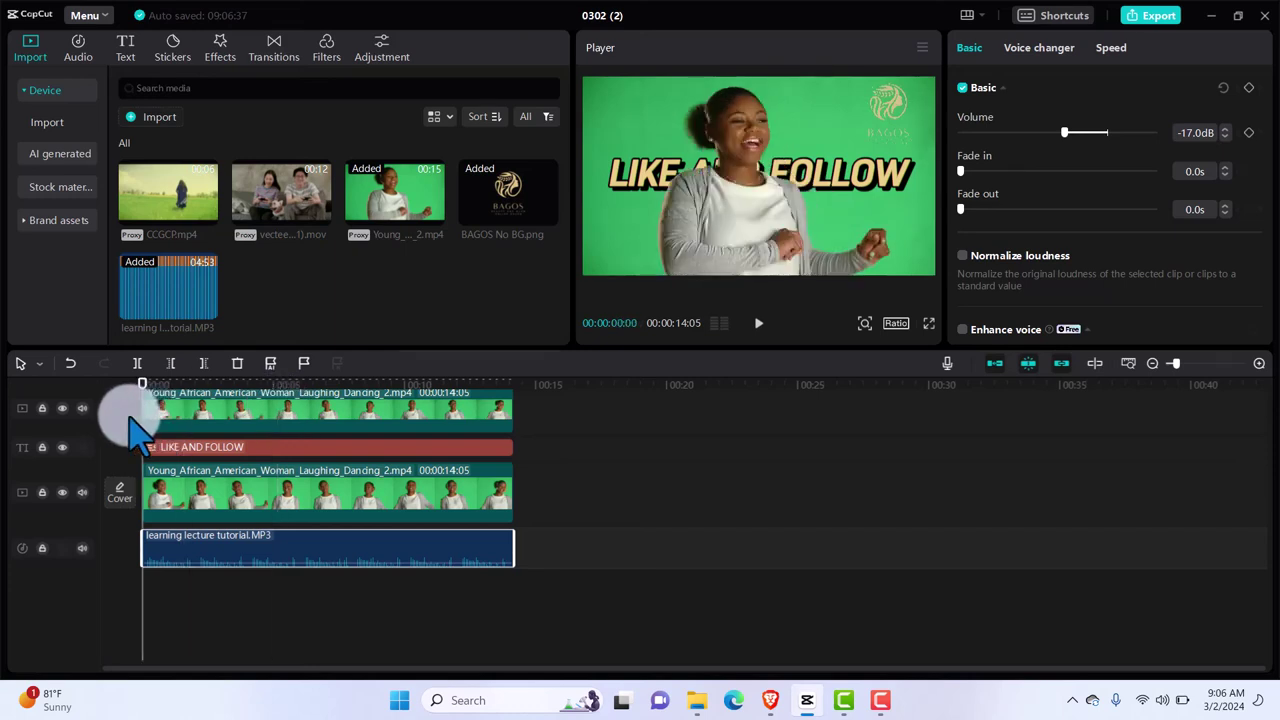
pyautogui.press('space')
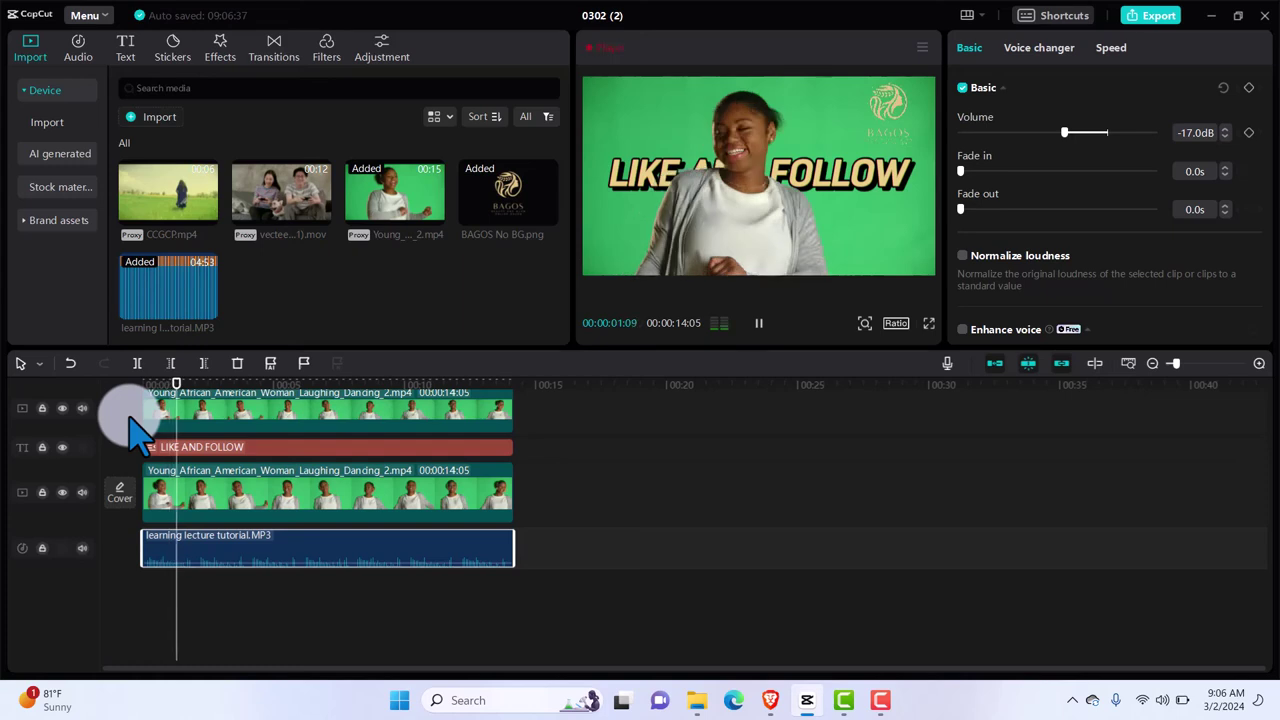
pyautogui.press('space')
# Set the background music clip's volume to -4.6 dB.
pyautogui.moveTo(885, 703)
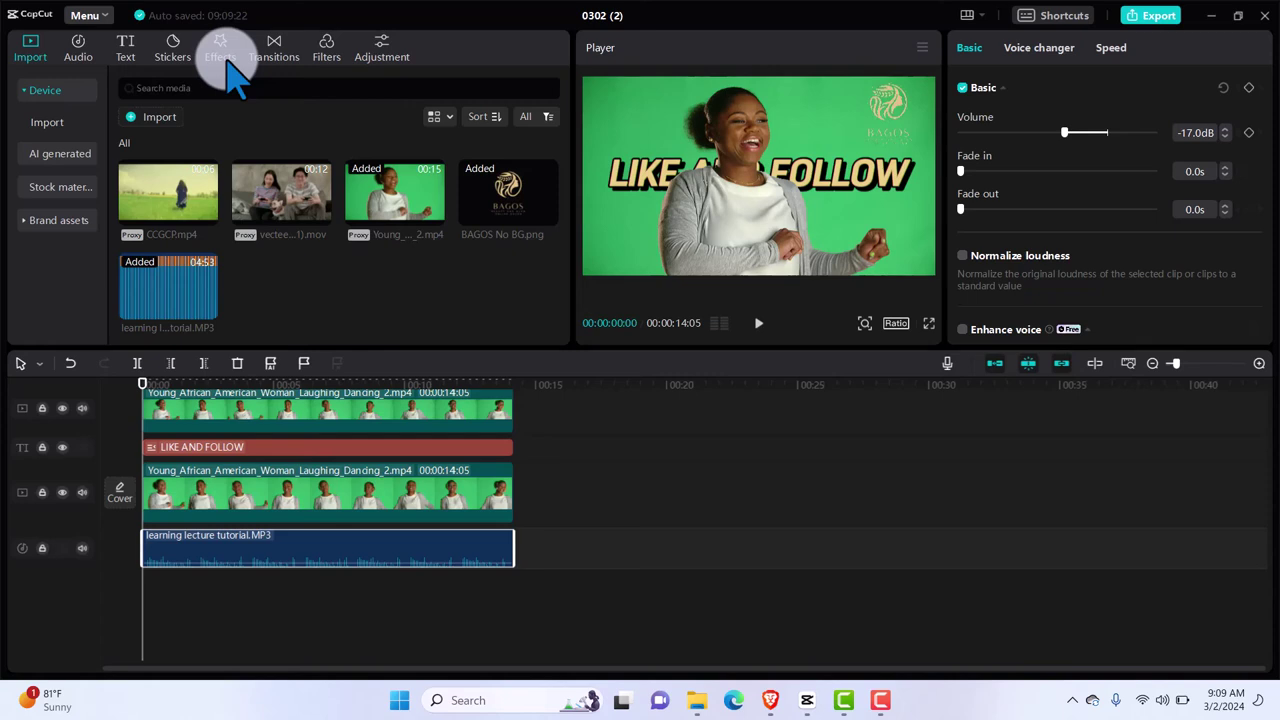
pyautogui.moveTo(371, 557)
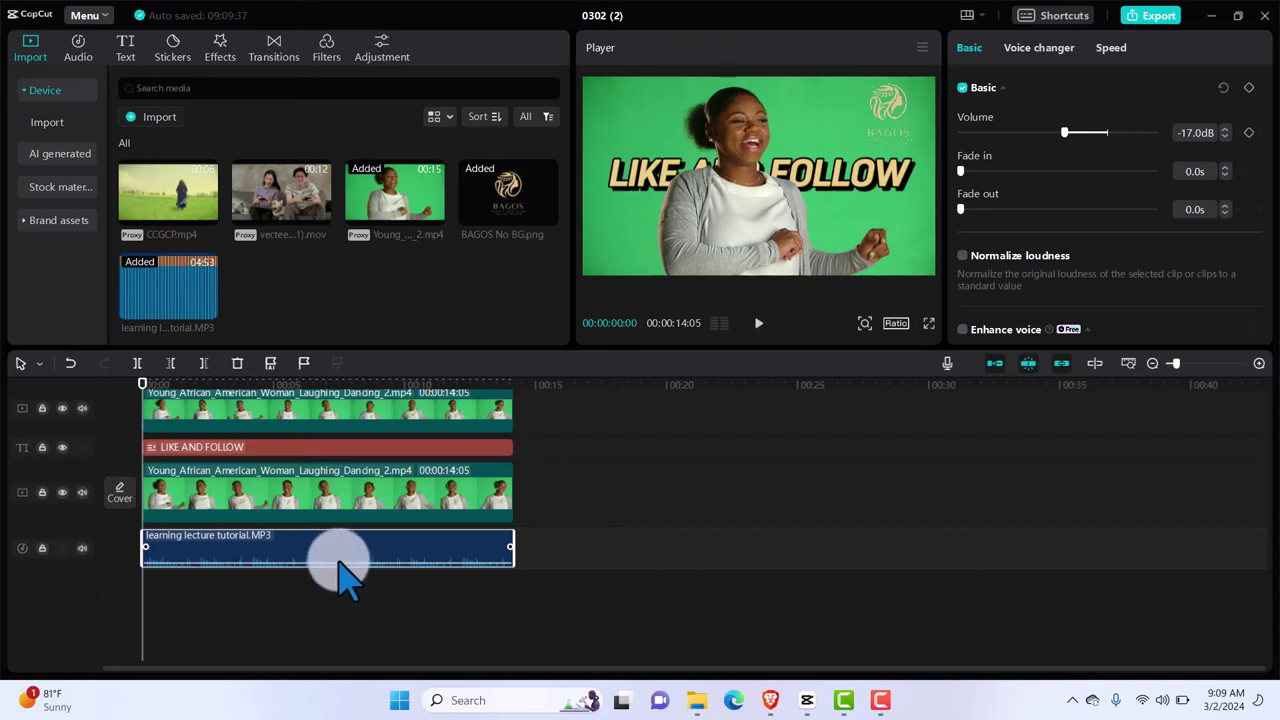
pyautogui.moveTo(338, 560); pyautogui.dragTo(340, 555)
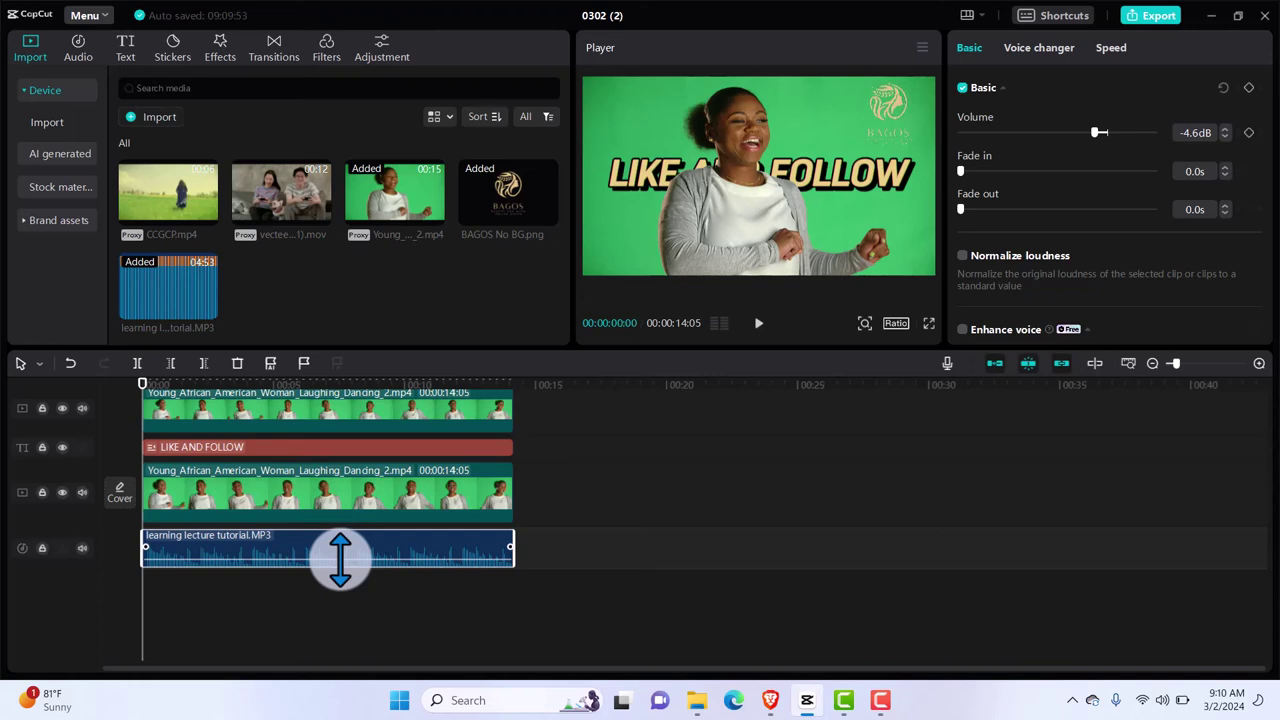
pyautogui.click(343, 500)
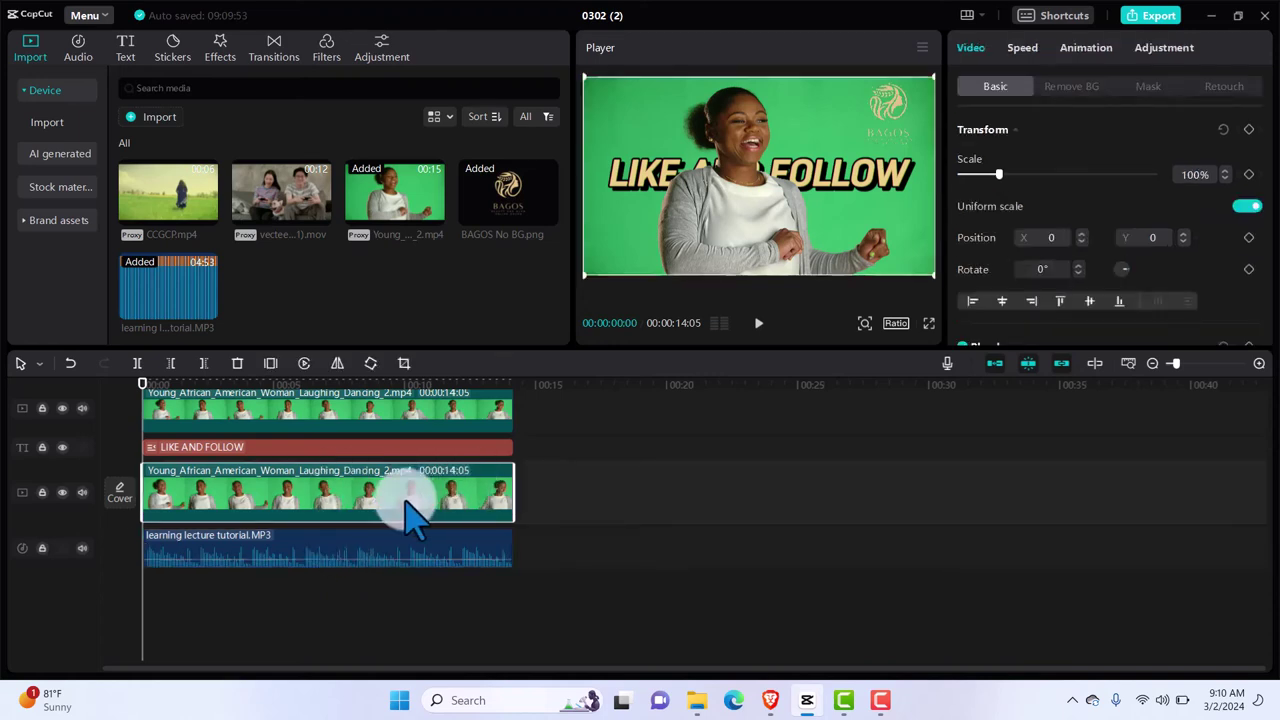
# Set the background music clip's fade-in and fade-out to 1.7 s each and play the opening to check them.
pyautogui.click(370, 553)
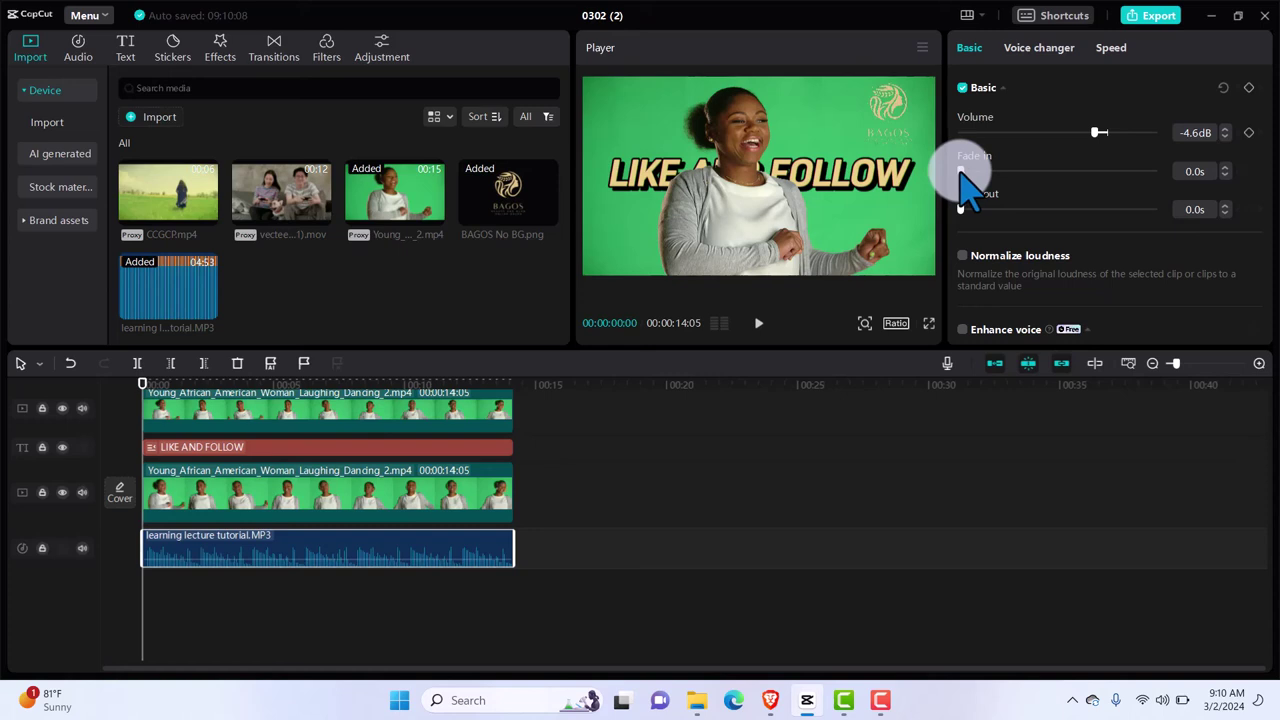
pyautogui.moveTo(960, 172)
pyautogui.mouseDown()
pyautogui.moveTo(998, 180)
pyautogui.moveTo(956, 170)
pyautogui.mouseUp()
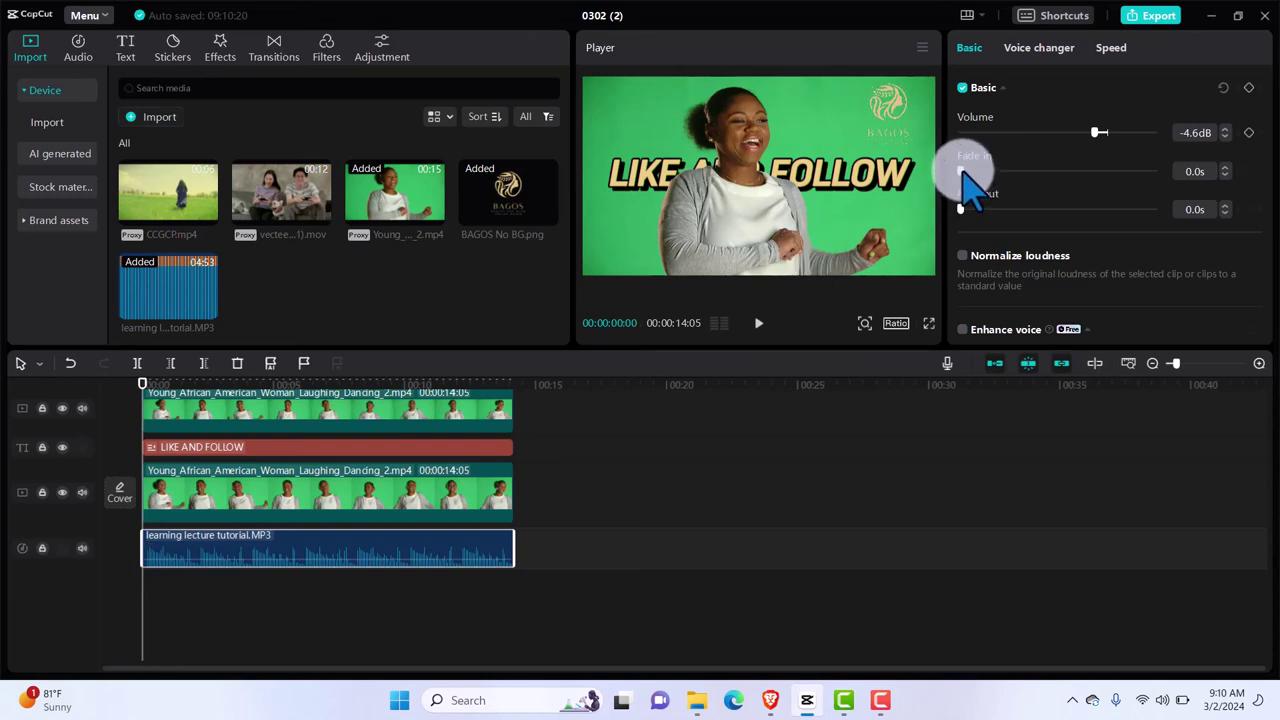
pyautogui.moveTo(963, 171); pyautogui.dragTo(983, 171)
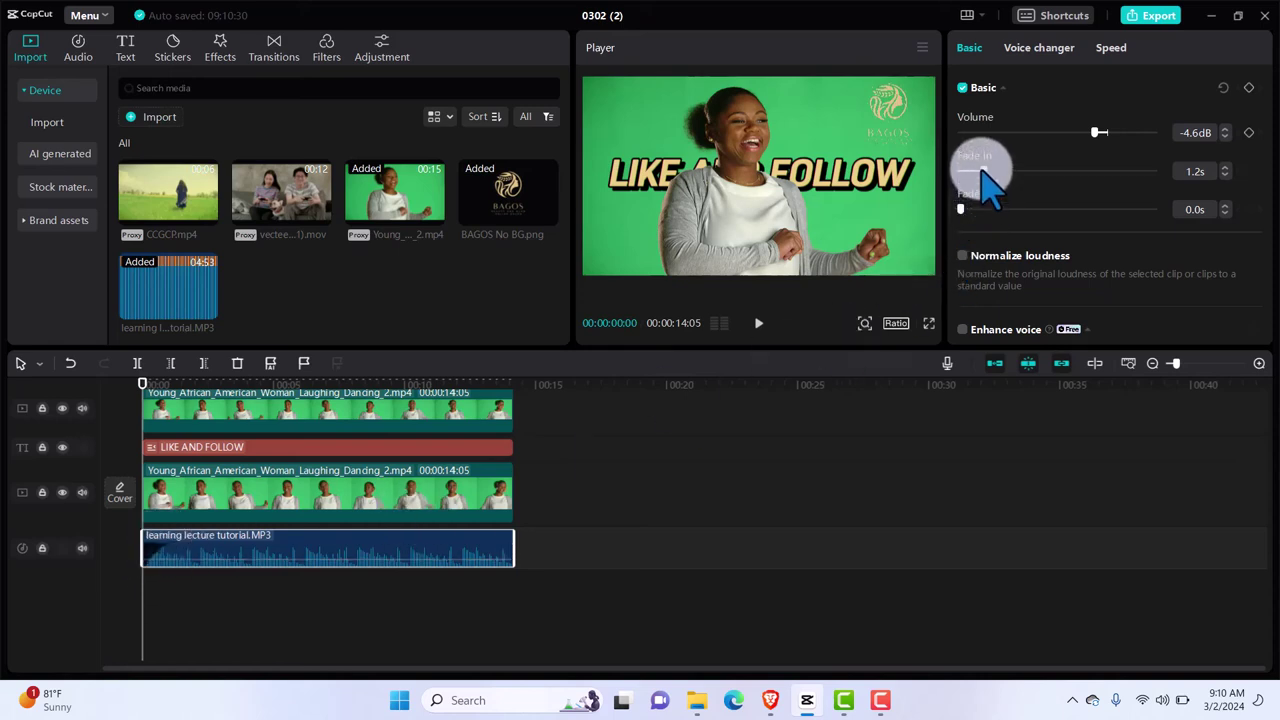
pyautogui.moveTo(984, 171); pyautogui.dragTo(992, 171)
pyautogui.moveTo(992, 170); pyautogui.dragTo(995, 170)
pyautogui.moveTo(961, 209); pyautogui.dragTo(962, 209)
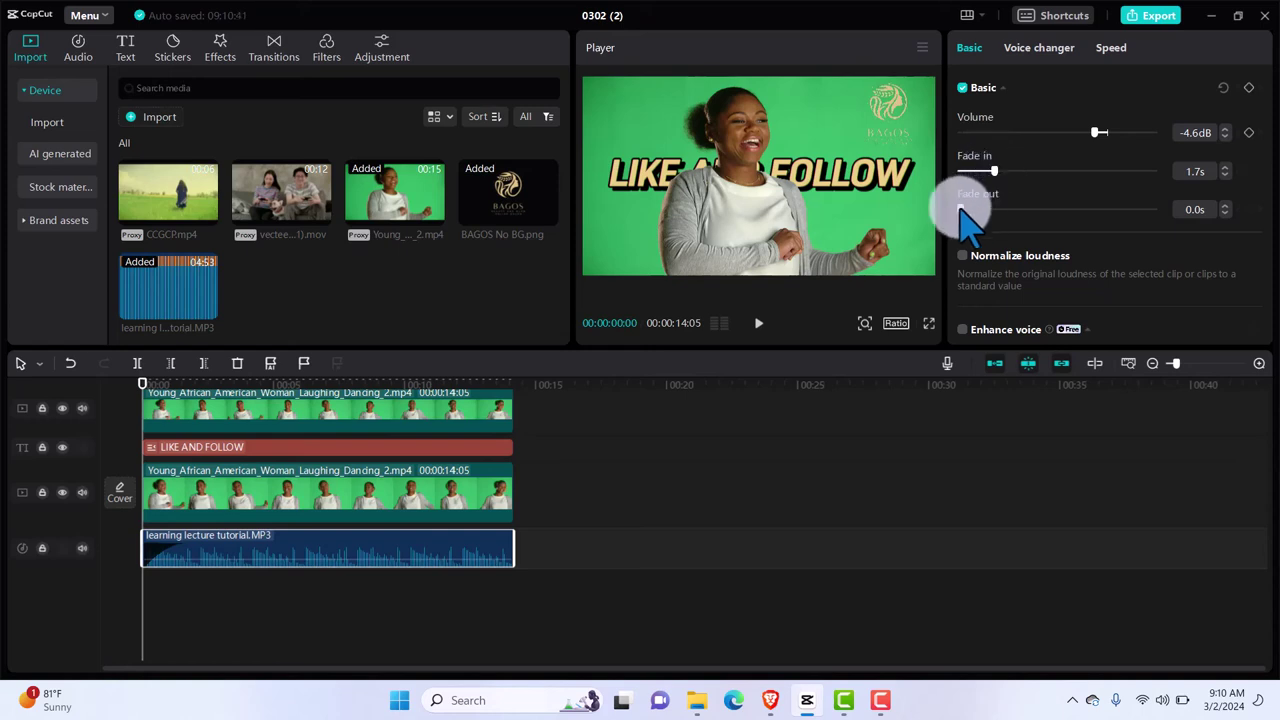
pyautogui.moveTo(505, 572)
pyautogui.mouseDown()
pyautogui.moveTo(500, 543)
pyautogui.moveTo(518, 555)
pyautogui.mouseUp()
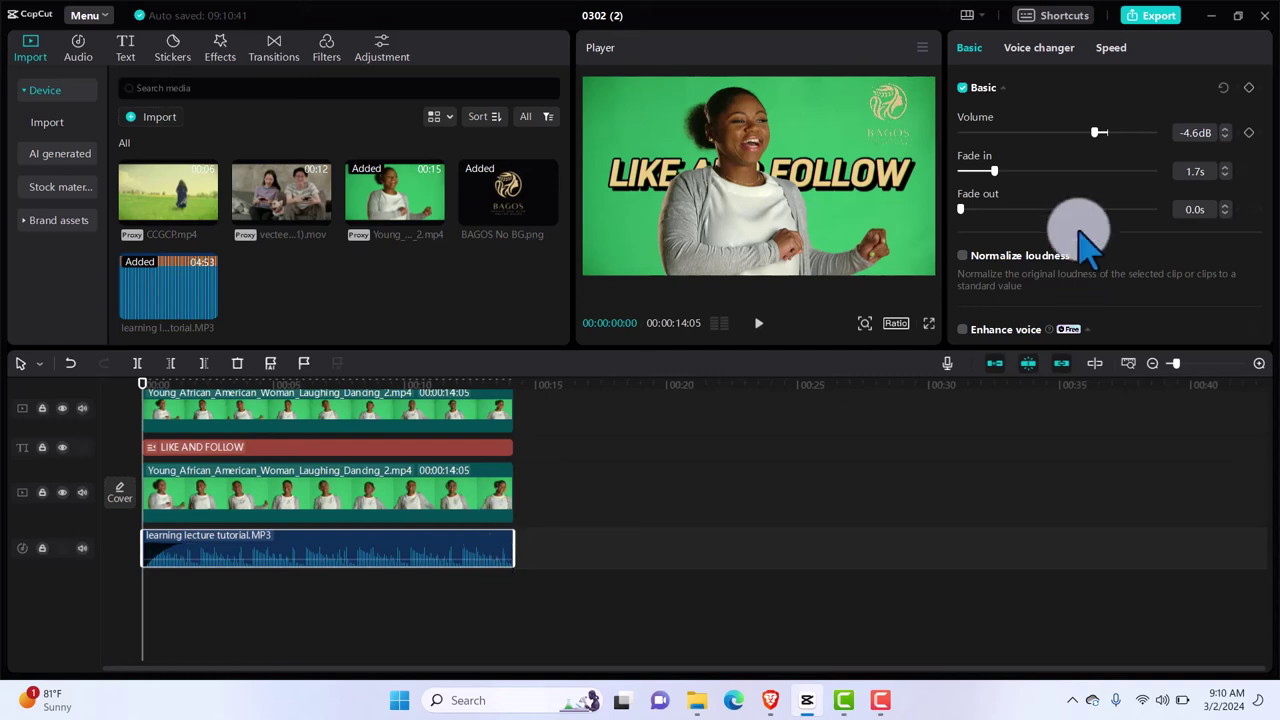
pyautogui.moveTo(962, 209); pyautogui.dragTo(990, 214)
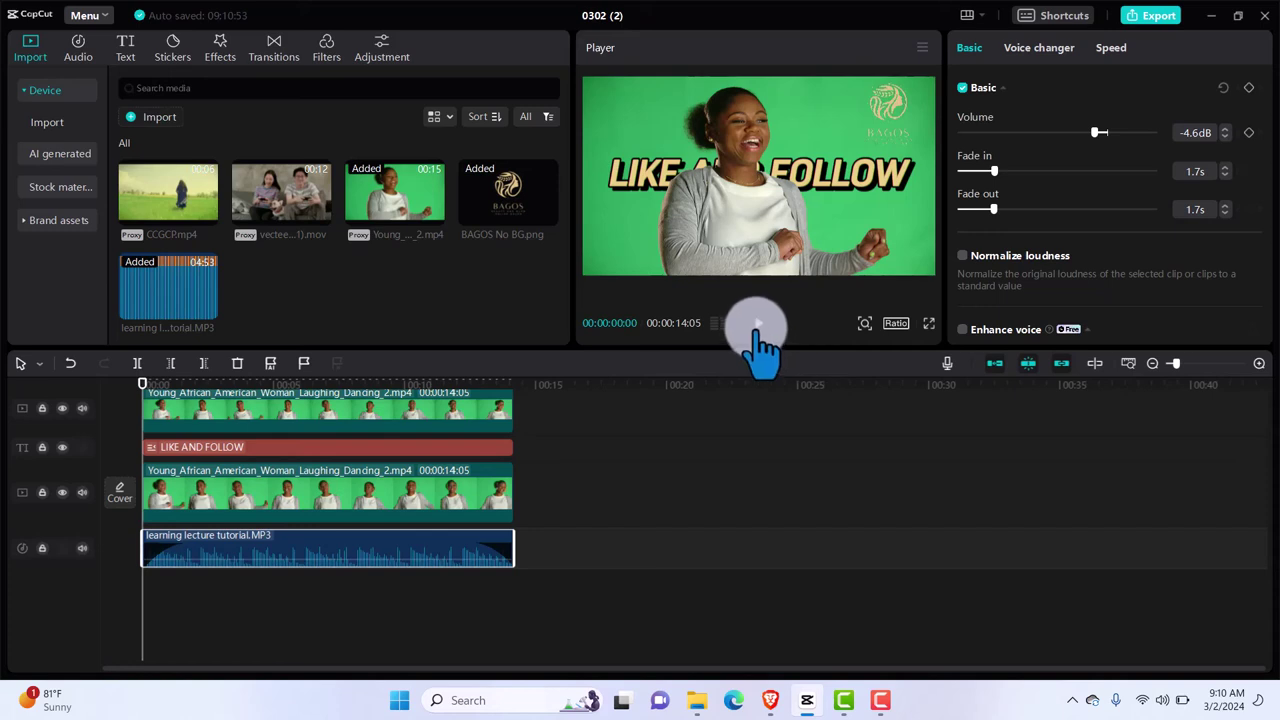
pyautogui.moveTo(140, 565)
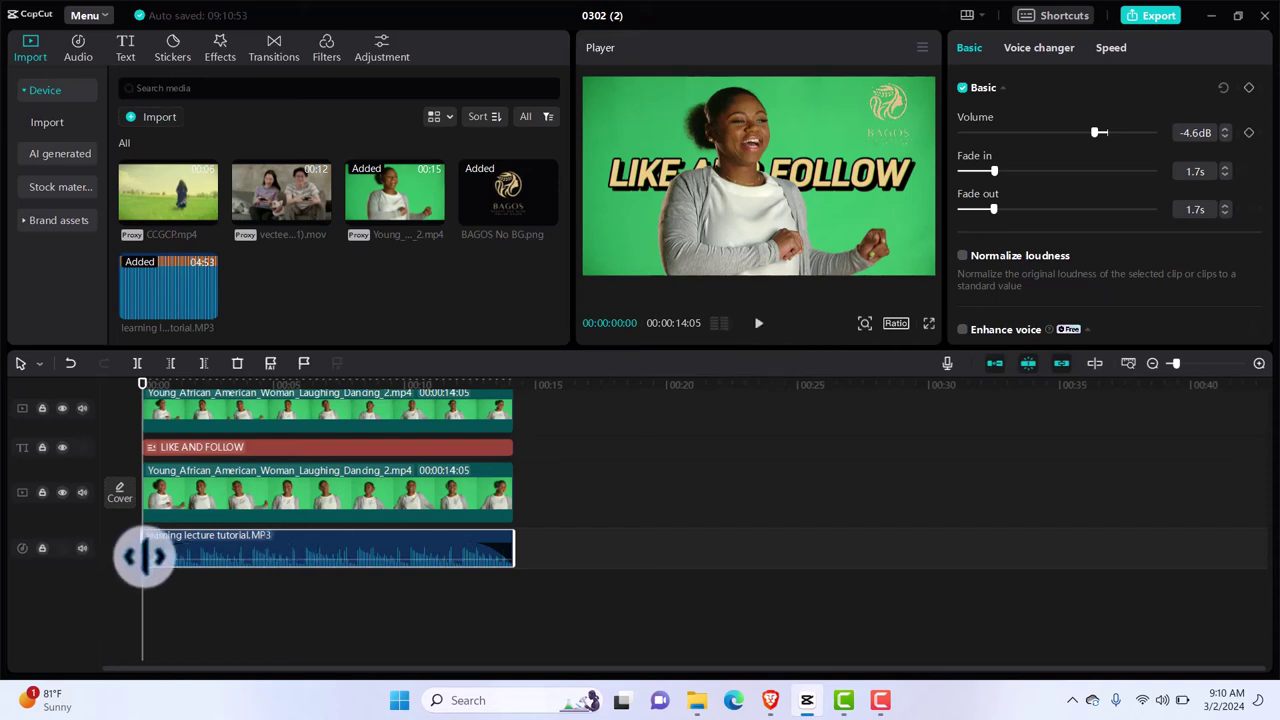
pyautogui.click(757, 325)
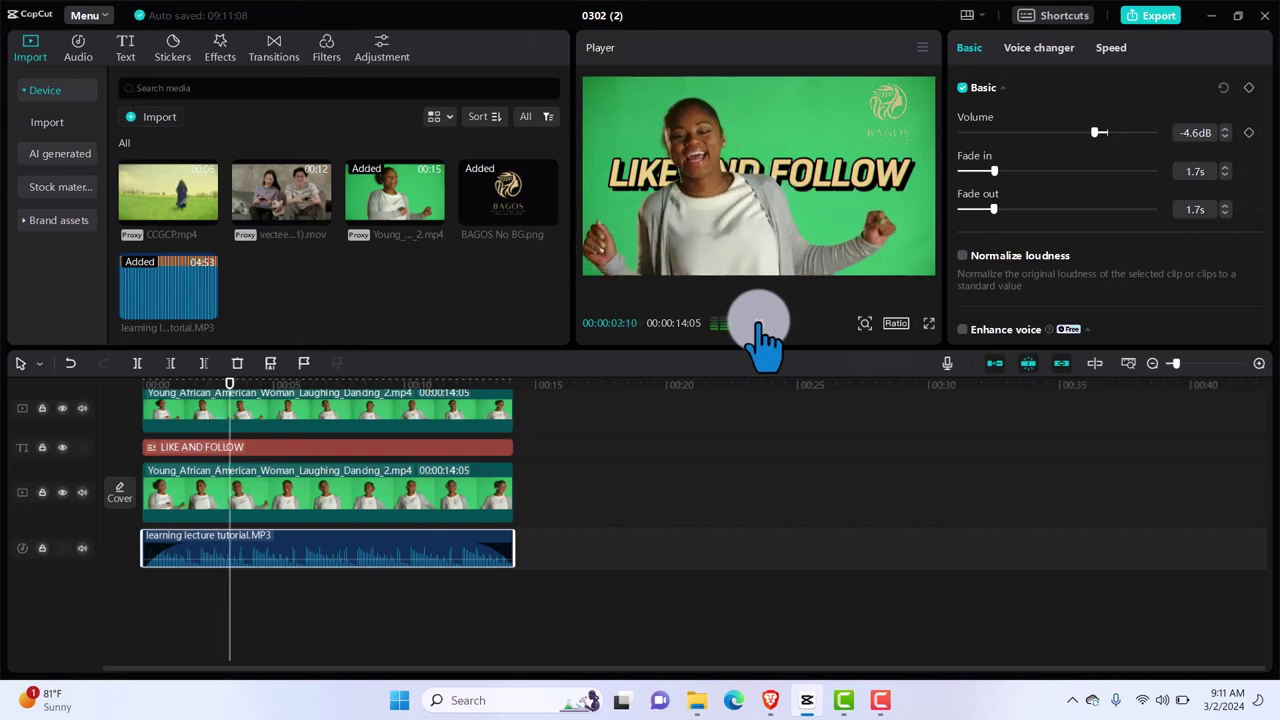
pyautogui.click(758, 325)
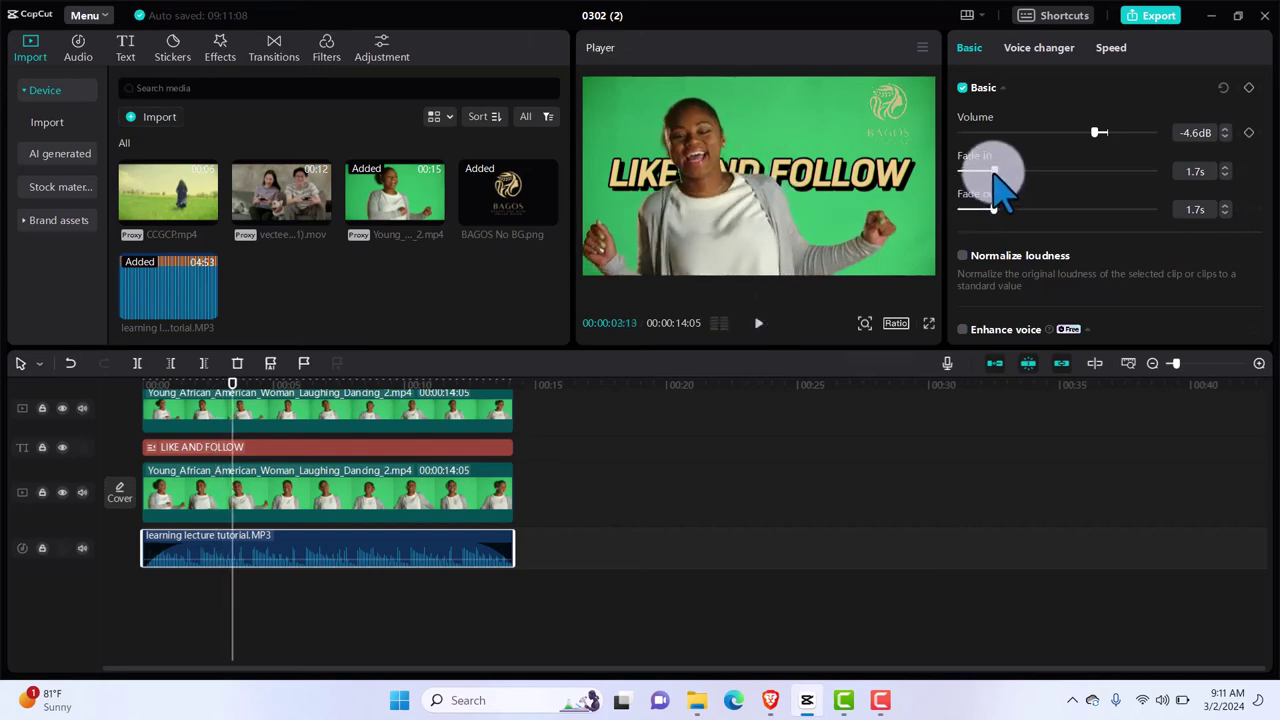
# Lengthen the background music clip's fade-in to 3.1 s and play the sequence from the start.
pyautogui.moveTo(994, 171); pyautogui.dragTo(1021, 172)
pyautogui.moveTo(231, 394); pyautogui.dragTo(100, 391)
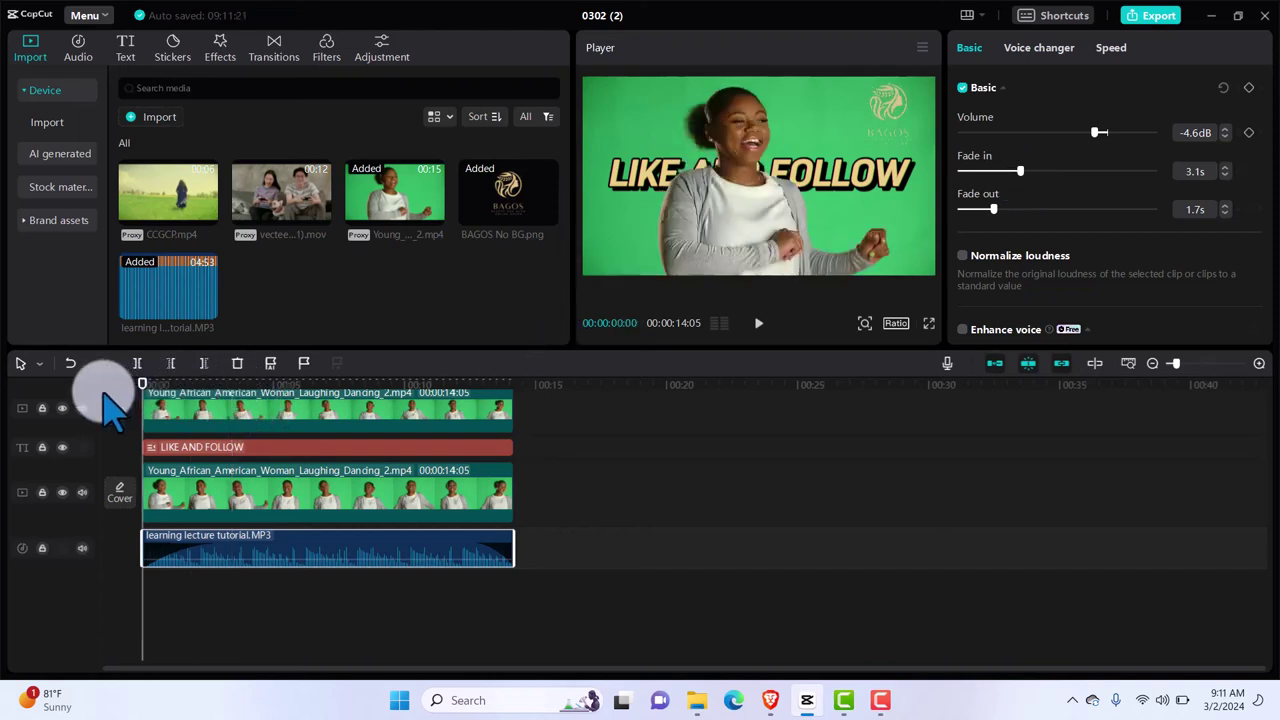
pyautogui.click(757, 323)
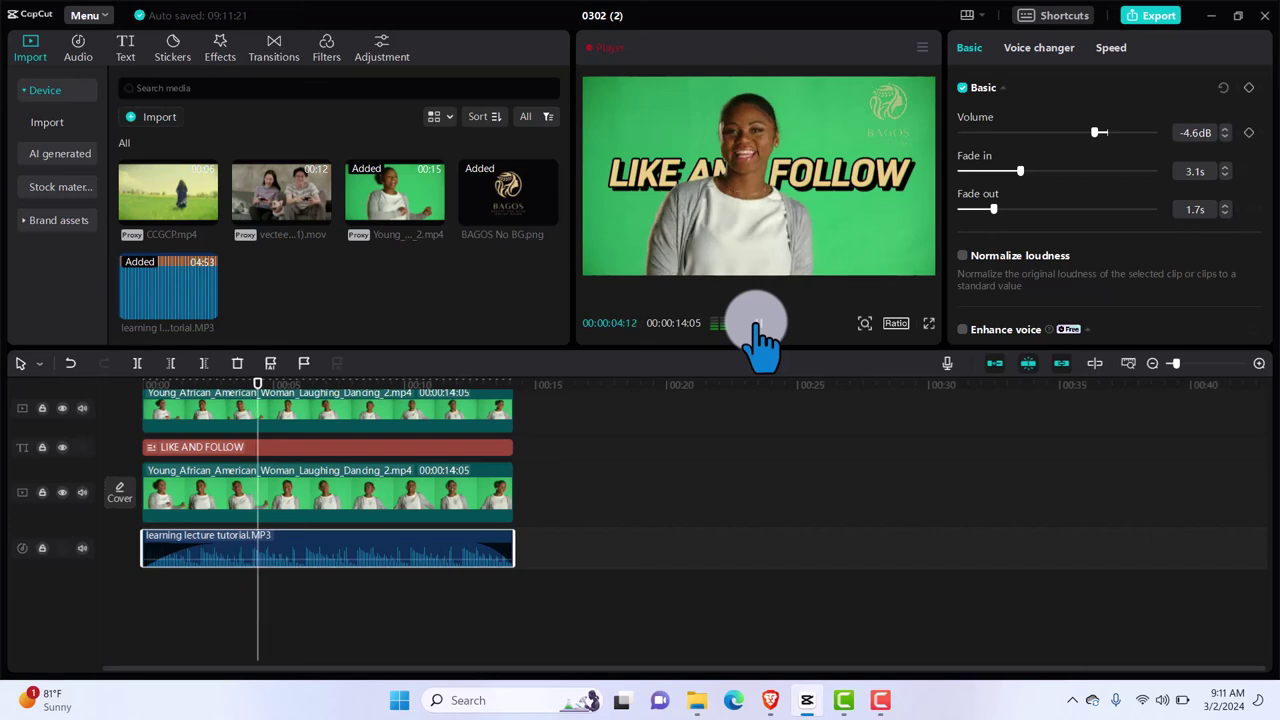
pyautogui.click(757, 324)
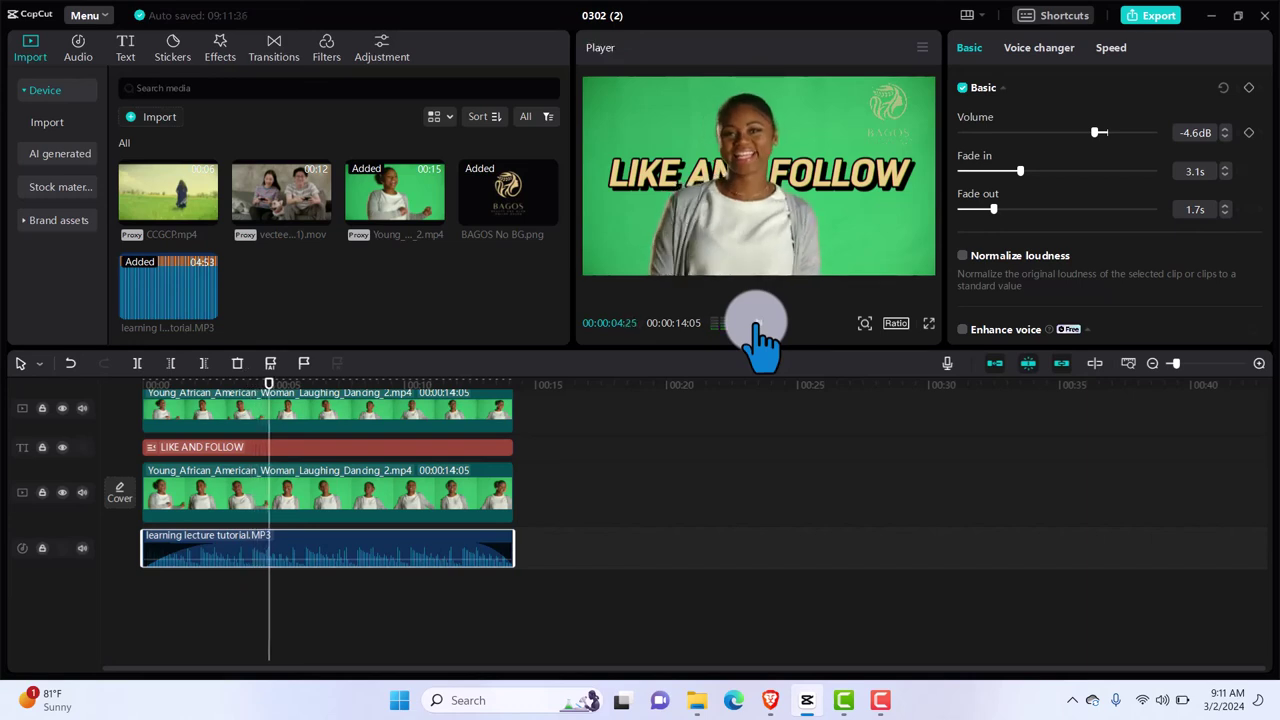
pyautogui.moveTo(883, 703)
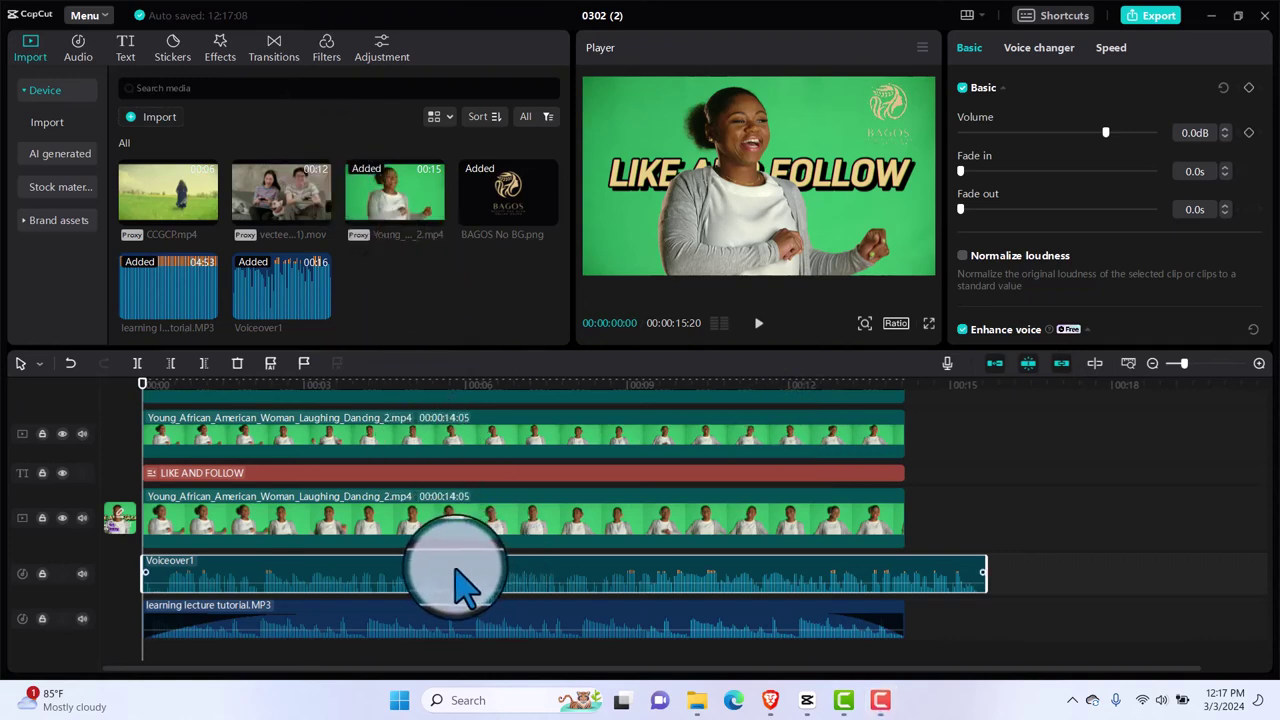
# Generate Beats 2 markers on the background music clip and move the playhead to the beat marker at 00:00:01:21.
pyautogui.click(478, 630)
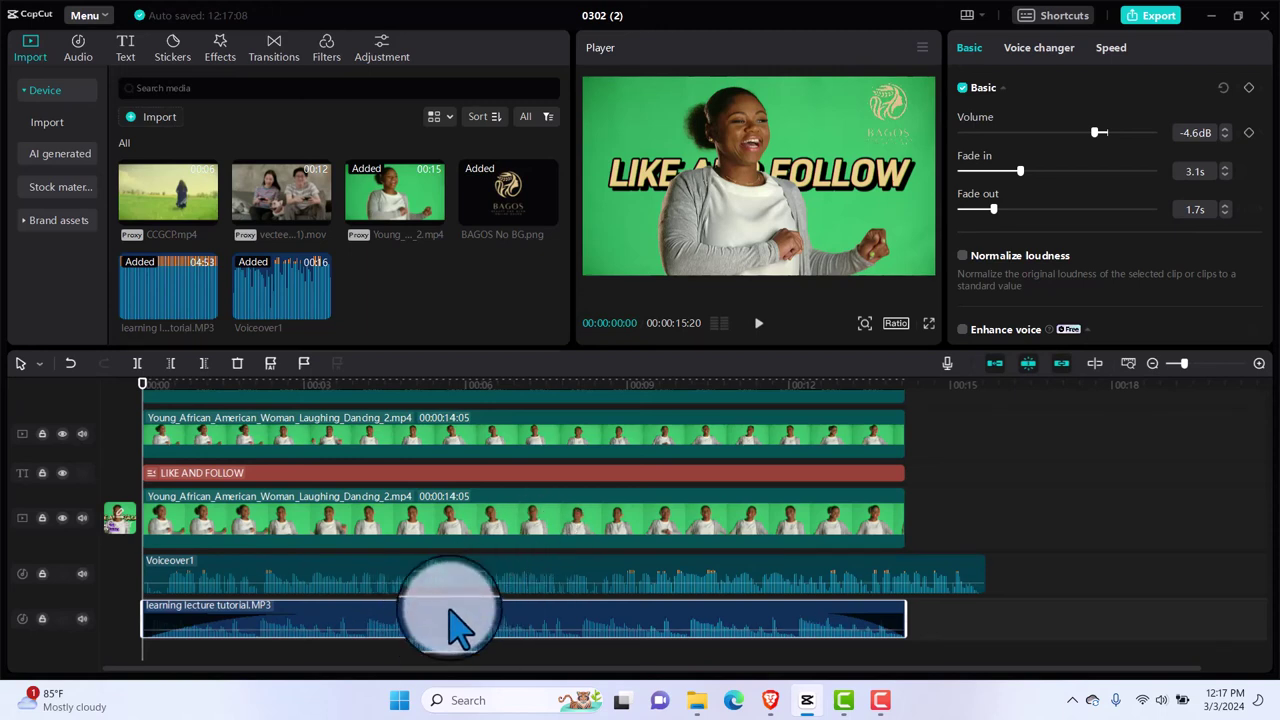
pyautogui.click(271, 363)
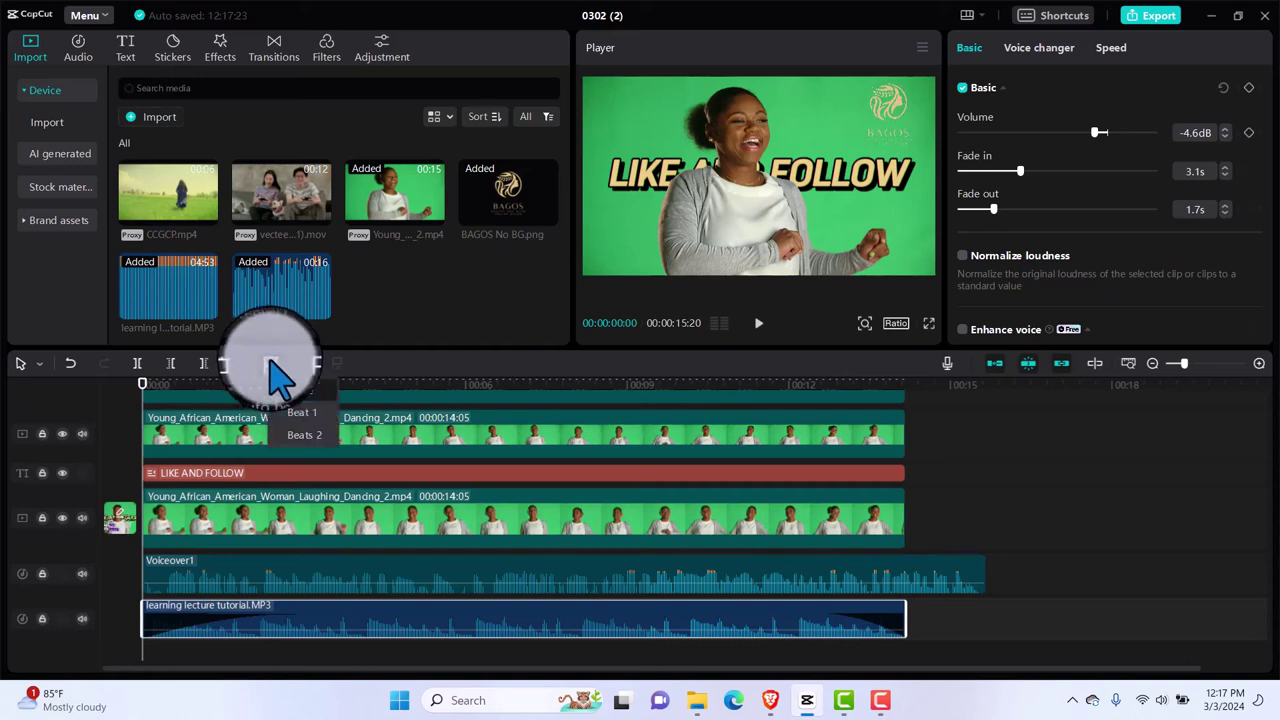
pyautogui.click(304, 434)
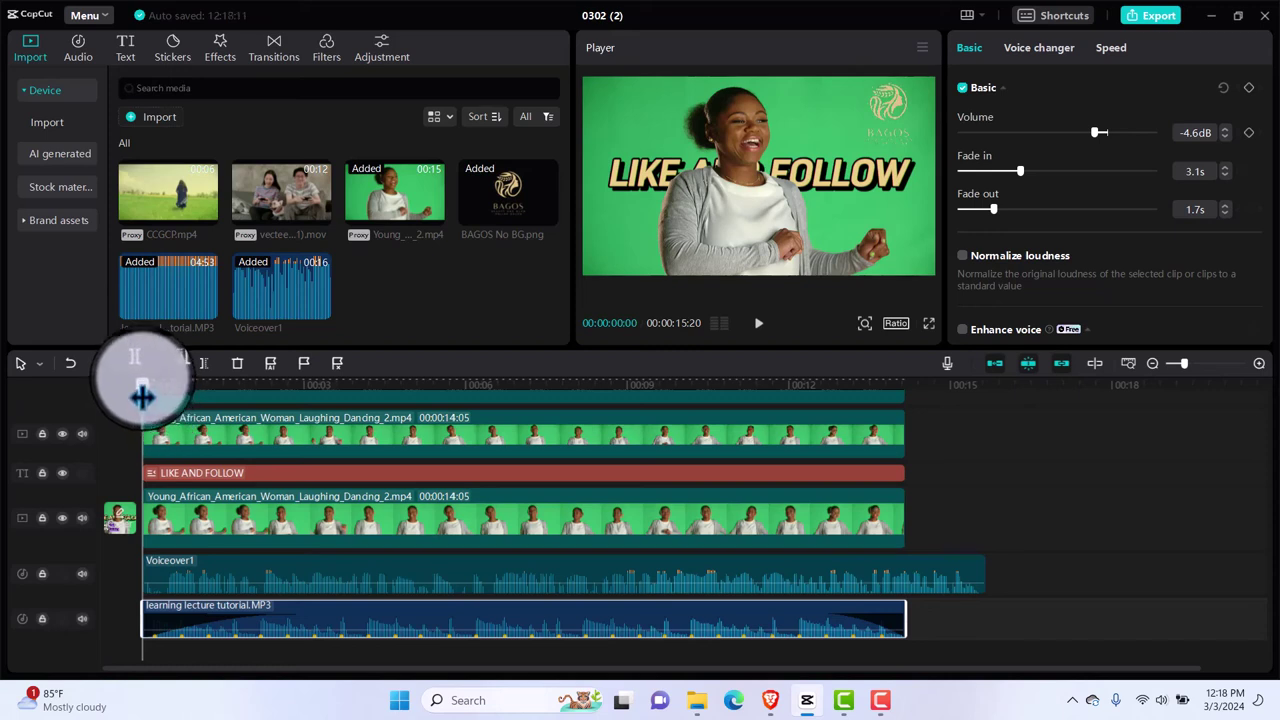
pyautogui.moveTo(142, 397); pyautogui.dragTo(153, 397)
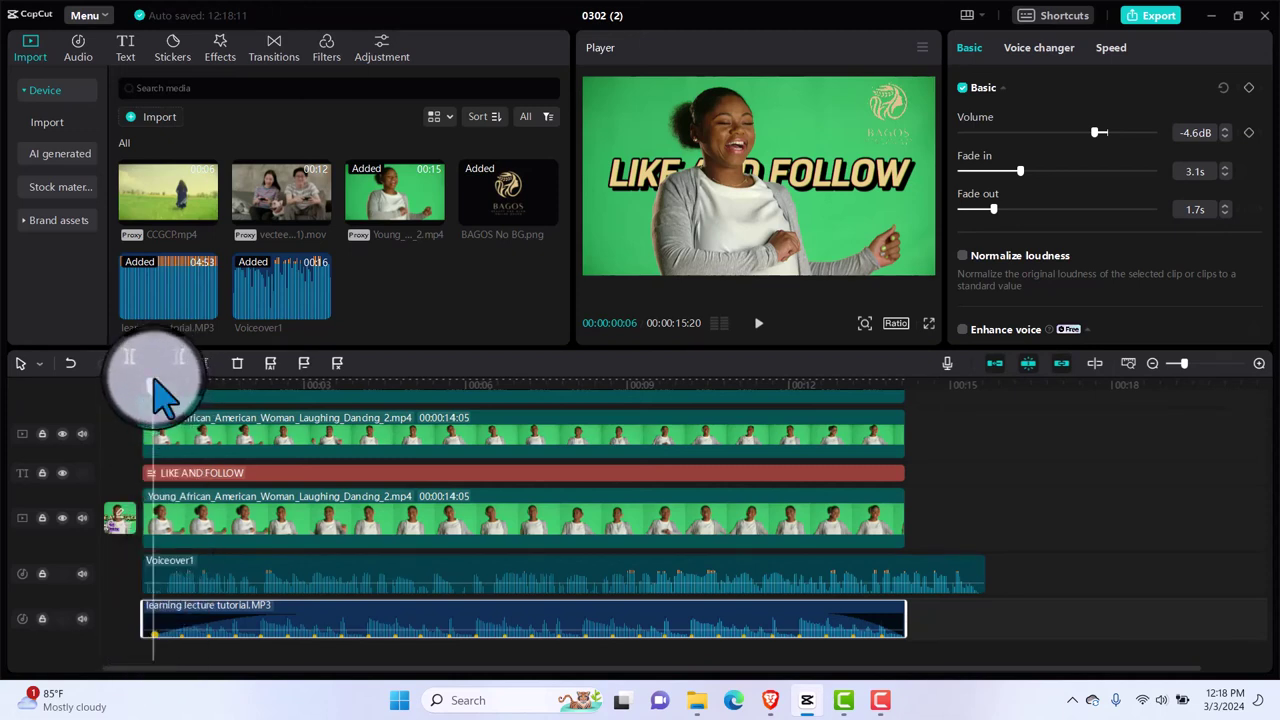
pyautogui.moveTo(155, 392); pyautogui.dragTo(240, 545)
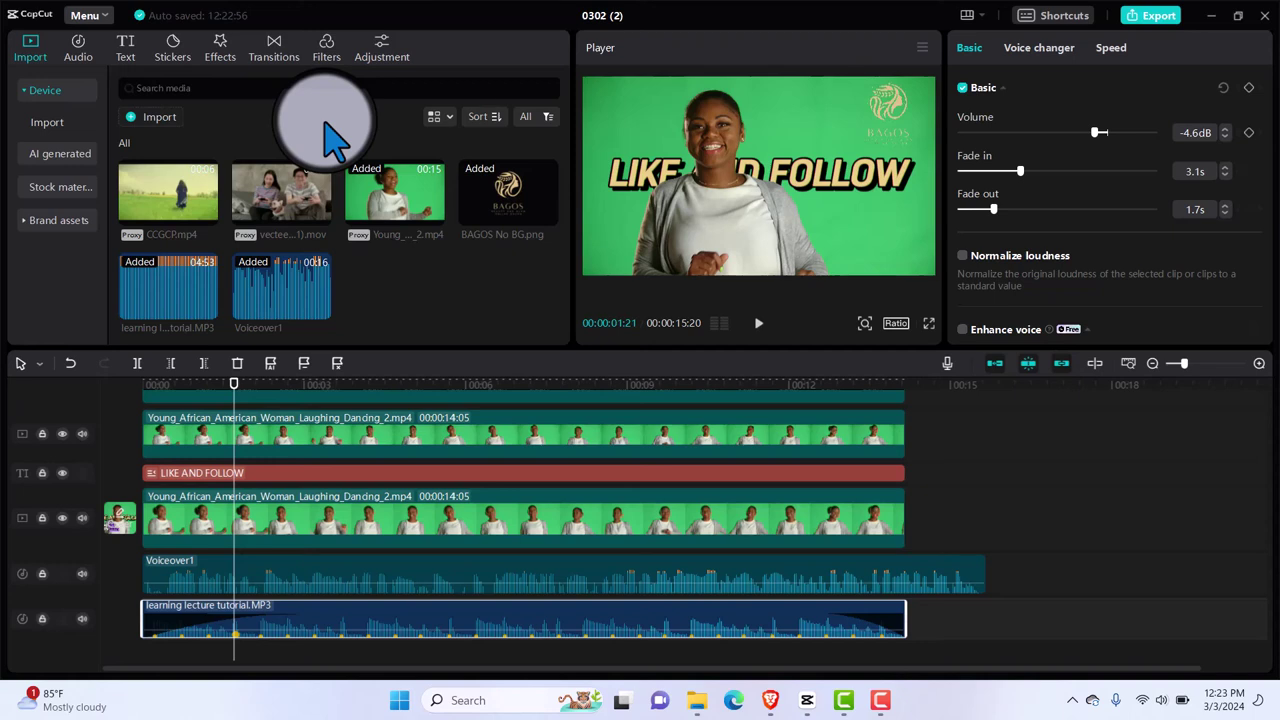
# Preview the Default text from the Trending text collection over the video.
pyautogui.click(137, 70)
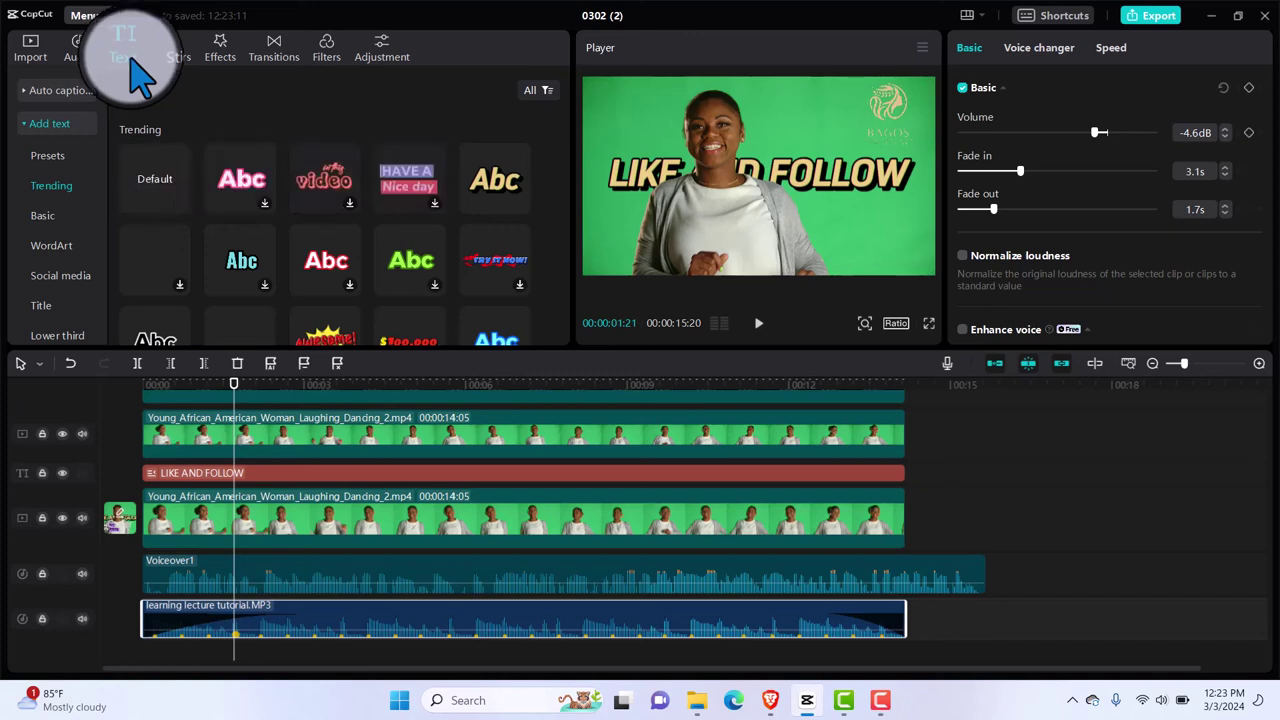
pyautogui.click(141, 190)
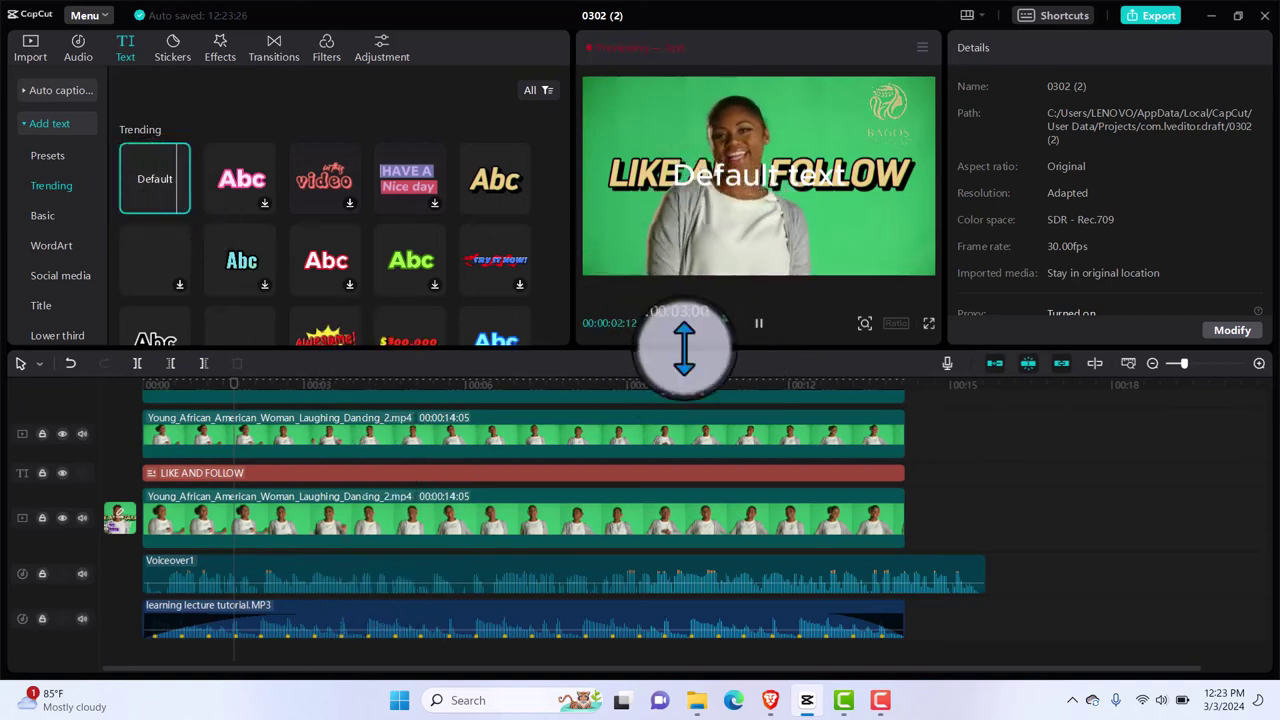
pyautogui.click(758, 323)
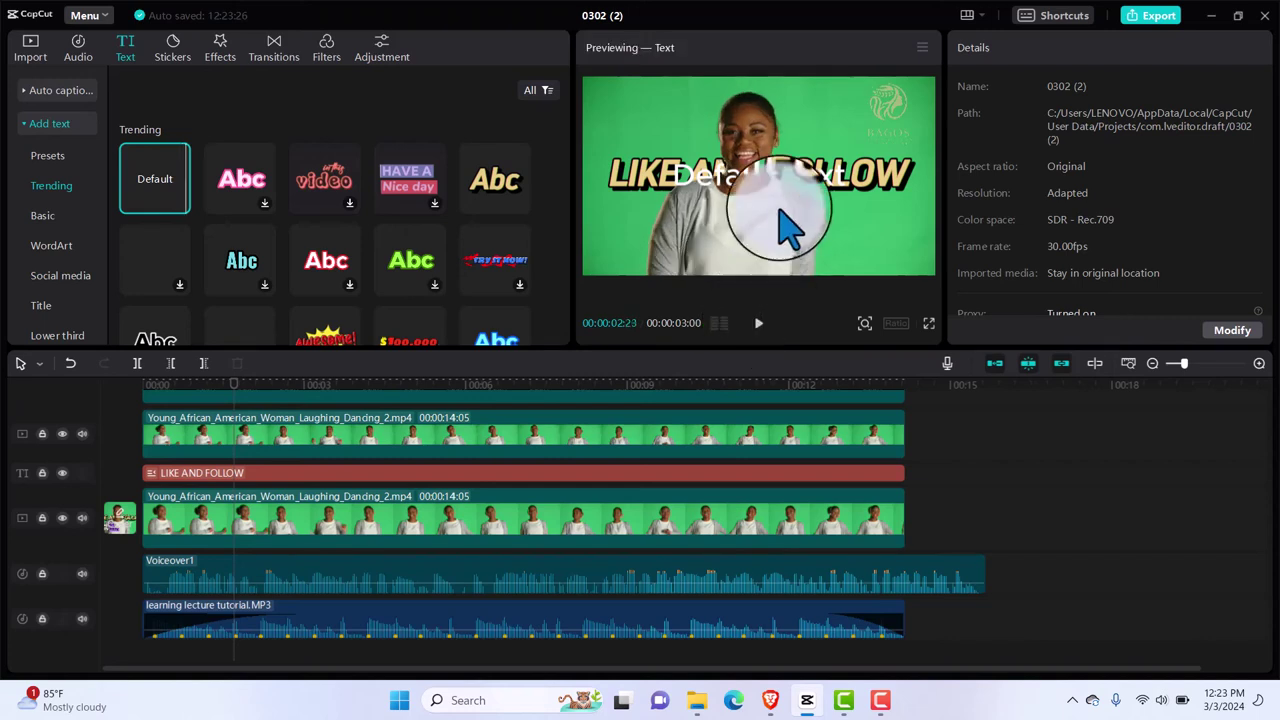
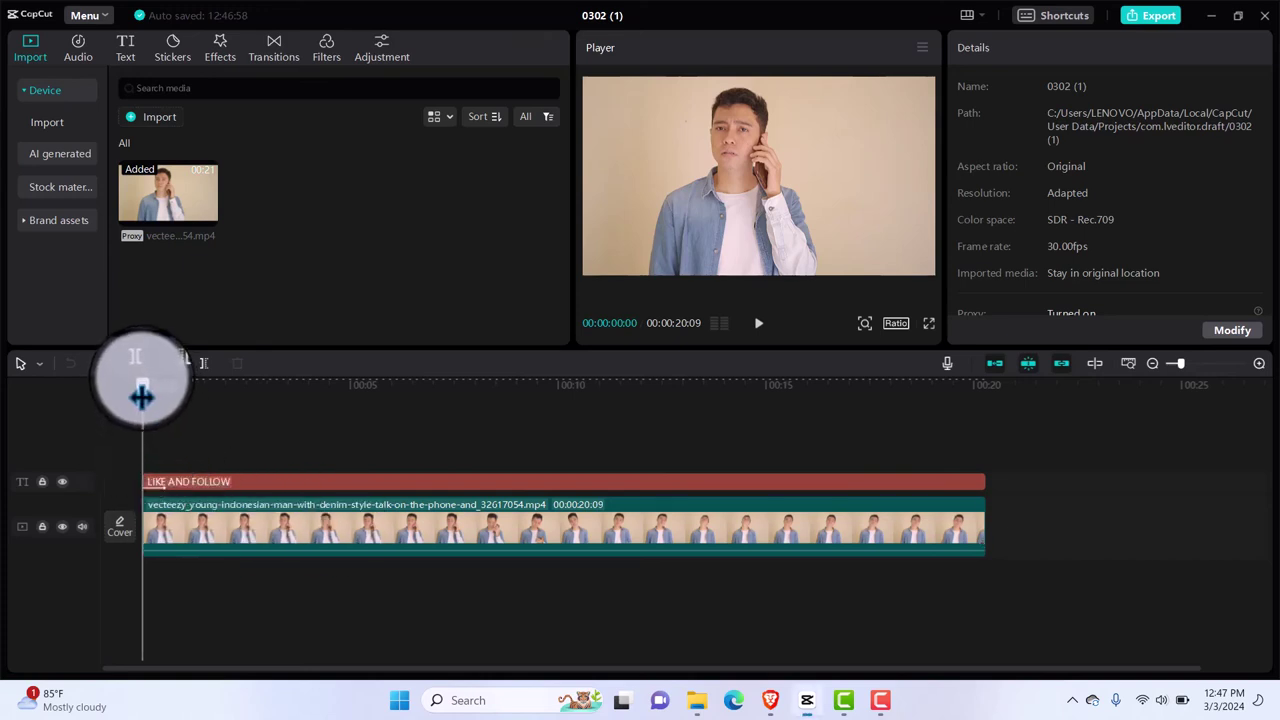
# Split the main video clip at 00:00:03:07 and at 00:00:11:00 to make three segments.
pyautogui.moveTo(141, 396); pyautogui.dragTo(276, 402)
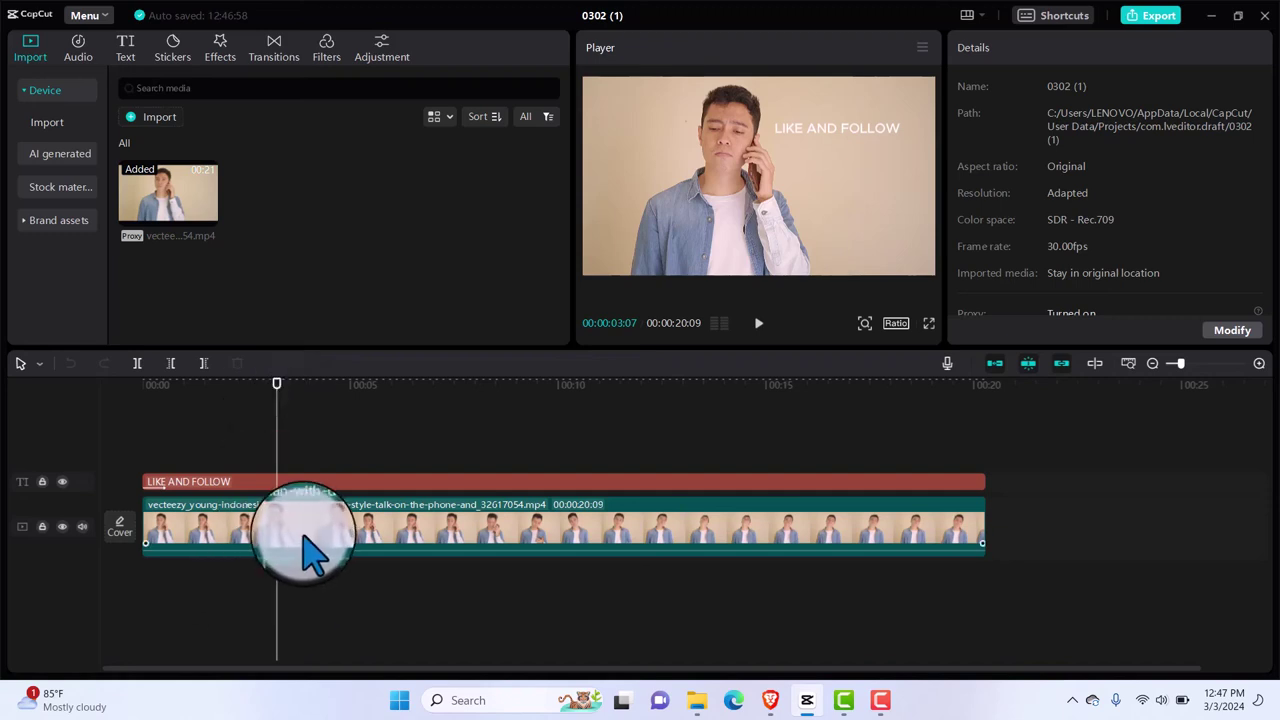
pyautogui.click(380, 527)
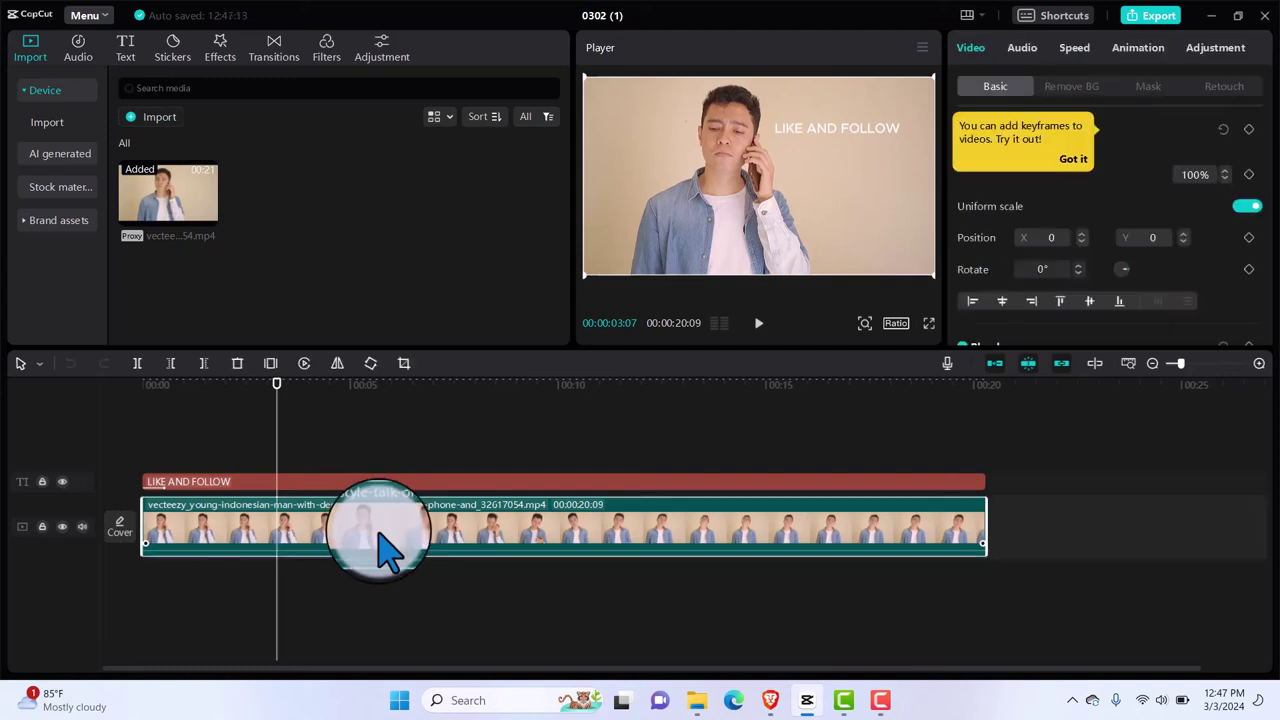
pyautogui.hotkey('ctrl', 'b')
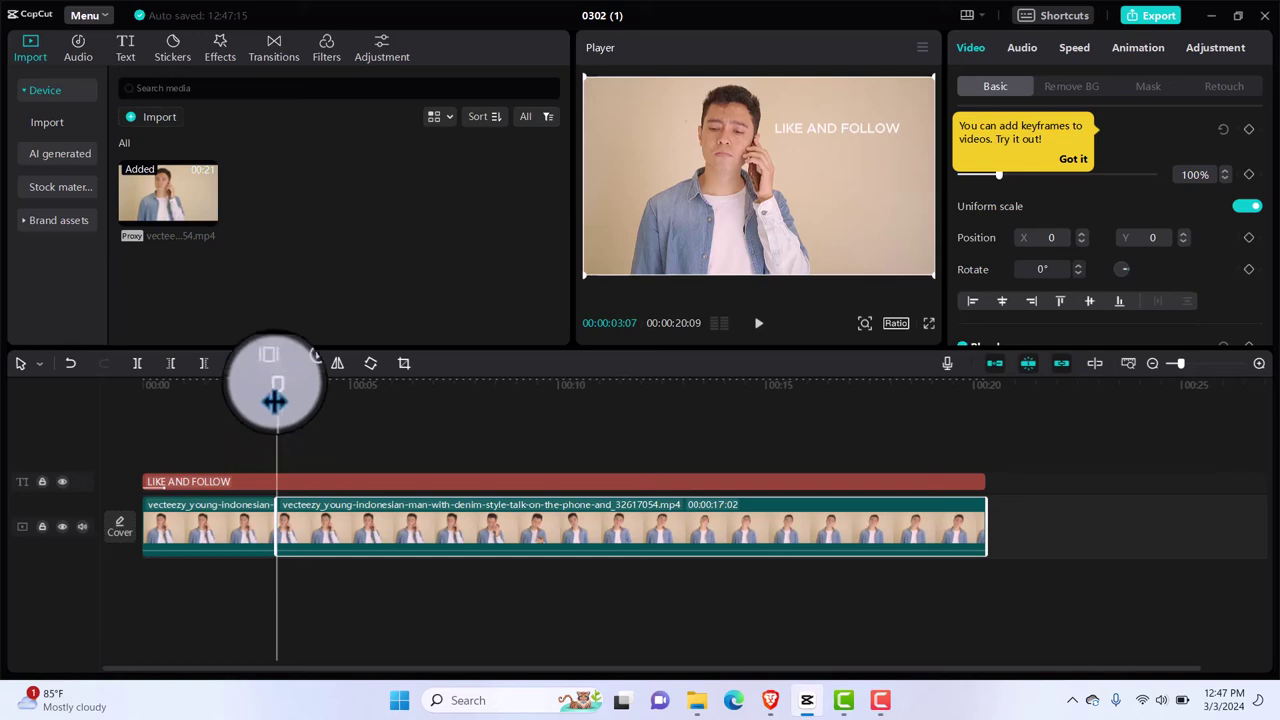
pyautogui.click(623, 447)
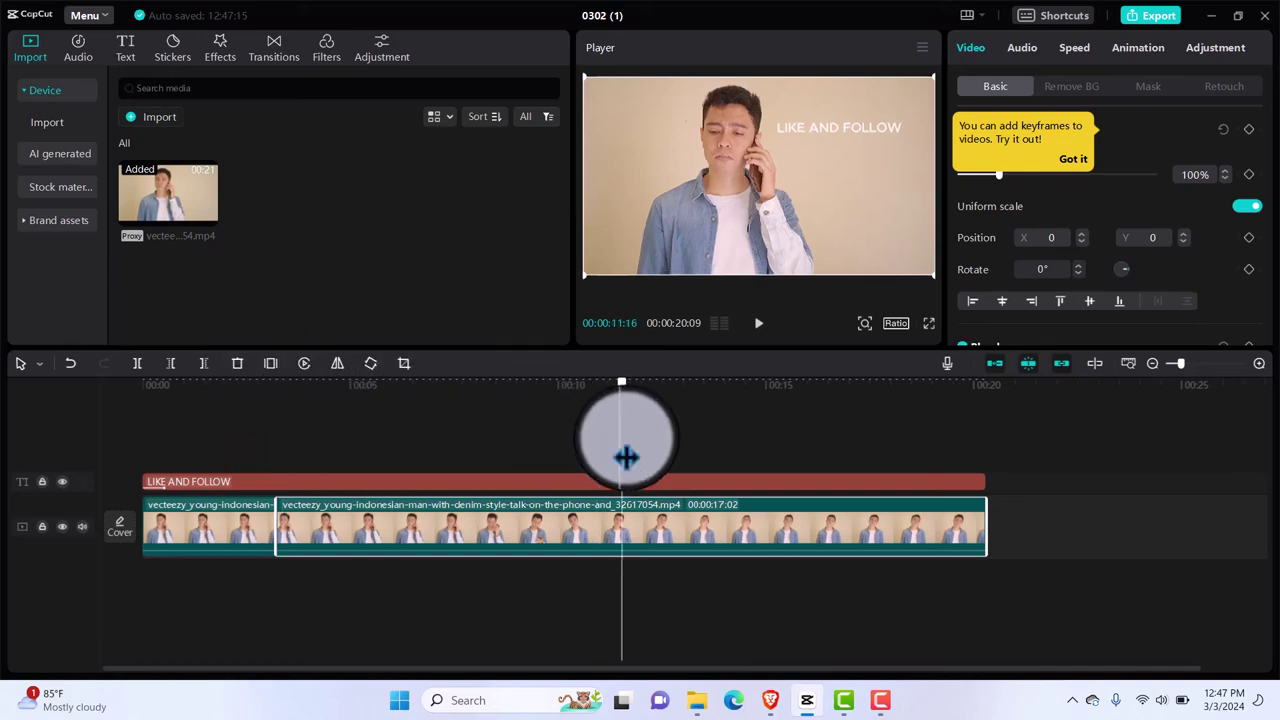
pyautogui.moveTo(626, 457); pyautogui.dragTo(598, 466)
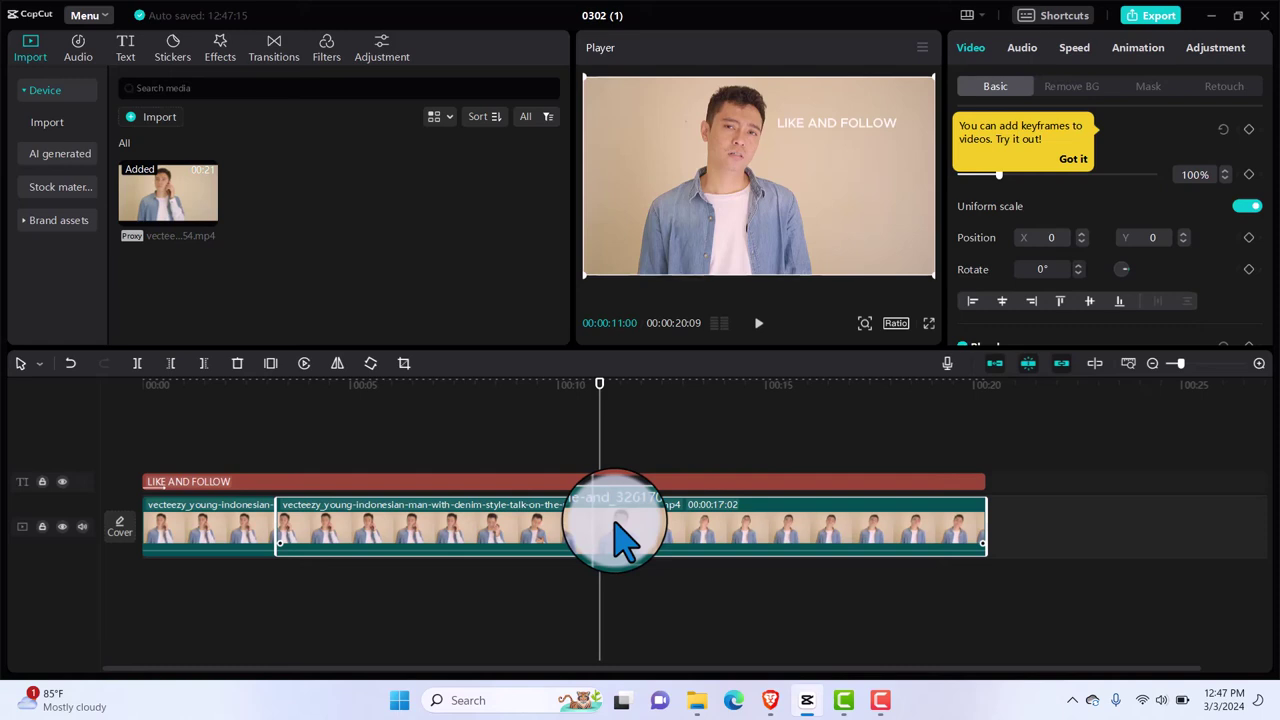
pyautogui.hotkey('ctrl', 'b')
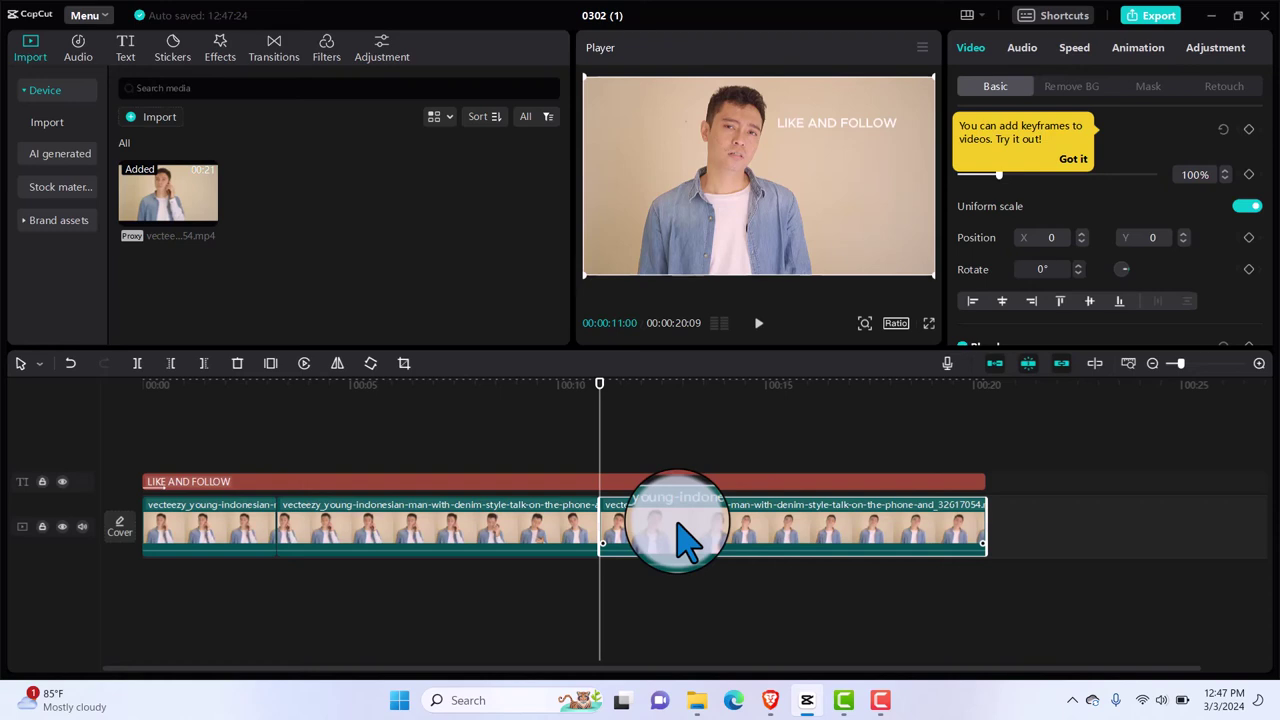
# Turn off the main track magnet and move the last two video segments later, leaving gaps between all three.
pyautogui.moveTo(678, 521); pyautogui.dragTo(858, 534)
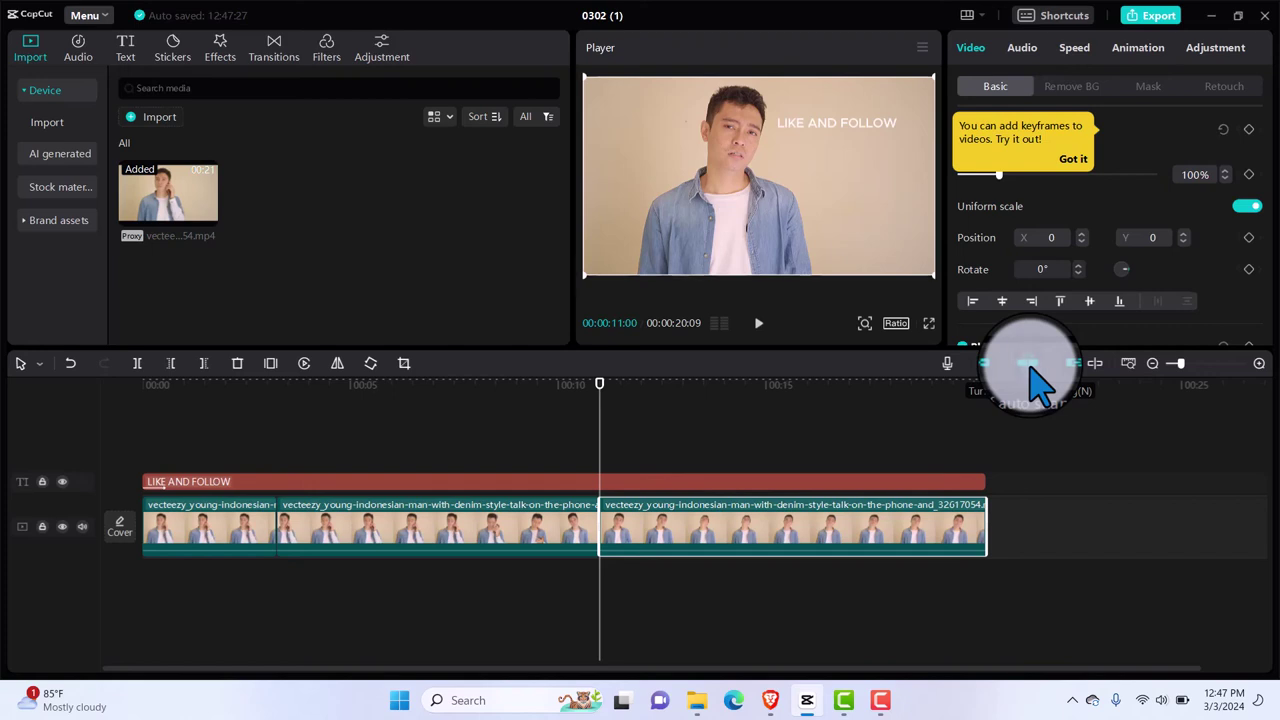
pyautogui.moveTo(871, 520); pyautogui.dragTo(1037, 529)
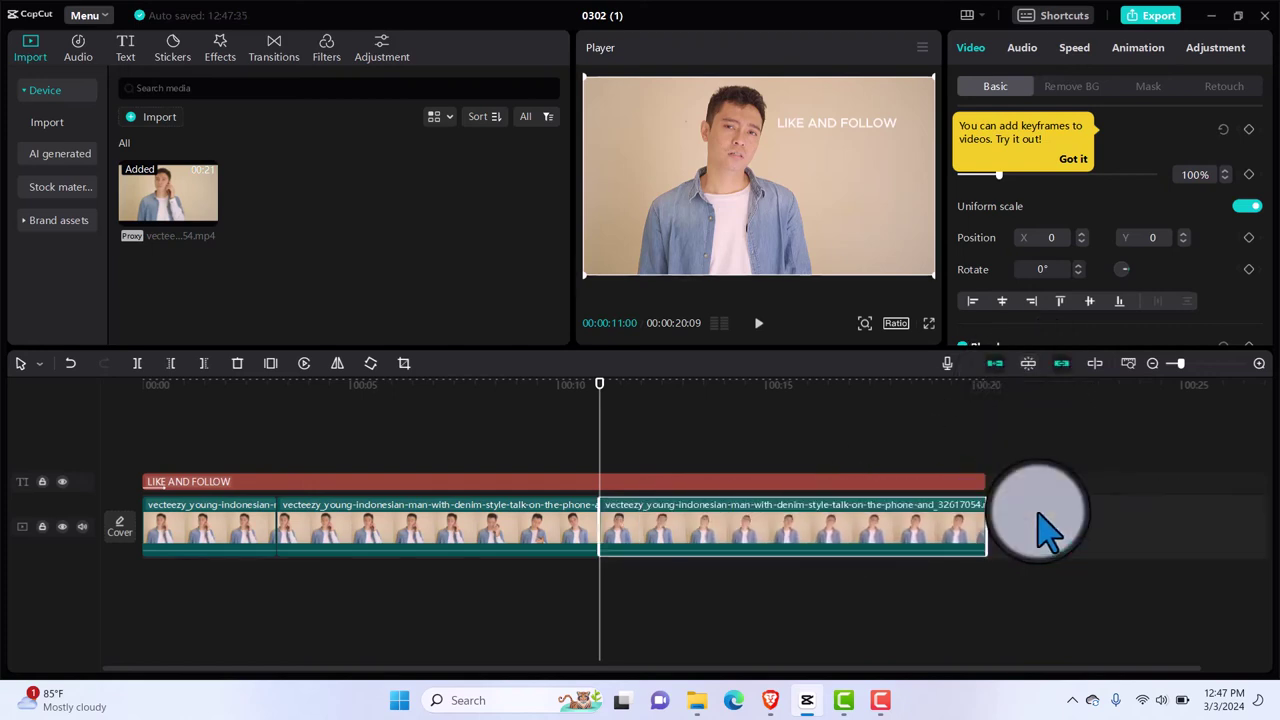
pyautogui.click(996, 365)
pyautogui.moveTo(866, 523); pyautogui.dragTo(1040, 540)
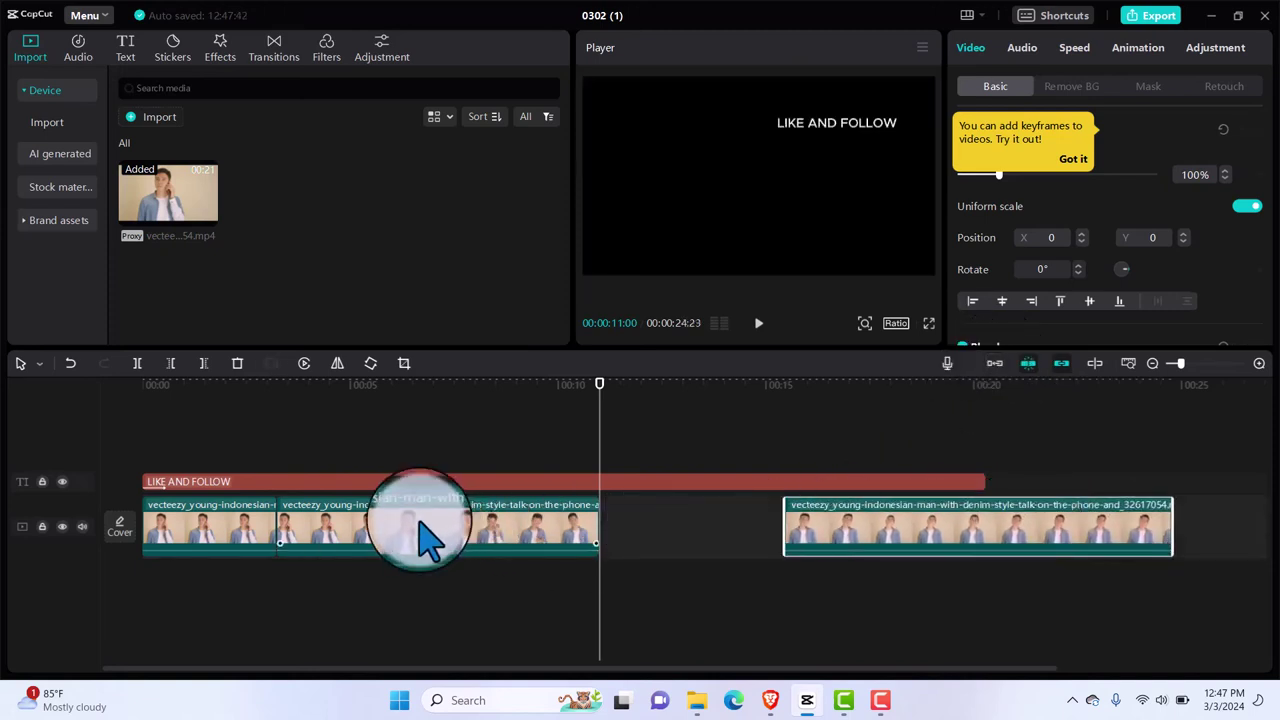
pyautogui.moveTo(493, 543); pyautogui.dragTo(547, 522)
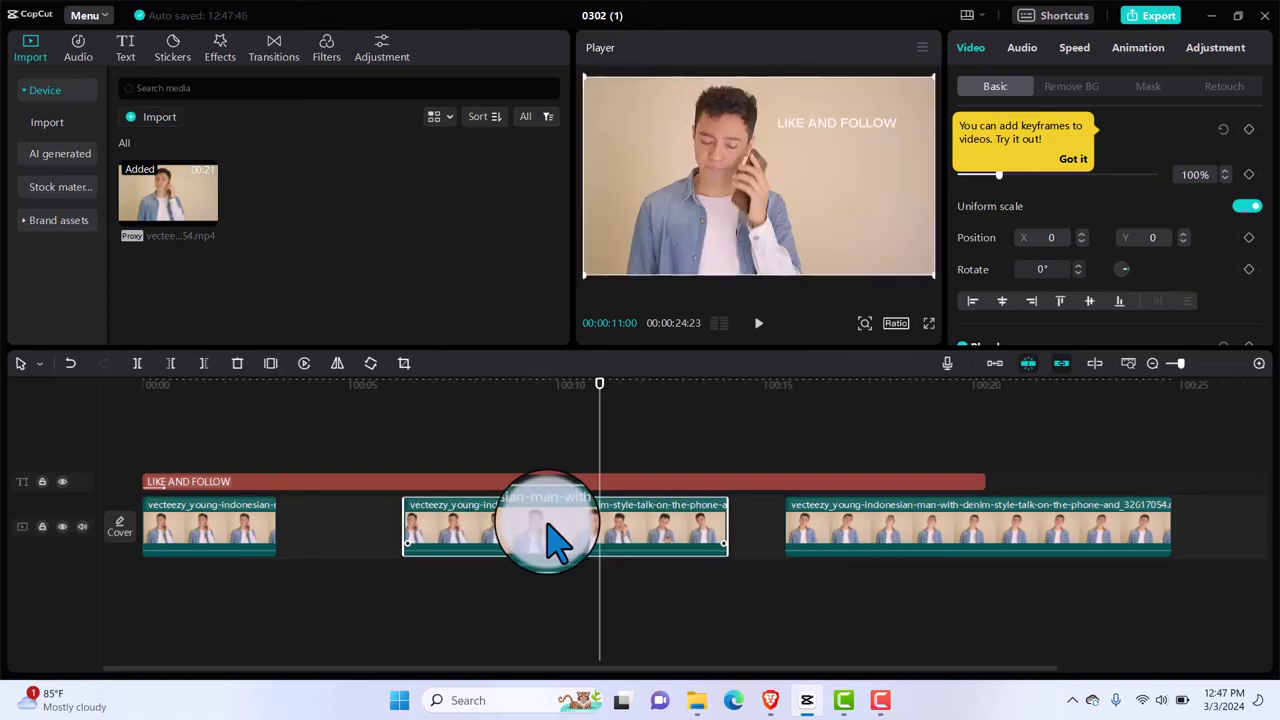
# Close the gaps with the main track magnet, switch it off again, and respace the segments to start near 00:05 and 00:14.
pyautogui.click(993, 364)
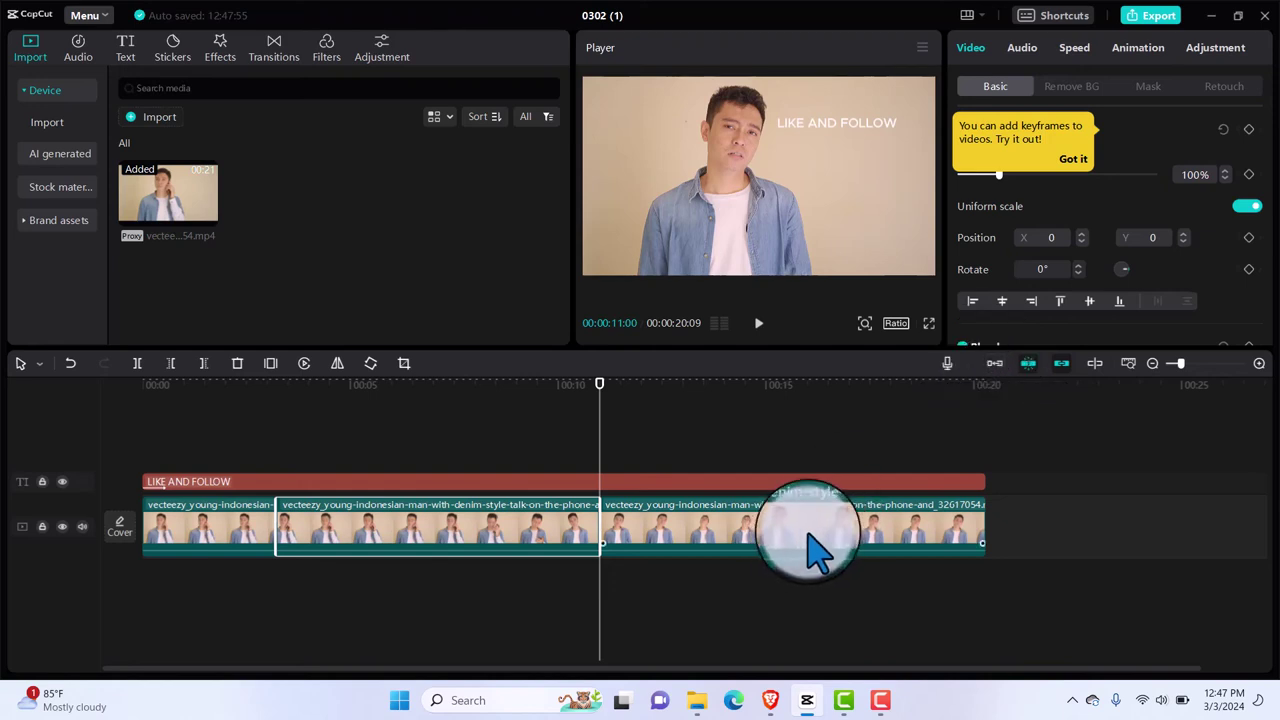
pyautogui.moveTo(812, 545); pyautogui.dragTo(929, 529)
pyautogui.moveTo(491, 543); pyautogui.dragTo(527, 545)
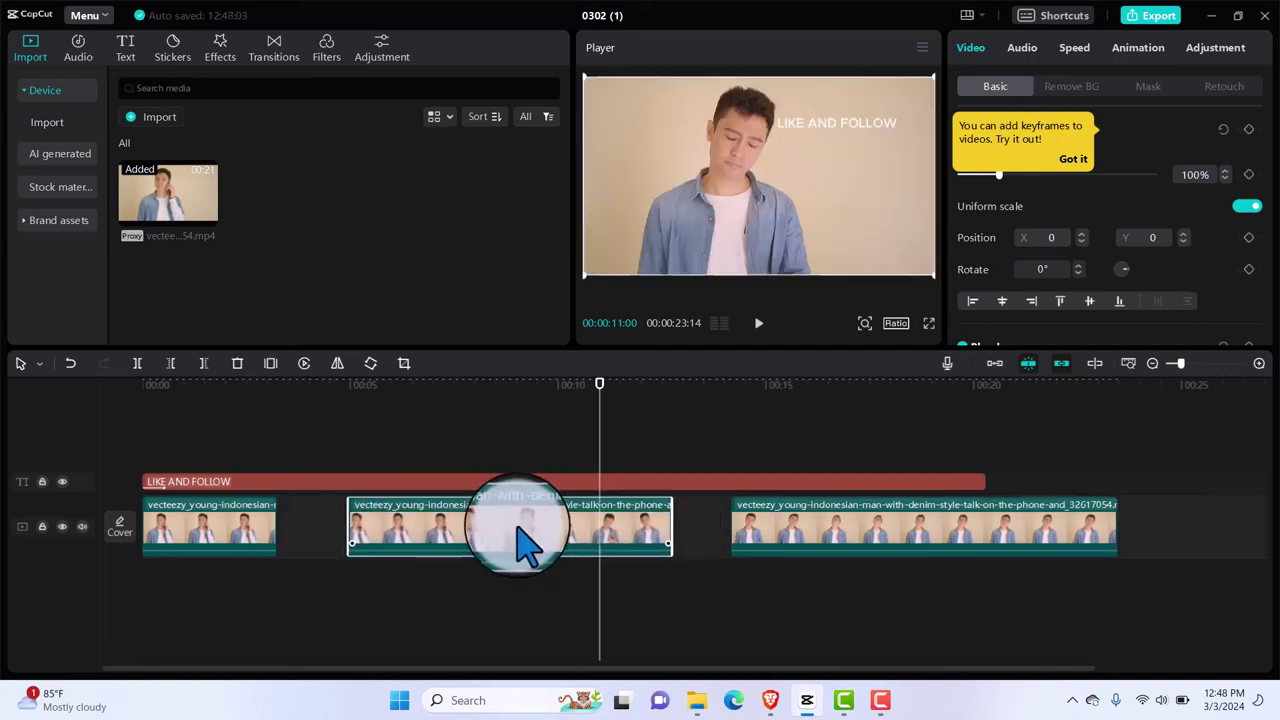
pyautogui.click(990, 366)
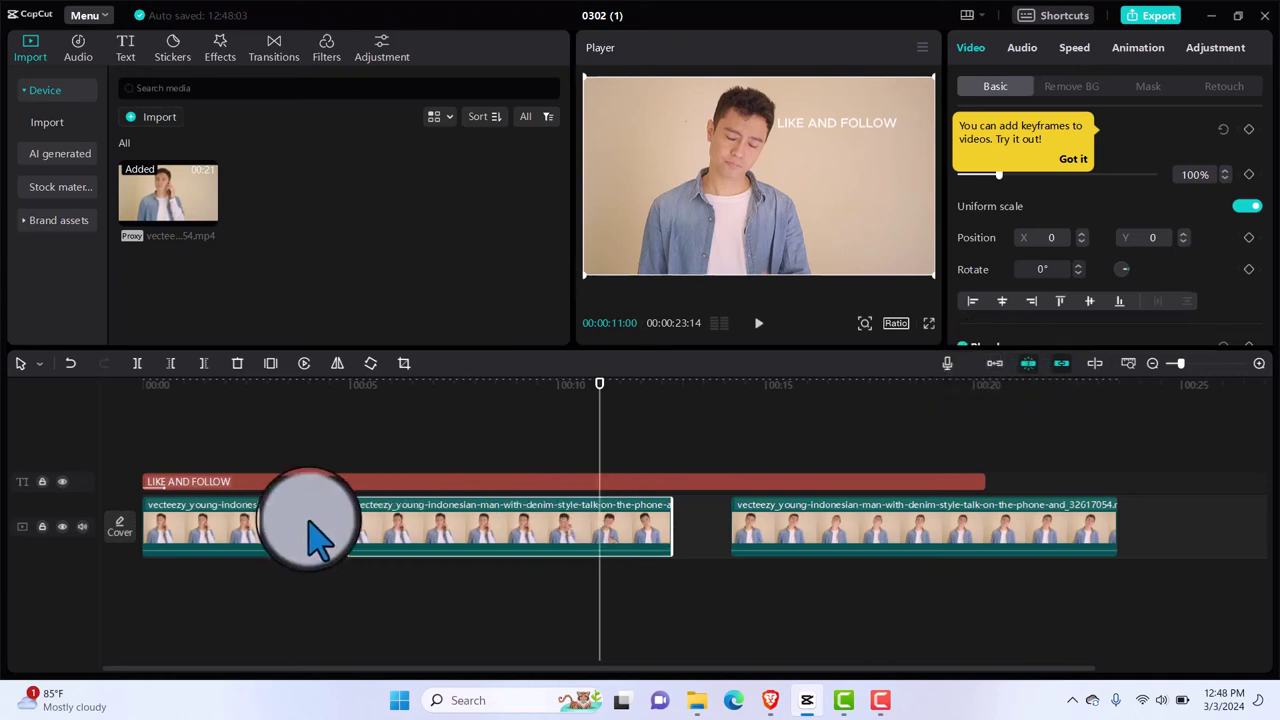
pyautogui.moveTo(308, 520); pyautogui.dragTo(304, 520)
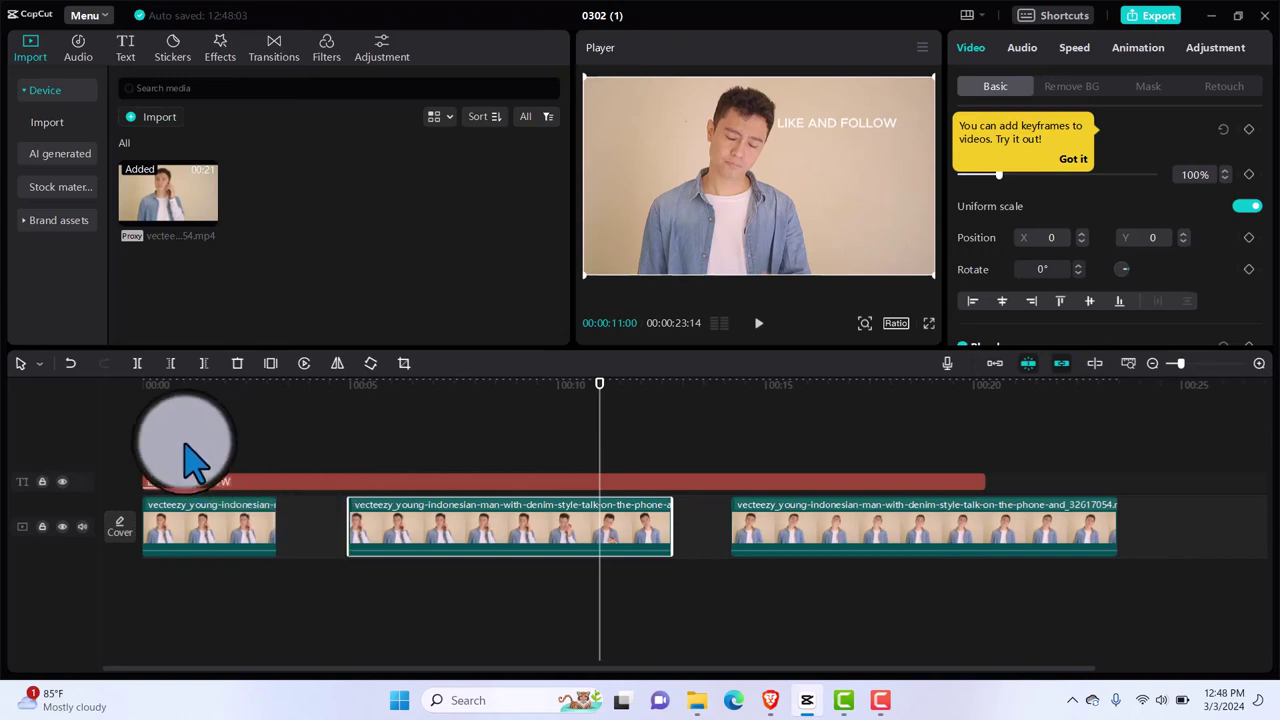
# Import the Udemy Intro Title video from the My Effects folder and add it to the timeline at 00:00:11:00.
pyautogui.click(167, 117)
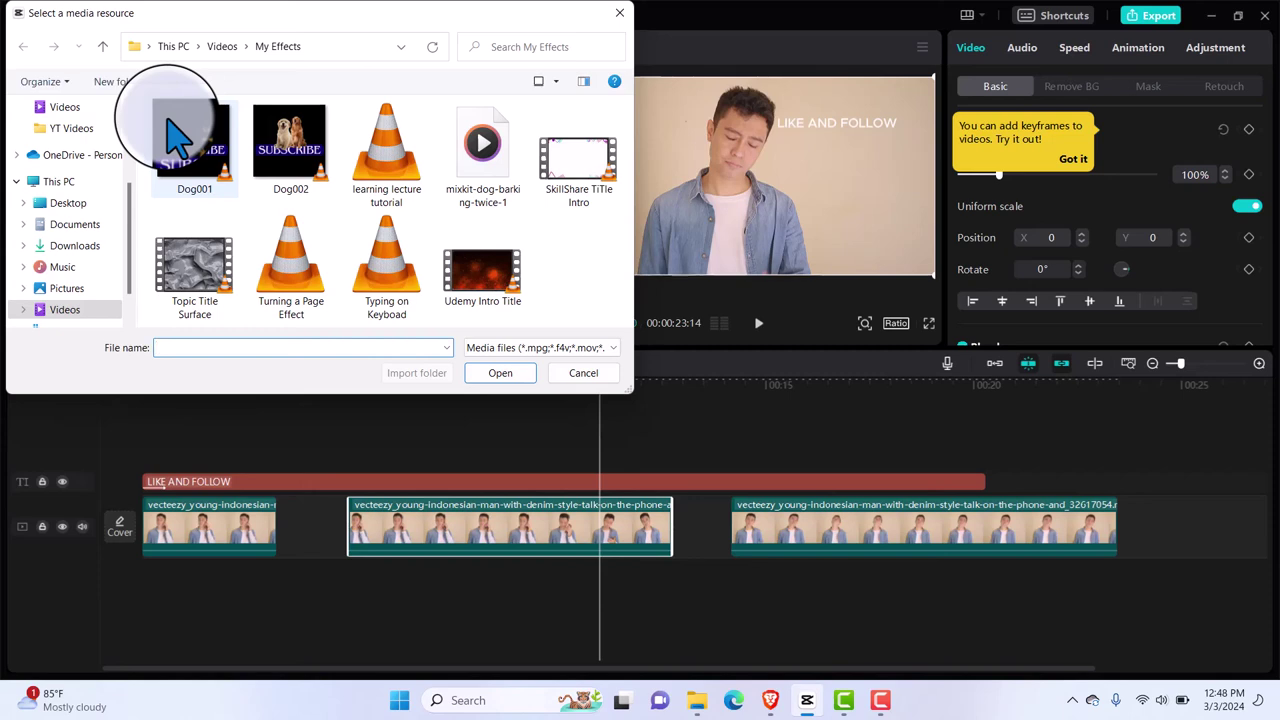
pyautogui.click(487, 283)
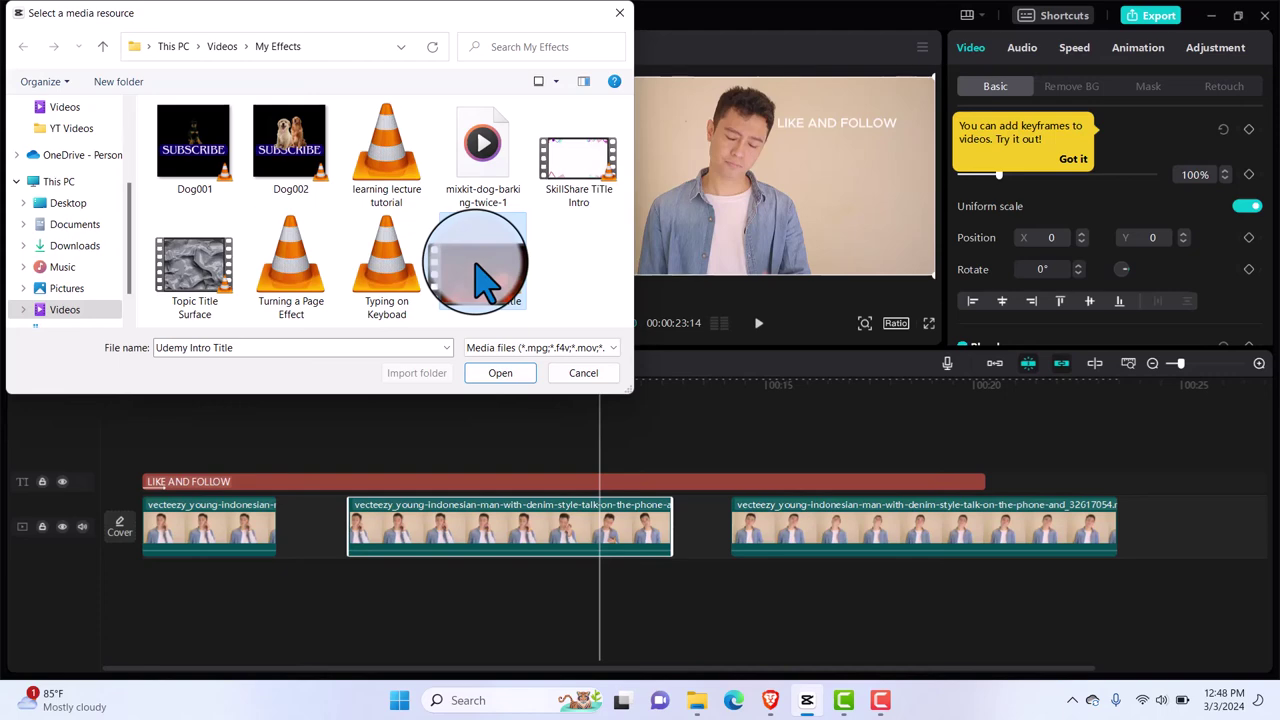
pyautogui.click(497, 375)
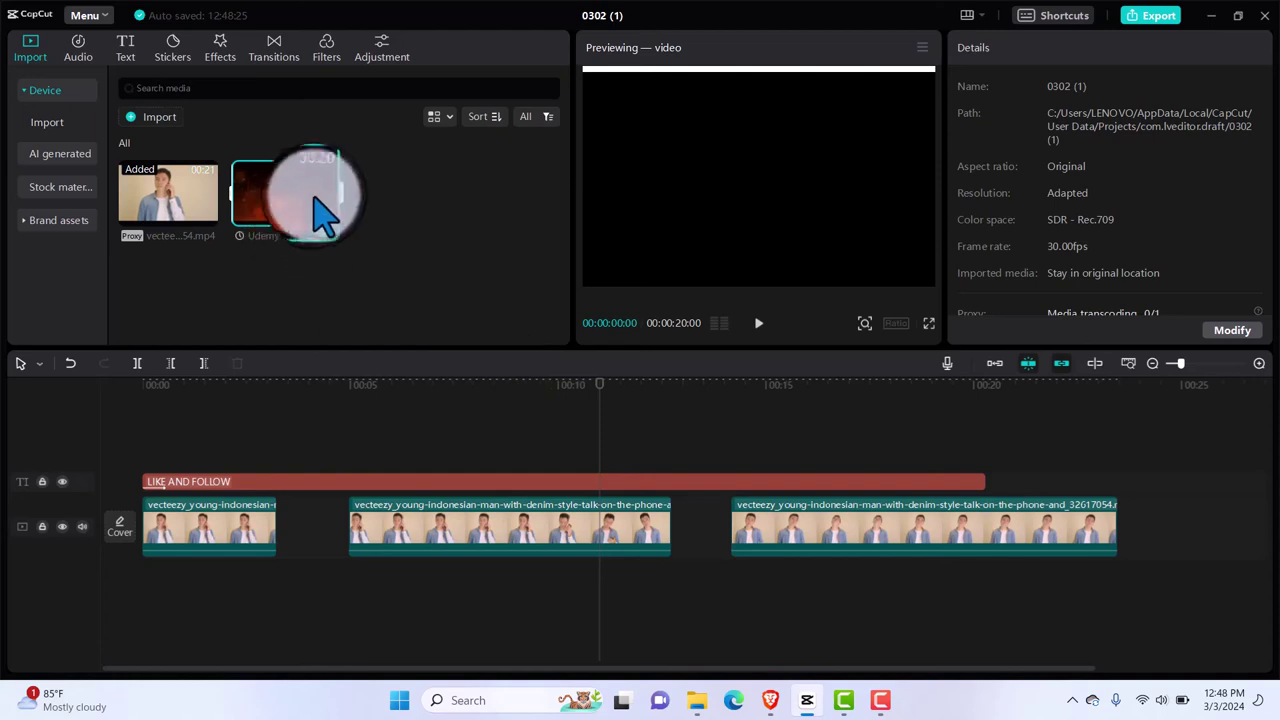
pyautogui.click(320, 215)
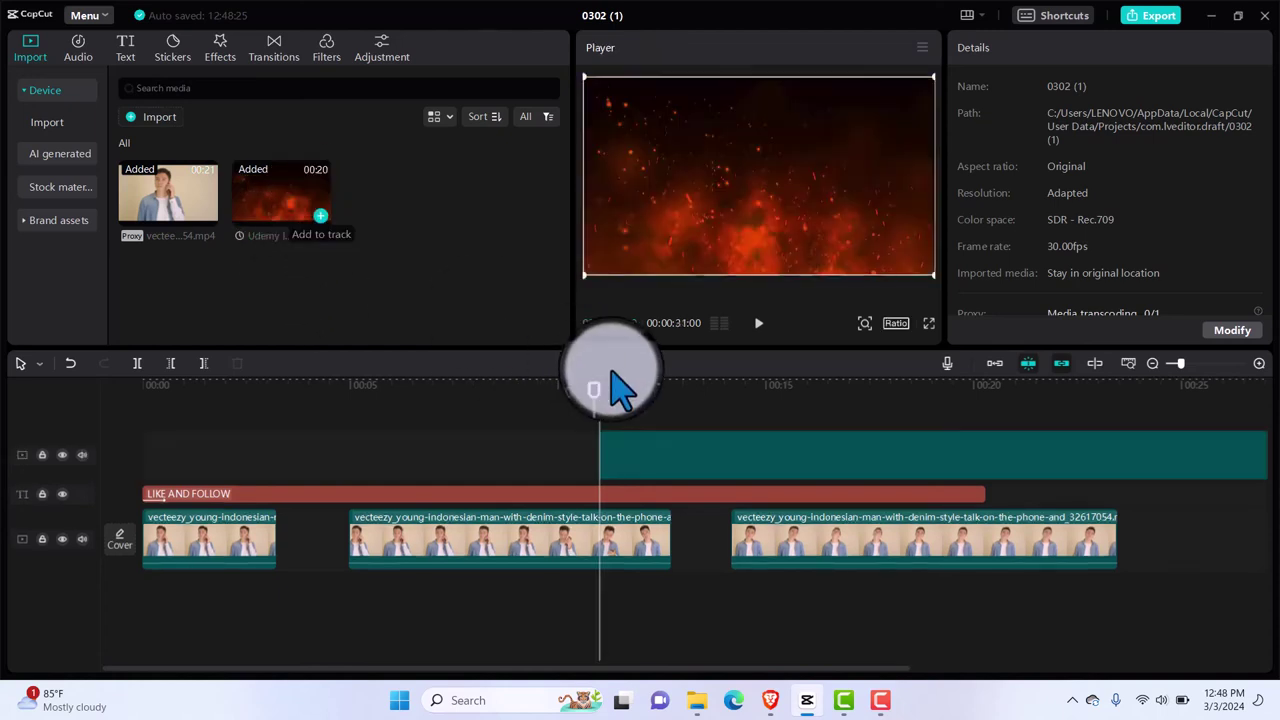
# Split the Udemy Intro Title clip at 00:00:12:09 and fit its short first part snugly between the first two main-track segments.
pyautogui.click(686, 443)
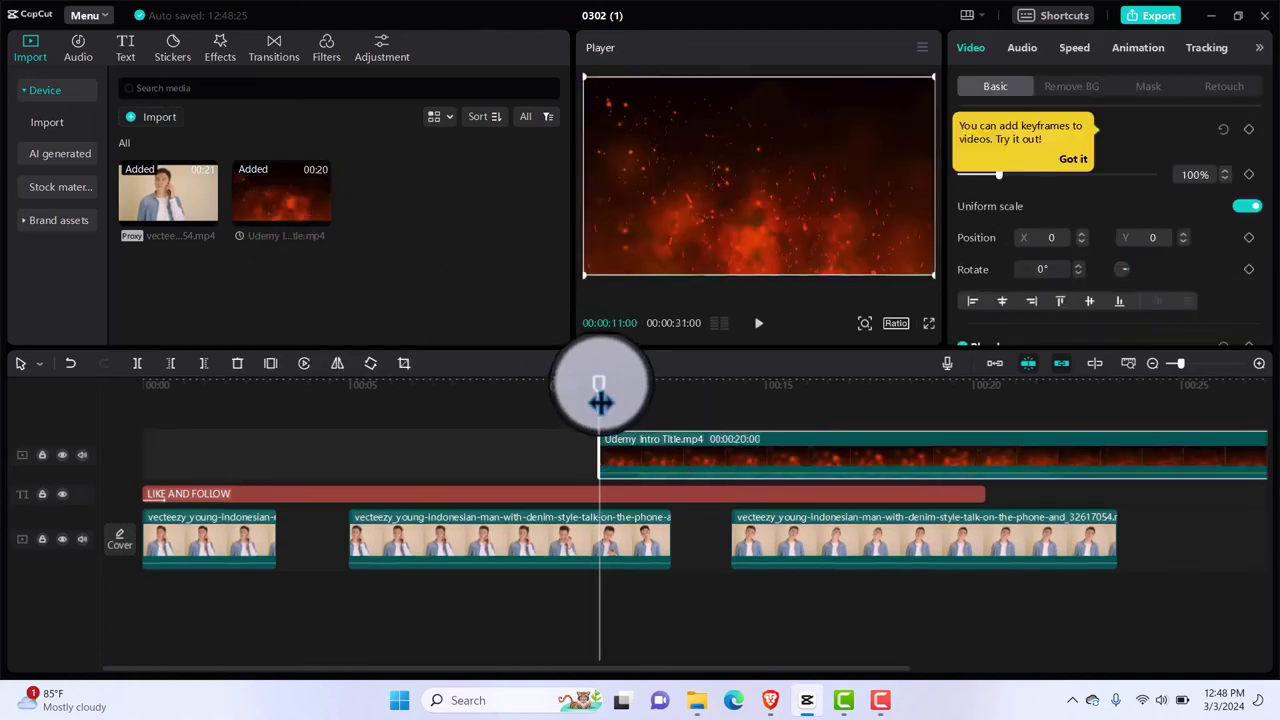
pyautogui.moveTo(600, 401); pyautogui.dragTo(653, 410)
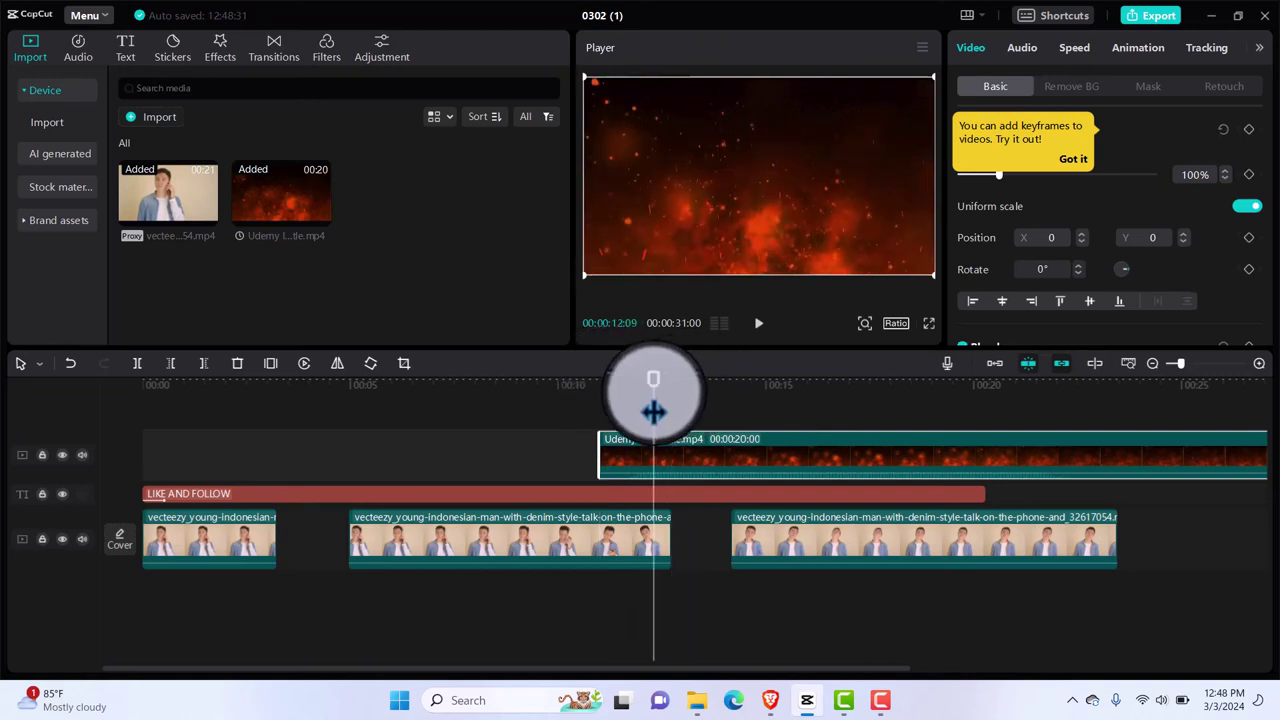
pyautogui.press('q')
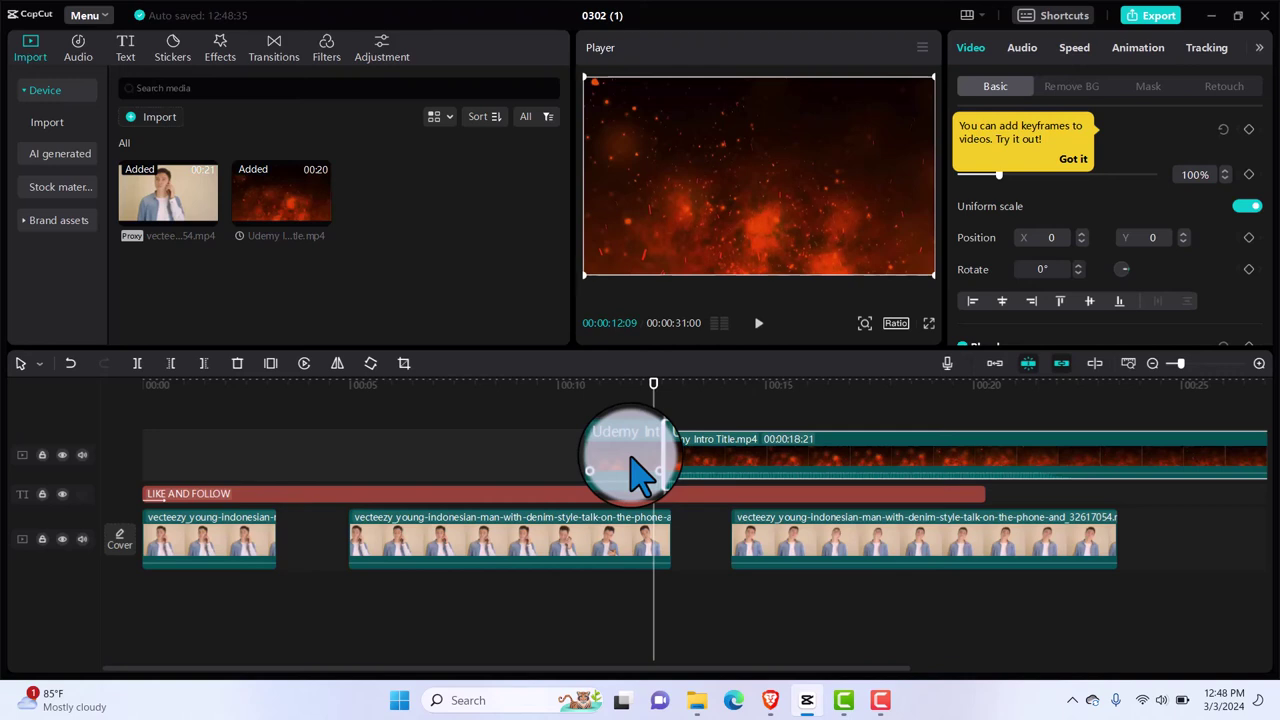
pyautogui.moveTo(632, 460); pyautogui.dragTo(310, 546)
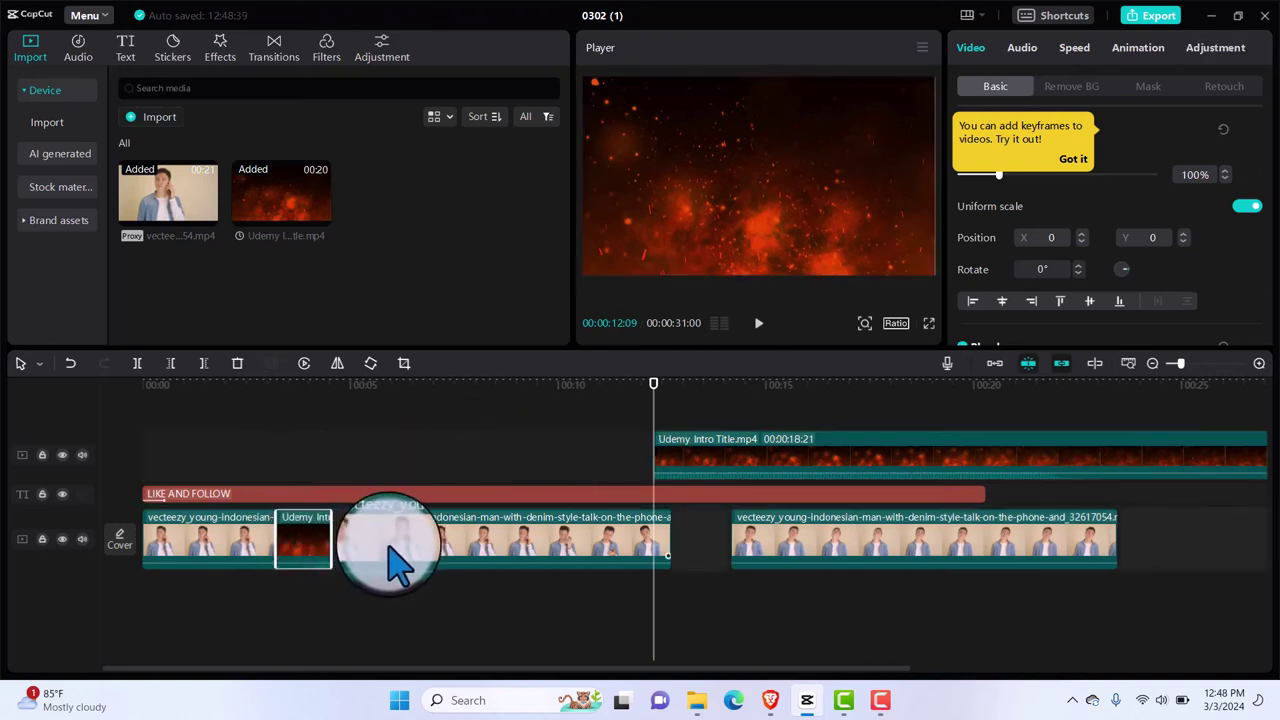
pyautogui.moveTo(395, 565)
pyautogui.mouseDown()
pyautogui.moveTo(371, 551)
pyautogui.moveTo(417, 560)
pyautogui.moveTo(409, 606)
pyautogui.moveTo(380, 614)
pyautogui.moveTo(403, 551)
pyautogui.moveTo(386, 546)
pyautogui.mouseUp()
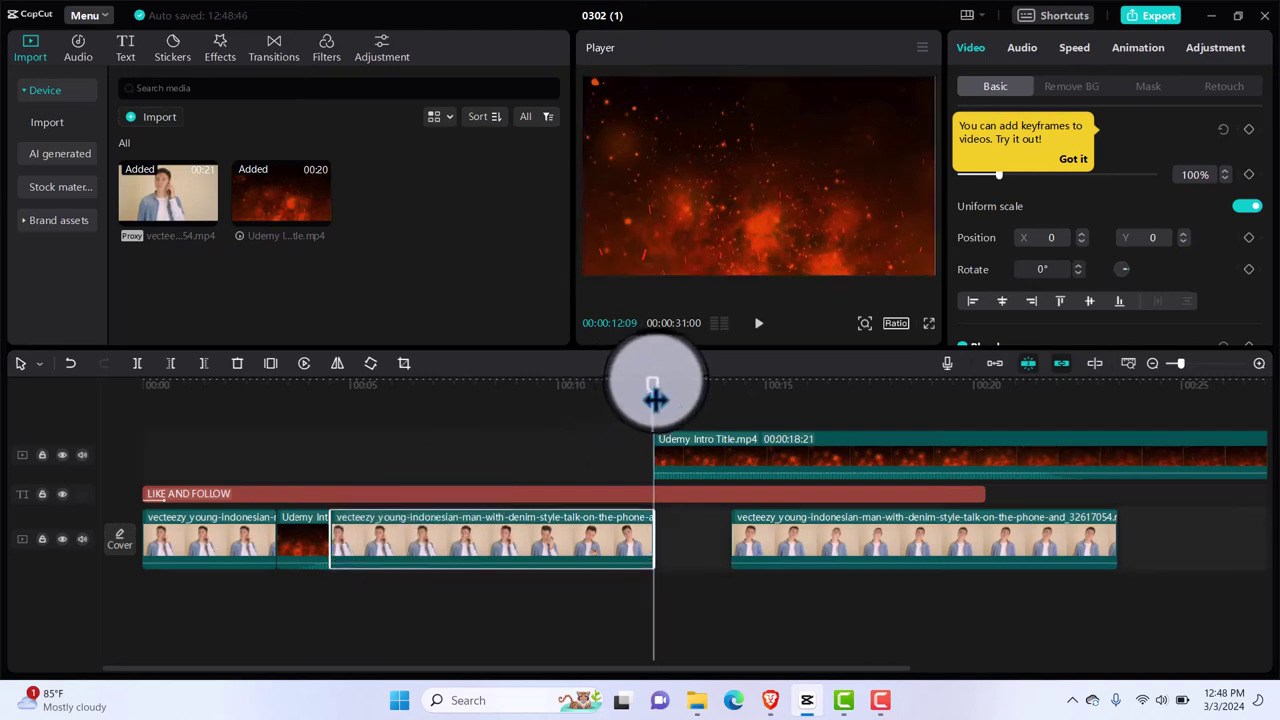
# Play through the short Udemy Intro Title piece between the first two segments twice to review the cut.
pyautogui.moveTo(653, 398); pyautogui.dragTo(268, 463)
pyautogui.press('space')
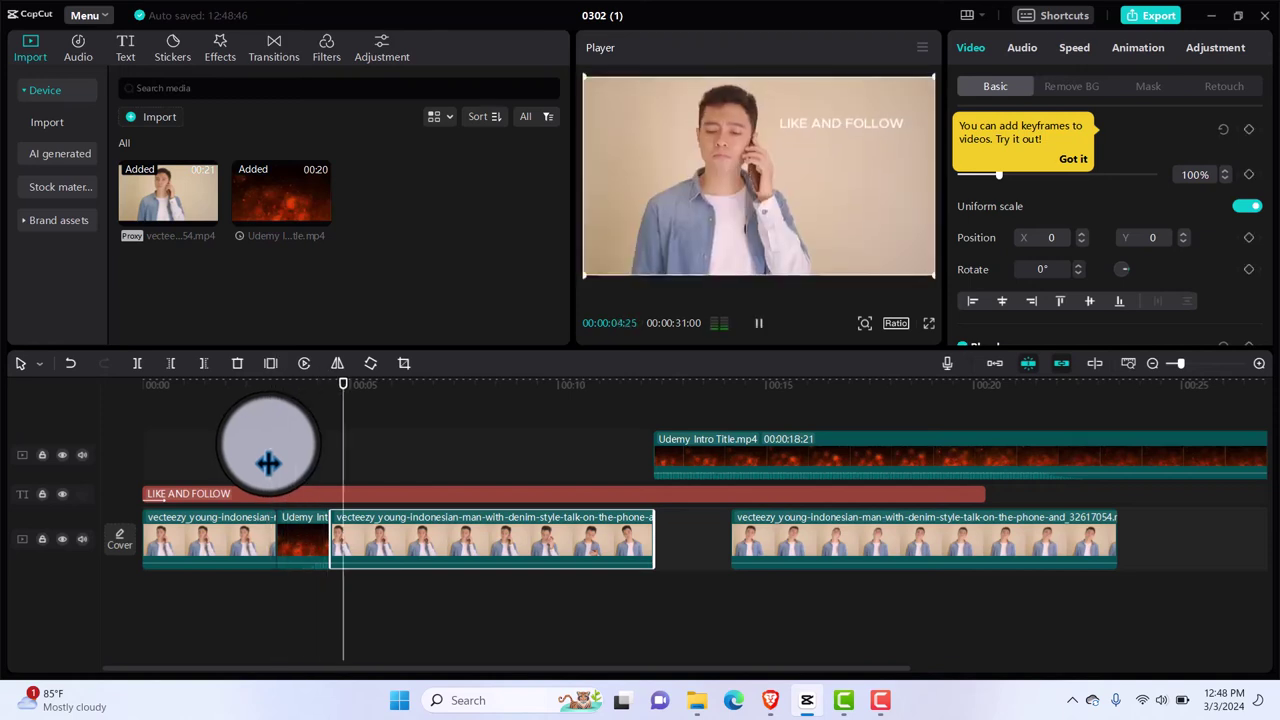
pyautogui.press('space')
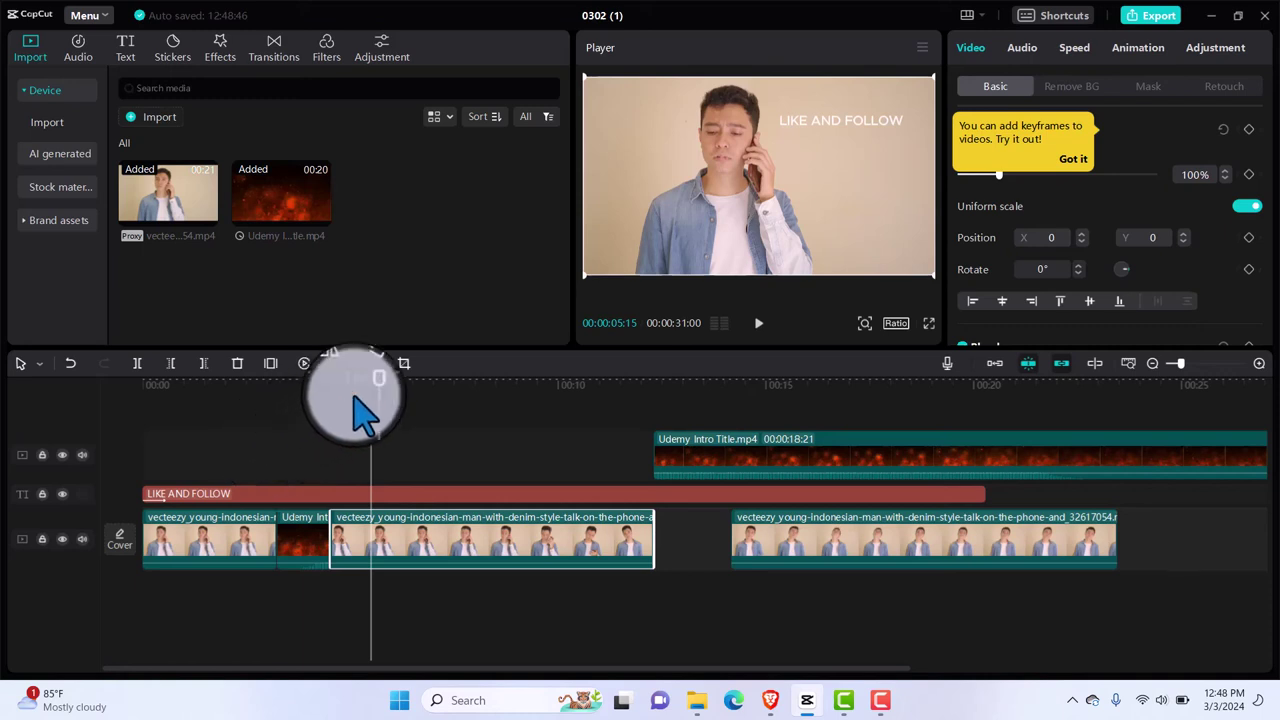
pyautogui.moveTo(371, 383); pyautogui.dragTo(259, 413)
pyautogui.press('space')
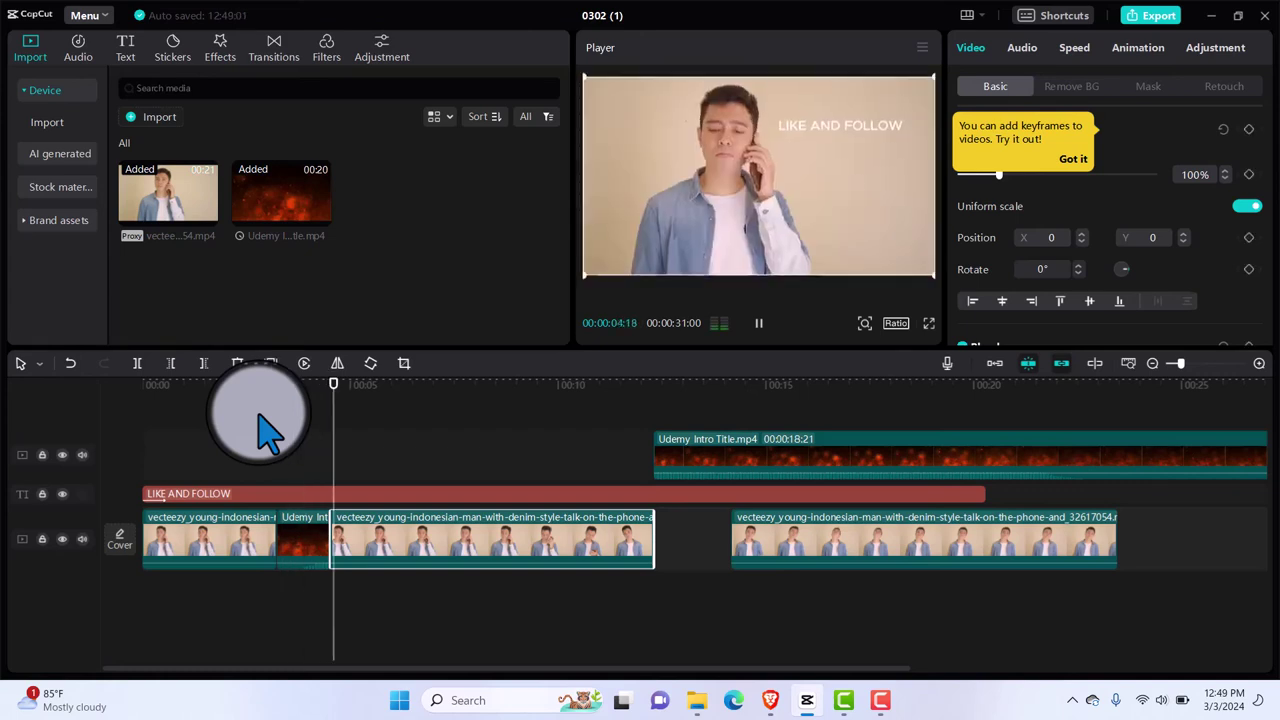
pyautogui.press('space')
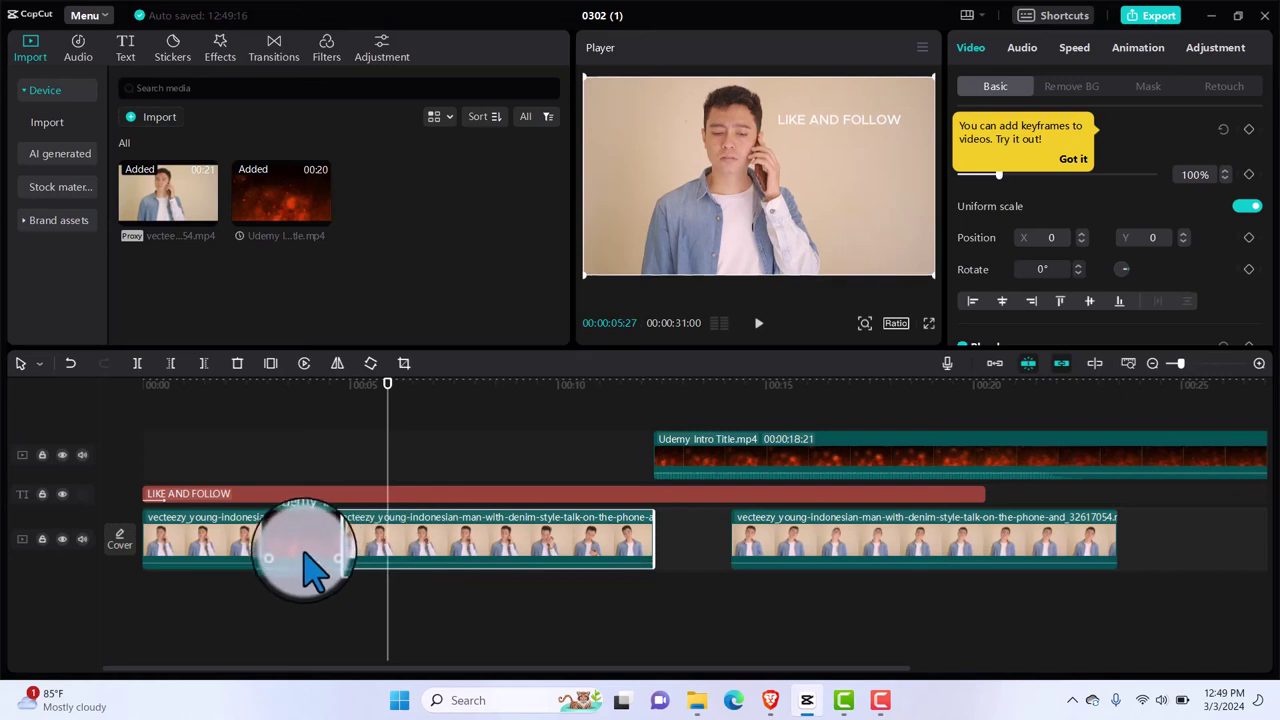
# Move the short Udemy Intro Title piece onto the overlay track directly above the gap and play that section.
pyautogui.moveTo(309, 551); pyautogui.dragTo(304, 468)
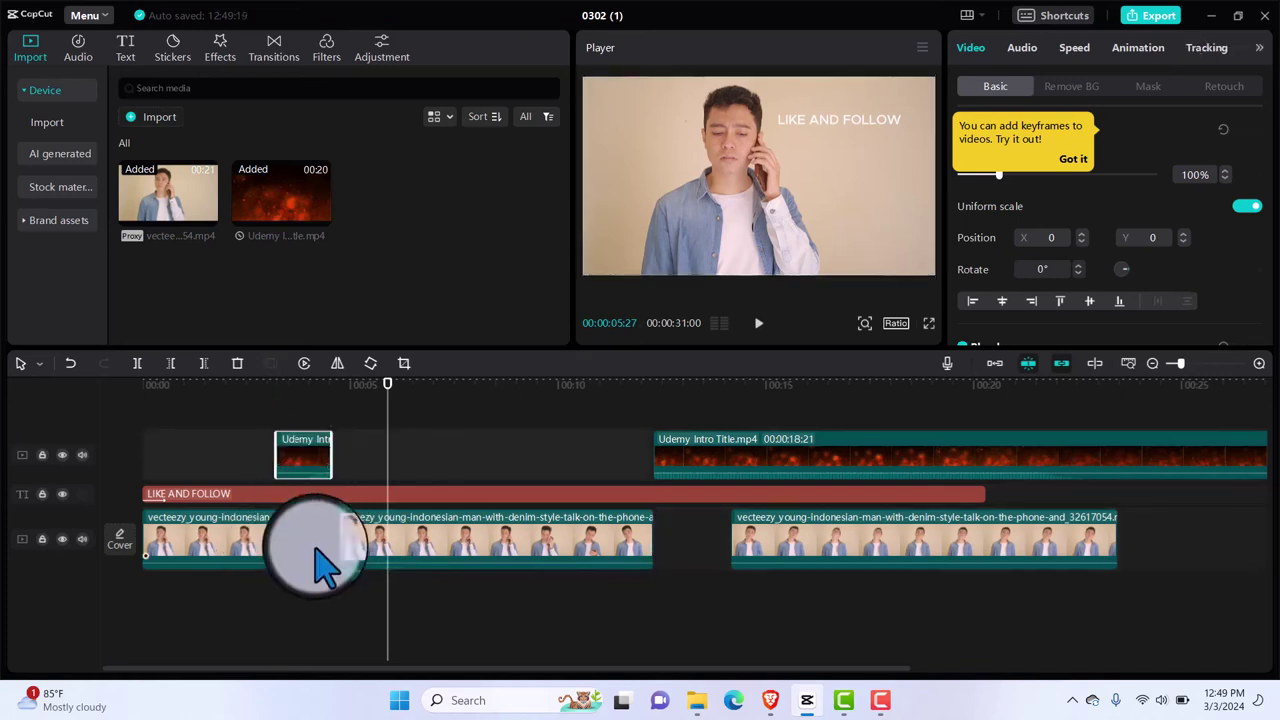
pyautogui.moveTo(388, 384); pyautogui.dragTo(252, 398)
pyautogui.press('space')
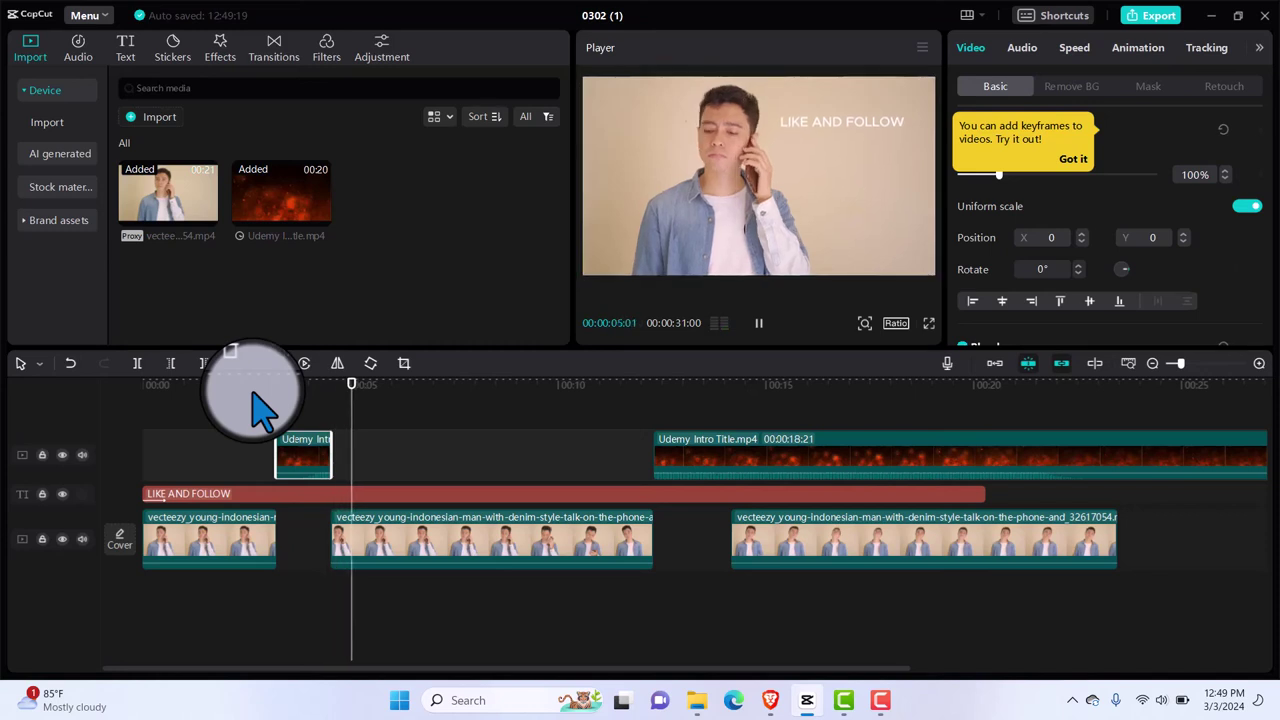
pyautogui.press('space')
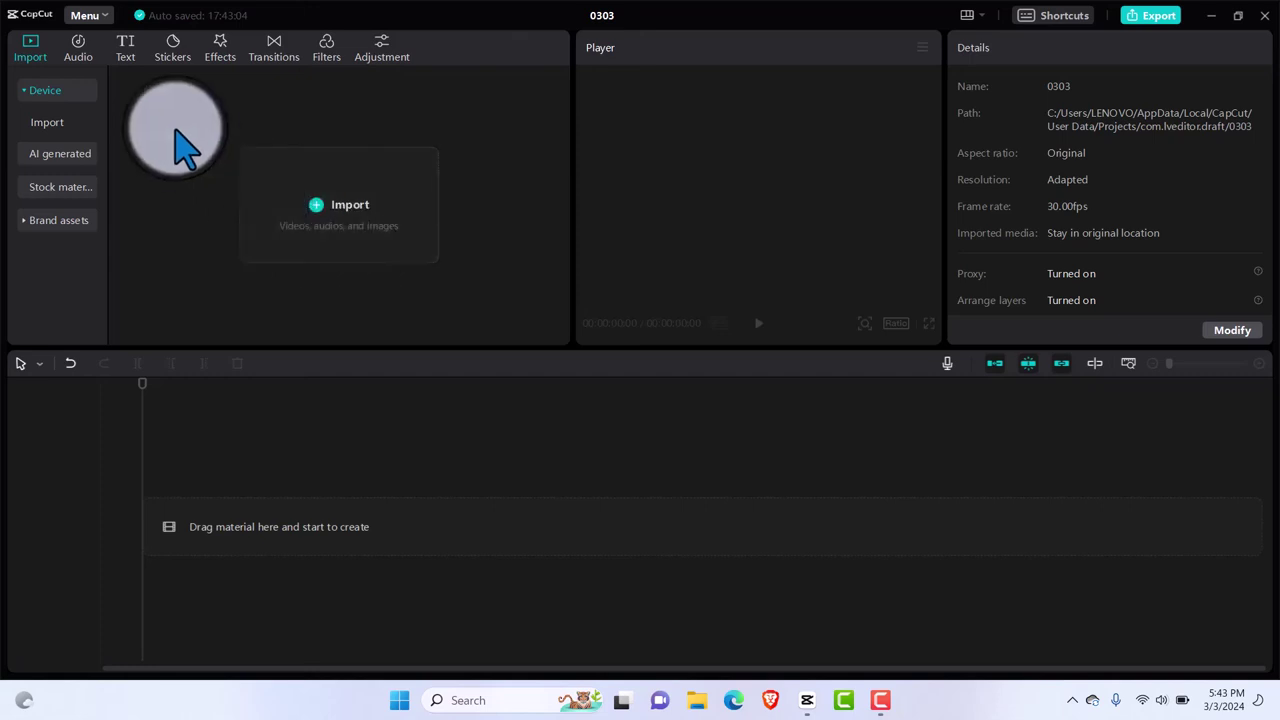
# Add the Default text from the Trending collection to the empty timeline and set its font to Koulen.
pyautogui.click(126, 58)
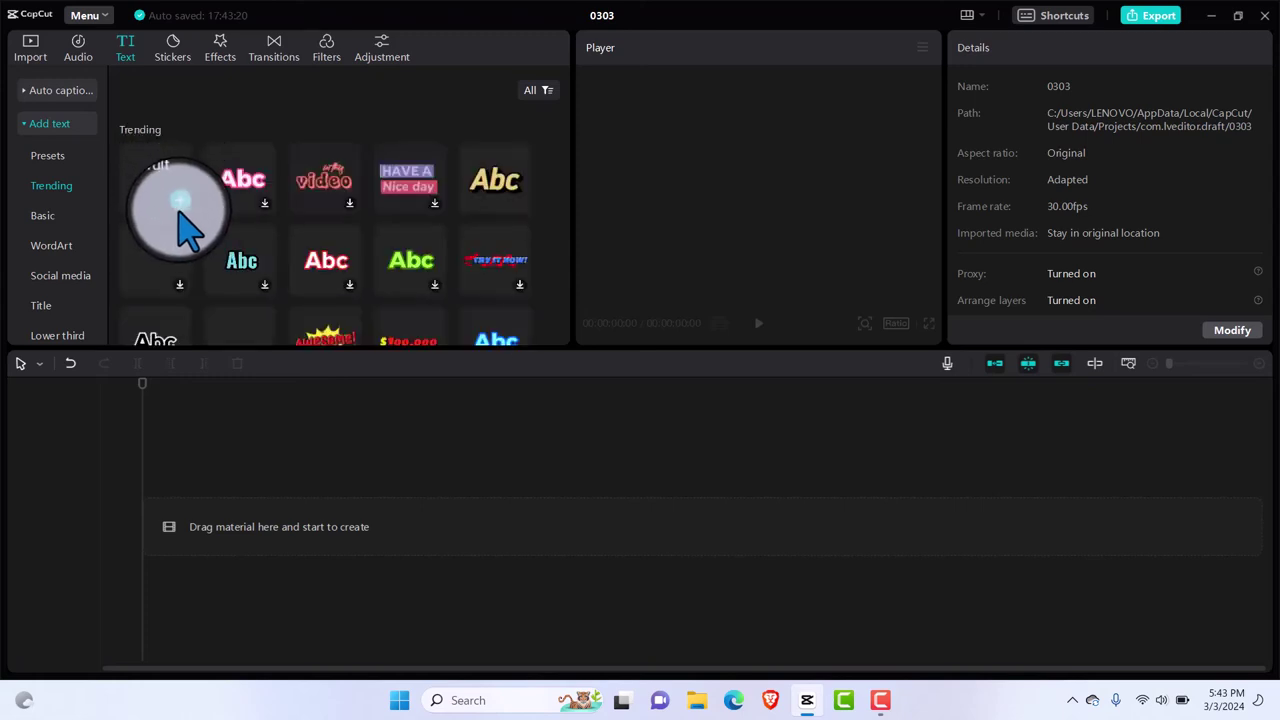
pyautogui.click(181, 205)
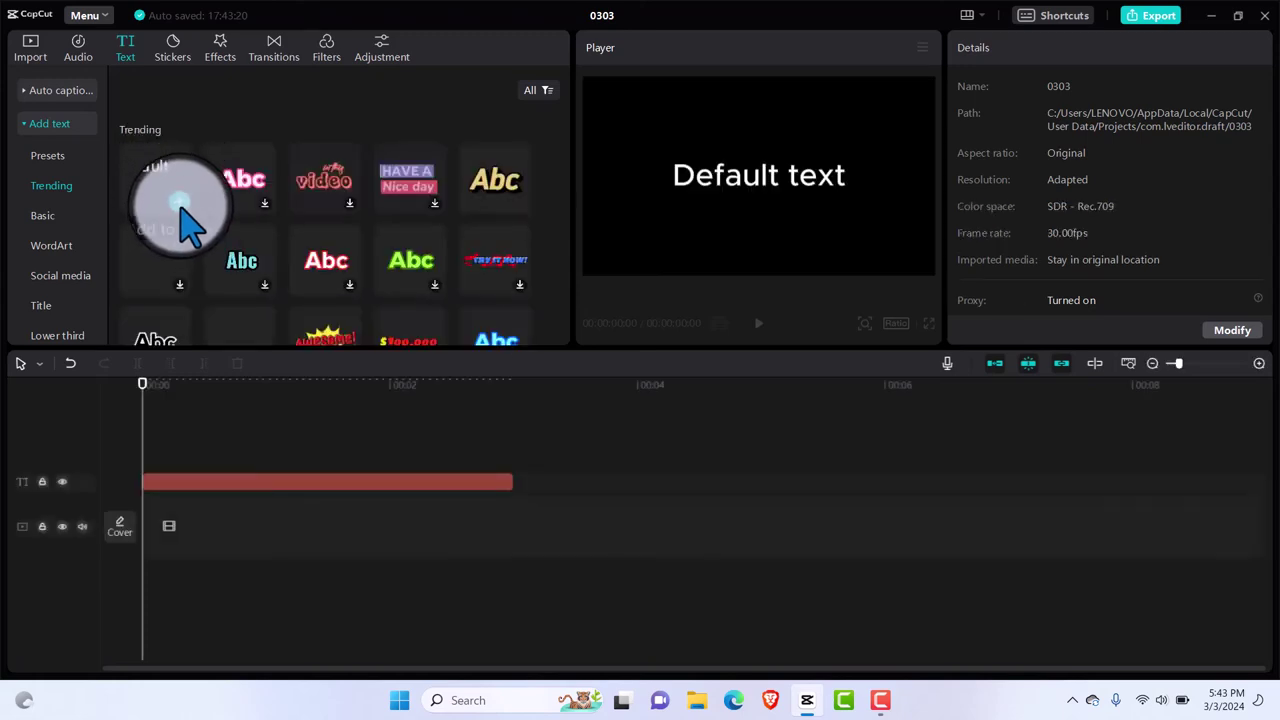
pyautogui.click(755, 205)
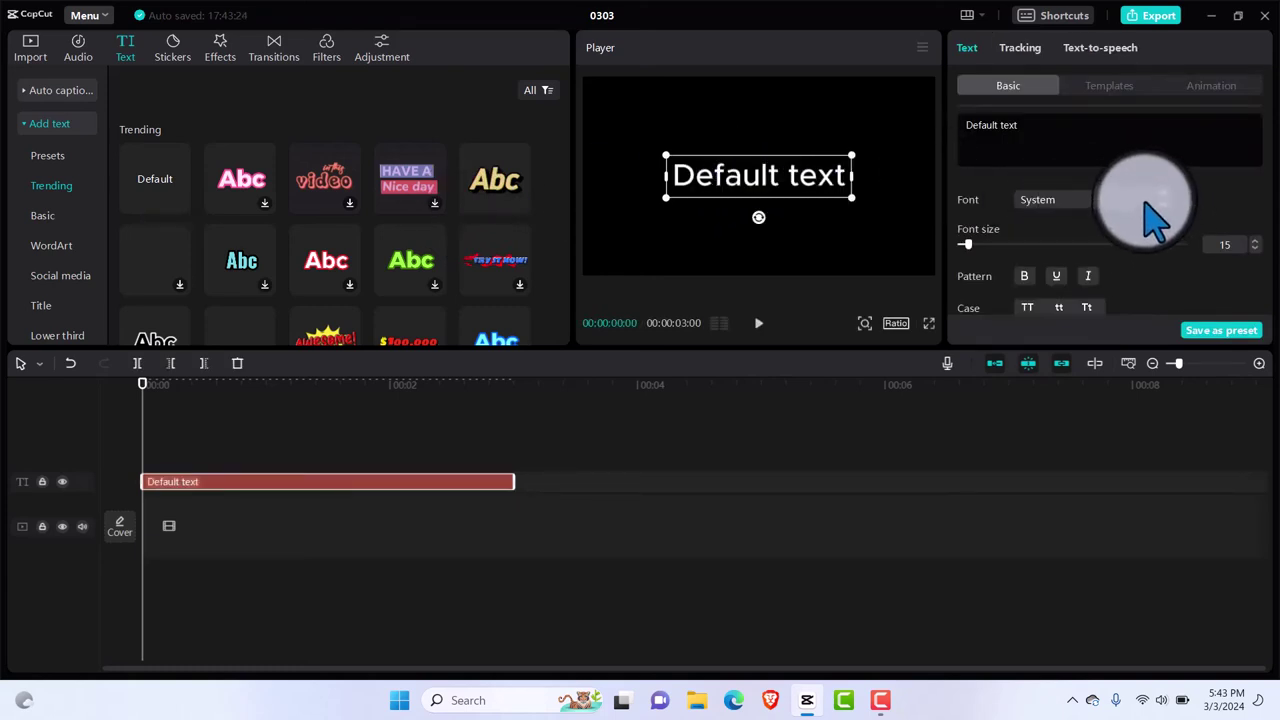
pyautogui.click(1155, 205)
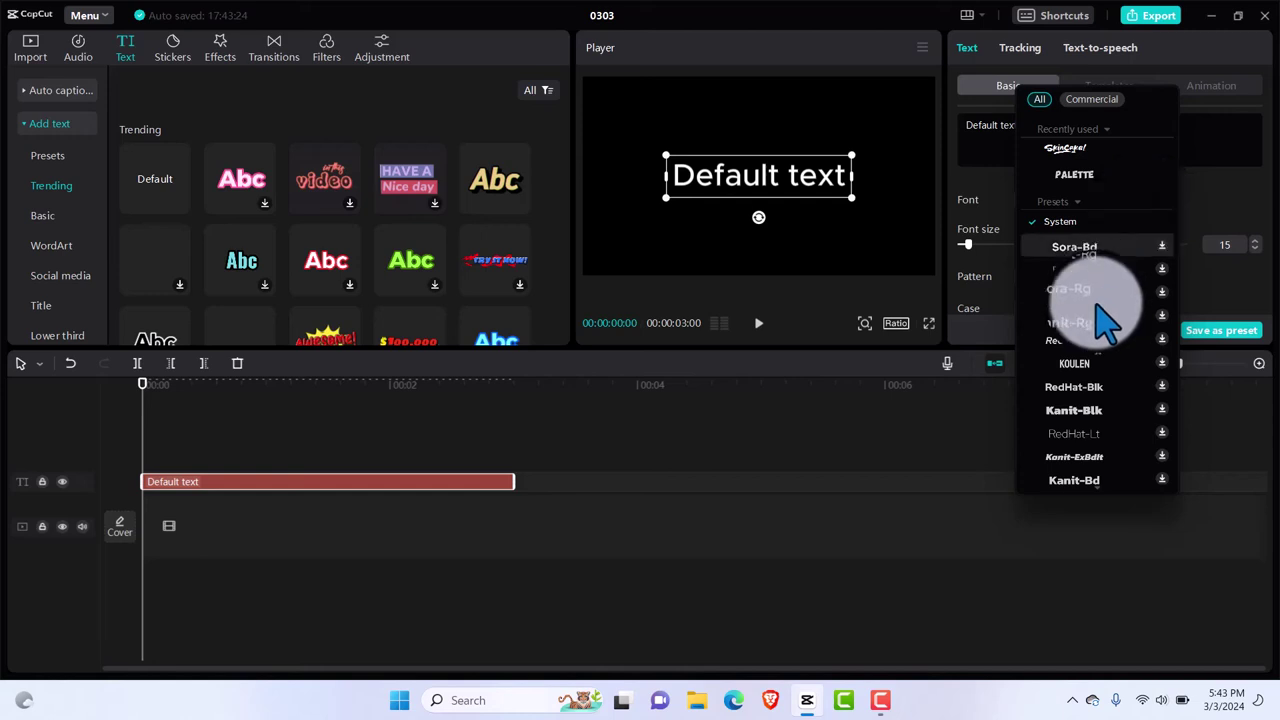
pyautogui.click(1076, 376)
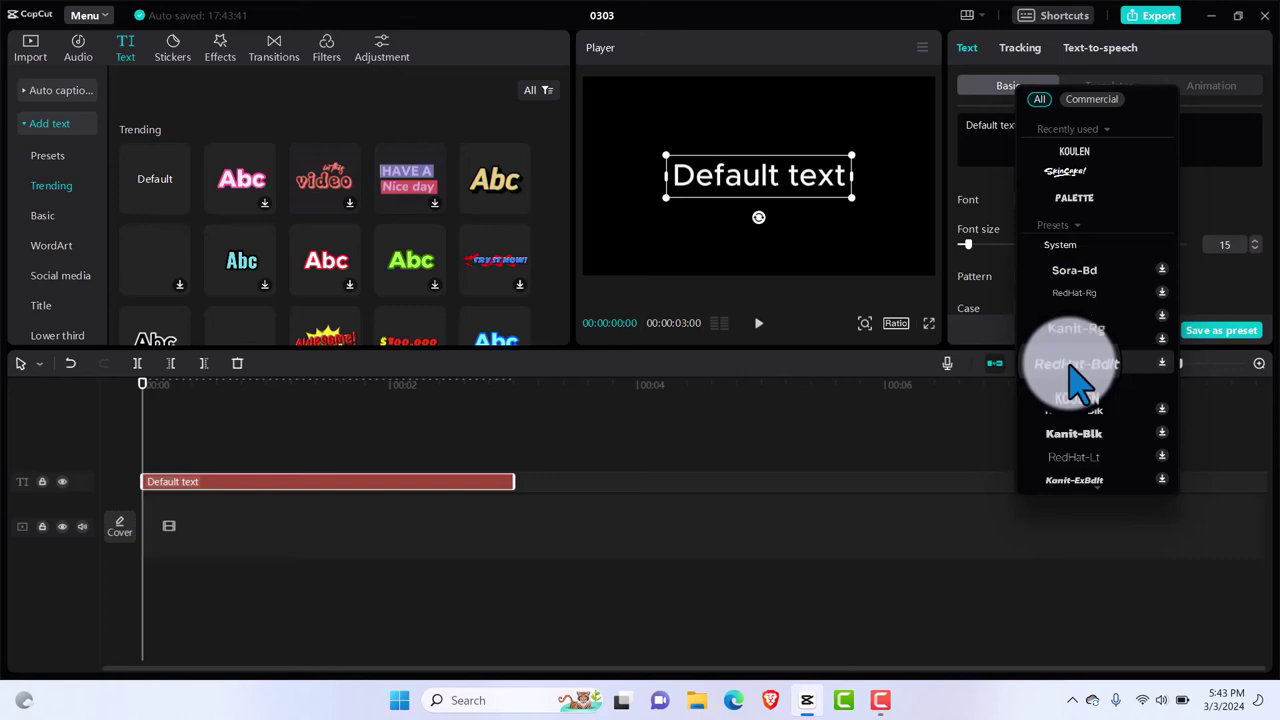
# Apply the Koulen-Regular font to the default text clip.
pyautogui.click(1068, 384)
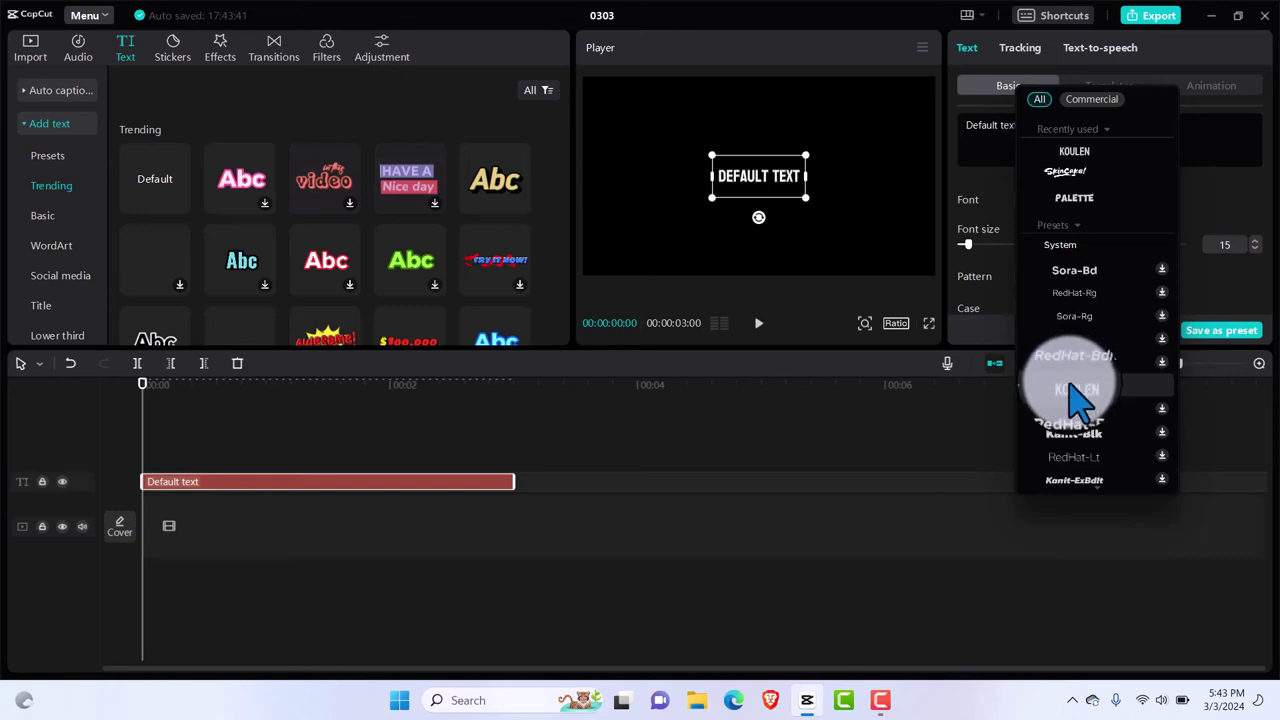
pyautogui.click(1077, 395)
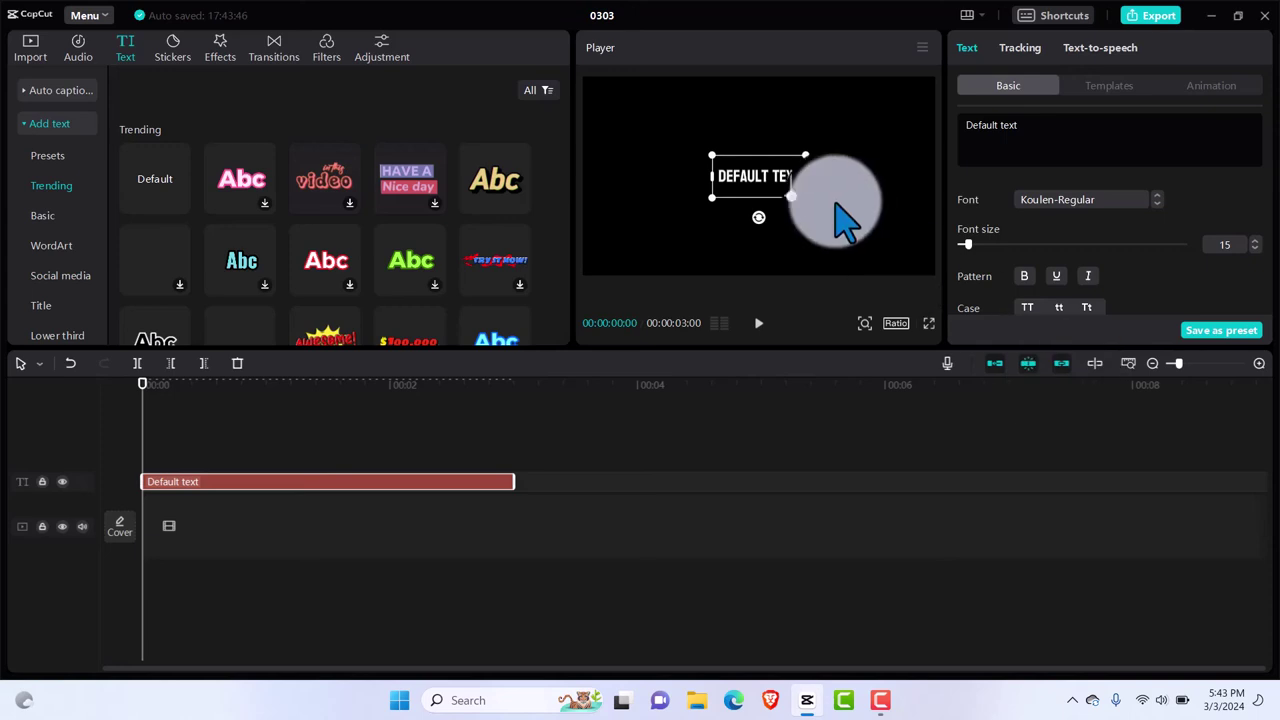
pyautogui.moveTo(806, 197); pyautogui.dragTo(816, 199)
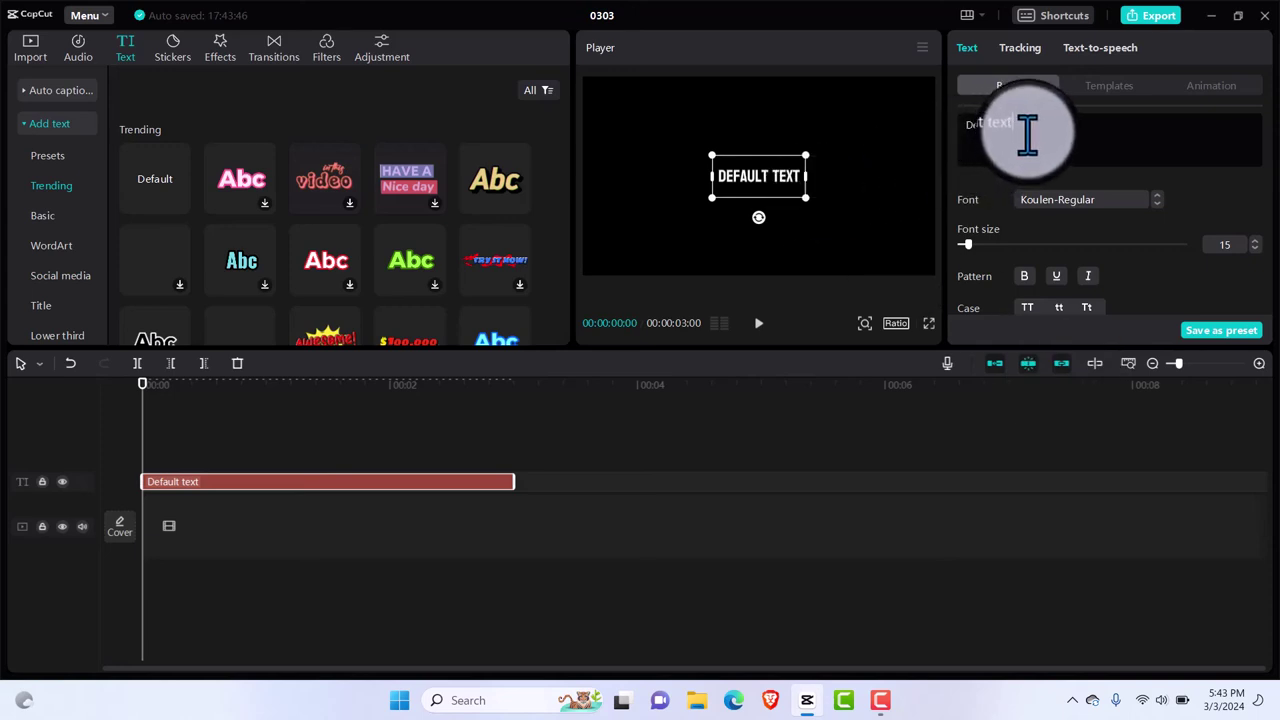
# Replace the default text's wording with "LIKE AND FOLLOW".
pyautogui.press('BackSpace')
pyautogui.press('BackSpace')
pyautogui.press('BackSpace')
pyautogui.press('BackSpace')
pyautogui.press('BackSpace')
pyautogui.press('BackSpace')
pyautogui.press('BackSpace')
pyautogui.press('BackSpace')
pyautogui.press('BackSpace')
pyautogui.press('BackSpace')
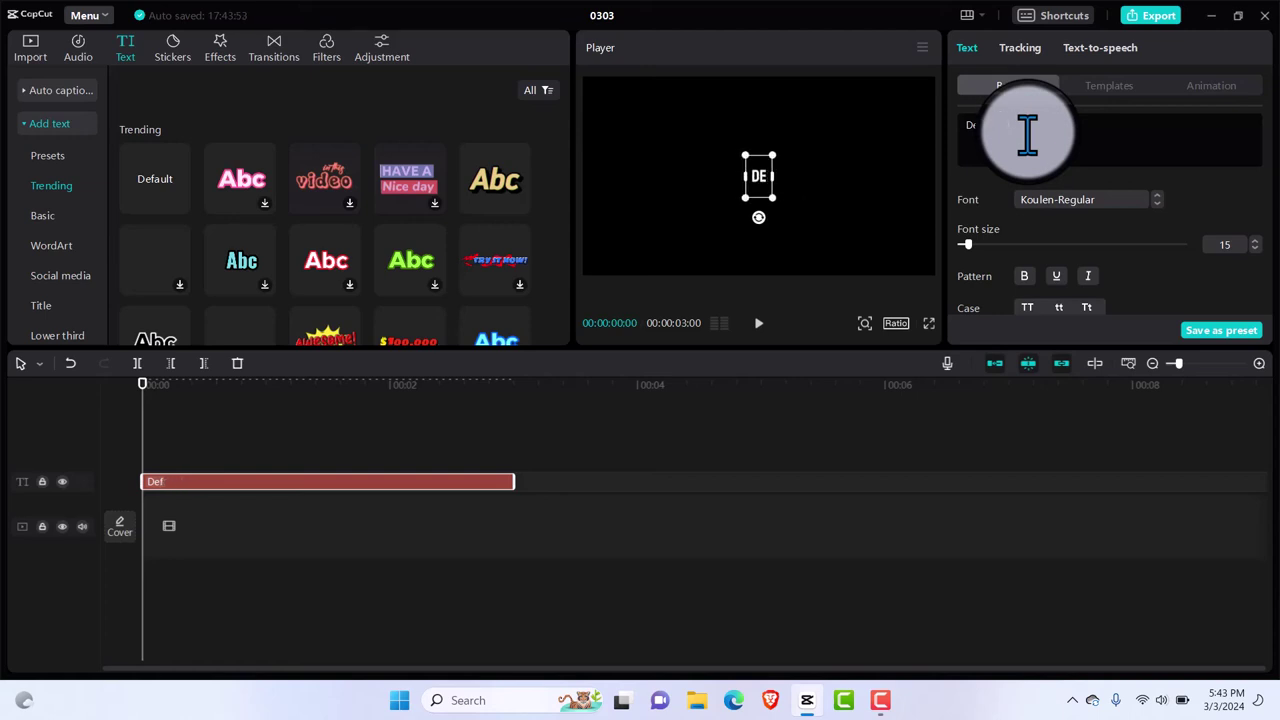
pyautogui.press('BackSpace')
pyautogui.press('BackSpace')
pyautogui.write('LIK')
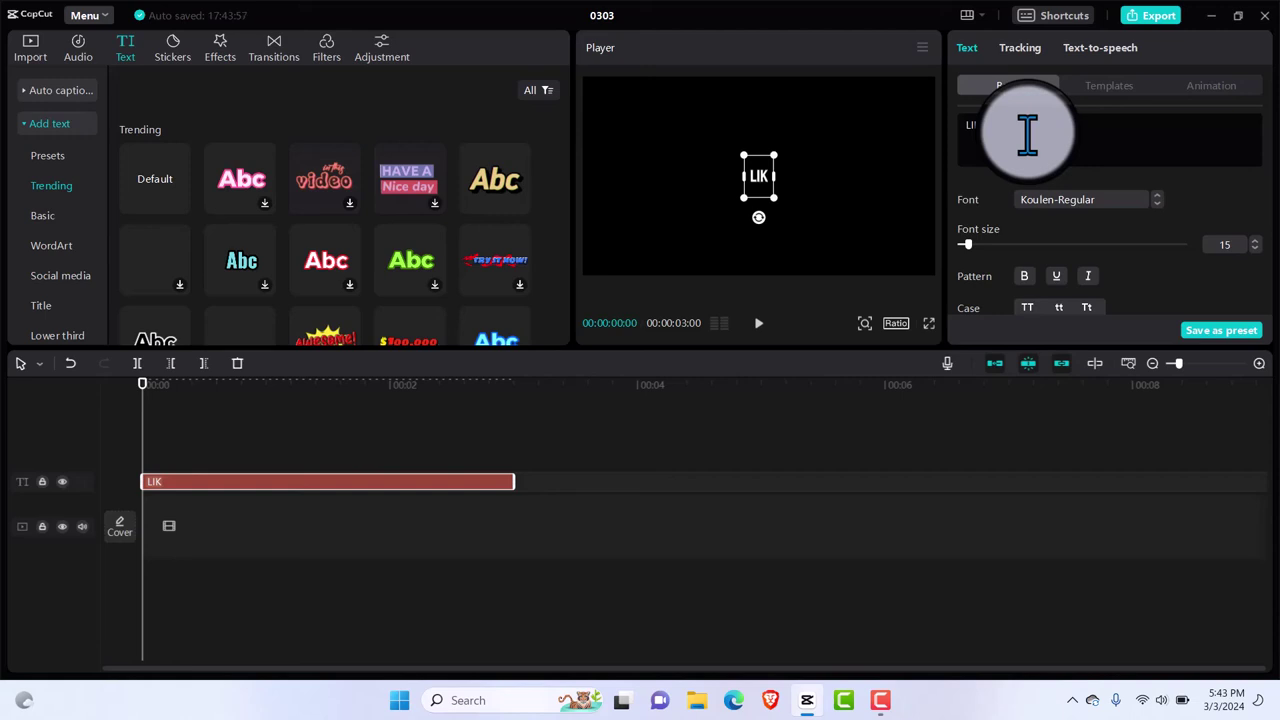
pyautogui.write('E')
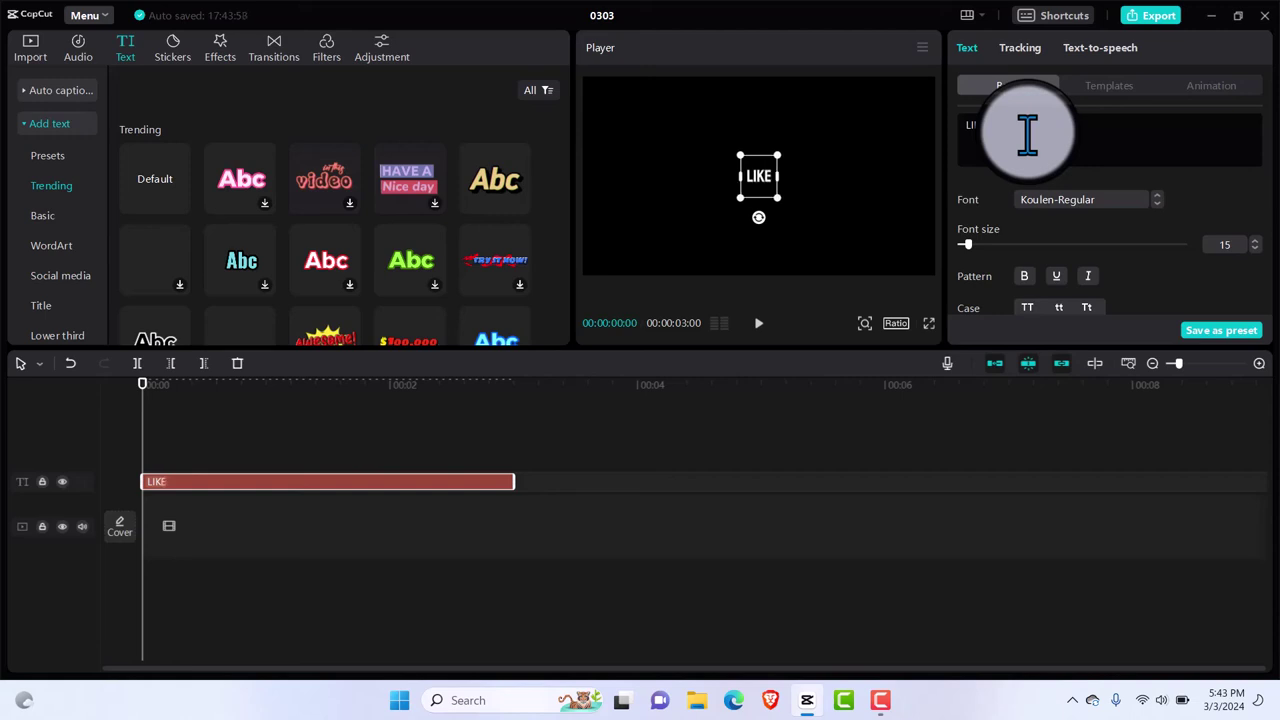
pyautogui.write(' AND')
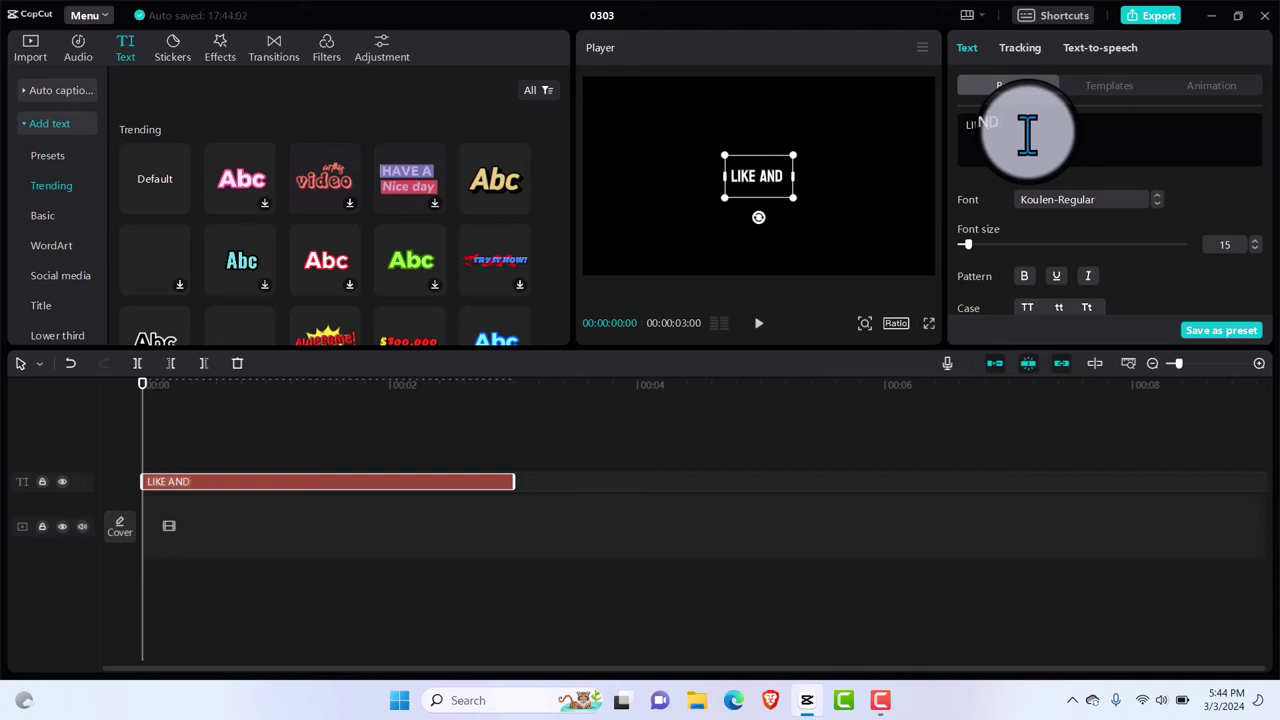
pyautogui.write(' FOLLO')
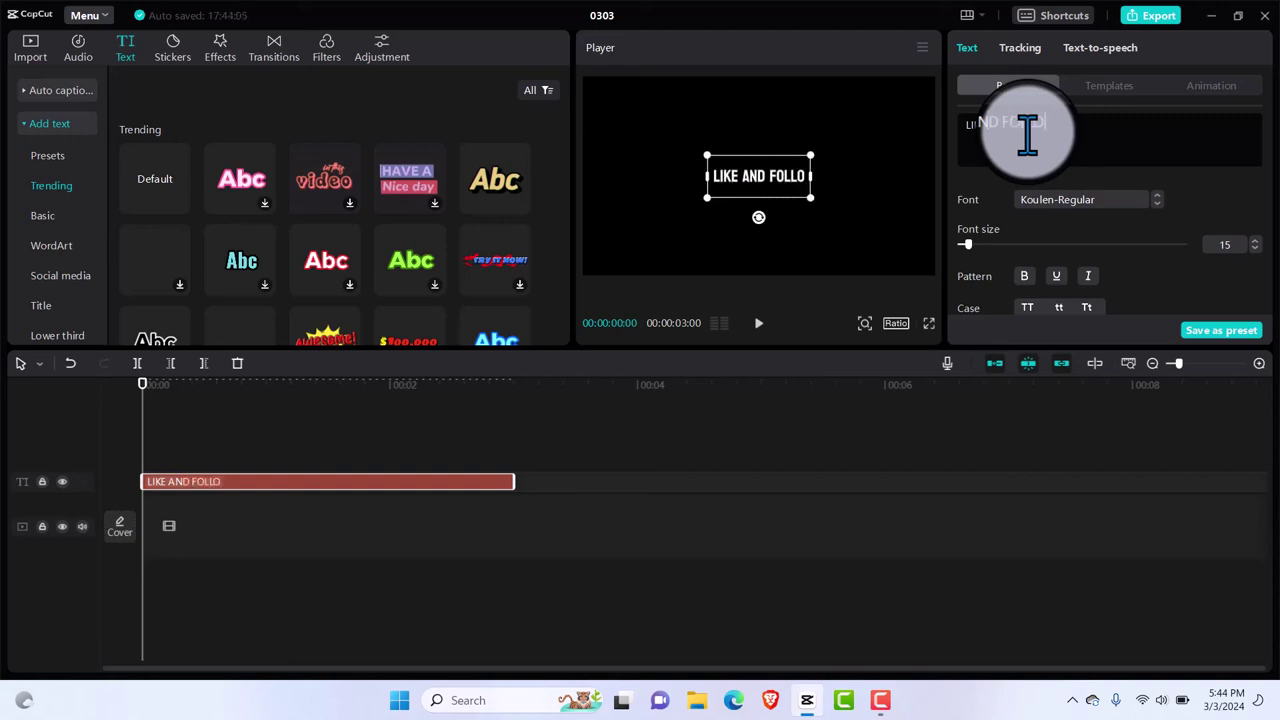
pyautogui.write('W')
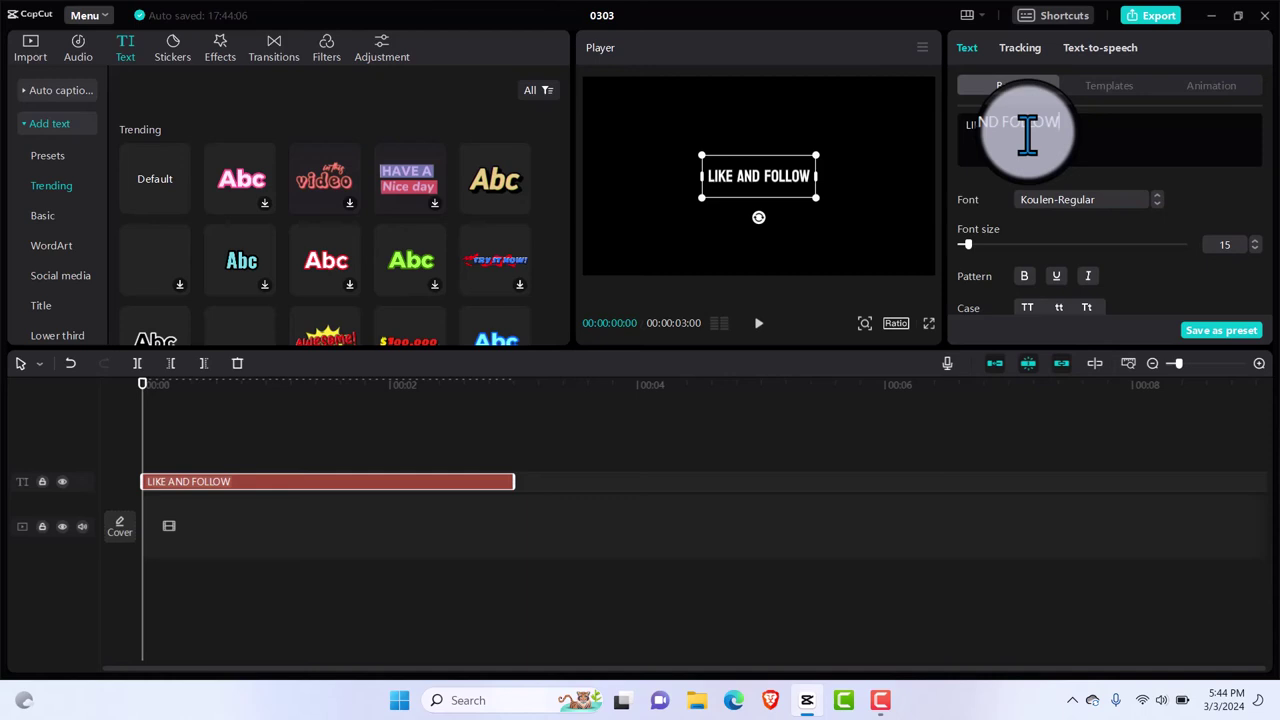
# Enlarge the LIKE AND FOLLOW text to font size 48 and extend its clip to a duration of 00:00:05:04.
pyautogui.moveTo(966, 245); pyautogui.dragTo(993, 245)
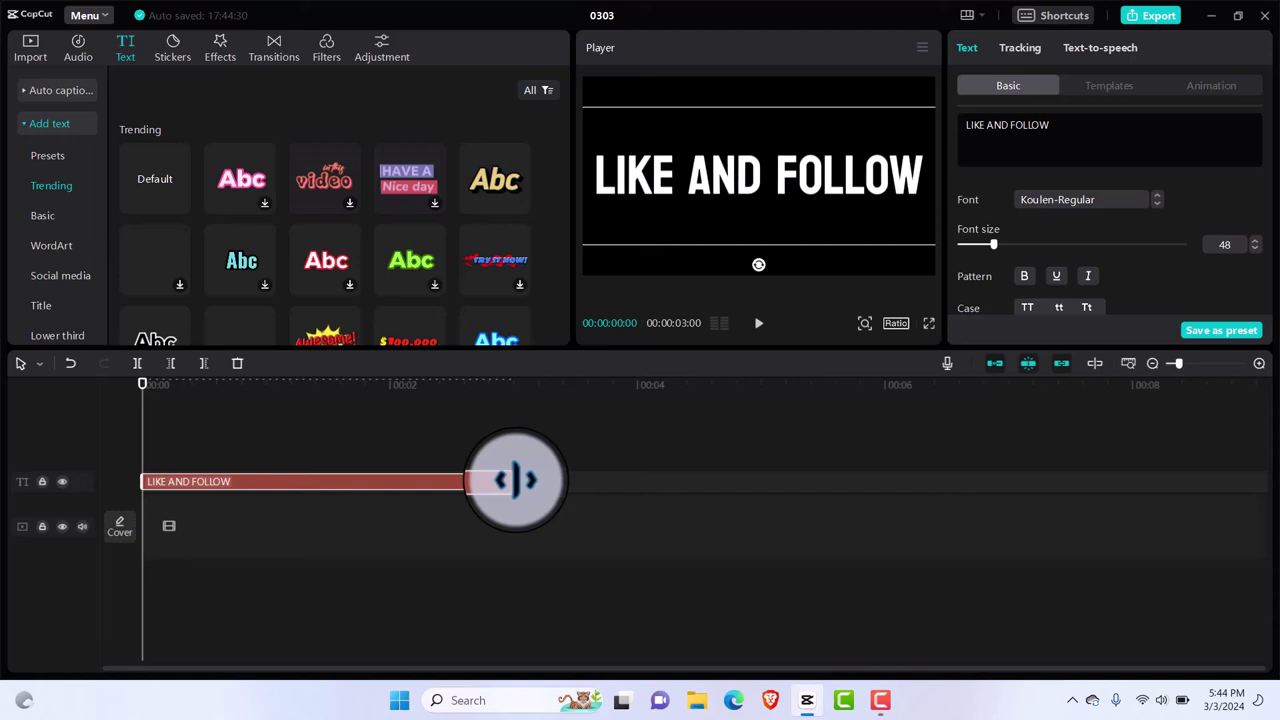
pyautogui.moveTo(516, 480); pyautogui.dragTo(774, 486)
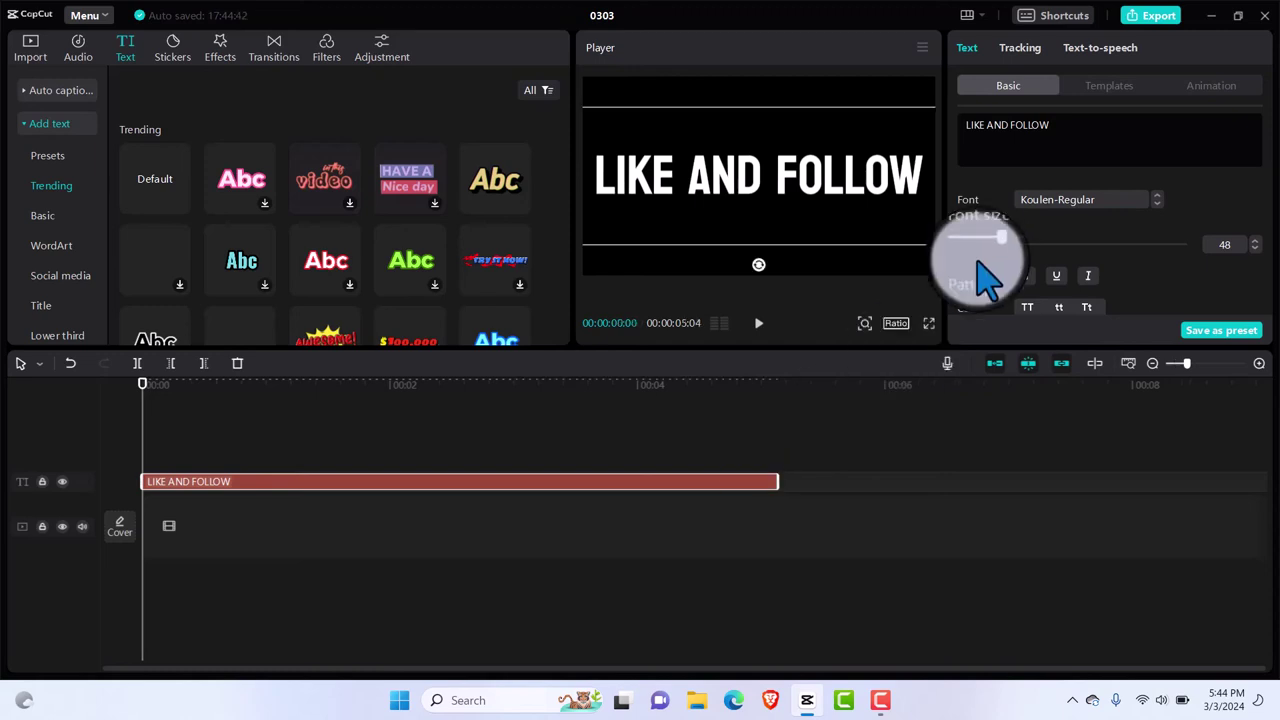
# Export the LIKE AND FOLLOW title as 0303 in 1080P, H.264, mp4 at 30fps, and dismiss the sharing options.
pyautogui.click(1160, 18)
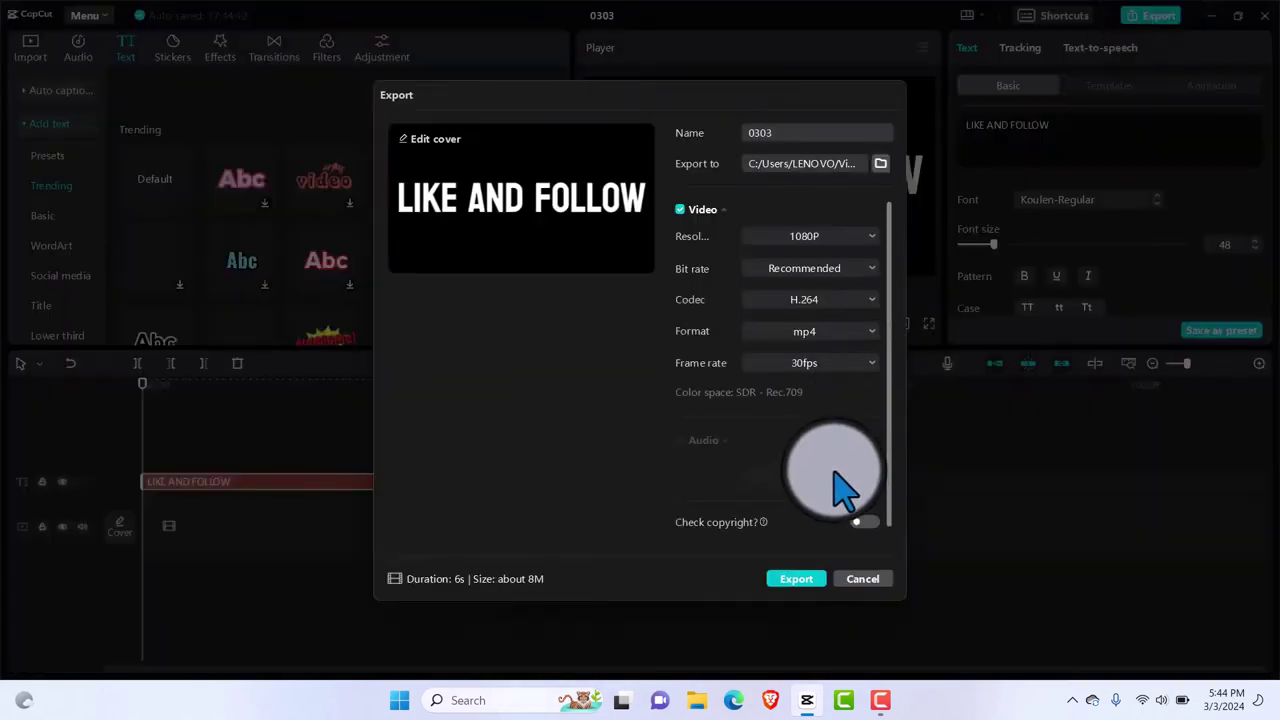
pyautogui.click(810, 580)
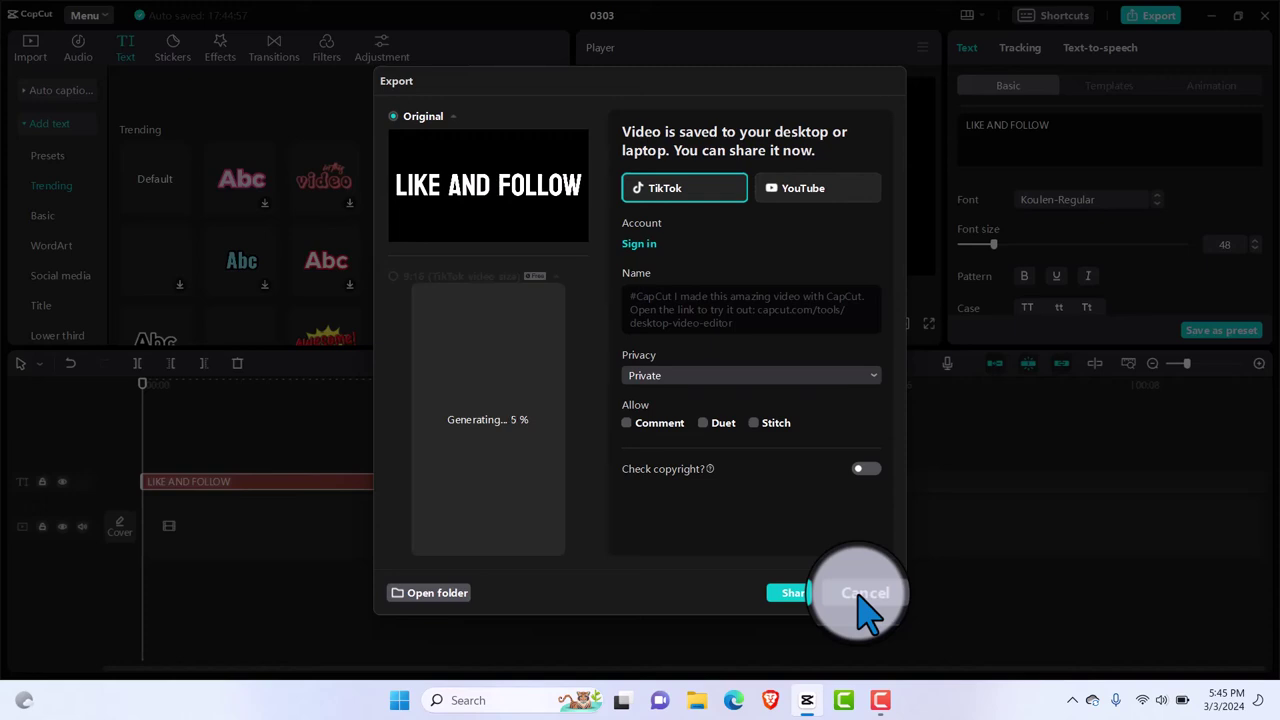
pyautogui.click(858, 595)
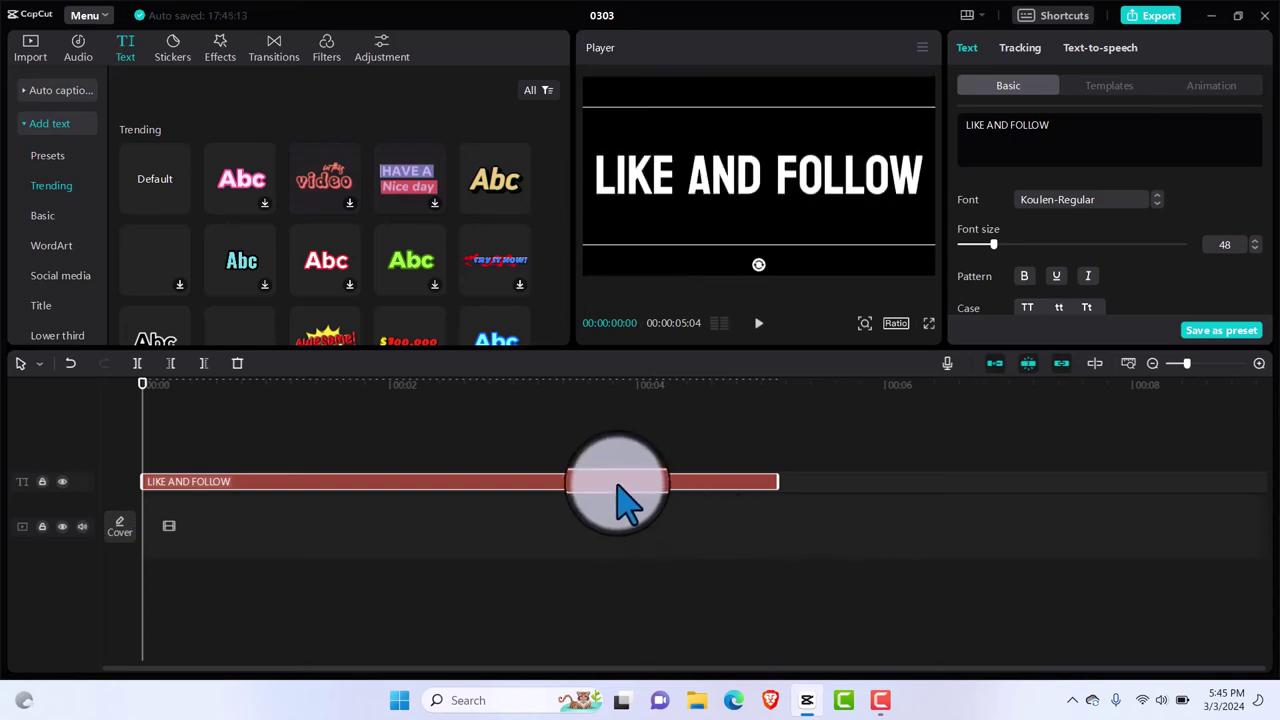
# Delete the LIKE AND FOLLOW clip from the timeline and select the Udemy Intro Title video in My Effects for import.
pyautogui.press('Delete')
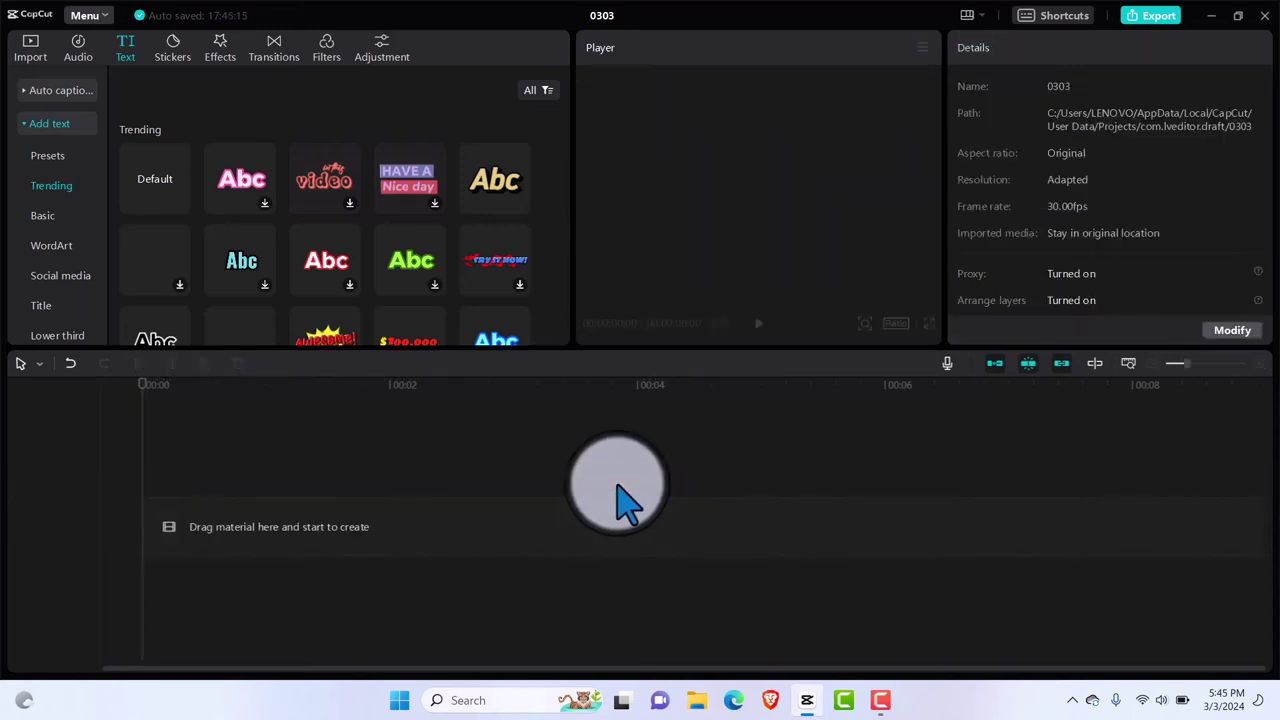
pyautogui.click(38, 55)
pyautogui.click(300, 206)
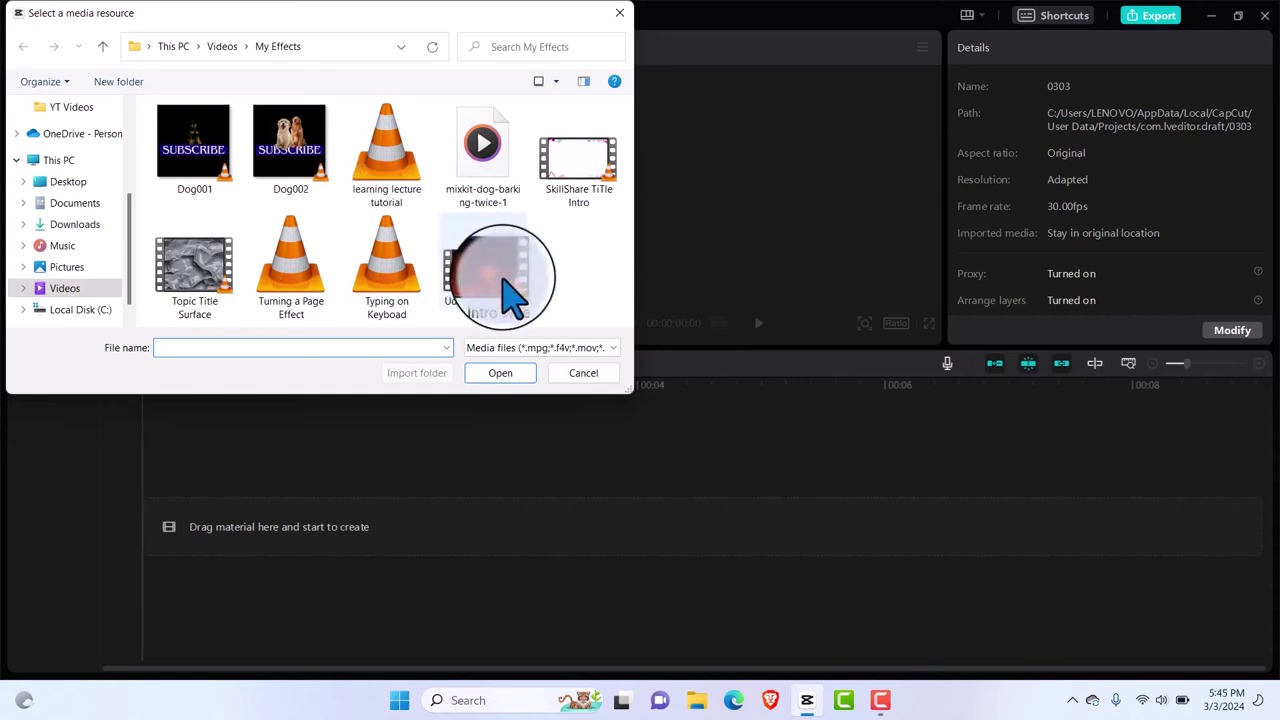
pyautogui.click(477, 287)
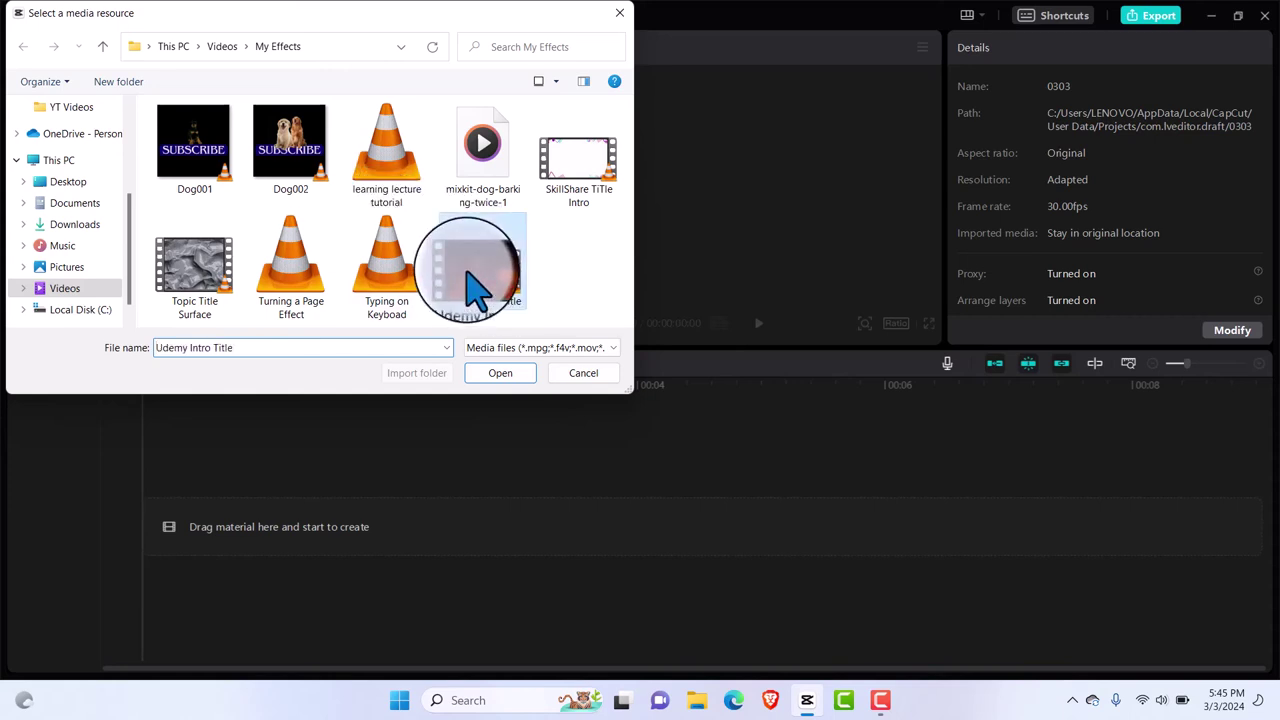
# Import the Udemy Intro Title video, add it to the timeline and select the clip.
pyautogui.click(497, 380)
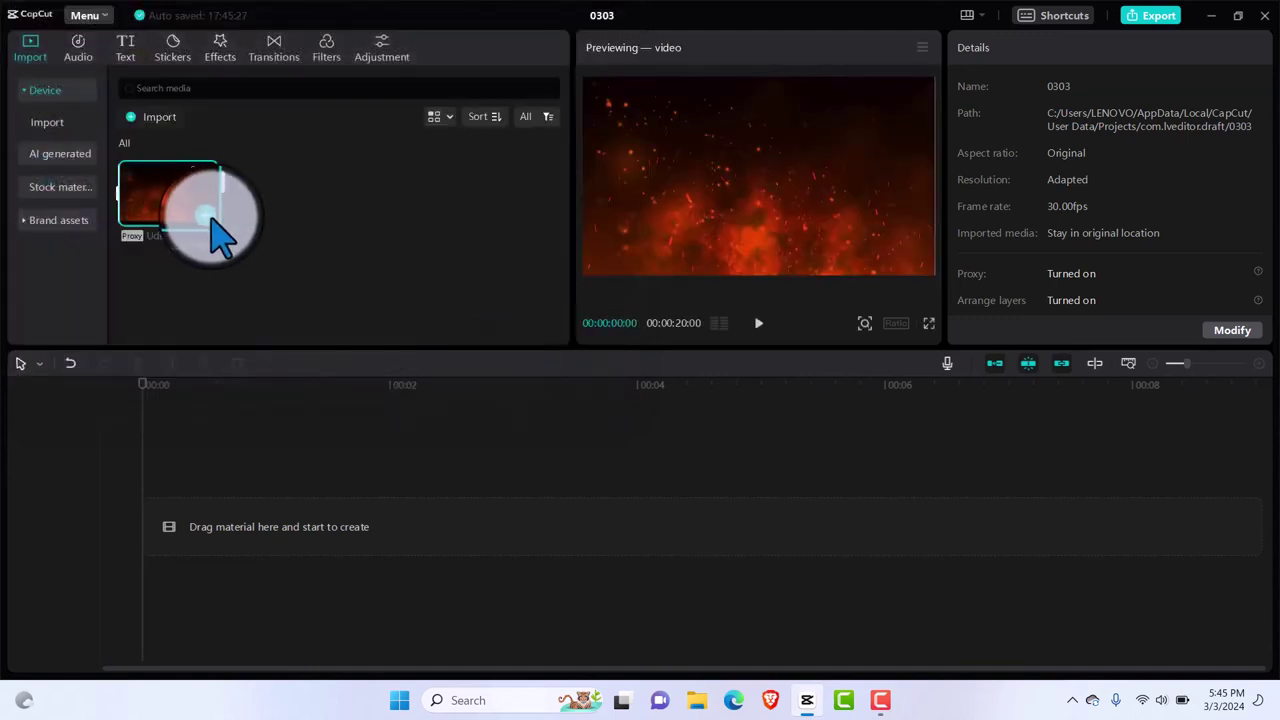
pyautogui.click(206, 215)
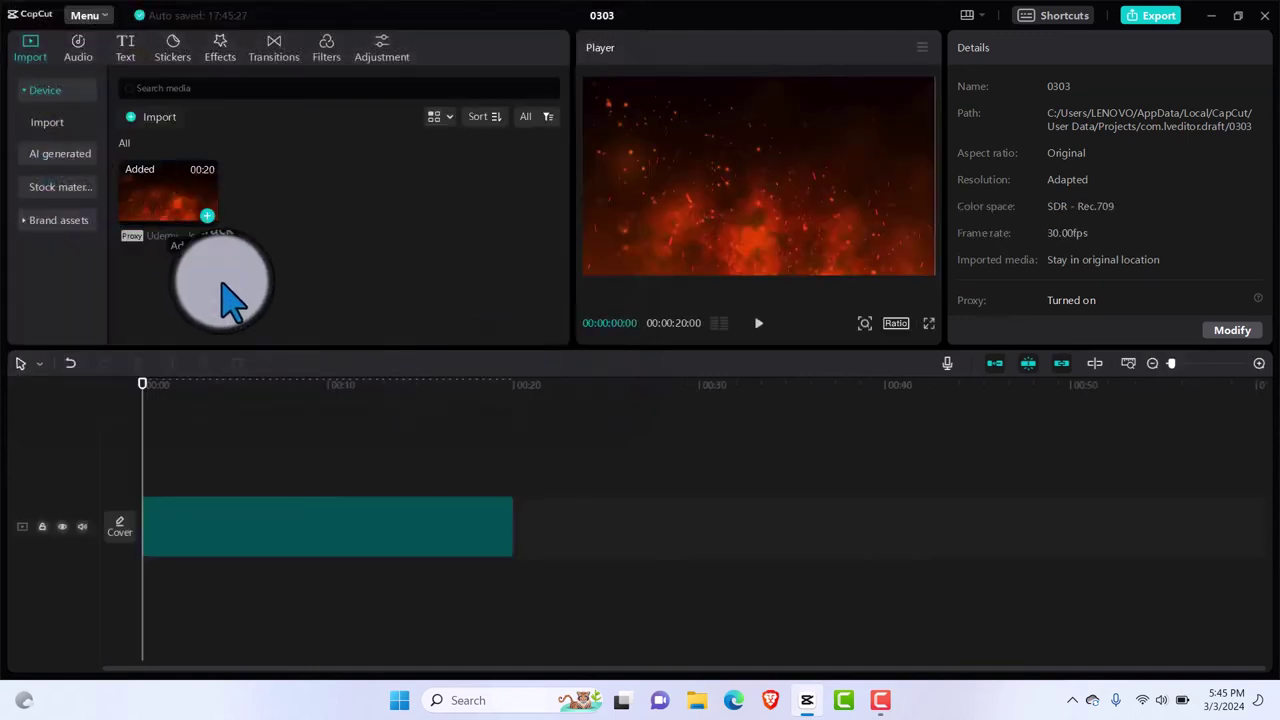
pyautogui.click(355, 518)
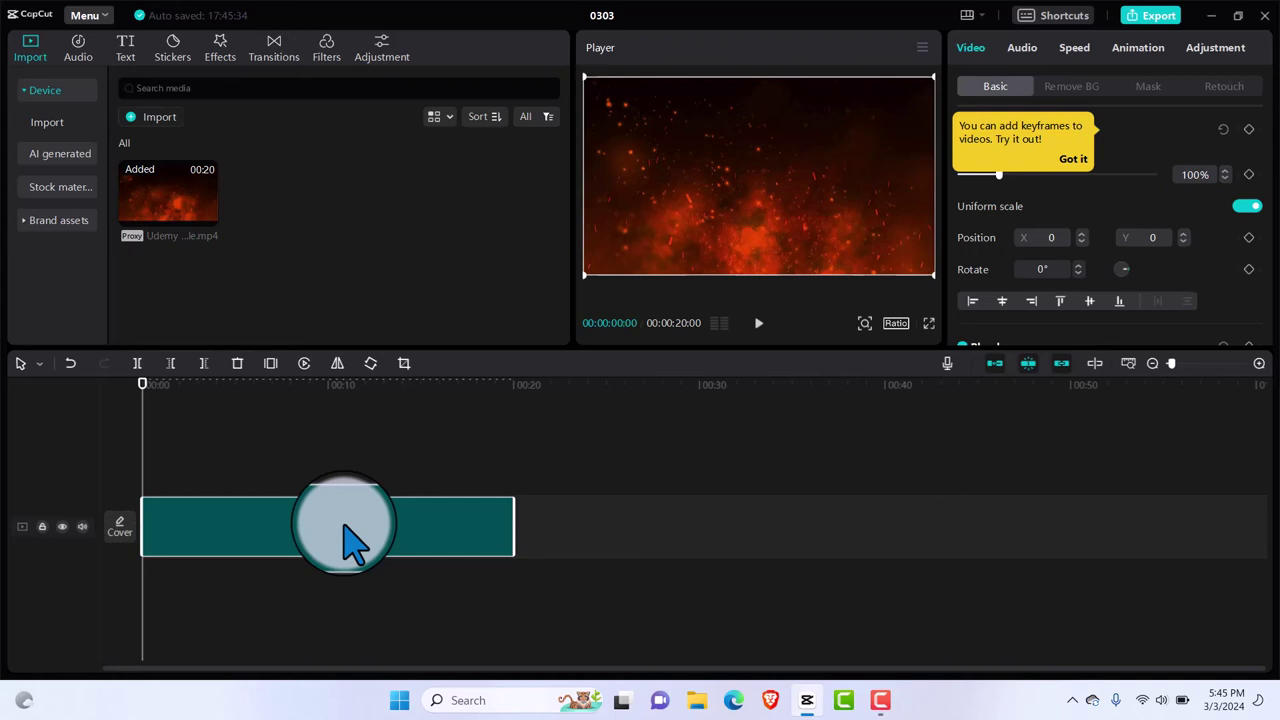
# Import the 0303 video from the Videos folder and add it to the timeline.
pyautogui.click(160, 130)
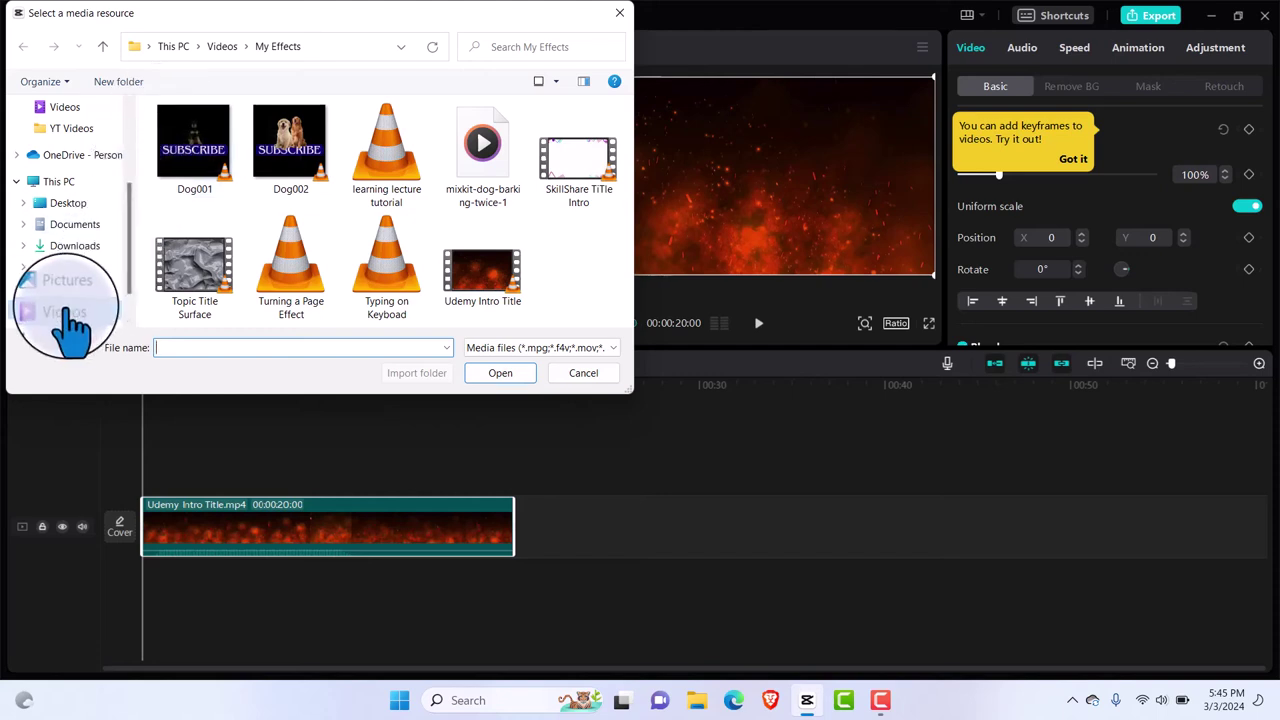
pyautogui.click(65, 311)
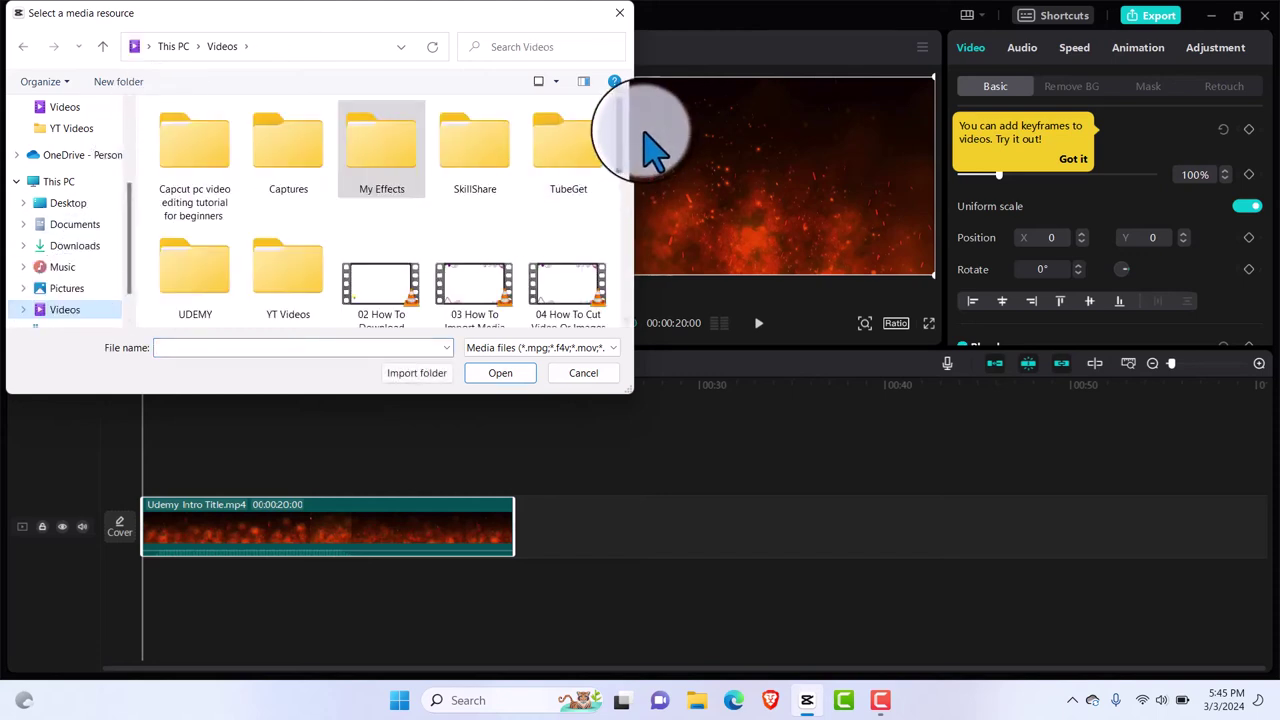
pyautogui.moveTo(630, 130); pyautogui.dragTo(614, 234)
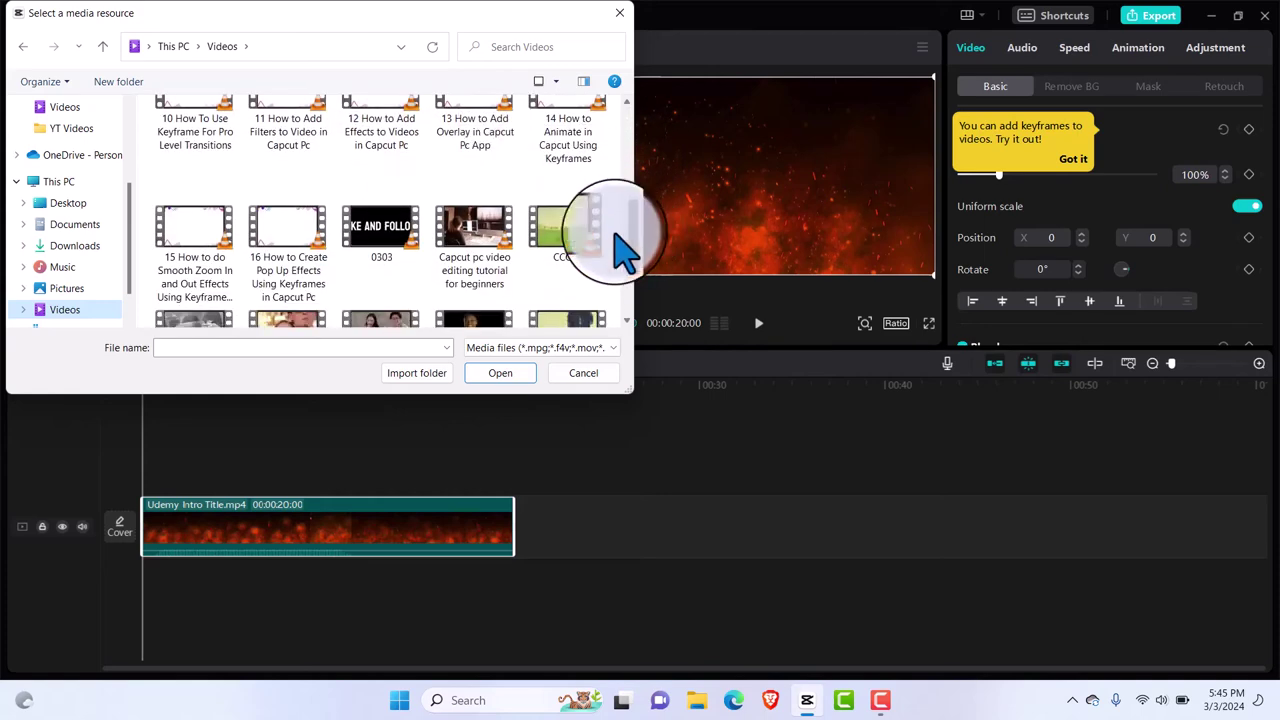
pyautogui.click(385, 235)
pyautogui.click(490, 373)
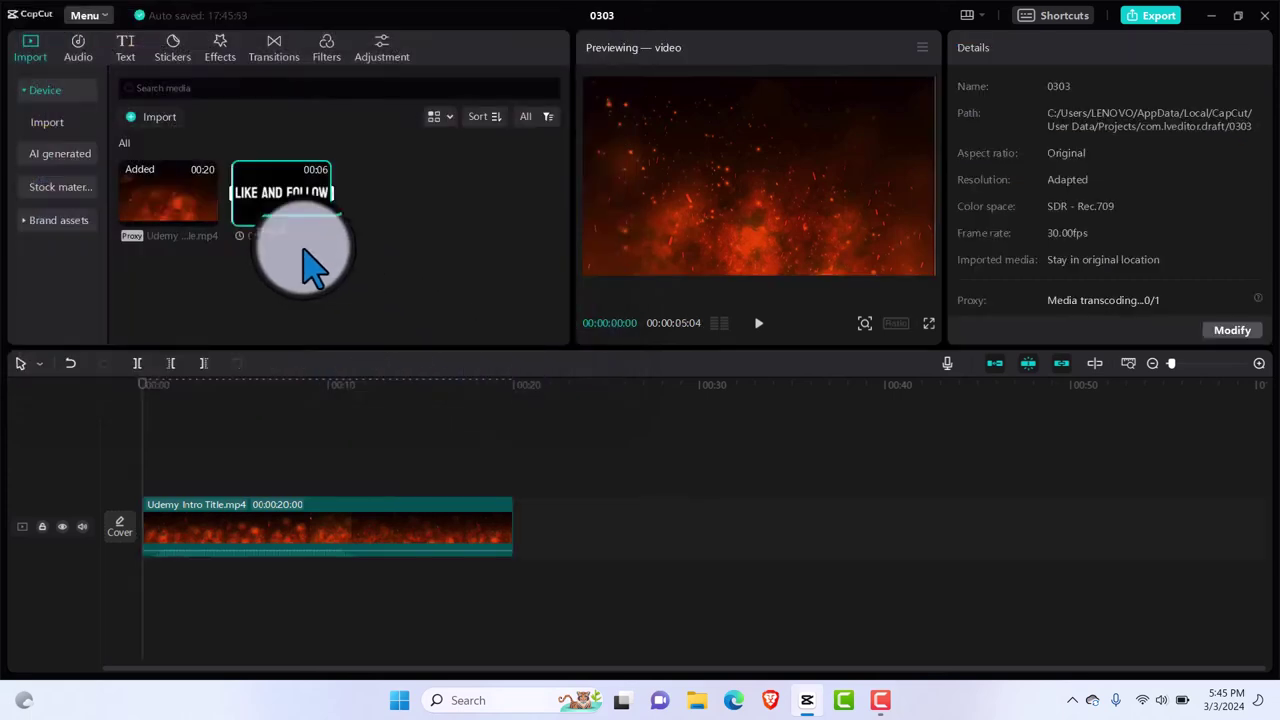
pyautogui.click(318, 214)
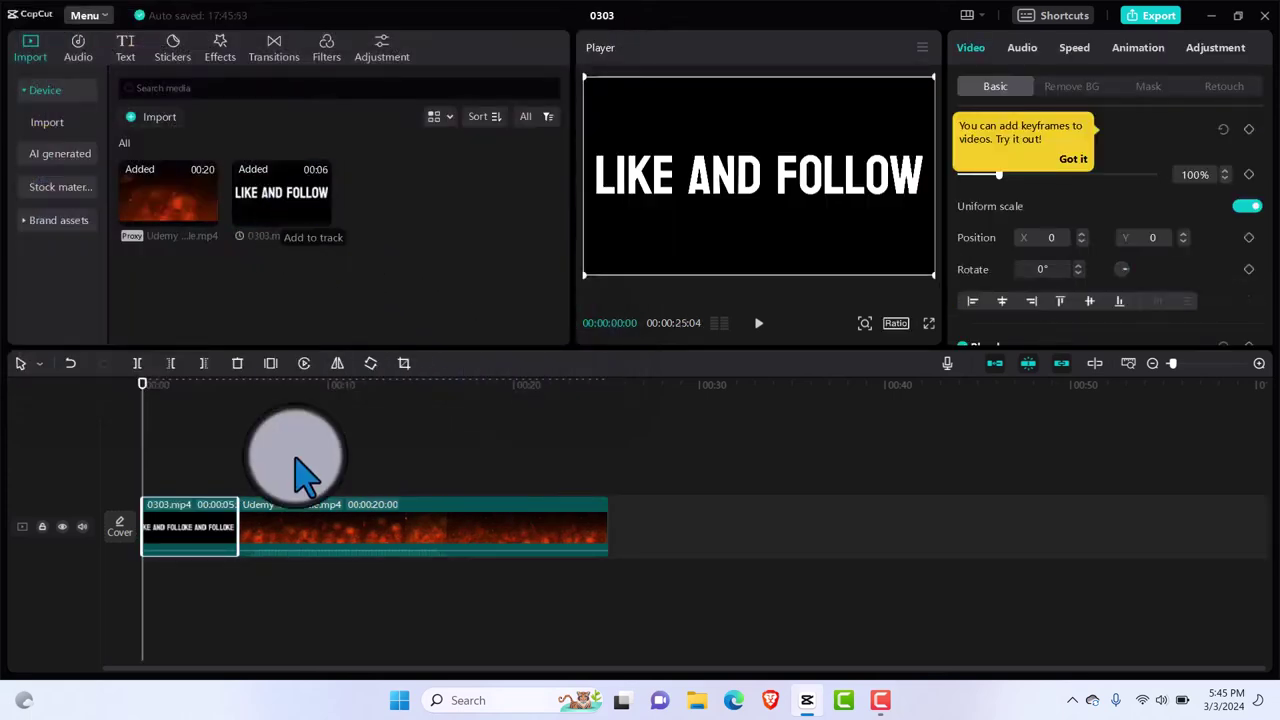
# Move the 0303 clip onto a separate track above the start of the Udemy Intro Title clip.
pyautogui.moveTo(188, 545); pyautogui.dragTo(243, 466)
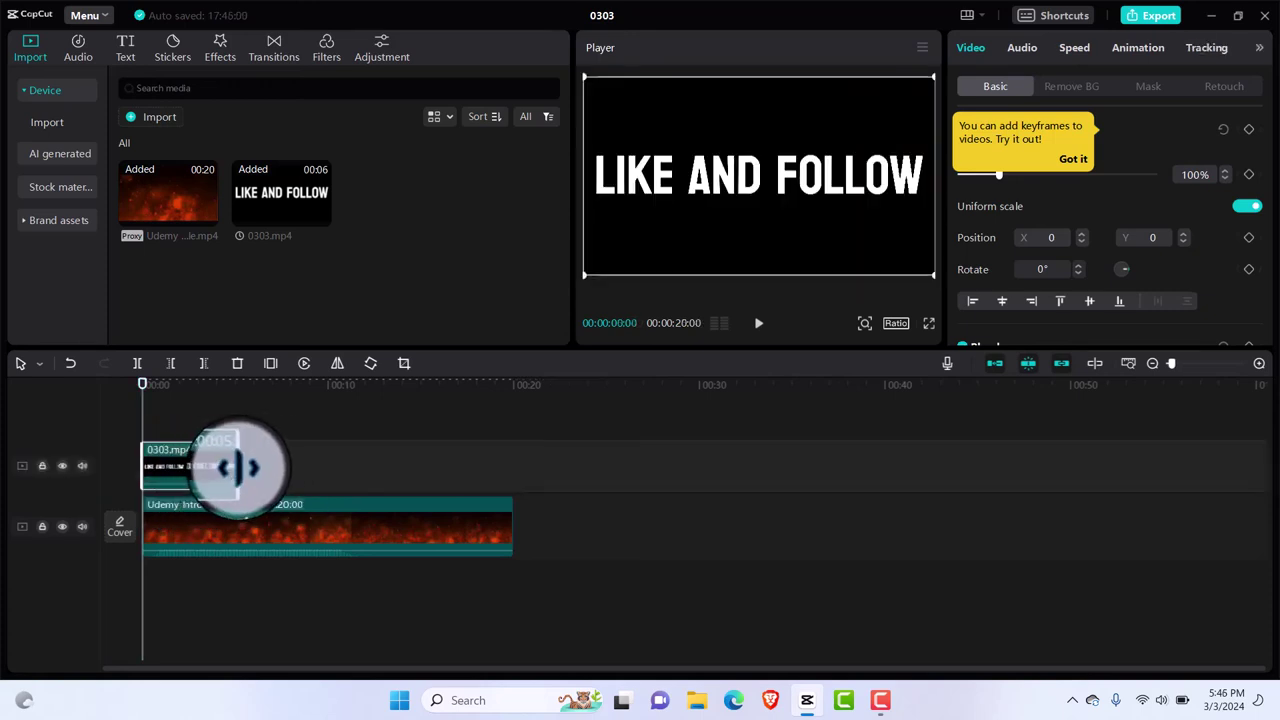
pyautogui.click(170, 480)
pyautogui.click(265, 545)
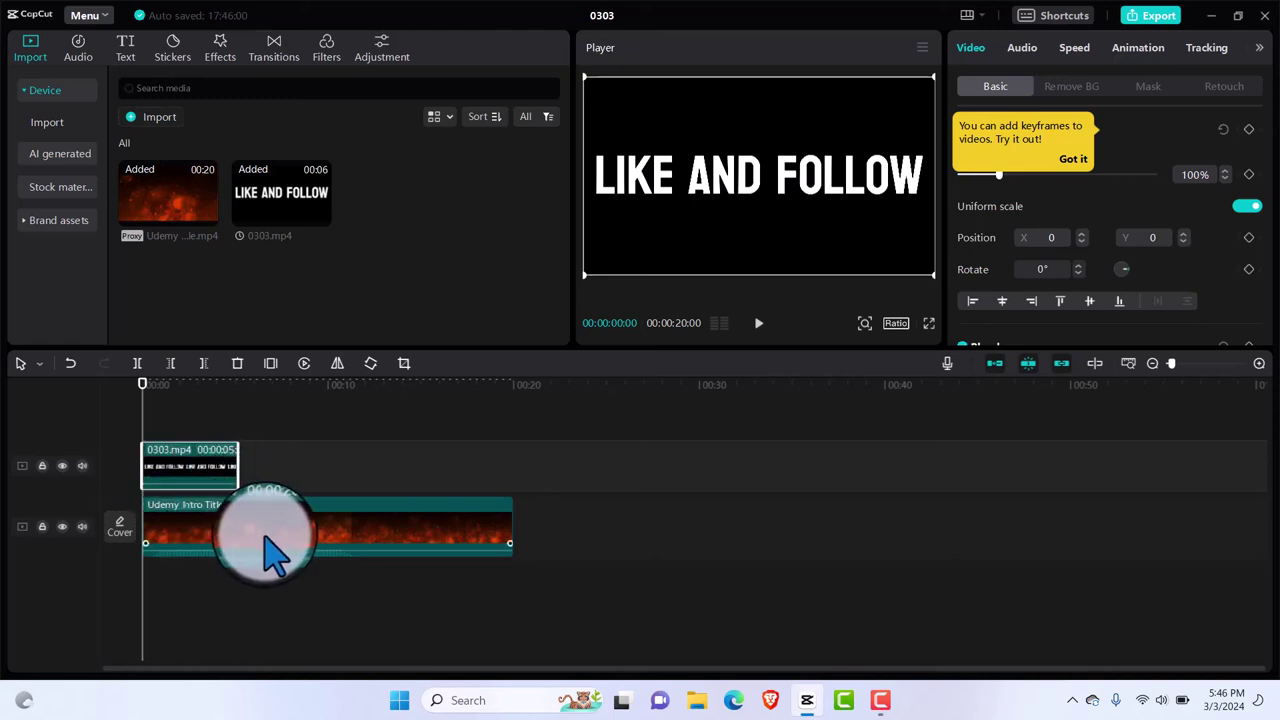
pyautogui.click(204, 458)
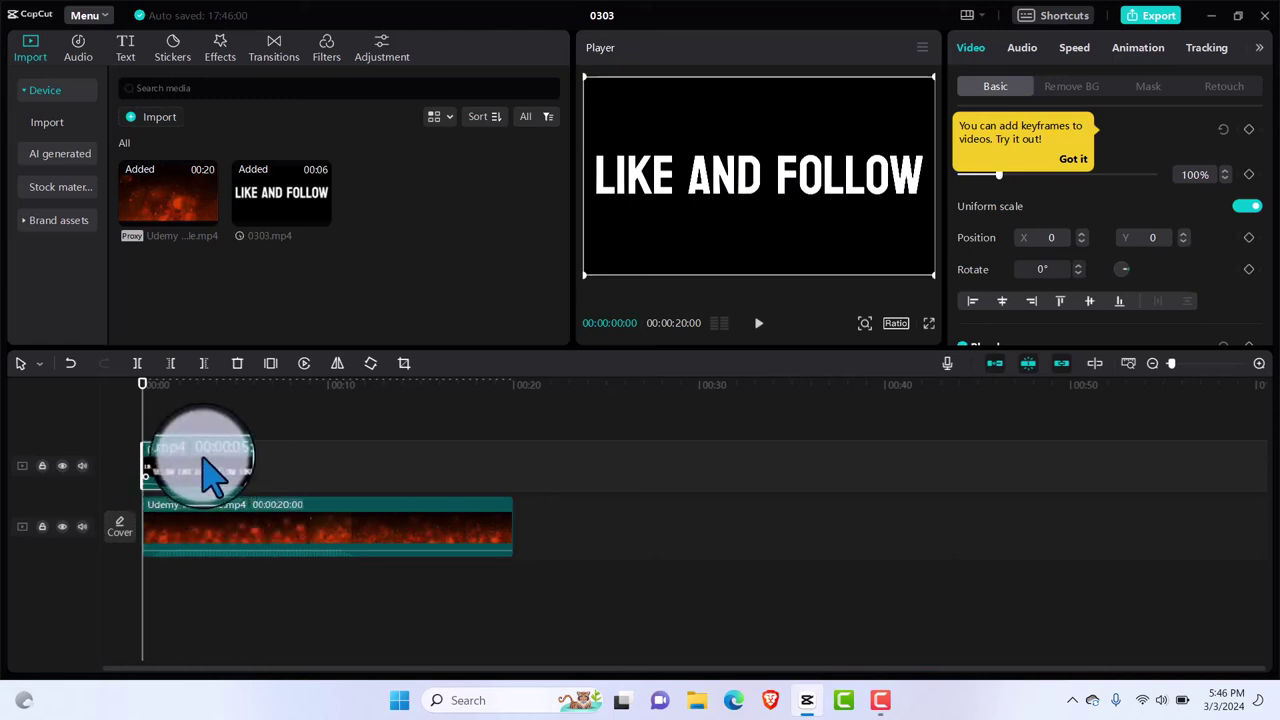
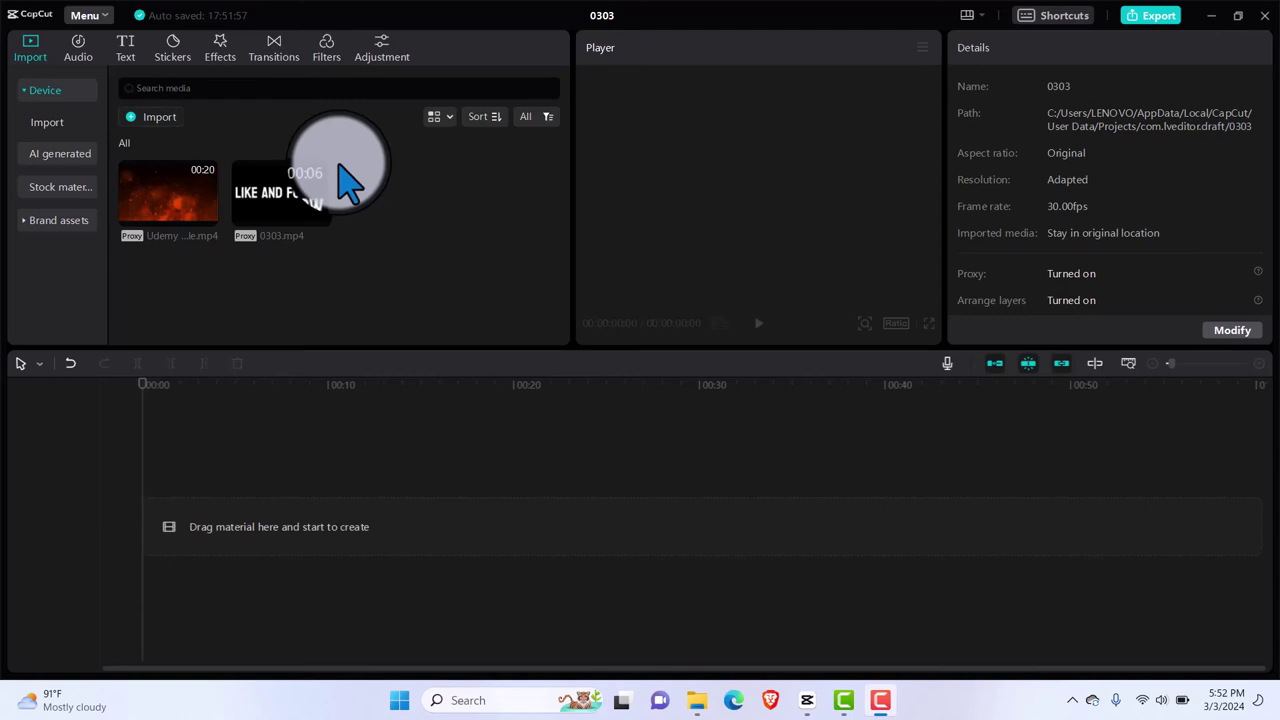
# Import the CCGCP video from the Videos folder, add it to the timeline and select the clip.
pyautogui.click(165, 120)
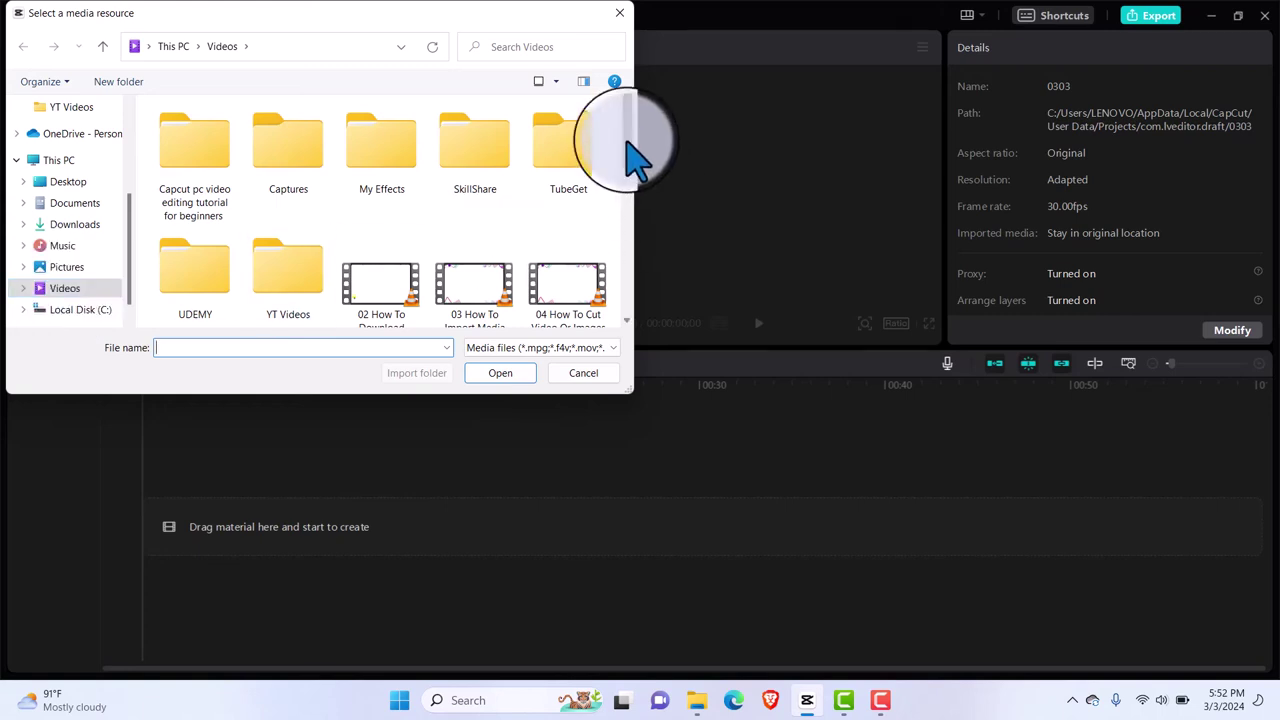
pyautogui.moveTo(627, 145); pyautogui.dragTo(626, 253)
pyautogui.click(570, 235)
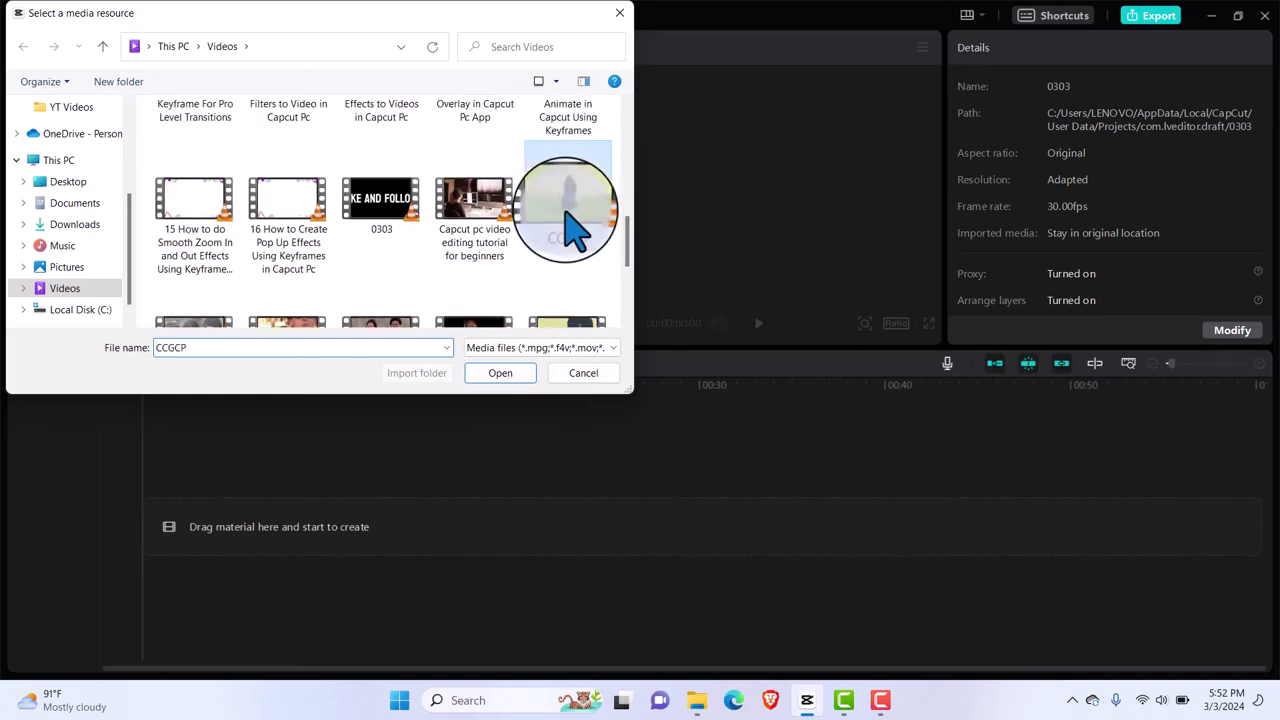
pyautogui.click(504, 372)
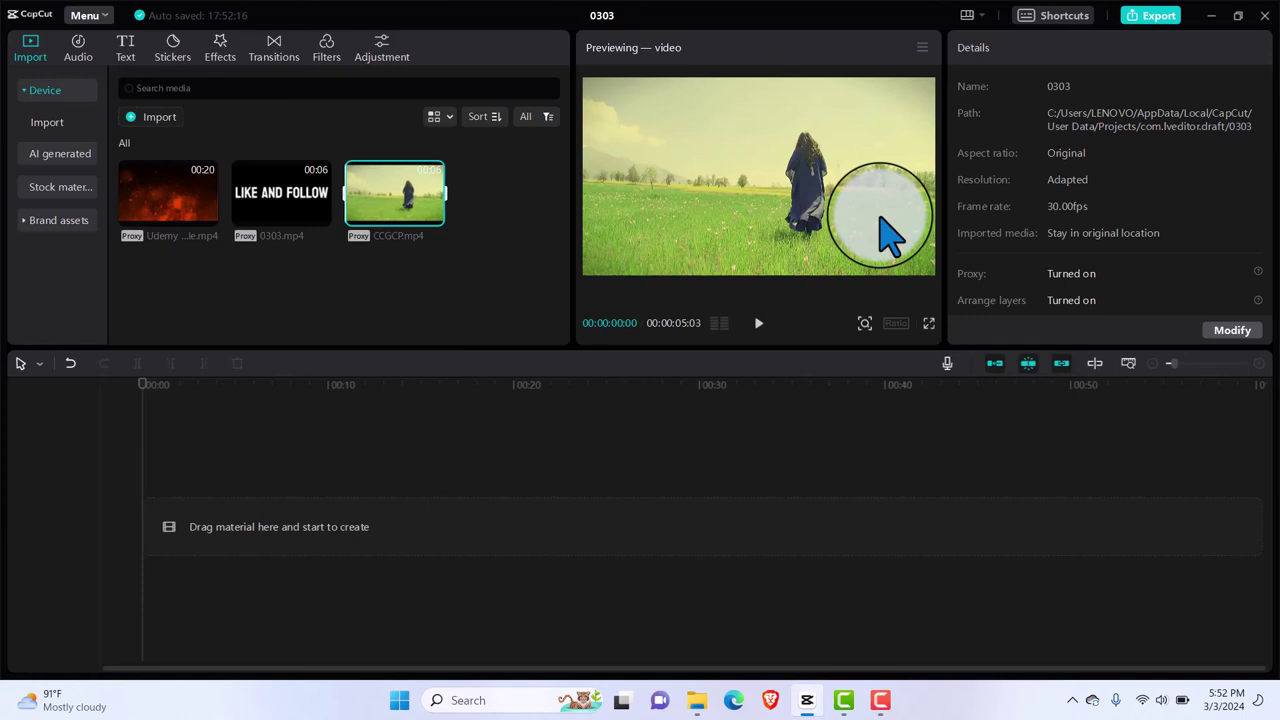
pyautogui.click(435, 214)
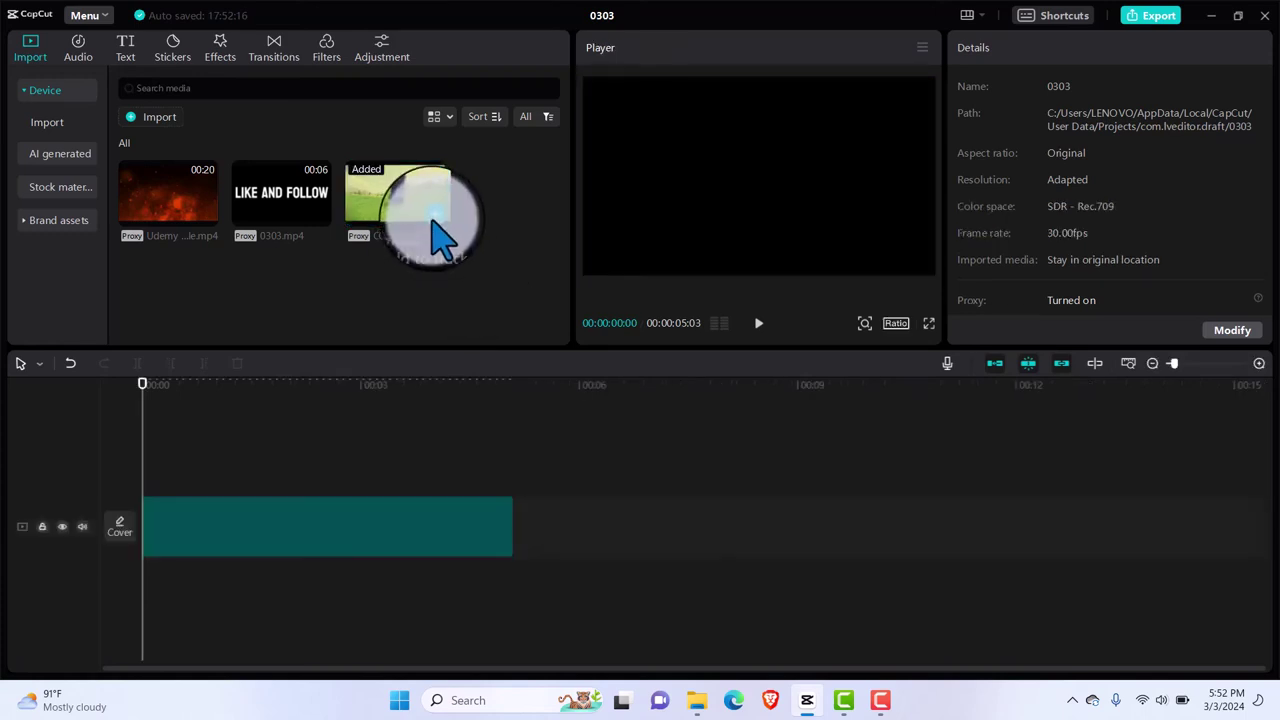
pyautogui.click(397, 510)
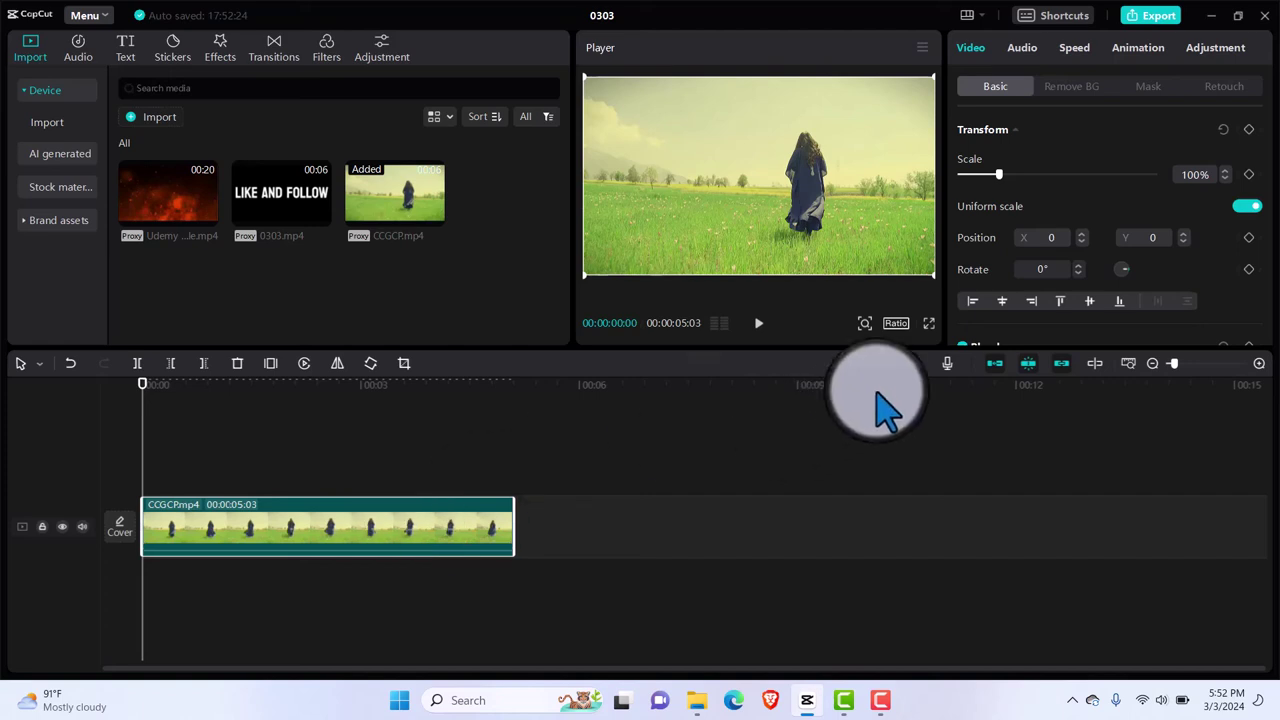
# Set the canvas ratio to 9:16, then enlarge the CCGCP clip to 332% and centre the woman at X position -958.
pyautogui.click(896, 324)
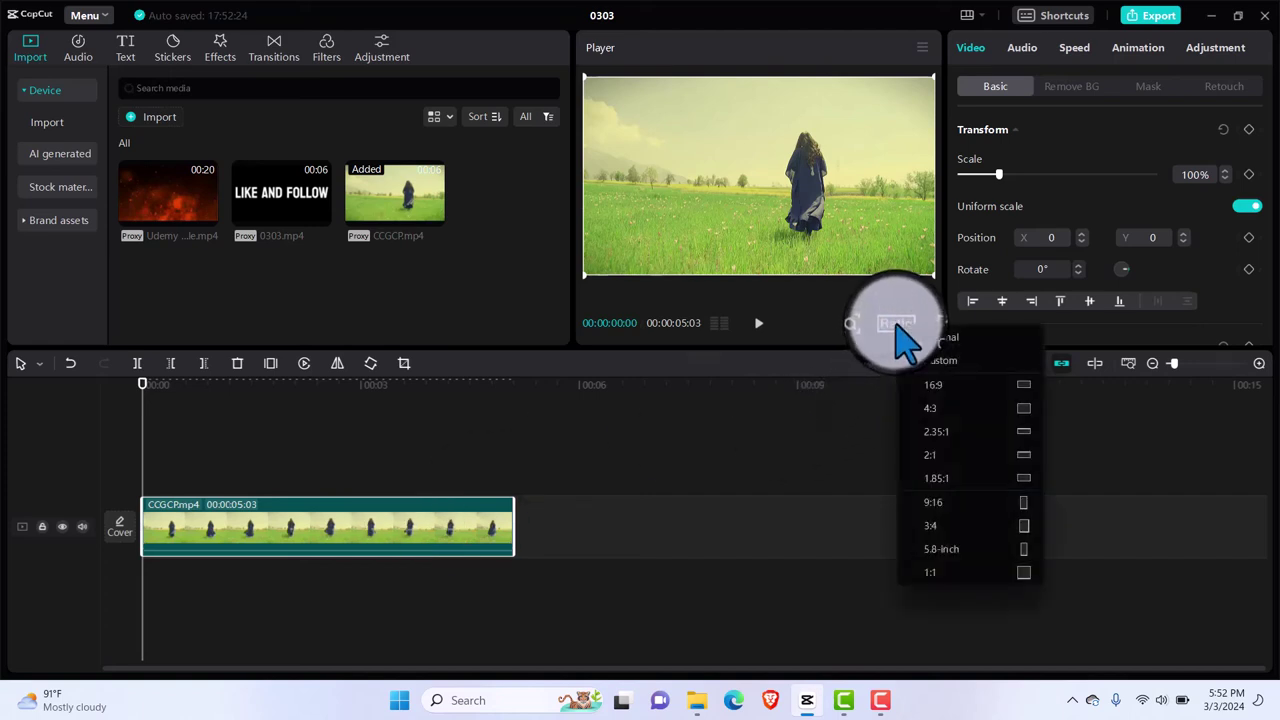
pyautogui.click(941, 503)
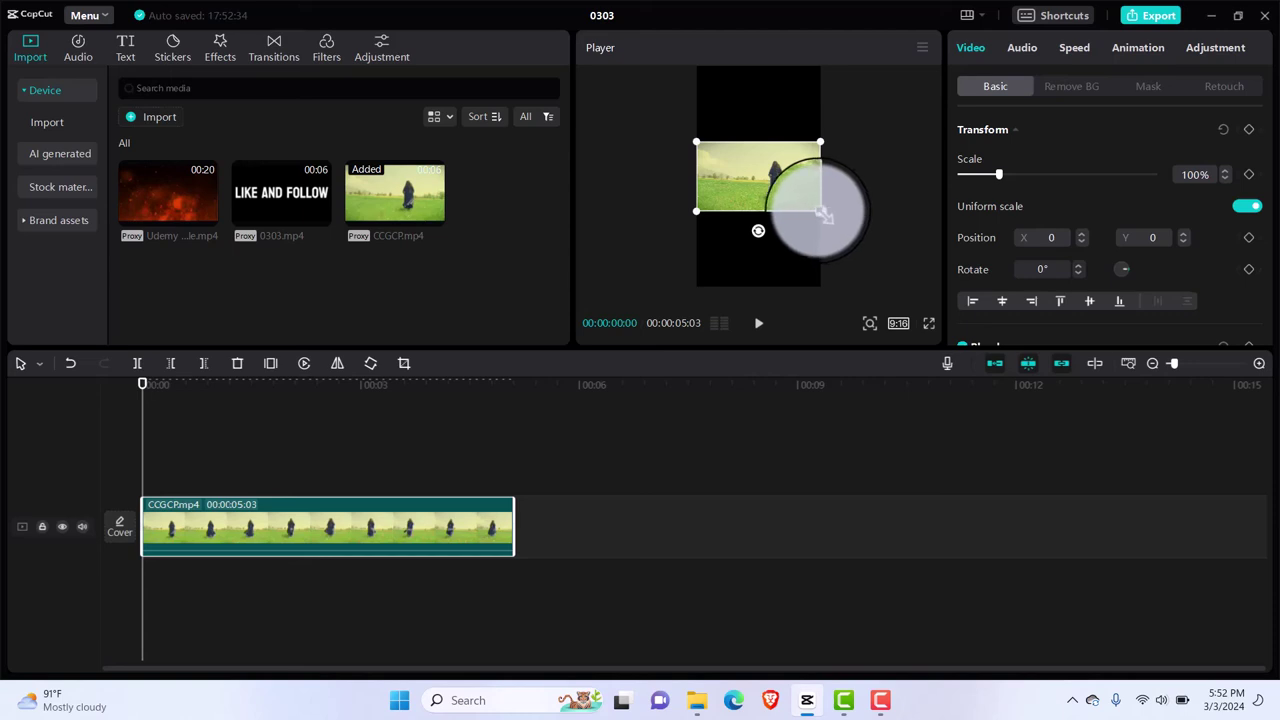
pyautogui.moveTo(817, 217); pyautogui.dragTo(1003, 342)
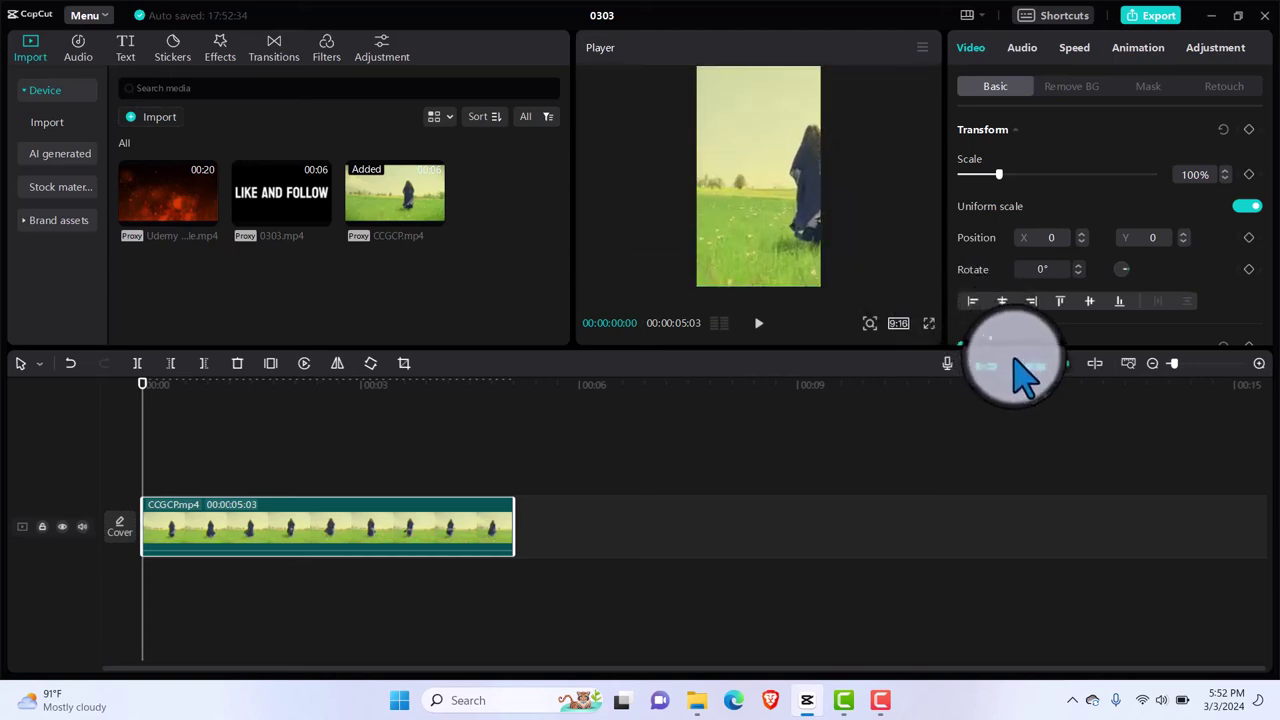
pyautogui.moveTo(776, 236); pyautogui.dragTo(724, 236)
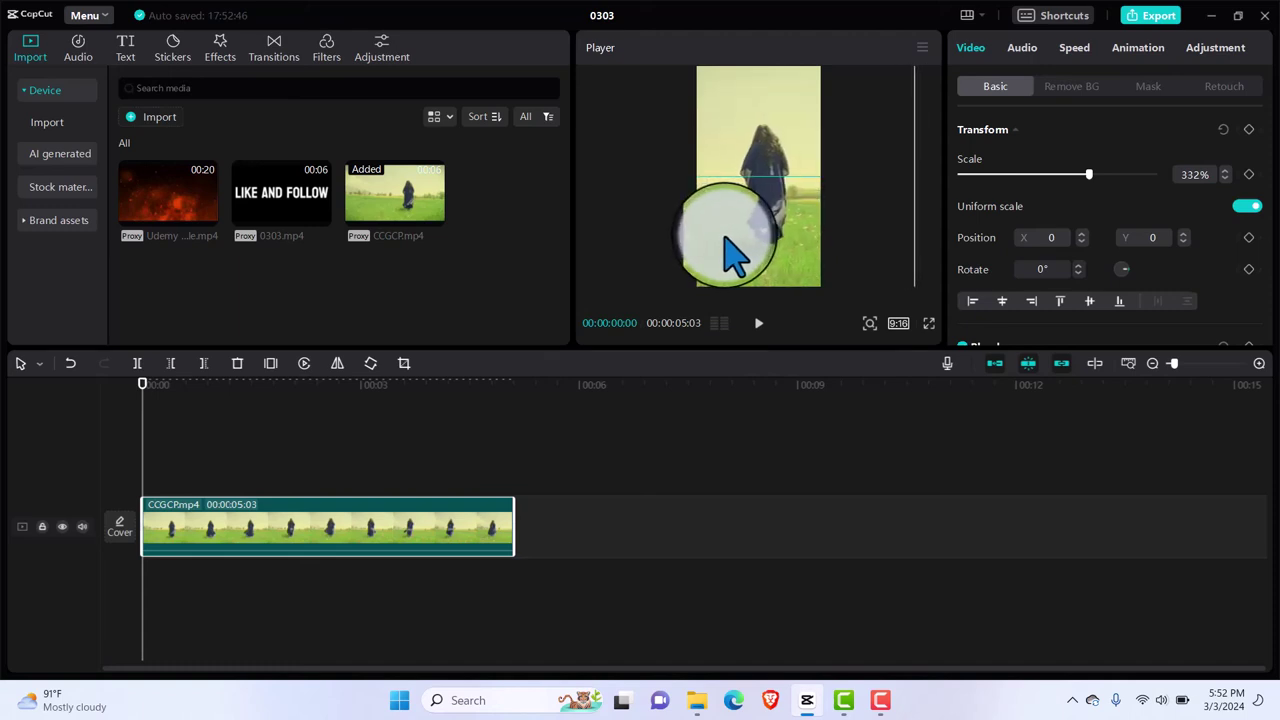
pyautogui.moveTo(724, 237); pyautogui.dragTo(761, 241)
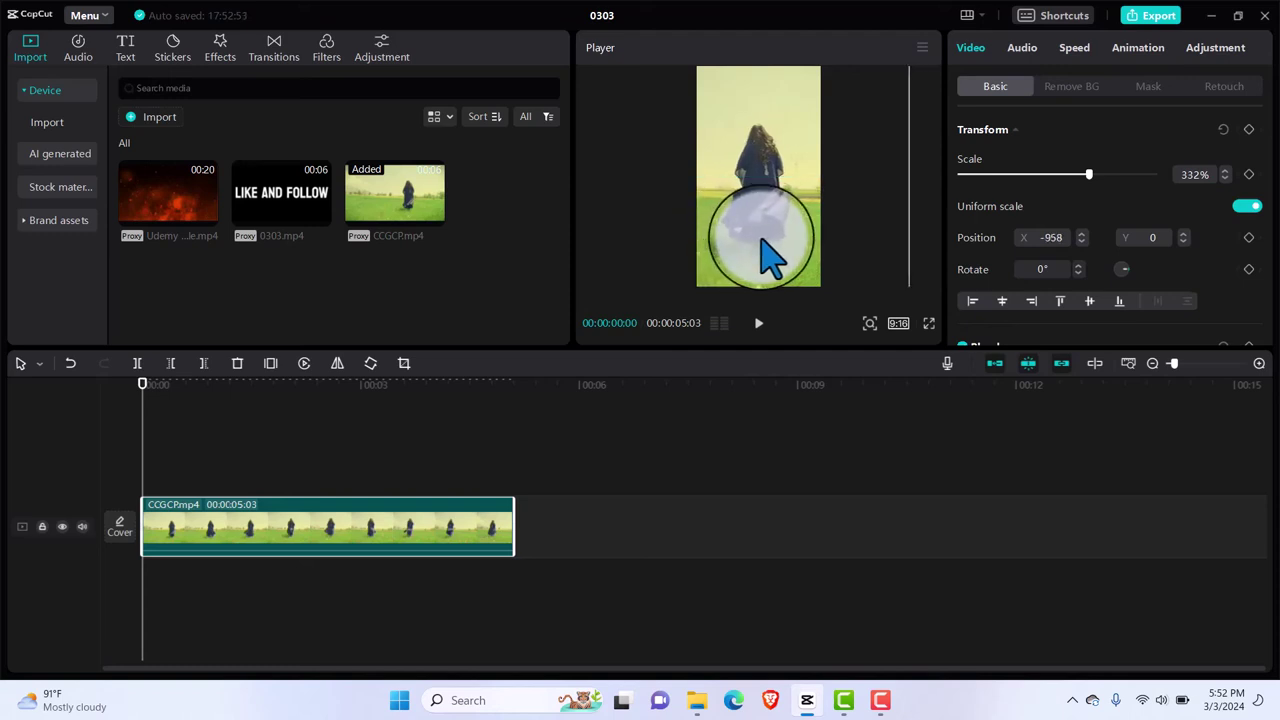
# Keyframe the clip's transform at its start, then recentre the woman at X -617 at 00:00:00:20 and X -305 at 00:00:01:00.
pyautogui.click(1249, 130)
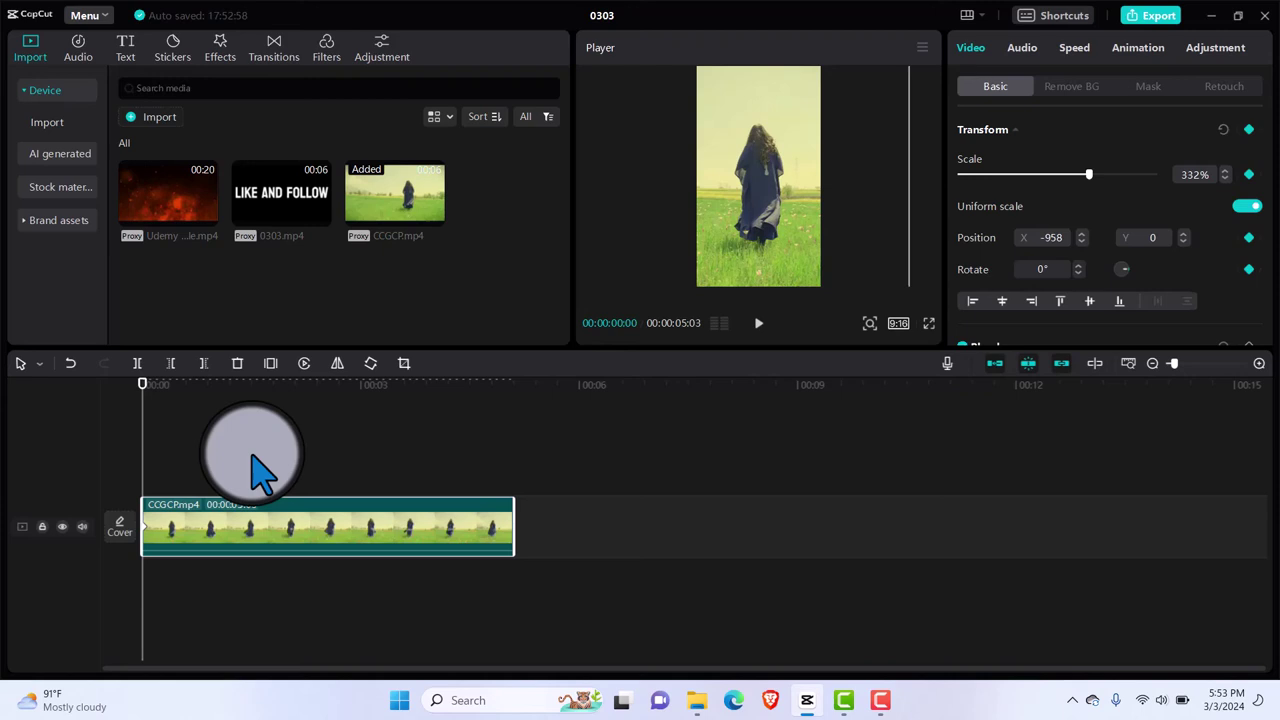
pyautogui.click(770, 172)
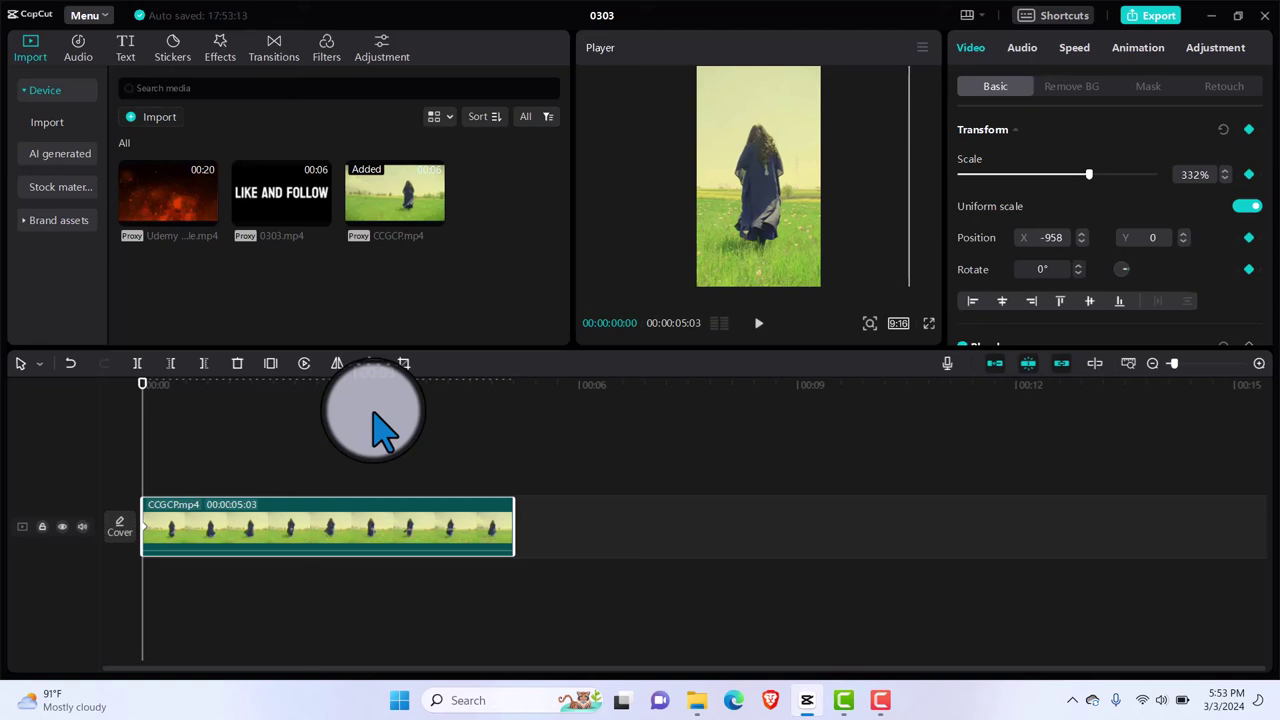
pyautogui.press('space')
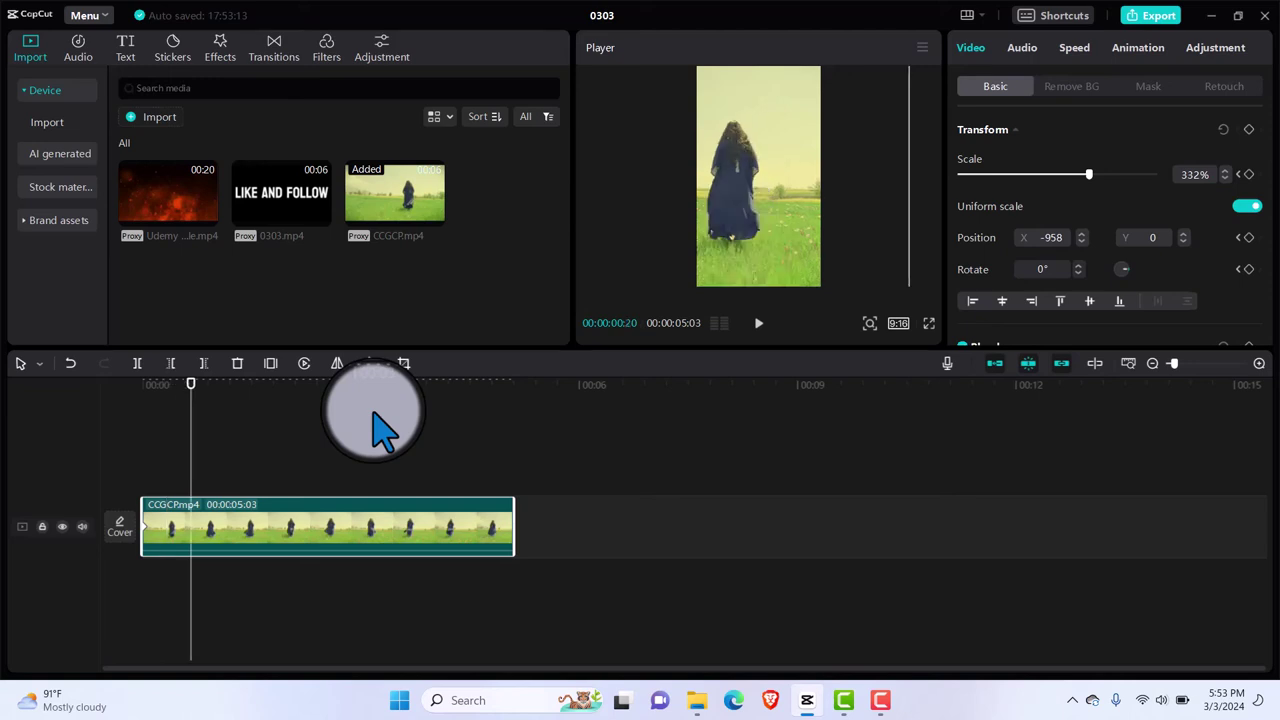
pyautogui.moveTo(737, 285); pyautogui.dragTo(758, 243)
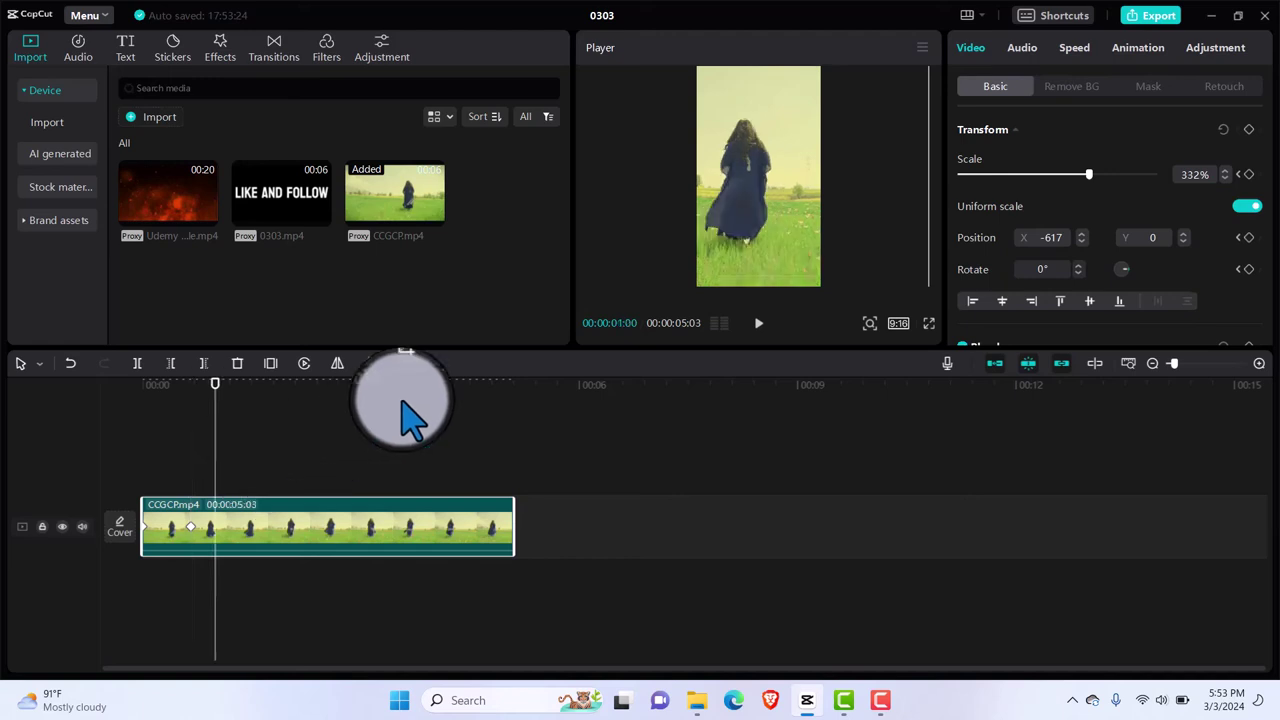
pyautogui.moveTo(755, 198)
pyautogui.mouseDown()
pyautogui.moveTo(783, 218)
pyautogui.moveTo(775, 211)
pyautogui.mouseUp()
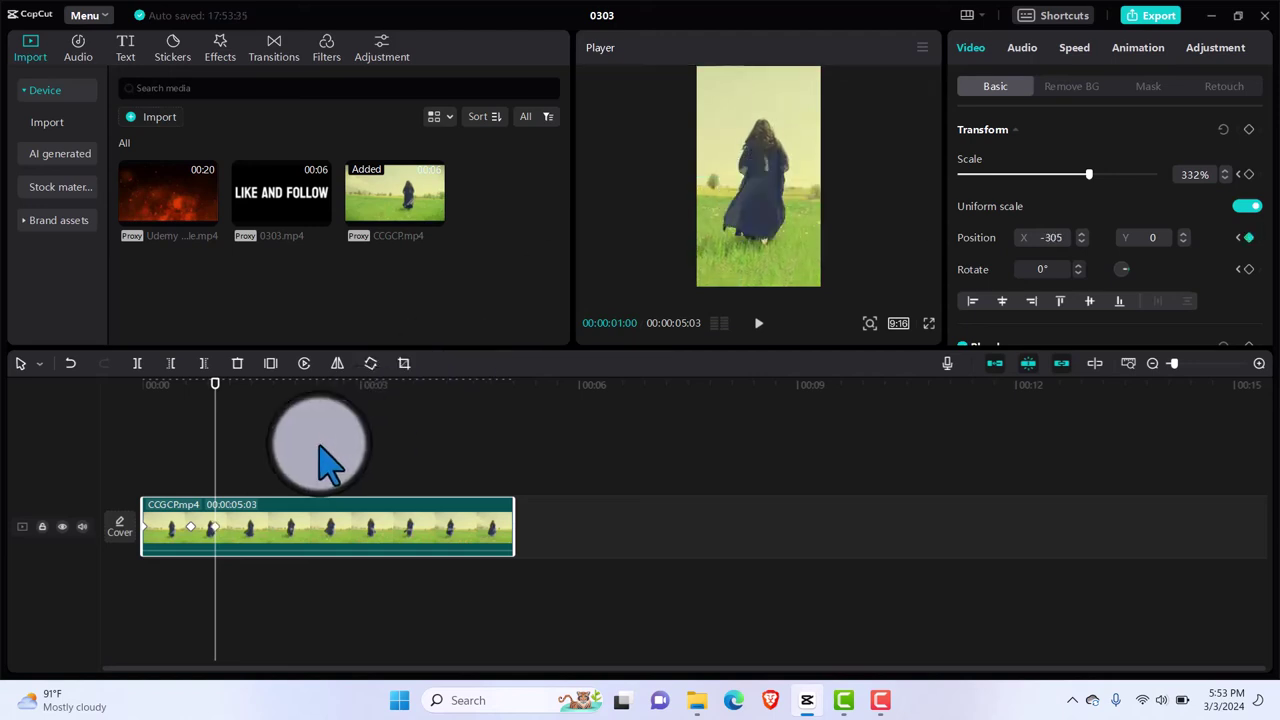
# Recentre the woman by keyframing the clip's X position to -123 at 00:00:02:00 and 0 at 00:00:02:10.
pyautogui.press('space')
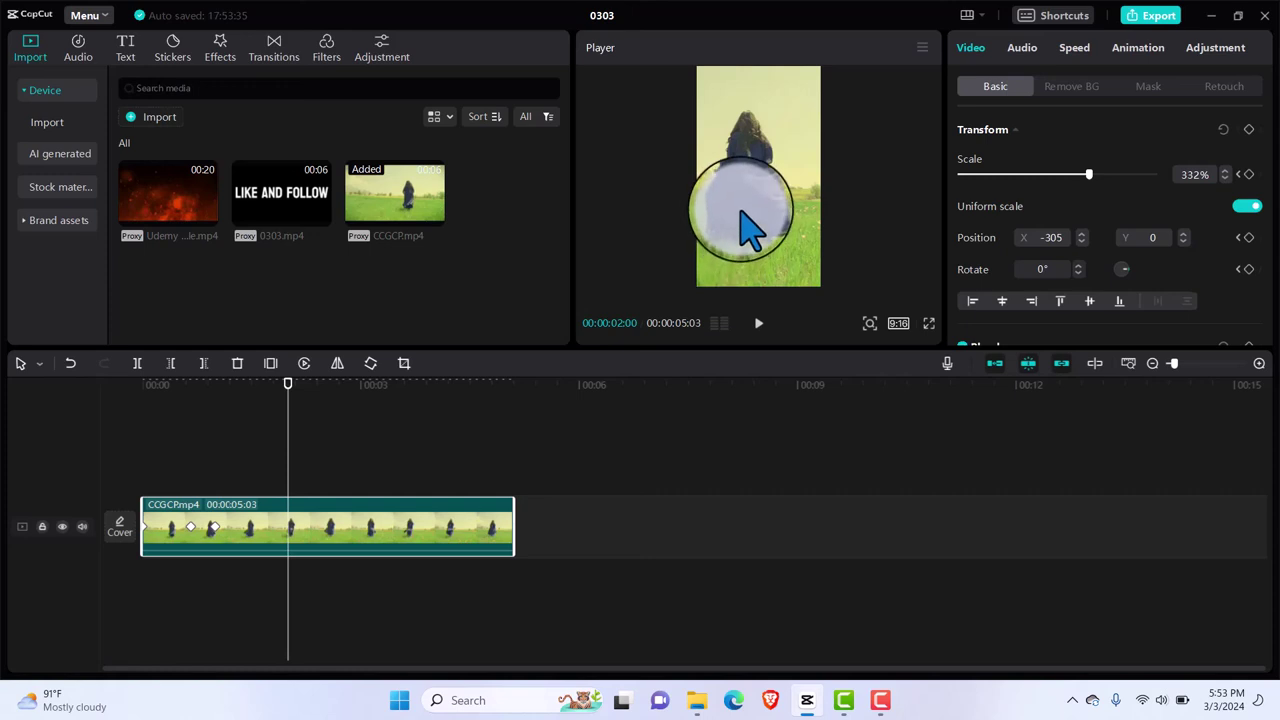
pyautogui.moveTo(745, 228); pyautogui.dragTo(766, 229)
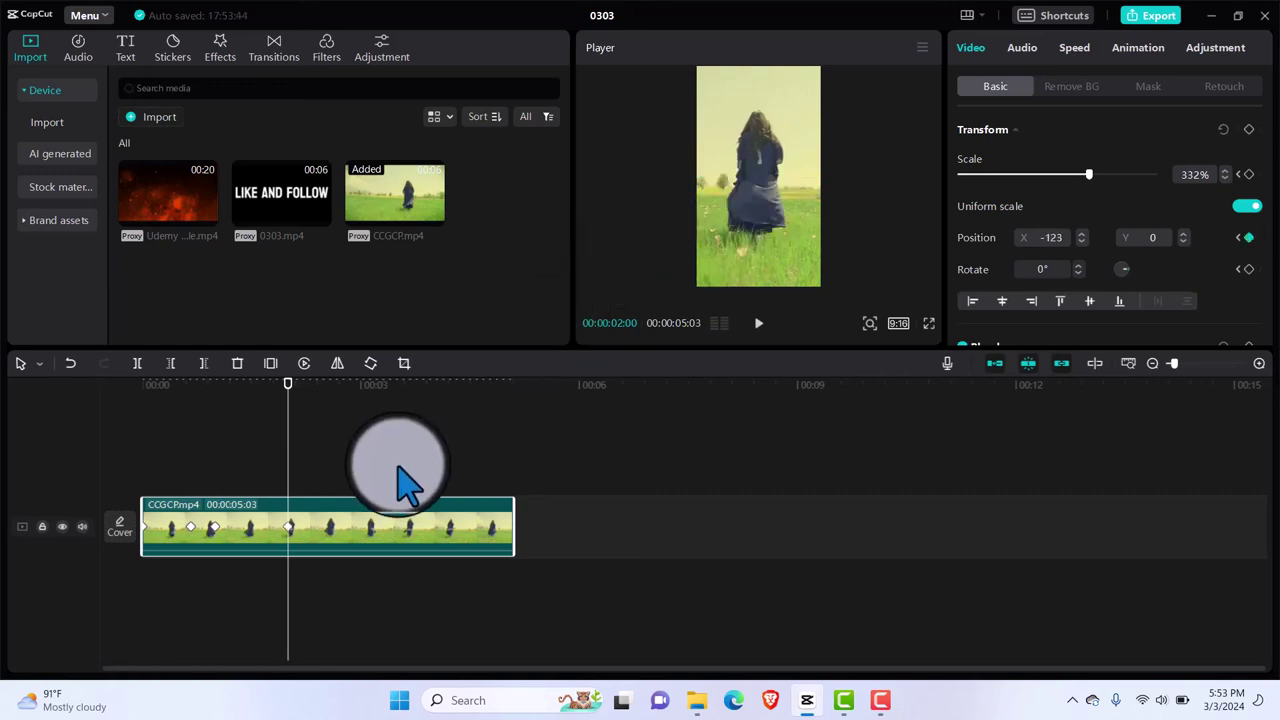
pyautogui.press('space')
pyautogui.press('space')
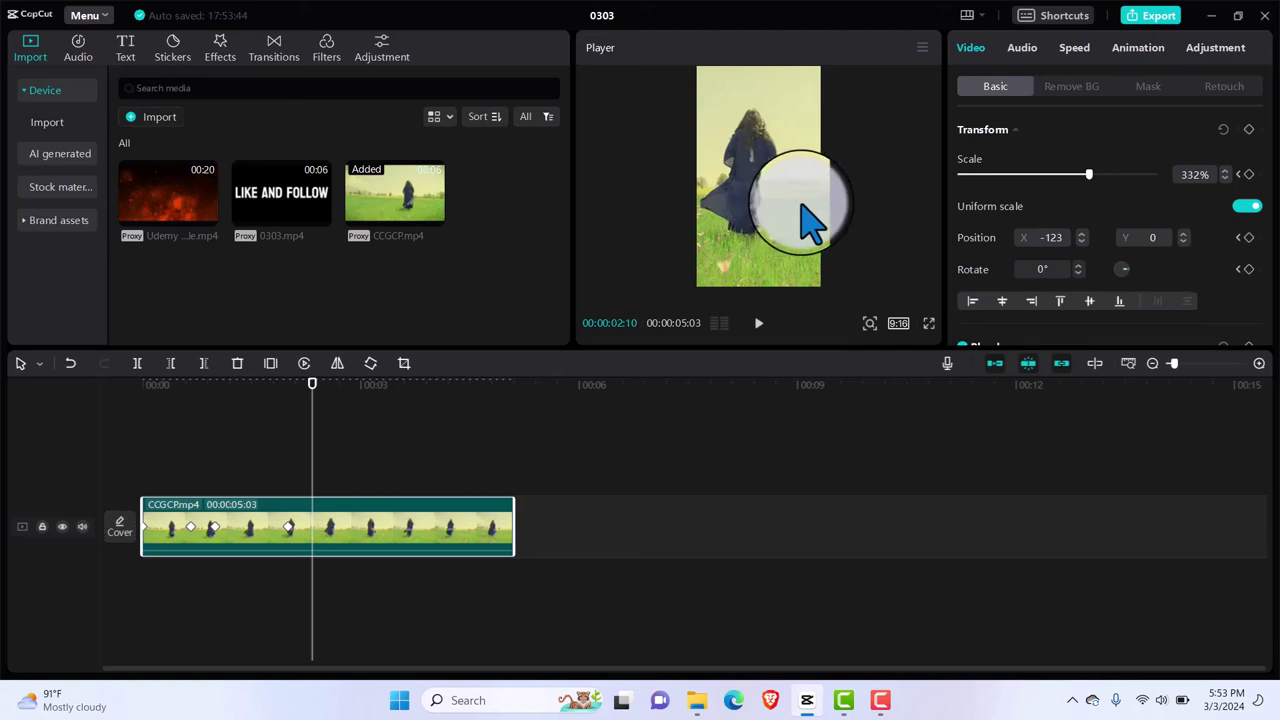
pyautogui.moveTo(801, 205); pyautogui.dragTo(762, 208)
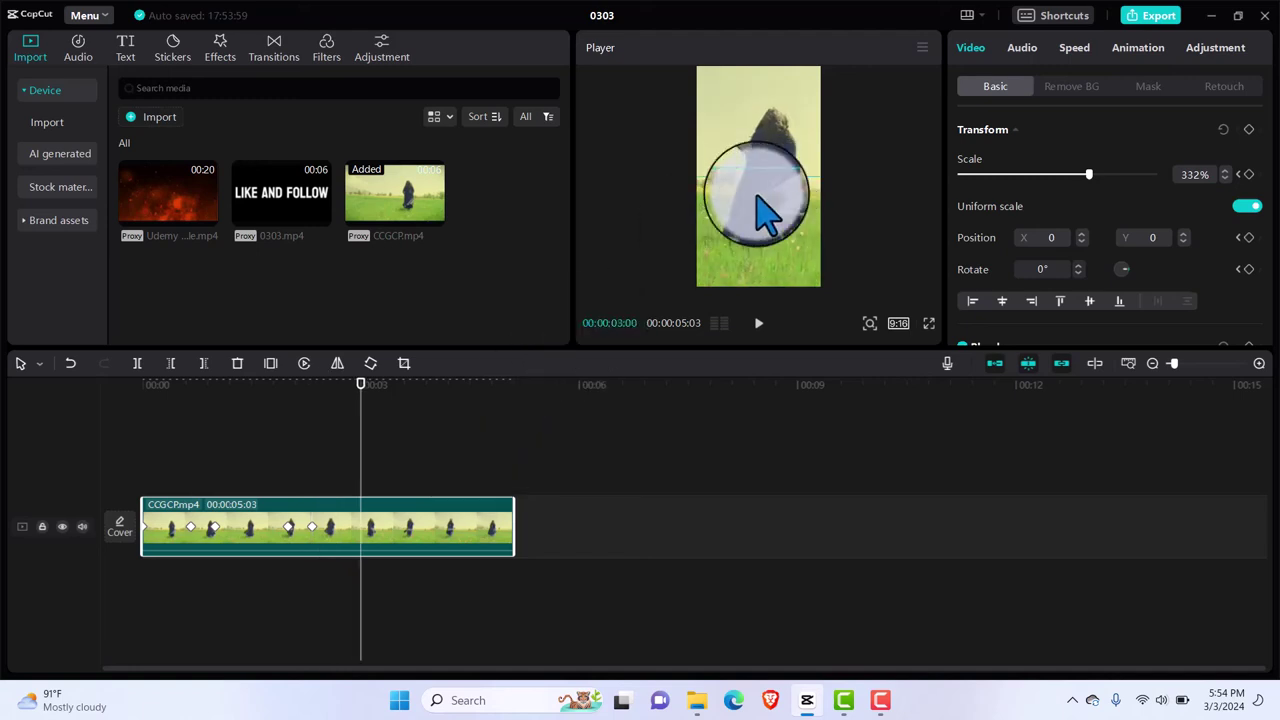
# Keep the woman centred by keyframing the X position to 298 at 00:00:03:00, 748 at 00:00:03:20 and 435 at 00:00:05:00.
pyautogui.moveTo(763, 214); pyautogui.dragTo(715, 265)
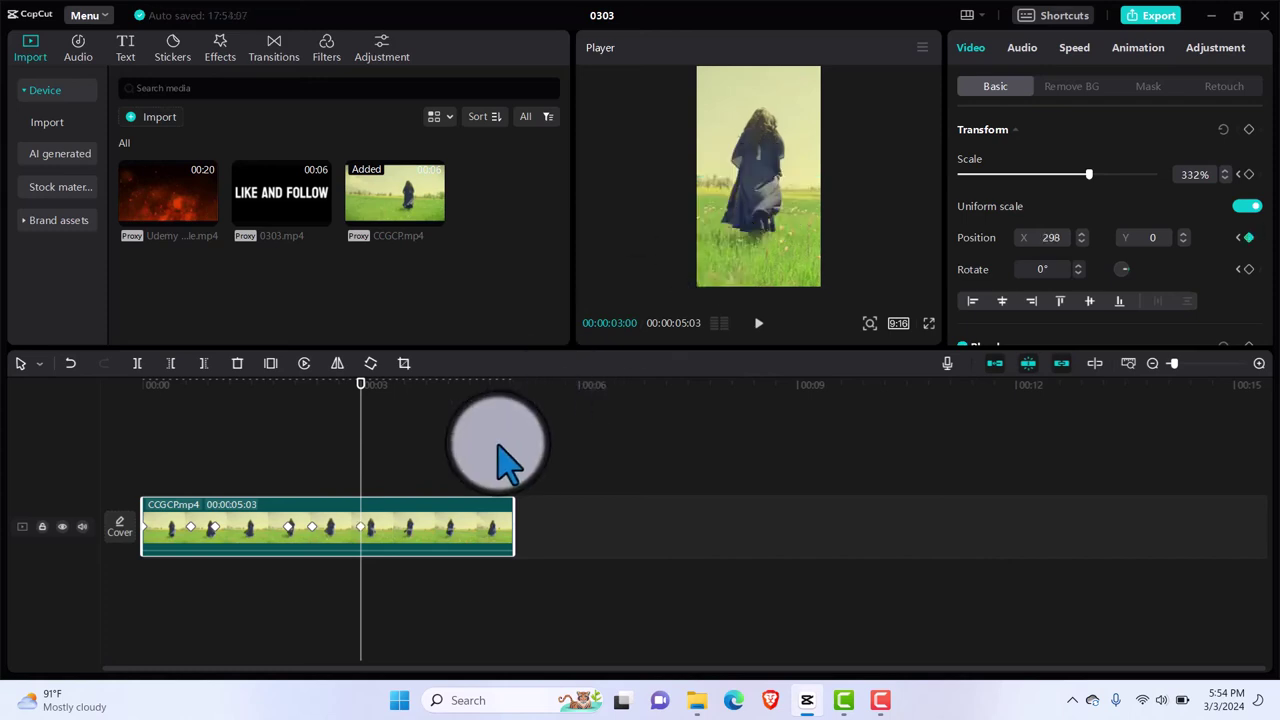
pyautogui.press('space')
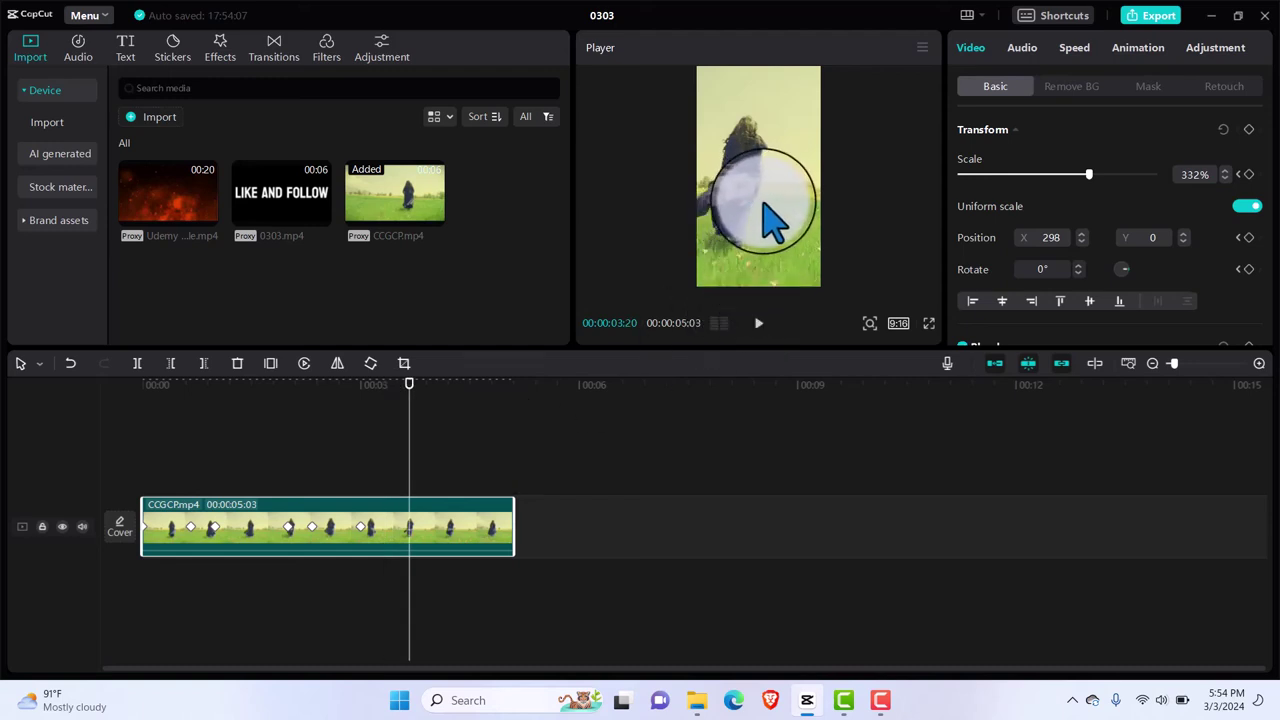
pyautogui.moveTo(766, 223)
pyautogui.mouseDown()
pyautogui.moveTo(785, 220)
pyautogui.moveTo(779, 230)
pyautogui.moveTo(772, 218)
pyautogui.mouseUp()
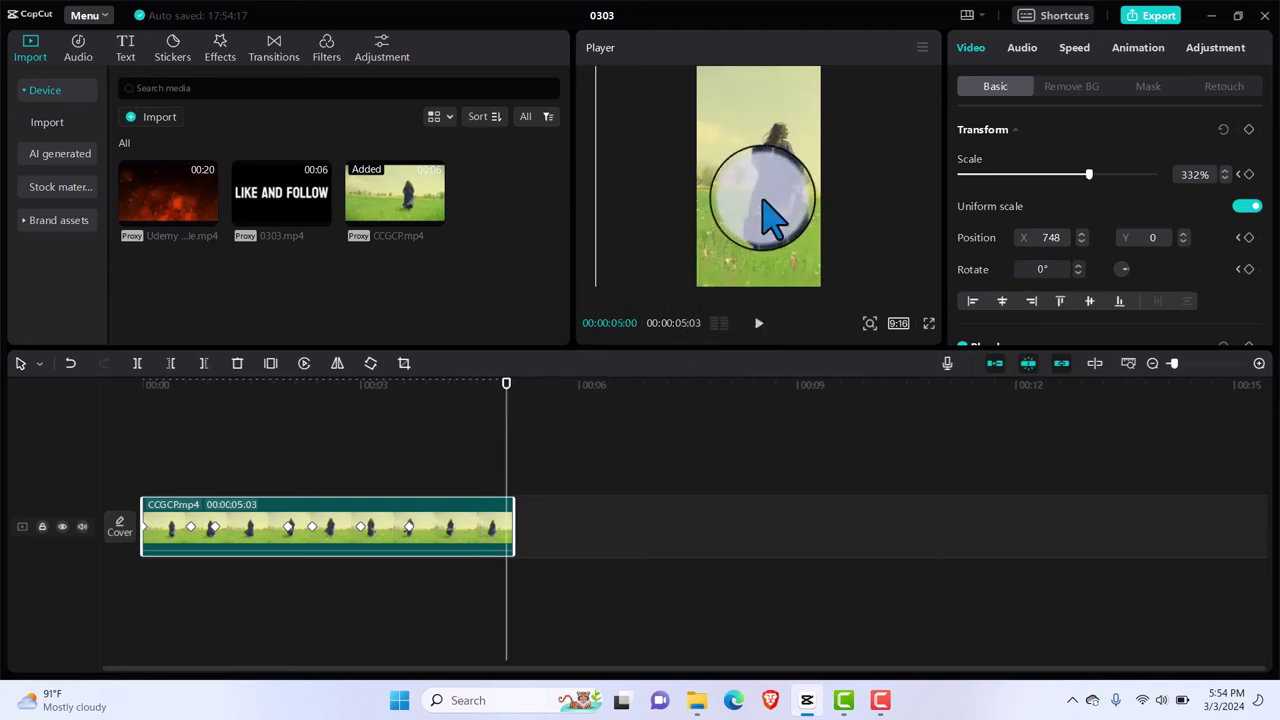
pyautogui.moveTo(755, 200); pyautogui.dragTo(755, 203)
# Recentre the woman at the clip's end by keyframing the X position to 501 at 00:00:05:03.
pyautogui.press('Right')
pyautogui.press('Right')
pyautogui.press('Right')
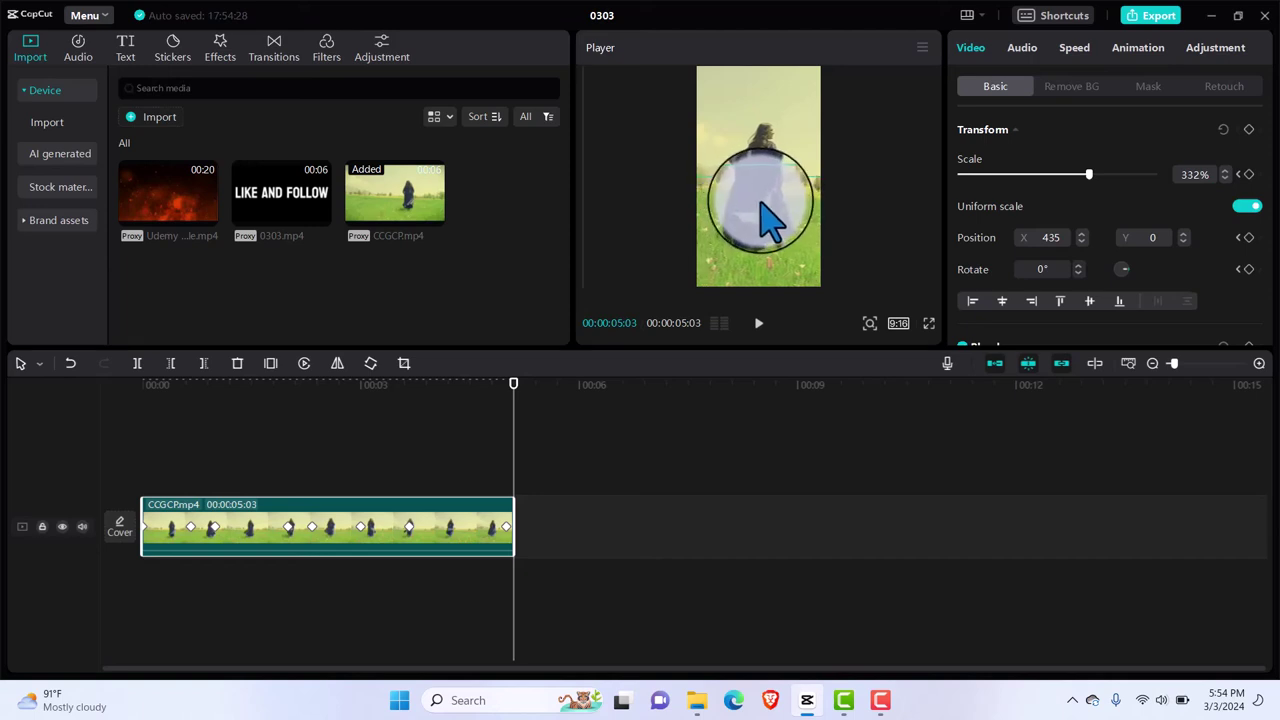
pyautogui.moveTo(770, 220); pyautogui.dragTo(768, 224)
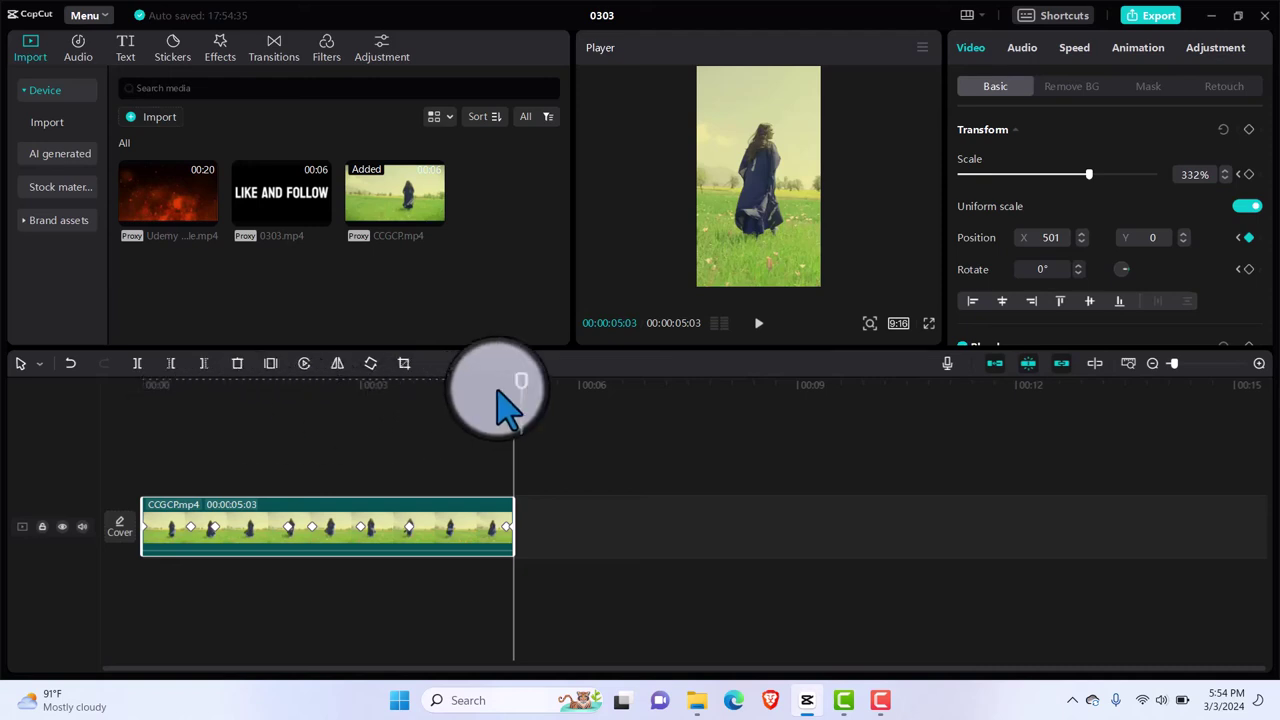
# Play the vertical clip from its start through to the end to review how the keyframed reframing follows the woman.
pyautogui.moveTo(511, 388); pyautogui.dragTo(109, 394)
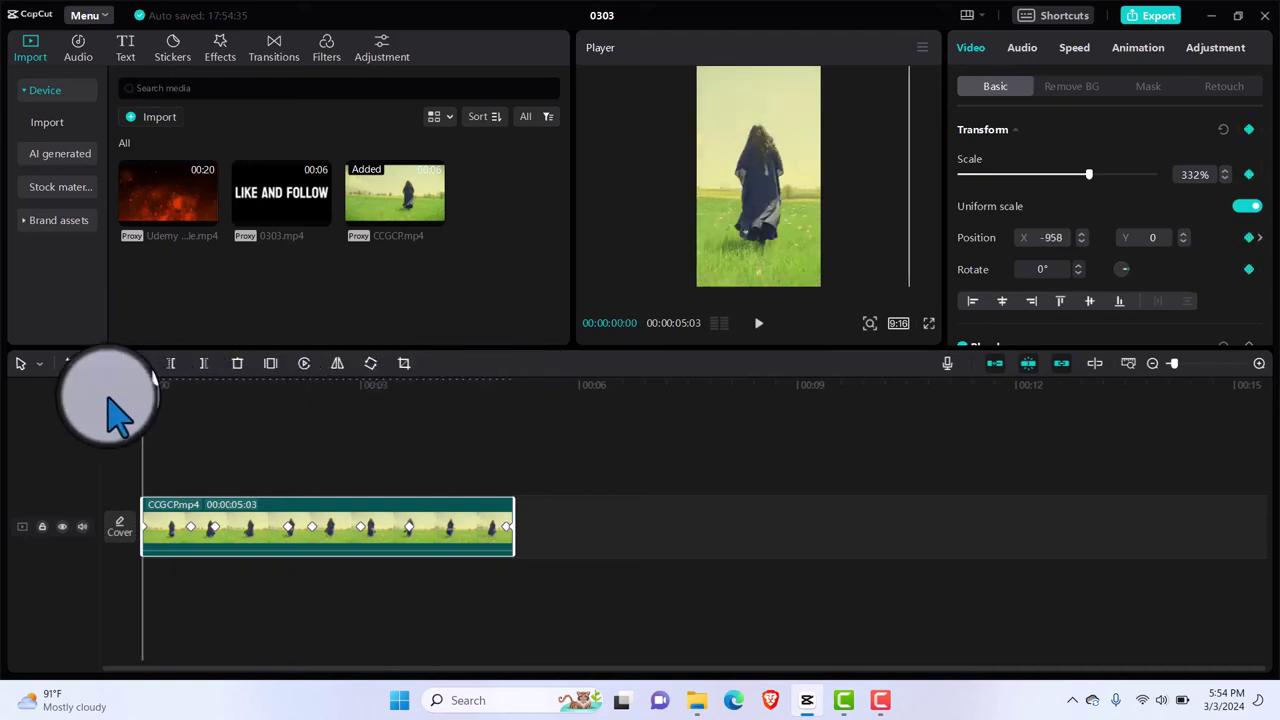
pyautogui.click(206, 432)
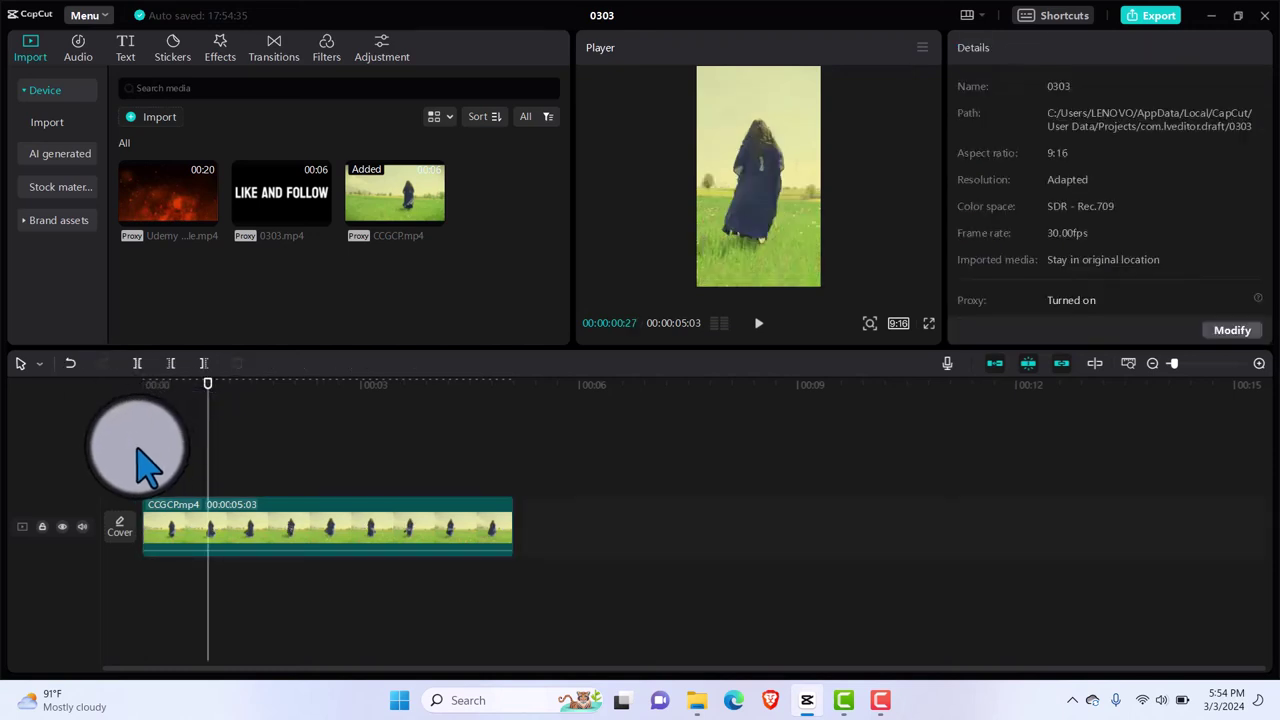
pyautogui.click(143, 449)
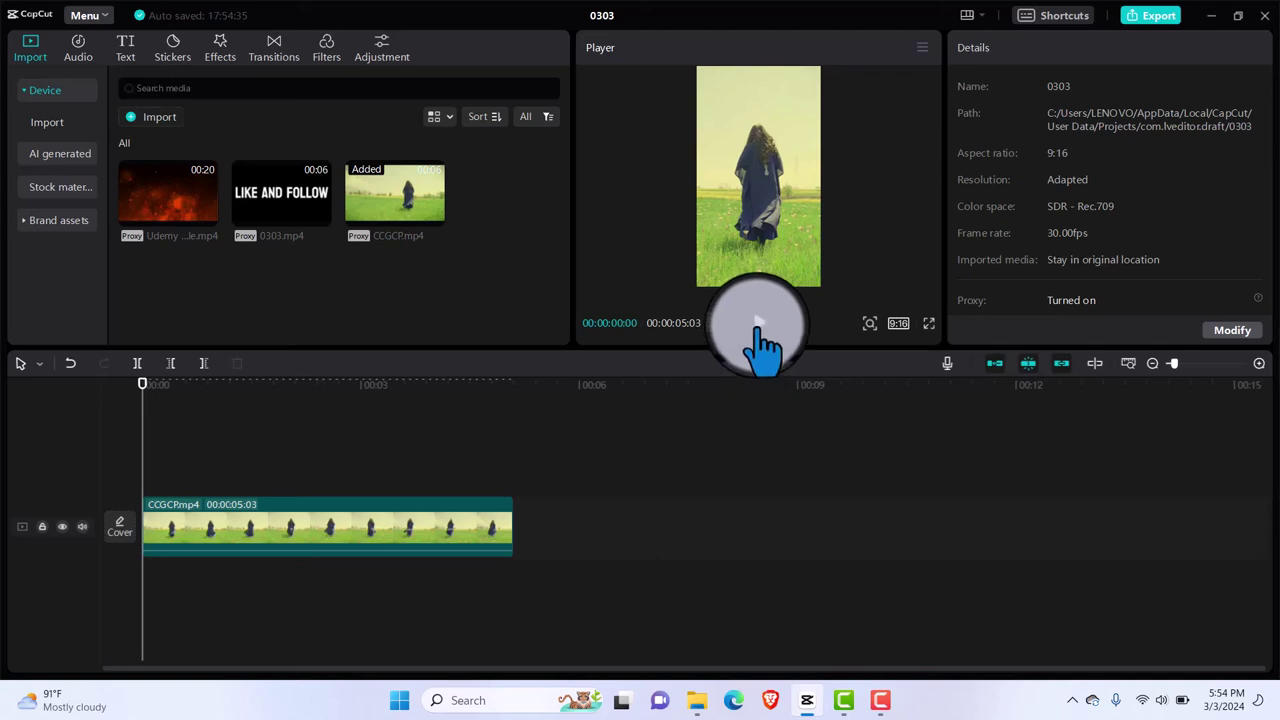
pyautogui.click(758, 330)
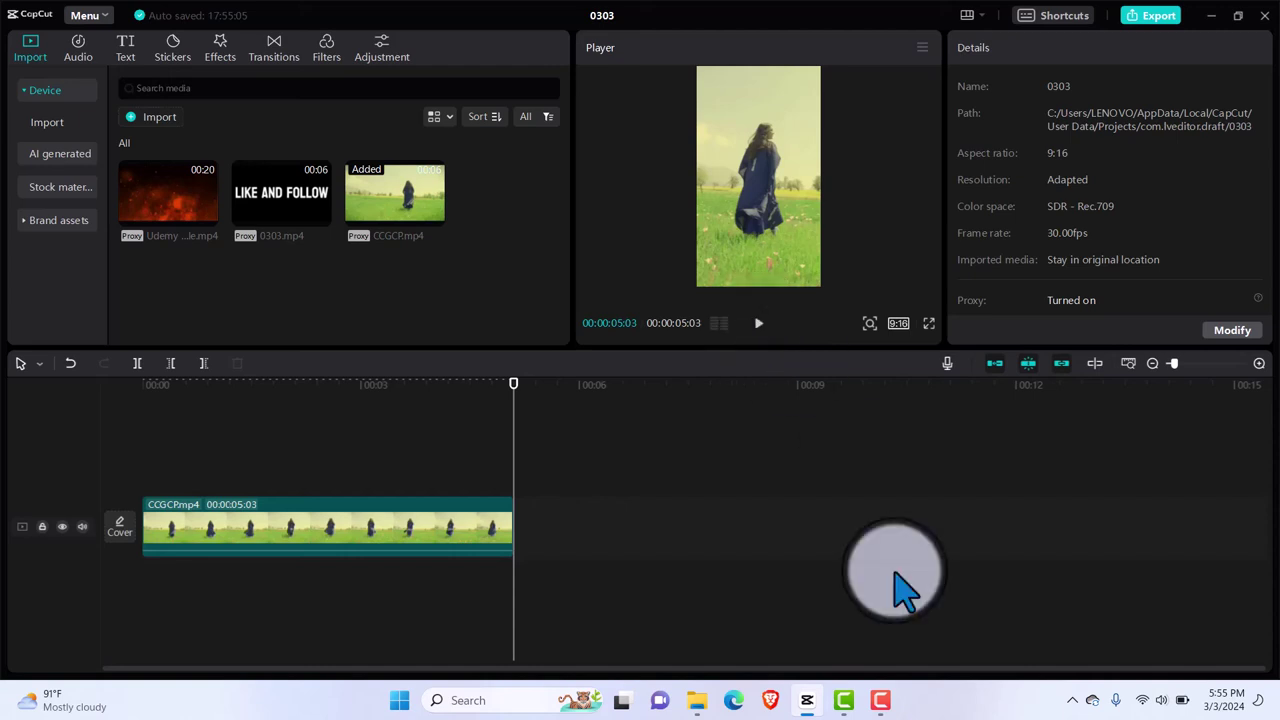
pyautogui.click(880, 700)
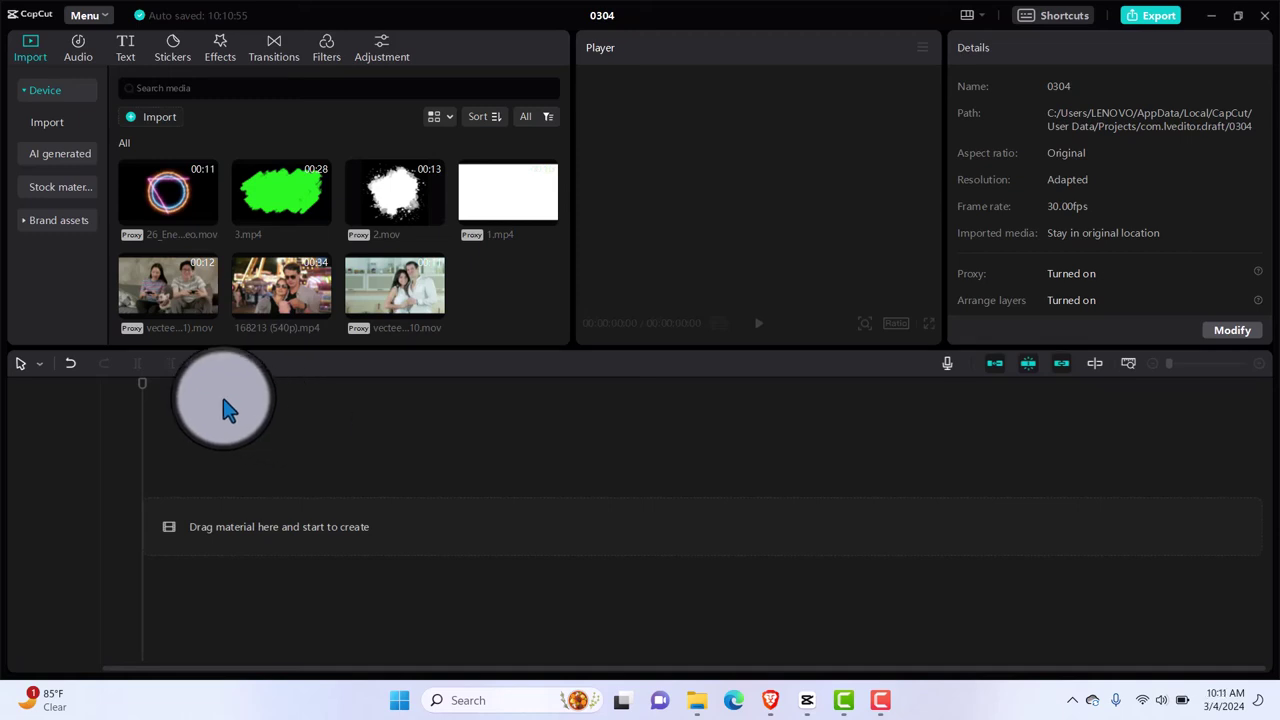
# Add the gaming-couple clip, 168213 (540p).mp4 and the kitchen-couple clip to the empty timeline of project 0304.
pyautogui.click(208, 309)
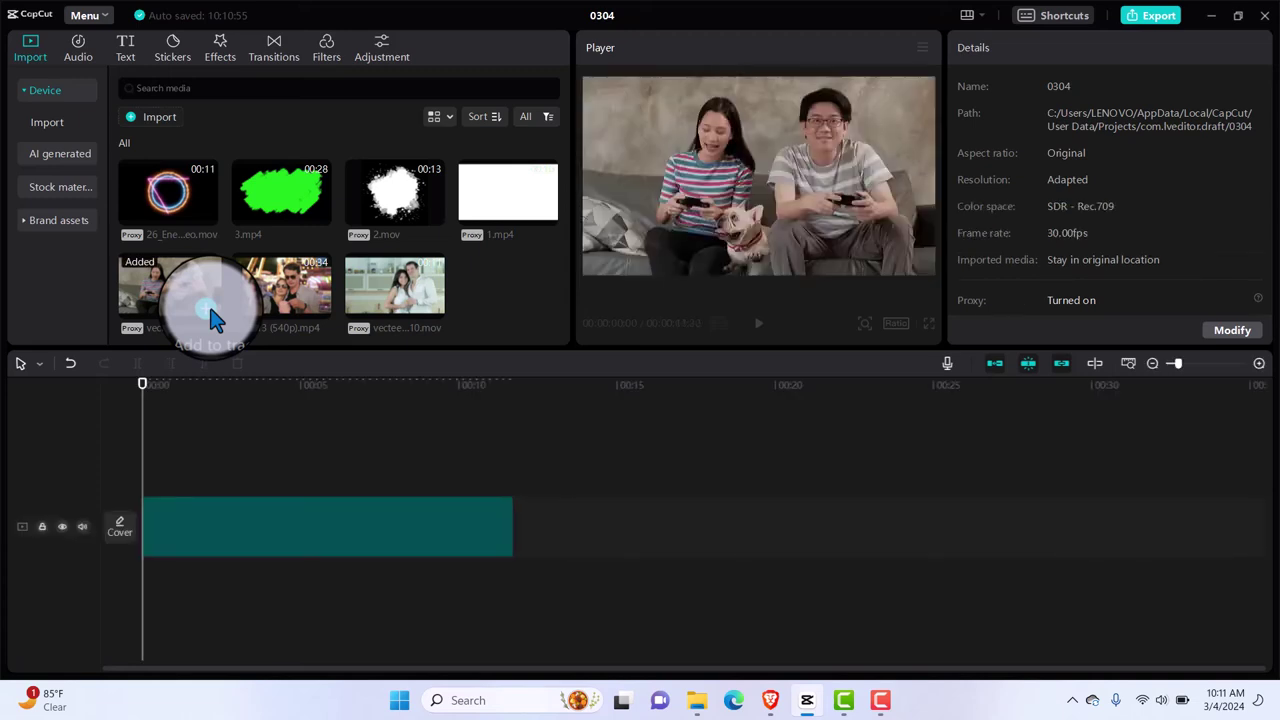
pyautogui.click(322, 309)
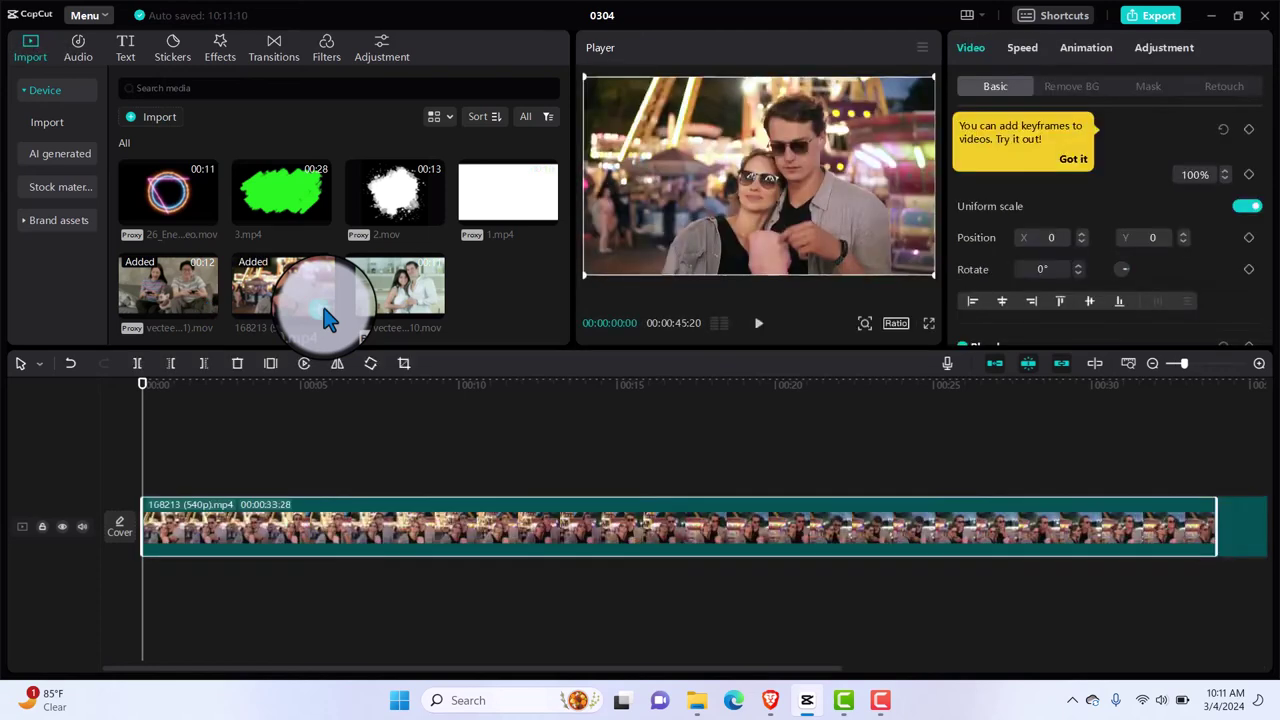
pyautogui.click(431, 310)
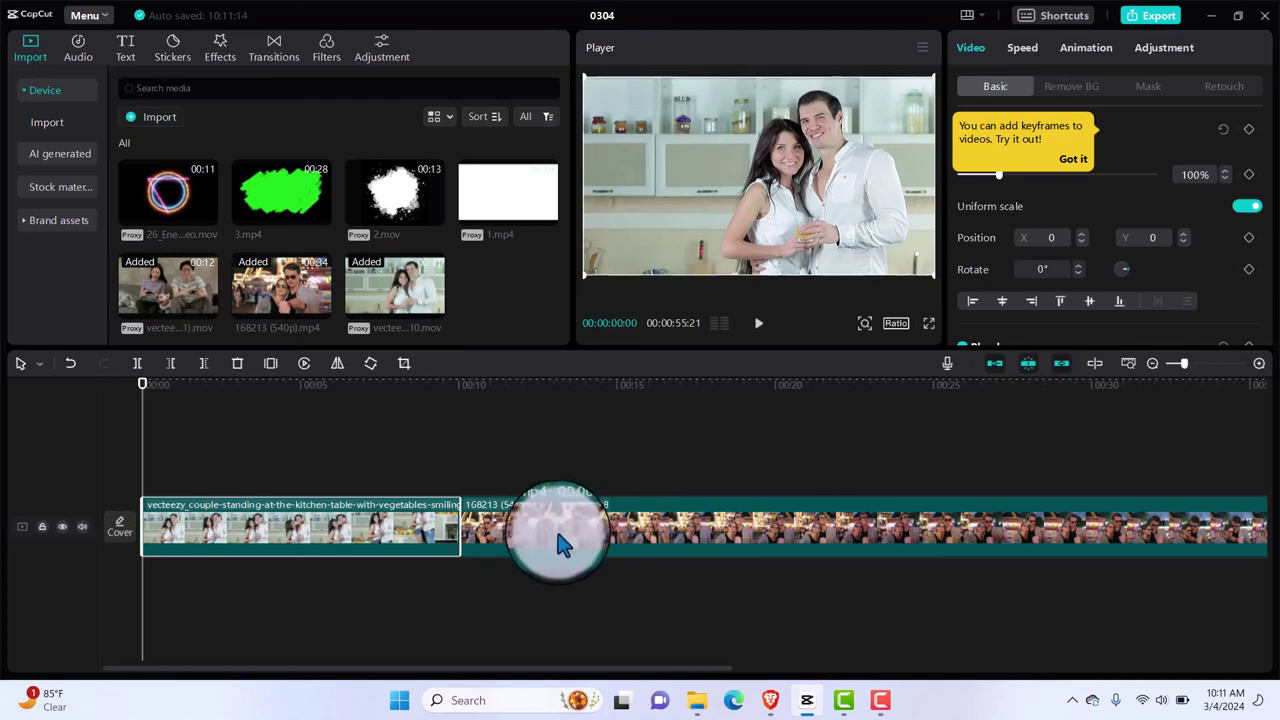
# Stack the clips on three tracks from 00:00, with the kitchen couple uppermost, 168213 (540p).mp4 in the middle and the gaming couple lowest.
pyautogui.moveTo(393, 535); pyautogui.dragTo(390, 460)
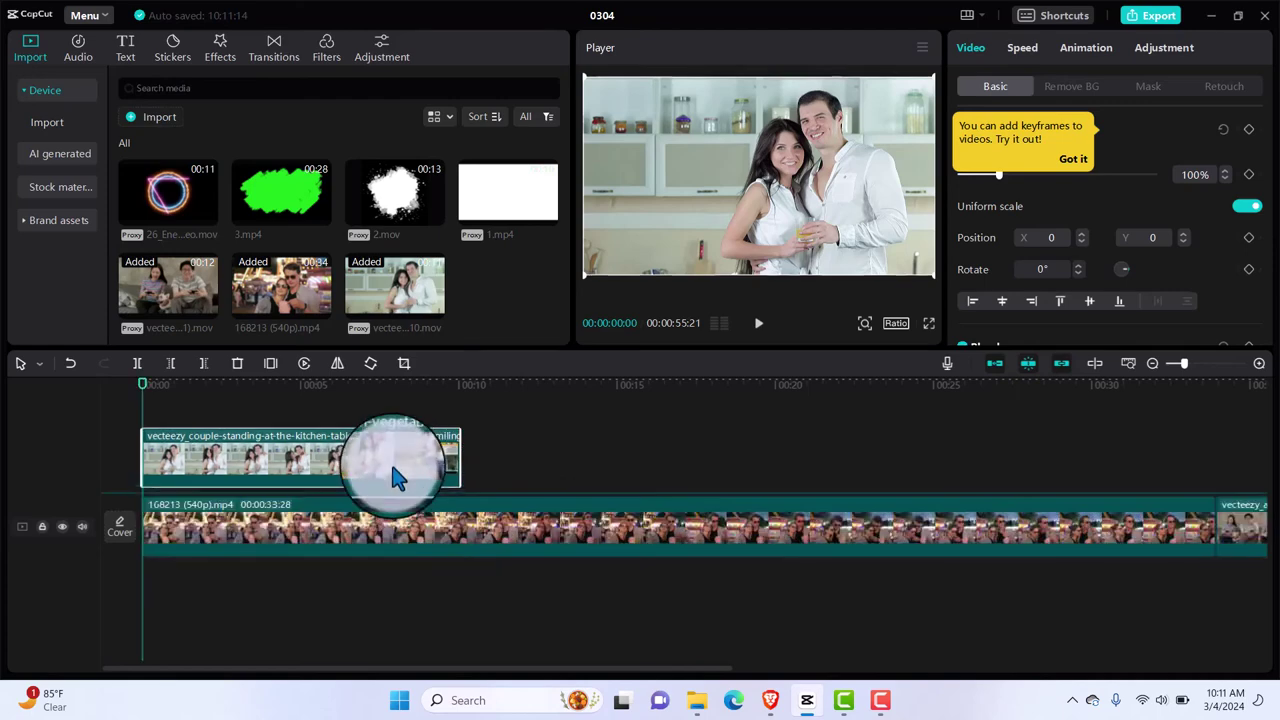
pyautogui.moveTo(413, 535); pyautogui.dragTo(402, 420)
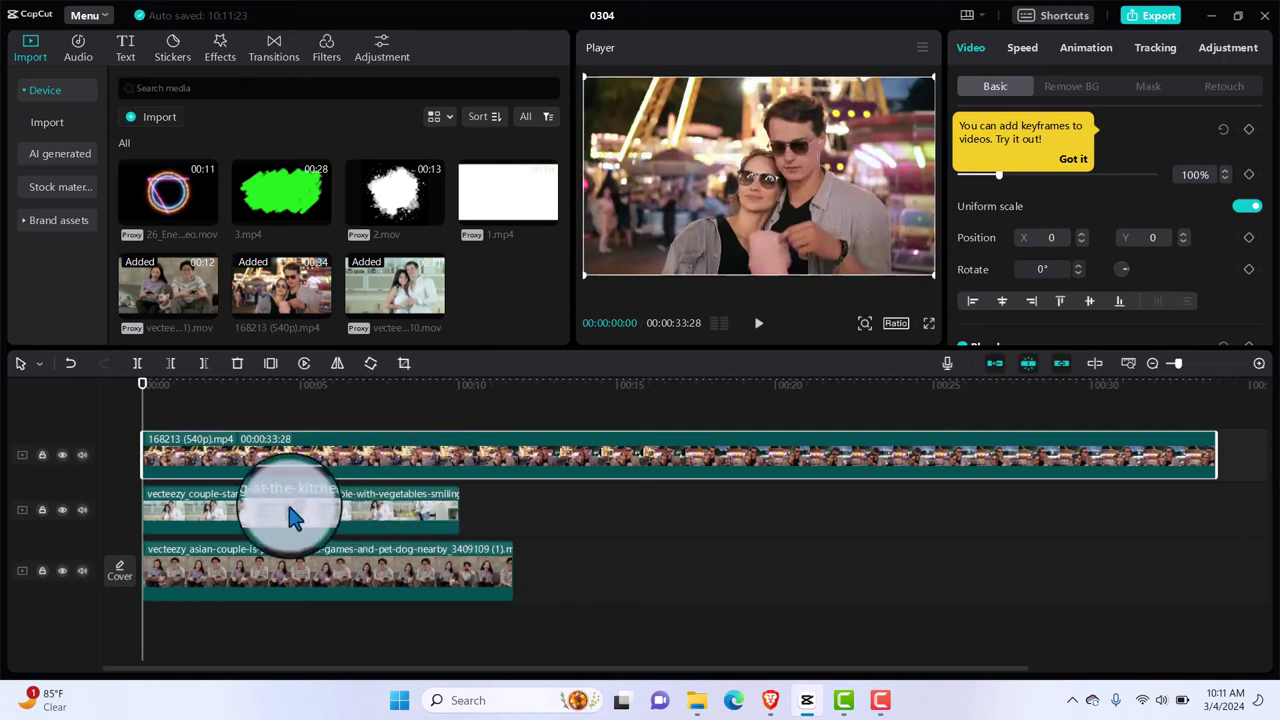
pyautogui.moveTo(288, 508); pyautogui.dragTo(686, 568)
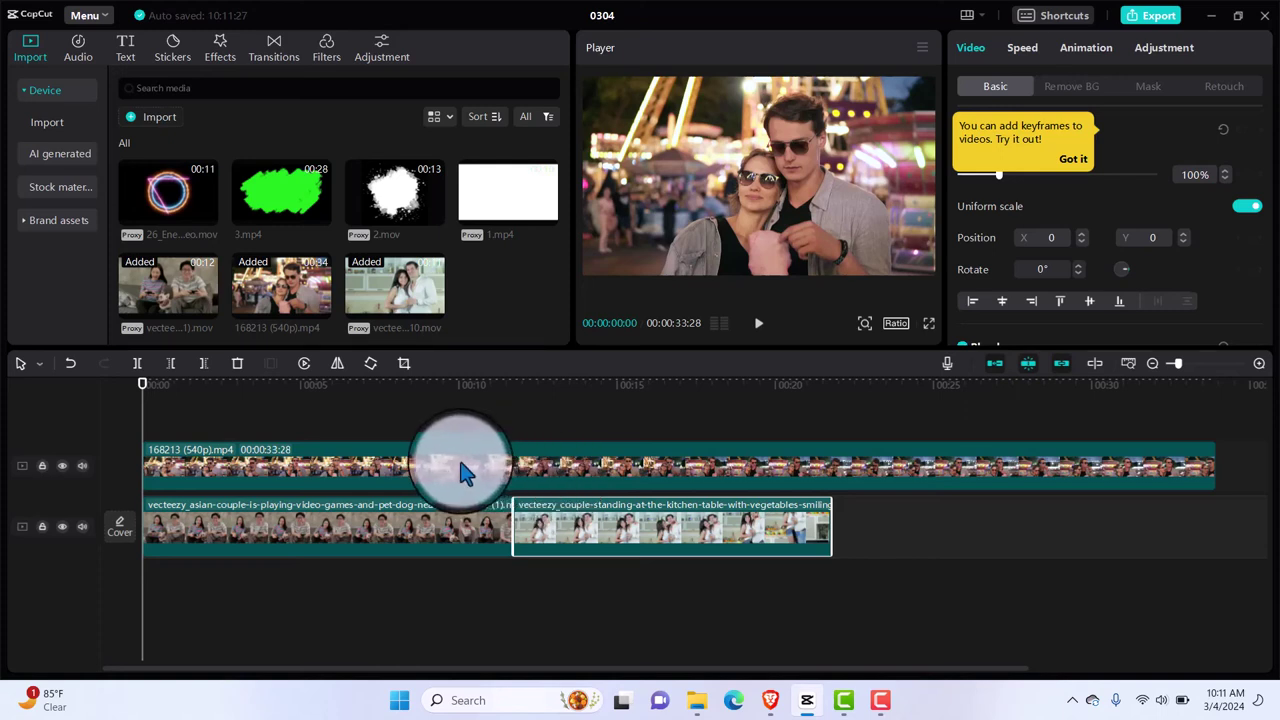
pyautogui.moveTo(443, 400)
pyautogui.mouseDown()
pyautogui.moveTo(466, 405)
pyautogui.moveTo(438, 407)
pyautogui.mouseUp()
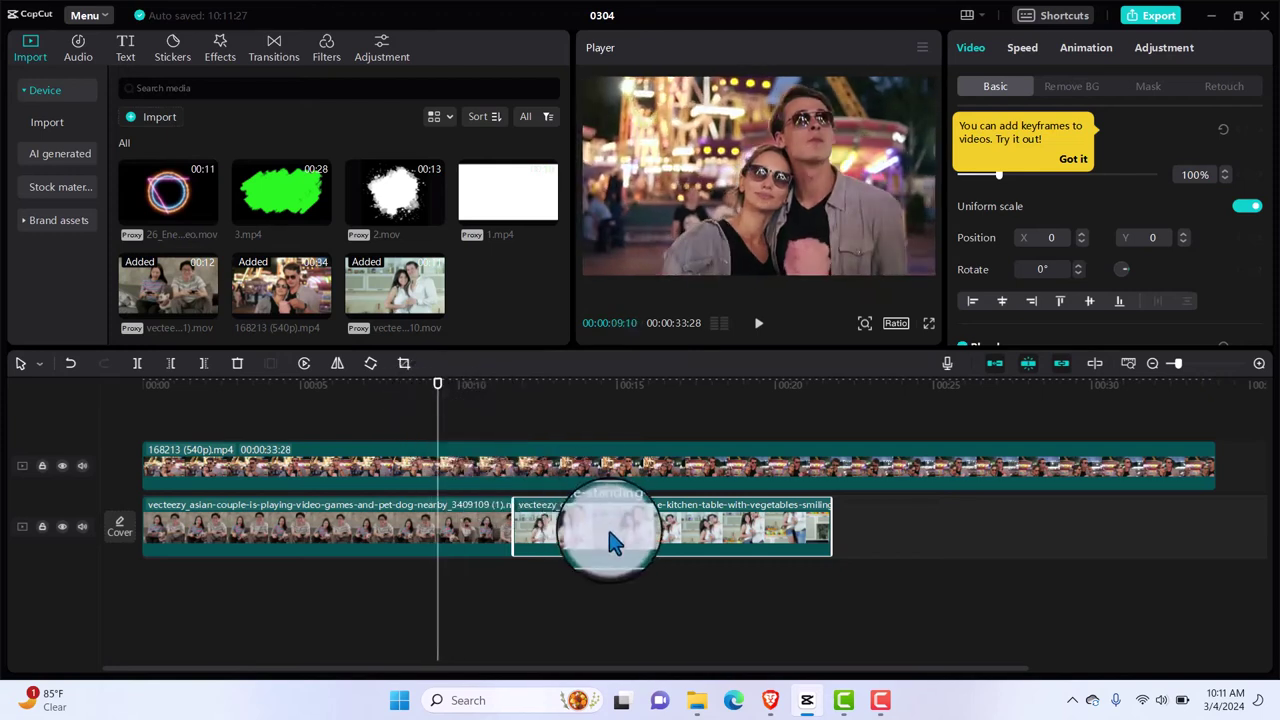
pyautogui.moveTo(607, 528); pyautogui.dragTo(215, 476)
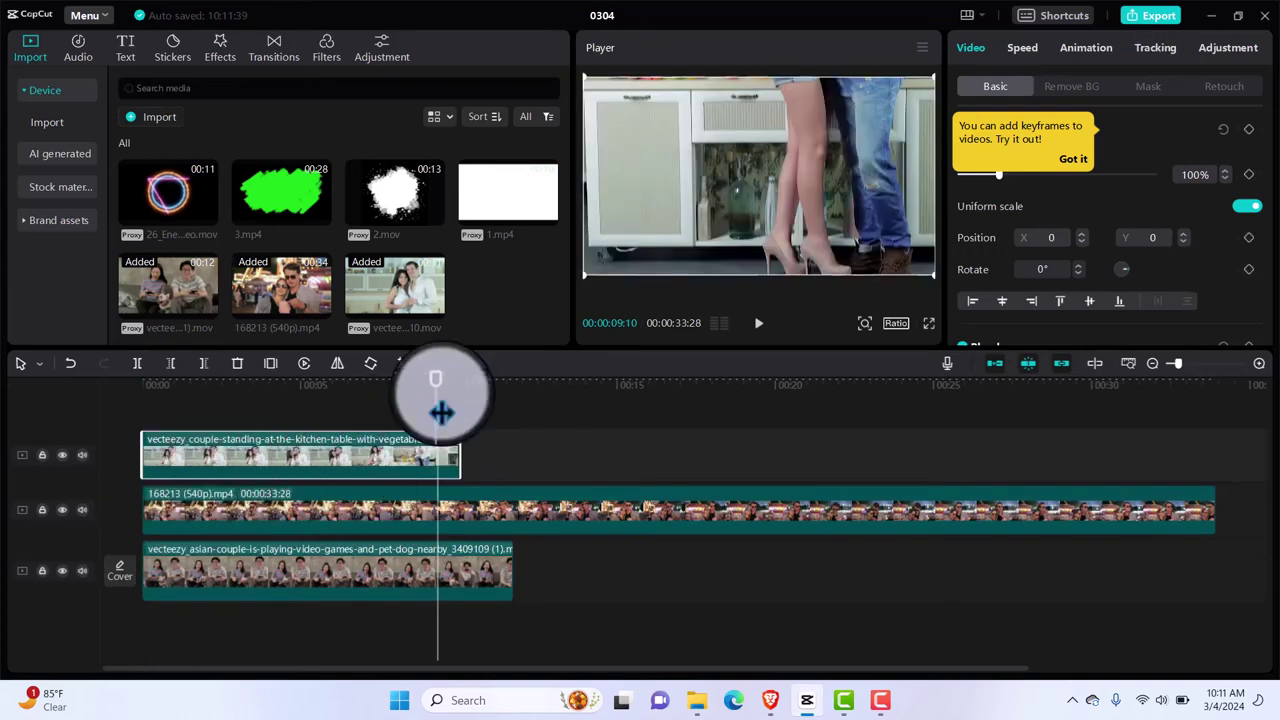
# Split 168213 (540p).mp4 and the gaming-couple clip at 00:00:10:01, where the kitchen clip ends, and delete both remainders.
pyautogui.moveTo(441, 412); pyautogui.dragTo(463, 403)
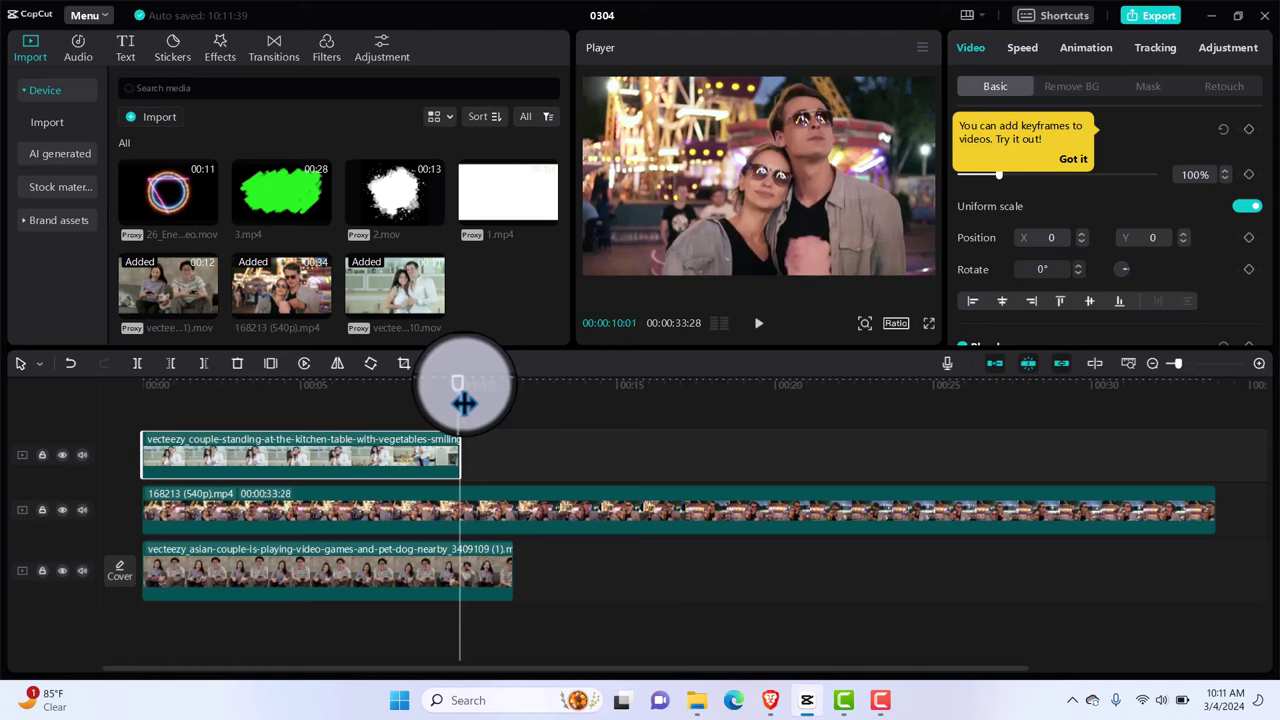
pyautogui.click(462, 510)
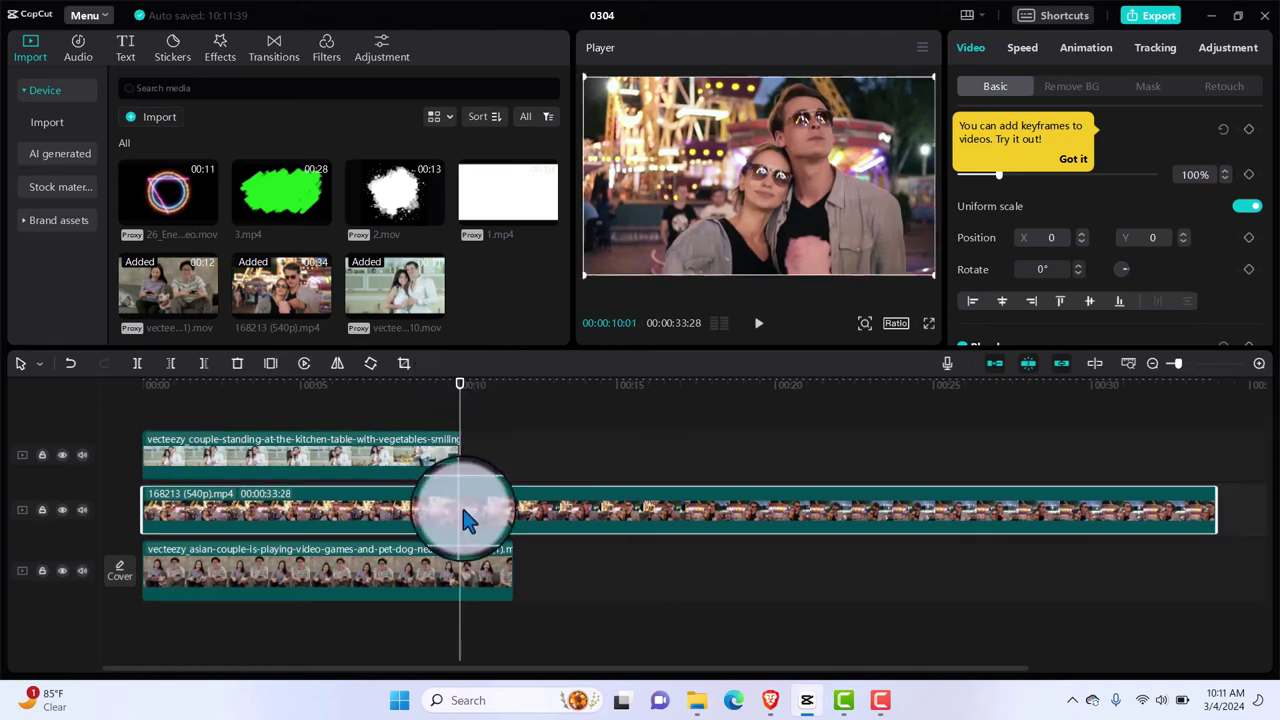
pyautogui.hotkey('ctrl', 'b')
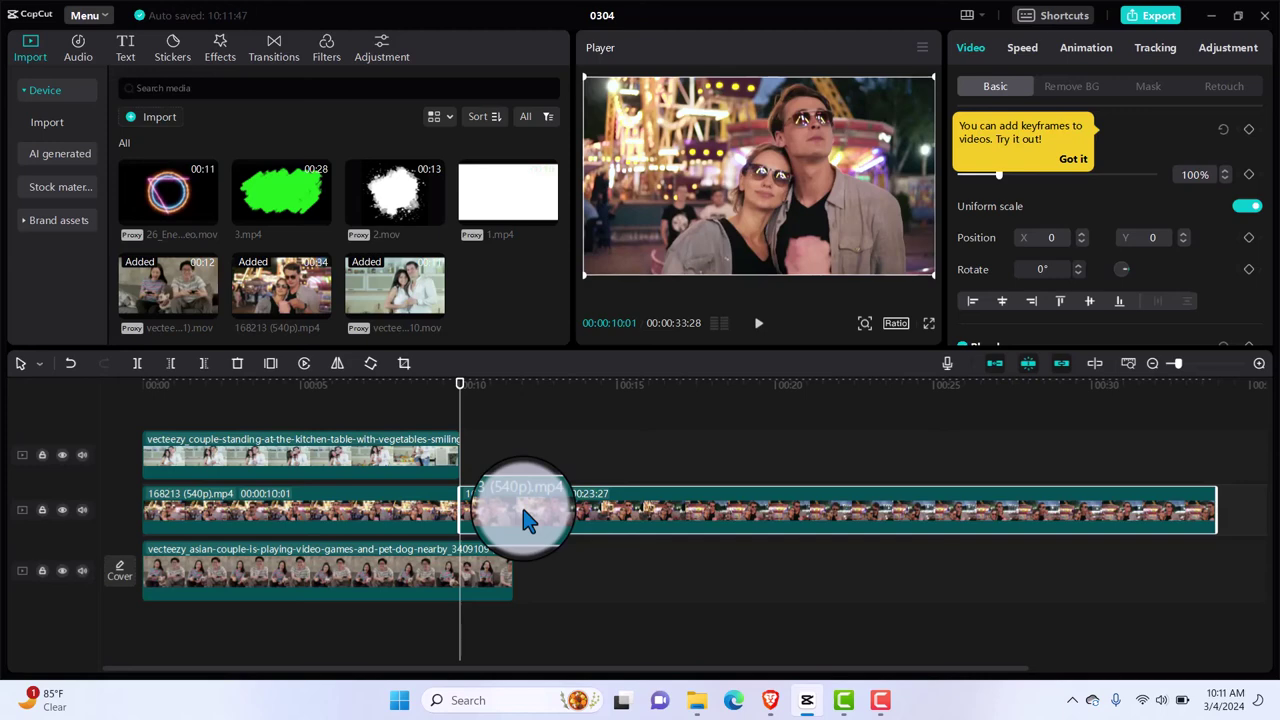
pyautogui.press('Delete')
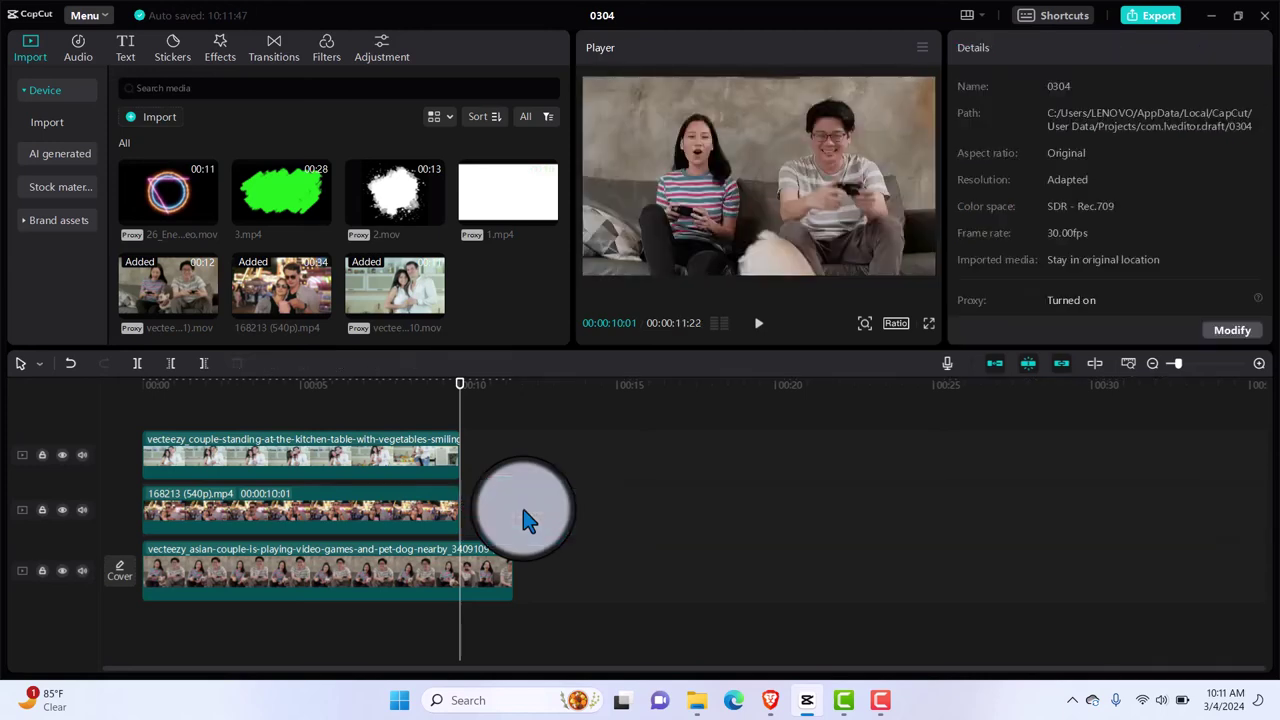
pyautogui.click(472, 568)
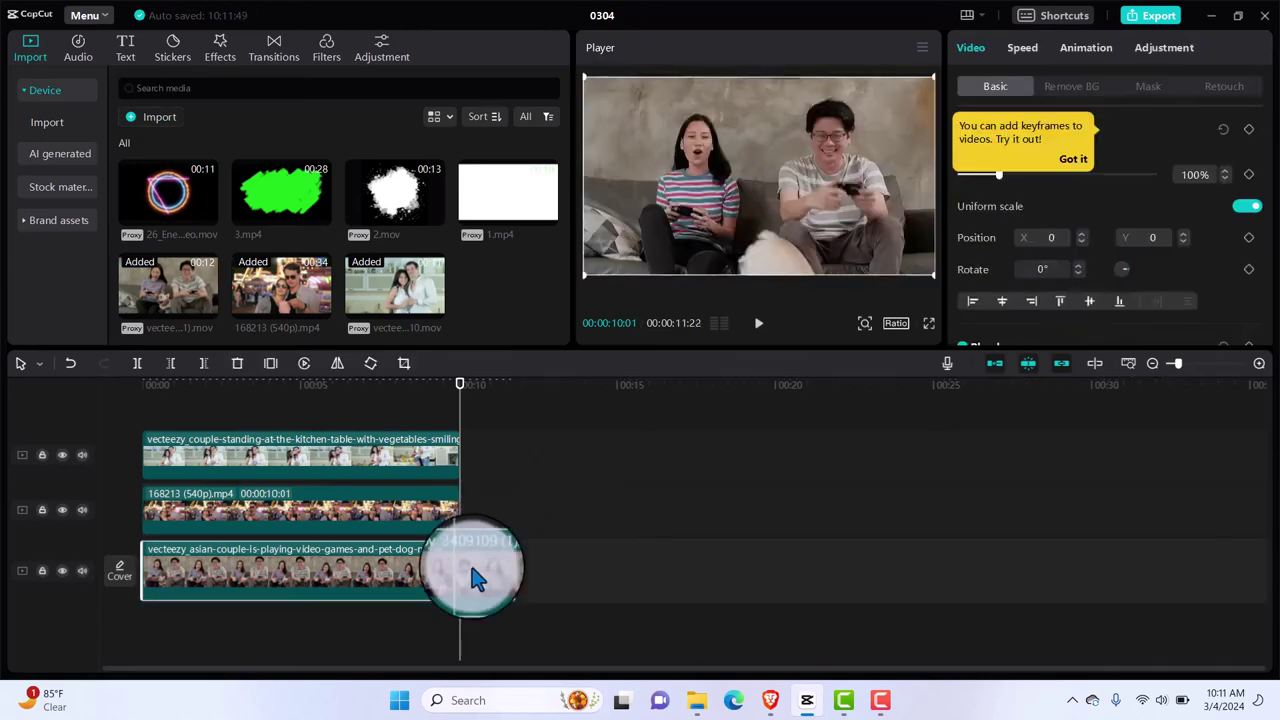
pyautogui.hotkey('ctrl', 'b')
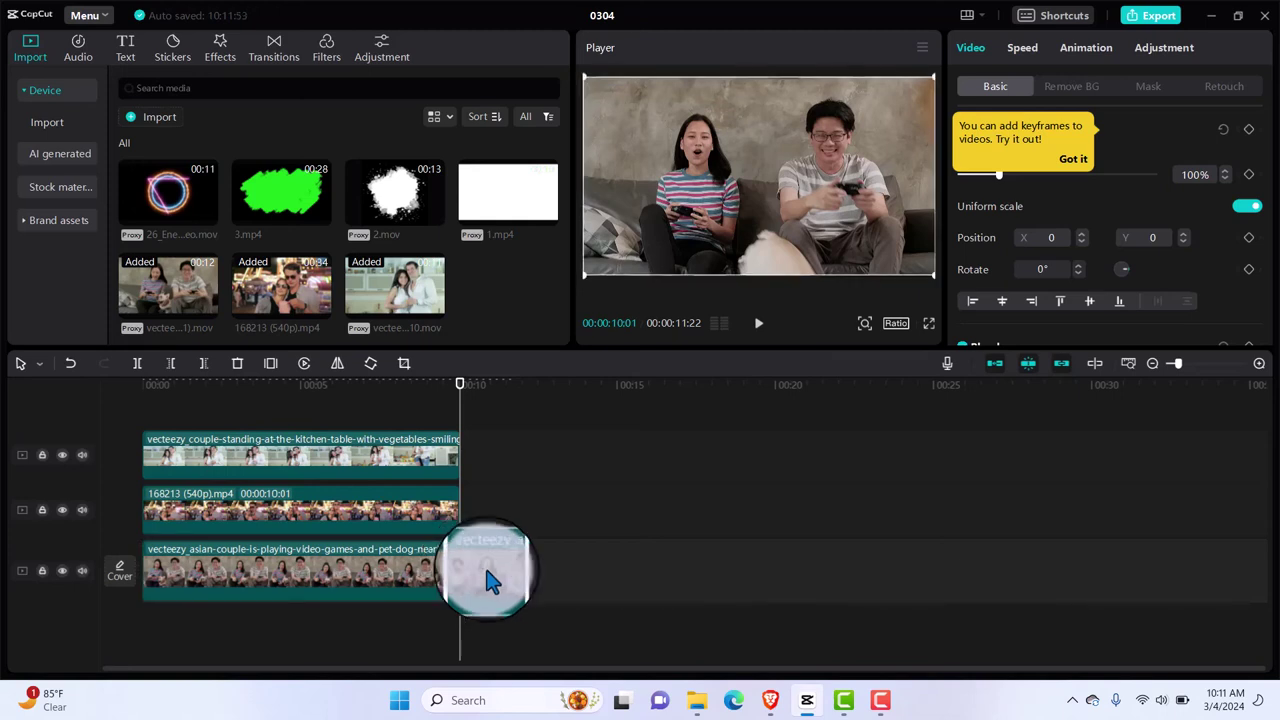
pyautogui.press('Delete')
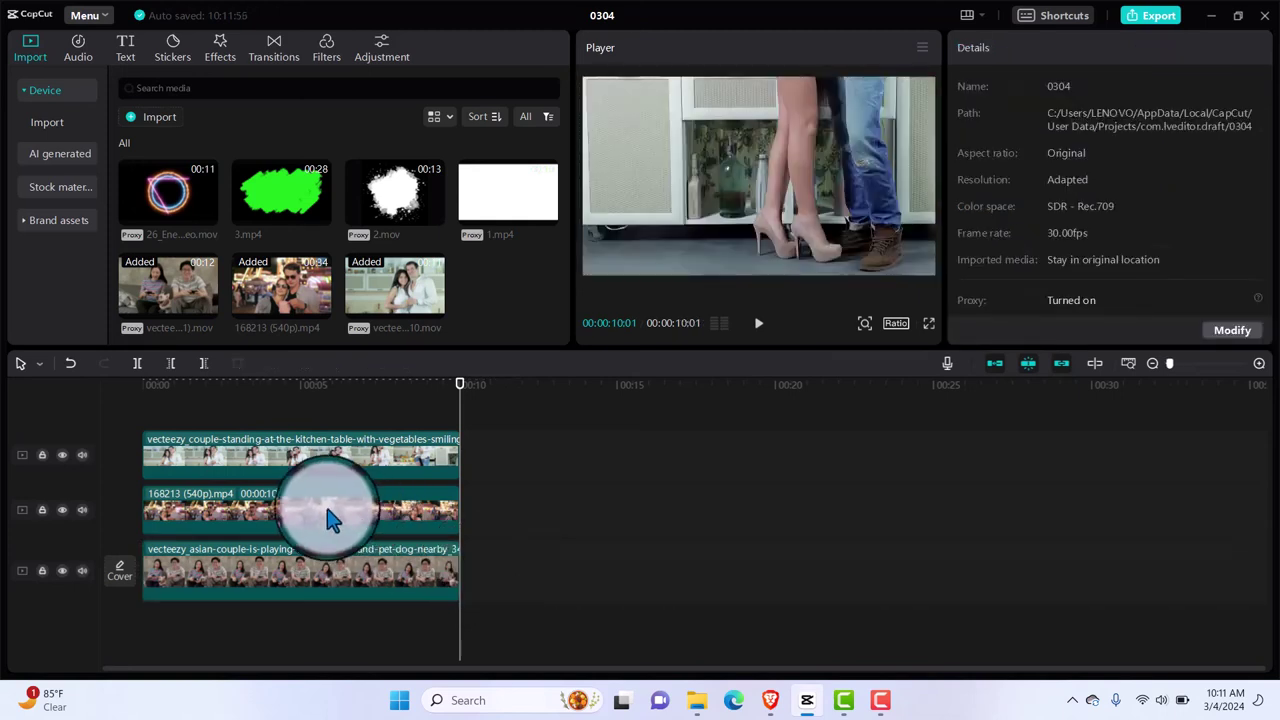
# Line up 168213 (540p).mp4 and the kitchen-couple clip end to end after the gaming-couple clip on the main track.
pyautogui.moveTo(487, 536); pyautogui.dragTo(585, 545)
pyautogui.moveTo(391, 467); pyautogui.dragTo(1034, 534)
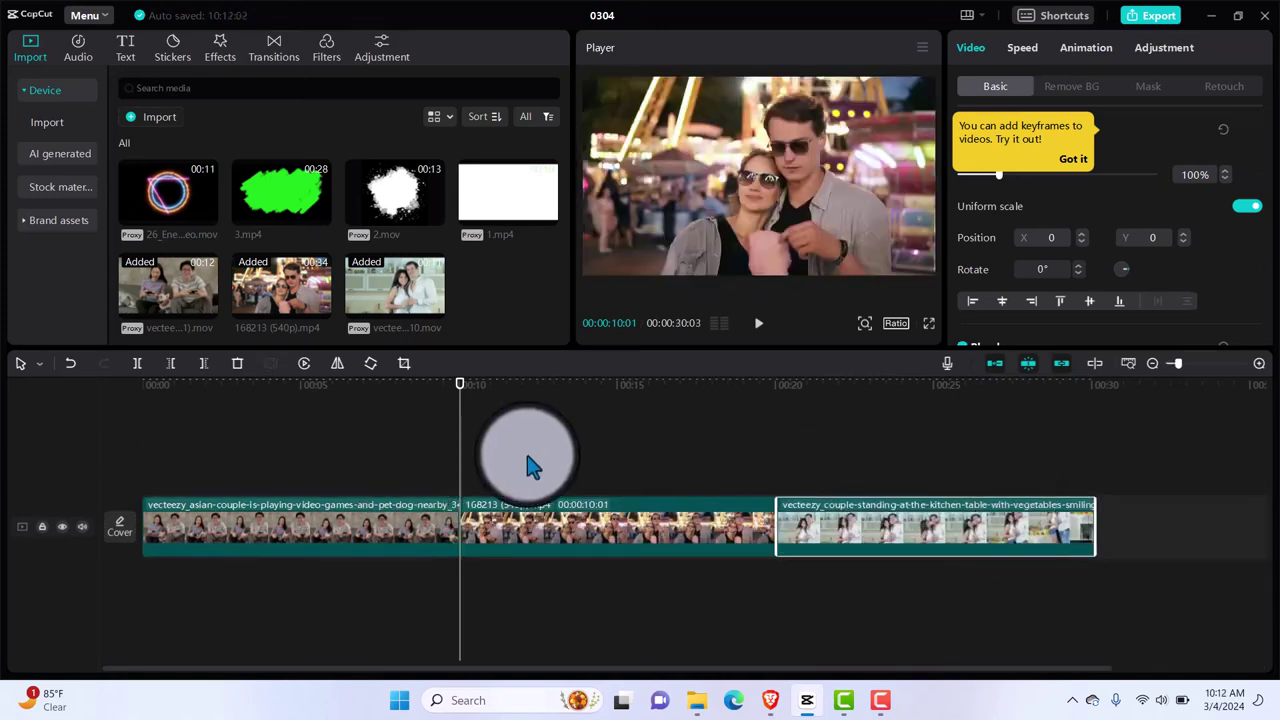
# Overlay 2.mov above the gaming-couple clip from 00:00 and shorten it to end with that clip at 00:00:10:01.
pyautogui.click(274, 193)
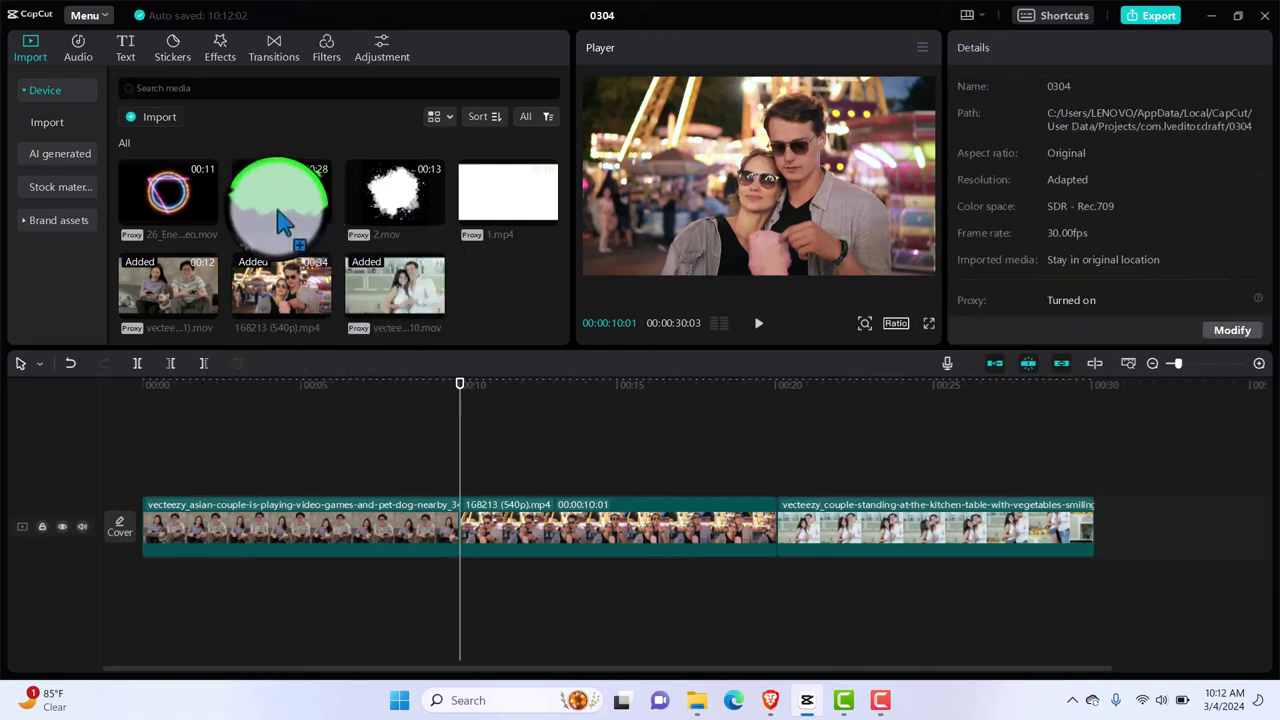
pyautogui.click(432, 228)
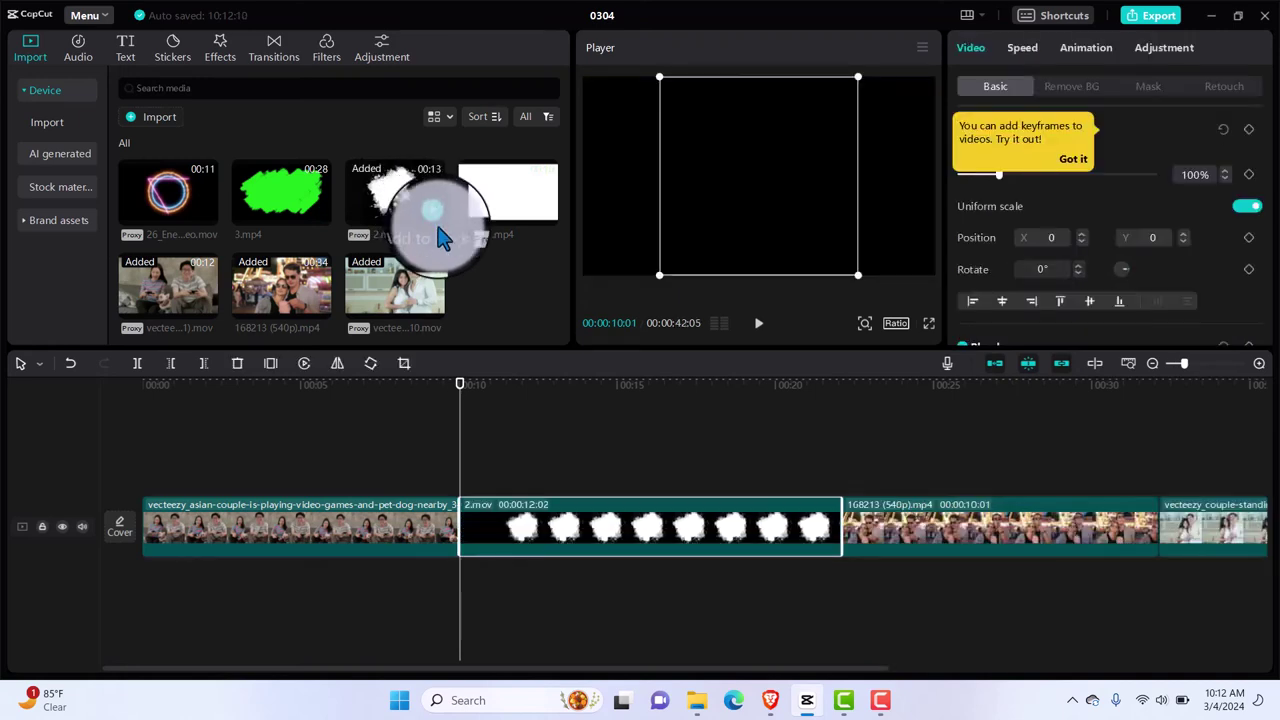
pyautogui.moveTo(599, 534); pyautogui.dragTo(257, 471)
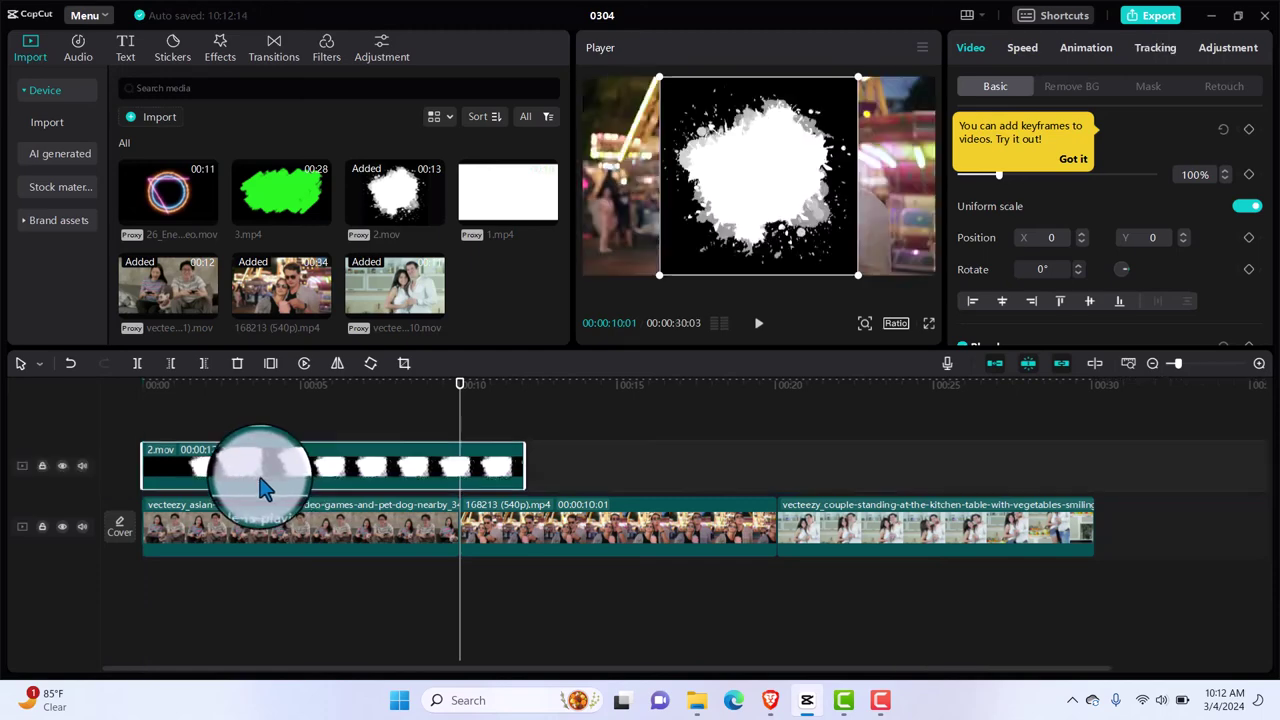
pyautogui.moveTo(522, 478); pyautogui.dragTo(458, 480)
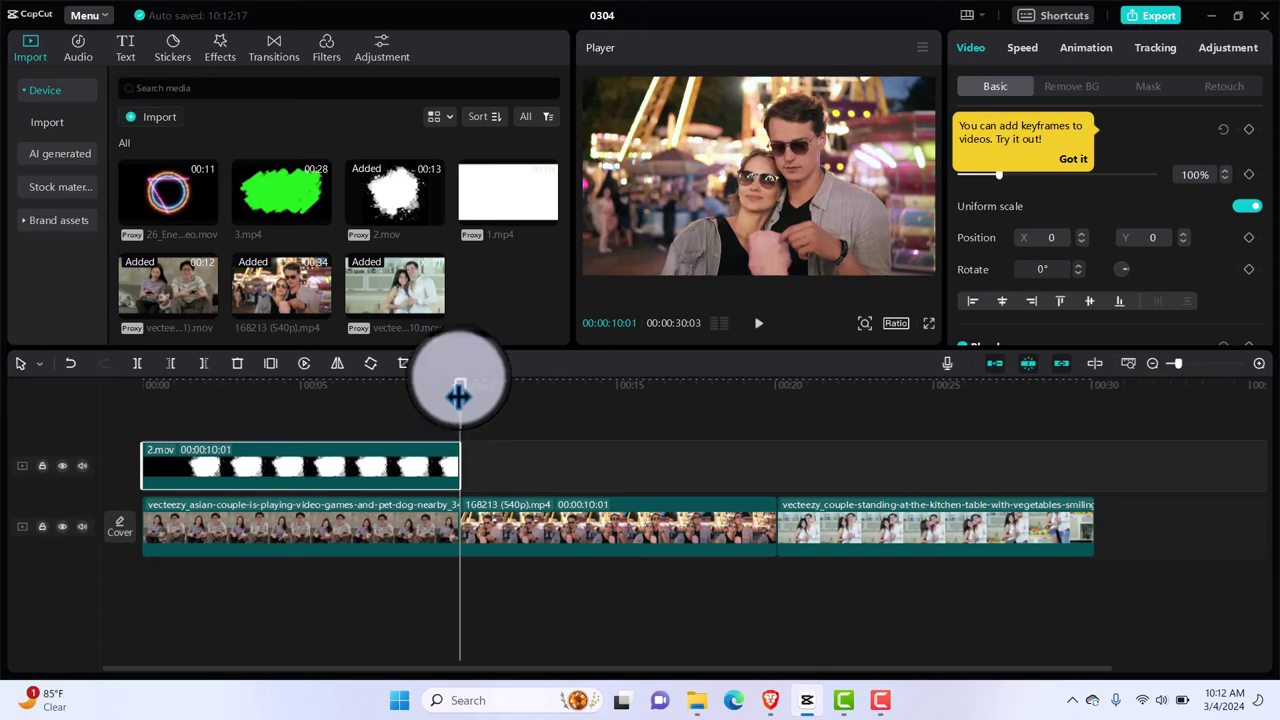
# Place 1.mp4 and 3.mp4 after 2.mov on the overlay track, above the 168213 (540p).mp4 and kitchen-couple clips.
pyautogui.moveTo(457, 391); pyautogui.dragTo(751, 398)
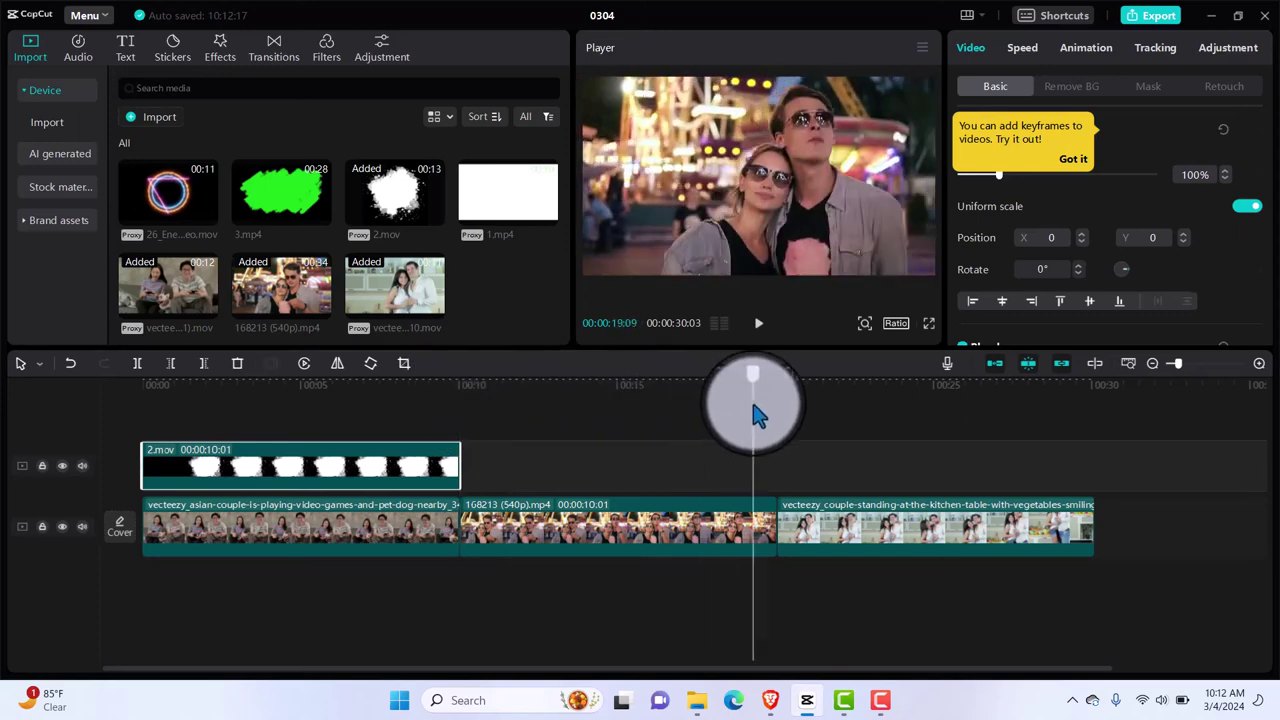
pyautogui.click(547, 213)
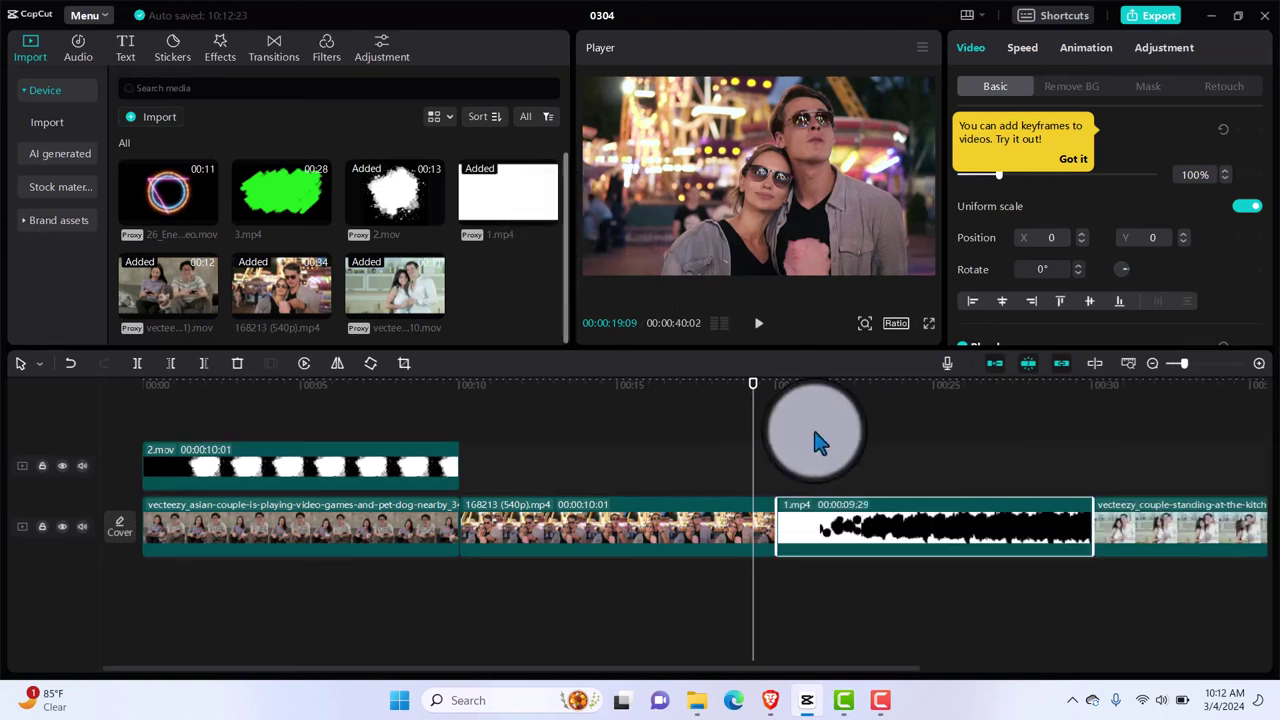
pyautogui.moveTo(905, 530); pyautogui.dragTo(596, 464)
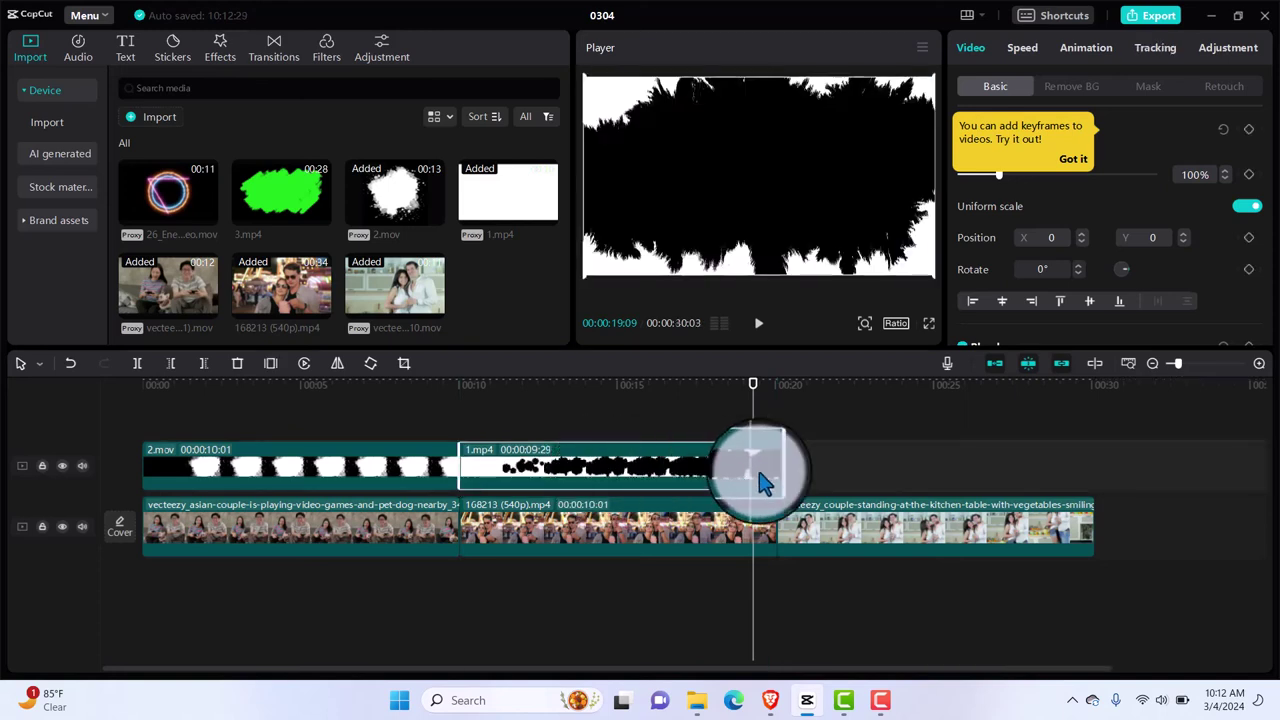
pyautogui.click(800, 368)
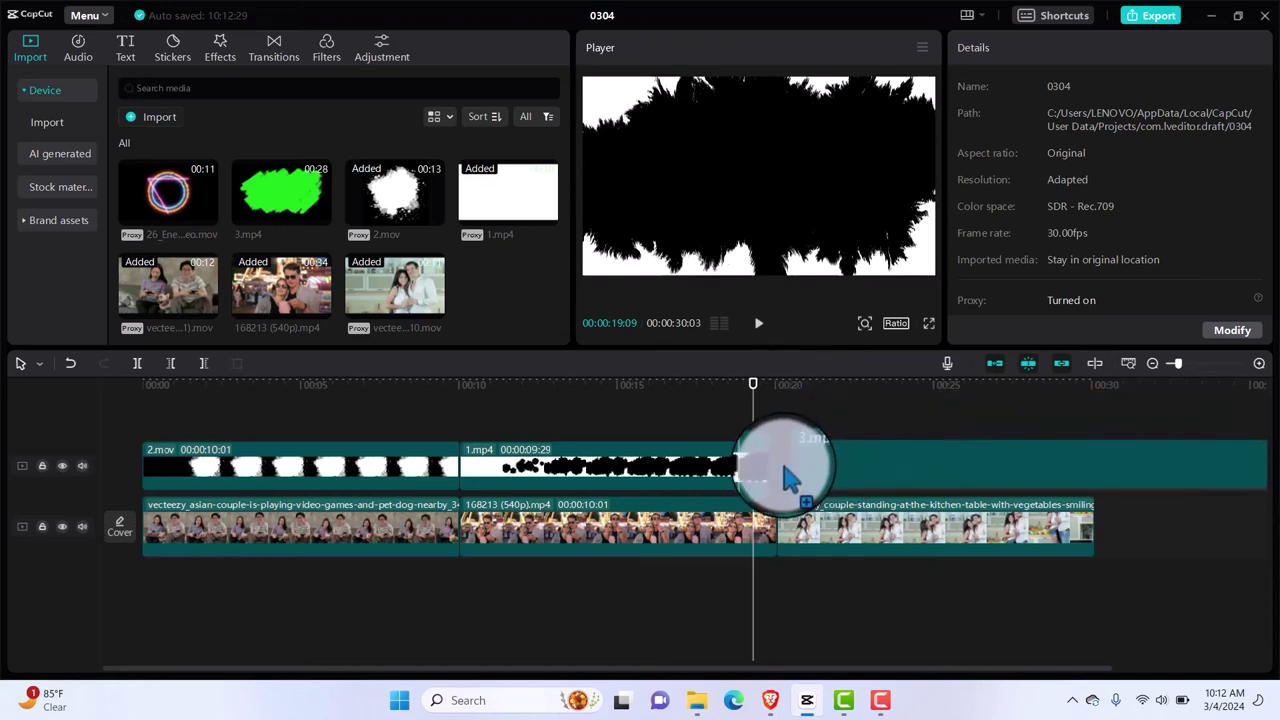
pyautogui.moveTo(790, 478); pyautogui.dragTo(881, 462)
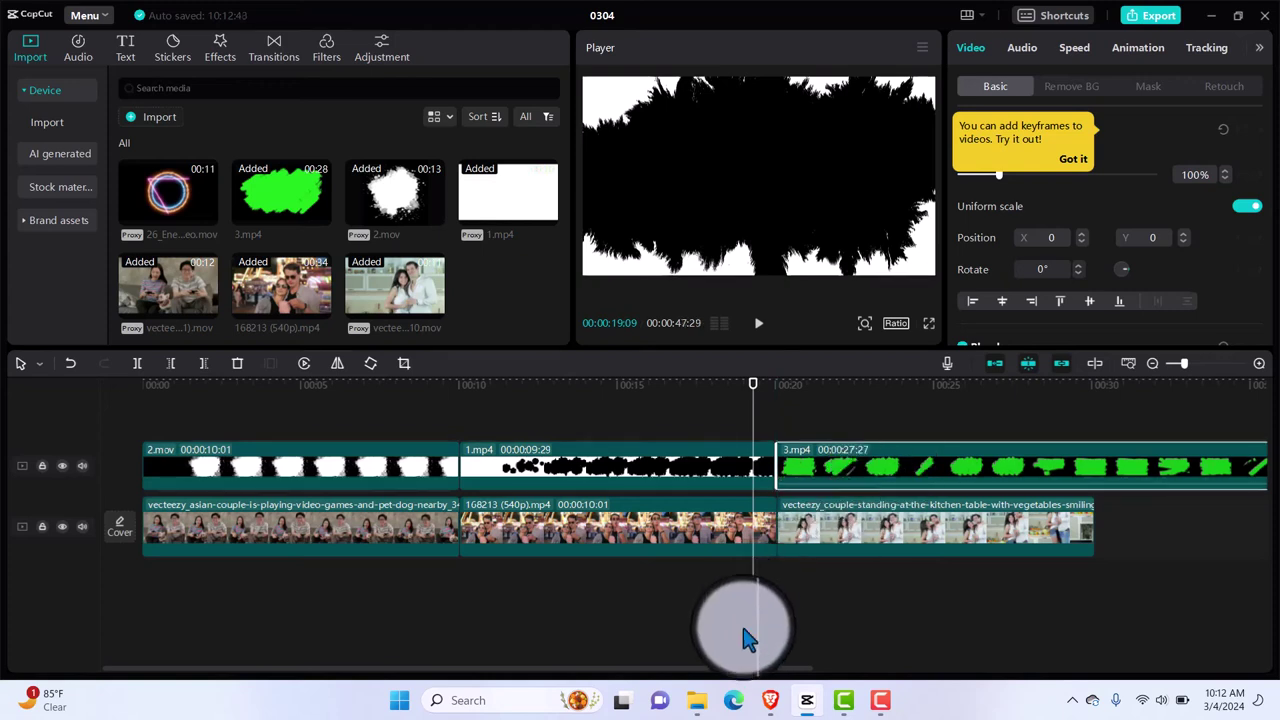
# Split 3.mp4 at 00:00:30:03, where the kitchen-couple clip ends, and delete the remainder.
pyautogui.moveTo(749, 668); pyautogui.dragTo(896, 668)
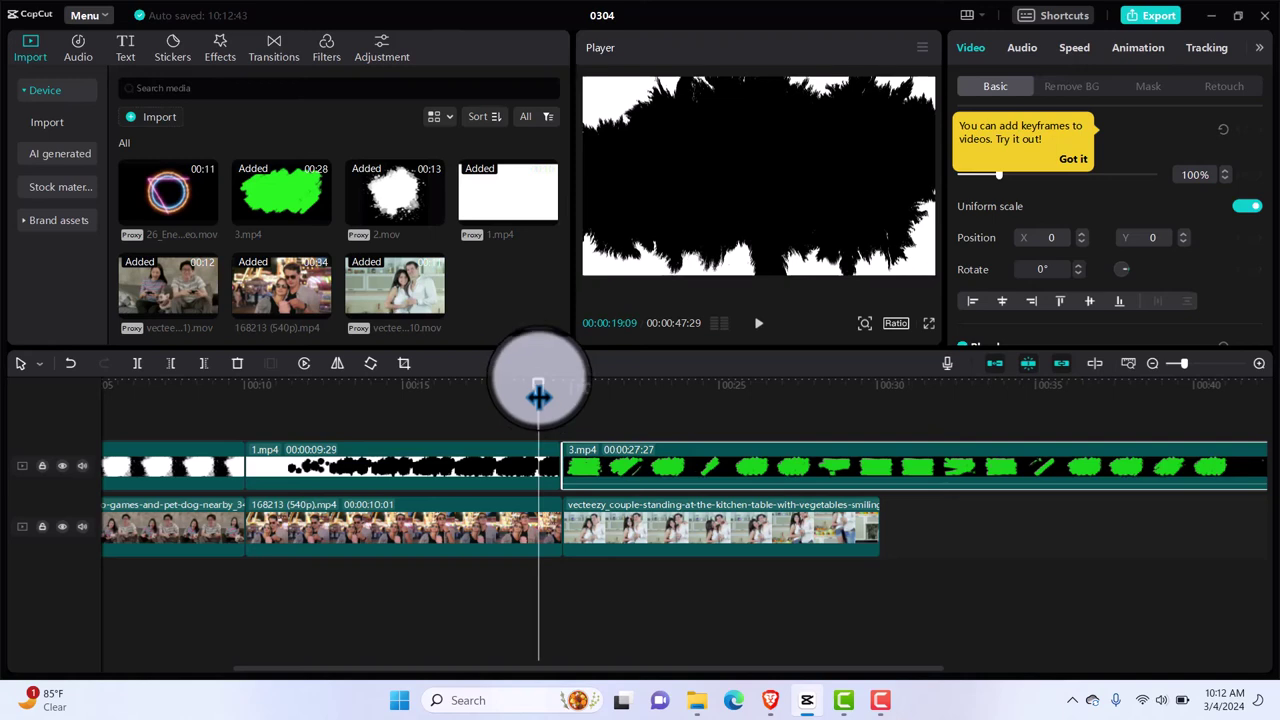
pyautogui.moveTo(538, 395)
pyautogui.mouseDown()
pyautogui.moveTo(955, 429)
pyautogui.moveTo(880, 430)
pyautogui.mouseUp()
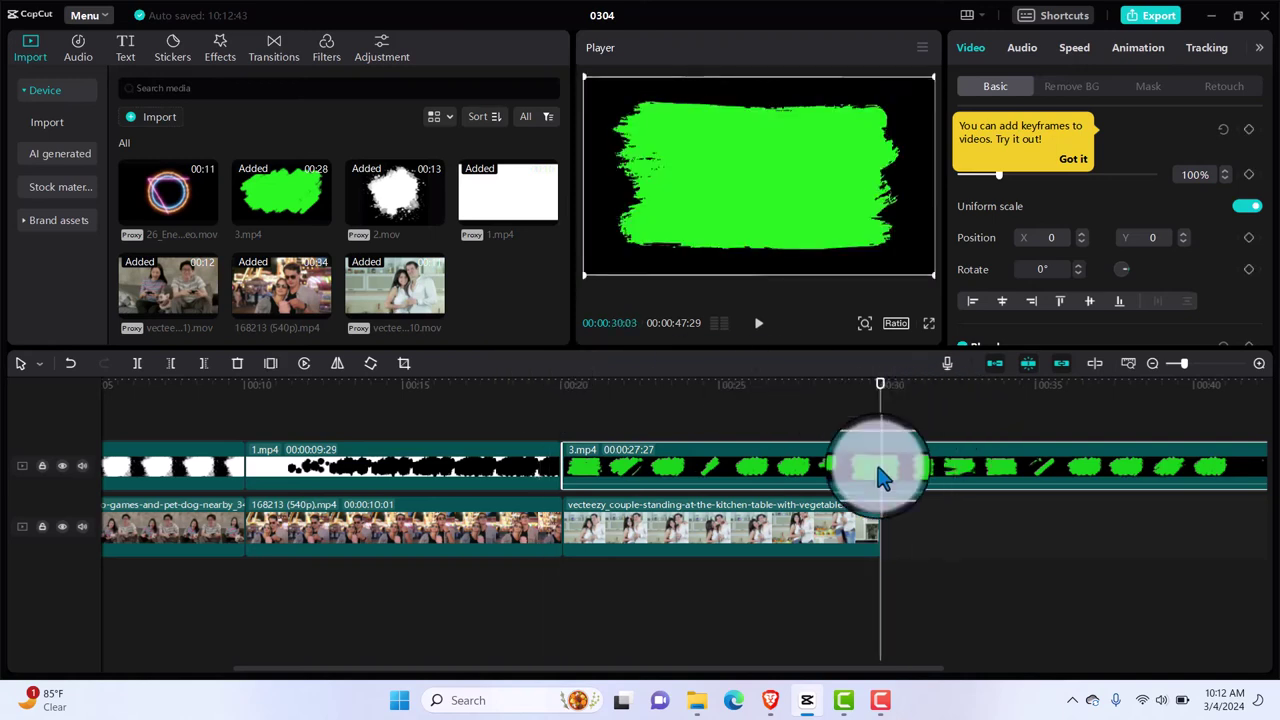
pyautogui.hotkey('ctrl', 'b')
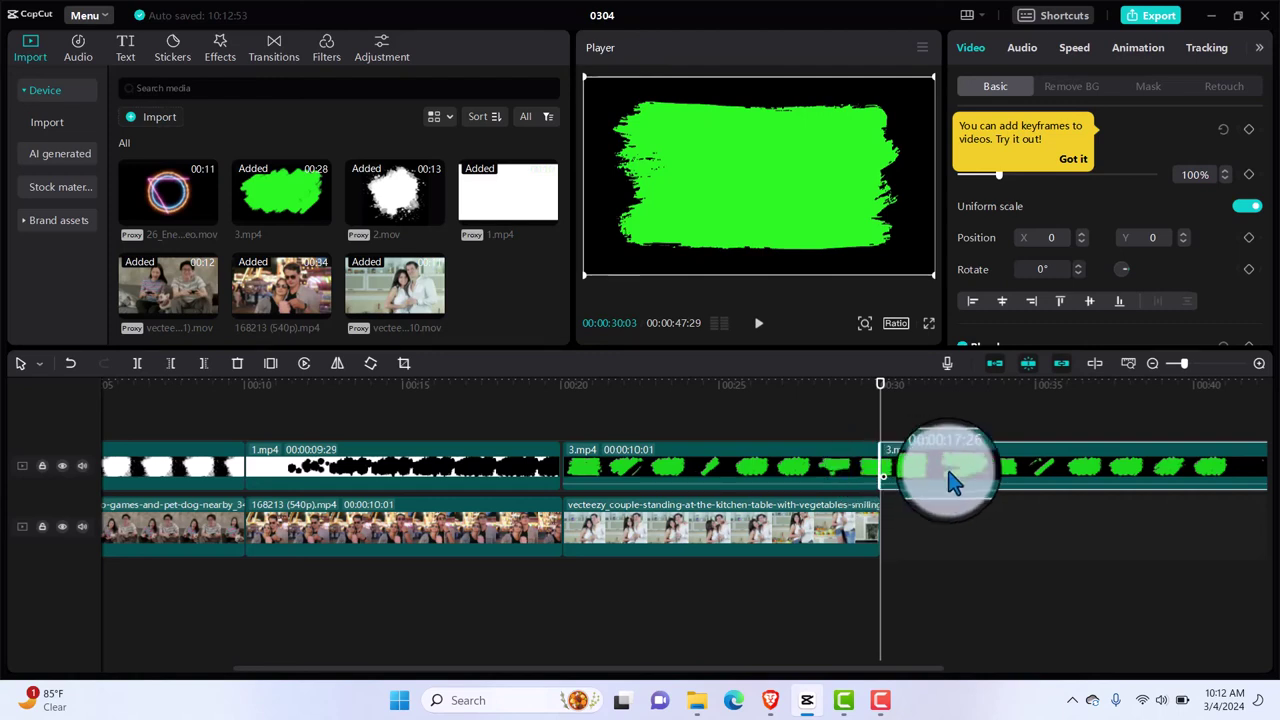
pyautogui.press('Delete')
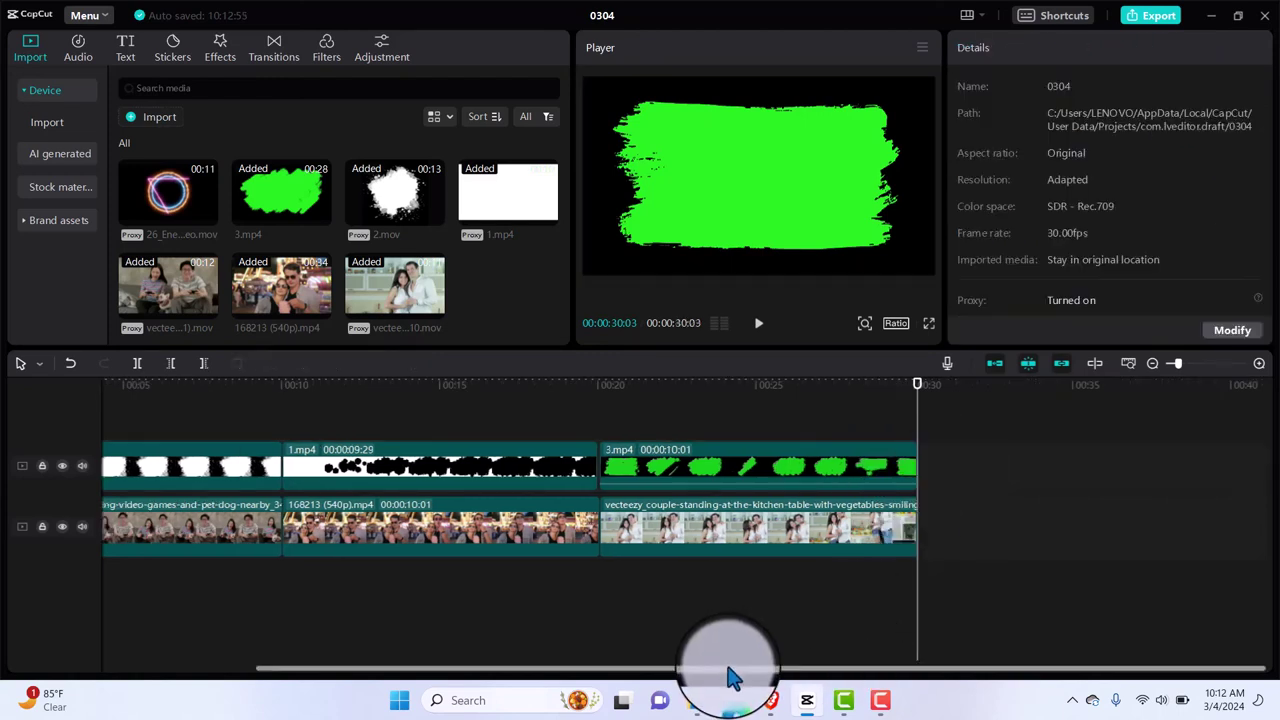
# Enlarge the 2.mov overlay to 178% so it fills the frame over the gaming-couple clip.
pyautogui.moveTo(714, 677); pyautogui.dragTo(455, 678)
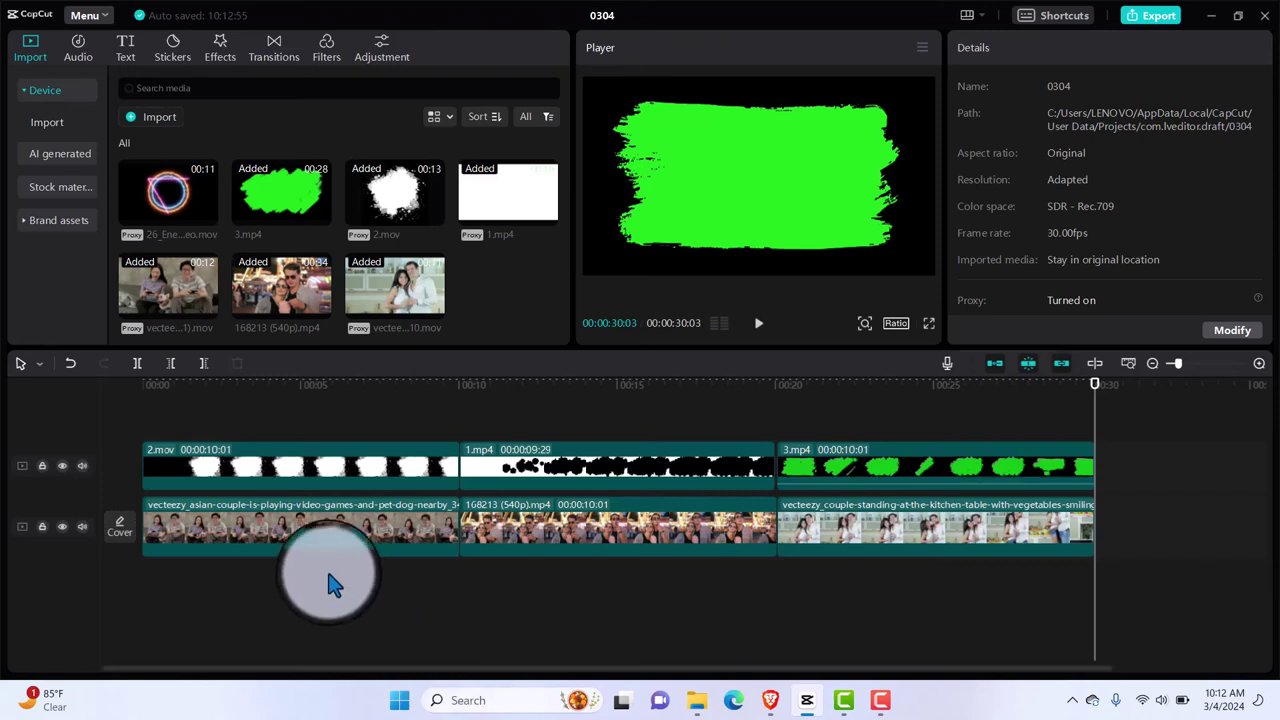
pyautogui.click(303, 456)
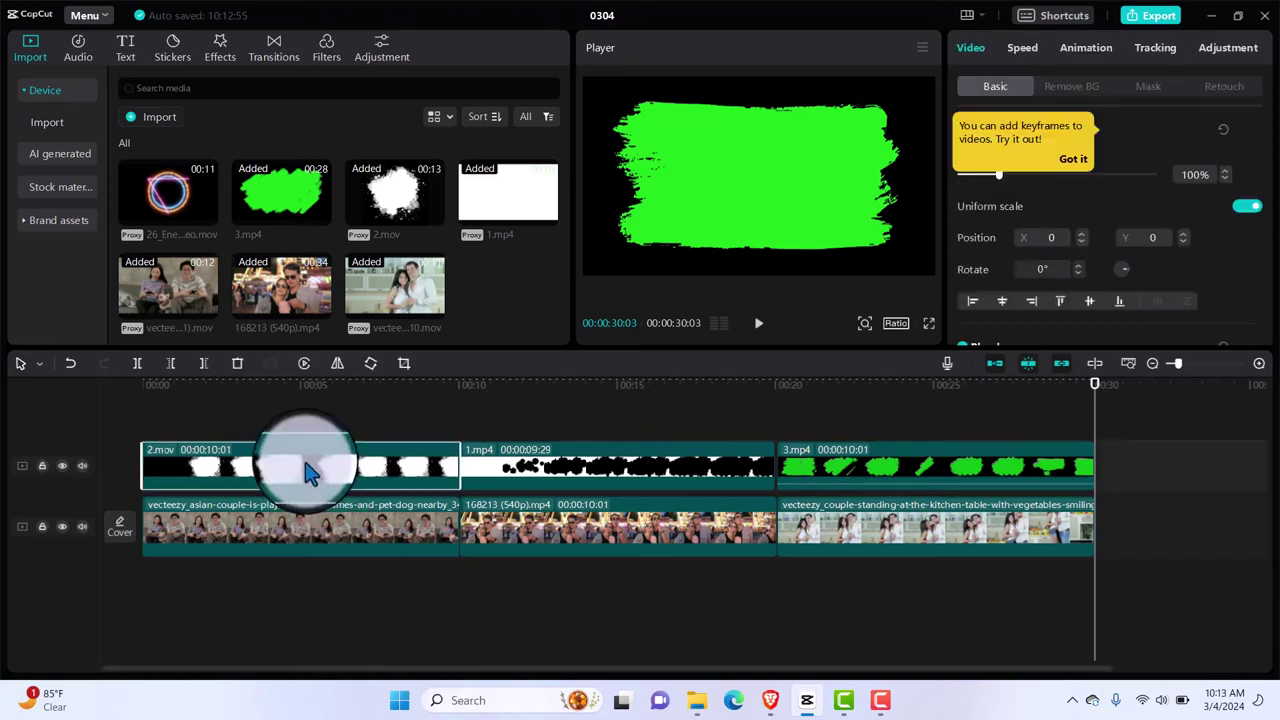
pyautogui.click(258, 434)
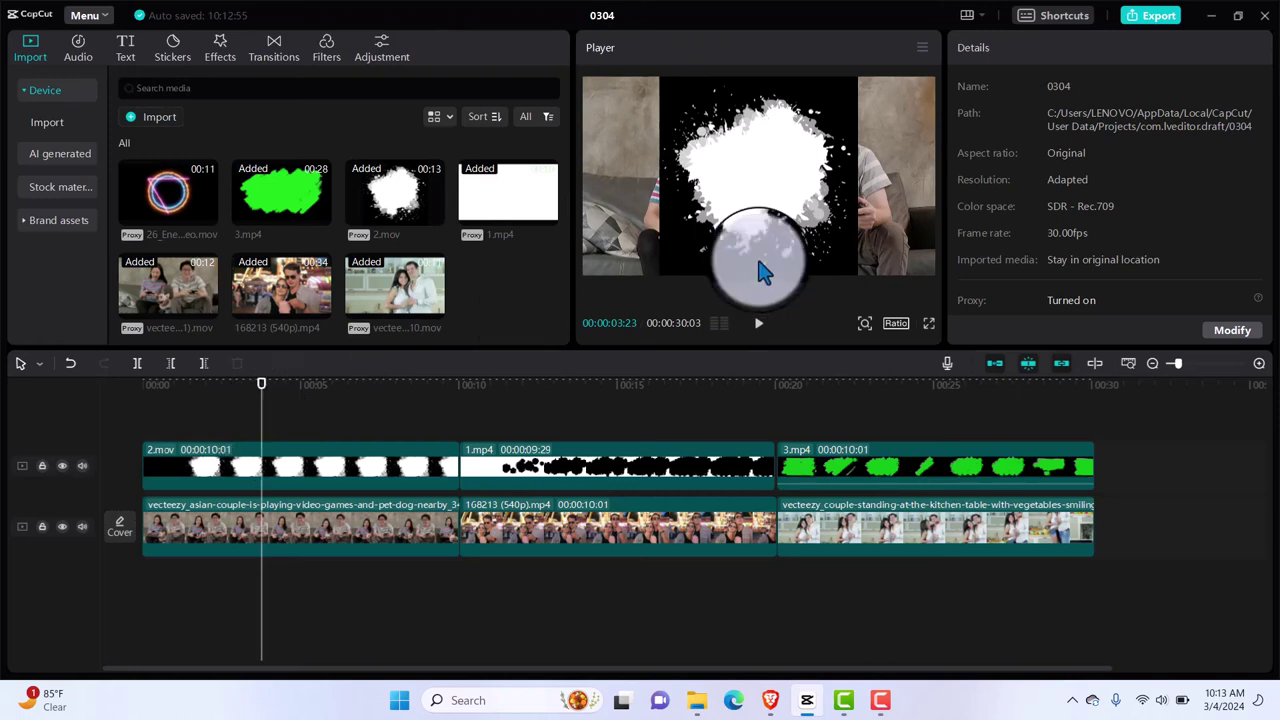
pyautogui.click(686, 260)
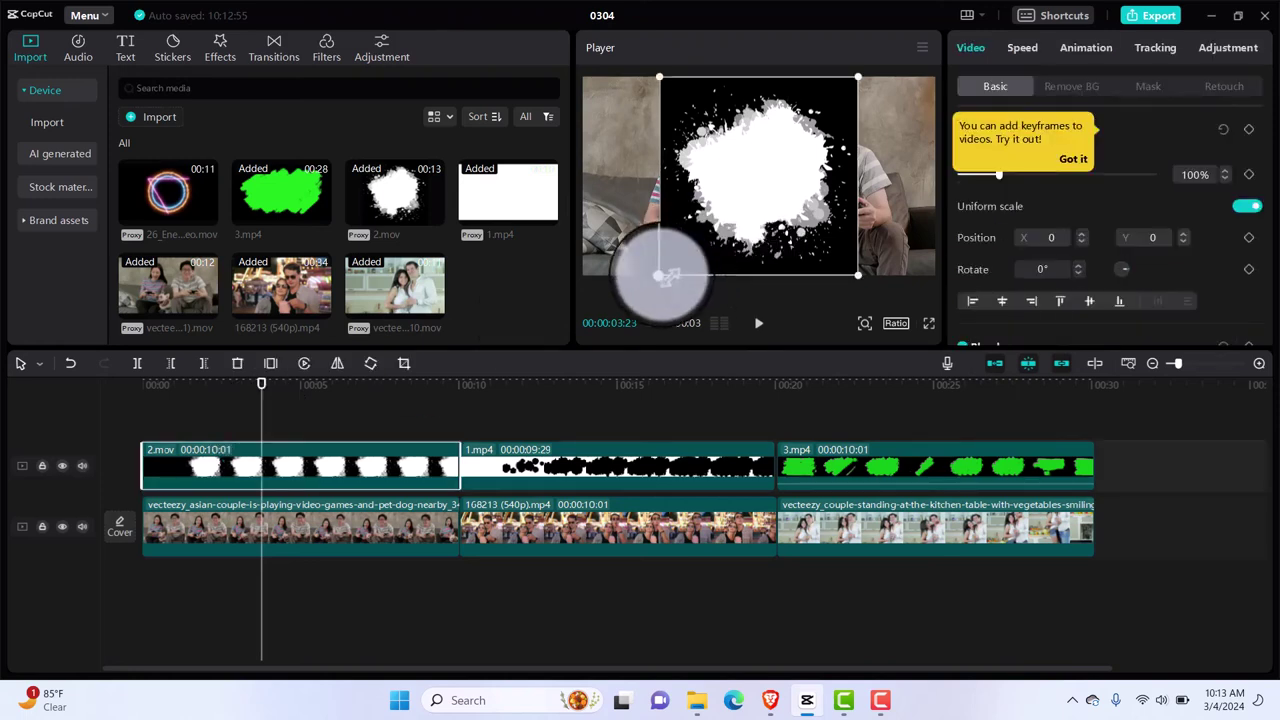
pyautogui.moveTo(659, 276); pyautogui.dragTo(383, 289)
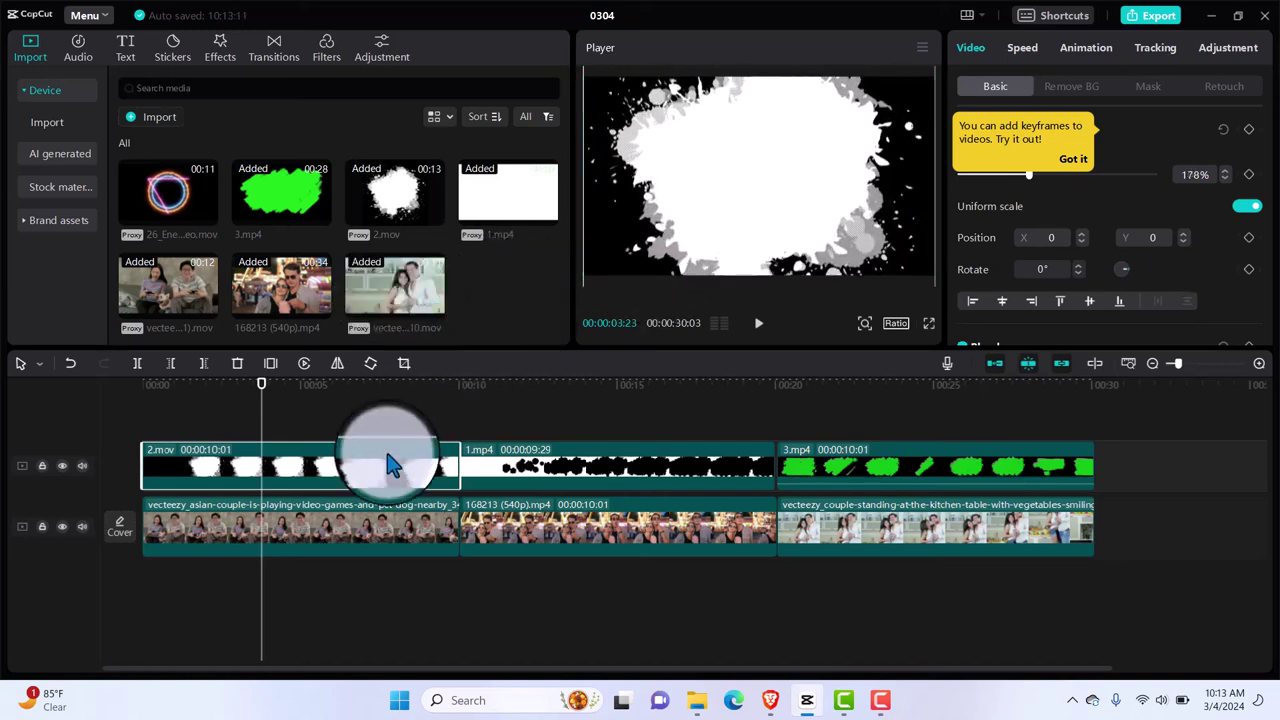
# Set the blend mode of the 2.mov overlay to Darken.
pyautogui.click(1082, 155)
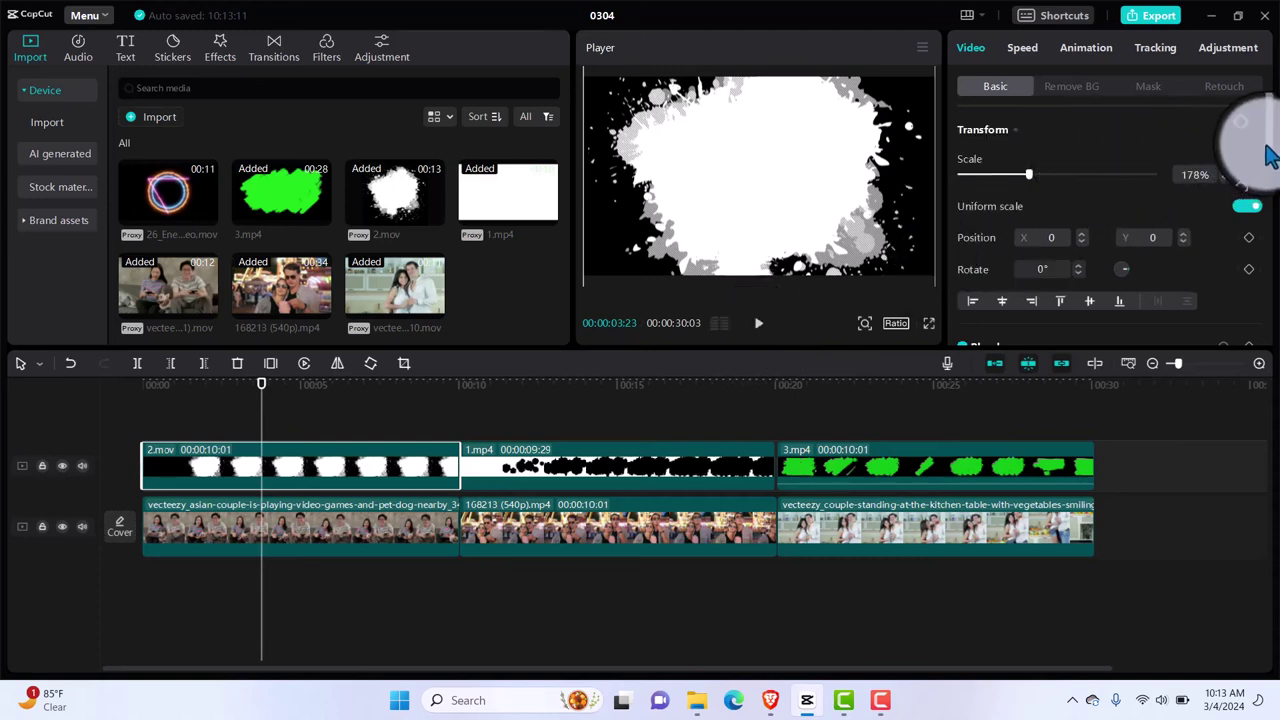
pyautogui.moveTo(1266, 150); pyautogui.dragTo(1250, 180)
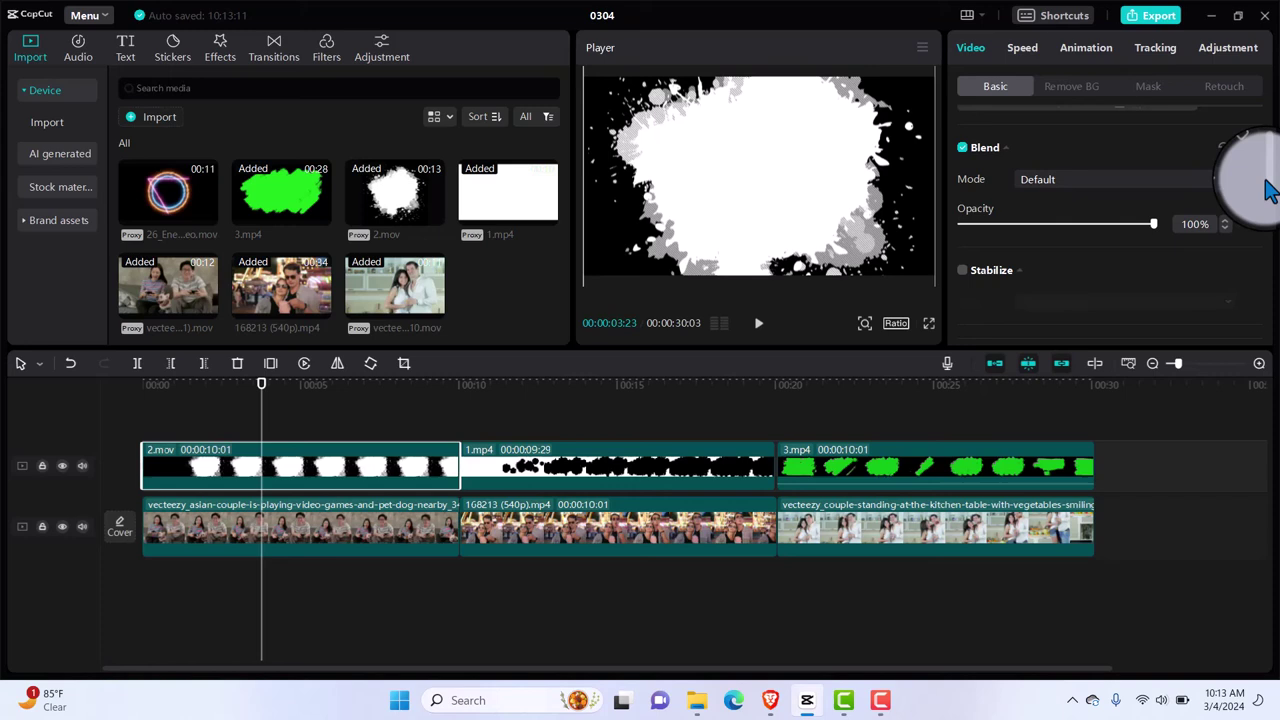
pyautogui.click(1205, 188)
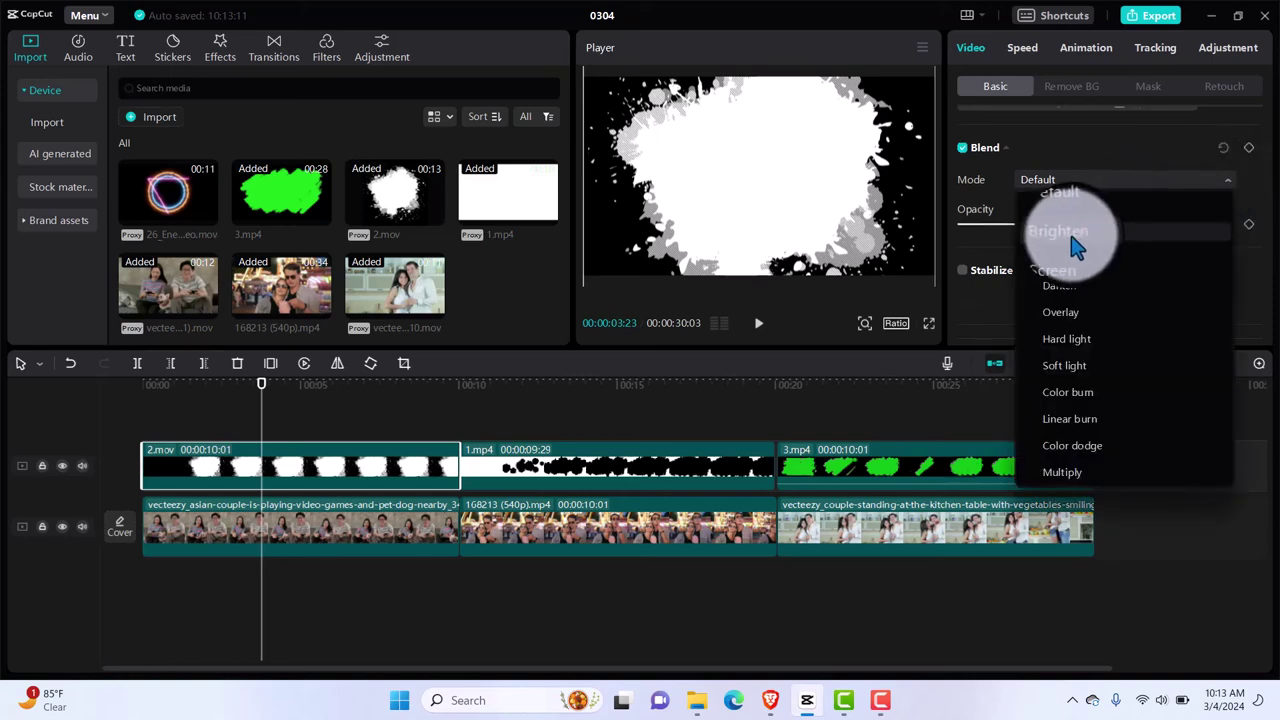
pyautogui.click(1068, 292)
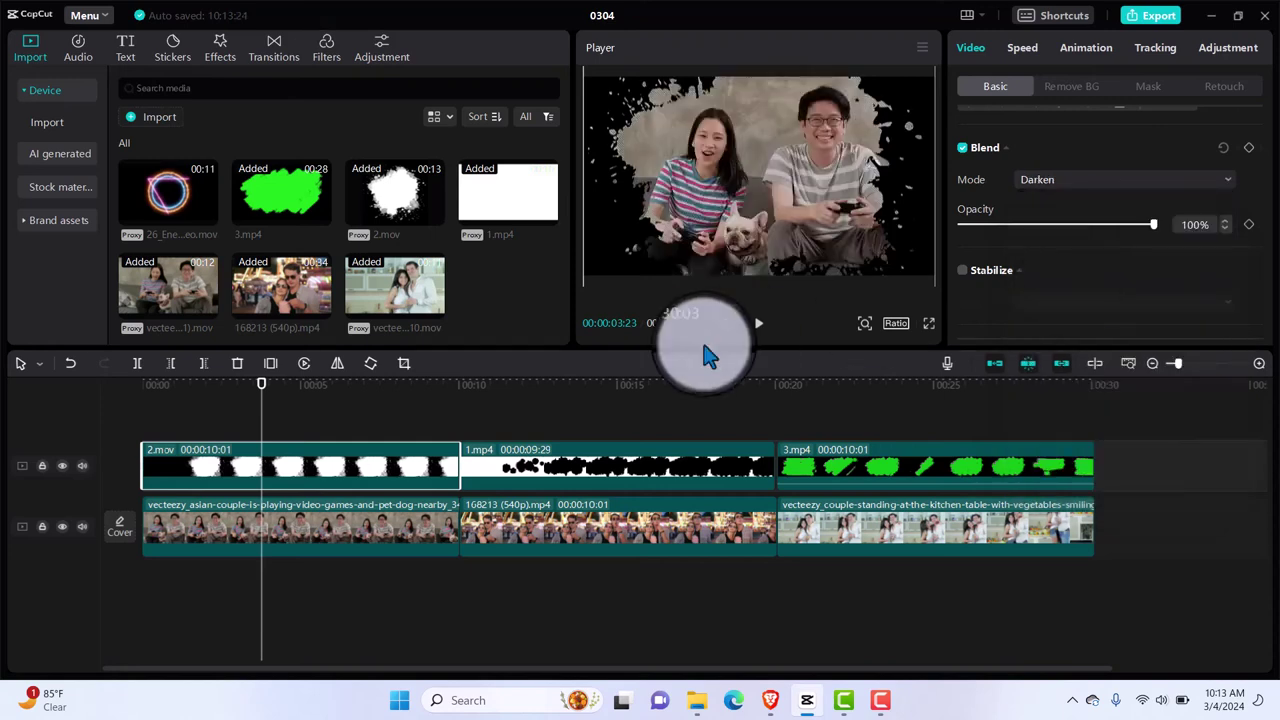
# Play the opening section from 00:00 to check the ink reveal over the gaming-couple clip.
pyautogui.moveTo(261, 400); pyautogui.dragTo(123, 396)
pyautogui.press('space')
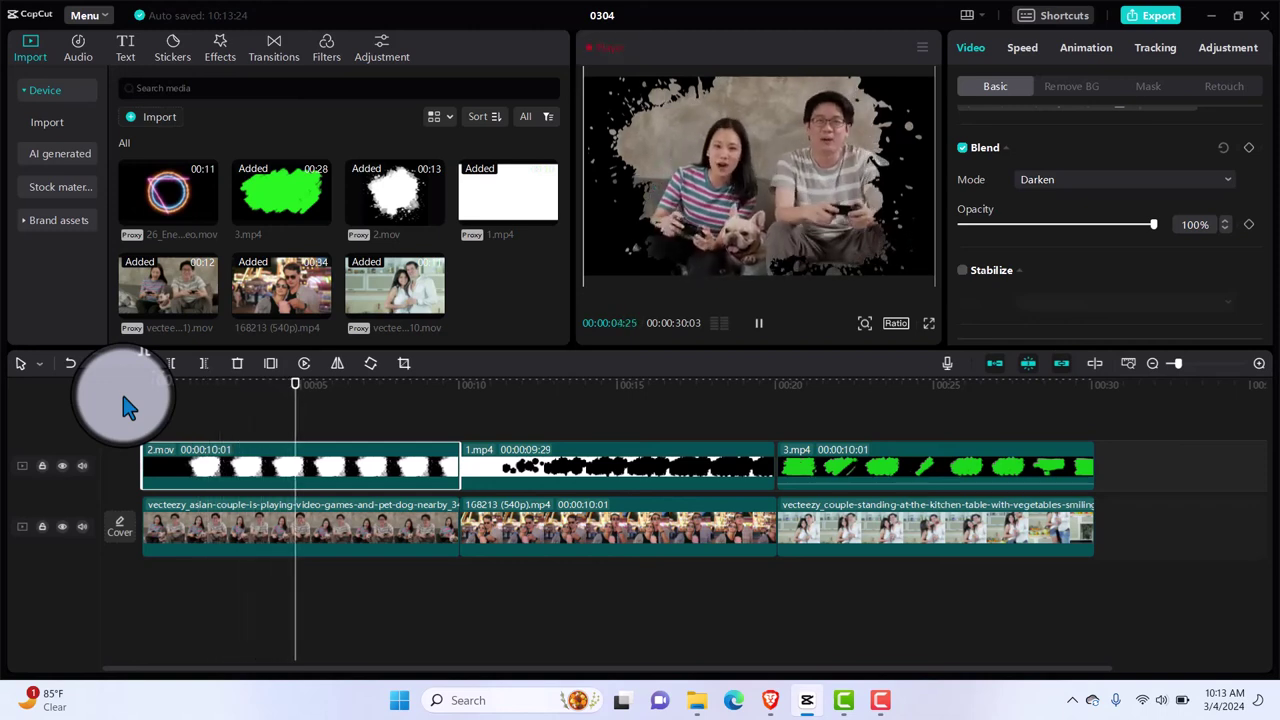
pyautogui.press('space')
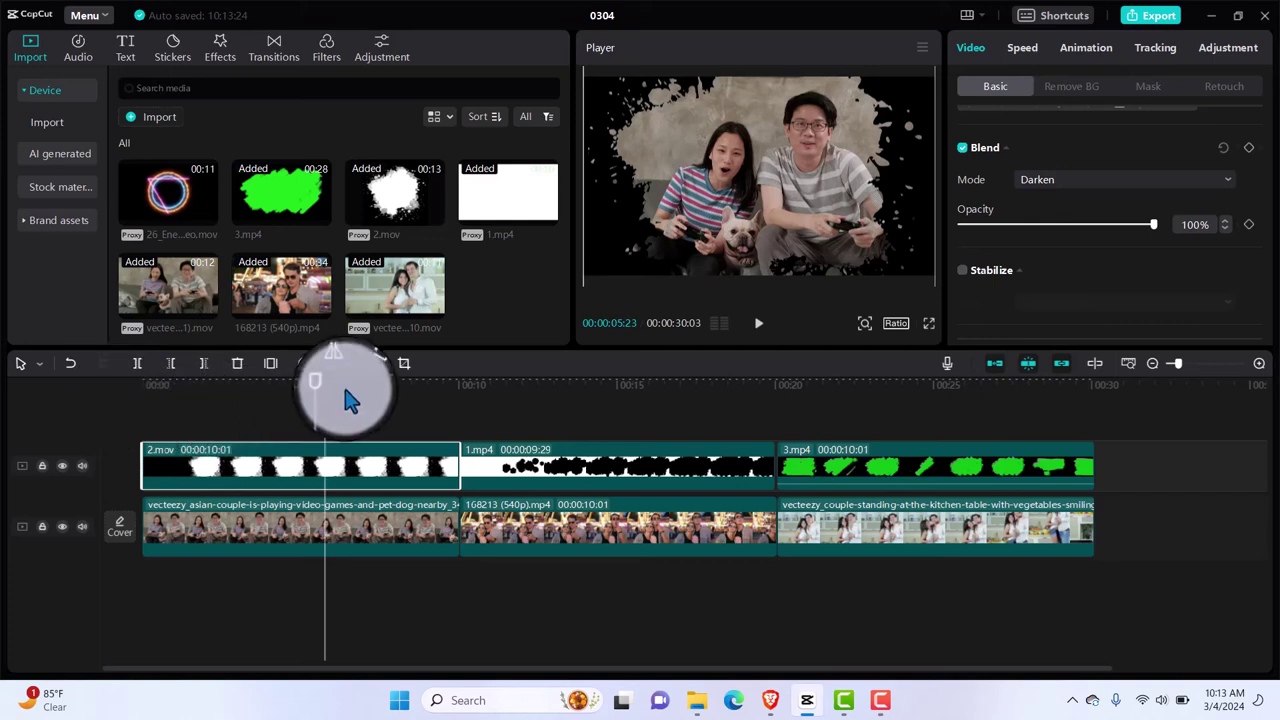
# Try Darken on the 1.mp4 overlay above 168213 (540p).mp4, and set its blend mode to Screen instead.
pyautogui.moveTo(325, 400); pyautogui.dragTo(561, 404)
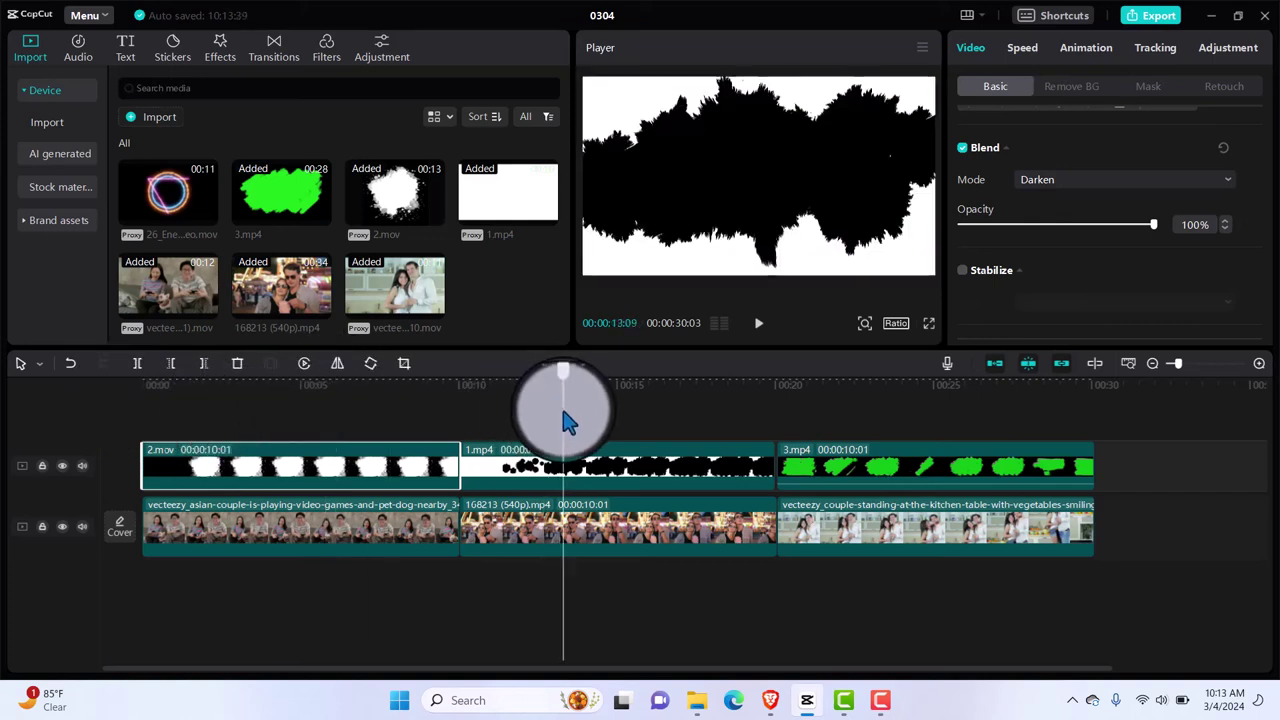
pyautogui.click(599, 474)
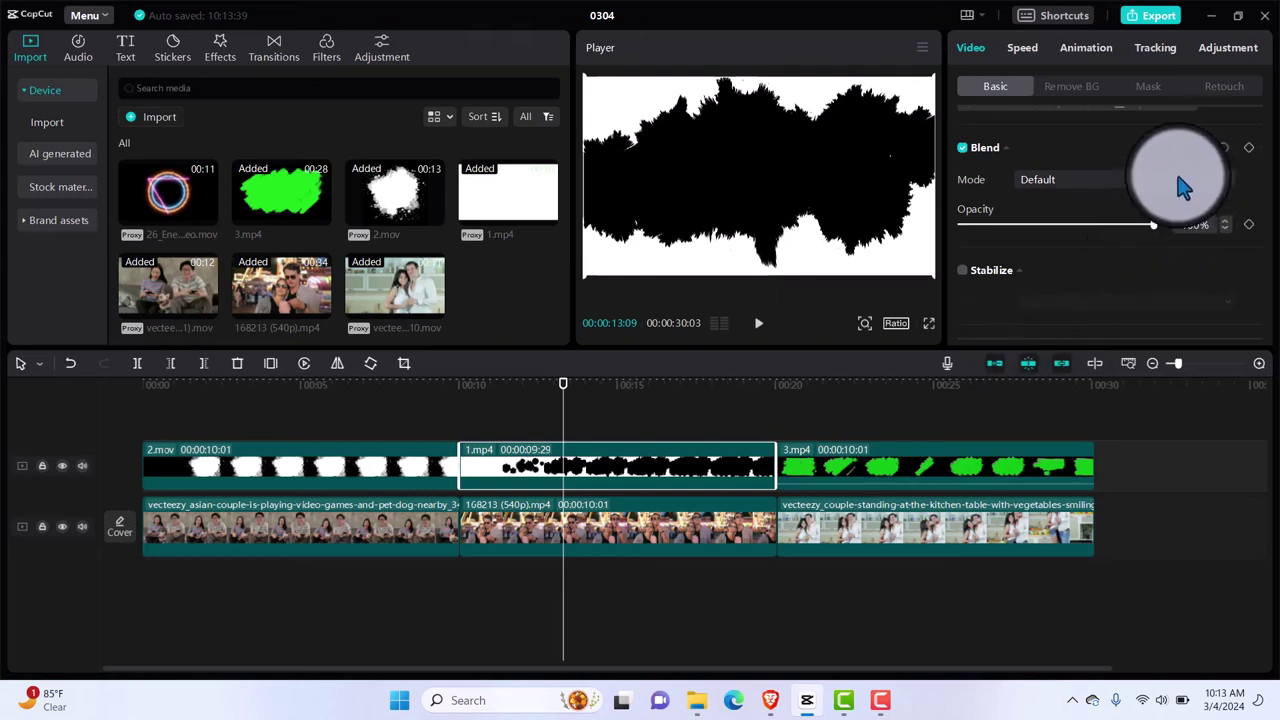
pyautogui.click(1224, 182)
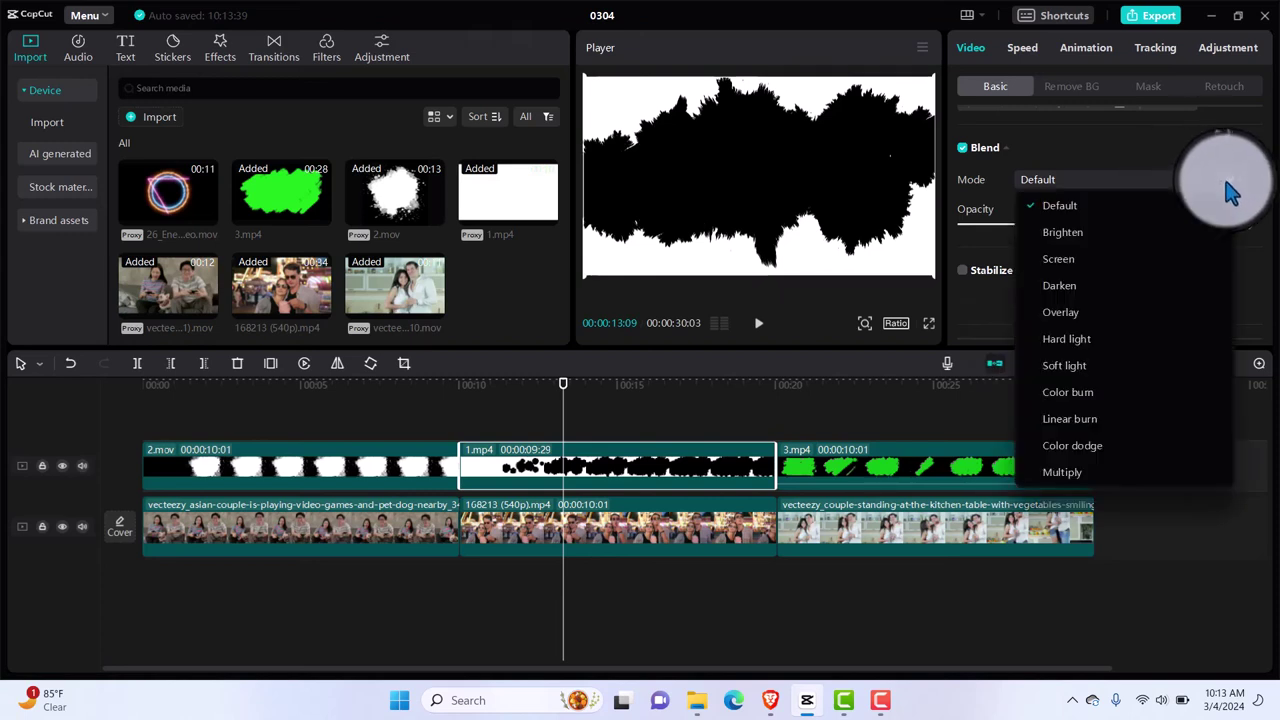
pyautogui.click(1062, 289)
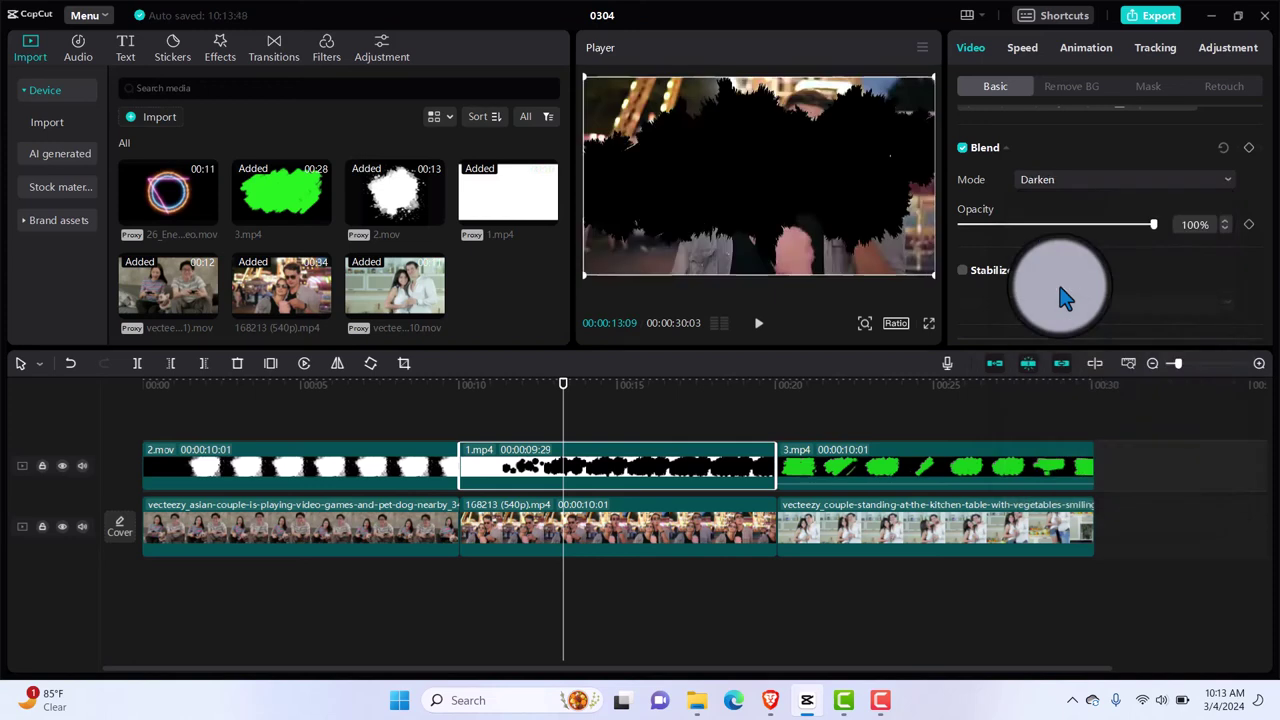
pyautogui.click(1143, 185)
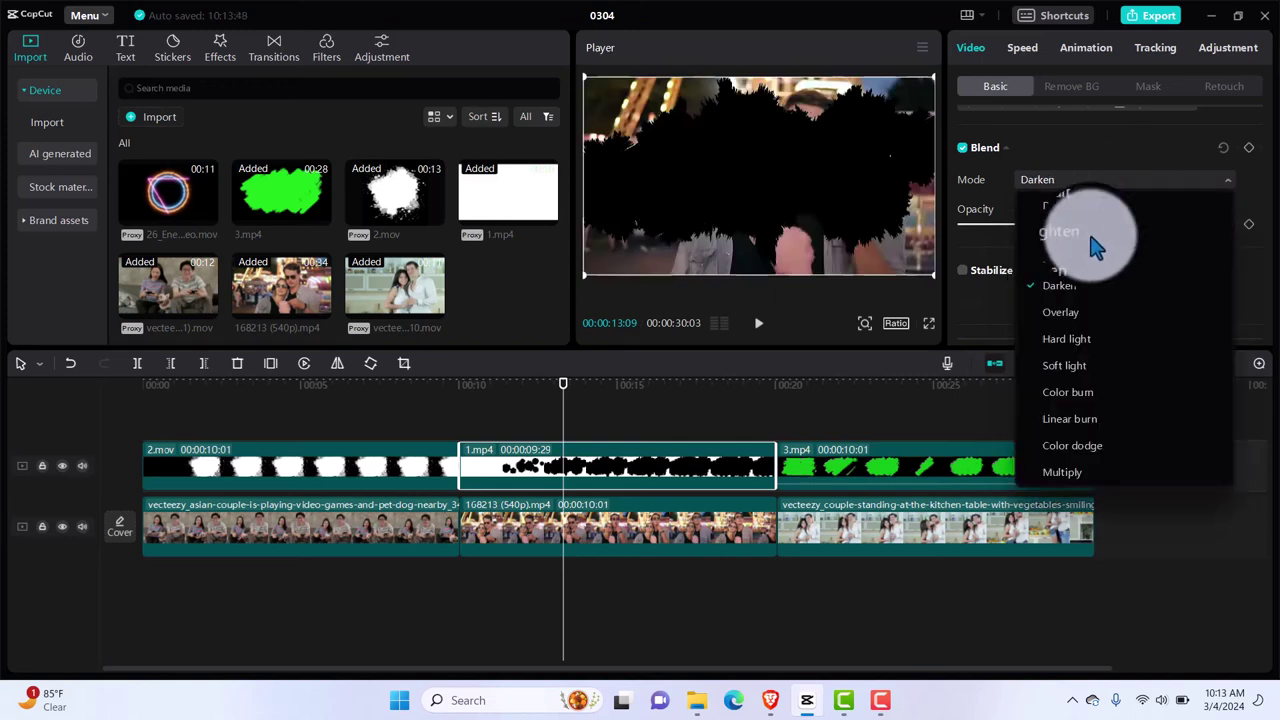
pyautogui.click(1068, 258)
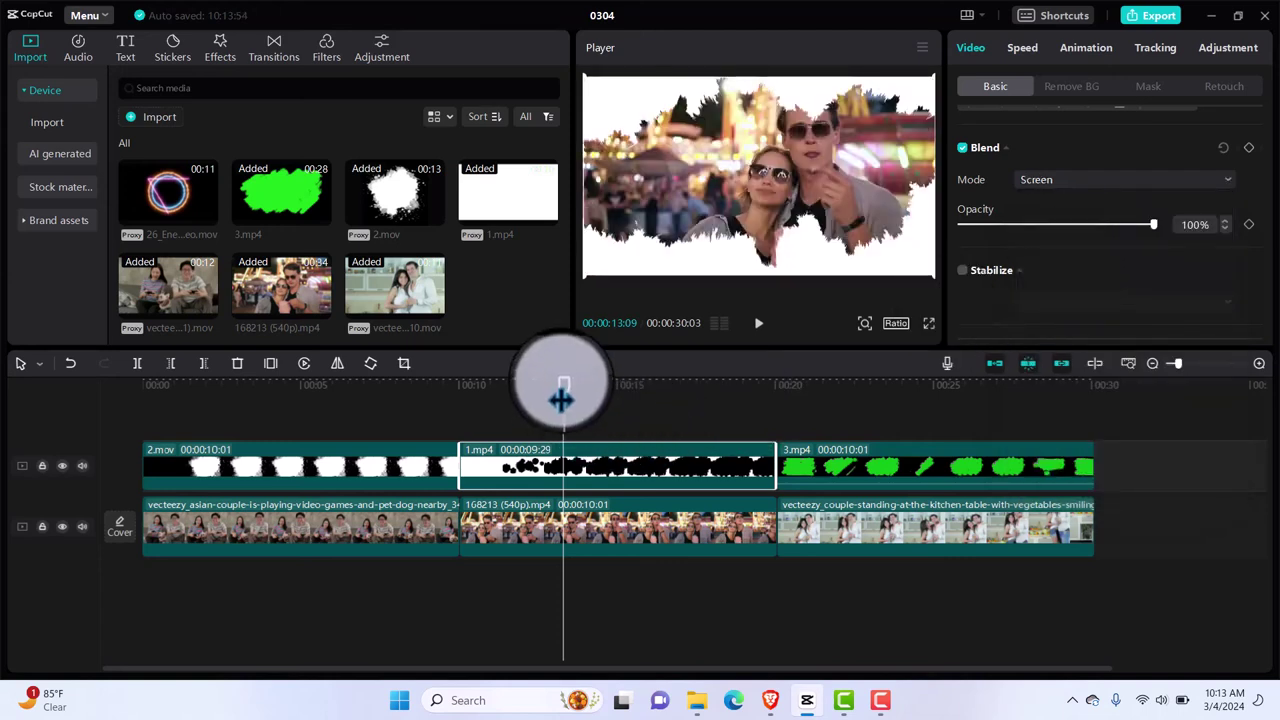
# Play the 168213 (540p).mp4 section from its start to check the ink reveal made by 1.mp4.
pyautogui.moveTo(562, 398); pyautogui.dragTo(468, 441)
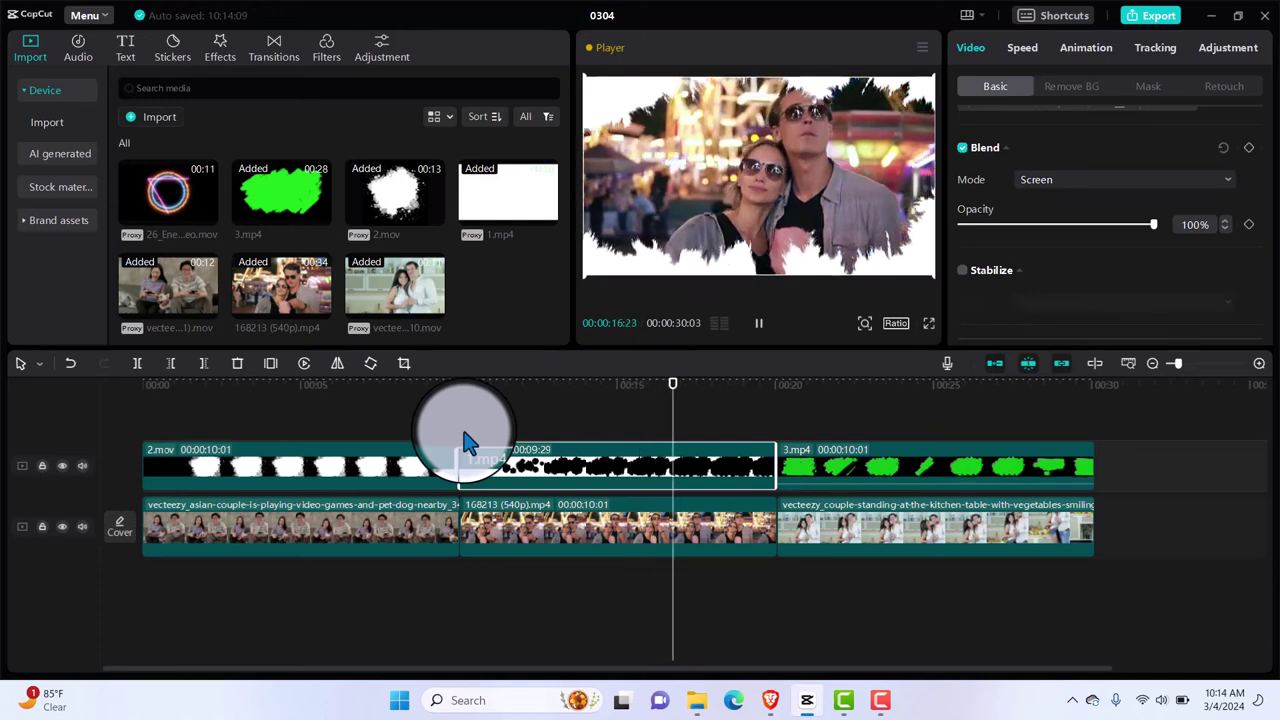
pyautogui.press('space')
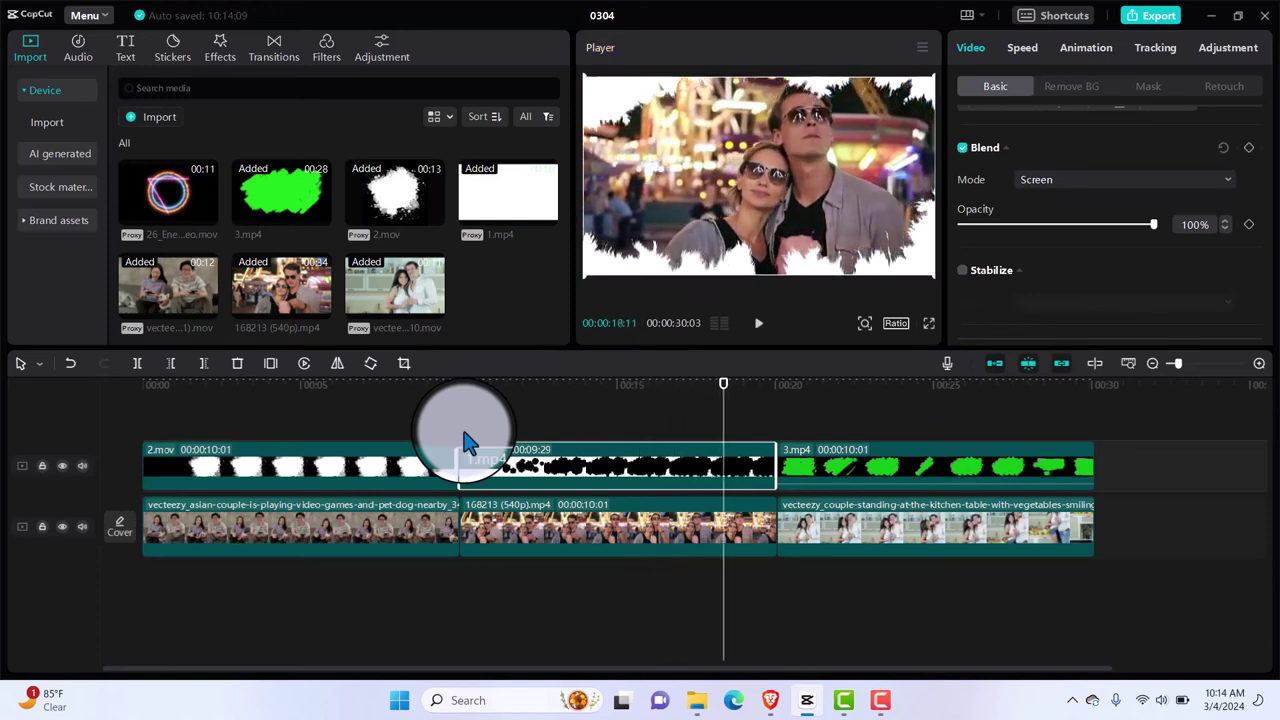
# Apply Chroma key to the 3.mp4 overlay, sampling its green brush area and setting the intensity to 68.
pyautogui.click(730, 388)
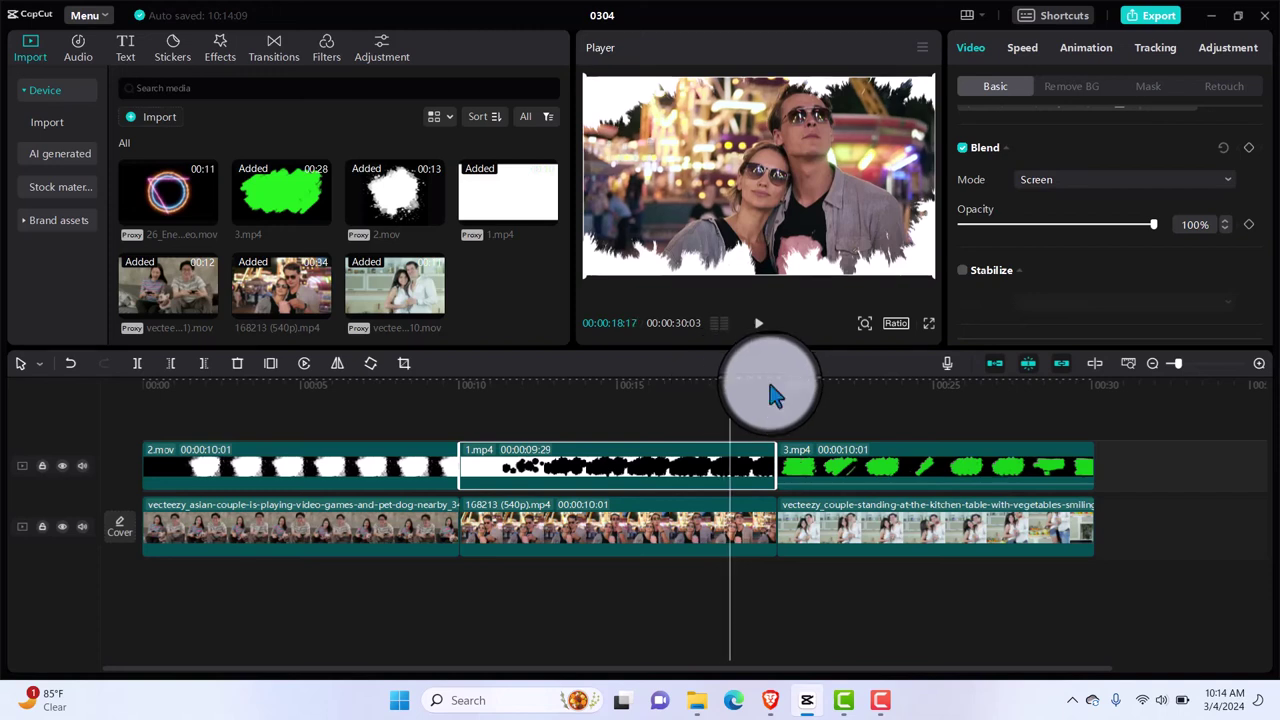
pyautogui.moveTo(772, 393); pyautogui.dragTo(841, 396)
pyautogui.click(878, 400)
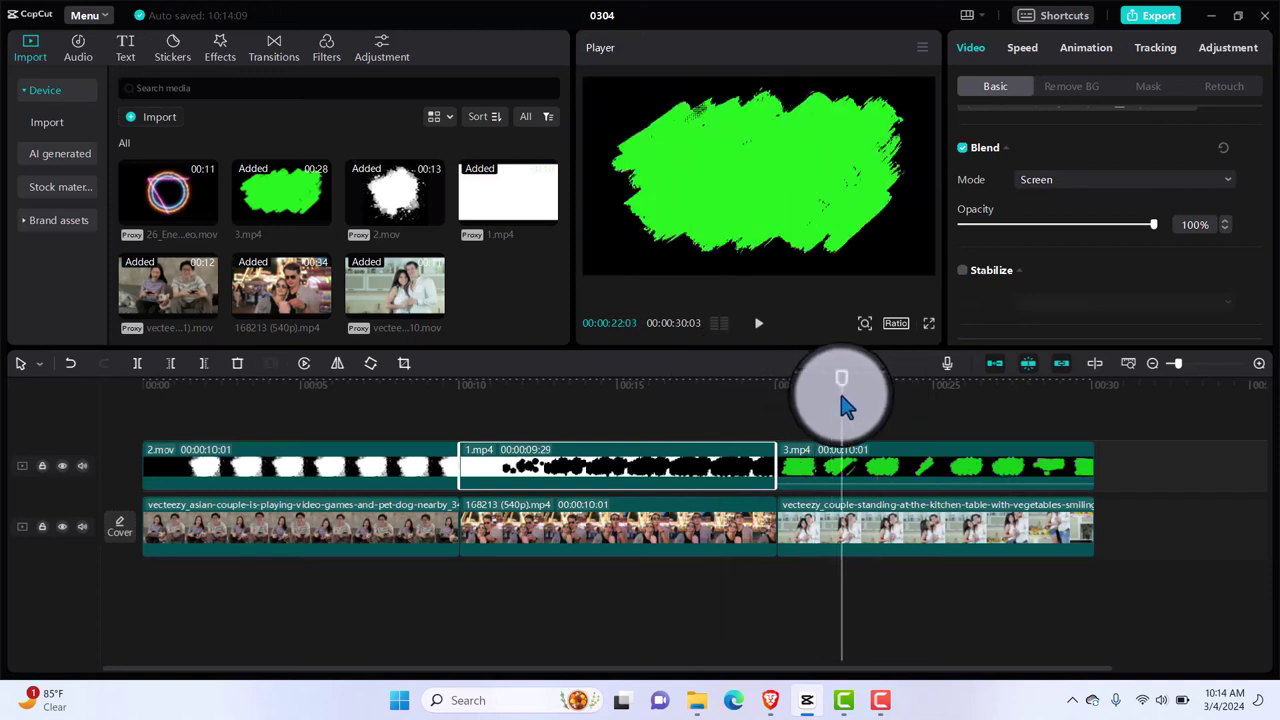
pyautogui.click(895, 465)
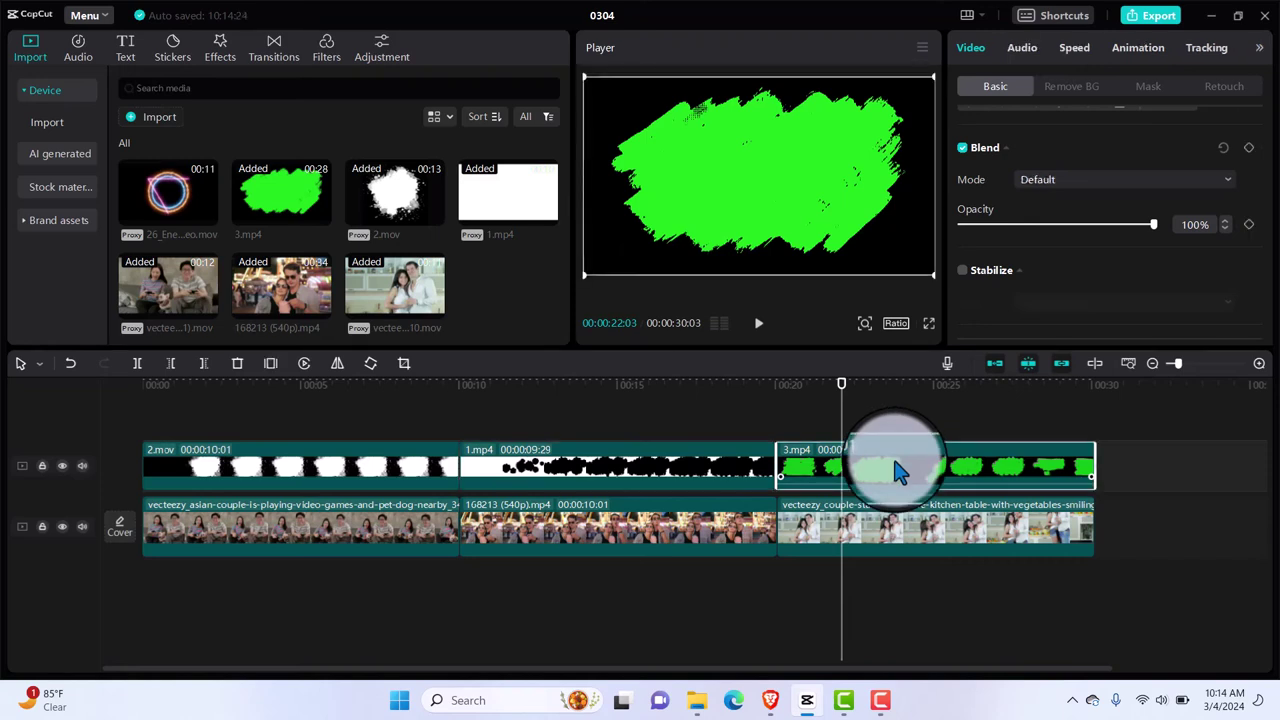
pyautogui.click(1063, 88)
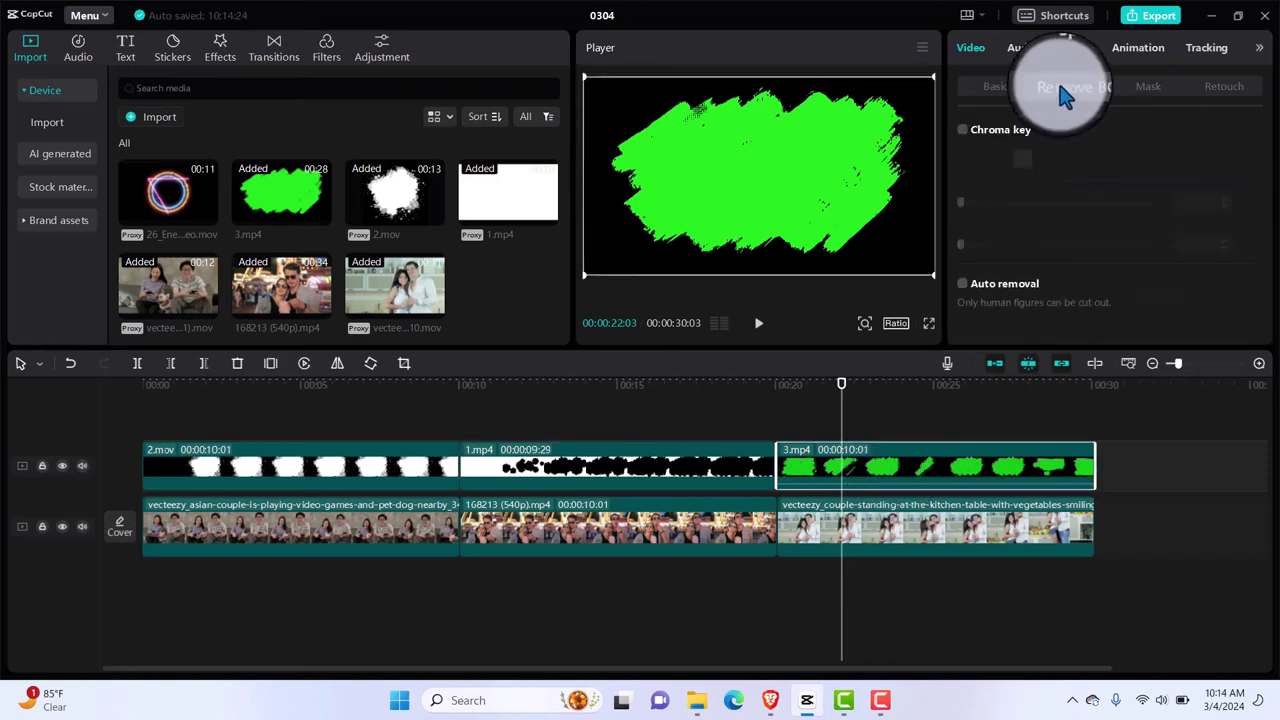
pyautogui.click(962, 131)
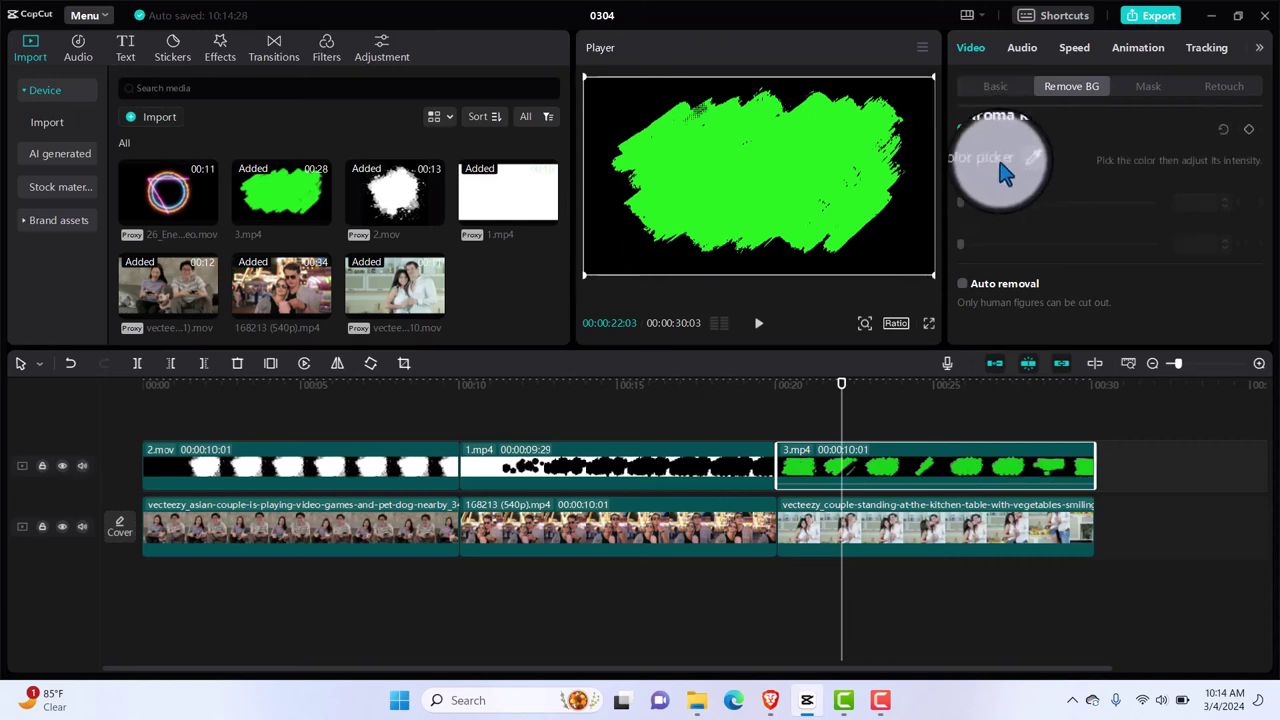
pyautogui.click(743, 176)
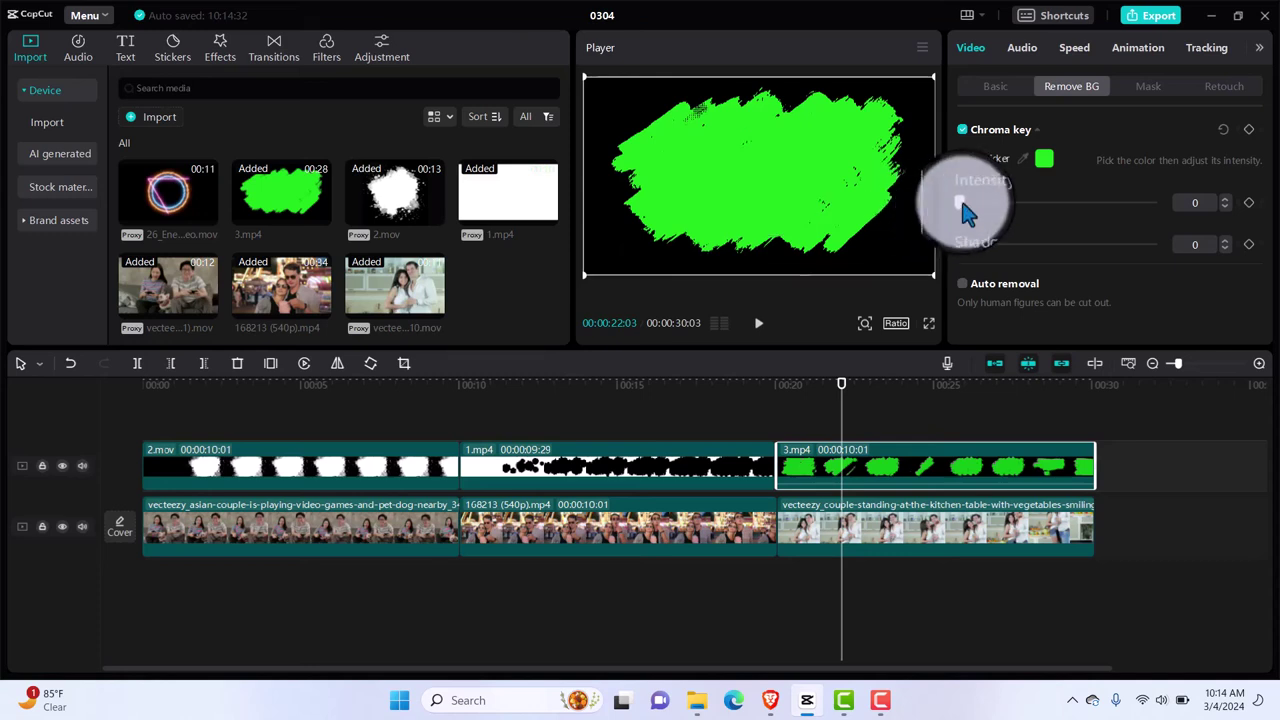
pyautogui.moveTo(962, 200); pyautogui.dragTo(1092, 200)
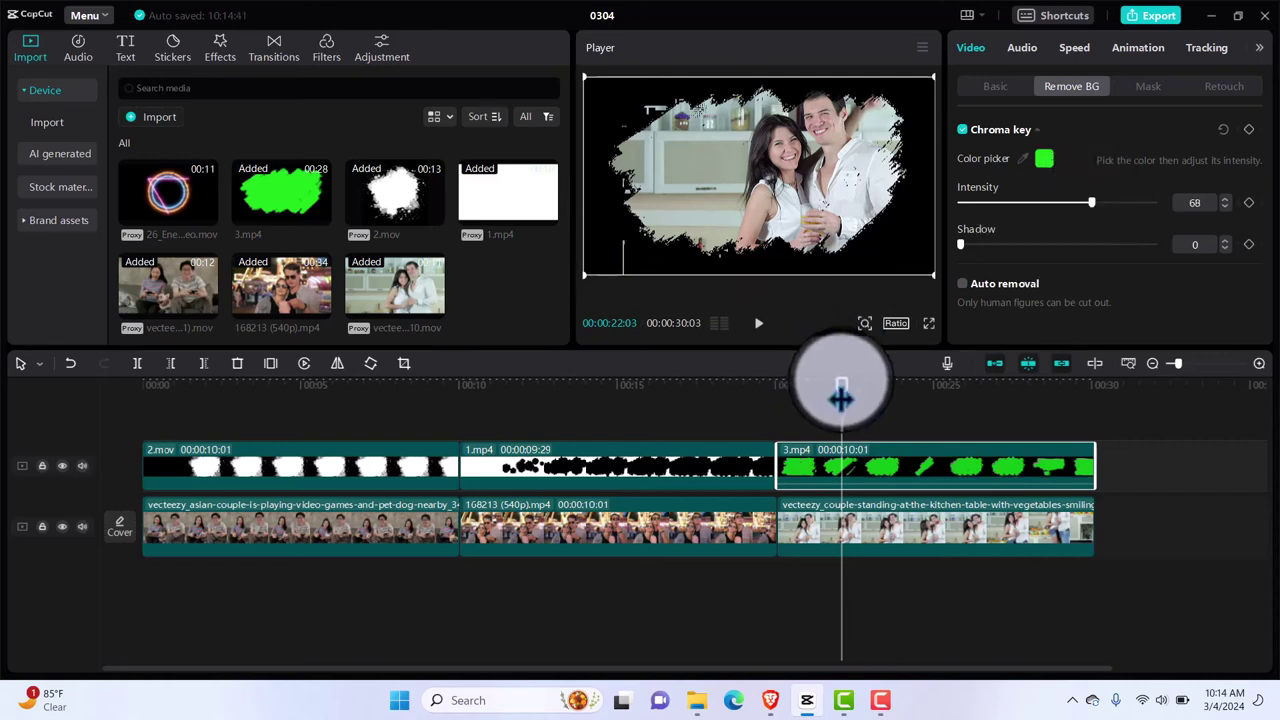
# Play the kitchen-couple section to check the keyed brush strokes, and play the whole timeline from 00:00.
pyautogui.moveTo(840, 398); pyautogui.dragTo(780, 405)
pyautogui.press('space')
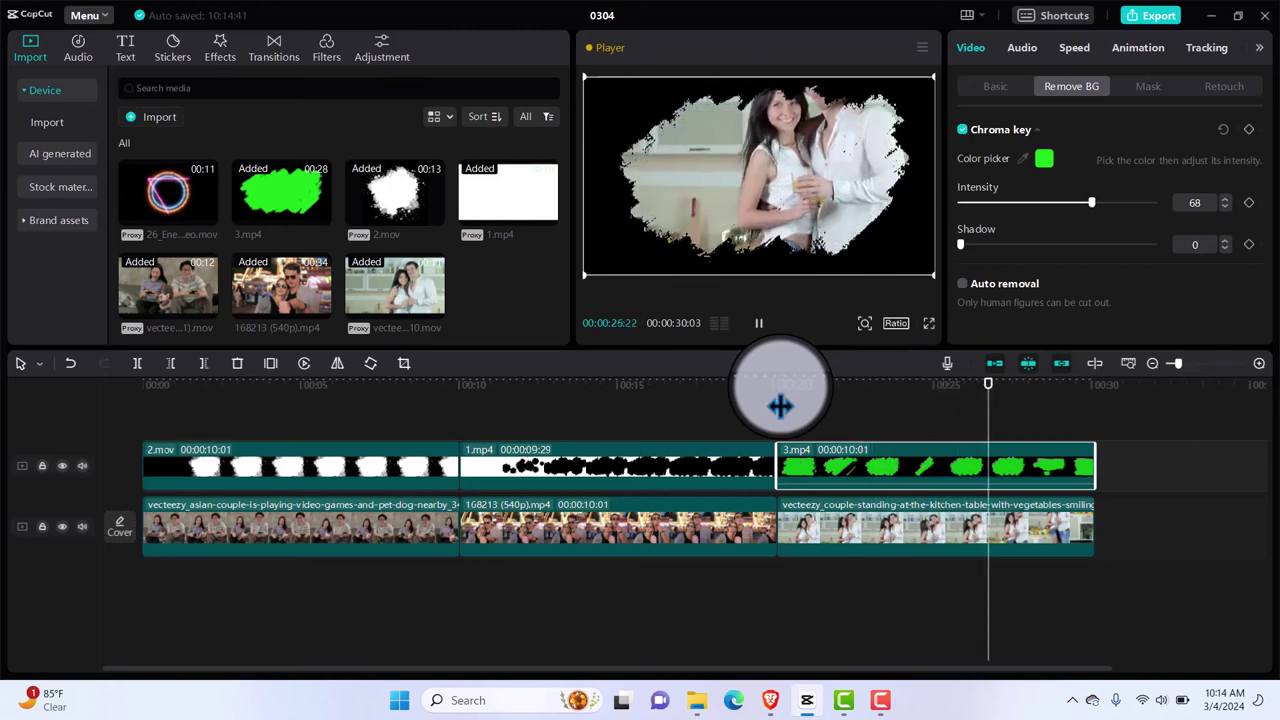
pyautogui.press('space')
pyautogui.moveTo(995, 398); pyautogui.dragTo(142, 453)
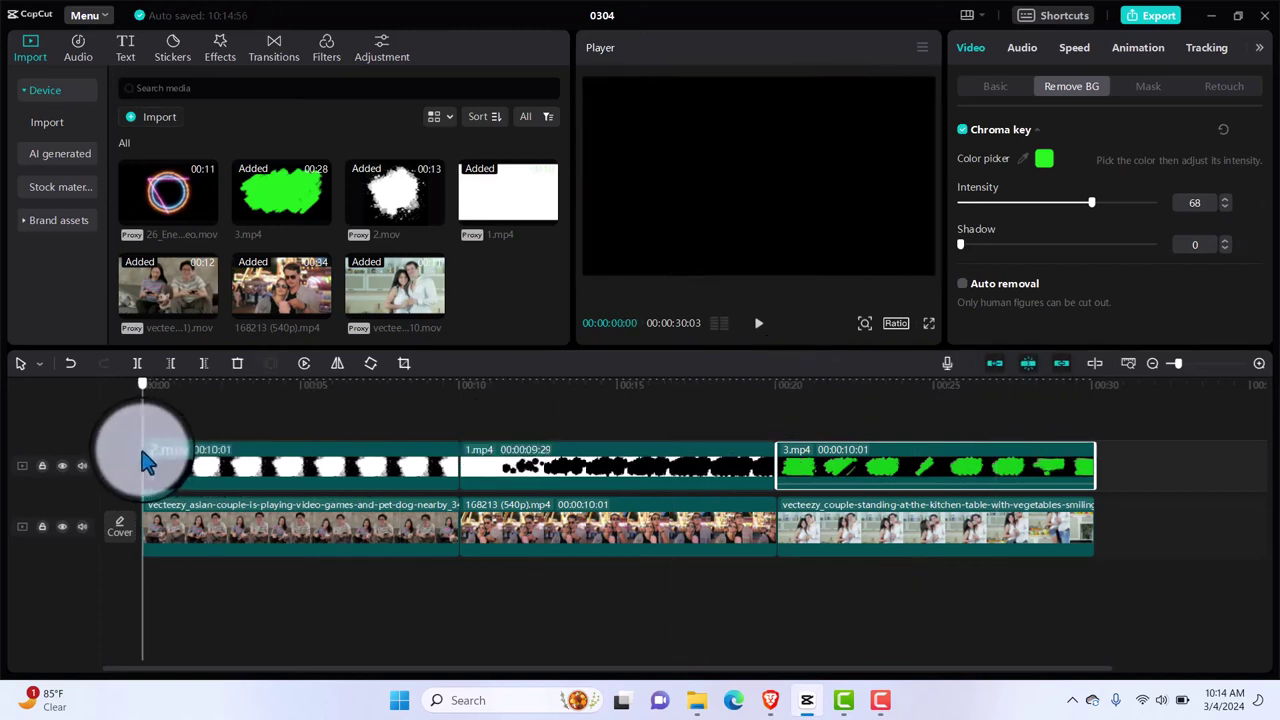
pyautogui.press('space')
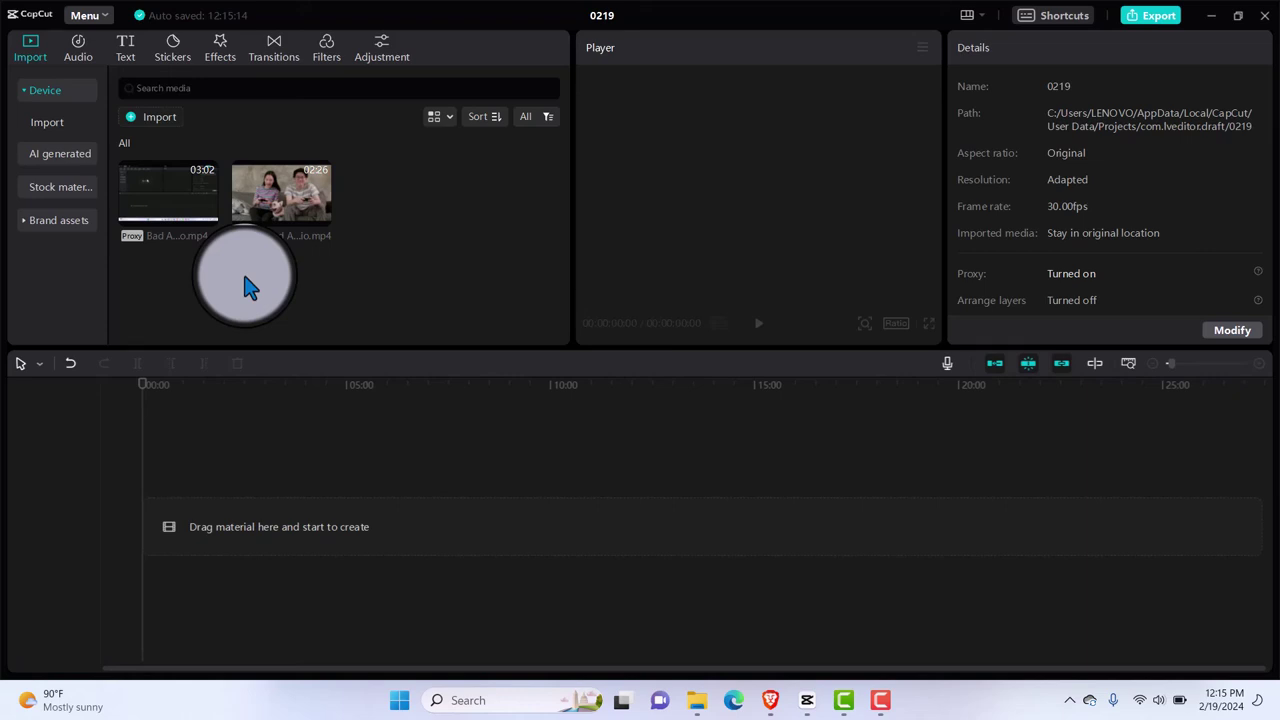
# Add Bad Audio in Video.mp4 to the empty timeline of project 0219 and play its opening seconds.
pyautogui.click(207, 216)
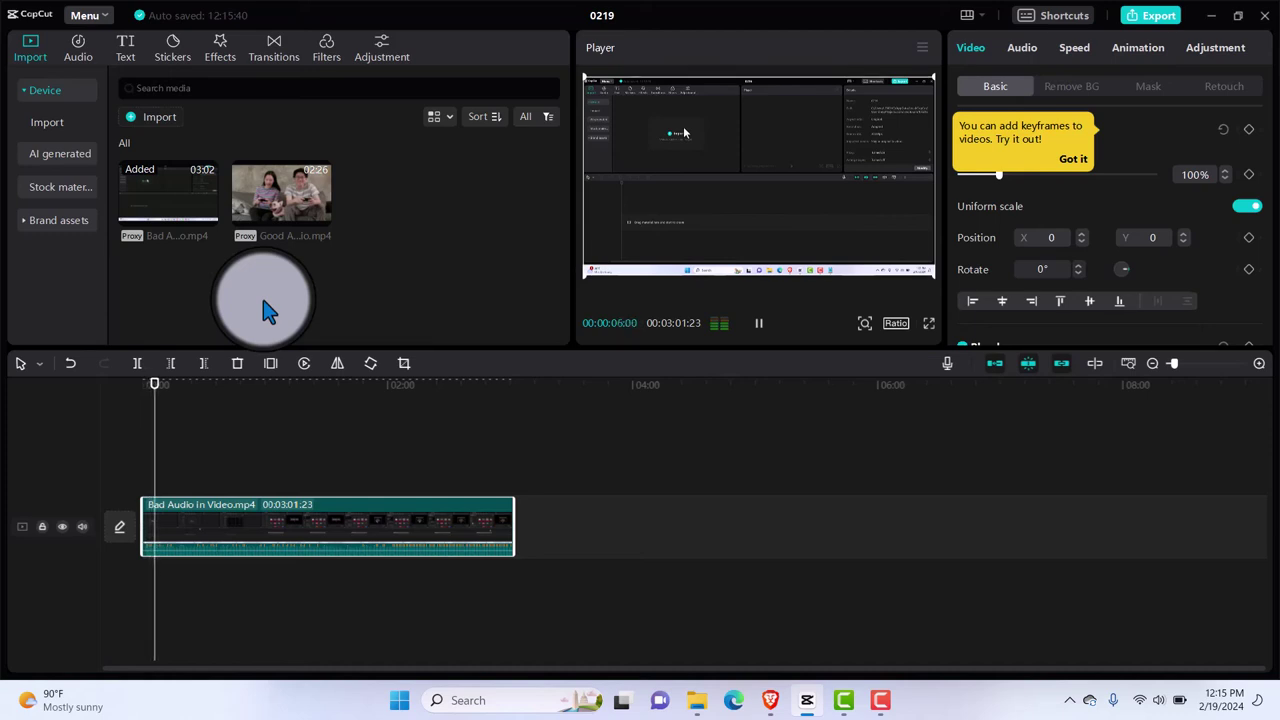
pyautogui.press('space')
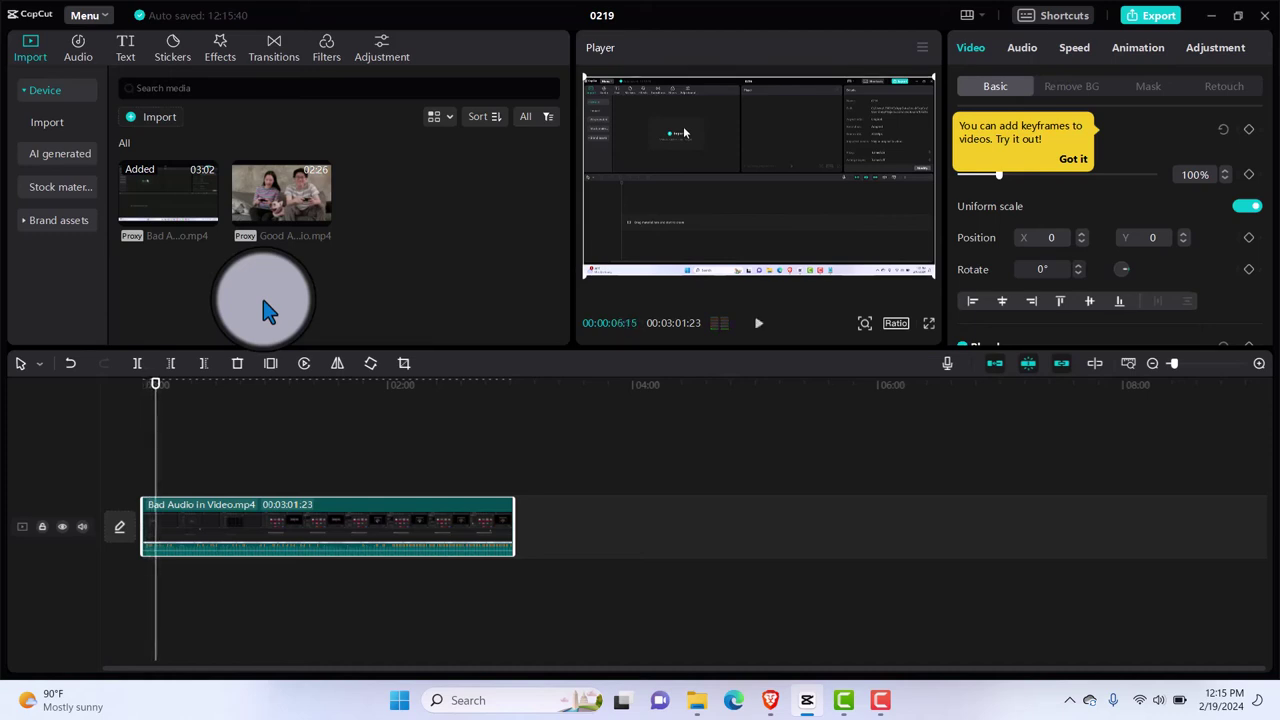
# Add Good Audio.mp4 to the timeline and place it on a separate track above Bad Audio in Video.mp4.
pyautogui.click(317, 210)
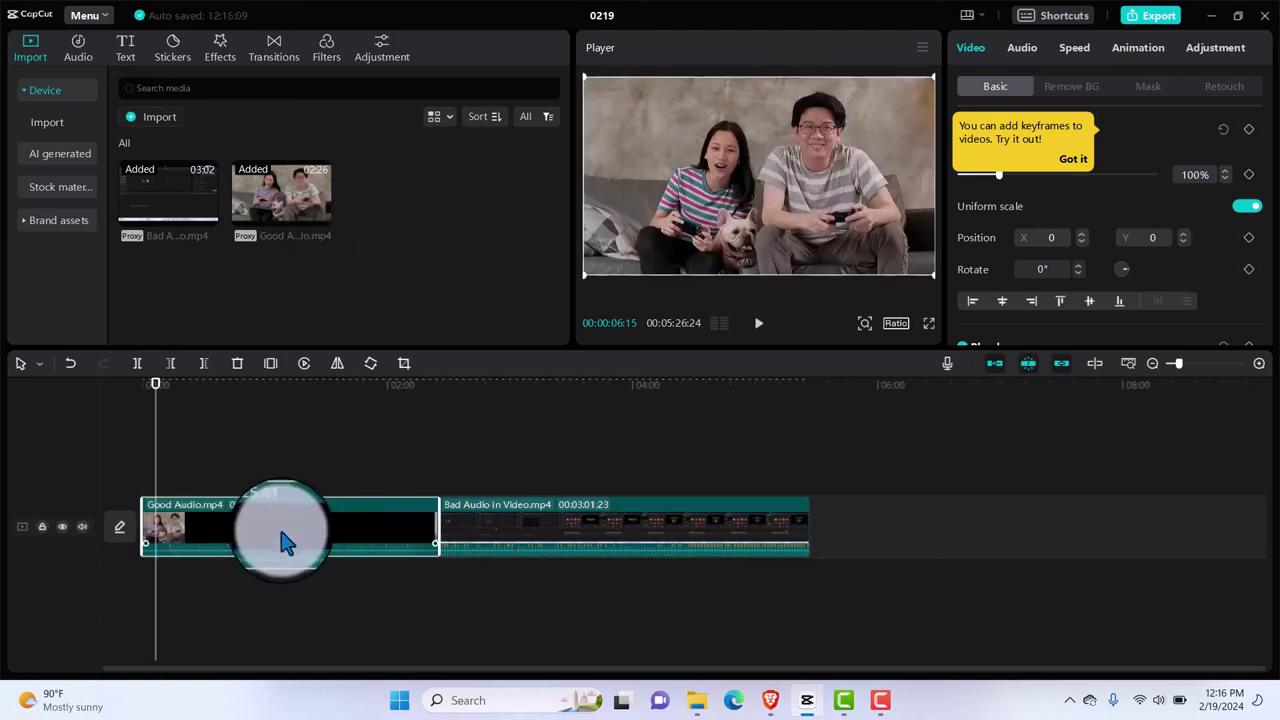
pyautogui.moveTo(283, 540); pyautogui.dragTo(289, 480)
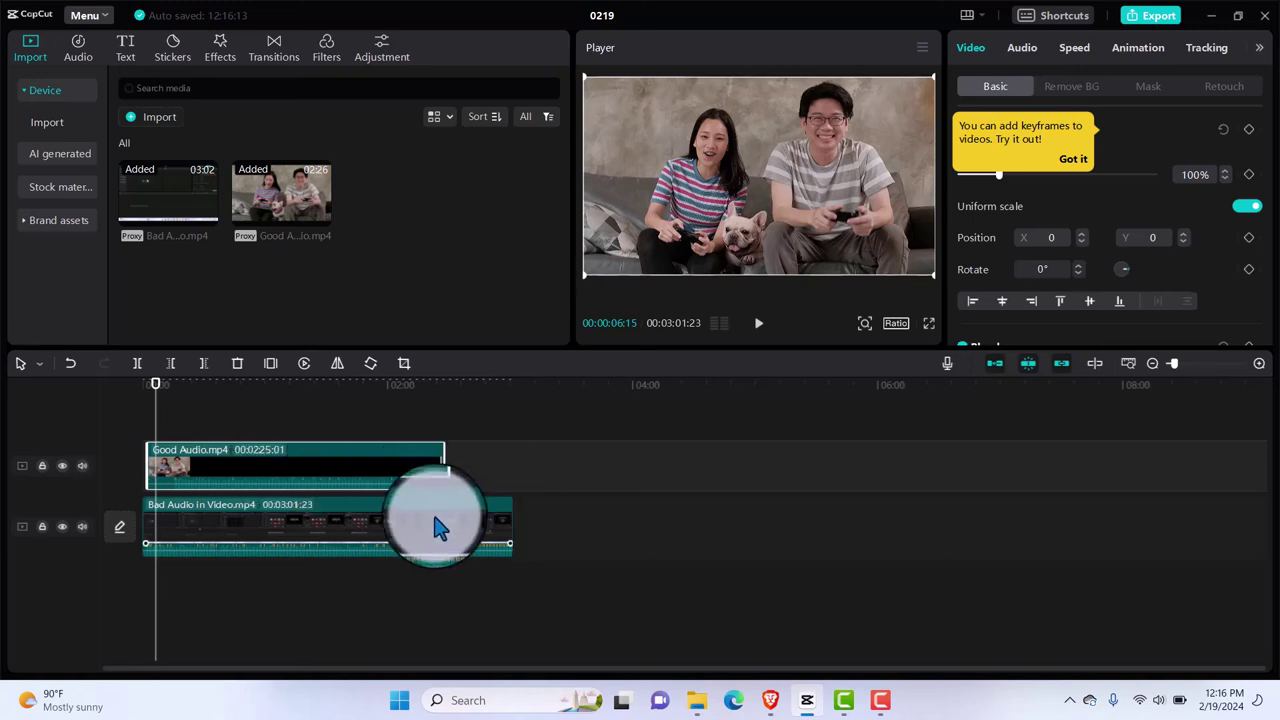
# Hide the Bad Audio in Video.mp4 track, play the opening of Good Audio.mp4 to hear it alone, and unhide the track.
pyautogui.click(61, 525)
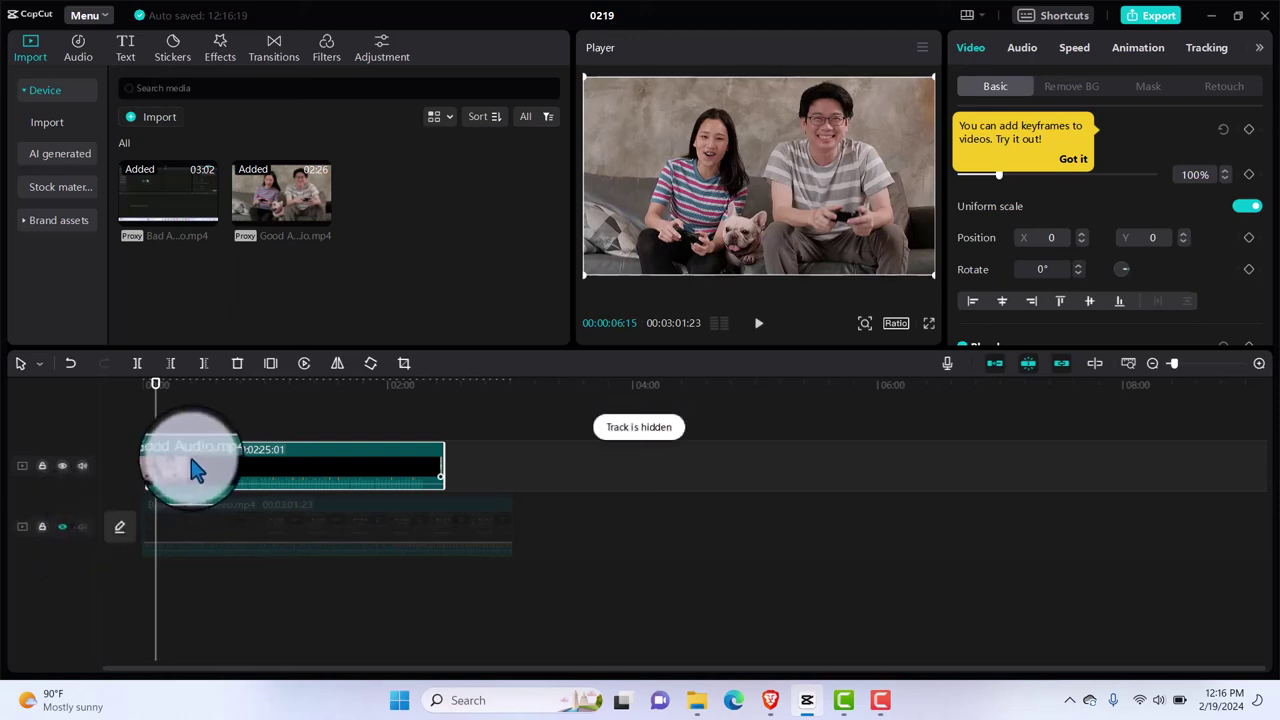
pyautogui.moveTo(168, 420)
pyautogui.mouseDown()
pyautogui.moveTo(137, 368)
pyautogui.moveTo(133, 397)
pyautogui.moveTo(138, 370)
pyautogui.moveTo(164, 402)
pyautogui.mouseUp()
pyautogui.press('space')
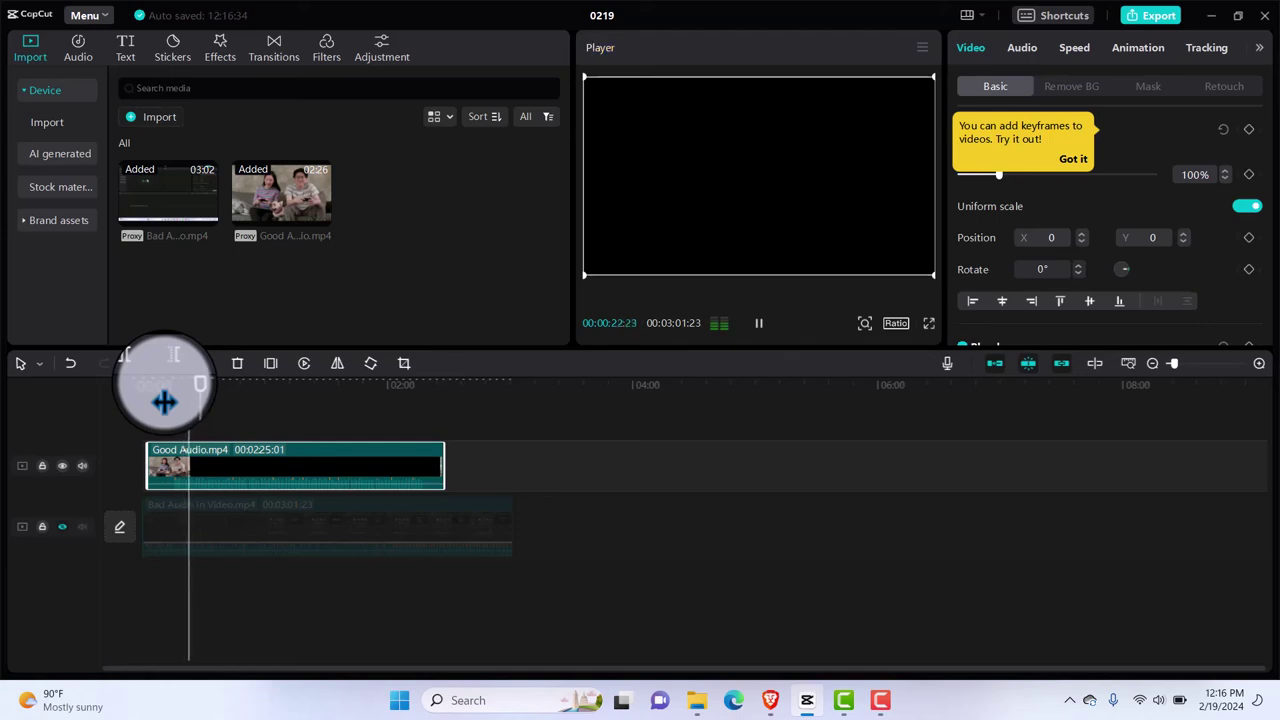
pyautogui.press('space')
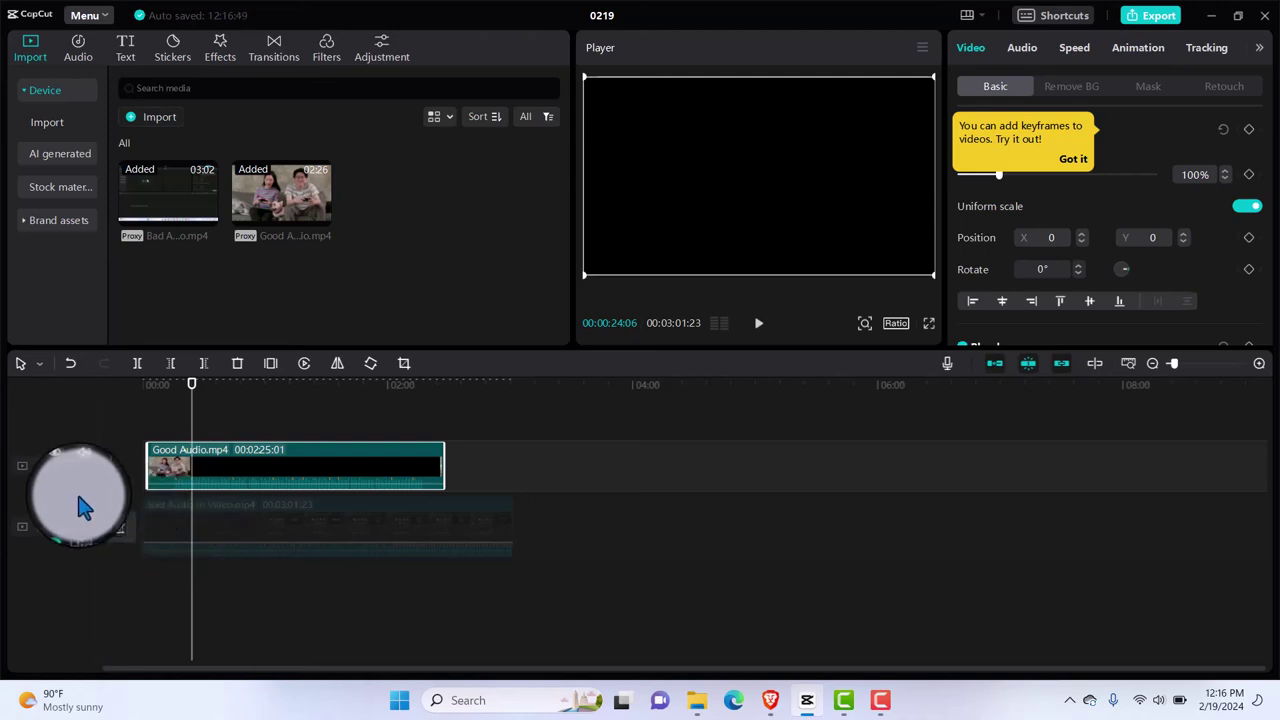
pyautogui.click(62, 527)
pyautogui.click(58, 521)
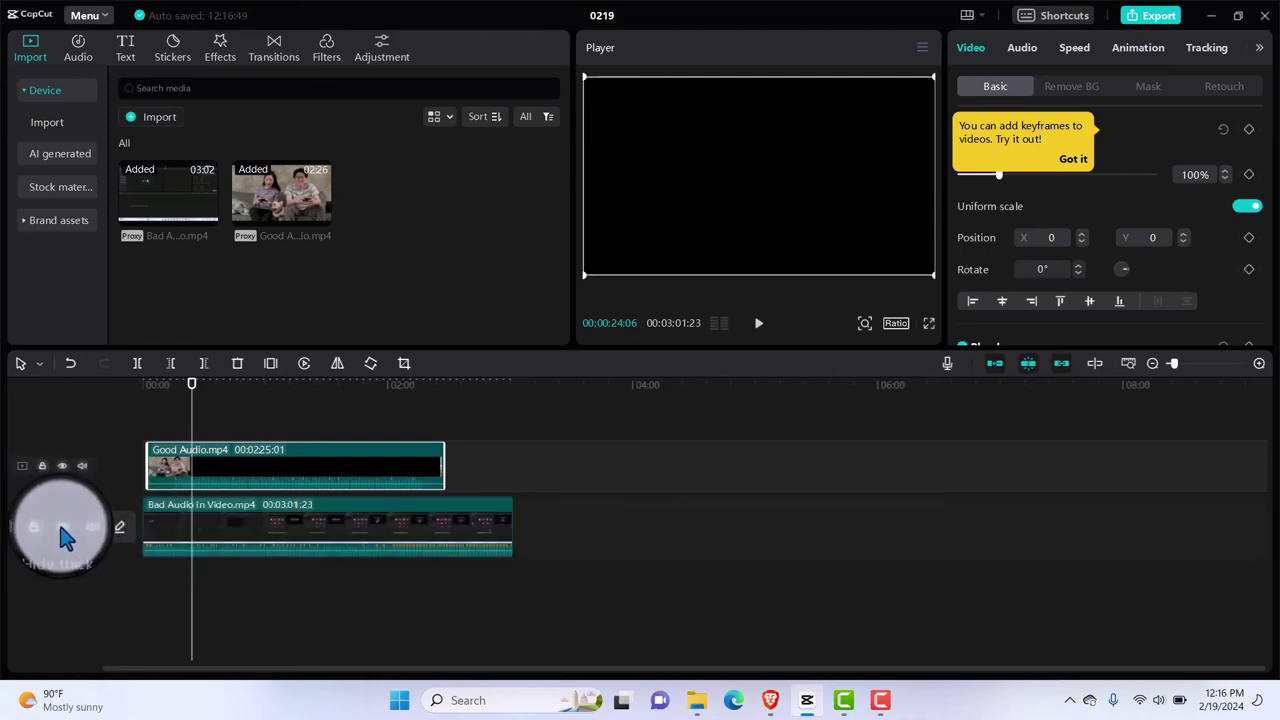
# Align Good Audio.mp4 and Bad Audio in Video.mp4 with each other using Sync video and audio.
pyautogui.click(397, 533)
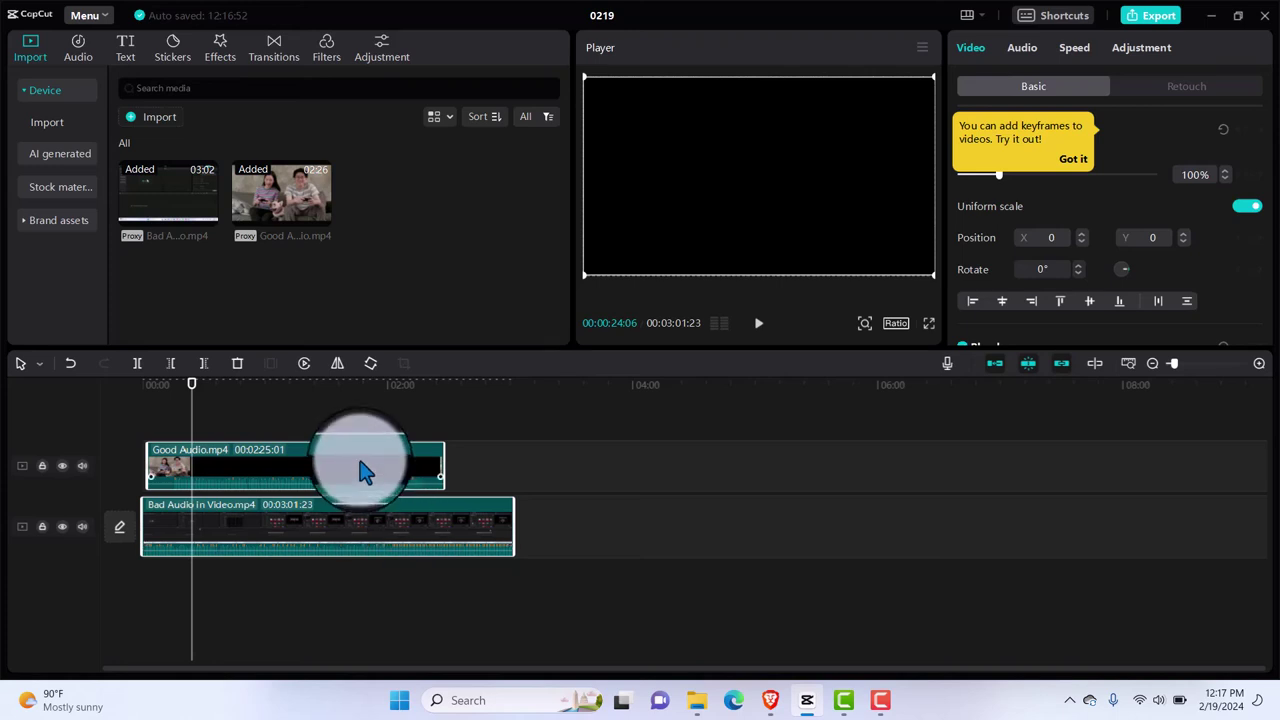
pyautogui.click(578, 463)
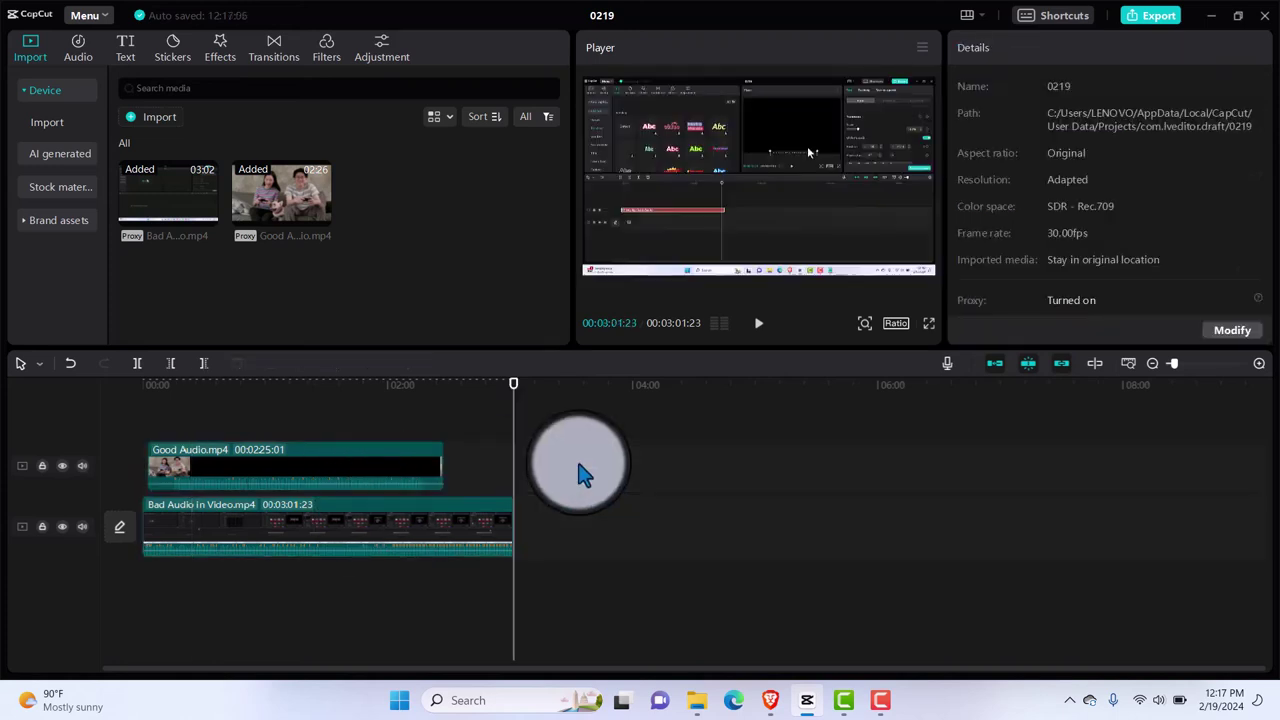
pyautogui.hotkey('ctrl', 'a')
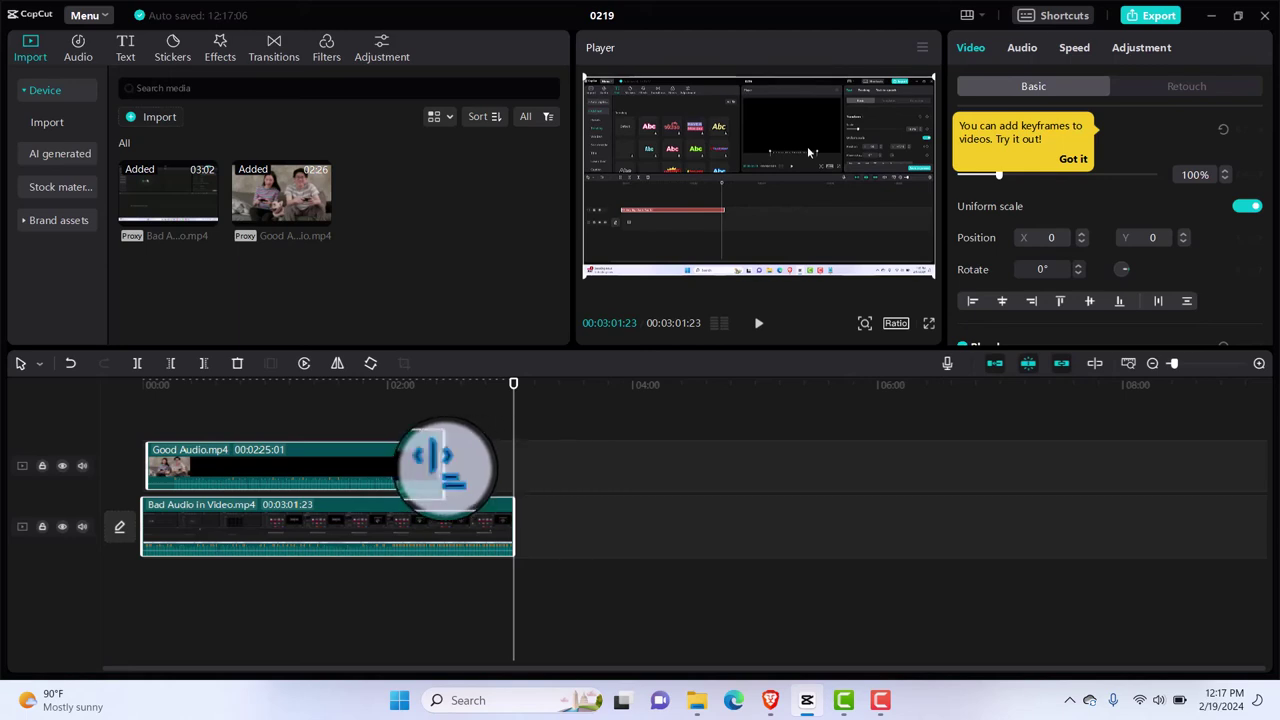
pyautogui.rightClick(366, 474)
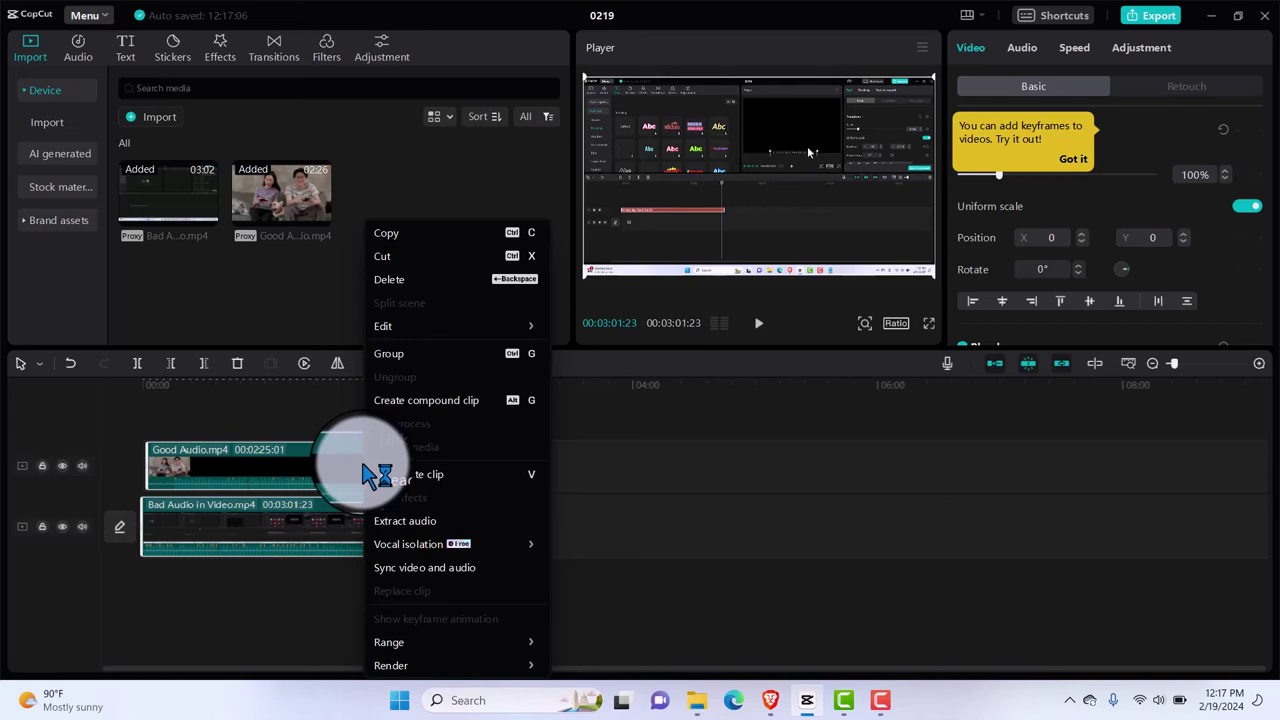
pyautogui.click(420, 570)
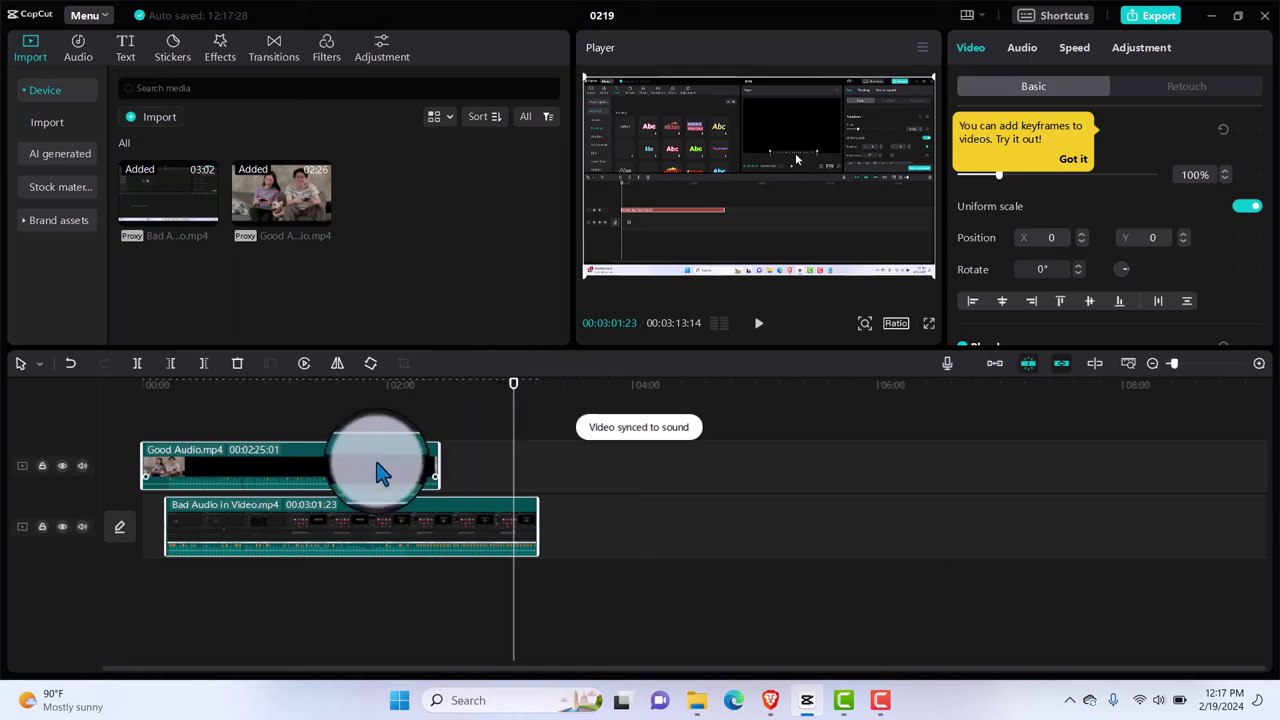
pyautogui.moveTo(377, 463); pyautogui.dragTo(152, 470)
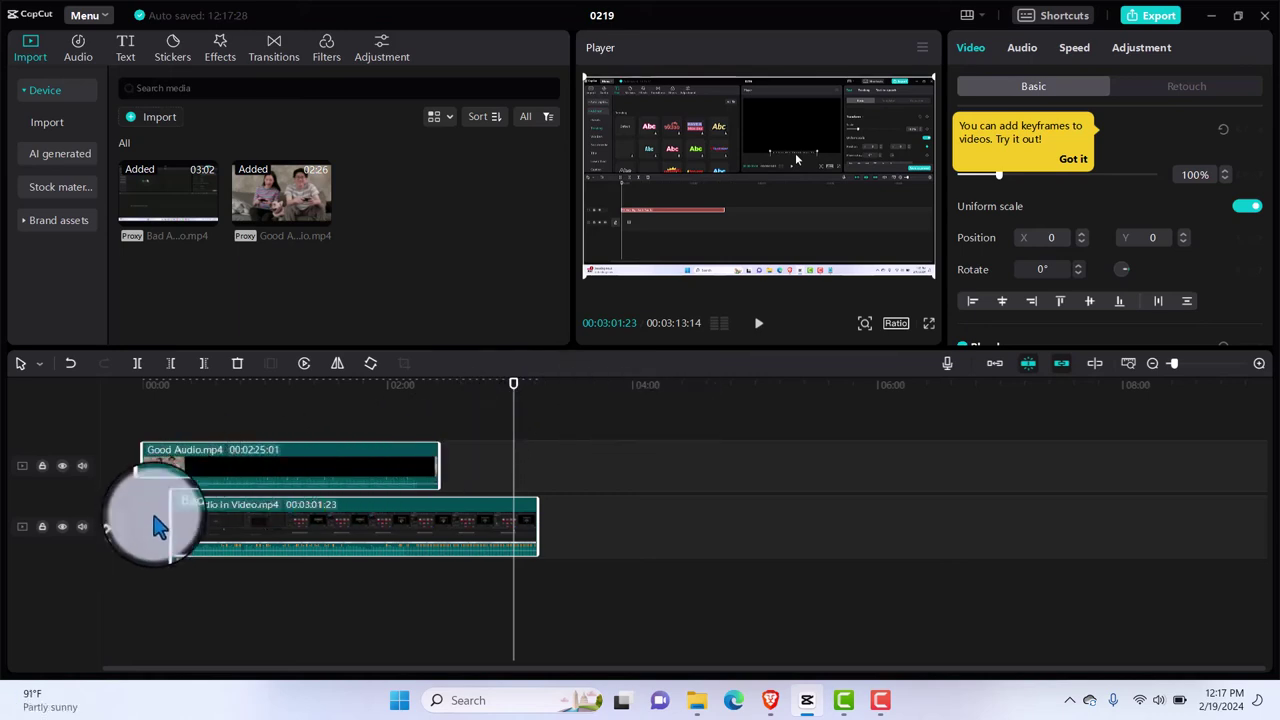
pyautogui.moveTo(155, 527); pyautogui.dragTo(143, 551)
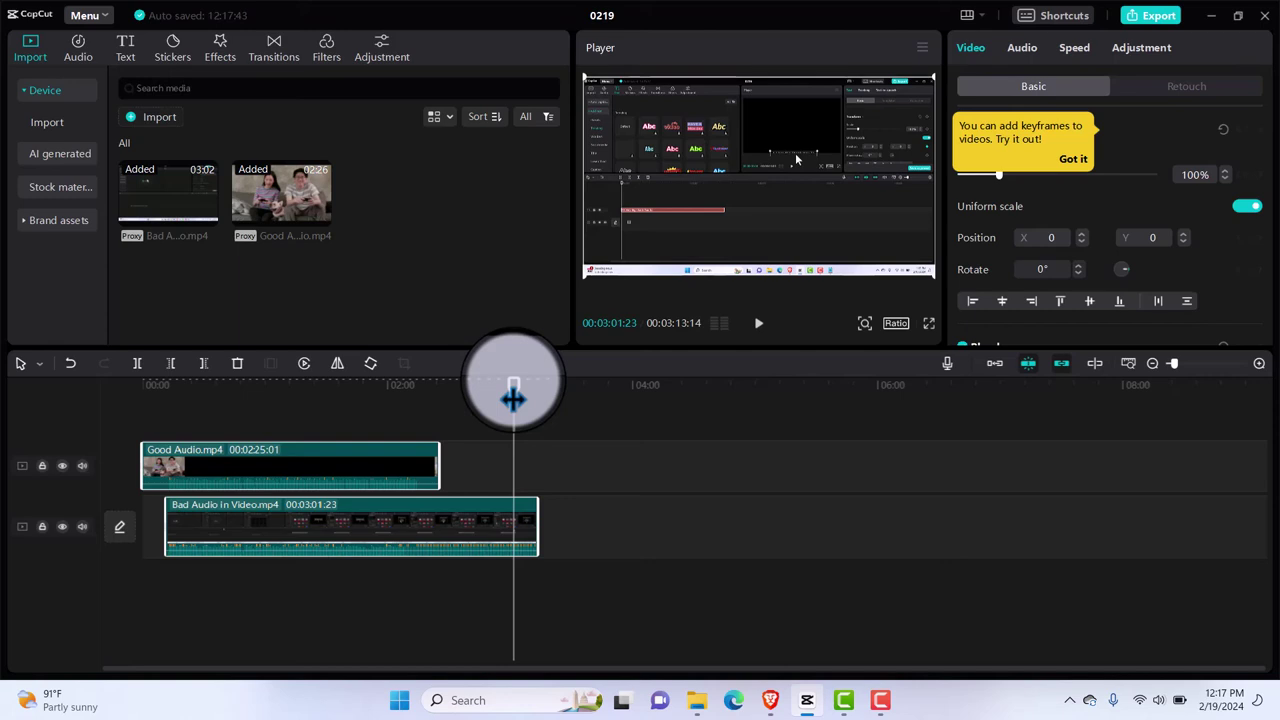
# Split both clips at 00:02:13:27, just before the end of Good Audio.mp4, and delete the parts after the cut.
pyautogui.moveTo(513, 398); pyautogui.dragTo(446, 392)
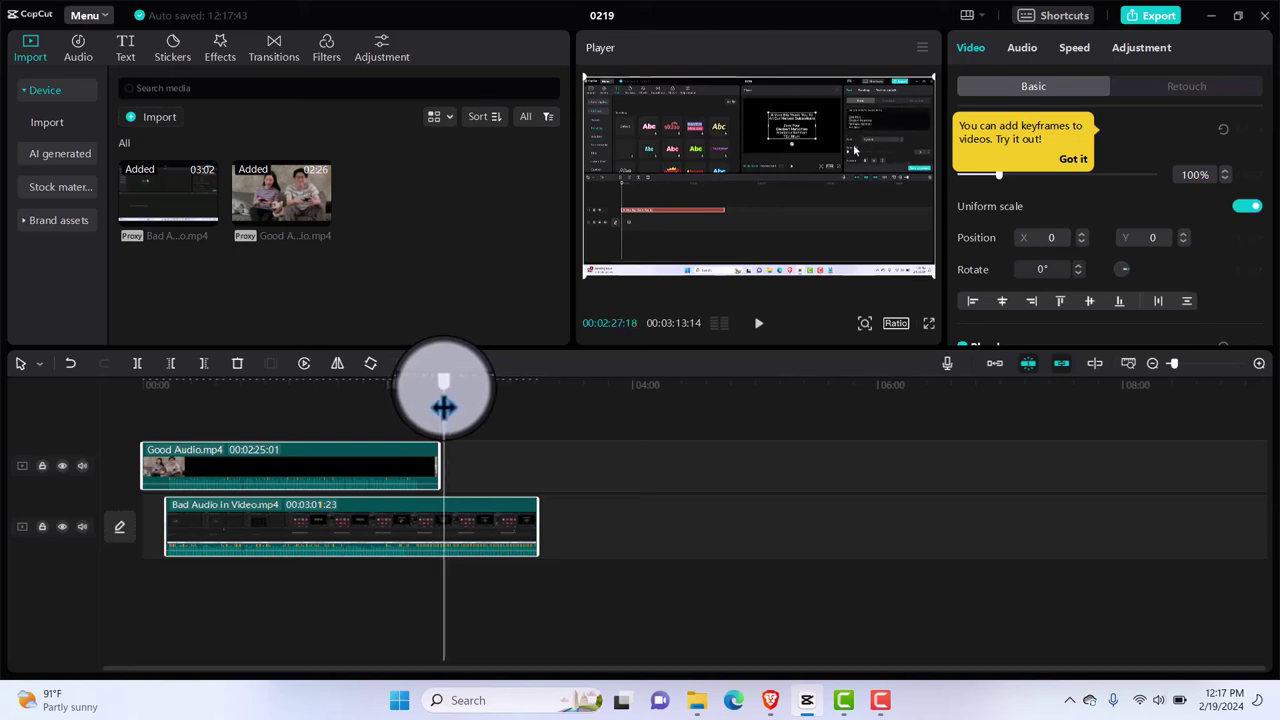
pyautogui.moveTo(443, 406); pyautogui.dragTo(421, 411)
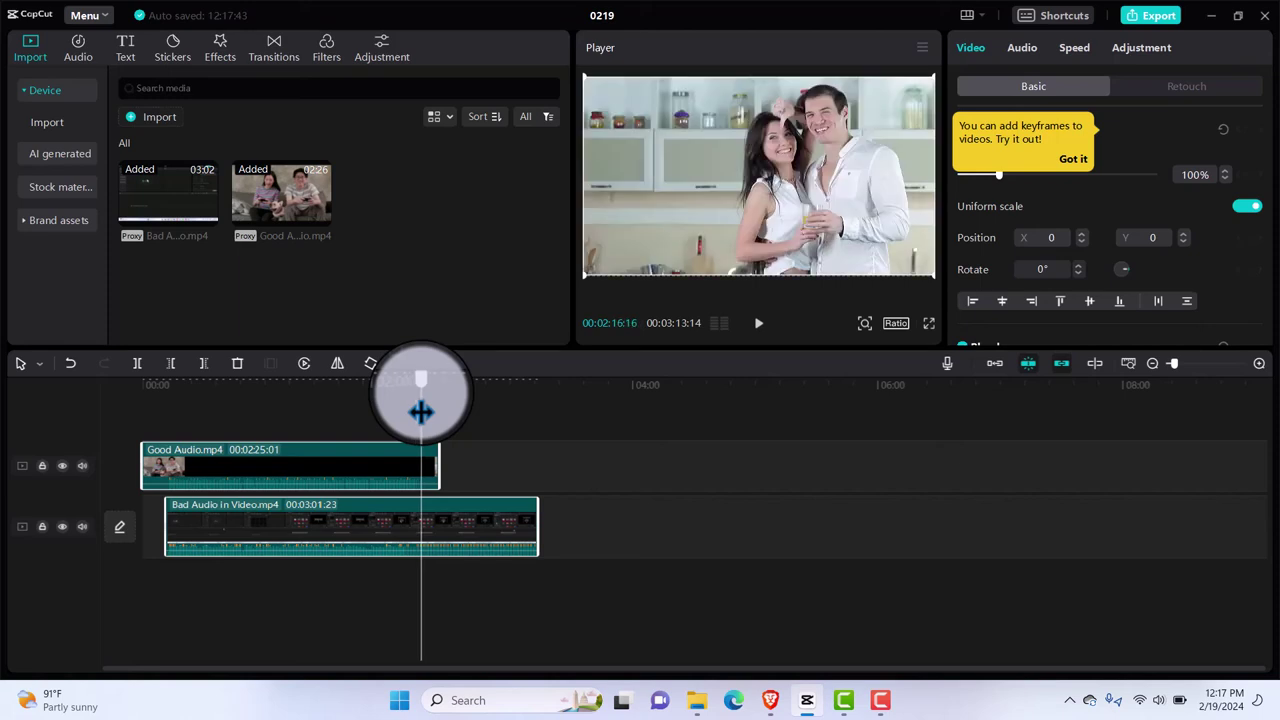
pyautogui.click(409, 480)
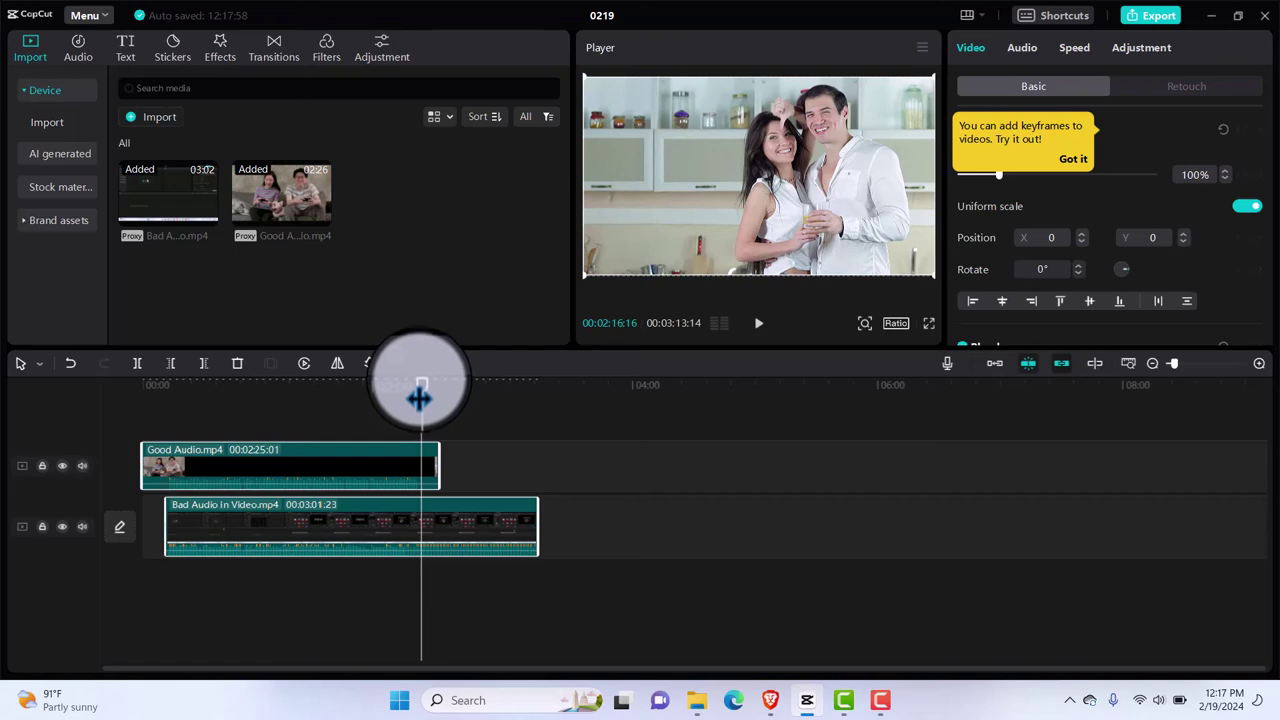
pyautogui.moveTo(419, 399)
pyautogui.mouseDown()
pyautogui.moveTo(430, 394)
pyautogui.moveTo(416, 400)
pyautogui.mouseUp()
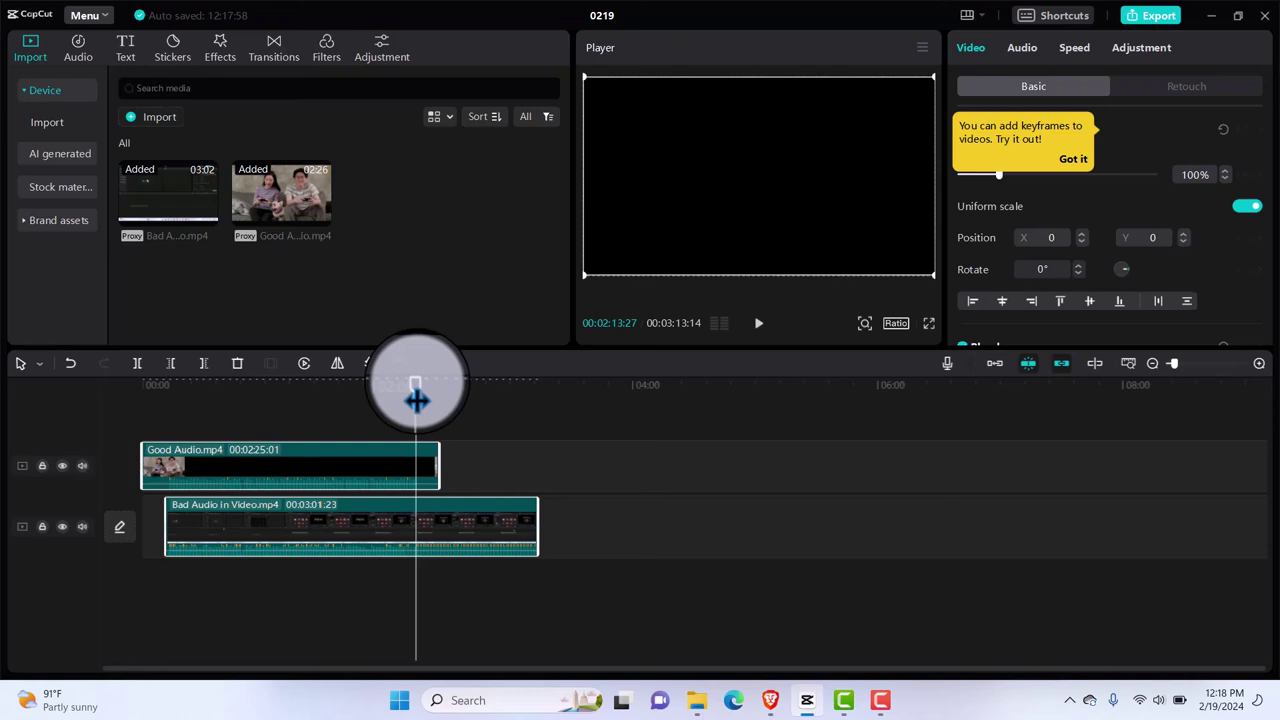
pyautogui.hotkey('ctrl', 'b')
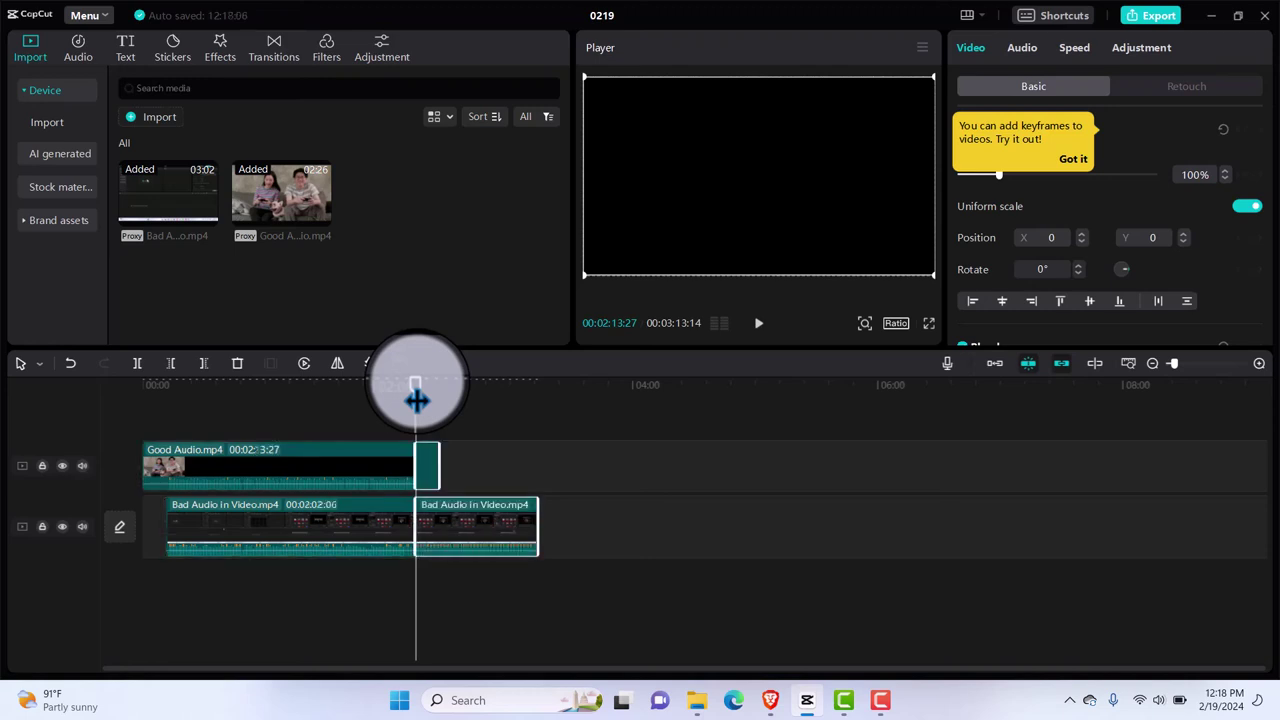
pyautogui.click(430, 458)
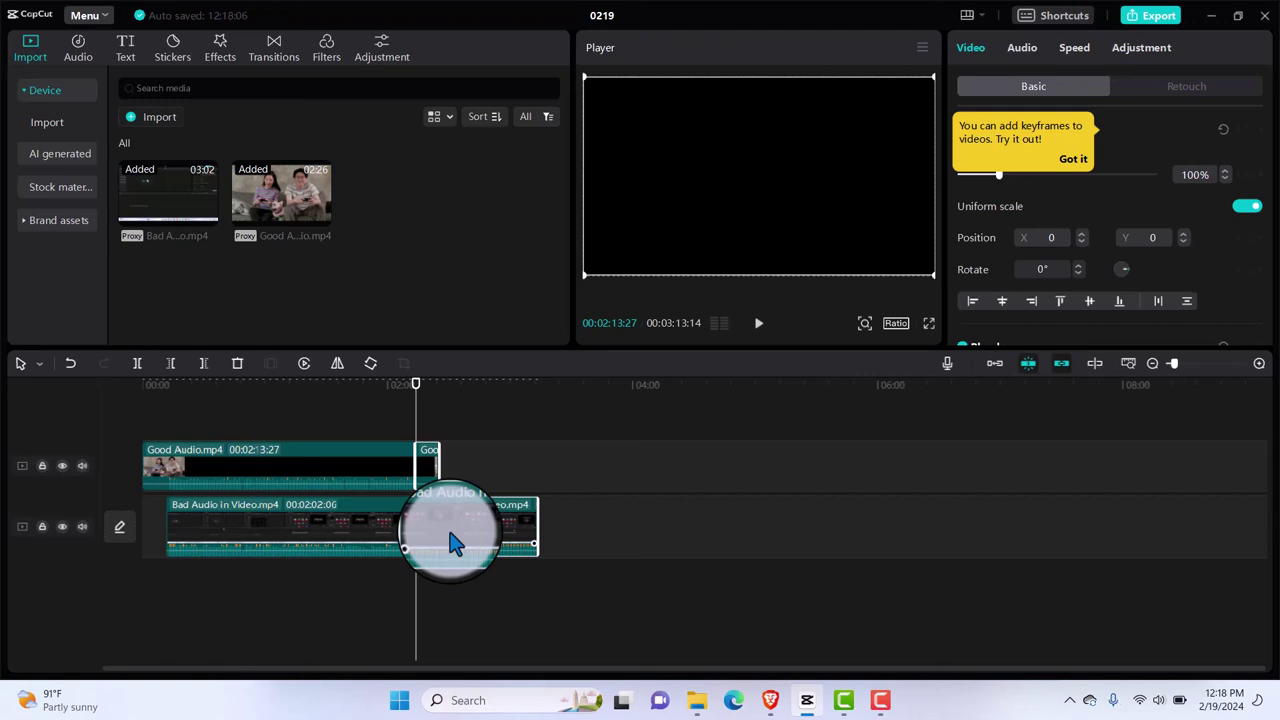
pyautogui.press('Delete')
# Cut both clips at 00:00:12:23 and delete the parts before it so they start together.
pyautogui.moveTo(411, 400); pyautogui.dragTo(170, 398)
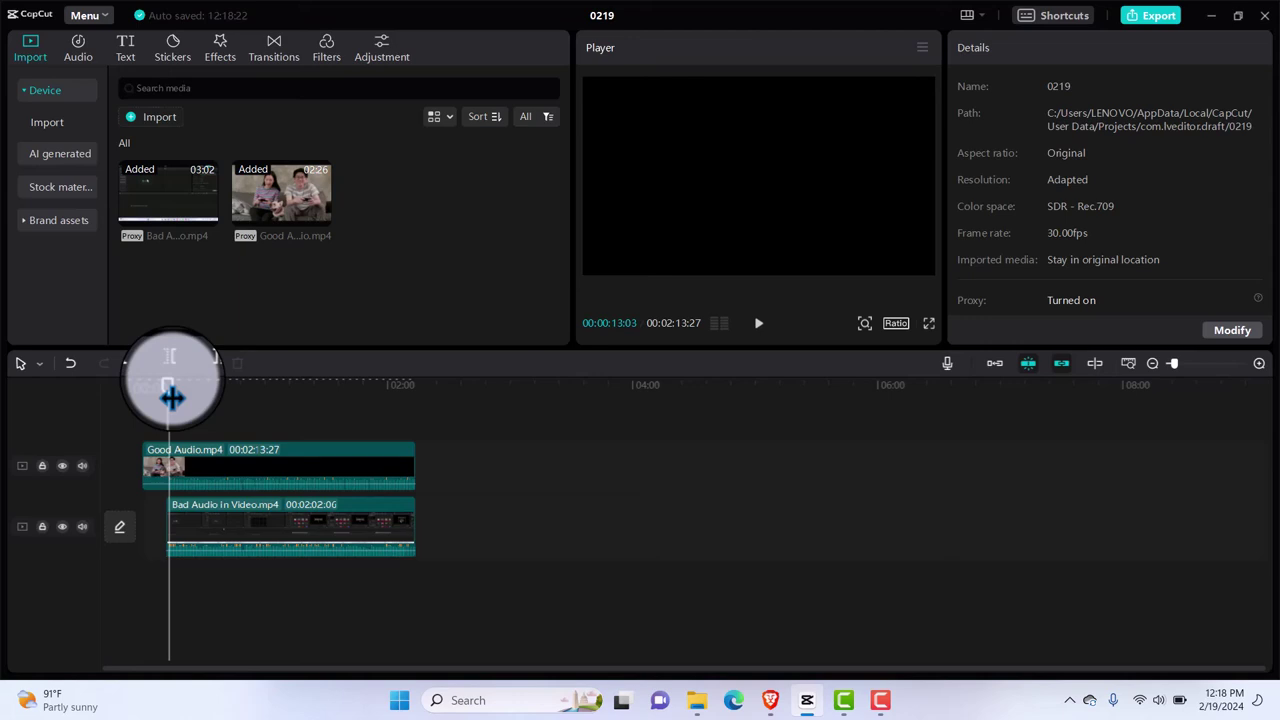
pyautogui.moveTo(171, 398); pyautogui.dragTo(170, 398)
pyautogui.click(252, 466)
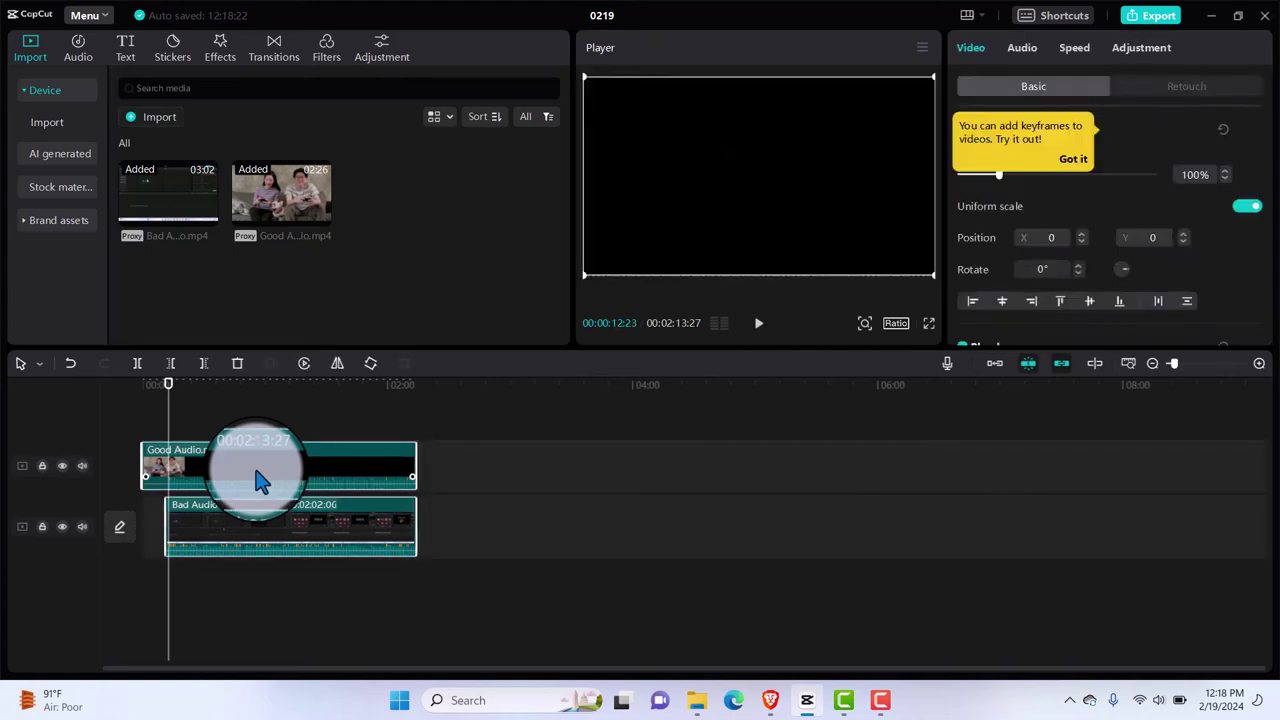
pyautogui.press('q')
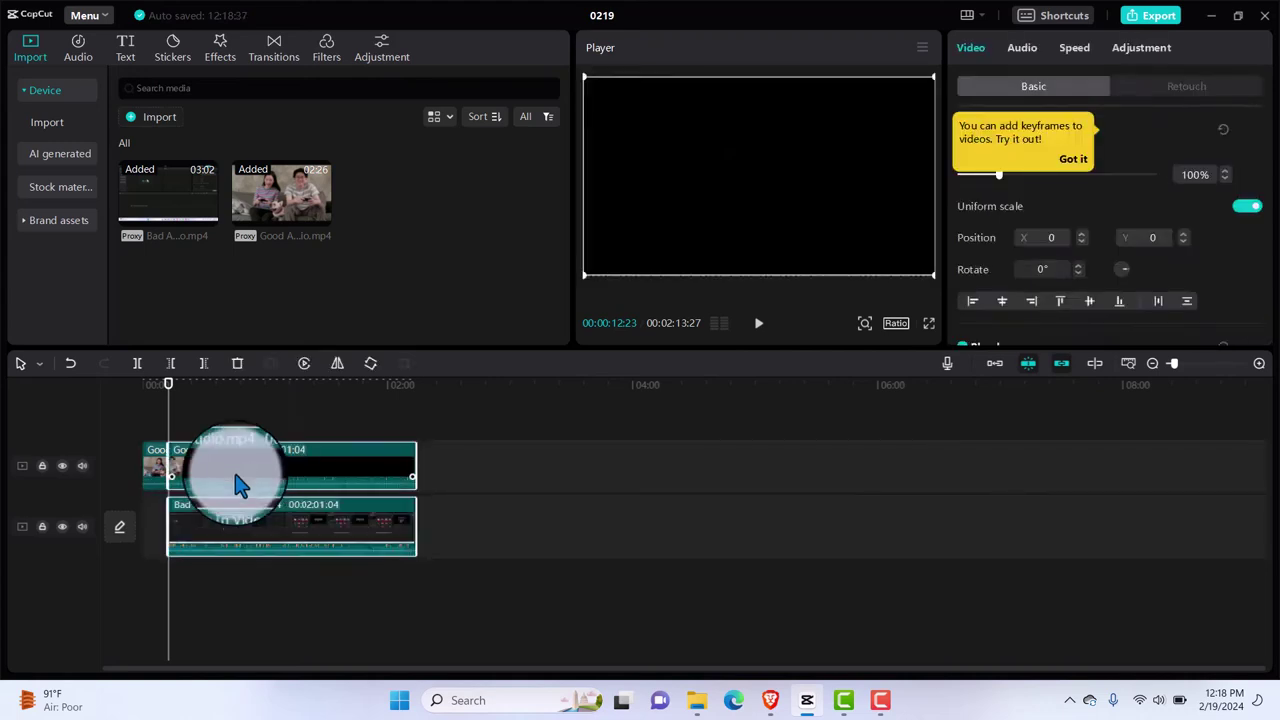
pyautogui.click(155, 481)
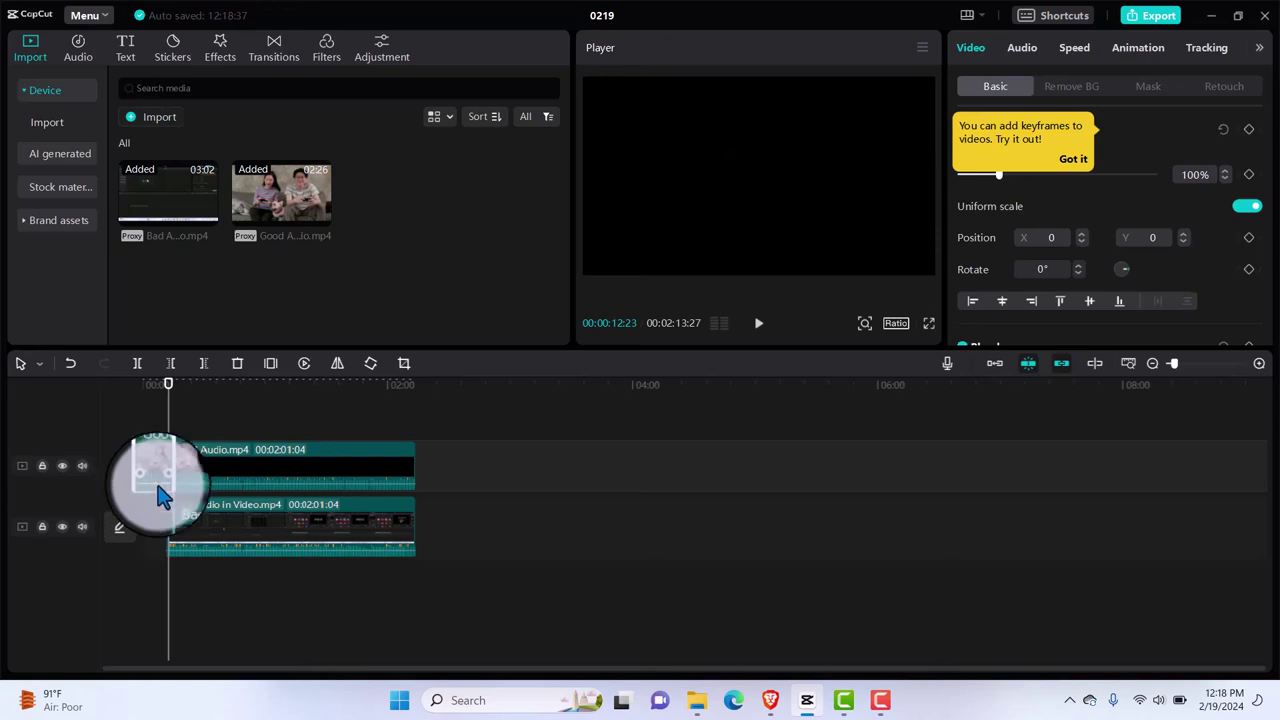
pyautogui.press('Delete')
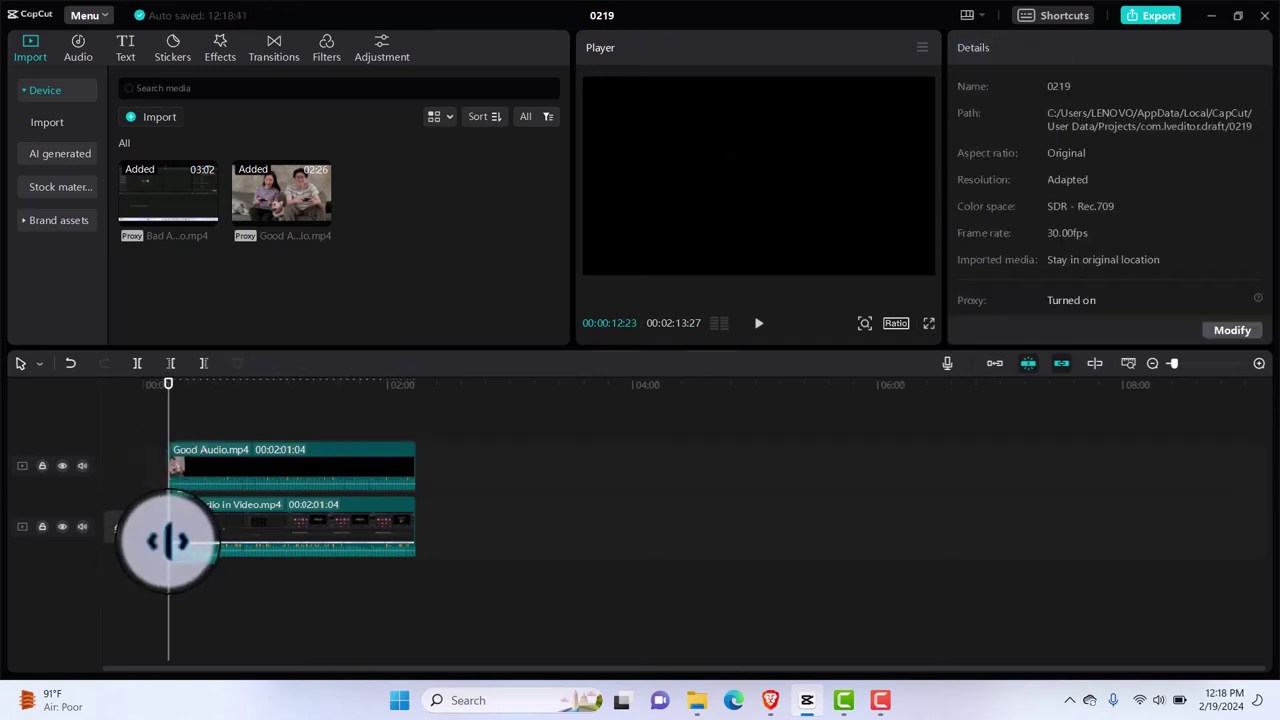
pyautogui.click(168, 541)
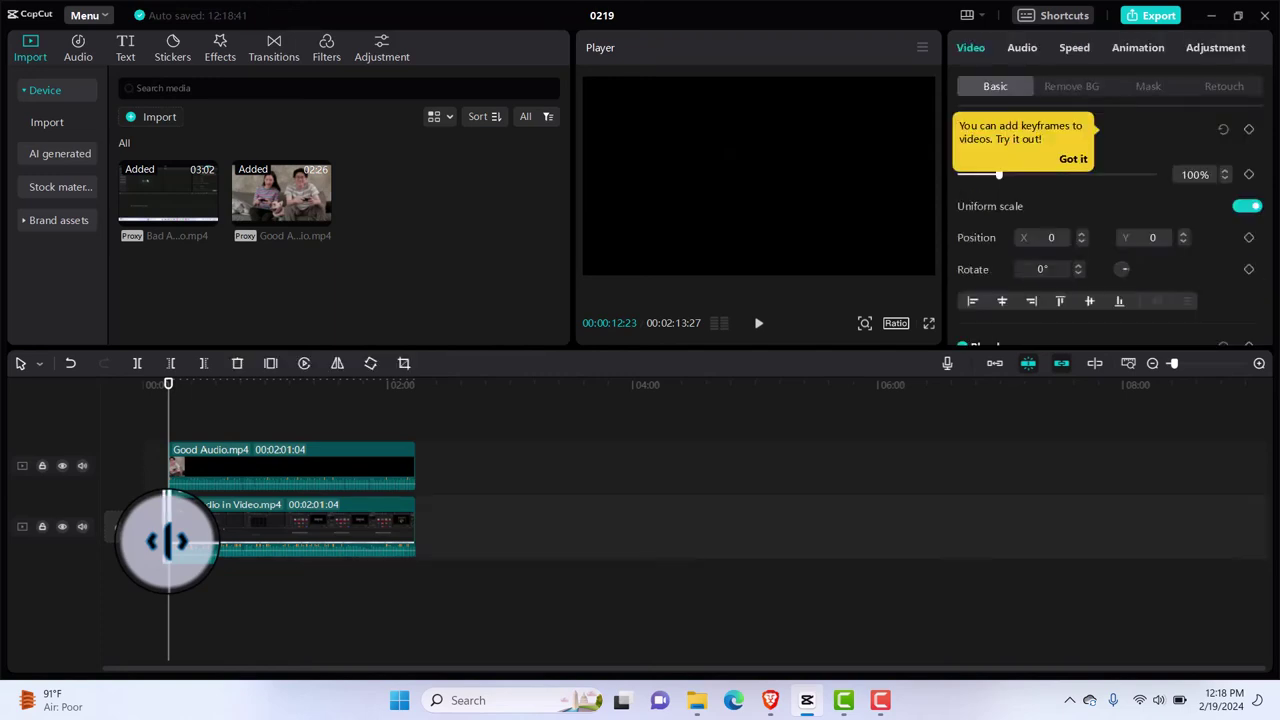
pyautogui.click(168, 541)
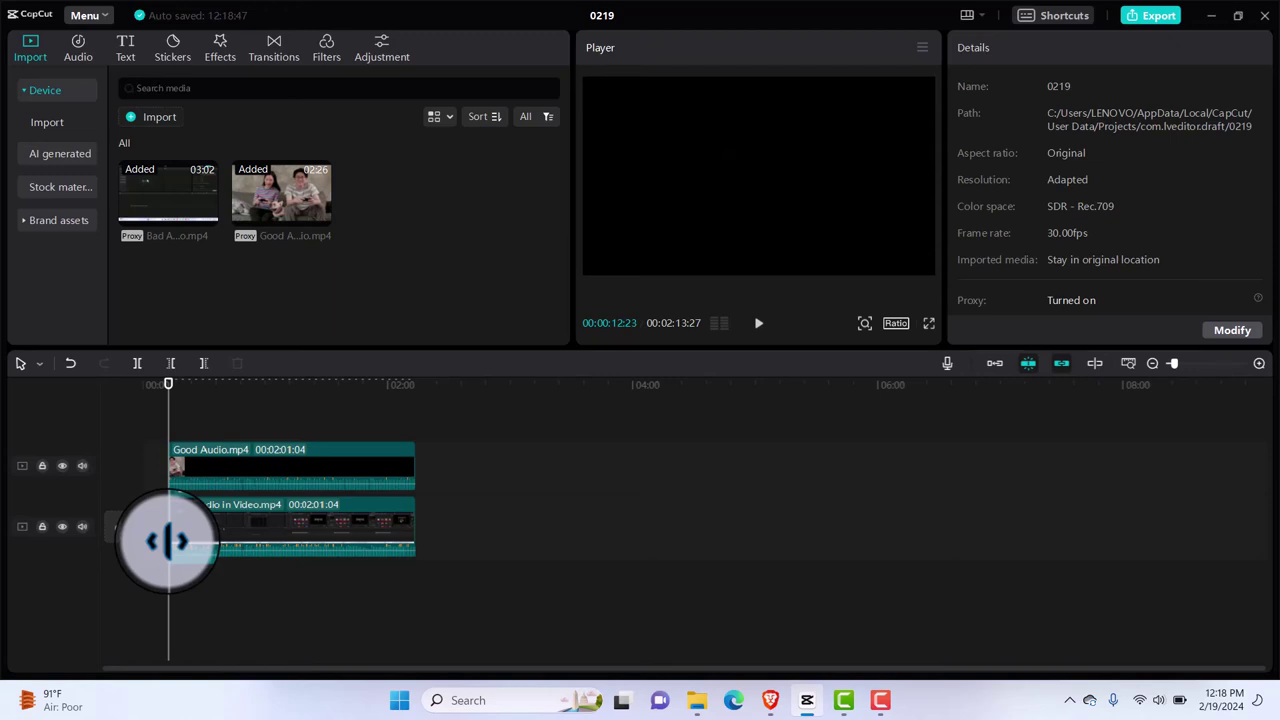
# Play the start of the trimmed, synced clips and dismiss the keyframe tip.
pyautogui.click(252, 537)
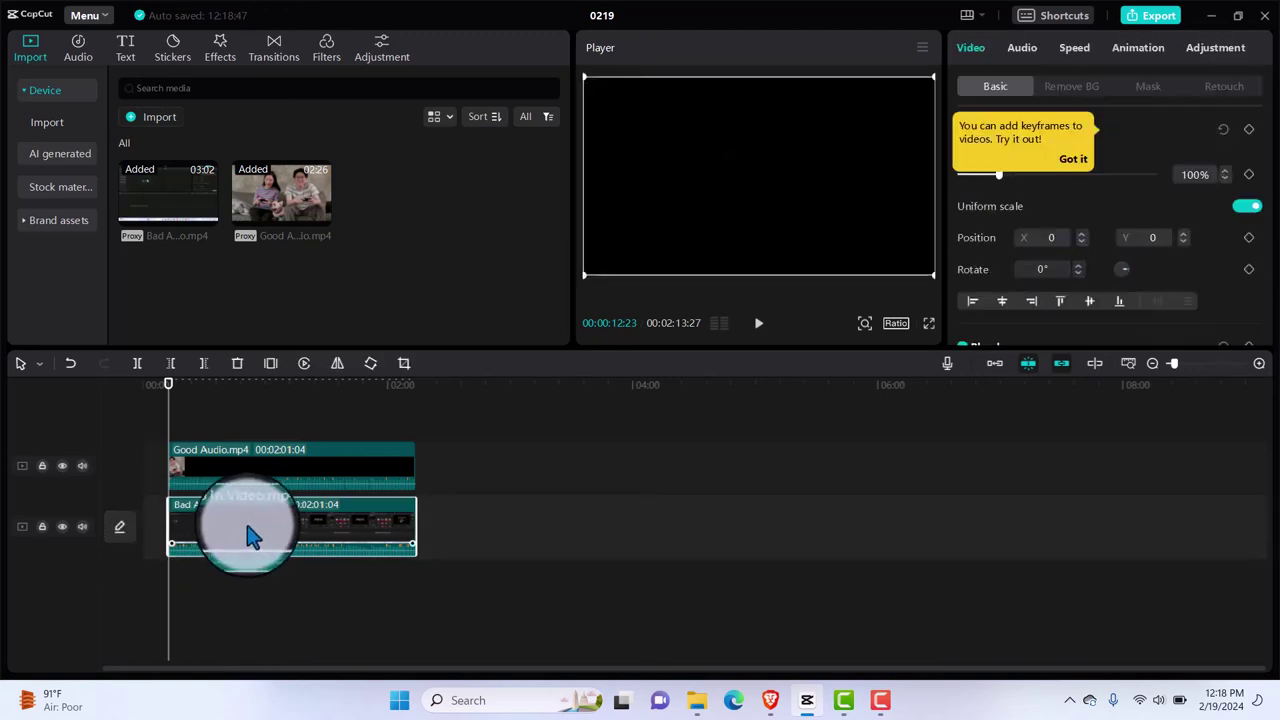
pyautogui.press('space')
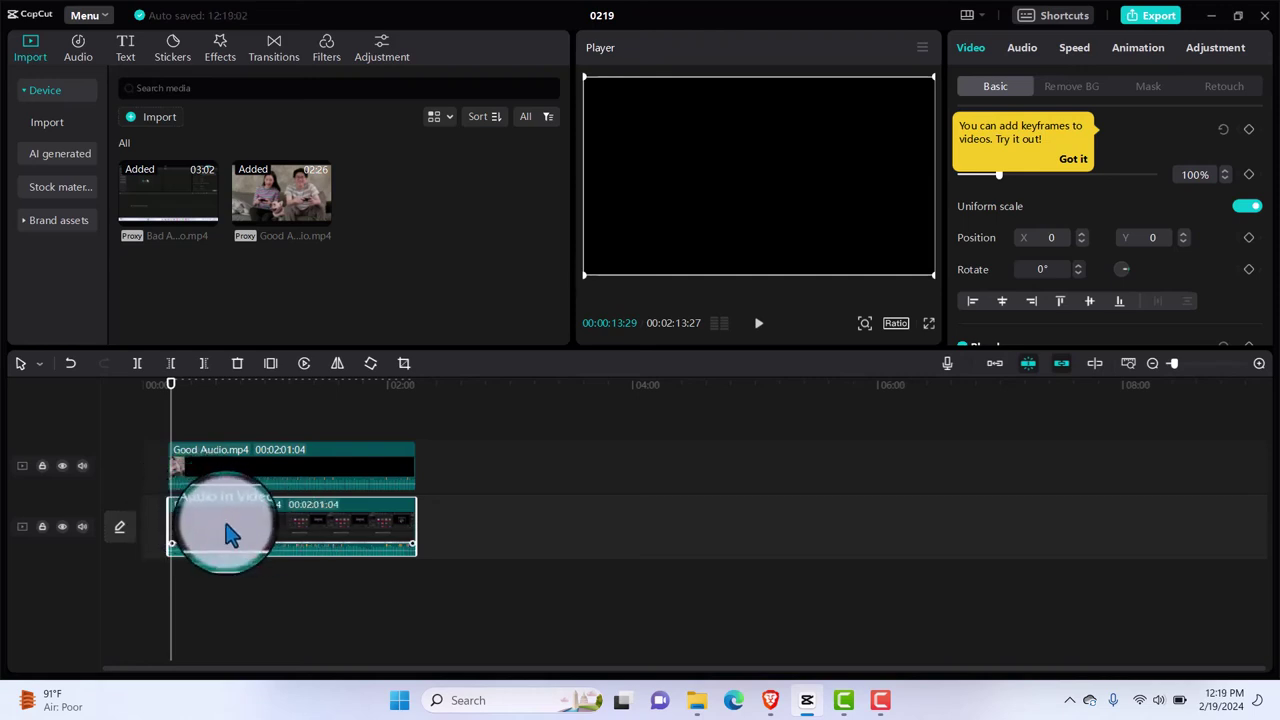
pyautogui.click(1085, 155)
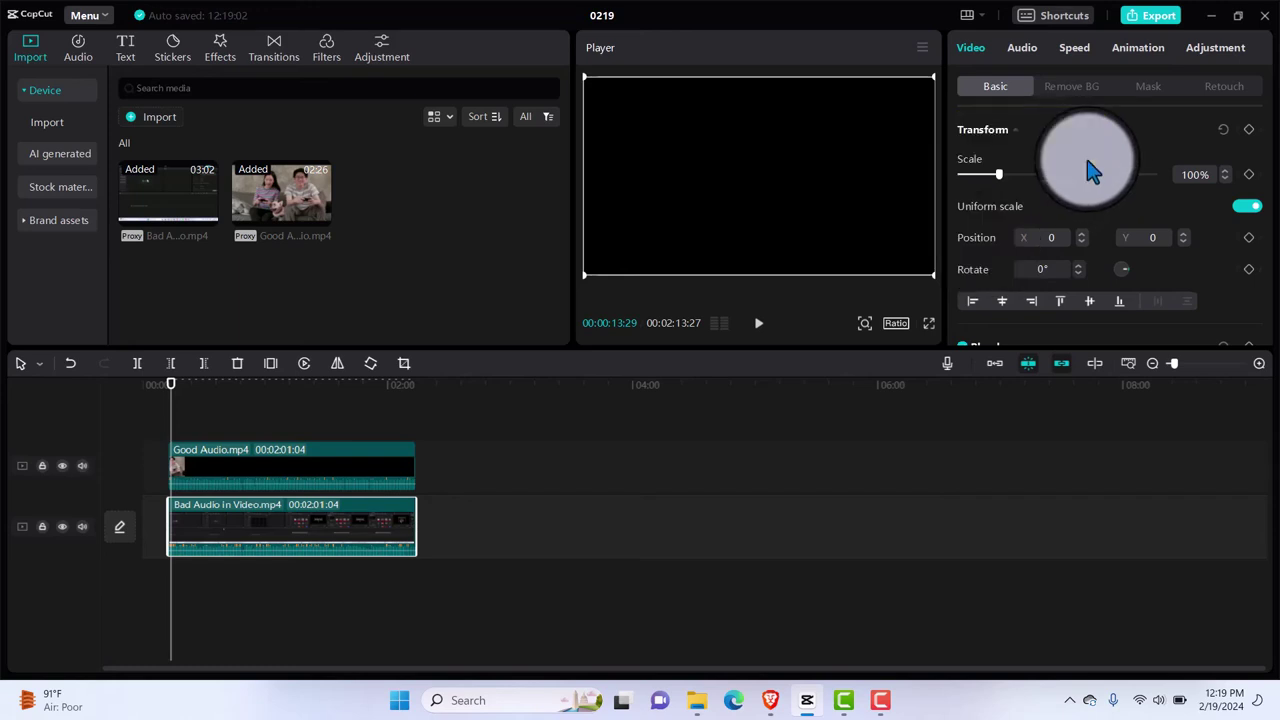
# Try muting Bad Audio in Video.mp4 at -∞dB, both in its audio settings and on its volume line, restoring 0.0dB each time.
pyautogui.click(1021, 48)
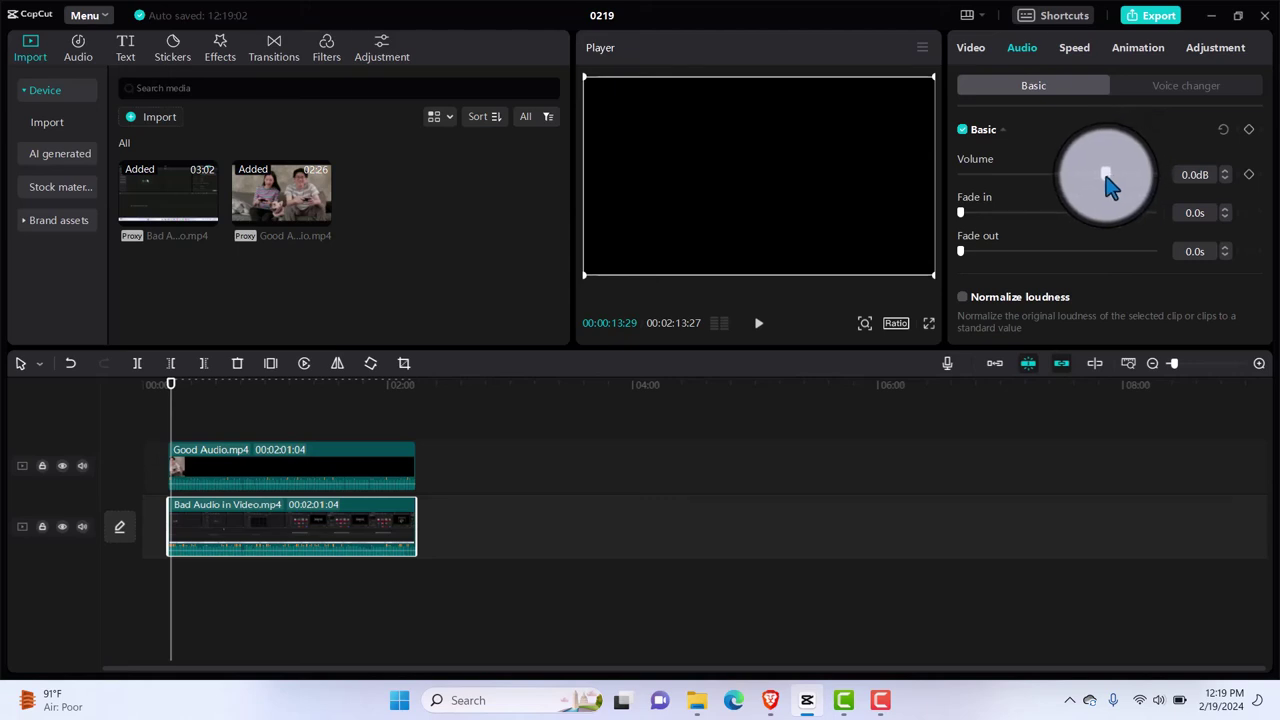
pyautogui.moveTo(1107, 178); pyautogui.dragTo(941, 174)
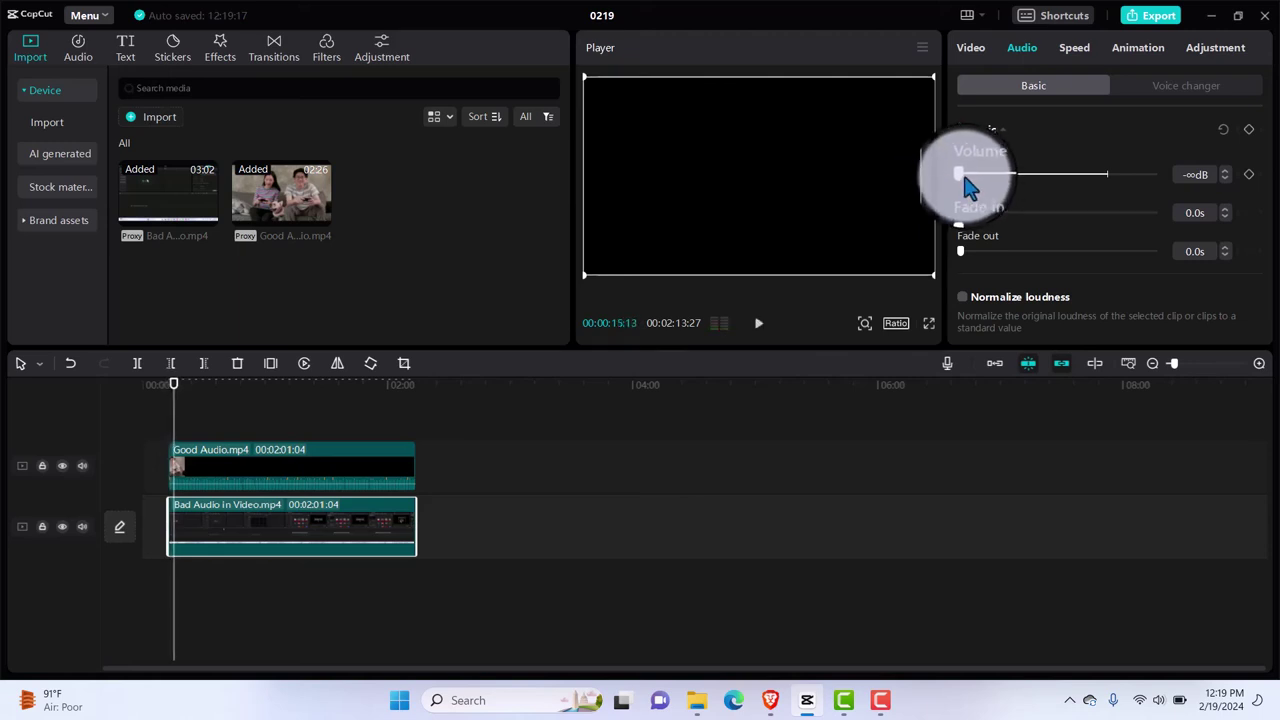
pyautogui.moveTo(965, 177); pyautogui.dragTo(1108, 190)
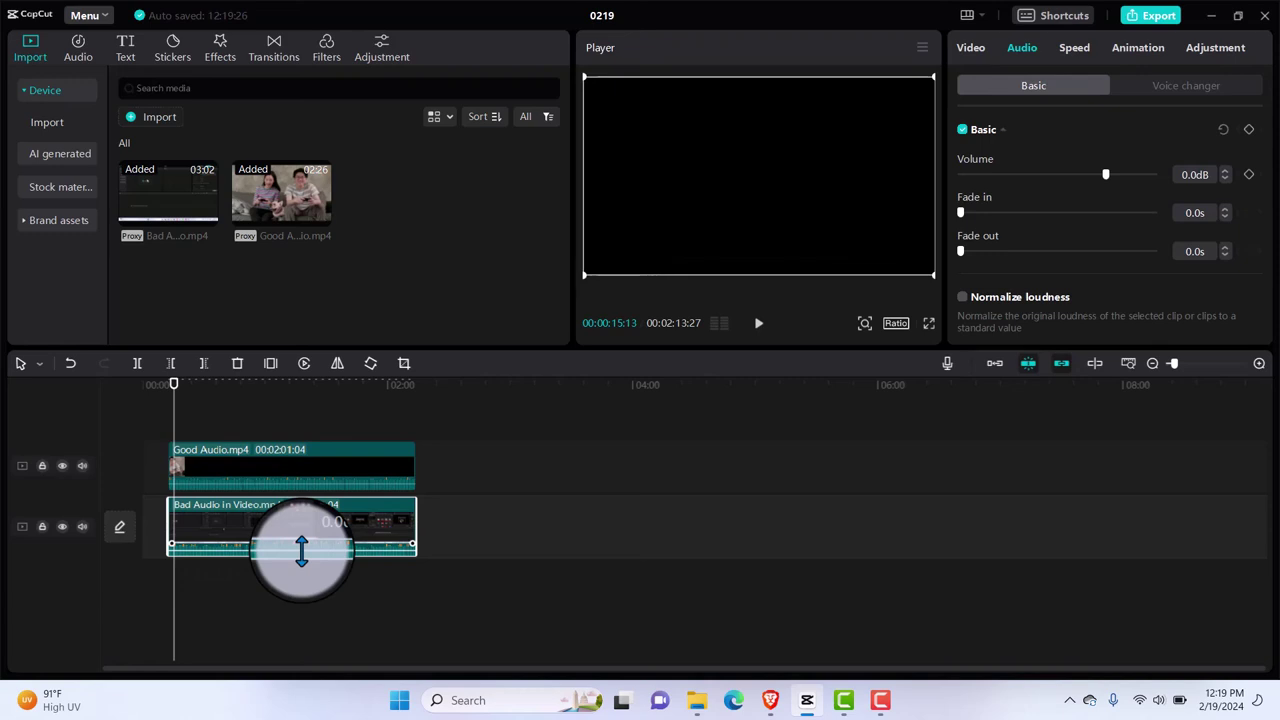
pyautogui.moveTo(301, 550); pyautogui.dragTo(299, 606)
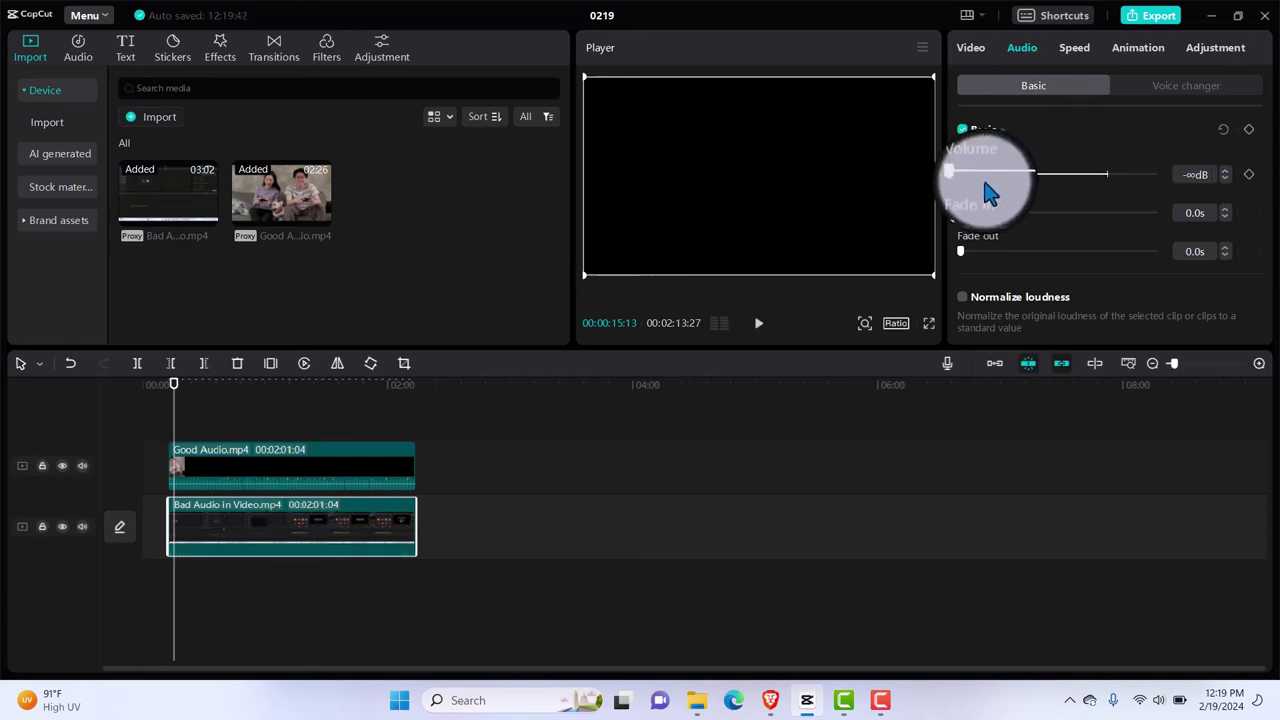
pyautogui.moveTo(977, 186); pyautogui.dragTo(1106, 196)
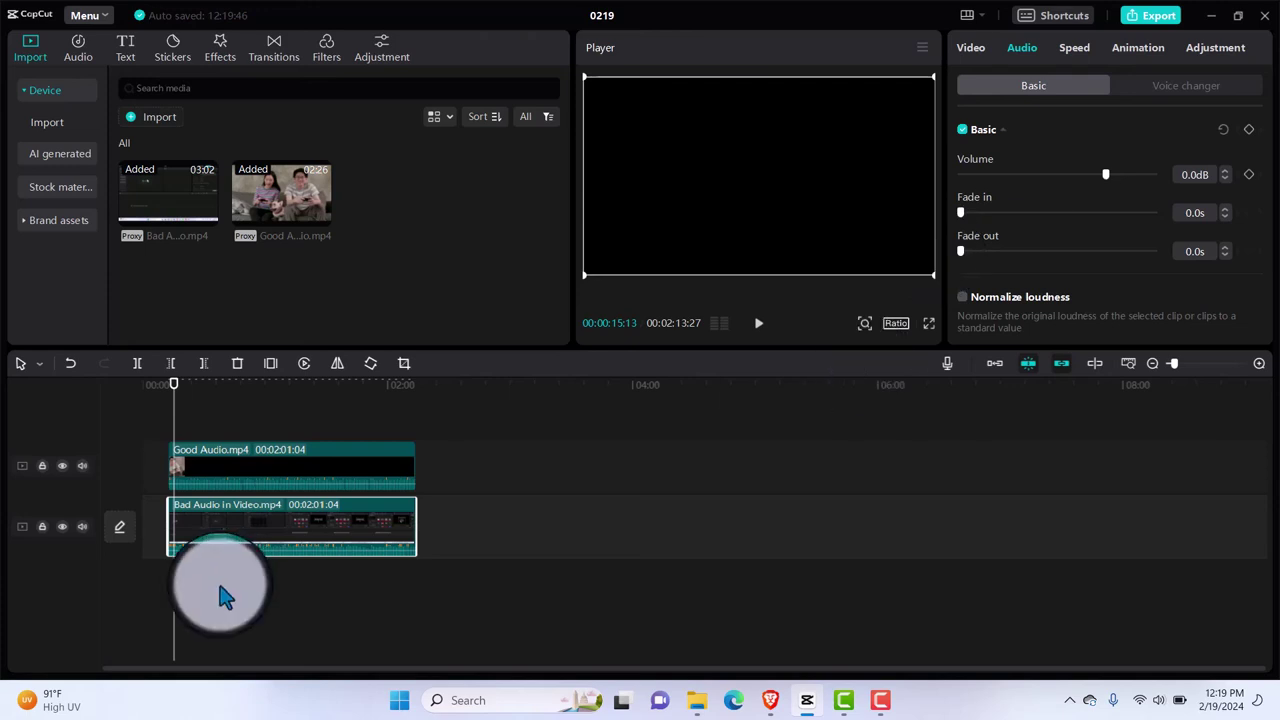
pyautogui.moveTo(283, 553)
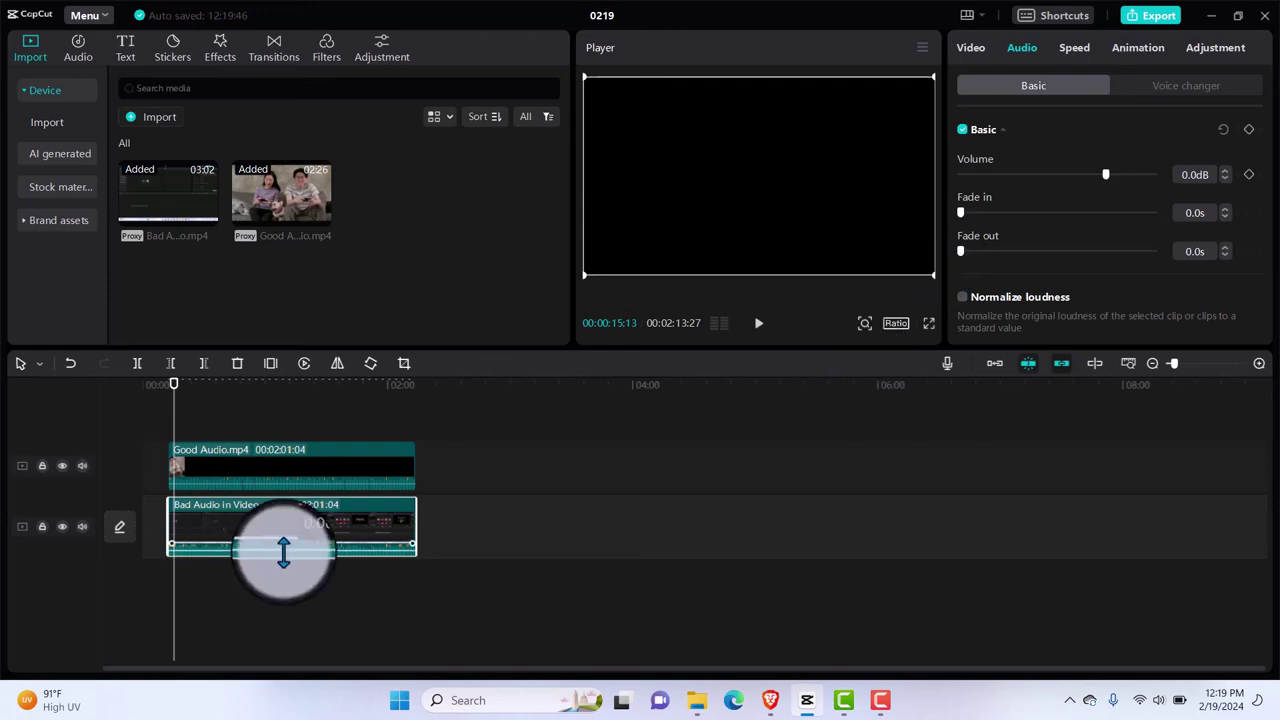
# Mute Bad Audio In Video.mp4 at -∞dB and move it to the track above Good Audio.mp4.
pyautogui.moveTo(283, 553); pyautogui.dragTo(286, 622)
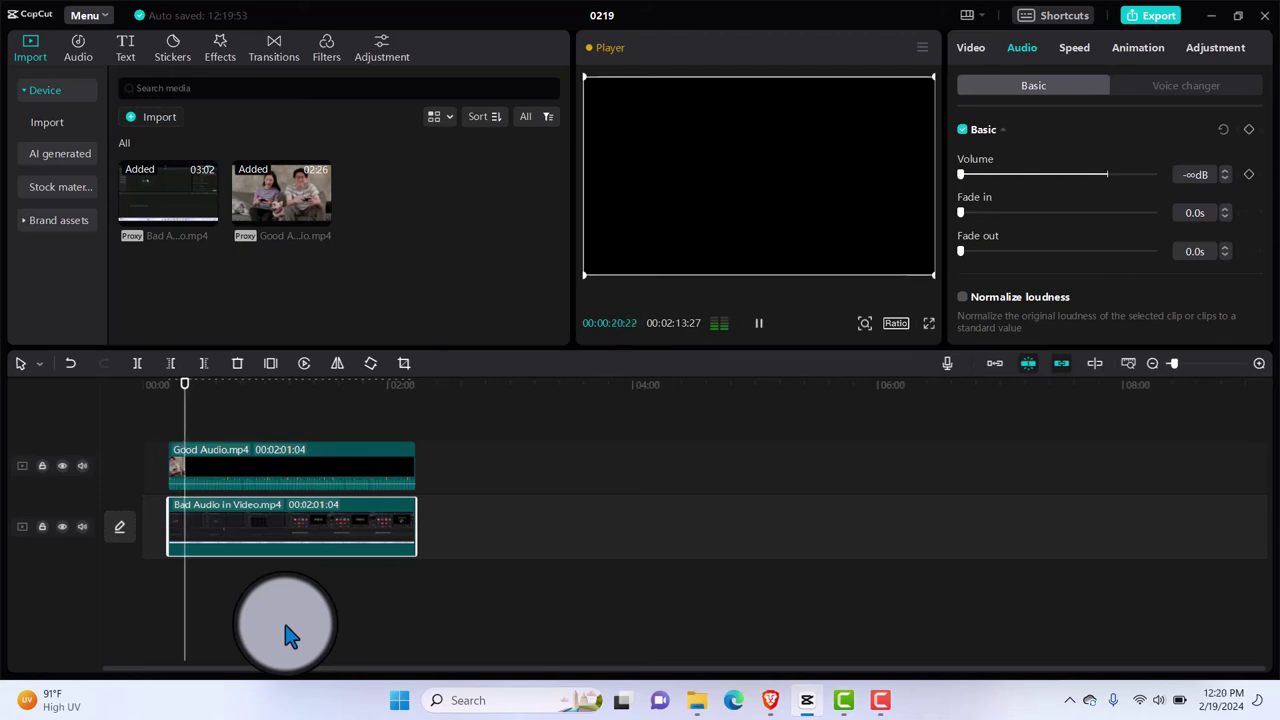
pyautogui.press('space')
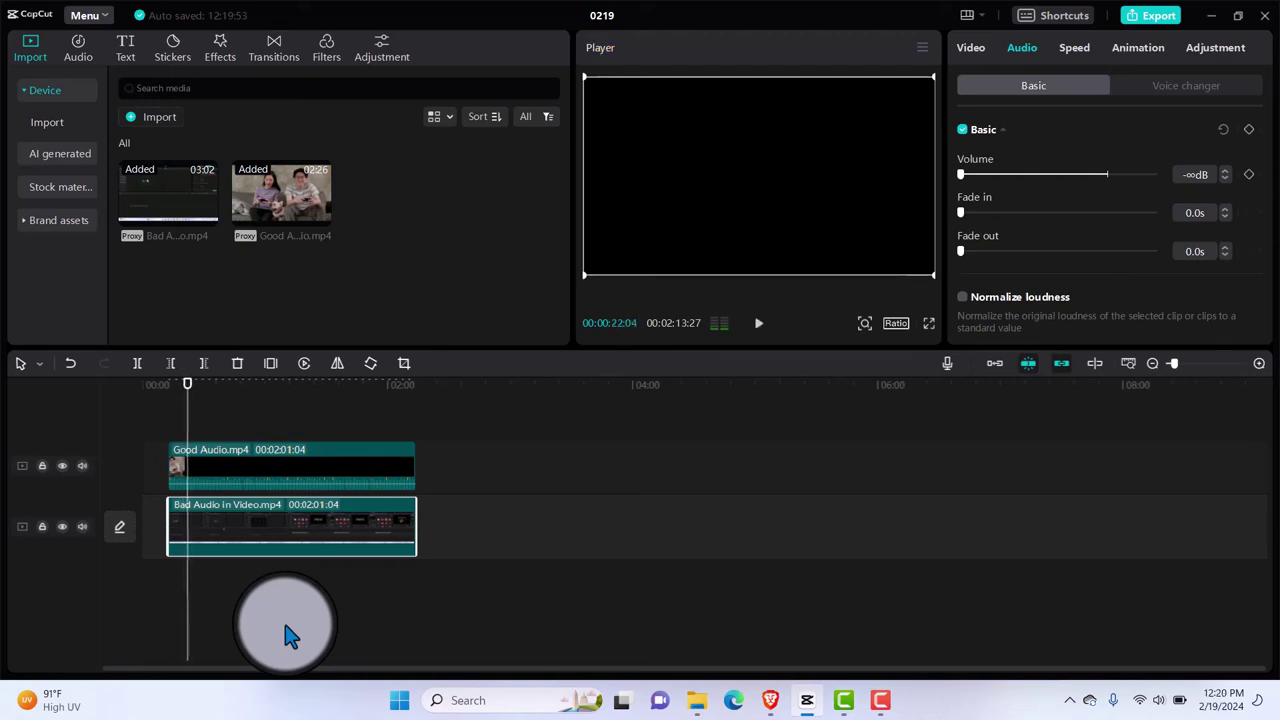
pyautogui.click(277, 521)
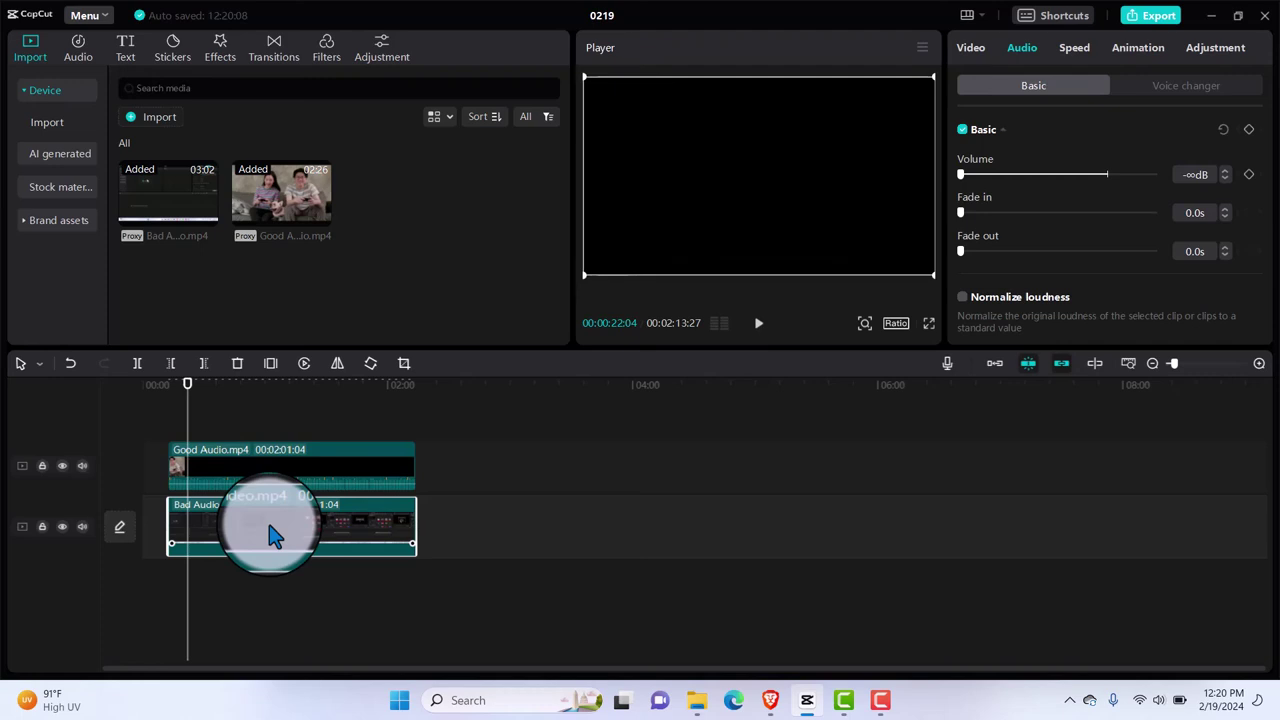
pyautogui.moveTo(273, 535); pyautogui.dragTo(278, 435)
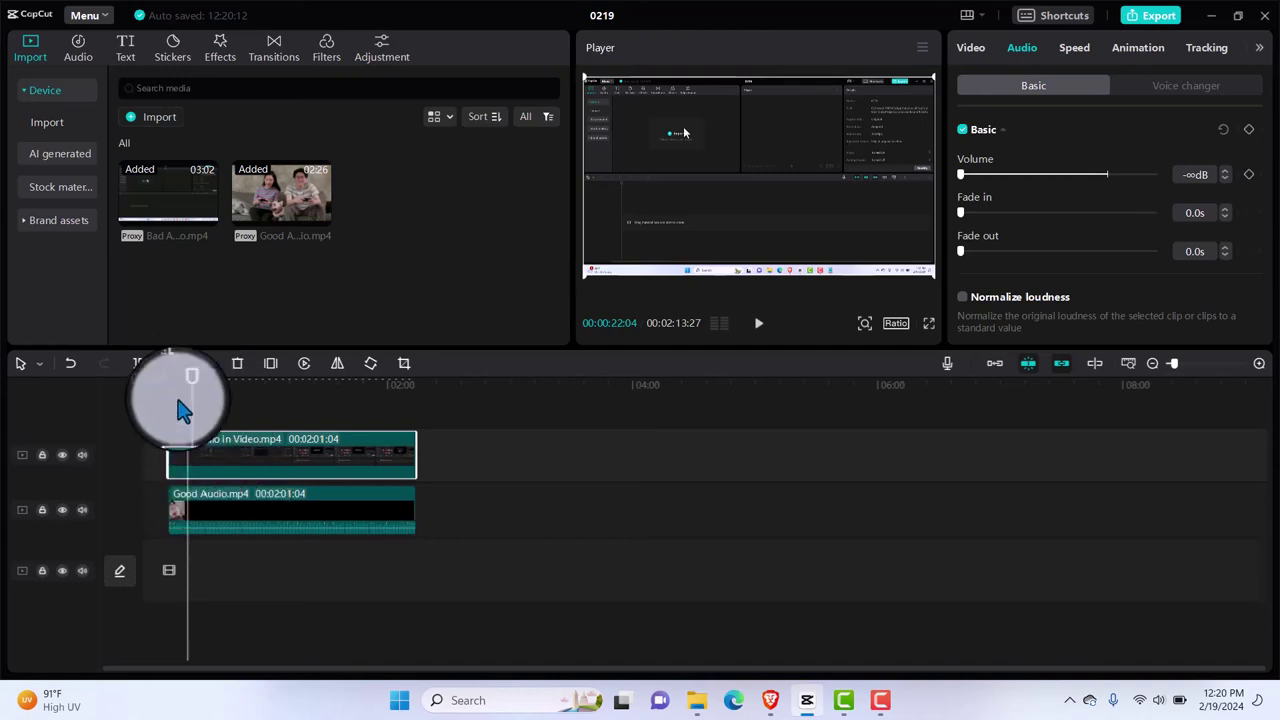
# Play the synced clips from 00:00:22:04 and again around 00:00:56 to check picture and sound.
pyautogui.press('space')
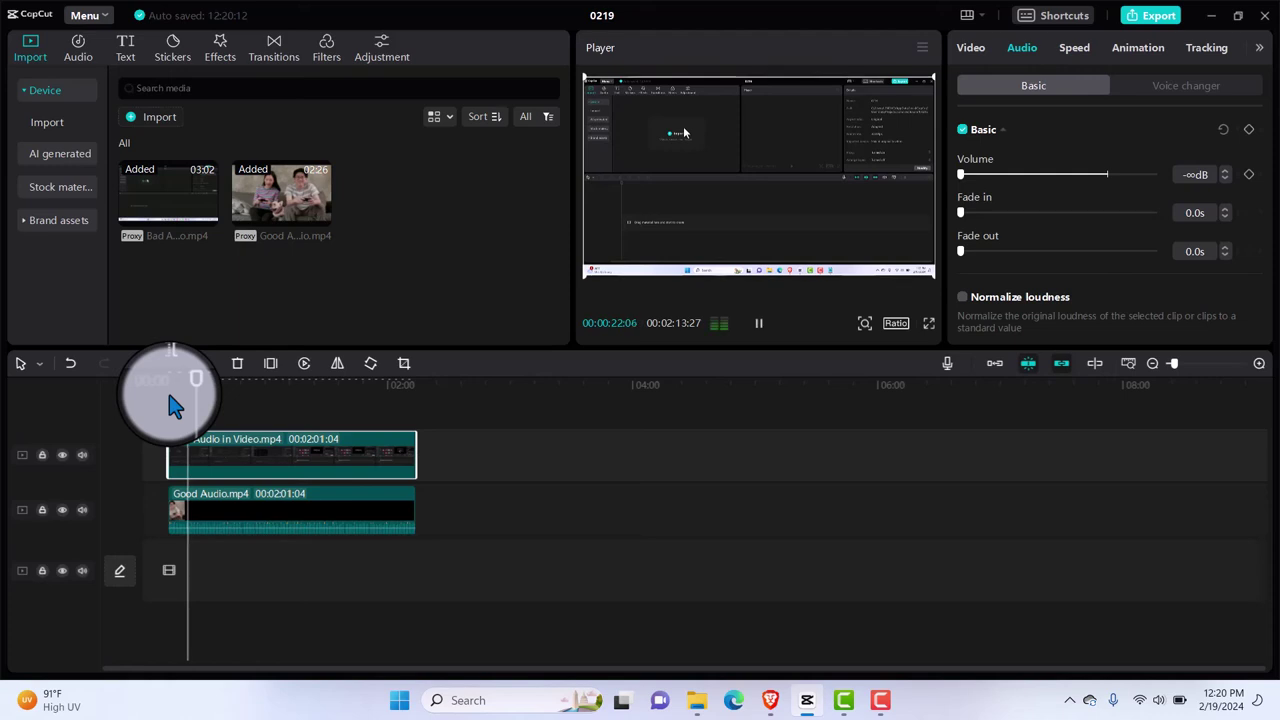
pyautogui.moveTo(197, 384); pyautogui.dragTo(253, 395)
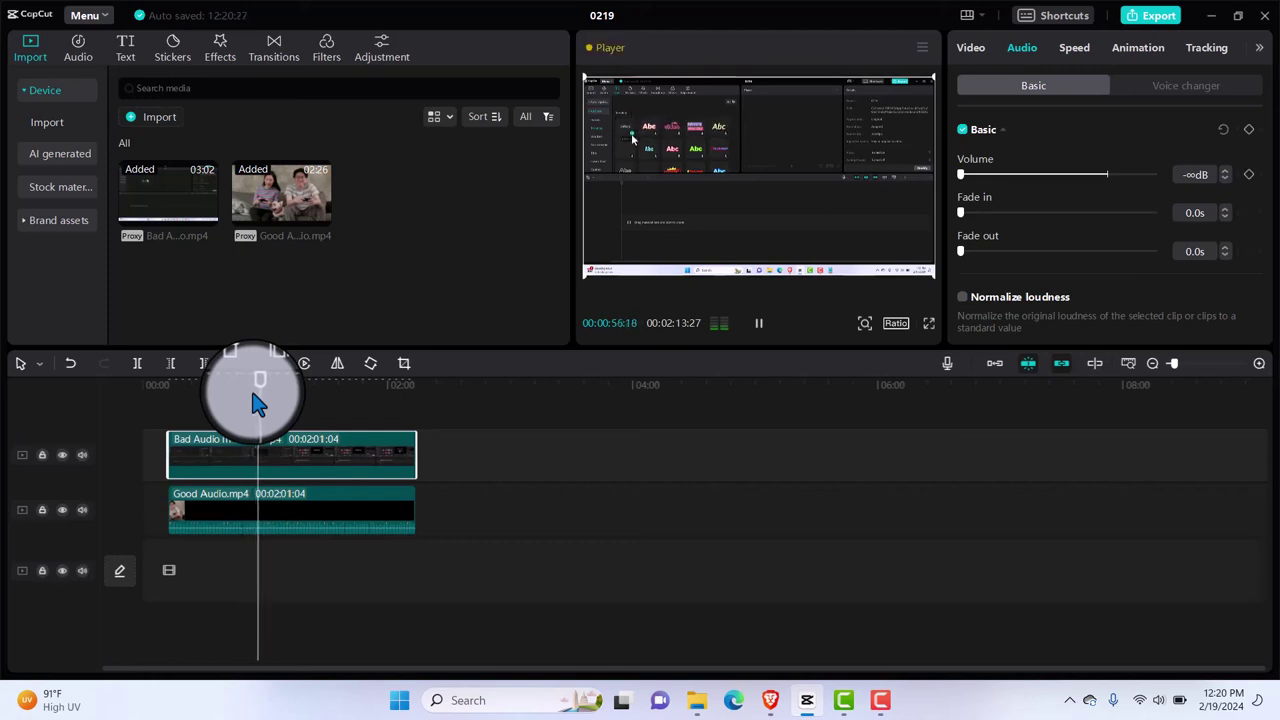
pyautogui.press('space')
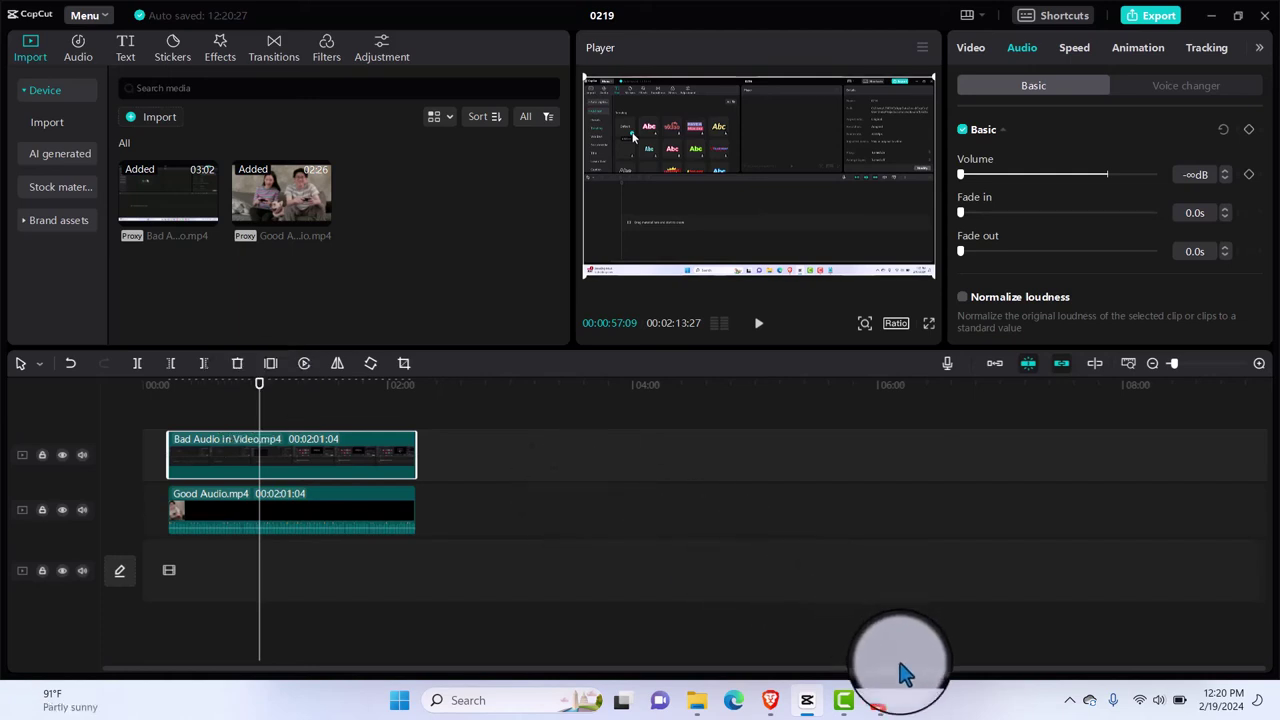
pyautogui.moveTo(882, 712)
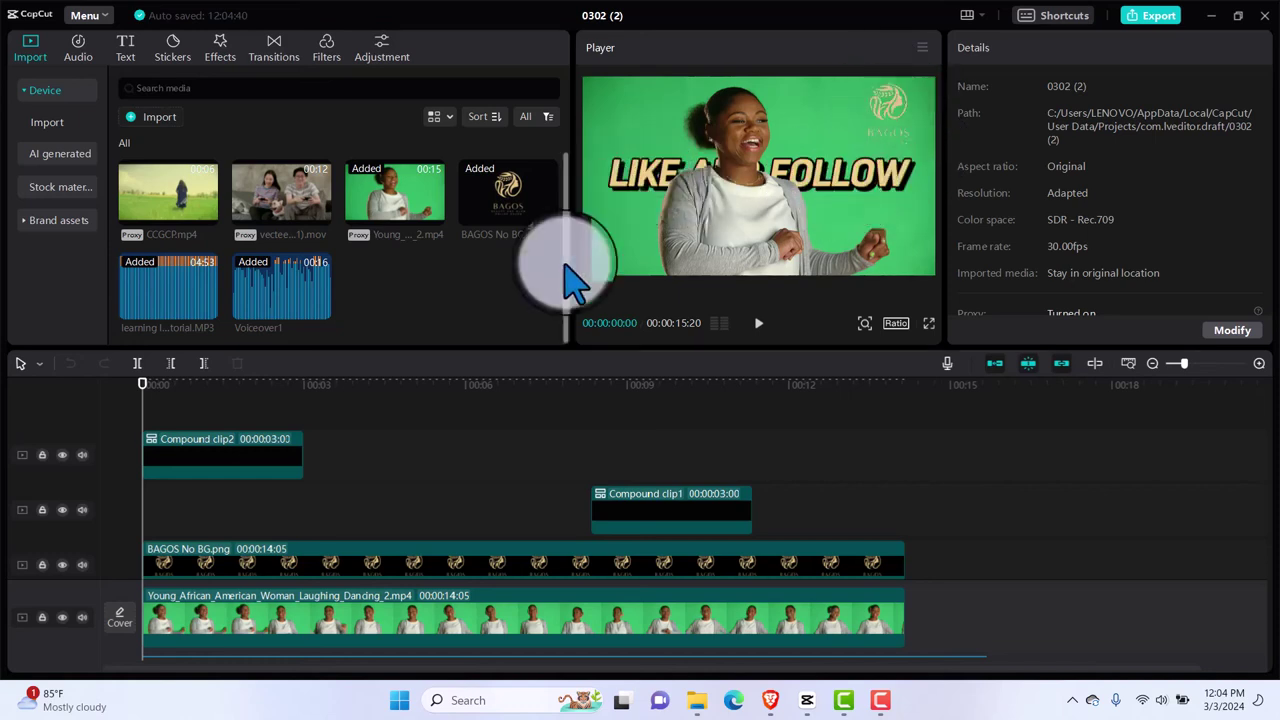
# In project 0302 (2), allow CapCut through the firewall and open a video frame of the woman facing the camera for cover editing.
pyautogui.click(118, 628)
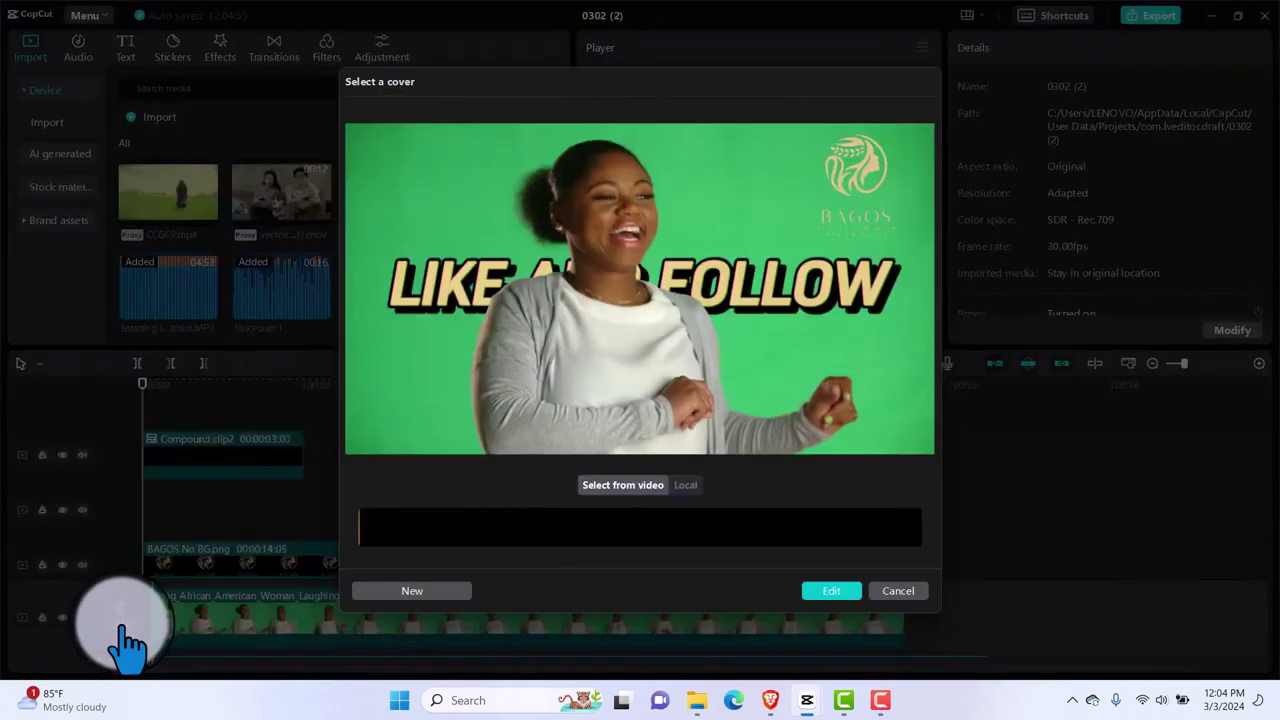
pyautogui.click(690, 487)
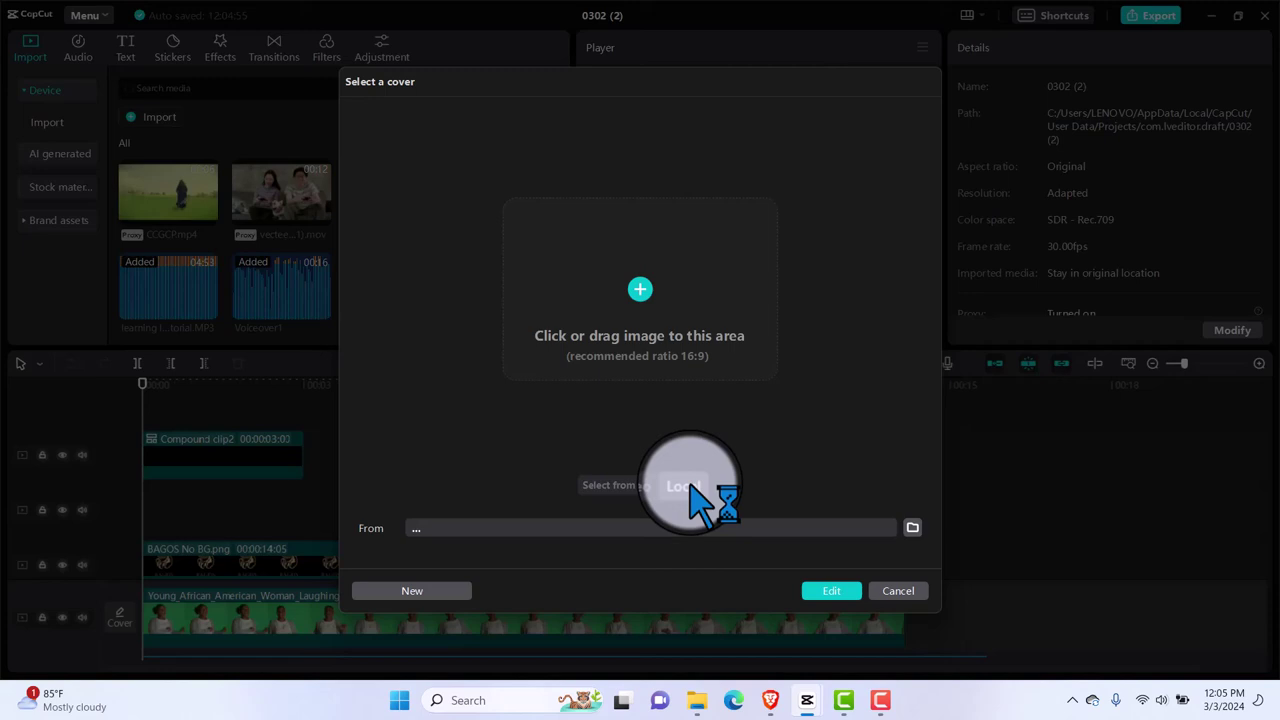
pyautogui.click(621, 487)
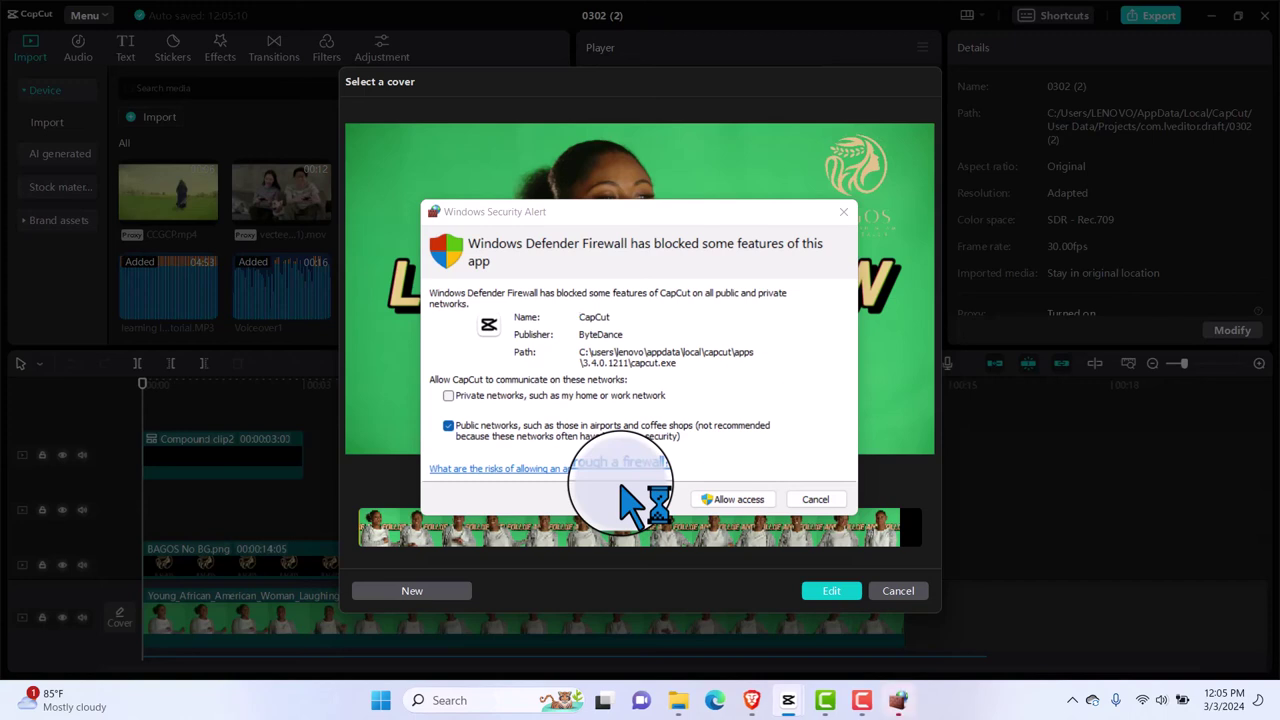
pyautogui.click(745, 500)
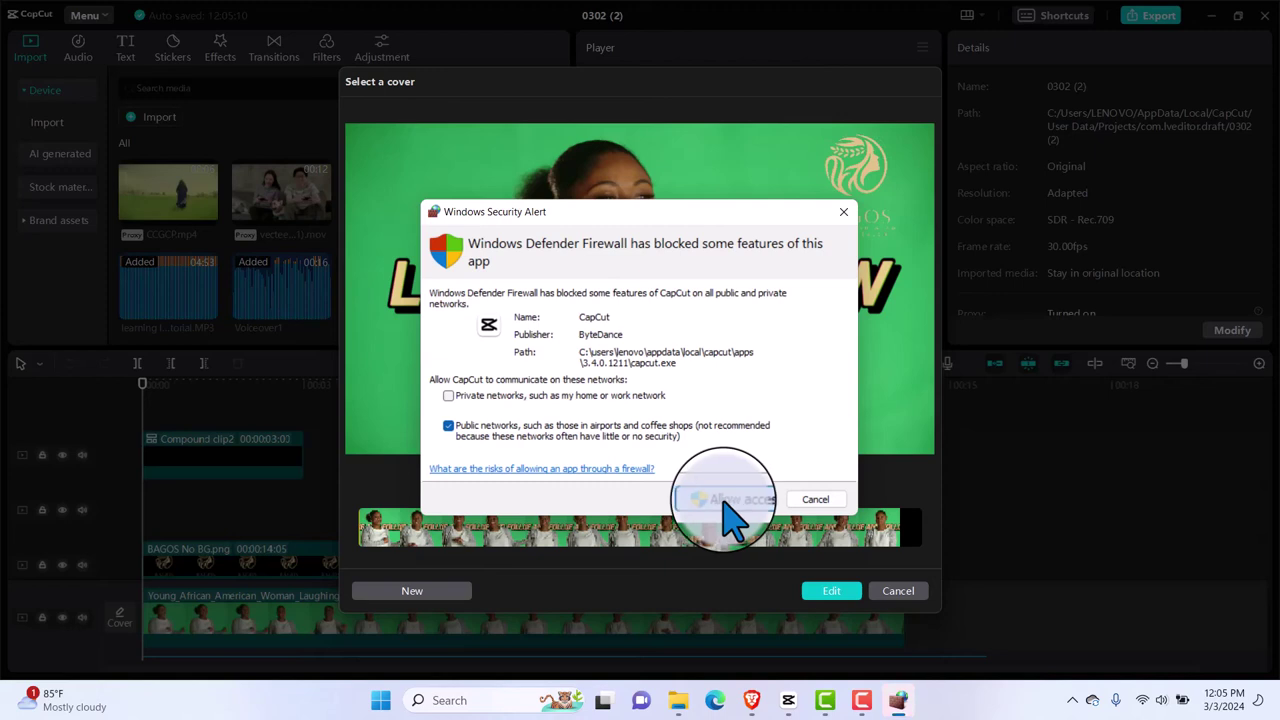
pyautogui.click(724, 498)
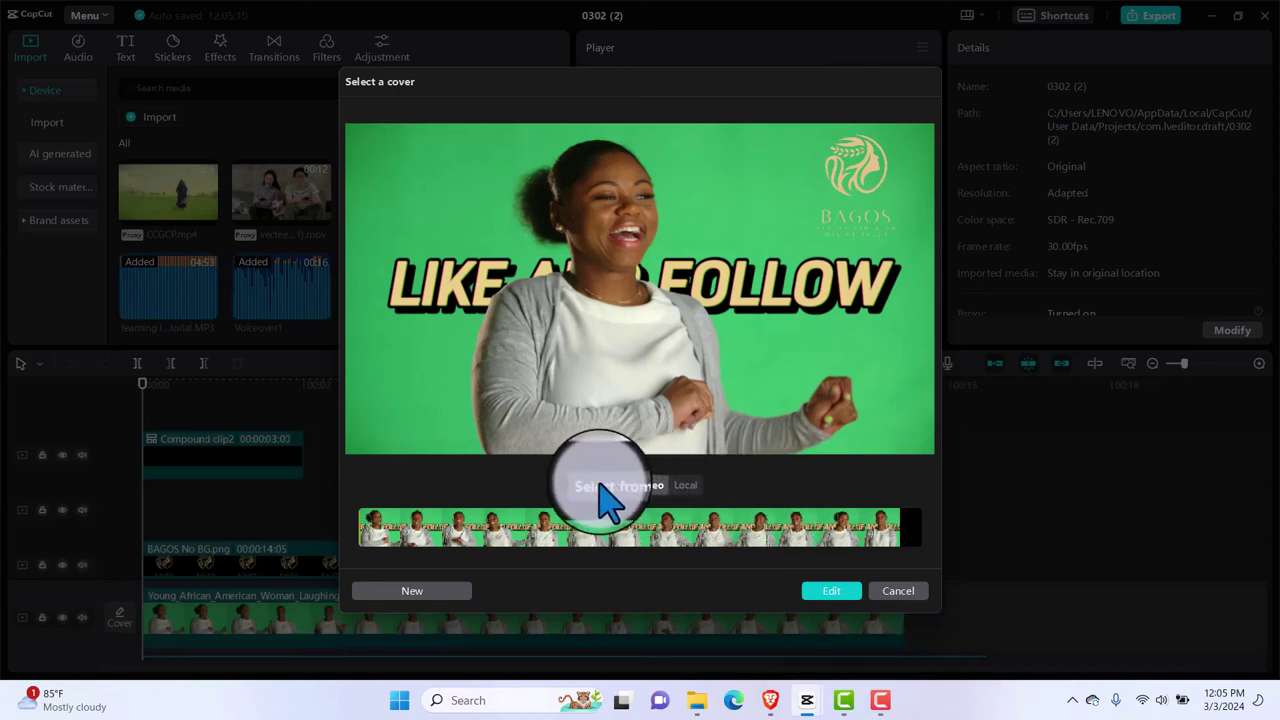
pyautogui.moveTo(632, 548); pyautogui.dragTo(542, 556)
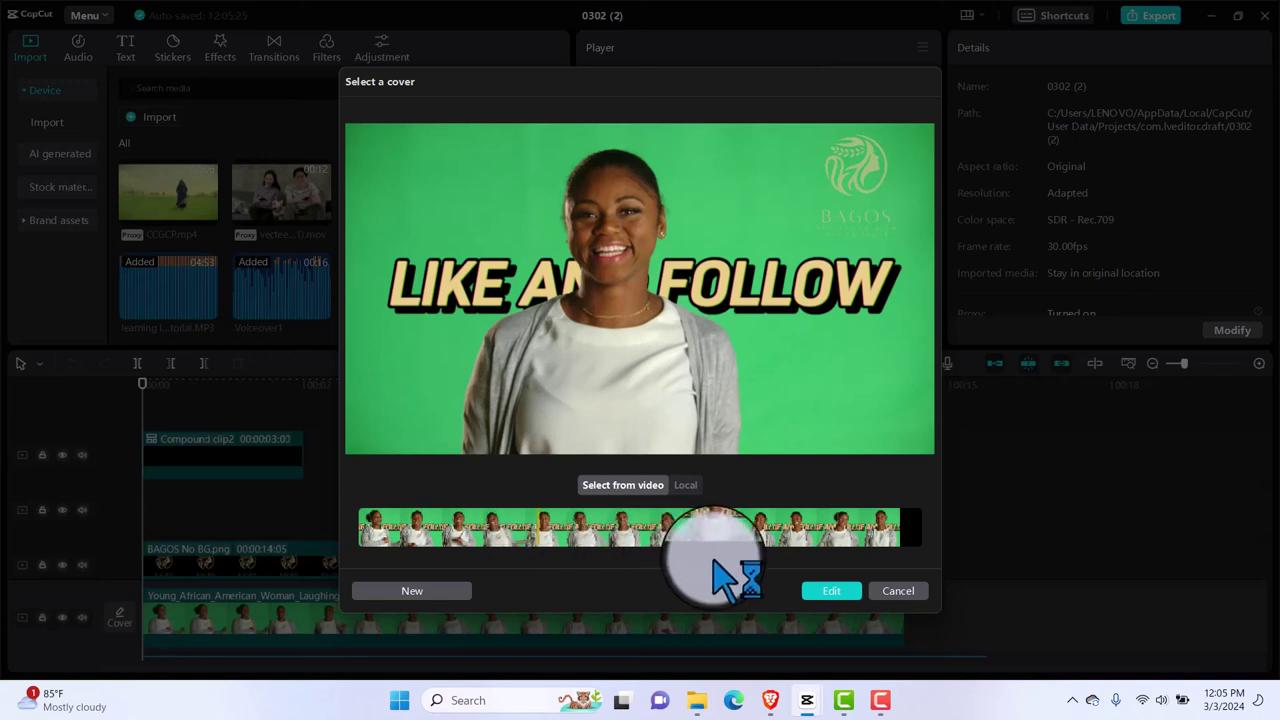
pyautogui.click(834, 591)
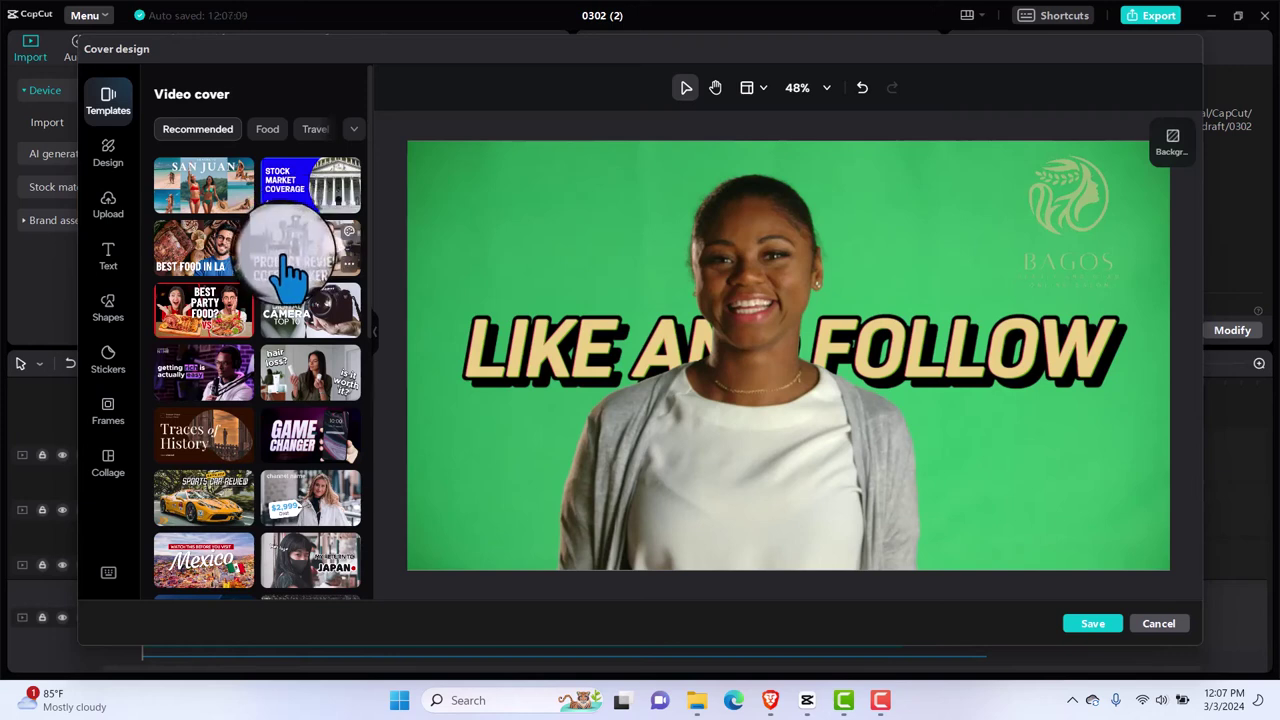
# Try the Traces of History, Sports Car Review, $2,999 Coat, E-academy and hair loss cover templates on the frame.
pyautogui.click(213, 443)
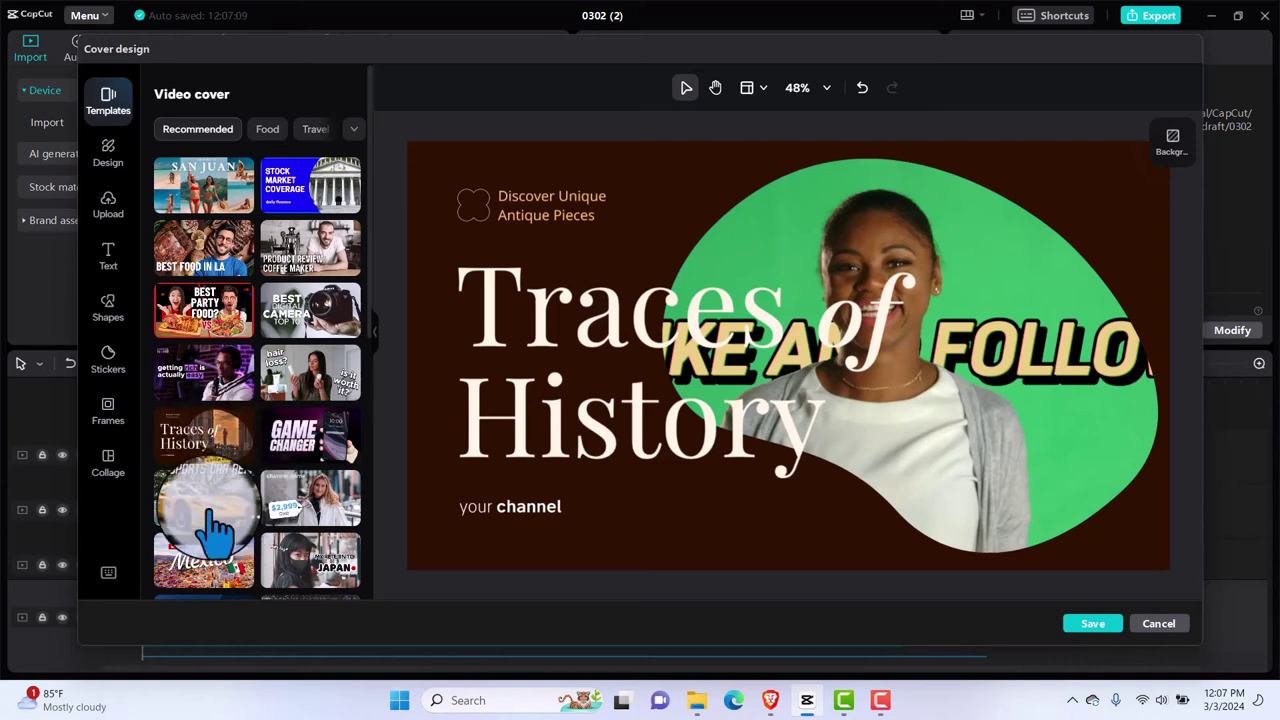
pyautogui.click(211, 510)
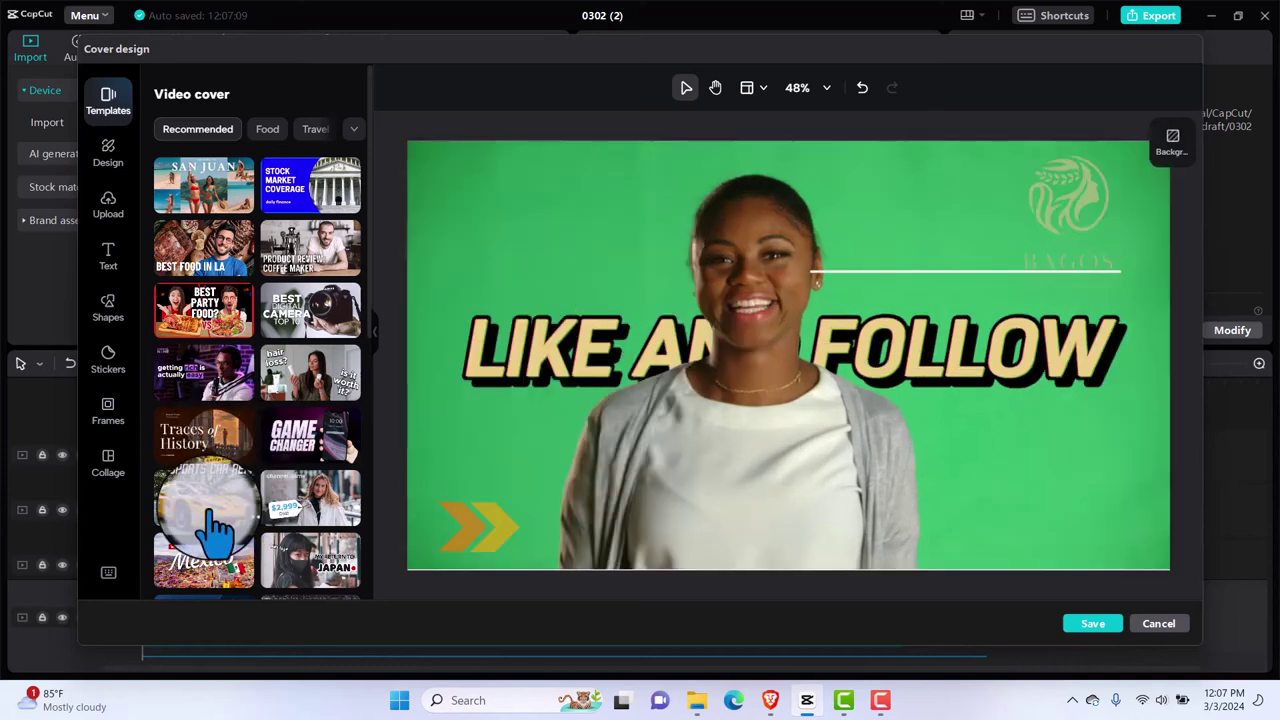
pyautogui.click(318, 520)
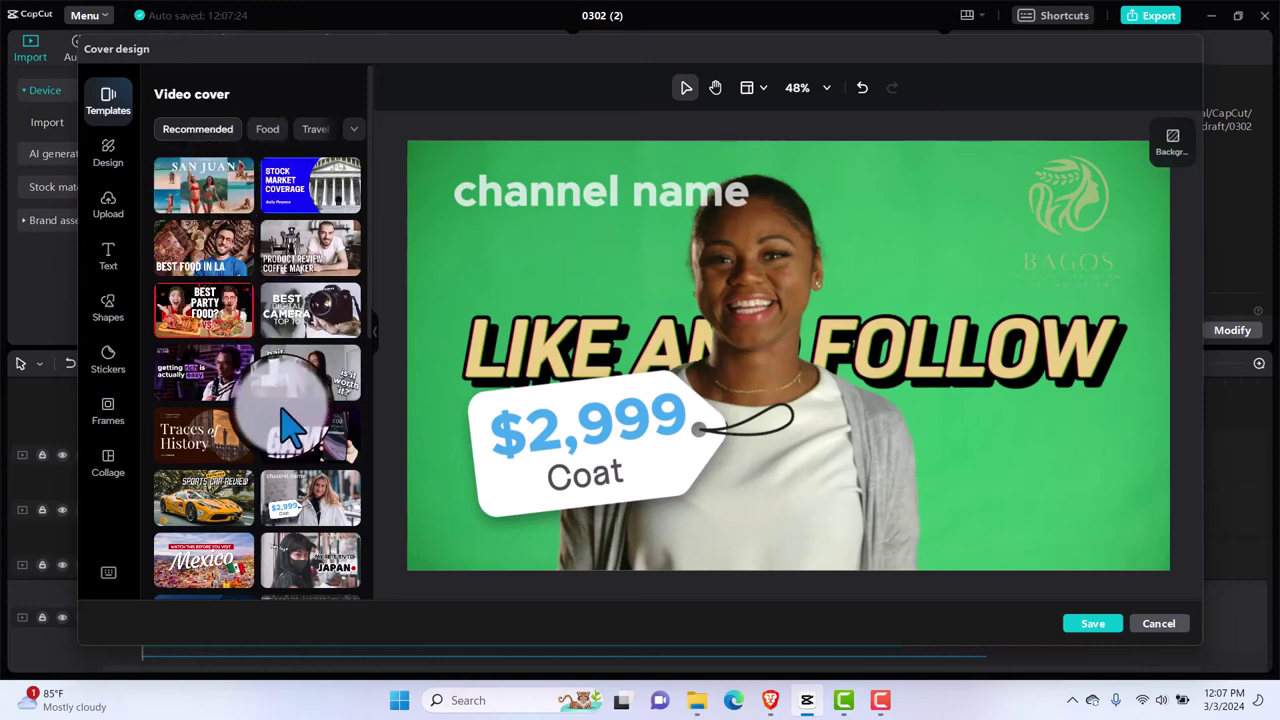
pyautogui.scroll(-5, 288, 425)
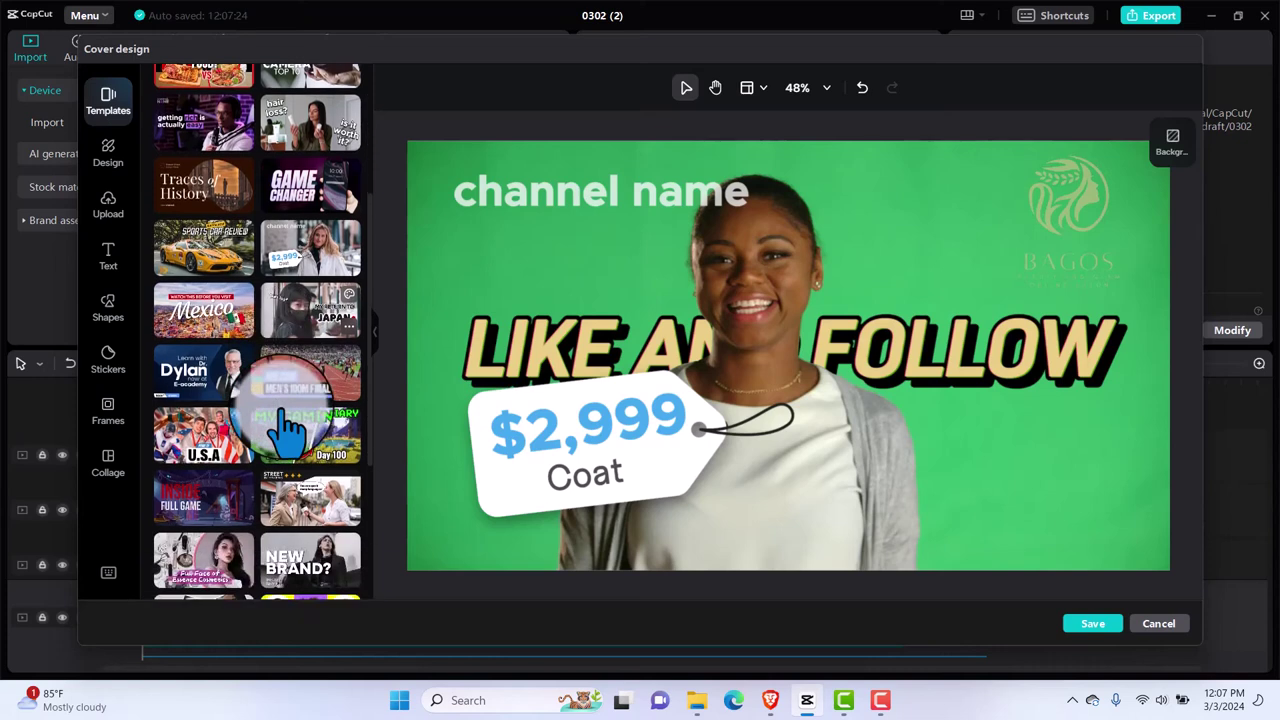
pyautogui.click(200, 384)
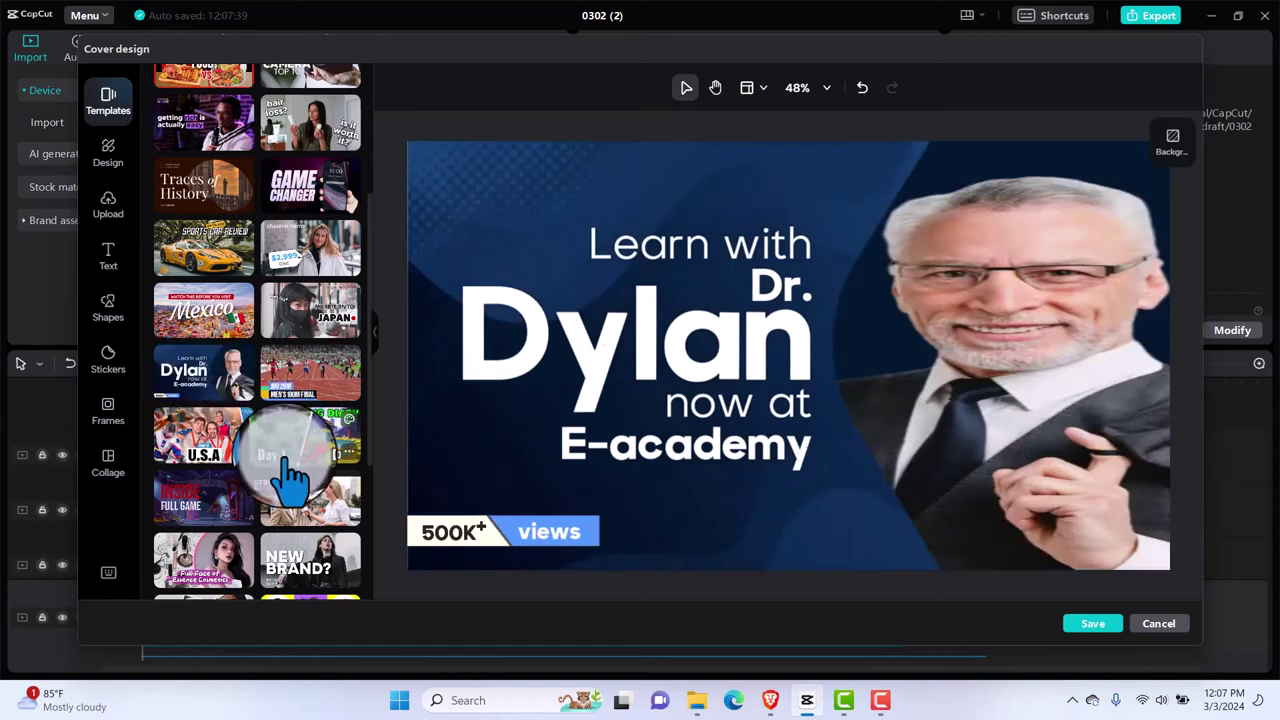
pyautogui.click(300, 150)
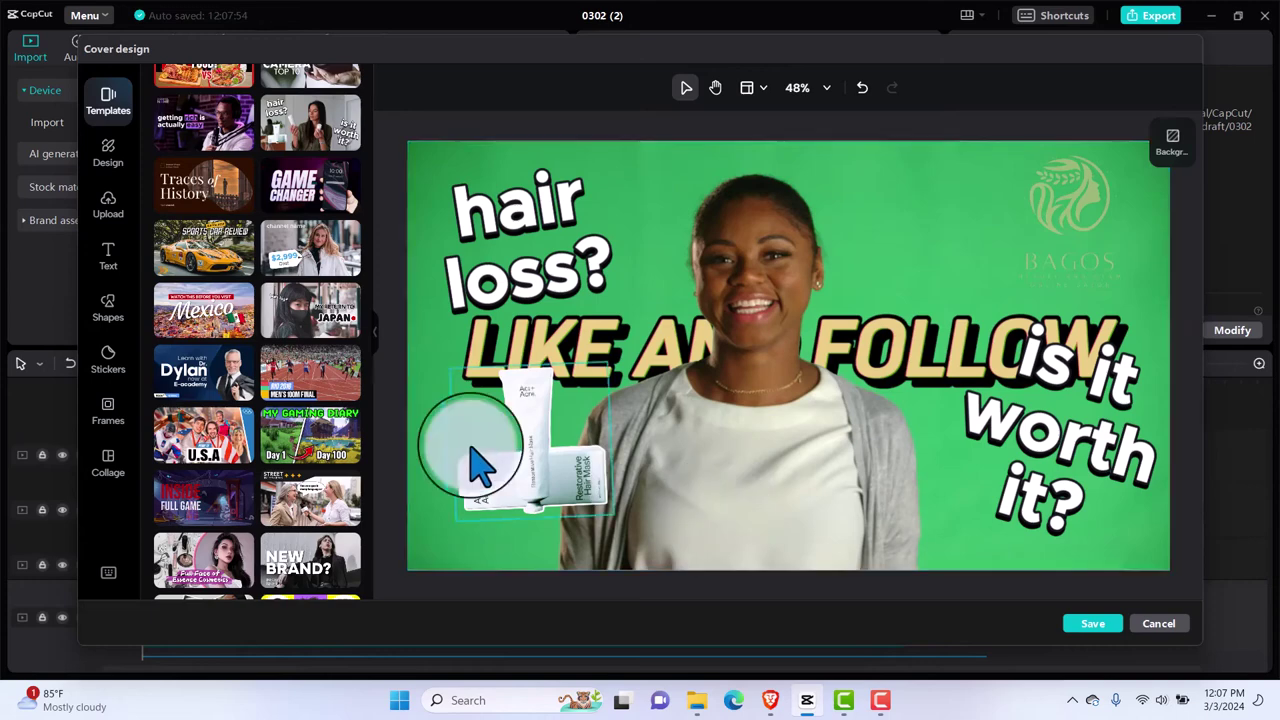
pyautogui.click(225, 205)
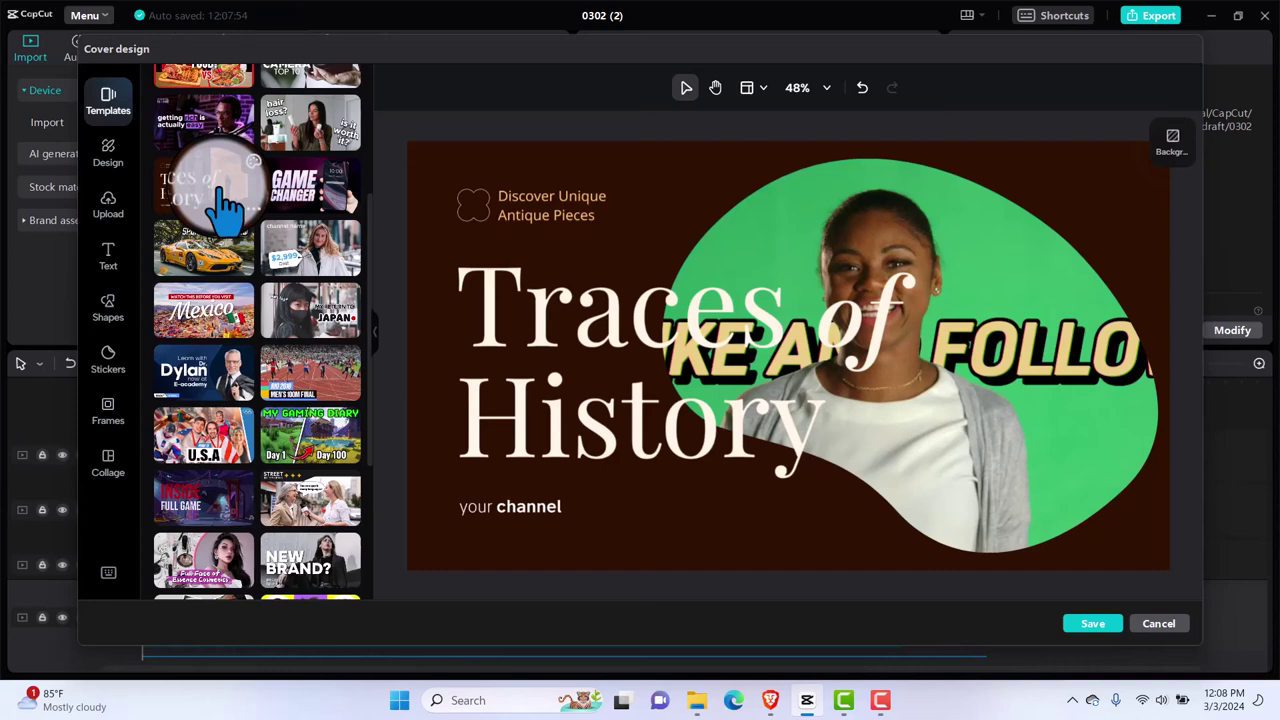
# Apply the "getting rich is actually easy" cover template and move its headline and both purple highlight boxes below LIKE AND FOLLOW.
pyautogui.click(185, 125)
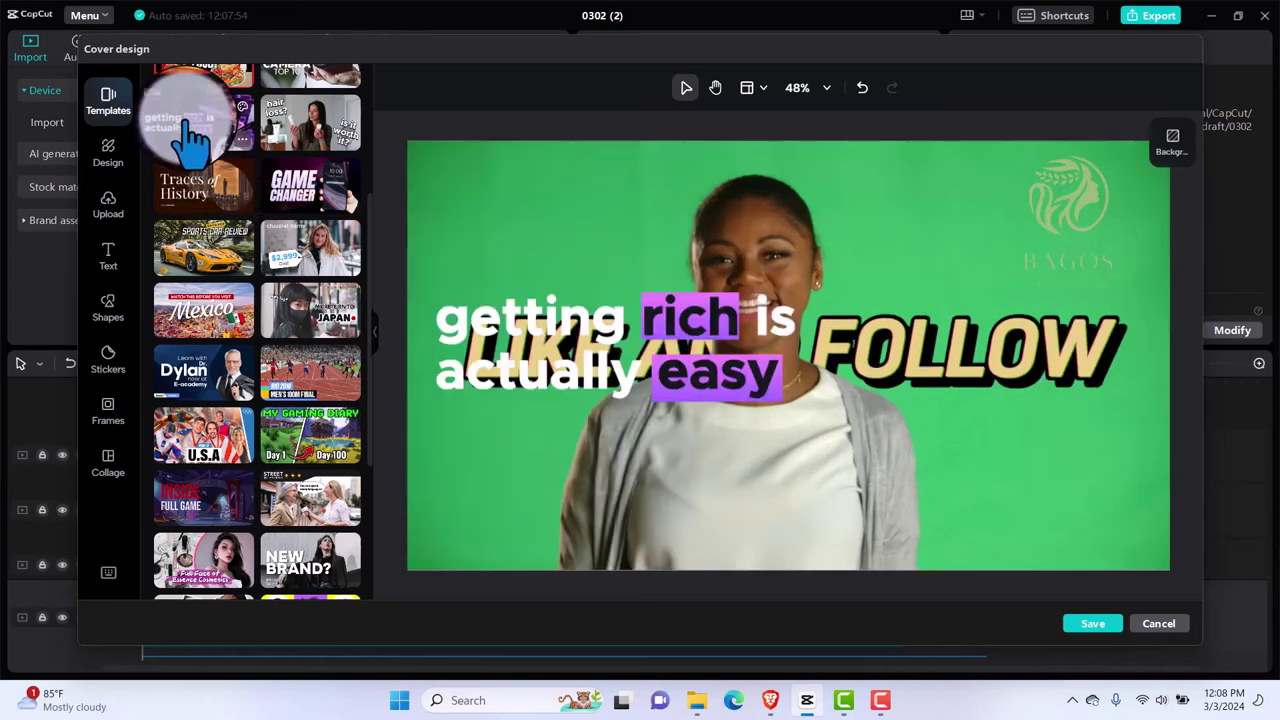
pyautogui.click(572, 322)
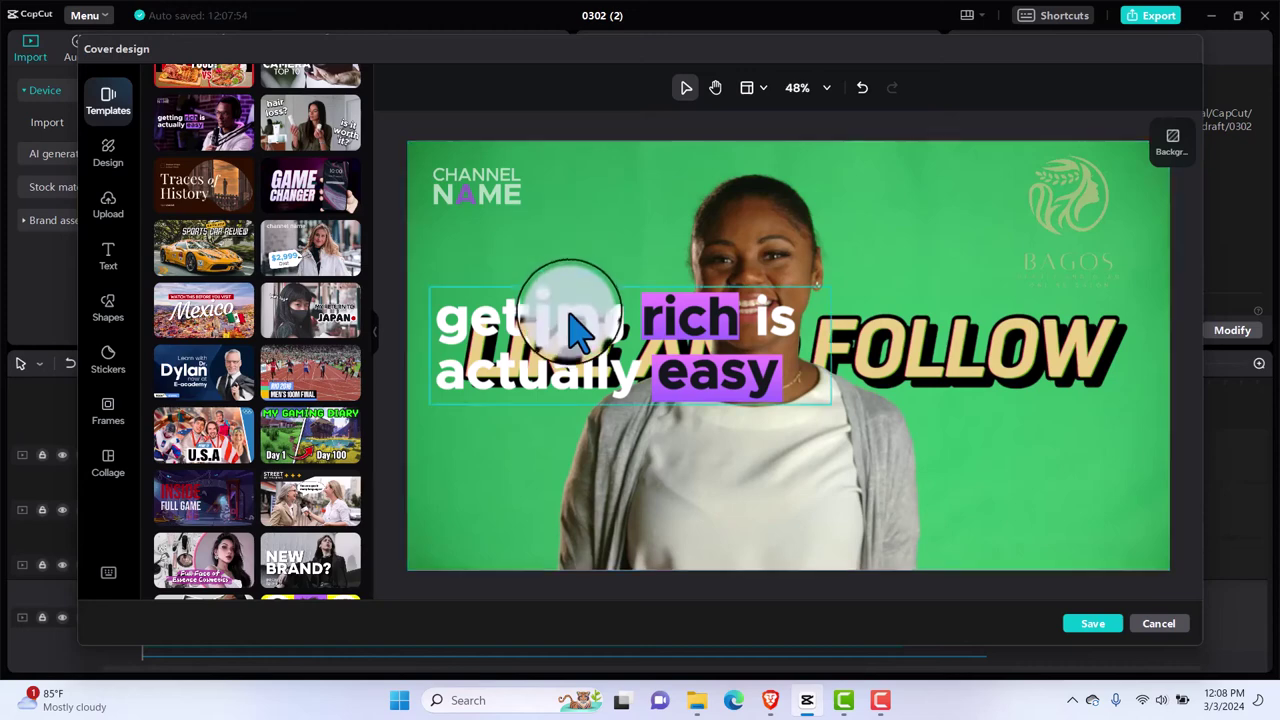
pyautogui.moveTo(580, 330); pyautogui.dragTo(563, 449)
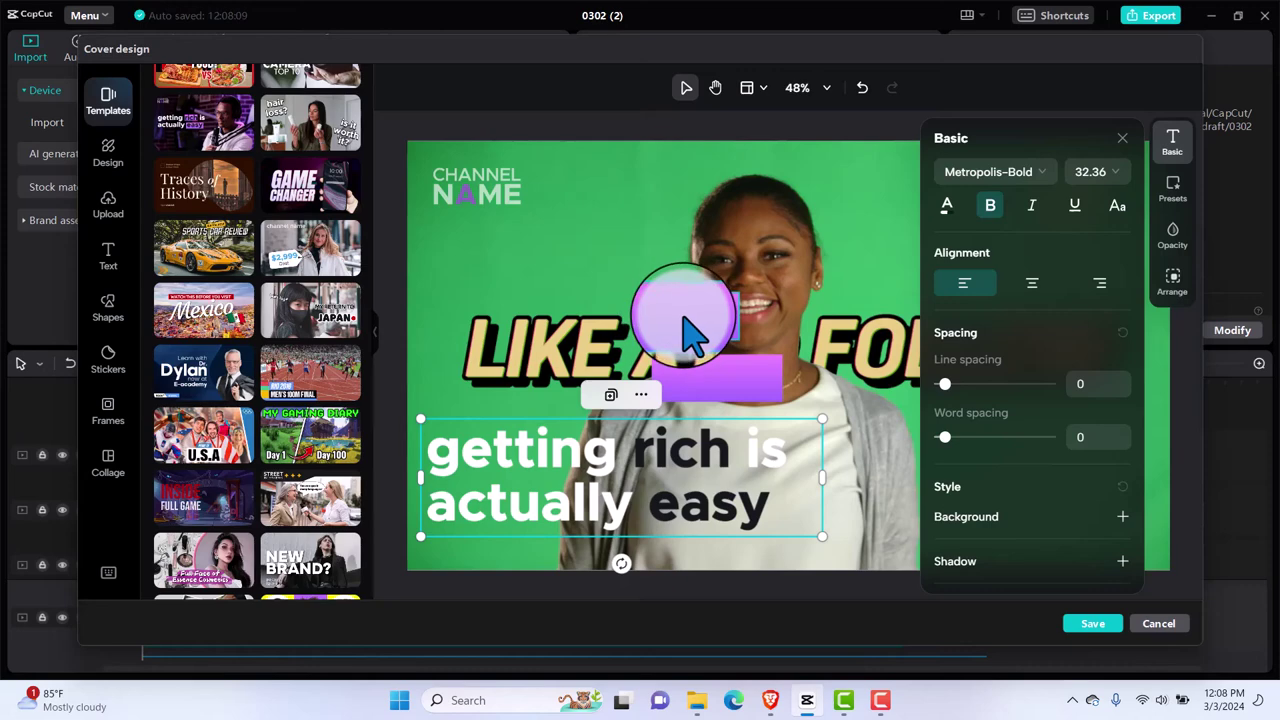
pyautogui.moveTo(689, 334)
pyautogui.mouseDown()
pyautogui.moveTo(700, 329)
pyautogui.moveTo(739, 427)
pyautogui.moveTo(731, 449)
pyautogui.moveTo(666, 460)
pyautogui.moveTo(680, 456)
pyautogui.mouseUp()
pyautogui.moveTo(686, 372); pyautogui.dragTo(686, 508)
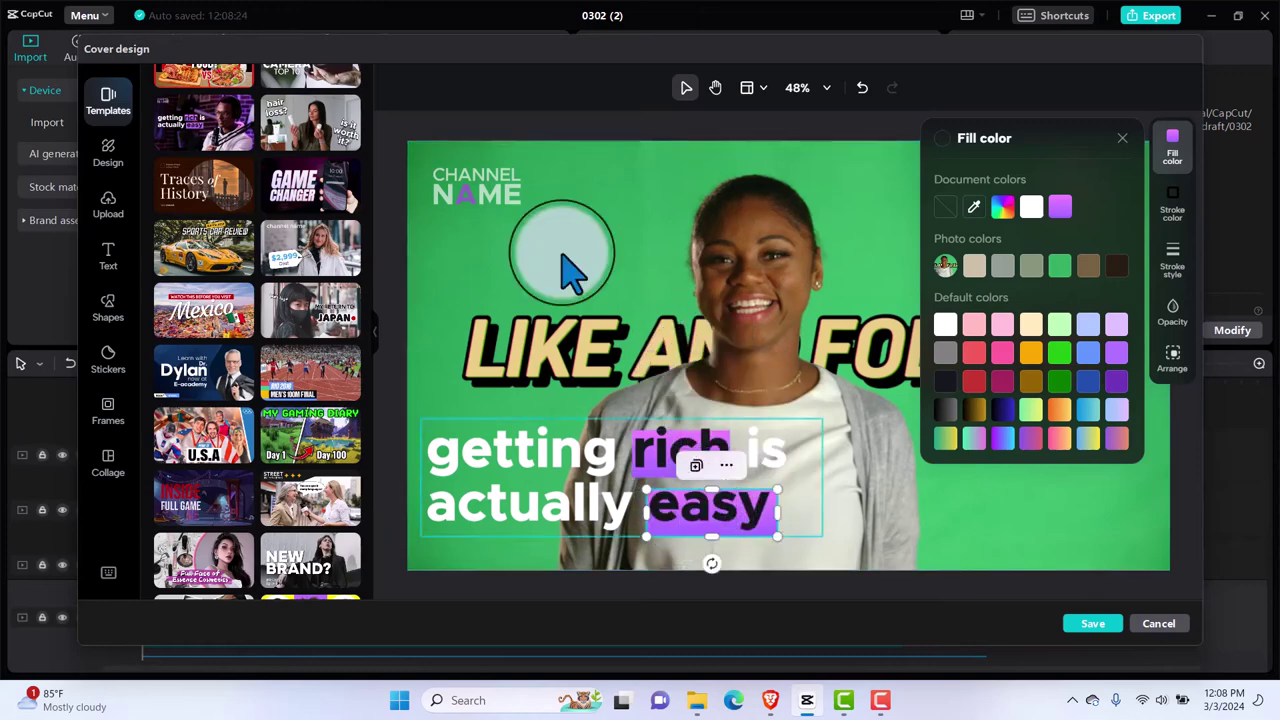
# Move the CHANNEL NAME text slightly inward from the cover's upper-left corner, then select the headline text.
pyautogui.click(509, 212)
pyautogui.moveTo(509, 214); pyautogui.dragTo(521, 220)
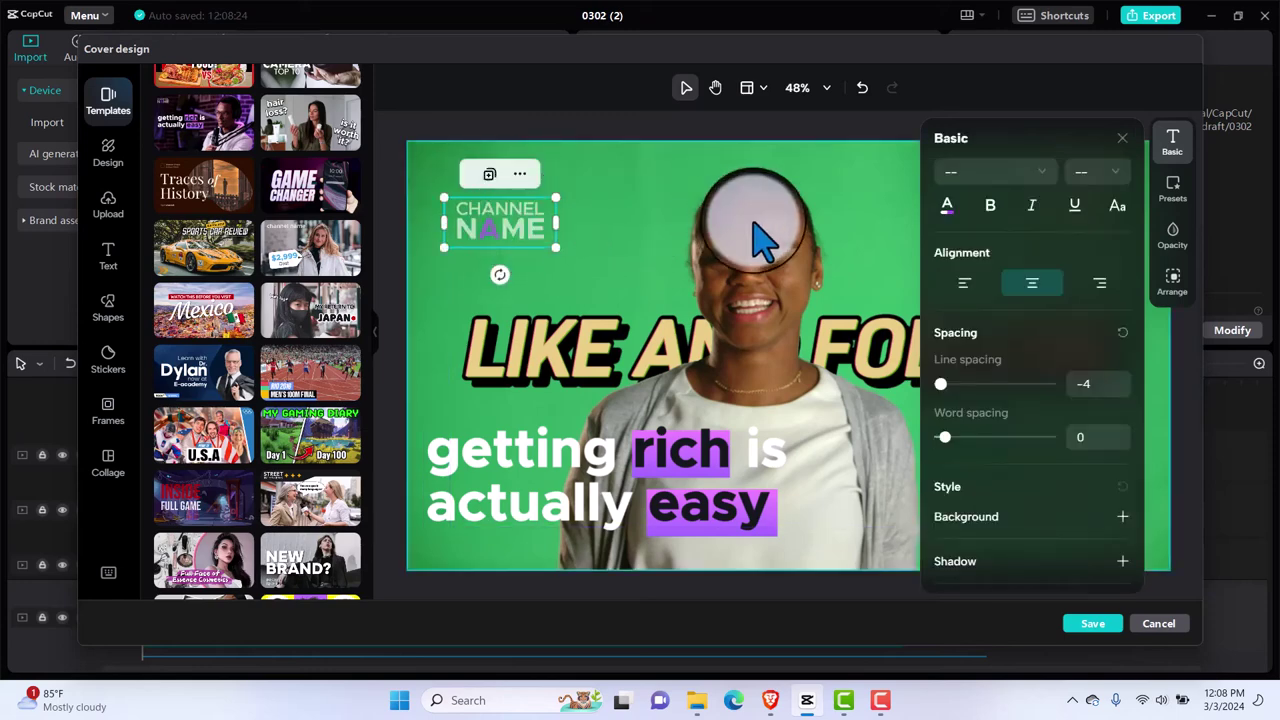
pyautogui.click(572, 452)
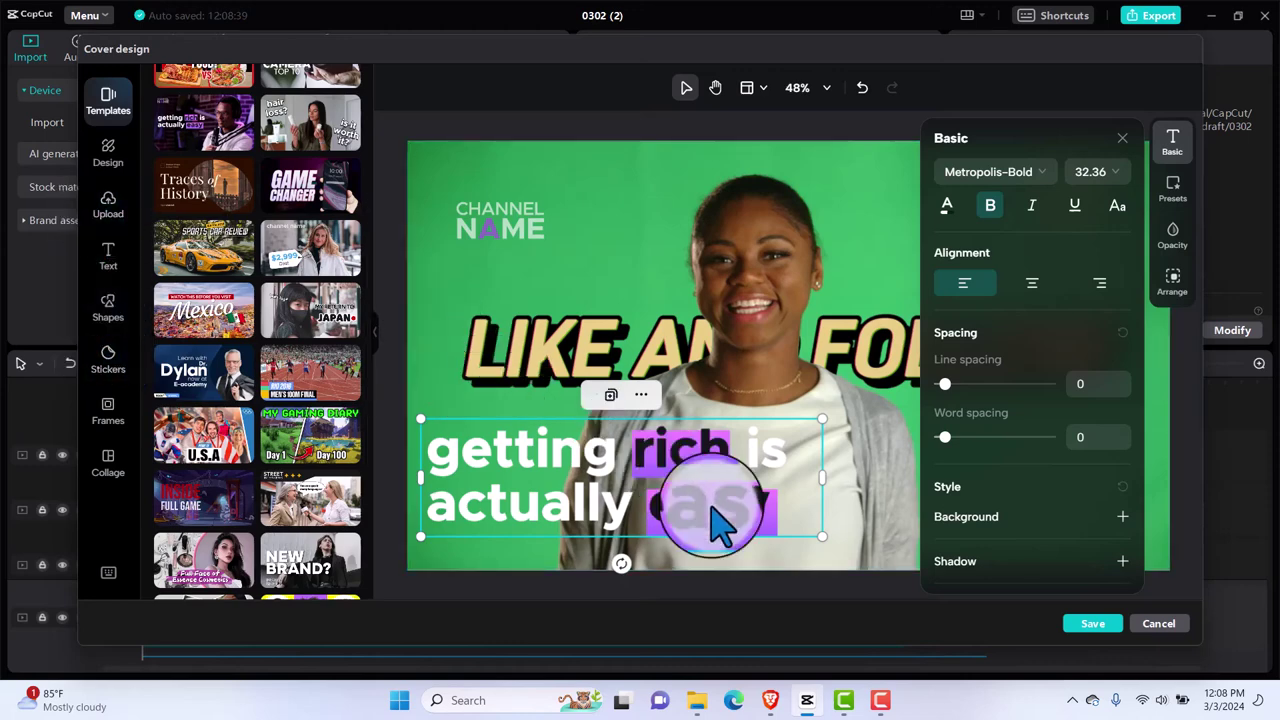
# Save the cover and export the project as 0302 (2) in 1080P, H.264, mp4 at 30fps with the cover at the beginning.
pyautogui.click(1093, 623)
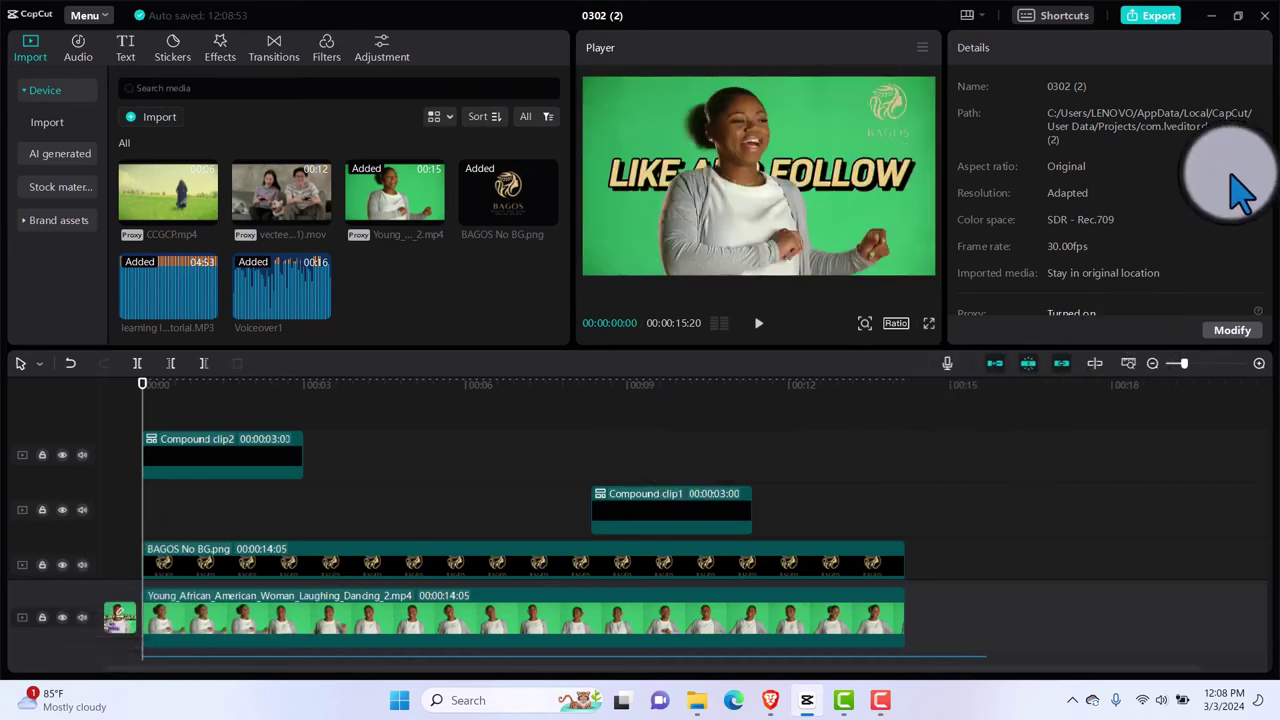
pyautogui.click(1158, 18)
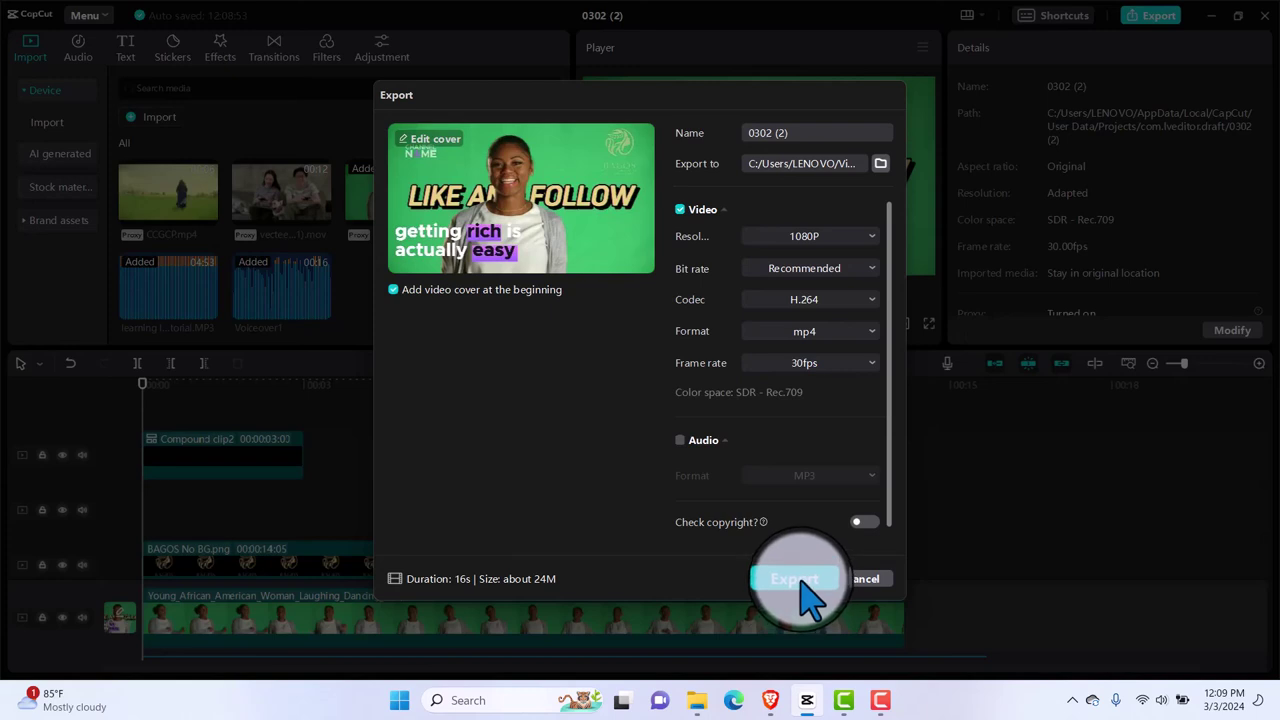
pyautogui.click(795, 579)
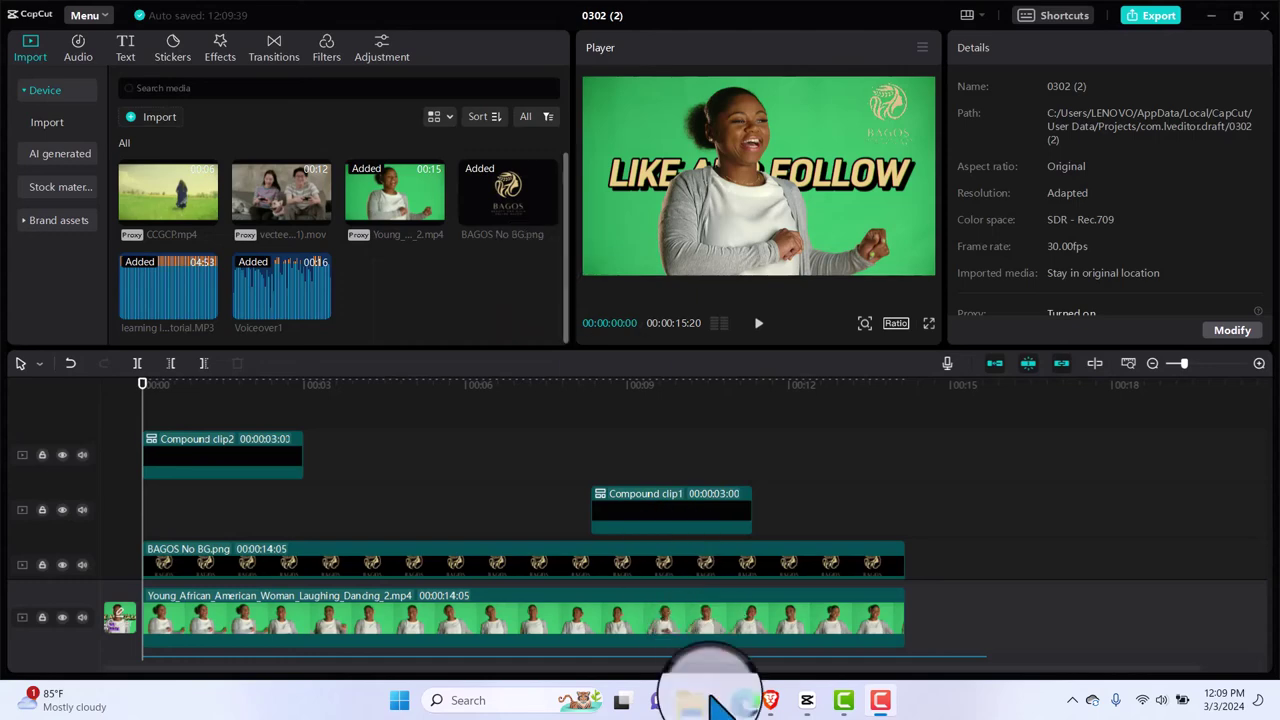
# Switch to the Videos folder in File Explorer and select the exported 0302 (2) folder.
pyautogui.moveTo(708, 706)
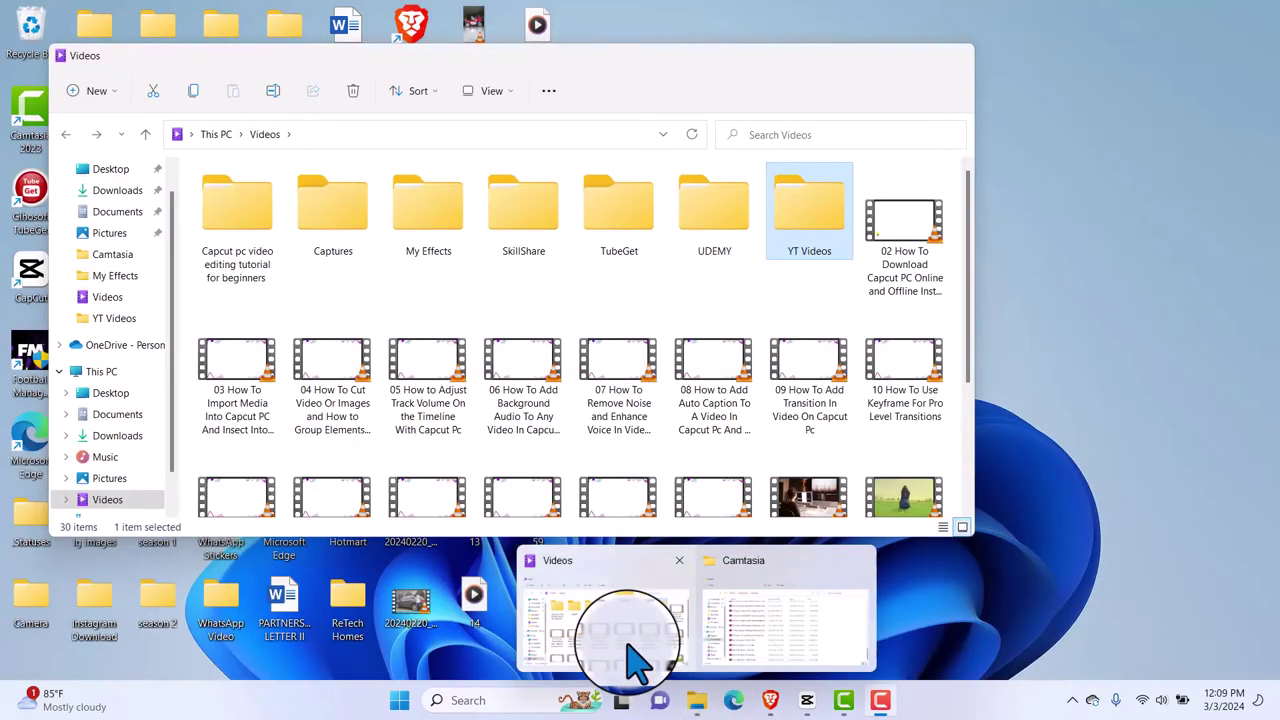
pyautogui.click(634, 657)
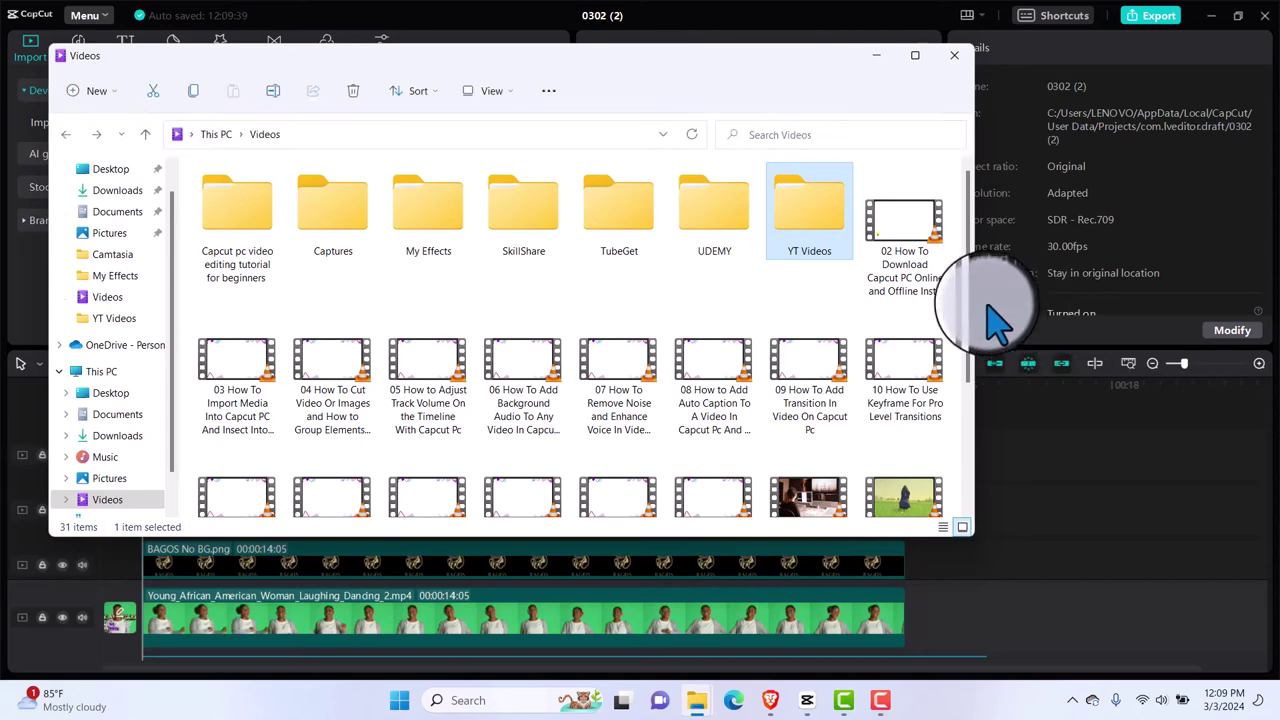
pyautogui.moveTo(970, 320); pyautogui.dragTo(969, 400)
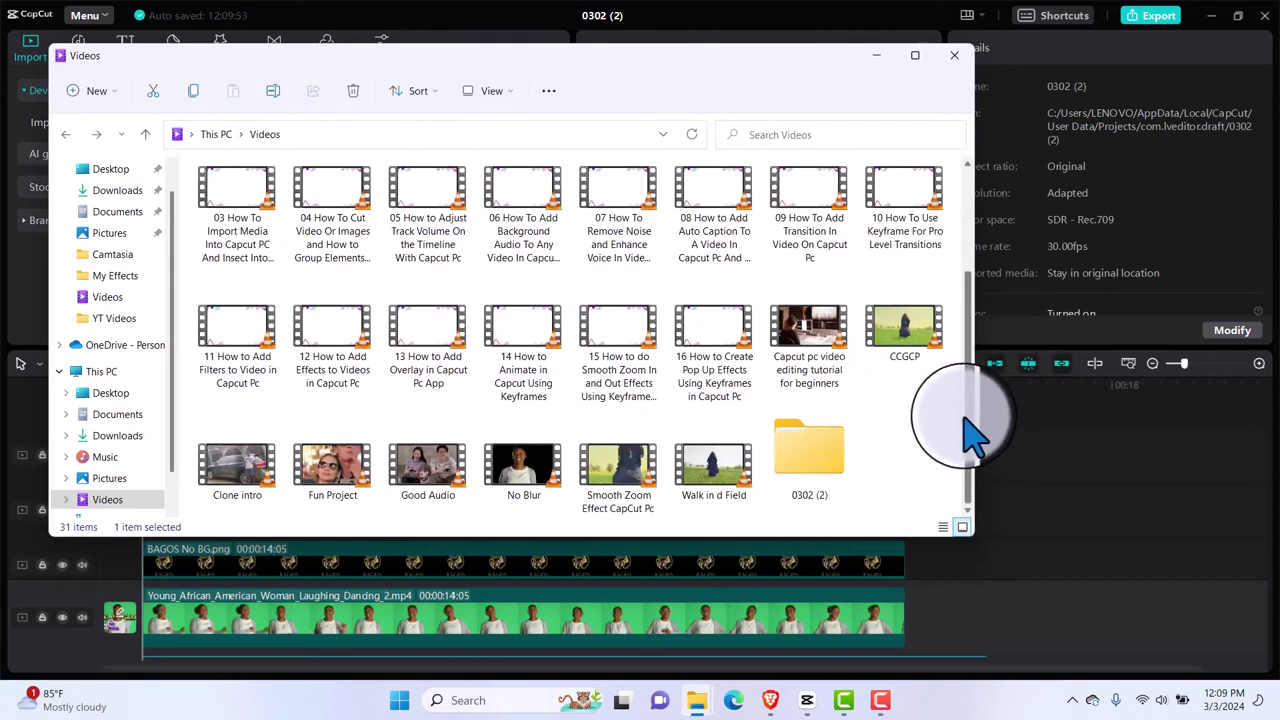
pyautogui.moveTo(829, 470); pyautogui.dragTo(800, 462)
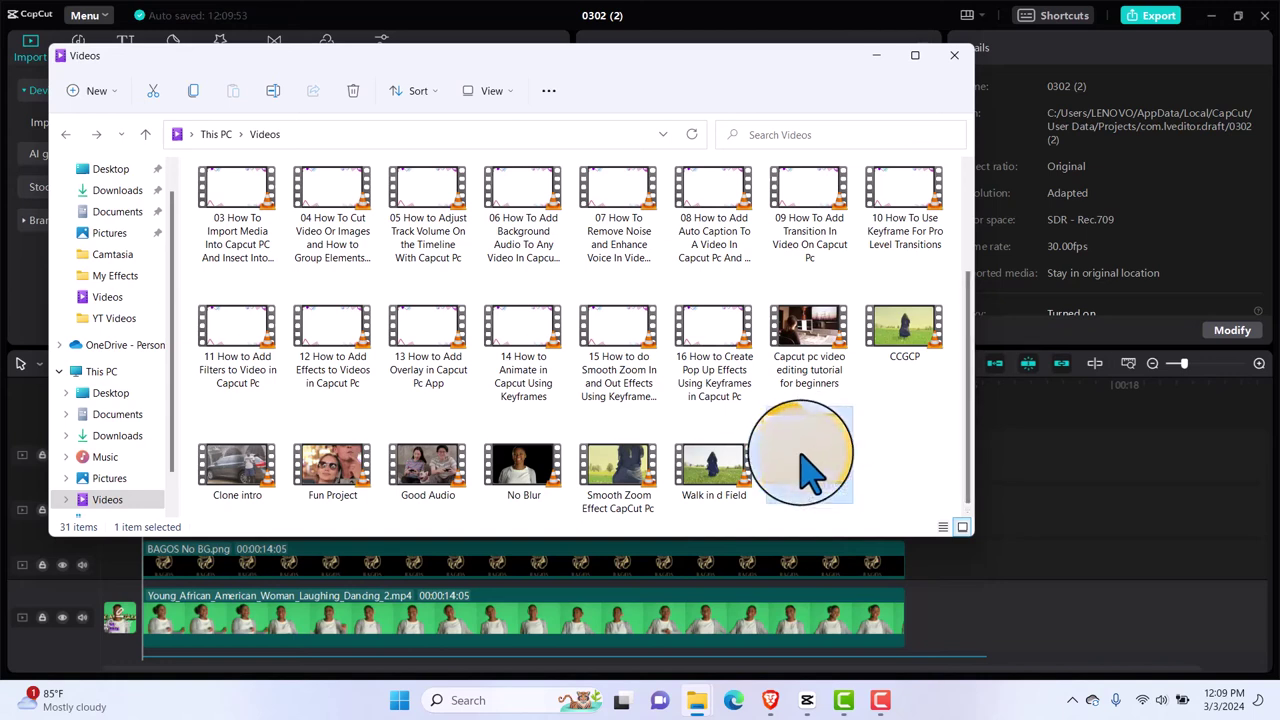
# Open the exported 0302 (2) folder and view the 0302 (2)-Cover image in Photos.
pyautogui.doubleClick(810, 470)
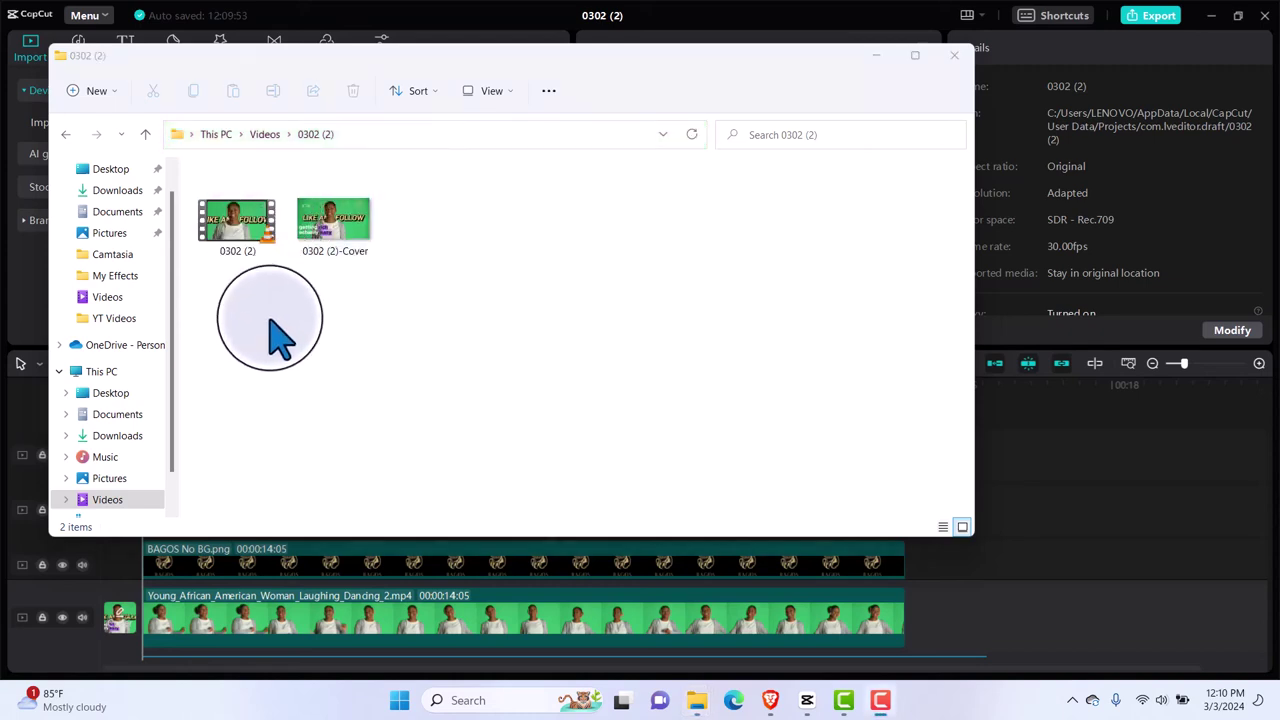
pyautogui.doubleClick(340, 245)
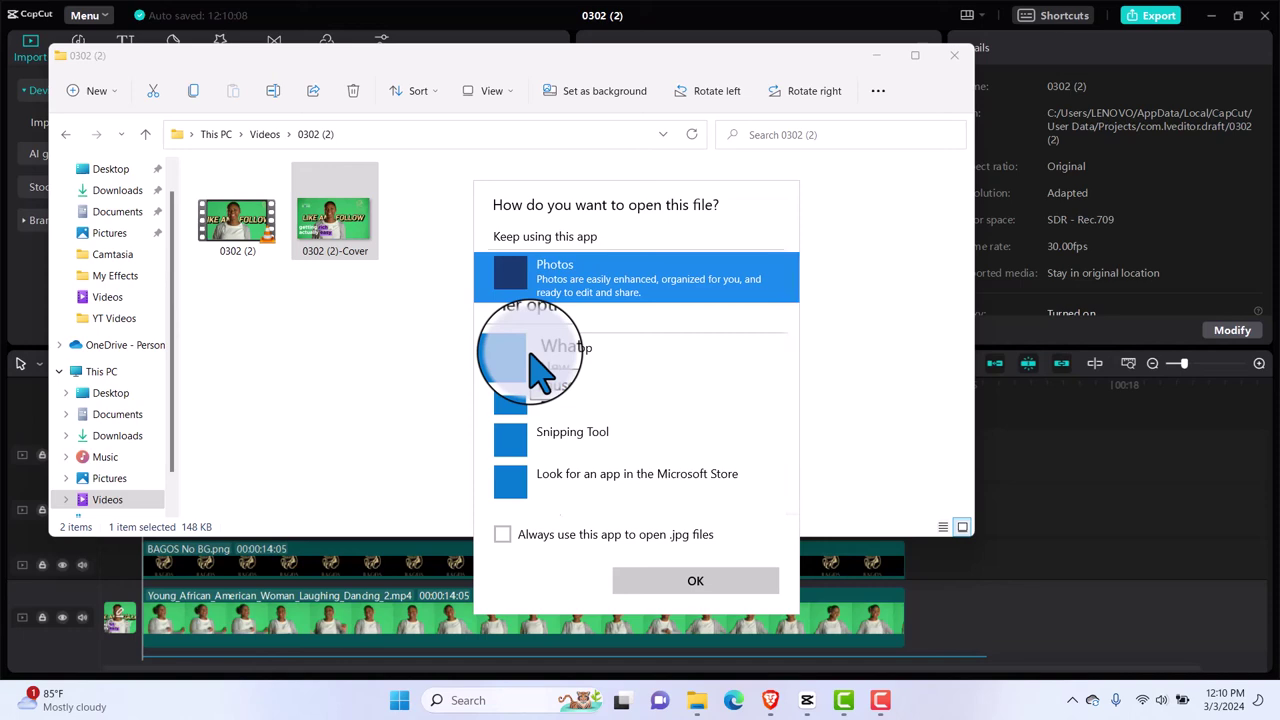
pyautogui.click(690, 585)
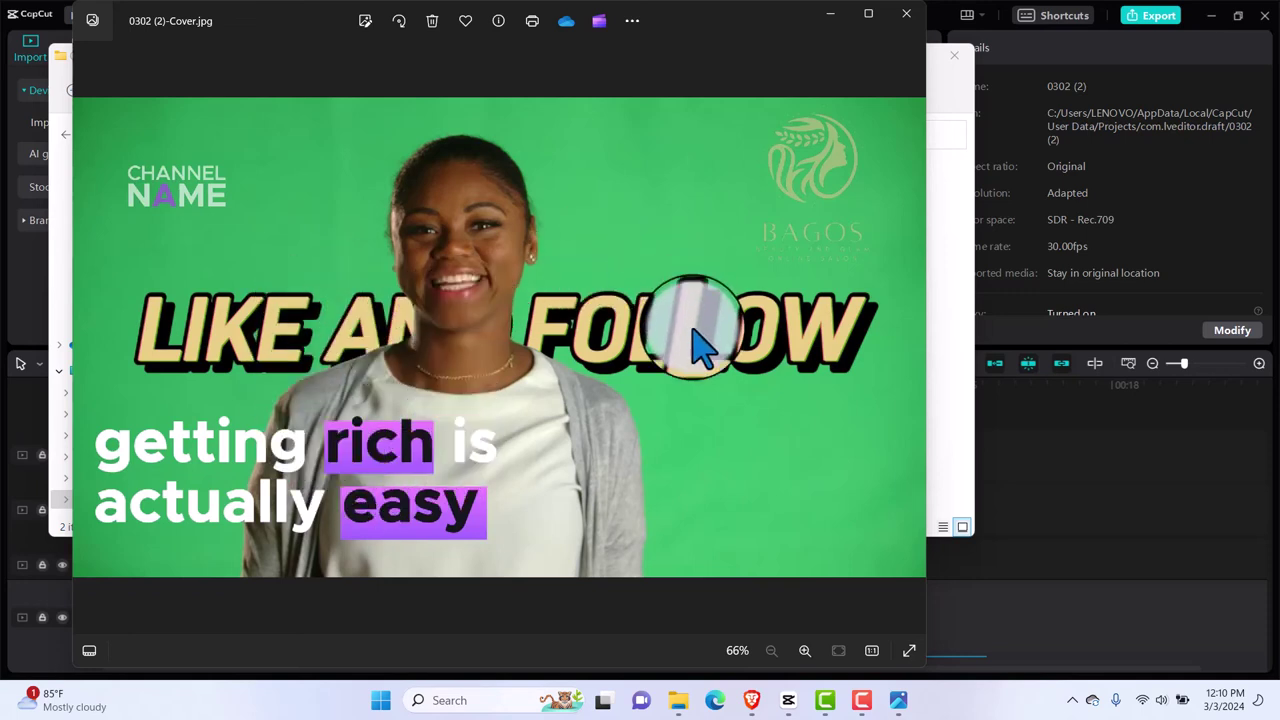
pyautogui.moveTo(865, 702)
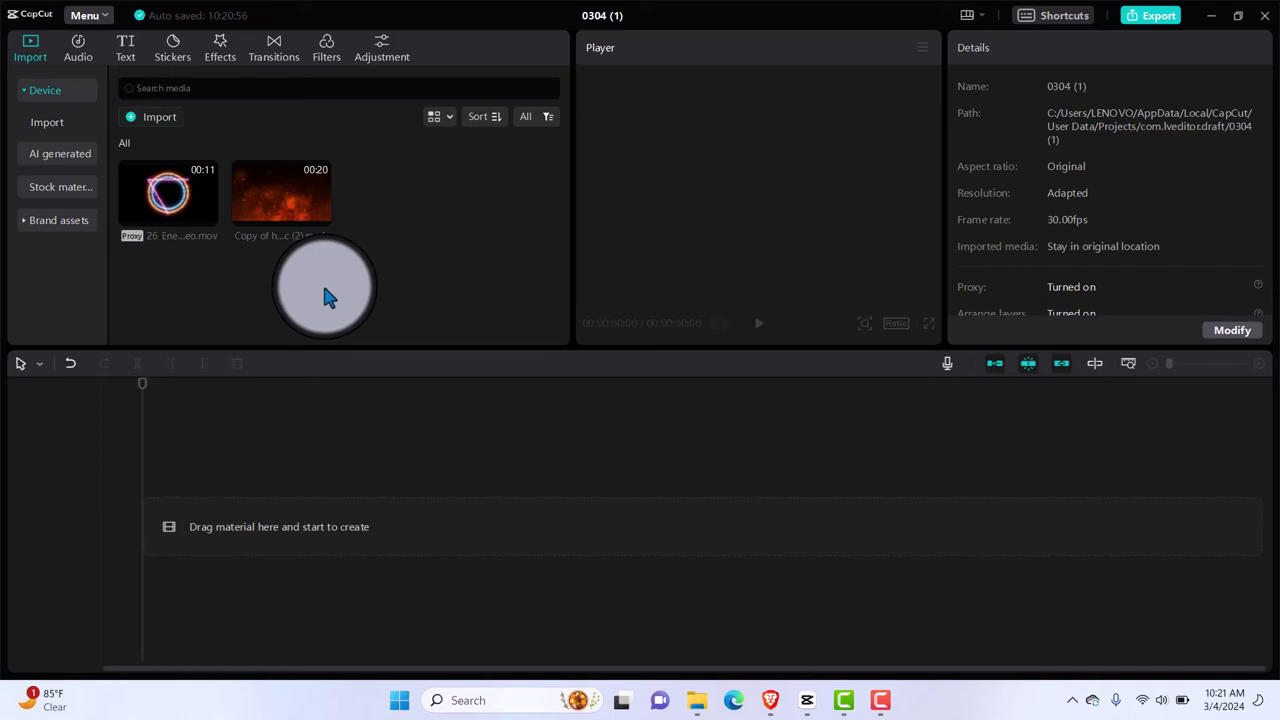
# Add the 20-second fire background clip to the empty timeline of project 0304 (1) and scrub through its opening seconds.
pyautogui.click(318, 215)
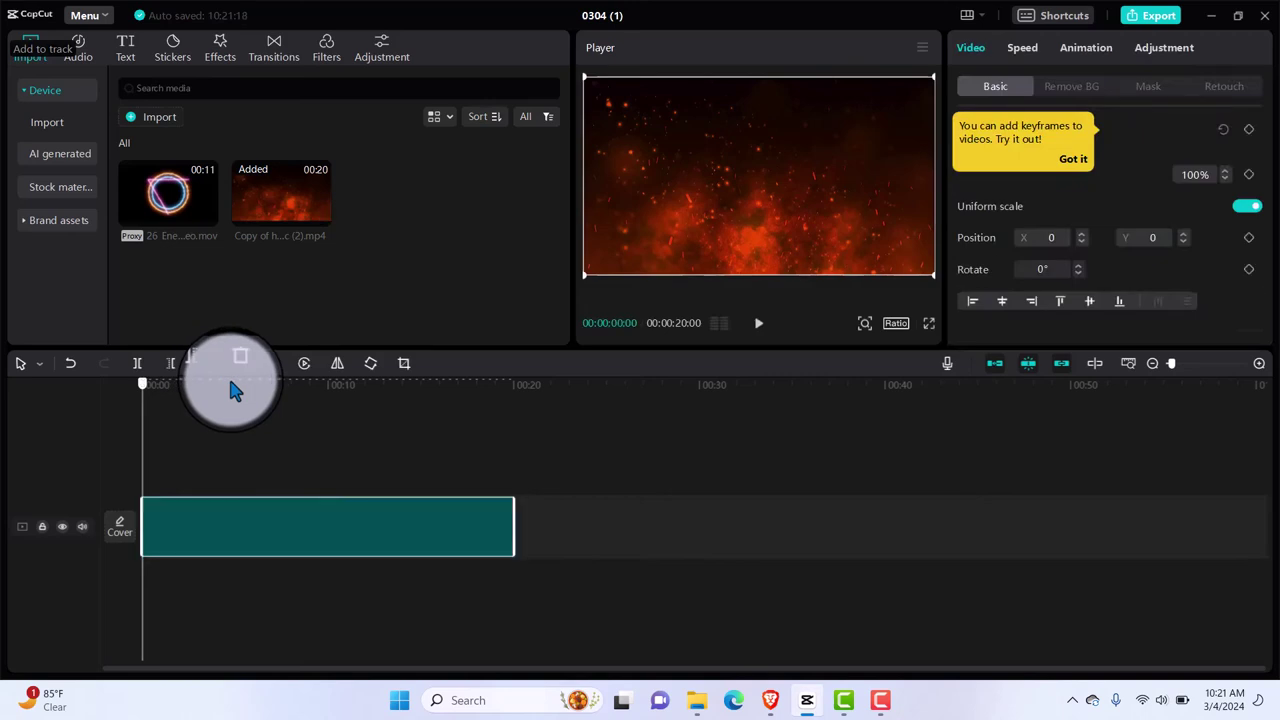
pyautogui.moveTo(230, 381)
pyautogui.mouseDown()
pyautogui.moveTo(333, 387)
pyautogui.moveTo(219, 400)
pyautogui.mouseUp()
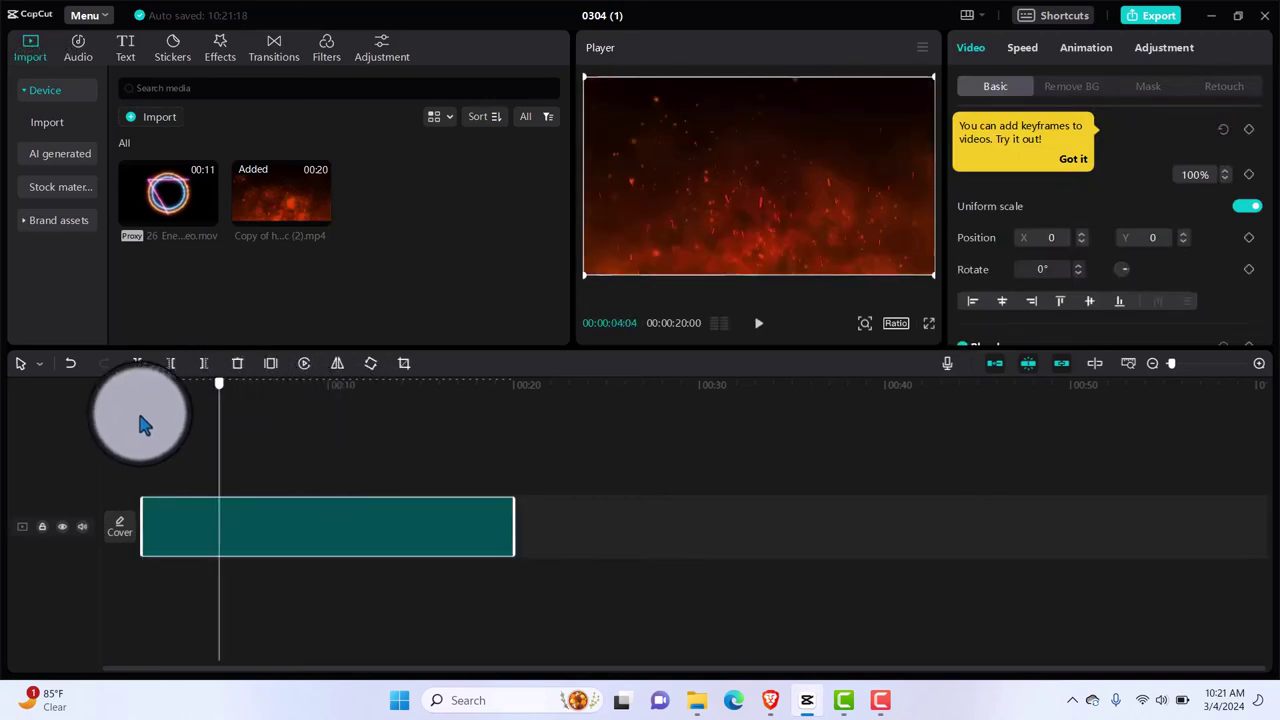
pyautogui.moveTo(139, 417); pyautogui.dragTo(113, 423)
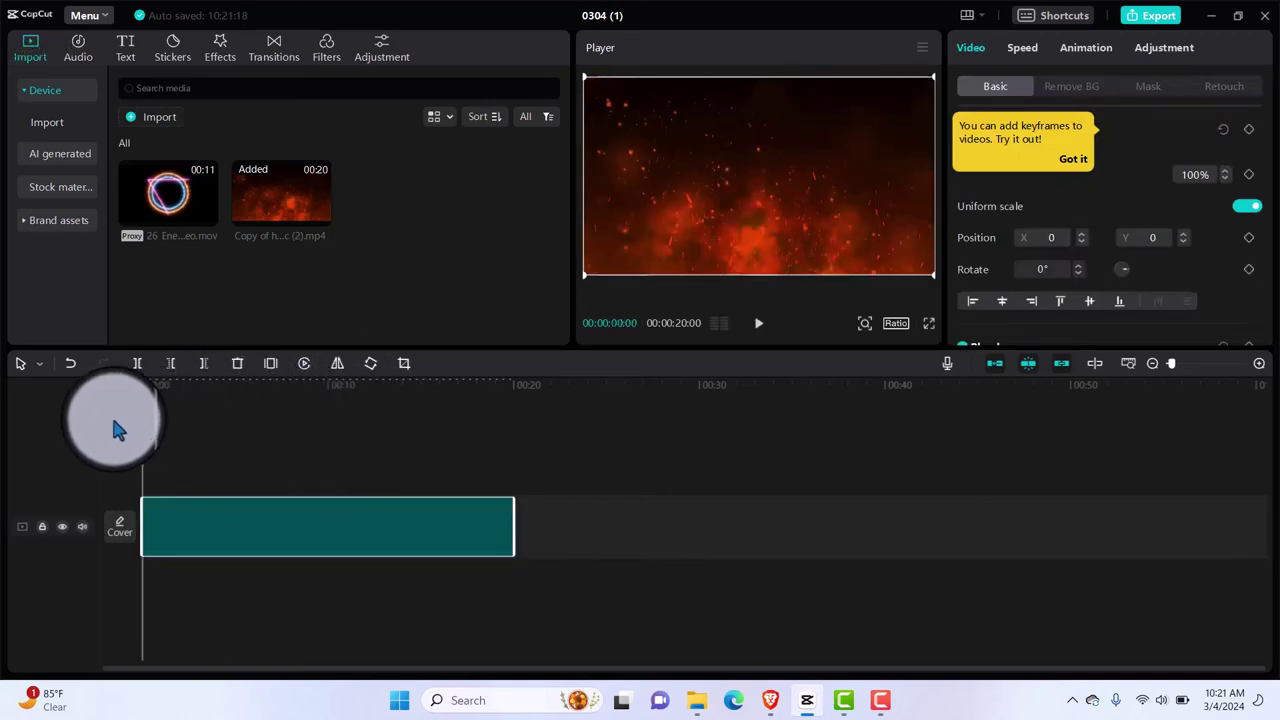
# Place the 26_Energy black background clip on a track above the fire clip, starting at 00:00.
pyautogui.moveTo(189, 223); pyautogui.dragTo(192, 222)
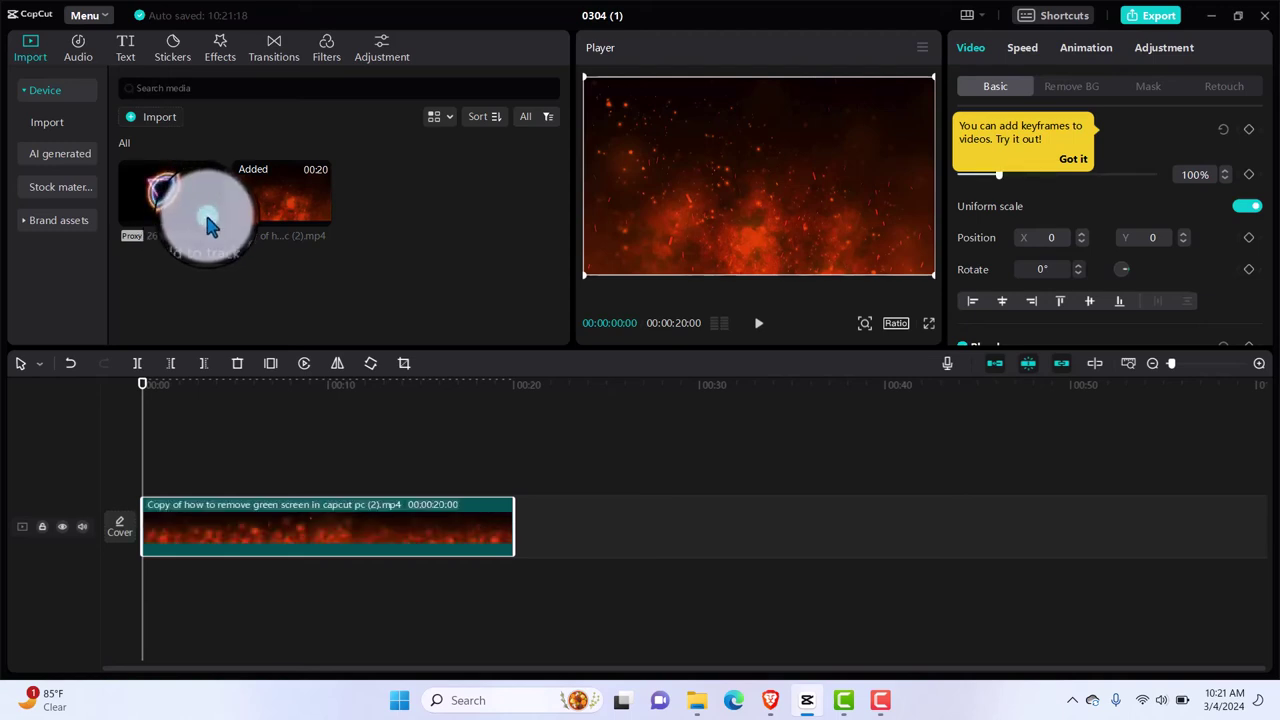
pyautogui.click(205, 213)
pyautogui.moveTo(223, 516); pyautogui.dragTo(230, 470)
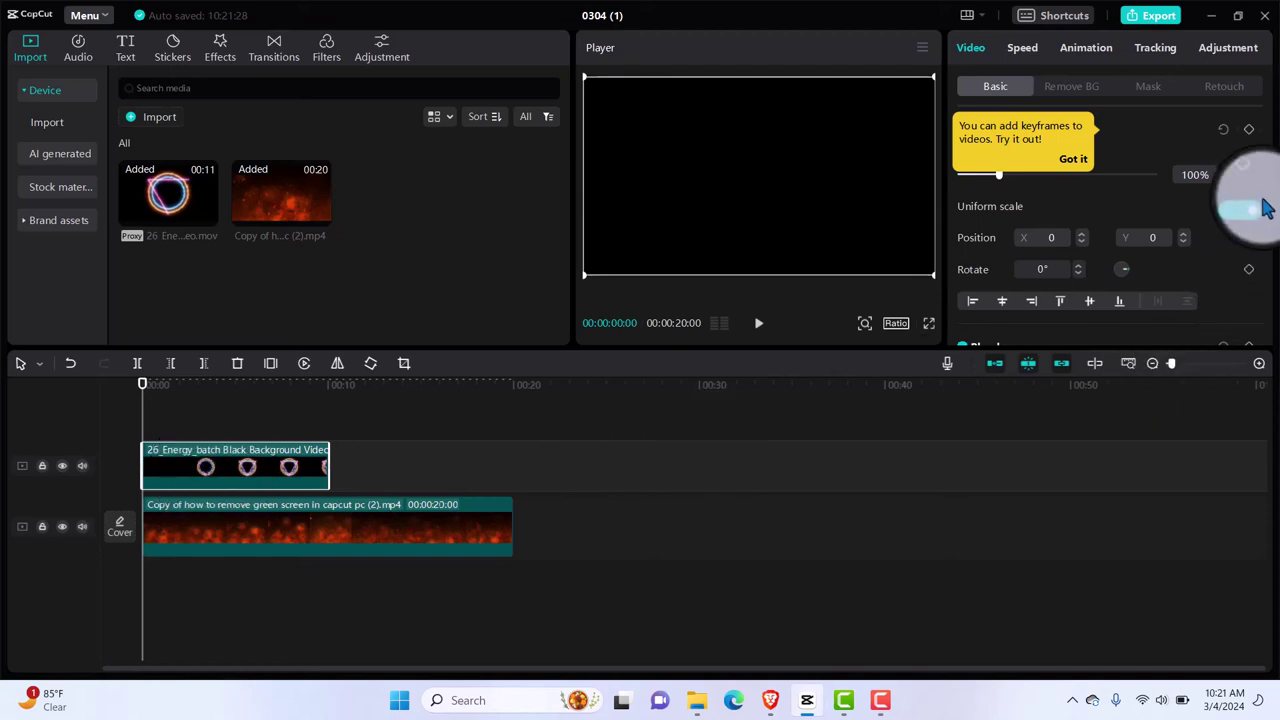
# Set the energy clip's blend mode to Screen.
pyautogui.scroll(-2, 1266, 190)
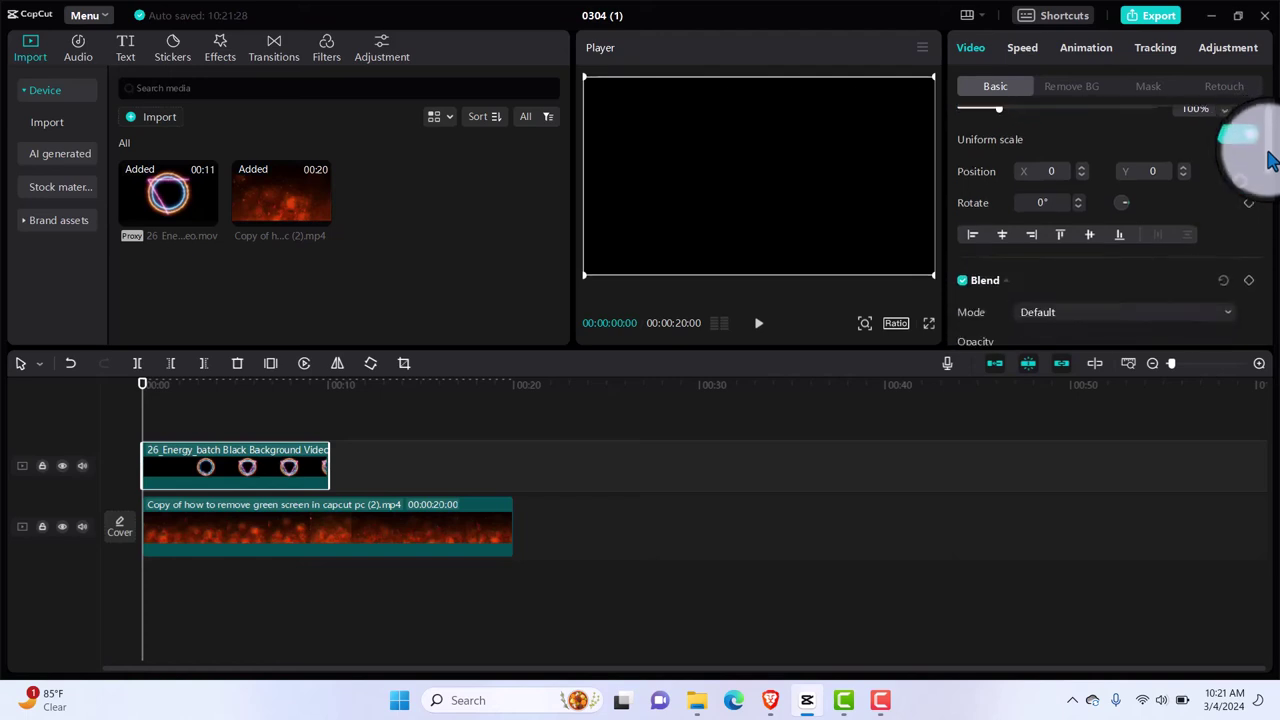
pyautogui.scroll(-4, 1266, 160)
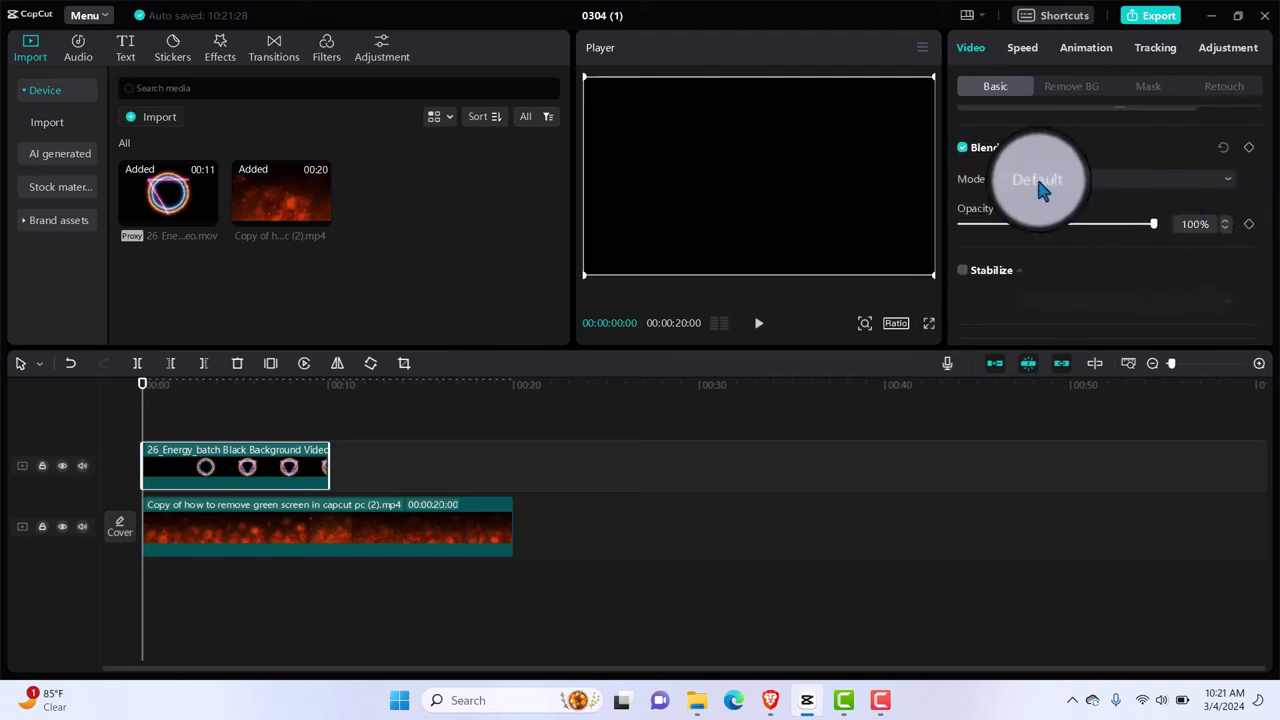
pyautogui.click(1224, 182)
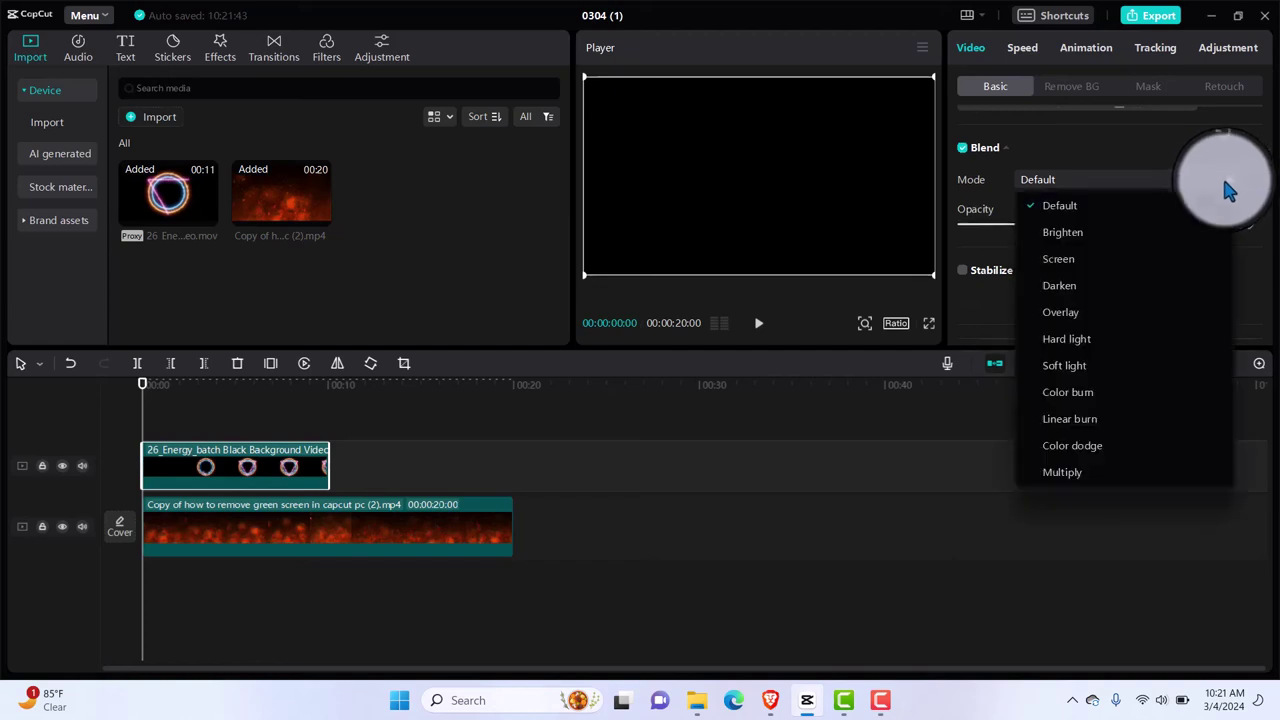
pyautogui.click(1076, 266)
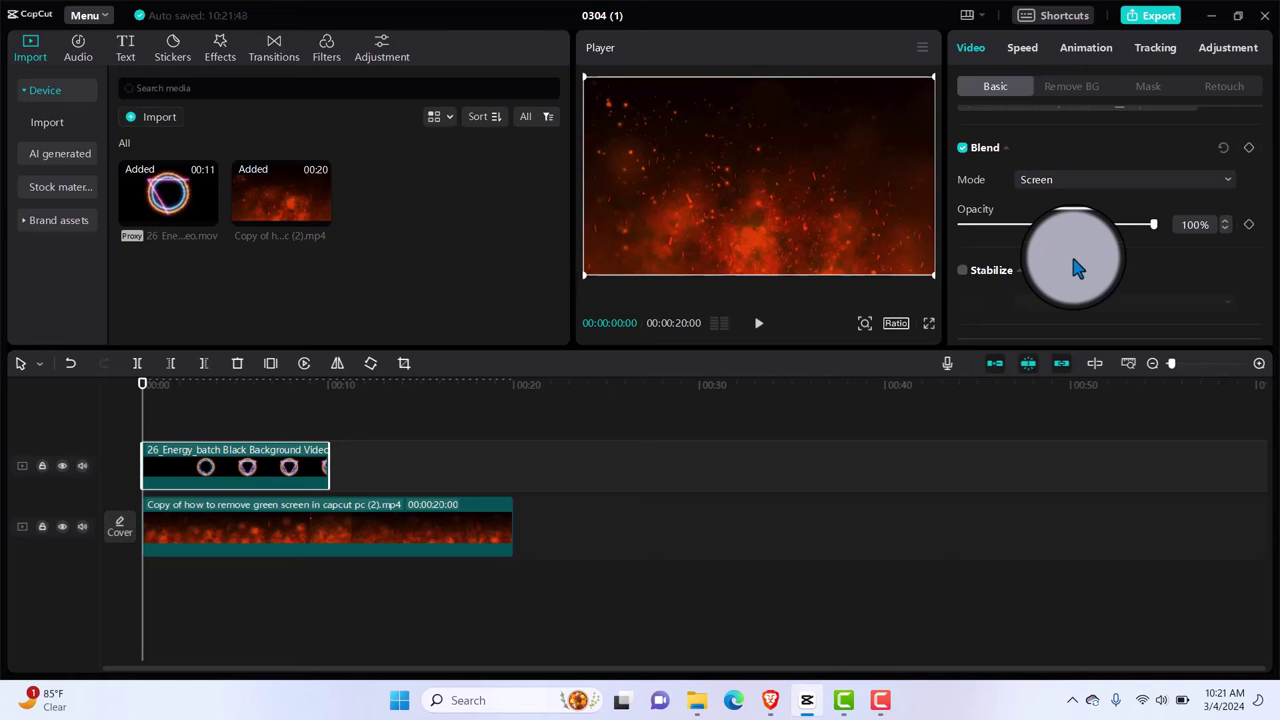
# Compare the energy clip's Default and Screen blend modes with the playhead at about 00:00:02:18, ending on Screen.
pyautogui.moveTo(134, 371)
pyautogui.mouseDown()
pyautogui.moveTo(170, 372)
pyautogui.moveTo(132, 383)
pyautogui.mouseUp()
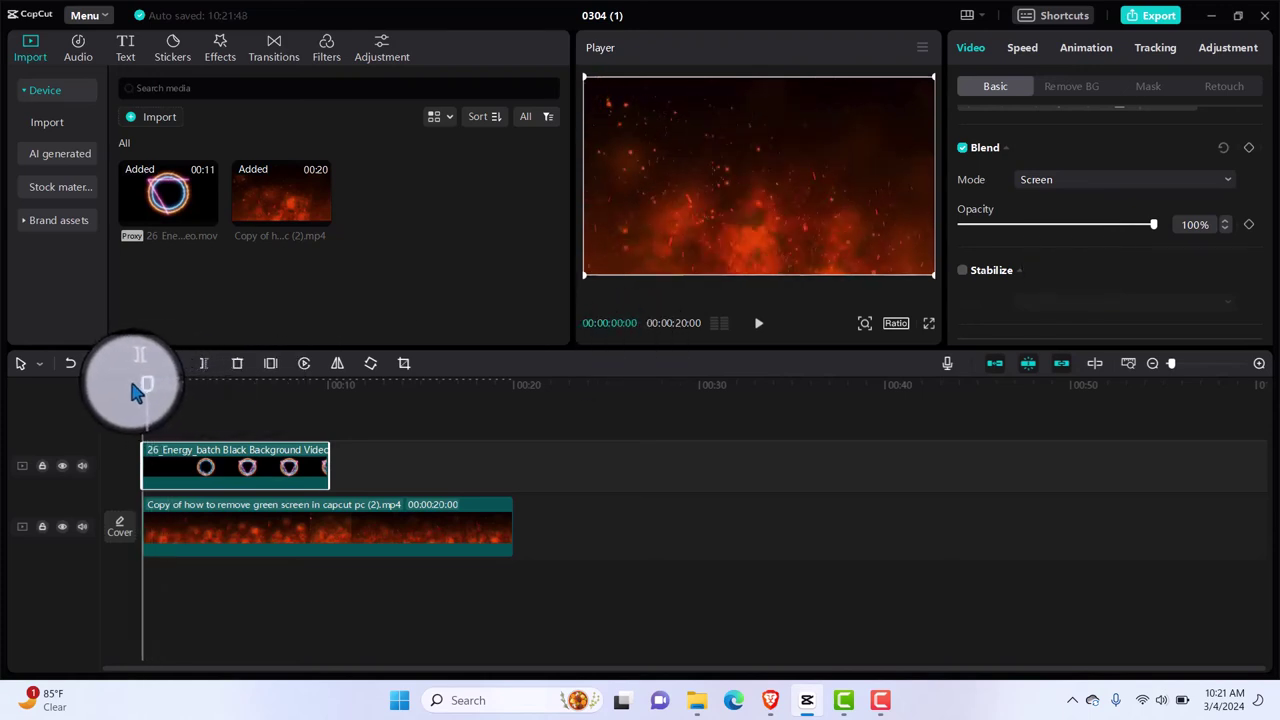
pyautogui.click(1165, 183)
pyautogui.click(1069, 203)
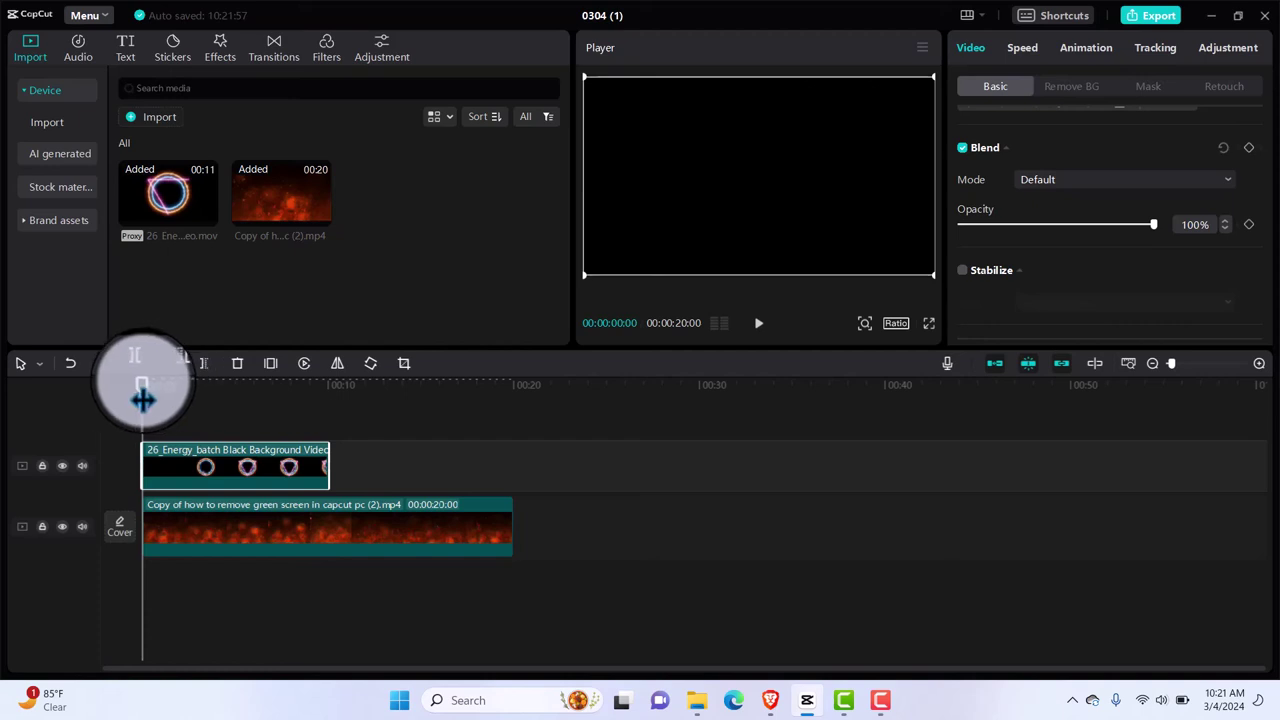
pyautogui.moveTo(143, 385); pyautogui.dragTo(190, 402)
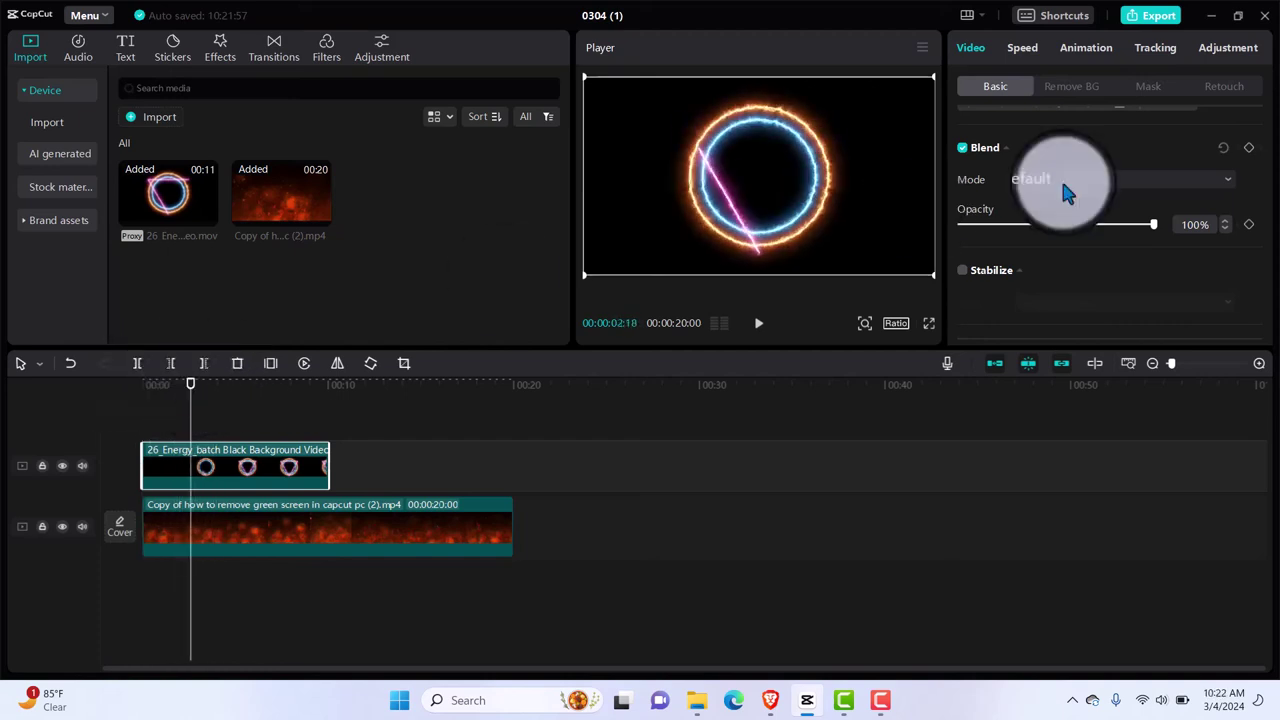
pyautogui.click(1134, 180)
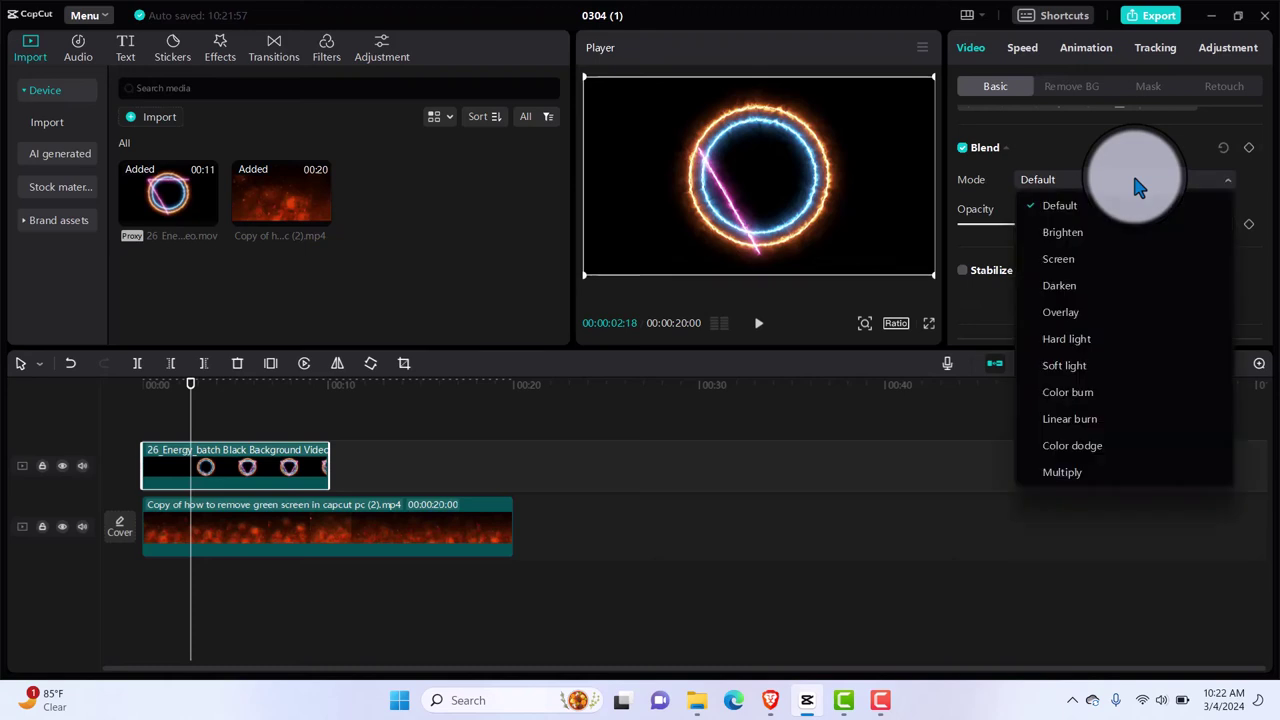
pyautogui.click(1060, 258)
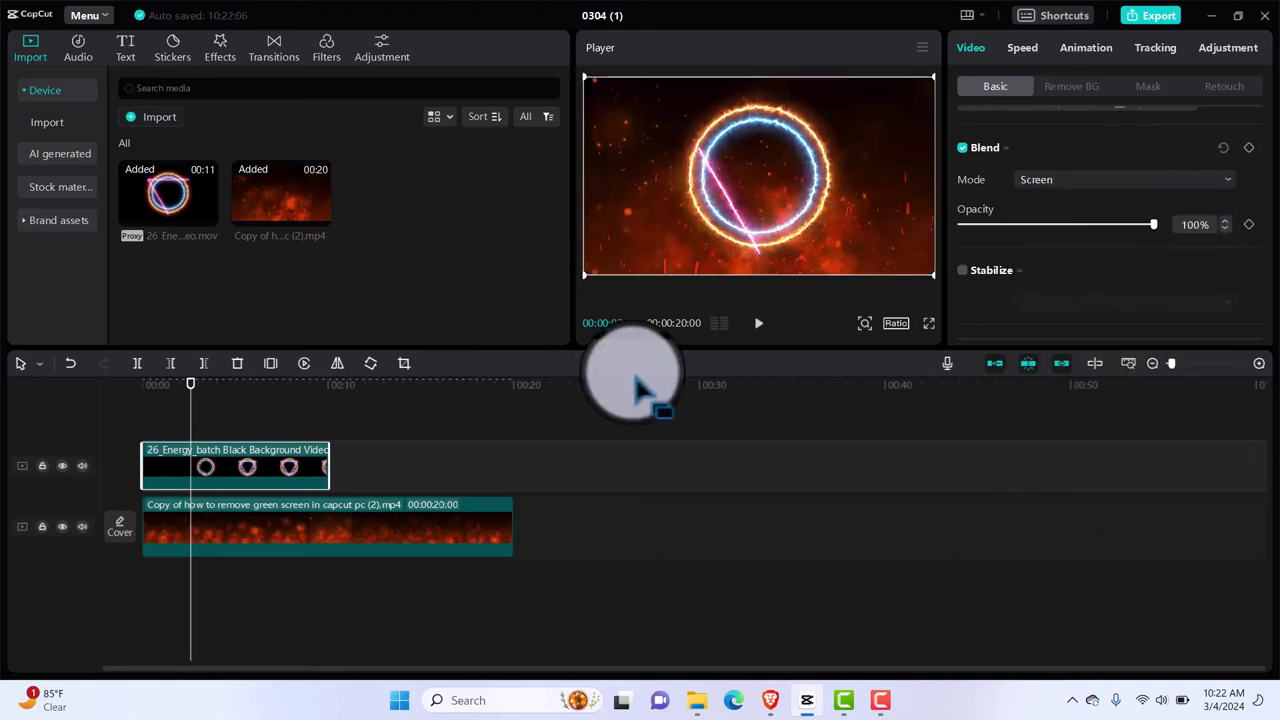
# Play the blended clips from the start of the timeline to about 00:00:06:16.
pyautogui.moveTo(191, 388); pyautogui.dragTo(143, 404)
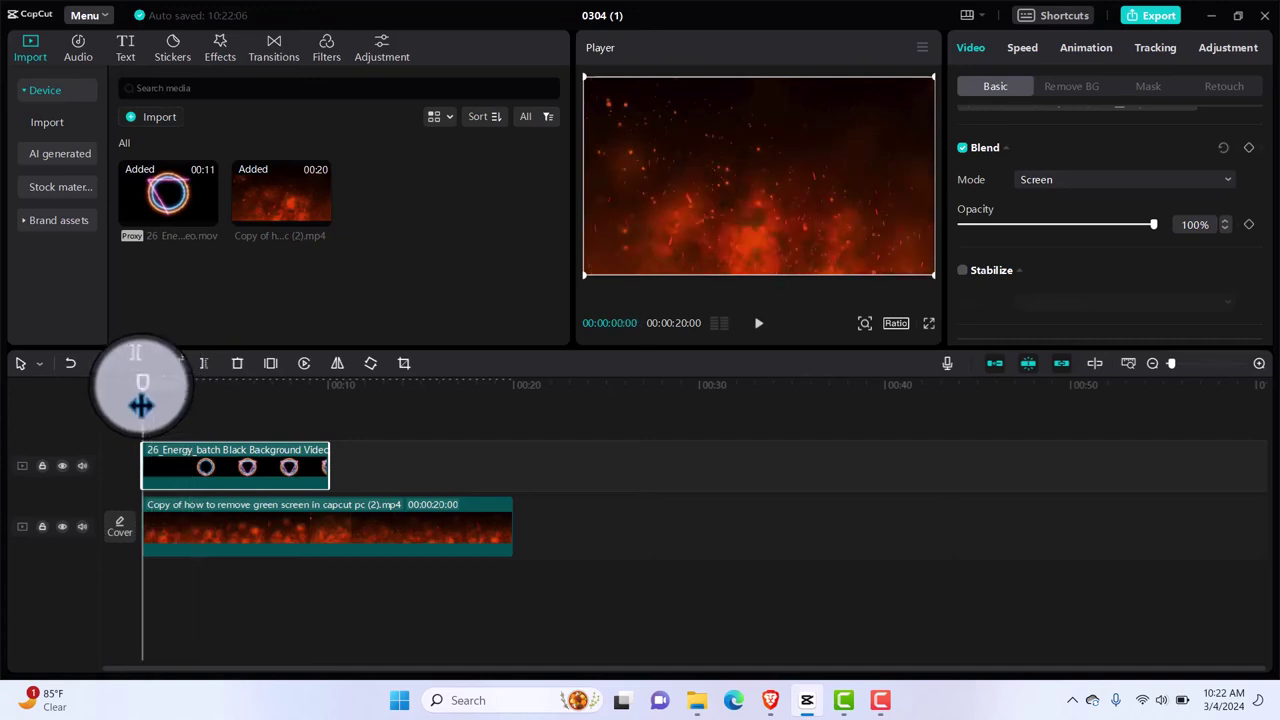
pyautogui.press('space')
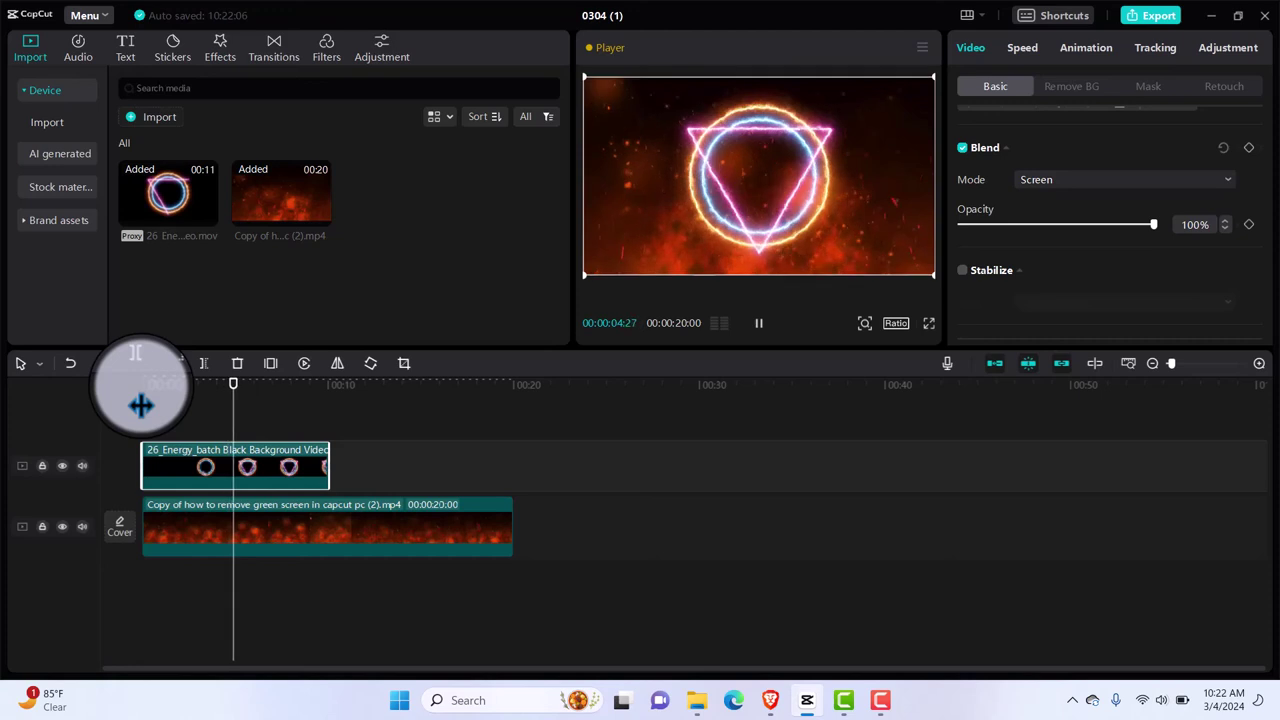
pyautogui.press('space')
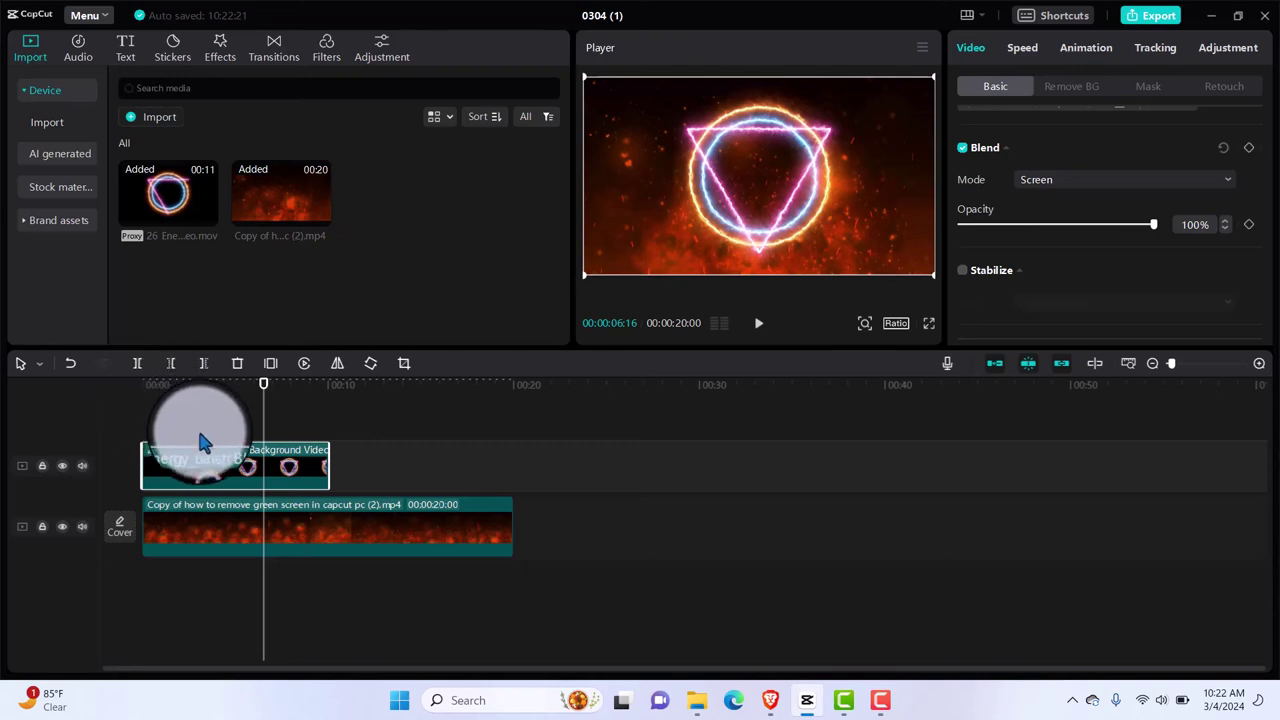
pyautogui.moveTo(752, 220)
pyautogui.mouseDown()
pyautogui.moveTo(800, 215)
pyautogui.moveTo(625, 230)
pyautogui.moveTo(723, 236)
pyautogui.moveTo(689, 251)
pyautogui.moveTo(657, 237)
pyautogui.moveTo(766, 228)
pyautogui.moveTo(729, 224)
pyautogui.moveTo(754, 220)
pyautogui.mouseUp()
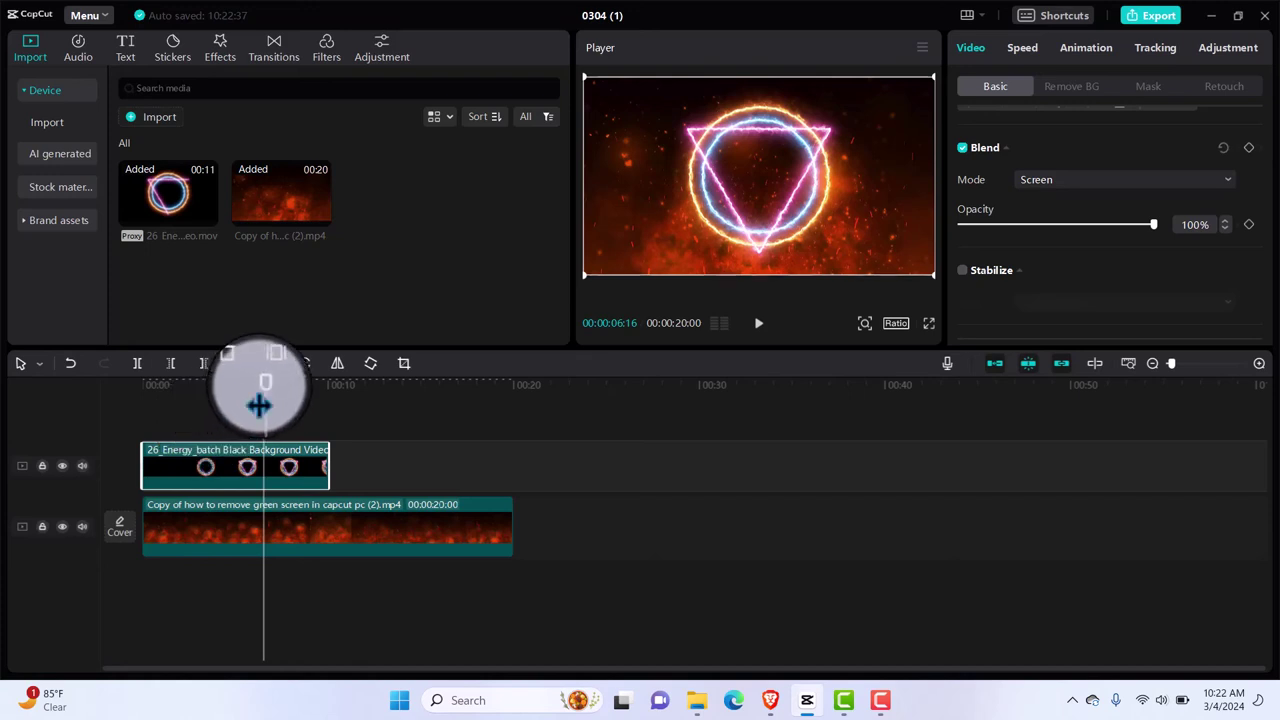
# Add a Transform keyframe to the energy clip at about 00:00:01:03.
pyautogui.moveTo(261, 390); pyautogui.dragTo(165, 415)
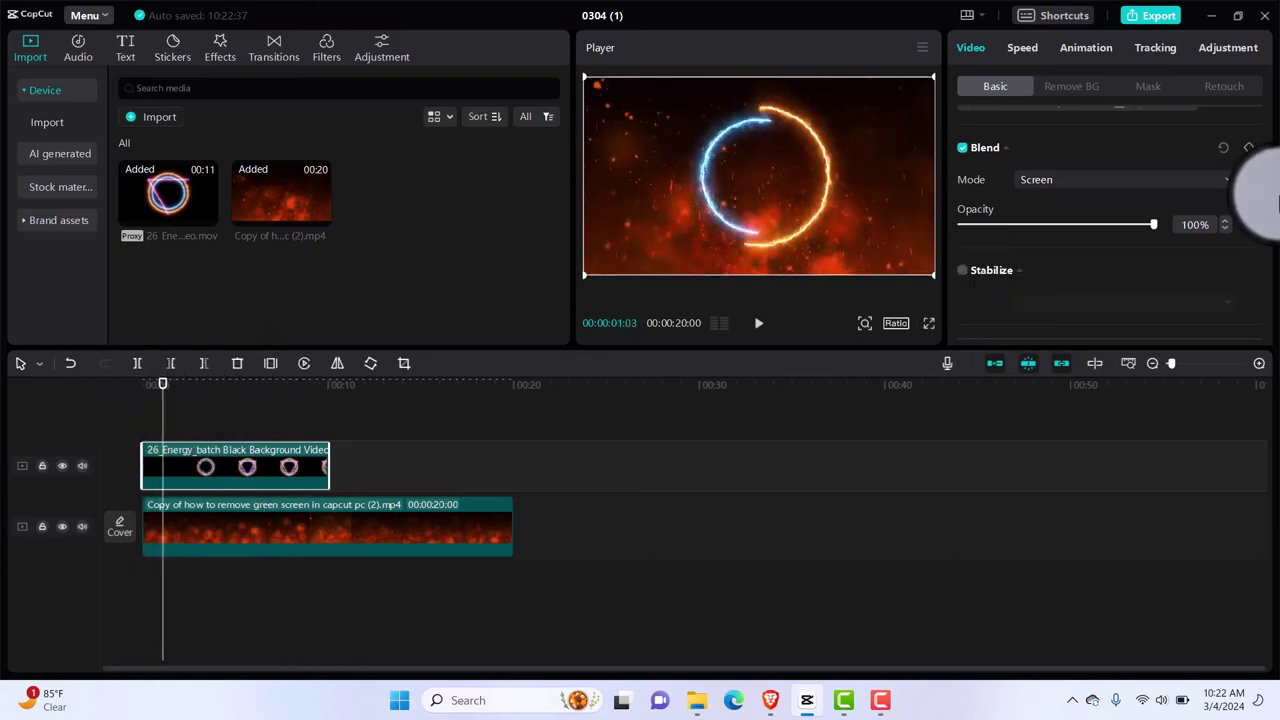
pyautogui.scroll(5, 1250, 140)
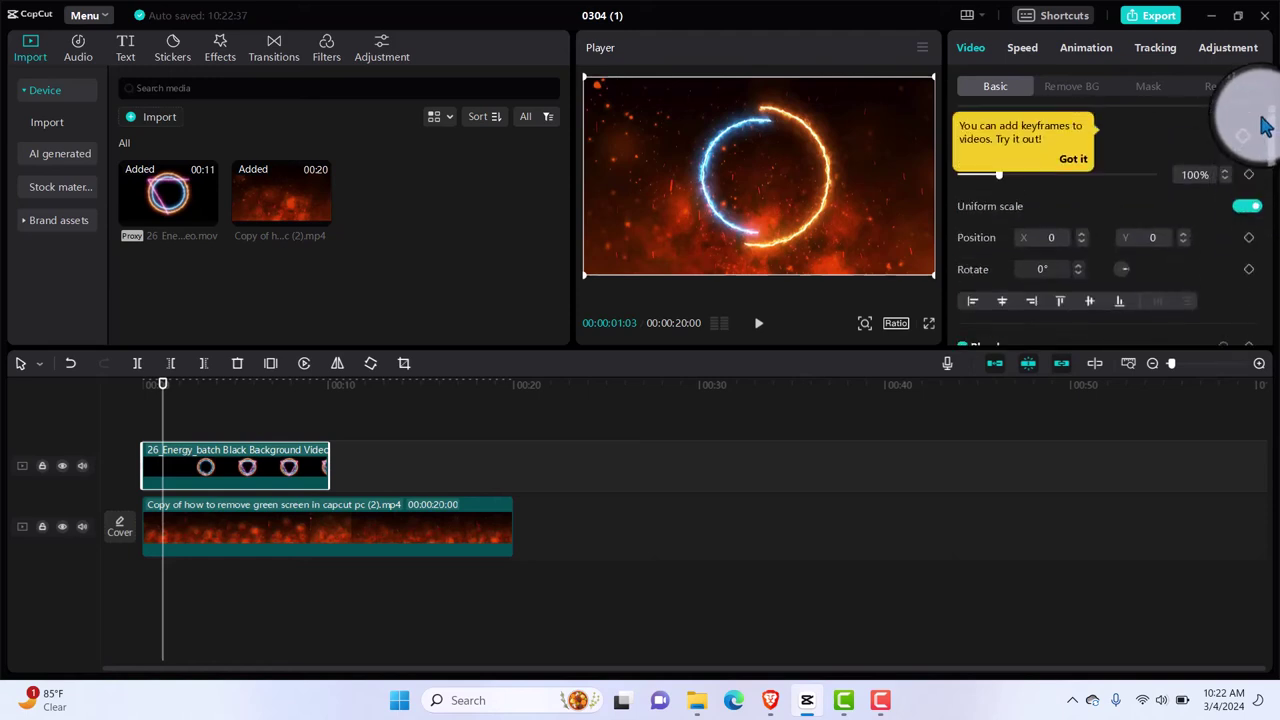
pyautogui.click(1066, 156)
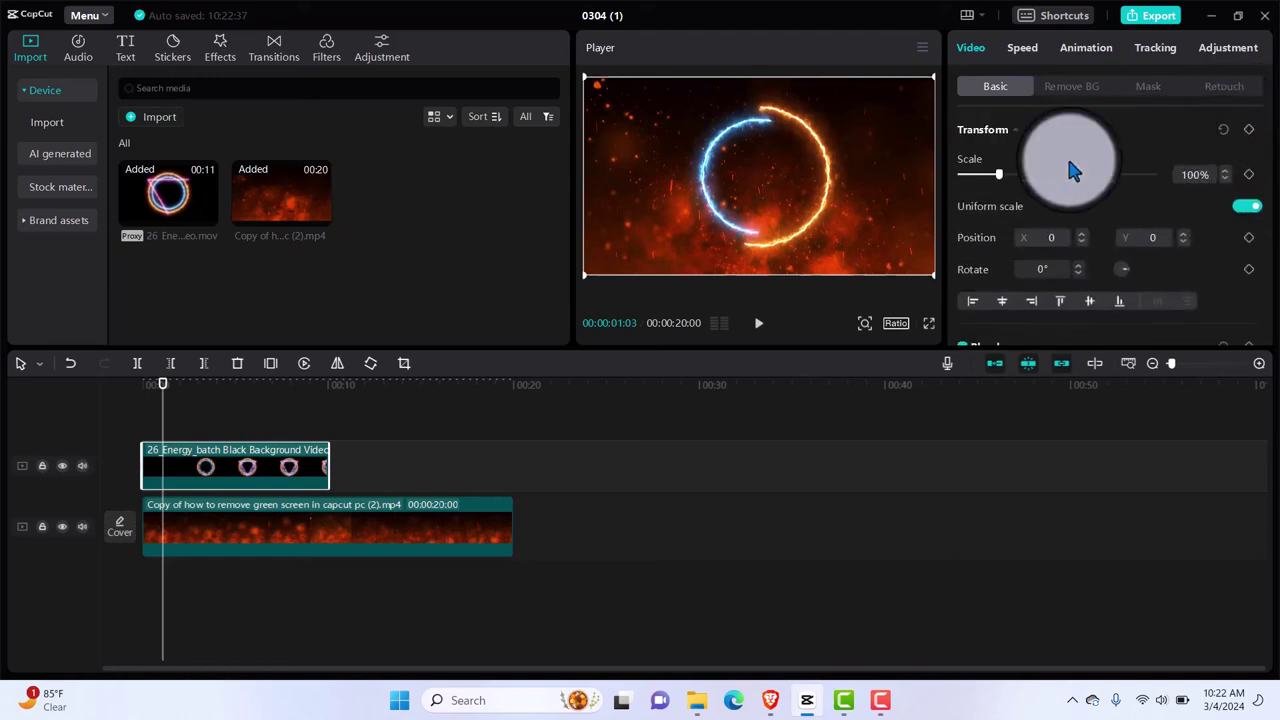
pyautogui.click(1248, 129)
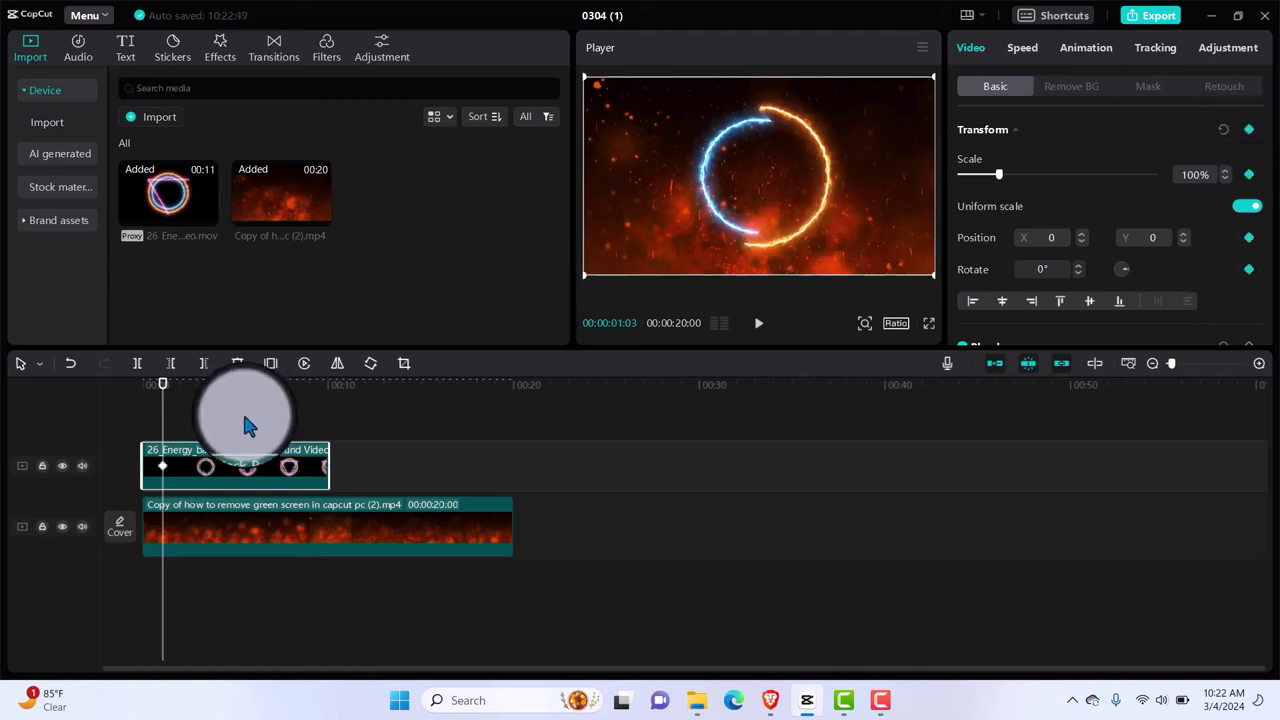
# Keyframe the energy clip's position at about X -122, Y -95 at 00:00:00:13, and X 395, Y 140 at 00:00:03:02.
pyautogui.moveTo(162, 394); pyautogui.dragTo(150, 400)
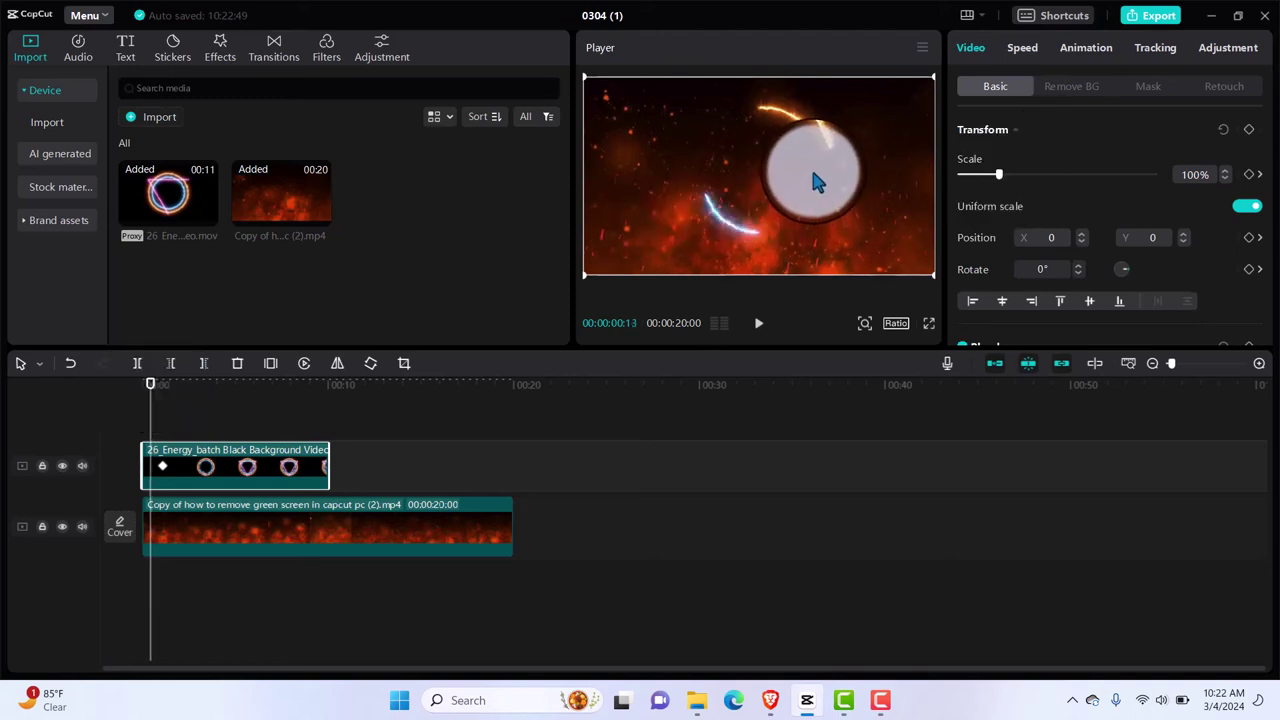
pyautogui.moveTo(810, 165); pyautogui.dragTo(798, 174)
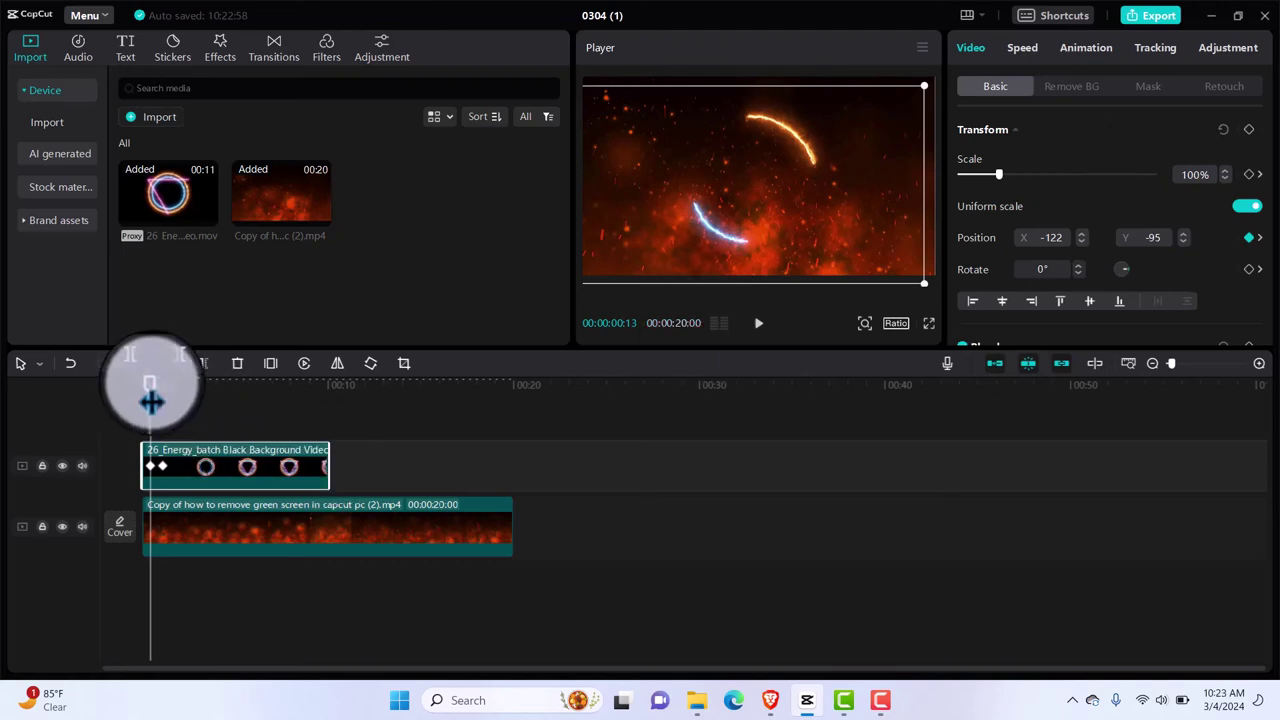
pyautogui.moveTo(149, 394); pyautogui.dragTo(199, 403)
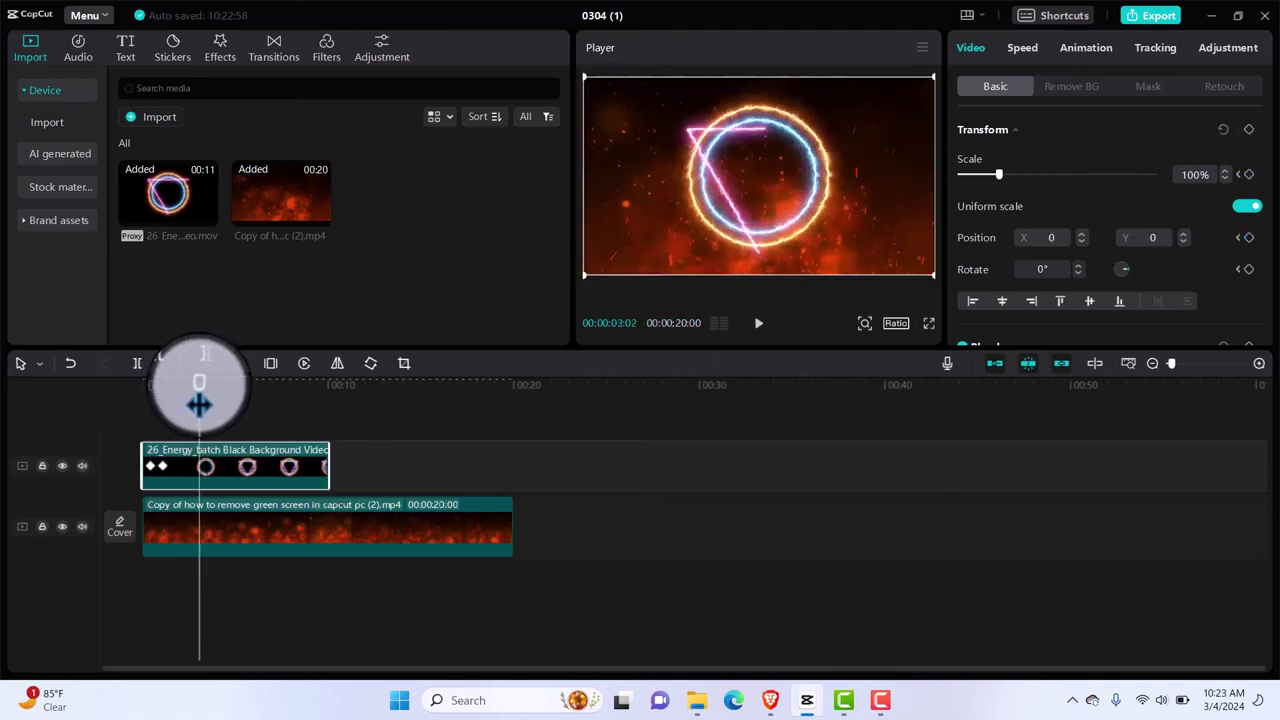
pyautogui.moveTo(718, 227); pyautogui.dragTo(755, 230)
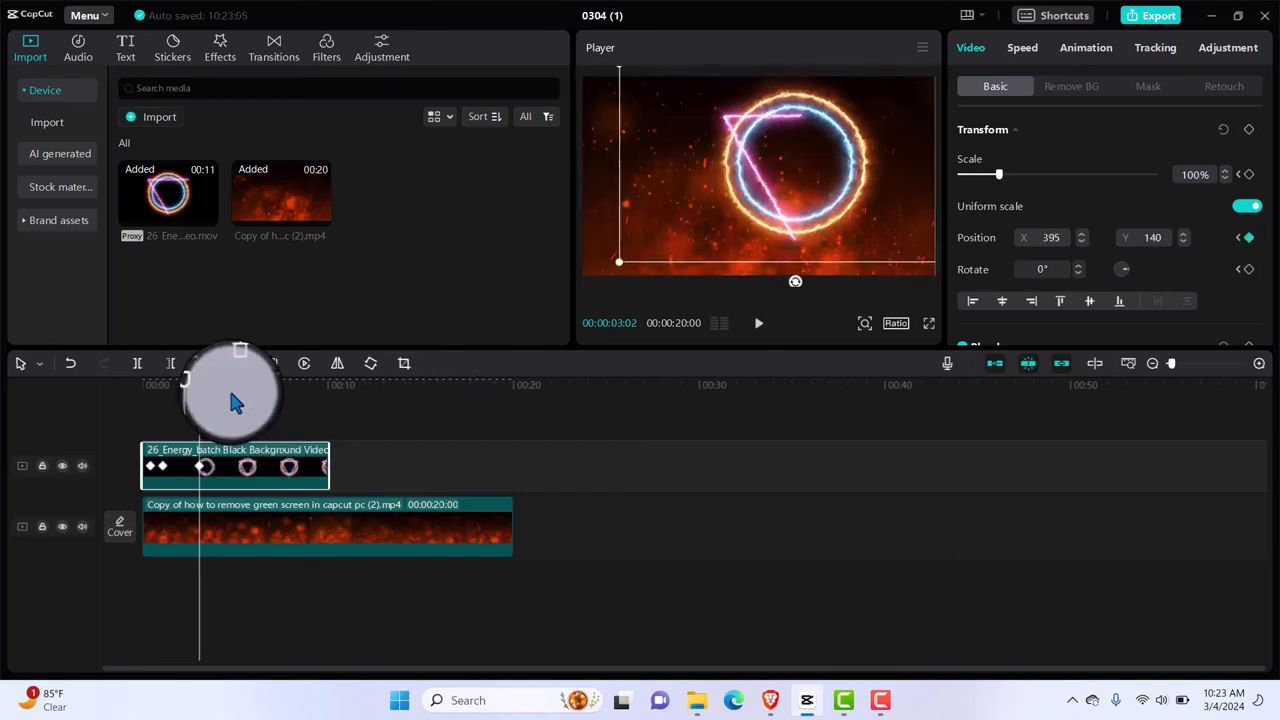
# Keyframe the energy clip at 89% and about X 0, Y -54 at 00:00:05:27, and 79% and about X -839, Y 168 at 00:00:07:25.
pyautogui.moveTo(200, 398); pyautogui.dragTo(249, 390)
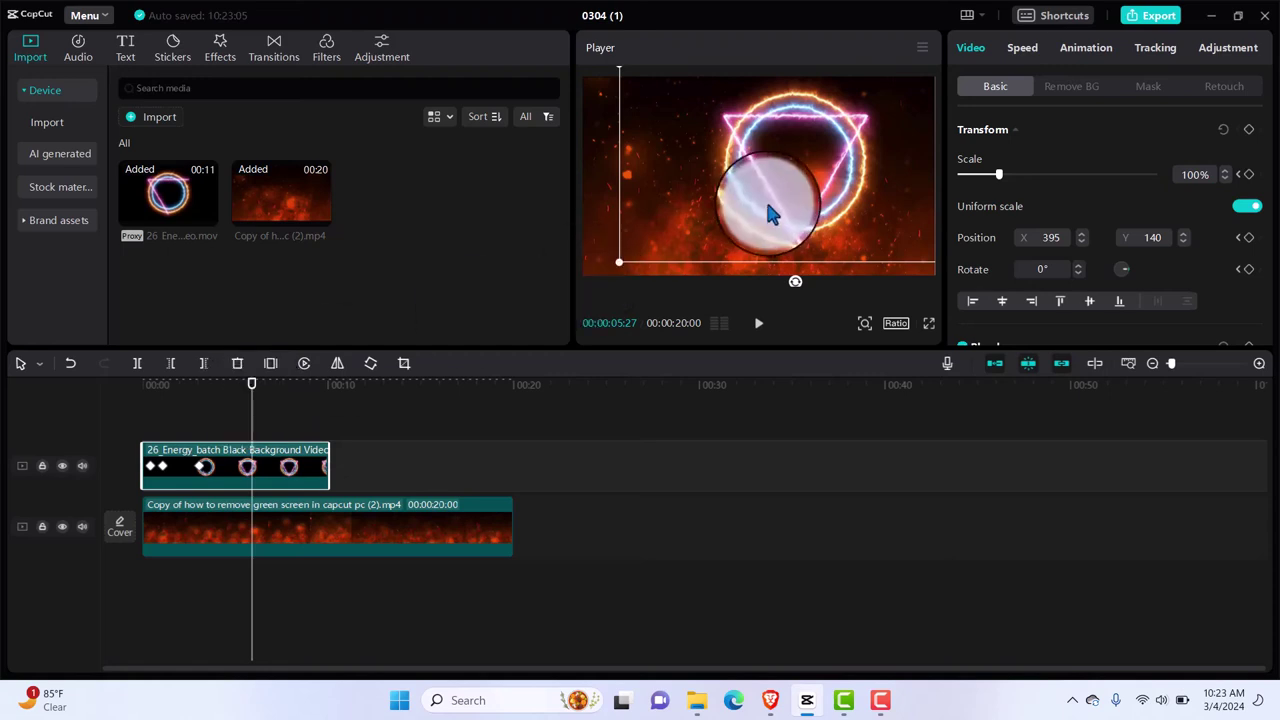
pyautogui.moveTo(765, 200); pyautogui.dragTo(598, 90)
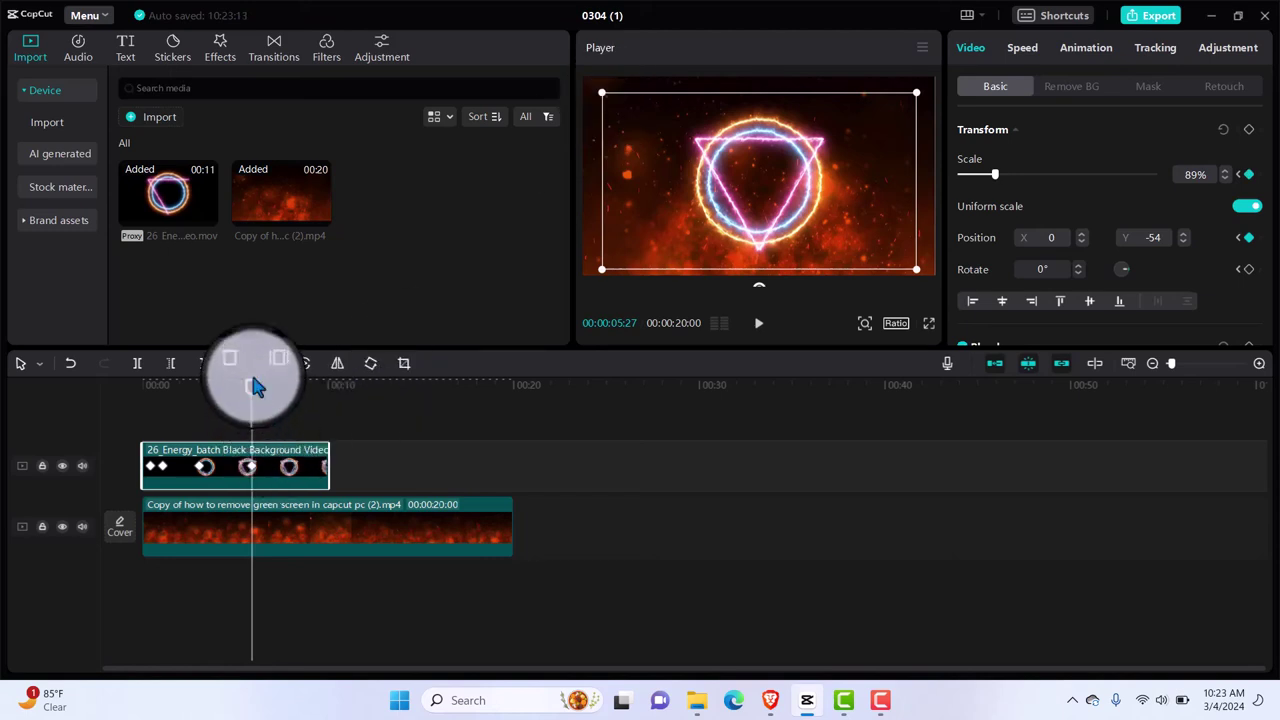
pyautogui.moveTo(251, 382); pyautogui.dragTo(289, 396)
pyautogui.moveTo(817, 163); pyautogui.dragTo(743, 177)
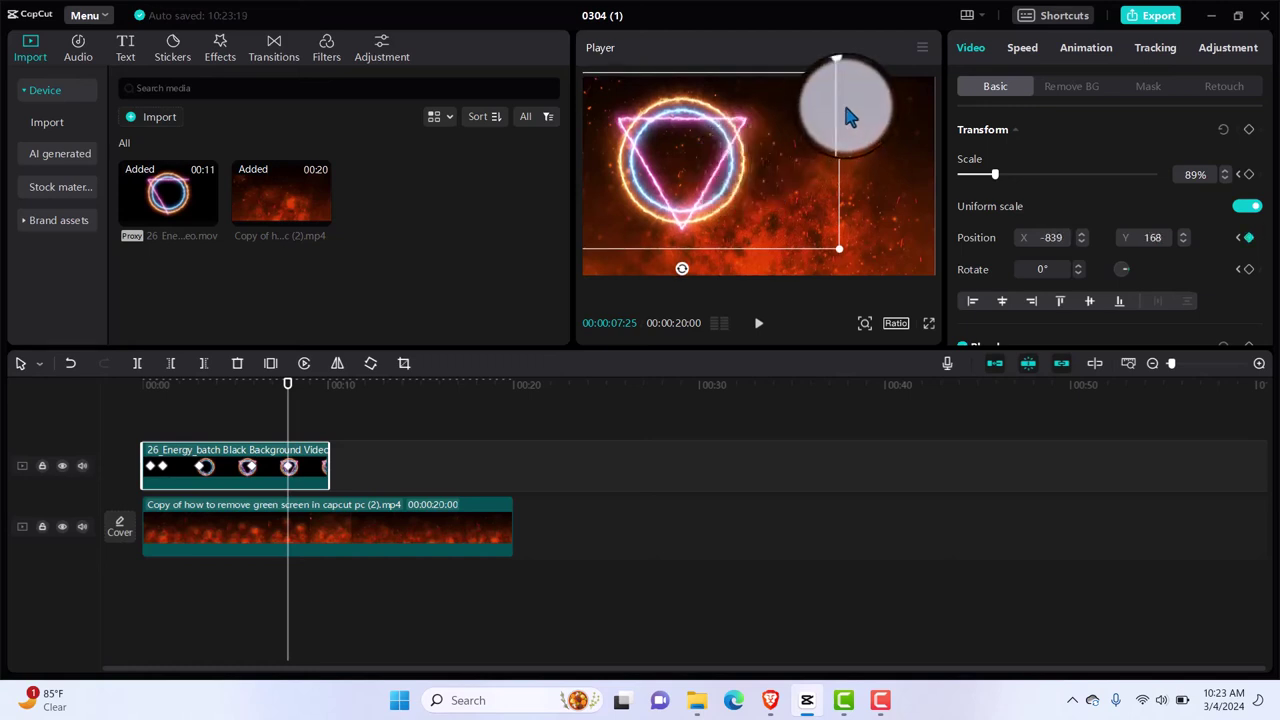
pyautogui.moveTo(840, 73); pyautogui.dragTo(822, 84)
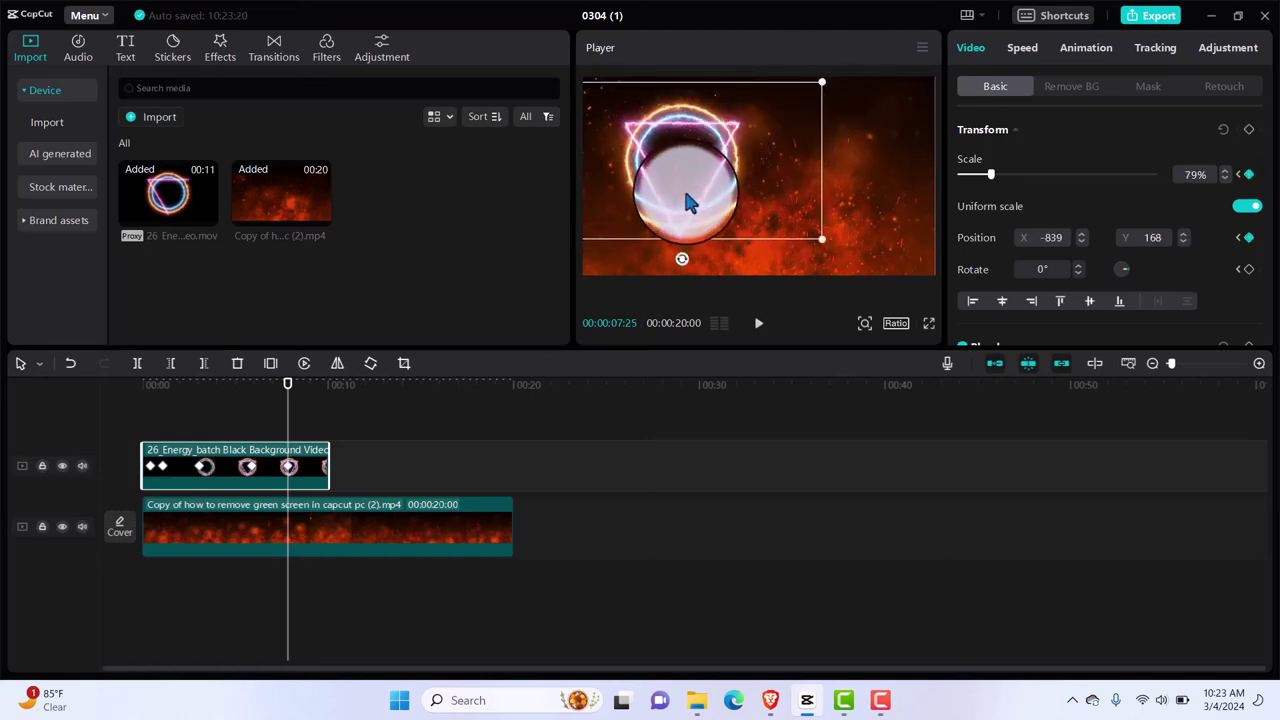
# Keyframe the energy clip at 500% scale and about X -154, Y 0 at 00:00:09:06.
pyautogui.moveTo(291, 400); pyautogui.dragTo(313, 418)
pyautogui.moveTo(677, 188); pyautogui.dragTo(740, 195)
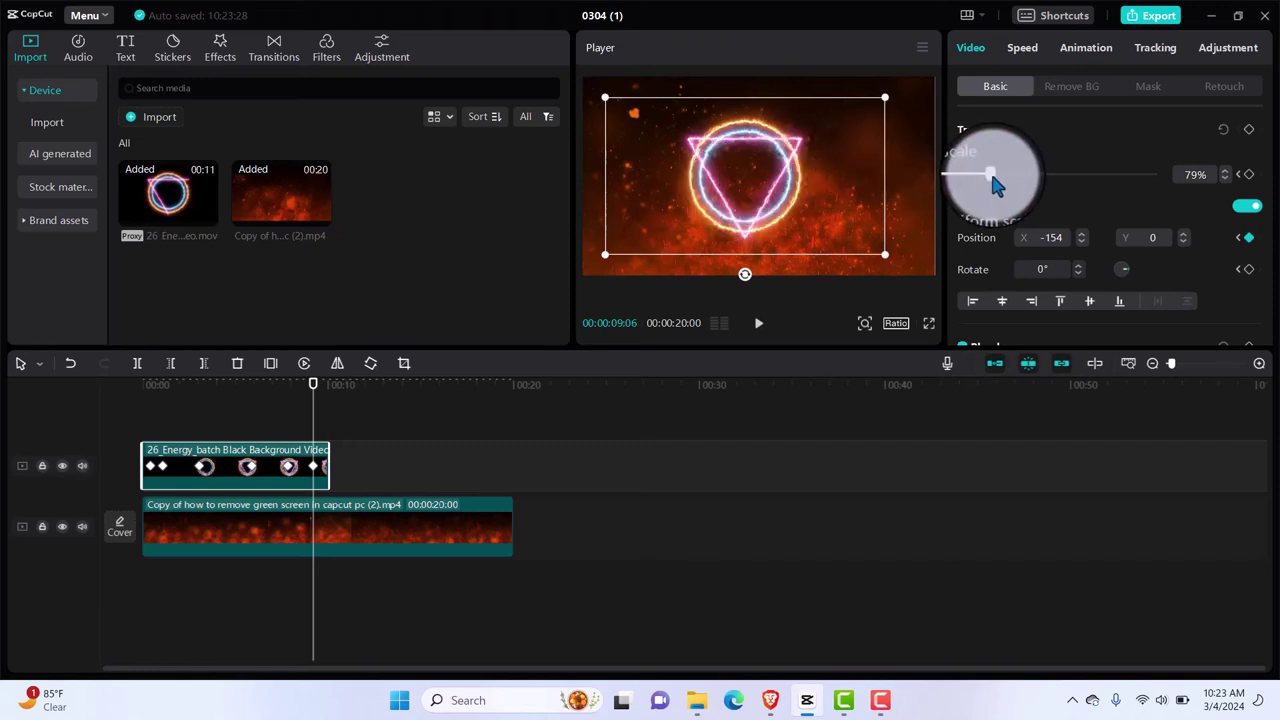
pyautogui.moveTo(990, 172); pyautogui.dragTo(1177, 171)
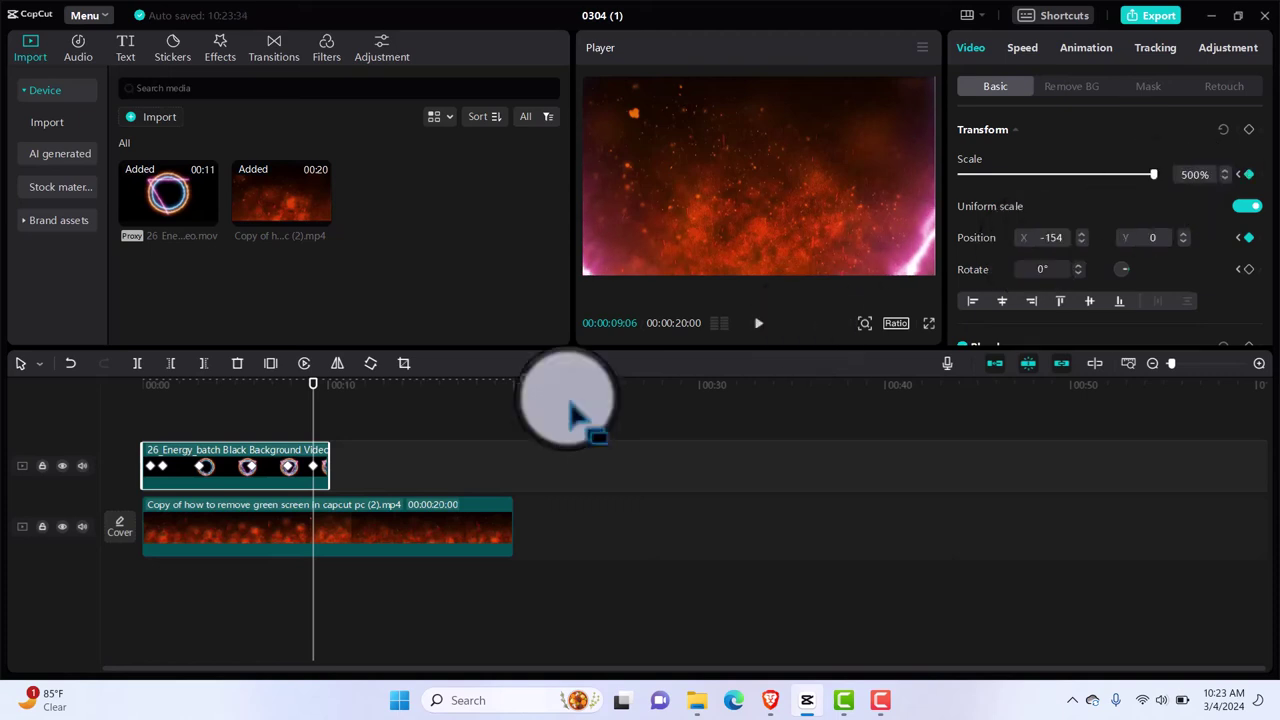
# Play the keyframed energy animation from the start of the timeline to about 00:00:10:08.
pyautogui.moveTo(313, 400); pyautogui.dragTo(141, 432)
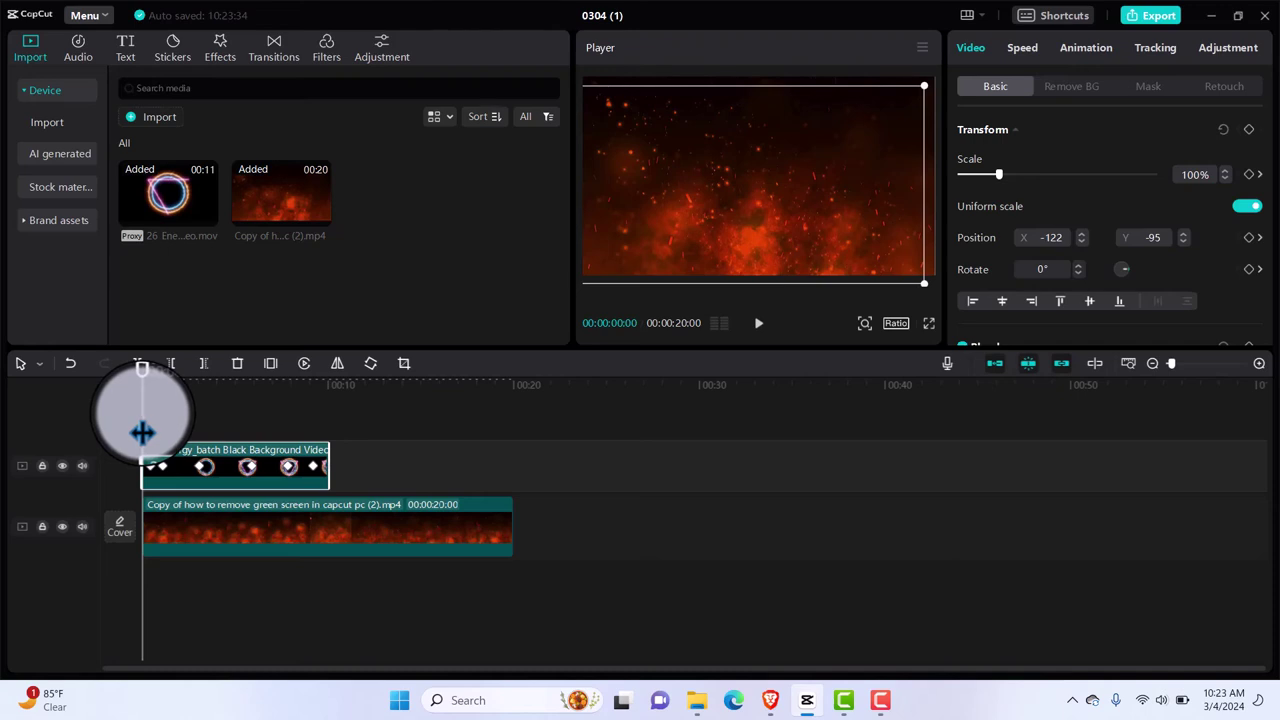
pyautogui.click(159, 402)
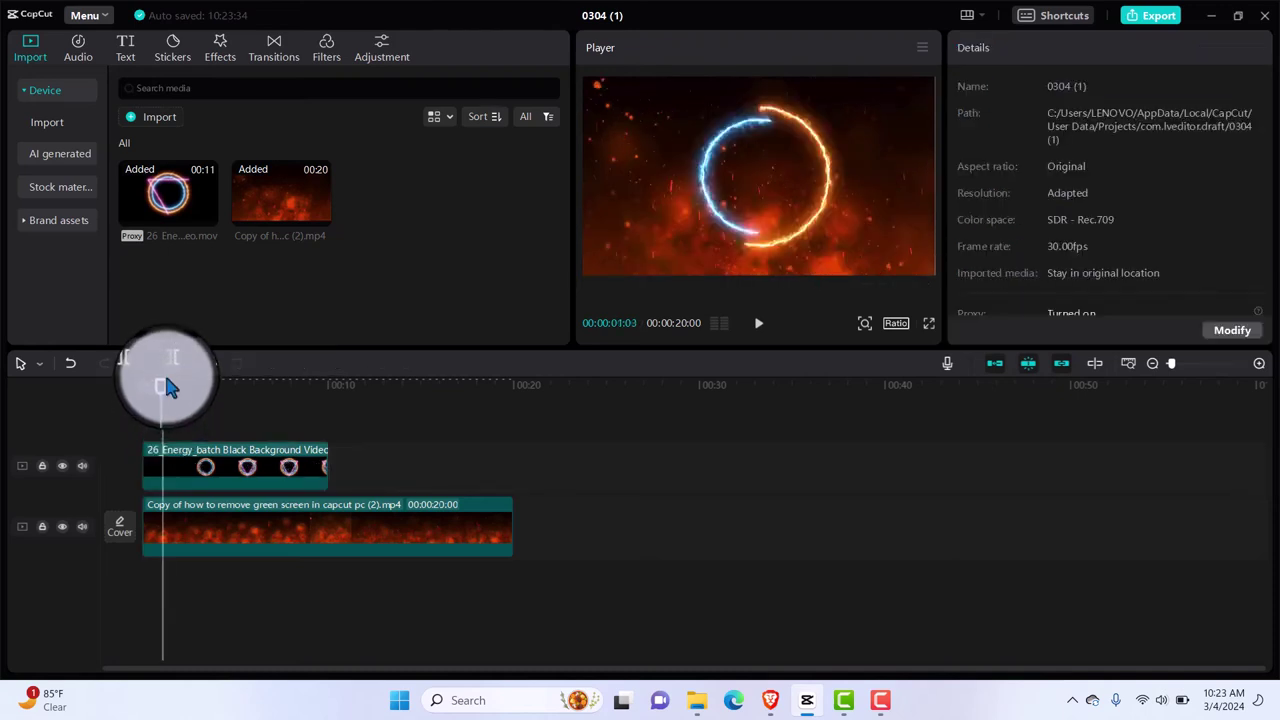
pyautogui.moveTo(163, 400); pyautogui.dragTo(114, 386)
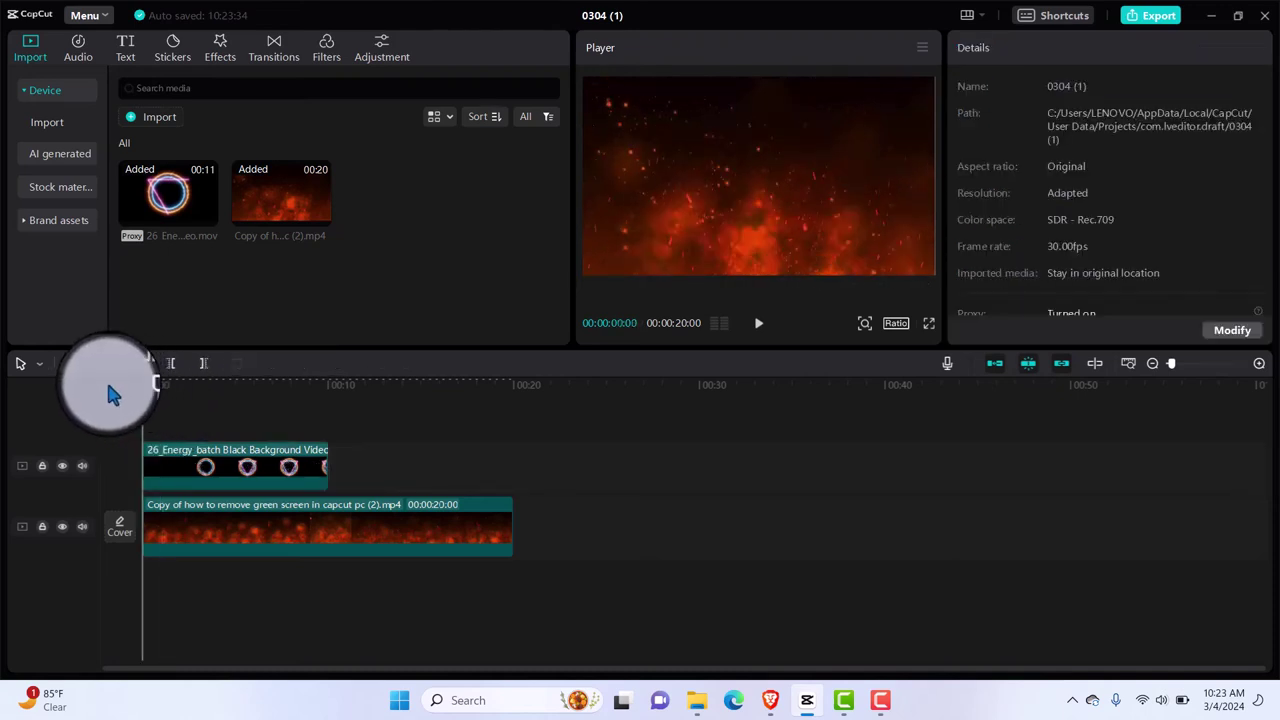
pyautogui.press('space')
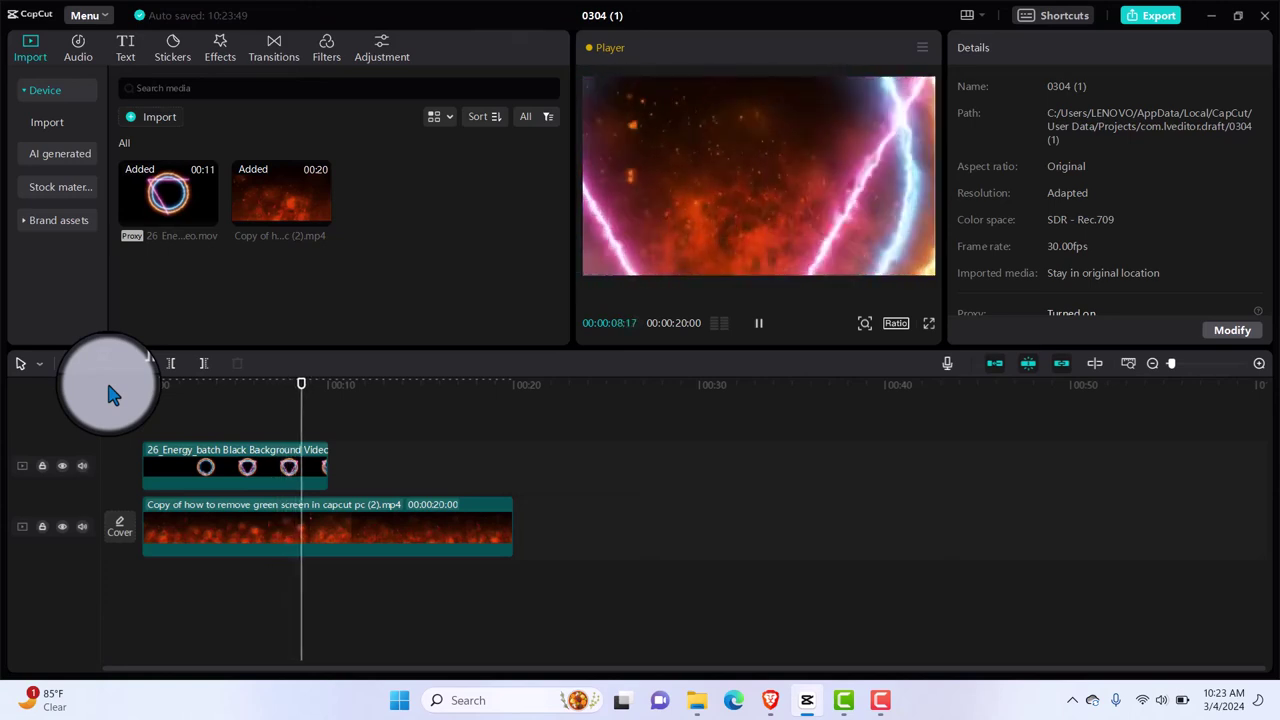
pyautogui.press('space')
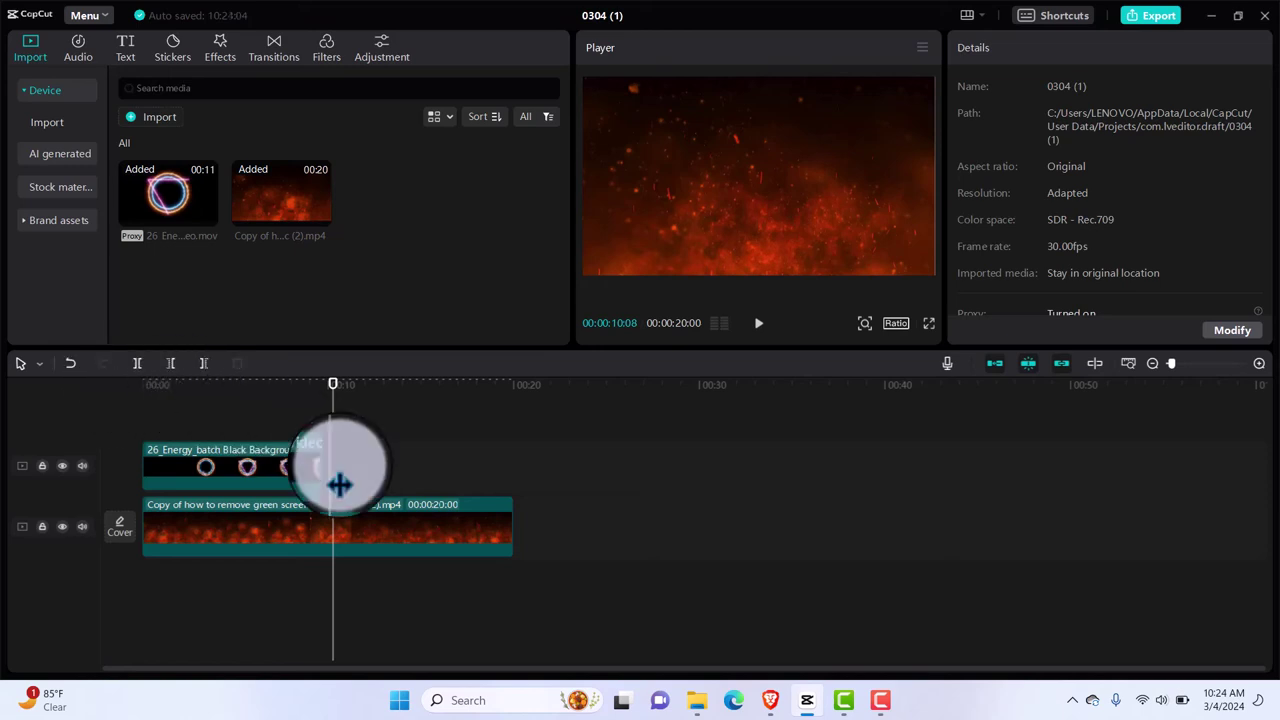
pyautogui.click(882, 706)
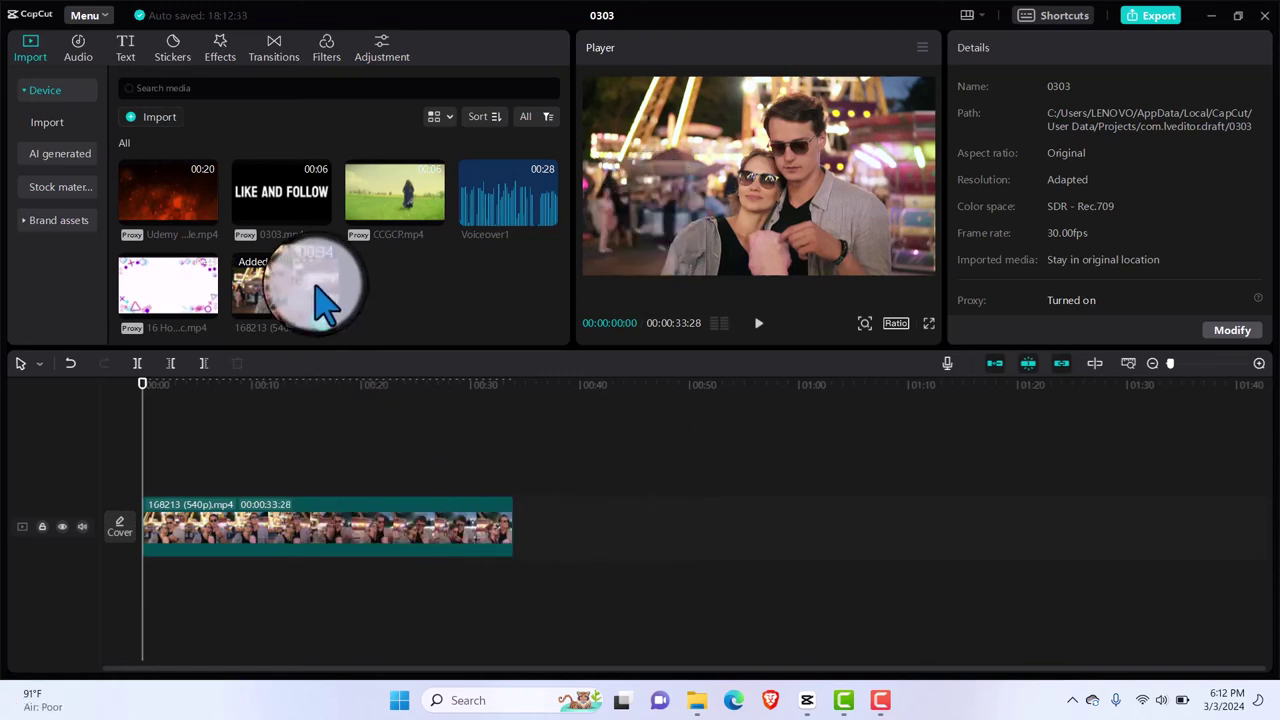
# Mirror the 168213 (540p).mp4 clip on the timeline, switching the flip off and on again to compare.
pyautogui.moveTo(320, 300); pyautogui.dragTo(323, 514)
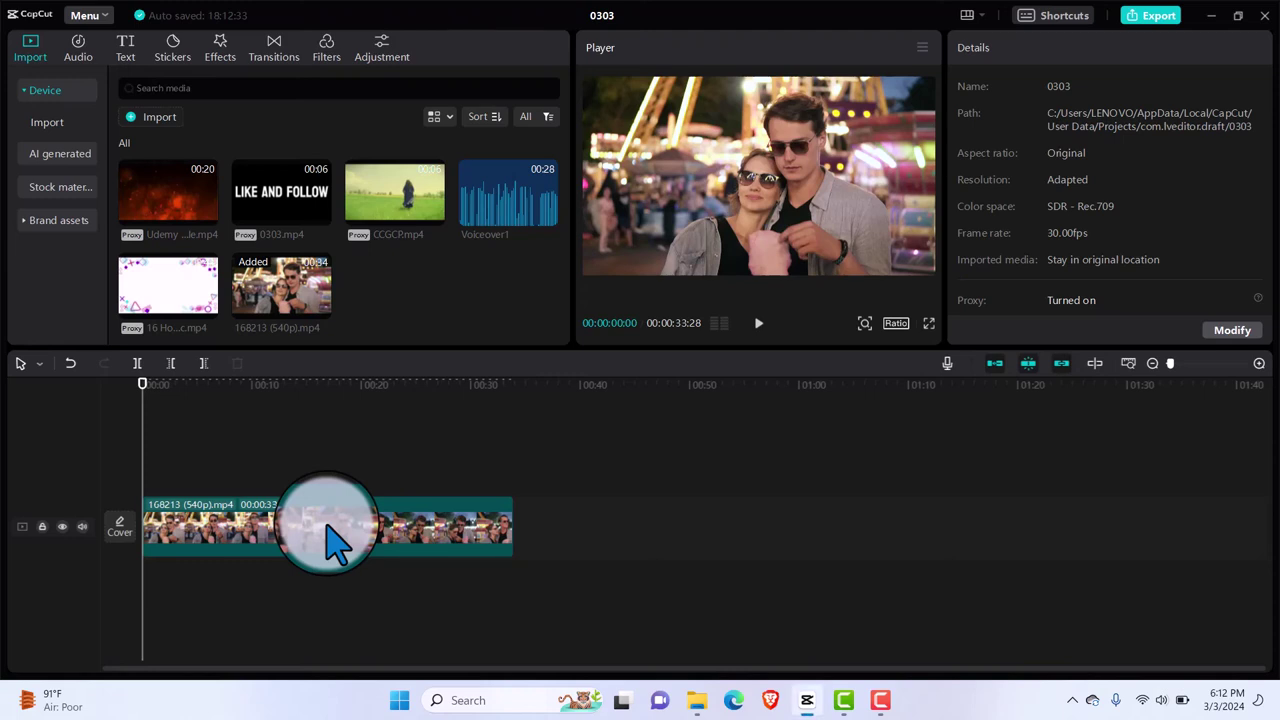
pyautogui.click(335, 540)
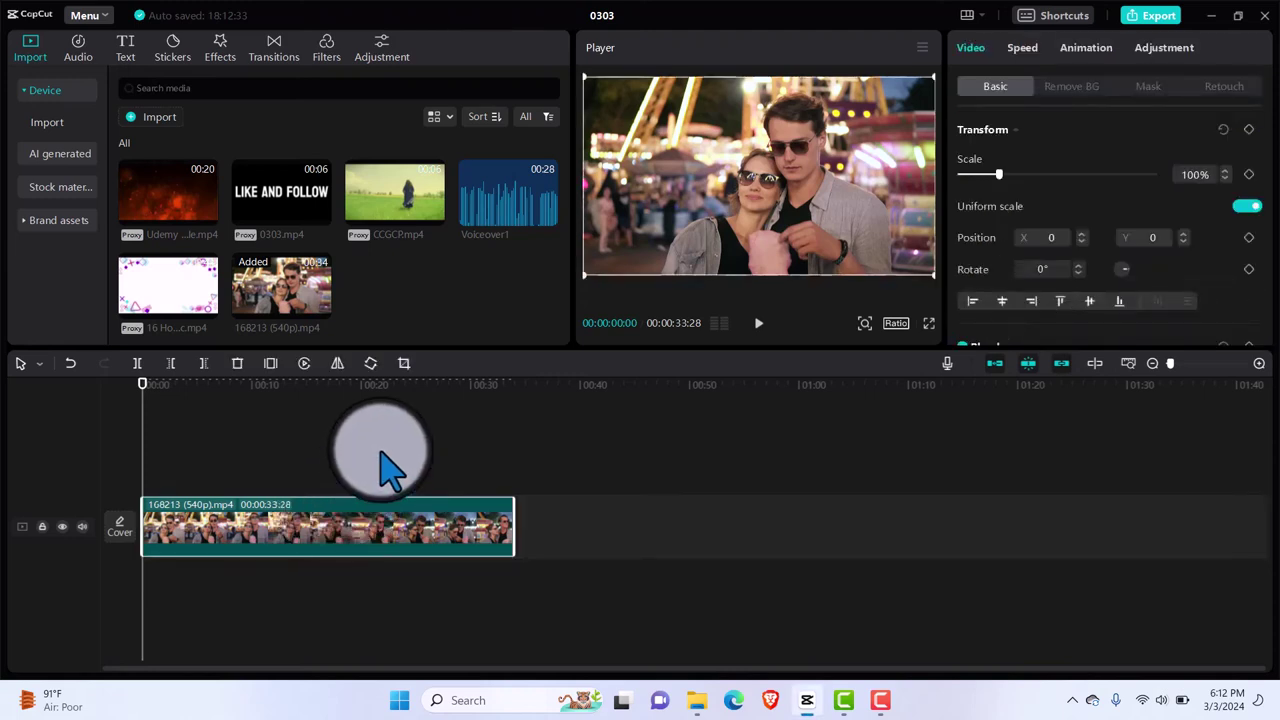
pyautogui.click(338, 364)
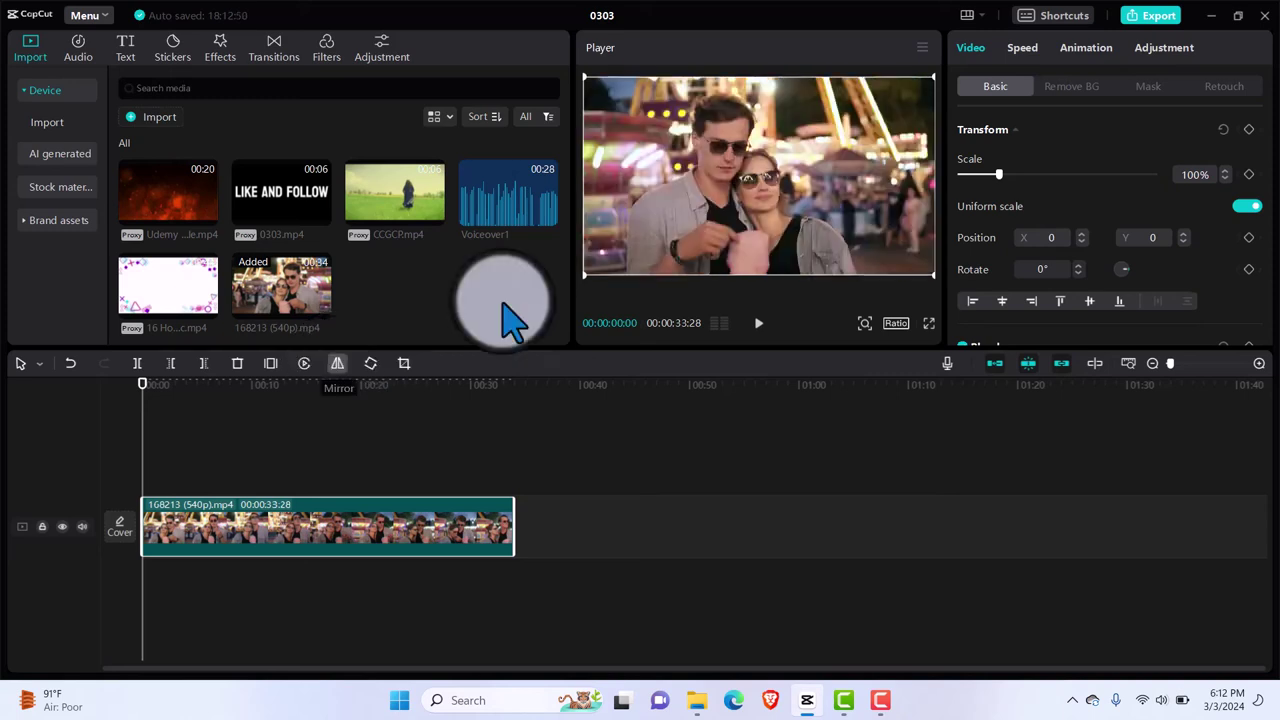
pyautogui.click(338, 364)
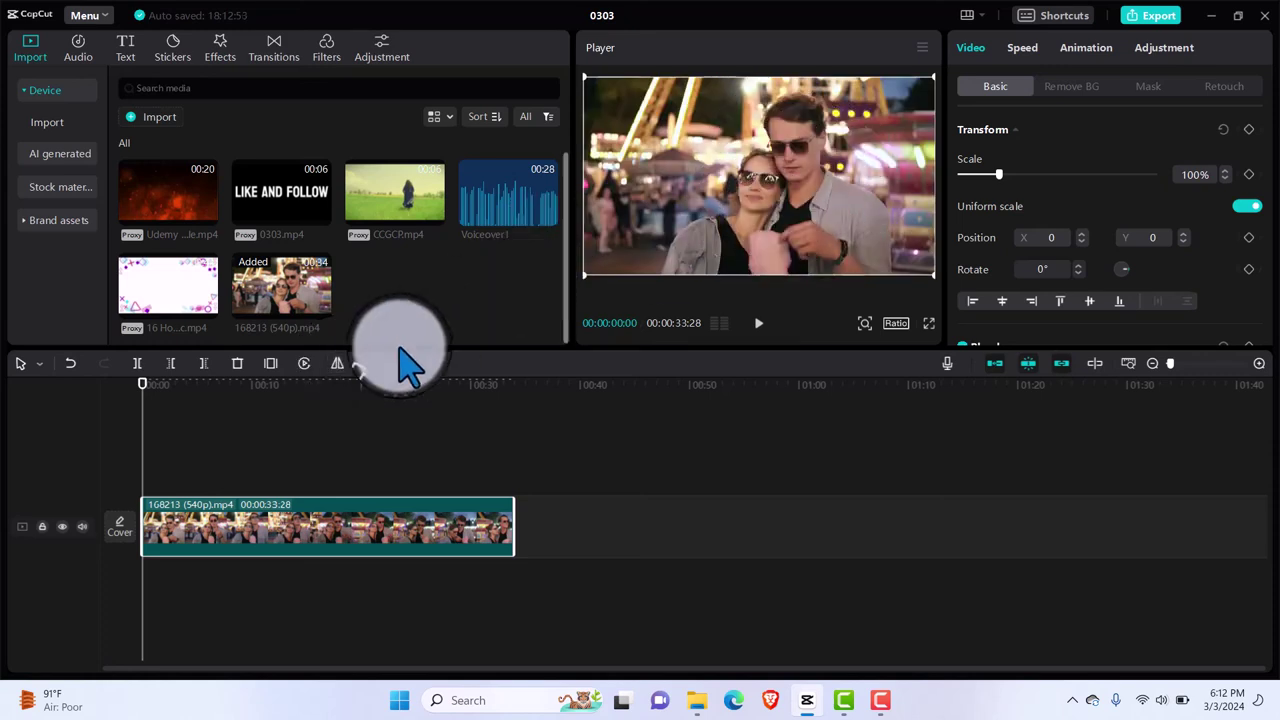
pyautogui.click(337, 363)
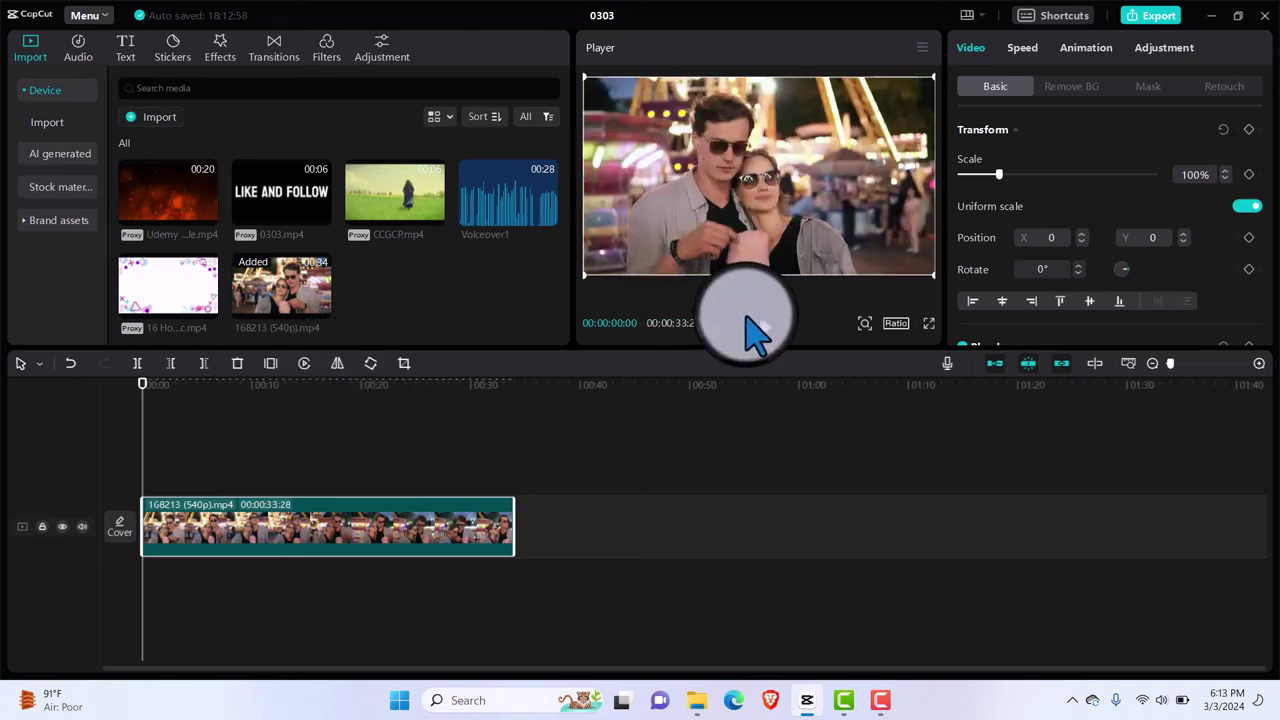
# Play the mirrored couple clip to about 00:00:06:00 and compare that frame with and without mirroring.
pyautogui.click(760, 323)
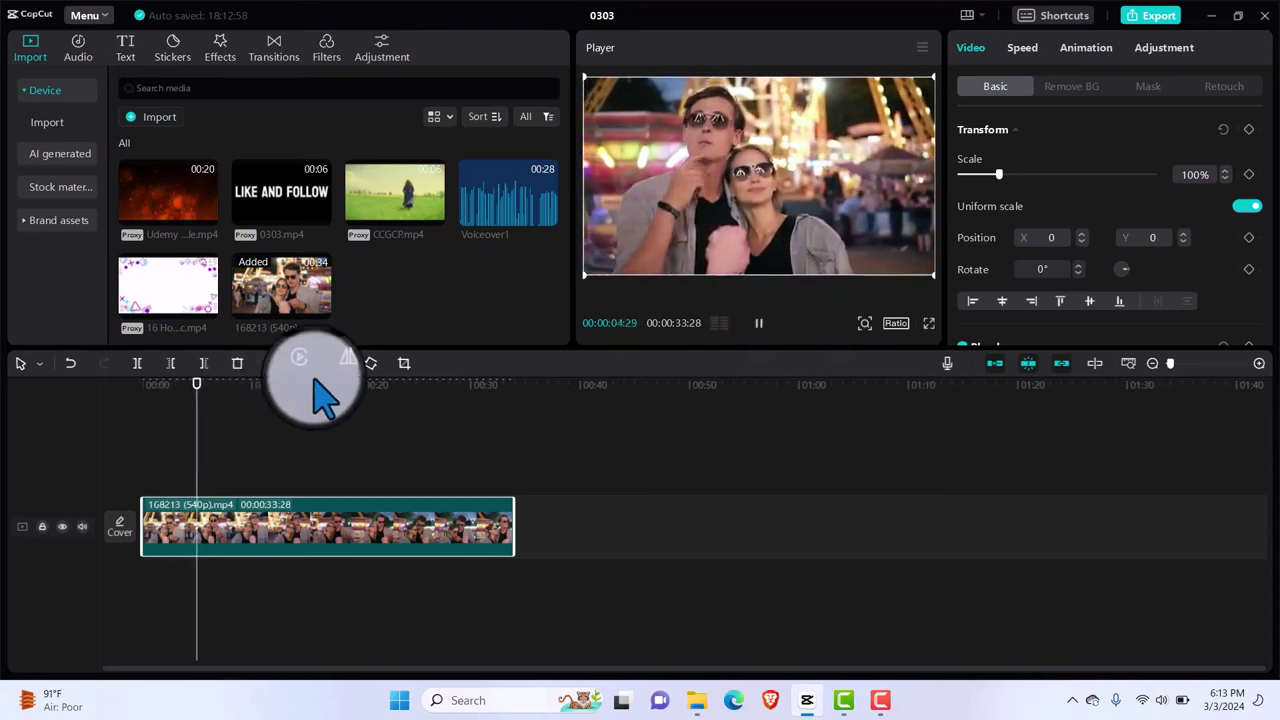
pyautogui.press('space')
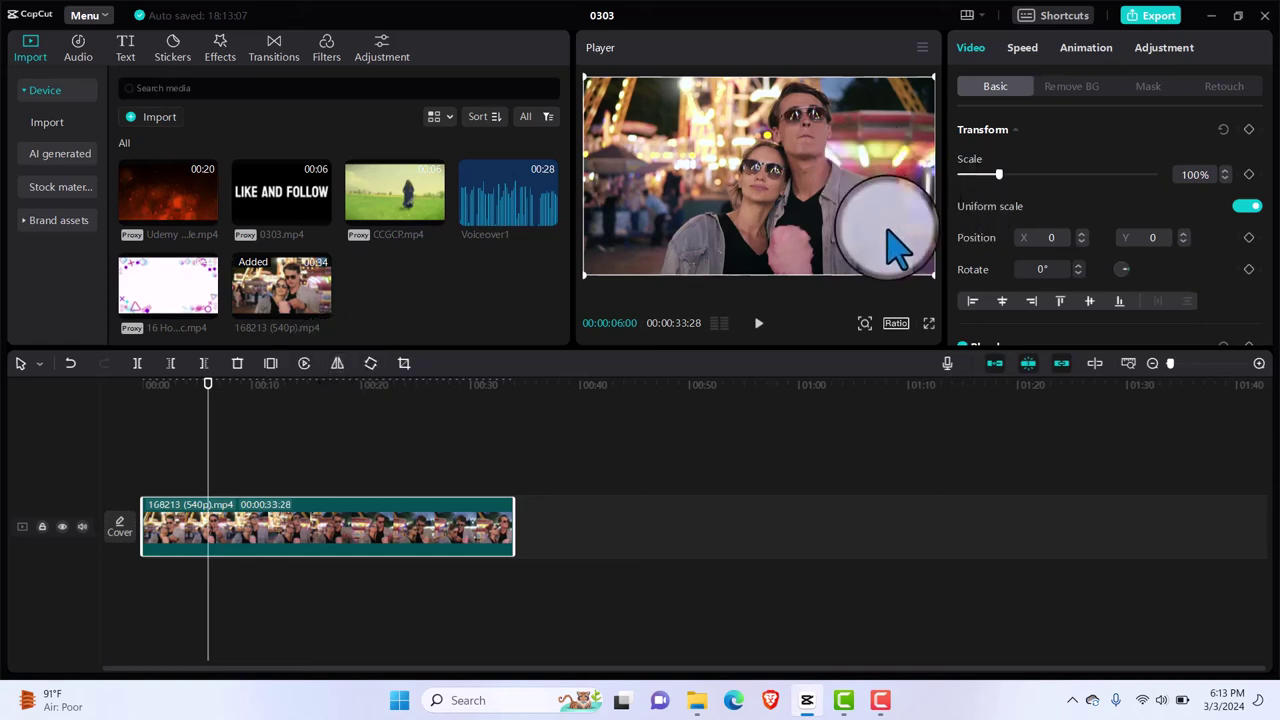
pyautogui.click(337, 365)
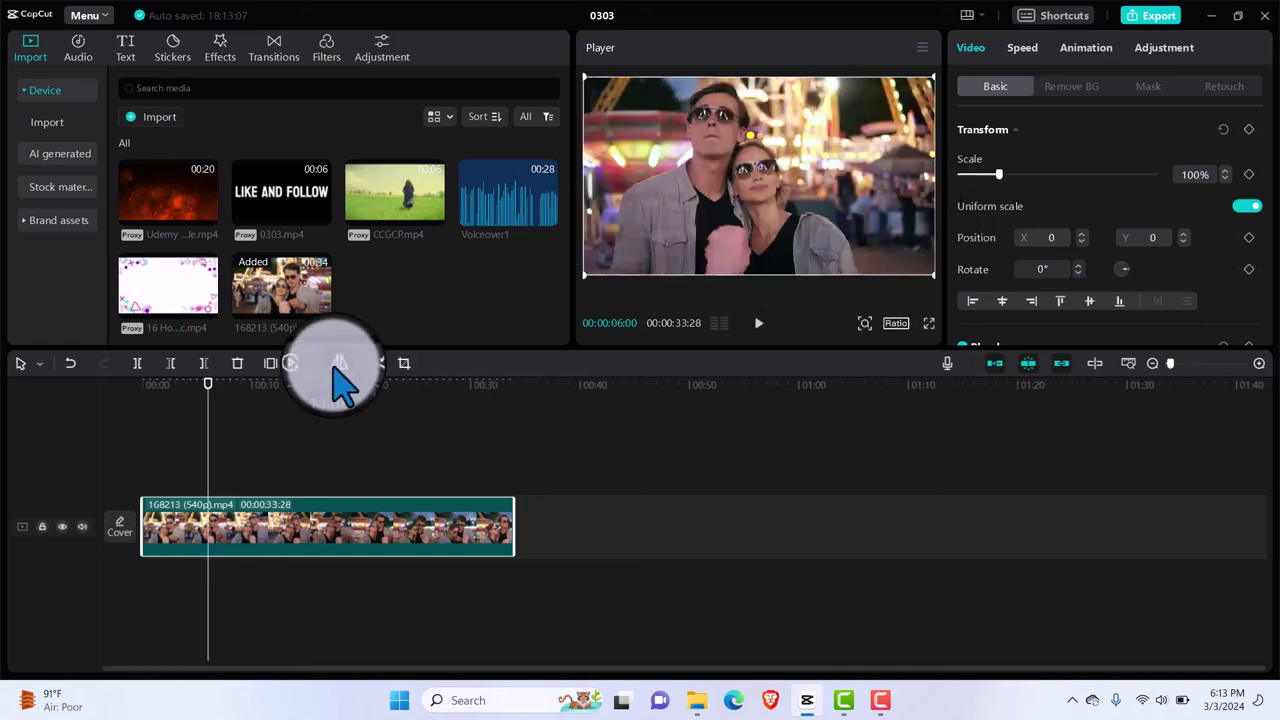
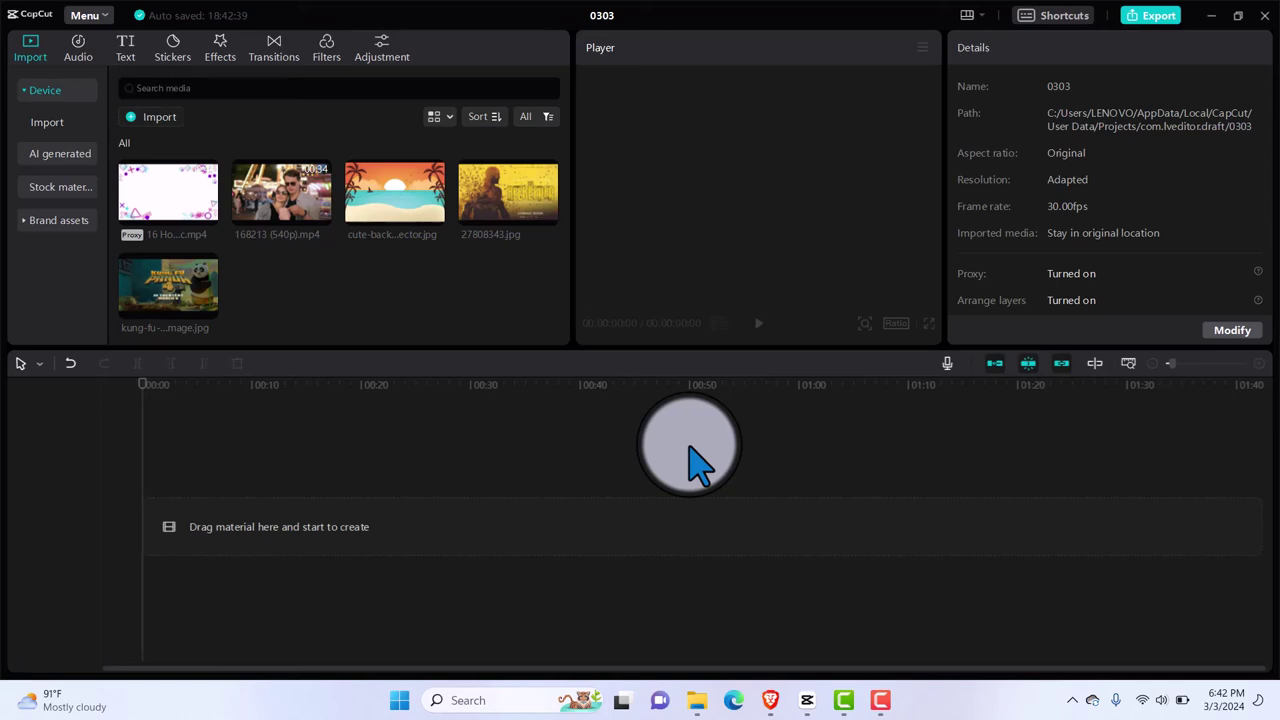
# Place kung-fu-panda-4-share-image.jpg on the timeline and add a Transform keyframe at its start with the scale at 365%.
pyautogui.click(206, 306)
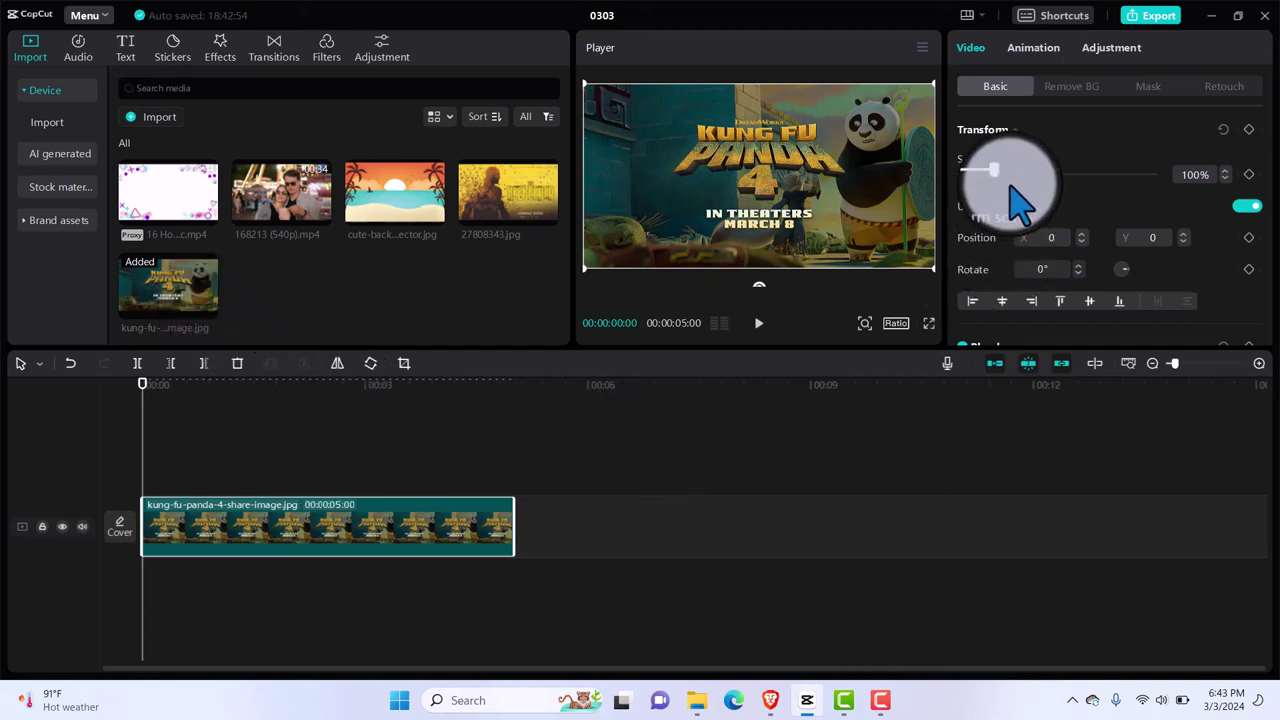
pyautogui.moveTo(1000, 174); pyautogui.dragTo(1102, 175)
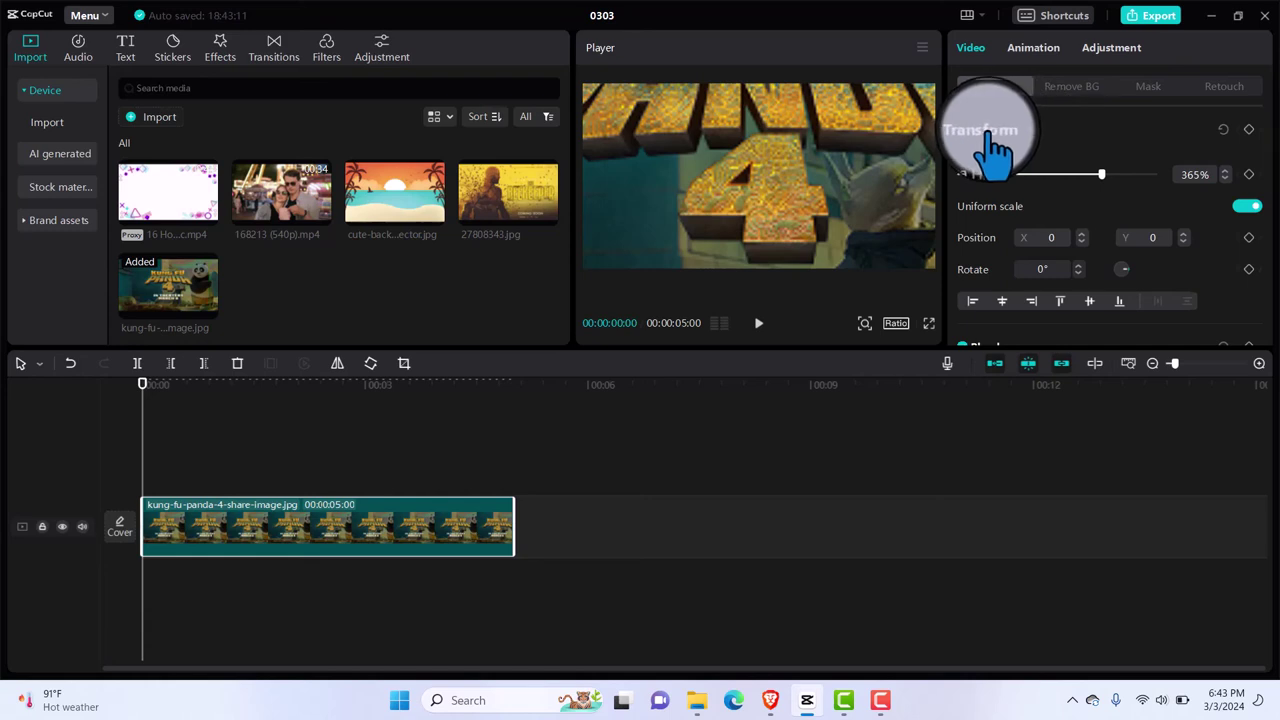
pyautogui.click(1249, 130)
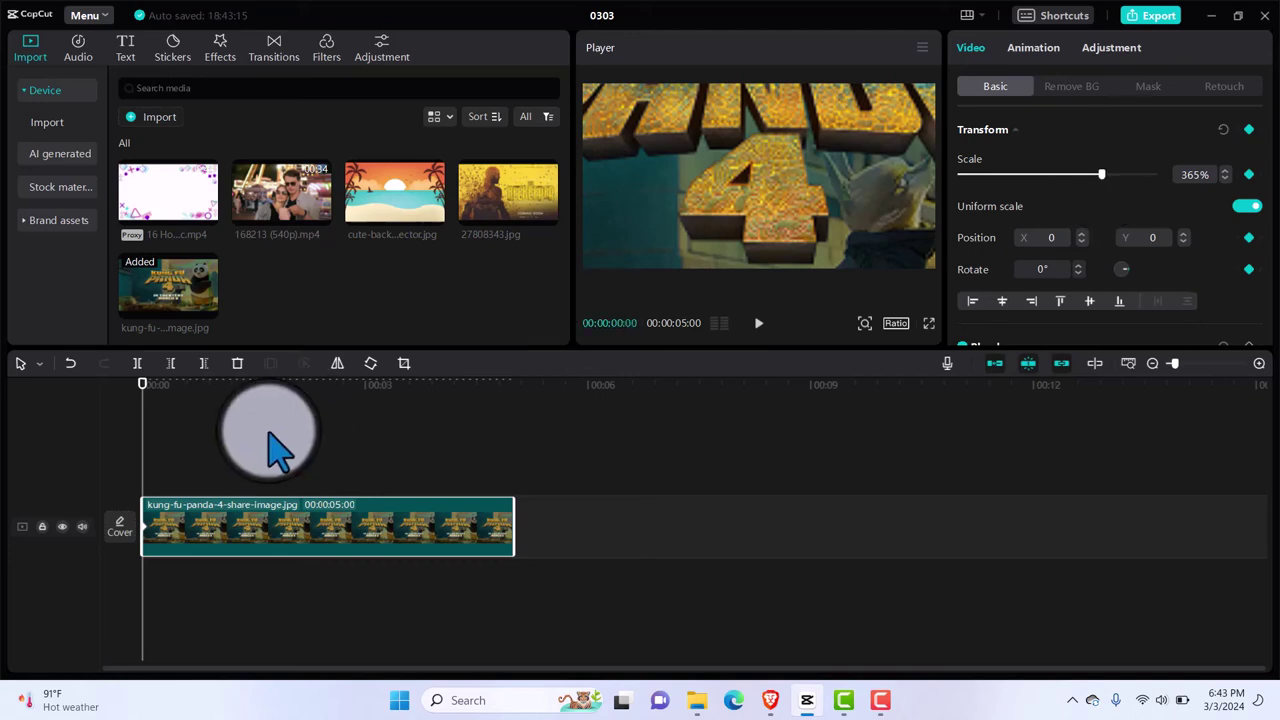
# Keyframe the Kung Fu Panda image's scale at 296% at 00:00:00:17 and 229% at 00:00:01:17.
pyautogui.moveTo(145, 399); pyautogui.dragTo(183, 397)
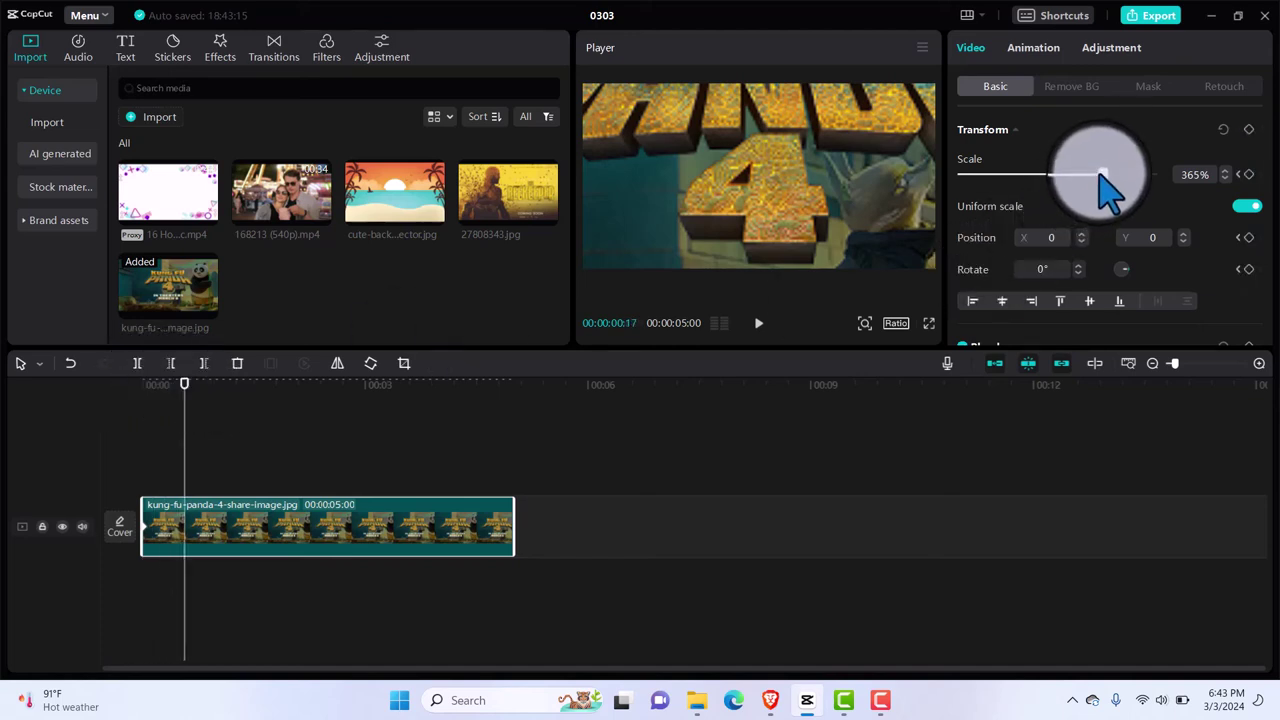
pyautogui.moveTo(1102, 175); pyautogui.dragTo(1075, 174)
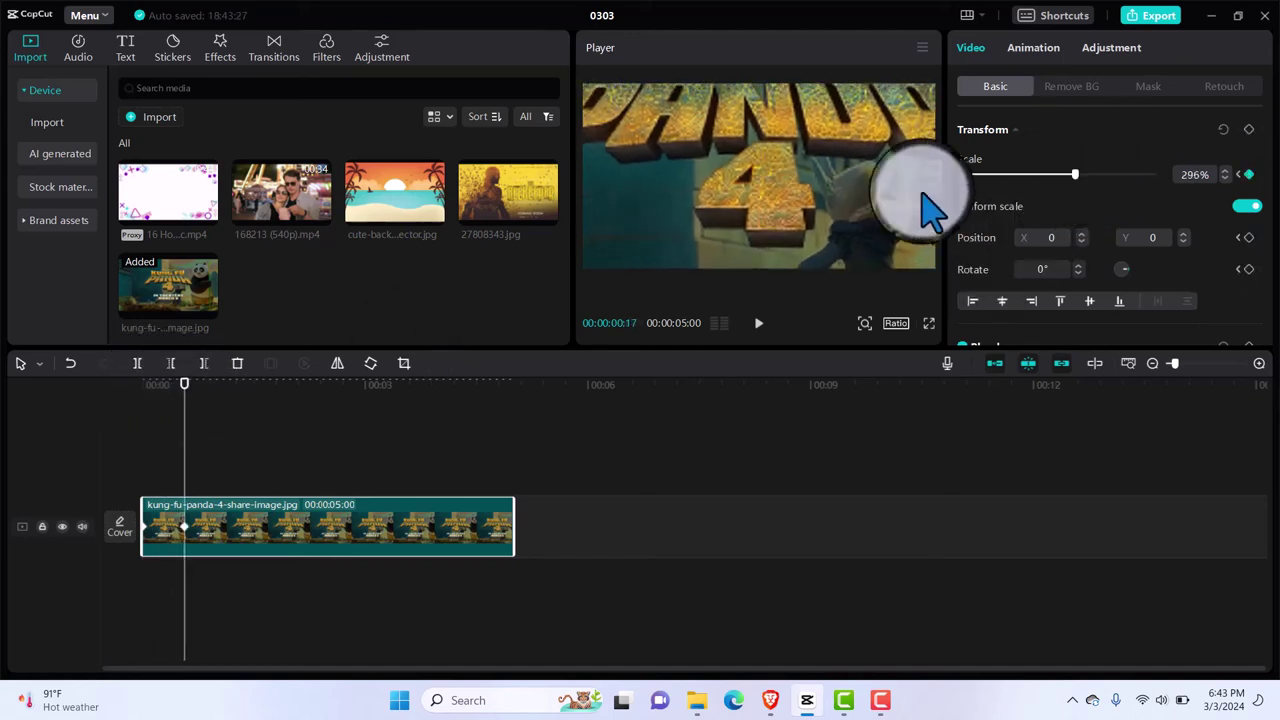
pyautogui.moveTo(184, 400); pyautogui.dragTo(258, 396)
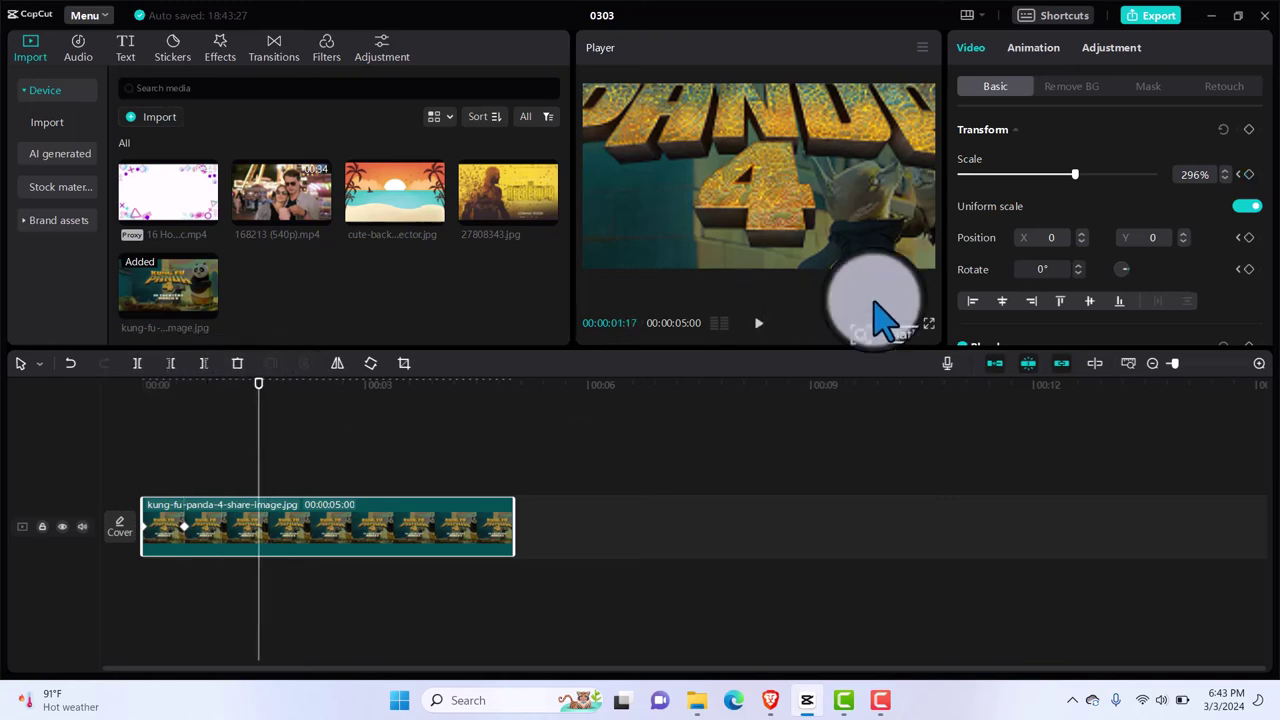
pyautogui.moveTo(1075, 174); pyautogui.dragTo(1049, 175)
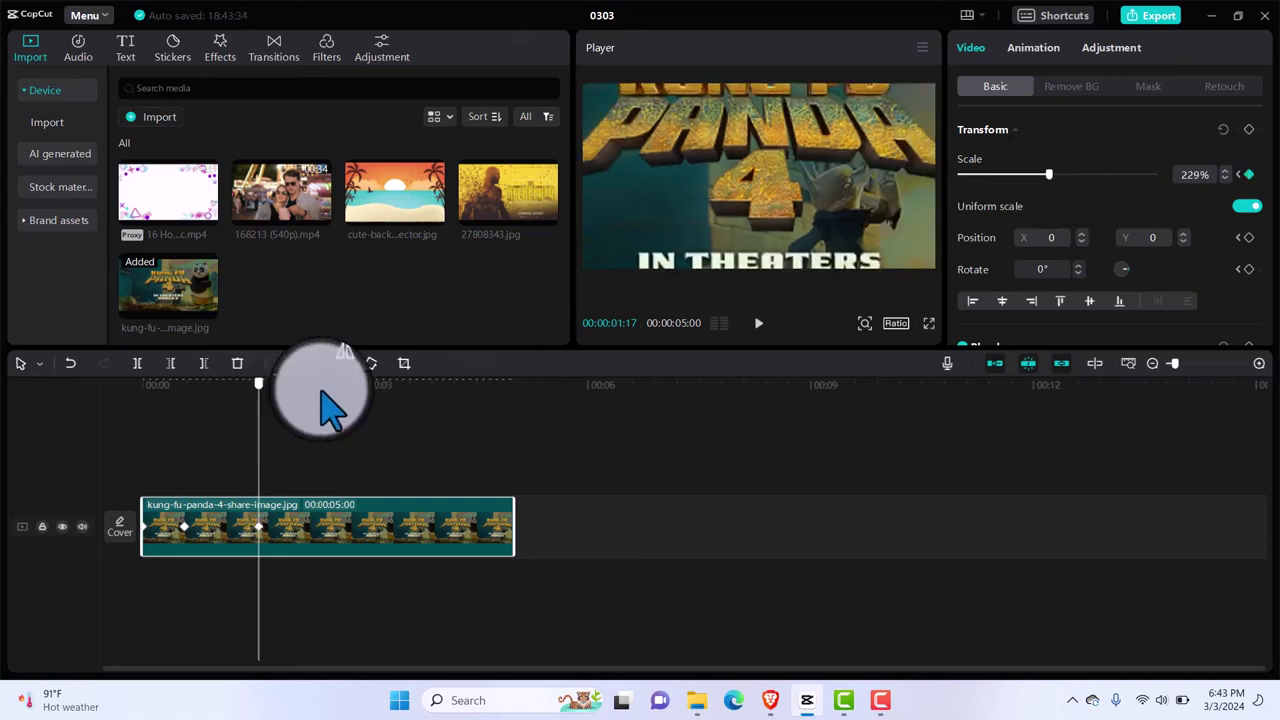
# Keyframe the Kung Fu Panda image's scale at 162% at 00:00:03:00 and 102% at 00:00:03:29.
pyautogui.moveTo(345, 386); pyautogui.dragTo(365, 386)
pyautogui.moveTo(1055, 175); pyautogui.dragTo(1022, 177)
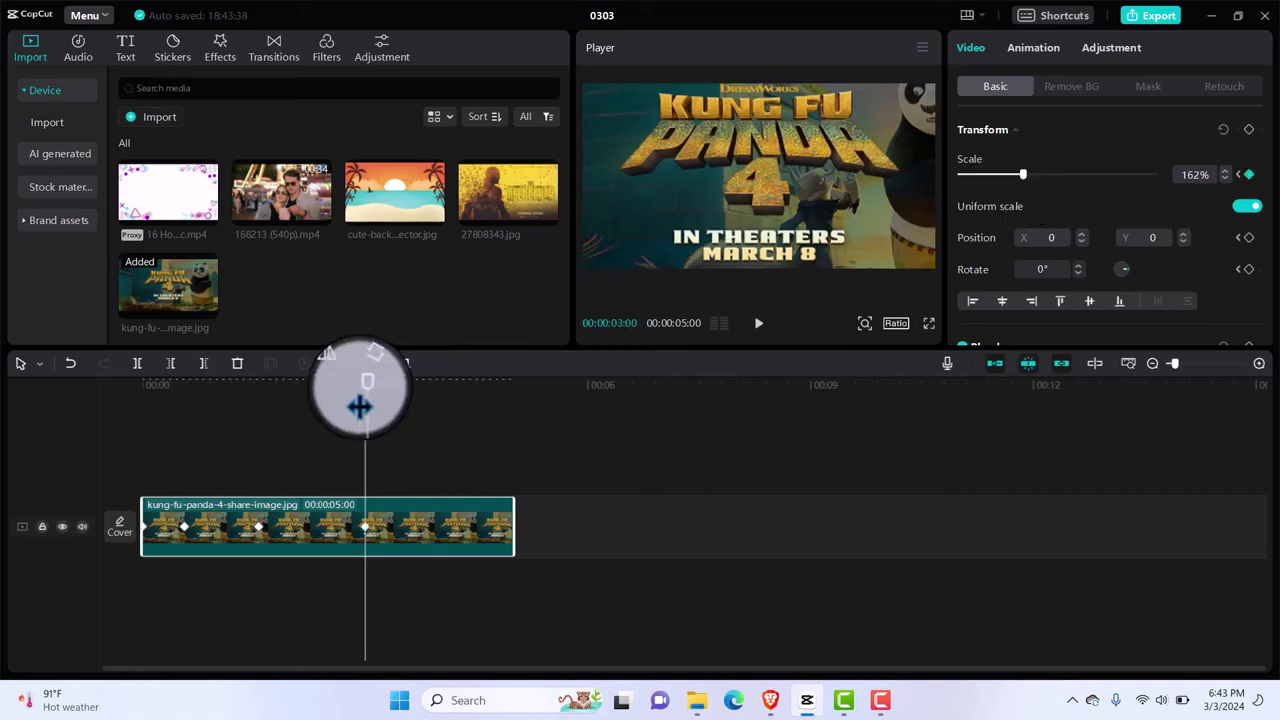
pyautogui.moveTo(366, 392); pyautogui.dragTo(437, 399)
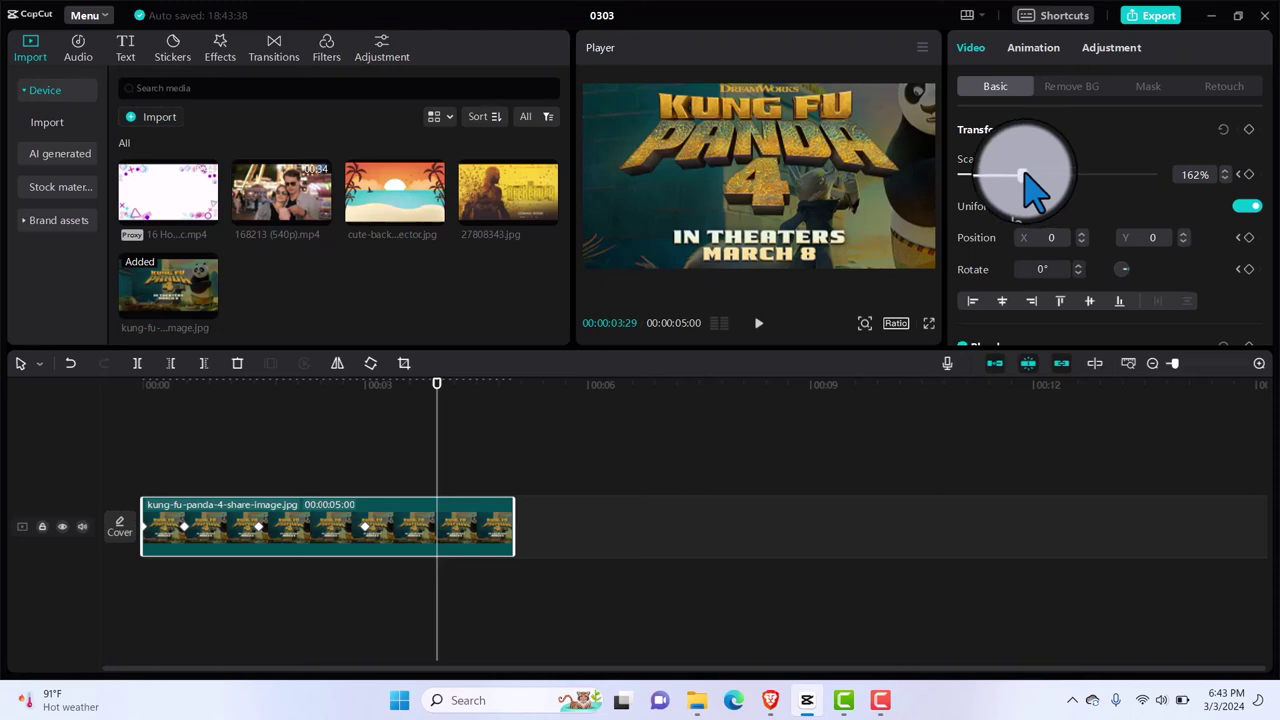
pyautogui.moveTo(1022, 177); pyautogui.dragTo(1000, 173)
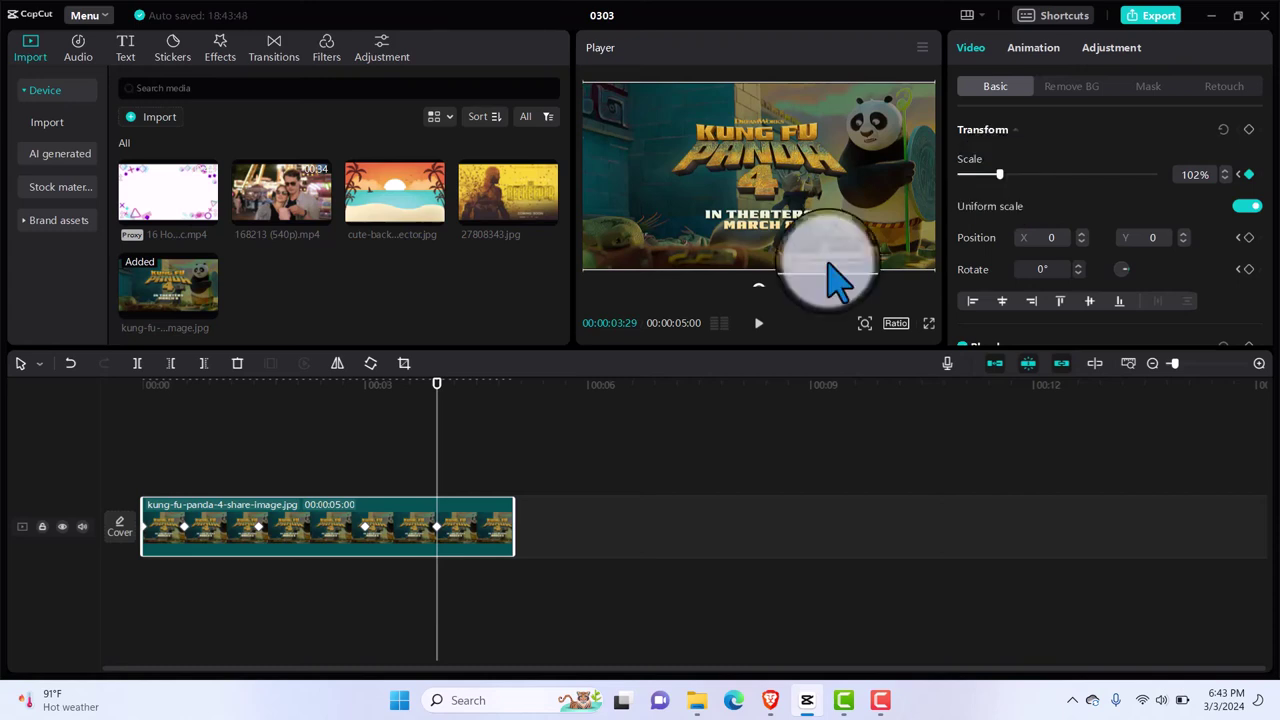
# Play the image's zoom-out animation from the start of the timeline to about 00:00:04:22.
pyautogui.click(135, 440)
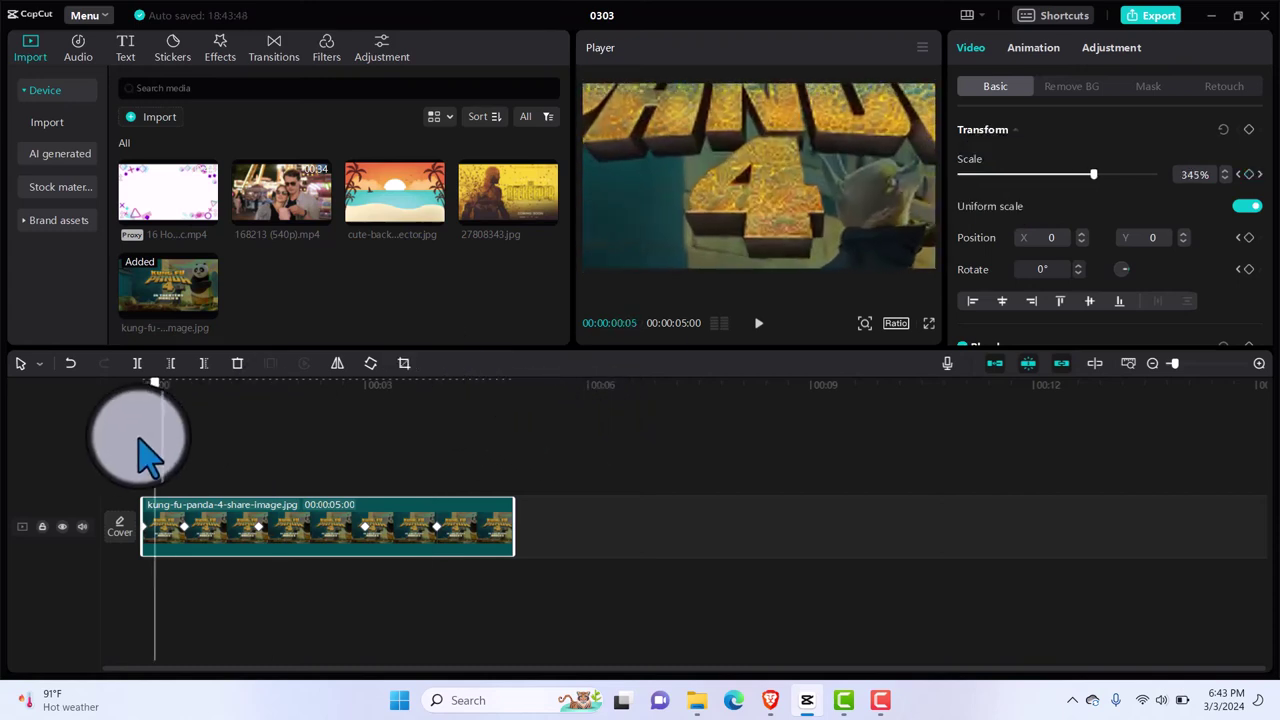
pyautogui.press('space')
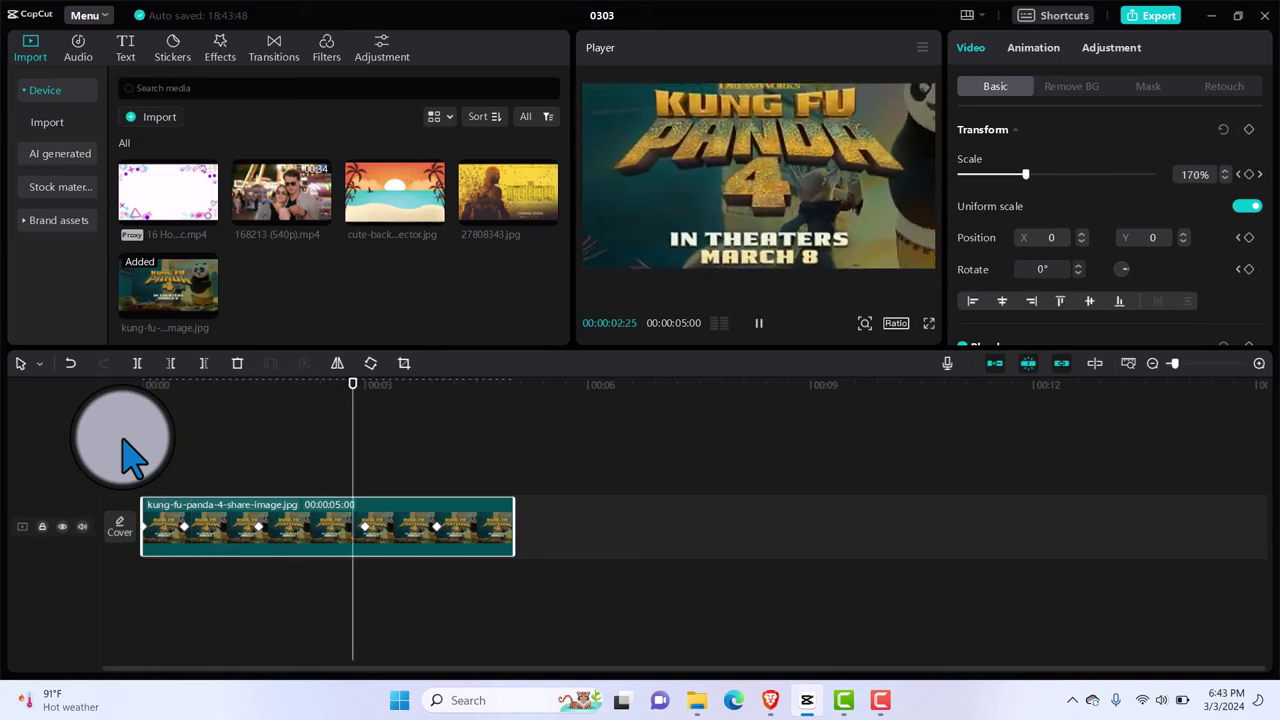
pyautogui.press('space')
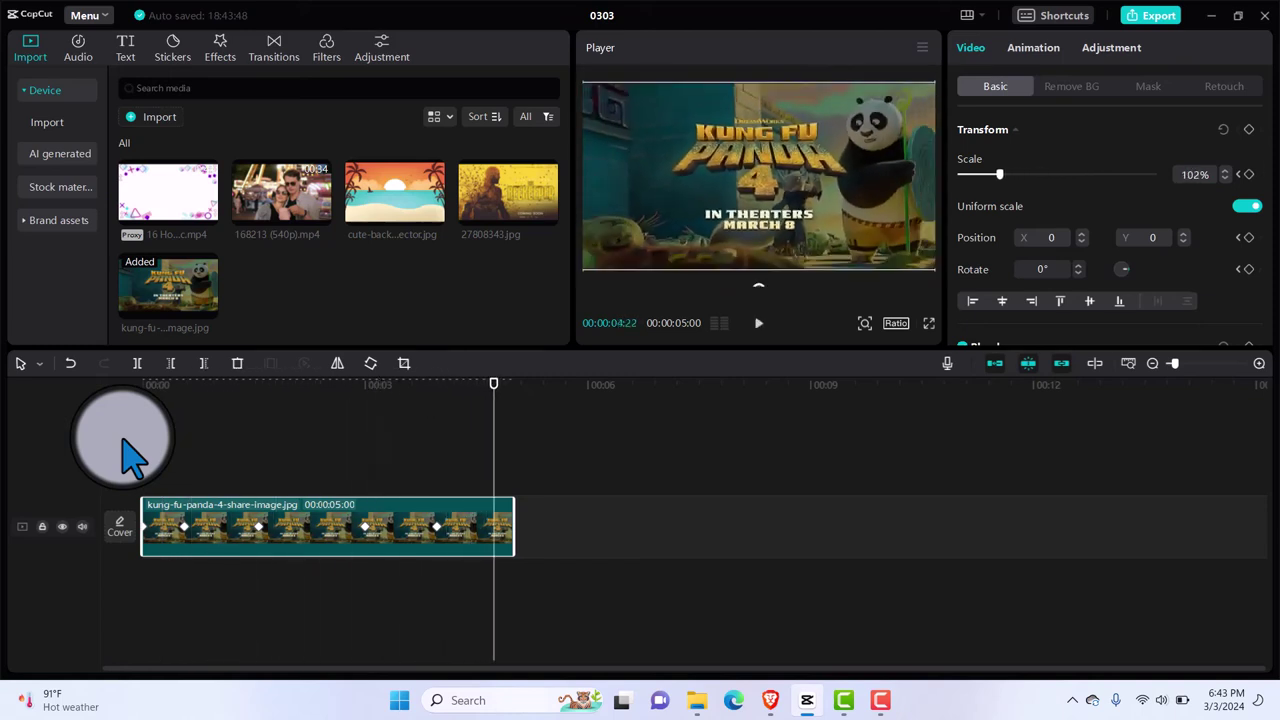
# Go to the image's scale keyframe at 00:00:00:17 and show the clip's keyframe animation tracks on the timeline.
pyautogui.click(190, 545)
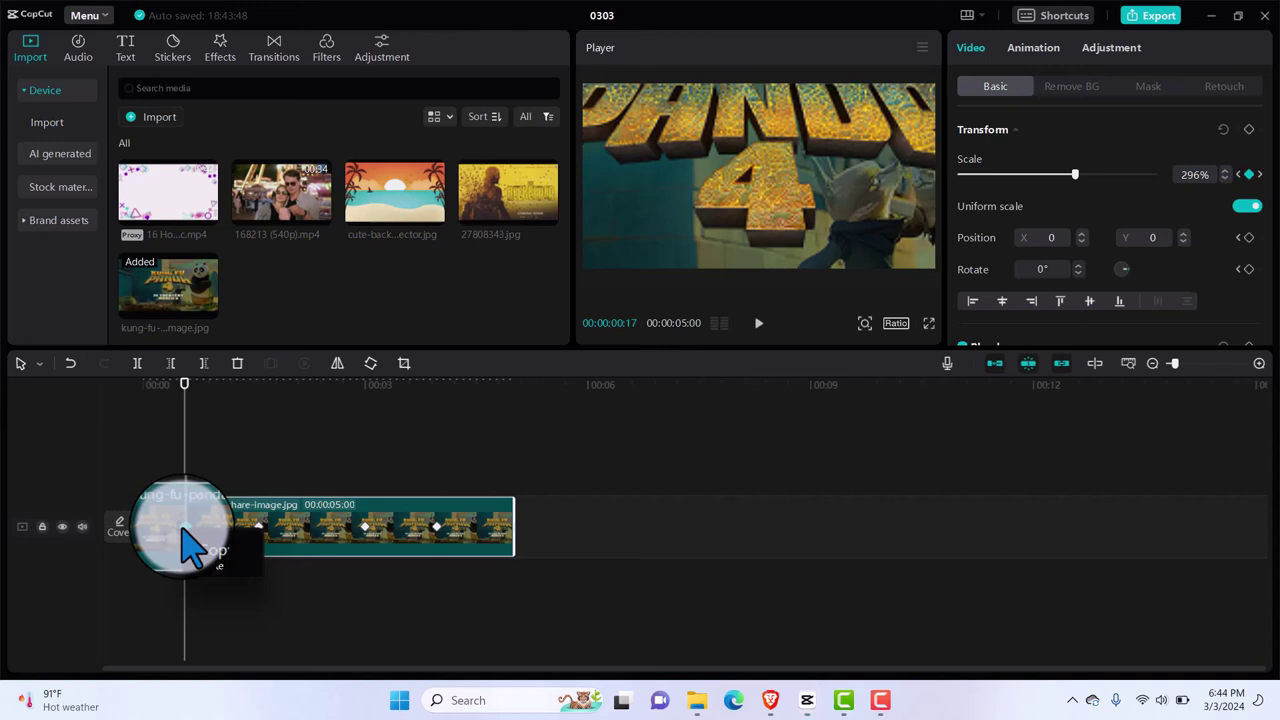
pyautogui.click(194, 534)
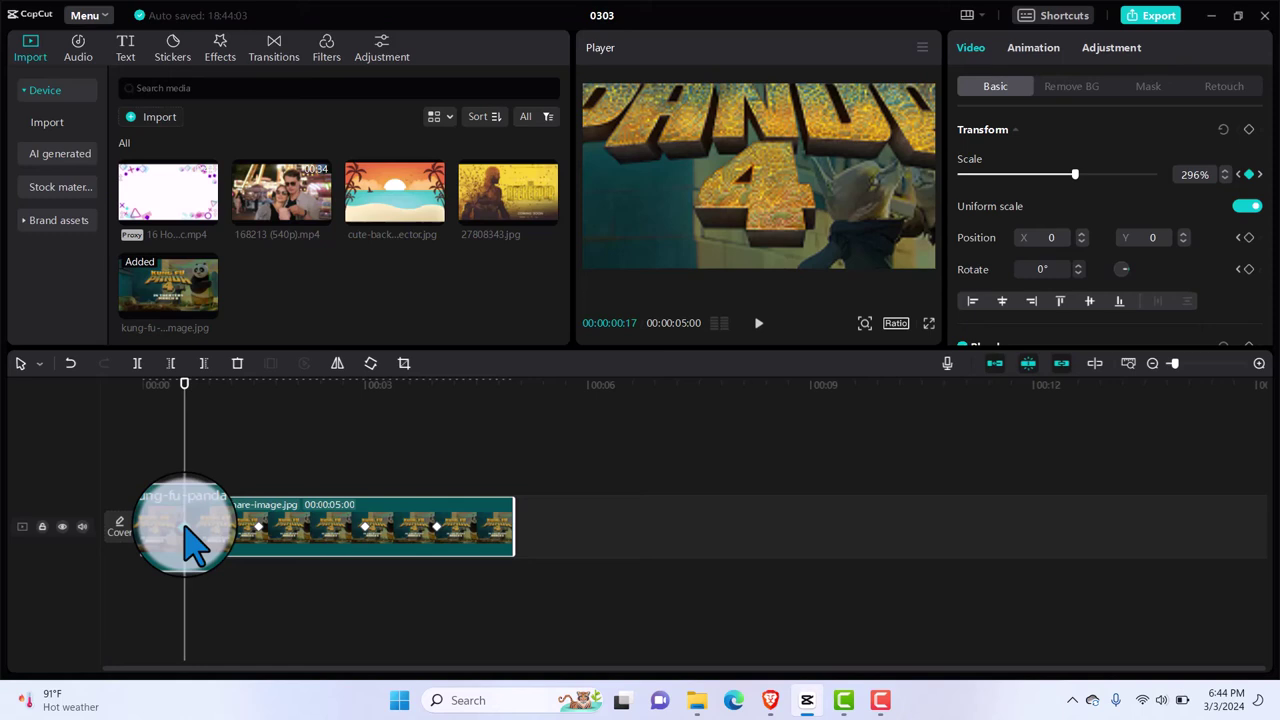
pyautogui.rightClick(190, 535)
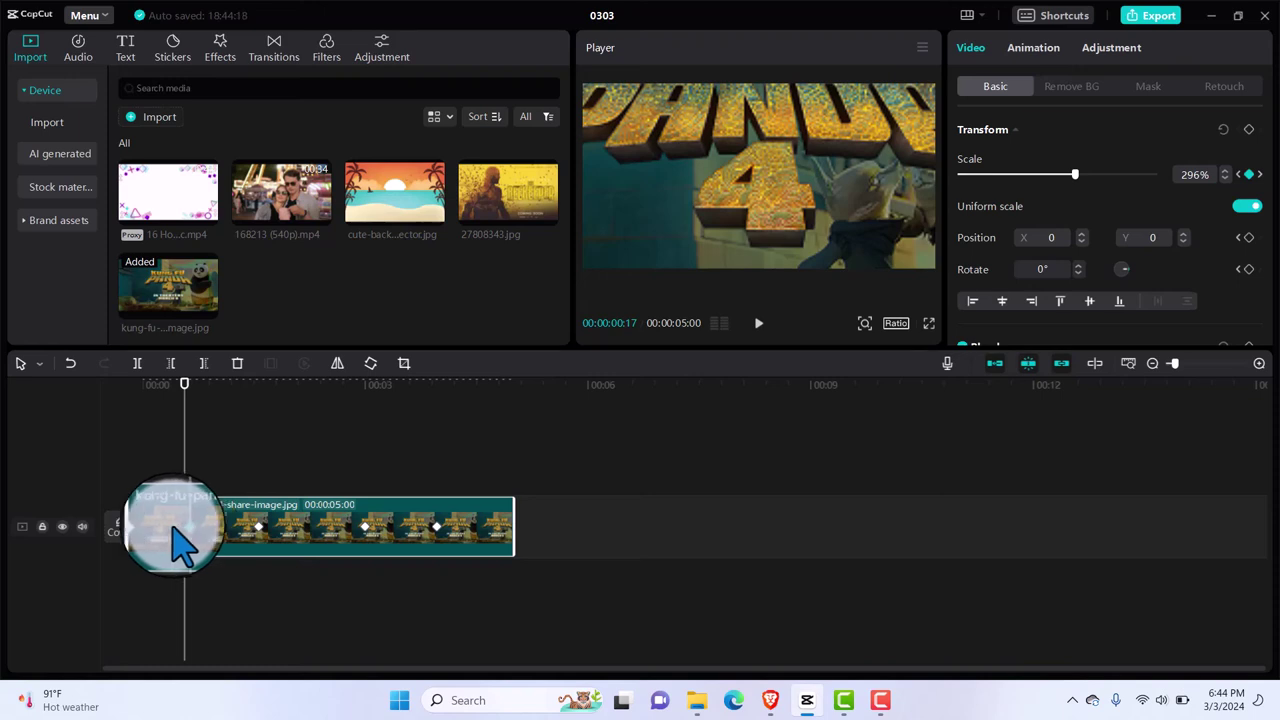
pyautogui.rightClick(172, 545)
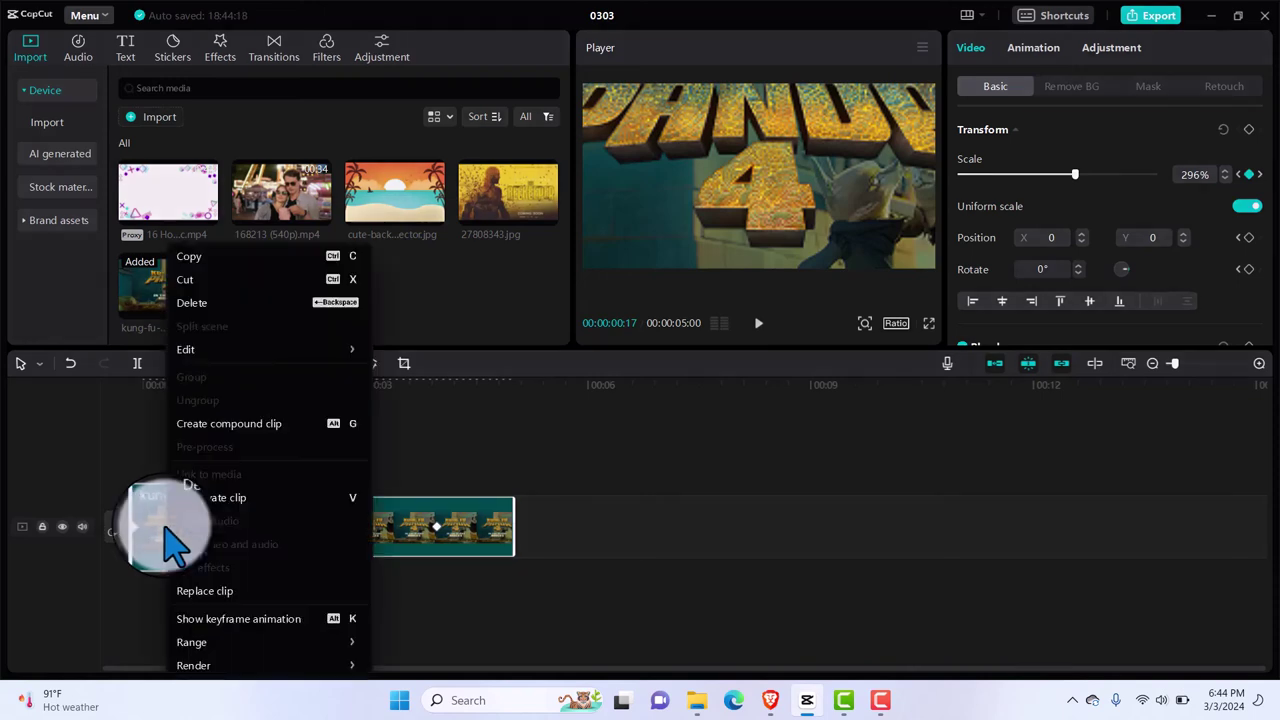
pyautogui.click(236, 620)
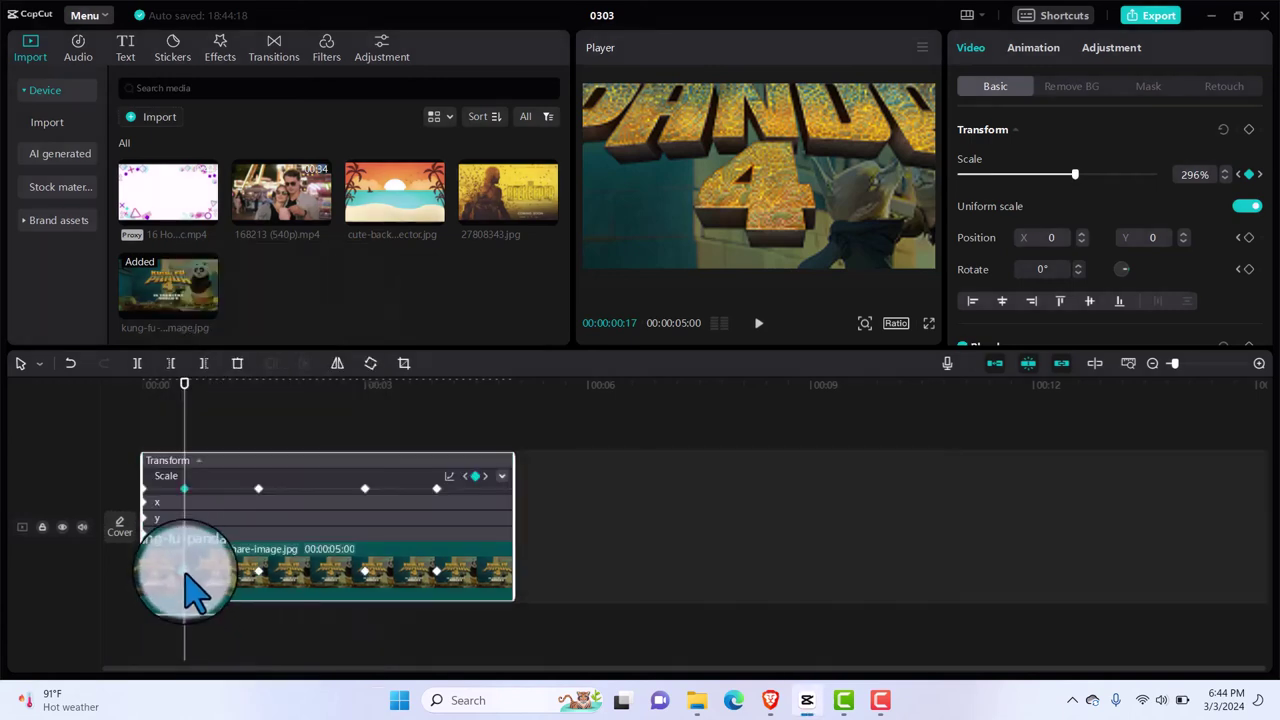
# Examine the Kung Fu Panda image's x position graph and its other transform tracks, and collapse the Transform group.
pyautogui.click(166, 500)
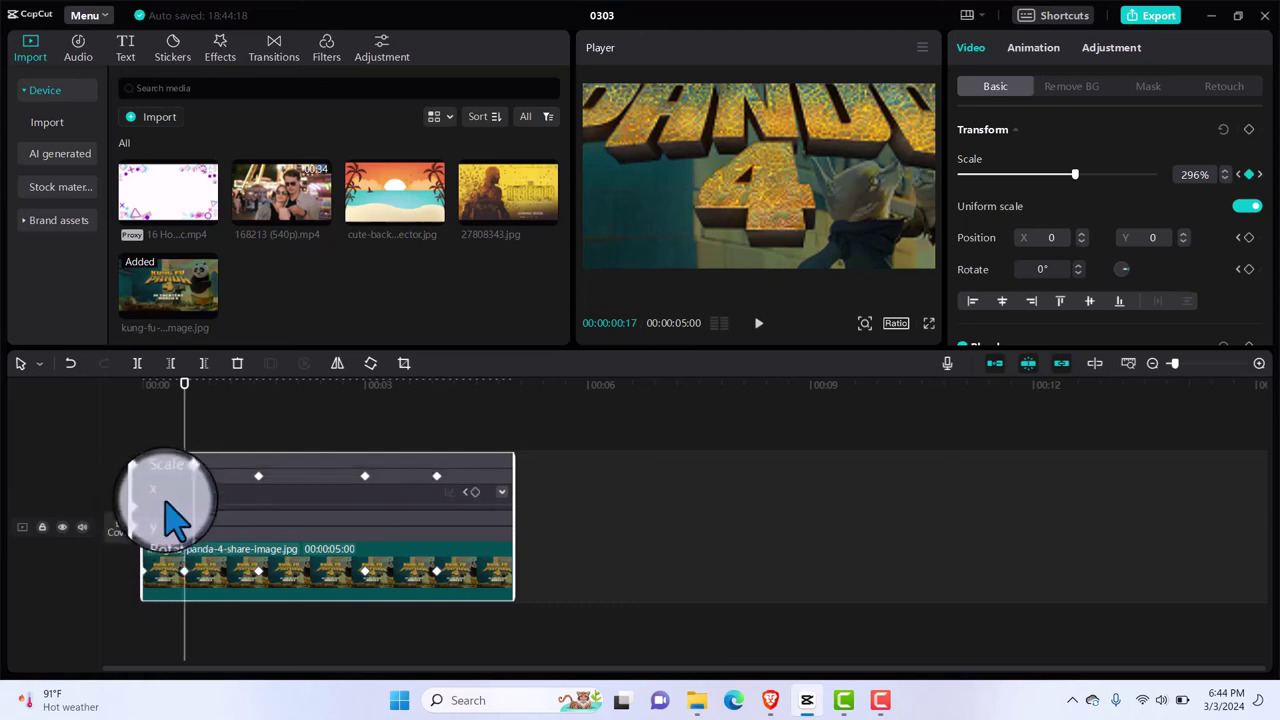
pyautogui.click(503, 492)
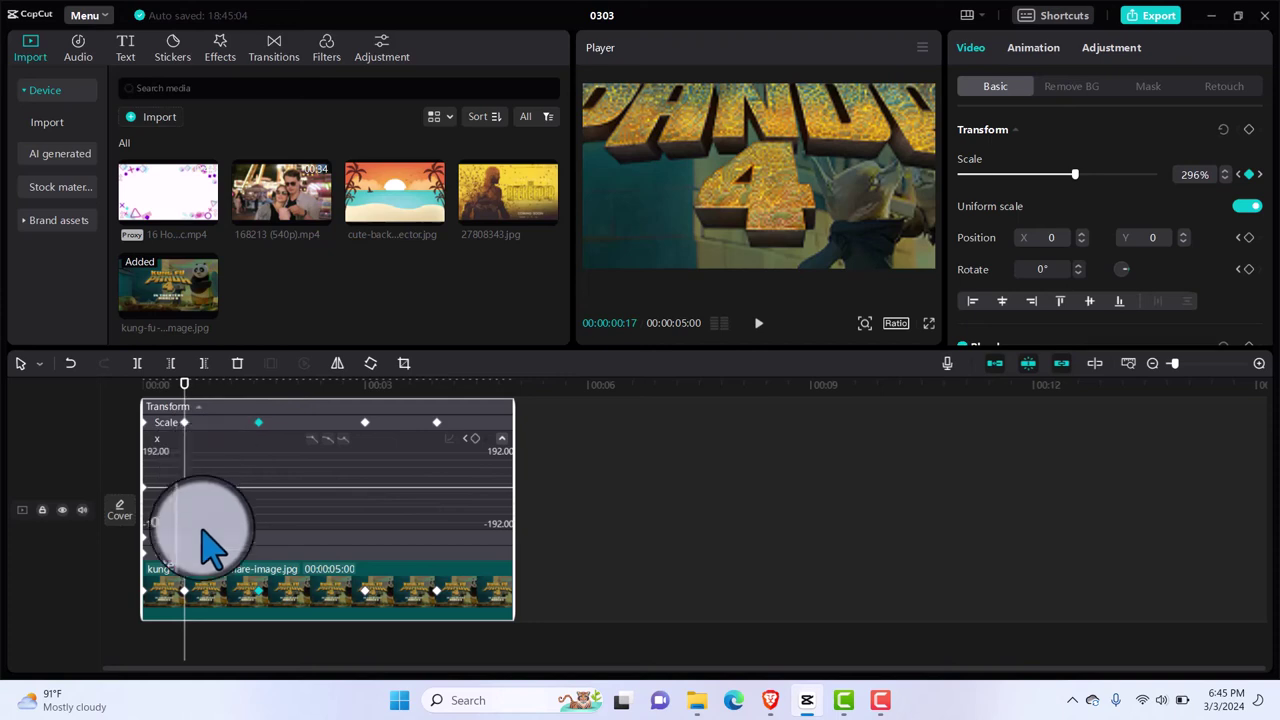
pyautogui.click(162, 558)
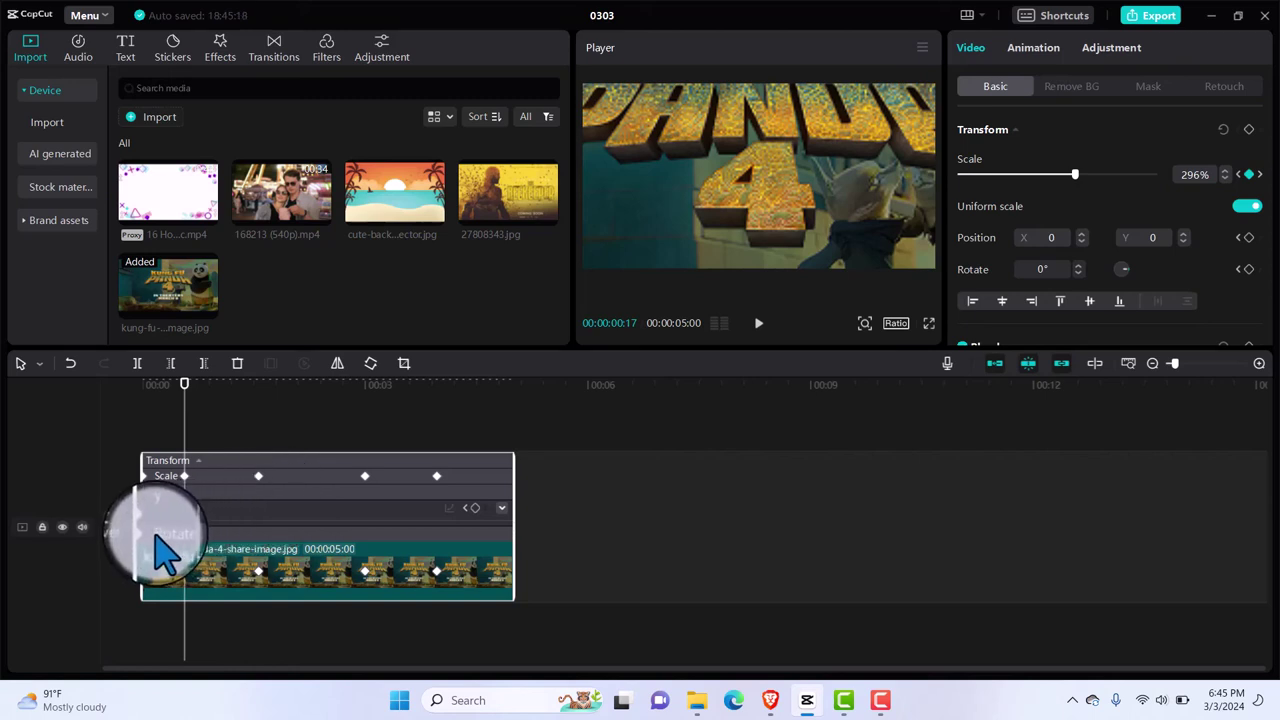
pyautogui.click(174, 462)
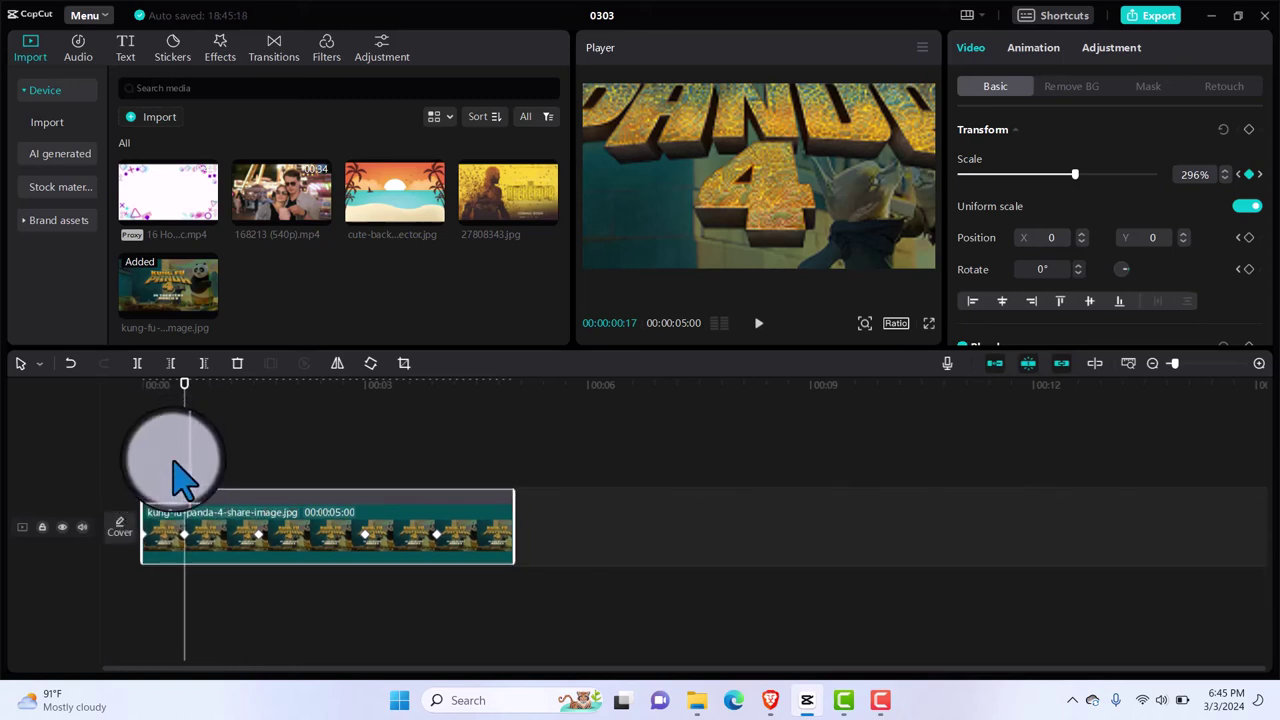
# Reopen the image's keyframe tracks, expand the scale curve graph and go to the scale keyframe at 00:00:01:17.
pyautogui.click(200, 515)
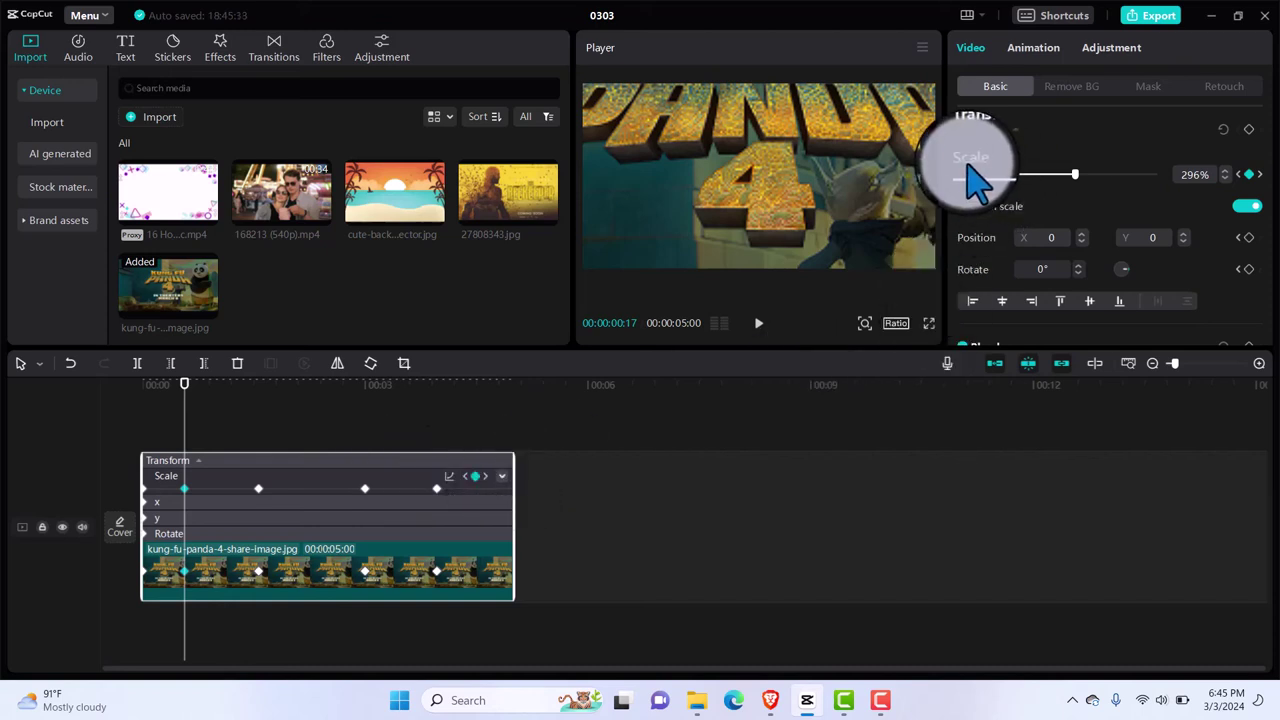
pyautogui.click(501, 477)
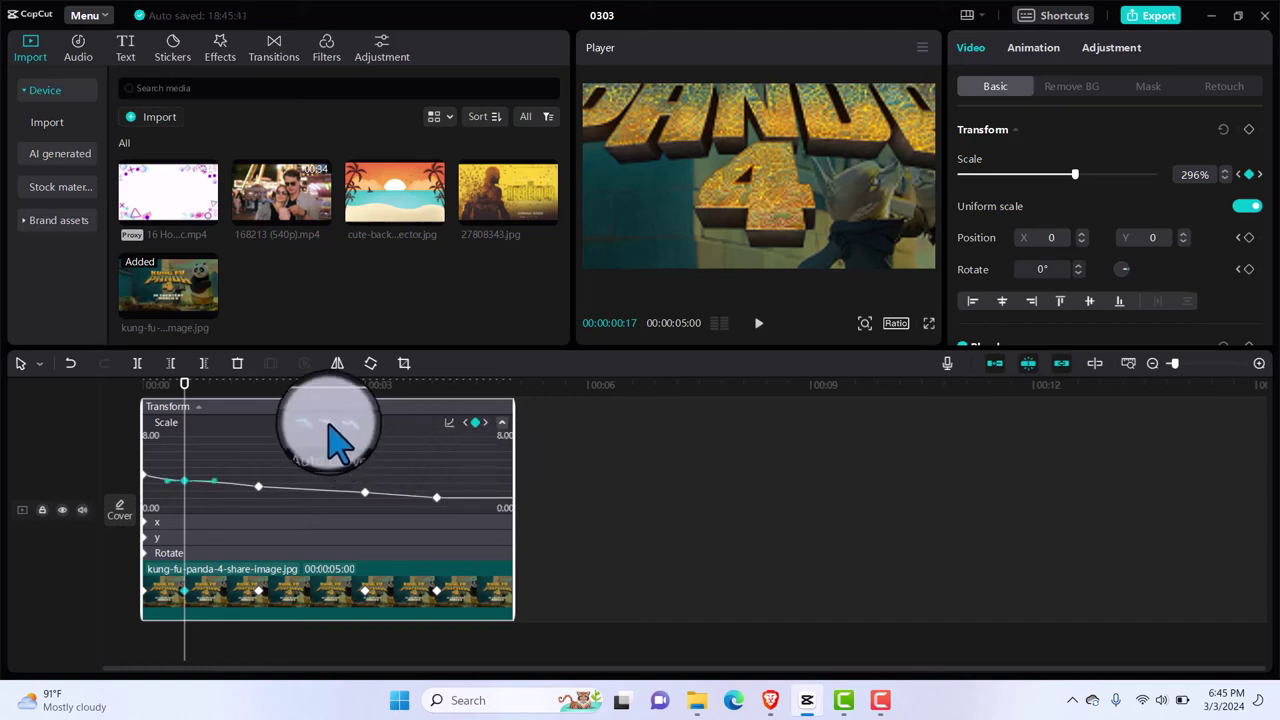
pyautogui.click(258, 590)
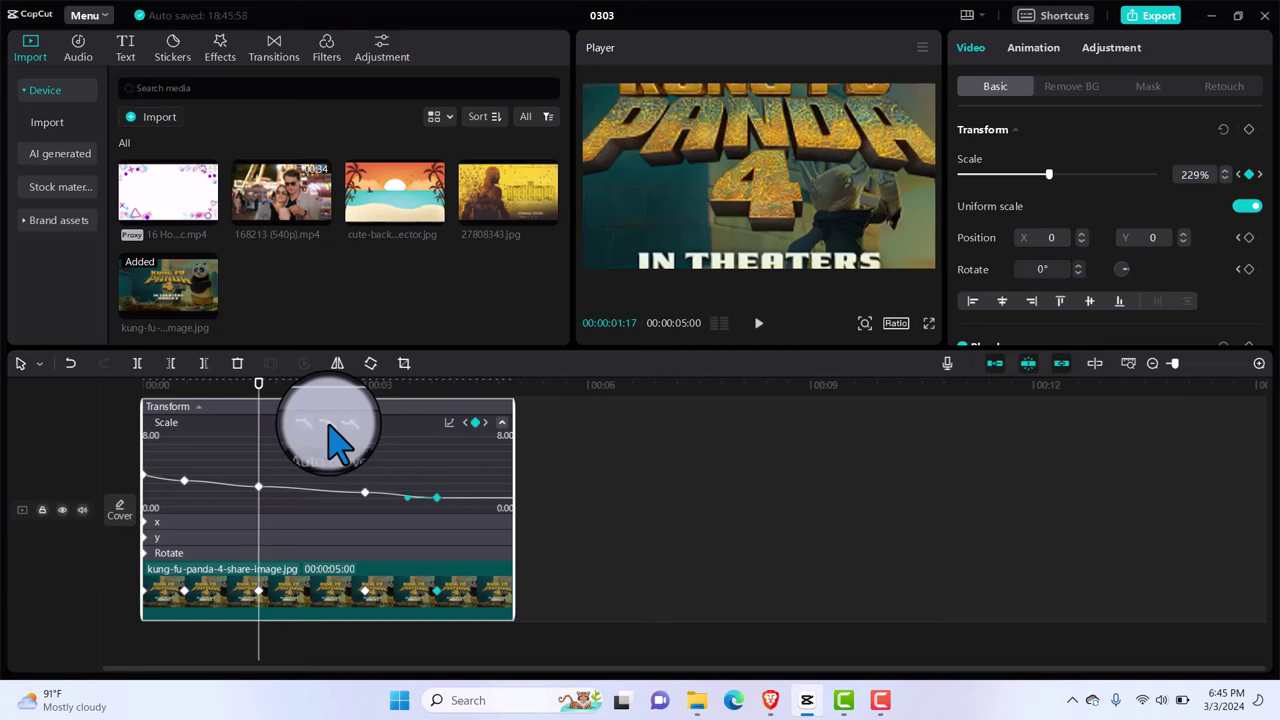
# Collapse the scale curve and transform tracks and play the zoom-out animation from the start of the timeline to 00:00:05:00.
pyautogui.click(502, 421)
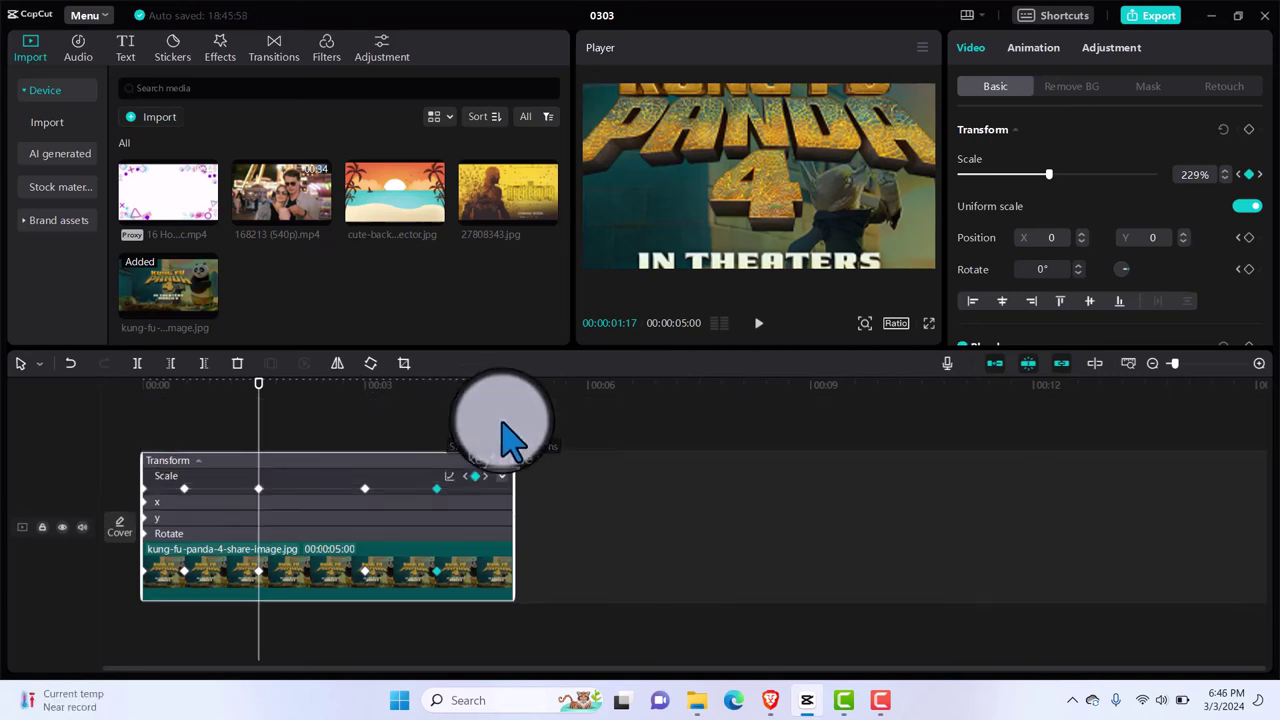
pyautogui.click(197, 462)
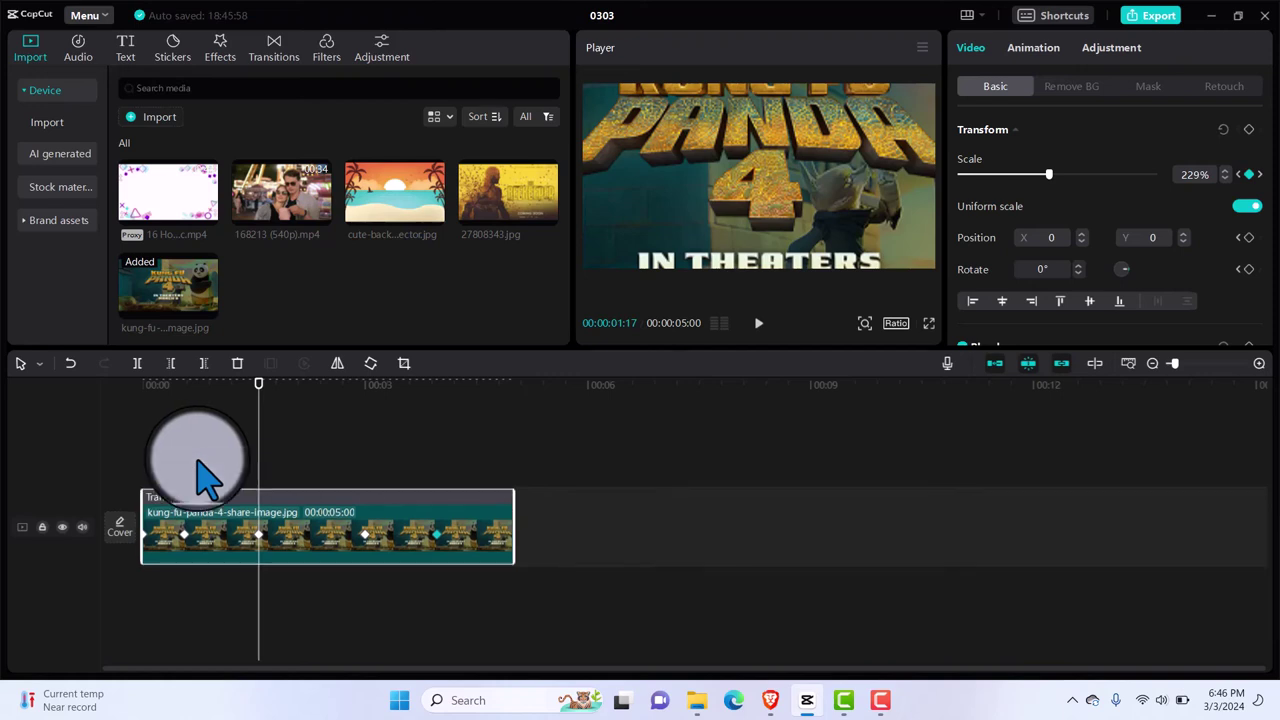
pyautogui.moveTo(257, 397); pyautogui.dragTo(118, 428)
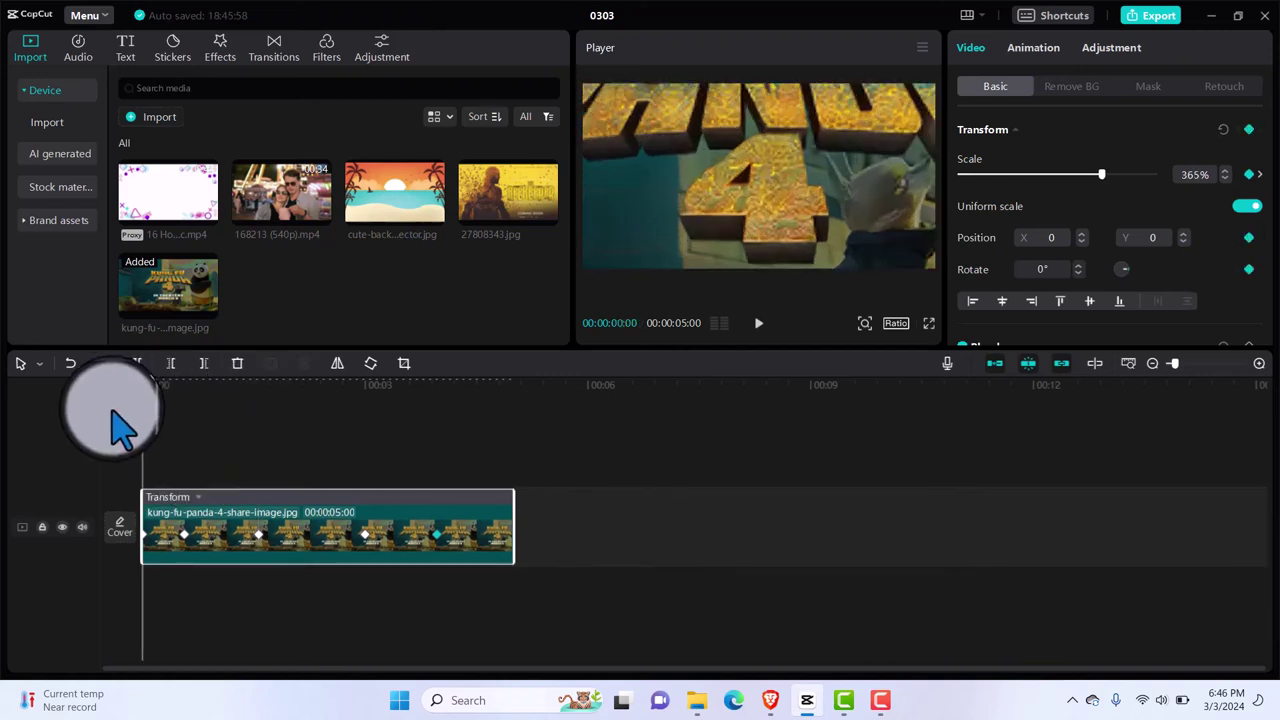
pyautogui.press('space')
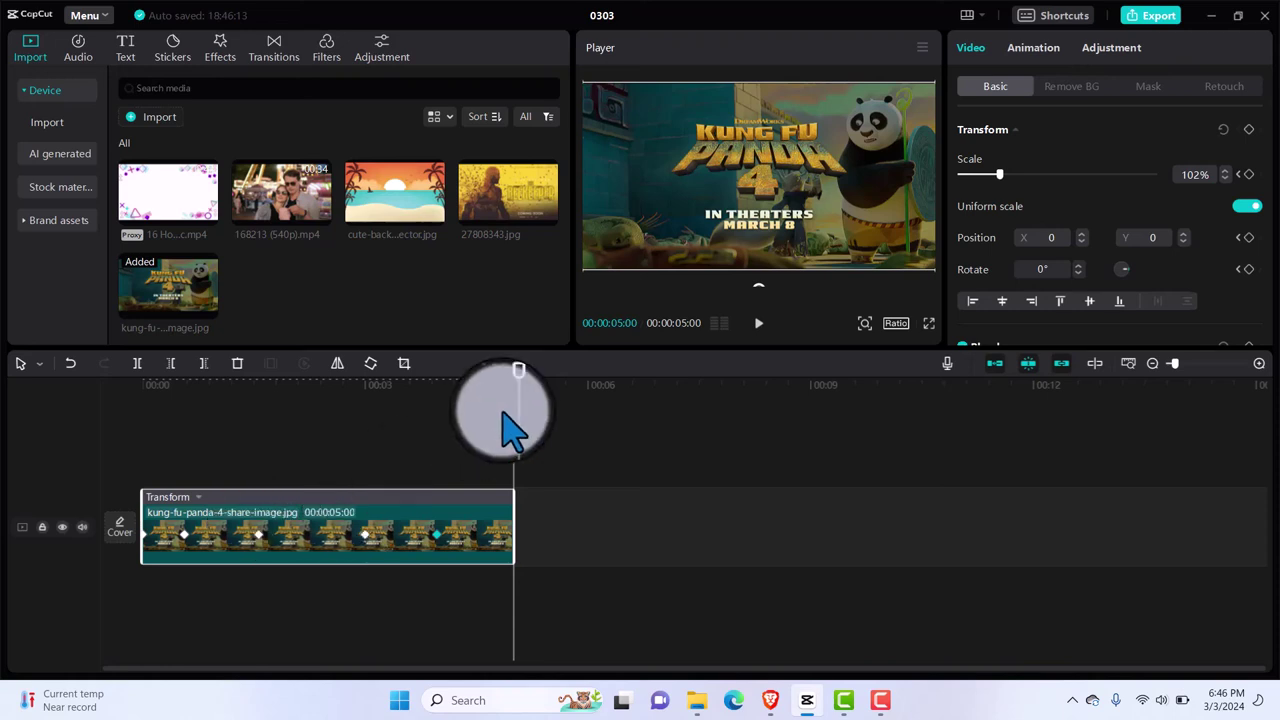
# Add 27808343.jpg after the Kung Fu Panda image and keyframe it at 00:00:05:00 with 45% scale and position X 1118, Y -556.
pyautogui.click(547, 213)
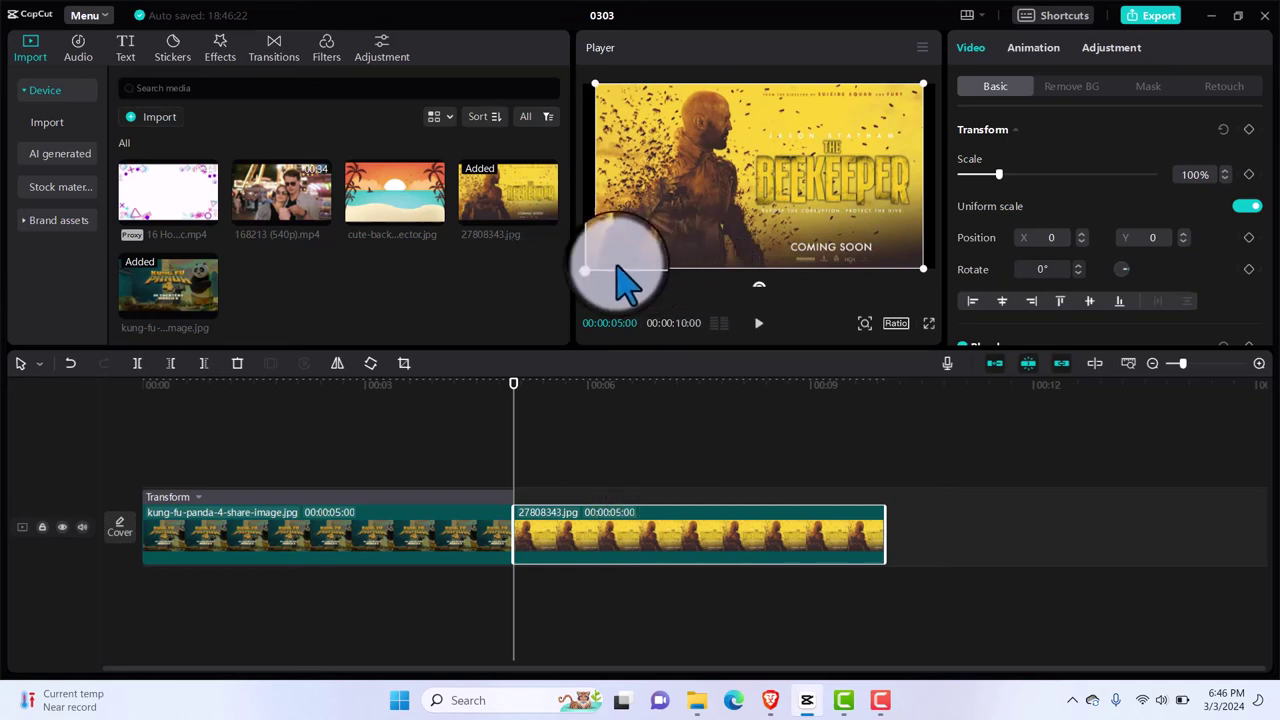
pyautogui.moveTo(600, 268); pyautogui.dragTo(581, 270)
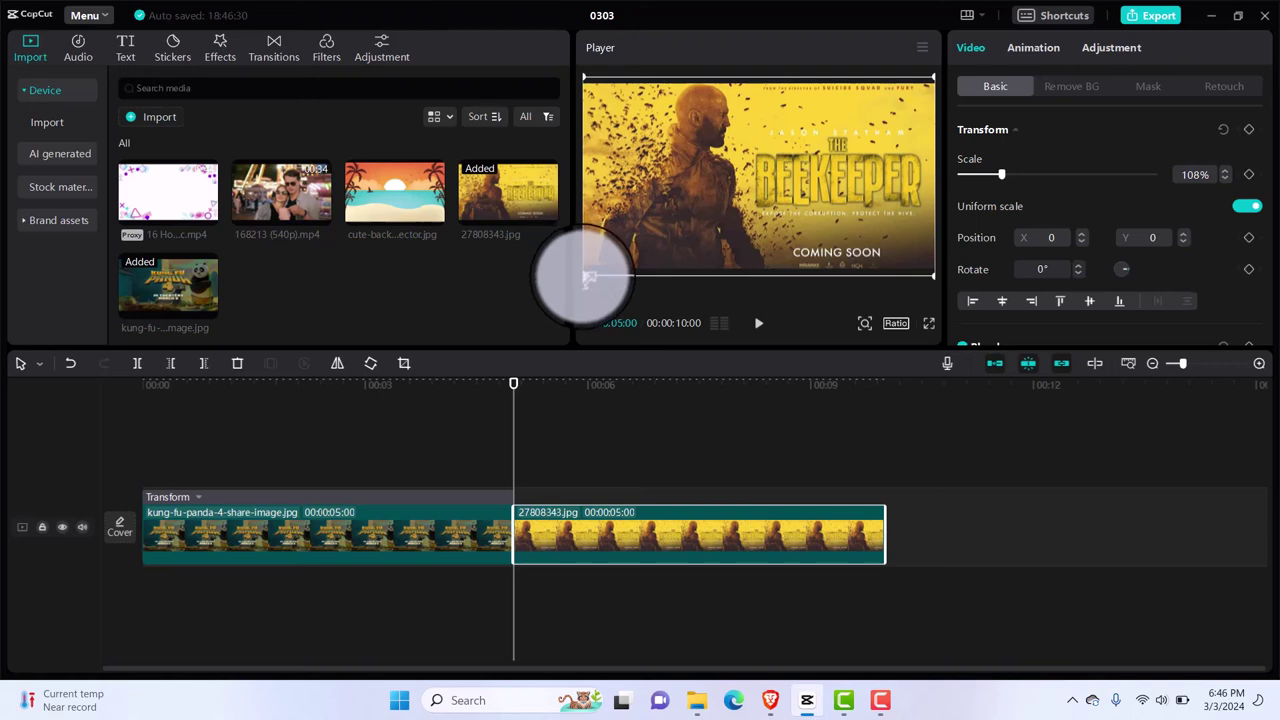
pyautogui.moveTo(588, 278); pyautogui.dragTo(716, 231)
pyautogui.moveTo(792, 190); pyautogui.dragTo(853, 219)
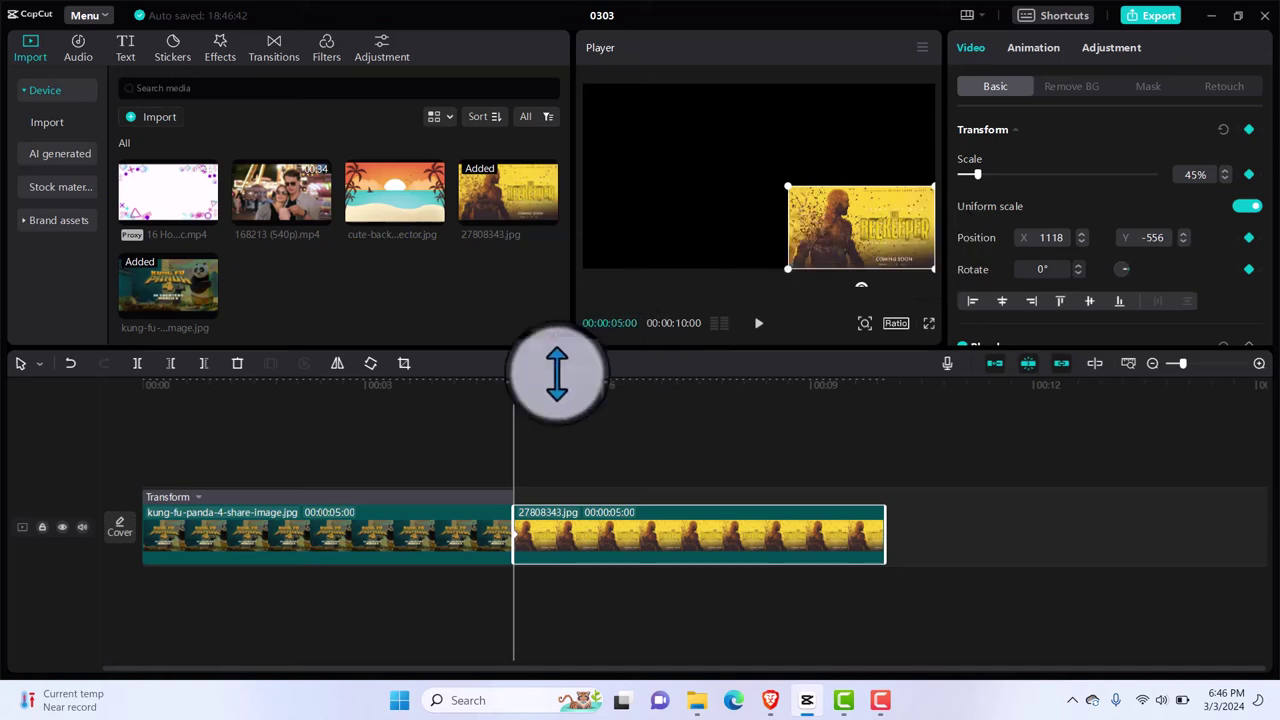
# Keyframe the Beekeeper image's position at X 102, Y -94 at 00:00:05:24 and in the frame's upper-left corner at 00:00:06:23.
pyautogui.moveTo(517, 401); pyautogui.dragTo(572, 403)
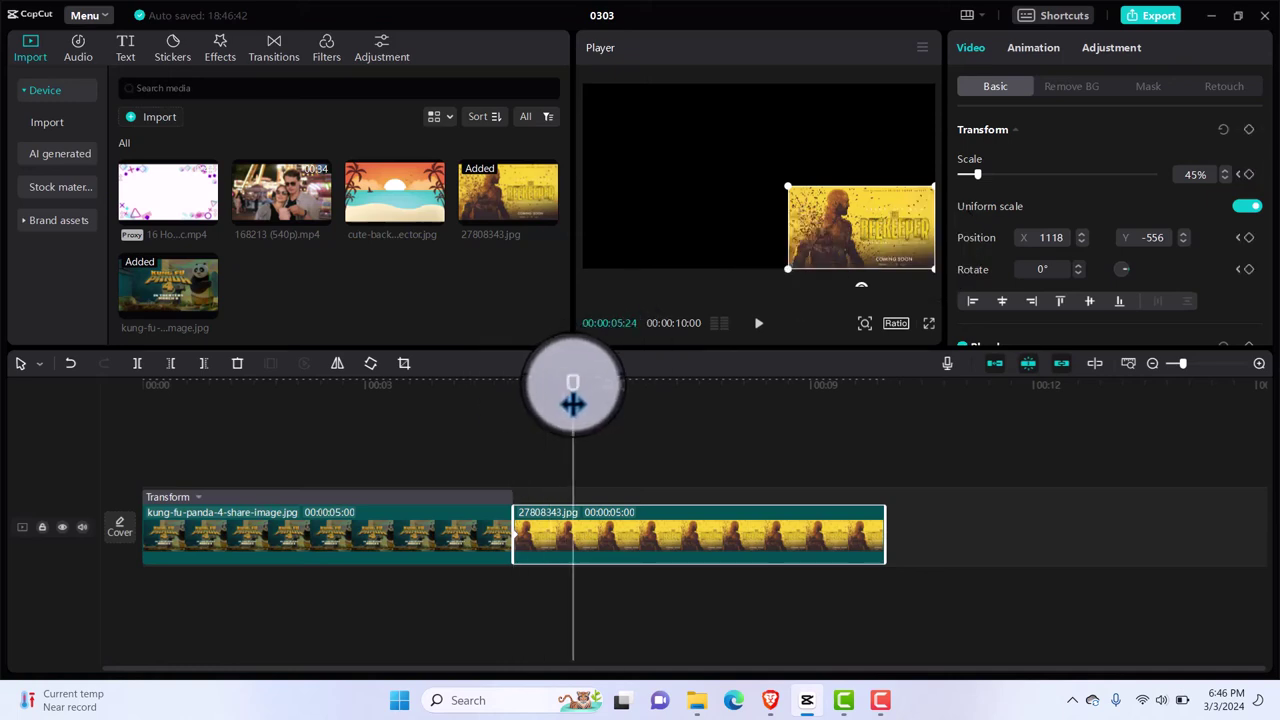
pyautogui.moveTo(829, 229); pyautogui.dragTo(727, 222)
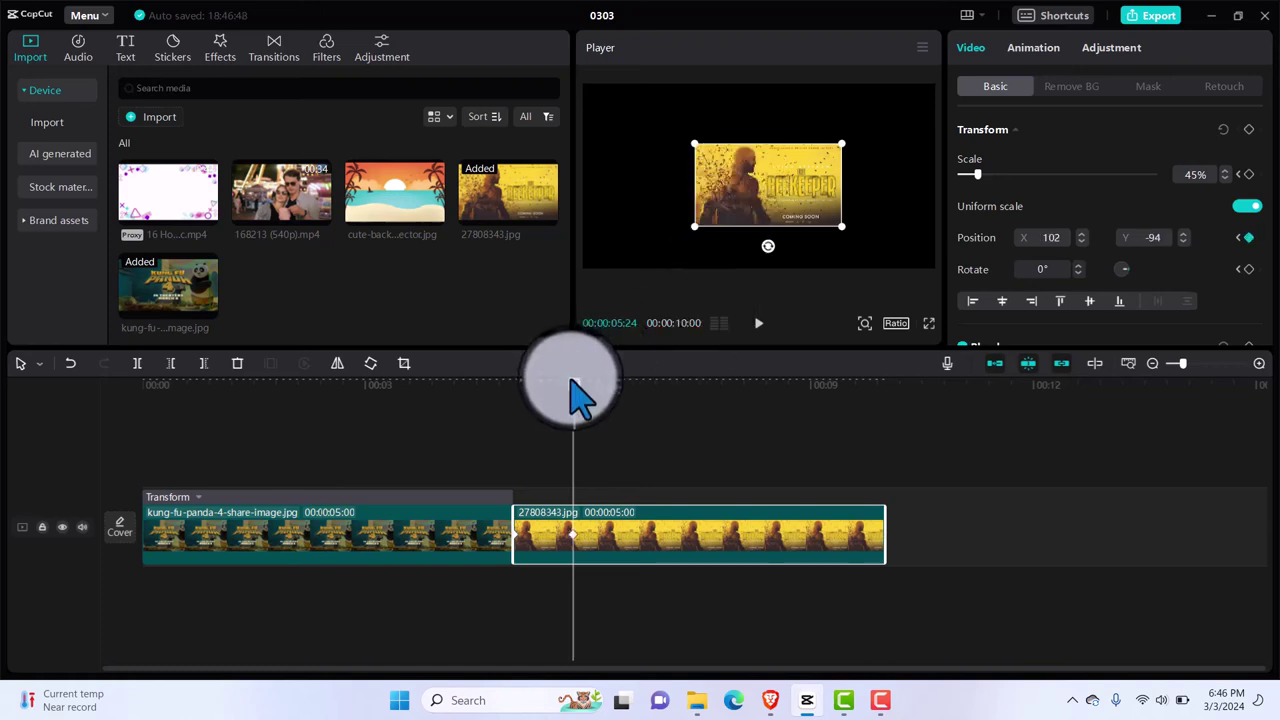
pyautogui.moveTo(672, 400); pyautogui.dragTo(646, 405)
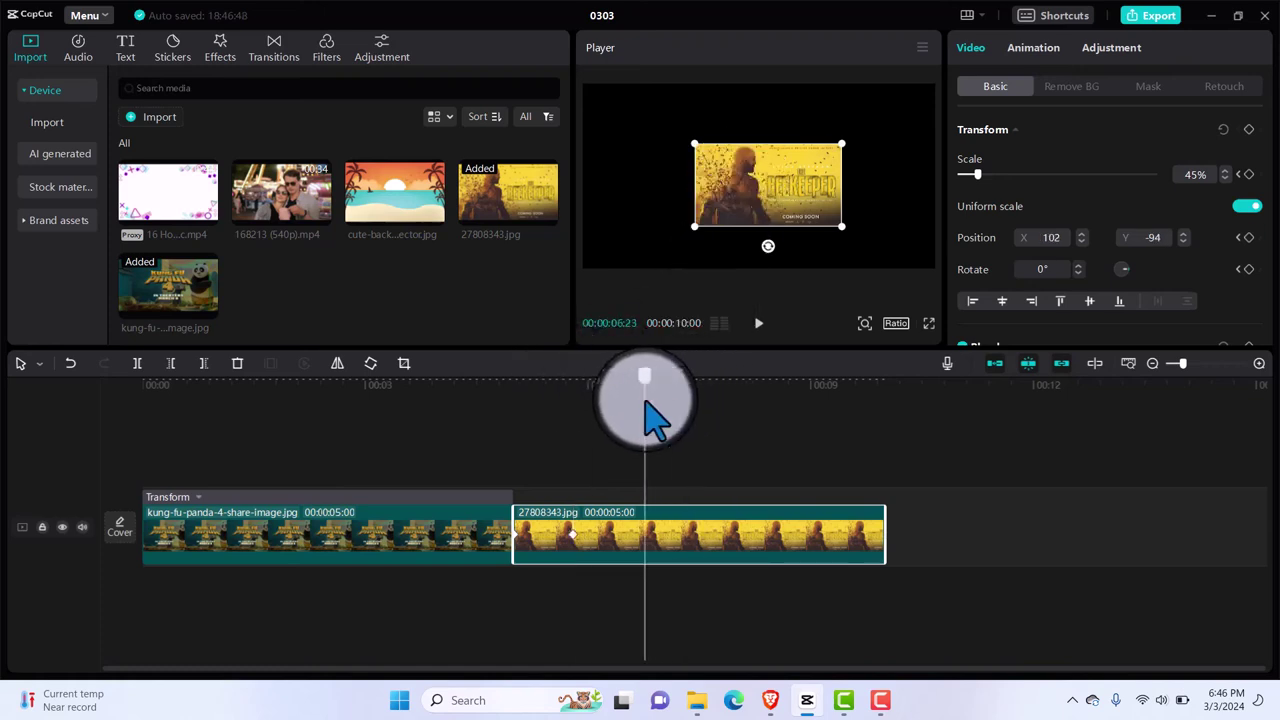
pyautogui.moveTo(766, 206); pyautogui.dragTo(655, 130)
# Keyframe the Beekeeper image's position at X -1118, Y -305 at 00:00:08:01 and X 1118, Y 556 at 00:00:09:06.
pyautogui.moveTo(648, 388); pyautogui.dragTo(739, 400)
pyautogui.moveTo(701, 150); pyautogui.dragTo(697, 218)
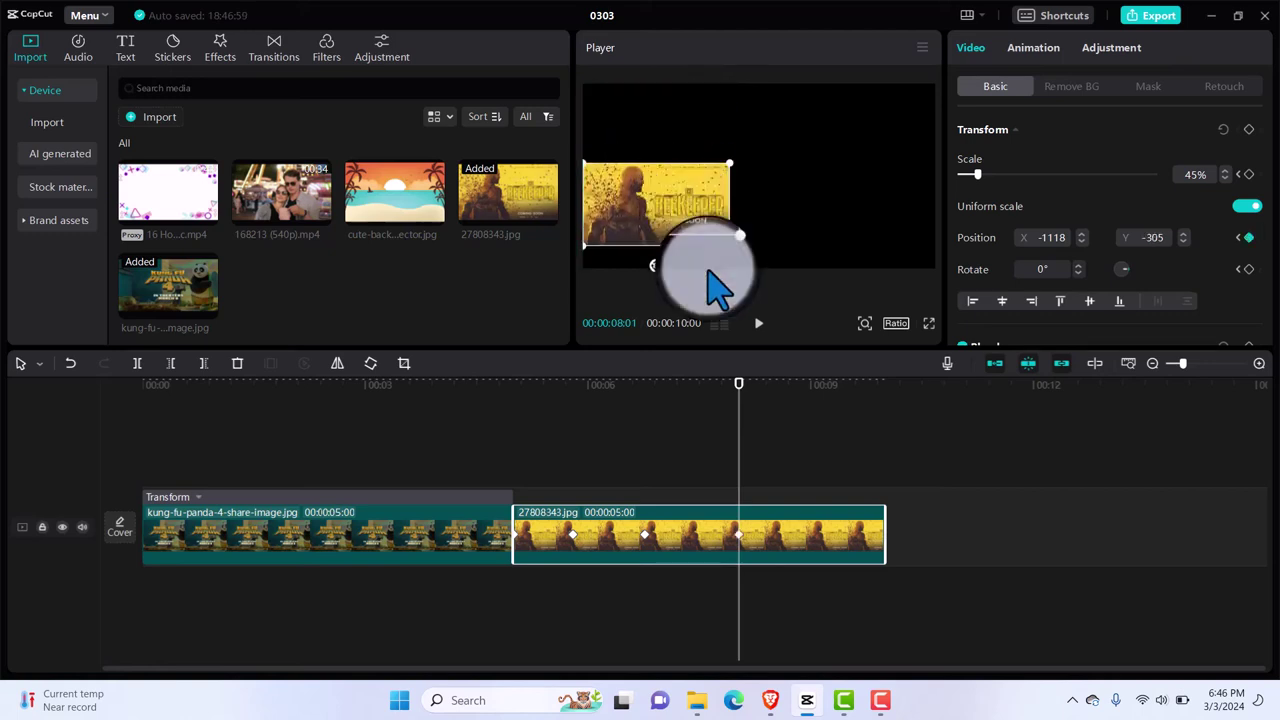
pyautogui.moveTo(740, 398); pyautogui.dragTo(829, 409)
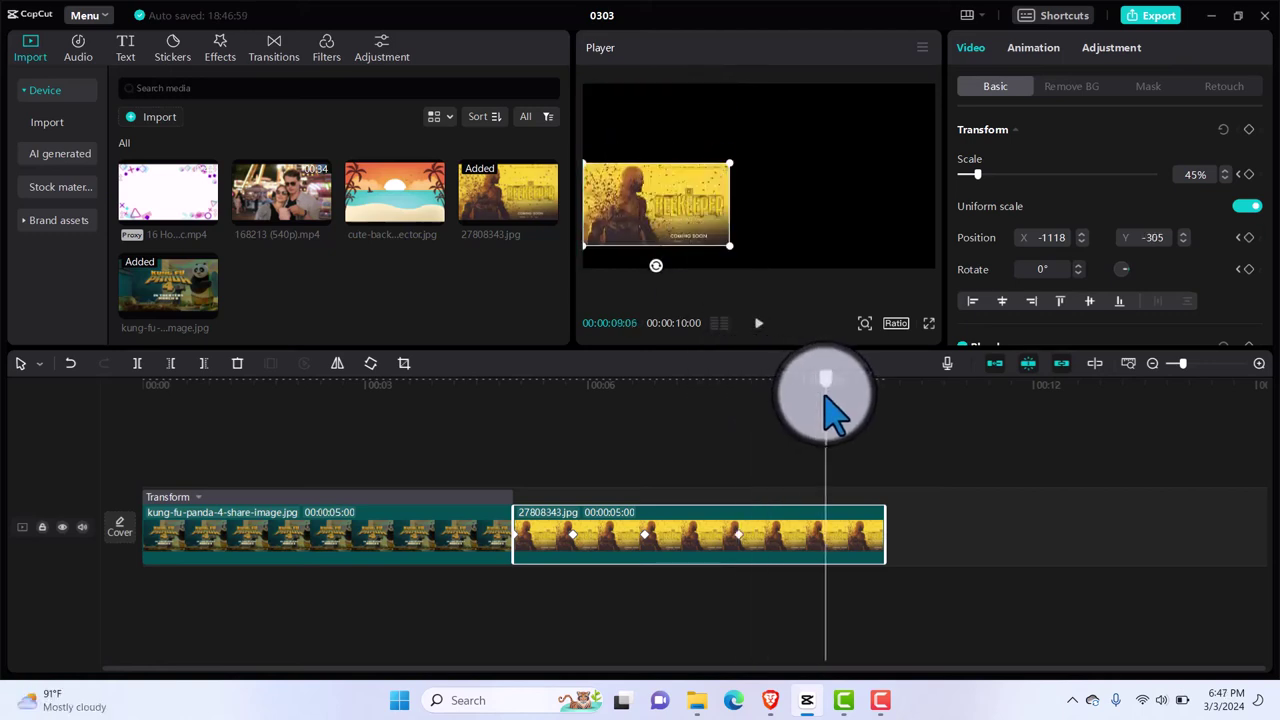
pyautogui.moveTo(680, 202); pyautogui.dragTo(886, 127)
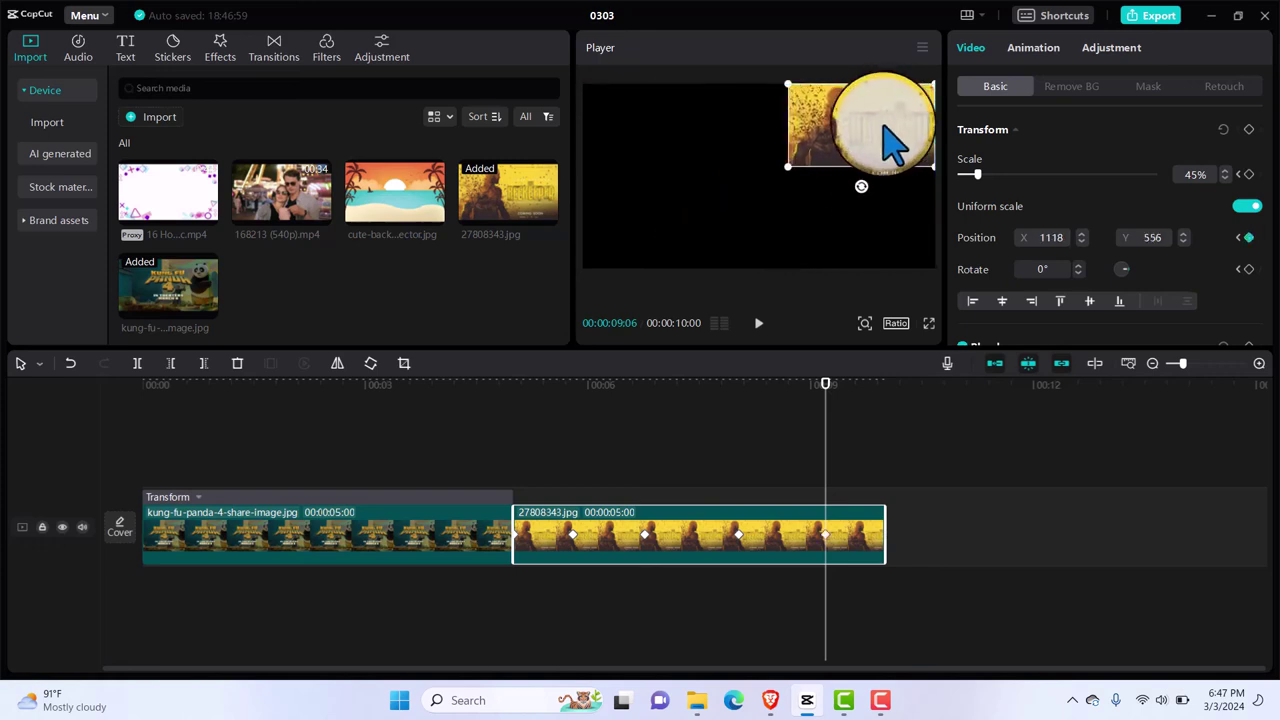
# Keyframe the Beekeeper image at 00:00:10:00 to fill the frame, with 111% scale and position X -72, Y 53.
pyautogui.moveTo(826, 400); pyautogui.dragTo(884, 395)
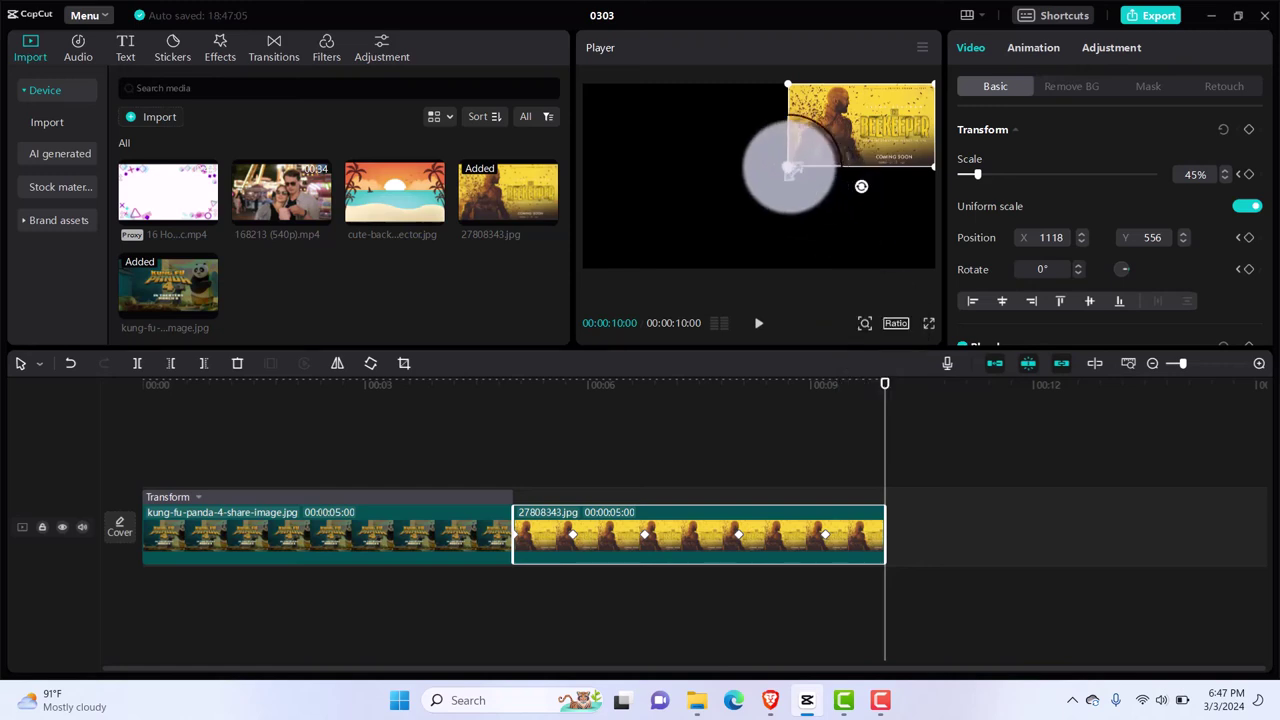
pyautogui.moveTo(780, 162); pyautogui.dragTo(596, 224)
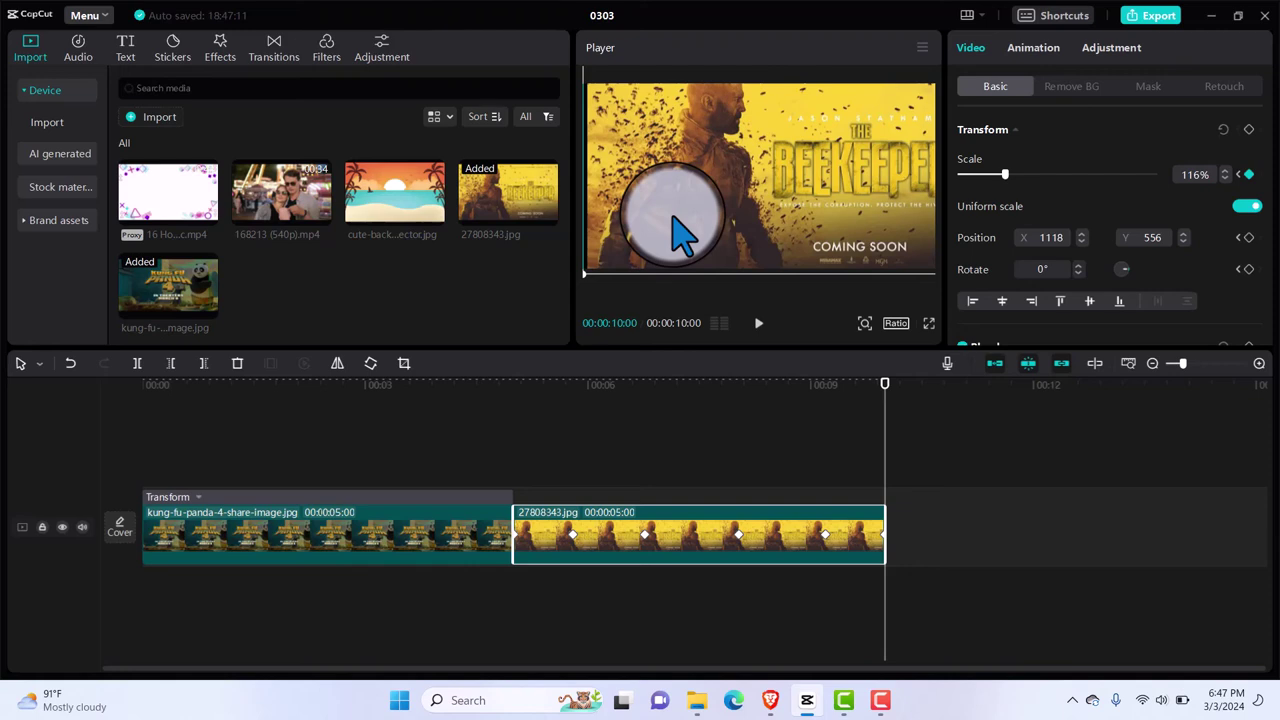
pyautogui.moveTo(1005, 175); pyautogui.dragTo(1003, 174)
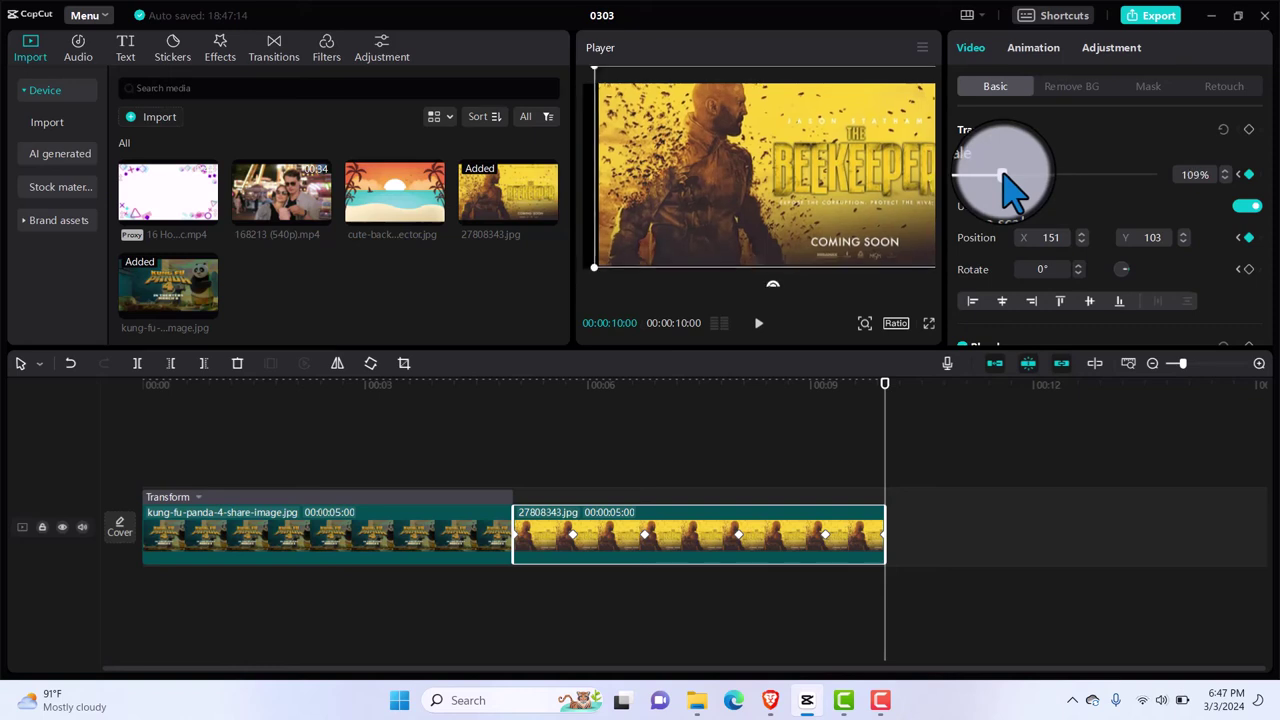
pyautogui.click(1190, 175)
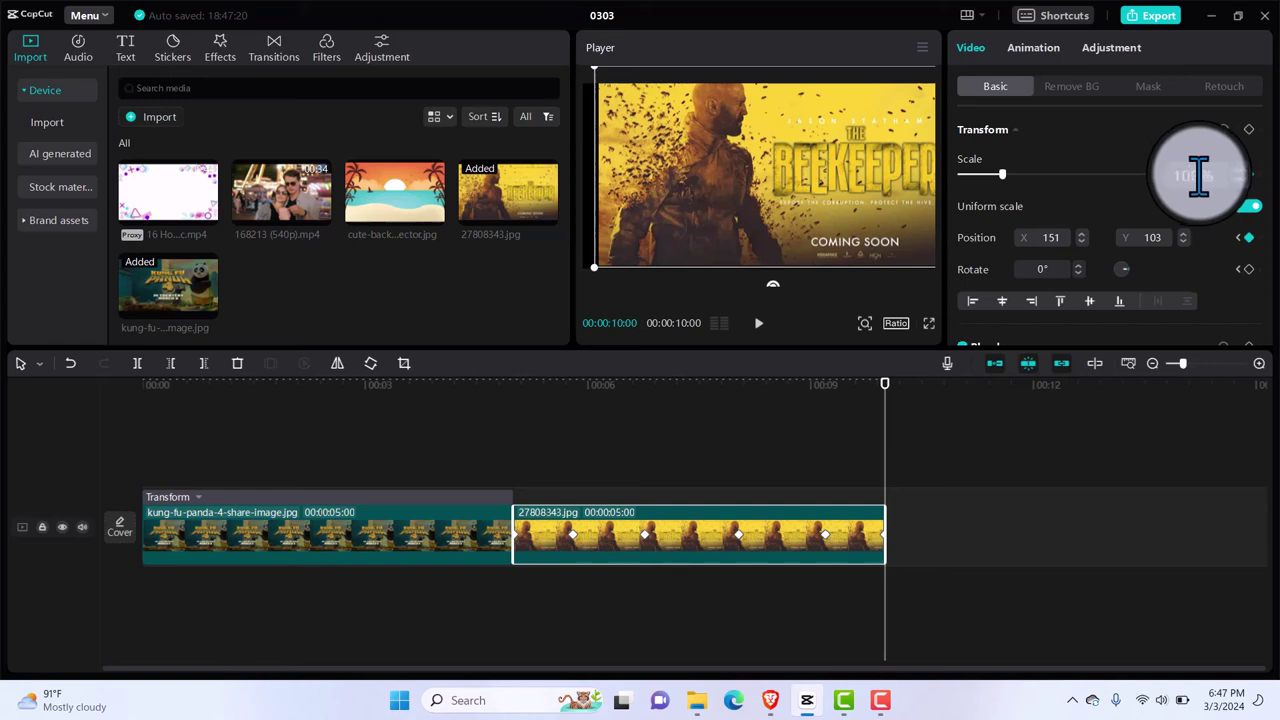
pyautogui.click(757, 212)
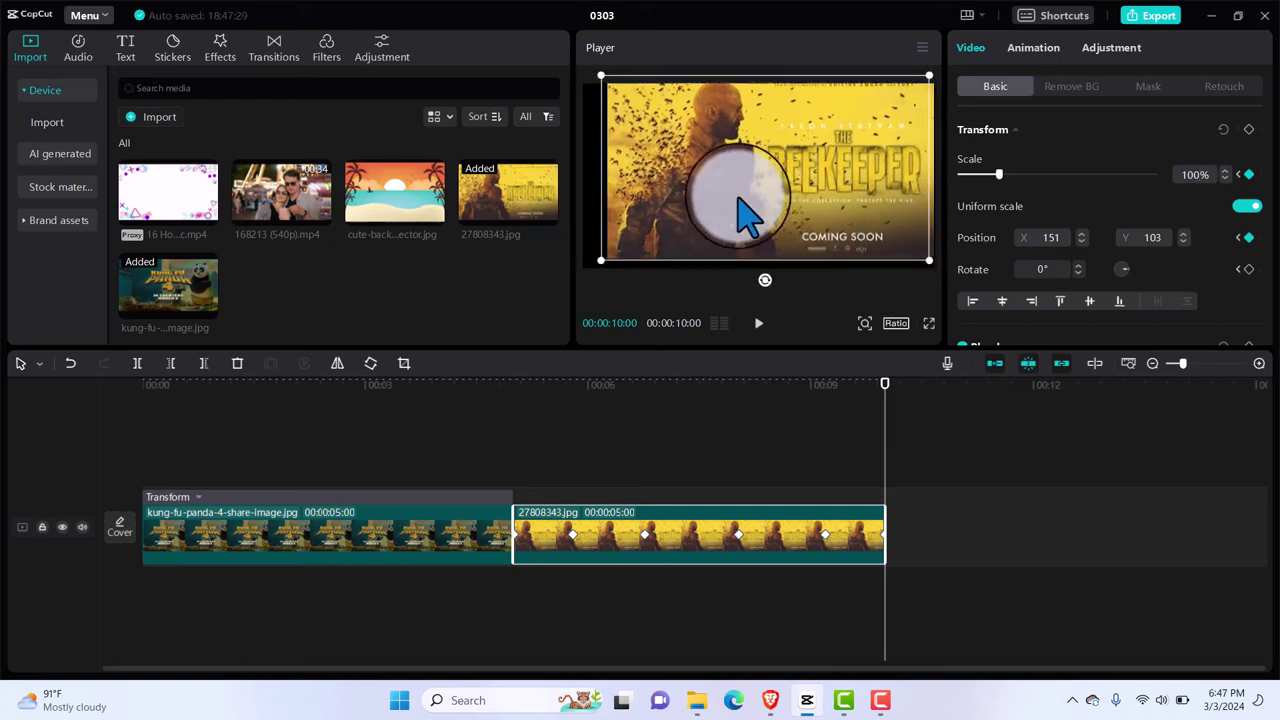
pyautogui.moveTo(741, 205); pyautogui.dragTo(587, 74)
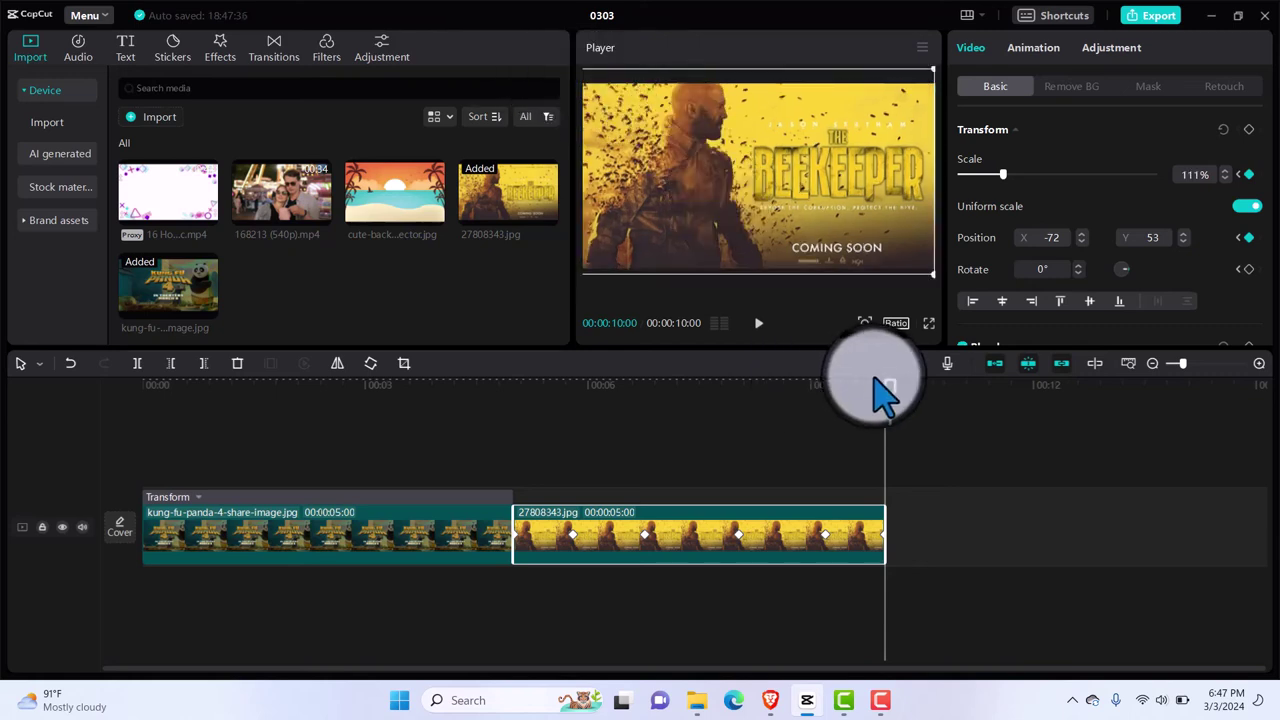
# Play the Beekeeper image's position and scale animation from 00:00:05:00 to the end of the timeline.
pyautogui.moveTo(886, 386); pyautogui.dragTo(519, 455)
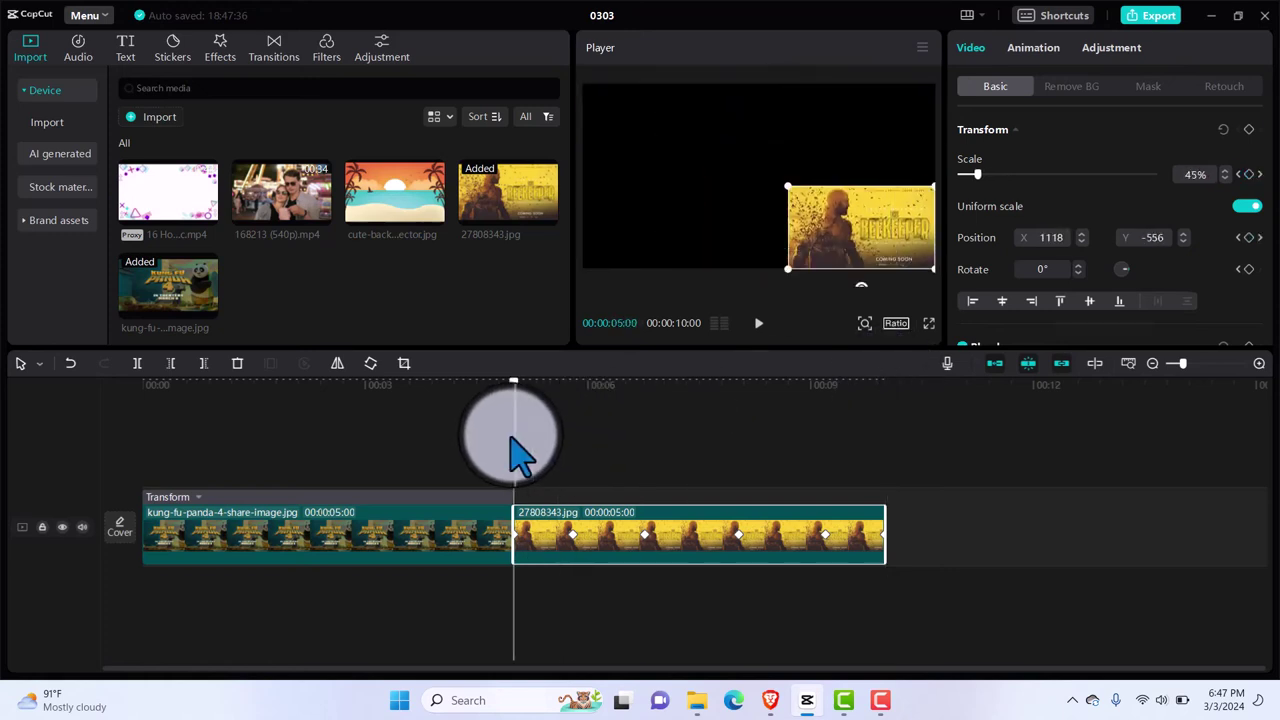
pyautogui.press('space')
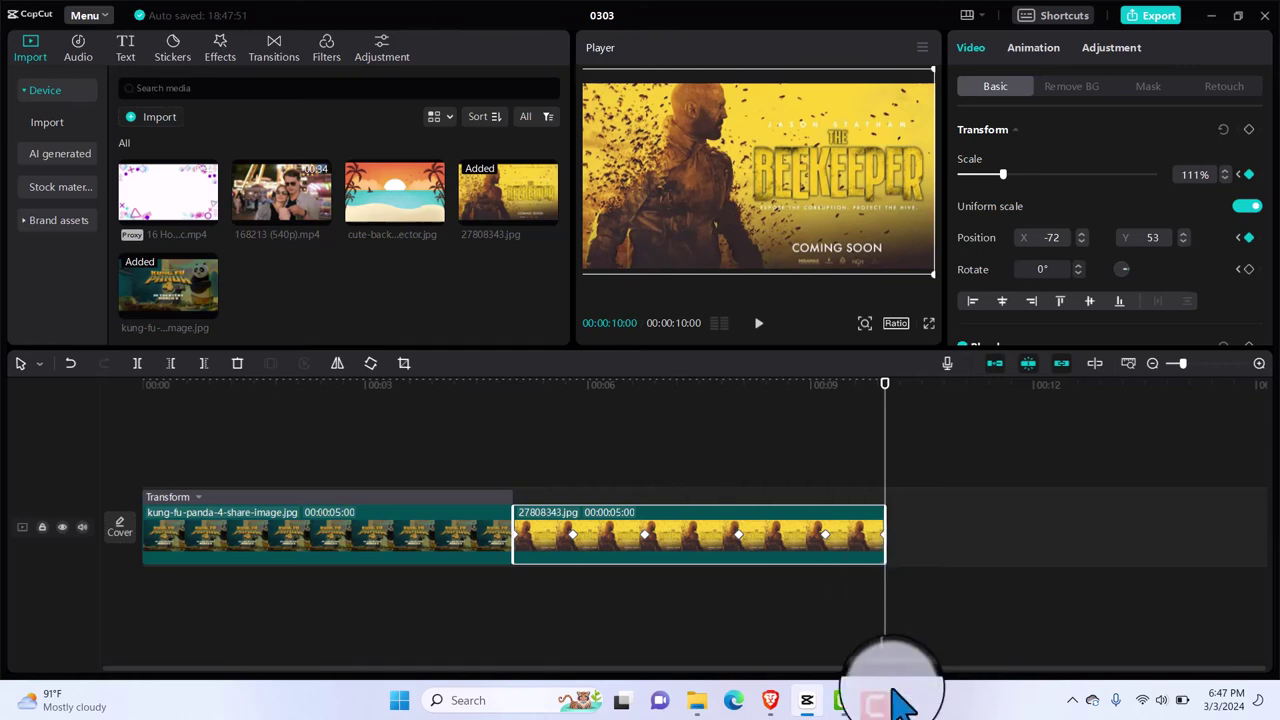
pyautogui.moveTo(885, 700)
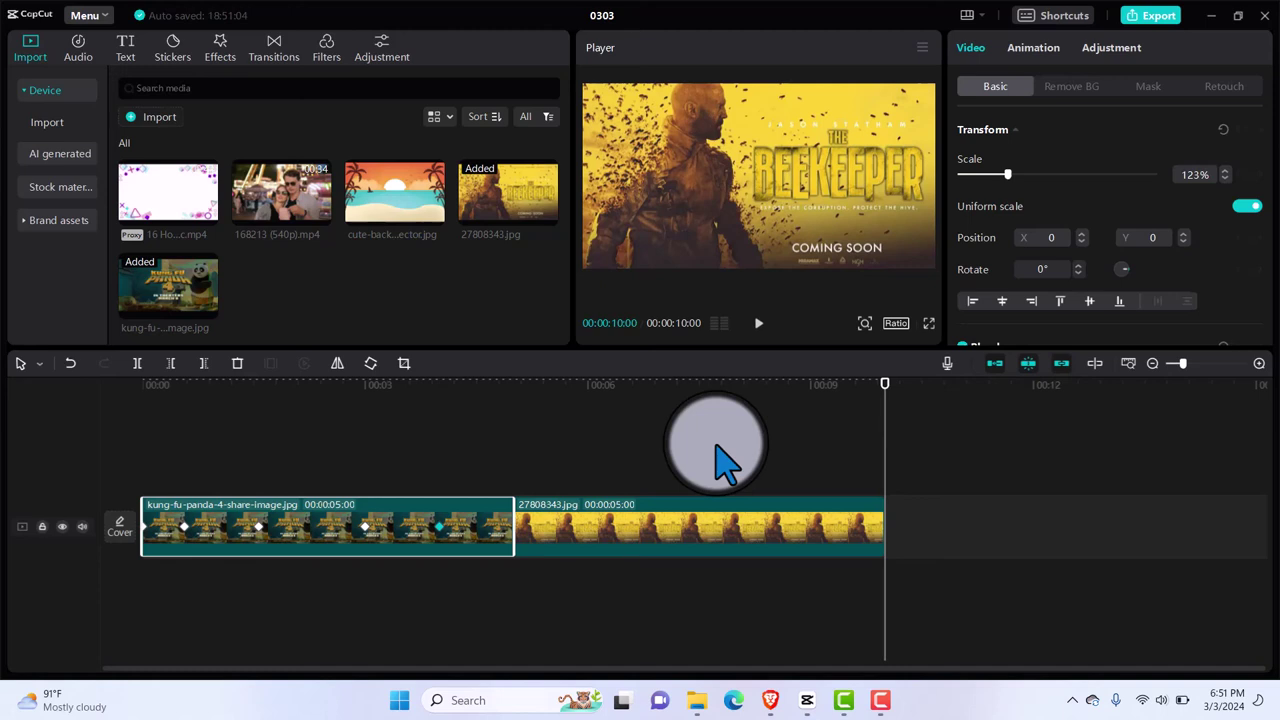
# Move 27808343.jpg to a track above the main one and add 168213 (540p).mp4 directly after it on that track.
pyautogui.moveTo(720, 520); pyautogui.dragTo(724, 468)
pyautogui.click(434, 535)
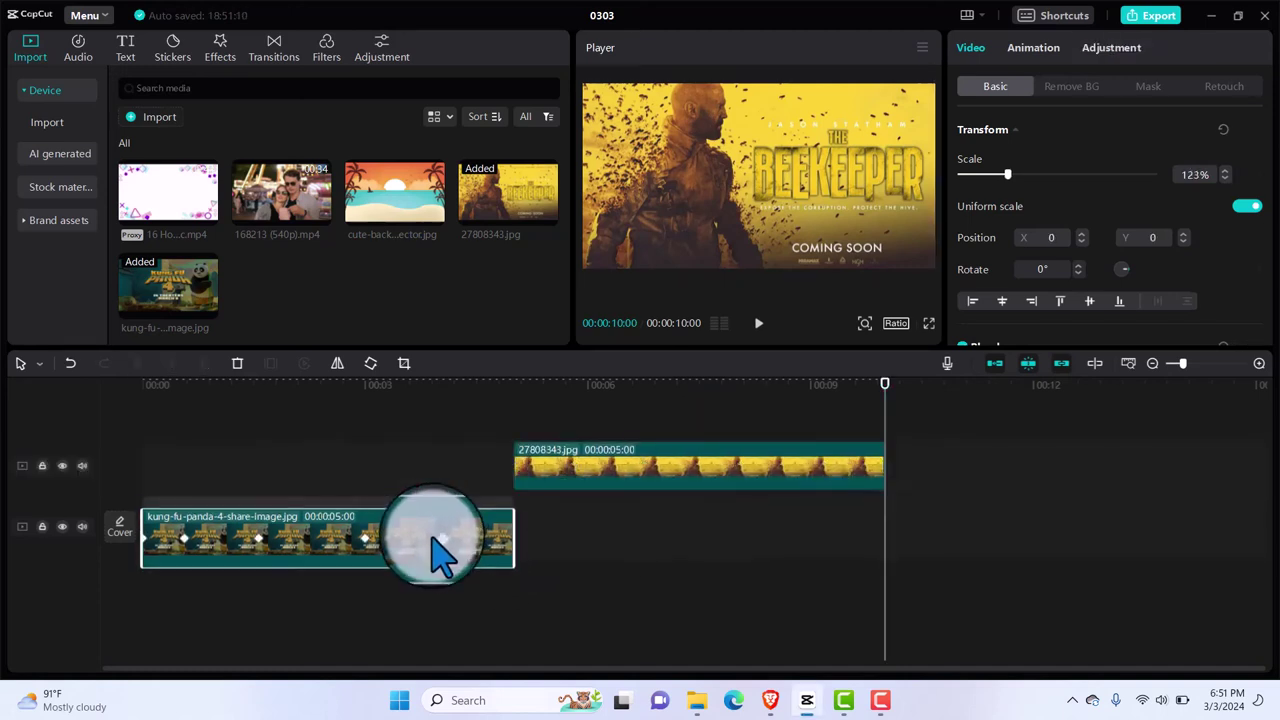
pyautogui.moveTo(434, 537); pyautogui.dragTo(430, 518)
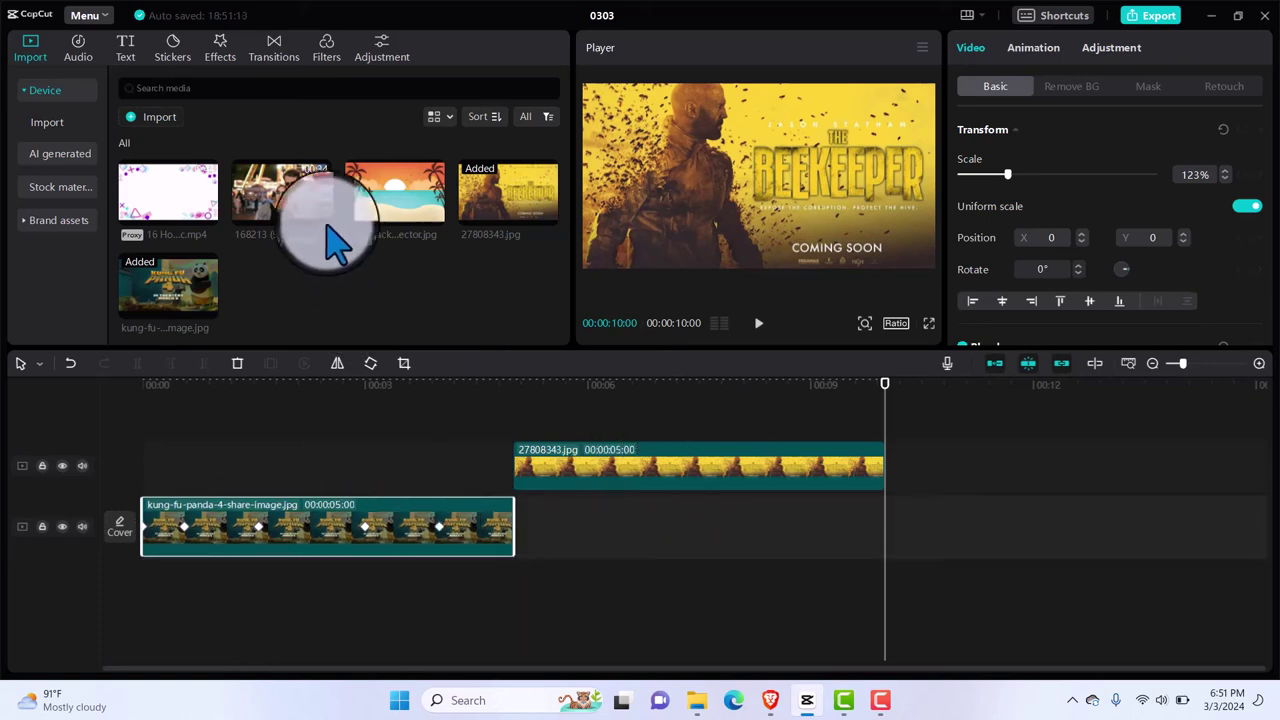
pyautogui.click(322, 214)
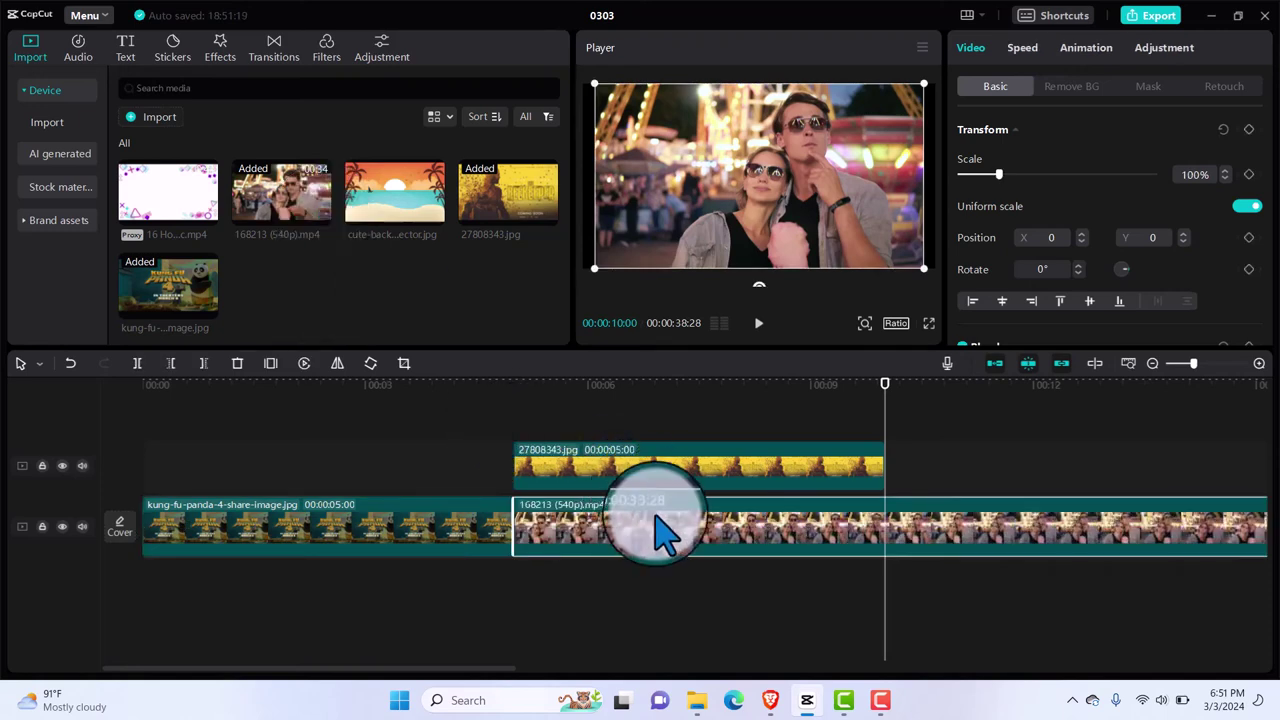
pyautogui.moveTo(658, 520); pyautogui.dragTo(1113, 487)
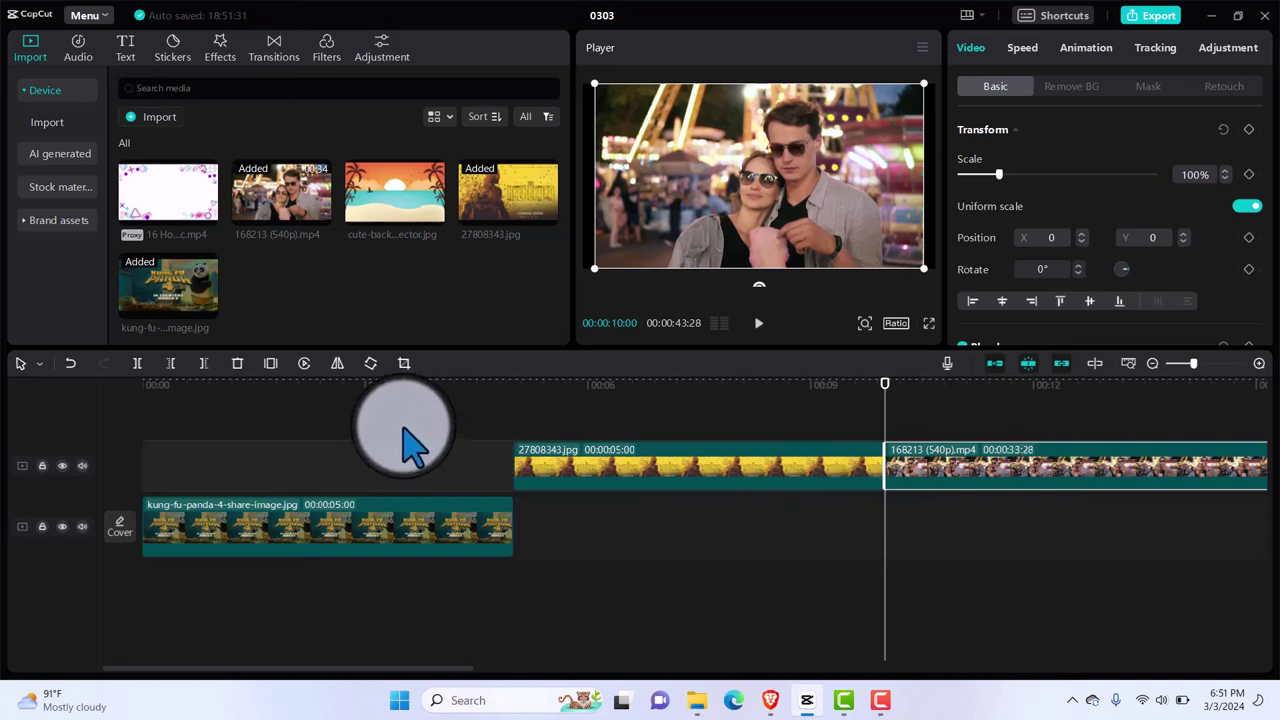
# Group all three timeline clips together and try moving them as one unit.
pyautogui.hotkey('ctrl', 'a')
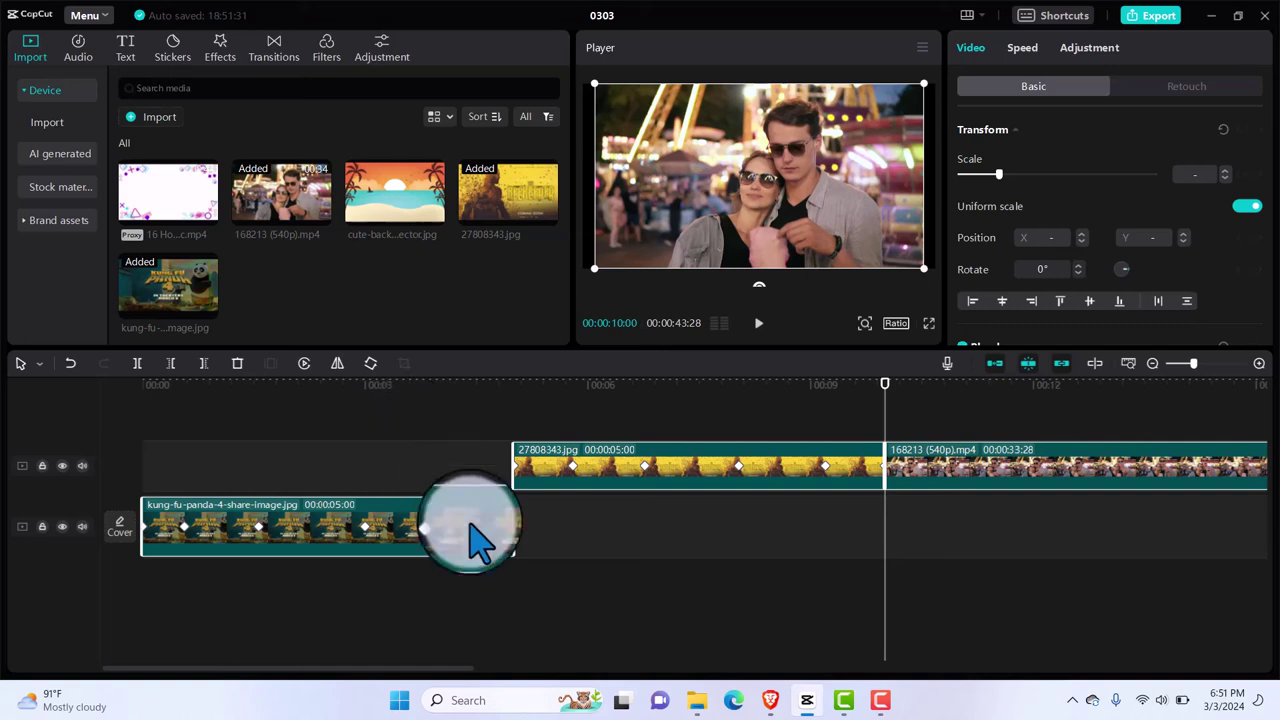
pyautogui.rightClick(470, 523)
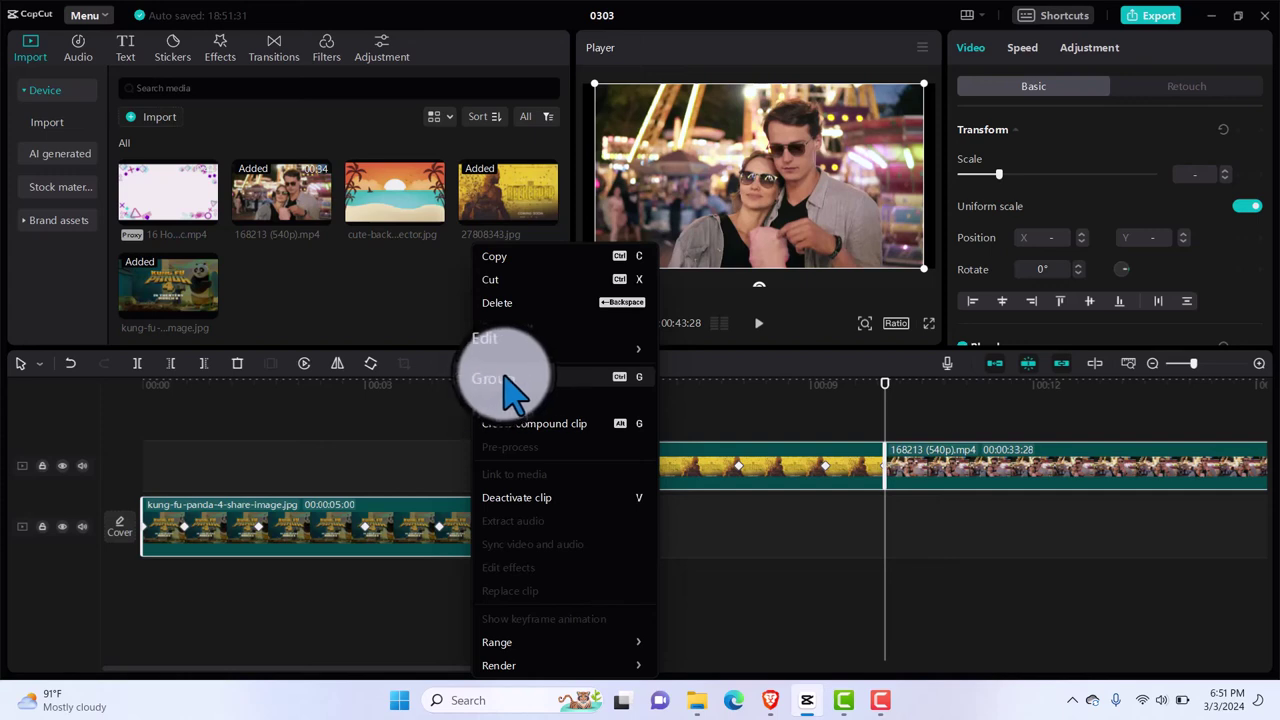
pyautogui.click(398, 412)
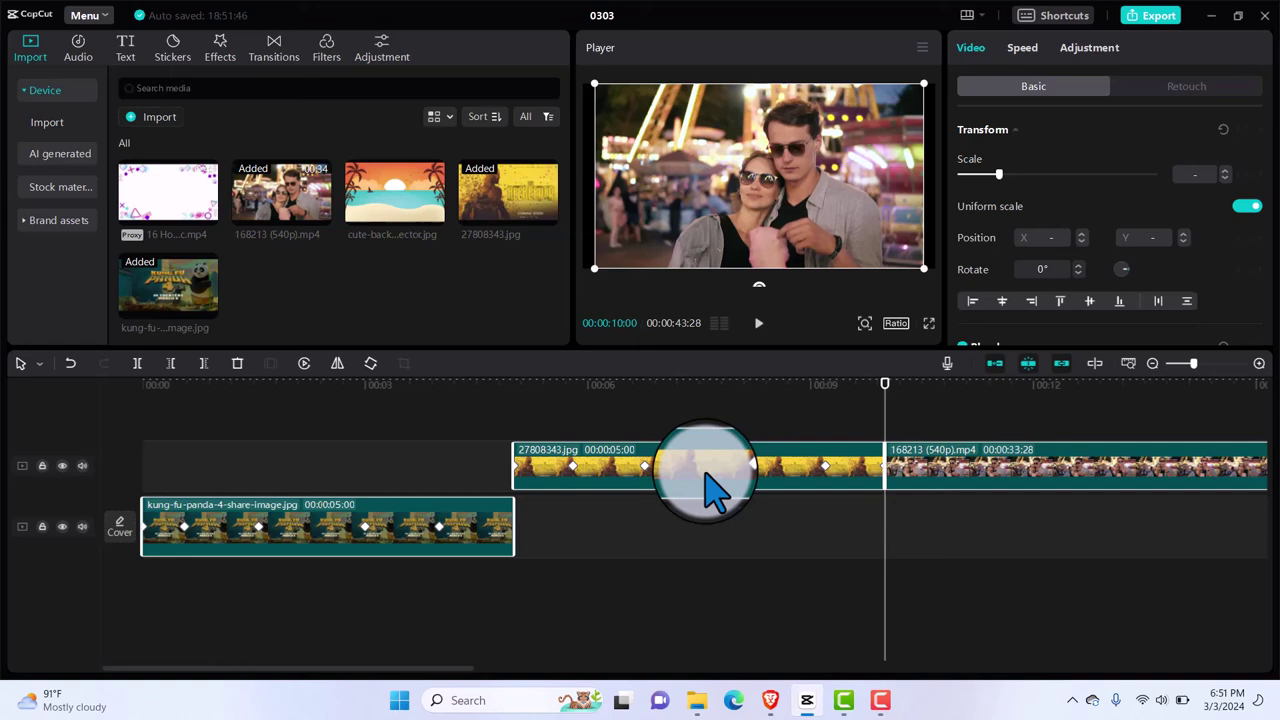
pyautogui.hotkey('ctrl', 'g')
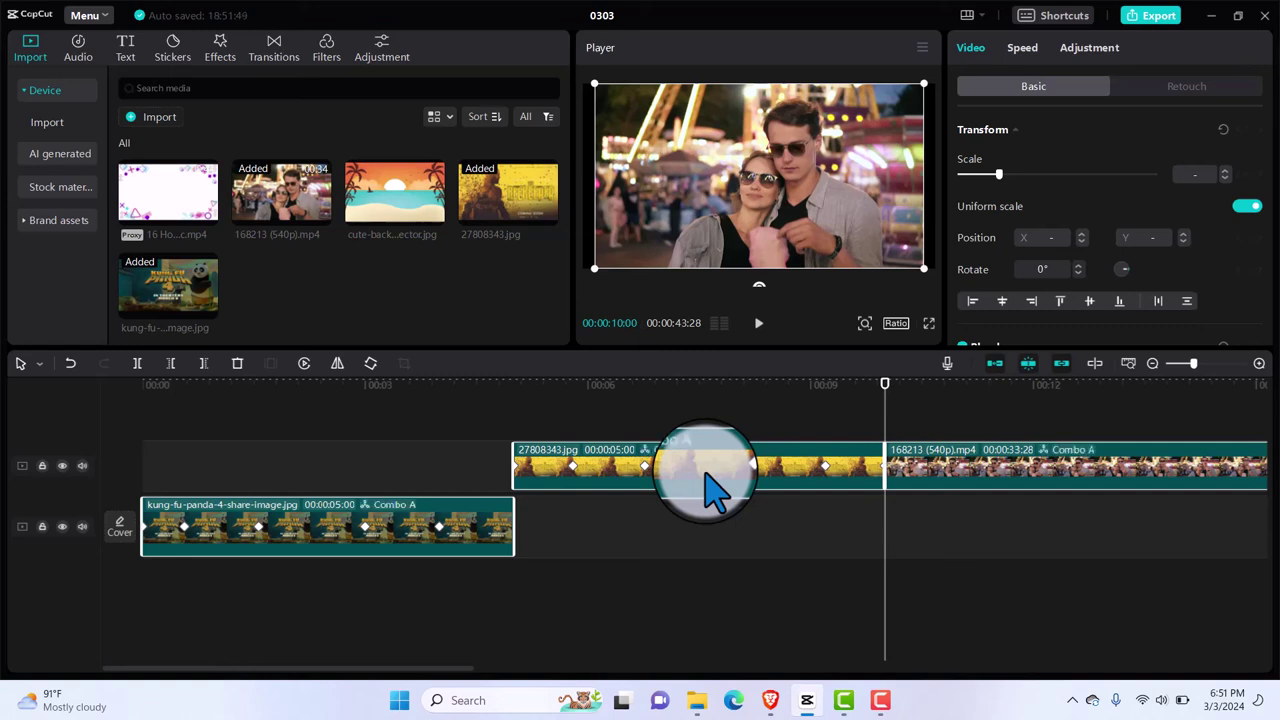
pyautogui.rightClick(766, 450)
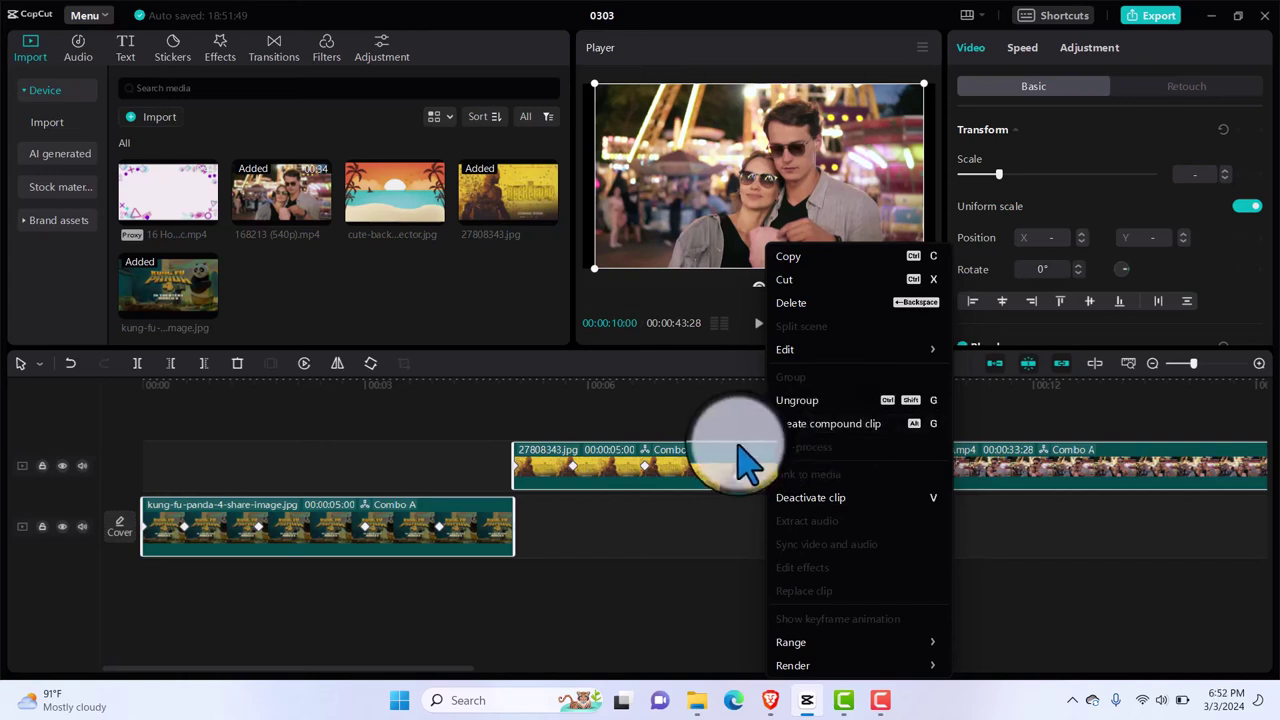
pyautogui.click(746, 465)
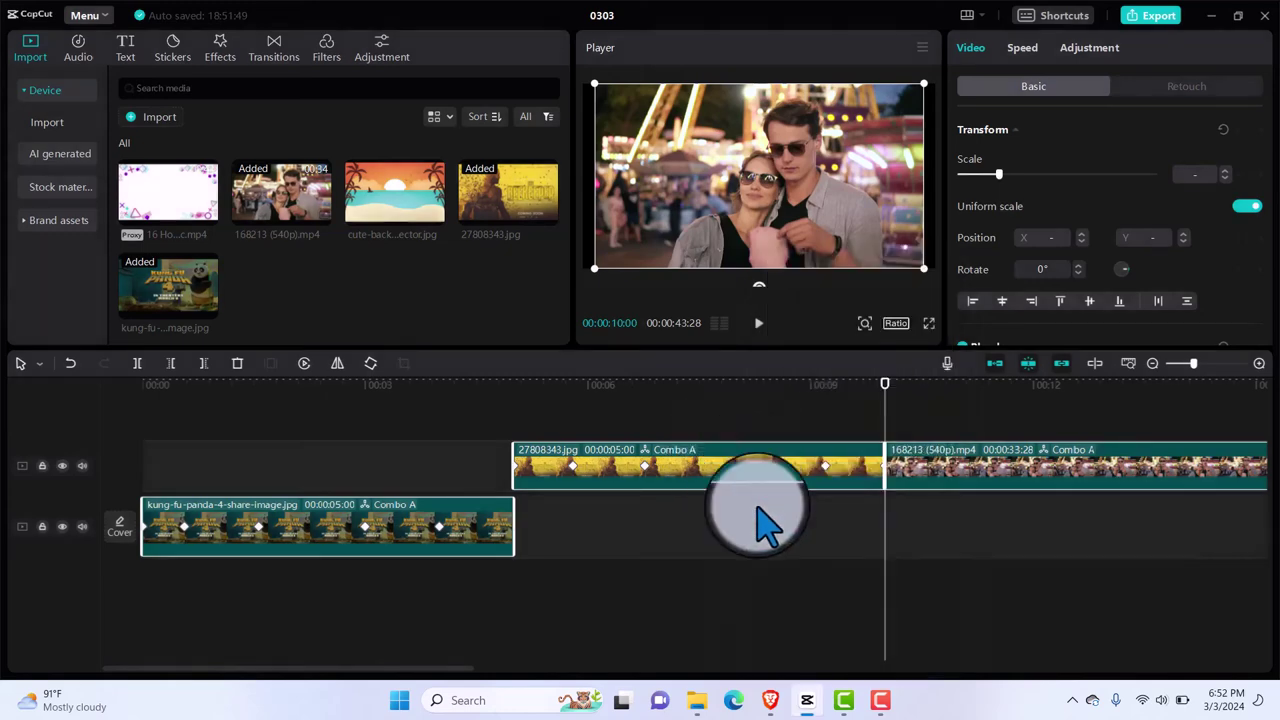
pyautogui.moveTo(776, 455); pyautogui.dragTo(746, 628)
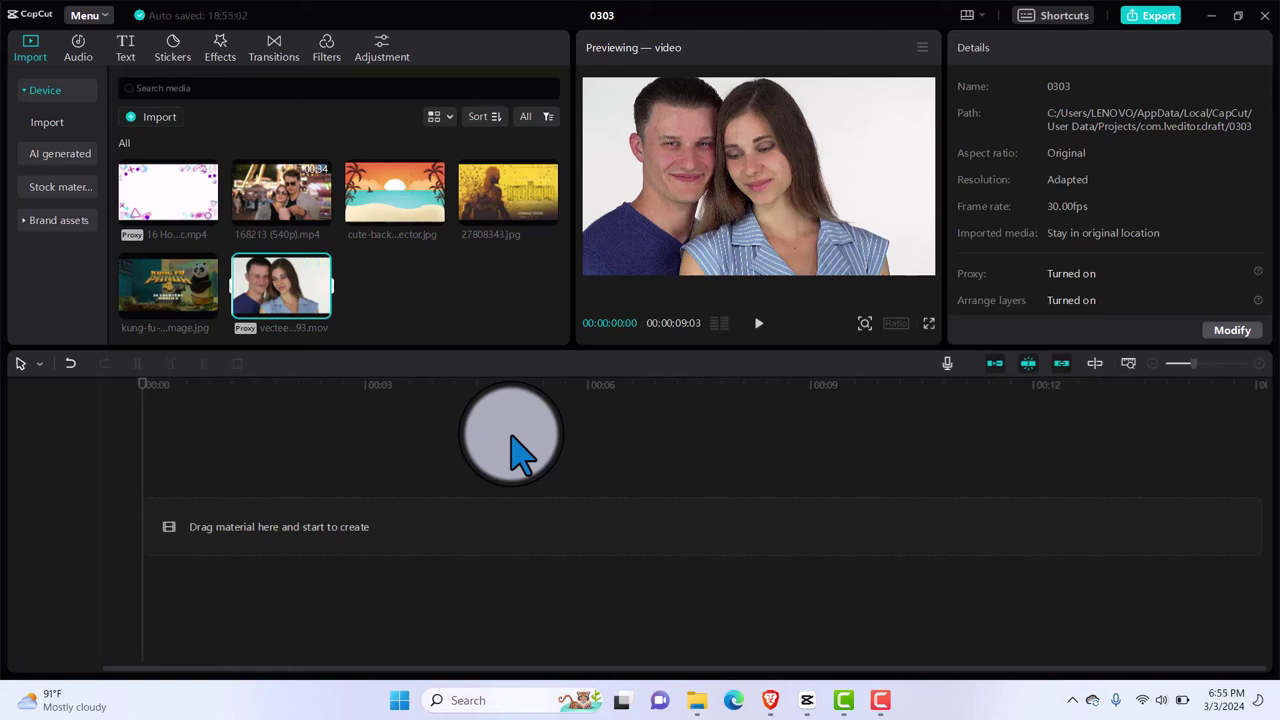
# Add the vecteezy couple video to the main track and 168213 (540p).mp4 above it, both starting at 00:00:00:00.
pyautogui.click(330, 325)
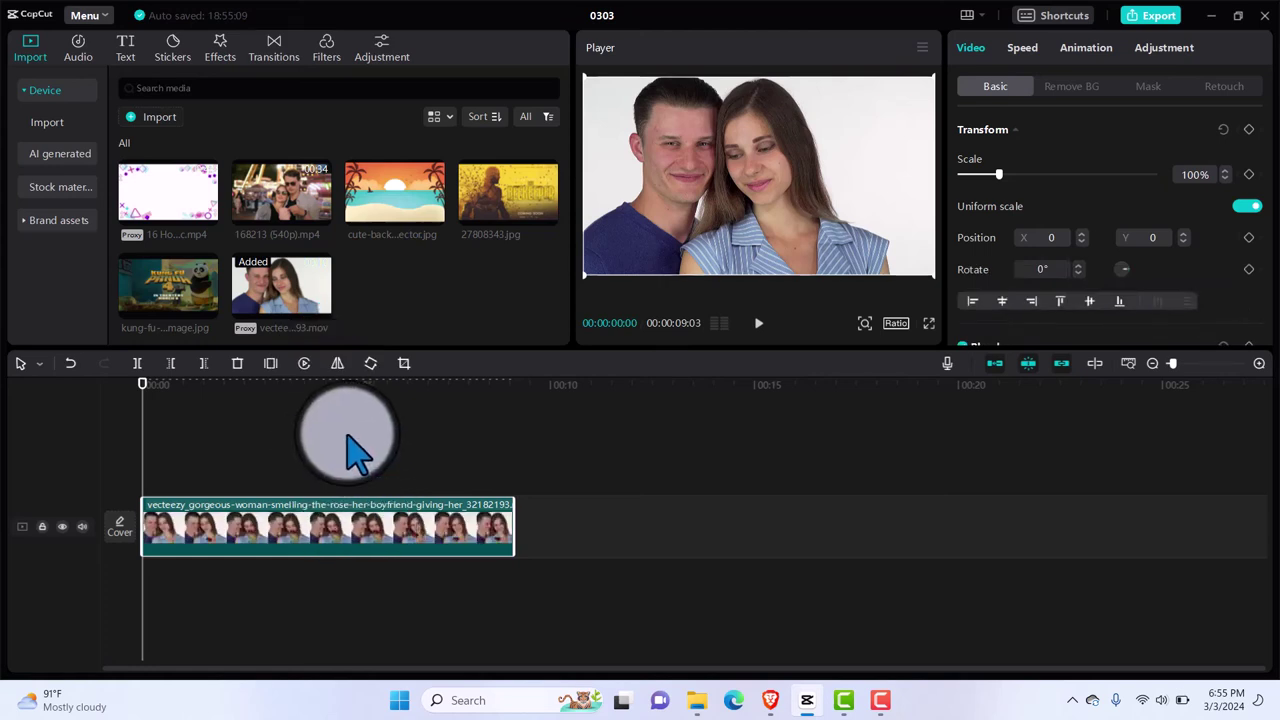
pyautogui.click(321, 213)
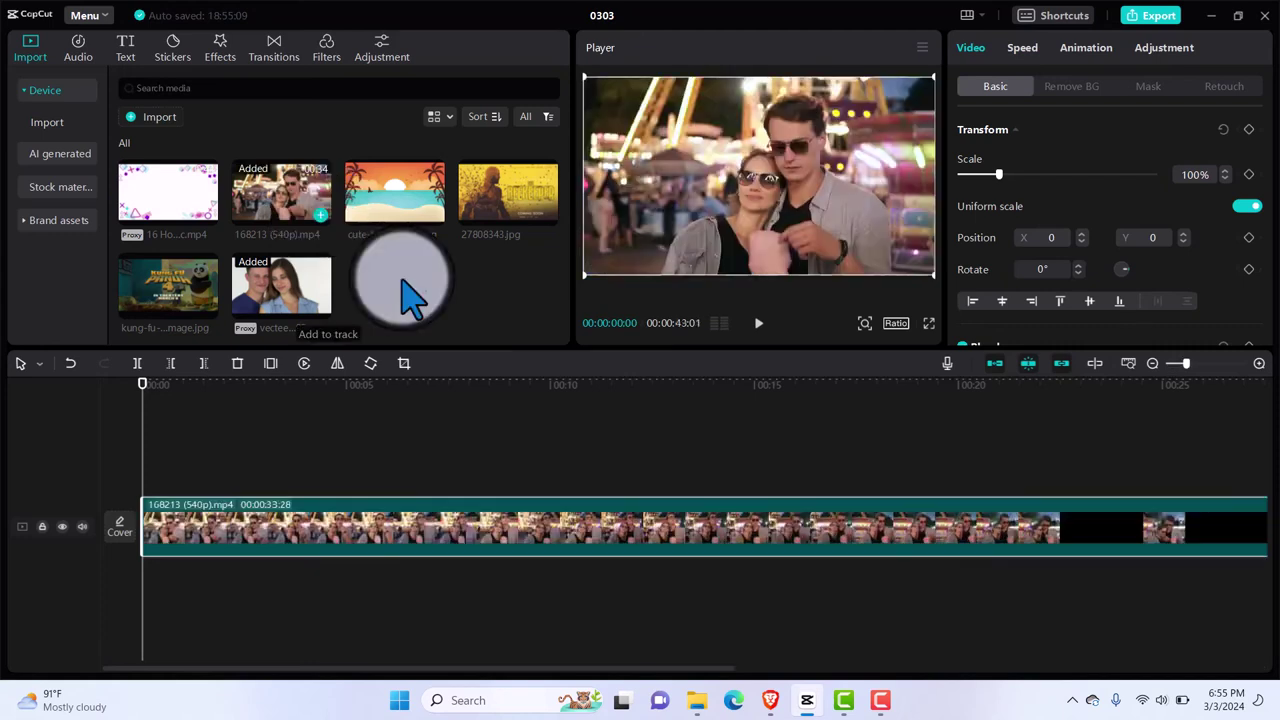
pyautogui.moveTo(641, 497); pyautogui.dragTo(654, 459)
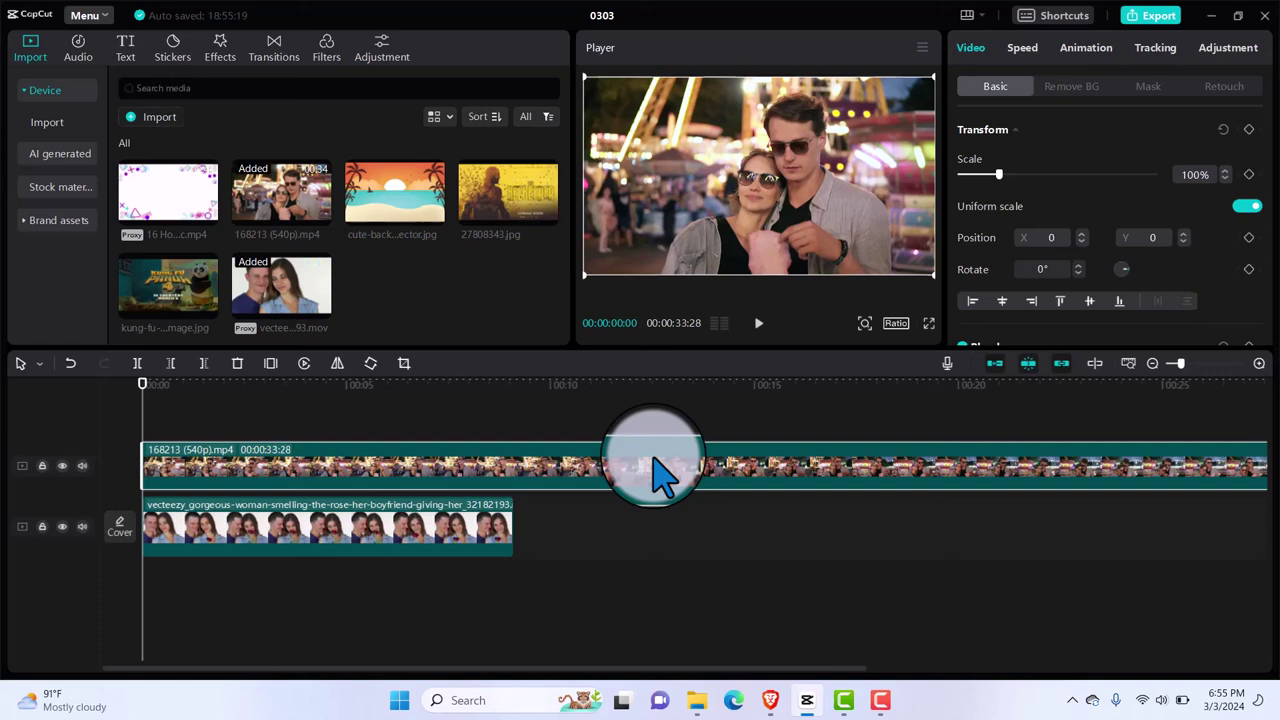
# Apply a Horizontal mask to the vecteezy couple clip and rotate it to 90° so only the right half is kept.
pyautogui.click(453, 537)
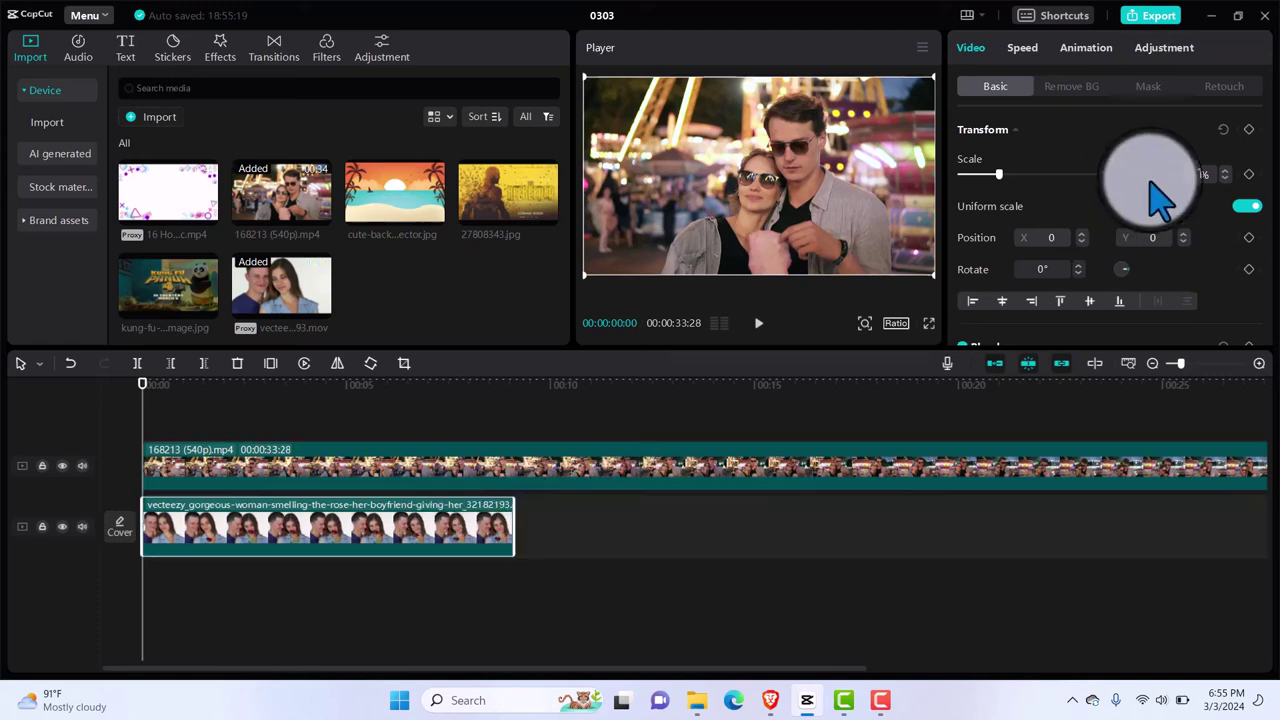
pyautogui.click(1150, 88)
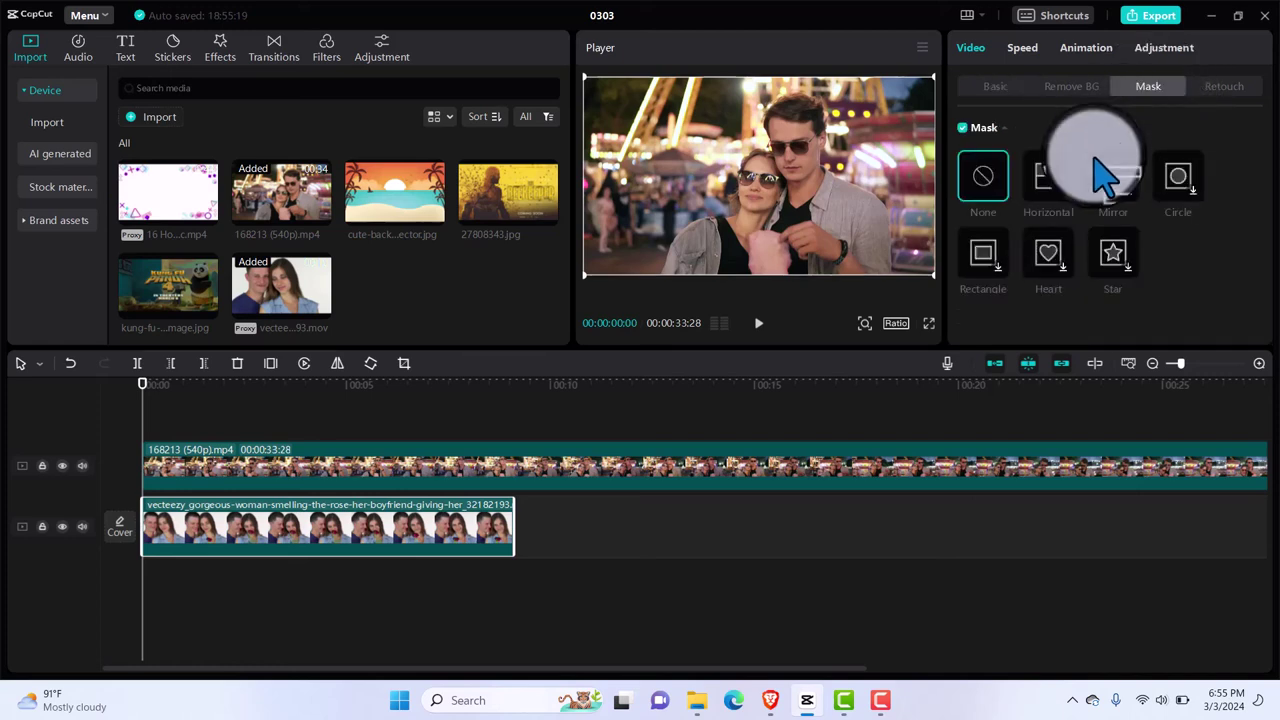
pyautogui.click(1048, 182)
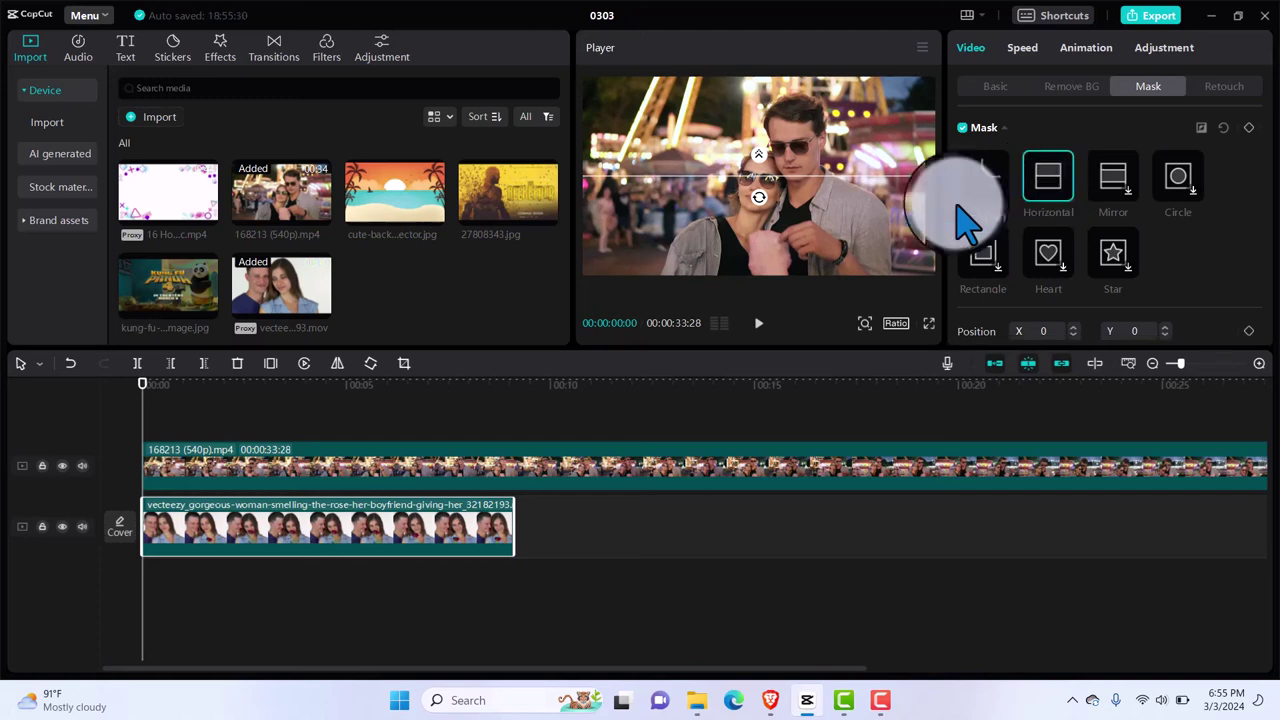
pyautogui.moveTo(759, 200); pyautogui.dragTo(660, 200)
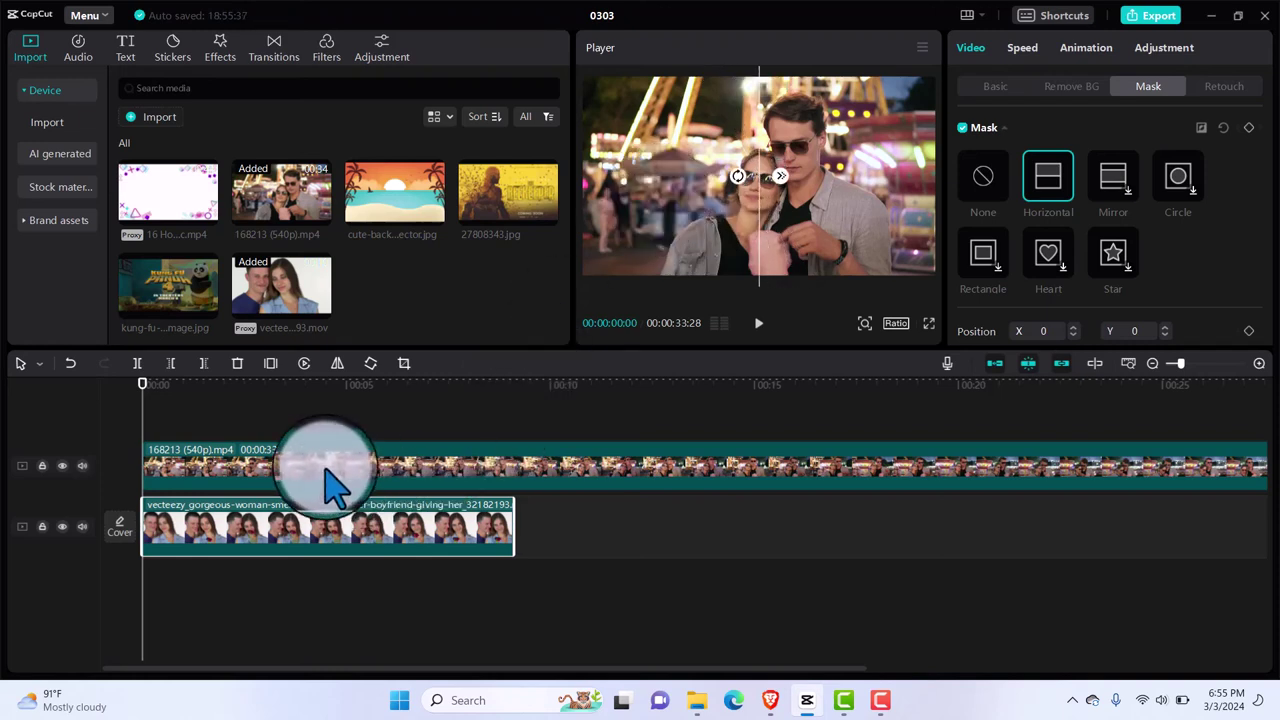
# With 168213 (540p).mp4 temporarily moved aside, try mask rotations of 96° and 84° on the vecteezy clip and return the mask to 90°.
pyautogui.moveTo(307, 485); pyautogui.dragTo(757, 490)
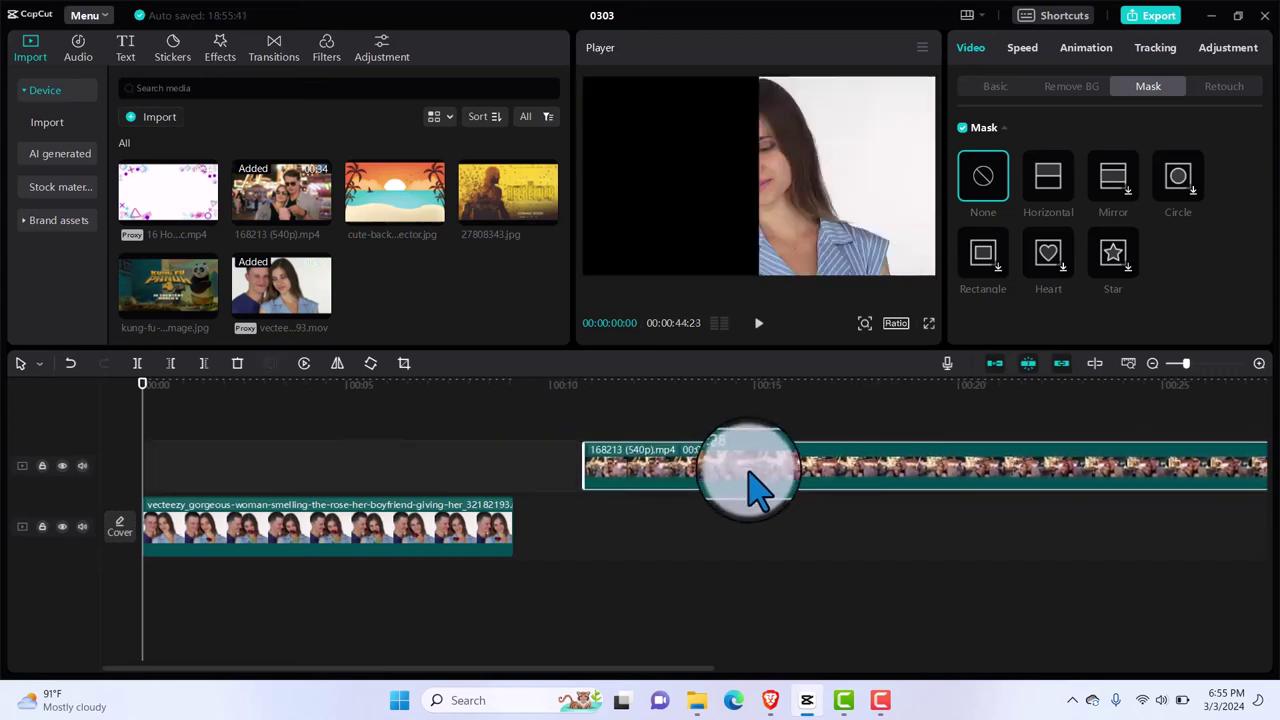
pyautogui.click(427, 535)
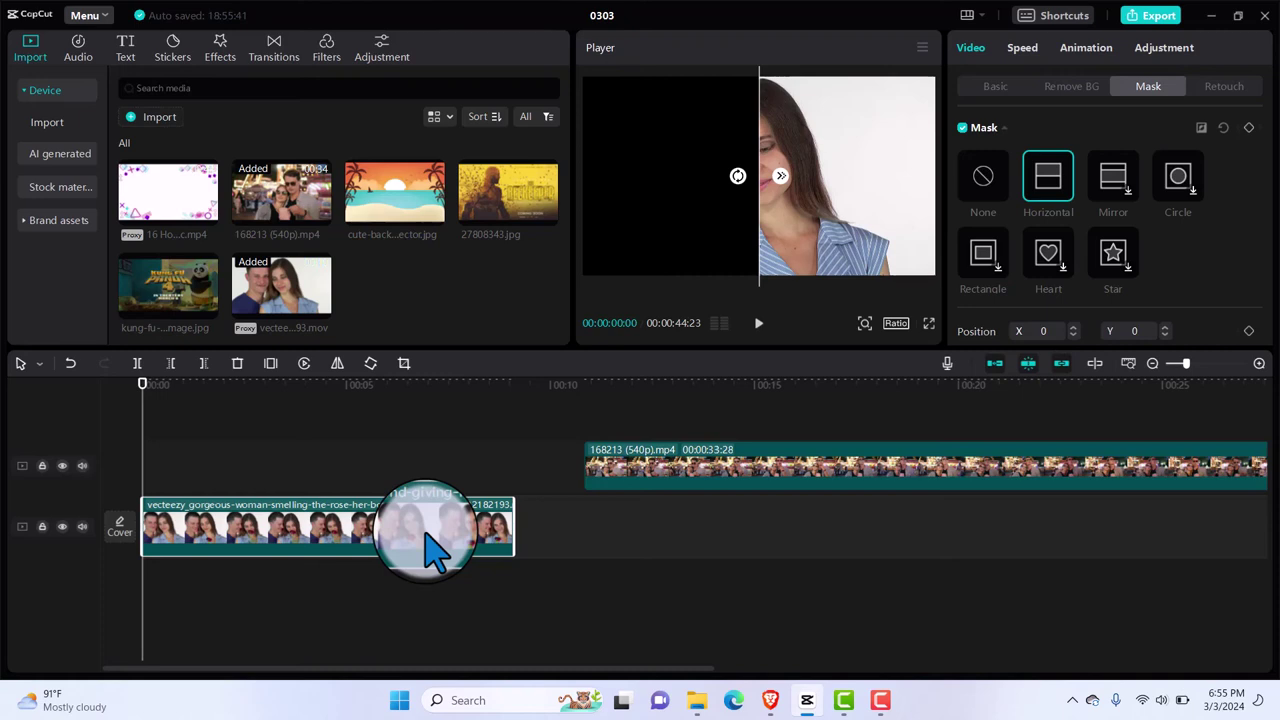
pyautogui.click(738, 176)
pyautogui.moveTo(738, 175)
pyautogui.mouseDown()
pyautogui.moveTo(741, 192)
pyautogui.moveTo(732, 181)
pyautogui.mouseUp()
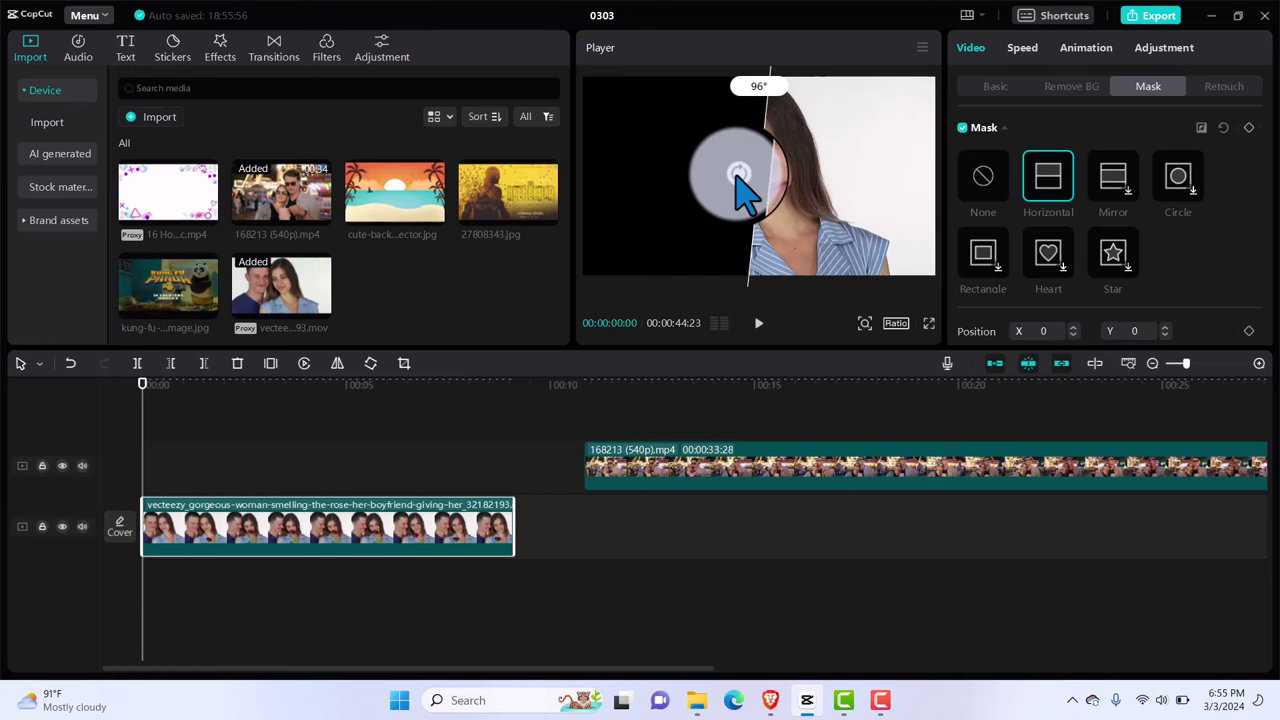
pyautogui.moveTo(737, 178); pyautogui.dragTo(737, 183)
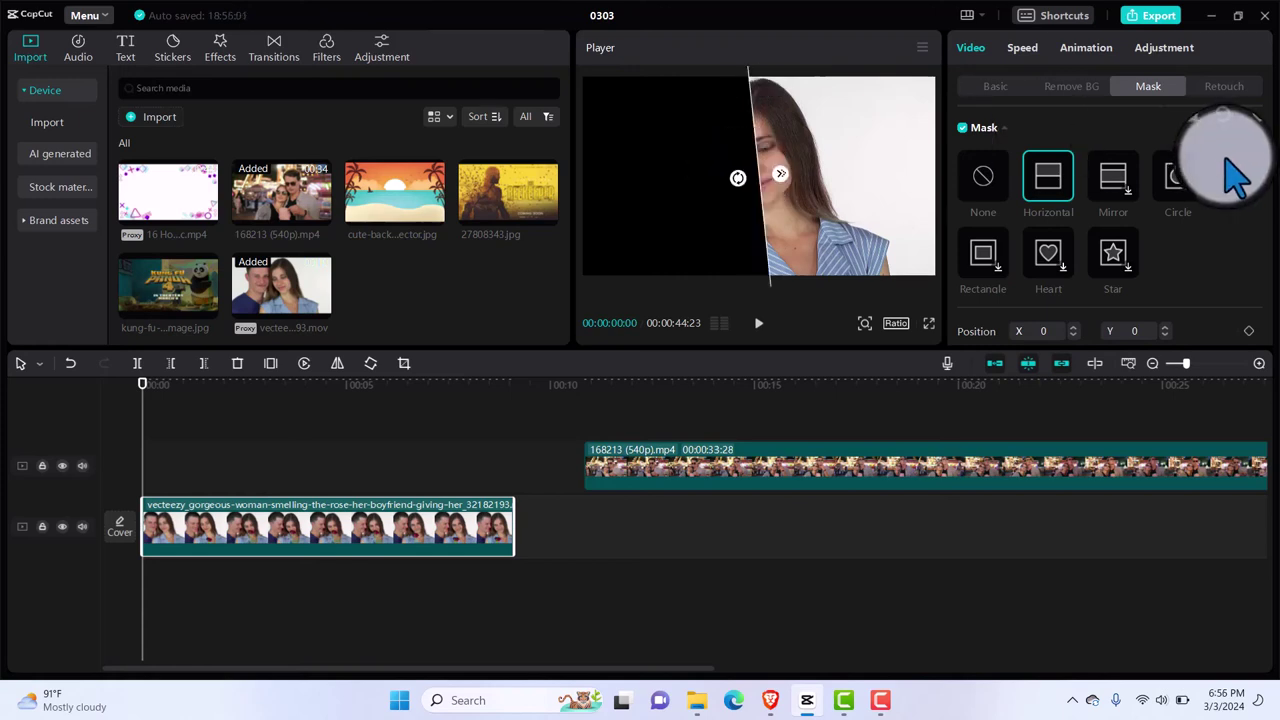
pyautogui.scroll(-1, 1268, 255)
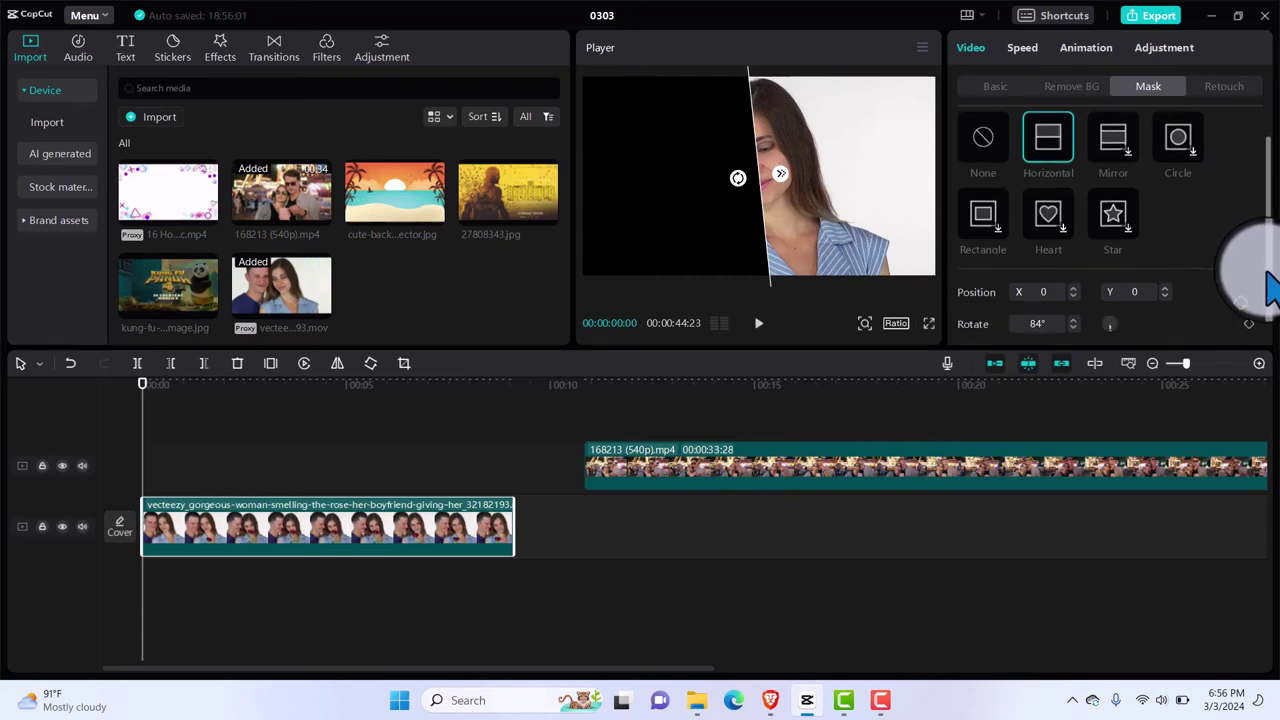
pyautogui.scroll(-1, 1266, 277)
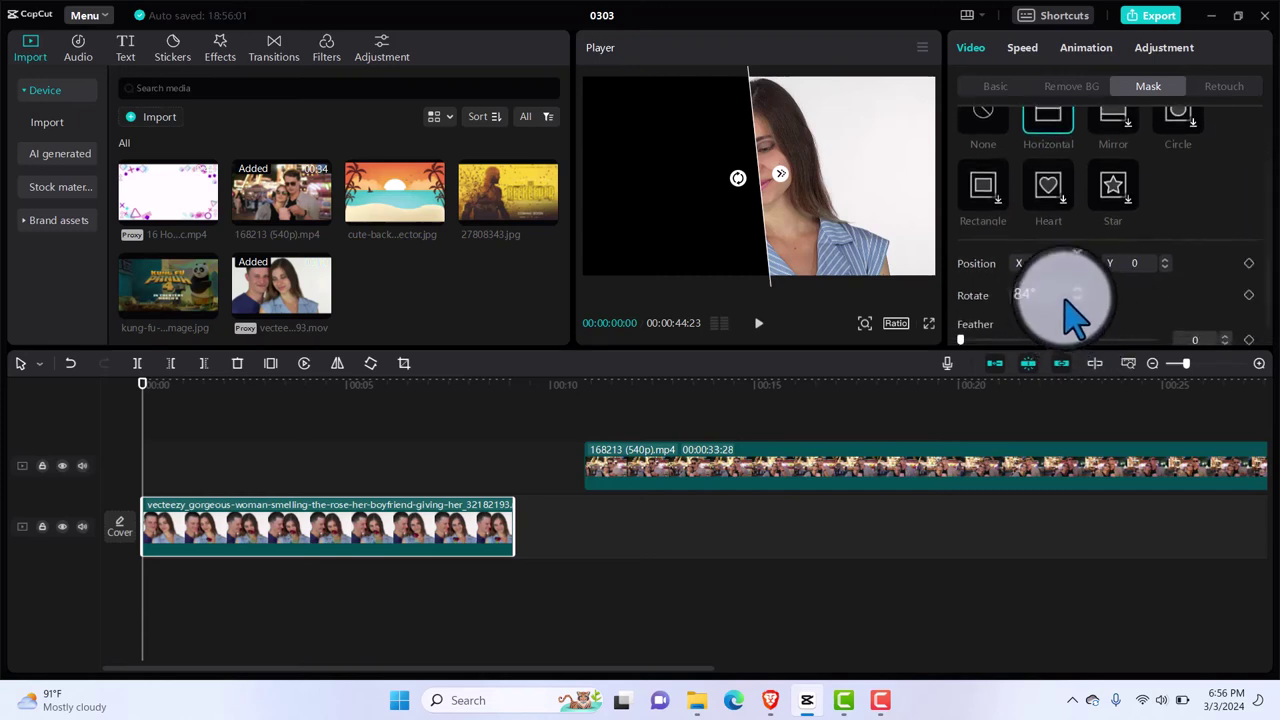
pyautogui.scroll(3, 1079, 294)
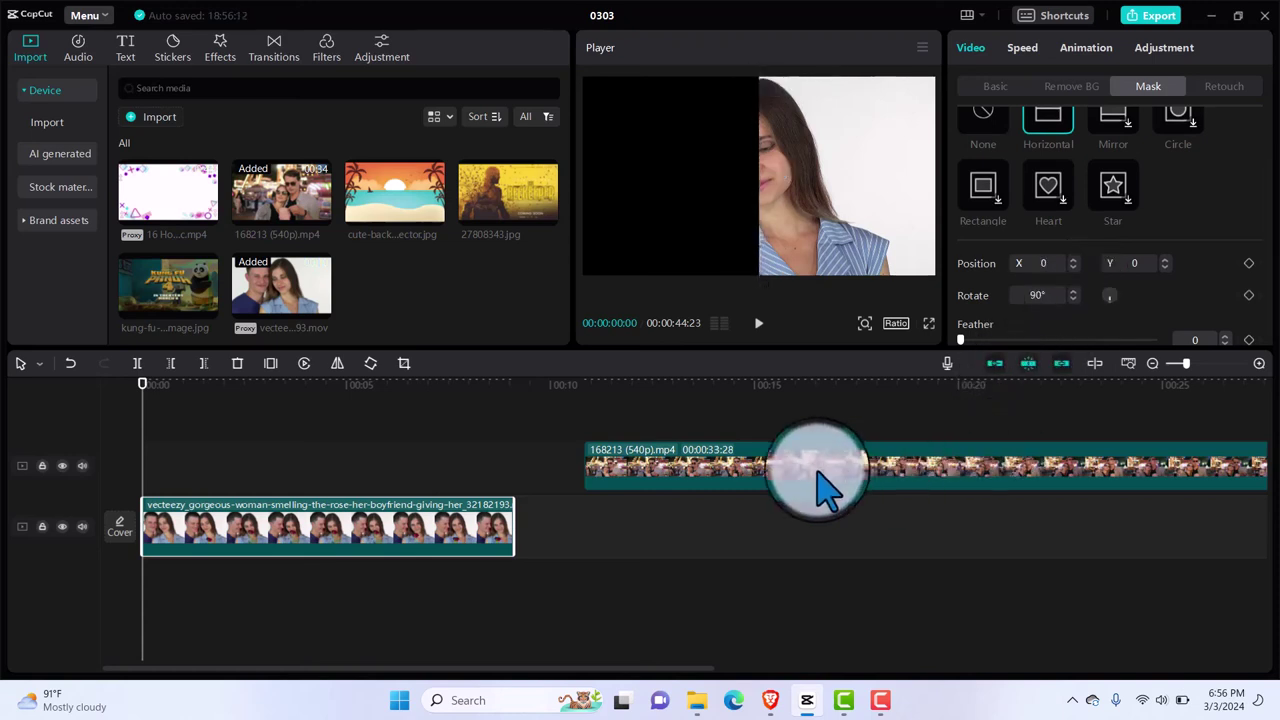
pyautogui.moveTo(818, 490); pyautogui.dragTo(550, 485)
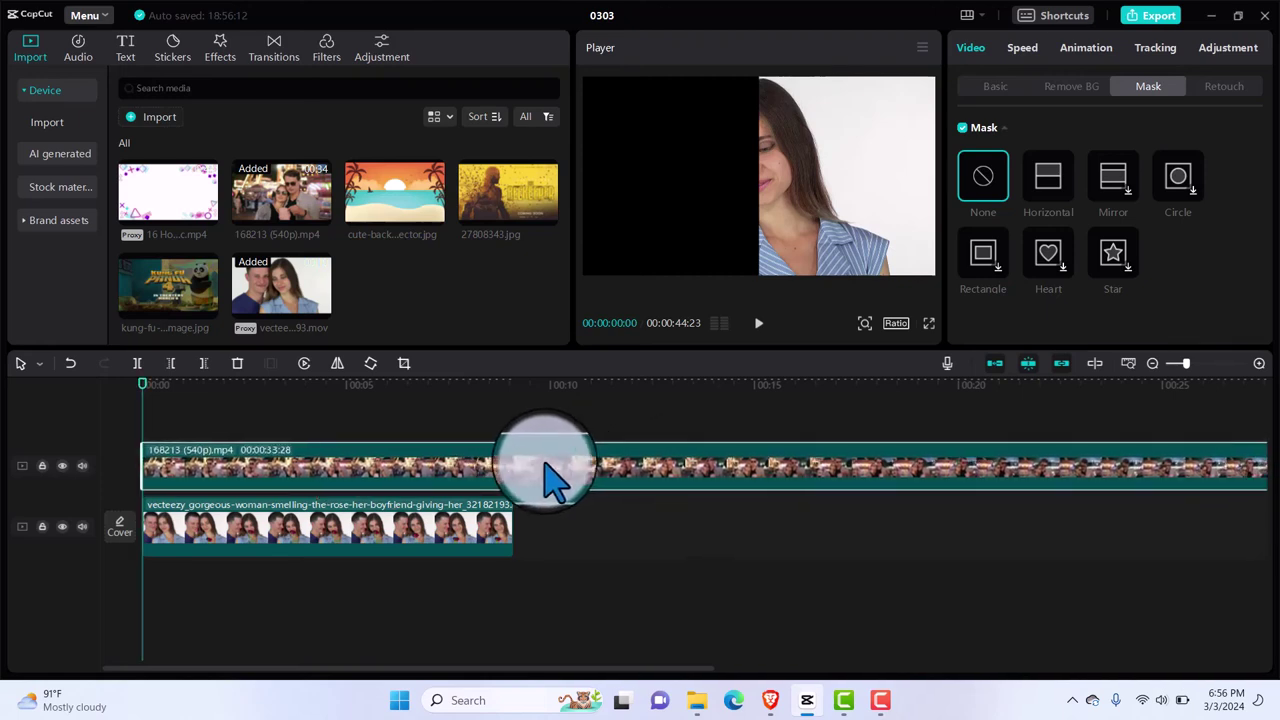
# Apply a Horizontal mask to 168213 (540p).mp4 and rotate it upright so only the left half is kept.
pyautogui.click(1062, 183)
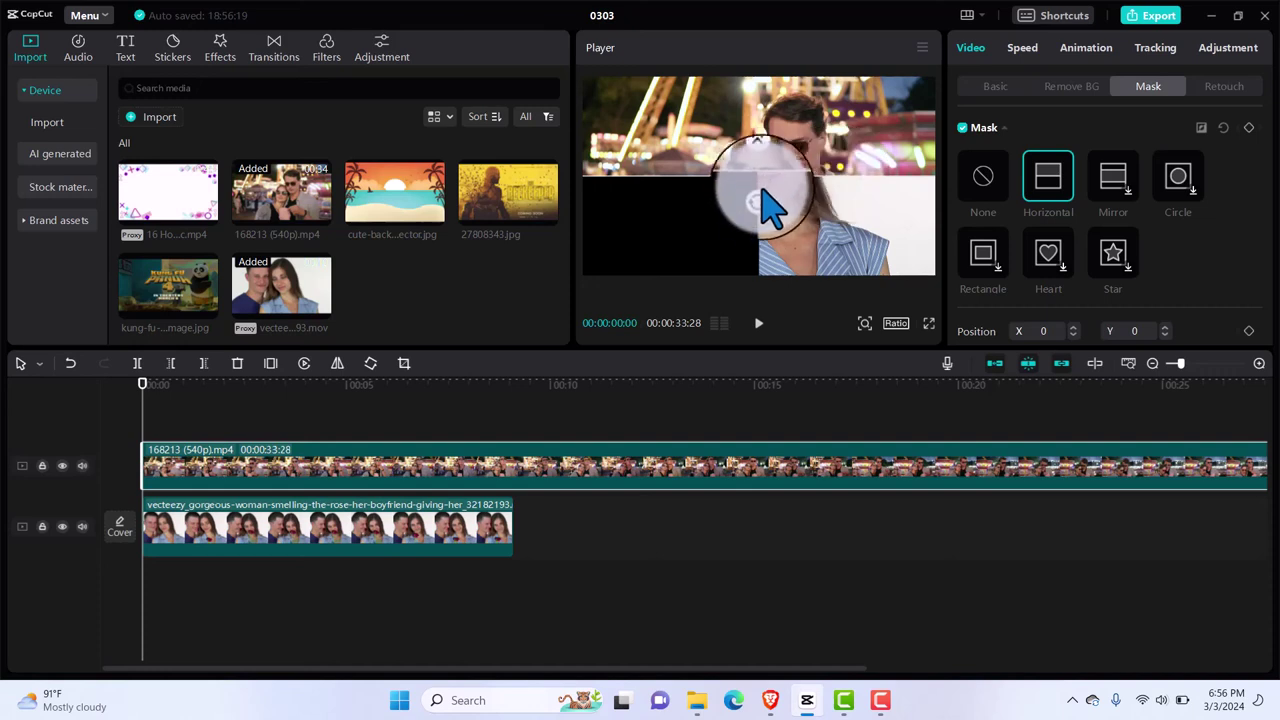
pyautogui.moveTo(758, 198); pyautogui.dragTo(802, 182)
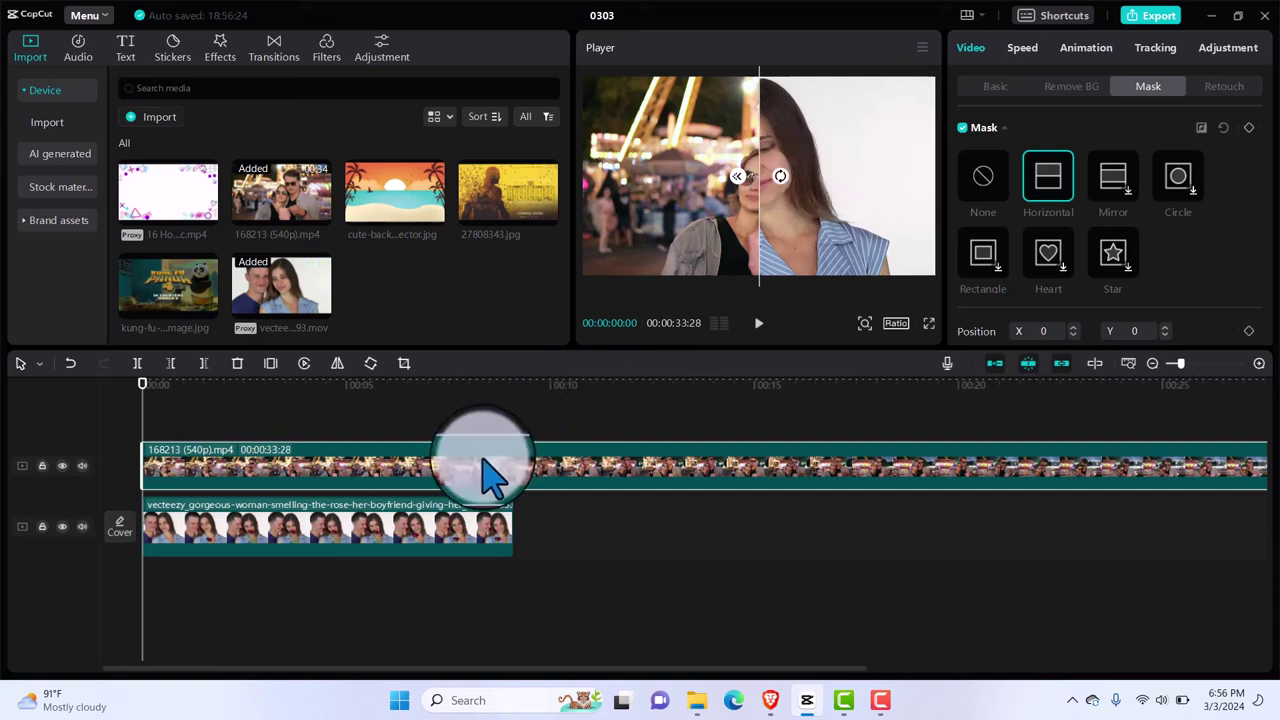
# Scale the masked 168213 (540p).mp4 to 81% and try repositioning it, ending at X 0, Y -50.
pyautogui.click(996, 87)
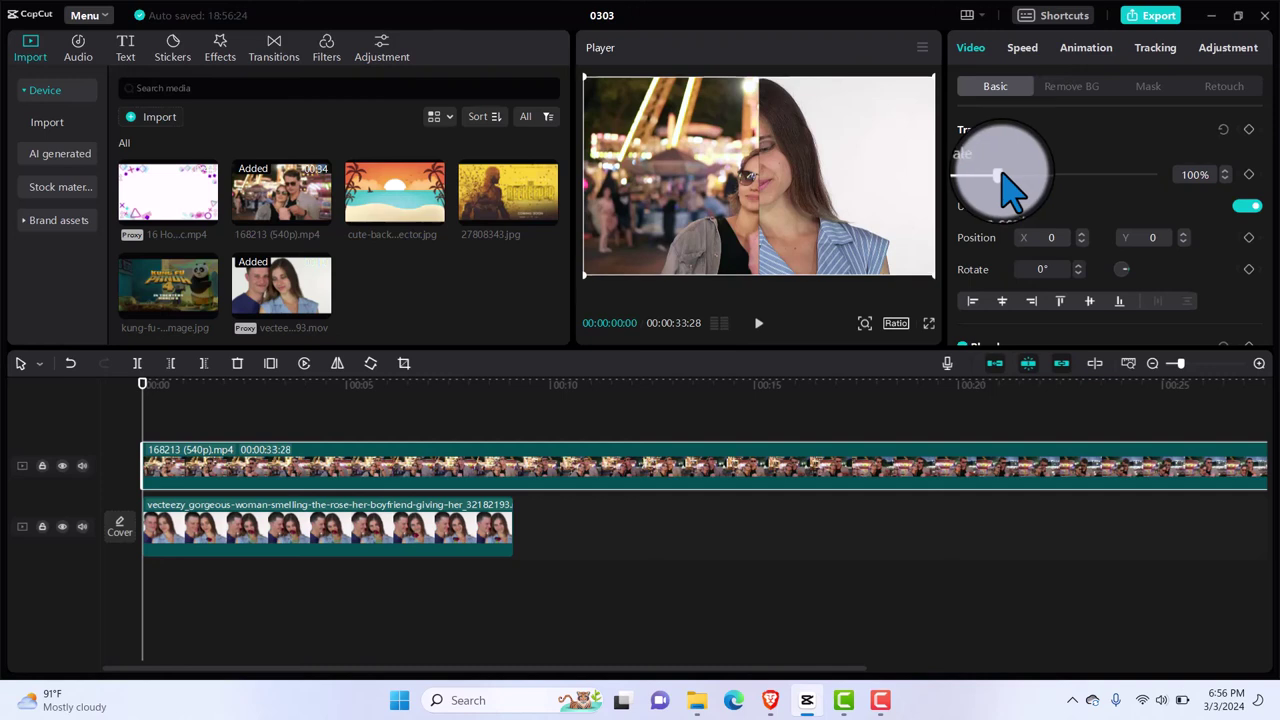
pyautogui.moveTo(997, 174); pyautogui.dragTo(992, 176)
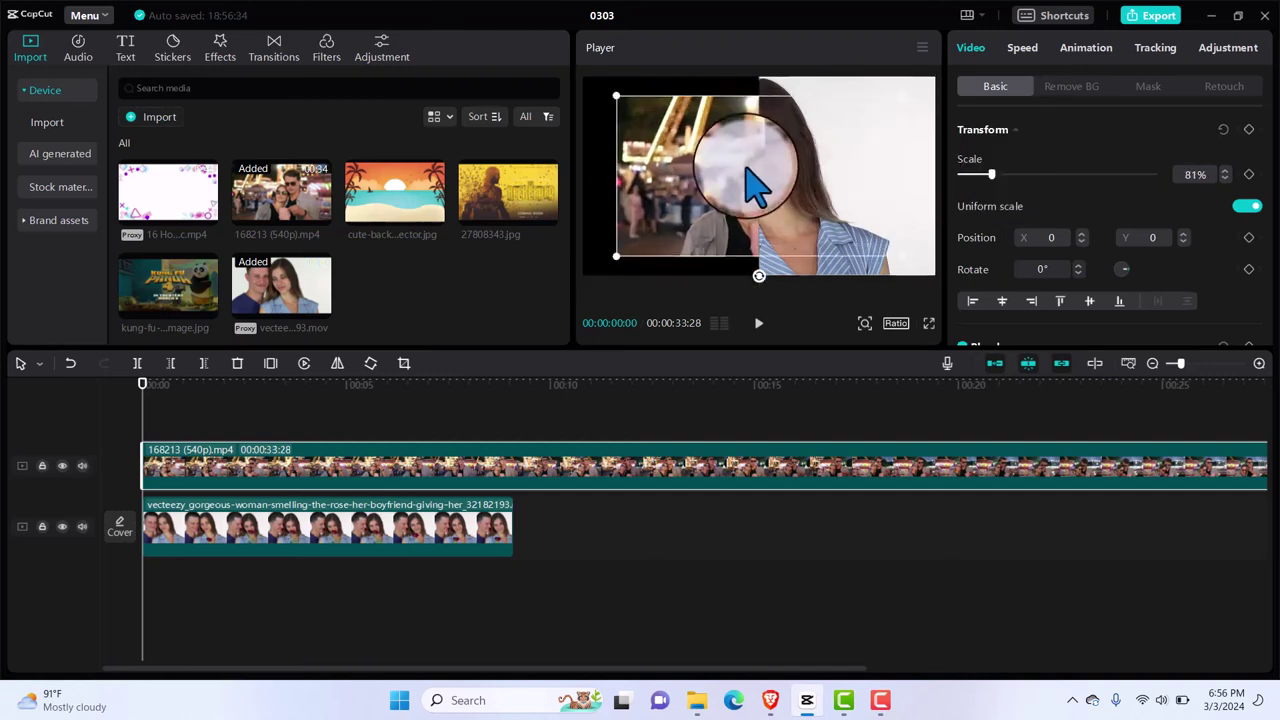
pyautogui.moveTo(749, 163); pyautogui.dragTo(714, 170)
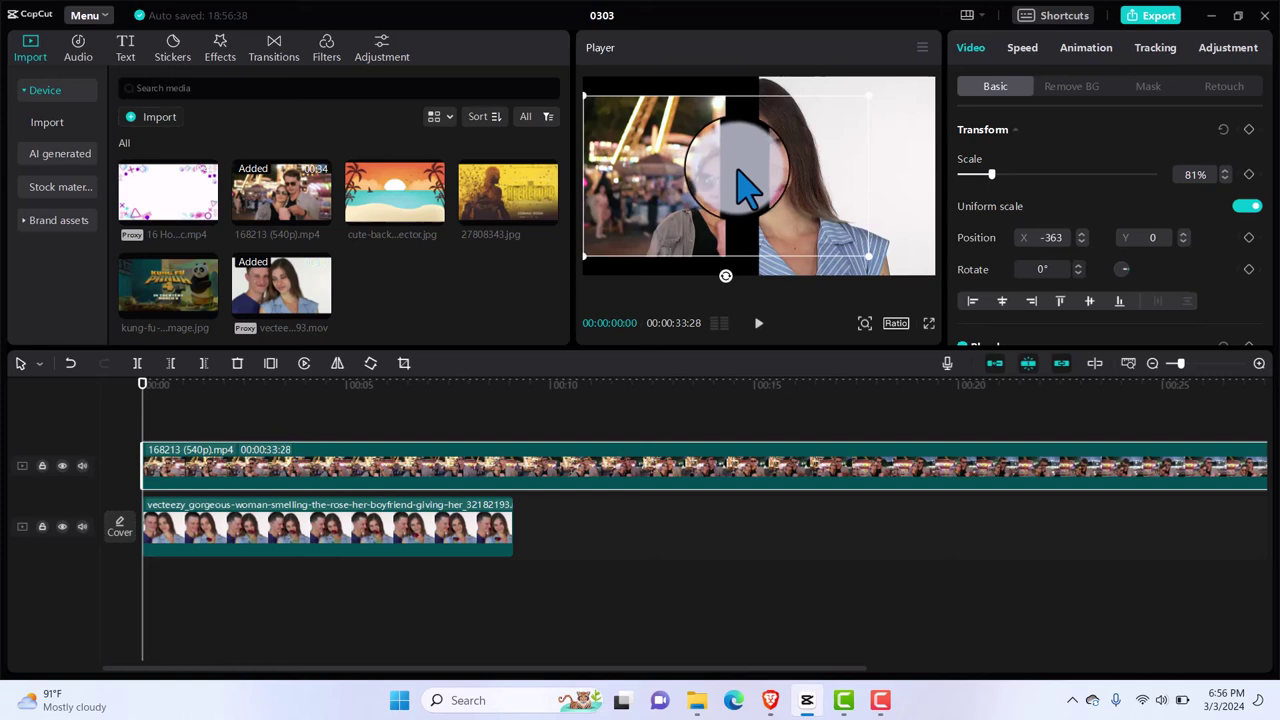
pyautogui.moveTo(700, 194); pyautogui.dragTo(737, 196)
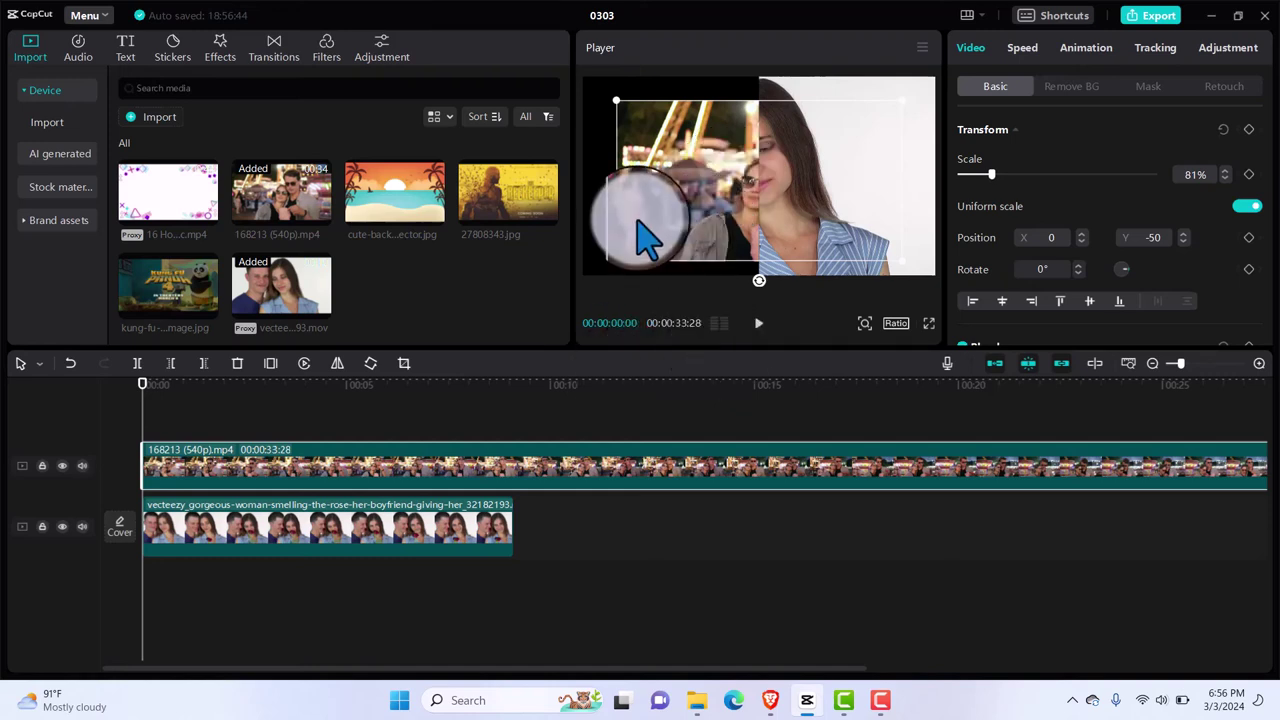
# Remove the mask from 168213 (540p).mp4, then shift the clip left and enlarge it to fill the frame's height.
pyautogui.click(1147, 86)
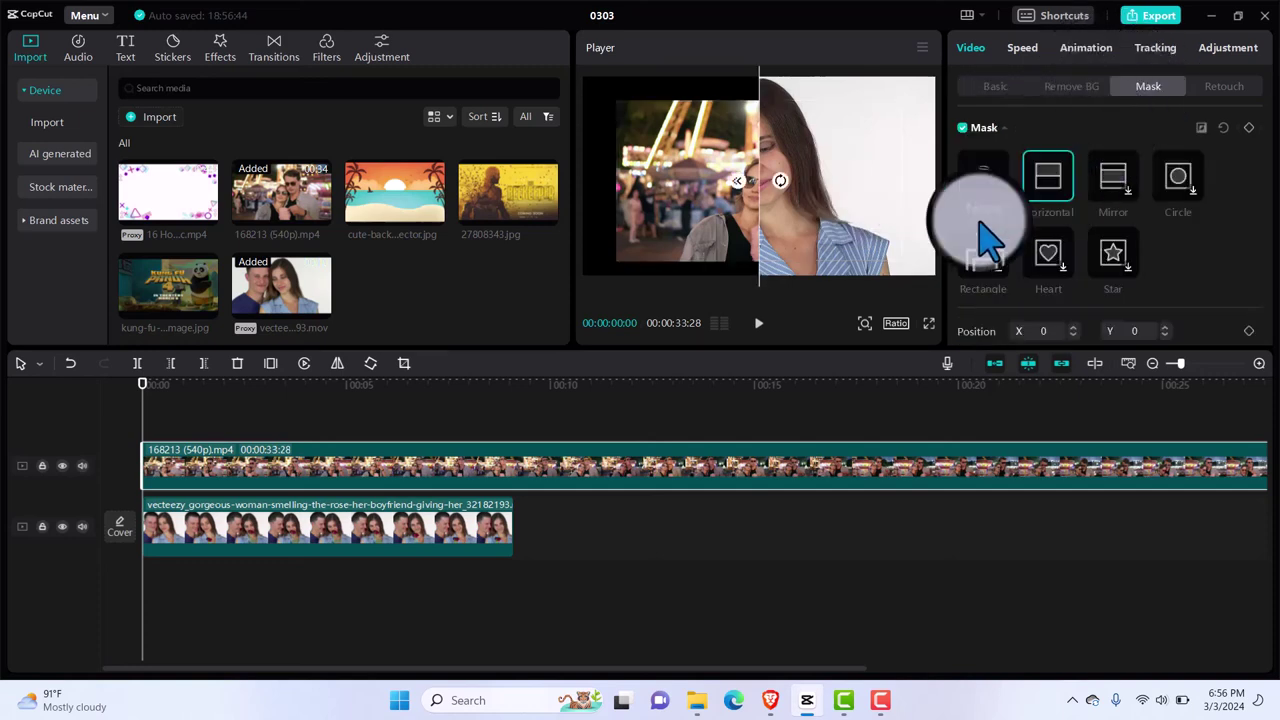
pyautogui.click(985, 180)
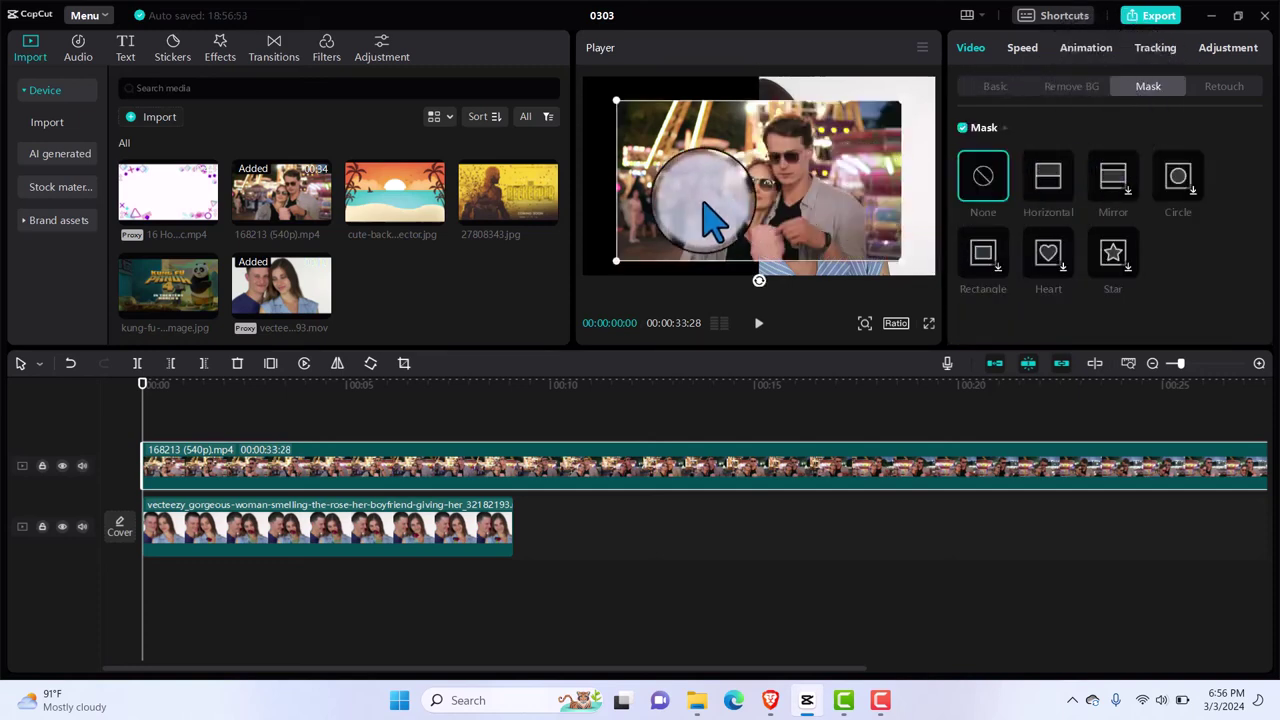
pyautogui.moveTo(634, 113); pyautogui.dragTo(650, 140)
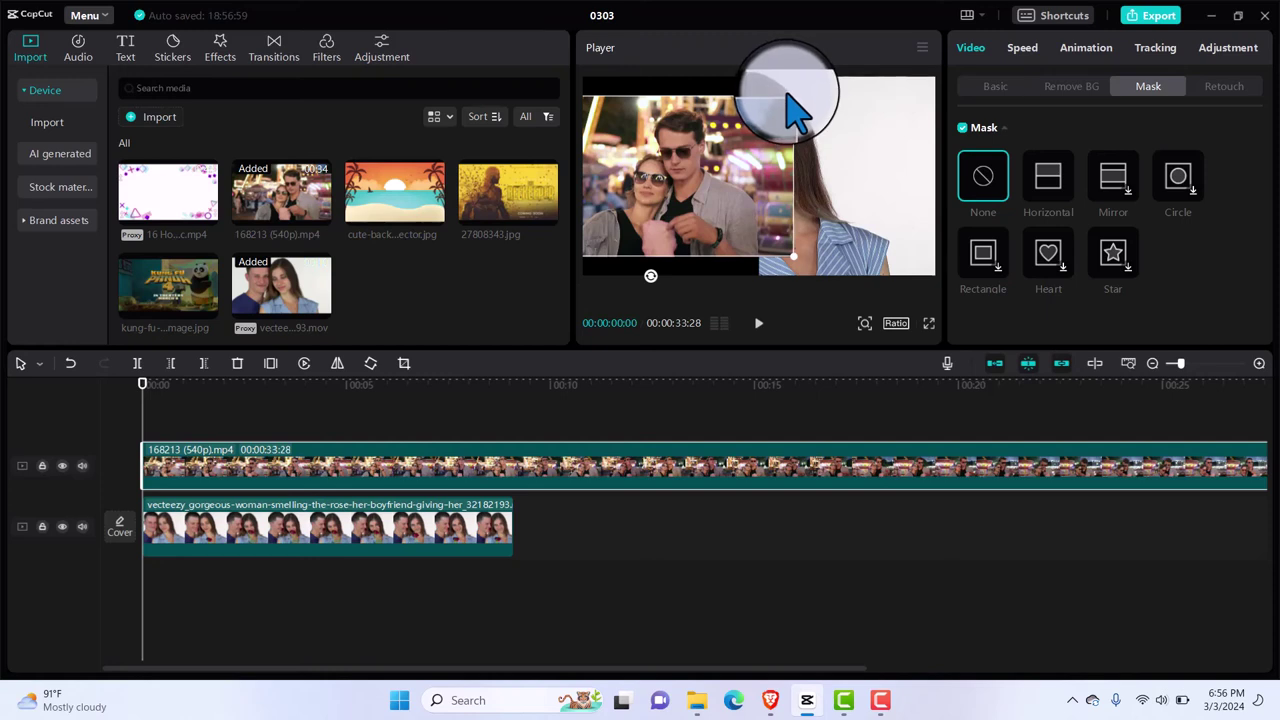
pyautogui.moveTo(793, 97); pyautogui.dragTo(827, 78)
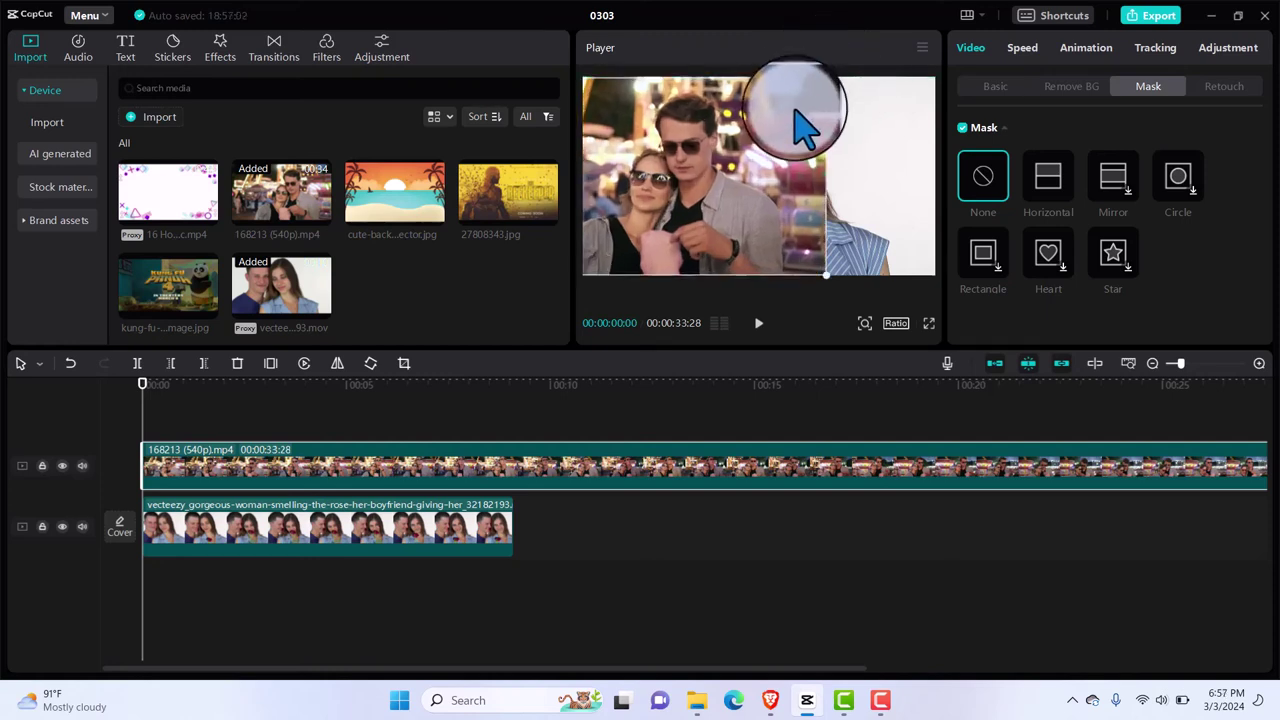
# Mirror 168213 (540p).mp4 horizontally and reposition it toward the left side of the frame.
pyautogui.moveTo(782, 115); pyautogui.dragTo(755, 113)
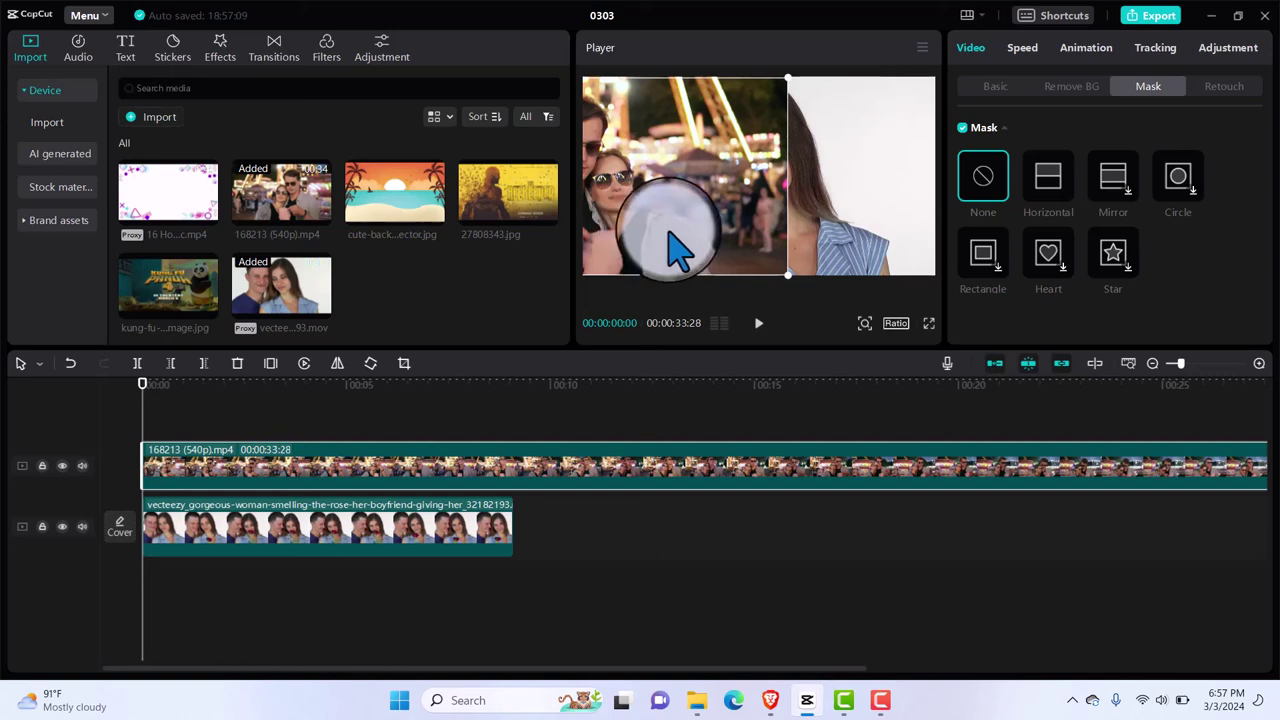
pyautogui.moveTo(677, 250); pyautogui.dragTo(697, 250)
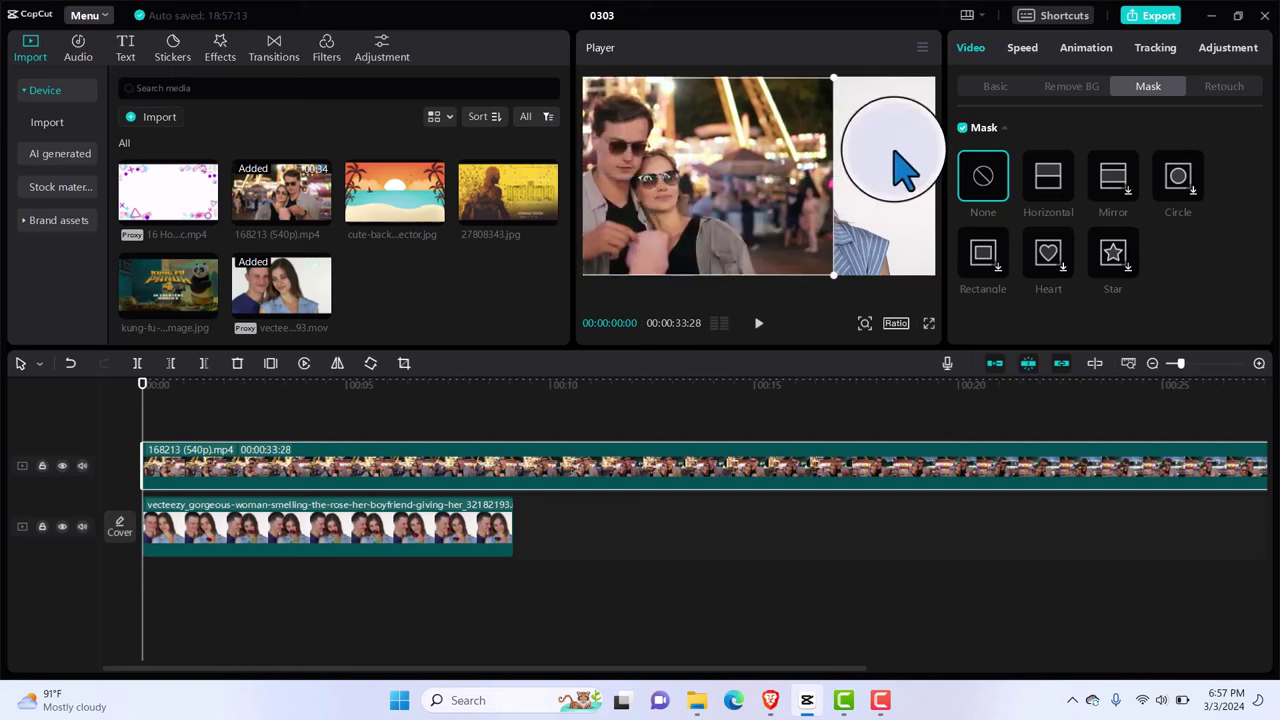
# Try a Horizontal mask rotated upright on 168213 (540p).mp4, then remove the mask.
pyautogui.click(1045, 188)
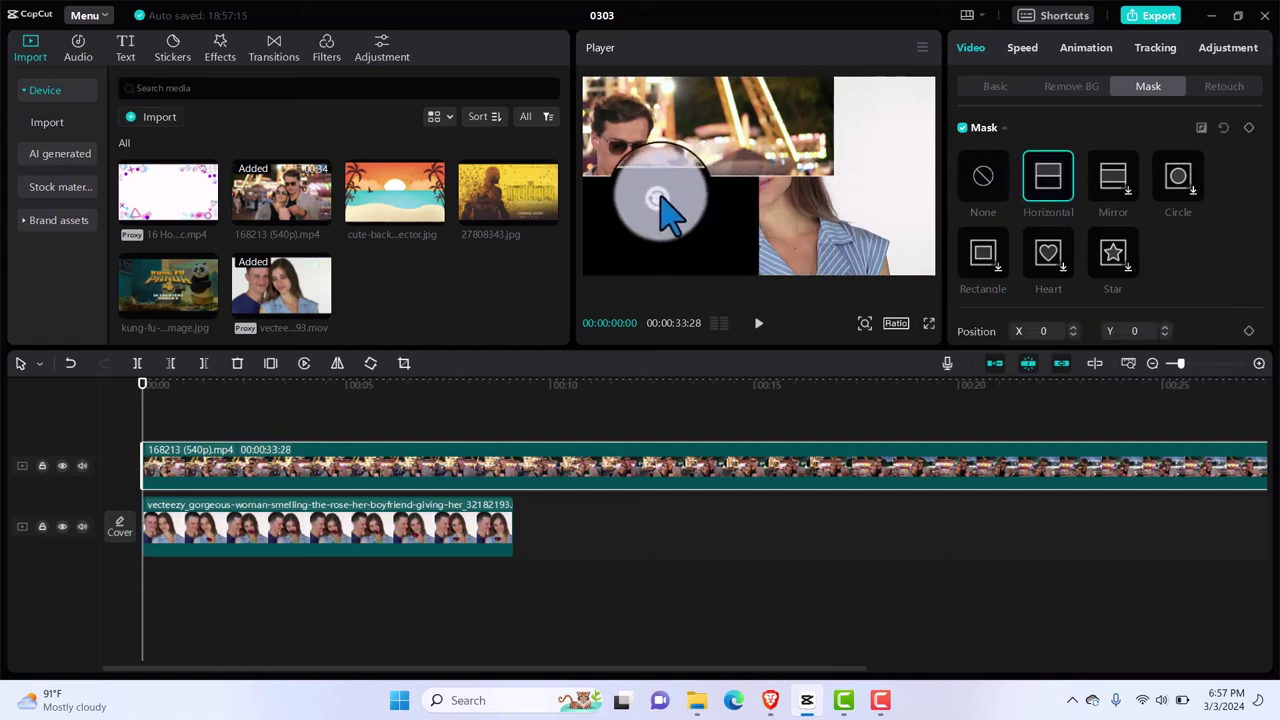
pyautogui.moveTo(660, 197); pyautogui.dragTo(763, 174)
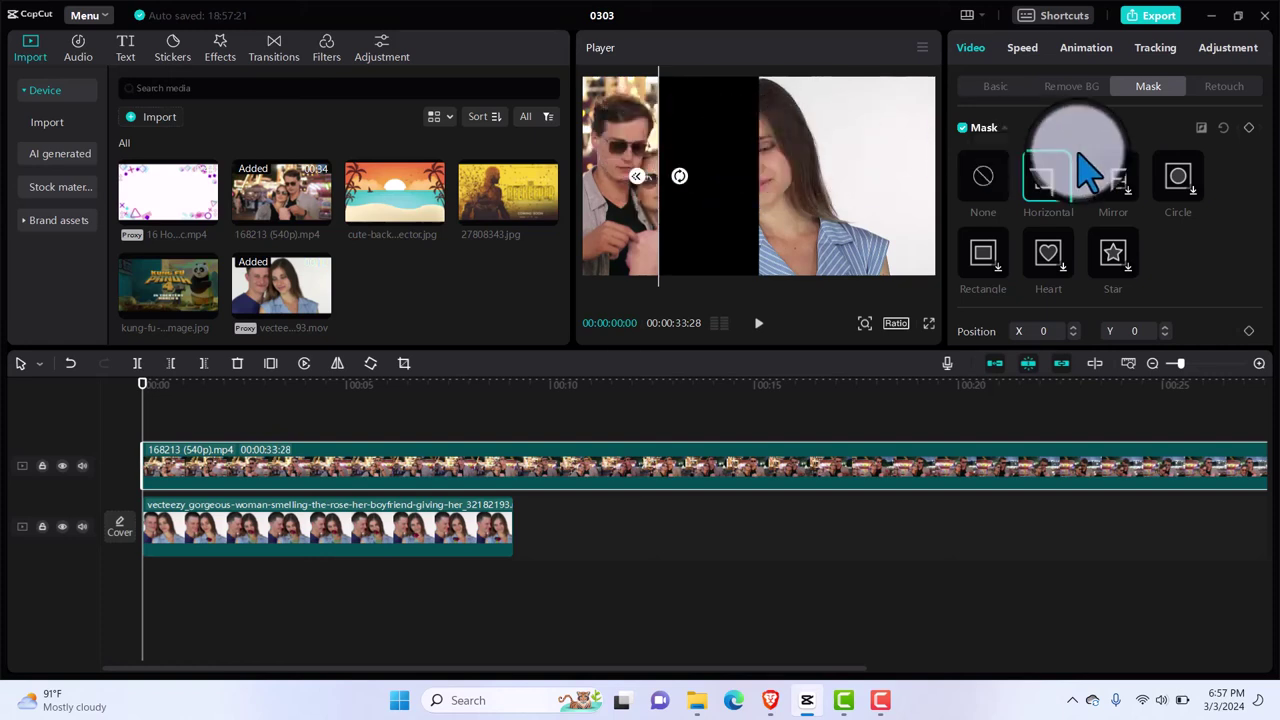
pyautogui.click(983, 176)
# Apply a Horizontal mask rotated to -90° to 168213 (540p).mp4 and reposition the clip to X 0, Y 0.
pyautogui.moveTo(770, 195); pyautogui.dragTo(822, 193)
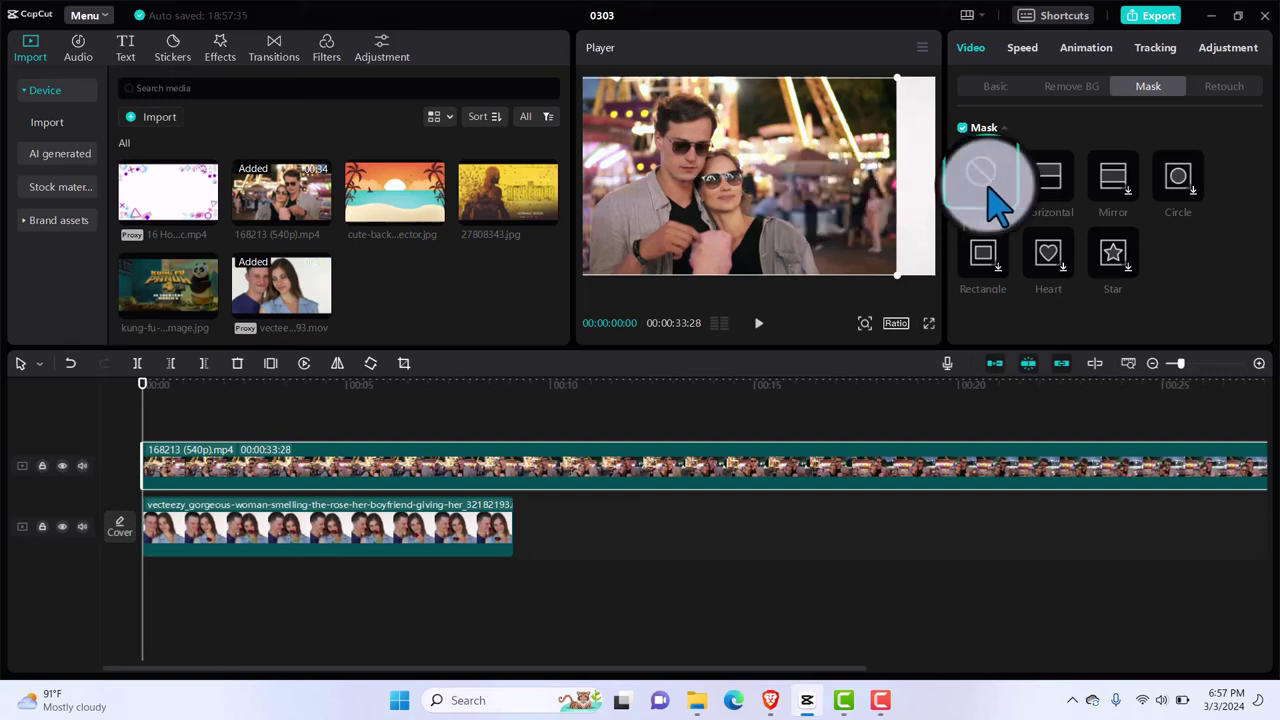
pyautogui.click(1048, 185)
pyautogui.moveTo(721, 197); pyautogui.dragTo(818, 180)
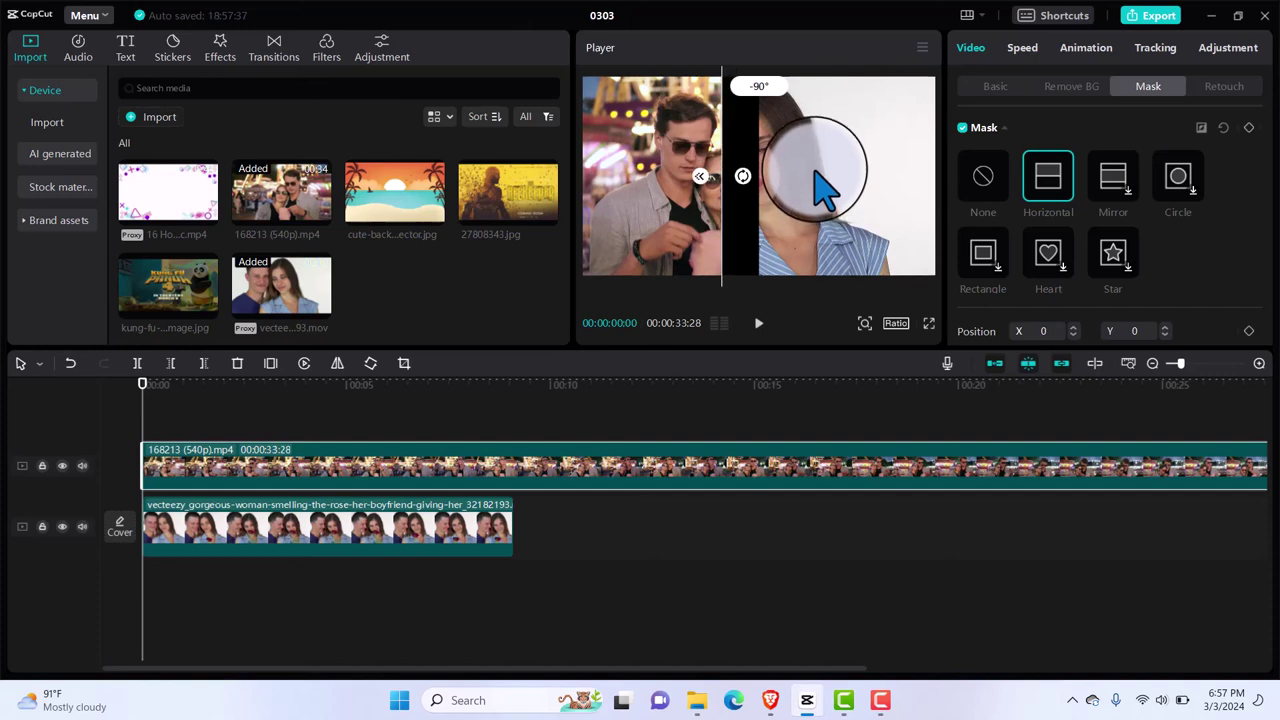
pyautogui.click(995, 88)
pyautogui.moveTo(672, 205); pyautogui.dragTo(824, 205)
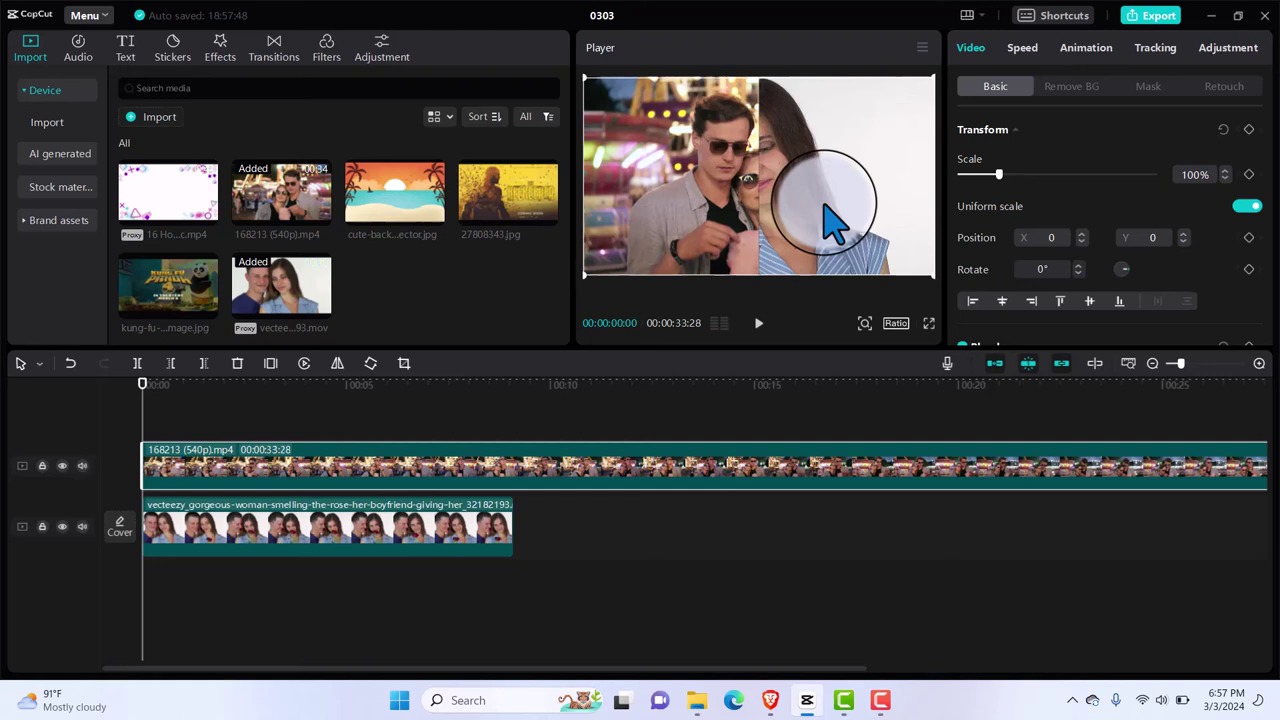
# Remove the masks from both clips, moving 168213 (540p).mp4 along the timeline to about 10 seconds to uncover the vecteezy clip.
pyautogui.click(1145, 88)
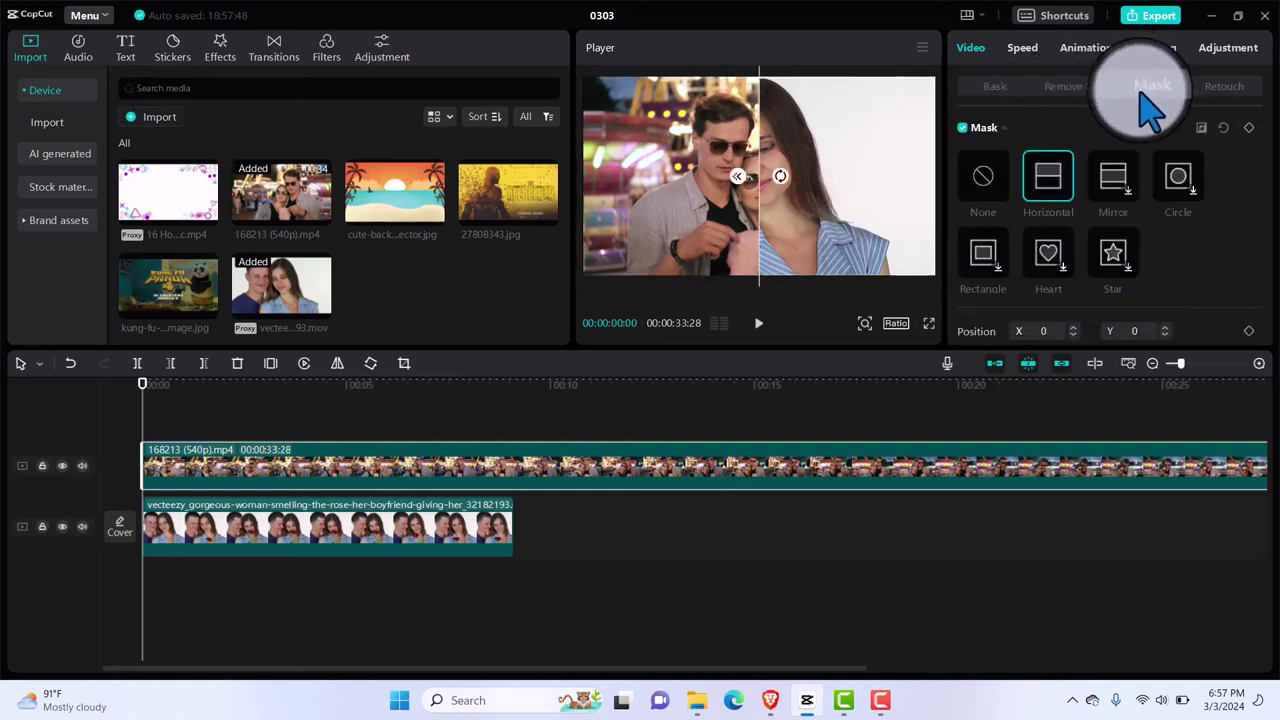
pyautogui.click(985, 178)
pyautogui.moveTo(460, 465); pyautogui.dragTo(765, 475)
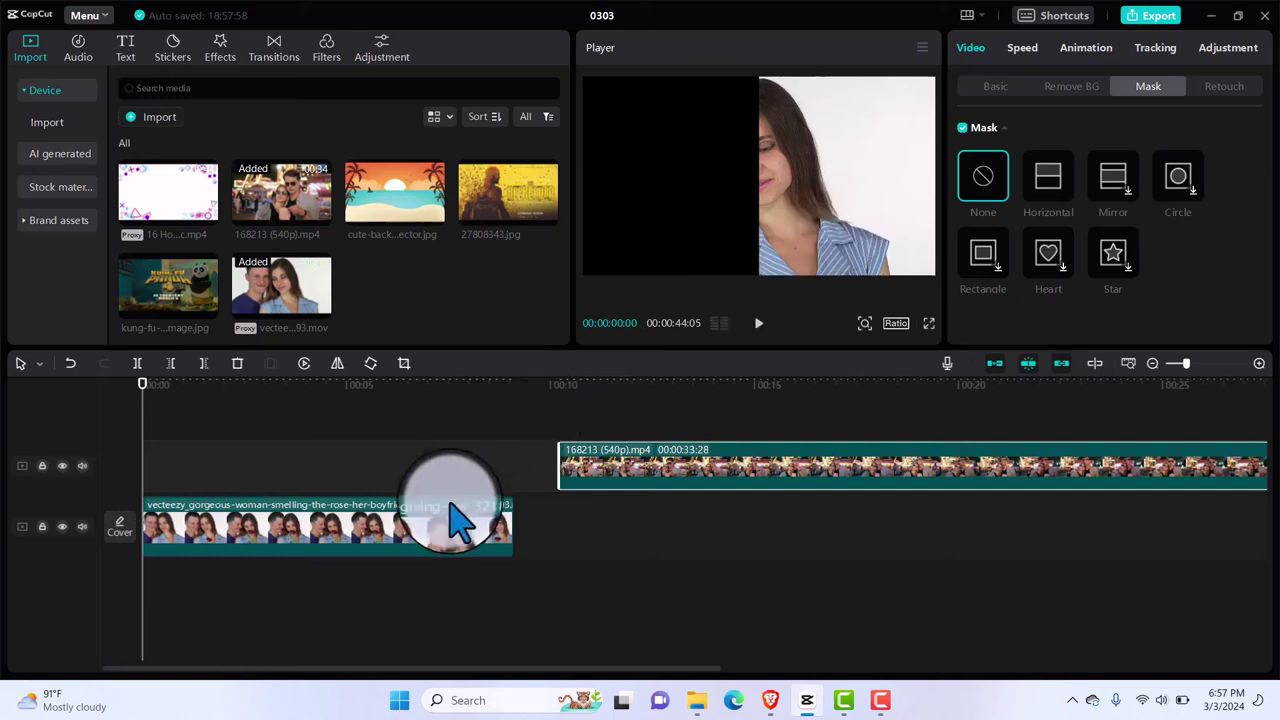
pyautogui.click(447, 540)
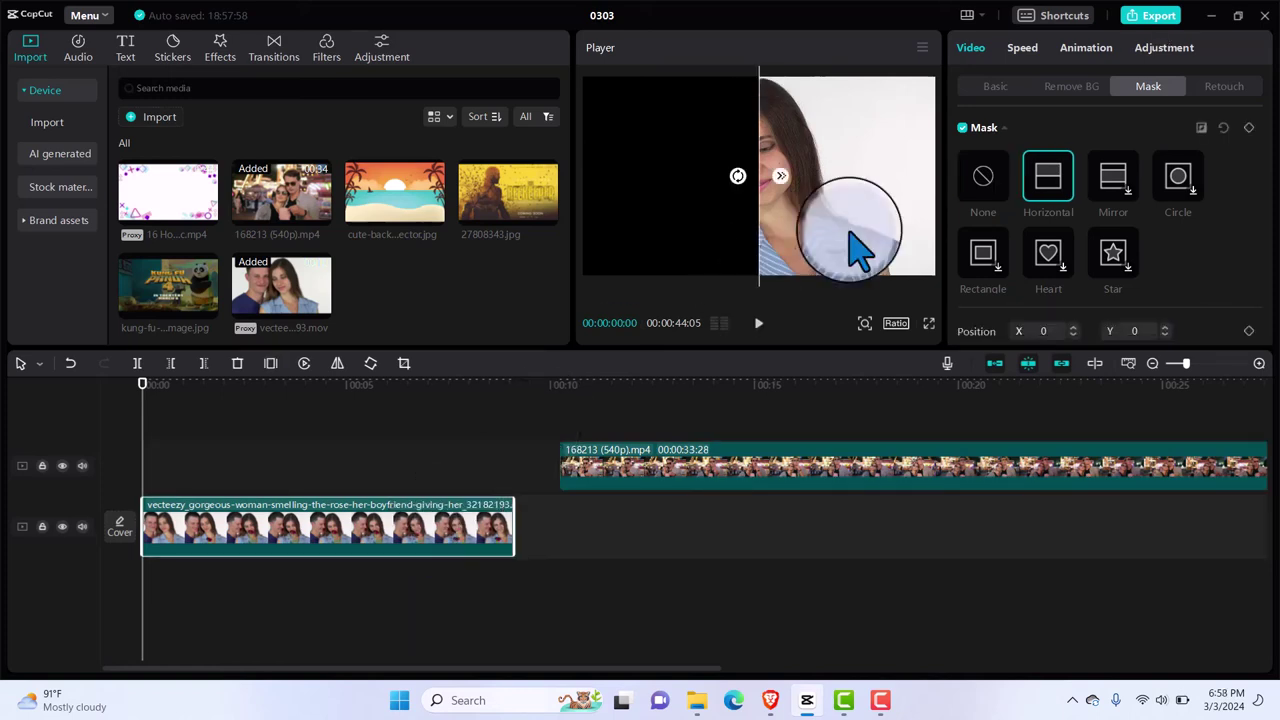
pyautogui.click(990, 180)
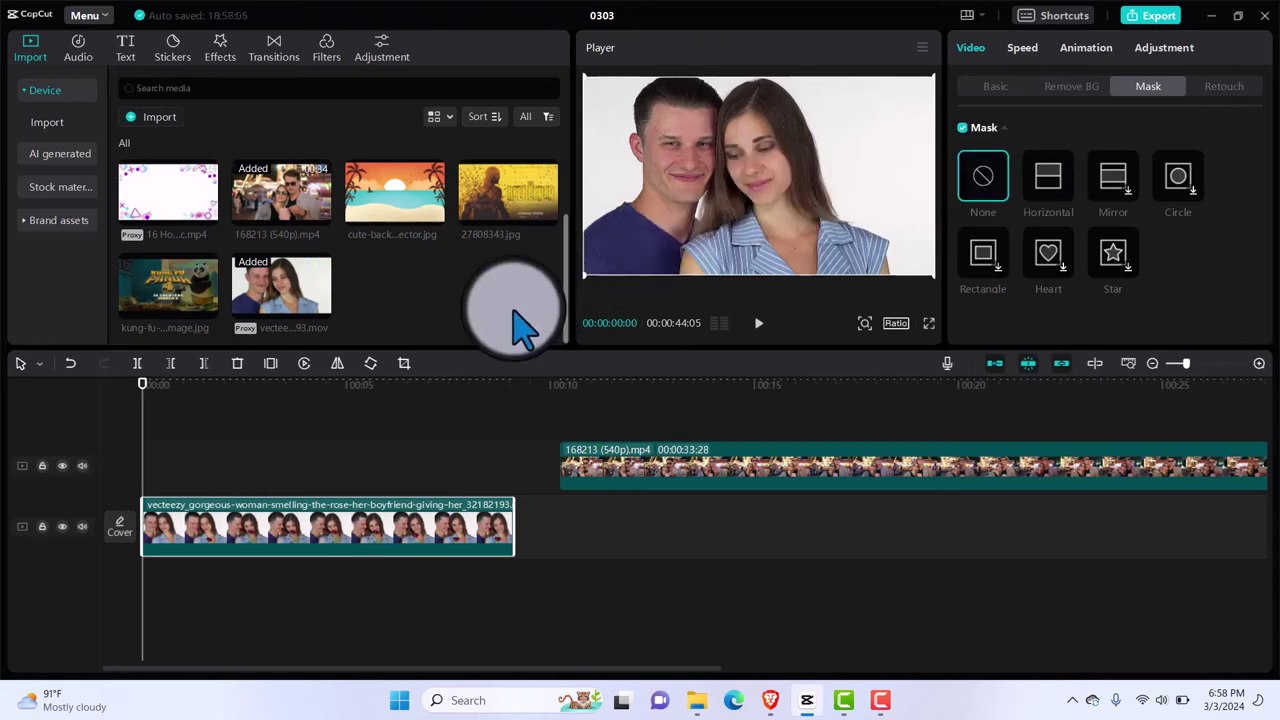
# Mirror the vecteezy clip horizontally and shift it toward the right side of the frame.
pyautogui.click(338, 365)
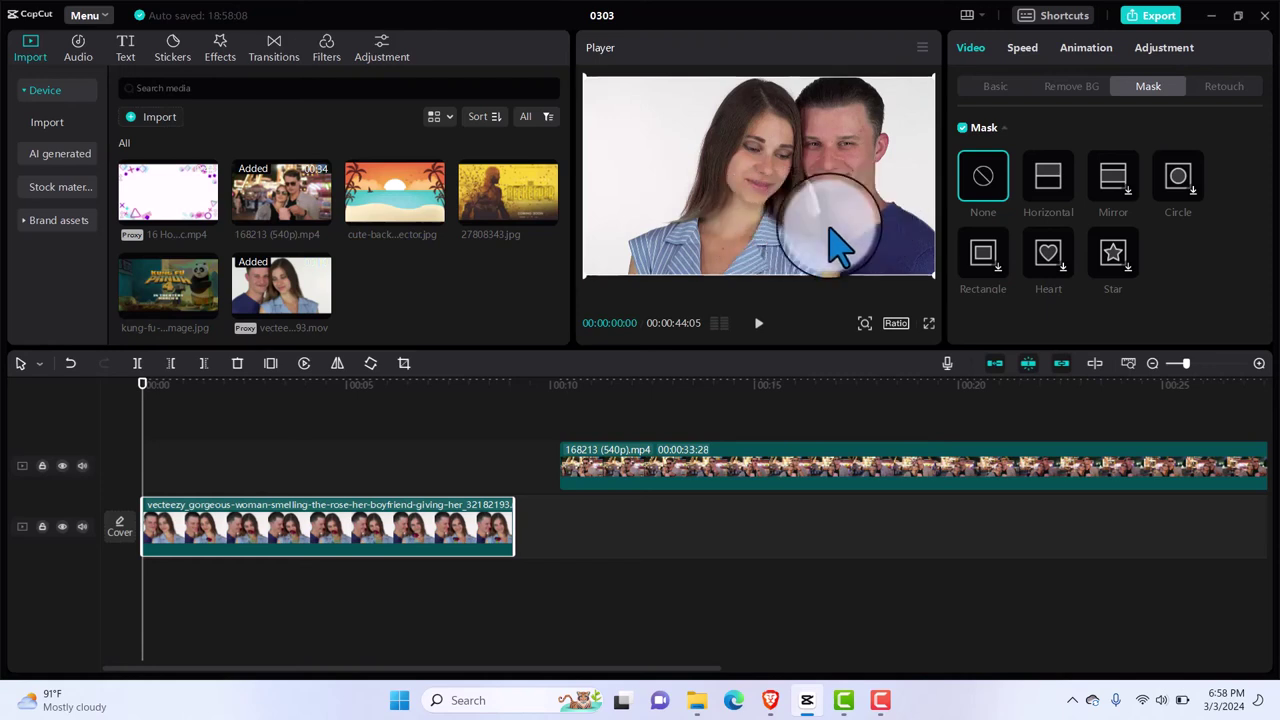
pyautogui.moveTo(767, 214); pyautogui.dragTo(835, 213)
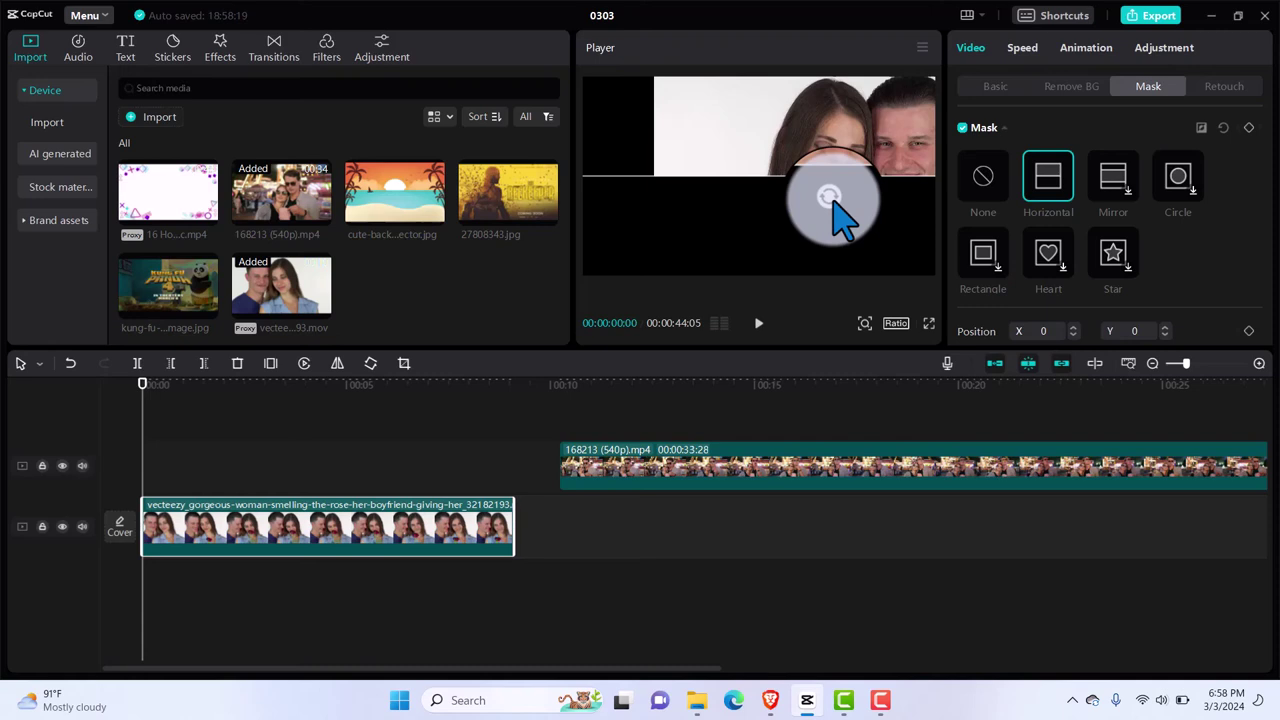
# Apply a Horizontal mask rotated to 90° to the vecteezy clip and move the masked clip to X 345, Y 0.
pyautogui.moveTo(829, 206); pyautogui.dragTo(806, 193)
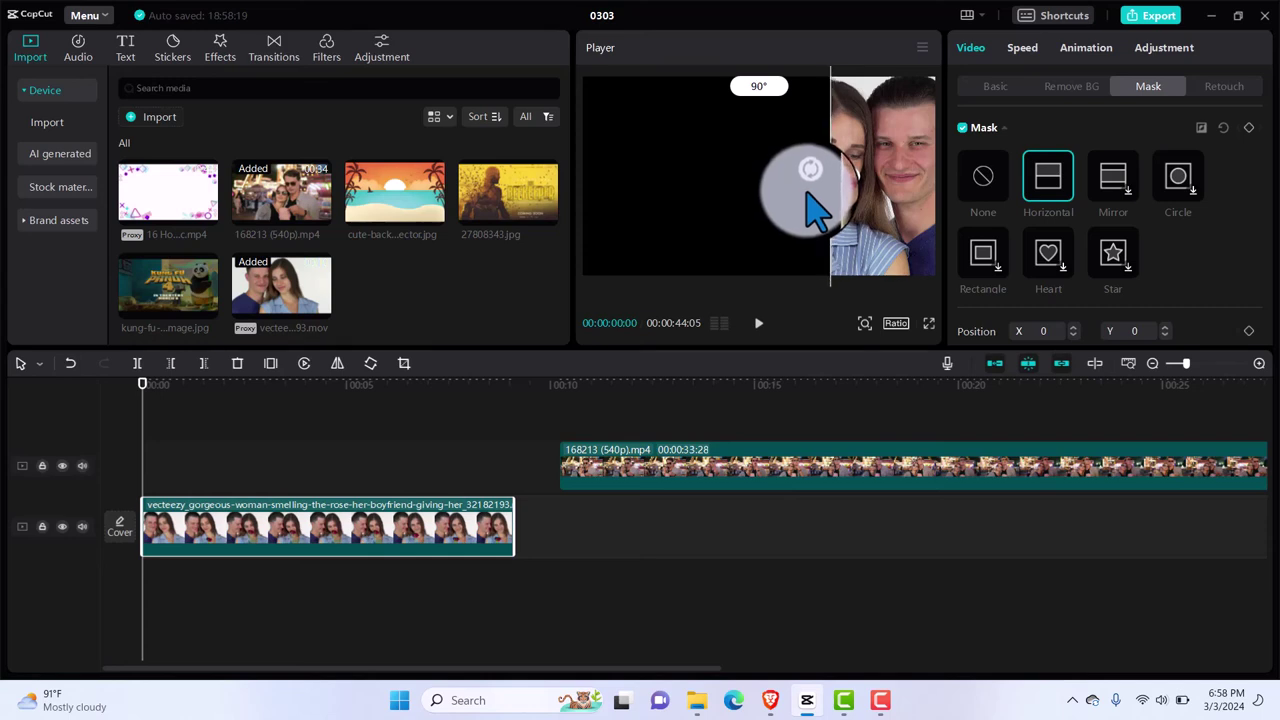
pyautogui.click(995, 86)
pyautogui.moveTo(900, 200); pyautogui.dragTo(862, 208)
# Move 168213 (540p).mp4 back to the timeline start and apply a Horizontal mask rotated upright, keeping its left half.
pyautogui.moveTo(846, 480); pyautogui.dragTo(420, 470)
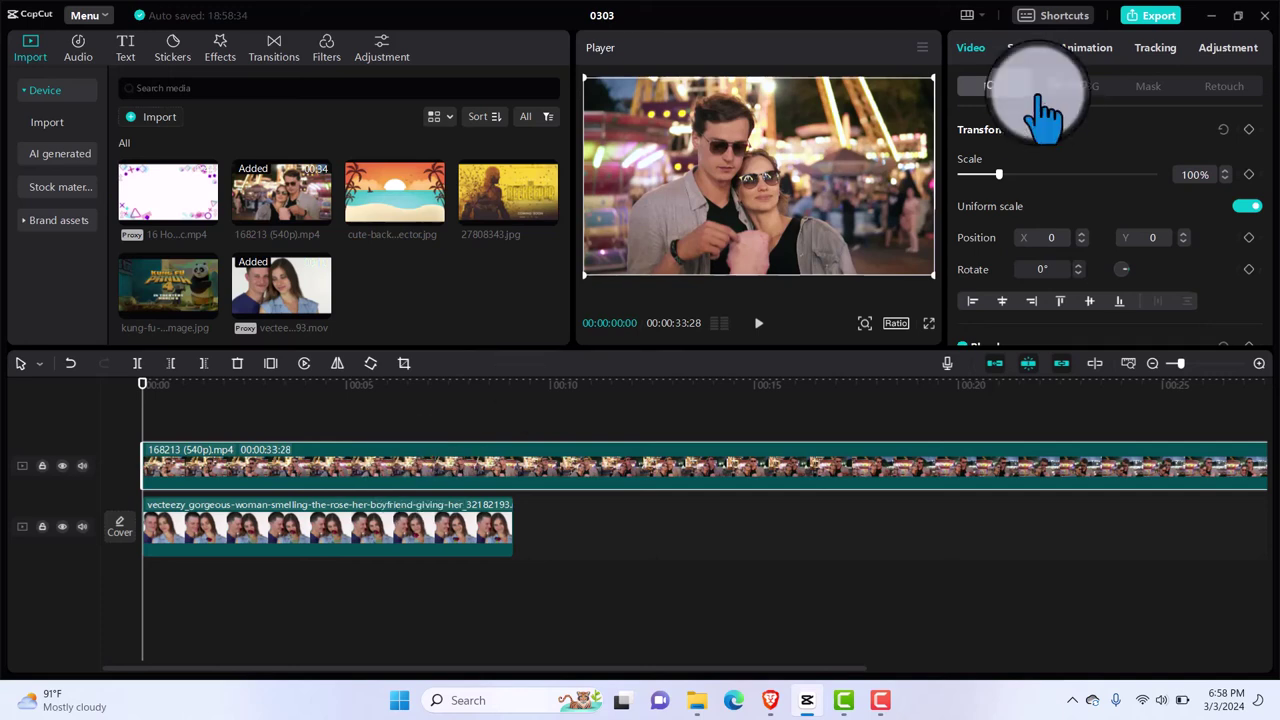
pyautogui.click(1146, 87)
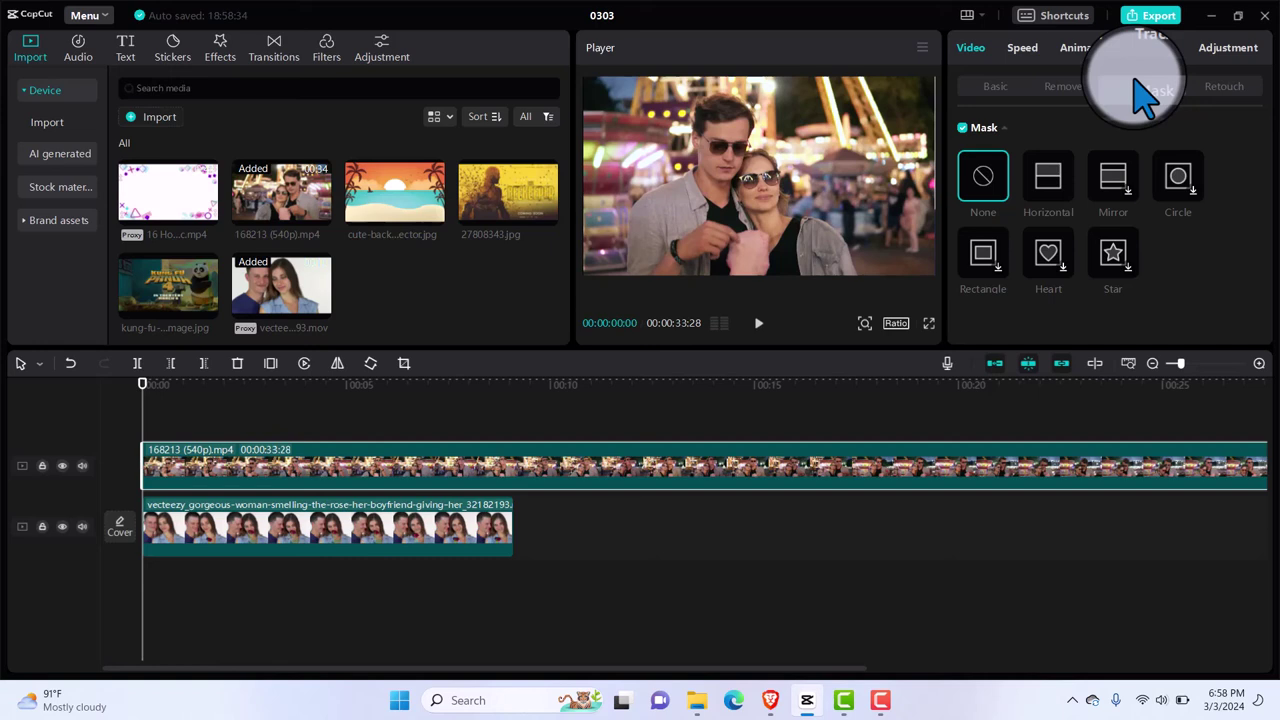
pyautogui.click(1065, 185)
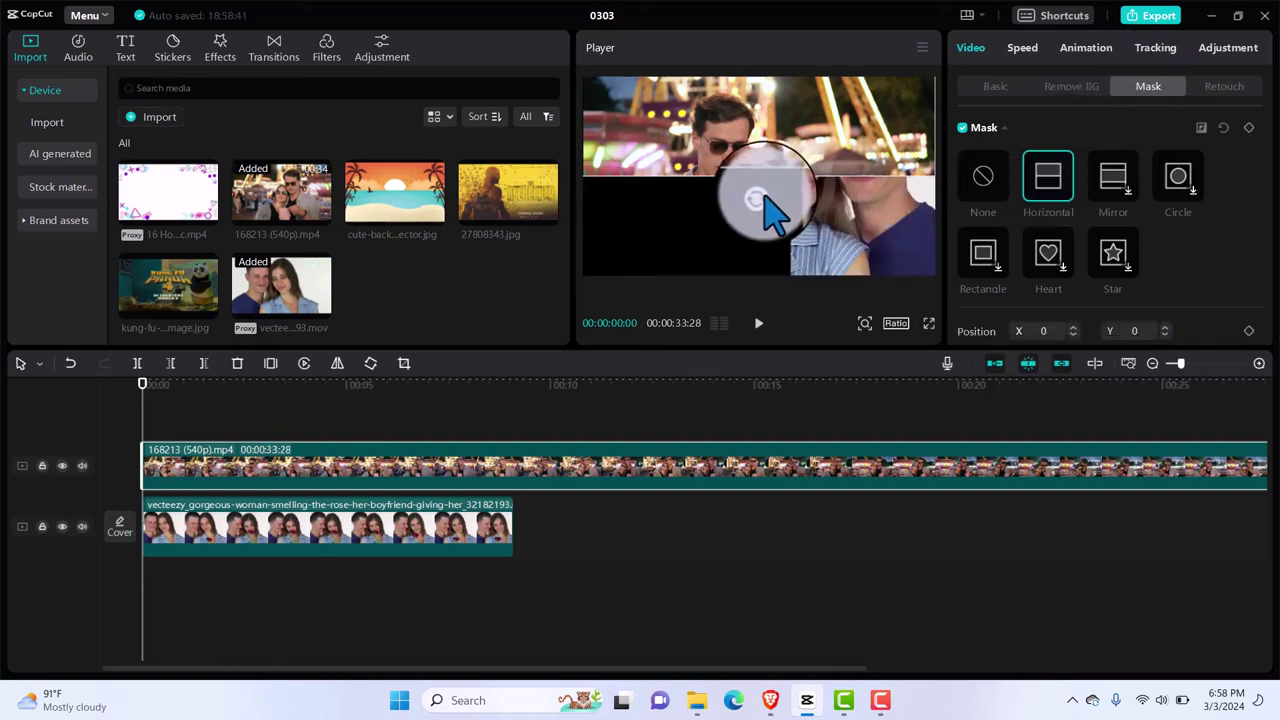
pyautogui.moveTo(766, 206); pyautogui.dragTo(823, 160)
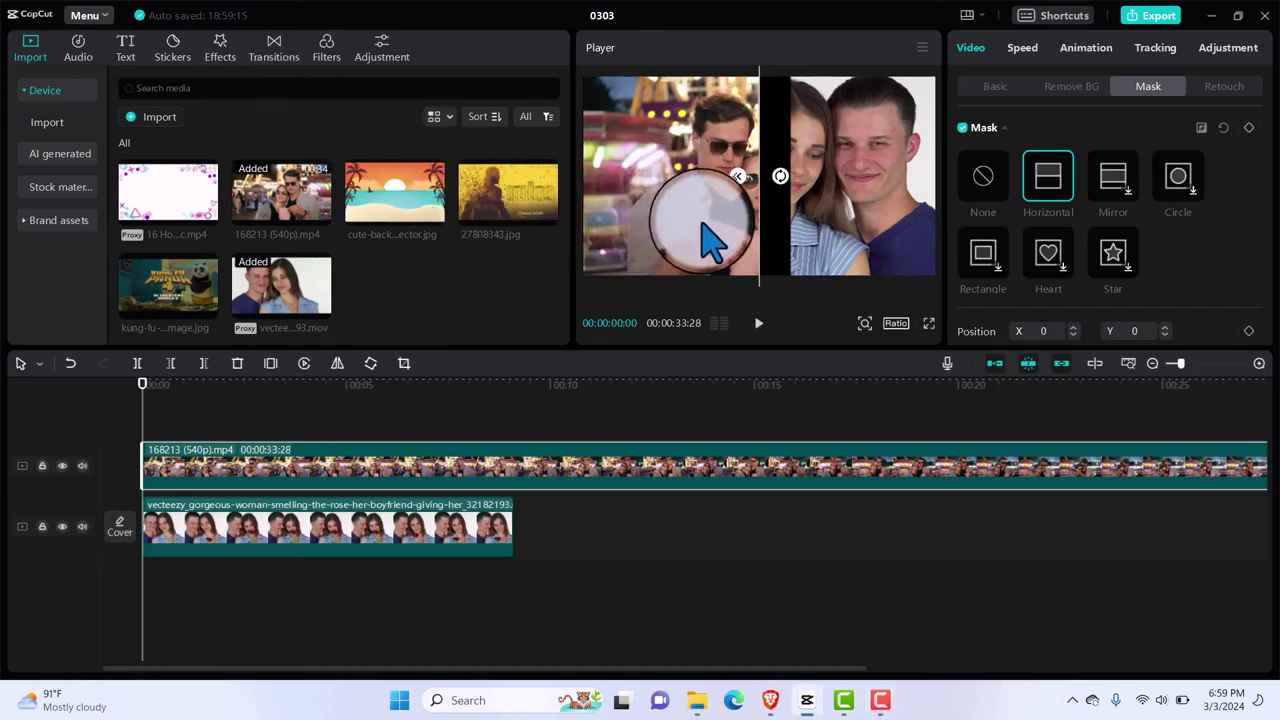
# Close the gap between the halves, keeping 168213 (540p).mp4 at X 0, Y 0 and setting the vecteezy clip to 107% scale at X 0, Y -75.
pyautogui.click(997, 88)
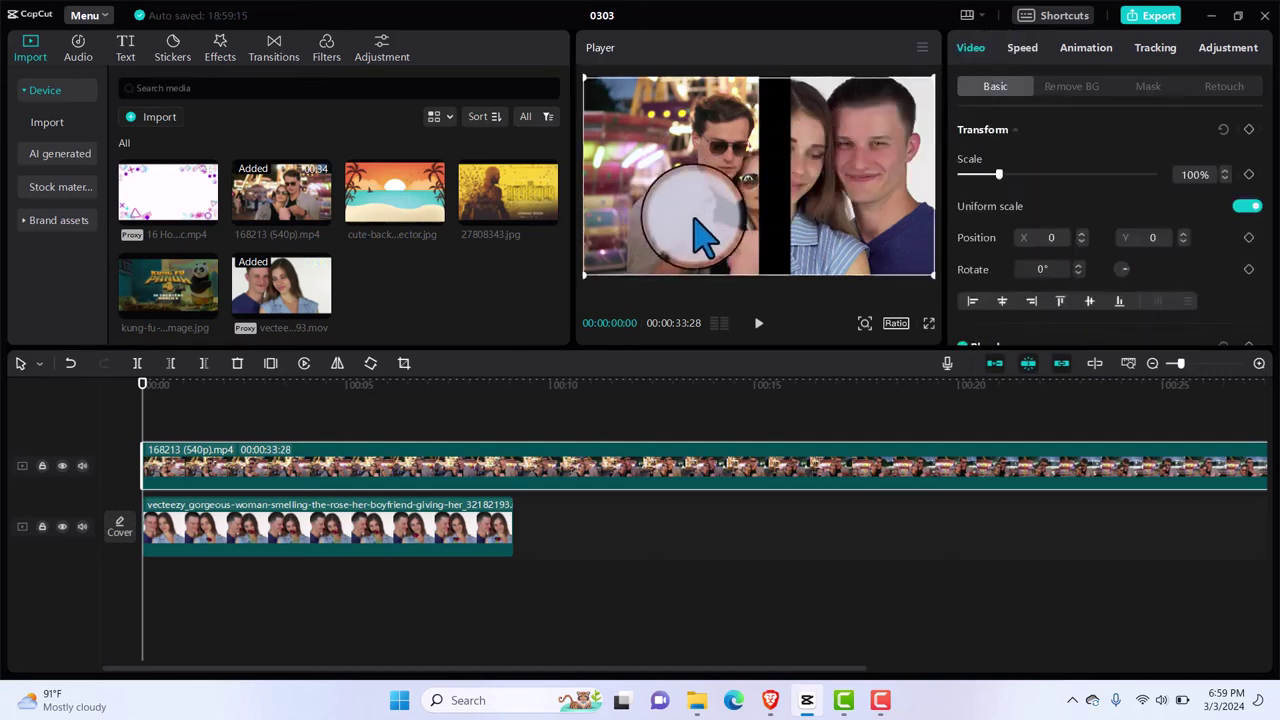
pyautogui.moveTo(720, 226); pyautogui.dragTo(820, 215)
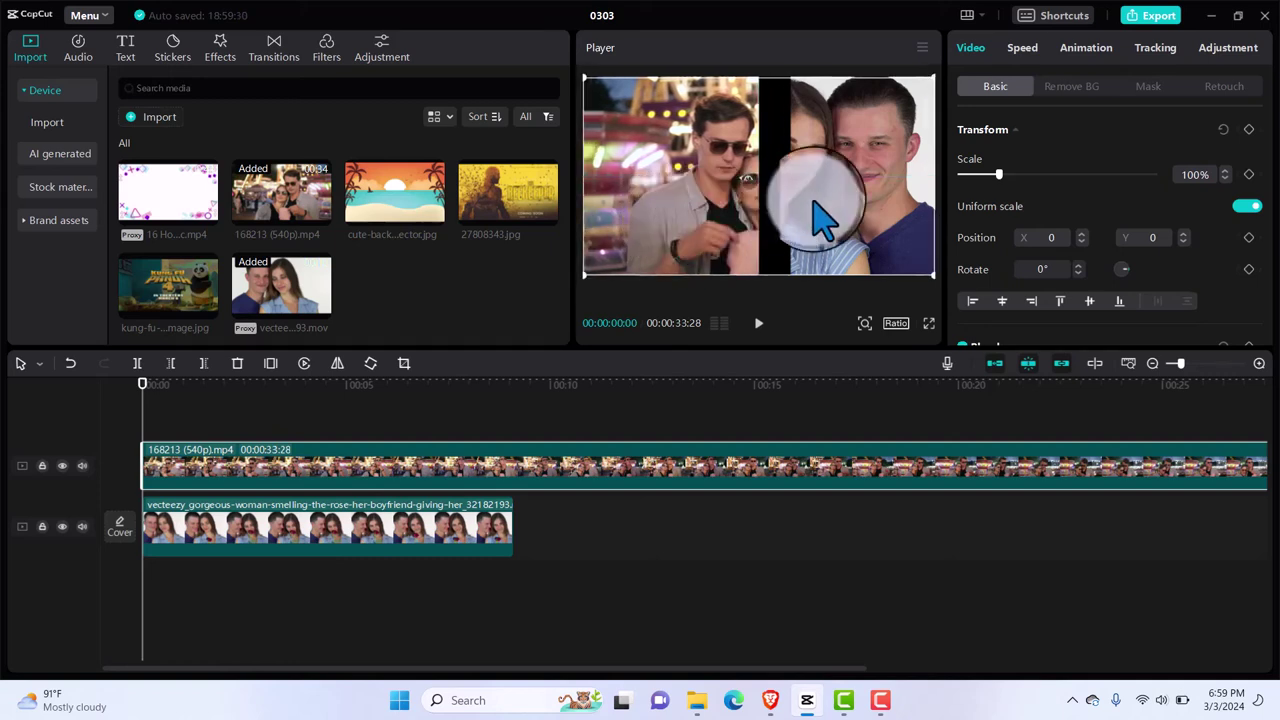
pyautogui.click(463, 534)
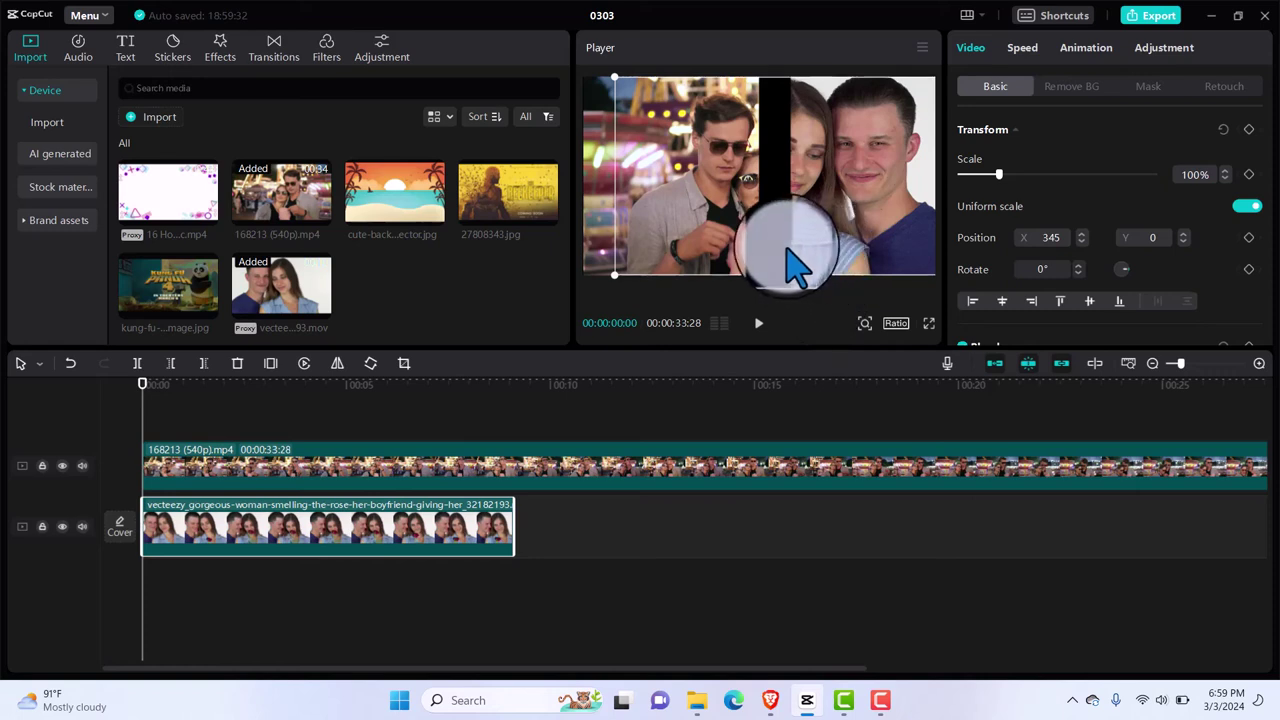
pyautogui.moveTo(794, 263); pyautogui.dragTo(771, 214)
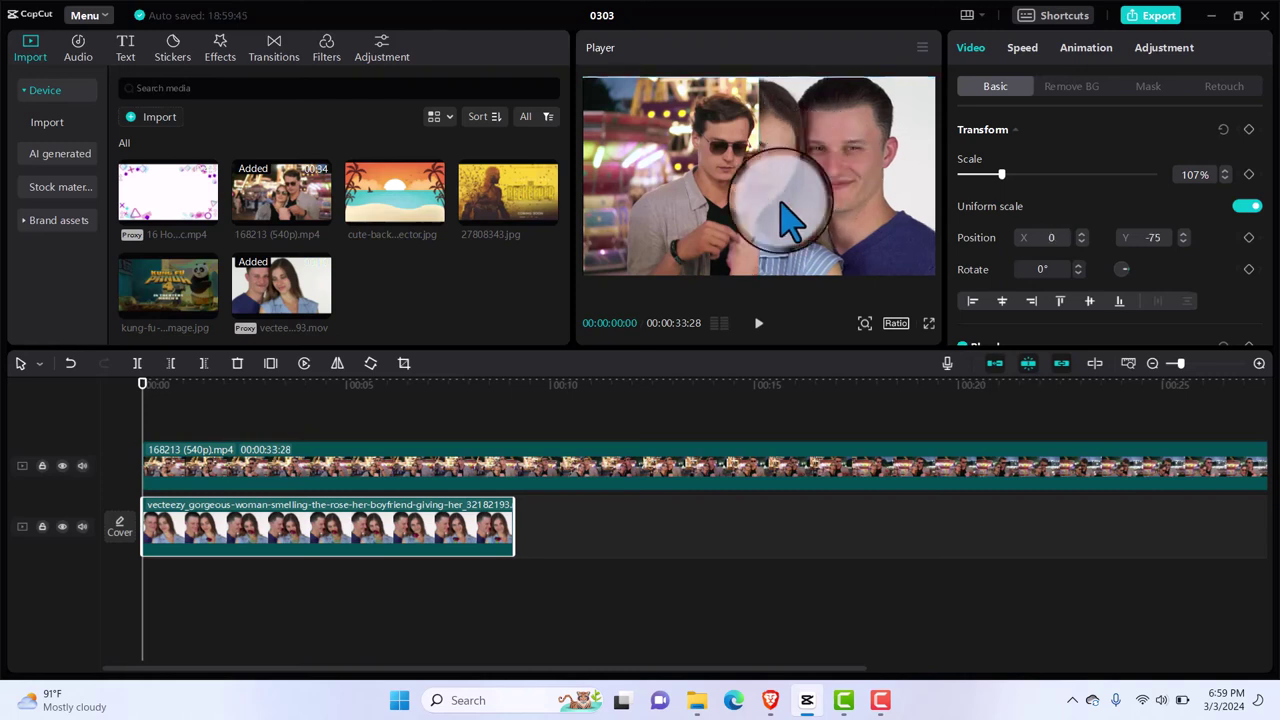
# Play back the split-screen composition for about seven seconds to check both halves.
pyautogui.click(762, 328)
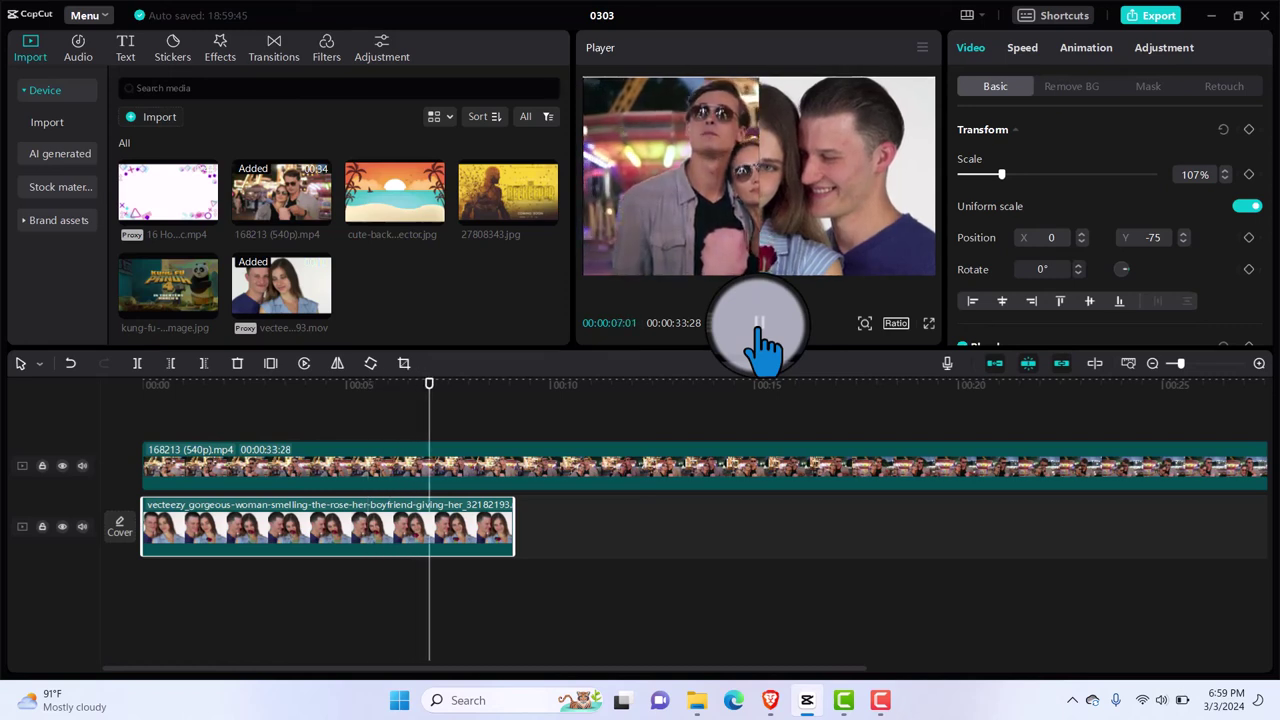
pyautogui.click(760, 330)
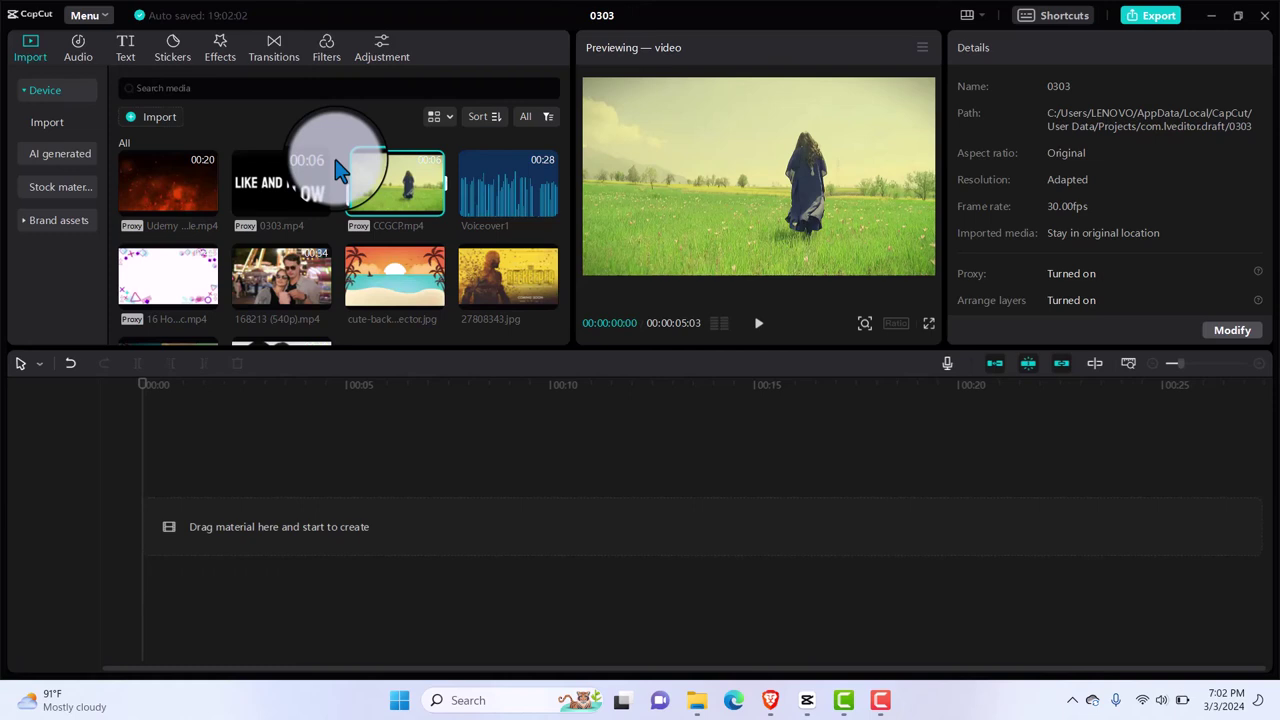
# Add CCGCP.mp4 to the empty timeline and crop it with the Free ratio to the area around the walking woman.
pyautogui.click(432, 205)
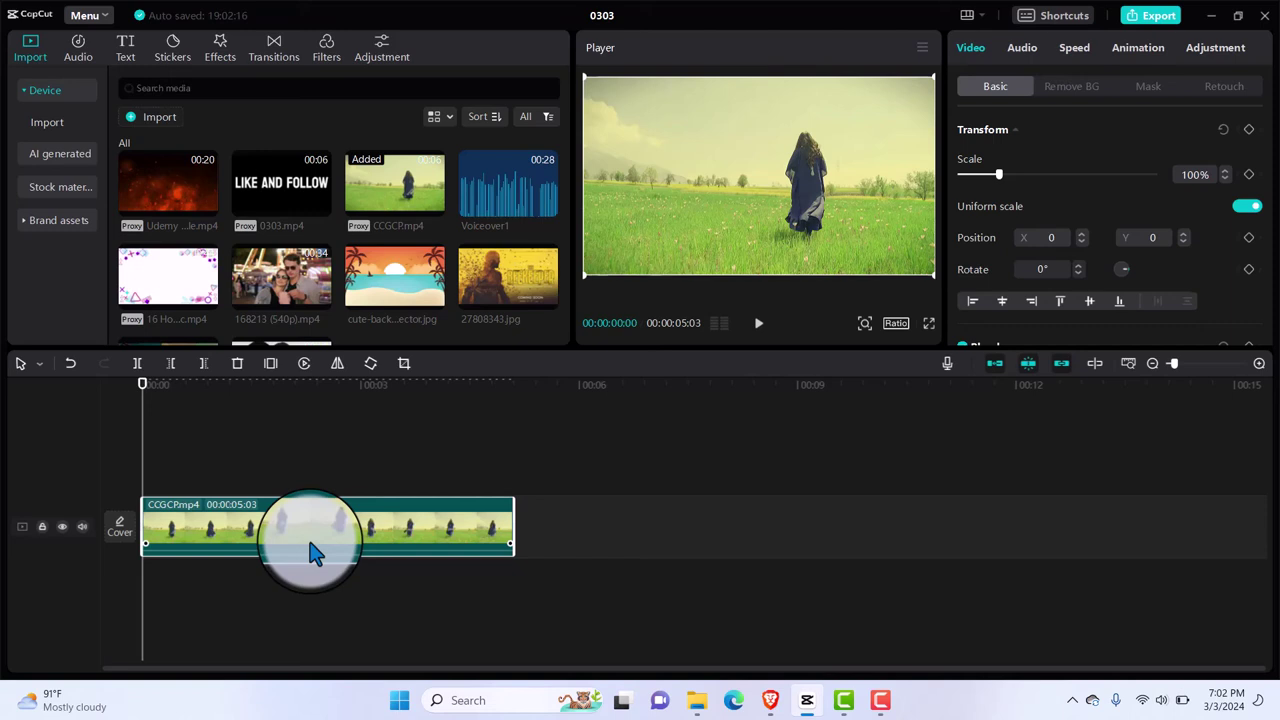
pyautogui.click(405, 364)
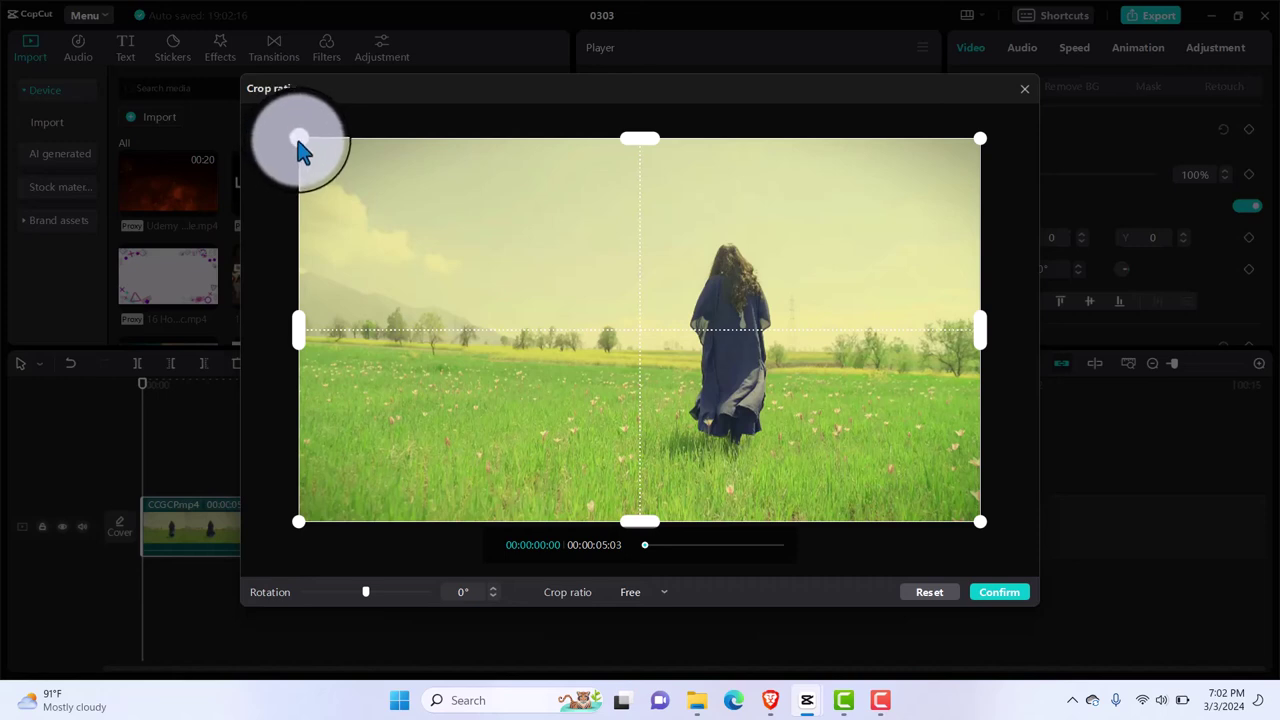
pyautogui.moveTo(297, 139); pyautogui.dragTo(638, 262)
pyautogui.moveTo(843, 391); pyautogui.dragTo(760, 350)
pyautogui.moveTo(896, 477); pyautogui.dragTo(855, 452)
pyautogui.moveTo(766, 369)
pyautogui.mouseDown()
pyautogui.moveTo(792, 383)
pyautogui.moveTo(789, 372)
pyautogui.mouseUp()
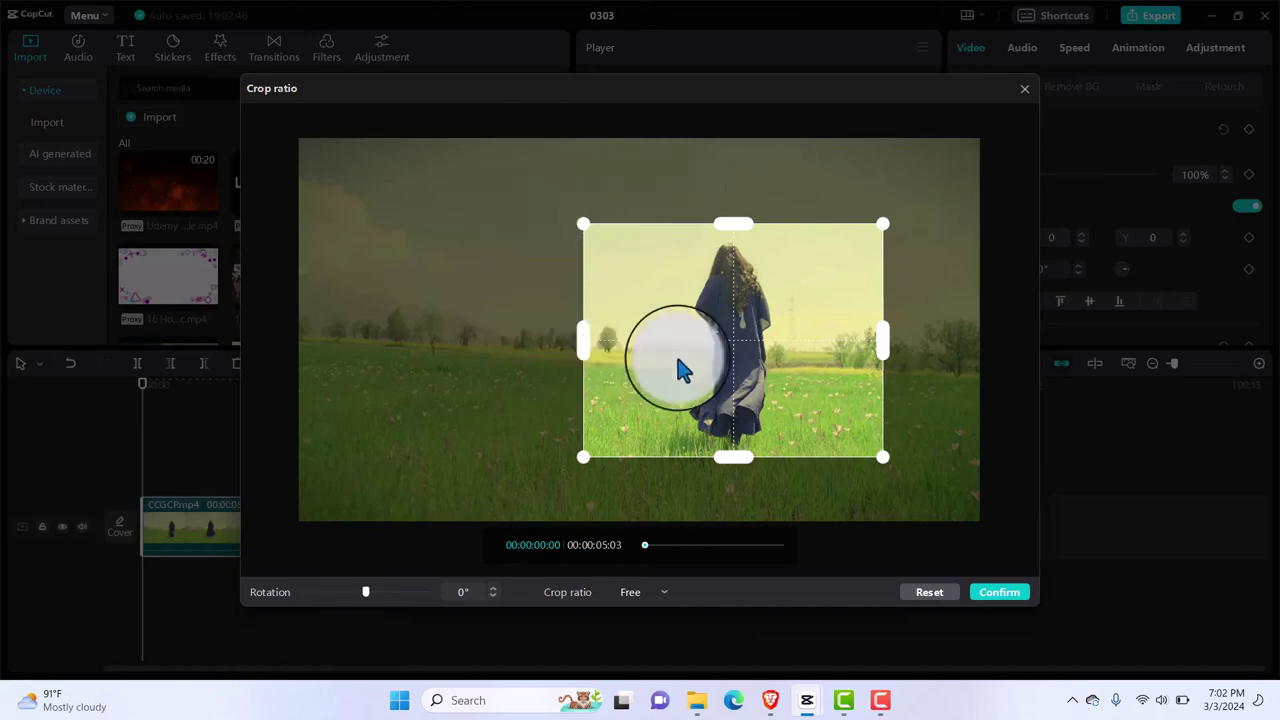
pyautogui.click(1001, 592)
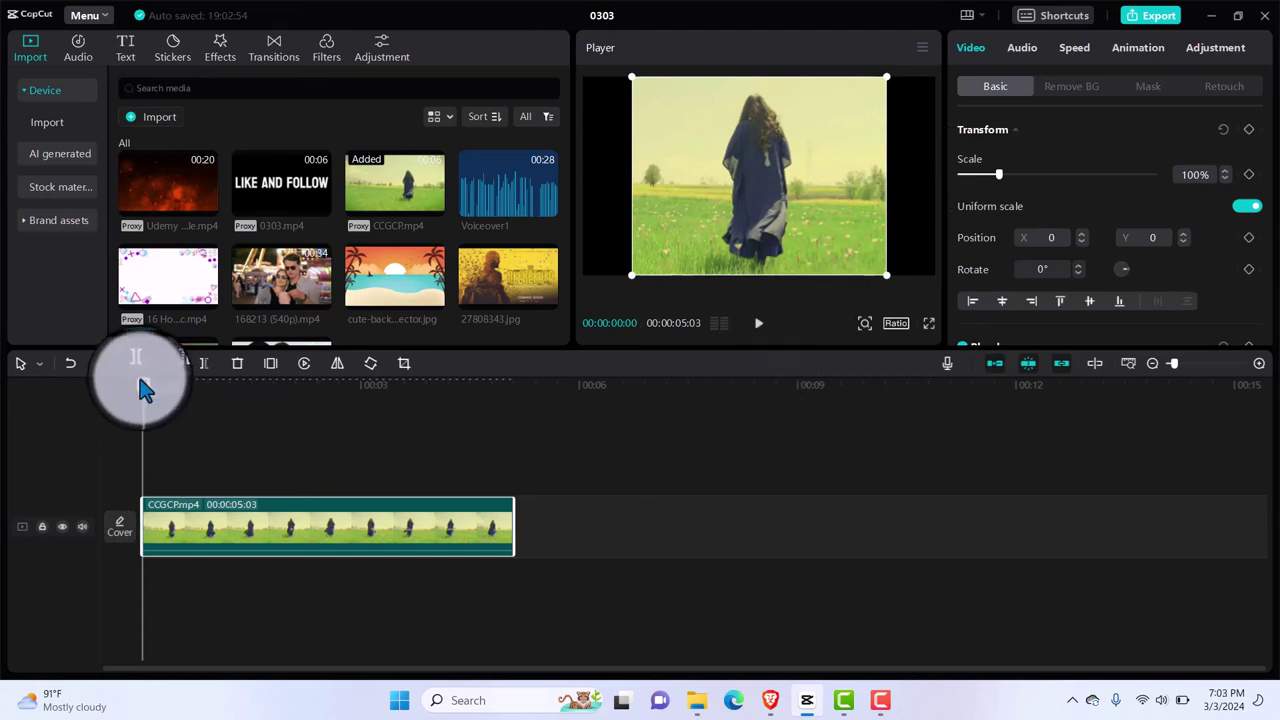
# Scrub through the cropped CCGCP.mp4 clip to 00:00:03:19 to check how the subject moves within the crop.
pyautogui.moveTo(142, 395); pyautogui.dragTo(390, 450)
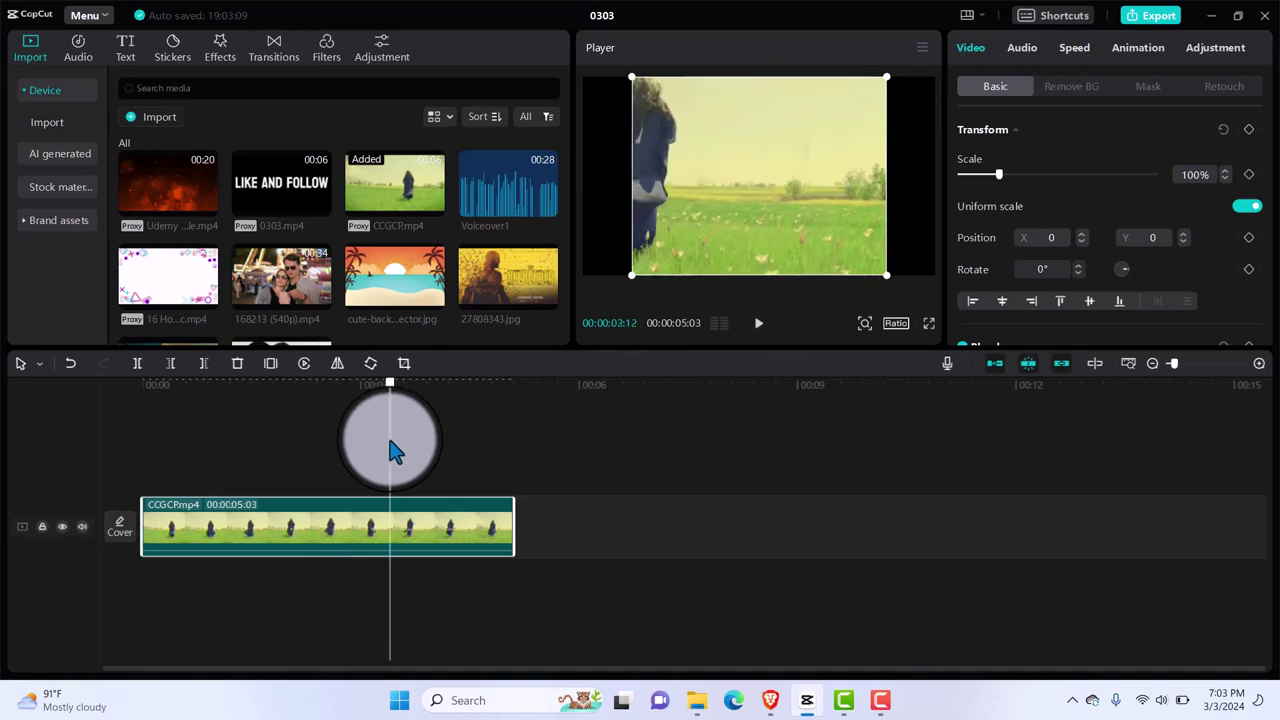
pyautogui.moveTo(390, 450)
pyautogui.mouseDown()
pyautogui.moveTo(436, 455)
pyautogui.moveTo(410, 456)
pyautogui.mouseUp()
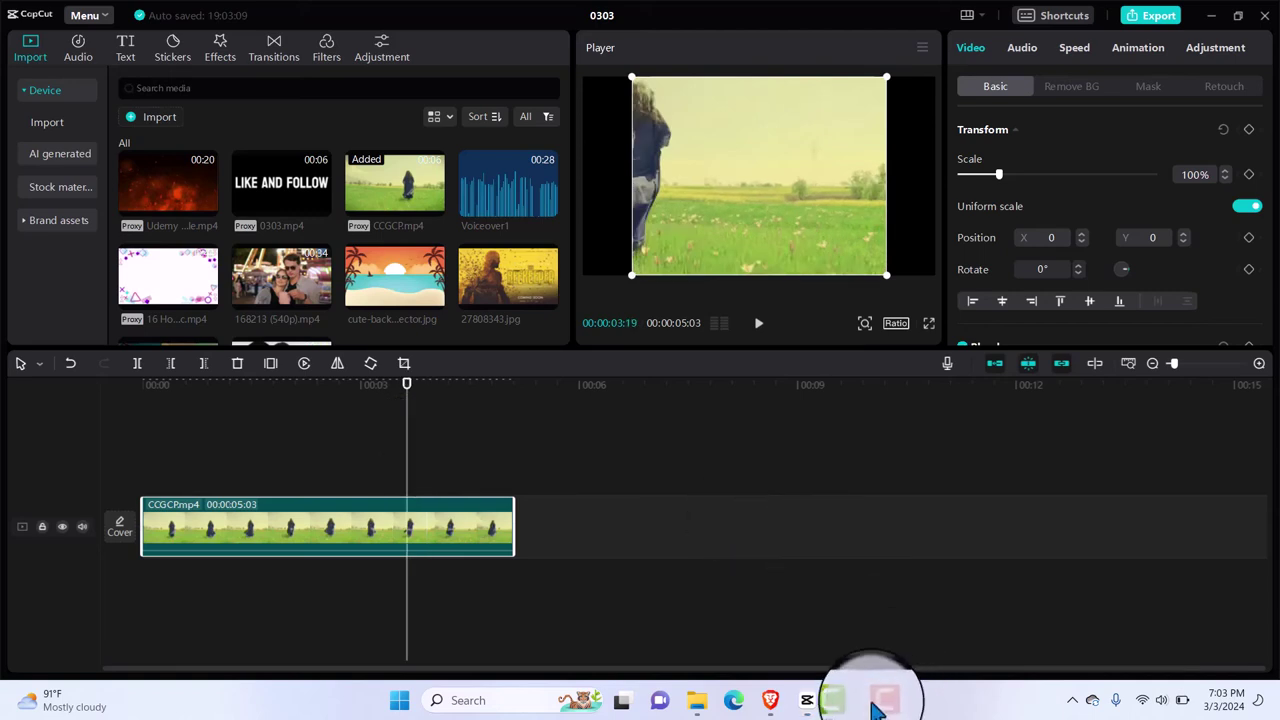
pyautogui.moveTo(876, 706)
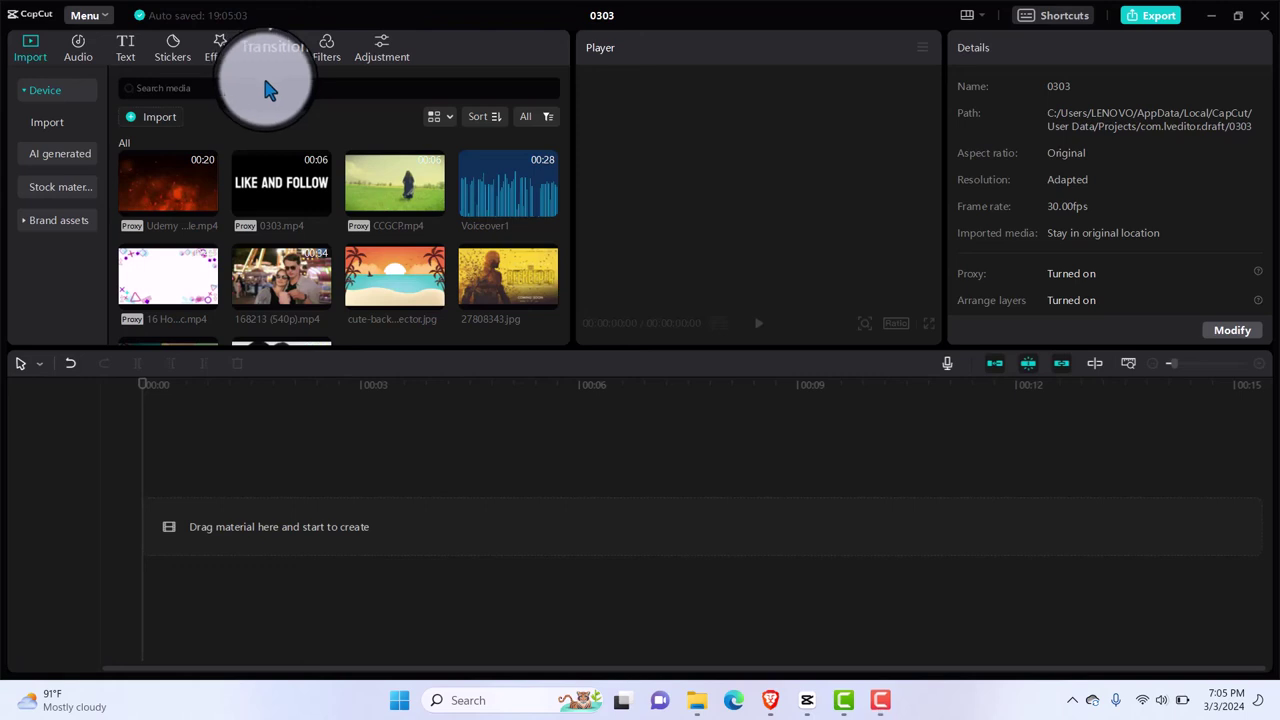
# Add the full CCGCP.mp4 clip to the empty timeline and scrub through its opening seconds.
pyautogui.click(434, 207)
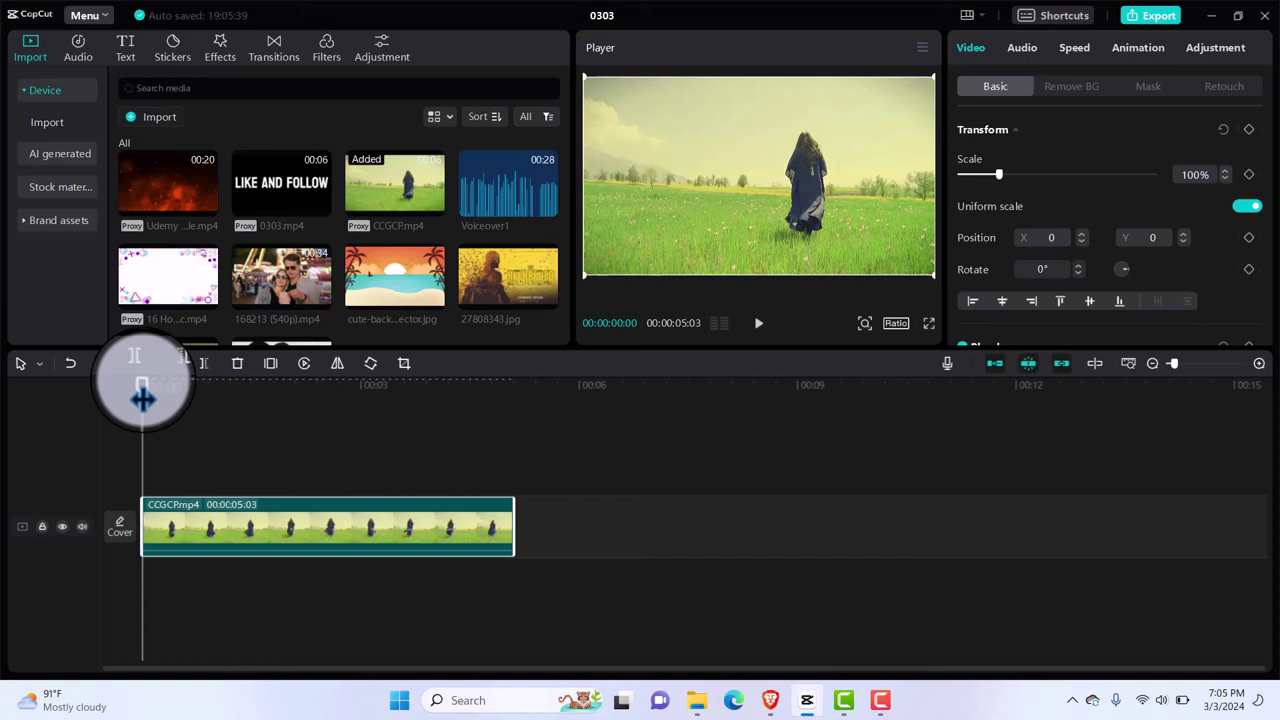
pyautogui.moveTo(142, 398); pyautogui.dragTo(278, 405)
pyautogui.moveTo(177, 419); pyautogui.dragTo(134, 420)
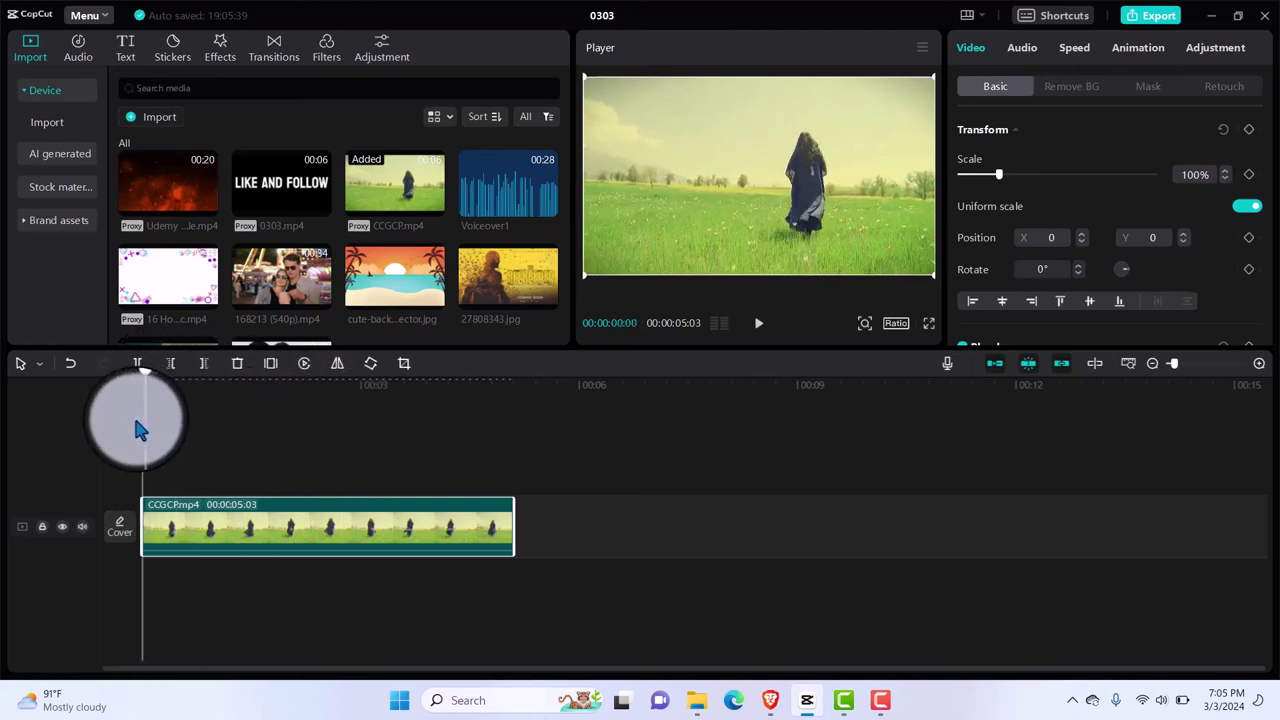
# Reverse the CCGCP.mp4 clip on the timeline and play it back.
pyautogui.click(305, 369)
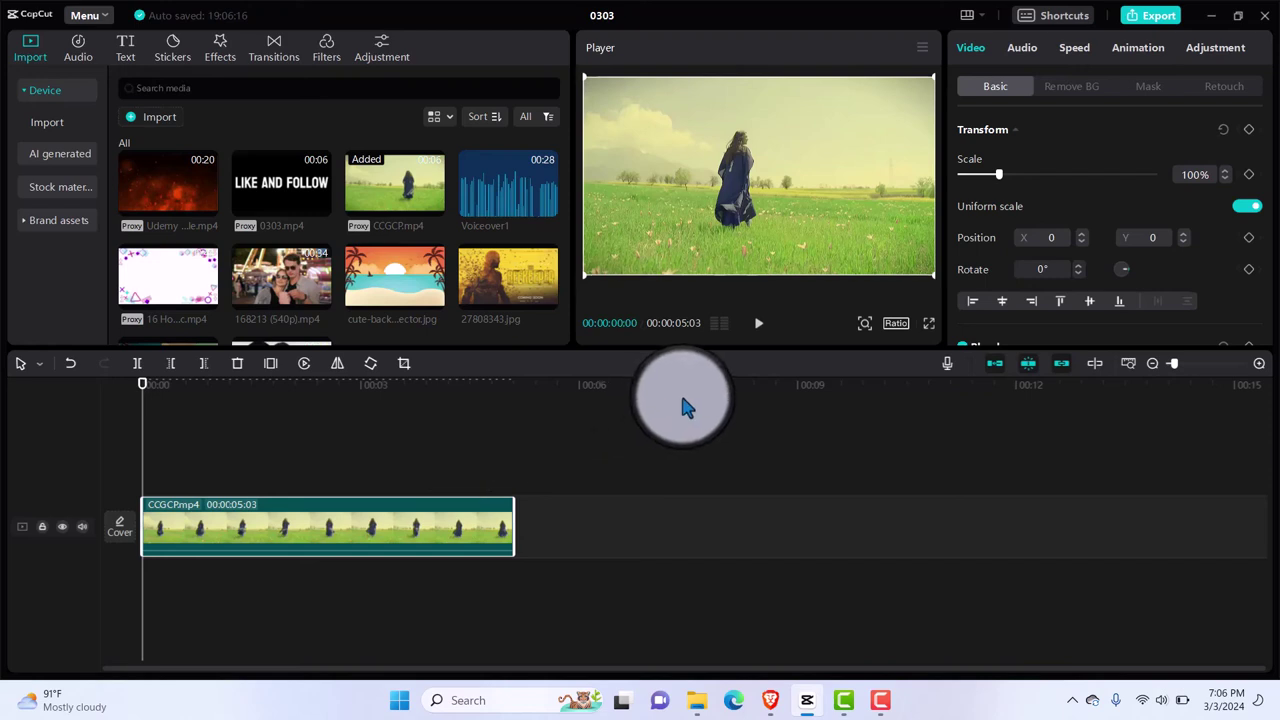
pyautogui.click(760, 333)
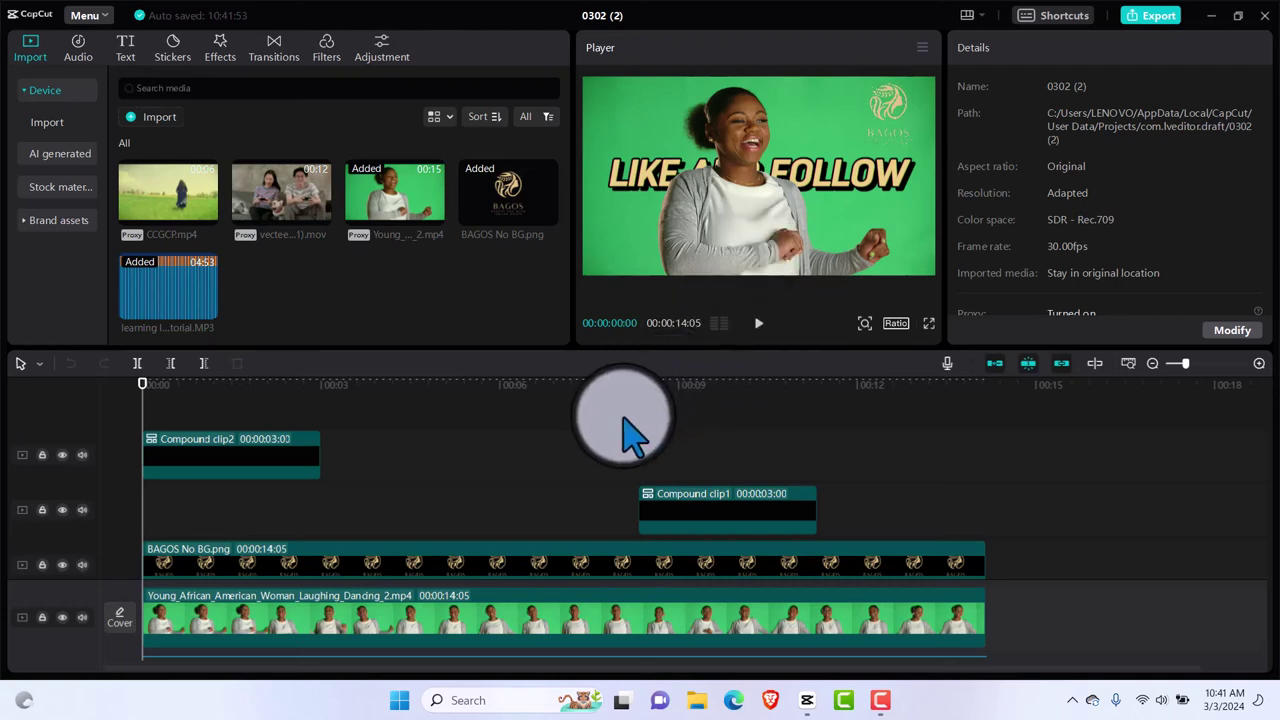
# Play the opening seconds of project 0302 (2) and return the playhead to the start of the timeline.
pyautogui.click(758, 323)
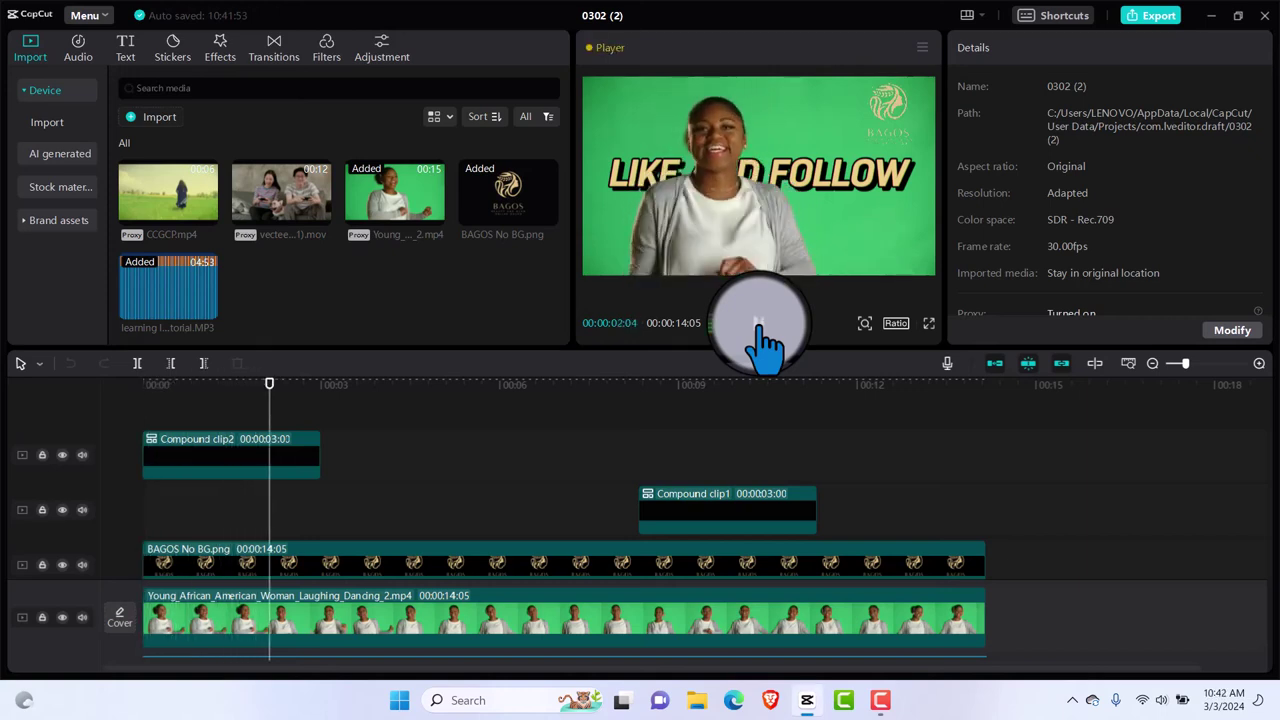
pyautogui.click(758, 323)
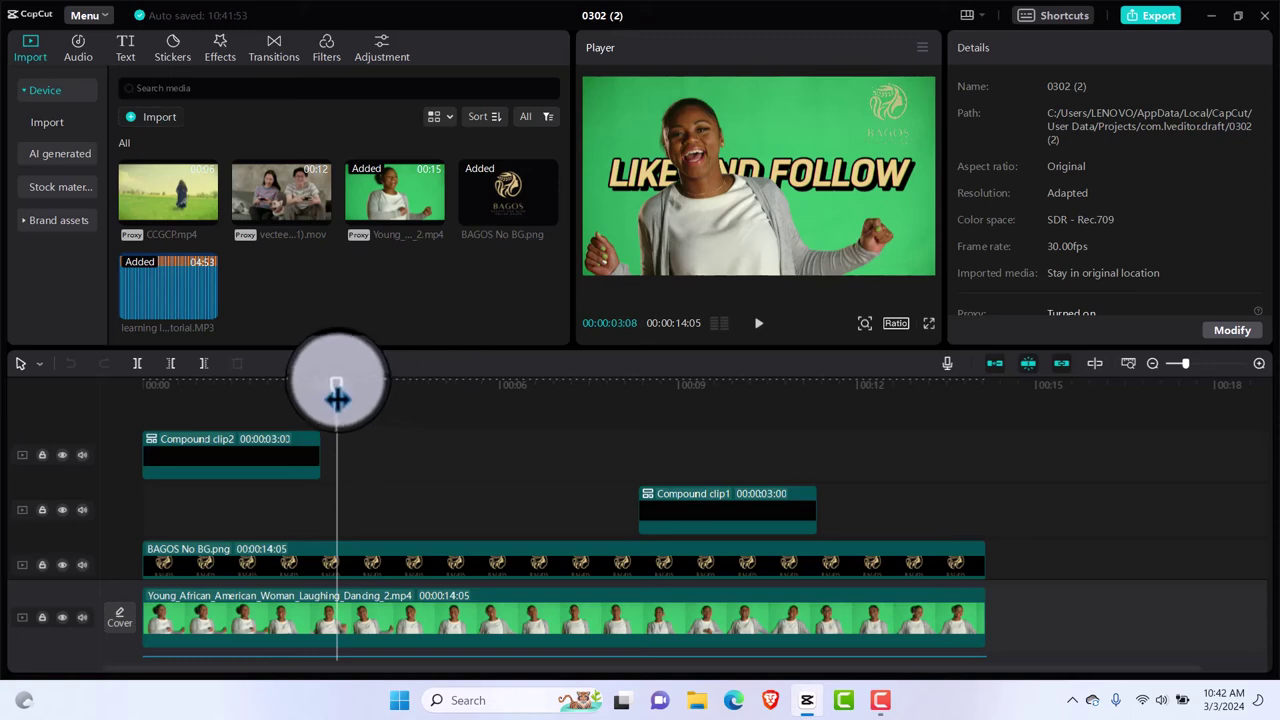
pyautogui.moveTo(337, 397); pyautogui.dragTo(137, 405)
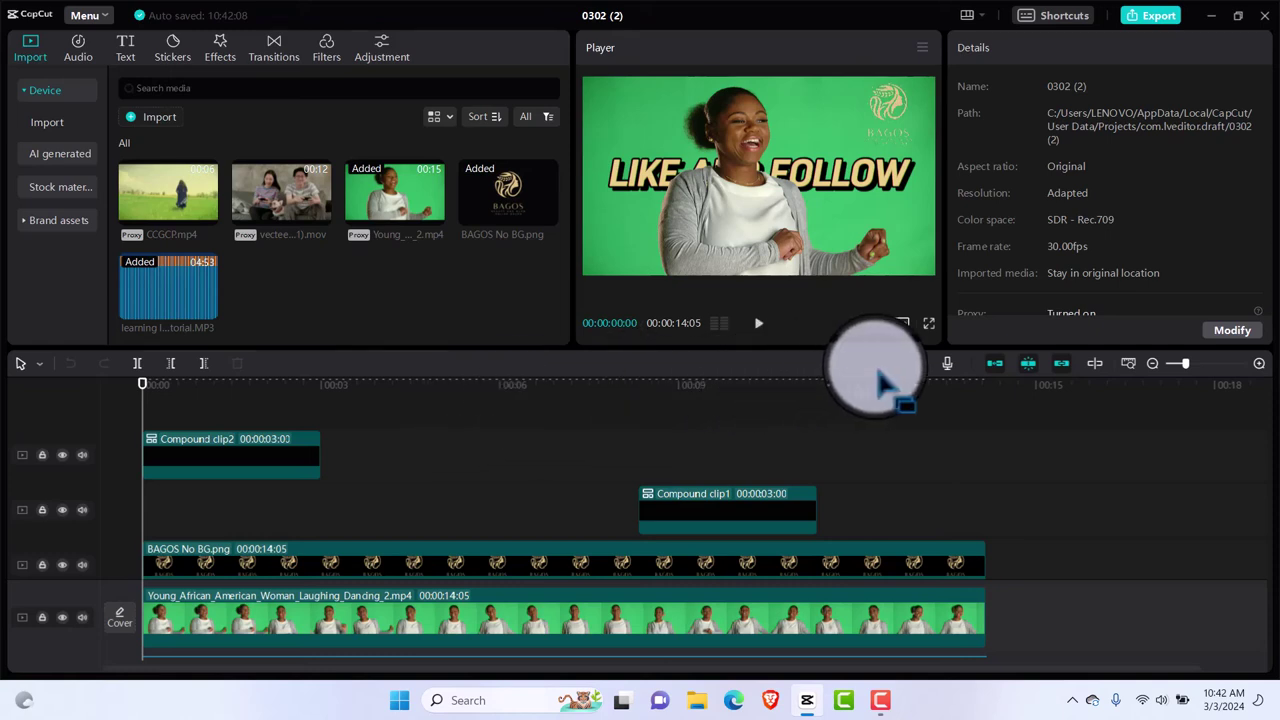
# Open the voiceover recorder and enable Echo reduction and Enhance voice.
pyautogui.click(947, 363)
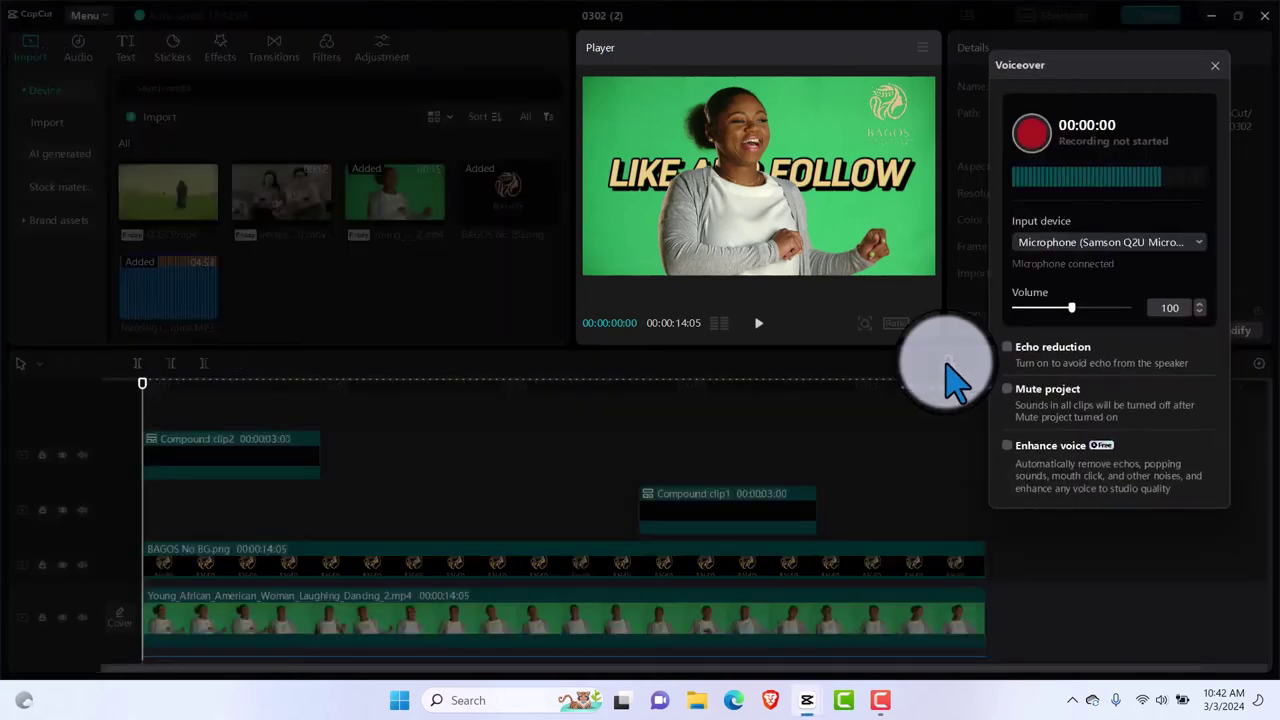
pyautogui.click(1020, 352)
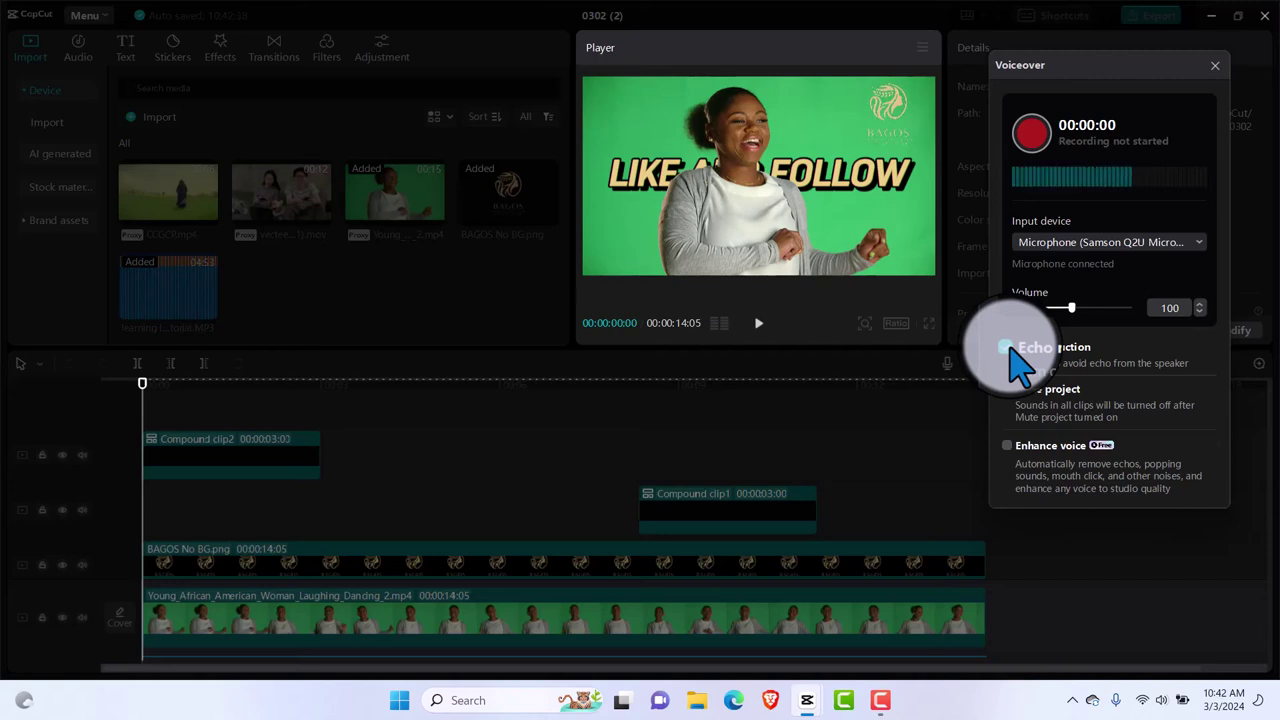
pyautogui.click(1008, 447)
# Record a voiceover about 00:00:15:20 long from the start of the timeline, stop it and close the recorder.
pyautogui.click(1031, 132)
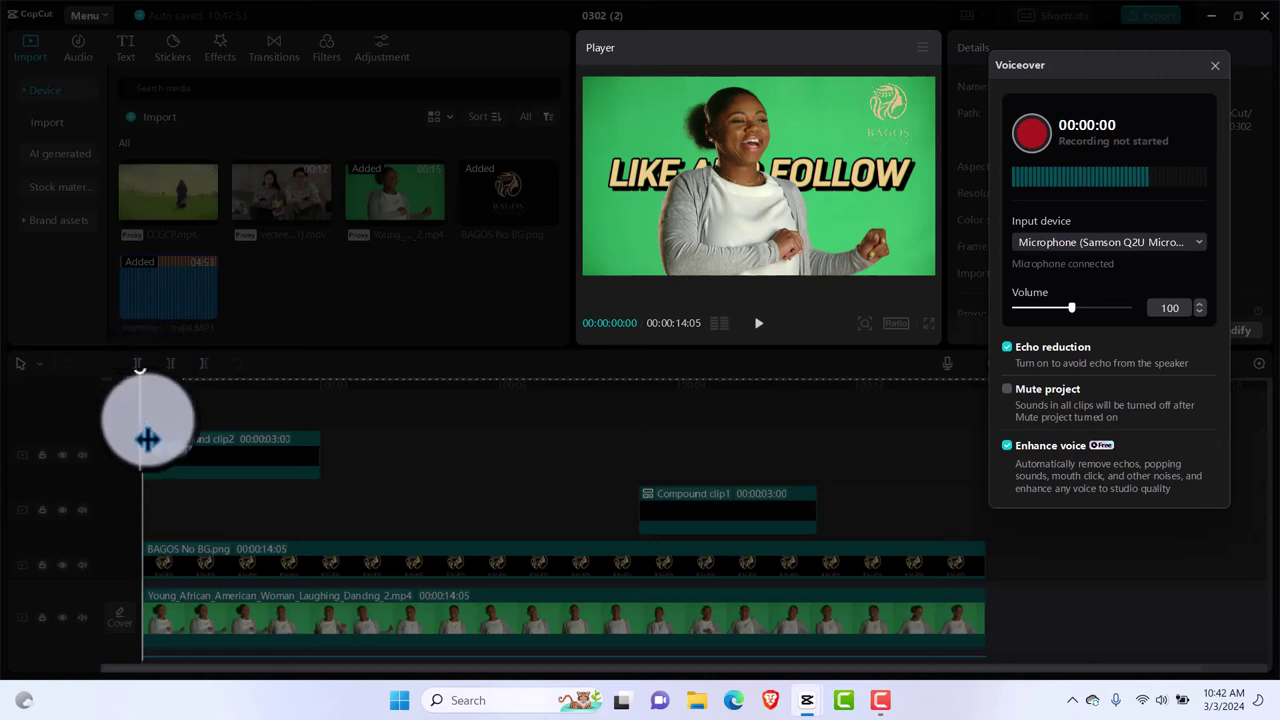
pyautogui.click(1032, 135)
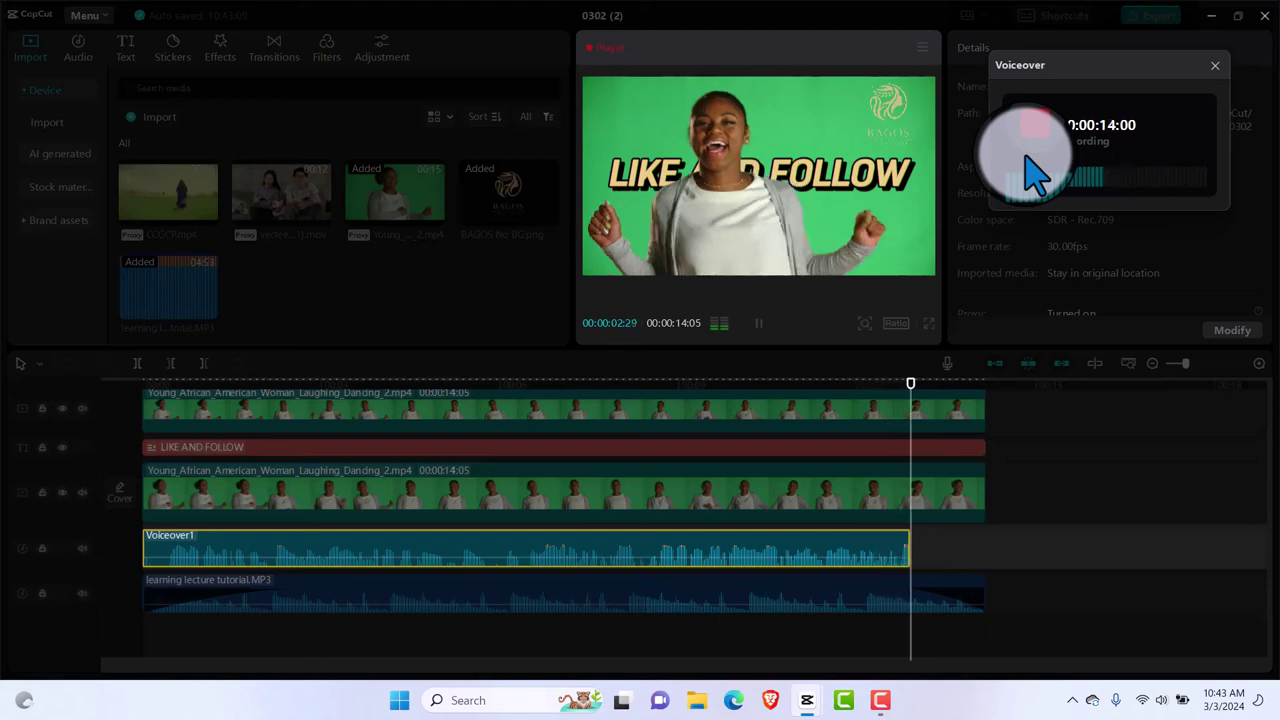
pyautogui.click(1032, 140)
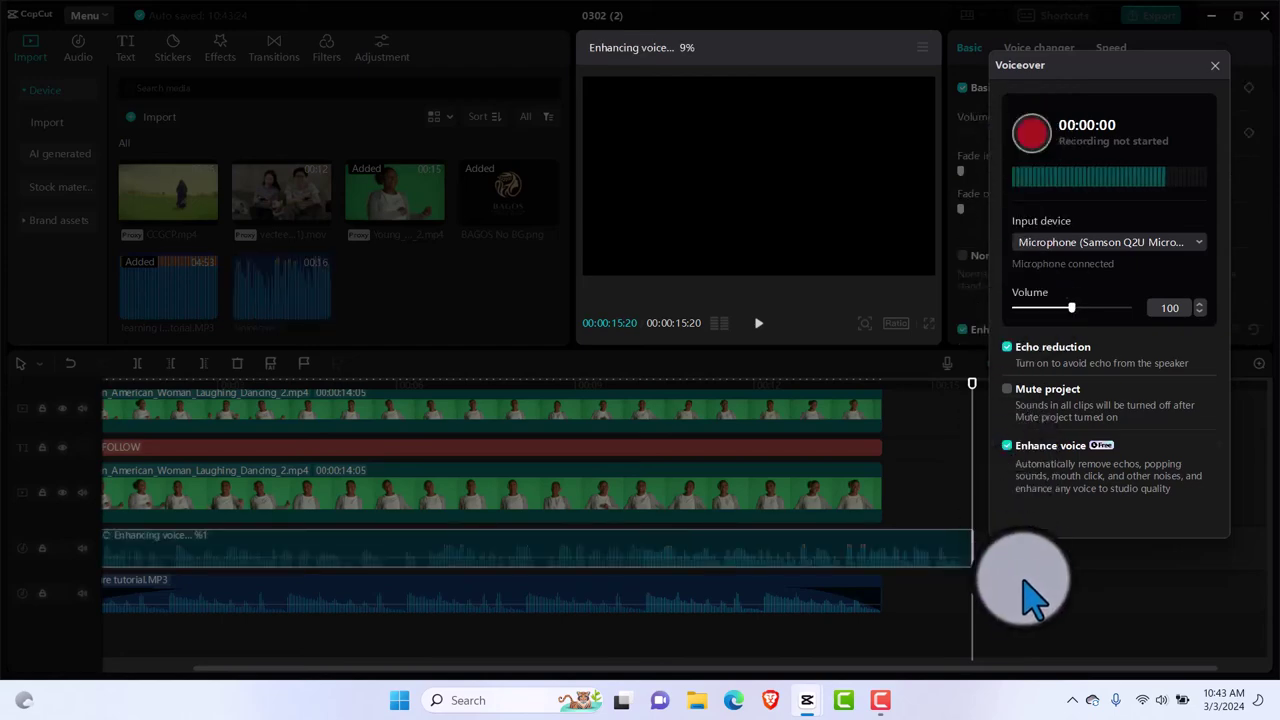
pyautogui.click(1215, 65)
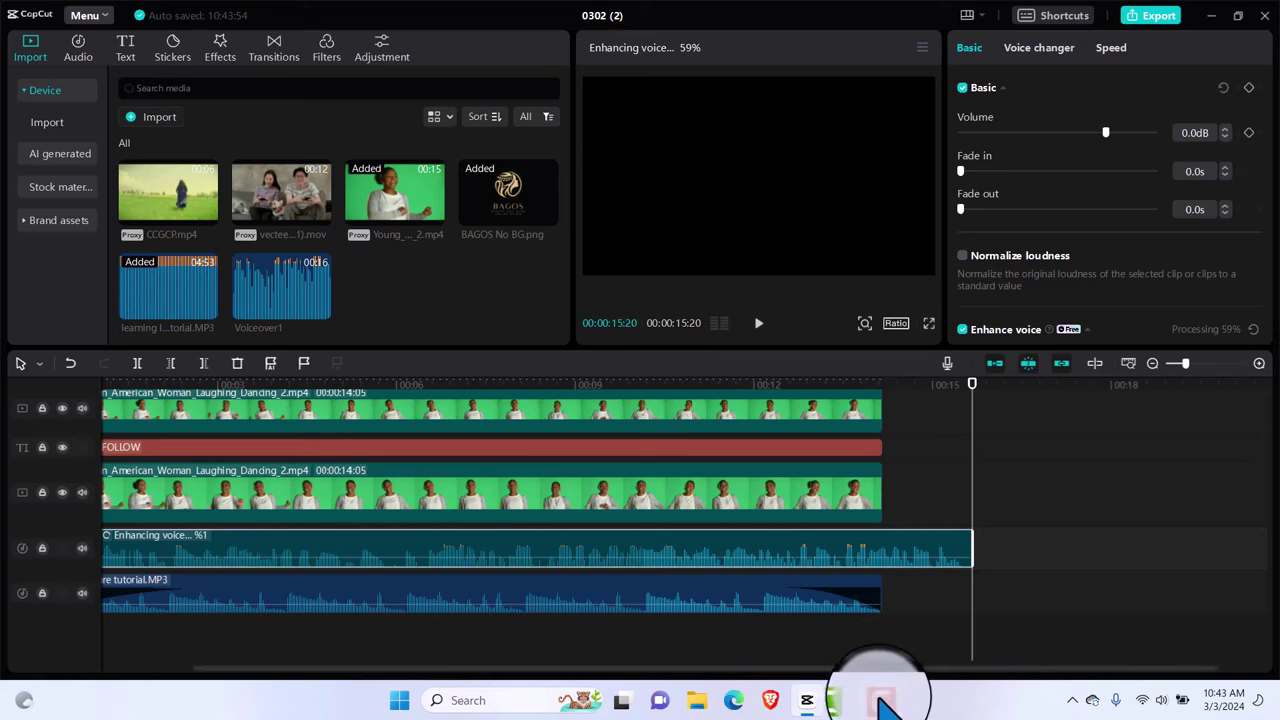
# Play the timeline from the beginning to listen to the enhanced voiceover together with the video and music.
pyautogui.moveTo(882, 703)
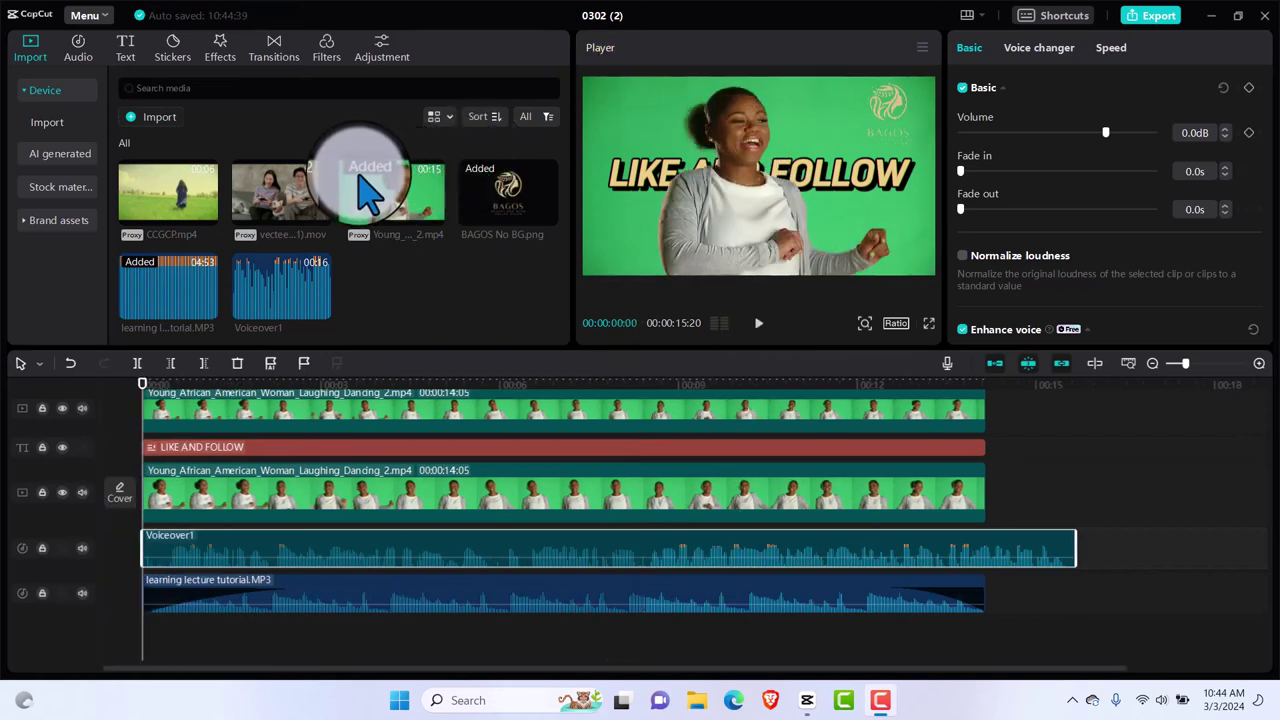
pyautogui.click(758, 323)
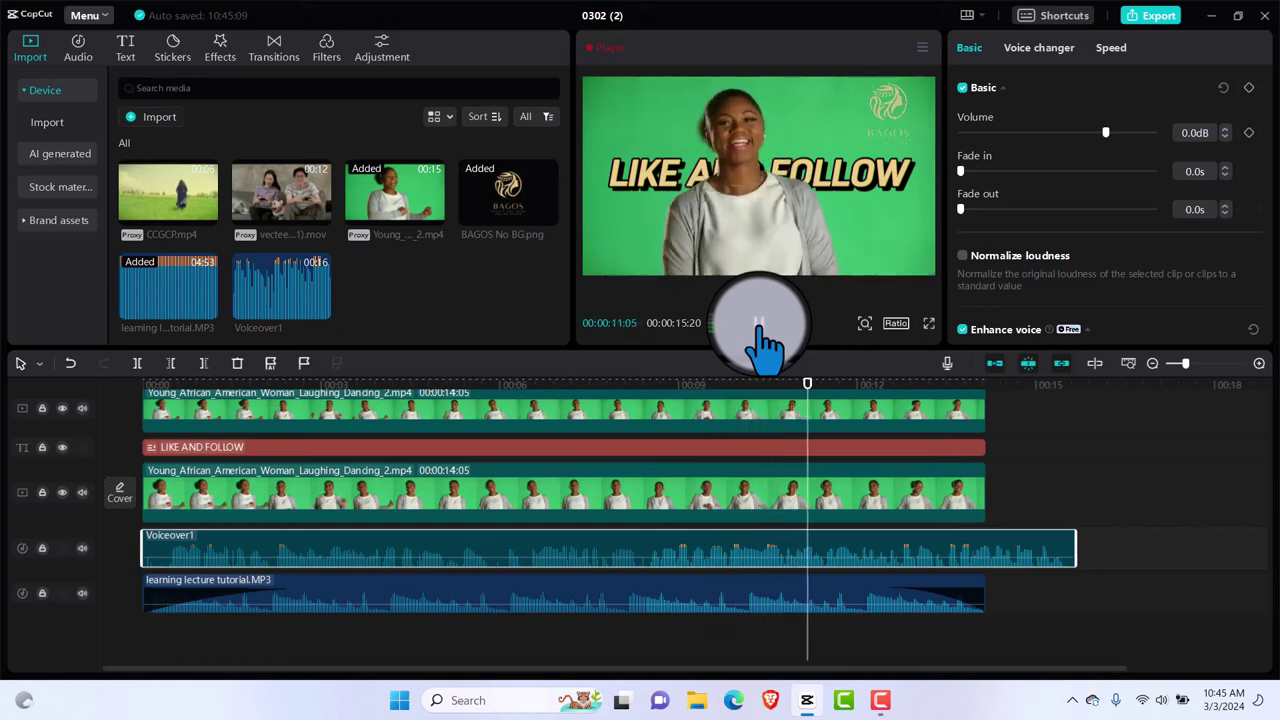
pyautogui.click(758, 322)
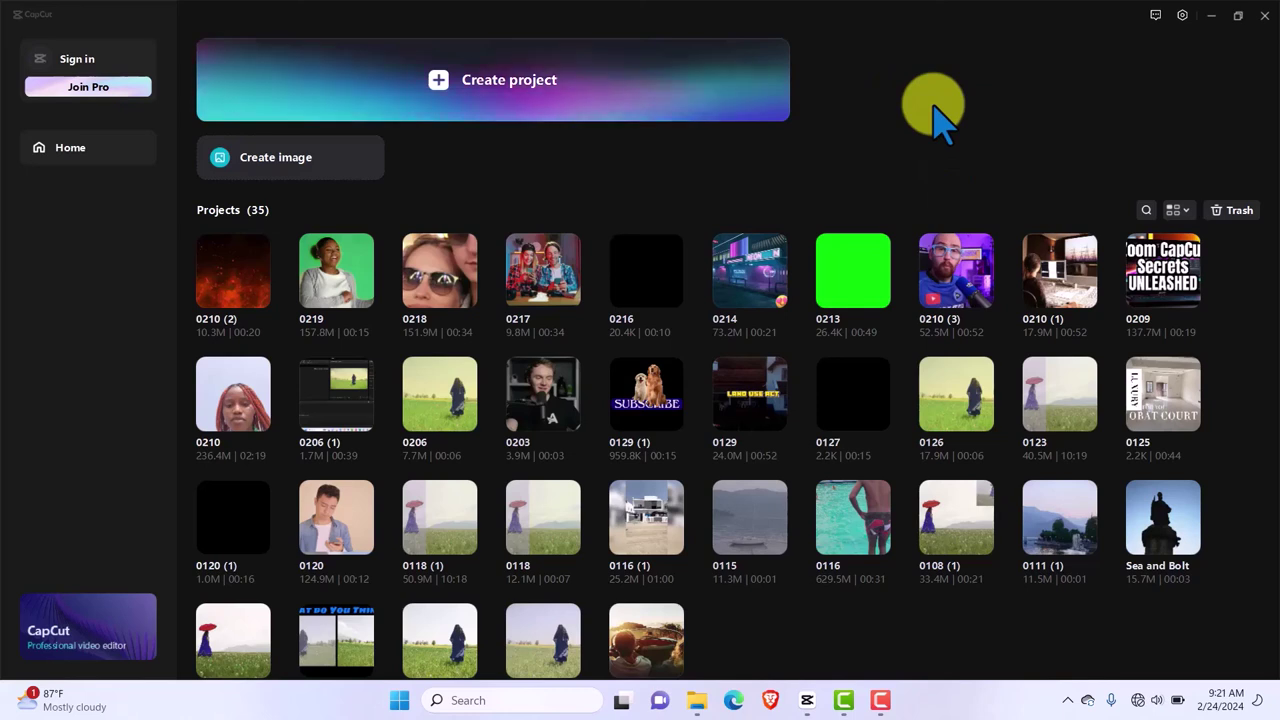
# In the draft settings, set automatic cache deletion to 15 days and clear the existing cache files.
pyautogui.click(1183, 16)
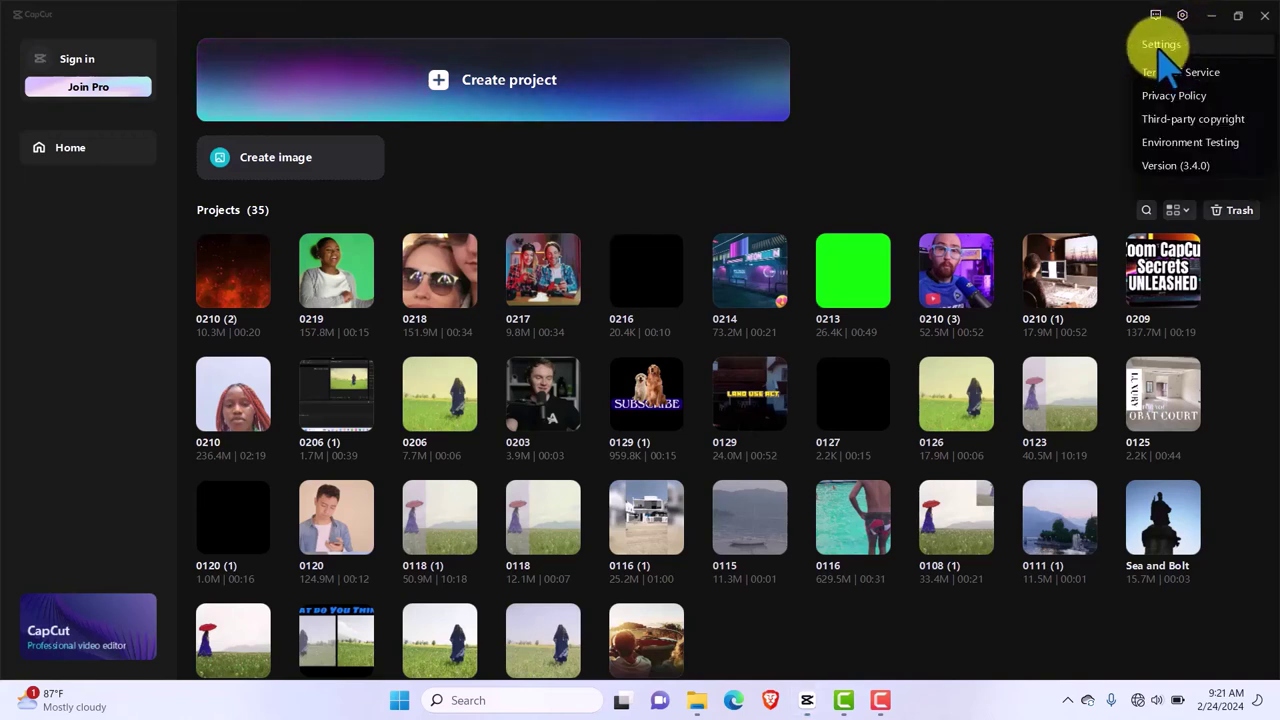
pyautogui.click(1161, 46)
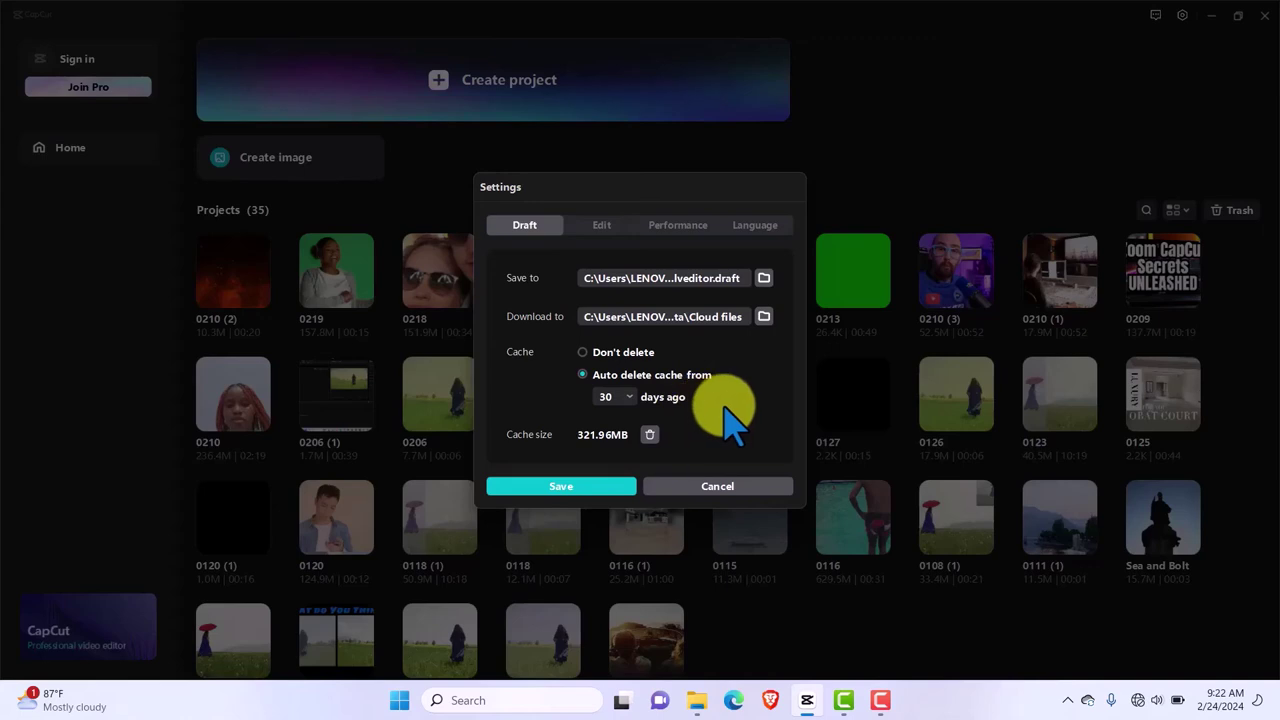
pyautogui.click(630, 397)
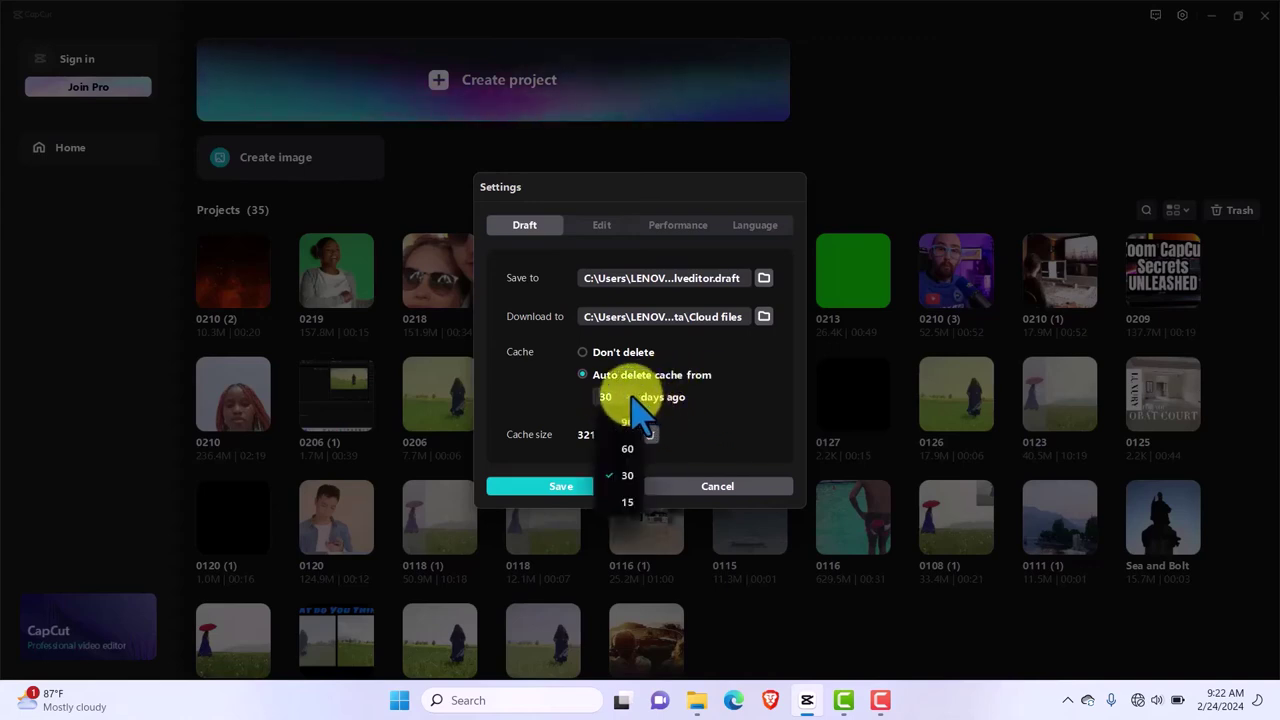
pyautogui.click(626, 502)
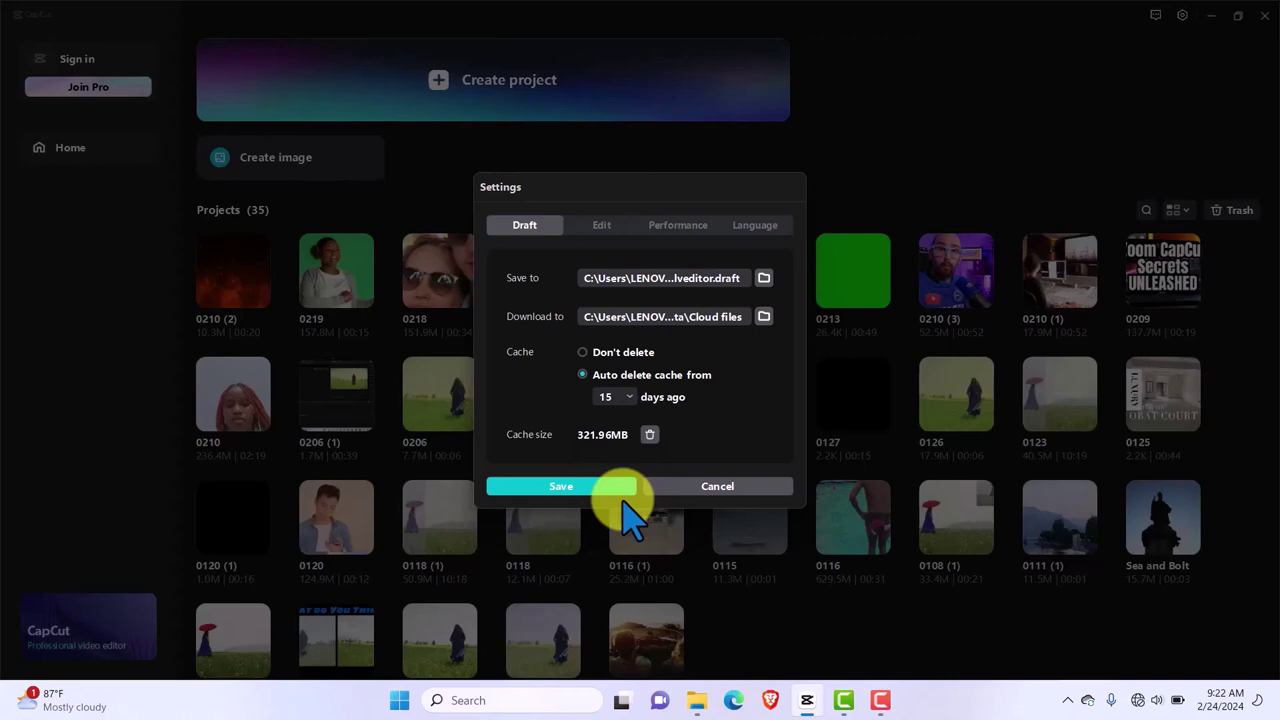
pyautogui.click(650, 435)
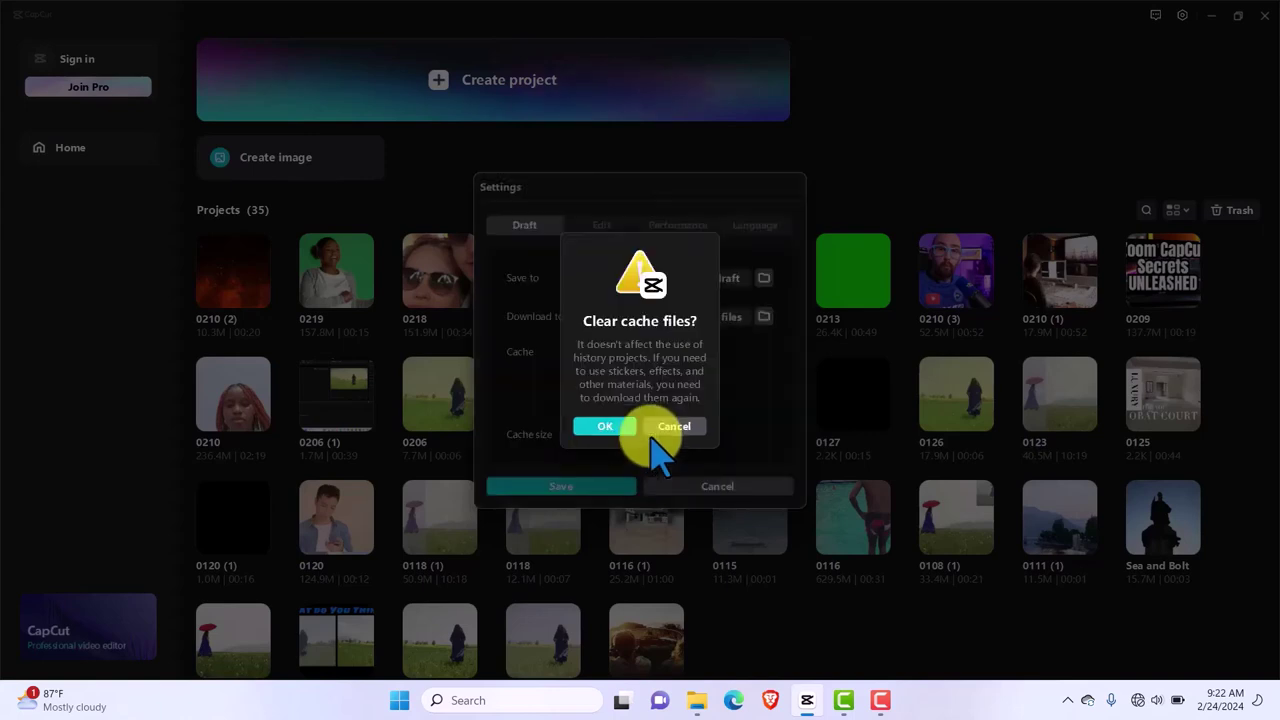
pyautogui.click(609, 427)
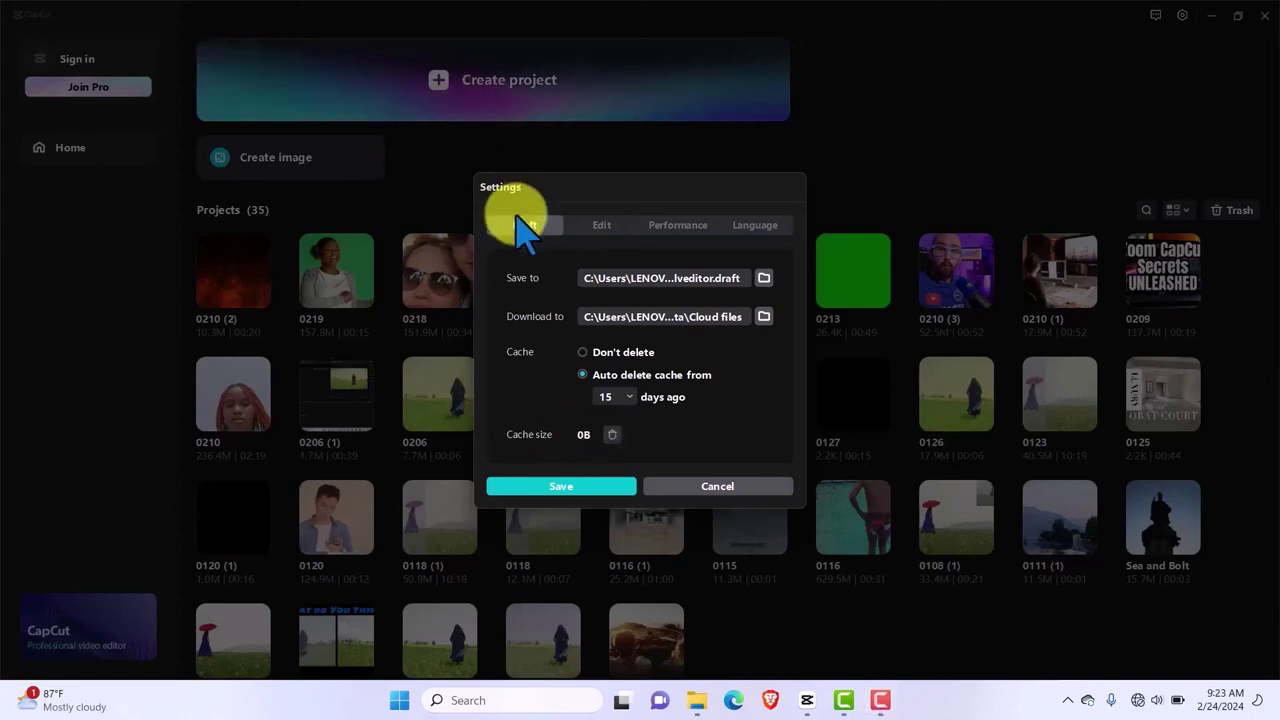
# In the edit settings, allow layers to be reordered in every new project by default and review the frame rate options.
pyautogui.click(602, 225)
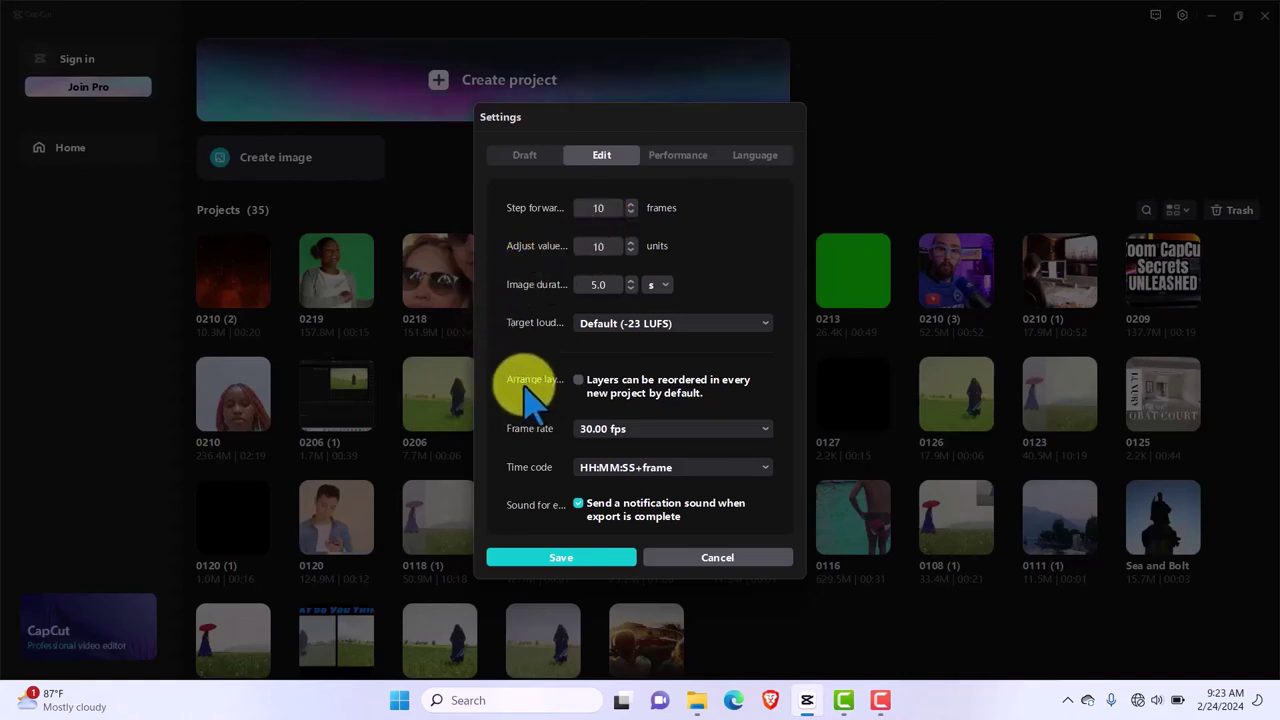
pyautogui.click(579, 380)
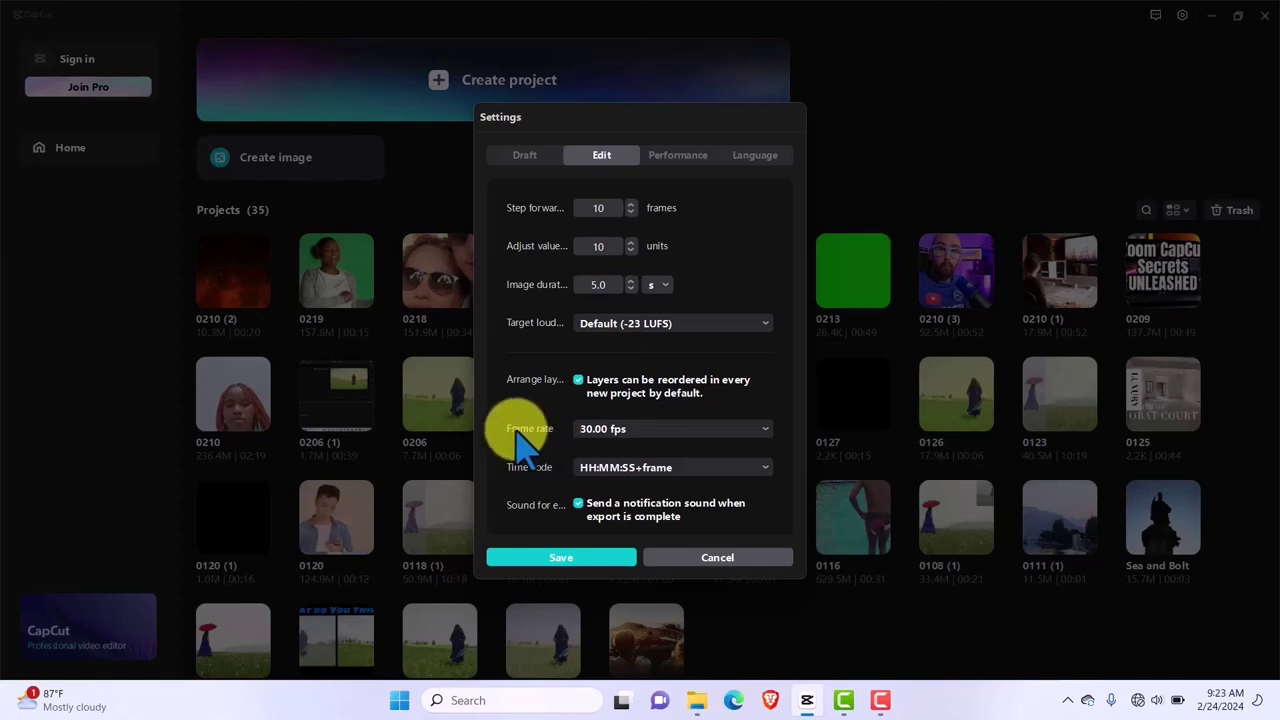
pyautogui.click(612, 435)
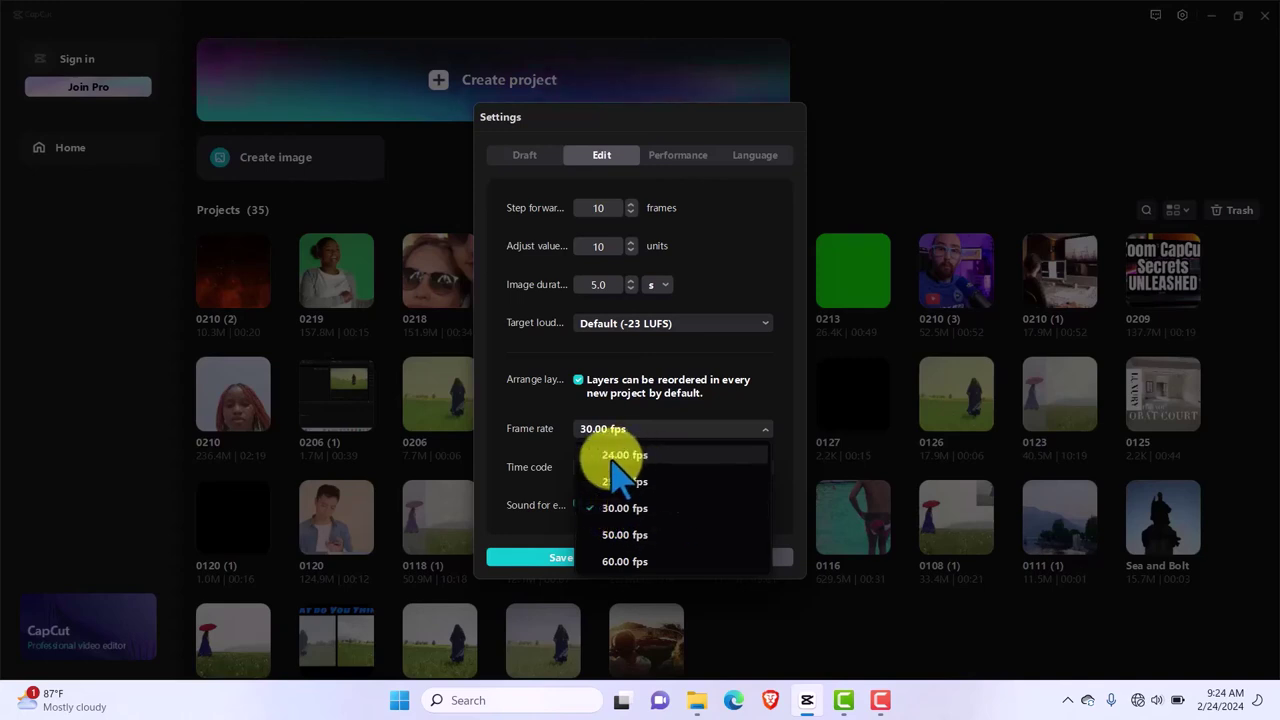
pyautogui.click(522, 461)
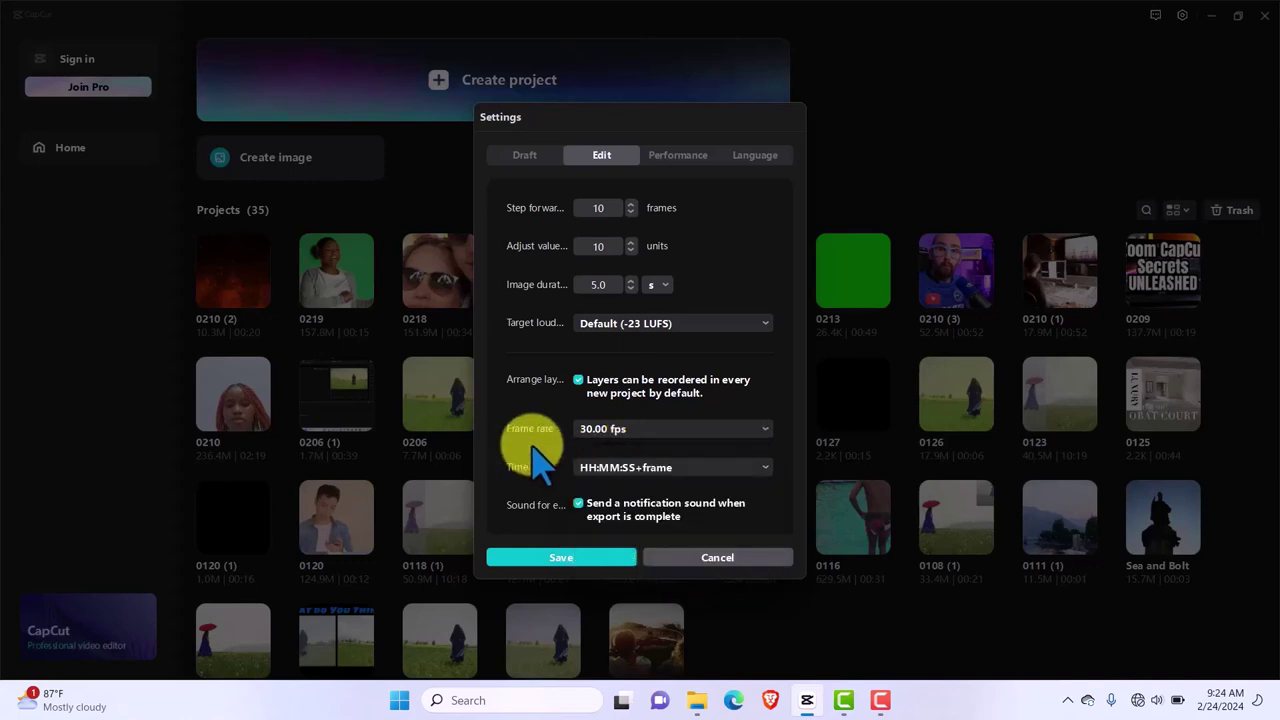
pyautogui.click(601, 432)
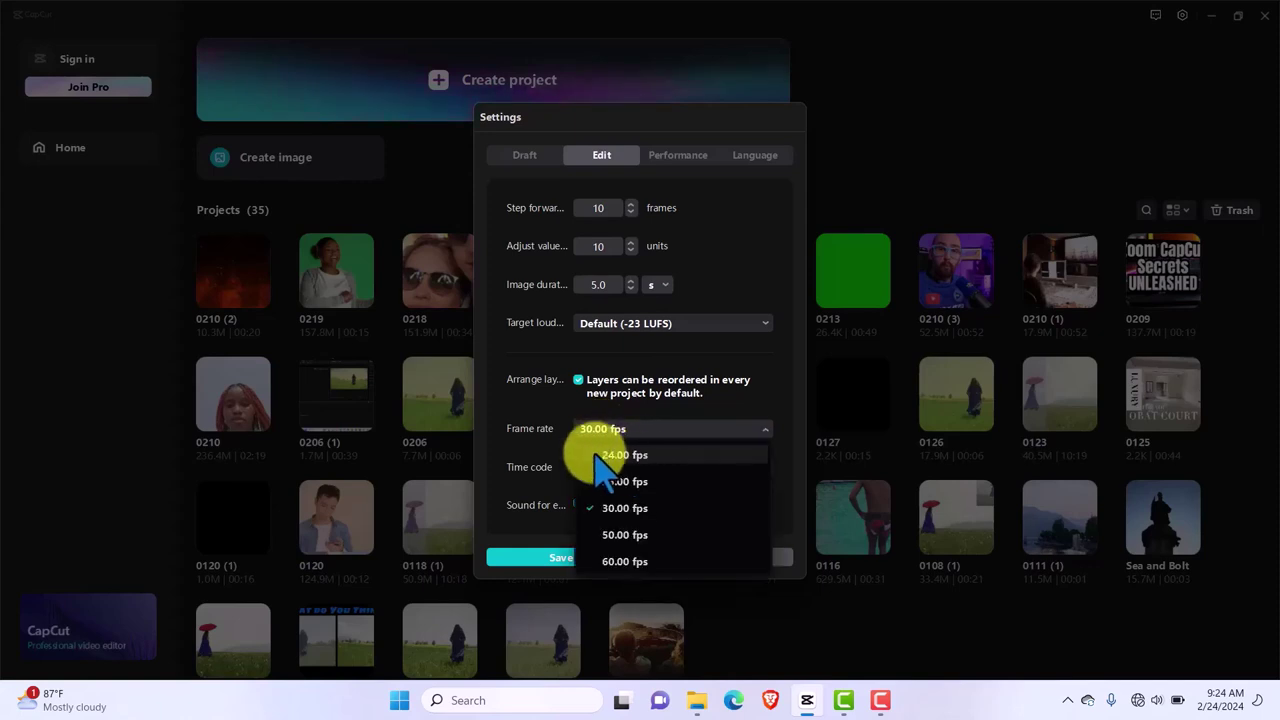
pyautogui.click(548, 430)
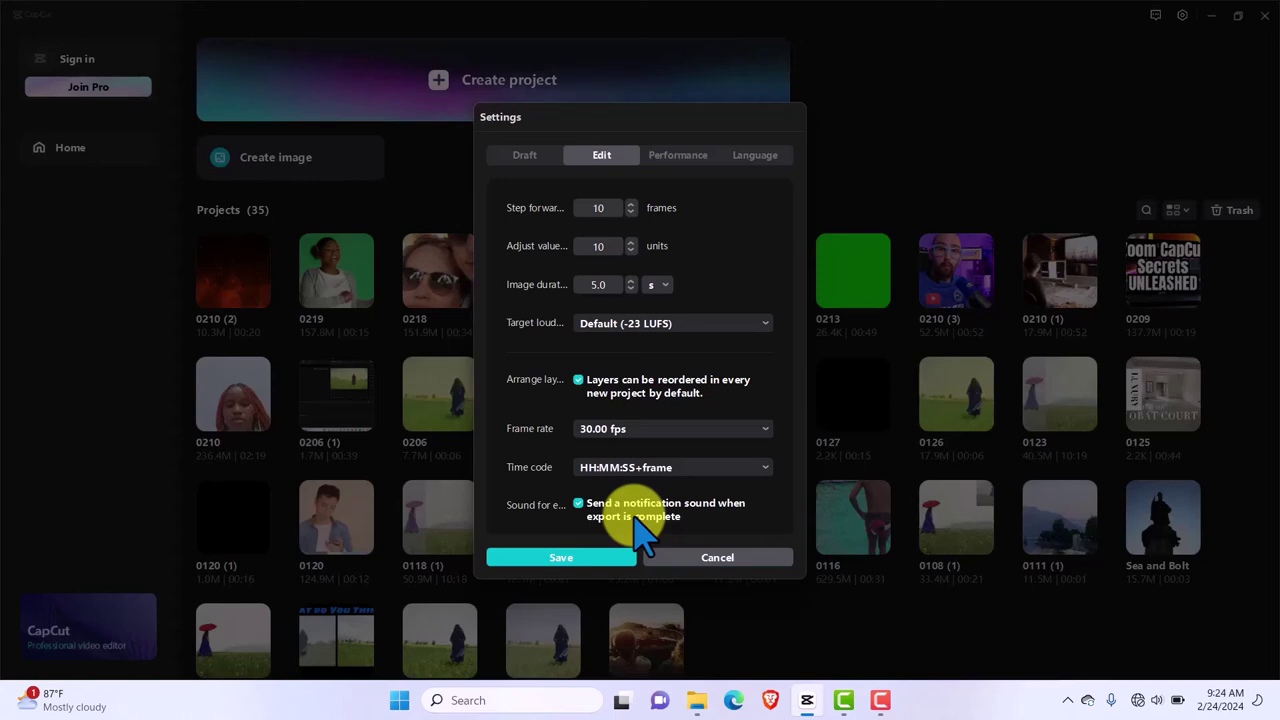
# Review the performance settings, including the rendering resolution options, and save the settings.
pyautogui.click(676, 157)
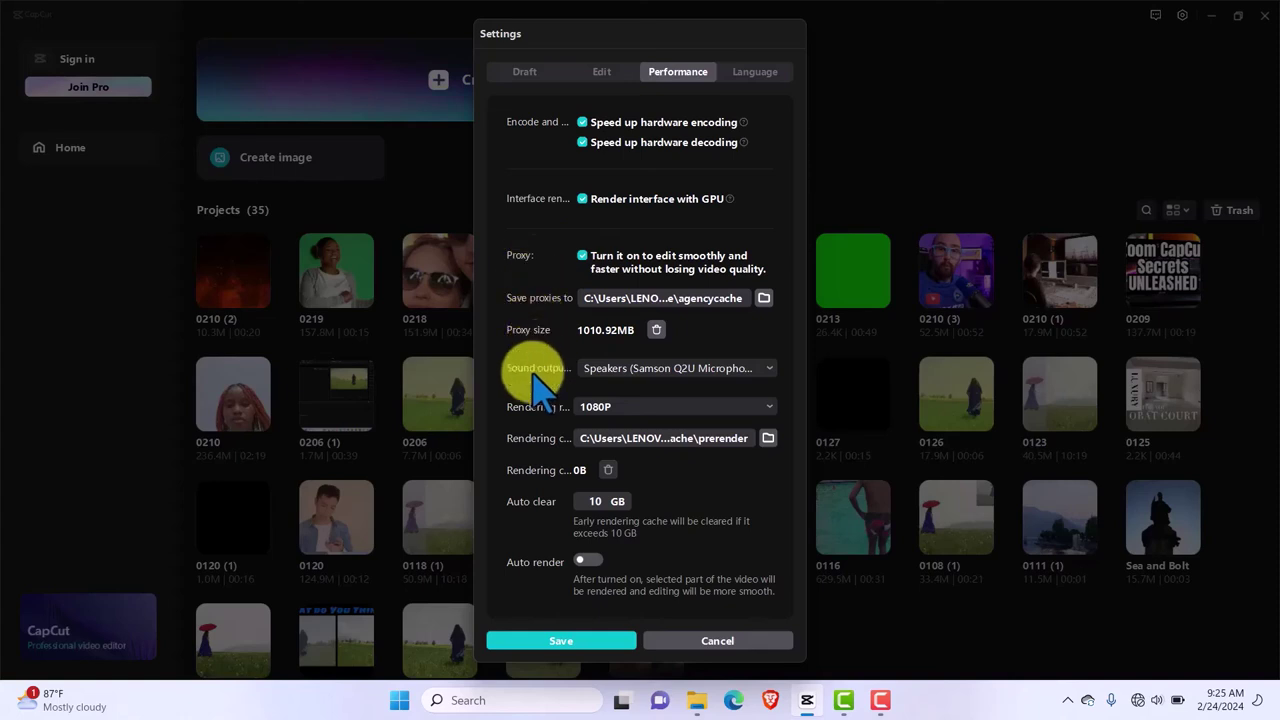
pyautogui.click(617, 410)
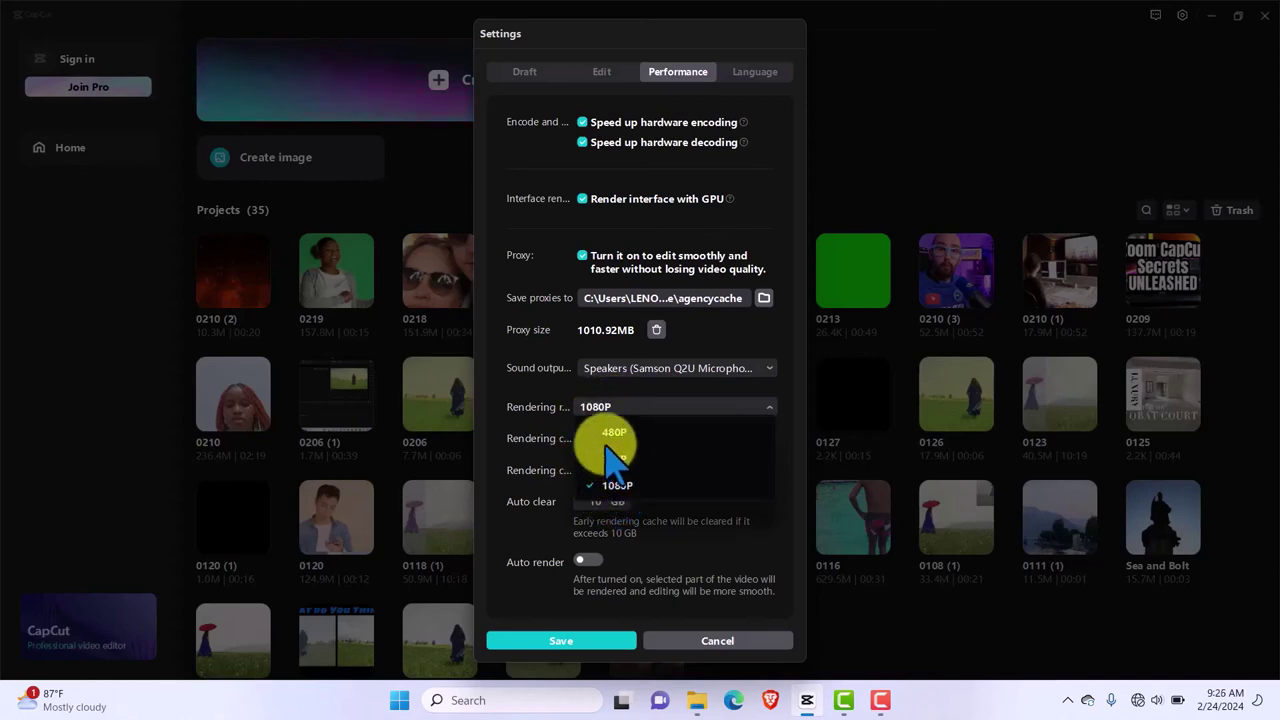
pyautogui.click(543, 405)
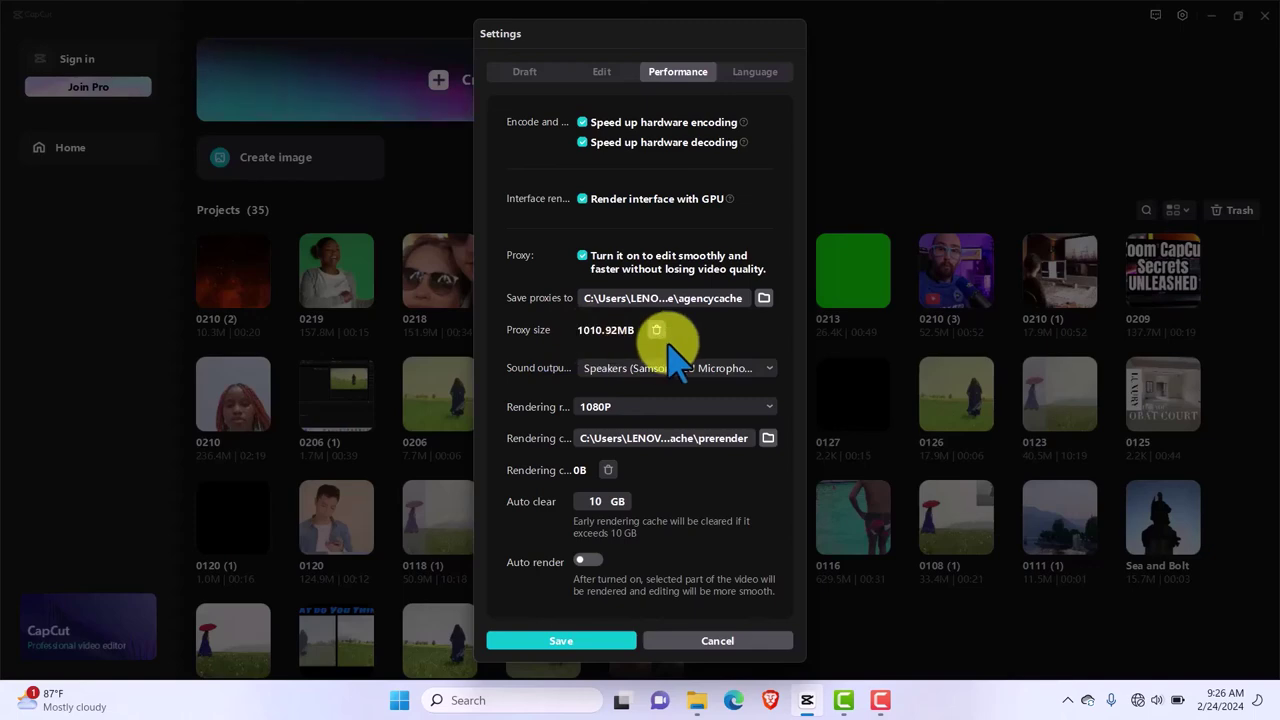
pyautogui.click(590, 641)
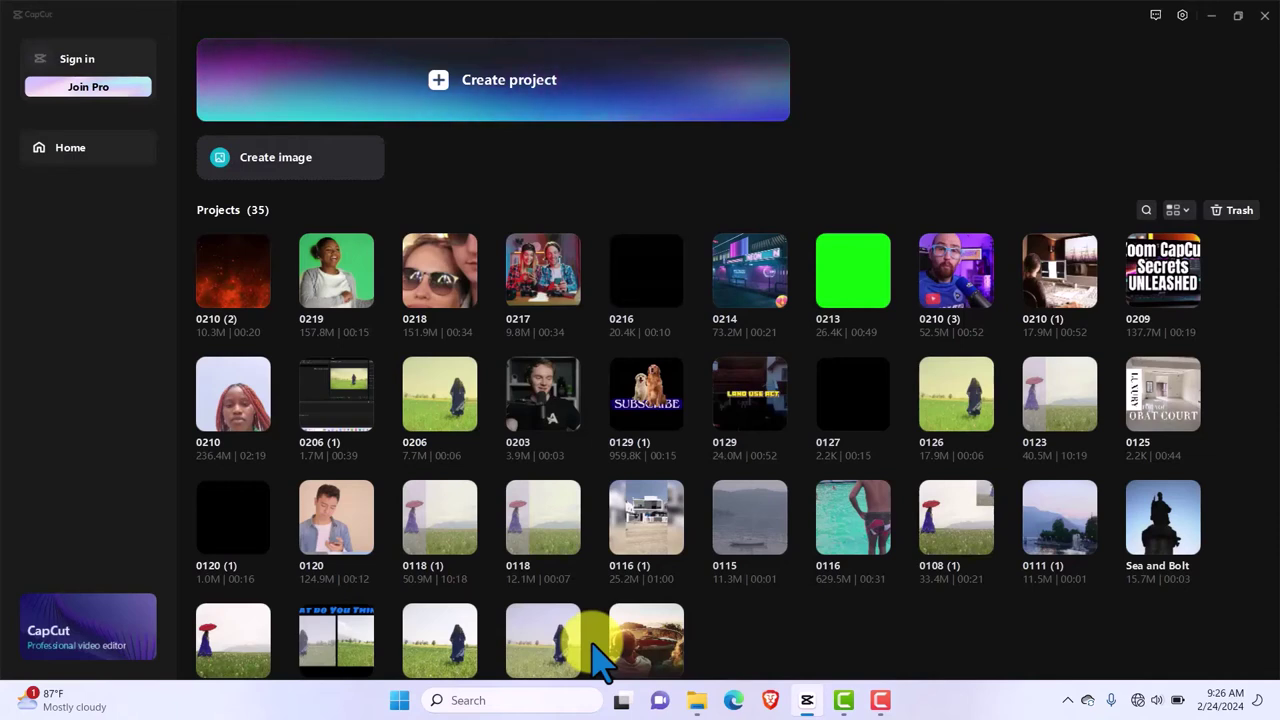
# Open project 0219 and play its timeline up to 00:00:10:11, dismissing the performance reminder.
pyautogui.click(336, 280)
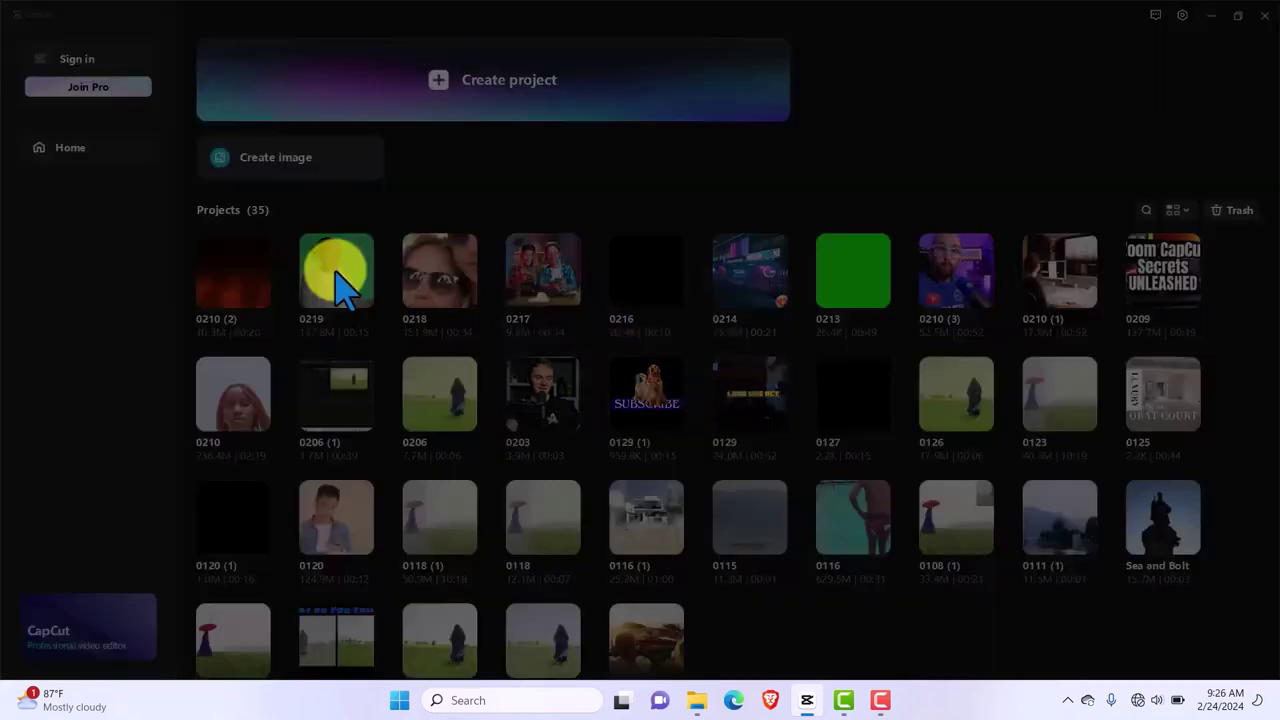
pyautogui.click(674, 392)
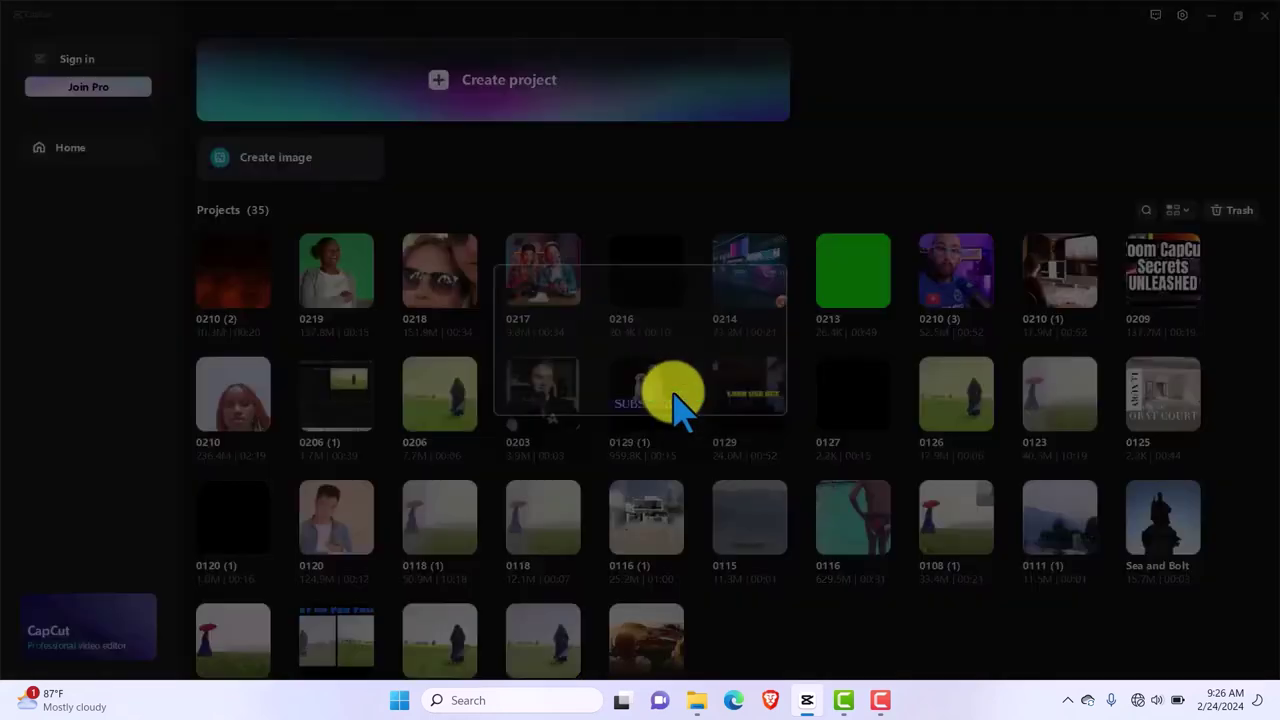
pyautogui.click(745, 393)
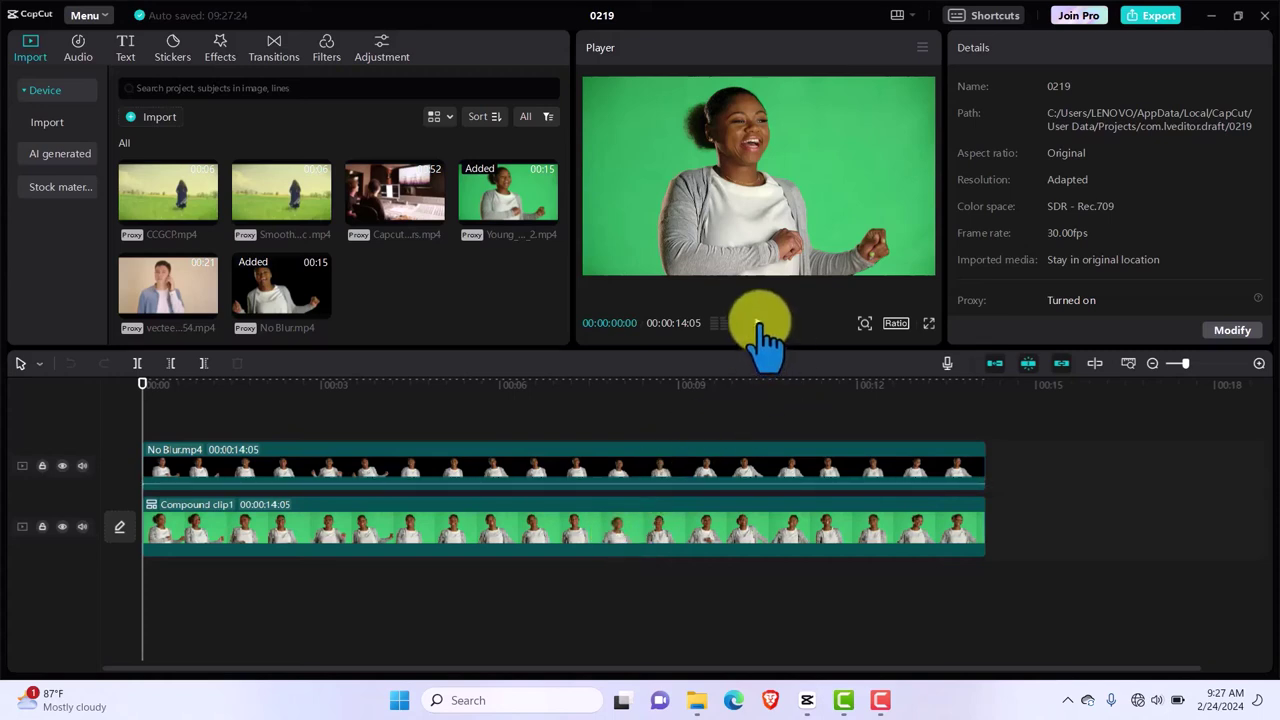
pyautogui.click(759, 323)
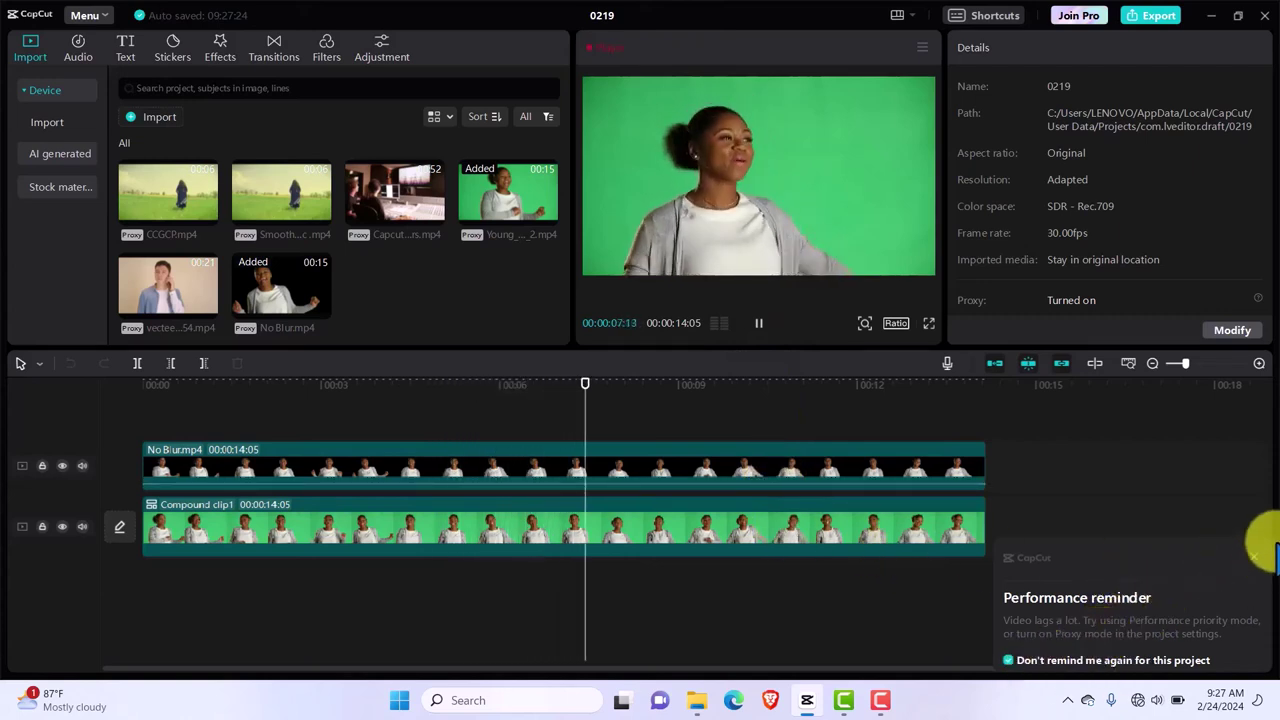
pyautogui.click(1253, 557)
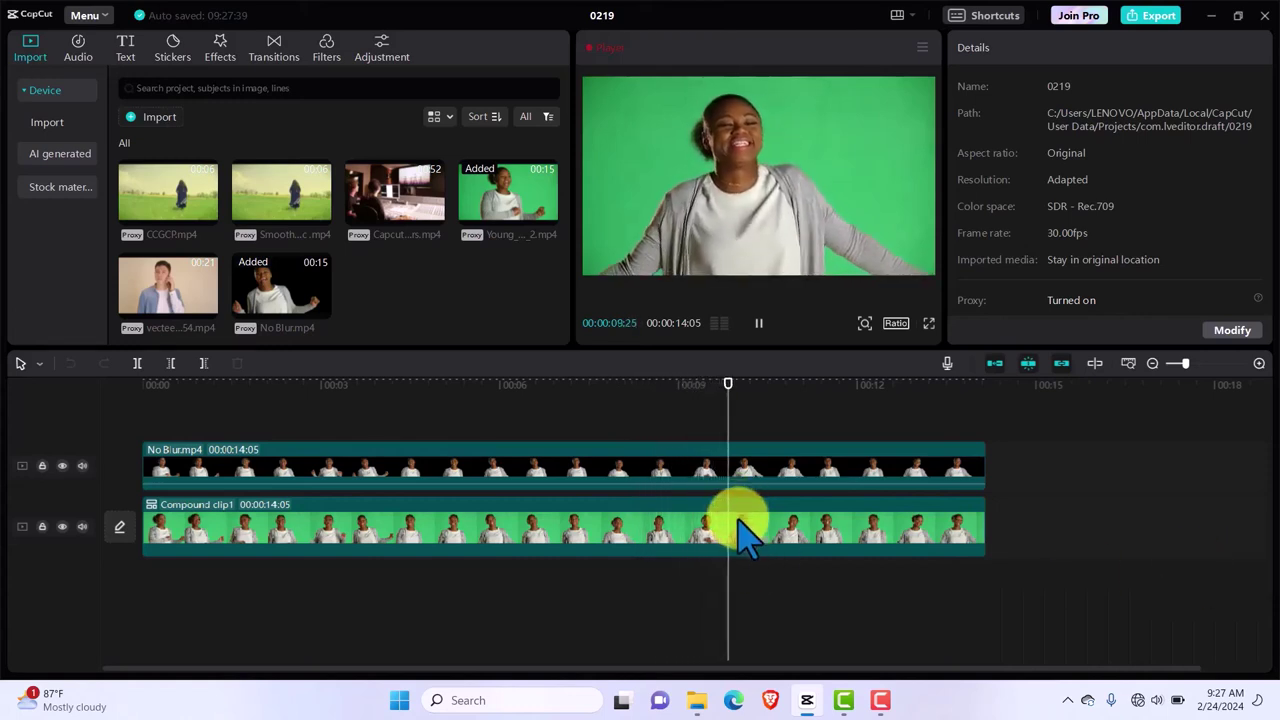
pyautogui.click(762, 324)
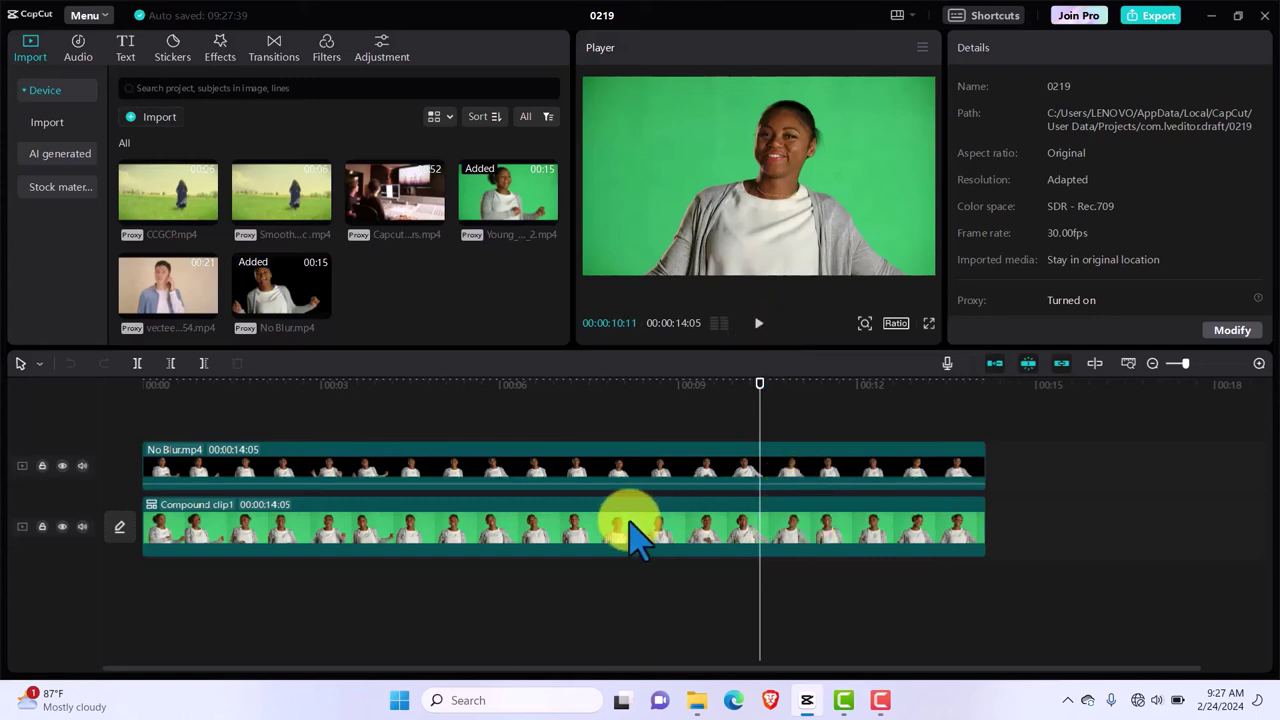
# Select the compound clip on the lower track and set the player's preview mode to Best performance.
pyautogui.click(798, 470)
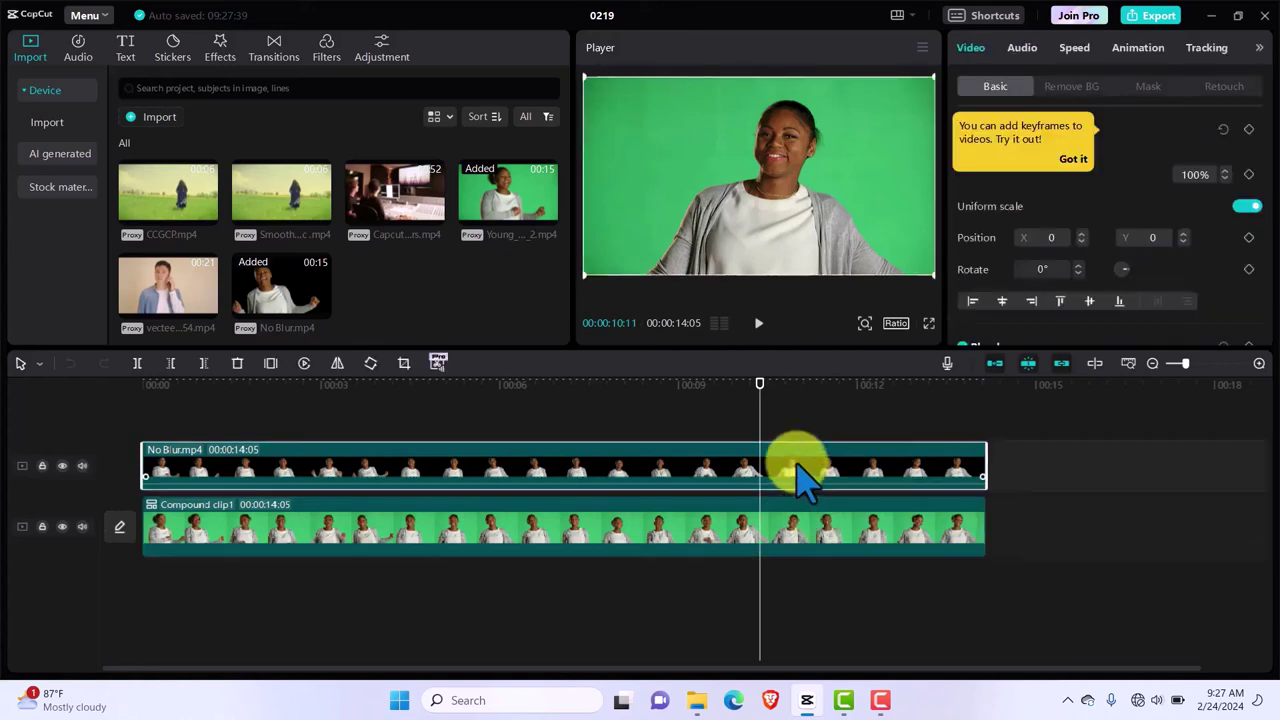
pyautogui.click(818, 548)
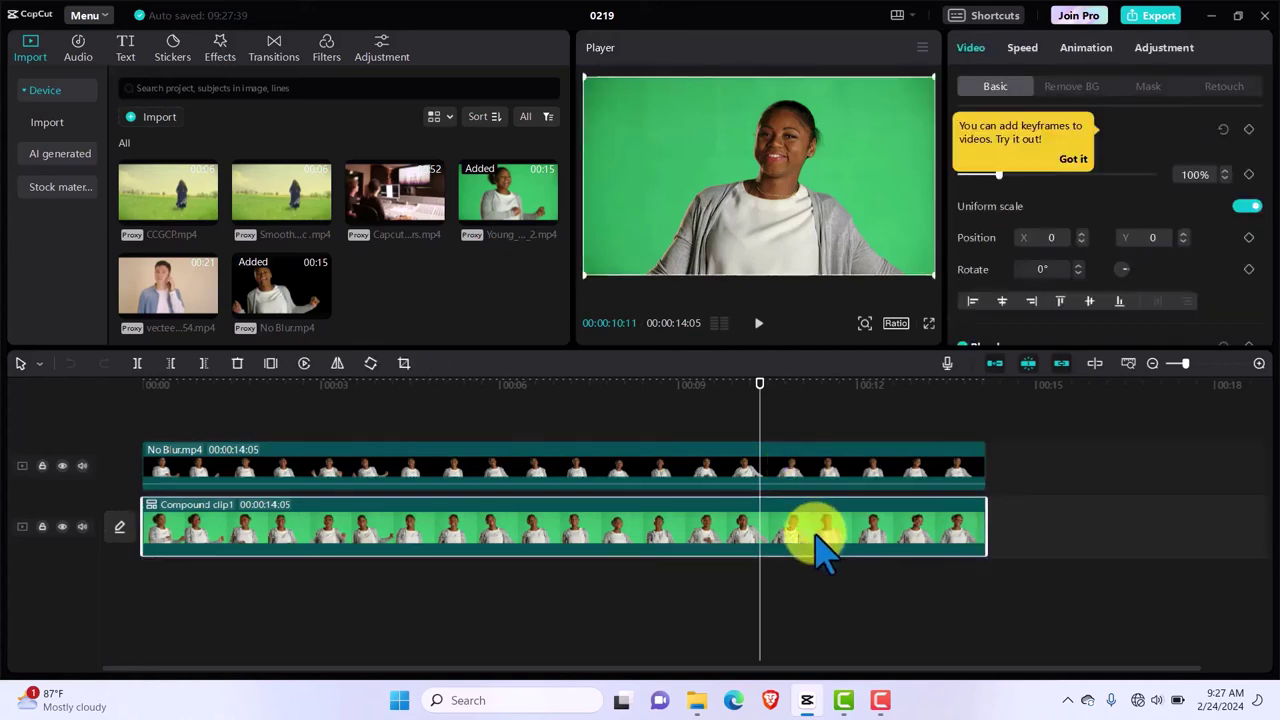
pyautogui.click(922, 48)
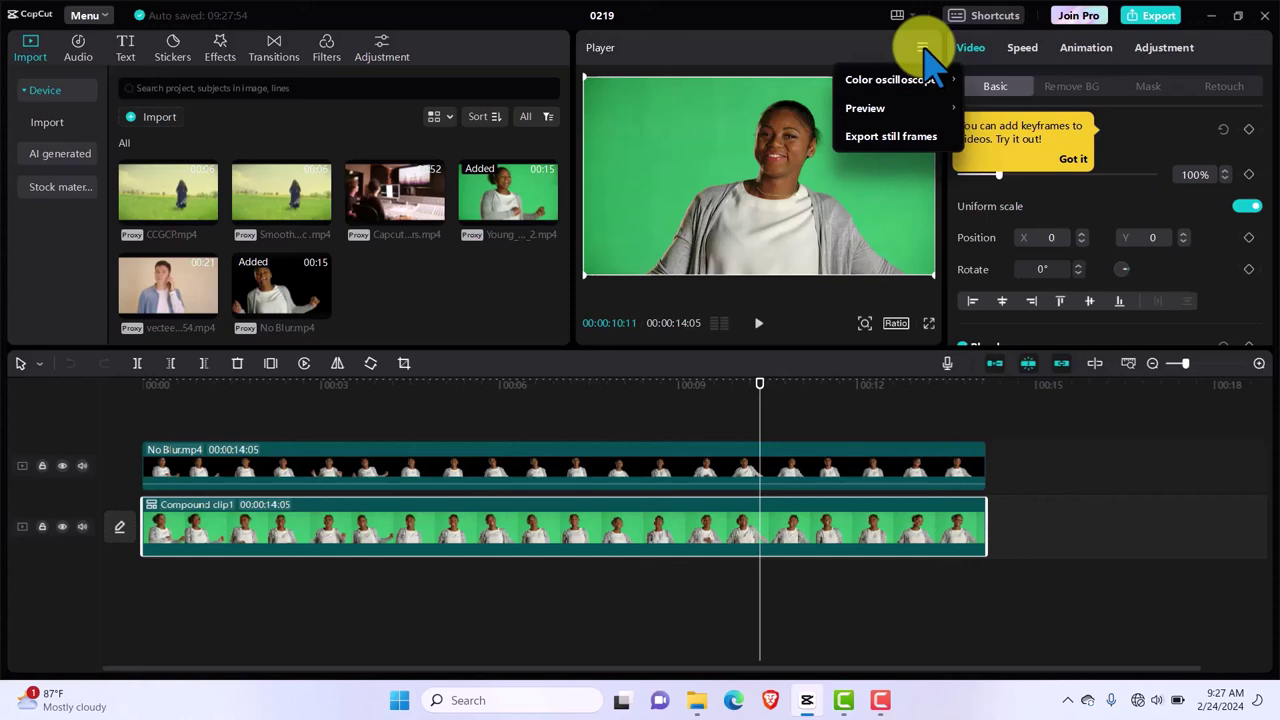
pyautogui.moveTo(929, 110)
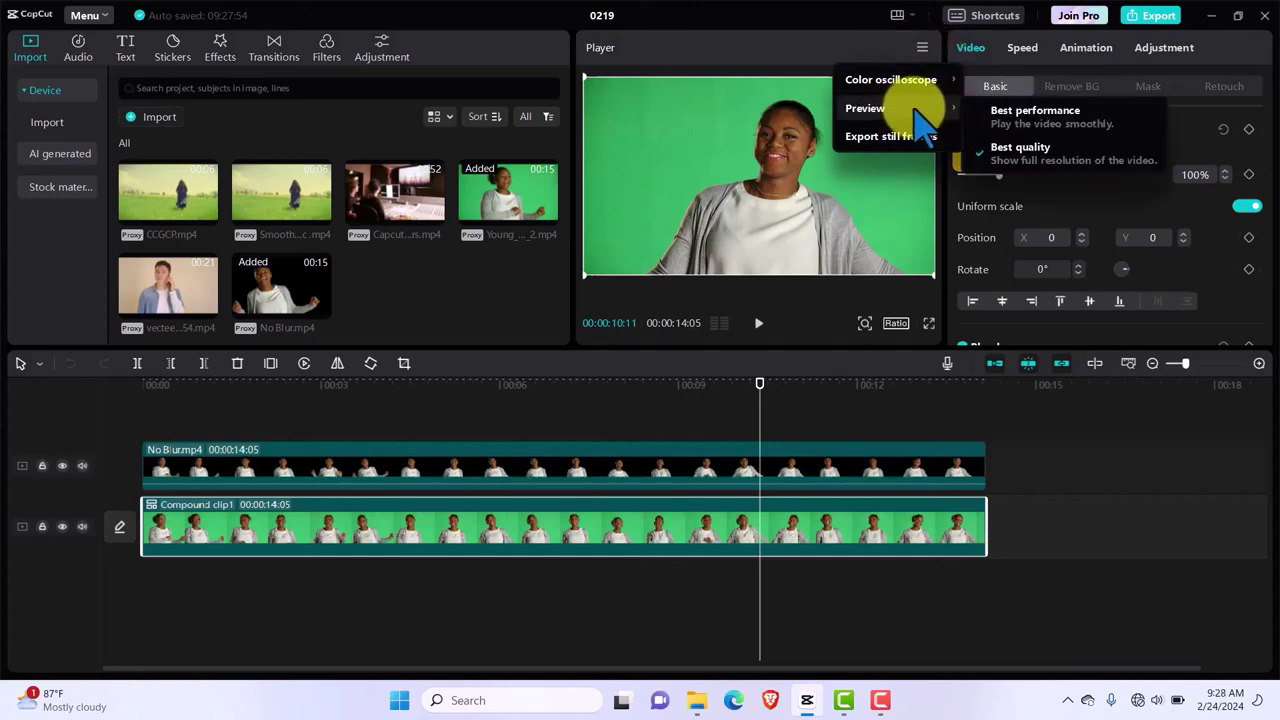
pyautogui.click(1037, 120)
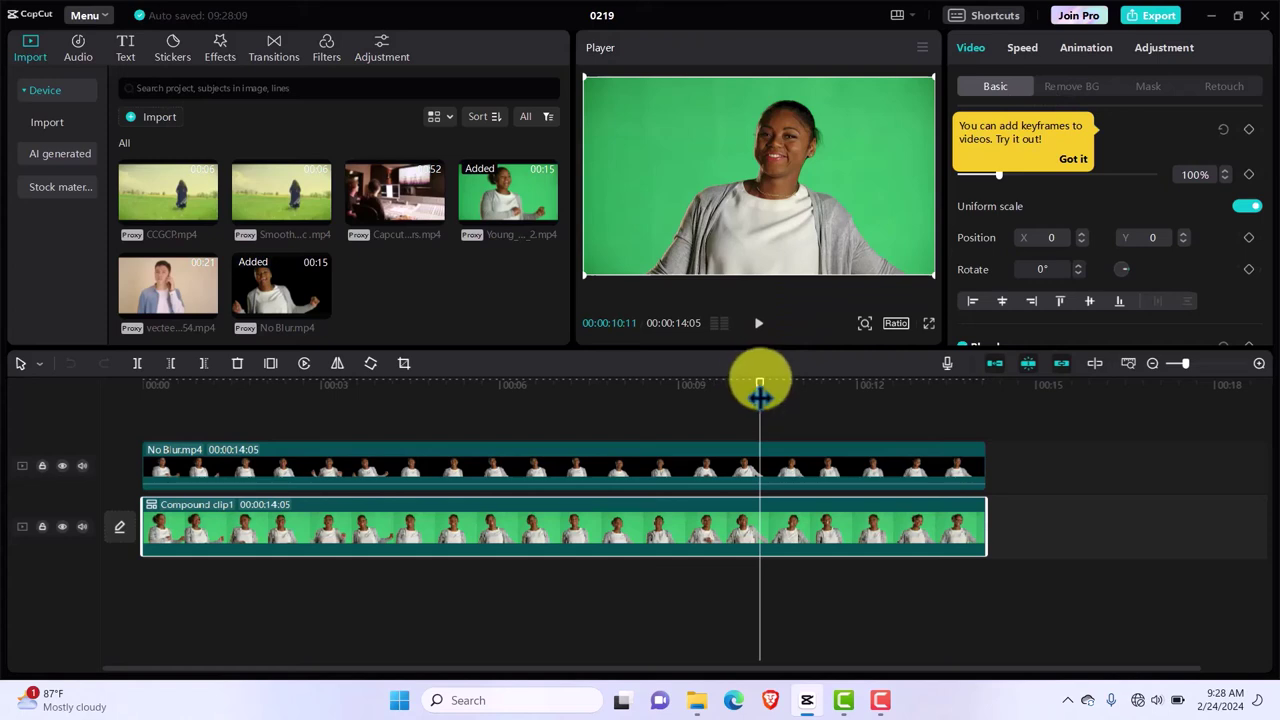
# Play the timeline from its start up to 00:00:04:23 and close project 0219.
pyautogui.moveTo(762, 390); pyautogui.dragTo(142, 430)
pyautogui.press('space')
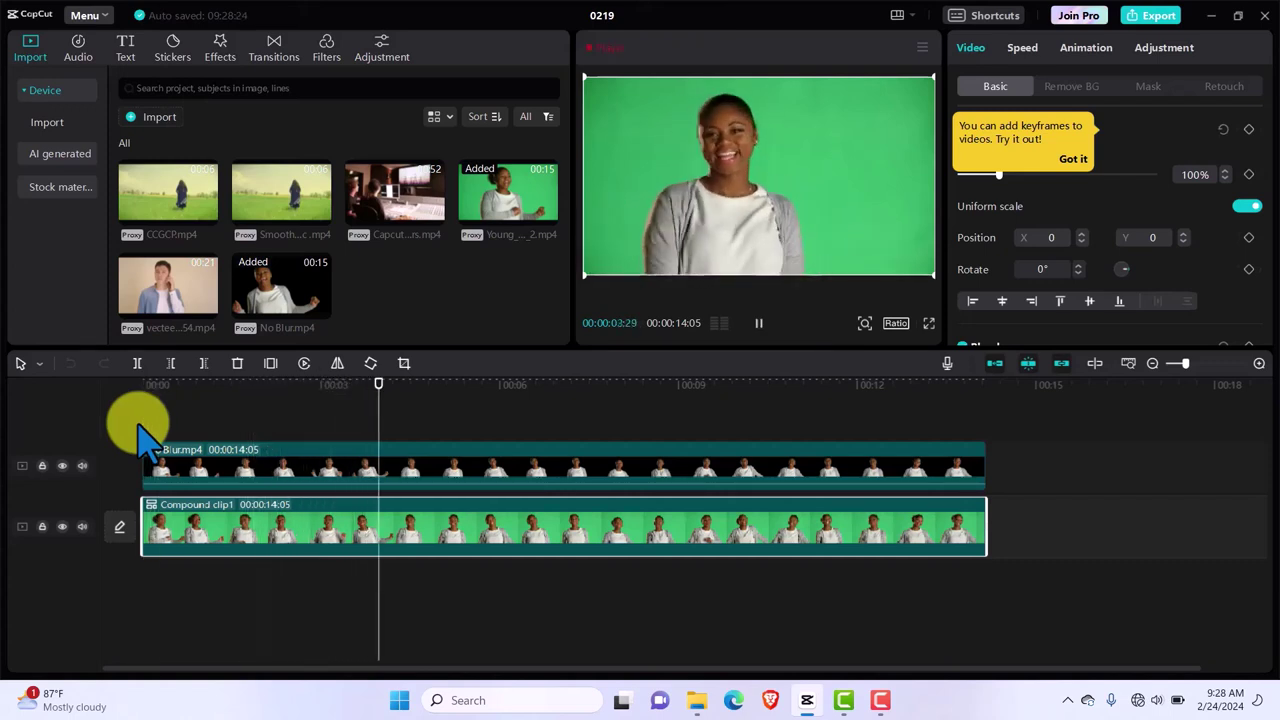
pyautogui.press('space')
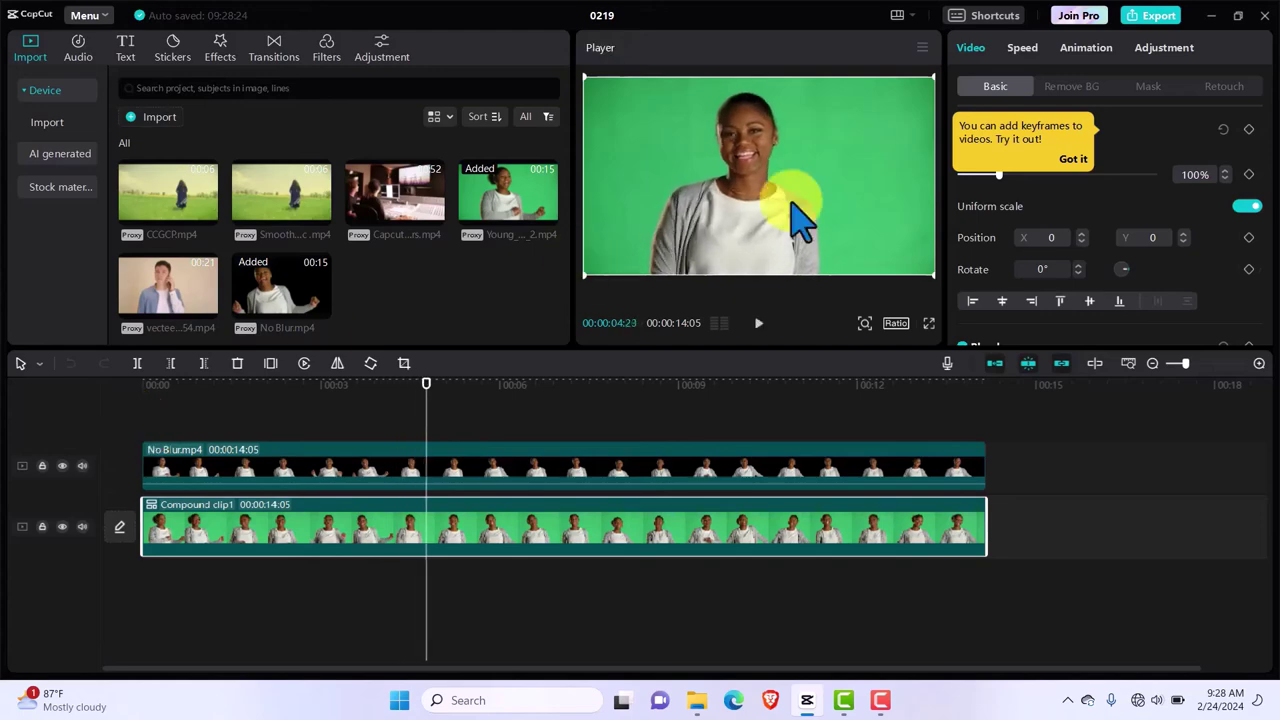
pyautogui.click(1265, 15)
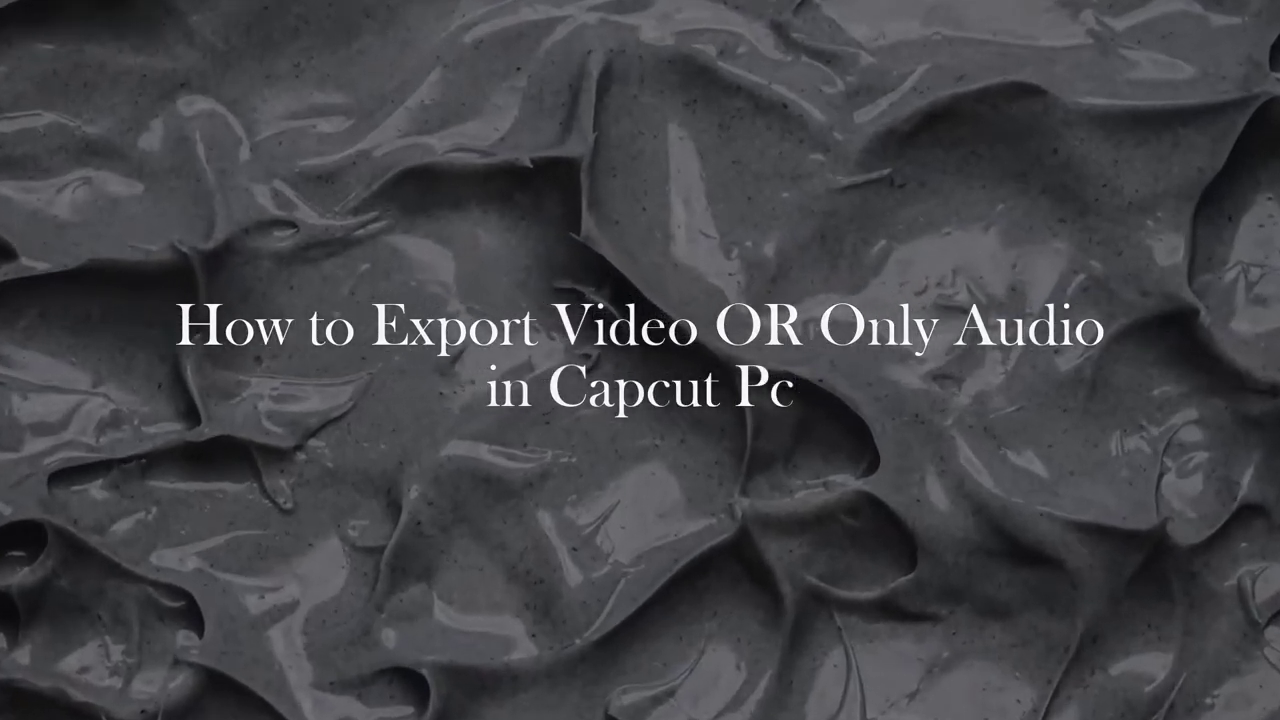
# Open project 0302 (2) and bring up its export settings.
pyautogui.click(383, 203)
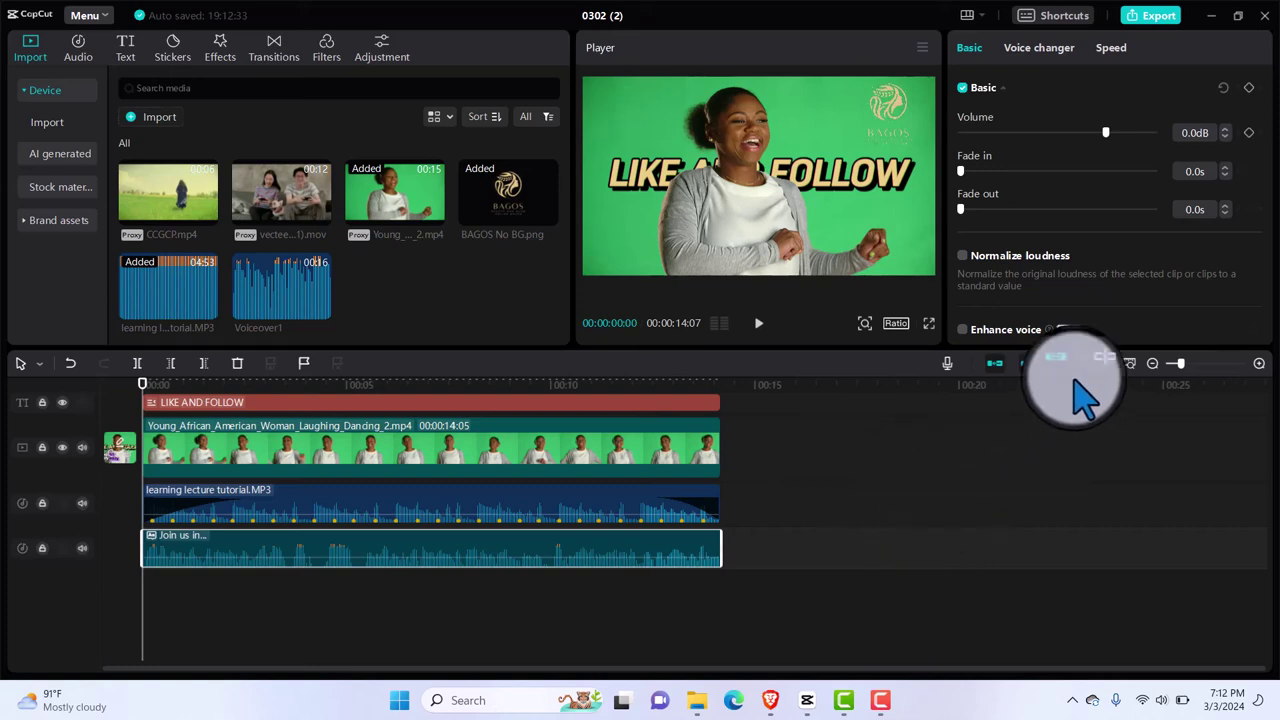
pyautogui.click(1160, 18)
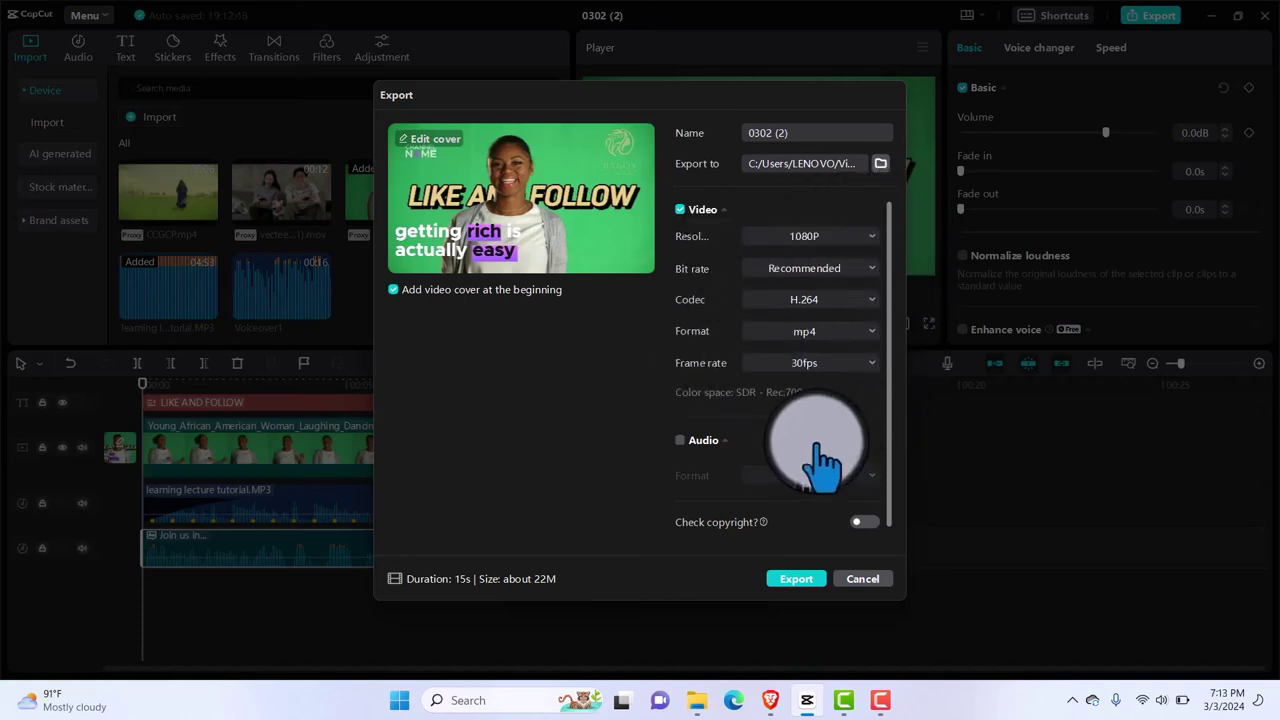
# Try an audio-only MP3 export with video output disabled, and switch back to exporting only the video.
pyautogui.click(680, 210)
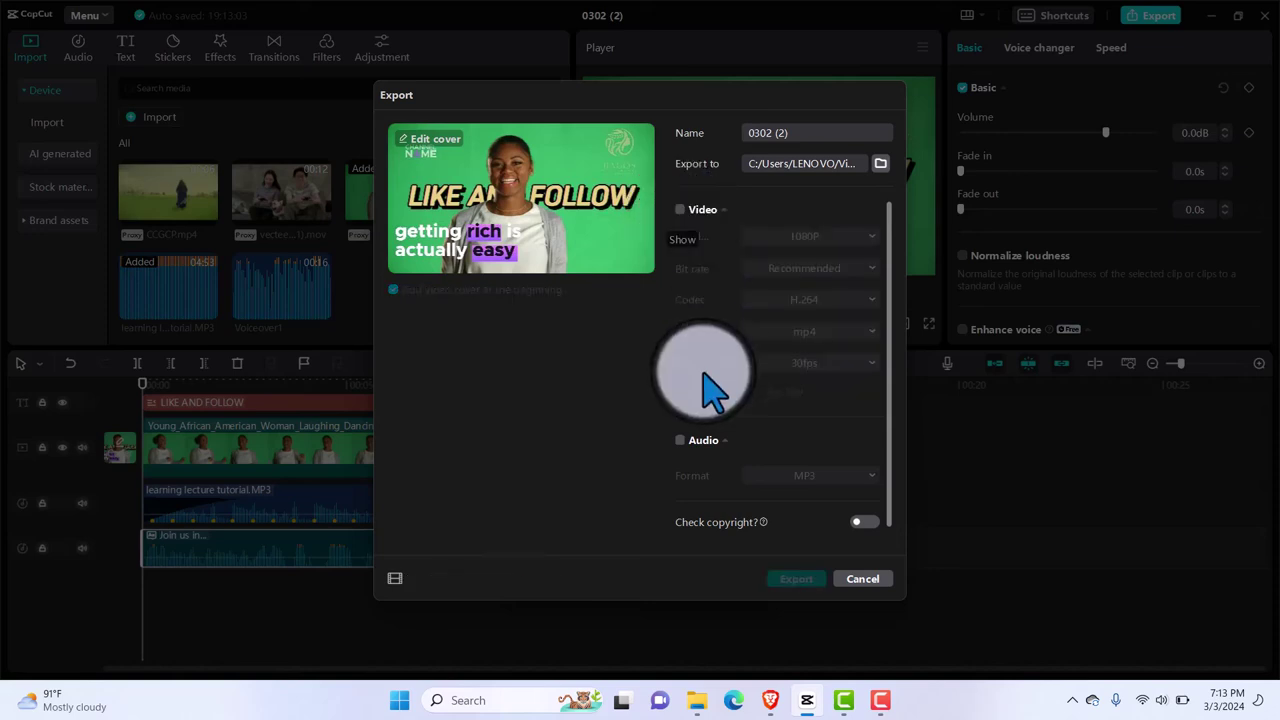
pyautogui.click(680, 441)
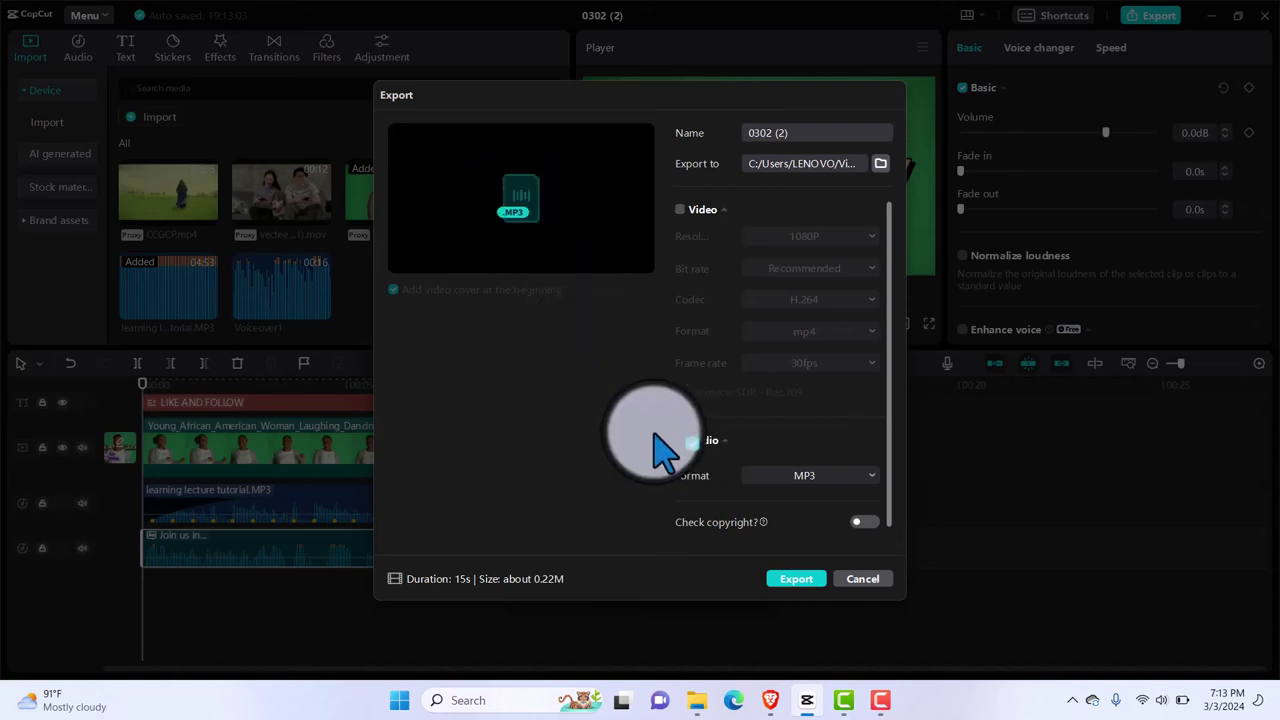
pyautogui.click(680, 441)
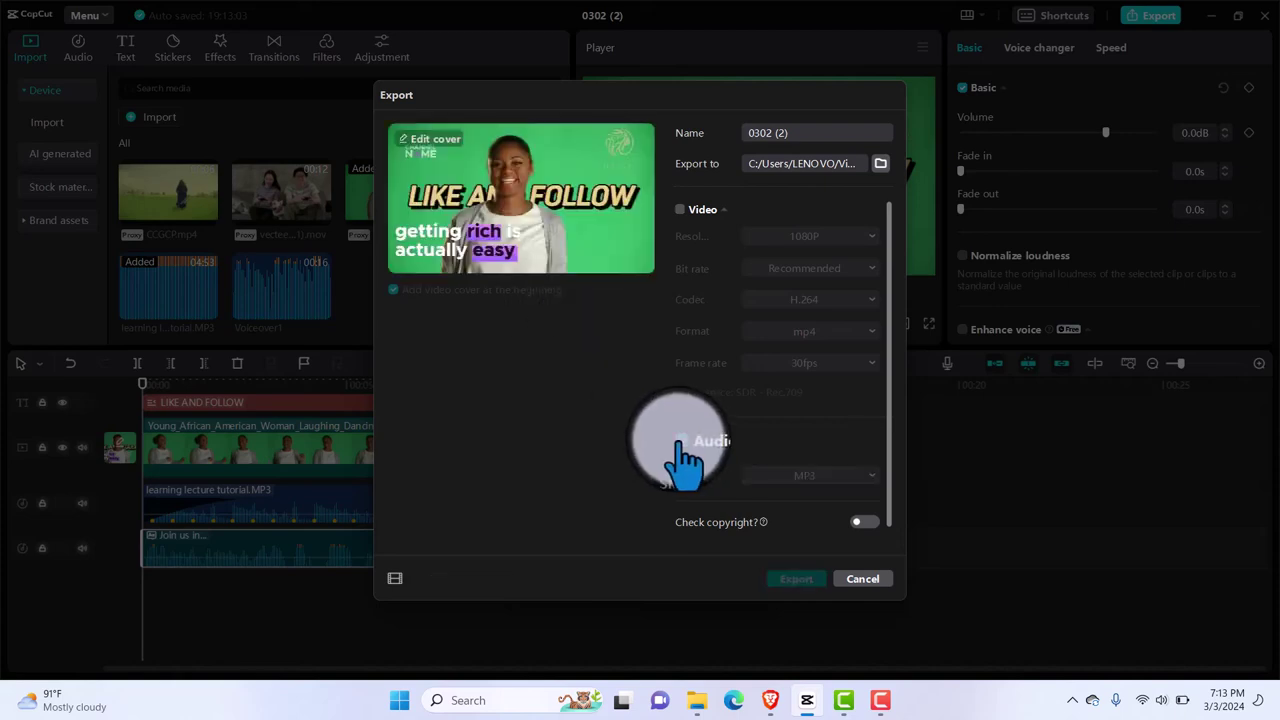
pyautogui.click(680, 441)
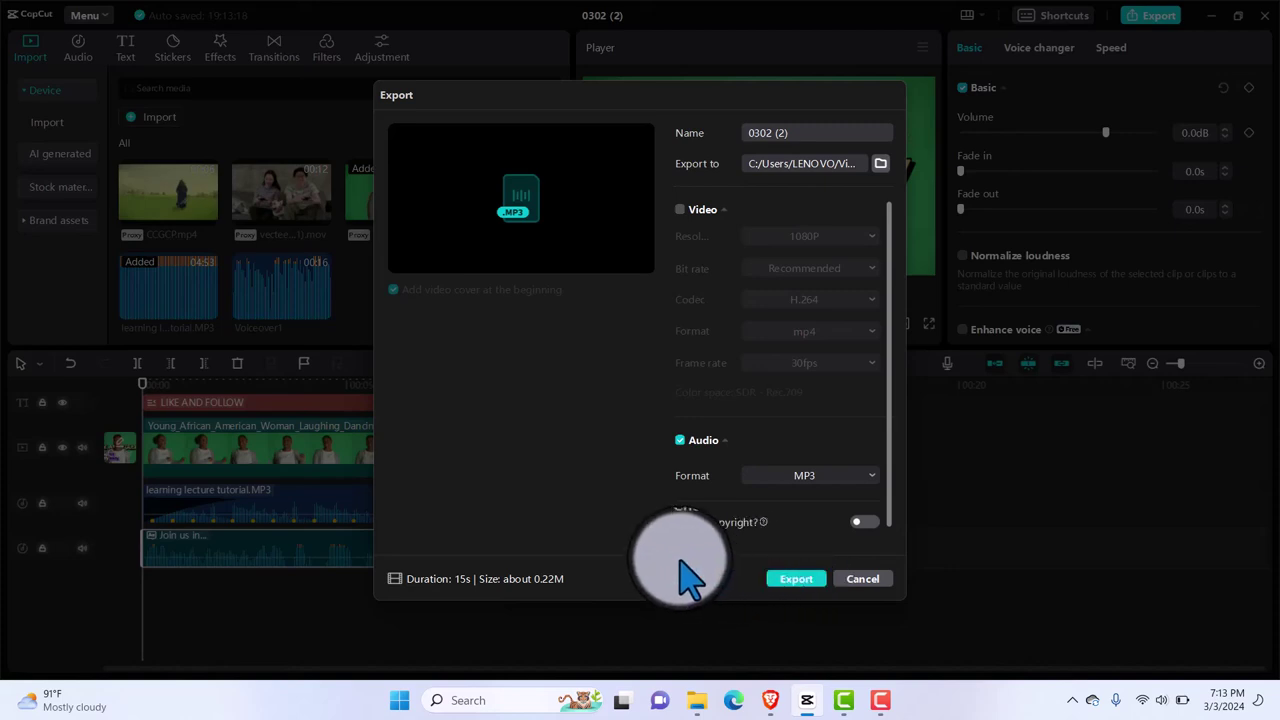
pyautogui.click(681, 441)
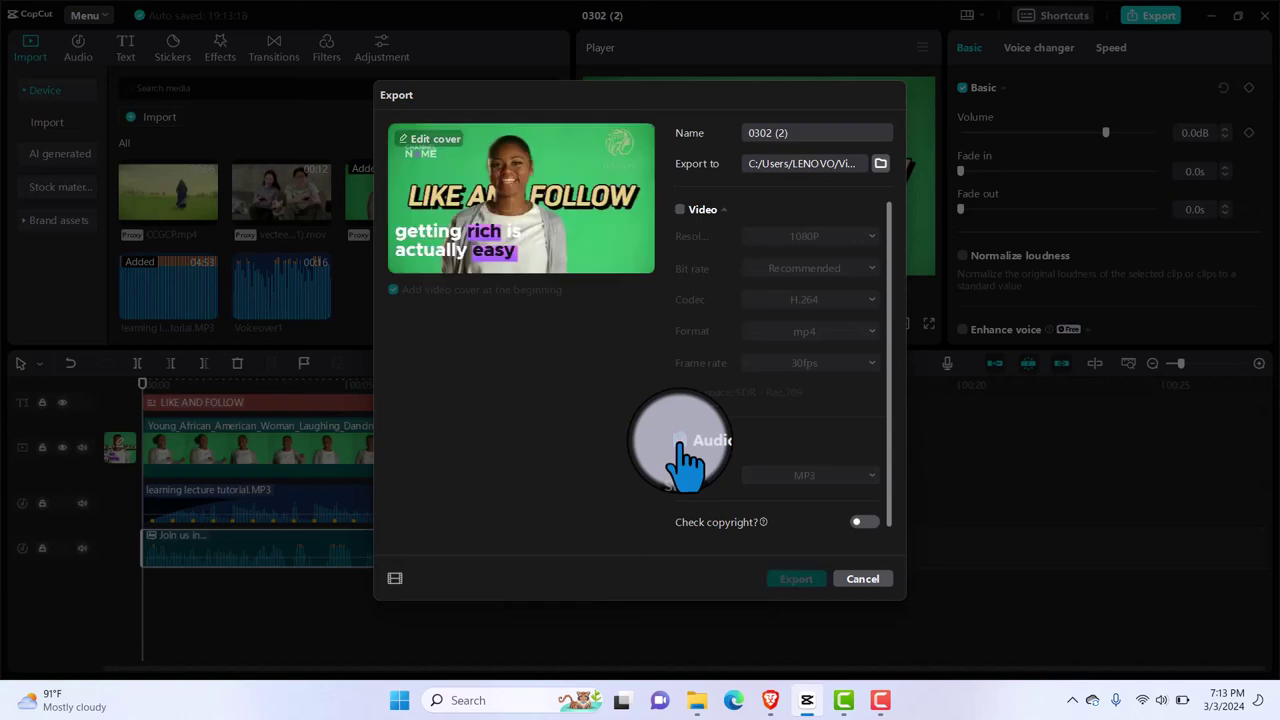
pyautogui.click(680, 210)
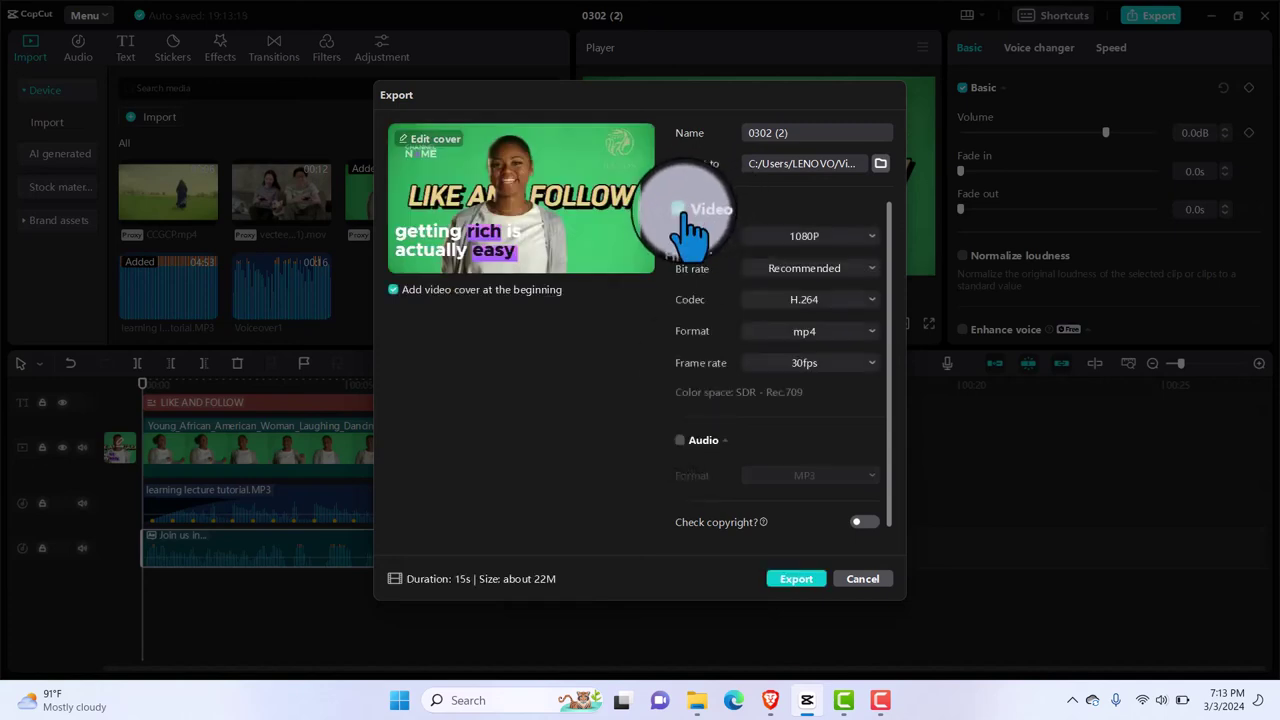